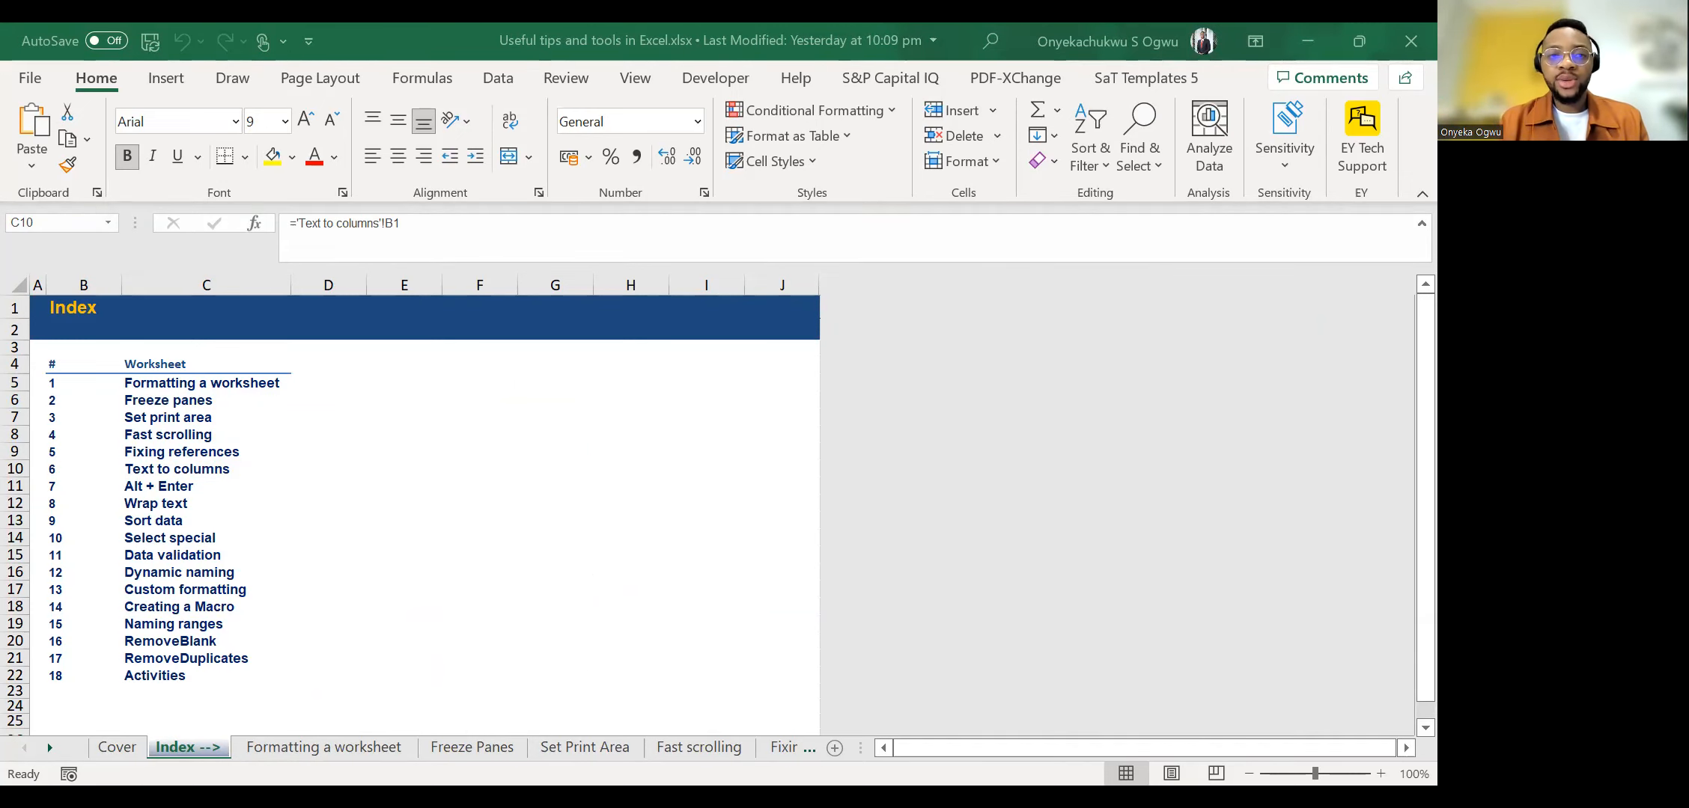
Point out the grid structure of the Index sheet by selecting columns F:G, rows 6 to 9, cell I7 and column H.
left_click(854, 420)
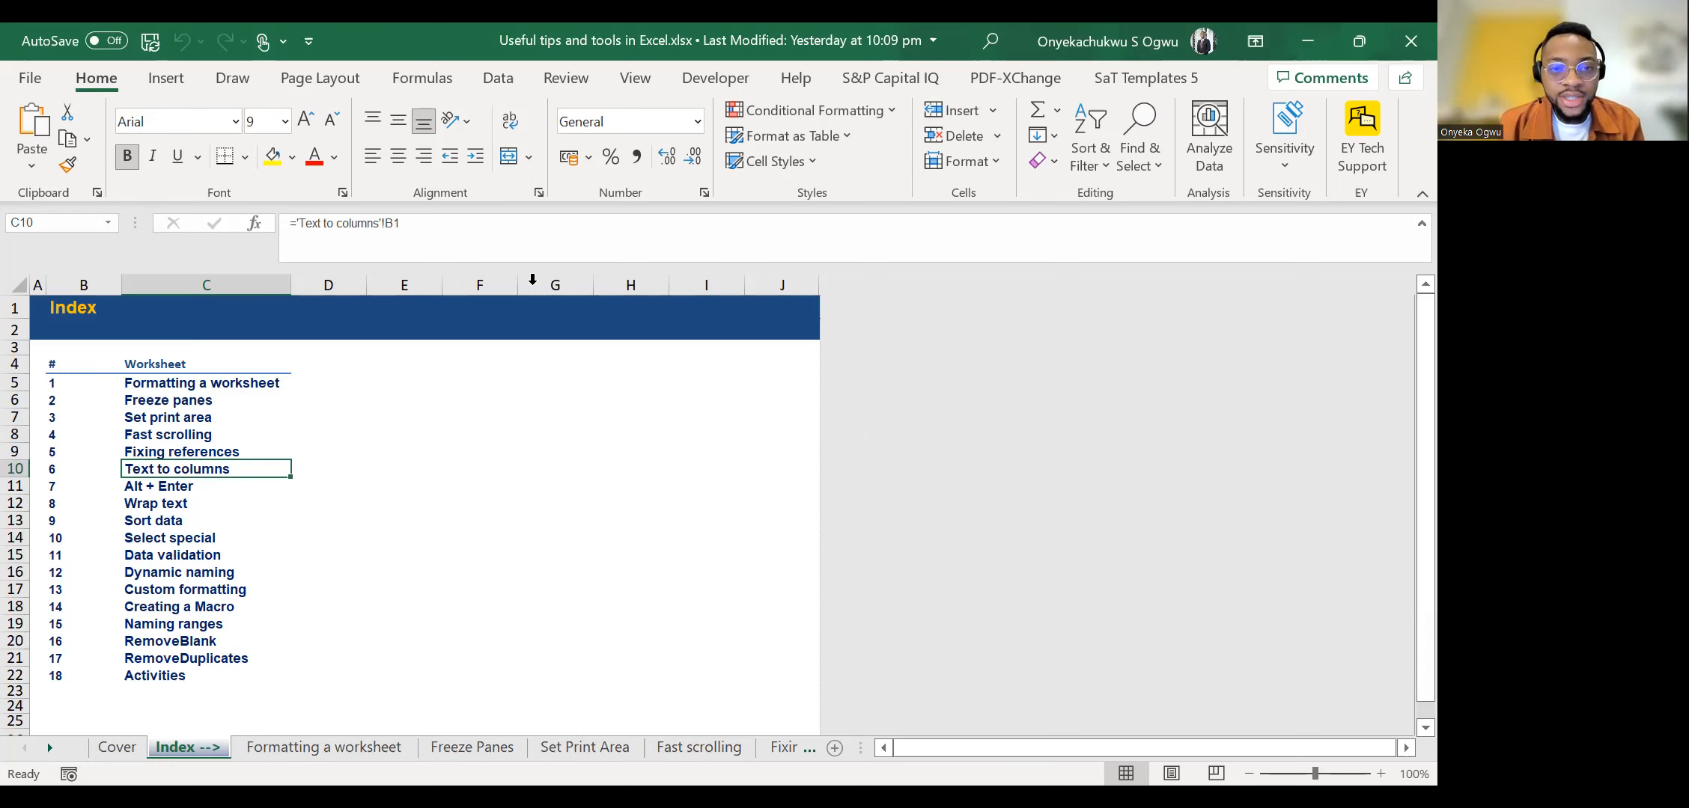
left_click_drag(533, 285, 476, 285)
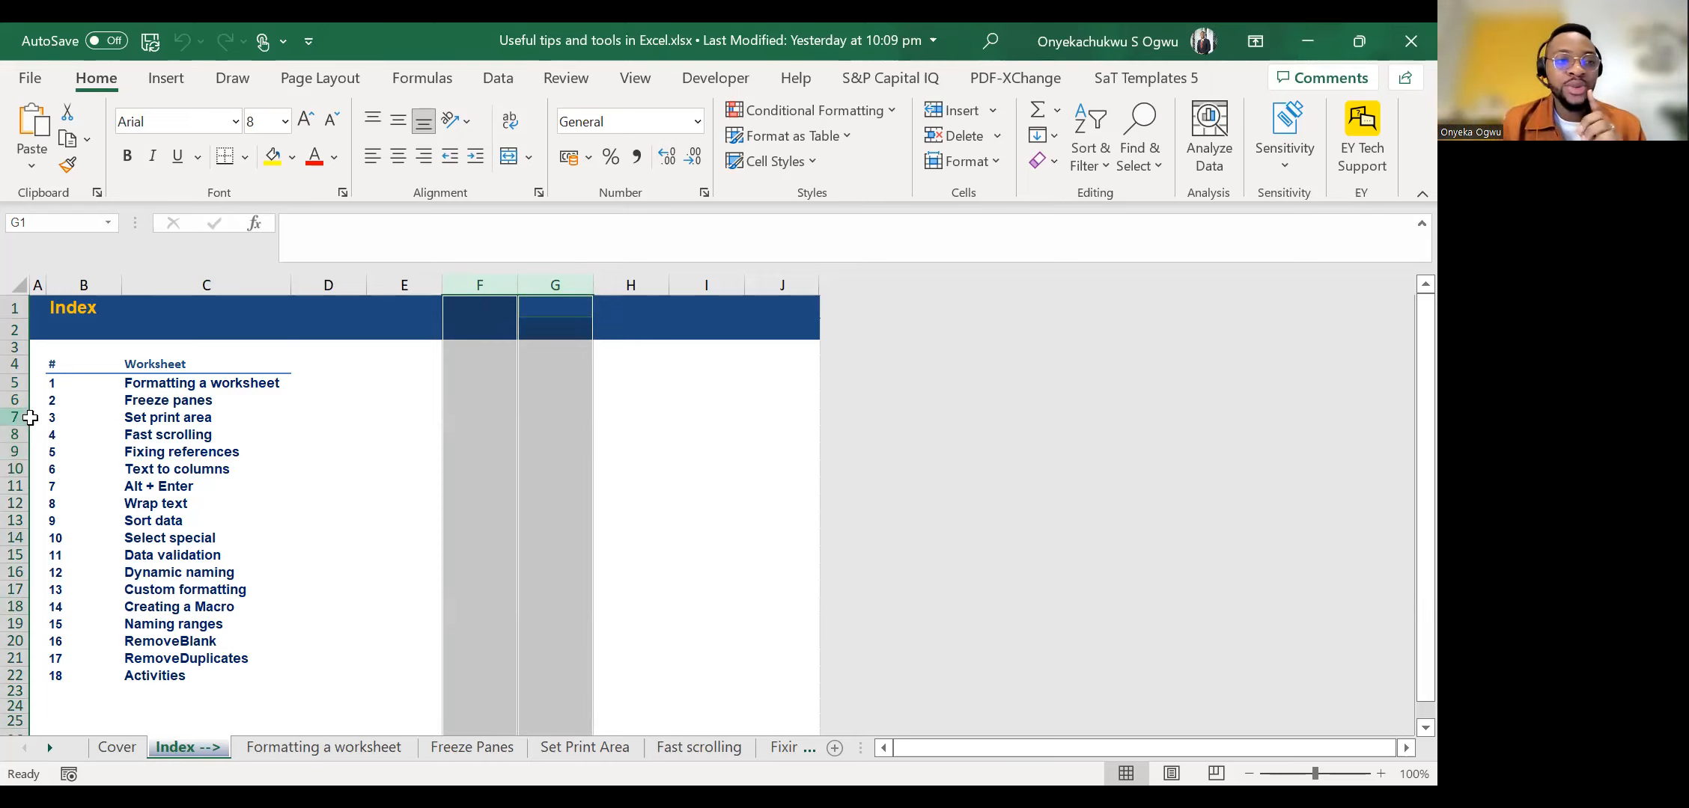
left_click(15, 400)
mouse_move(15, 399)
left_mouse_down()
mouse_move(15, 434)
mouse_move(11, 390)
mouse_move(15, 405)
left_mouse_up()
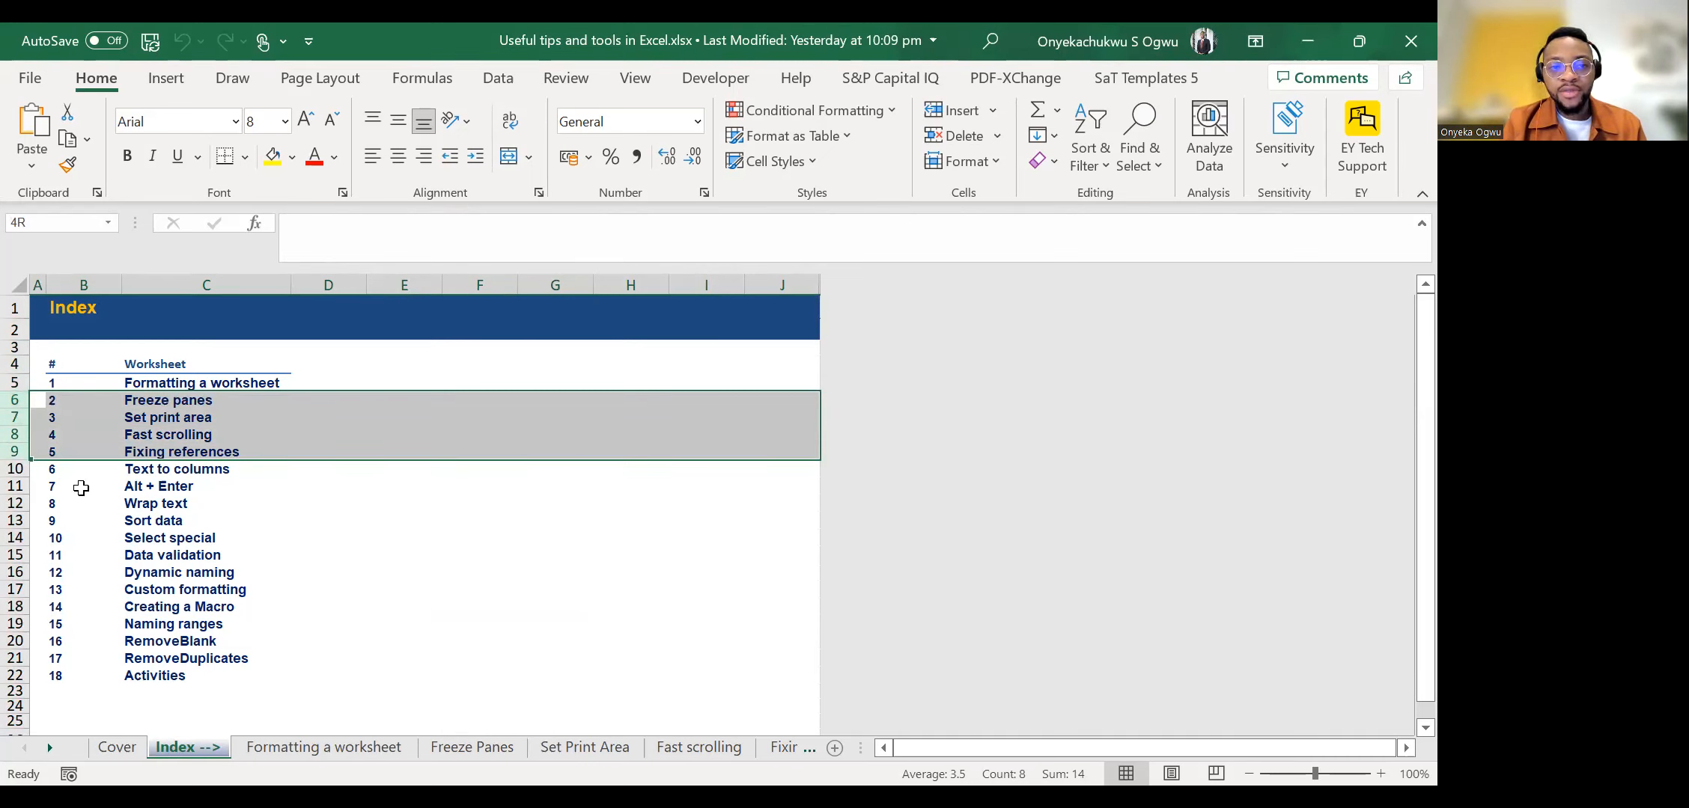
left_click(677, 418)
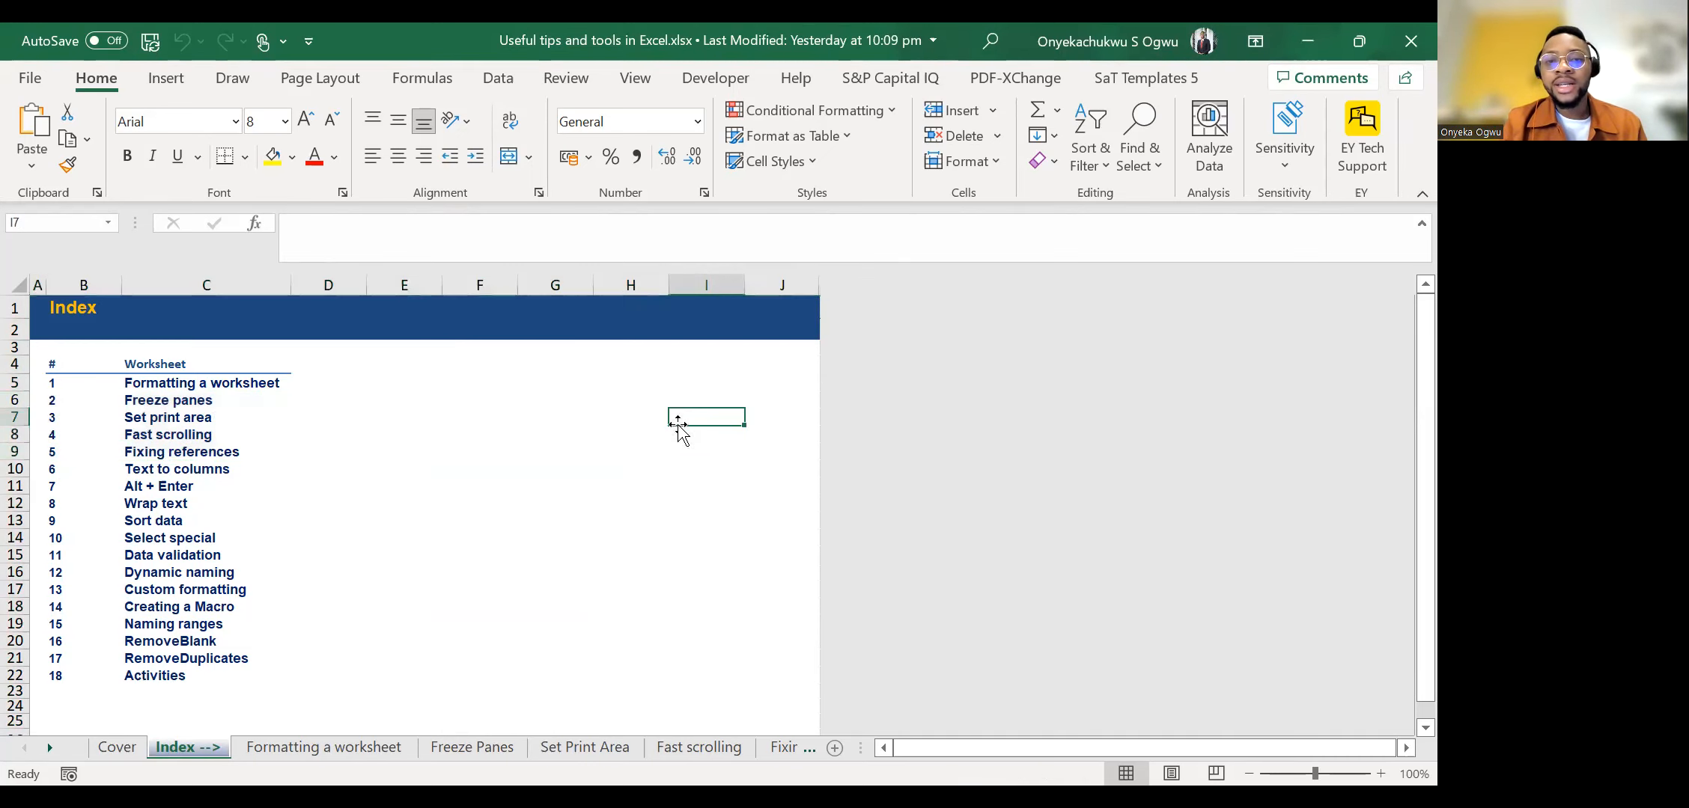
left_click(624, 283)
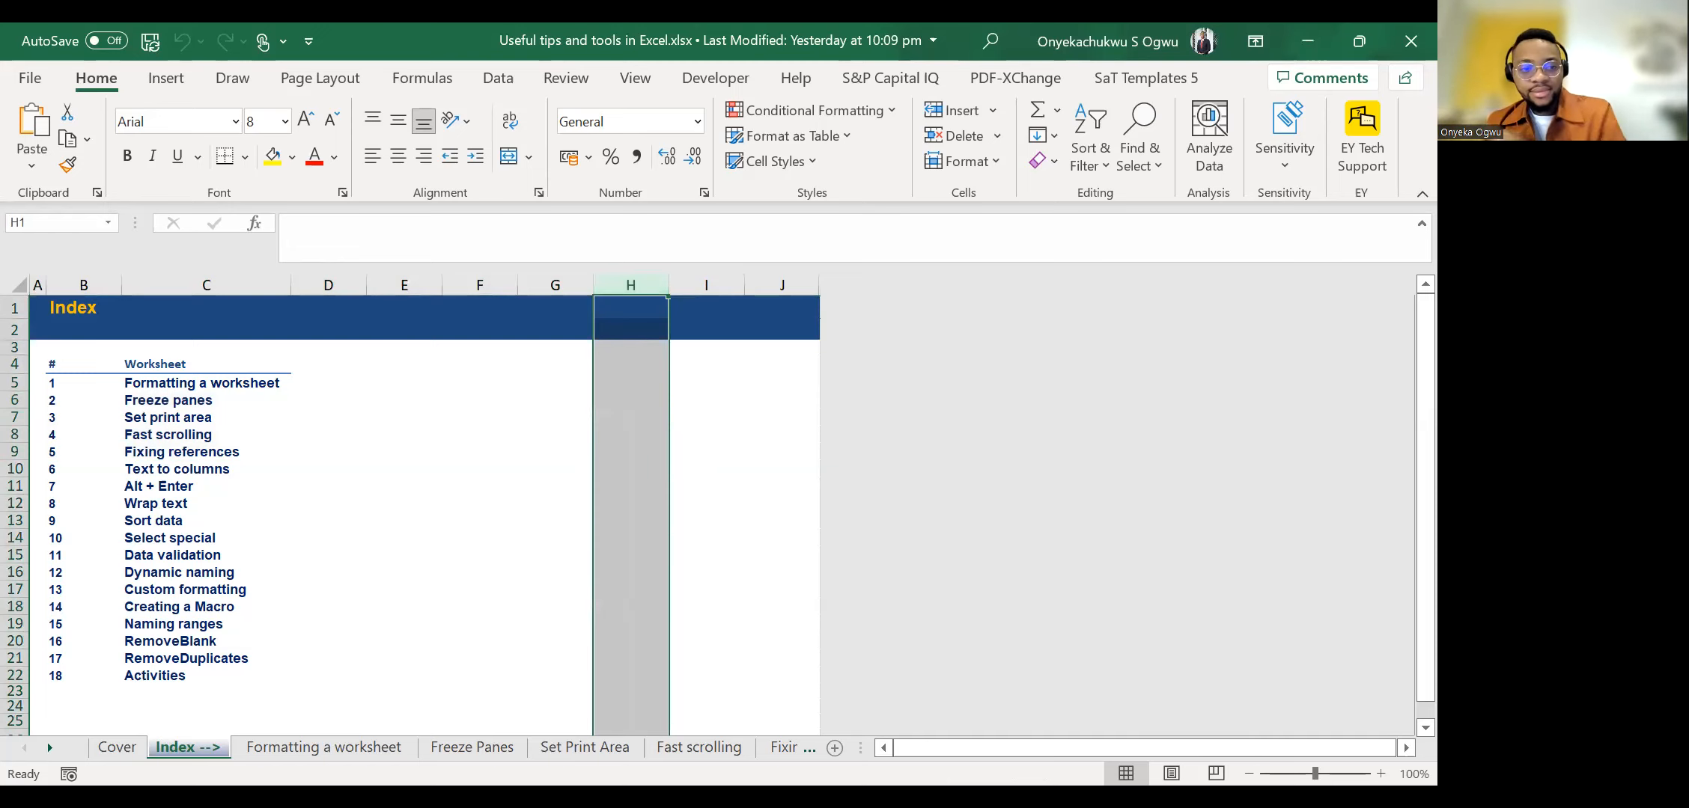
Open the Formatting a worksheet sheet and move the active cell through columns B and C to look over the empty grid.
left_click(280, 750)
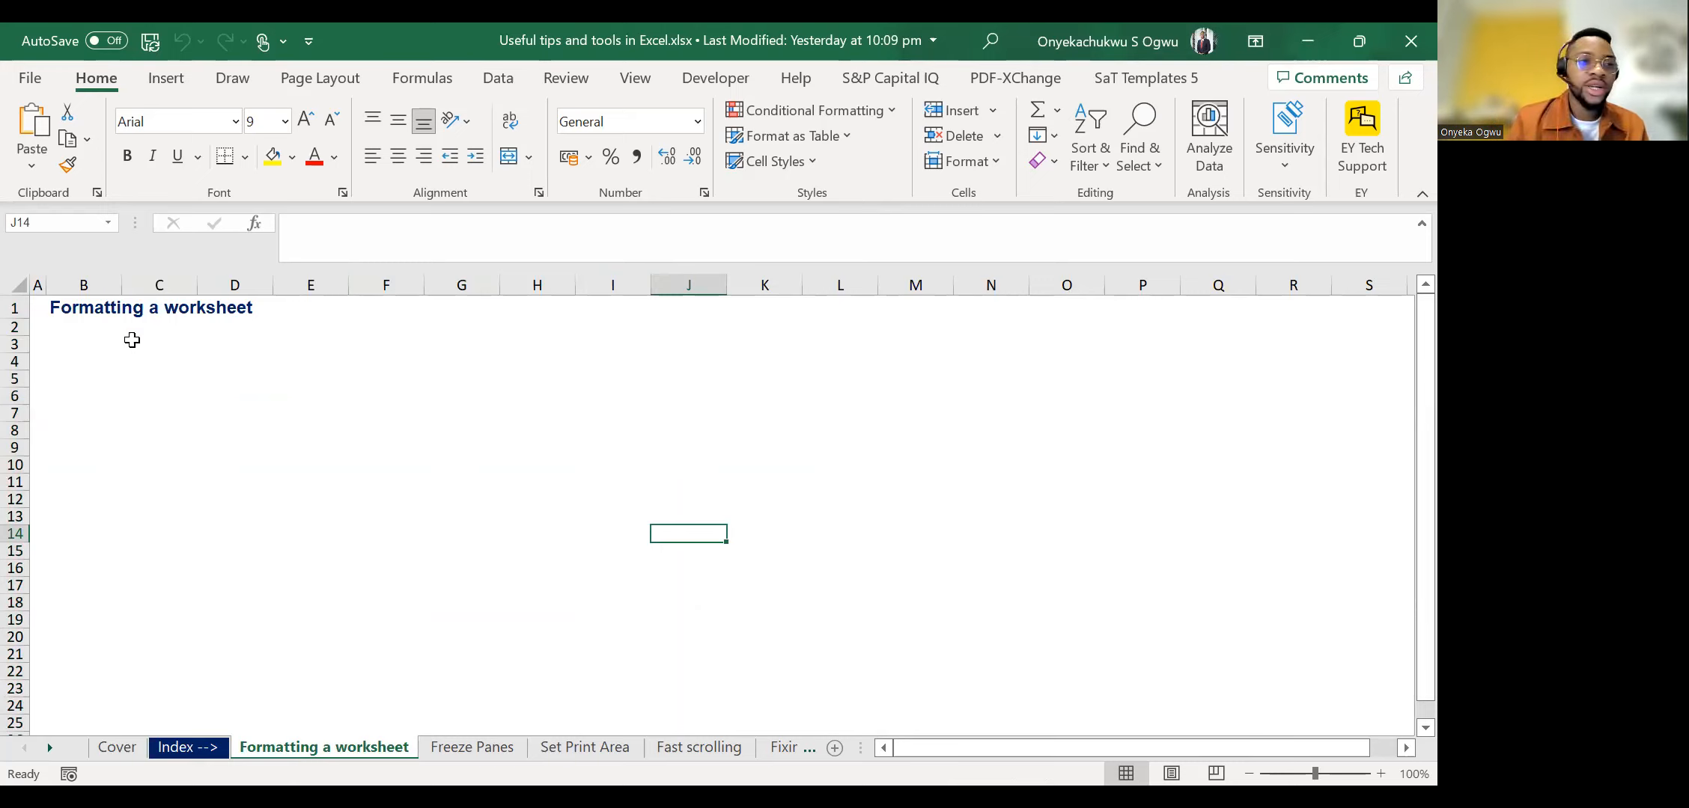
left_click(117, 359)
key("Down")
key("Down")
key("Down")
key("Down")
key("Down")
key("Down")
key("Down")
key("Down")
key("Down")
key("Down")
key("Down")
key("Down")
key("Down")
key("Down")
key("Down")
key("Down")
key("Down")
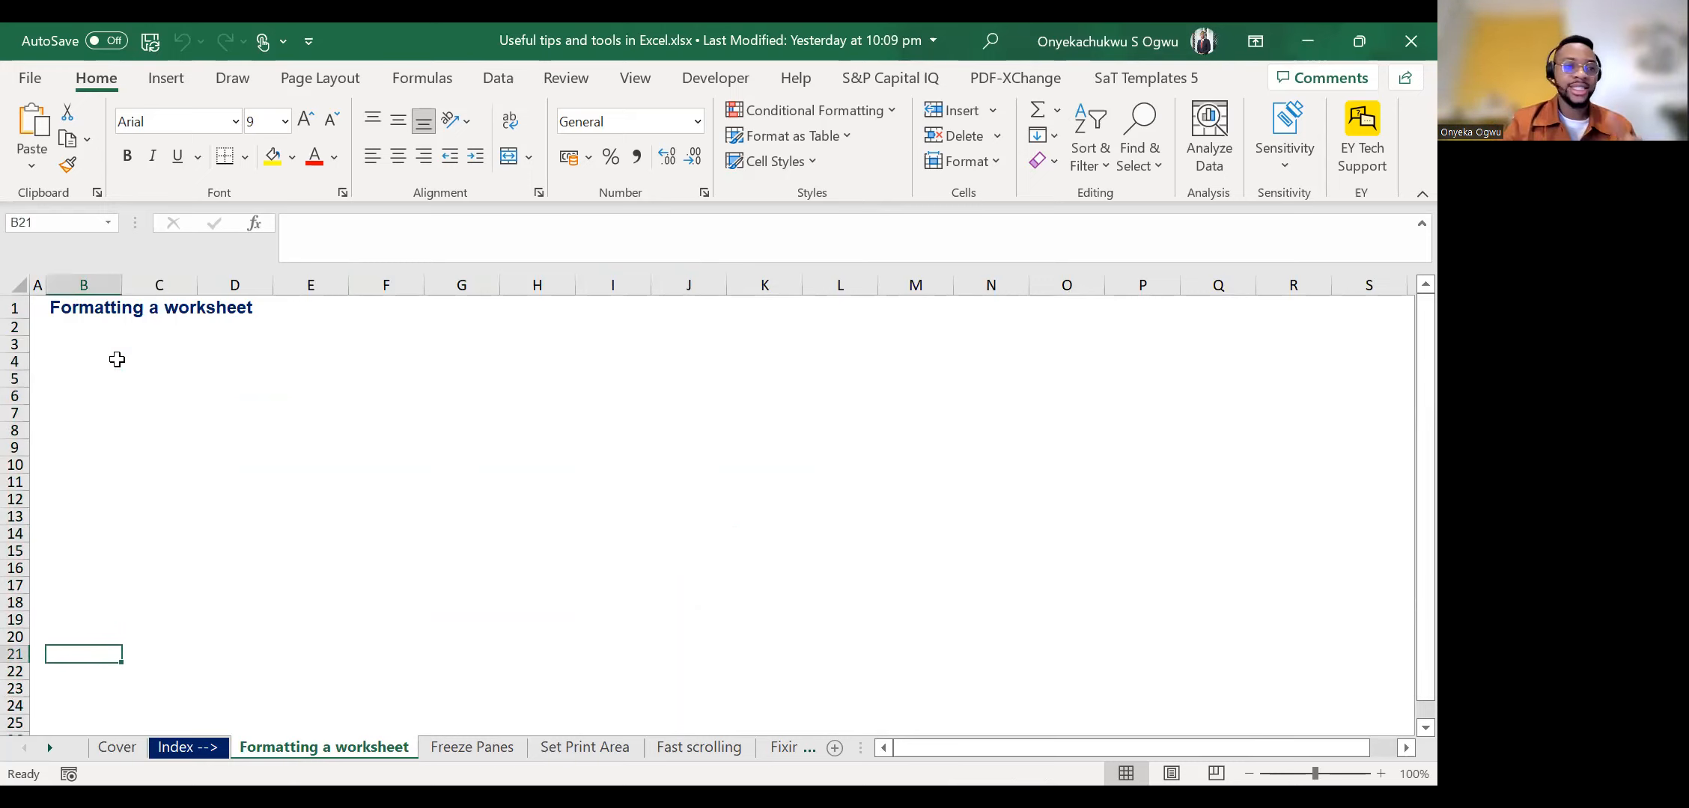
key("Right")
key("Up")
key("Up")
key("Up")
key("Up")
key("Up")
key("Up")
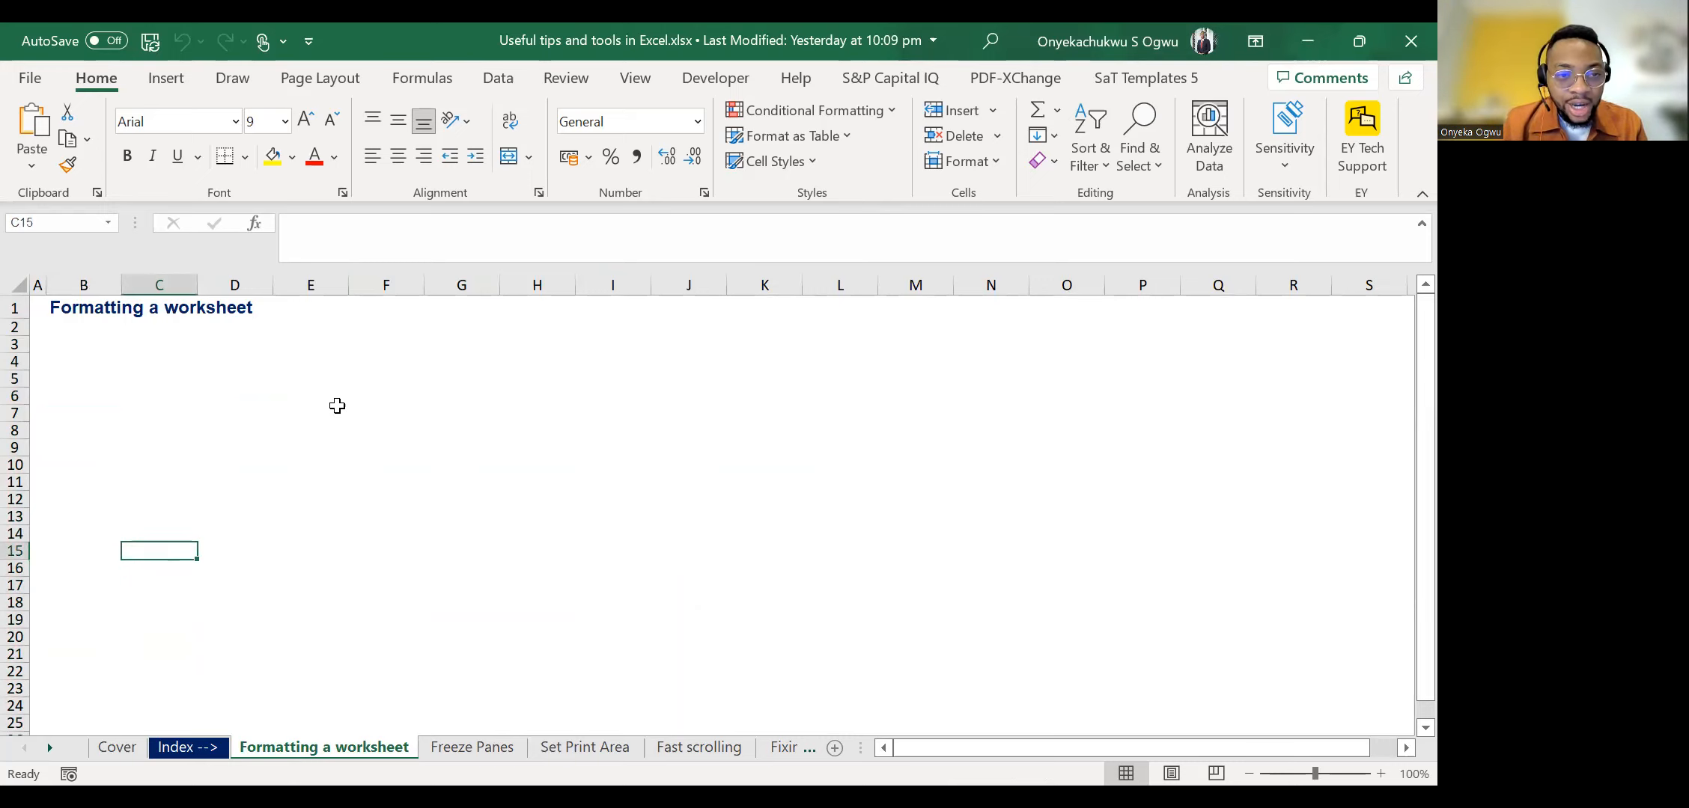
Enter the letter B in cell E6 and keep that cell selected.
left_click(337, 405)
left_click(494, 393)
left_click(505, 393)
left_click(370, 374)
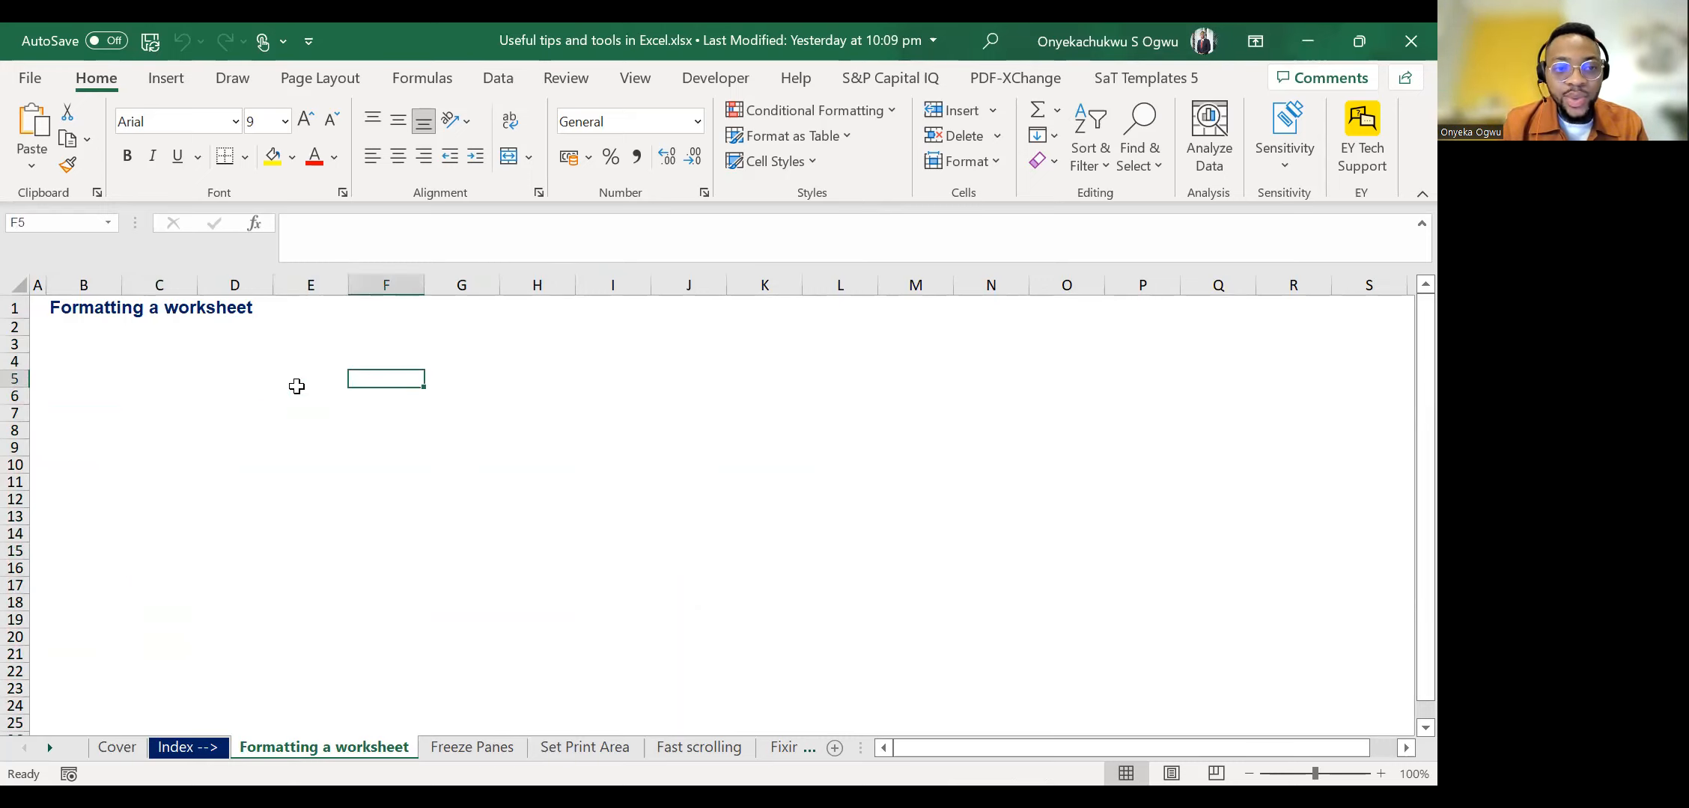
key("Down")
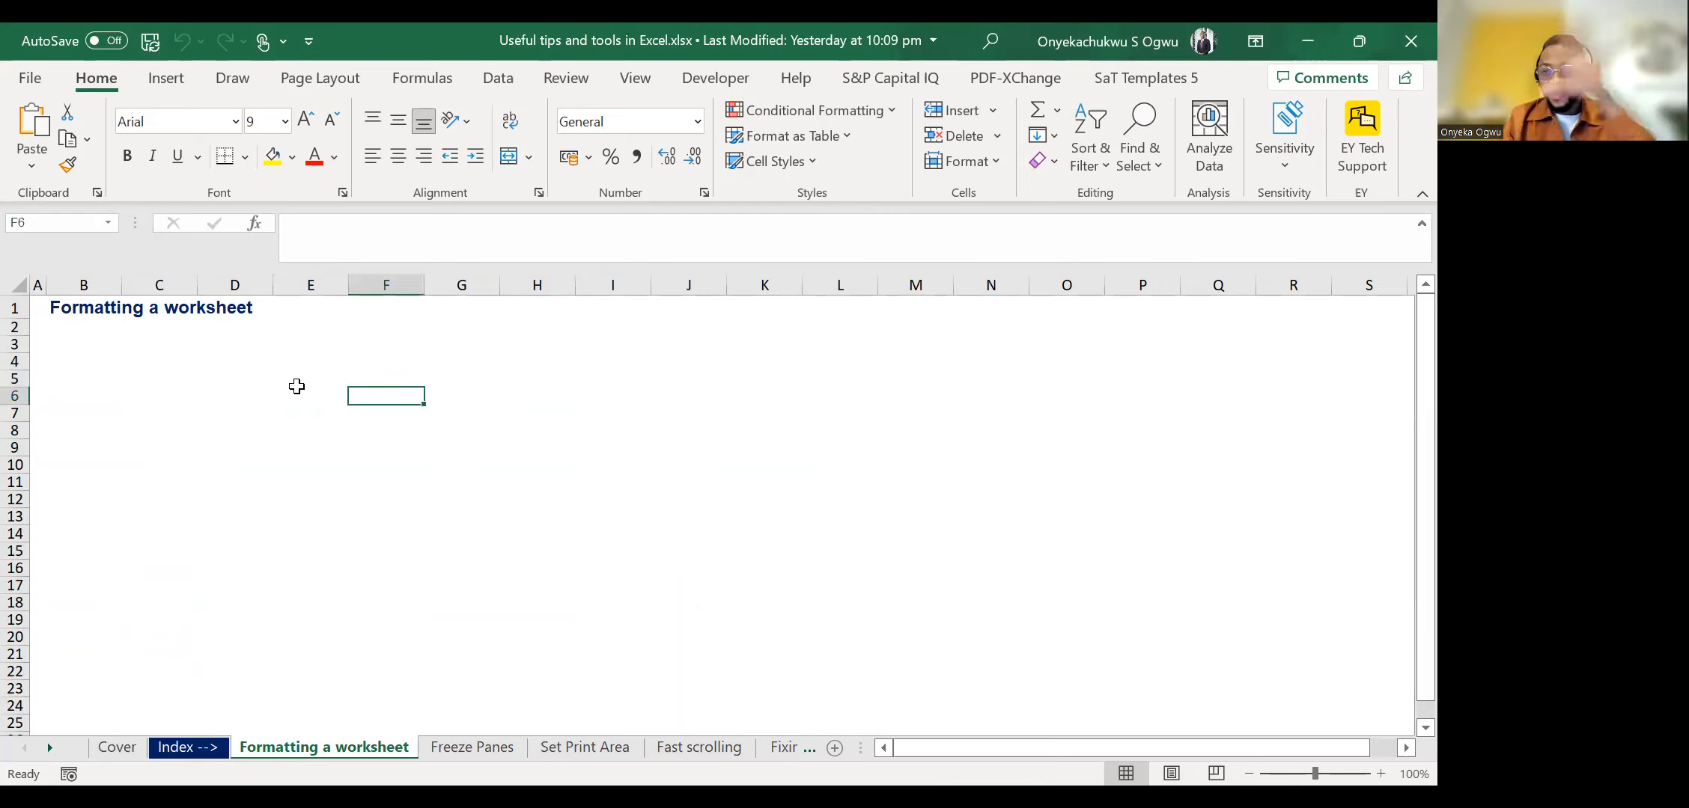
key("Left")
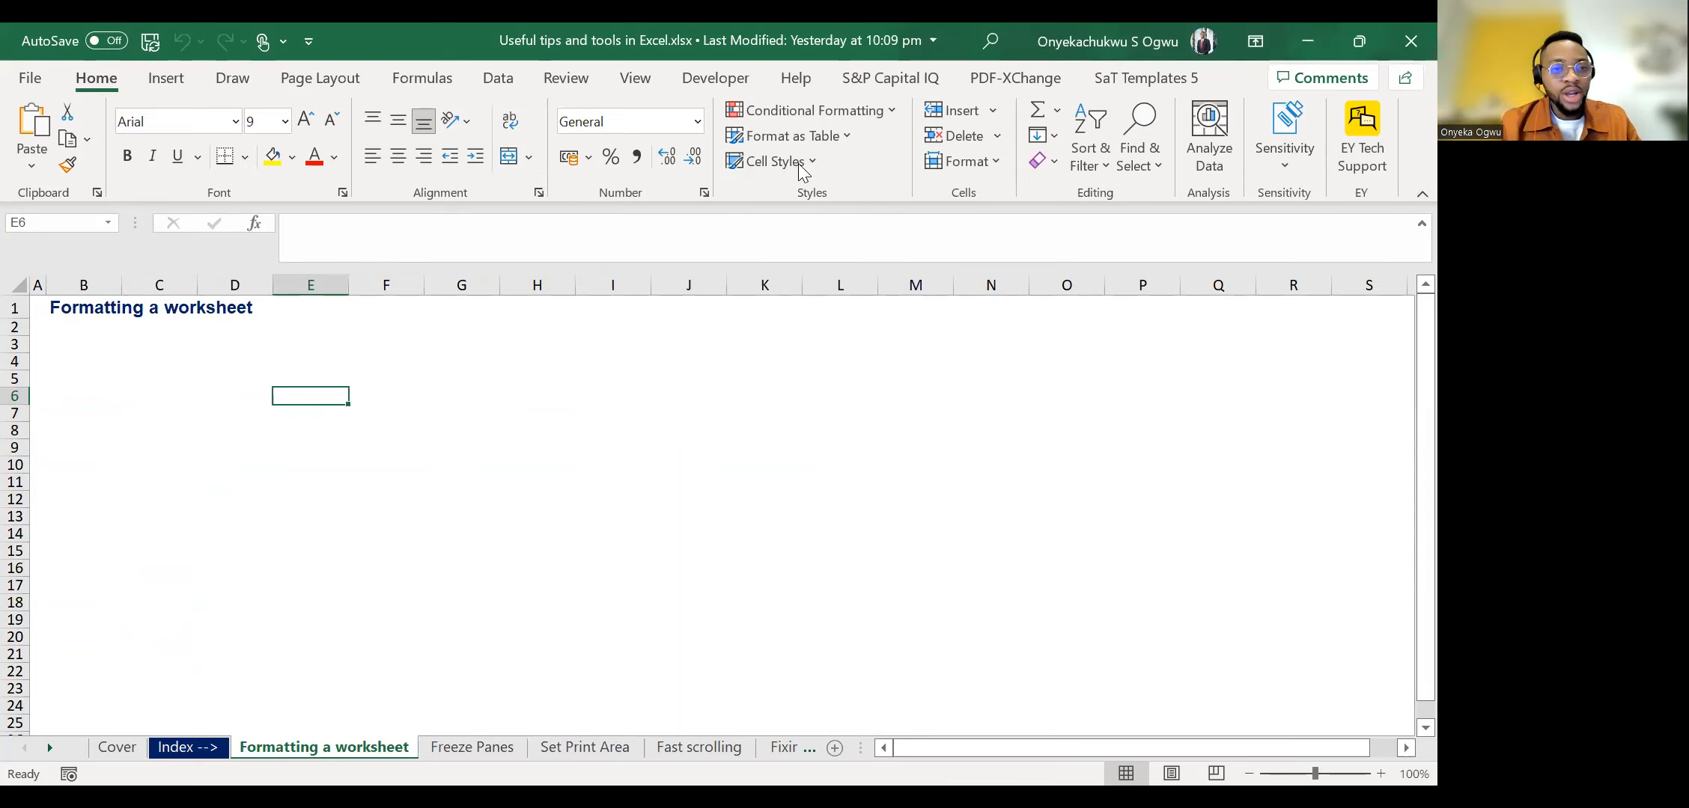
type("B")
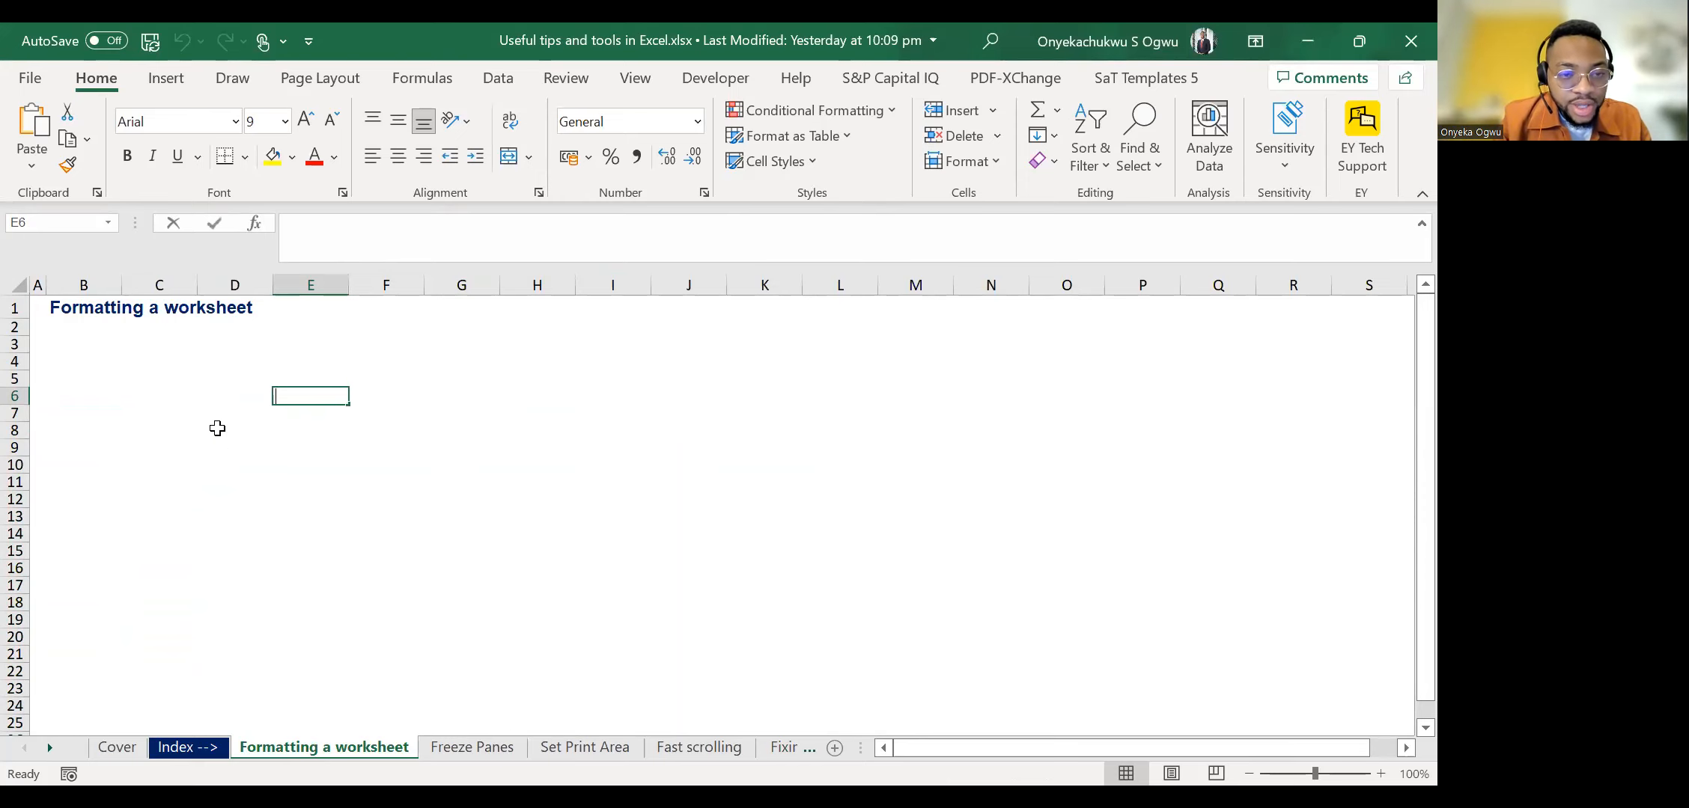
key("ctrl+Return")
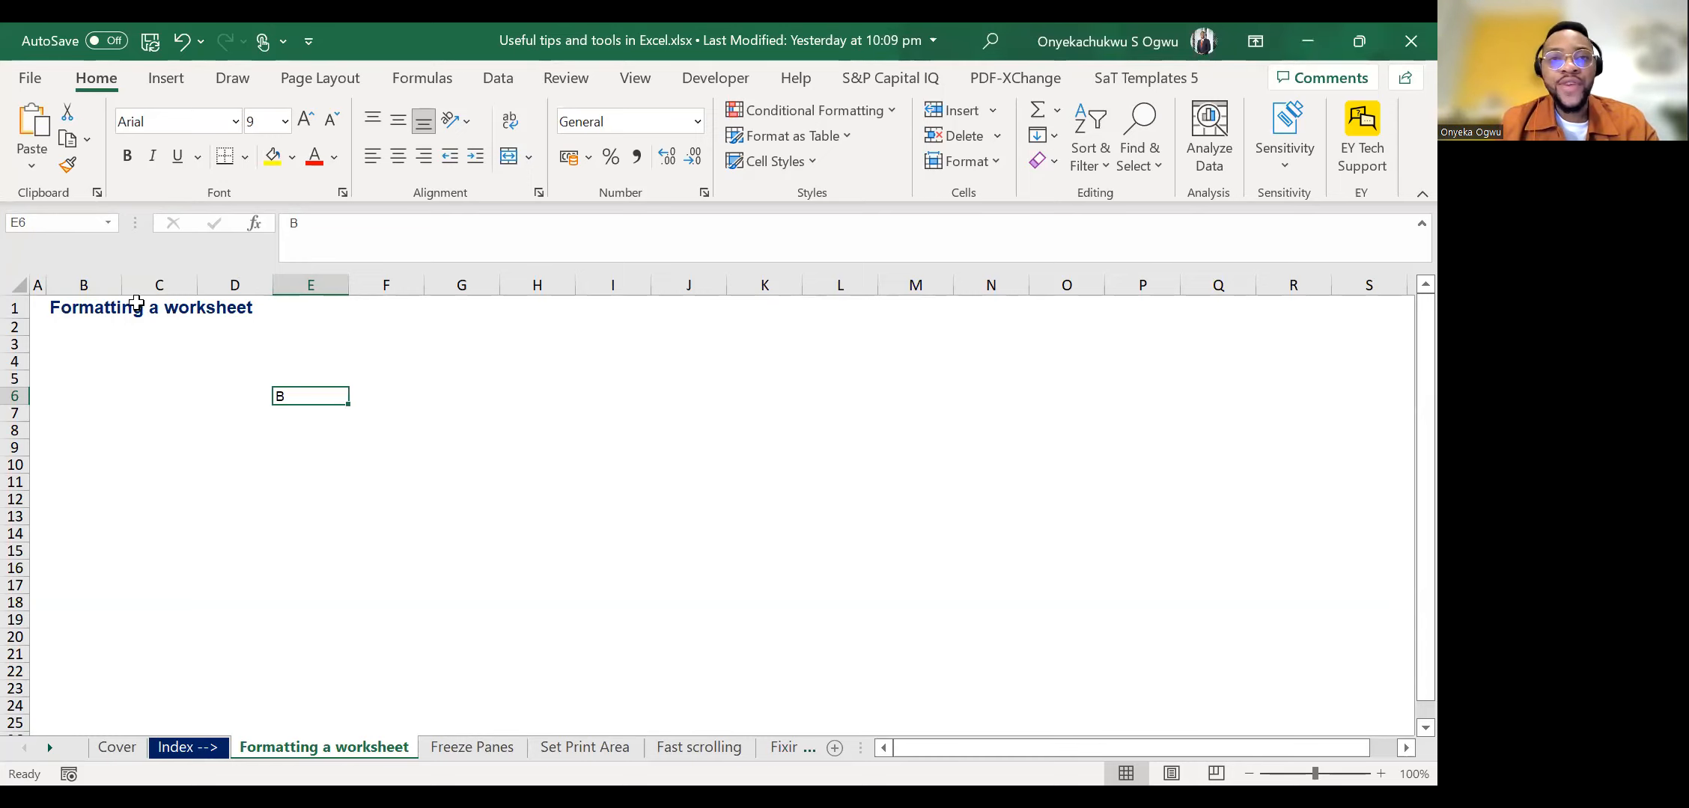
Clear the letter B from cell E6.
left_click(83, 310)
key("Down")
key("Down")
key("Down")
key("Down")
key("Down")
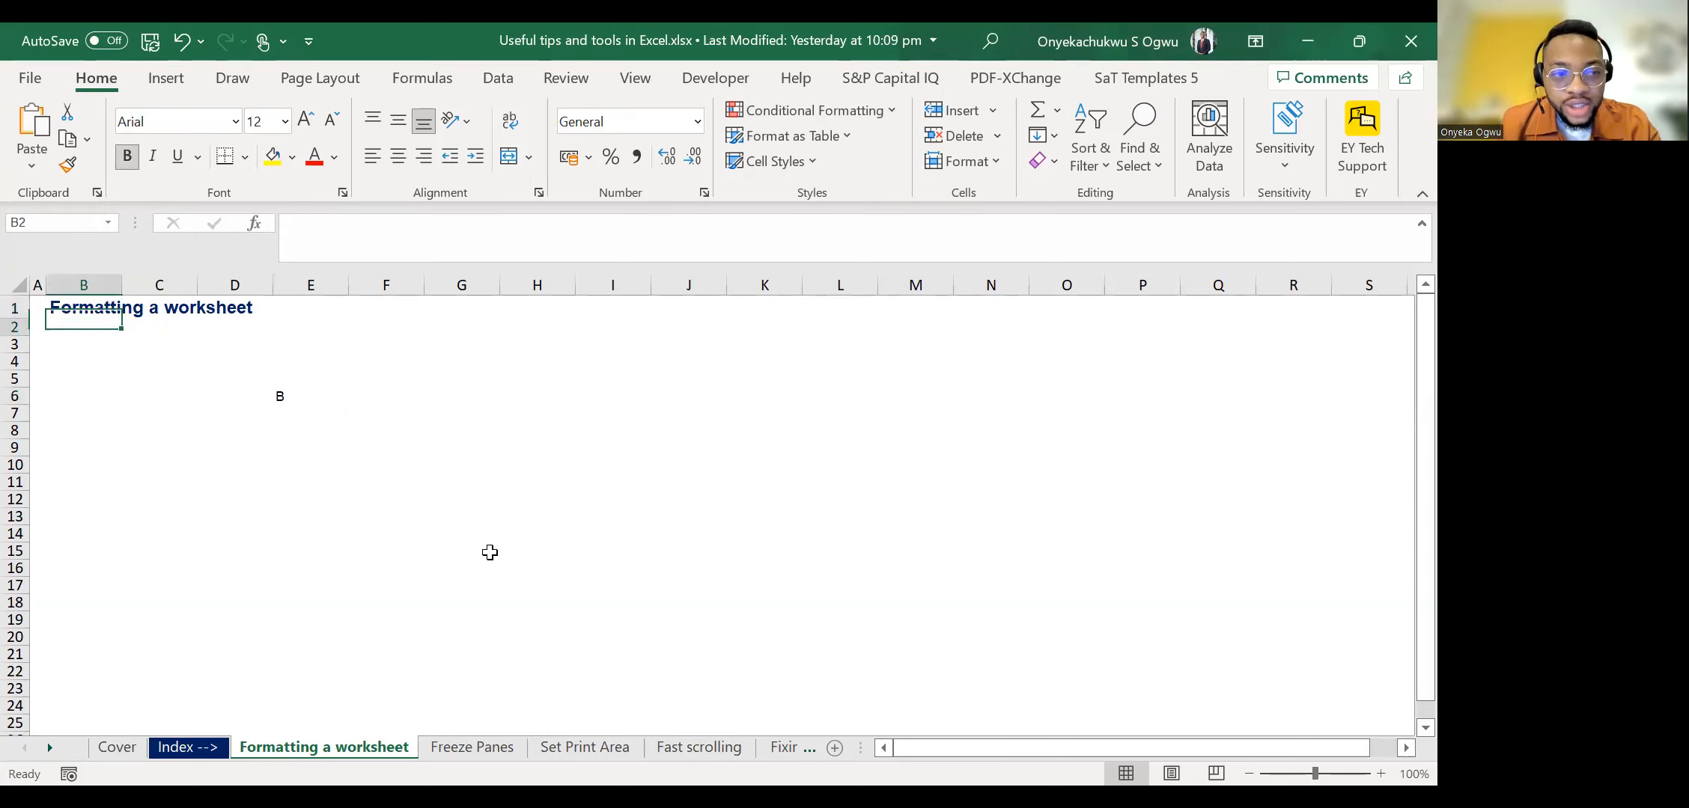
key("Right")
key("Right")
key("Right")
key("Delete")
Examine cell C1 beneath the overflowing sheet title for any content of its own.
key("Left")
key("Left")
key("Up")
key("Up")
key("Up")
key("Up")
key("Up")
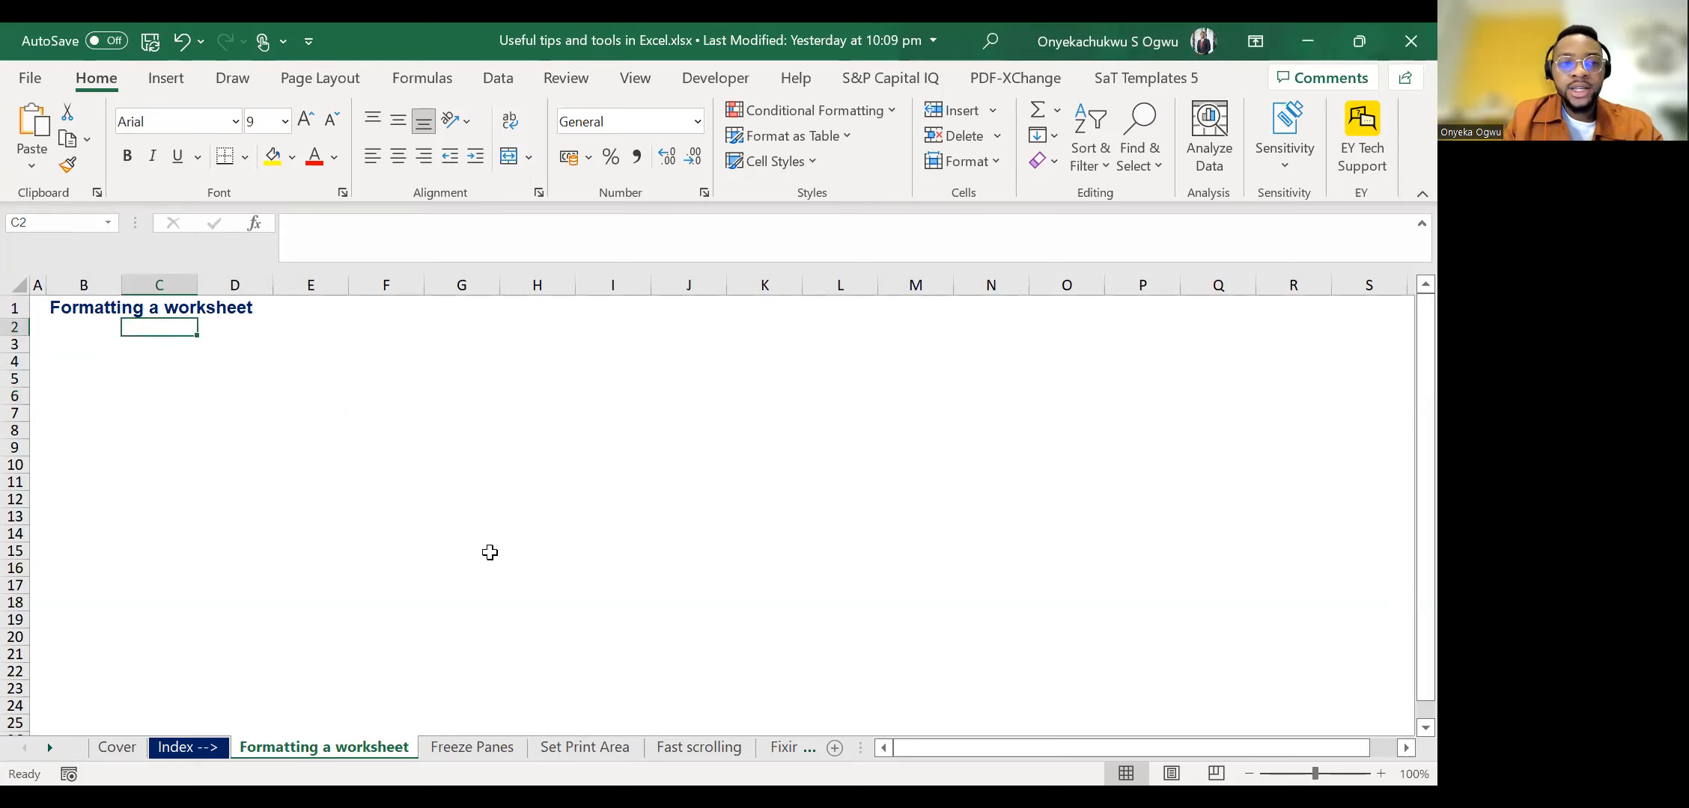
key("Left")
key("Right")
key("Right")
key("Left")
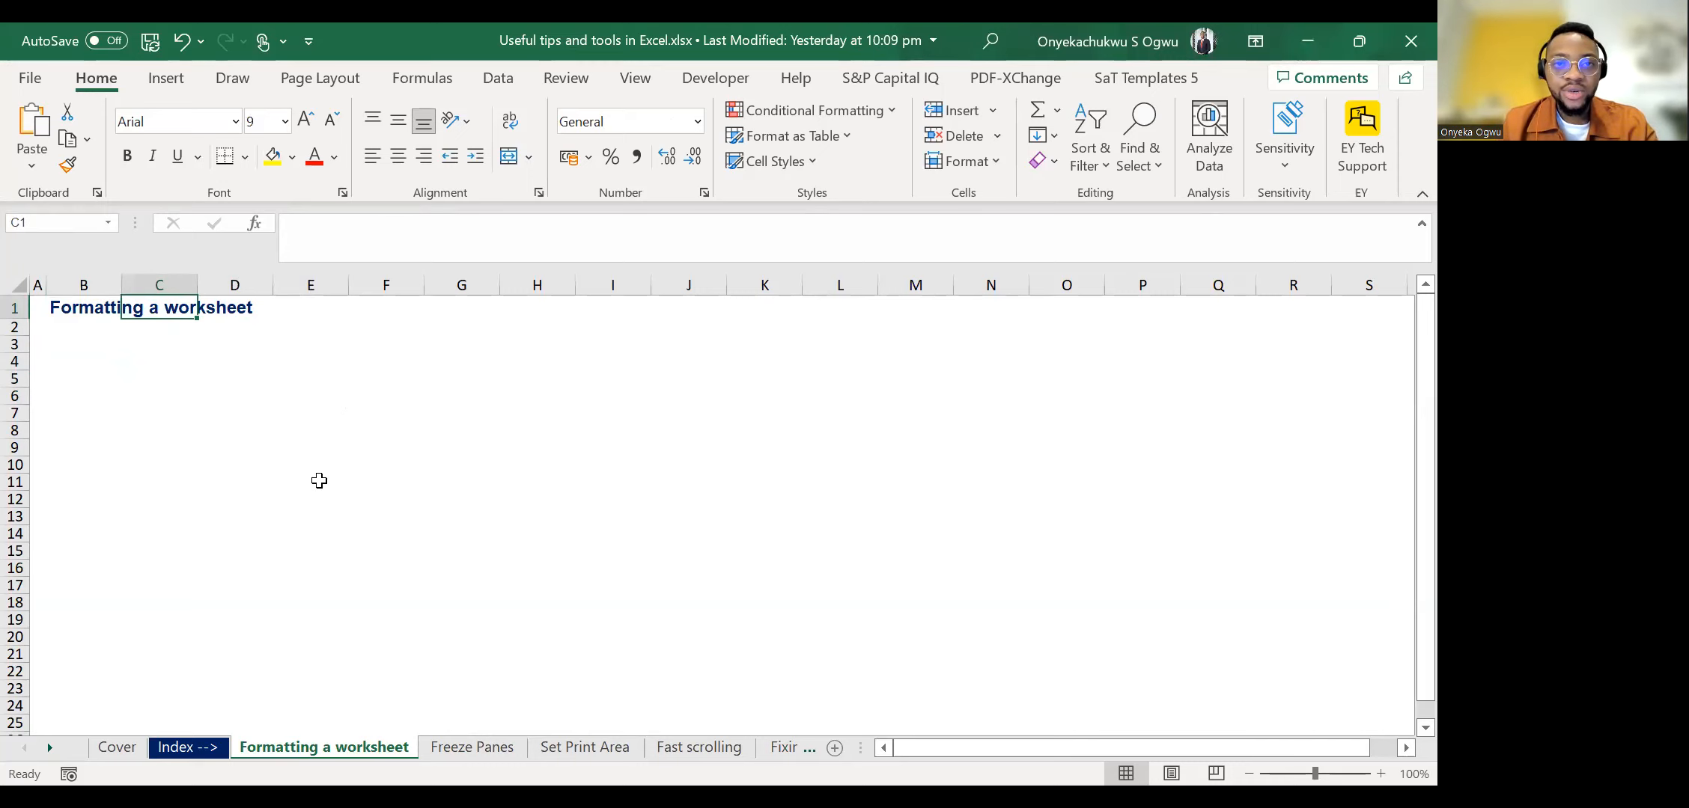
key("alt+Tab")
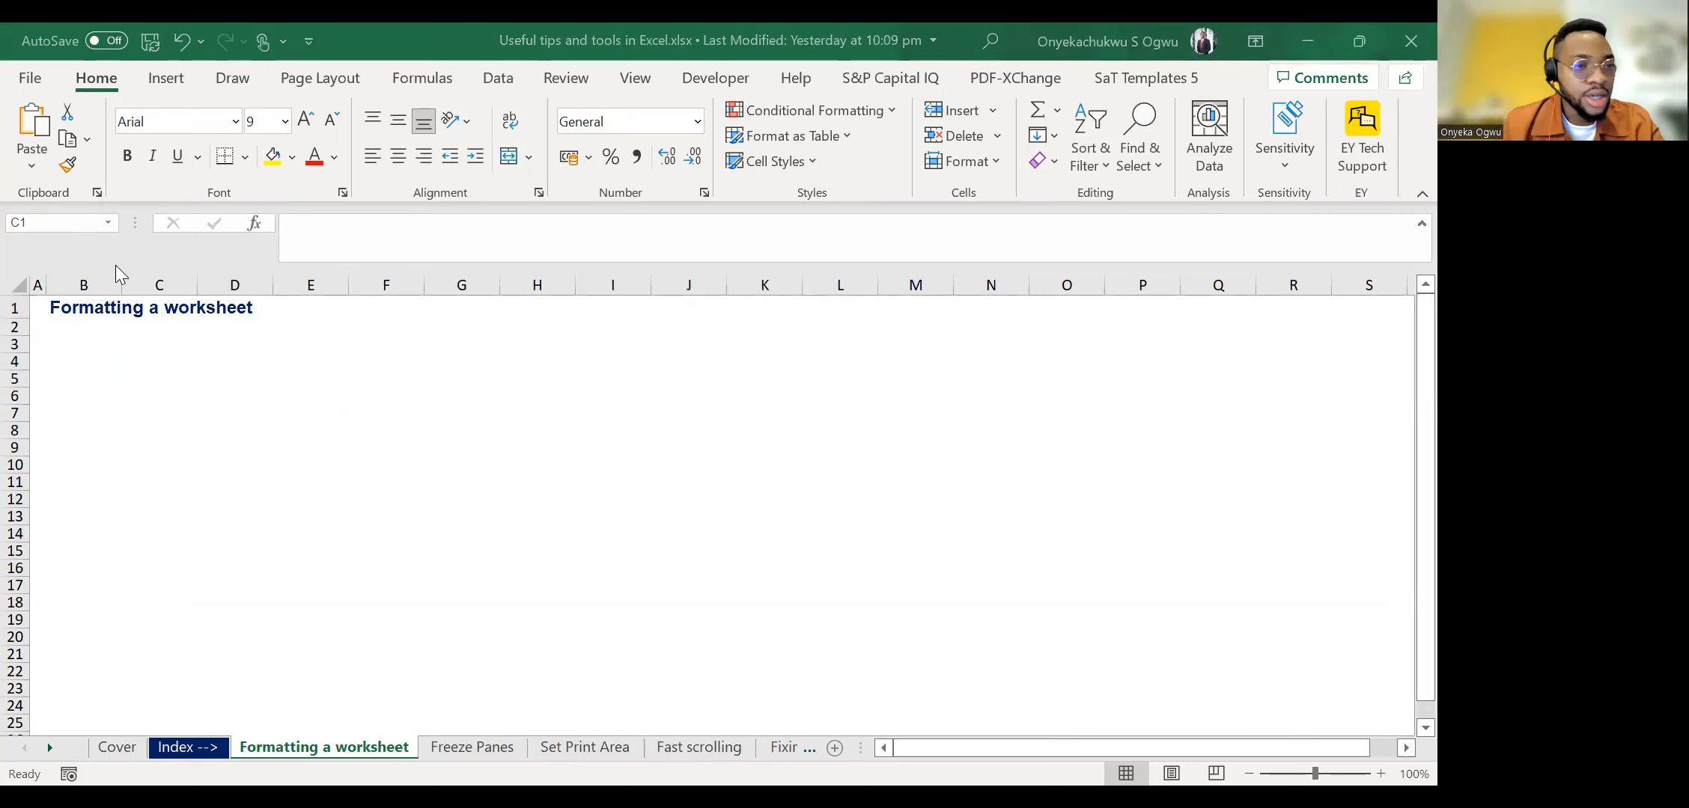
left_click(136, 311)
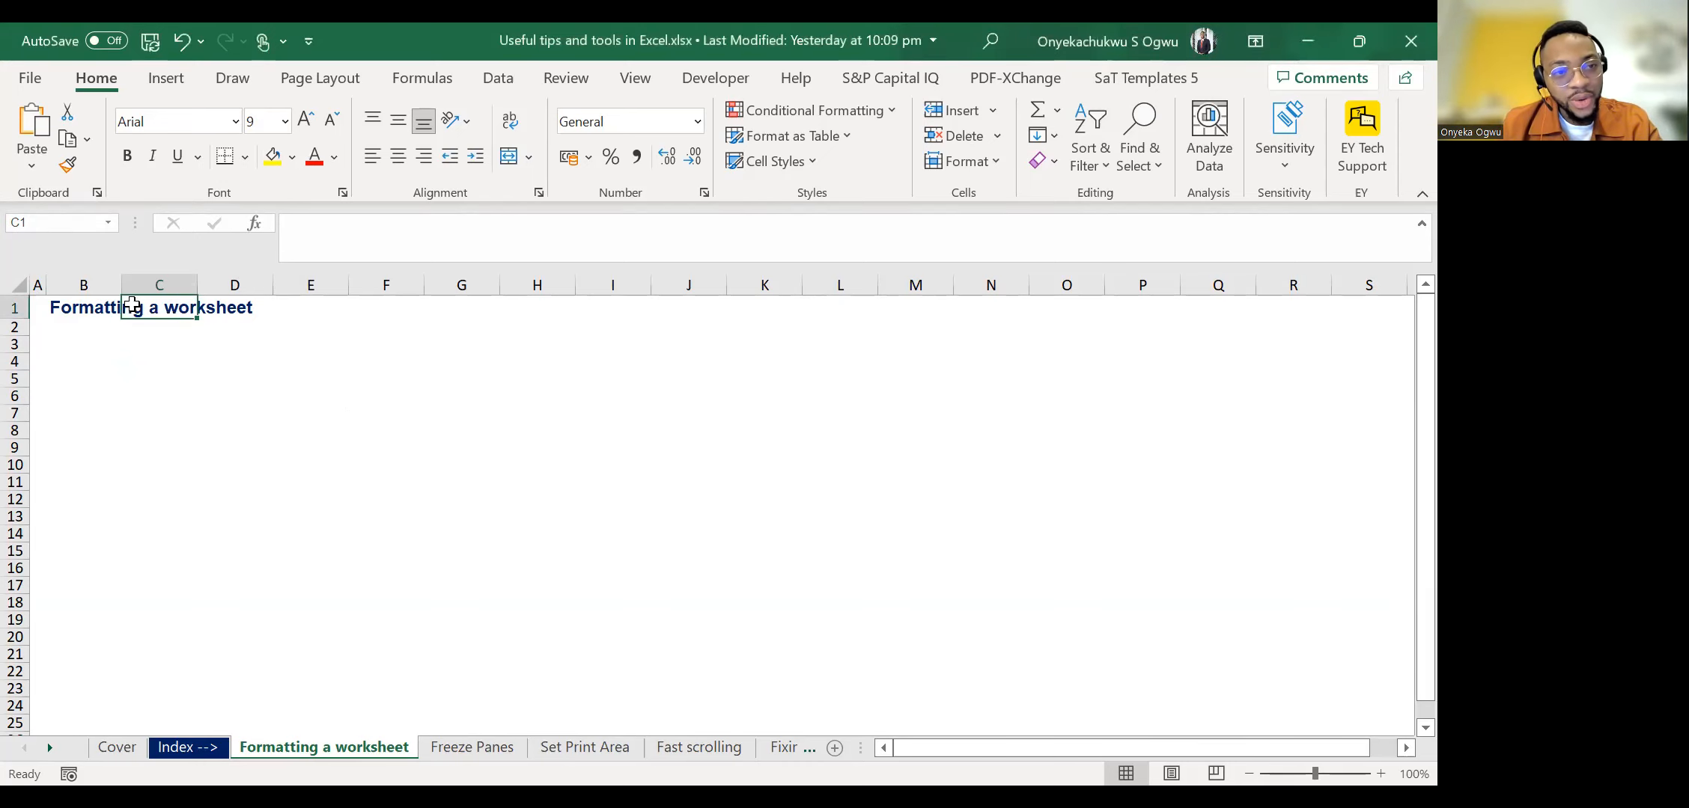
left_click(247, 445)
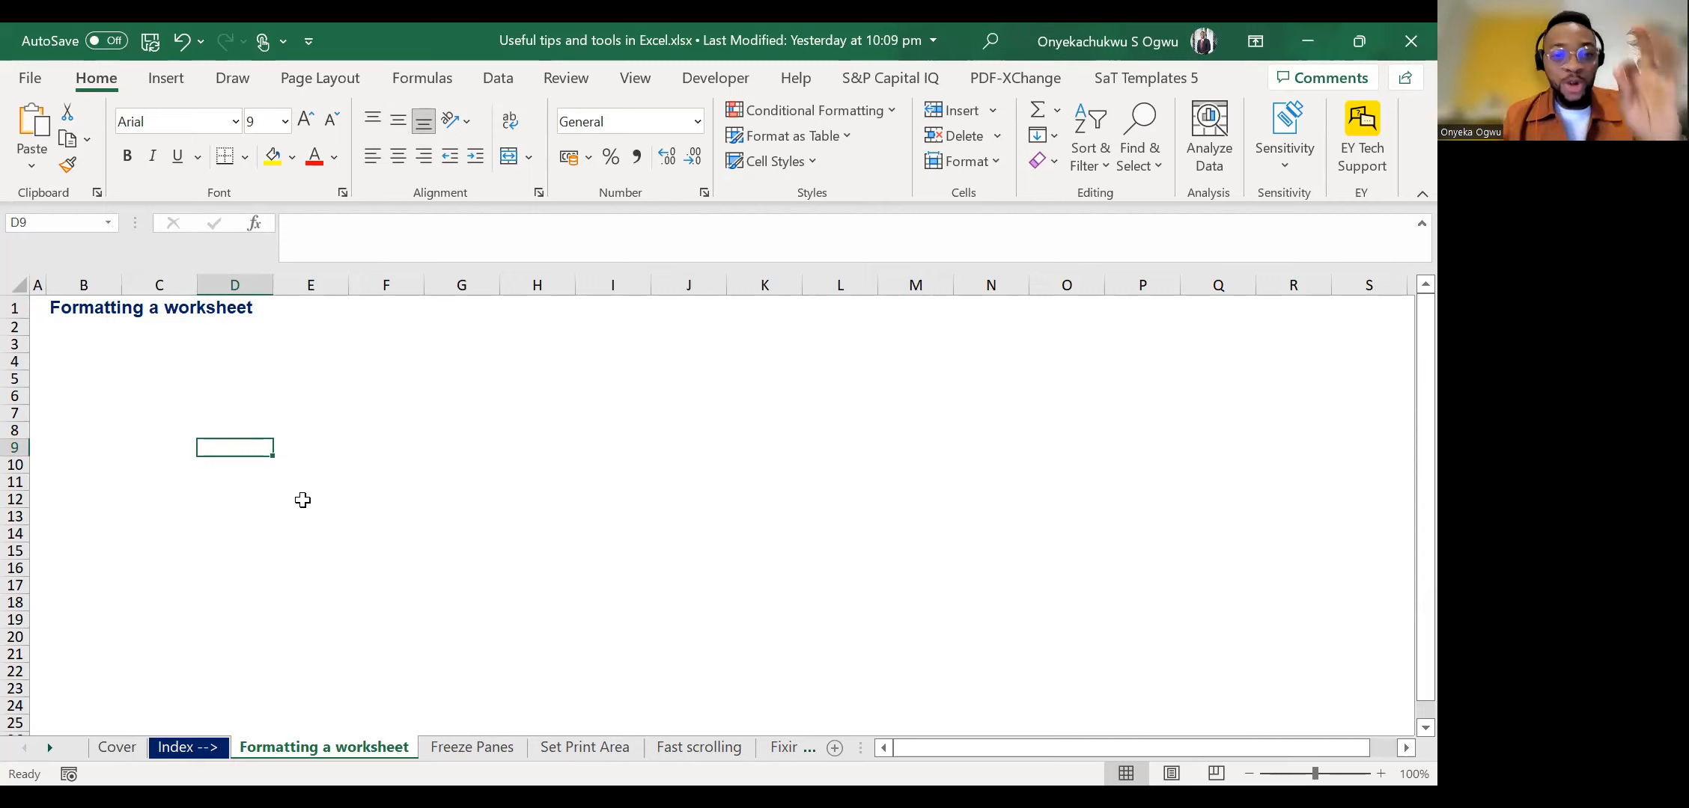
Select title cell B1 and compare its contents with the neighbouring cells in row 1.
key("Left")
key("Left")
key("Up")
key("Up")
key("Up")
key("Up")
key("Up")
key("Up")
key("Up")
key("Up")
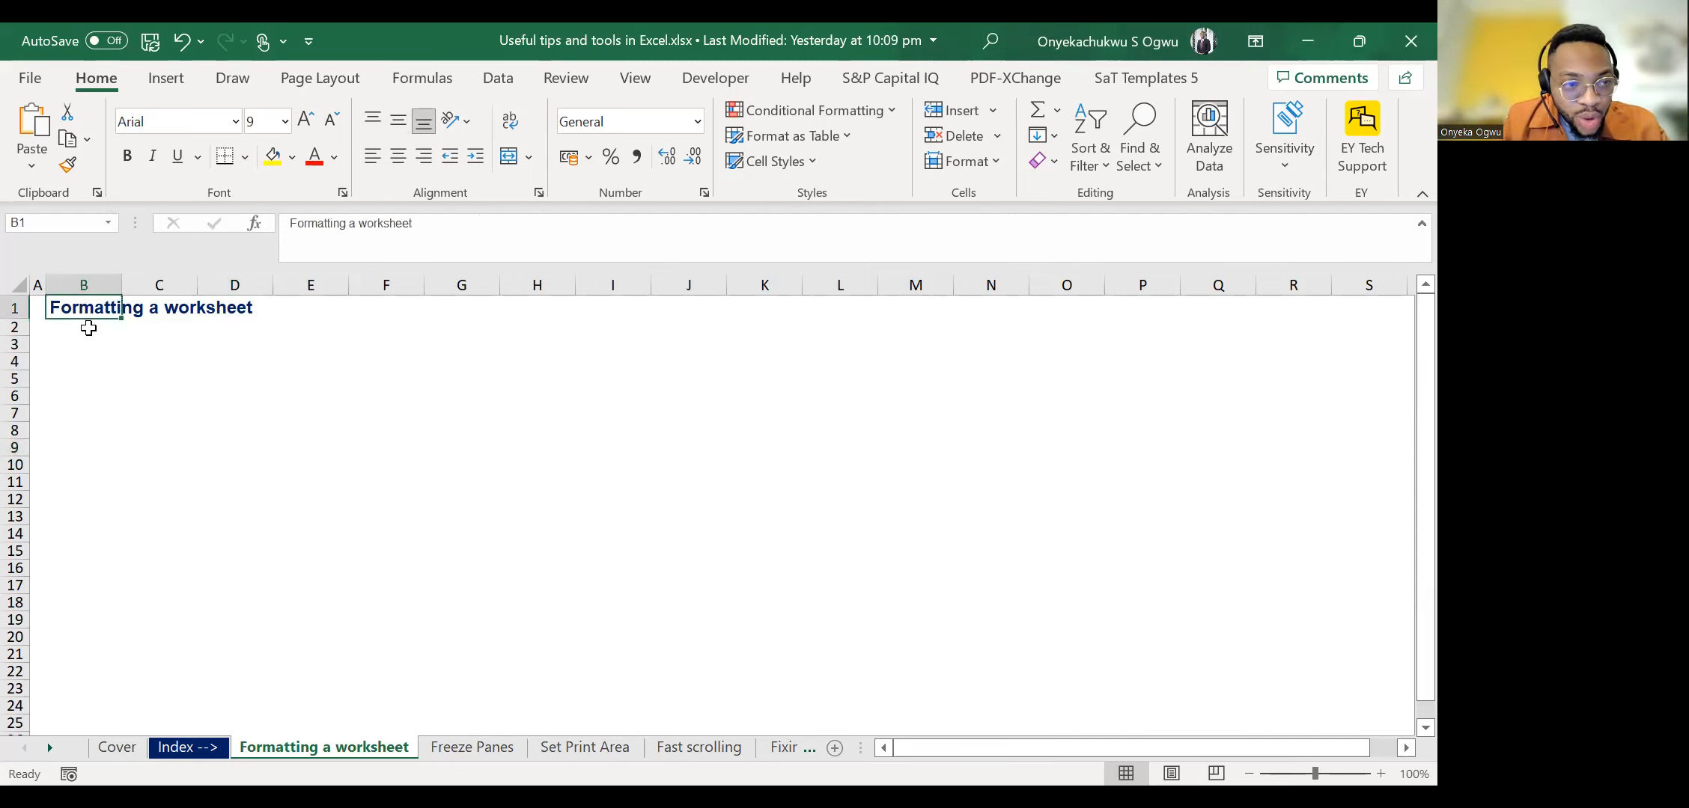
key("Right")
key("Right")
key("Right")
key("Left")
key("Left")
key("Left")
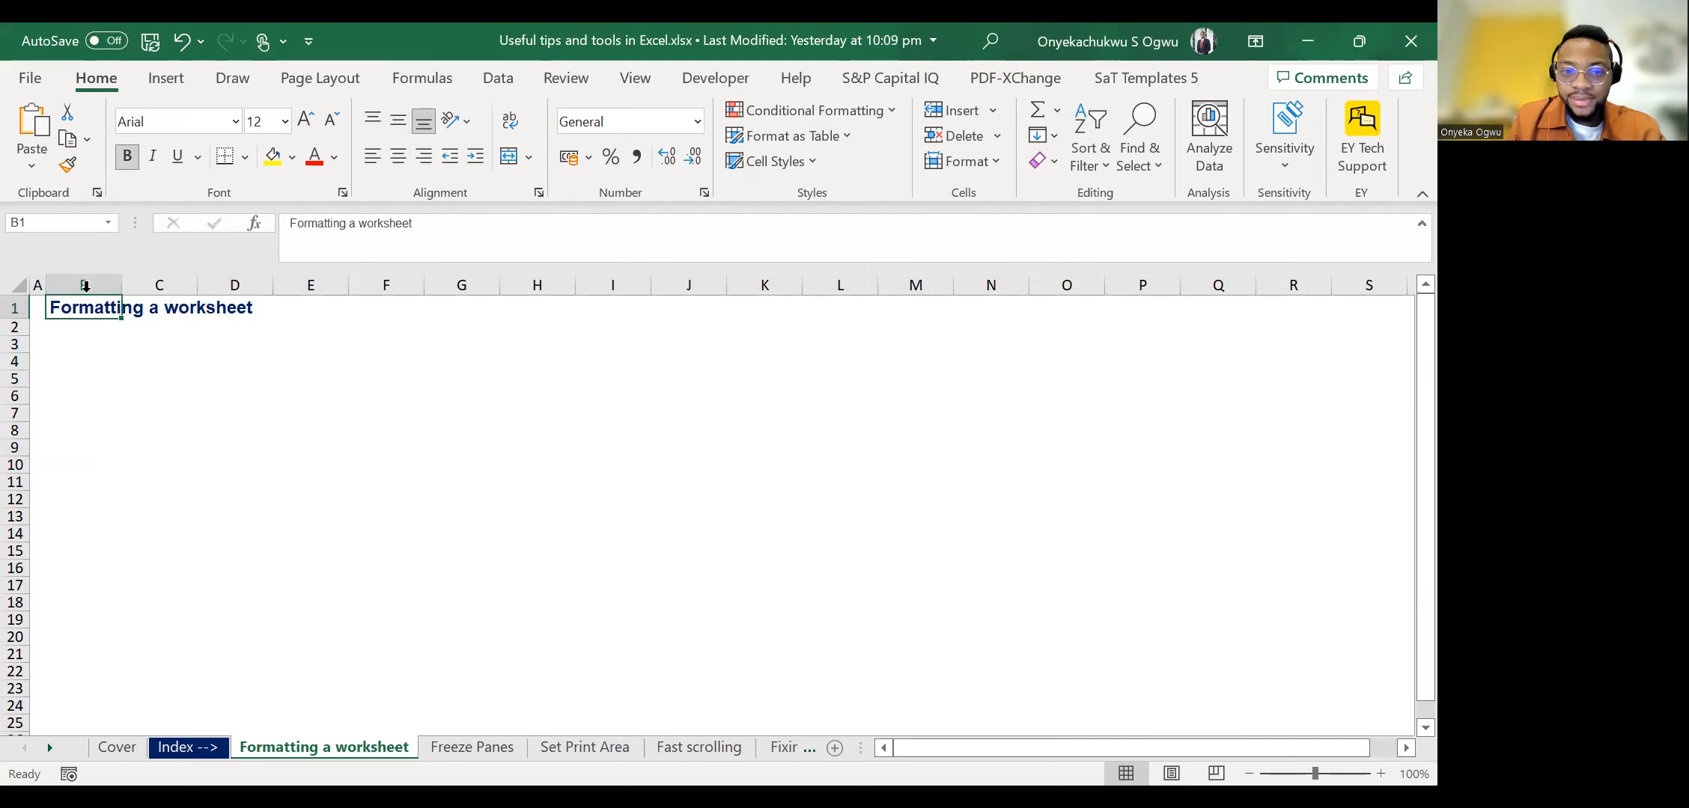
Step through the cells from B1 to F1 and back to C1 to check which ones hold content.
key("Right")
key("Right")
key("Right")
key("Right")
key("Left")
key("Left")
key("Right")
key("Left")
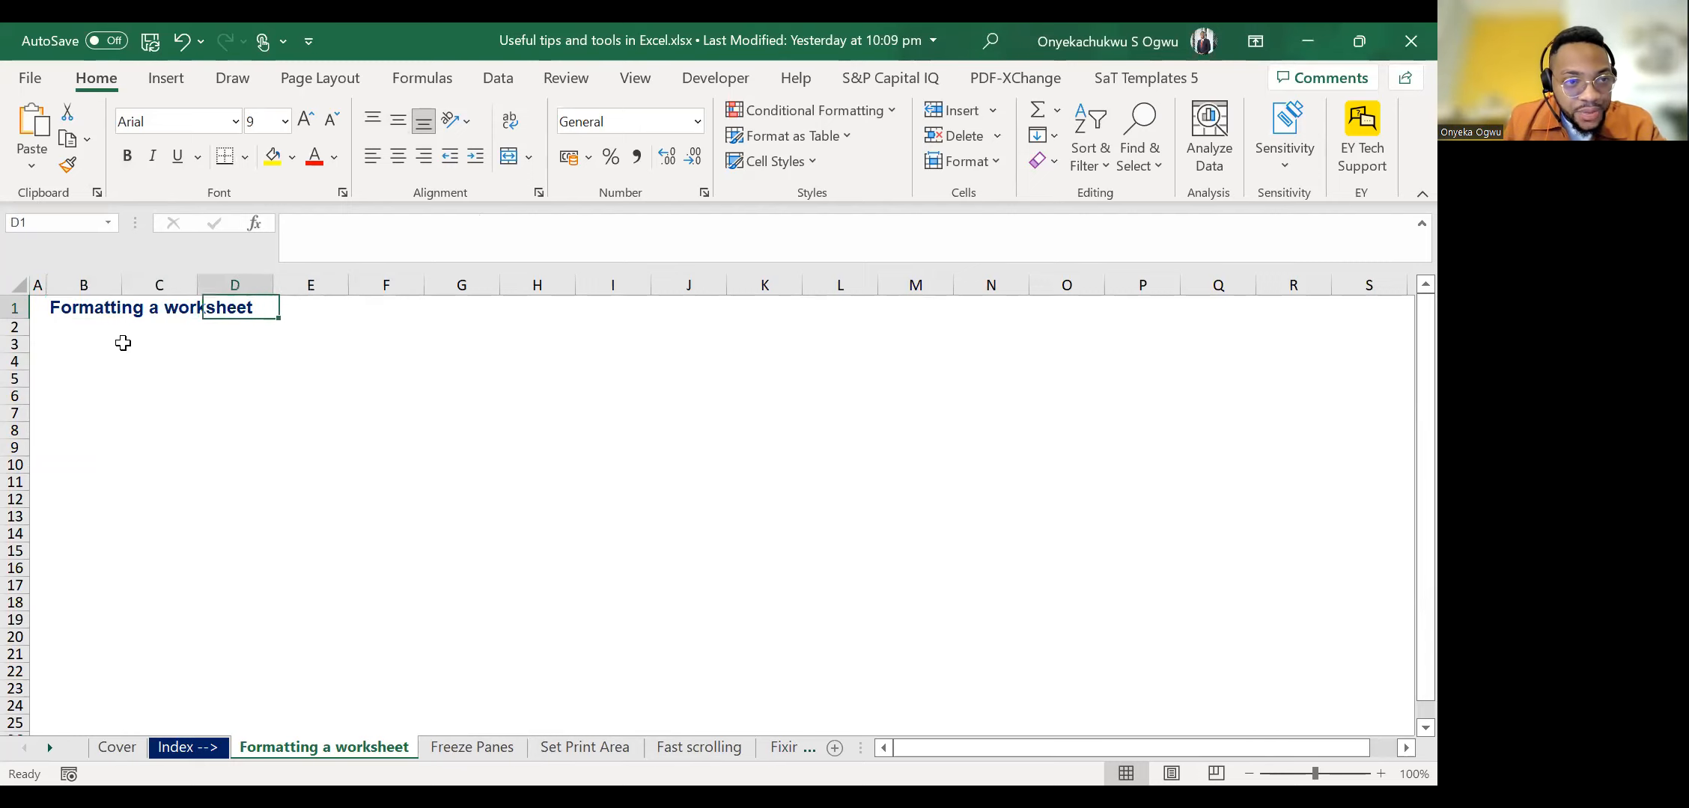
key("Left")
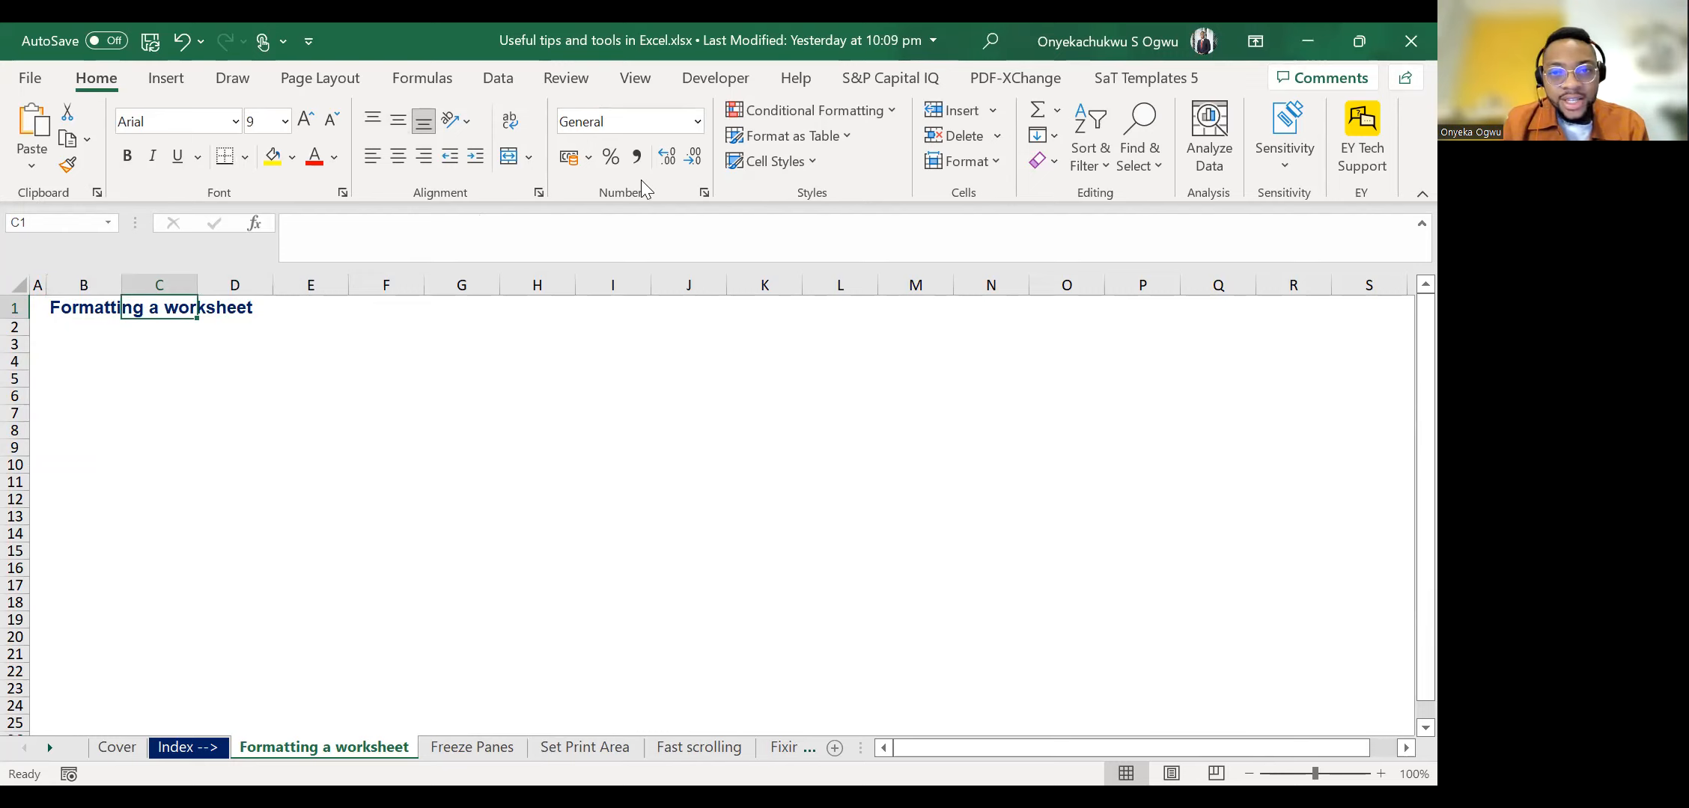
Inspect the stored contents of C1, then compare D1 and C1 with title cell B1.
left_click(392, 235)
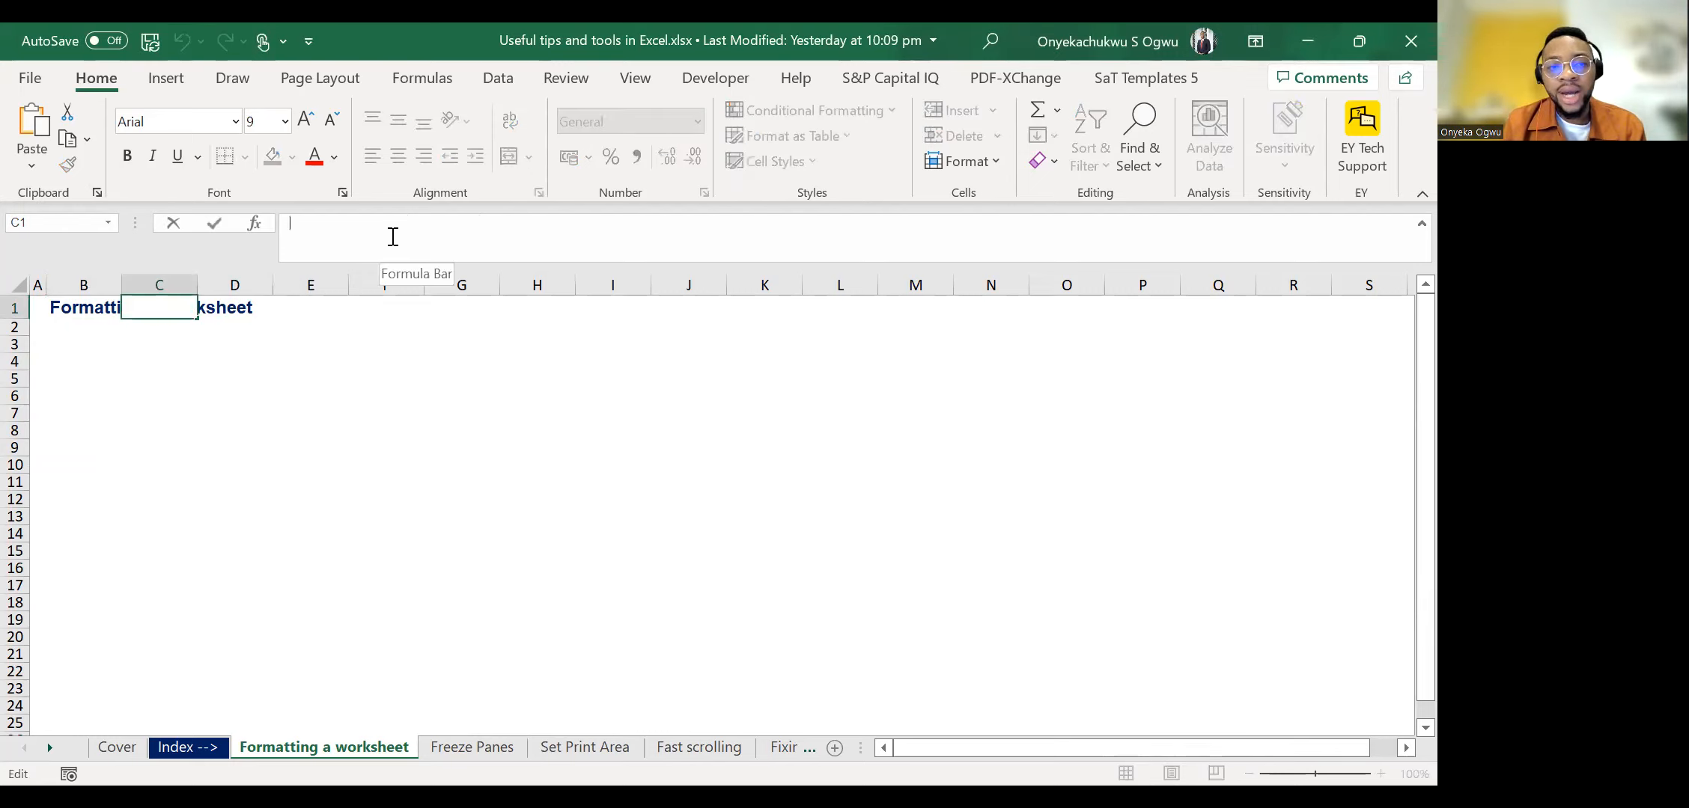
key("Escape")
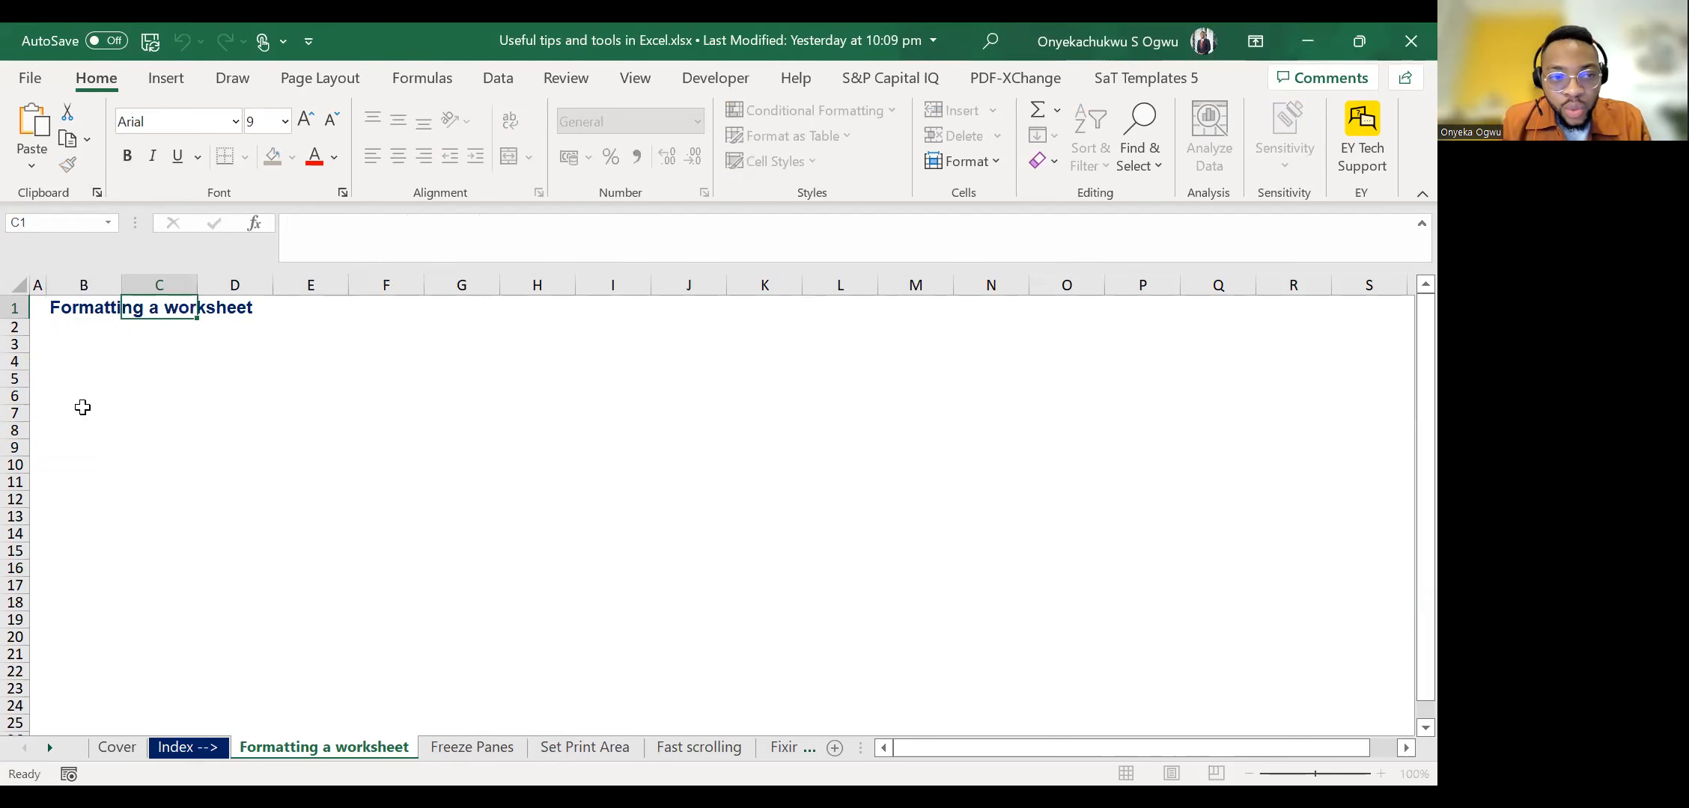
key("Left")
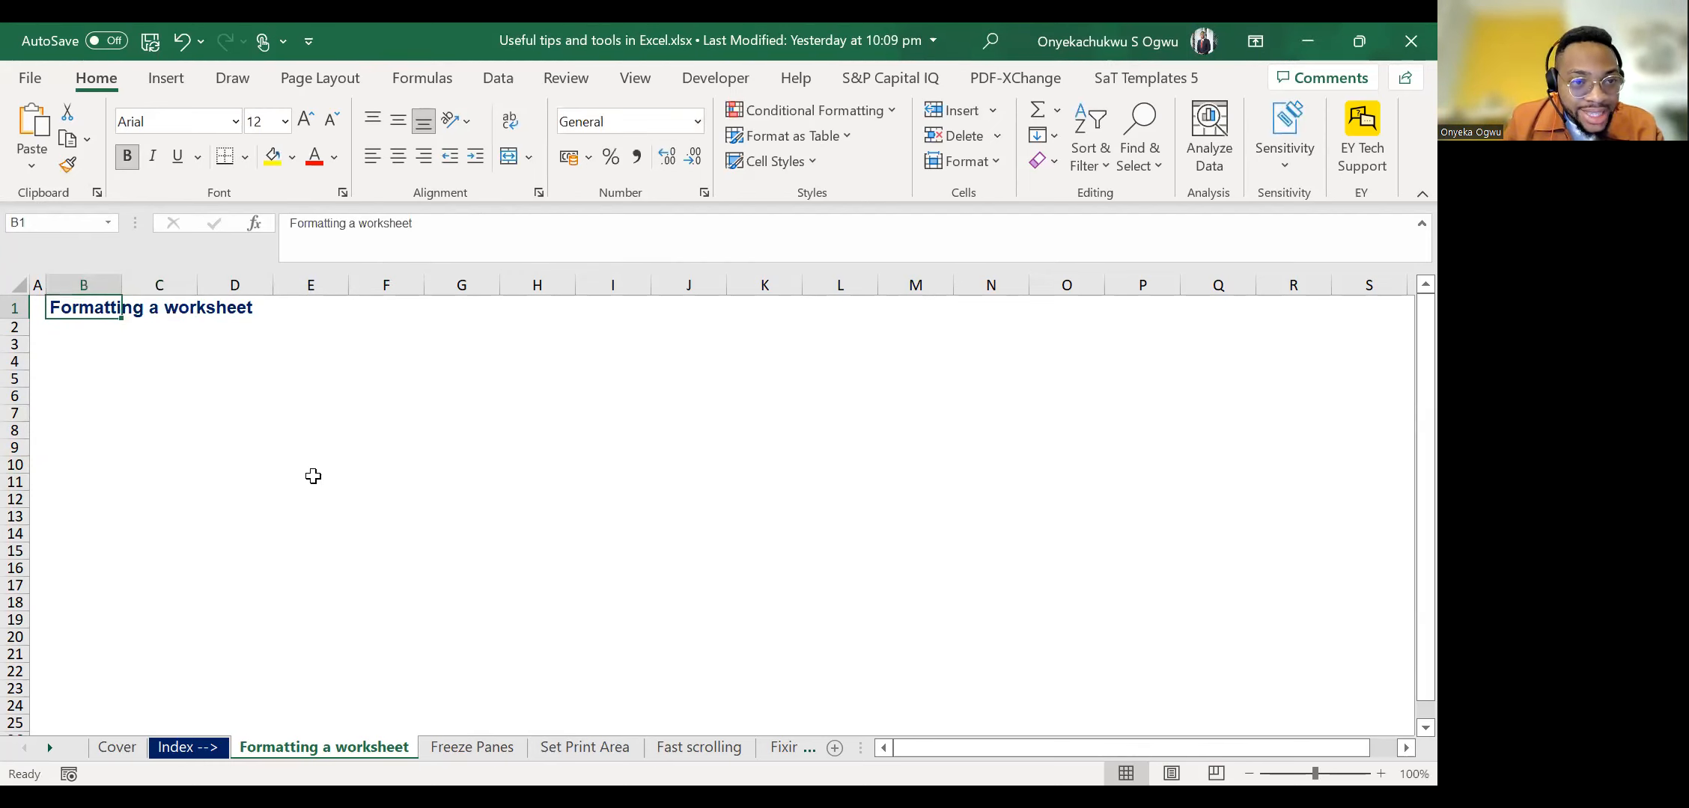
key("Right")
key("Right")
key("Right")
key("Left")
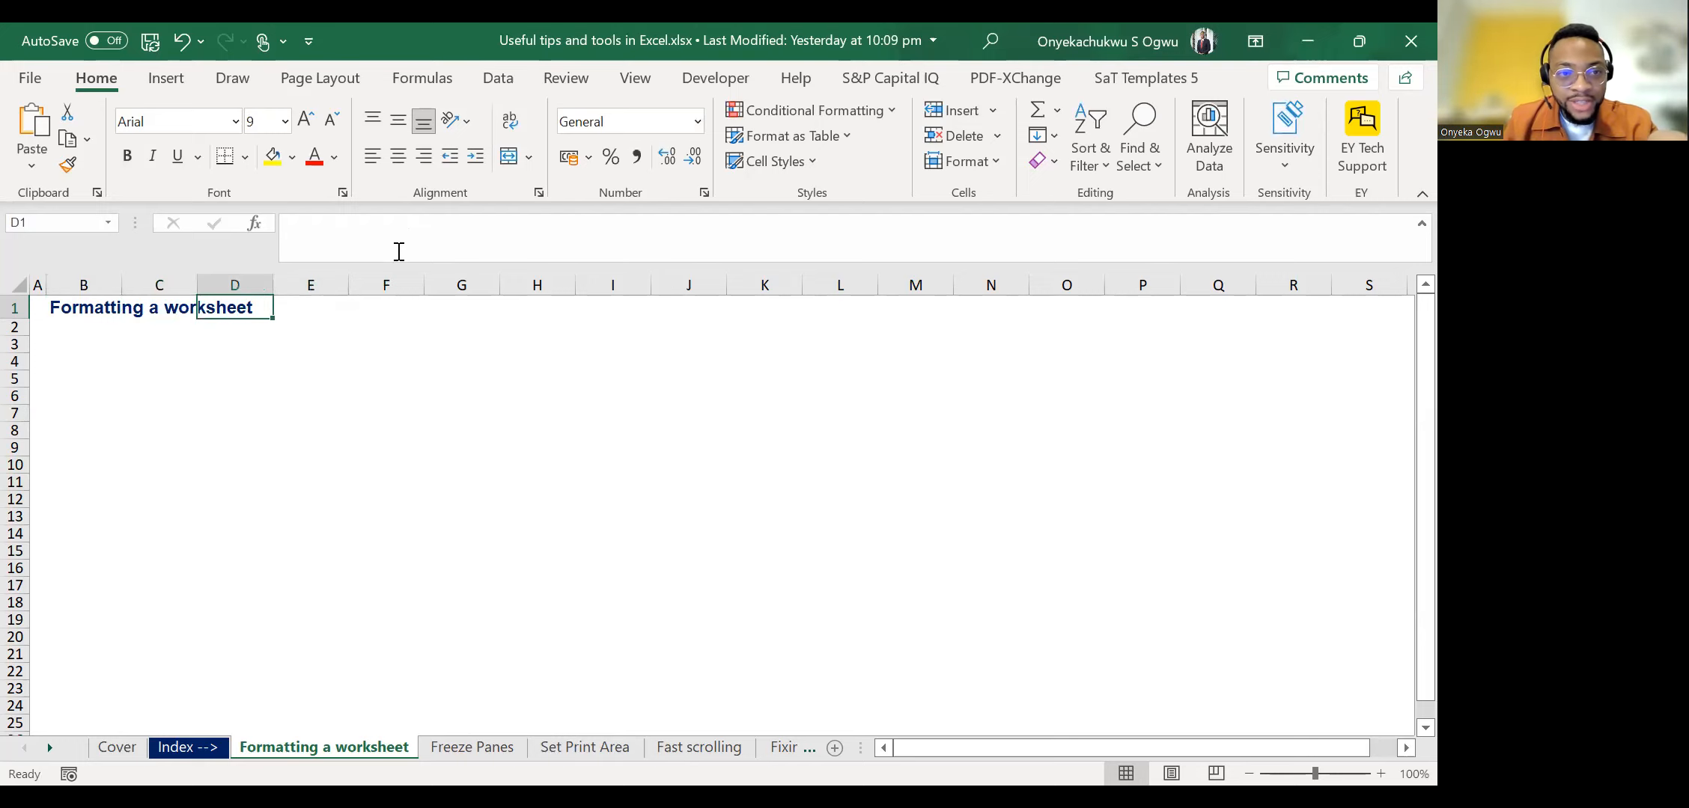
key("Left")
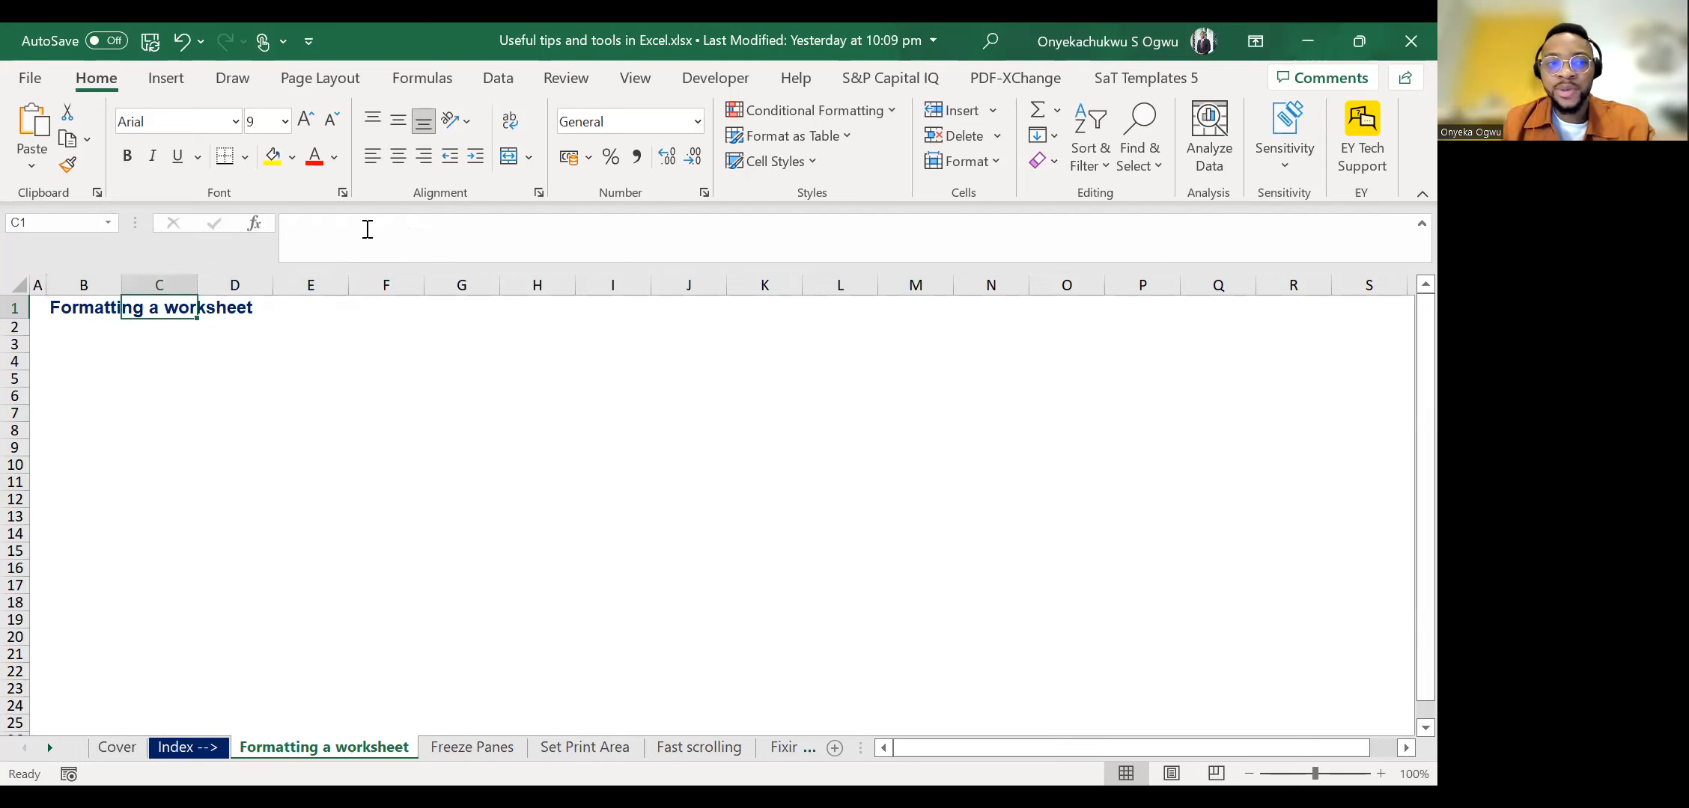
key("Left")
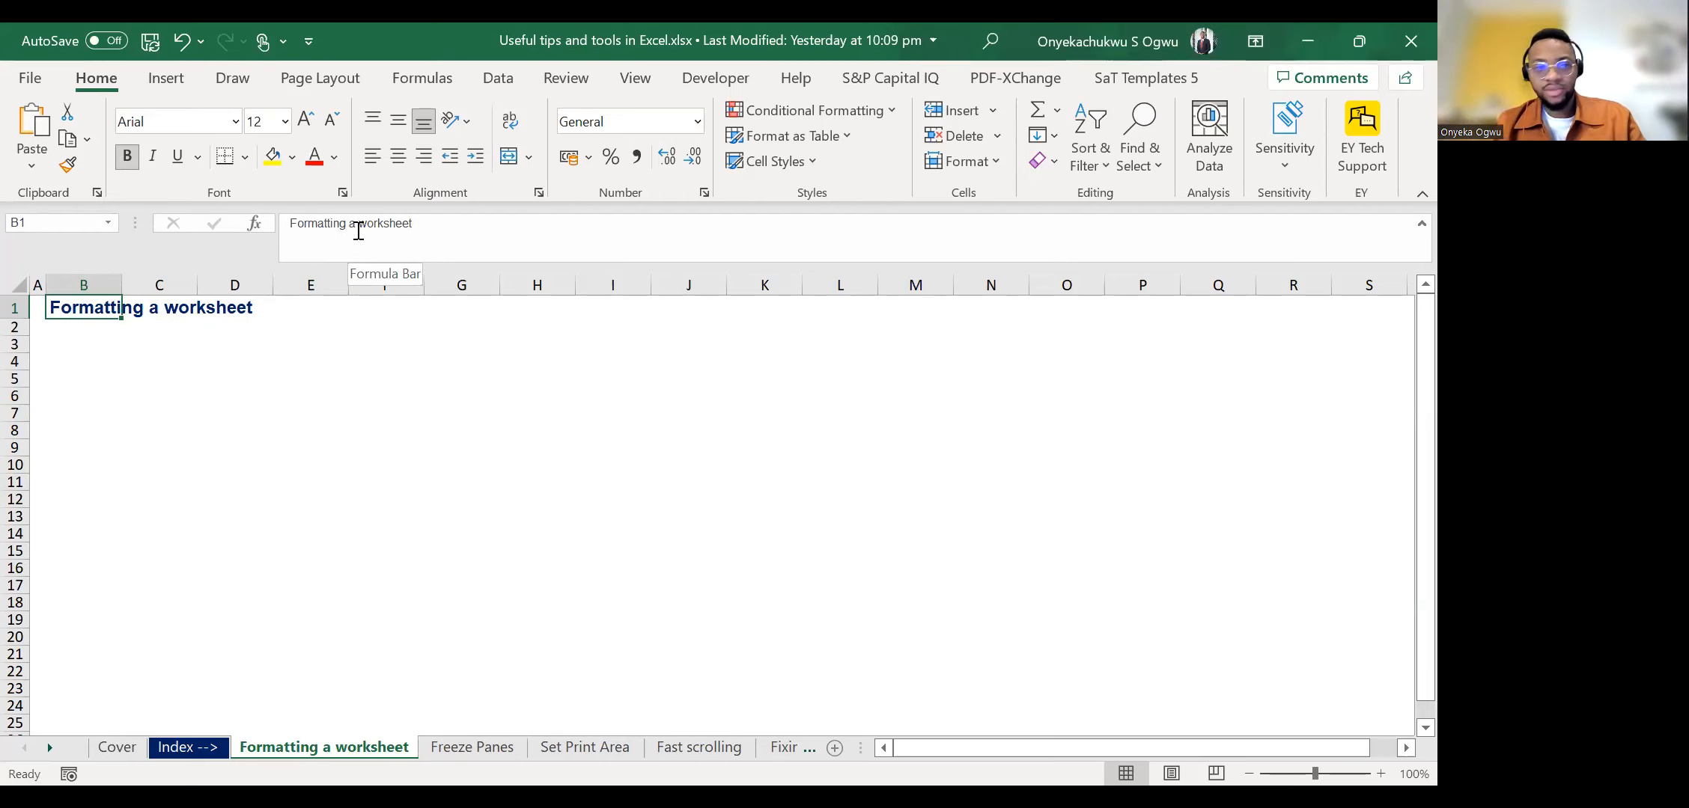
Try entering the test text hdshf in cell C1.
key("Right")
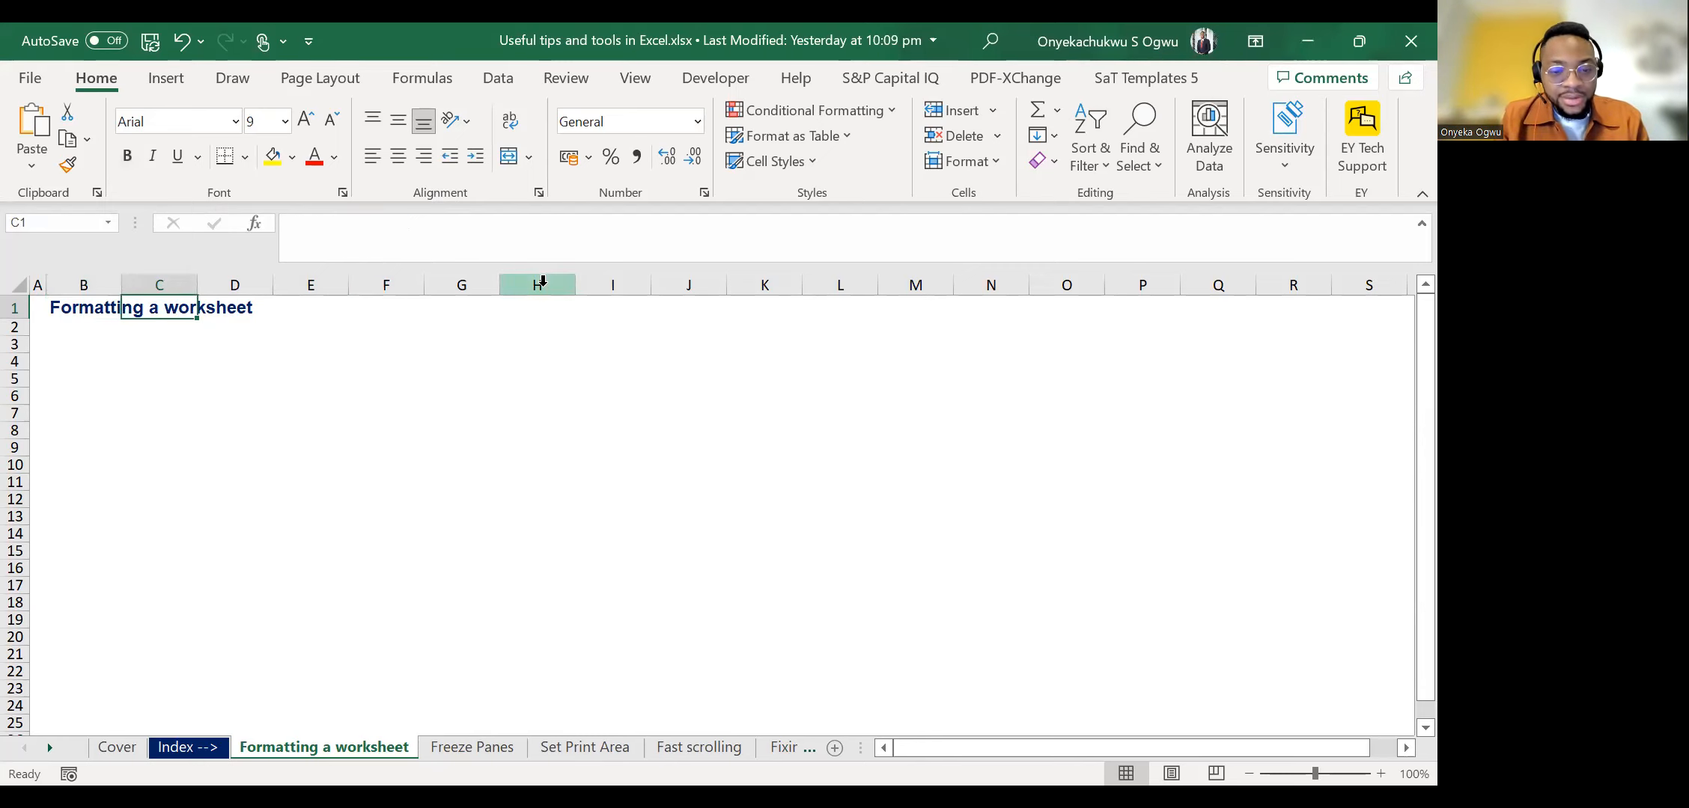
type("hdshf")
key("Escape")
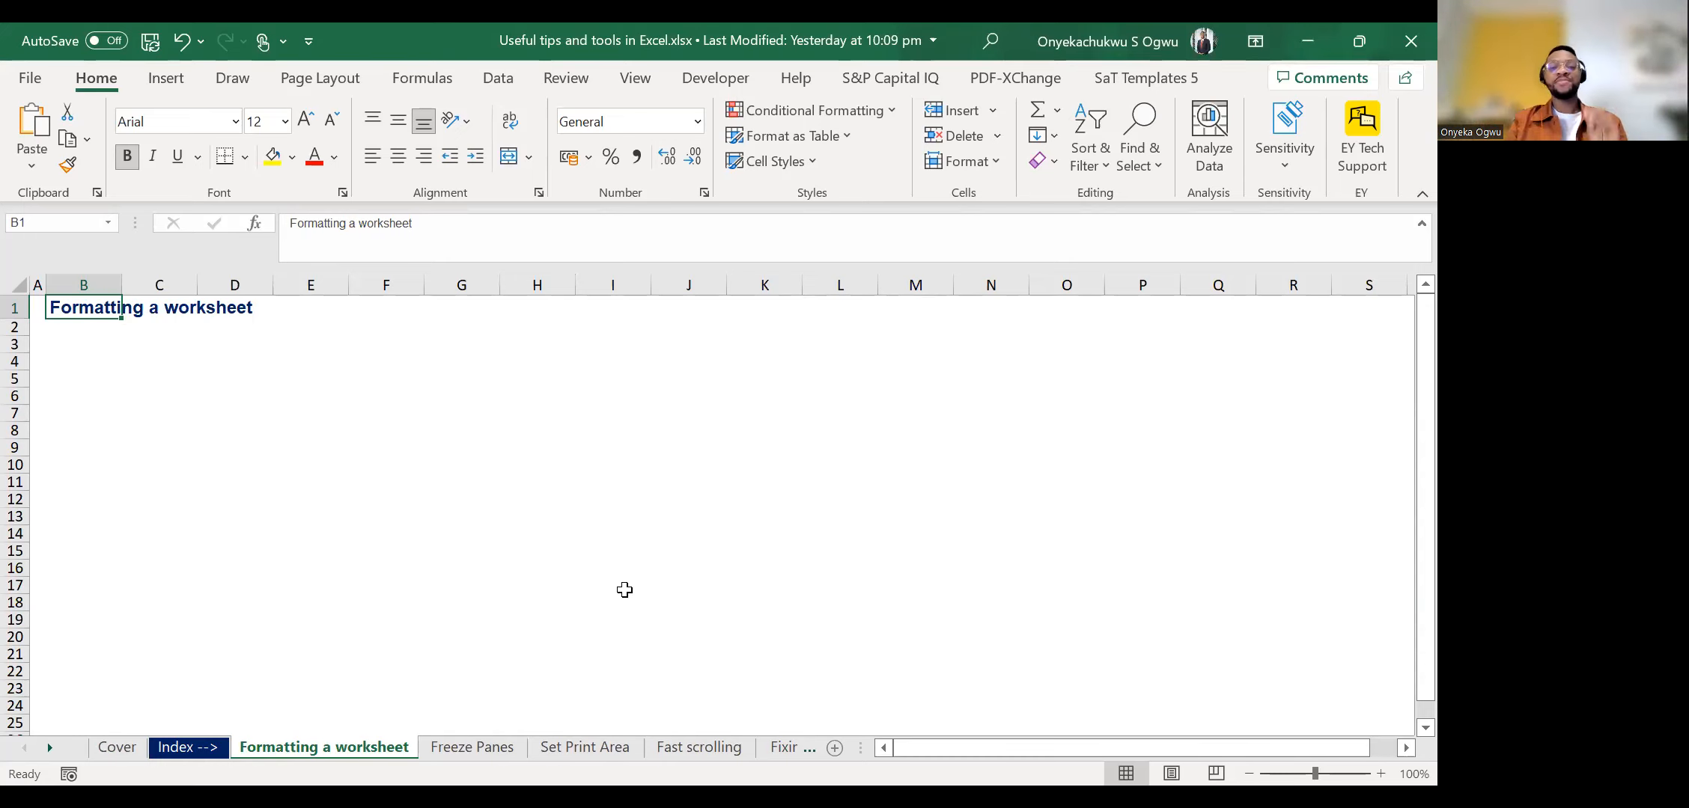
Enter 120 as a number in cell H8 and '120 as apostrophe-prefixed text in cell H9.
left_click(541, 428)
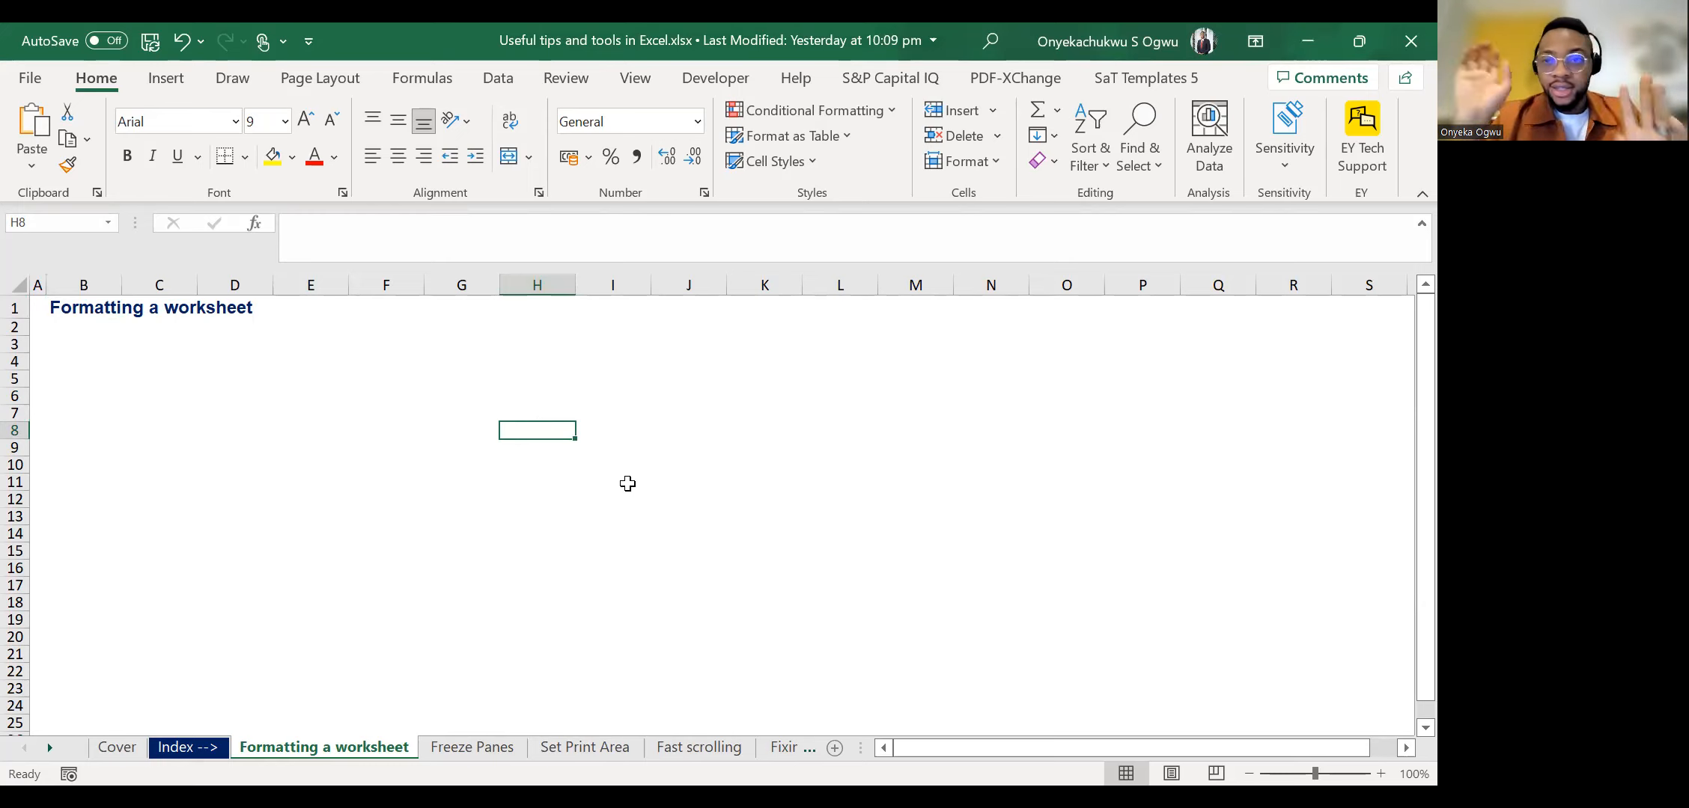
type("120")
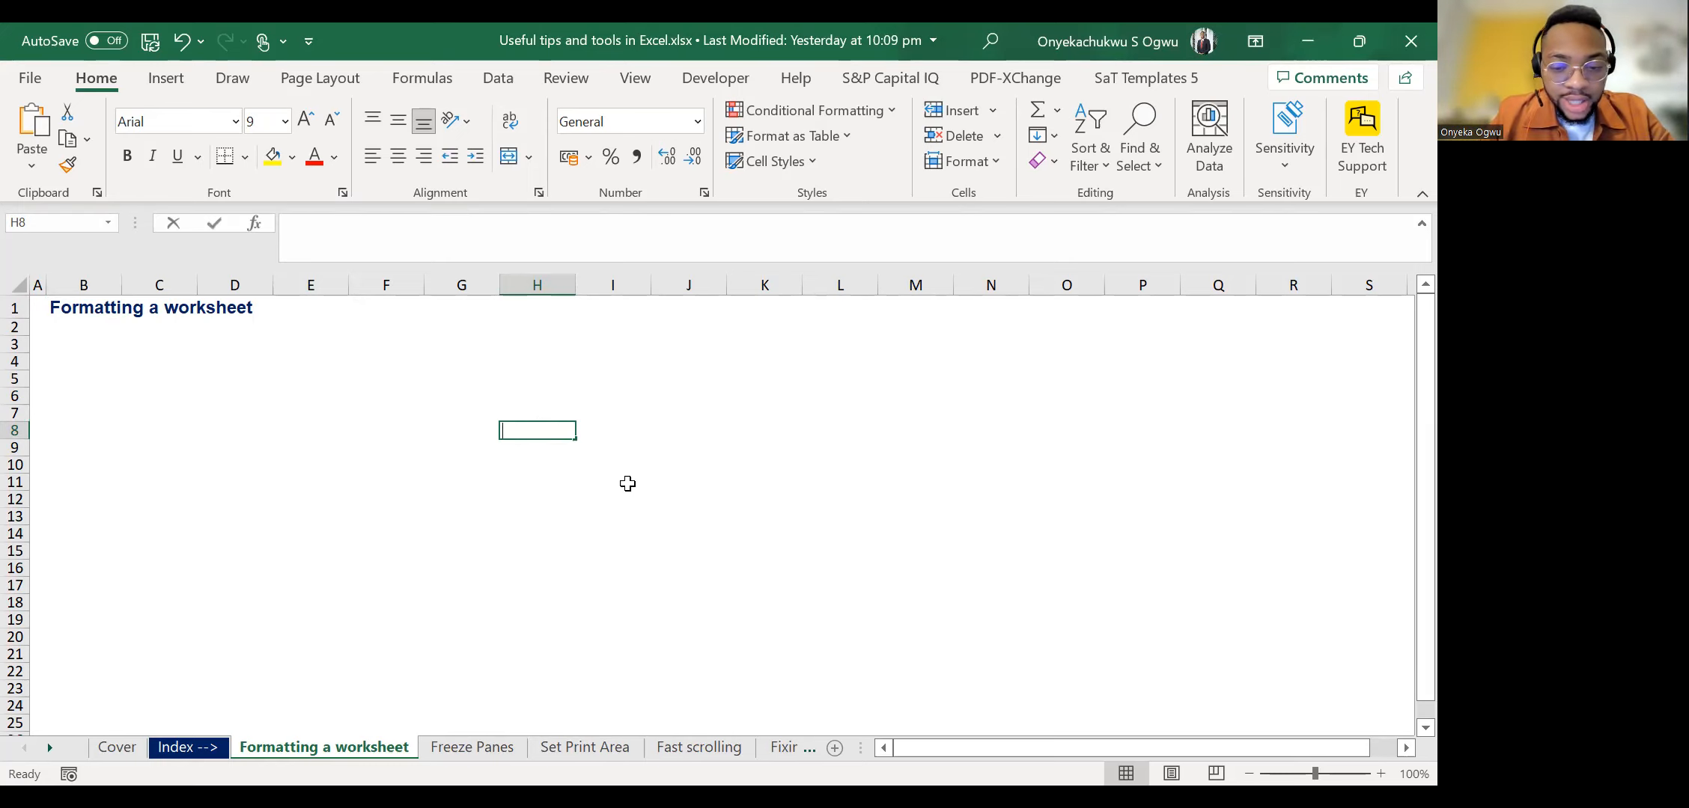
key("Return")
type("'120")
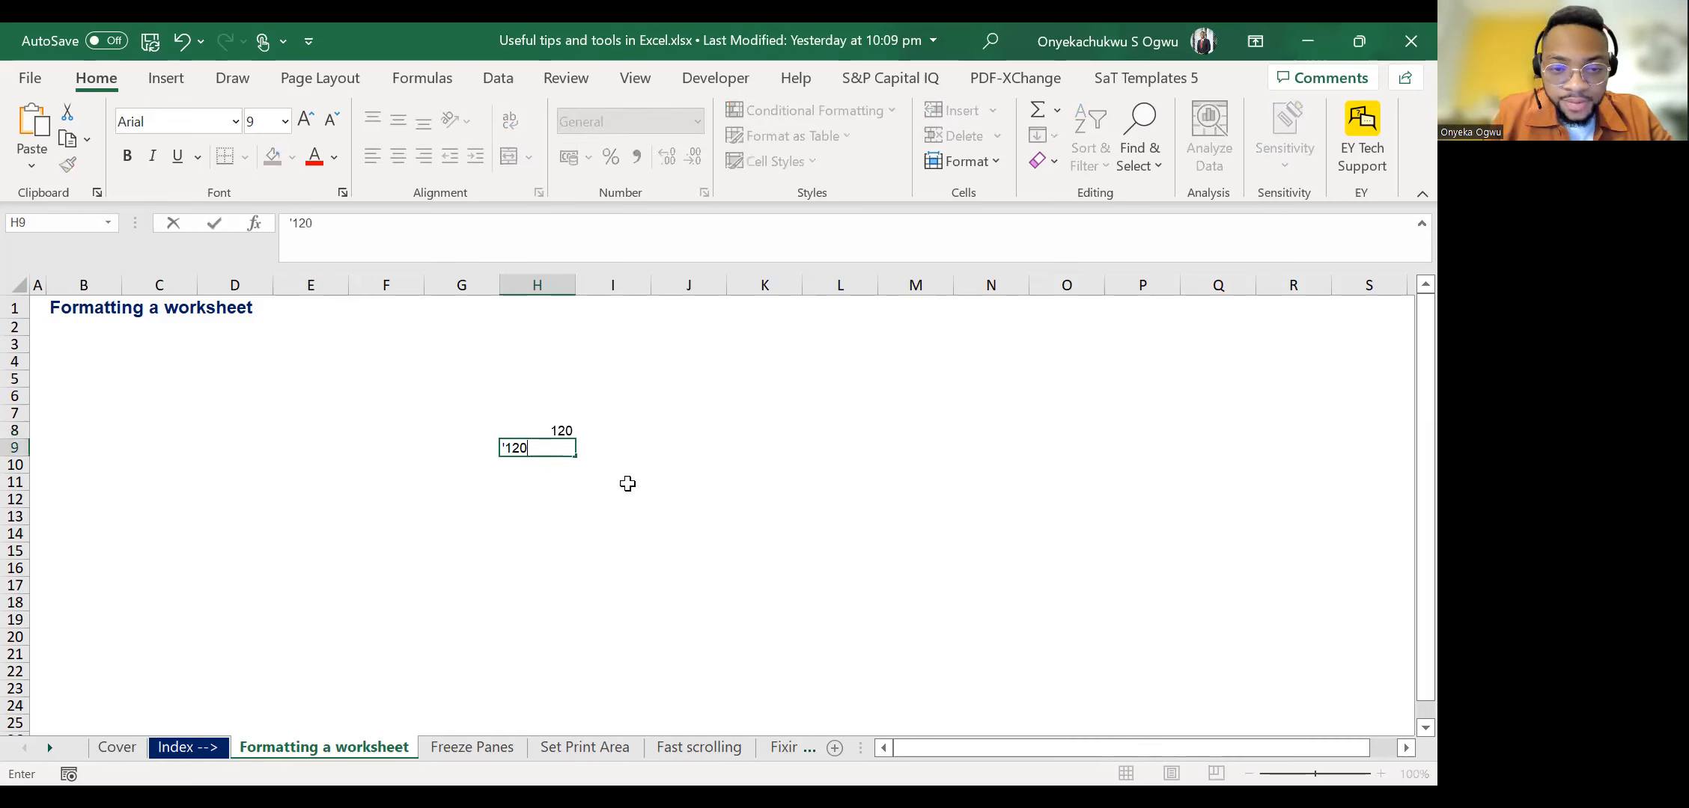
key("Return")
Enter a person's first name as sample text in cell H10.
type("T")
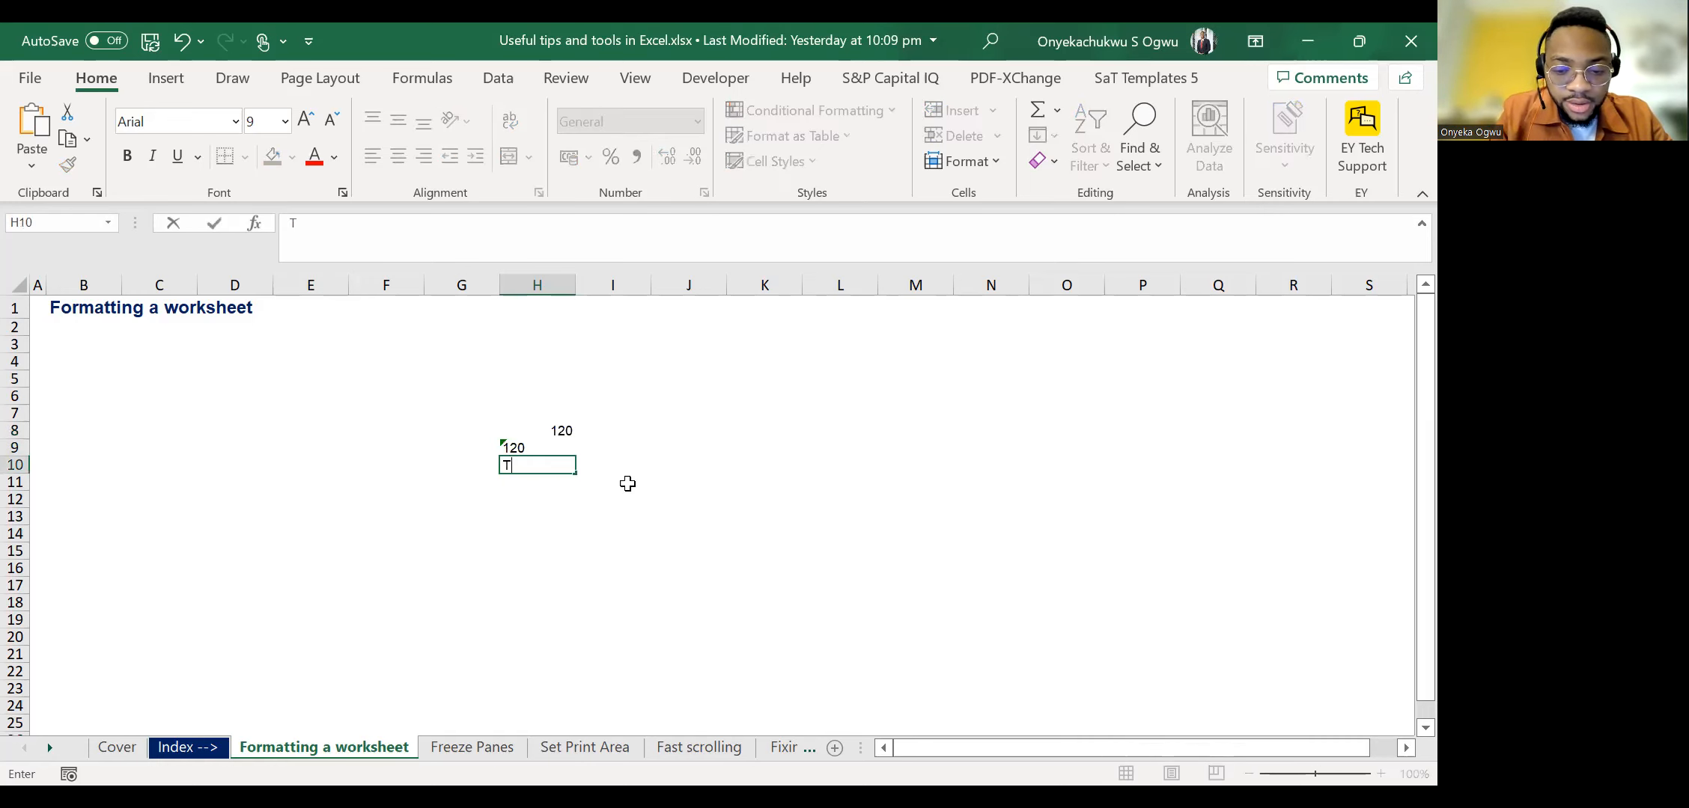
type("osin")
key("Return")
Enter the logical values True in cell H11 and False in cell H12.
type("True")
key("Return")
type("Fals")
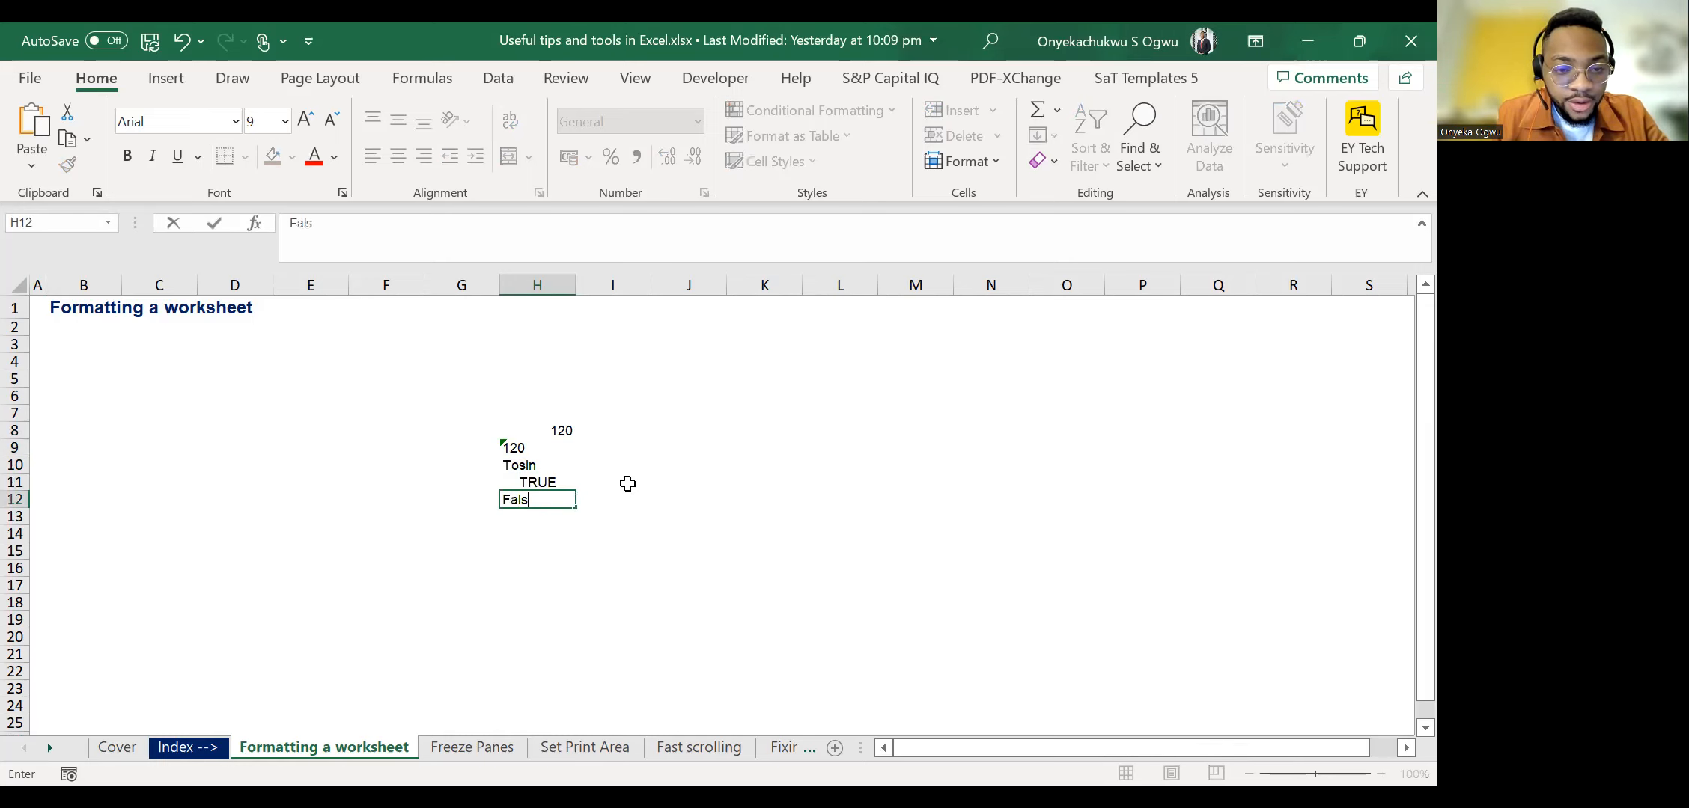
type("e")
key("Return")
key("Return")
key("Return")
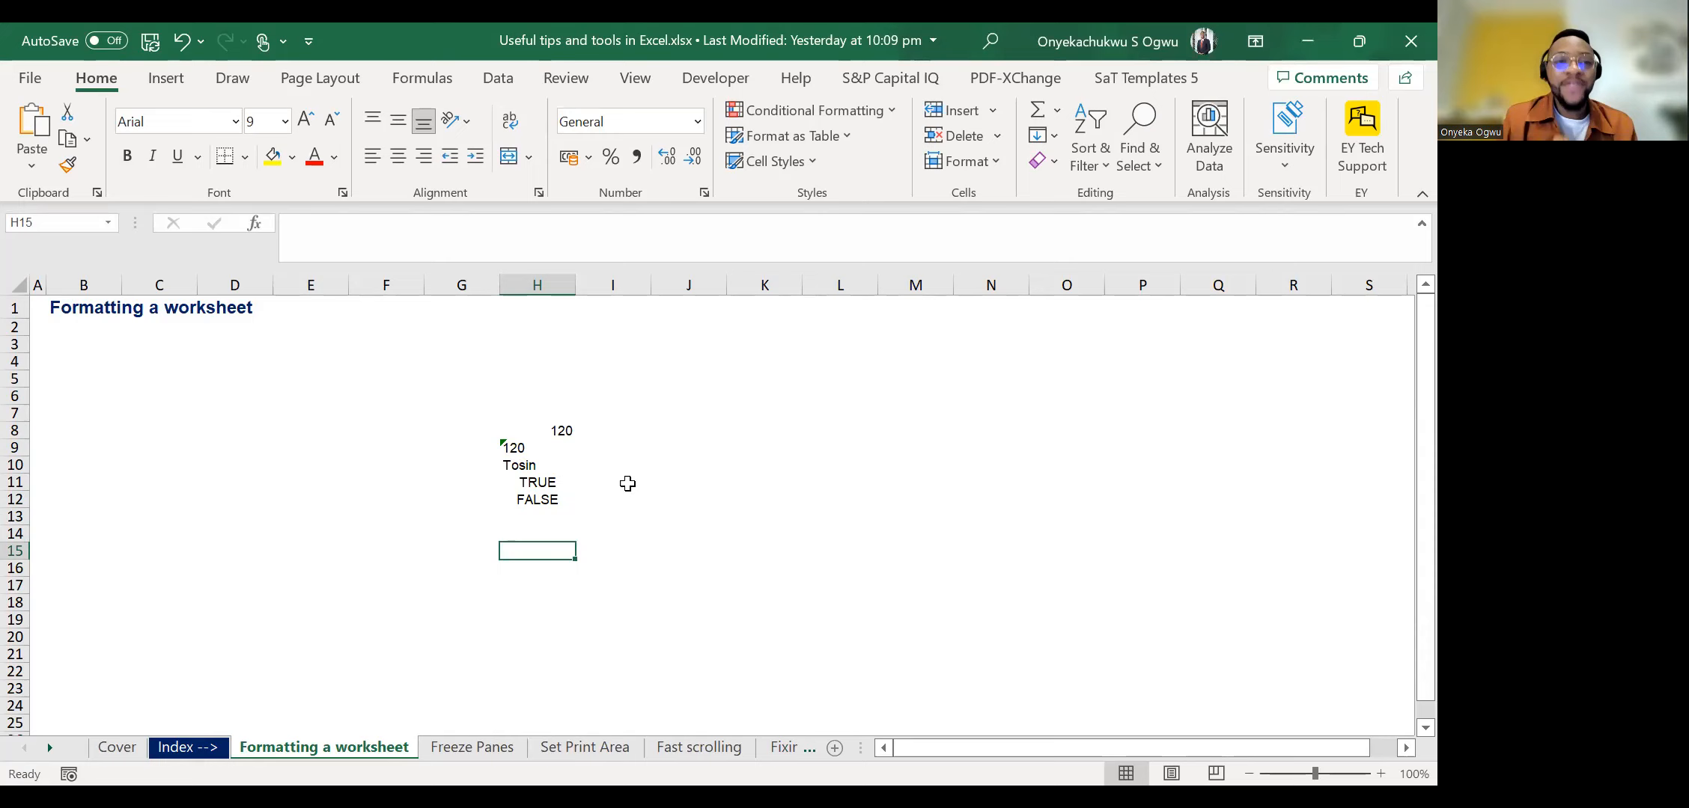
Enter the sample numbers 68 in cell K11 and 5677 in cell K12.
key("Up")
key("Up")
key("Up")
key("Up")
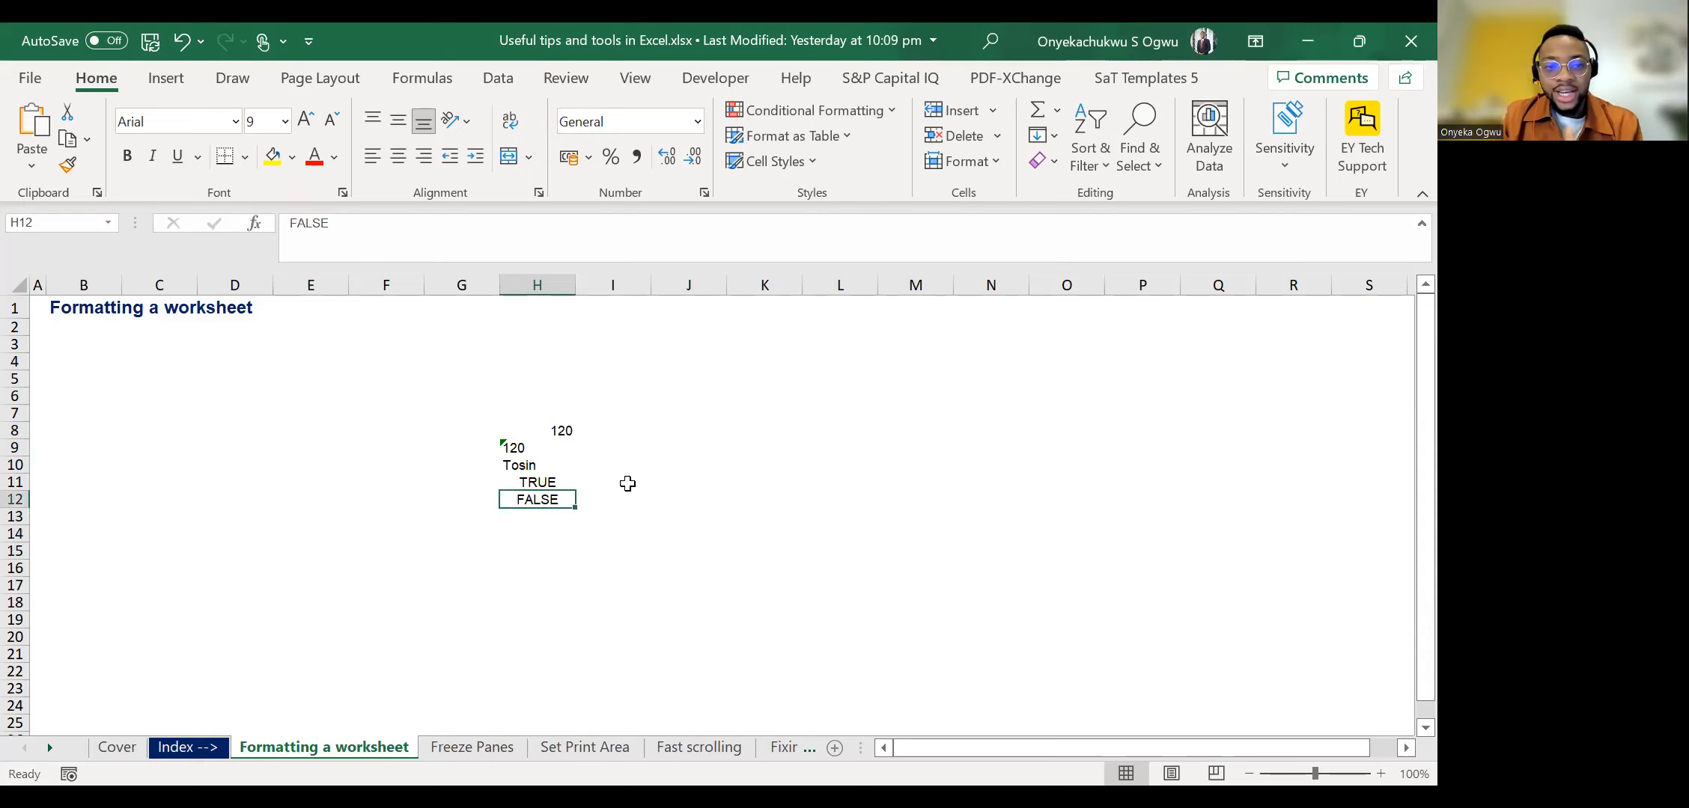
key("Right")
key("Right")
key("Right")
type("68")
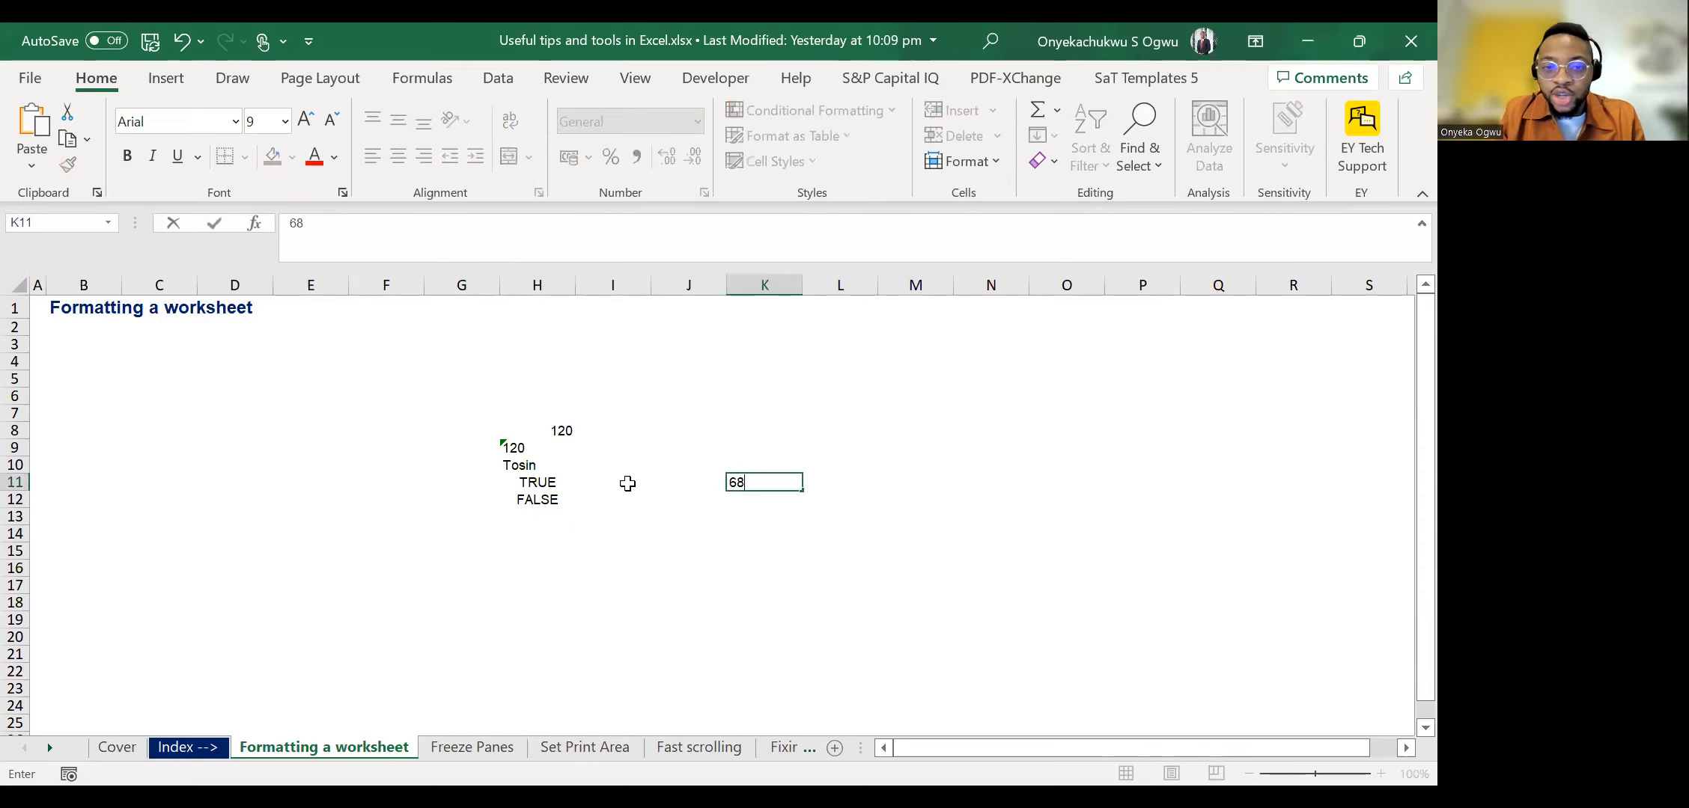
key("Return")
type("5677")
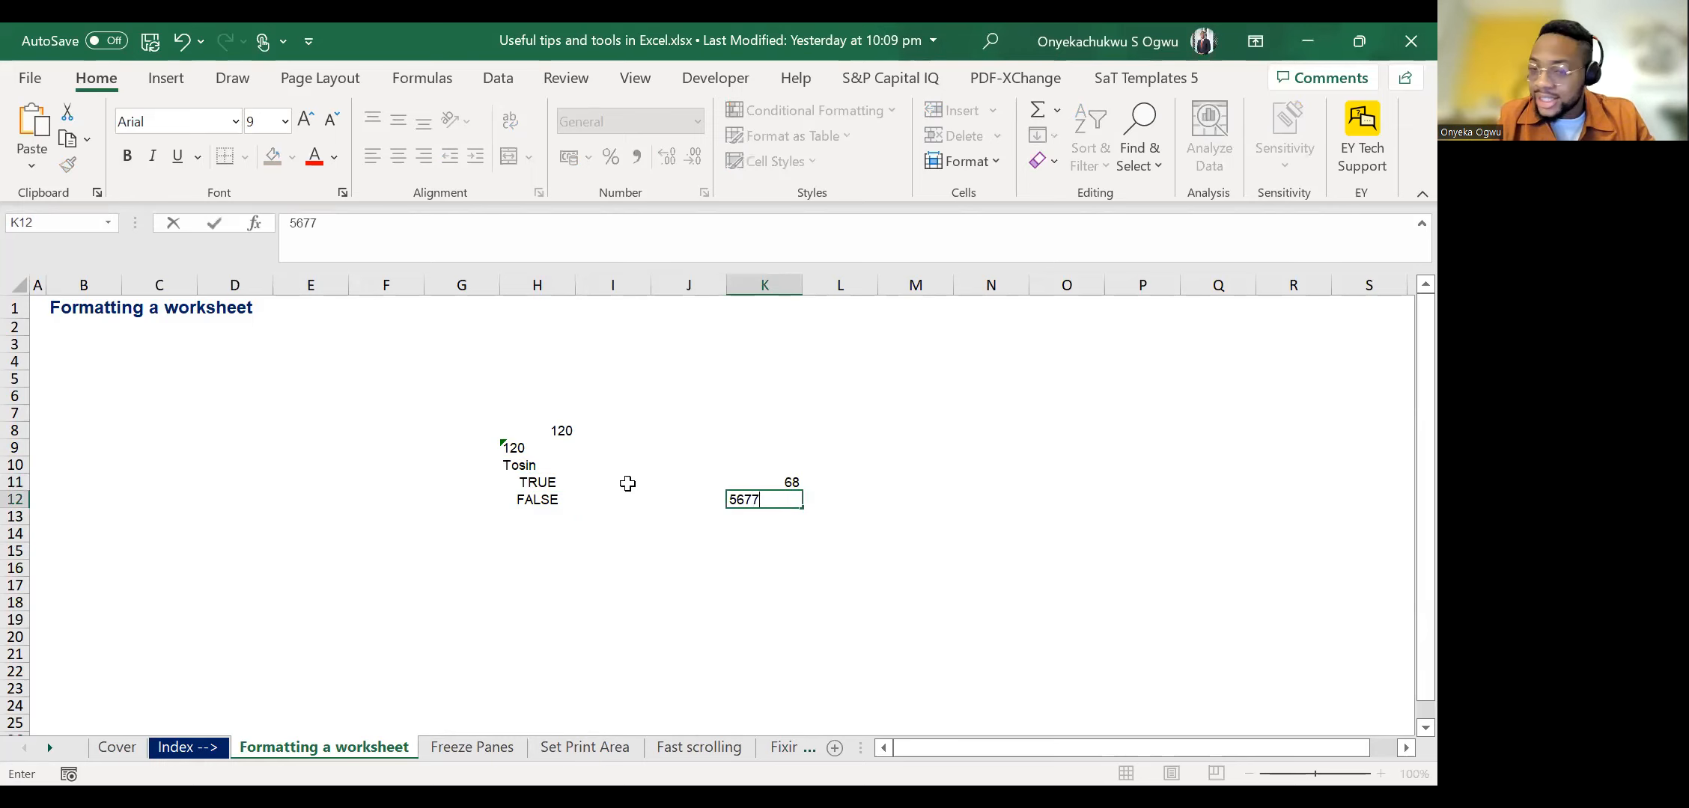
key("ctrl+Return")
Select the two sample numbers in the range K11:K12.
key("Up")
key("Up")
key("Down")
key("shift+Down")
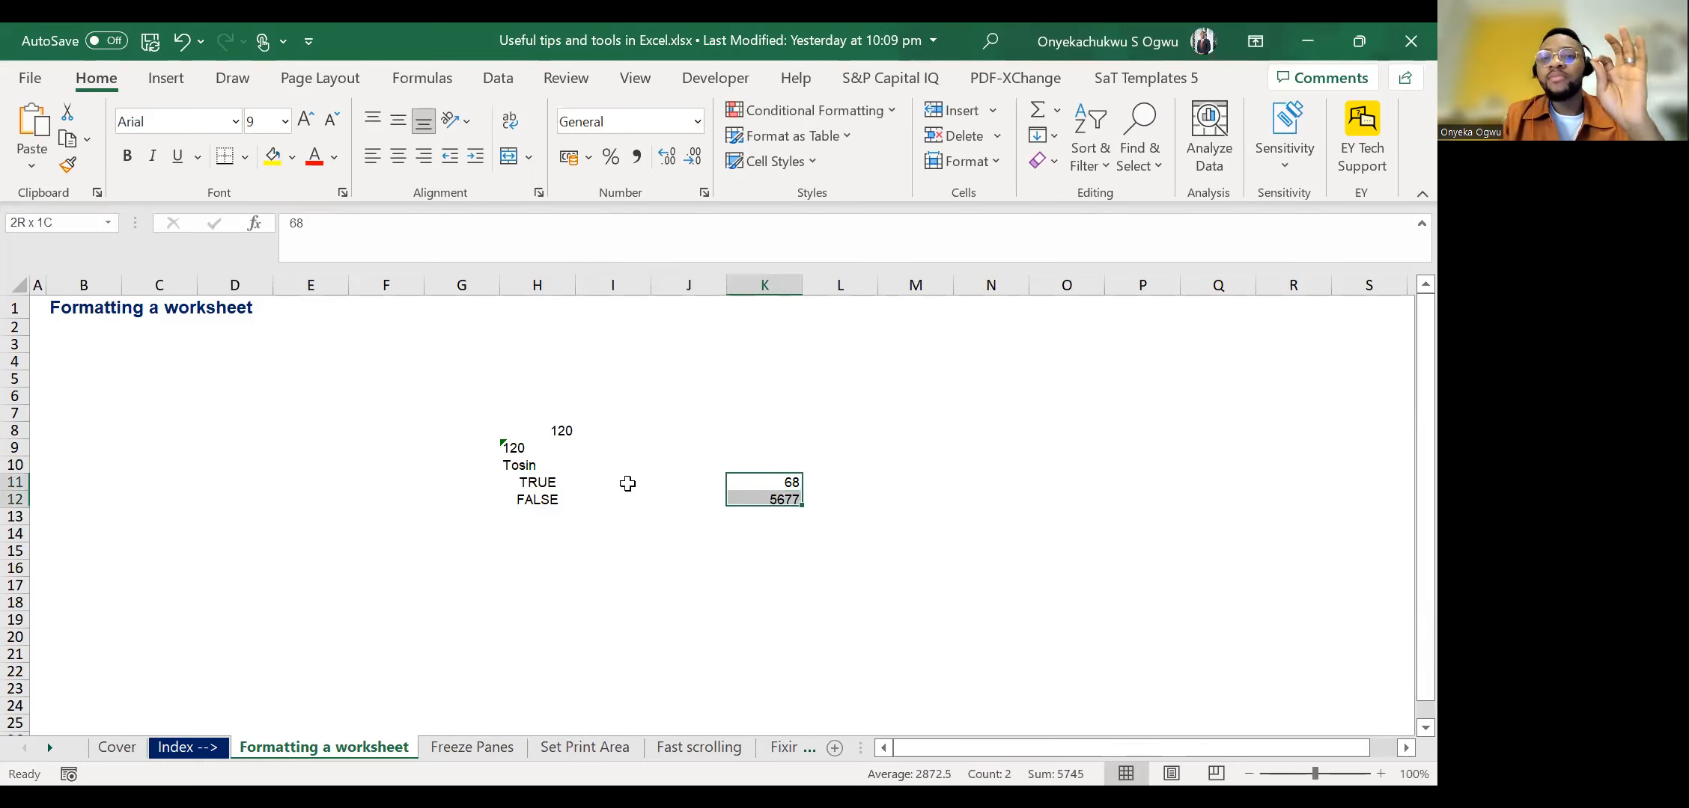
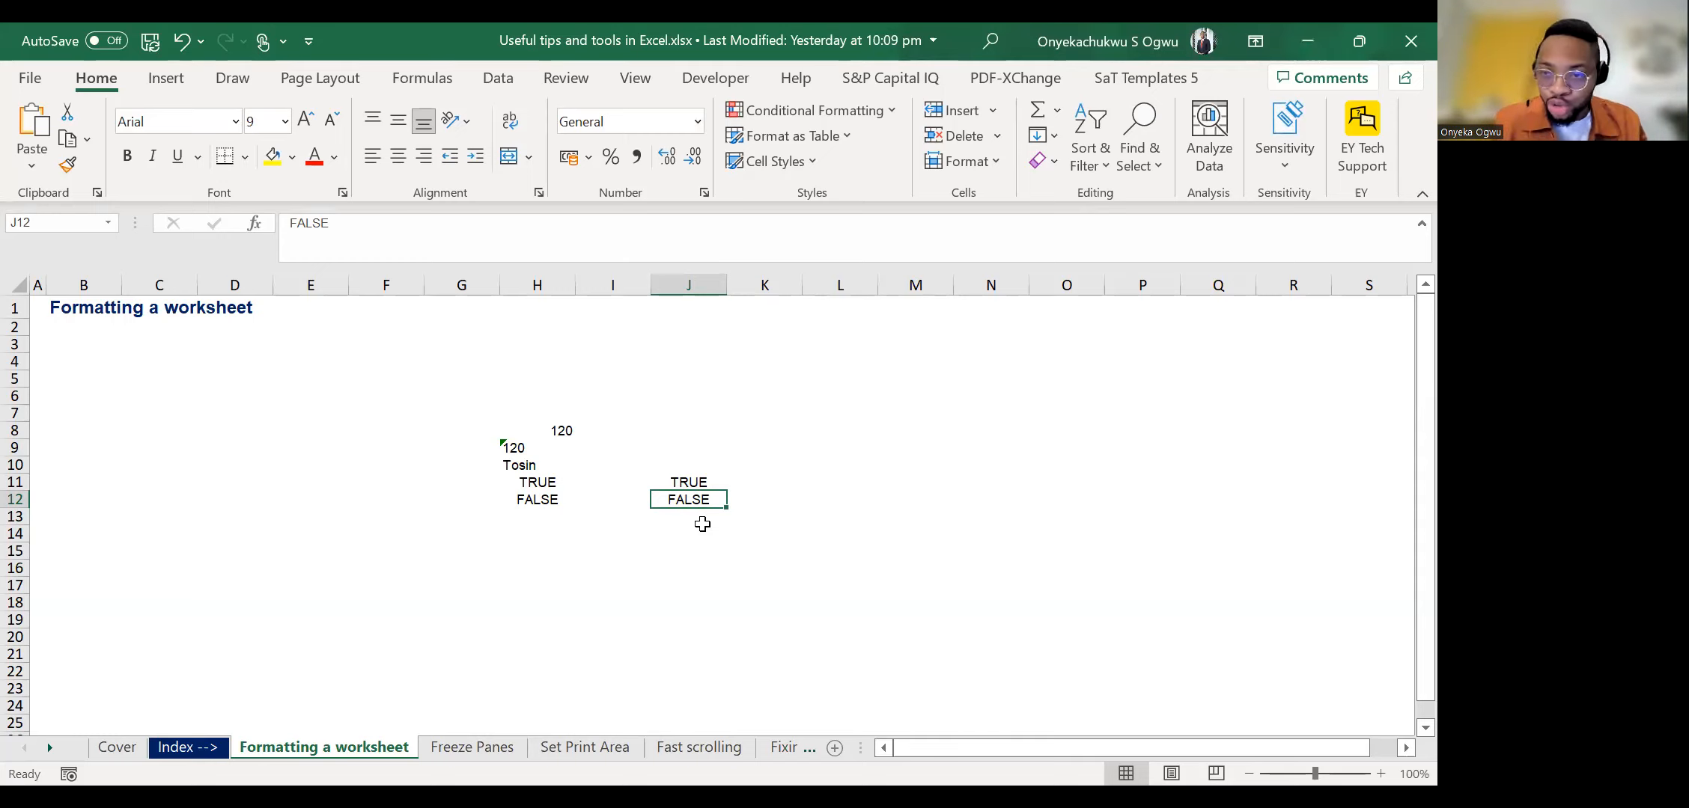
key("Up")
key("Up")
key("Up")
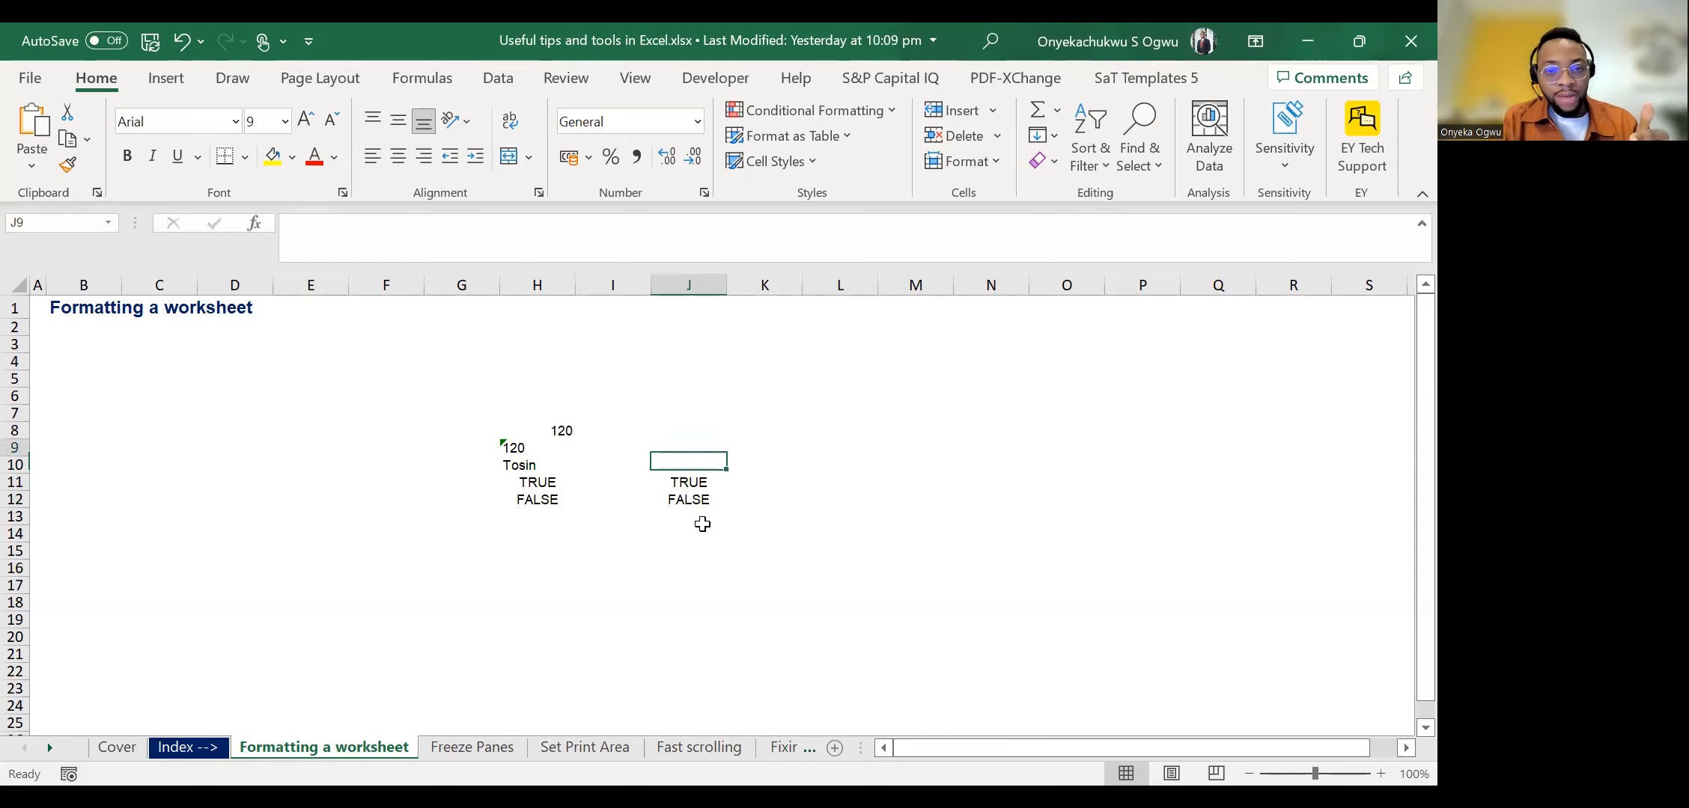
key("Left")
key("Left")
key("Right")
key("Right")
key("Down")
key("Down")
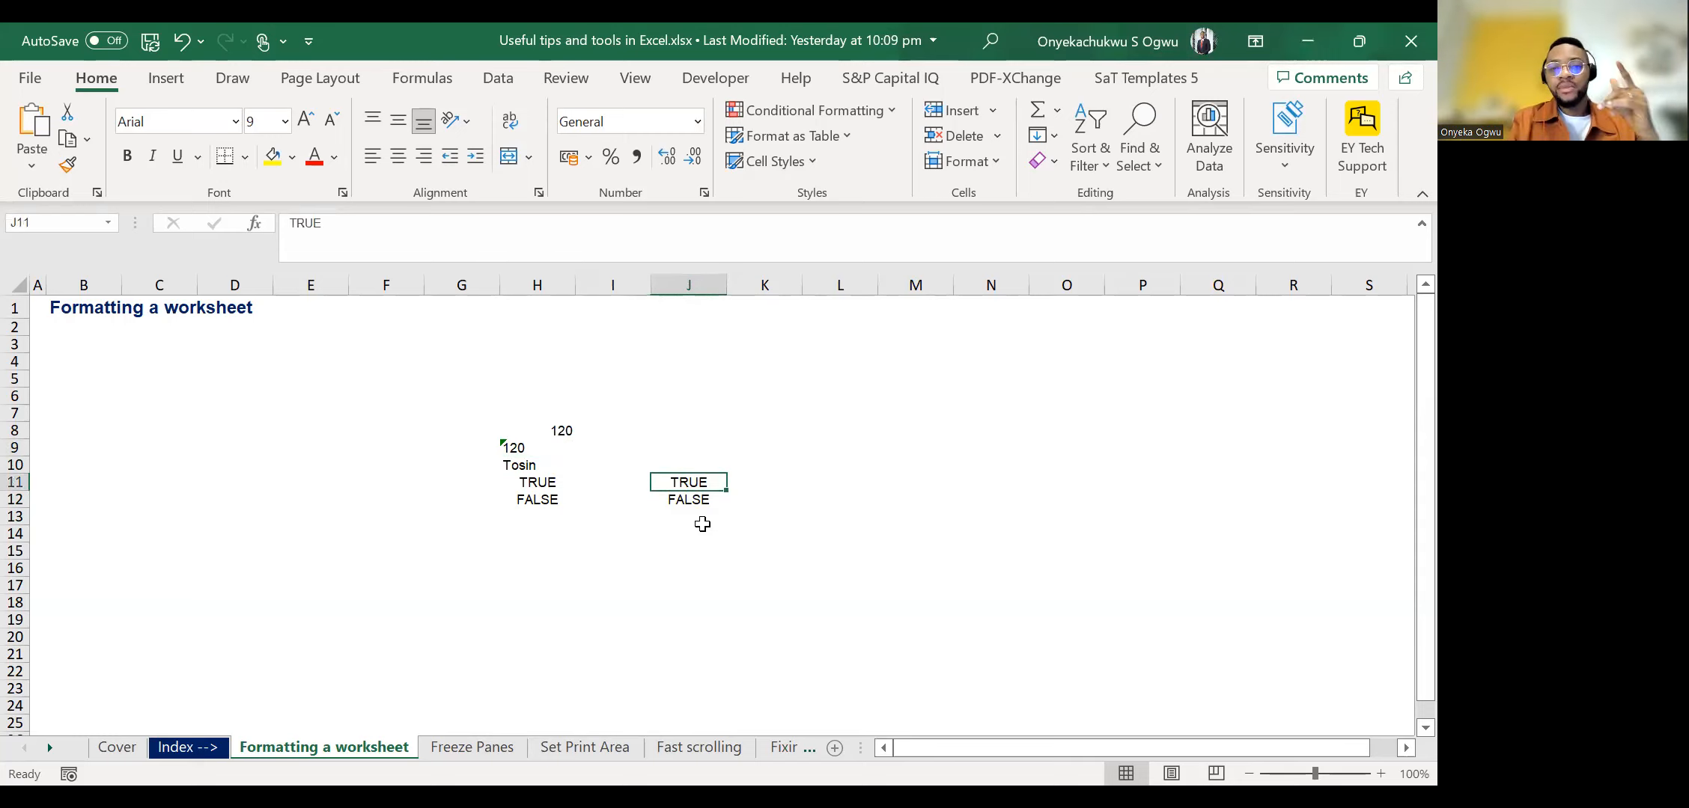
key("Down")
key("Up")
key("Right")
key("Left")
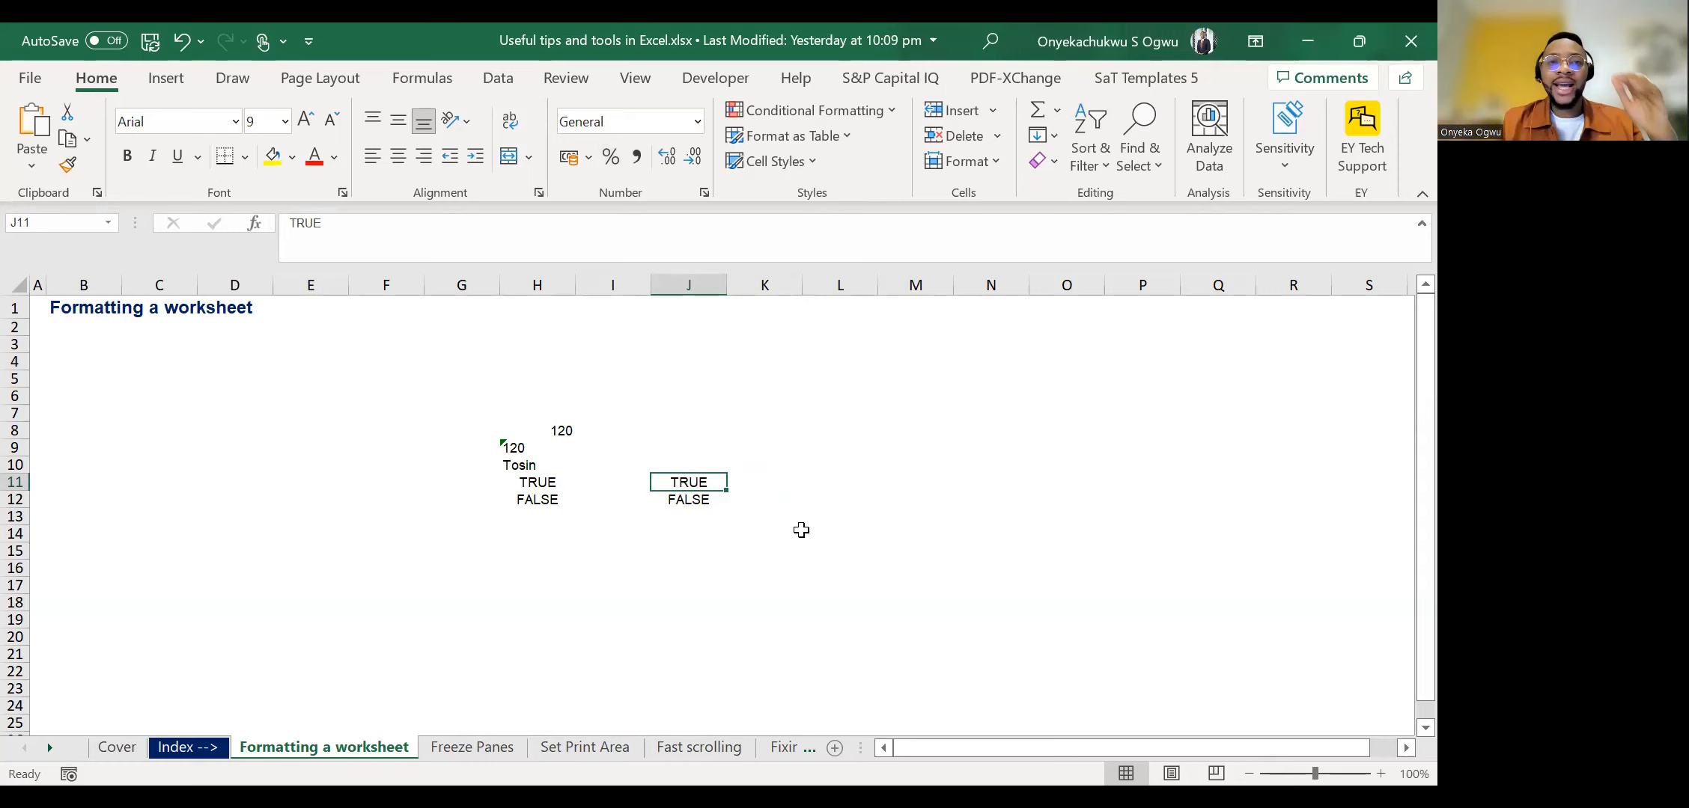
key("Right")
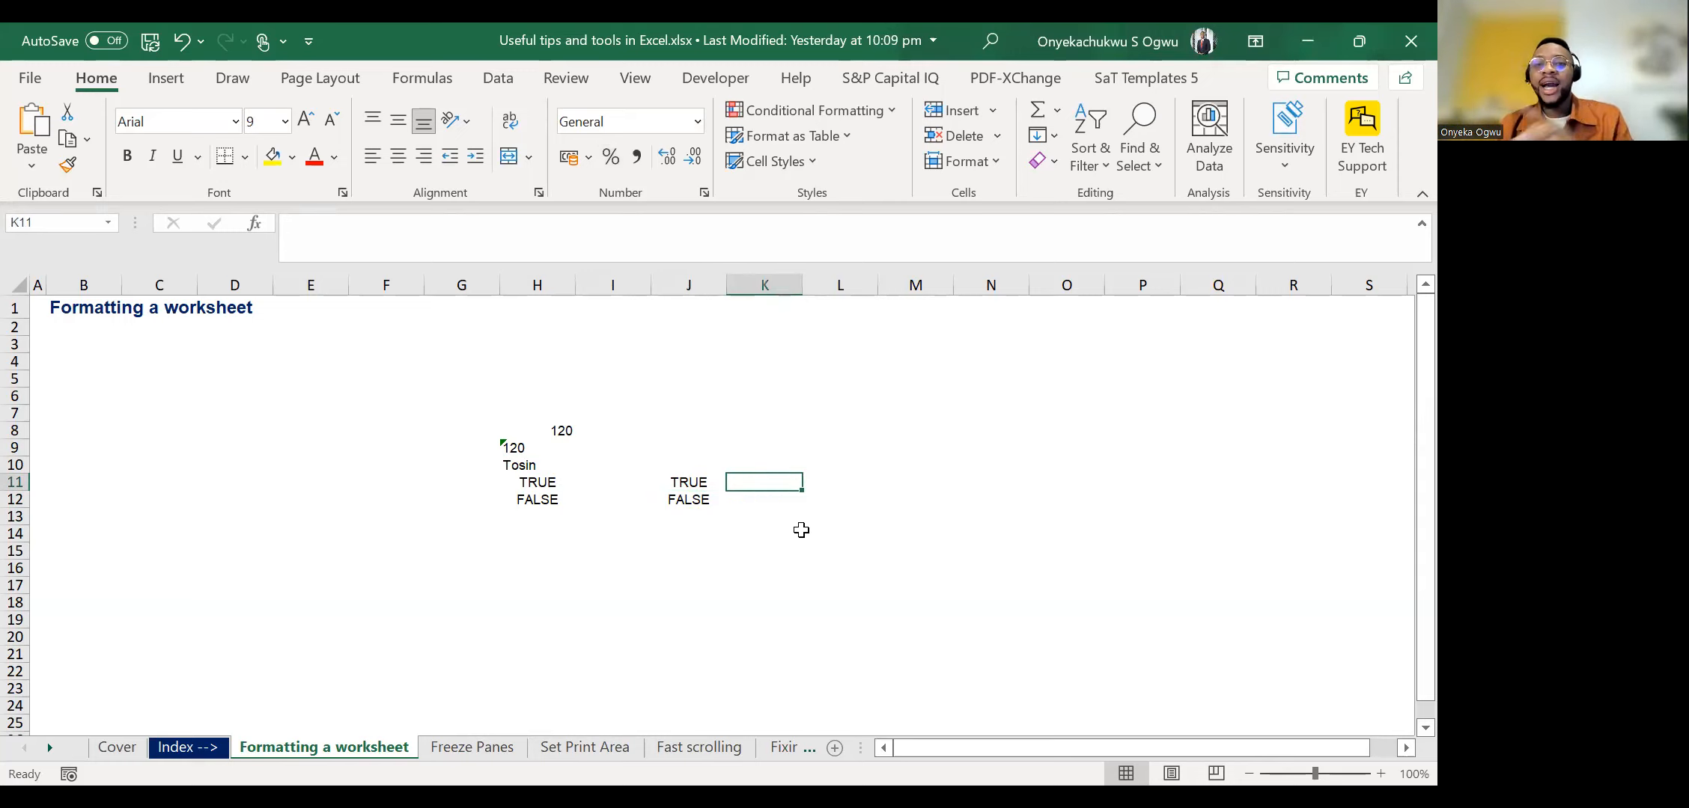
key("Left")
key("Right")
key("Left")
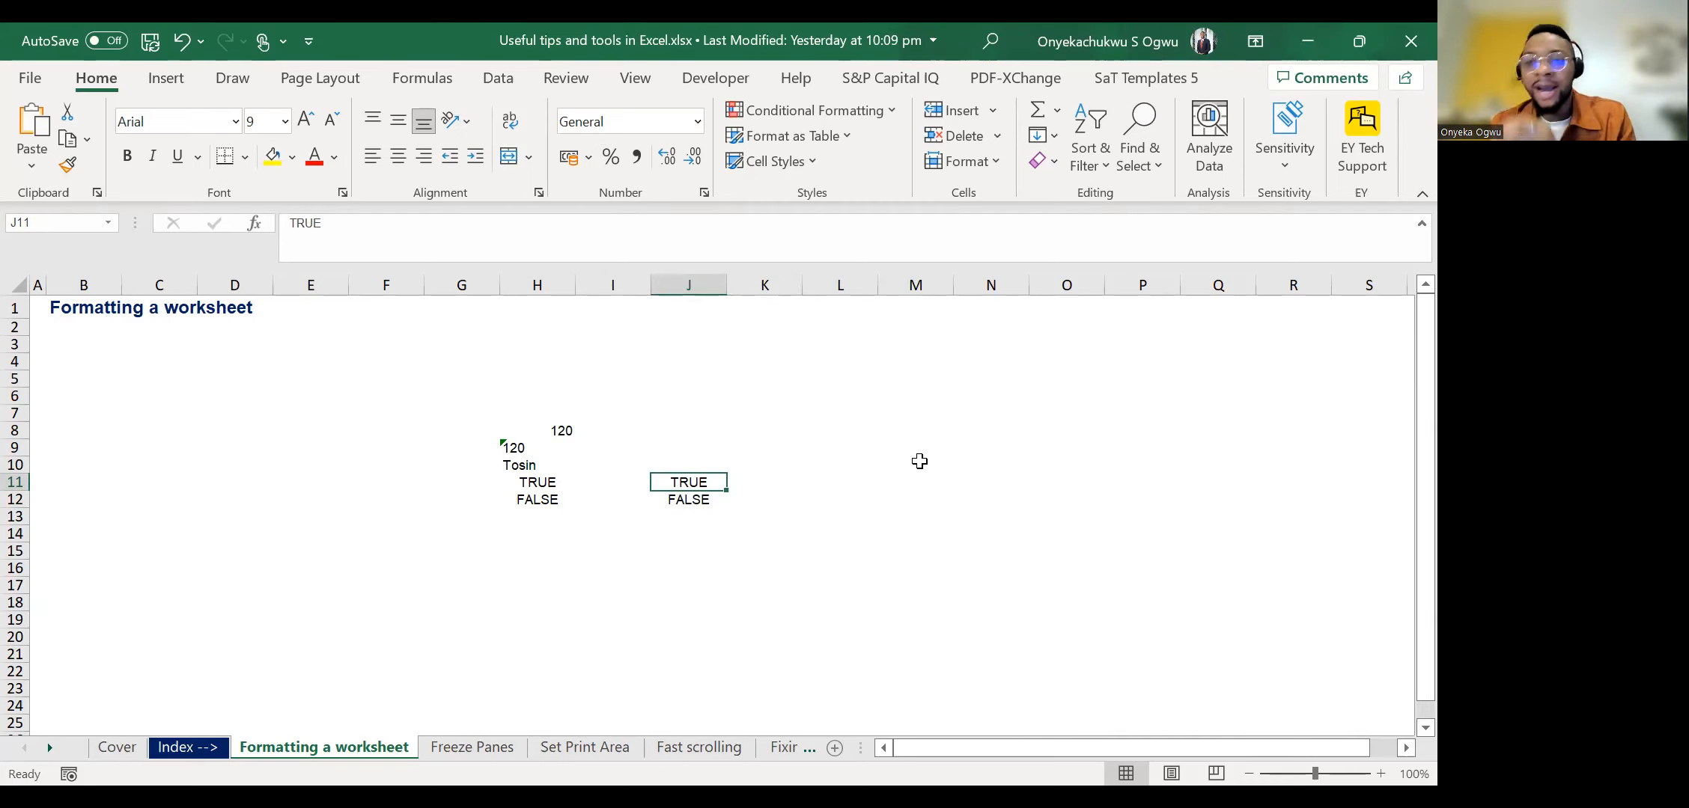
key("Right")
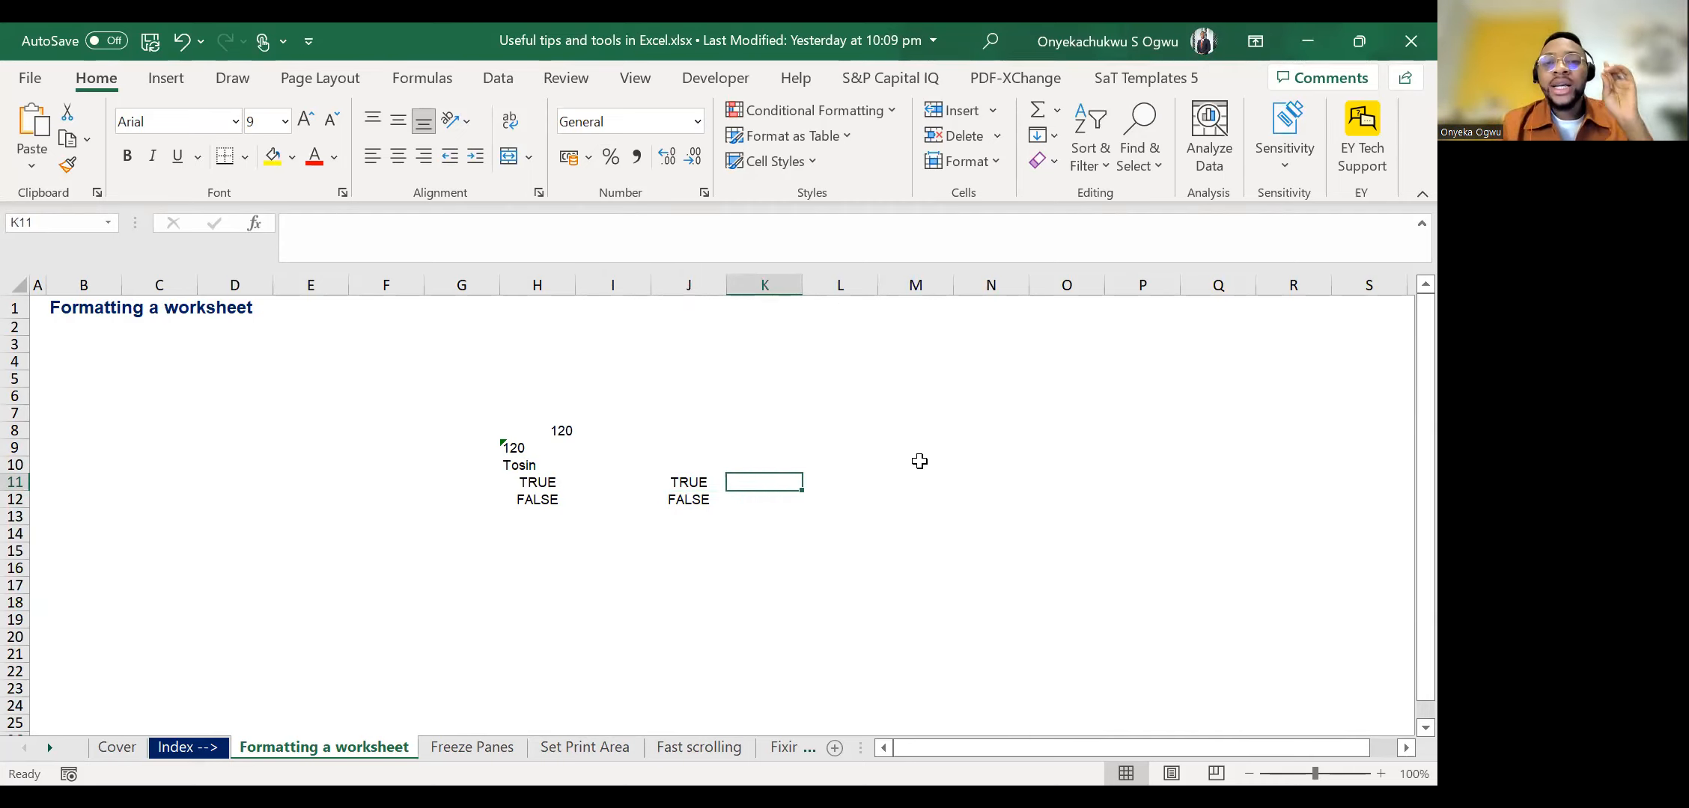
type("1")
key("Return")
key("Up")
key("Delete")
key("Down")
key("Up")
key("Up")
key("Up")
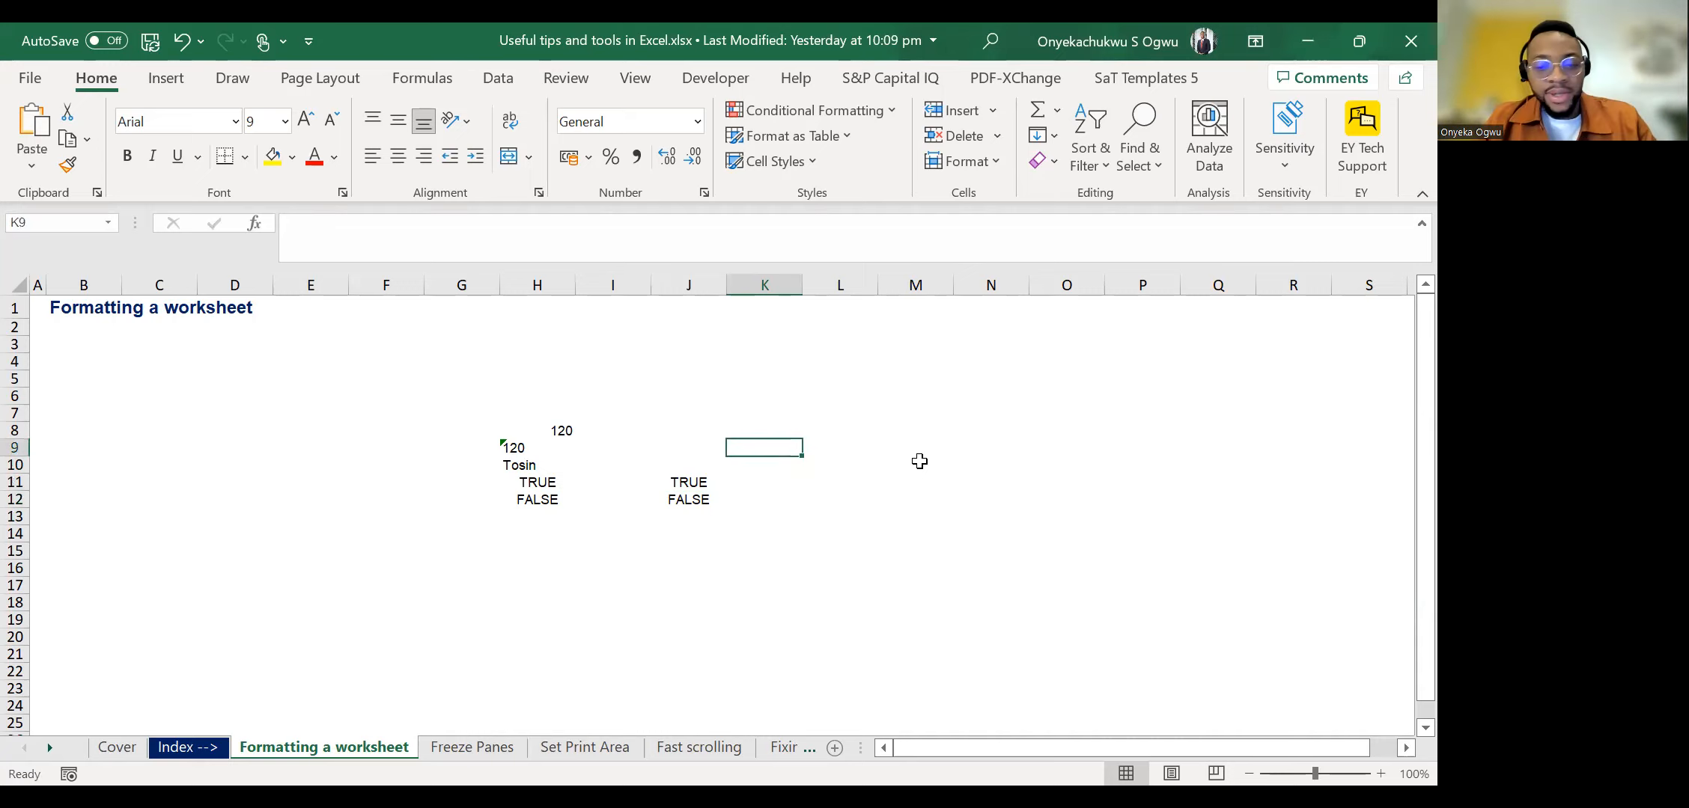
type("=1+")
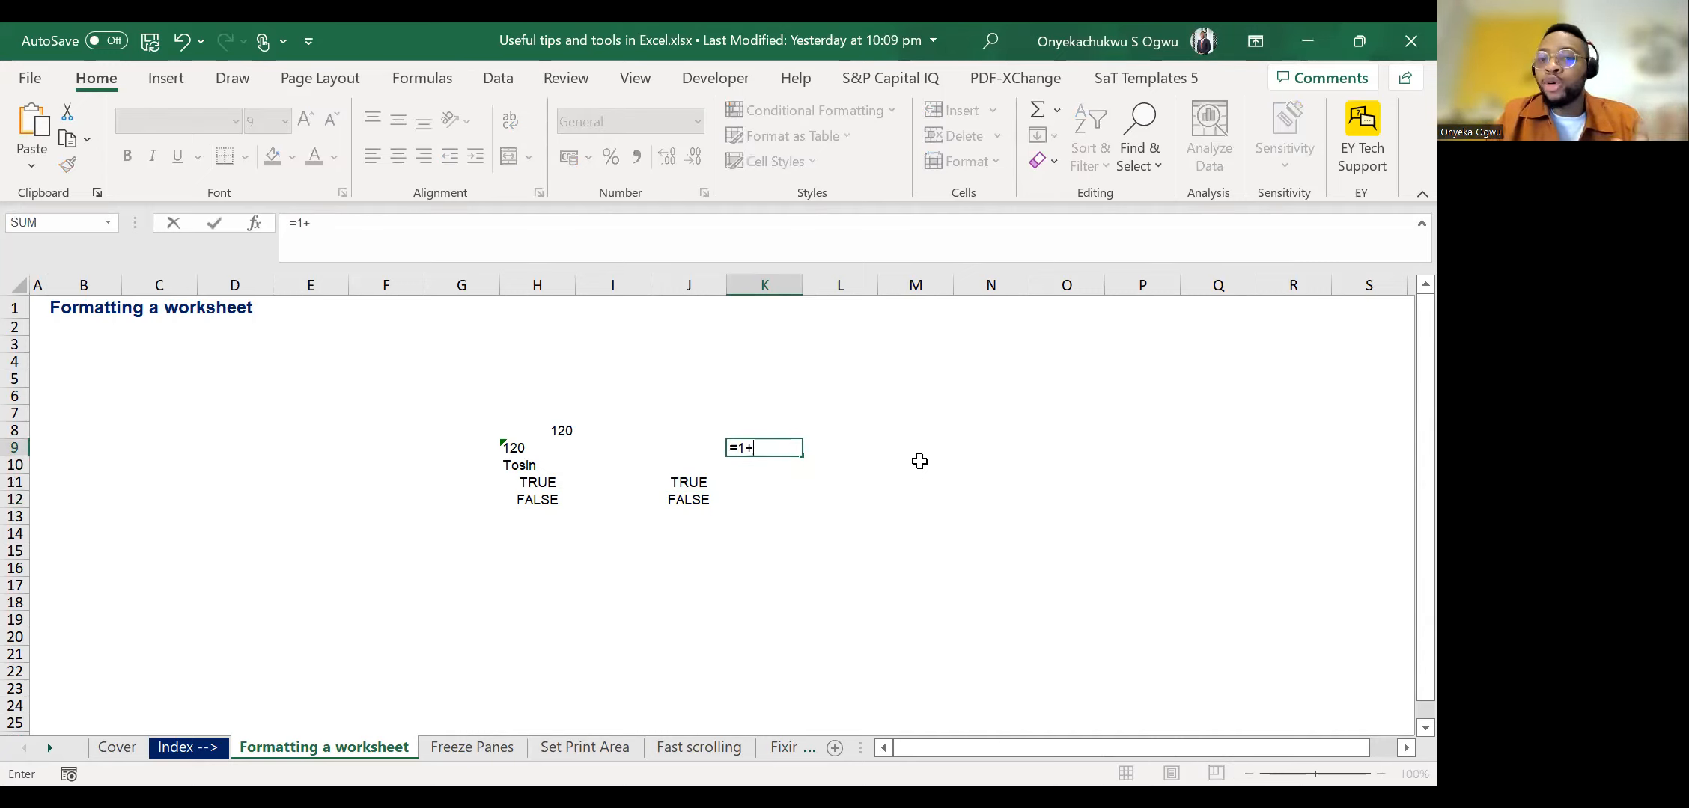
key("Escape")
key("Down")
key("Down")
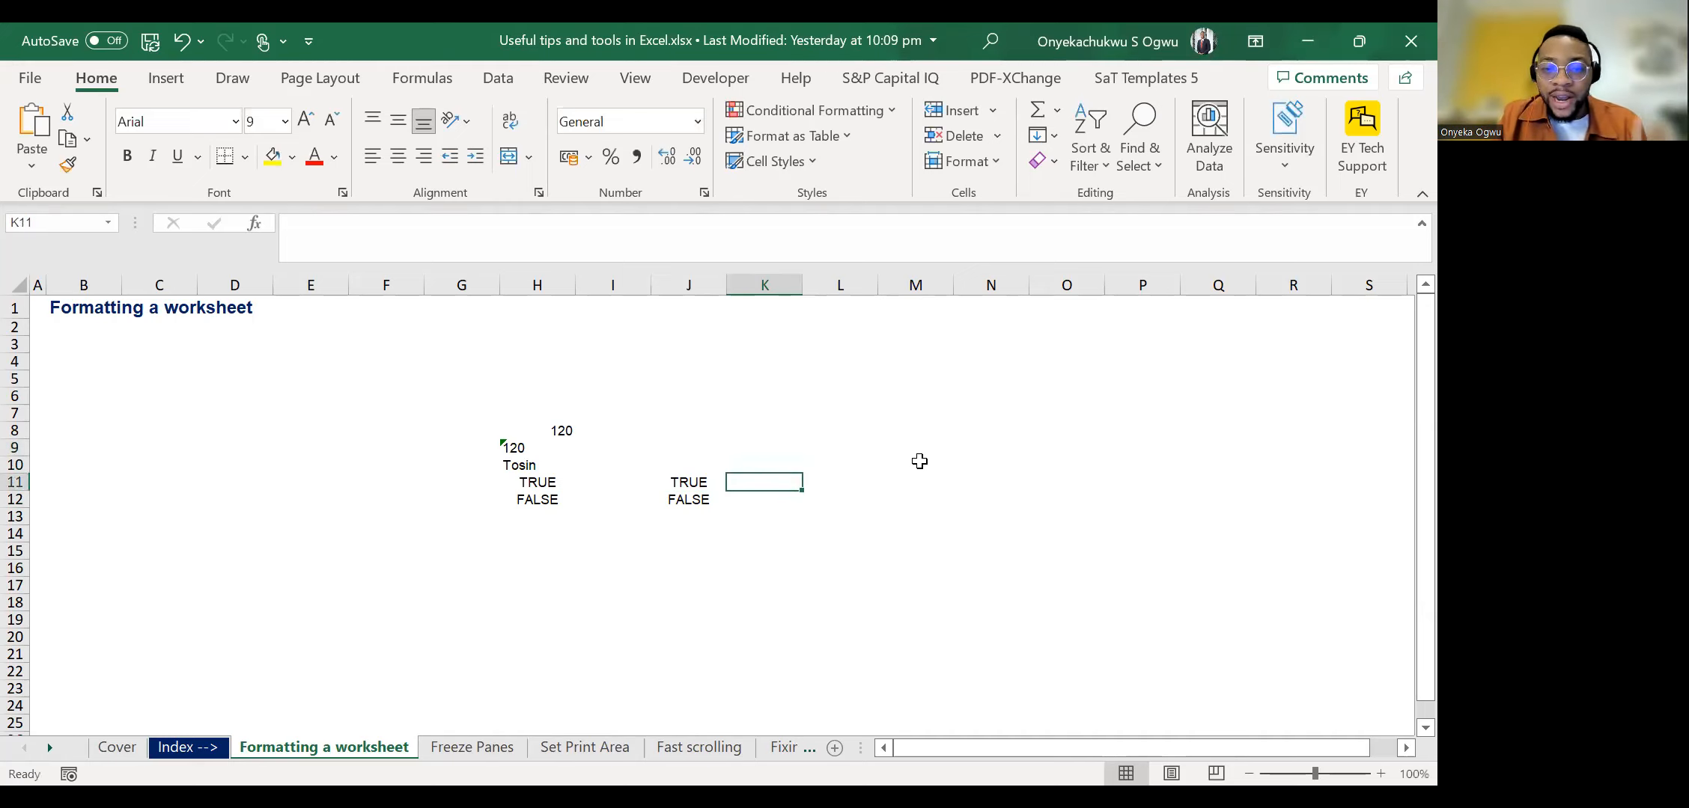
Add 1 to each logical value in column J with the formulas =J11+1 in cell K11 and =J12+1 in cell K12.
type("=")
key("Left")
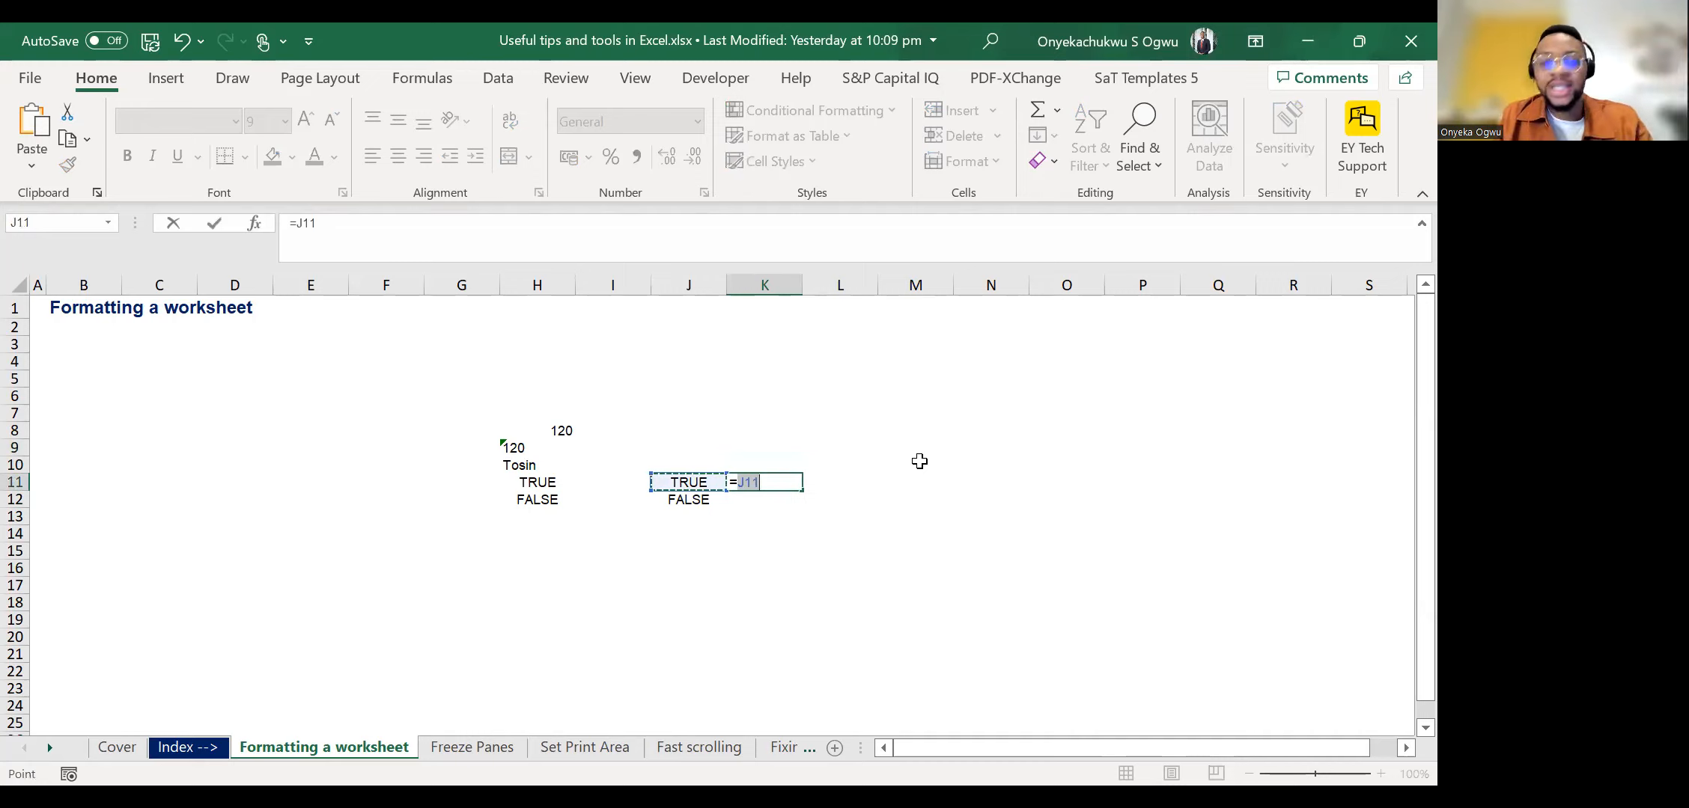
type("+1")
key("ctrl+Return")
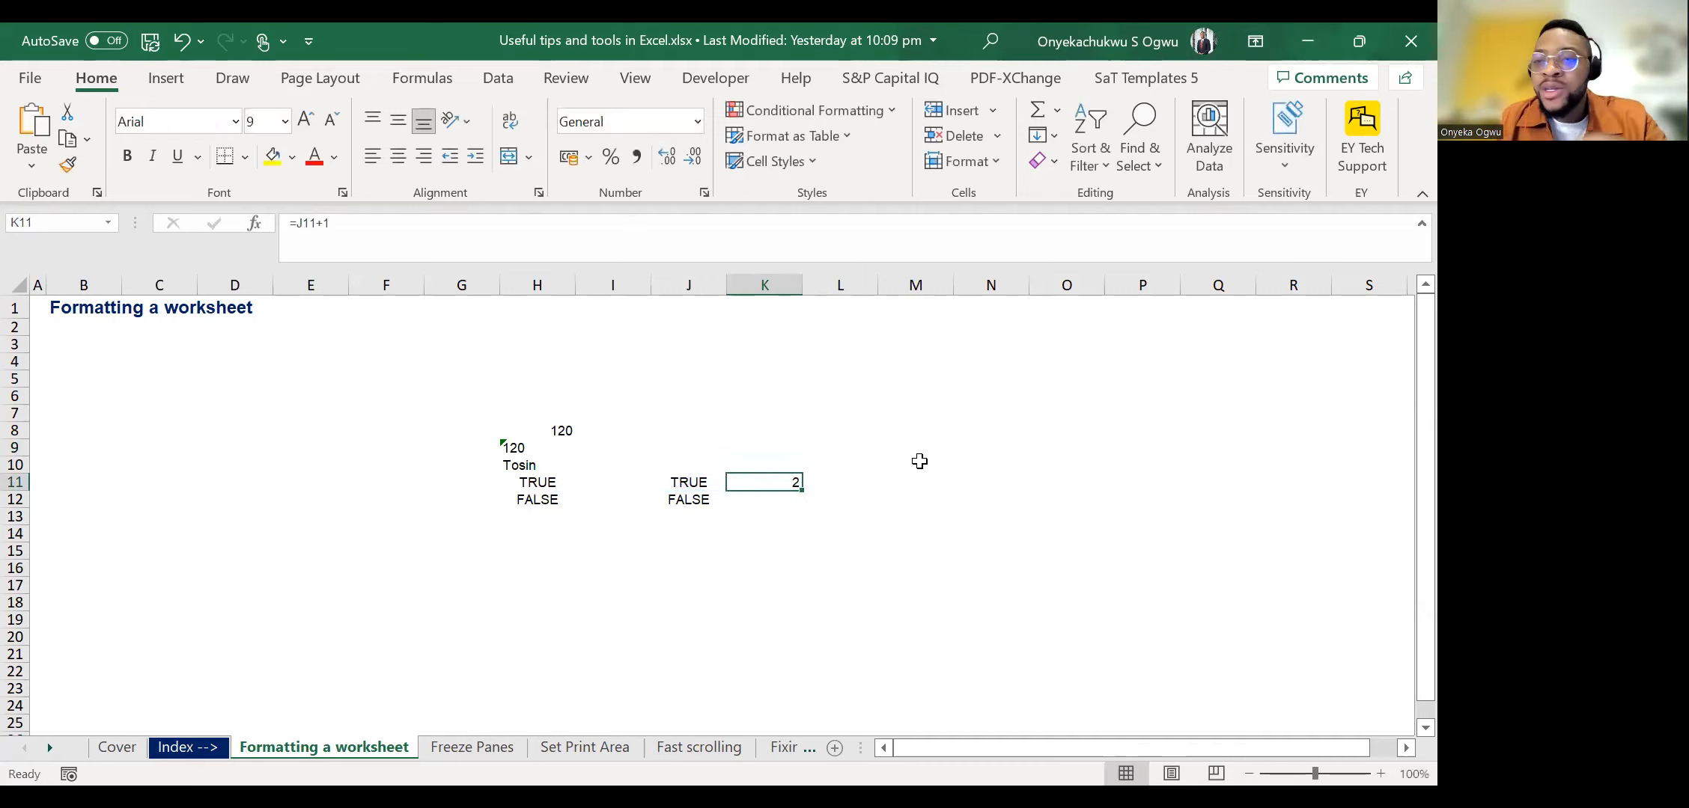
key("Down")
type("=")
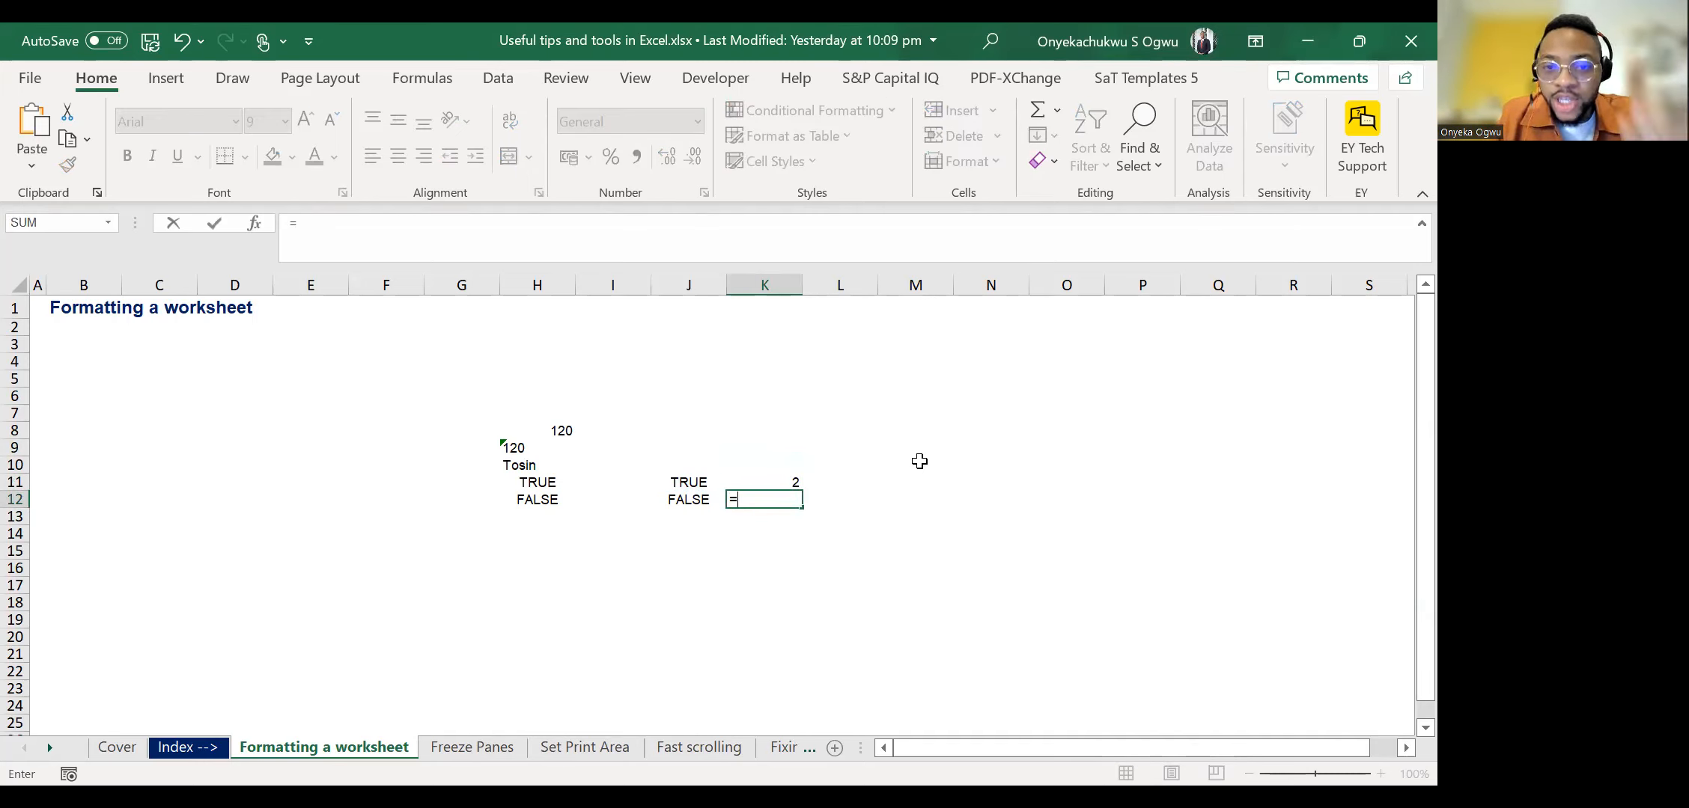
type("J12+1")
key("ctrl+Return")
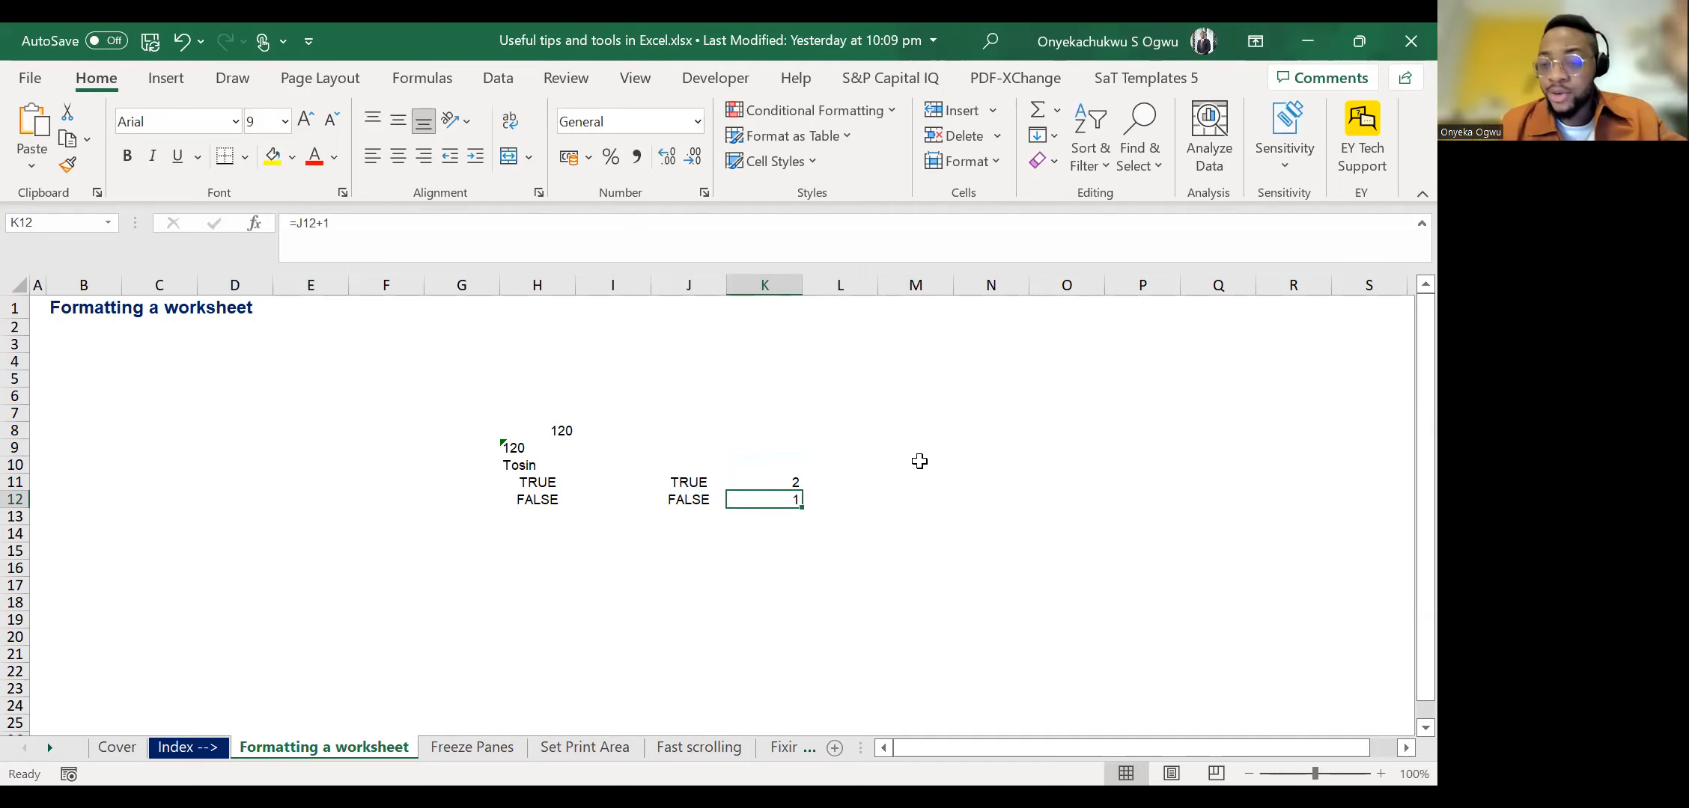
Replace the addition formulas with multiplications by 2, using =2*J11 in cell K11 and =2*J12 in cell K12.
key("Up")
type("=")
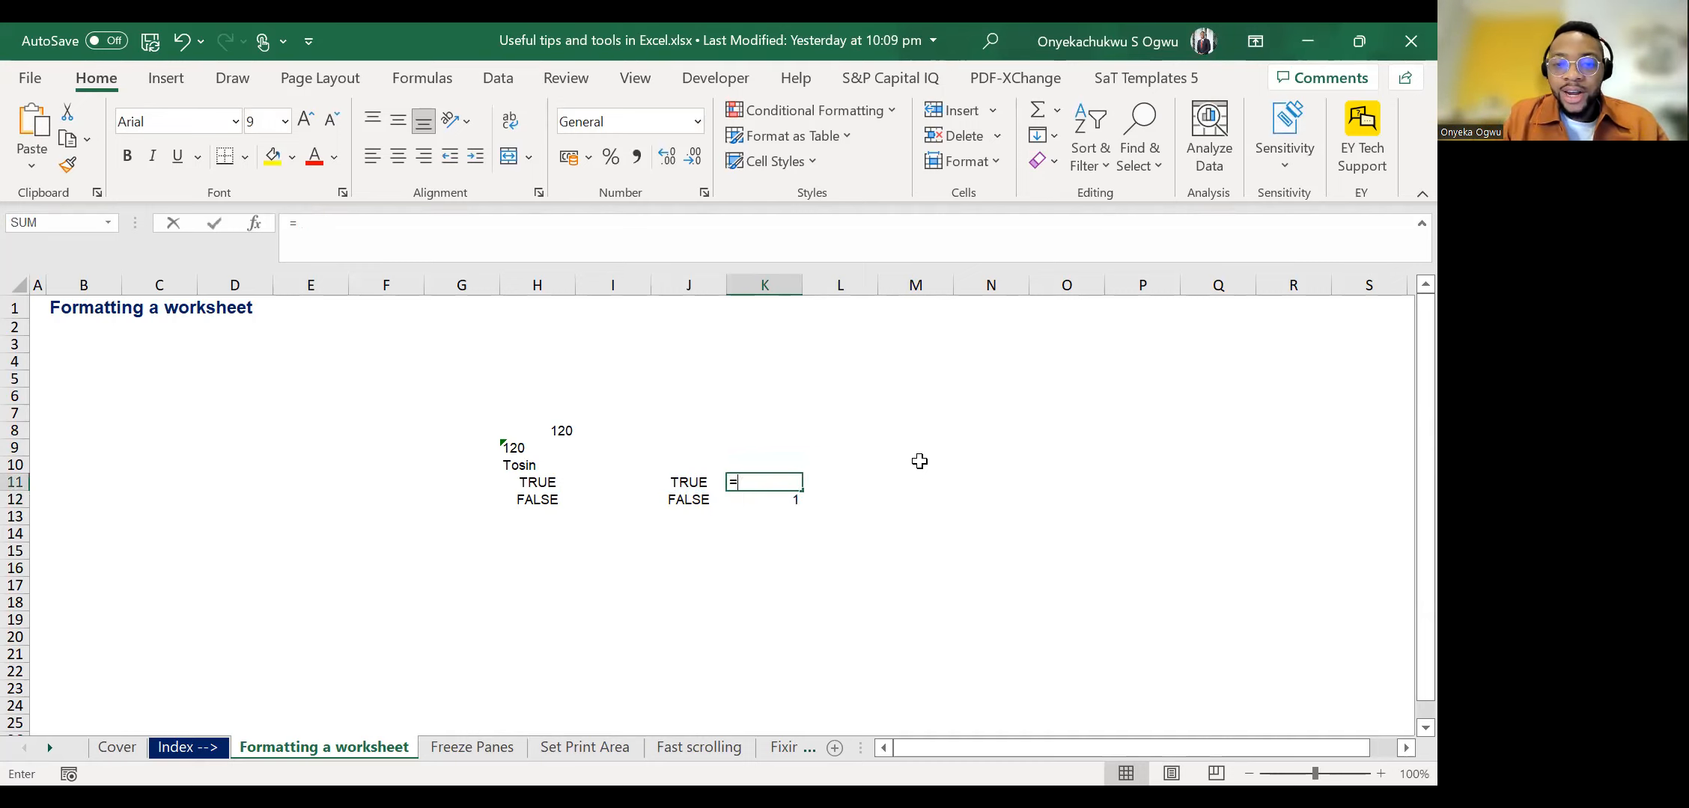
type("2*")
key("Left")
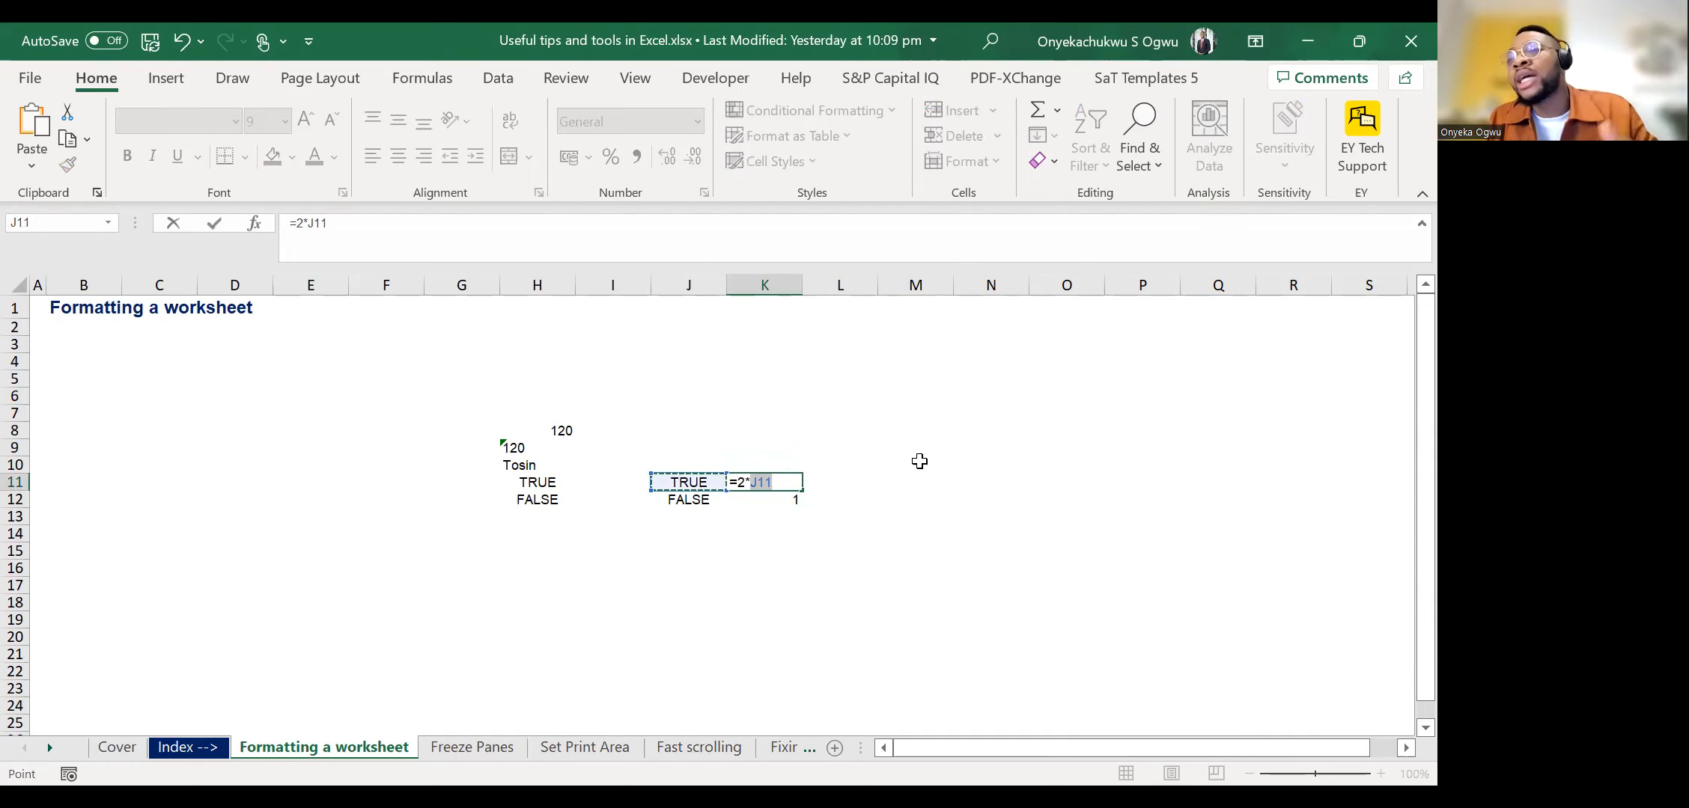
key("Return")
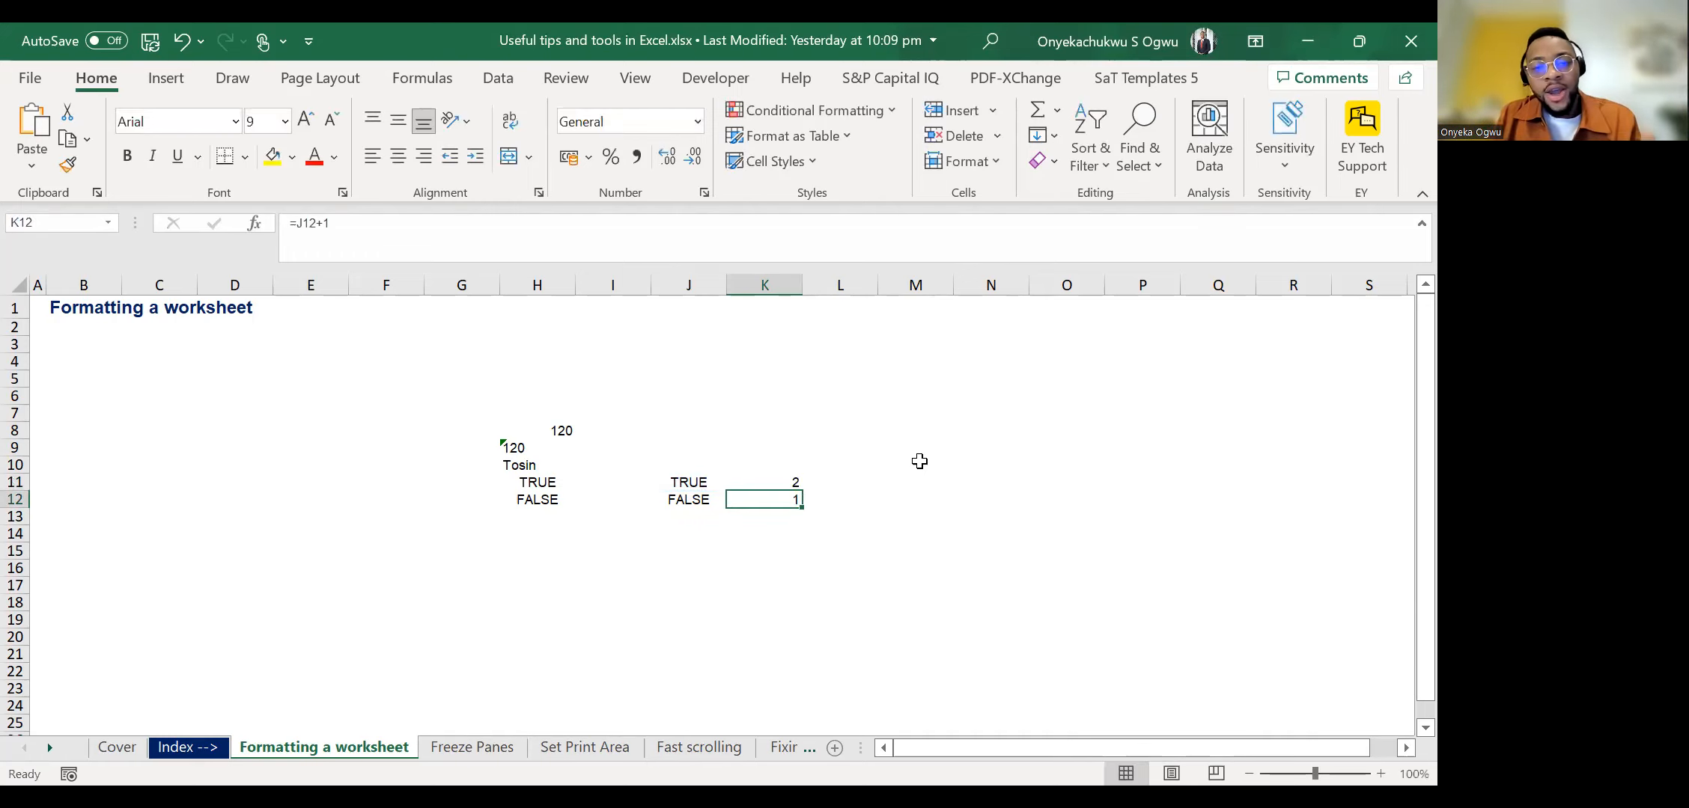
type("=2*")
key("Left")
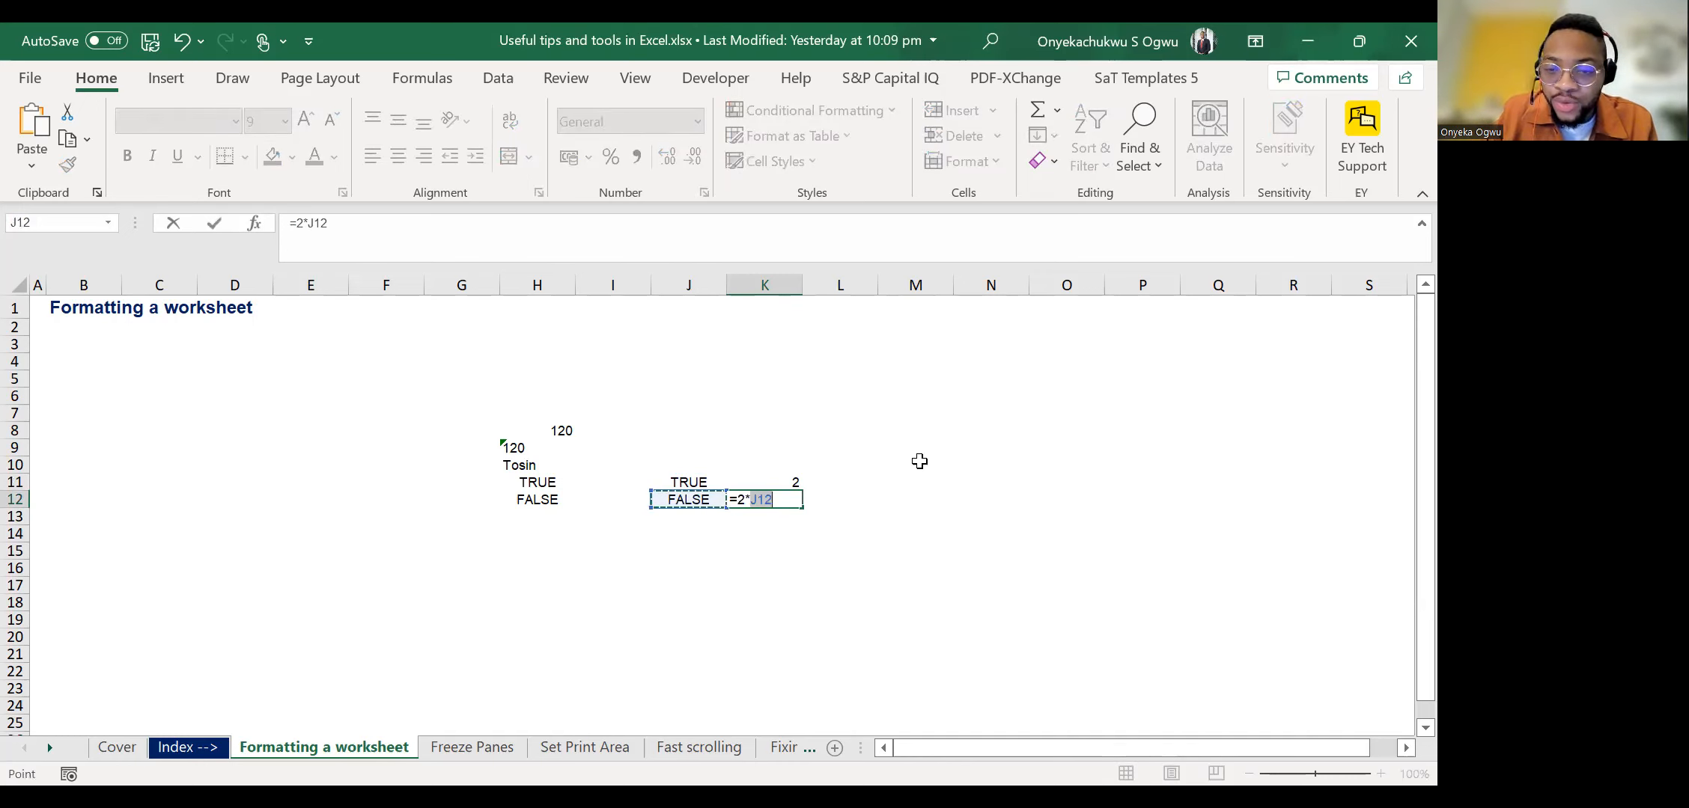
key("ctrl+Return")
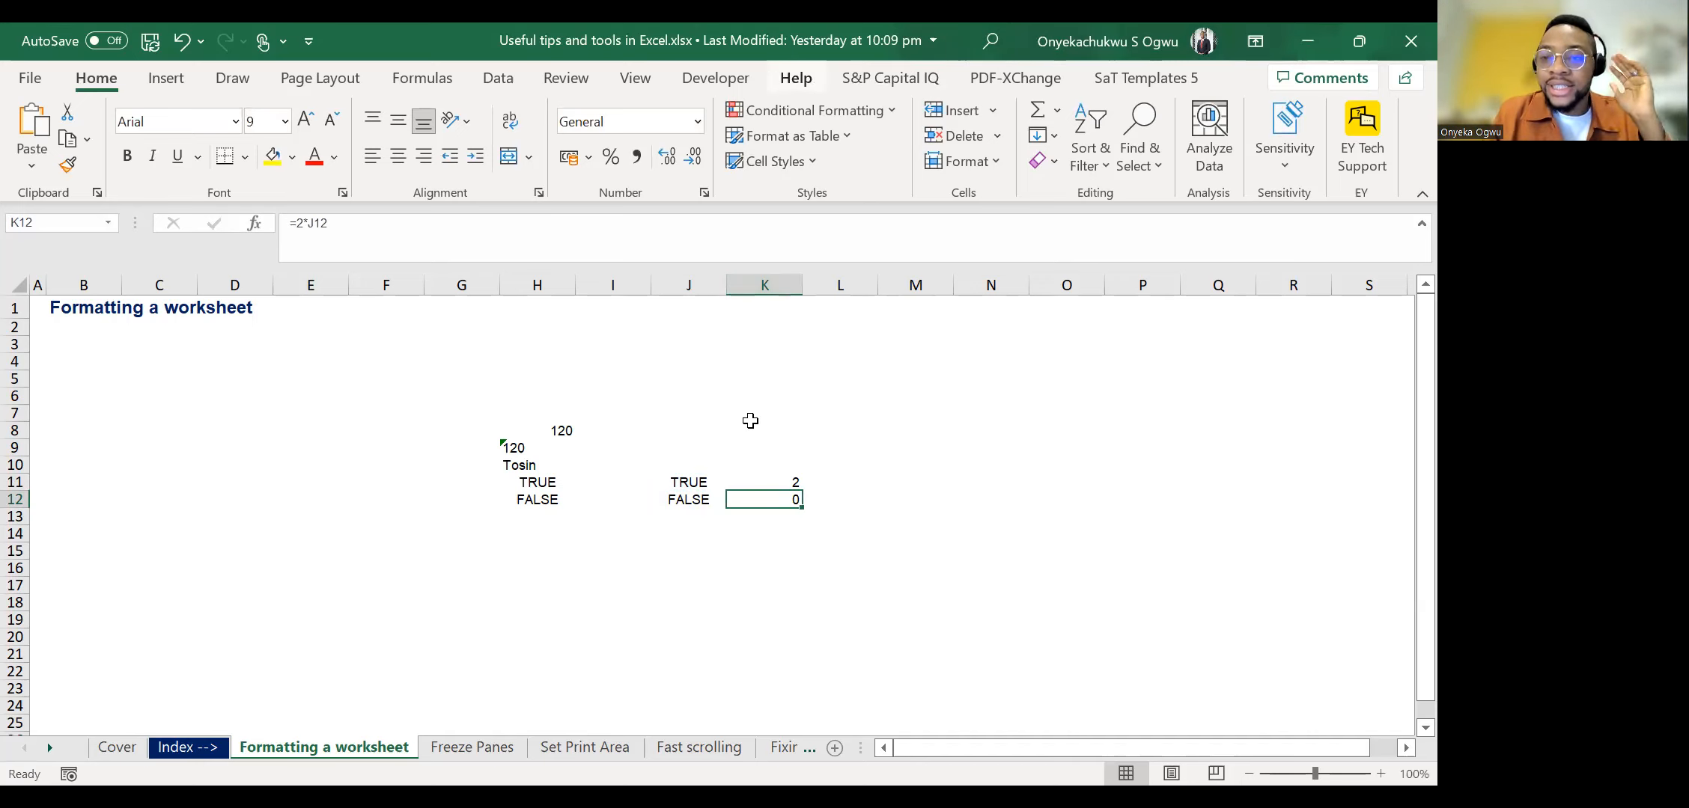
Undo the formula entries in cells K11 and K12.
key("ctrl+z")
key("Left")
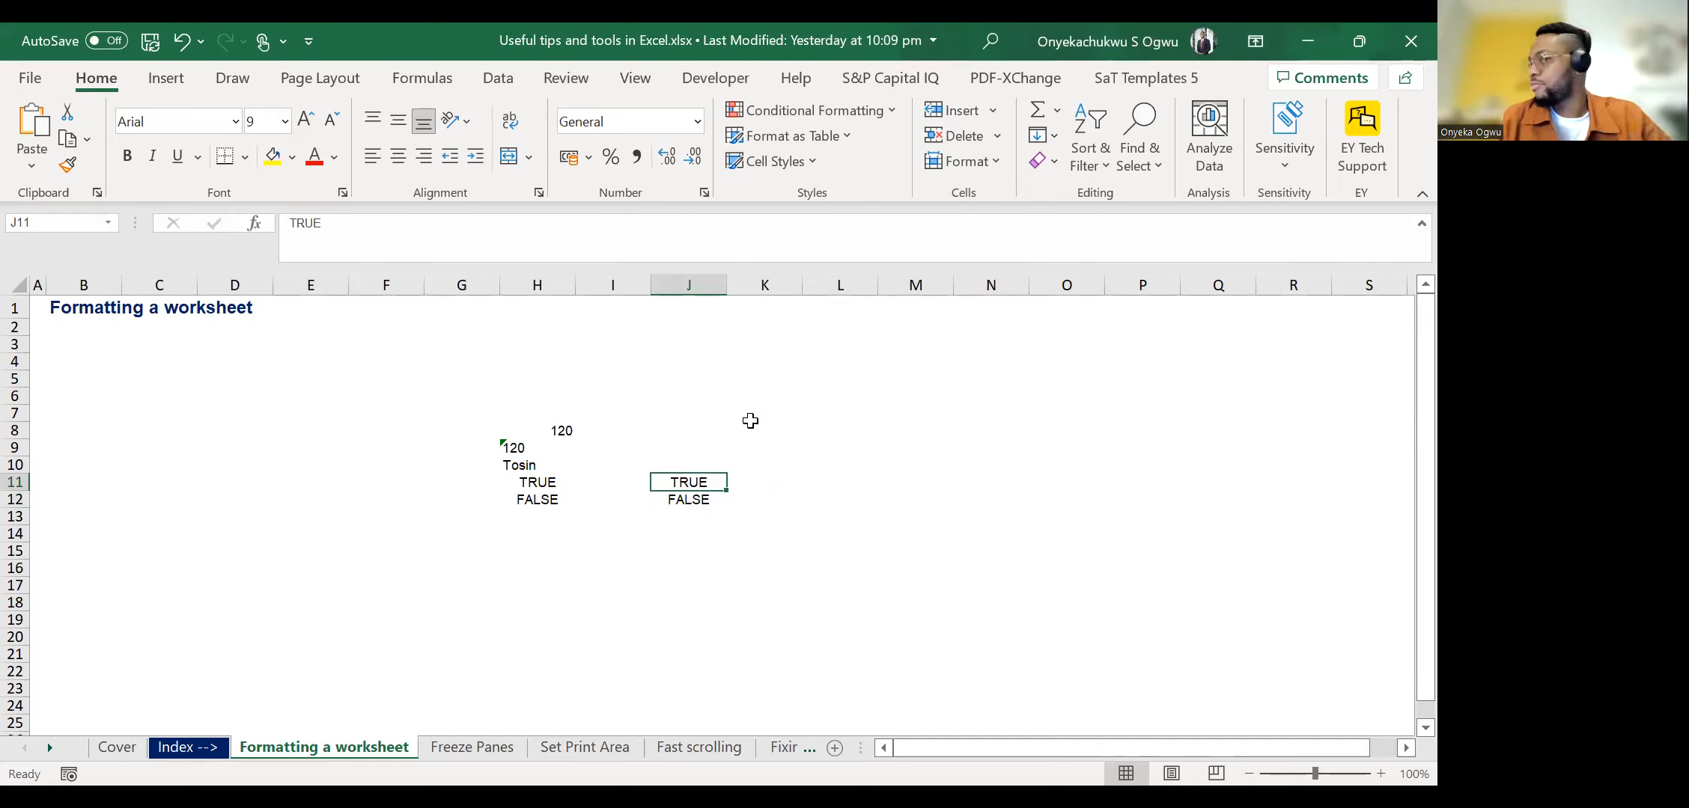
key("Up")
key("Up")
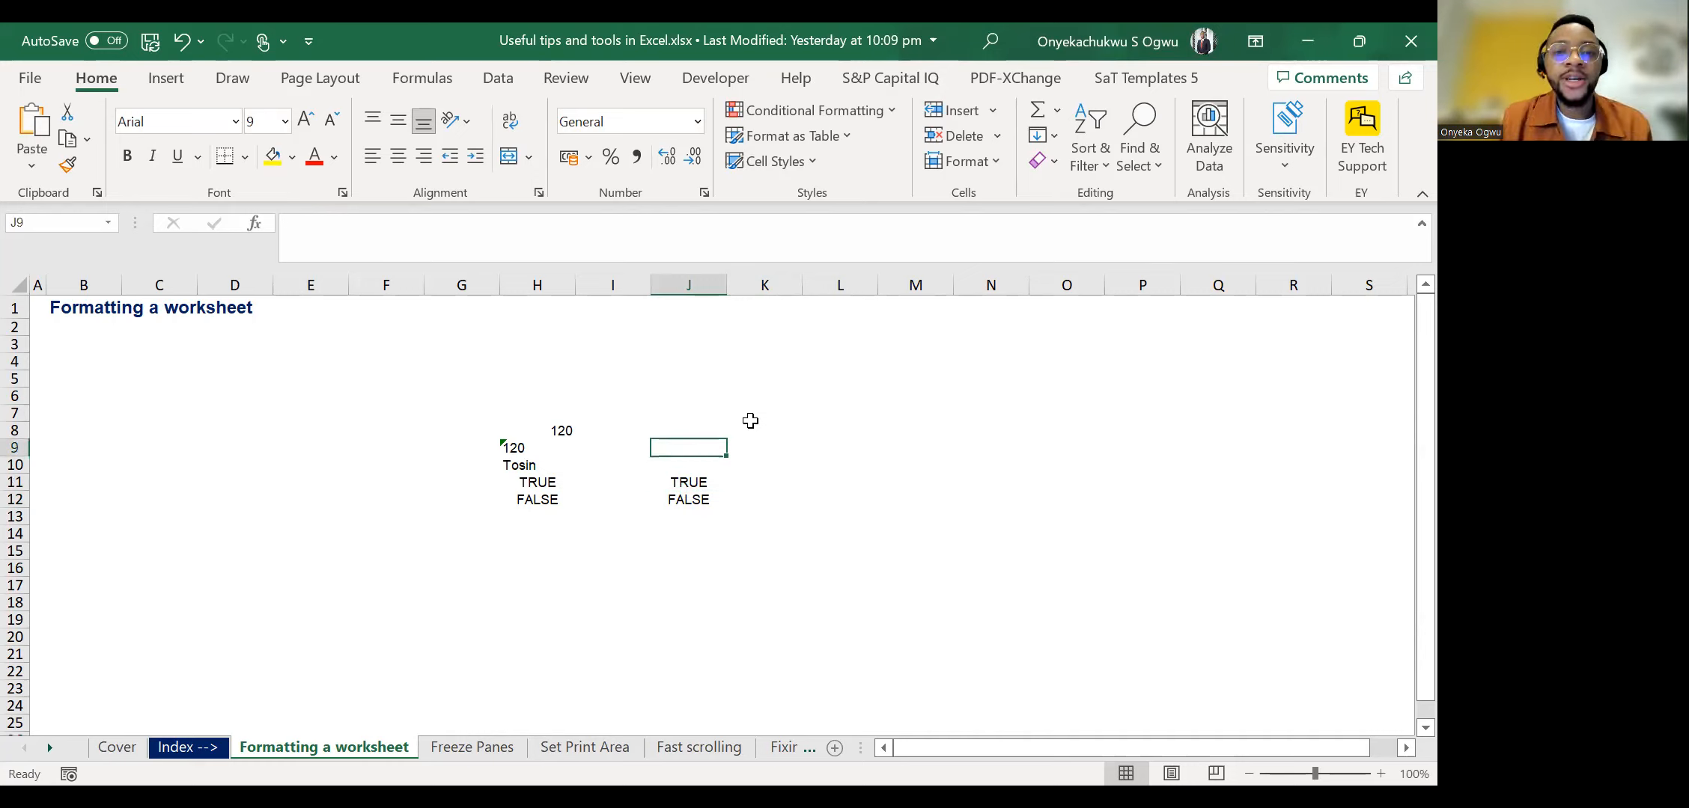
Examine how the apostrophe before 120 in cell H9 stores the number as text.
key("Left")
key("Left")
key("Right")
key("Left")
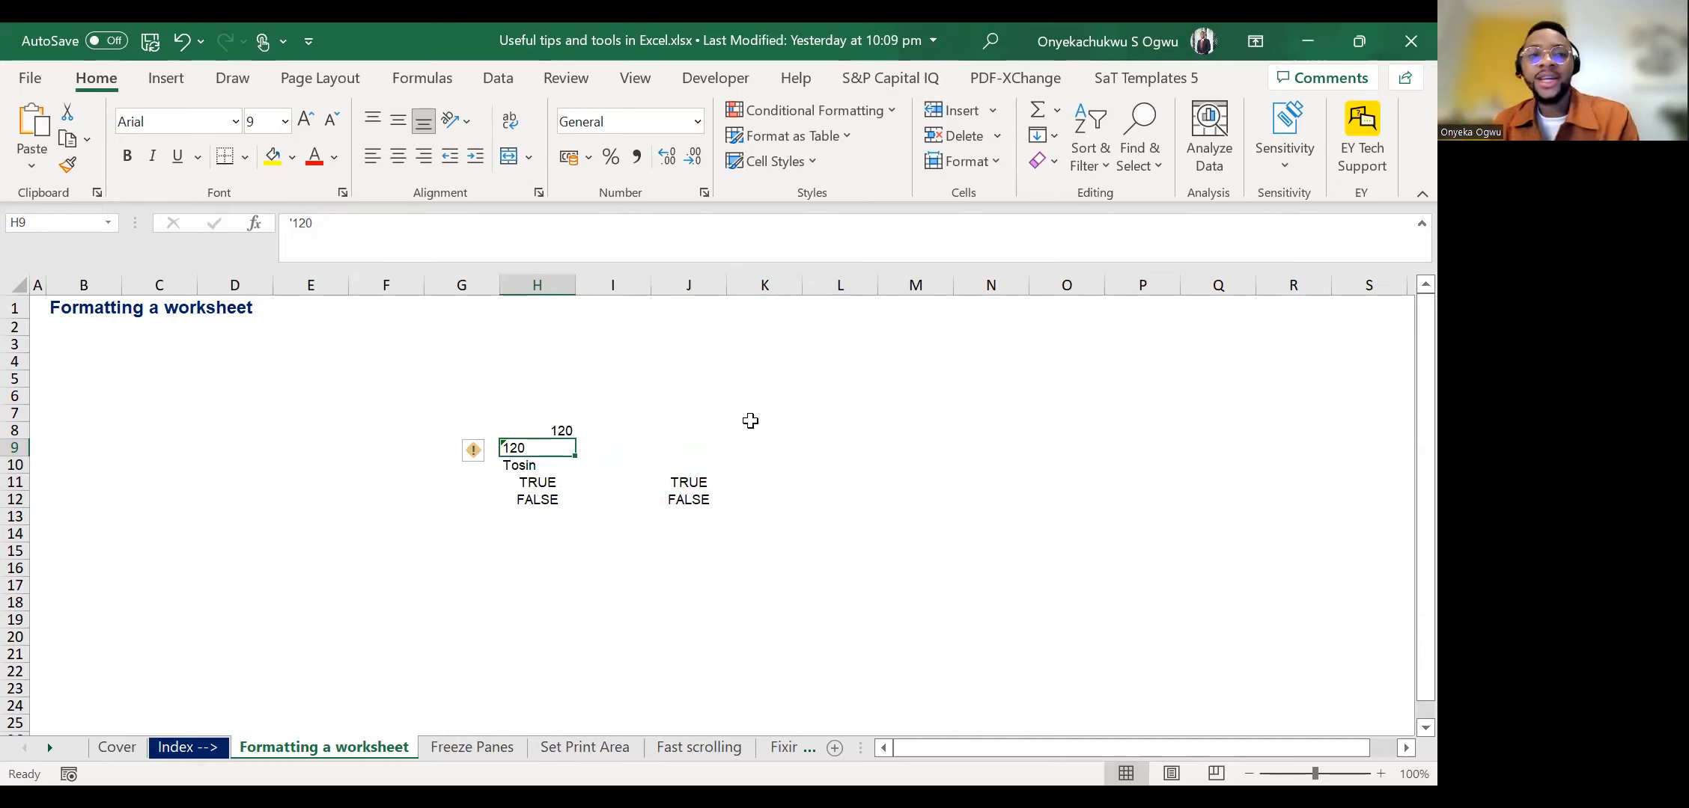
left_click(295, 229)
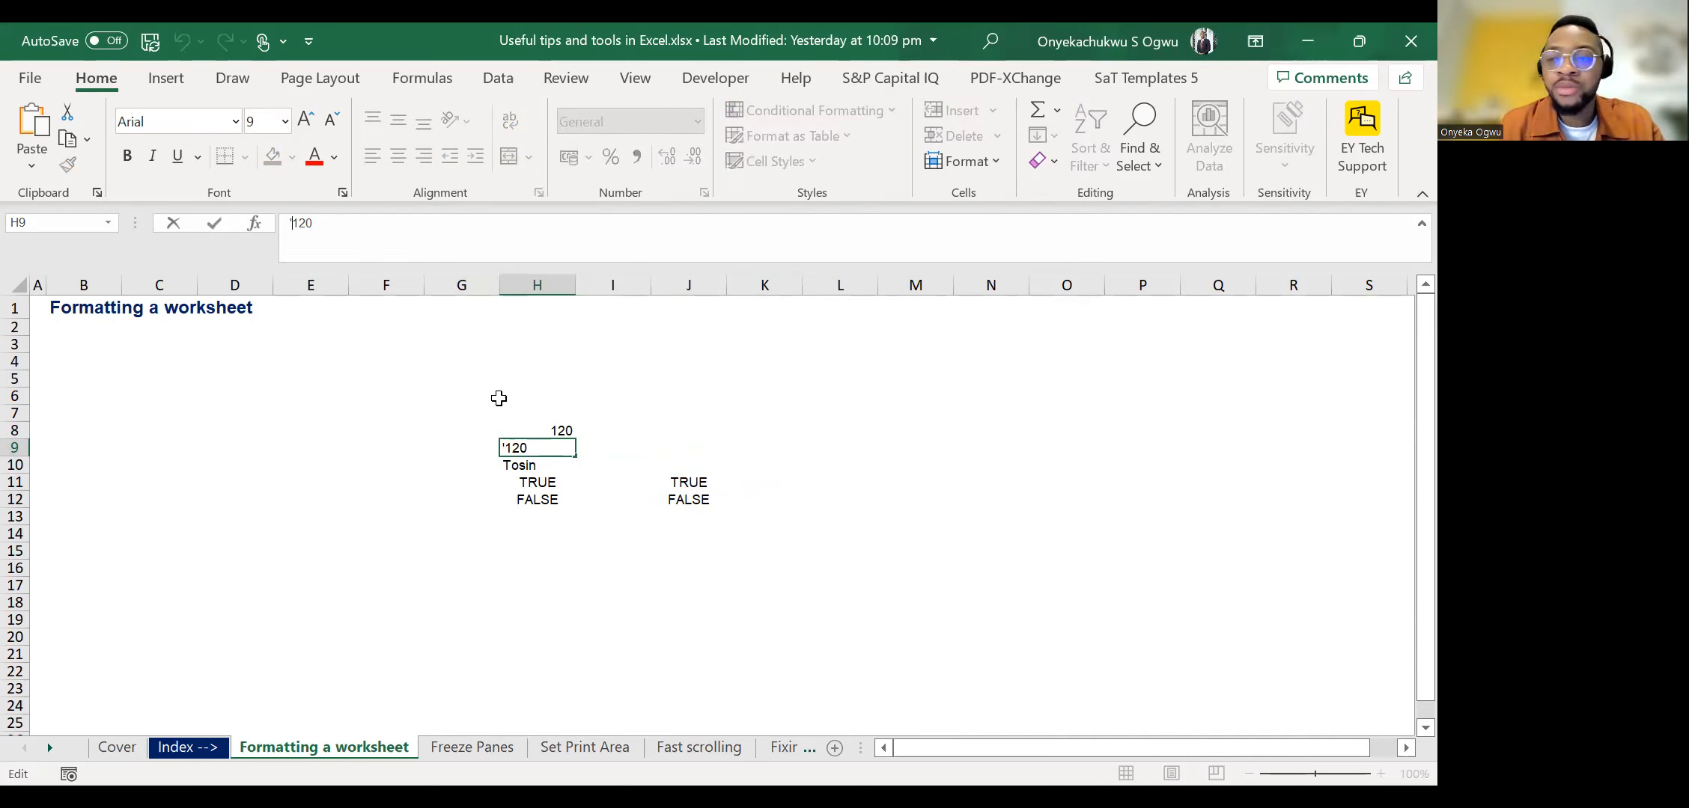
key("Escape")
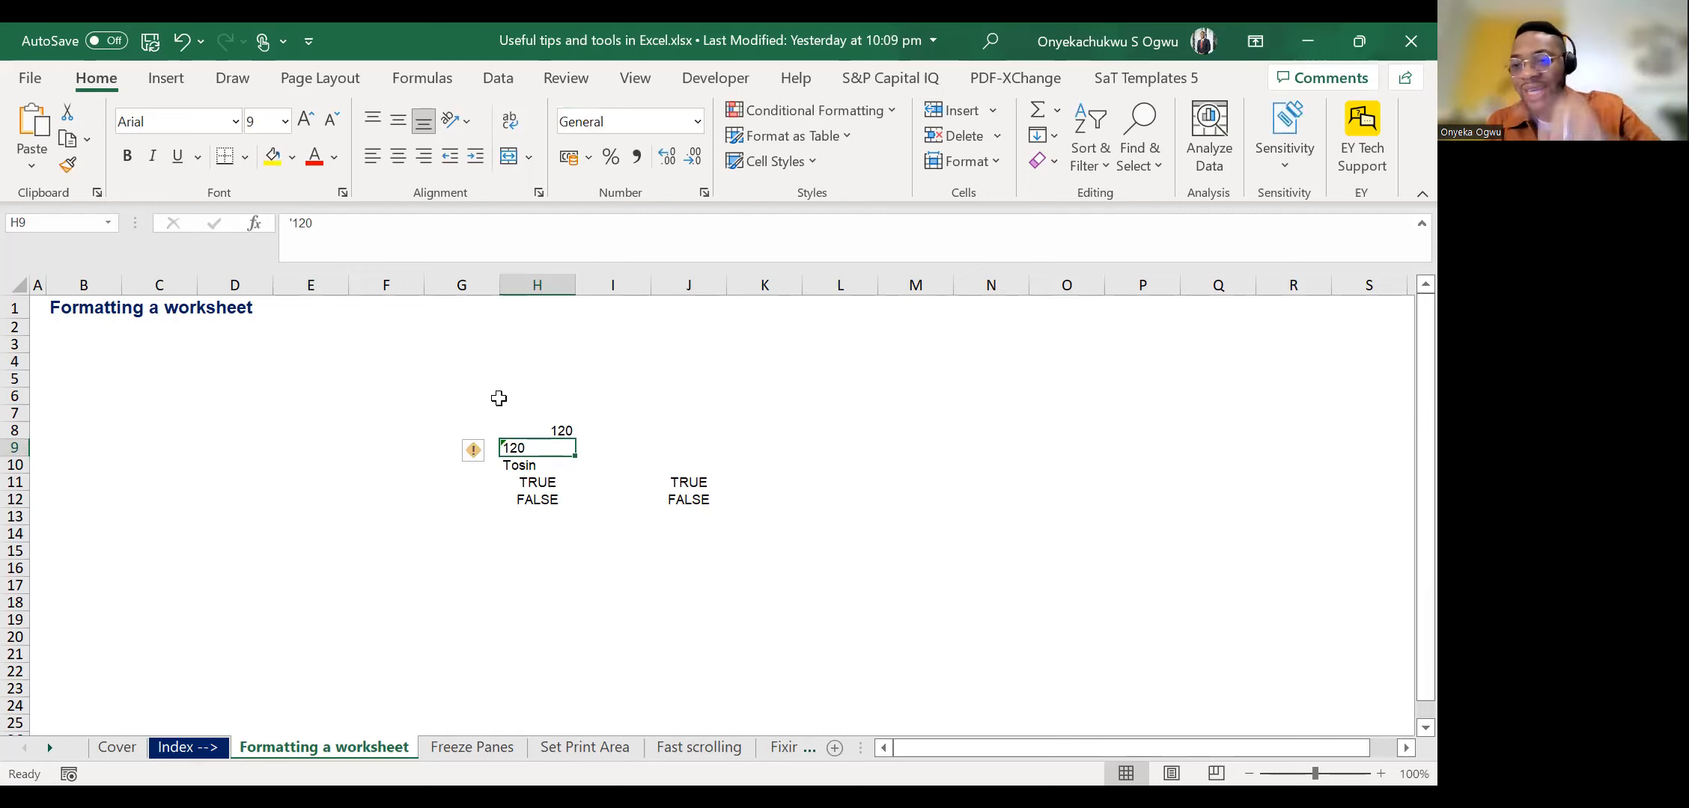
Re-enter 120 in cell H9 without the apostrophe so it is stored as a number.
key("Up")
key("Down")
type("120")
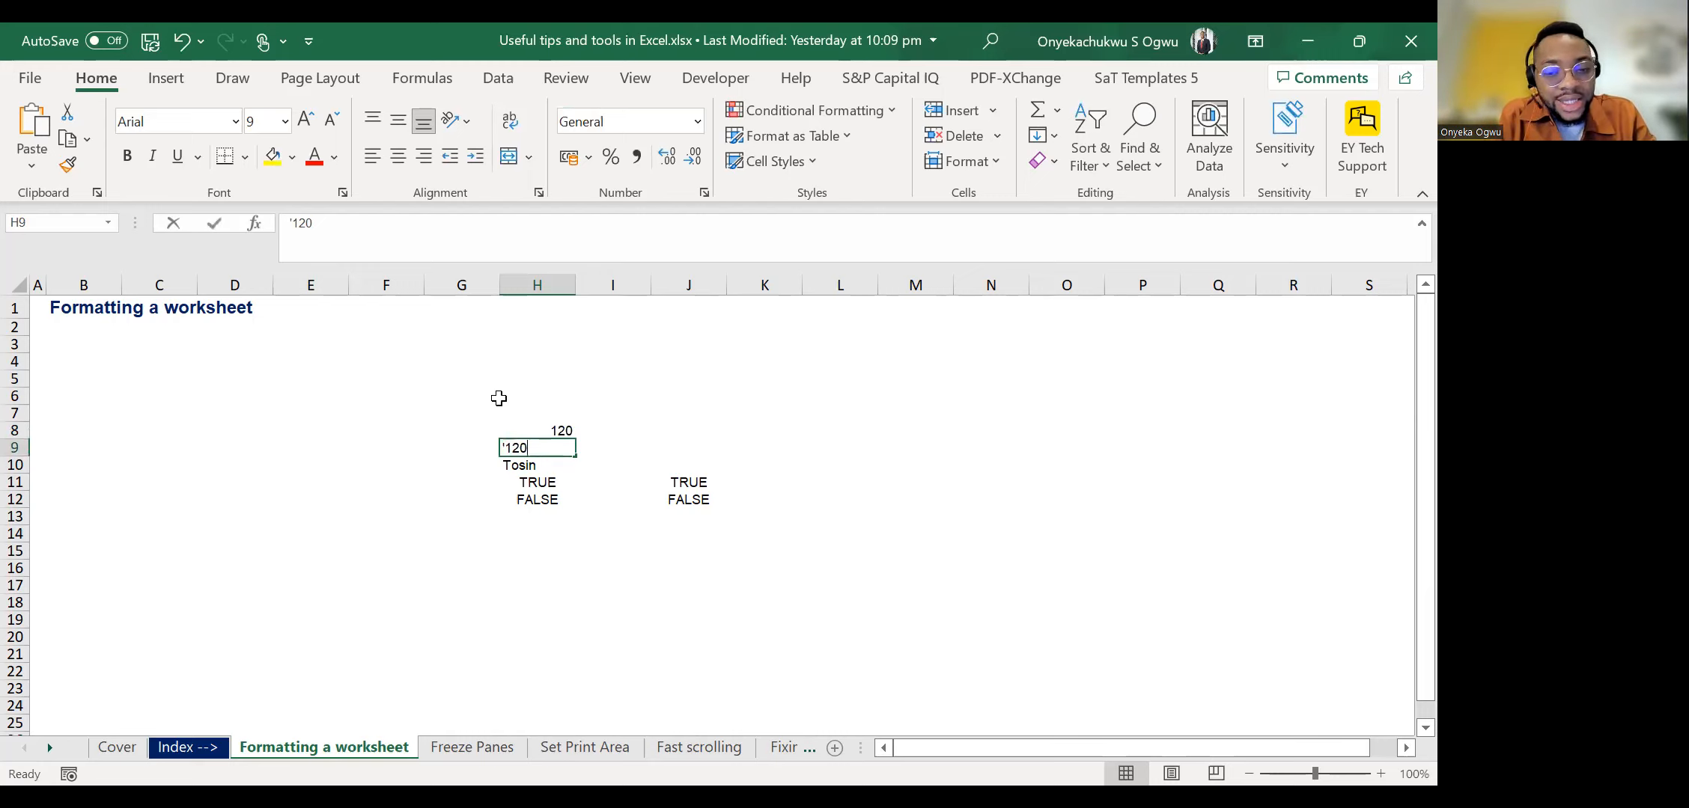
key("Return")
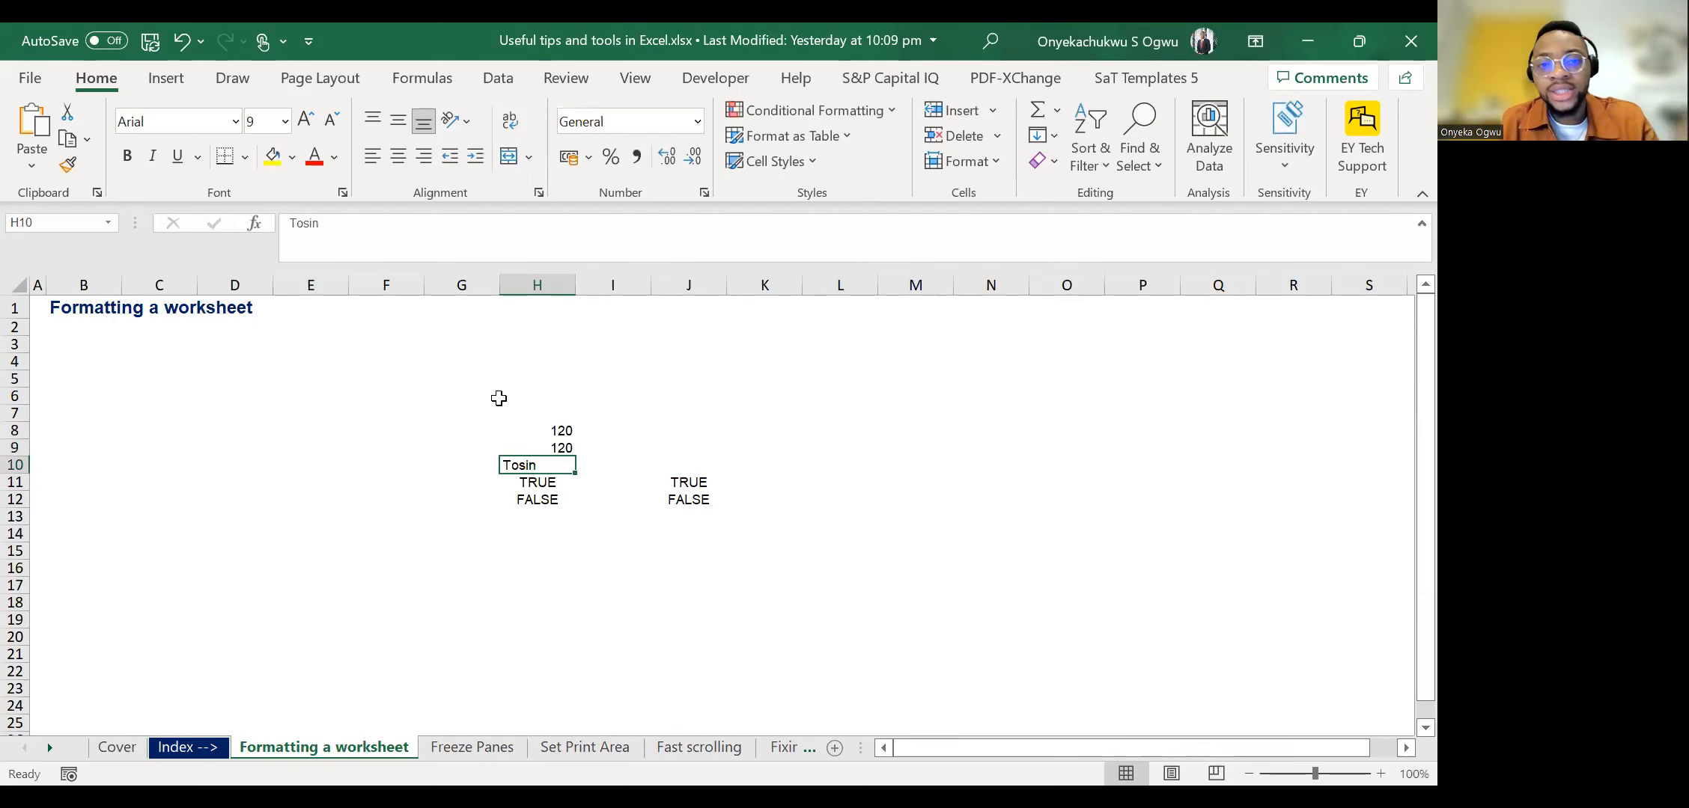
key("Up")
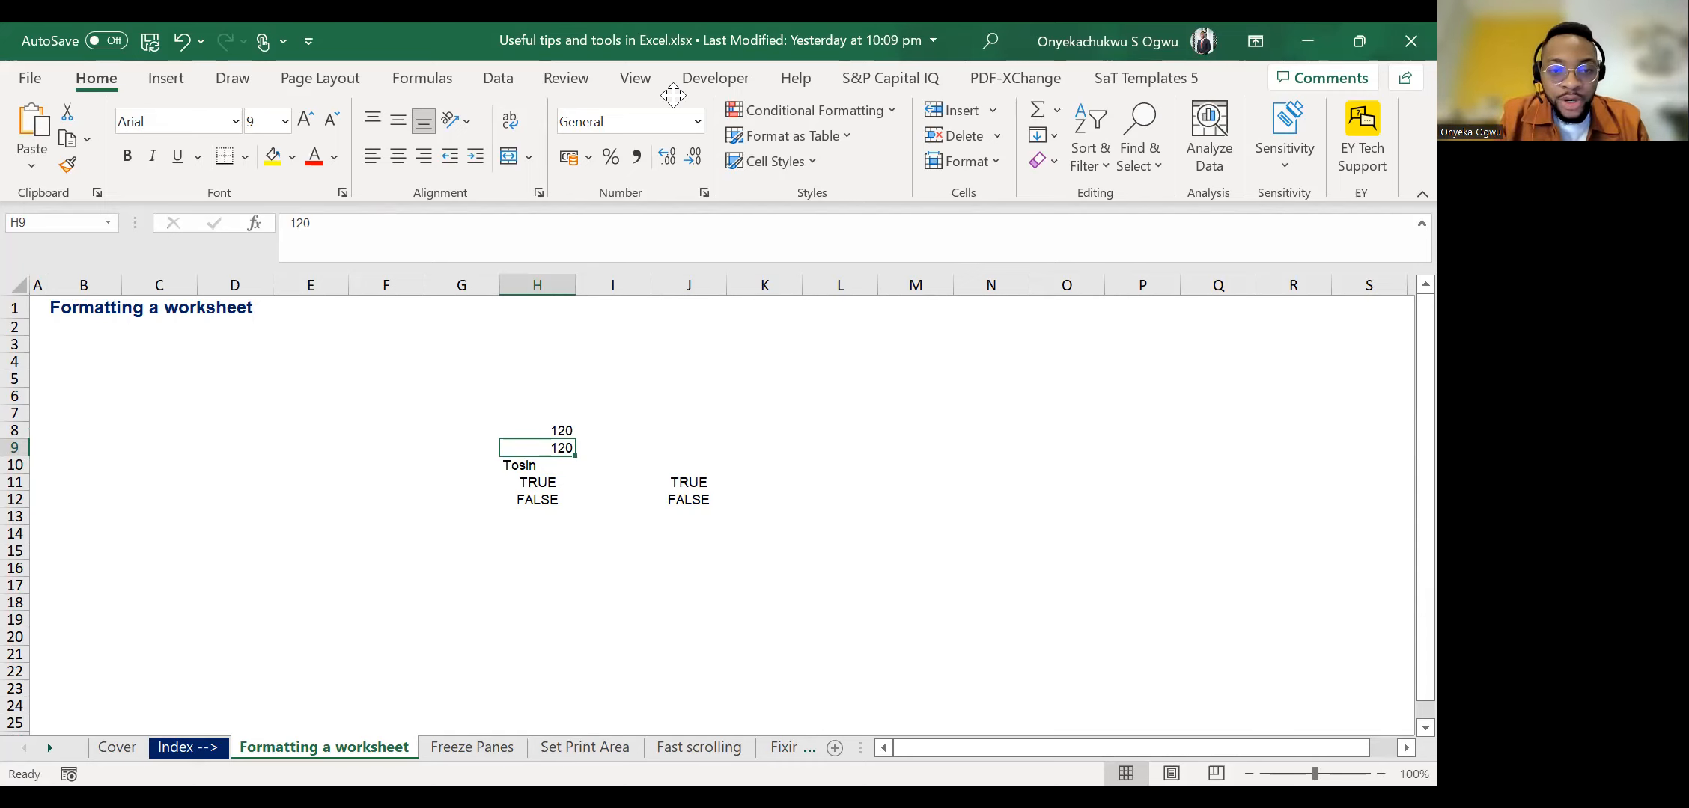
key("BackSpace")
type("120")
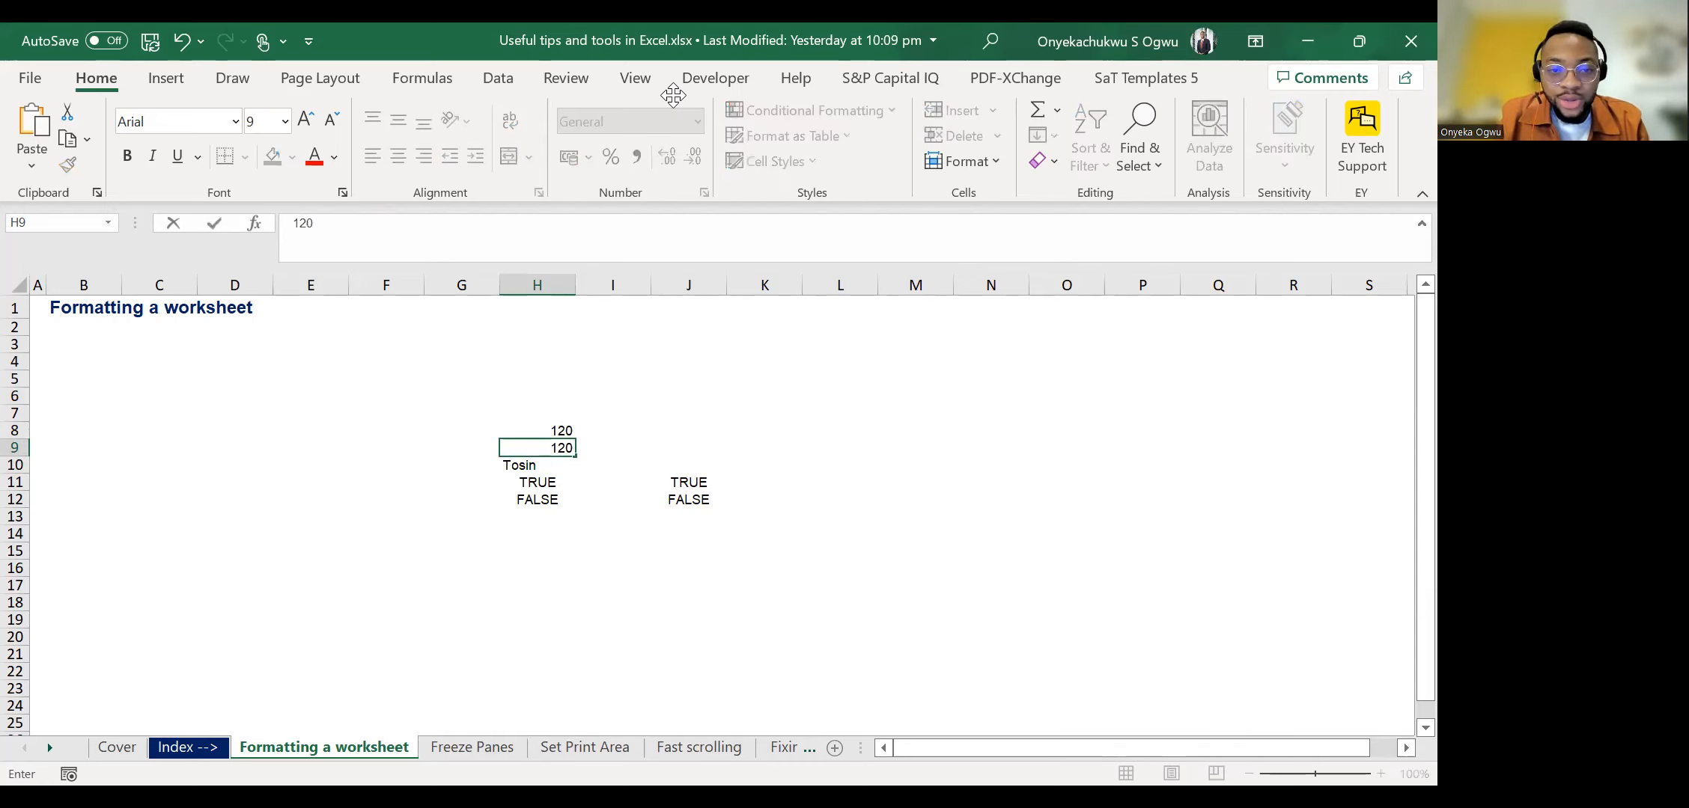
key("Return")
key("Up")
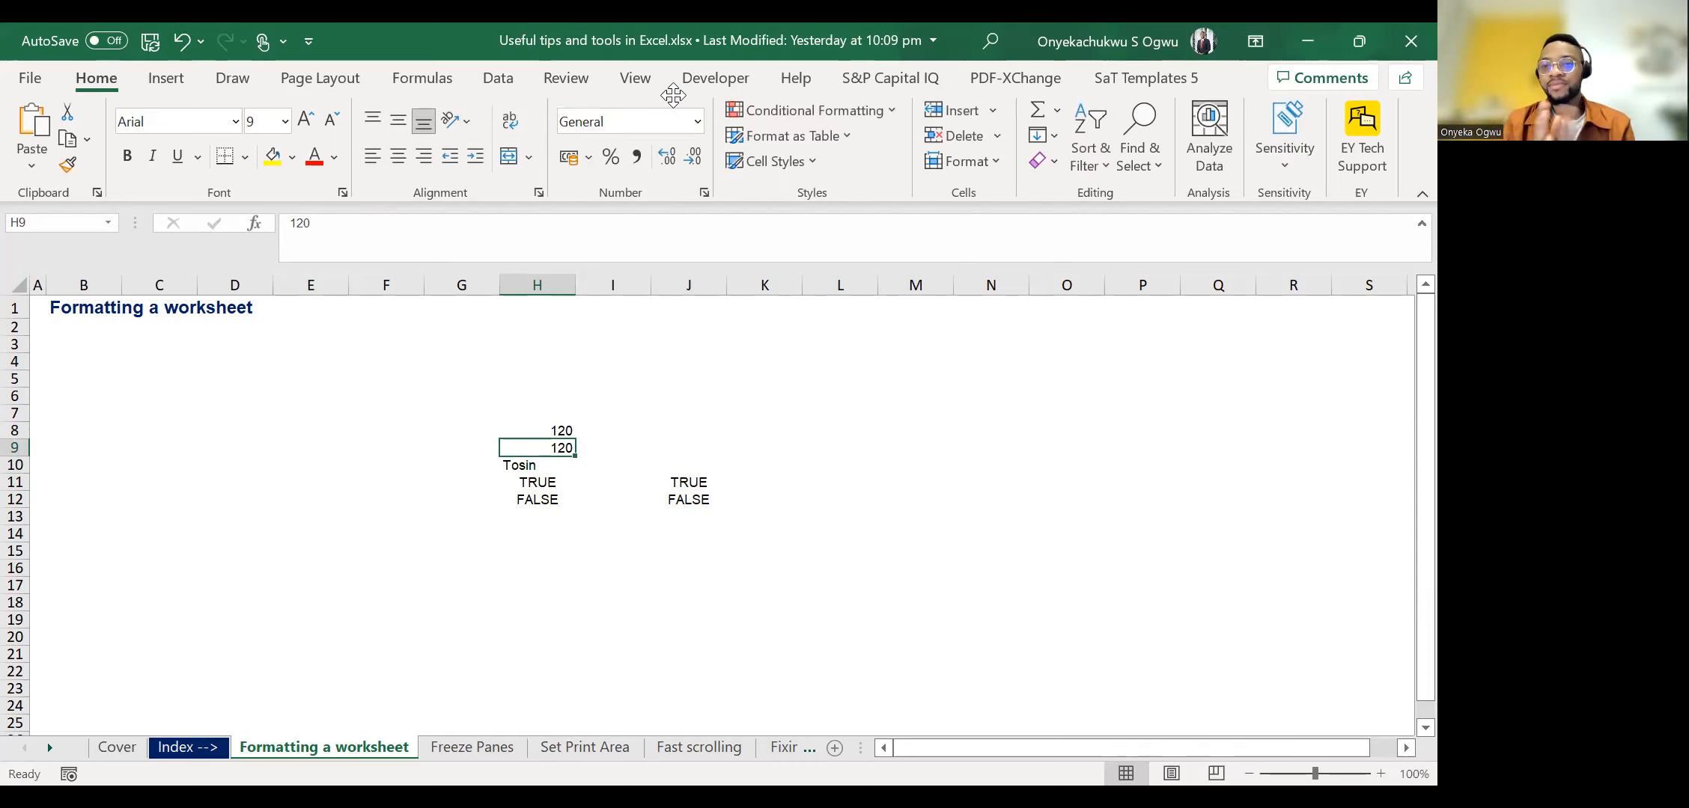
Clear all the sample entries in the range H8:J12.
key("Down")
key("Up")
key("Up")
key("shift+Down")
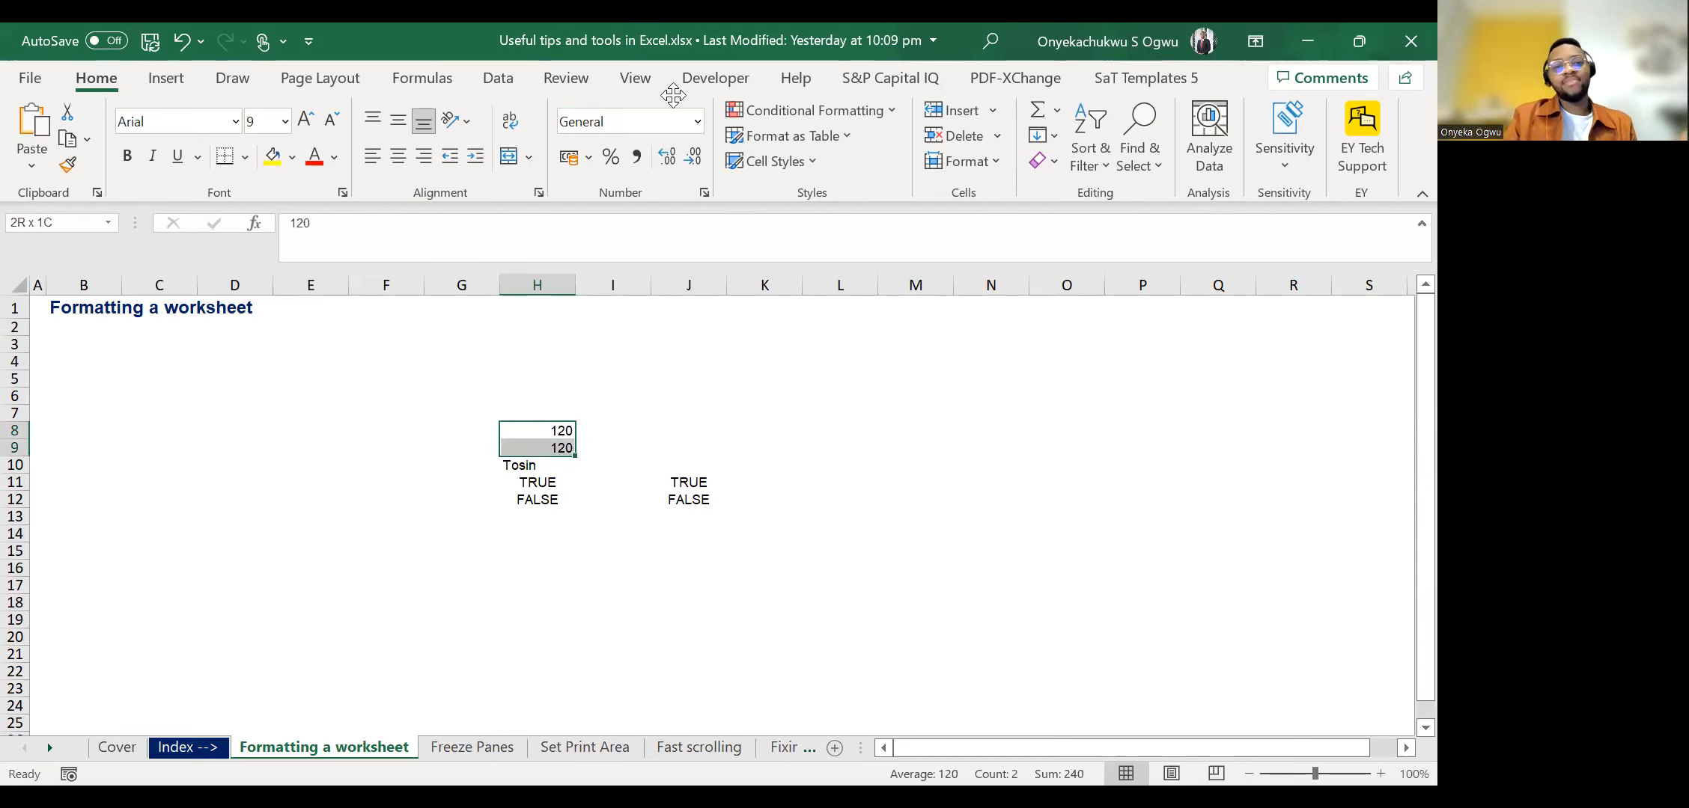
key("shift+Down")
key("shift+Down")
key("shift+Down")
key("shift+Right")
key("shift+Right")
key("Delete")
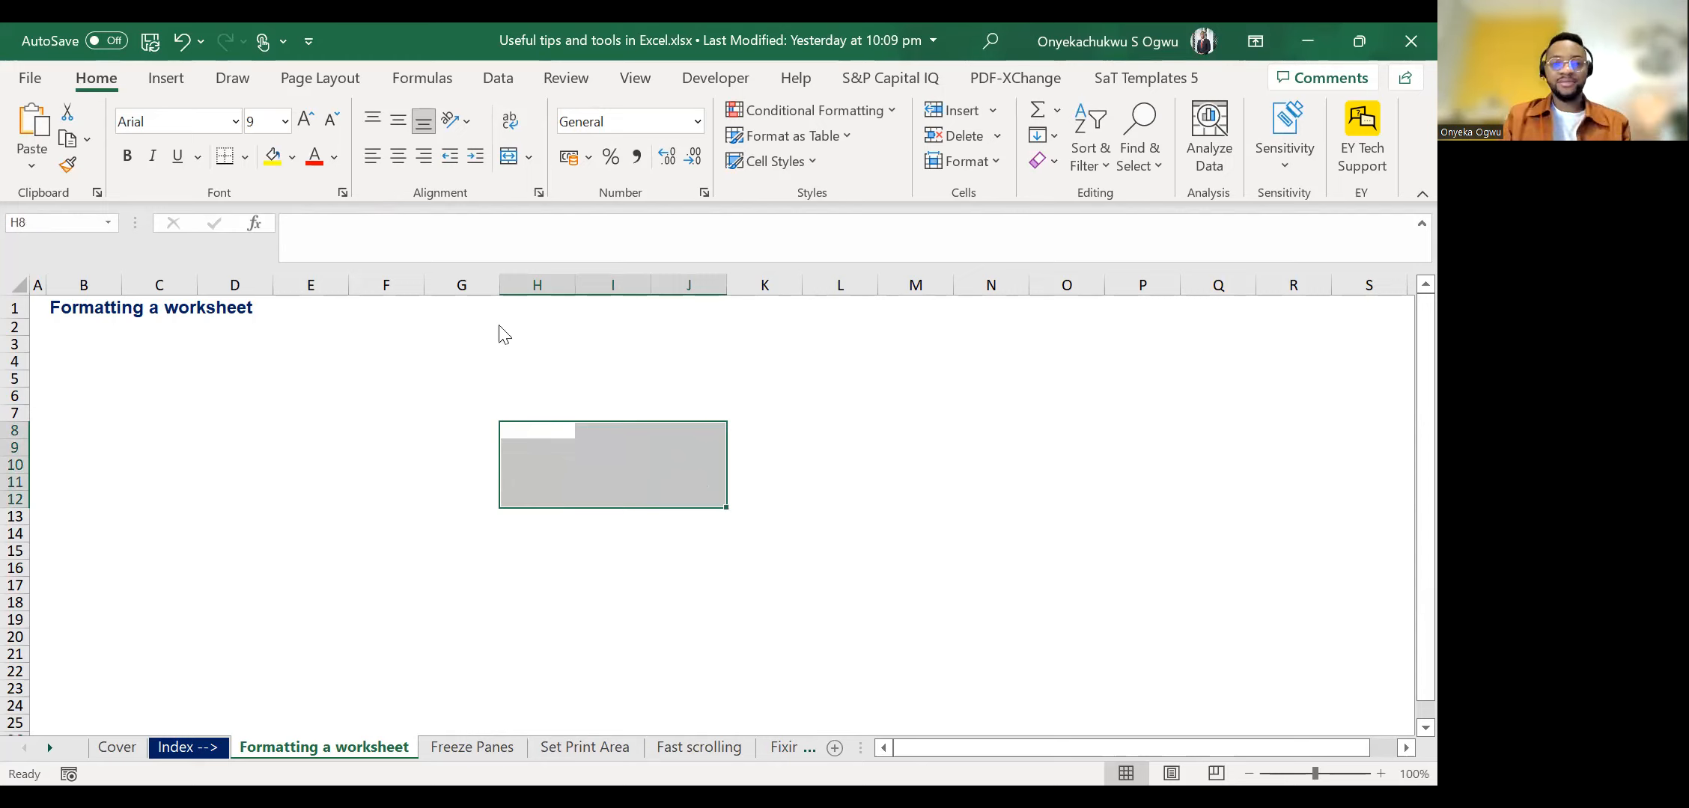
left_click(494, 412)
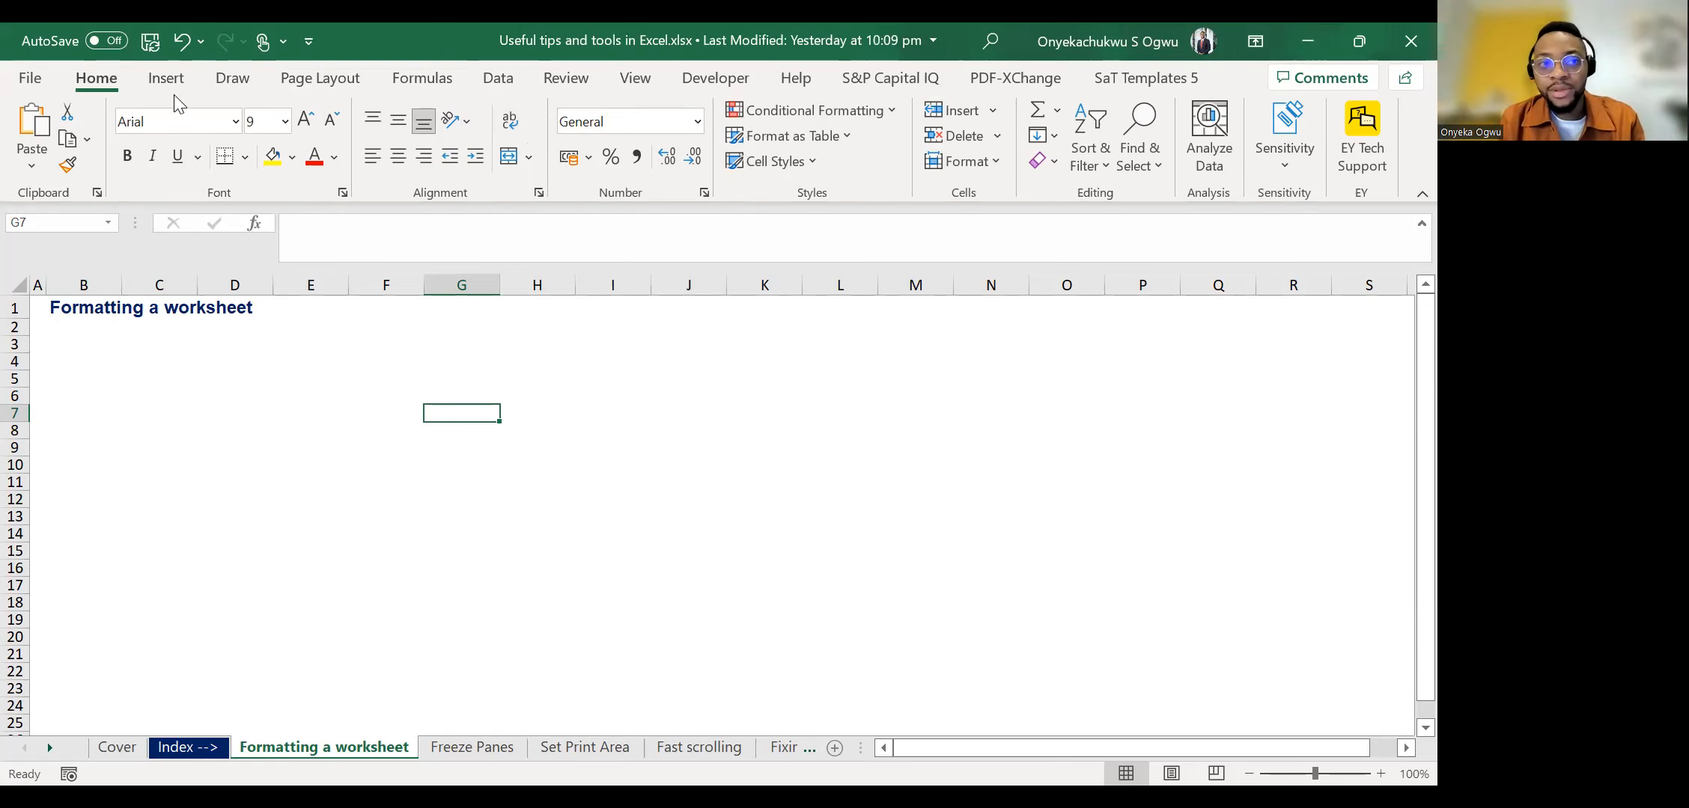
left_click(503, 86)
left_click(109, 84)
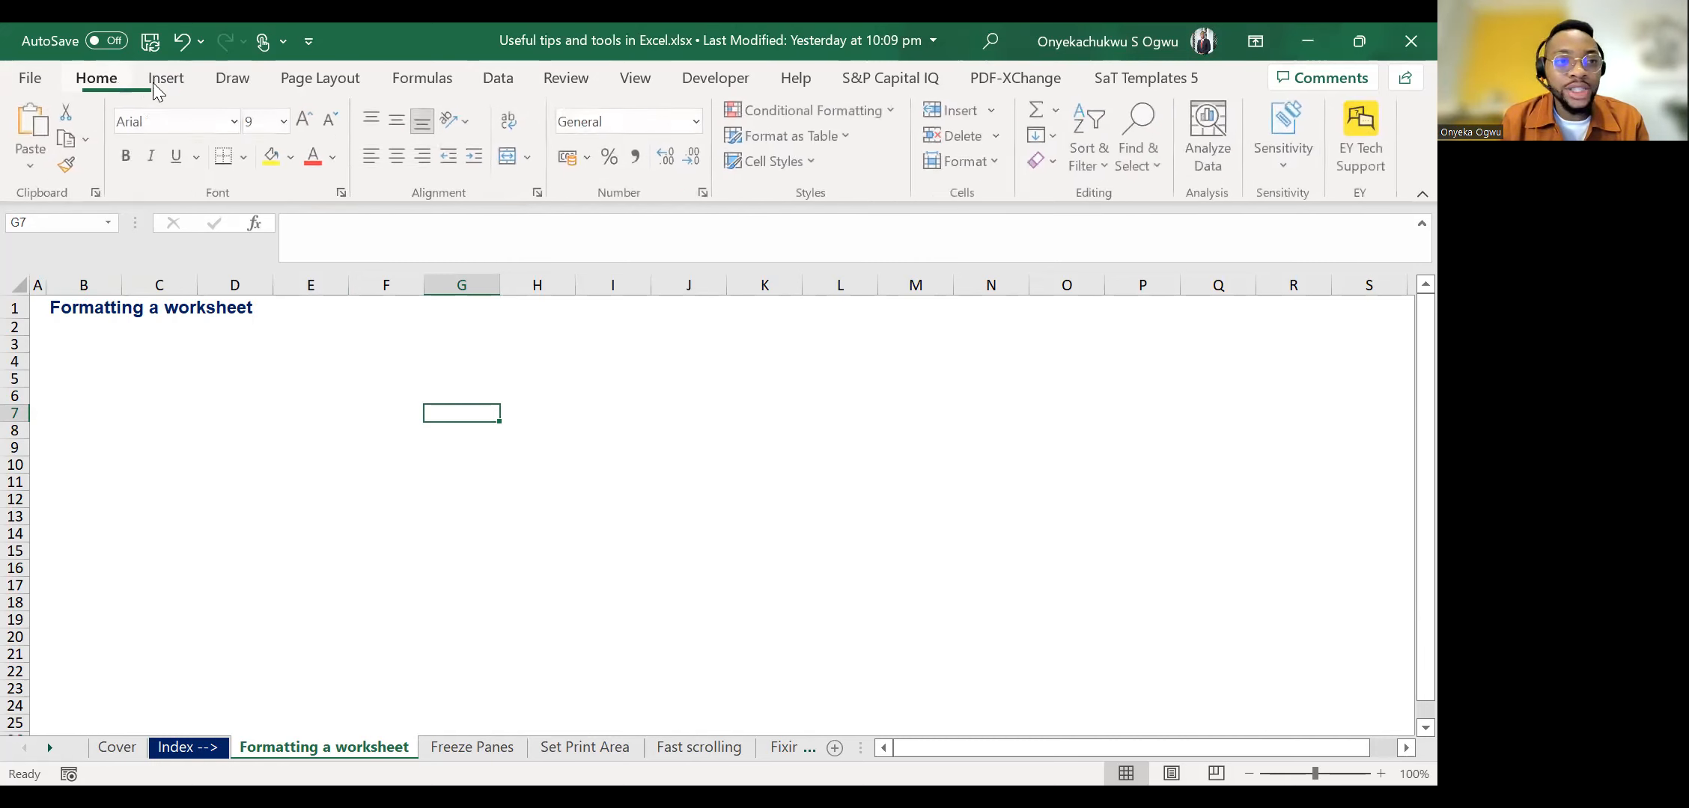
left_click(136, 83)
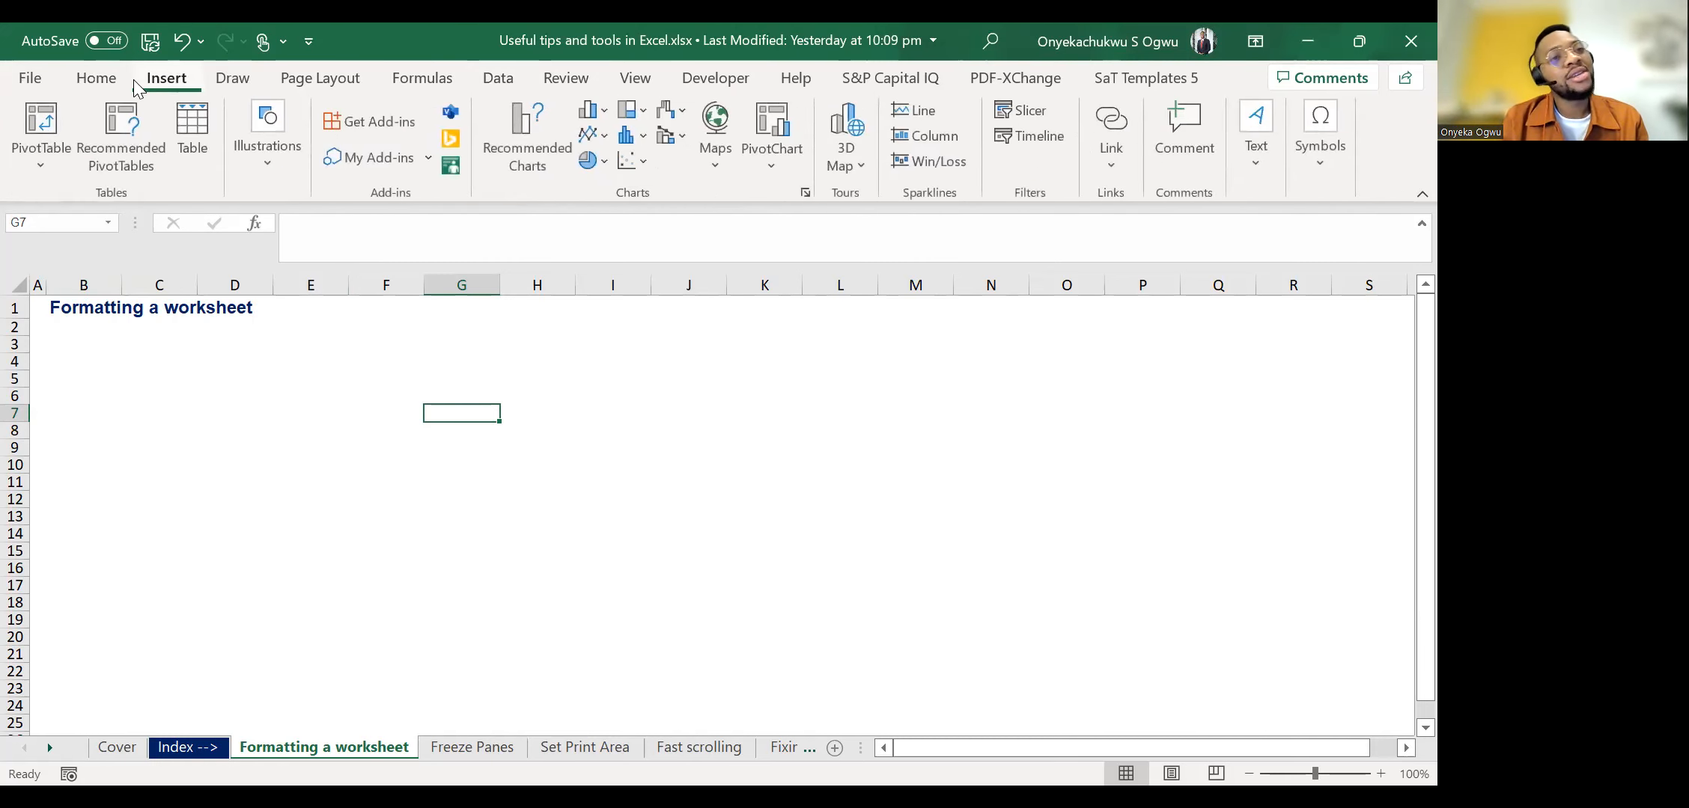
left_click(84, 83)
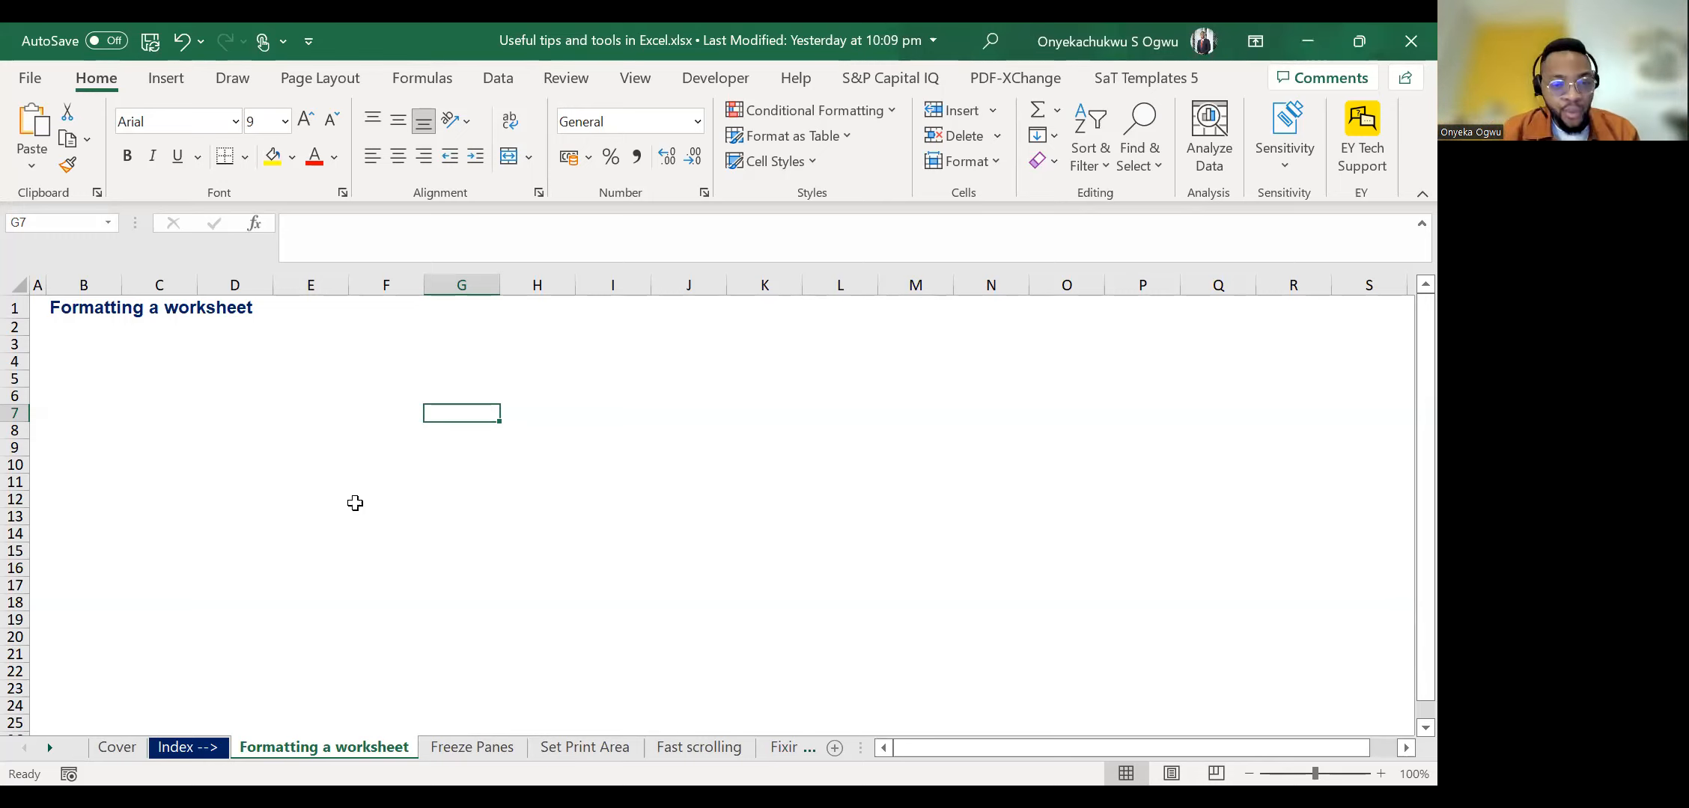
Open the Freeze Panes worksheet.
left_click(468, 748)
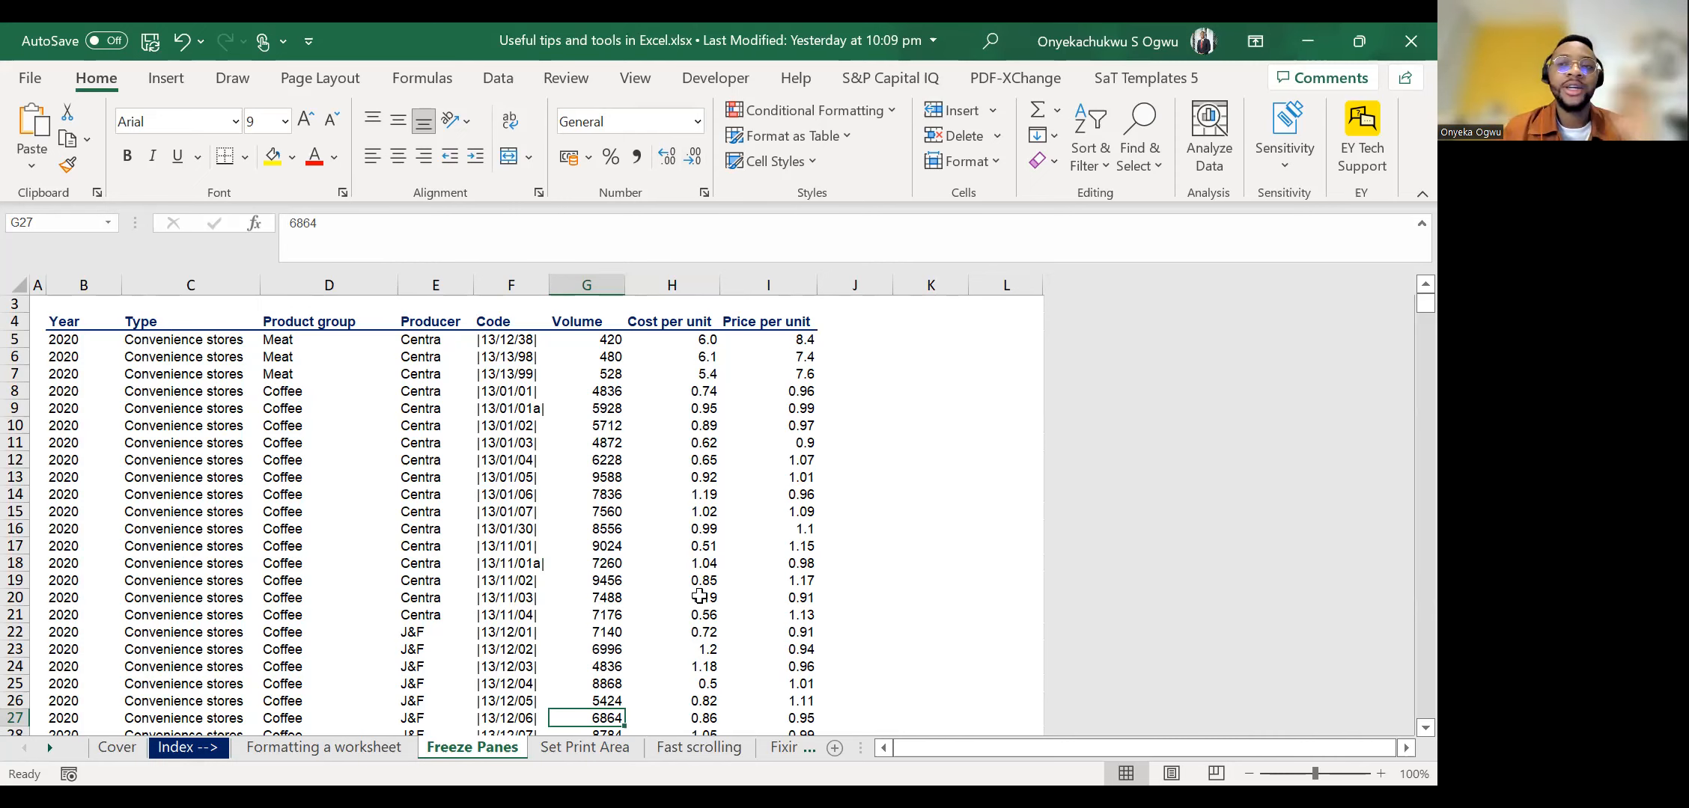
Open the Fast scrolling worksheet and select cell D8 in the Product group column.
left_click(690, 748)
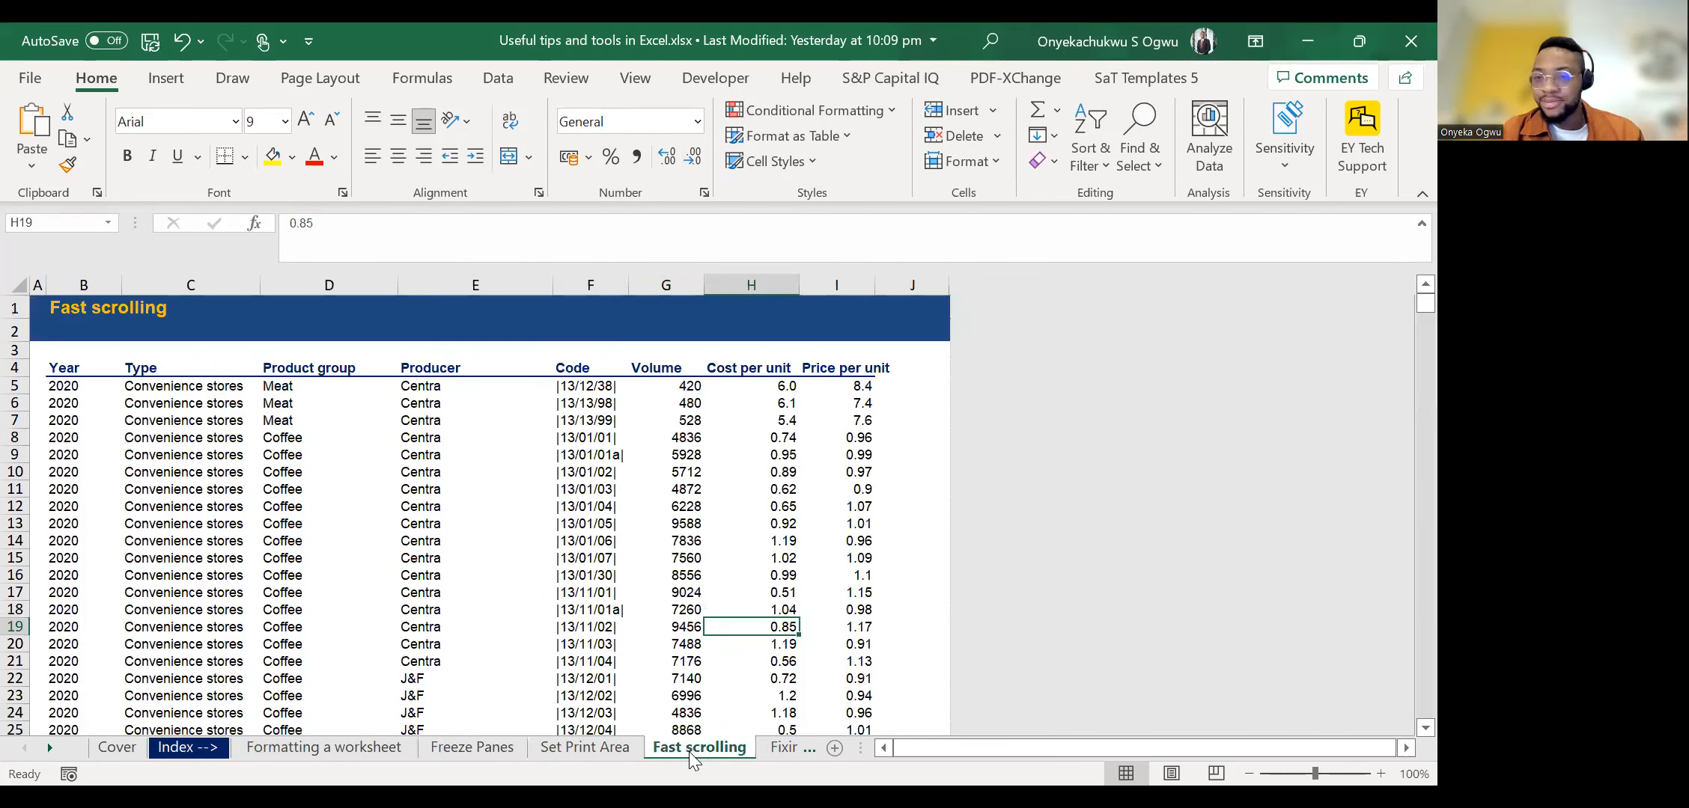
left_click(310, 433)
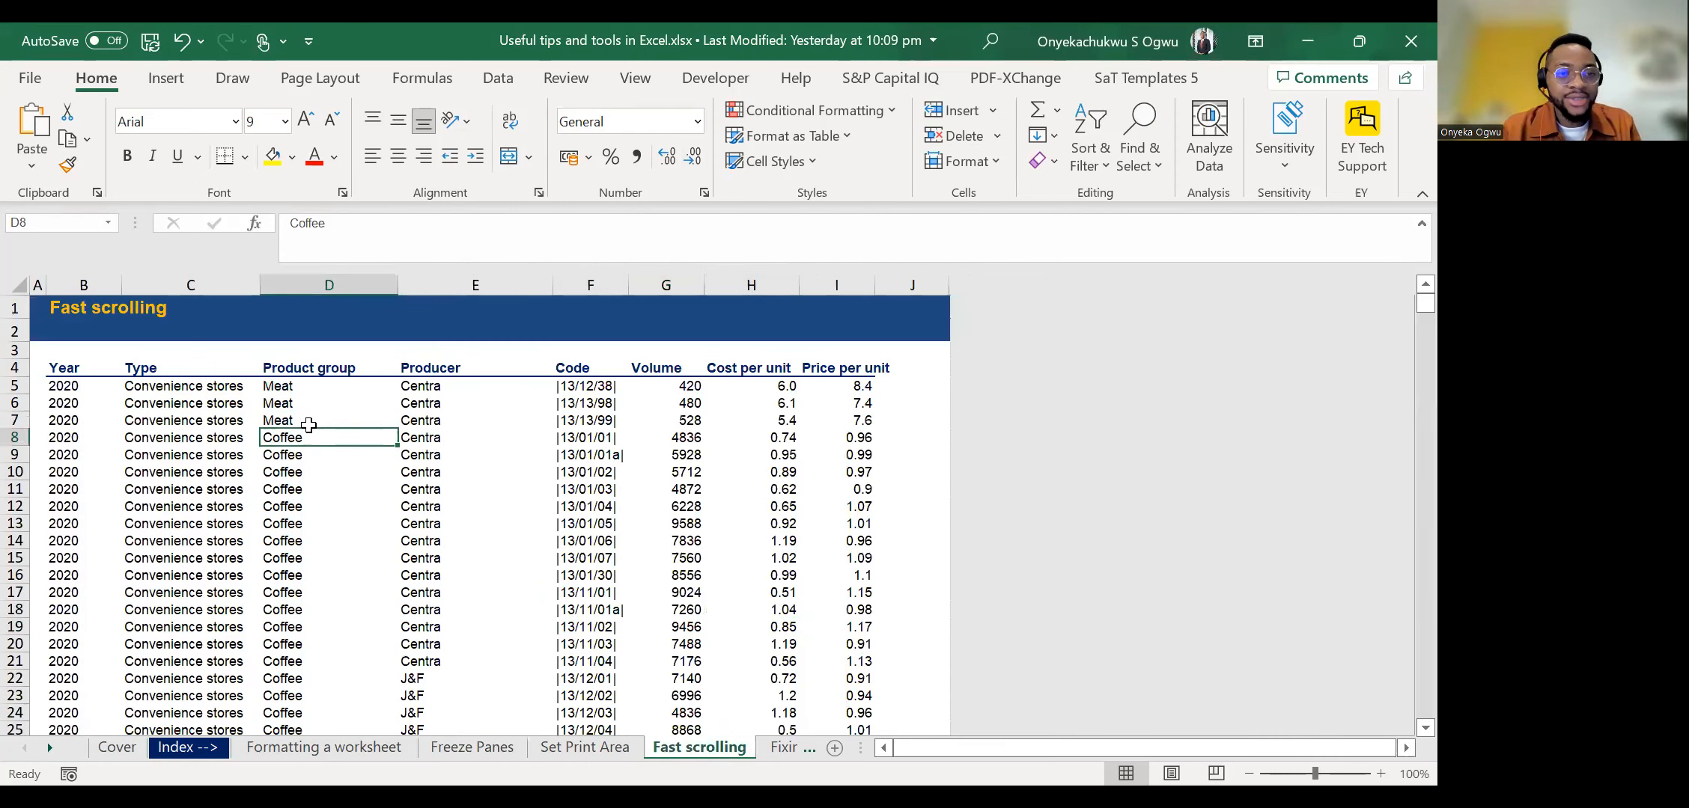
Jump to the end of the Product group column and back up, and move over to the first records of the Year column.
key("ctrl+Down")
key("ctrl+Up")
key("ctrl+Up")
key("Down")
key("Down")
key("Down")
key("Left")
key("Left")
key("Left")
key("Right")
key("Down")
key("Down")
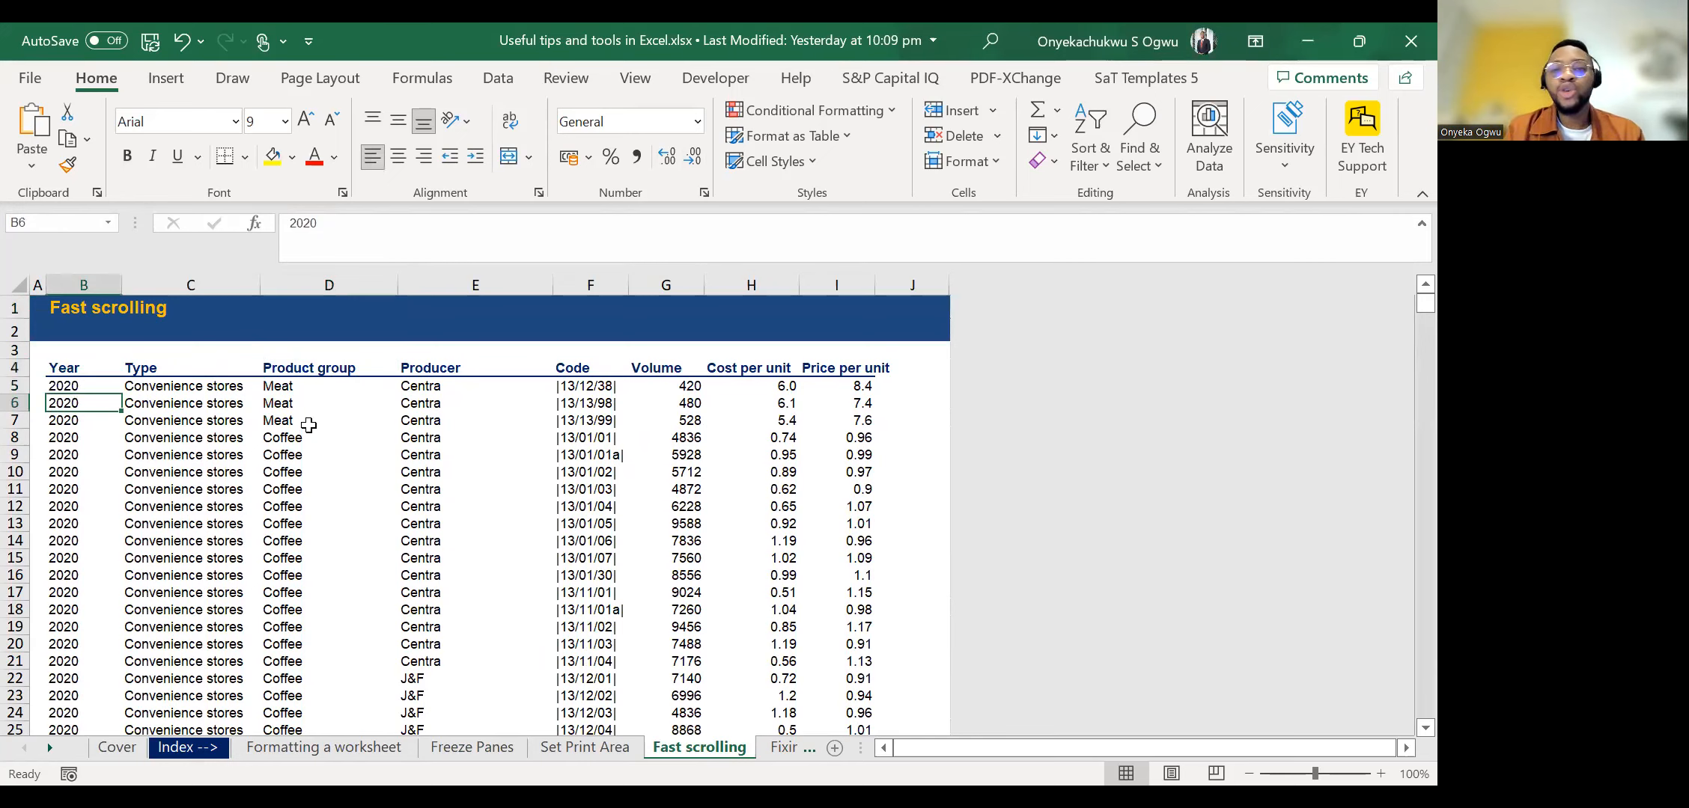
Move down the Year column to row 30, jump to its last record and return to the sheet's start.
key("Down")
key("Down")
key("Down")
key("Down")
key("Down")
key("Down")
key("Down")
key("Down")
key("Down")
key("Down")
key("Down")
key("Down")
key("Down")
key("Down")
key("Down")
key("Down")
key("Down")
key("Down")
key("Down")
key("Down")
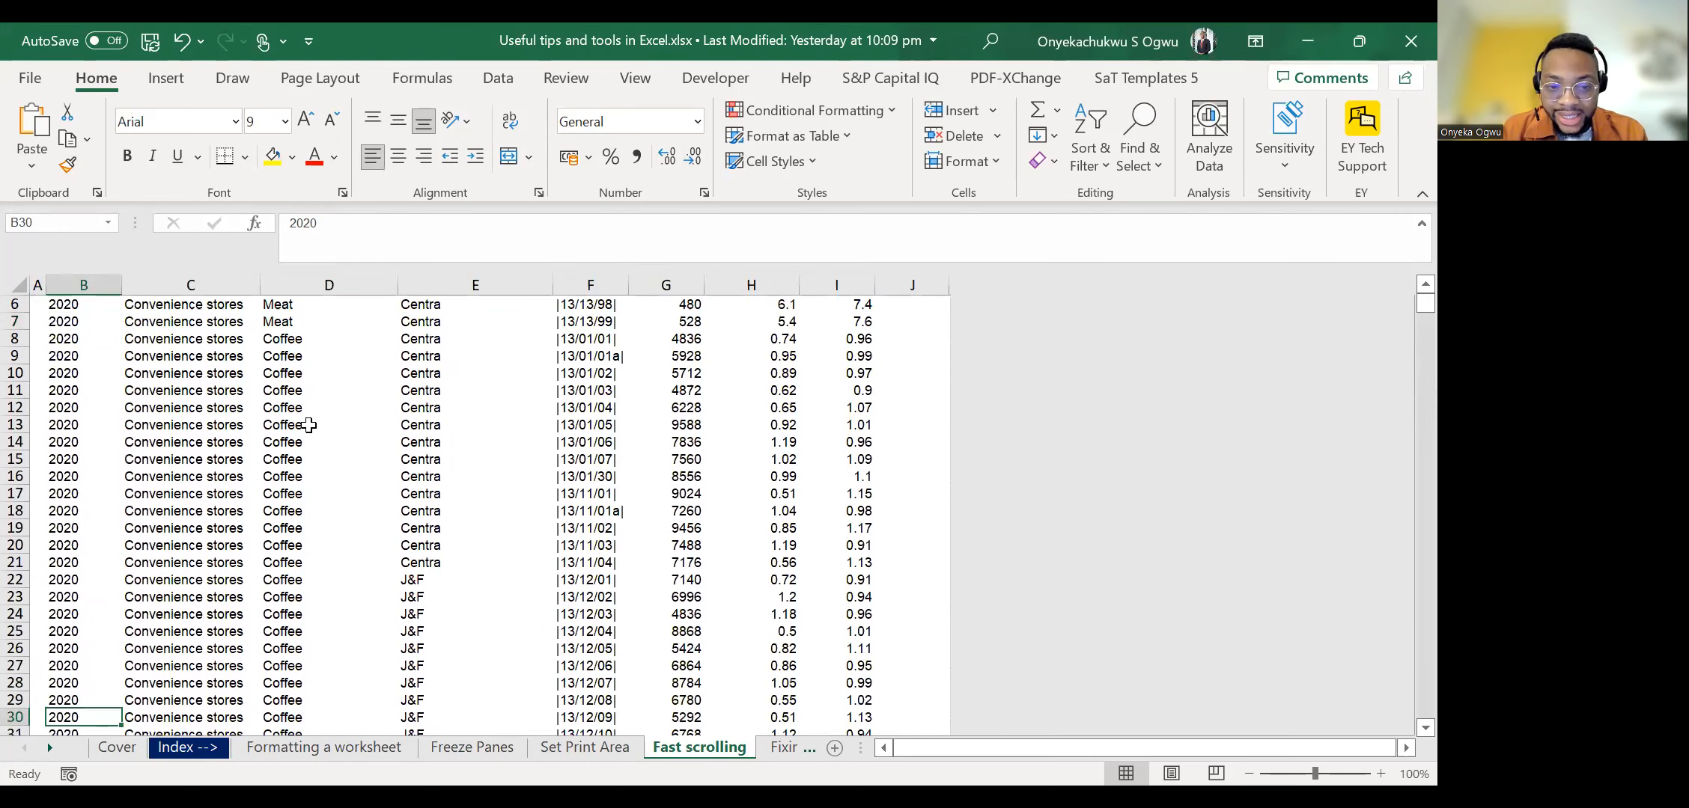
key("ctrl+Down")
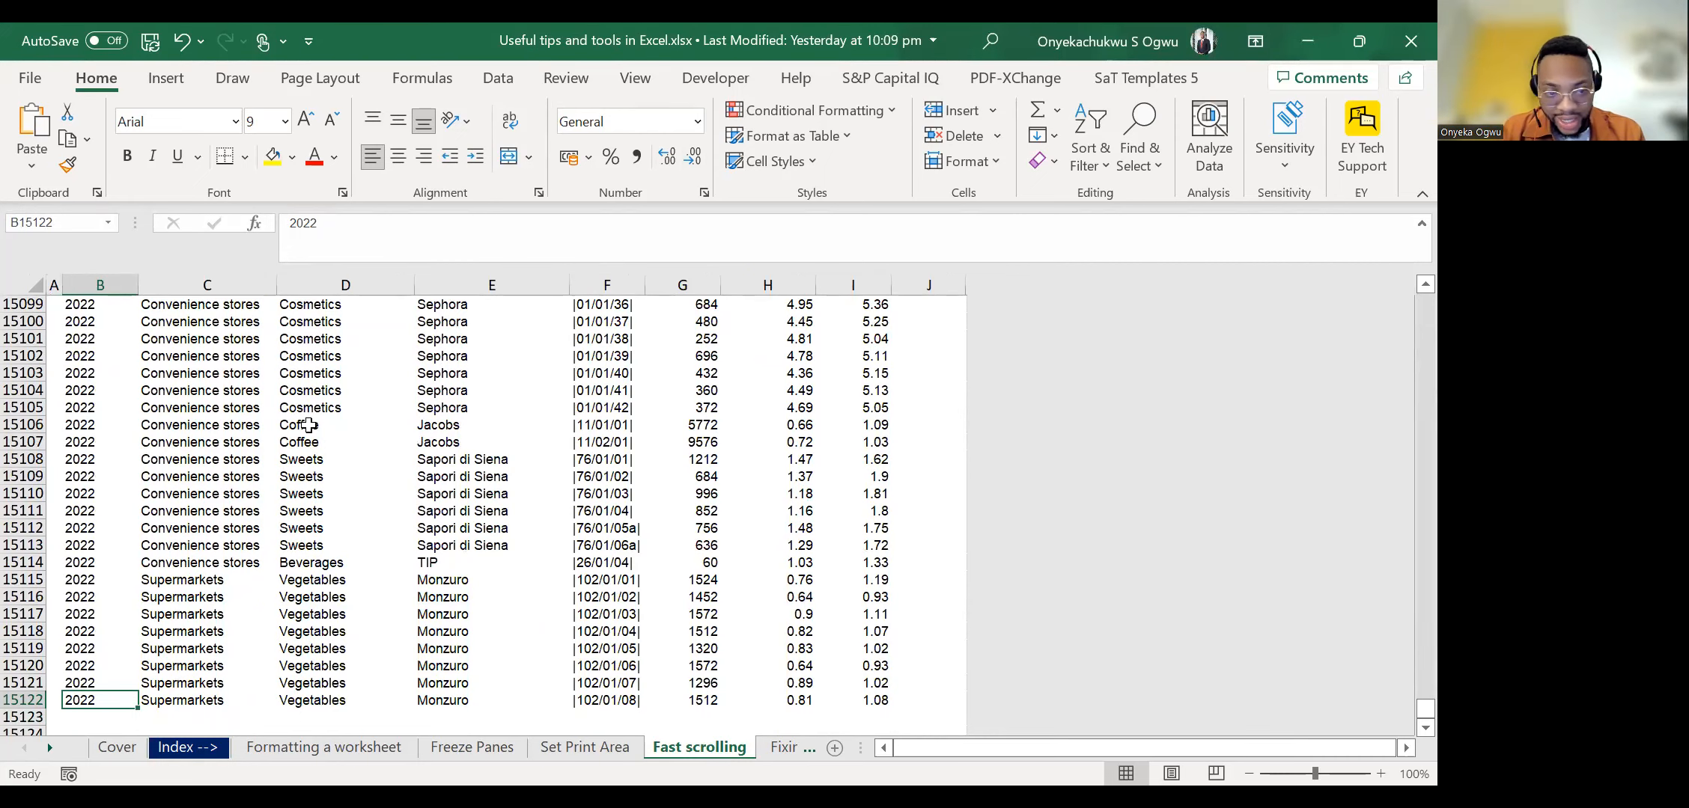
key("ctrl+Up")
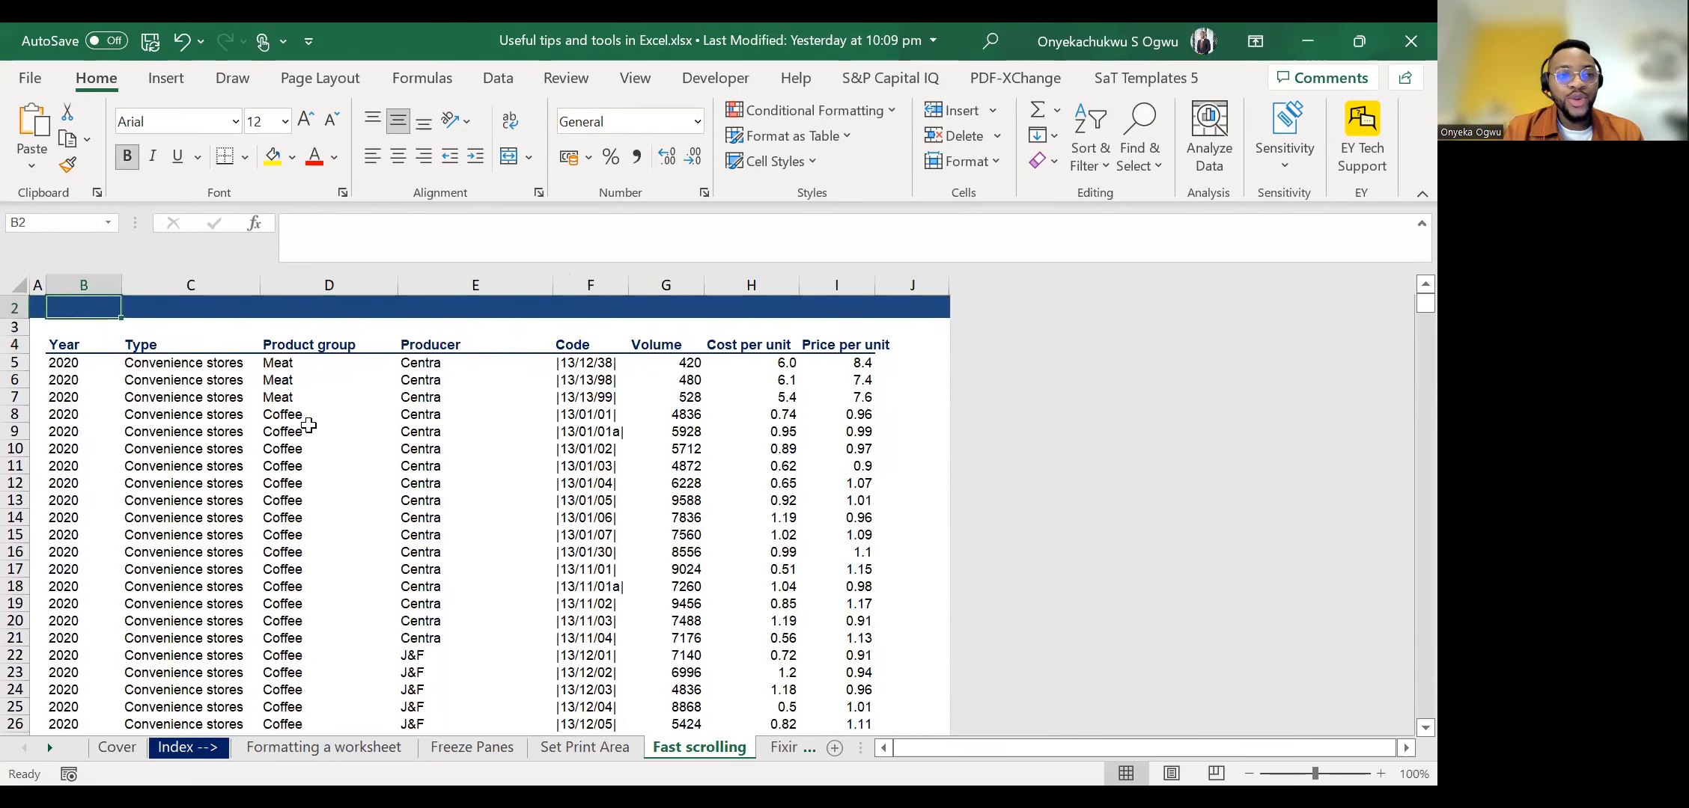
Jump to the last Year record again, step up a few rows one at a time and return to the column's start.
key("Down")
key("Up")
key("Down")
key("ctrl+Down")
key("Up")
key("Up")
key("Up")
key("Up")
key("Up")
key("Up")
key("Up")
key("Up")
key("Up")
key("Up")
key("Up")
key("Up")
key("Up")
key("Up")
key("Up")
key("Up")
key("Up")
key("Up")
key("Up")
key("Up")
key("Up")
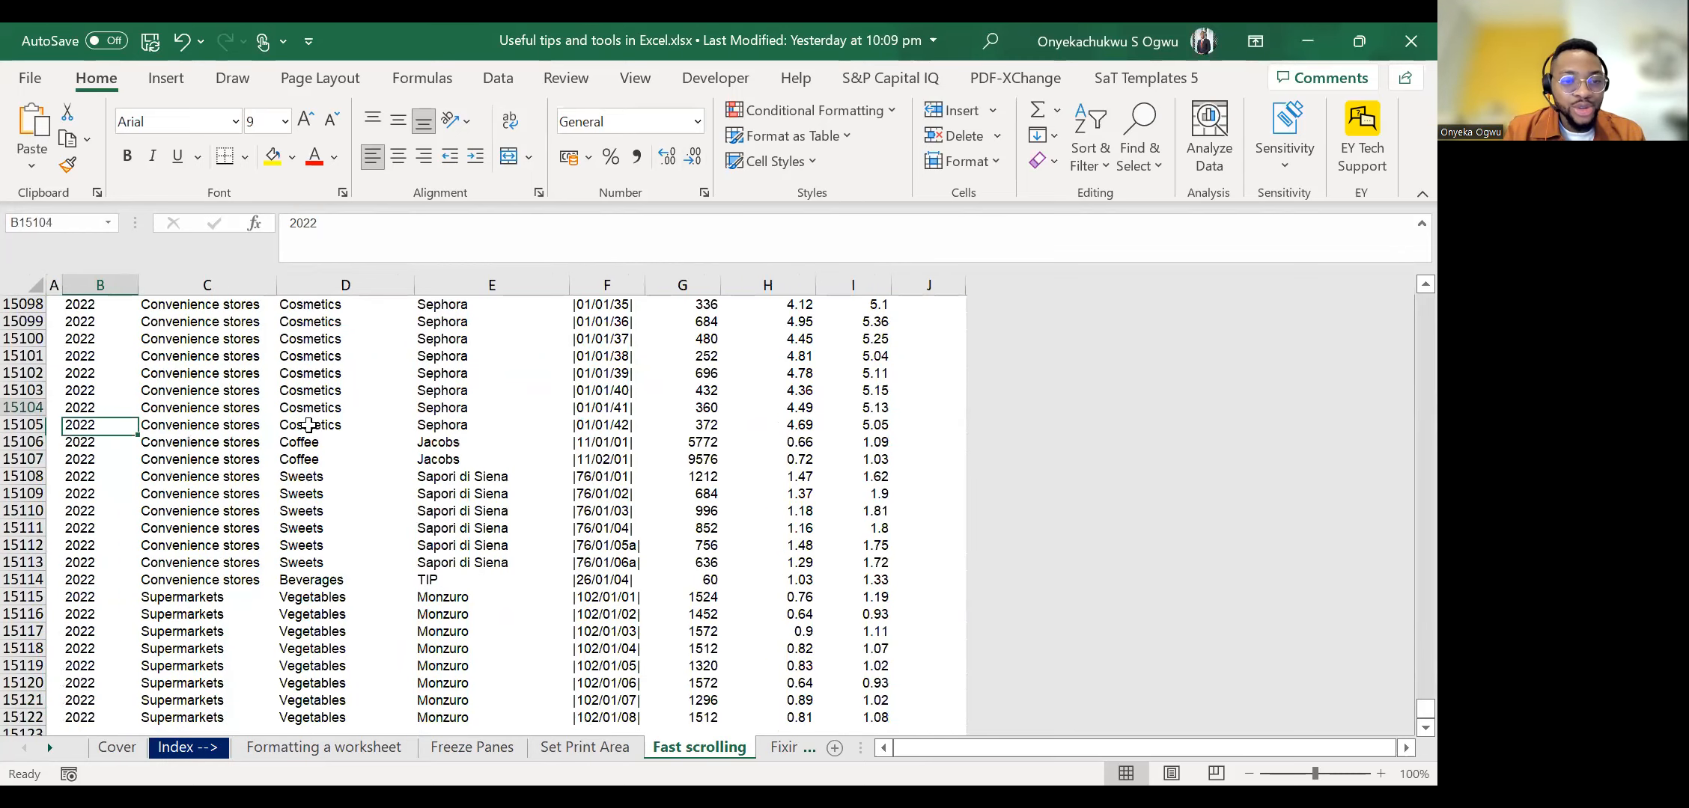
key("ctrl+Up")
Move across the first records to the Producer column and select cell E8.
key("Down")
key("Down")
key("Down")
key("Down")
key("Right")
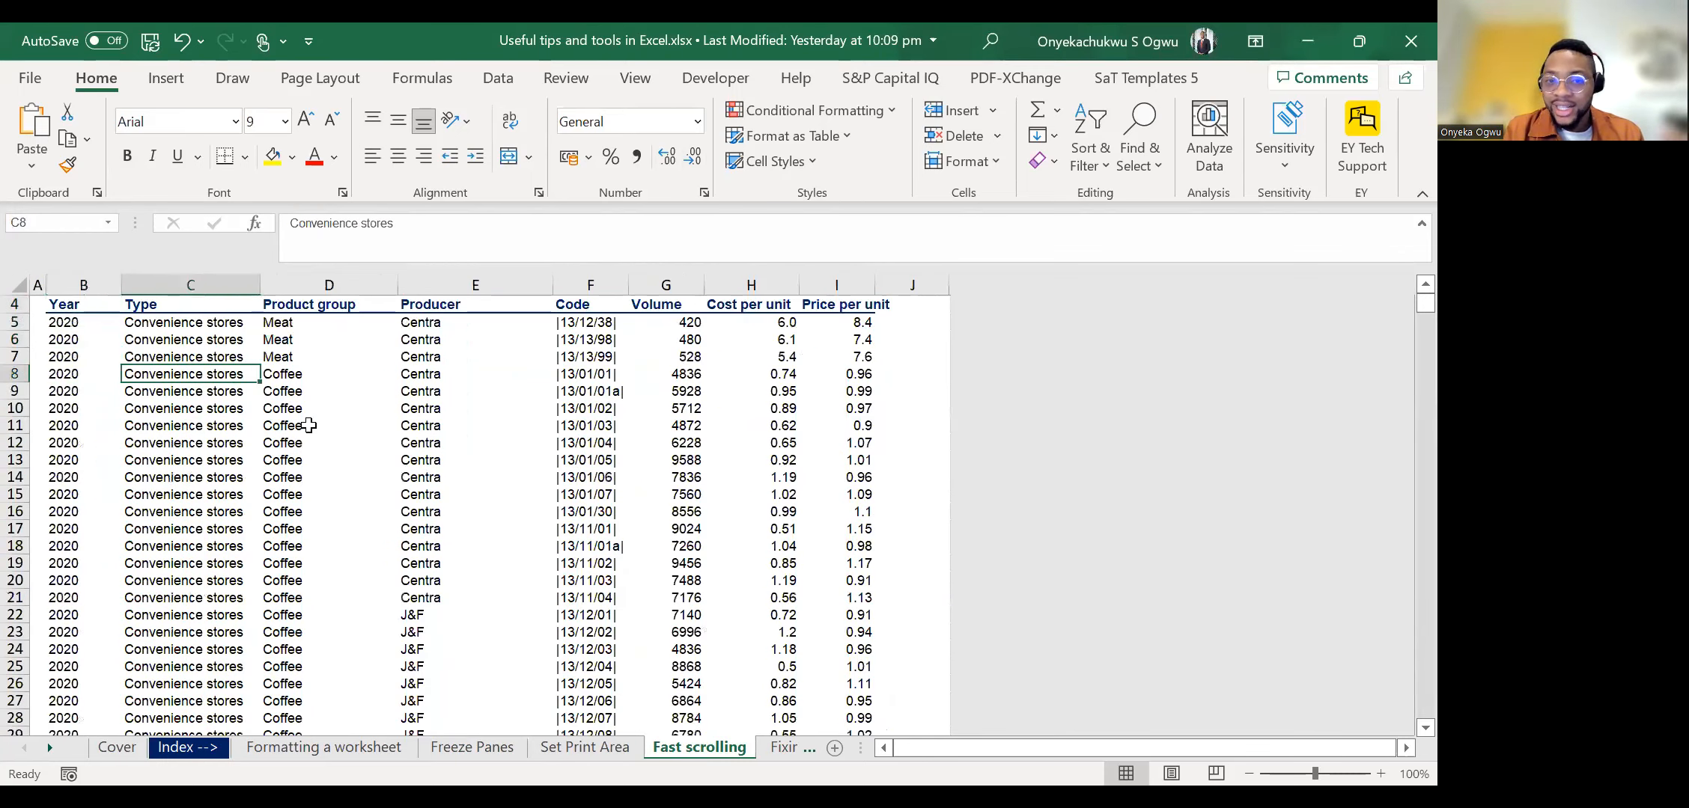
key("Right")
key("Right")
key("Up")
key("ctrl+Up")
key("ctrl+Up")
key("Down")
key("Down")
Move down the Producer column row by row to row 100 and jump back to E1 to compare the scrolling speeds.
key("Down")
key("Down")
key("Down")
key("Down")
key("Down")
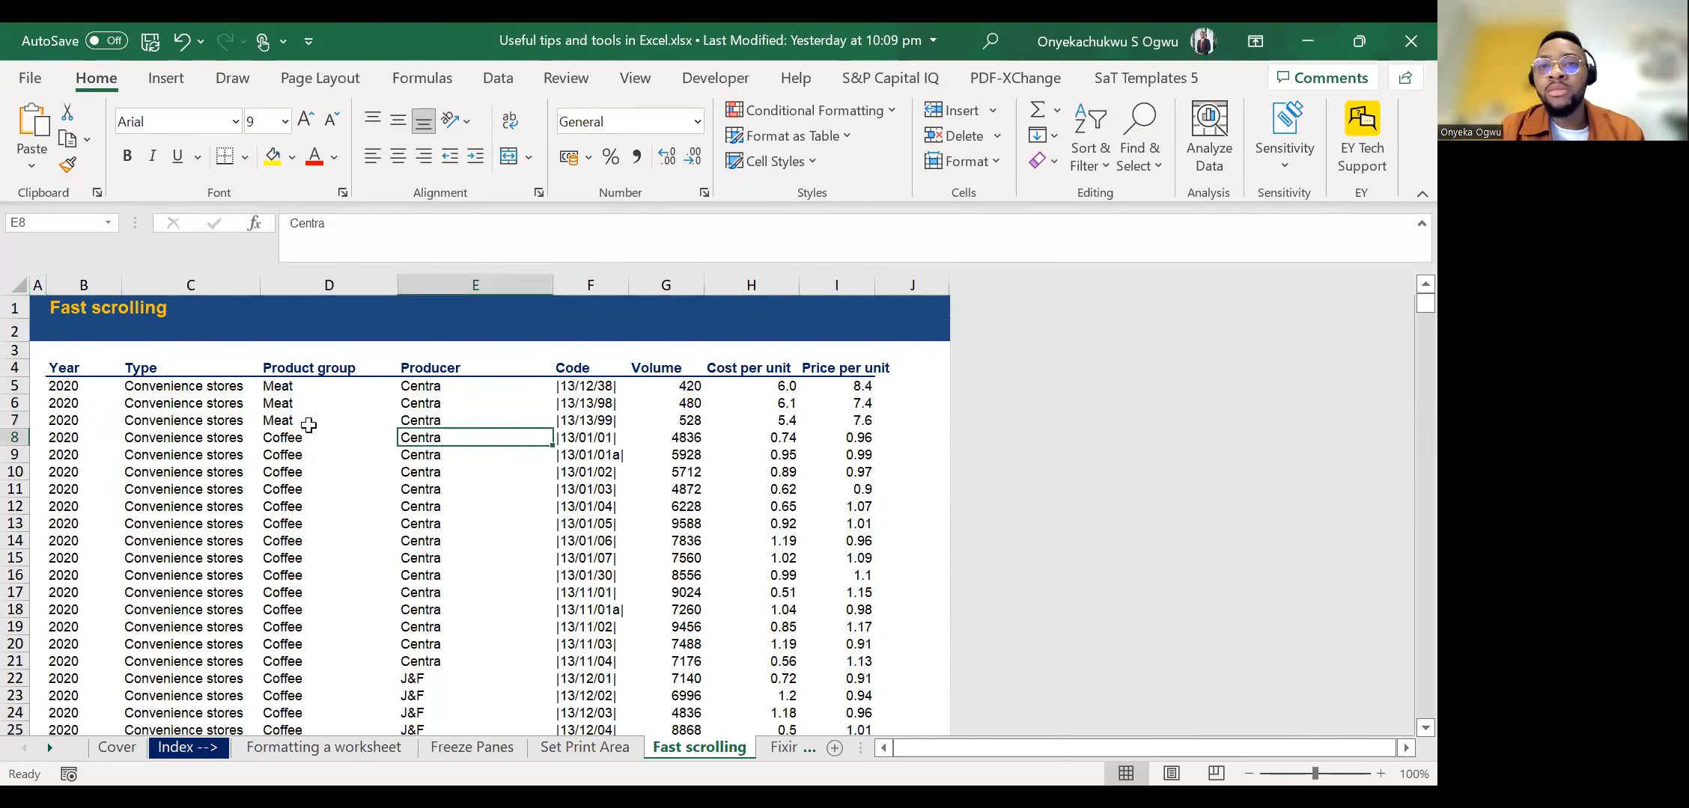
key("Down")
key("Down")
key("Down")
key("Down")
key("Down")
key("Down")
key("Down")
key("Down")
key("Down")
key("Down")
key("Down")
key("Down")
key("Down")
key("Down")
key("Down")
key("Down")
key("Down")
key("Down")
key("Down")
key("Down")
key("Down")
key("Down")
key("Down")
key("Down")
key("Down")
key("Down")
key("Down")
key("Down")
key("Down")
key("Down")
key("Down")
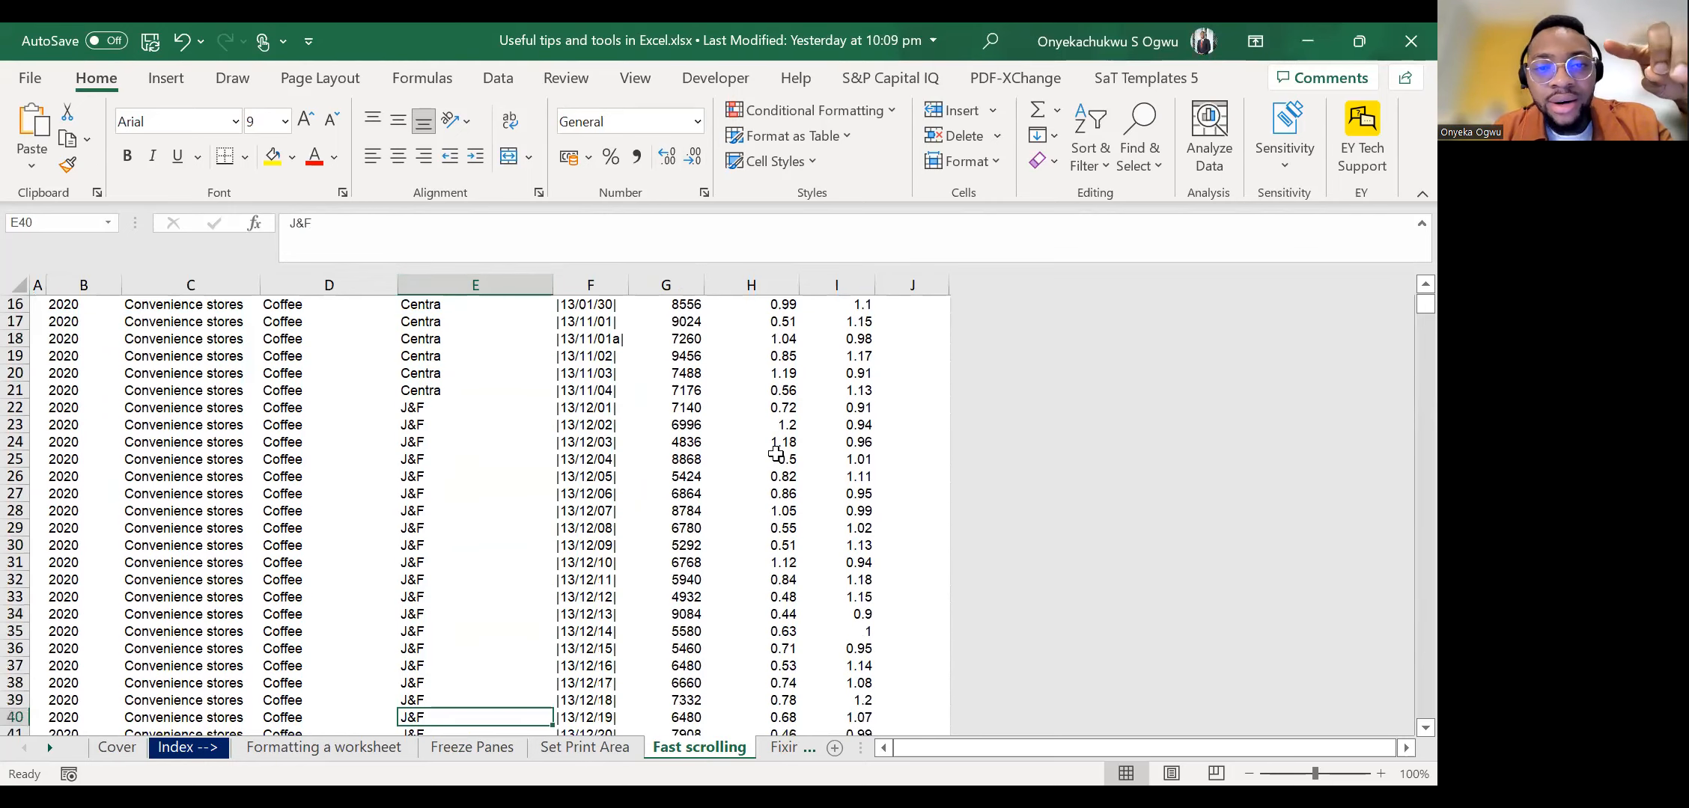
key("Down")
key("Down")
key("Down")
key("Down")
key("Down")
key("Down")
key("Down")
key("Down")
key("Down")
key("Down")
key("Down")
key("Down")
key("Down")
key("Down")
key("Down")
key("Down")
key("Down")
key("Down")
key("Down")
key("Down")
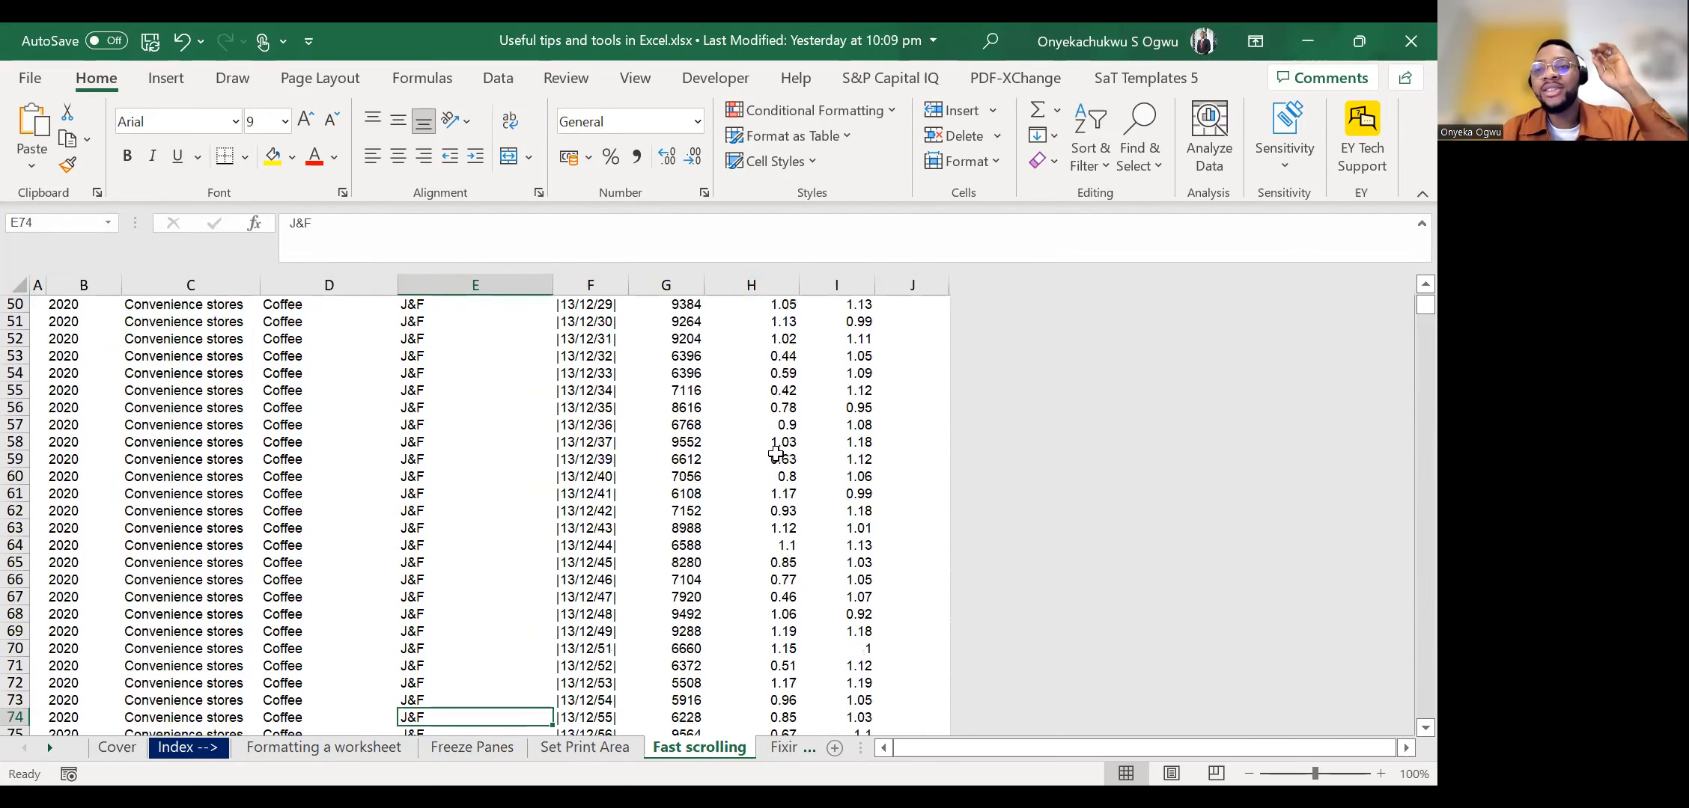
key("Down")
key("Down")
key("Down")
key("Down")
key("Down")
key("Down")
key("Down")
key("Down")
key("Down")
key("Down")
key("Down")
key("Down")
key("Down")
key("Down")
key("Down")
key("Down")
key("Down")
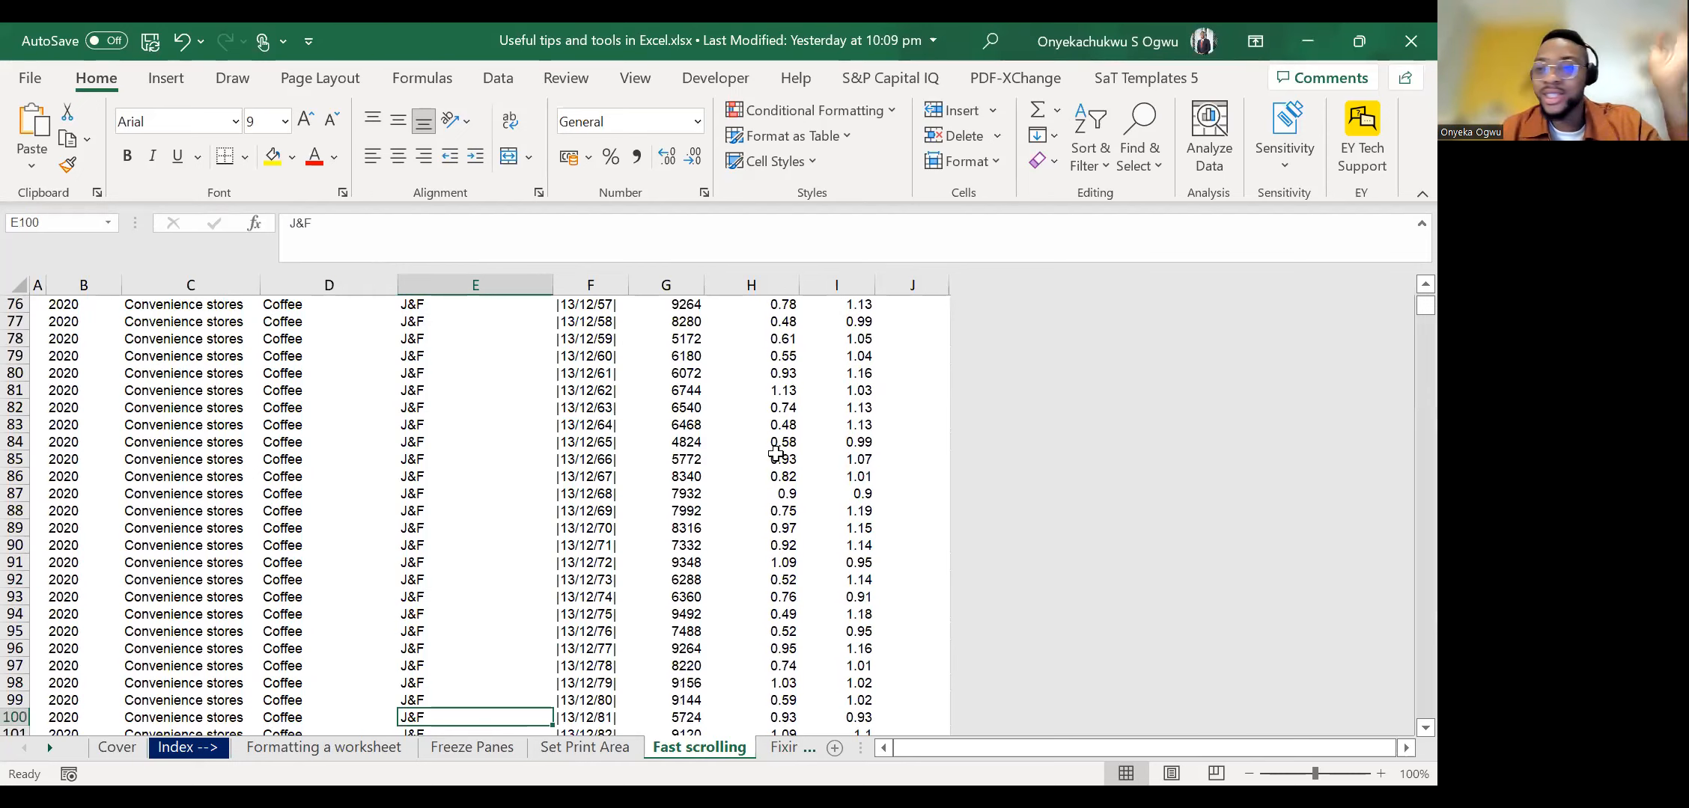
key("ctrl+Up")
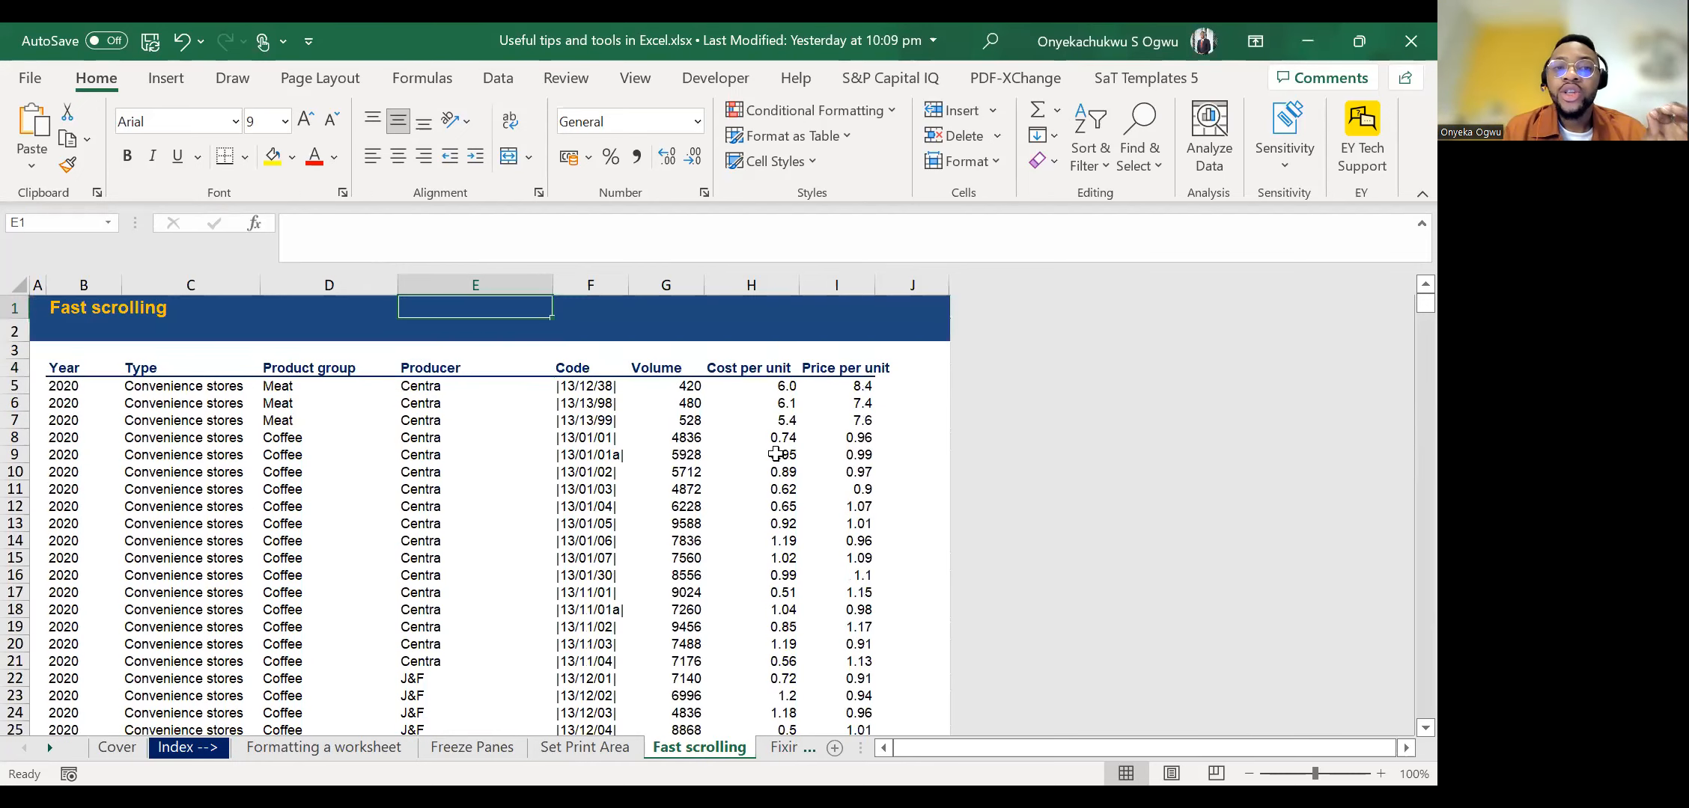
Select the first Year record in B5, jump to the column's last record and jump back up.
key("Down")
key("Down")
key("Left")
key("Left")
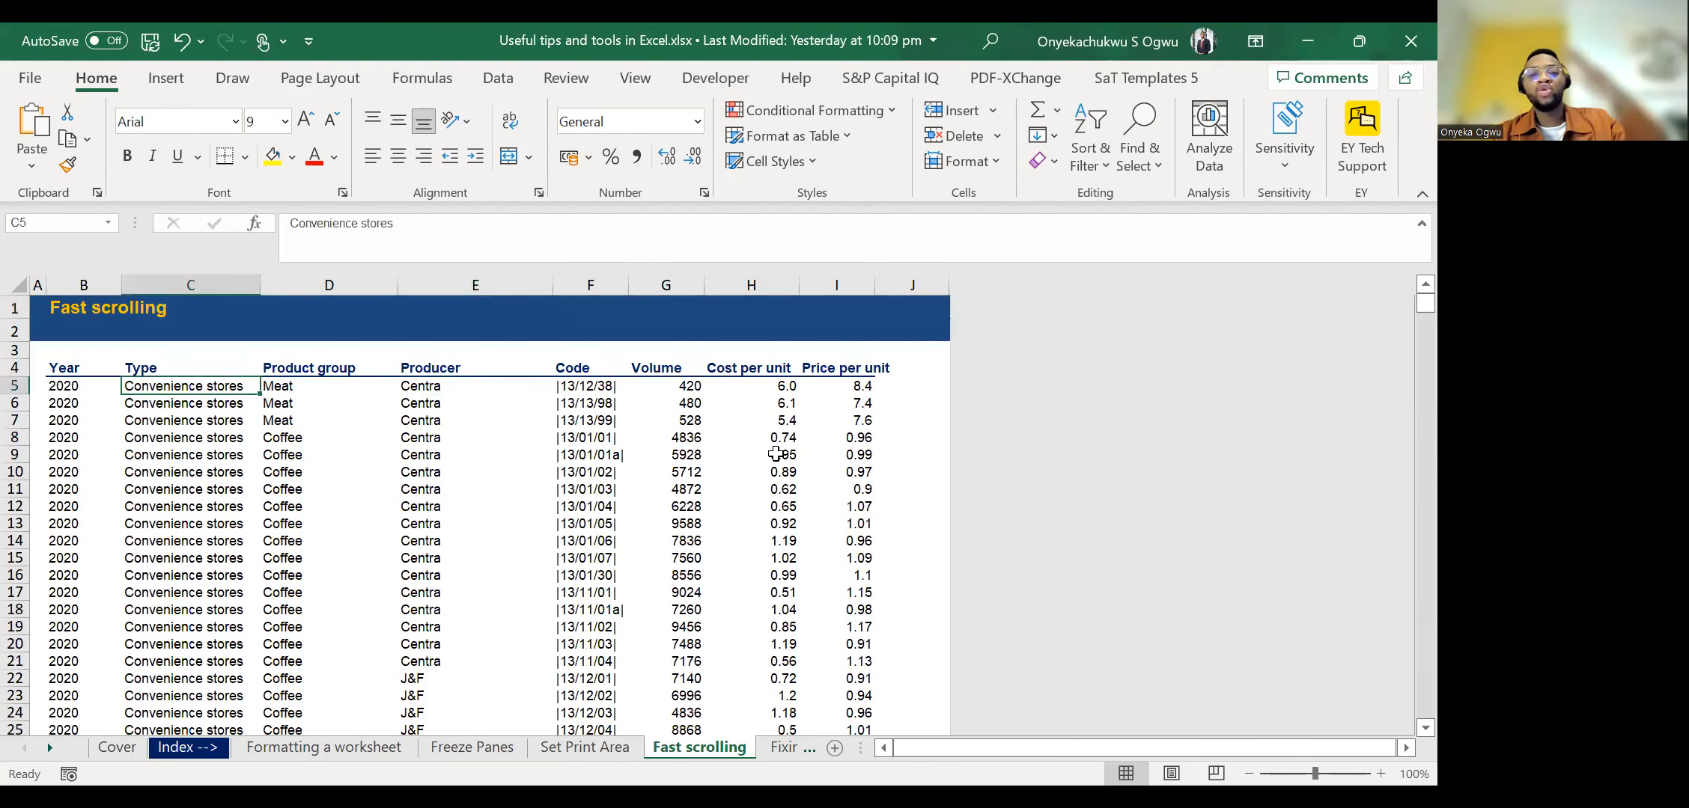
key("Left")
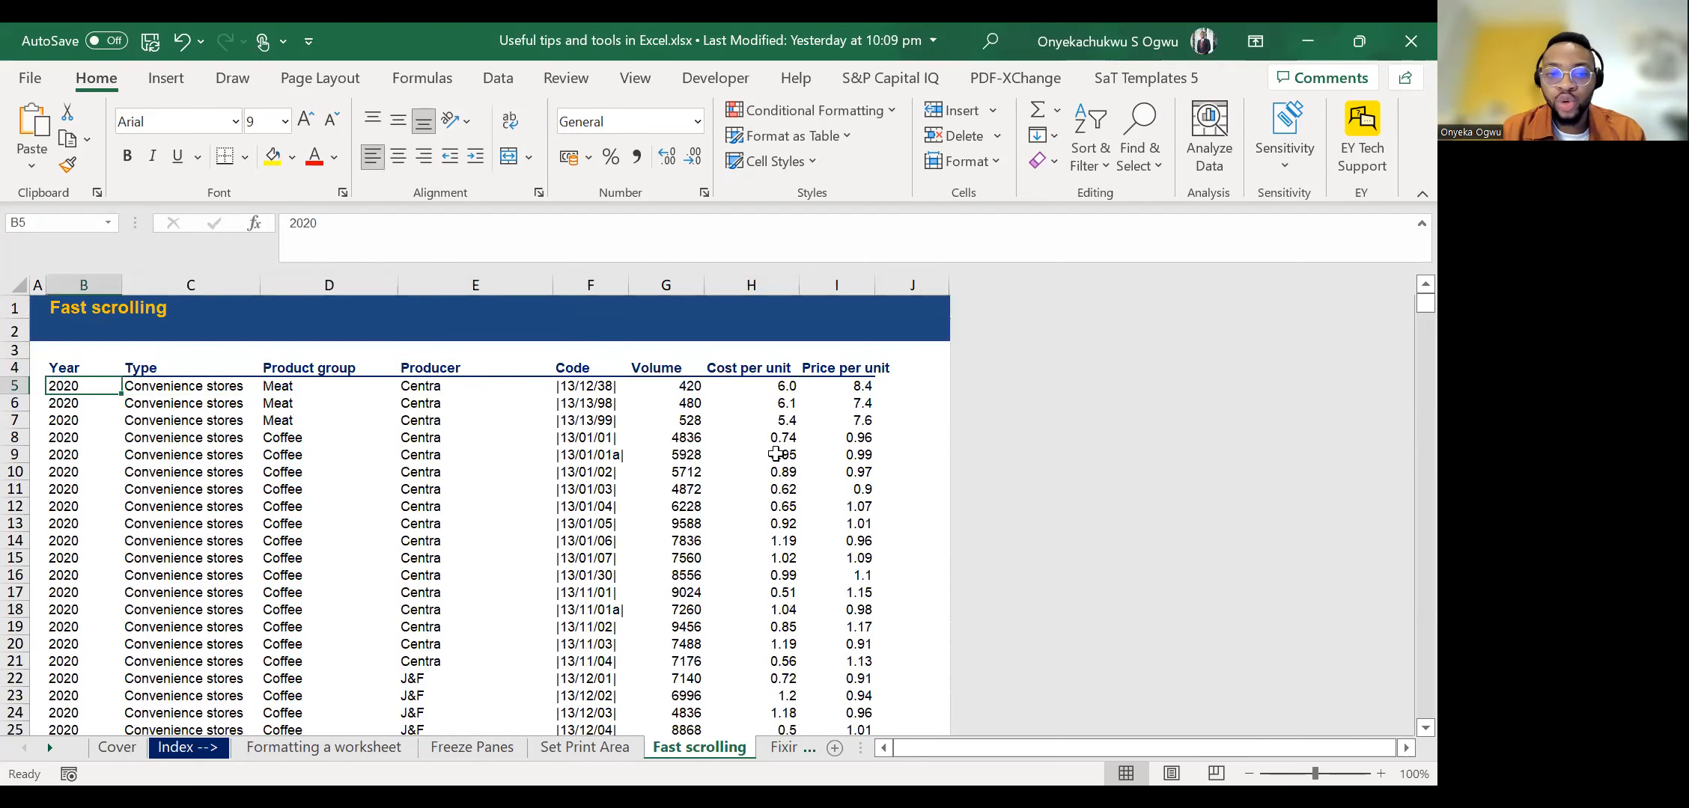
key("ctrl+Down")
key("ctrl+Up")
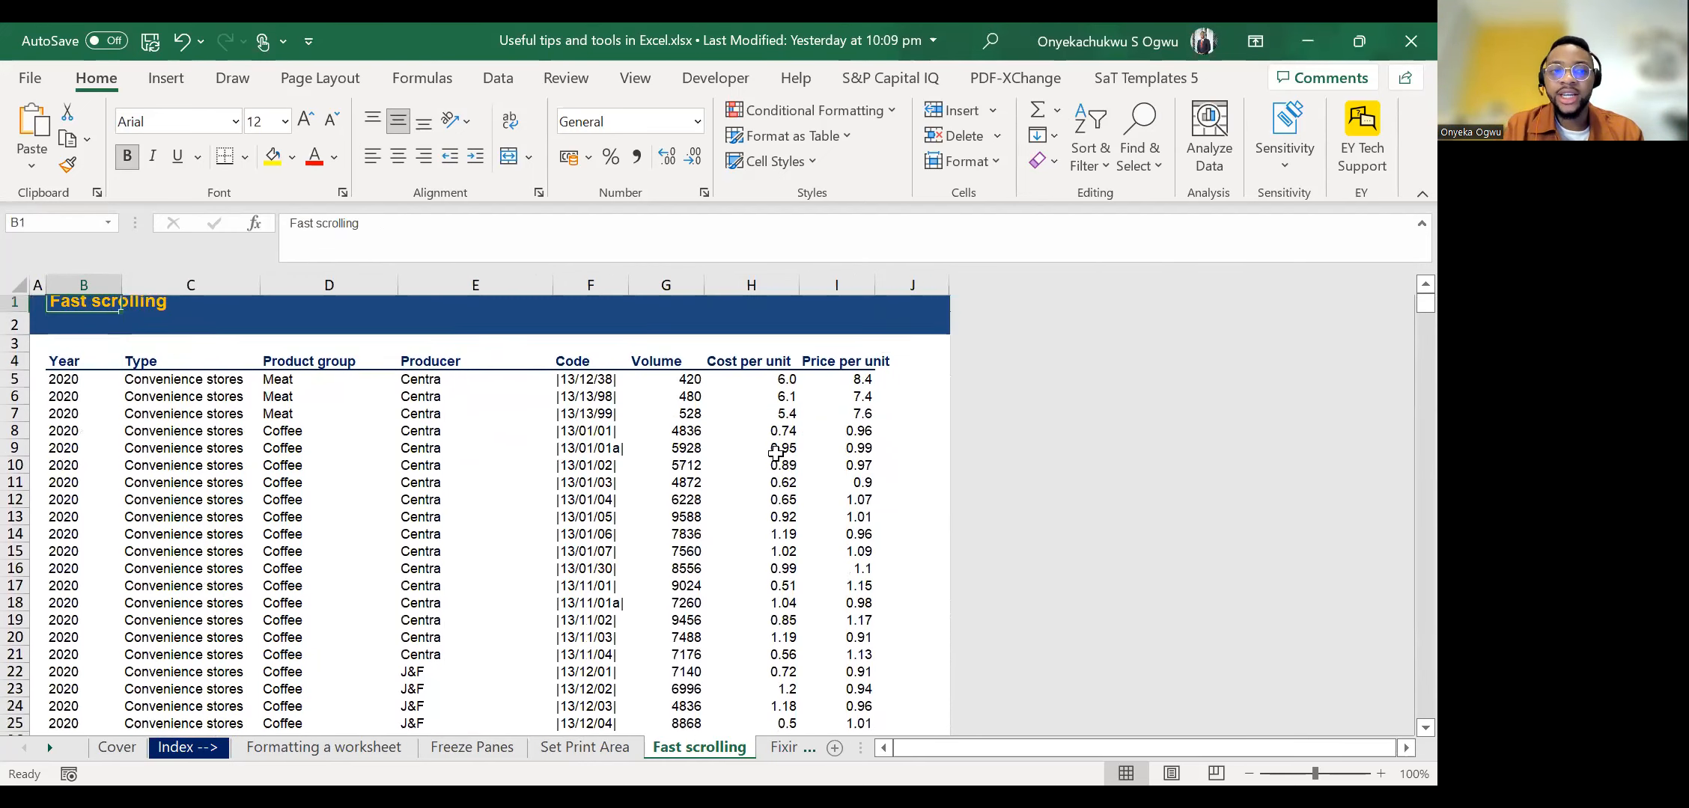
Enter the note "Ctrl+arrow down" in cell E2 of the header band.
key("Up")
key("Right")
key("Right")
key("Right")
key("Up")
type("Ctr")
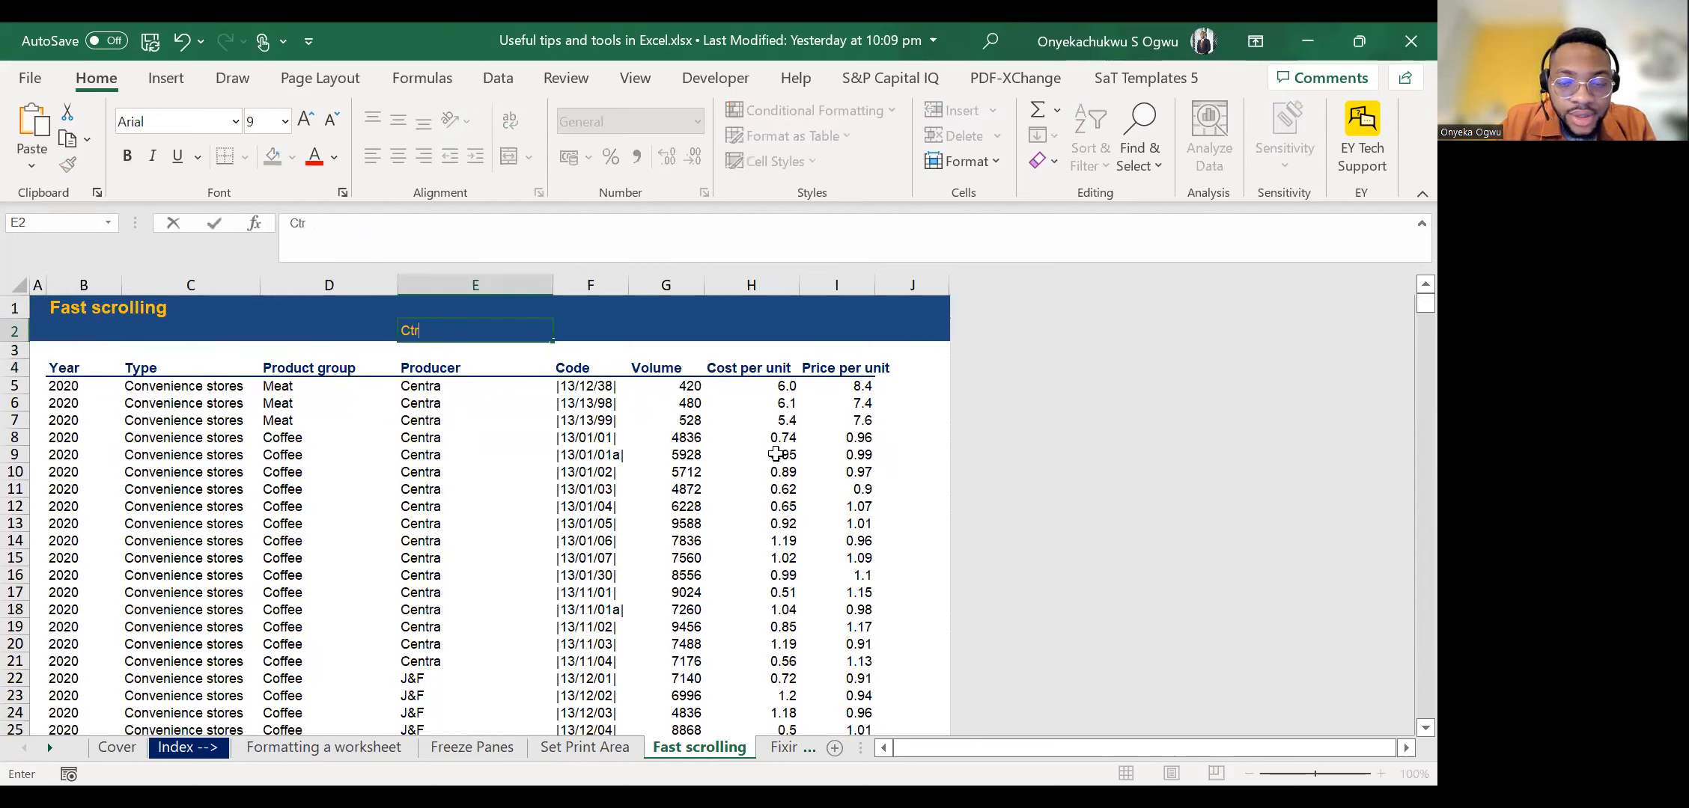
type("l+arrow down")
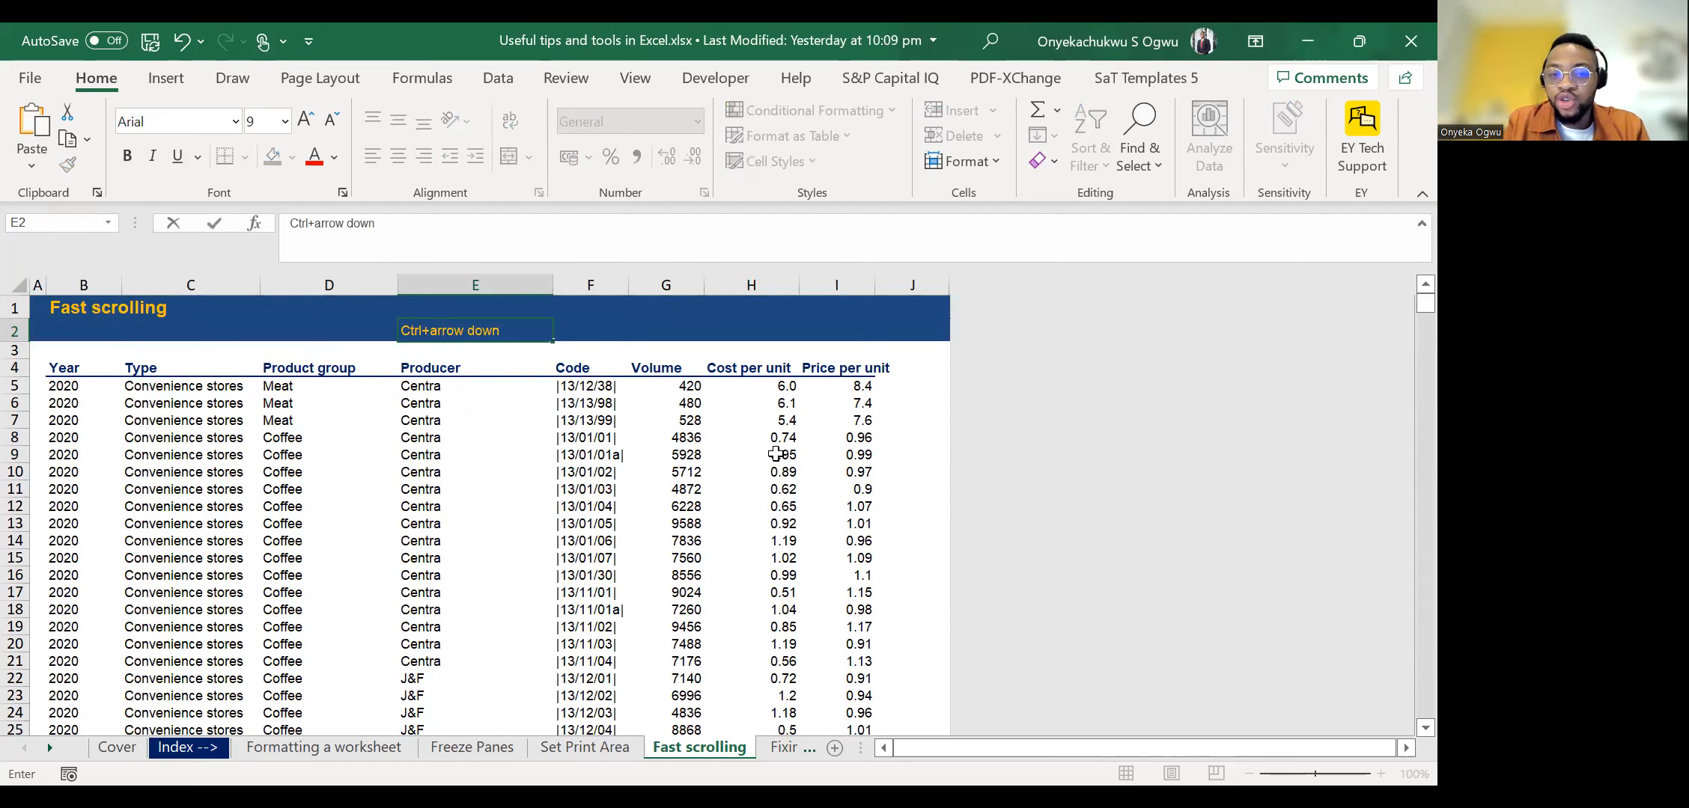
key("Return")
Go back to B5 and jump repeatedly between the first and last records of the Year column.
key("Up")
key("Down")
key("Down")
key("Down")
key("Left")
key("Left")
key("Left")
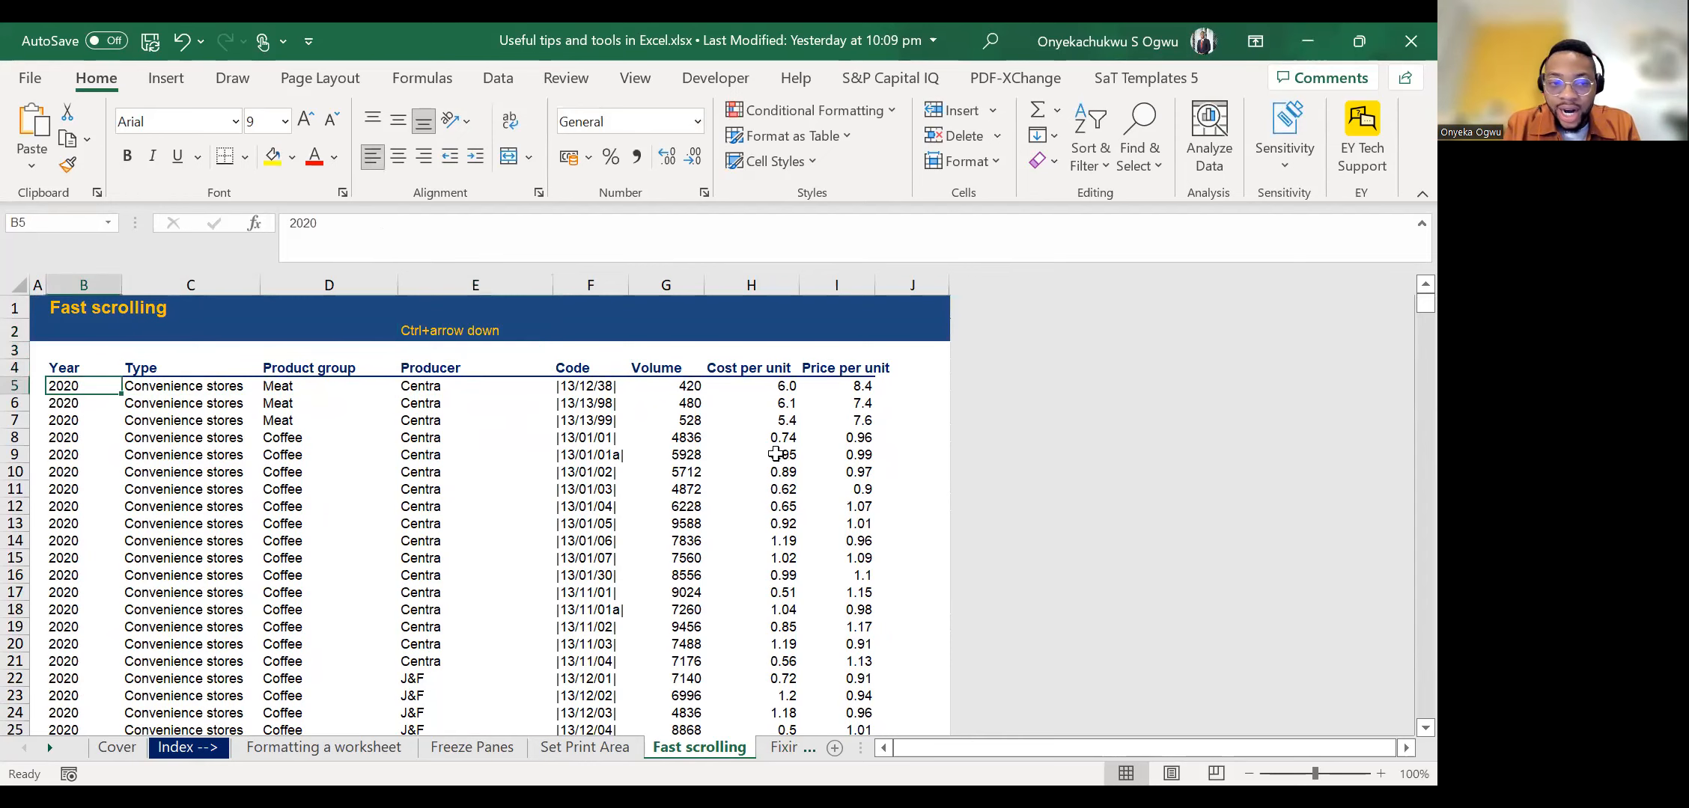
key("ctrl+Down")
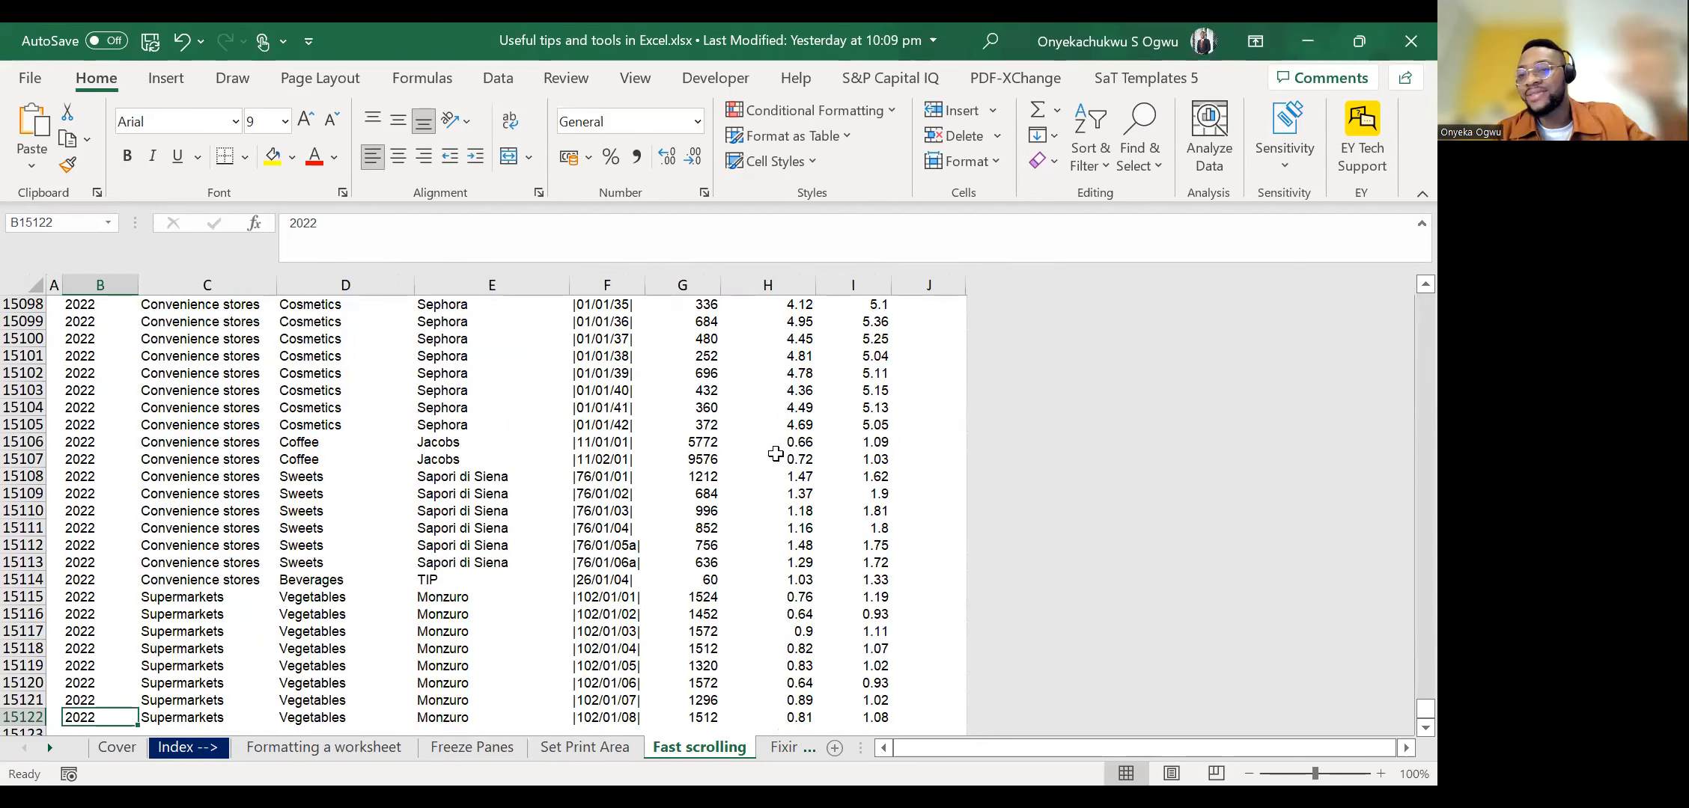
key("ctrl+Up")
key("ctrl+Down")
key("ctrl+Up")
key("ctrl+Down")
key("ctrl+Up")
key("ctrl+Down")
key("ctrl+Up")
key("ctrl+Down")
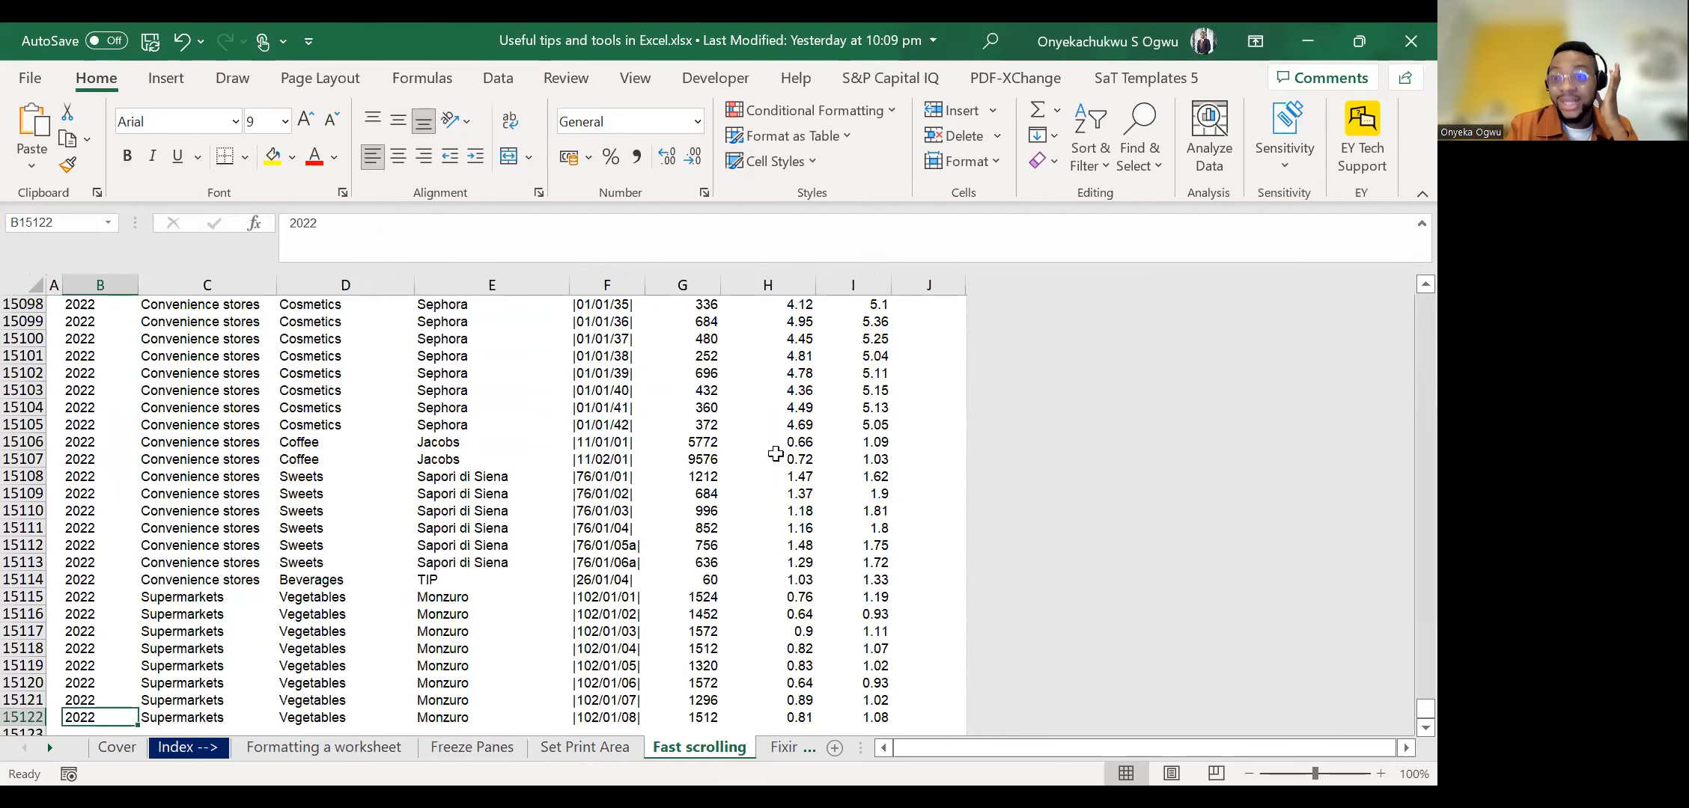
Clear the Year value in cell B15108 to create a gap in the column.
key("Up")
key("Up")
key("Up")
key("Up")
key("Up")
key("Up")
key("Up")
key("Up")
key("Up")
key("Up")
key("Up")
key("Up")
key("Up")
key("Up")
key("Up")
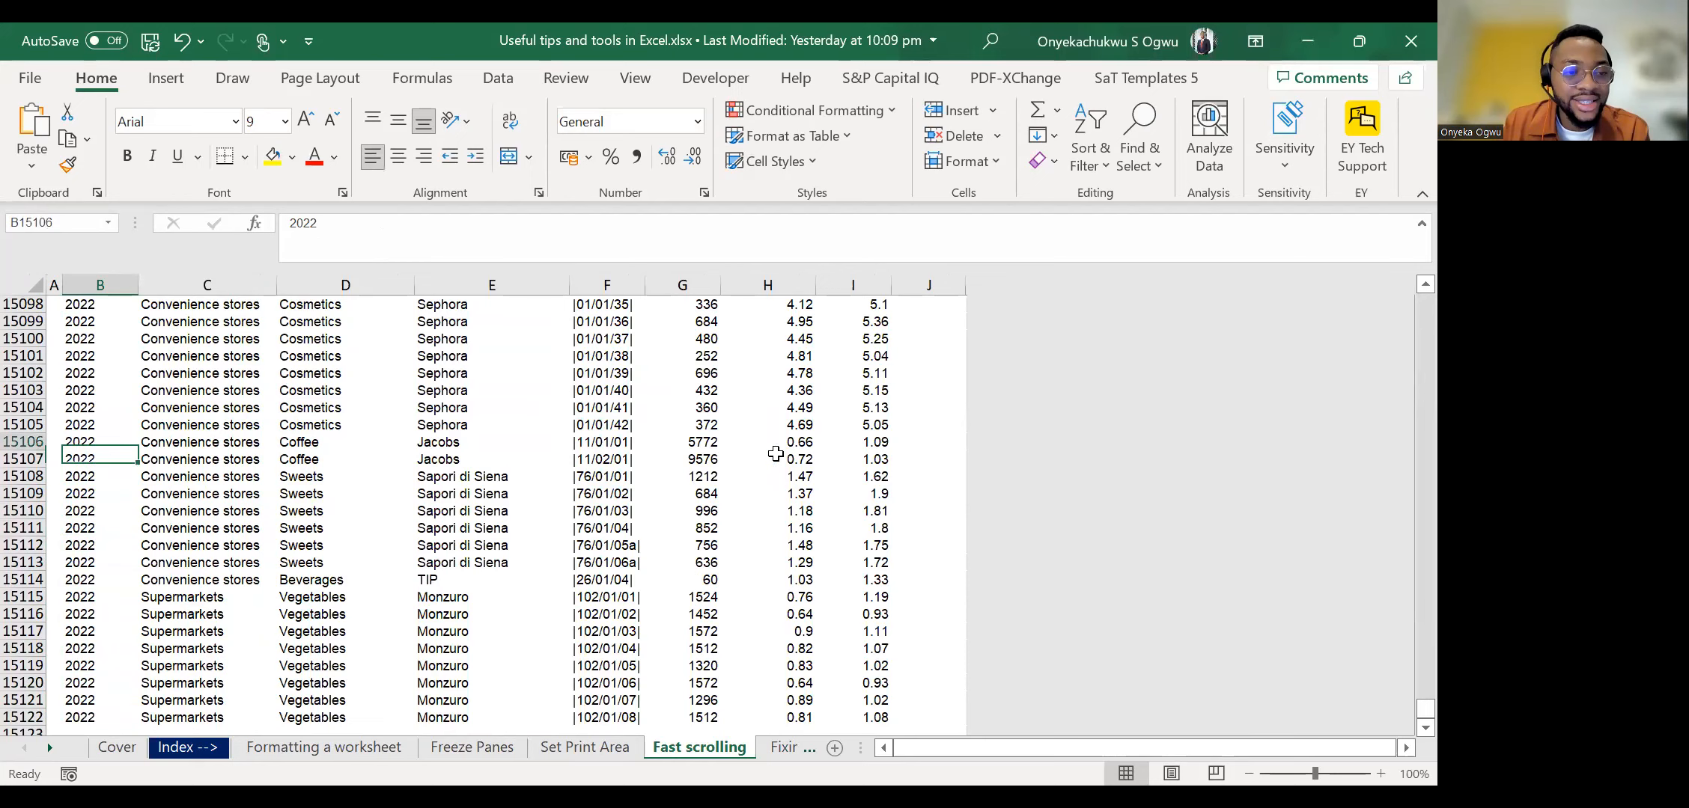
key("Down")
key("Delete")
key("Up")
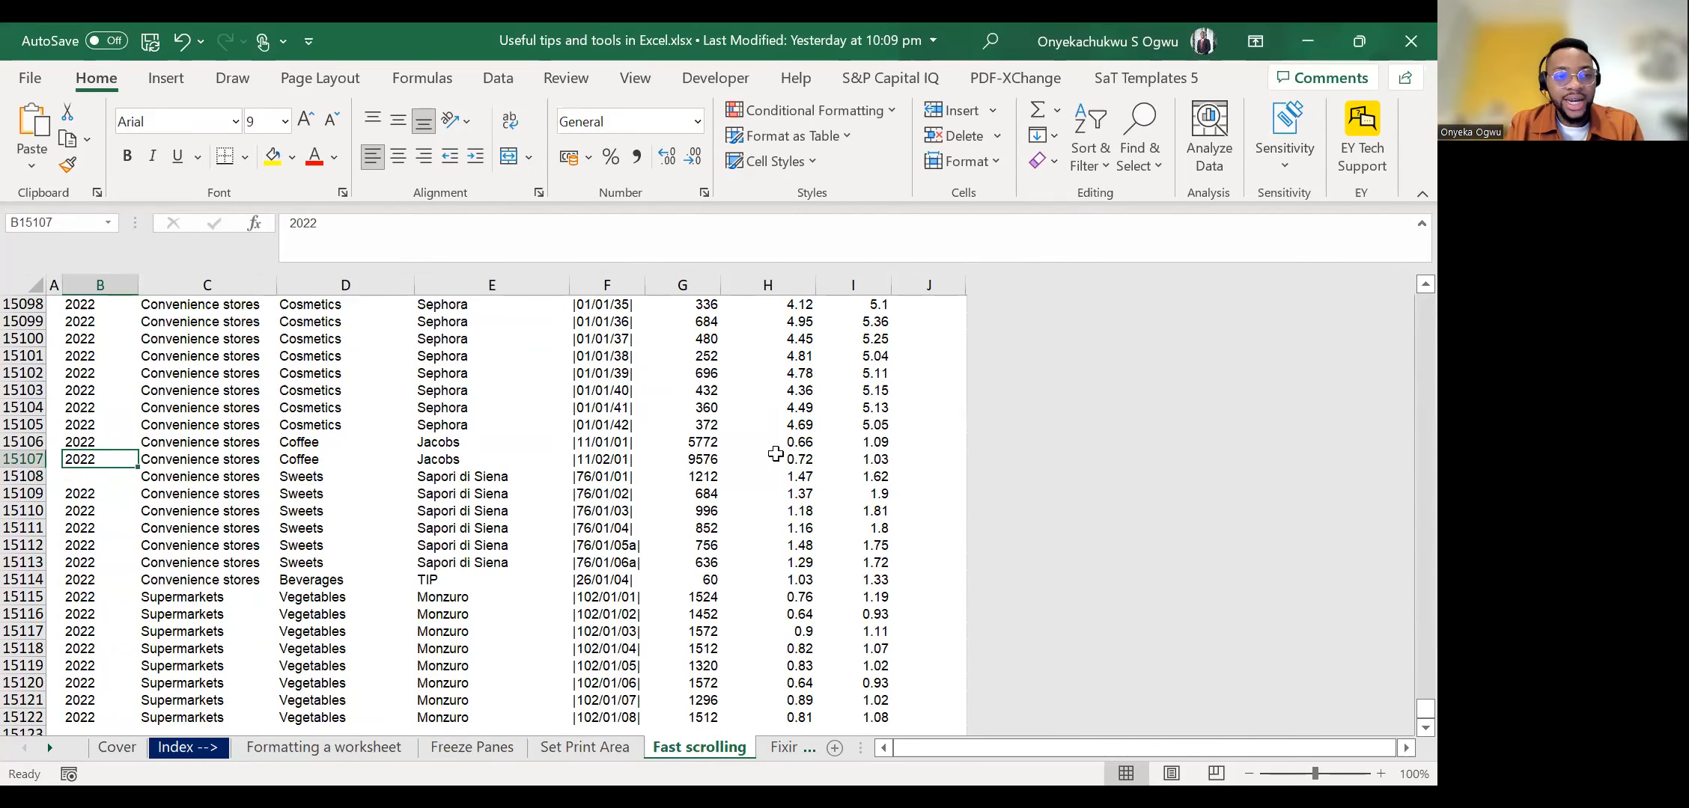
Jump up and down the Year column to examine how the blank cell B15108 affects fast scrolling.
key("ctrl+Up")
key("ctrl+Down")
key("Down")
key("Down")
key("Down")
key("Down")
key("Down")
key("Down")
key("Down")
key("Down")
key("Down")
key("Down")
key("Down")
key("Down")
key("Down")
key("Down")
key("Down")
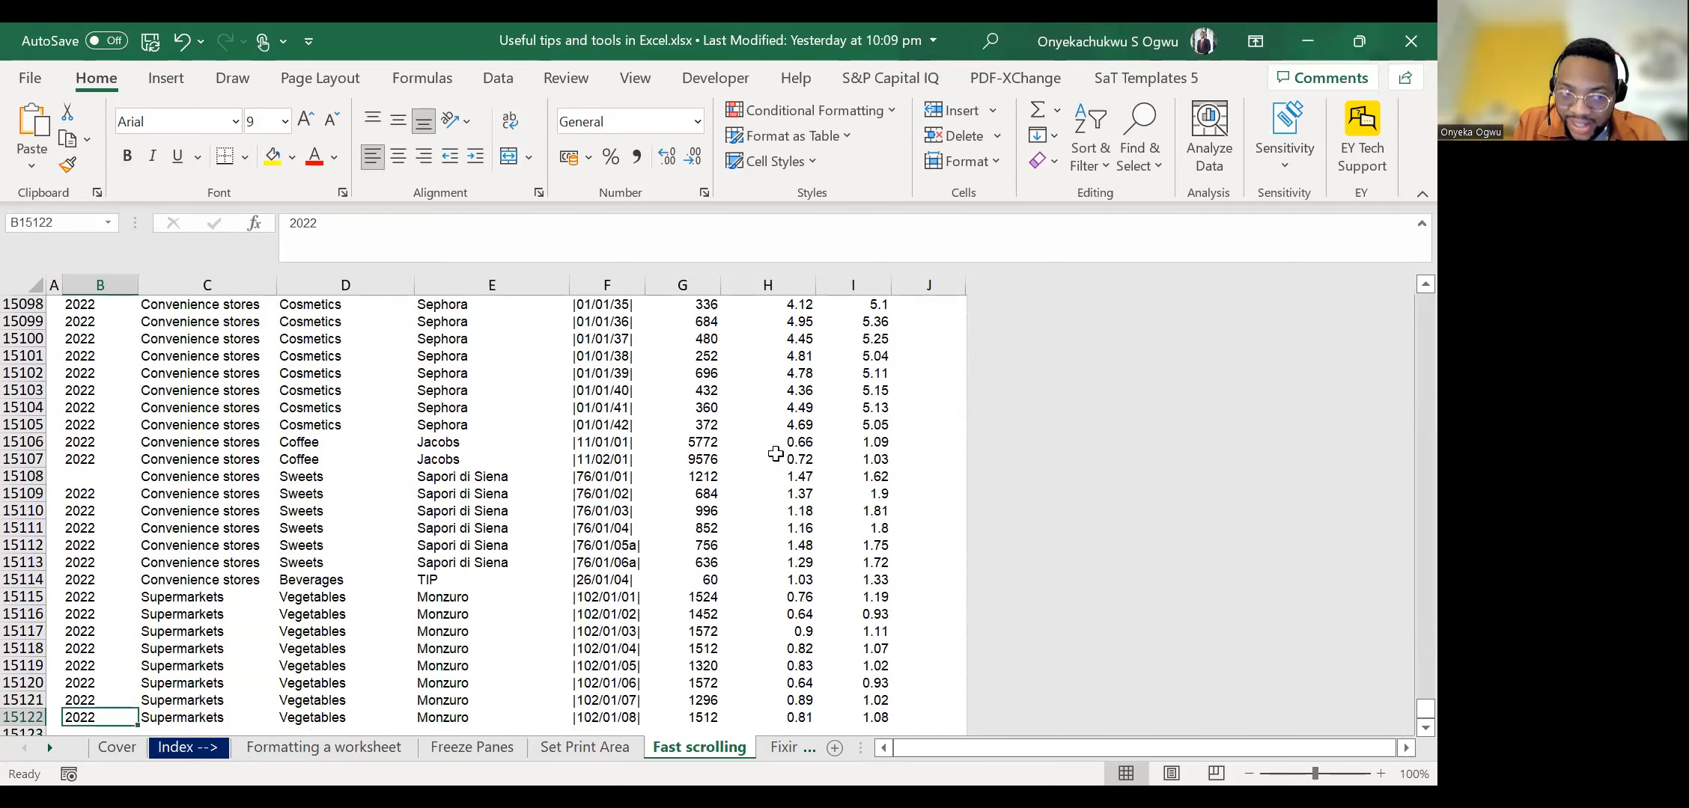
key("Down")
key("Up")
key("Up")
key("Up")
key("Up")
key("Up")
key("Up")
key("Up")
key("Up")
key("Up")
key("Up")
key("Up")
key("Up")
key("Up")
key("Up")
key("Up")
key("Up")
key("Up")
key("Up")
key("Up")
key("Down")
key("Down")
key("Down")
key("Down")
Undo the clearing of cell B15108 and jump through the Year column up to its header.
key("ctrl+z")
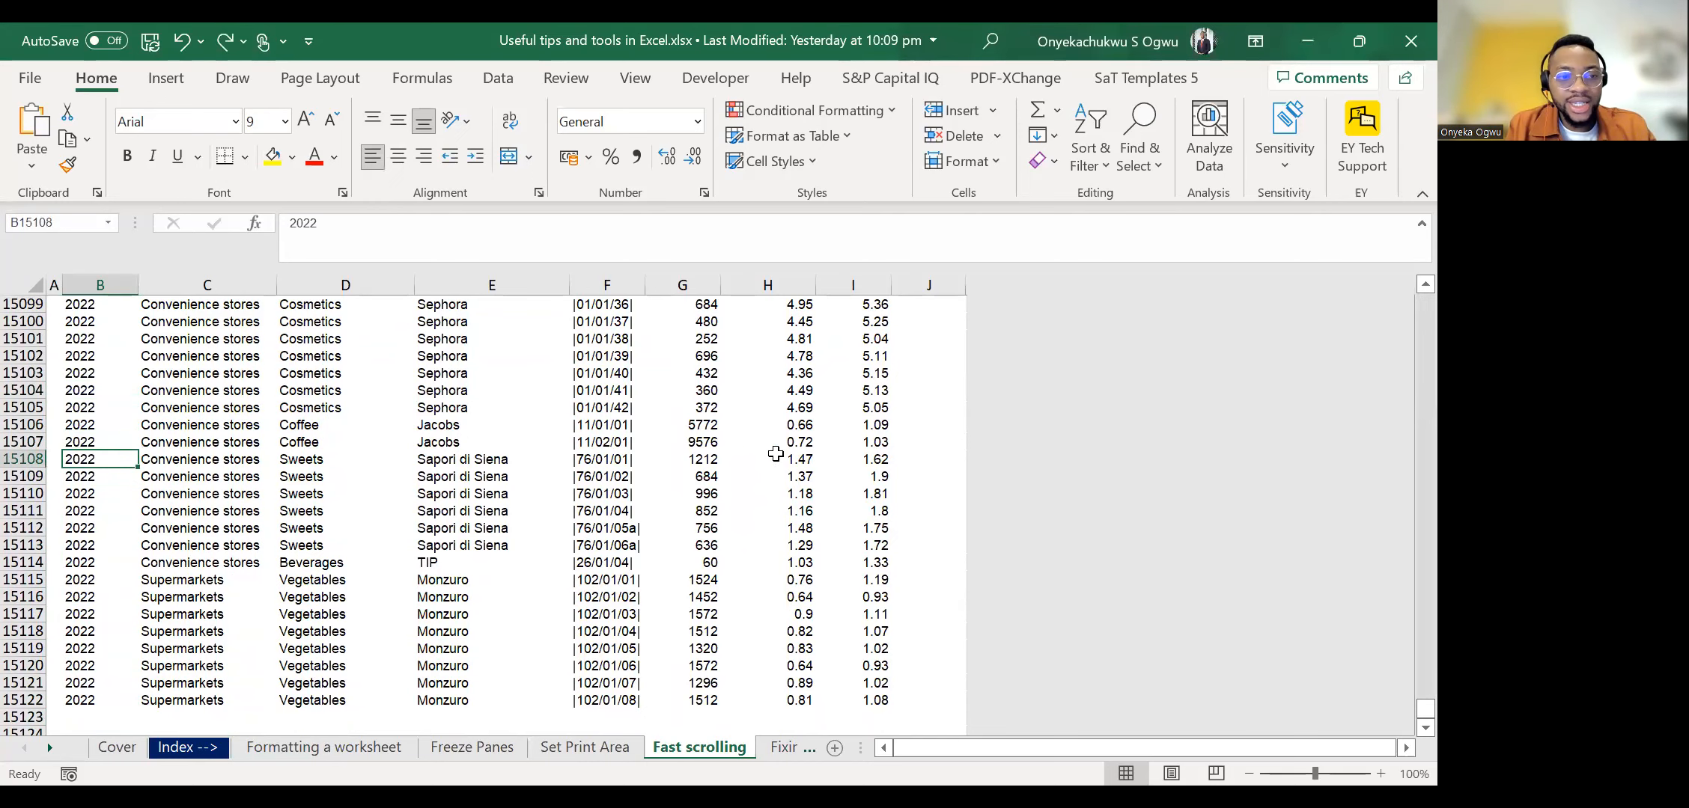
key("ctrl+Up")
key("ctrl+Down")
key("ctrl+Up")
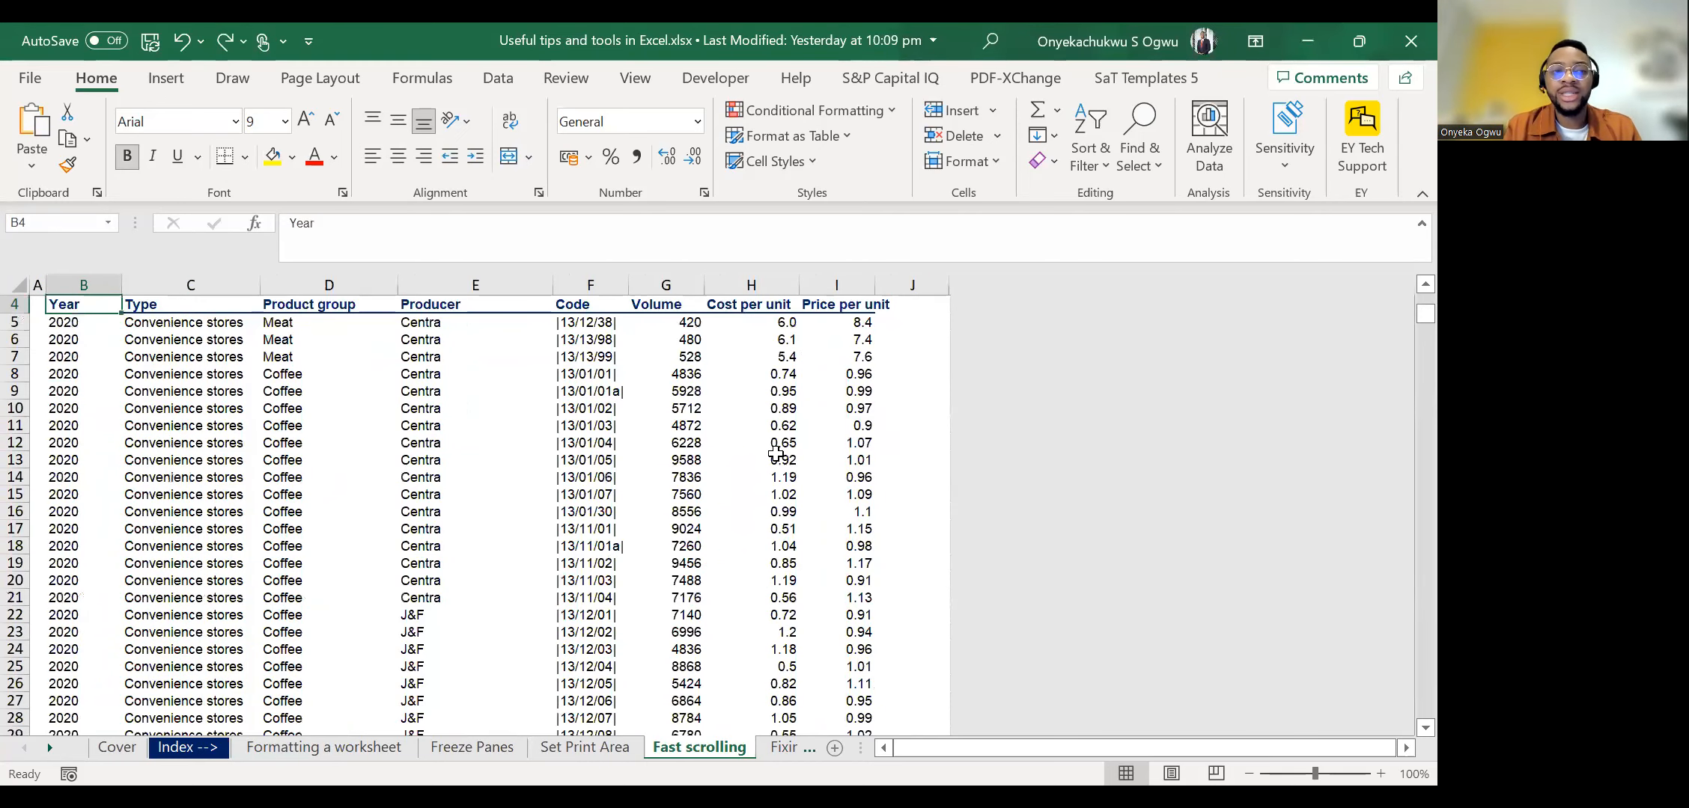
Jump from B6 to the last Year record, move across to the Code column and jump back to the sheet's start.
left_click(776, 458)
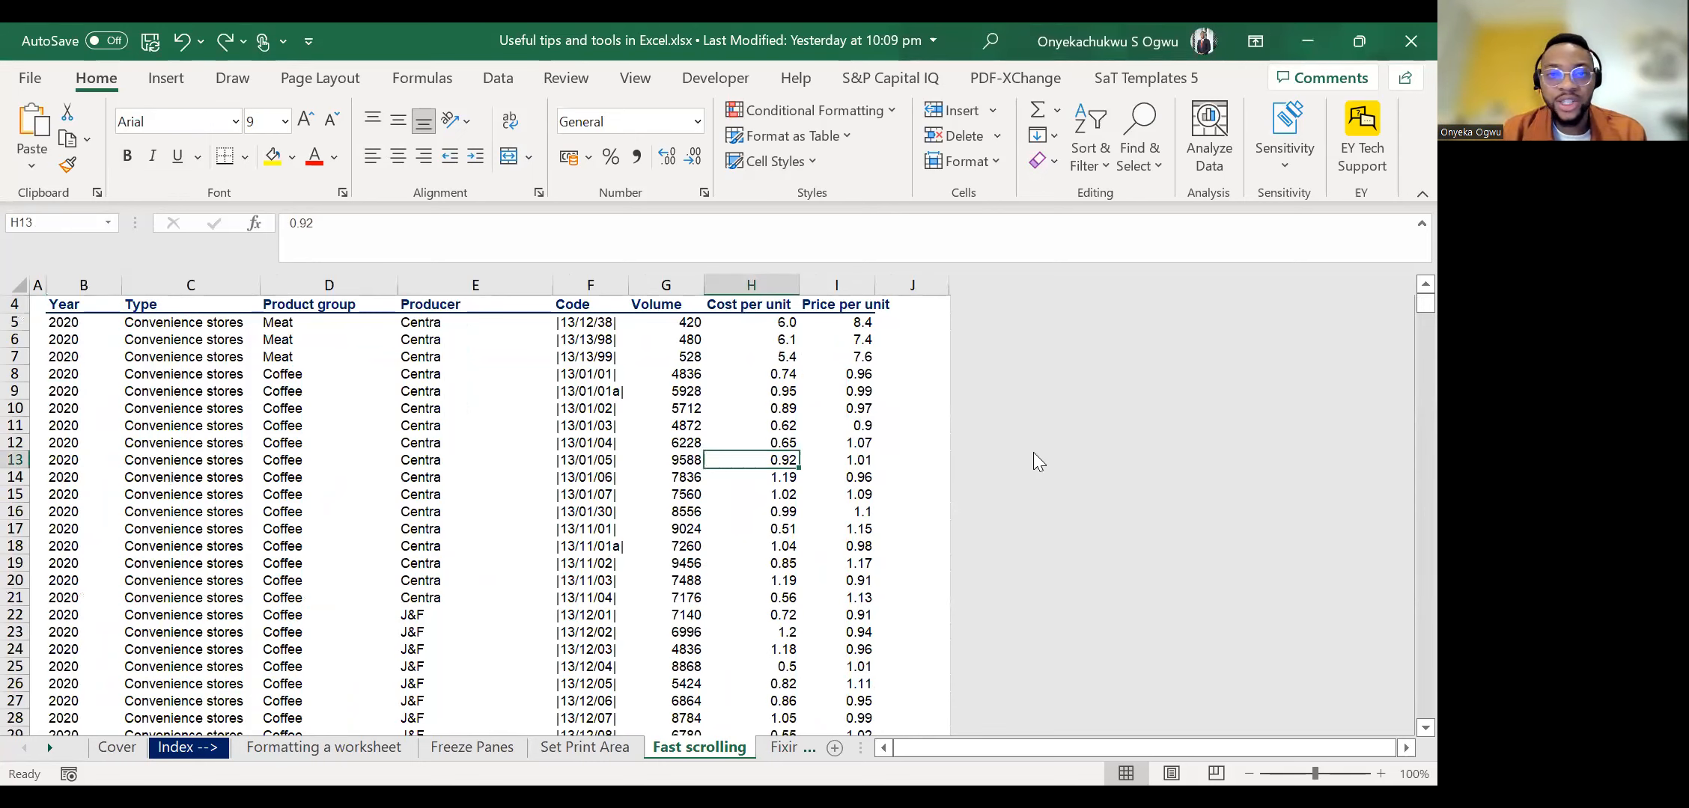
scroll(509, 554, "up", 1)
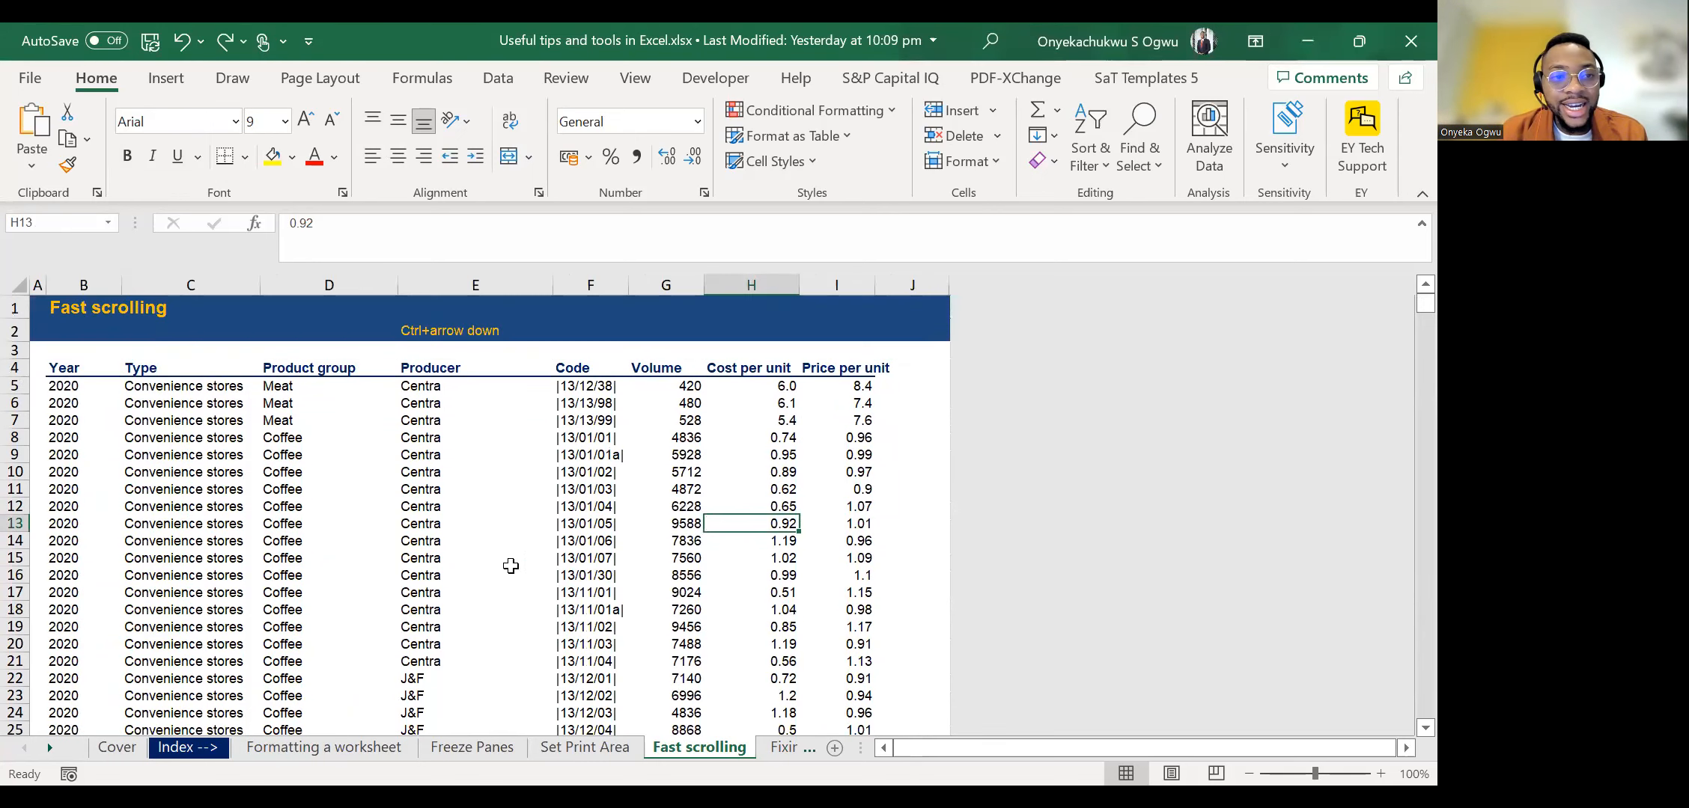
left_click(81, 404)
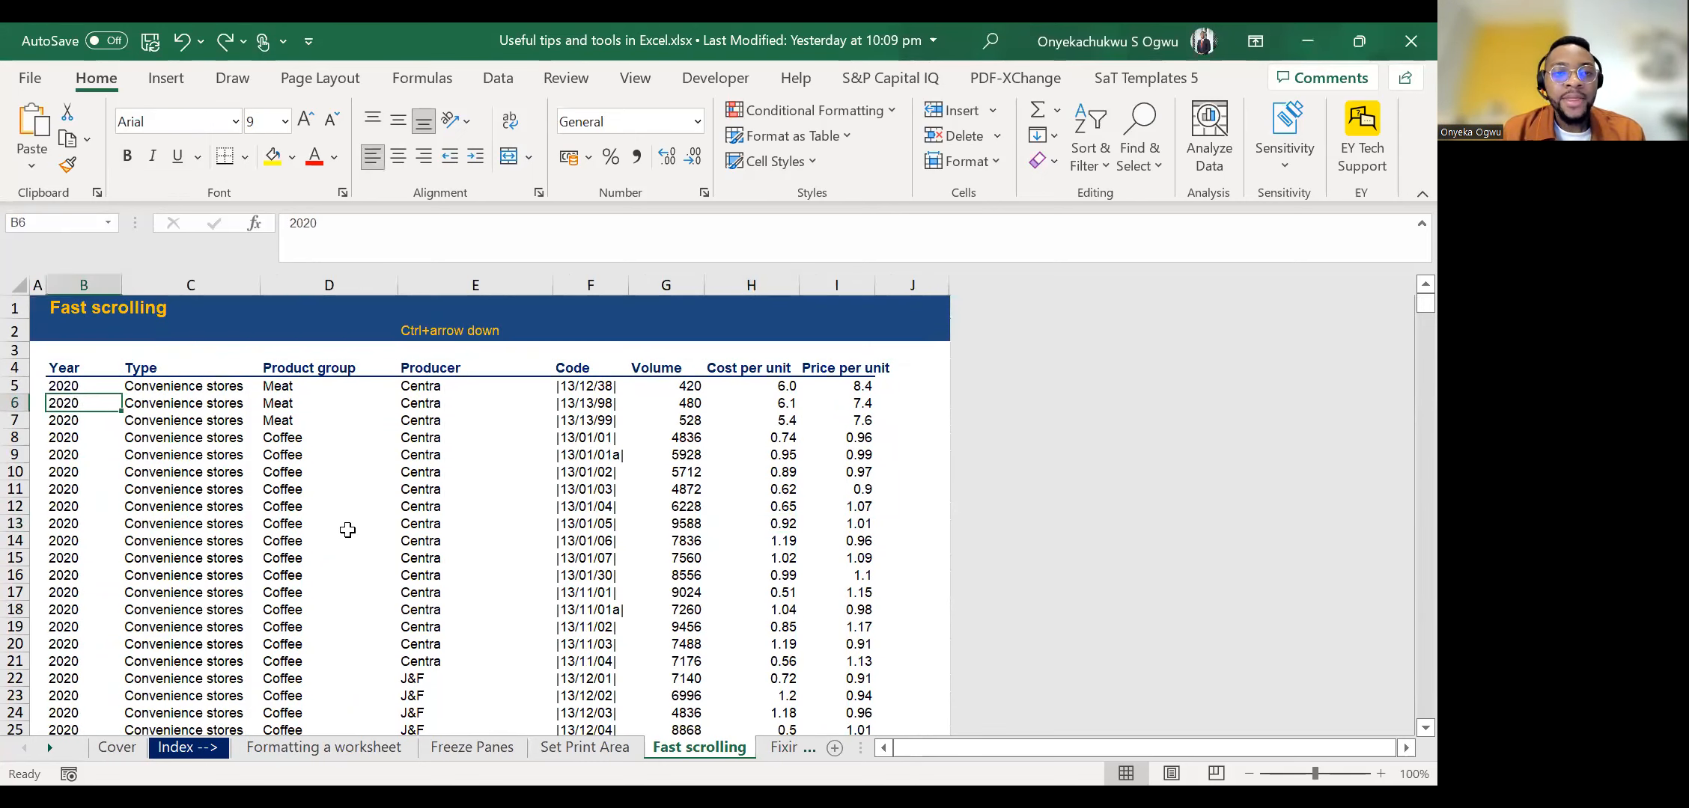
key("Down")
key("ctrl+Down")
key("Right")
key("Right")
key("Right")
key("Right")
key("ctrl+Up")
scroll(256, 528, "up", 1)
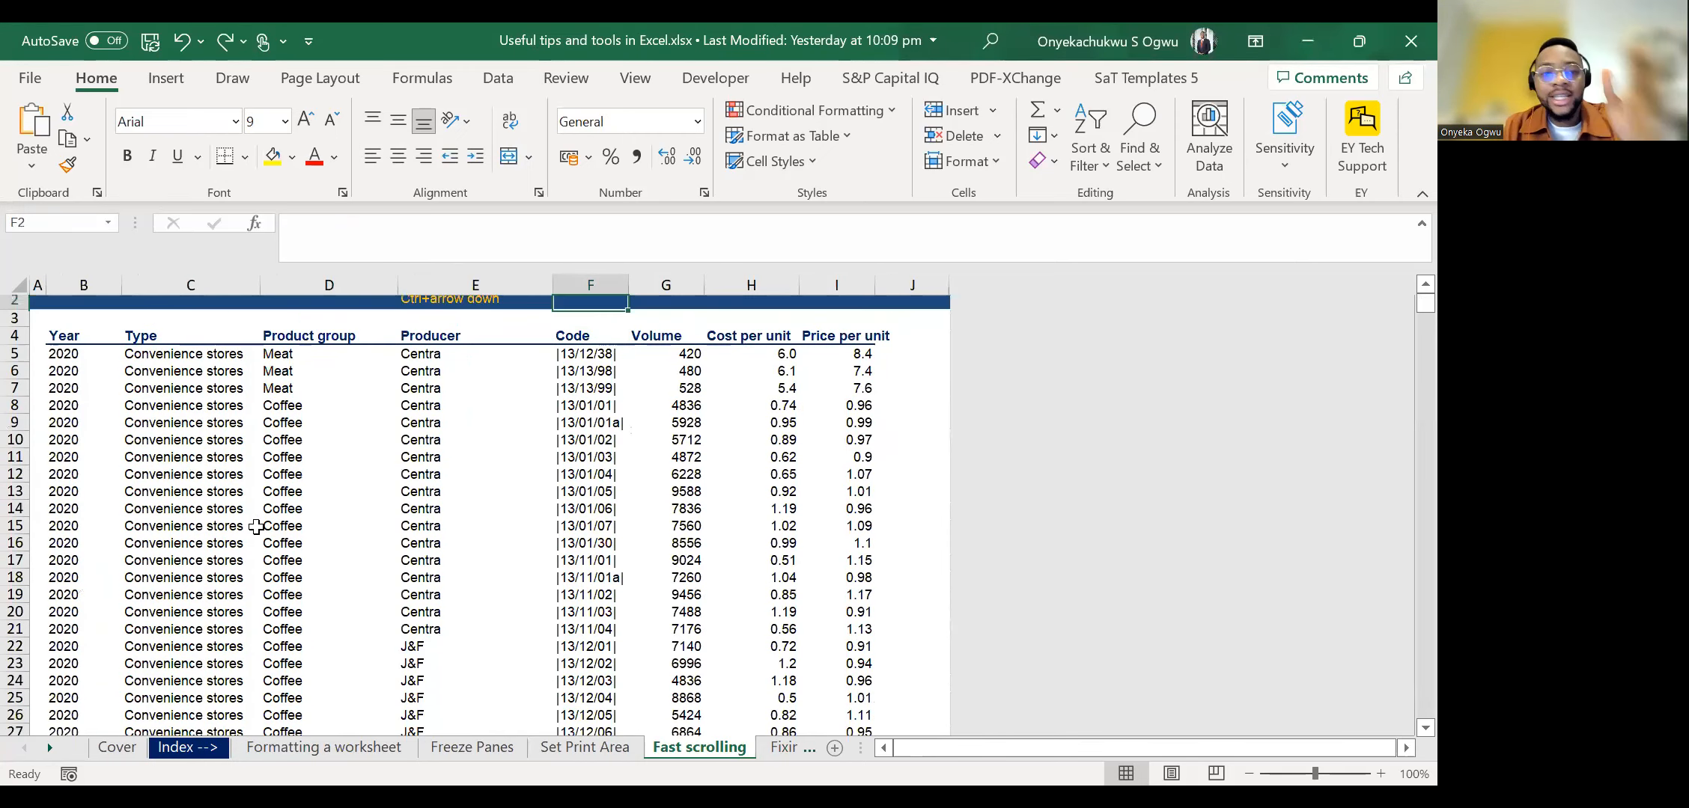
Move along the header row from Type to Price per unit and back to Cost per unit in H4.
key("Left")
key("Left")
key("Left")
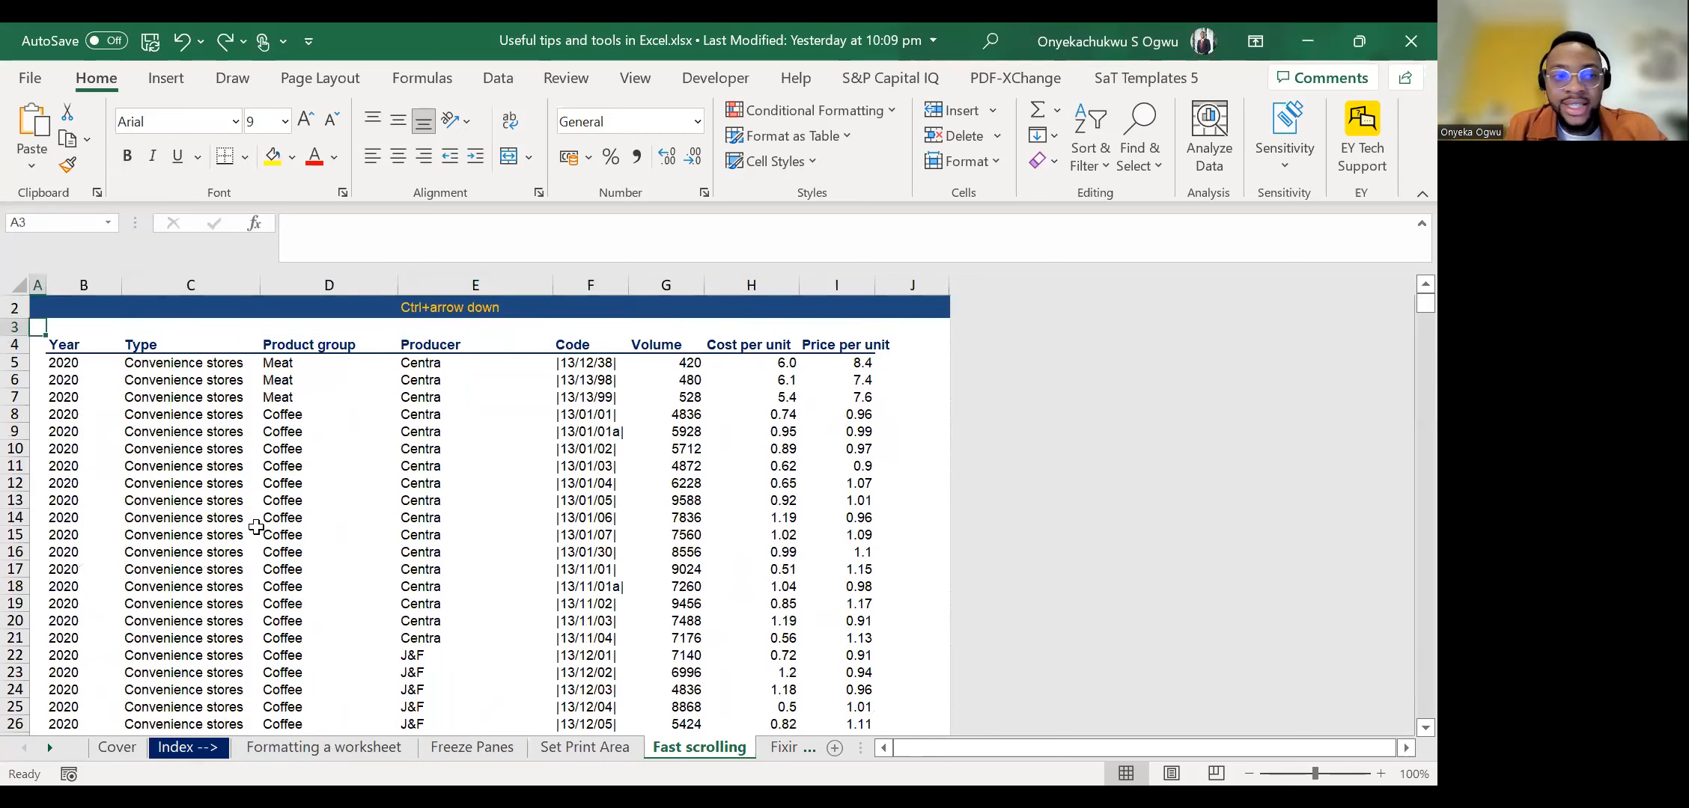
scroll(256, 527, "up", 1)
key("Left")
key("Right")
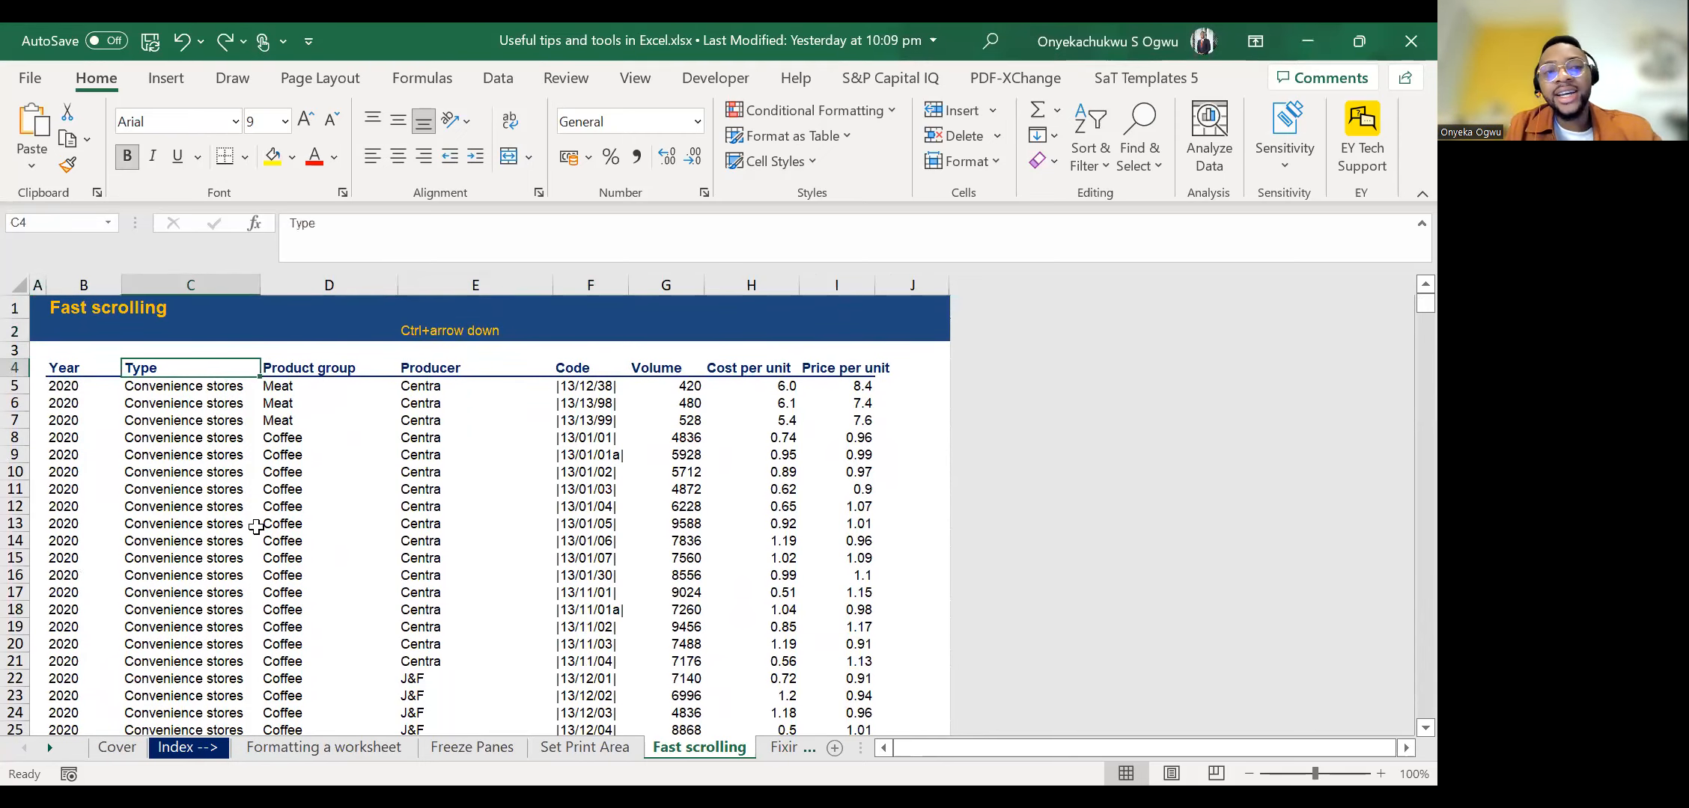
key("Right")
key("Right")
key("Right")
key("Right")
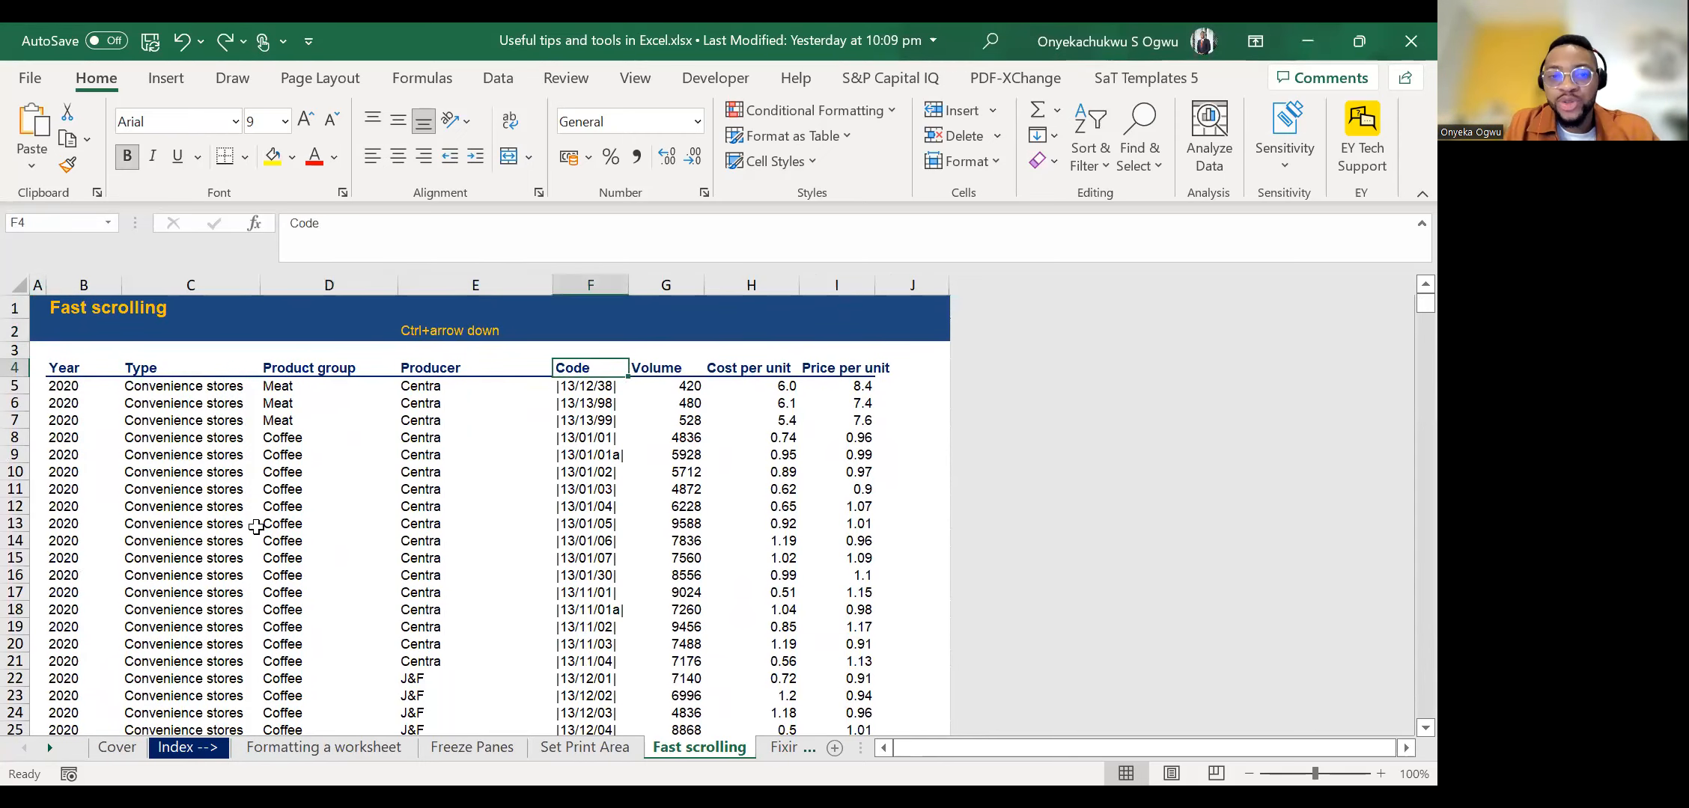
key("Right")
key("Right")
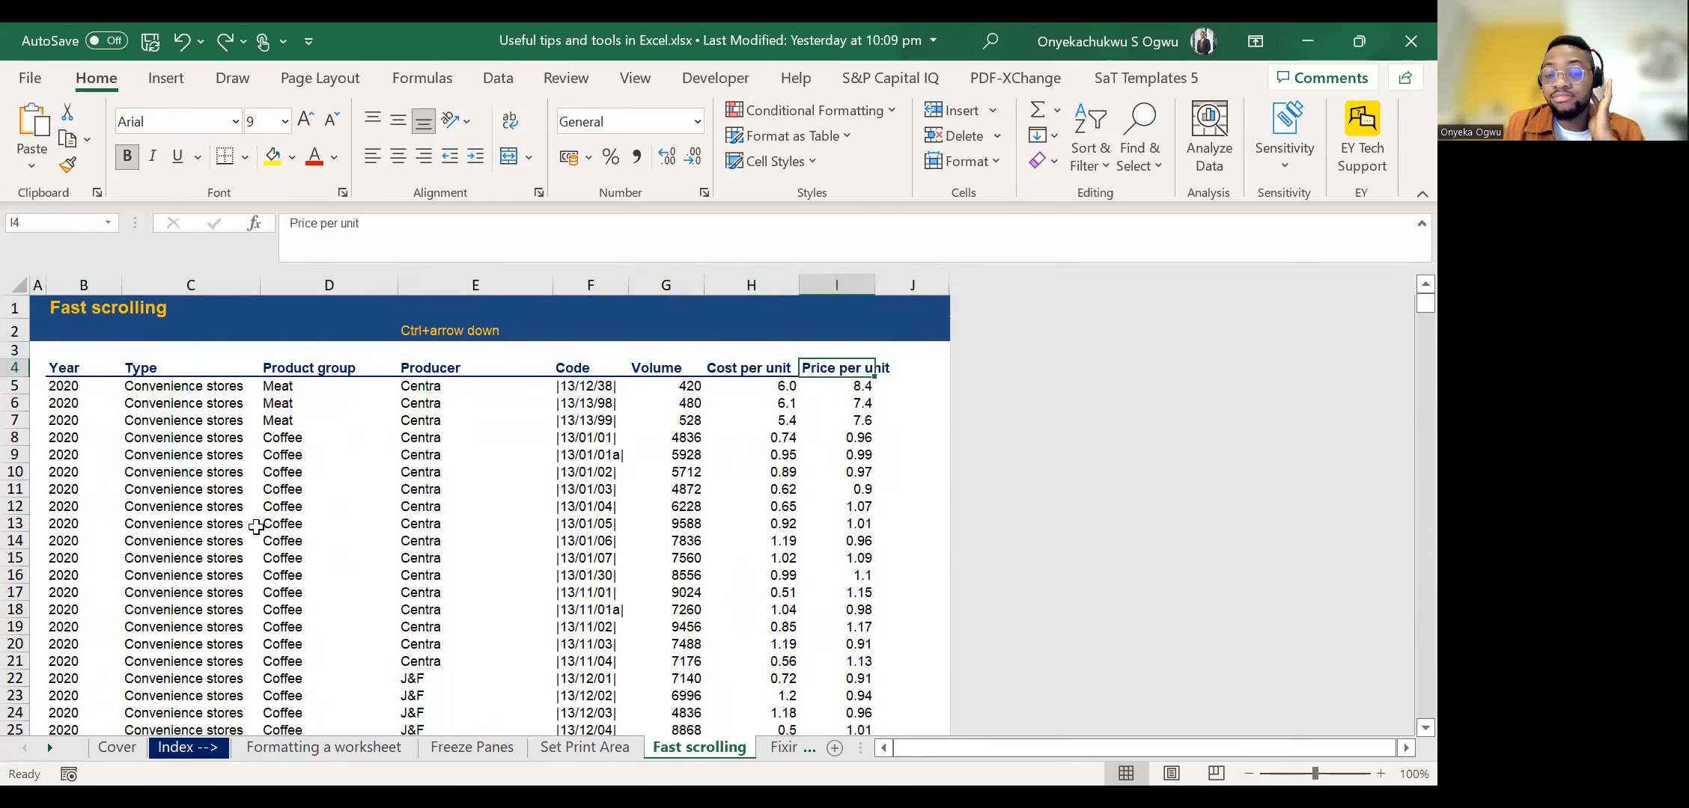
key("Left")
key("Left")
key("Right")
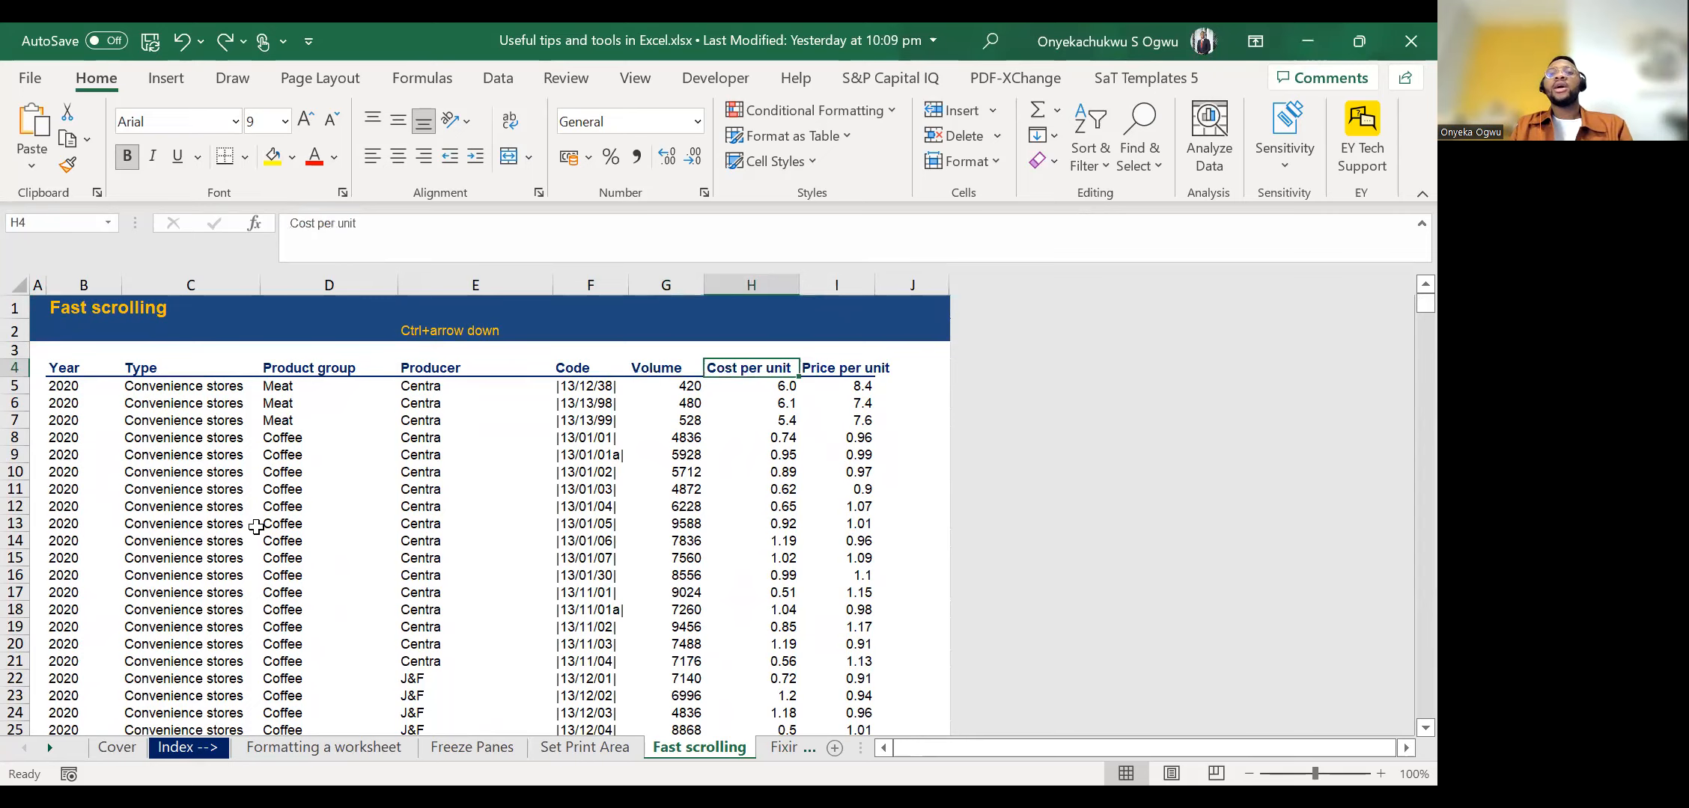
Jump from the Cost per unit header to its last record, step up past row 15083 and jump back to the header.
key("ctrl+Down")
key("Up")
key("Up")
key("Up")
key("Up")
key("Up")
key("Up")
key("Up")
key("Up")
key("Up")
key("Up")
key("Up")
key("Up")
key("Up")
key("Up")
key("Up")
key("Up")
key("Up")
key("Up")
key("Up")
key("Up")
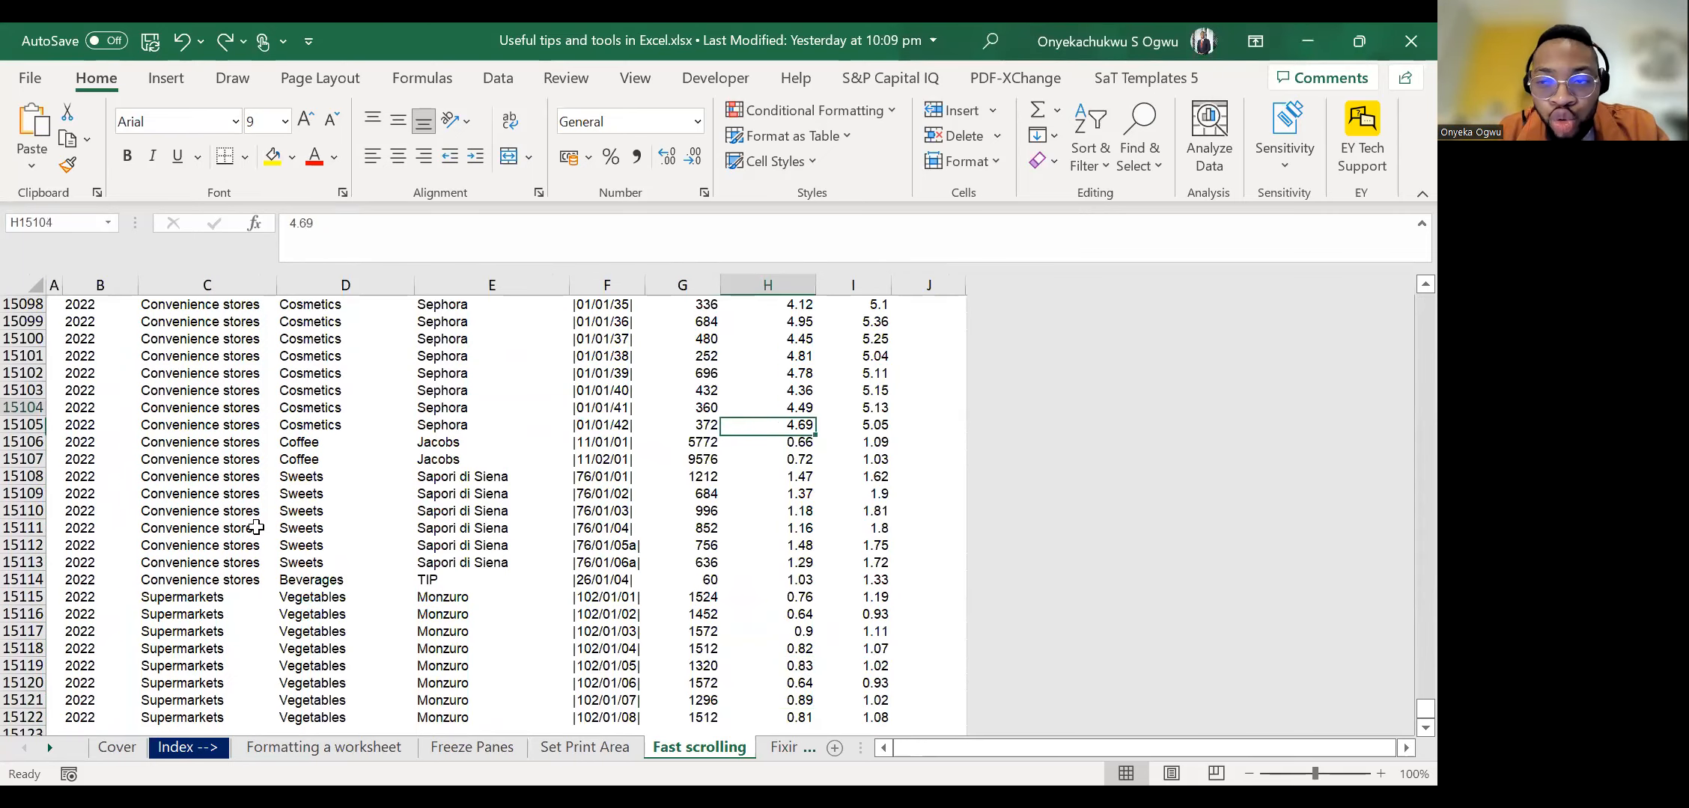
key("Up")
key("Up")
key("Up")
key("Up")
key("Up")
key("Up")
key("Up")
key("Up")
key("Up")
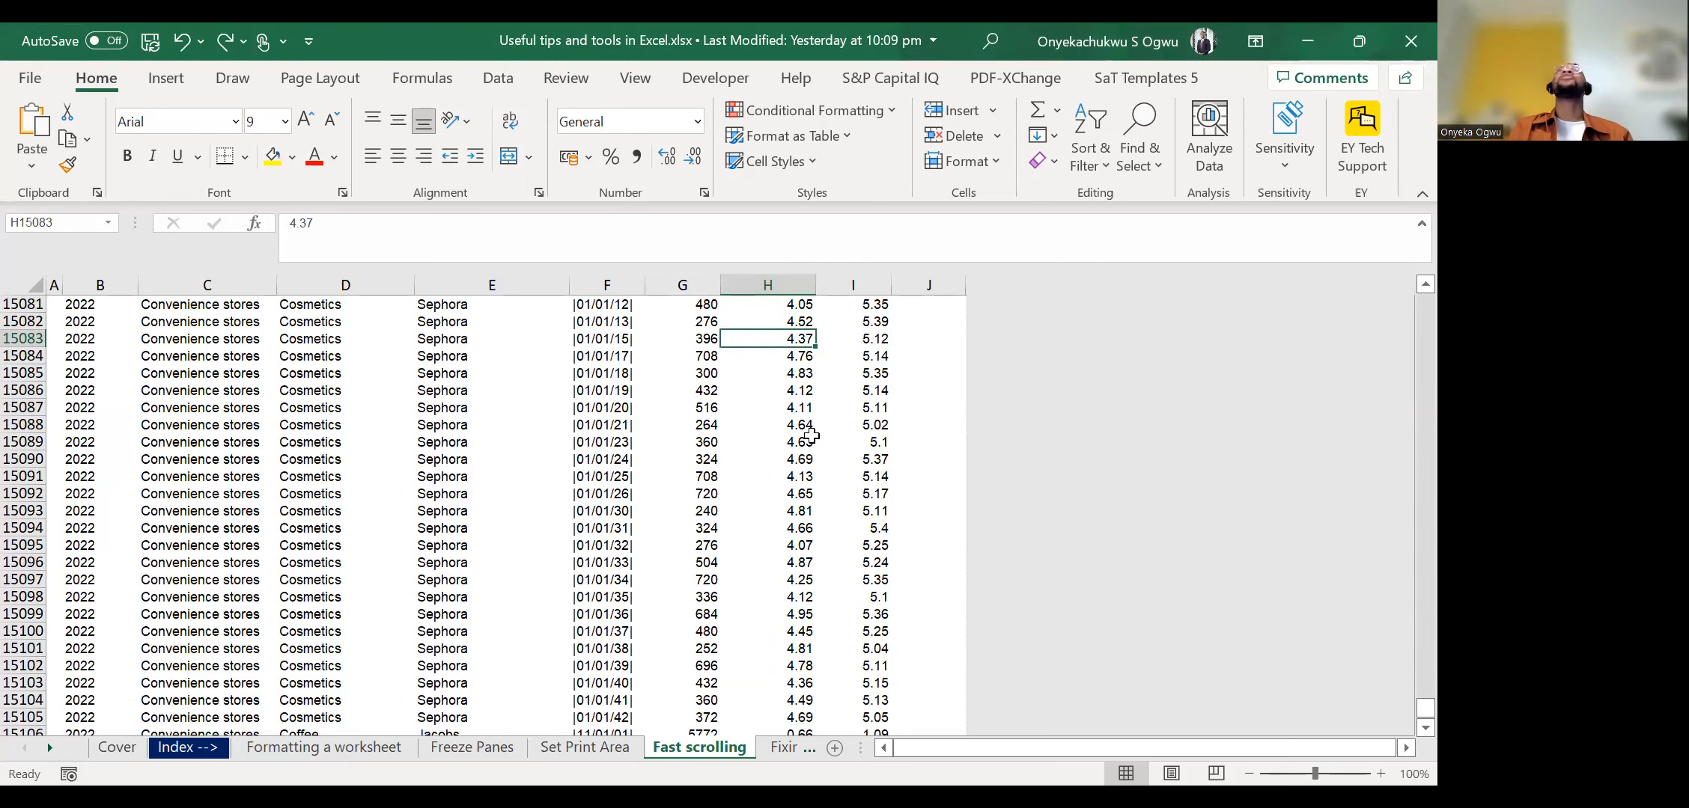
key("Up")
key("Up")
key("ctrl+Up")
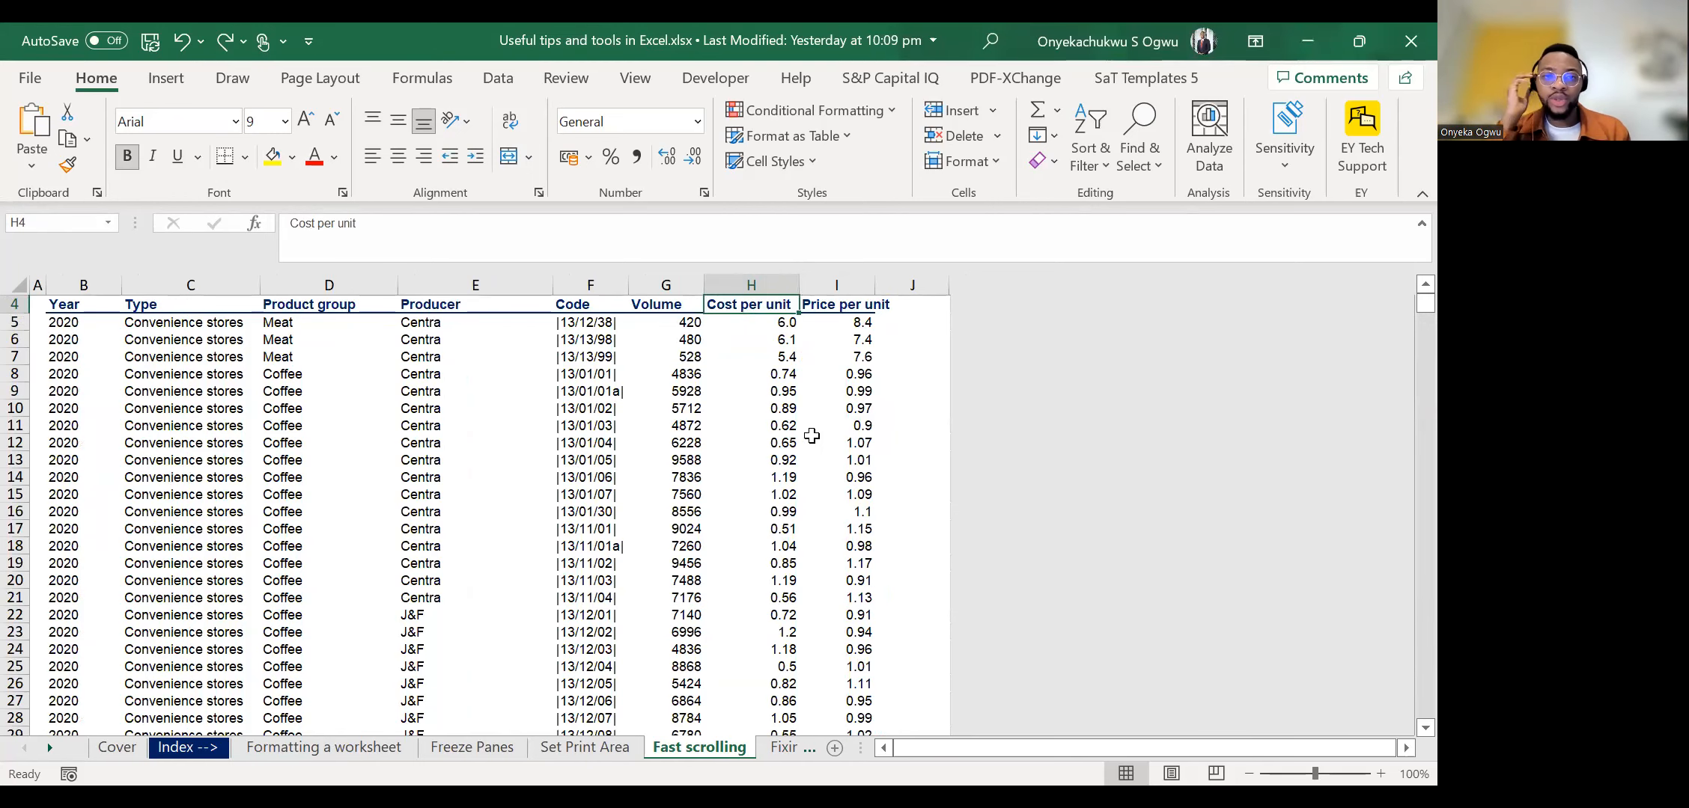
scroll(686, 469, "up", 1)
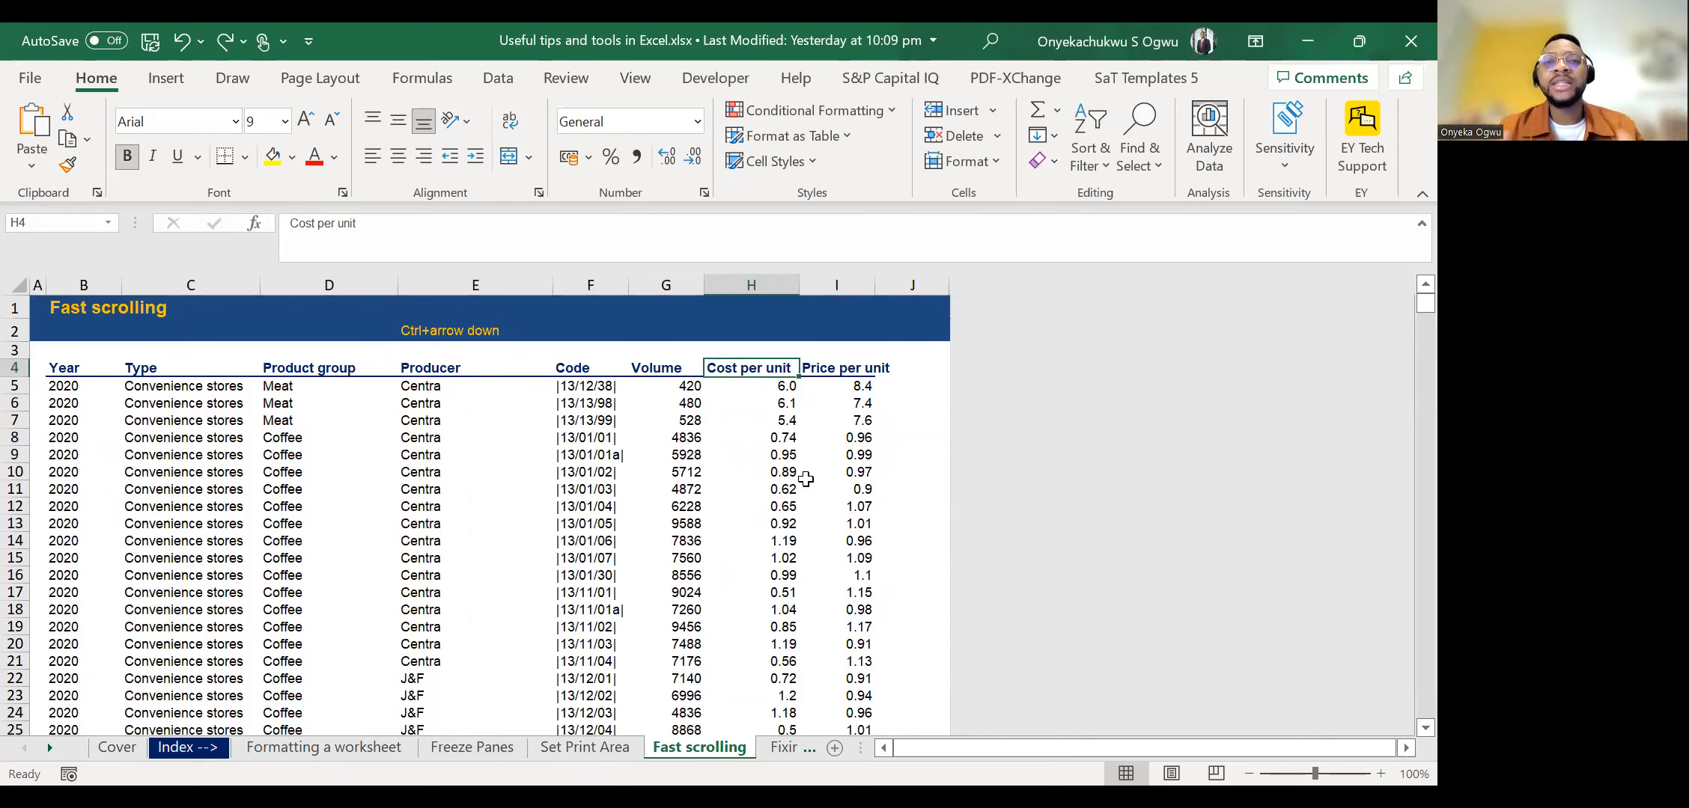
Move from I10 up to the Price per unit header and across to C5 in the Type column.
left_click(833, 470)
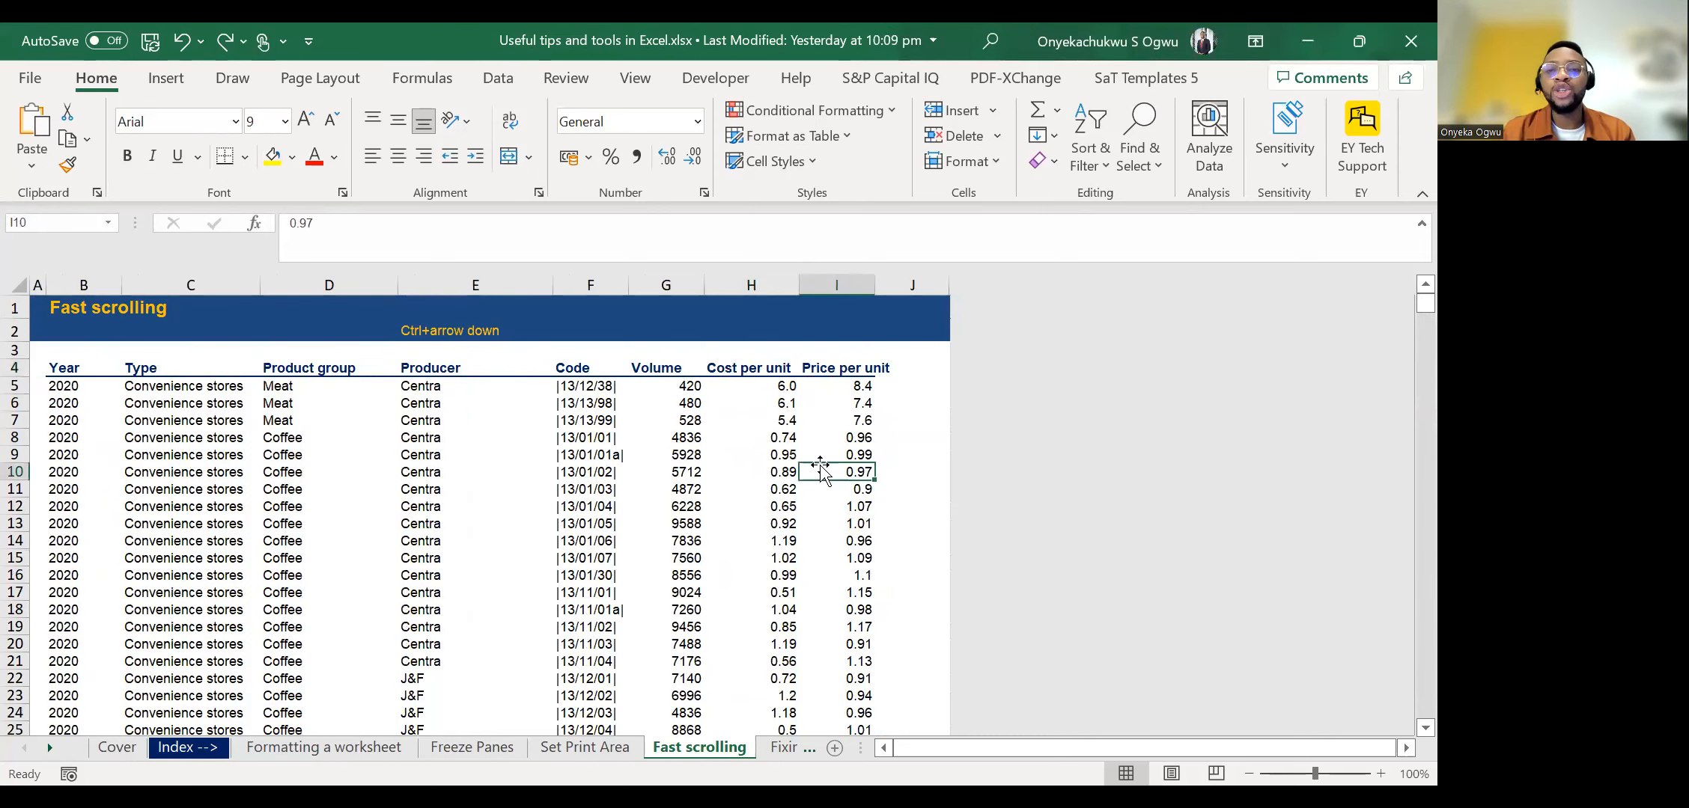
key("Up")
key("Up")
key("Up")
key("Up")
key("Up")
key("Up")
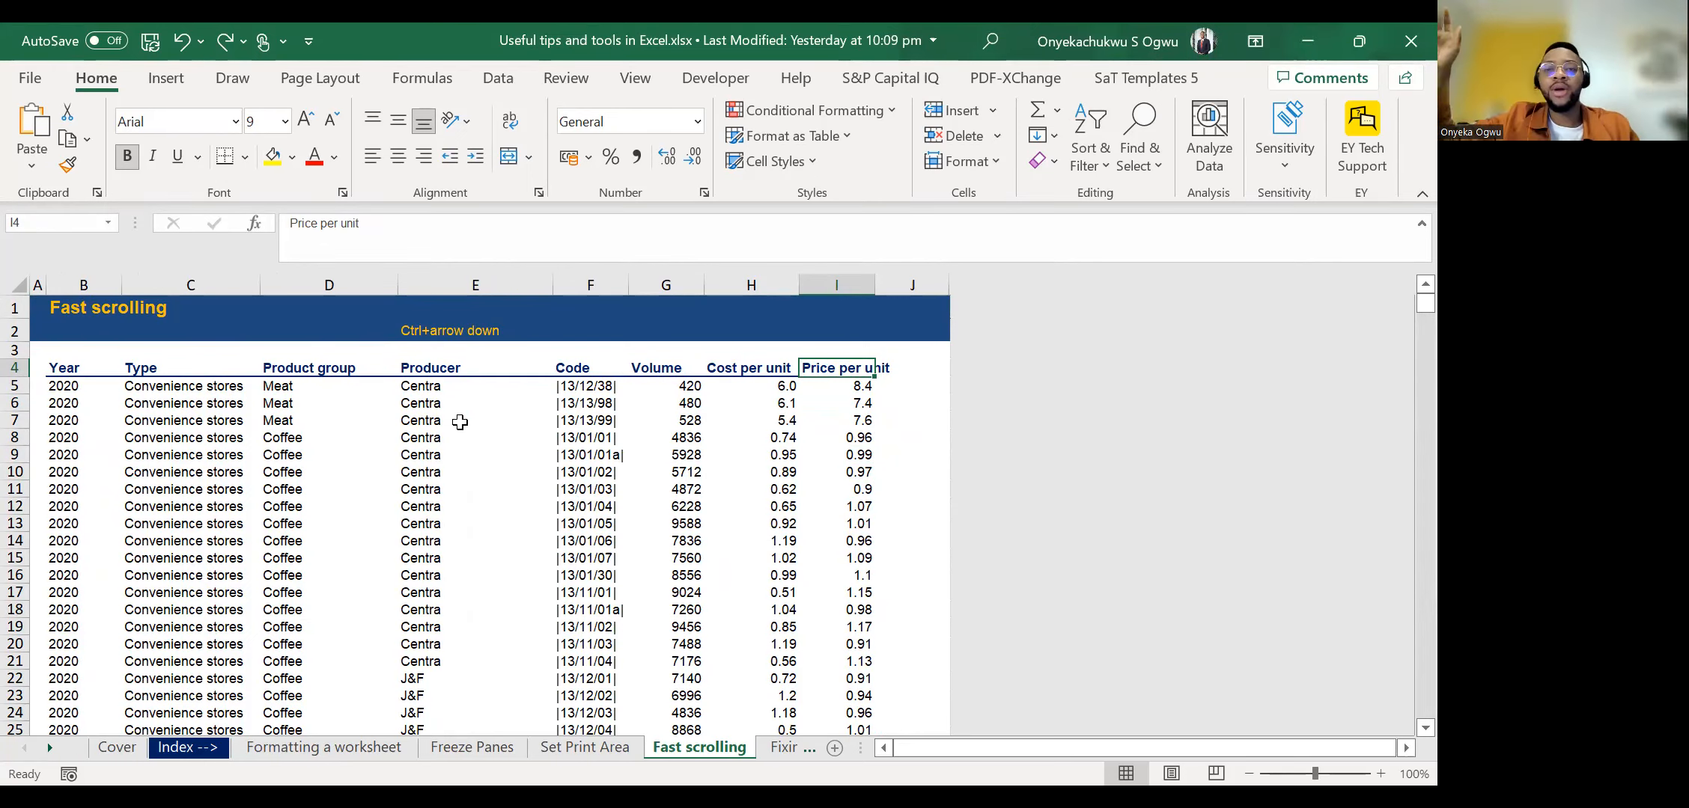
key("Left")
key("Left")
key("Left")
key("Down")
key("Left")
key("Left")
key("Left")
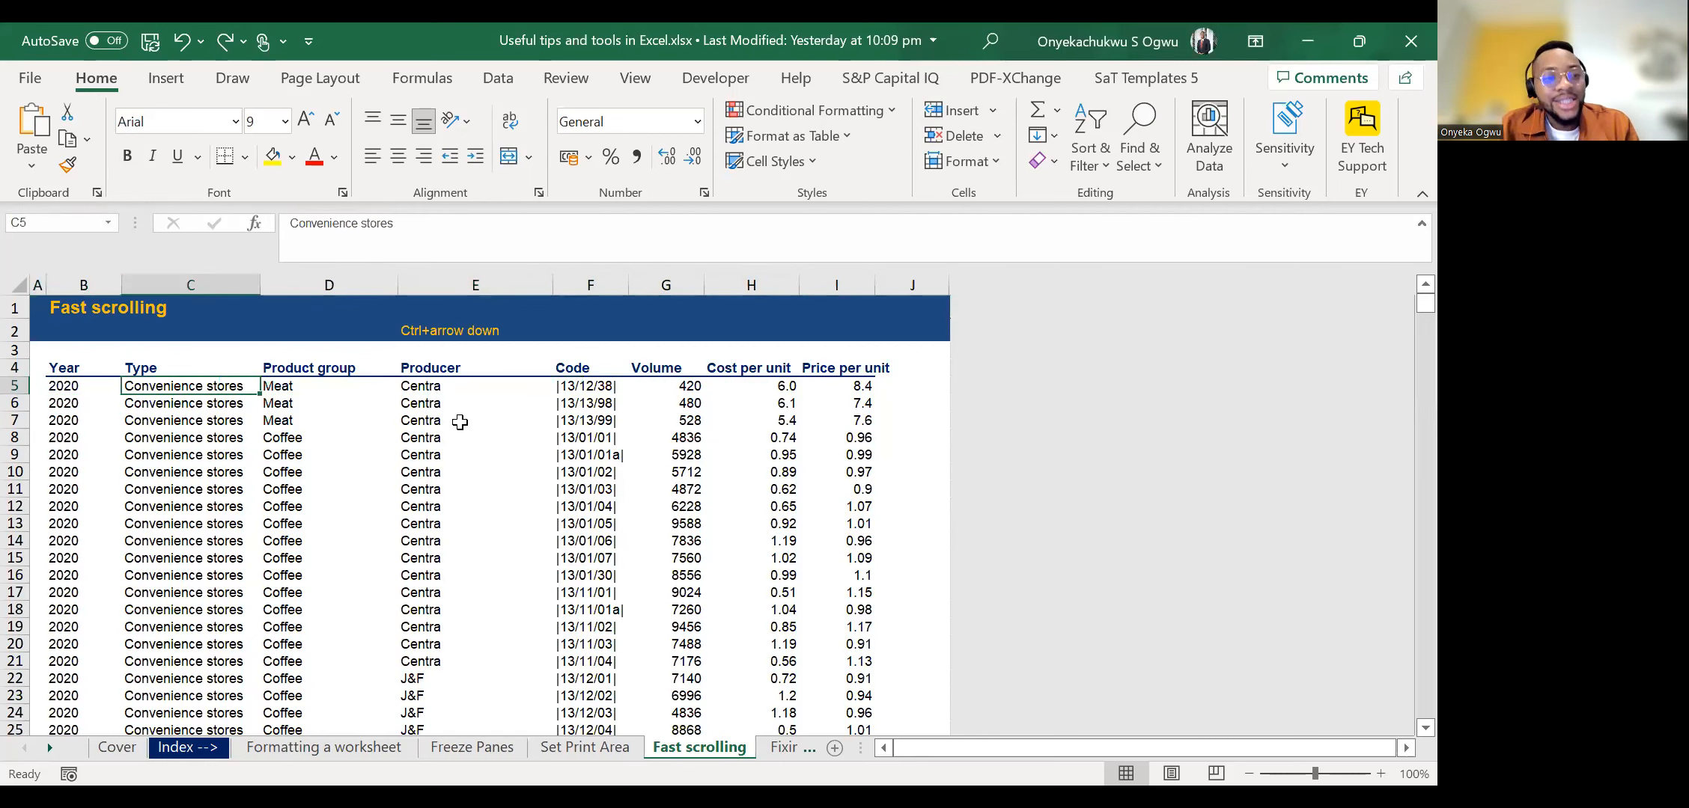
Step down the Type column to C26, and down the Product group column from D13 to D48.
key("Down")
key("Down")
key("Down")
key("Down")
key("Down")
key("Down")
key("Down")
key("Down")
key("Down")
key("Down")
key("Down")
key("Down")
key("Down")
key("Down")
key("Down")
key("Down")
key("Down")
key("Down")
key("Down")
key("Down")
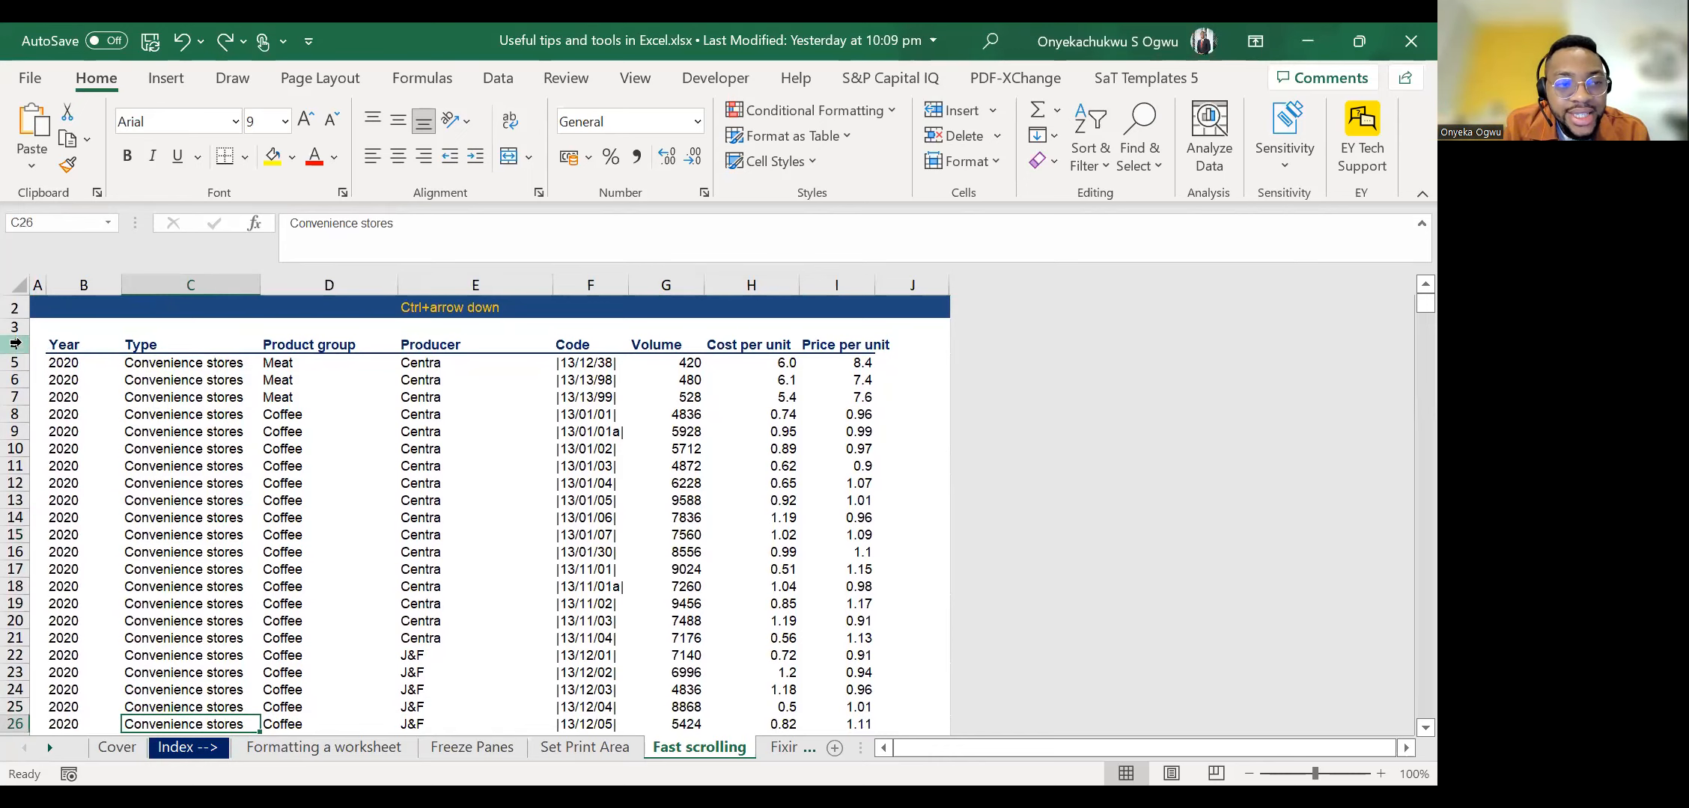
double_click(299, 500)
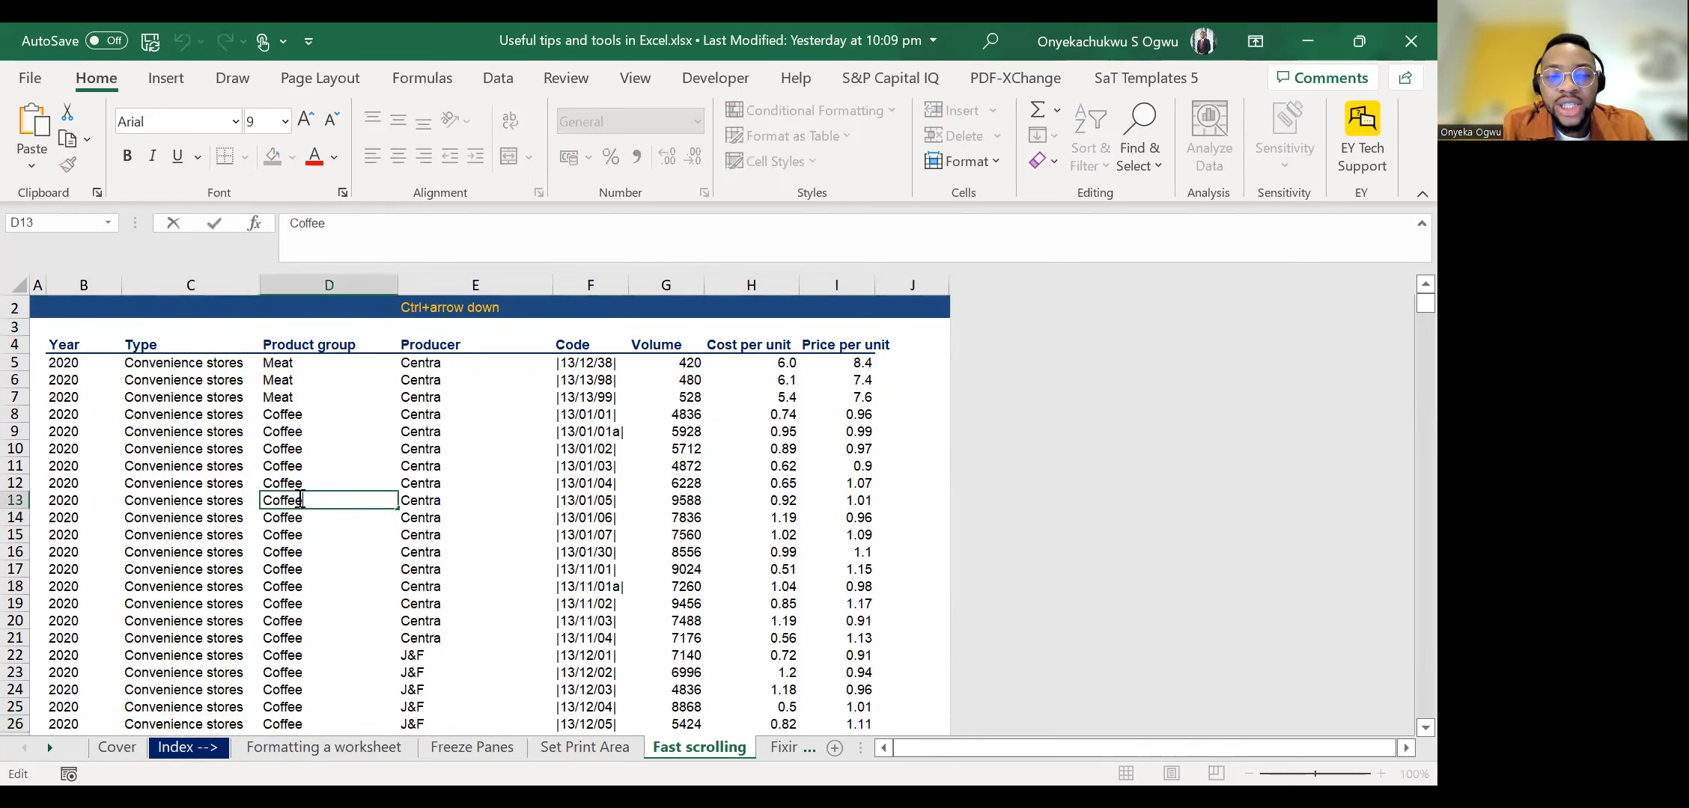
key("Escape")
key("Down")
key("Down")
key("Down")
key("Down")
key("Down")
key("Down")
key("Down")
key("Down")
key("Down")
key("Down")
key("Down")
key("Down")
key("Down")
key("Down")
key("Down")
key("Down")
key("Down")
key("Down")
key("Down")
key("Down")
key("Down")
key("Down")
key("Down")
key("Down")
key("Down")
key("Down")
key("Down")
key("Down")
key("Down")
key("Down")
key("Down")
key("Down")
key("Down")
key("Down")
key("Down")
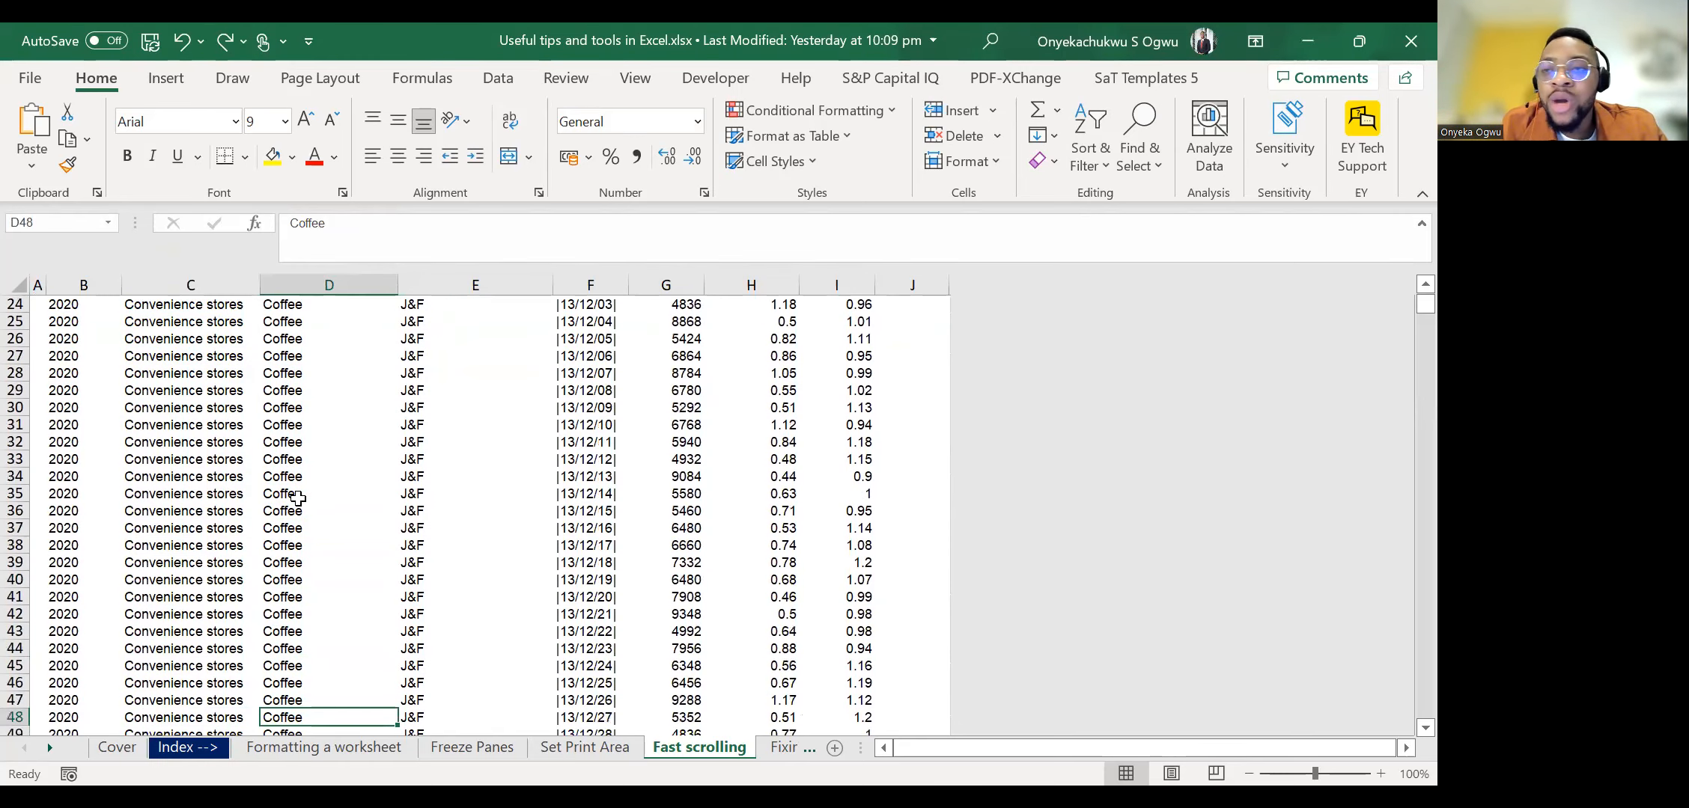
Move across the records from D48 through the Volume column to the empty cell J49.
key("Right")
key("Right")
key("Right")
key("Right")
key("Right")
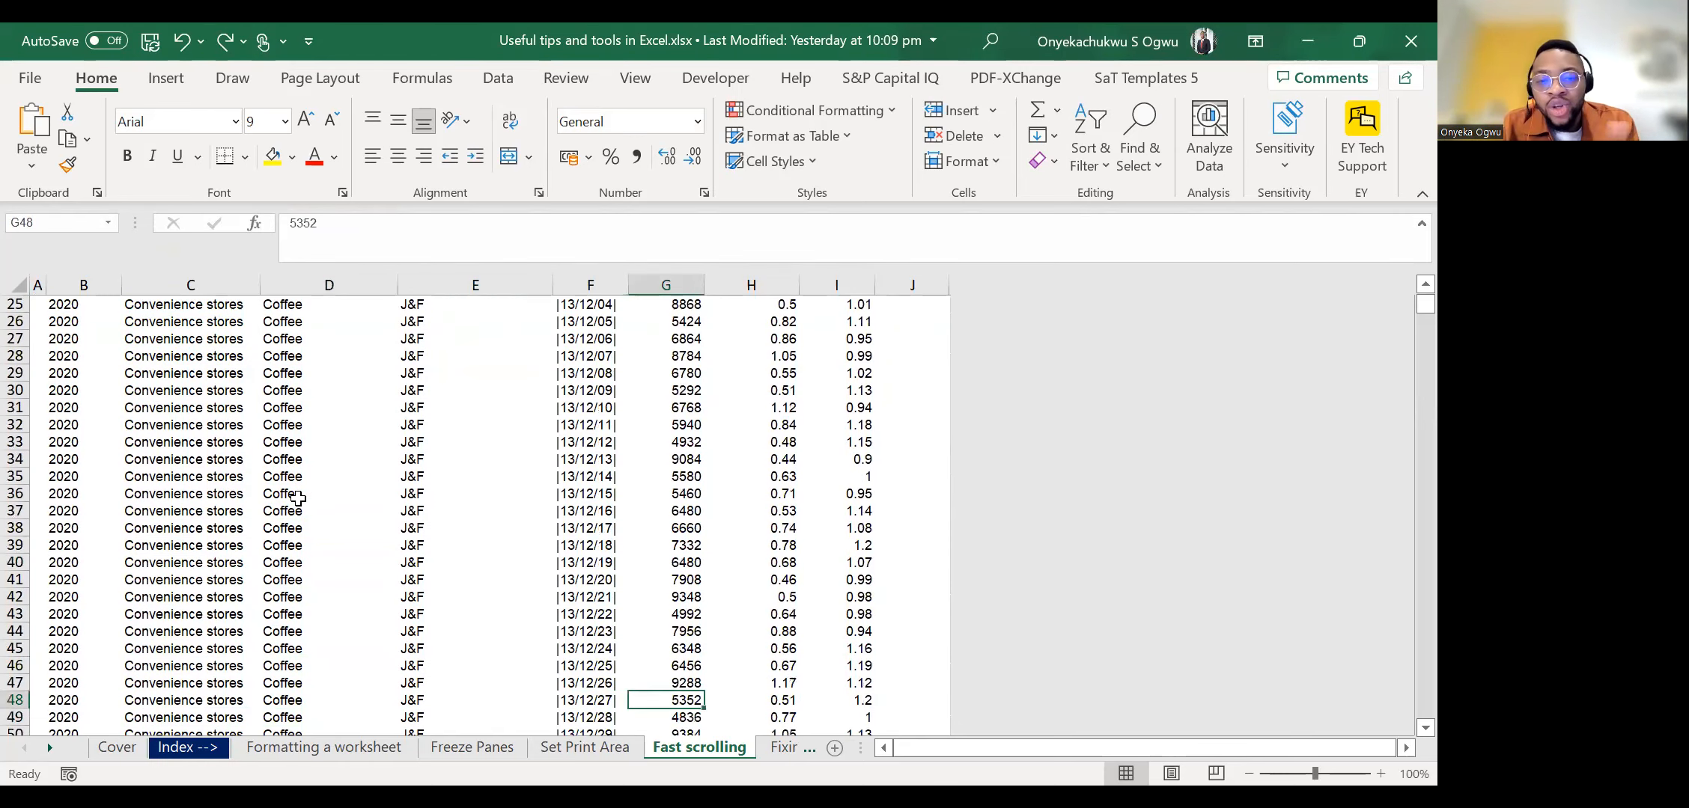
key("Down")
key("Down")
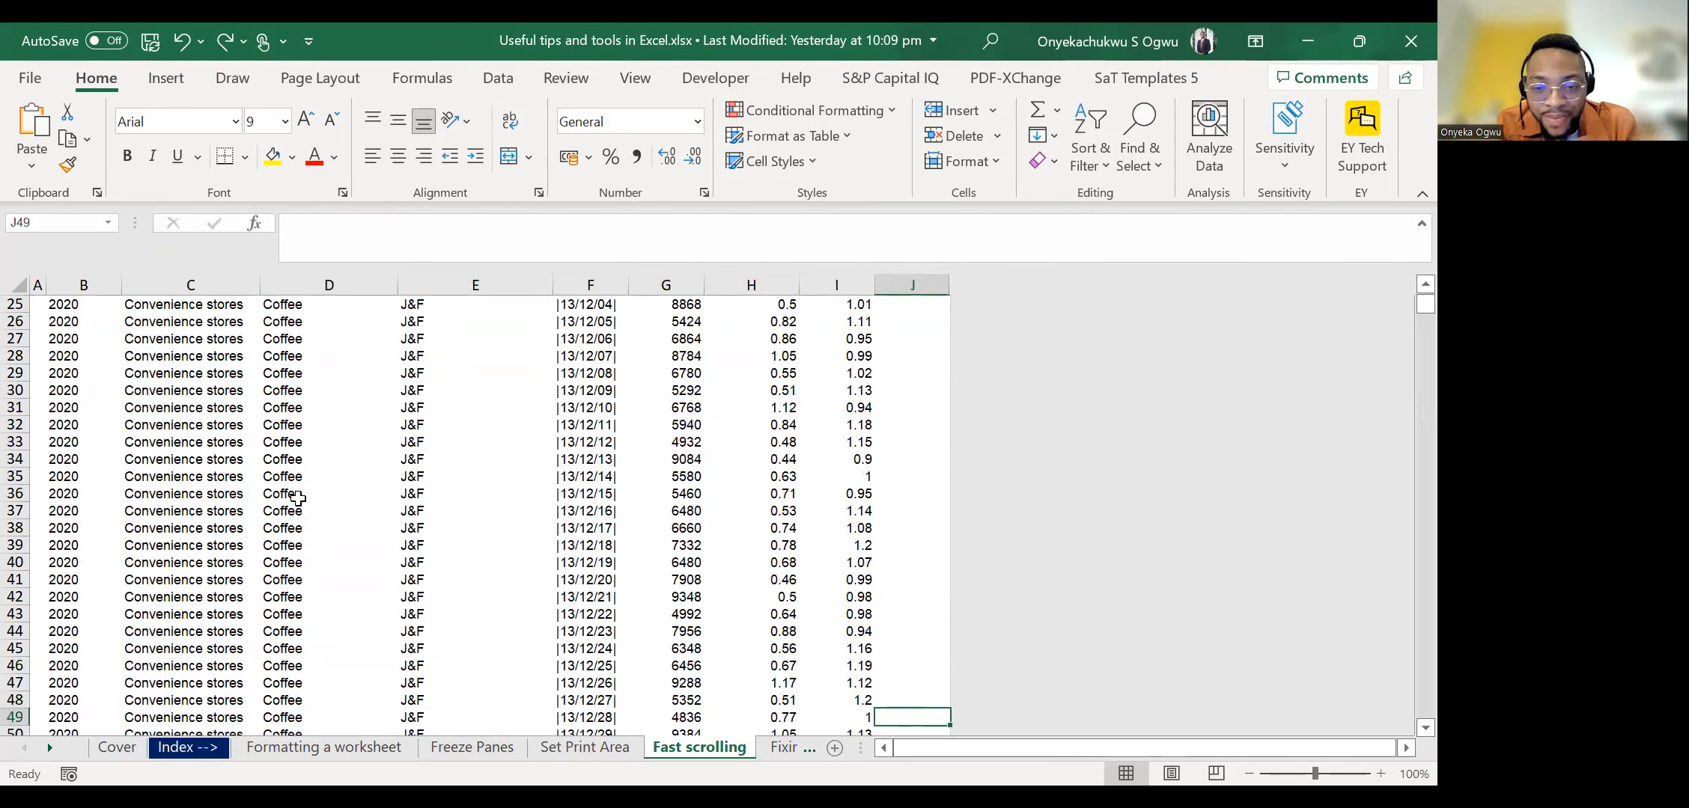
Move back across the records to the Producer column and jump up to E3 above its header.
key("Up")
key("Up")
key("Down")
key("Left")
key("Up")
key("Right")
key("Left")
key("Right")
key("Left")
key("Left")
key("Left")
key("Left")
key("Up")
key("ctrl+Up")
key("ctrl+Up")
key("ctrl+Up")
key("Down")
key("Down")
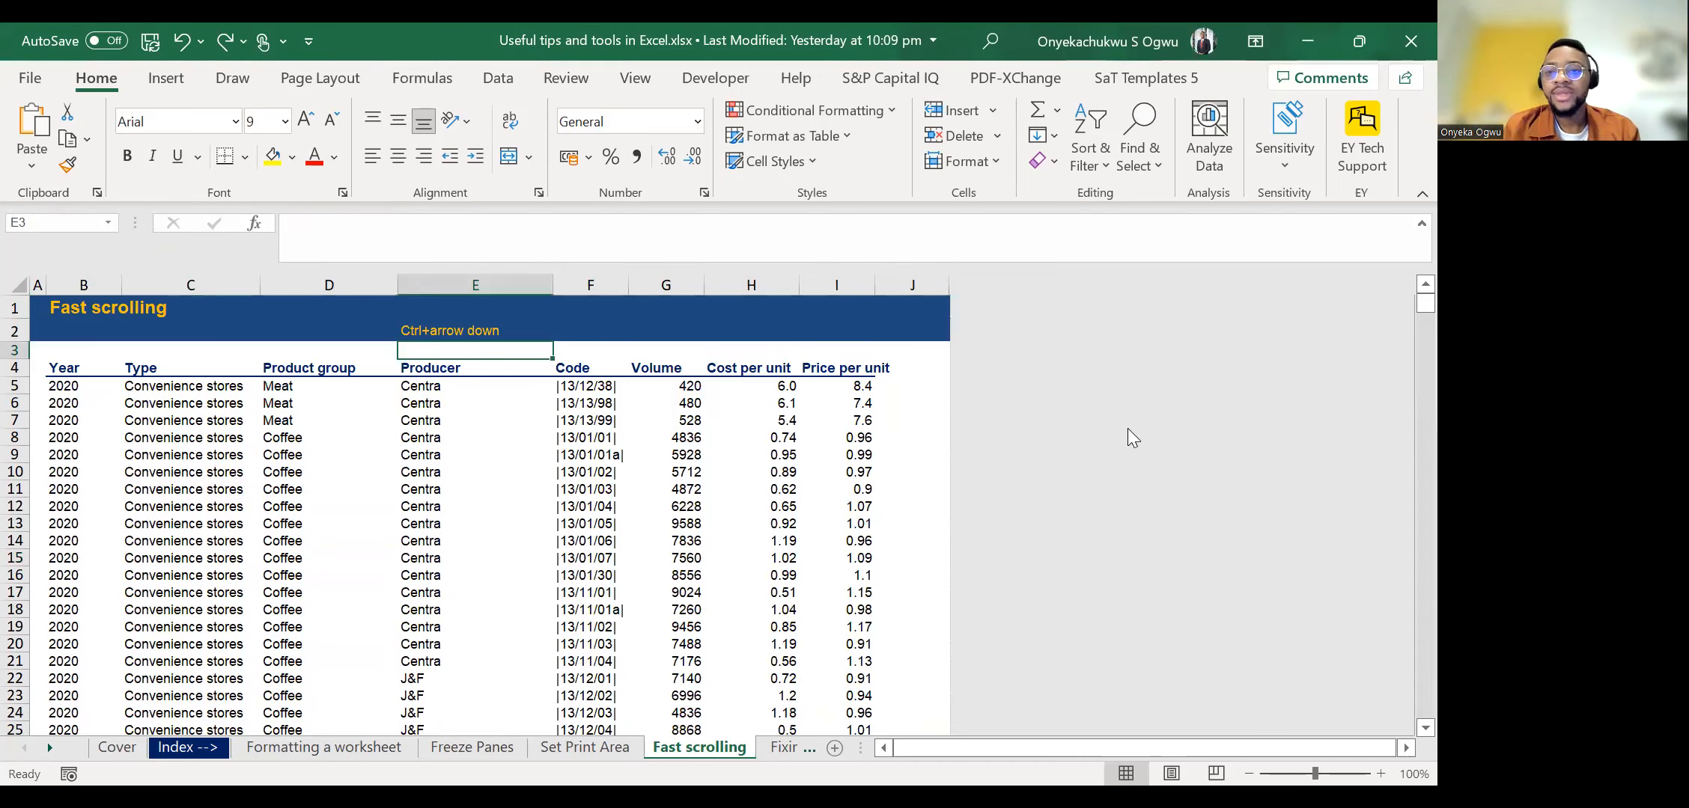
Select B5 and move across row 5 from C5 to the empty cell J5 beside the data.
left_click(1184, 167)
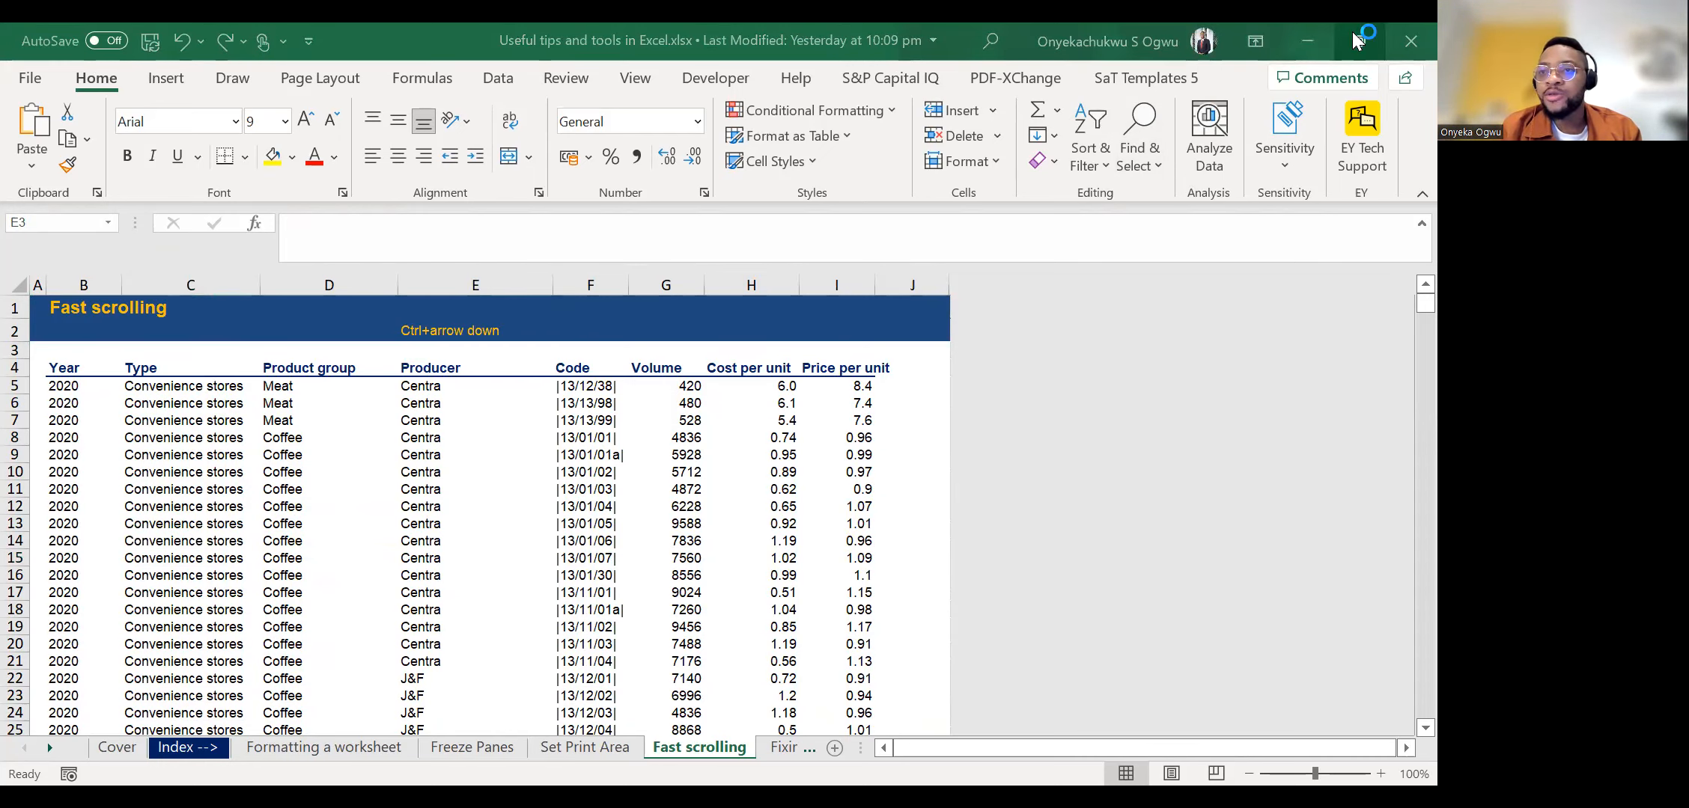
left_click(116, 385)
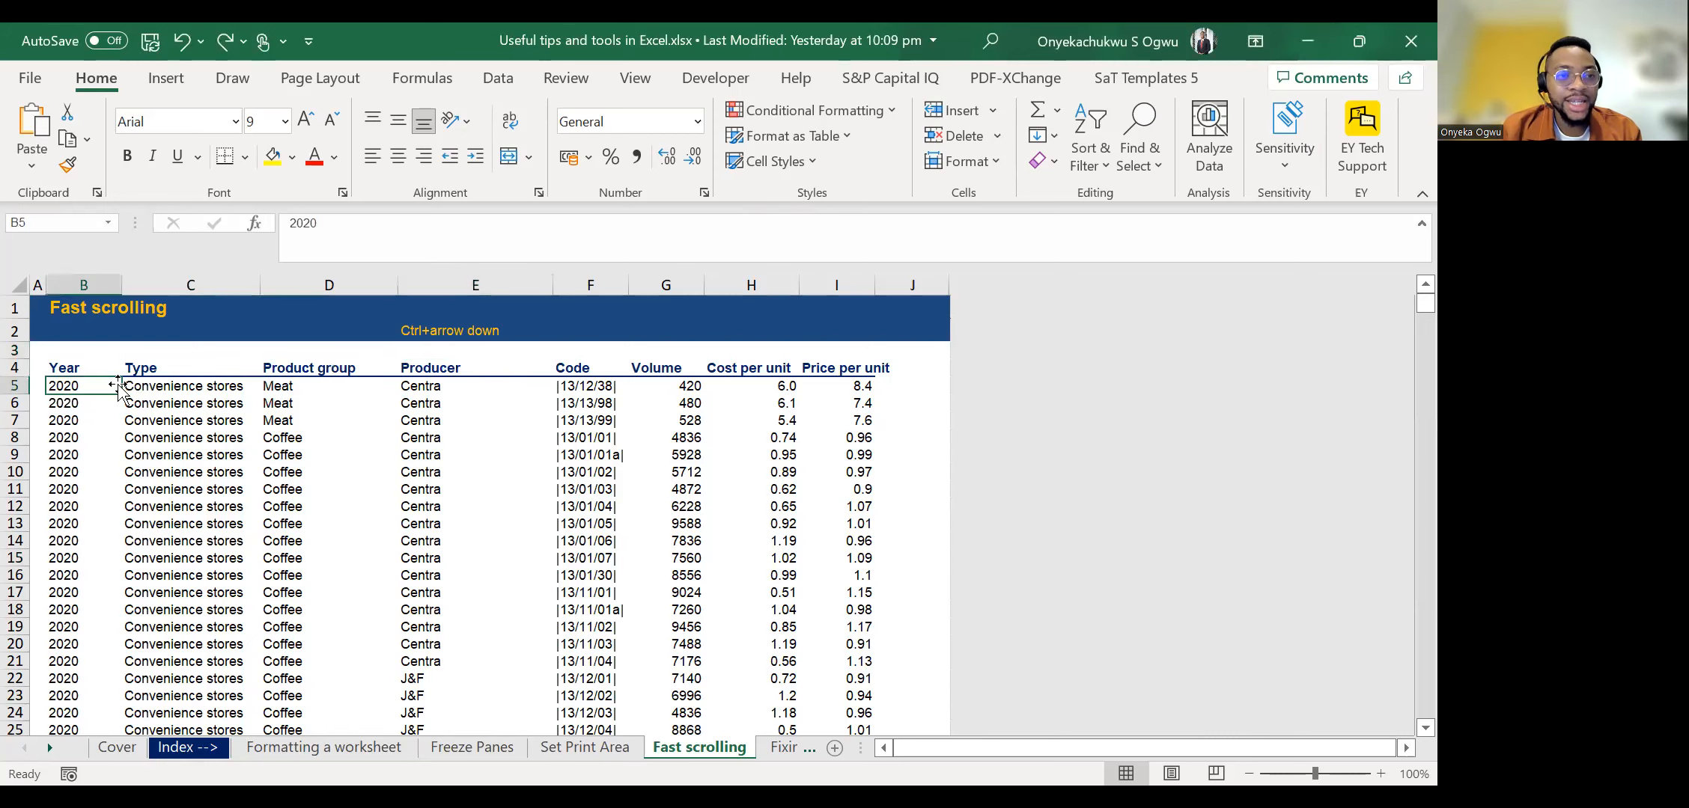
left_click(120, 386)
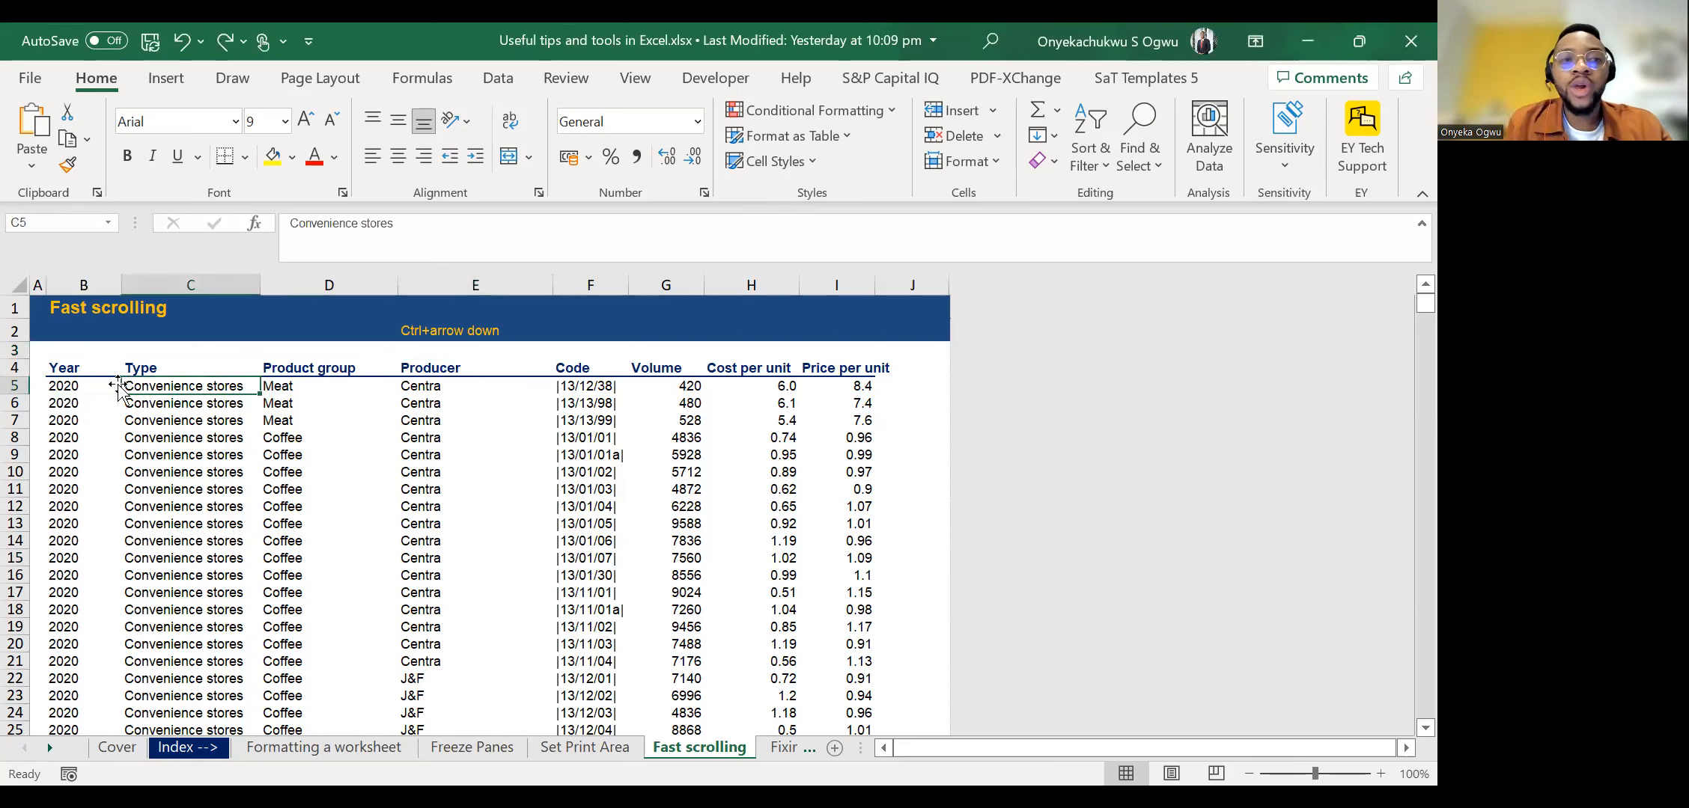
key("Right")
key("Right")
key("Right")
key("Right")
key("Right")
key("Right")
key("Right")
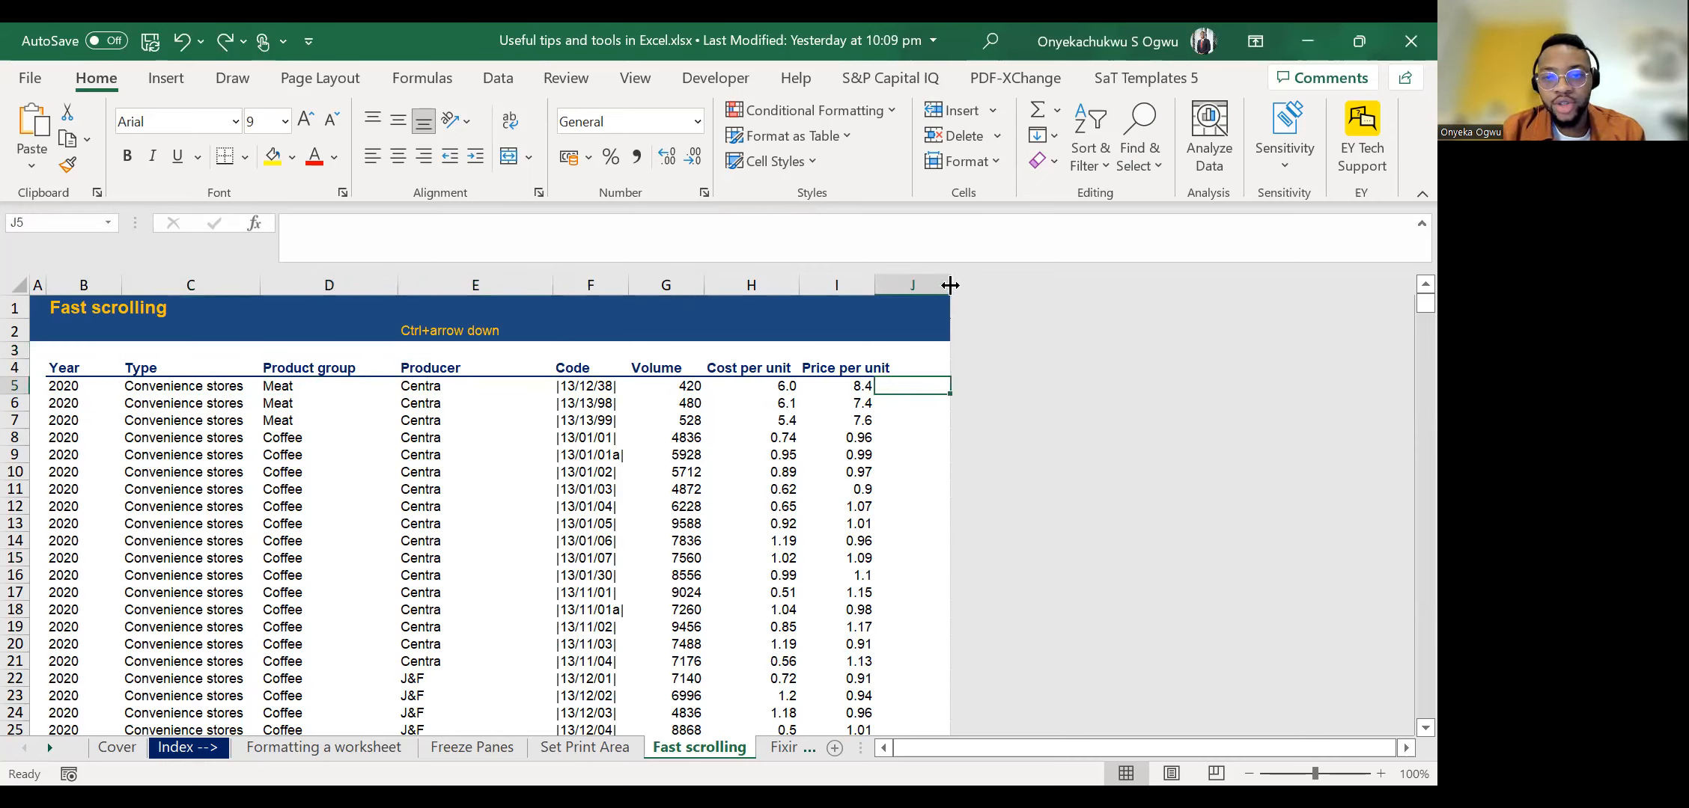
Unhide all the hidden columns beyond column J.
left_click_drag(942, 280, 952, 282)
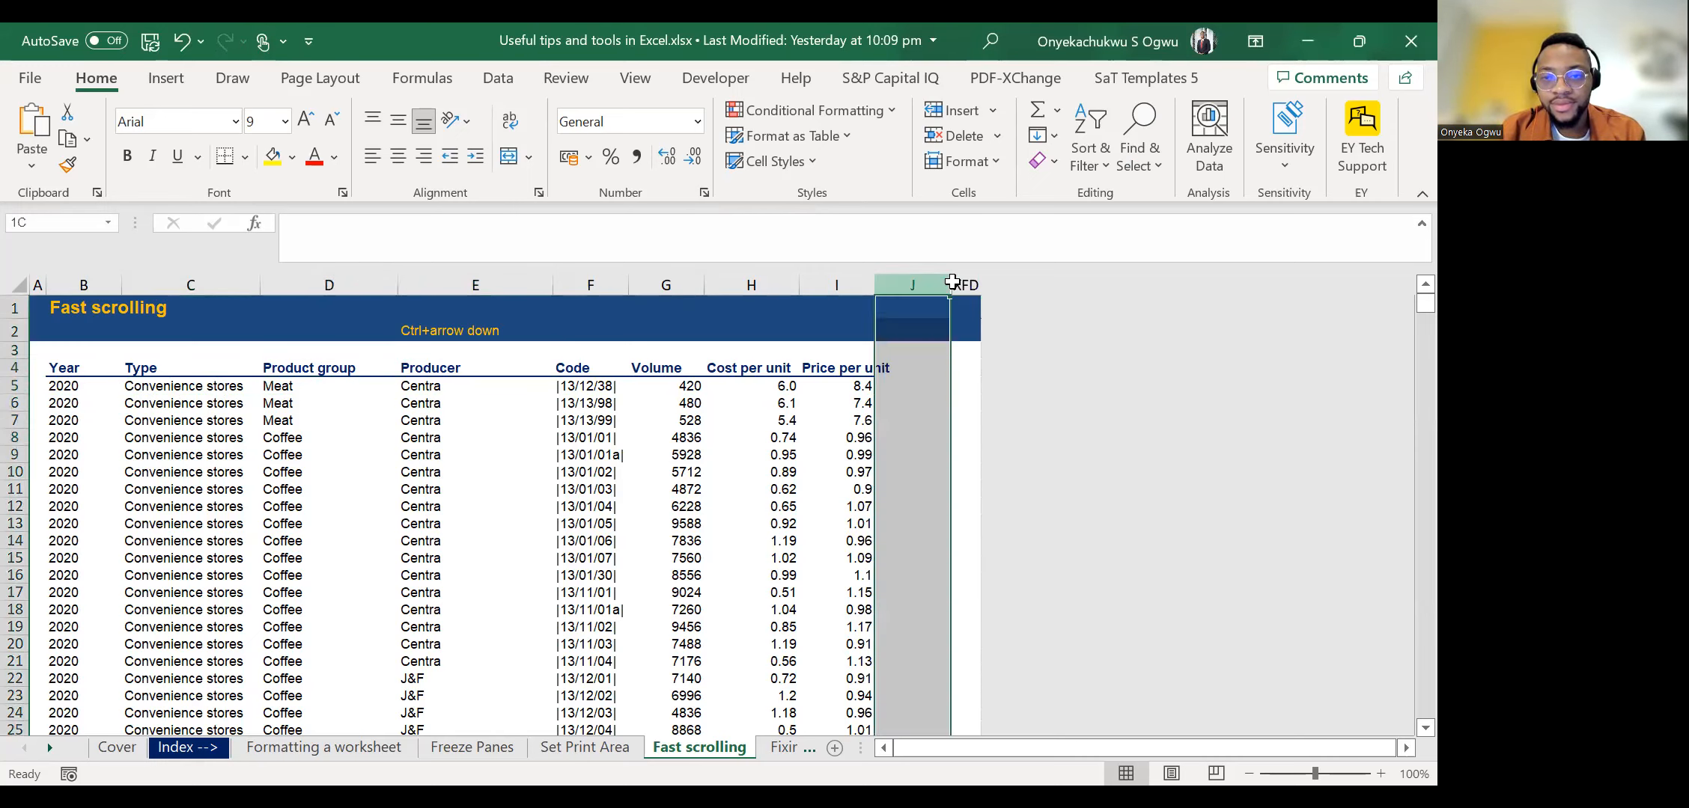
right_click(967, 305)
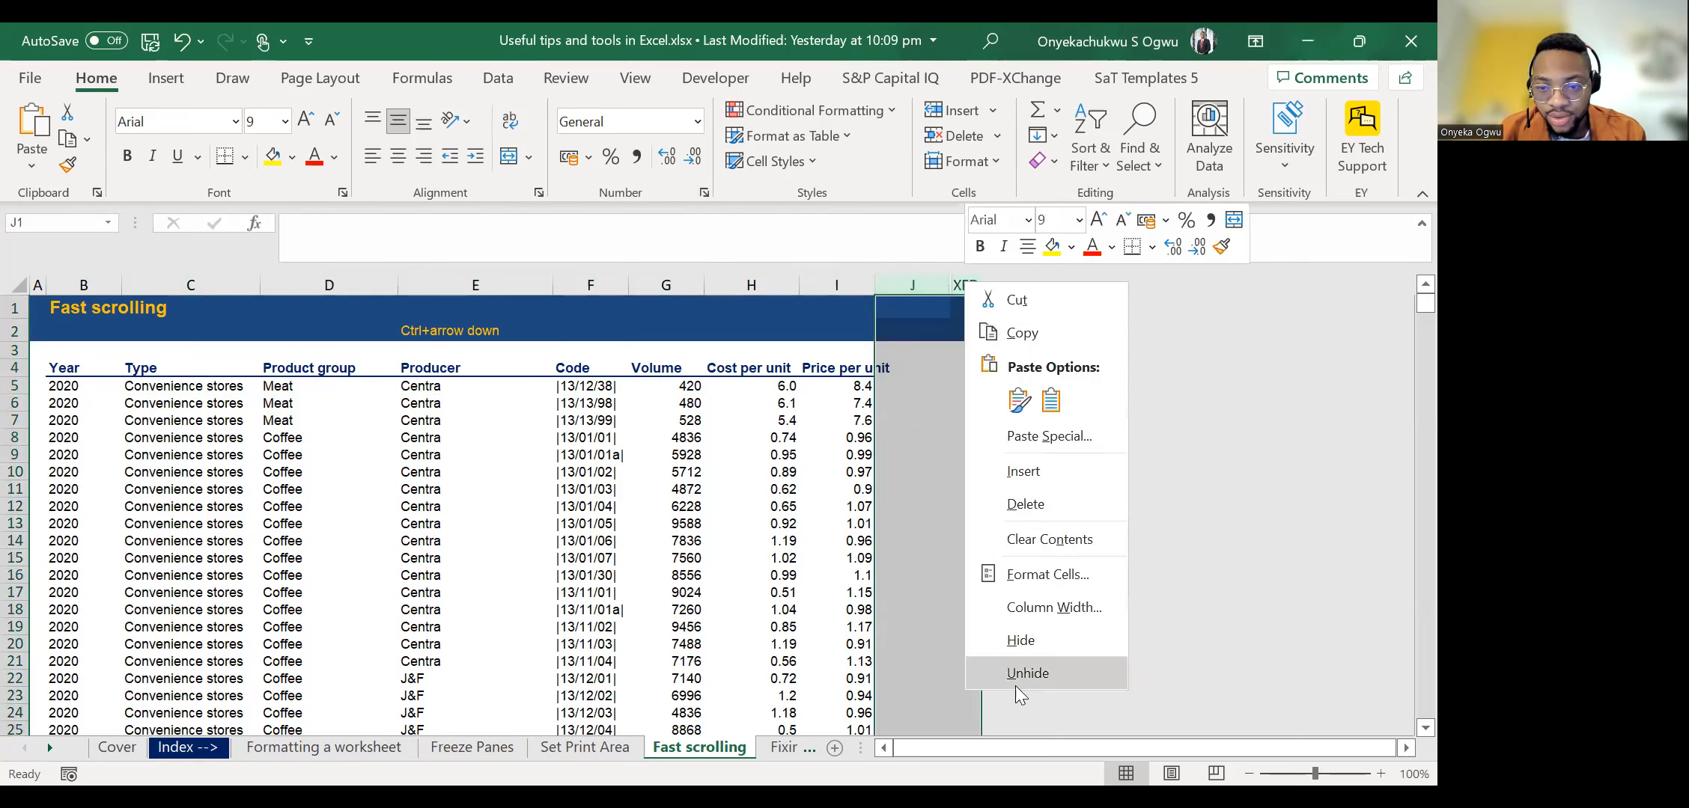
left_click(1014, 674)
Move along row 10 past the data into the unhidden columns and back to the table's Volume and Code columns.
key("Right")
key("Right")
key("Right")
key("Right")
key("Right")
key("Right")
key("Right")
key("Right")
key("Right")
key("Right")
key("Right")
key("Right")
key("Right")
key("Right")
key("Right")
key("Right")
key("Right")
key("Right")
key("Right")
key("Right")
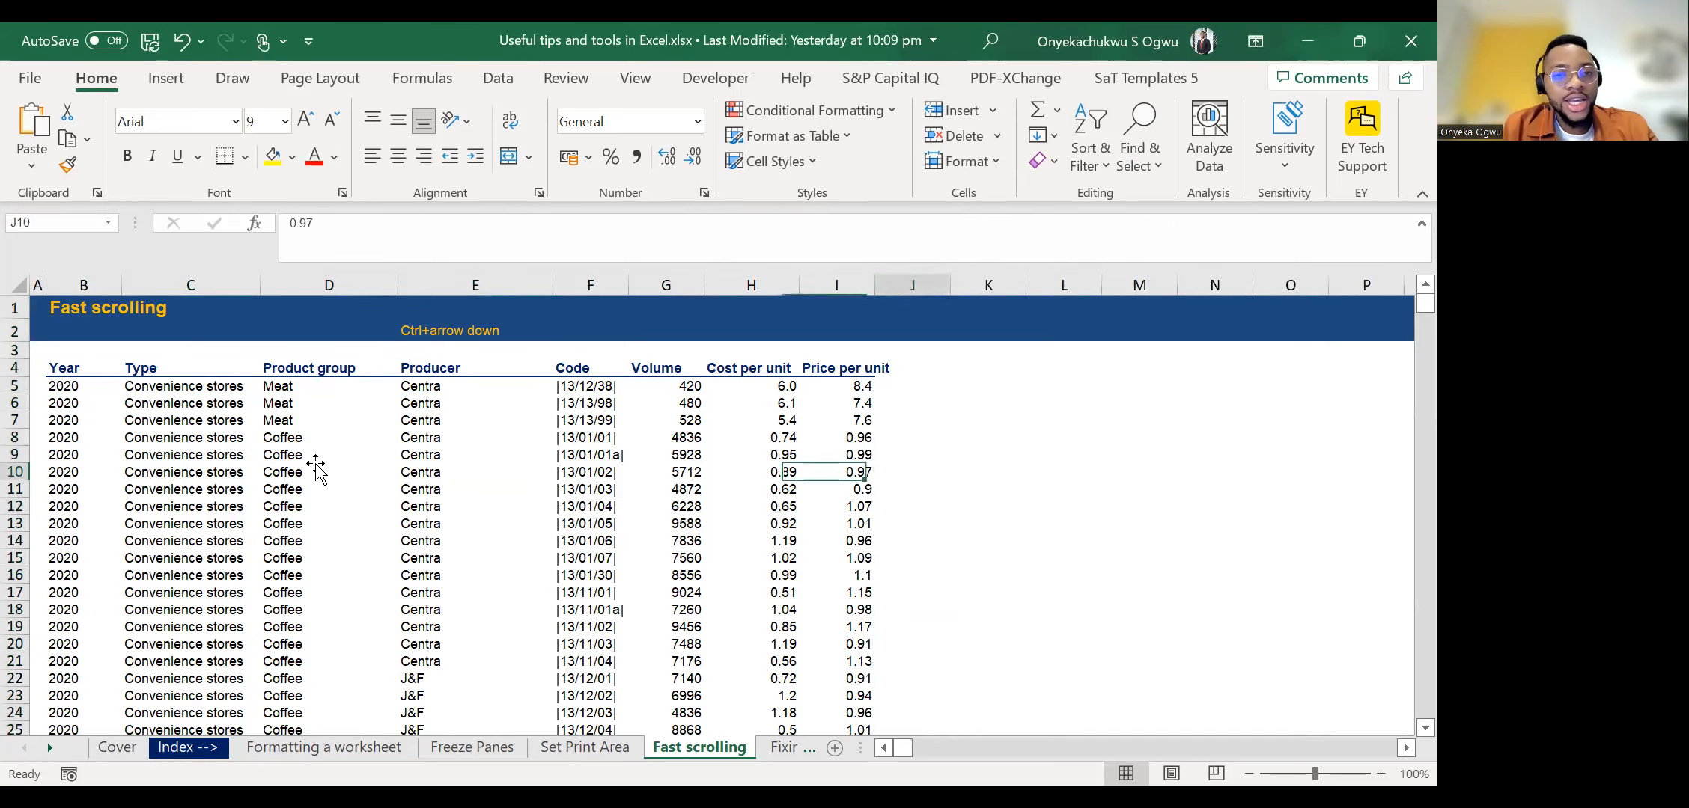
key("Left")
key("Left")
key("Left")
key("Left")
key("Left")
key("Left")
key("Left")
key("Left")
key("Left")
key("Left")
key("Left")
key("Left")
key("Left")
key("Left")
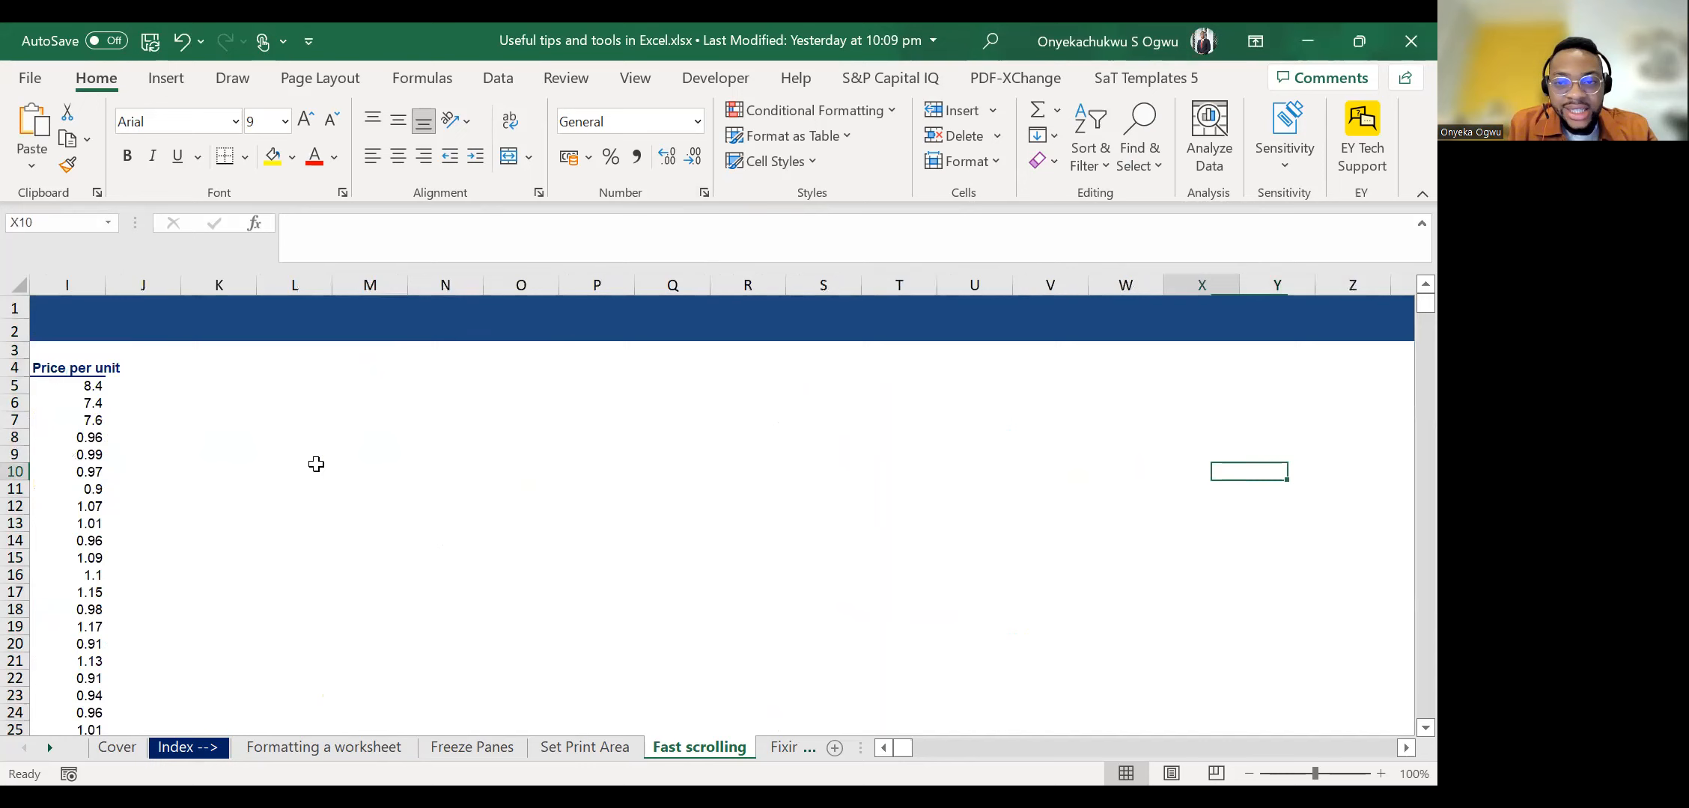
key("Left")
key("Left")
key("Left")
key("Left")
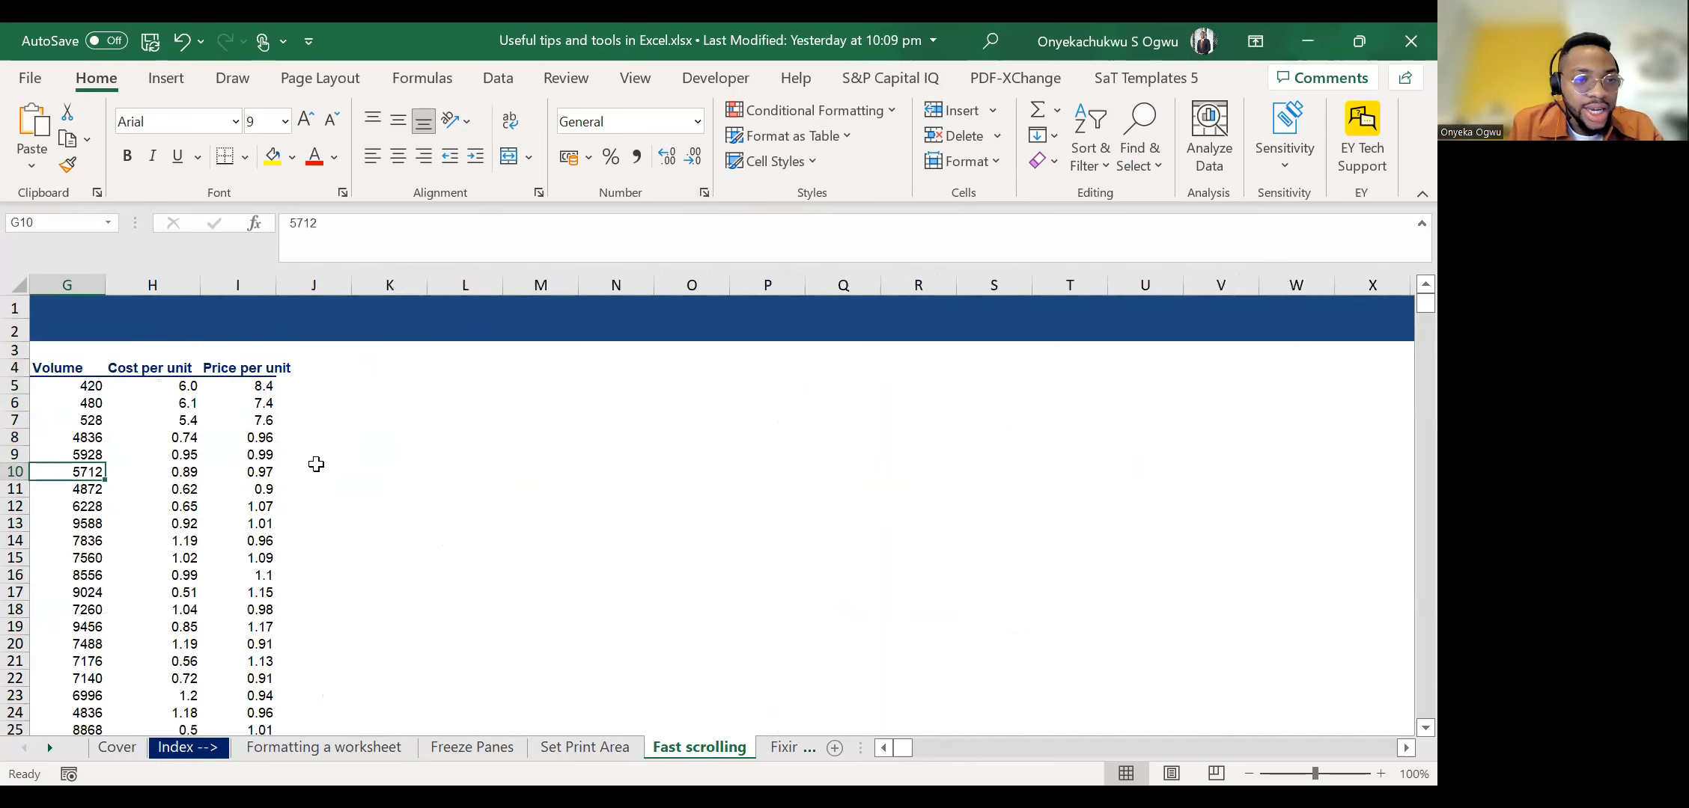
key("Left")
Move across to the Price per unit column and up to its first record in I5.
key("Right")
key("Right")
key("Right")
key("Right")
key("Left")
key("Up")
key("Up")
key("Up")
key("Up")
key("Up")
key("Down")
key("Up")
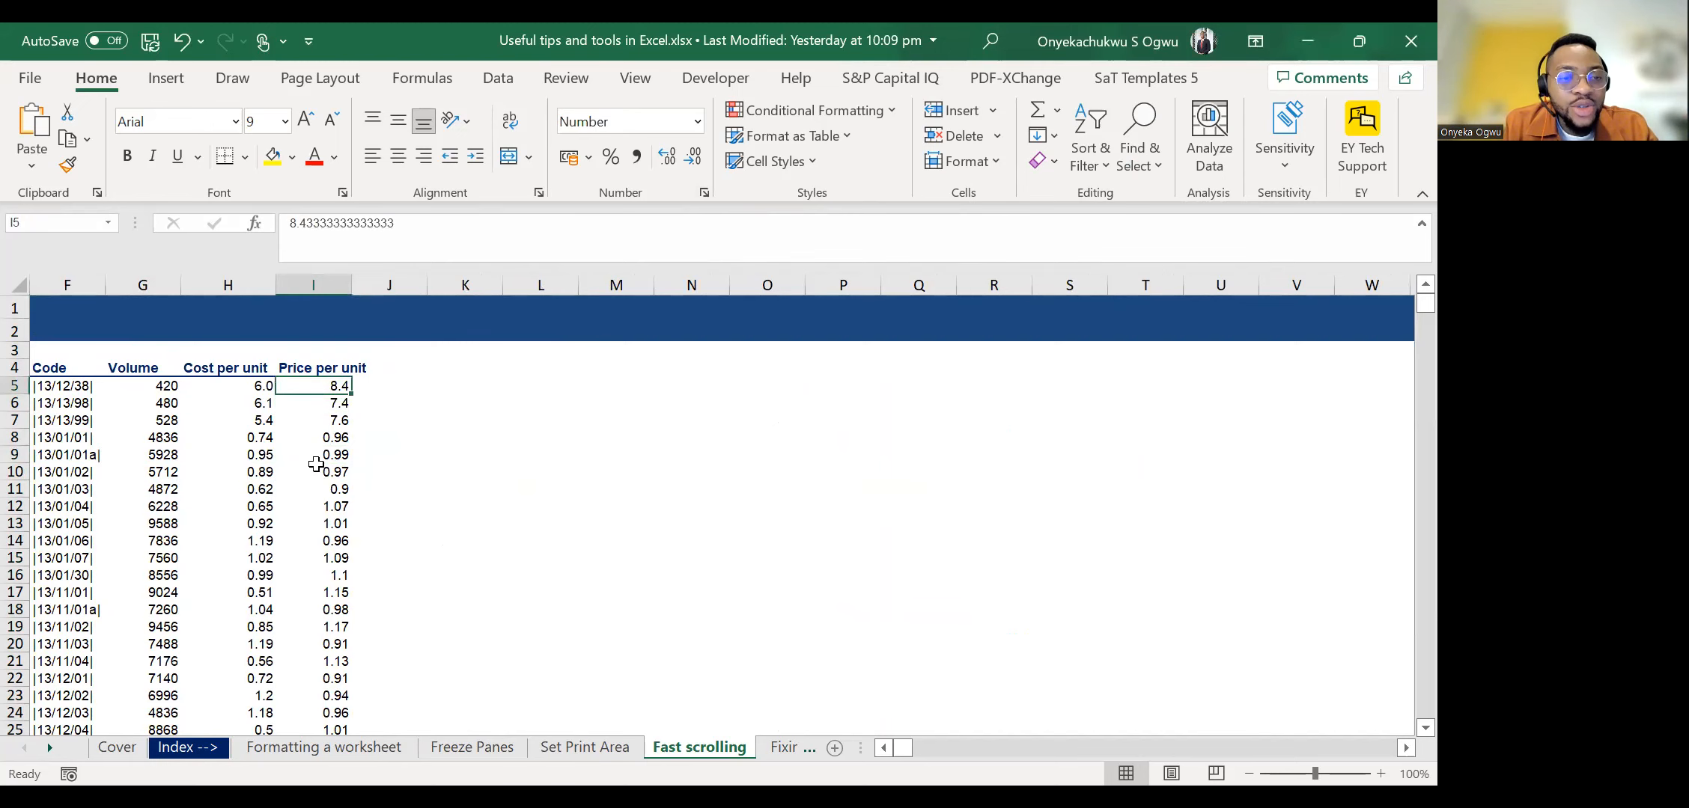
Move back along row 5 to A5 and over to C5 in the Type column.
key("Left")
key("Left")
key("Left")
key("Left")
key("Left")
key("Left")
key("Left")
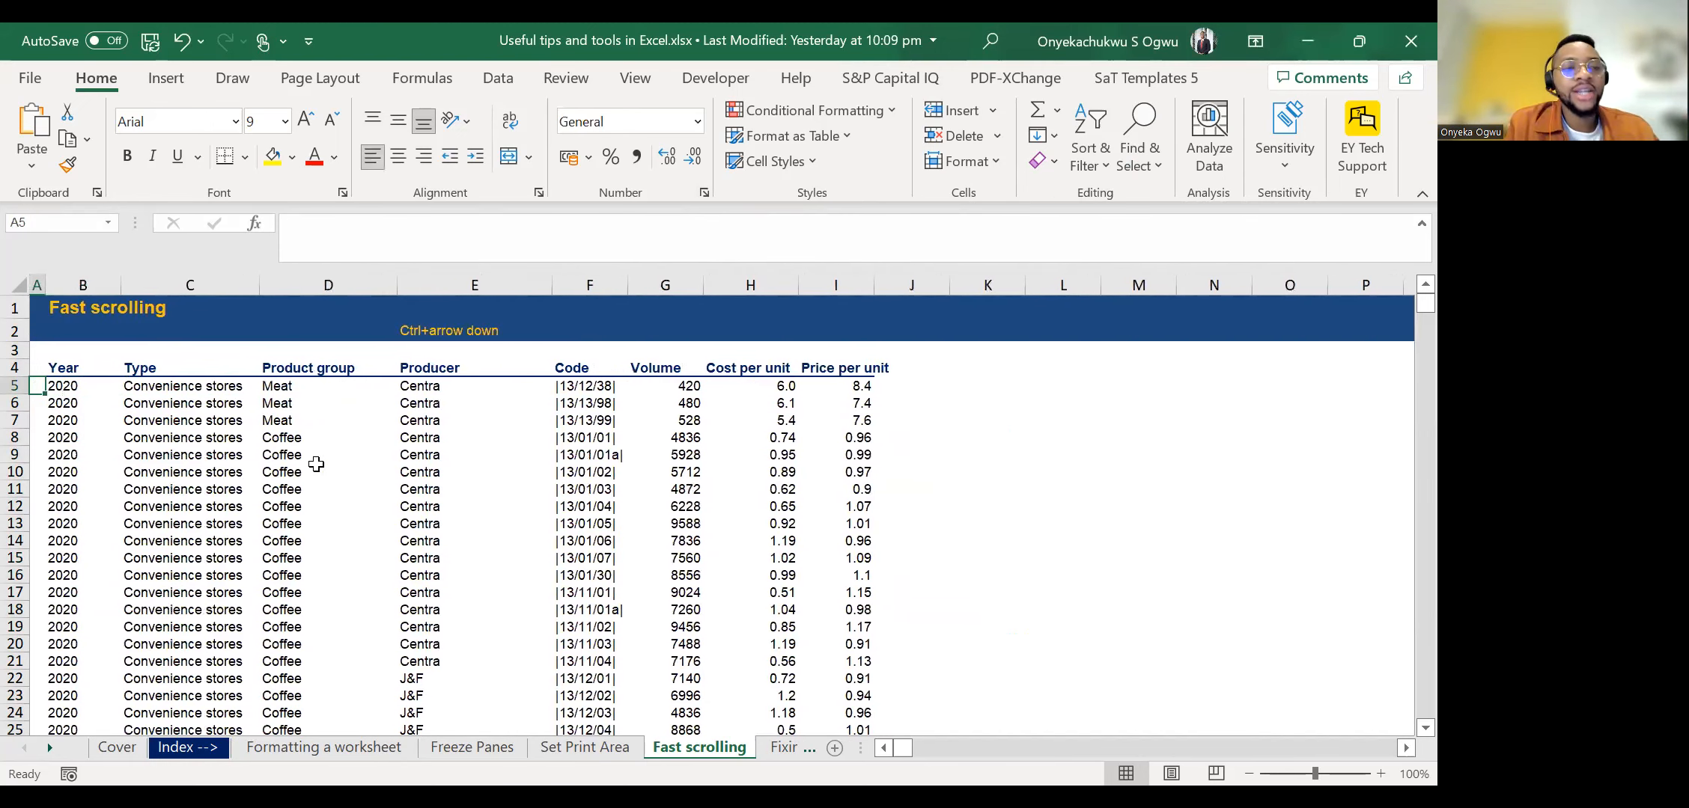
key("Right")
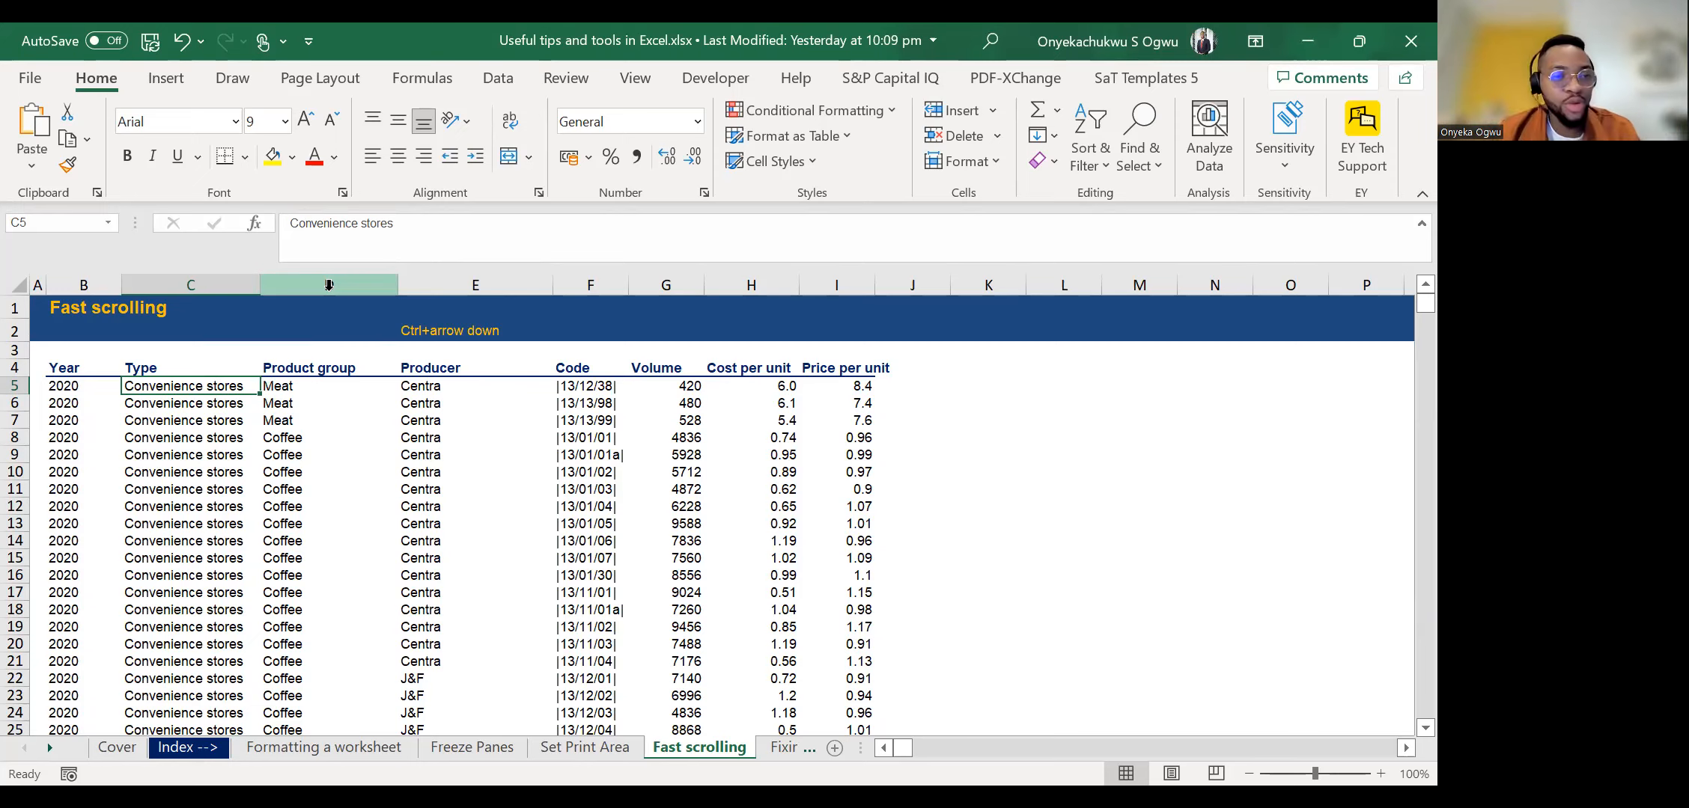
Highlight header row 4 together with Year column B, and select the cell C5 where the remaining data starts.
left_click(15, 367)
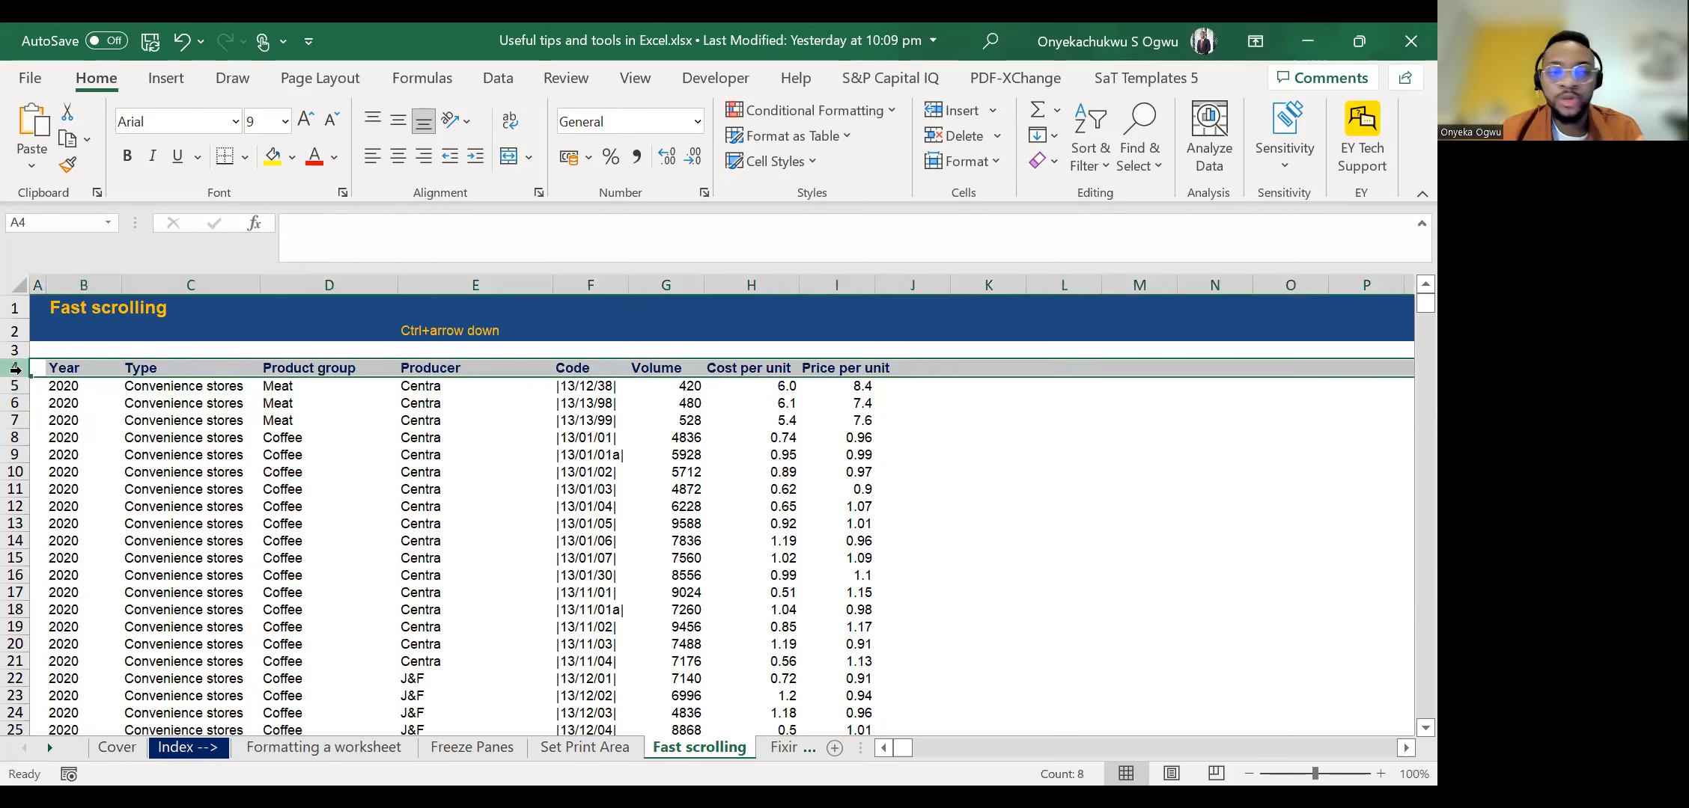
left_click(84, 283)
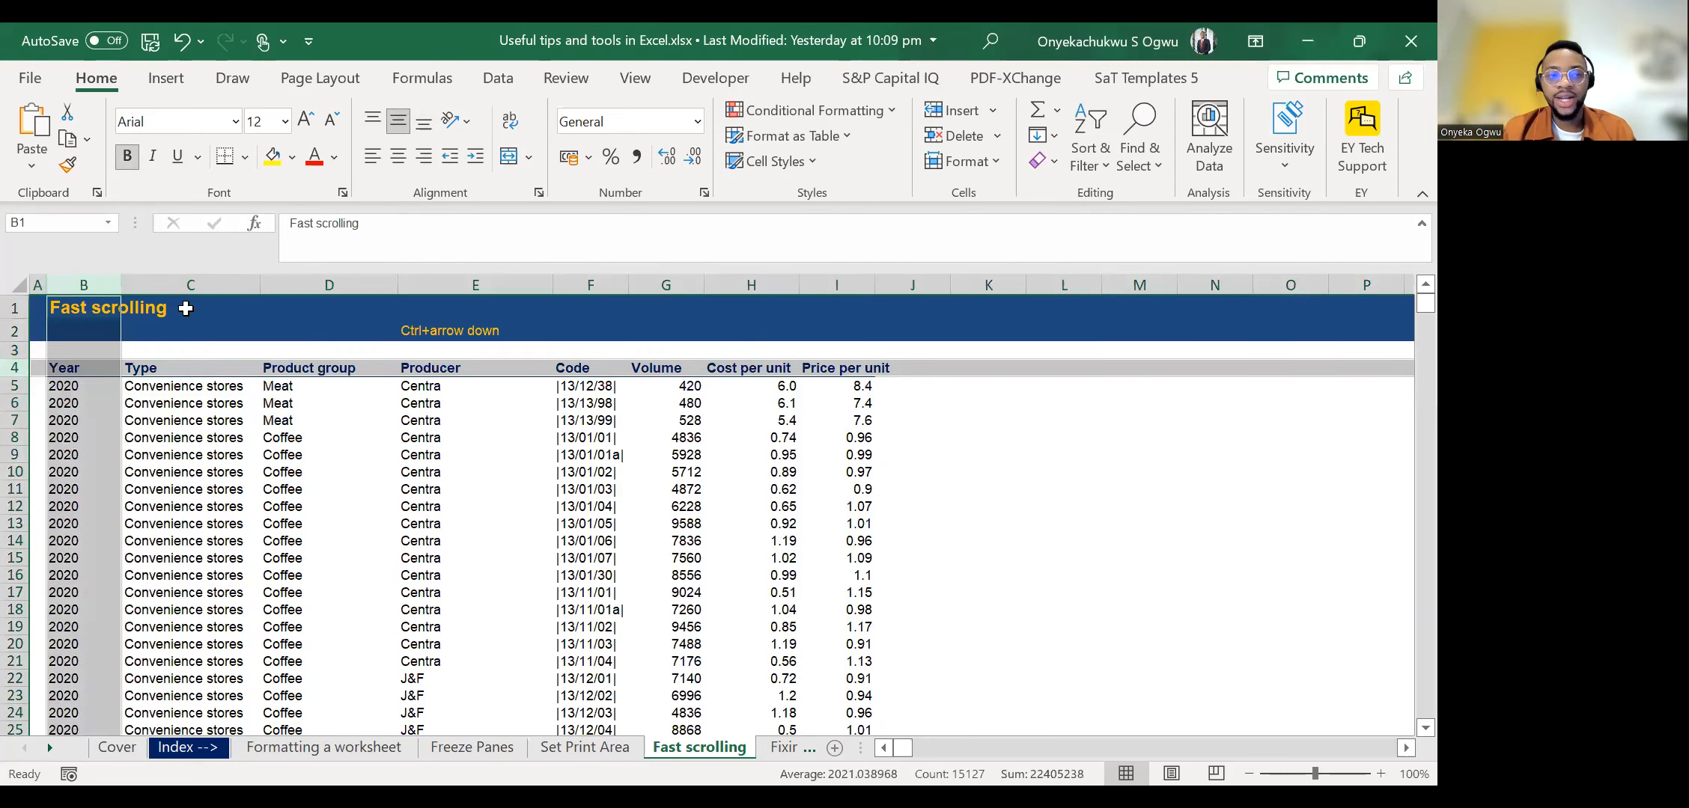
left_click(146, 388)
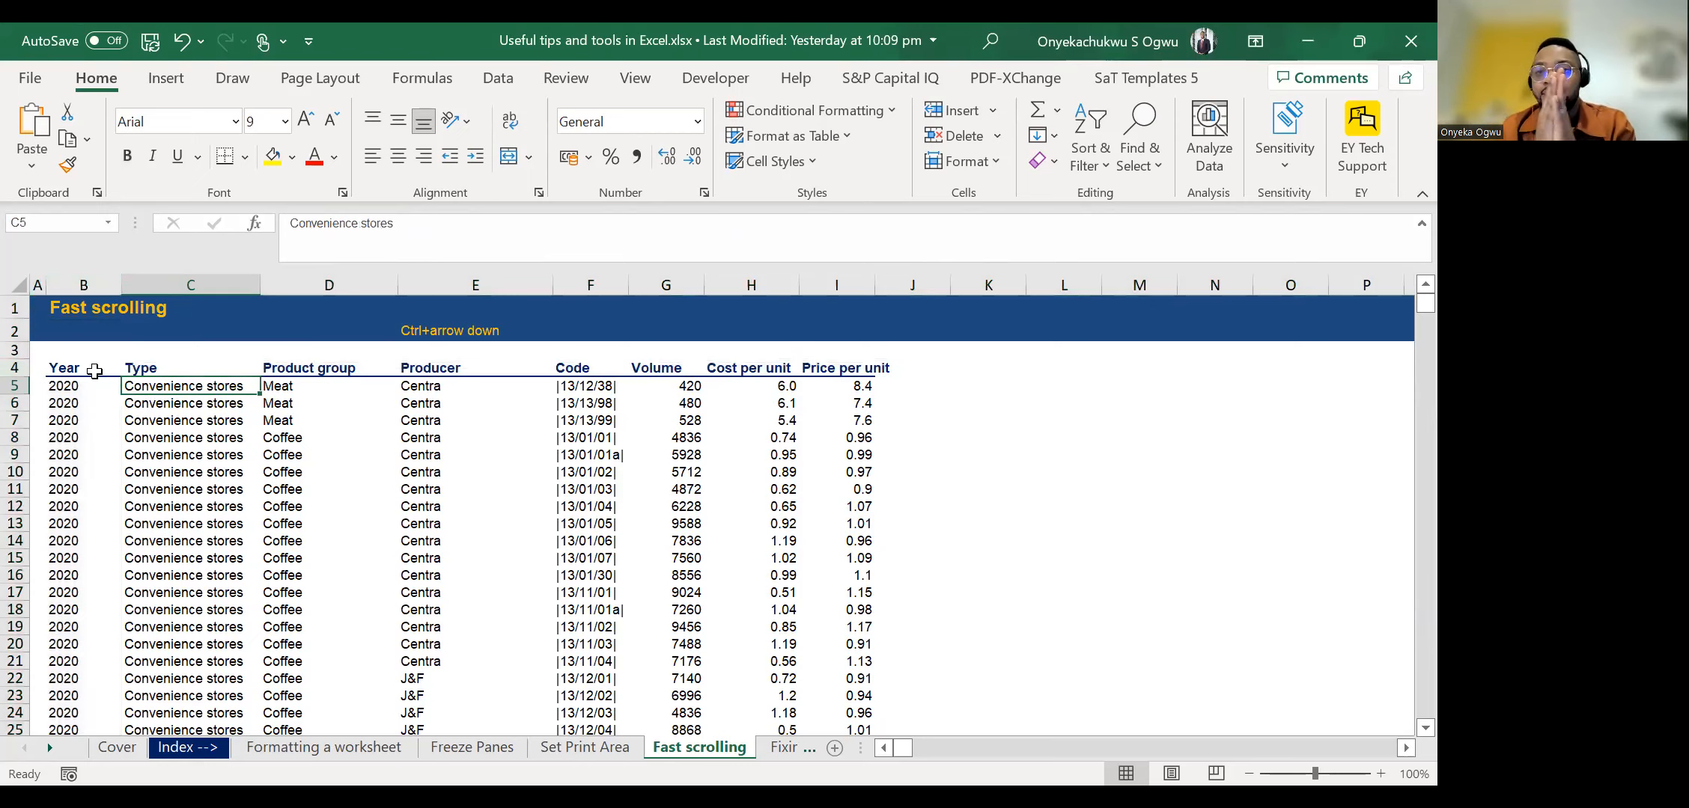
left_click(20, 366)
left_click(87, 280)
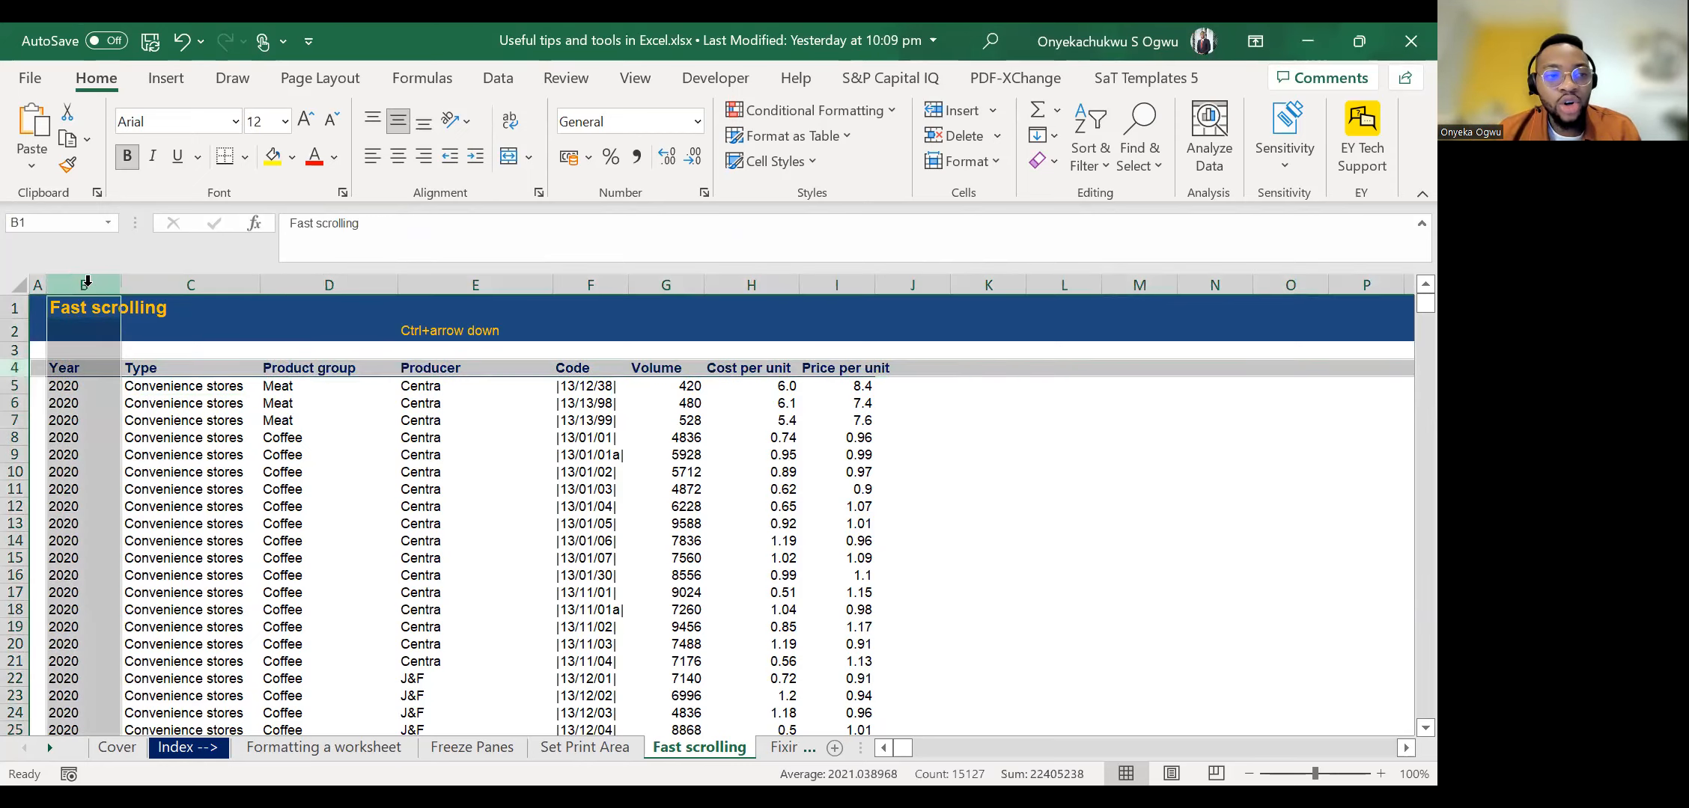
left_click(162, 389)
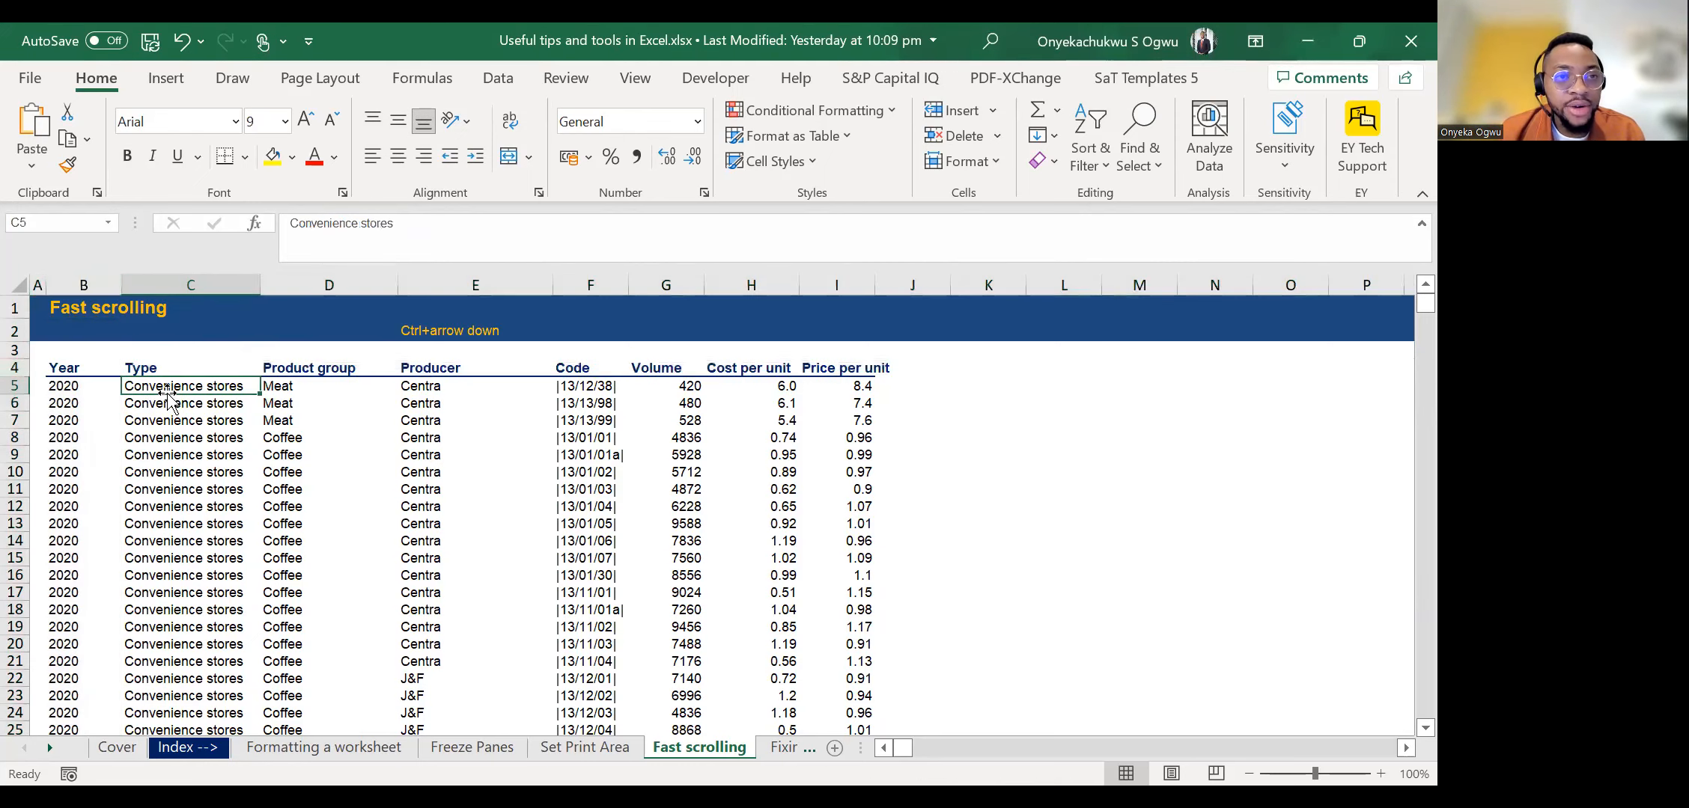
left_click(165, 77)
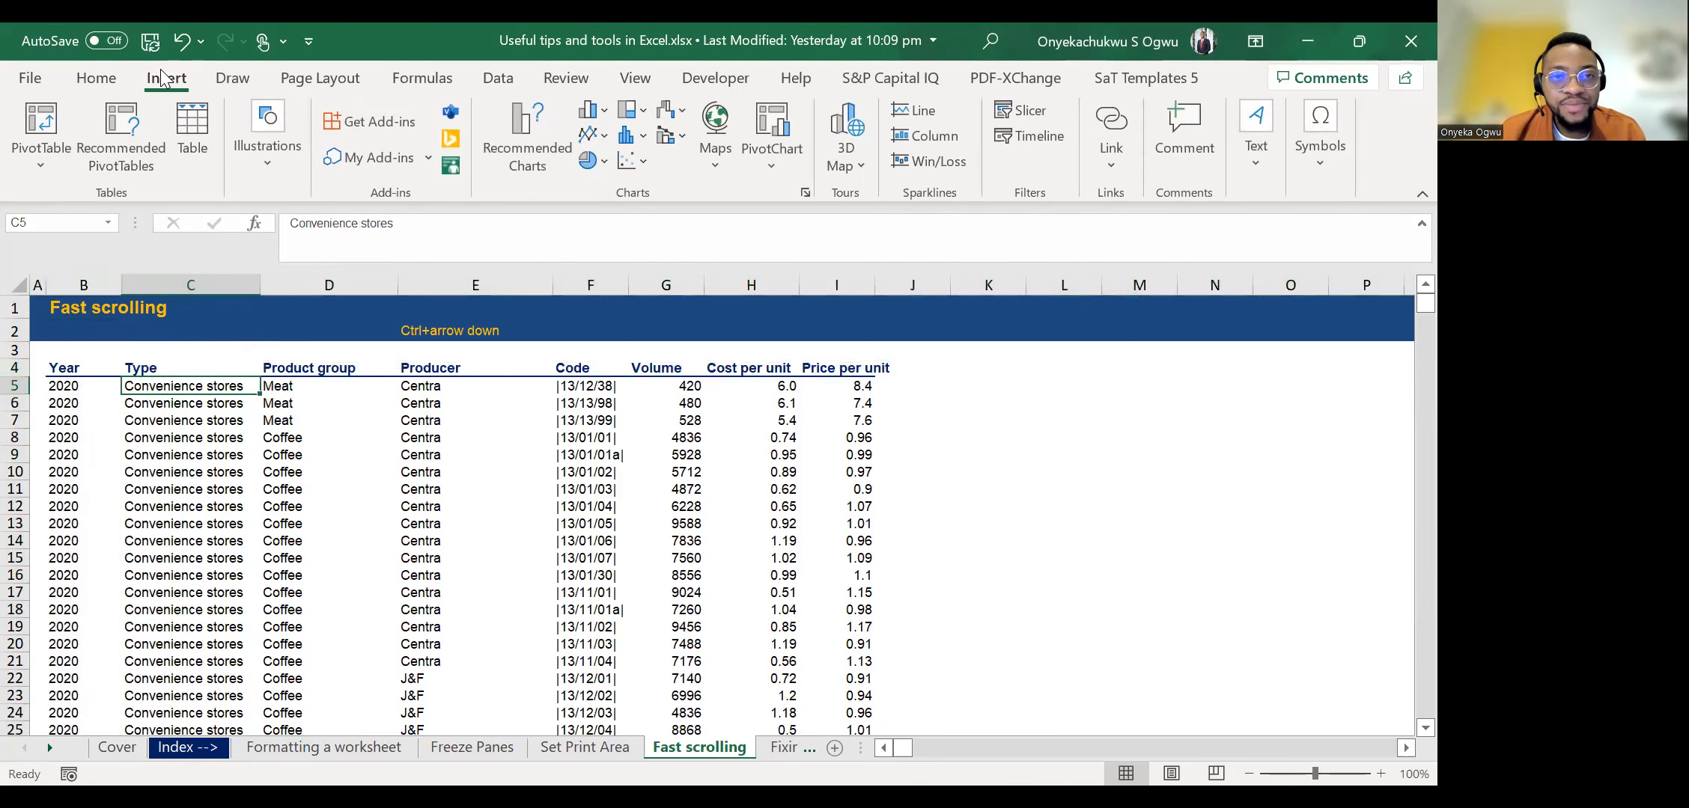
scroll(161, 78, "down", 4)
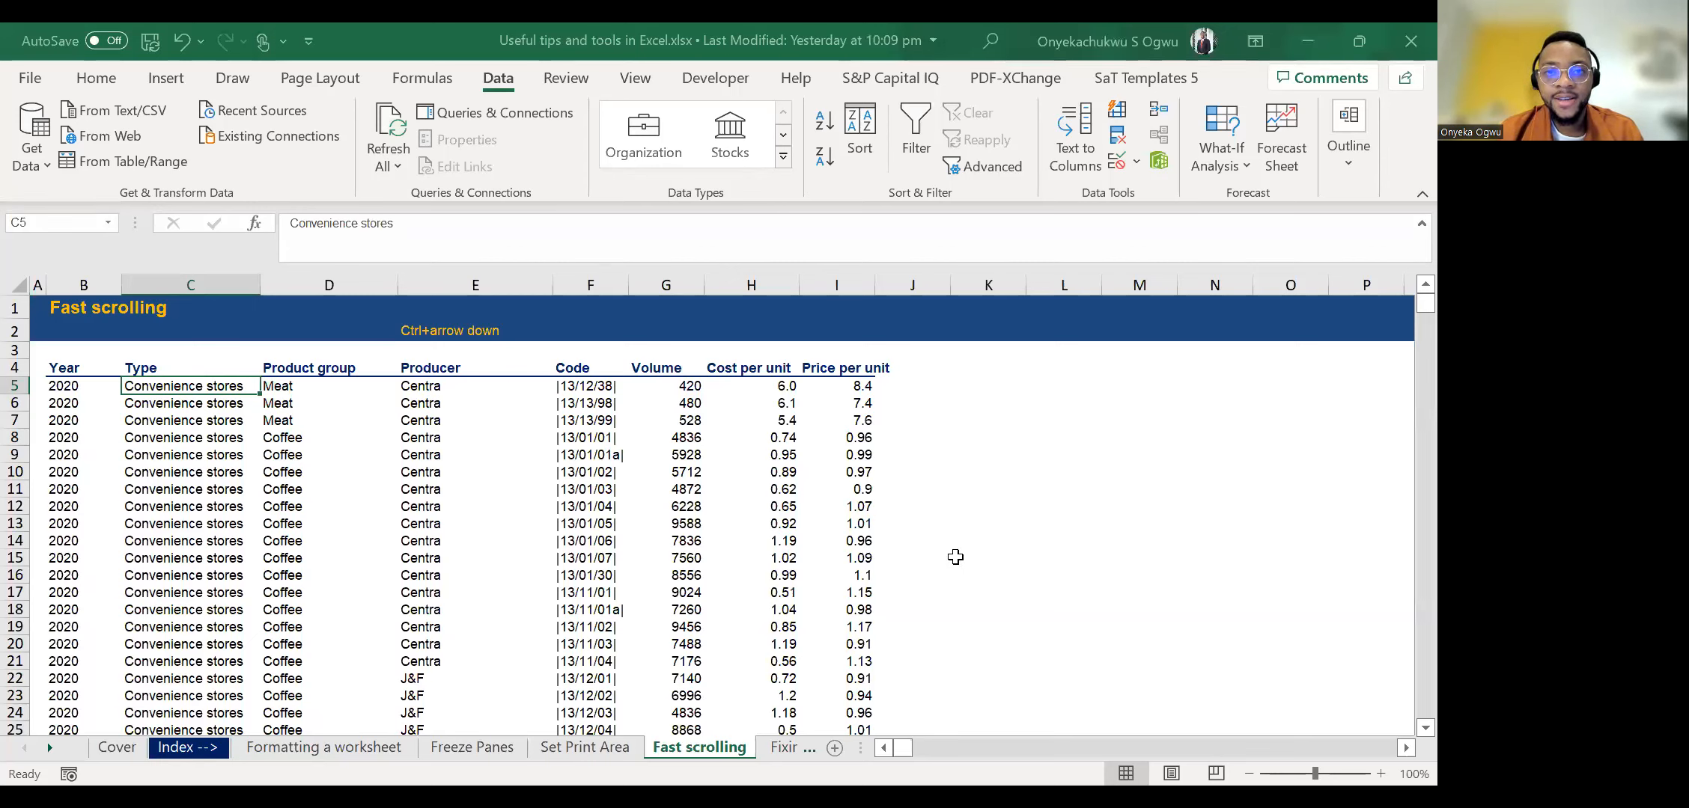
left_click(955, 557)
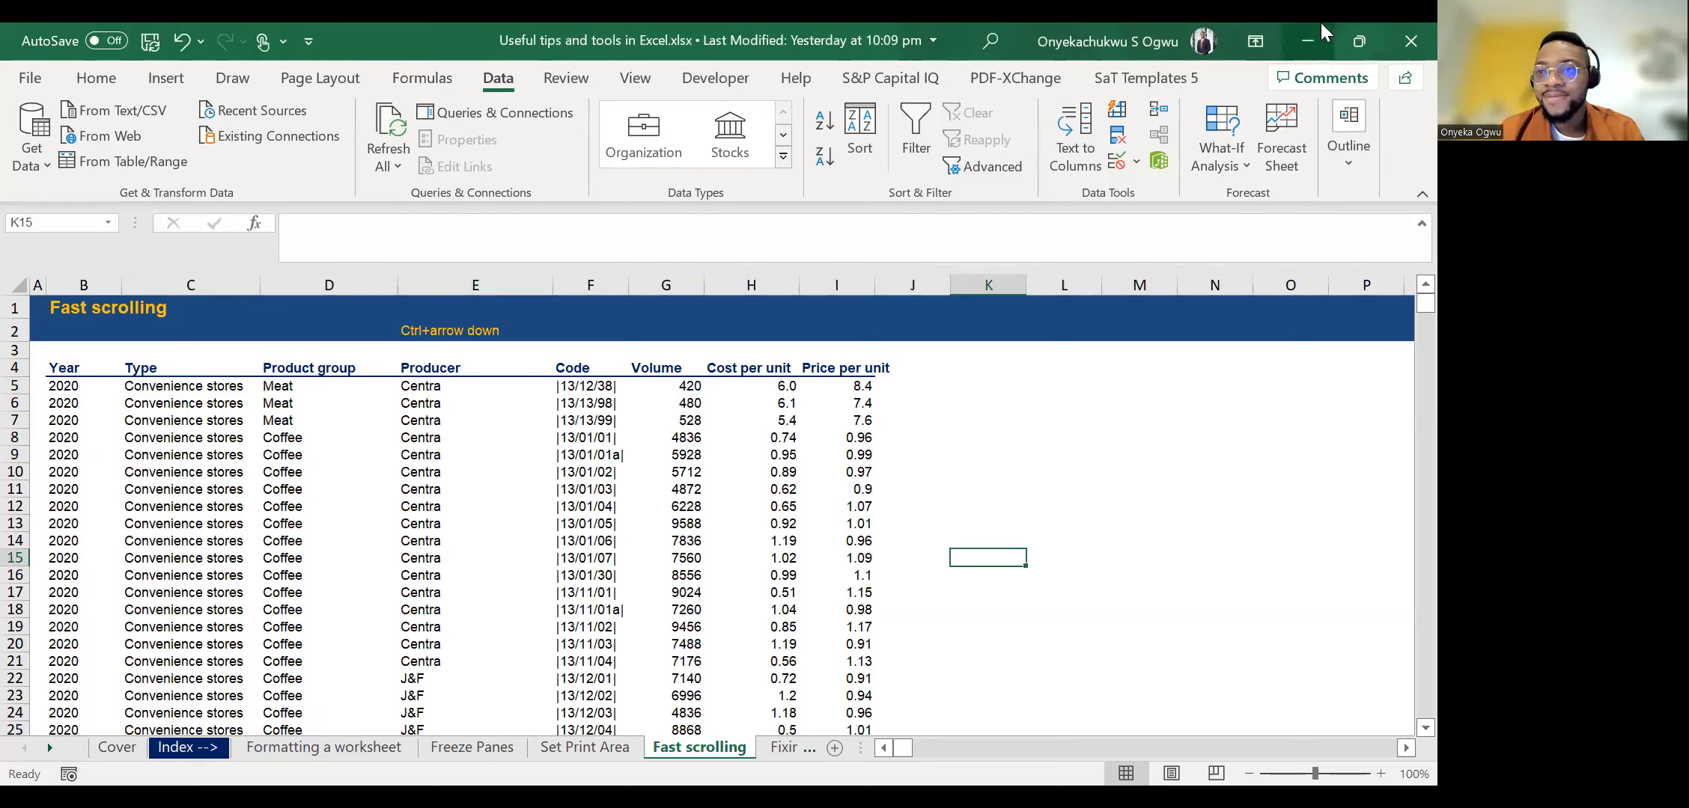
left_click(13, 29)
left_click(13, 29)
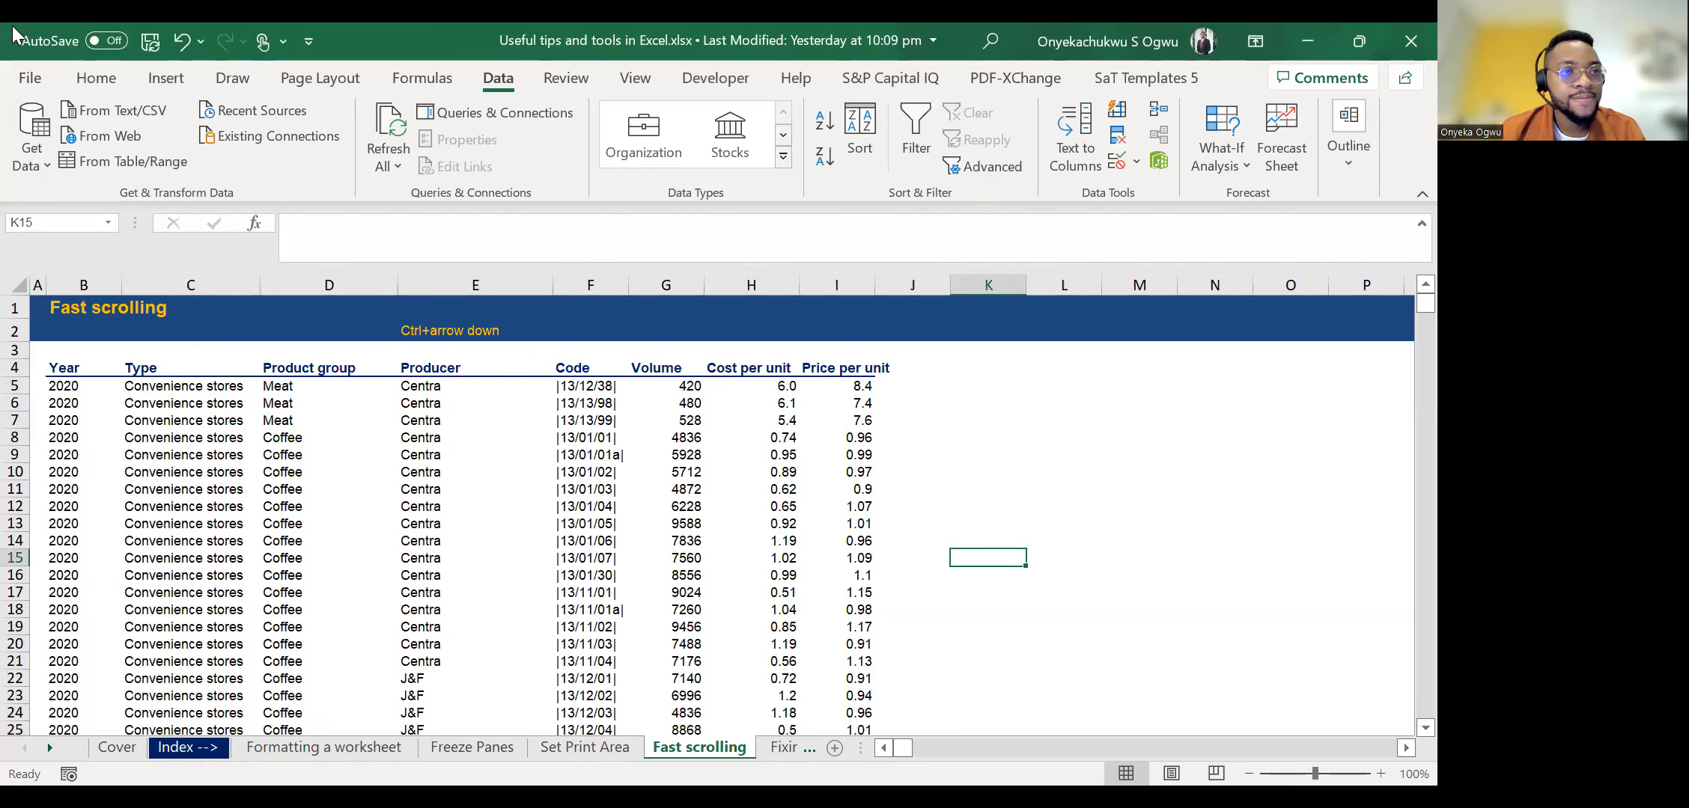
left_click(814, 449)
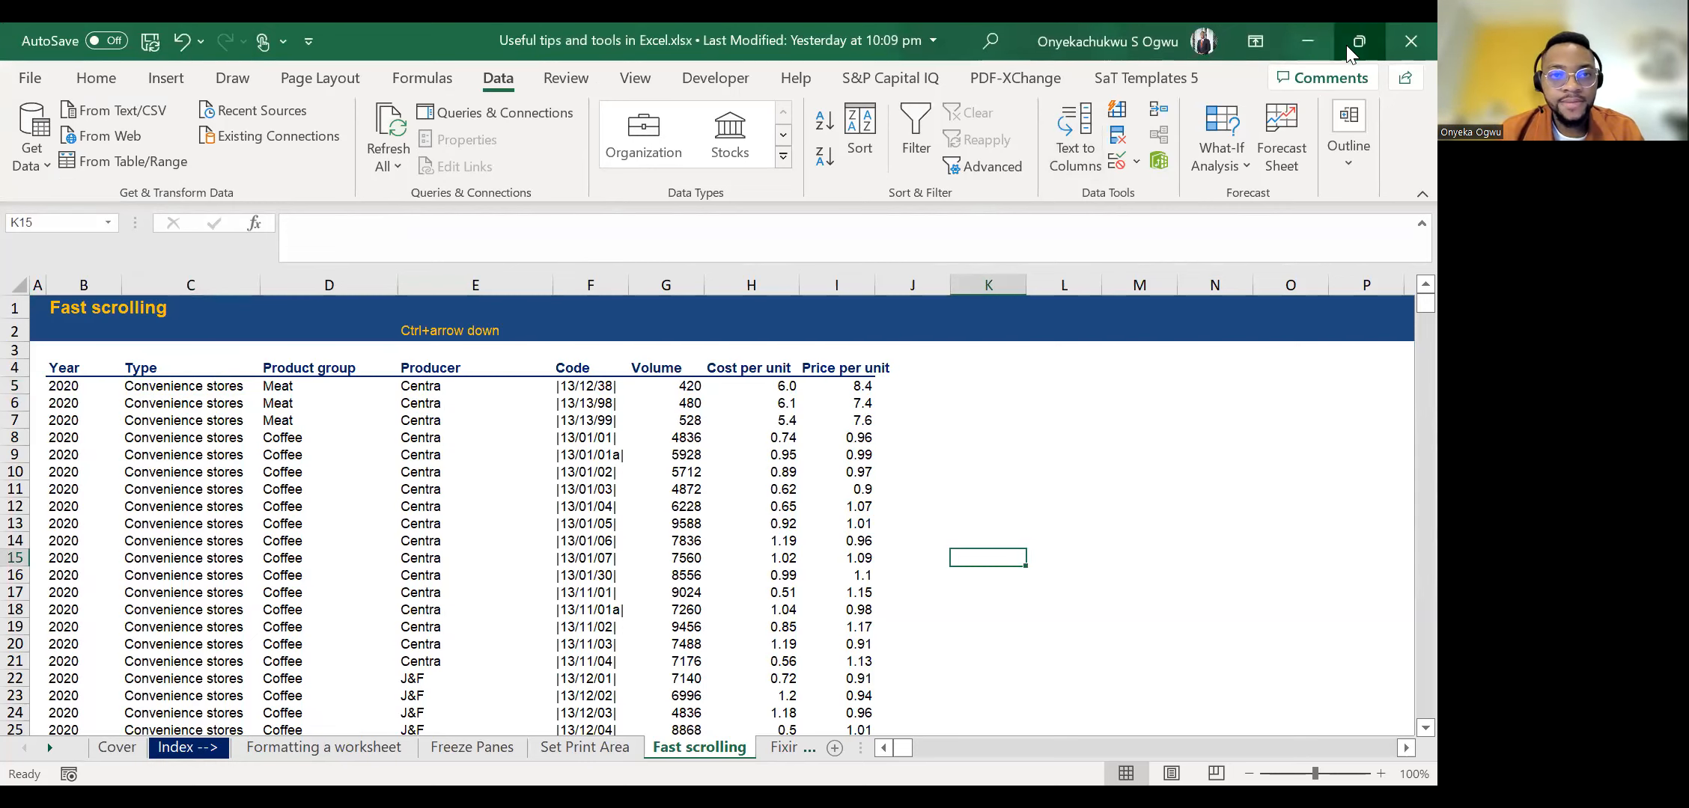
Freeze the panes at C5 so the rows above and the Year column stay in view.
left_click(1346, 44)
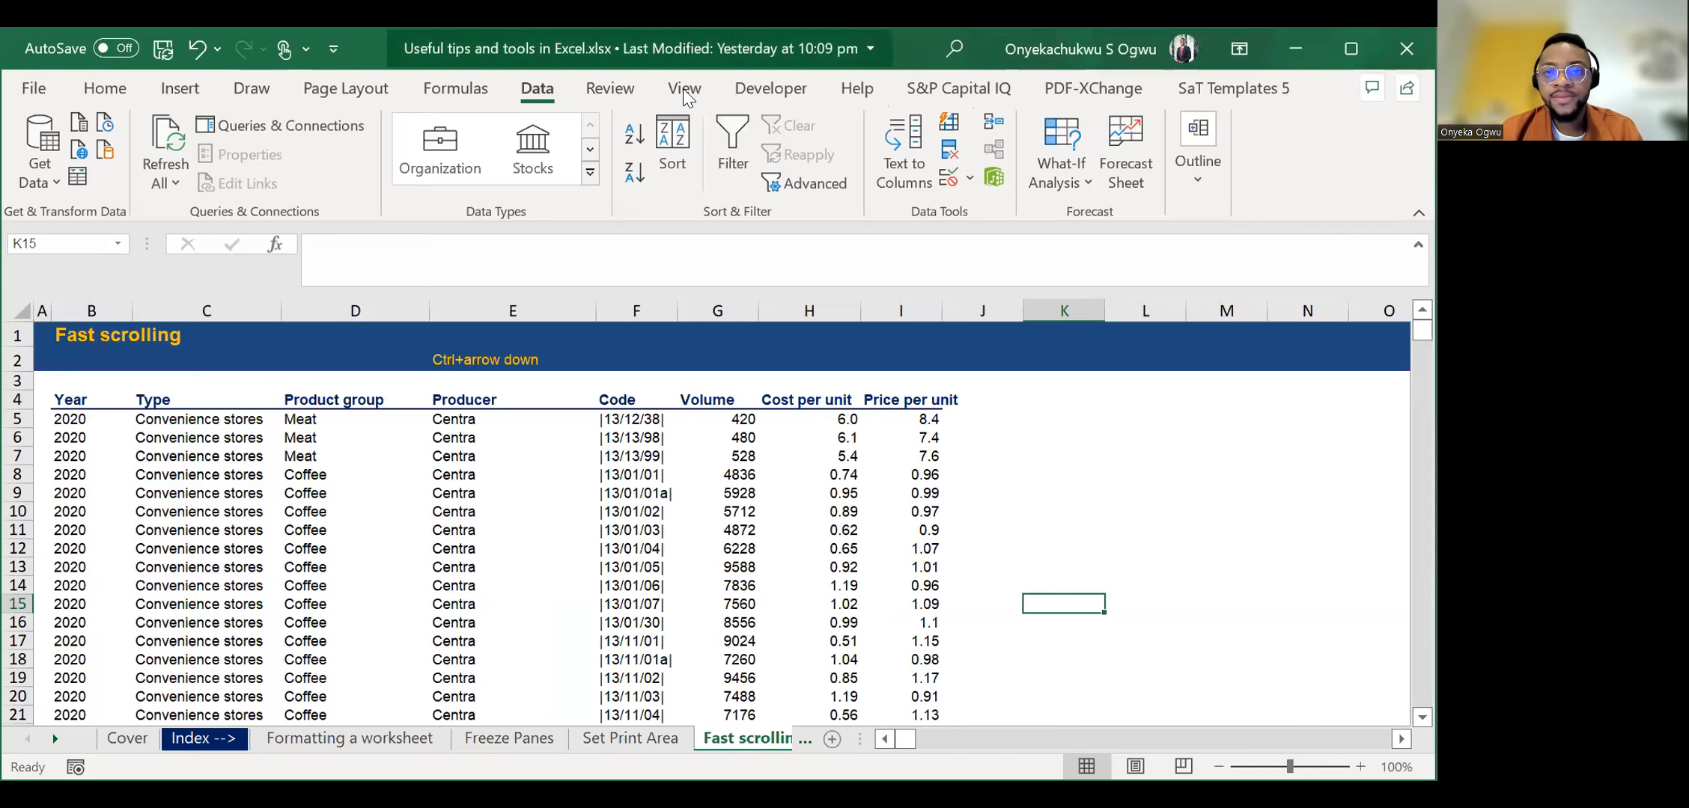
left_click(683, 90)
left_click(1354, 50)
left_click(174, 371)
key("Down")
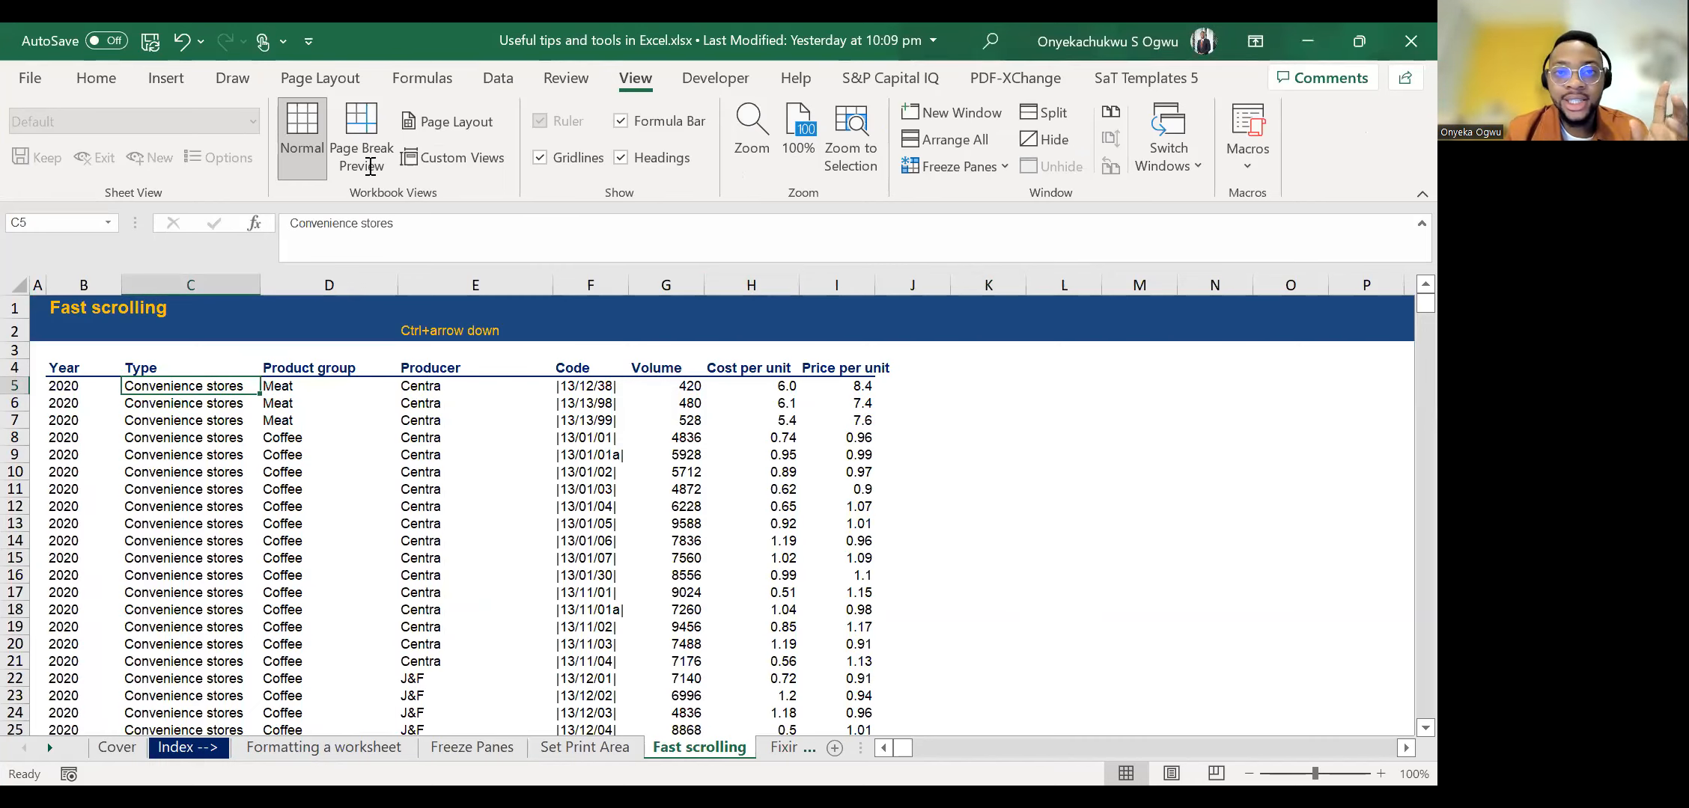
left_click(978, 167)
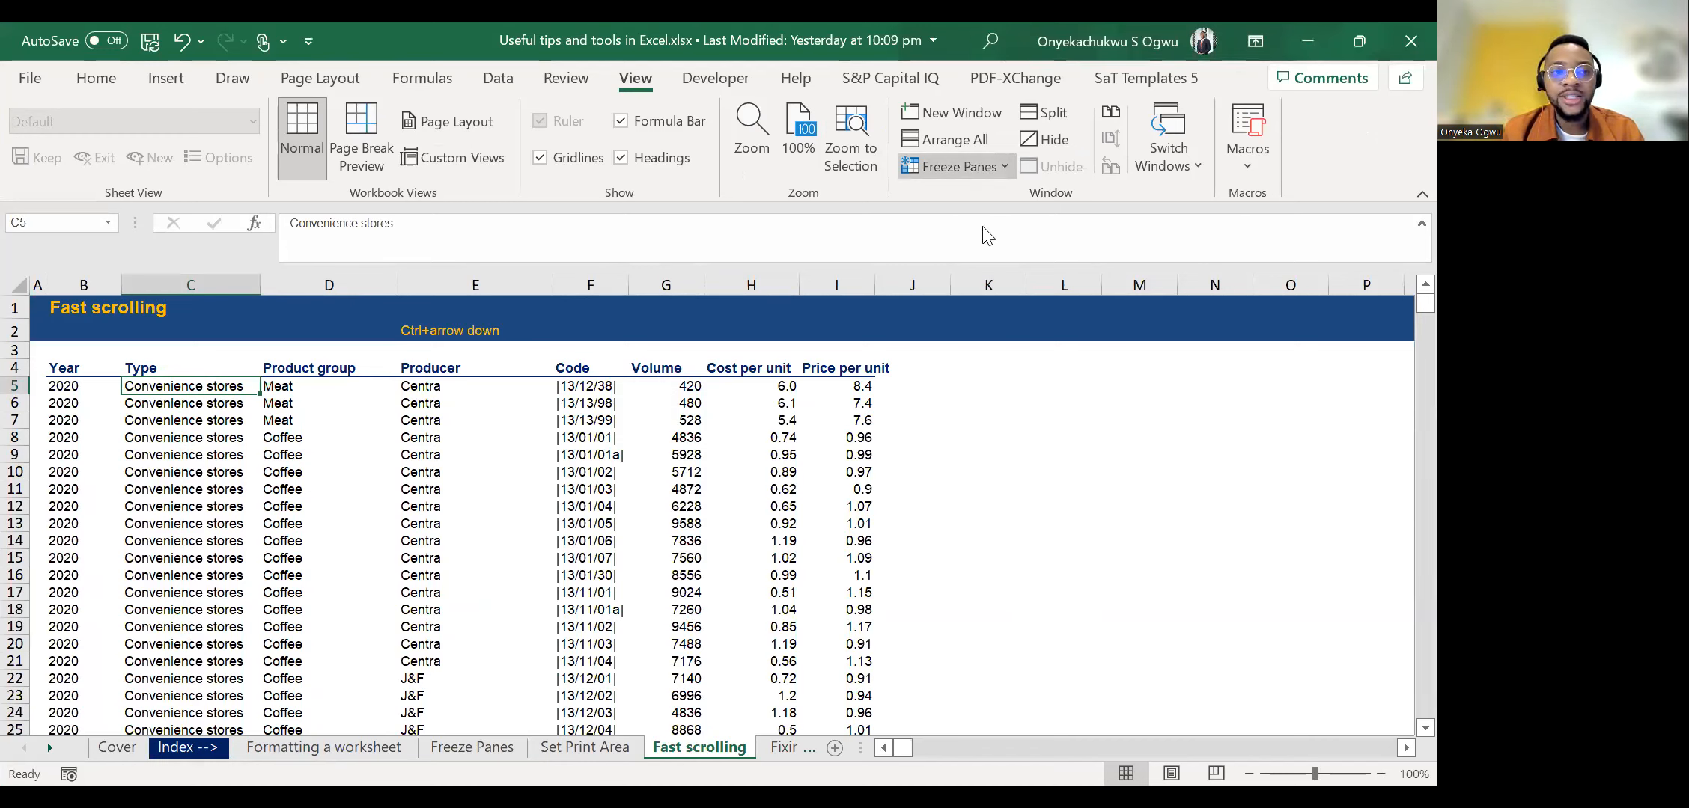
left_click(982, 226)
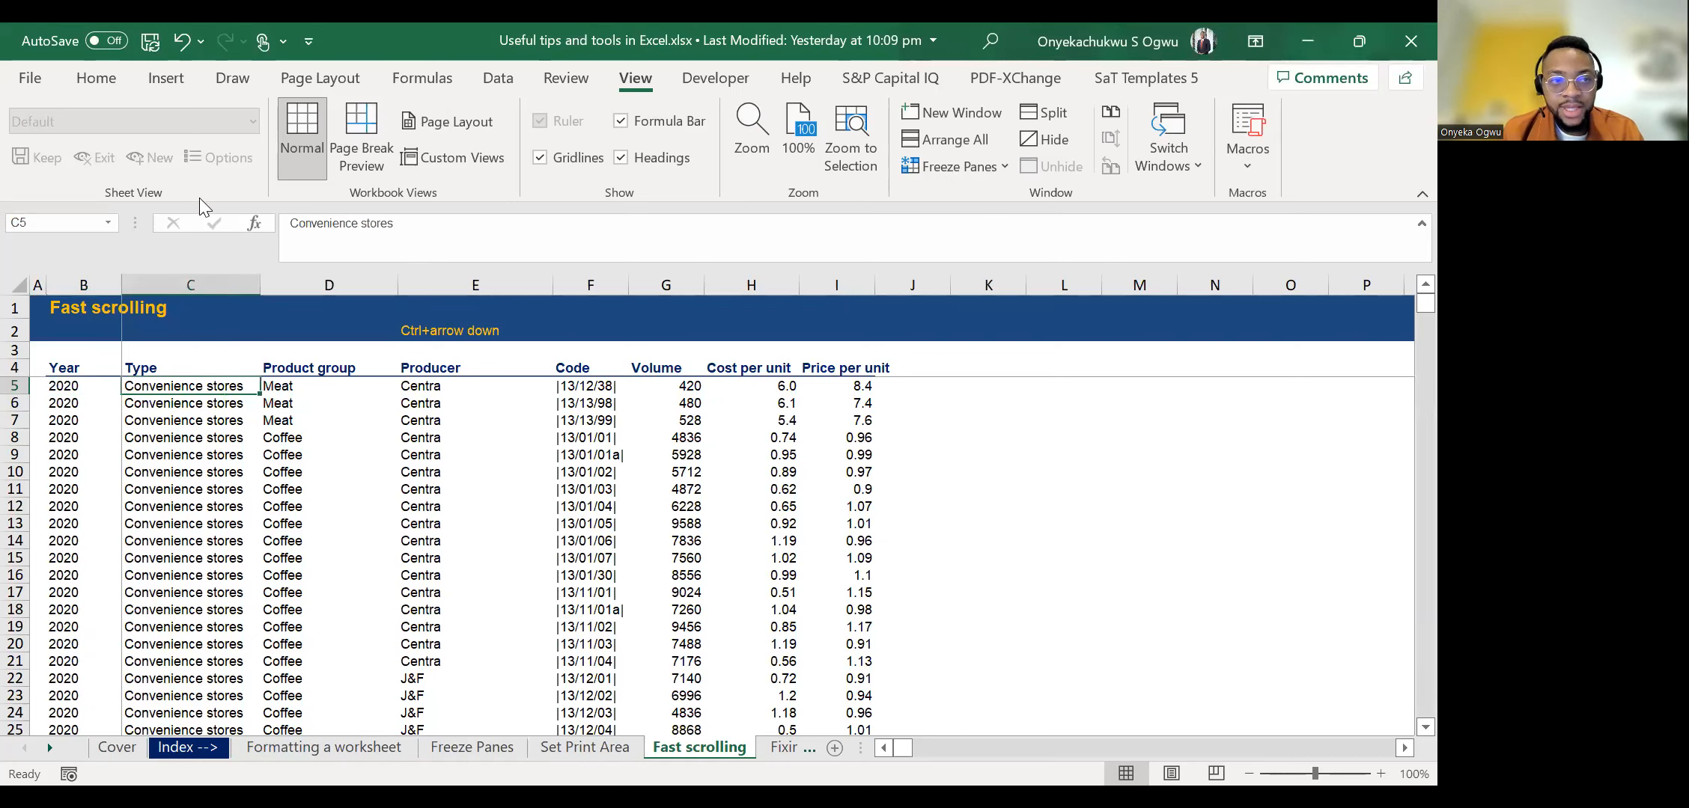
Move down the Type column to C79 to check the frozen header row.
left_click(235, 402)
key("Down")
key("Down")
key("Down")
key("Down")
key("Down")
key("Down")
key("Down")
key("Down")
key("Down")
key("Down")
key("Down")
key("Down")
key("Down")
key("Down")
key("Down")
key("Down")
key("Down")
key("Down")
key("Down")
key("Down")
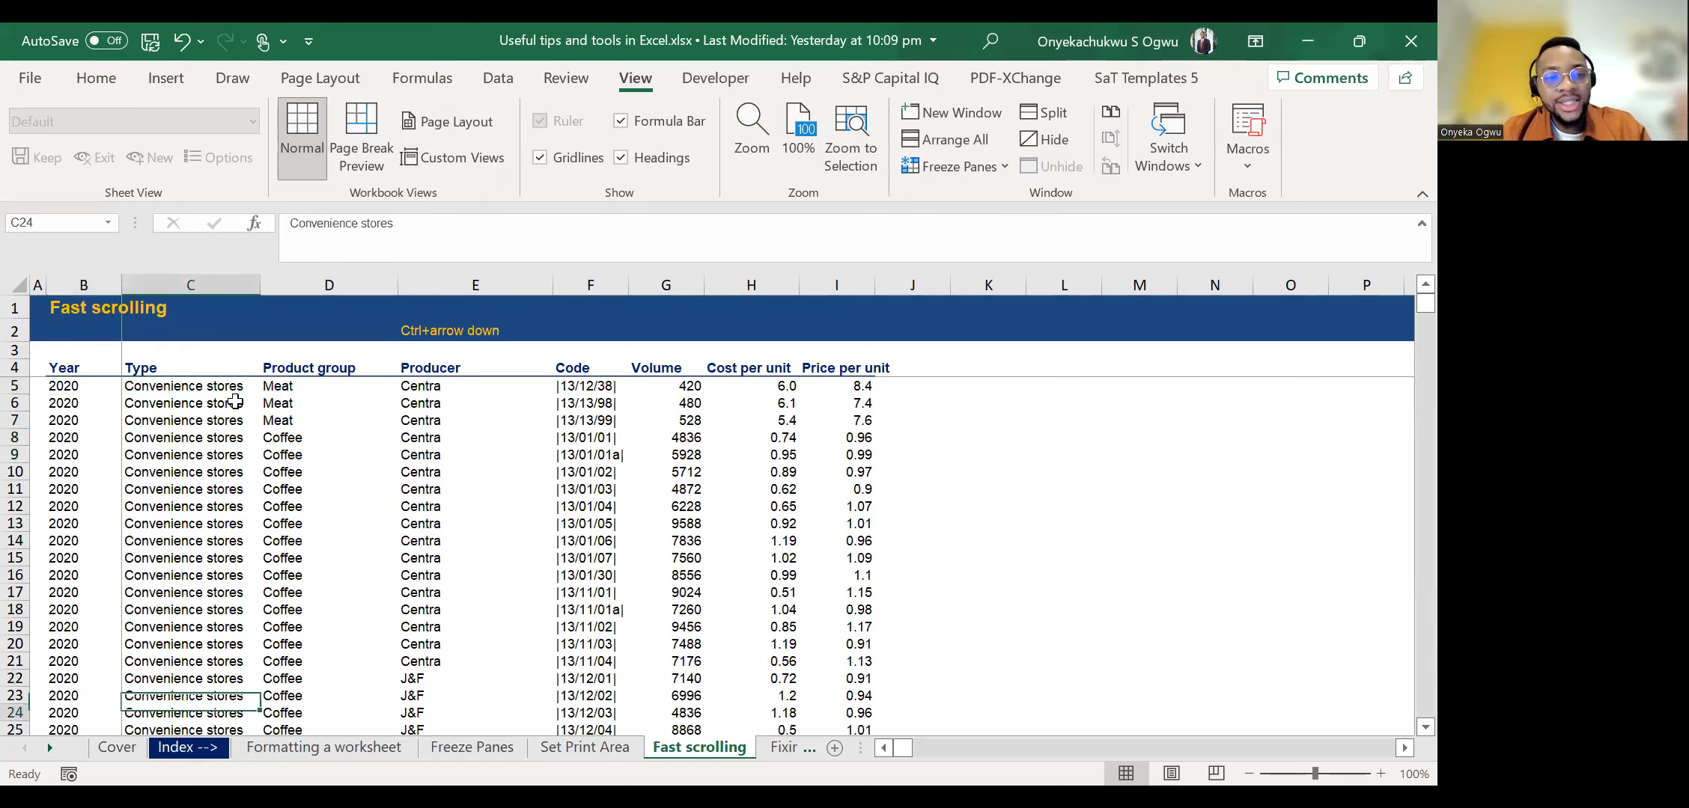
key("Down")
key("Down")
key("Down")
key("Down")
key("Down")
key("Down")
key("Down")
key("Down")
key("Down")
key("Down")
key("Down")
key("Down")
key("Down")
key("Down")
key("Down")
key("Down")
key("Down")
key("Down")
key("Down")
key("Down")
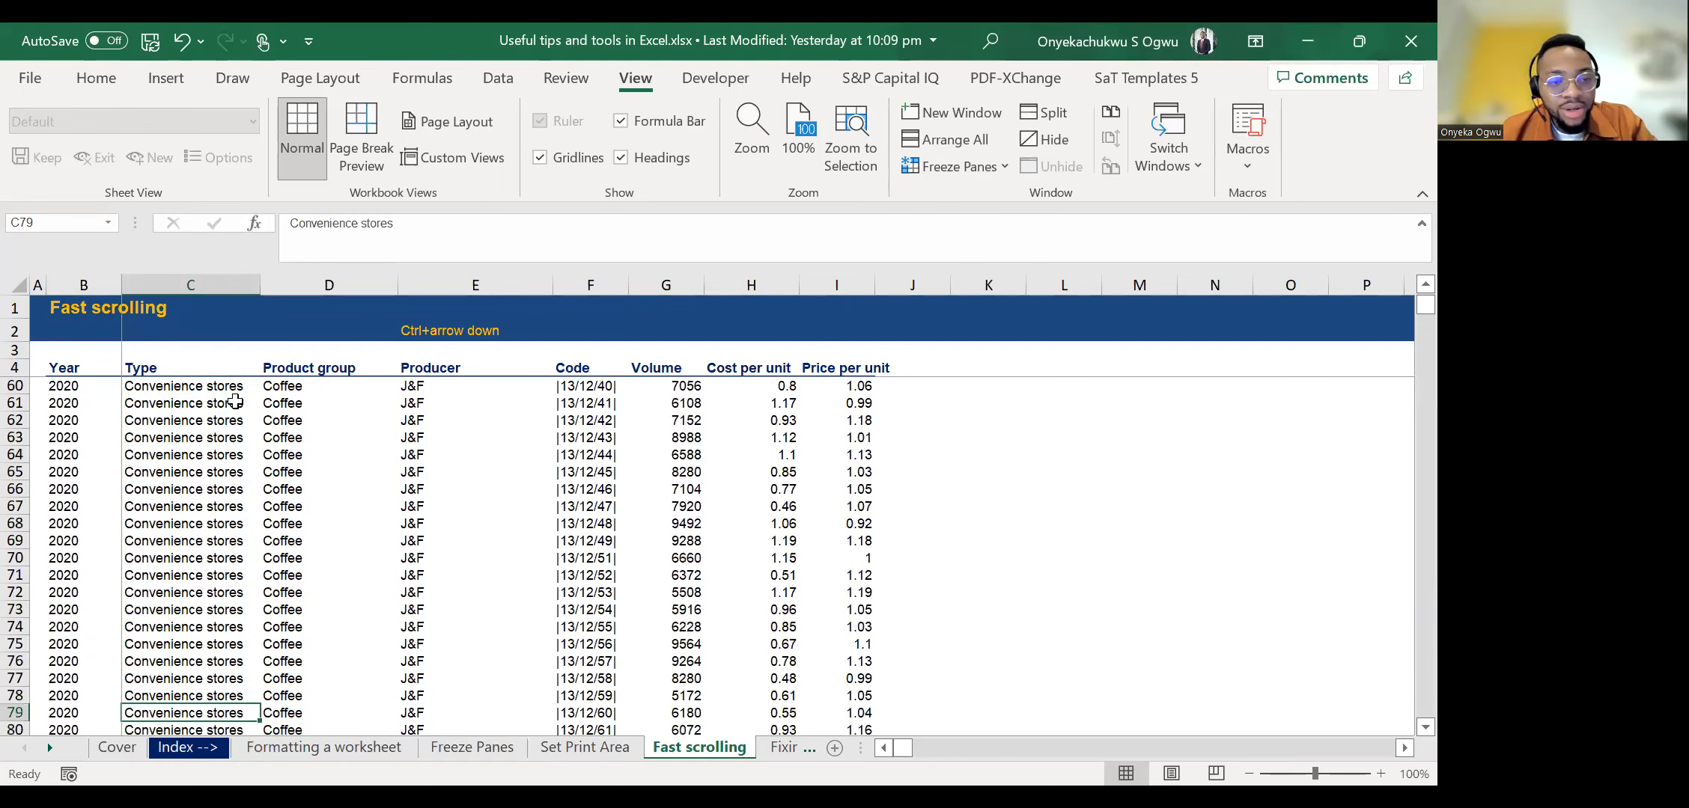
Jump to the end of the Type column and move back up to C15043.
key("ctrl+Down")
key("Up")
key("Up")
key("Up")
key("Up")
key("Up")
key("Up")
key("Up")
key("Up")
key("Up")
key("Up")
key("Up")
key("Up")
key("Up")
key("Up")
key("Up")
key("Up")
key("Up")
key("Up")
key("Up")
key("Up")
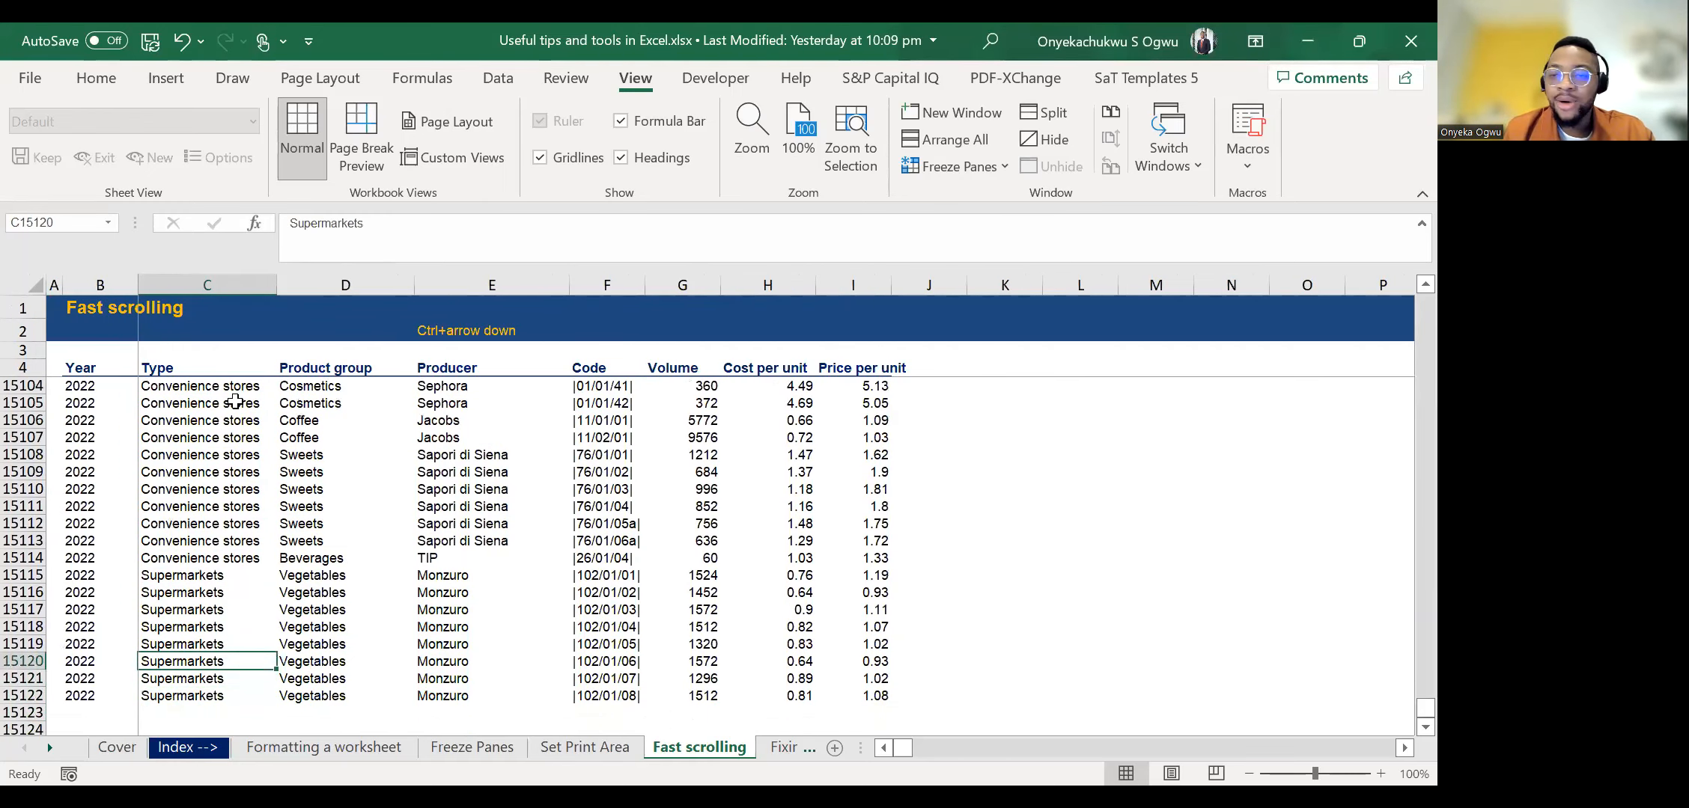
key("Up")
key("Up")
key("Up")
key("Up")
key("Up")
key("Up")
key("Up")
key("Up")
key("Up")
key("Up")
key("Up")
key("Up")
key("Up")
key("Up")
key("Up")
key("Up")
key("Up")
key("Up")
key("Up")
key("Up")
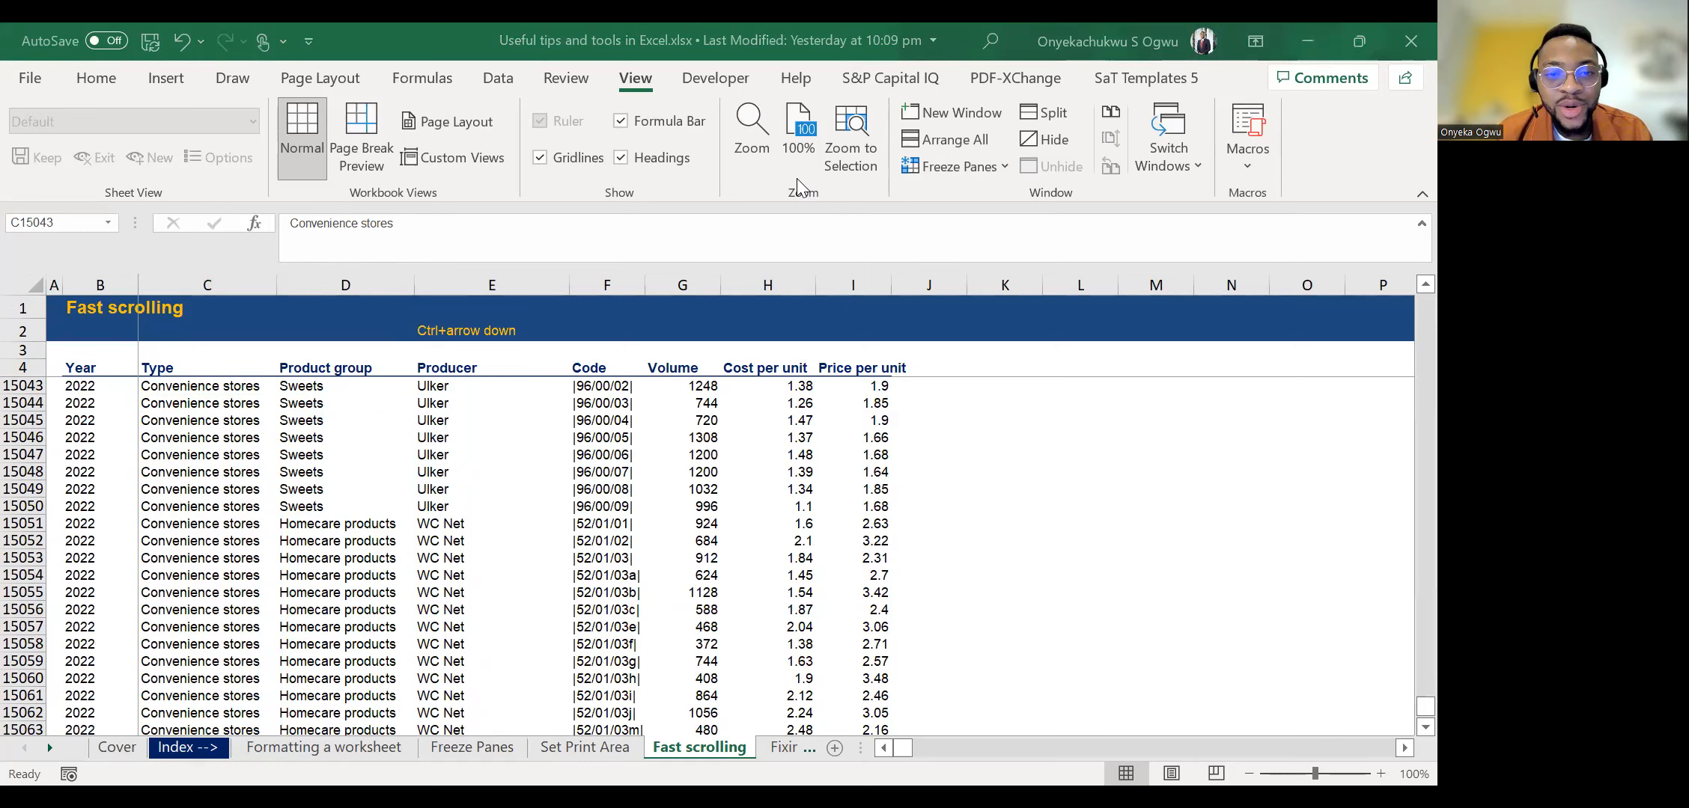
Bring the later worksheets into reach and open the Fixing references sheet.
left_click(49, 748)
left_click(49, 747)
left_click(49, 748)
left_click(50, 748)
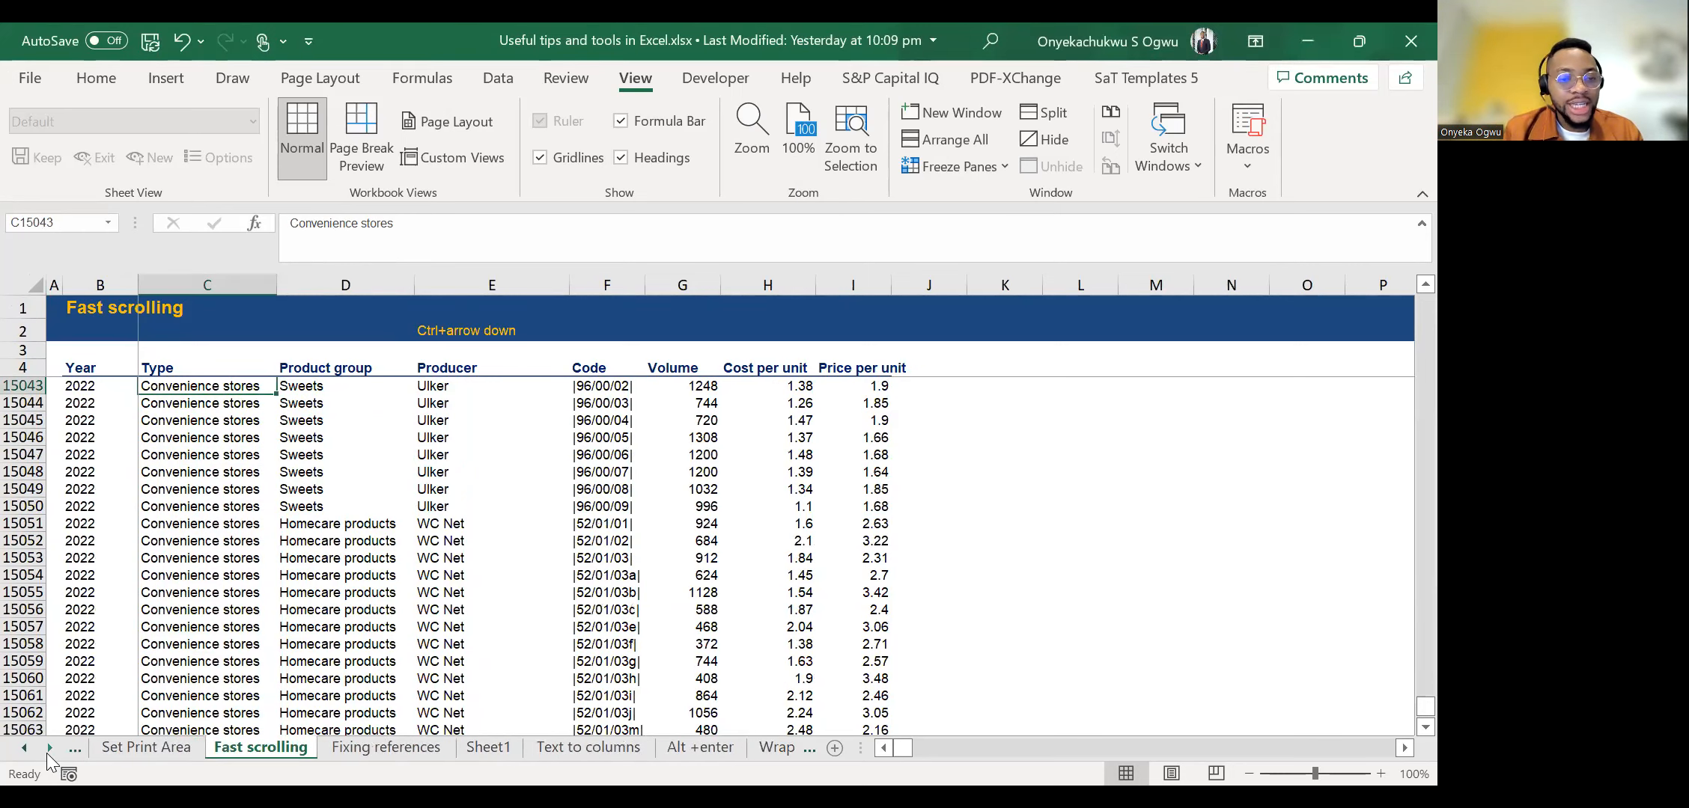
left_click(413, 756)
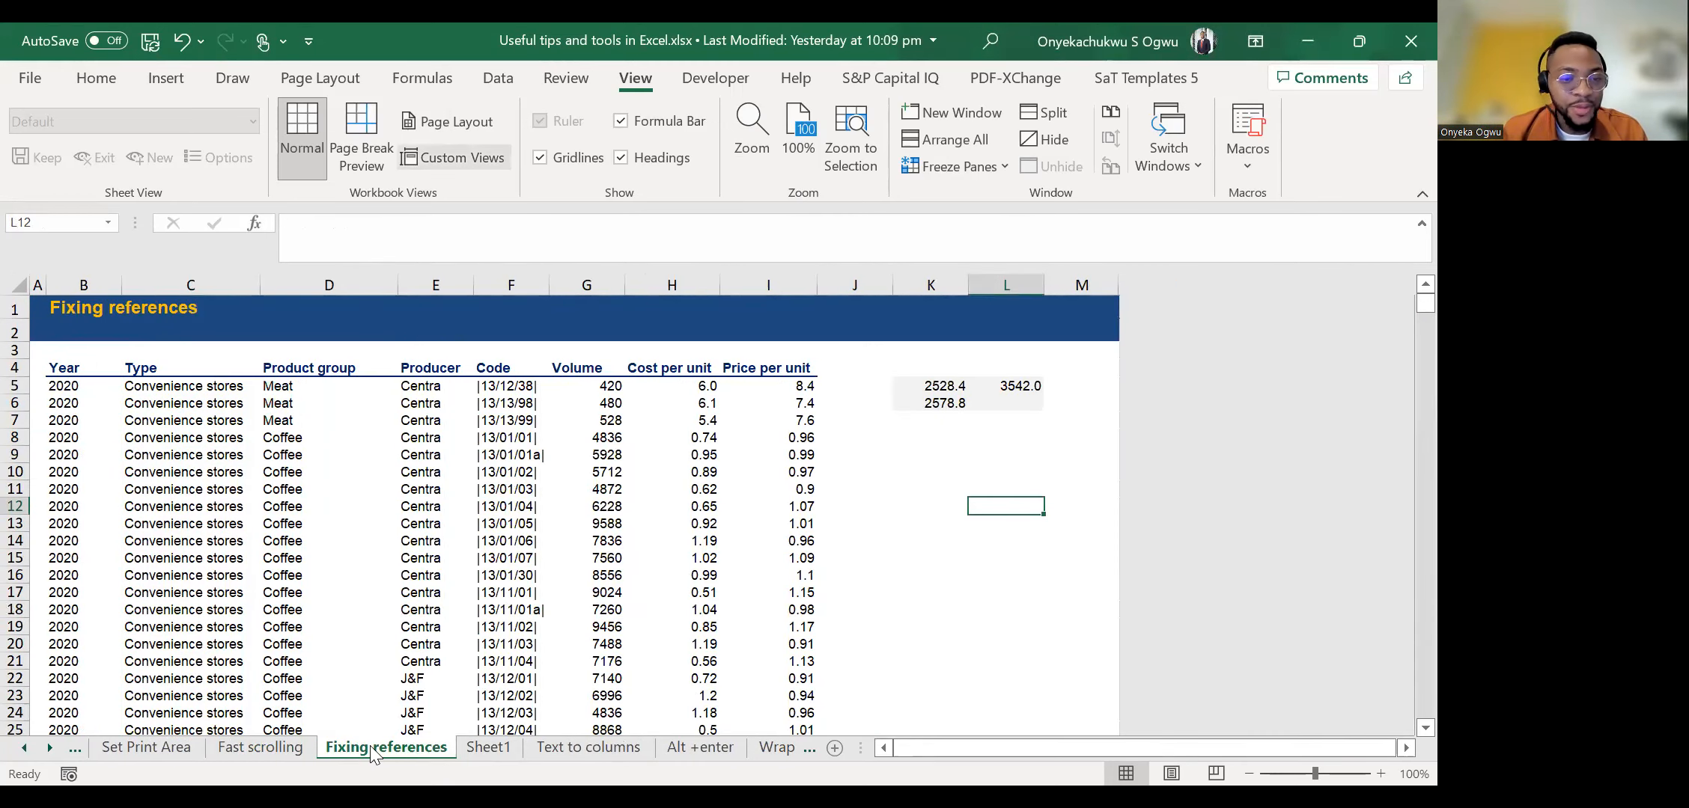
Open the Text to columns sheet and go to its title in B1.
left_click(49, 747)
left_click(49, 747)
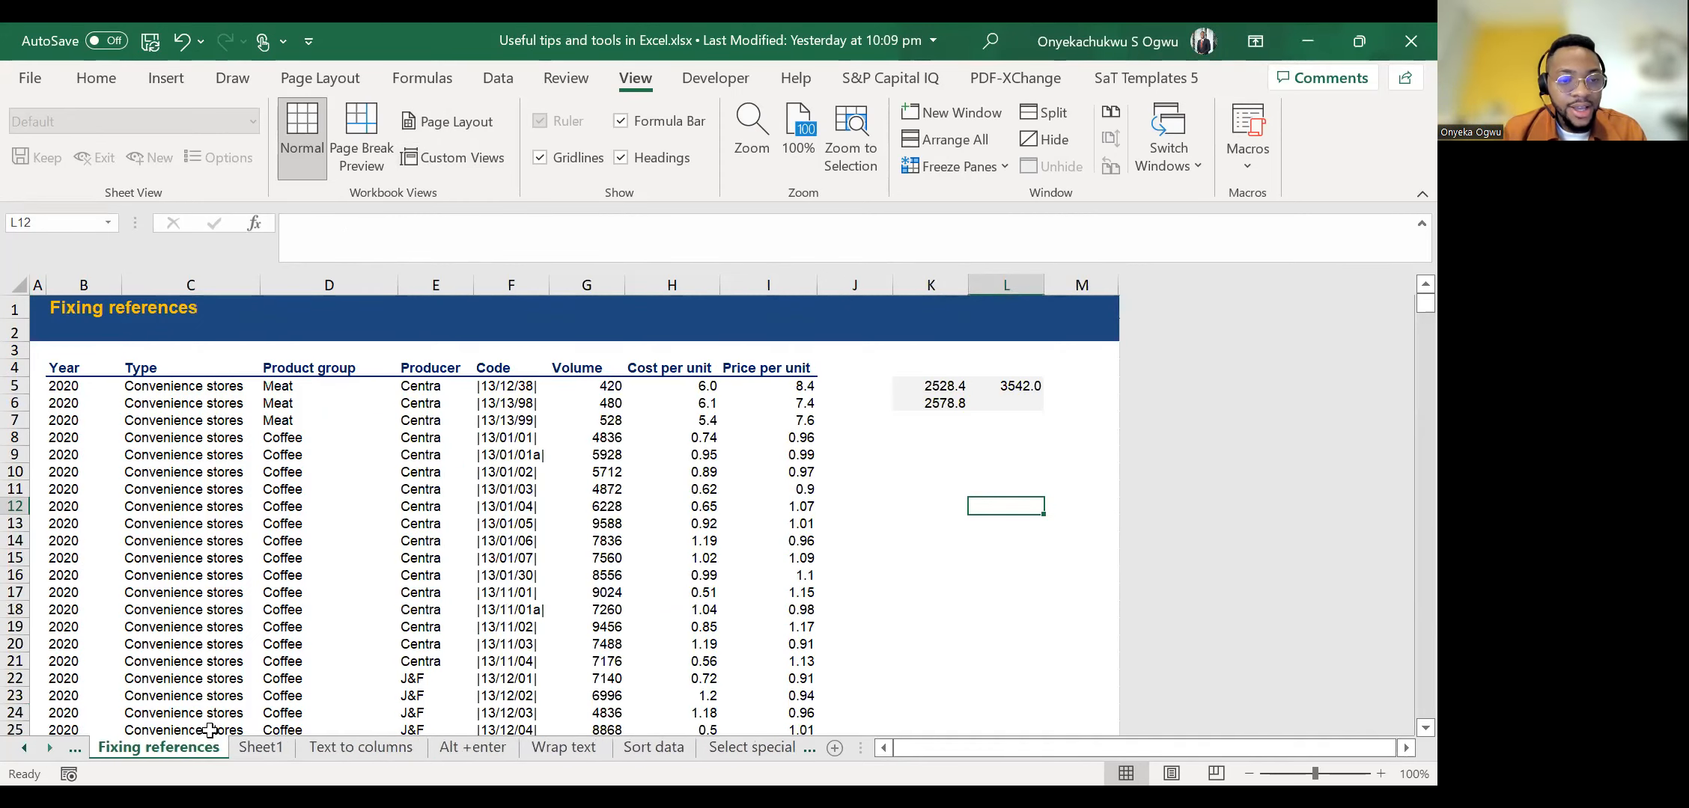
left_click(371, 749)
left_click(122, 455)
key("ctrl+Up")
key("ctrl+Up")
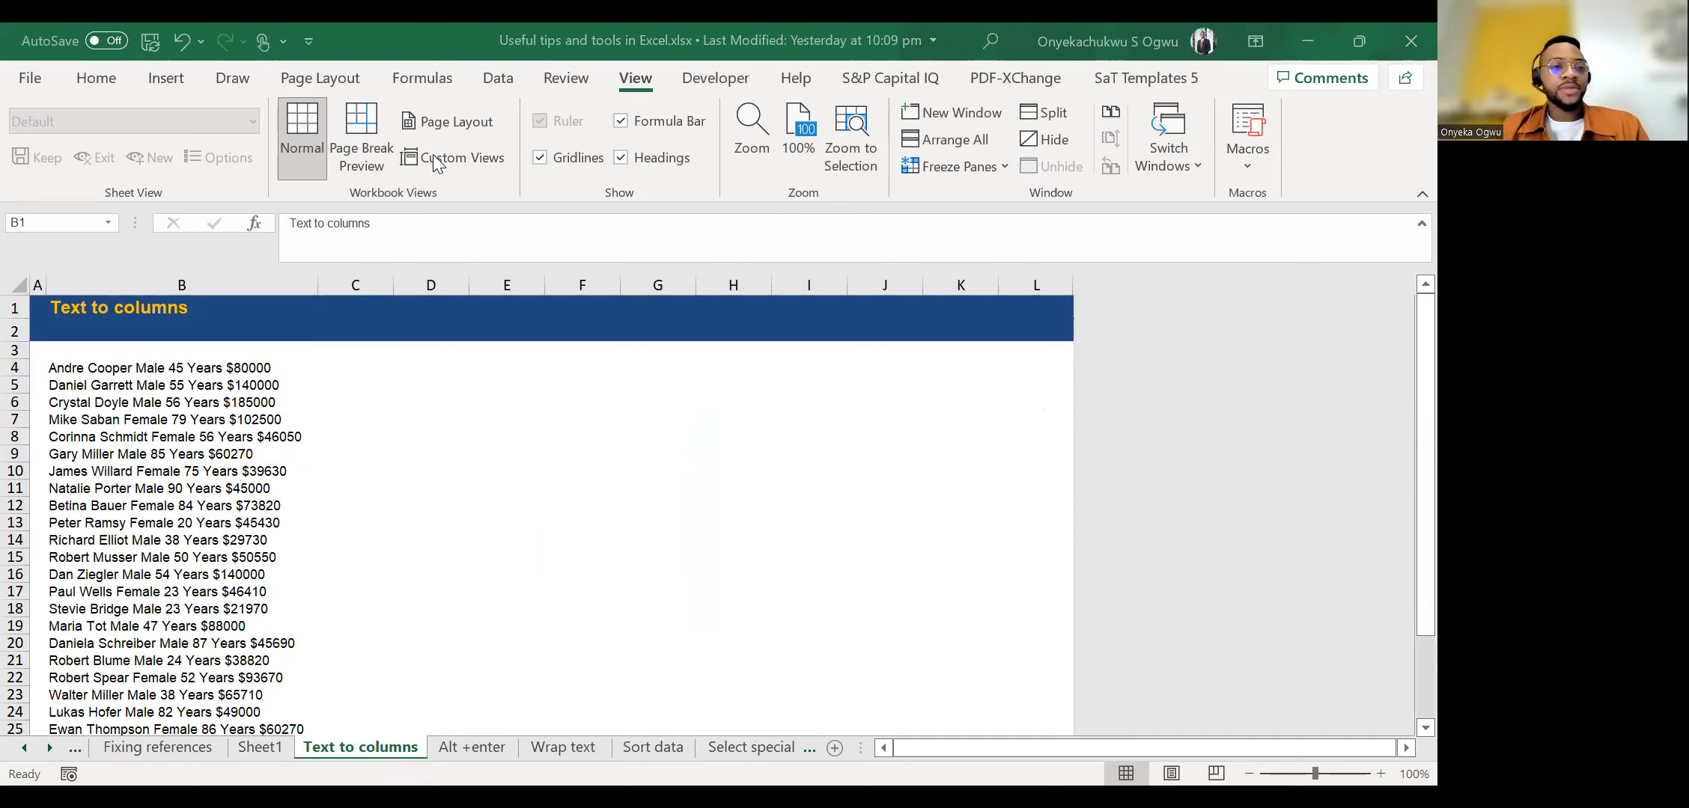
Examine the combined records in column B down to the end of the list and back up to B3.
left_click(60, 367)
left_click(58, 383)
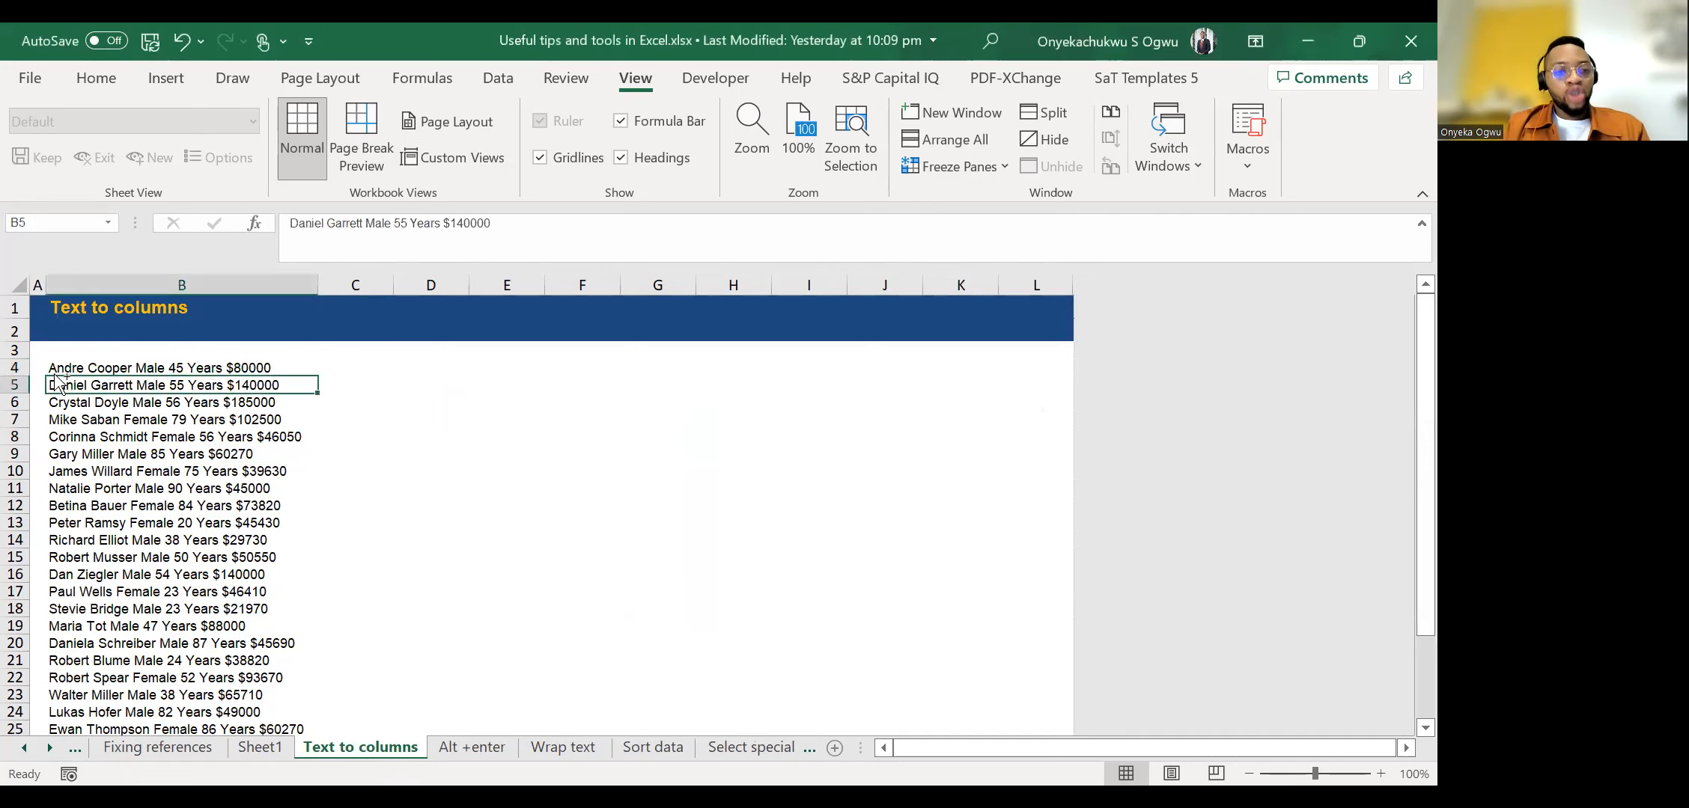
key("ctrl+Down")
key("Up")
key("Up")
key("ctrl+Up")
key("Up")
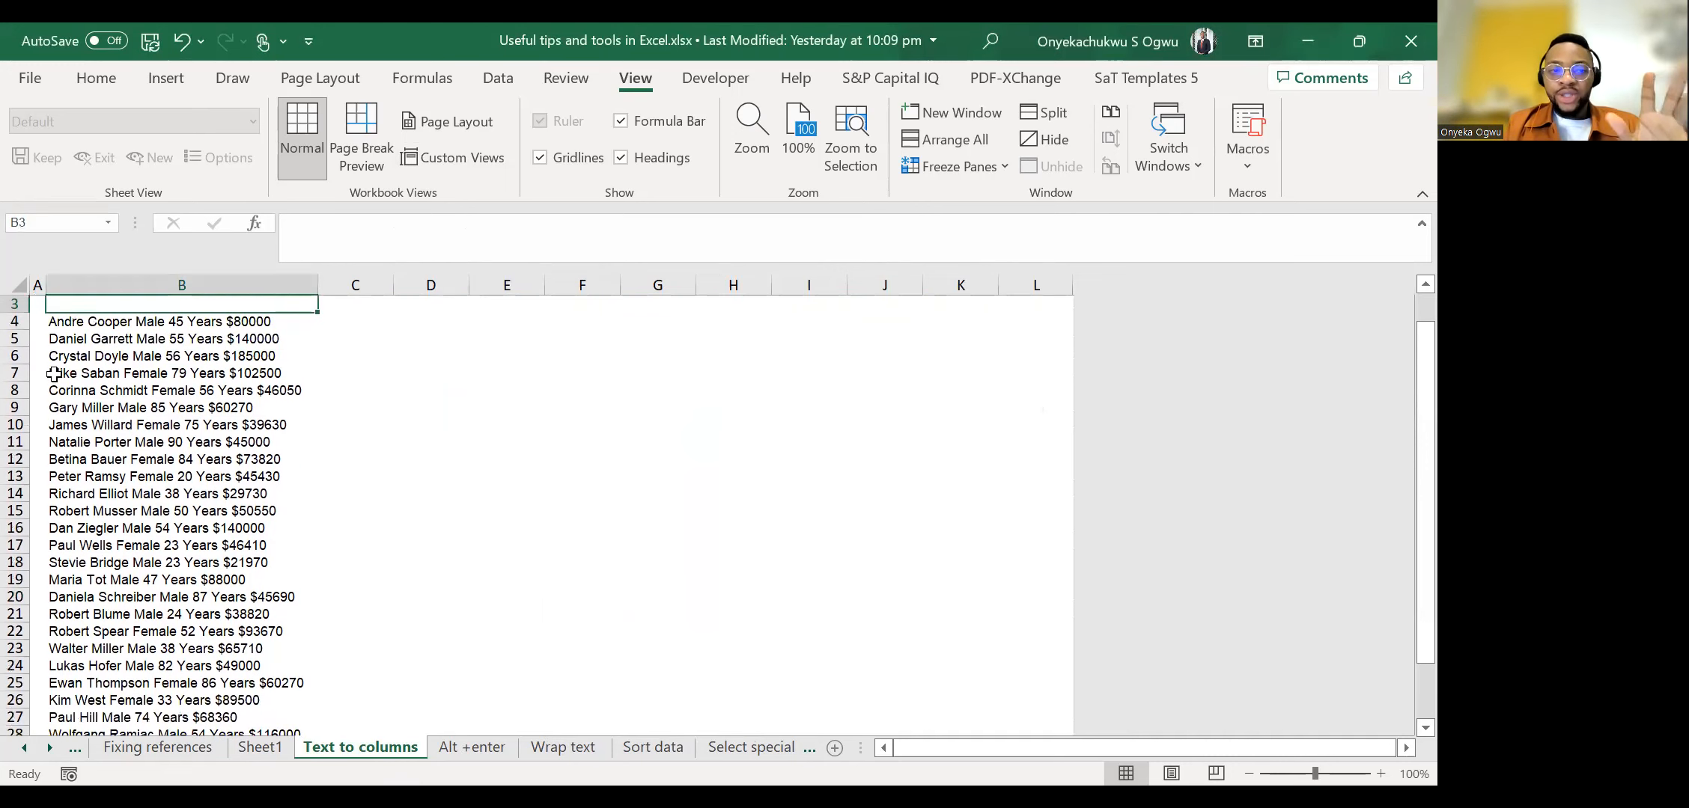
Return to the heading of the sheet and select the first record in B4.
key("Up")
key("Up")
key("Down")
key("Down")
key("Down")
key("Down")
key("Down")
key("Up")
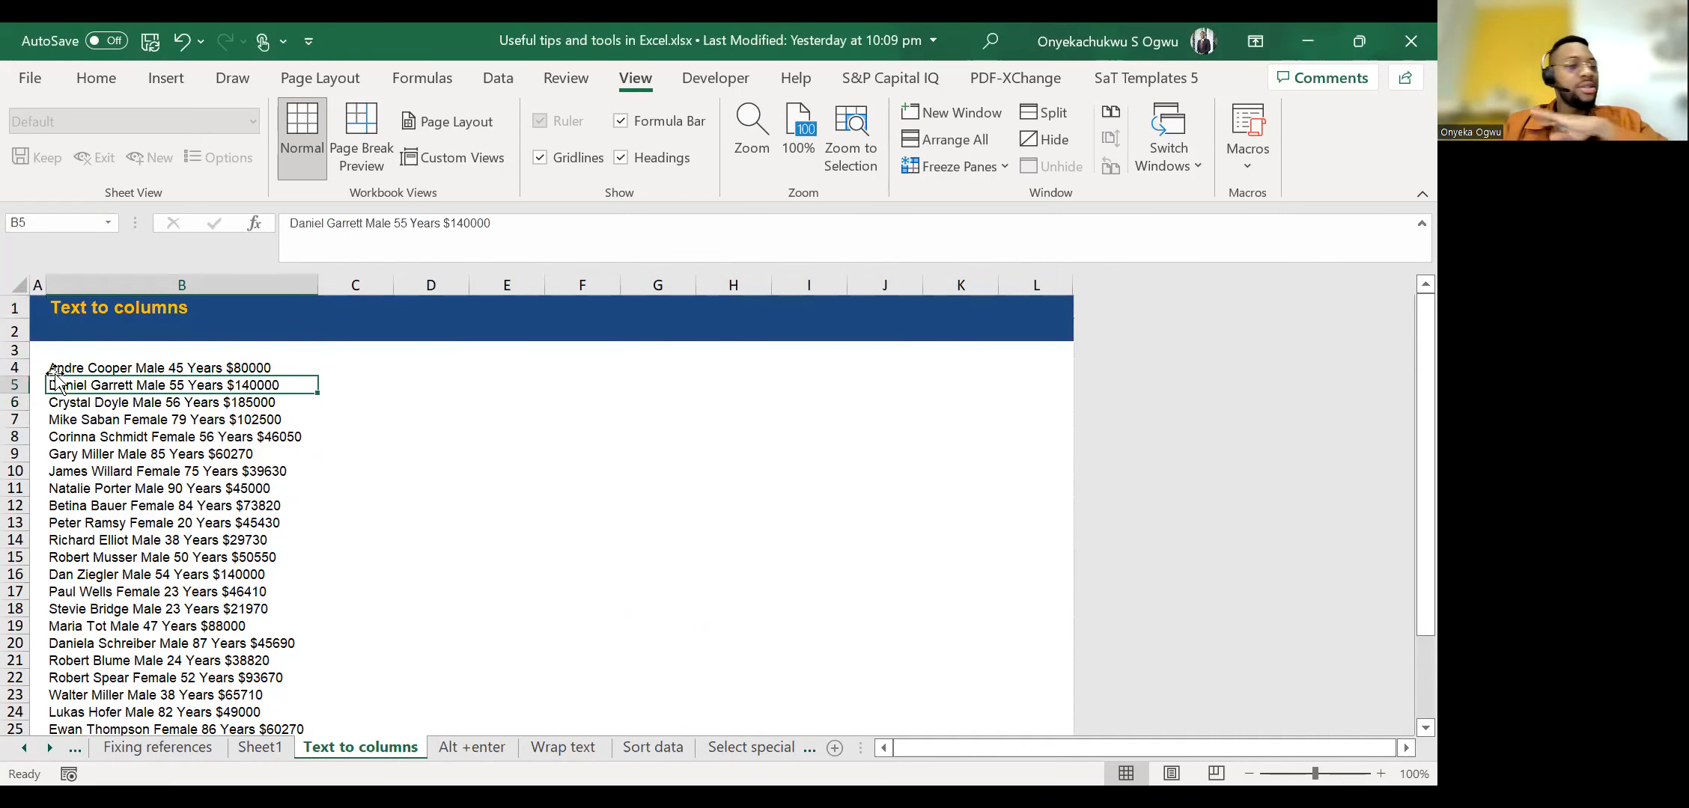
key("Up")
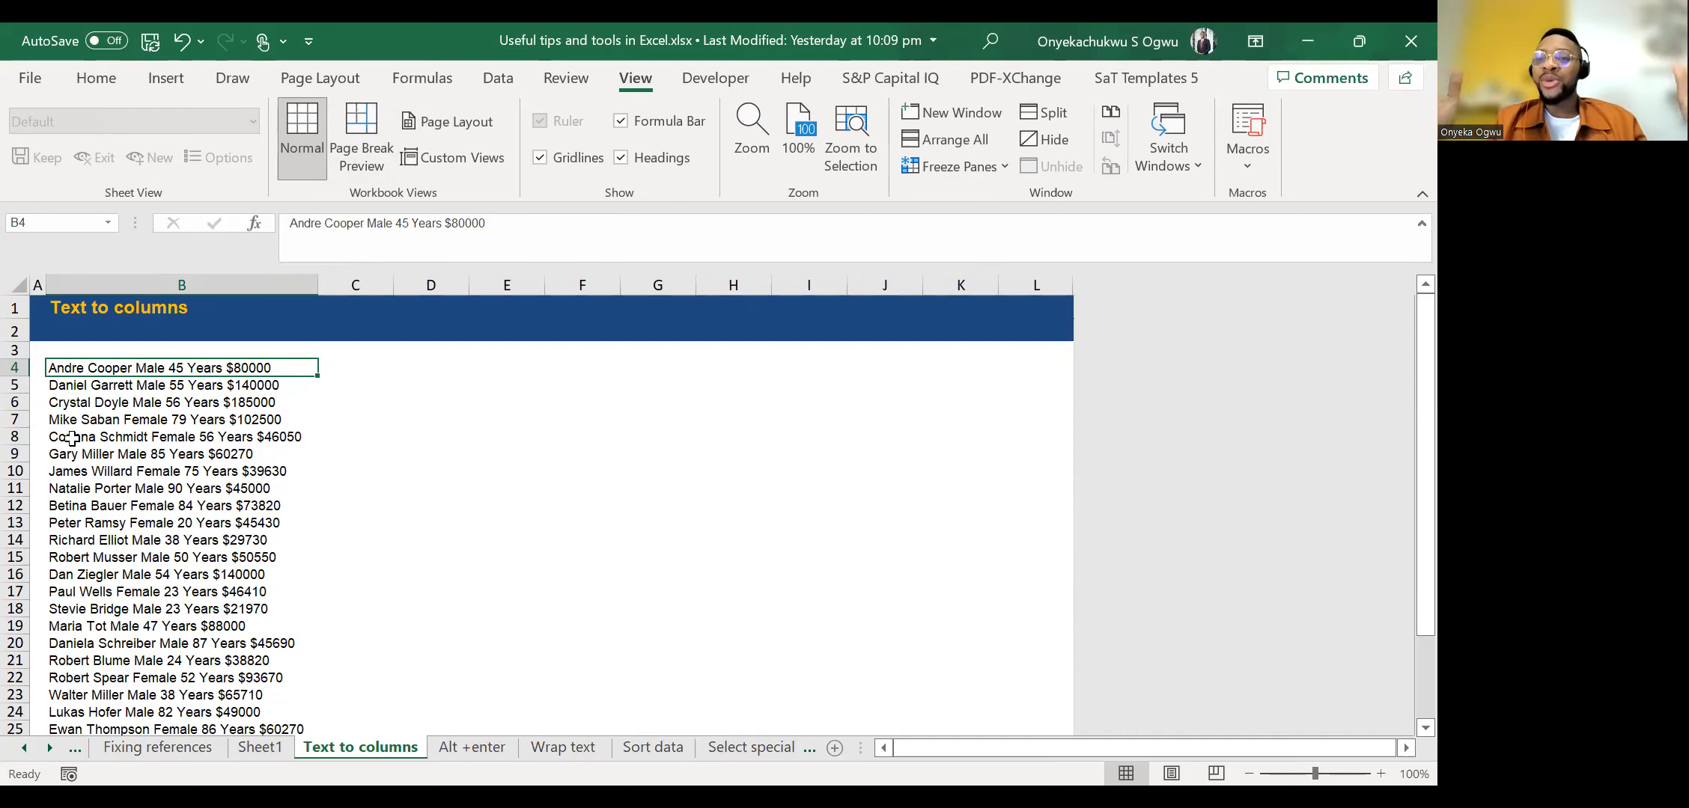
Check the empty cell beside the first record, and run through the column B list to its end and back.
key("Right")
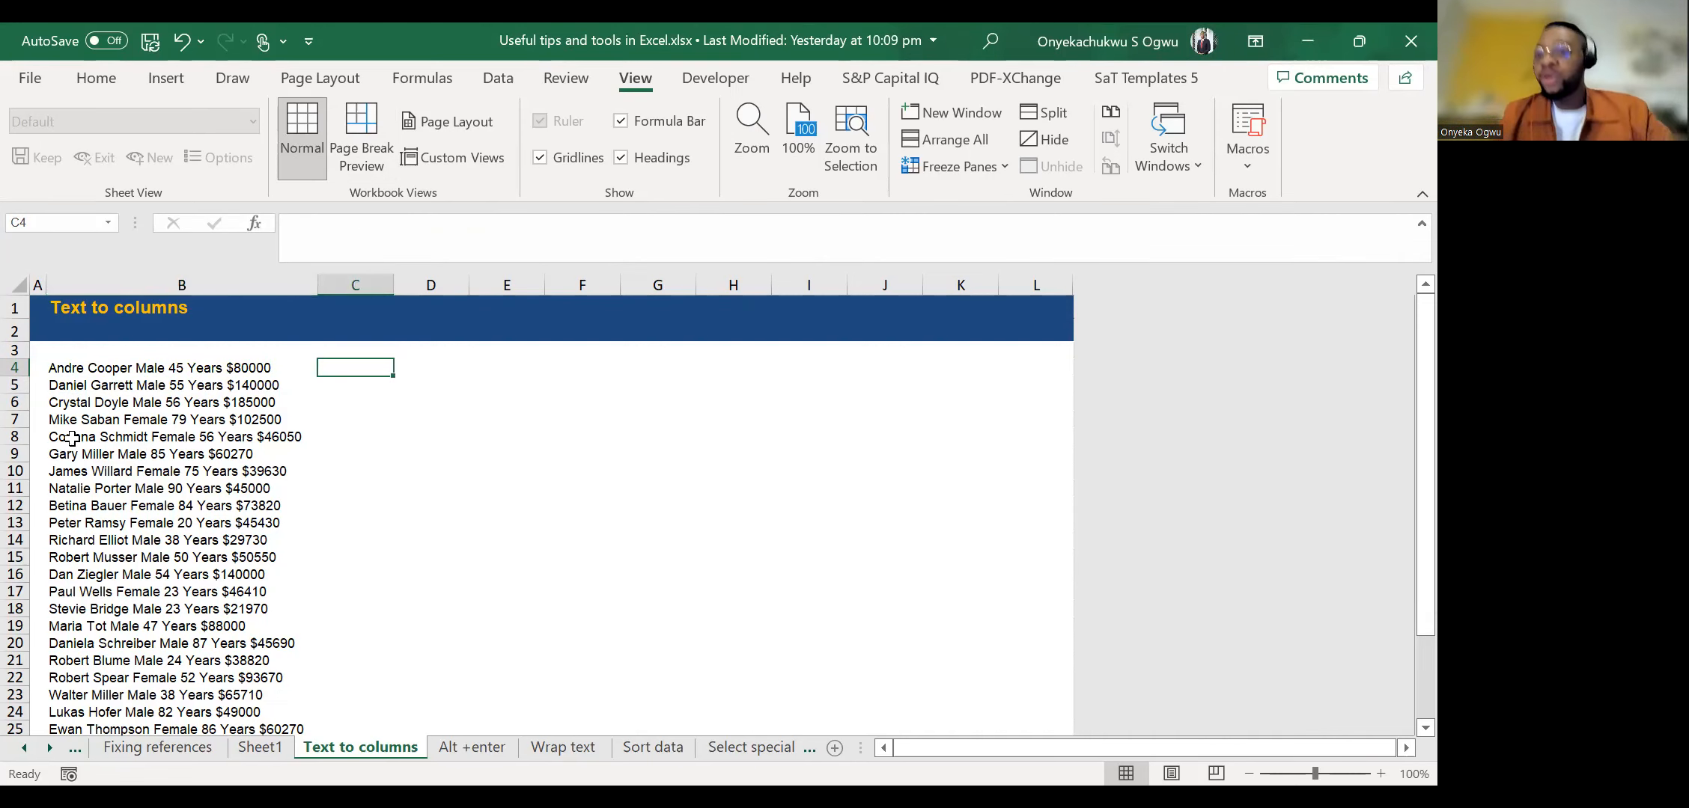
key("Left")
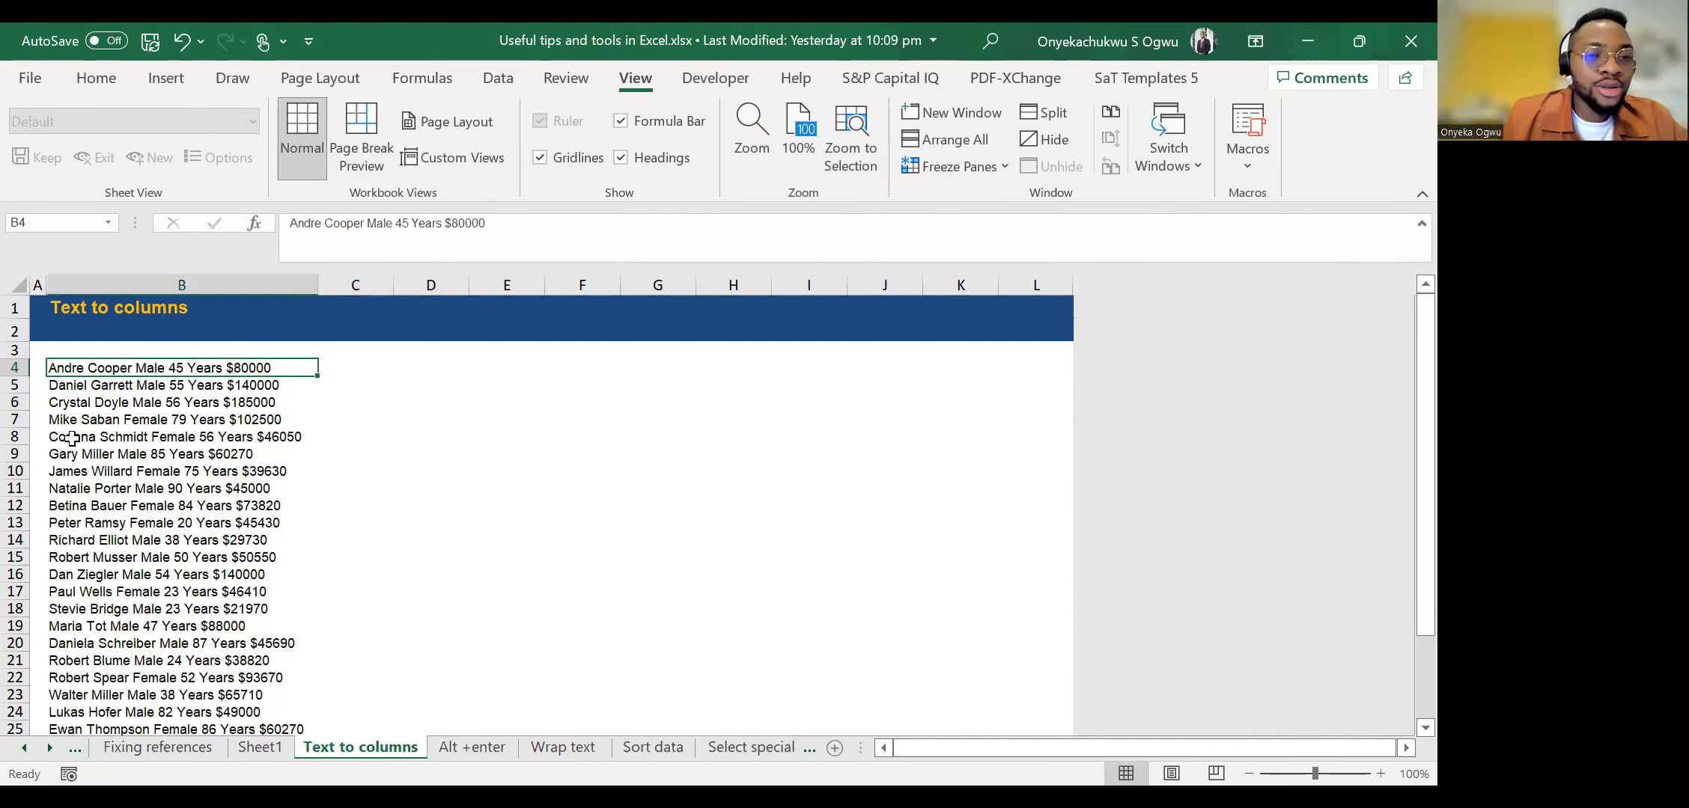
key("ctrl+Down")
key("ctrl+shift+Up")
key("Up")
key("ctrl+Up")
key("Up")
key("Up")
key("Up")
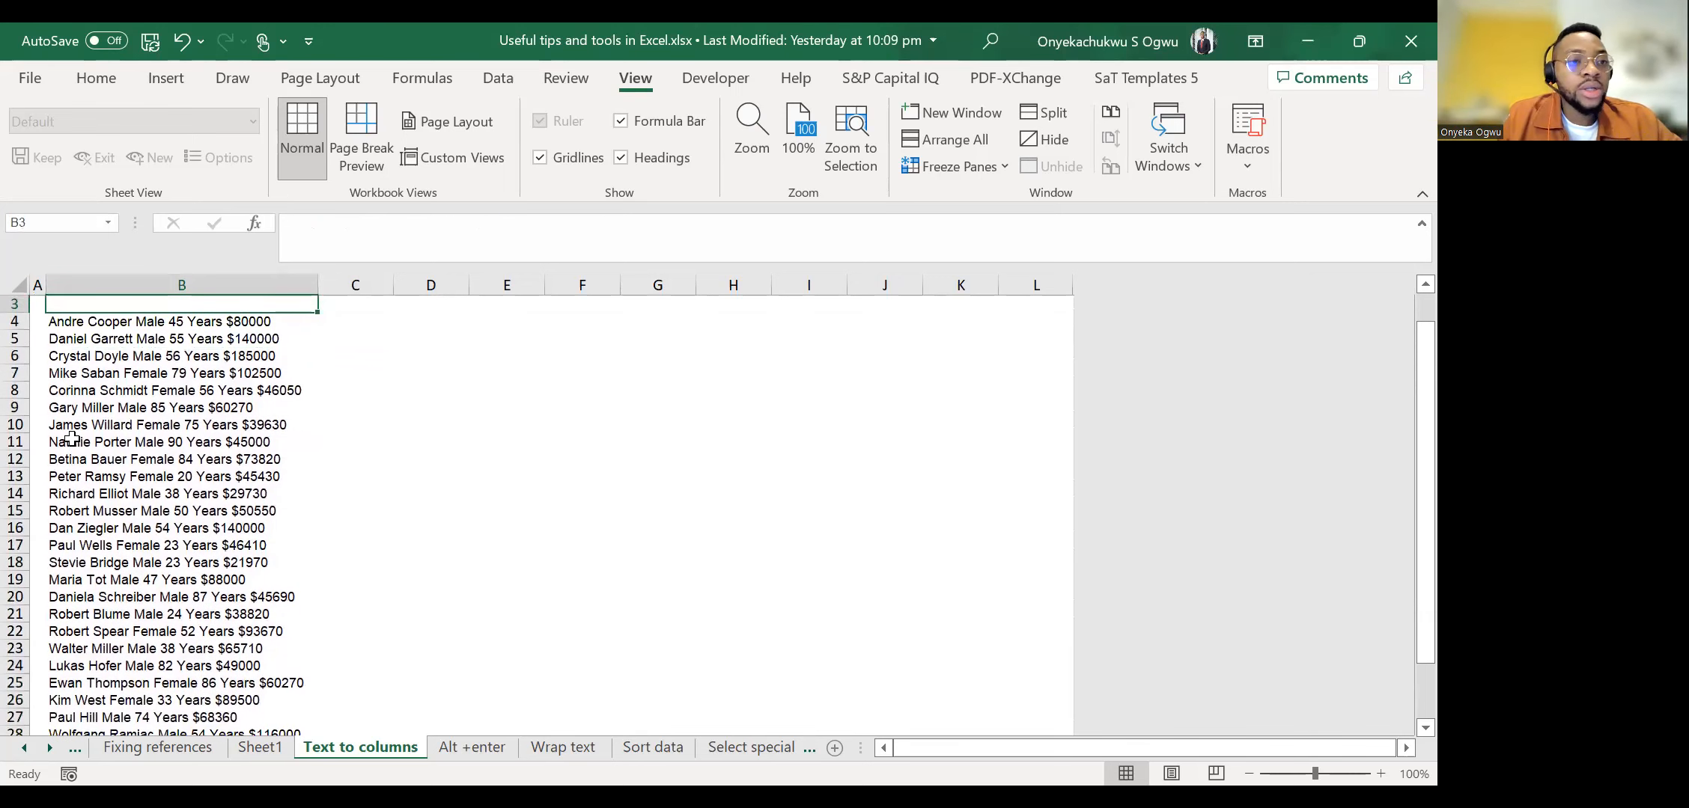
Enter the first record's first name in C4 and its surname in D4.
key("Down")
key("Down")
key("Down")
key("Right")
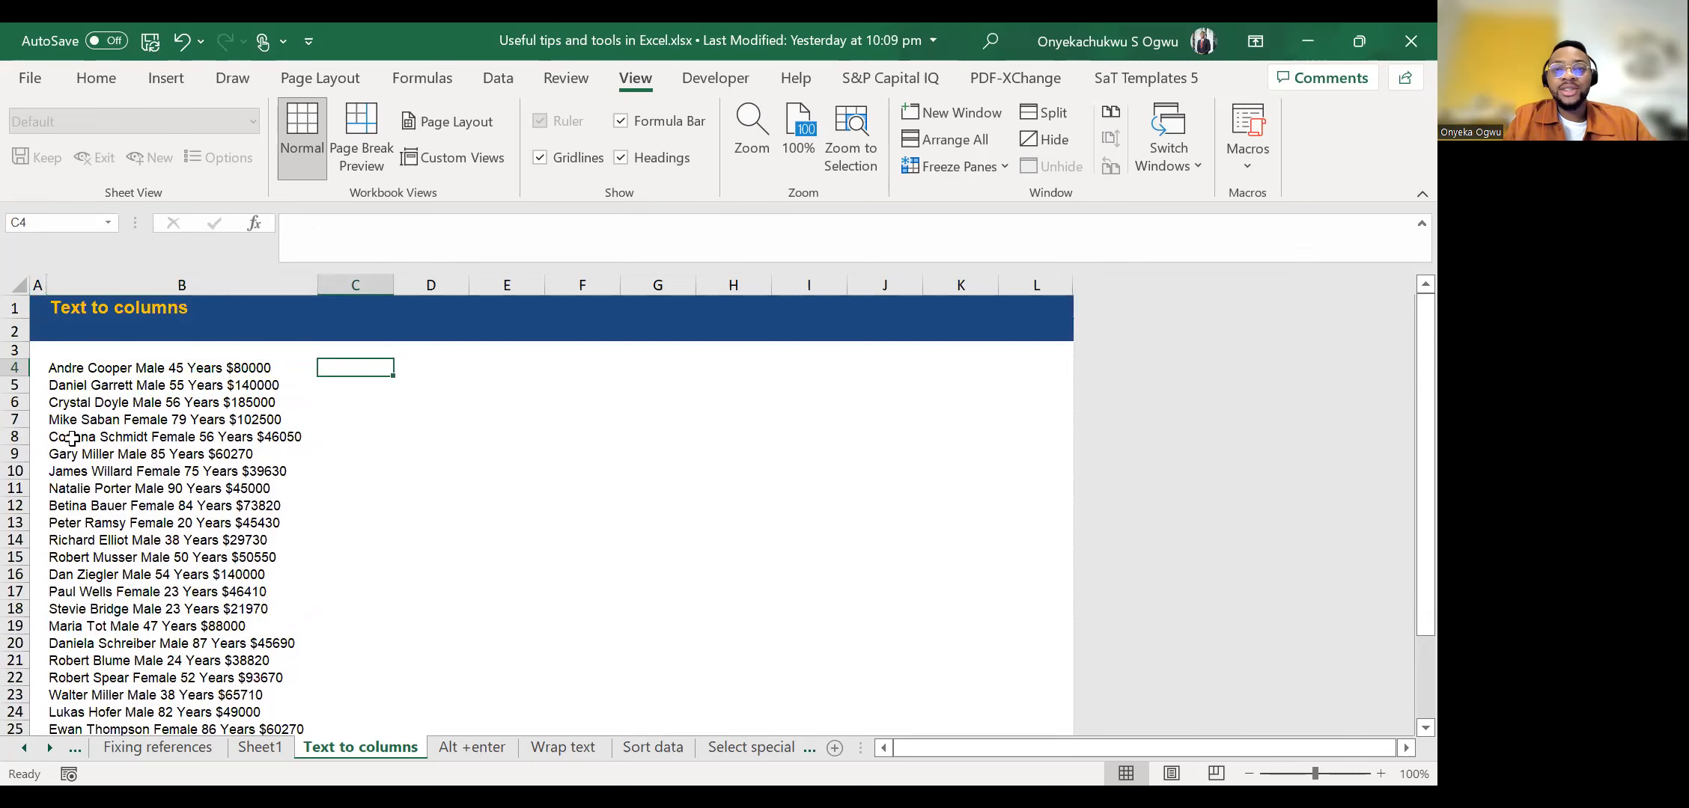
type("A")
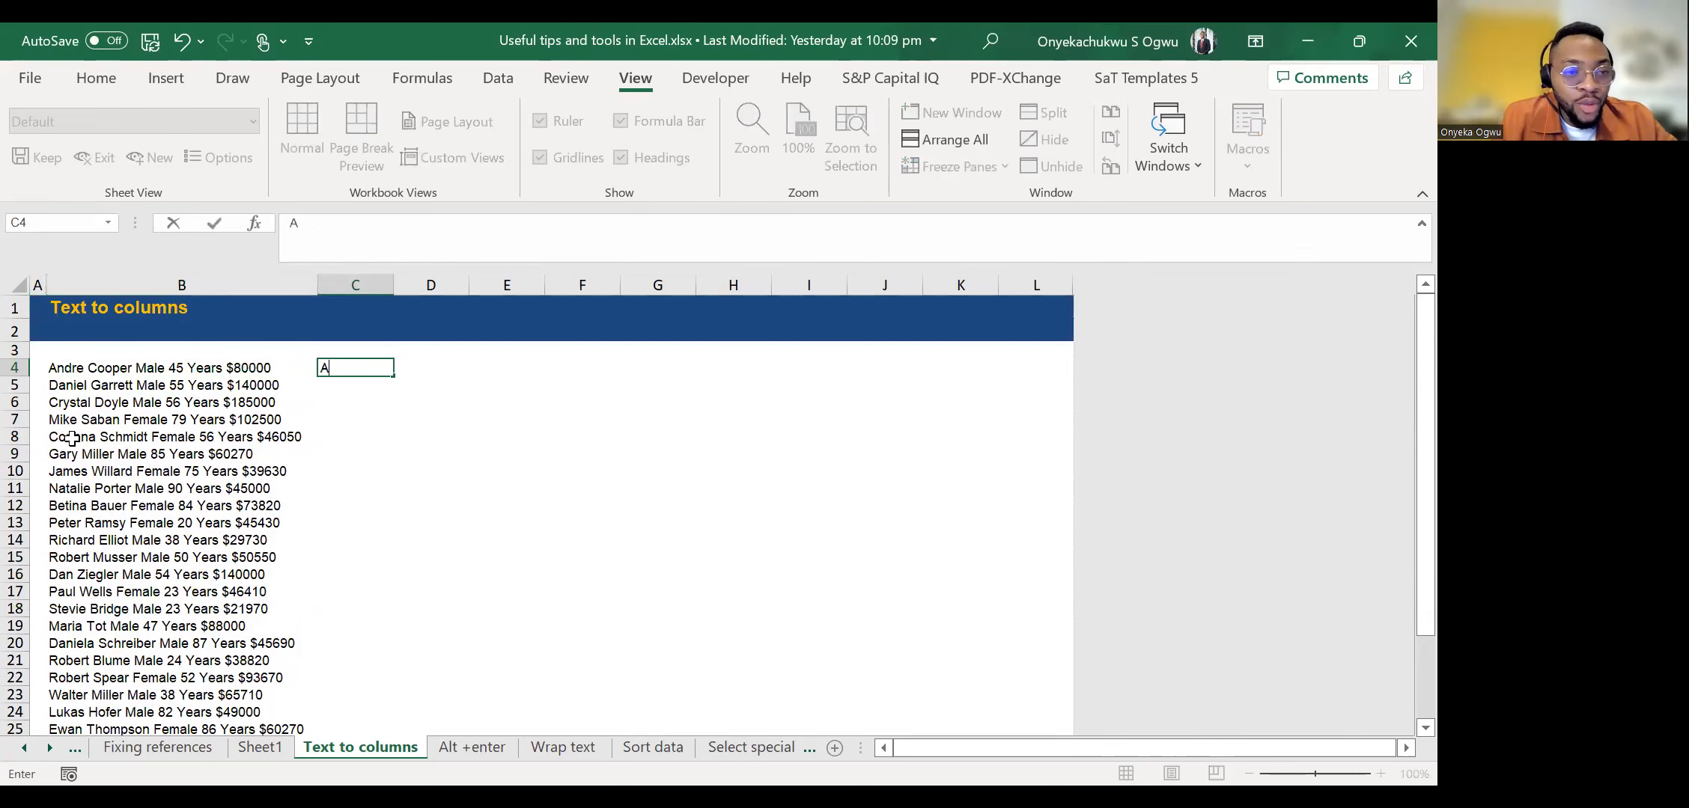
type("ndre")
key("Tab")
type("C")
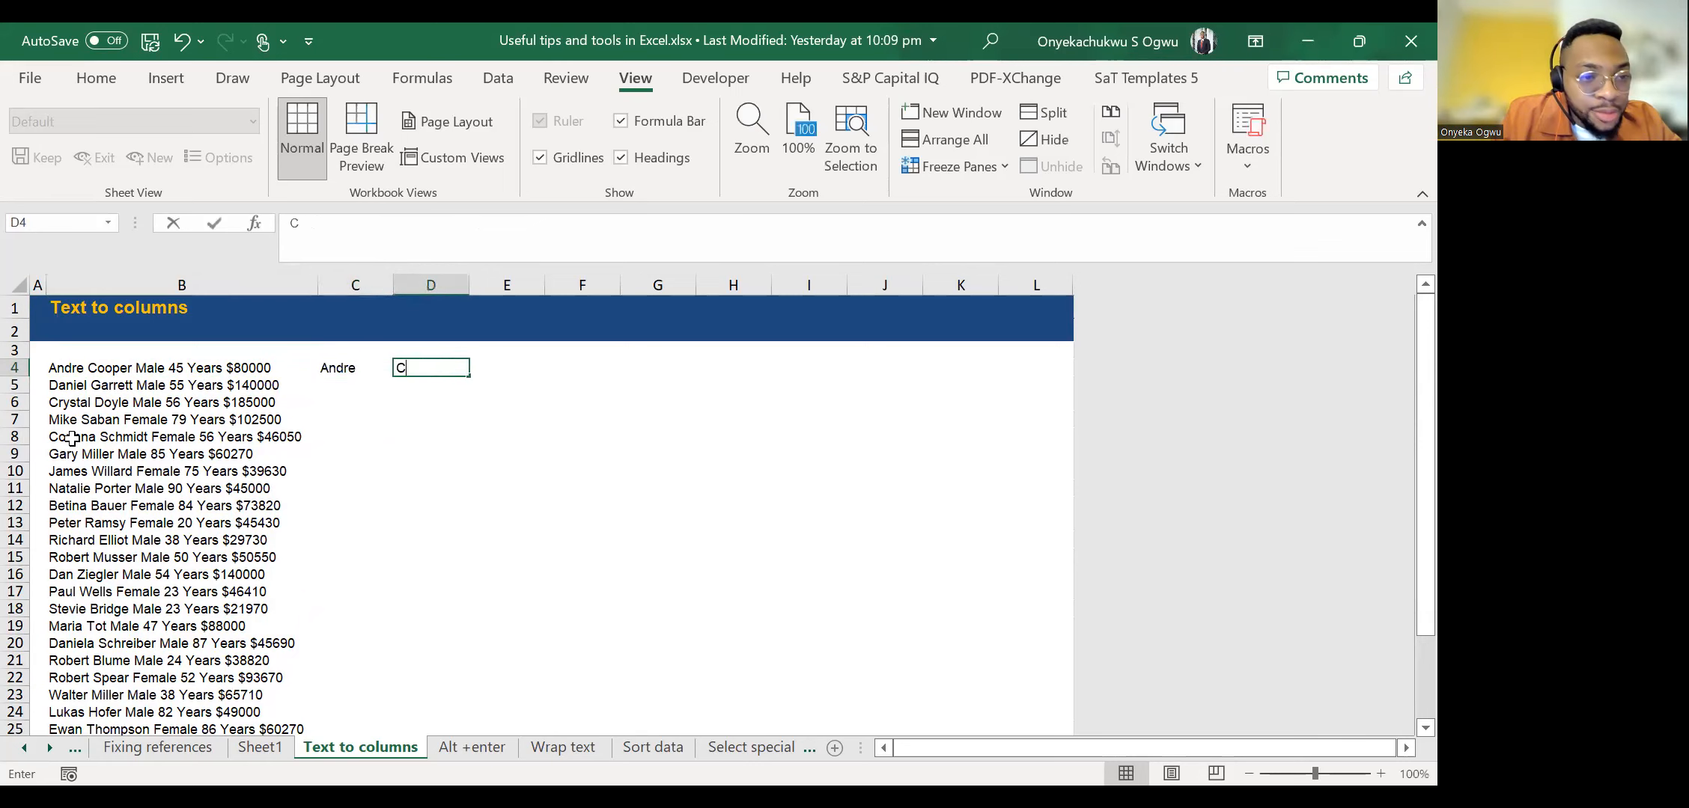
type("ooper")
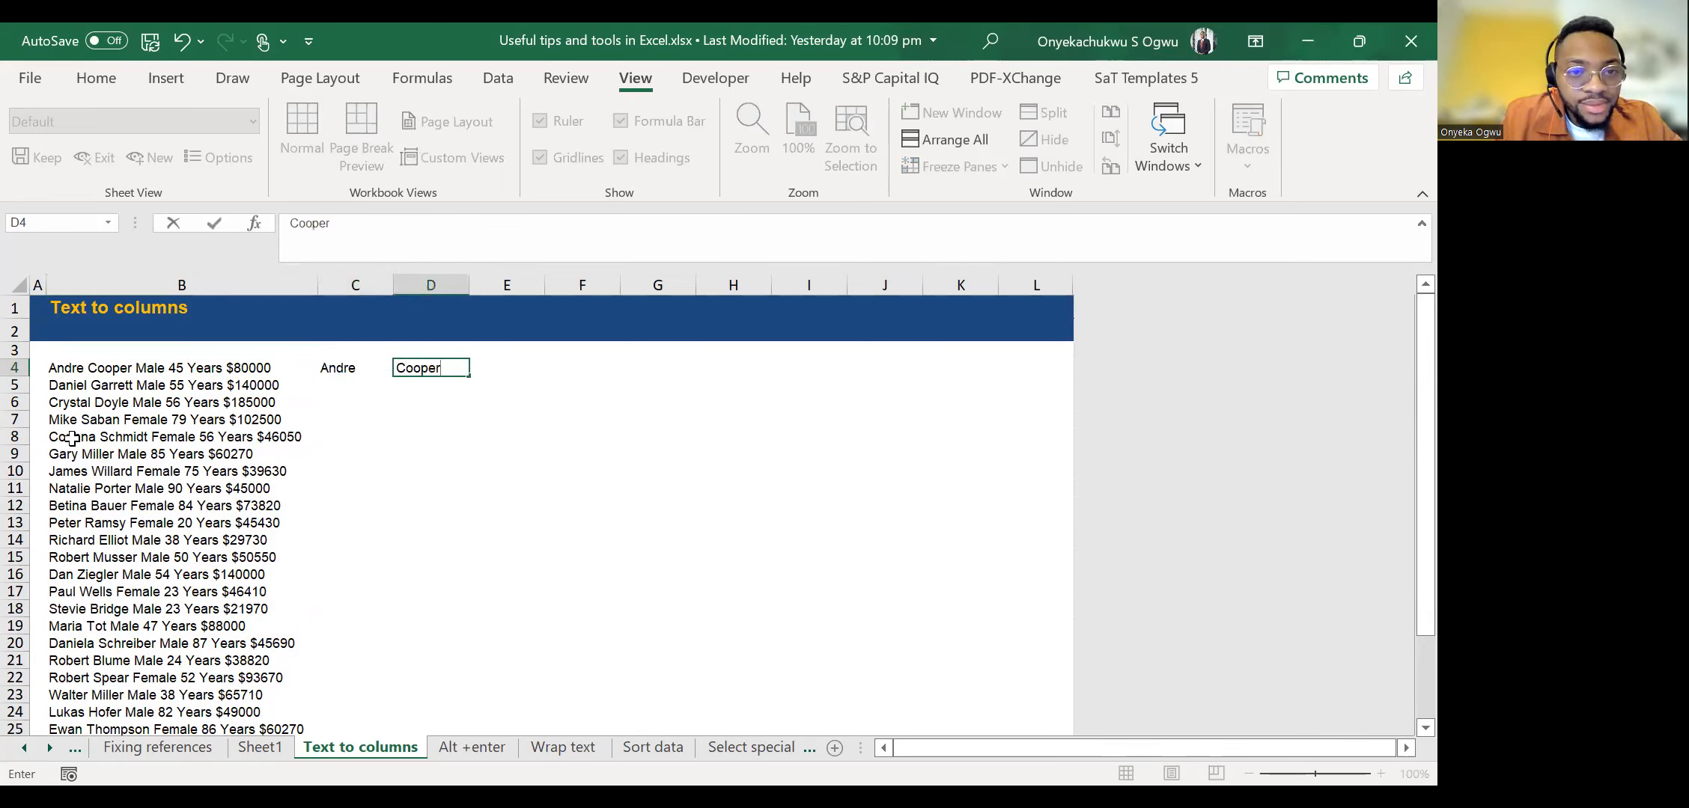
Enter Male in E4 and 45 Years in F4 for the first record.
key("Tab")
type("M")
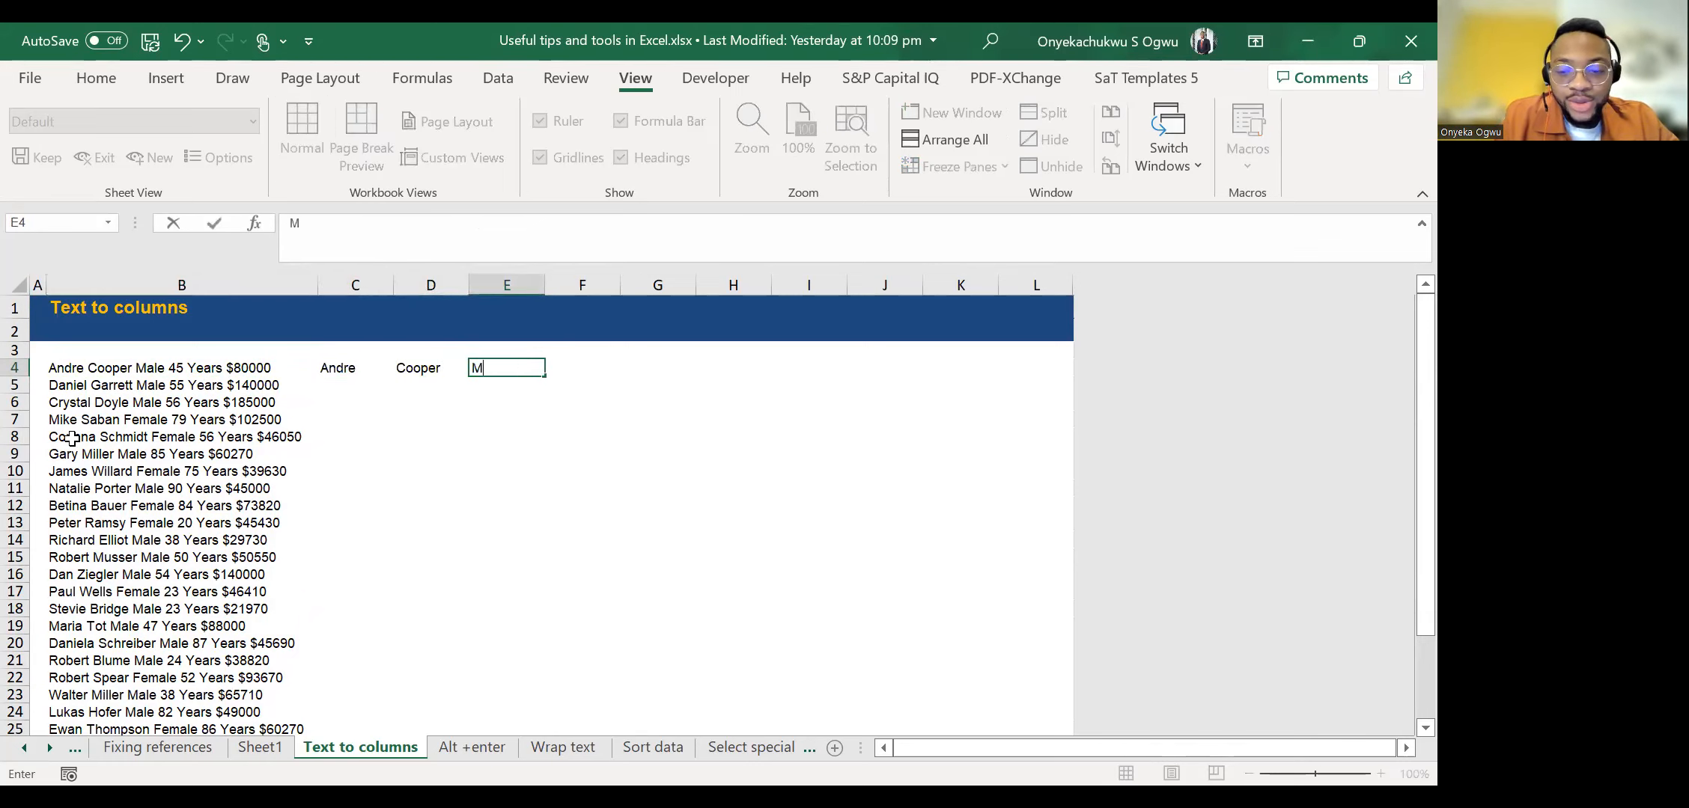
type("ale")
key("Tab")
type("45 ")
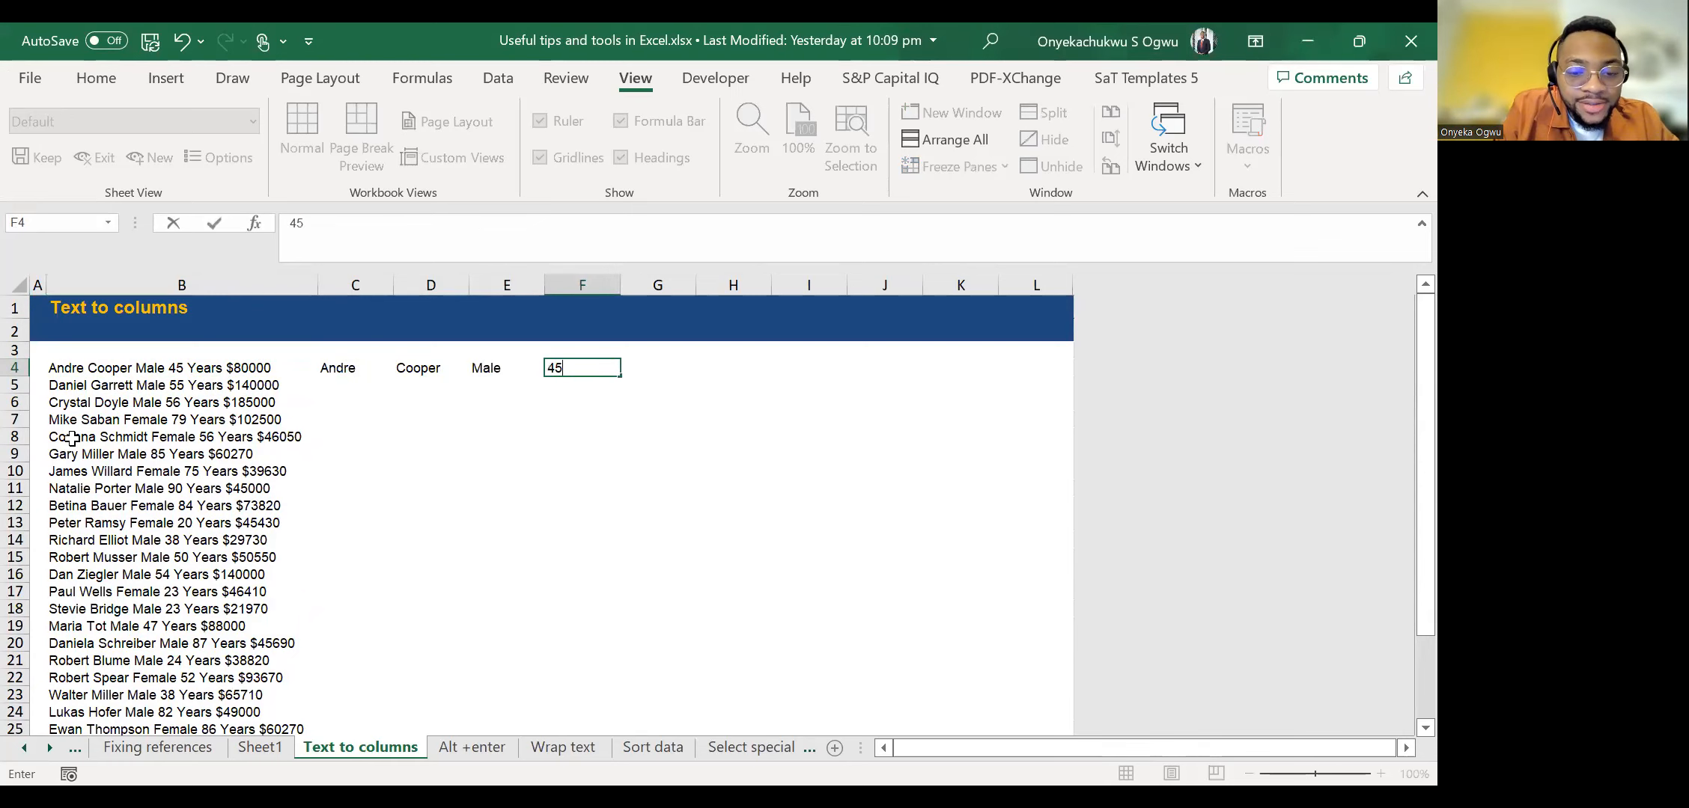
type("Years")
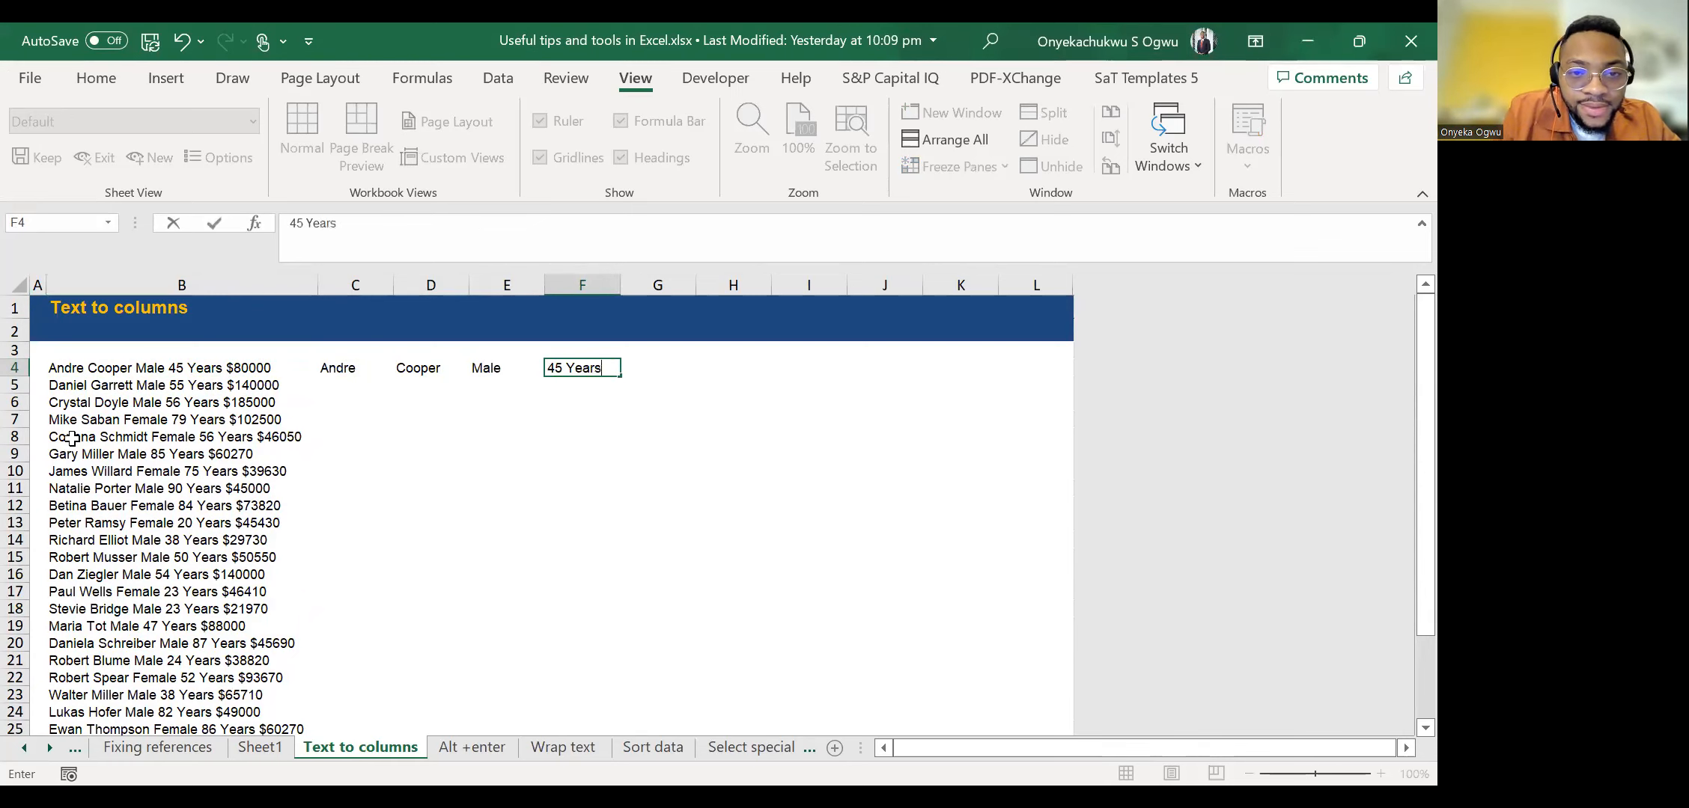
key("ctrl+Return")
Enter the first record's salary of $80000 in G4.
key("Tab")
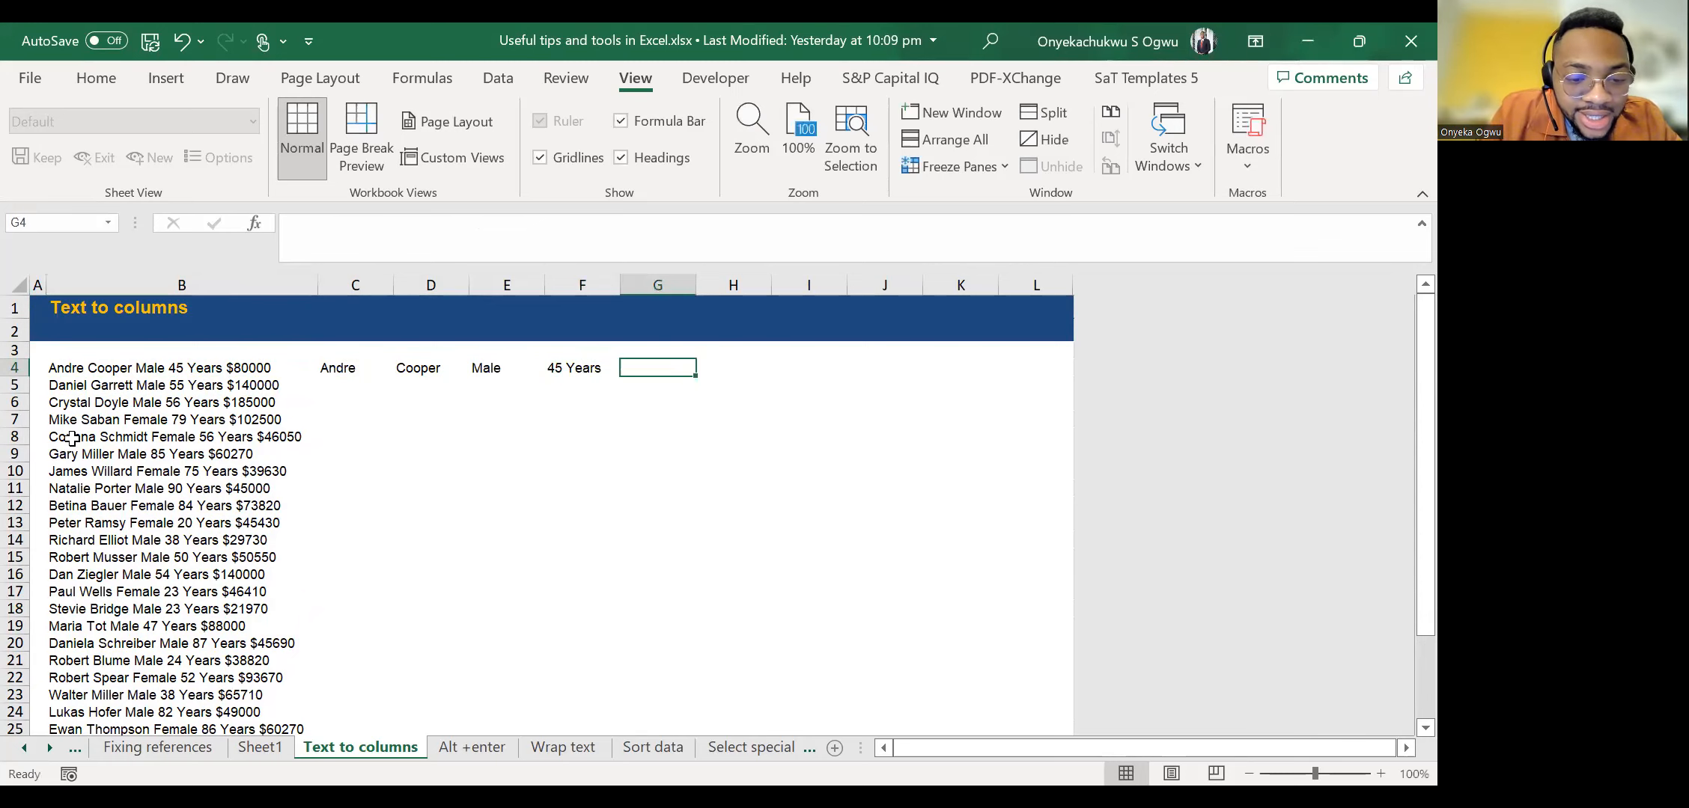
type("$80000")
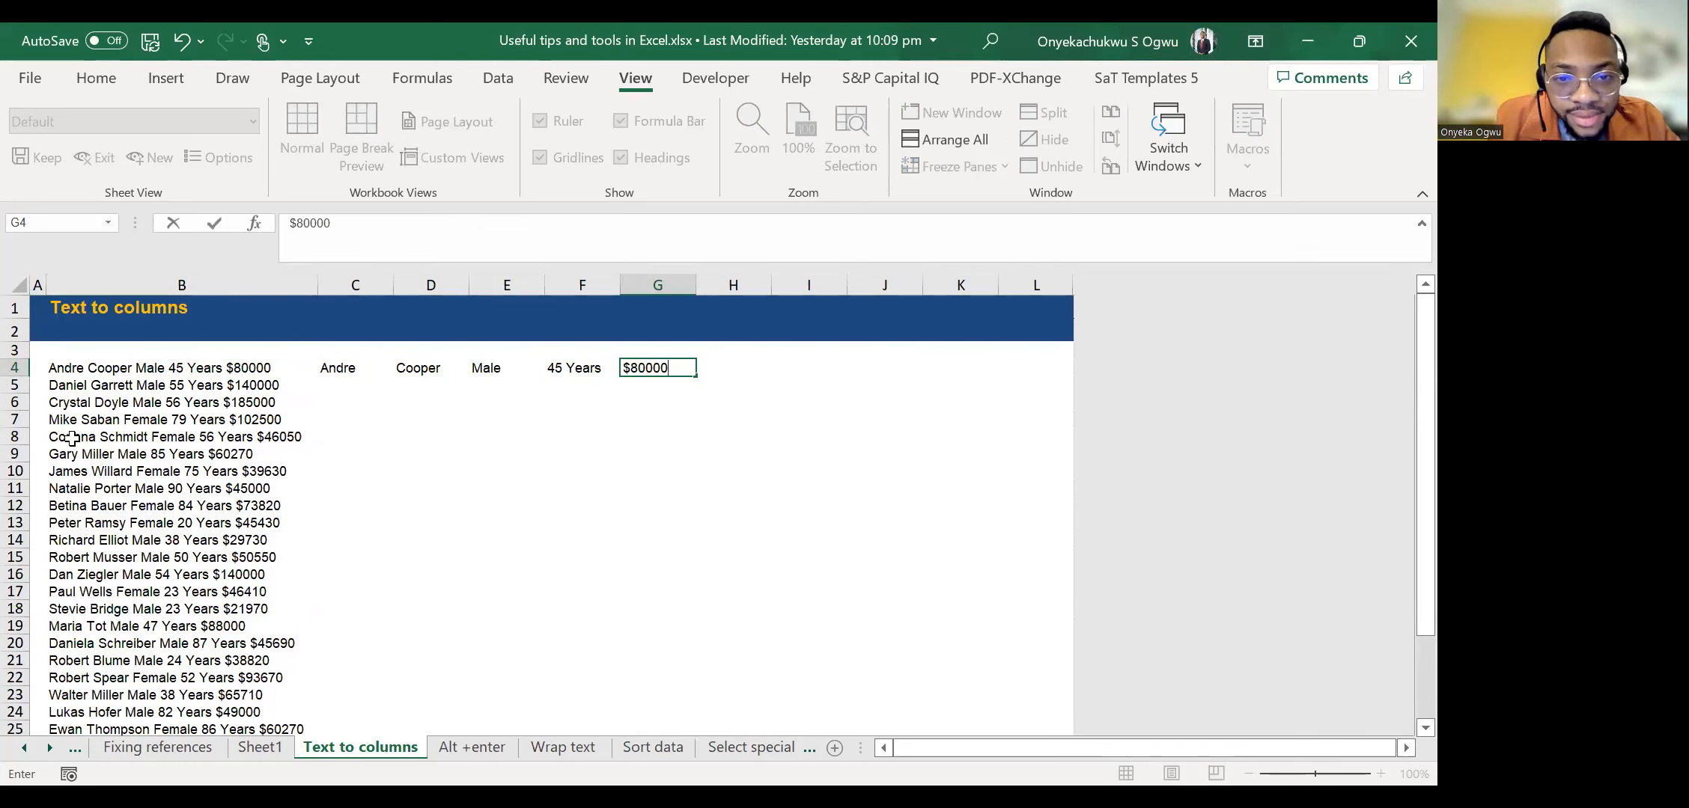
key("ctrl+Return")
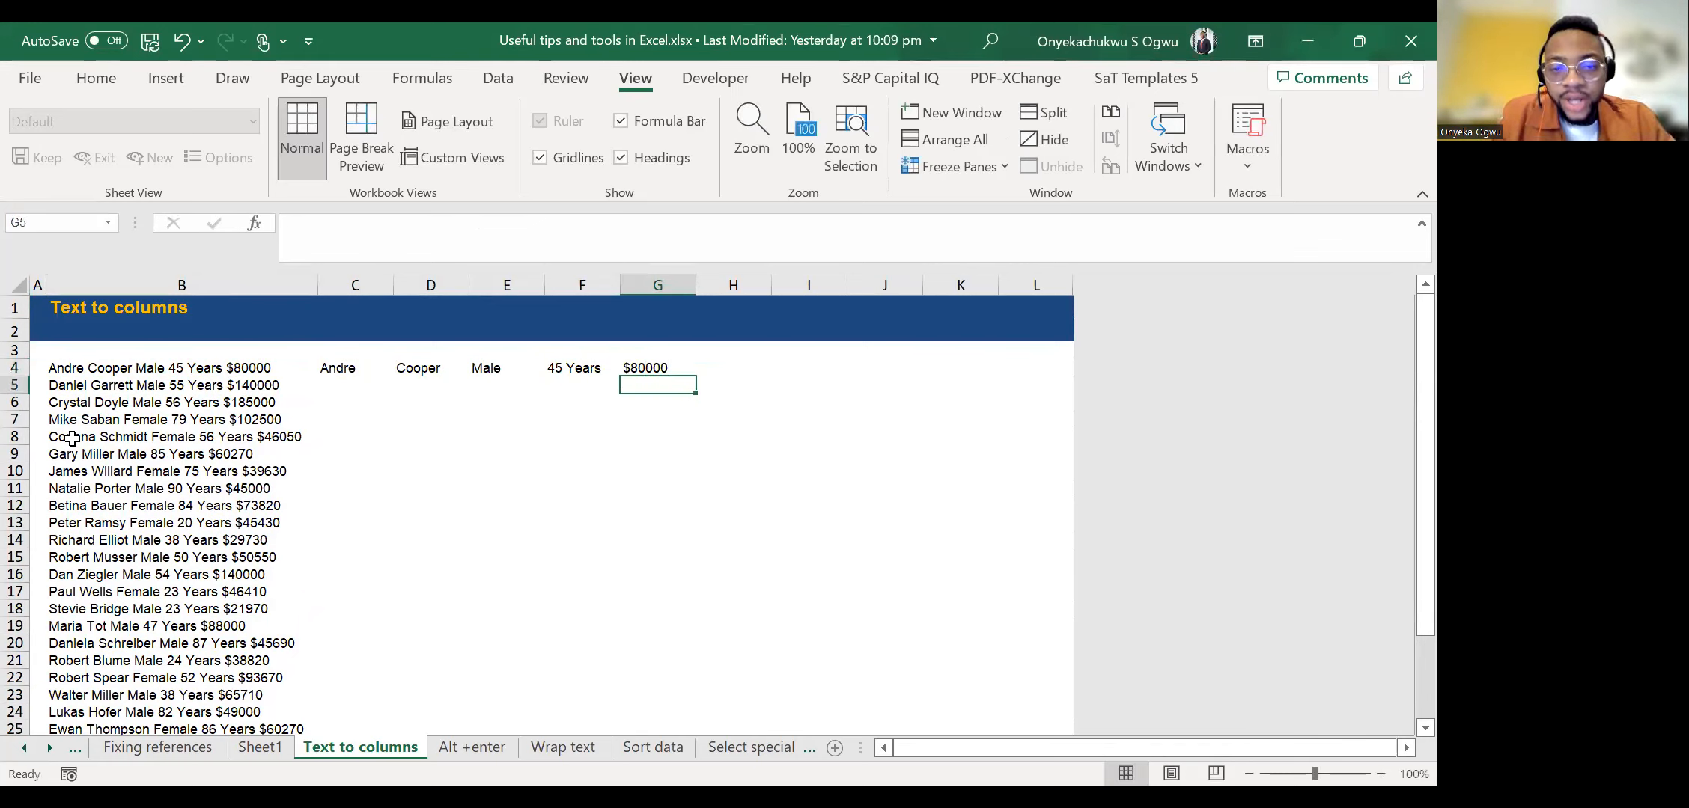
Move back to the first name in C4, checking the empty cell C5 below it.
key("Left")
key("Left")
key("Left")
key("Left")
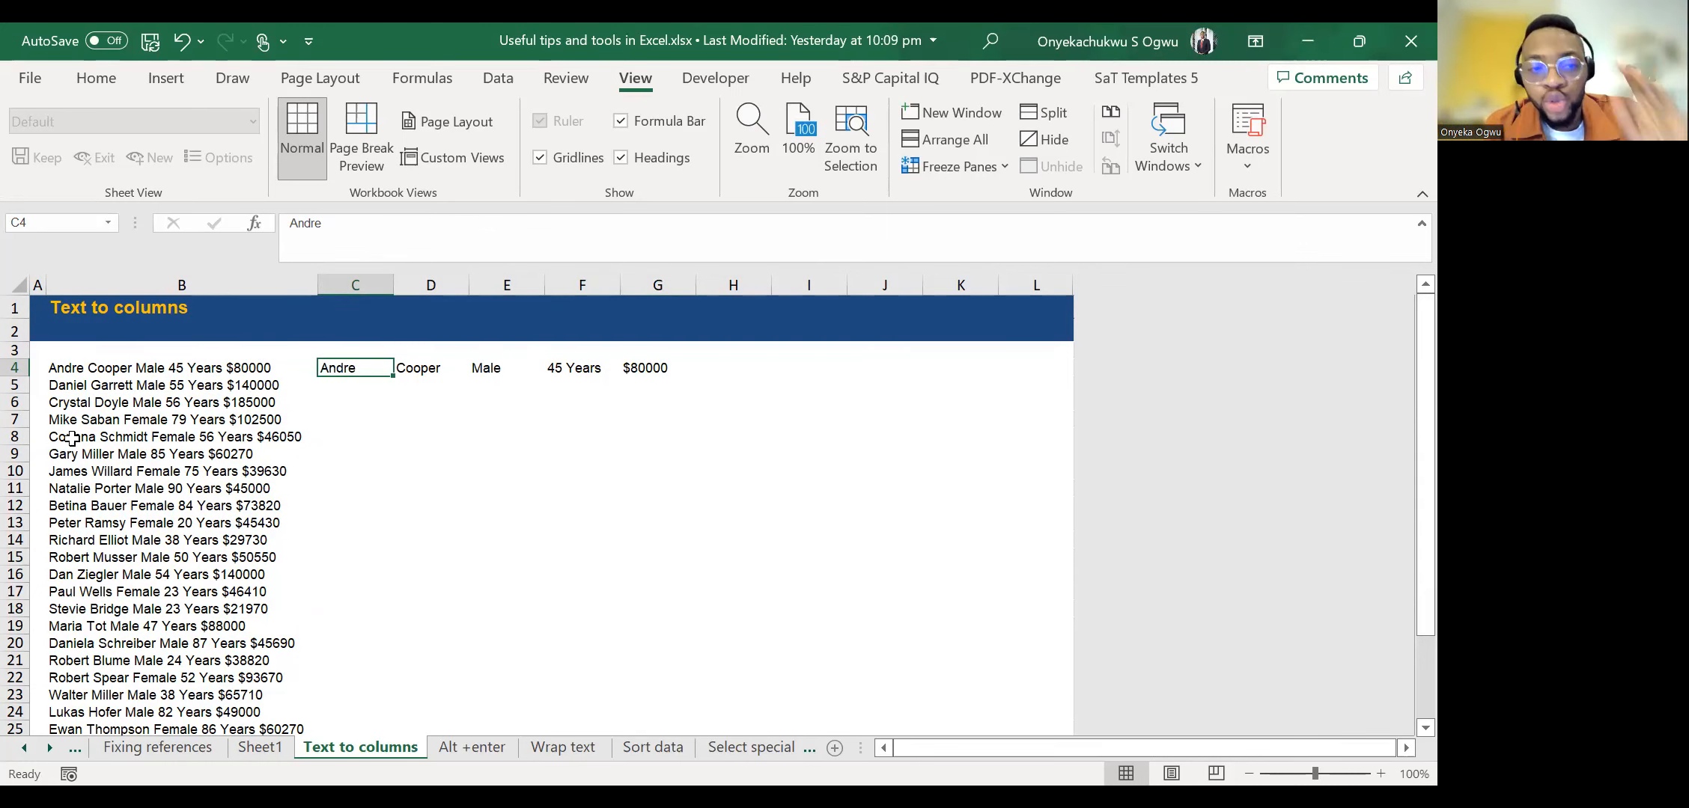
key("Down")
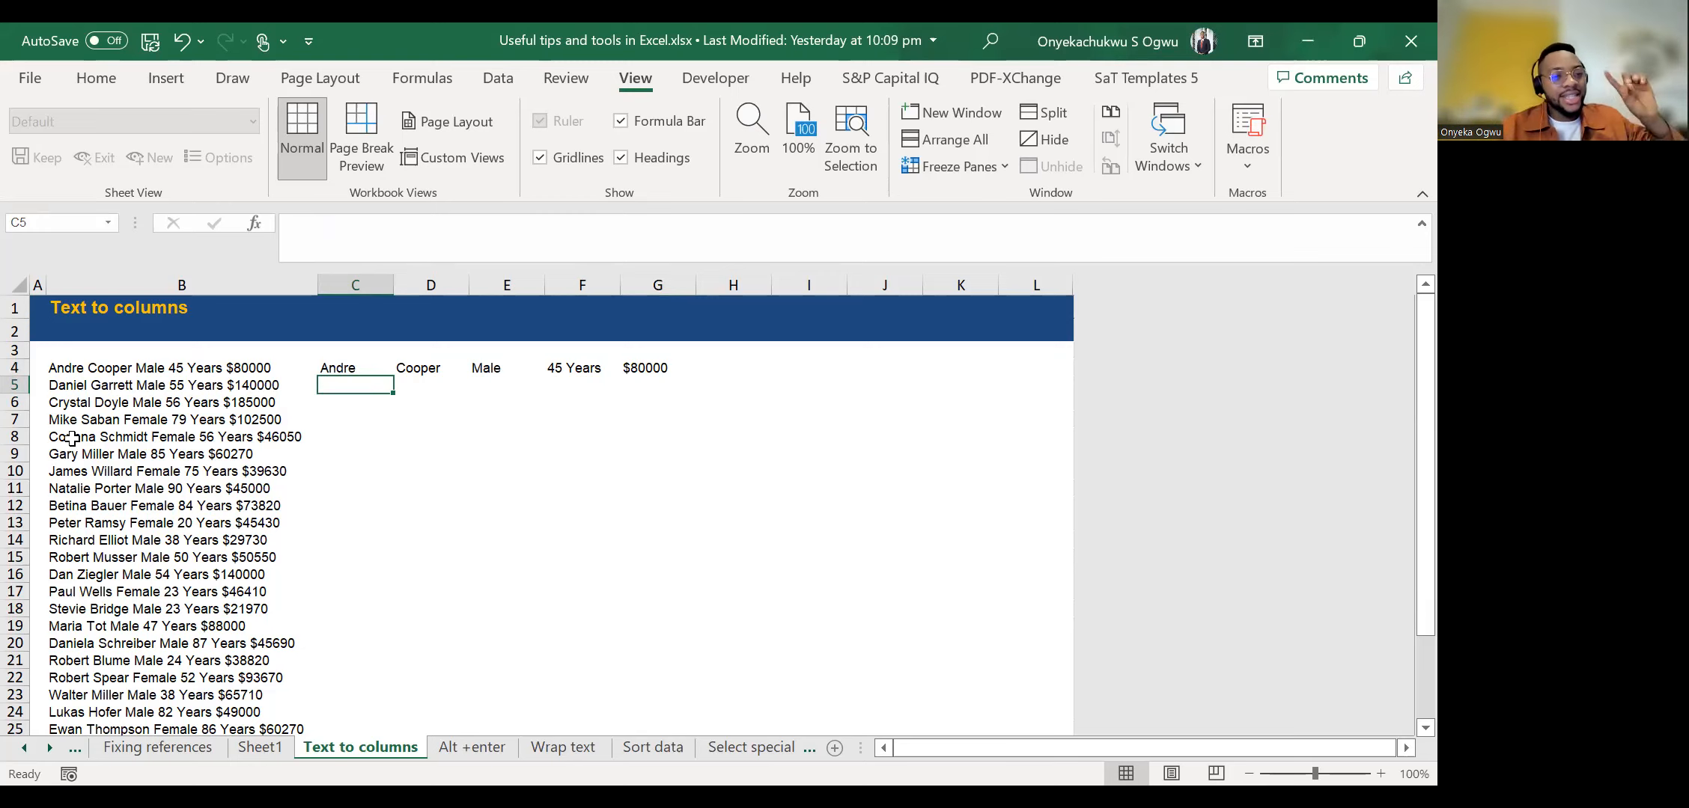
key("Up")
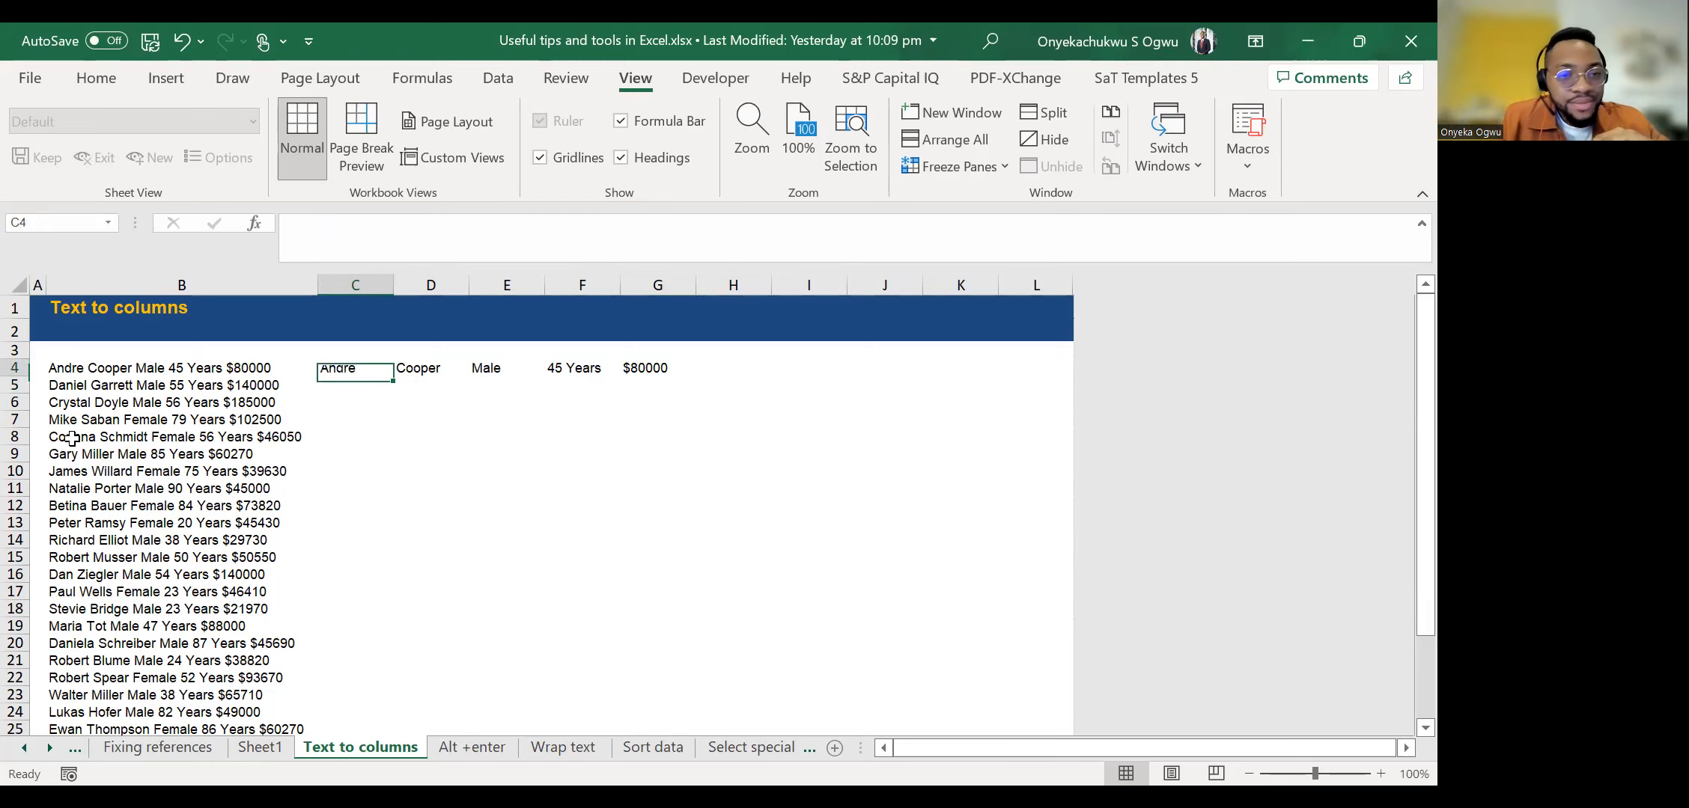
key("Left")
key("Right")
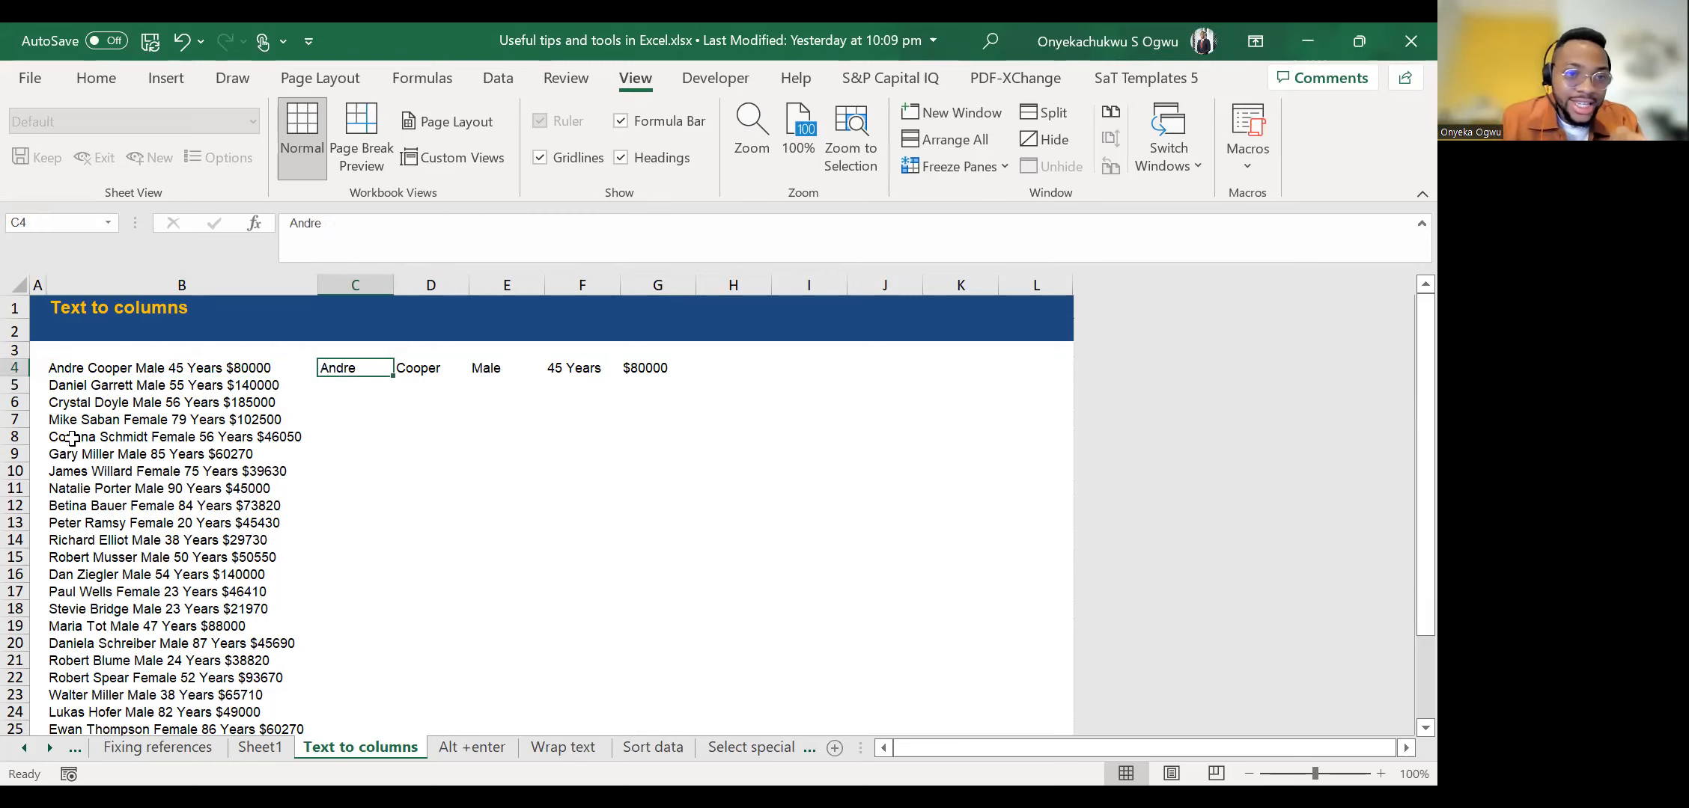
Step across the separated surname and gender cells in row 4.
key("Right")
key("Right")
key("Right")
key("Right")
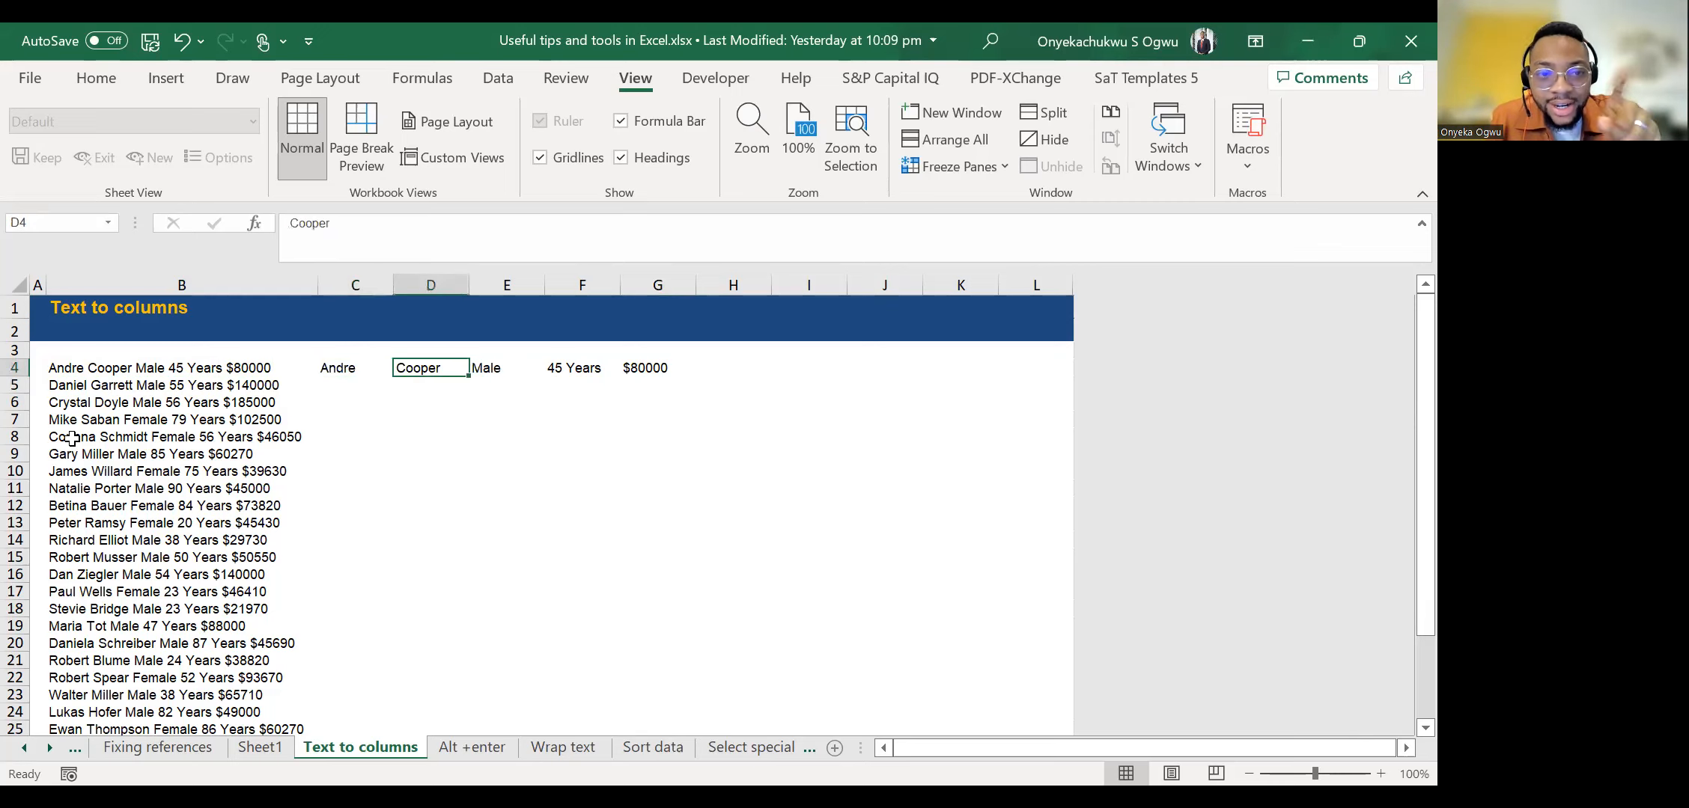
key("Left")
key("Left")
key("Left")
key("Left")
key("Left")
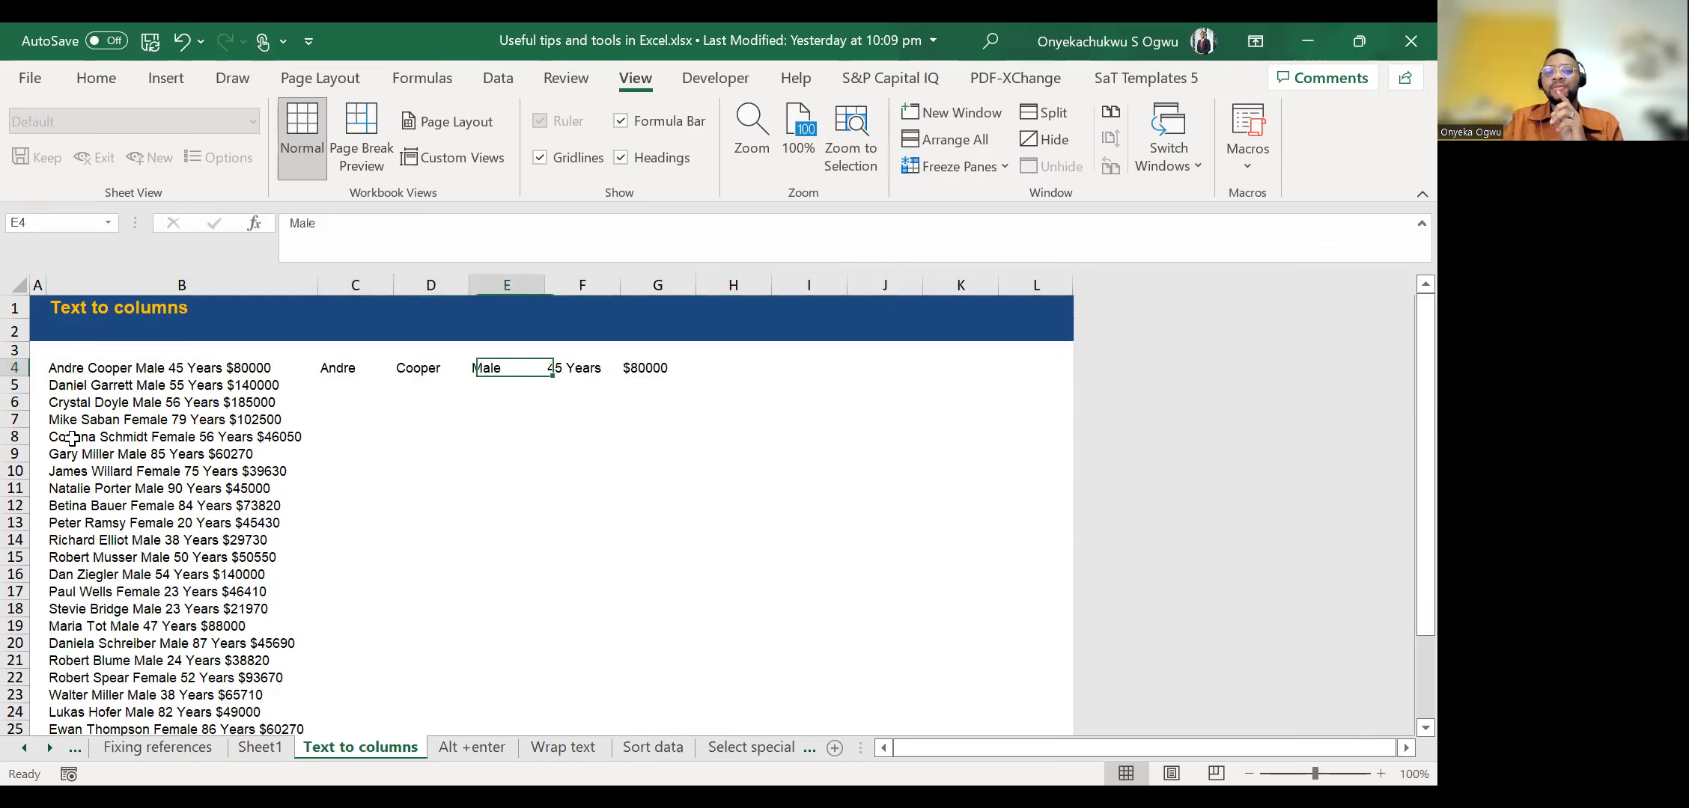
Flash Fill the first names down column C, starting from C5.
key("Right")
key("Down")
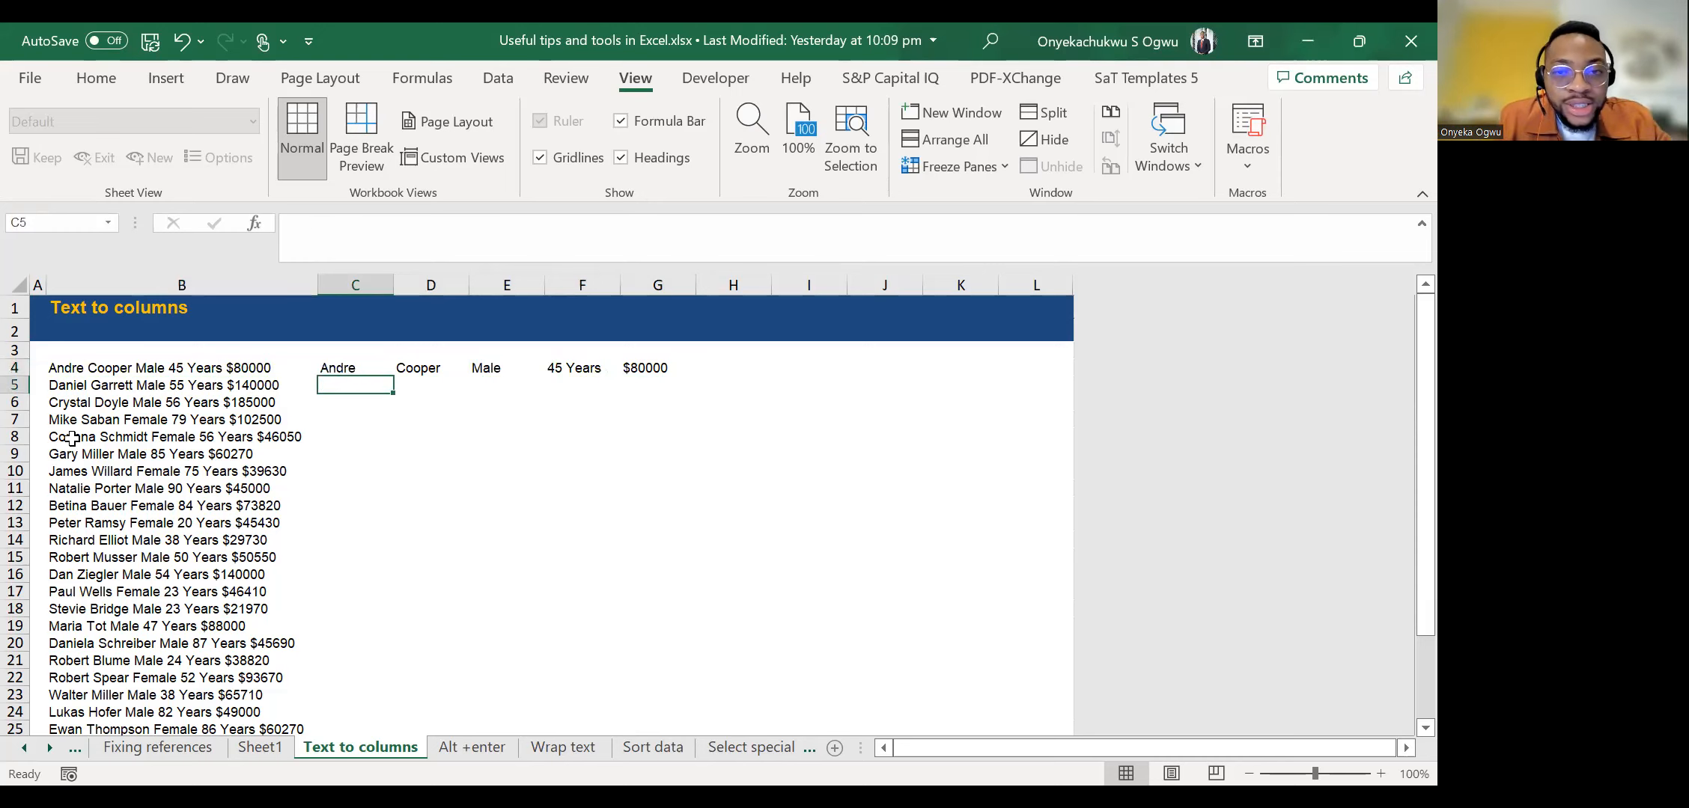
key("Up")
key("Up")
key("Up")
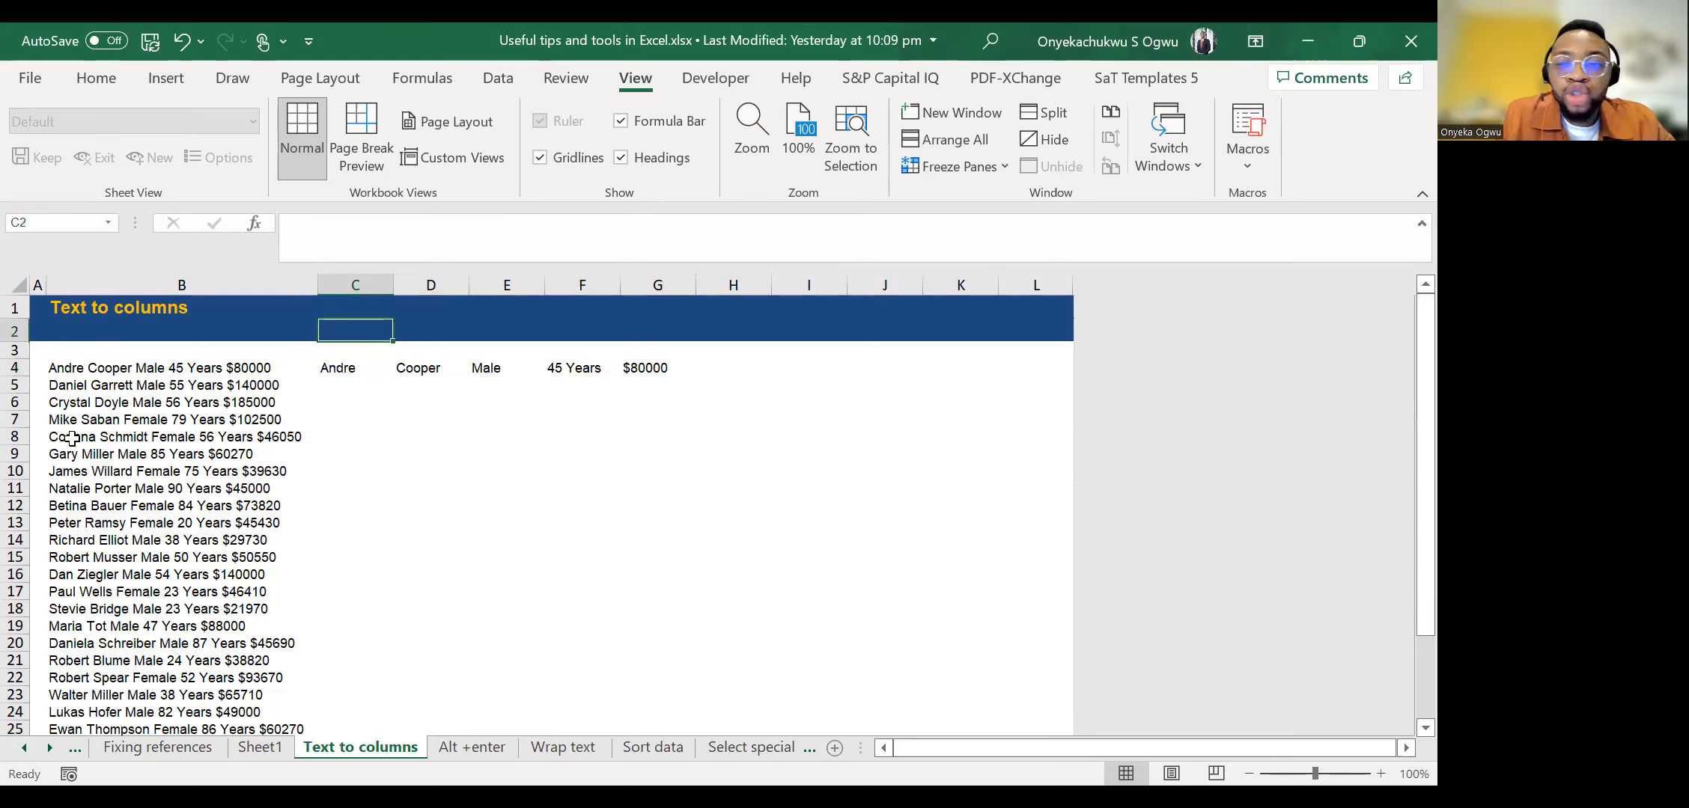
key("Down")
key("Down")
key("Down")
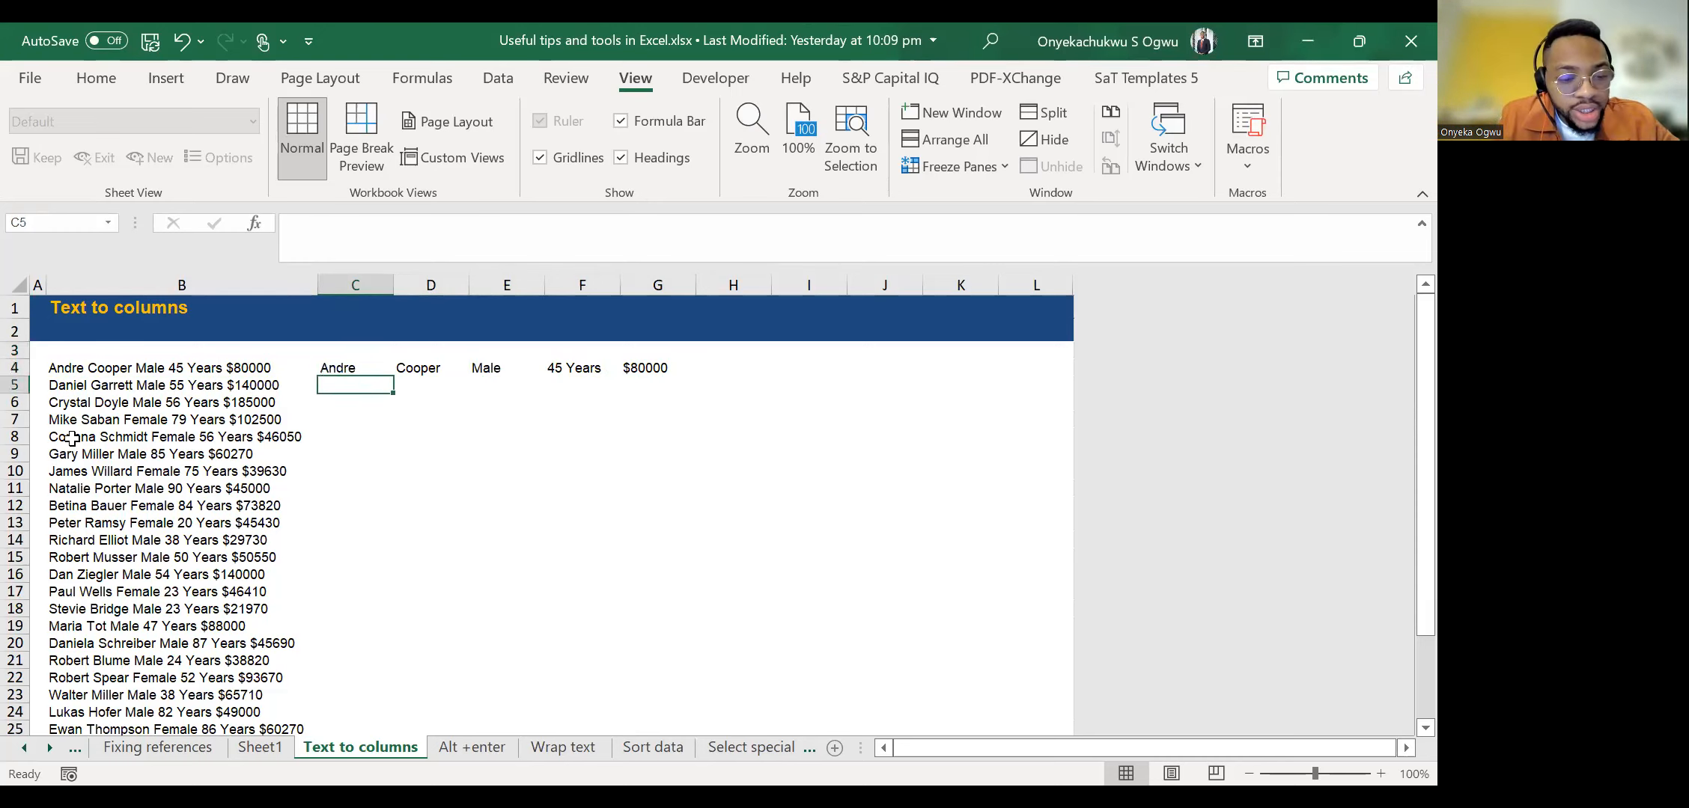
key("ctrl+e")
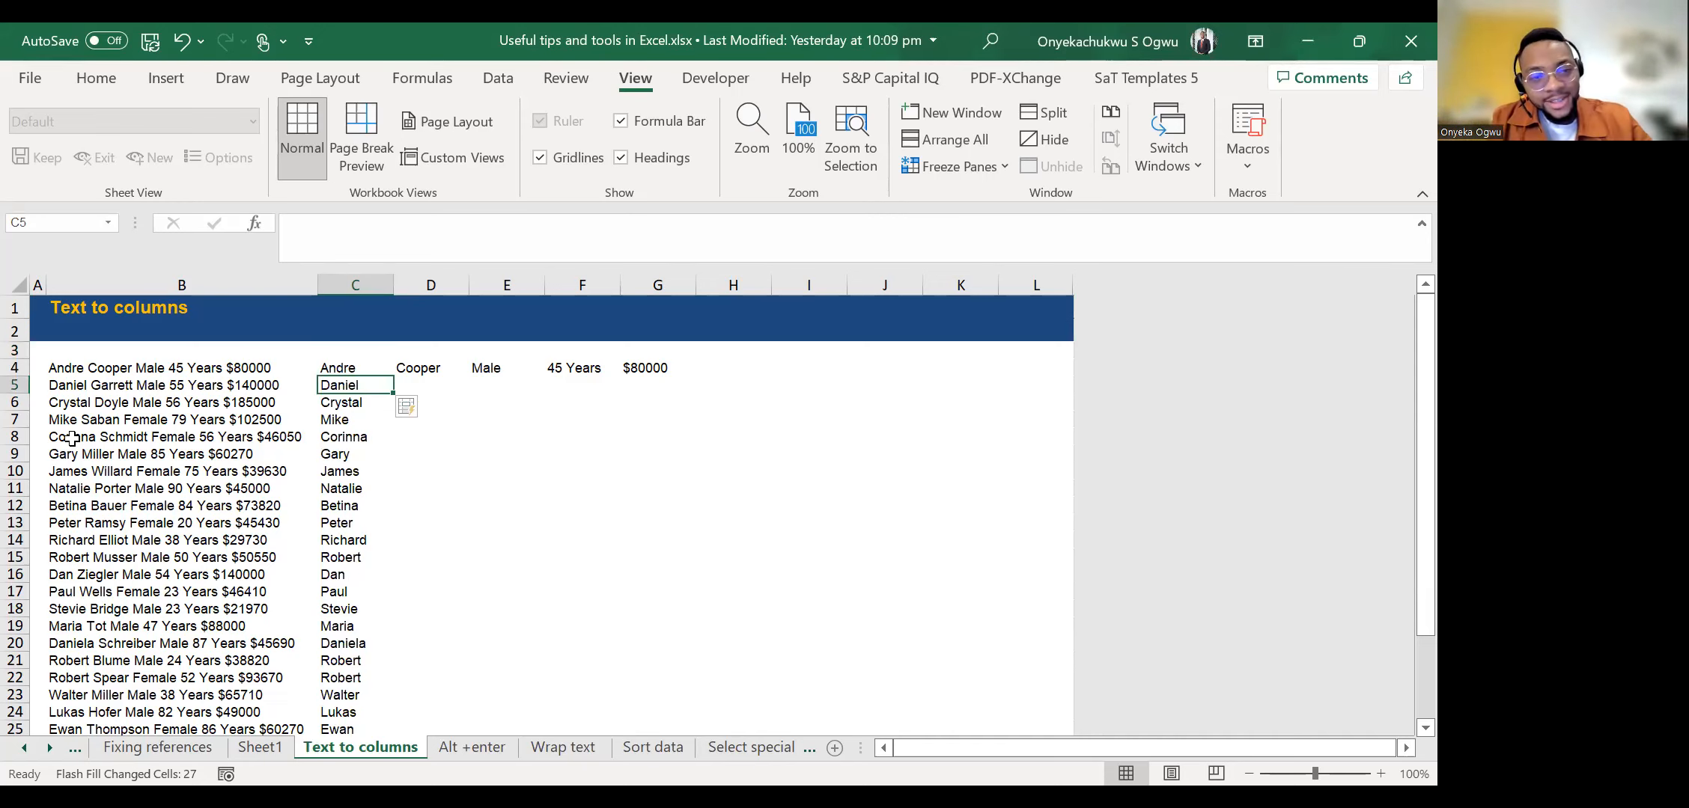
Flash Fill the surnames down column D and the genders down column E, starting from row 5.
key("Right")
key("ctrl+e")
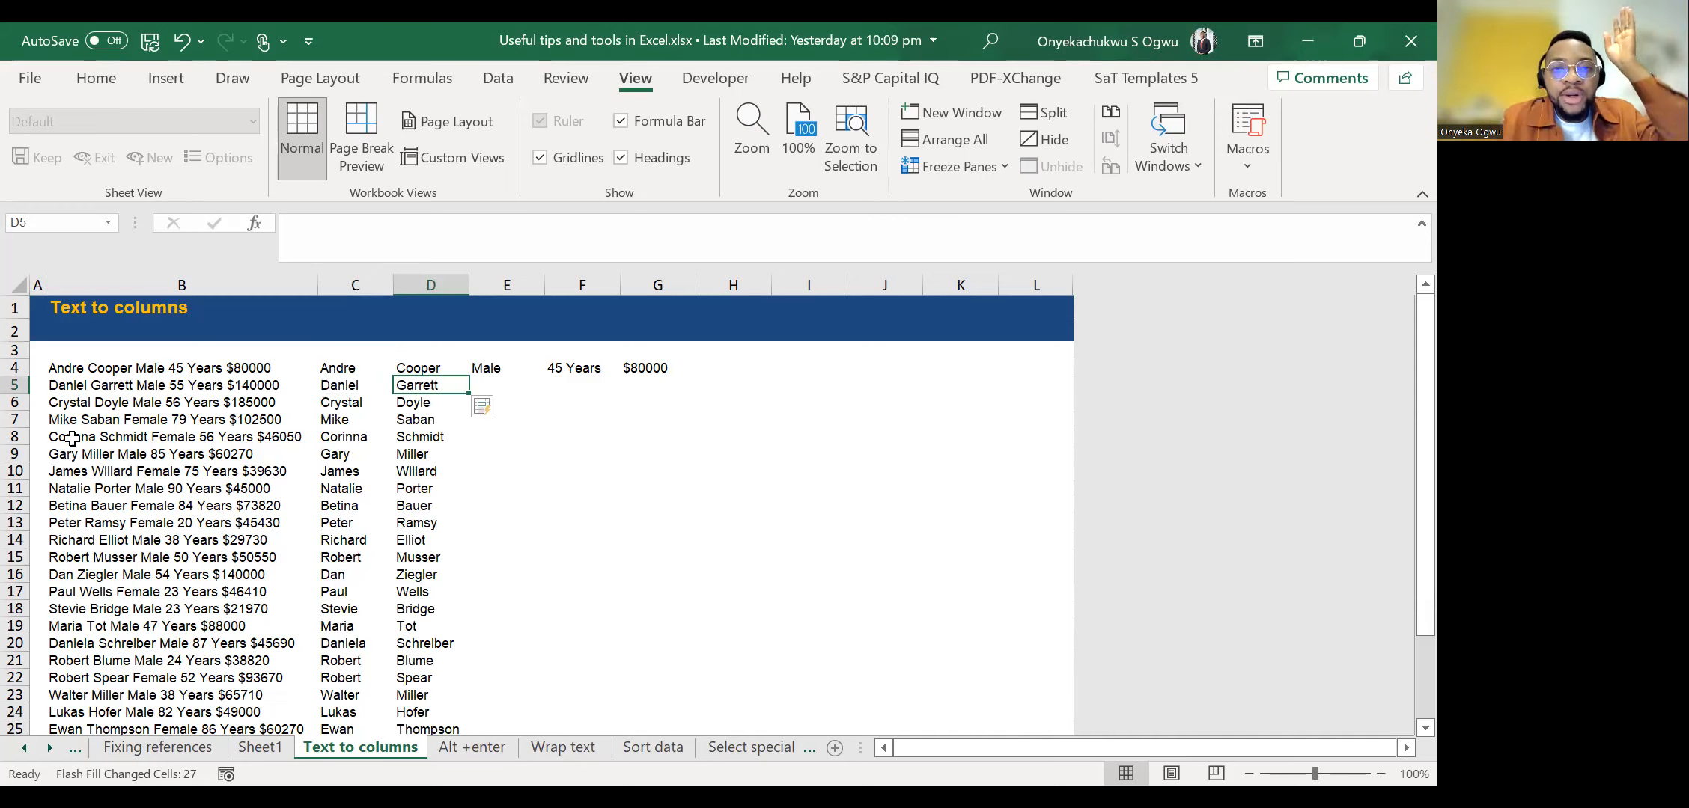
key("Right")
key("ctrl+e")
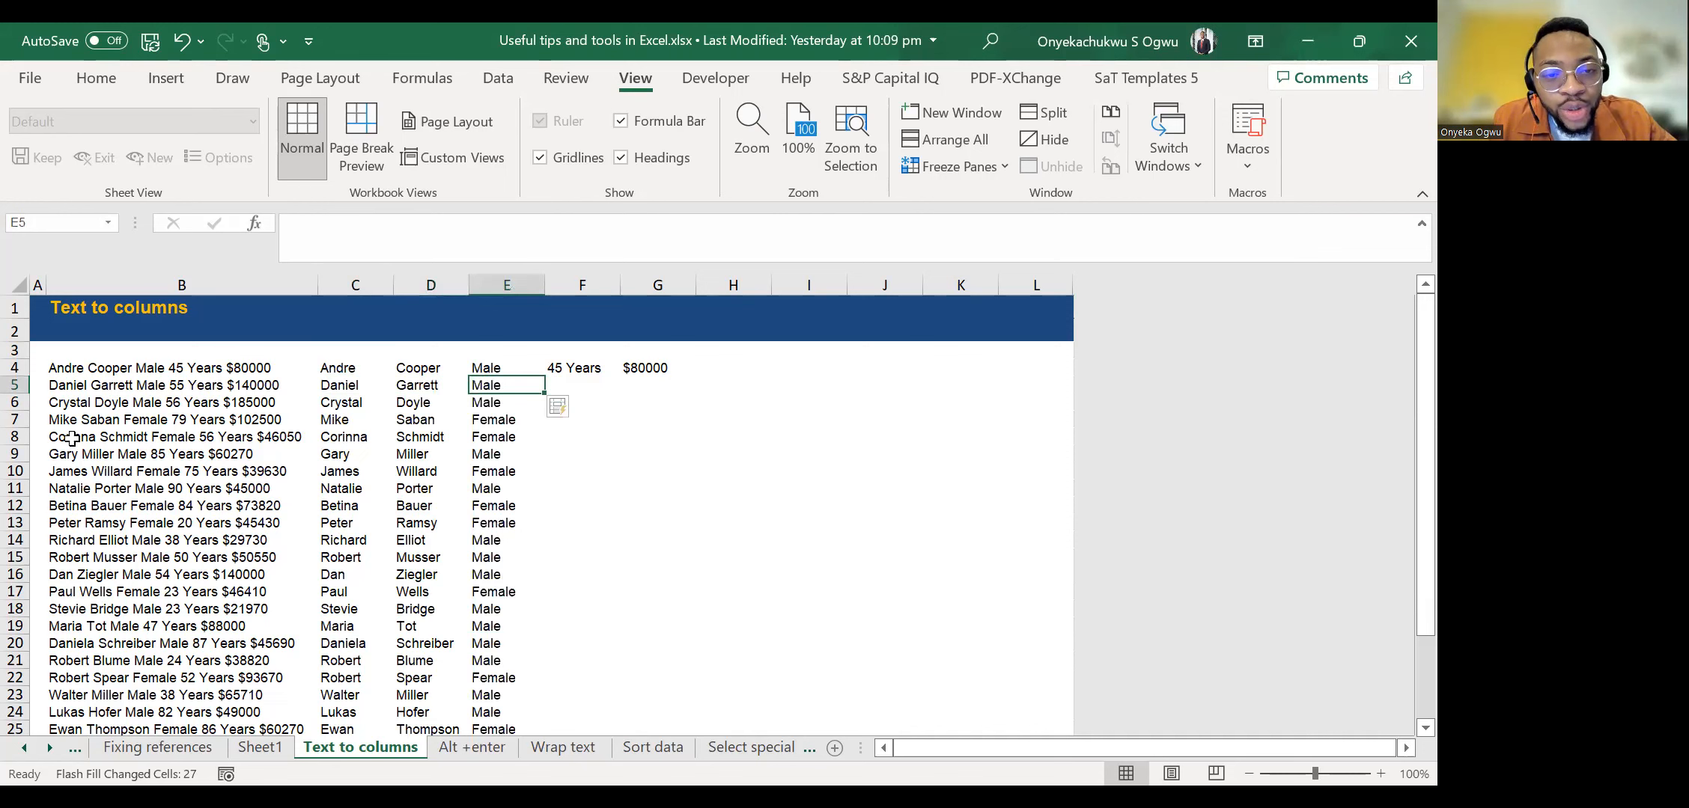
Flash Fill the ages down column F and the salaries down column G, starting from row 5.
key("Right")
key("ctrl+e")
key("Right")
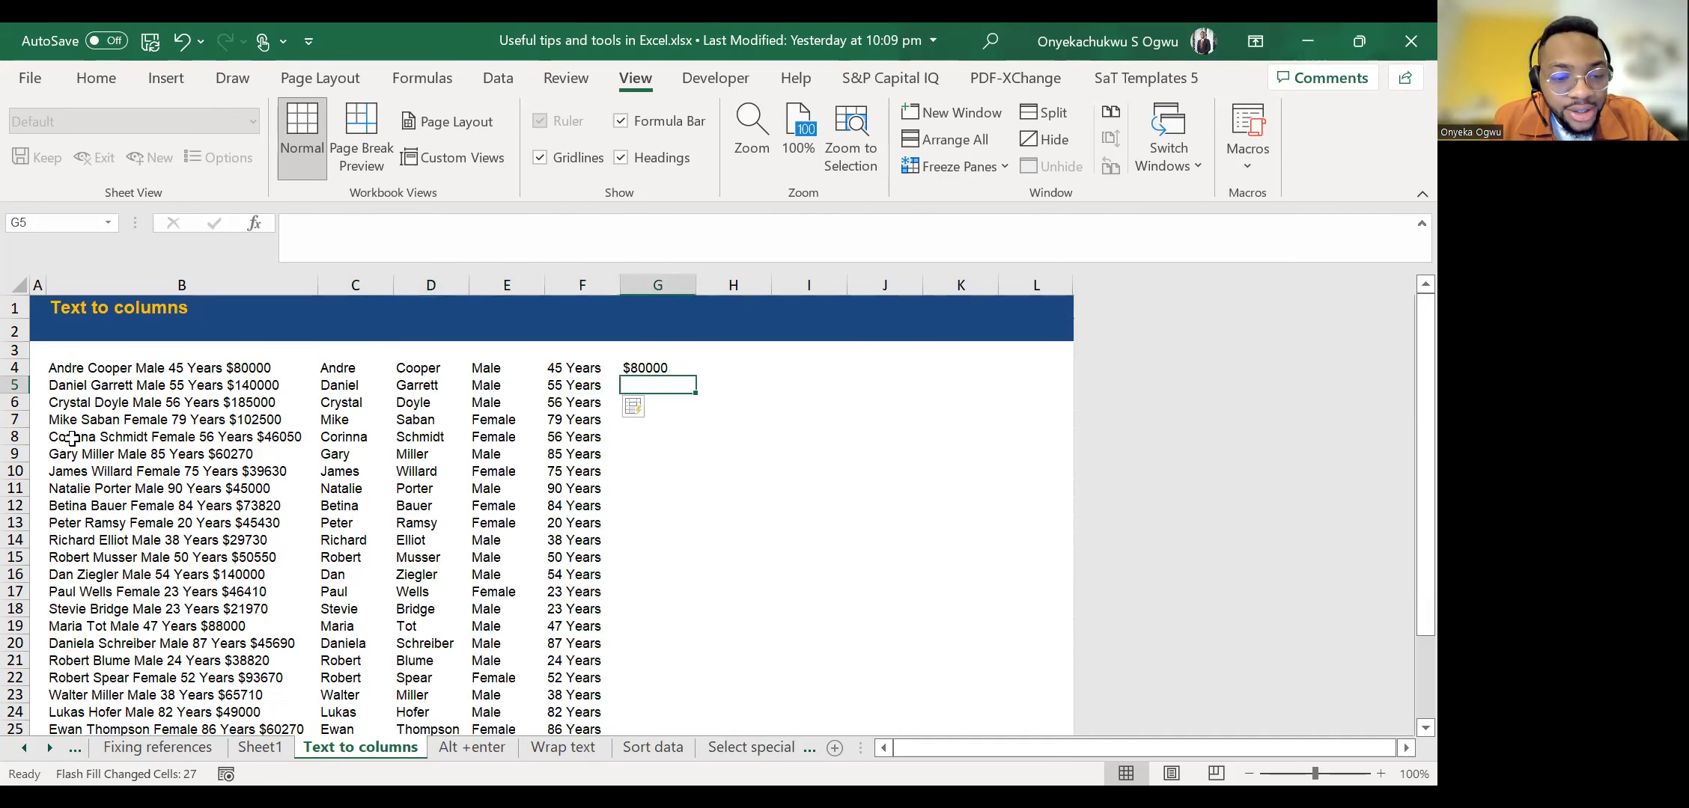
key("ctrl+e")
key("ctrl+Down")
key("ctrl+Up")
key("ctrl+Up")
key("Down")
key("Down")
key("Down")
key("Down")
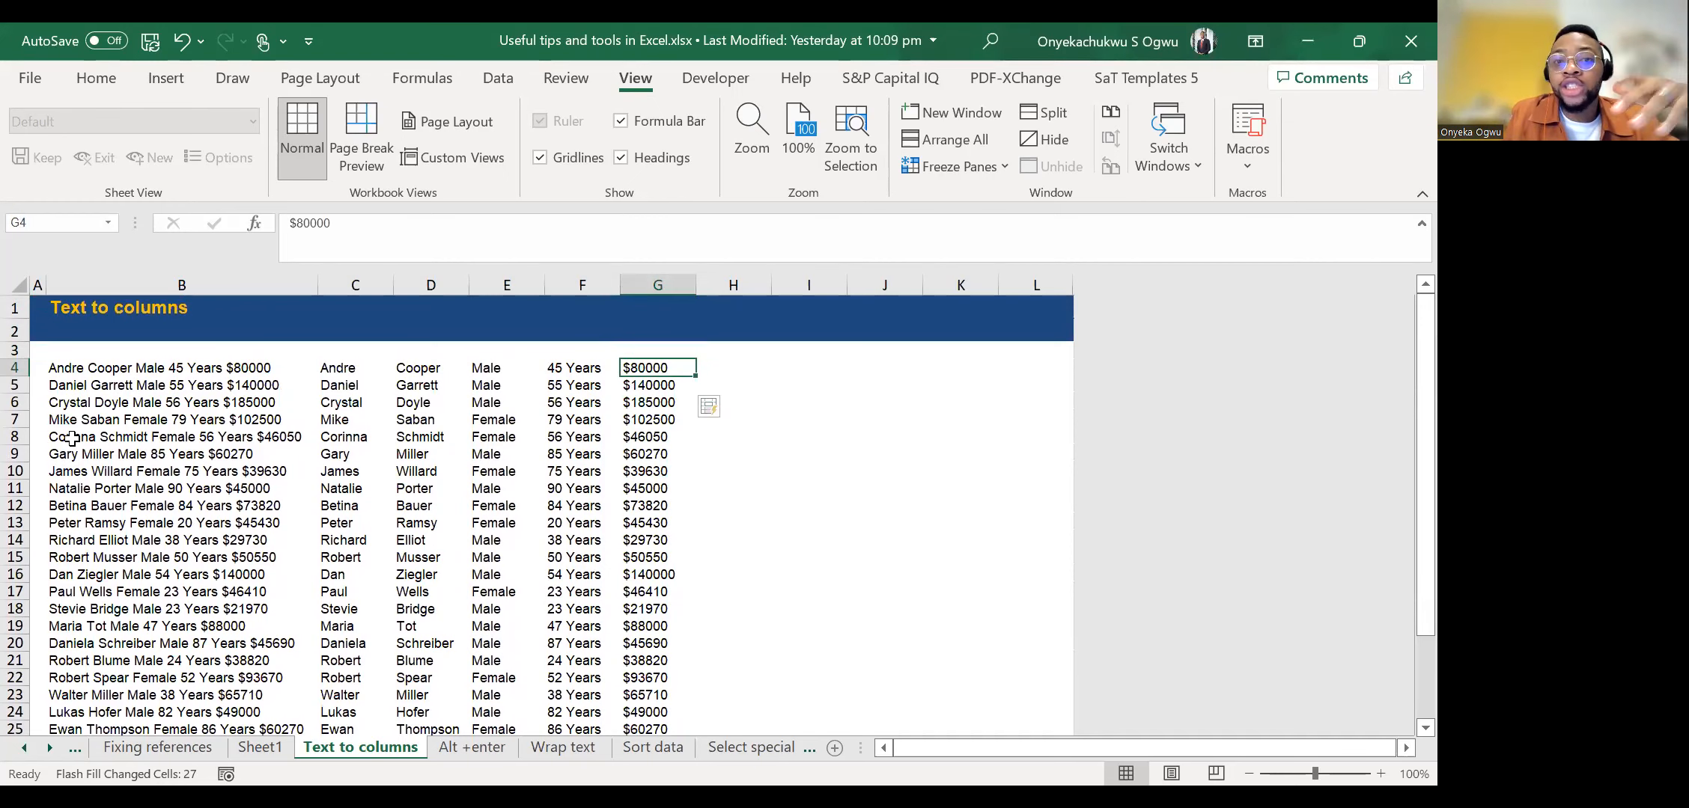
Clear all the separated record data in columns C to G from row 4 down.
key("Up")
key("Left")
key("Left")
key("Left")
key("Left")
key("Right")
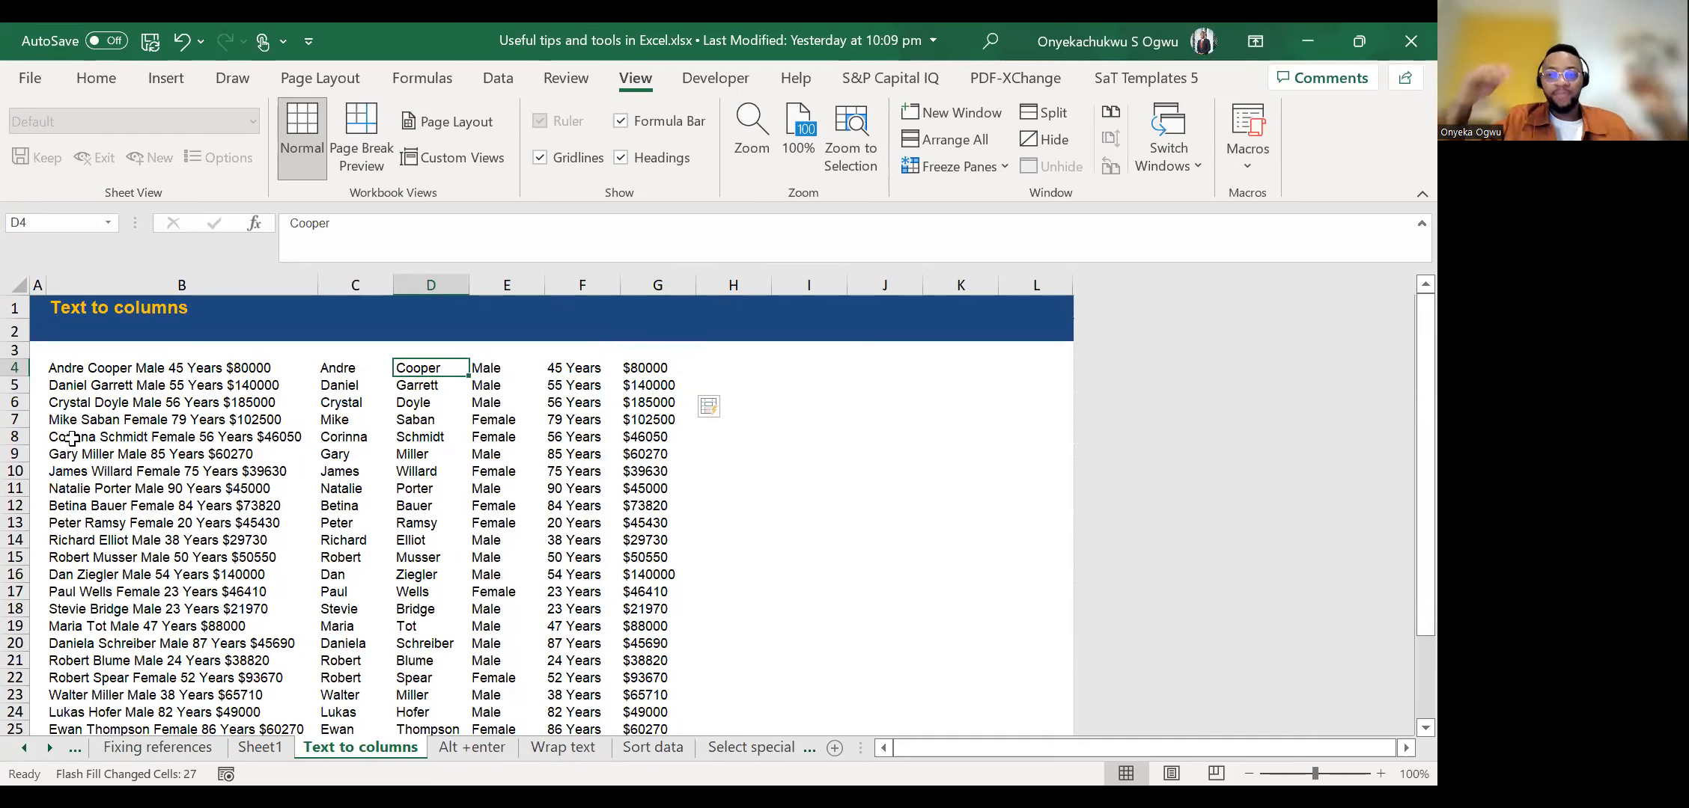
key("Left")
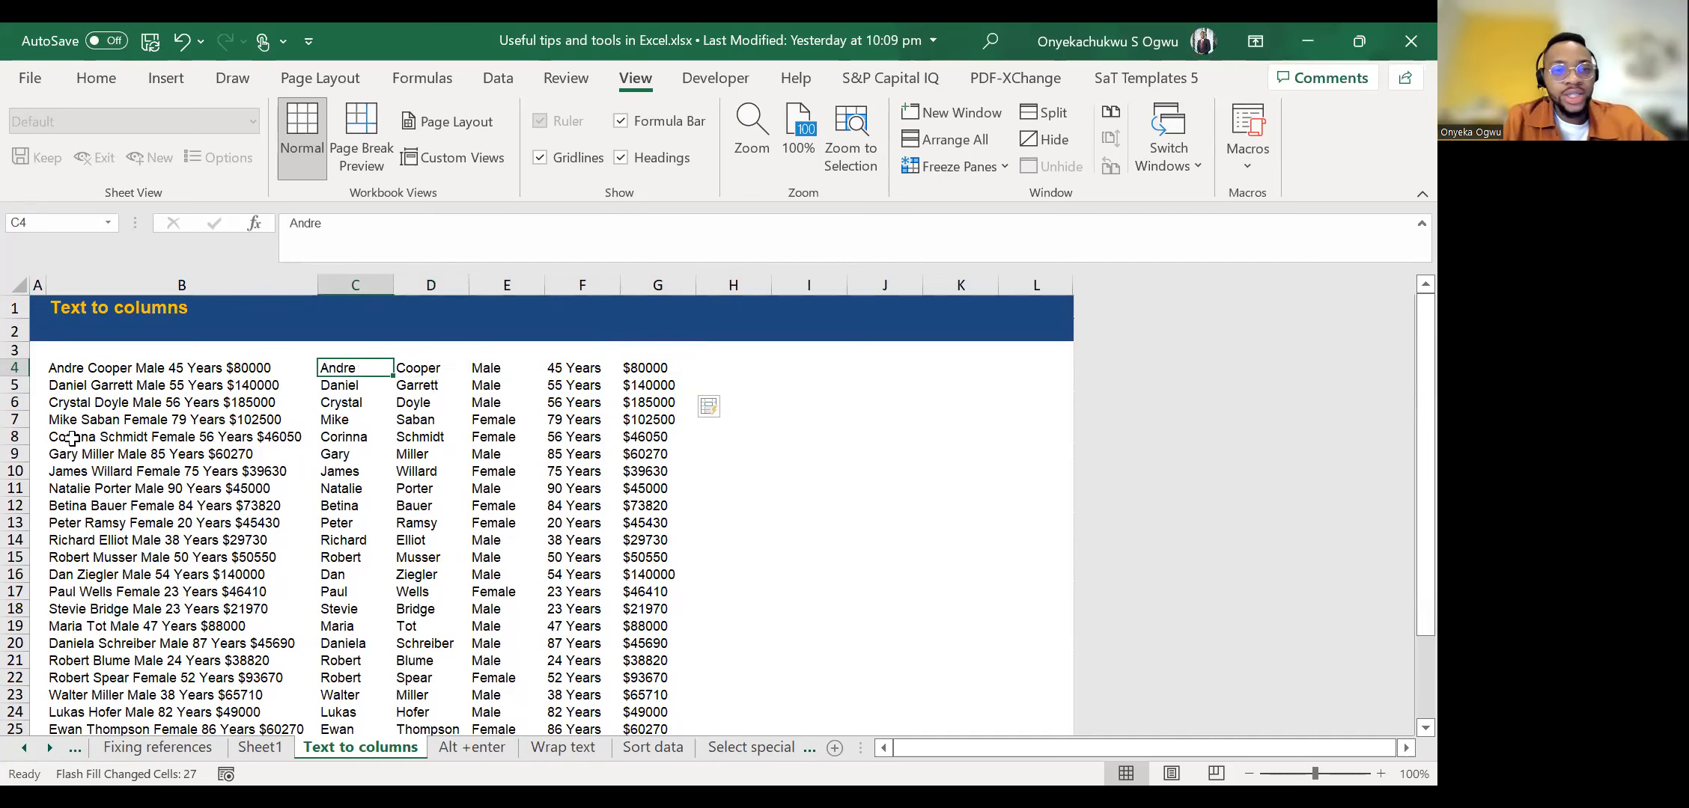
key("ctrl+shift+Right")
key("ctrl+shift+Down")
key("Delete")
key("Up")
key("Down")
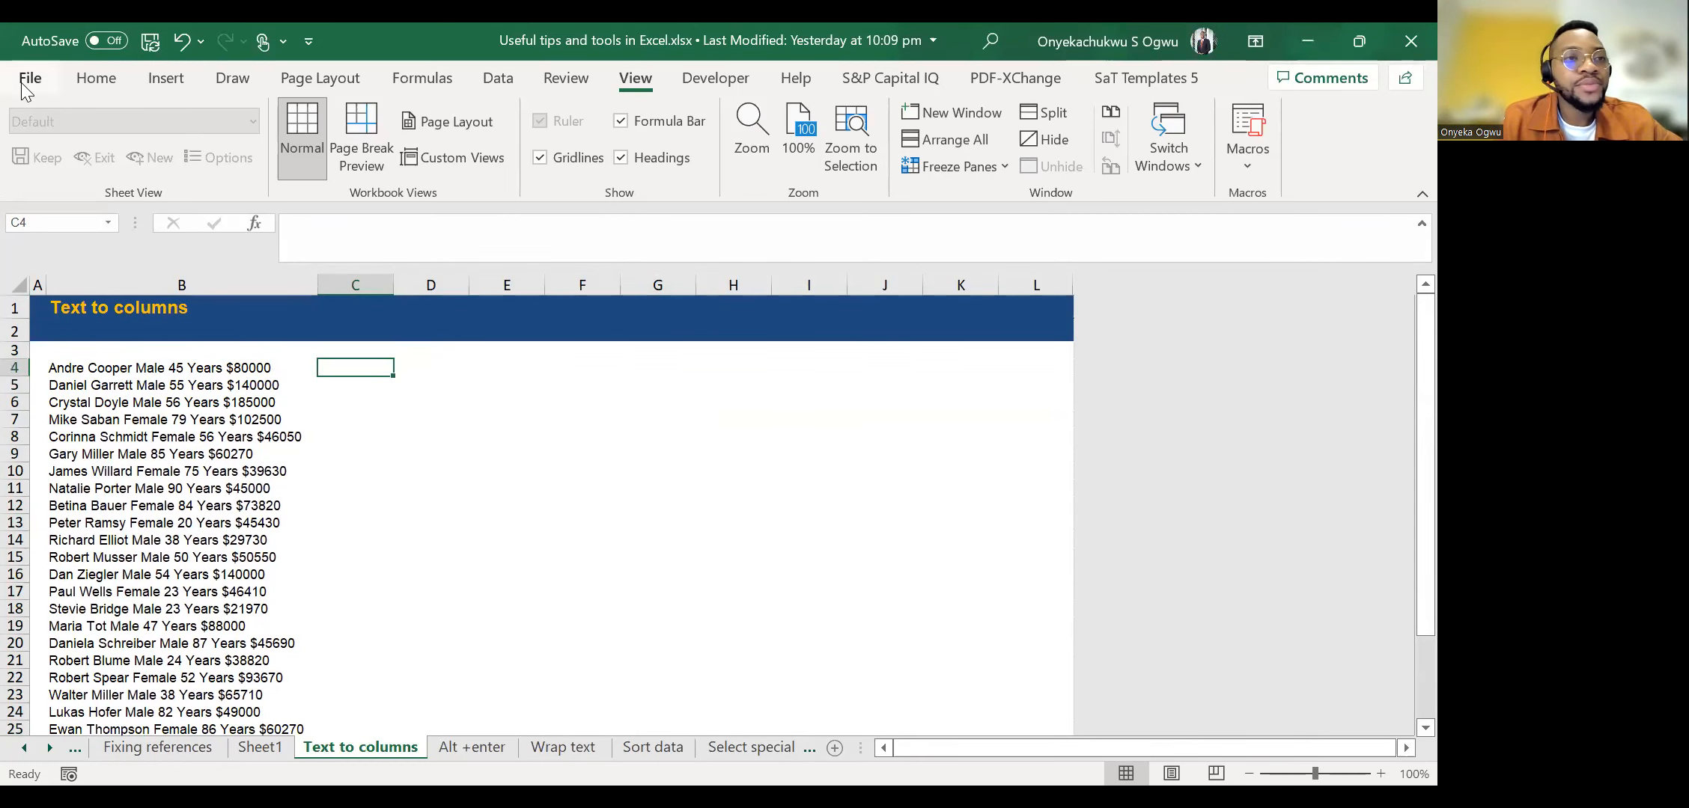
left_click(90, 78)
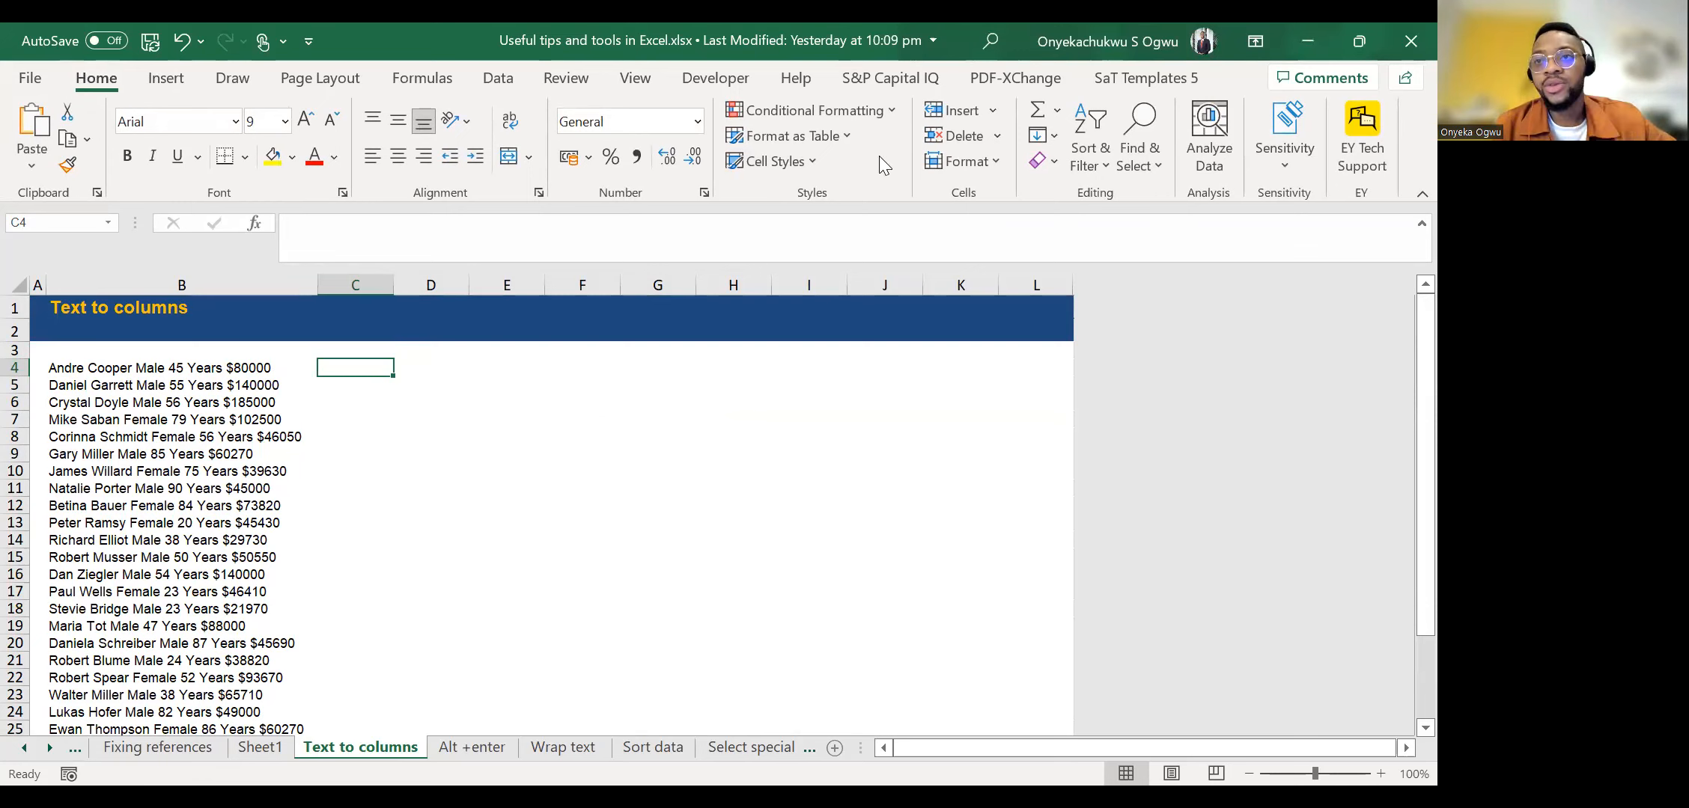
left_click(1, 41)
left_click(232, 368)
left_click(350, 366)
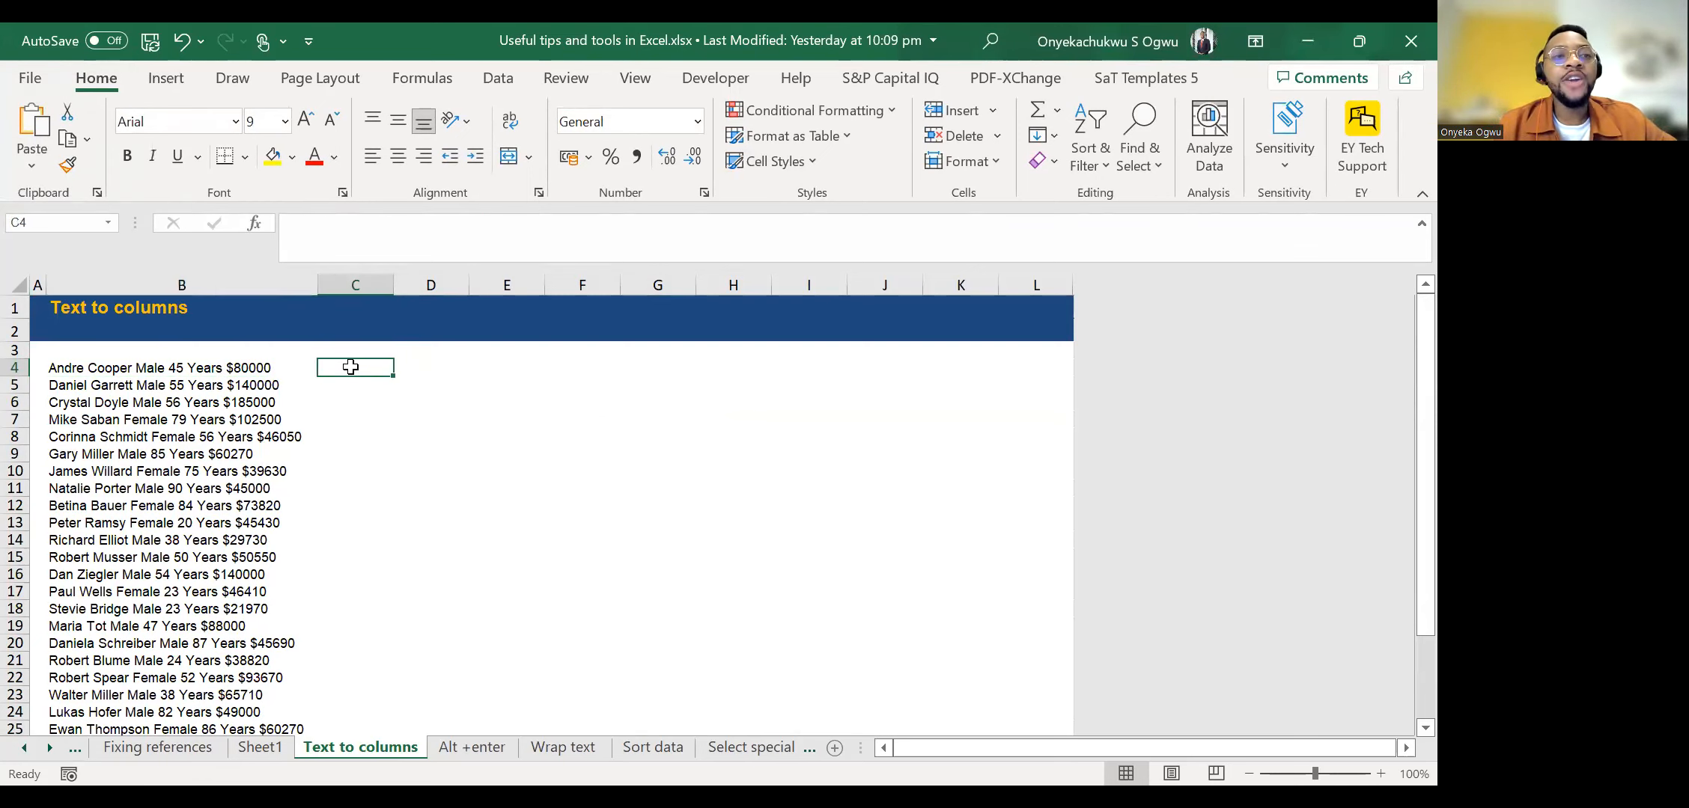
Try to run Text to Columns with only the empty cell C4 selected.
left_click(496, 79)
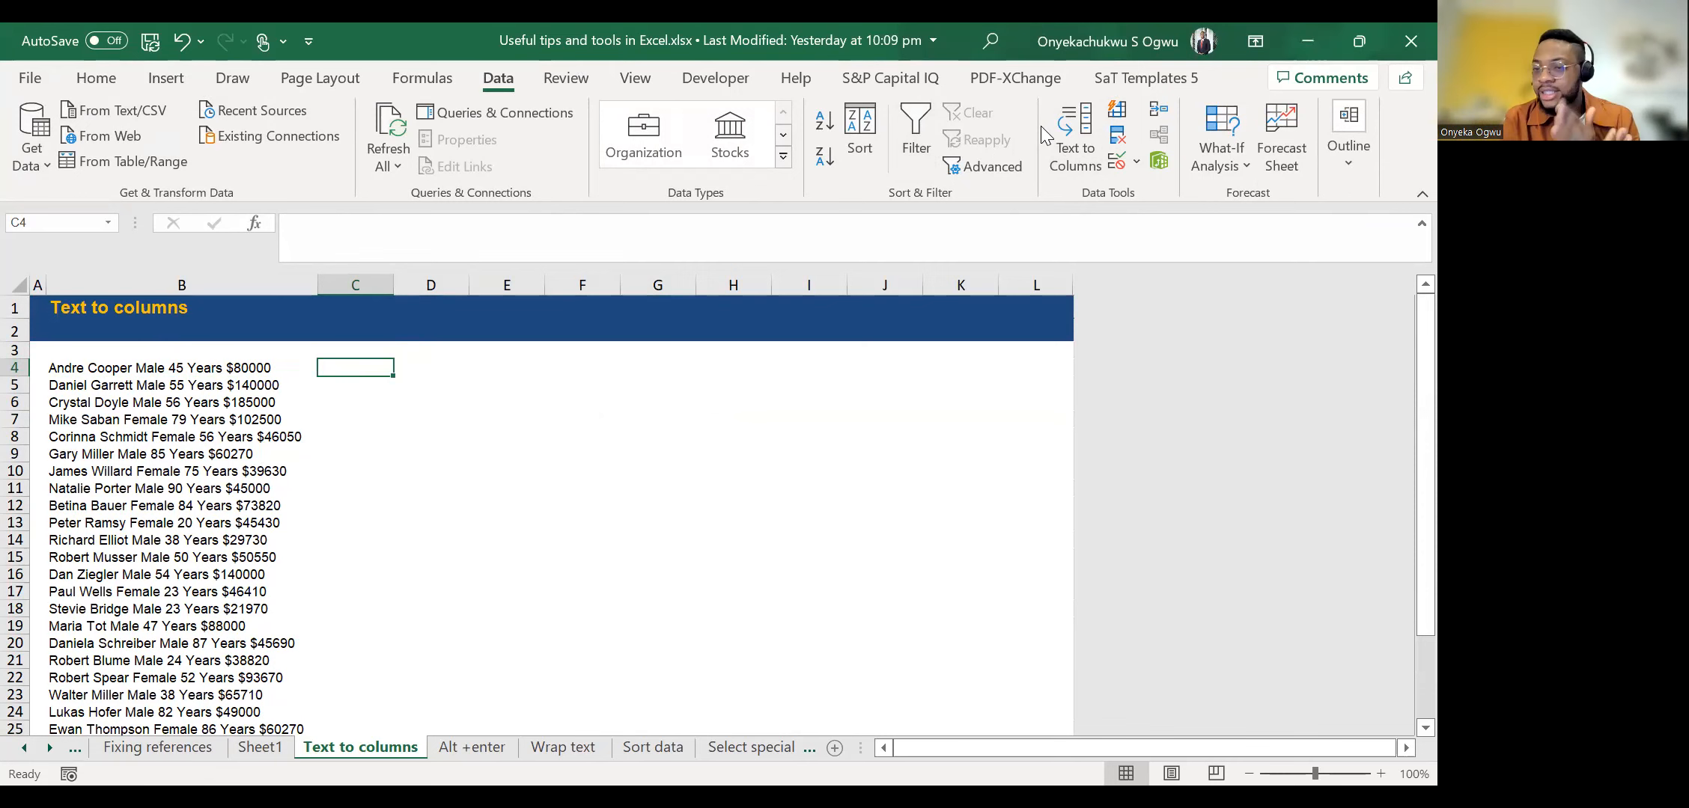
left_click(1072, 138)
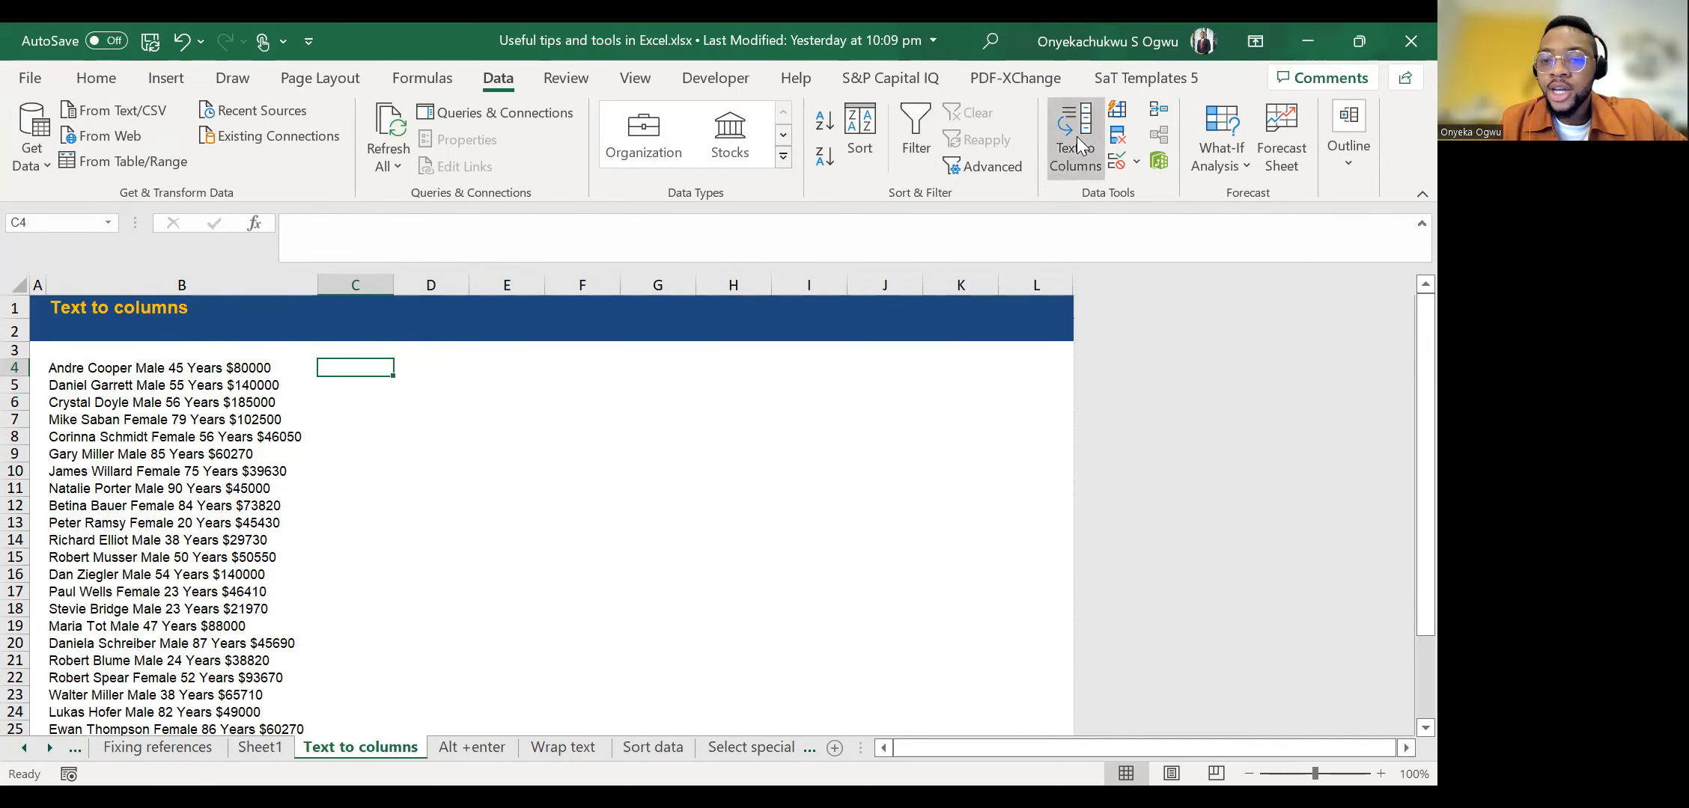
left_click(744, 474)
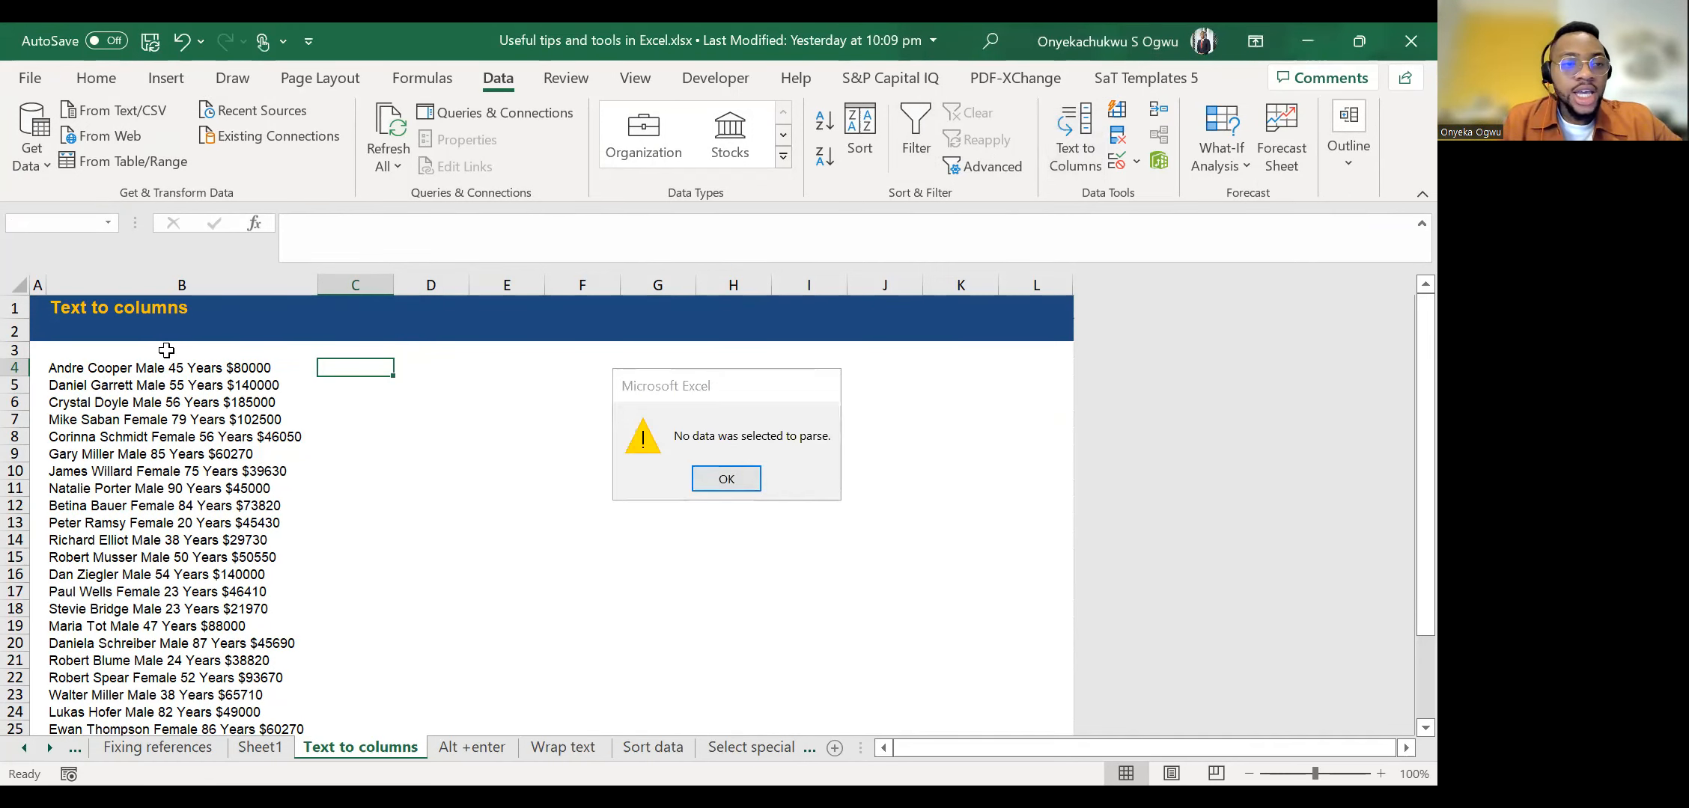
Start Text to Columns on the records in B4:B31 as delimited data, adding Space as a delimiter.
left_click(168, 350)
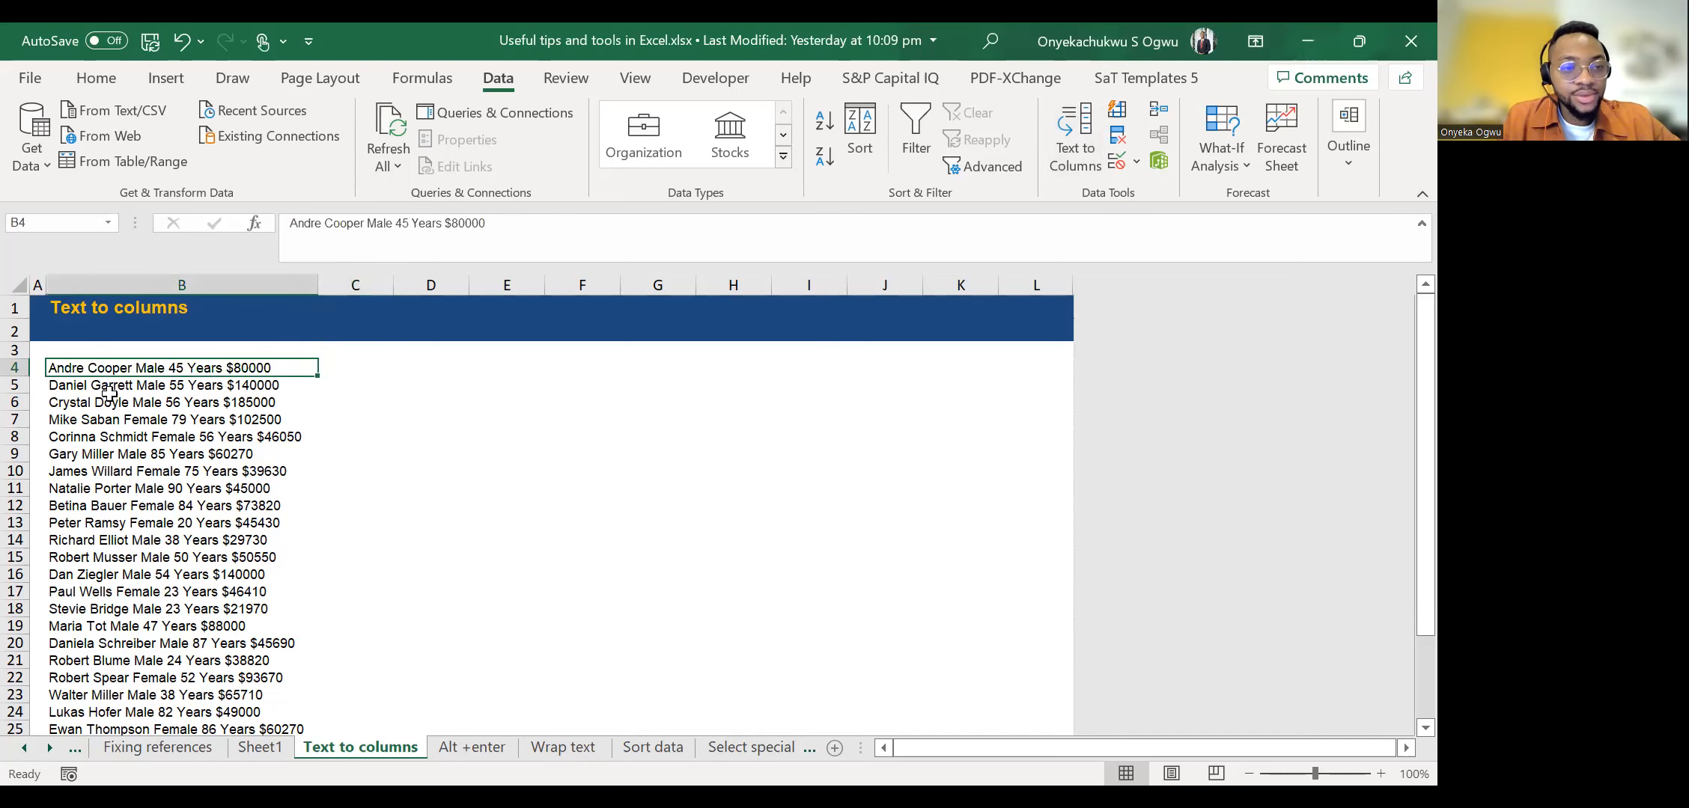
key("ctrl+shift+Down")
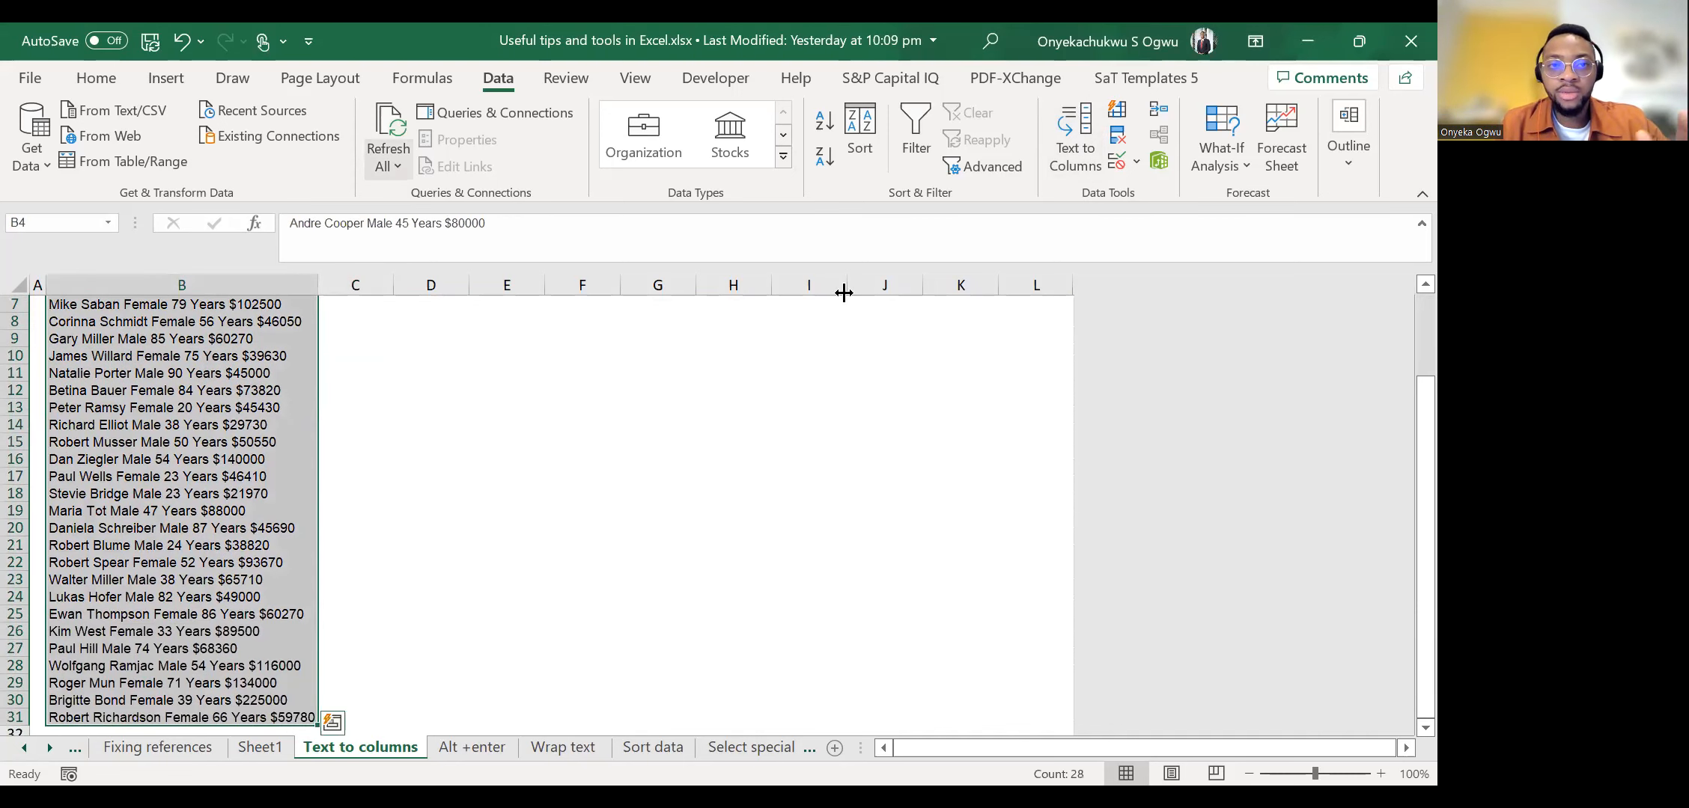
scroll(823, 329, "up", 2)
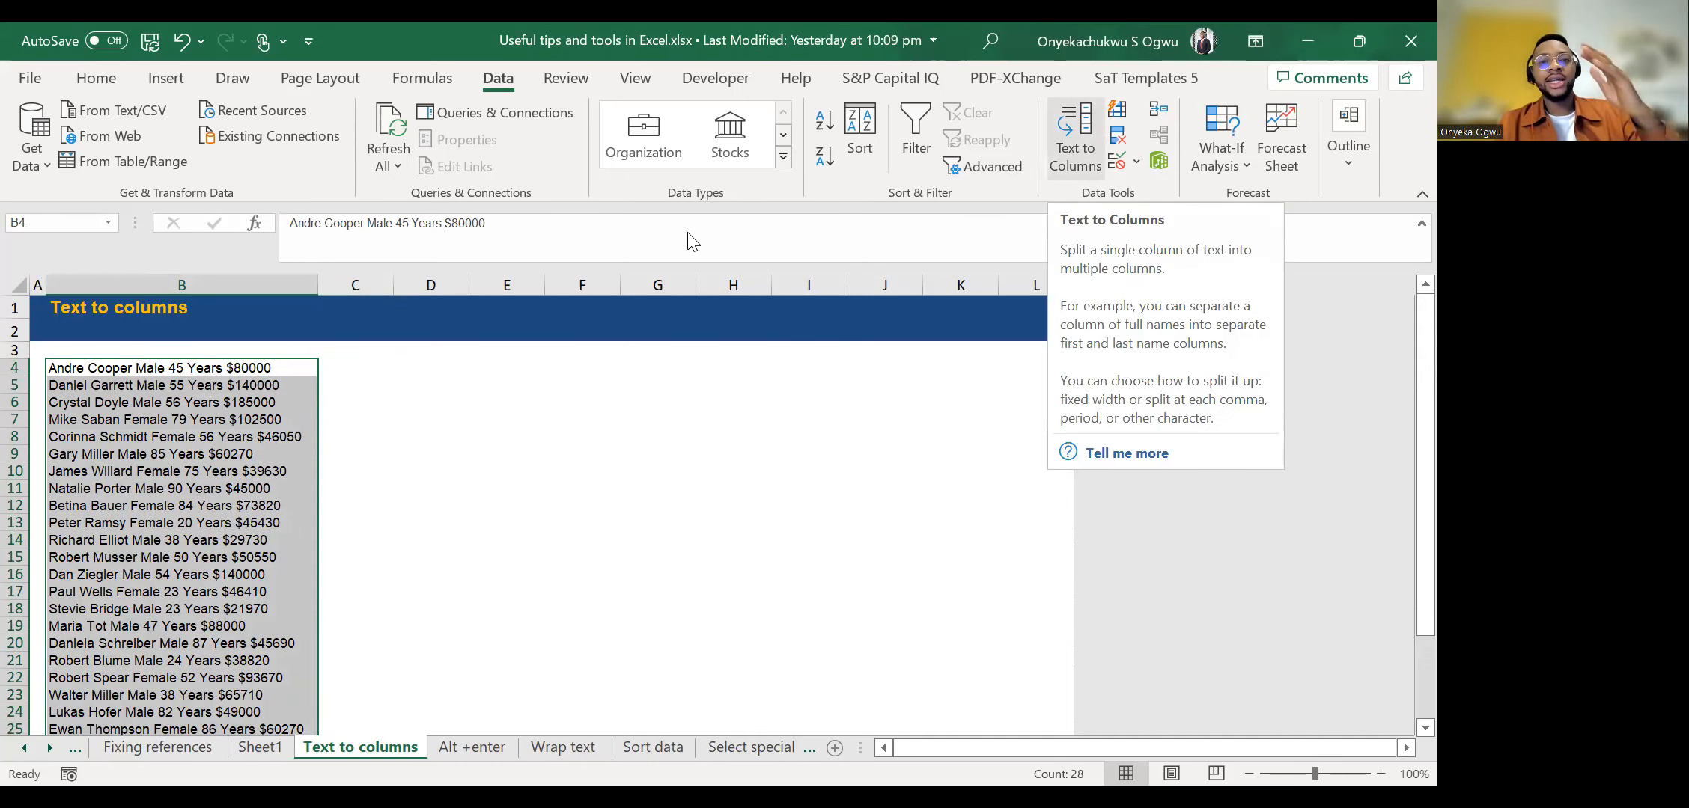
key("alt+a+e")
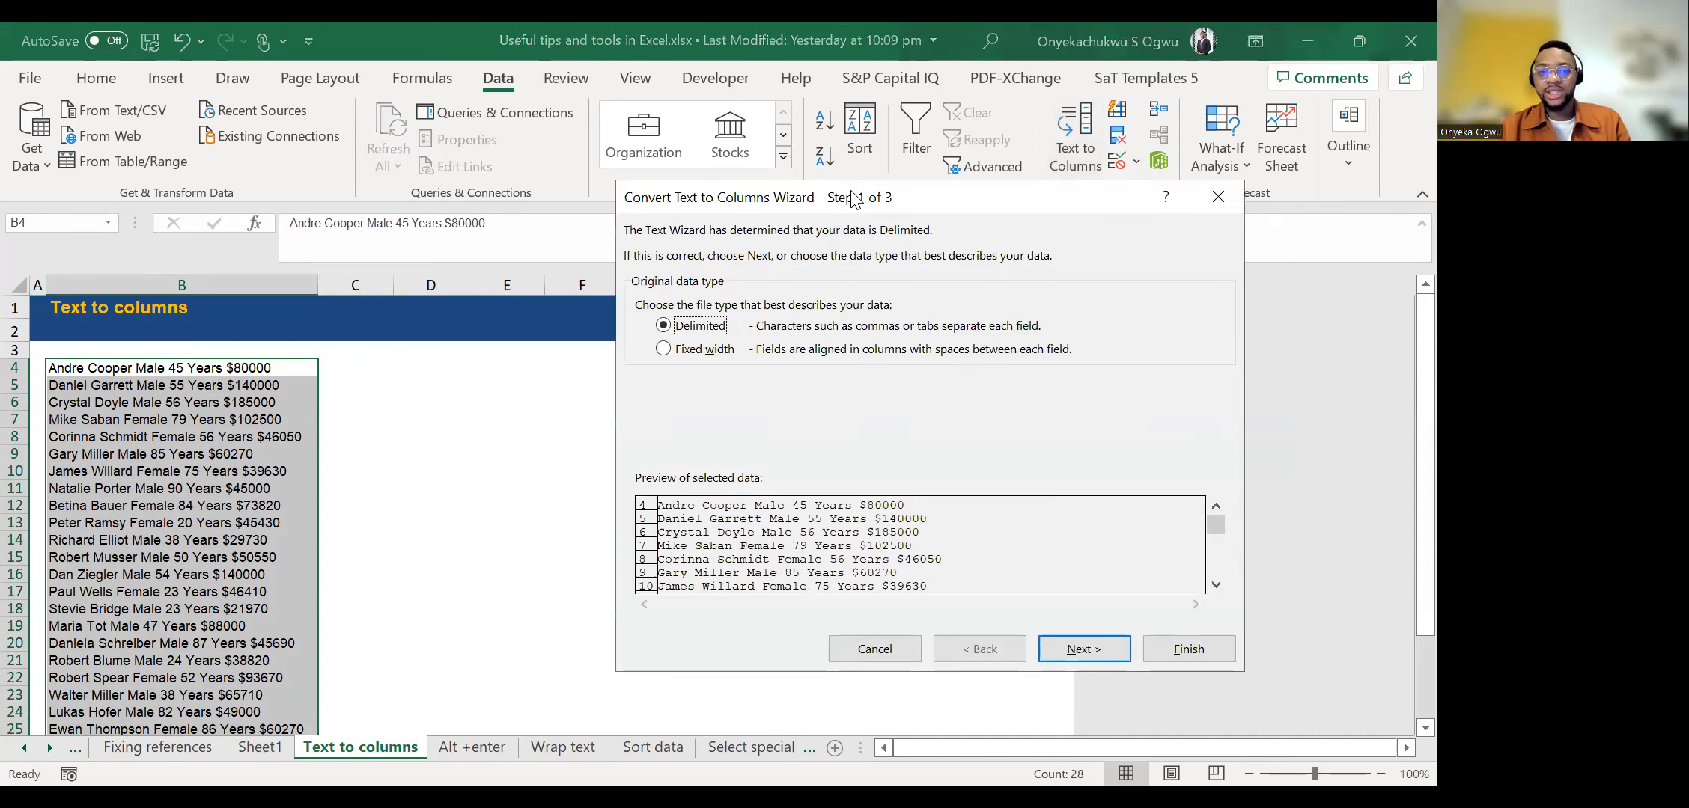
left_click_drag(680, 196, 483, 224)
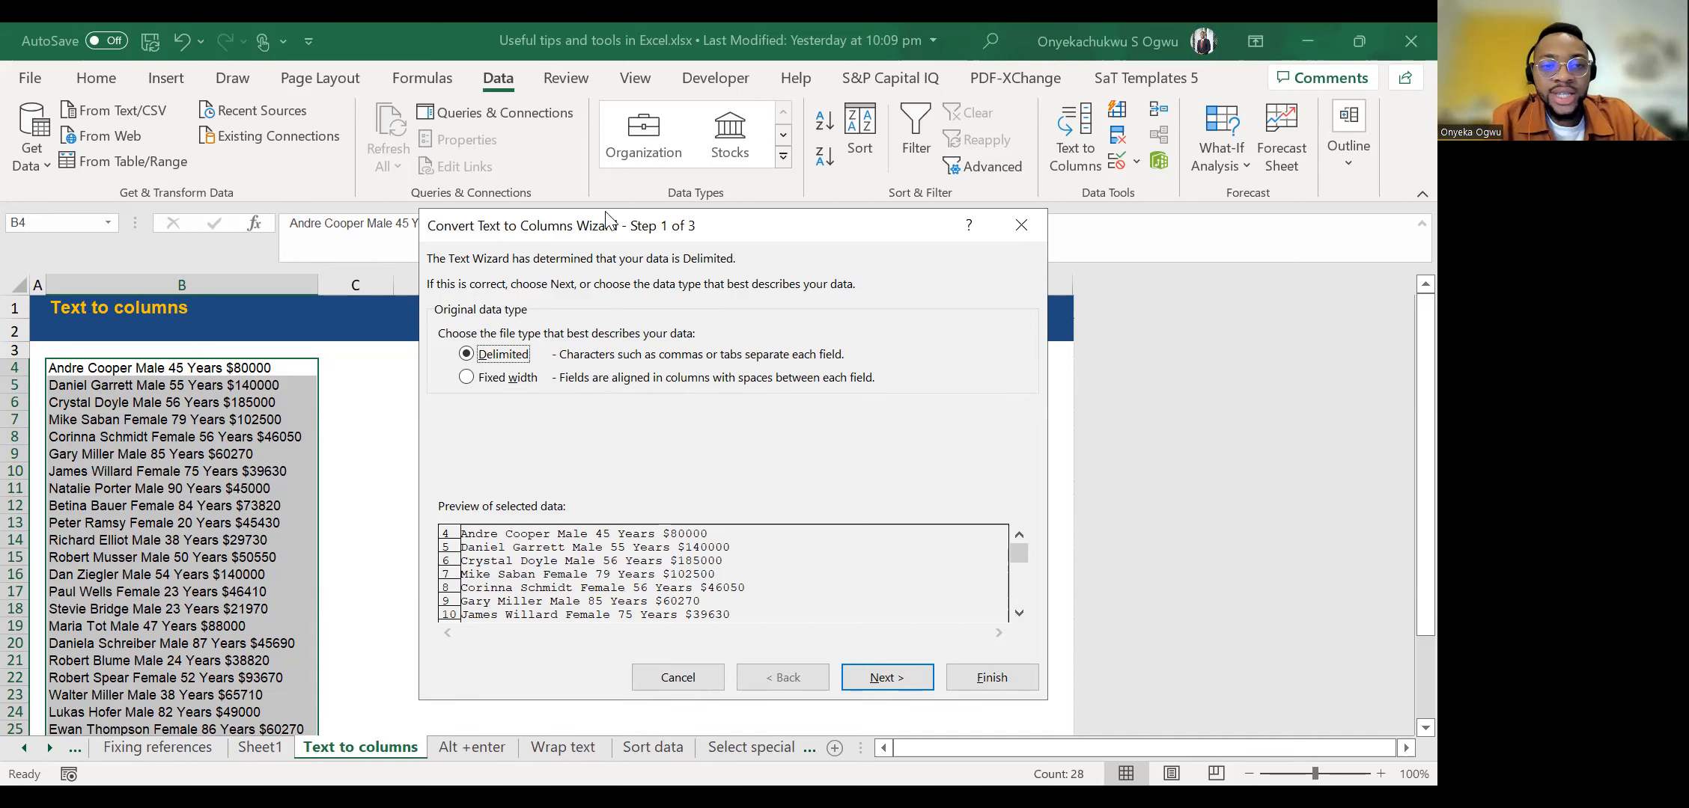
left_click(893, 675)
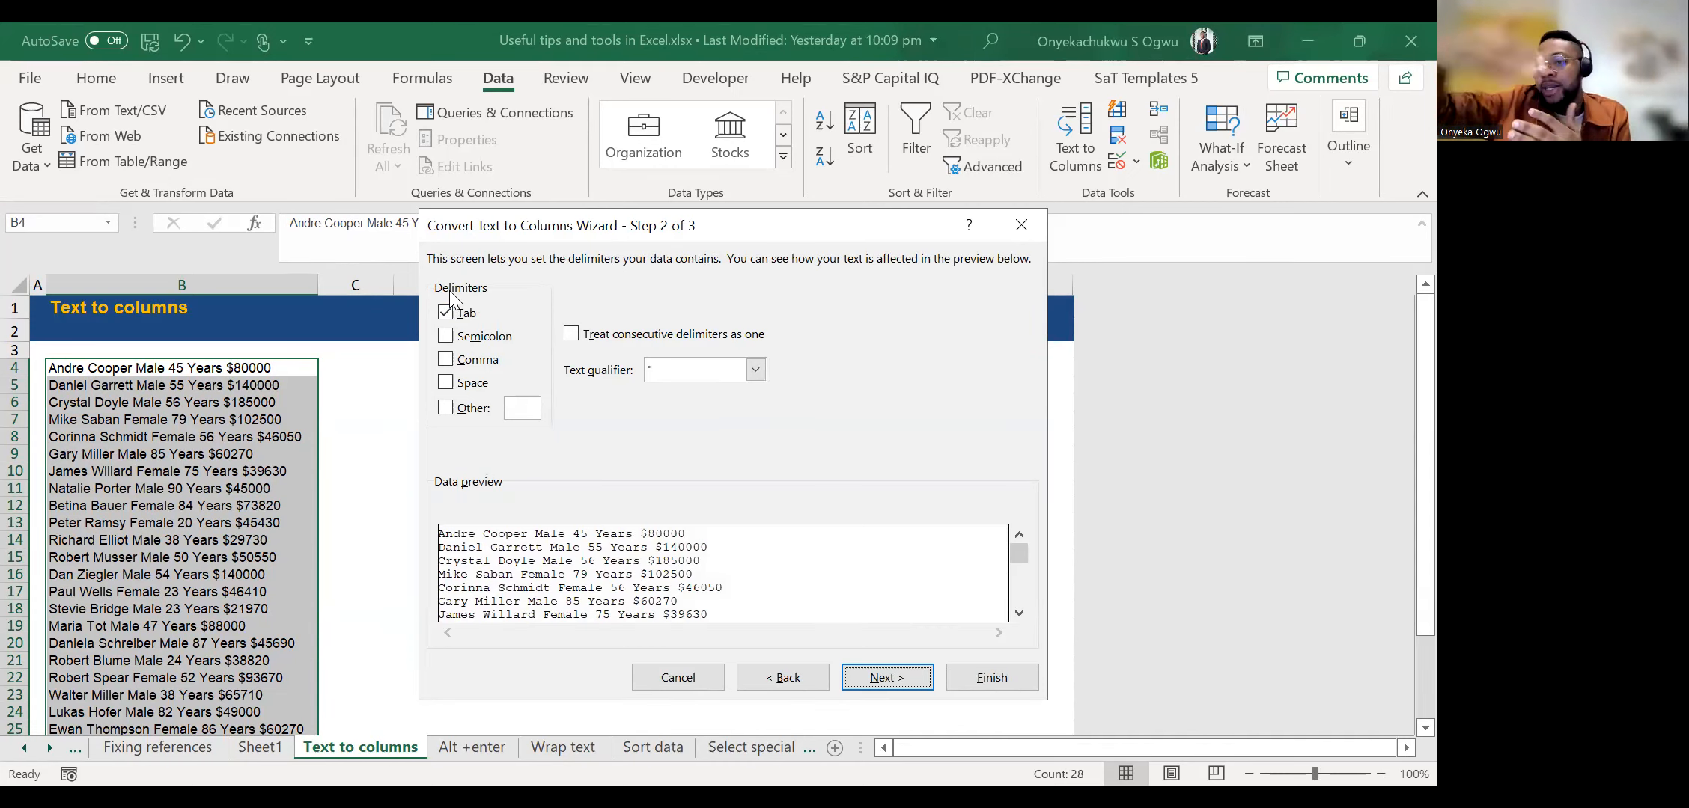
left_click(446, 385)
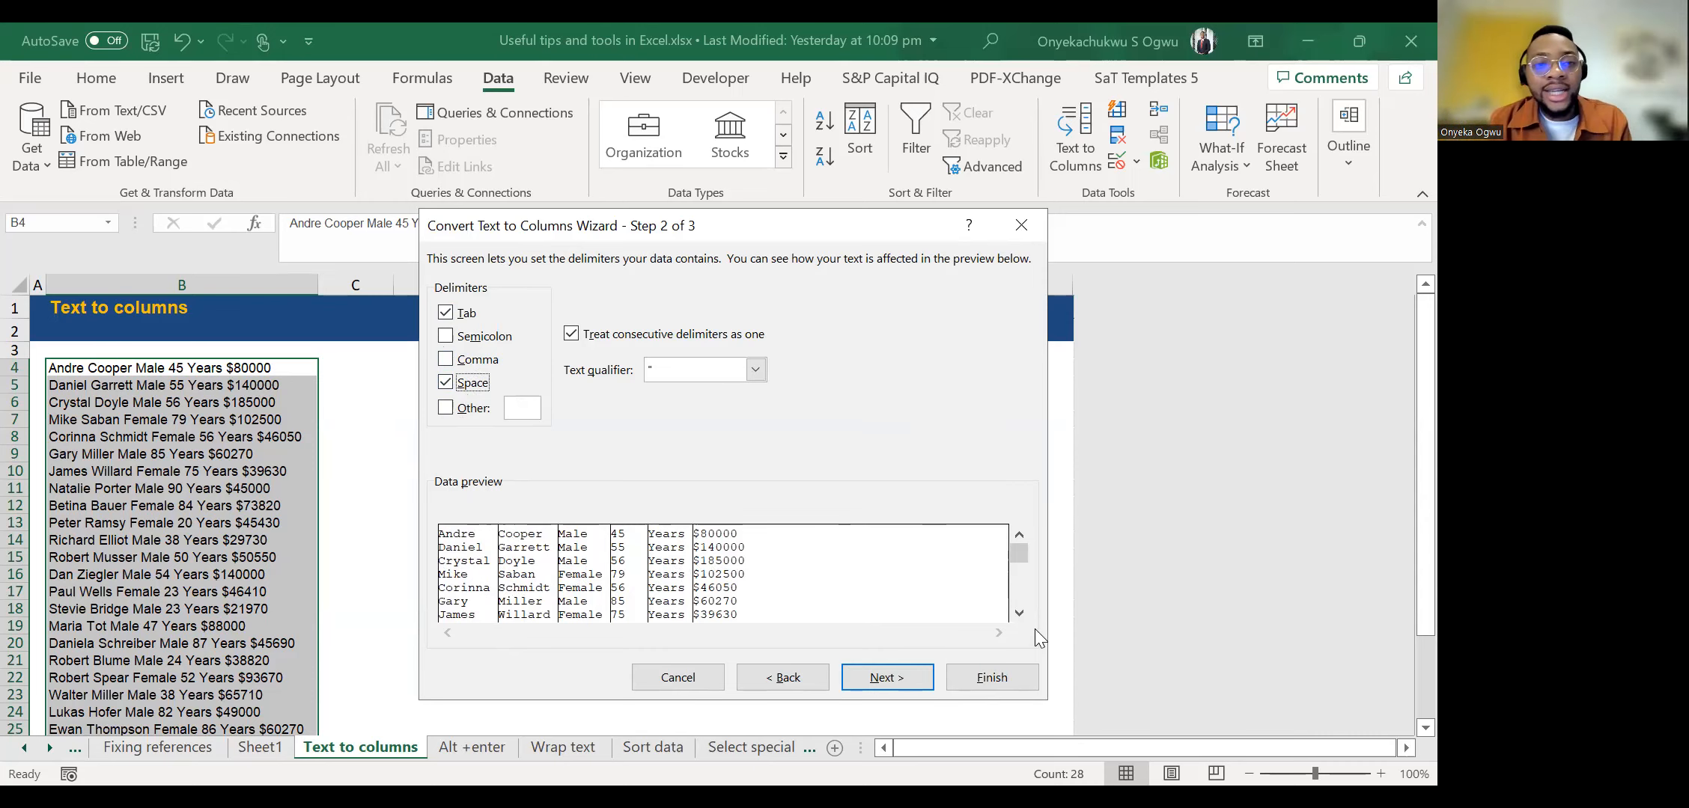
left_click(883, 678)
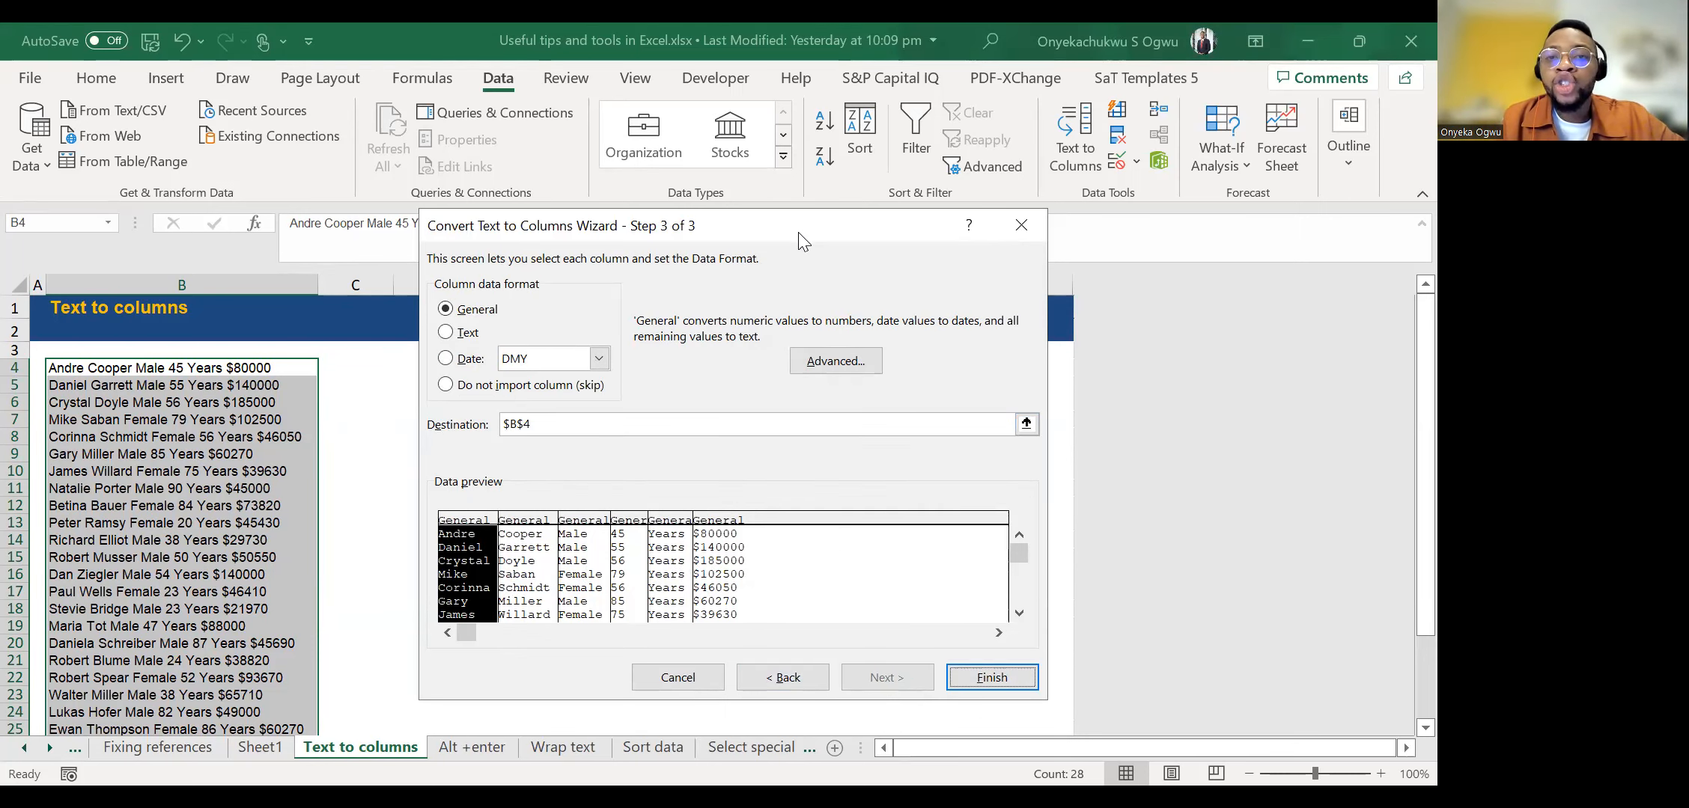
Set the split data's destination to $C$4 and finish the conversion, replacing any data already there.
left_click_drag(803, 225, 931, 139)
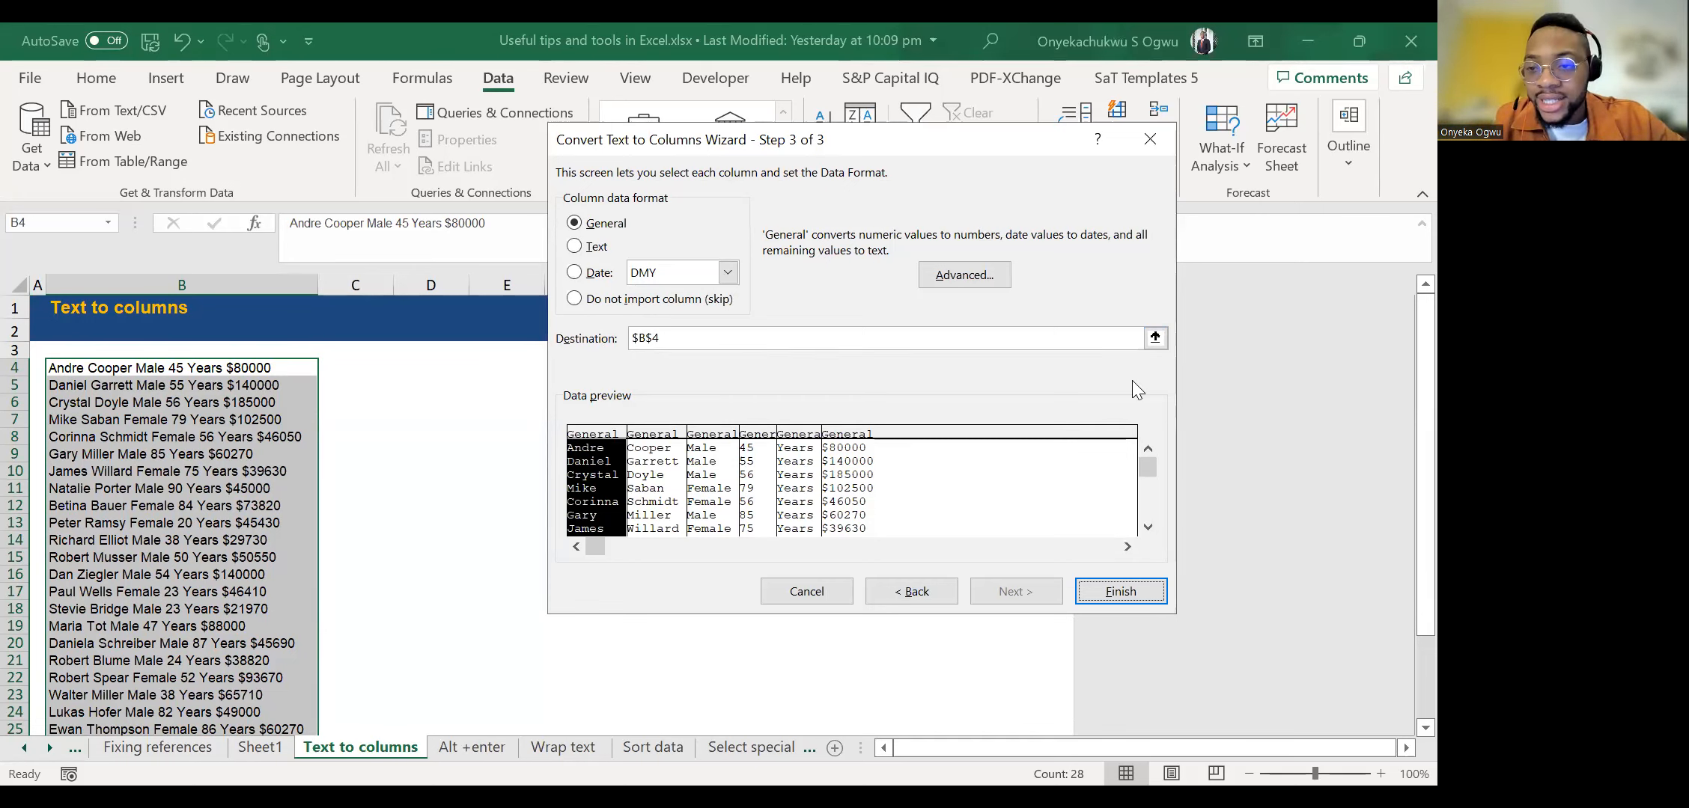
left_click(1154, 338)
left_click(367, 364)
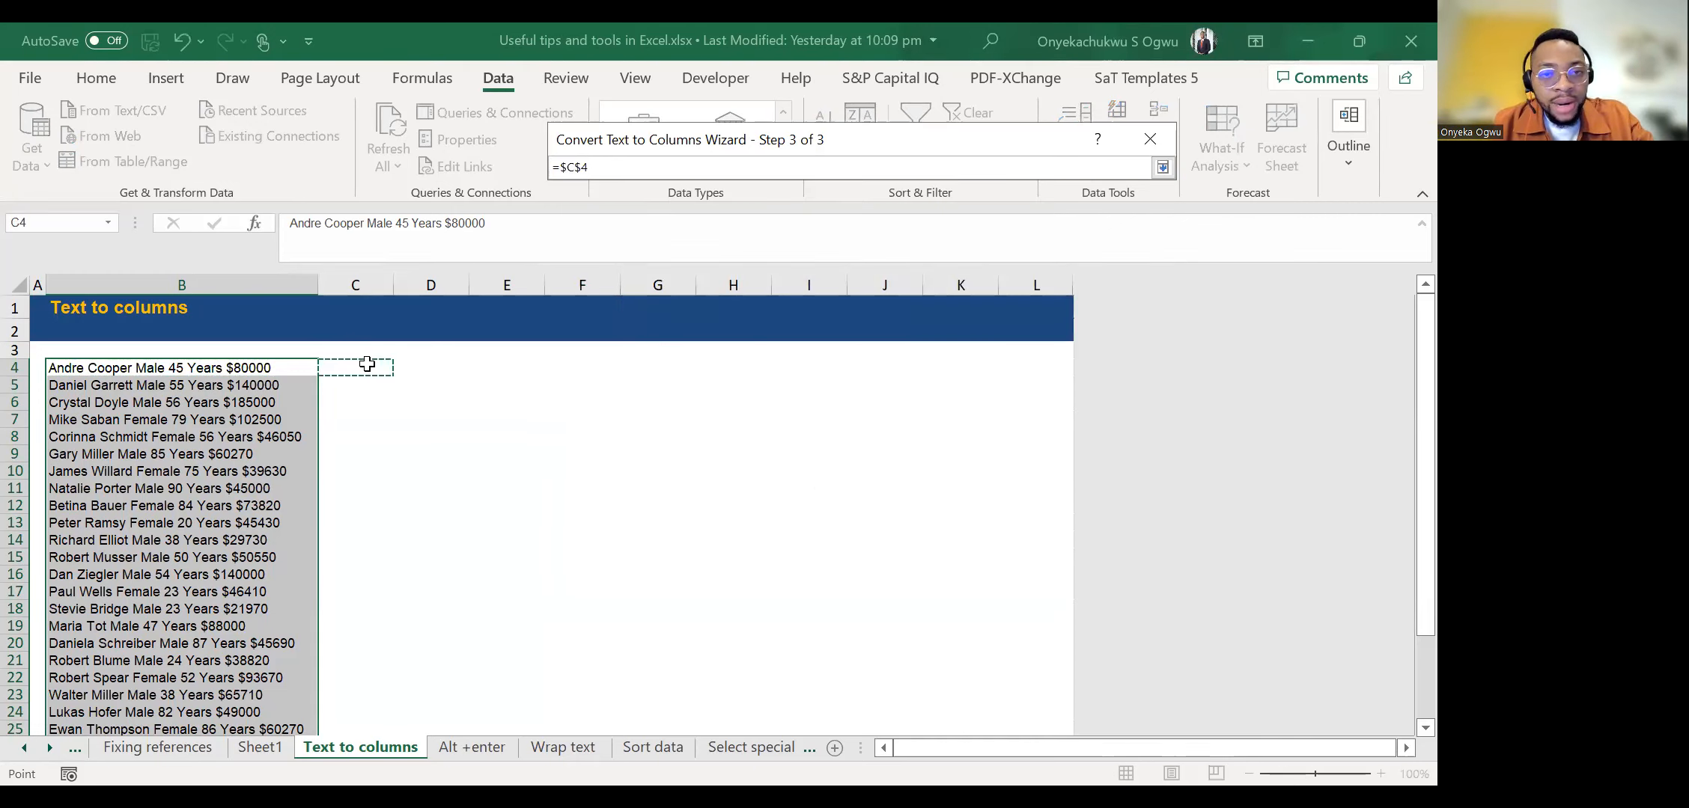
left_click(1162, 166)
left_click(1109, 596)
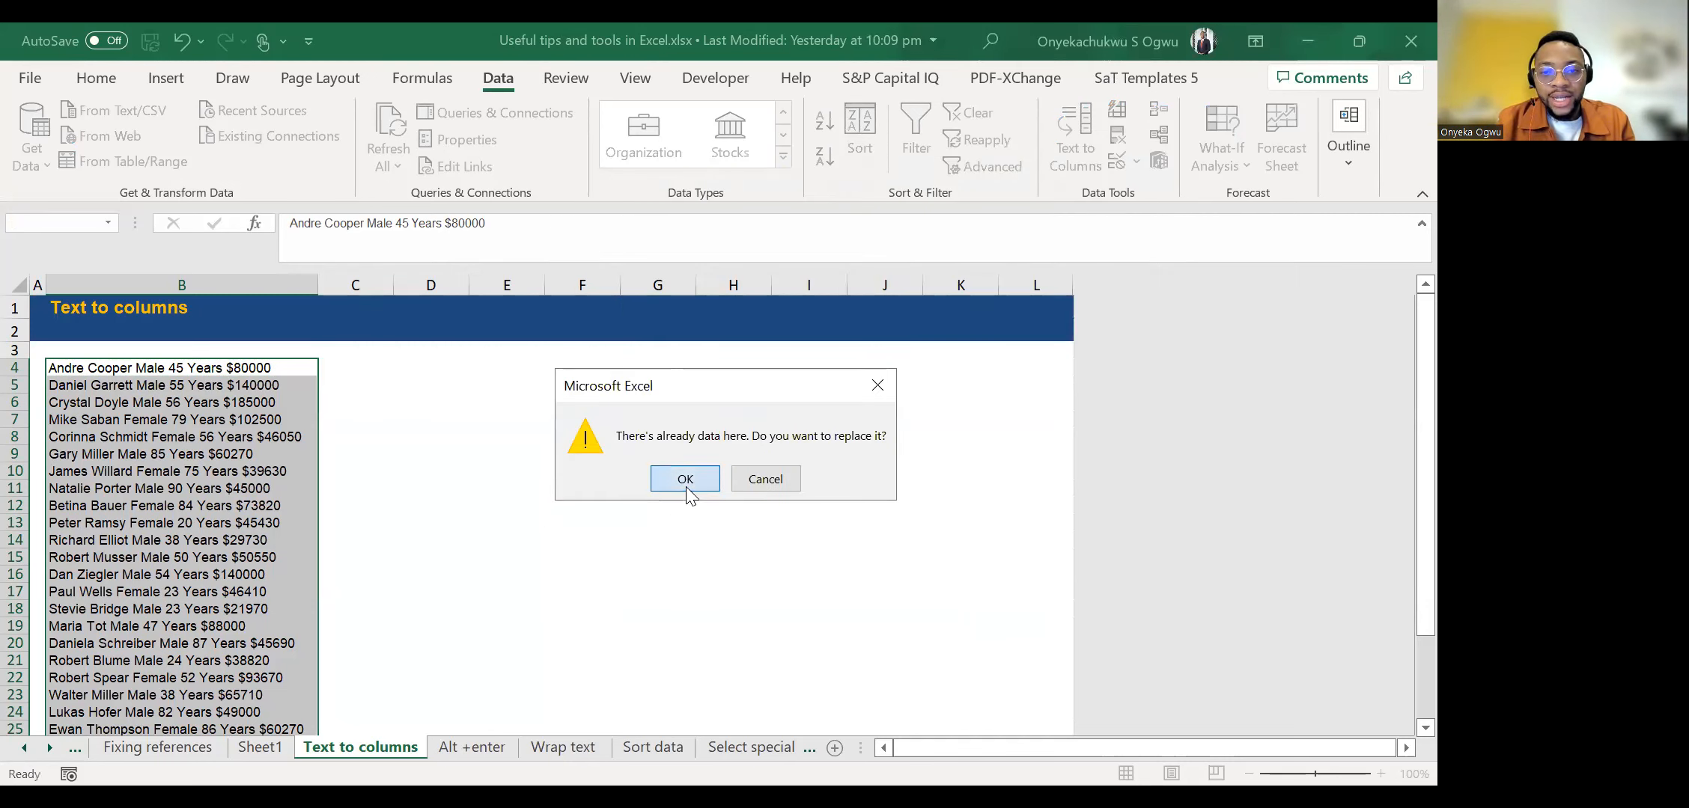
left_click(685, 480)
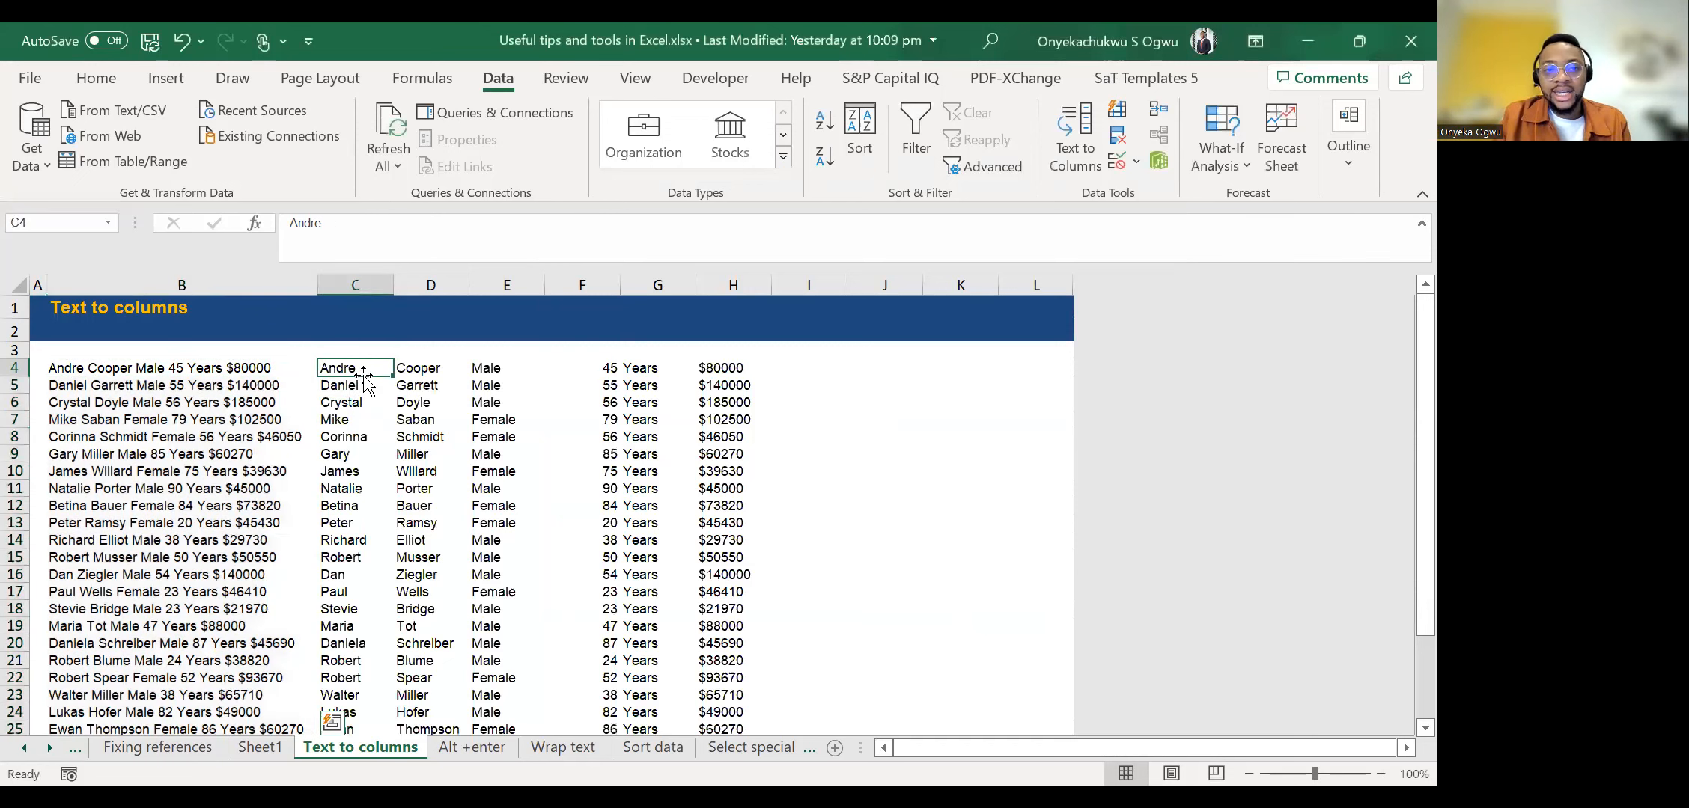
Examine the separated name, gender and age cells across row 4.
key("Right")
key("Right")
key("Right")
key("Right")
key("Right")
key("Left")
key("Left")
key("Left")
key("Left")
key("Left")
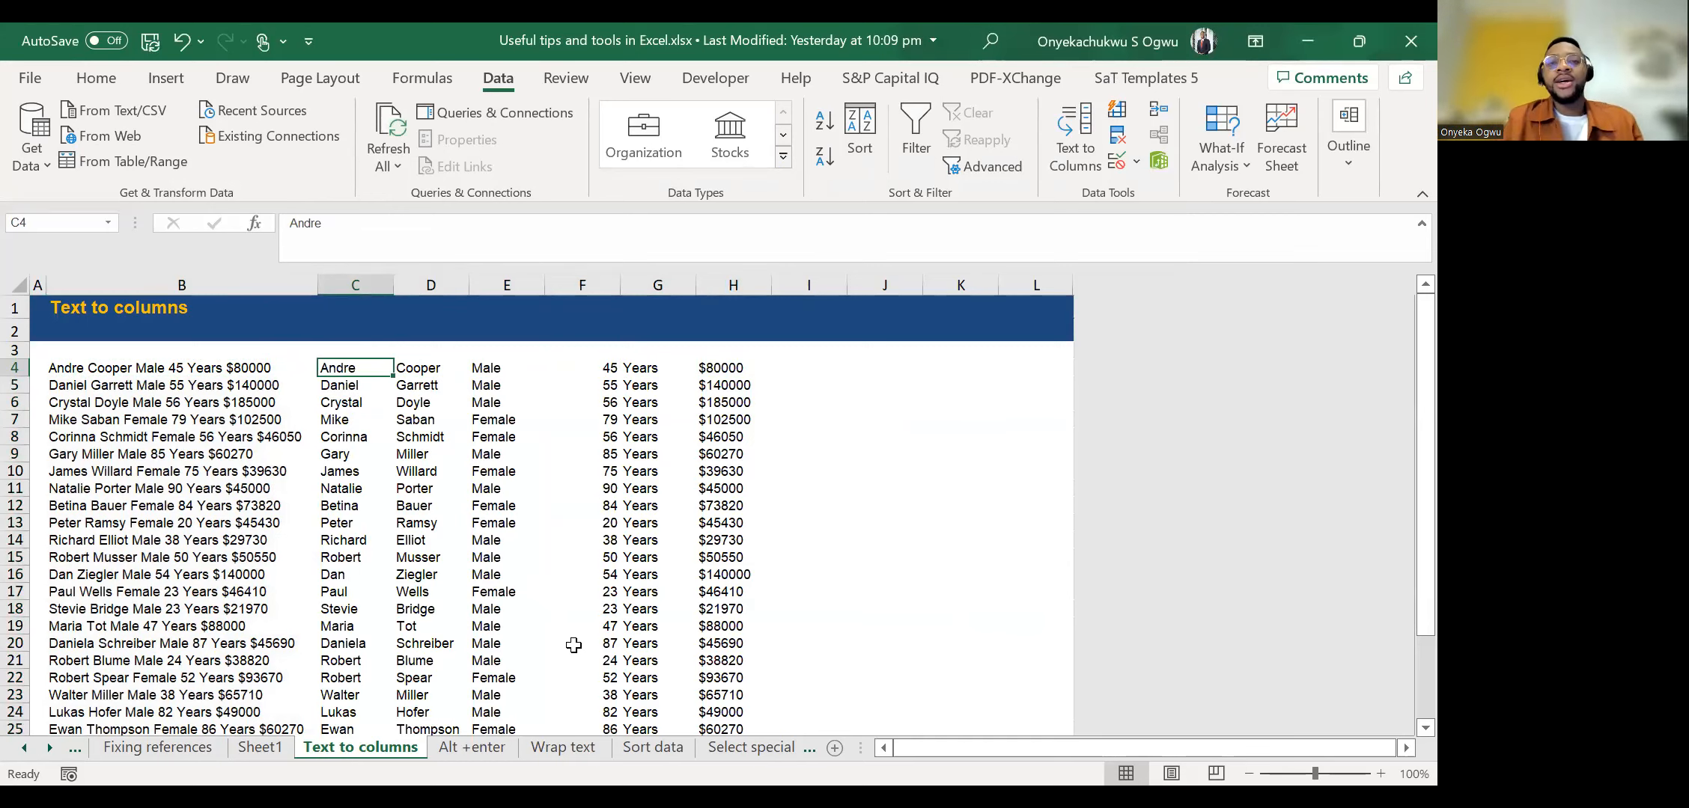
key("Right")
key("Right")
key("Right")
key("Right")
key("Right")
key("Left")
key("Left")
key("Left")
key("Right")
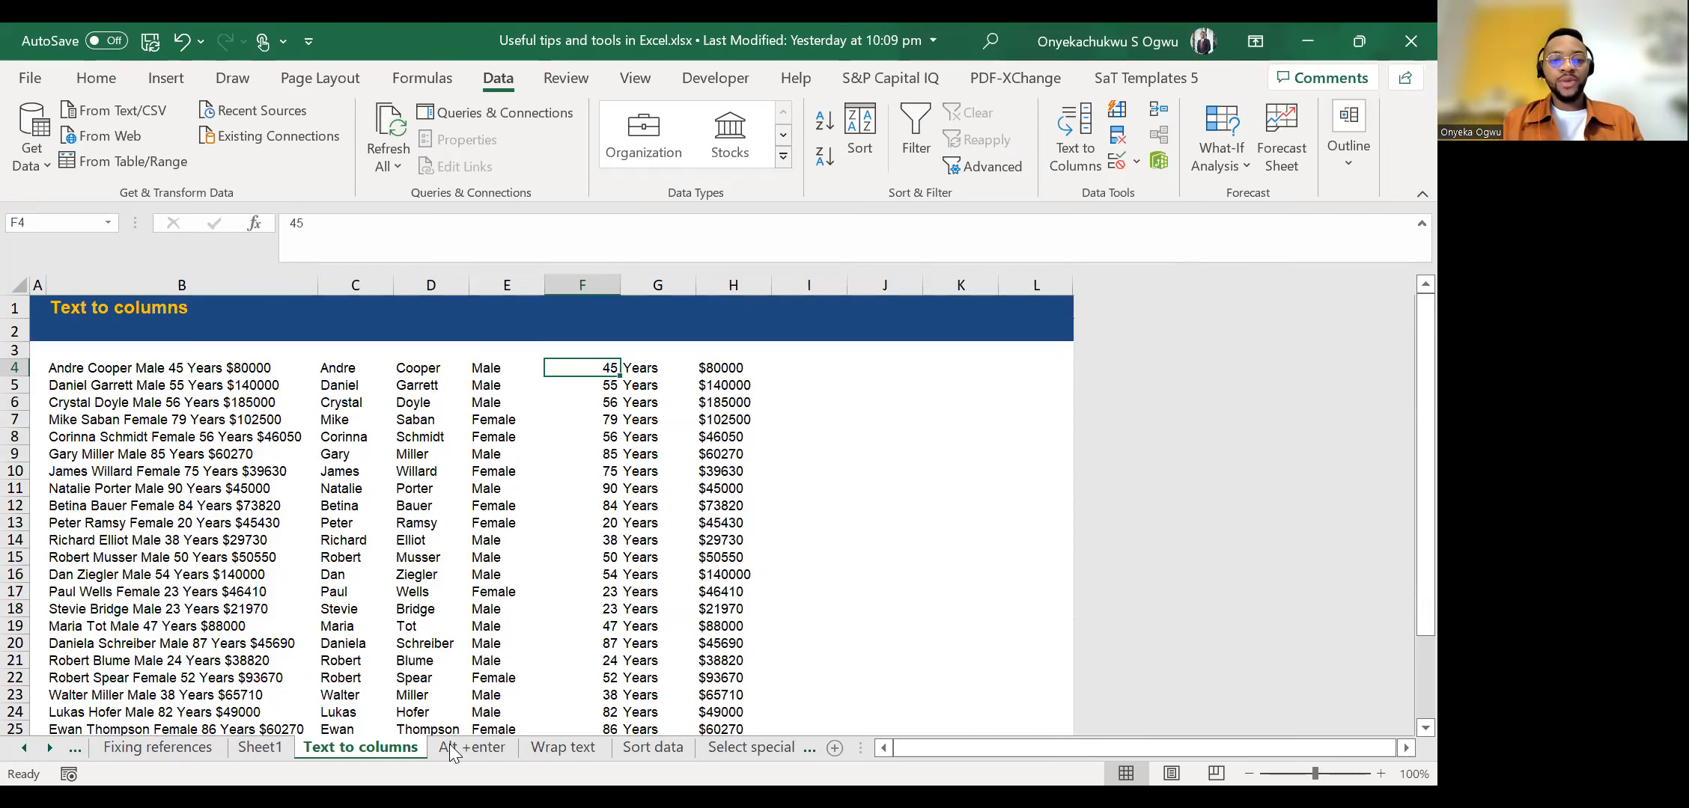
Go to the Sort data worksheet, select the producer in E15 and look over the table.
left_click(537, 750)
left_click(484, 750)
left_click(653, 750)
left_click(414, 554)
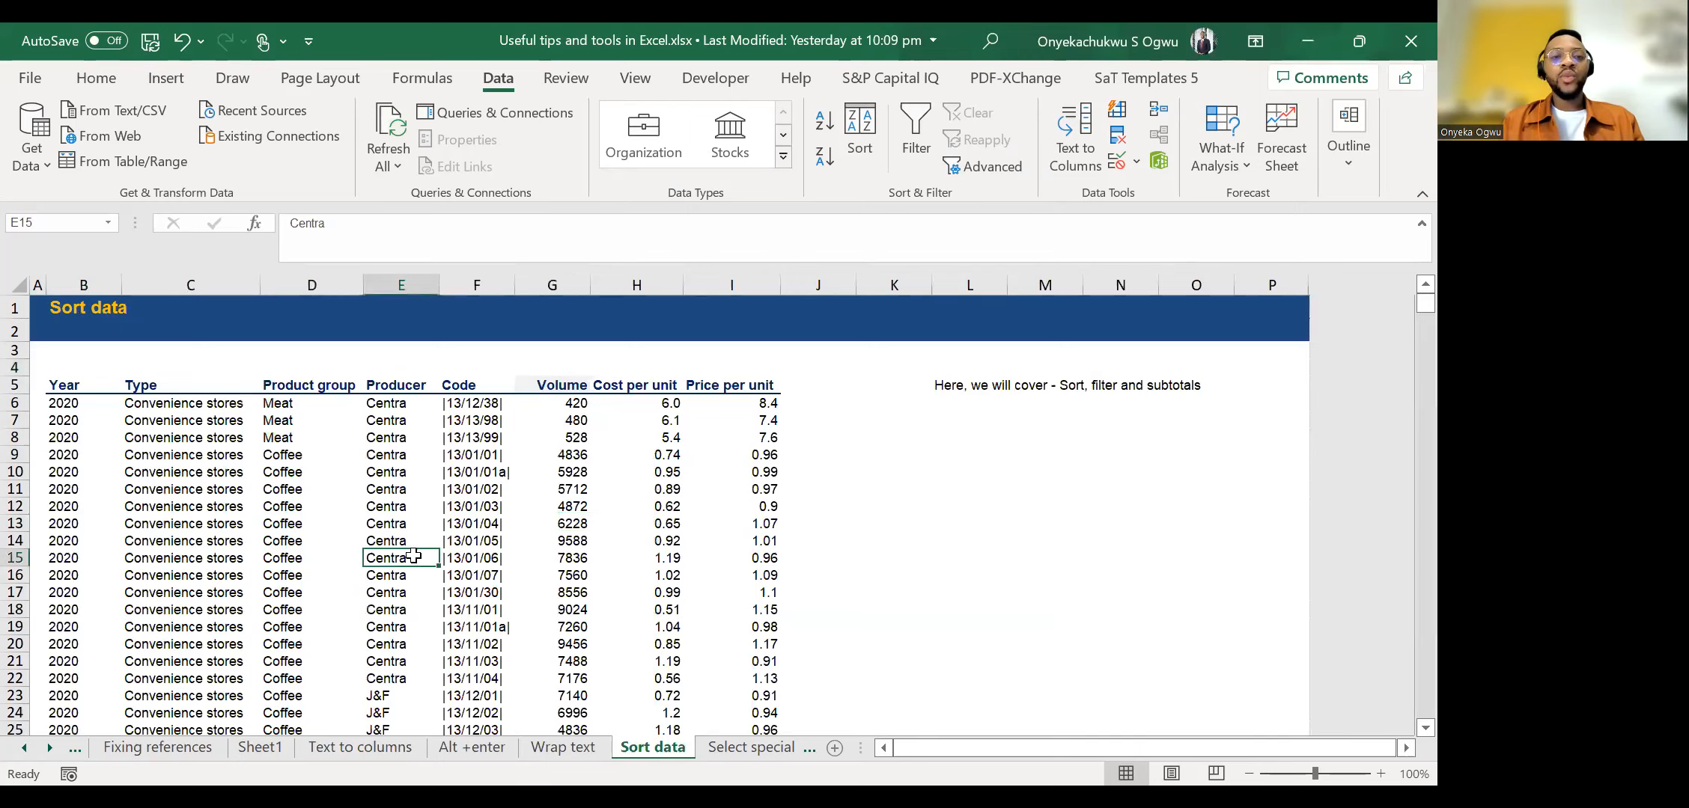
scroll(413, 555, "down", 1)
scroll(413, 555, "up", 1)
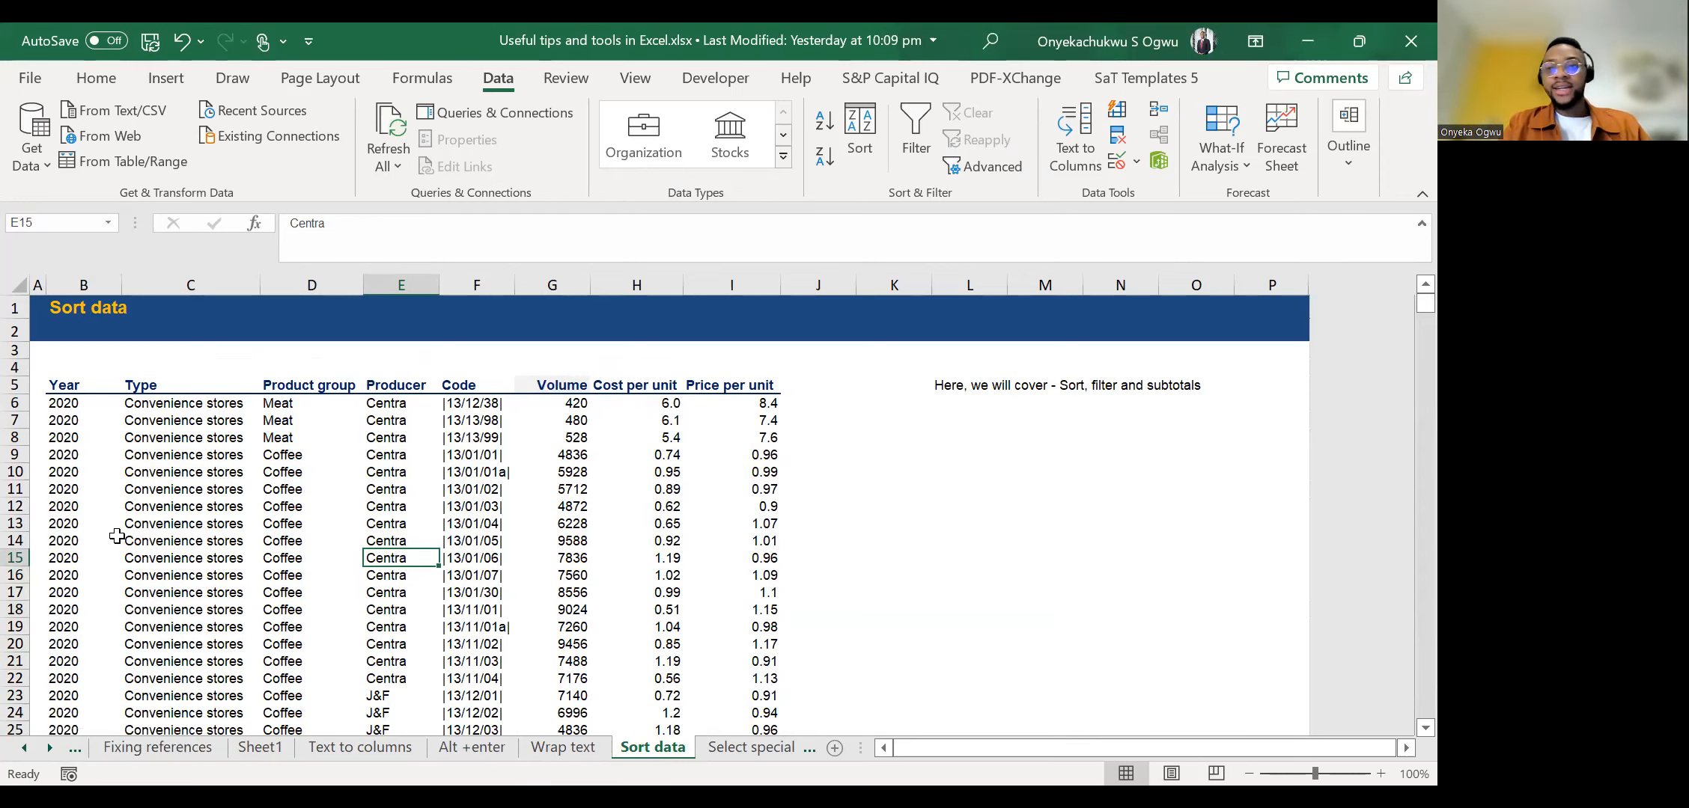
Check how far the table extends down the Year column and return to its first records.
left_click(111, 490)
key("Down")
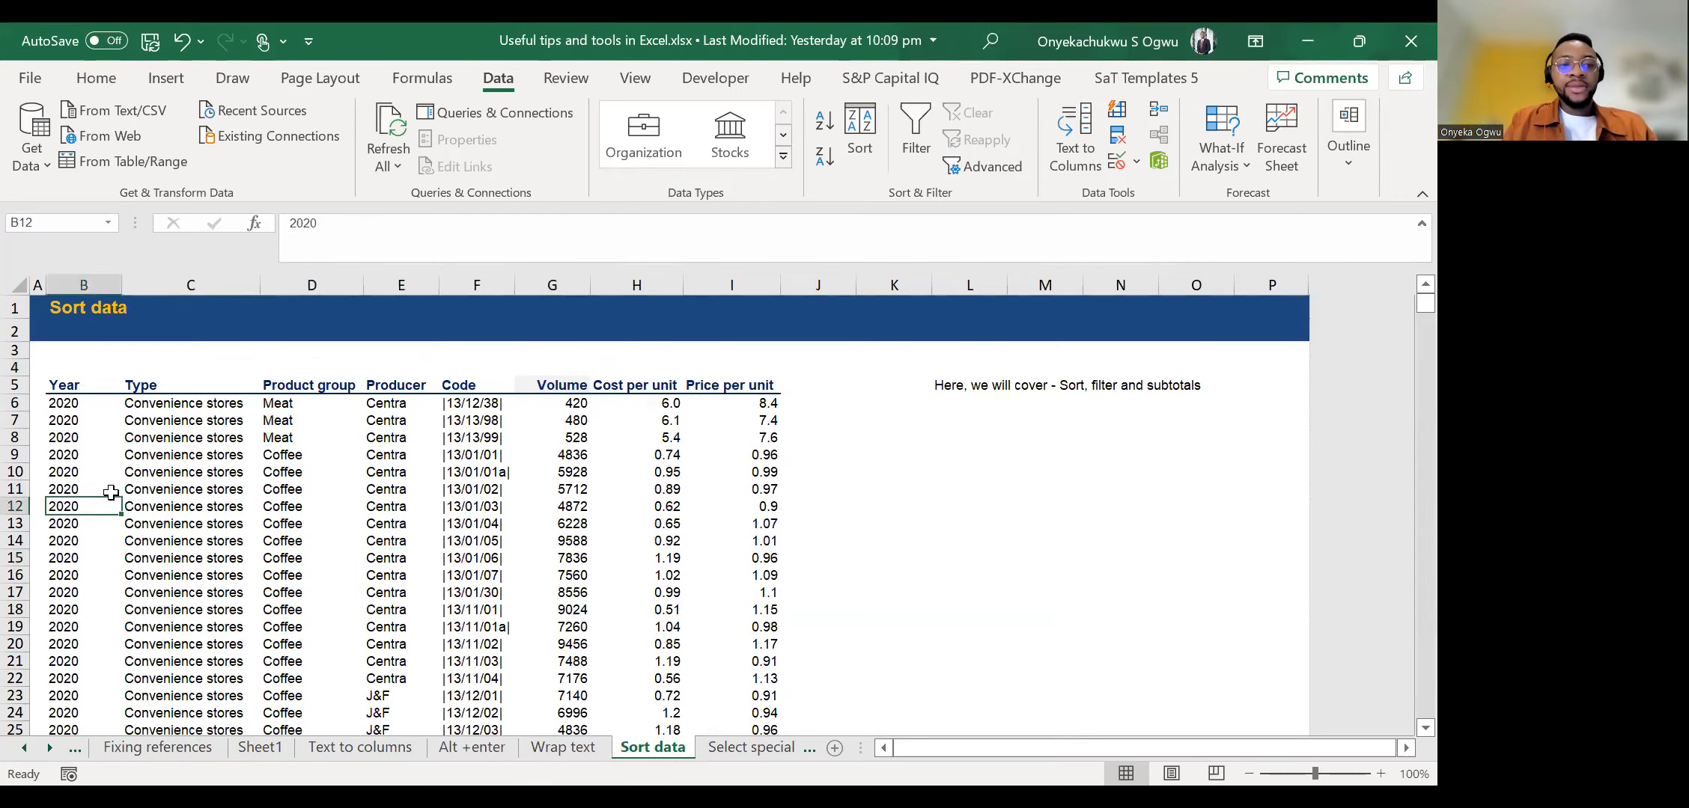
key("ctrl+Up")
key("ctrl+Down")
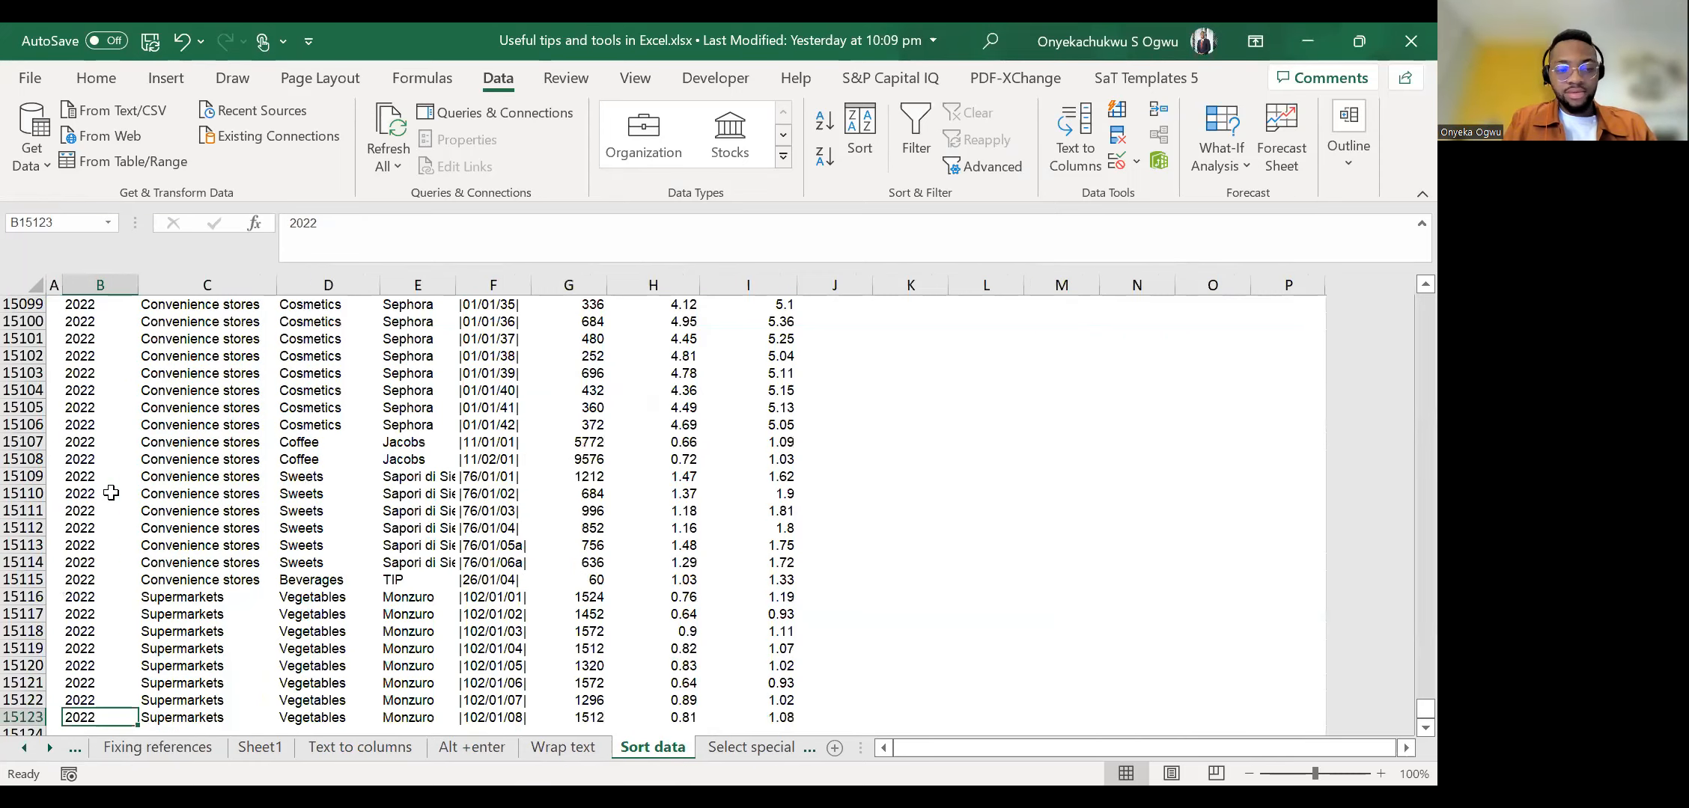
key("ctrl+Up")
key("ctrl+Up")
key("Down")
key("Down")
key("Down")
key("Down")
key("Down")
key("Down")
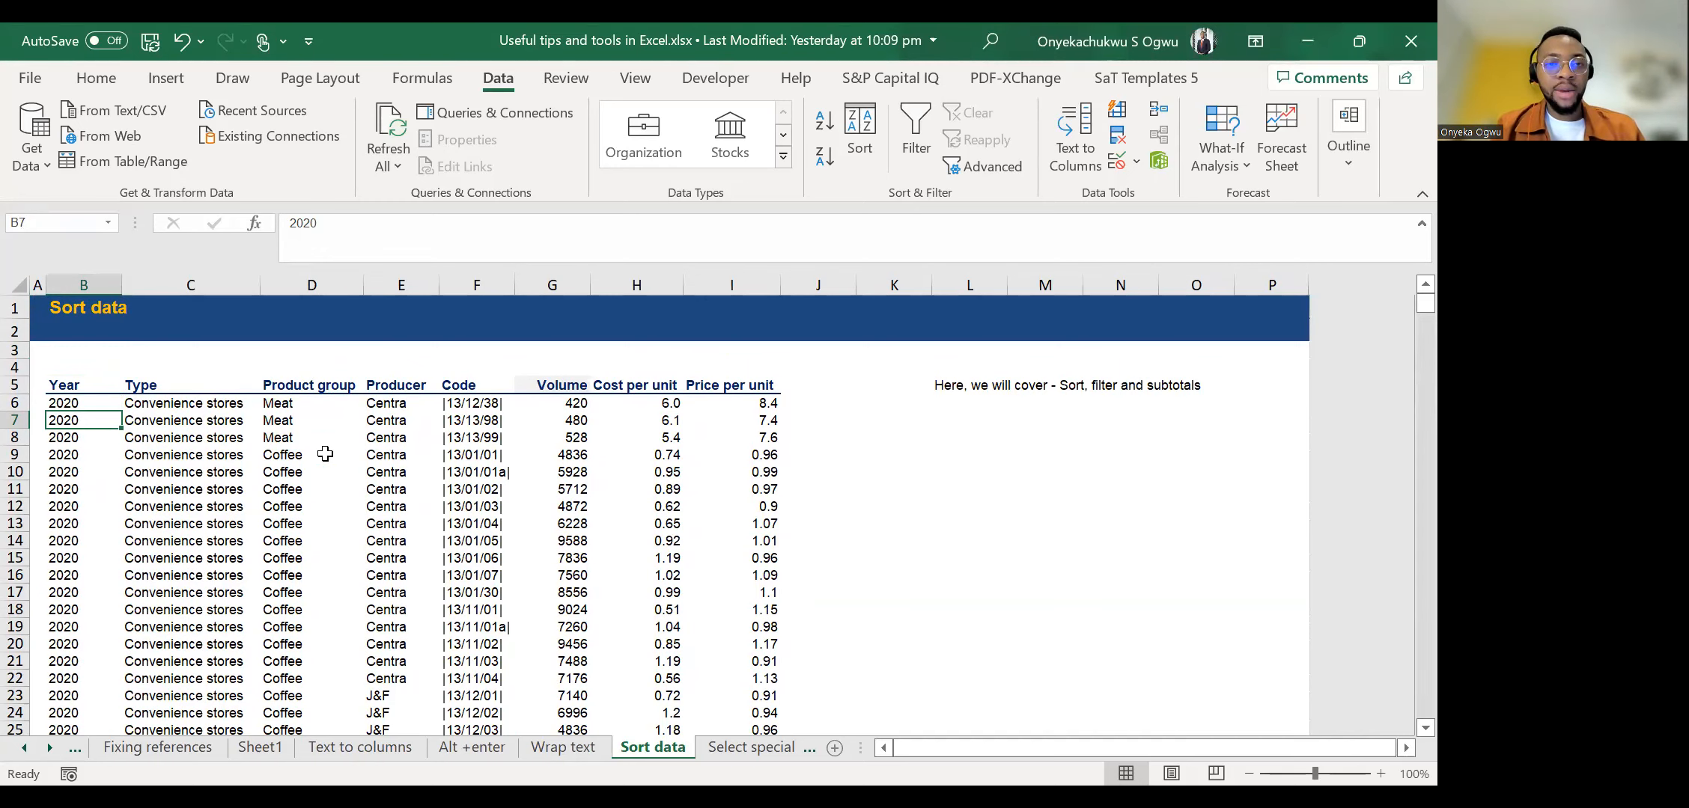
Apply bold to the year in B7 and remove the bold again.
key("alt")
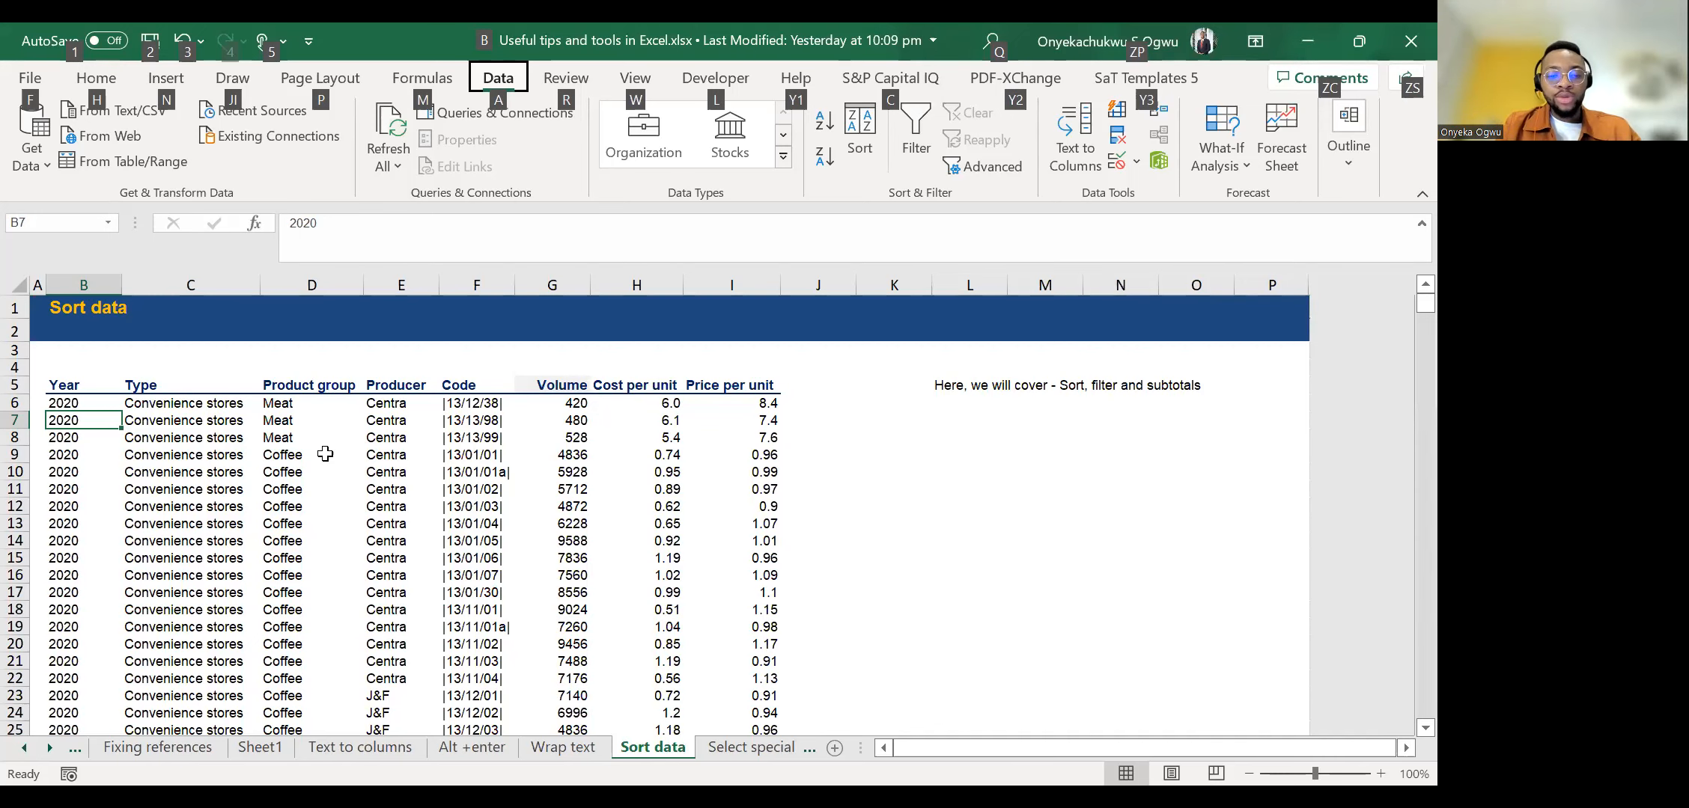
key("h")
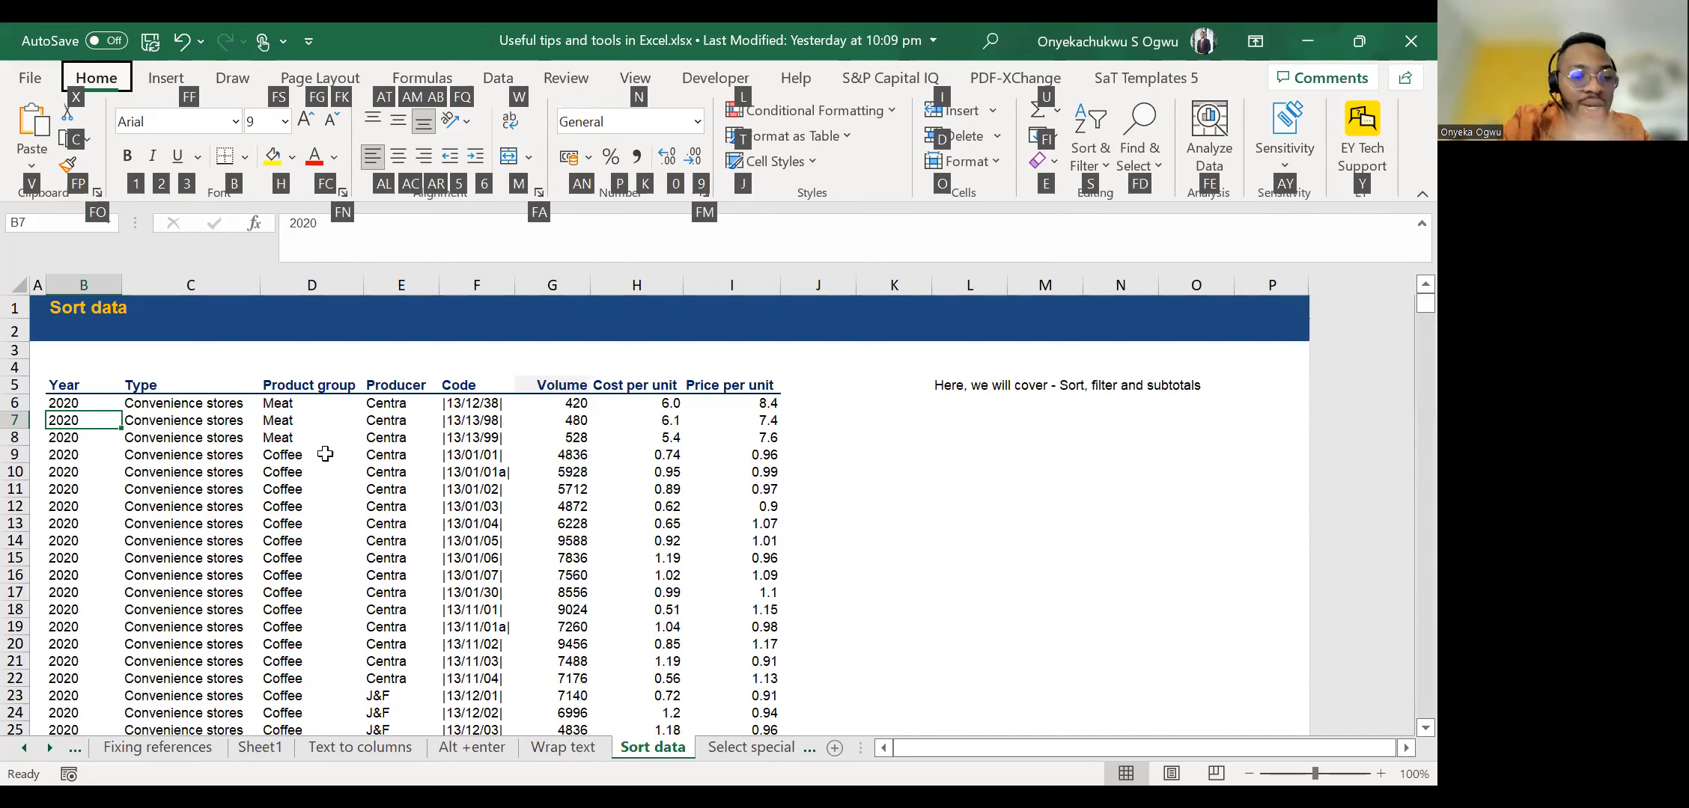
key("1")
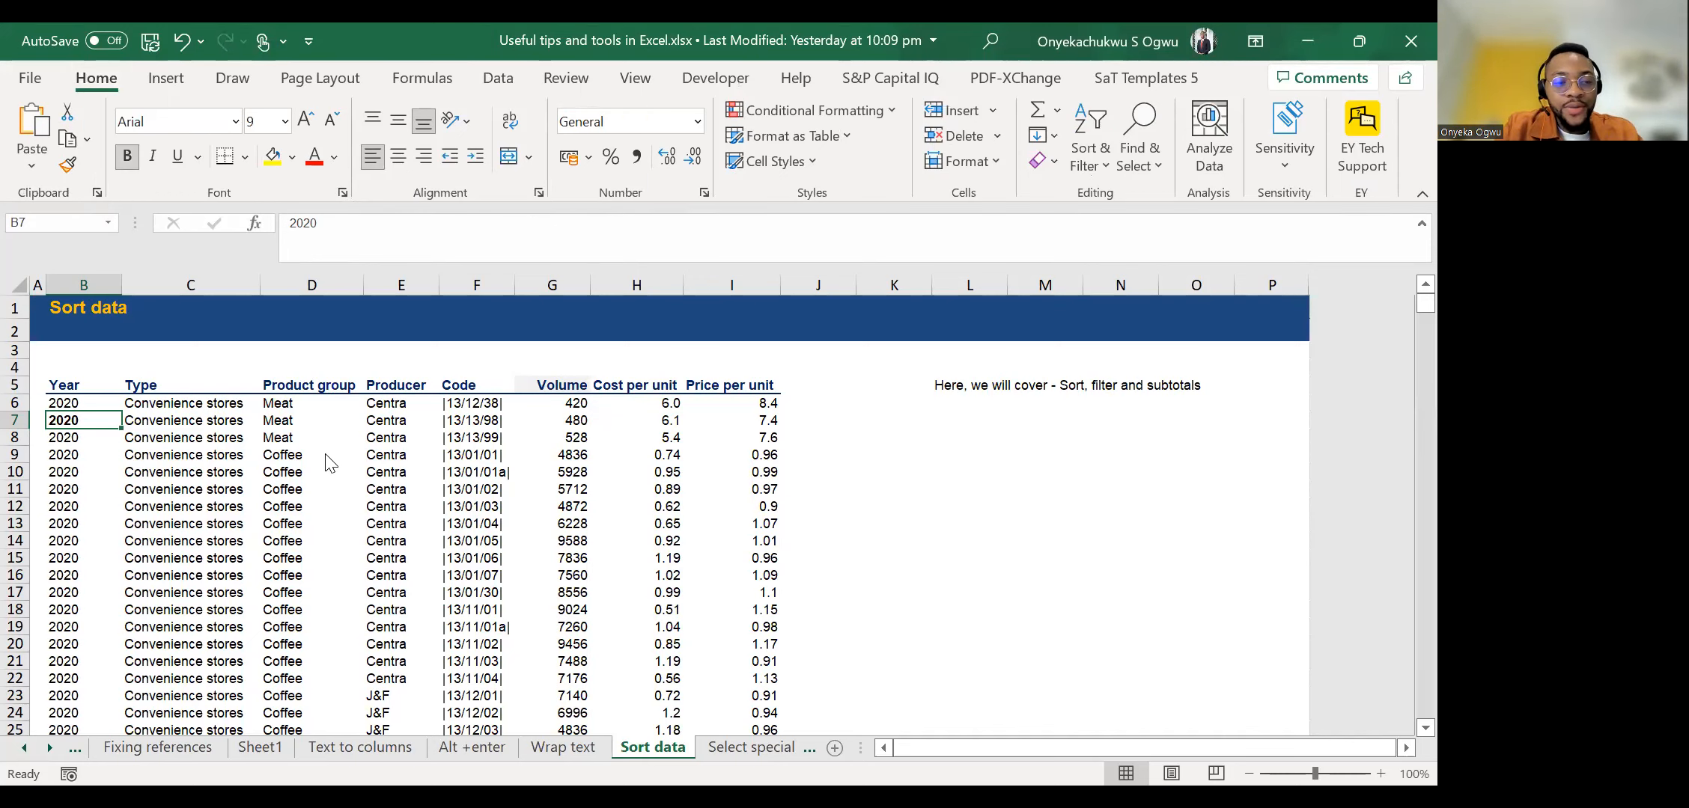
key("alt")
key("h")
key("1")
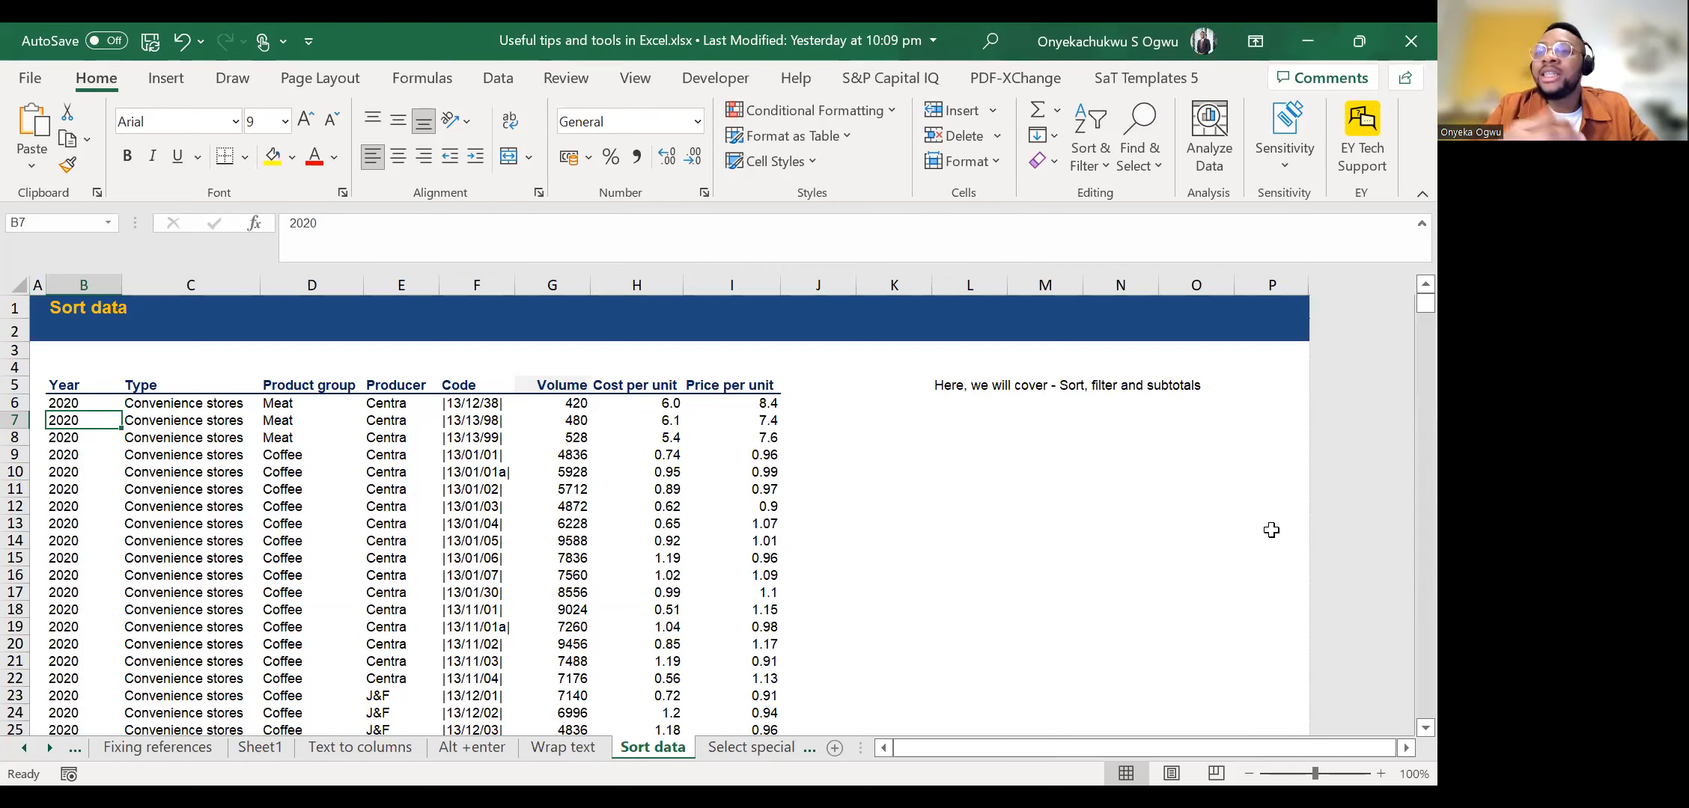
Select the year in B6, add header filters to the table and remove them again.
key("Up")
key("Right")
key("Left")
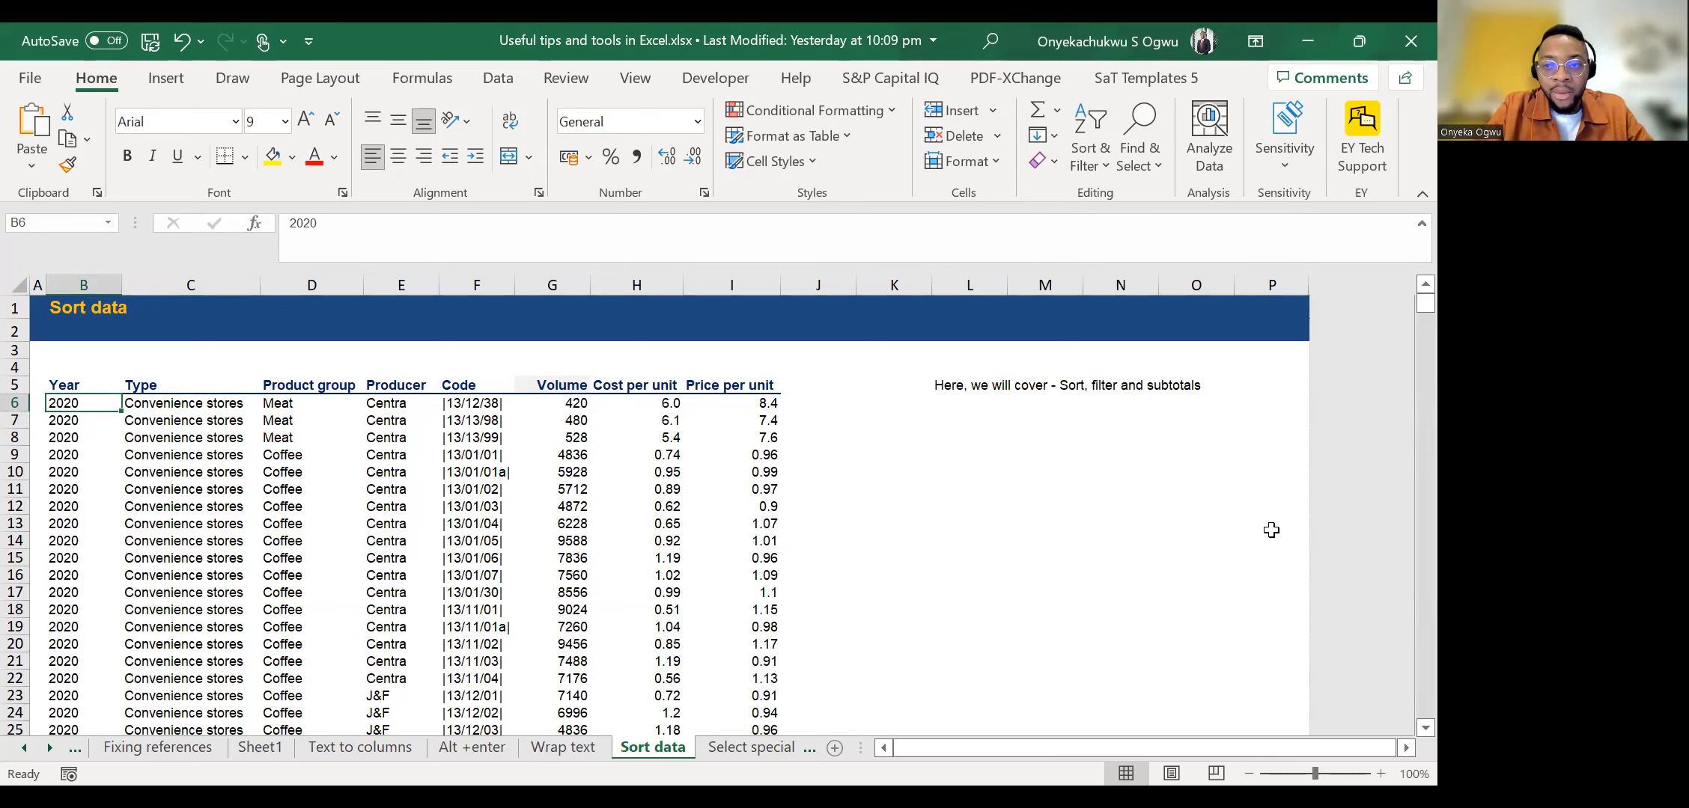
key("alt+a")
key("t")
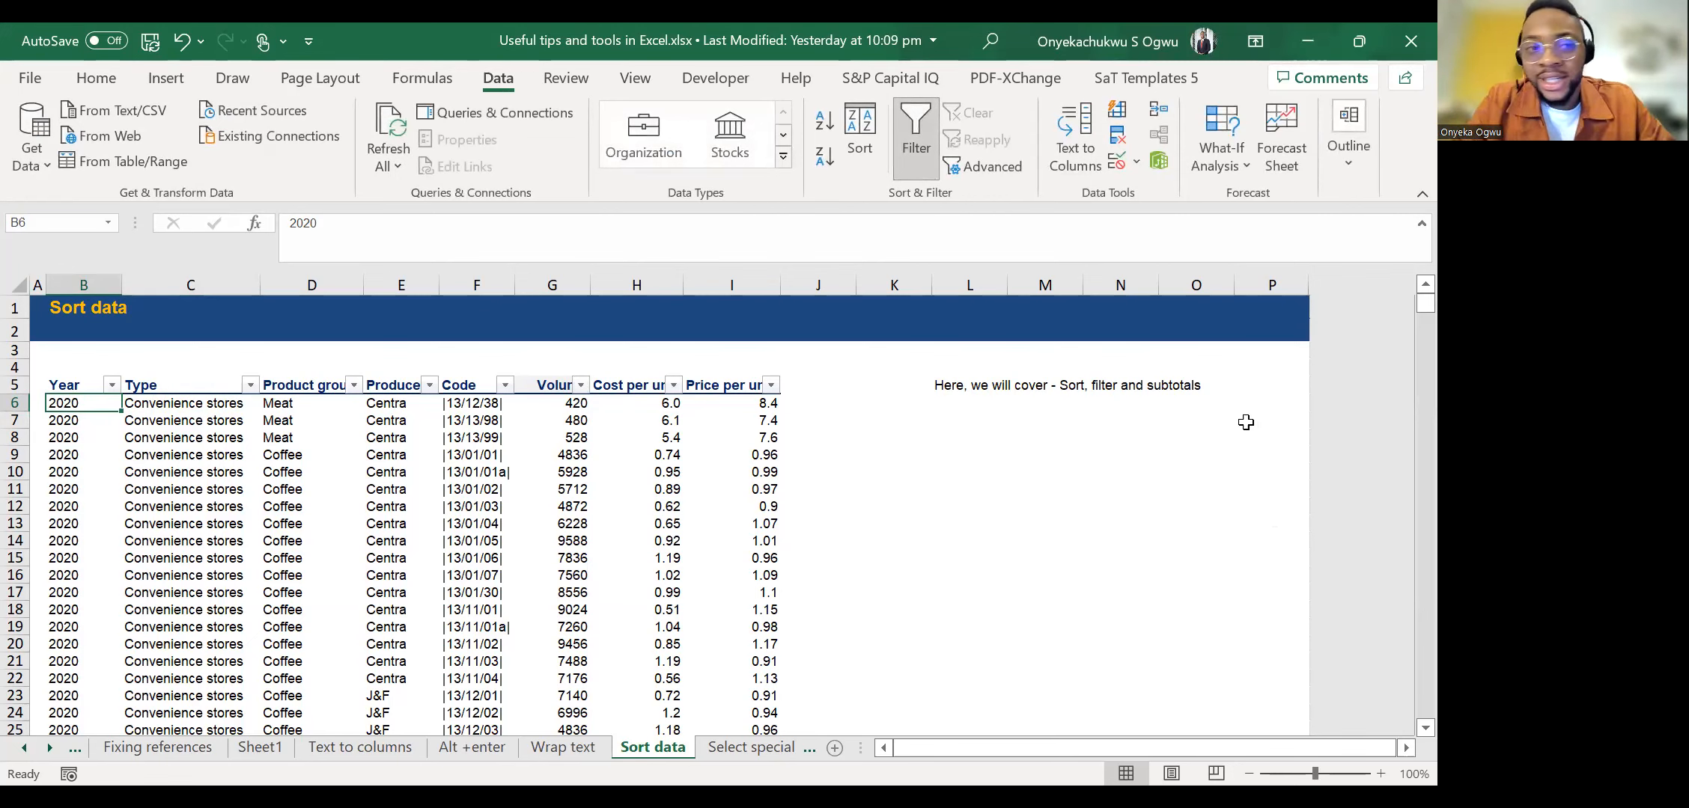
left_click(911, 130)
Turn the table's header filters on once more and switch them back off.
left_click(102, 81)
left_click(494, 78)
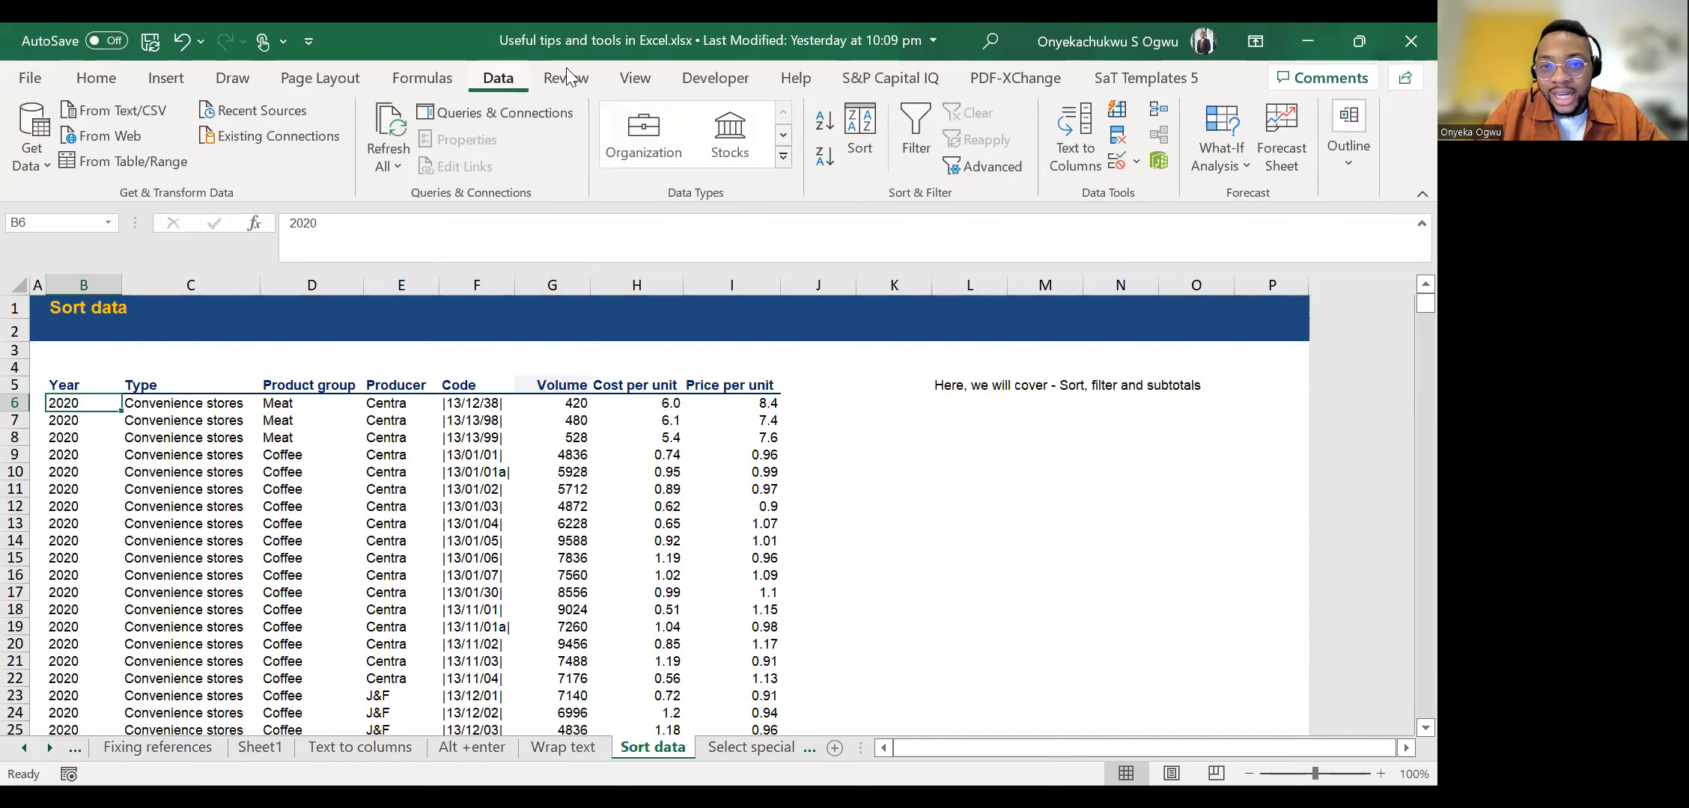
left_click(915, 124)
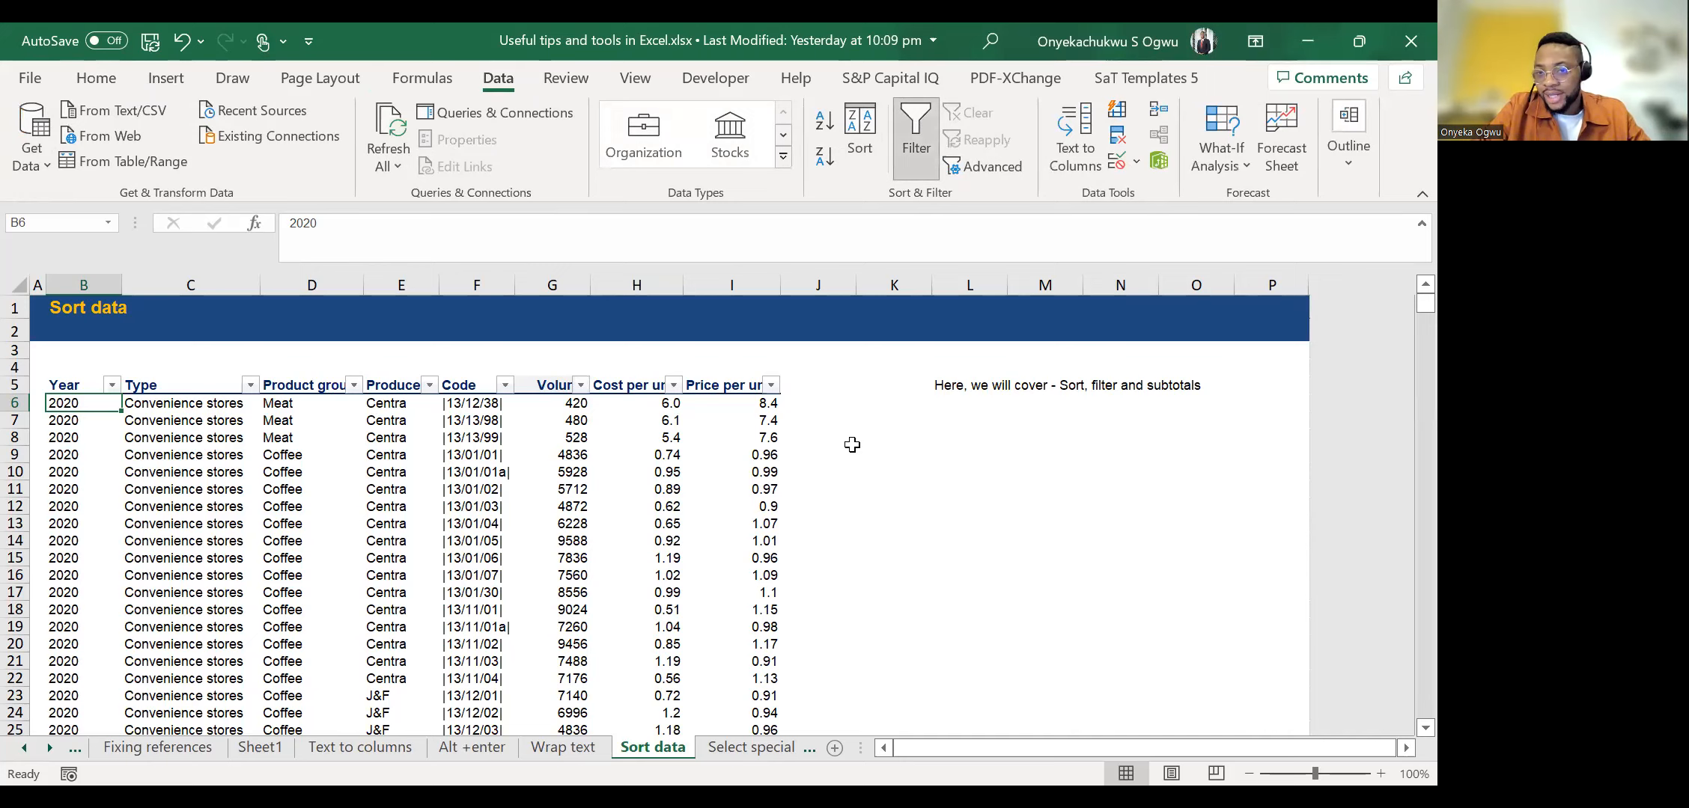
left_click(906, 154)
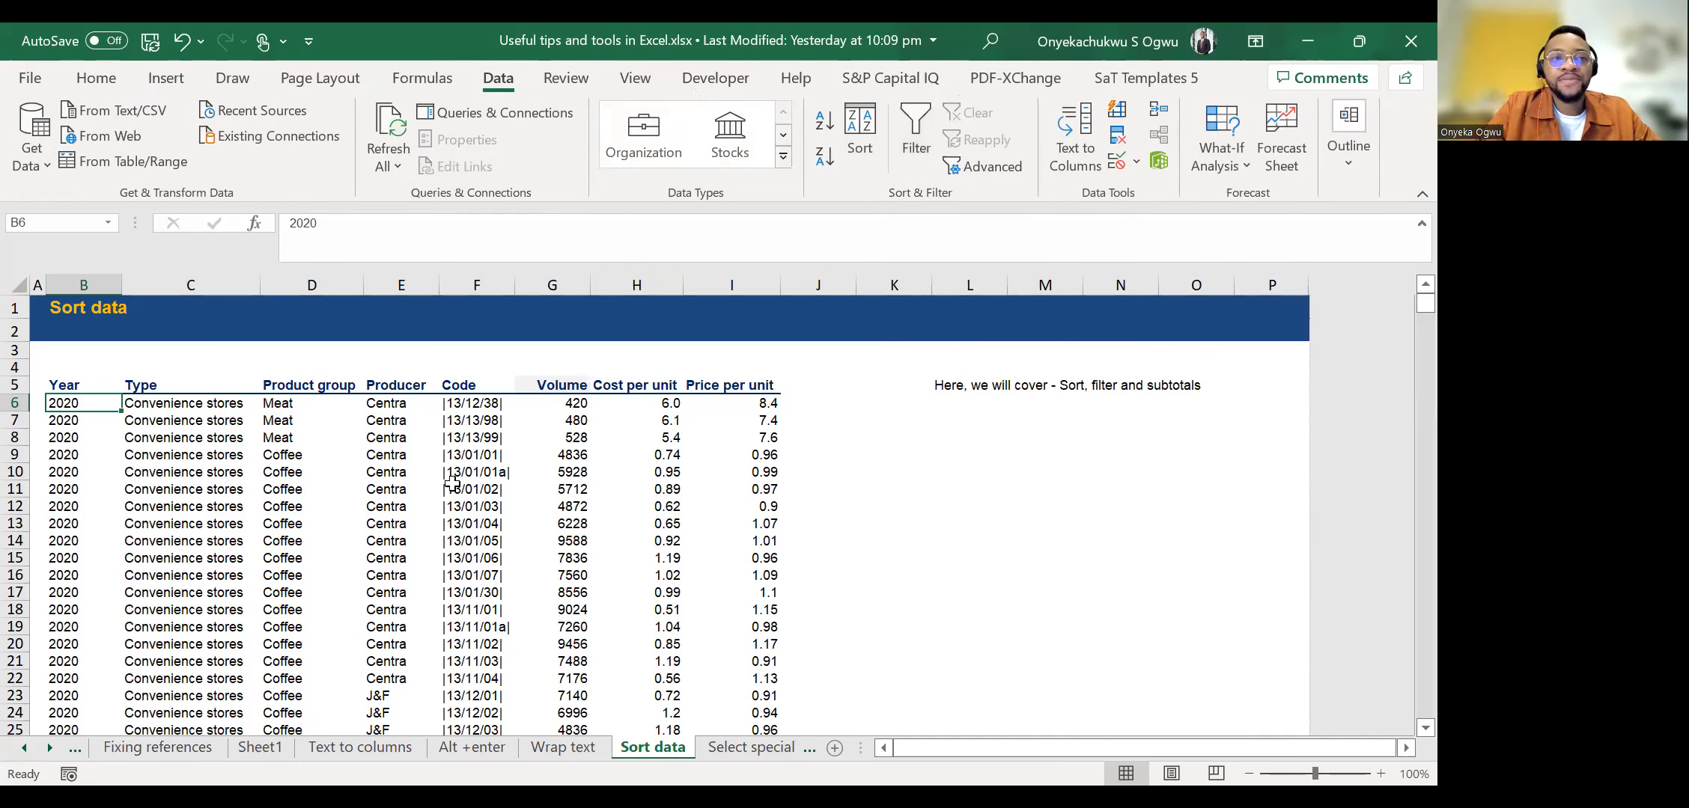
Select the first record's product group in D6.
left_click(88, 82)
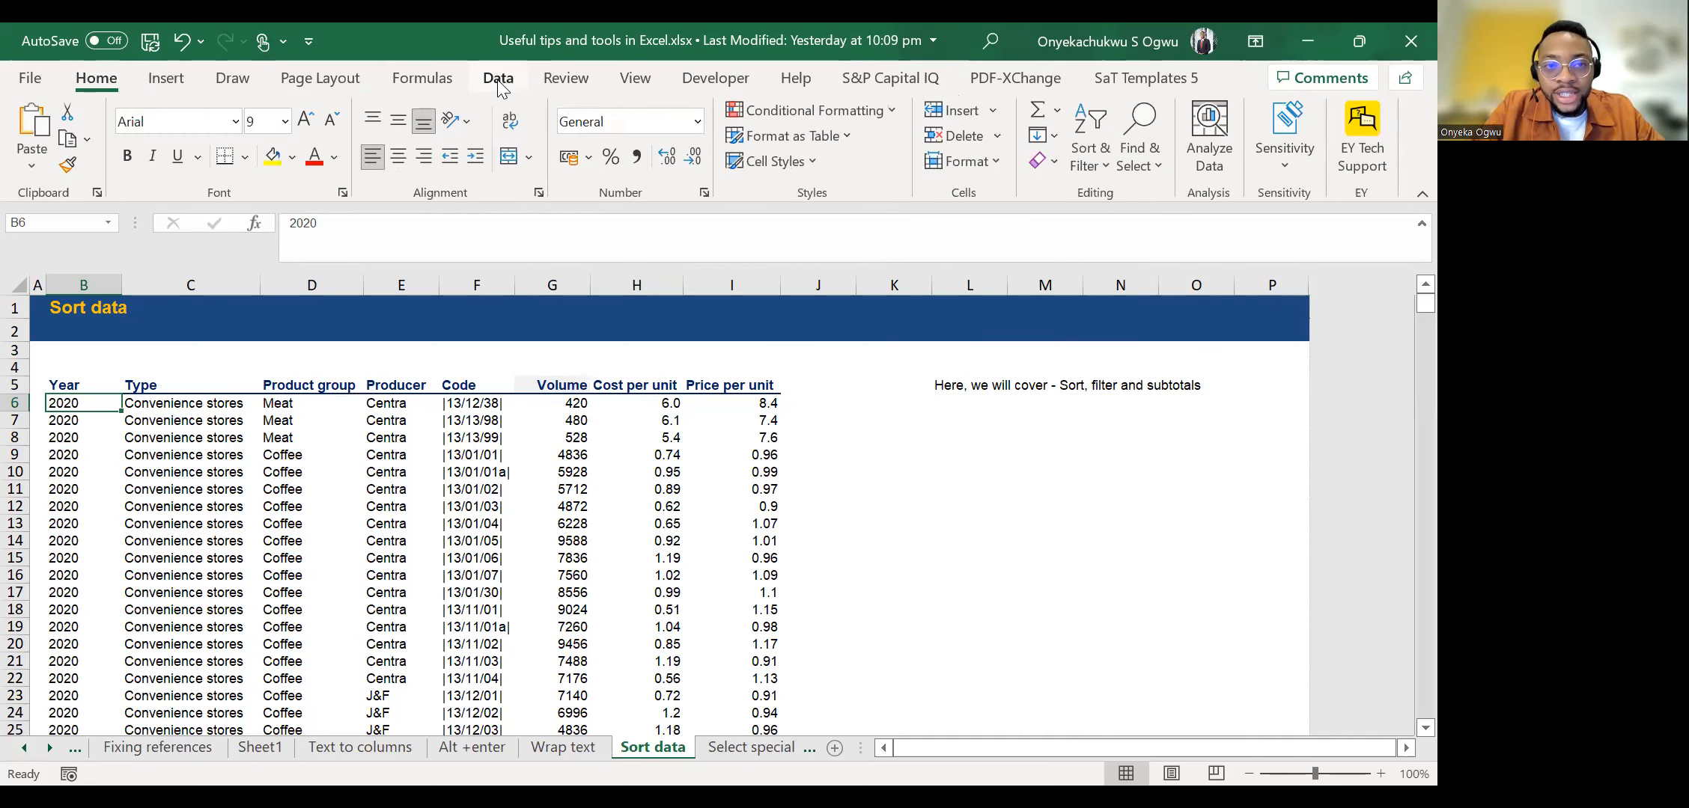
left_click(498, 78)
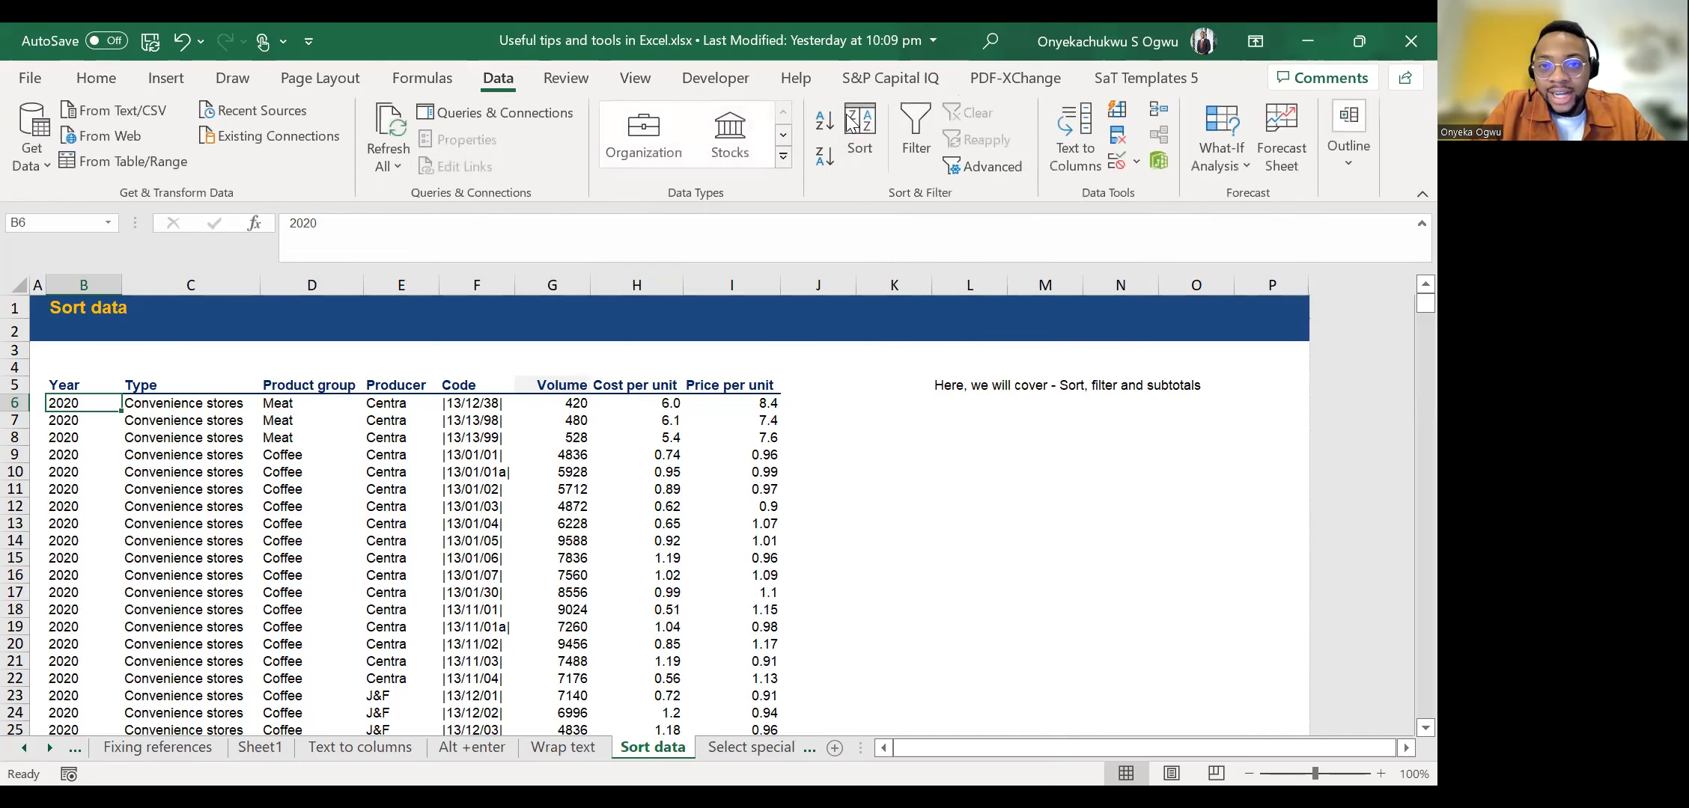
left_click(95, 82)
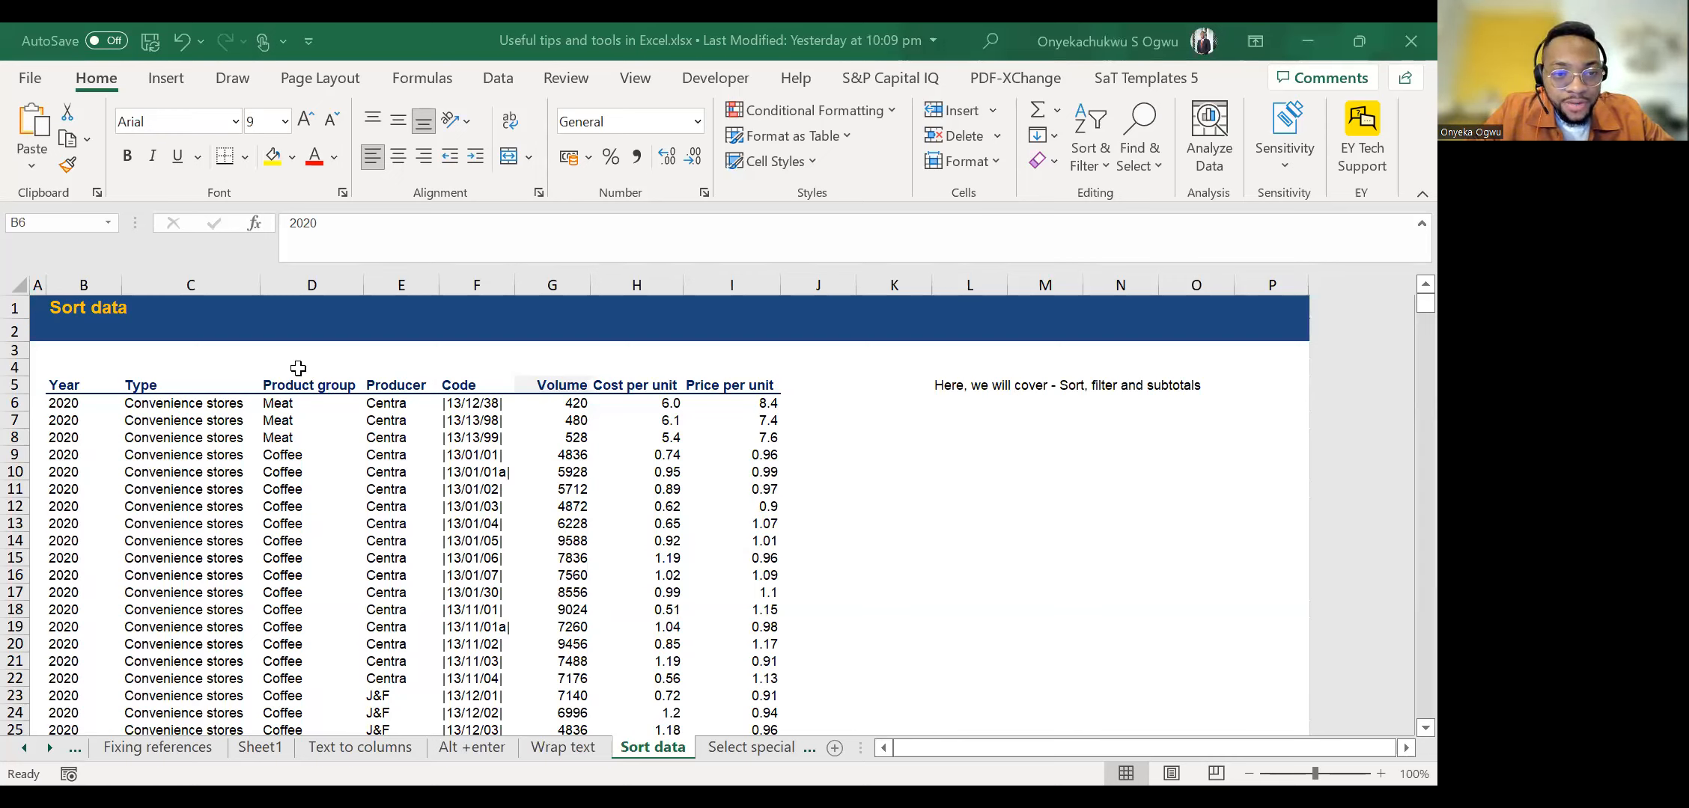
key("Right")
key("Right")
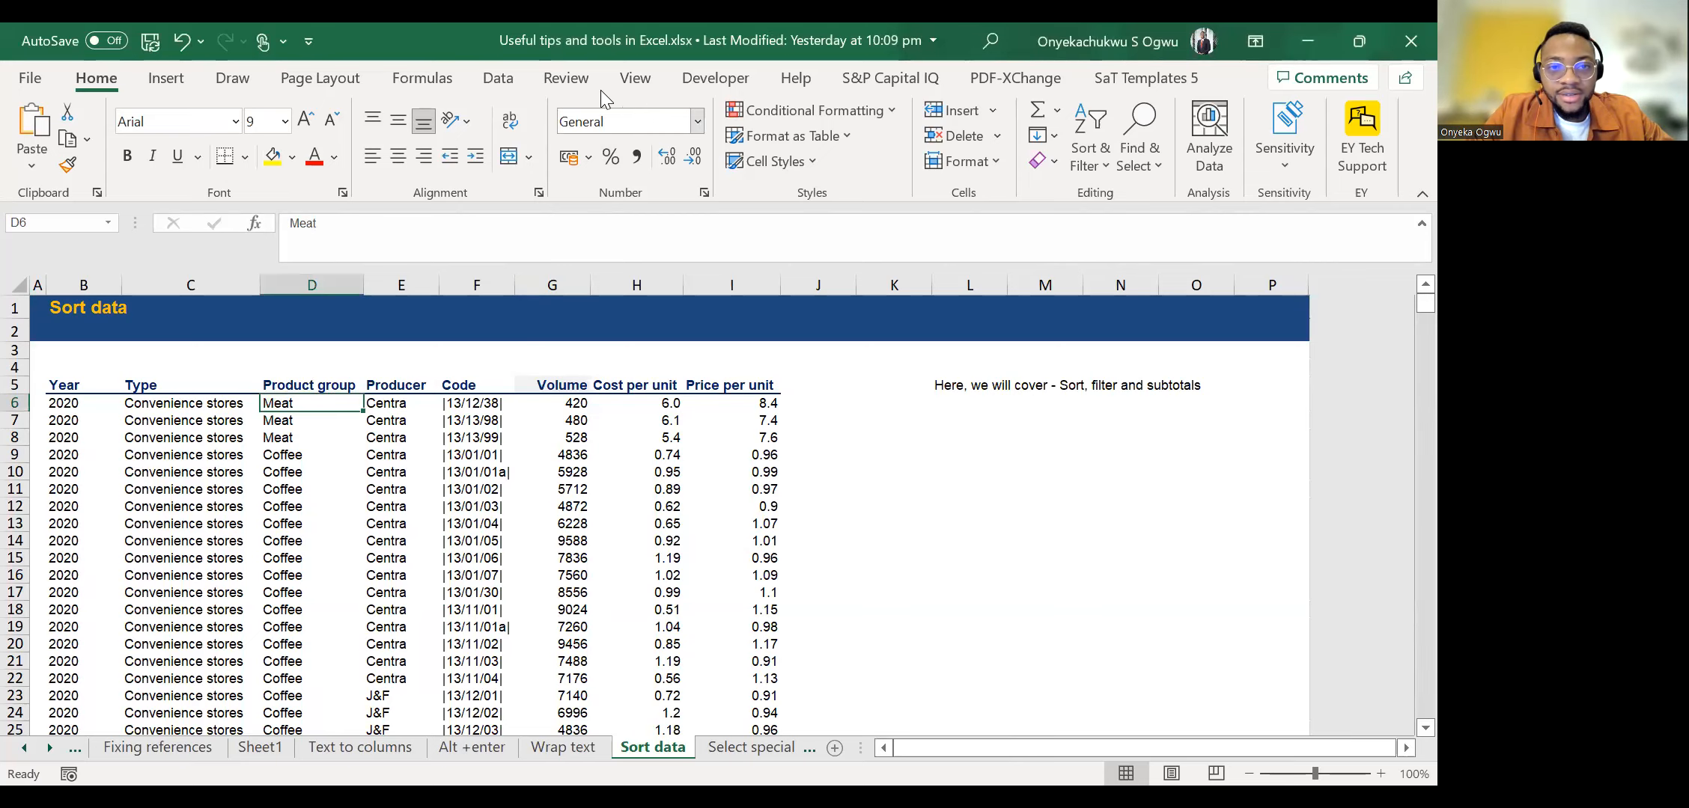
left_click(500, 87)
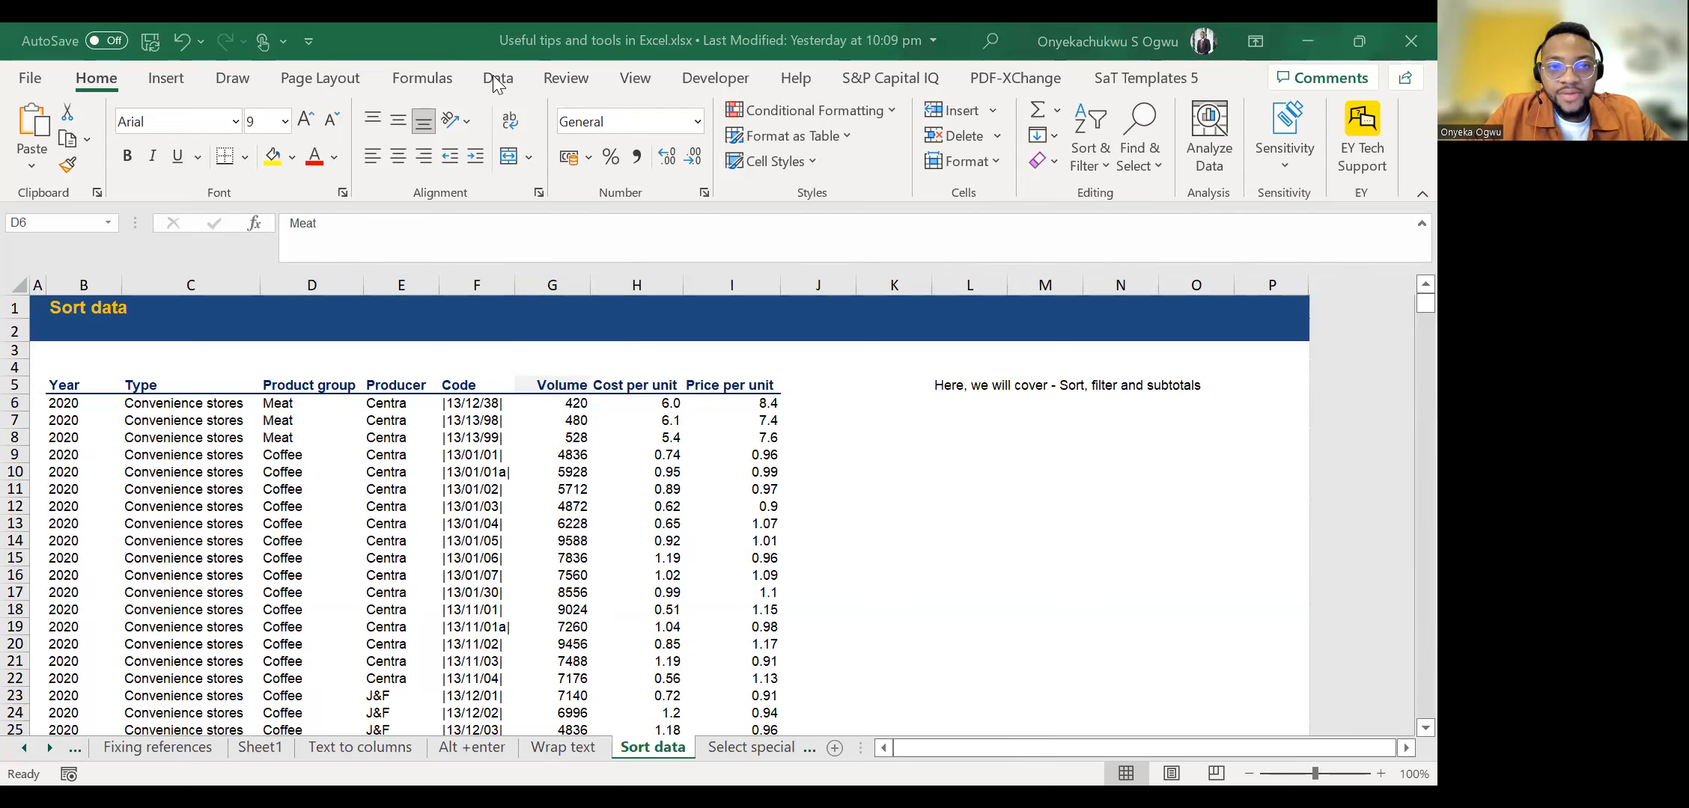
left_click(867, 180)
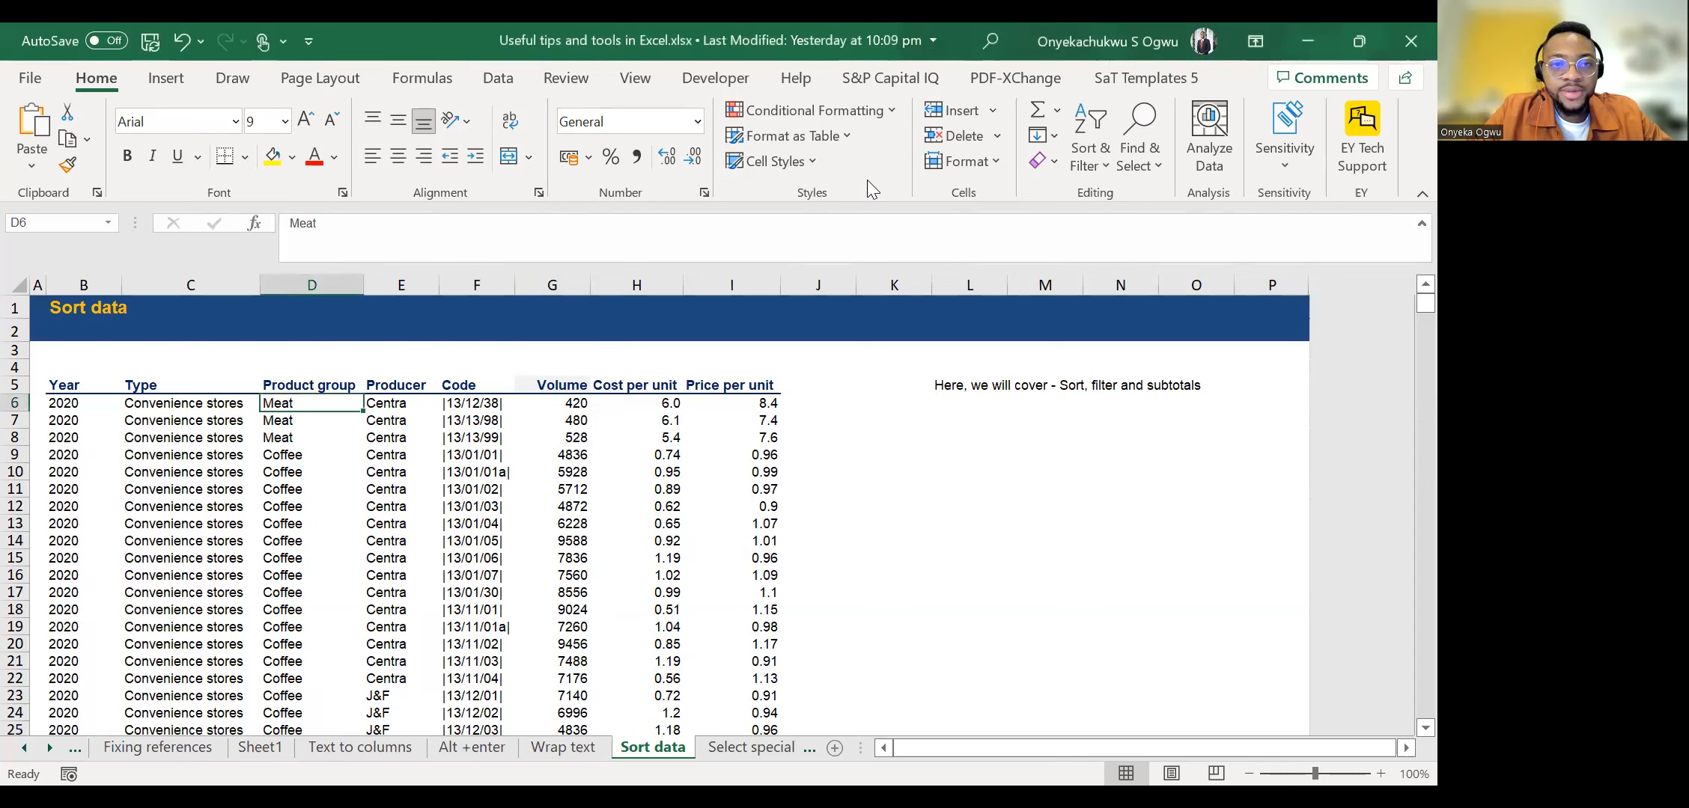
left_click(496, 80)
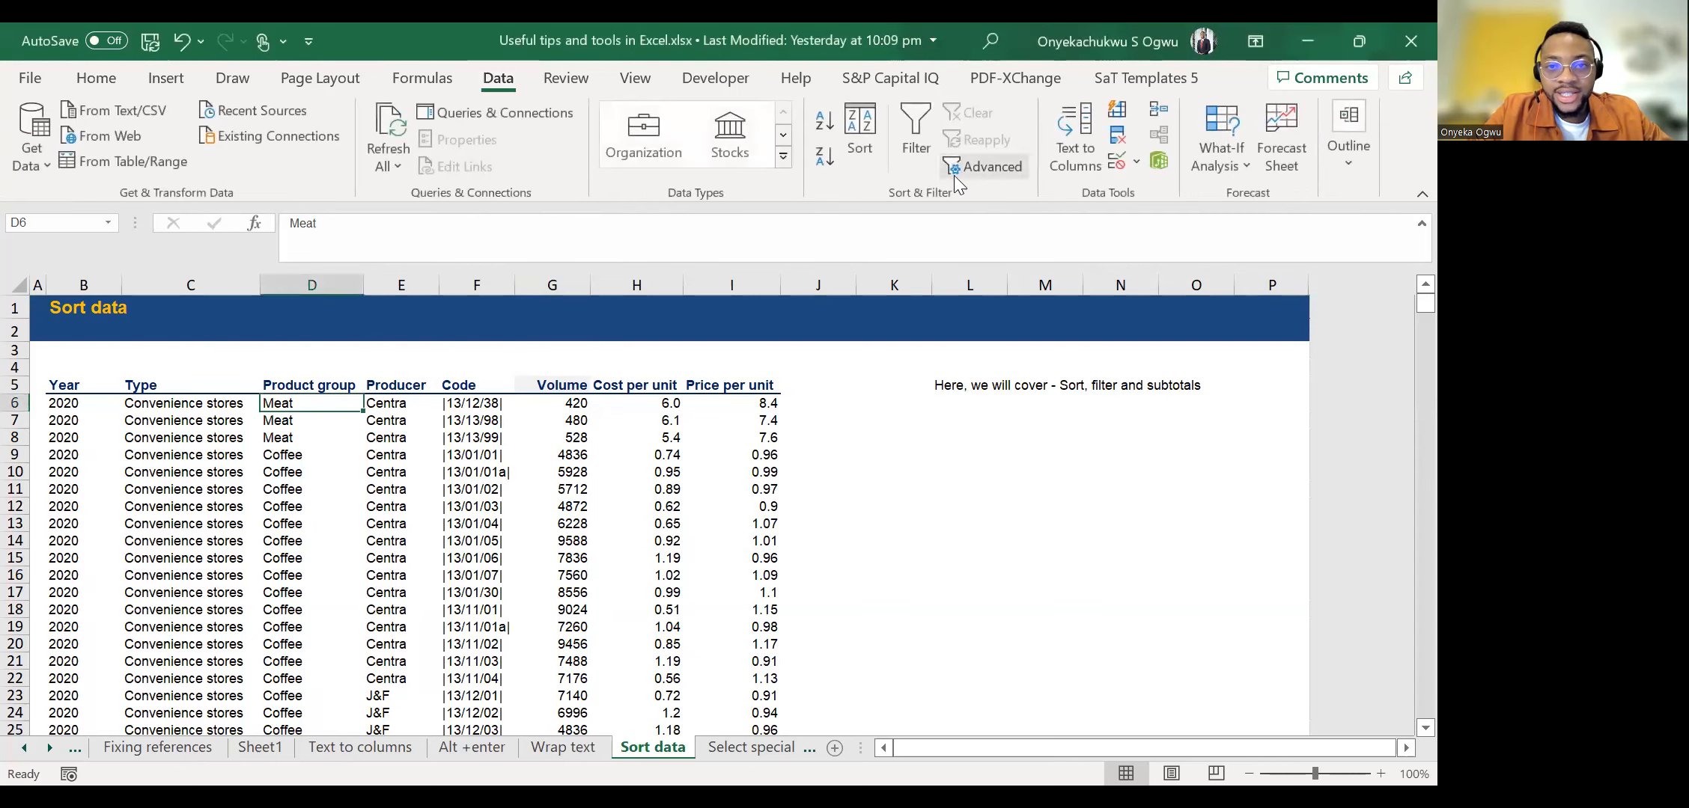
left_click(84, 81)
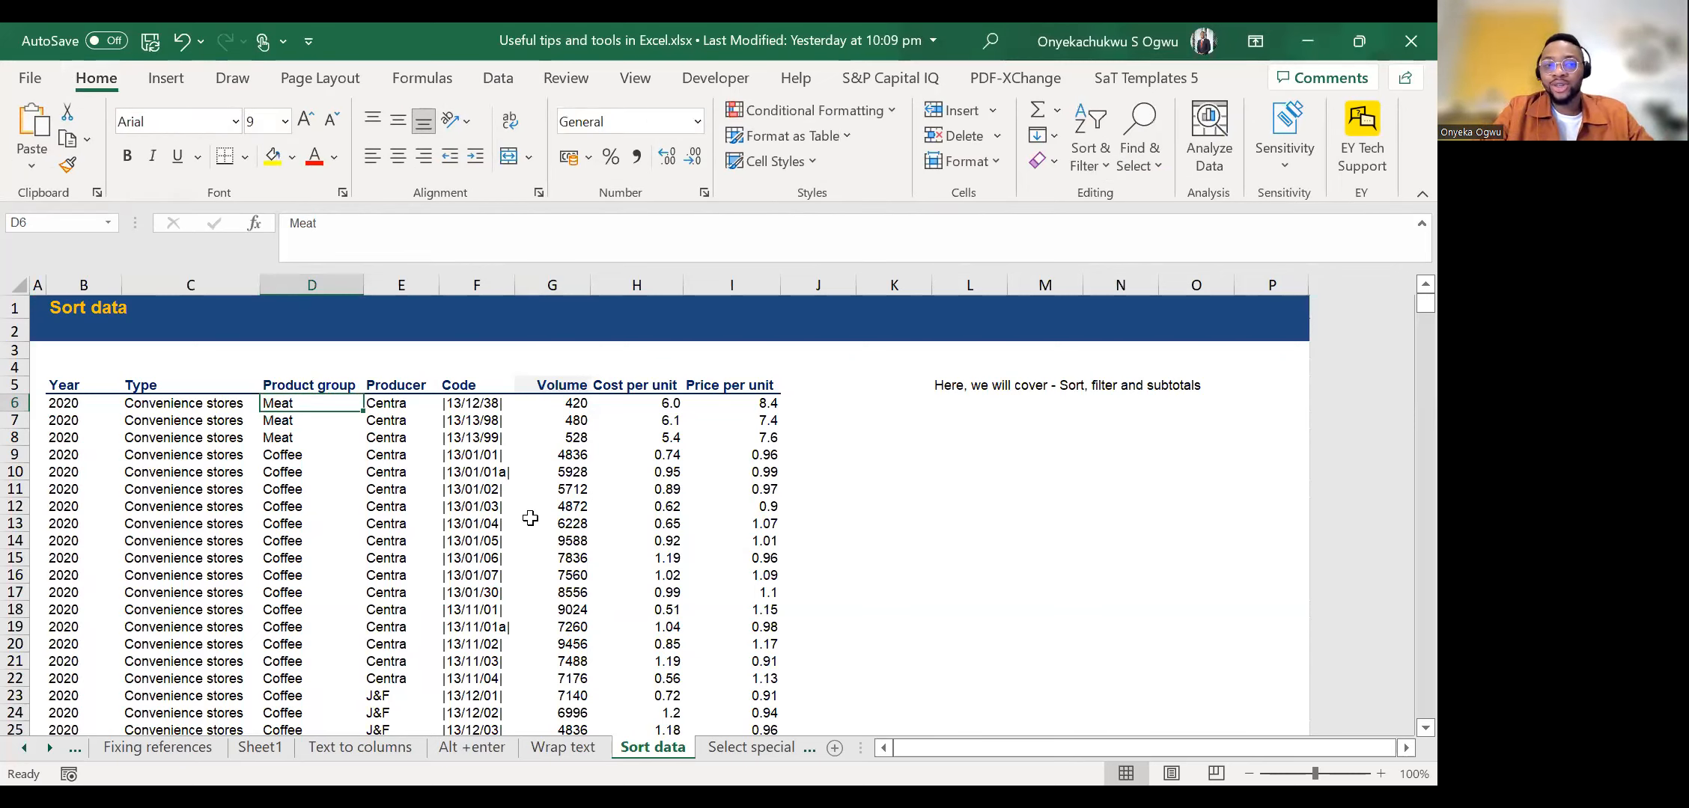
key("alt")
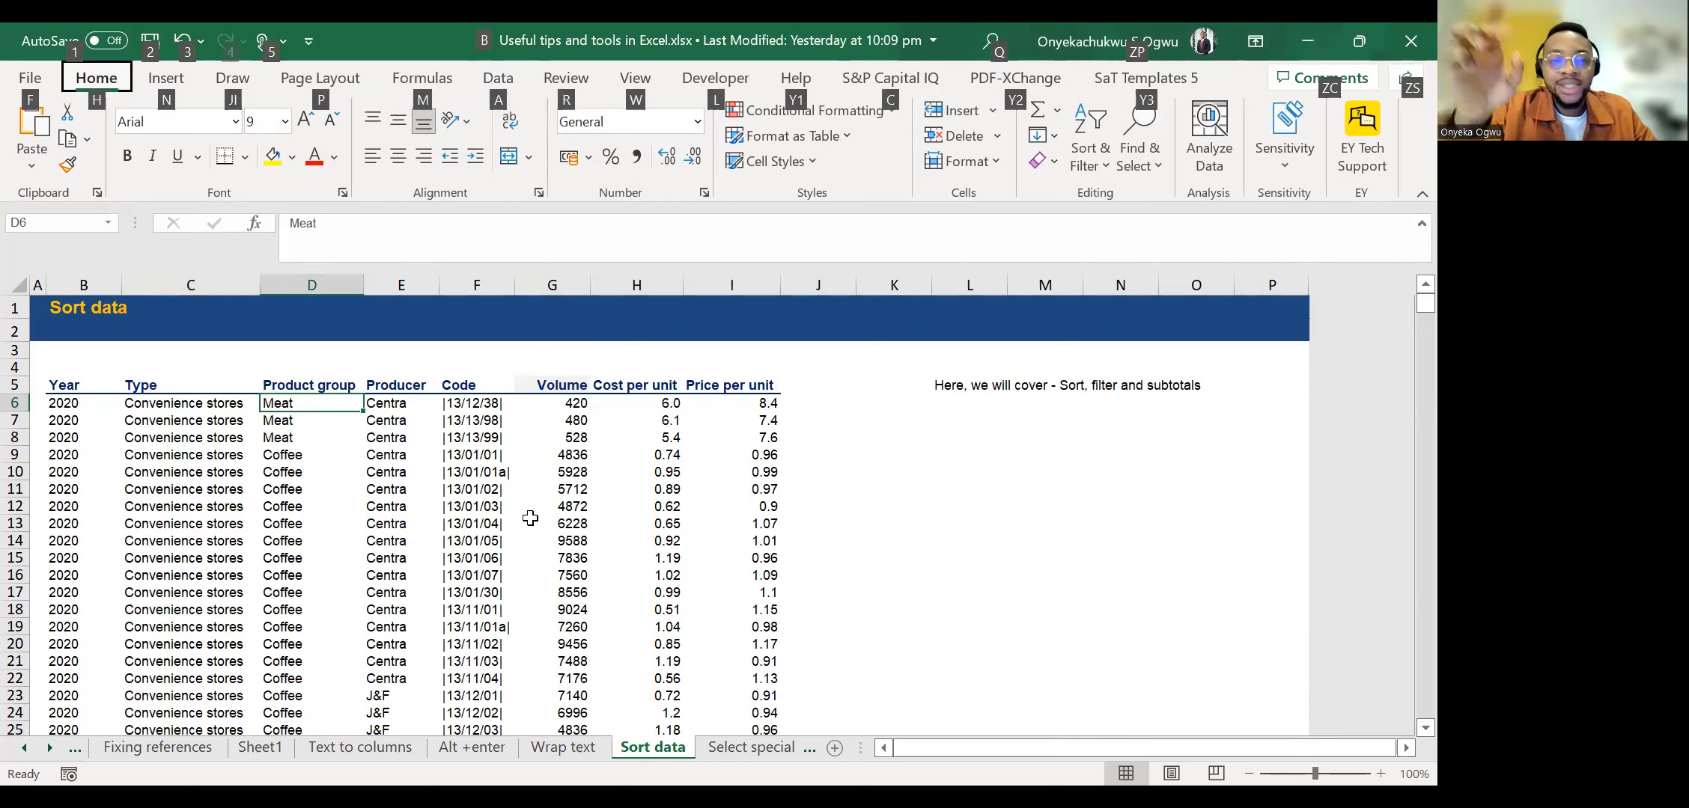
key("a")
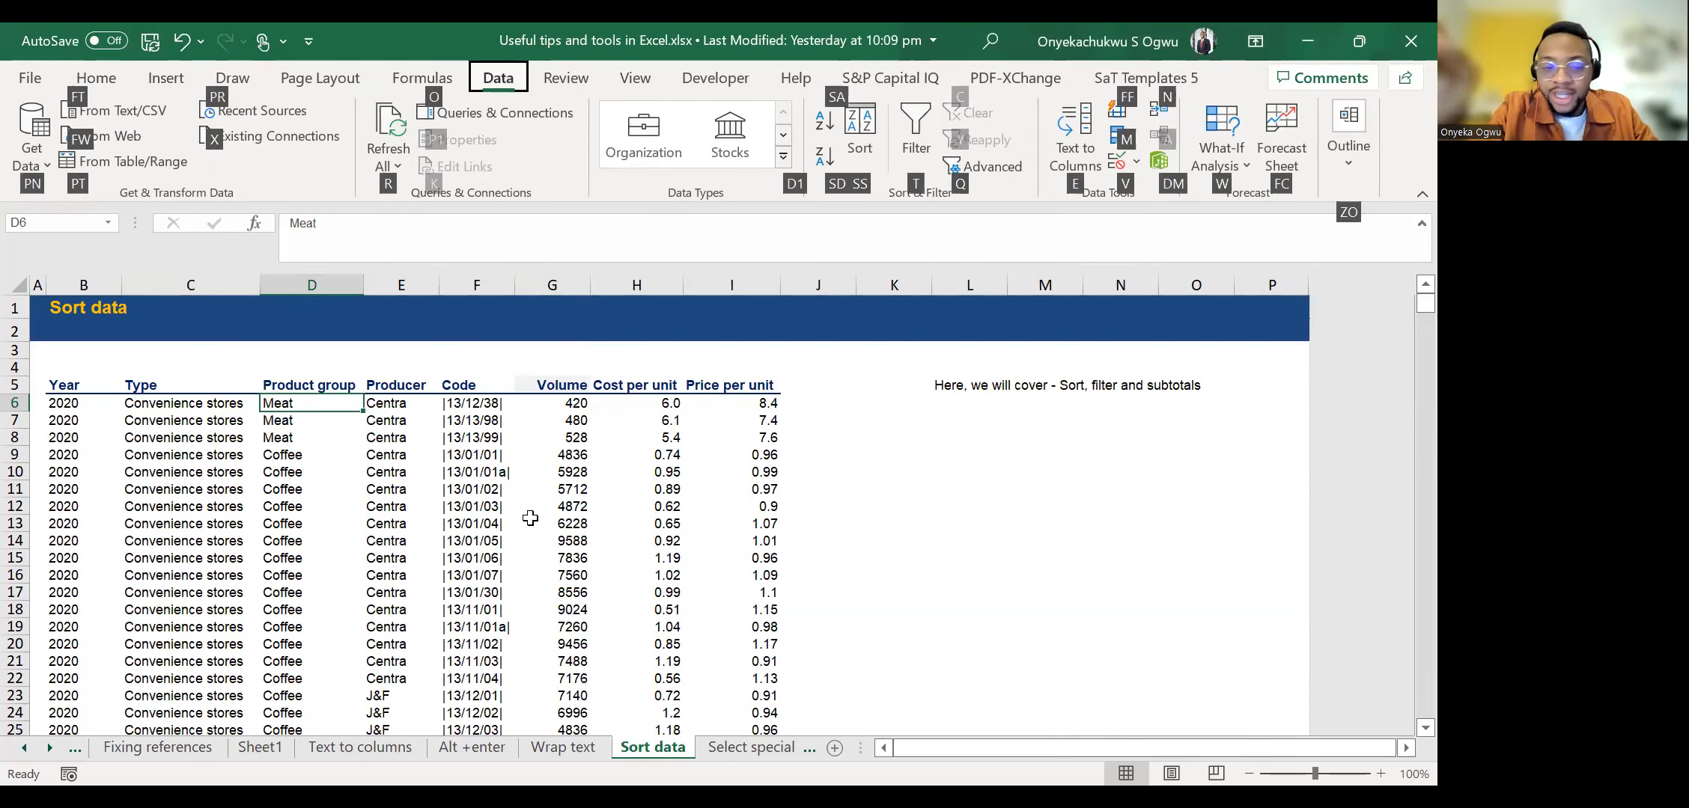
key("Escape")
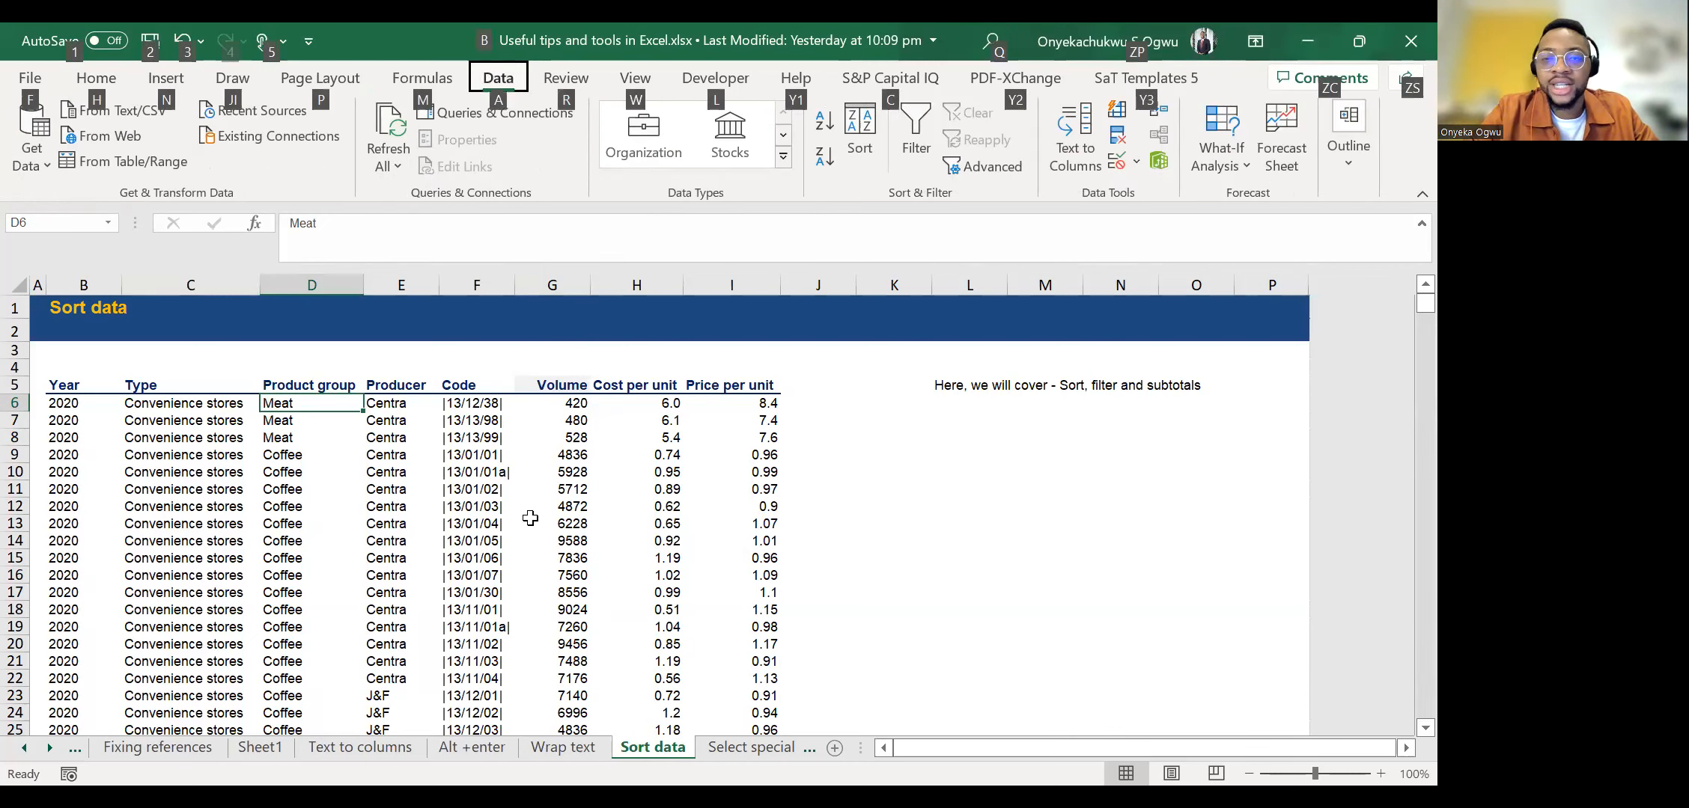
key("Escape")
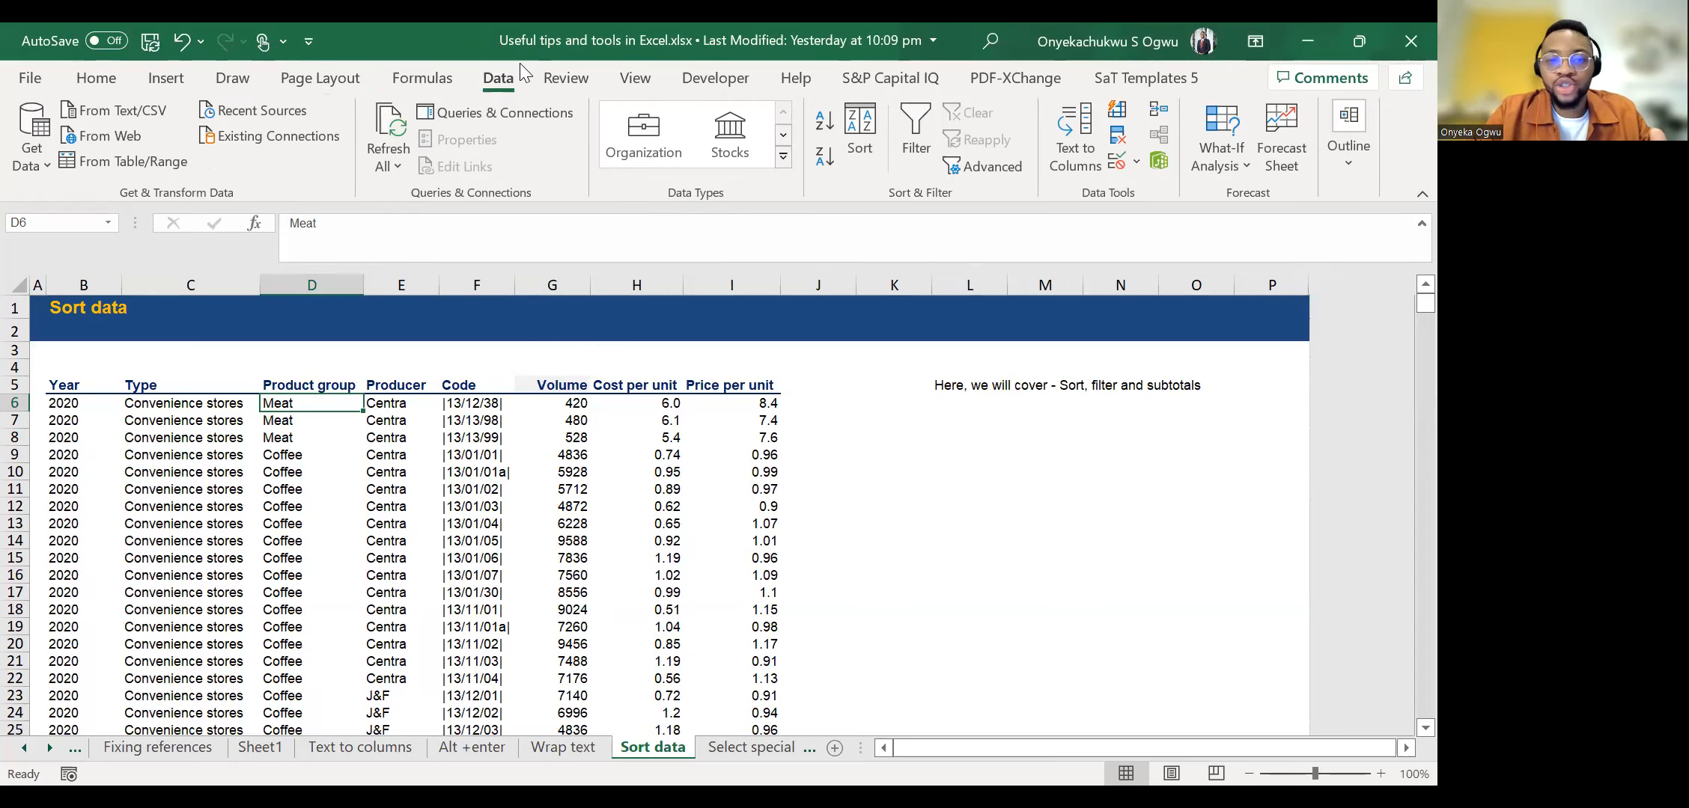
key("alt+Tab")
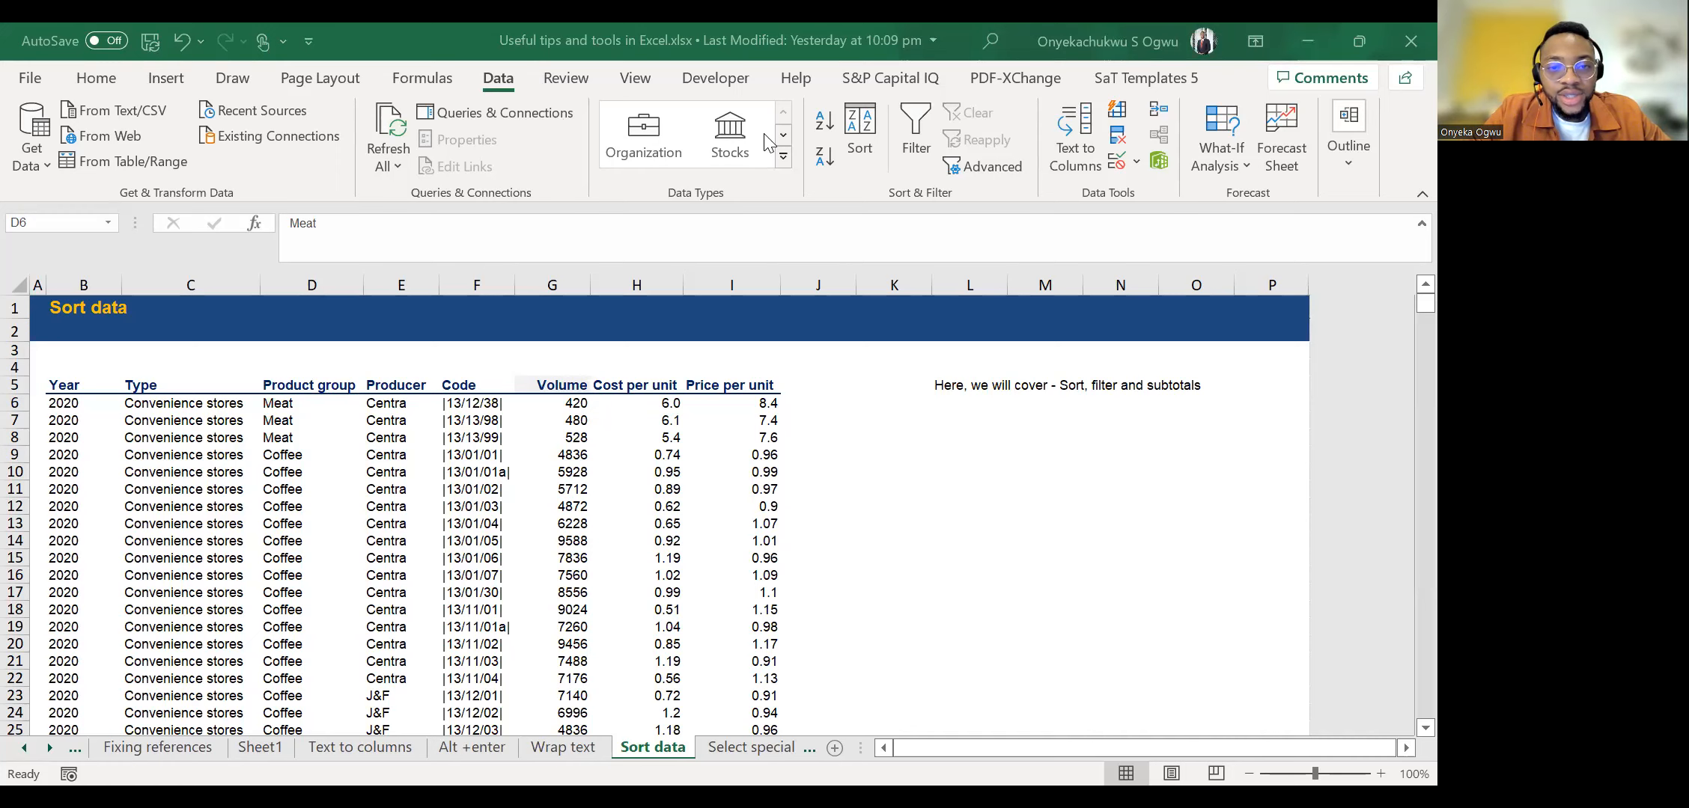
Add header filters to the table from D6 and remove them again.
left_click(1064, 301)
key("alt")
key("a")
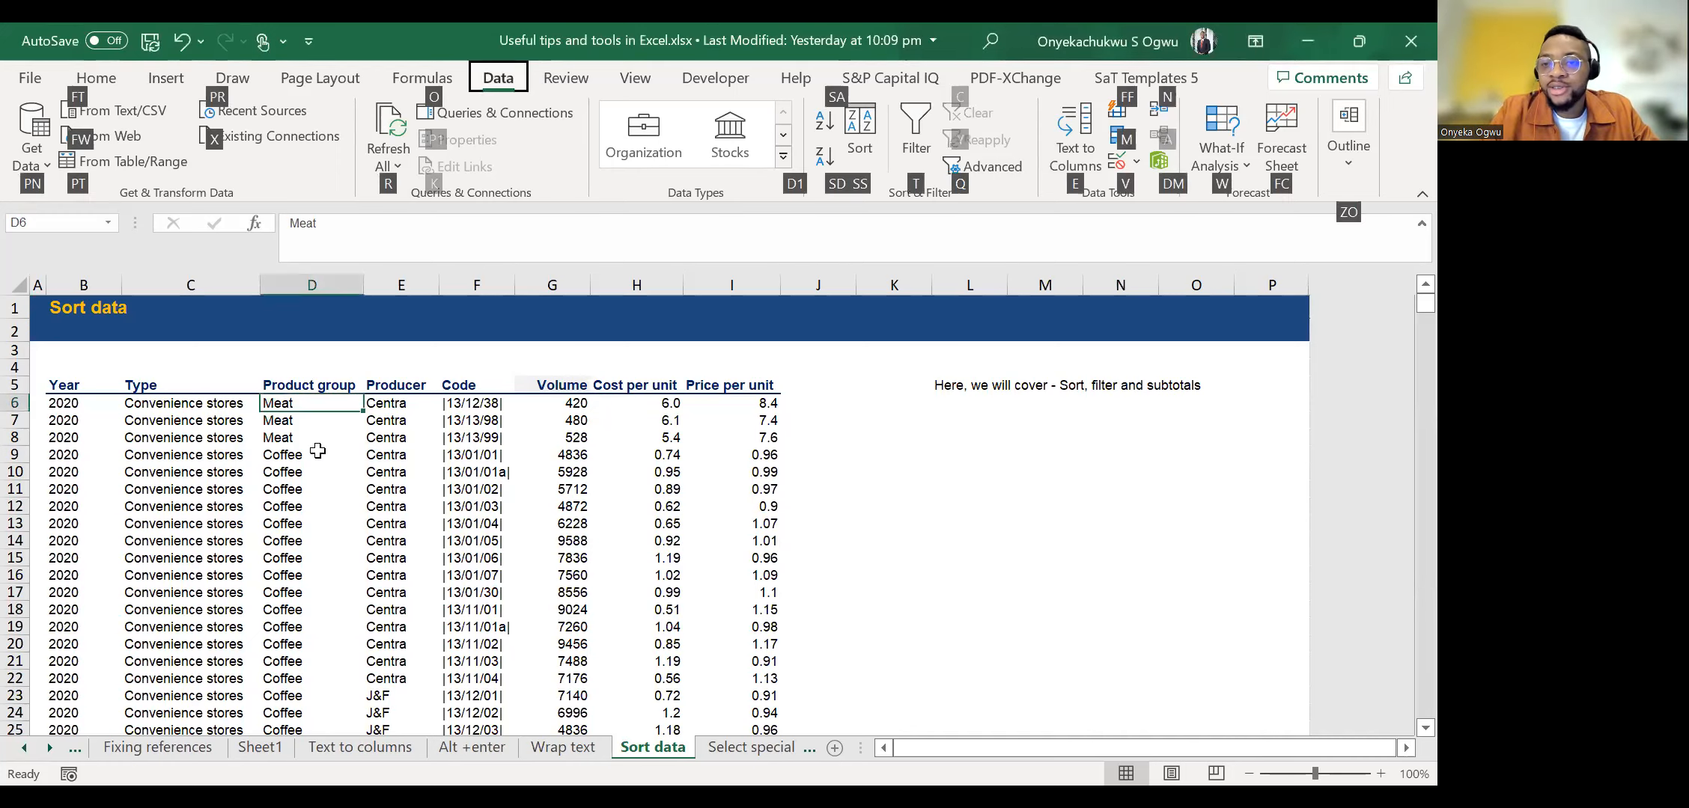
key("Escape")
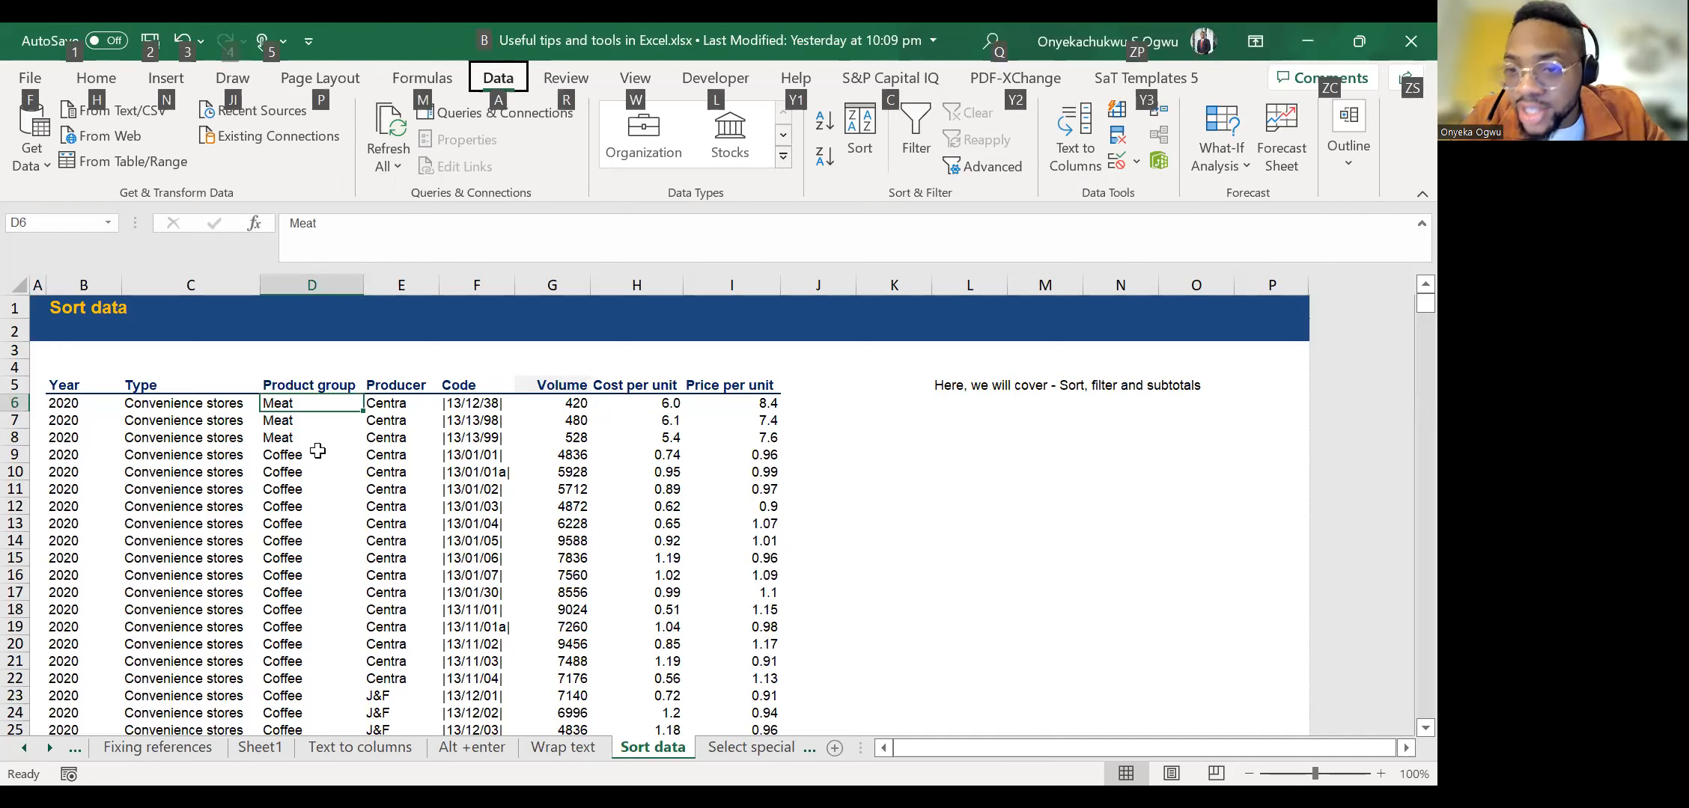
key("a")
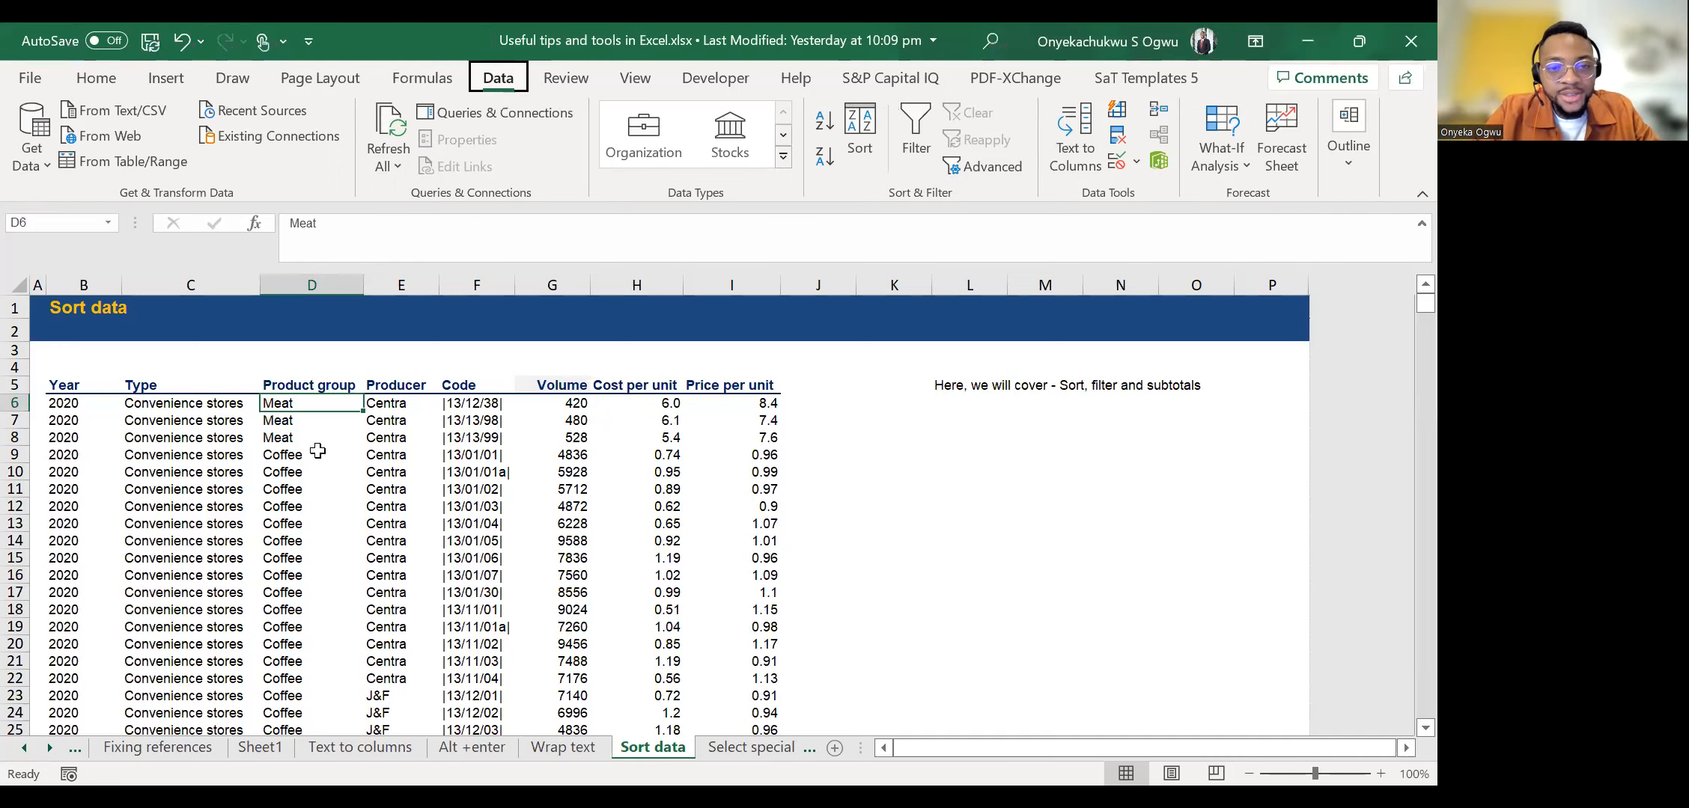
key("t")
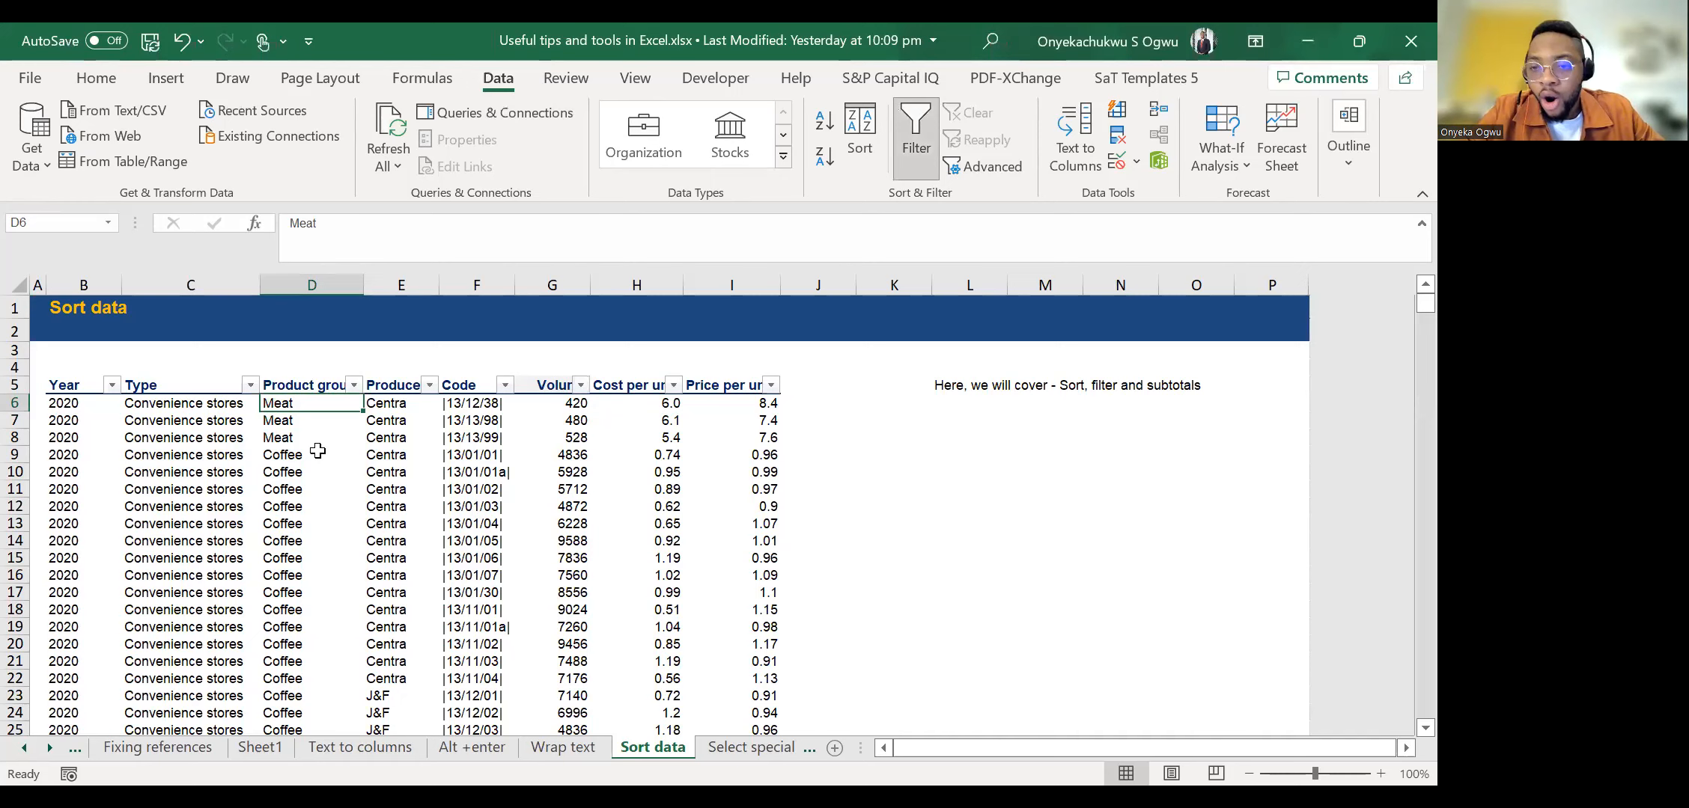
key("alt")
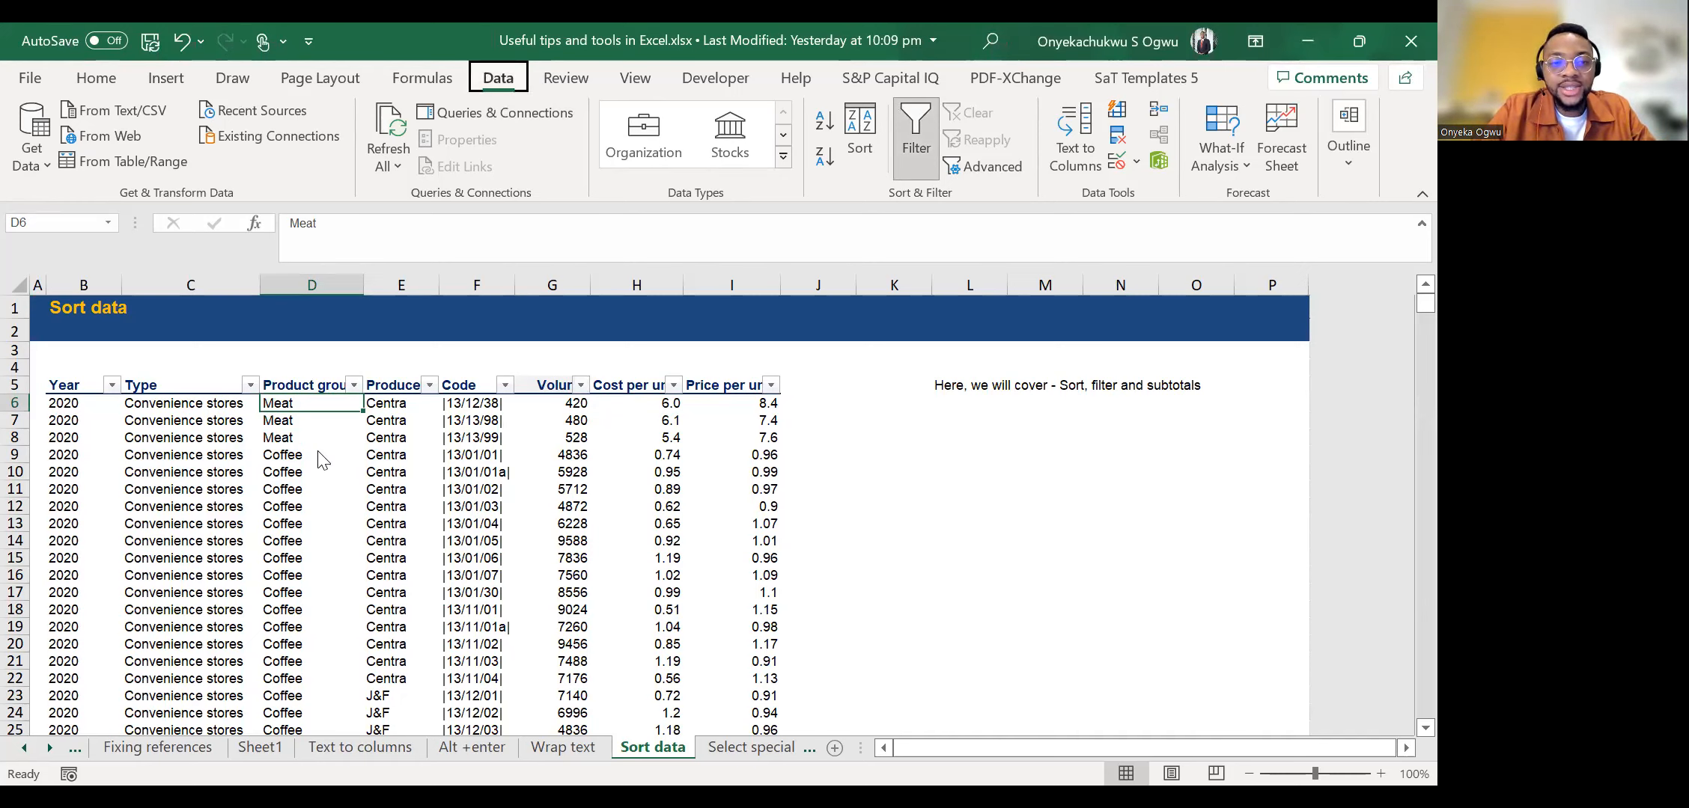
key("a")
key("t")
left_click(100, 80)
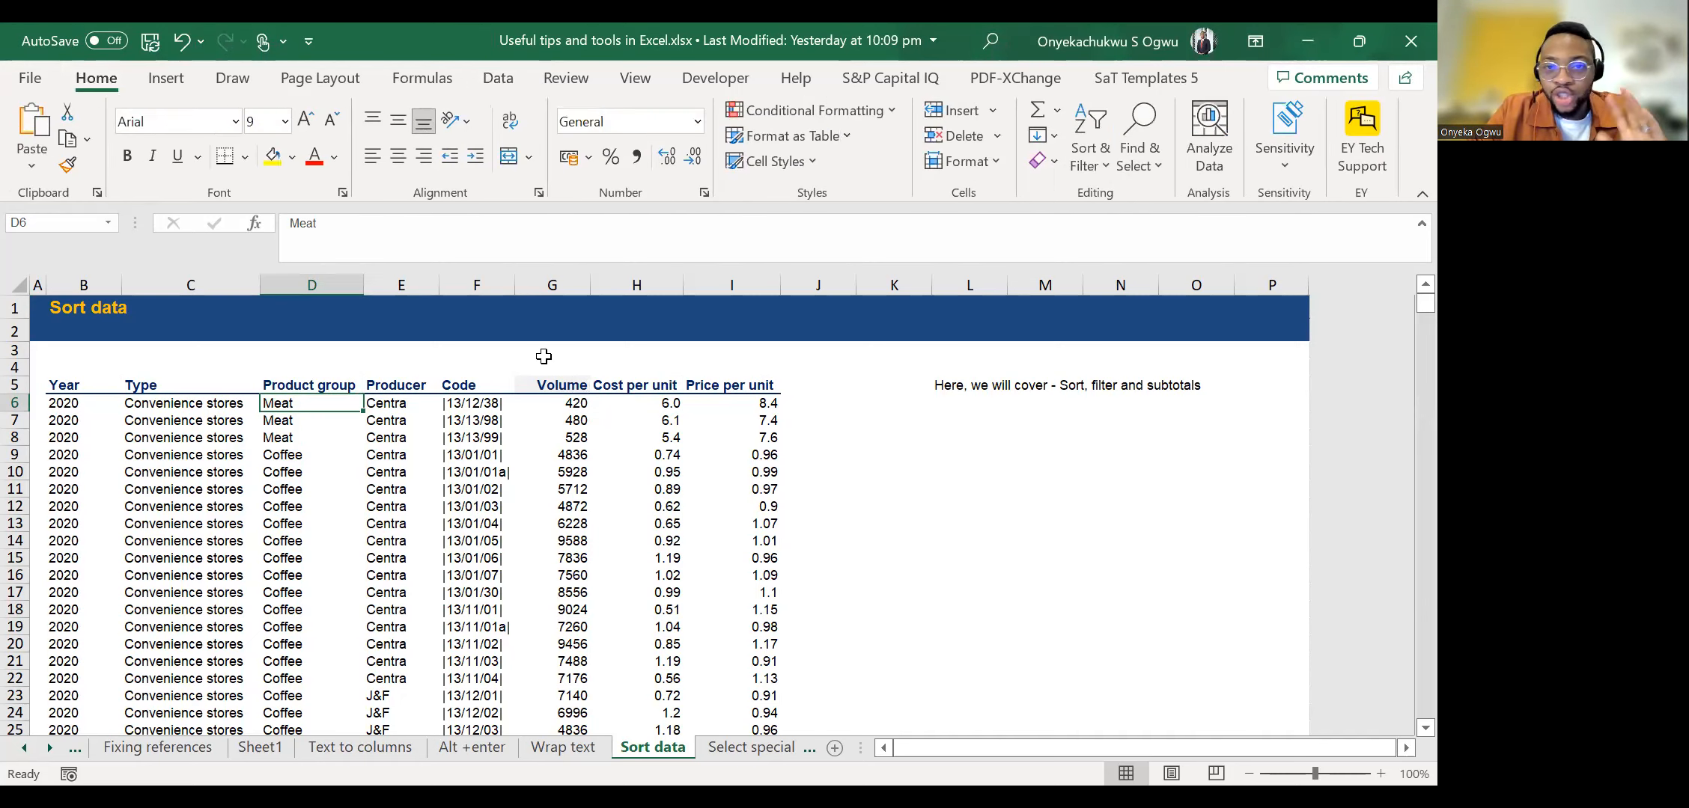
Add filters to the header row of the product table.
key("alt")
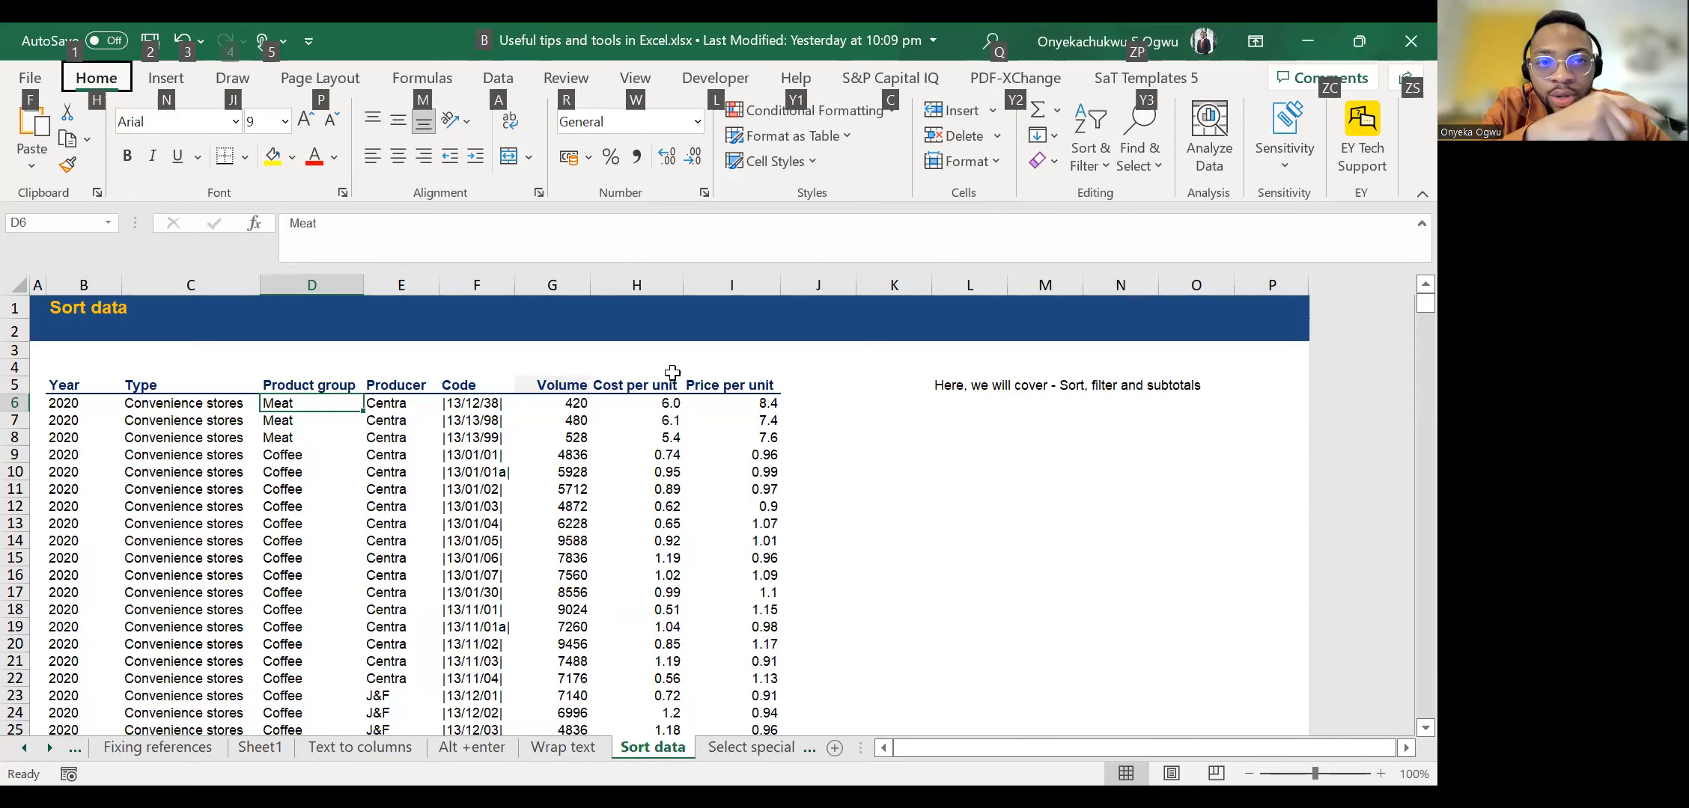
key("a")
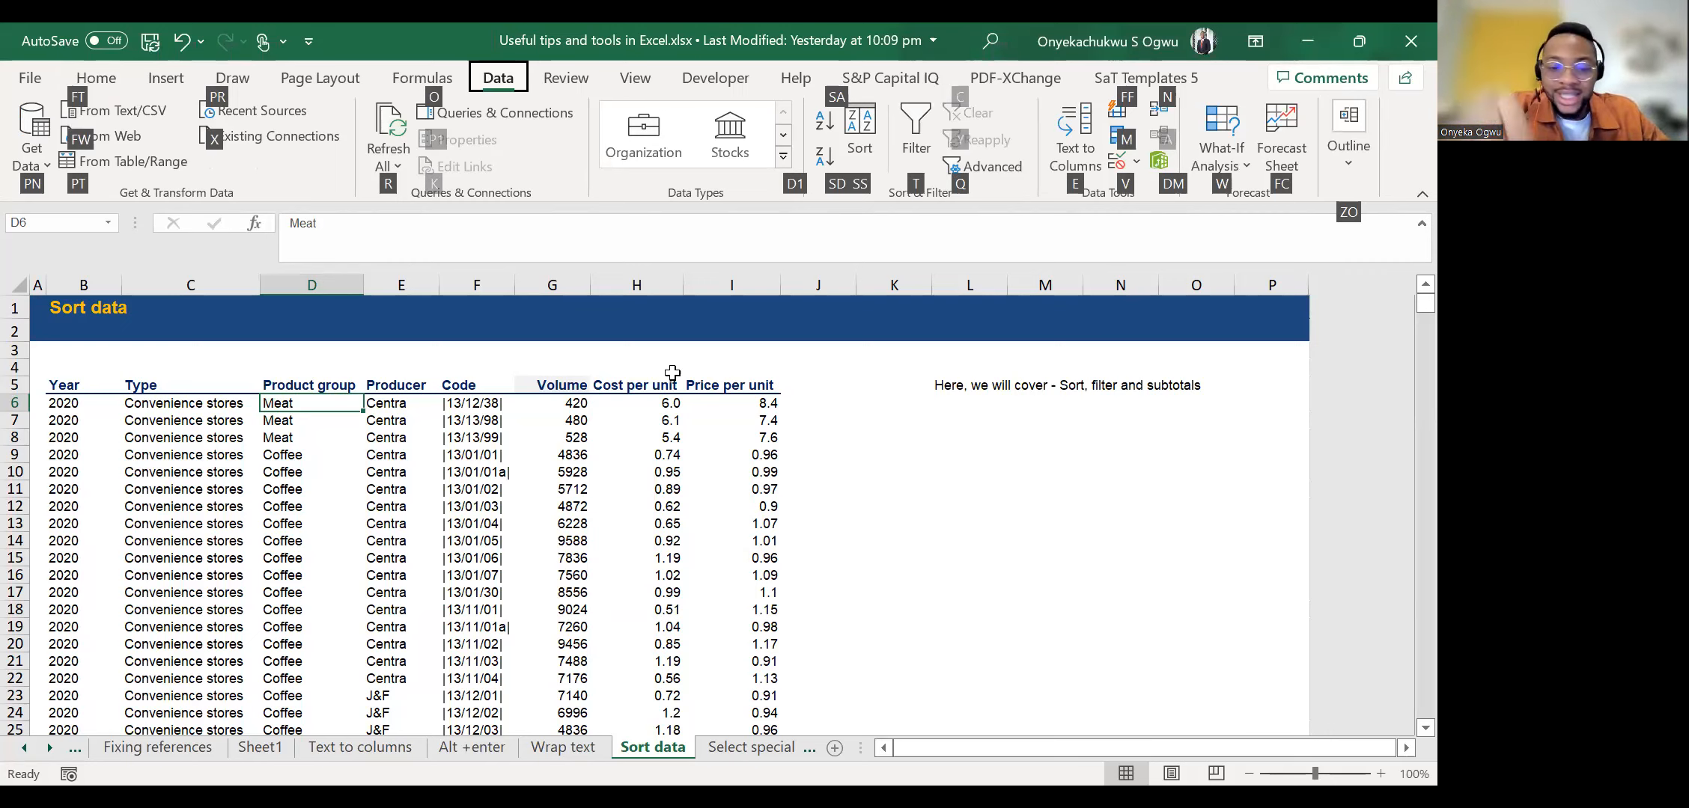
key("t")
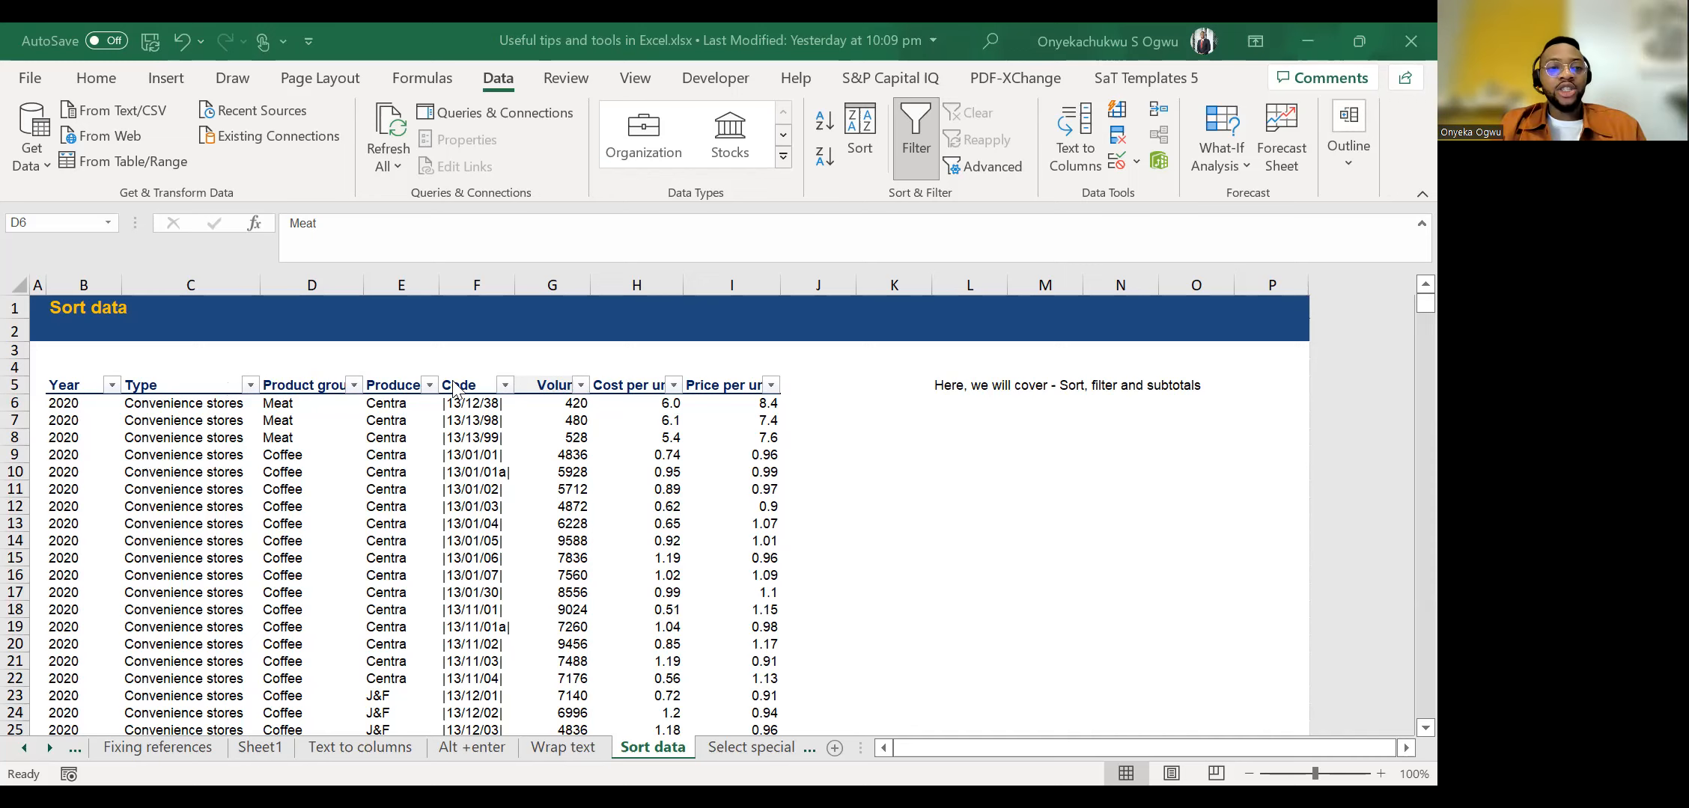
Filter the Type column to show only Hypermarkets.
left_click(251, 385)
left_click(230, 393)
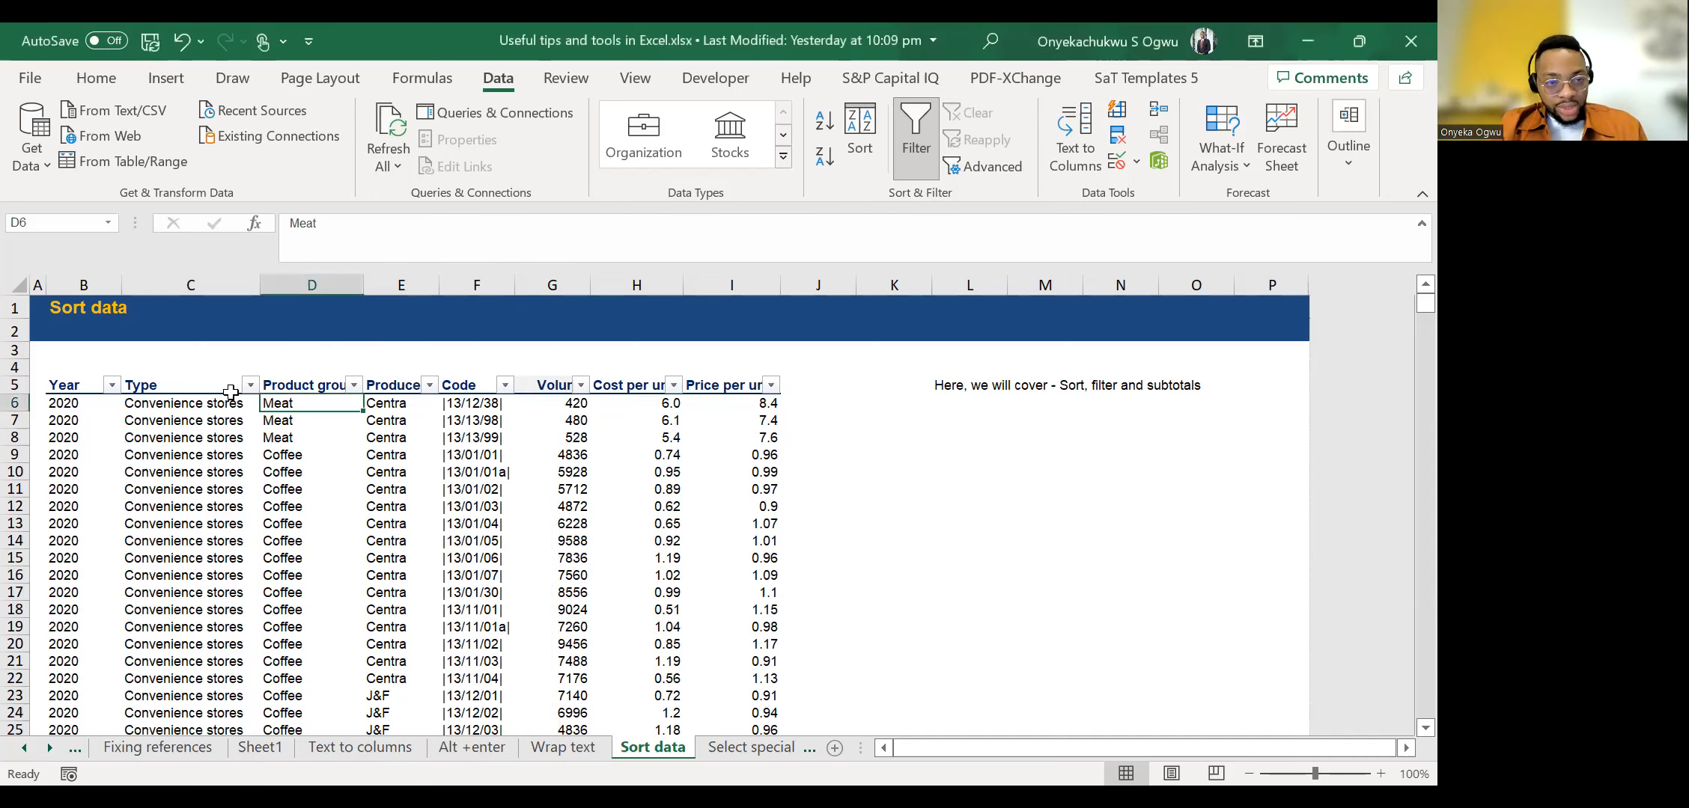
left_click(251, 386)
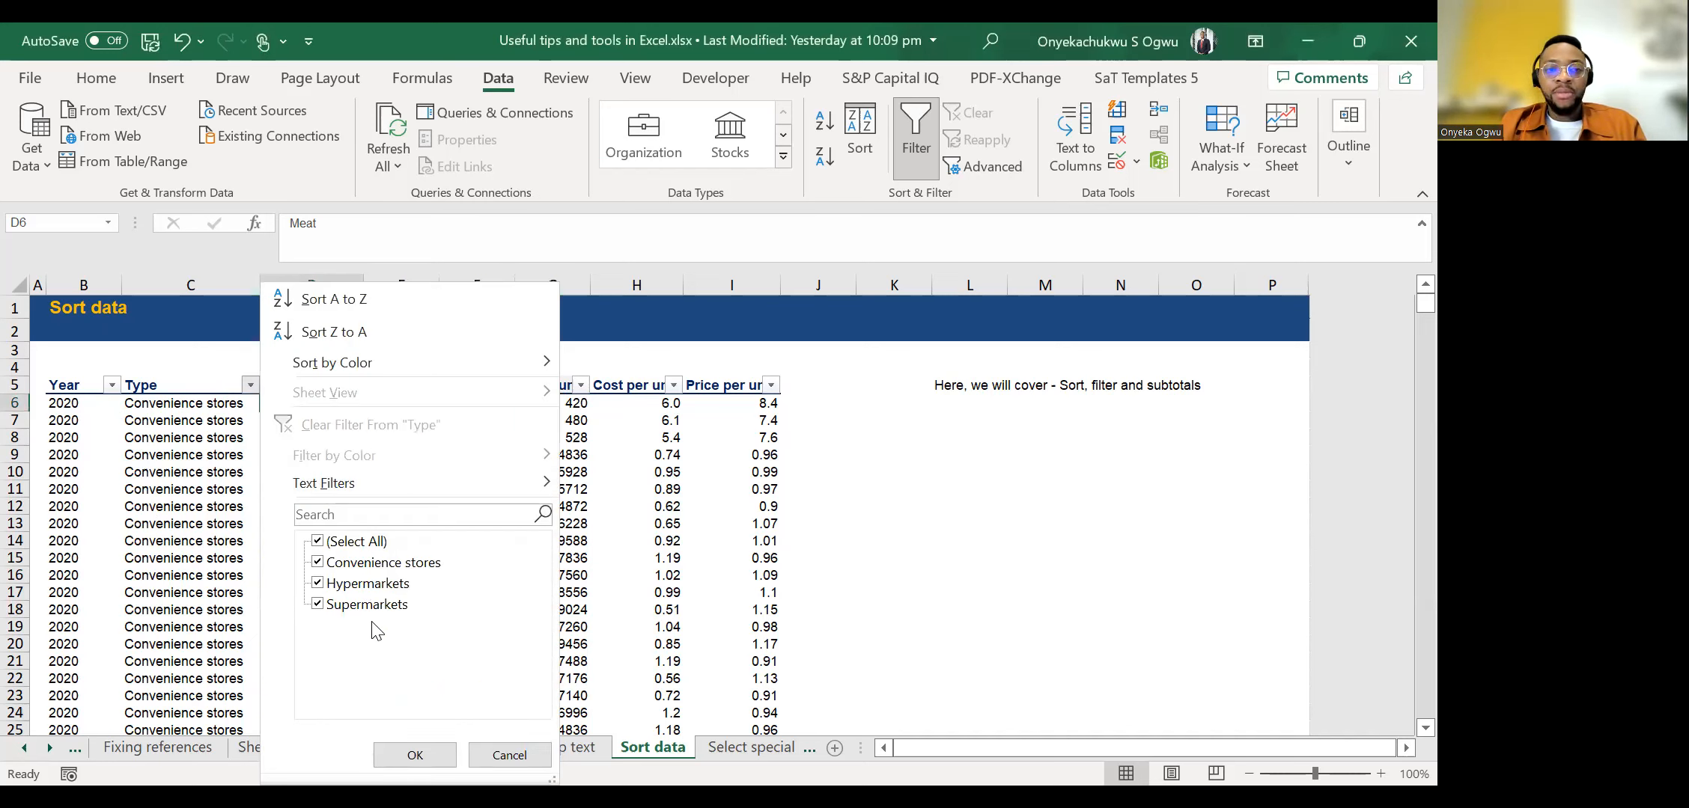
left_click(317, 541)
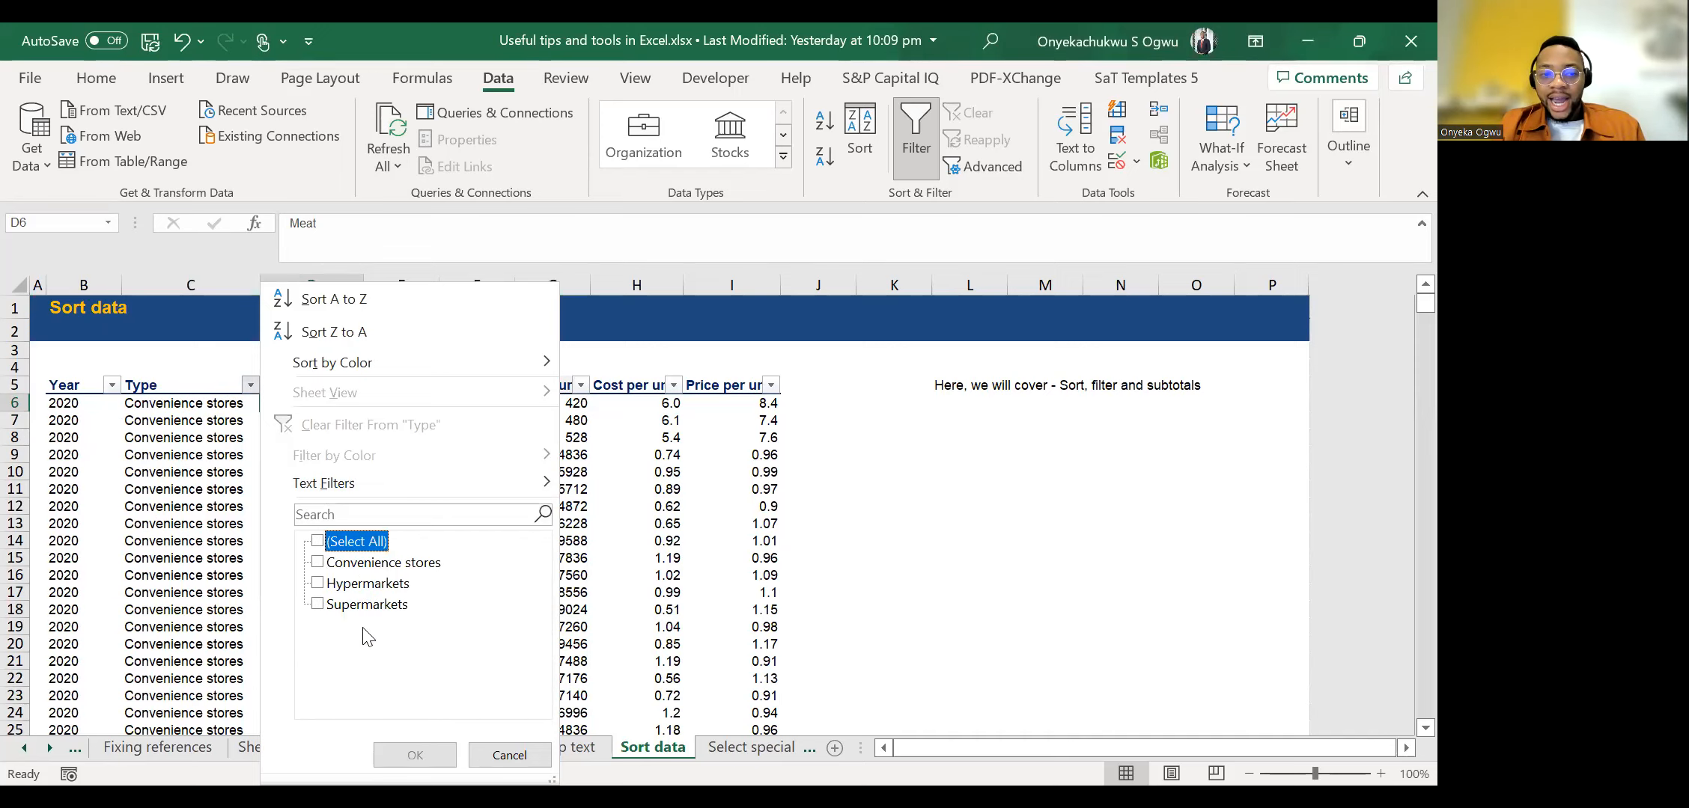
left_click(346, 586)
left_click(415, 755)
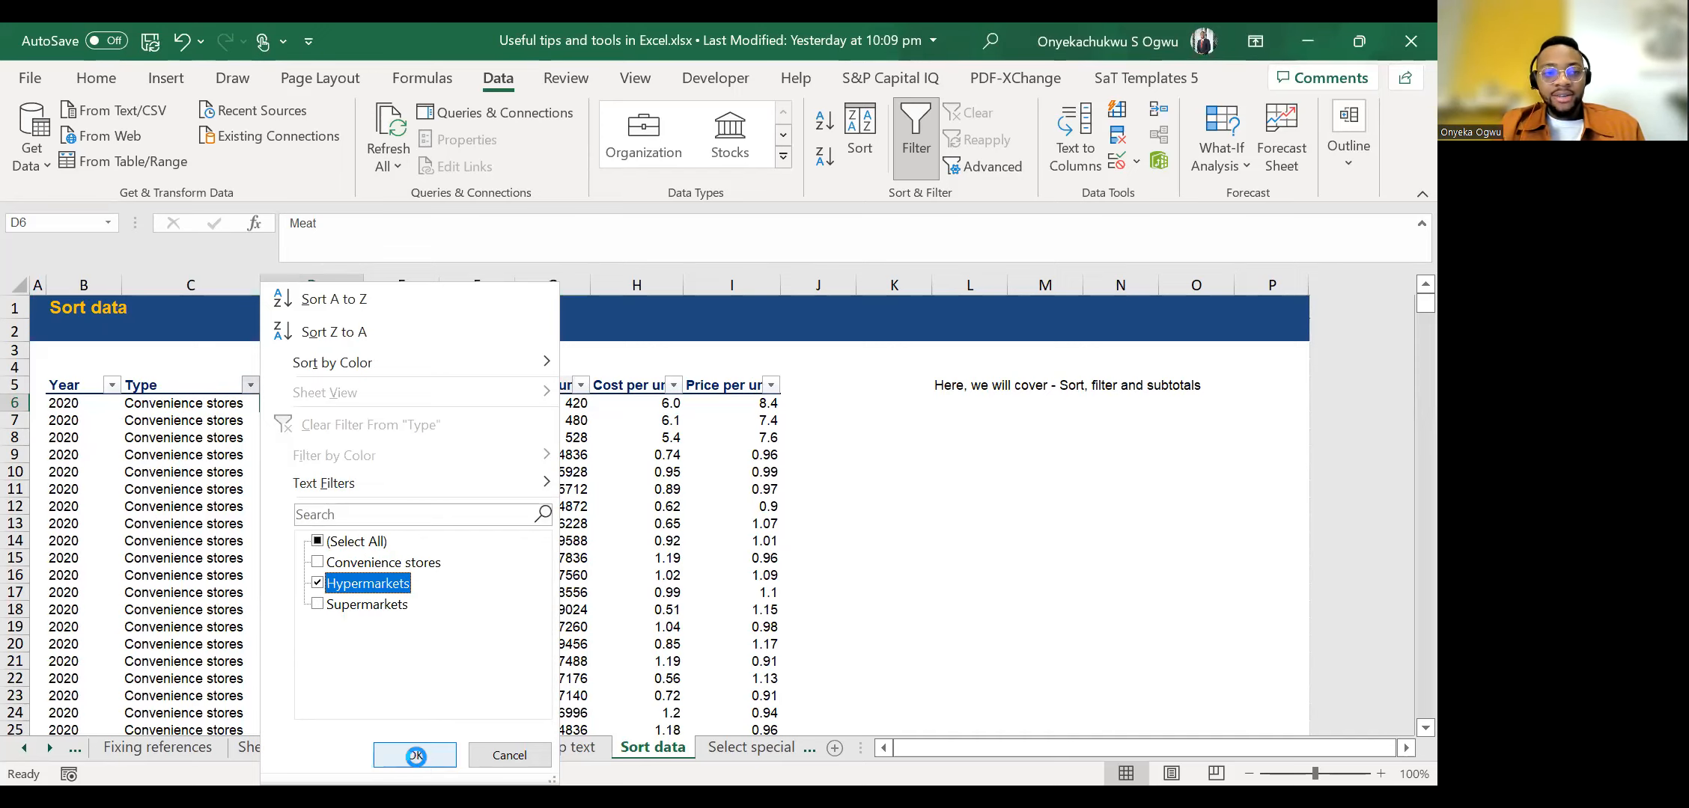
Restore all store types in the Type column's filter.
left_click(262, 492)
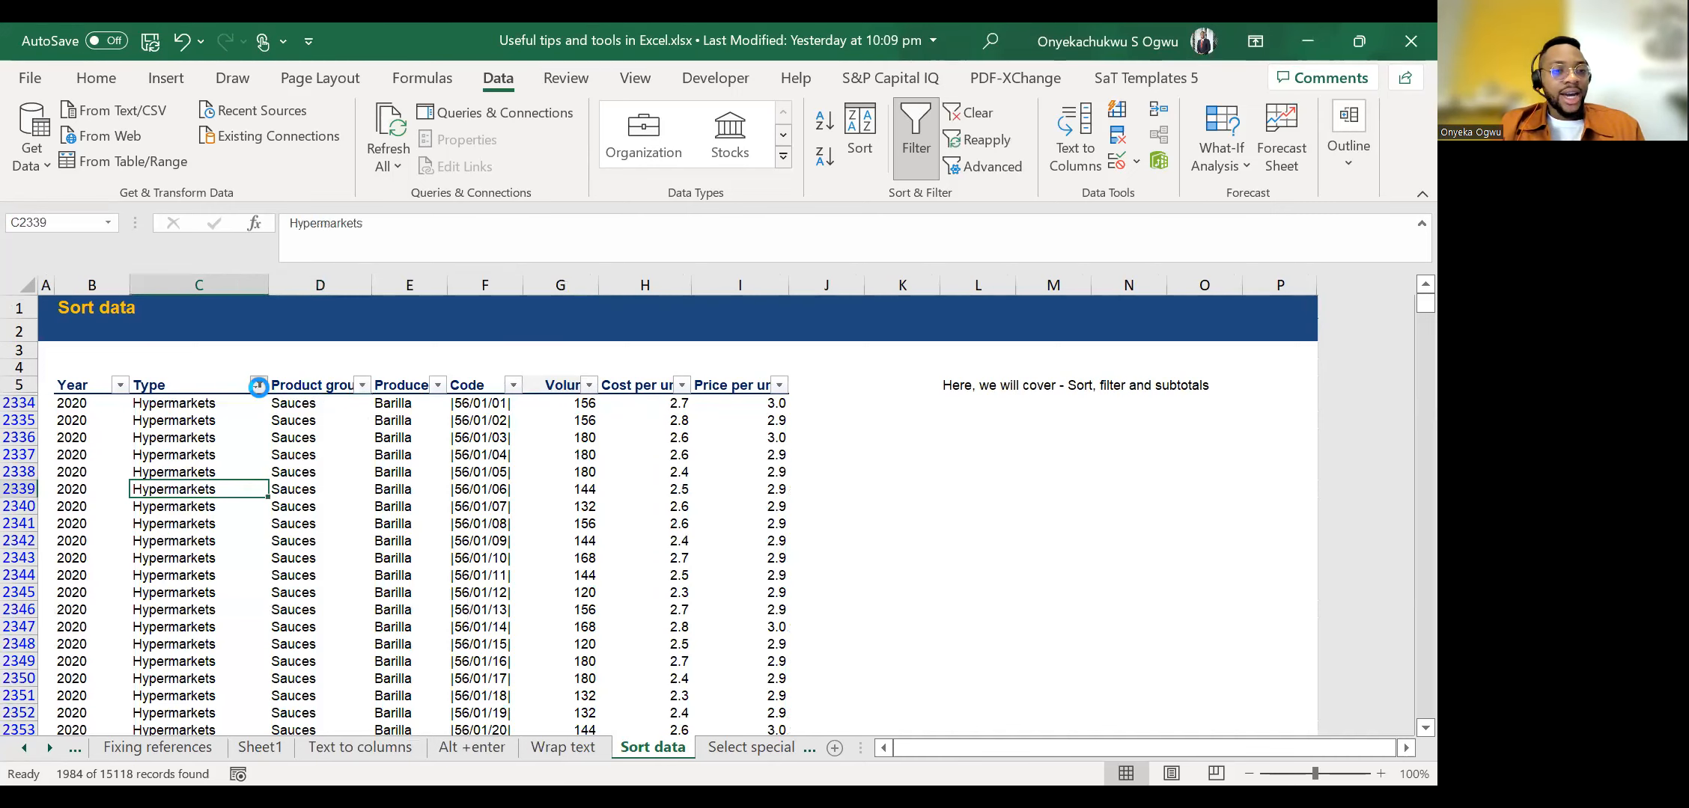
left_click(258, 385)
left_click(325, 542)
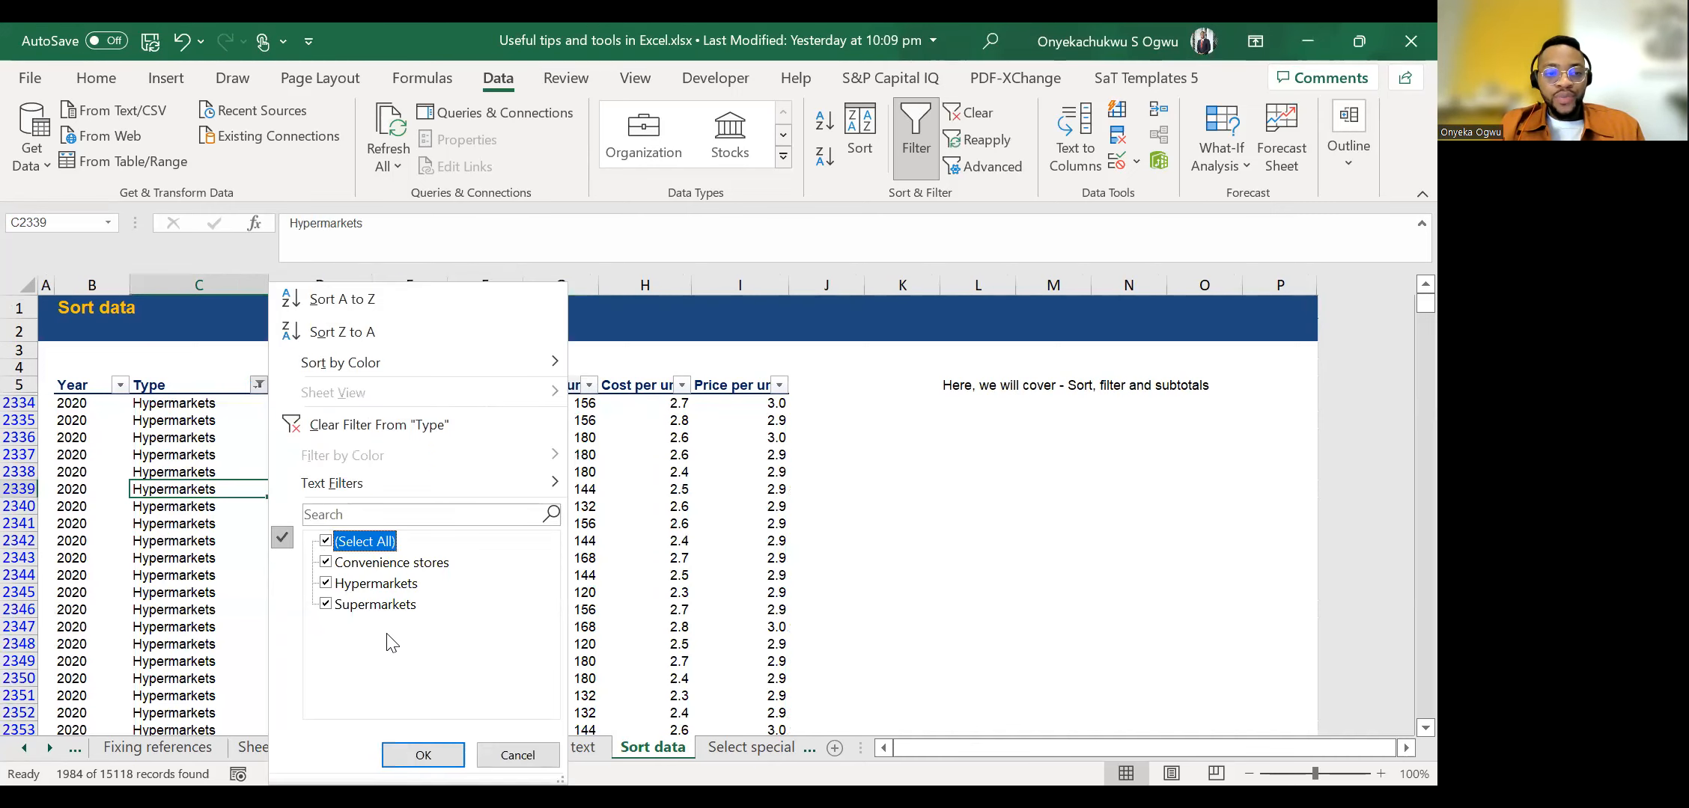
left_click(434, 755)
left_click(612, 458)
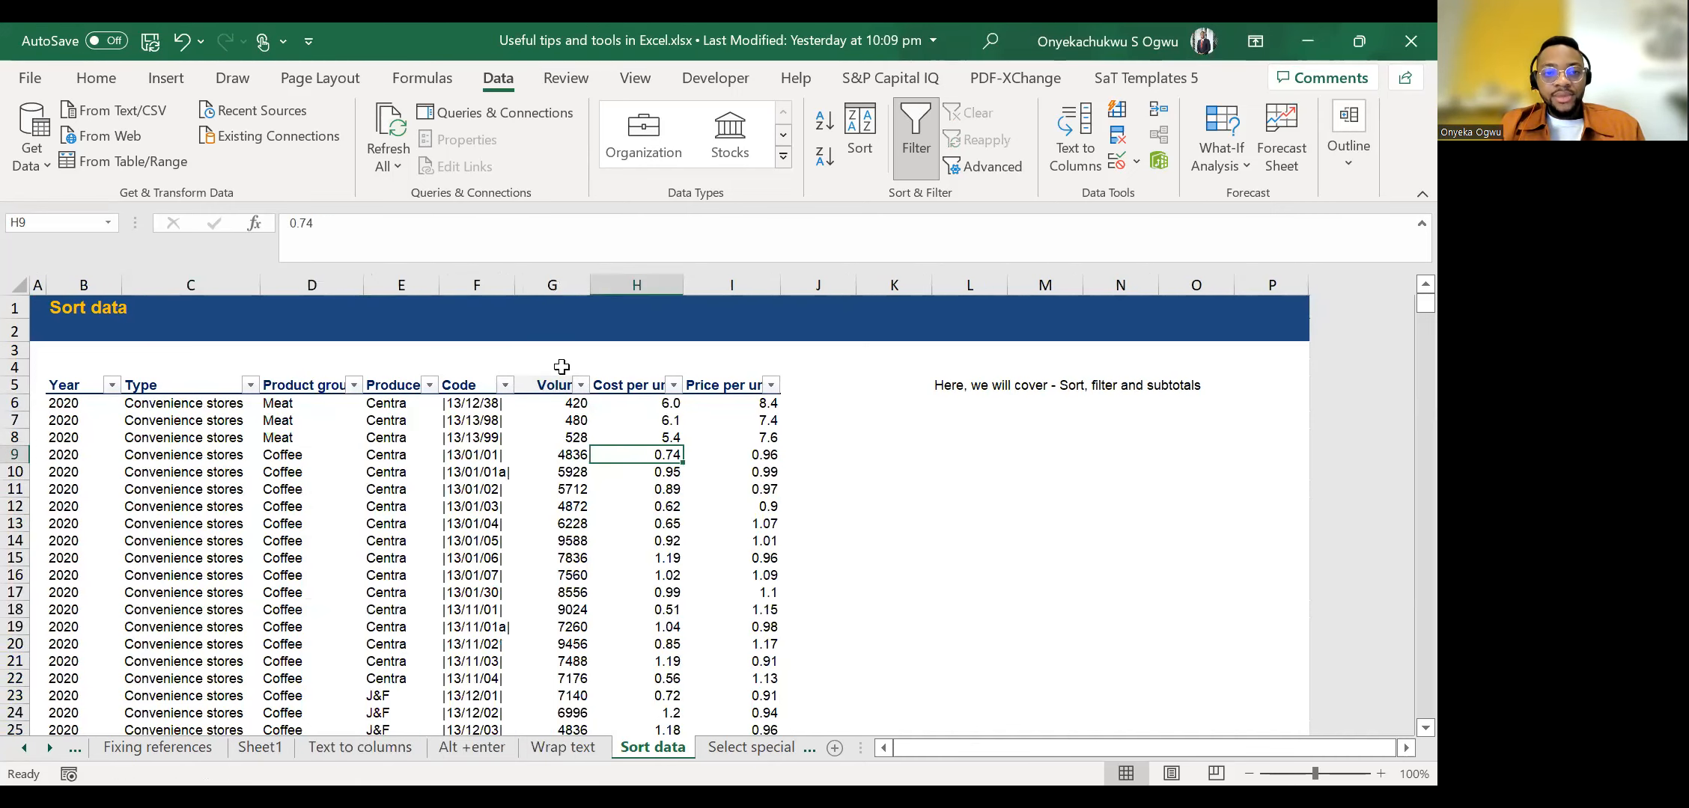
left_click(674, 384)
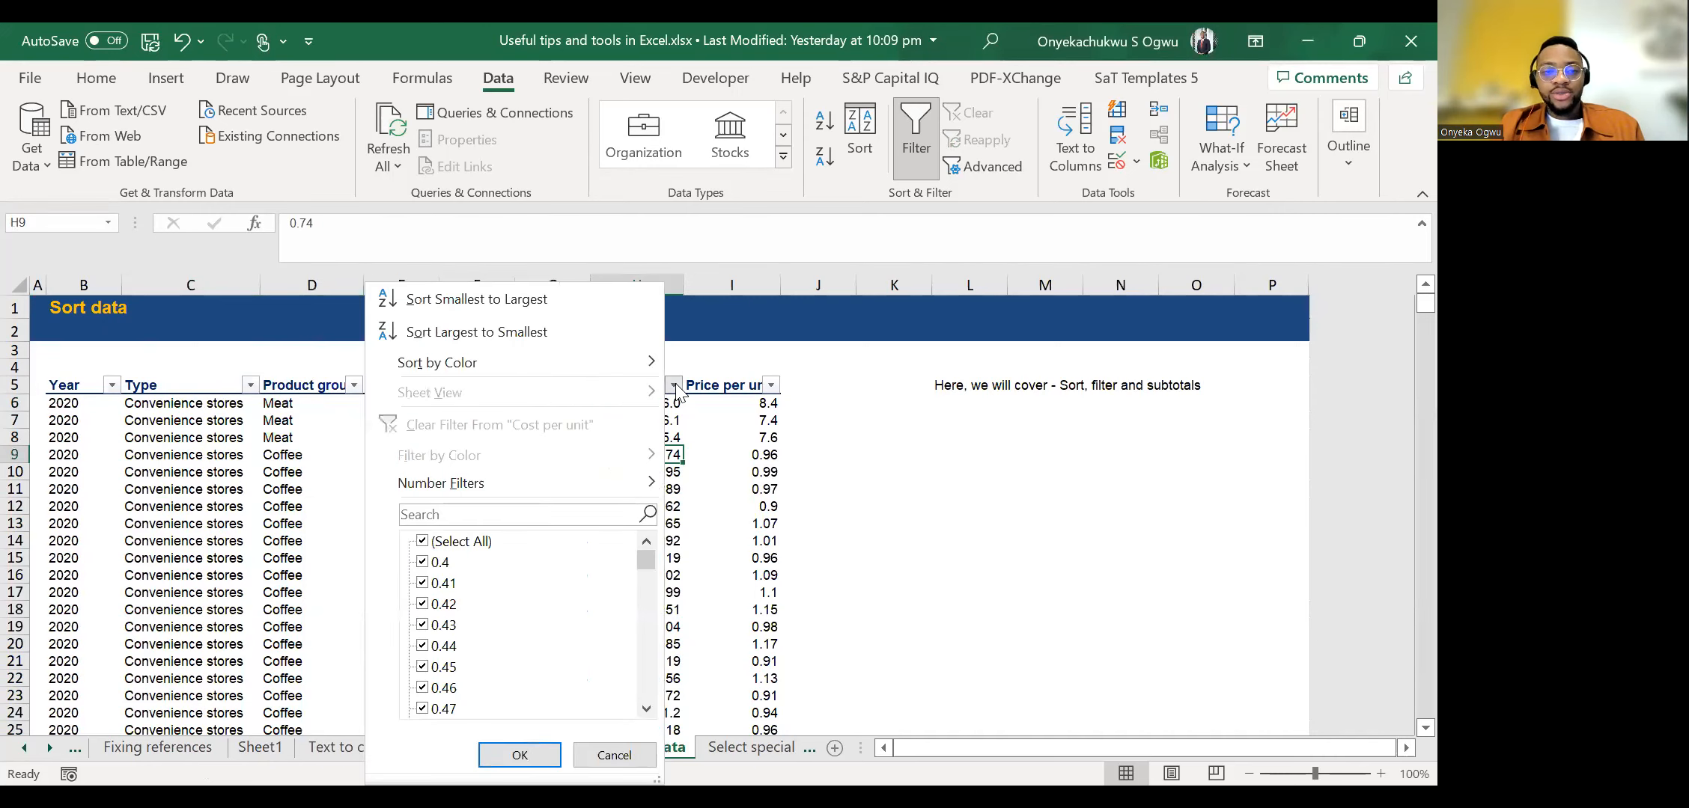
left_click(675, 386)
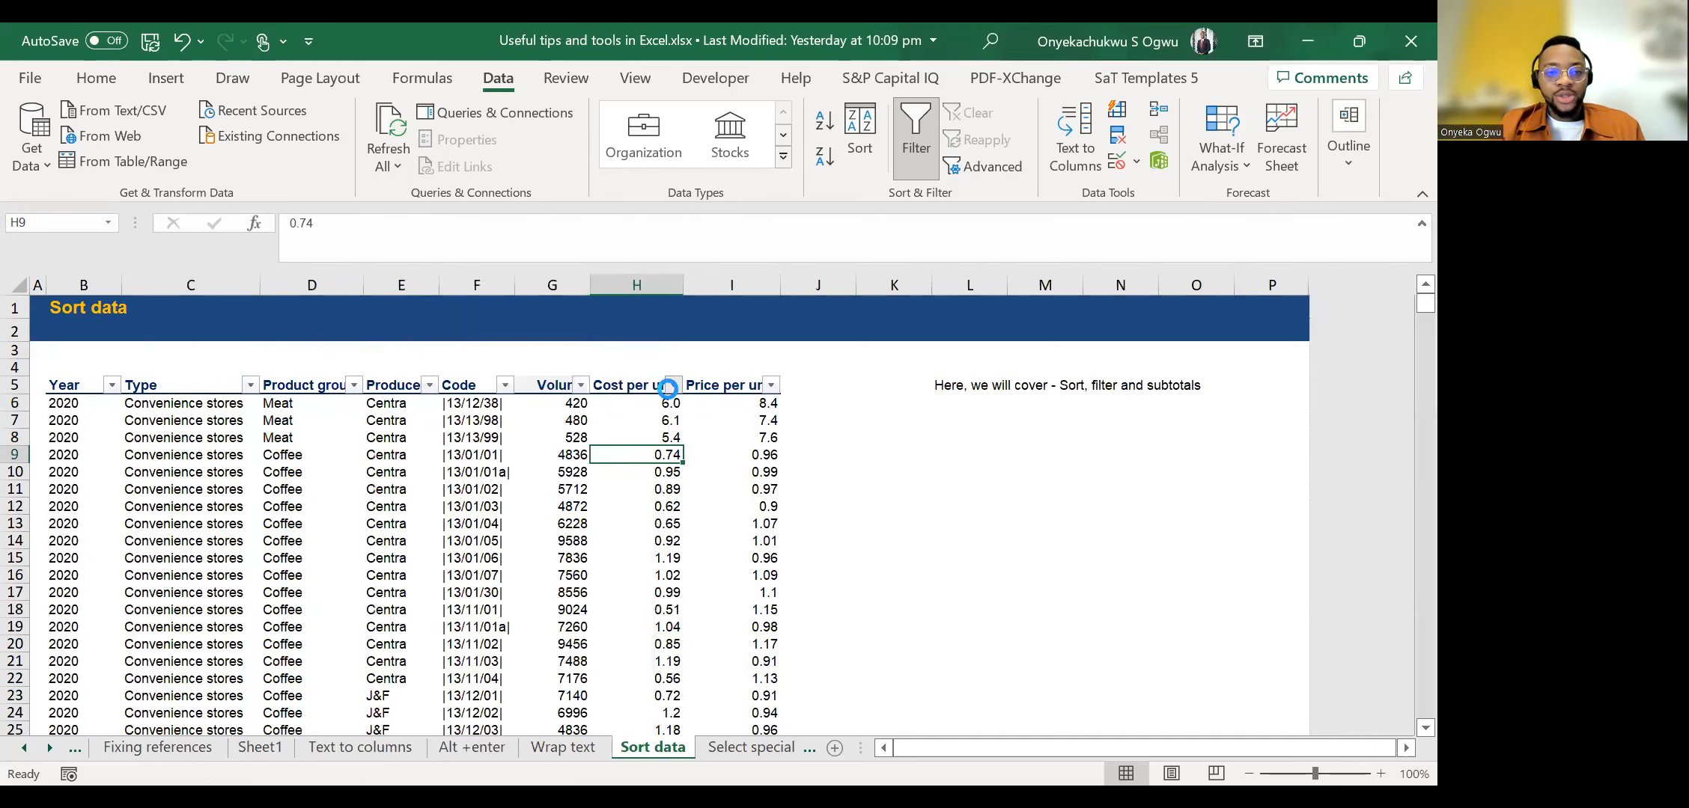
left_click(673, 385)
mouse_move(611, 480)
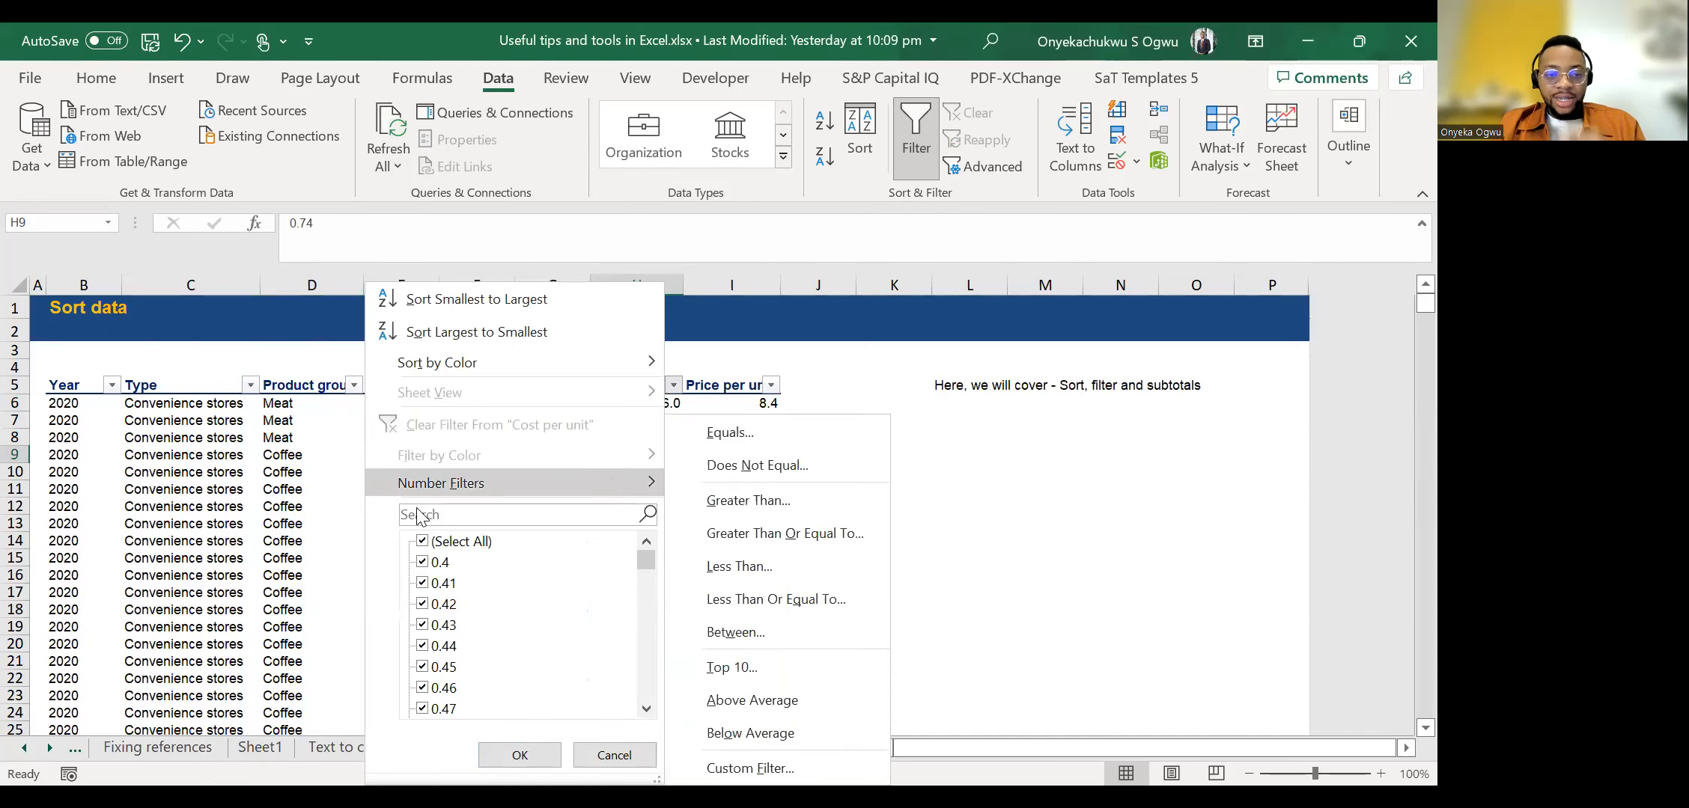
key("Escape")
key("Escape")
key("Up")
key("Up")
key("Down")
key("Down")
key("Down")
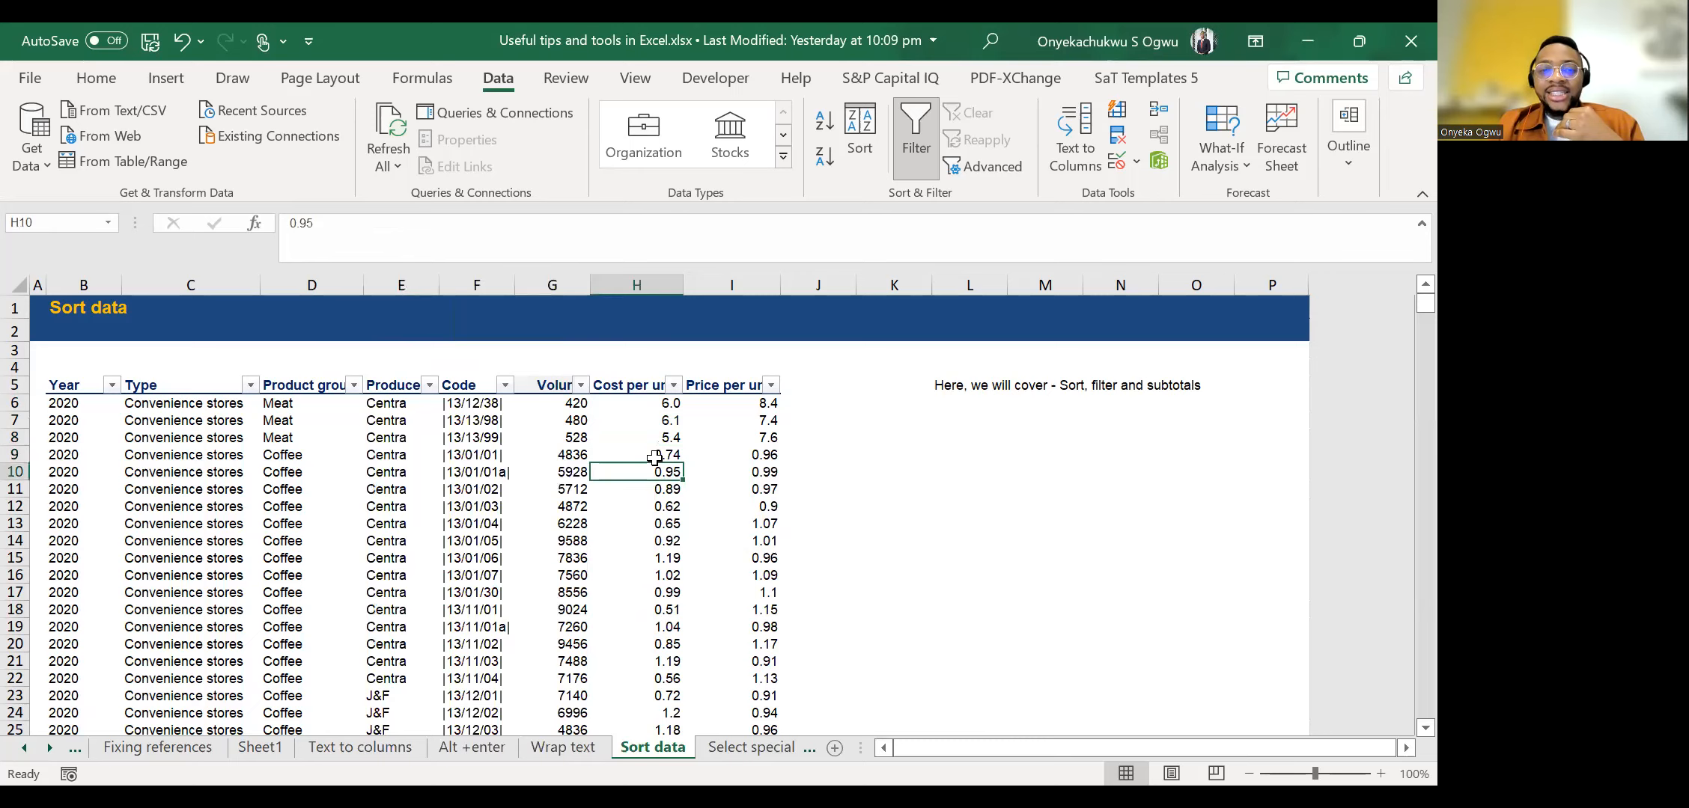
Filter the Cost per unit column to show only values greater than 5.
left_click(655, 457)
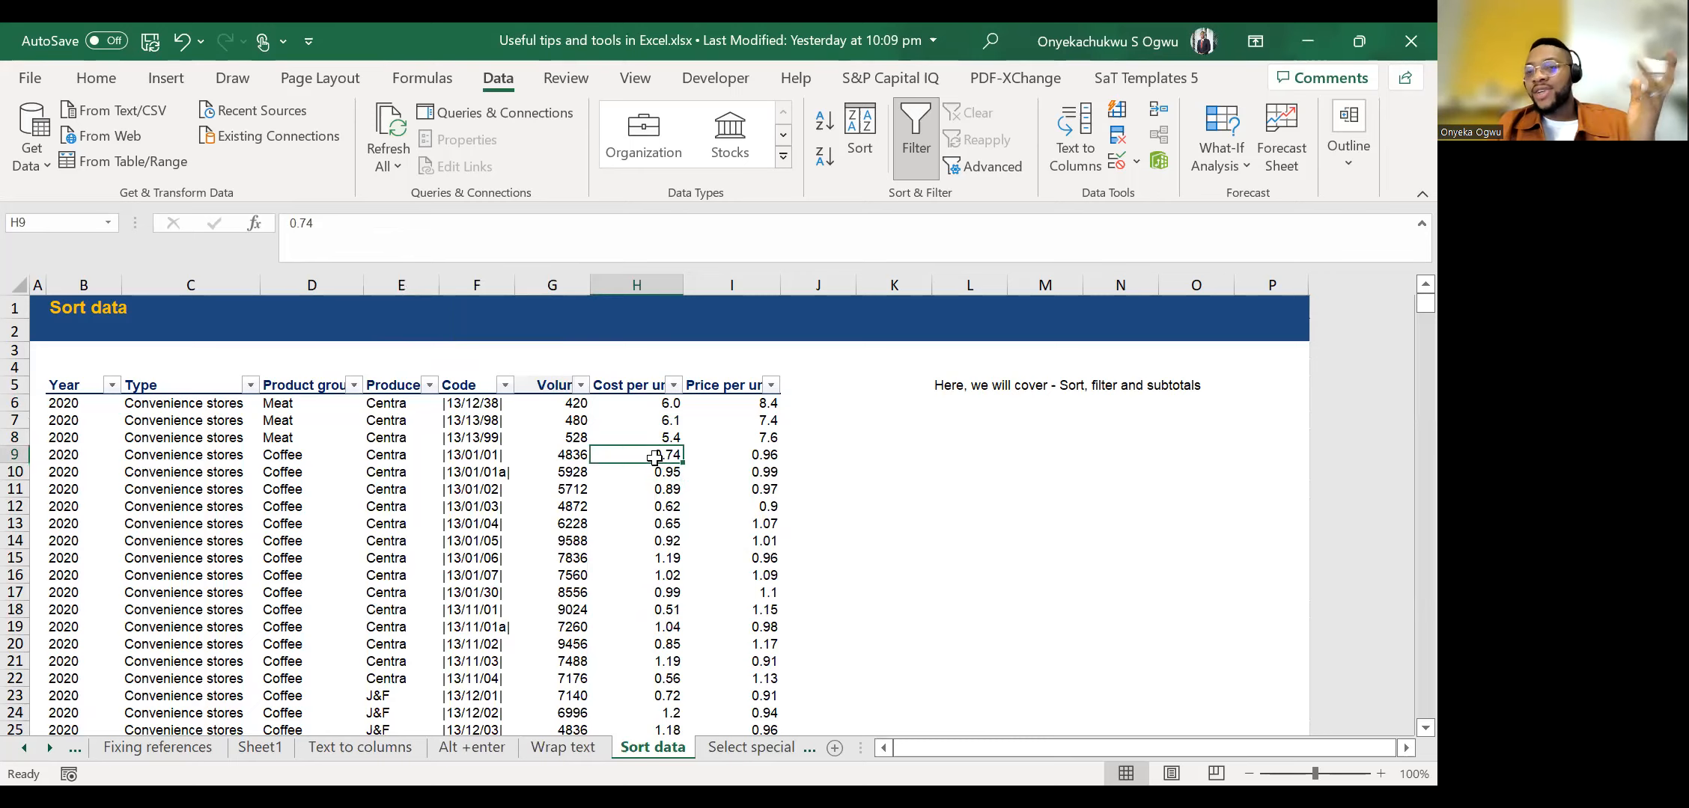
left_click(674, 384)
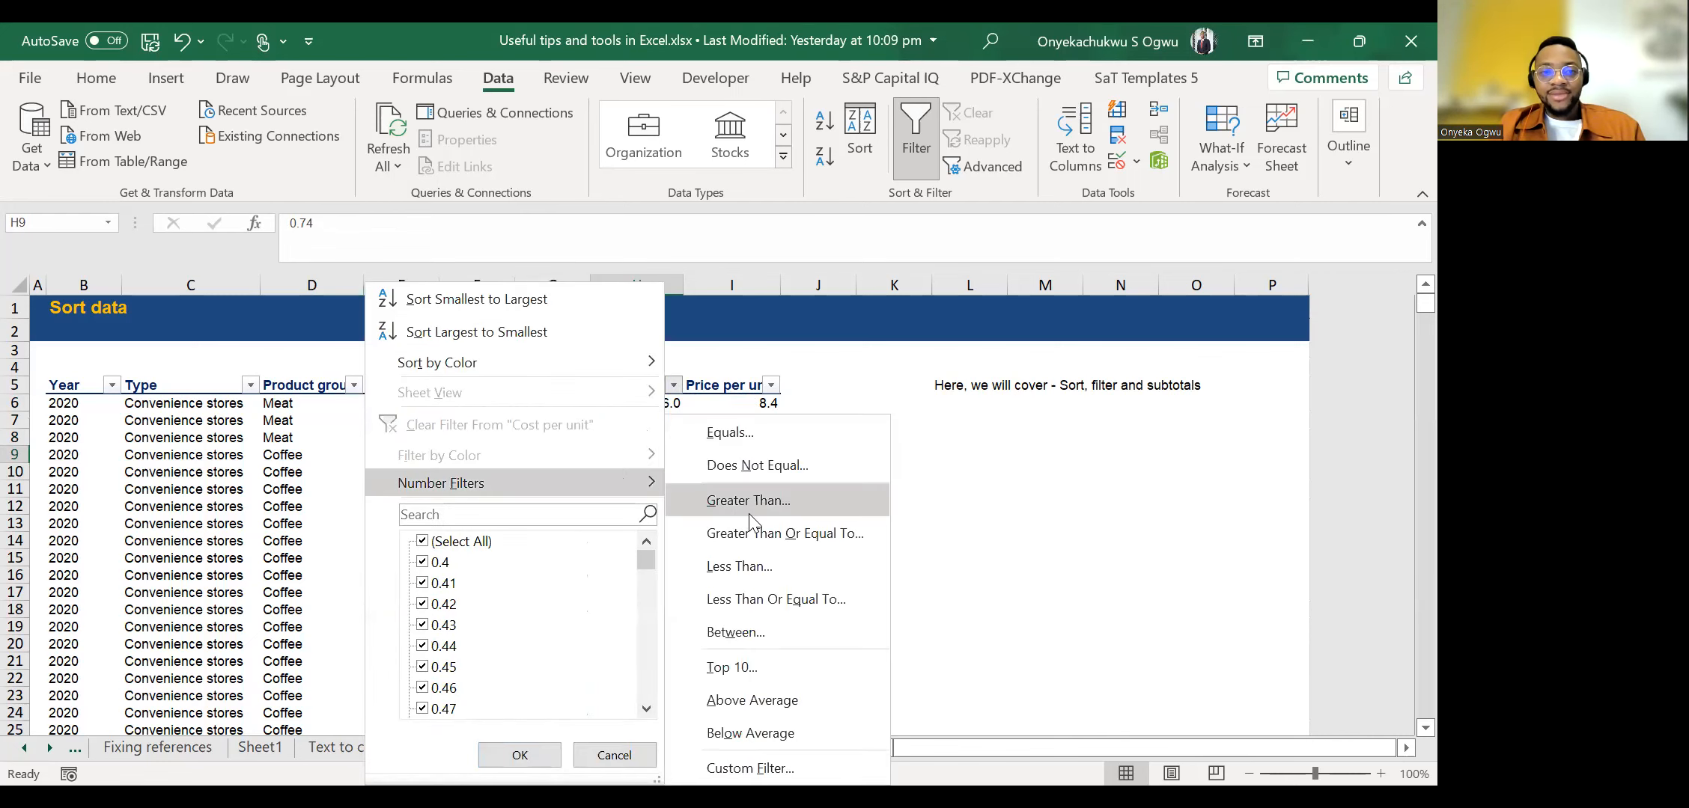
left_click(748, 500)
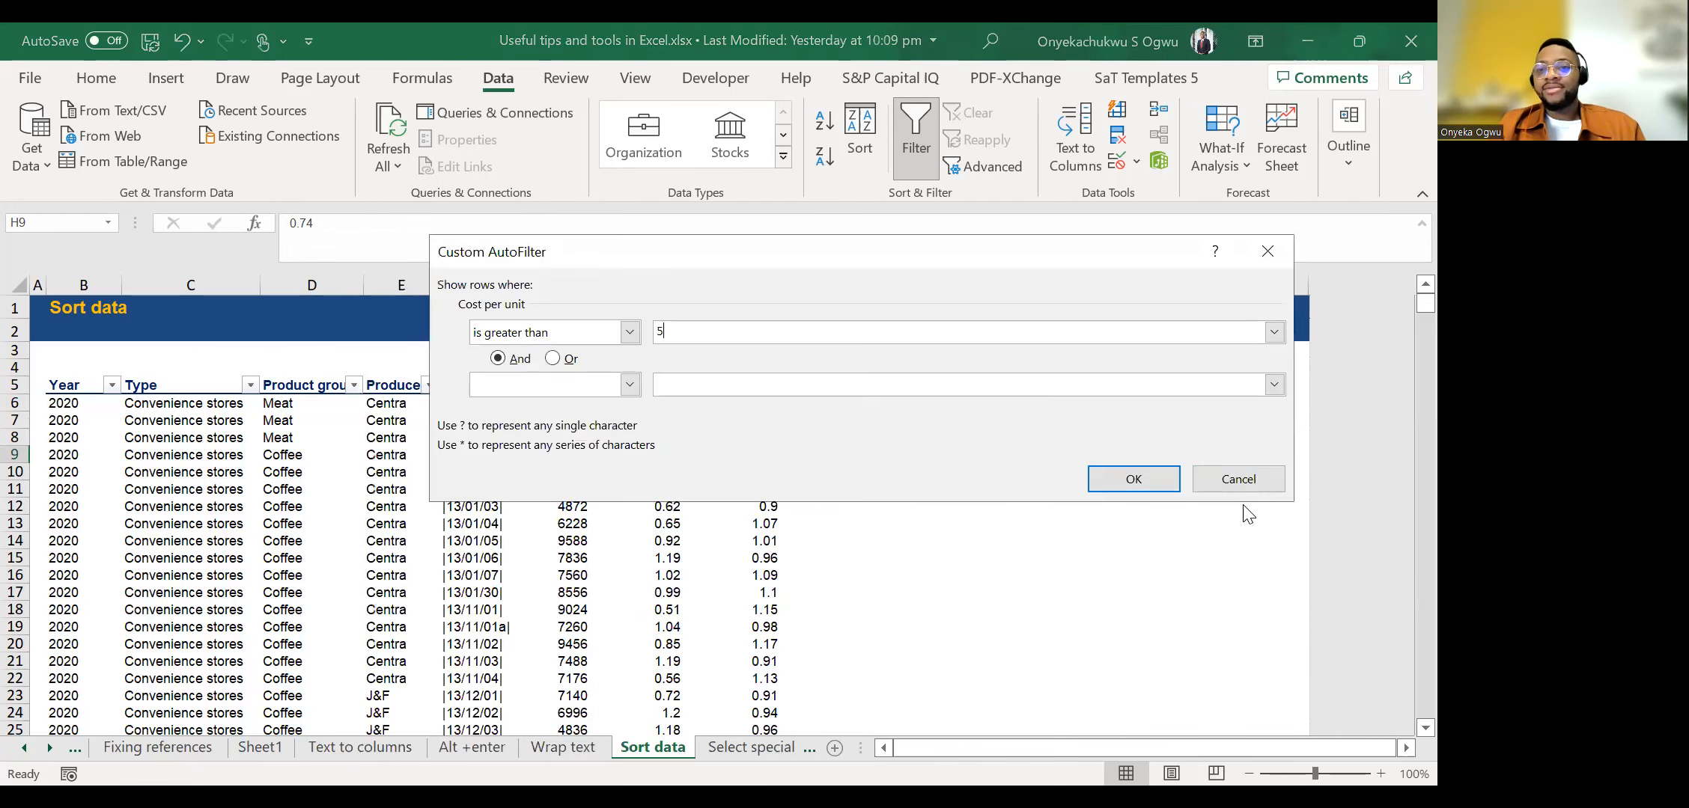
left_click(1133, 479)
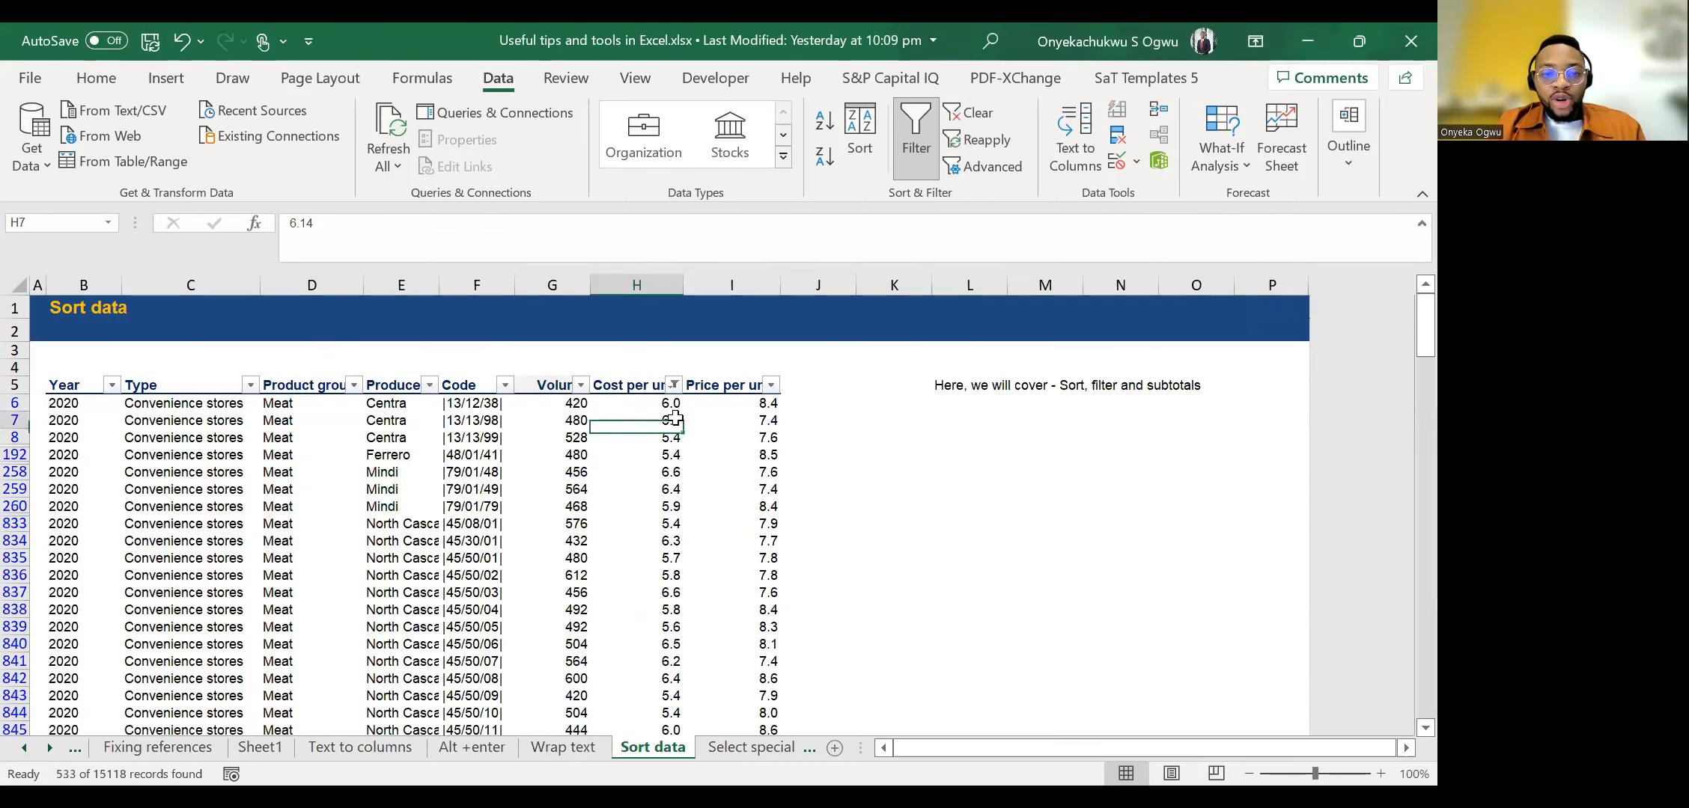
Check the filtered Cost per unit column down to its last record and return to the first record in H6.
key("ctrl+Down")
key("ctrl+Up")
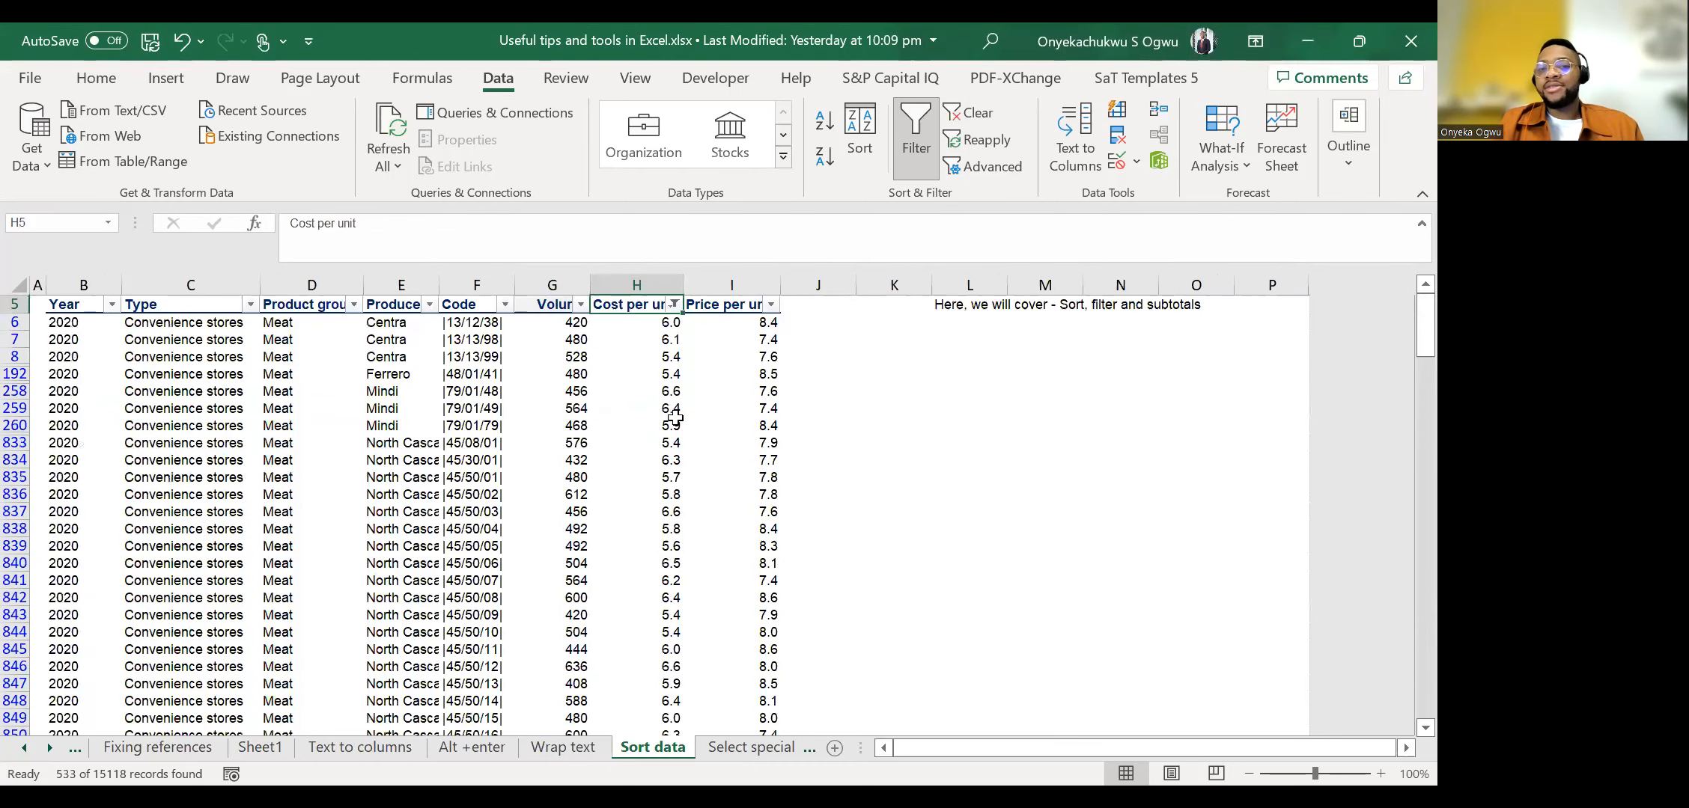
key("Up")
key("Down")
key("Down")
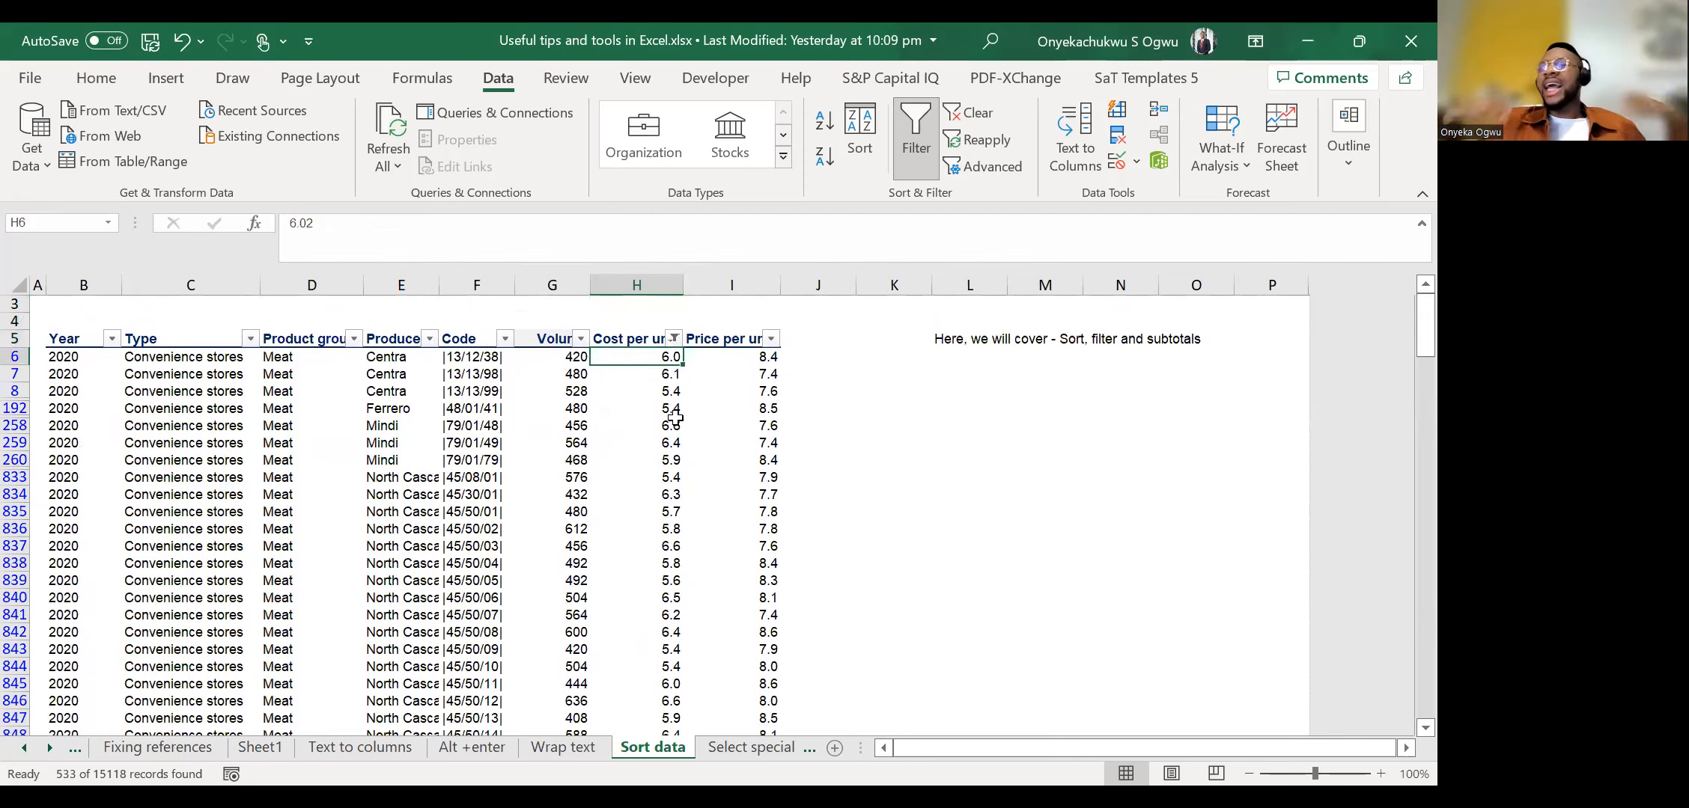
scroll(675, 419, "up", 1)
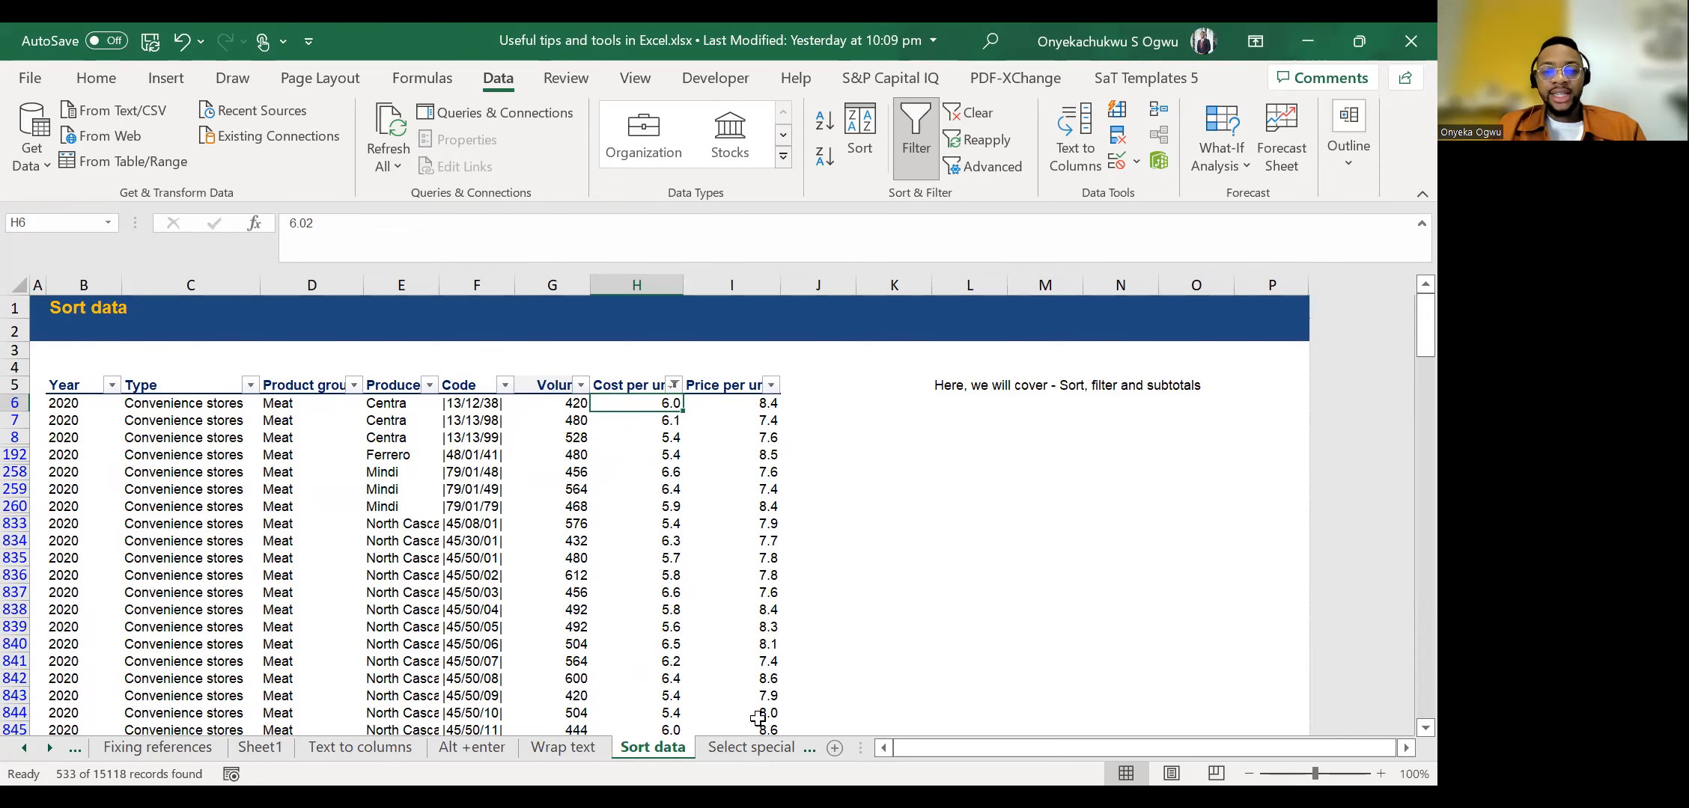
Switch to the Select special sheet, bring the following sheet names into view, and select the region cell E9.
left_click(753, 747)
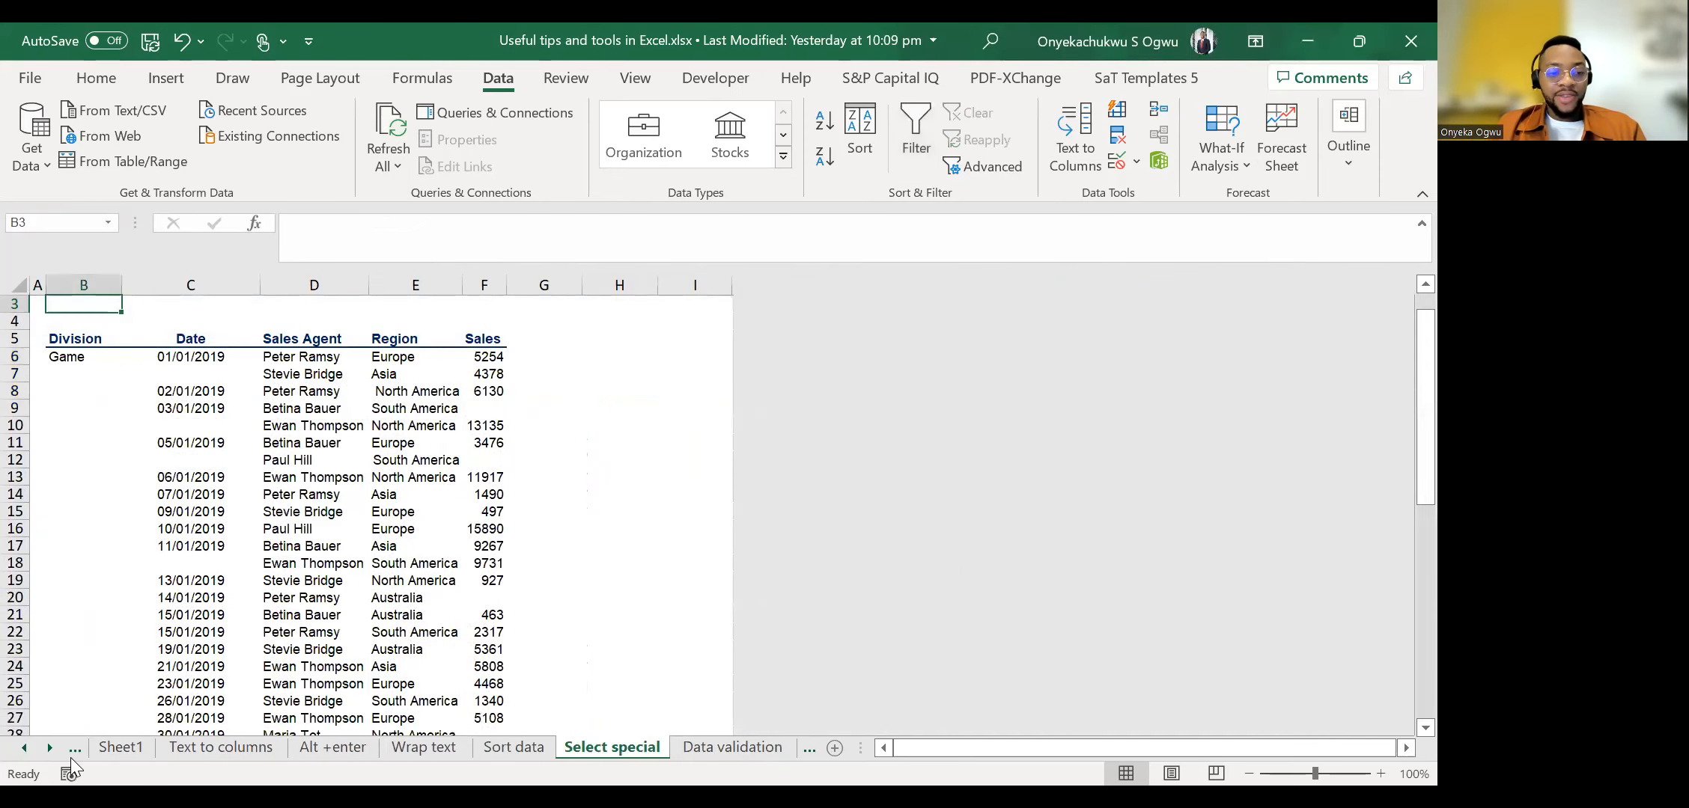
left_click(47, 752)
left_click(47, 752)
left_click(47, 752)
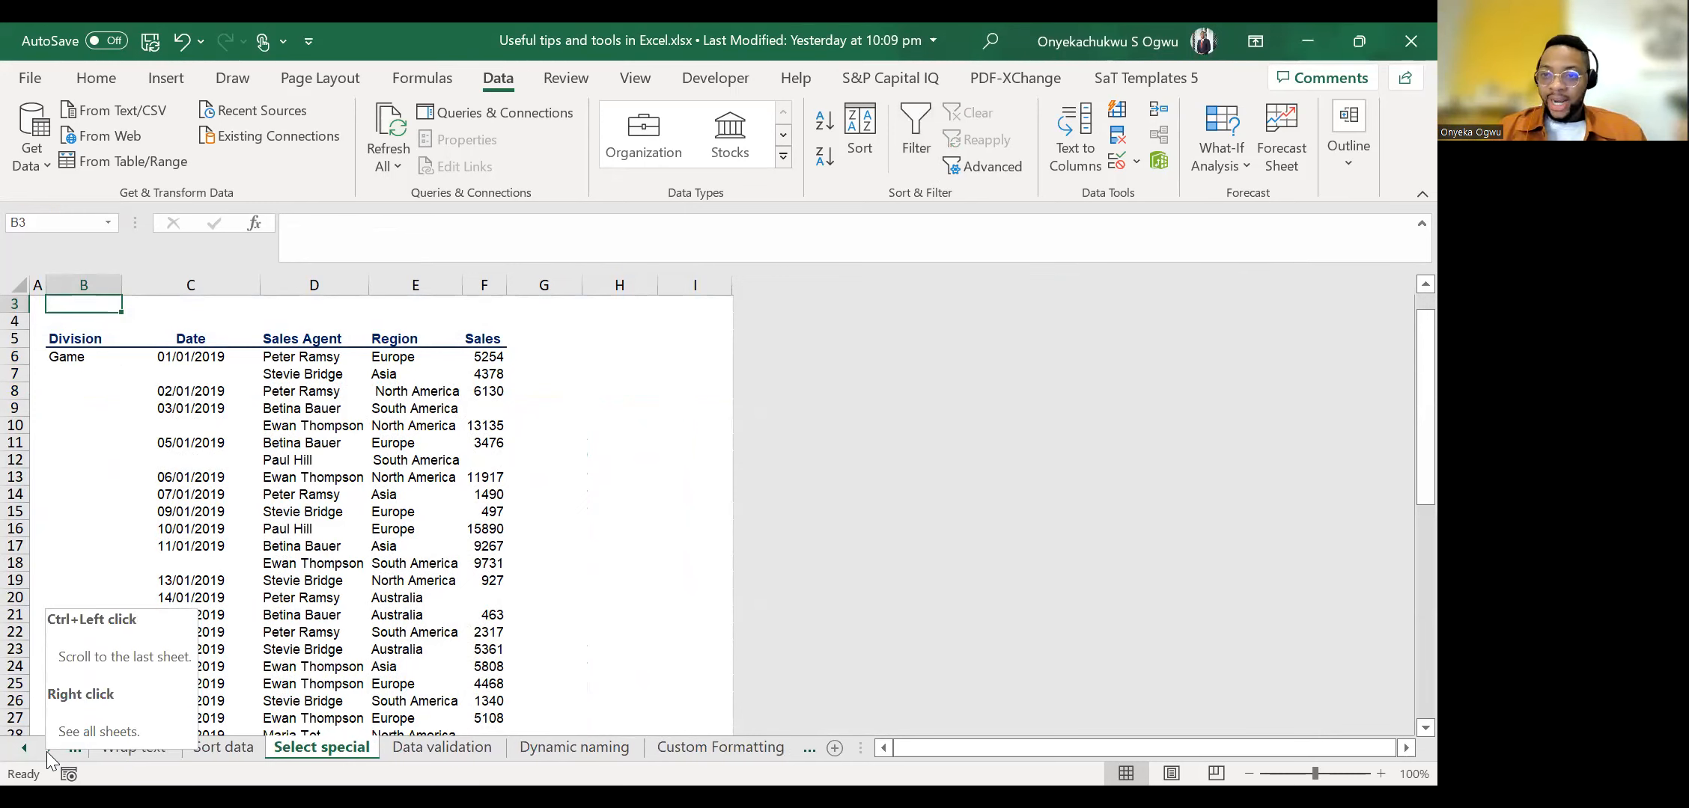
left_click(234, 479)
left_click(320, 424)
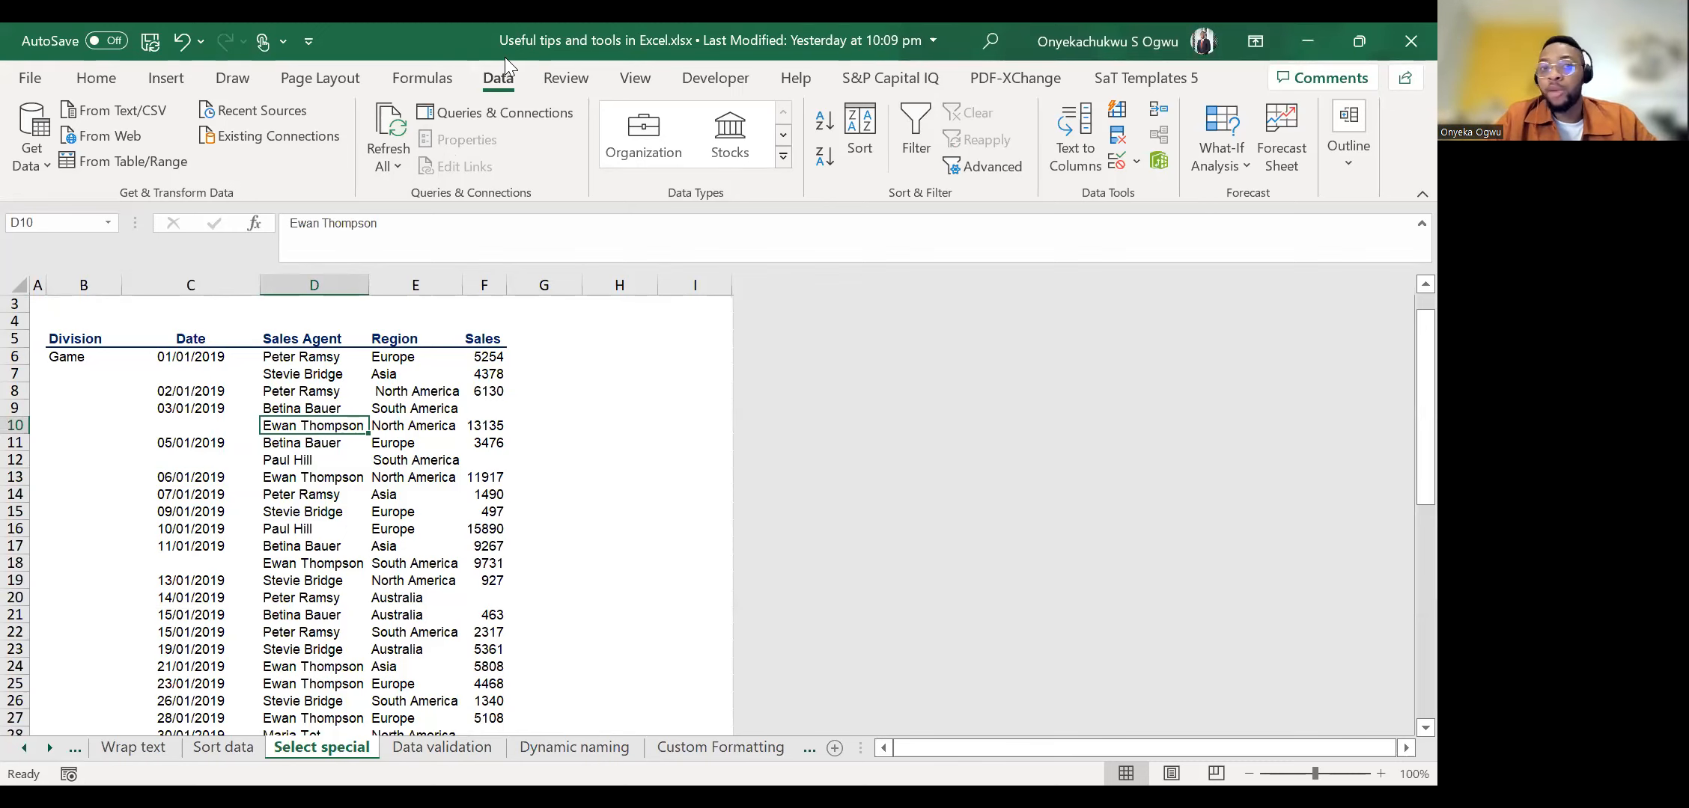
left_click(444, 412)
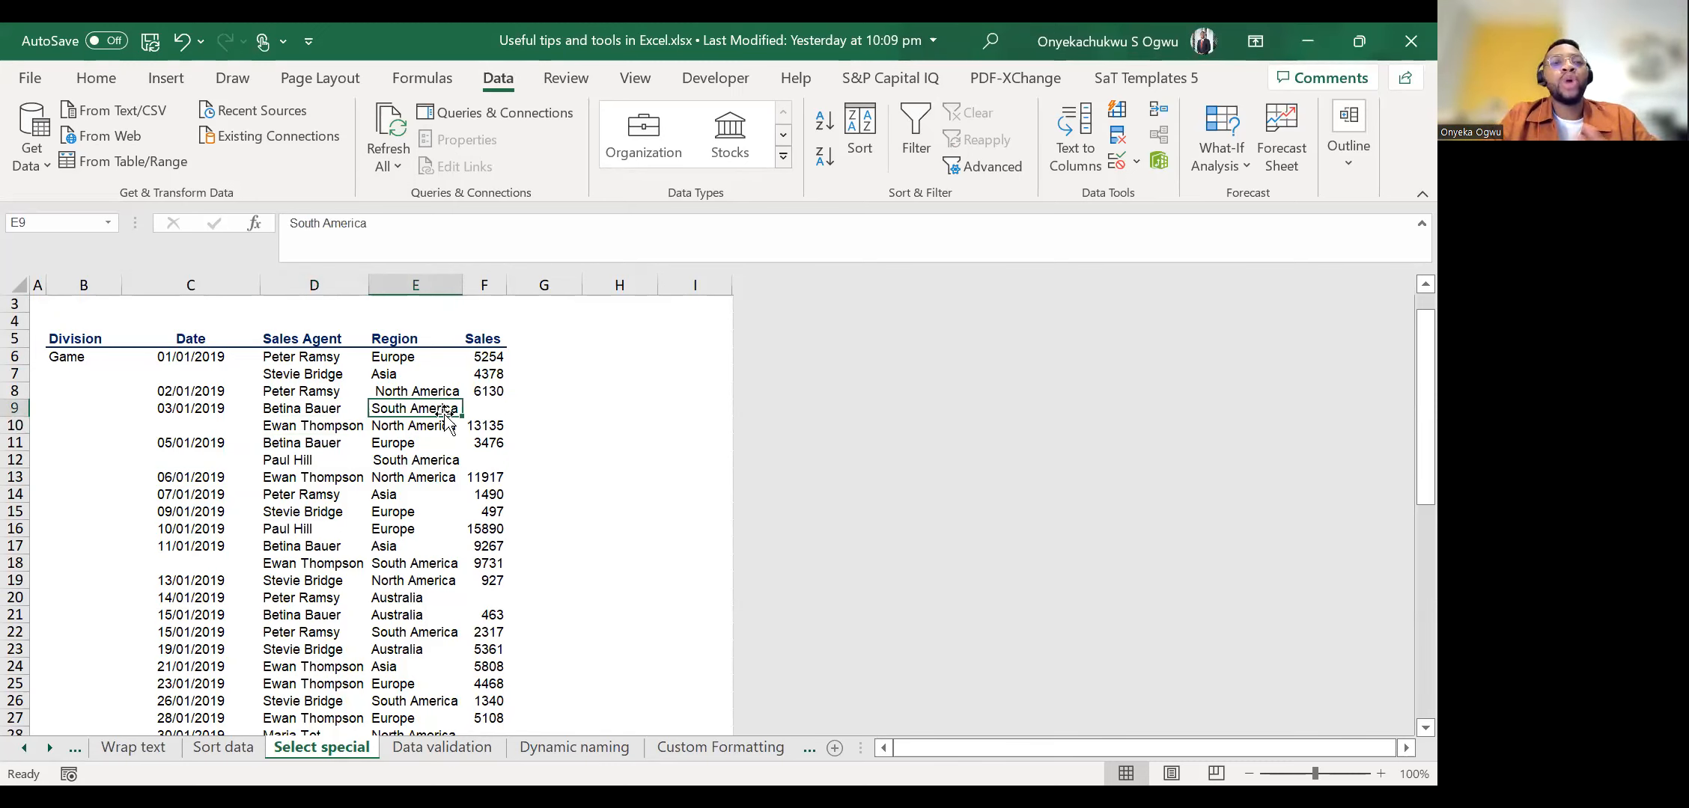
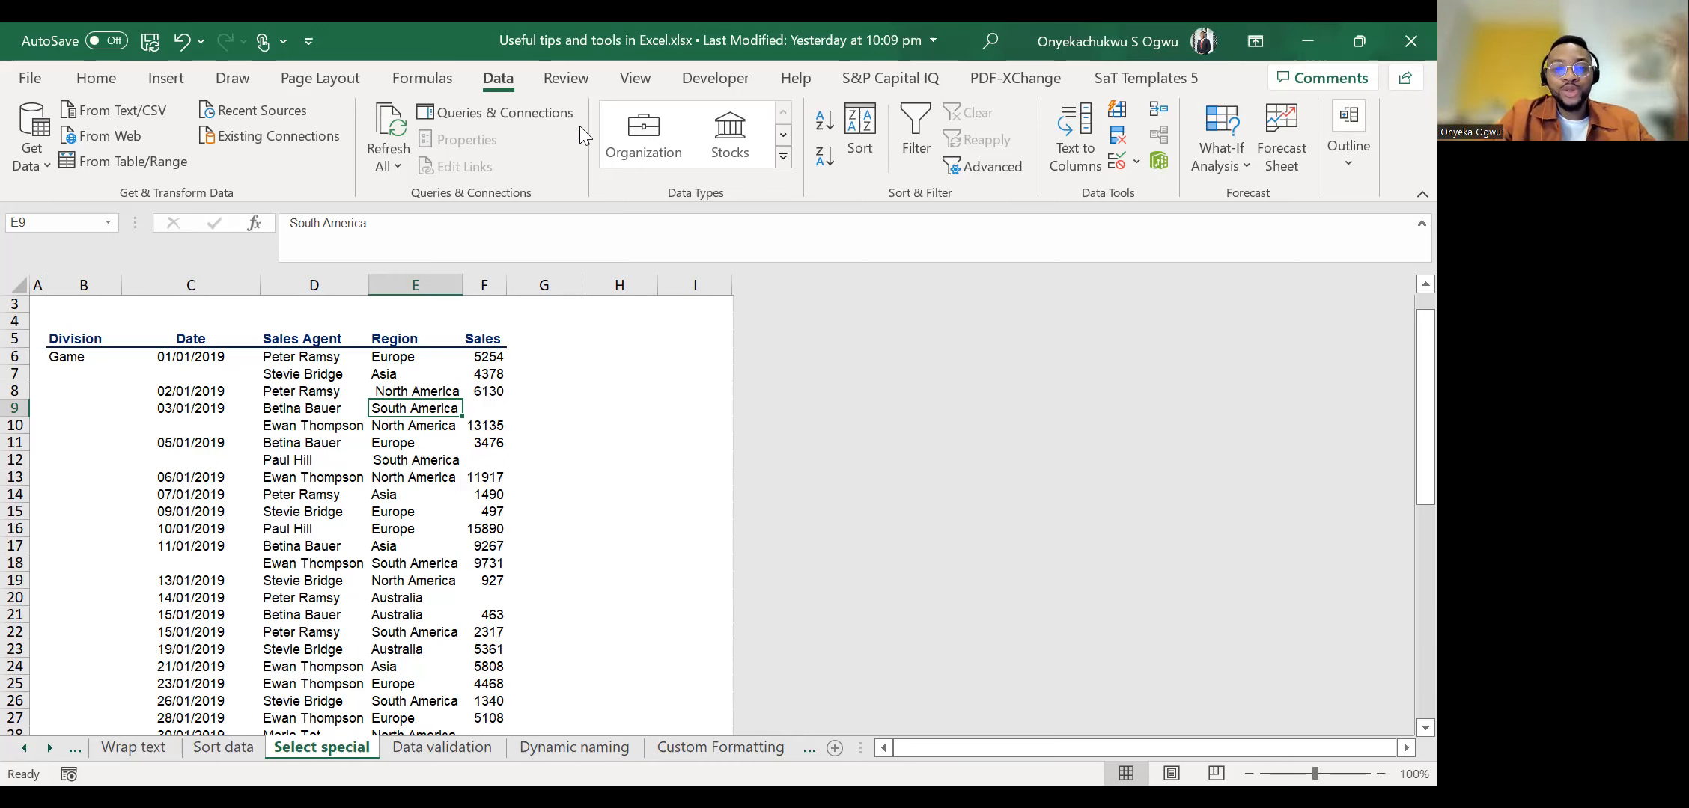
Examine the first sales records and the Region column down to its last record in E54.
key("alt+Tab")
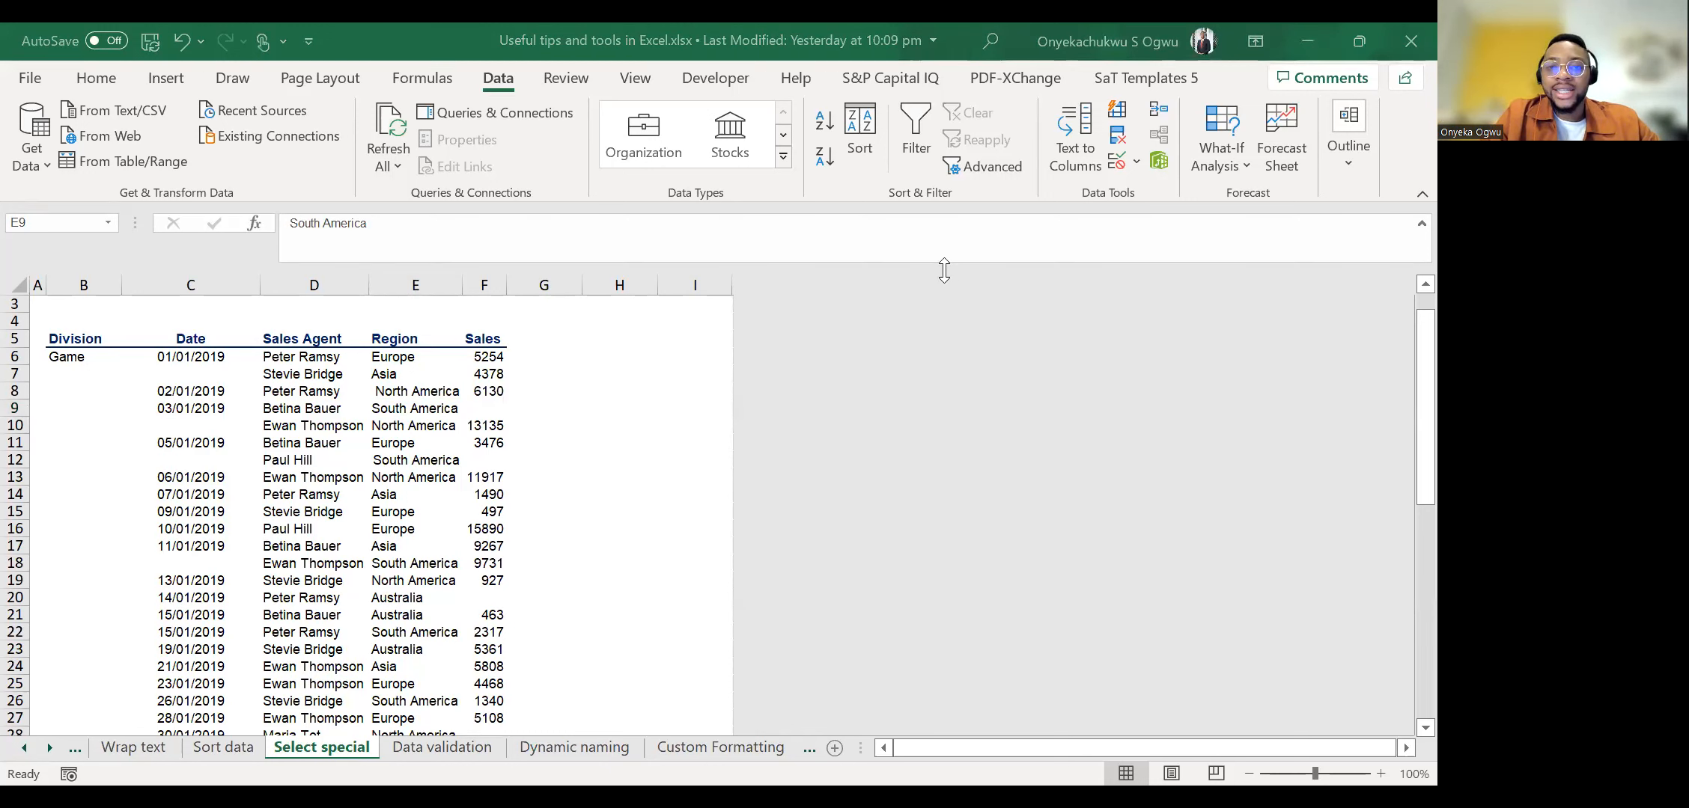
key("Right")
key("Up")
key("Up")
key("Left")
key("Right")
key("Up")
key("Down")
key("Down")
key("Left")
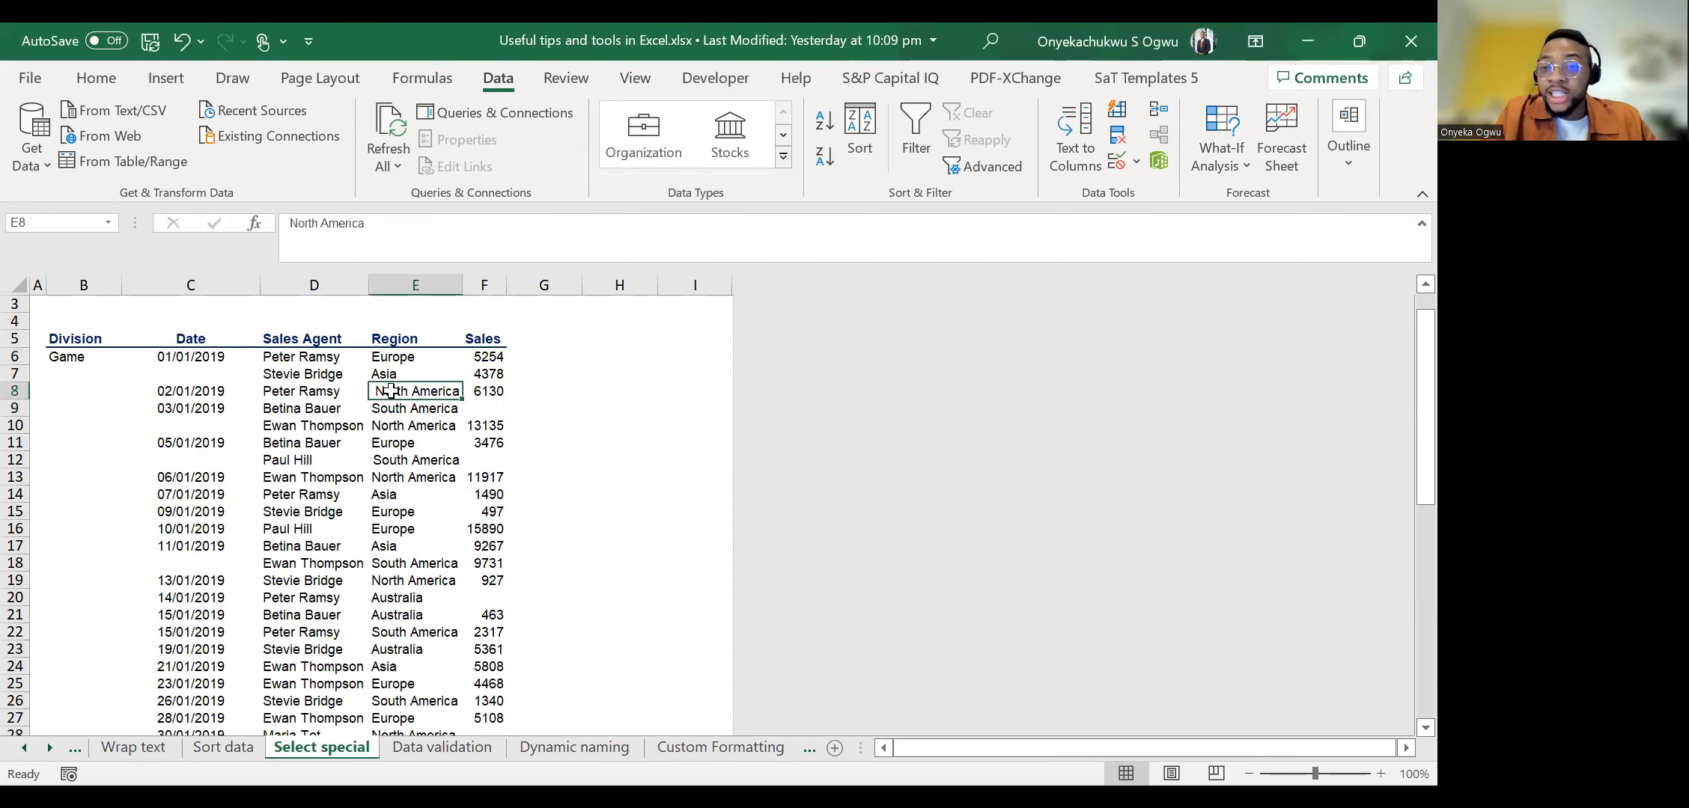
key("ctrl+Down")
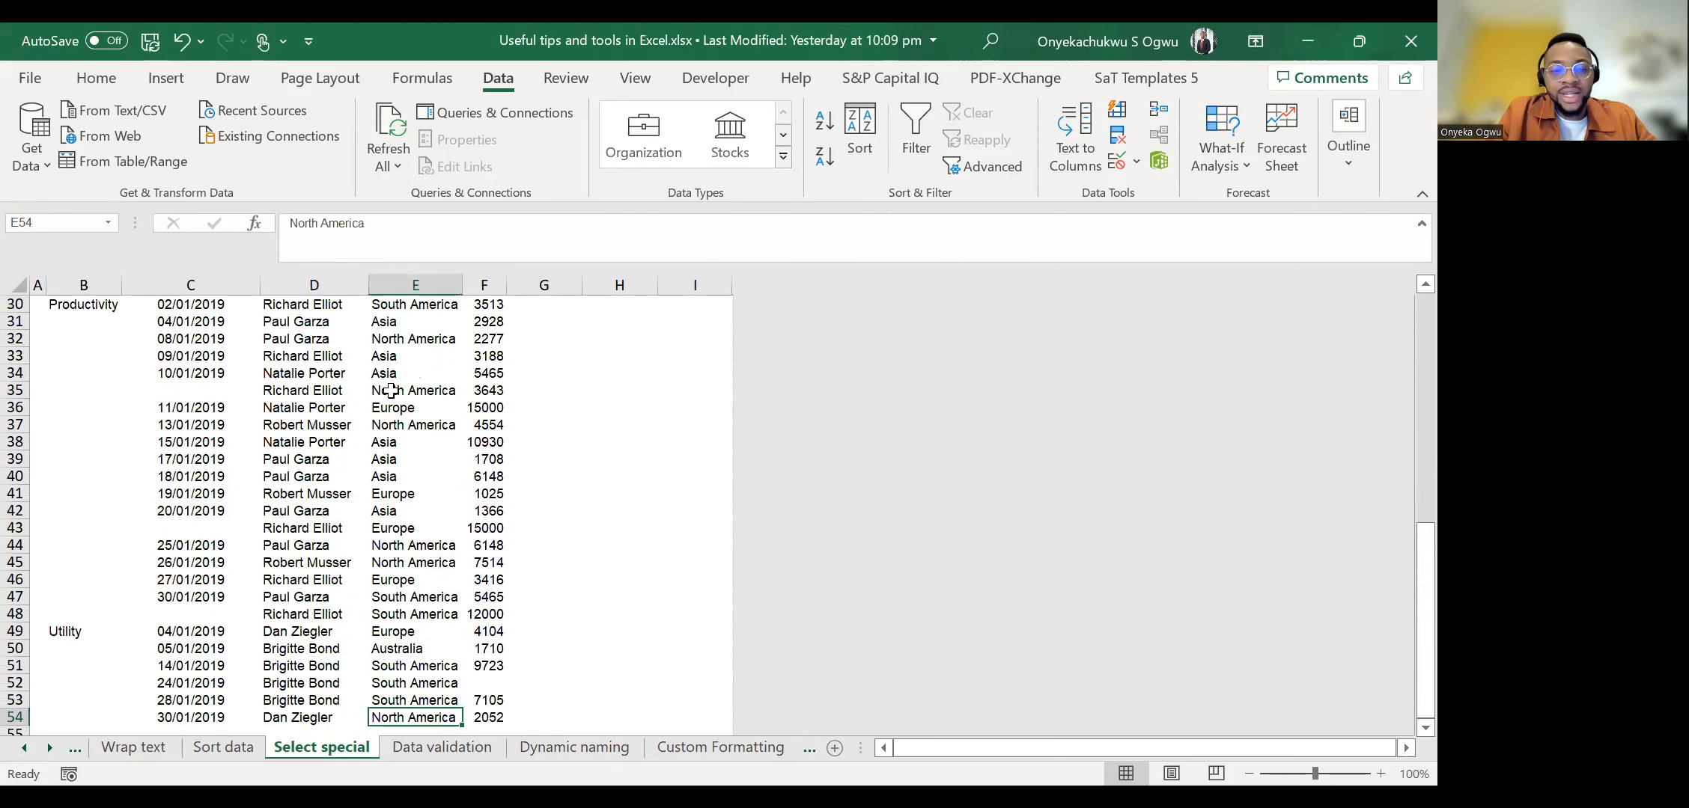
key("ctrl+Up")
Examine the Sales column from above its header down to F25 for missing values.
key("Right")
key("Up")
key("Up")
key("Up")
key("Down")
key("Down")
key("Down")
key("Down")
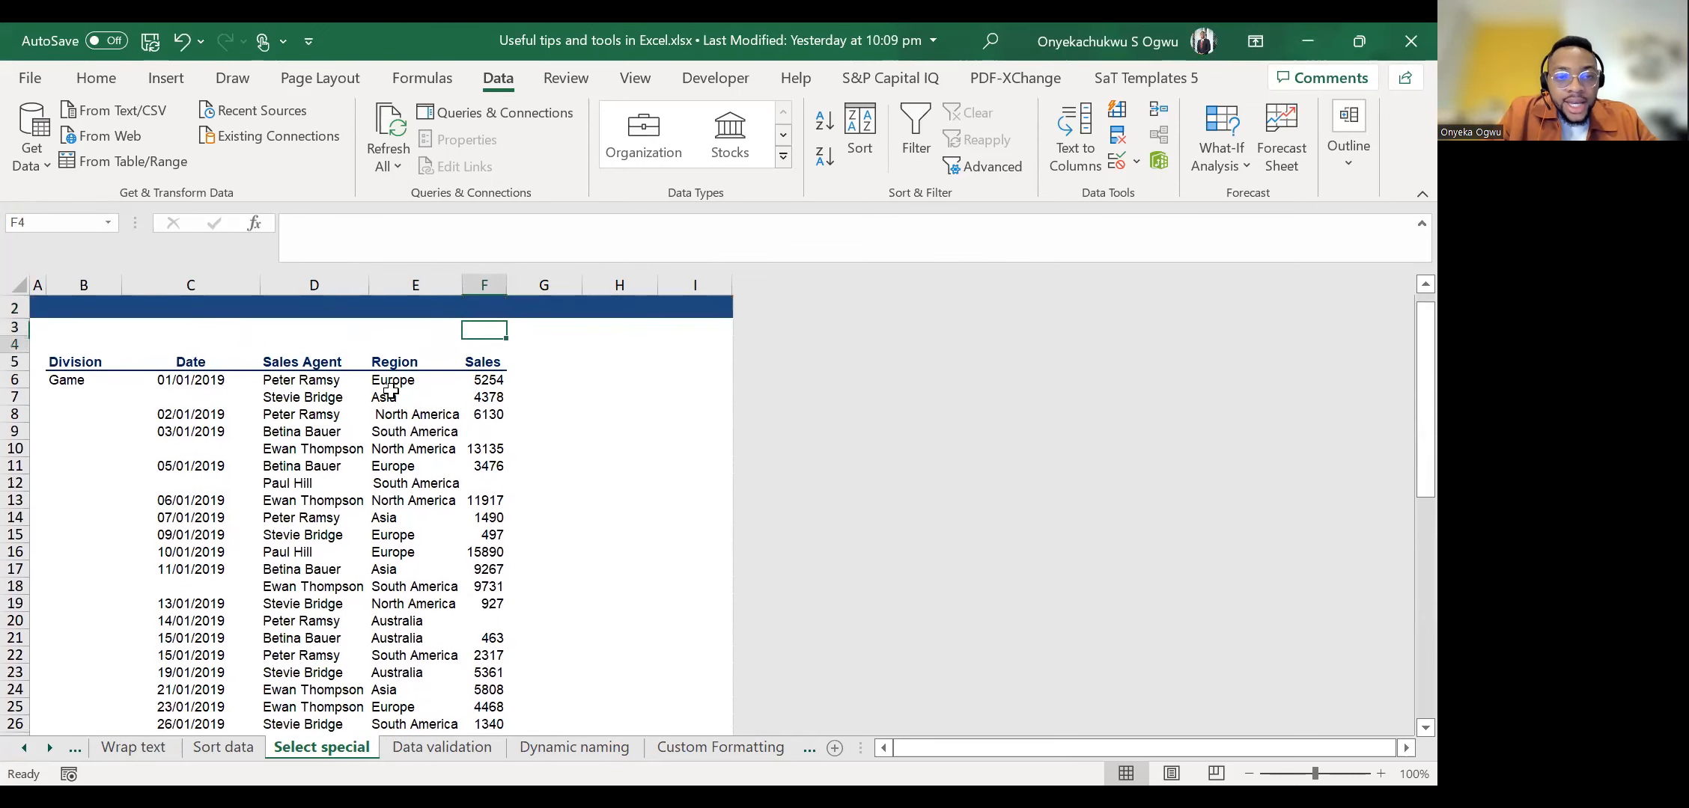
key("Down")
key("Down")
key("Down")
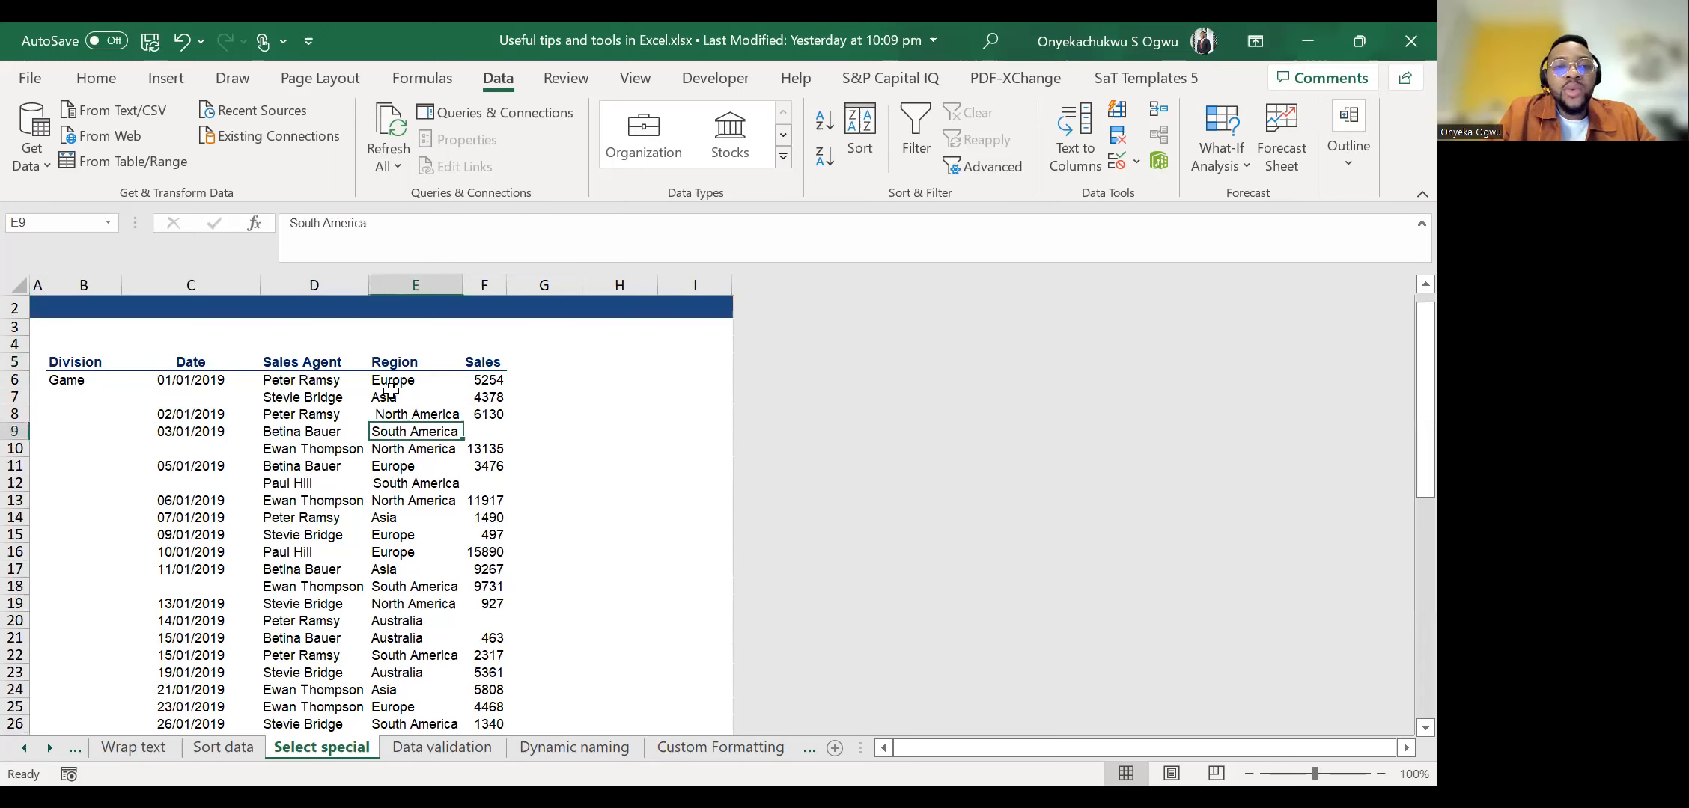
key("Left")
key("Right")
key("Down")
key("Down")
key("Down")
key("Down")
key("Down")
key("Down")
key("Down")
key("Down")
key("Down")
key("Down")
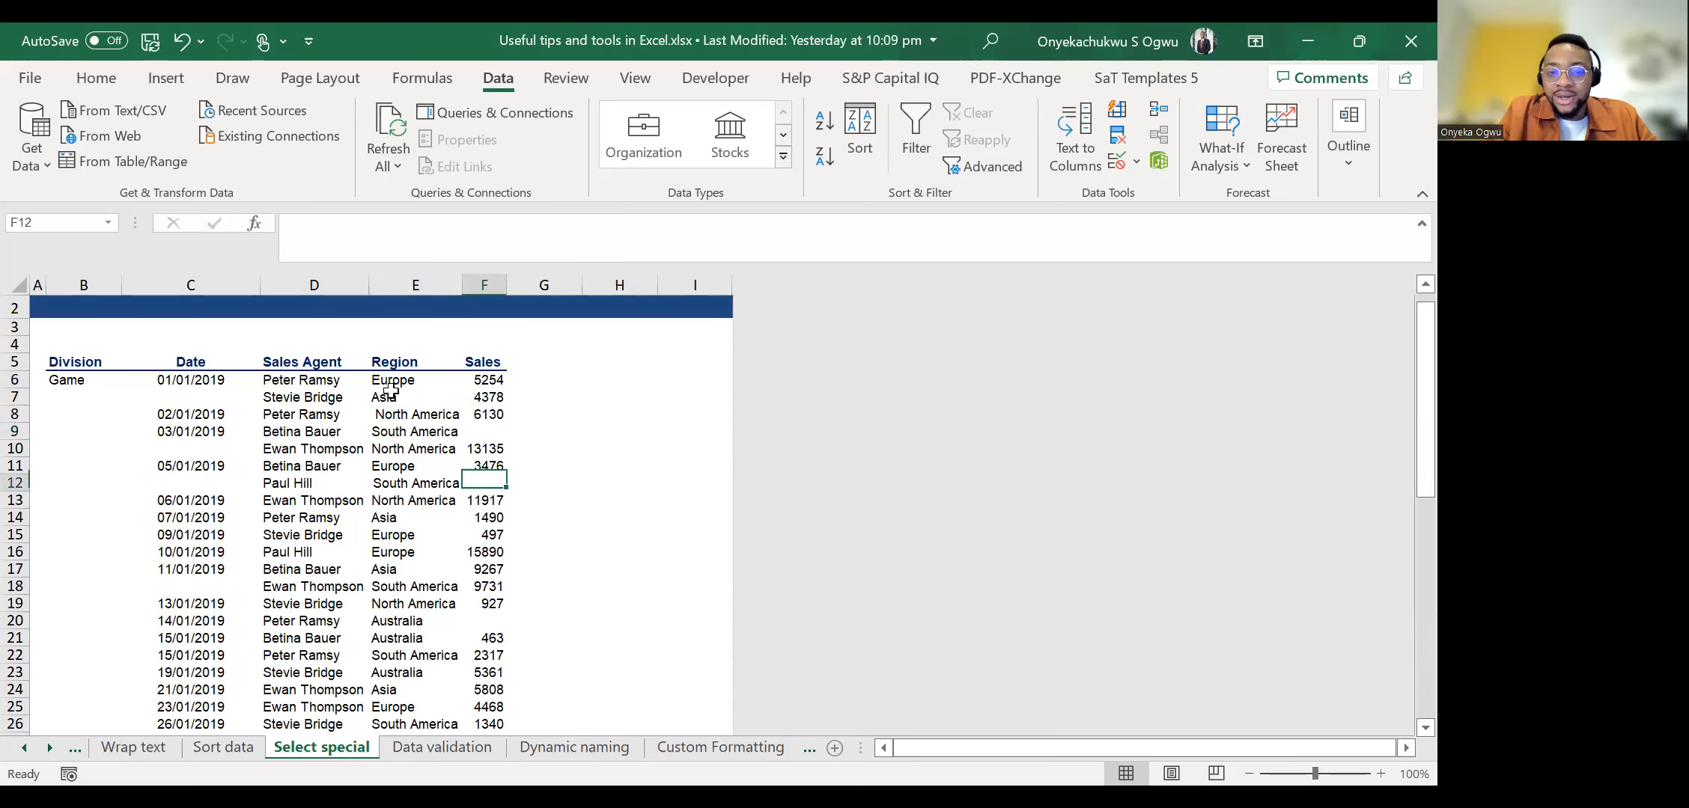
key("Down")
key("Down")
key("Down")
key("Down")
key("Down")
key("Down")
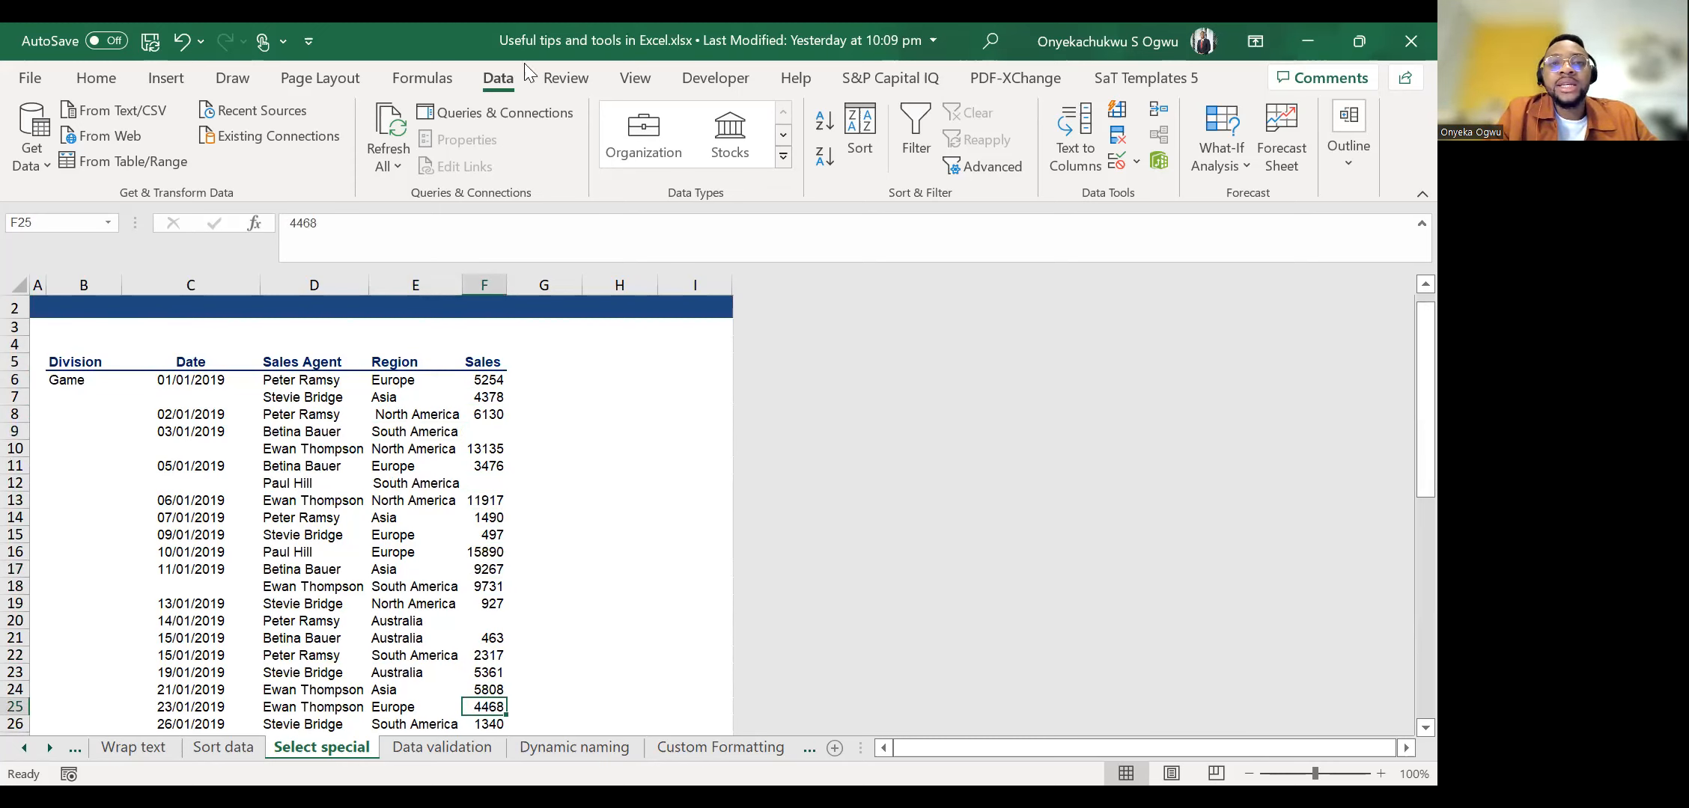
key("alt+Tab")
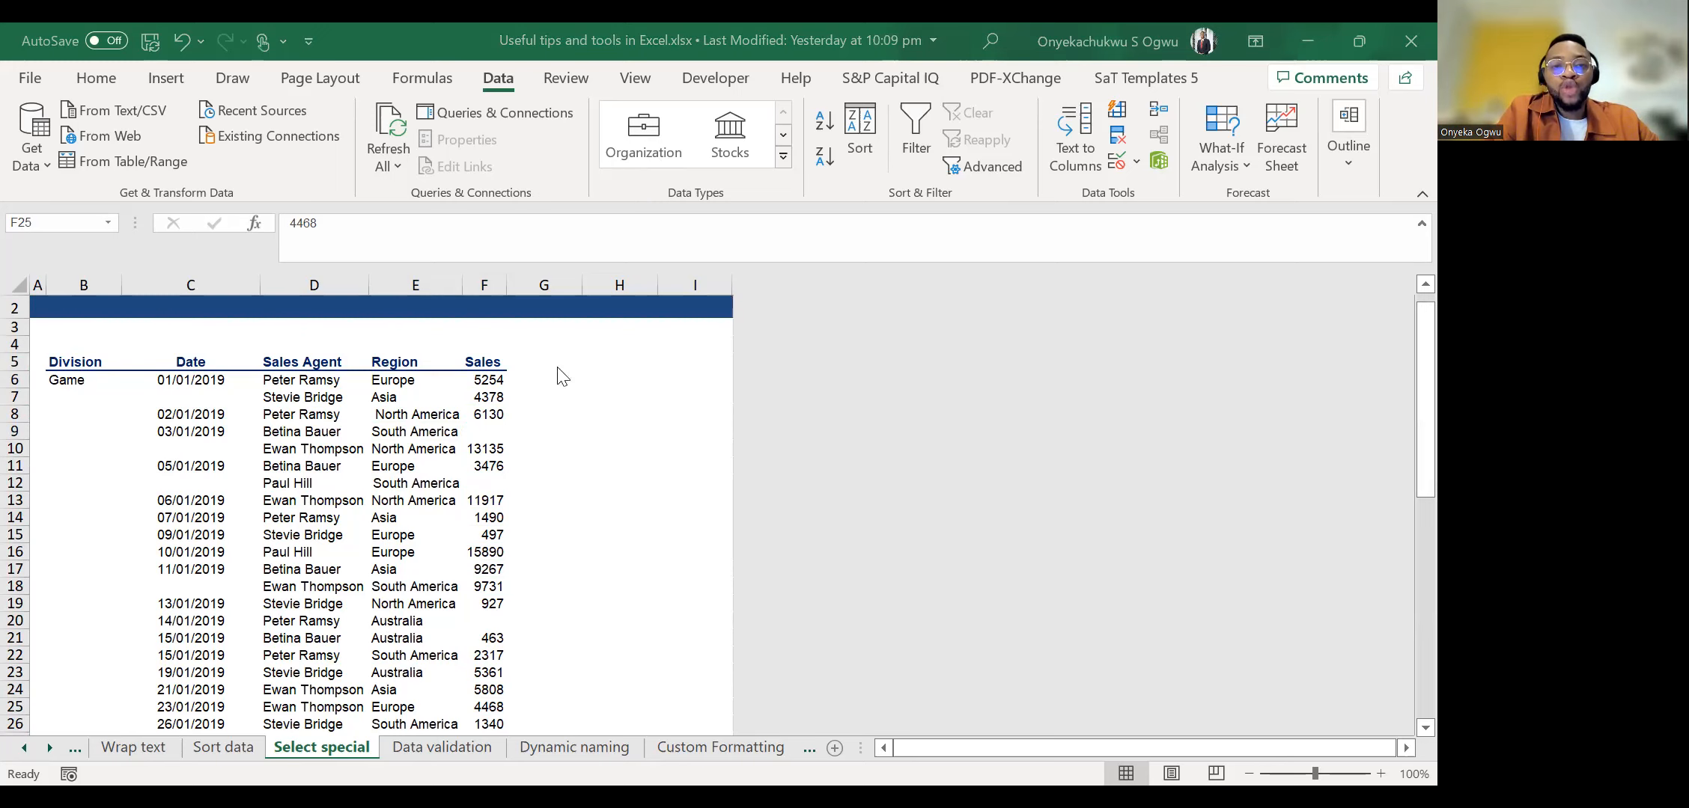
left_click(442, 454)
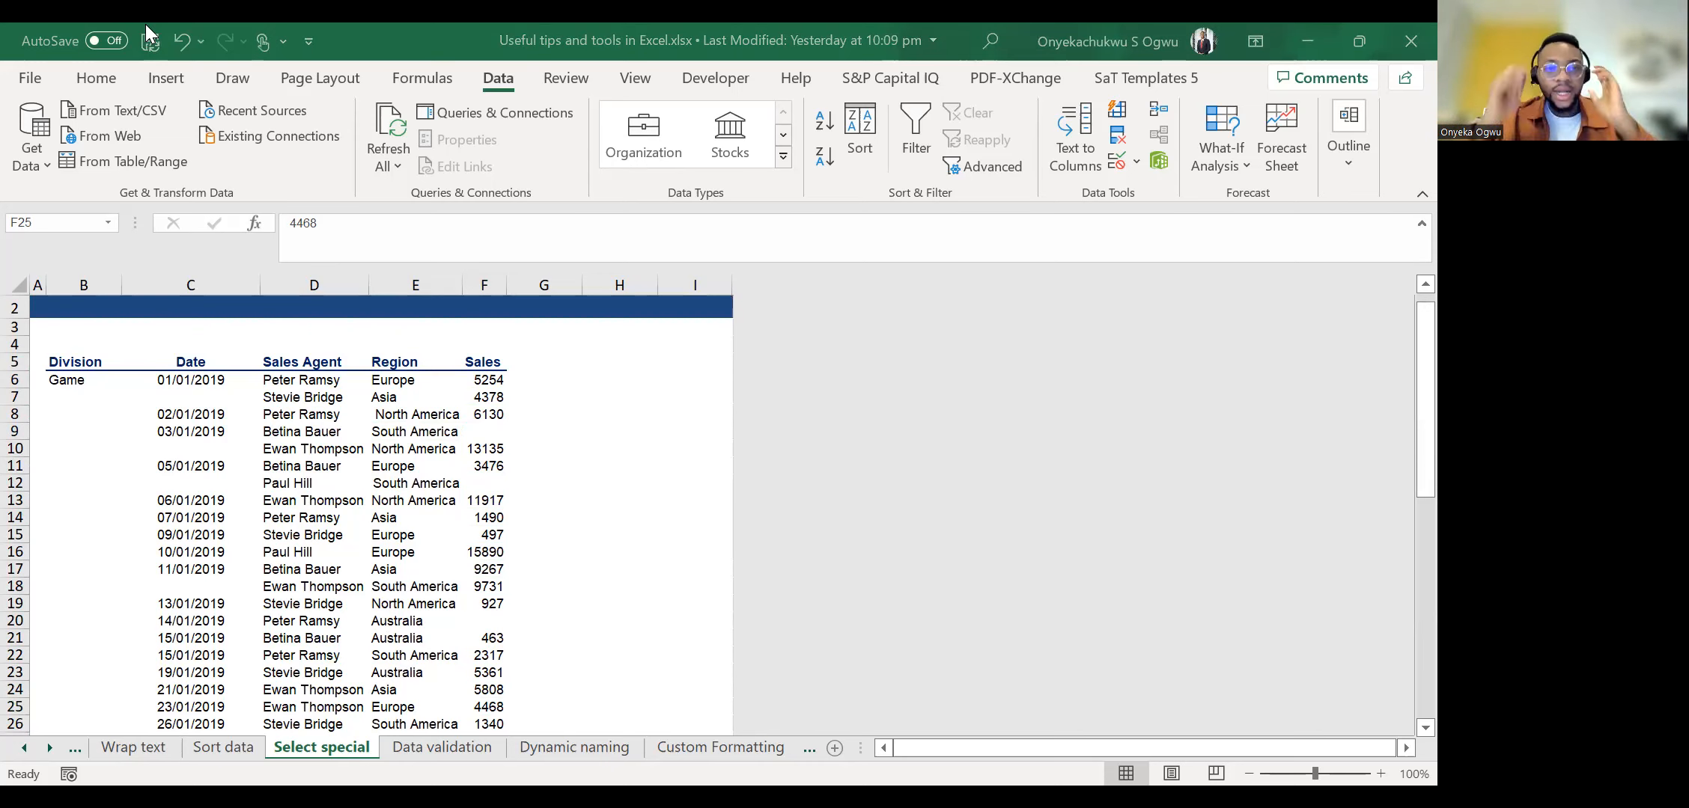
left_click(444, 425)
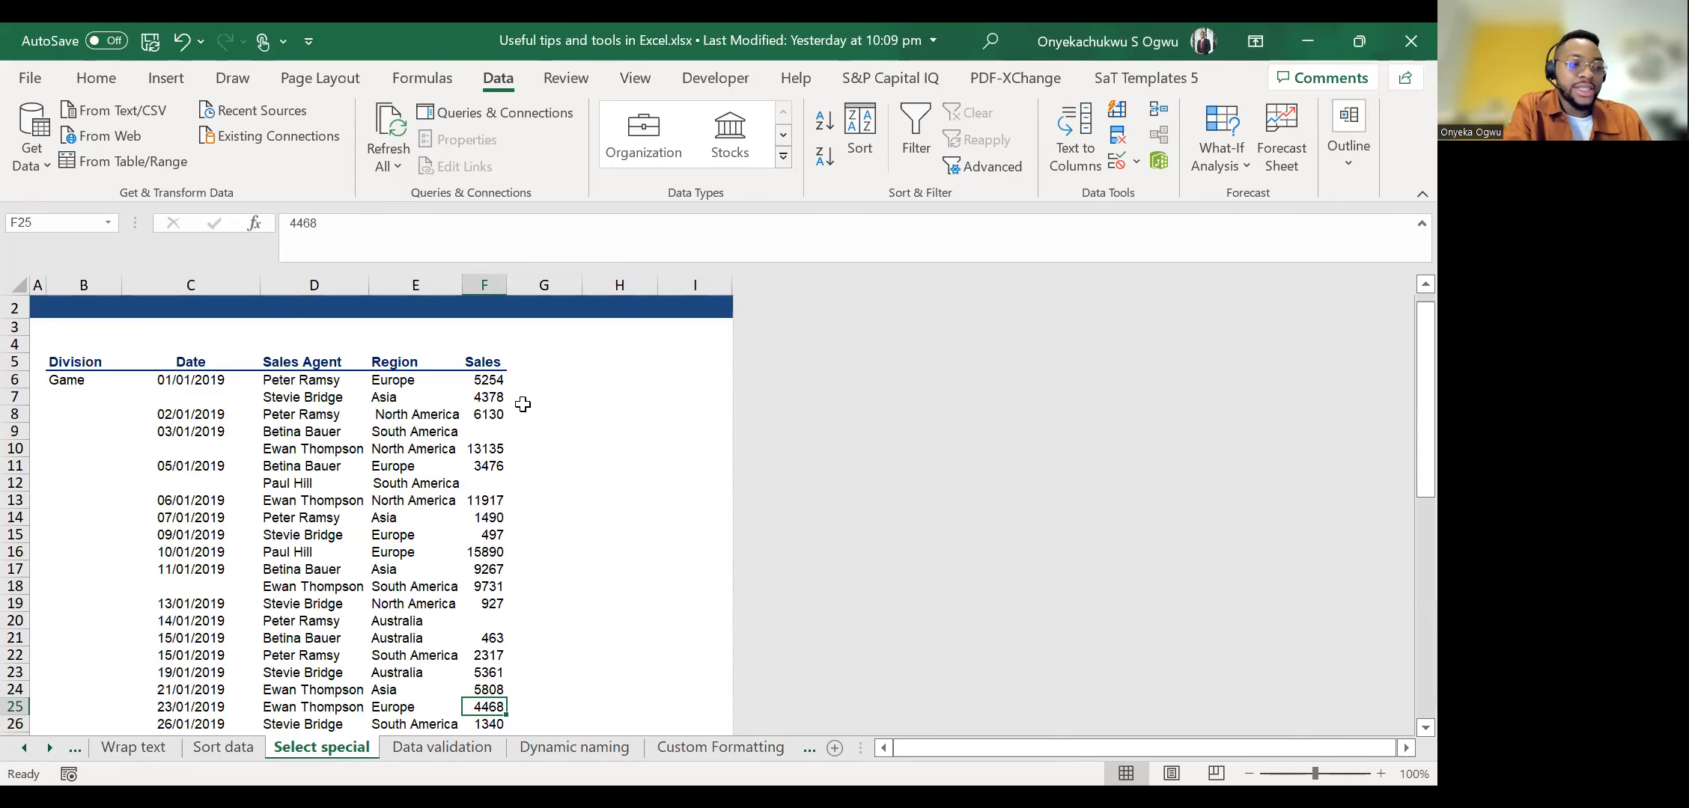
Select the Sales column from its header in F5 down to the last record in F54.
left_click(476, 385)
key("Down")
key("Down")
key("Down")
key("Up")
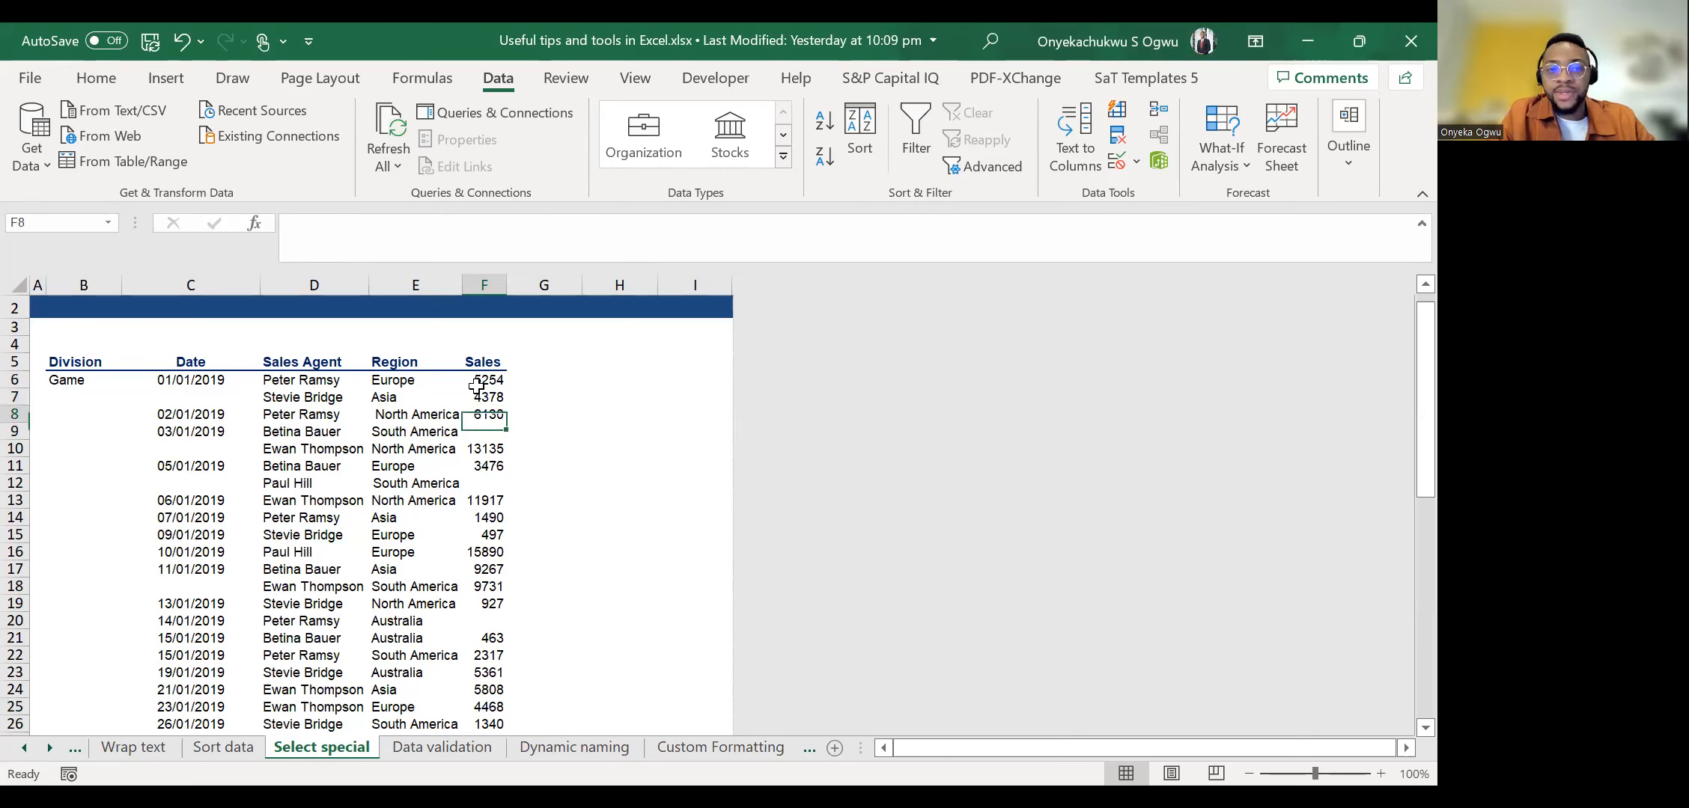
left_click(487, 358)
key("shift+Down")
key("shift+Down")
key("shift+Down")
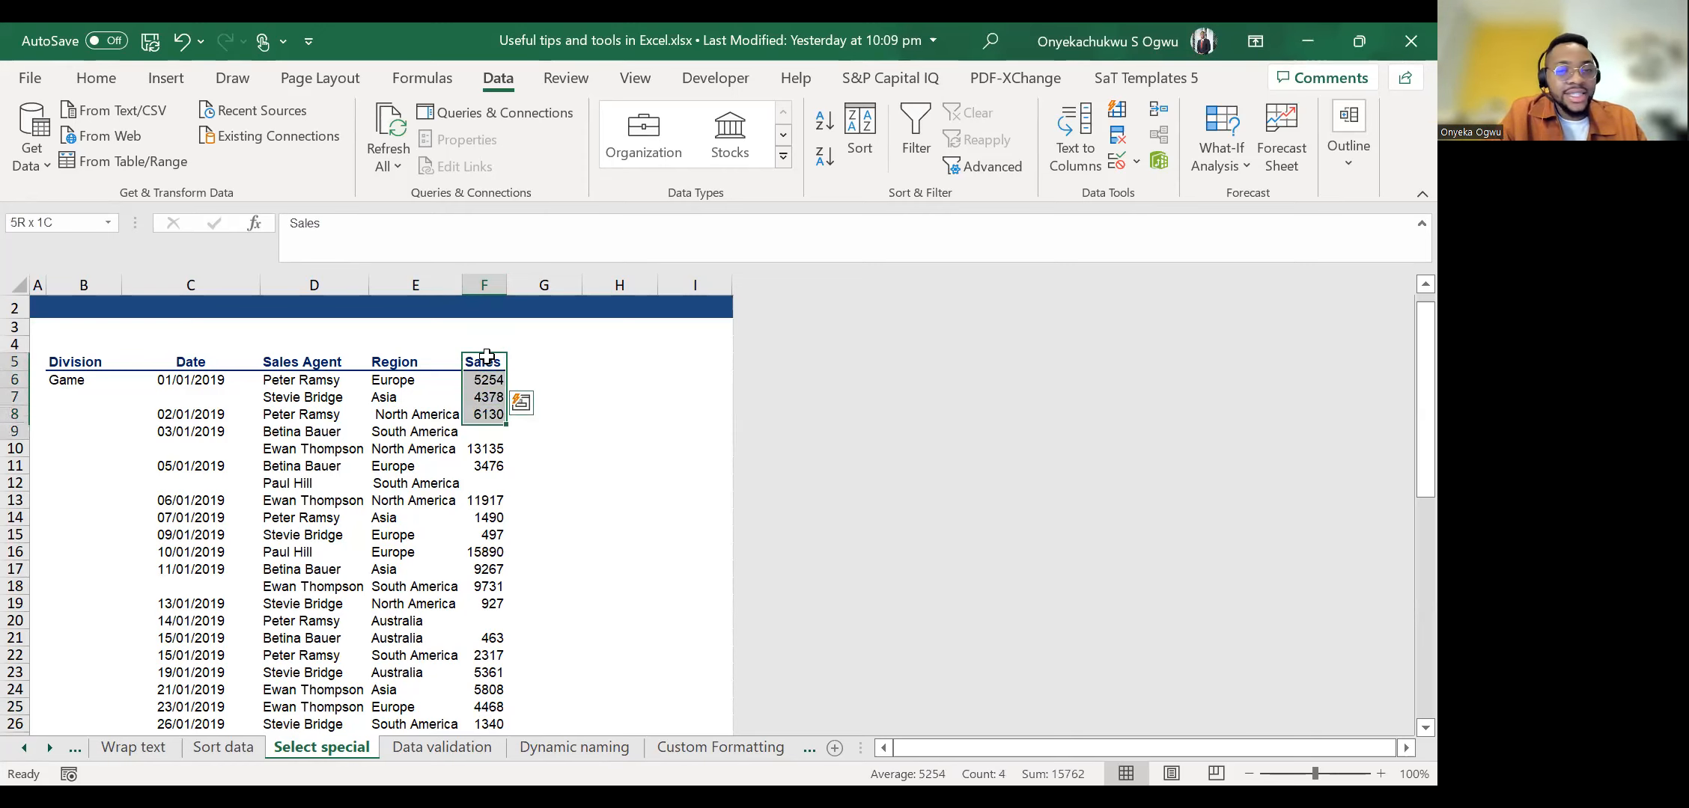
key("shift+Down")
key("shift+Down")
key("shift+Down")
key("shift+Down")
key("shift+Down")
key("shift+Down")
key("shift+Down")
key("shift+Down")
key("shift+Down")
key("shift+Down")
key("shift+Down")
key("shift+Down")
key("shift+Down")
key("shift+Down")
key("shift+Down")
key("shift+Down")
key("shift+Down")
key("shift+Down")
key("shift+Down")
key("shift+Down")
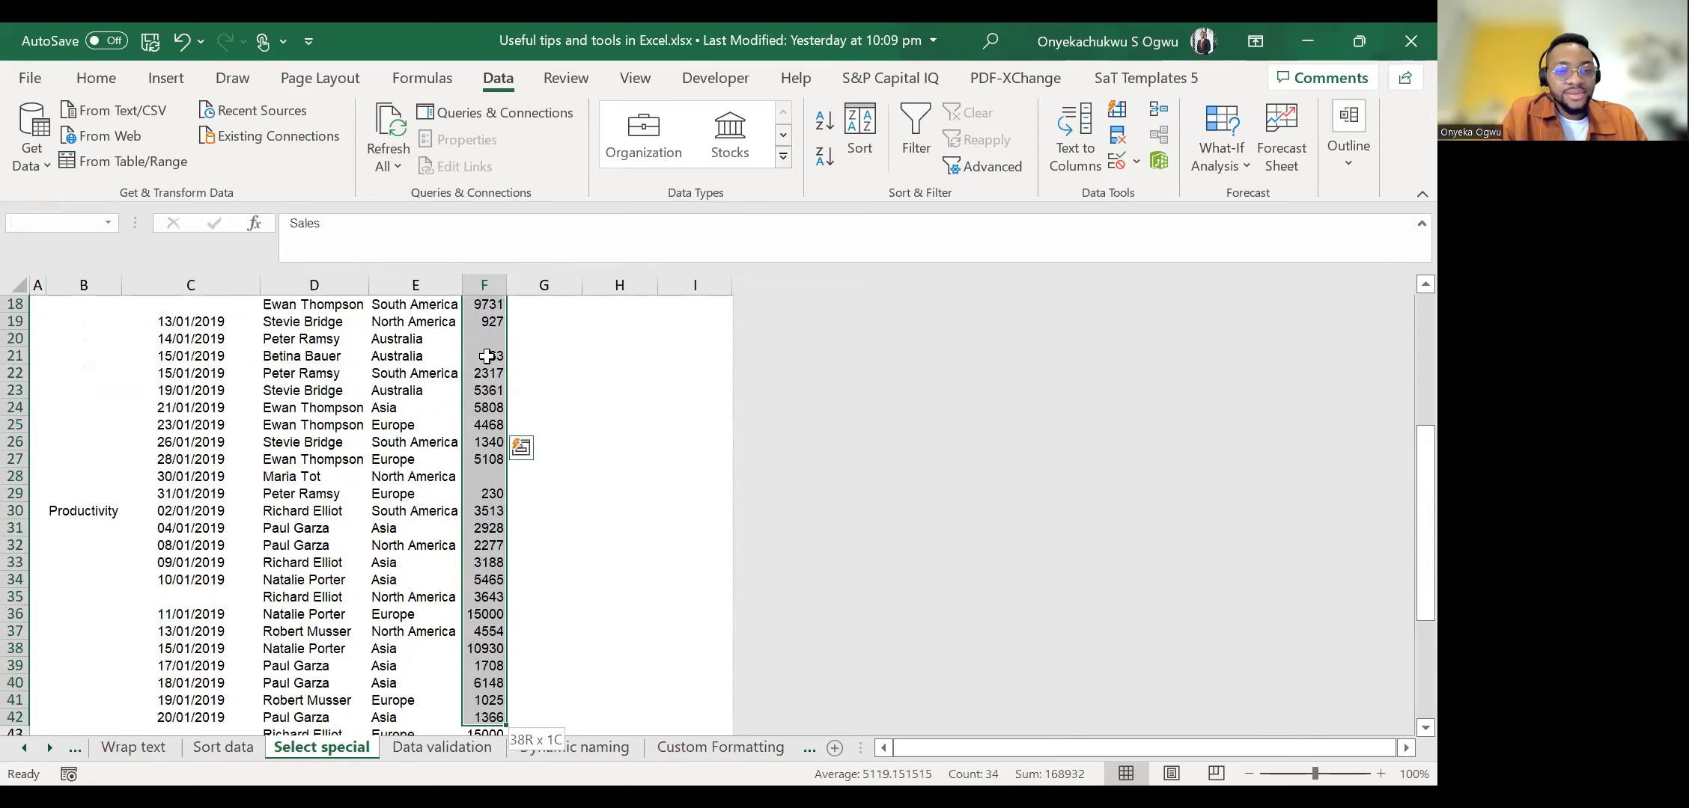
key("shift+Down")
key("shift+Down")
key("shift+Down")
key("shift+Down")
key("shift+Down")
key("shift+Down")
key("shift+Down")
key("shift+Down")
key("shift+Down")
key("shift+Down")
key("shift+Down")
key("shift+Down")
key("shift+Down")
key("shift+Down")
key("shift+Down")
key("shift+Down")
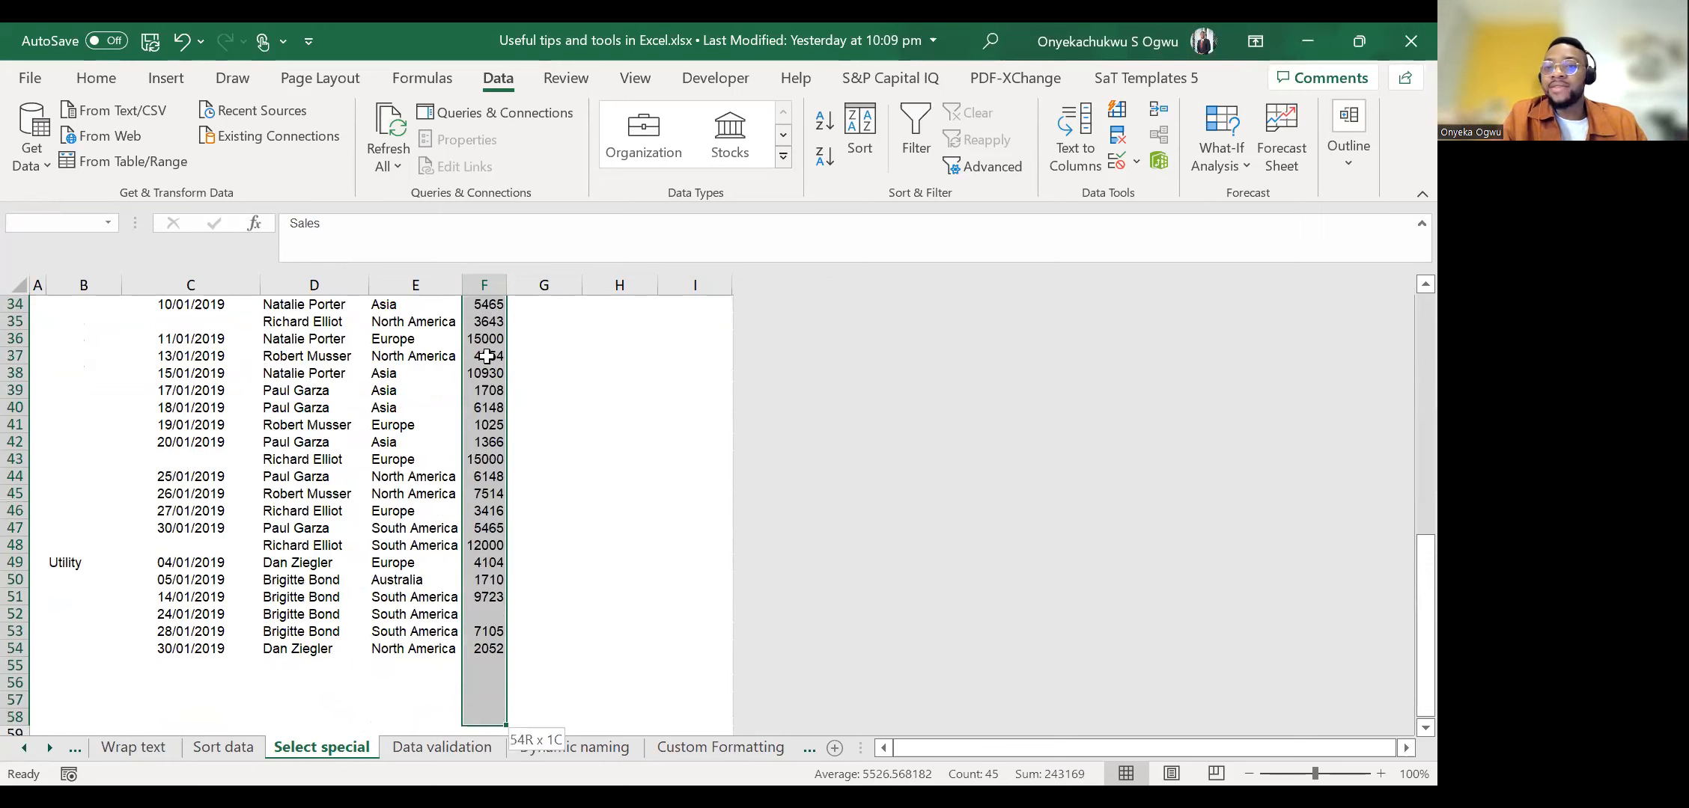
key("ctrl+shift+Up")
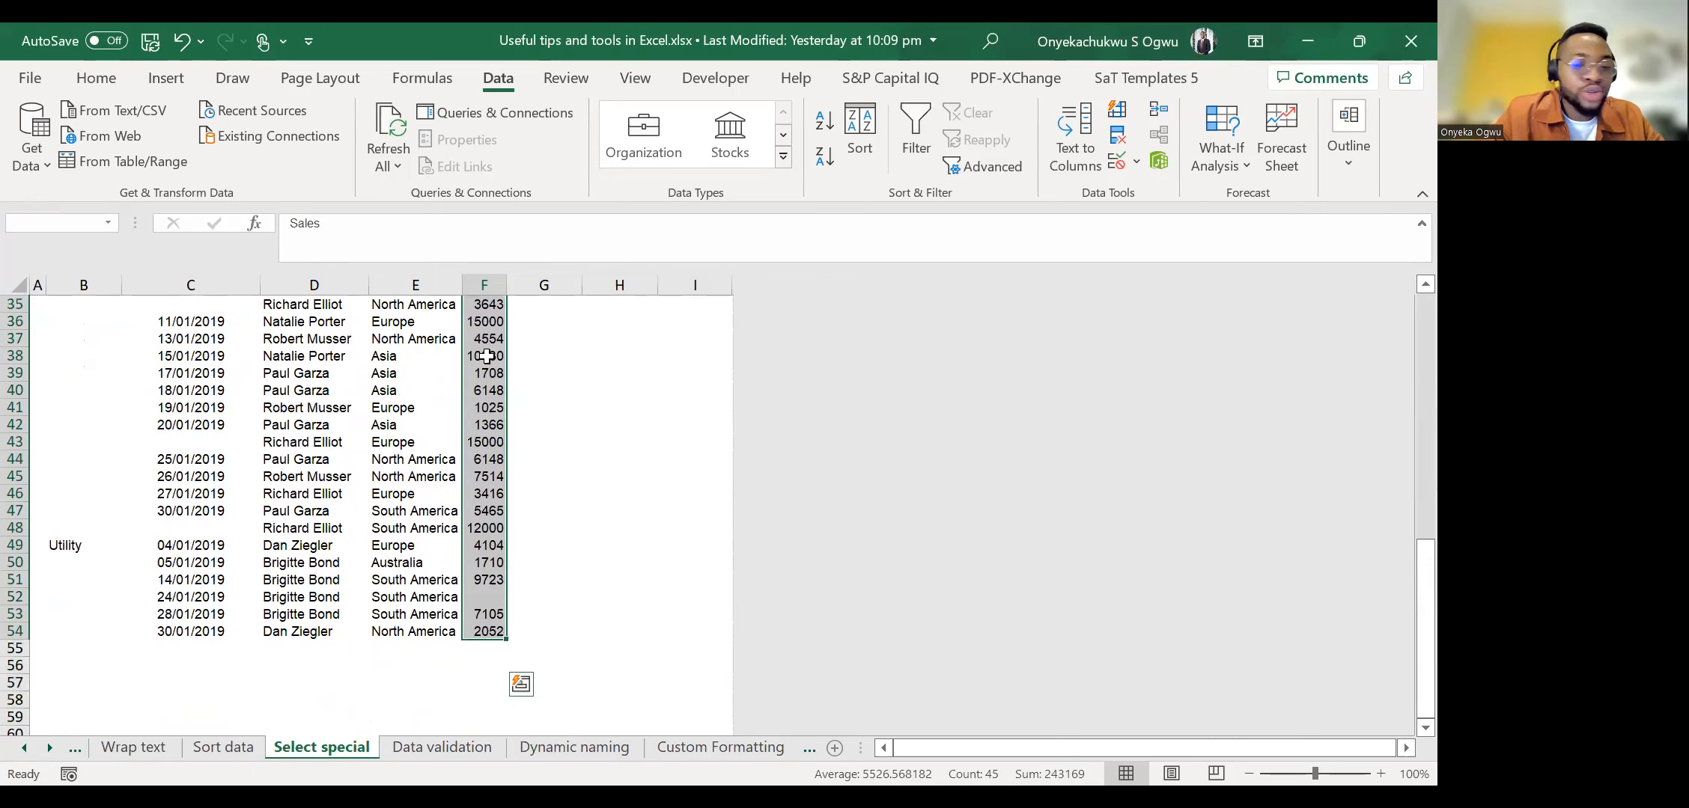
Replace all empty cells in the selected Sales range with 0 using Find and Replace.
key("ctrl+h")
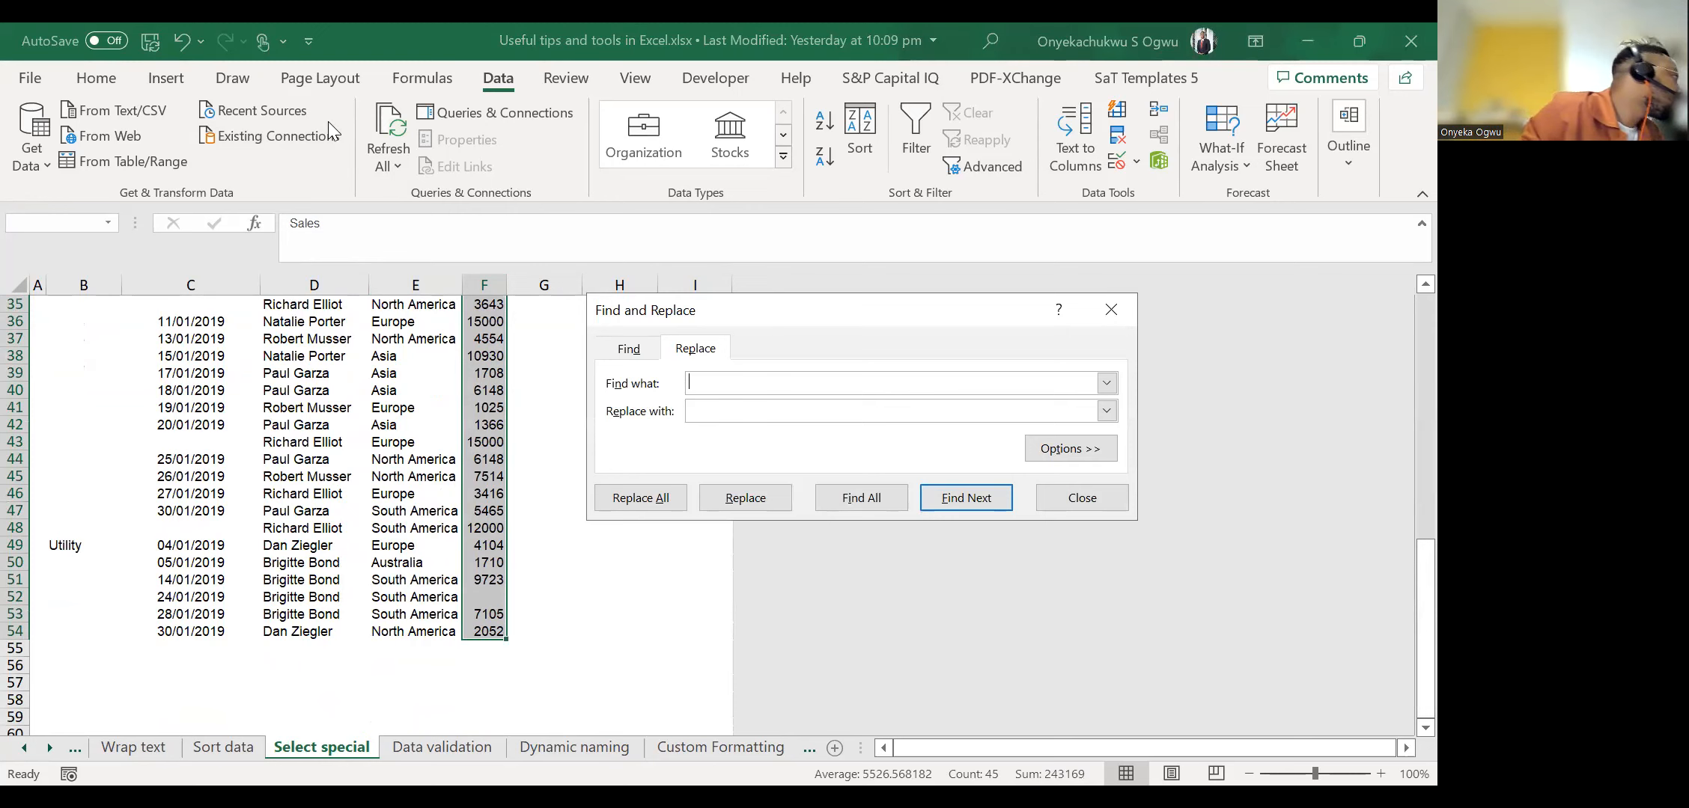
key("alt+Tab")
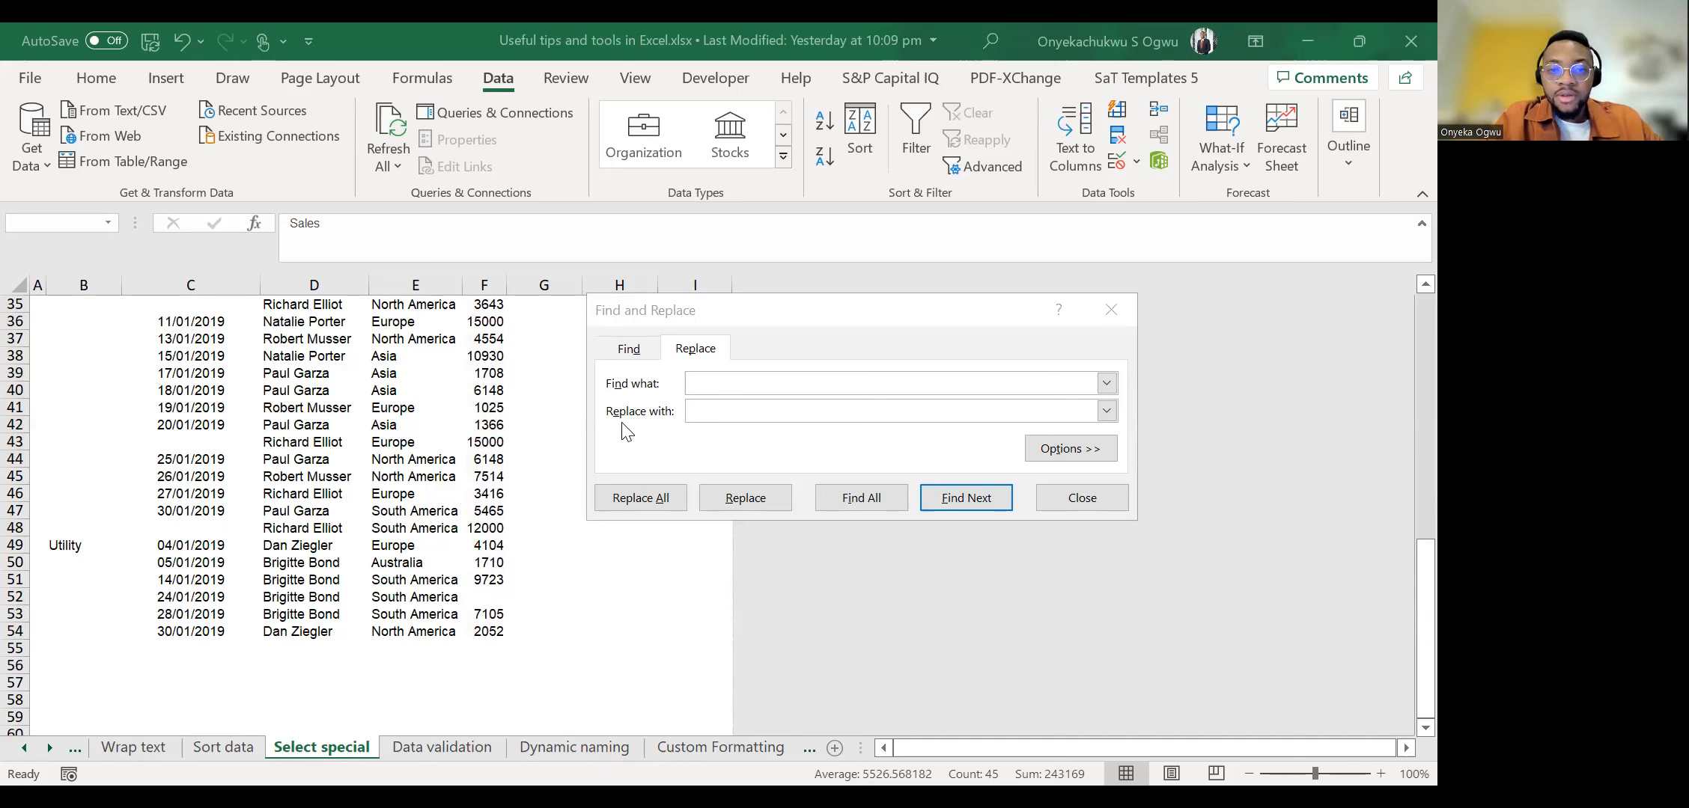
left_click(717, 394)
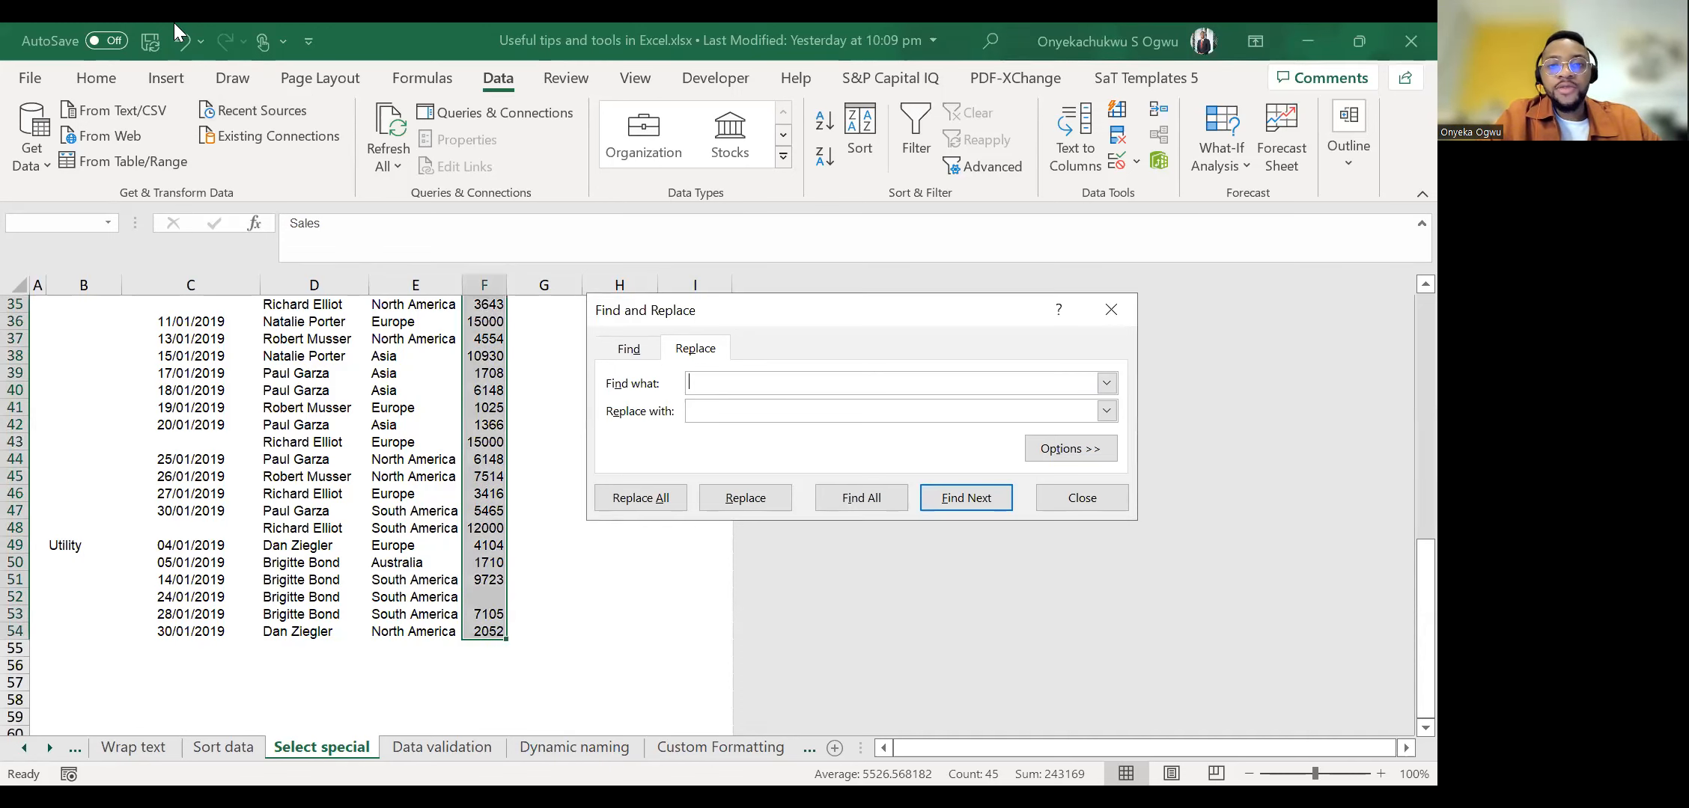
left_click(747, 384)
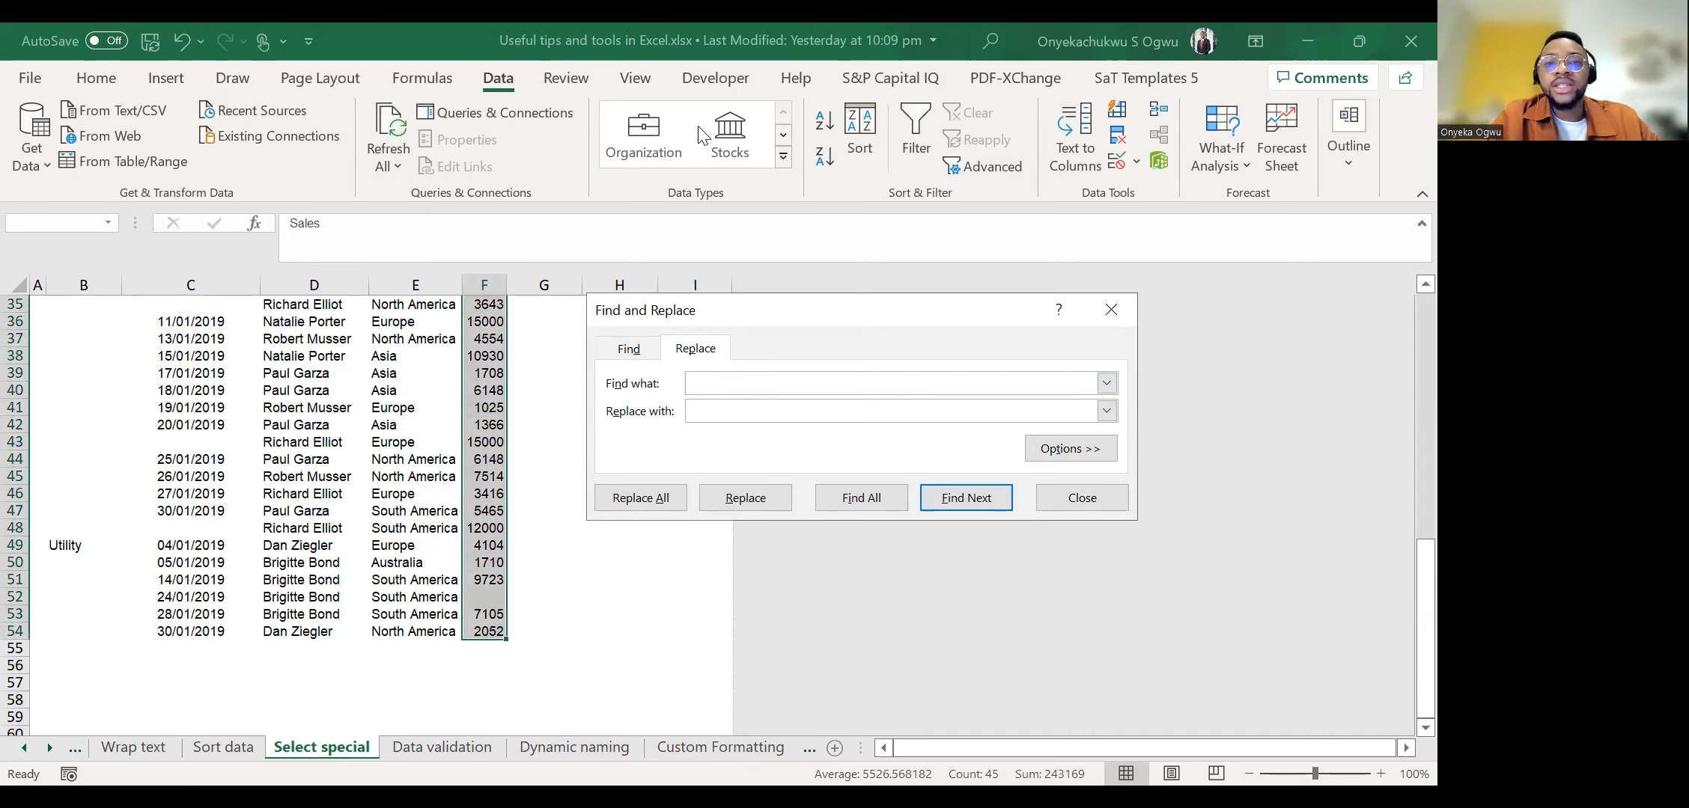
left_click(765, 385)
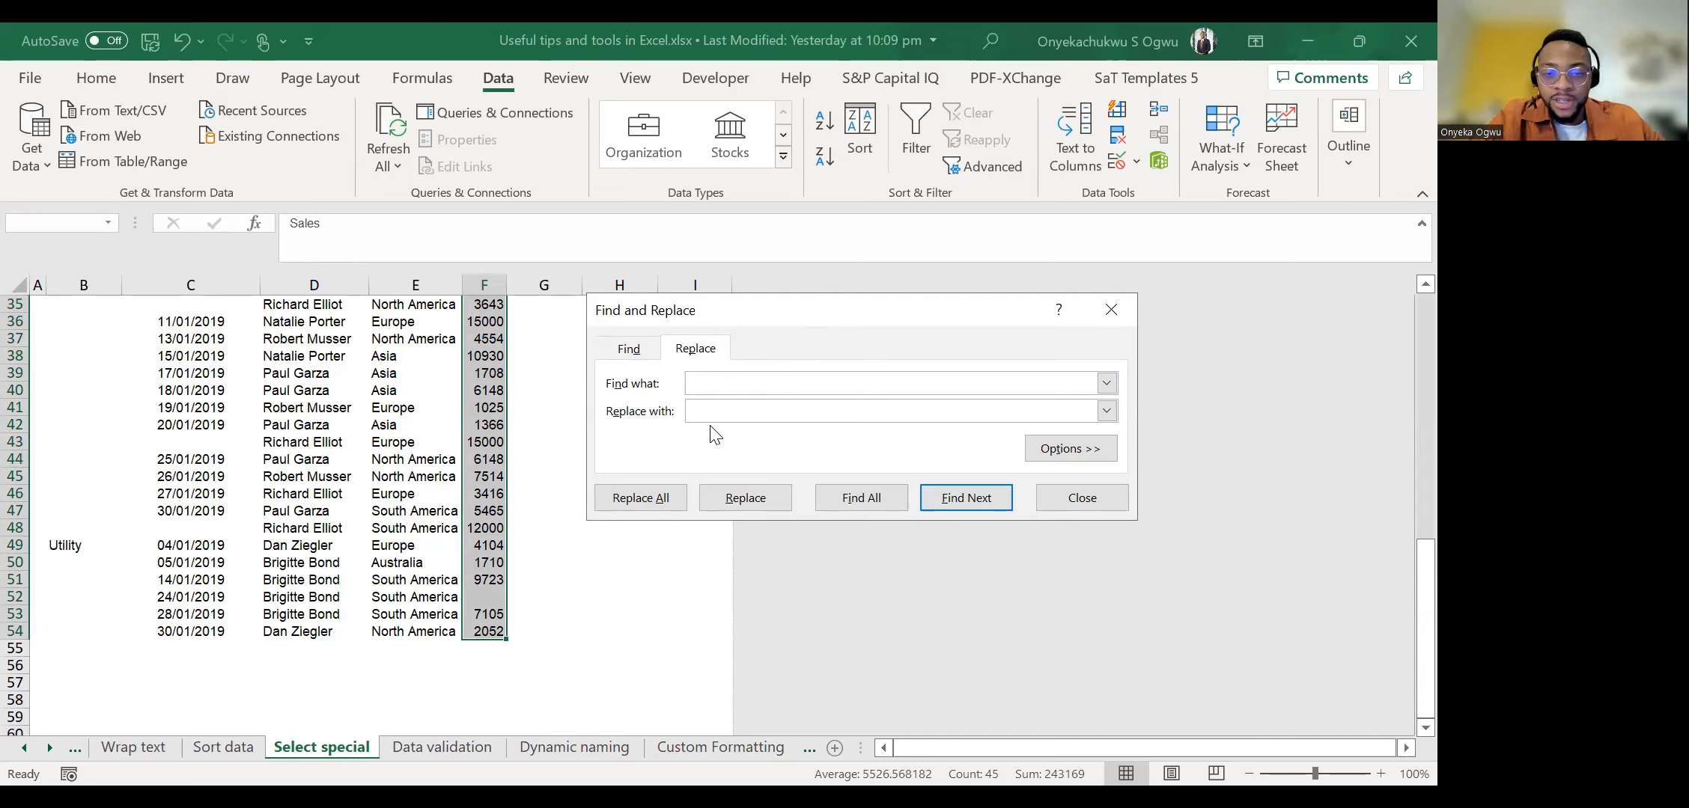
left_click(726, 412)
type("0")
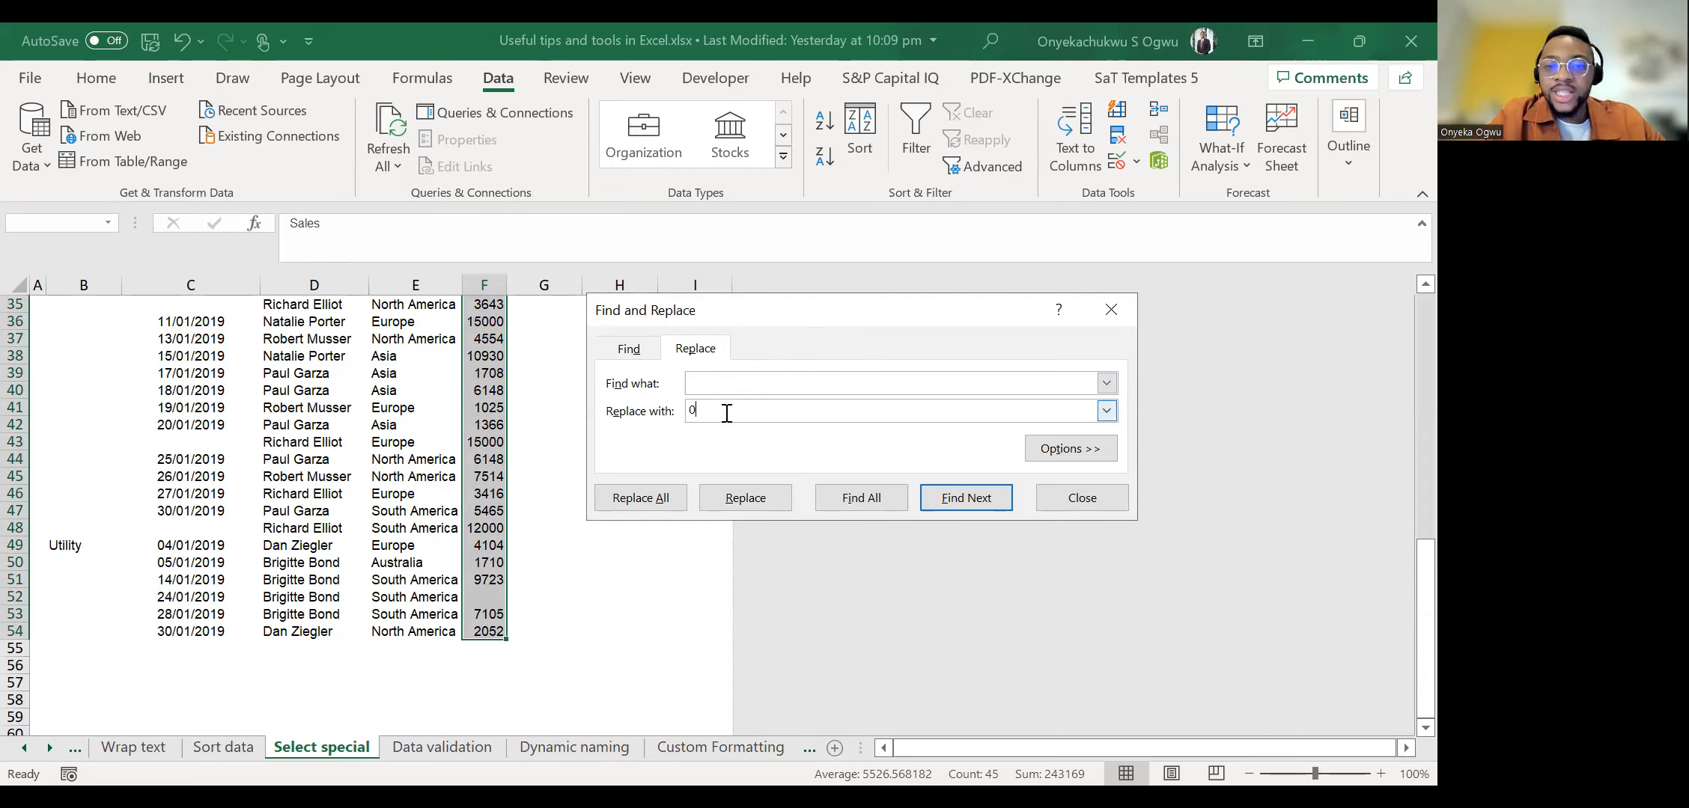
left_click(627, 501)
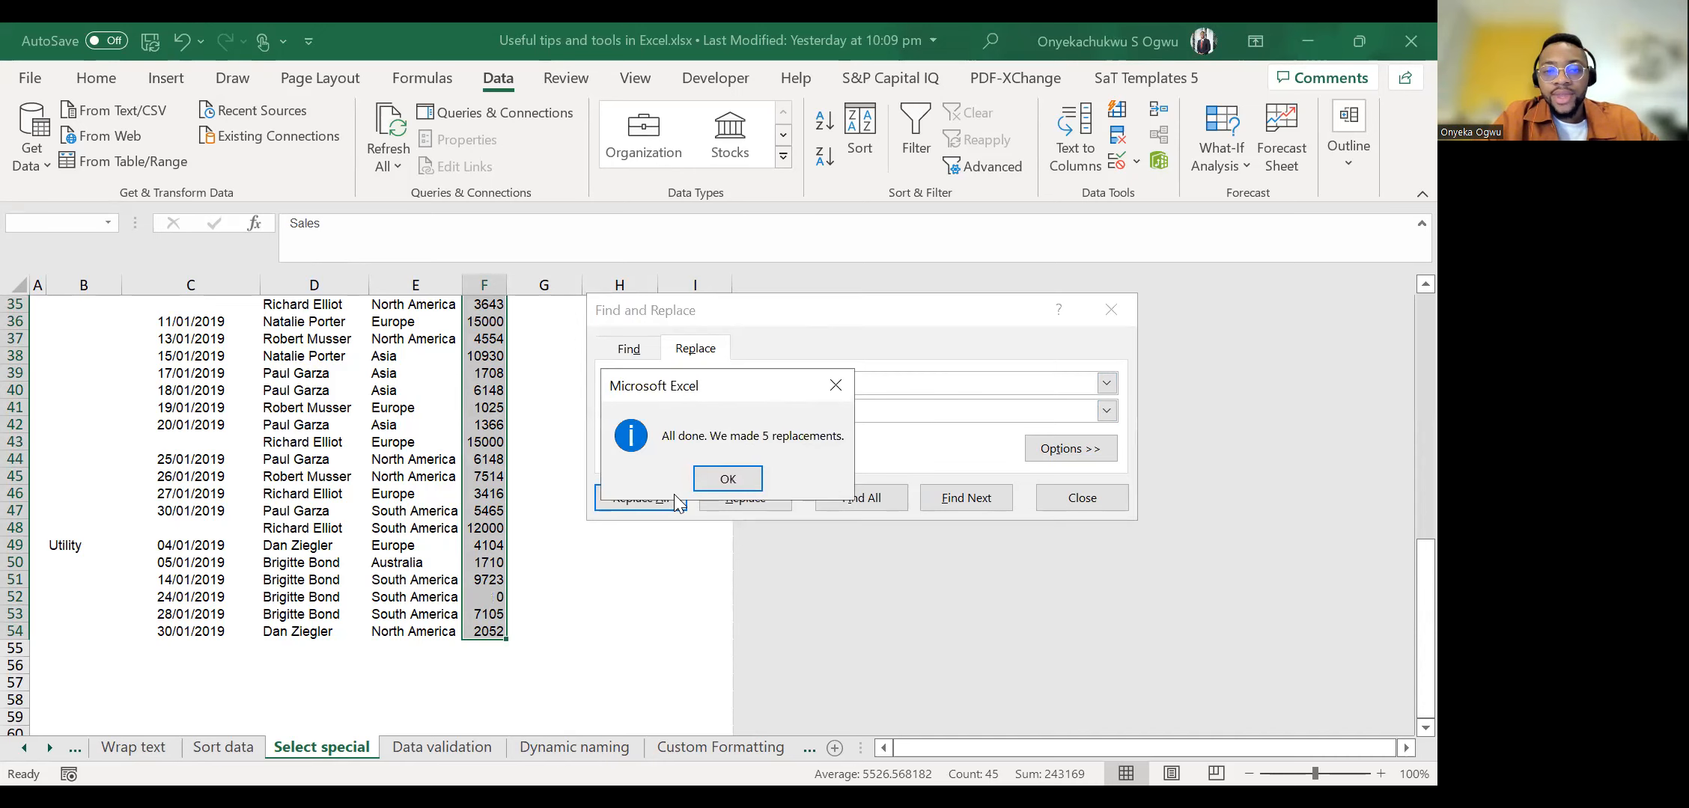
left_click(722, 481)
left_click(1092, 509)
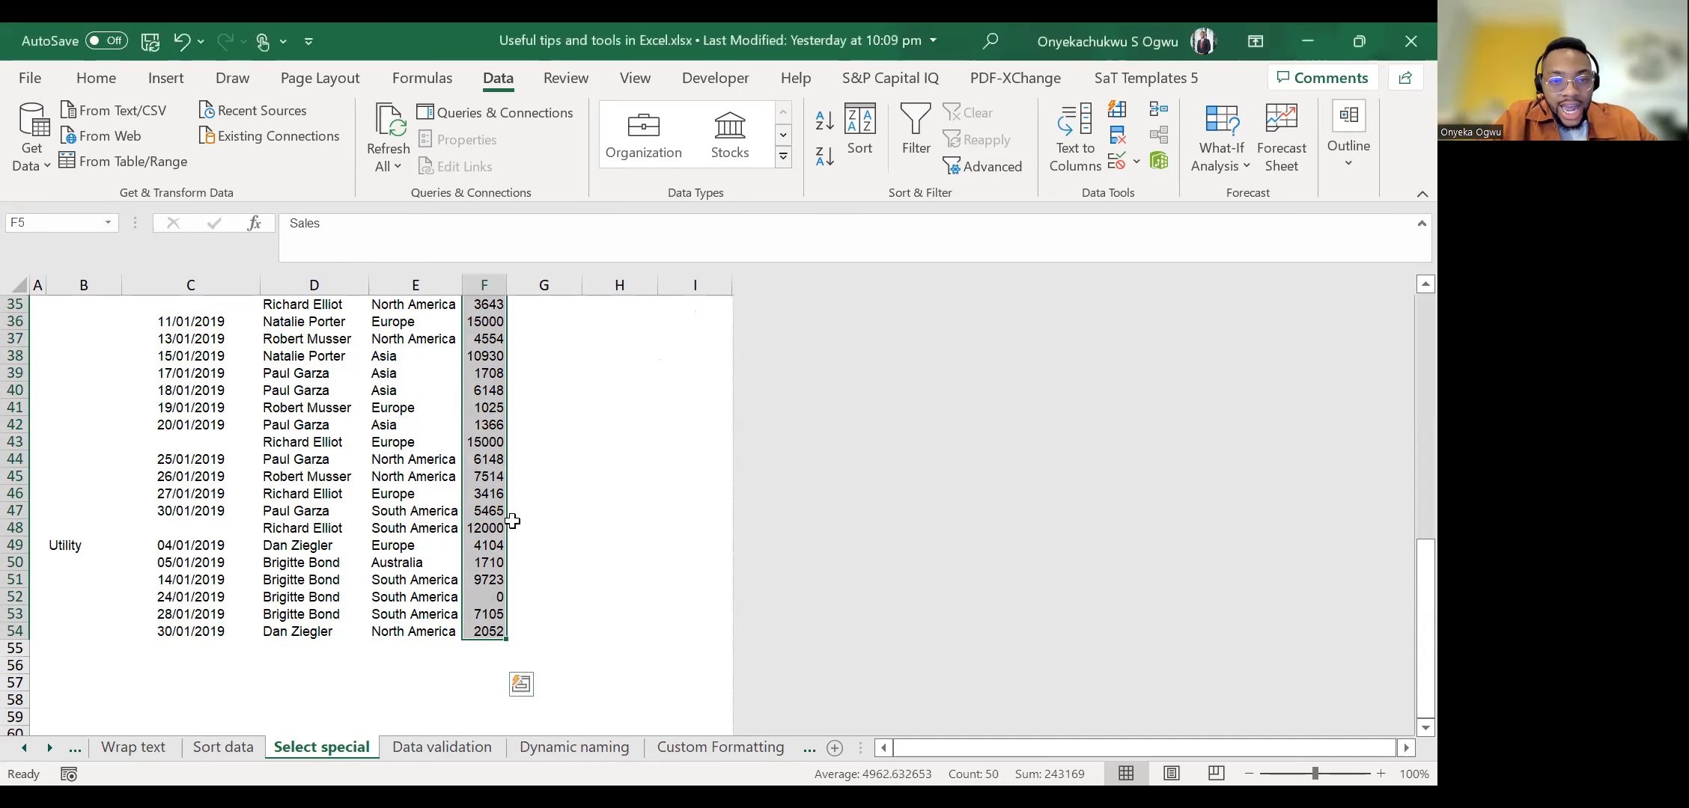
Review the filled Sales column, then undo the replacement of its blank cells.
scroll(512, 521, "up", 6)
scroll(512, 522, "up", 4)
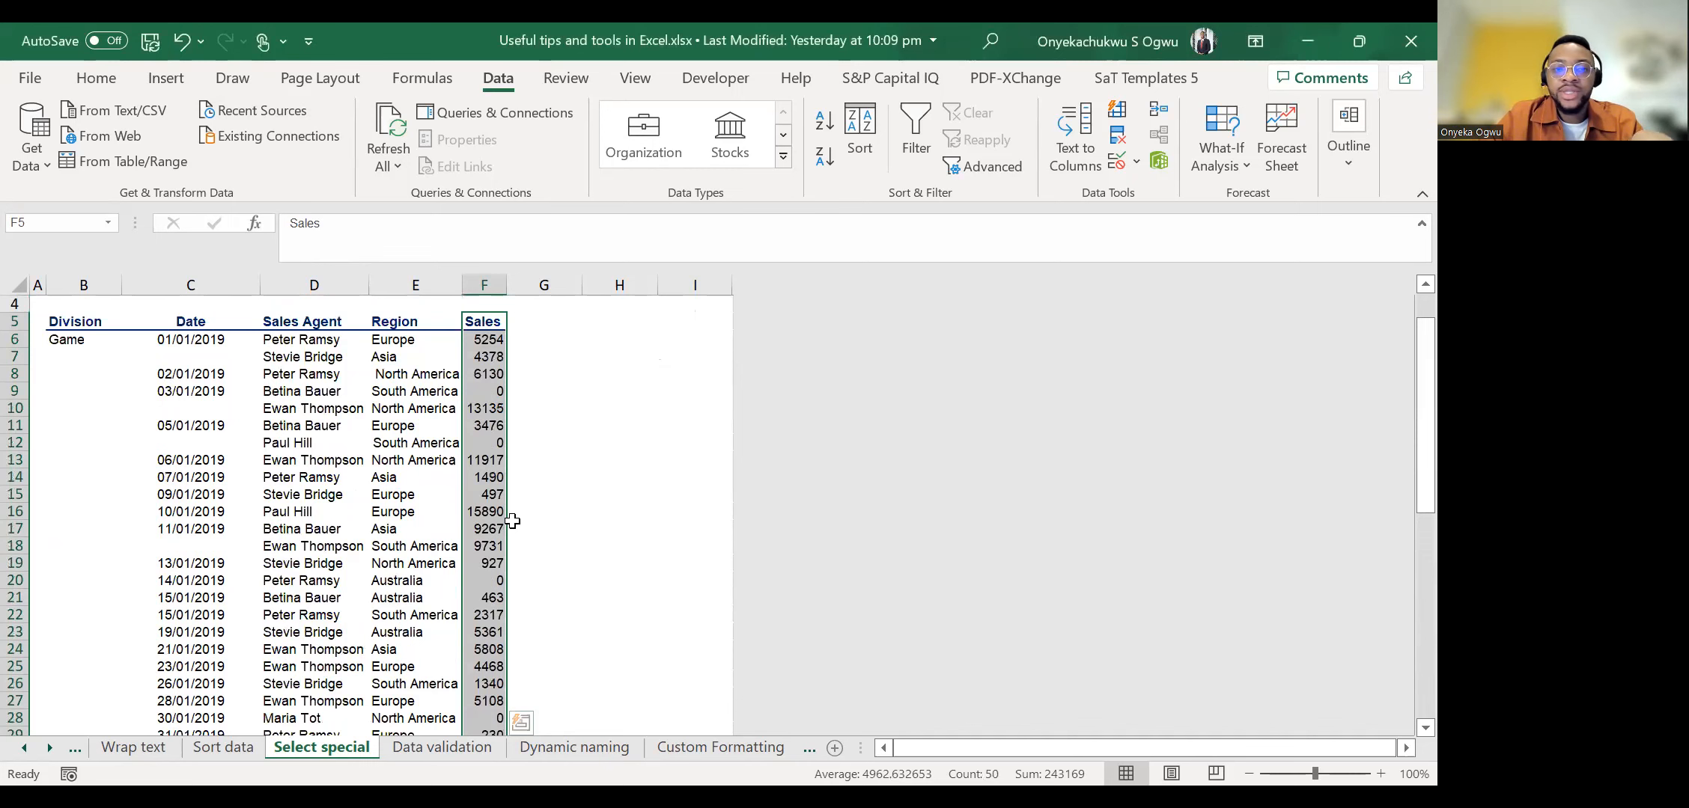
scroll(512, 522, "down", 5)
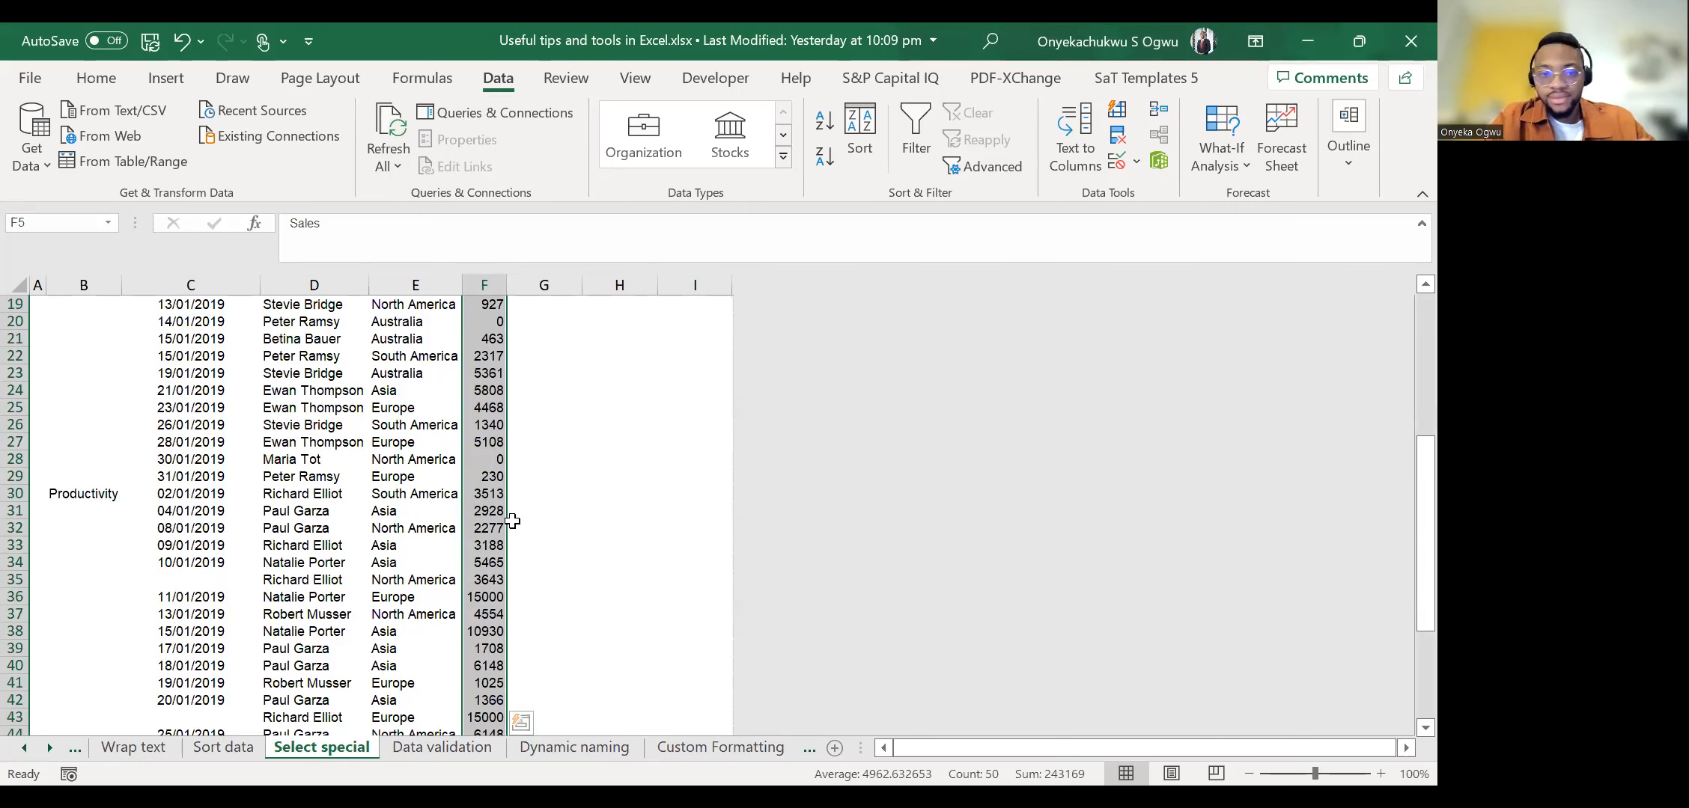
scroll(512, 521, "up", 6)
scroll(512, 522, "down", 4)
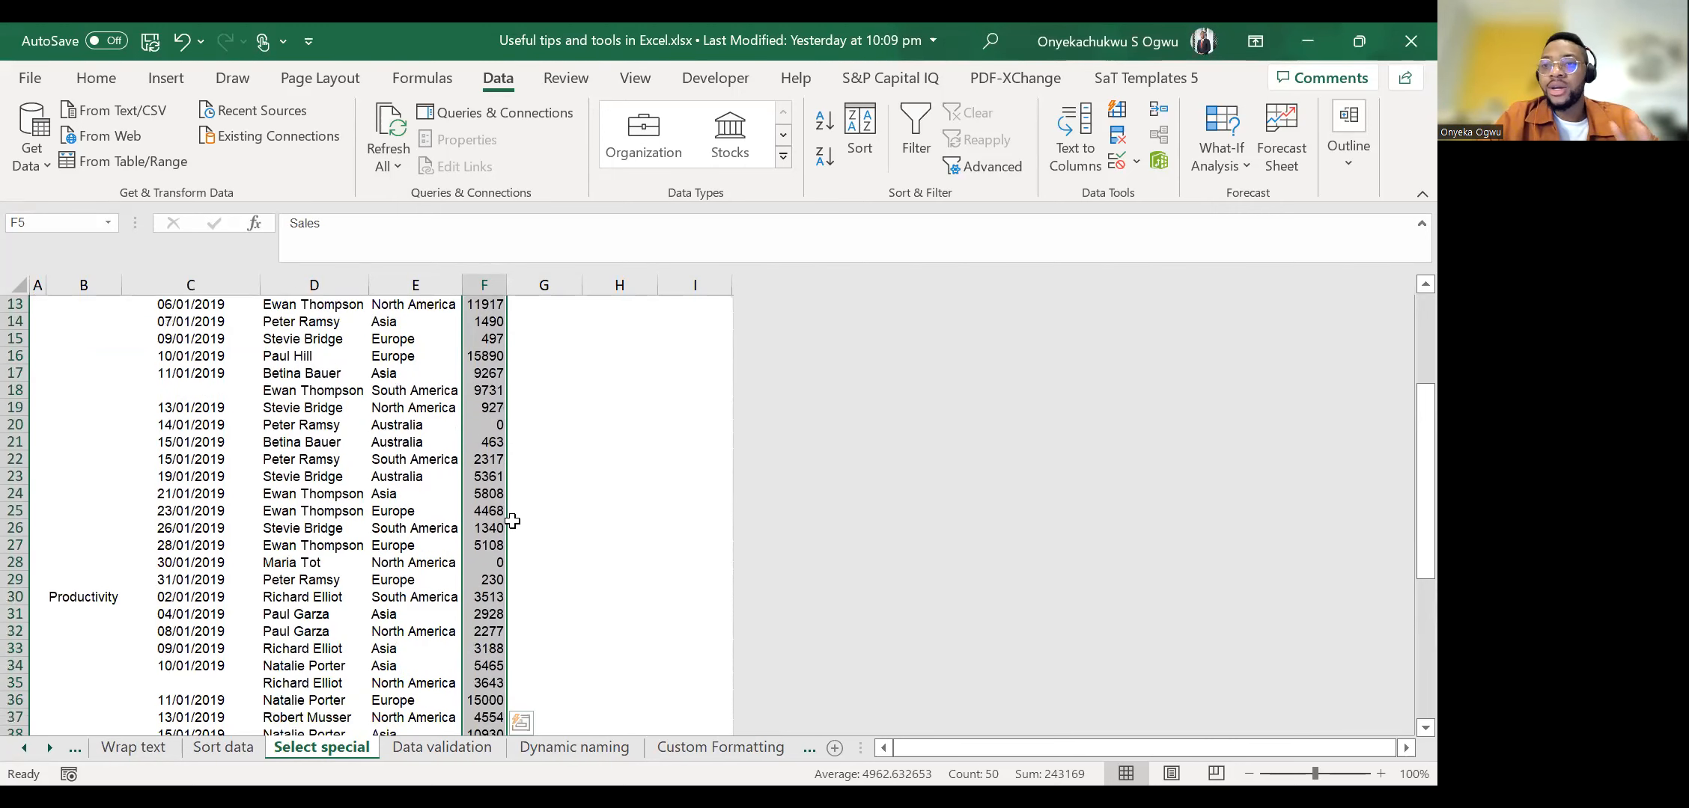
scroll(512, 521, "down", 1)
scroll(512, 522, "up", 5)
key("ctrl+z")
left_click(491, 418)
key("Down")
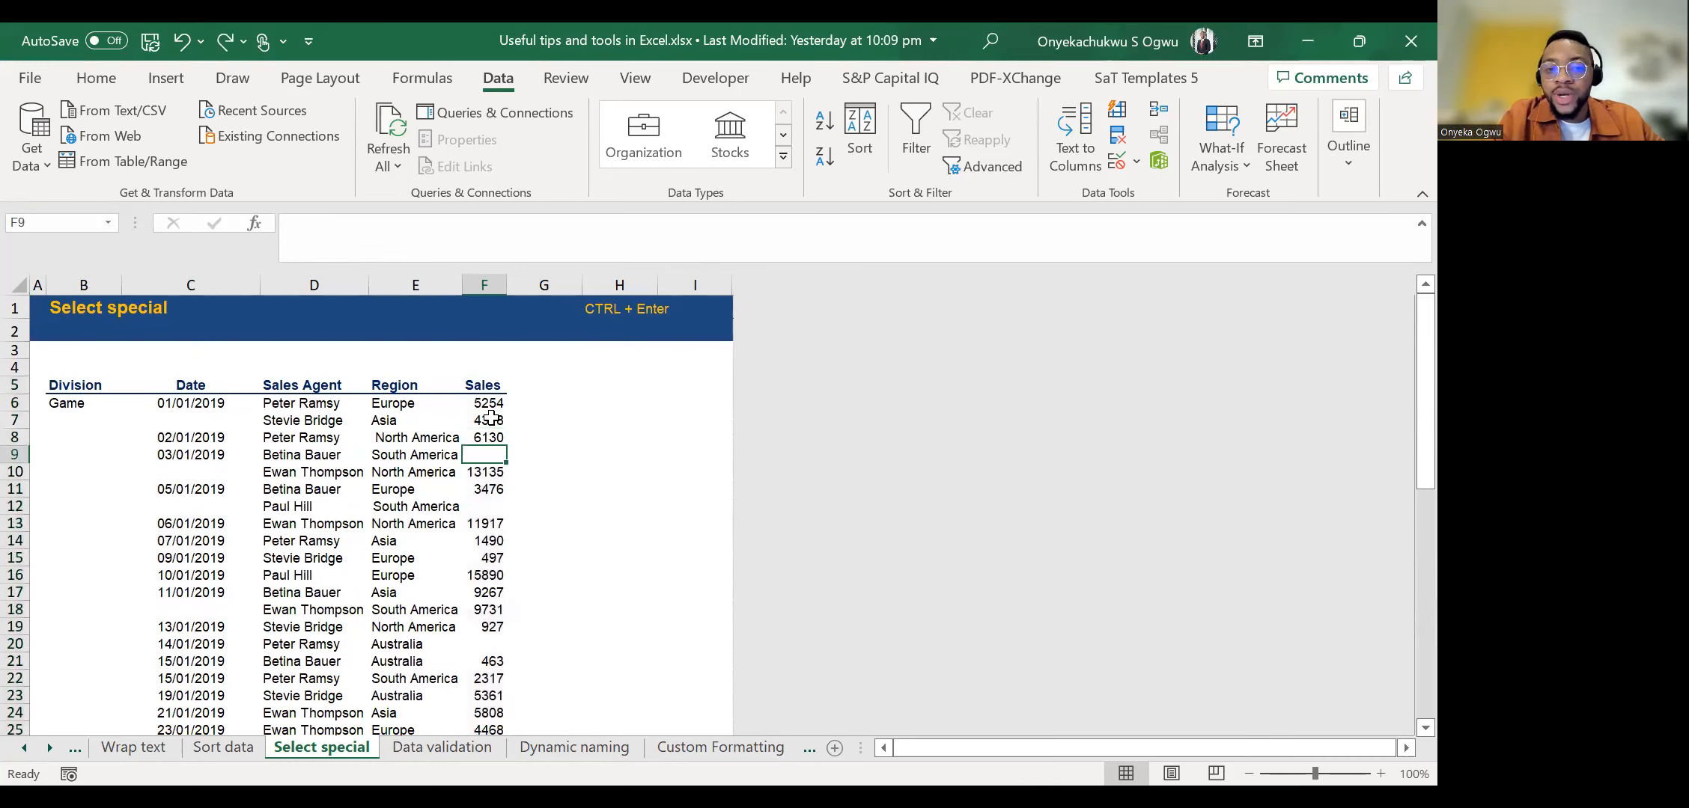
Select the Sales range F5:F54 and narrow the selection to its blank cells with Go To Special.
left_click_drag(487, 377, 486, 703)
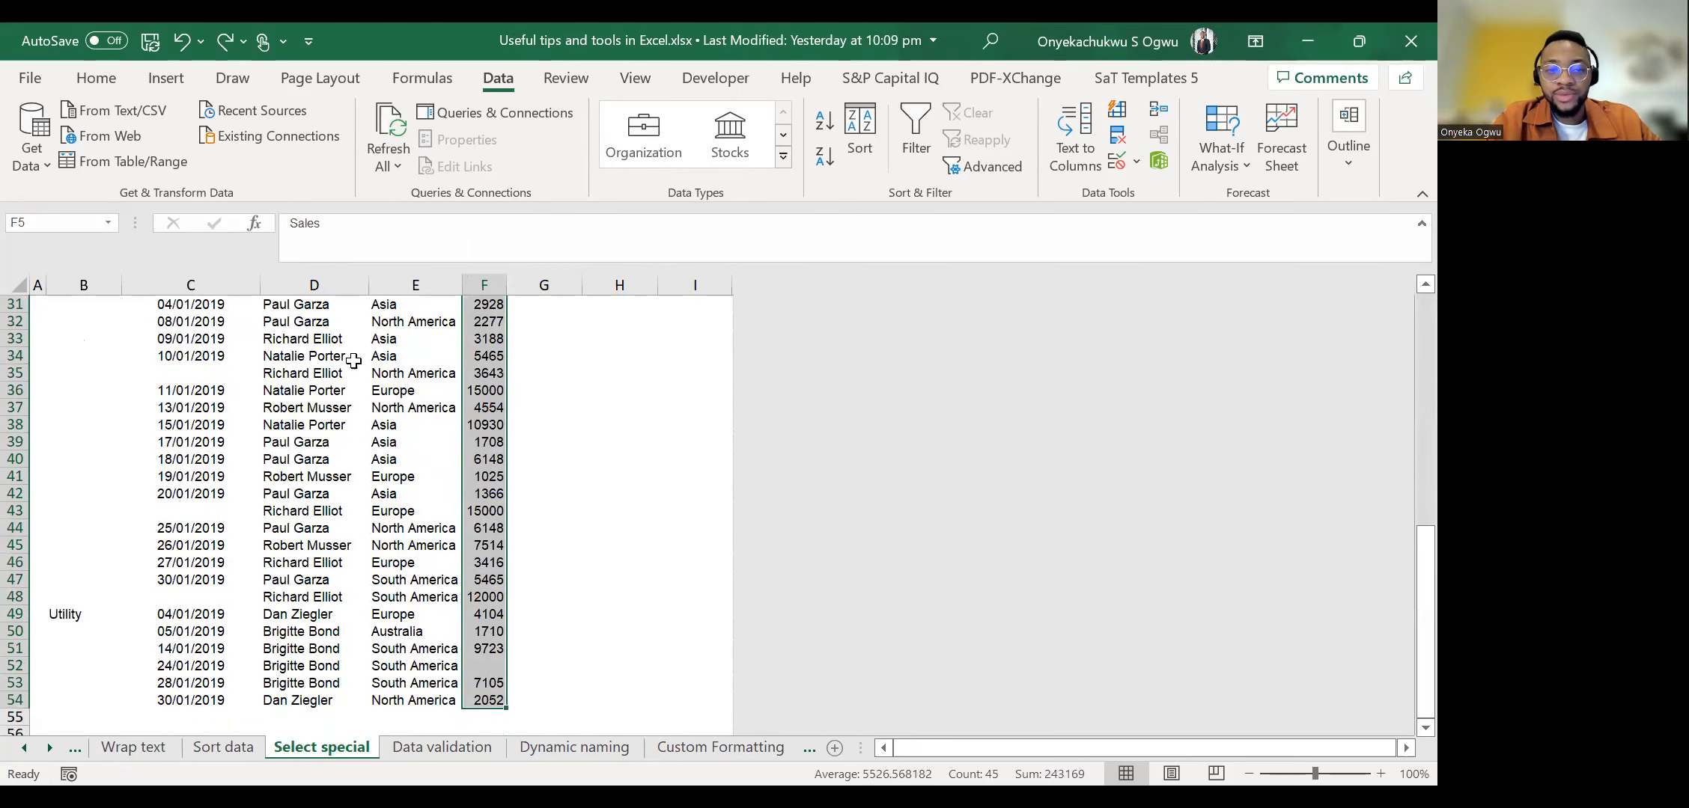
scroll(354, 361, "up", 10)
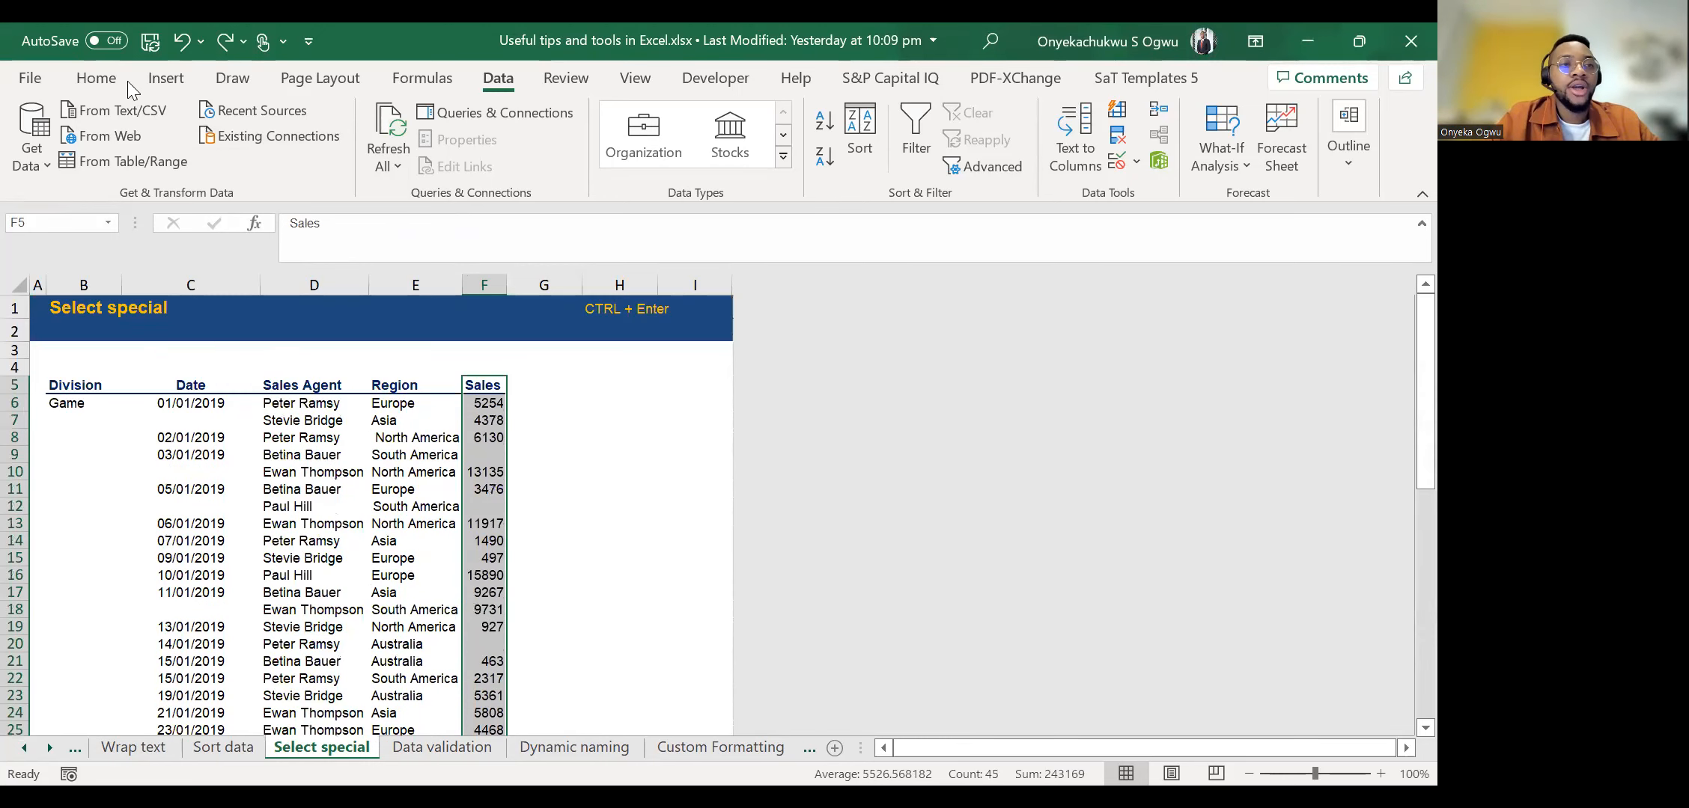
left_click(99, 81)
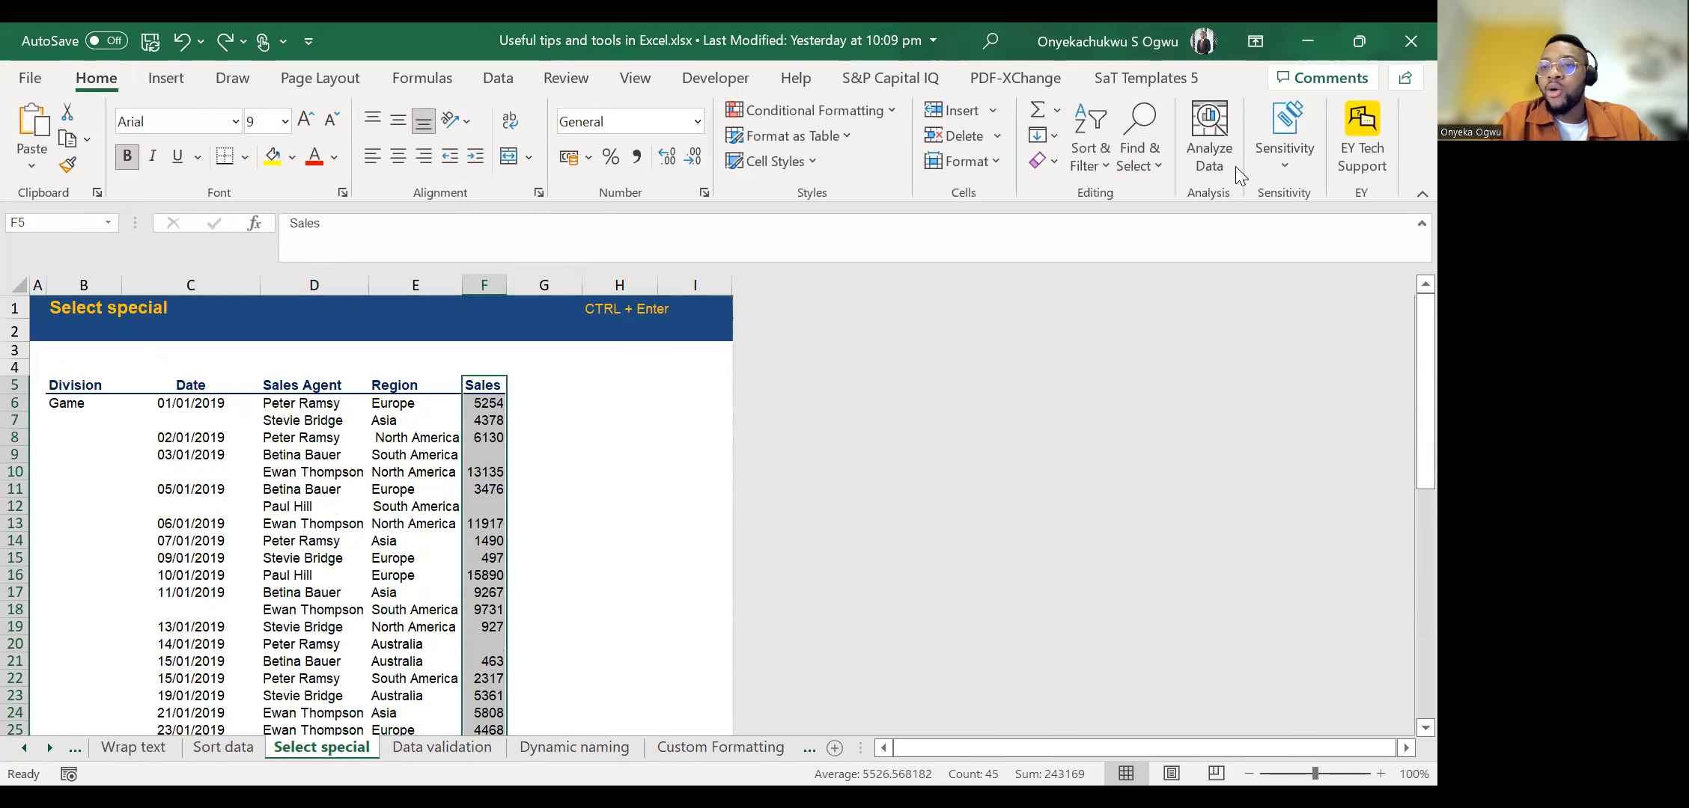
left_click(1153, 166)
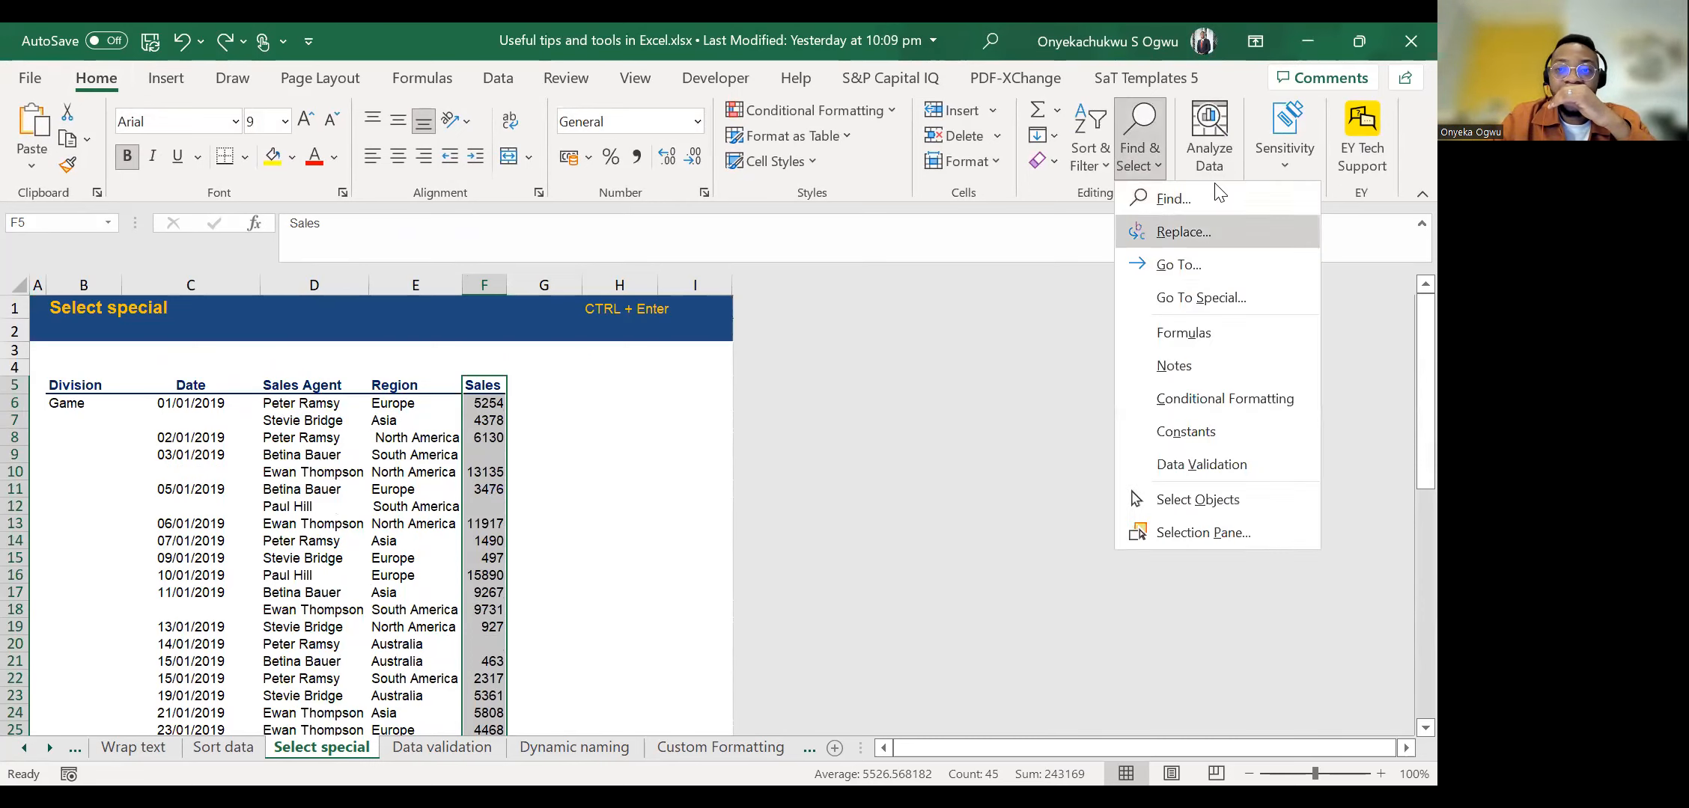
left_click(1147, 301)
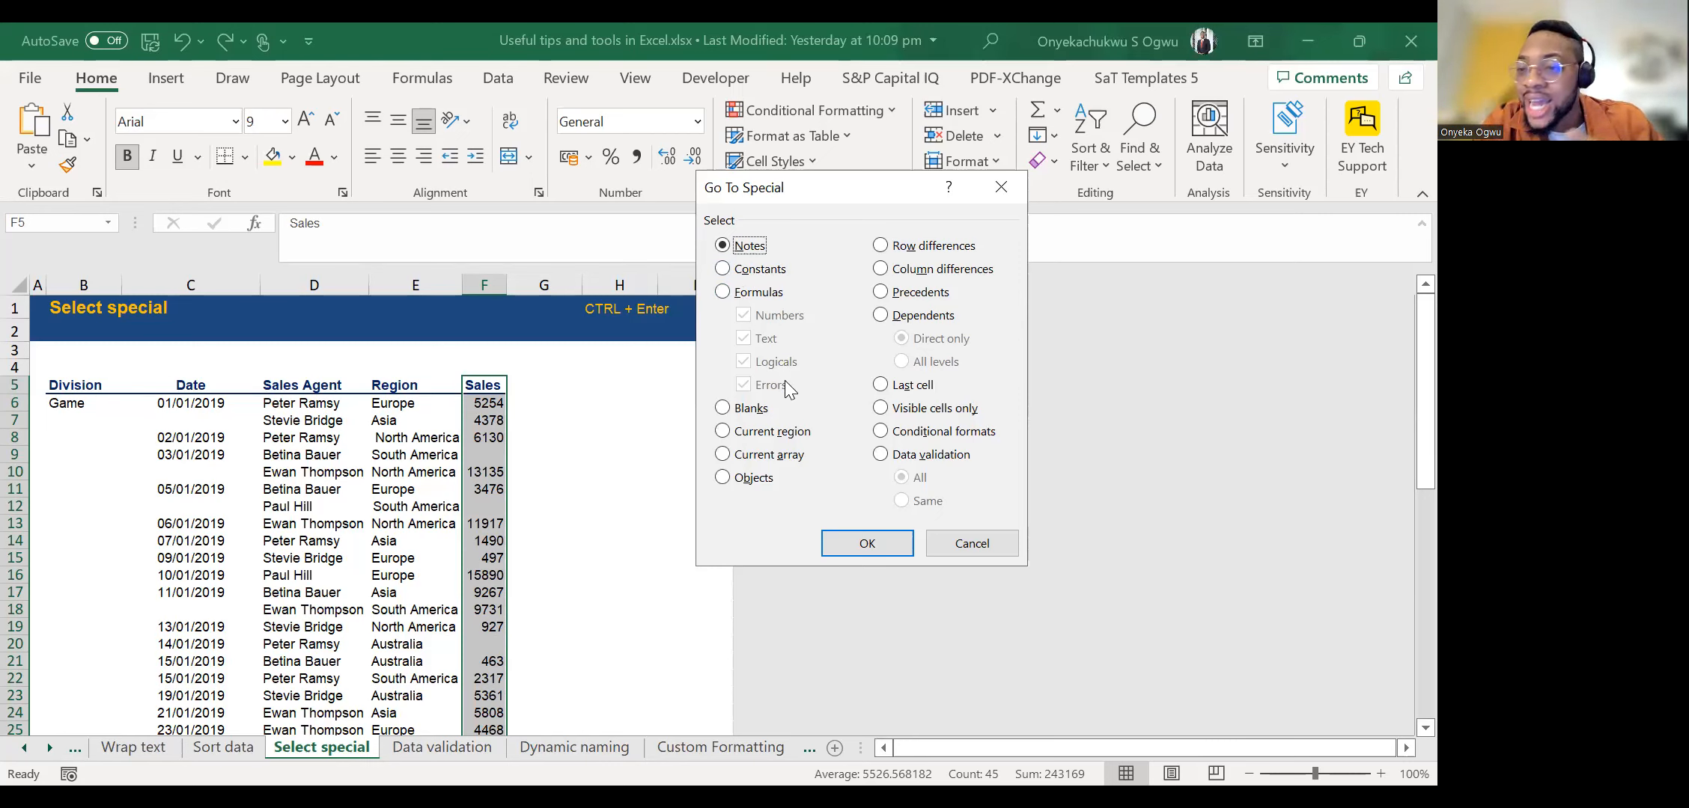
left_click(723, 408)
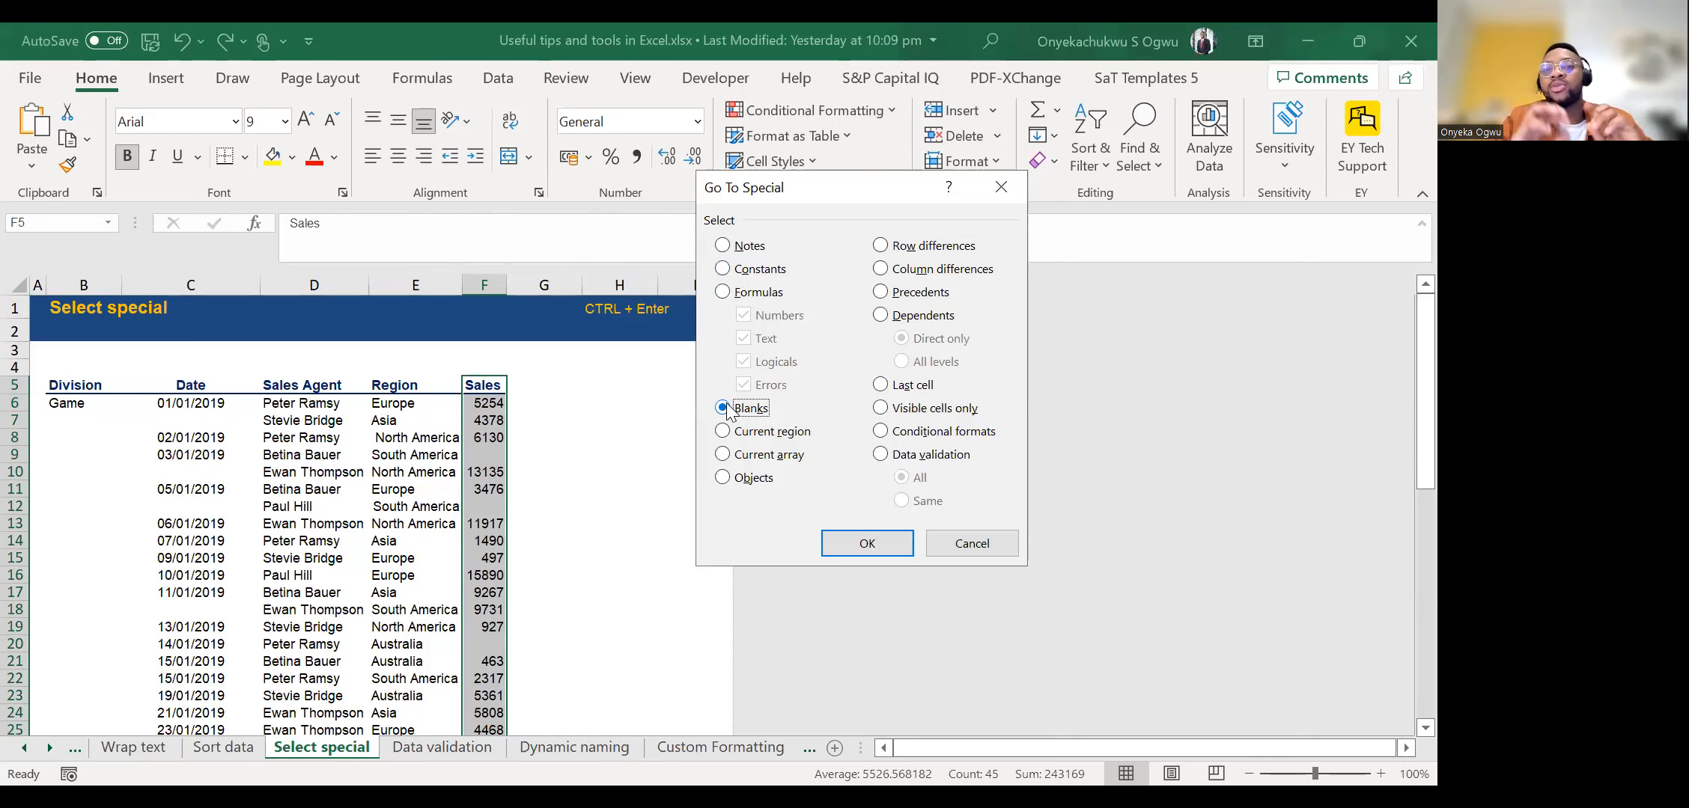
left_click(854, 554)
scroll(581, 428, "down", 6)
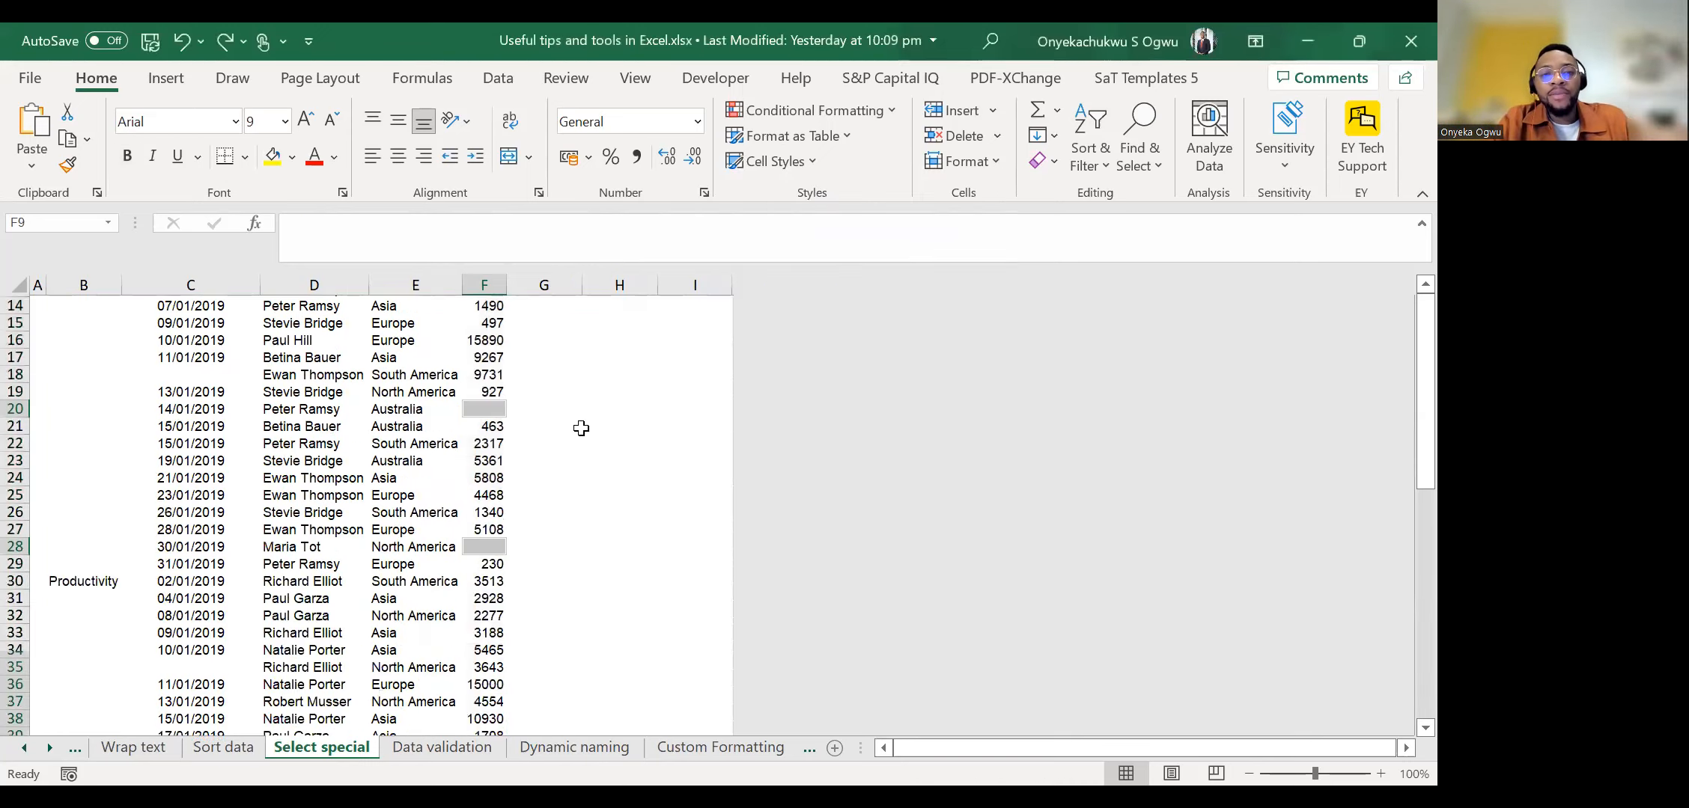
scroll(580, 428, "up", 3)
scroll(580, 428, "down", 1)
scroll(581, 428, "up", 4)
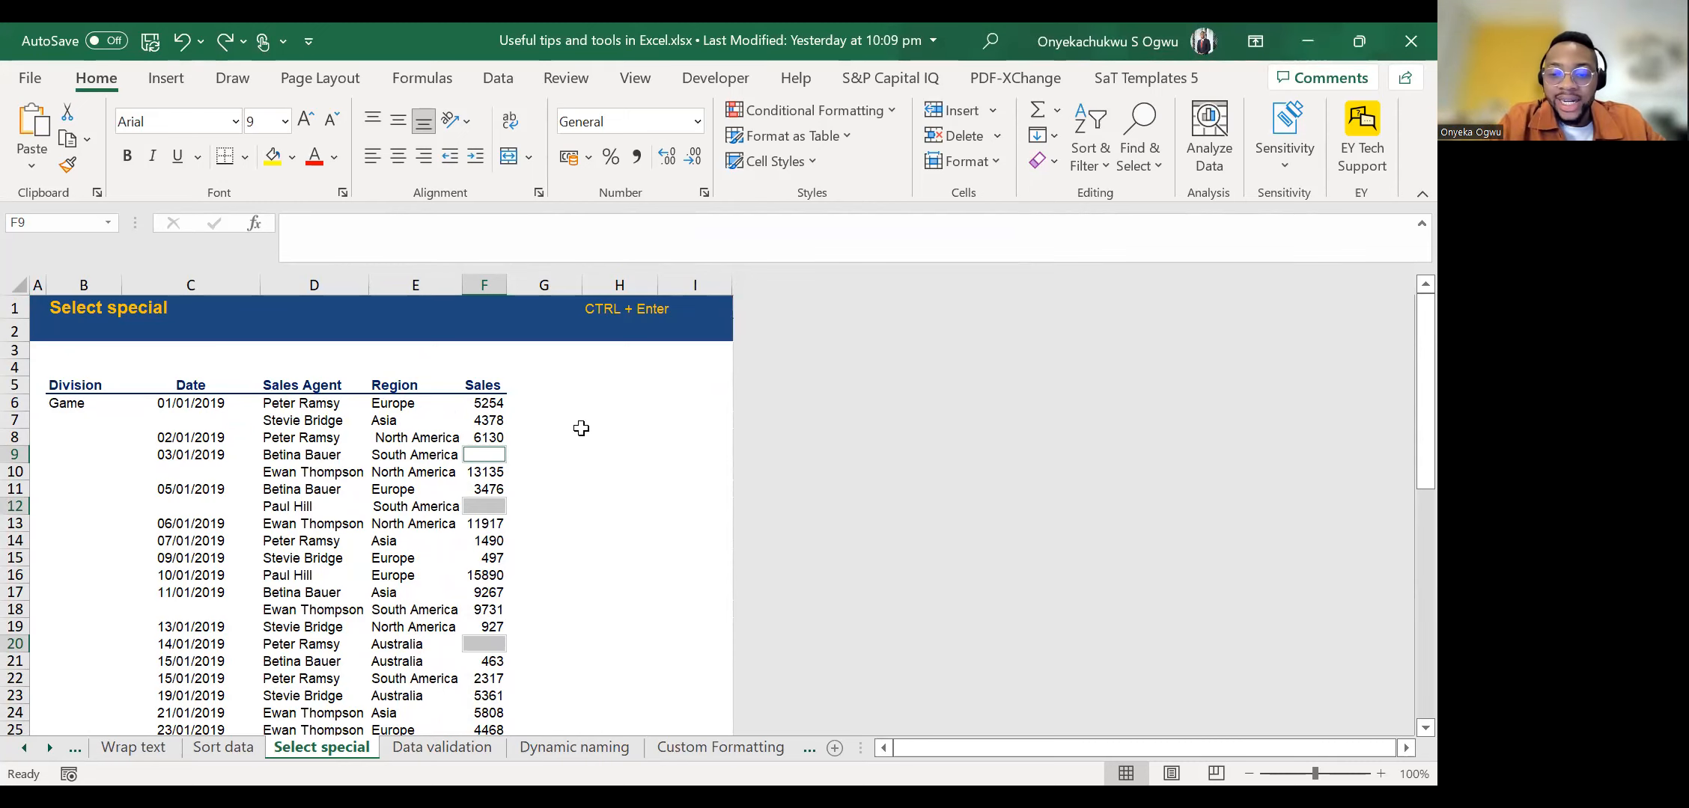
Fill all the selected blank Sales cells with 0 in a single entry and check the result down the column.
type("0")
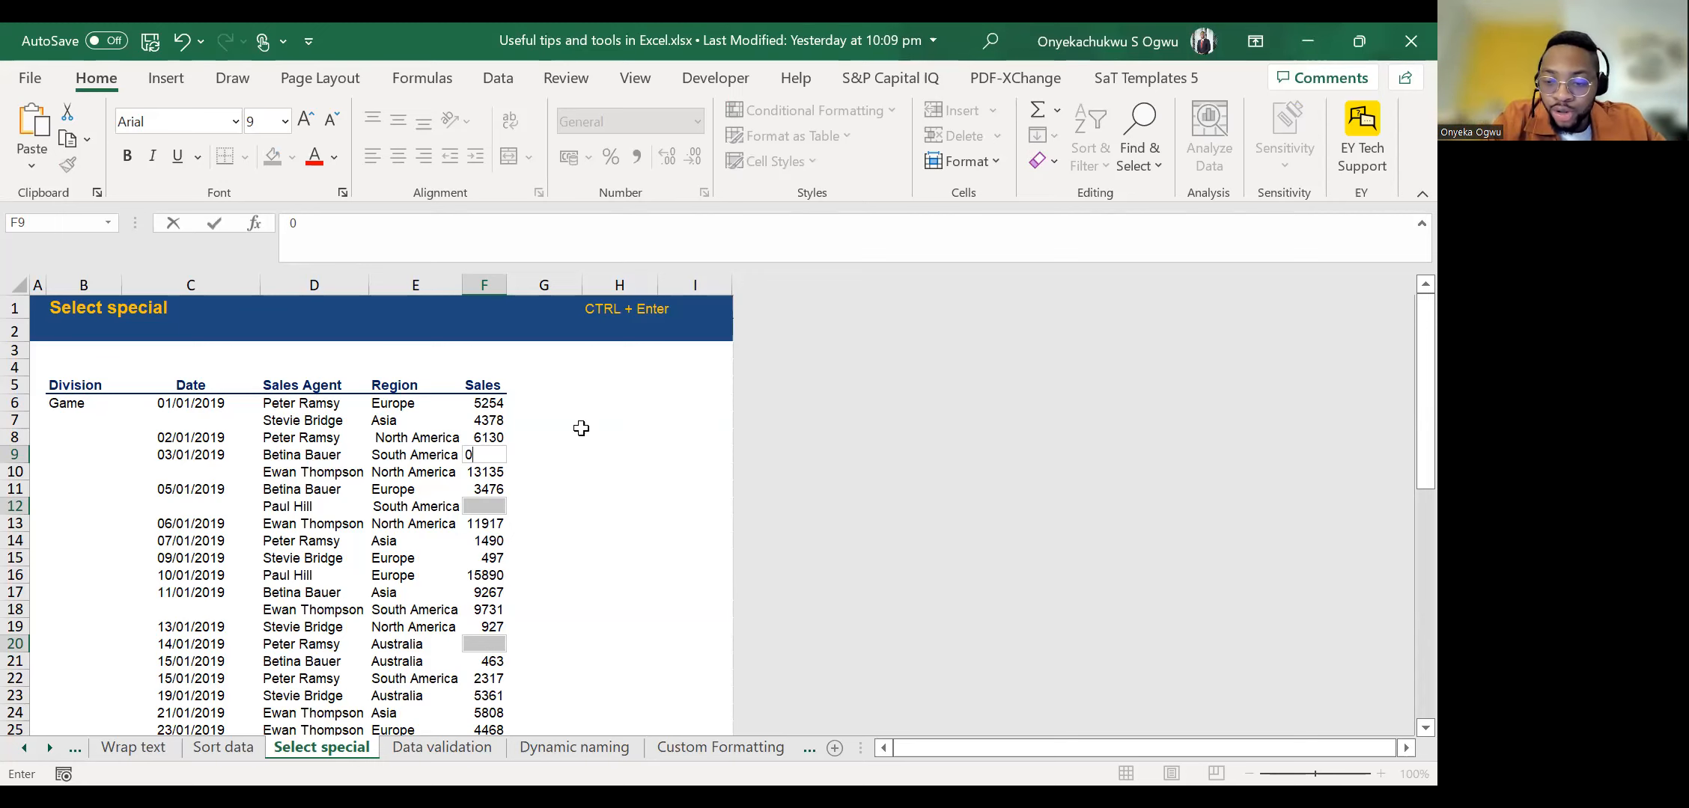
key("ctrl+Return")
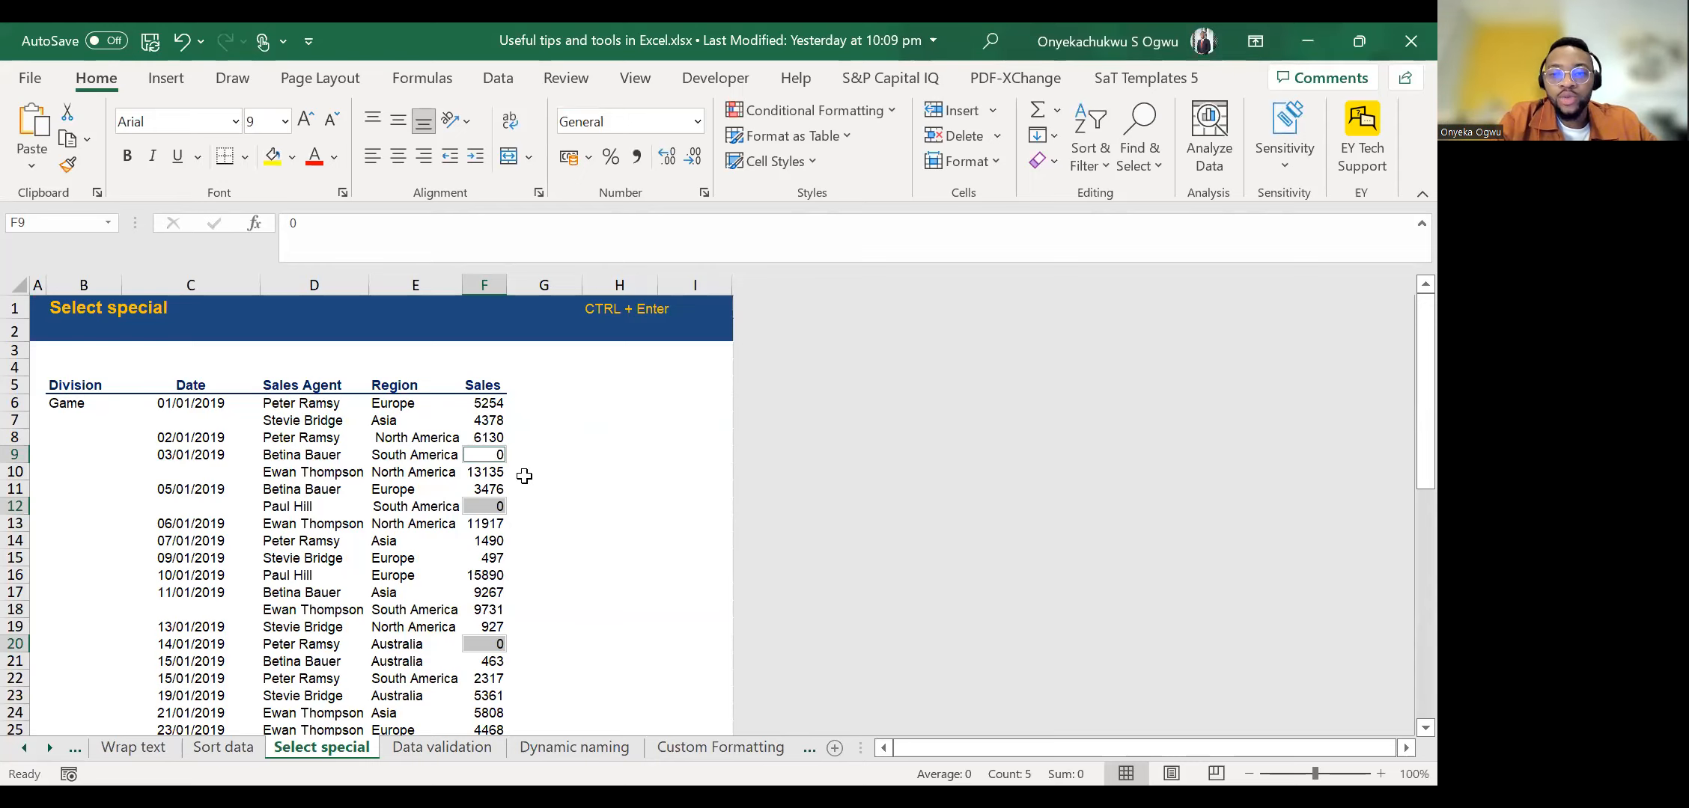
scroll(524, 476, "down", 1)
scroll(524, 476, "down", 8)
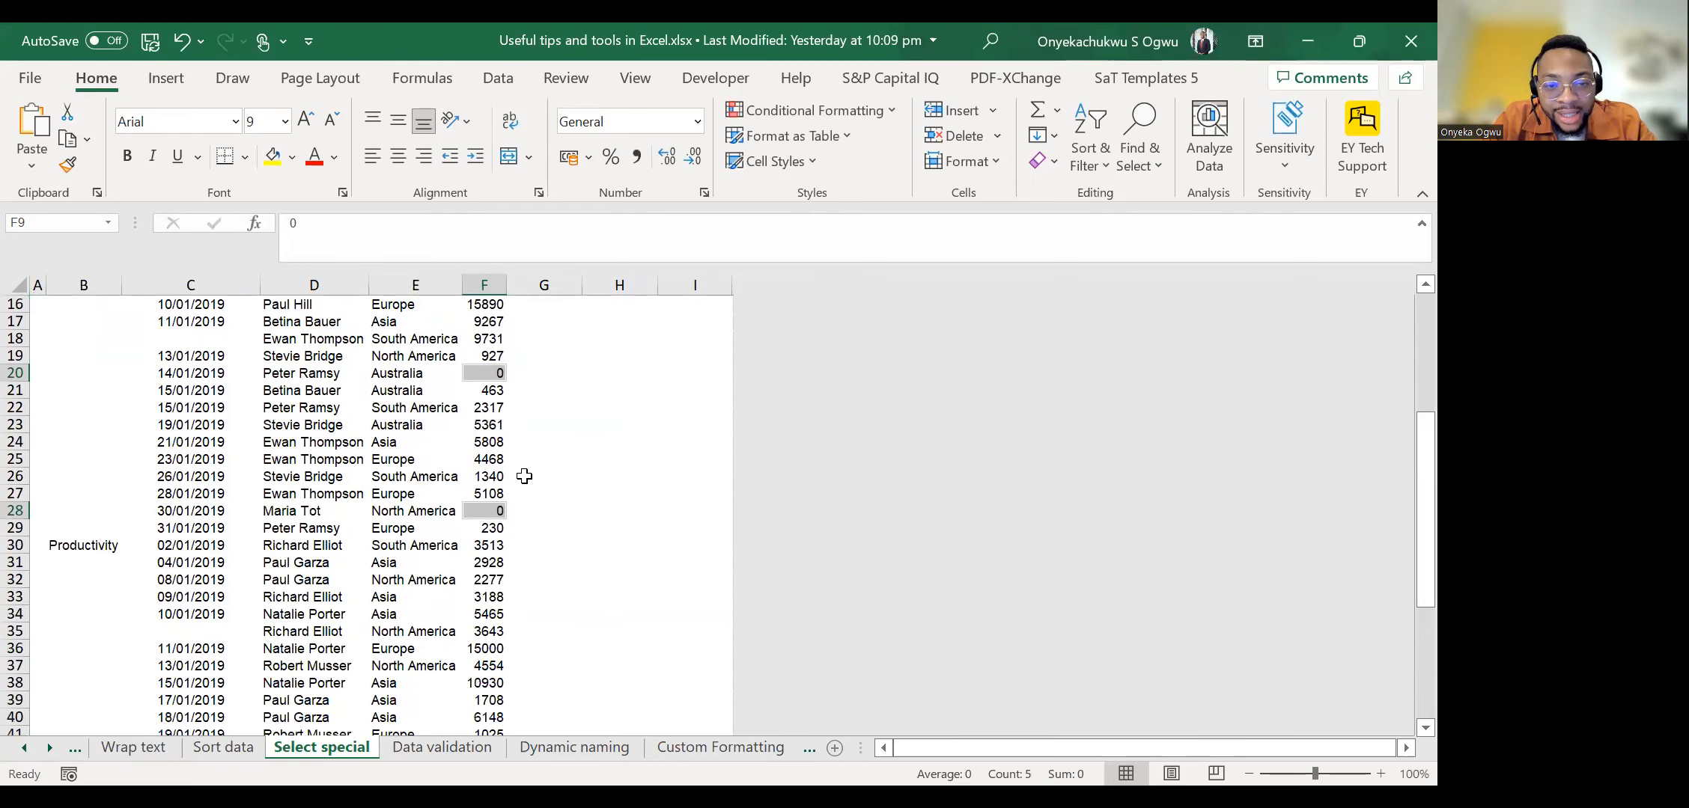
scroll(524, 476, "down", 3)
scroll(524, 477, "up", 12)
scroll(524, 476, "up", 1)
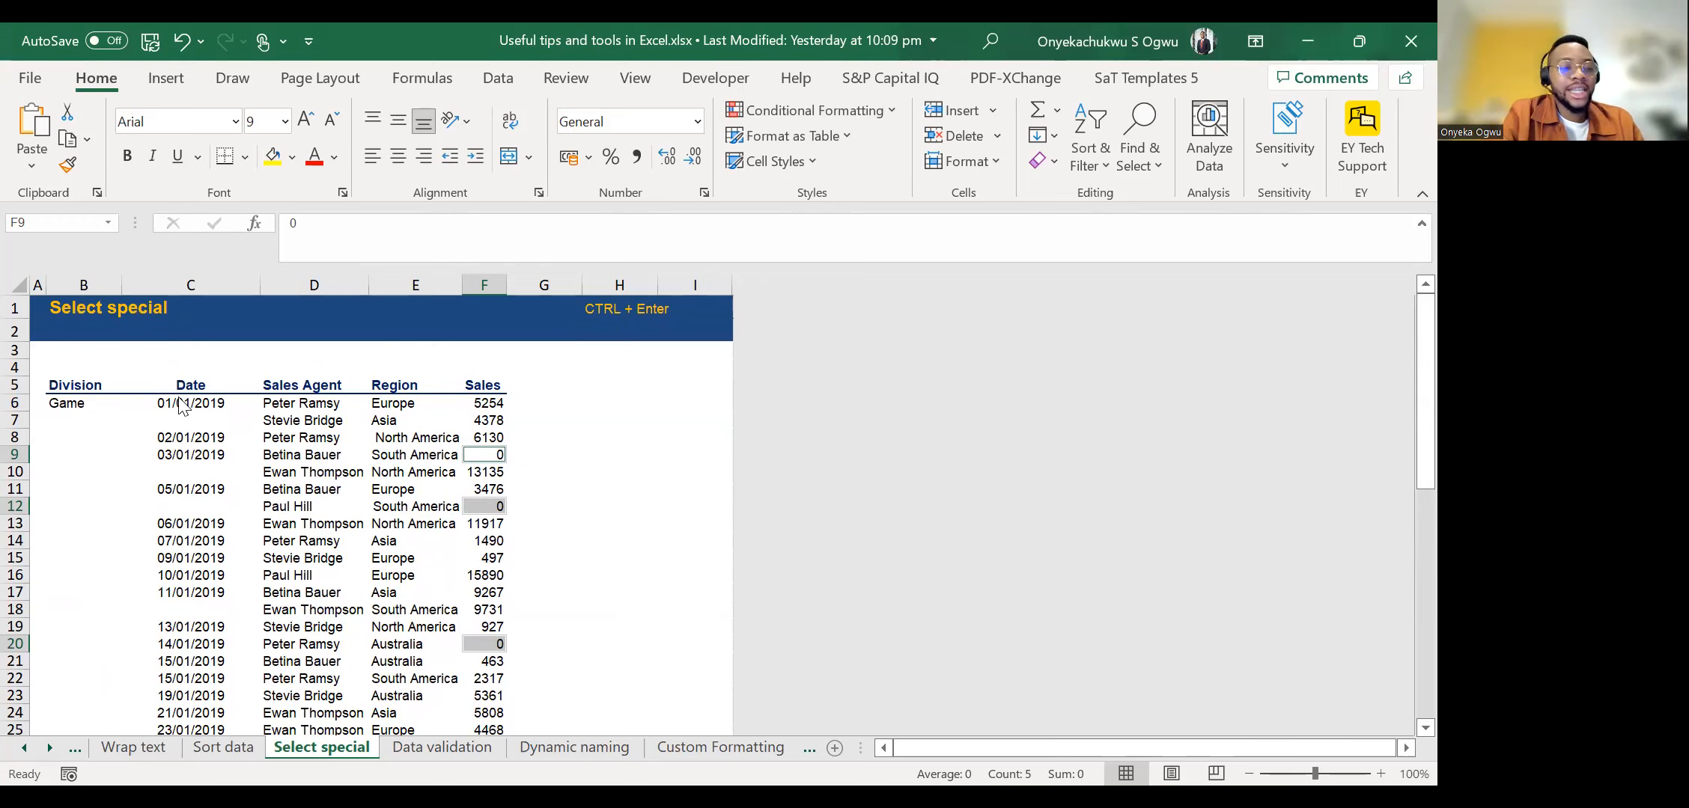
key("alt+Tab")
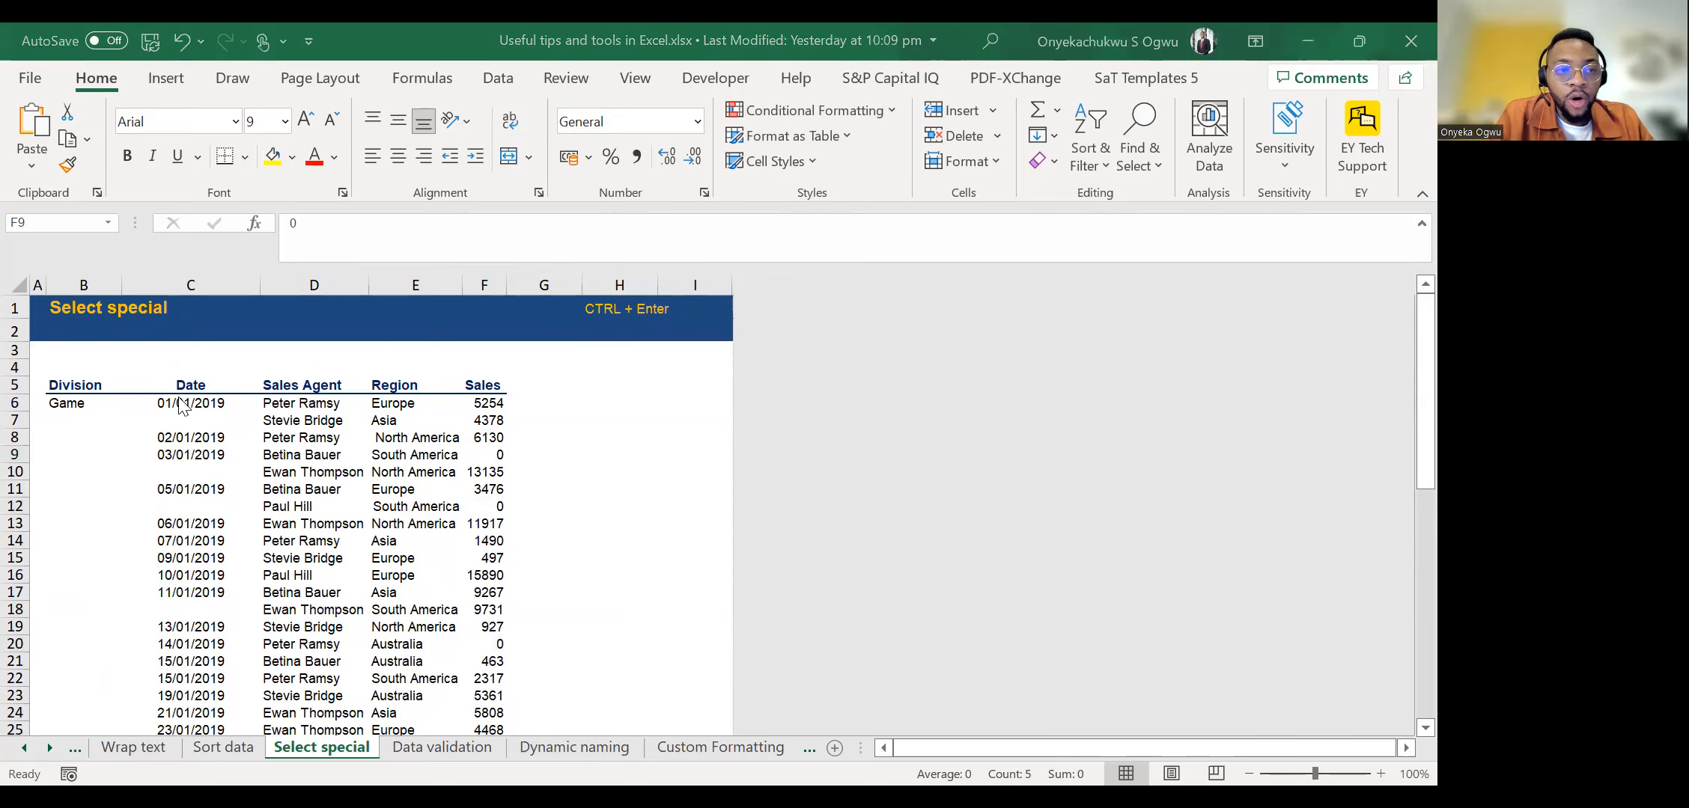
key("alt+Tab")
left_click(84, 385)
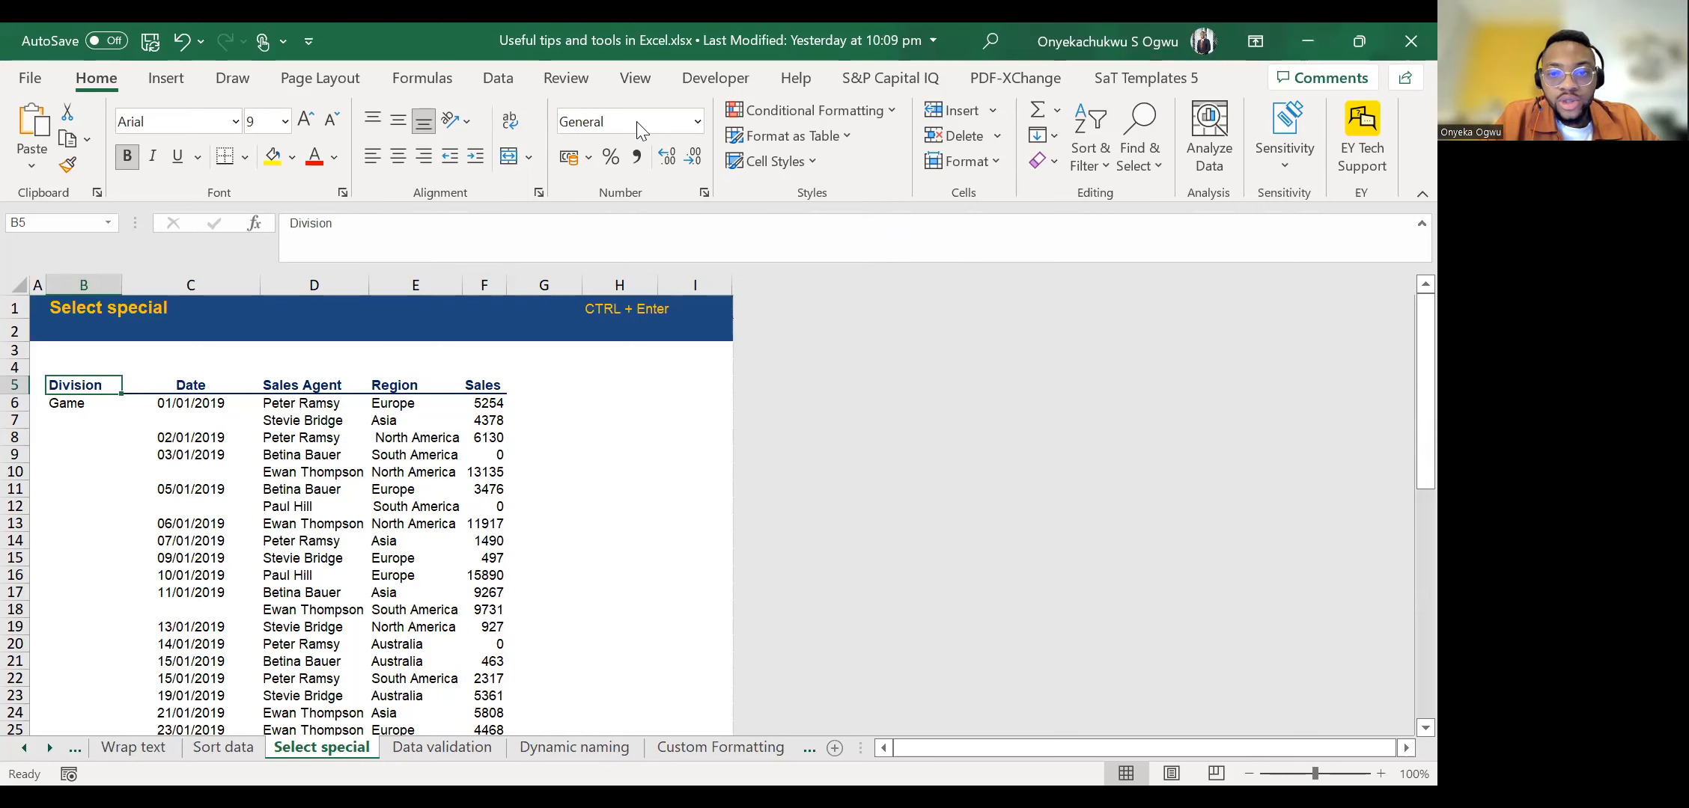
key("alt+Tab")
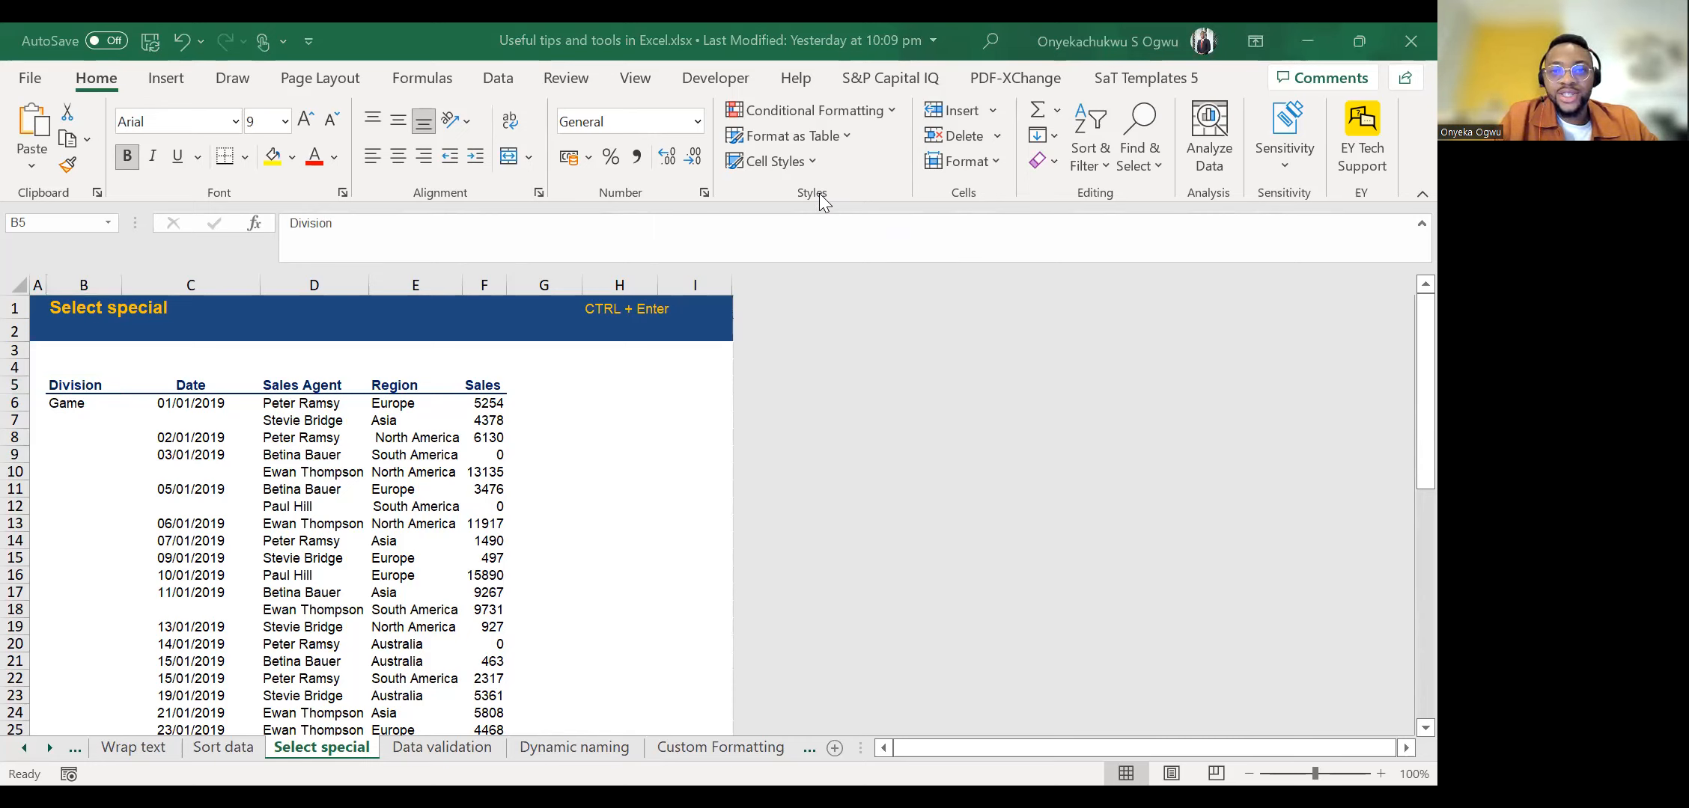
left_click(246, 489)
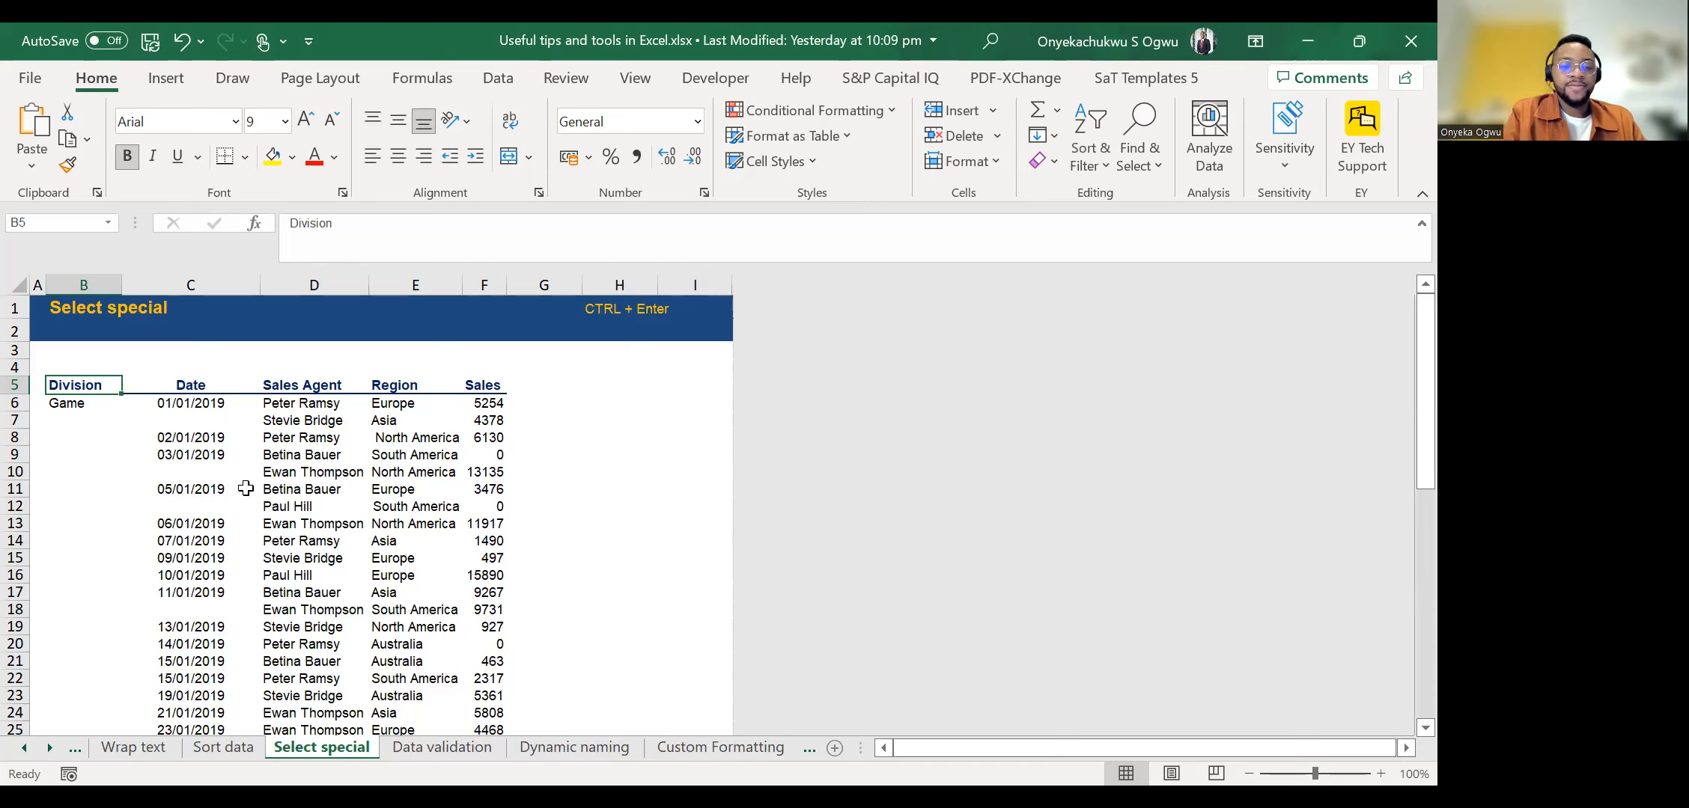
Examine the blank Division cells below the Game label.
key("Down")
key("Down")
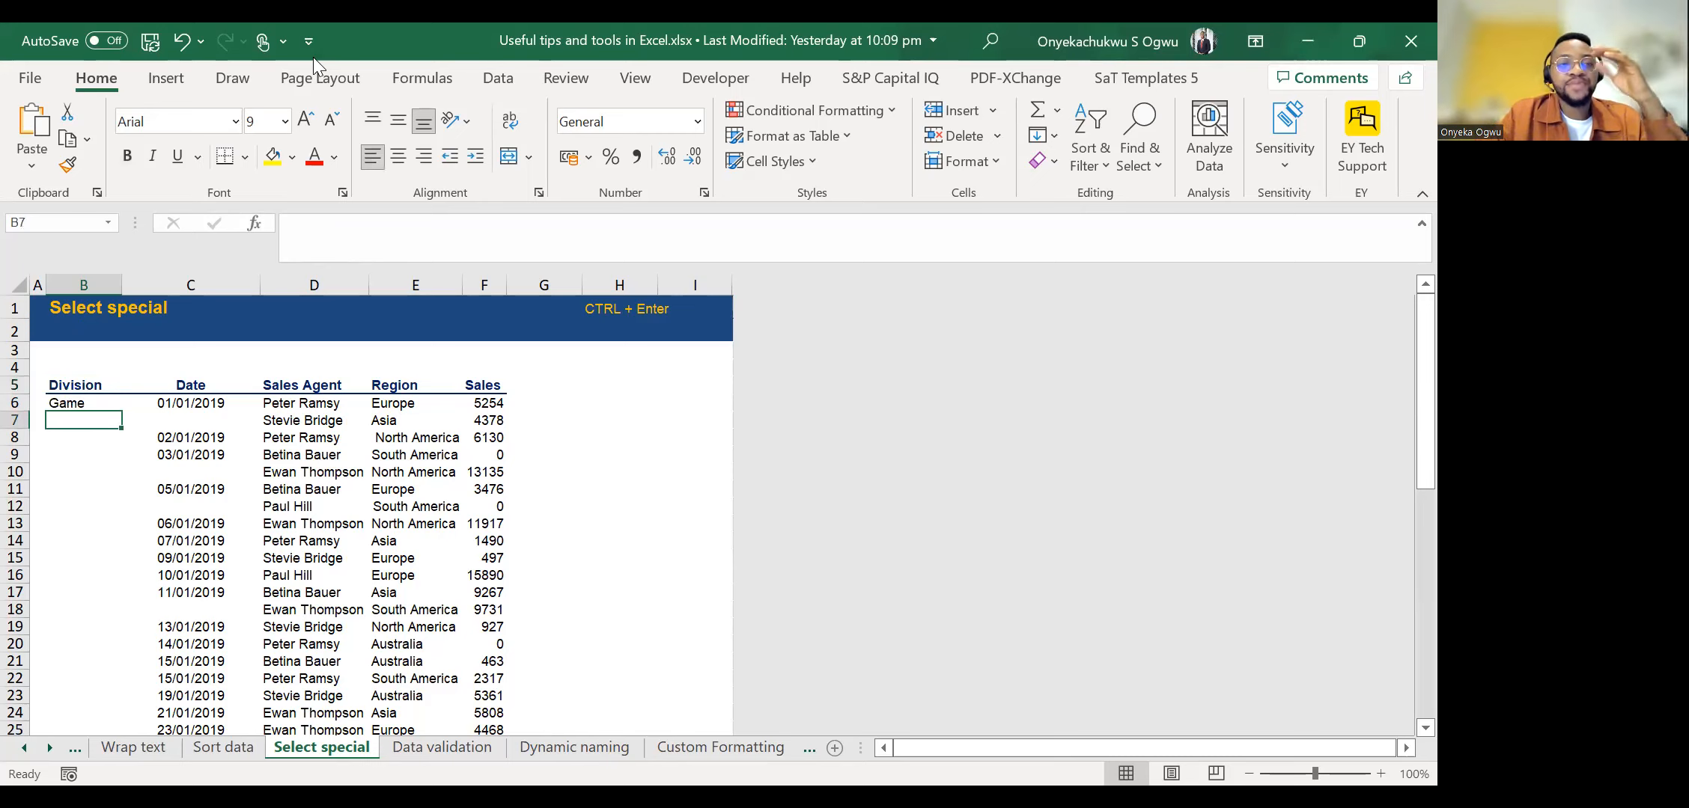
key("Up")
key("Up")
key("Up")
key("Down")
key("Down")
key("Down")
key("Up")
key("Down")
key("Down")
key("Down")
key("Down")
key("Down")
key("Down")
key("Down")
key("Down")
key("Down")
key("Down")
key("Down")
key("Down")
key("Down")
key("Down")
key("Down")
key("Down")
key("Down")
key("Down")
key("Down")
key("Down")
key("Down")
key("Up")
key("Up")
key("Up")
key("Up")
key("Up")
key("Up")
key("Up")
key("Up")
key("Up")
key("Up")
key("Up")
key("Up")
key("Up")
key("Up")
key("Up")
key("Up")
key("Up")
key("Up")
key("Up")
key("Up")
key("Down")
key("Down")
key("Down")
key("Down")
key("Down")
key("Down")
key("Down")
key("Down")
key("Down")
key("Down")
key("Down")
key("Down")
key("Down")
key("Down")
key("Down")
key("Down")
key("Down")
key("Down")
key("Down")
key("Down")
key("Up")
key("Up")
key("Up")
key("Up")
key("Up")
key("Up")
key("Up")
key("Up")
key("Up")
key("Up")
key("Up")
key("Up")
key("Up")
key("Up")
key("Up")
key("Up")
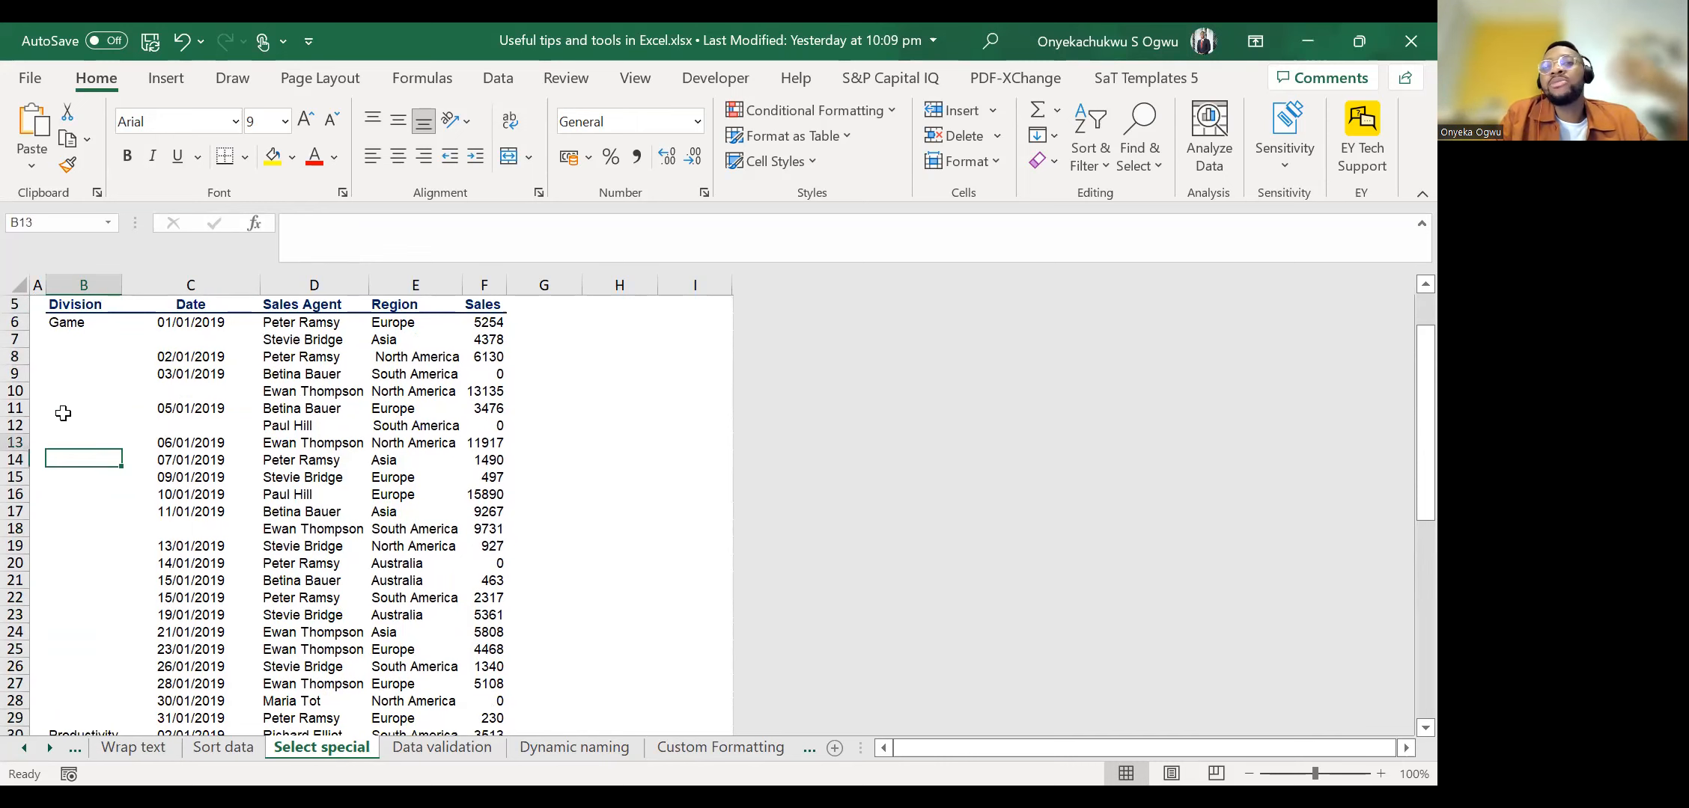
key("Up")
key("Up")
key("Up")
key("Up")
key("Up")
key("Up")
key("Up")
key("Down")
key("Down")
key("Down")
key("Down")
key("Down")
key("Down")
key("Down")
key("Down")
key("Down")
key("Down")
key("Down")
key("Down")
key("Down")
key("Down")
key("Down")
key("Down")
key("Down")
key("Down")
key("Down")
key("Down")
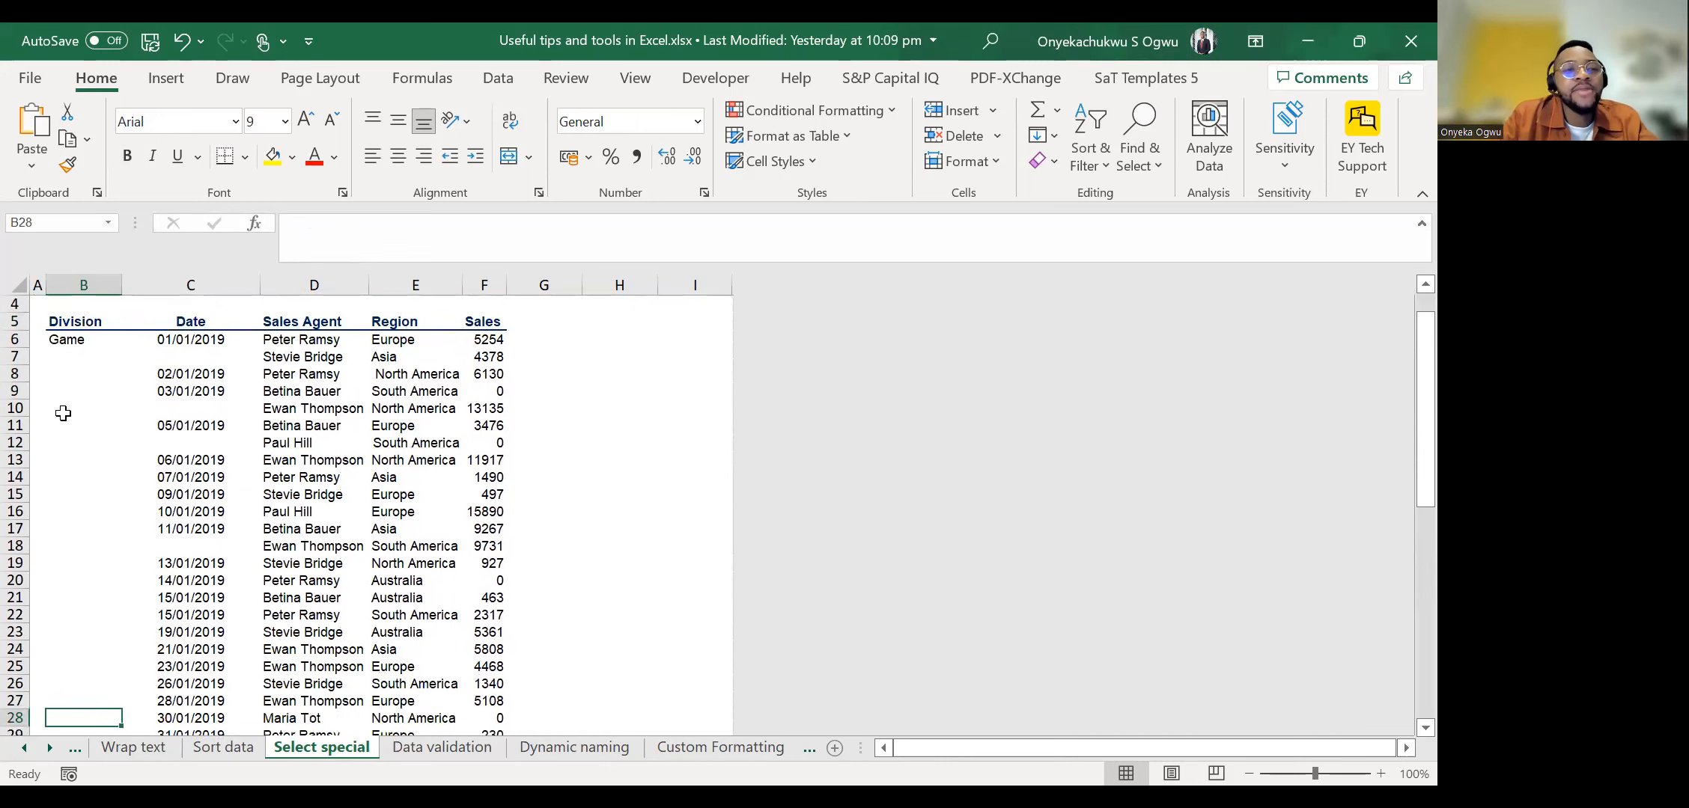
key("Down")
key("Down")
key("Down")
key("Down")
key("Down")
key("Up")
key("Up")
key("Up")
key("Up")
key("Up")
key("Up")
key("Up")
key("Up")
key("Up")
key("Up")
key("Up")
key("Up")
key("Up")
key("Up")
key("Up")
key("Up")
key("Up")
key("Up")
key("Up")
key("Up")
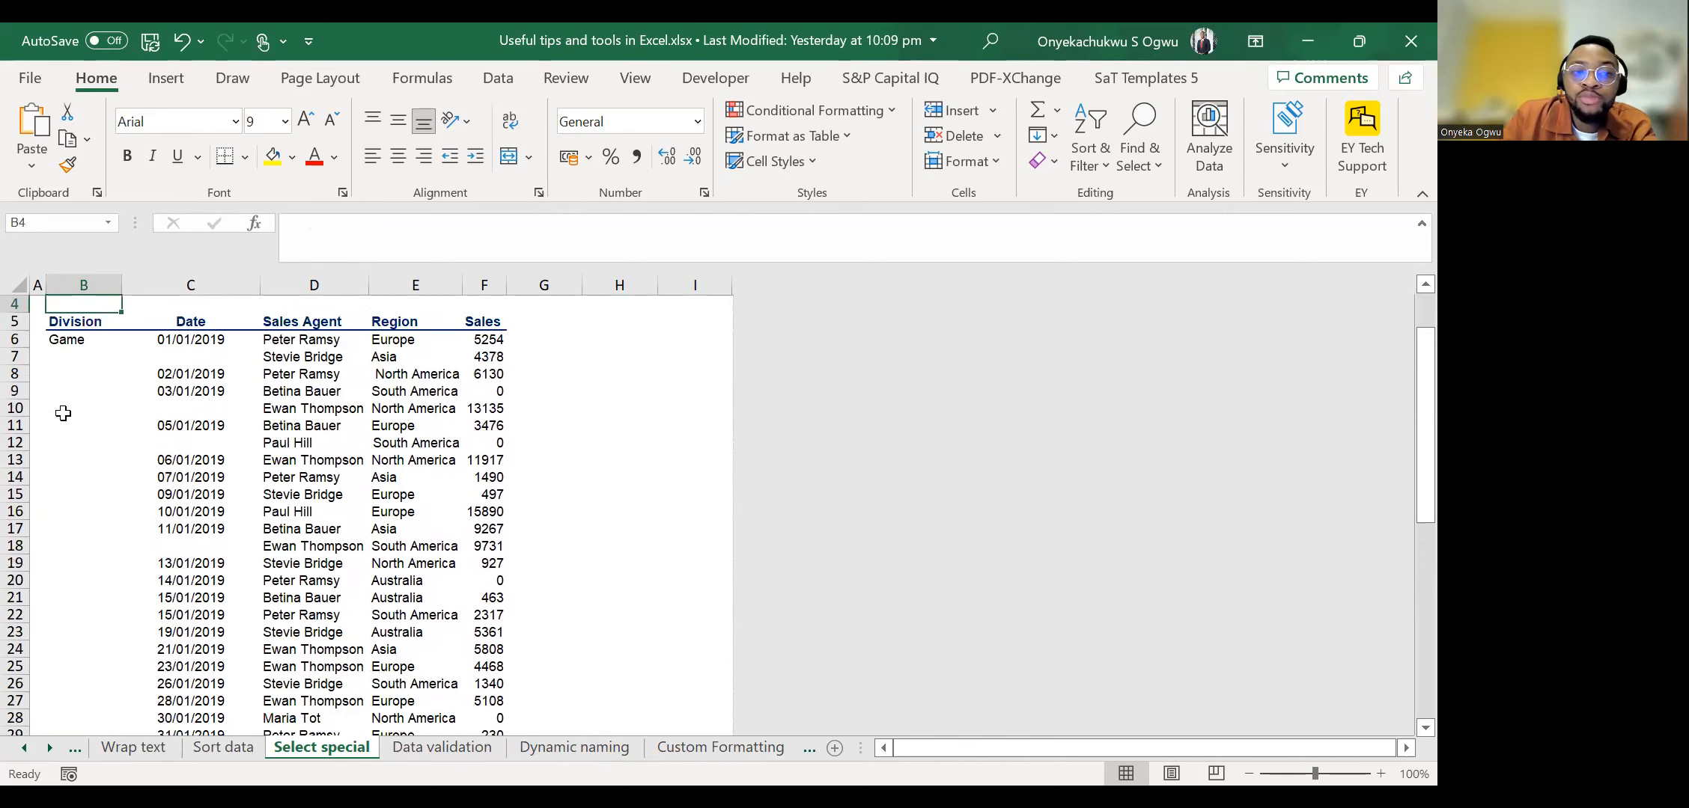
key("Up")
key("Up")
key("Down")
key("Down")
key("Down")
key("Down")
key("Down")
key("Down")
key("Down")
key("Down")
key("Down")
key("Up")
key("Up")
key("Up")
key("Up")
key("Up")
key("Down")
key("Down")
key("Down")
key("Down")
key("Down")
key("Down")
key("Down")
key("Down")
key("Down")
key("Down")
key("Down")
key("Down")
key("Down")
key("Down")
key("Down")
key("Down")
key("Down")
key("Down")
key("Down")
key("Down")
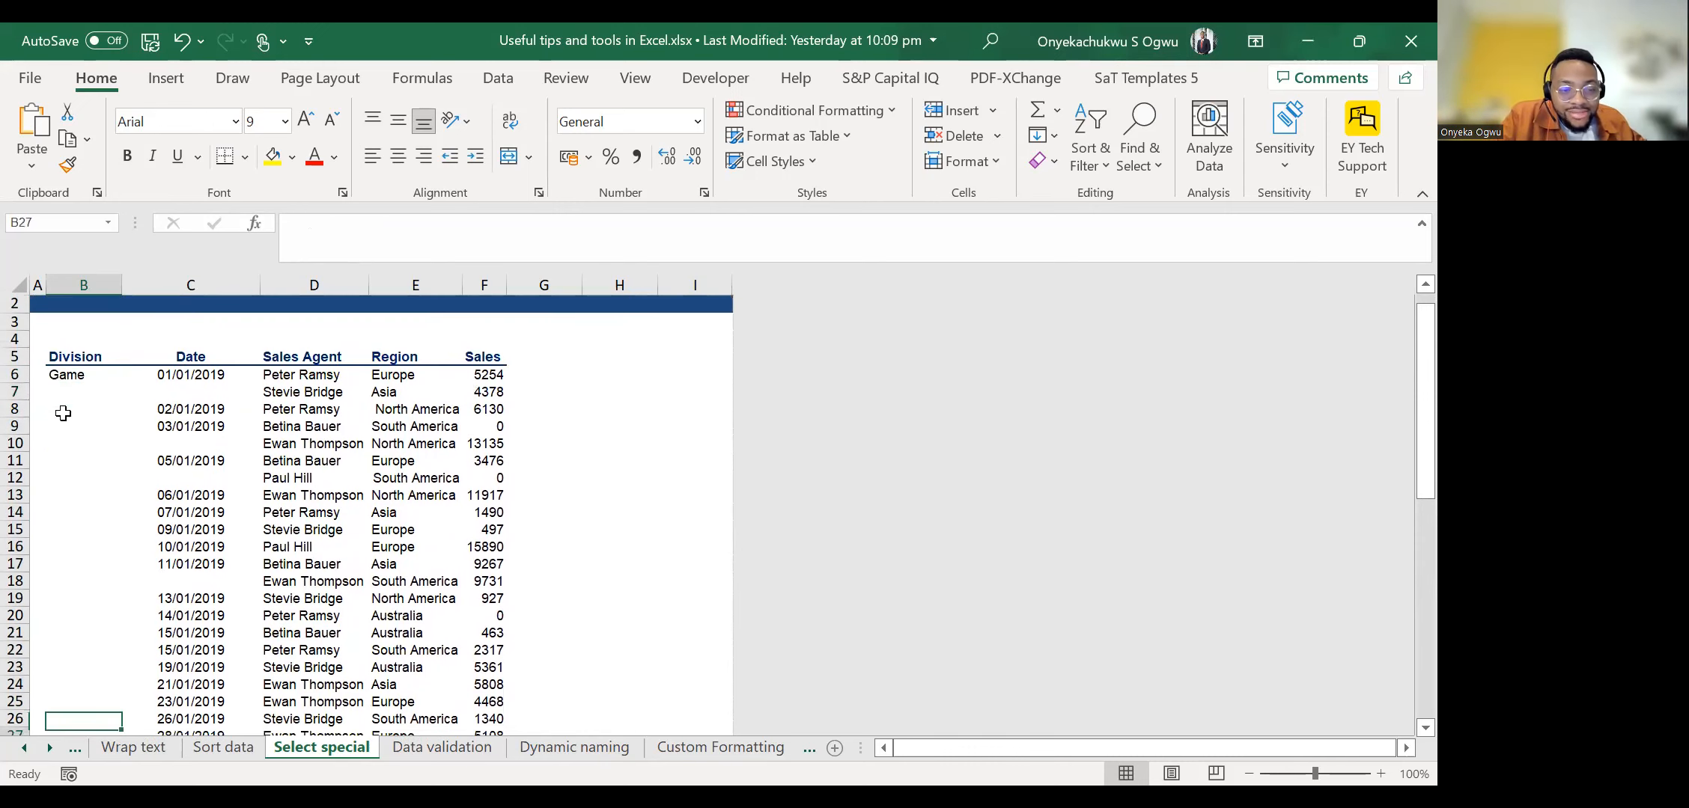
Examine the Productivity and Utility groups in the Division column, including the blank cells beneath each label.
key("Down")
key("Down")
key("Down")
key("Up")
key("Down")
key("Down")
key("Down")
key("Down")
key("Down")
key("Down")
key("Down")
key("Down")
key("Down")
key("Down")
key("Down")
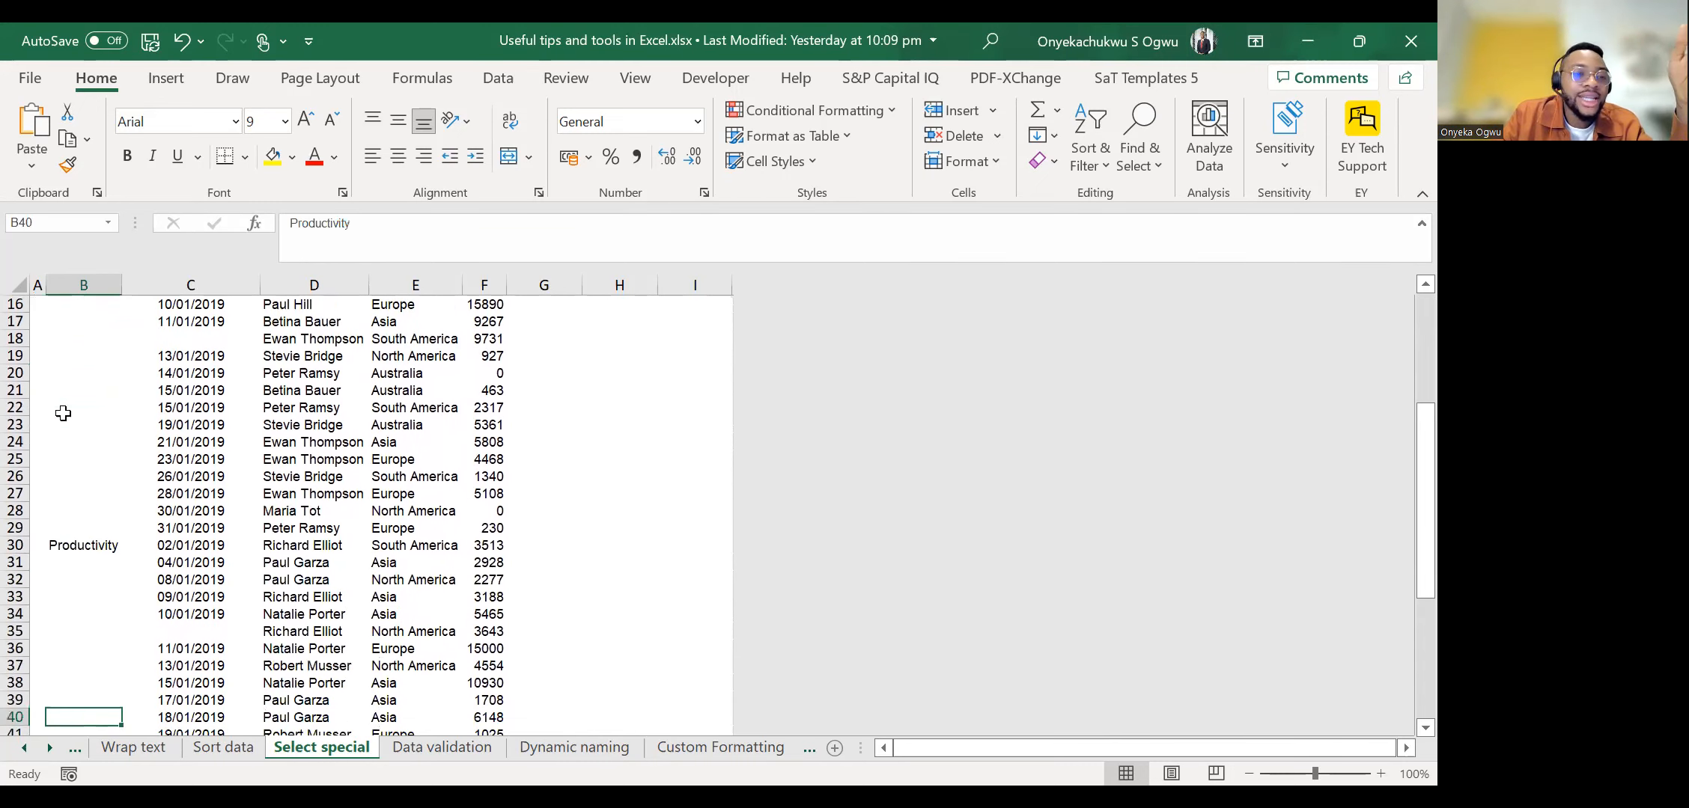
key("Down")
key("Down")
key("Down")
key("Down")
key("Down")
key("Down")
key("Down")
key("Down")
key("Down")
key("Down")
key("Down")
key("Down")
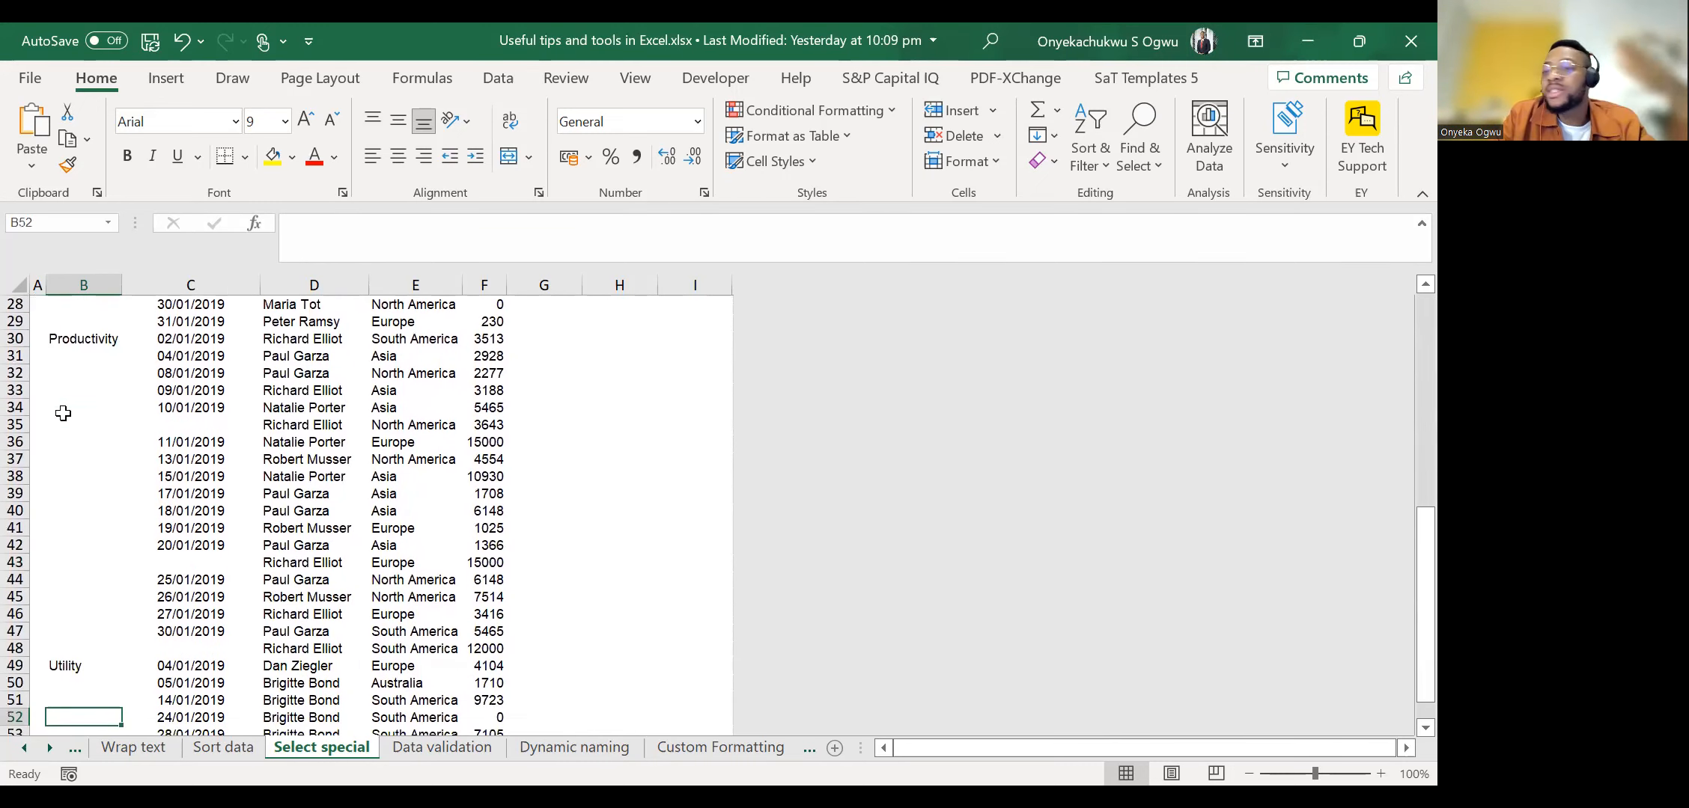
key("Up")
key("Up")
key("Up")
key("Up")
key("Up")
key("Up")
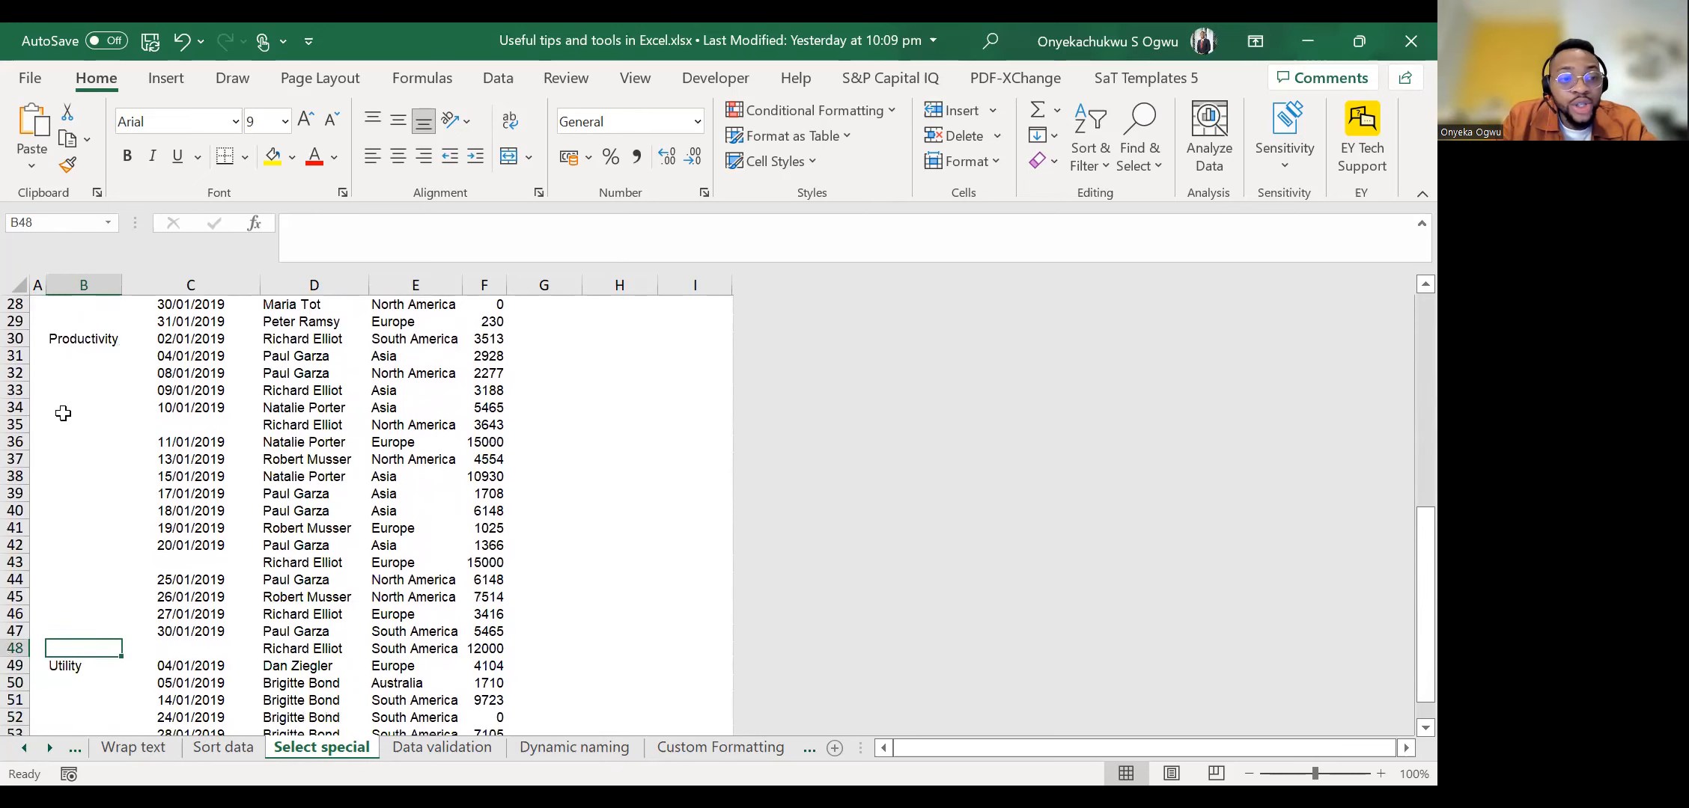
key("Down")
key("Up")
key("Up")
key("Up")
key("Up")
key("Up")
key("Up")
key("Up")
key("Up")
key("Up")
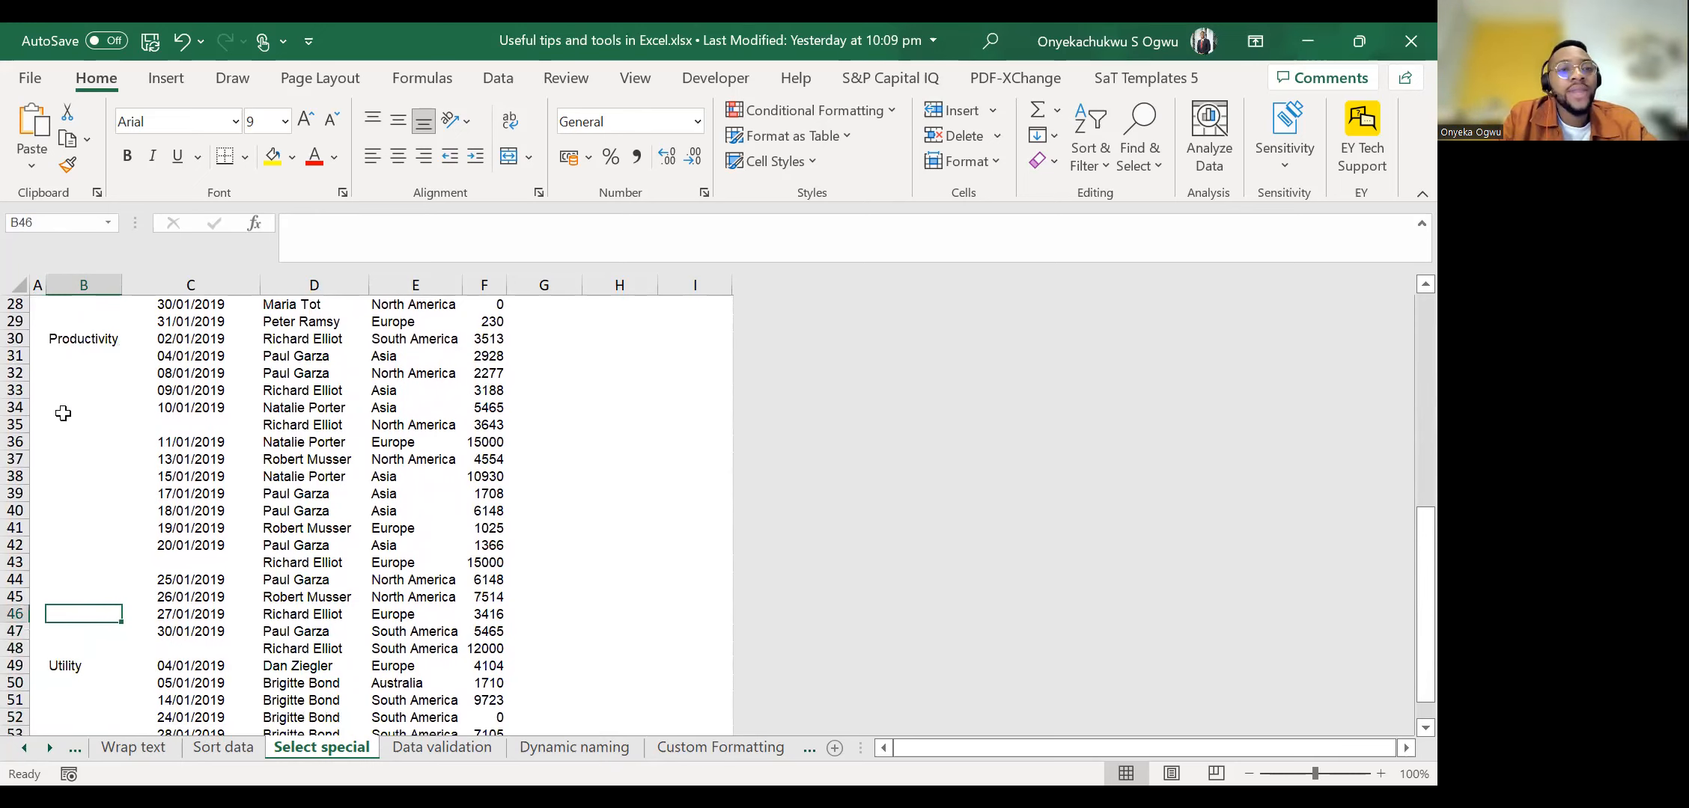
key("Up")
key("Up")
key("Up")
key("Up")
key("Up")
key("Up")
key("Up")
key("Up")
key("Up")
key("Down")
key("shift+Down")
key("ctrl+shift+Down")
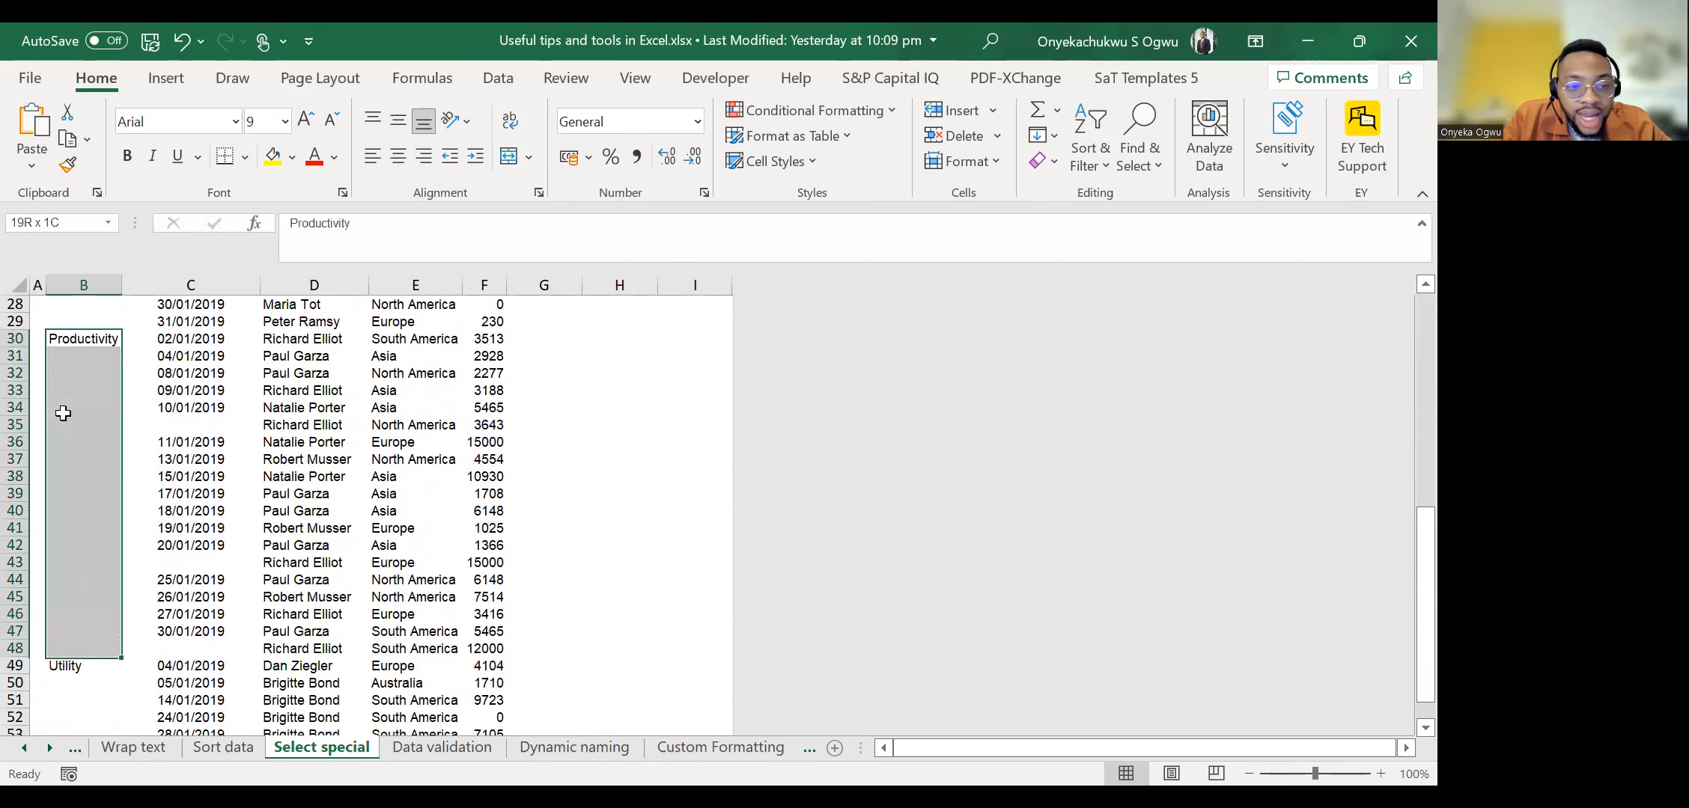
key("Down")
key("Down")
key("Down")
key("Down")
key("Down")
key("Down")
key("Down")
key("Down")
key("Down")
key("Down")
key("Down")
key("Down")
key("Down")
key("Down")
key("Down")
key("Down")
key("Down")
key("Down")
key("Down")
key("Down")
key("Down")
key("Down")
key("Down")
key("Down")
key("Down")
key("Down")
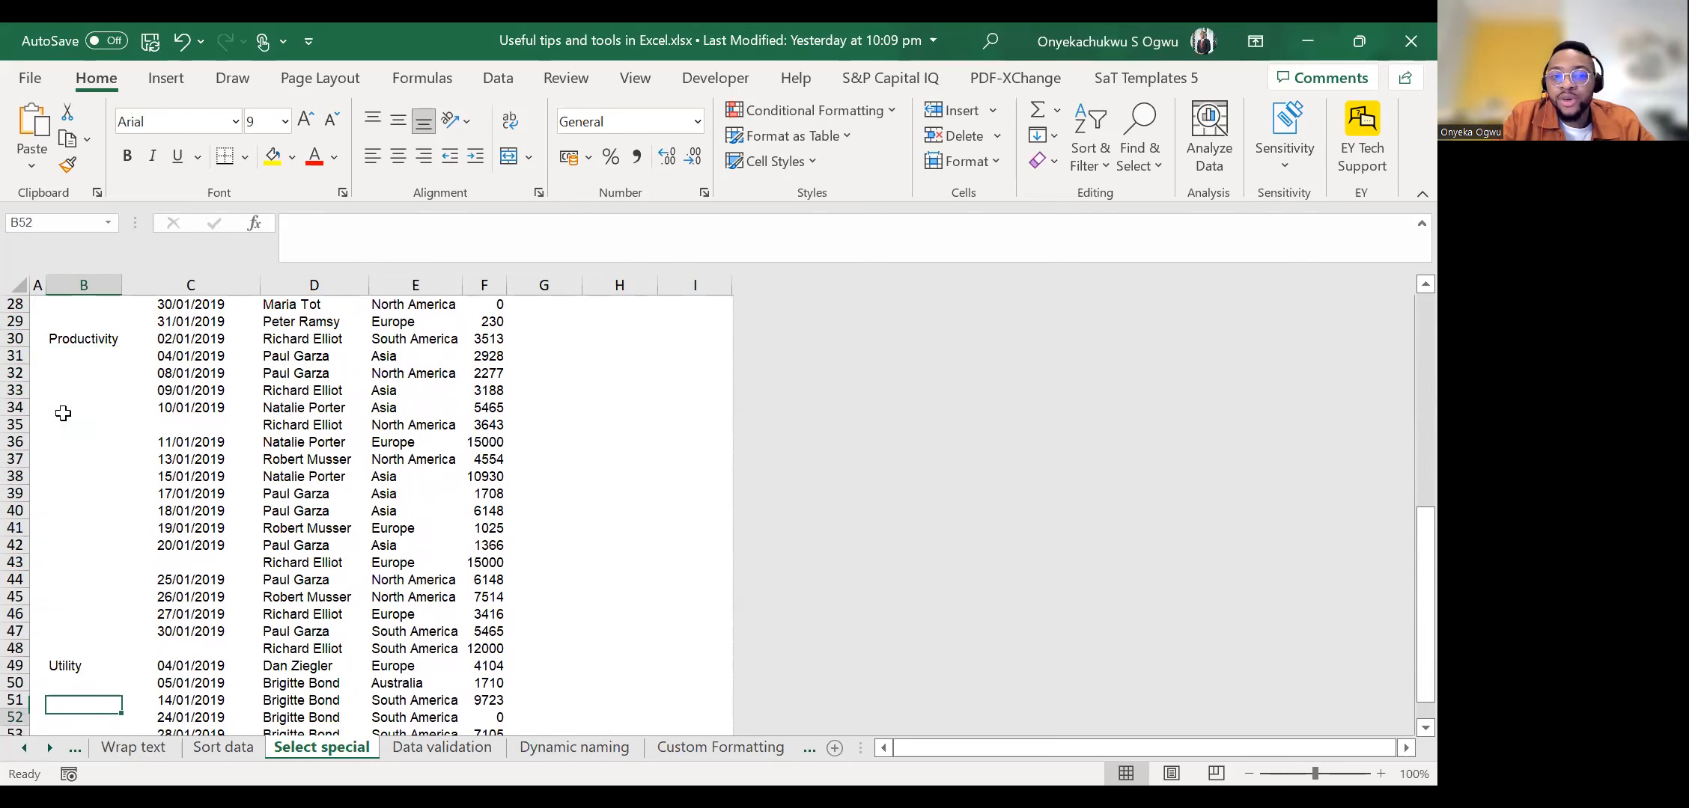
key("Up")
key("Up")
key("ctrl+Up")
key("ctrl+Up")
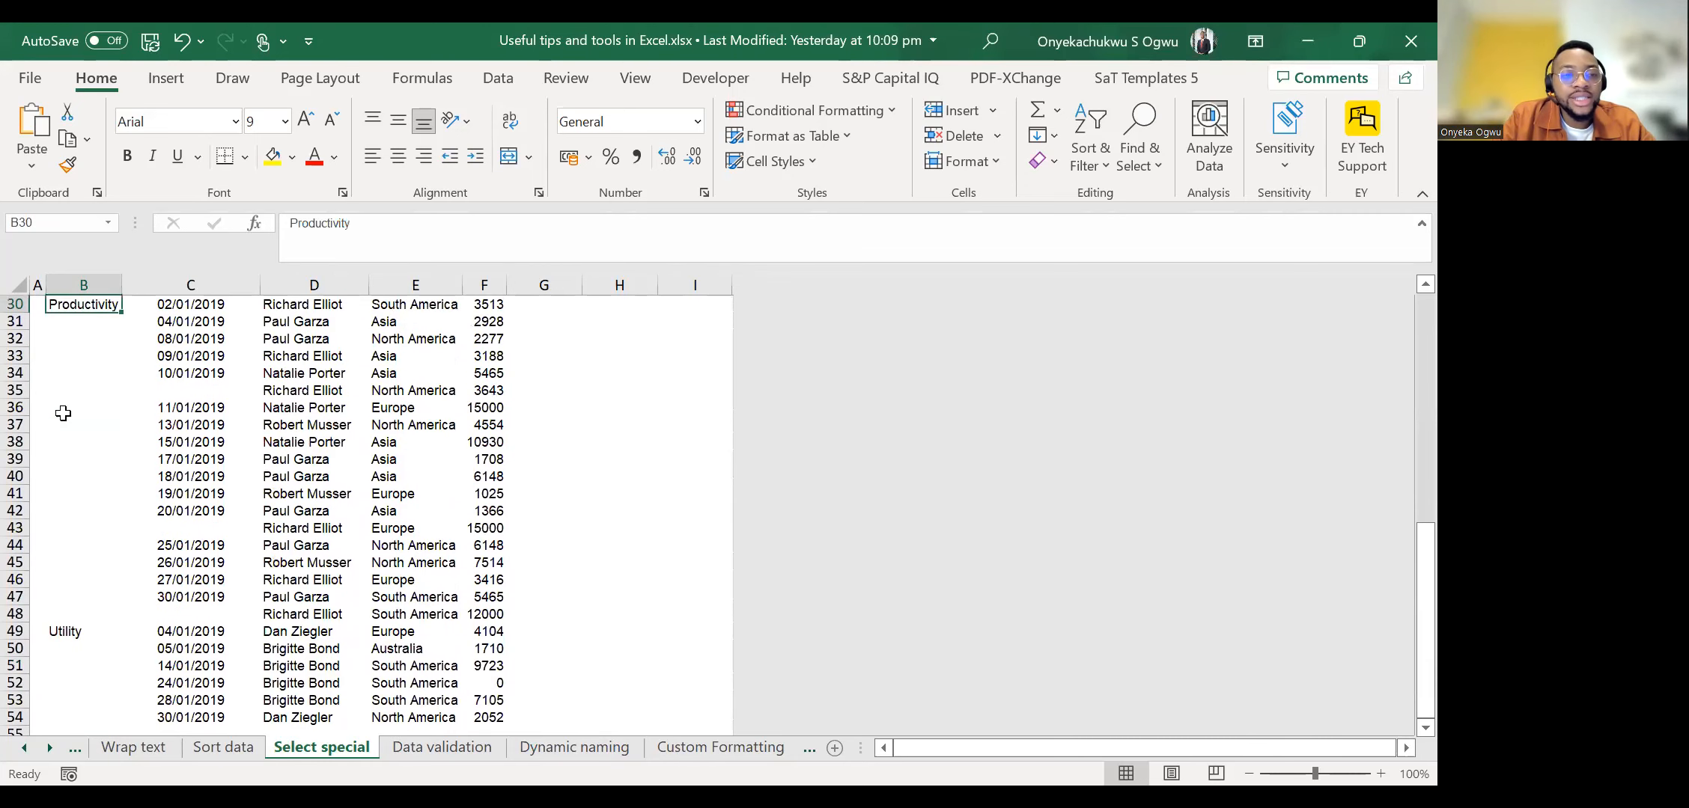
Examine the Date column for missing dates that belong to the date in the row above.
key("ctrl+Right")
key("Left")
key("Up")
key("Up")
key("Up")
key("Up")
key("Up")
key("Up")
key("Up")
key("Up")
key("Up")
key("Up")
key("Up")
key("Up")
key("Up")
key("Up")
key("Up")
key("Up")
key("Up")
key("Up")
key("Up")
key("Up")
key("Up")
key("Left")
key("Left")
key("Left")
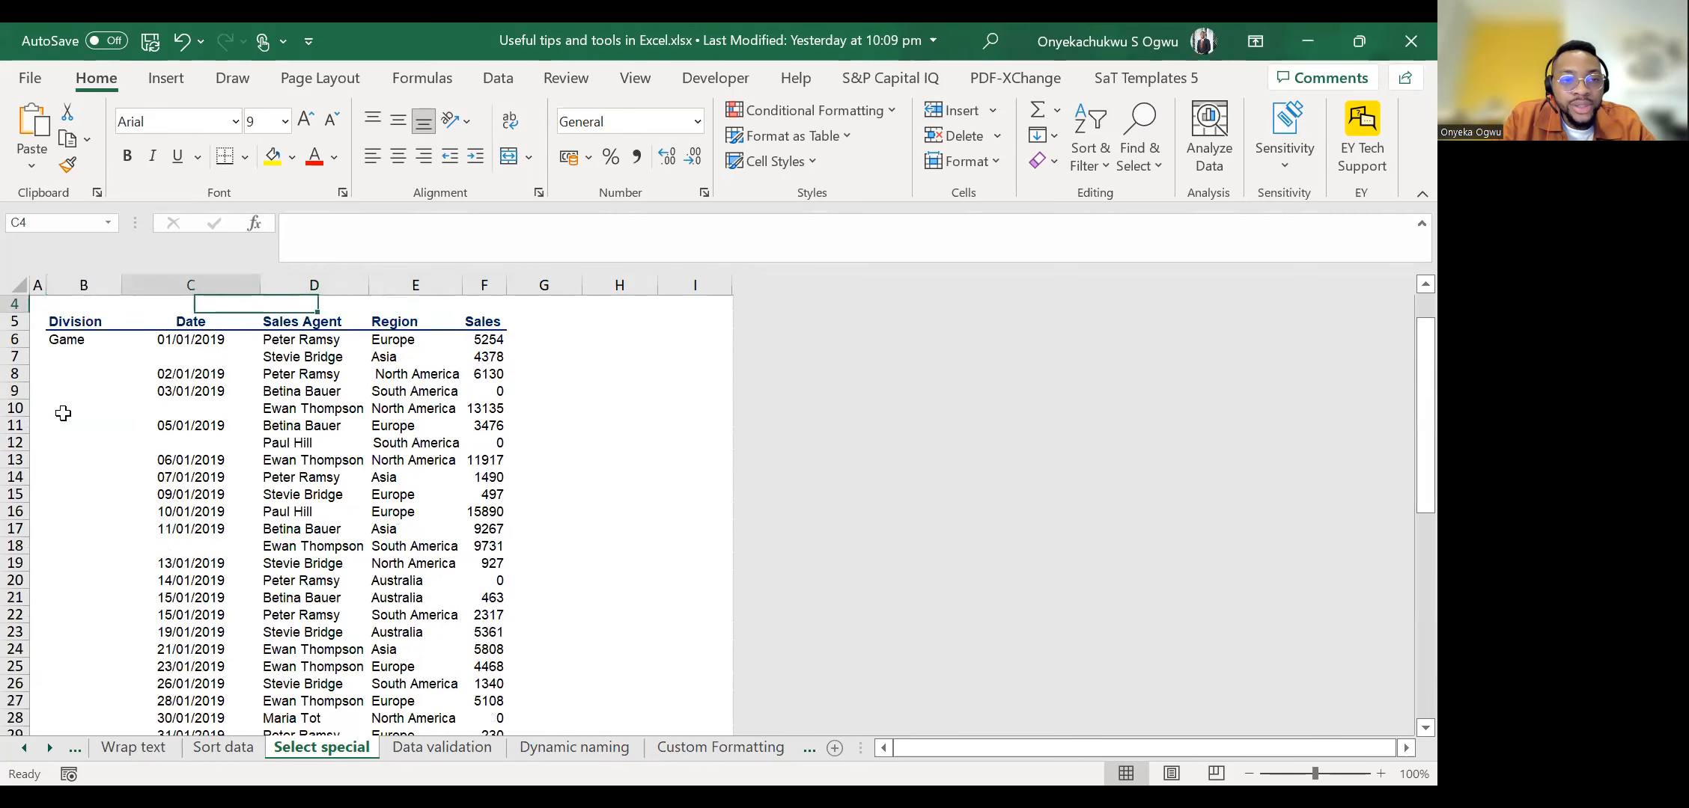
key("Down")
key("Down")
key("Right")
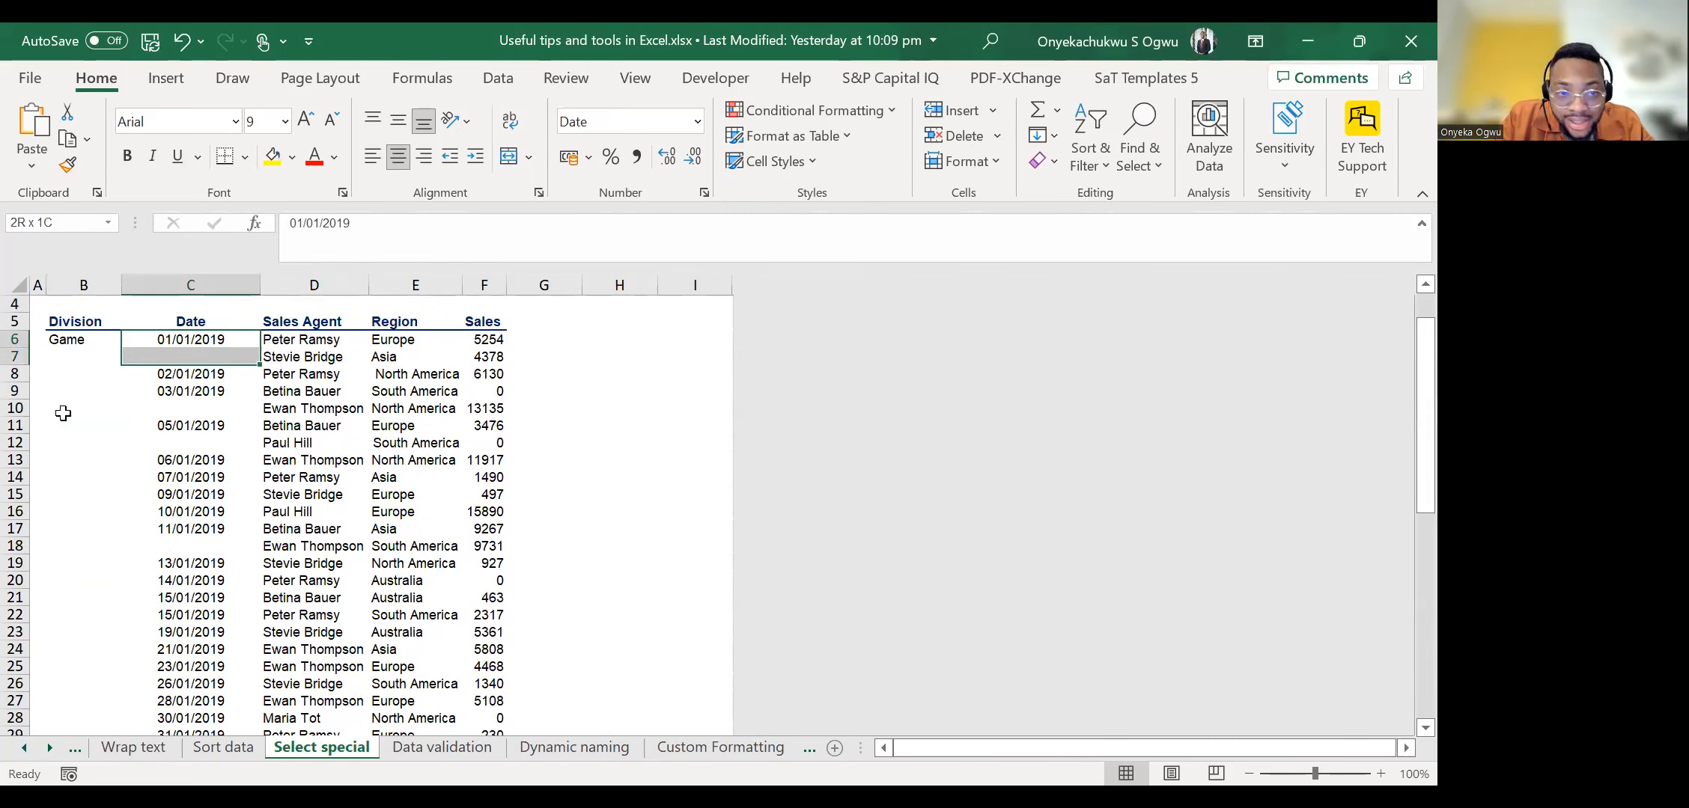
key("Right")
key("Left")
key("shift+Down")
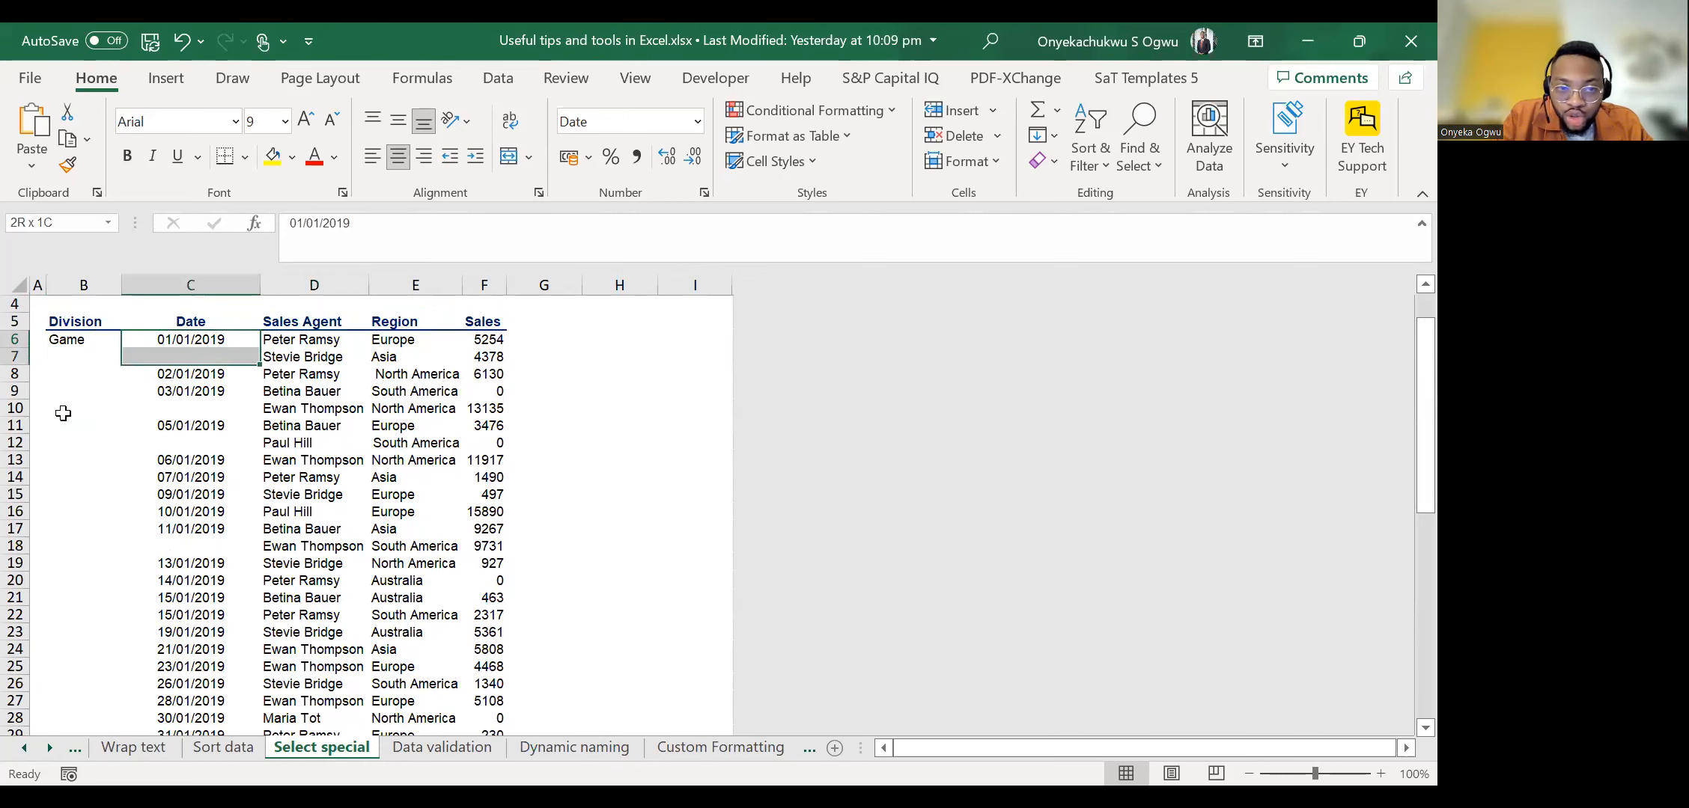
key("shift+Right")
key("Down")
key("Down")
key("Down")
key("Down")
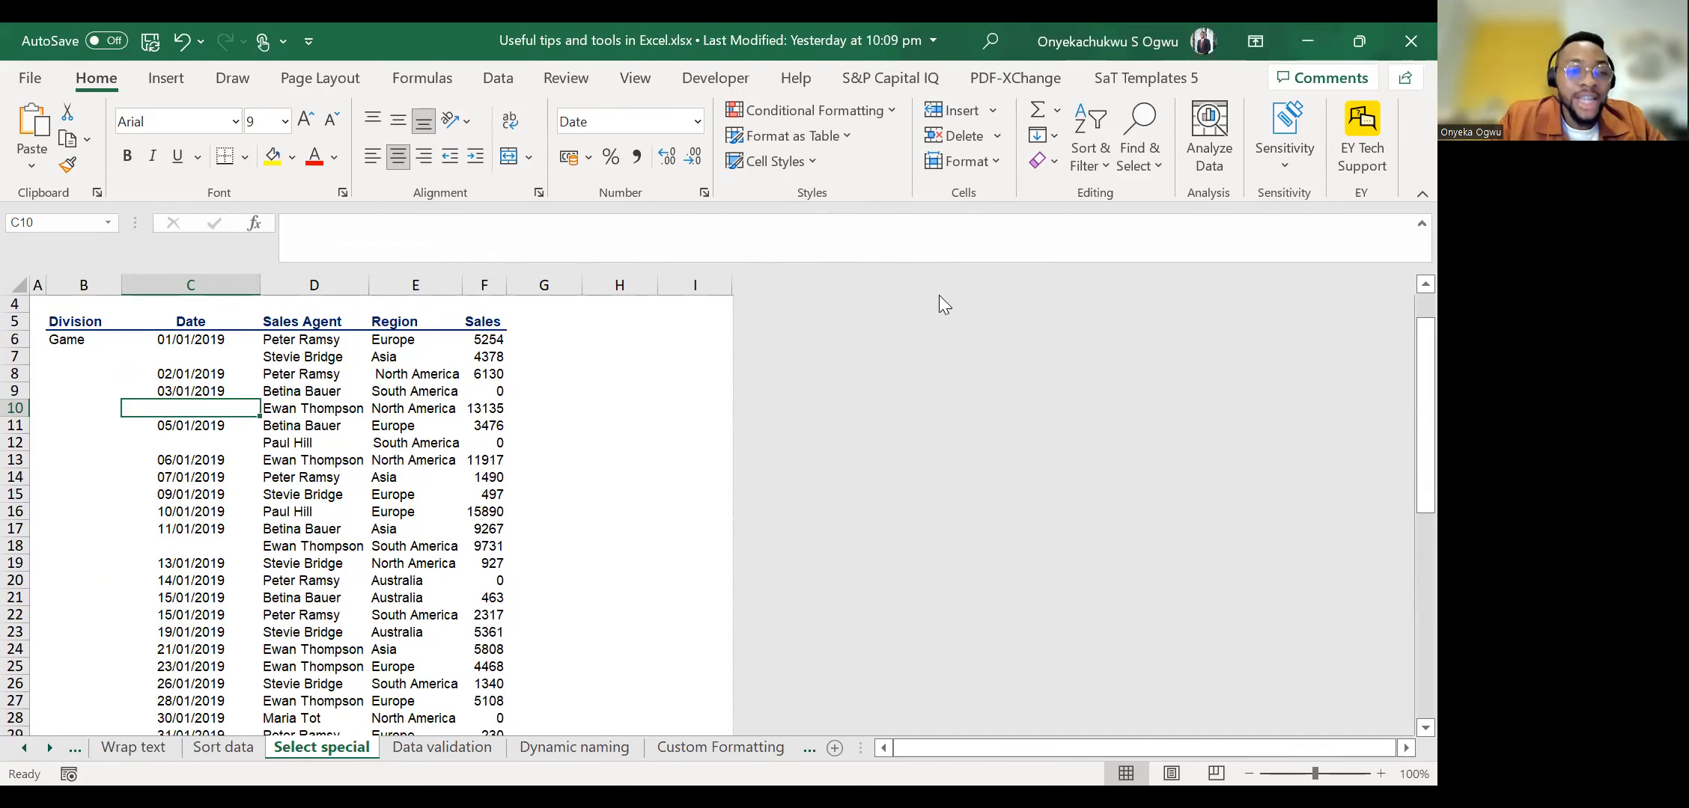
Try copying the Game label down the blank Division cells one row at a time with Fill Down, then undo the fills.
key("Left")
key("Up")
key("Up")
key("Up")
key("ctrl+d")
key("Down")
key("ctrl+d")
key("Down")
key("ctrl+d")
key("Down")
key("ctrl+d")
key("Down")
key("ctrl+d")
key("Down")
key("ctrl+z")
key("ctrl+z")
key("ctrl+z")
key("ctrl+z")
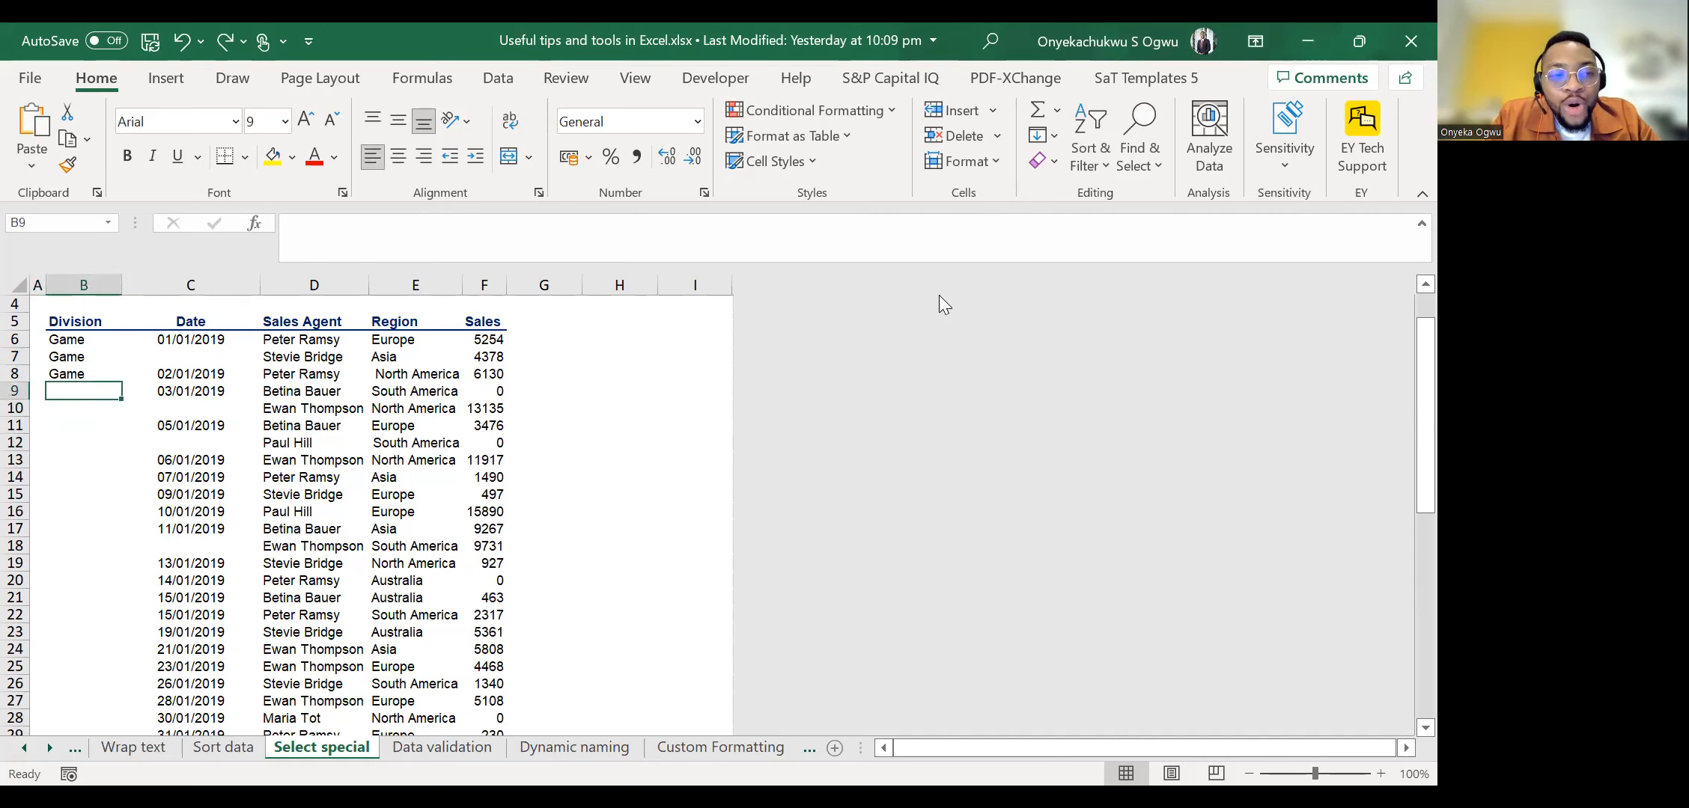
key("ctrl+z")
Check how far the records extend in the Sales Agent column and return to the first record.
key("Down")
key("Right")
key("Right")
key("ctrl+Down")
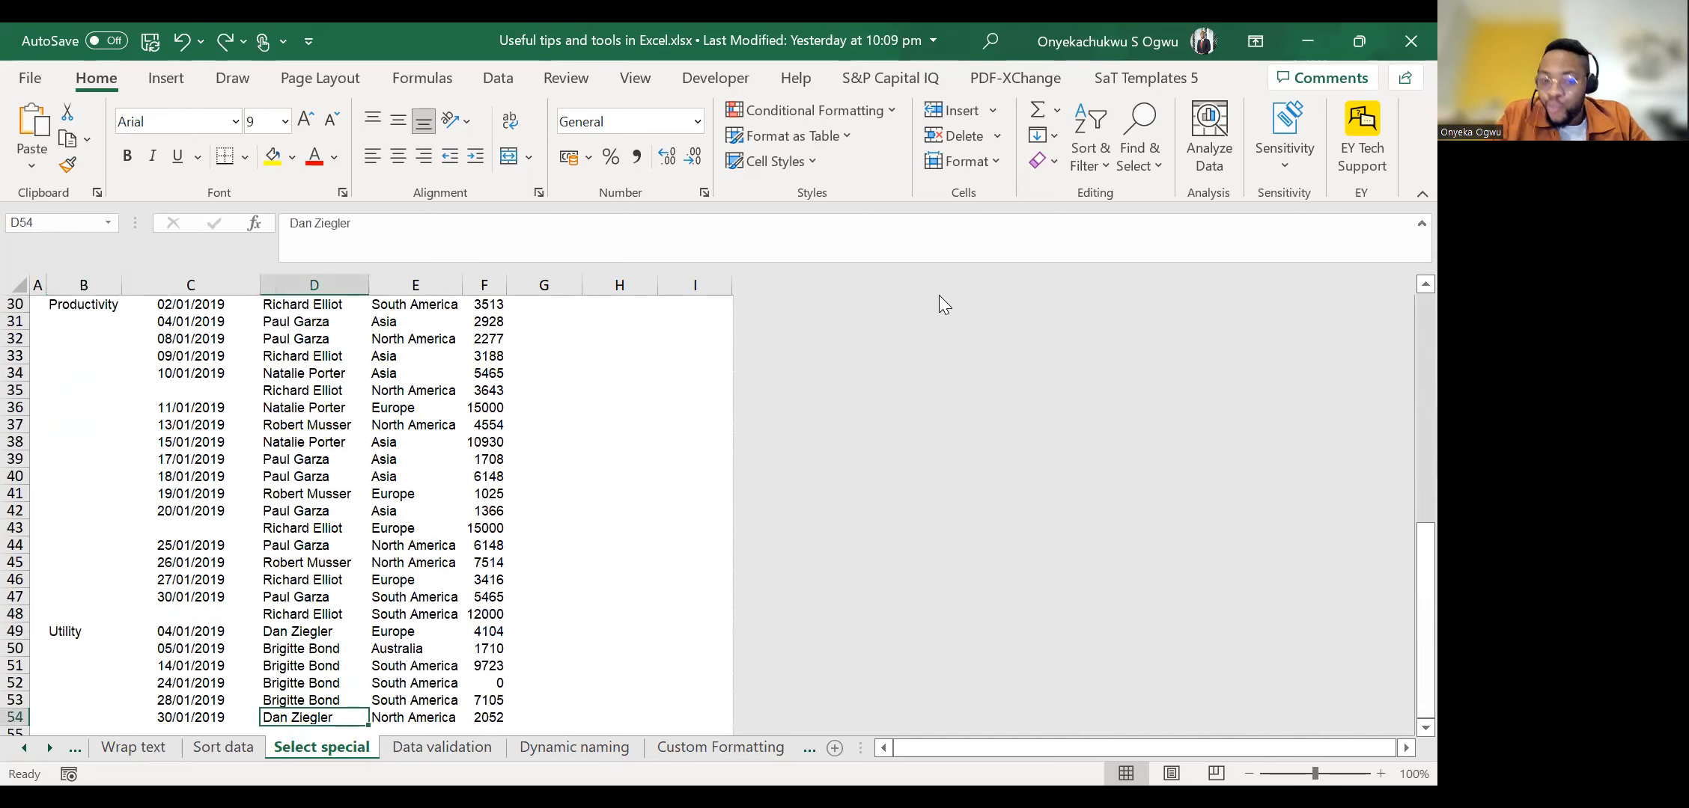
key("ctrl+Up")
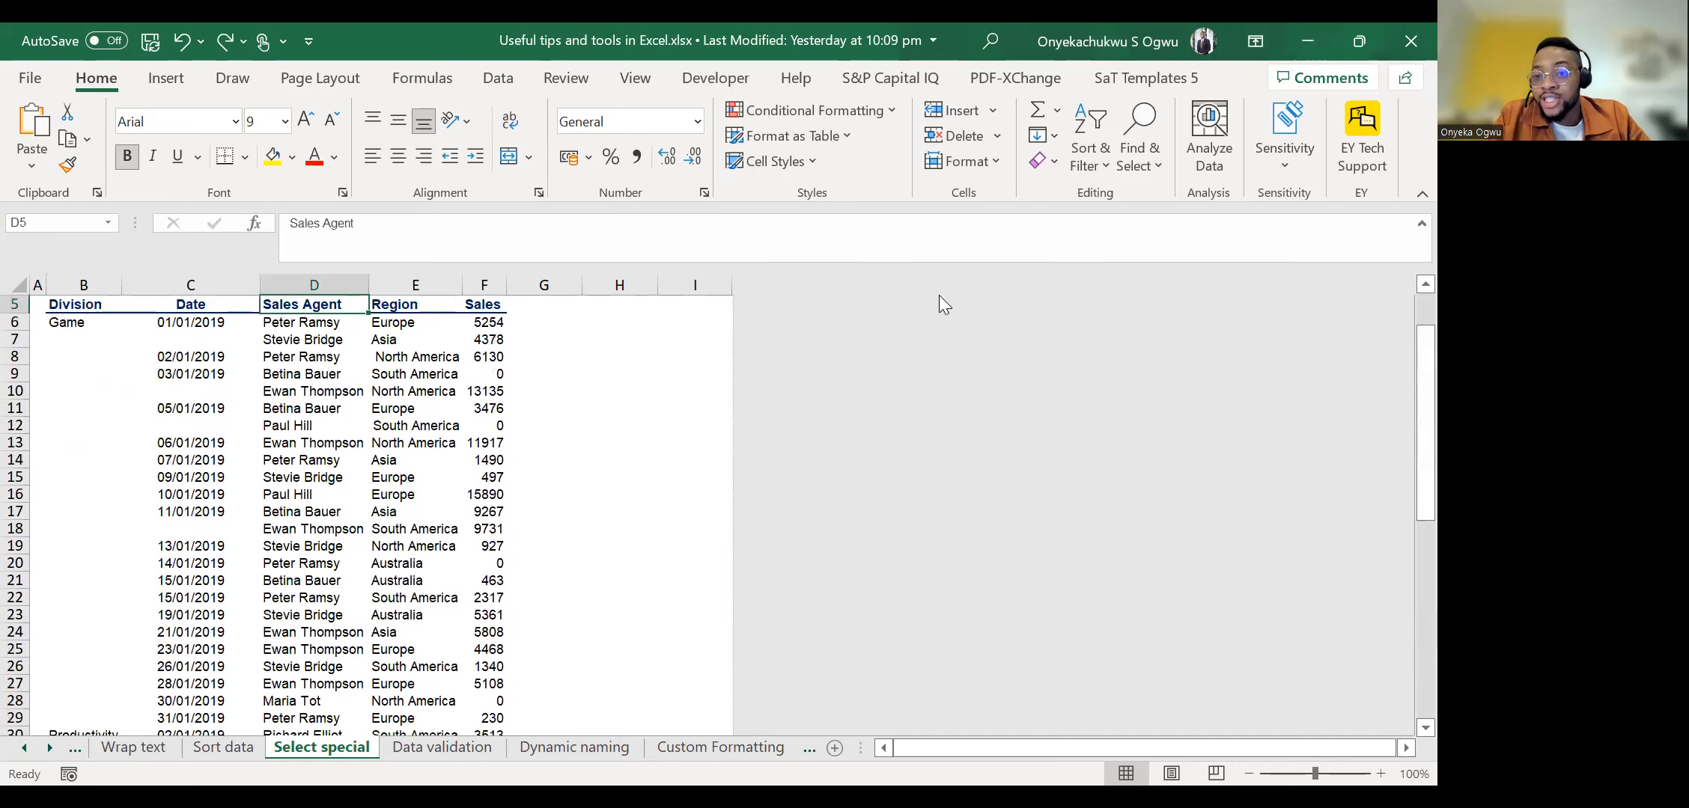
key("Left")
key("Left")
key("Down")
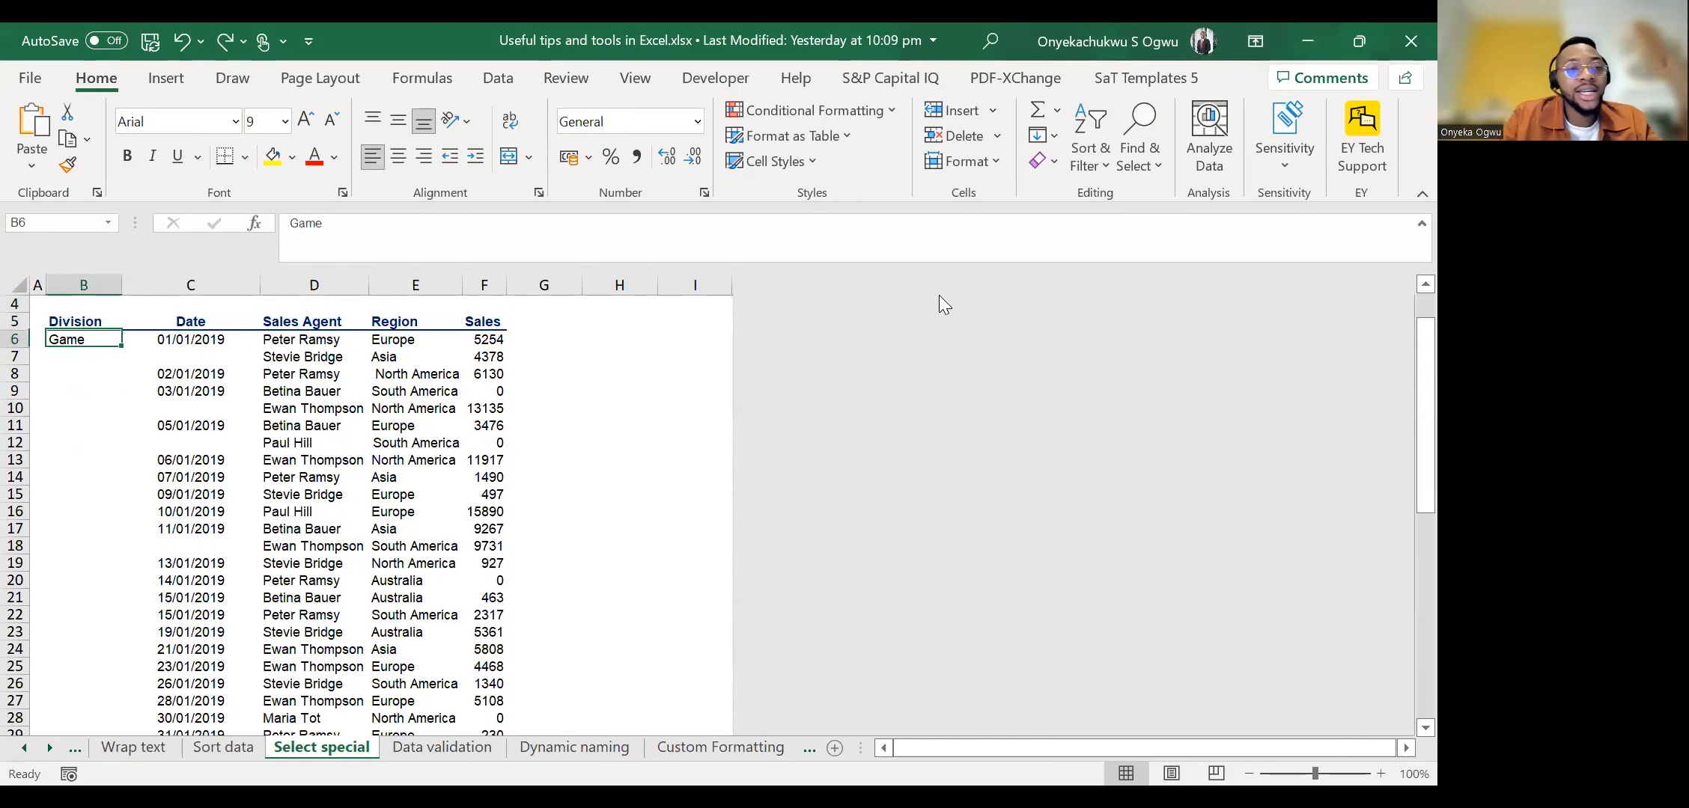
key("Right")
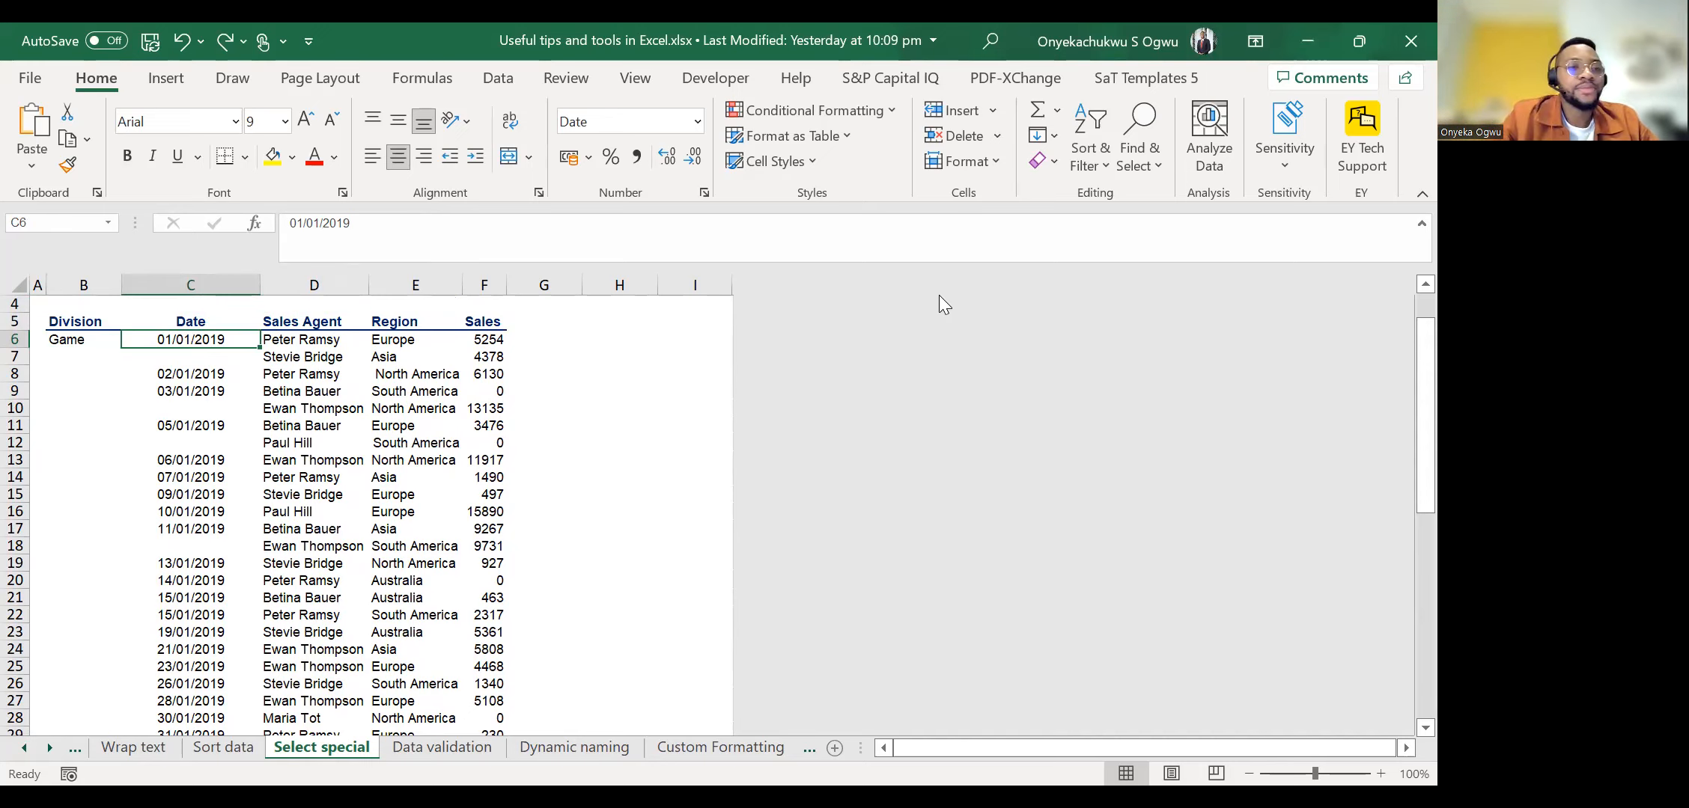
key("Up")
key("Left")
key("ctrl+shift+Right")
key("shift+Left")
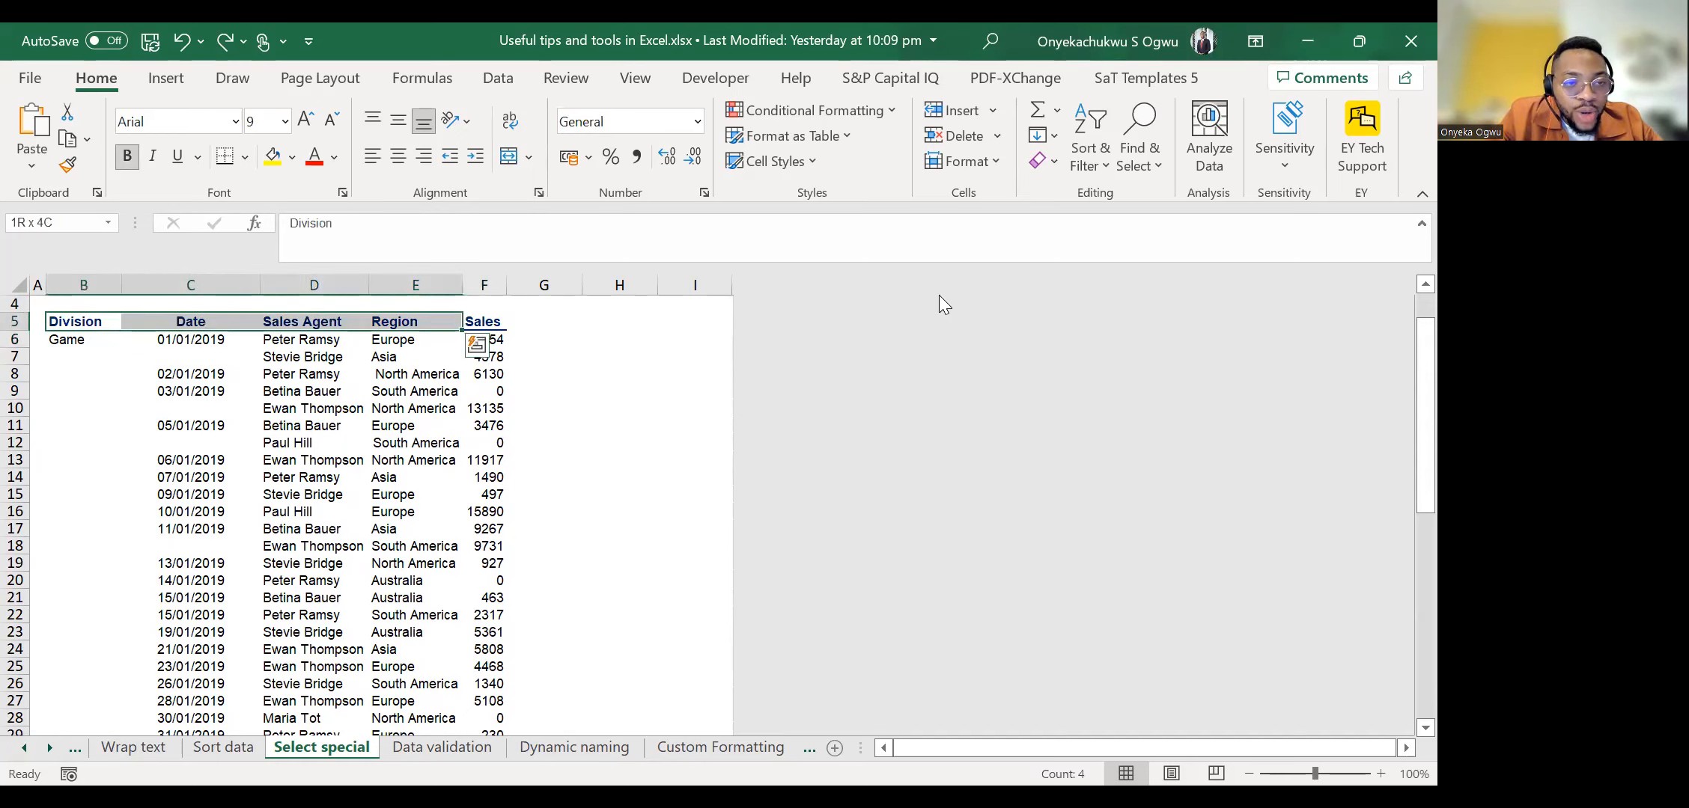
key("shift+Left")
key("shift+Left")
key("shift+Left")
key("Down")
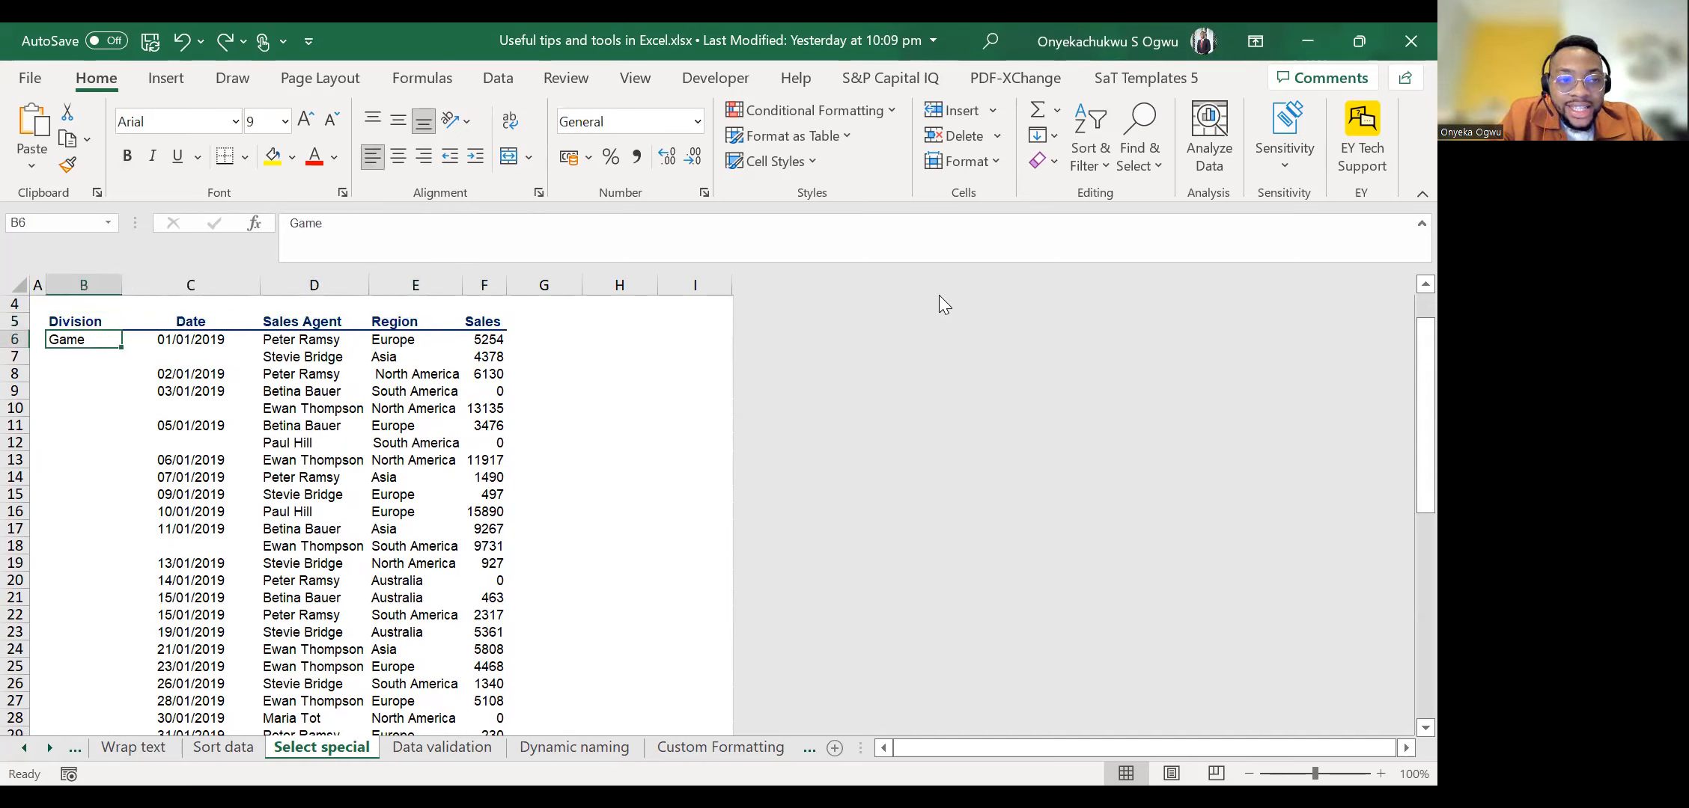
Select the Division and Date columns together from B6 down past the last record, through row 56.
key("shift+Right")
key("shift+Down")
key("shift+Down")
key("shift+Down")
key("shift+Down")
key("shift+Down")
key("shift+Down")
key("shift+Down")
key("shift+Down")
key("shift+Down")
key("shift+Down")
key("shift+Down")
key("shift+Down")
key("shift+Down")
key("shift+Down")
key("shift+Down")
key("shift+Down")
key("shift+Down")
key("shift+Down")
key("shift+Down")
key("shift+Down")
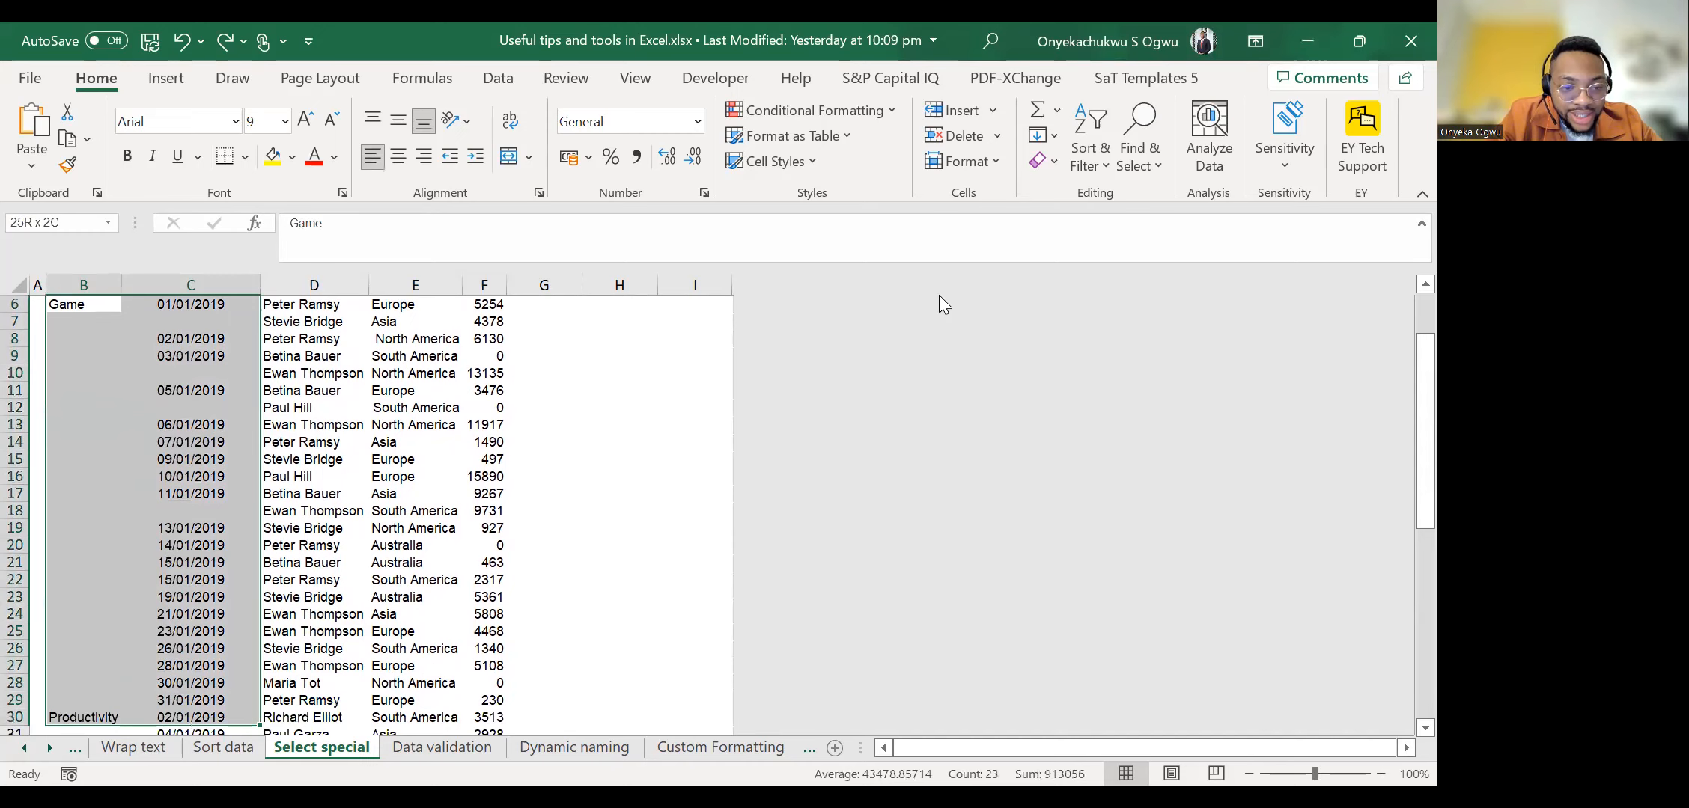
key("shift+Down")
key("shift+Down")
key("shift+Down")
key("shift+Down")
key("shift+Down")
key("shift+Down")
key("shift+Down")
key("shift+Down")
key("shift+Down")
key("shift+Down")
key("shift+Down")
key("shift+Down")
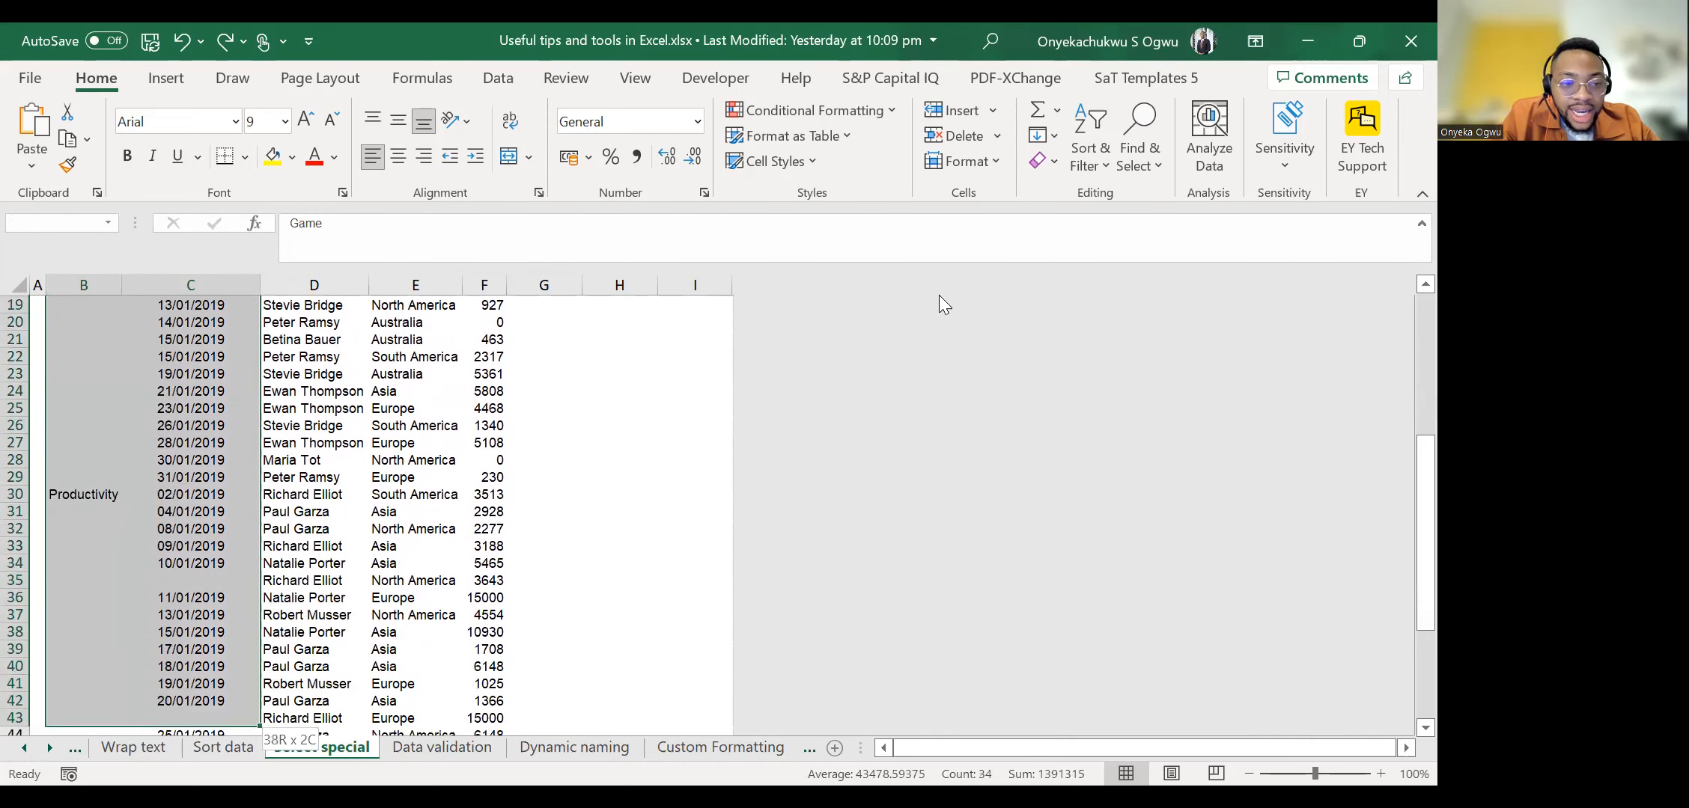
key("shift+Down")
key("shift+Down")
key("shift+Down")
key("shift+Down")
key("shift+Down")
key("shift+Down")
key("shift+Down")
key("shift+Down")
key("shift+Down")
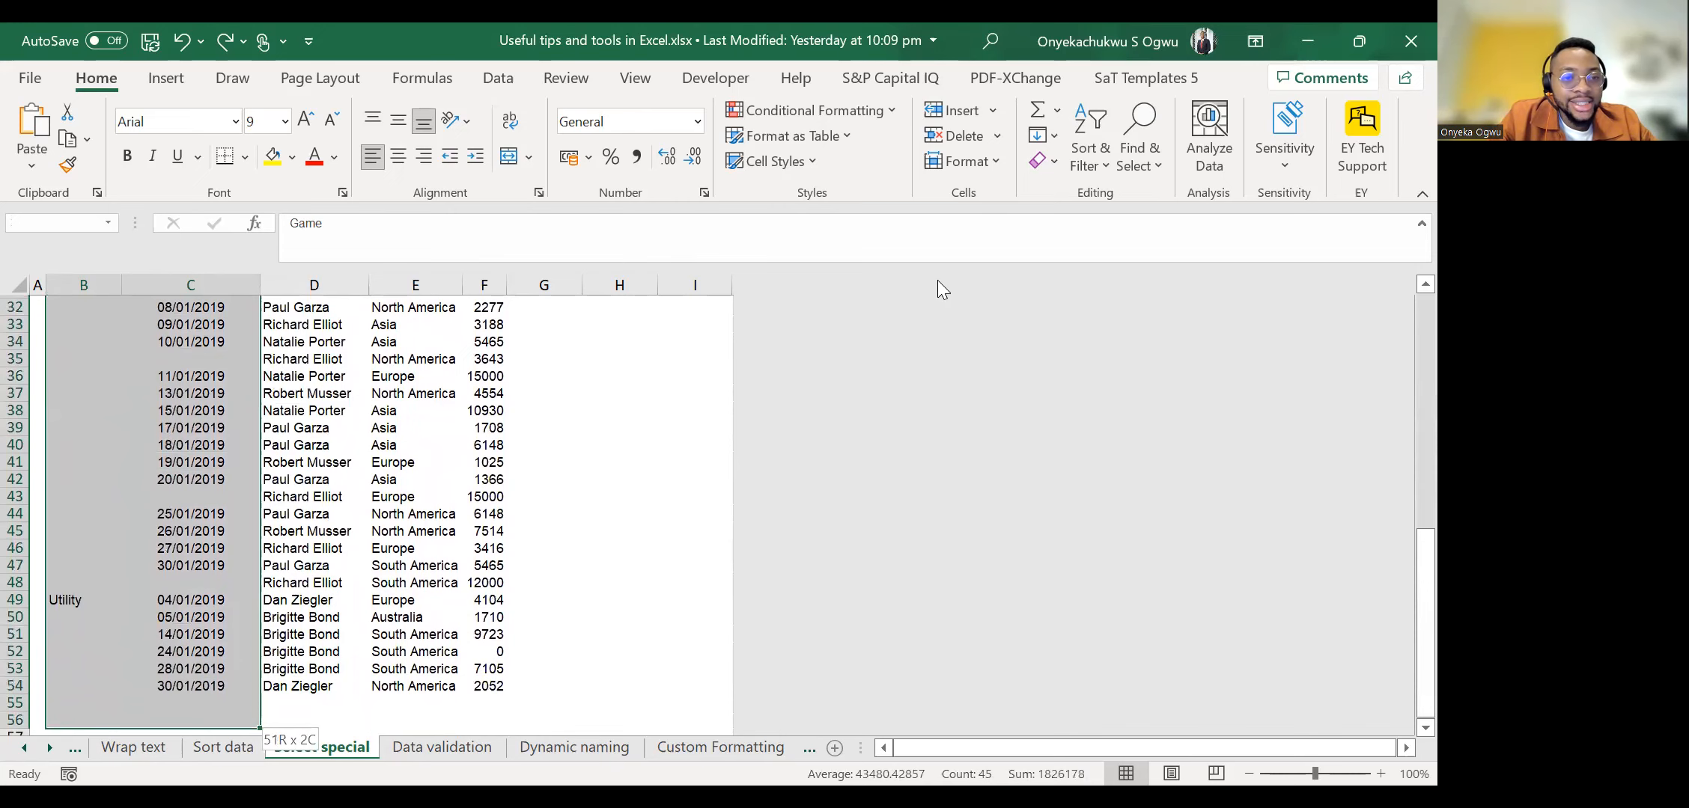
scroll(434, 435, "up", 3)
scroll(434, 435, "up", 7)
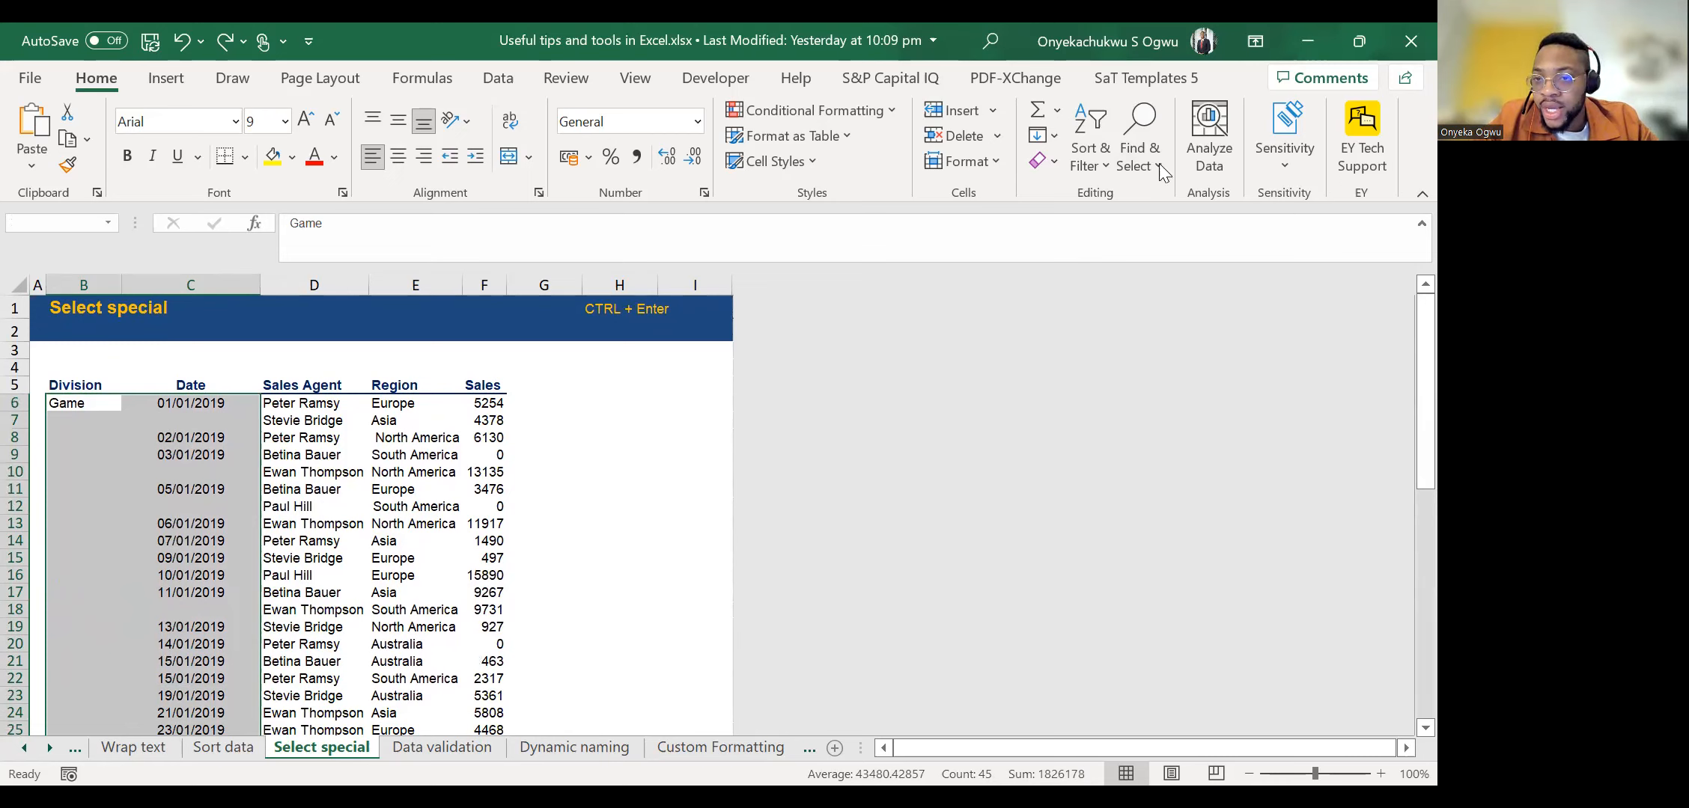
left_click(1140, 154)
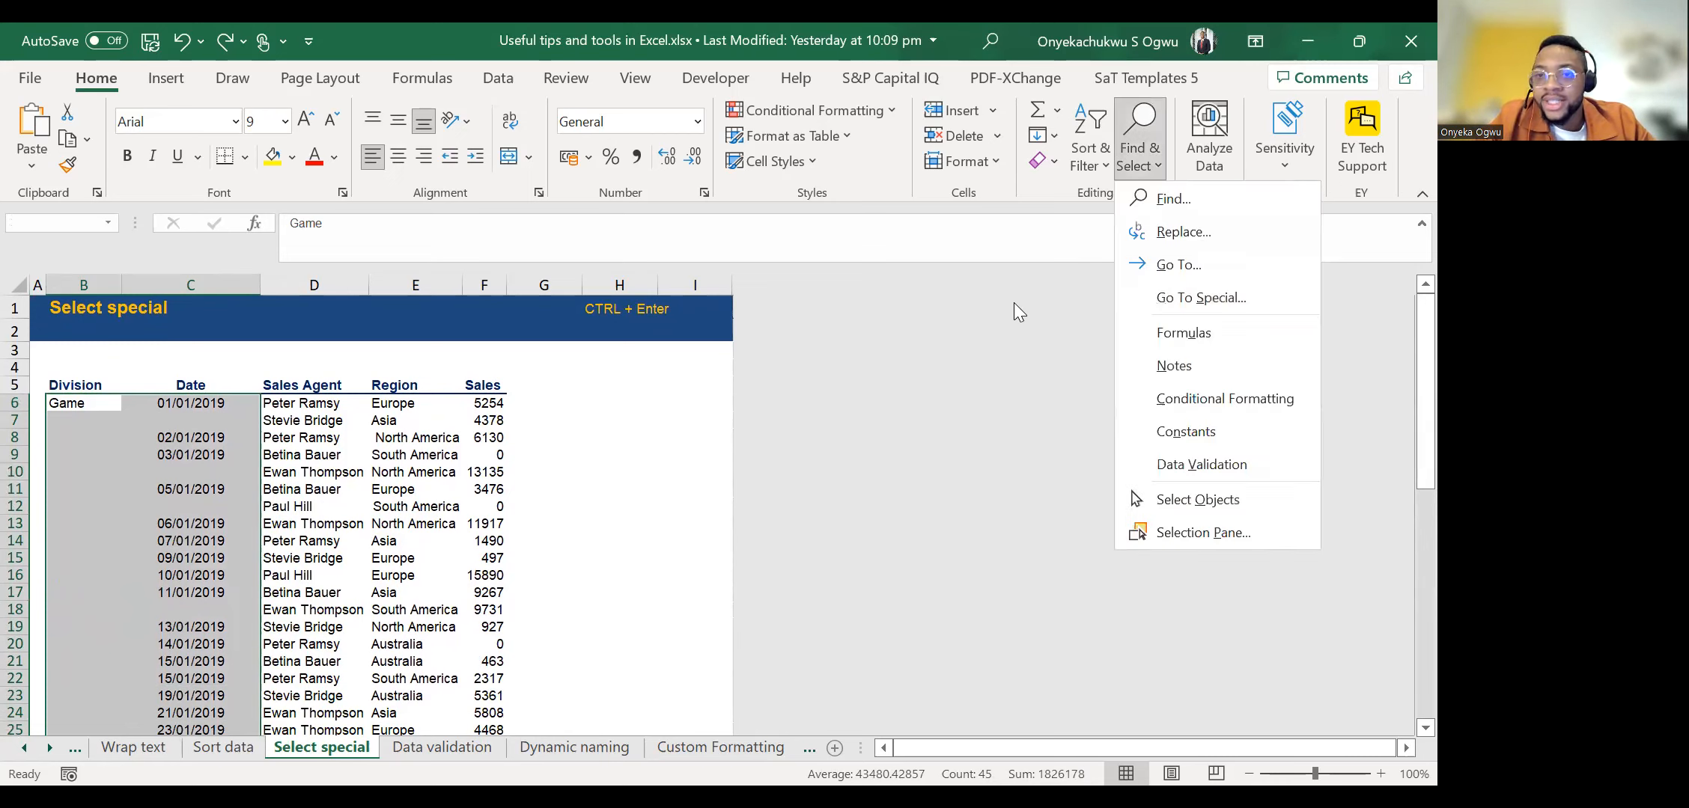
left_click(1013, 303)
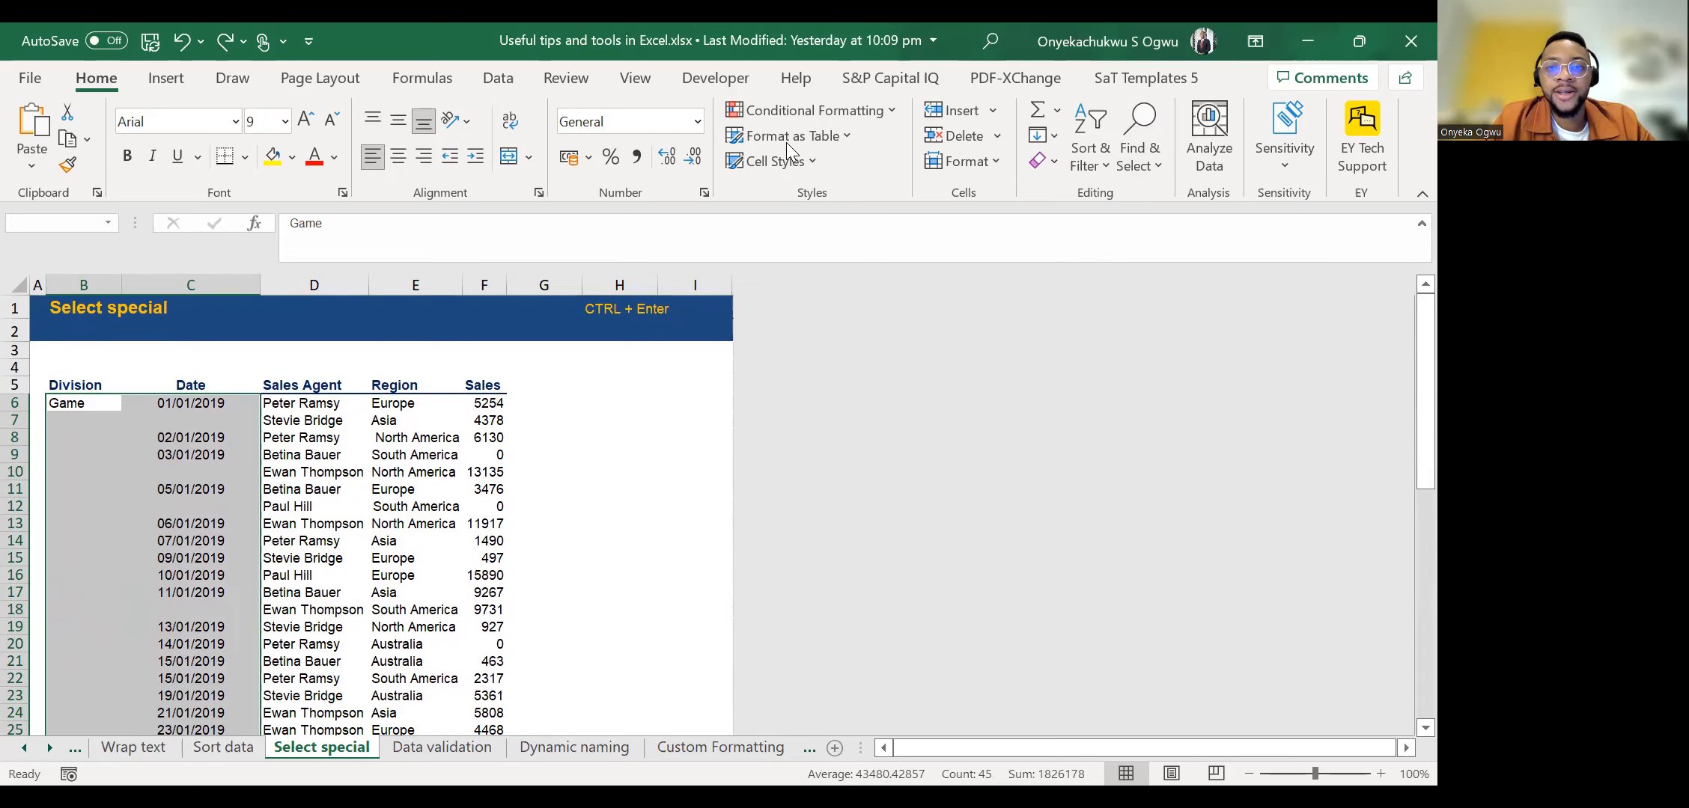
key("ctrl+g")
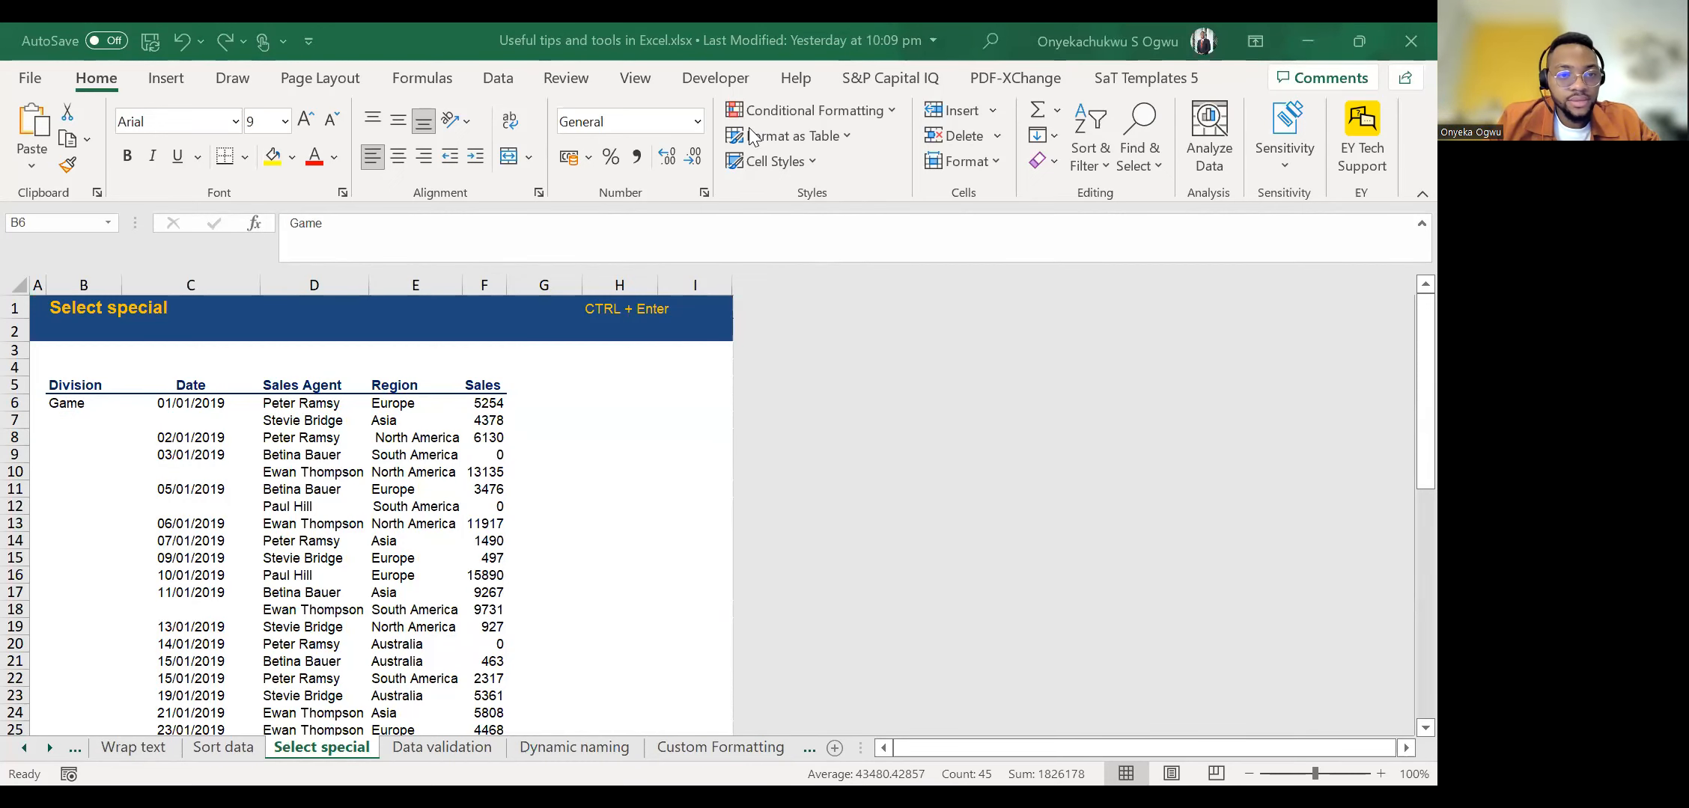
Use Go To Special with the Blanks option to select only the empty cells in the selected Division and Date range.
left_click(320, 508)
key("alt")
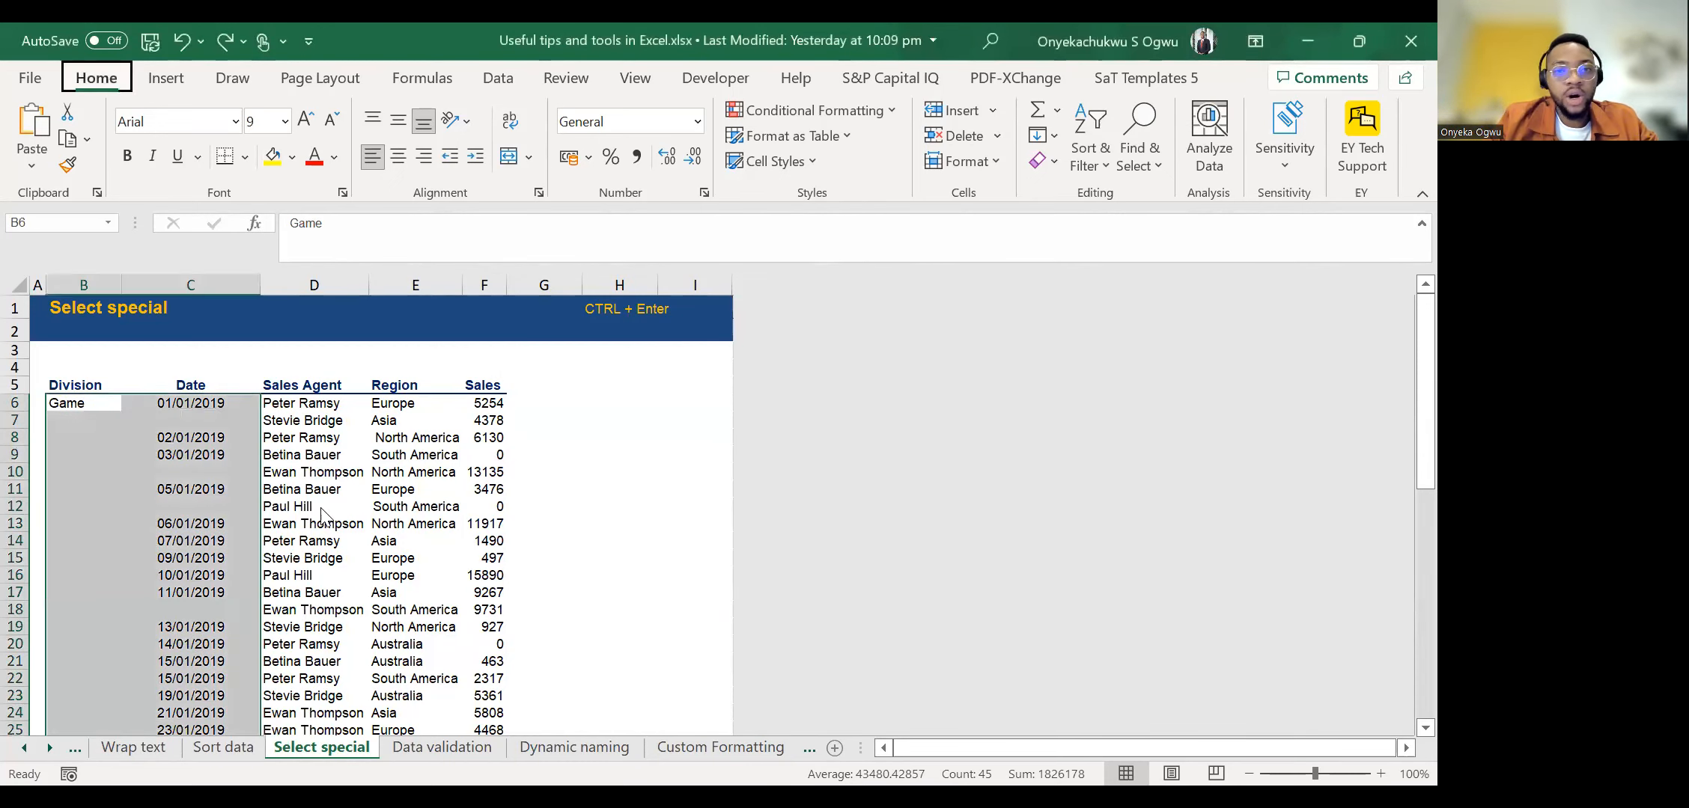
key("h")
key("f")
key("d")
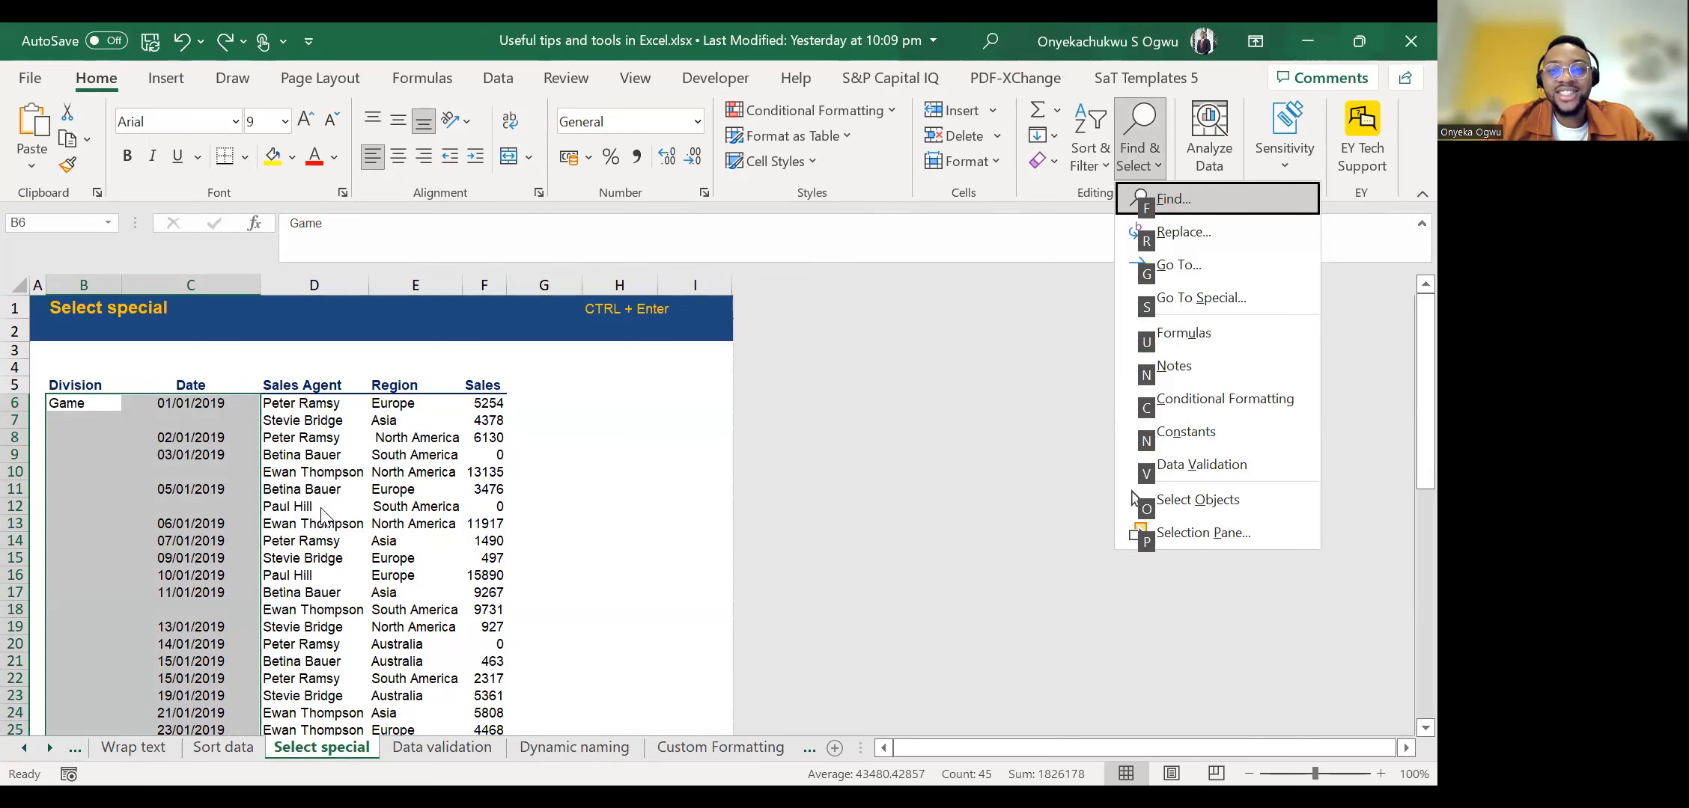
key("s")
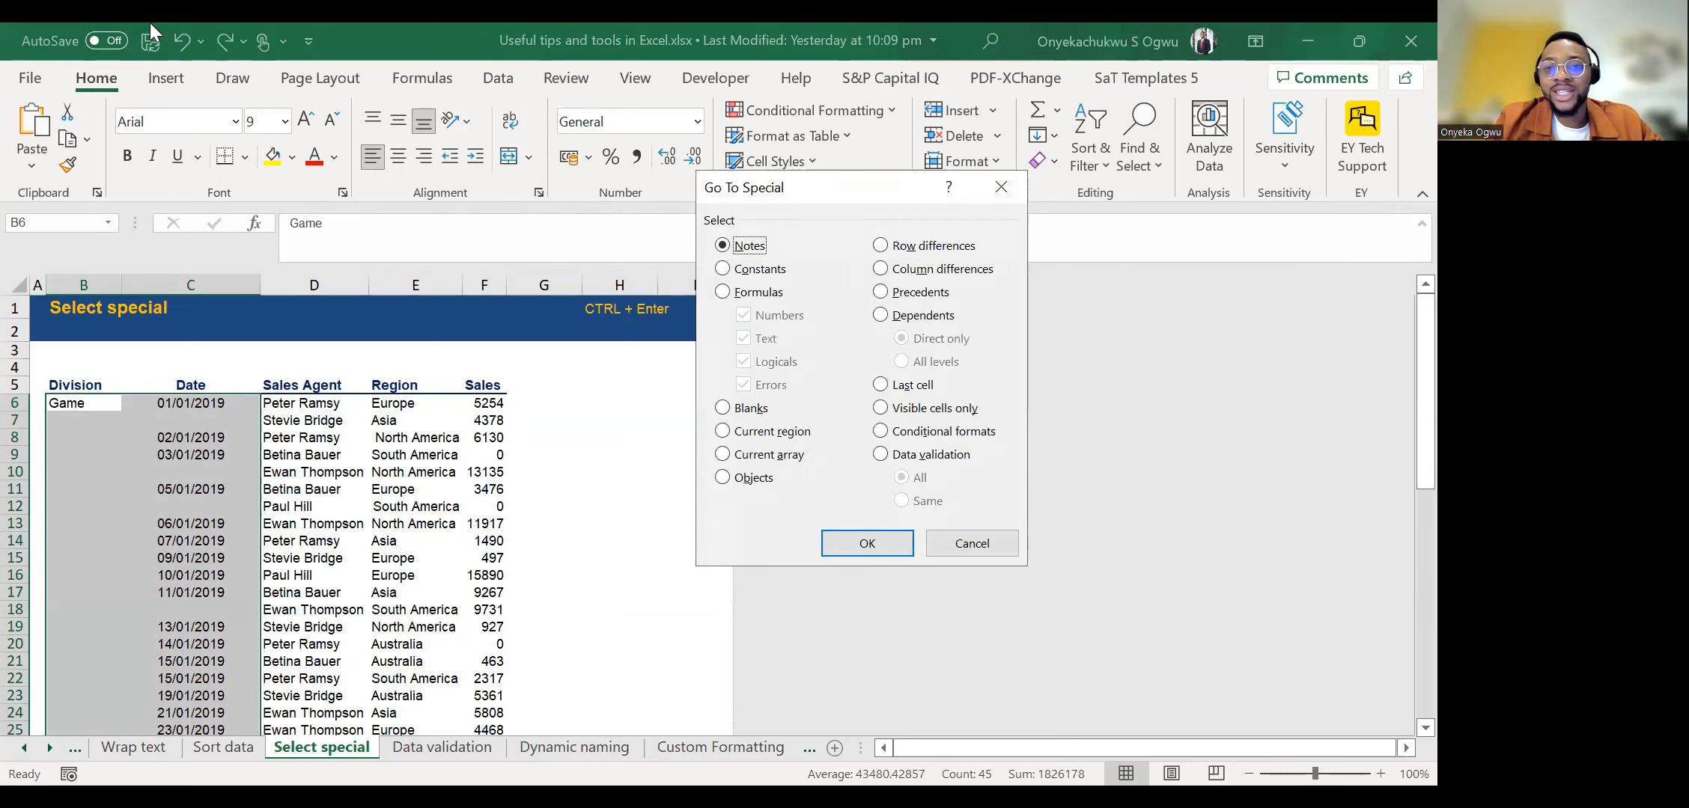
left_click(741, 410)
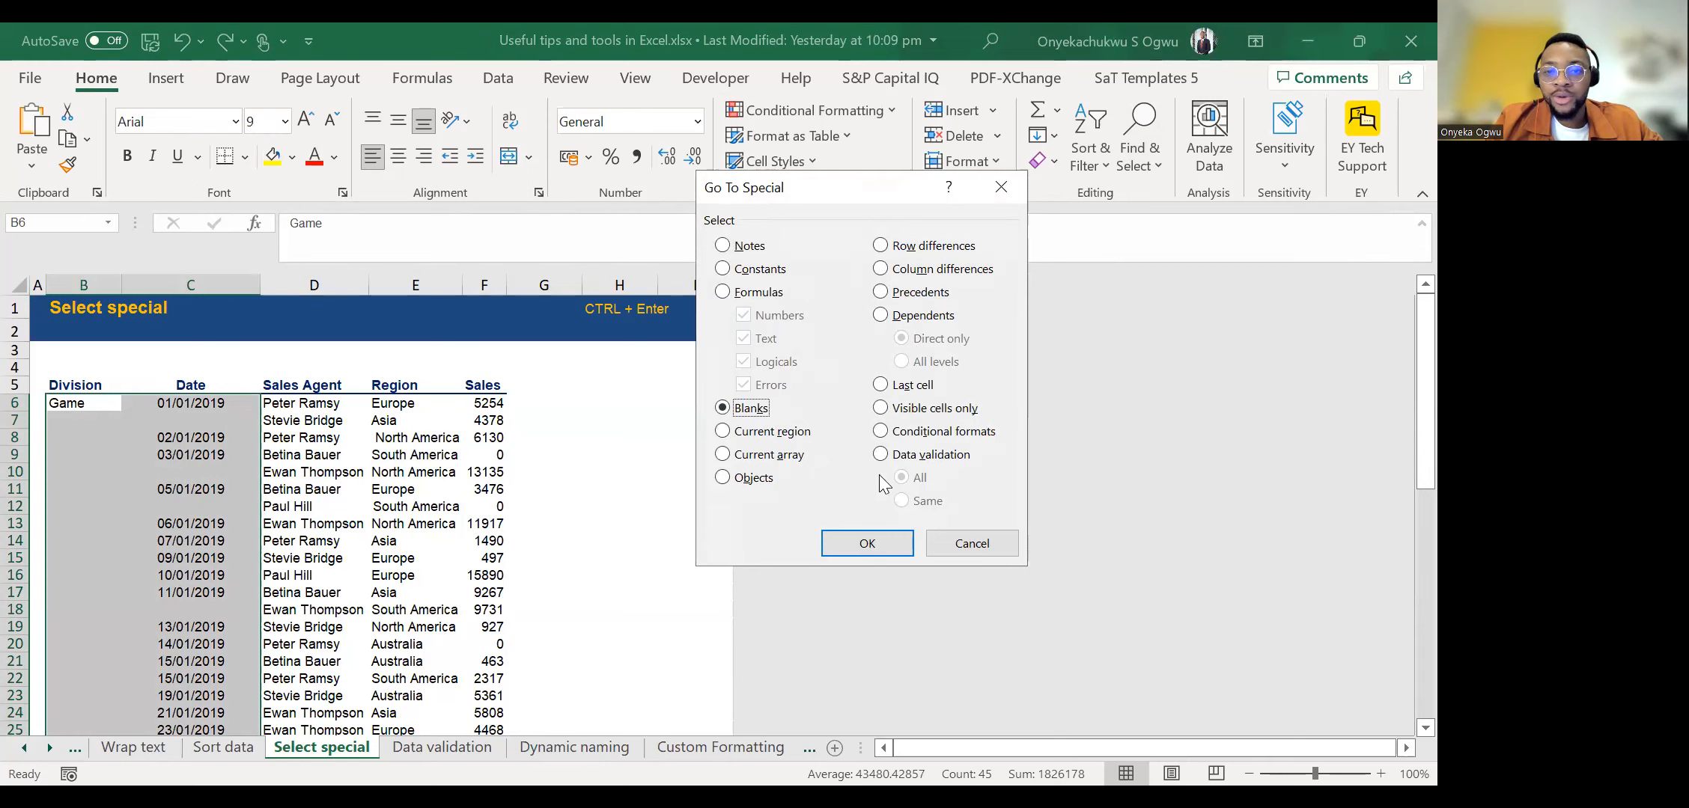
left_click(868, 544)
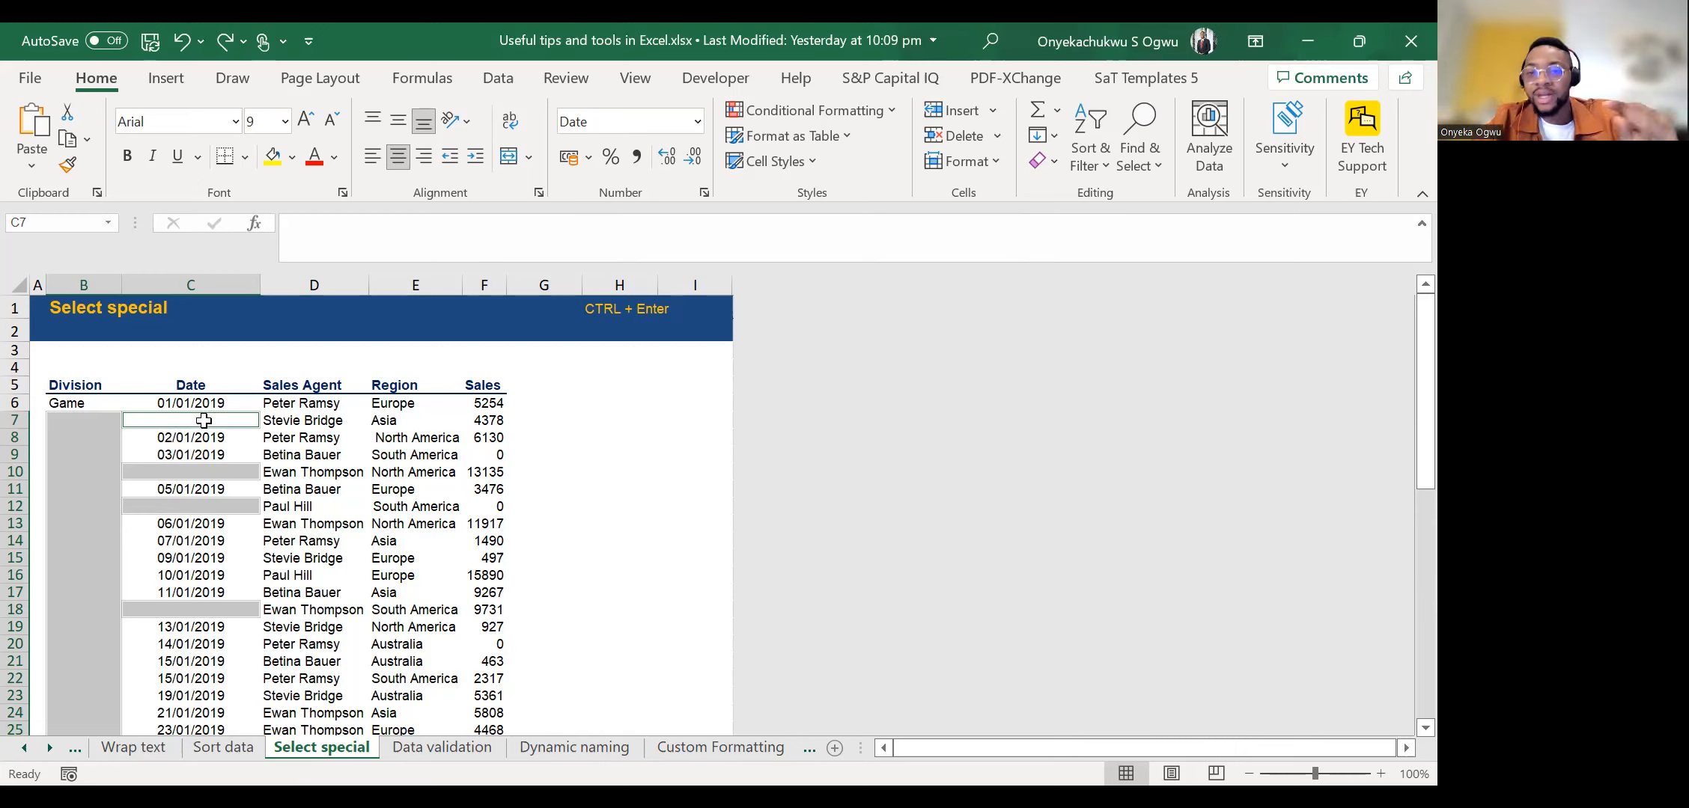
Fill all the selected blank cells at once with the value above by entering =C6 from C7, and check the filled records.
type("=")
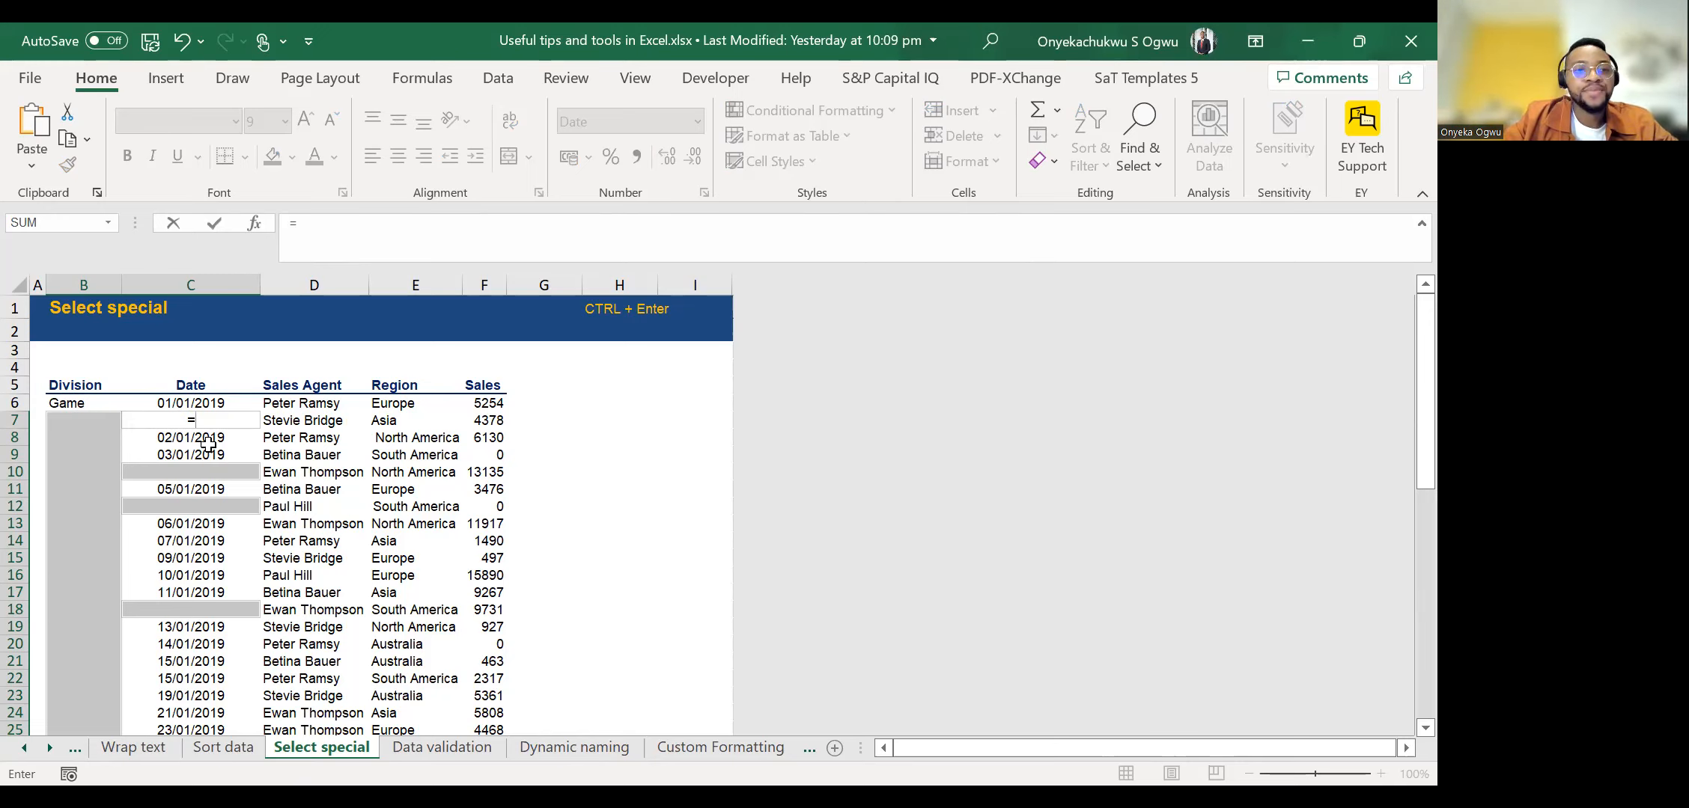
left_click(208, 402)
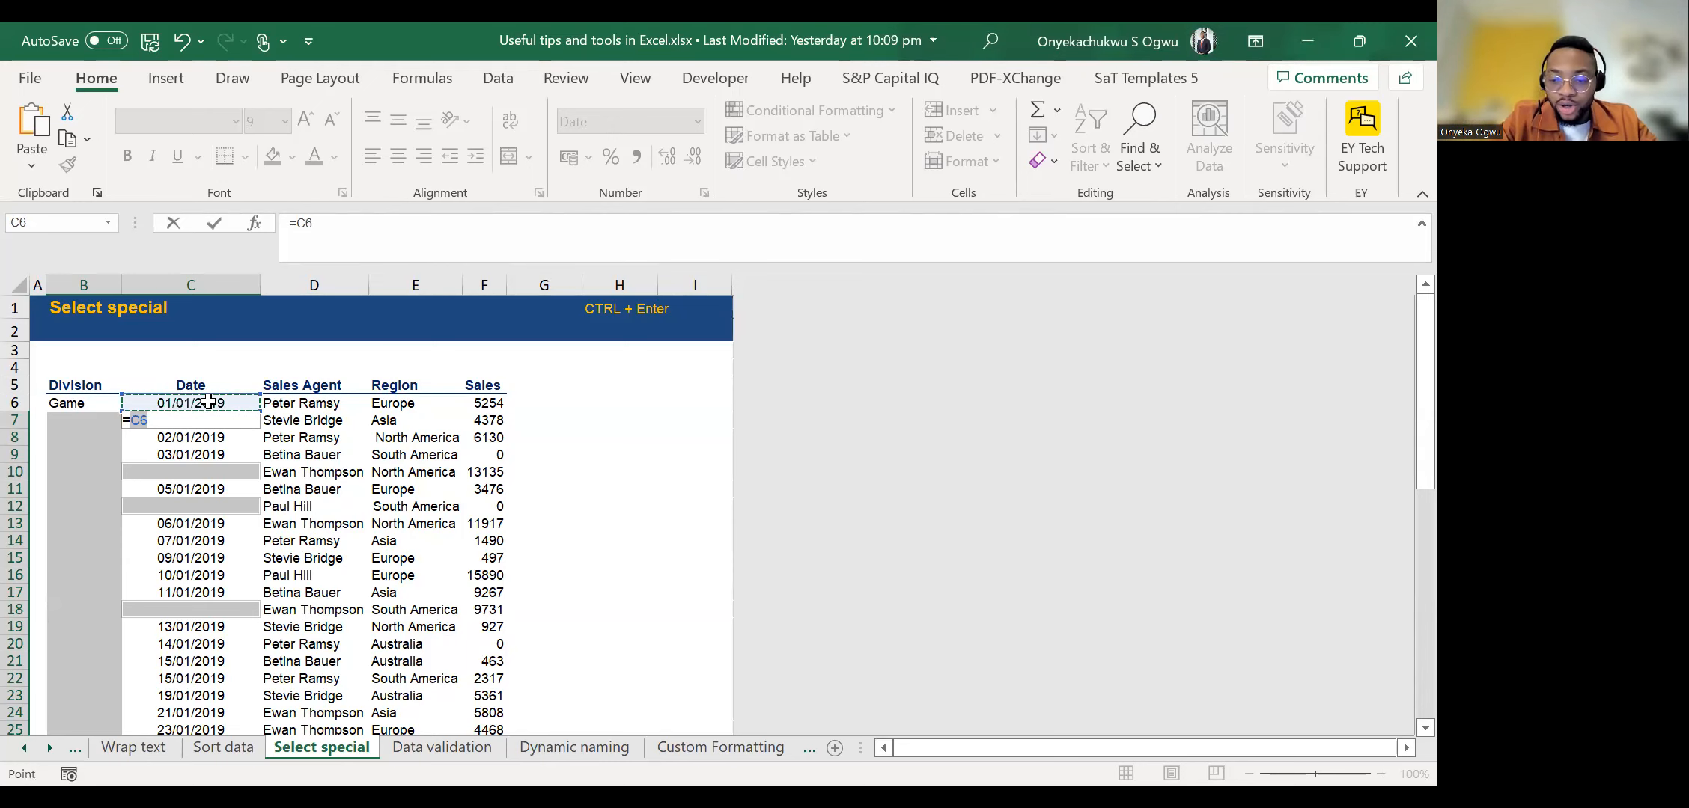
key("ctrl+Return")
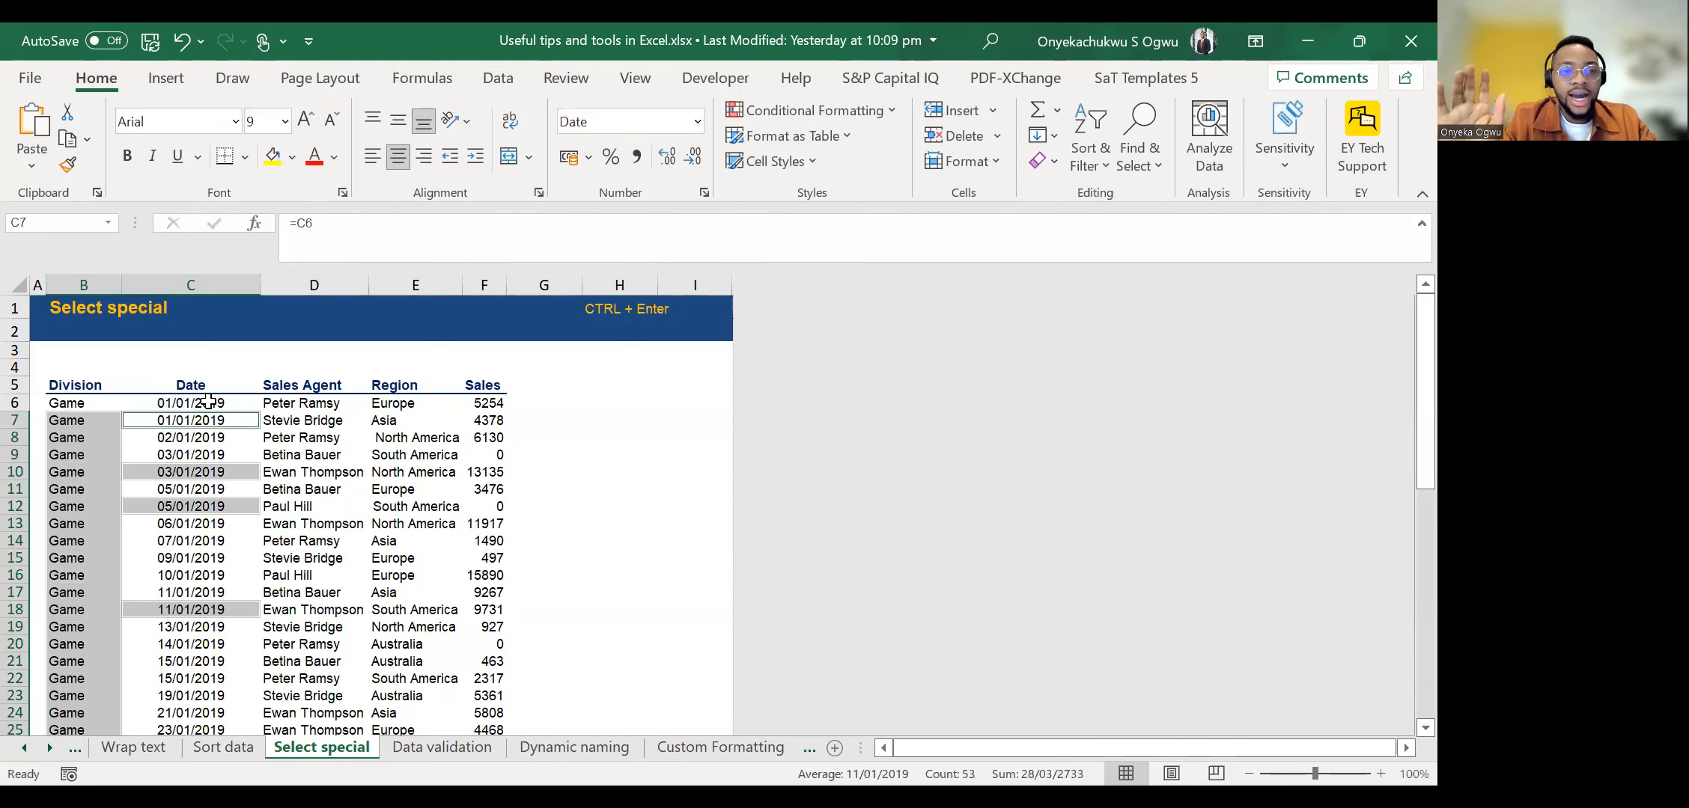
scroll(176, 477, "down", 5)
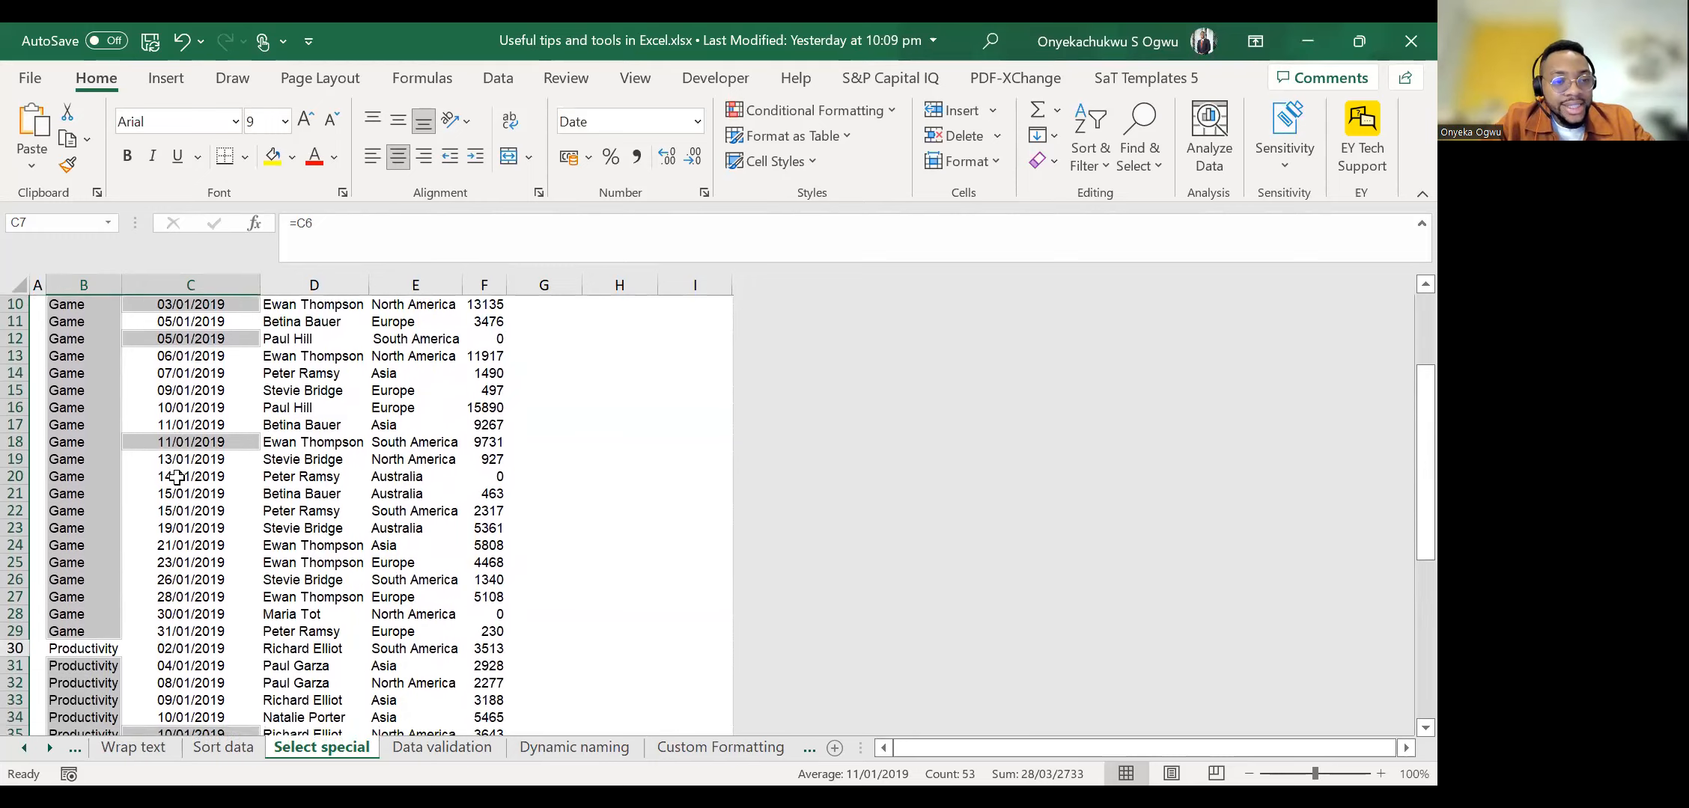
scroll(176, 477, "down", 7)
scroll(176, 476, "up", 1)
scroll(176, 477, "up", 4)
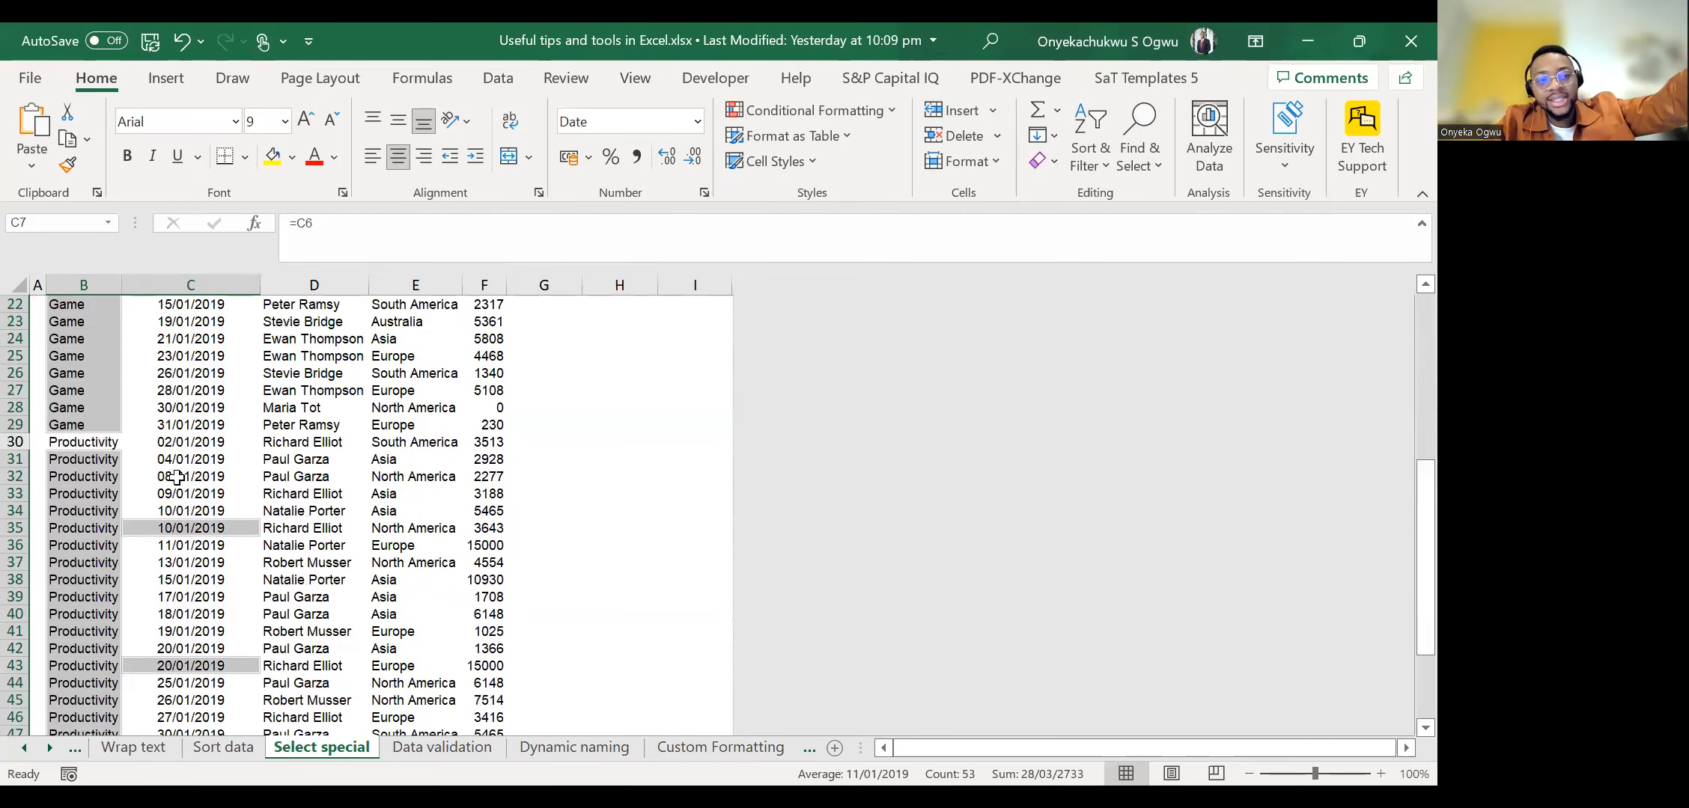
scroll(176, 477, "up", 7)
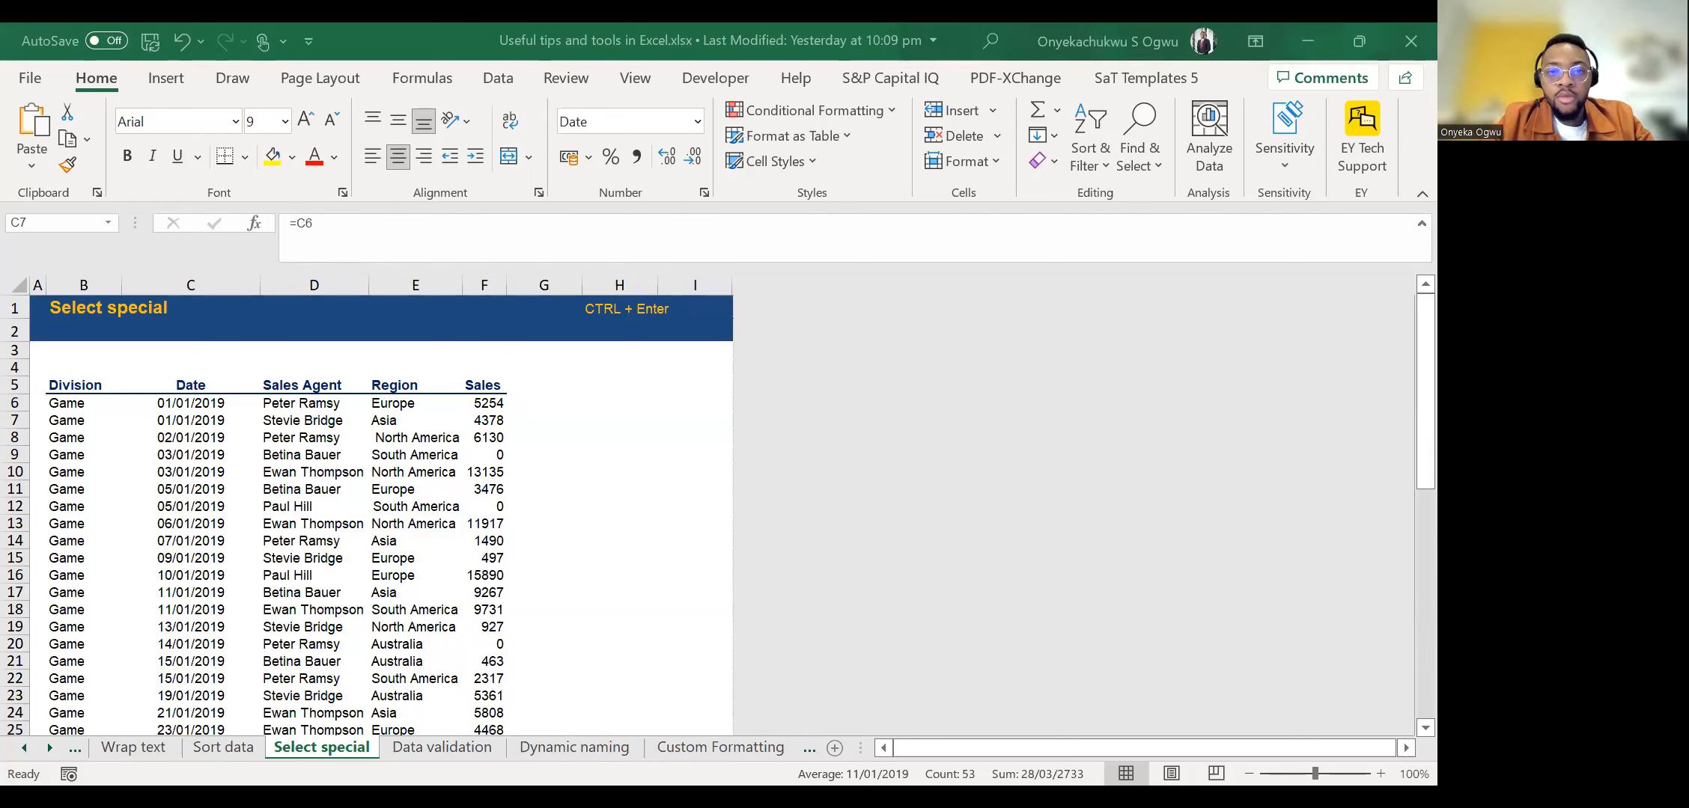
Look through the workbook's following sheets and open the Dynamic naming sheet.
left_click(490, 390)
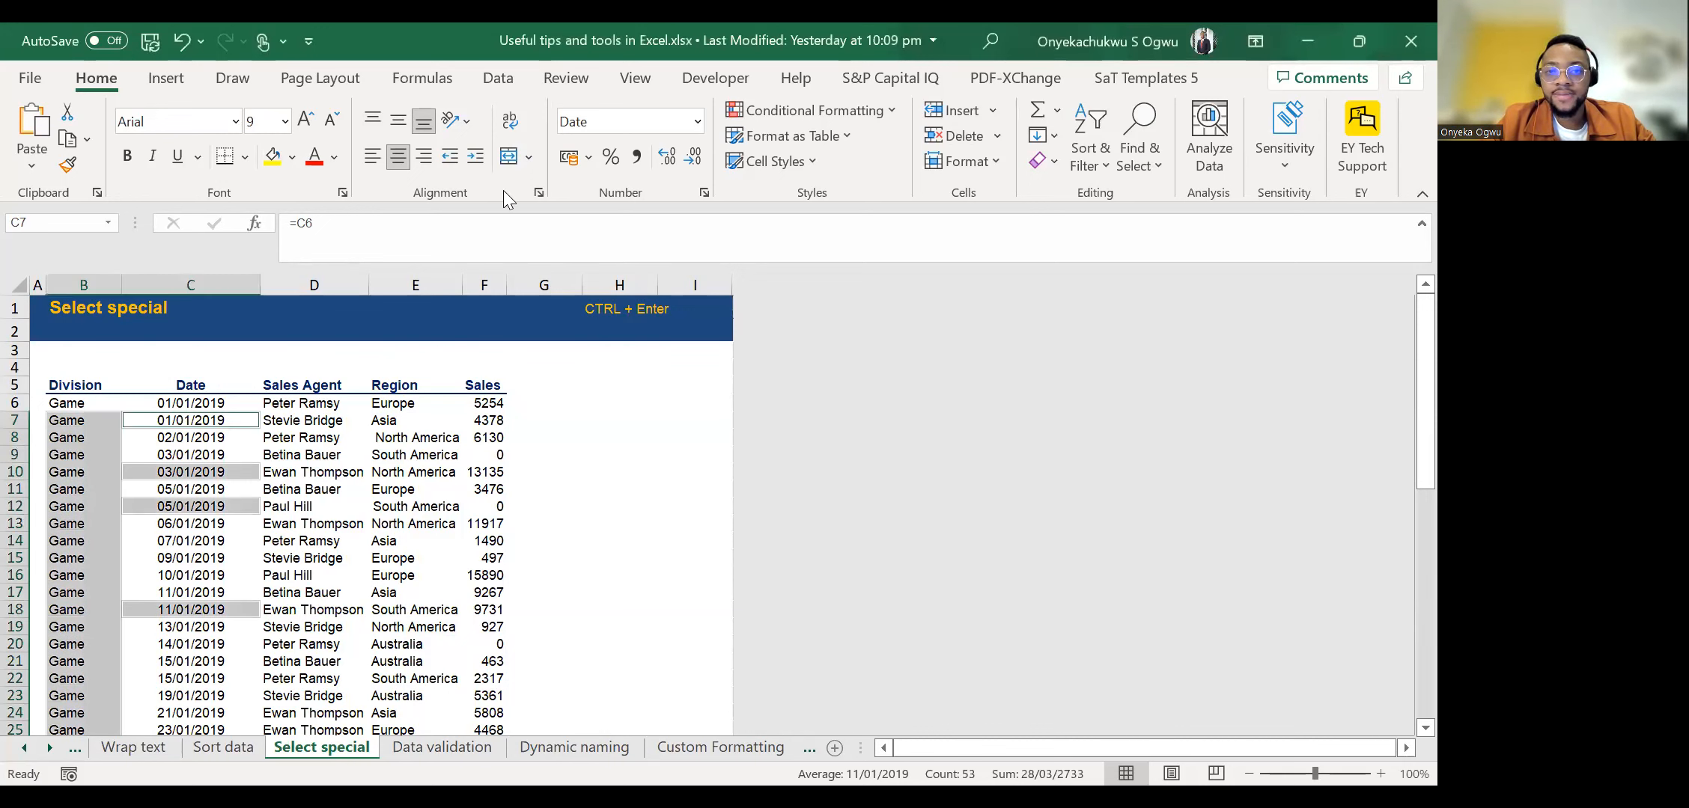
key("alt+Tab")
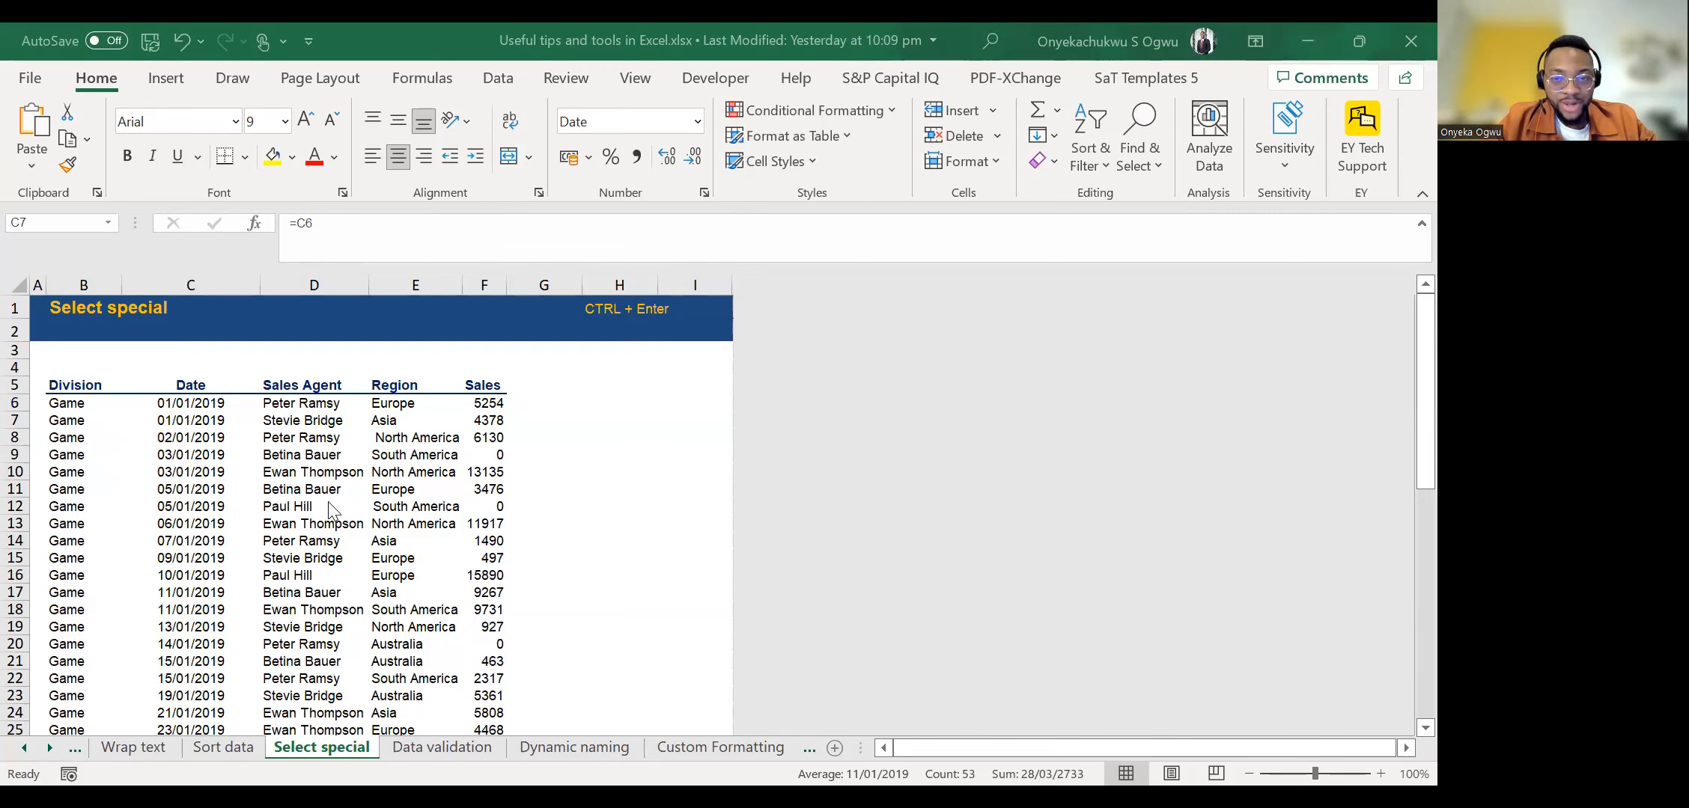
left_click(453, 750)
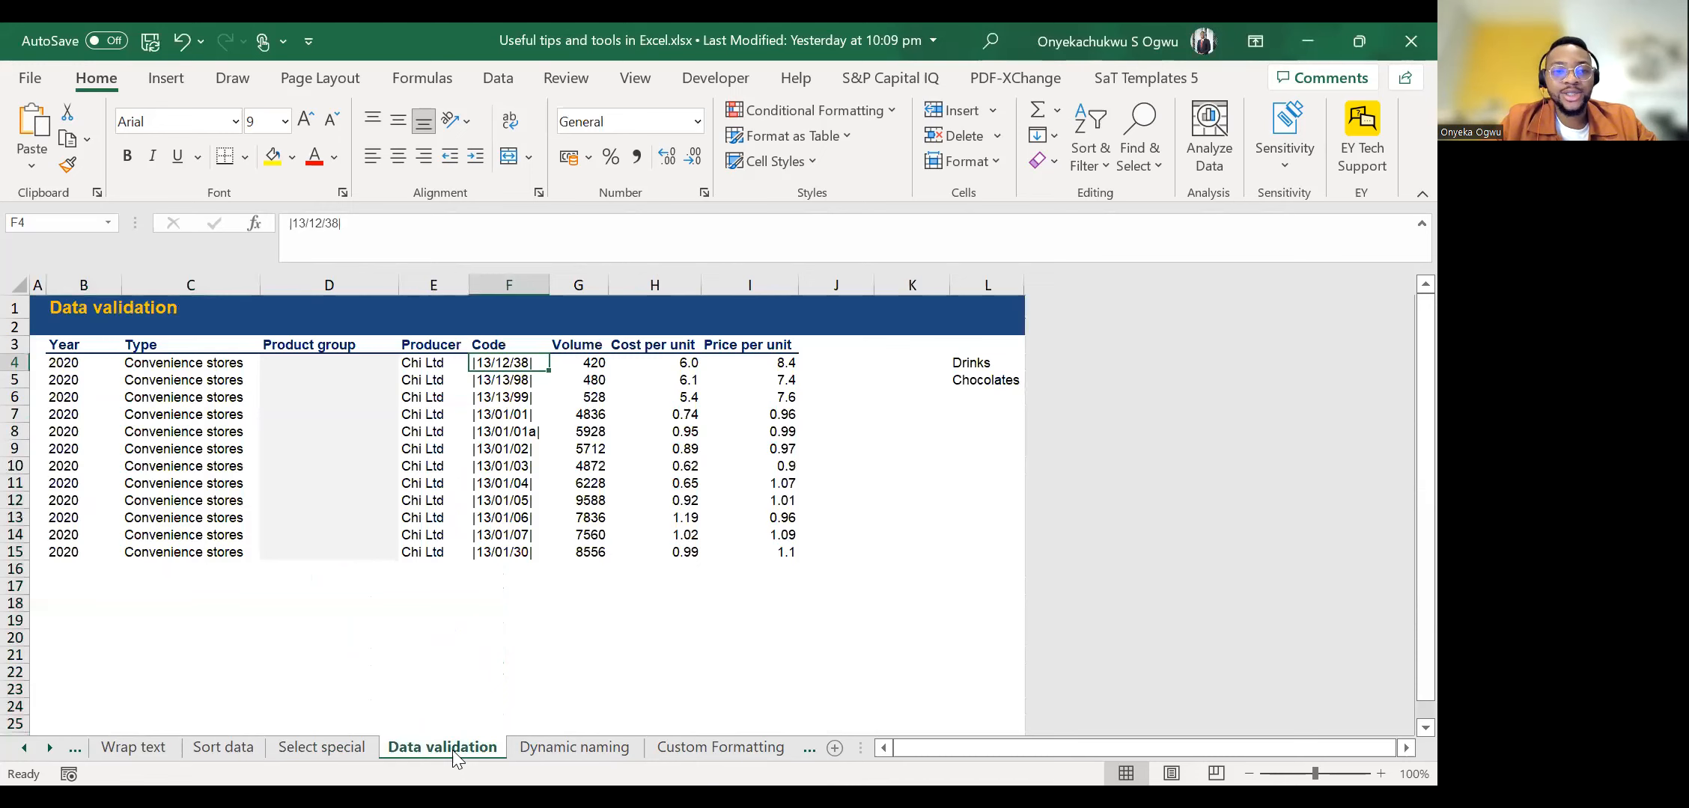
left_click(540, 745)
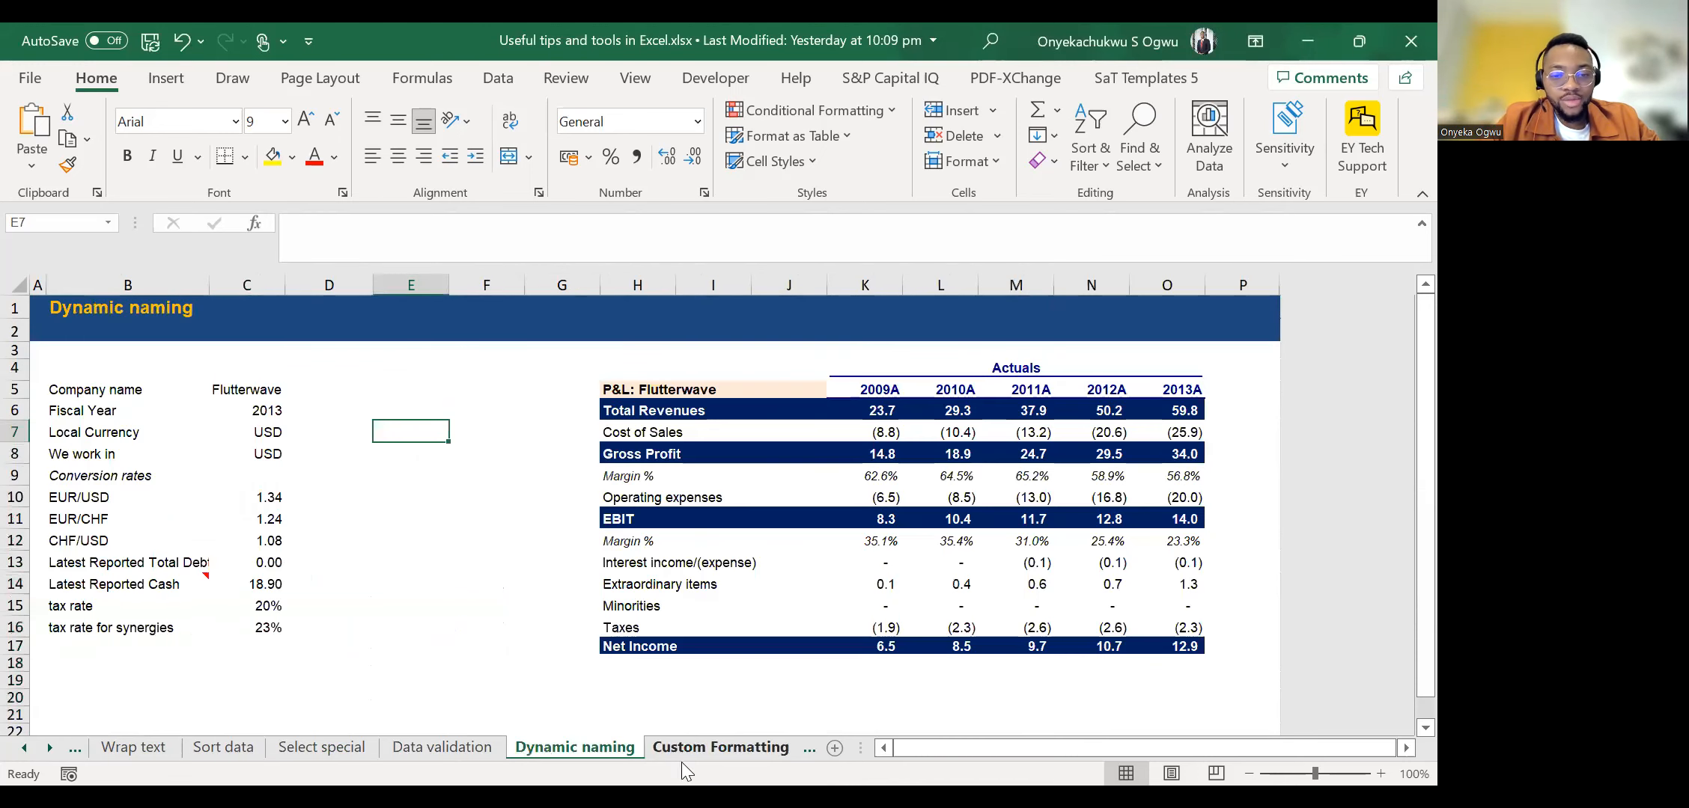
left_click(49, 748)
left_click(48, 747)
left_click(49, 747)
left_click(49, 748)
left_click(49, 748)
left_click(49, 748)
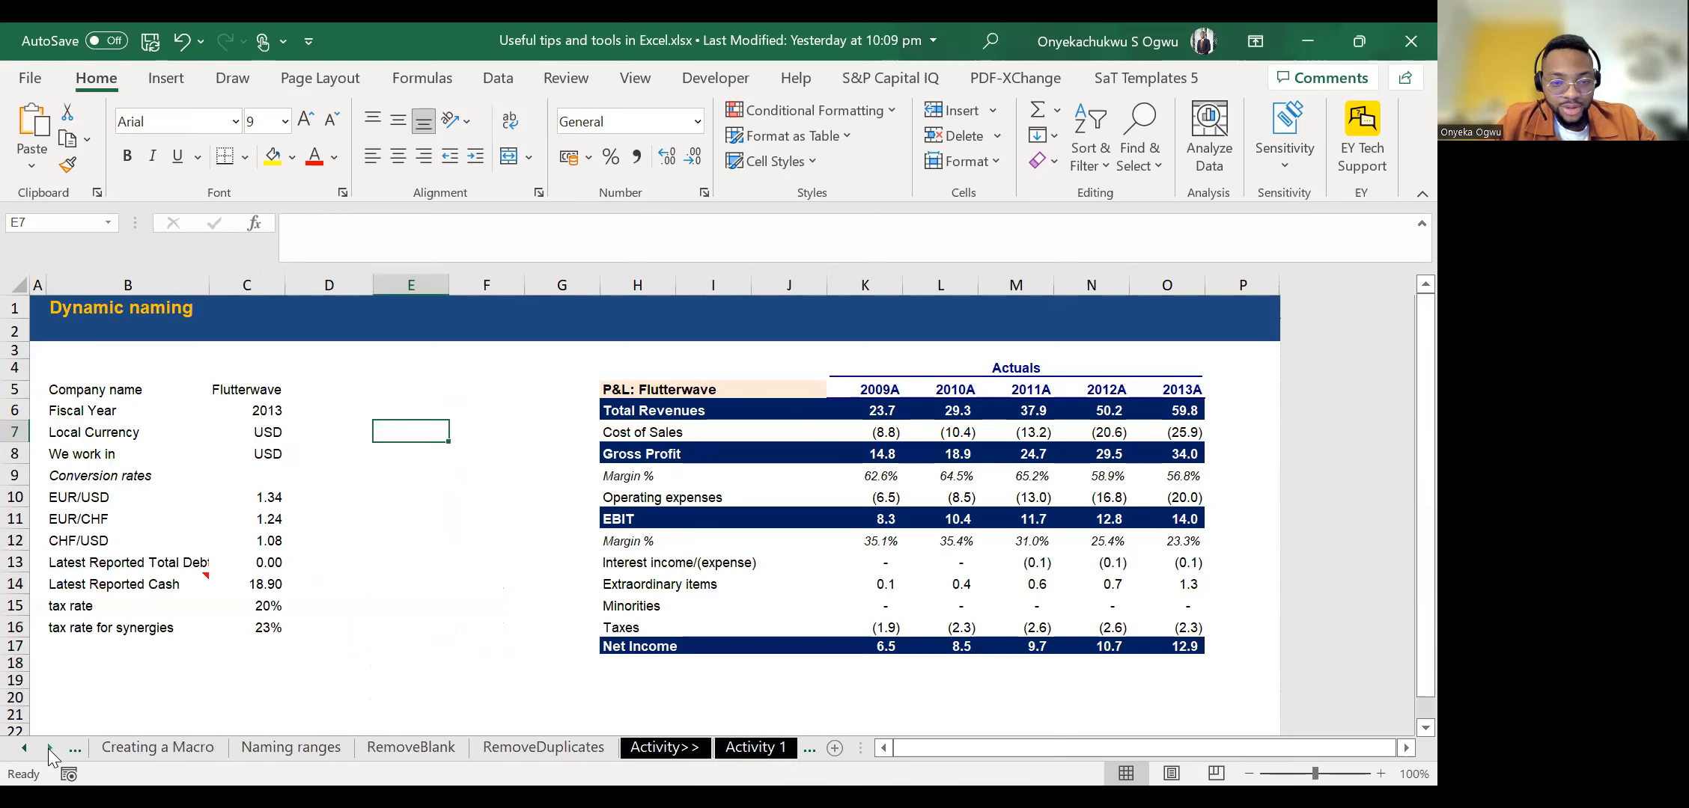
left_click(18, 751)
left_click(18, 751)
left_click(18, 751)
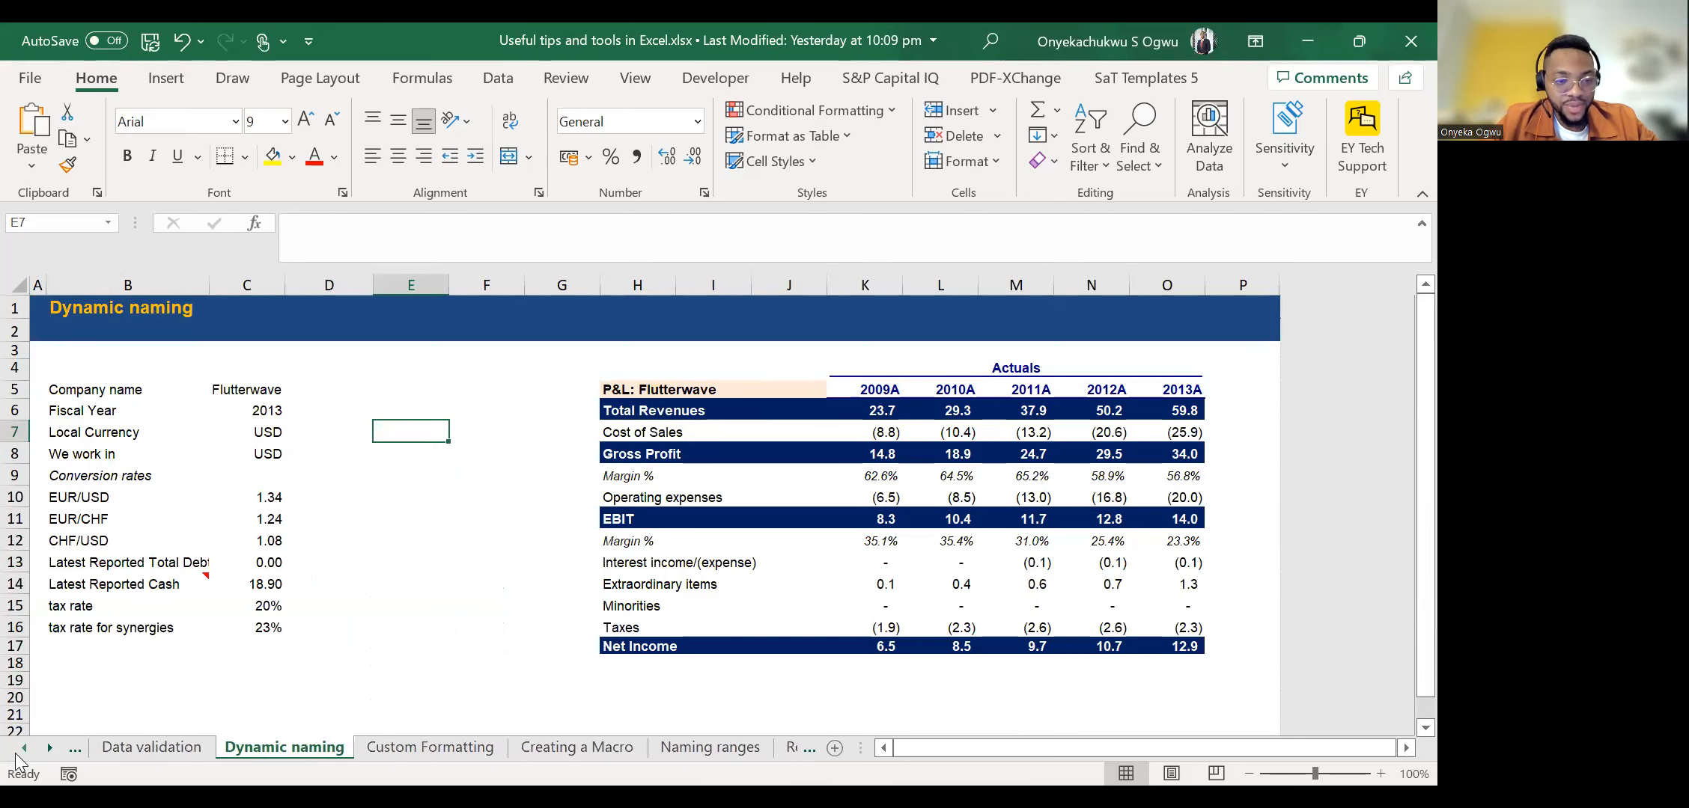
left_click(18, 751)
left_click(18, 751)
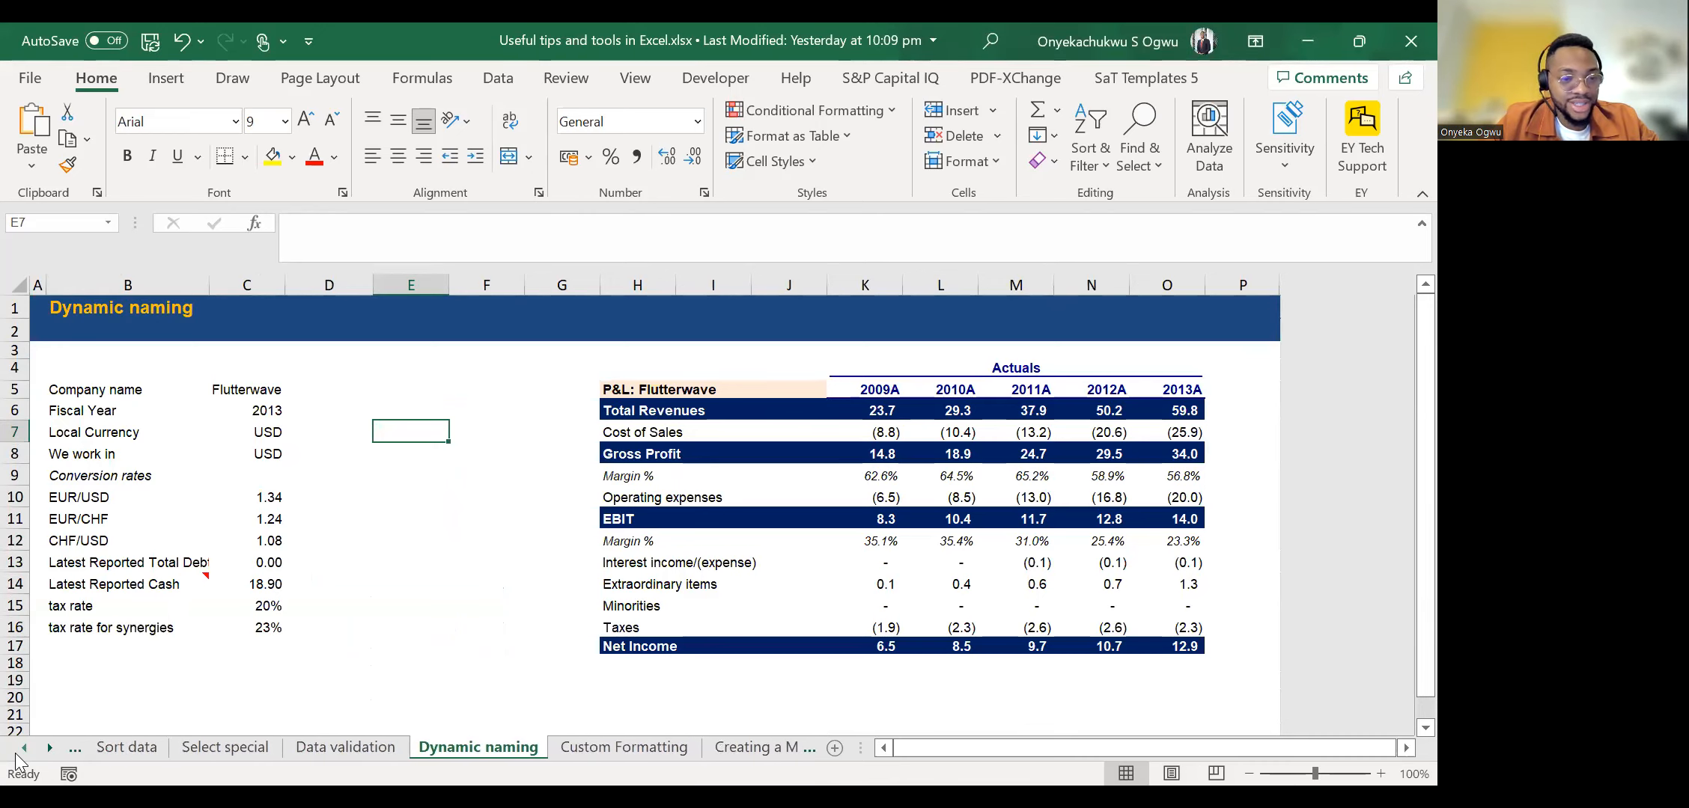
left_click(373, 751)
left_click(441, 748)
Examine how the cell address changes between the company name value in C5 and its neighbouring cells.
left_click(656, 434)
key("Up")
key("Up")
key("Left")
key("Left")
key("Left")
key("Right")
key("Right")
key("Right")
key("Left")
key("Right")
key("Left")
key("Left")
key("Left")
key("Left")
key("Left")
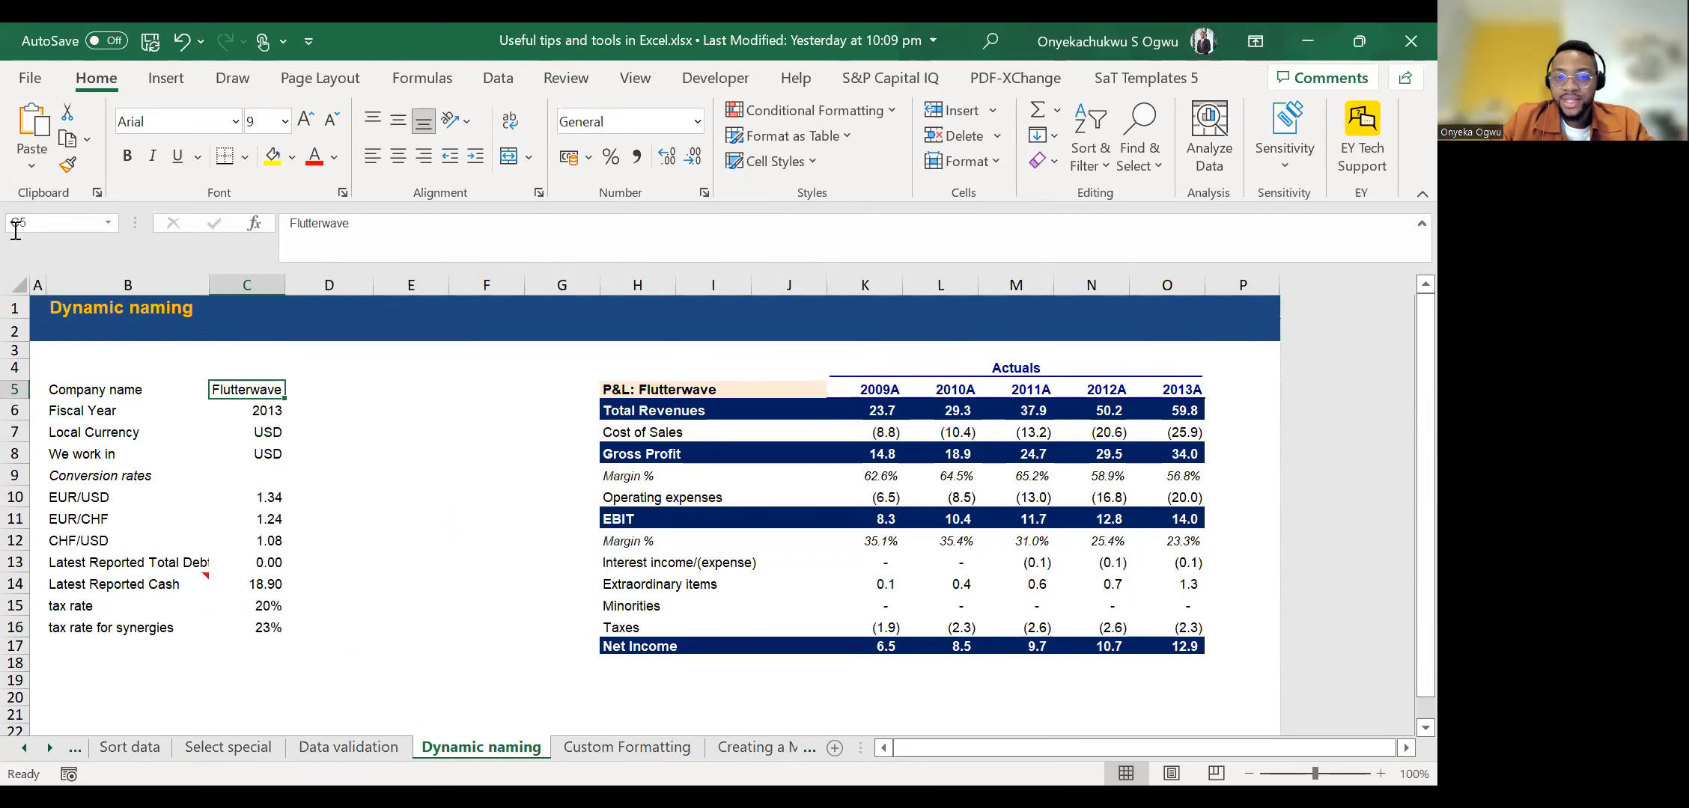
key("Right")
key("Left")
key("Right")
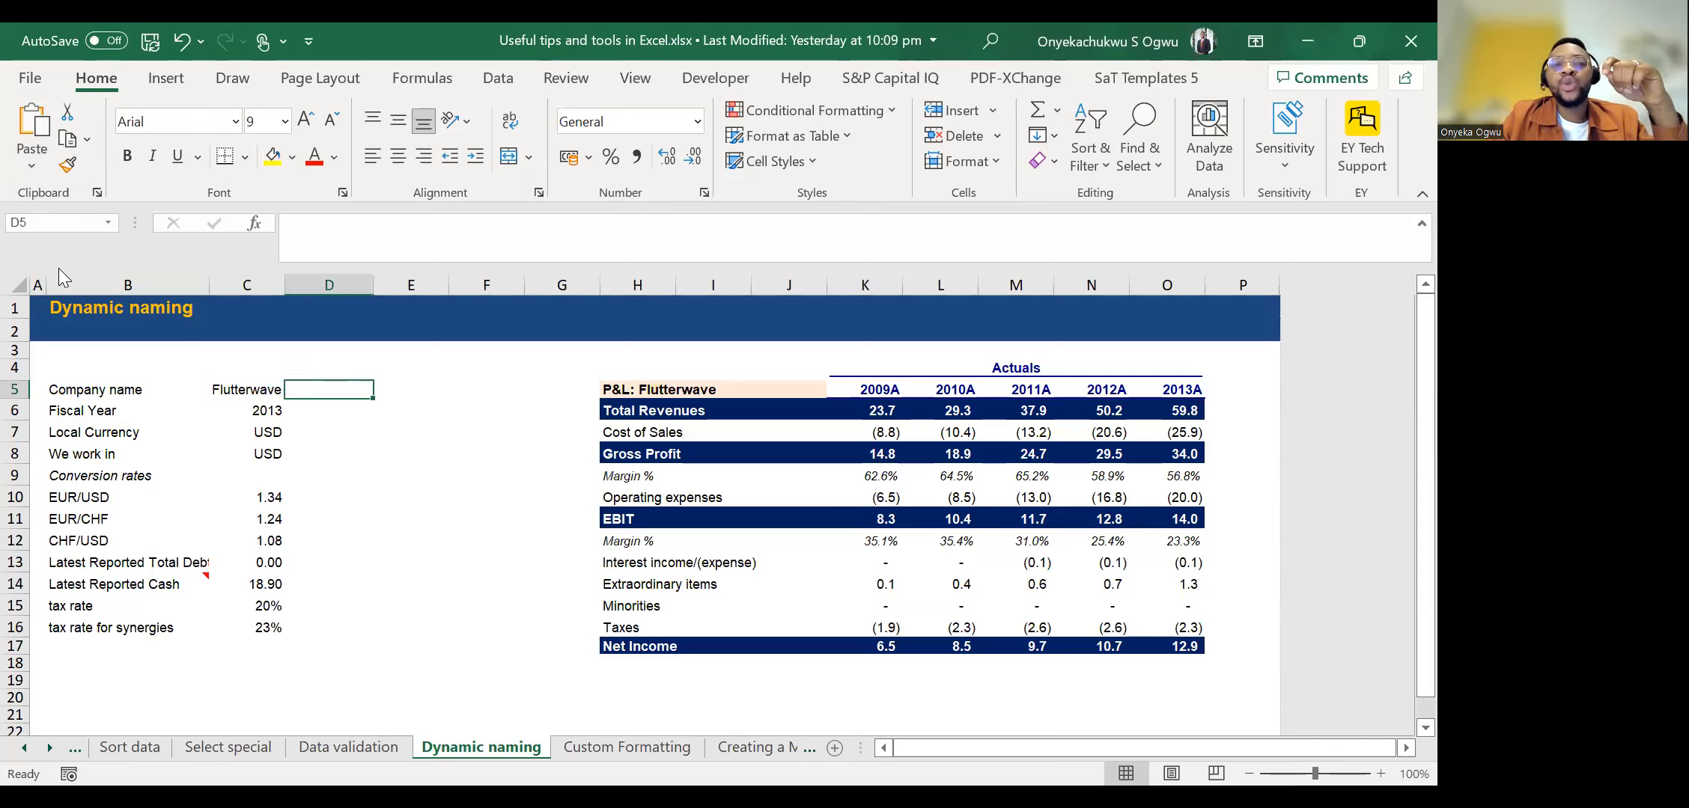
key("Left")
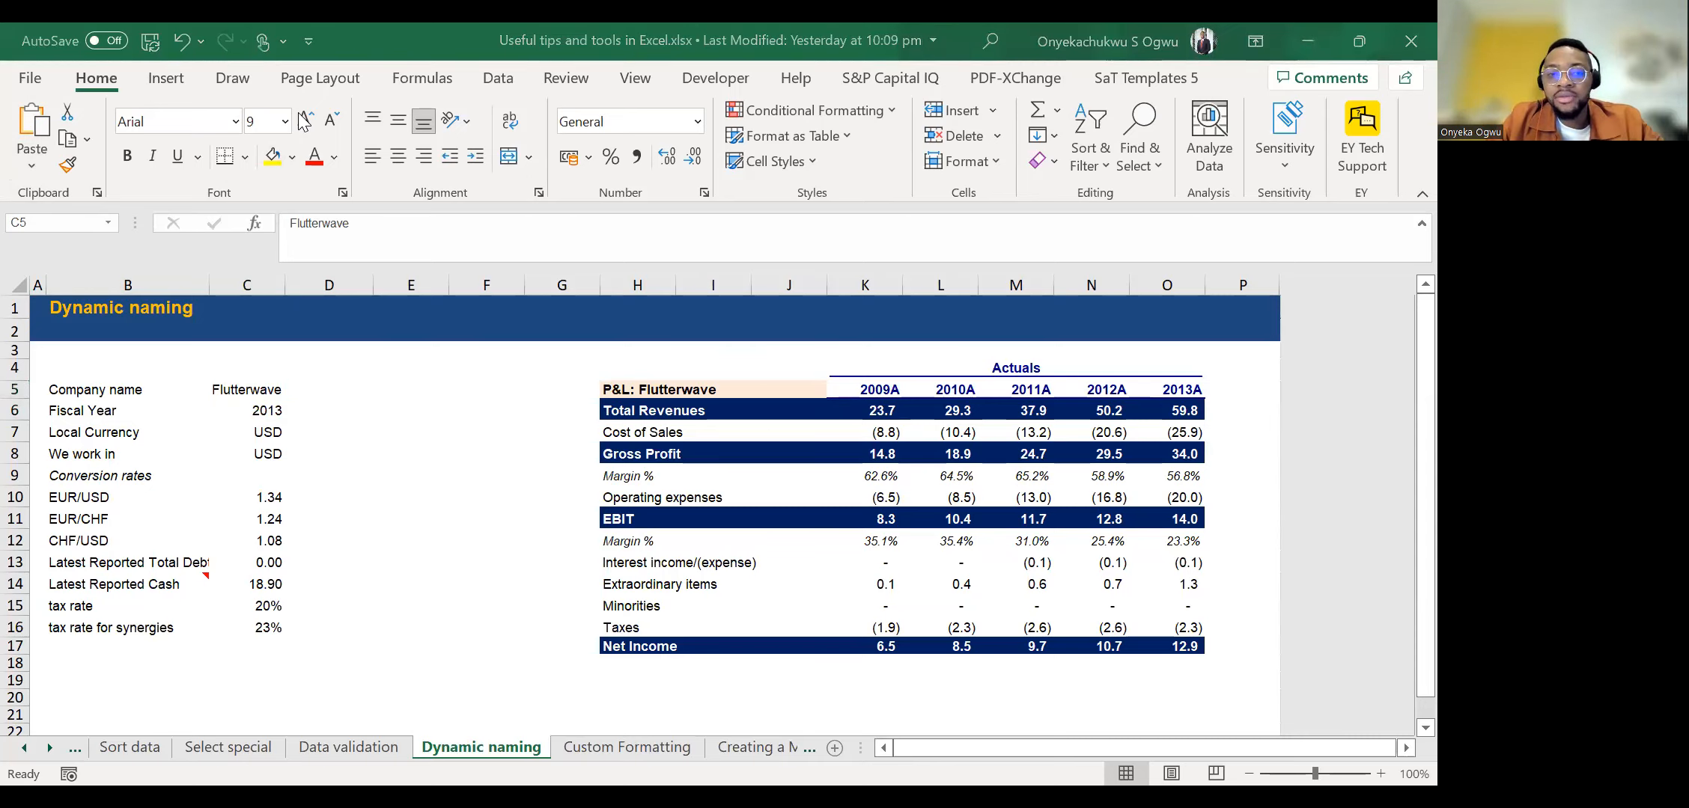
Name the company name value cell C5 as Company.
left_click(274, 390)
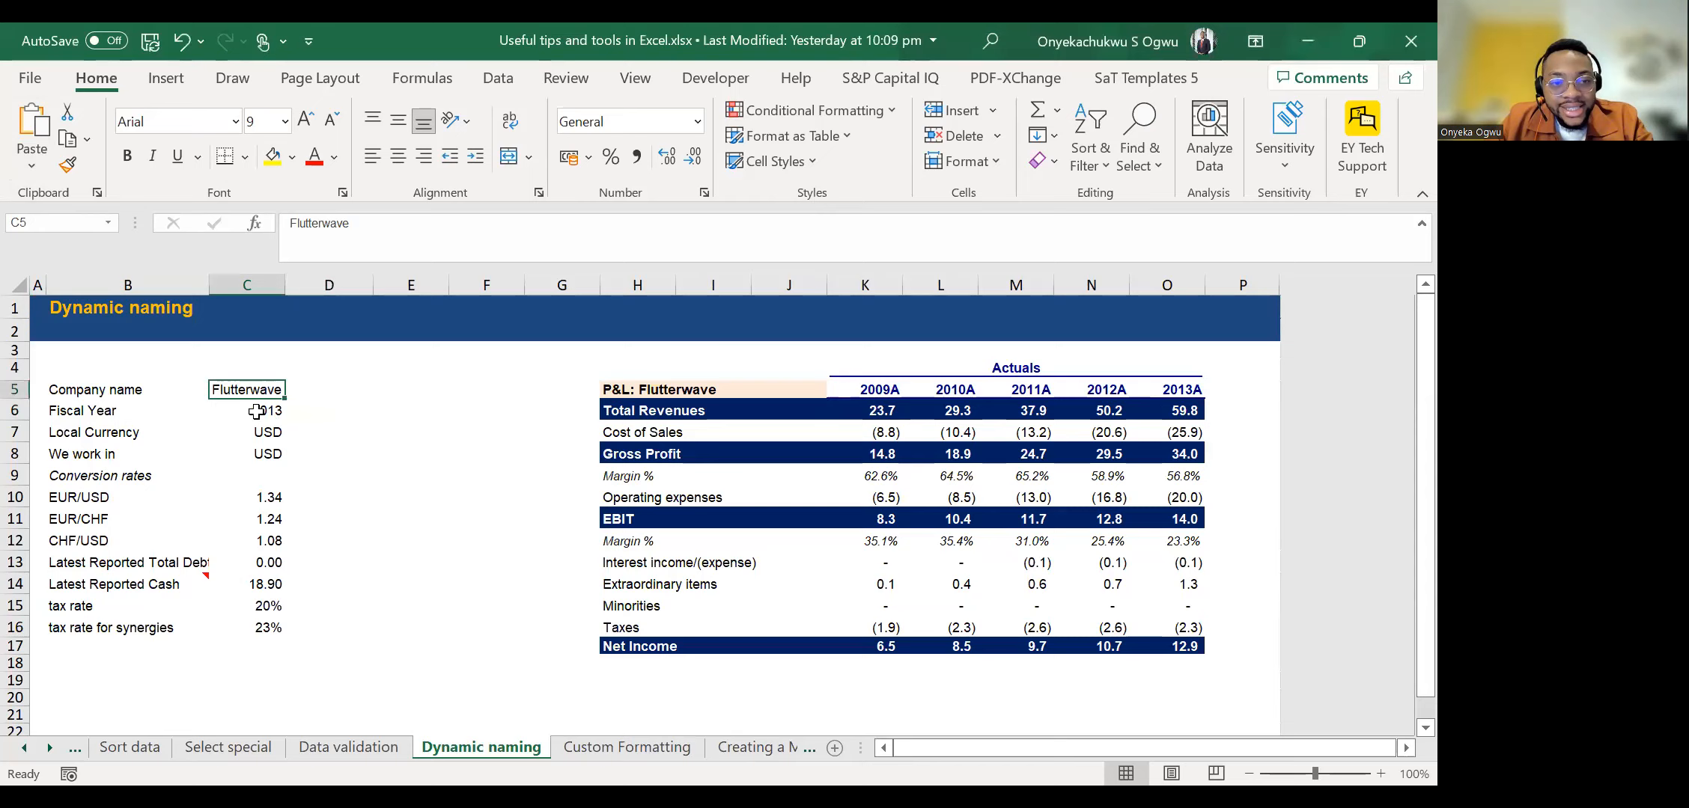
left_click(19, 221)
type("c")
type("omp")
type("any")
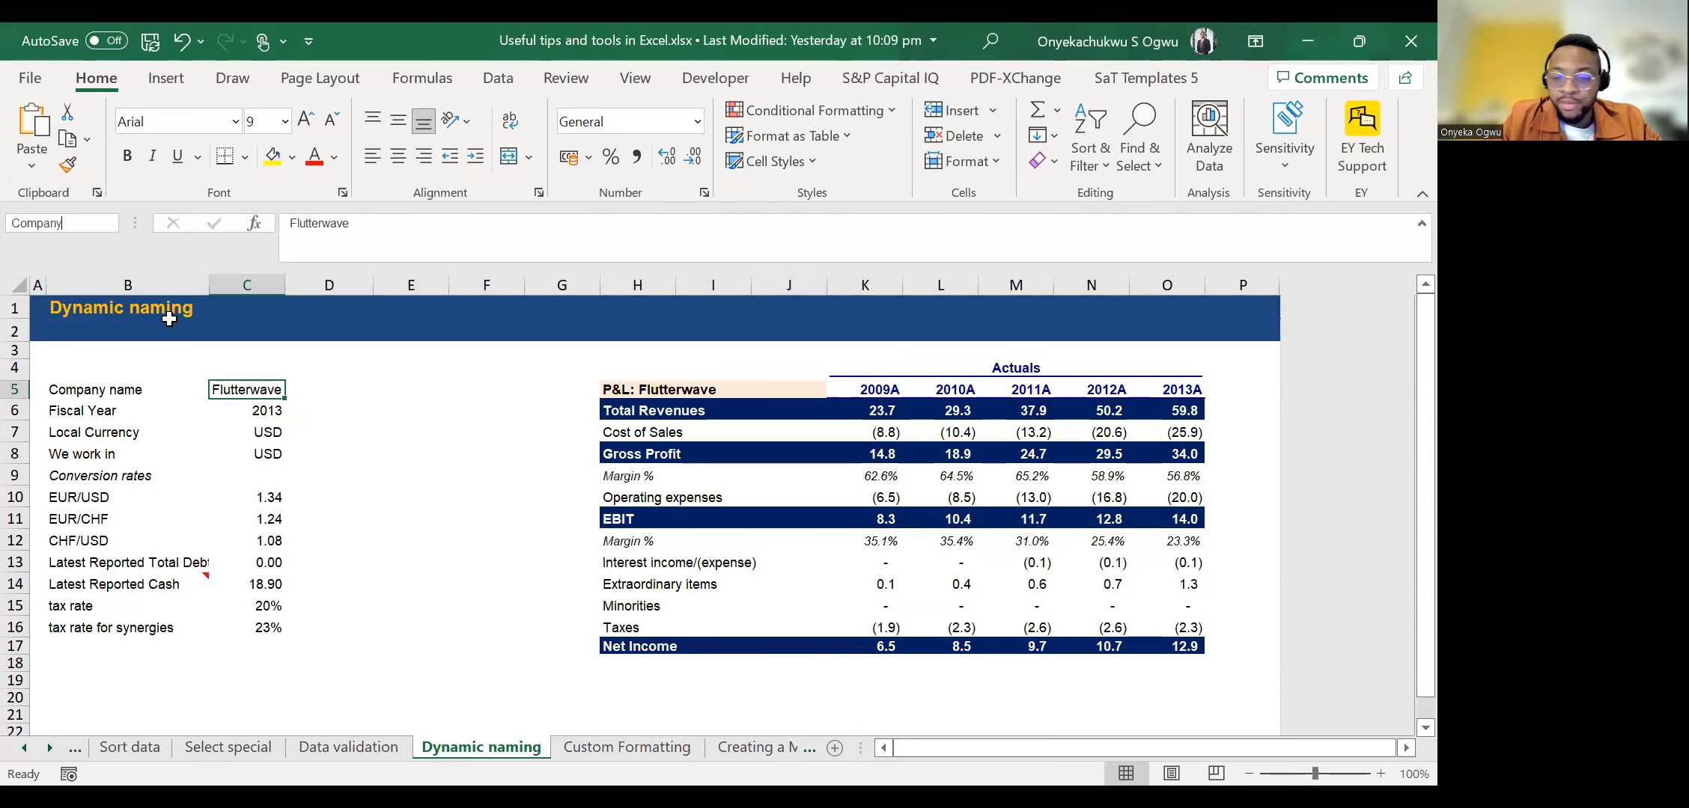
key("Return")
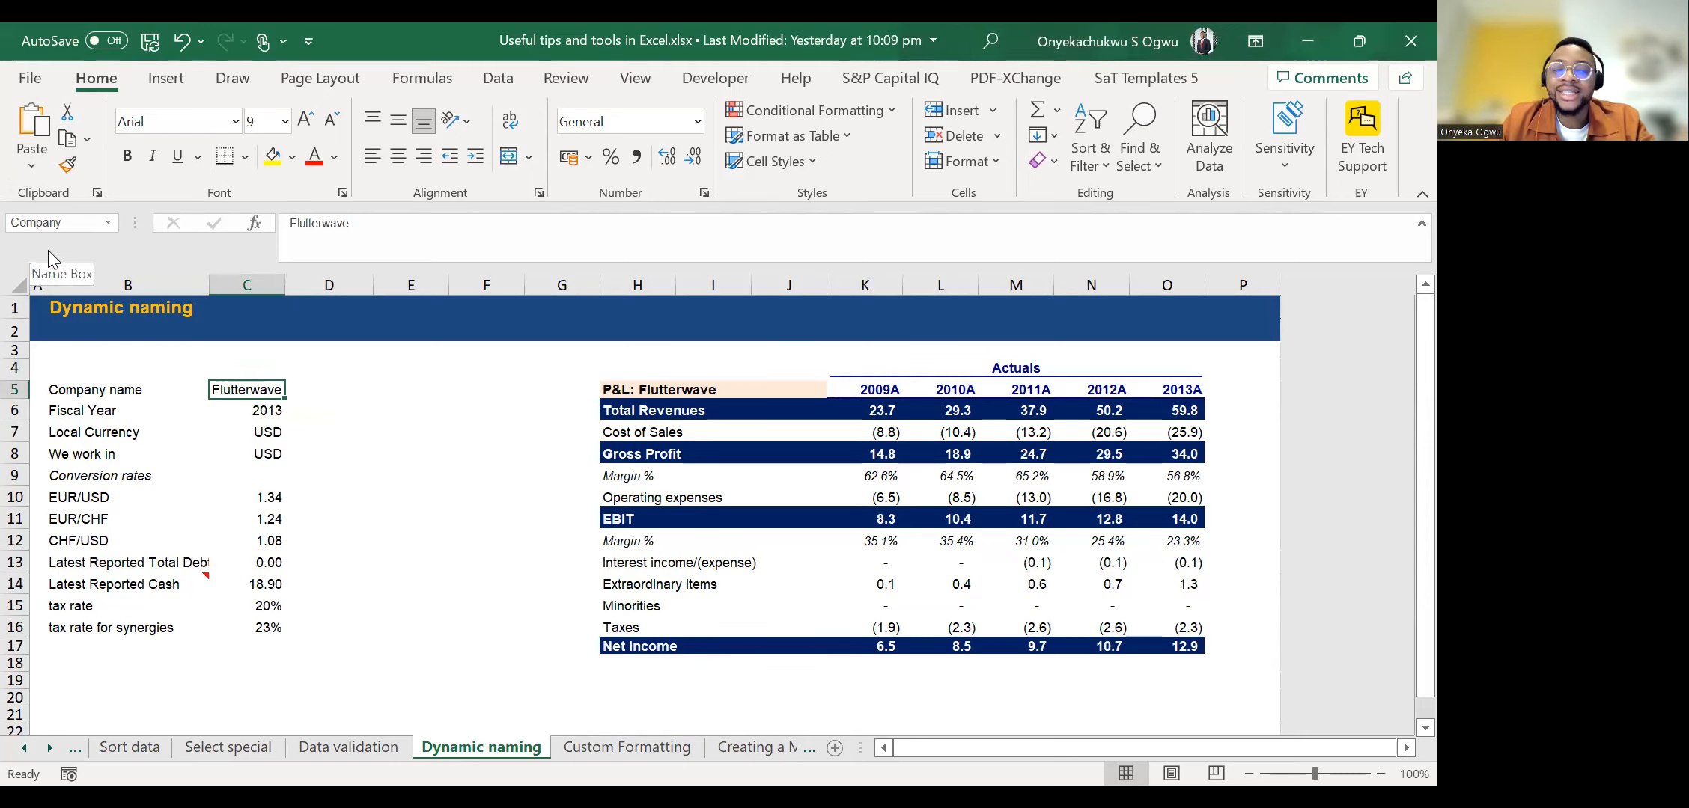
Enter the formula =Company in E10 and compare it with the named source cell C5.
double_click(426, 495)
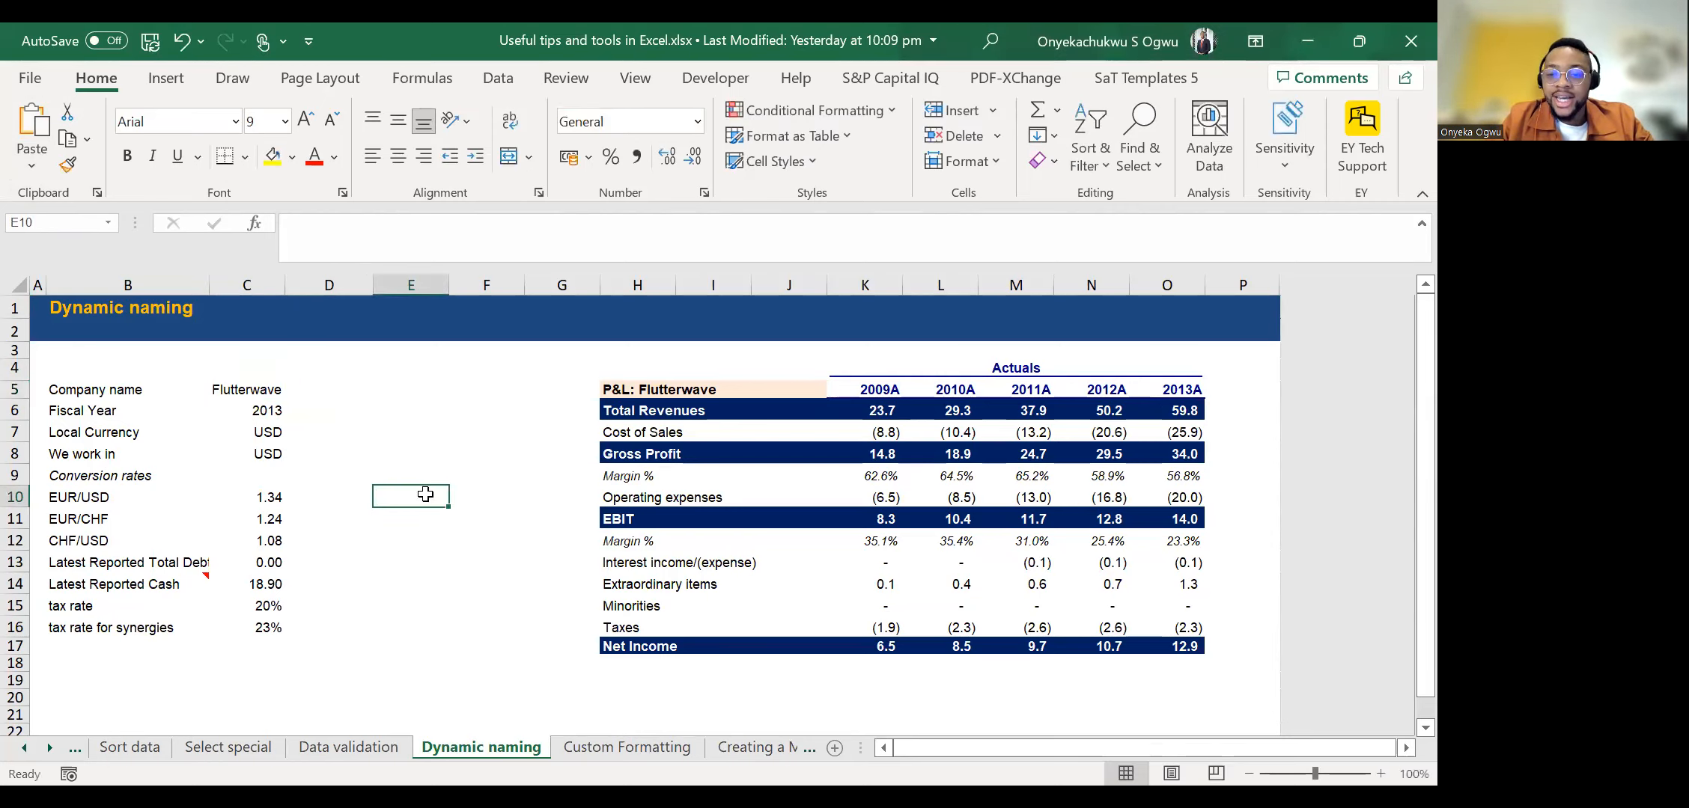
type("=")
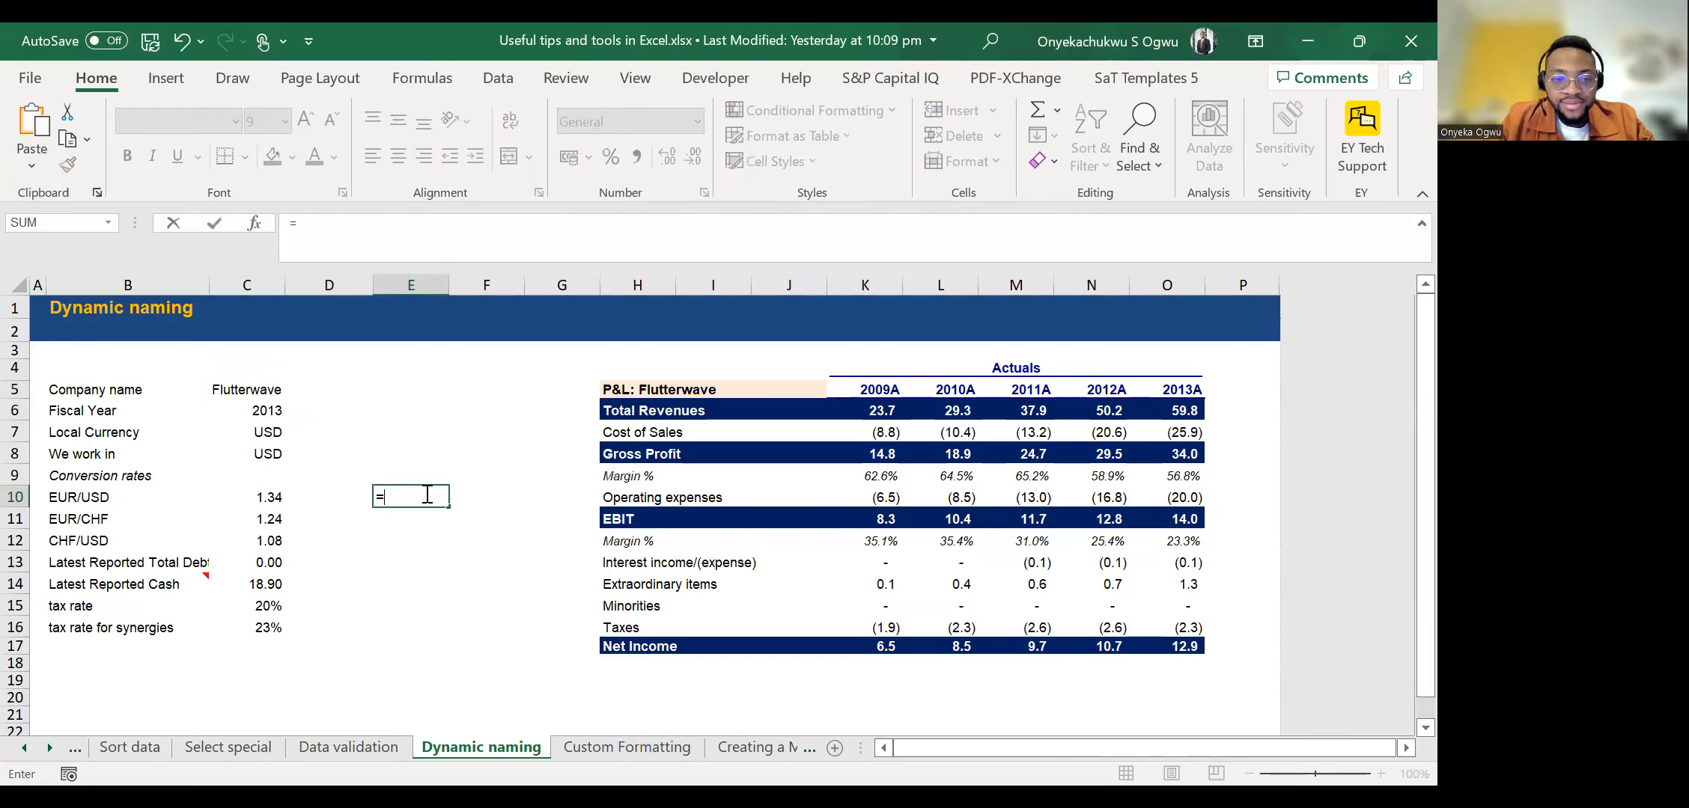
type("Company")
key("Return")
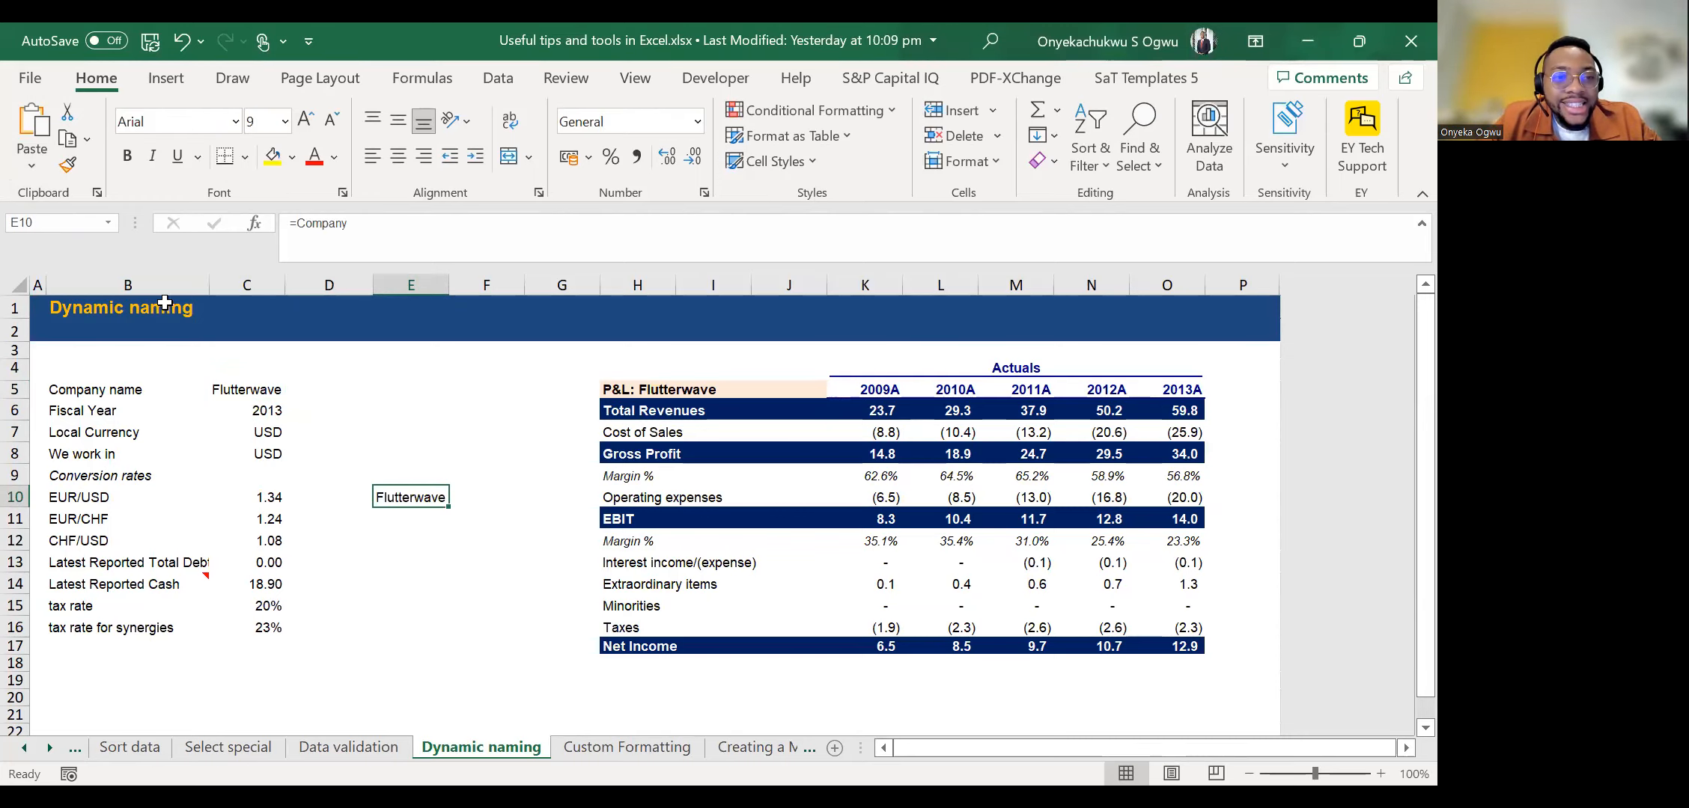
left_click(241, 391)
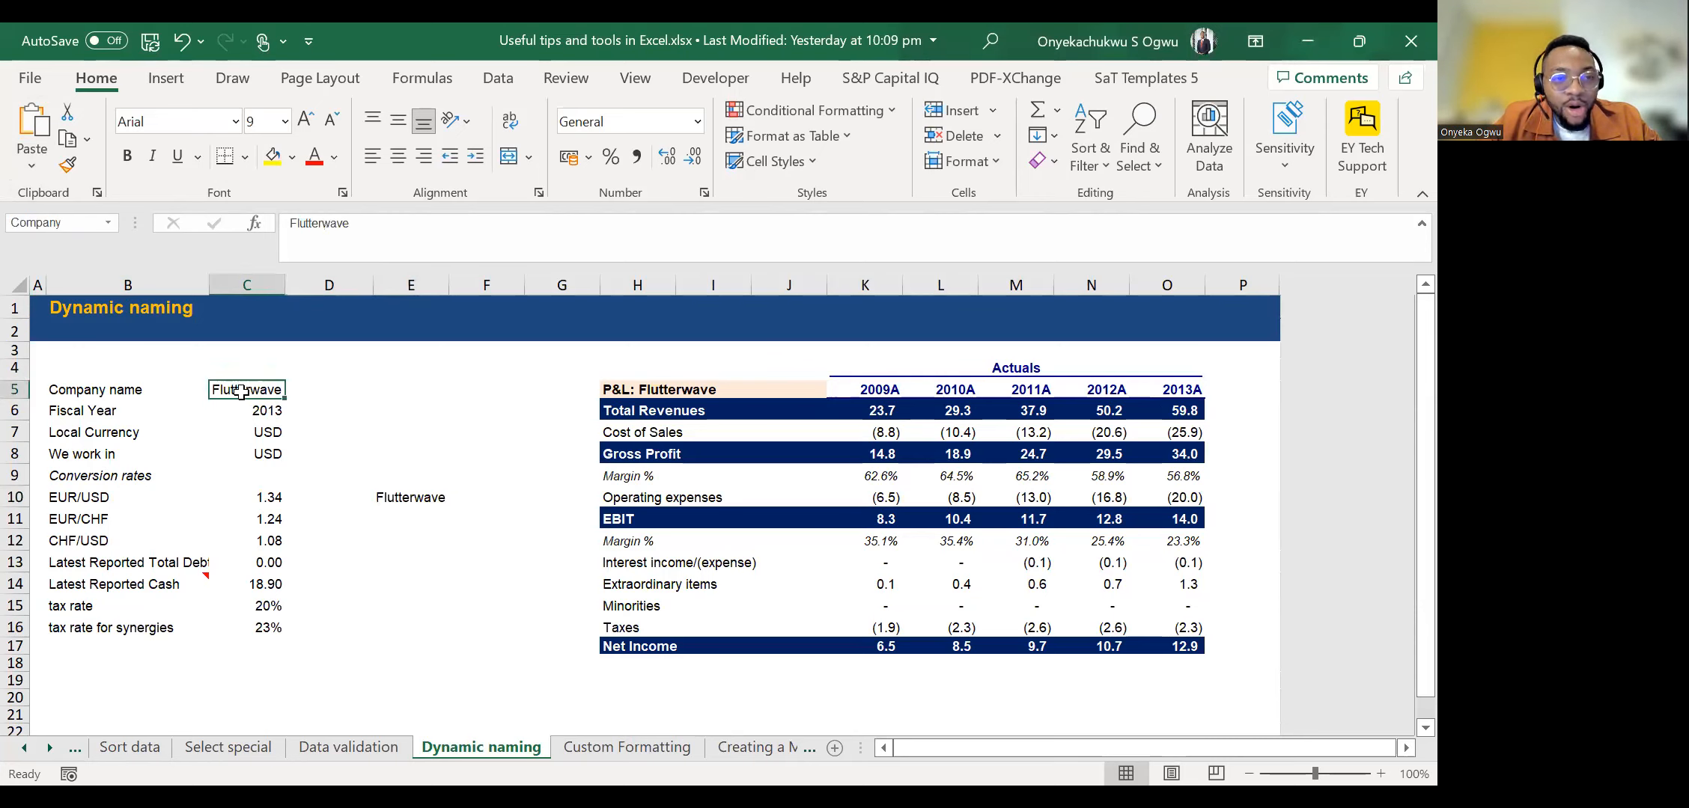
left_click(397, 500)
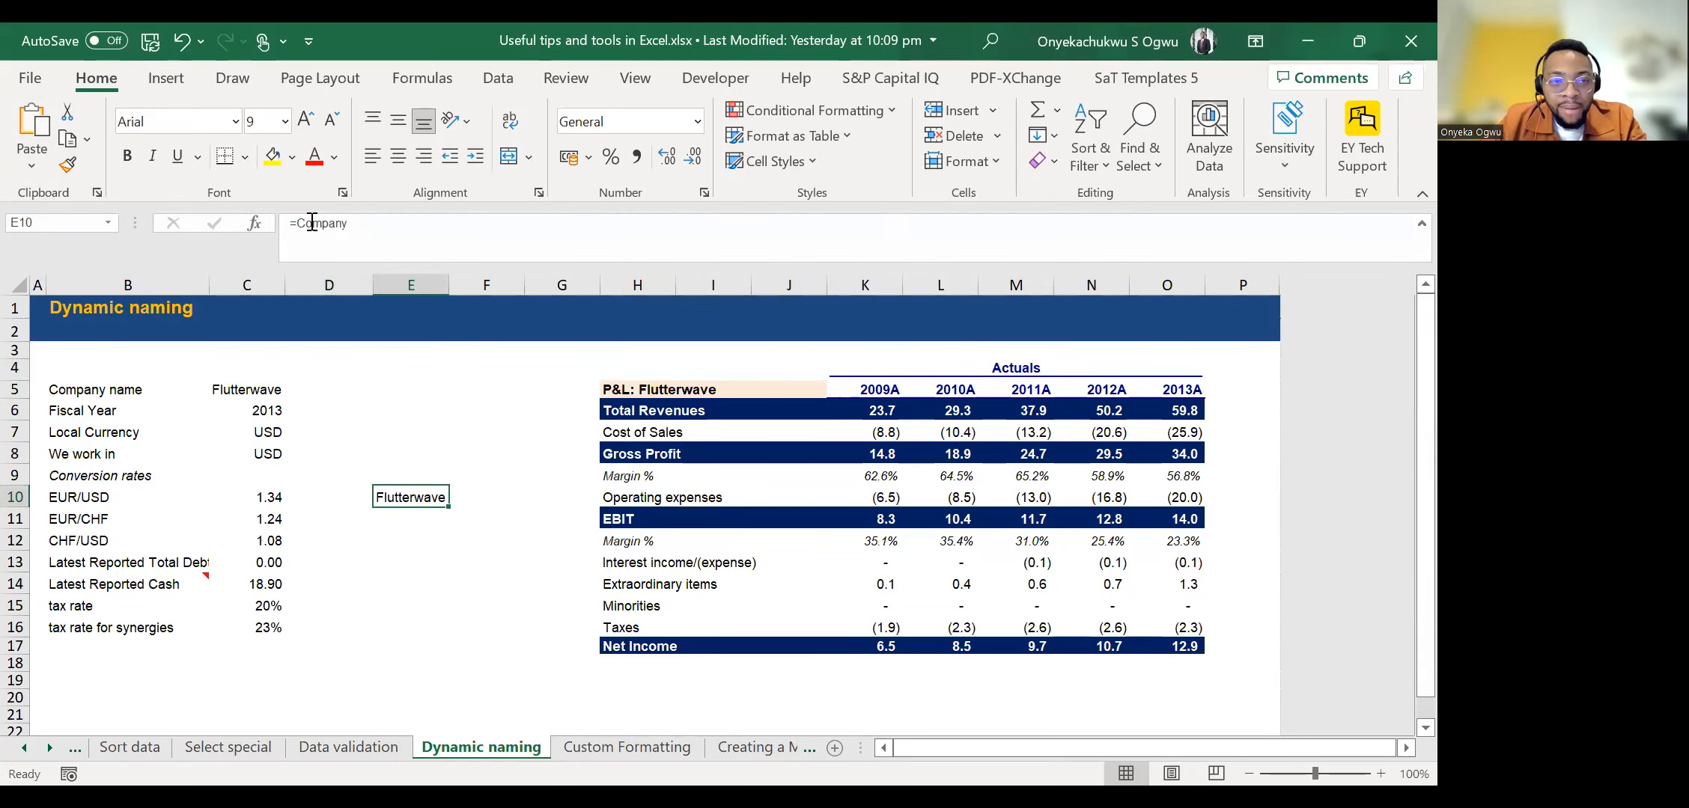
left_click(244, 392)
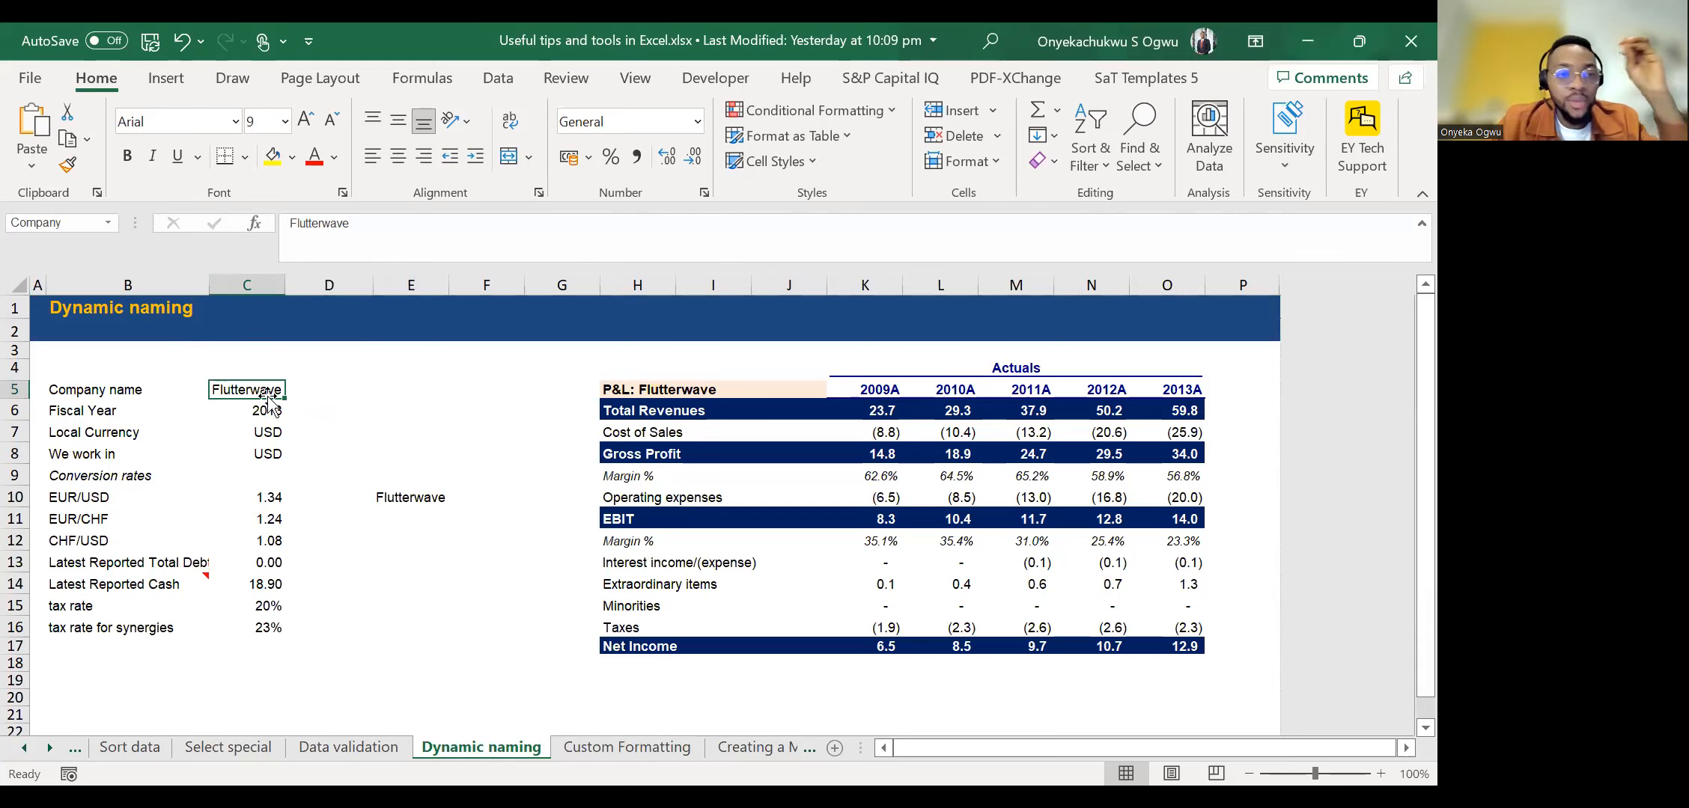
Name the fiscal year value cell C6 as Year.
key("Down")
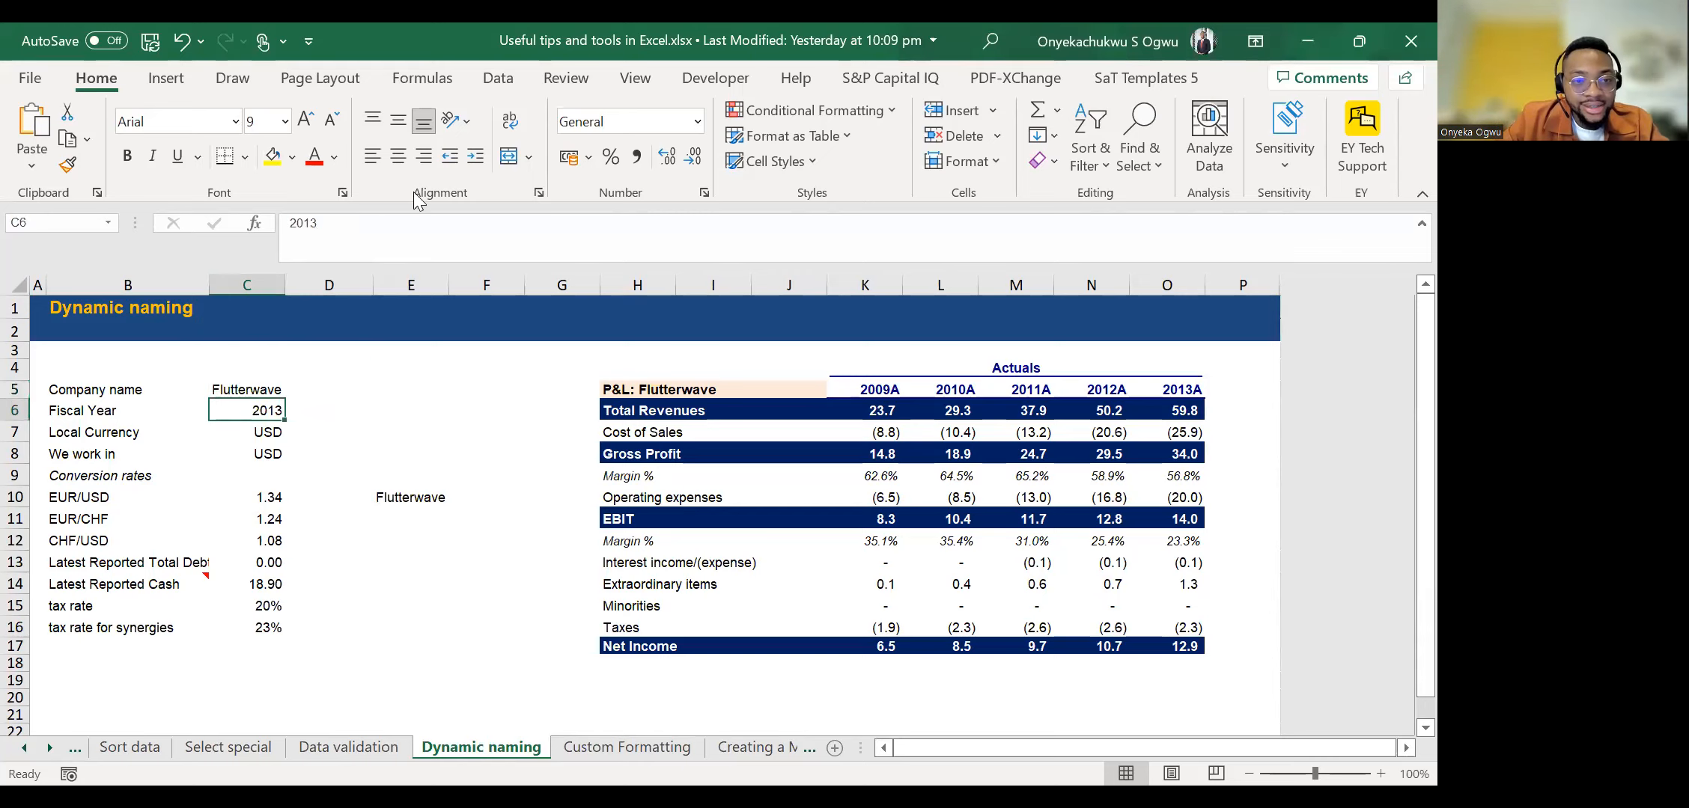
left_click(35, 223)
type("Co")
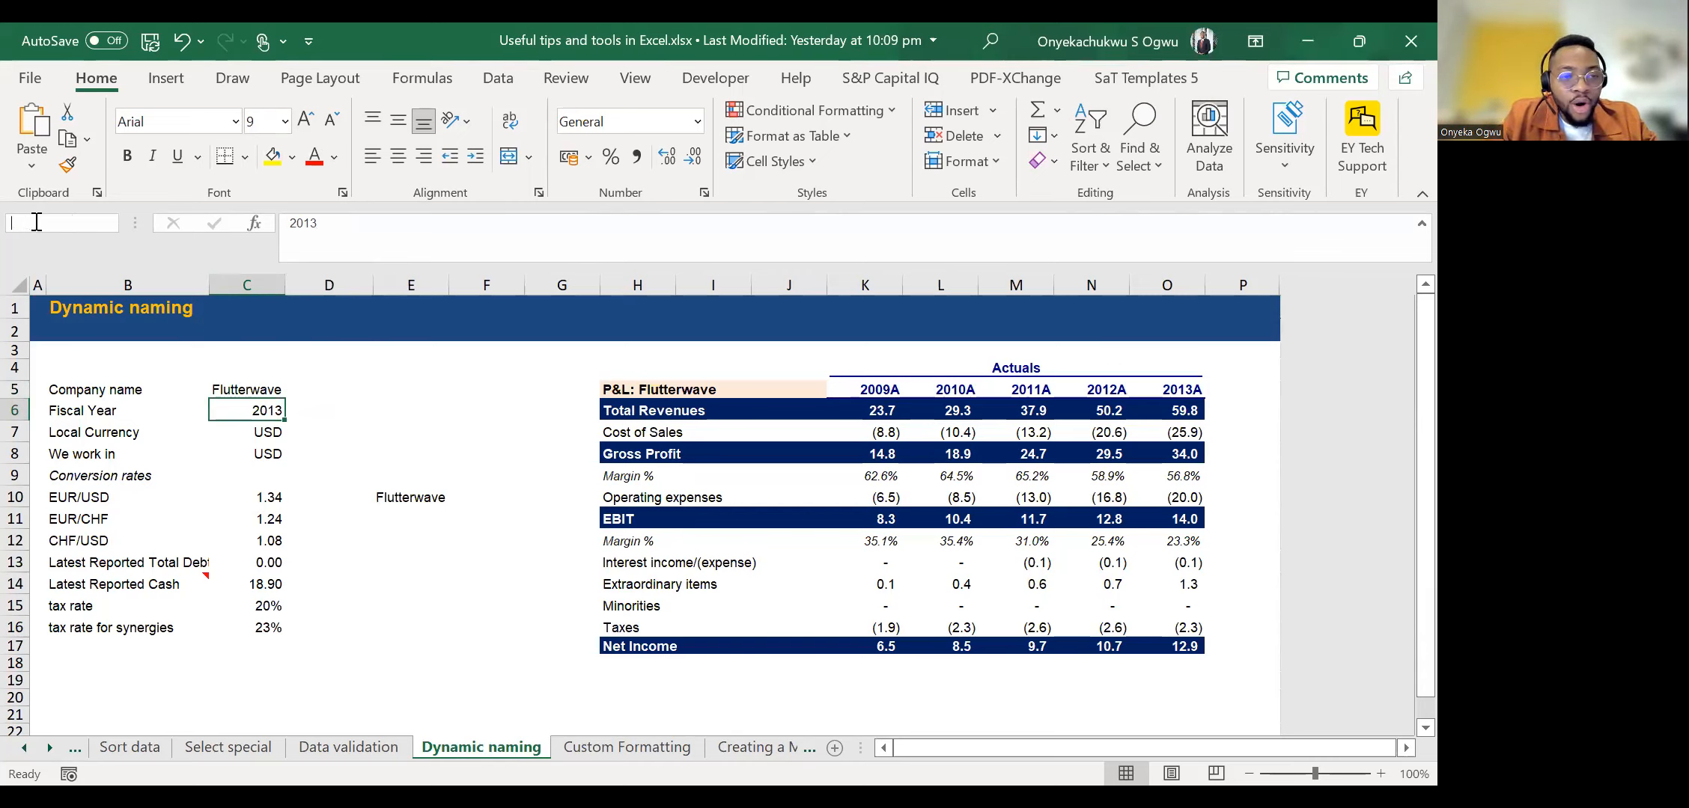
type("Year")
key("Return")
key("Up")
key("Down")
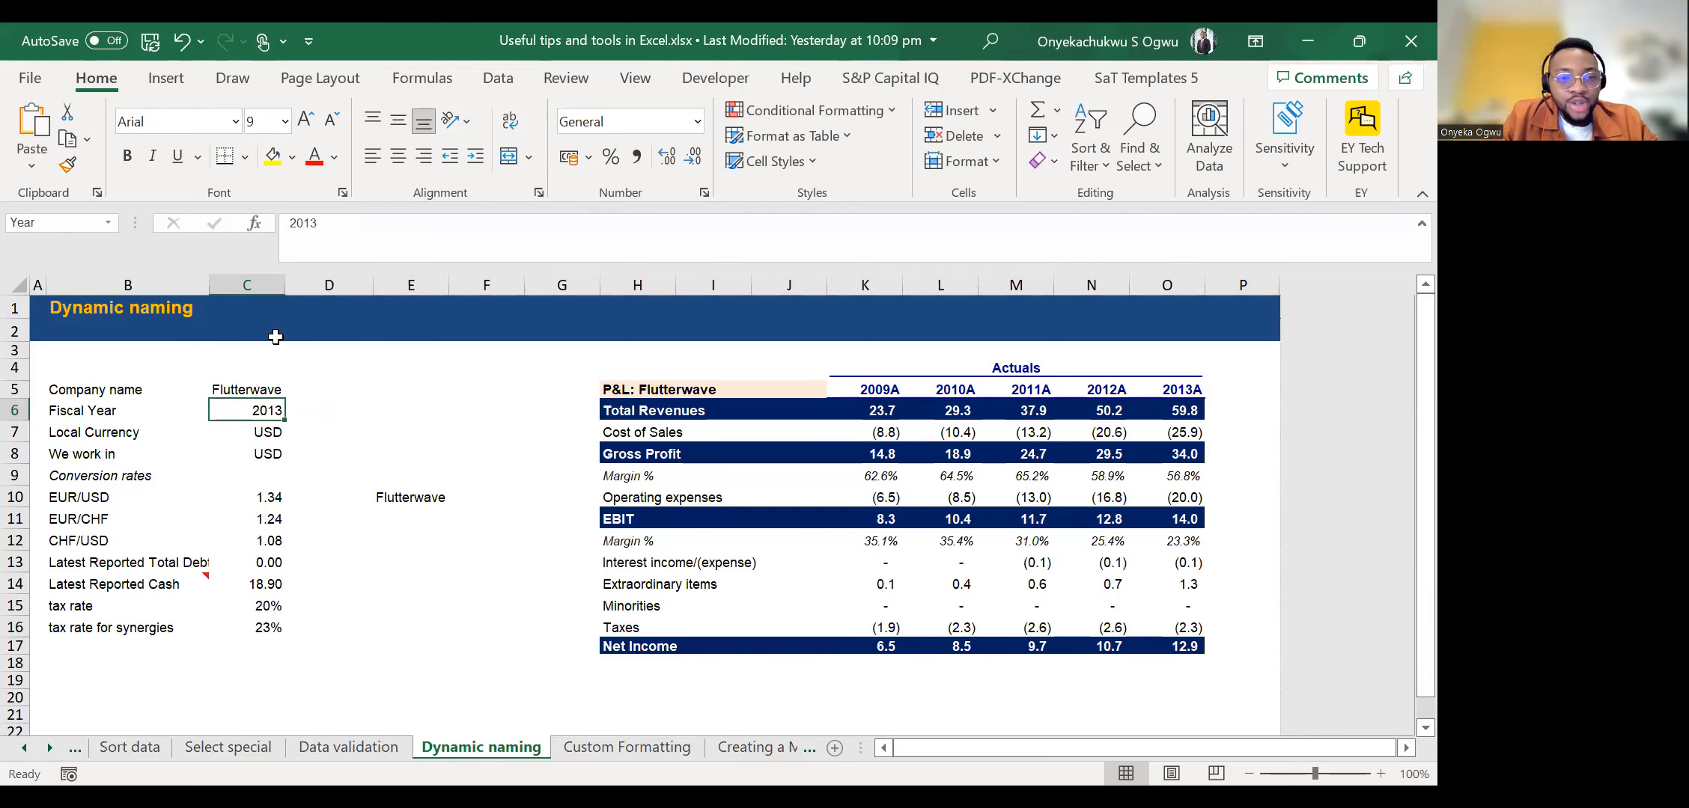
Replace the formula in E10 with =Year, using the named cell rather than the date function.
left_click(444, 490)
type("=")
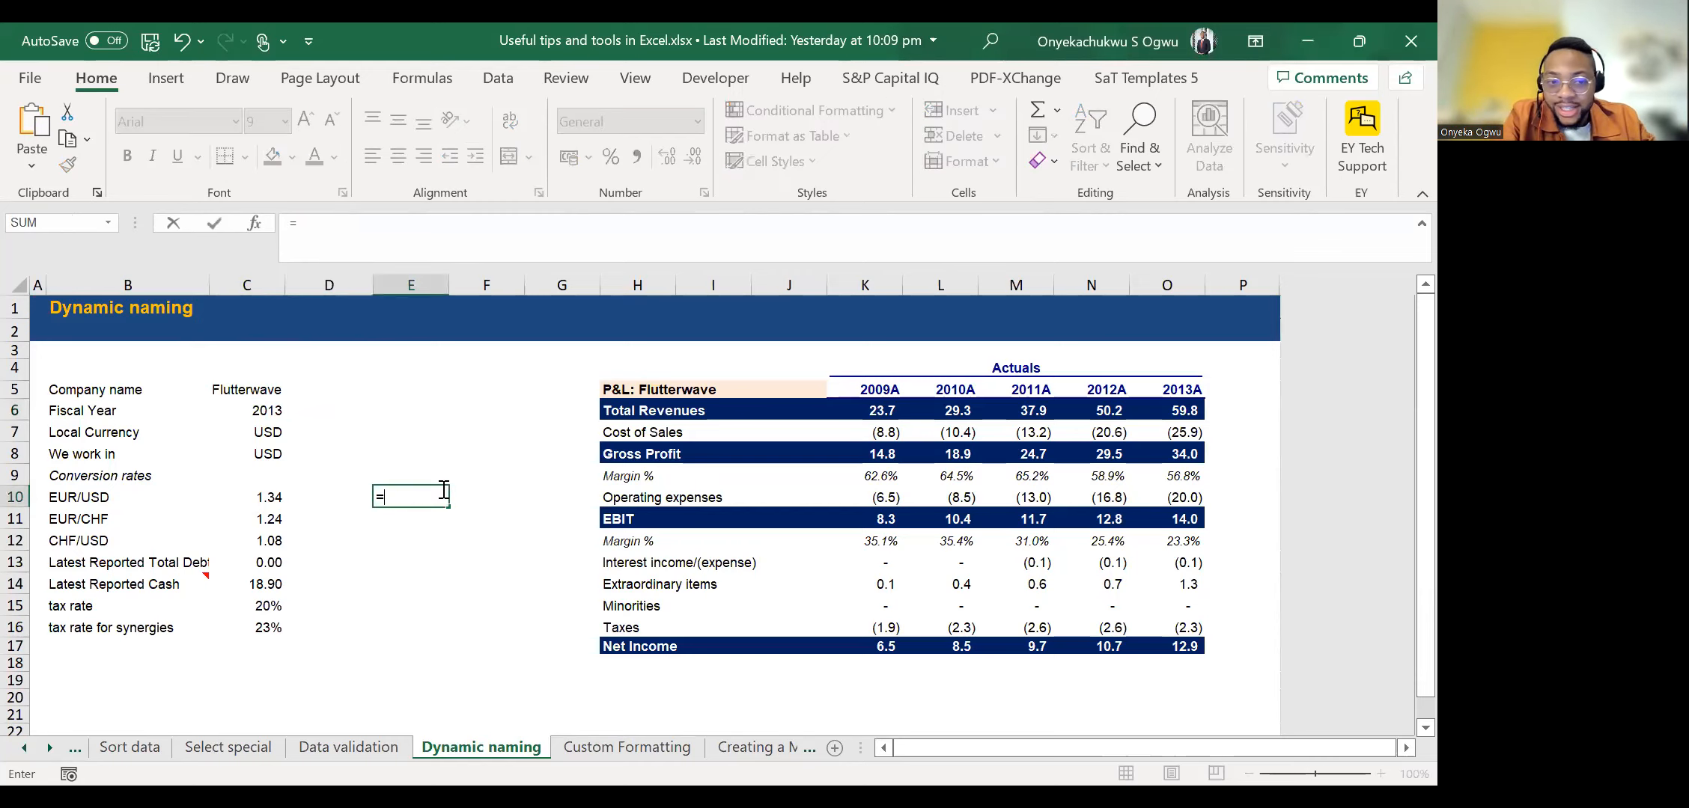
type("year")
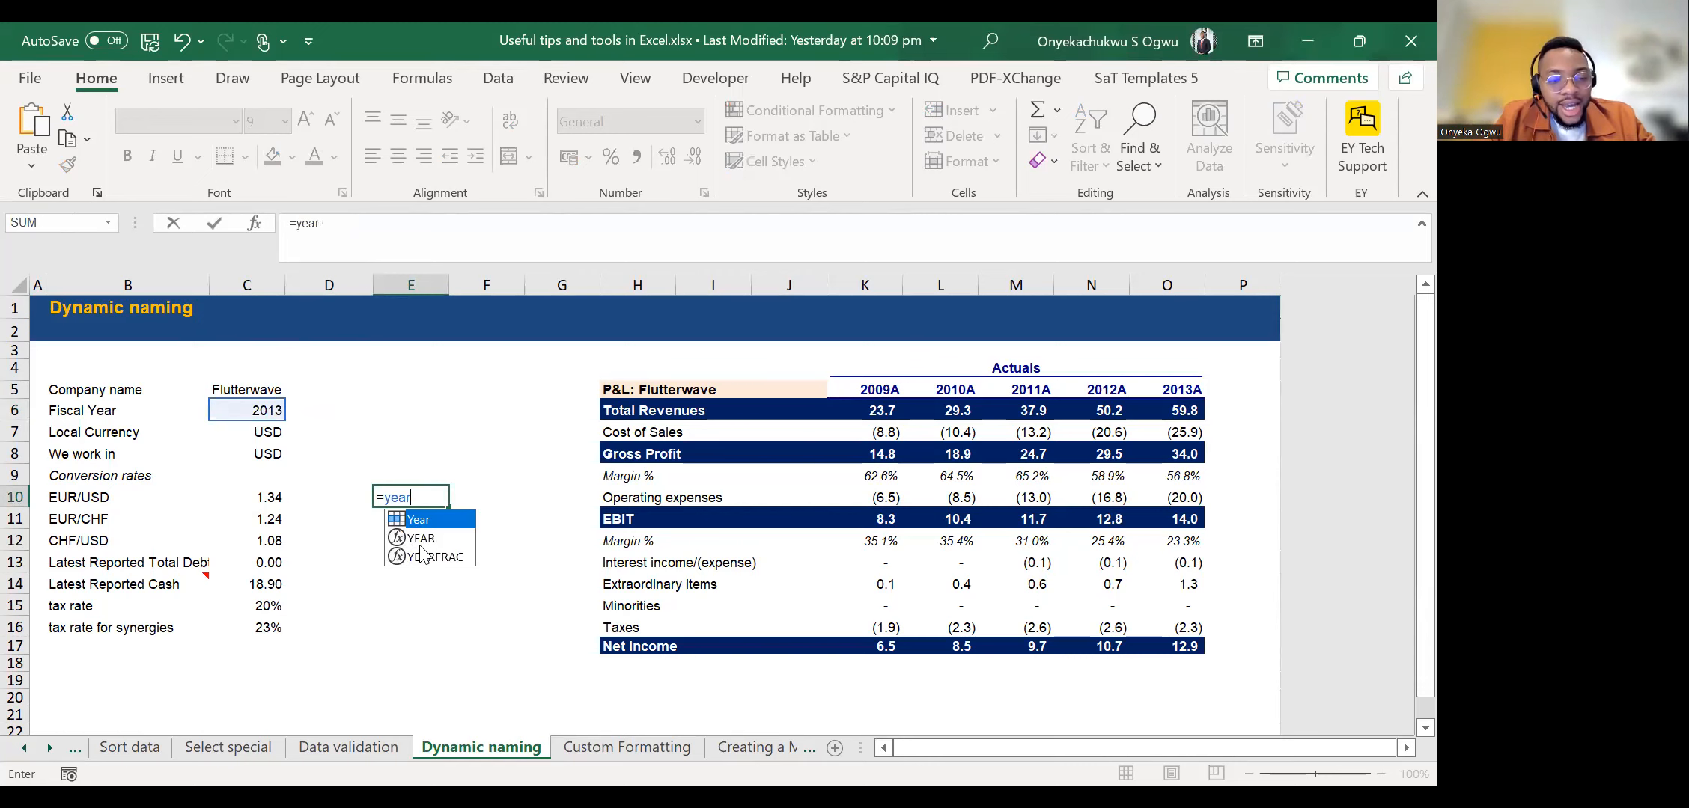
key("Tab")
key("Return")
key("Up")
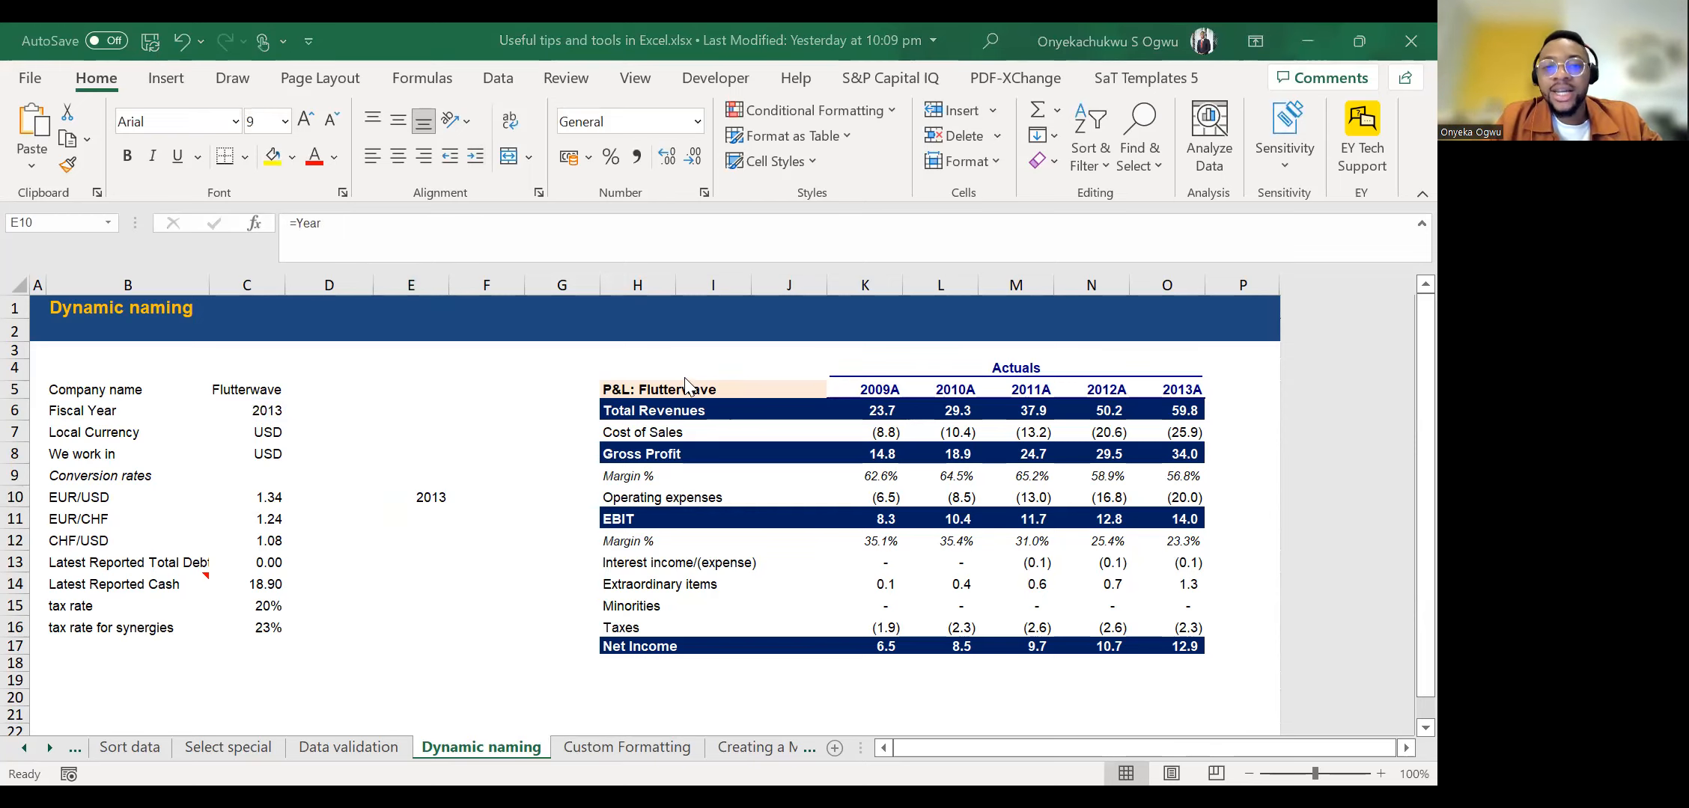
Select the whole P&L table from H5 to O17 as a range that can be named.
left_click(686, 385)
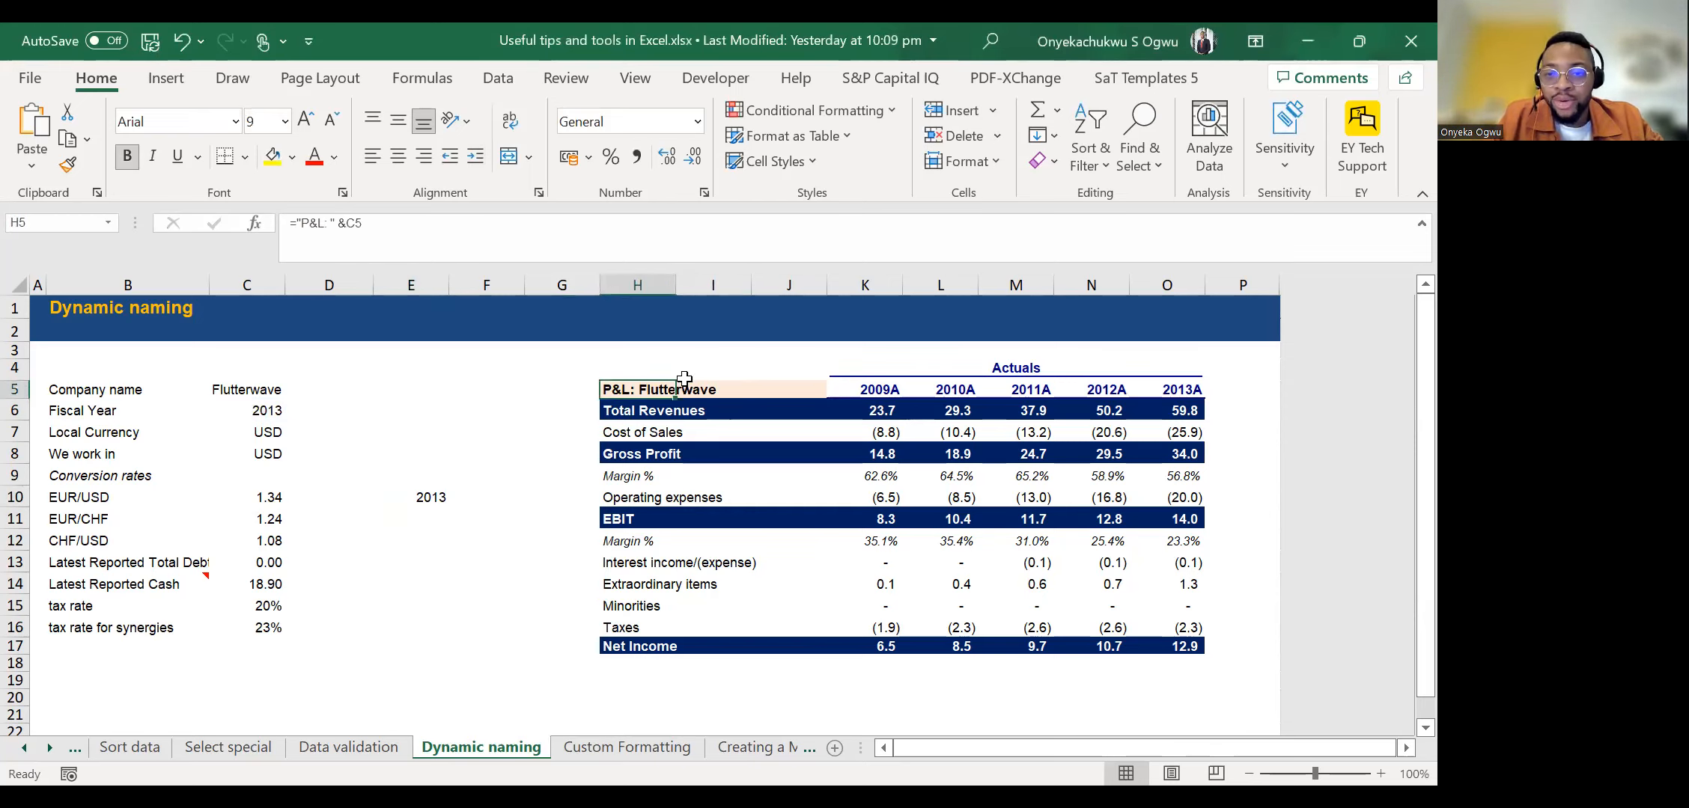
key("shift+Right")
key("ctrl+shift+Right")
key("ctrl+shift+Down")
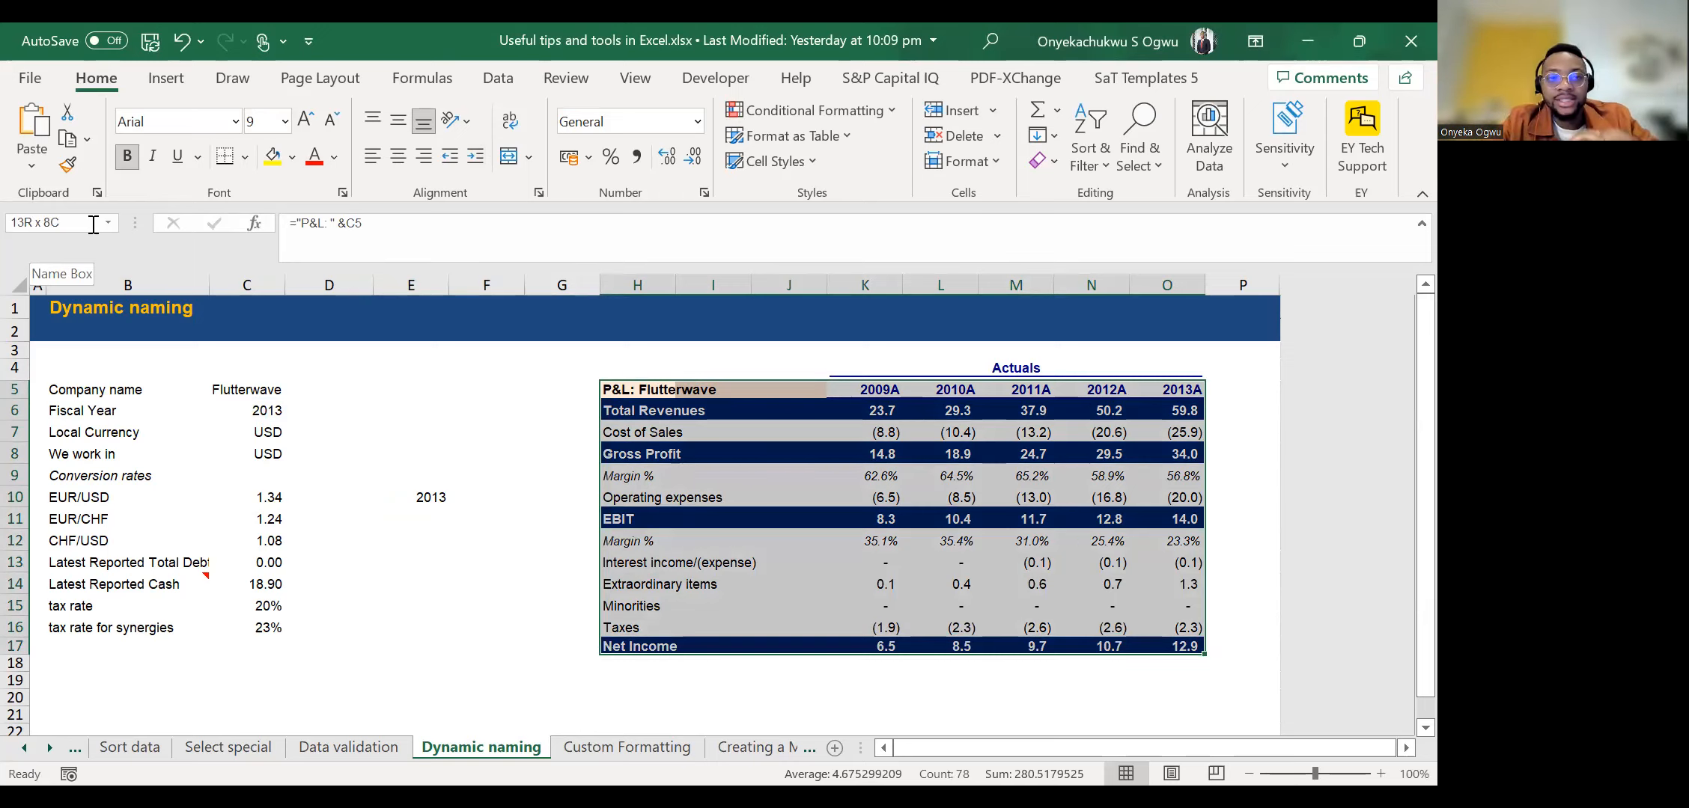
key("Left")
key("Right")
key("Right")
key("Right")
key("Right")
key("Right")
key("Left")
key("Left")
key("Left")
key("Left")
key("Left")
key("Left")
key("Left")
key("Left")
key("Left")
key("Left")
key("Right")
key("Right")
key("Right")
key("Right")
key("Right")
key("Right")
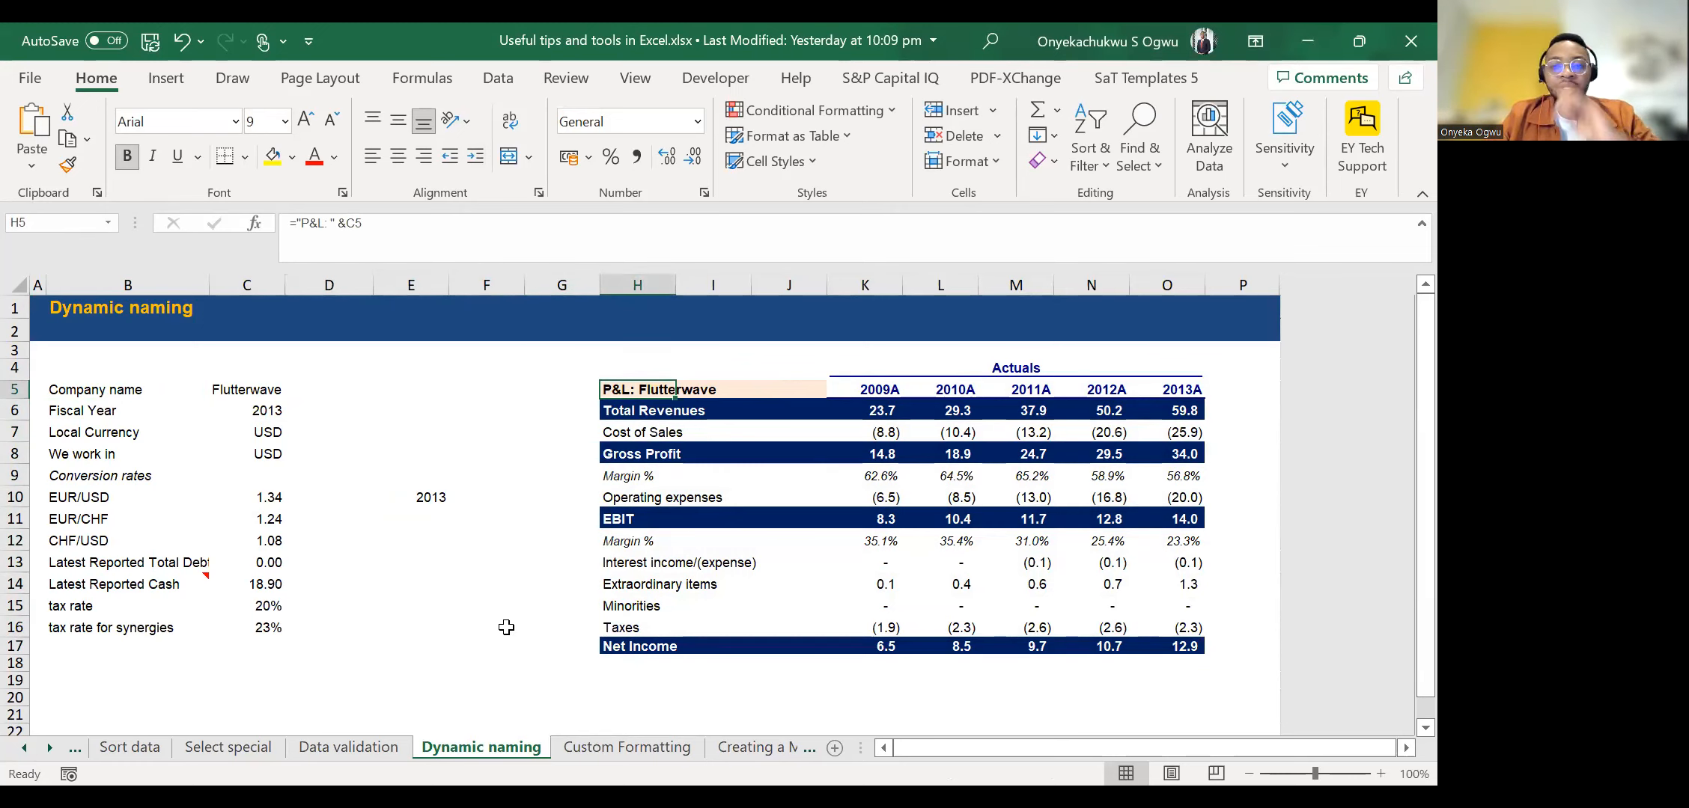
Open the Data validation sheet and go to the first Product group cell, D4.
left_click(372, 748)
left_click(355, 434)
key("ctrl+Up")
key("Down")
key("Down")
key("Up")
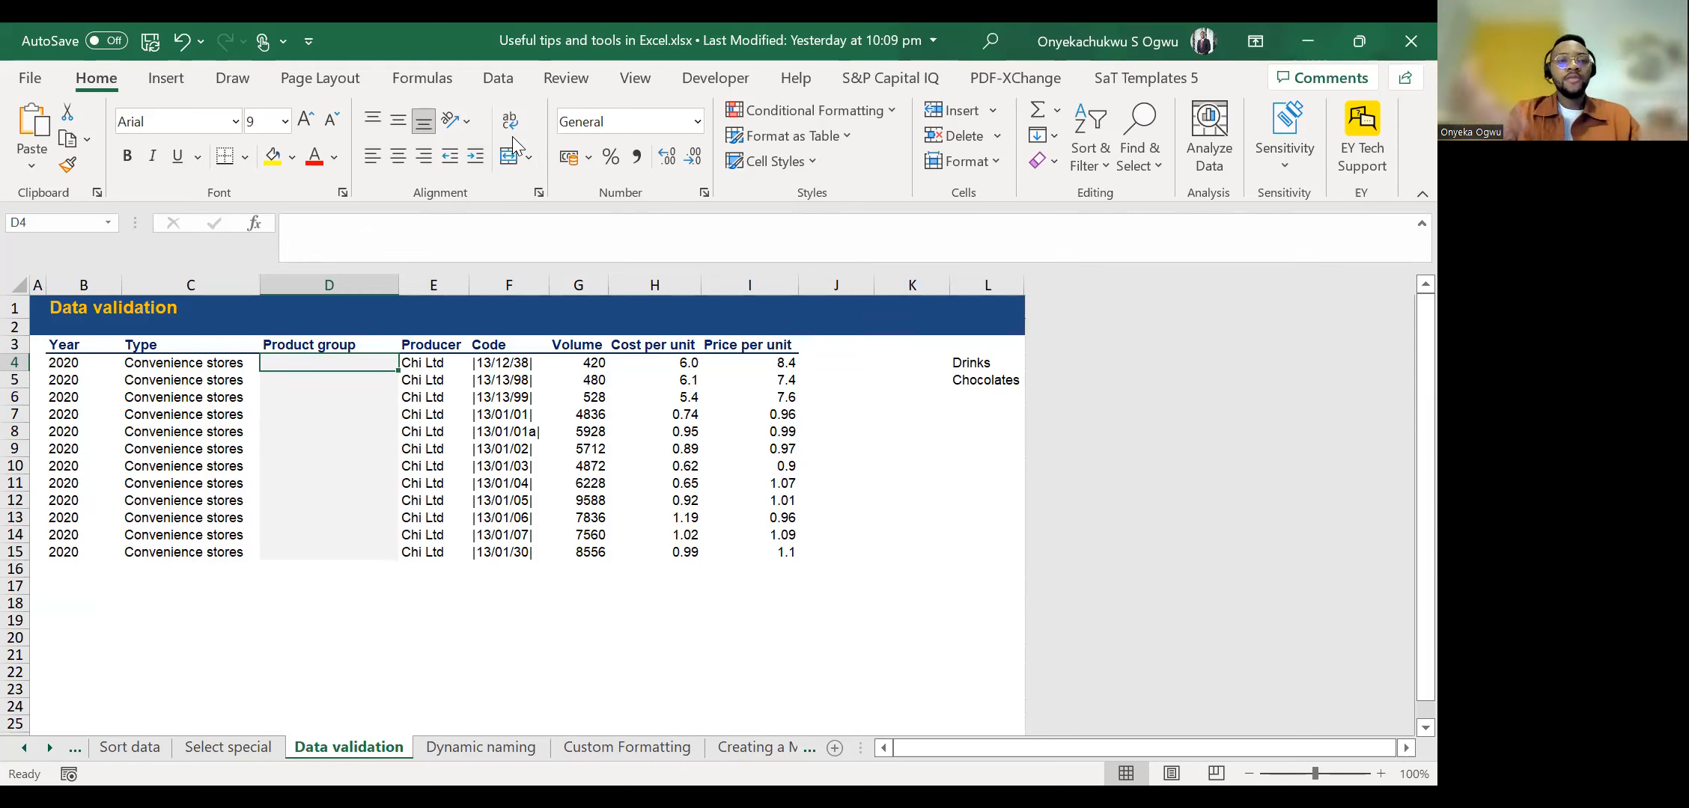
Enter the arbitrary test values hhfh, sheg and 12 in the Product group column from D4 down.
type("hhfh")
key("Return")
type("sheg")
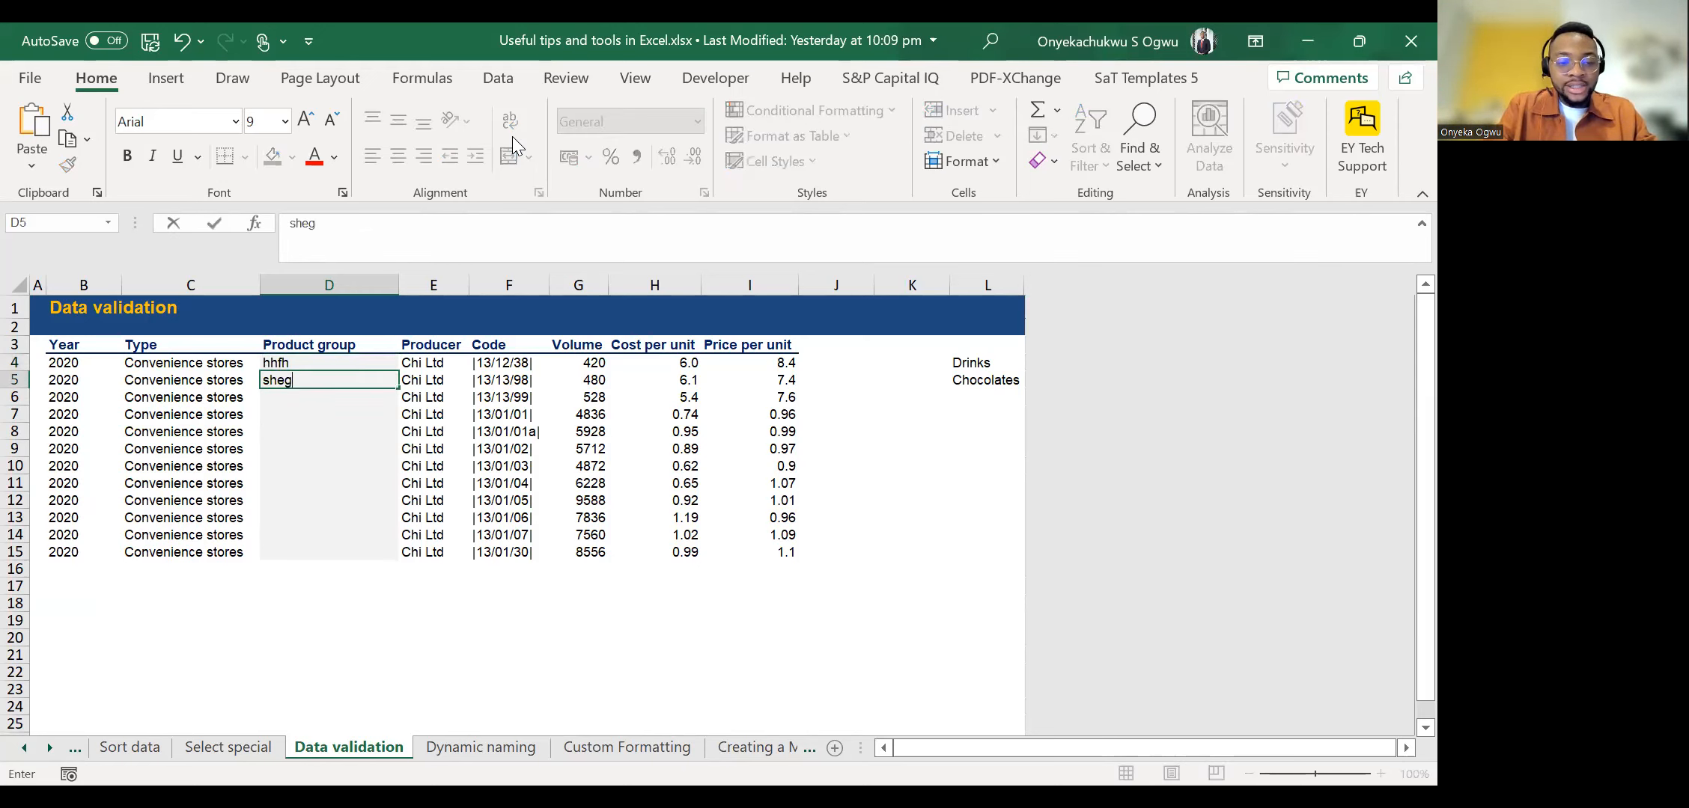
key("Return")
type("12")
key("Return")
type("12")
key("Return")
Clear the test entries from Product group cells D4:D7 and return to D4.
key("Up")
key("Up")
key("Up")
key("Up")
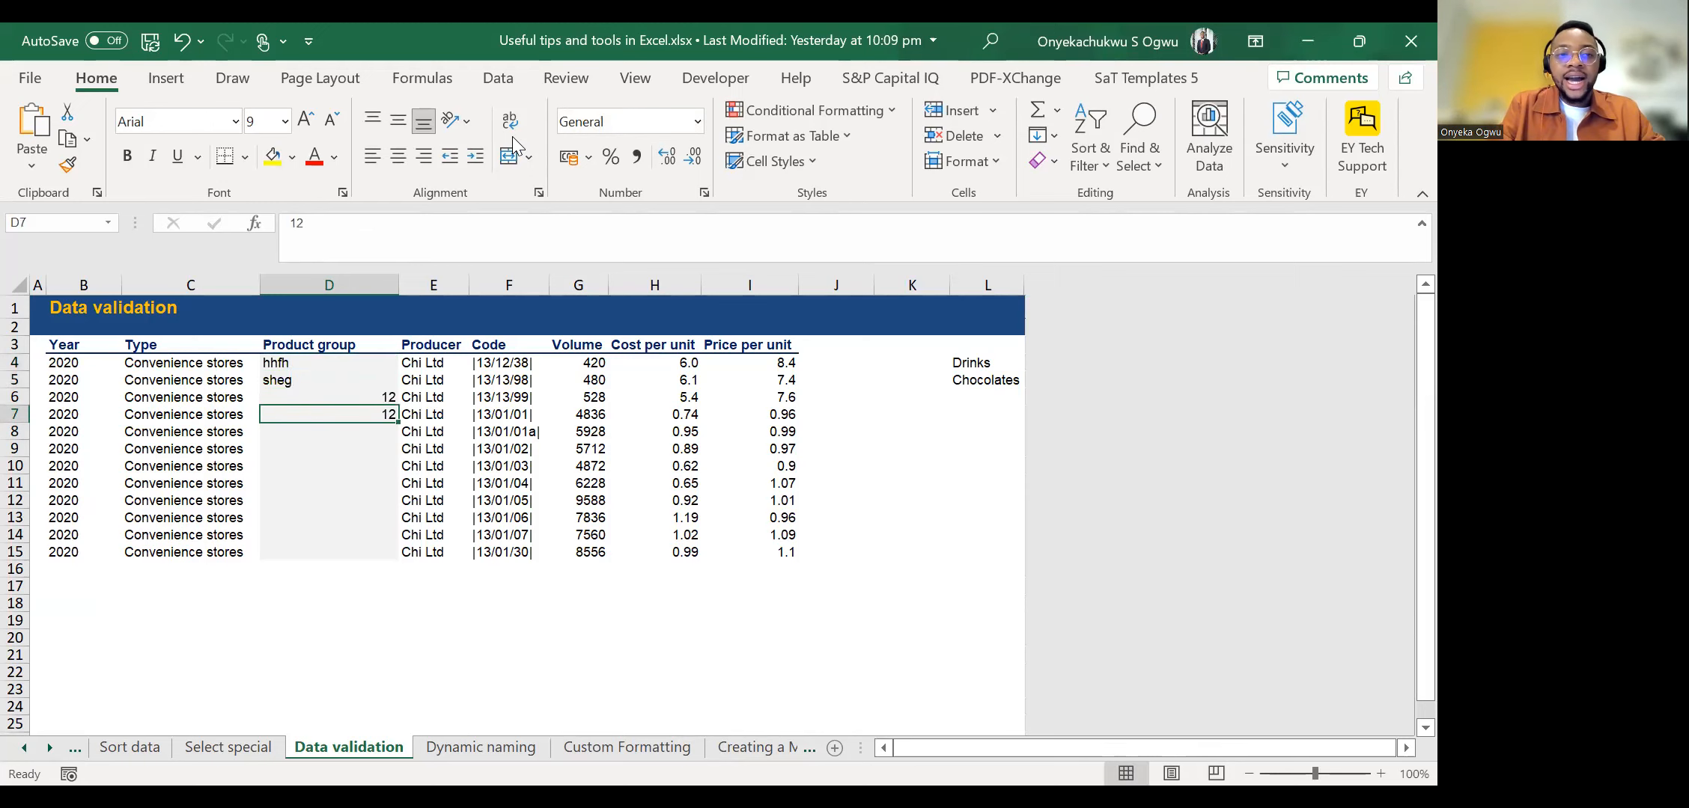
key("shift+Down")
key("shift+Down")
key("shift+Down")
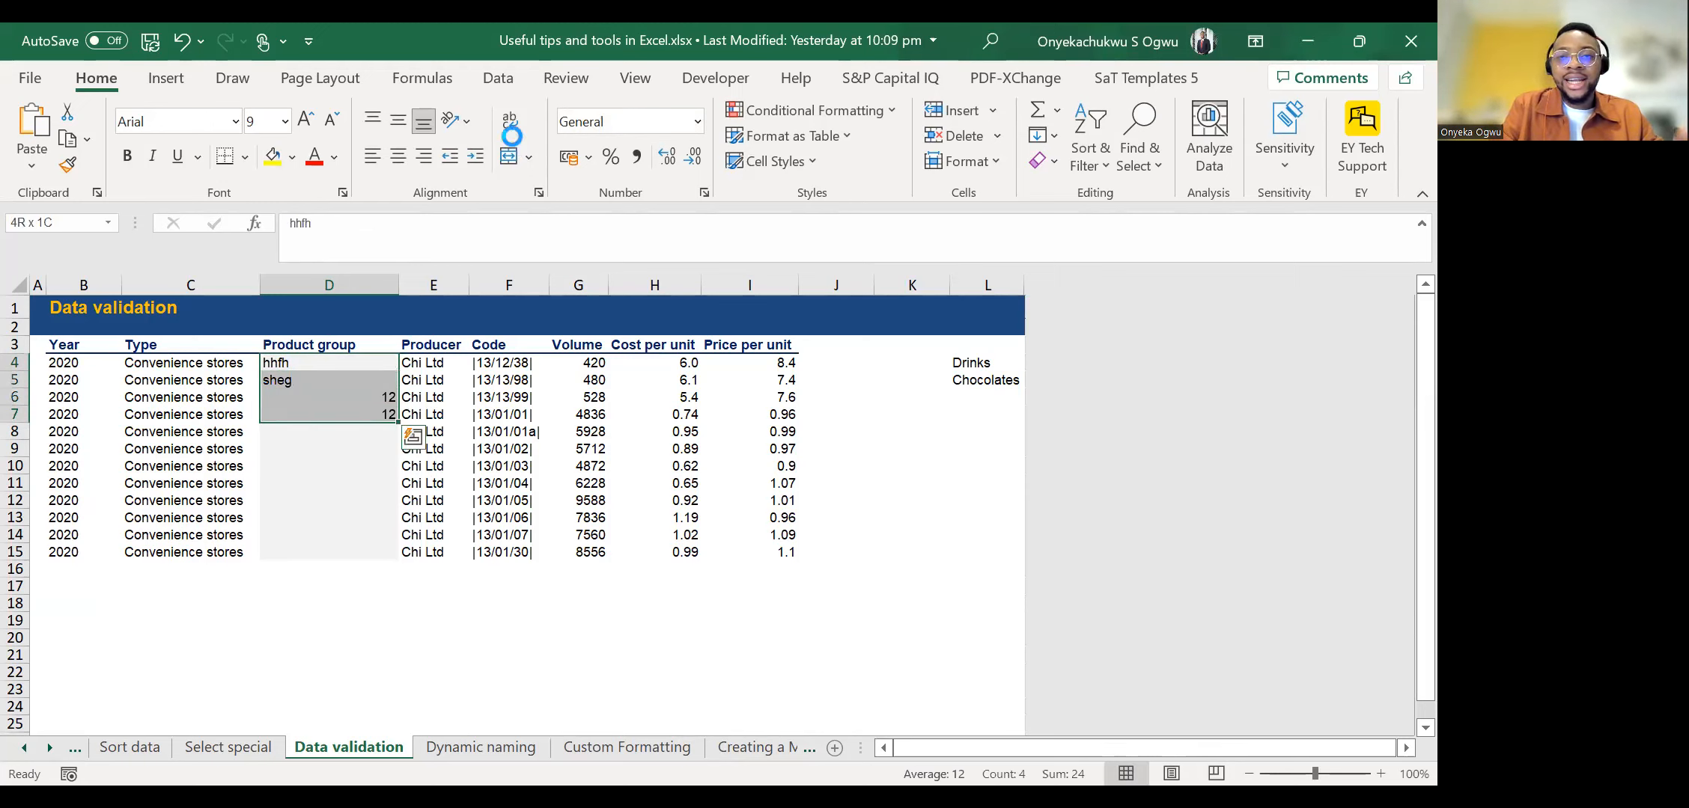
key("Delete")
key("Down")
key("Up")
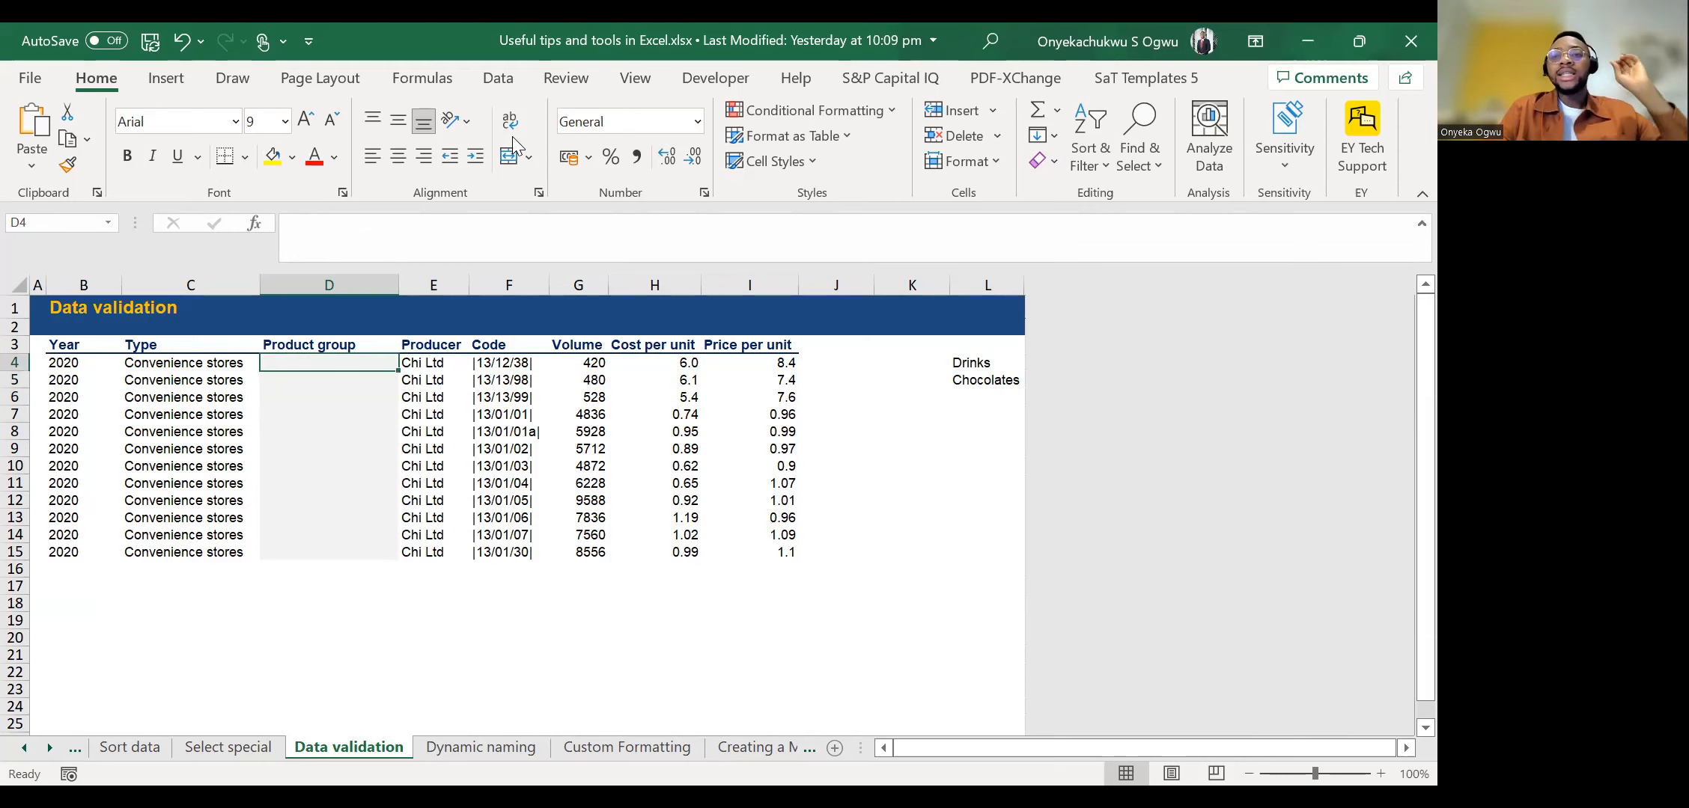
key("shift+Down")
key("shift+Up")
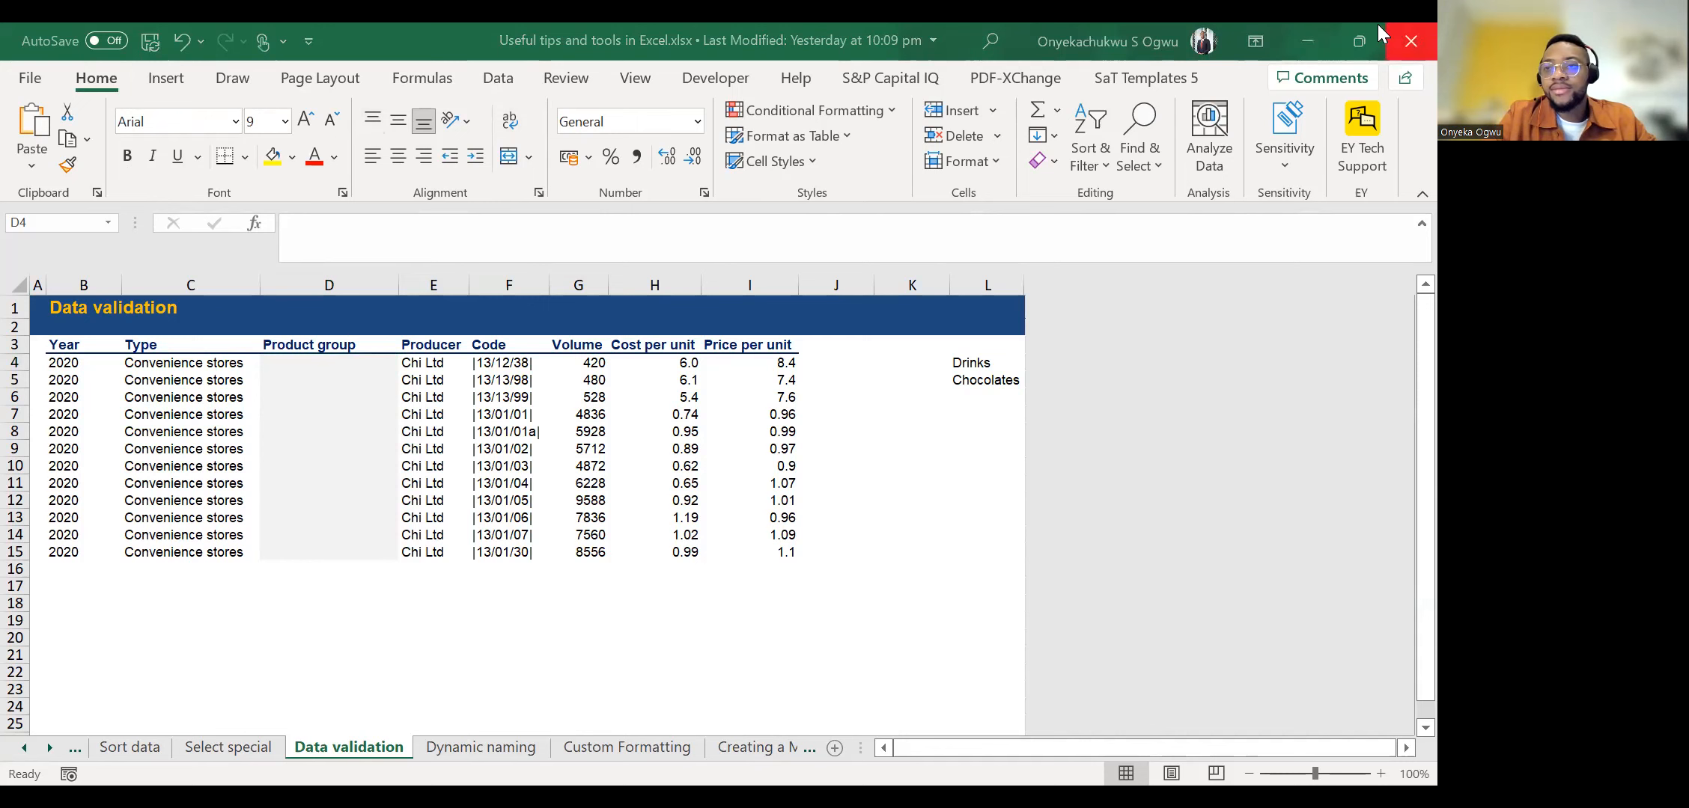
Open the data validation settings for Product group cell D4 and move the dialog off the table.
left_click(498, 78)
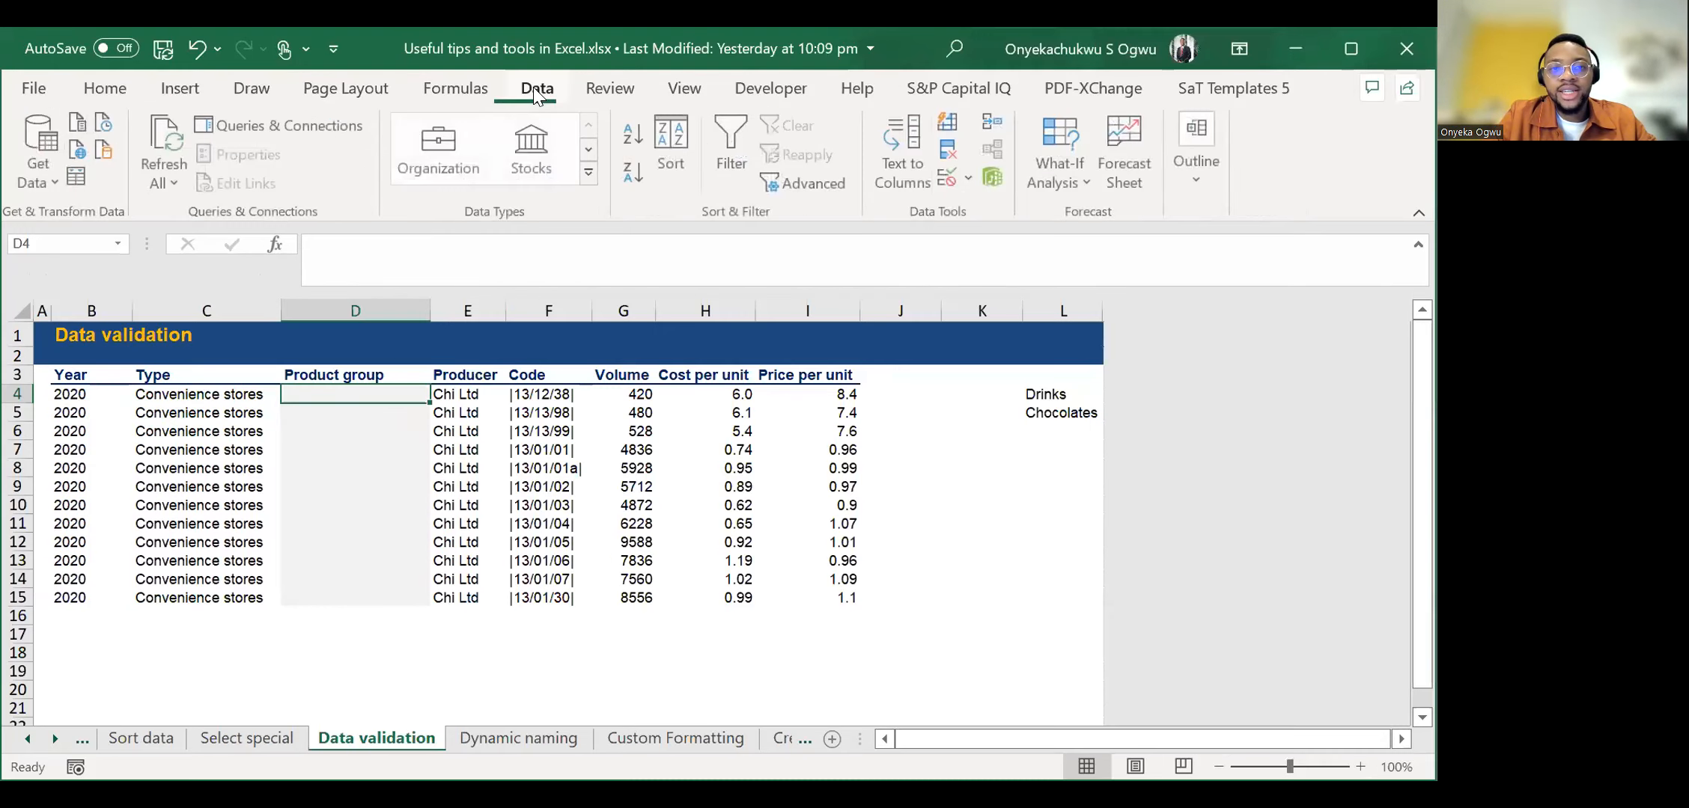
left_click(1347, 64)
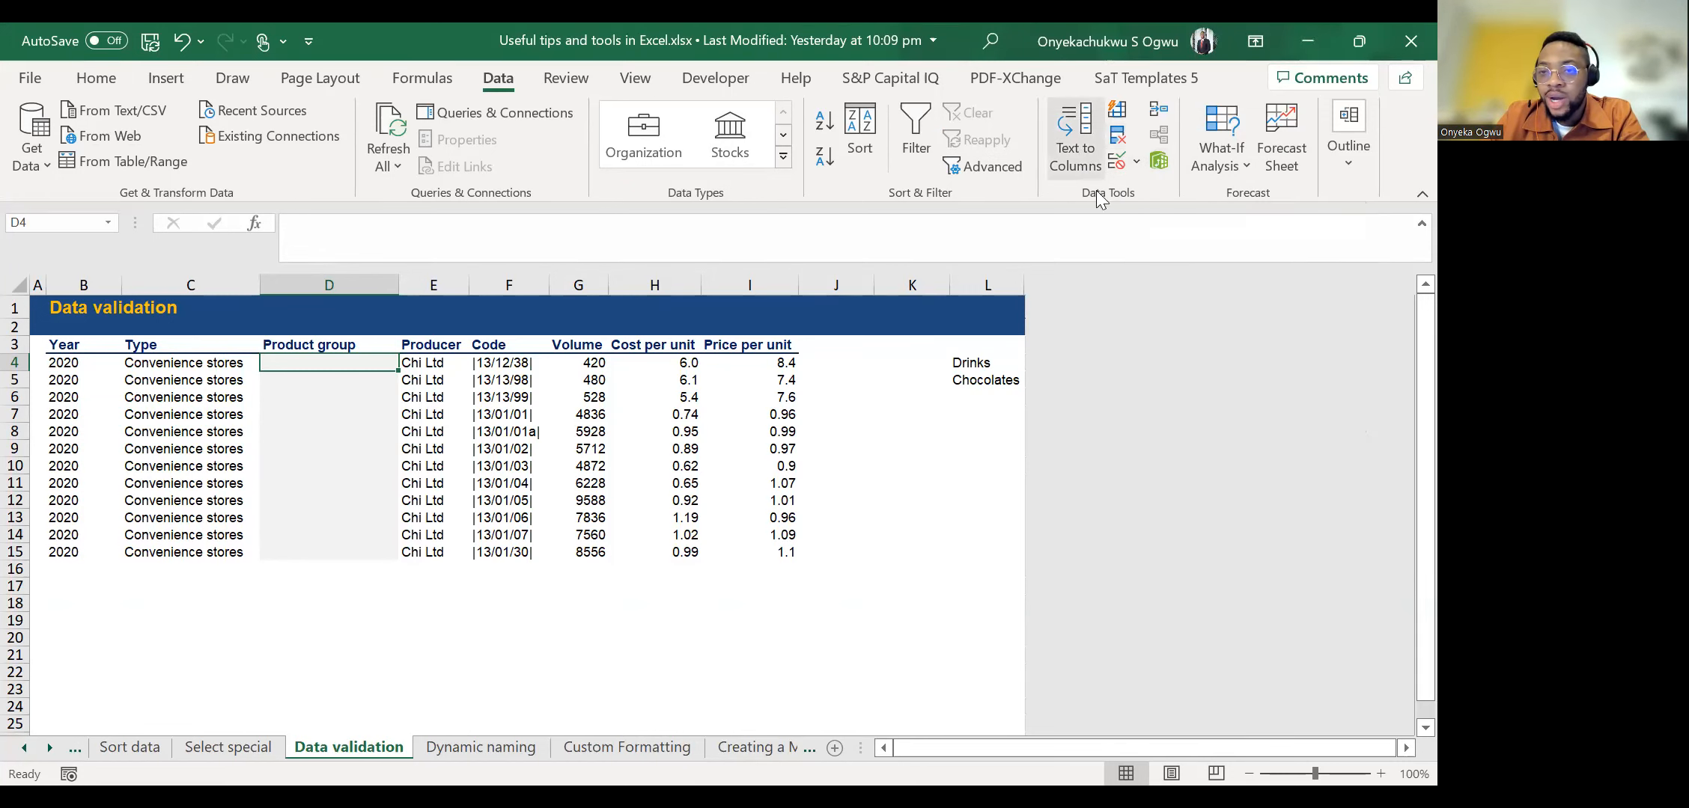
left_click(1137, 164)
left_click(1163, 195)
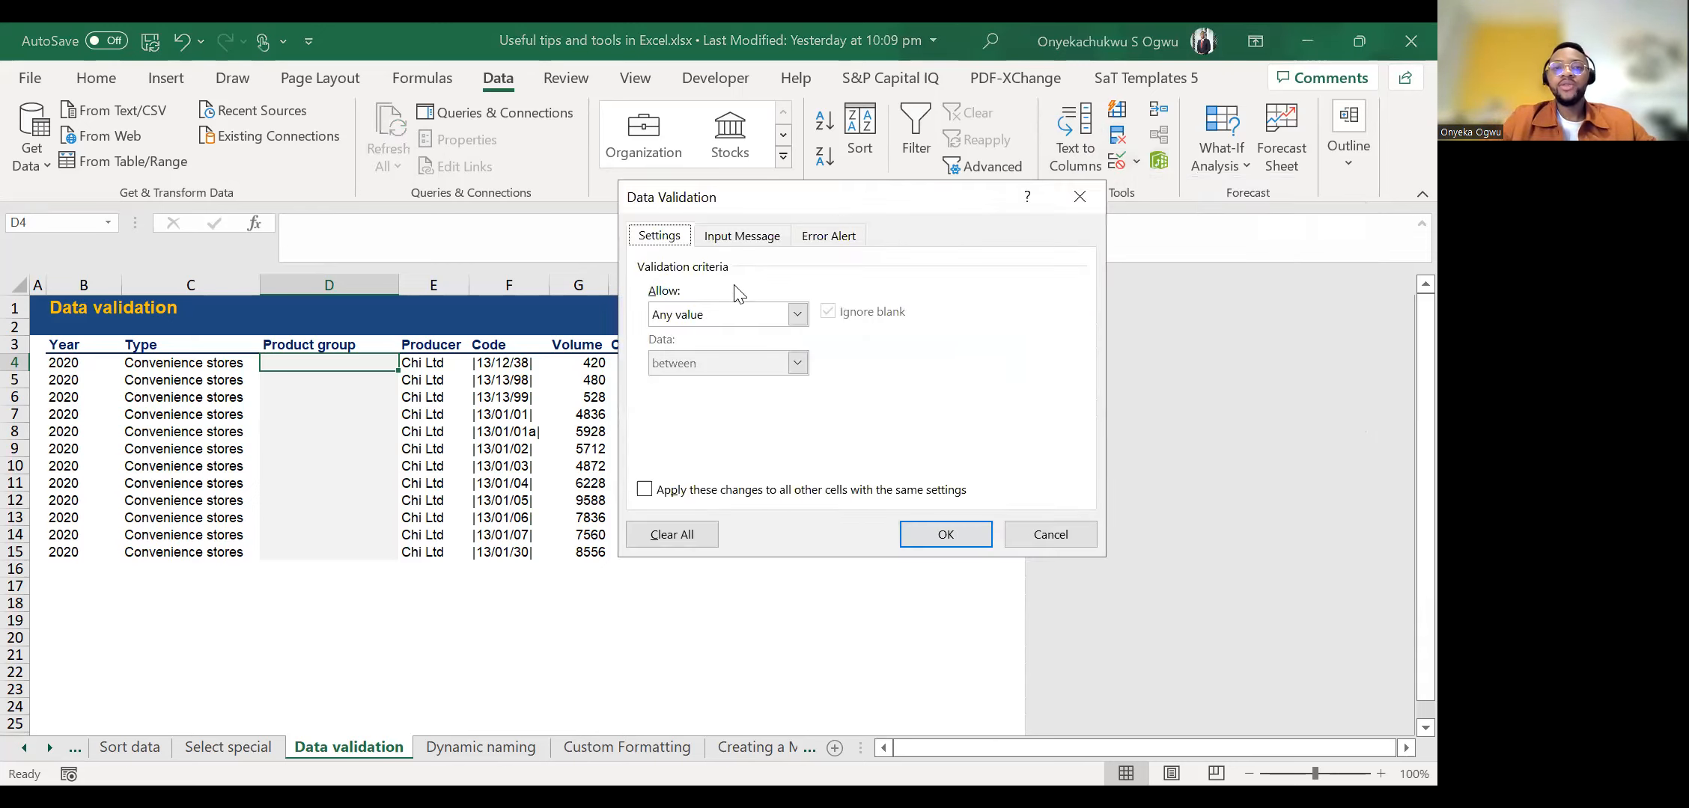
left_click_drag(844, 196, 916, 365)
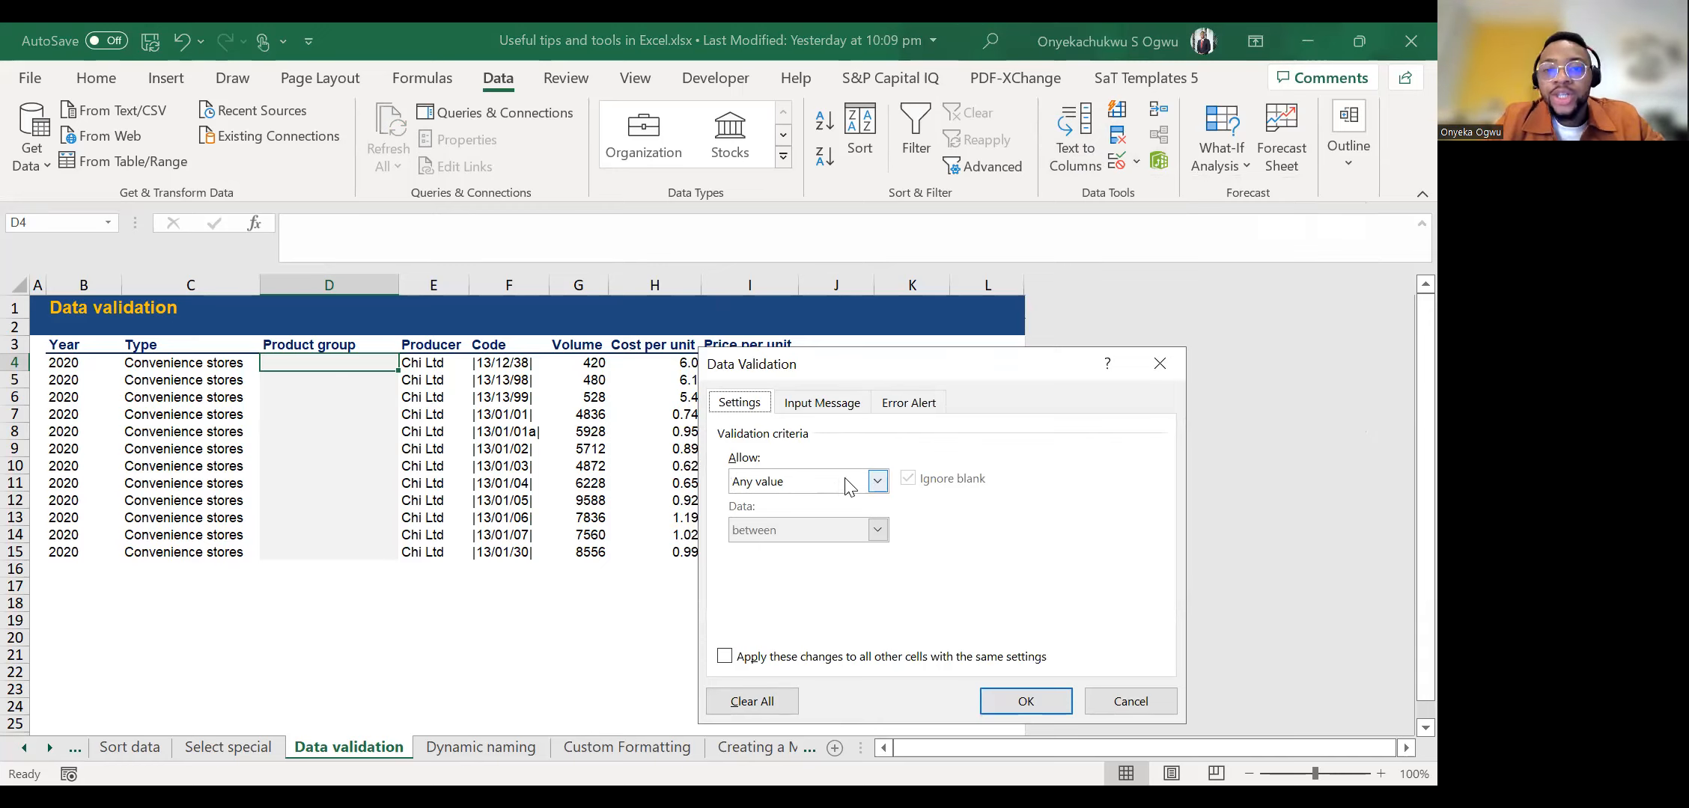
Try the Whole number, Decimal and Text length validation criteria for cell D4.
left_click(877, 483)
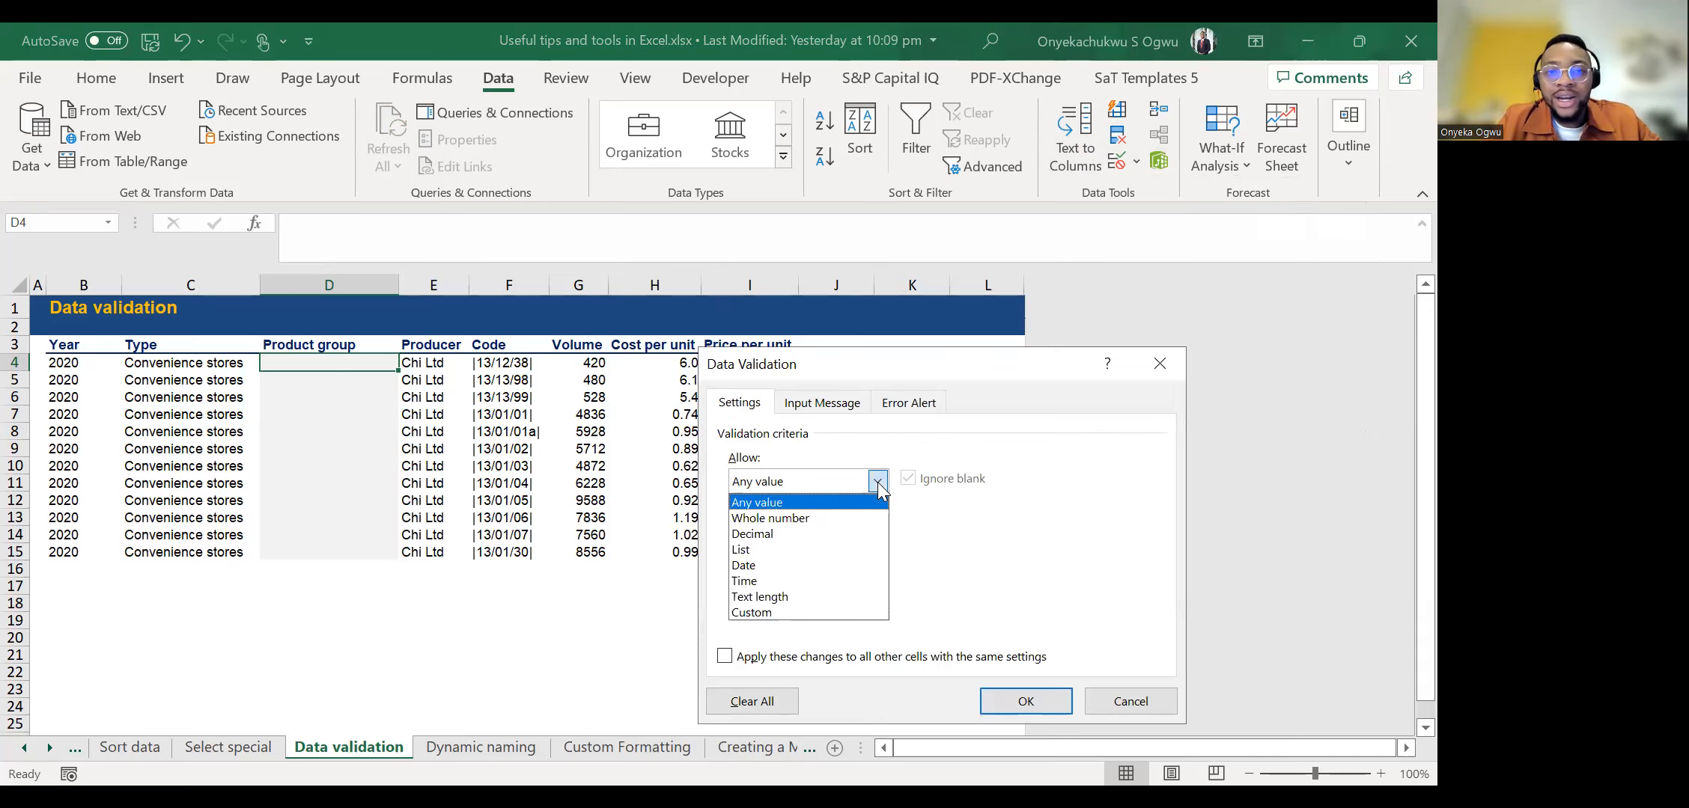
left_click(804, 519)
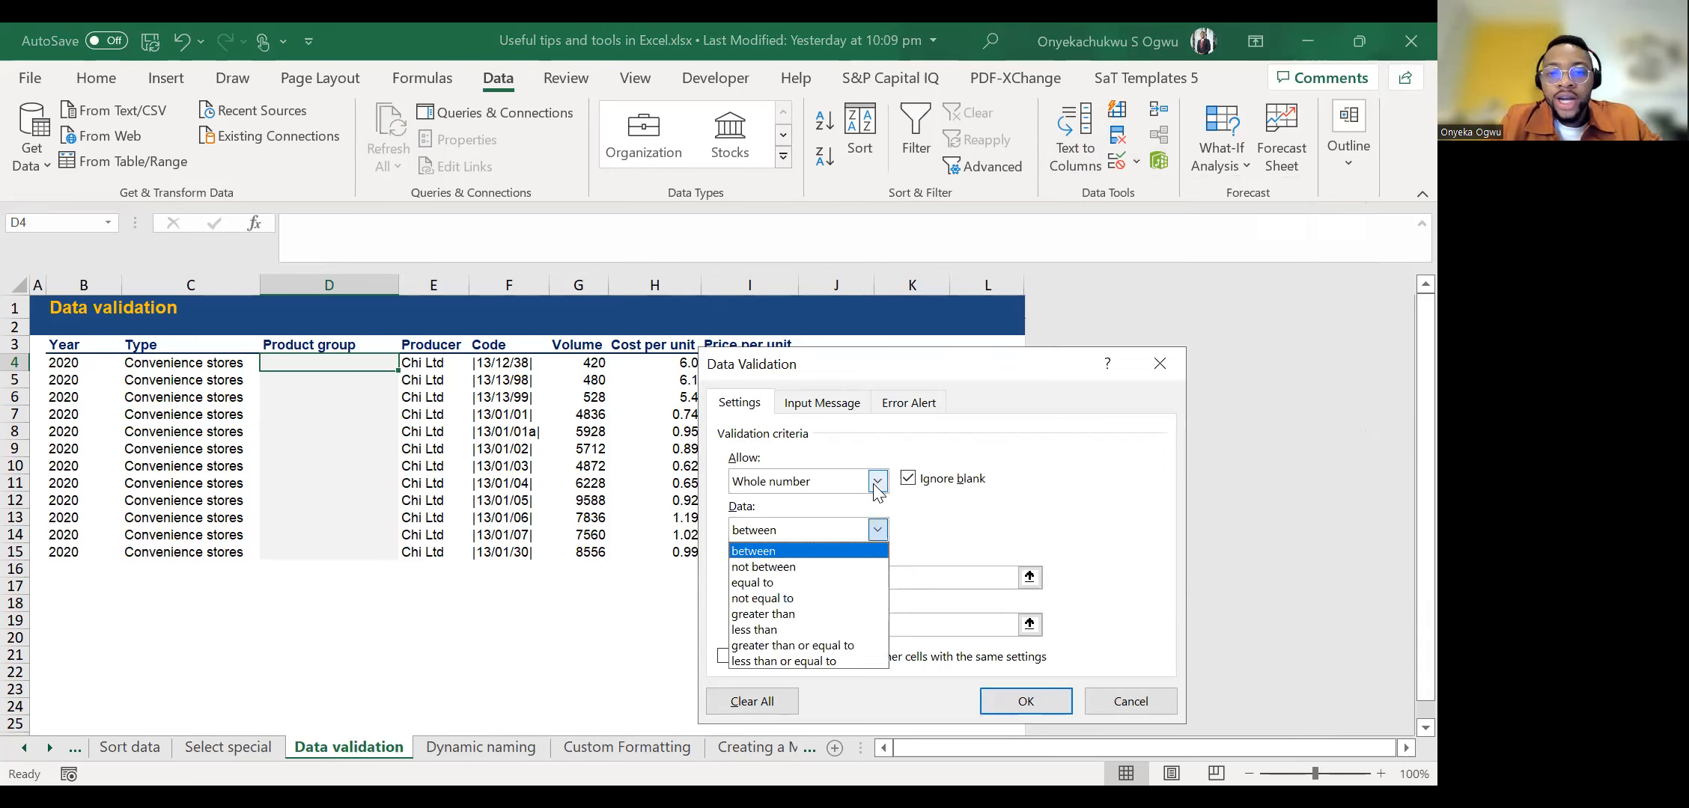
left_click(877, 483)
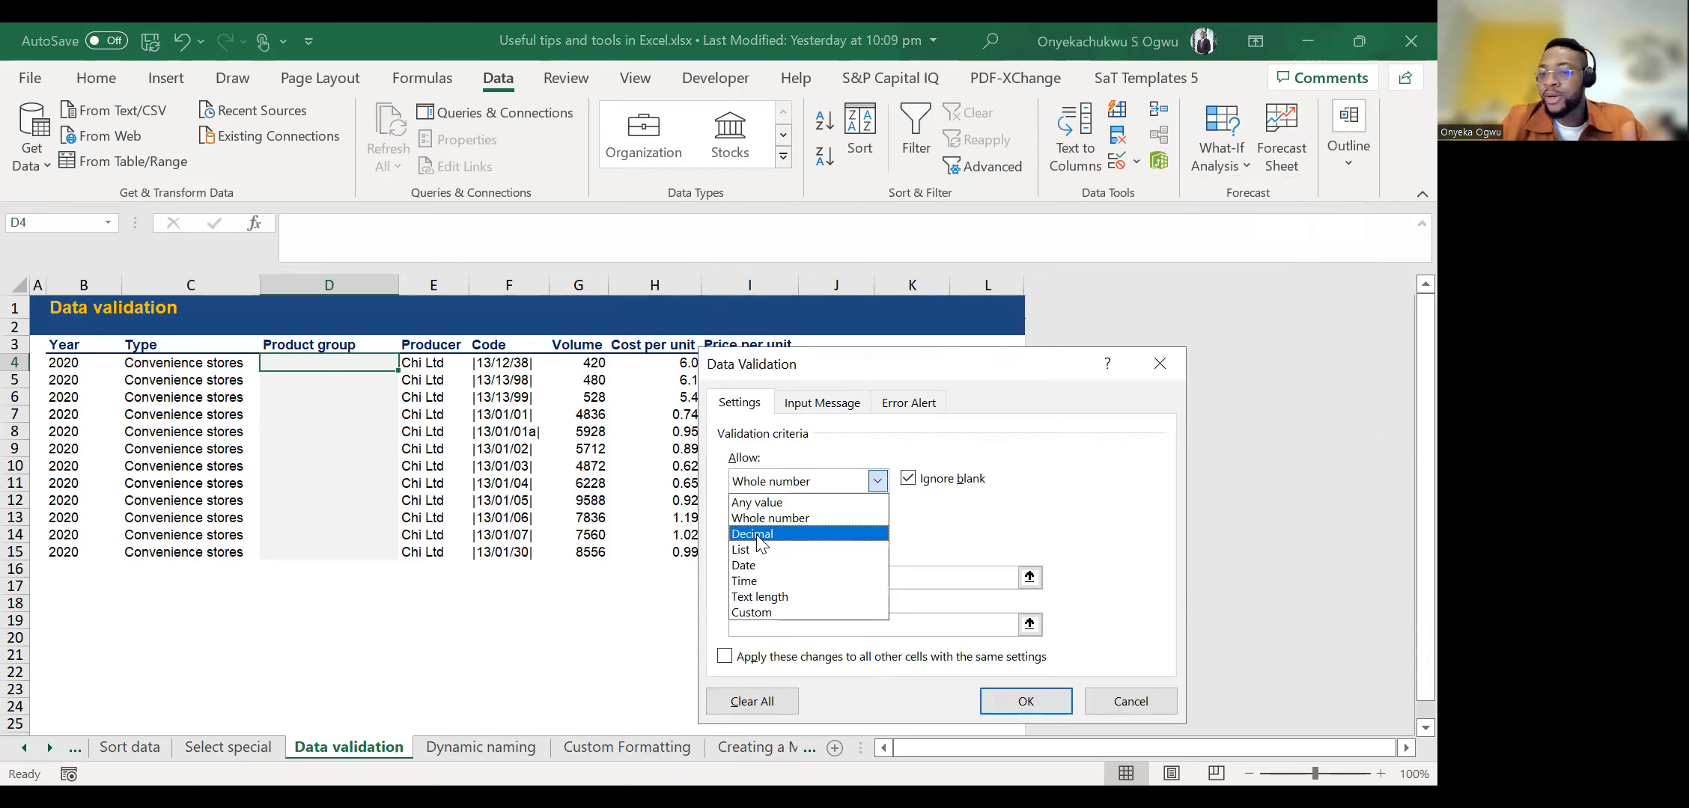
left_click(758, 536)
left_click(876, 481)
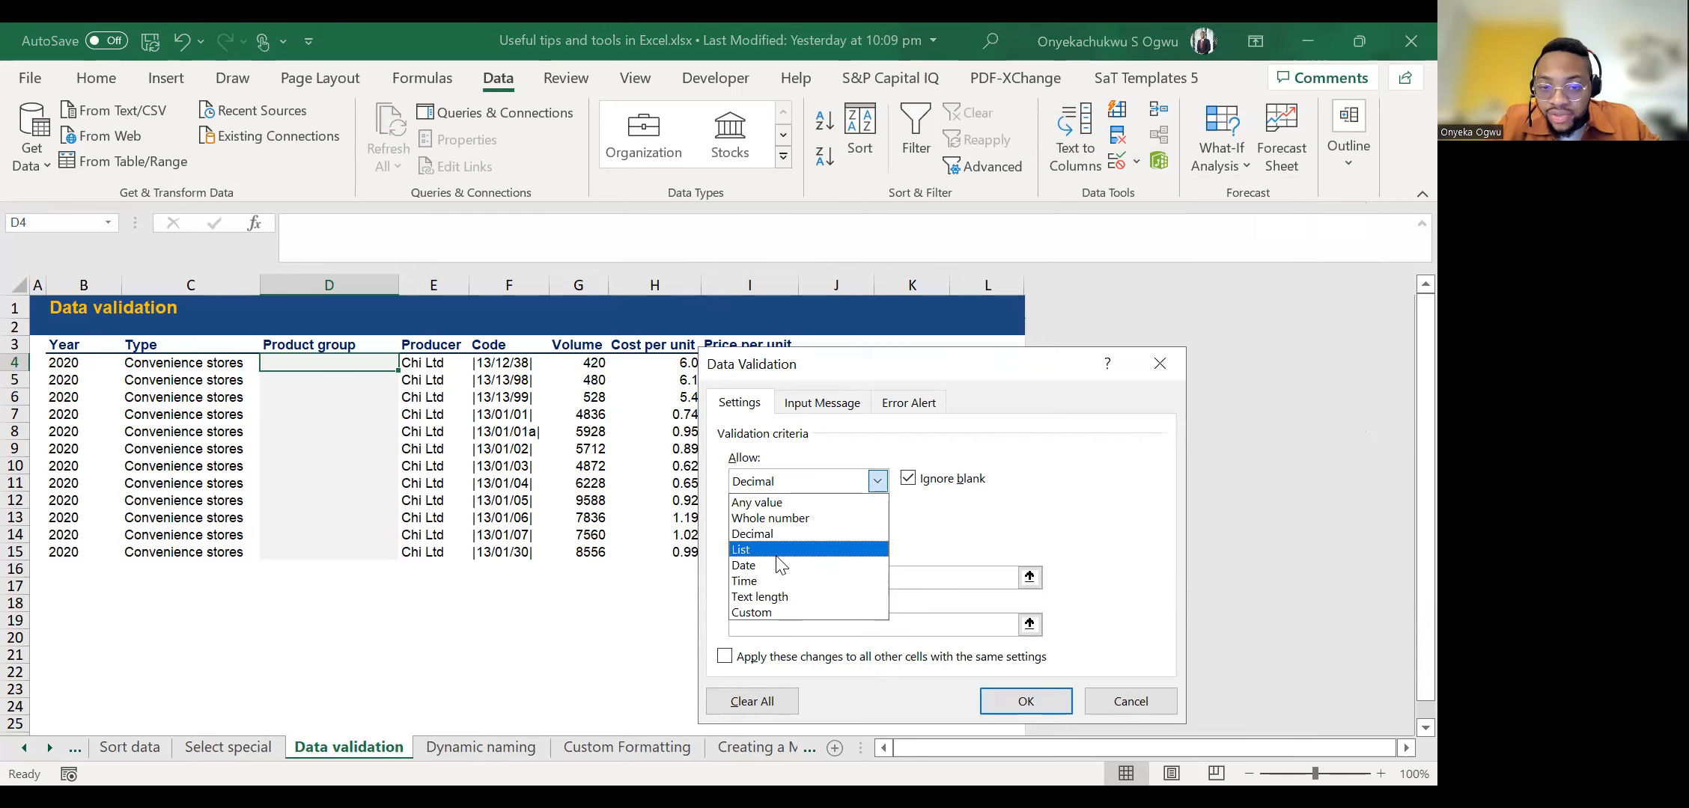
left_click(770, 597)
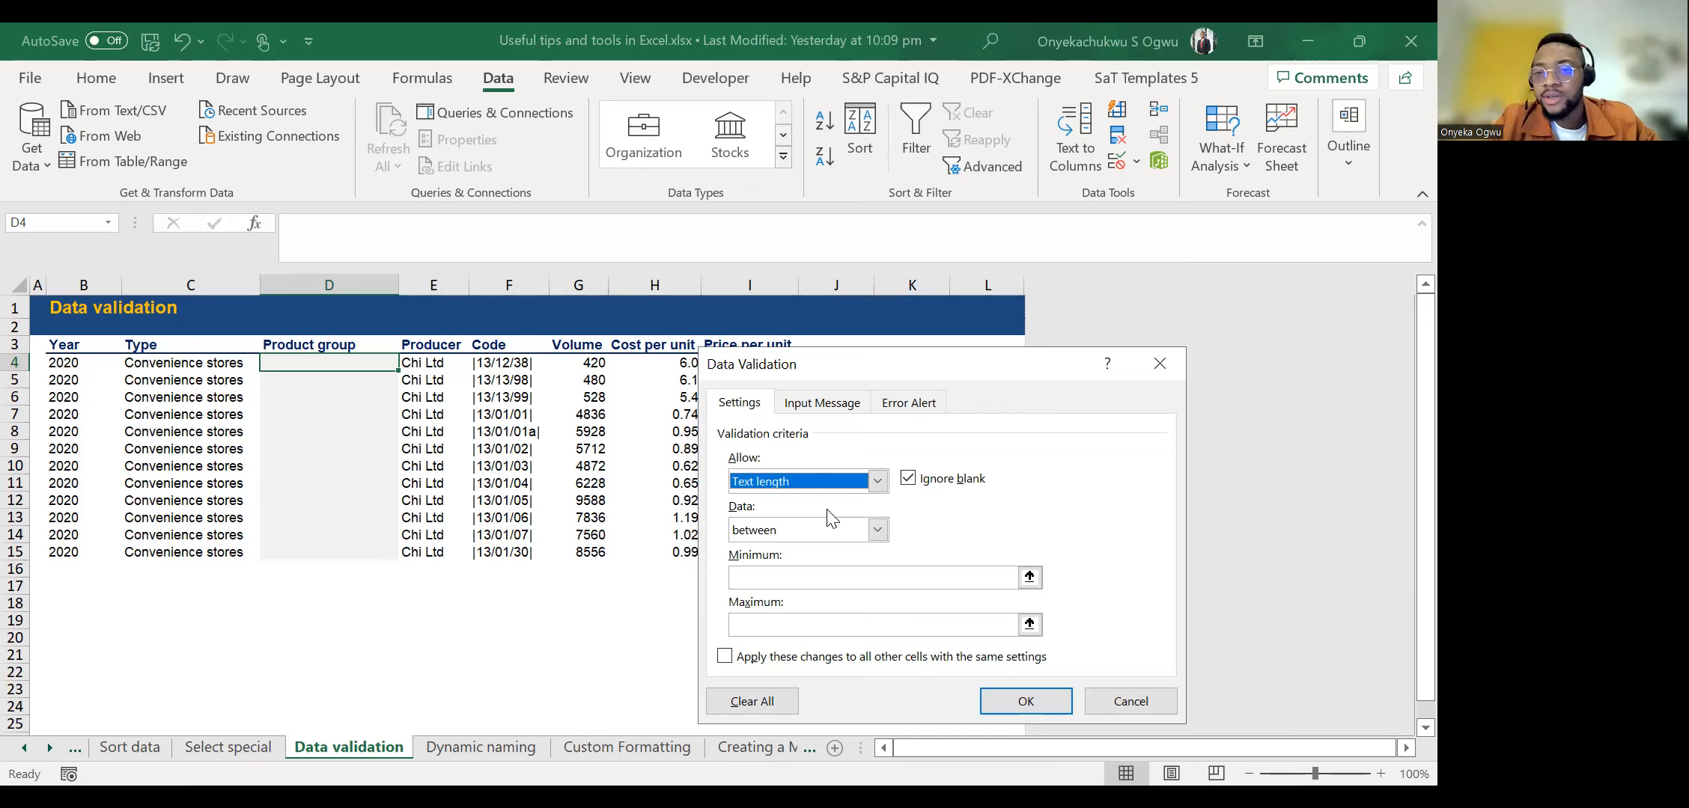
Restrict D4 to a List validation with an in-cell dropdown and the source =$L$4:$L$5.
left_click(879, 482)
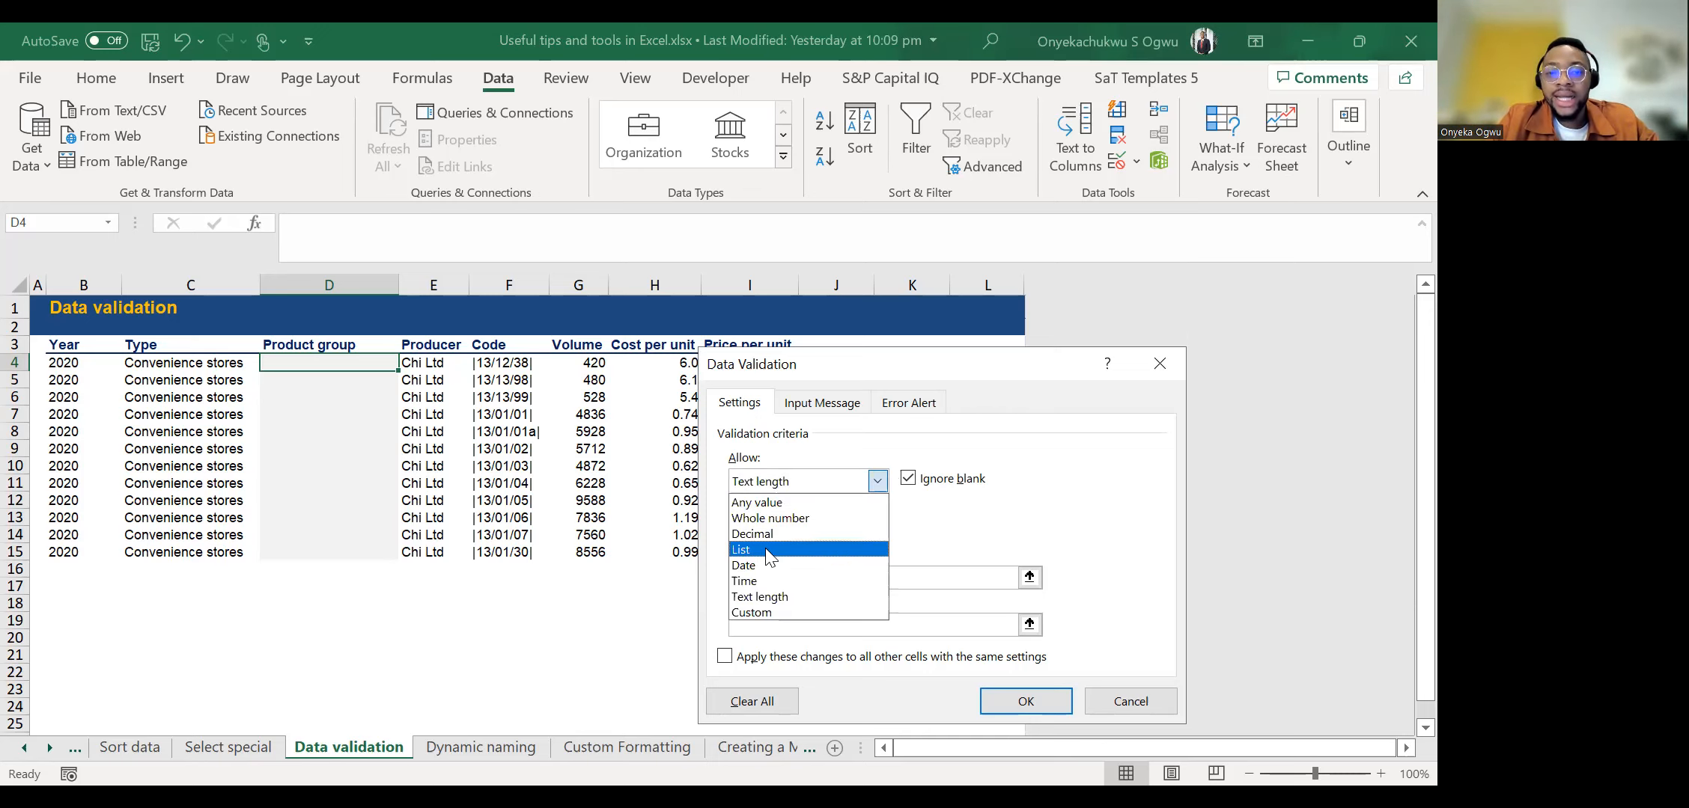
left_click(768, 554)
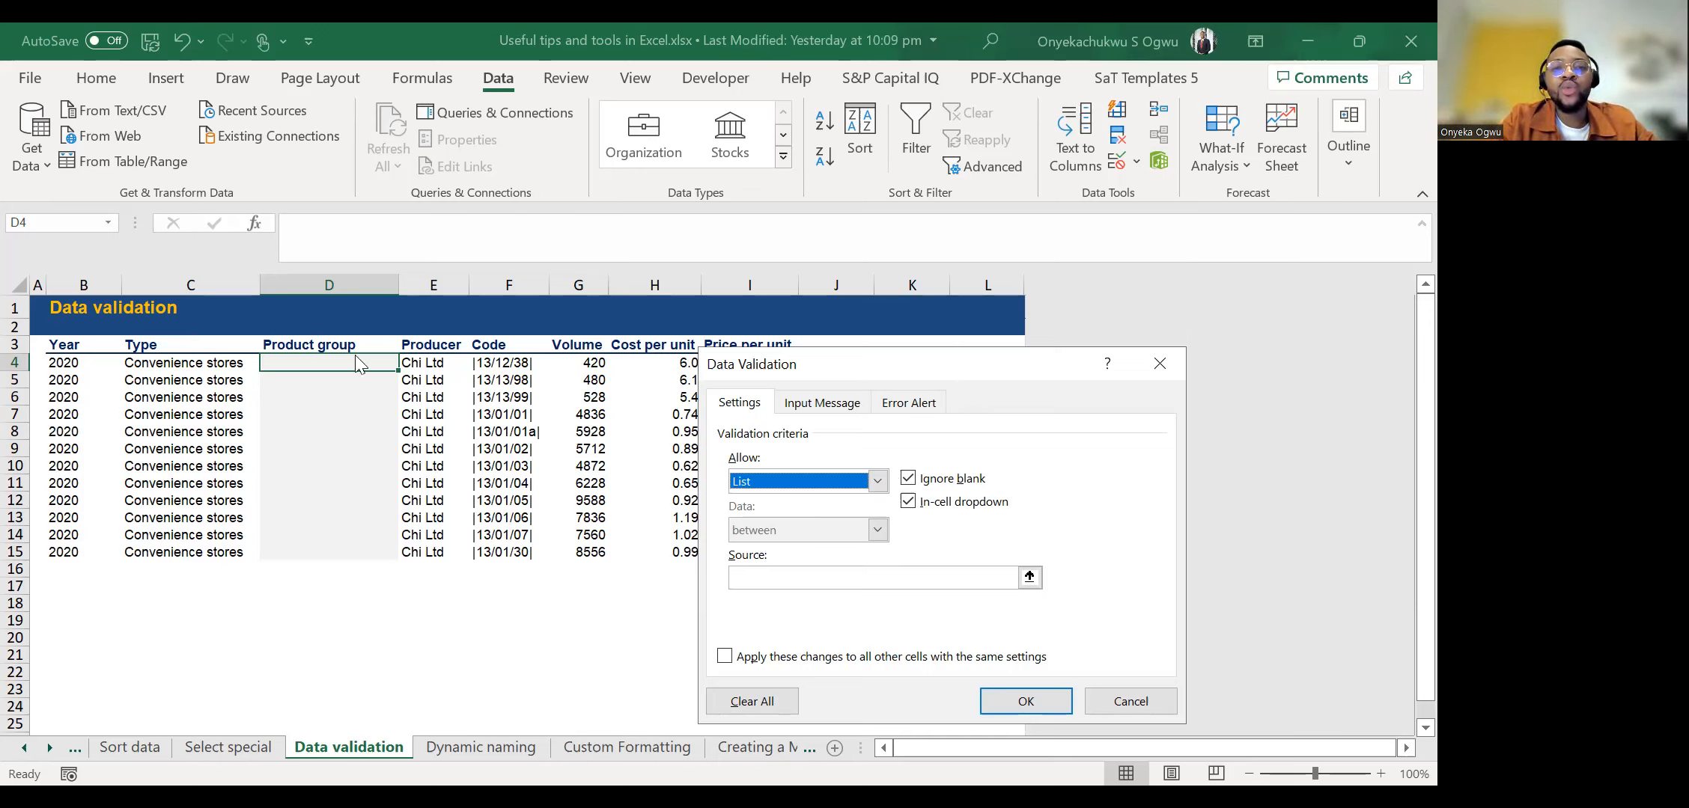
left_click_drag(874, 365, 571, 167)
left_click(571, 381)
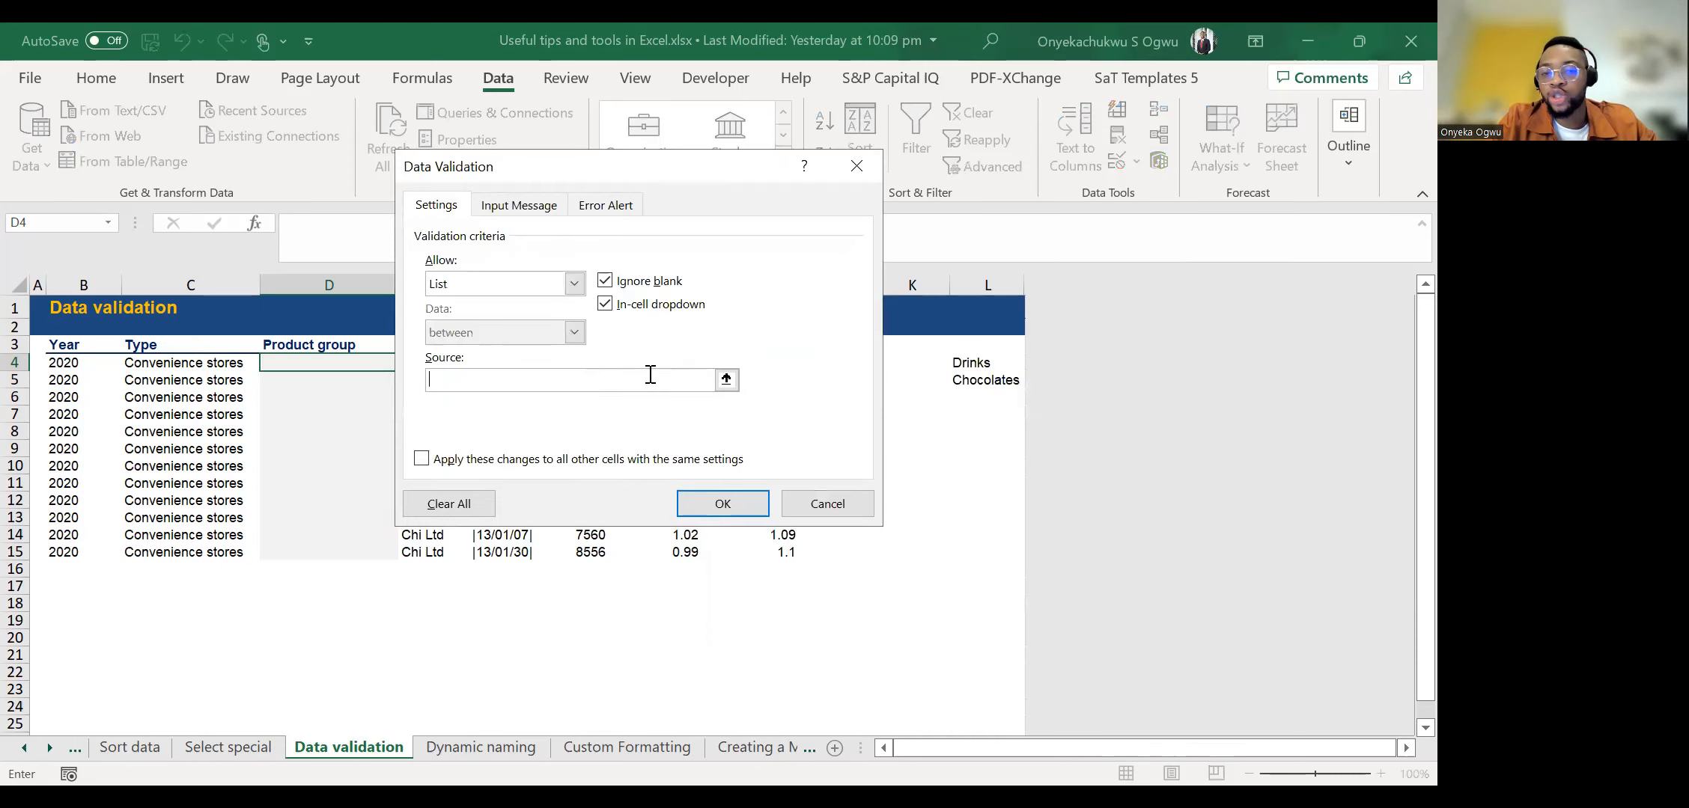
left_click(726, 380)
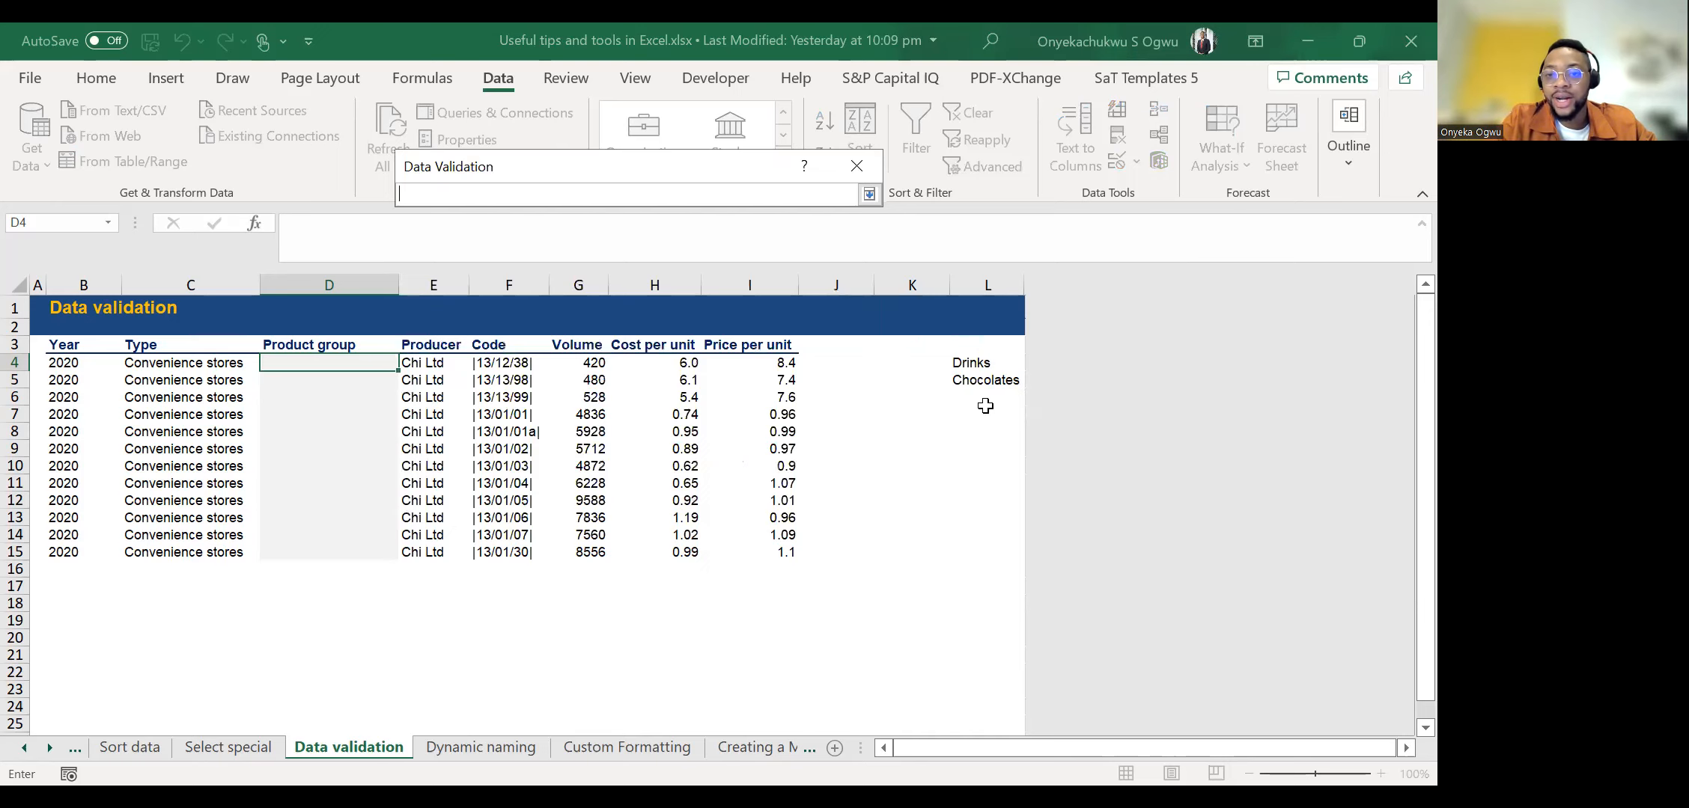
left_click(977, 359)
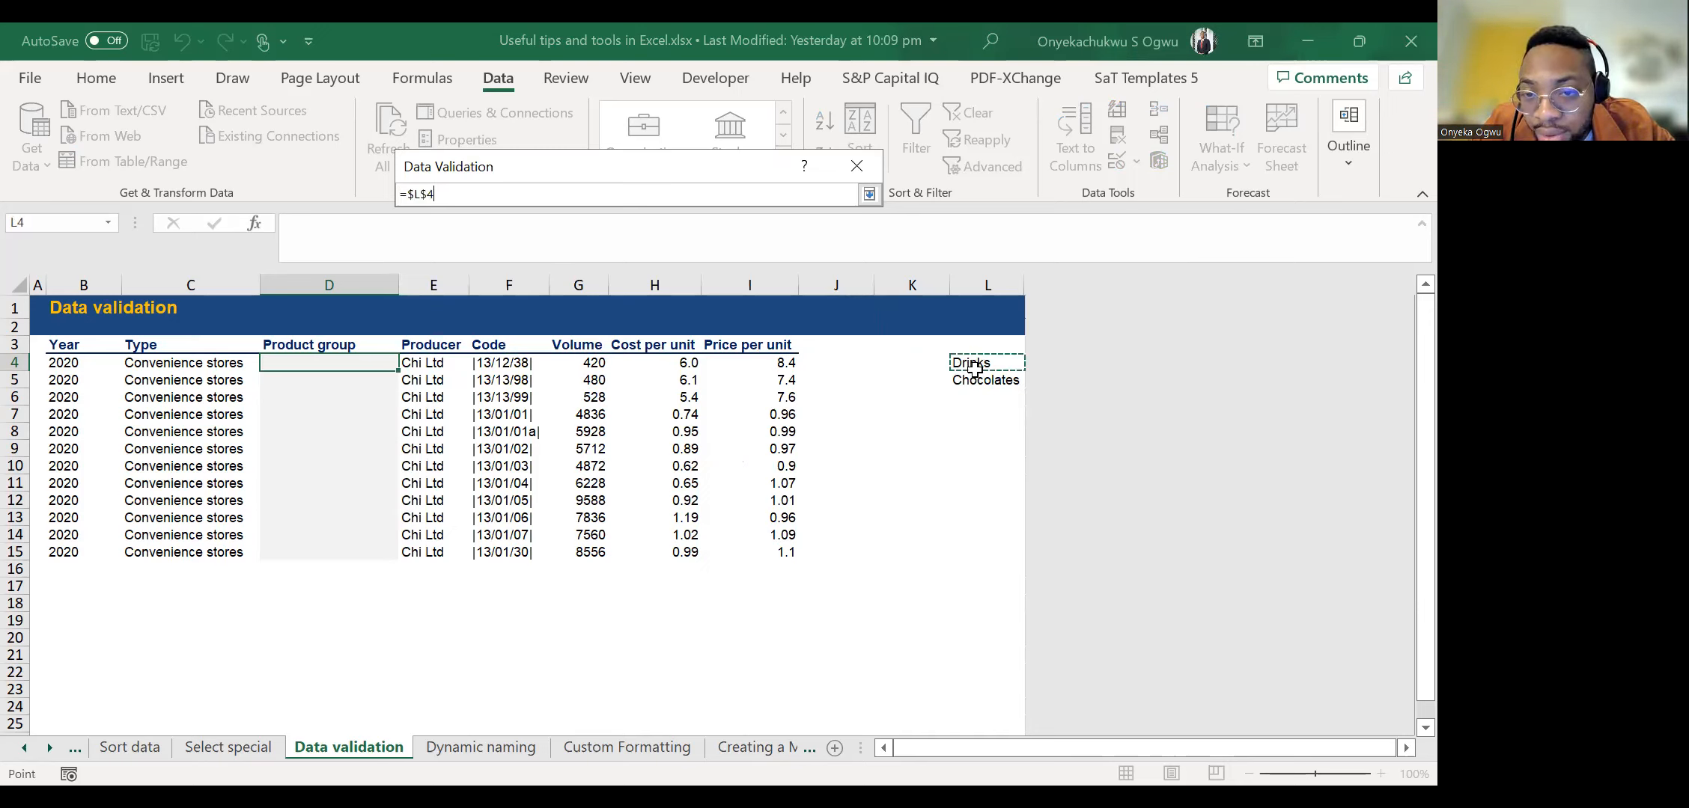
left_click_drag(976, 361, 969, 381)
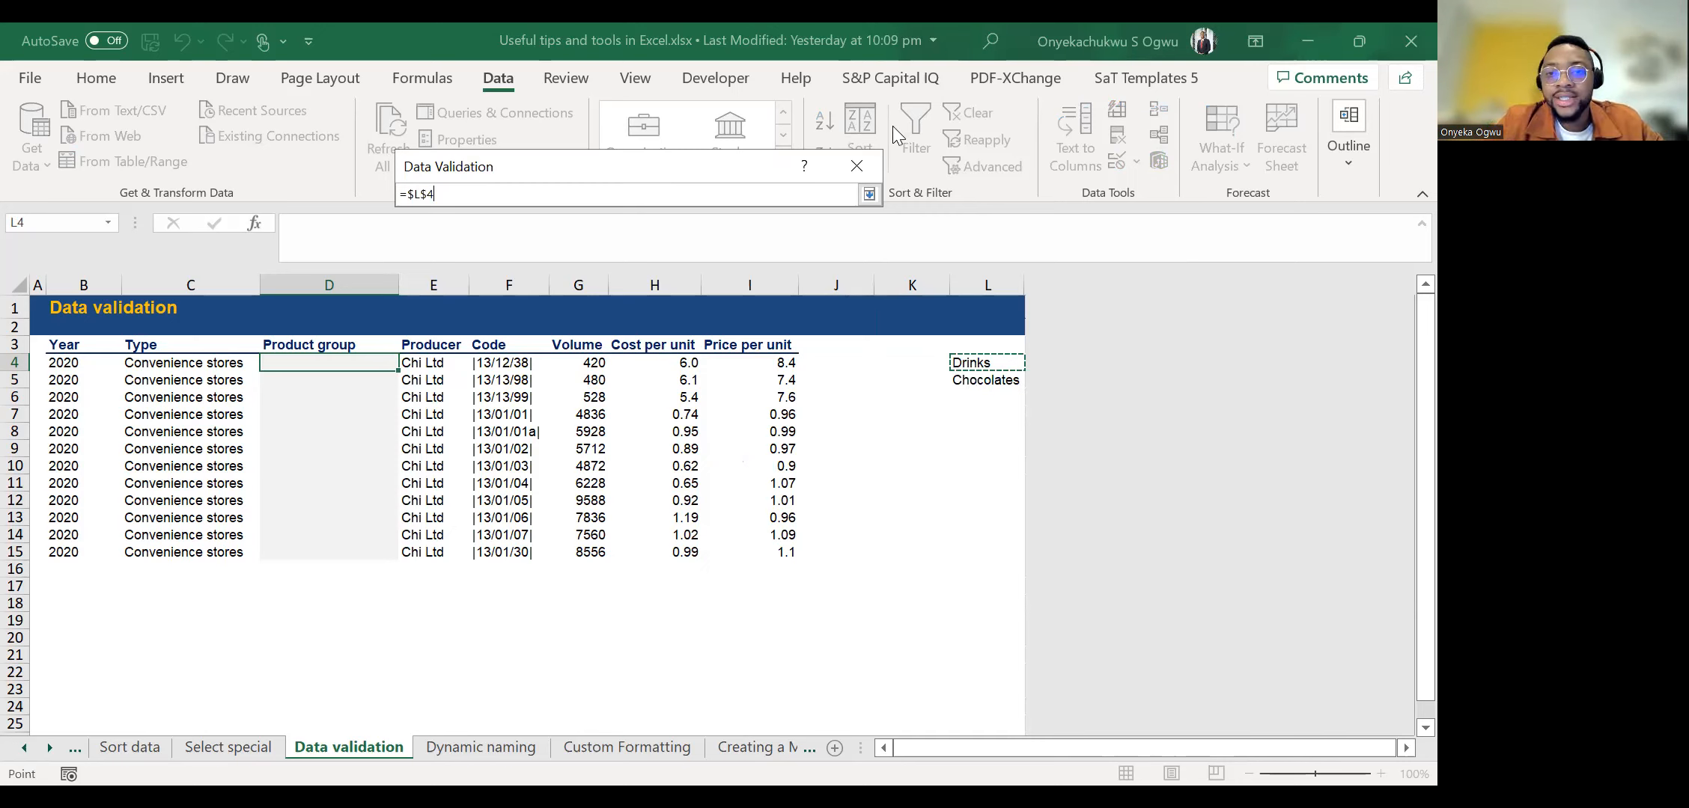
left_click(868, 194)
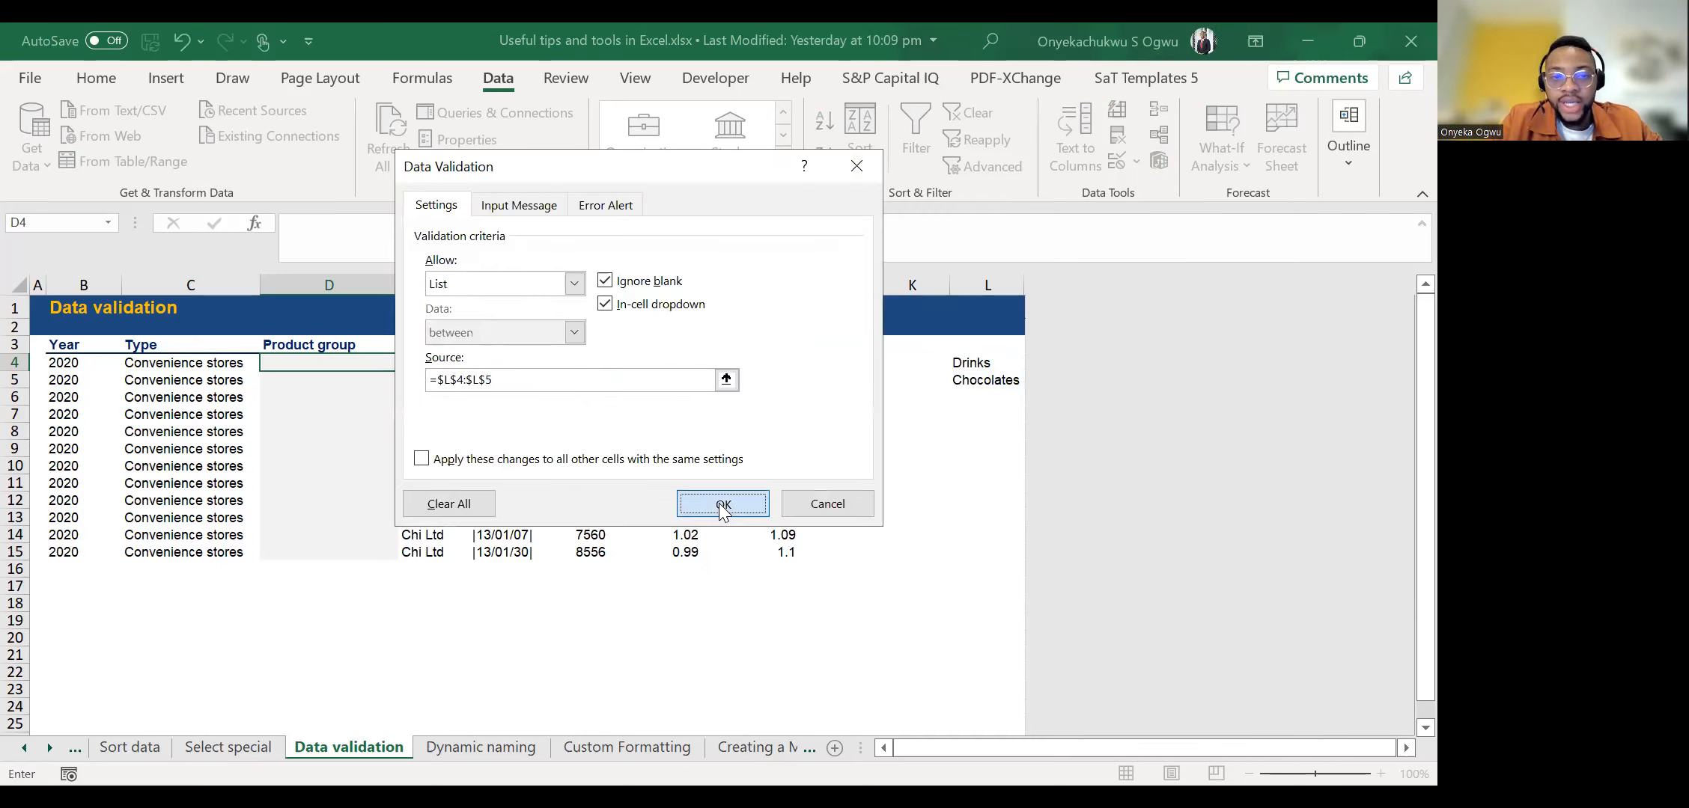
left_click(720, 504)
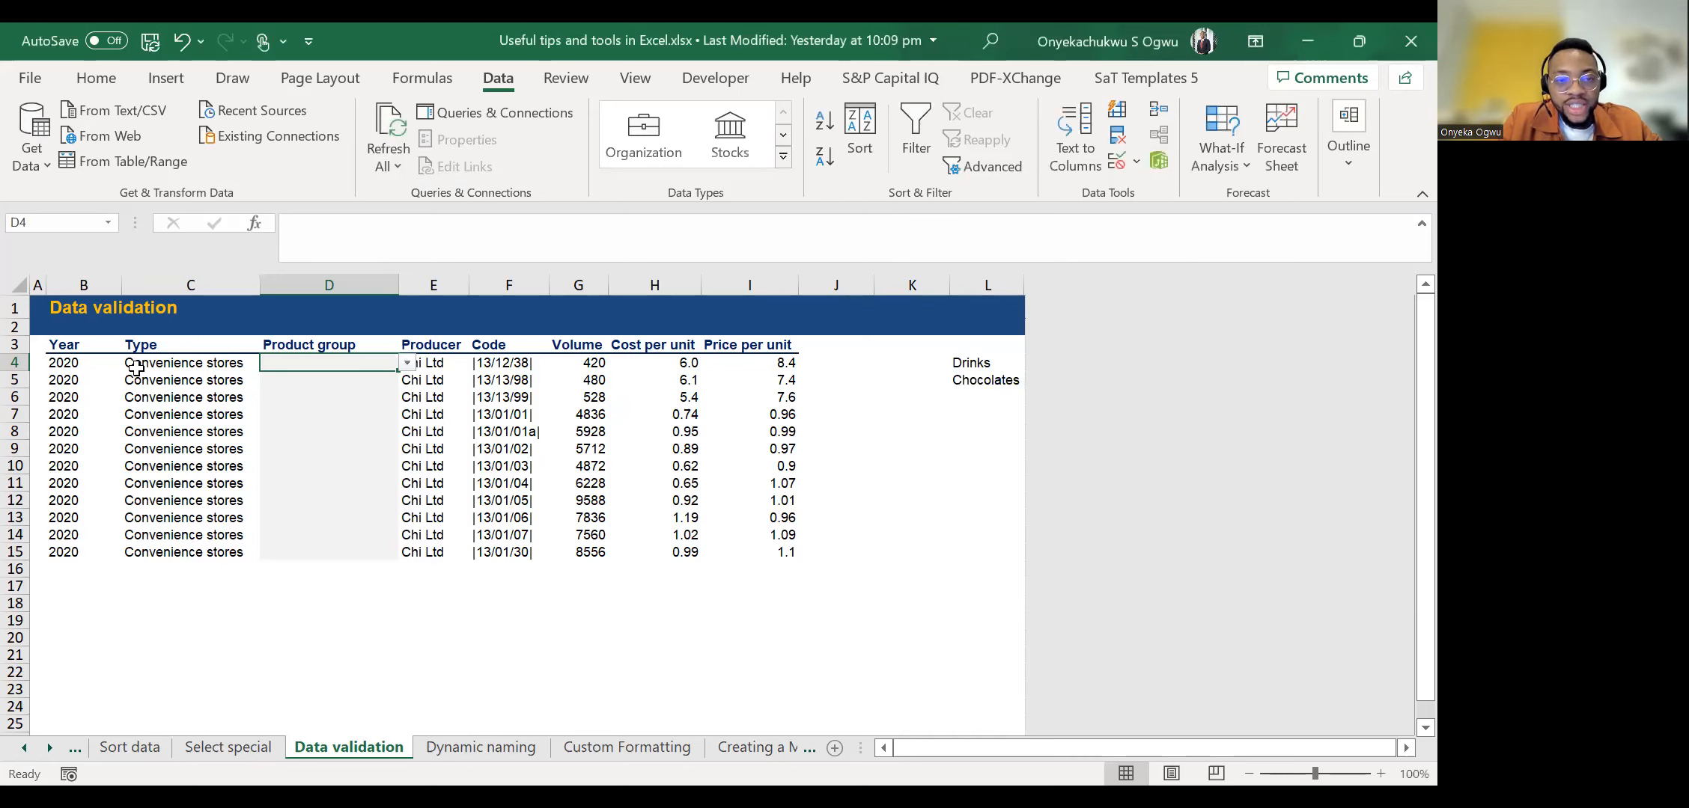
Test the D4 dropdown by choosing Chocolates, and set the Product group to Drinks.
left_click(408, 364)
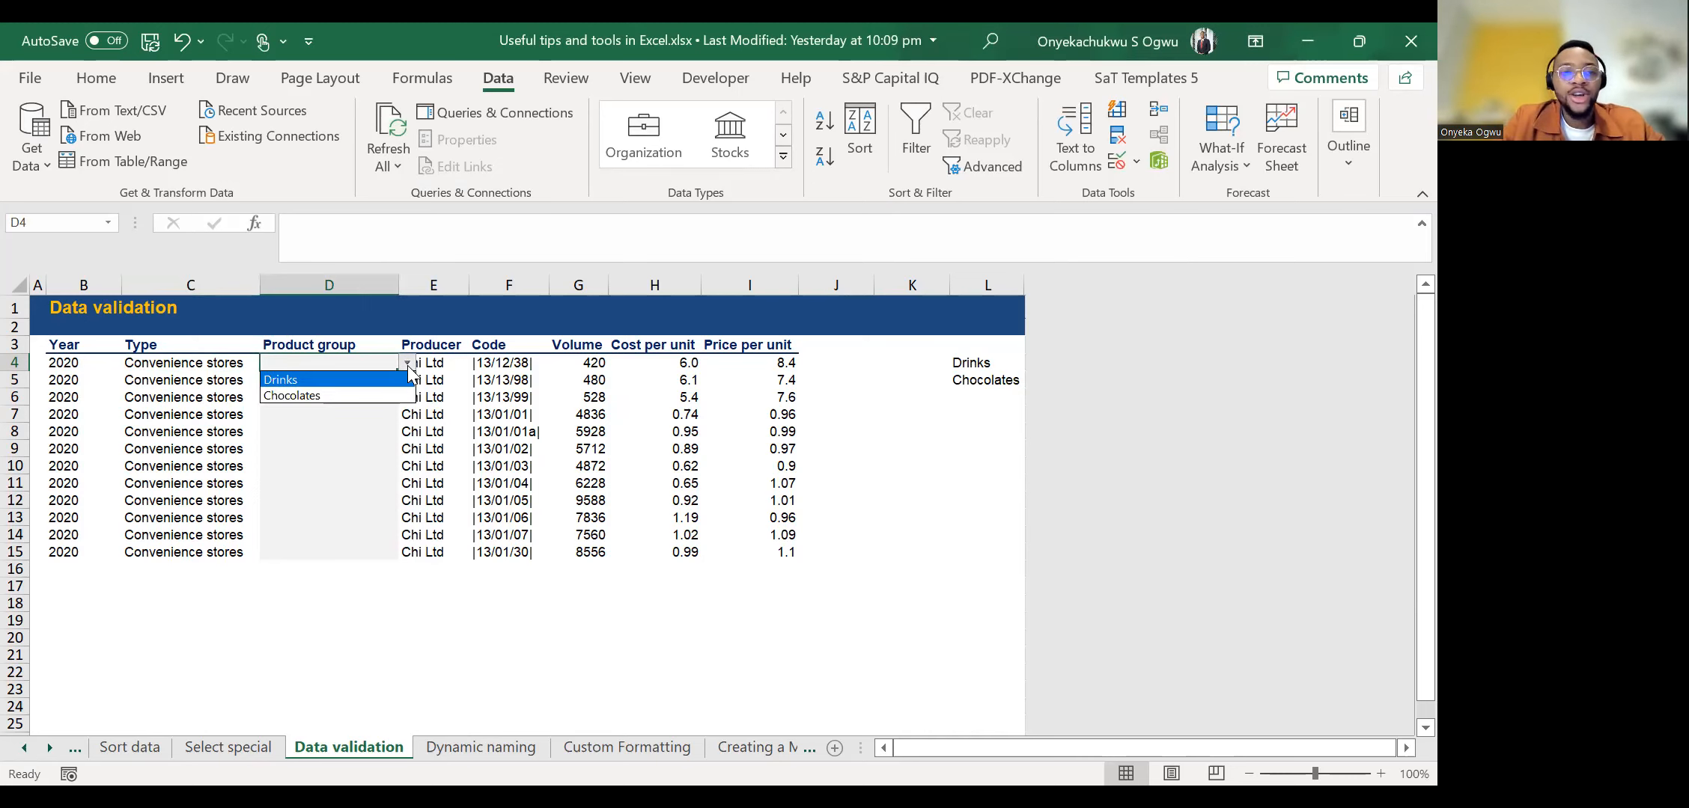
left_click(355, 395)
left_click(410, 363)
left_click(363, 361)
left_click(408, 364)
left_click(299, 382)
Copy the Drinks entry with its validation from D4 to the remaining Product group cells D5:D15.
key("ctrl+c")
left_click(293, 380)
key("shift+Down")
key("shift+Down")
key("shift+Down")
key("shift+Down")
key("shift+Down")
key("shift+Down")
key("shift+Down")
key("shift+Down")
key("shift+Down")
key("shift+Down")
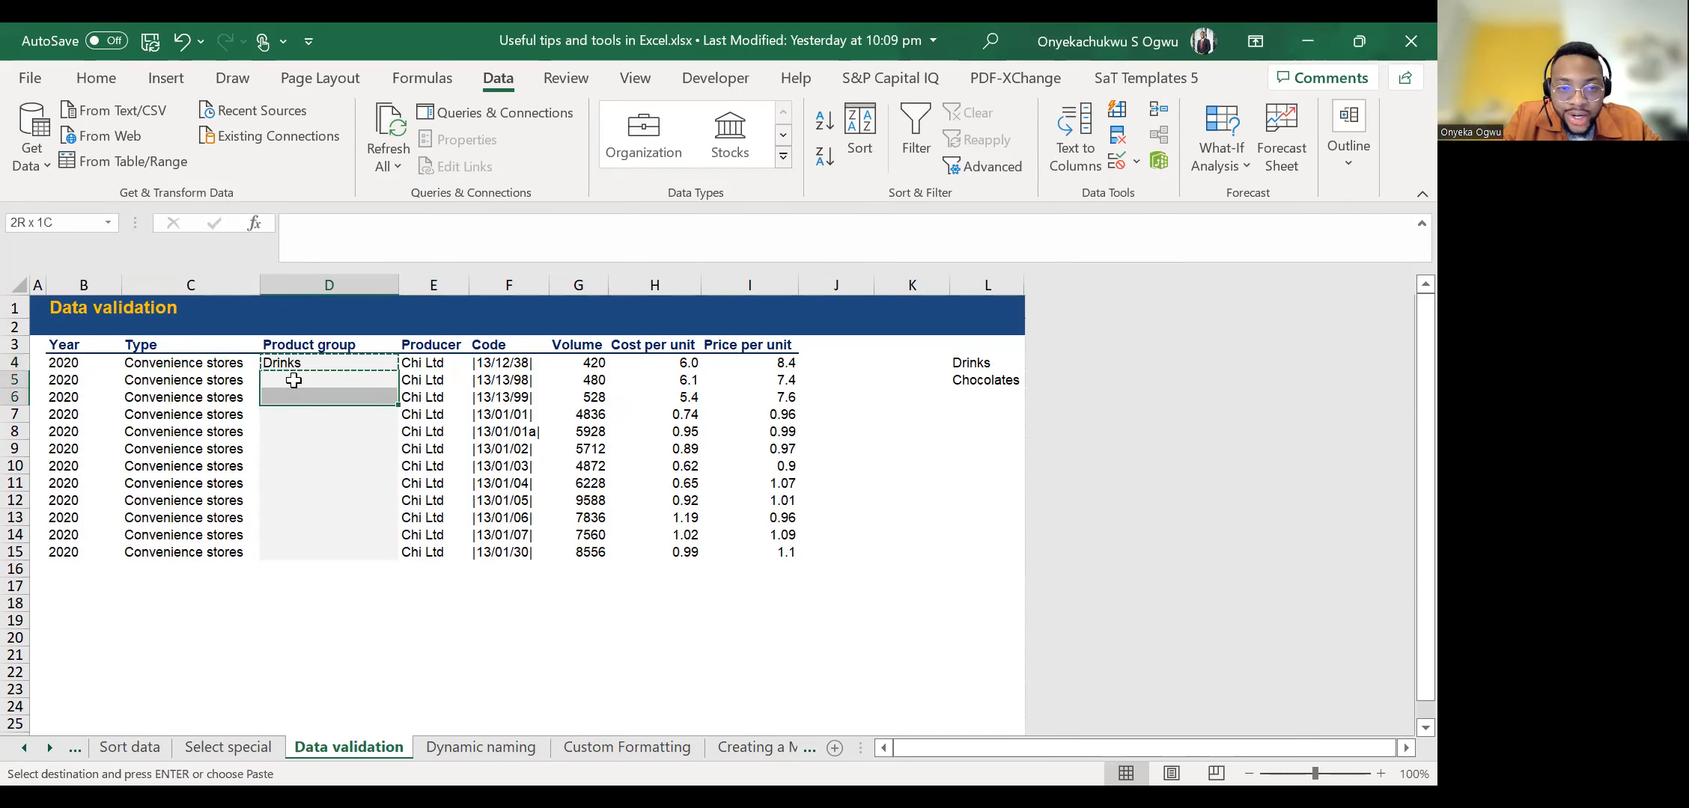
key("ctrl+v")
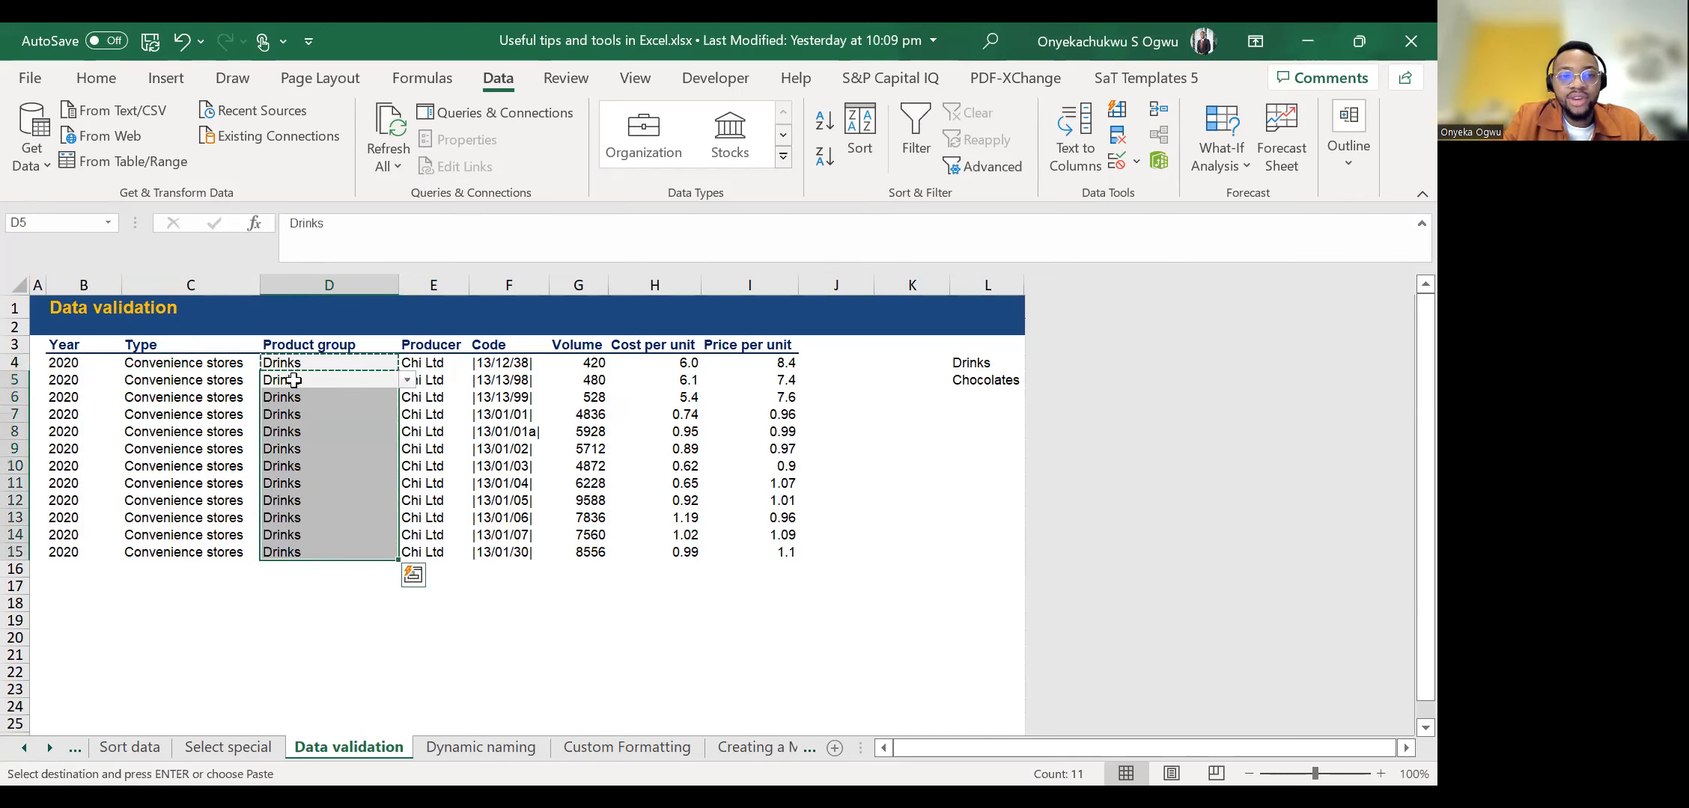
End the copy mode and go through the Product group cells to check that each offers the validation dropdown.
key("Escape")
key("Down")
key("Up")
key("Up")
key("Down")
key("Down")
key("Down")
key("Down")
key("Down")
key("Down")
key("Down")
key("Down")
key("Up")
key("Up")
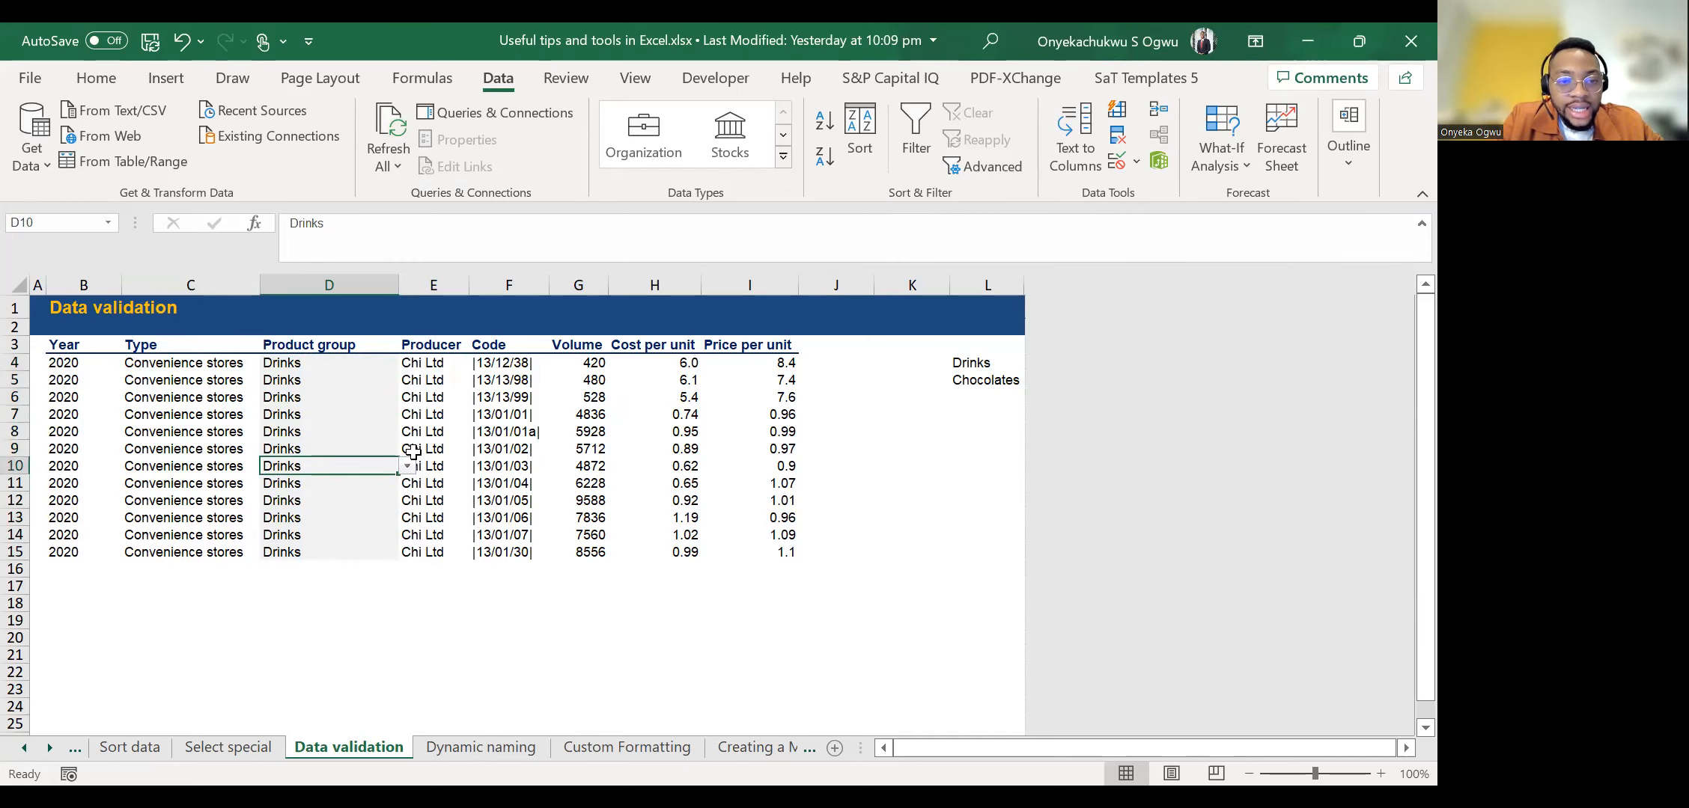
Choose Chocolates from the validation list as the Product group in cells D9, D5 and D11.
left_click(412, 478)
left_click(367, 450)
left_click(406, 449)
left_click(378, 484)
left_click(343, 362)
left_click(343, 380)
left_click(406, 380)
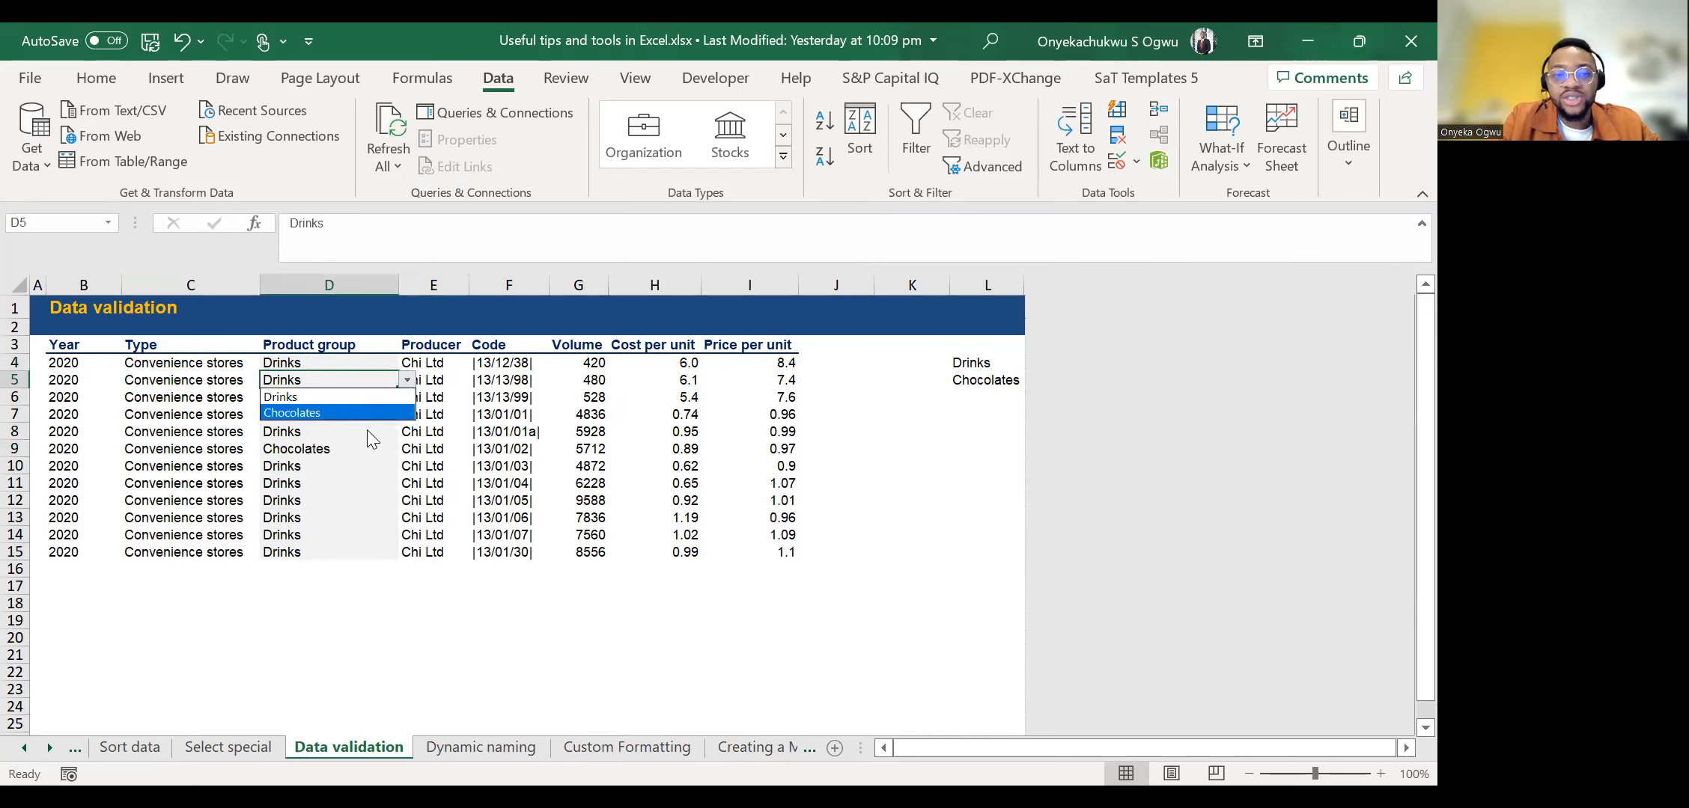
left_click(352, 416)
left_click(335, 483)
left_click(406, 484)
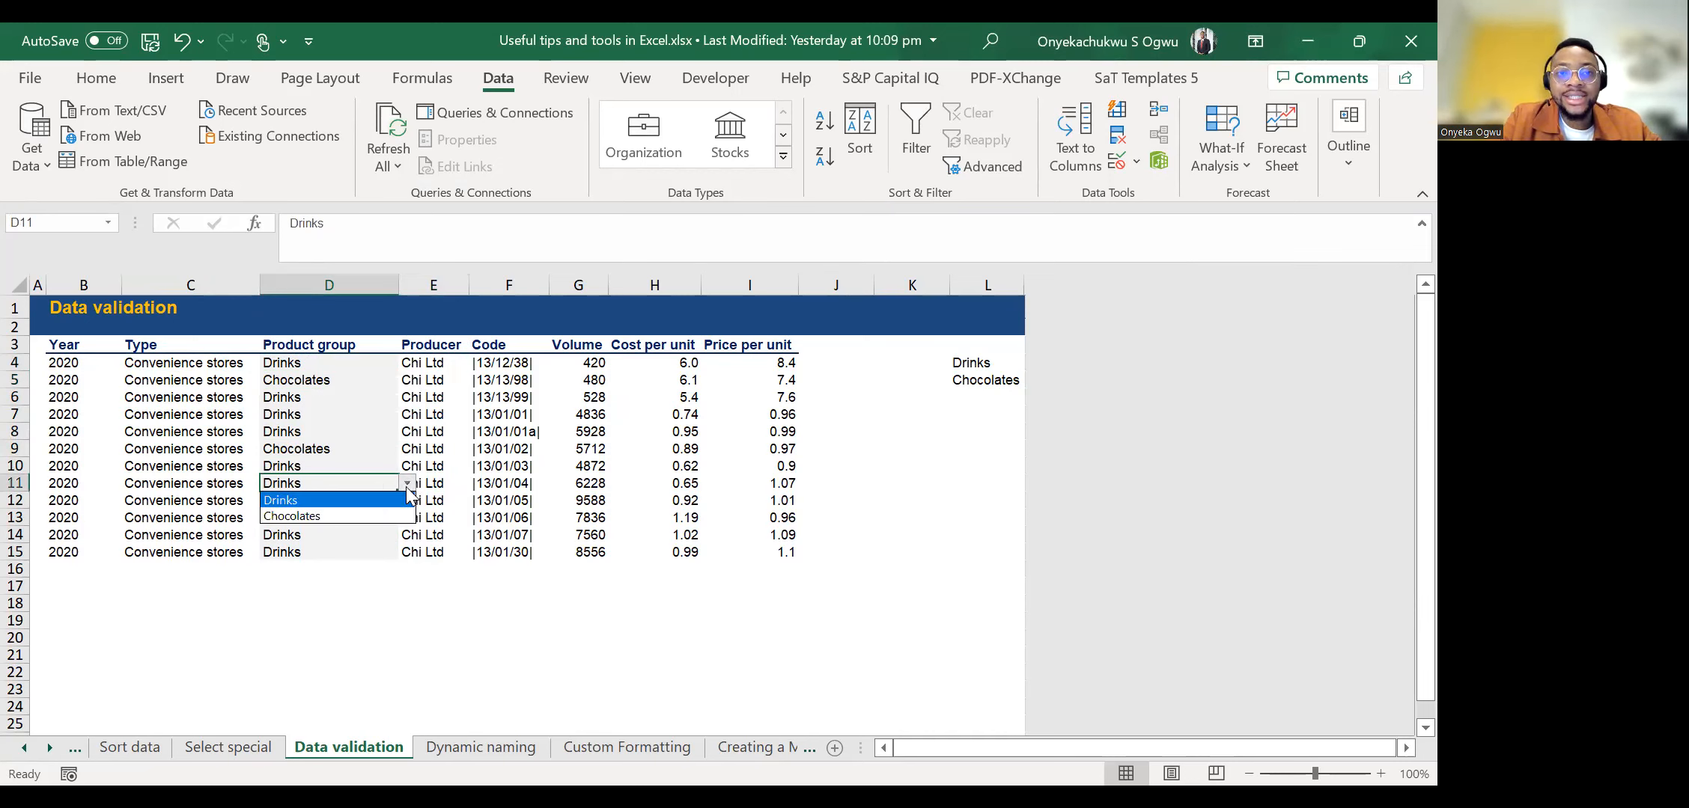
left_click(338, 516)
Check the allowed entries in the validation list of cell D14 without changing its Product group.
left_click(323, 536)
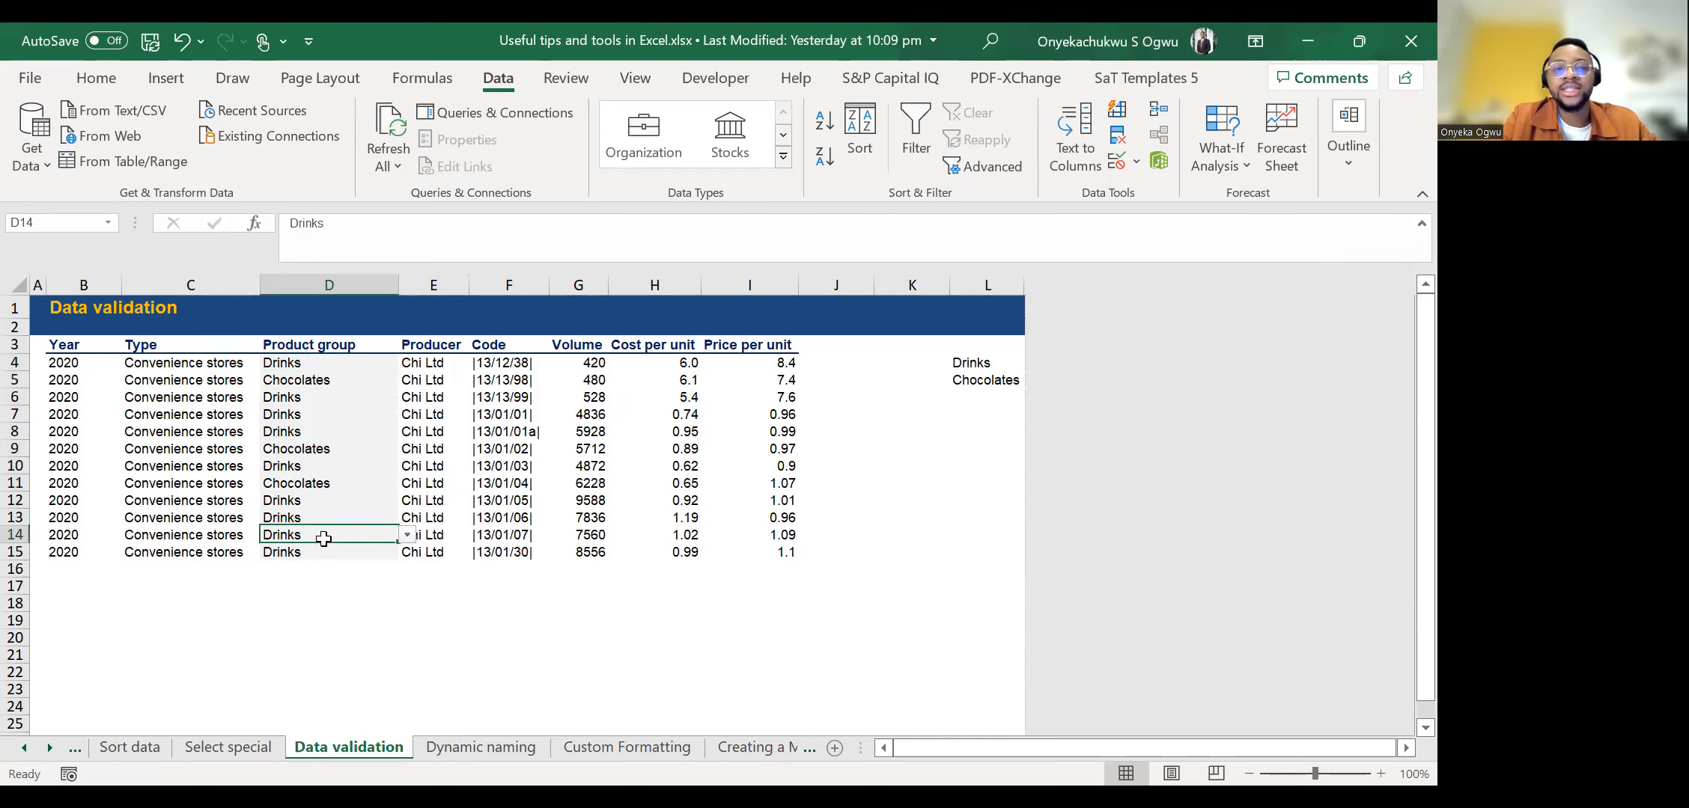
left_click(407, 537)
left_click(371, 576)
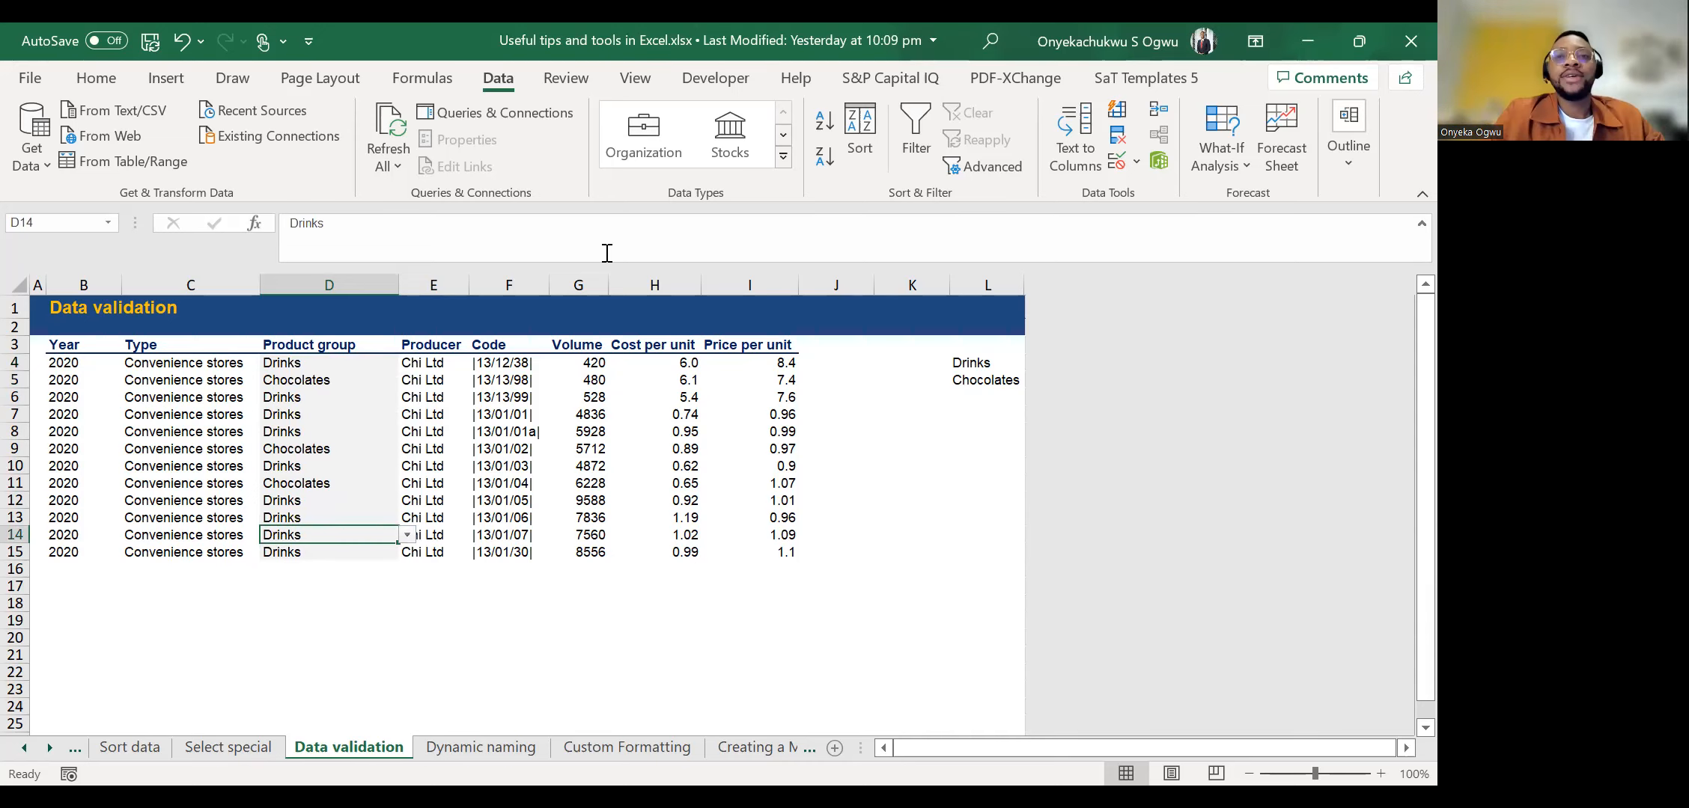
Switch to the Passwords.docx document in Word and highlight the password of the Formulars item in the numbered list.
key("alt+Tab")
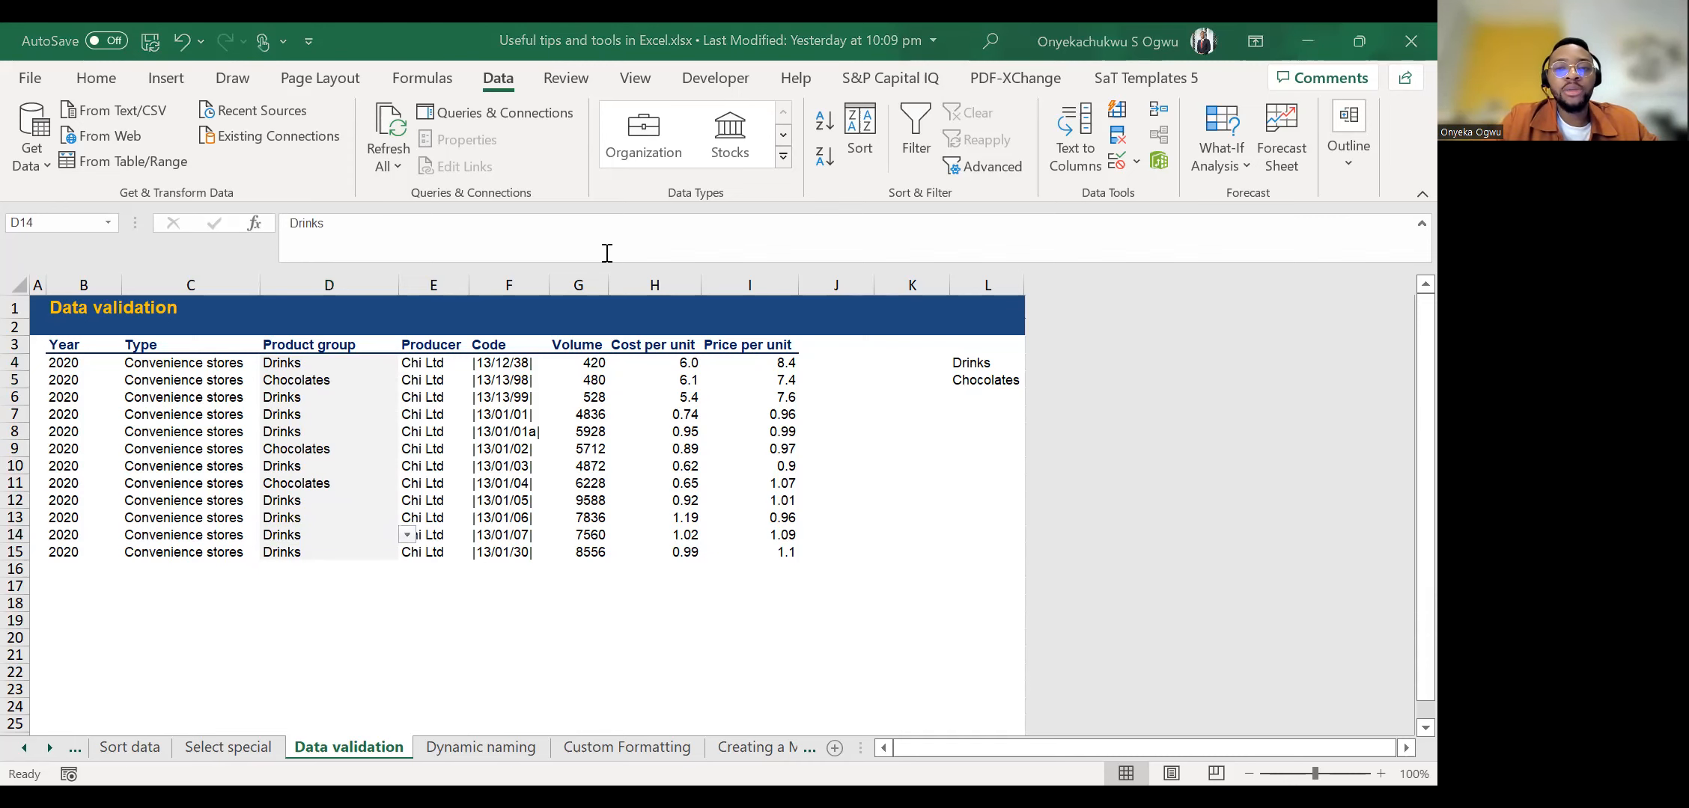
key("alt+Tab")
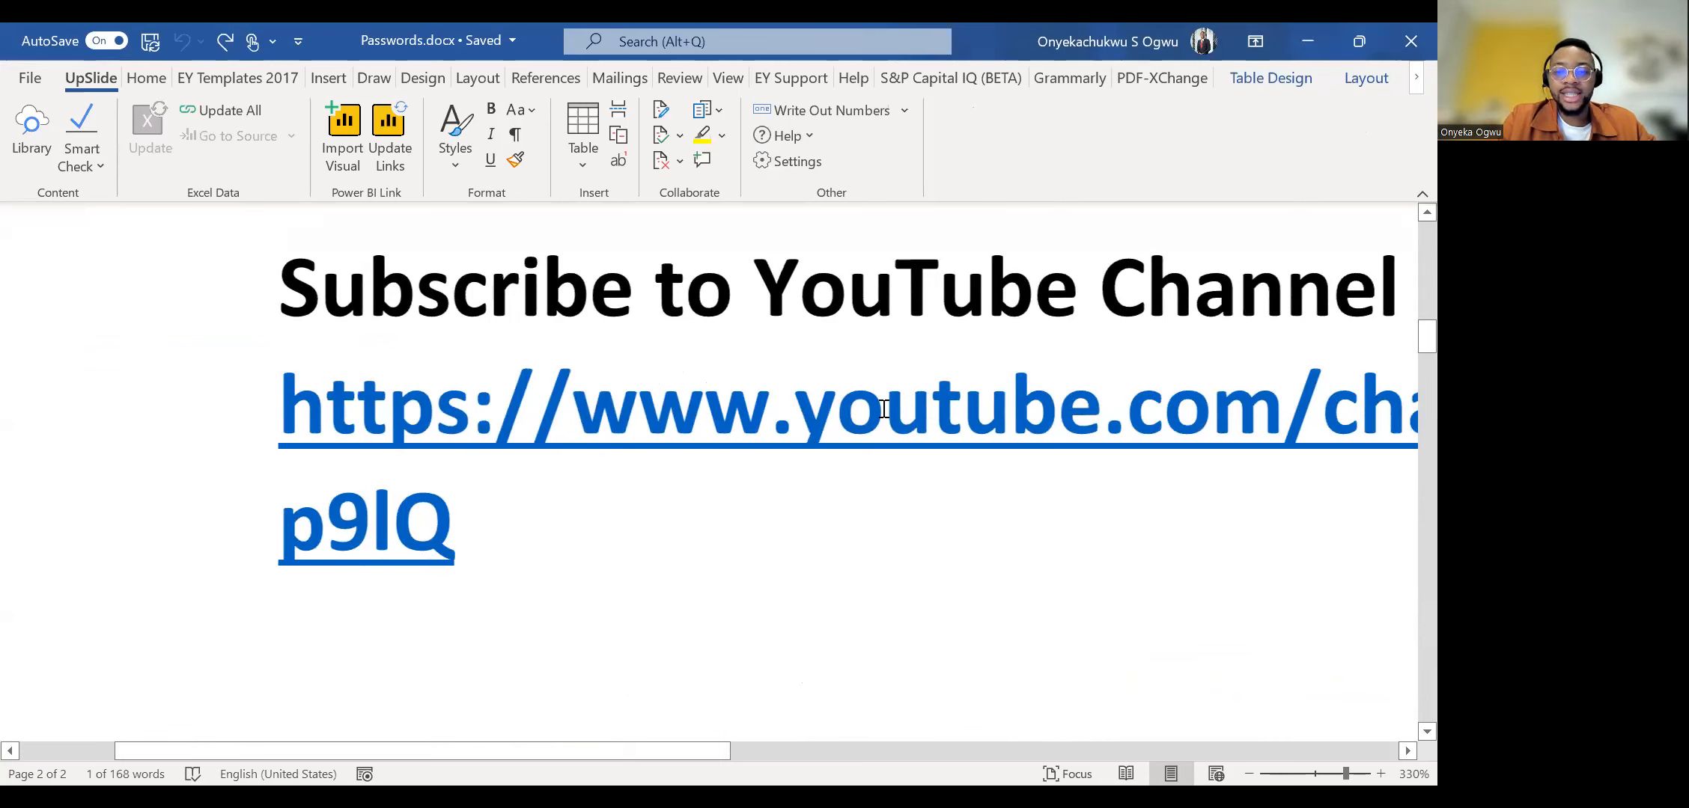
scroll(884, 409, "up", 5)
left_click_drag(710, 520, 1123, 537)
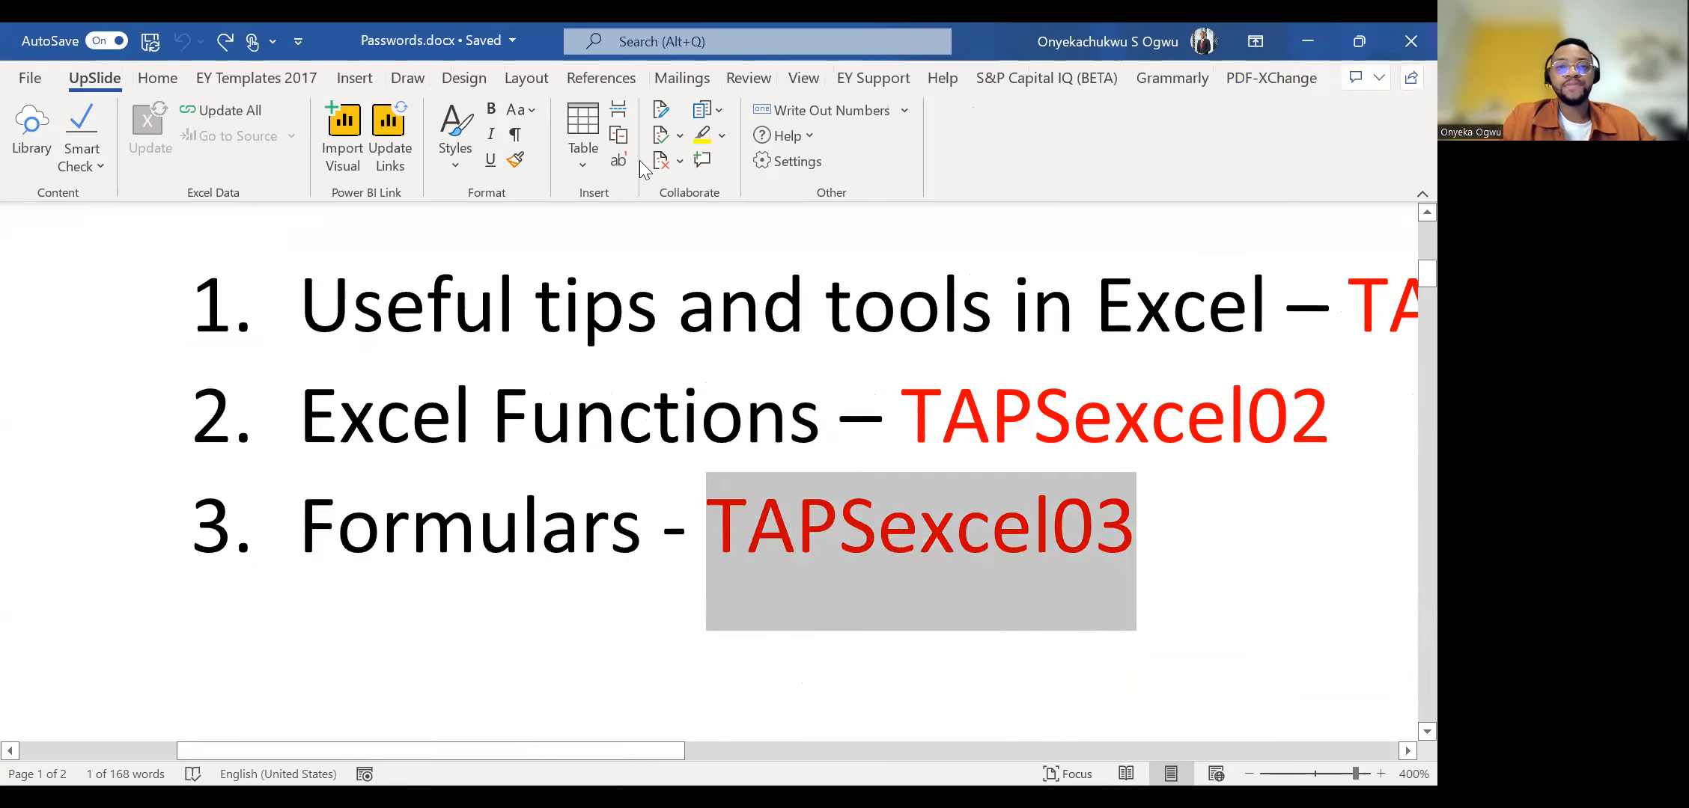
left_click(562, 333)
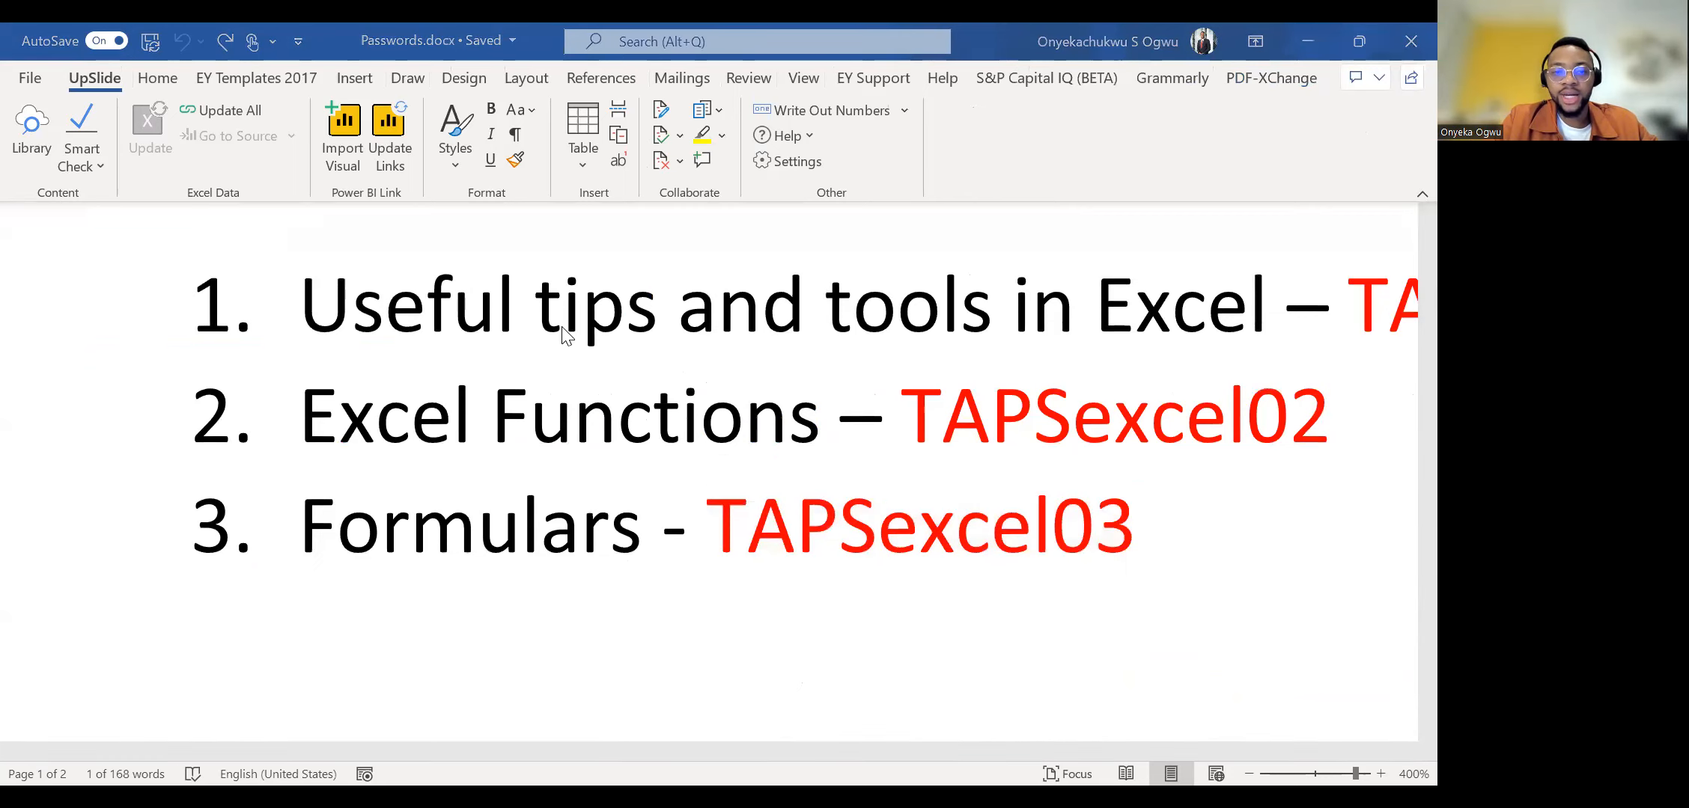
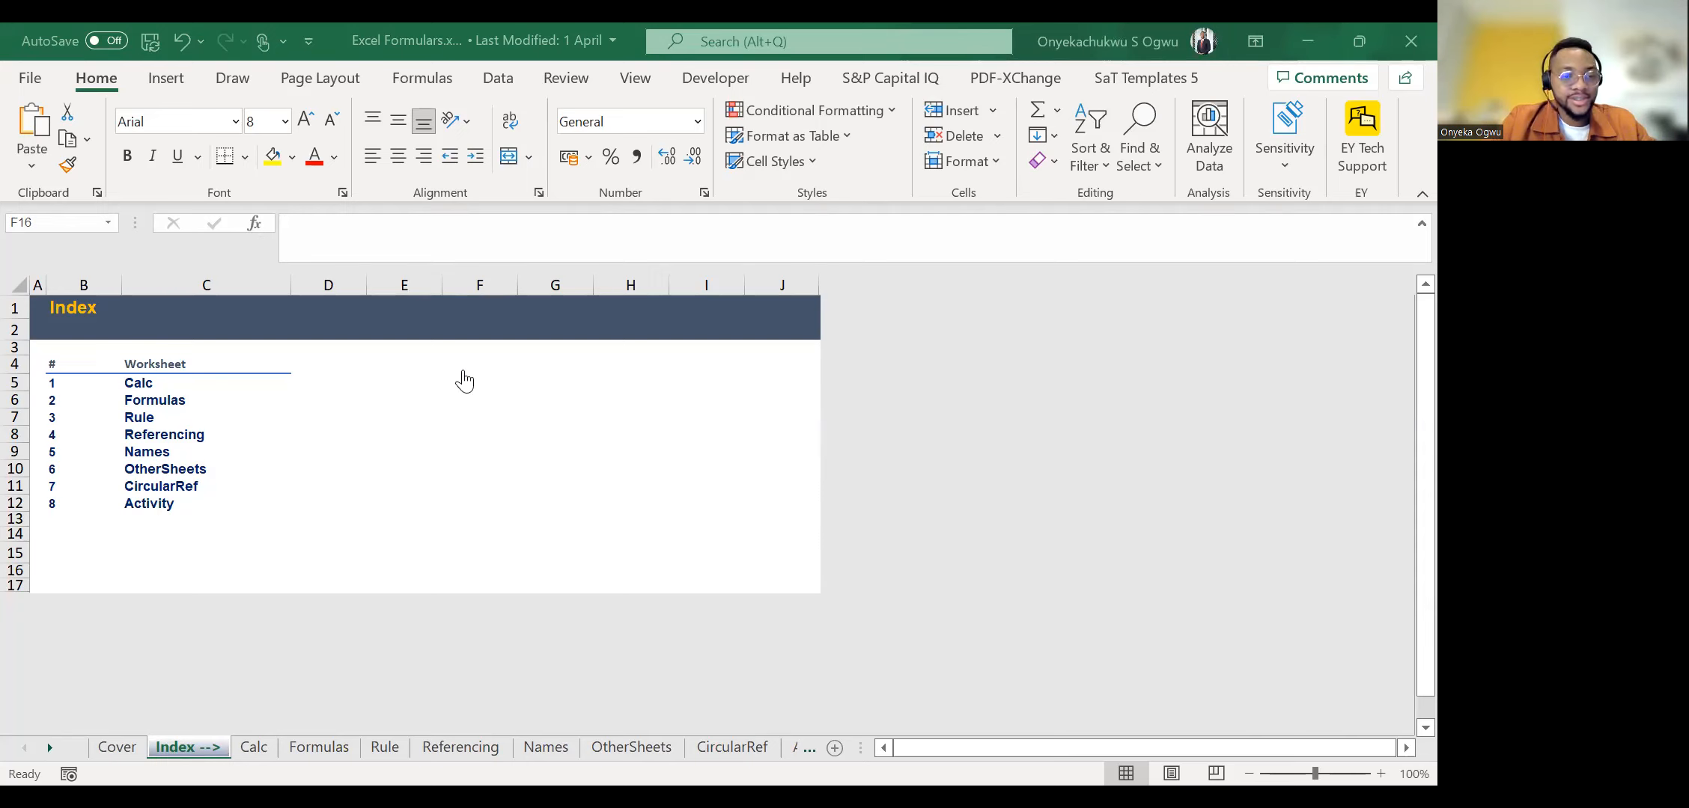
Open the Calc worksheet and read its order of precedence examples.
left_click(263, 743)
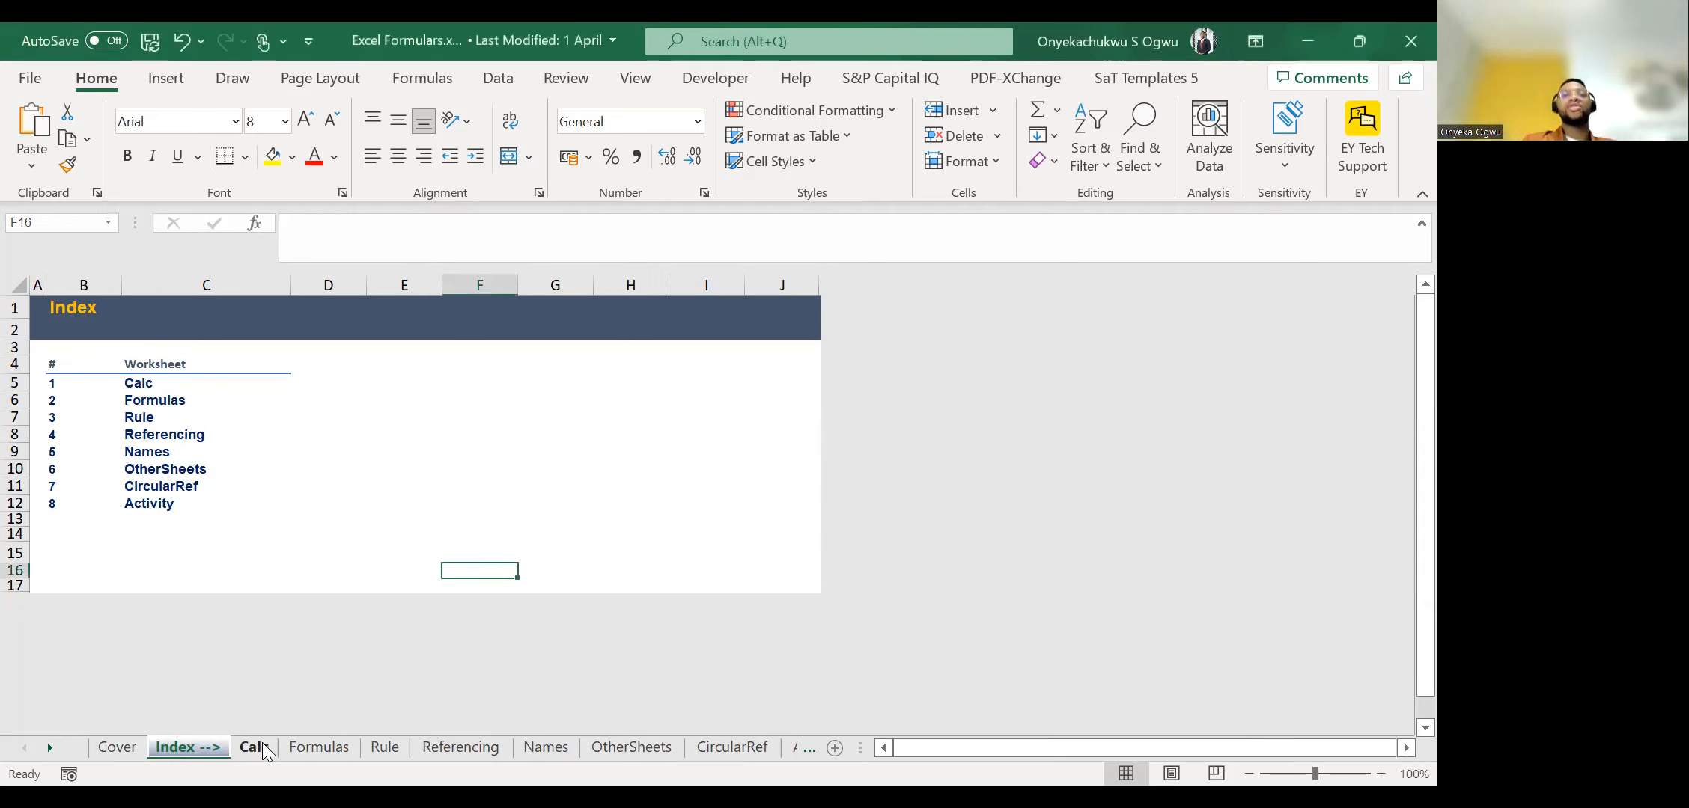
left_click(253, 747)
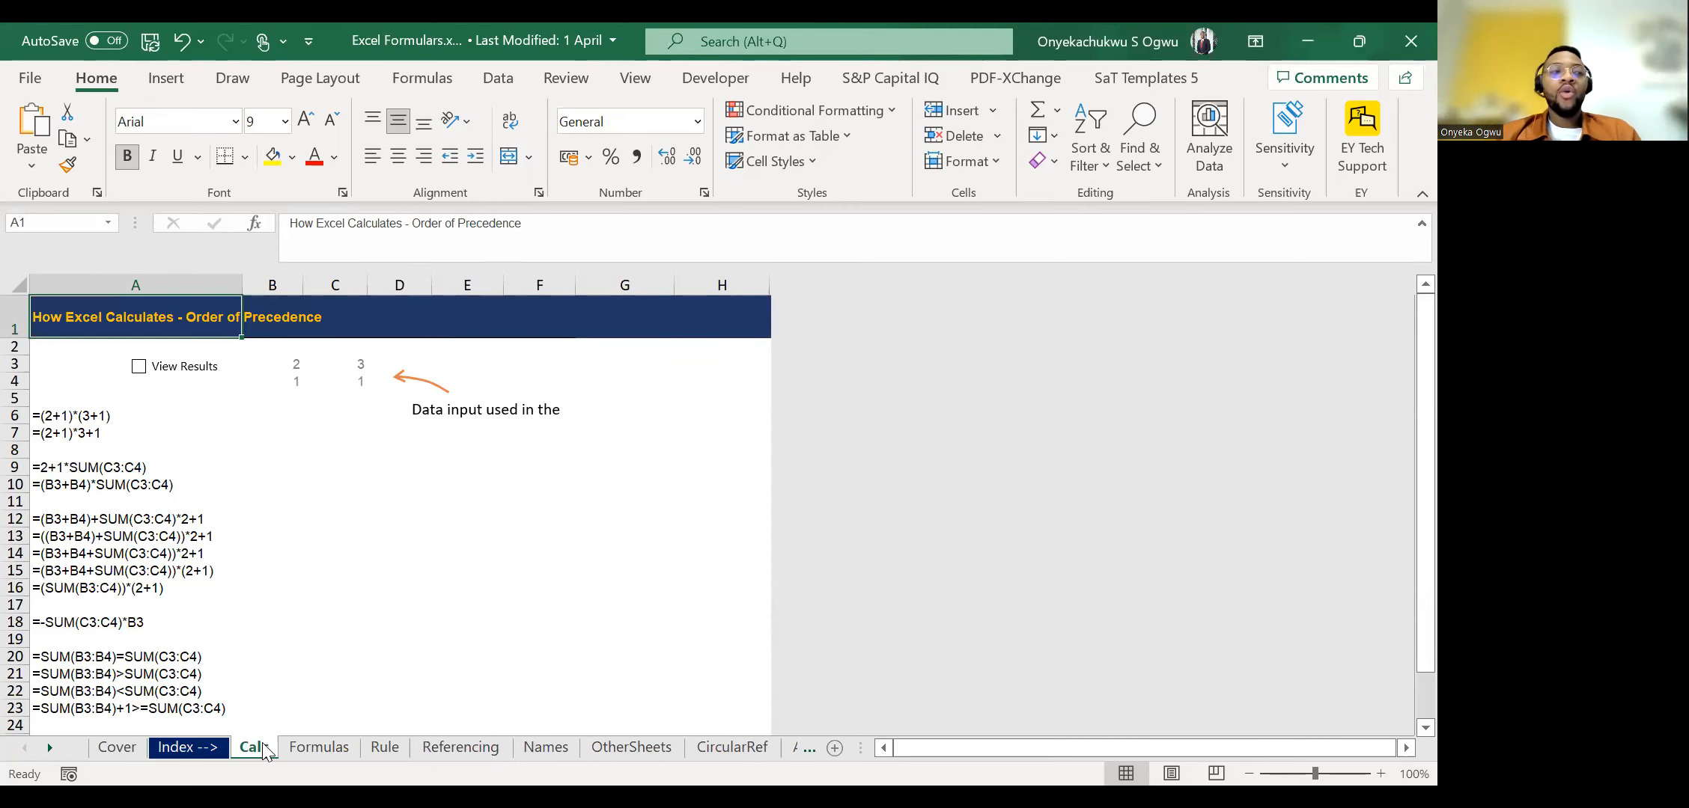
left_click(50, 748)
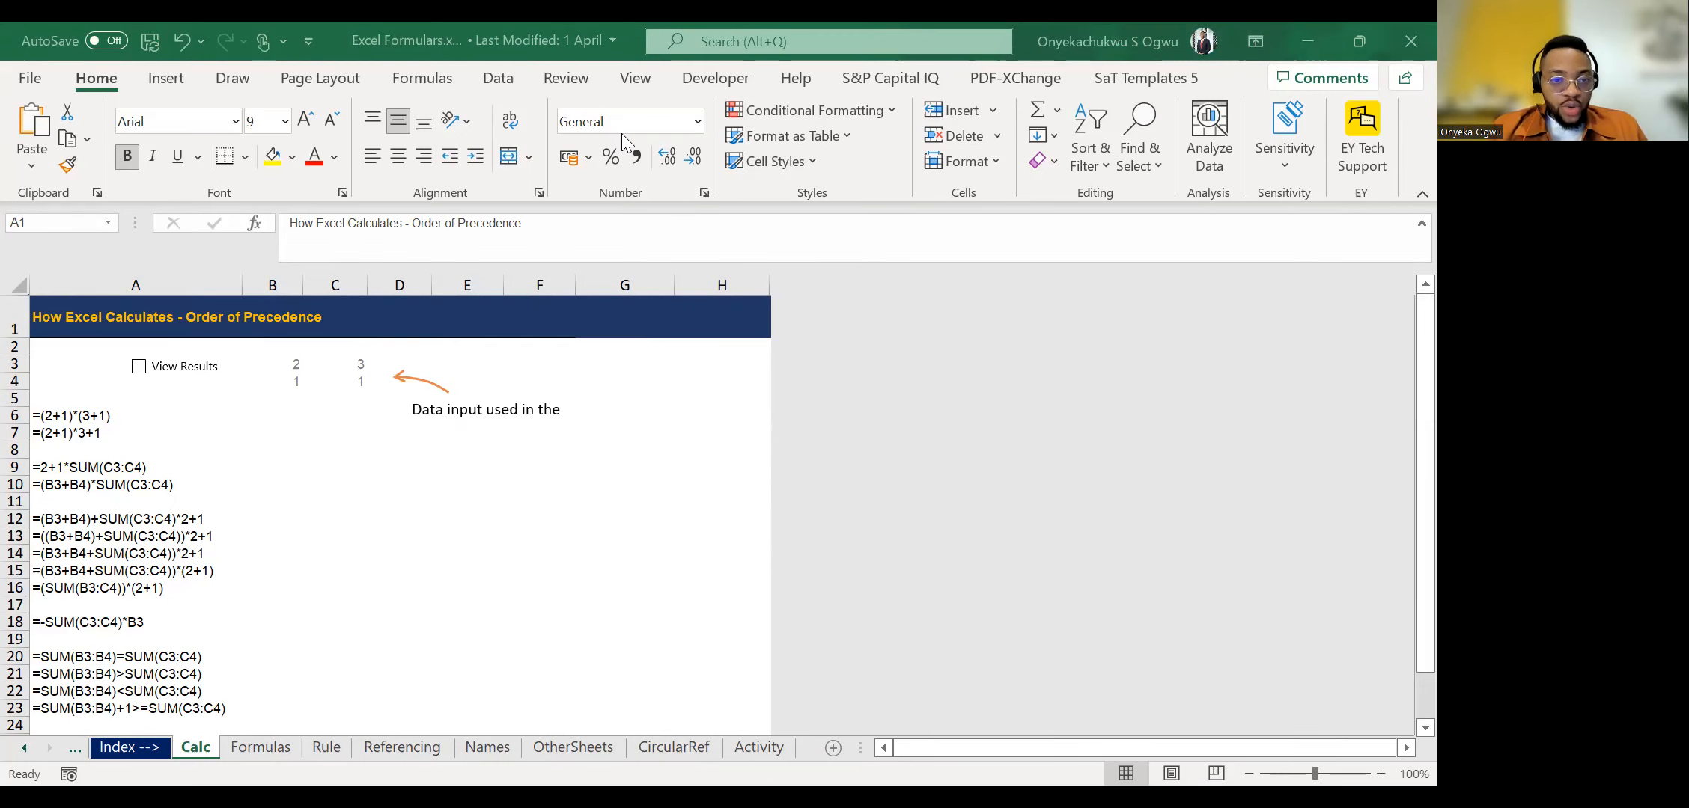
Open the Rule worksheet and examine the first example's Service amount and Total Charges formula in cells B4 and B5.
left_click(334, 745)
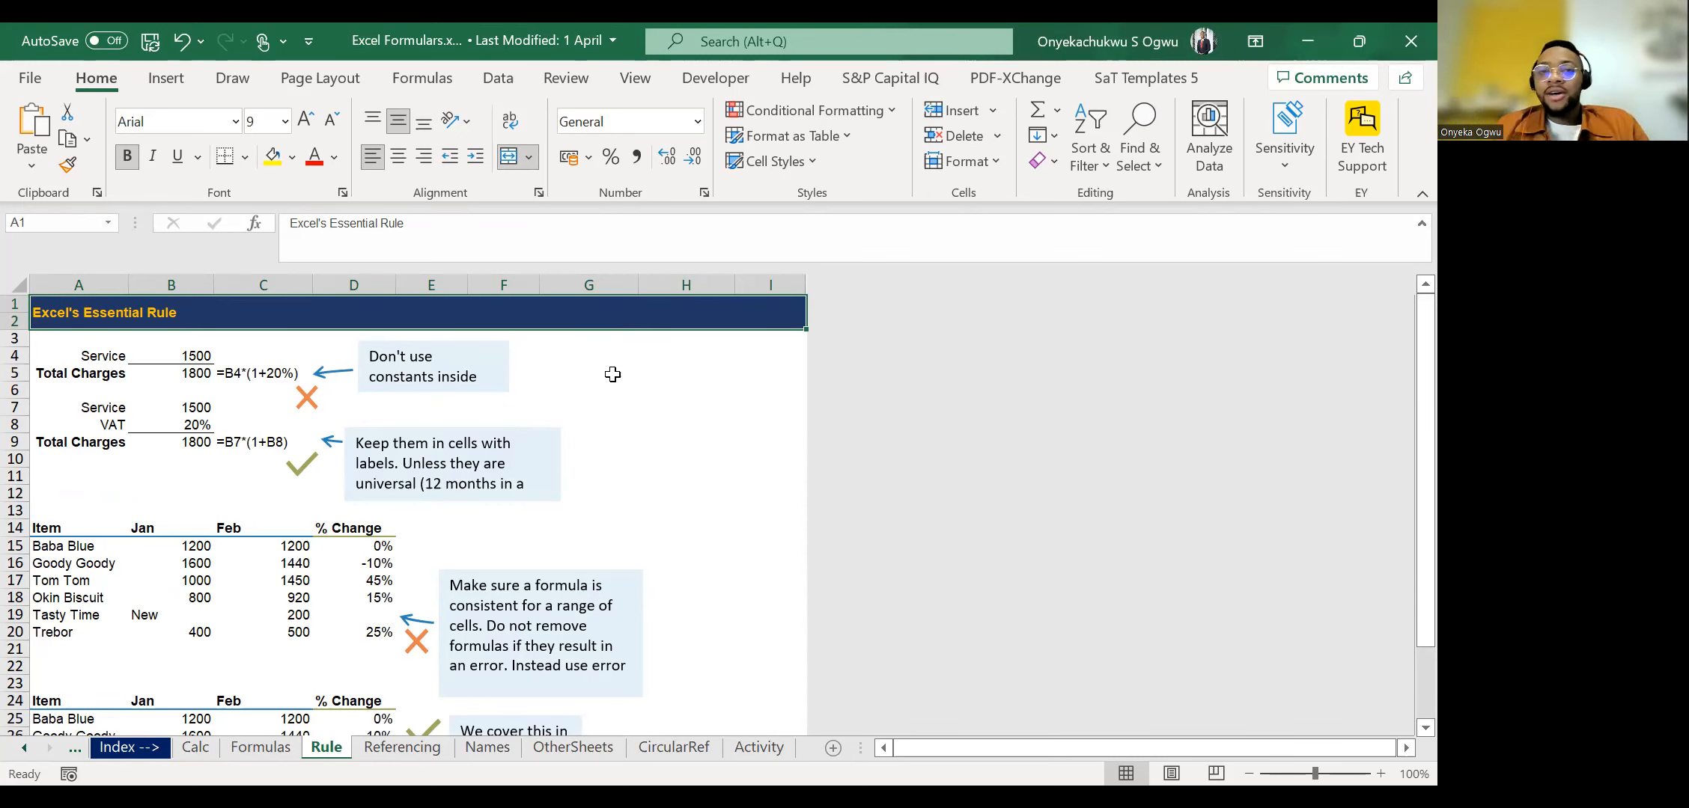
left_click(595, 378)
left_click(119, 393)
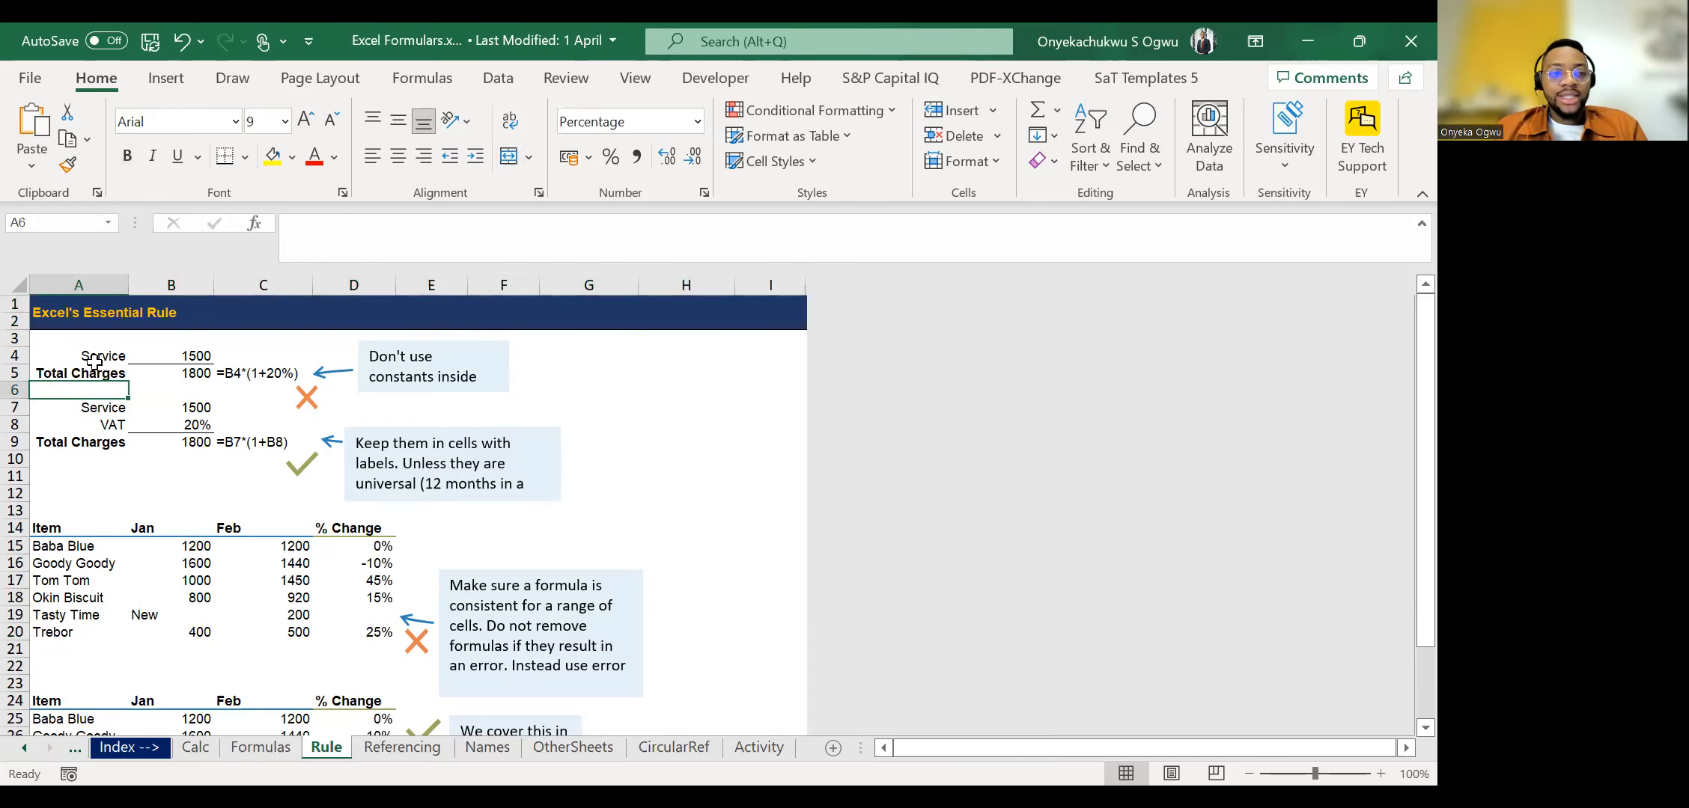
key("Up")
key("Up")
key("Right")
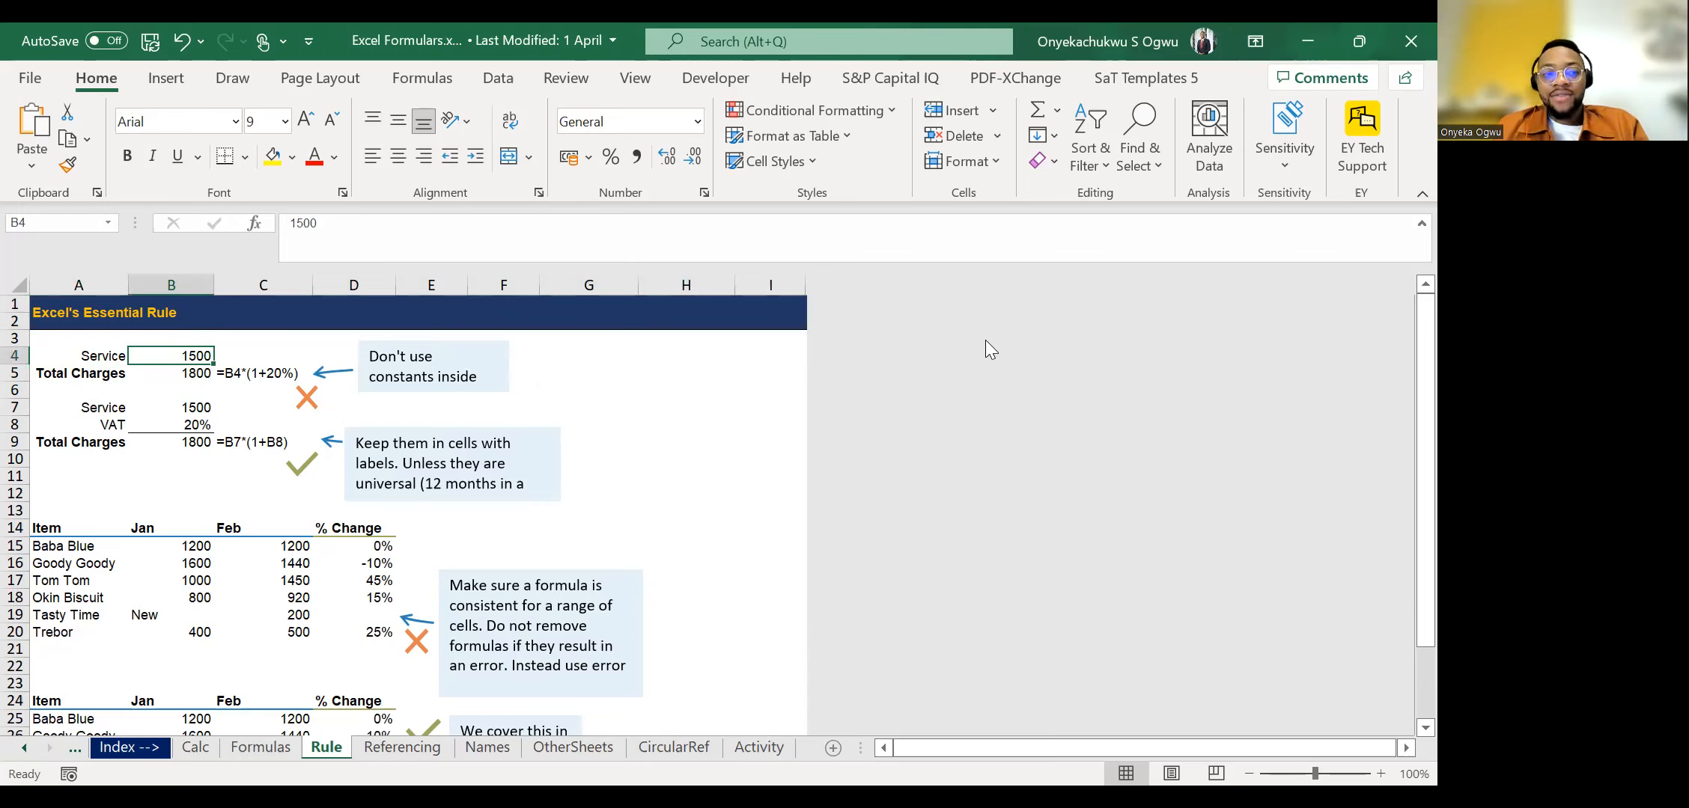
key("Down")
key("Down")
key("Down")
key("Up")
key("Up")
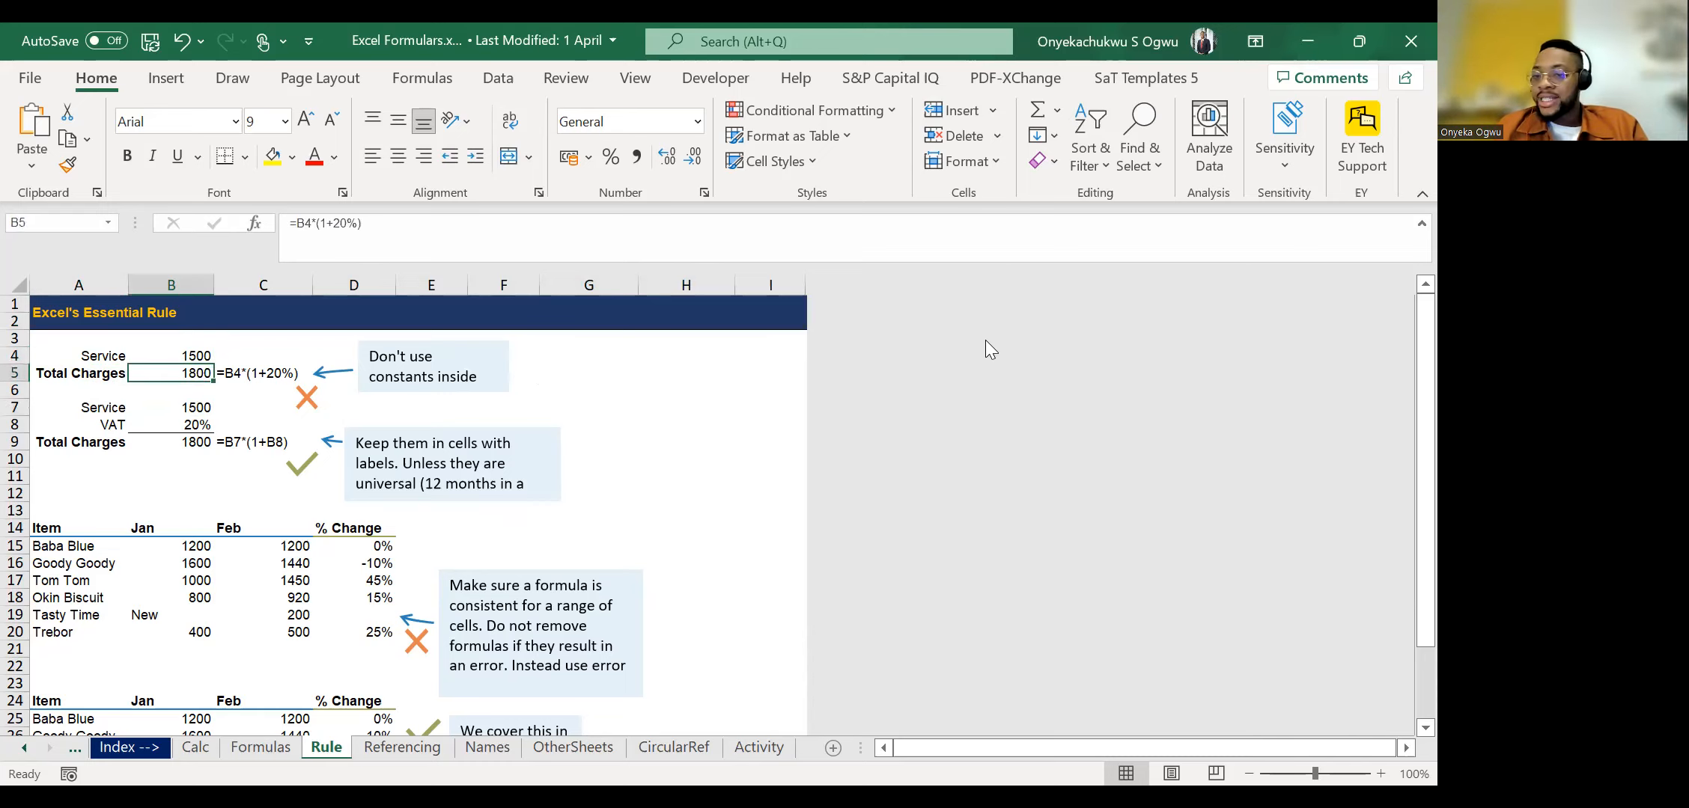
Enter the formula =1500*(1+5%) in cell H5 as an example with constants written directly into the calculation.
key("Right")
key("Right")
key("Right")
key("Right")
key("Left")
key("Left")
key("Left")
key("Right")
key("Right")
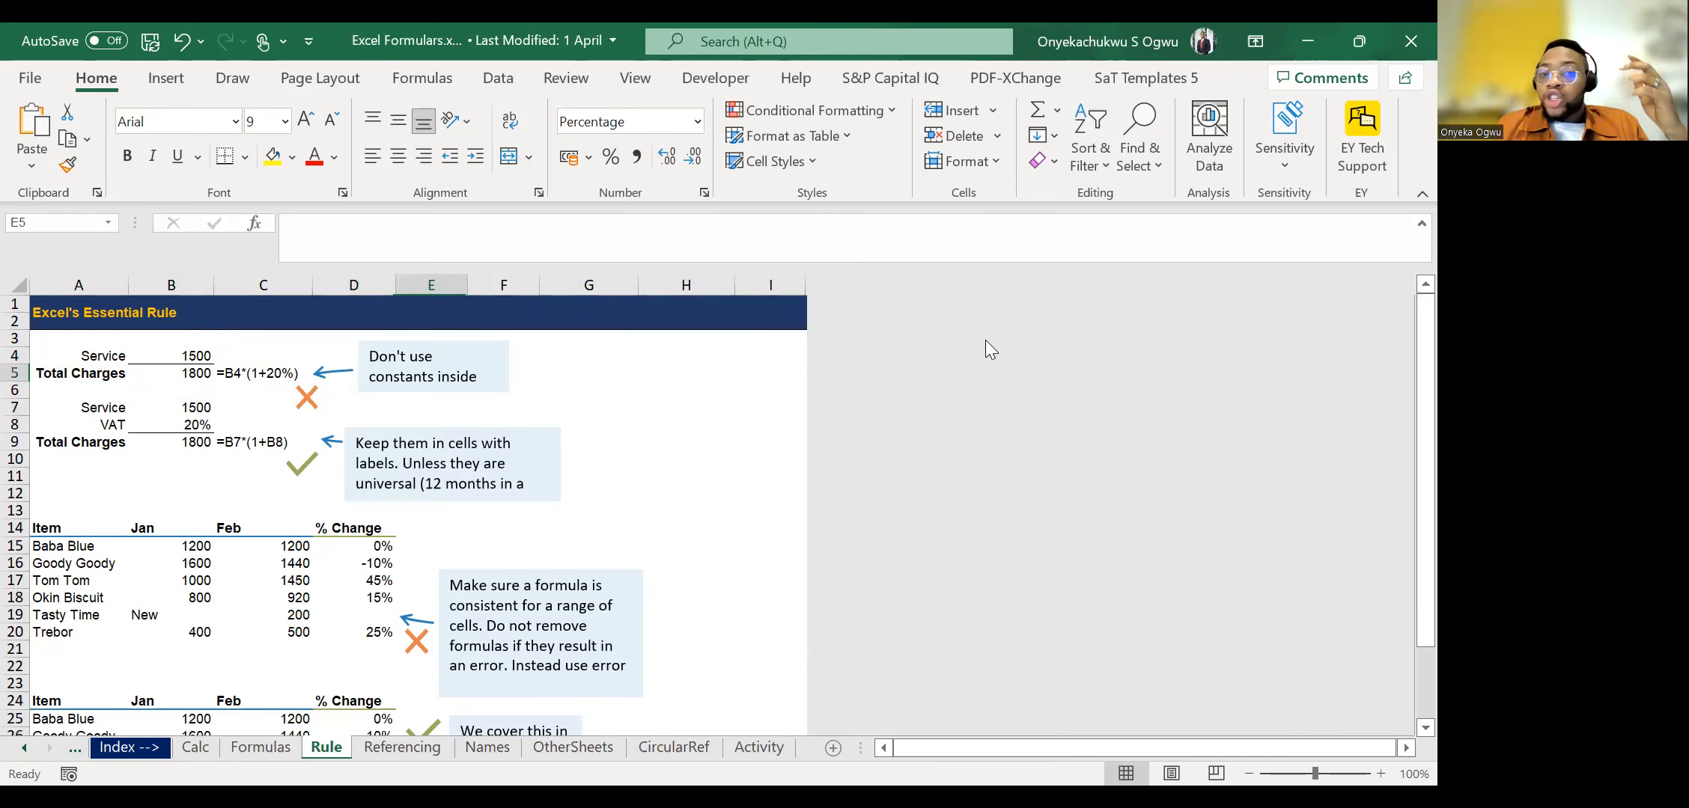
key("Right")
key("Right")
key("Right")
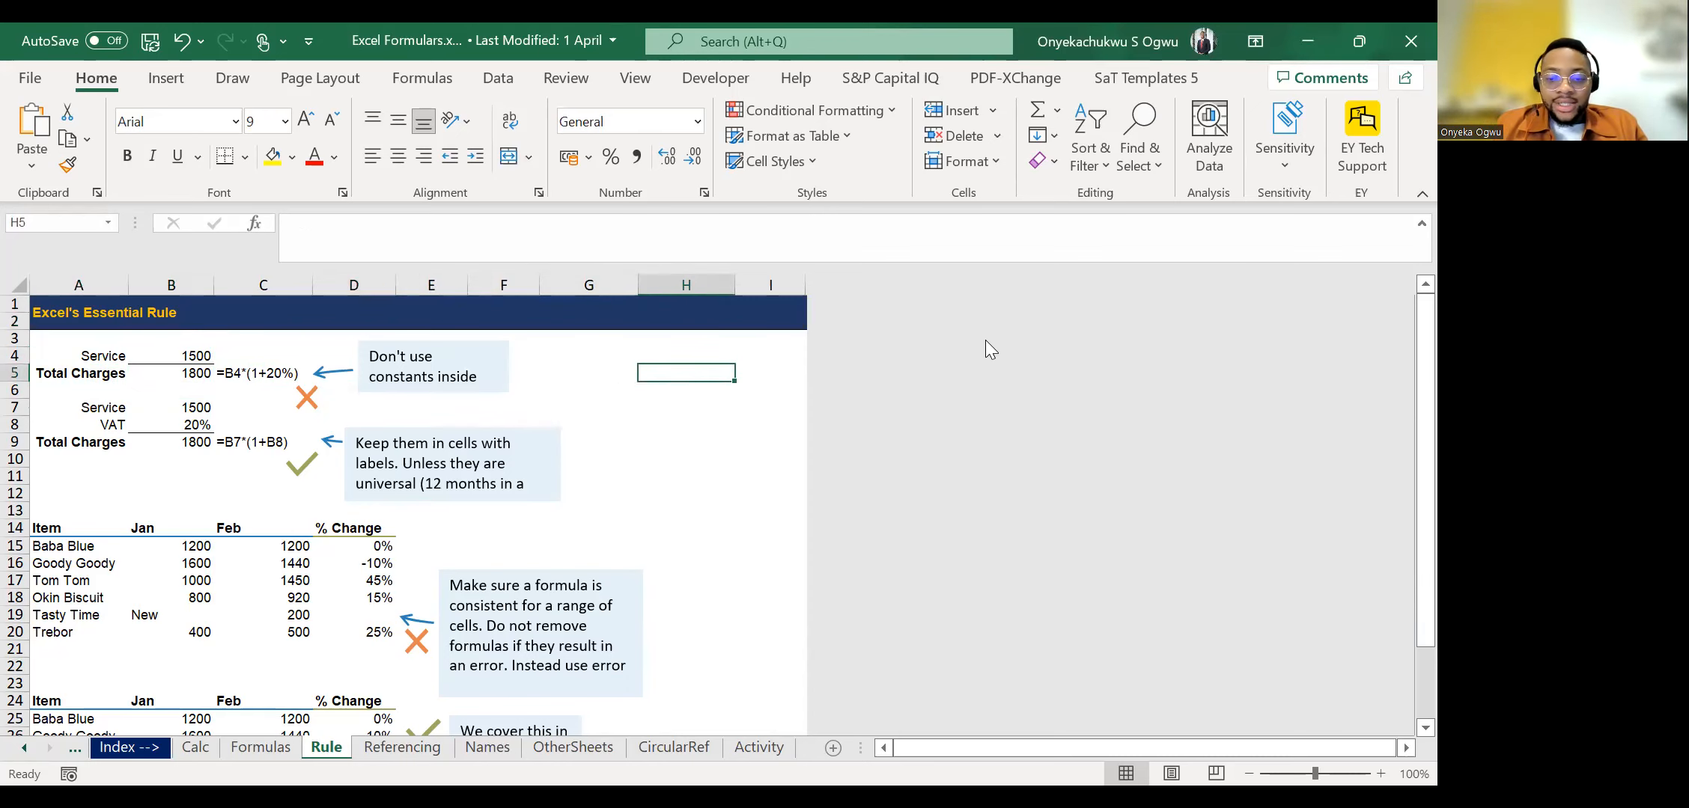
type("=1500")
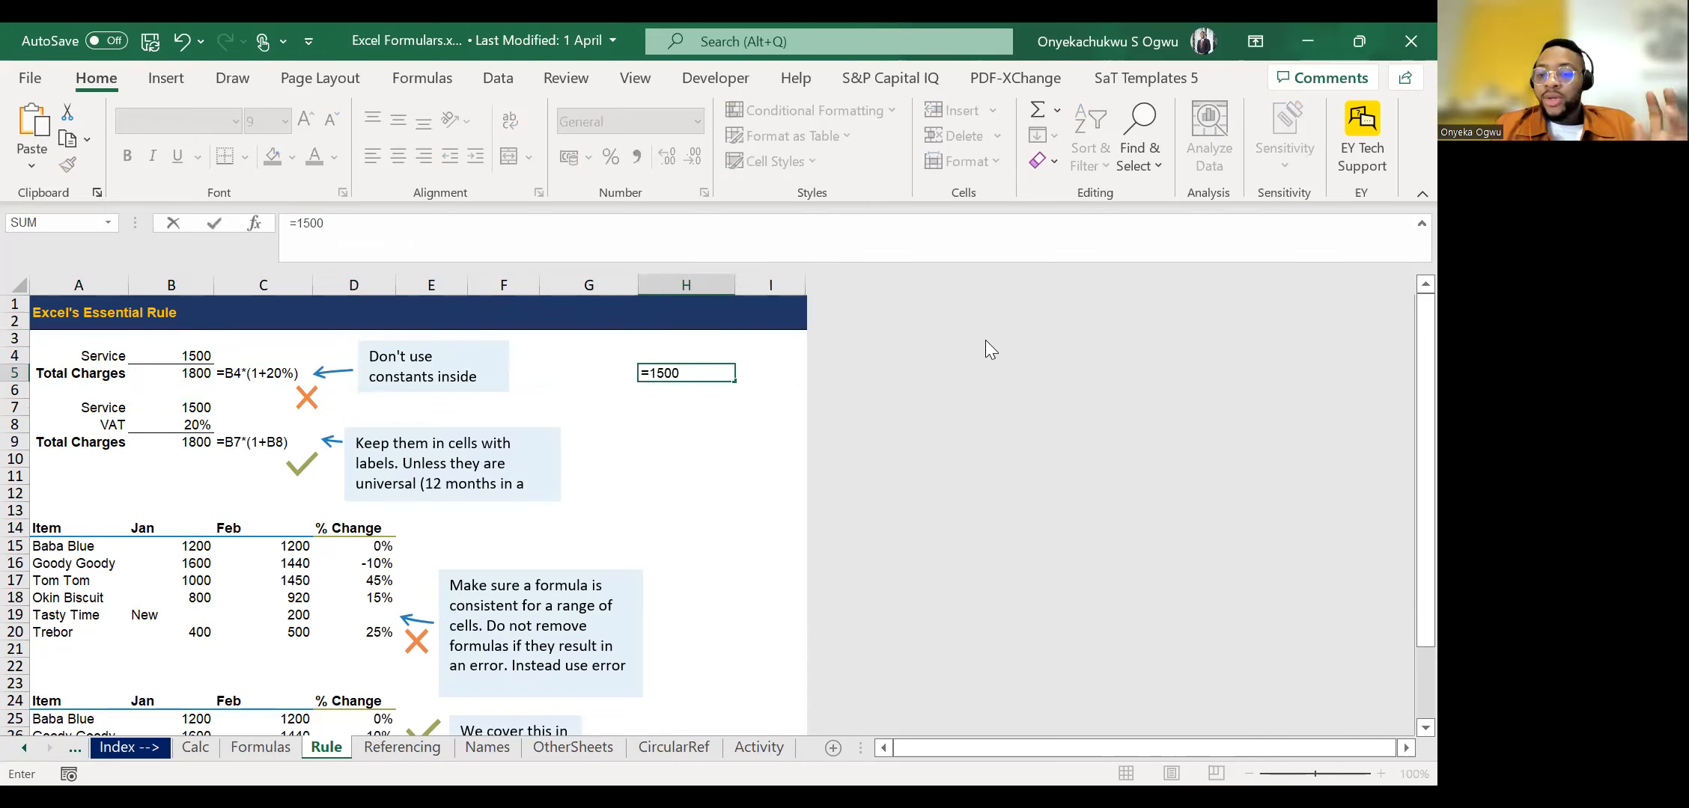
type("*")
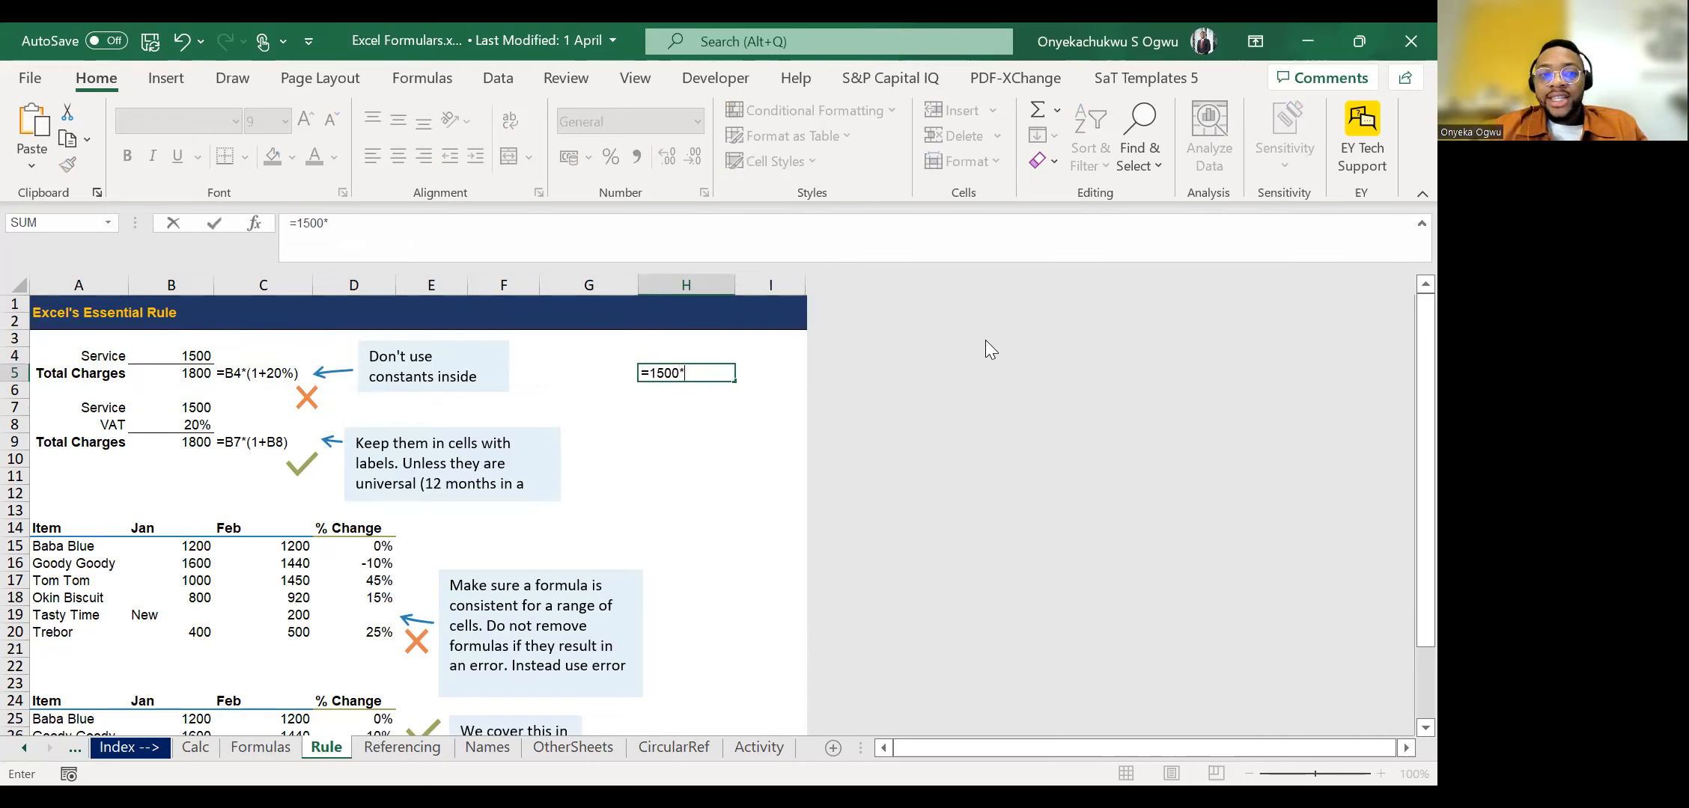
type("(1+")
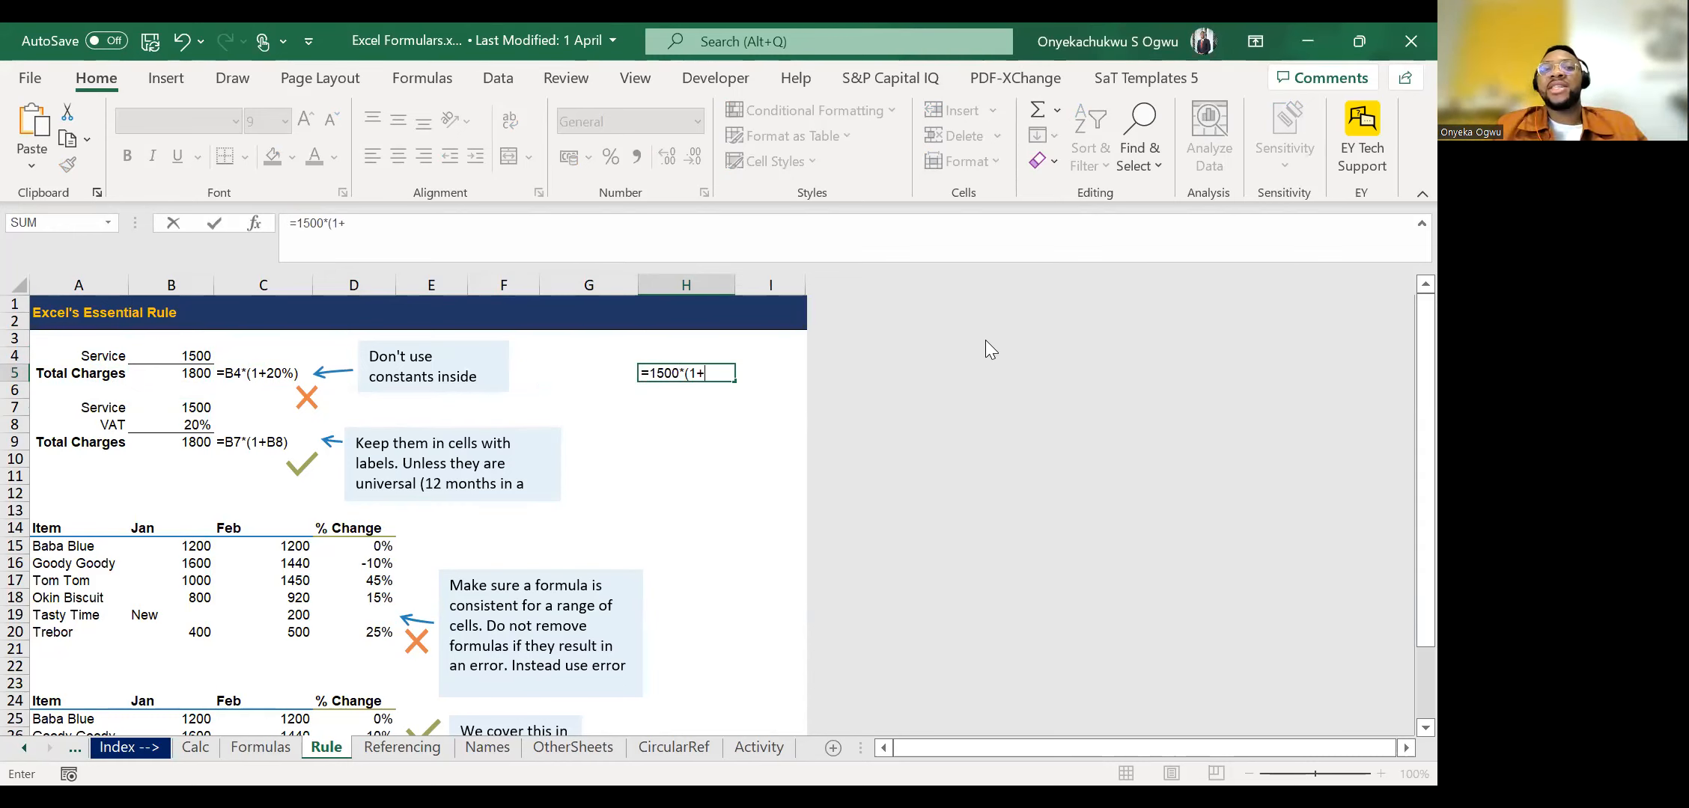
type("5%)")
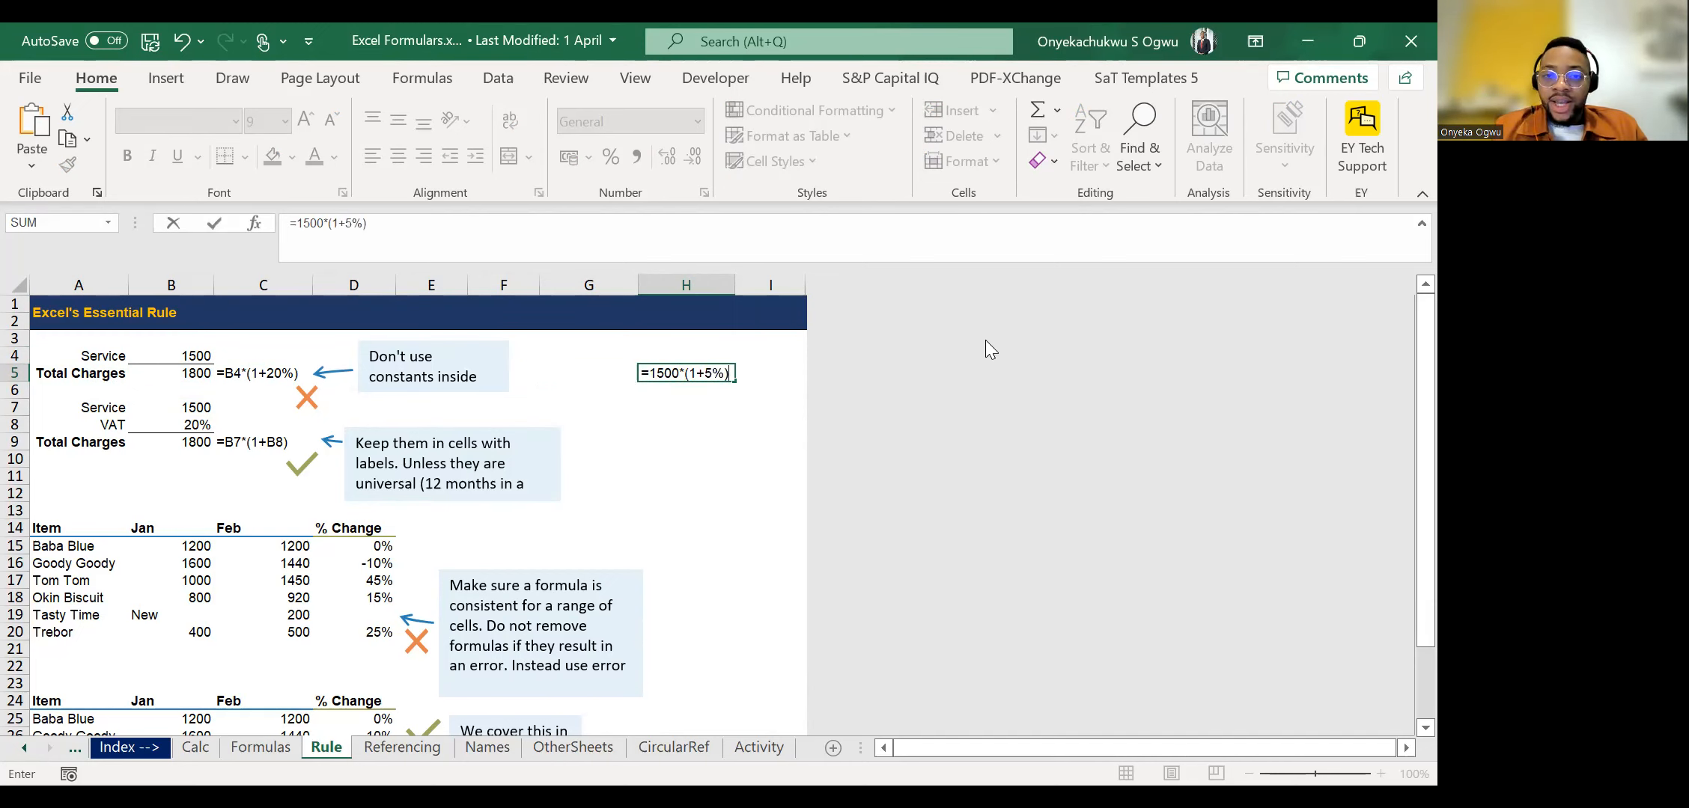
key("Return")
key("Up")
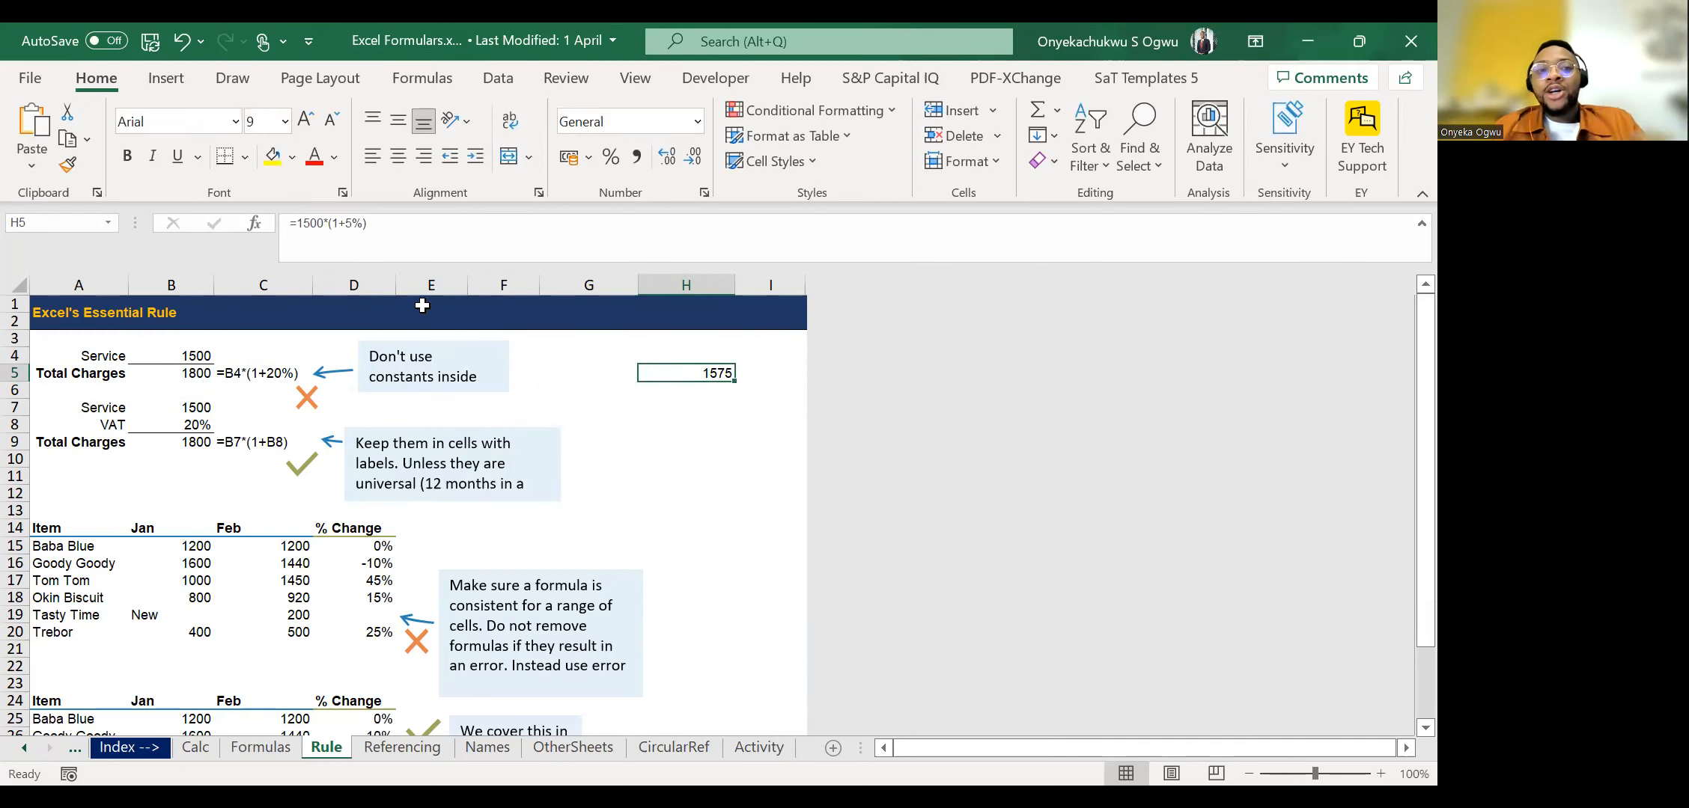
Examine the constants 1500 and 5% inside the formula of cell H5, keeping the formula as it is.
left_click(353, 223)
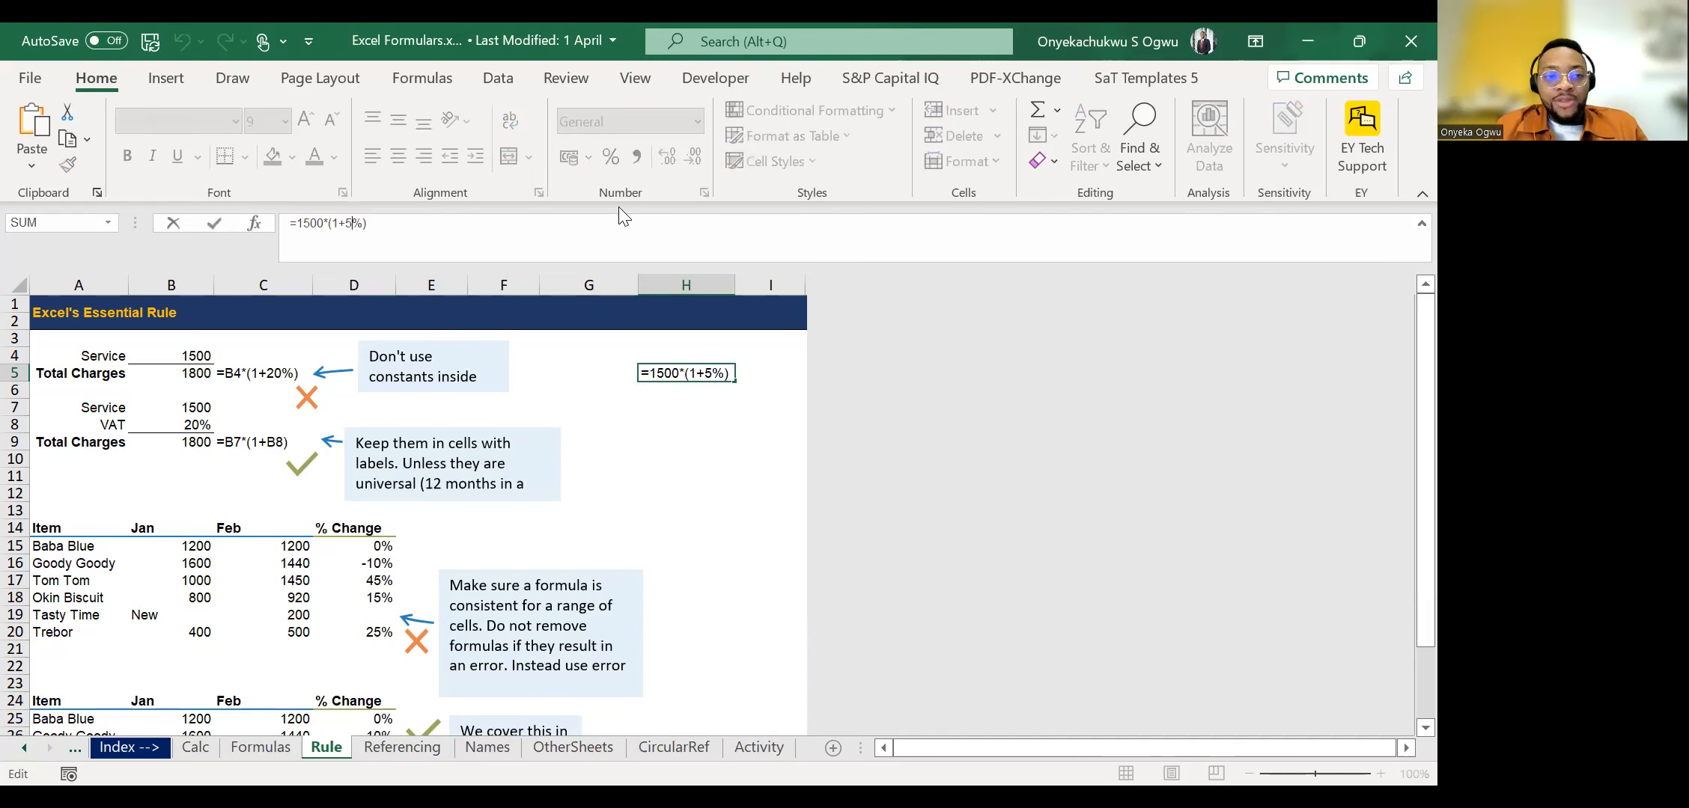
key("Left")
key("Left")
key("Left")
key("Left")
key("Left")
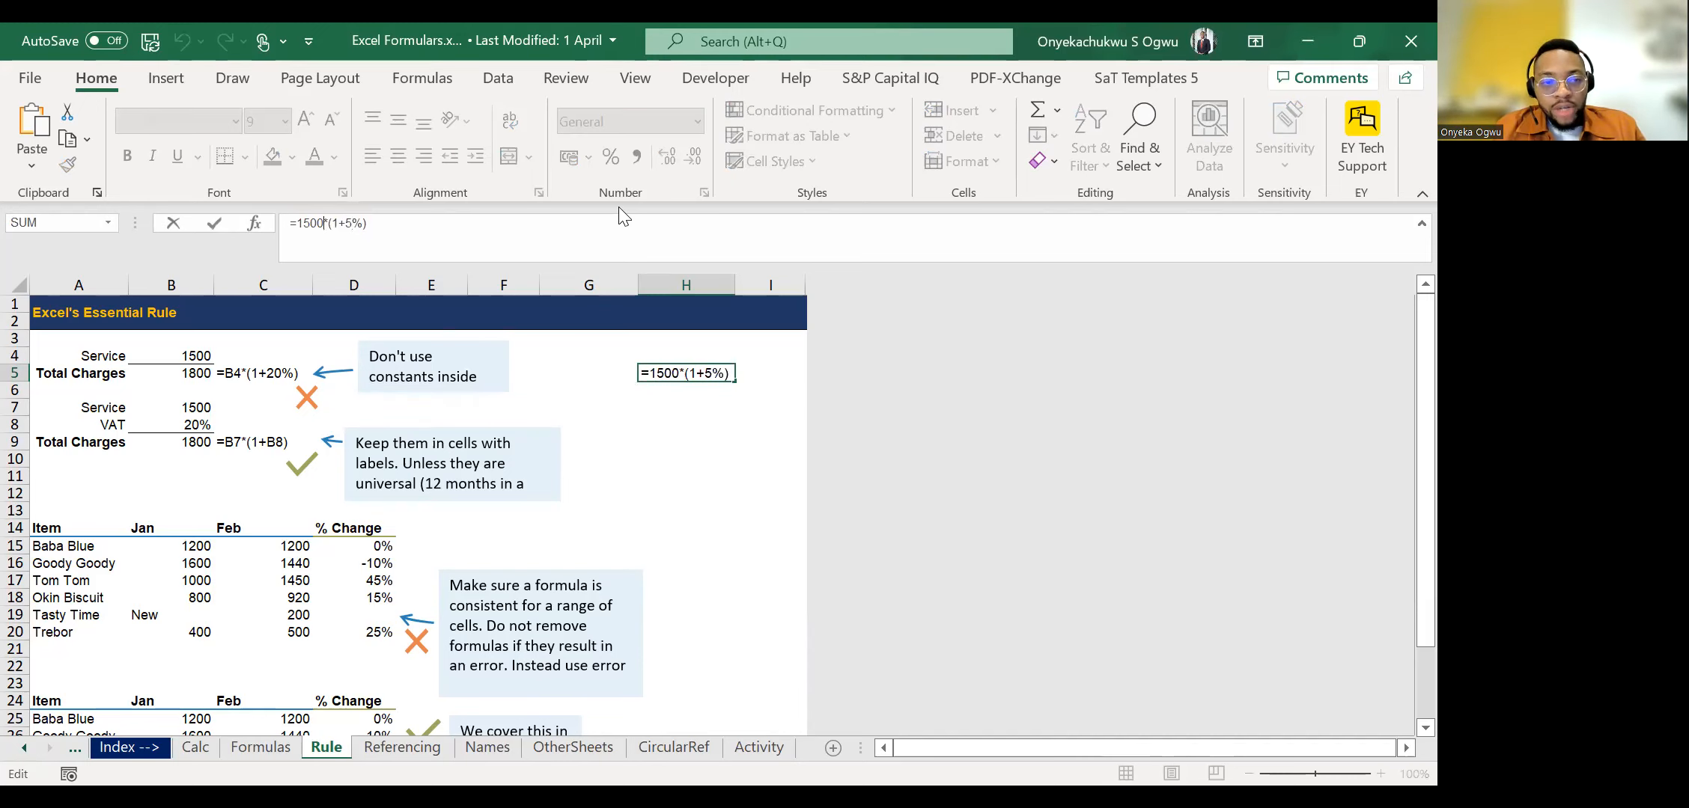
key("Left")
key("Left")
key("Left")
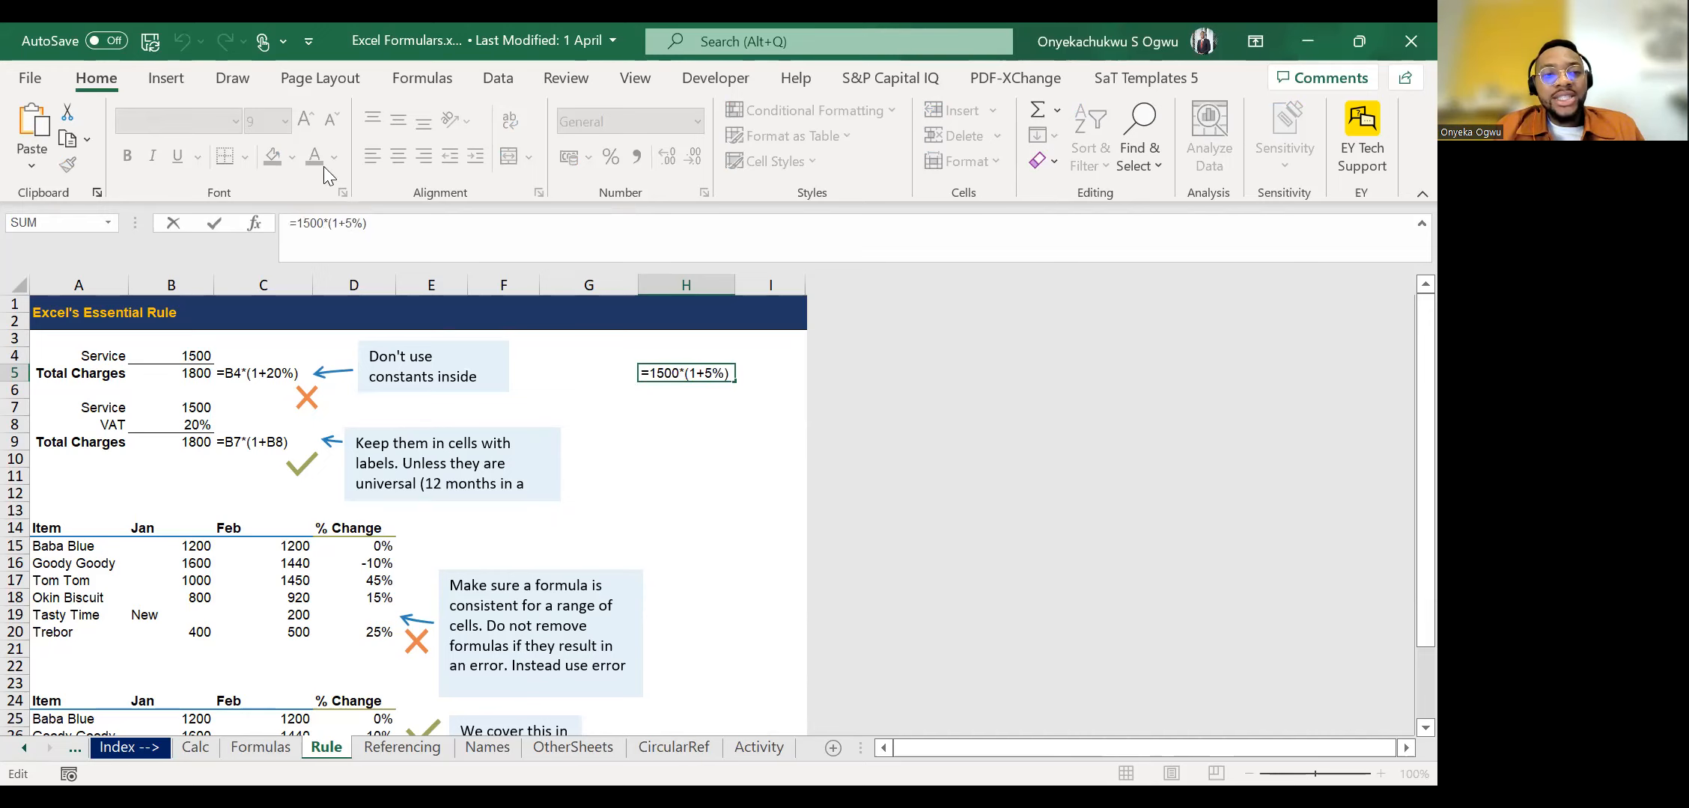
left_click_drag(366, 223, 344, 223)
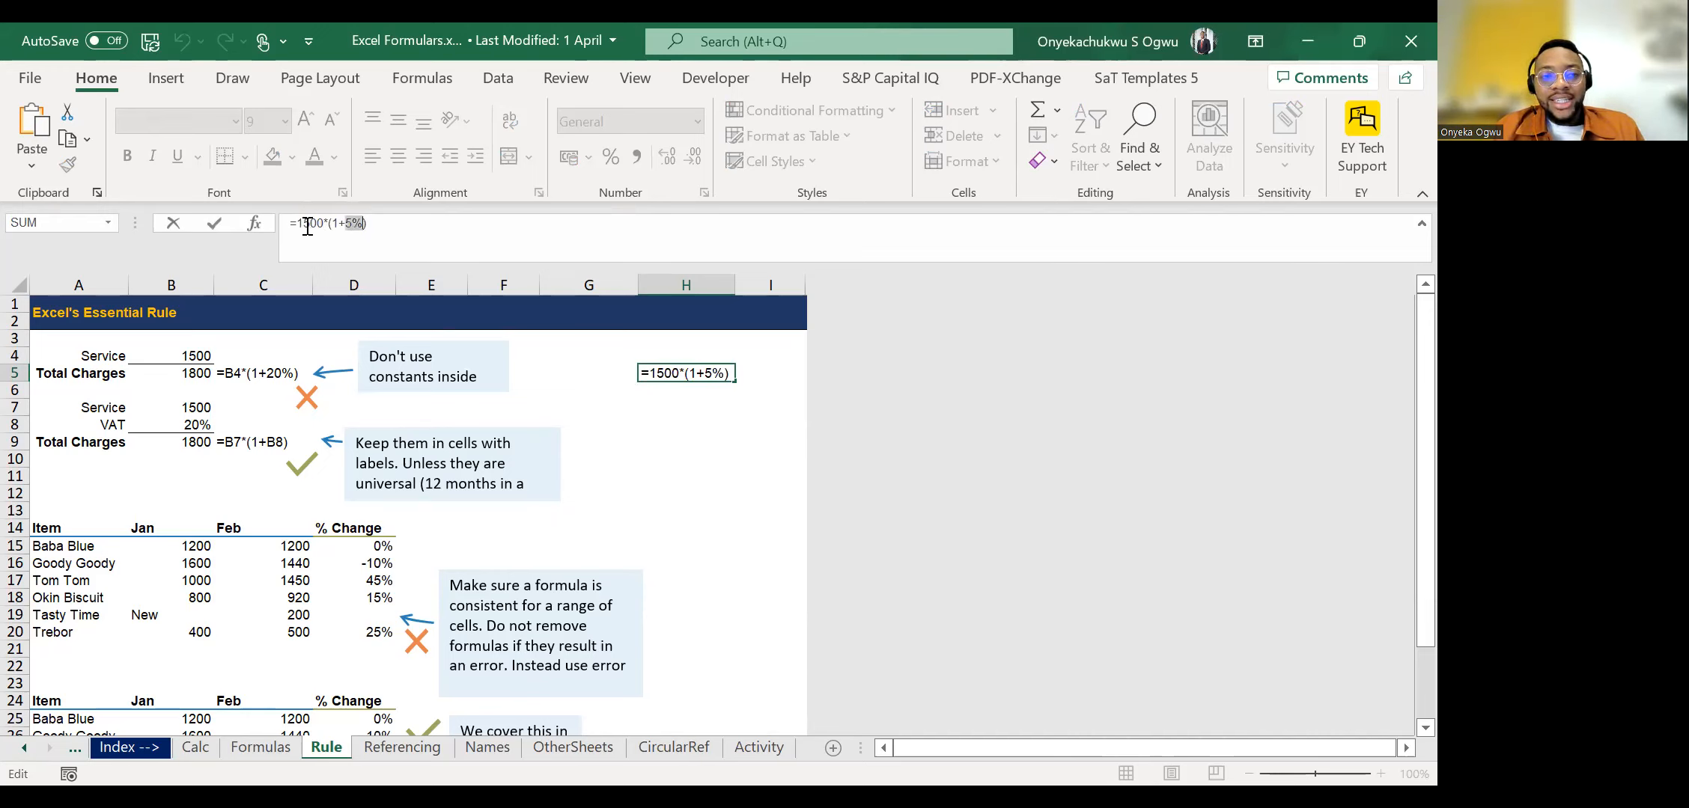
key("Return")
key("Up")
key("Up")
key("Down")
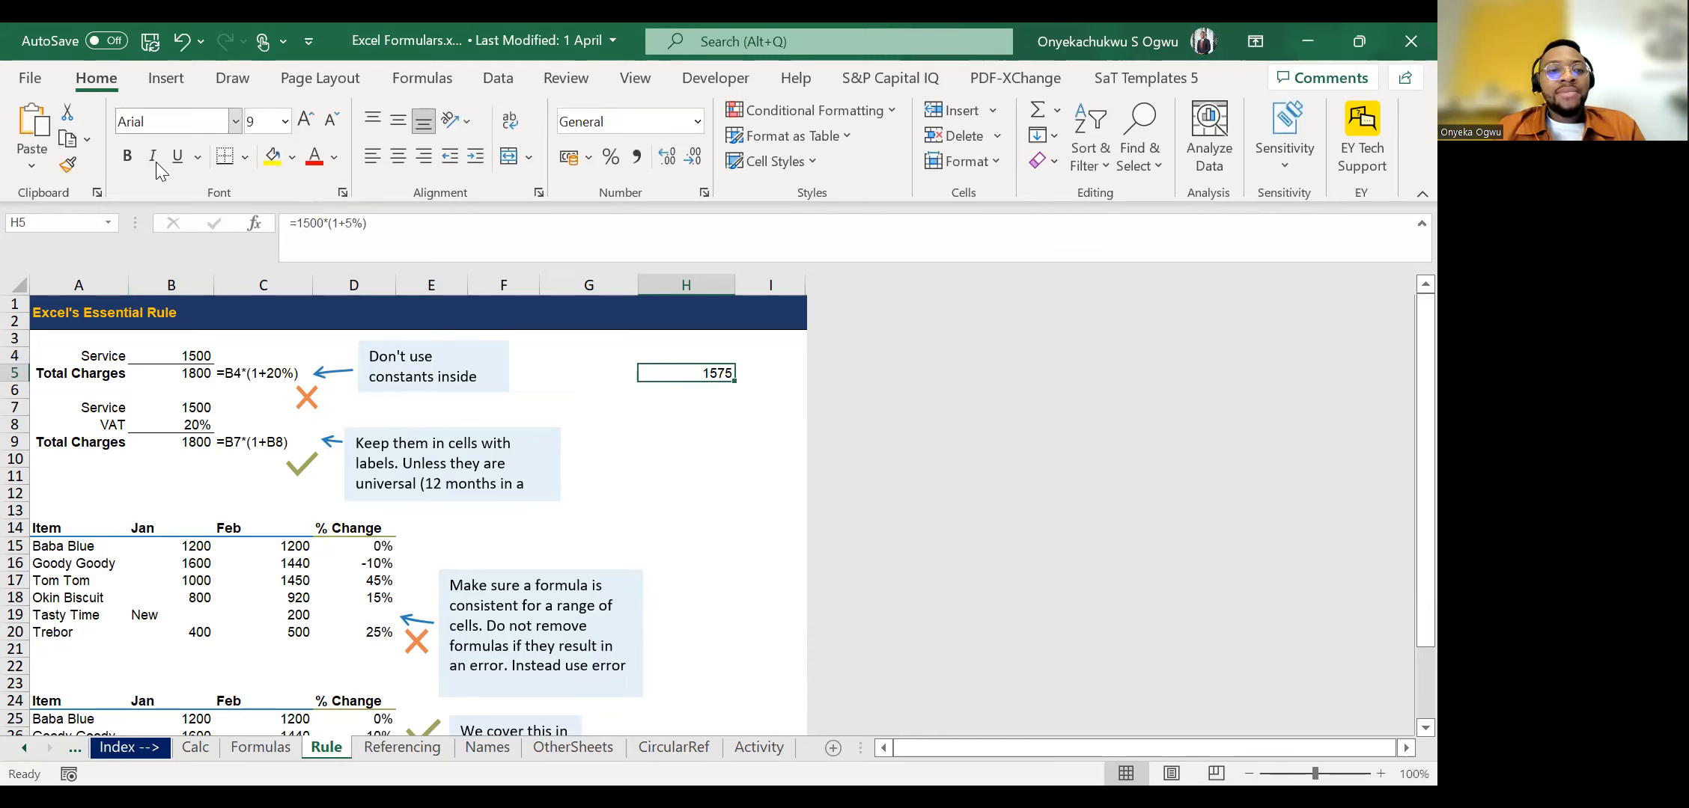
Examine the second example's Service, VAT and Total Charges cells and trace which cells the formula in B9 references.
key("alt+Tab")
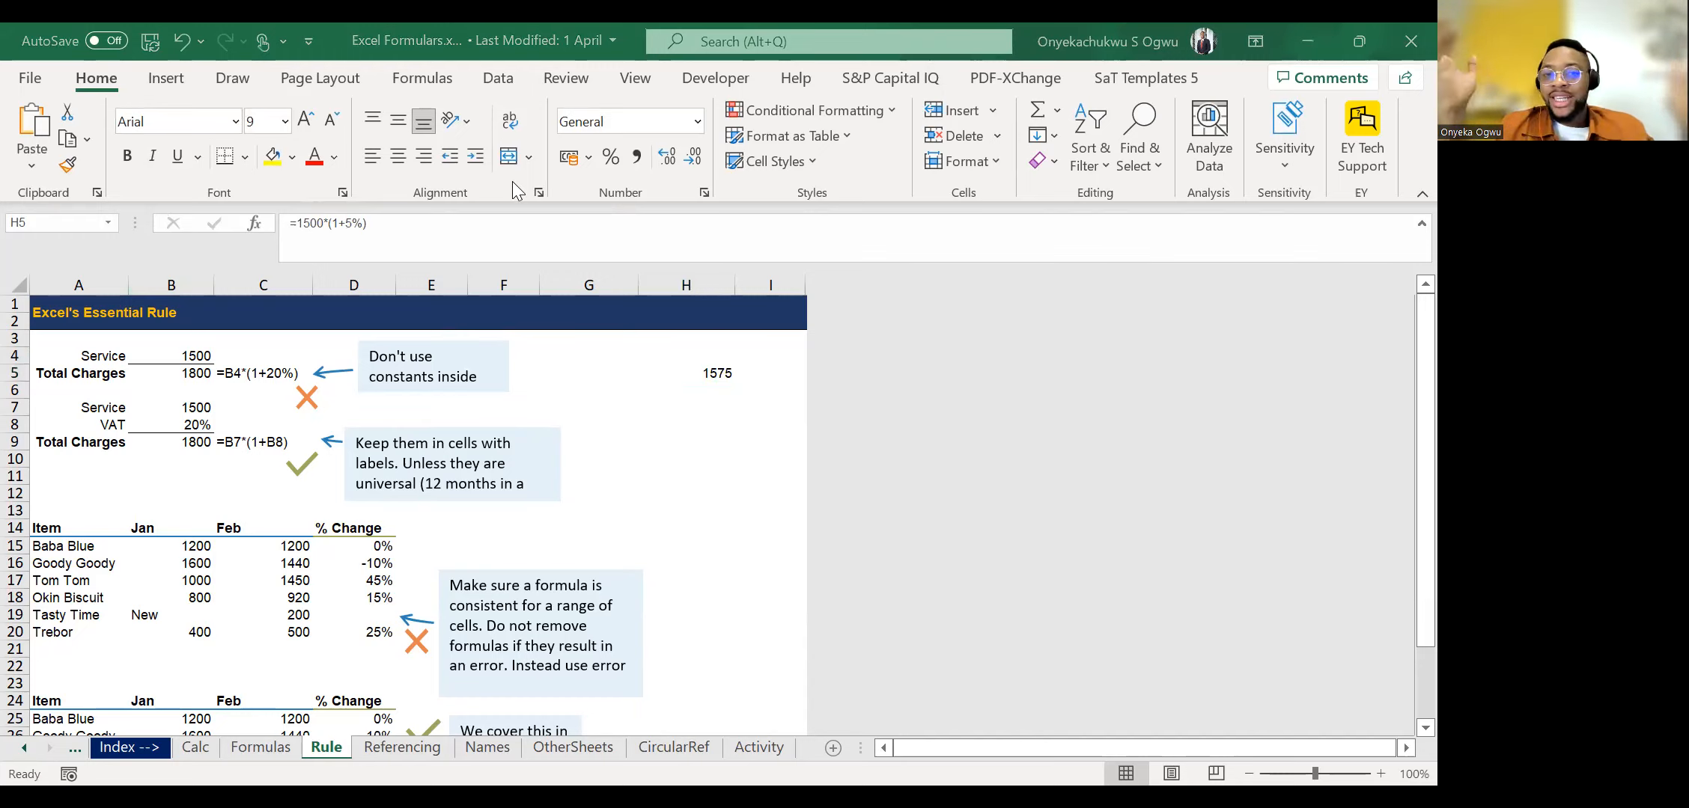
left_click(119, 407)
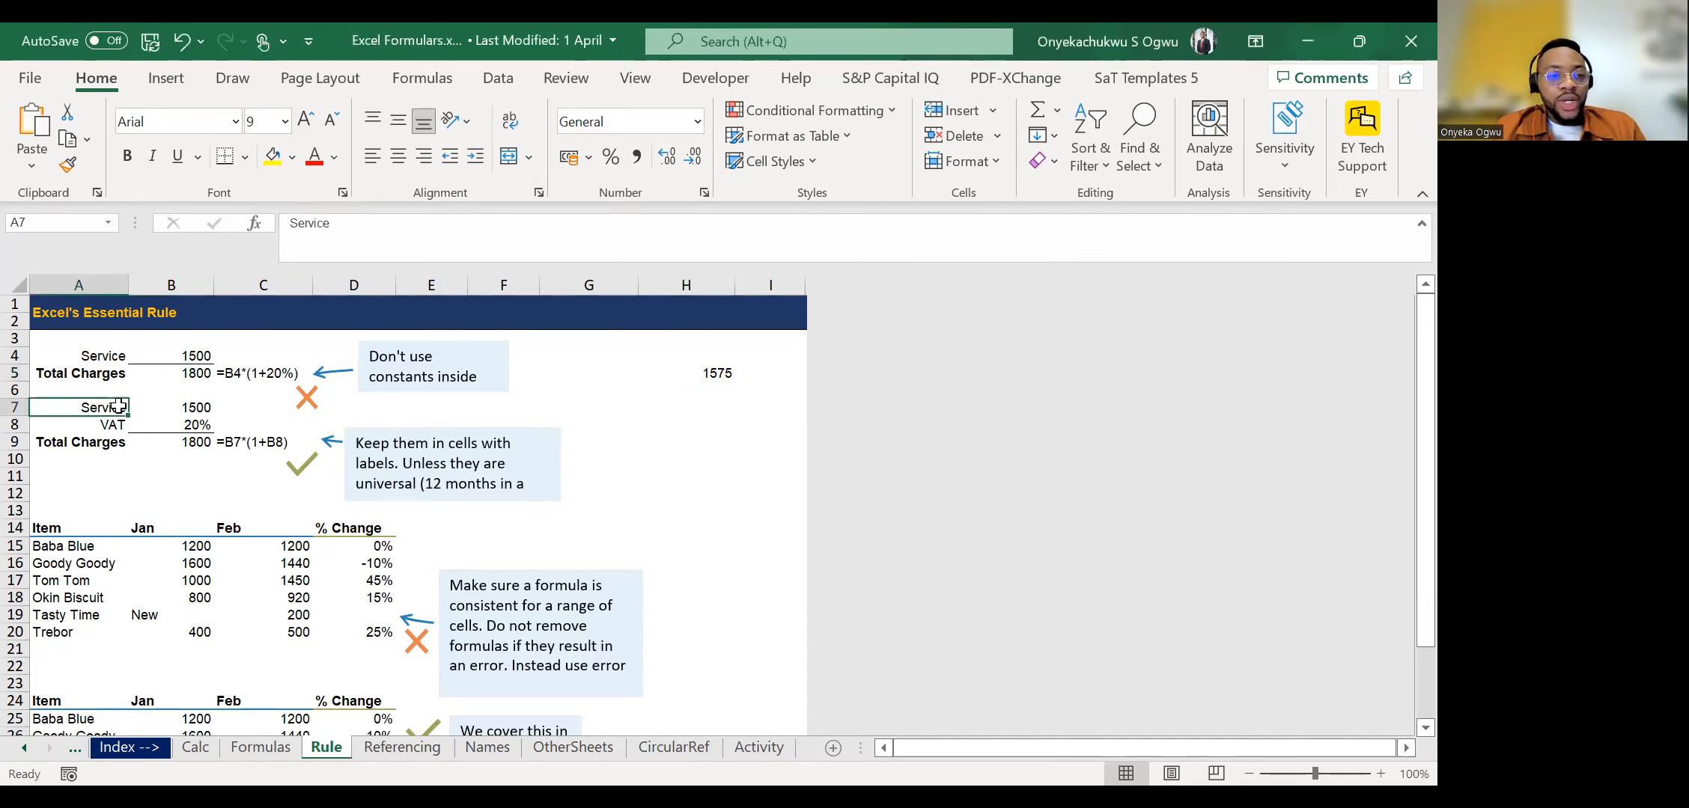
key("Right")
key("Left")
key("Right")
key("Down")
key("Down")
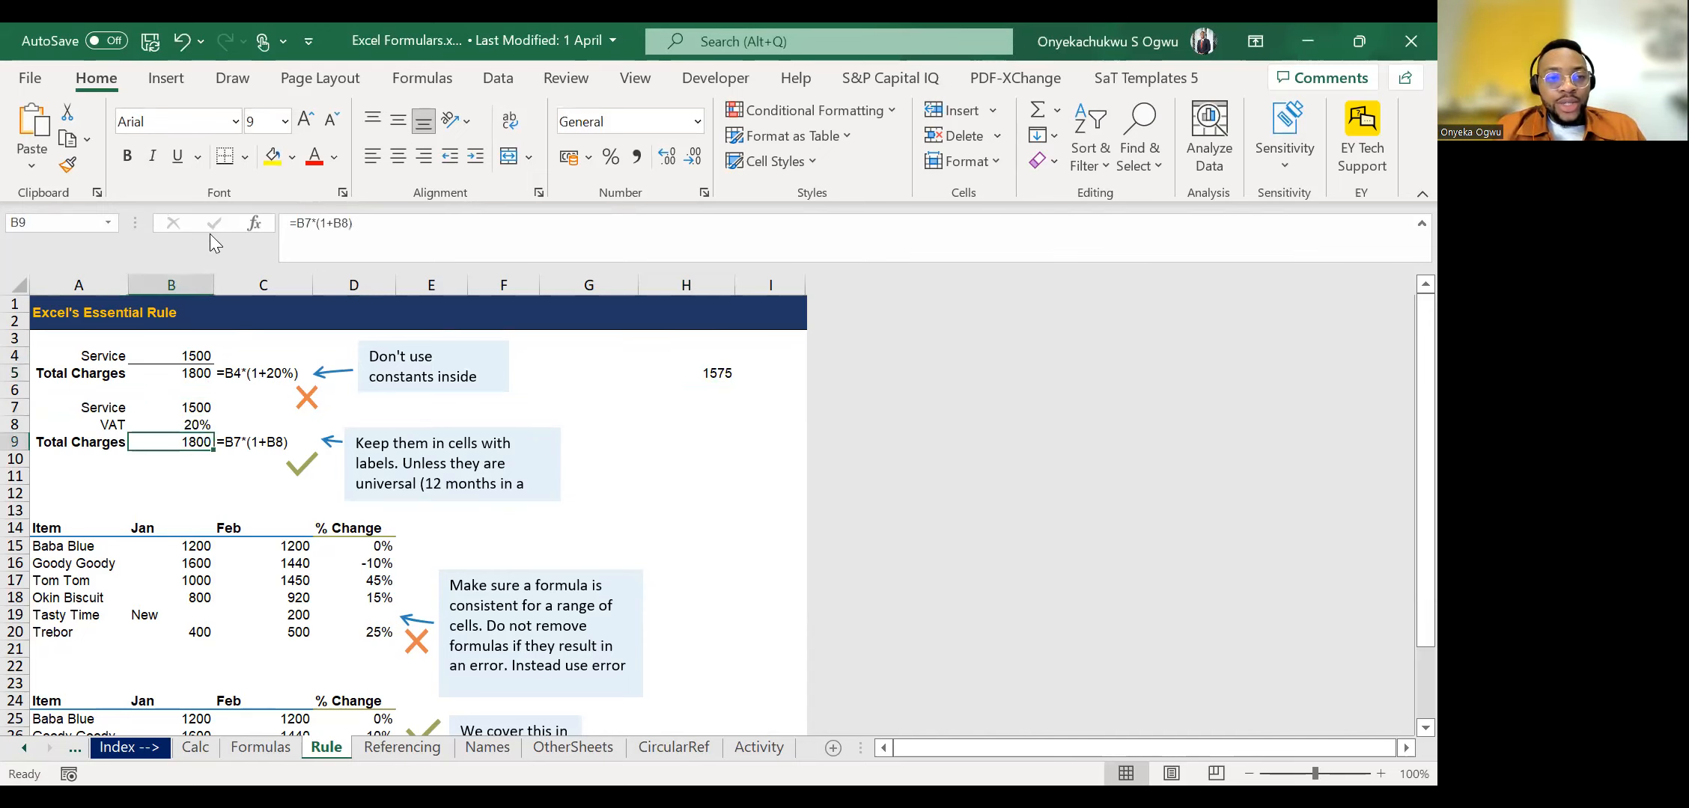
left_click(312, 226)
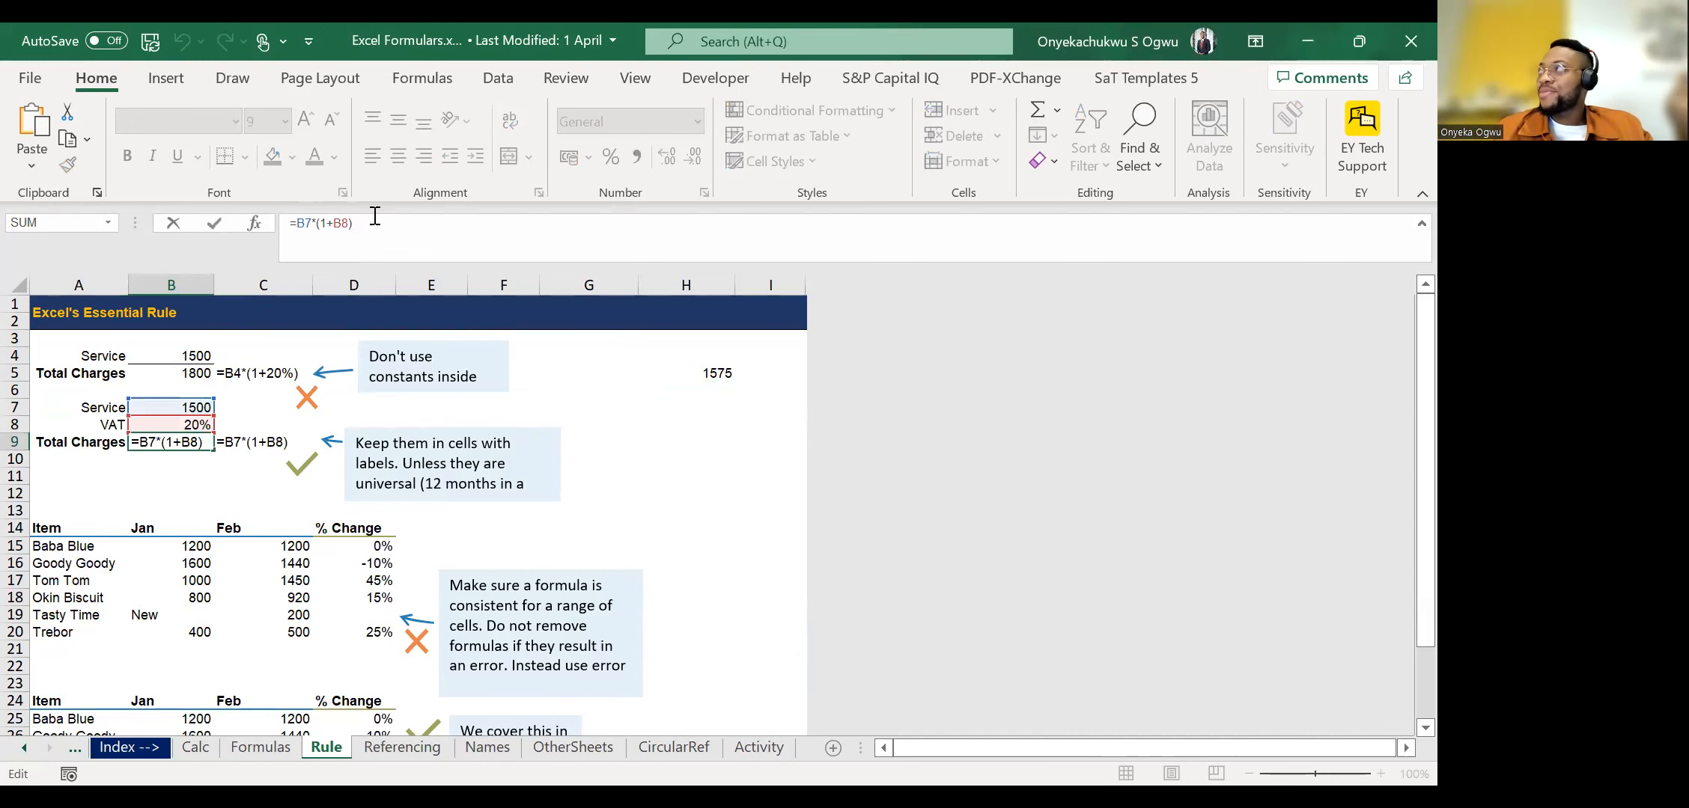
key("ctrl+Return")
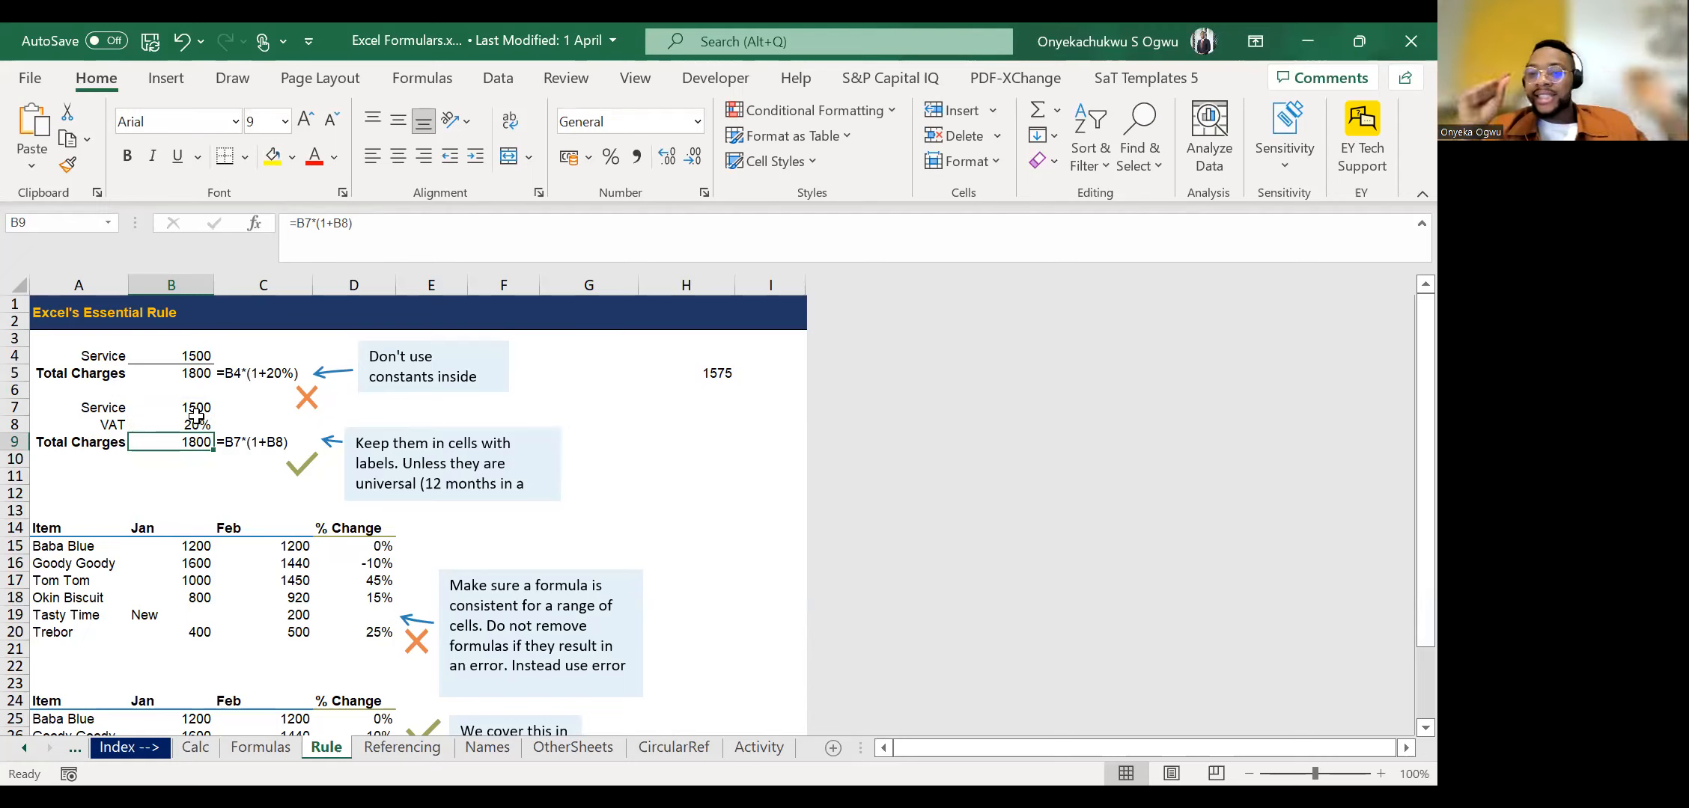
Set the second example's Service amount in cell B7 to 600, and replace it with 8000.
key("Up")
key("Up")
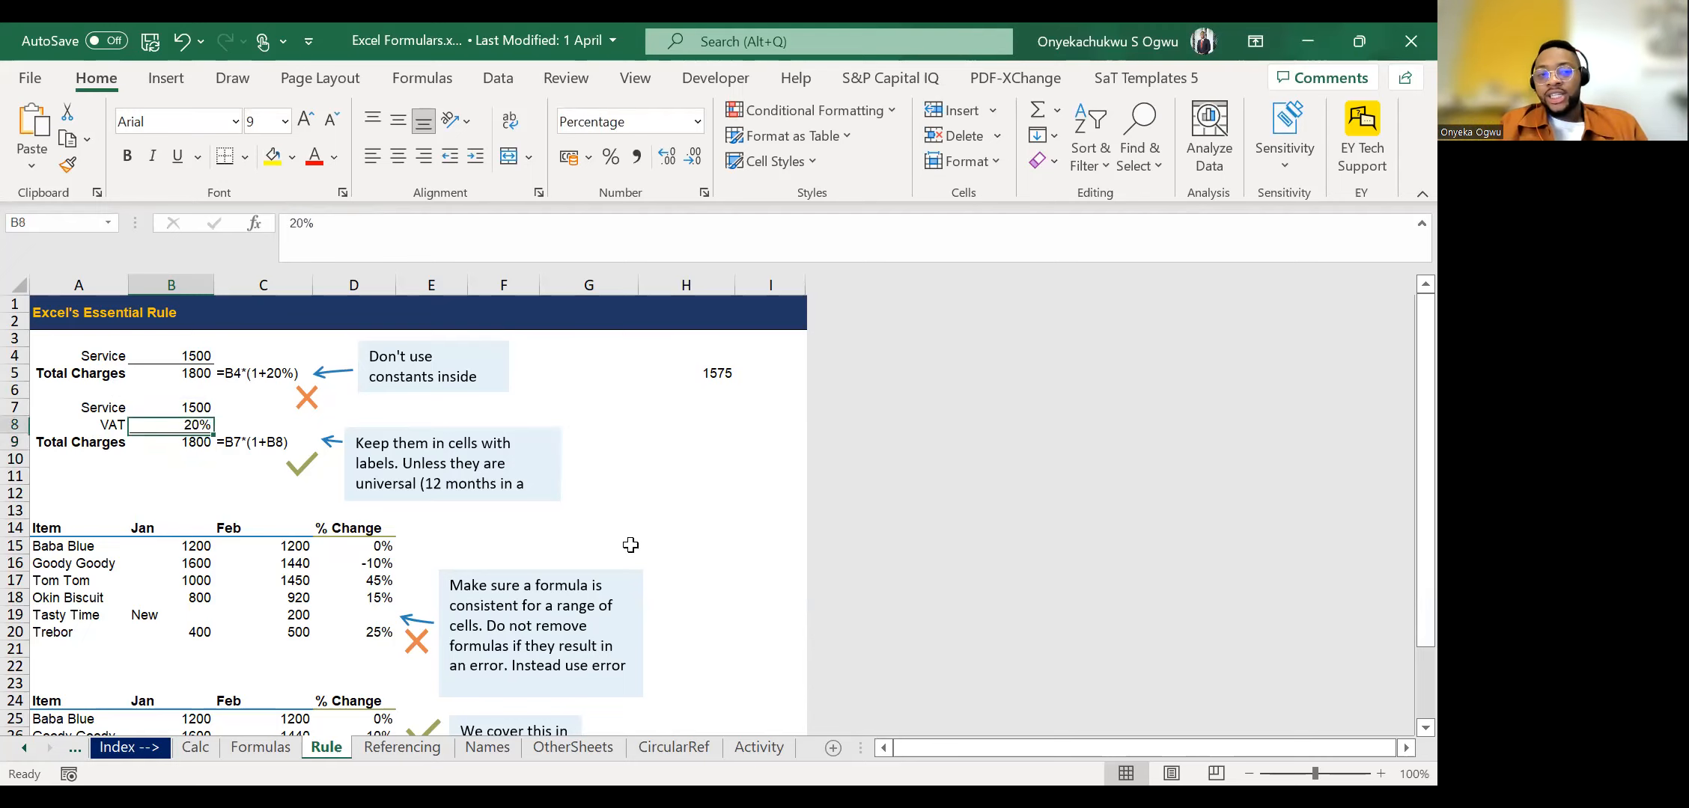
type("600")
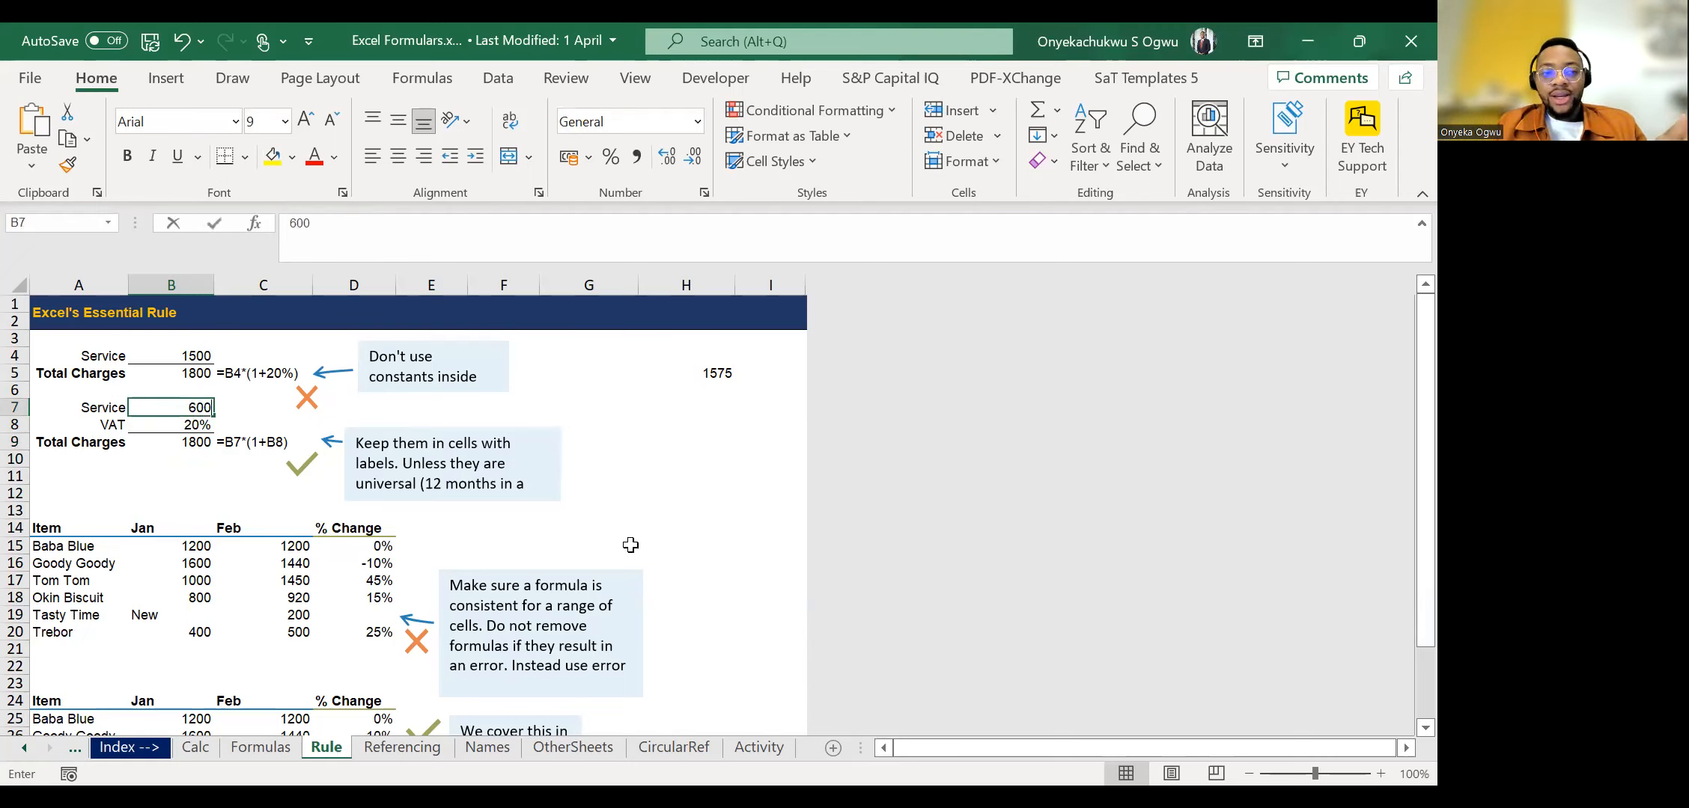
key("ctrl+Return")
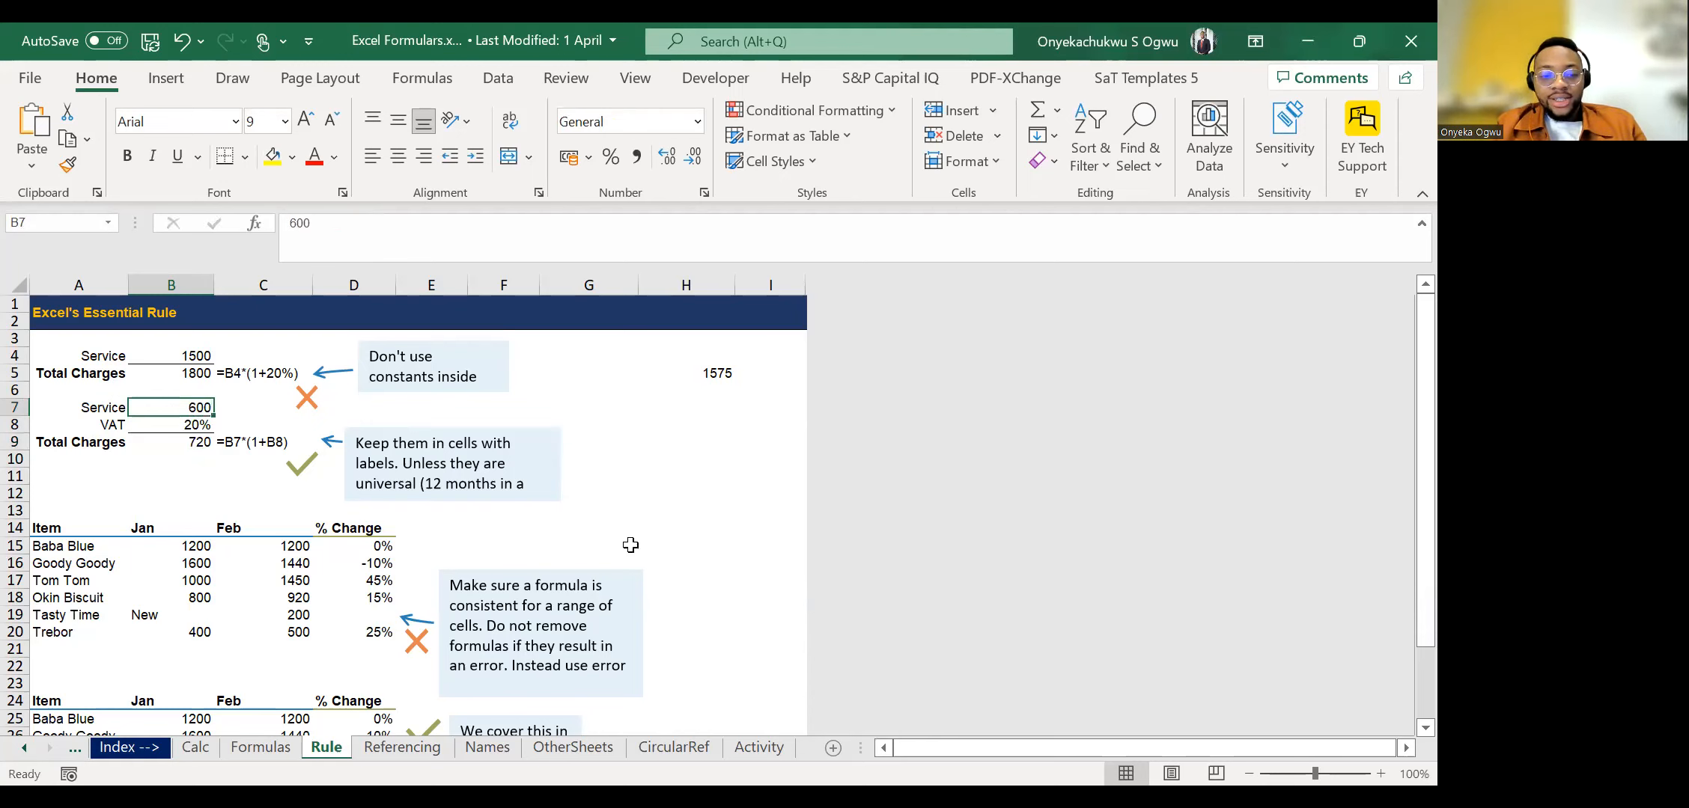
type("8000")
key("Return")
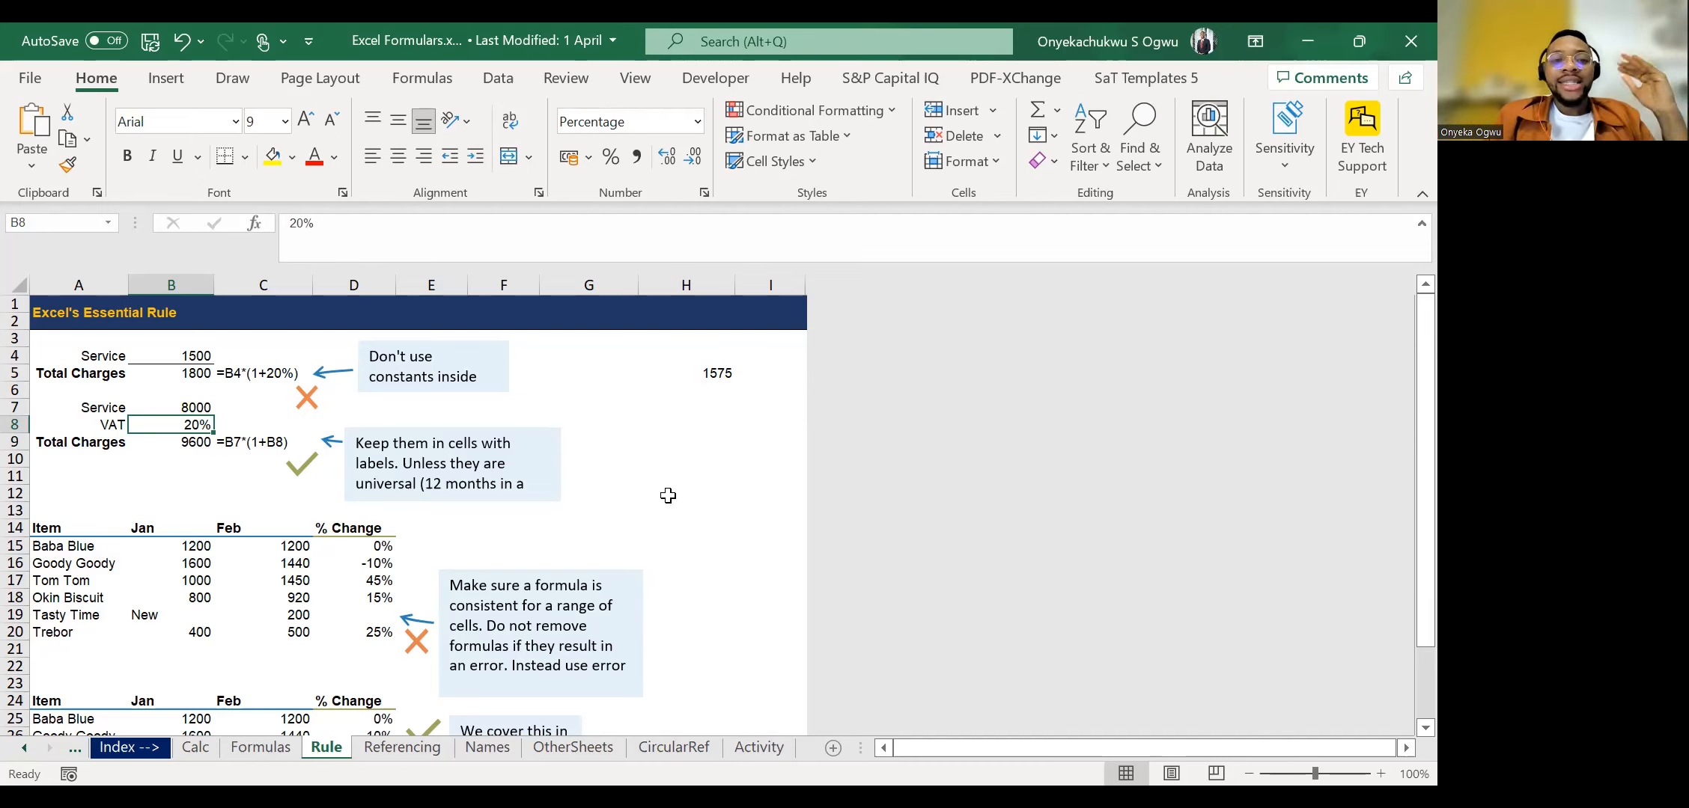
Select the % Change range D15:D20 of the first item table to examine its formula consistency.
scroll(306, 619, "down", 3)
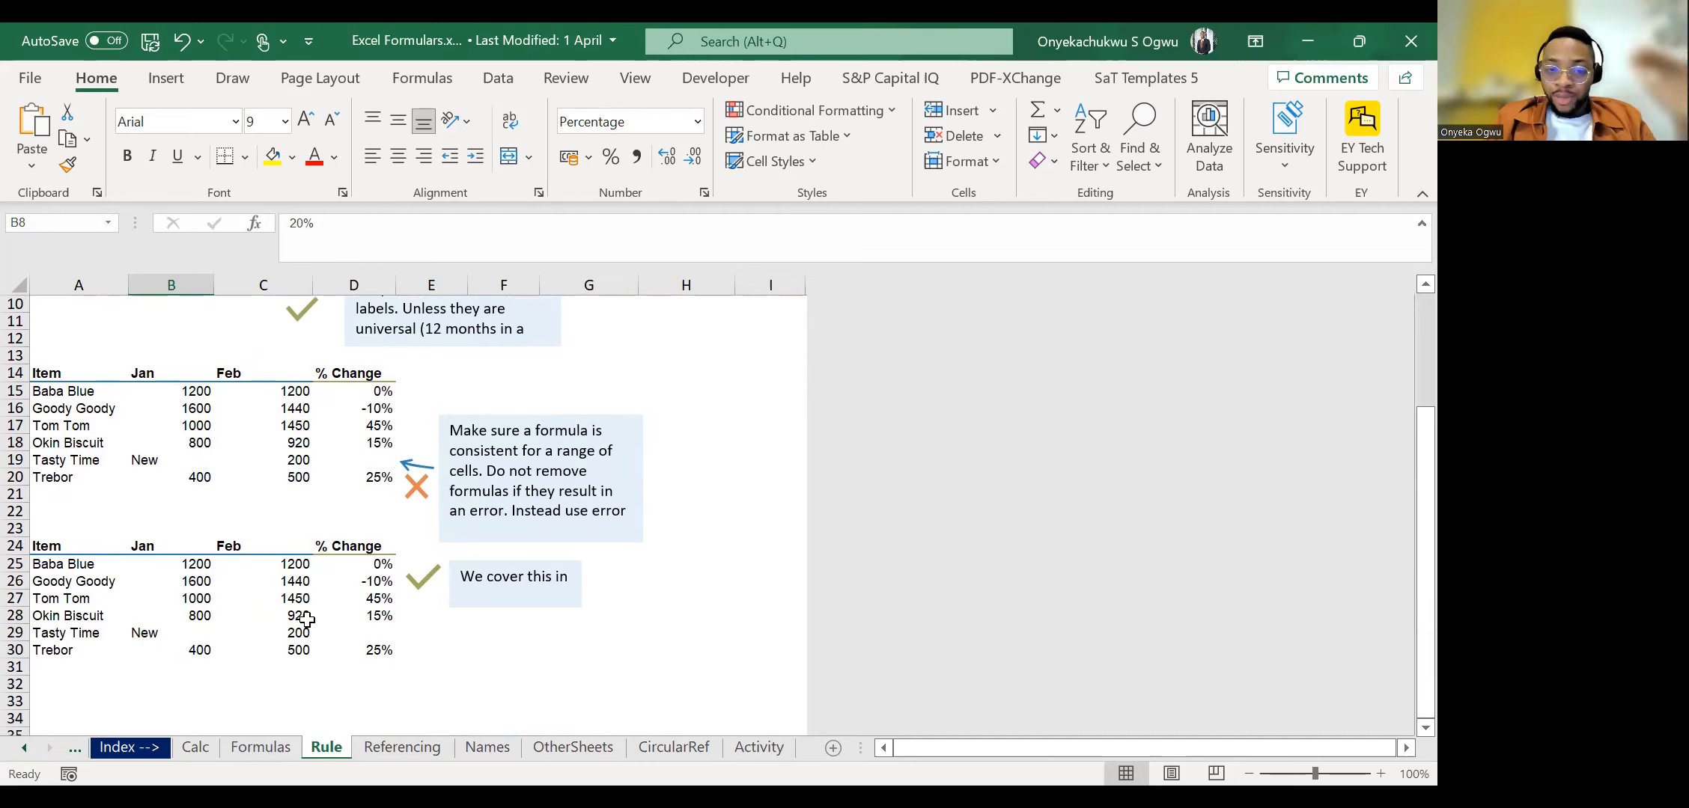
left_click(357, 395)
key("shift+Down")
key("shift+Down")
key("shift+Down")
key("shift+Down")
key("shift+Down")
key("shift+Down")
key("shift+Down")
key("shift+Down")
key("shift+Down")
key("shift+Down")
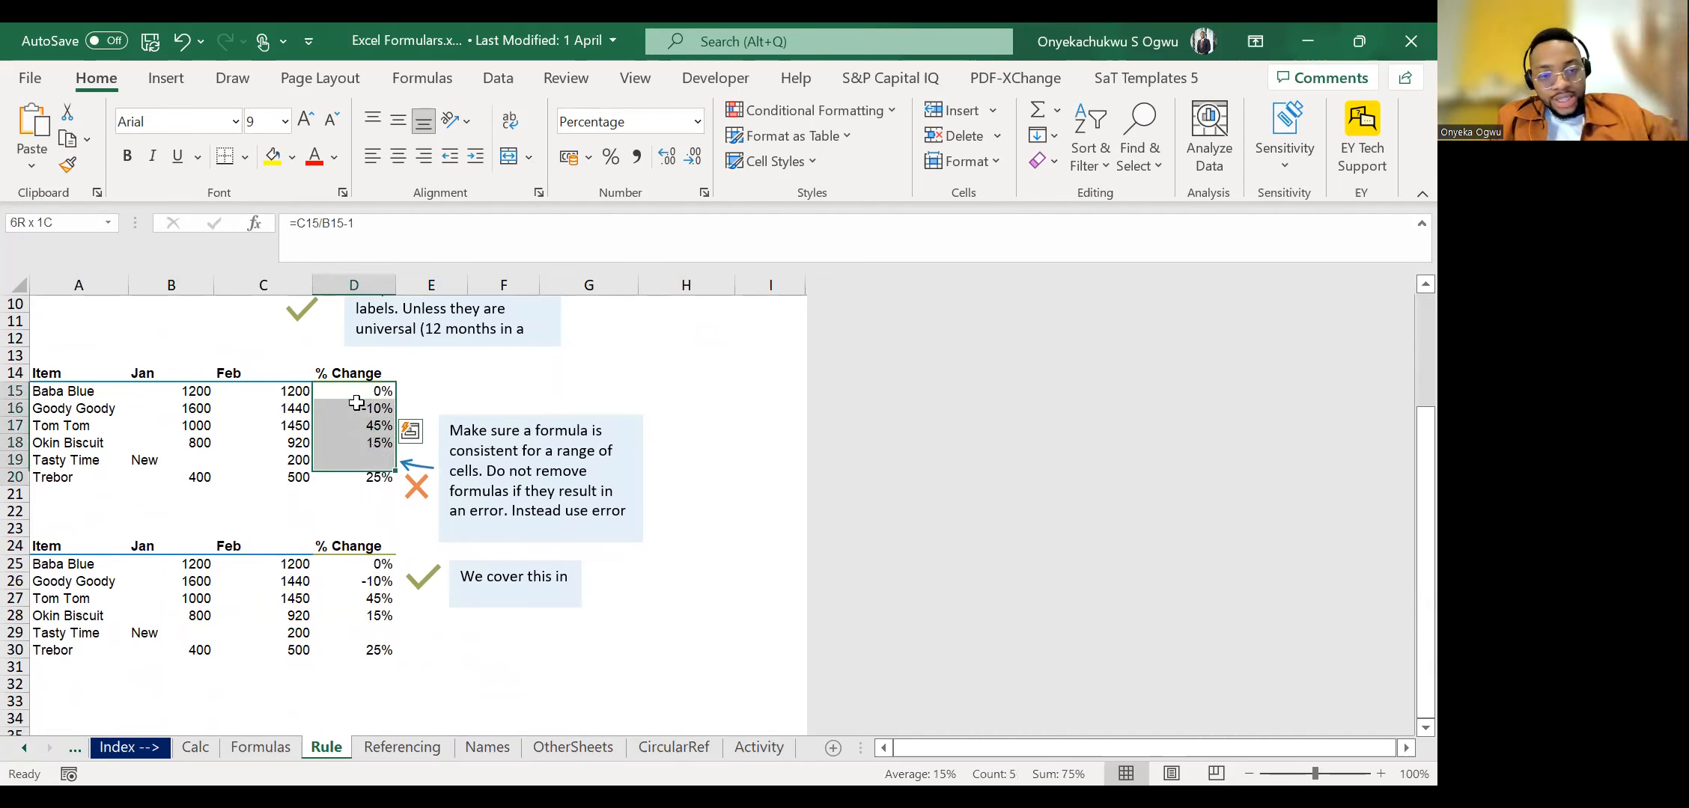
key("shift+Up")
key("shift+Up")
key("shift+Up")
key("shift+Up")
key("shift+Up")
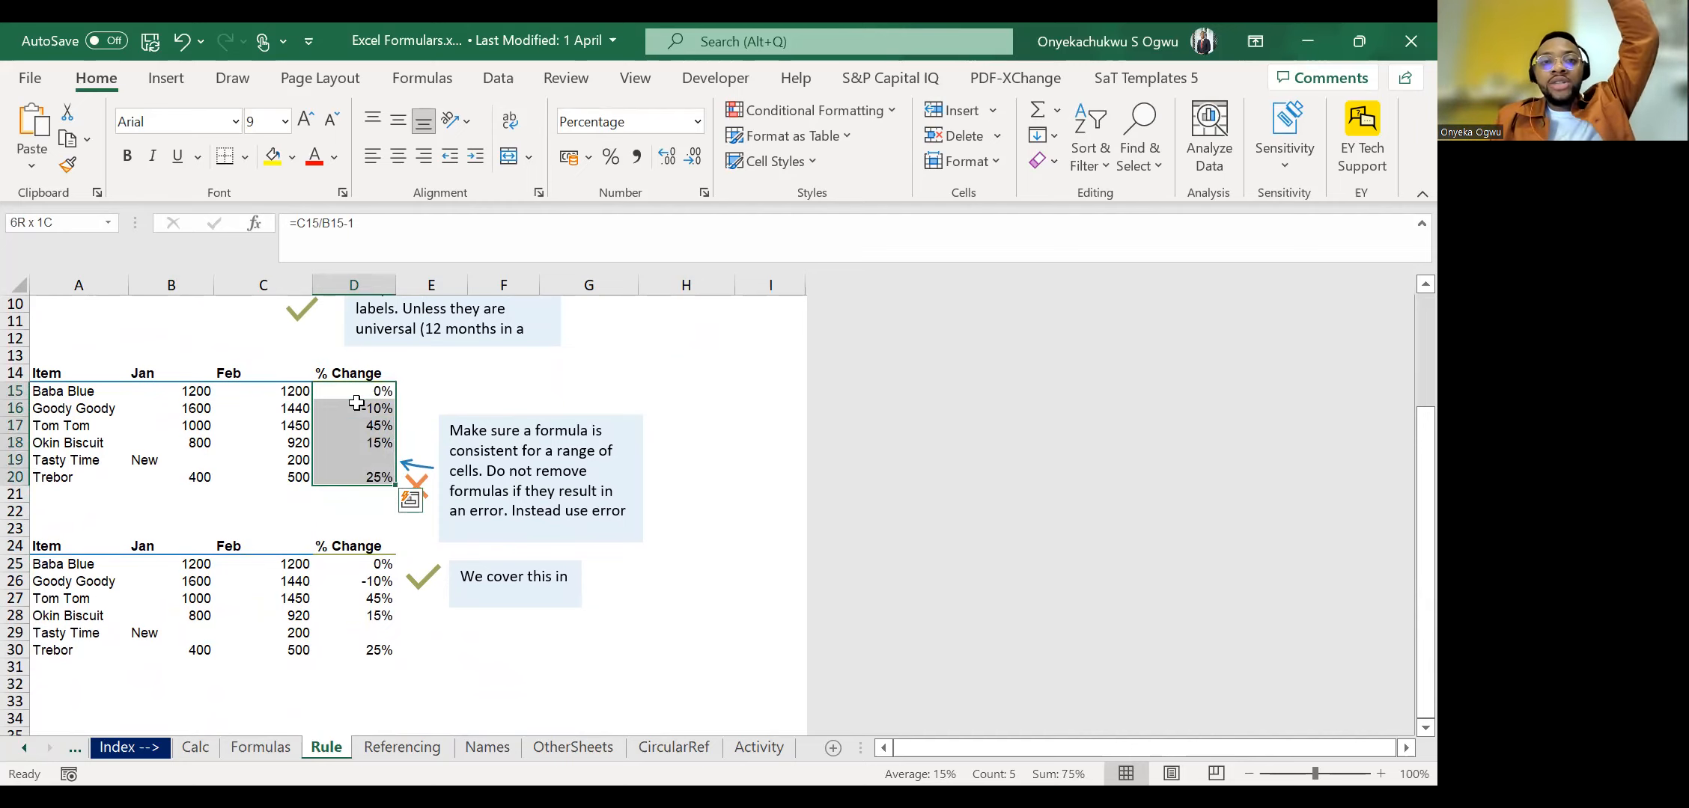
key("shift+Up")
key("shift+Up")
key("shift+Up")
key("shift+Up")
key("shift+Up")
Compare the % Change formulas cell by cell down to the blank Tasty Time cell D19, and reselect D15:D20.
key("Down")
key("Down")
key("Down")
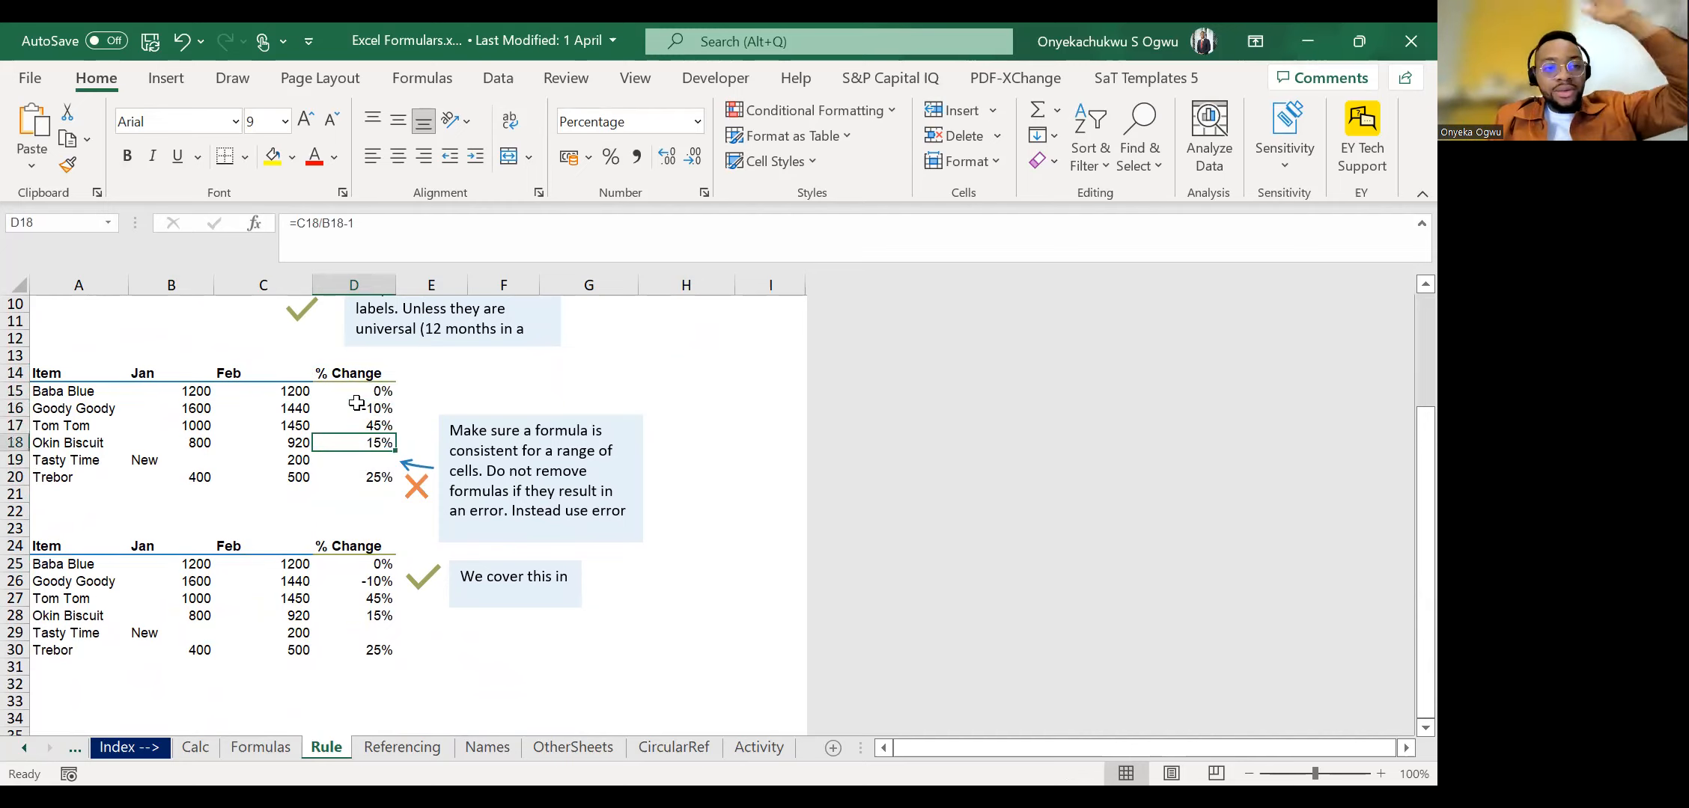
key("Down")
key("Up")
key("Up")
key("Up")
key("Up")
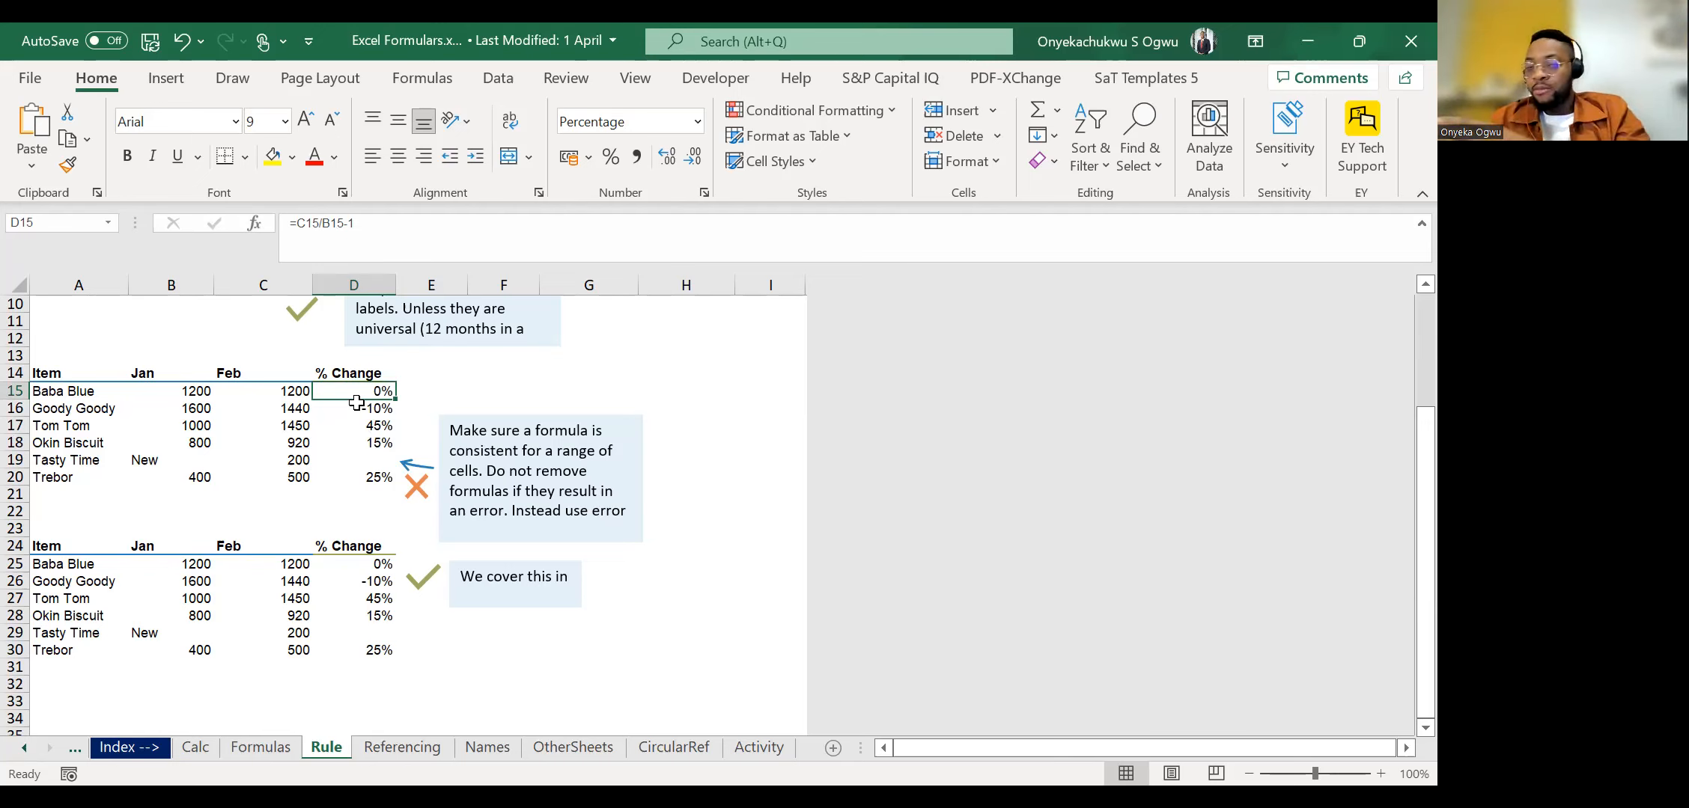
key("shift+Down")
key("shift+Down")
key("shift+Down")
key("shift+Down")
key("shift+Down")
key("shift+Down")
key("shift+Down")
key("shift+Down")
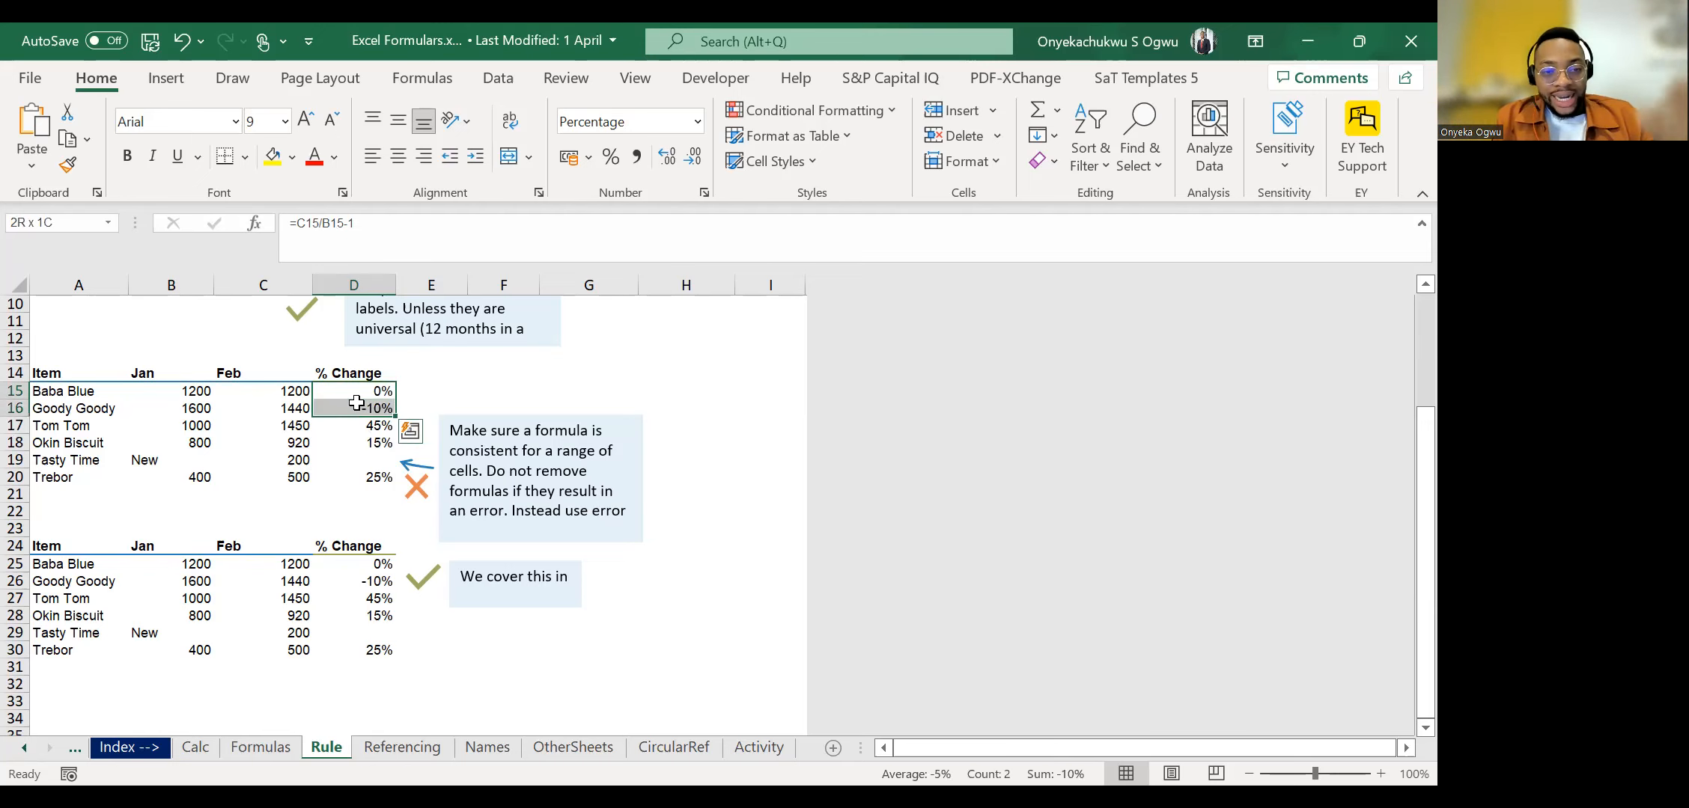
key("shift+Up")
key("shift+Up")
key("shift+Up")
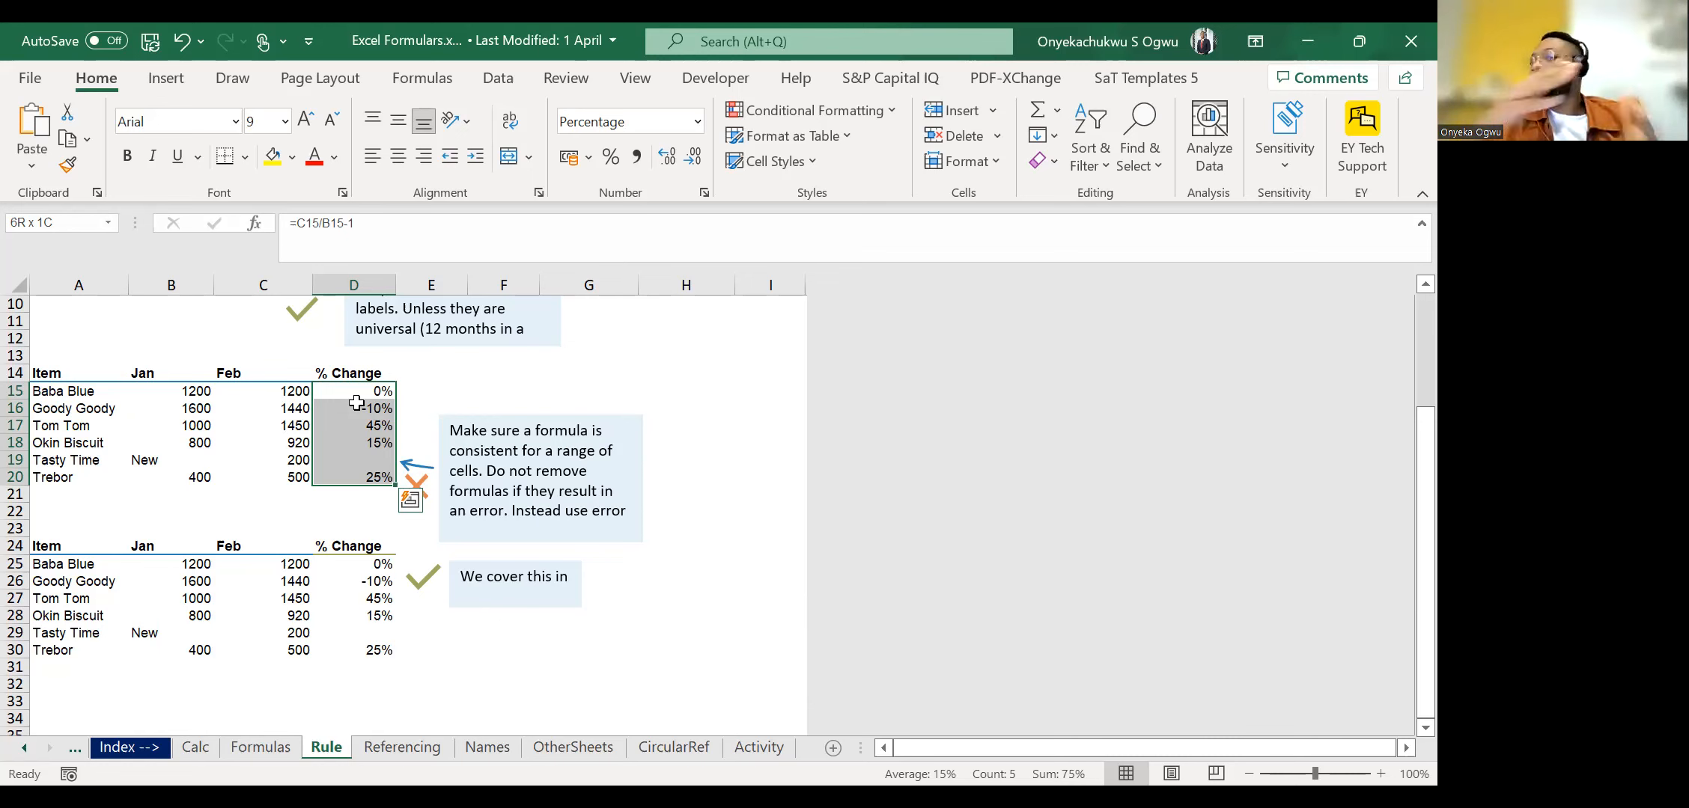
Open the Referencing sheet and look over its price list and discount tables.
left_click(413, 755)
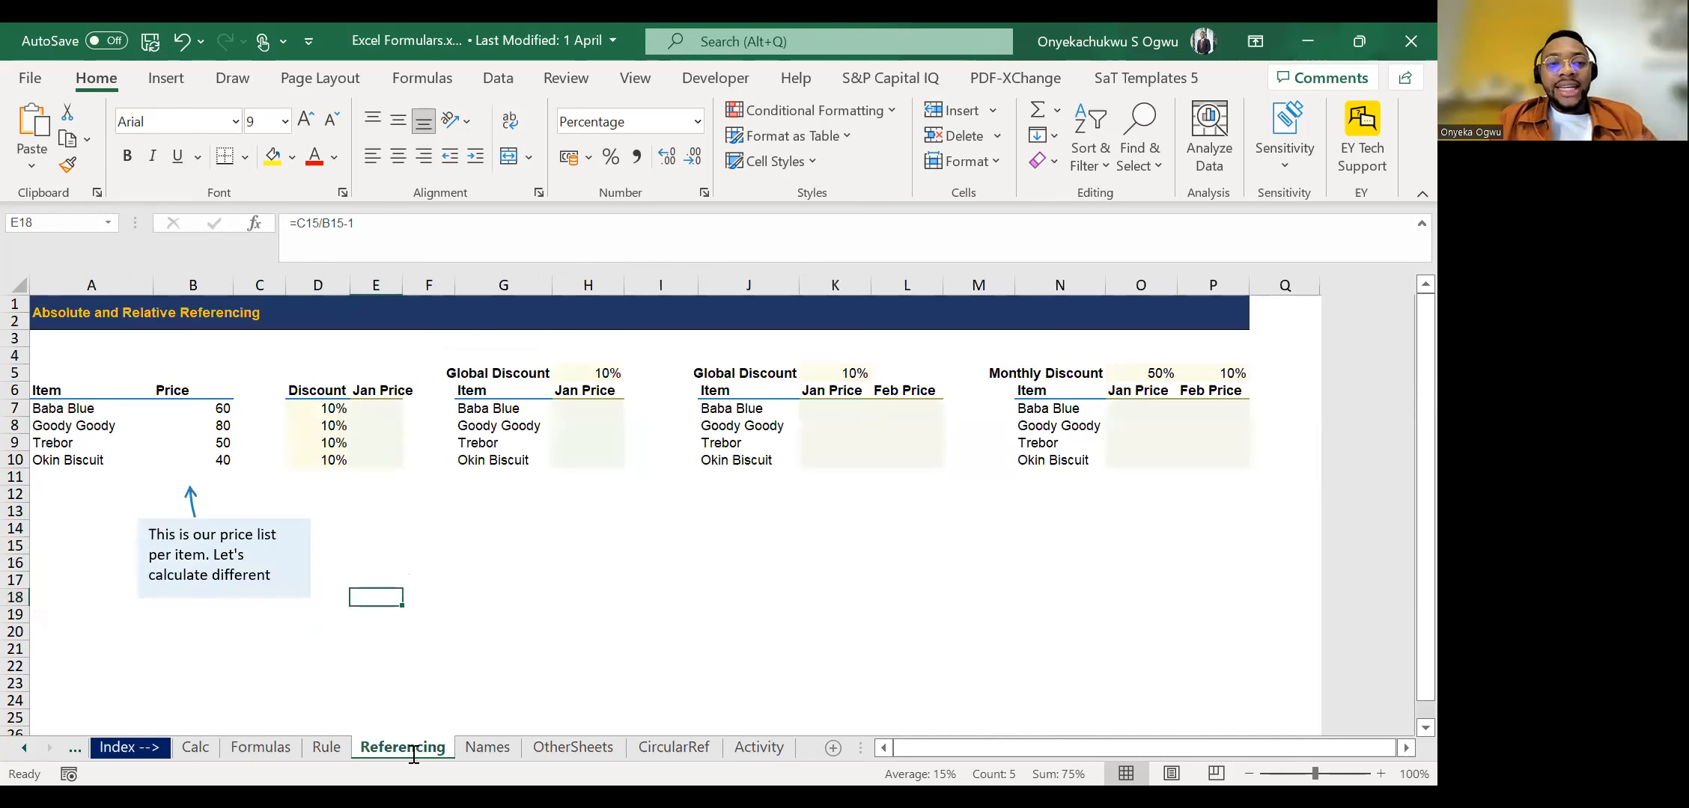
left_click(481, 599)
scroll(481, 600, "down", 2)
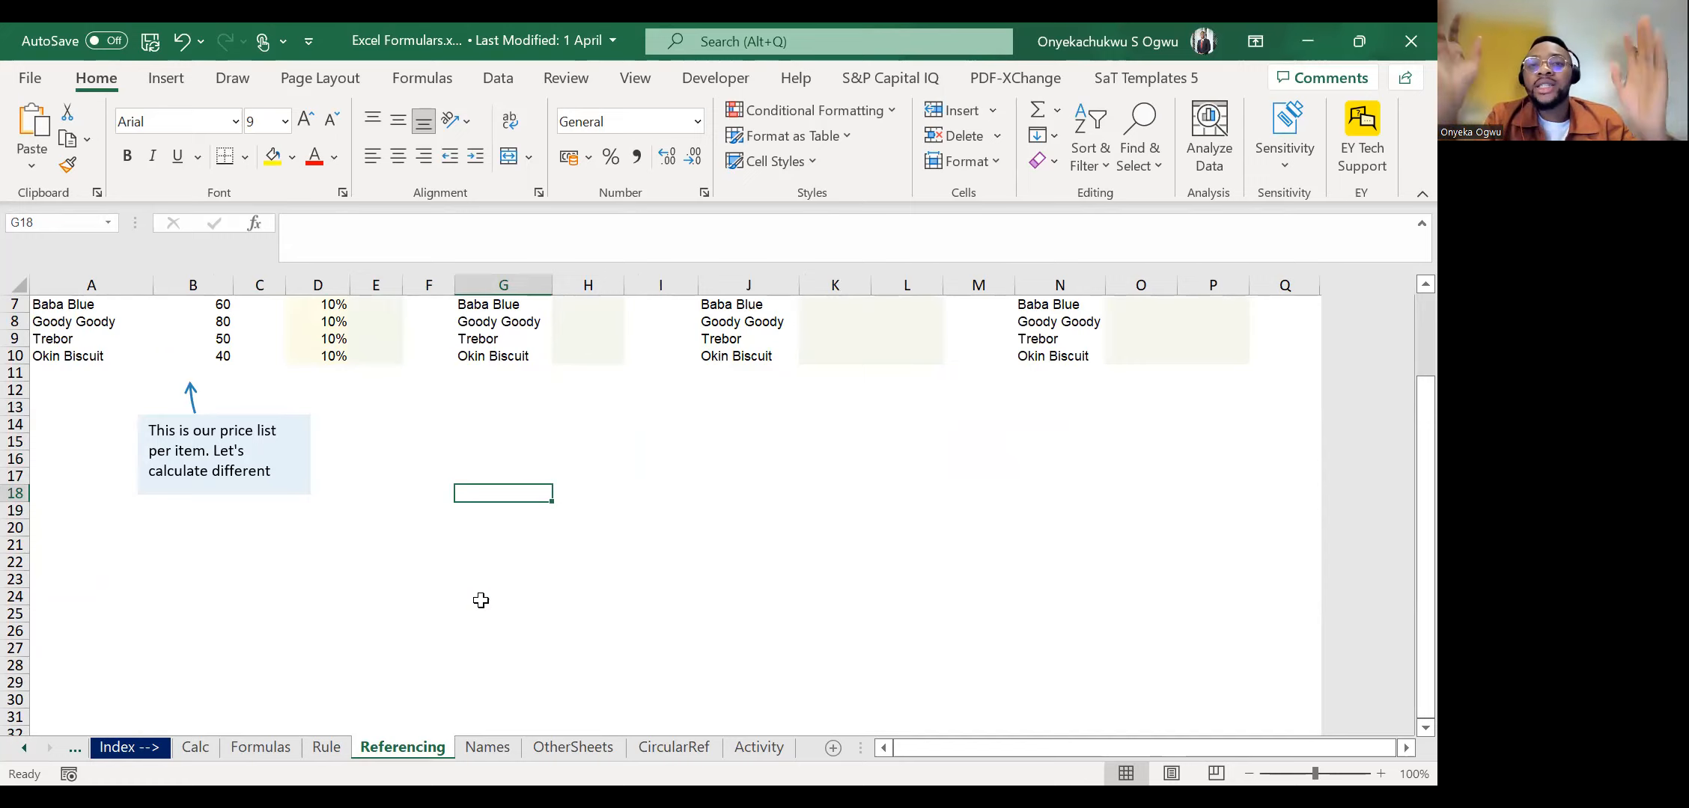
left_click(719, 119)
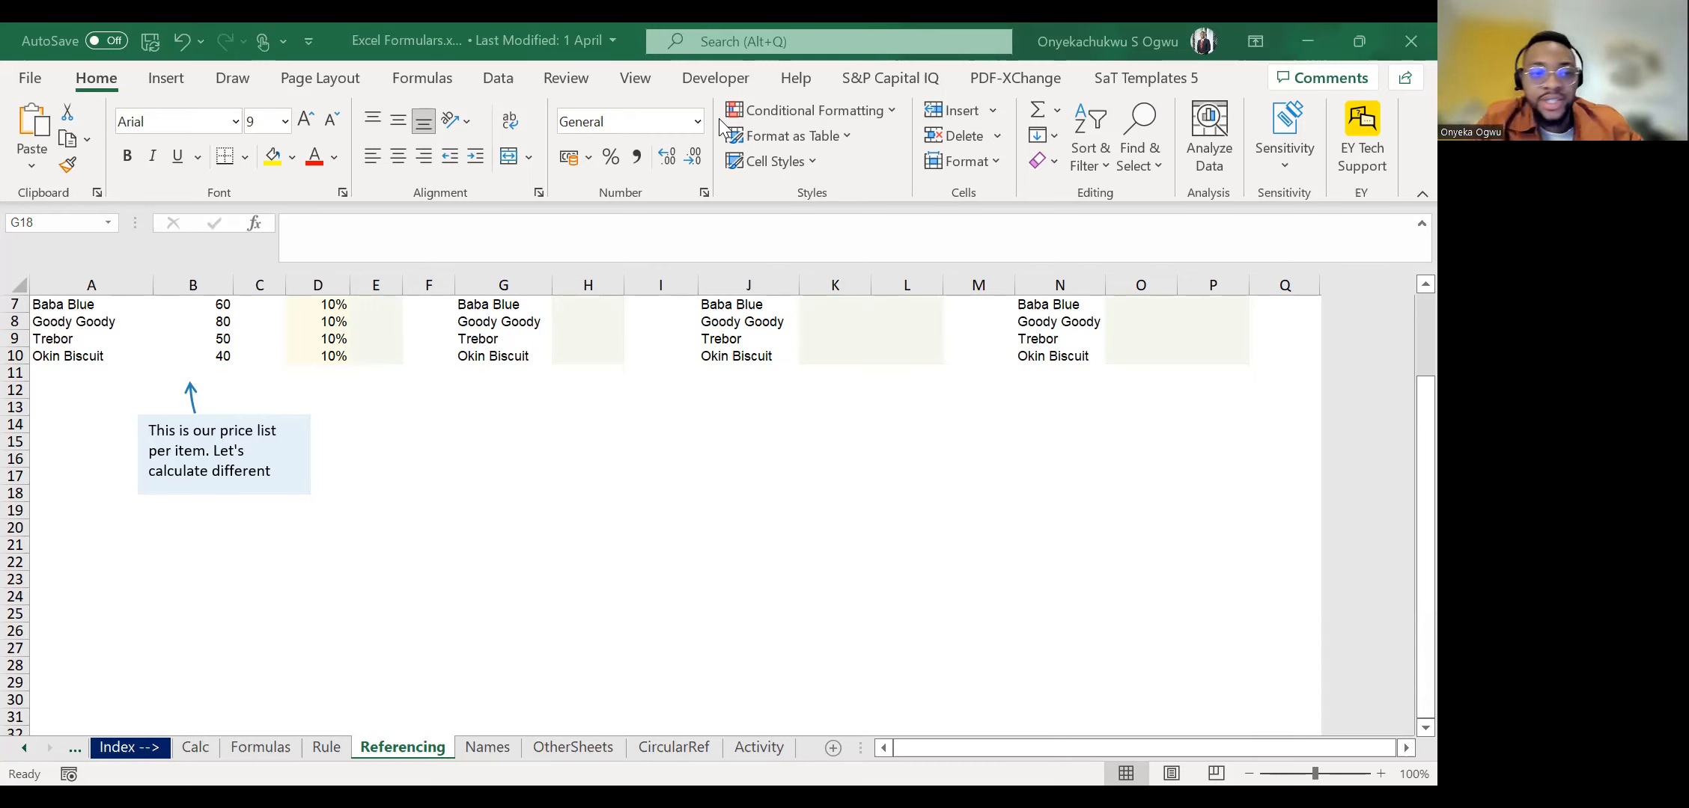
scroll(469, 519, "up", 2)
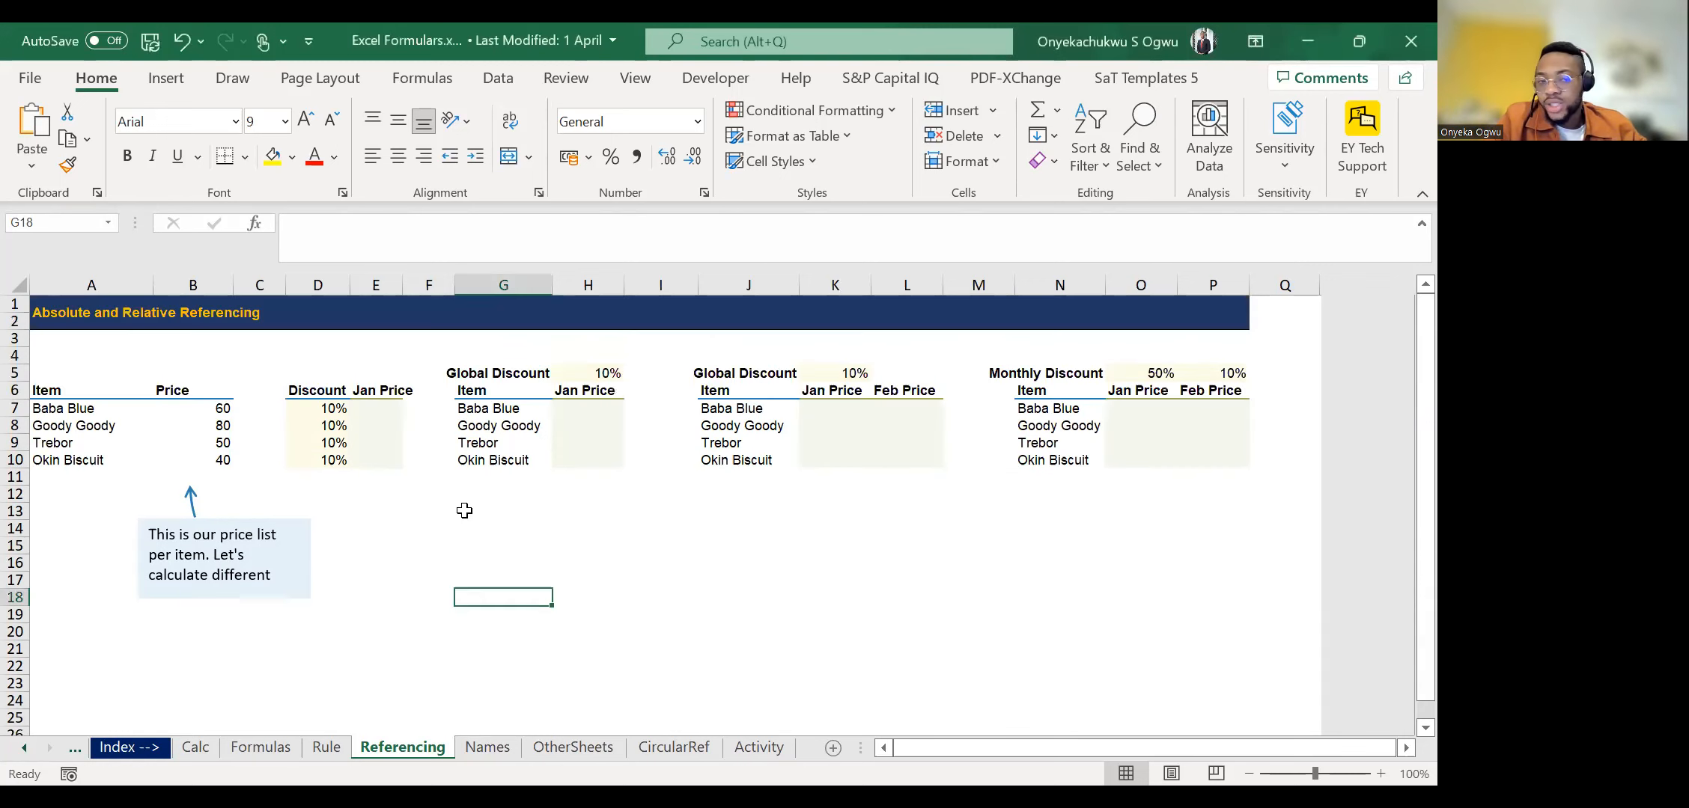
Look over the price list and the blank rows beneath it for free space.
left_click(227, 374)
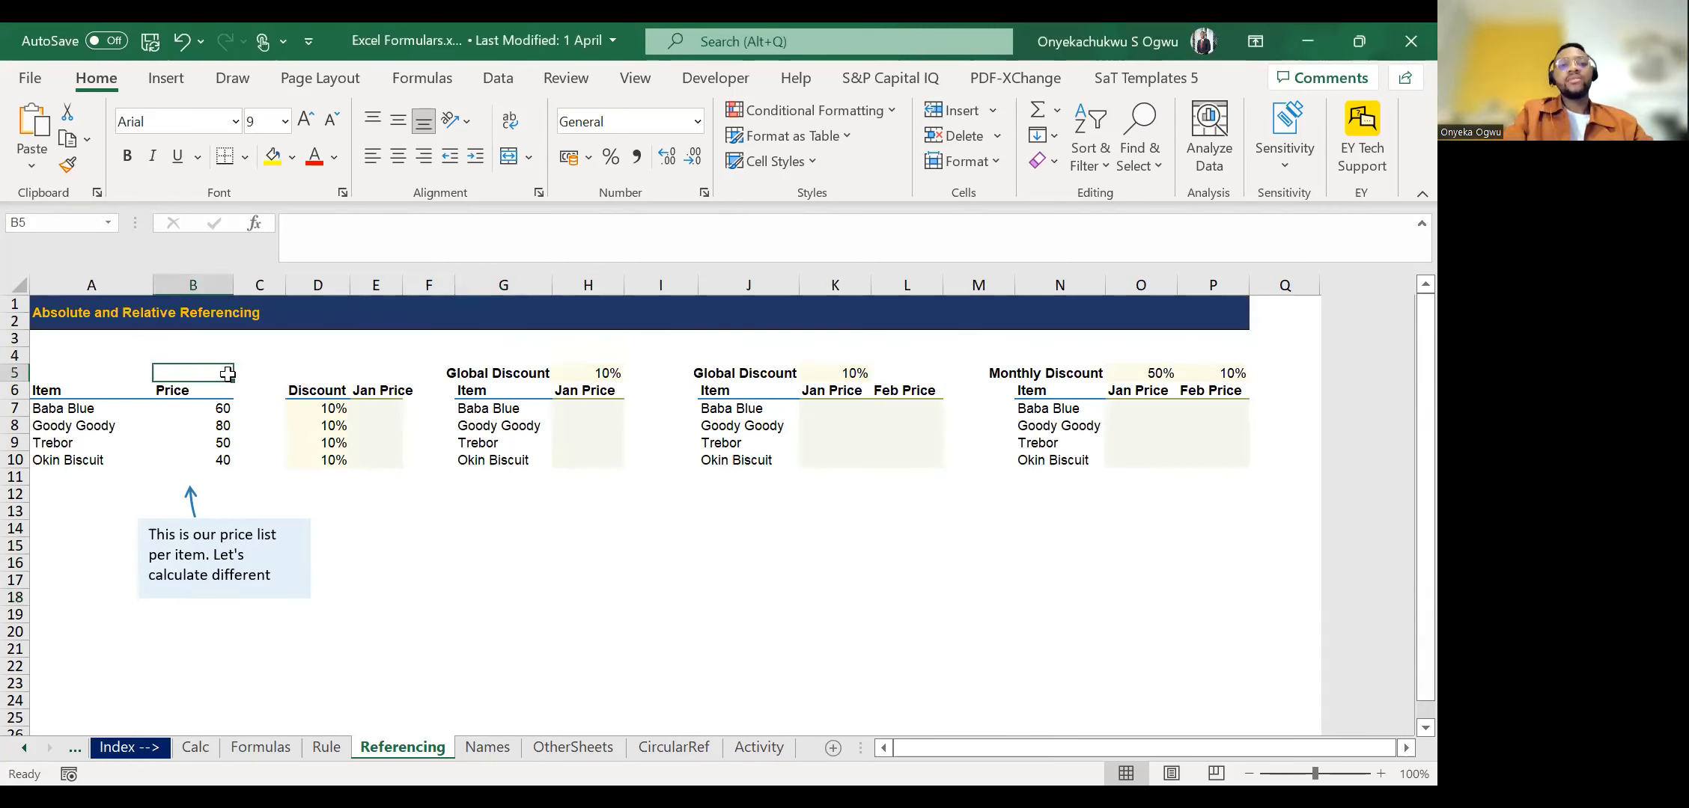
key("Down")
key("Down")
key("Right")
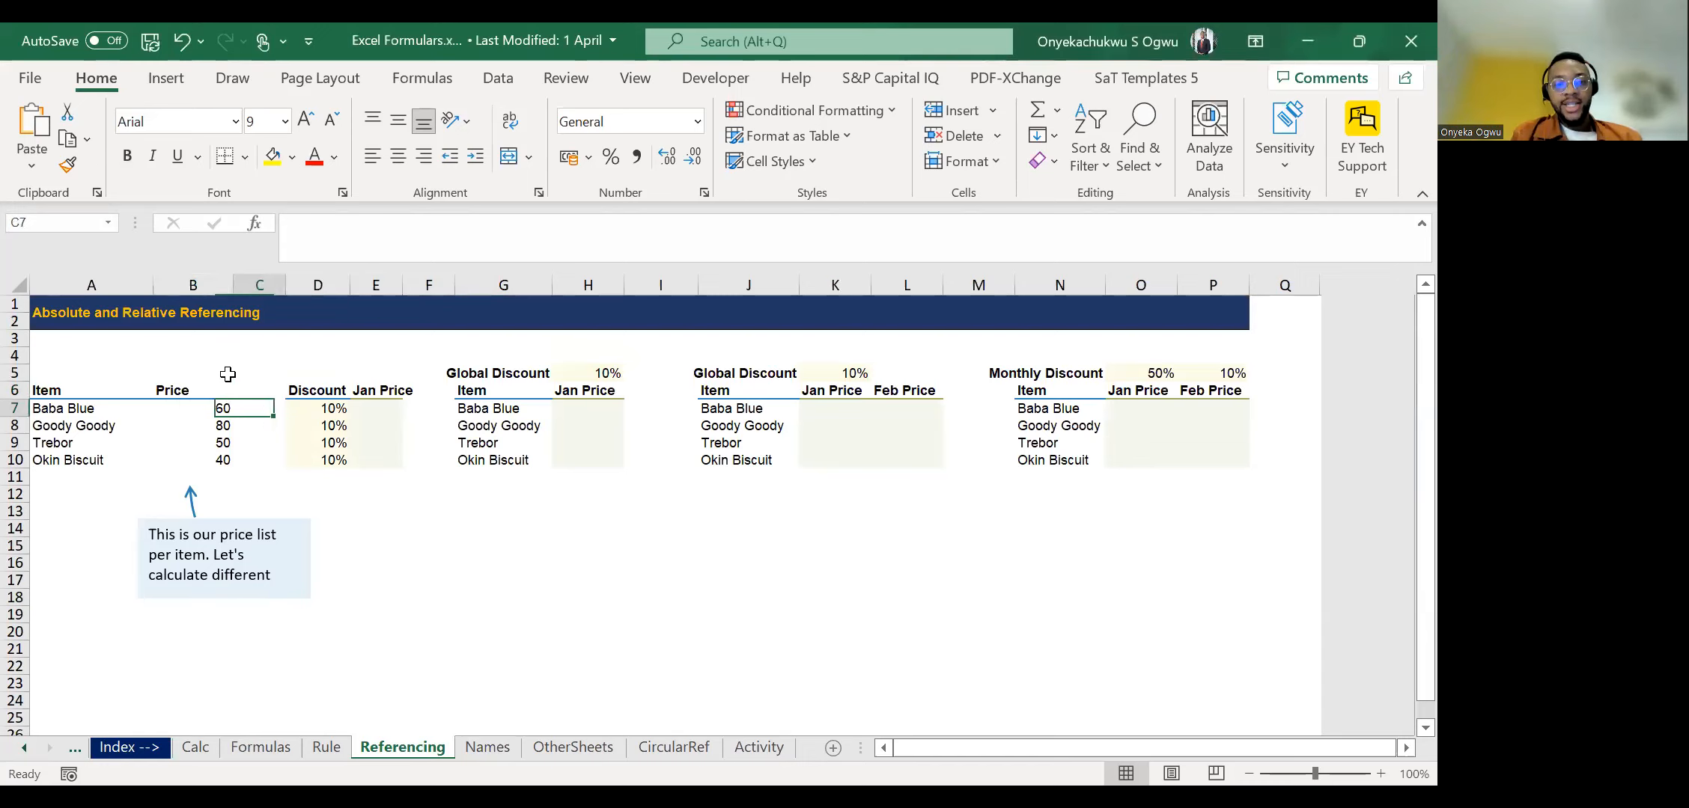
key("Down")
key("Down")
key("Down")
key("Down")
key("Down")
key("Down")
key("Down")
key("Down")
key("Down")
key("Down")
key("Down")
key("Down")
key("Down")
key("Down")
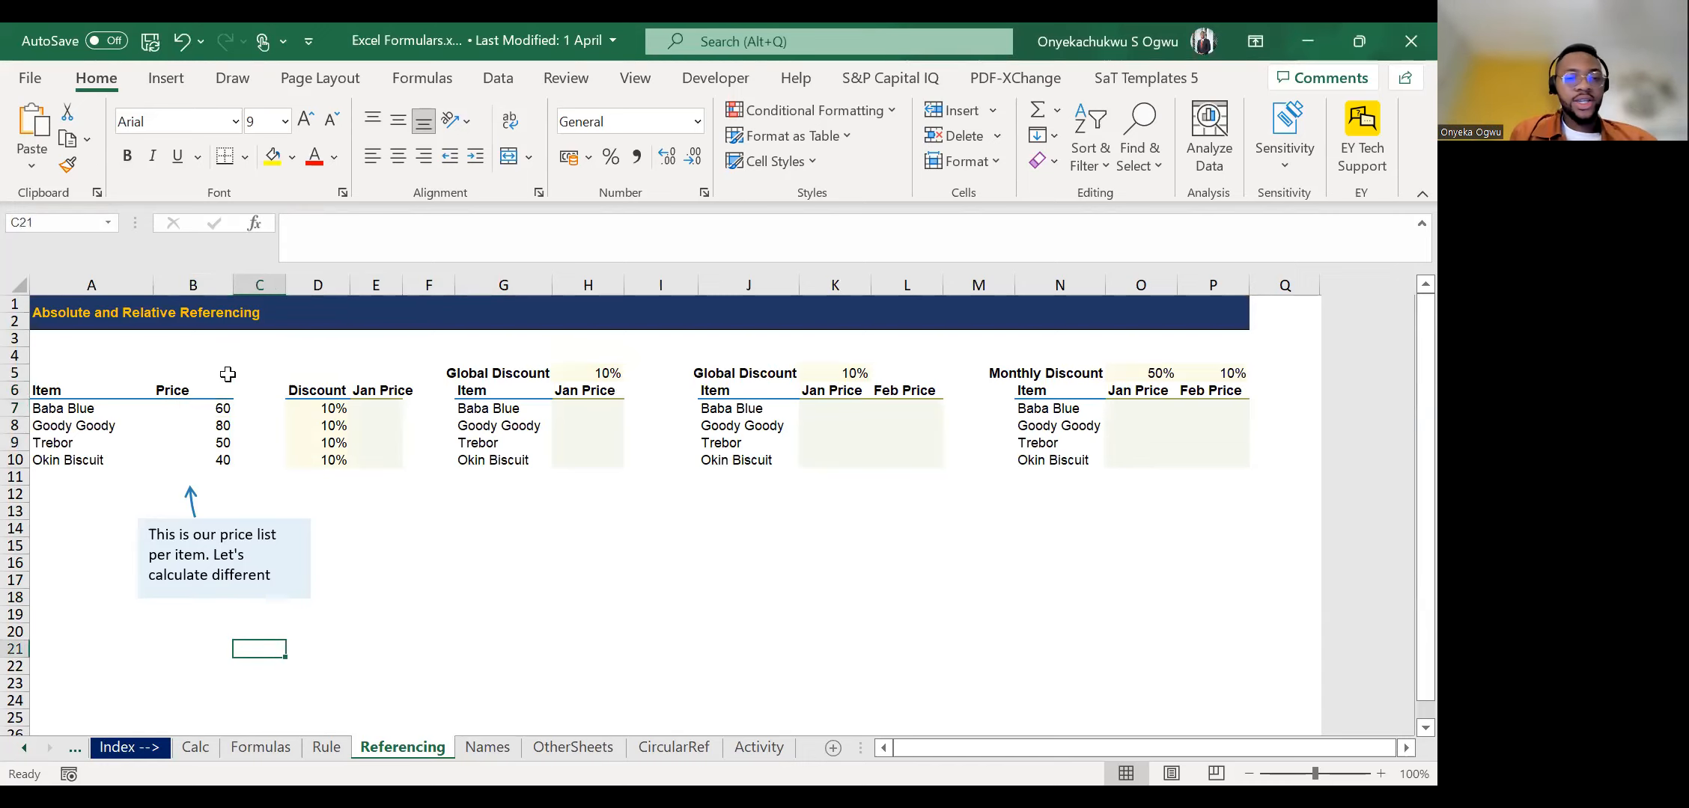
key("Down")
key("Down")
key("Down")
key("Down")
key("Down")
key("Down")
key("Down")
key("Down")
key("Down")
key("Down")
key("Down")
key("Down")
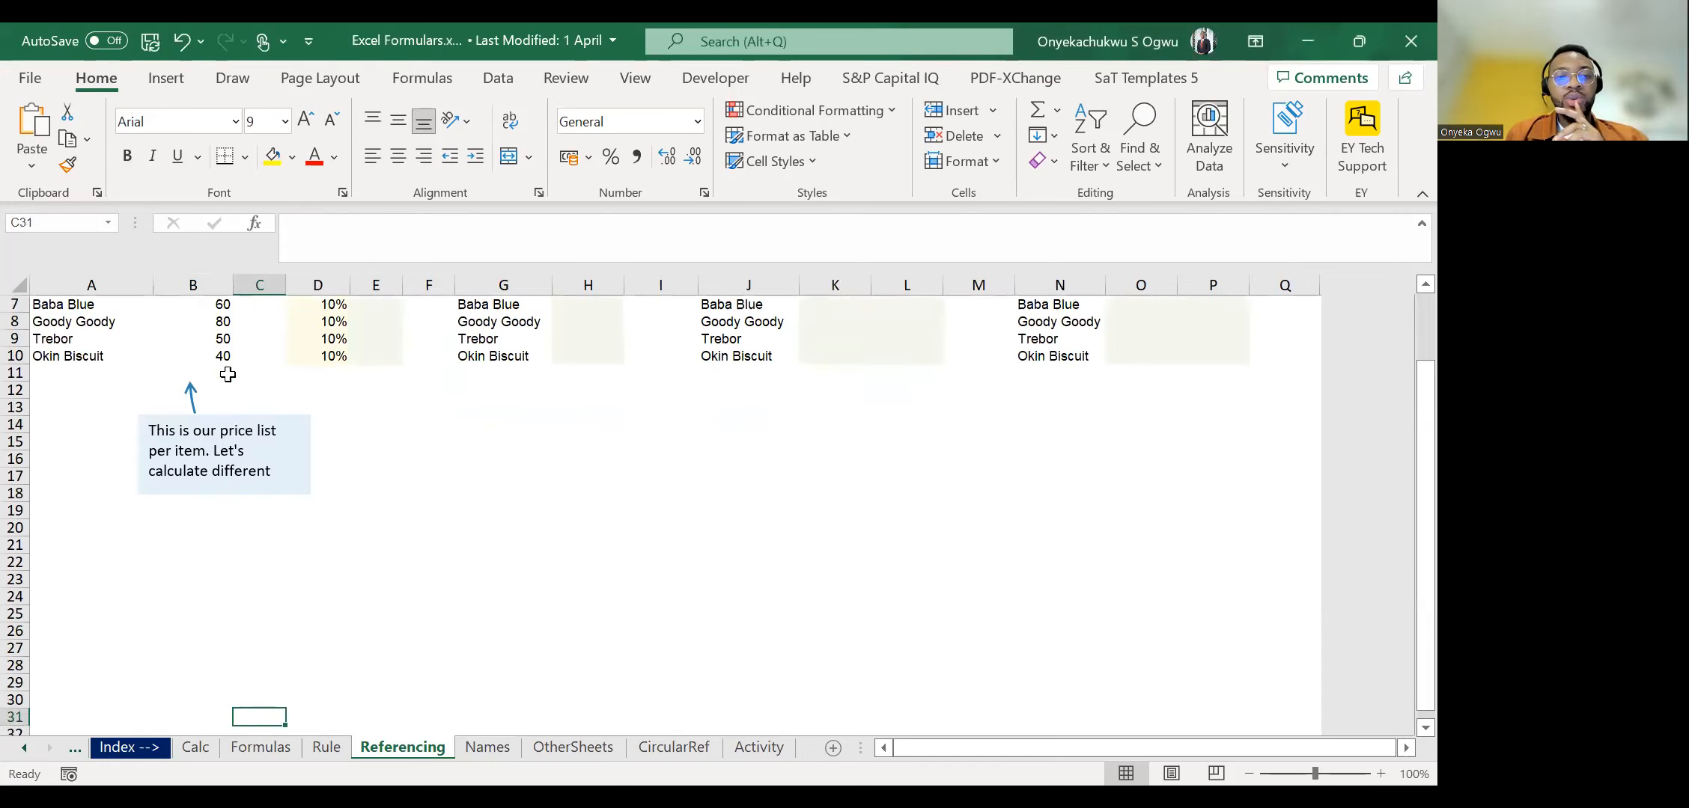
Enter the numbers 1 to 12 down cells F21:F32 in the blank area below the discount tables.
key("Up")
key("Up")
key("Up")
key("Up")
key("Up")
key("Up")
key("Up")
key("Up")
key("Up")
key("Up")
key("Up")
key("Up")
key("Up")
key("Right")
key("Right")
key("Right")
key("Right")
key("Right")
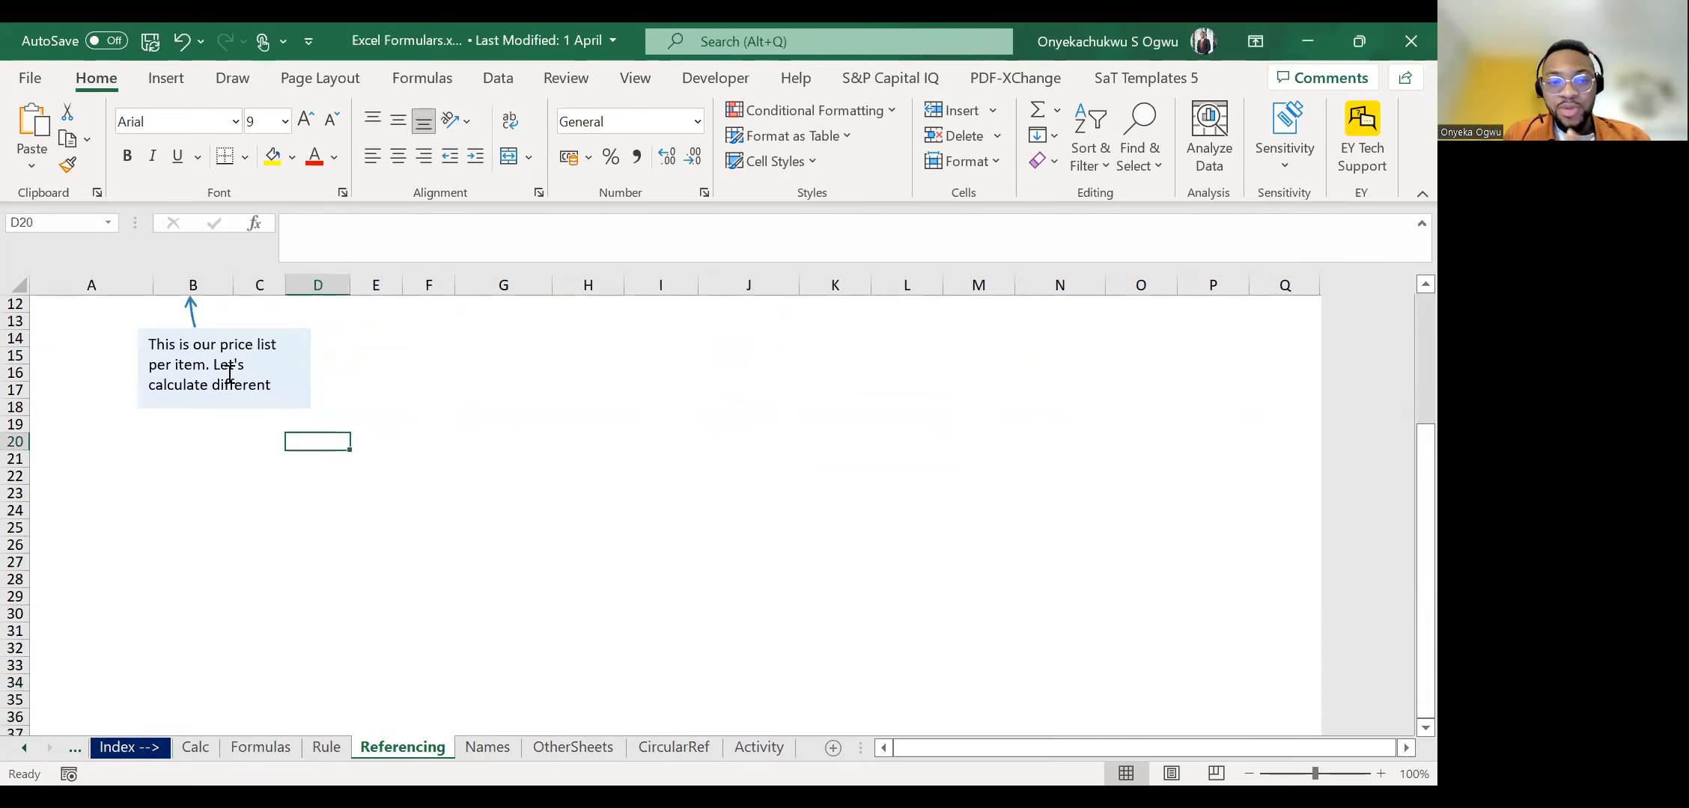
key("Down")
key("Left")
key("Left")
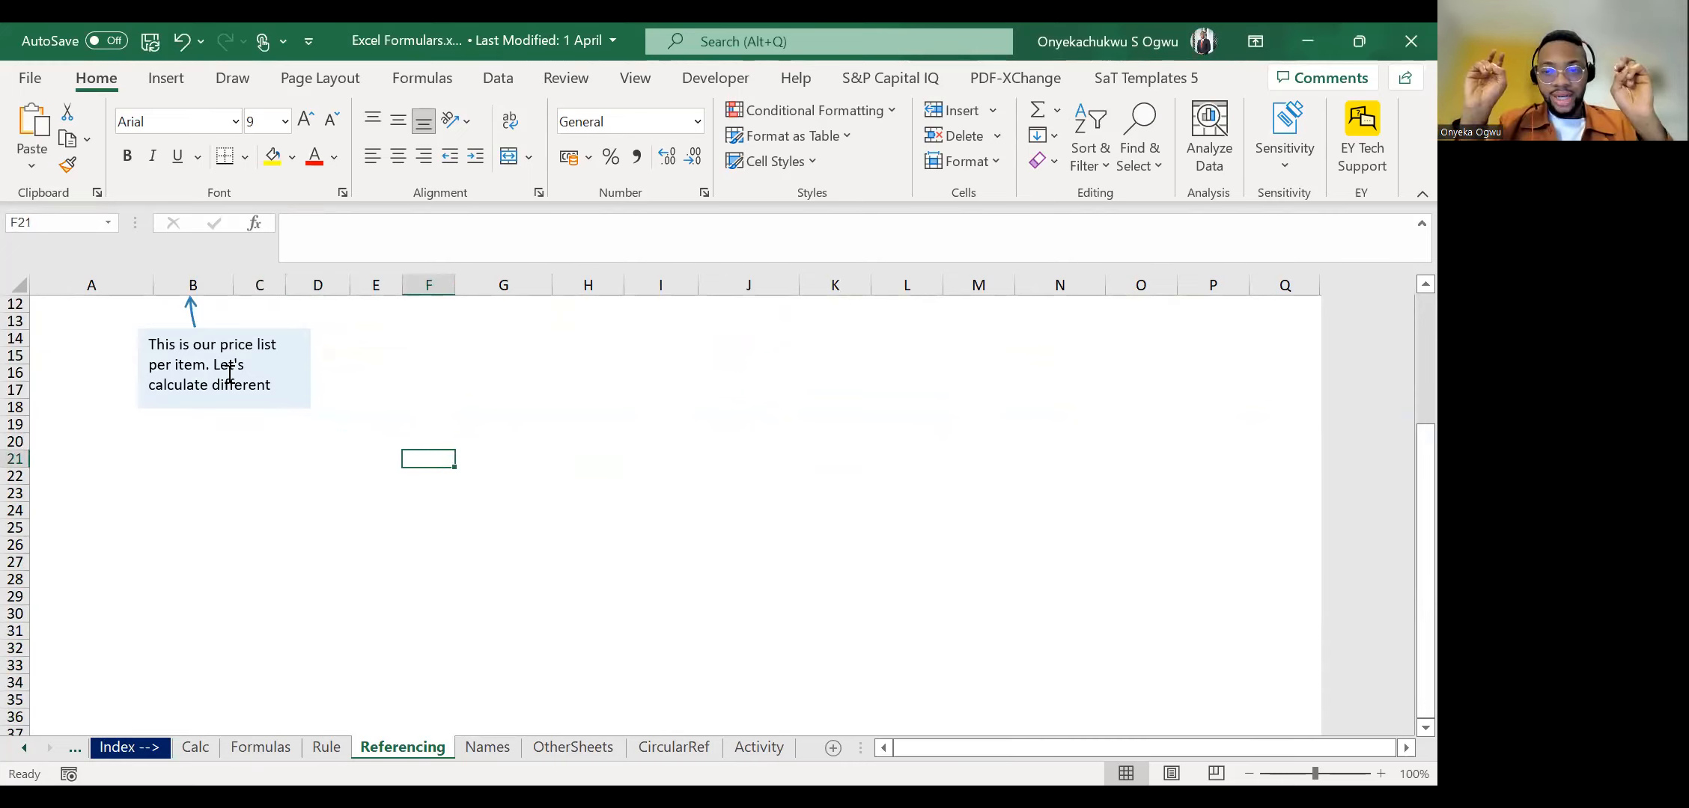
type("1")
key("Return")
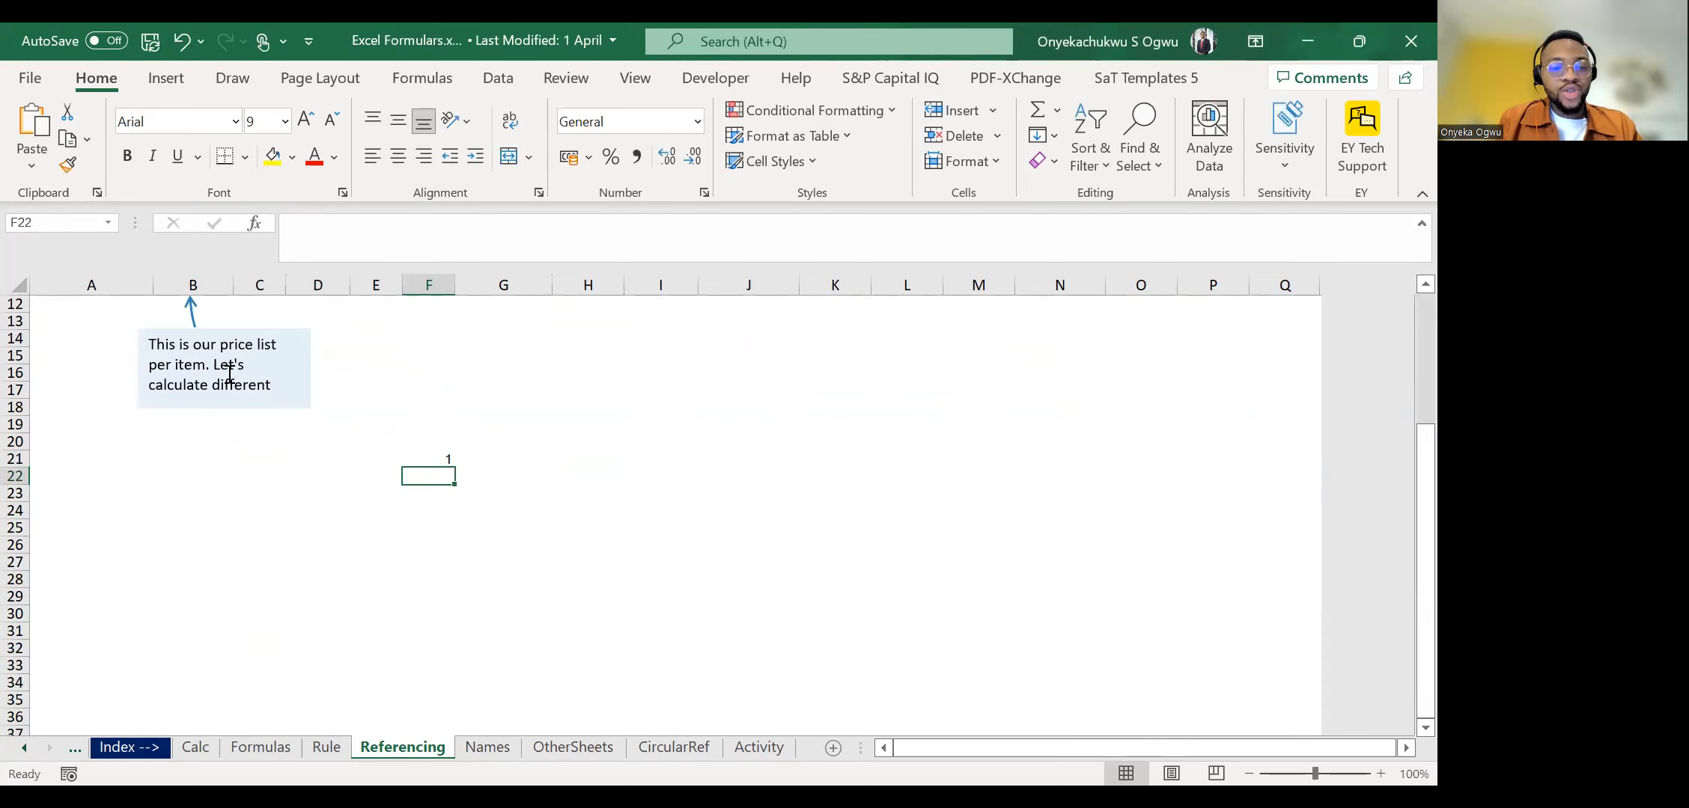
type("2")
key("Return")
type("3")
key("Return")
type("4")
key("Return")
type("5")
key("Return")
type("6")
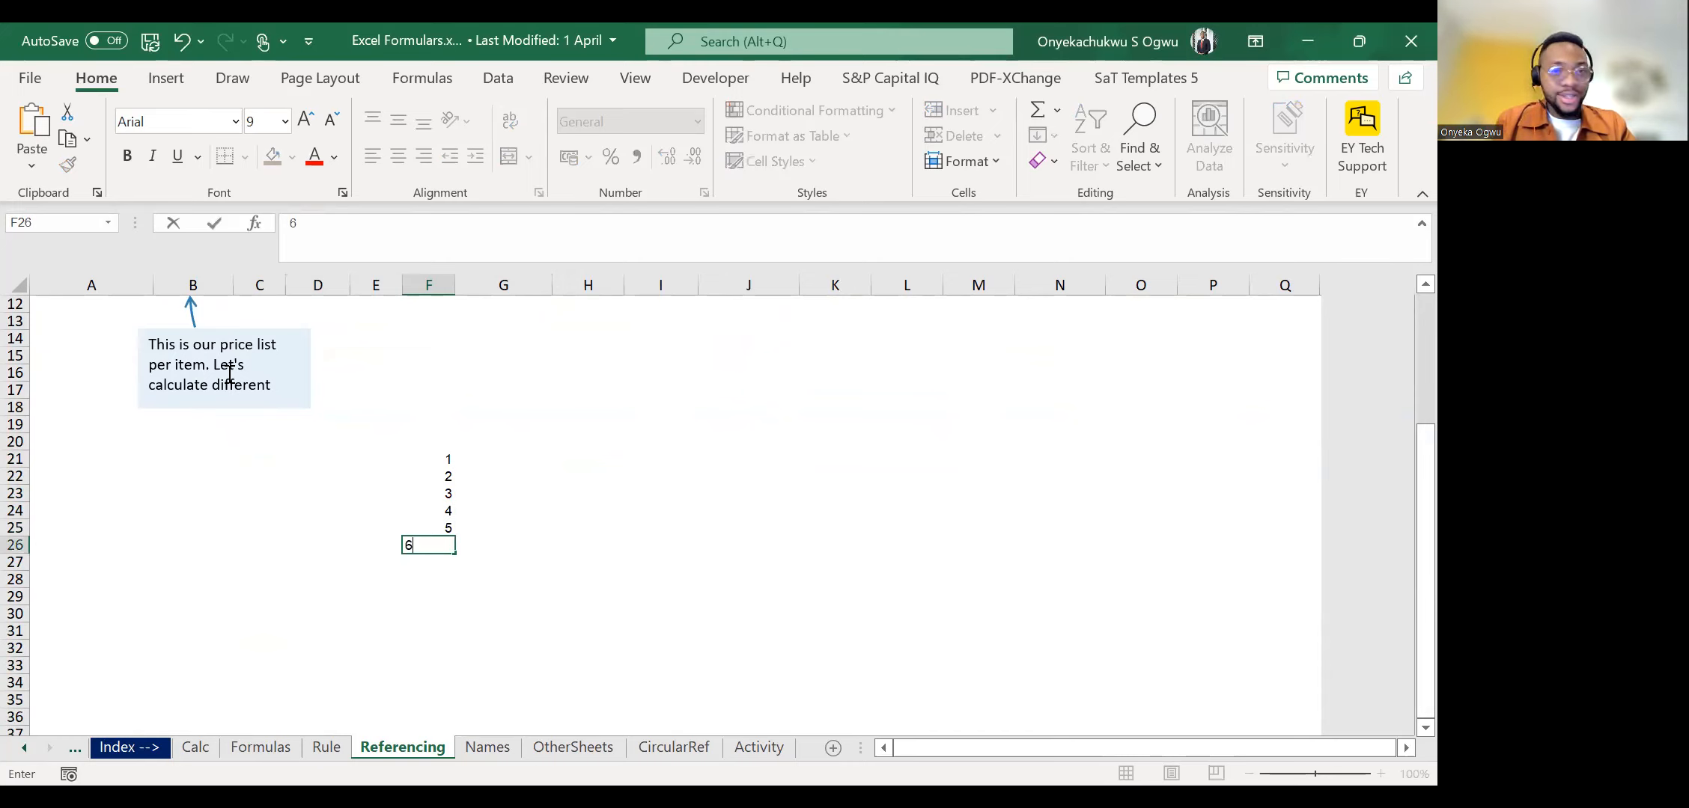
key("Return")
type("7")
key("Return")
type("8")
key("Return")
type("9")
key("Return")
type("10")
key("Return")
type("11")
key("Return")
type("12")
key("ctrl+Return")
Copy the numbers in F21:F32 and paste them transposed as values across row 20, starting at G20.
key("ctrl+shift+Up")
key("ctrl+c")
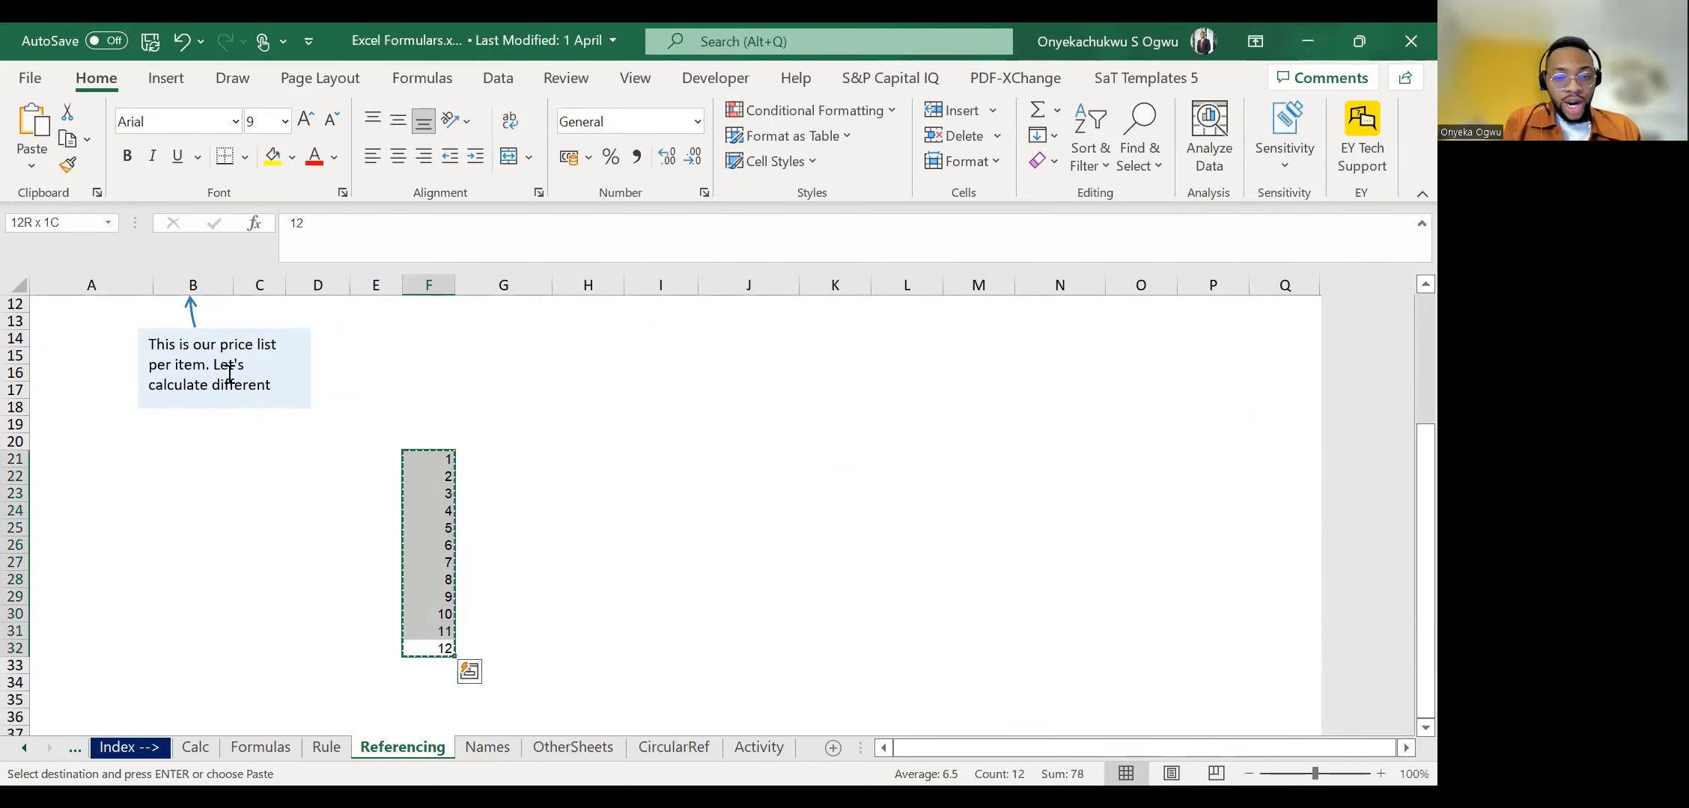
key("Up")
key("Up")
key("Up")
key("Up")
key("Up")
key("Up")
key("Up")
key("Up")
key("Up")
key("Up")
key("Up")
key("Up")
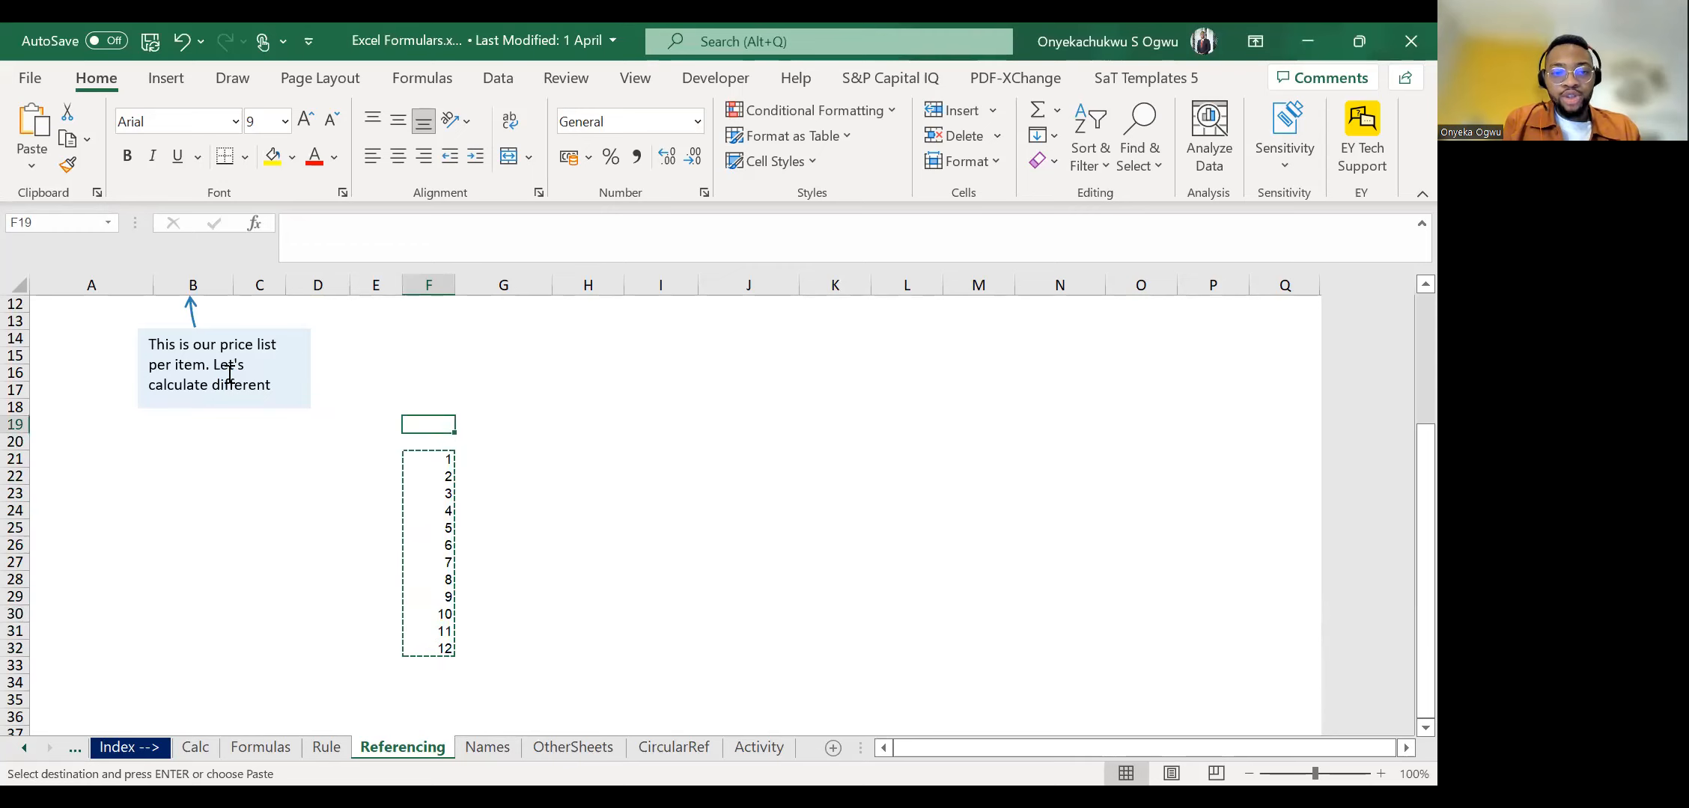
key("Right")
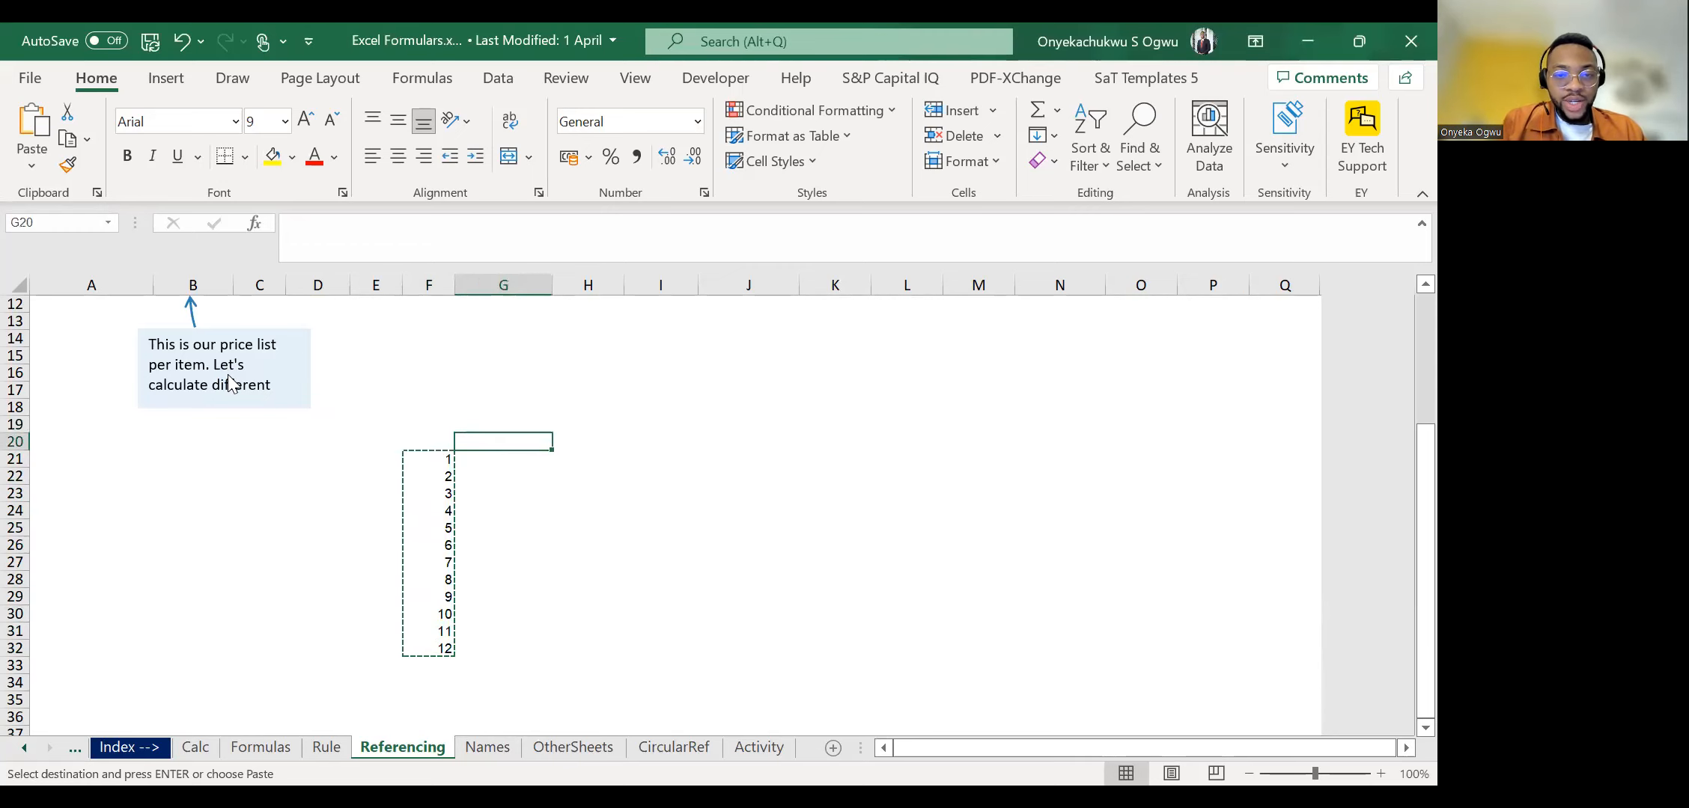
key("ctrl+alt+v")
key("v")
left_click(657, 470)
left_click(684, 513)
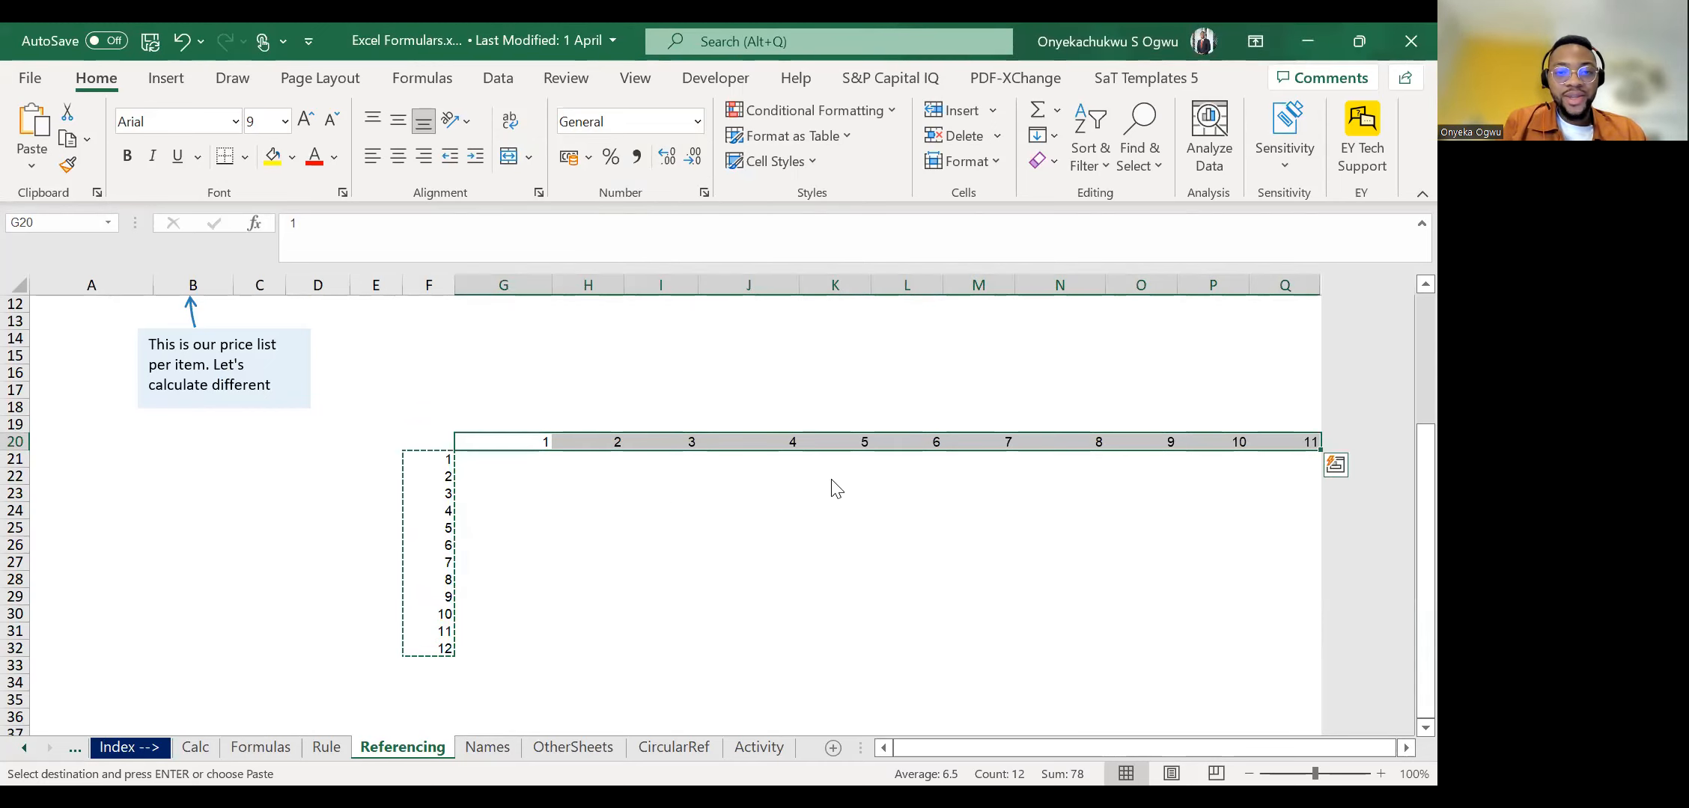
Move the number grid with its row and column headings so that its corner cell lies at D20.
key("Left")
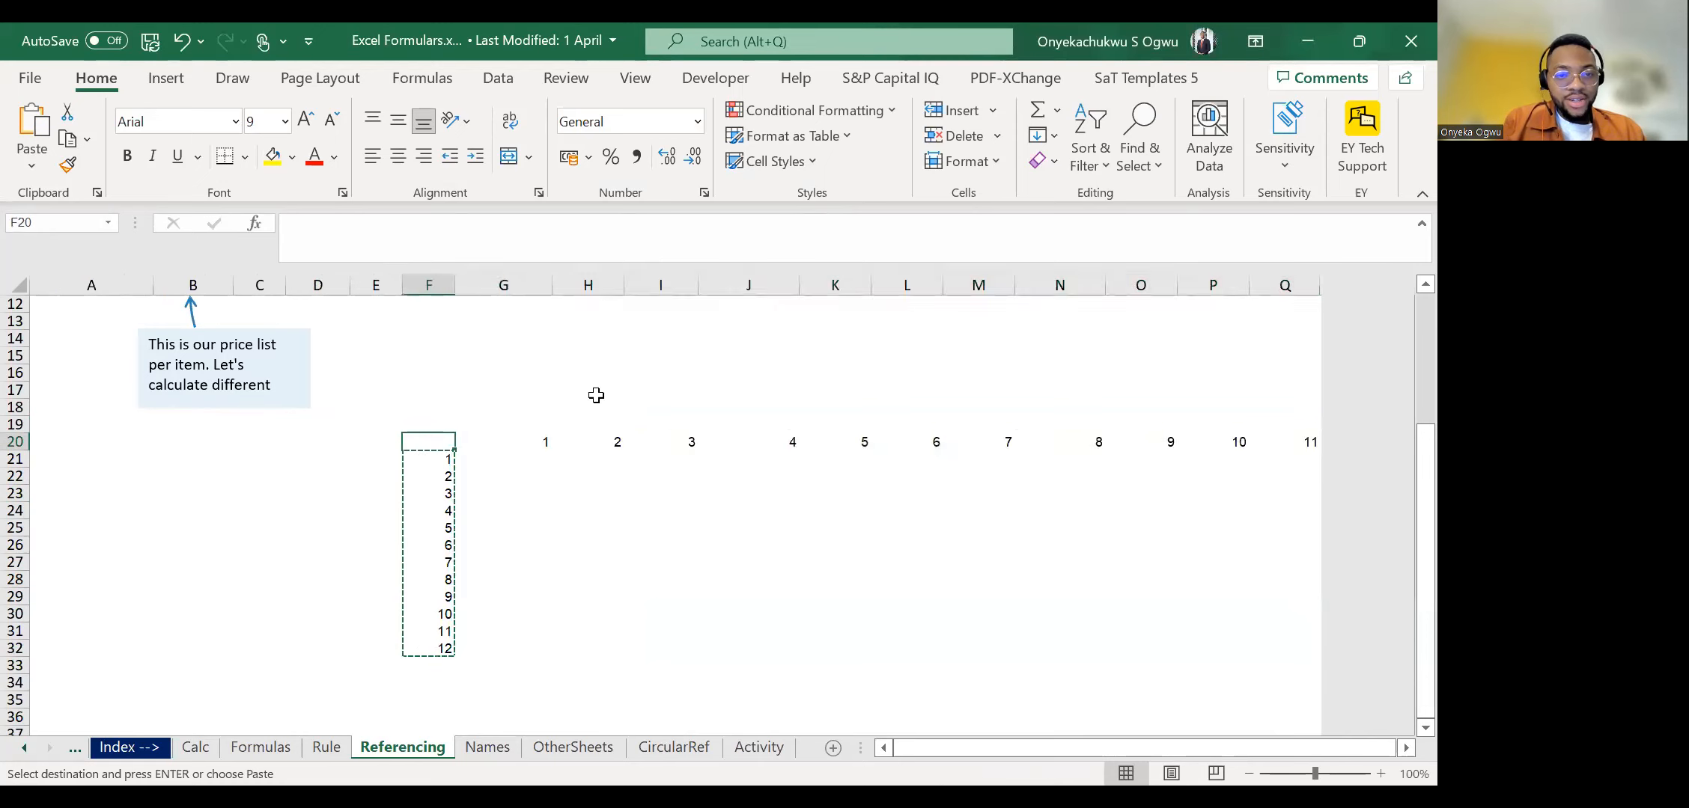
key("ctrl+shift+Down")
key("ctrl+shift+Down")
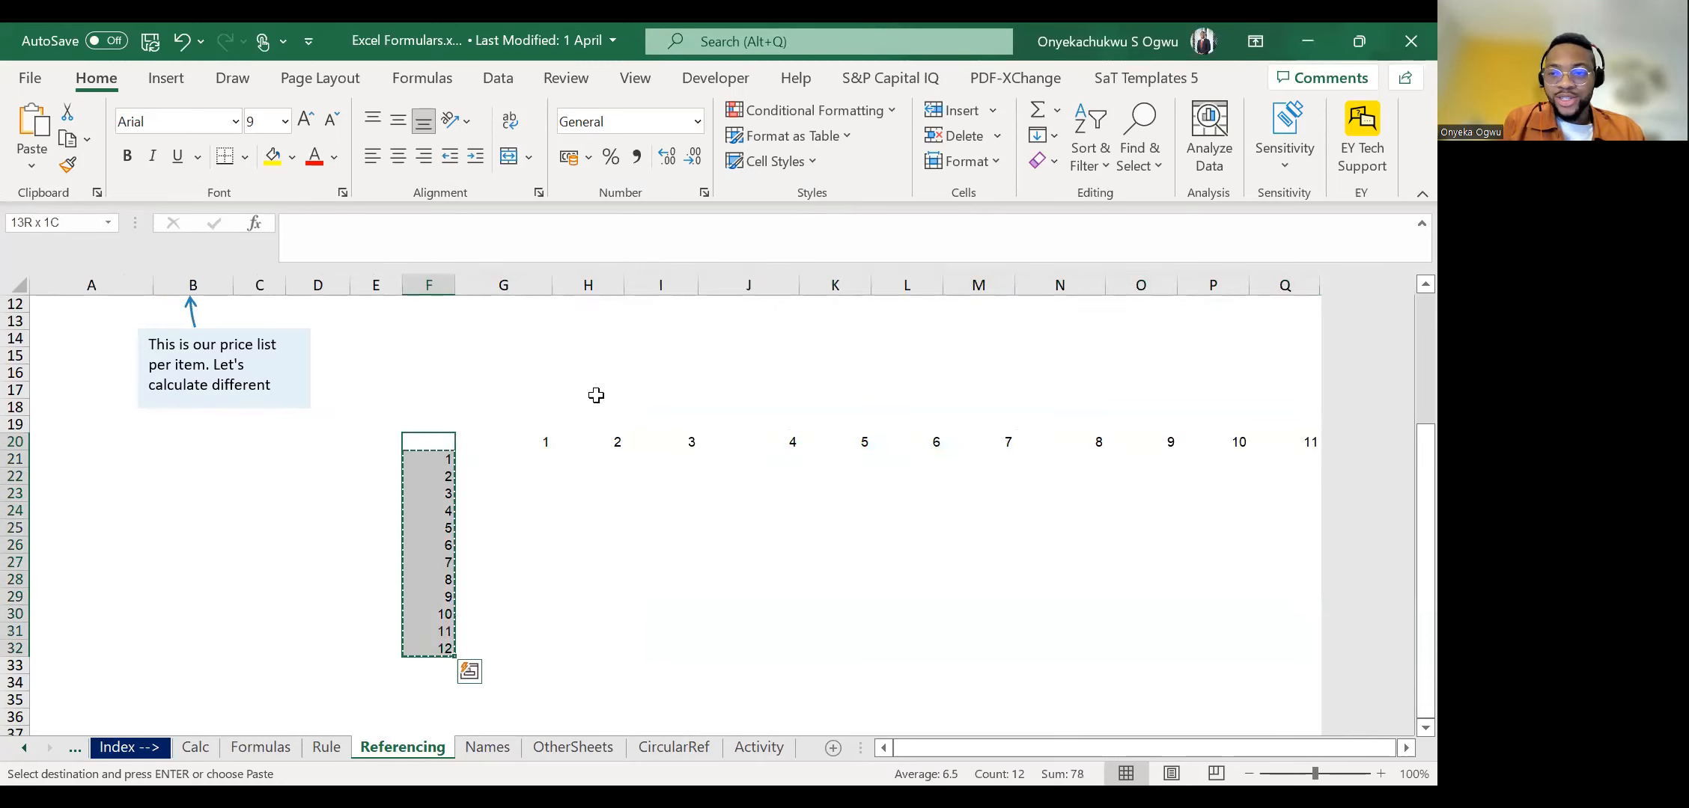
key("ctrl+shift+Right")
key("ctrl+shift+Right")
key("ctrl+c")
key("Left")
key("Left")
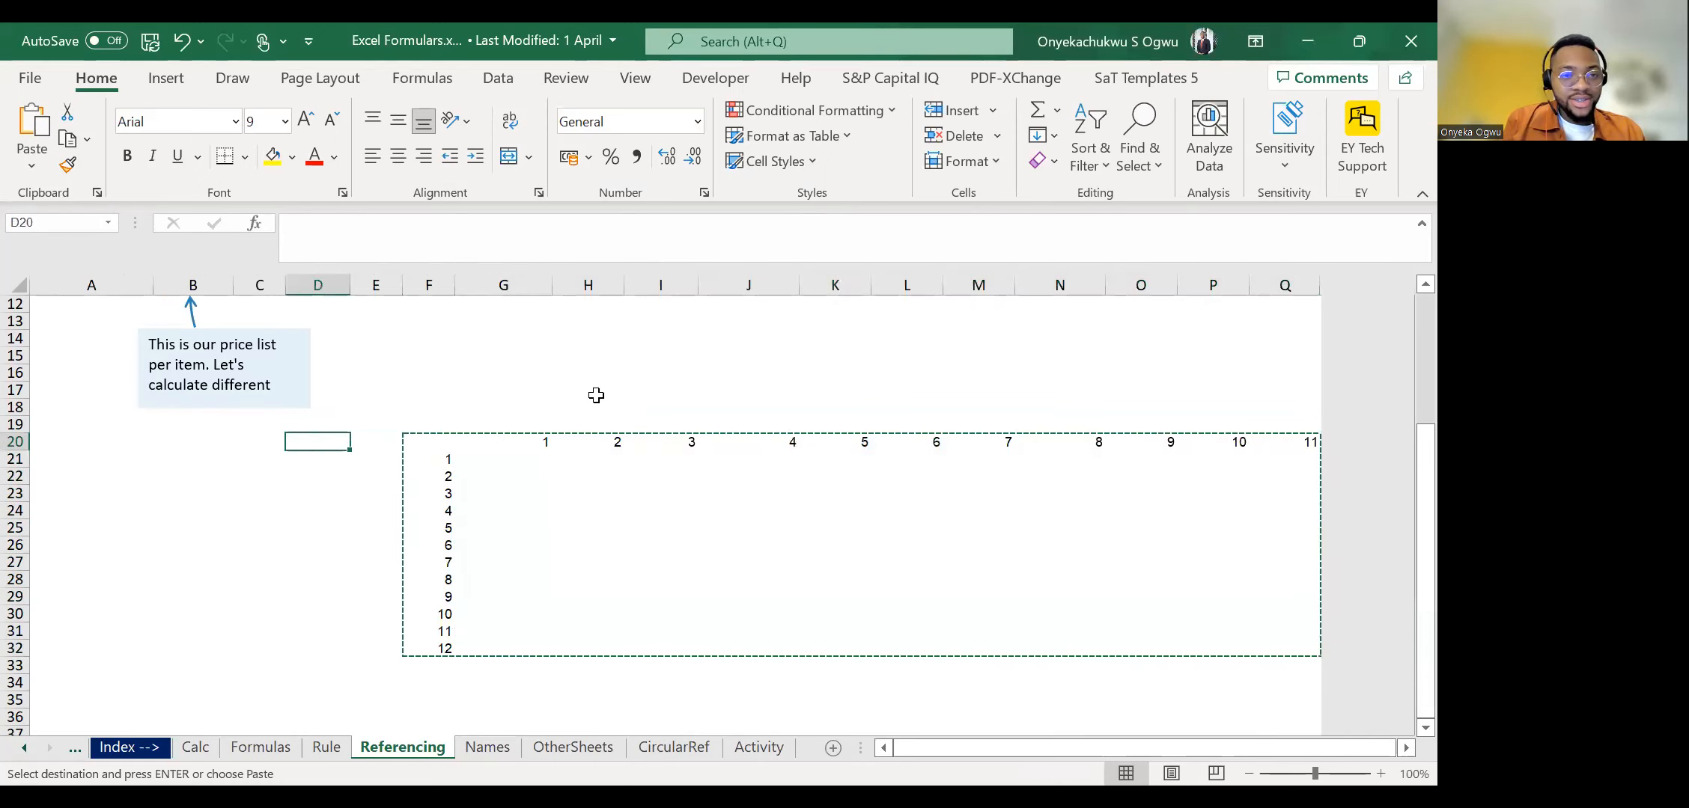
key("Return")
Enter 12 in P20 to complete the heading row, and fill E20:P20 with yellow.
key("ctrl+Right")
key("Right")
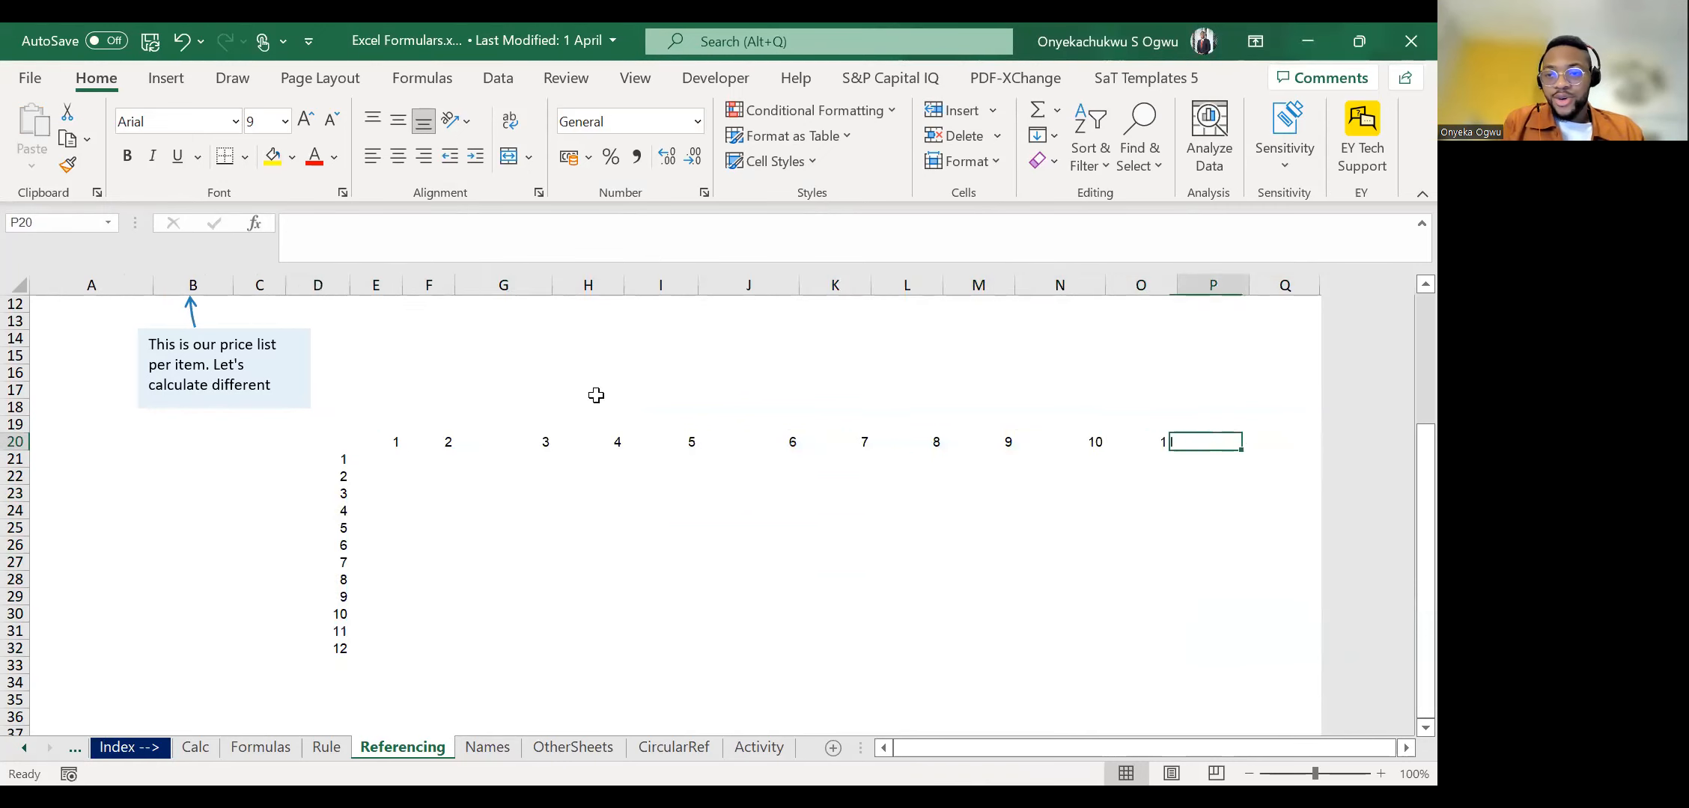
type("12")
key("Left")
key("Right")
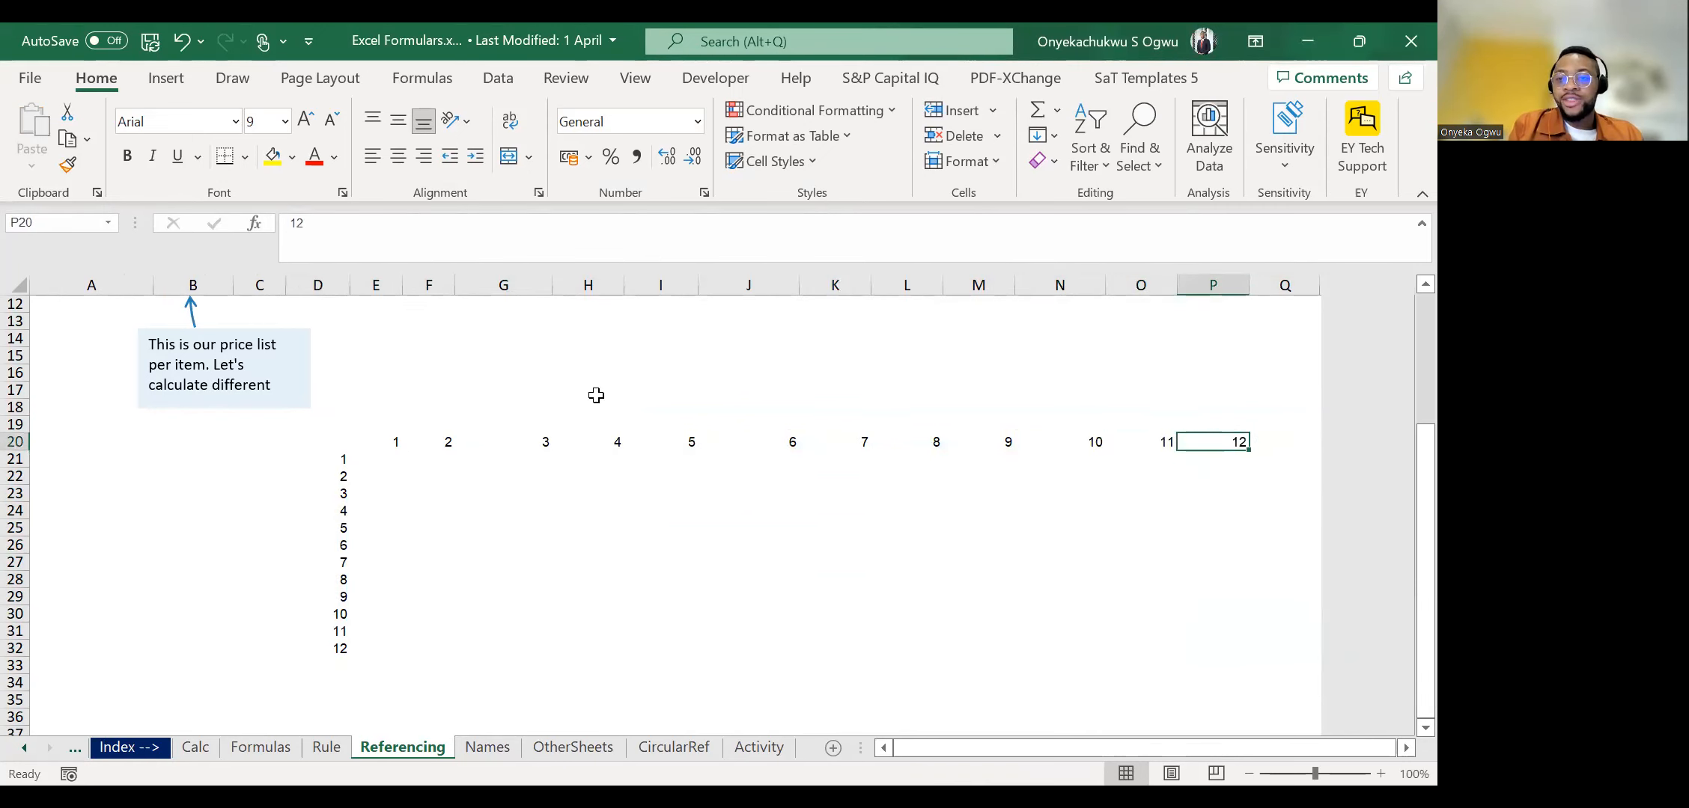
key("ctrl+shift+Left")
left_click(277, 160)
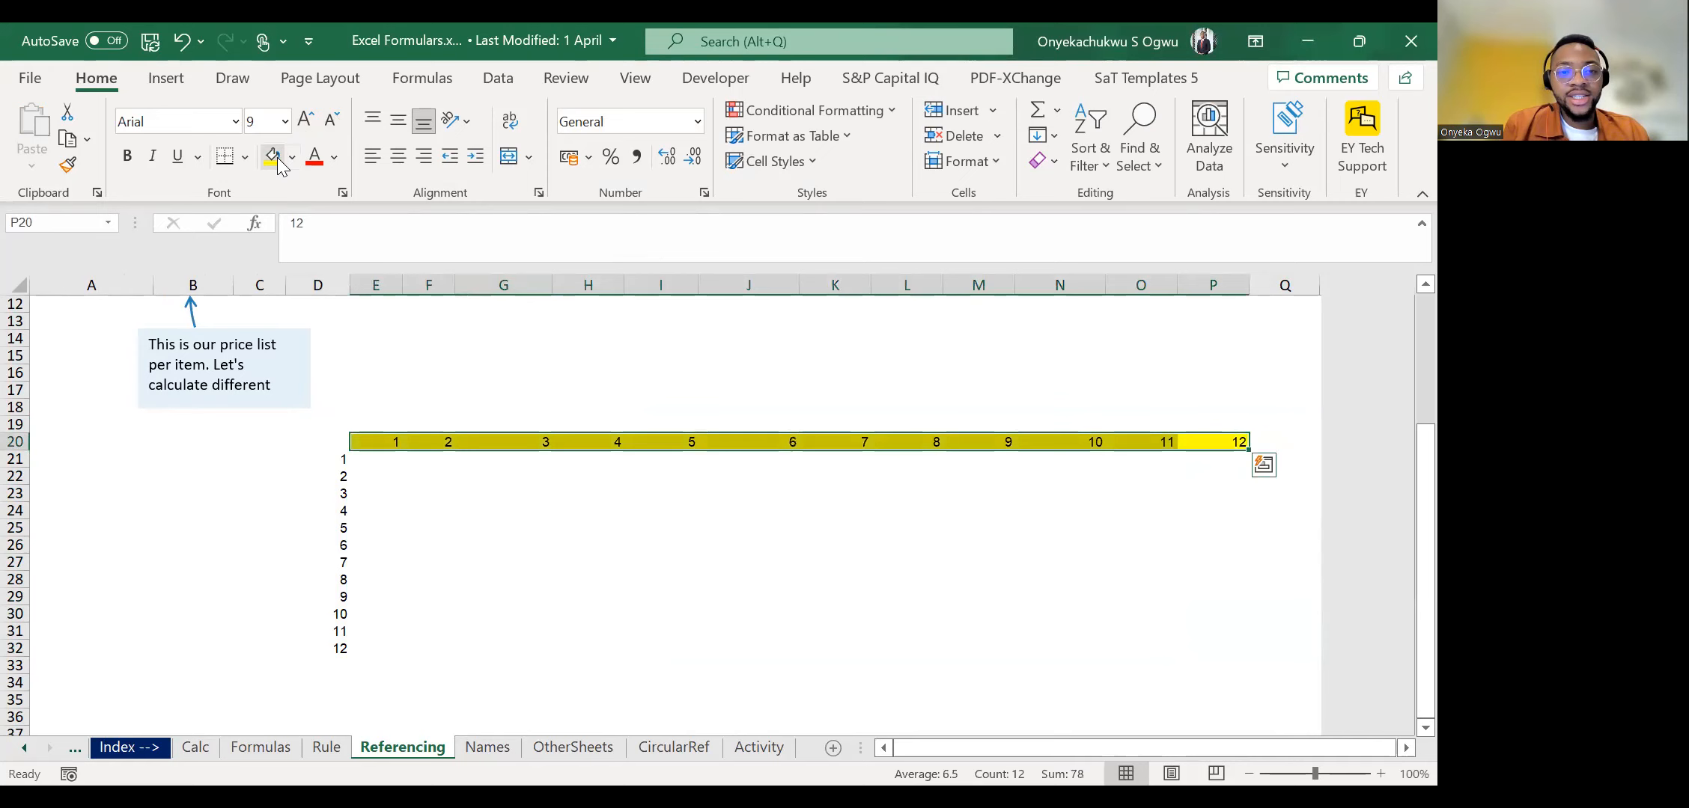
Fill the row headings in D21:D32 with light green.
key("Left")
key("ctrl+Left")
key("Down")
key("Left")
key("ctrl+shift+Down")
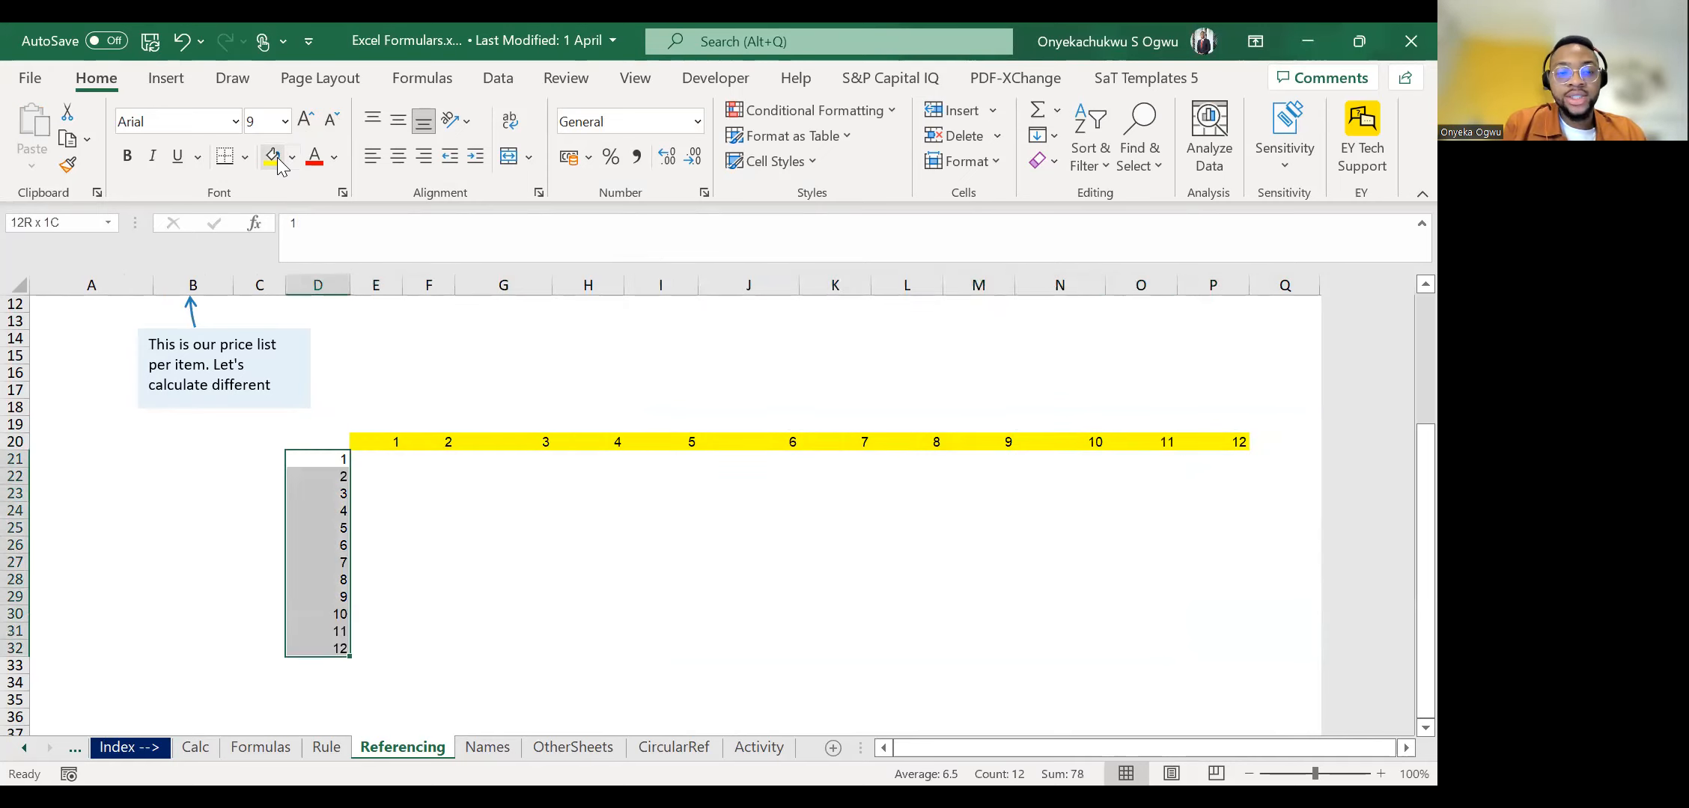
left_click(294, 162)
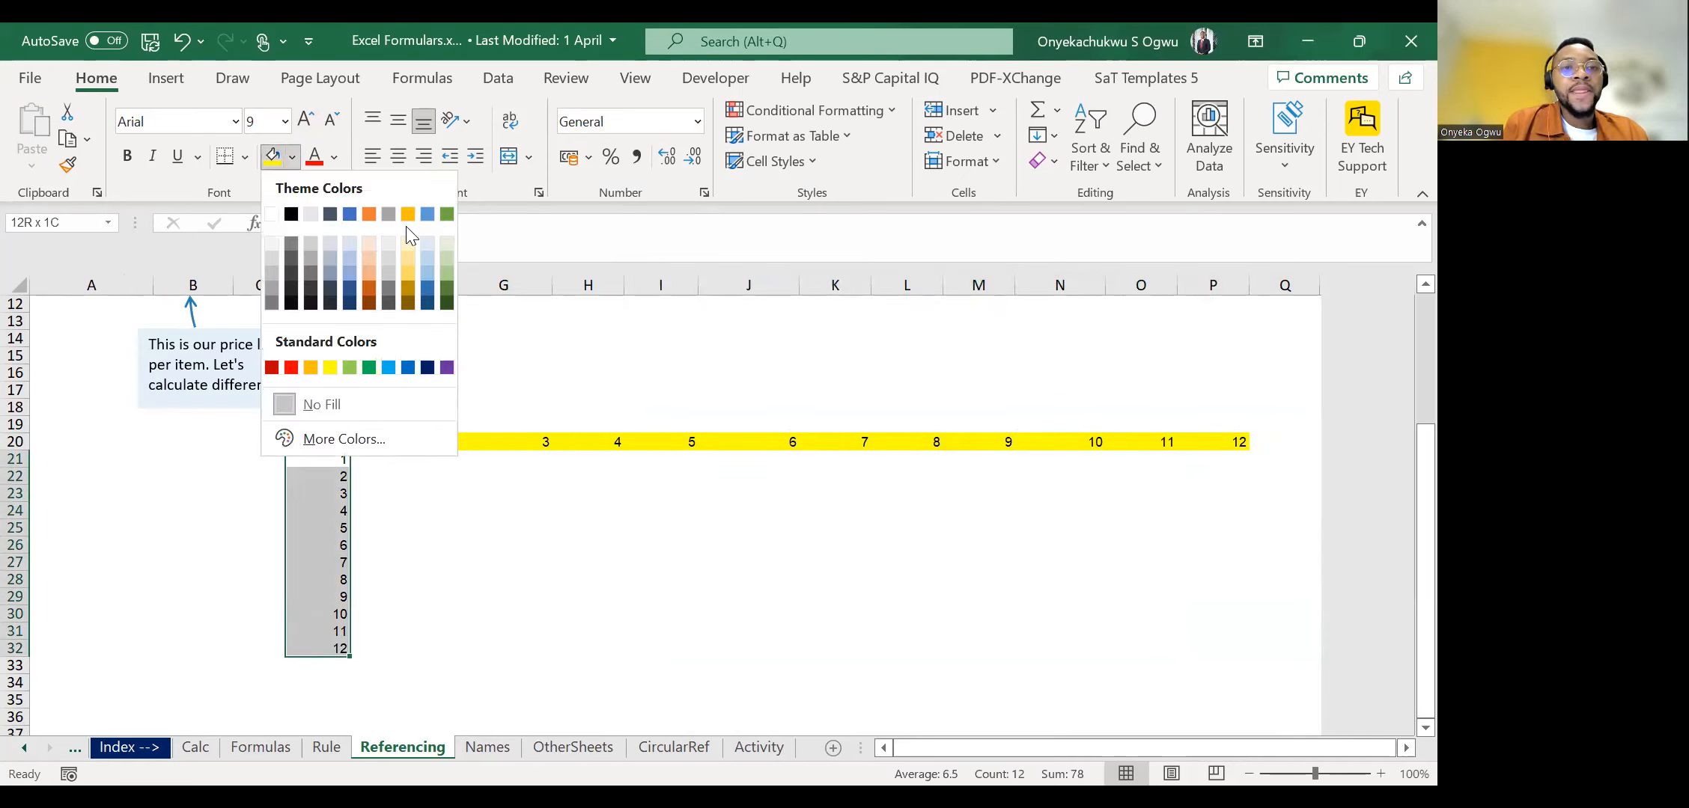
left_click(451, 240)
key("Right")
key("Right")
key("Right")
key("Right")
key("Right")
key("Right")
key("Right")
key("Right")
key("Right")
key("Right")
key("Right")
key("Right")
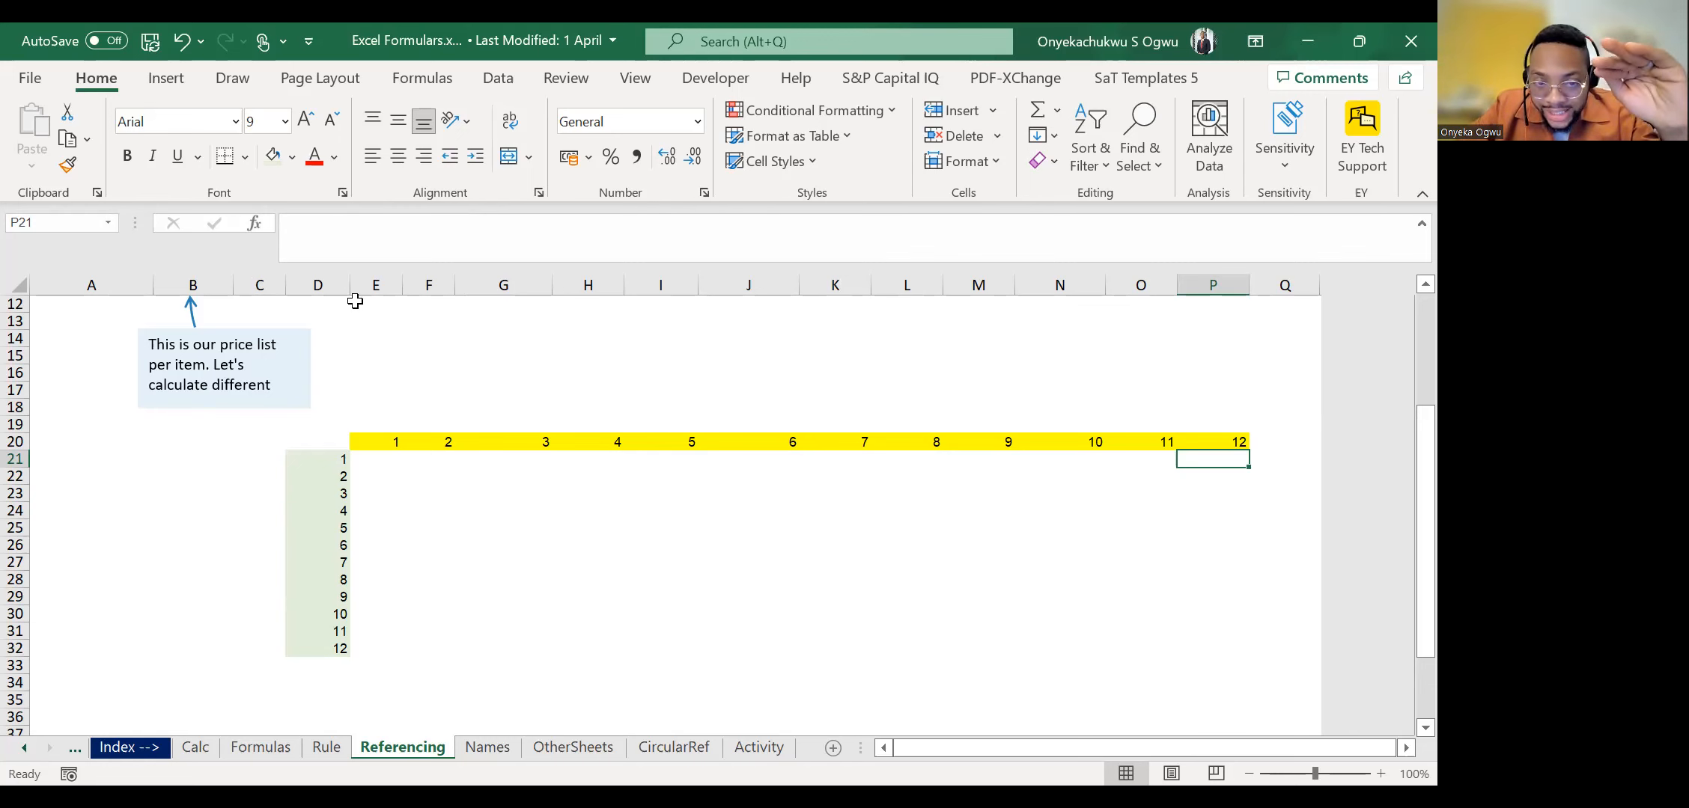
Review the empty 12-by-12 grid together with the price list and discount tables above it.
scroll(498, 394, "up", 4)
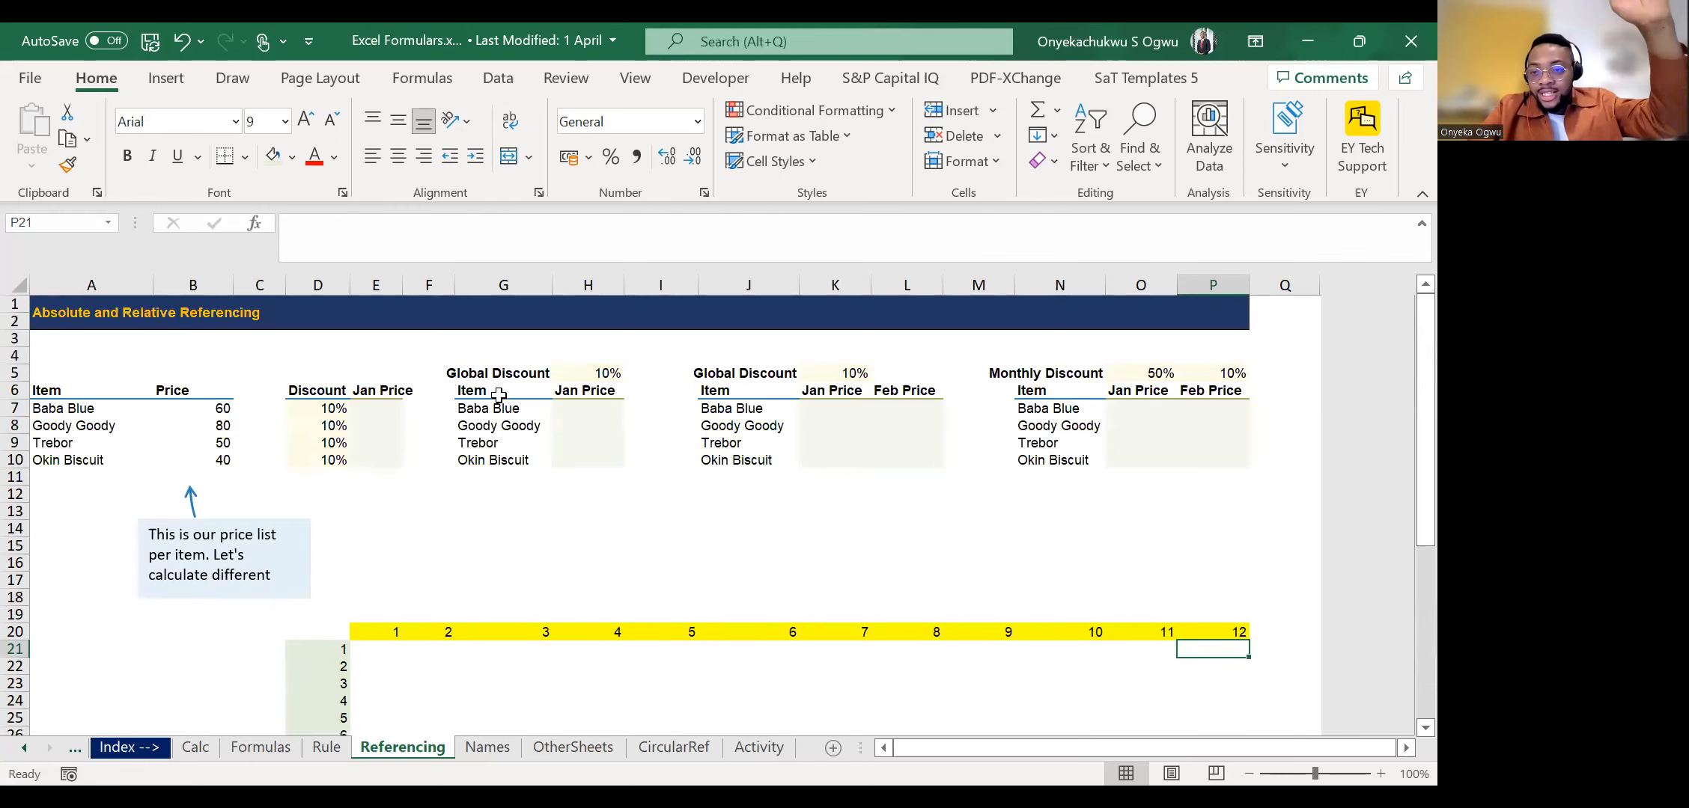
scroll(520, 567, "down", 2)
scroll(520, 568, "up", 2)
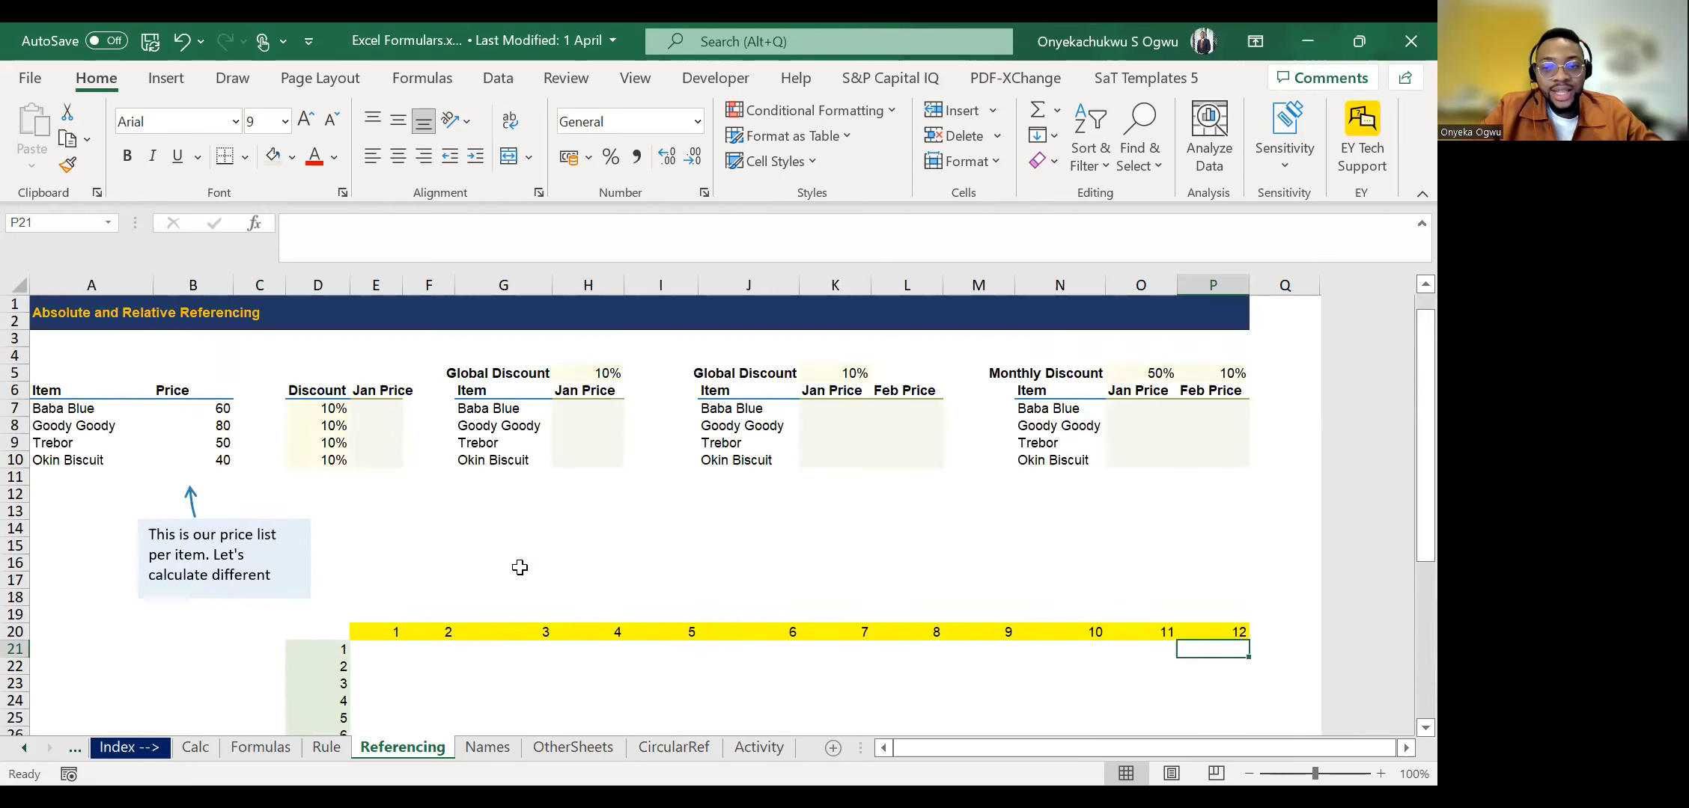
left_click(493, 524)
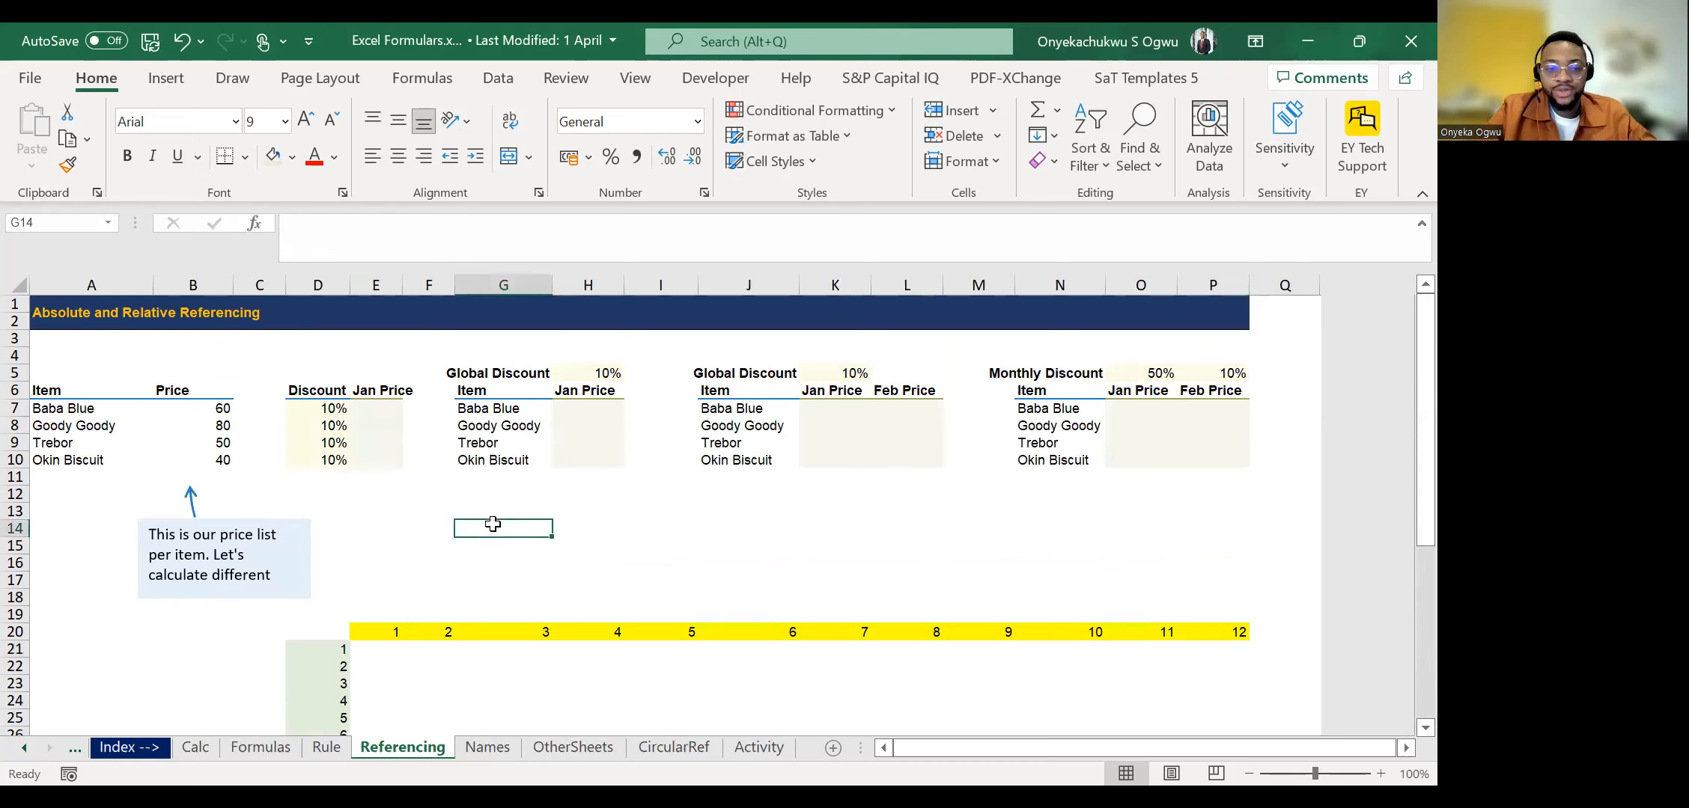
scroll(492, 524, "down", 1)
left_click(394, 580)
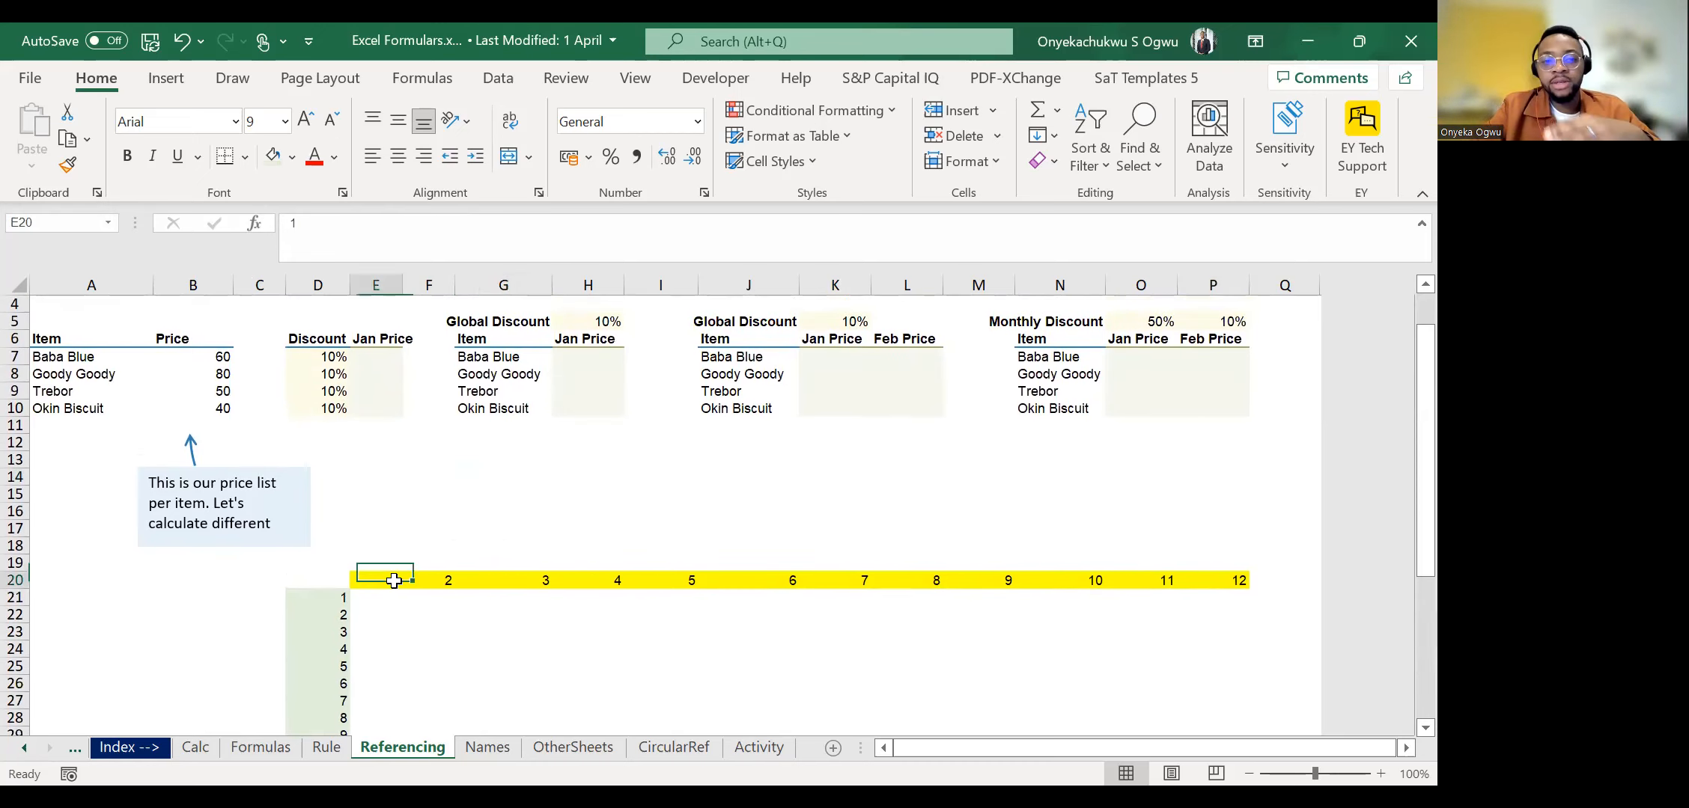
key("Up")
key("Up")
key("Up")
key("Up")
key("Up")
key("Up")
key("Up")
key("Up")
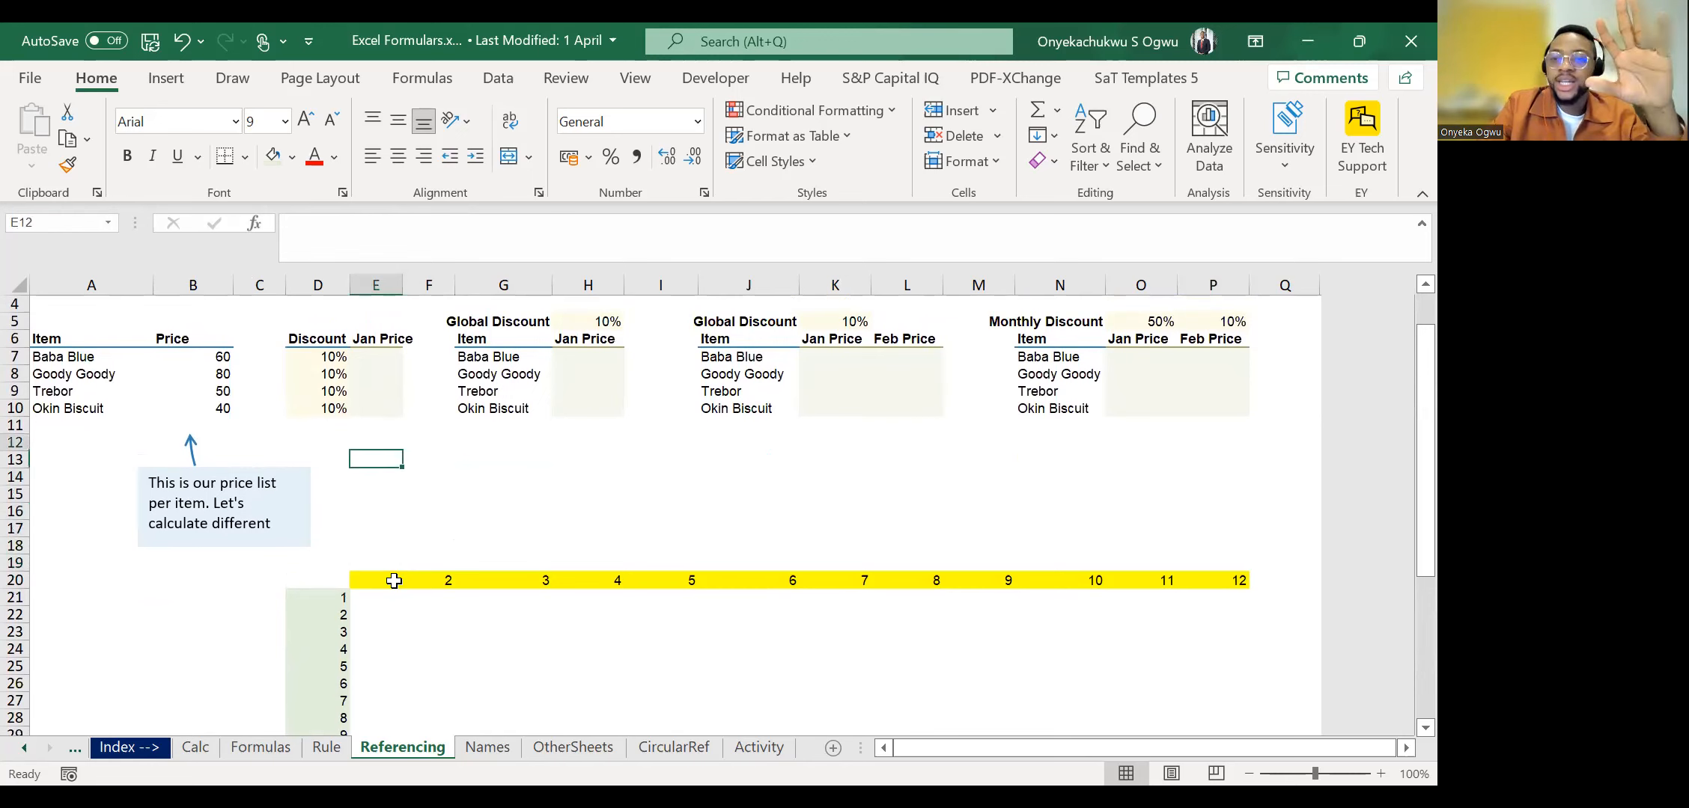
key("Up")
key("Up")
key("Up")
key("Up")
key("Up")
key("Up")
key("Up")
key("Up")
key("Up")
key("Up")
key("Down")
key("Down")
key("Down")
key("Down")
key("Down")
key("Down")
key("Down")
key("Down")
key("Down")
key("Down")
key("Down")
key("Down")
key("Down")
key("Down")
key("Down")
key("Down")
key("Down")
key("Down")
key("Down")
key("Down")
key("Down")
key("Up")
key("Up")
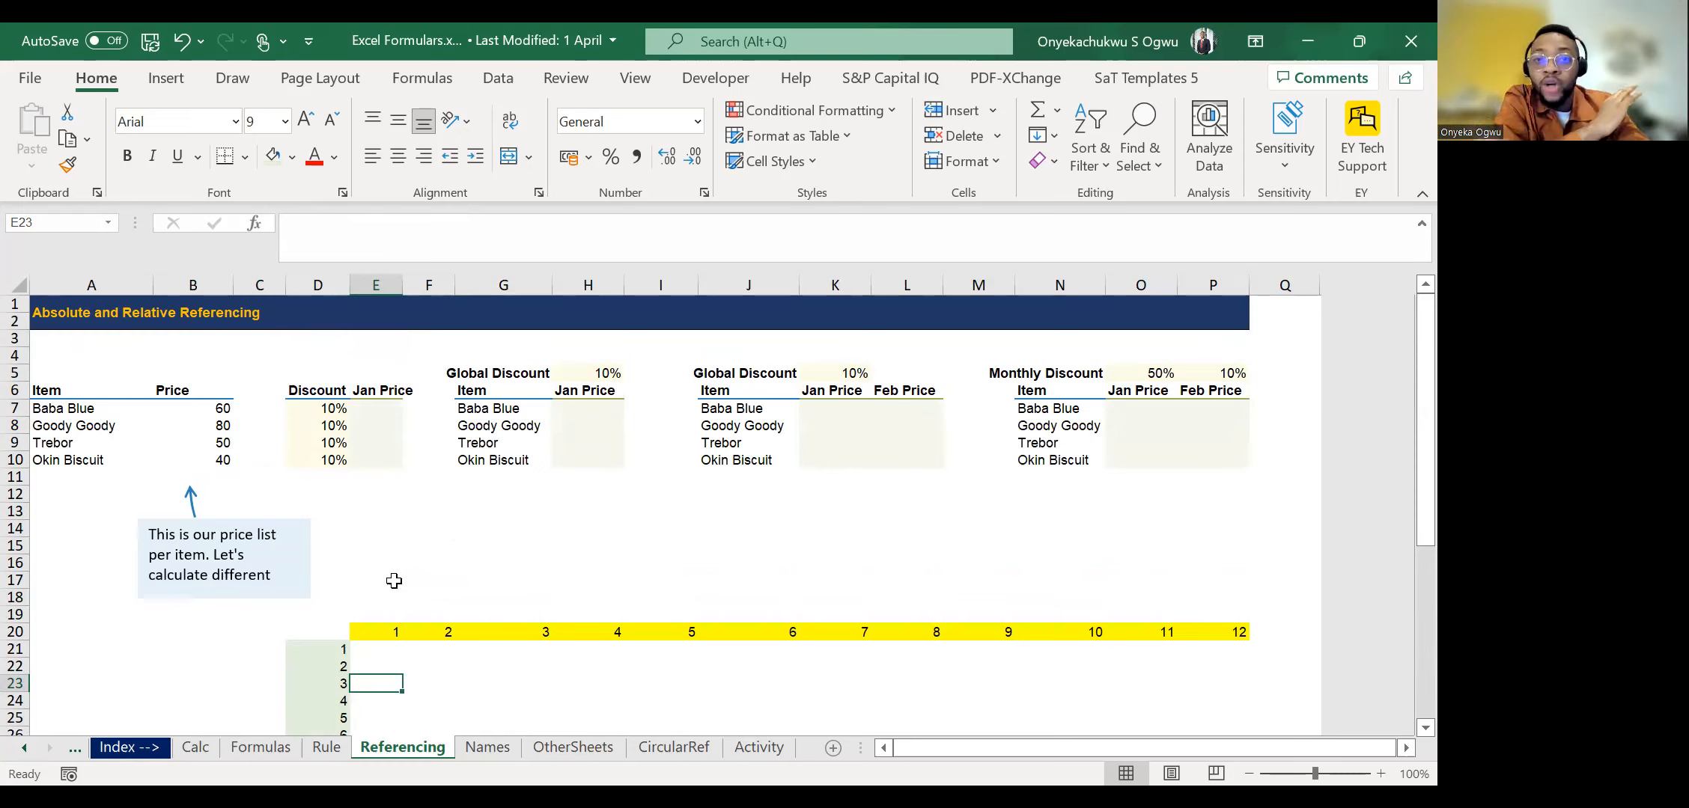
Examine the Price, Discount and Jan Price columns of the first table, finishing at the blank Jan Price cell E7.
left_click(413, 431)
key("Up")
key("Left")
key("Up")
key("Up")
key("Up")
key("Left")
key("Down")
key("Down")
key("Down")
key("Down")
key("Down")
key("Down")
key("Left")
key("Left")
key("Up")
key("Up")
key("Up")
key("Right")
key("Right")
key("Left")
key("Left")
key("Right")
key("Right")
key("Right")
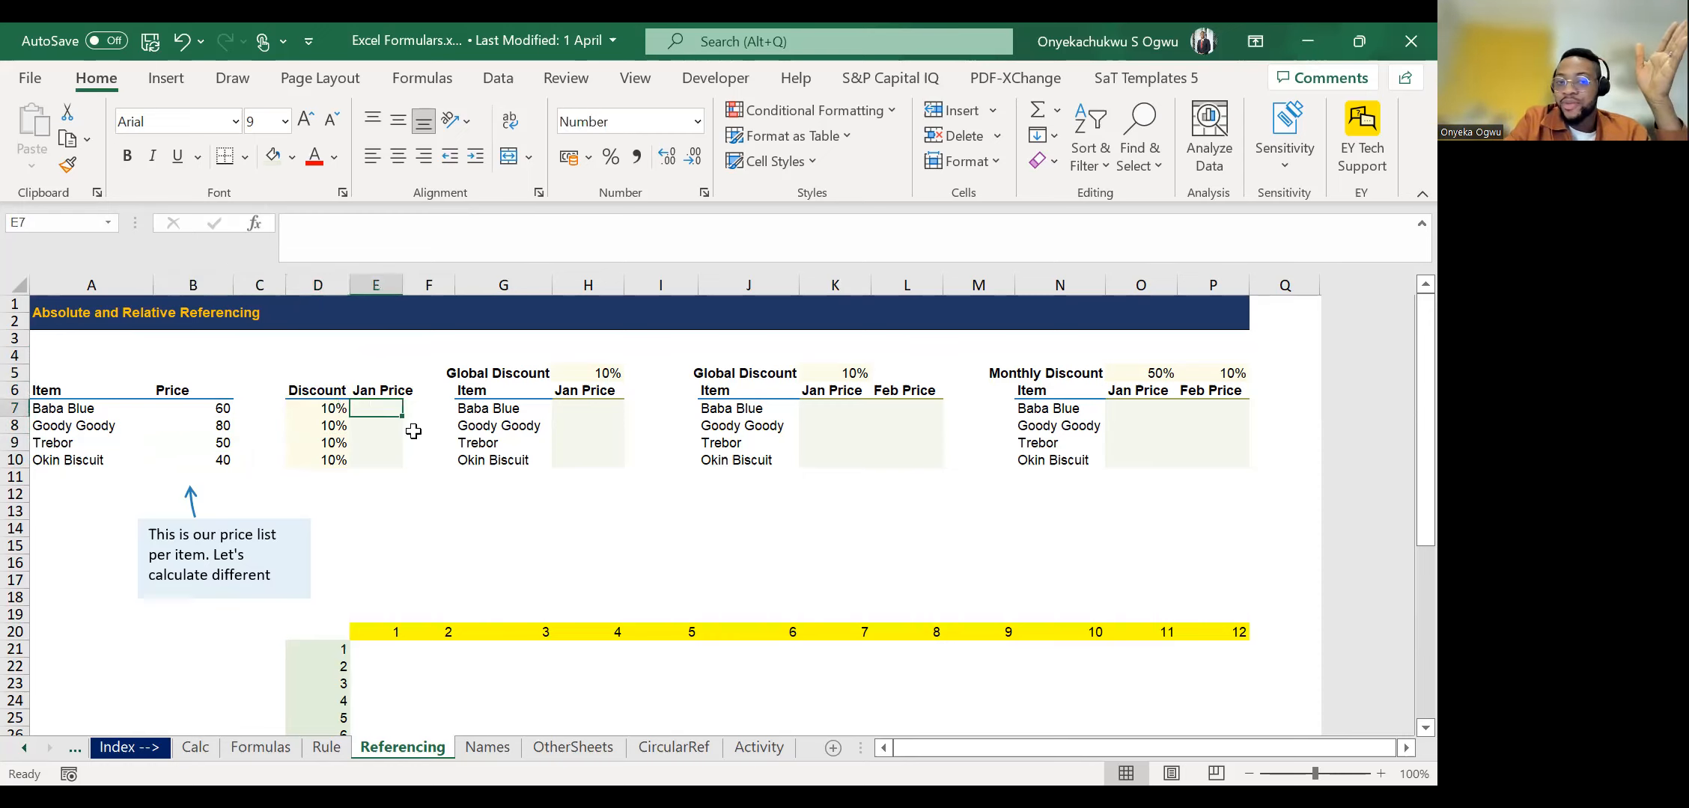
Examine the prices in B7:B10 and the item names beside them, finishing at the Baba Blue price in B7.
key("Left")
key("Left")
key("Left")
key("shift+Down")
key("shift+Down")
key("shift+Down")
key("Left")
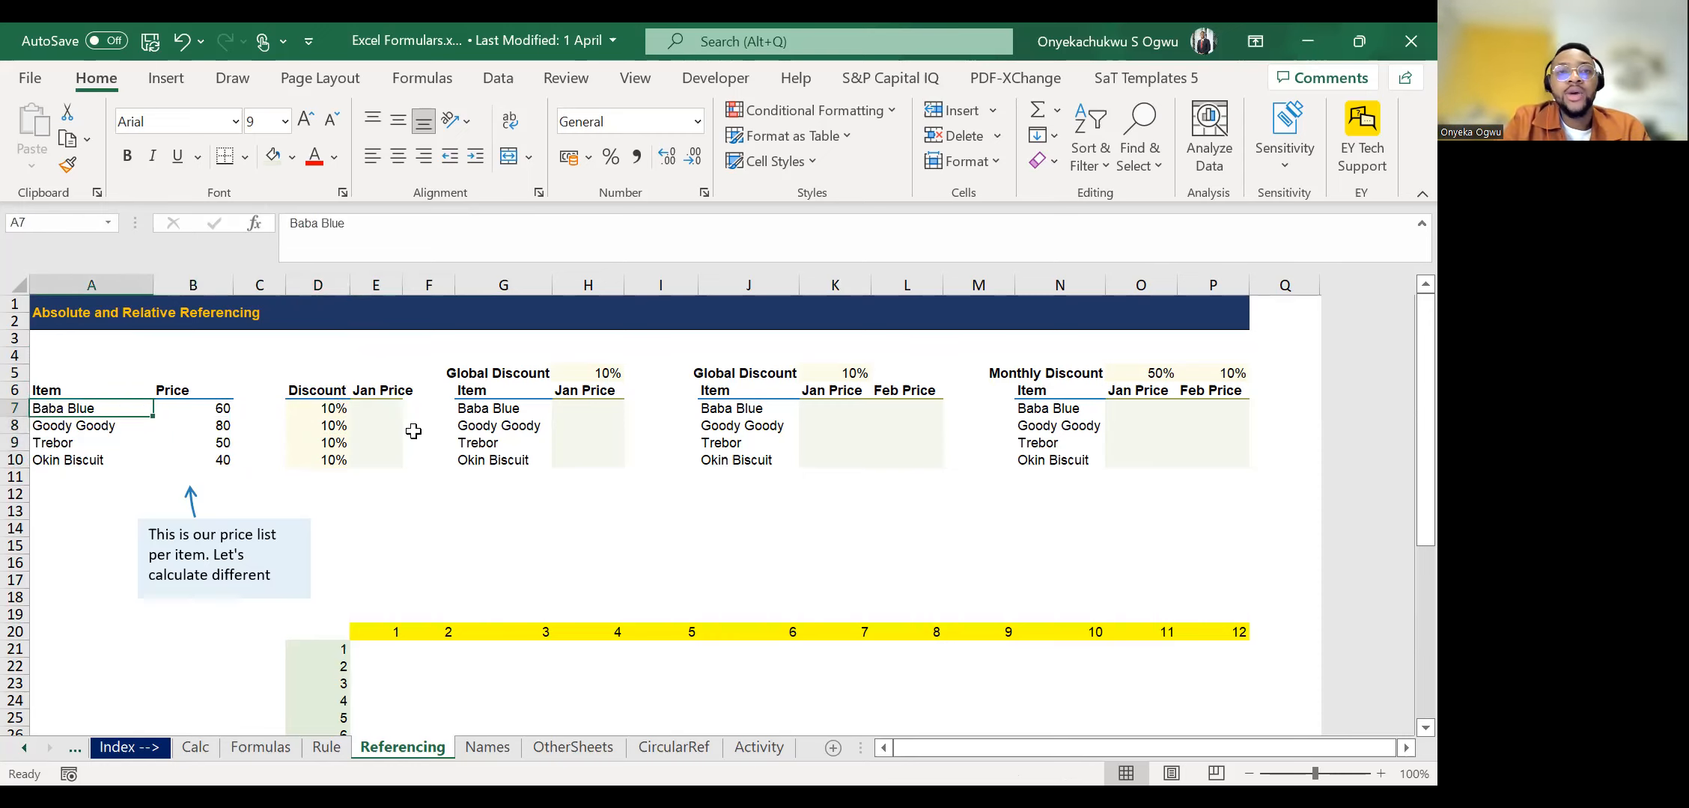
key("Down")
key("Down")
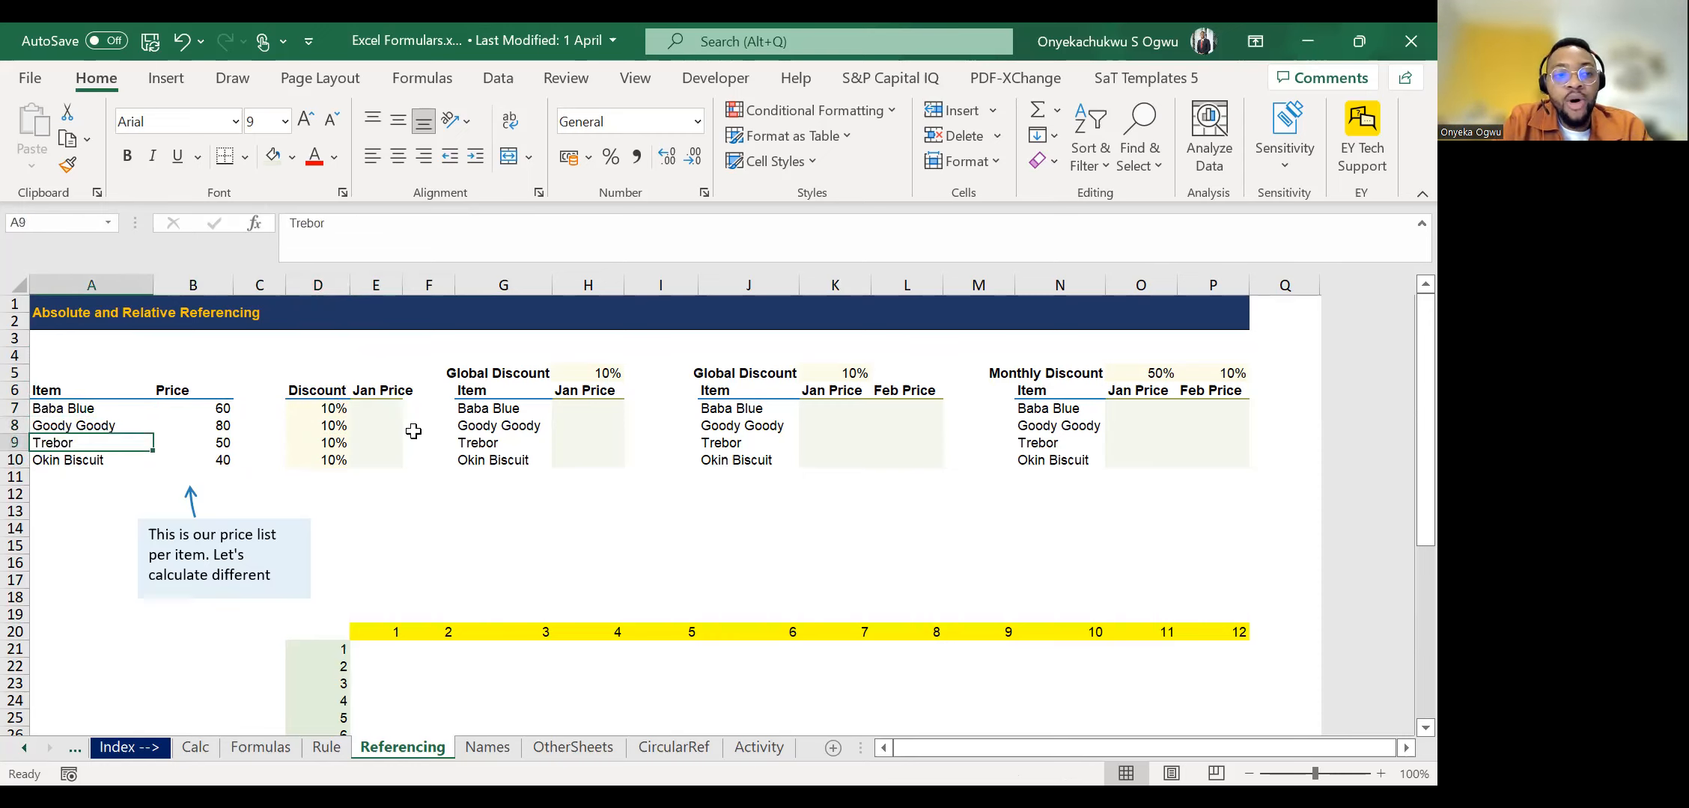
key("Right")
key("Up")
key("Up")
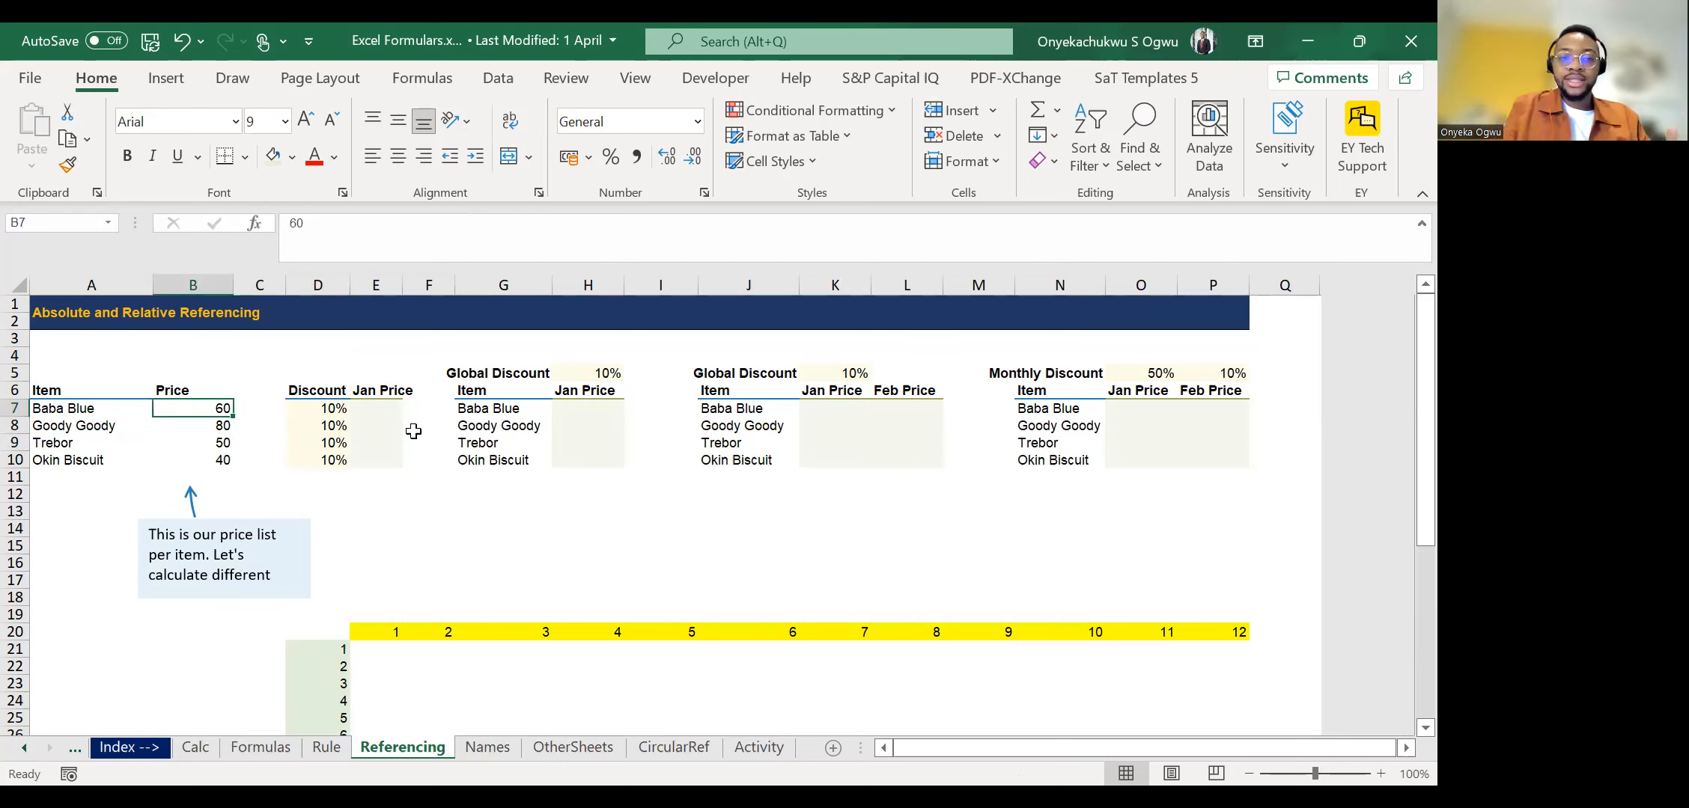
Examine the price, discount and blank Jan Price cells of the first table, finishing at the Jan Price heading in E6.
key("Right")
key("Right")
key("Right")
key("Left")
key("Left")
key("Left")
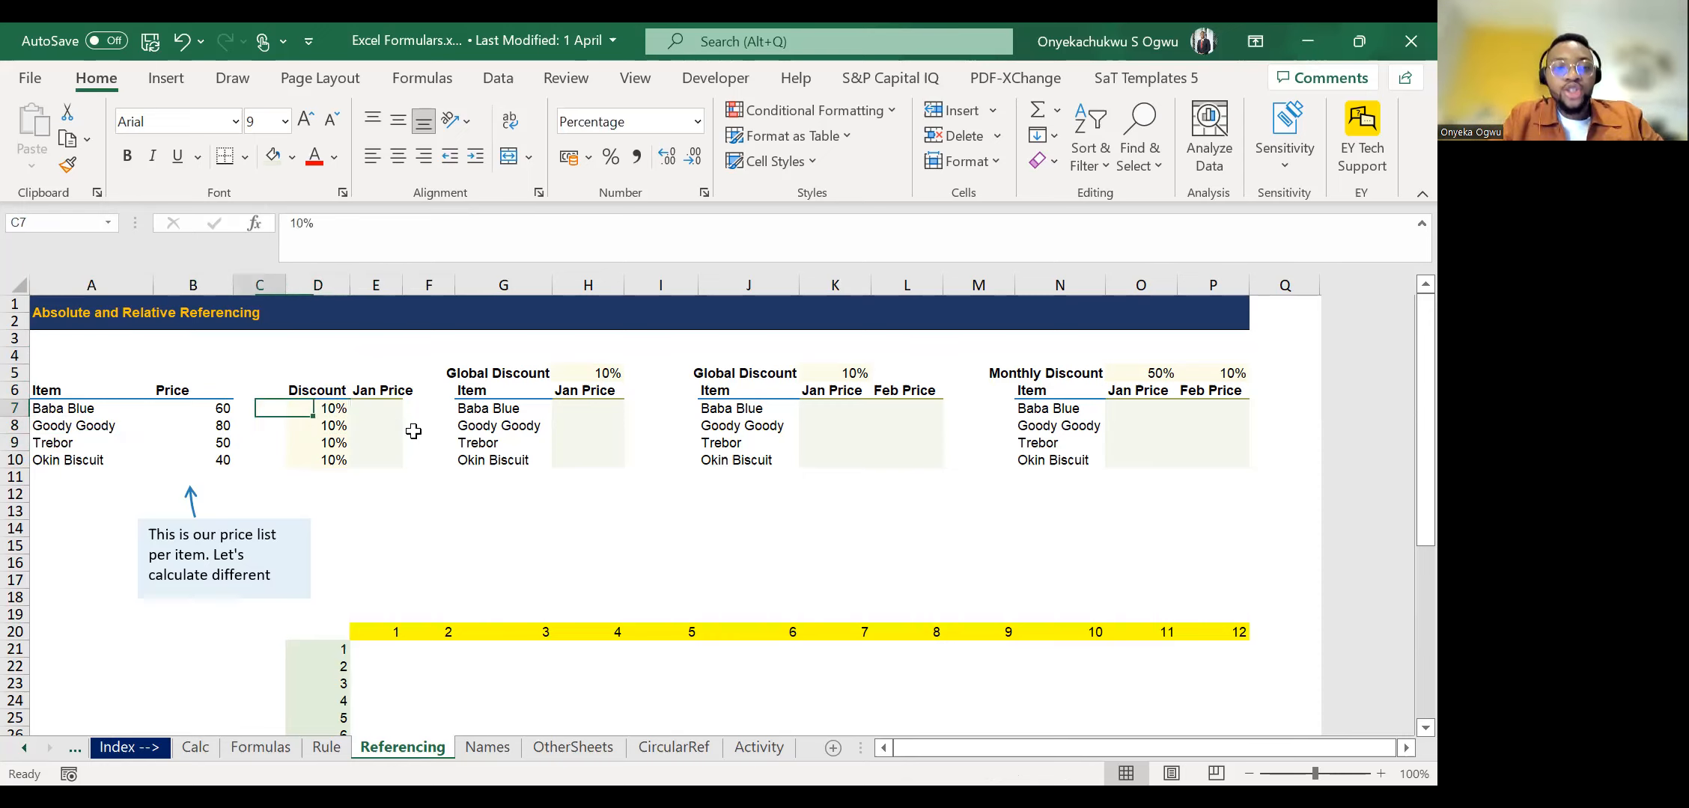
key("Down")
key("Right")
key("Right")
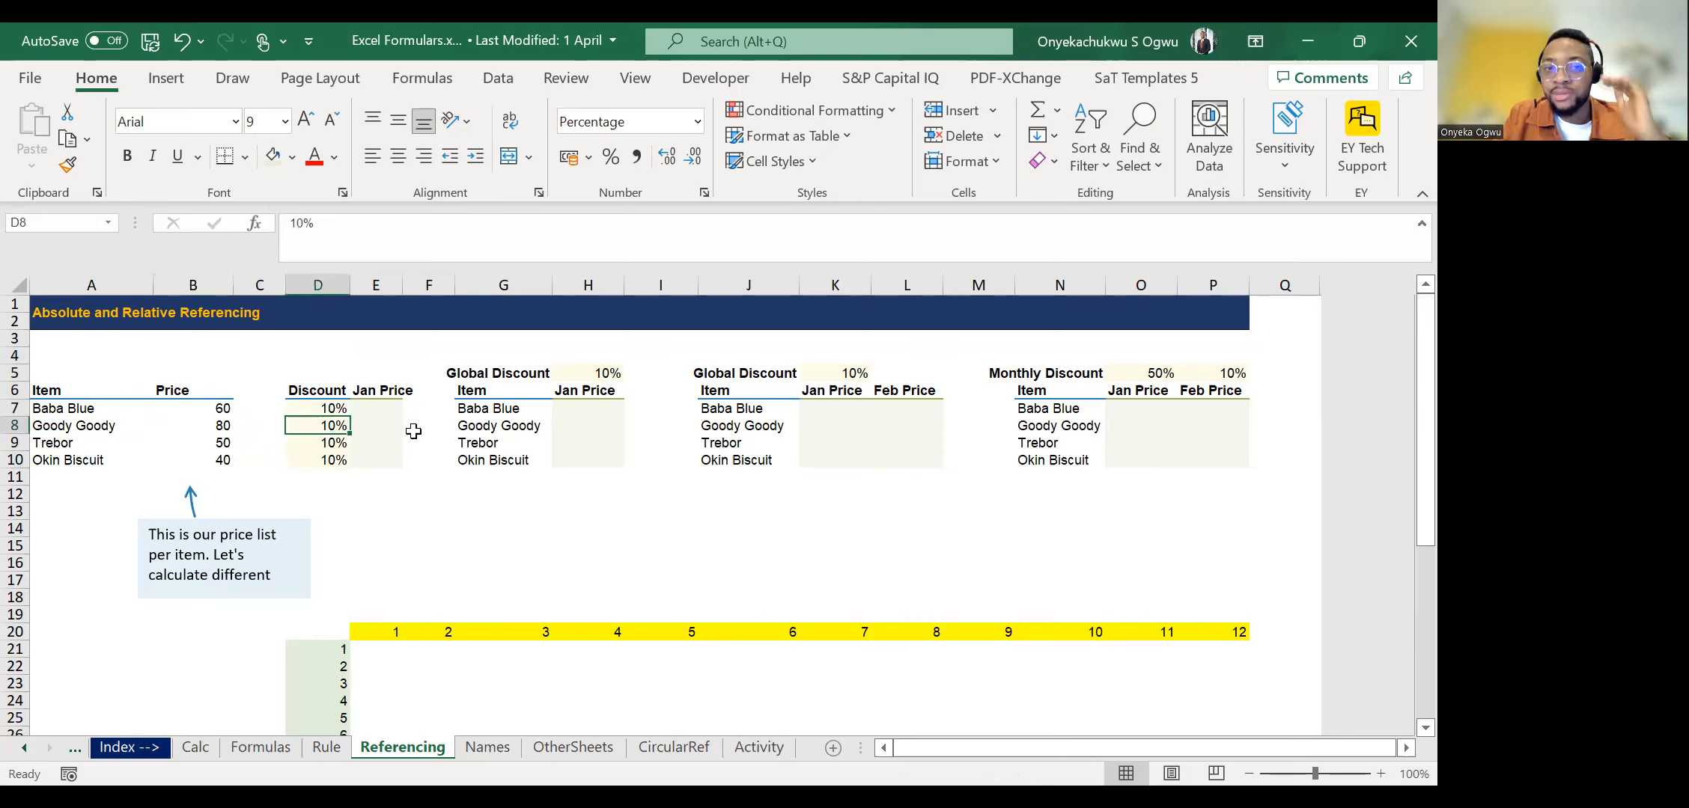
key("Right")
key("Up")
key("Up")
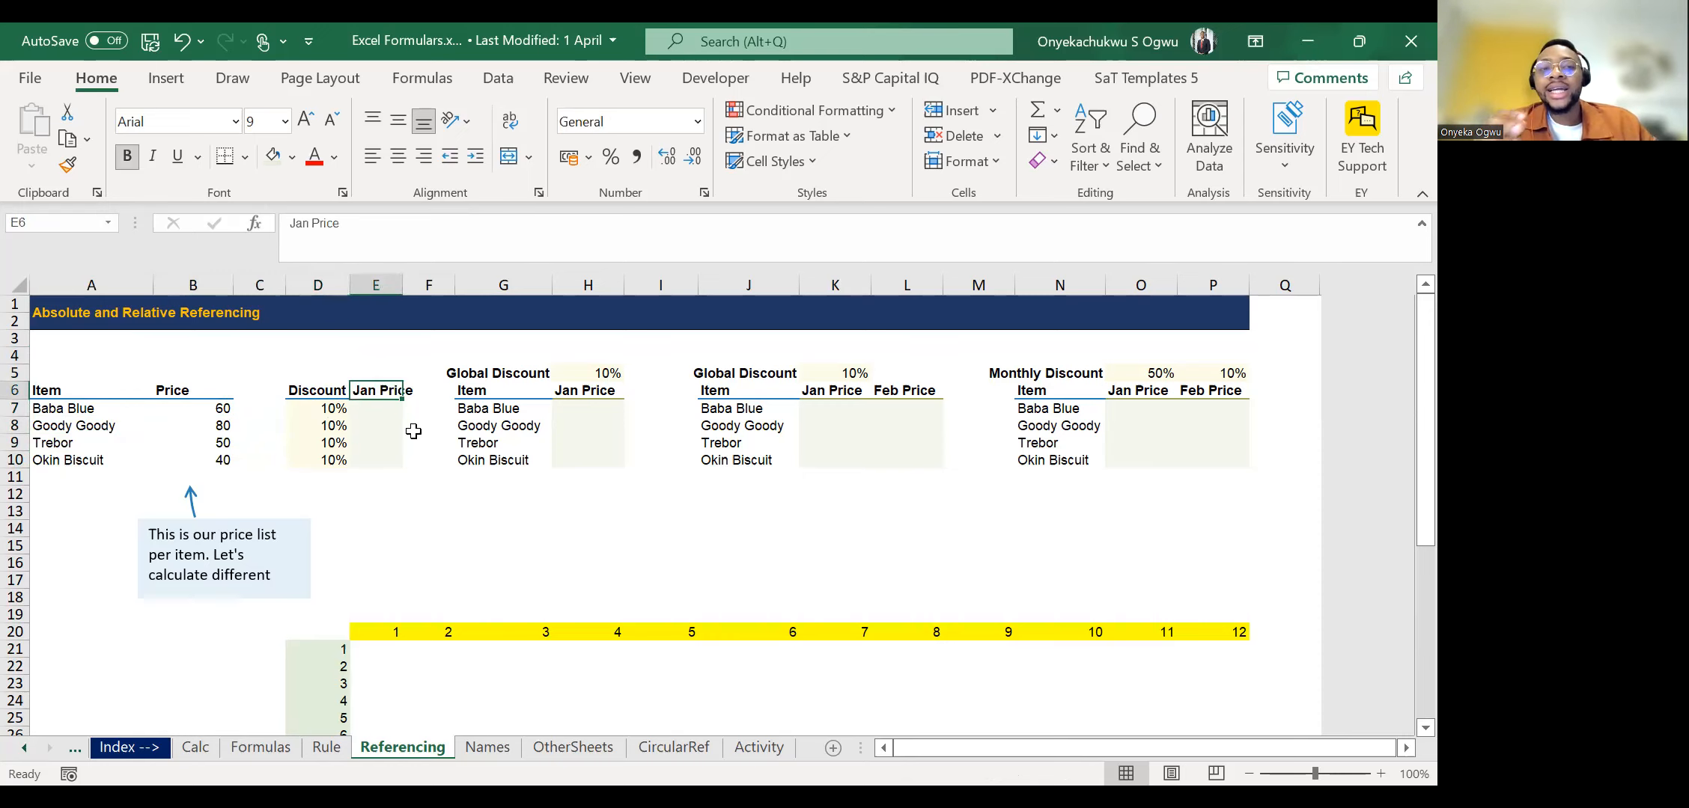
Enter =Price*(1+discount rate) in D4, above the Discount heading.
key("Up")
key("Up")
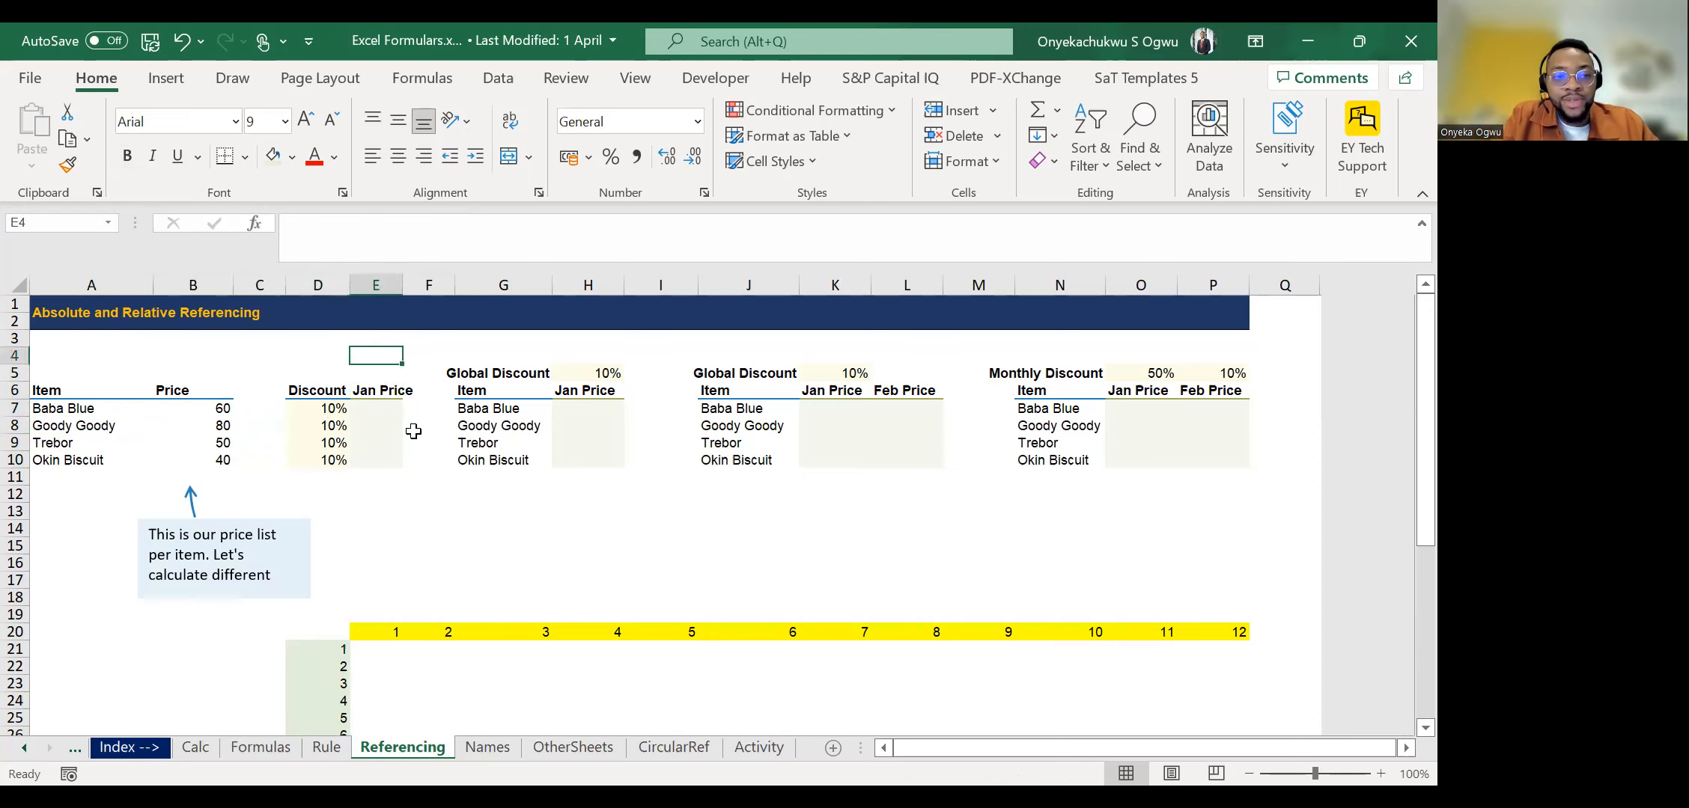
key("Left")
type("=P")
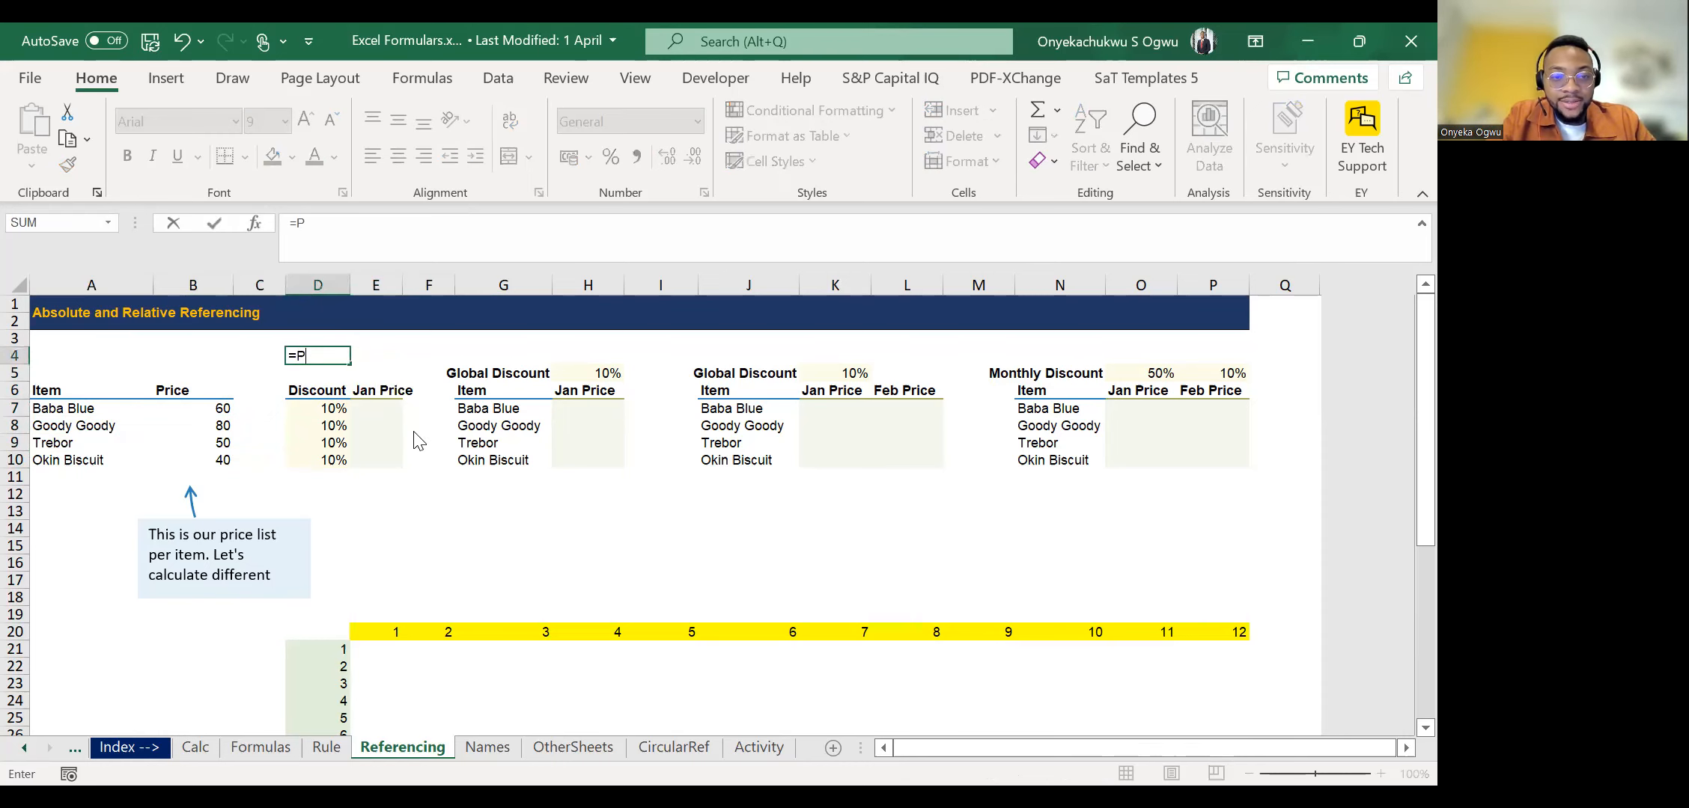
type("ri")
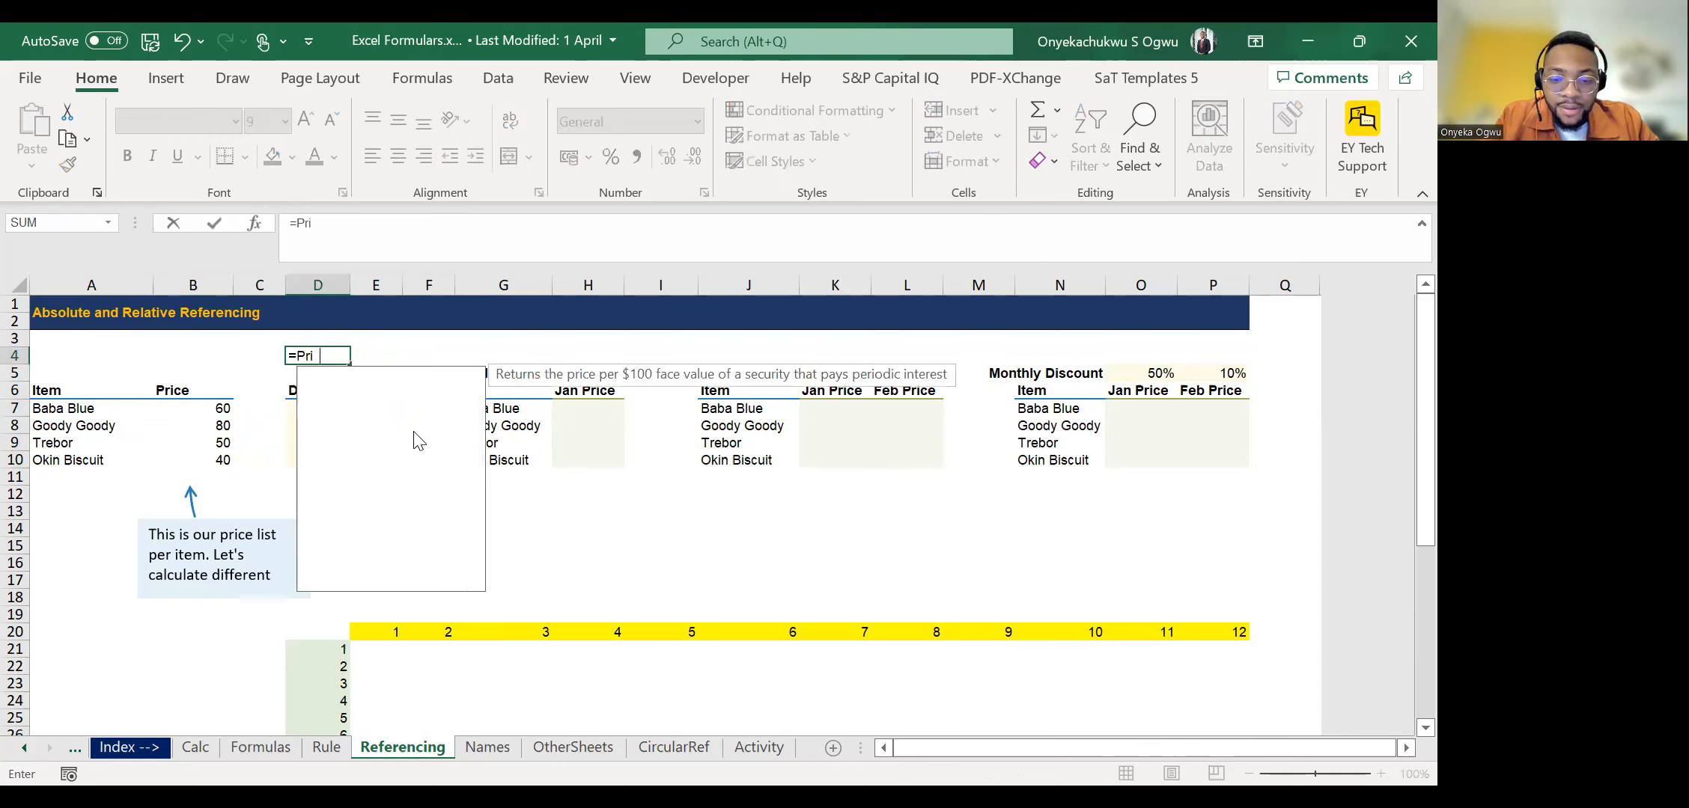
type("ce*(1+d")
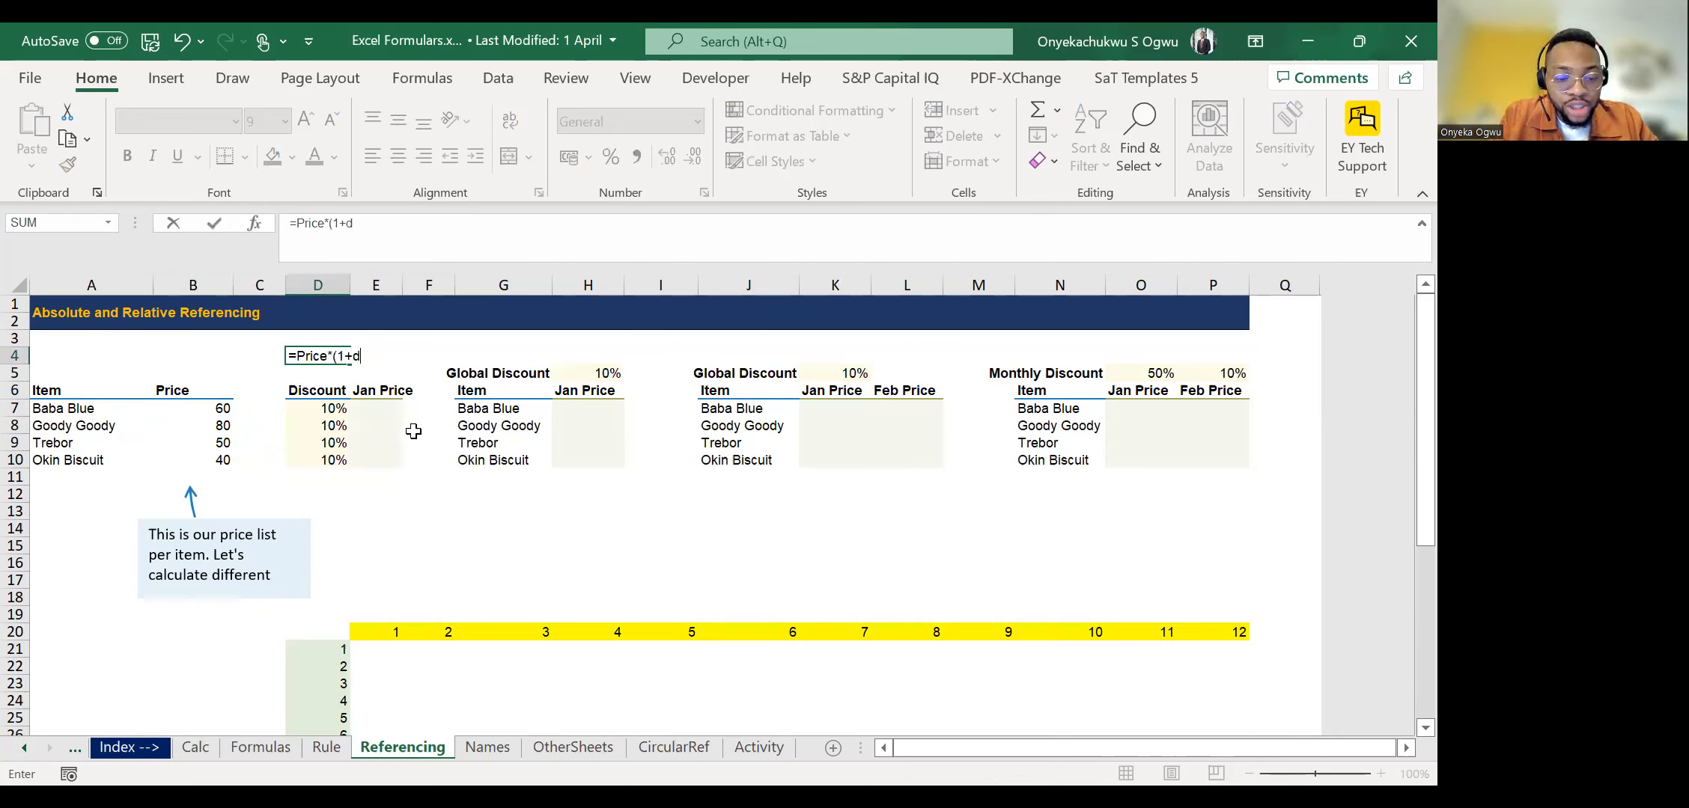
type("iscount")
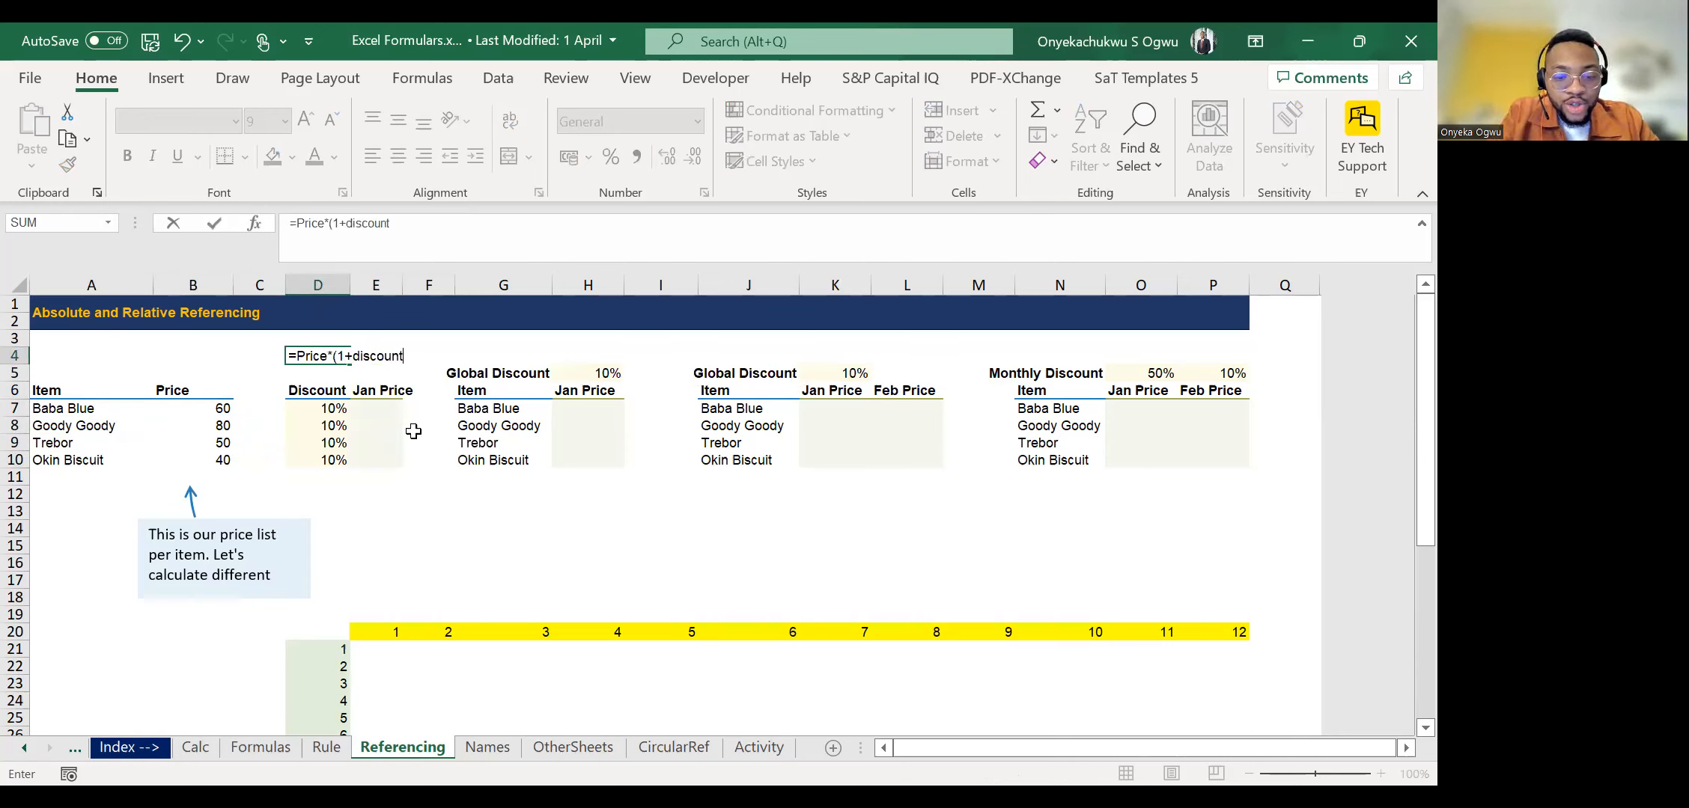
type(" rate")
key("ctrl+Return")
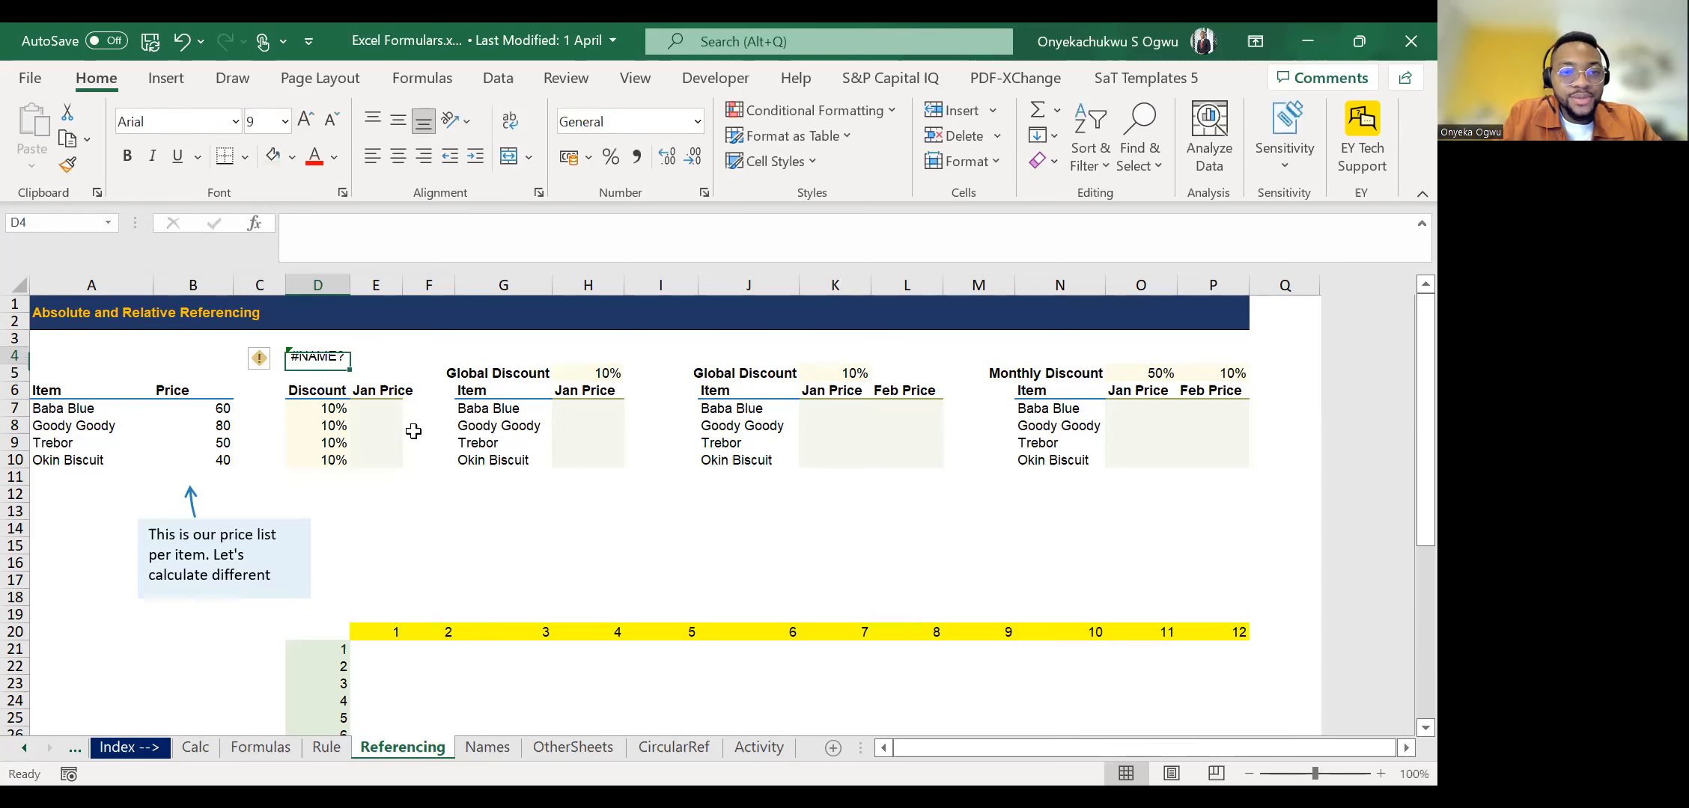
Remove the equals sign in D4 so the entry is the text note Price*(1+discount rate), and make it bold.
left_click(294, 229)
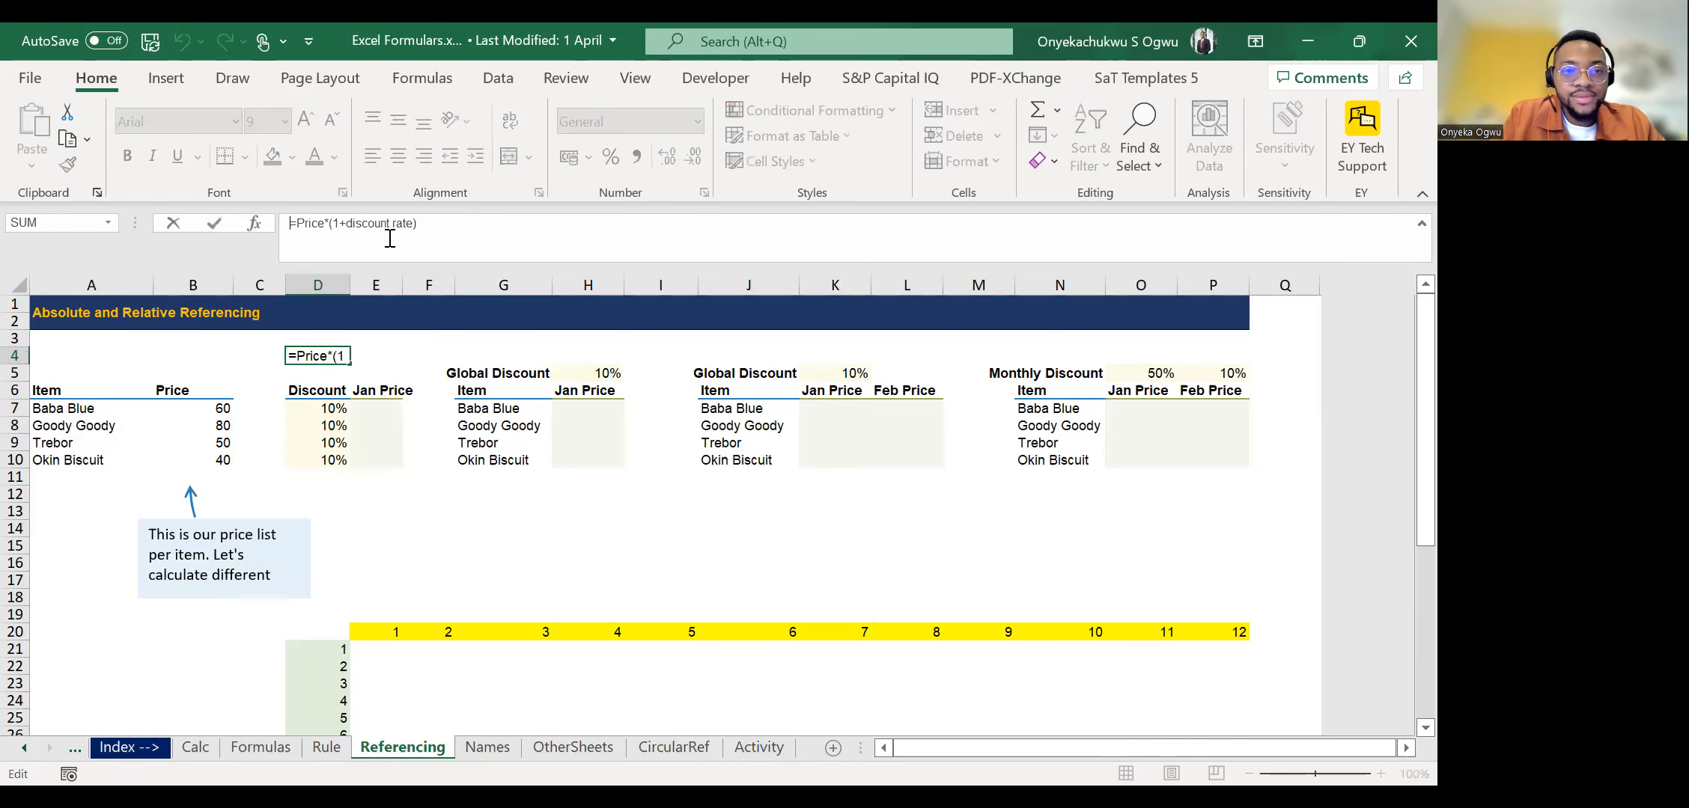
key("Delete")
key("ctrl+Return")
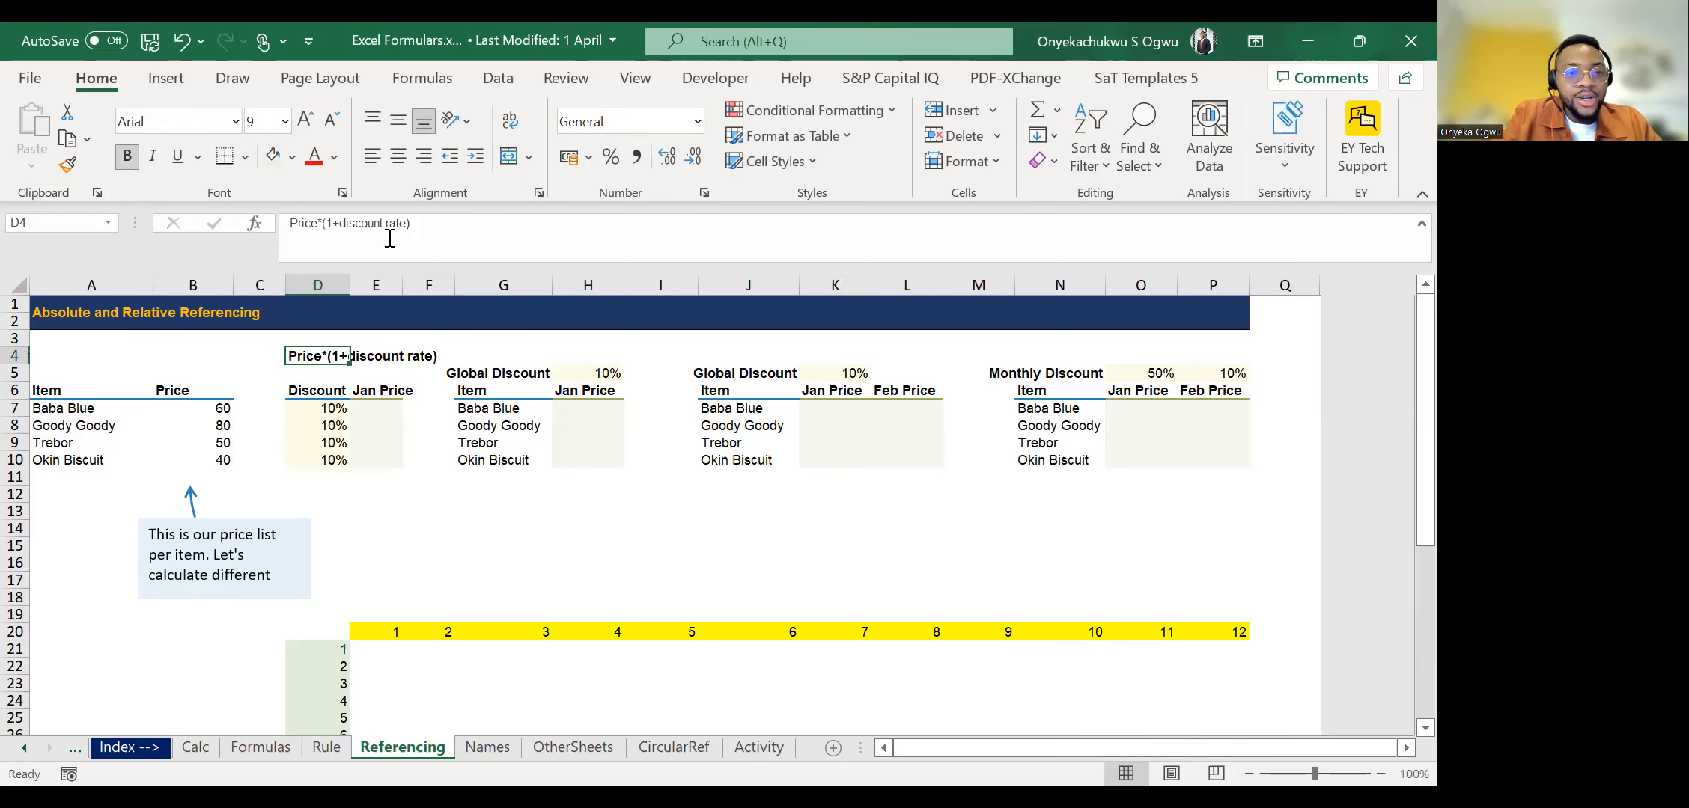
Calculate Baba Blue's Jan Price in E7 with the formula =B7*(1+D7).
key("Down")
key("Down")
key("Down")
key("Down")
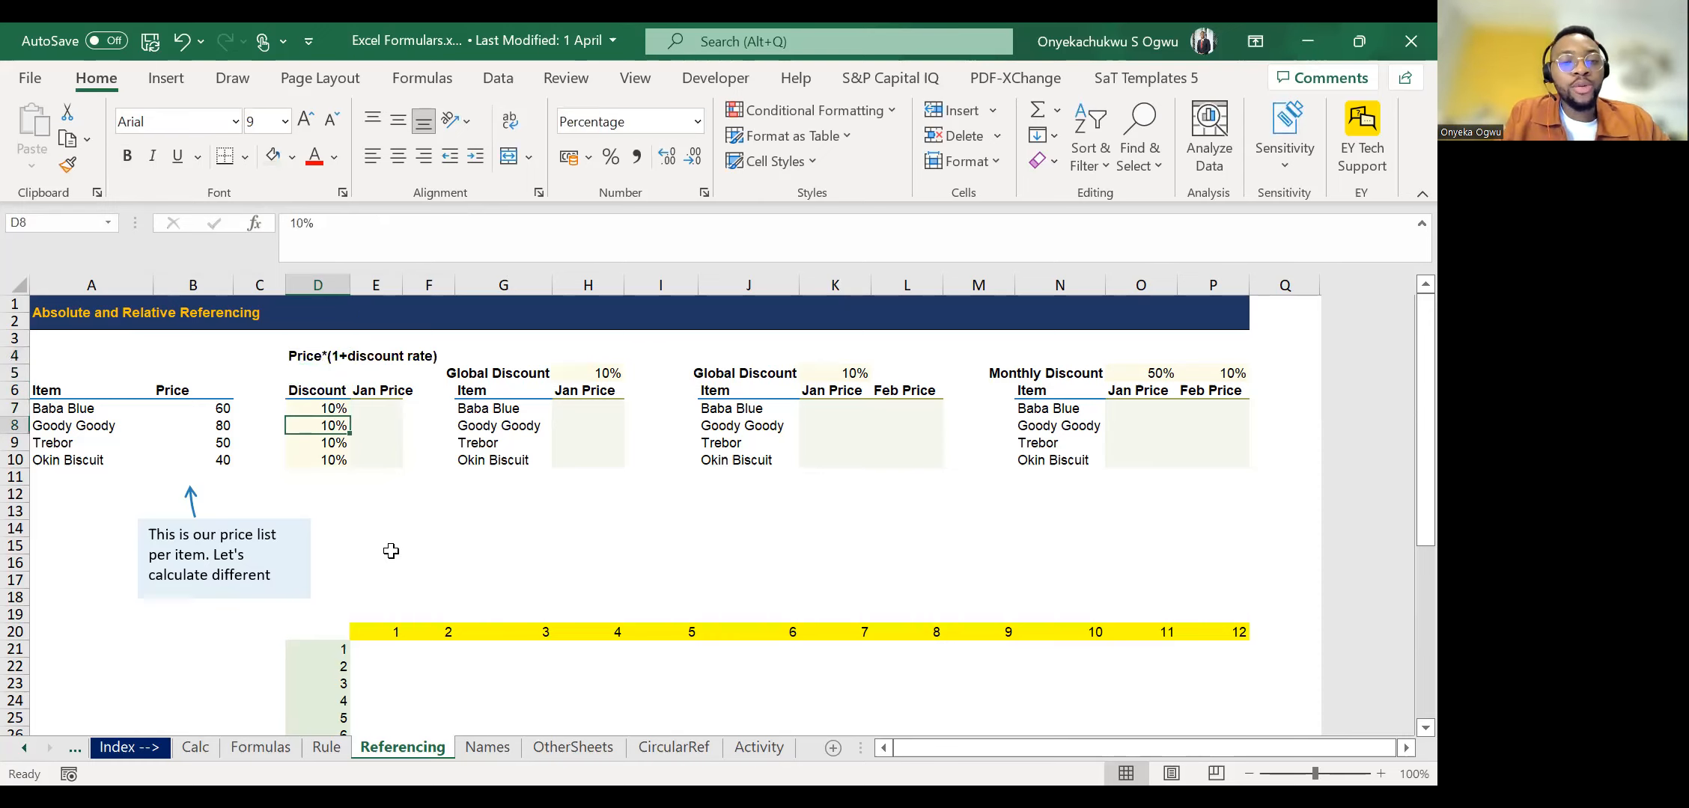
key("Right")
key("Up")
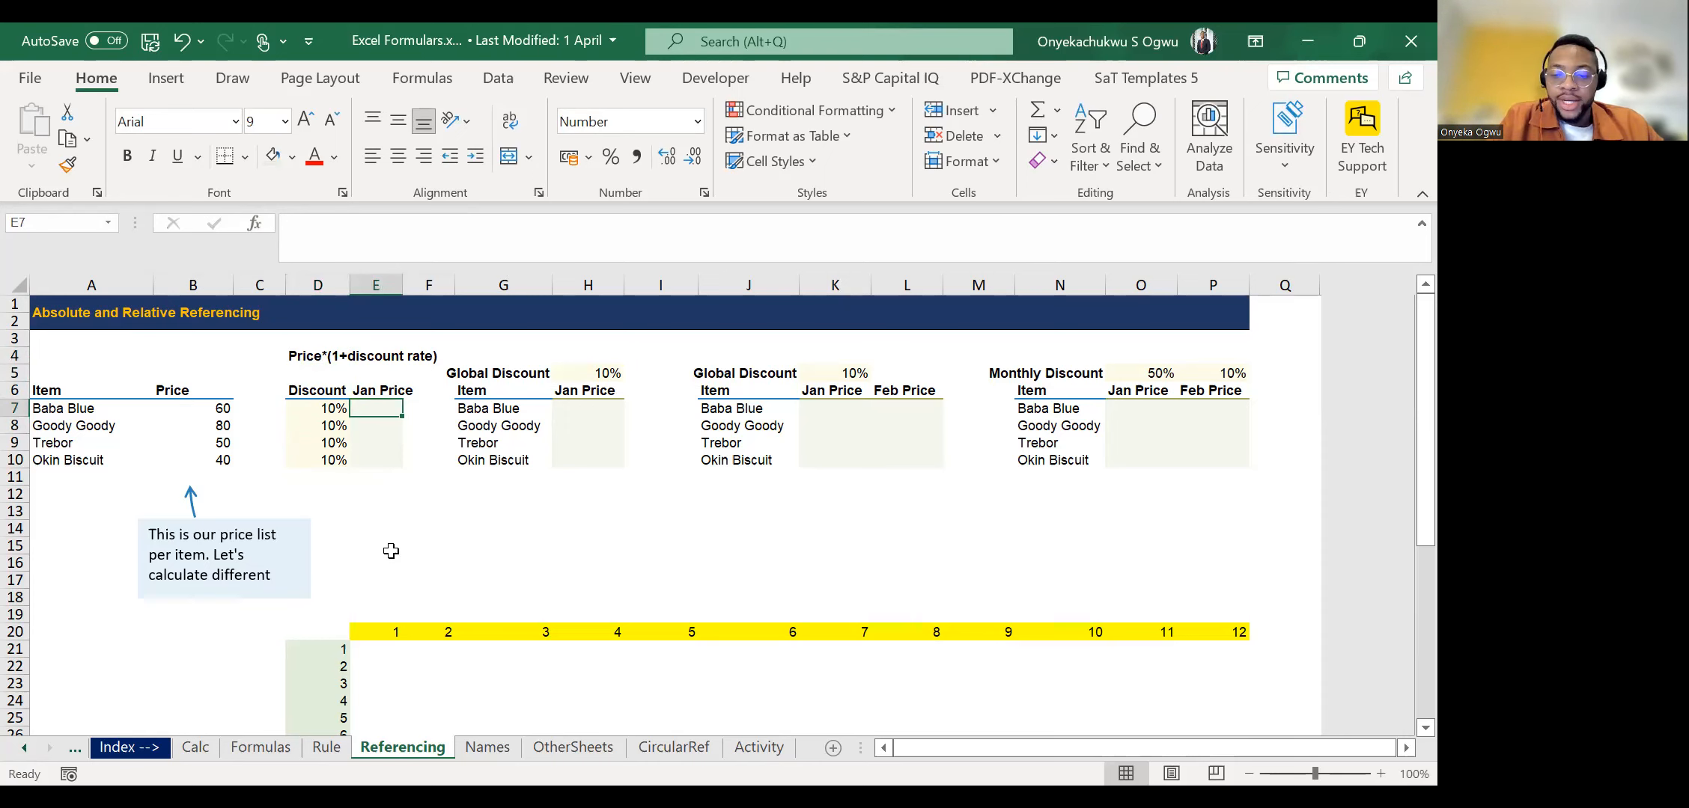
type("=")
key("Left")
key("Left")
key("Left")
type("*")
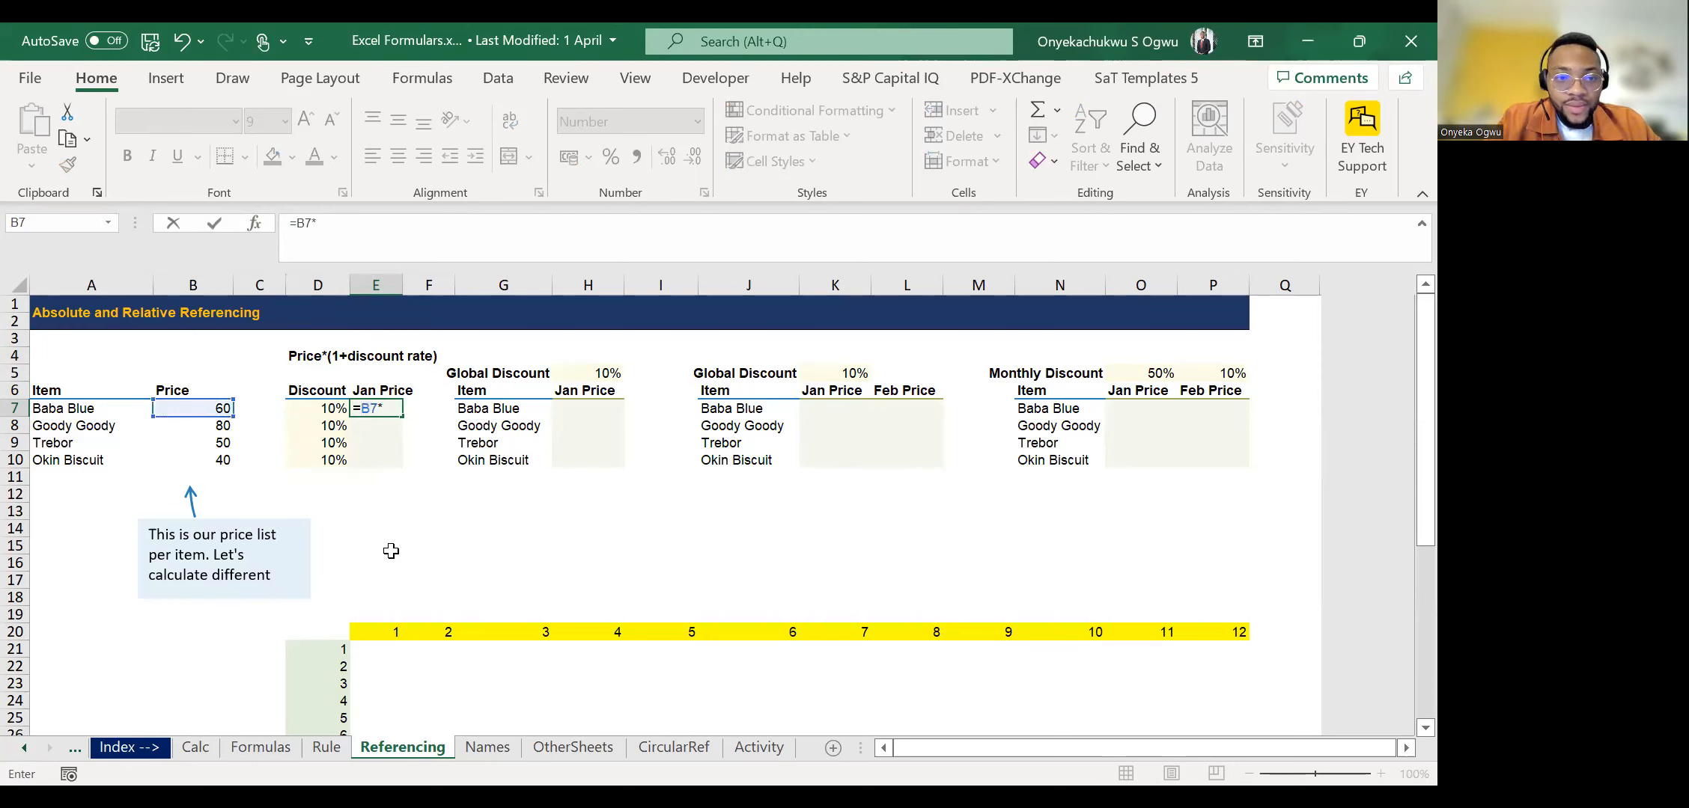
type("(")
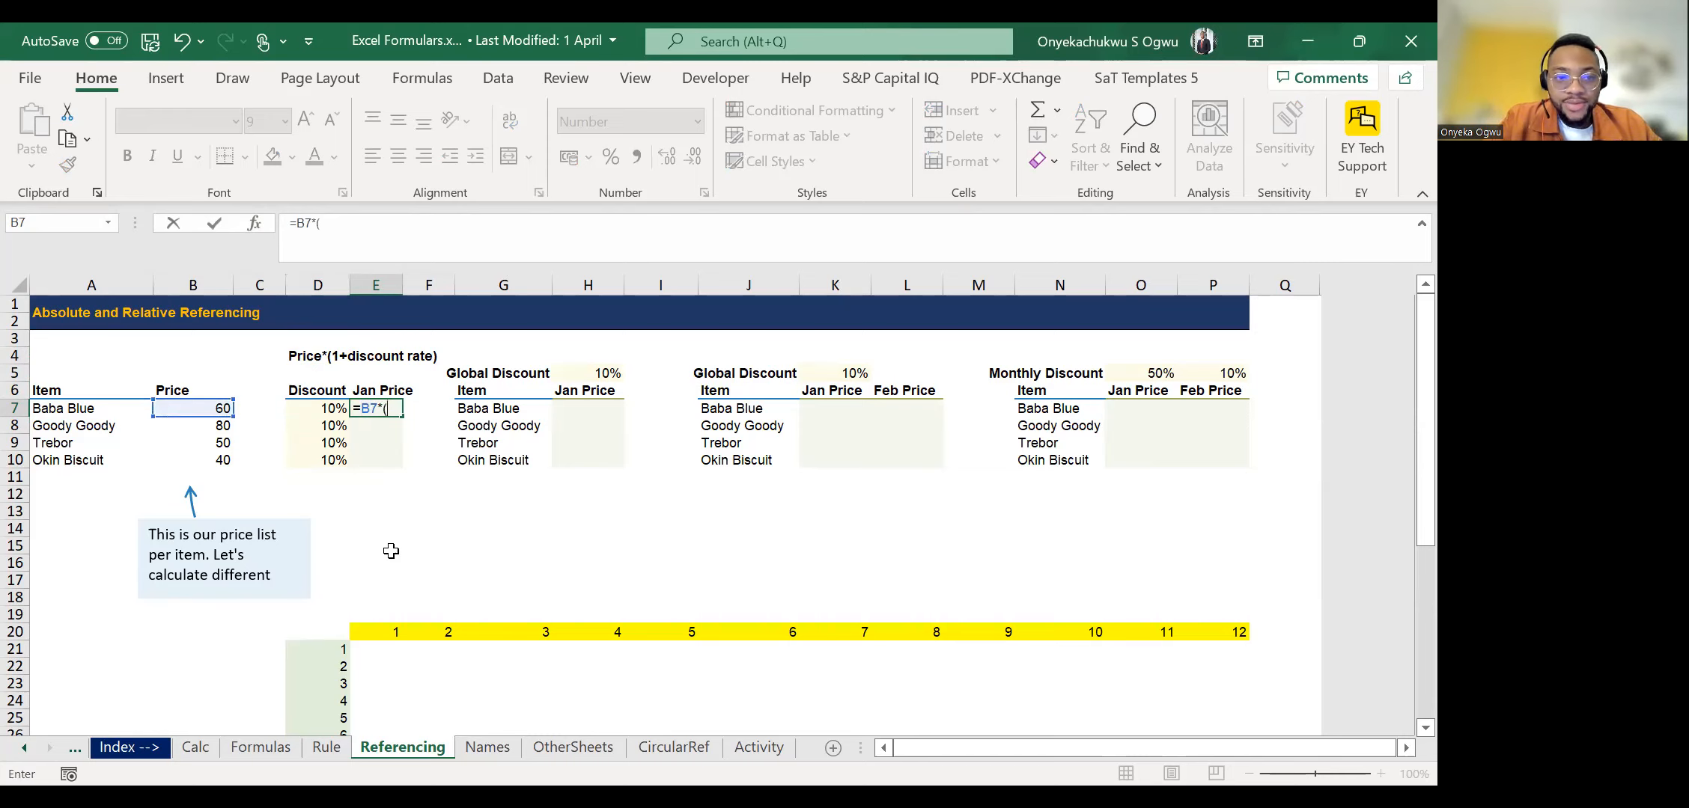
type("1+")
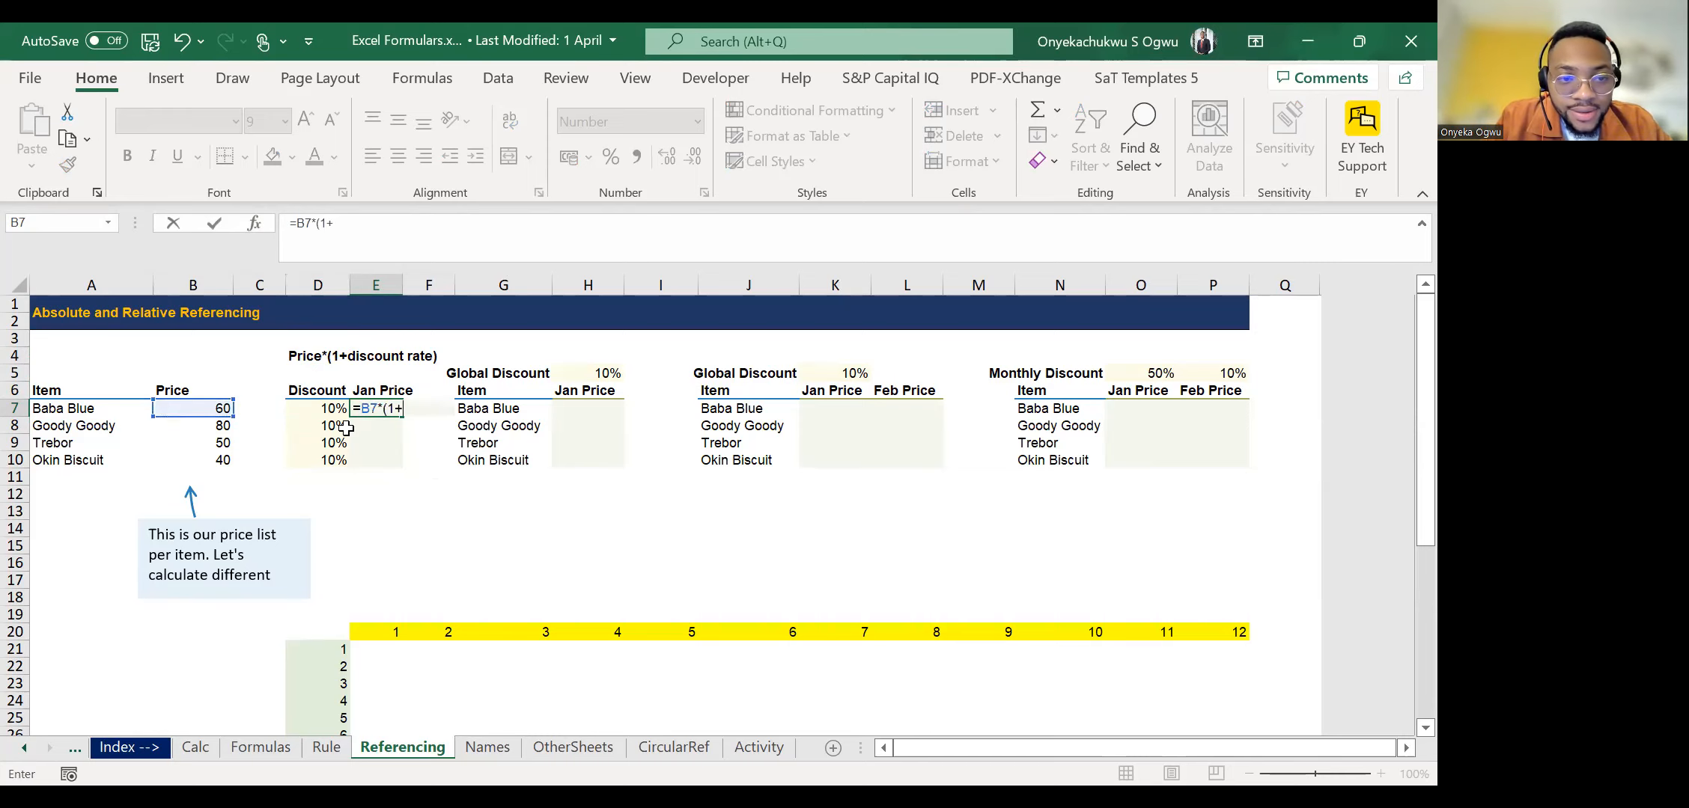
left_click(308, 406)
type(")")
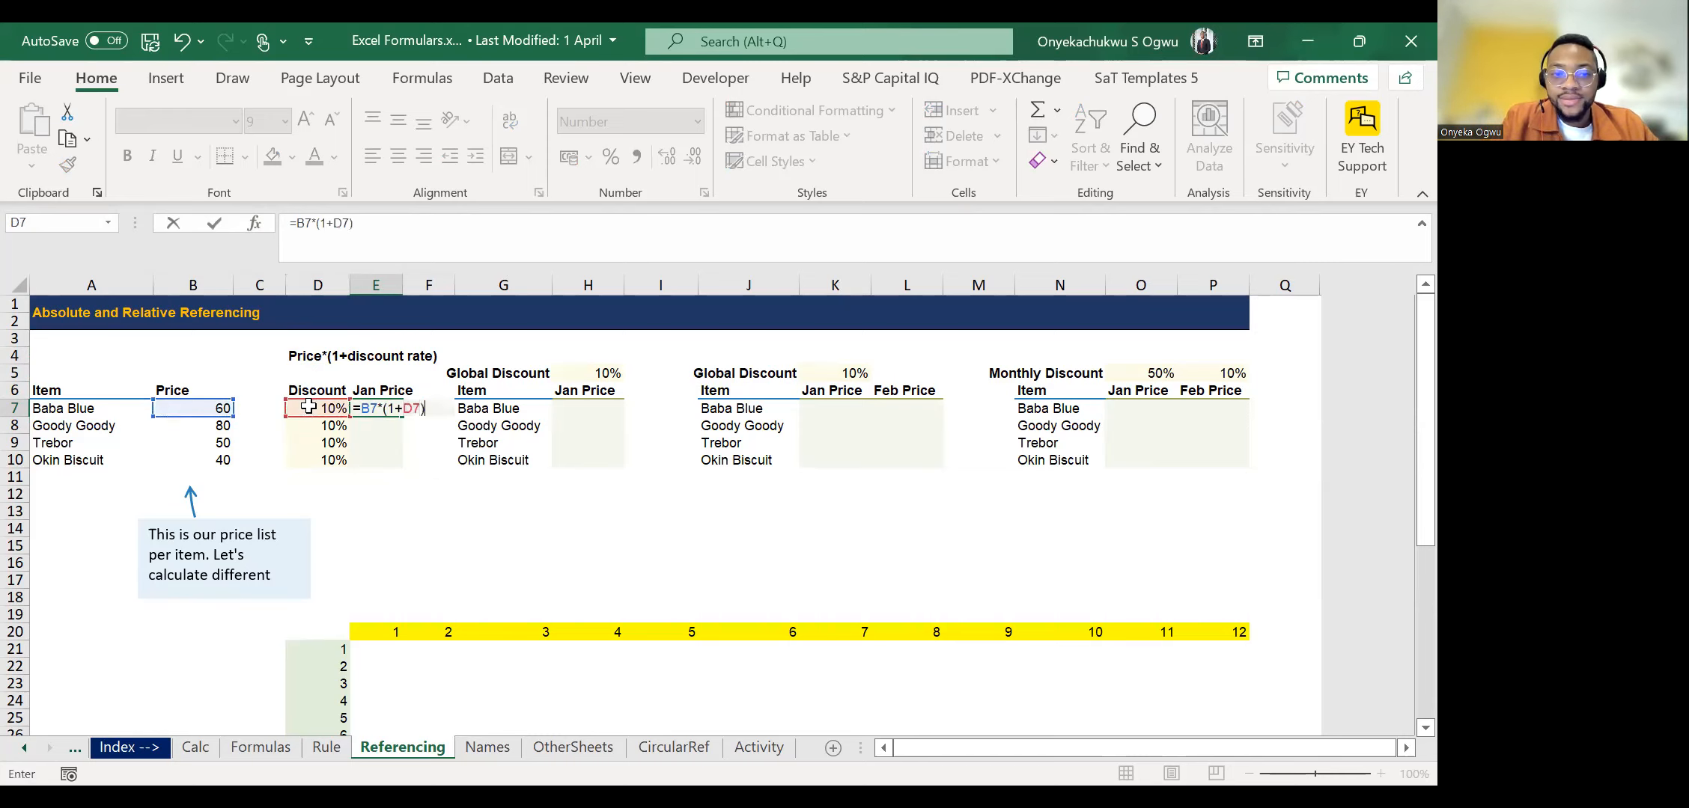
key("ctrl+Return")
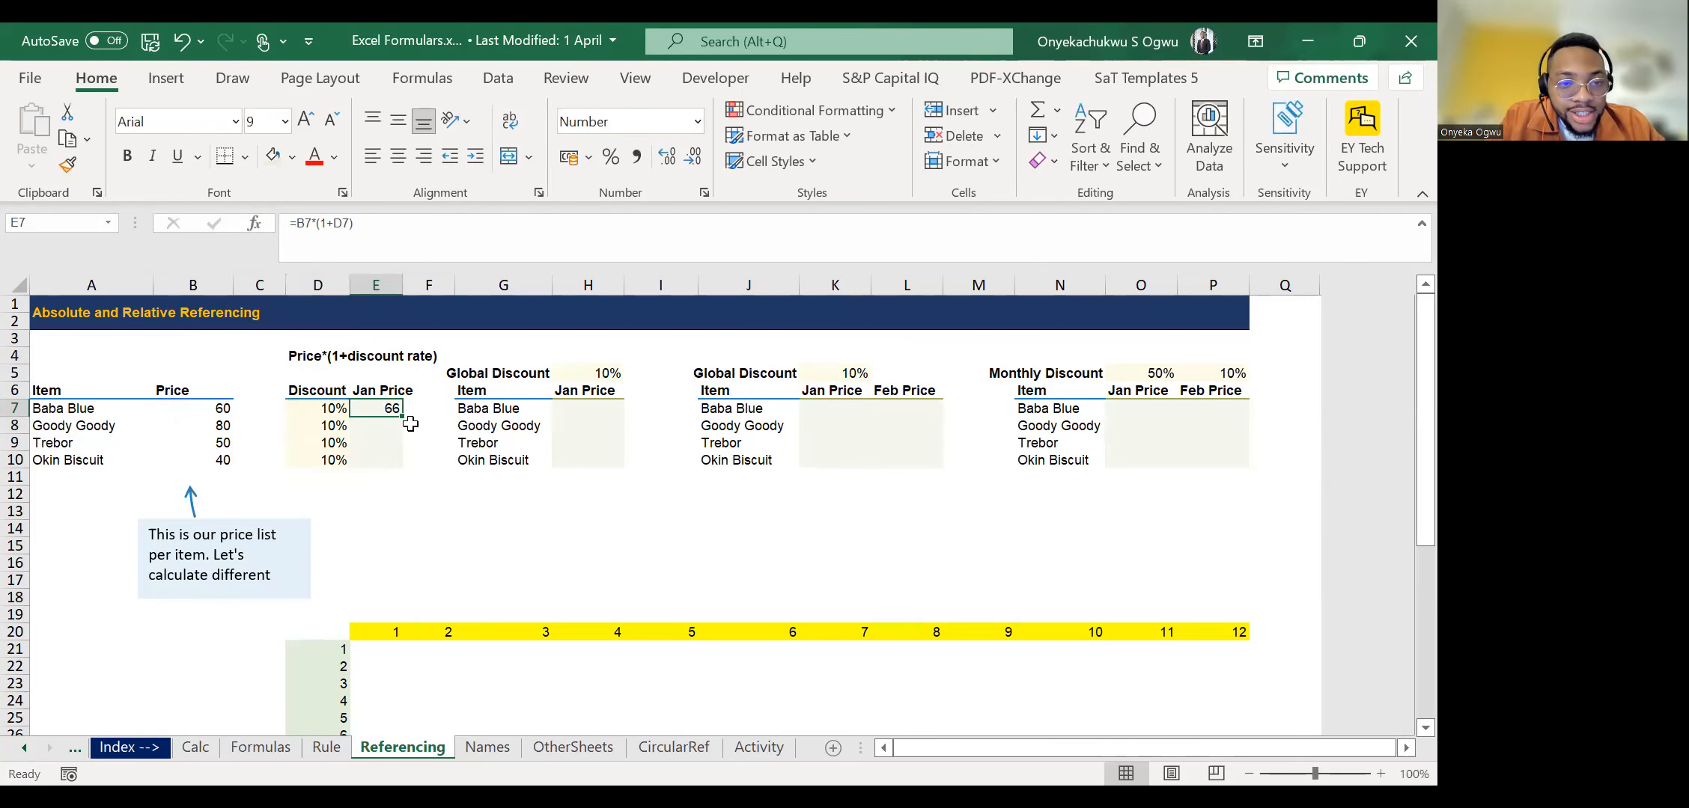
Fill the Jan Price formula from E7 down to E10.
scroll(402, 422, "up", 15, "ctrl")
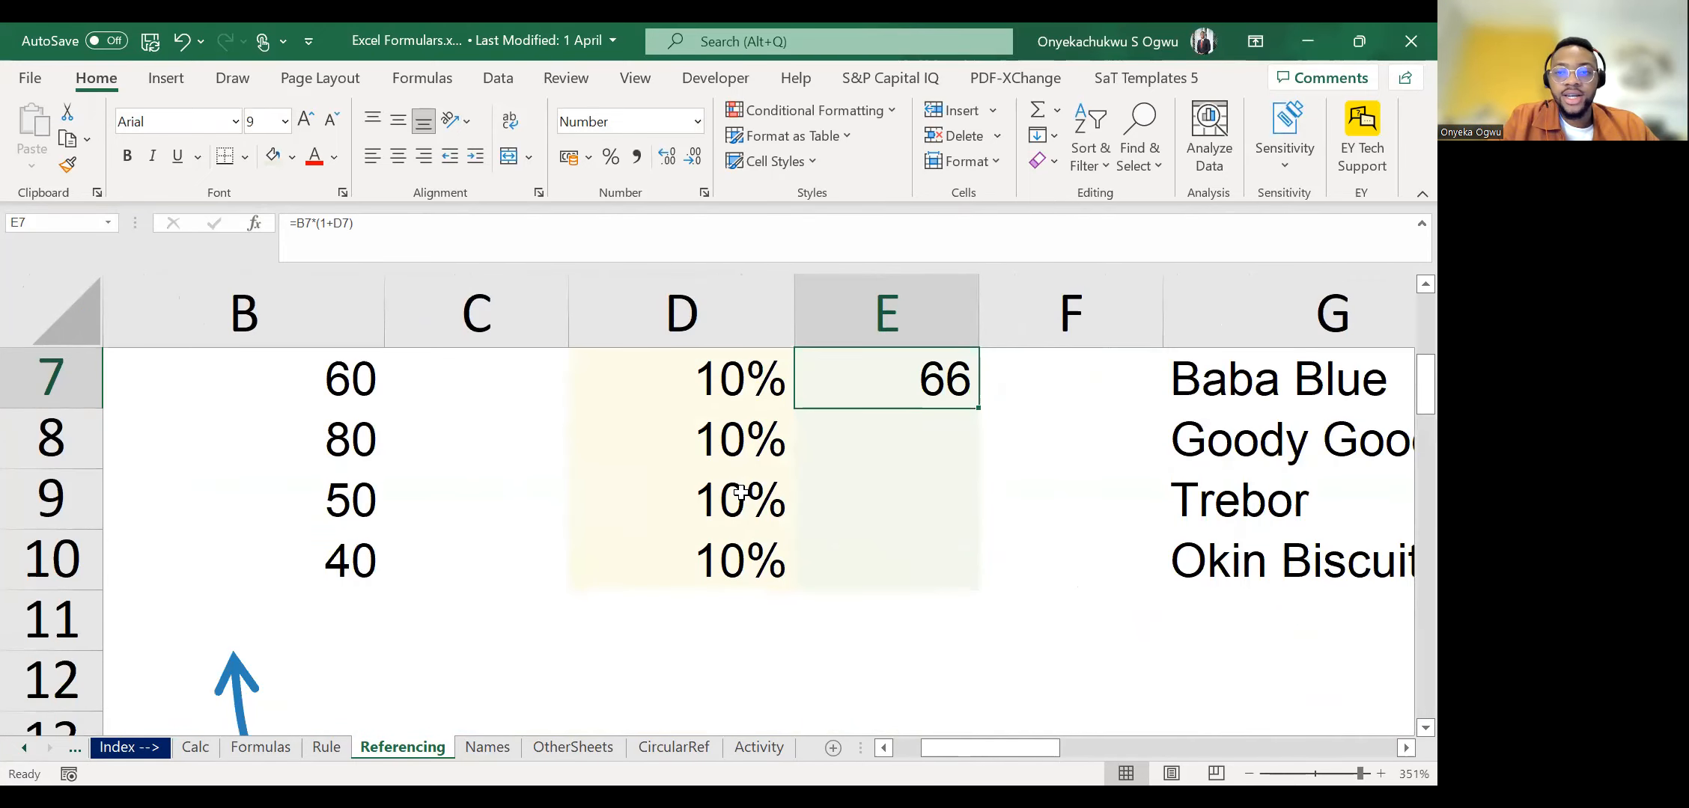
double_click(978, 408)
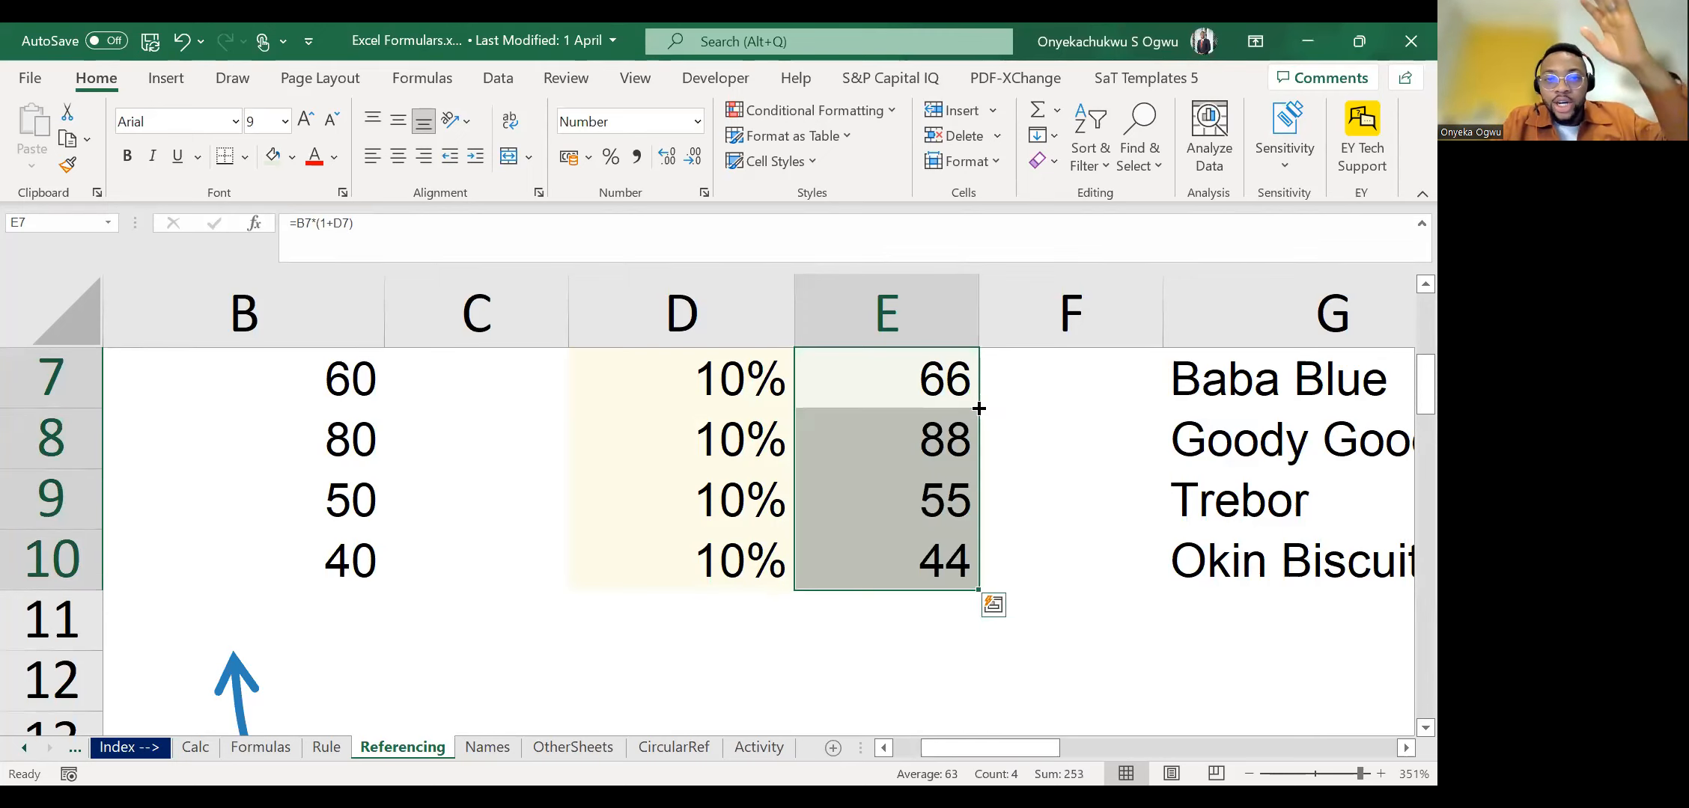
scroll(978, 408, "down", 15)
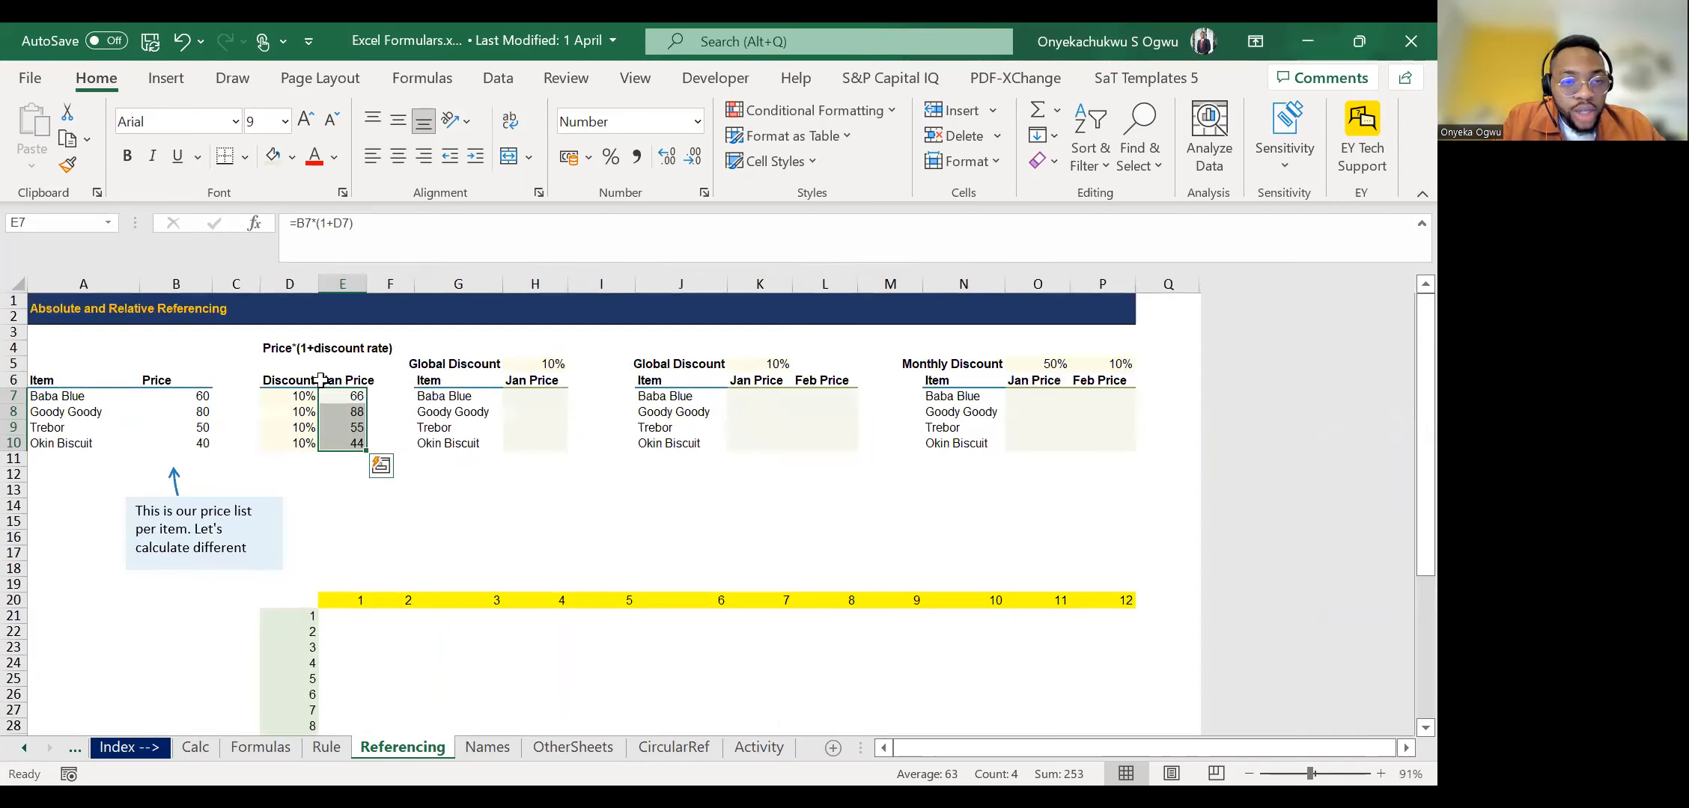
Inspect the formulas in E7:E10 one by one, comparing the price and discount cells each refers to.
key("Down")
key("Down")
key("Down")
key("Up")
key("Up")
key("Up")
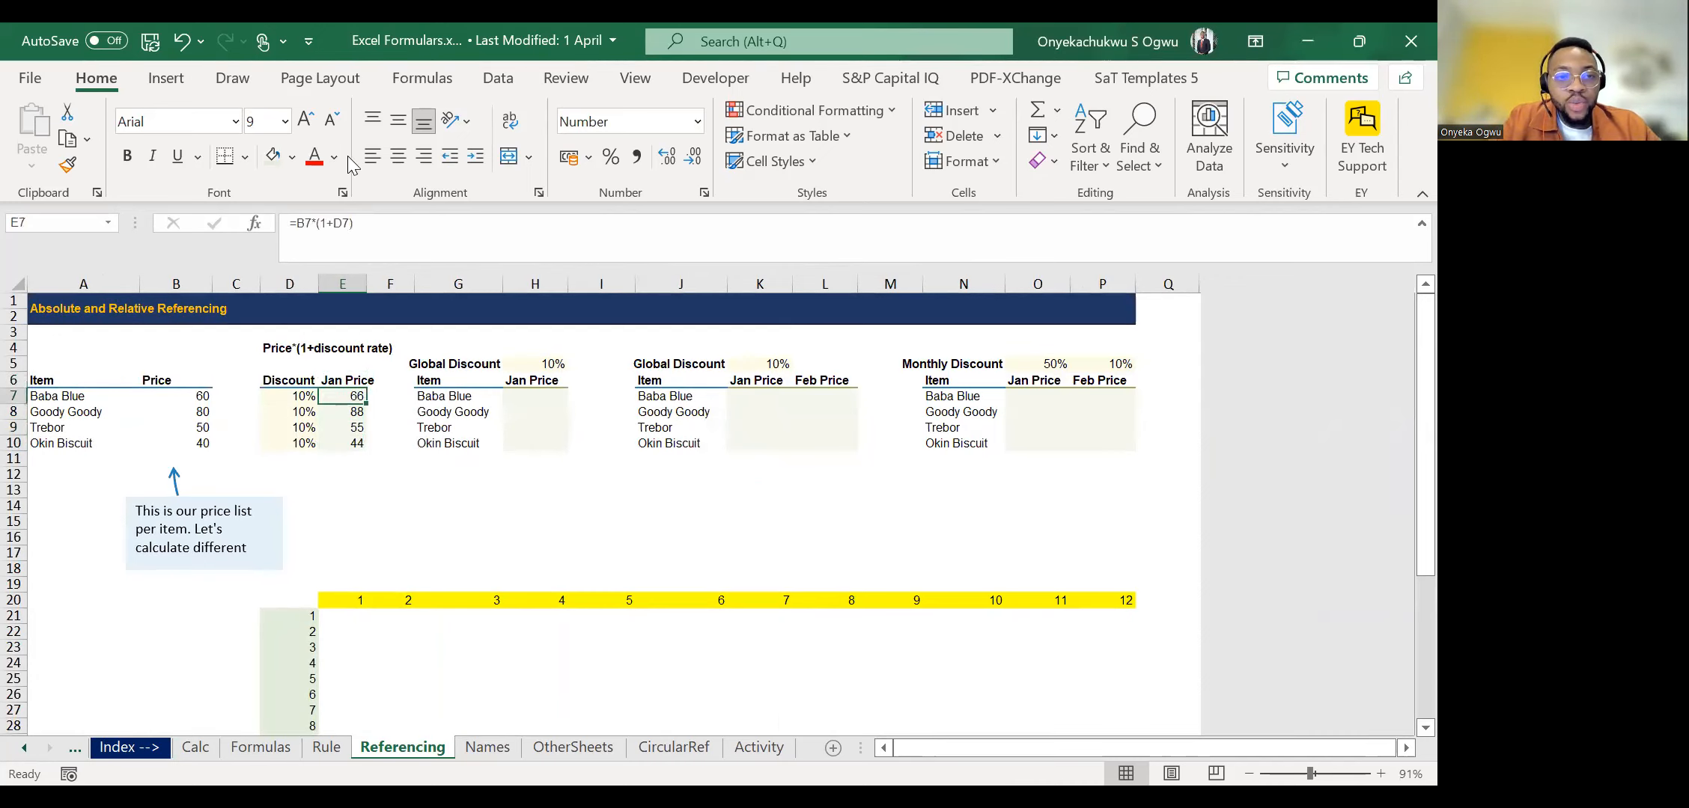
key("F2")
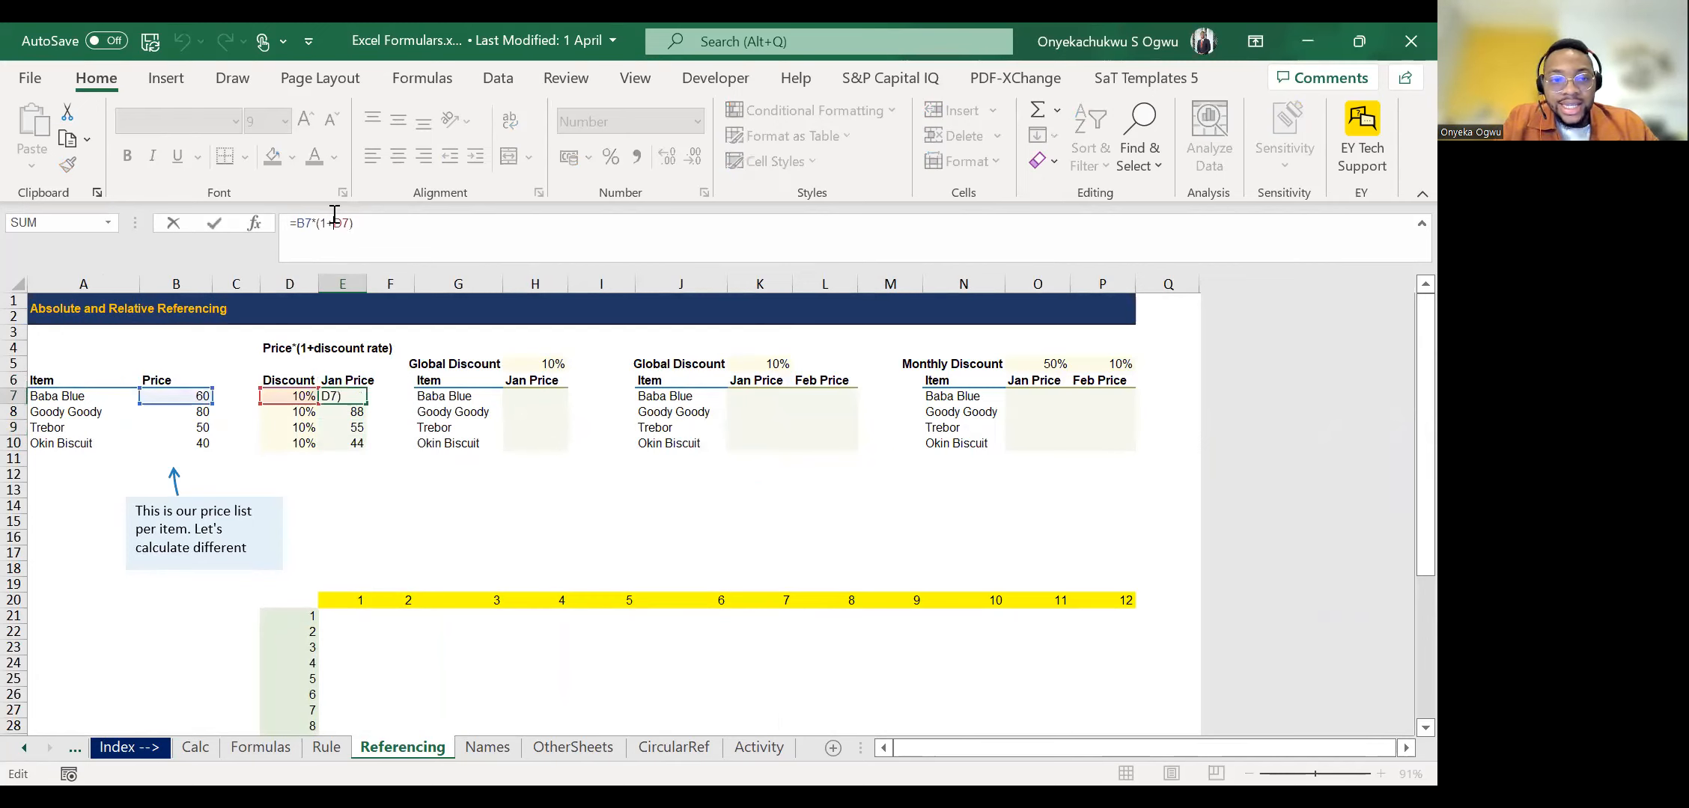
key("Return")
key("F2")
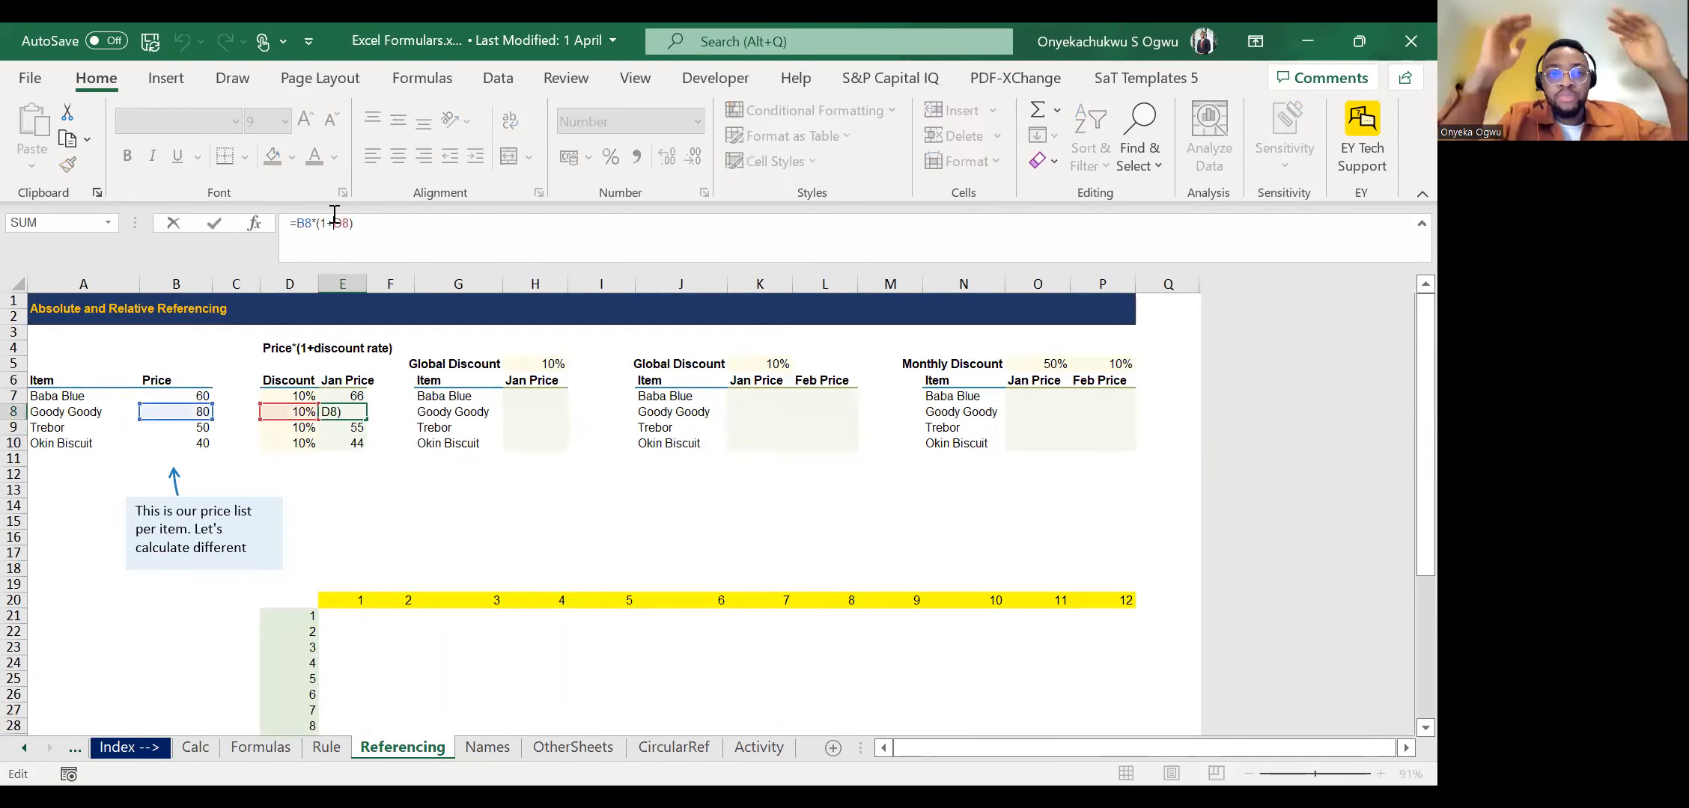
key("Return")
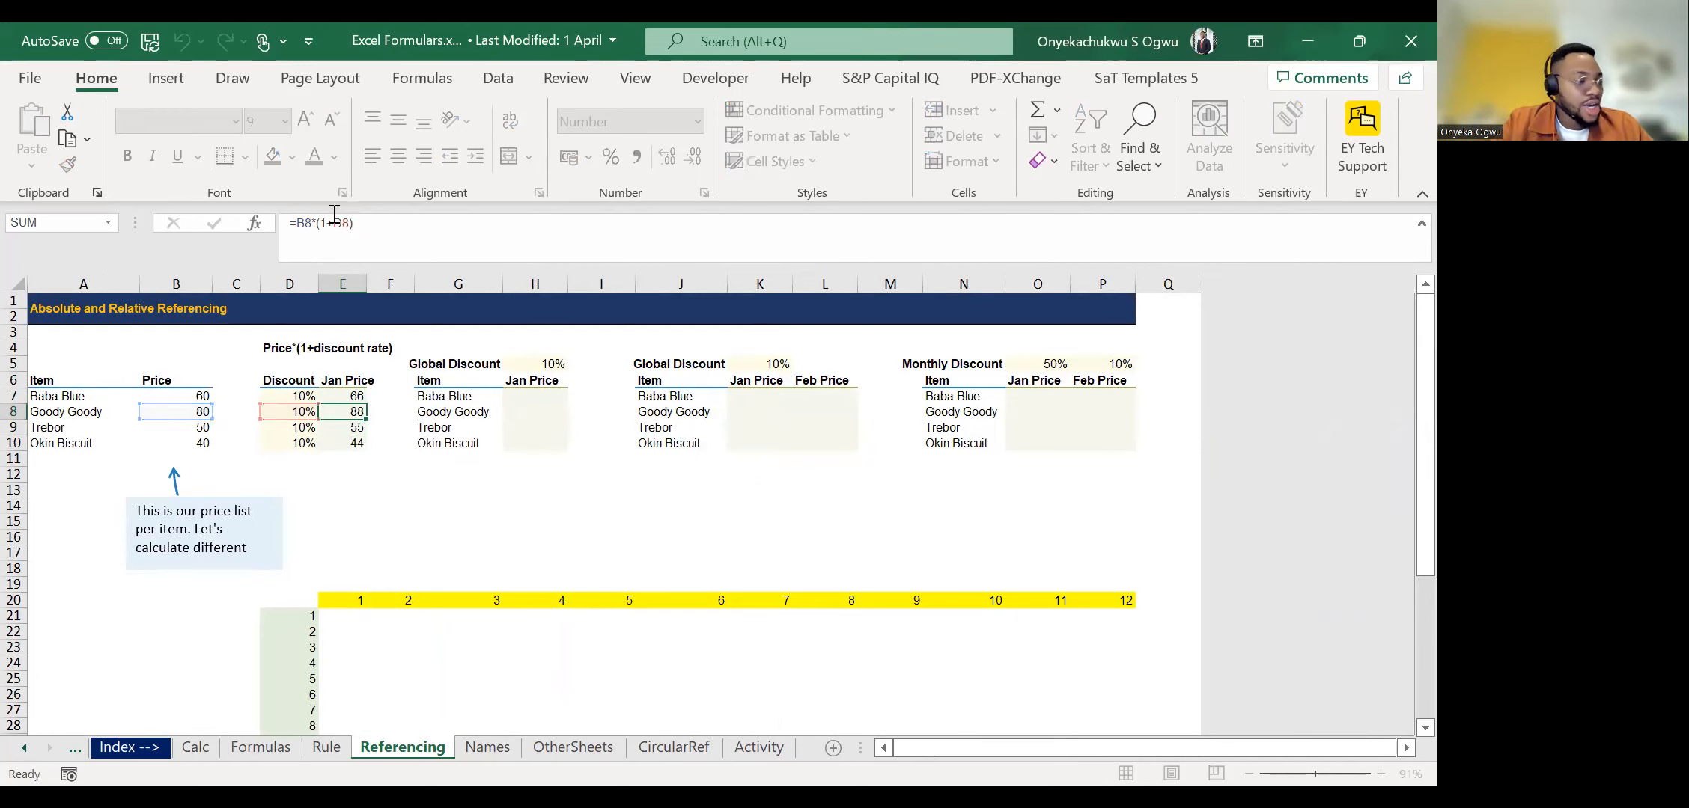
key("F2")
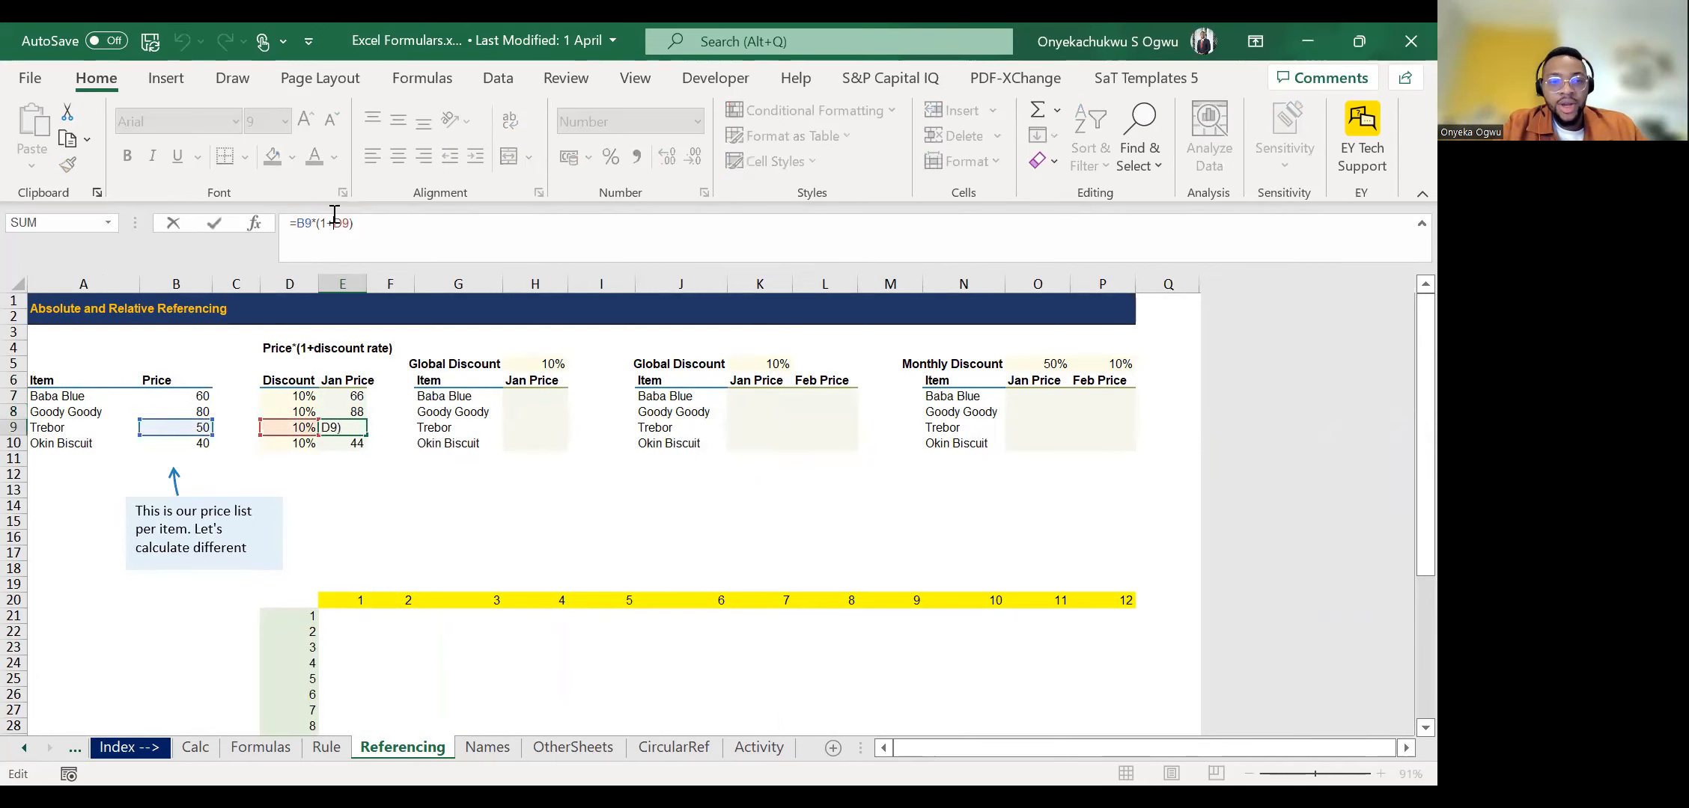
key("Return")
key("F2")
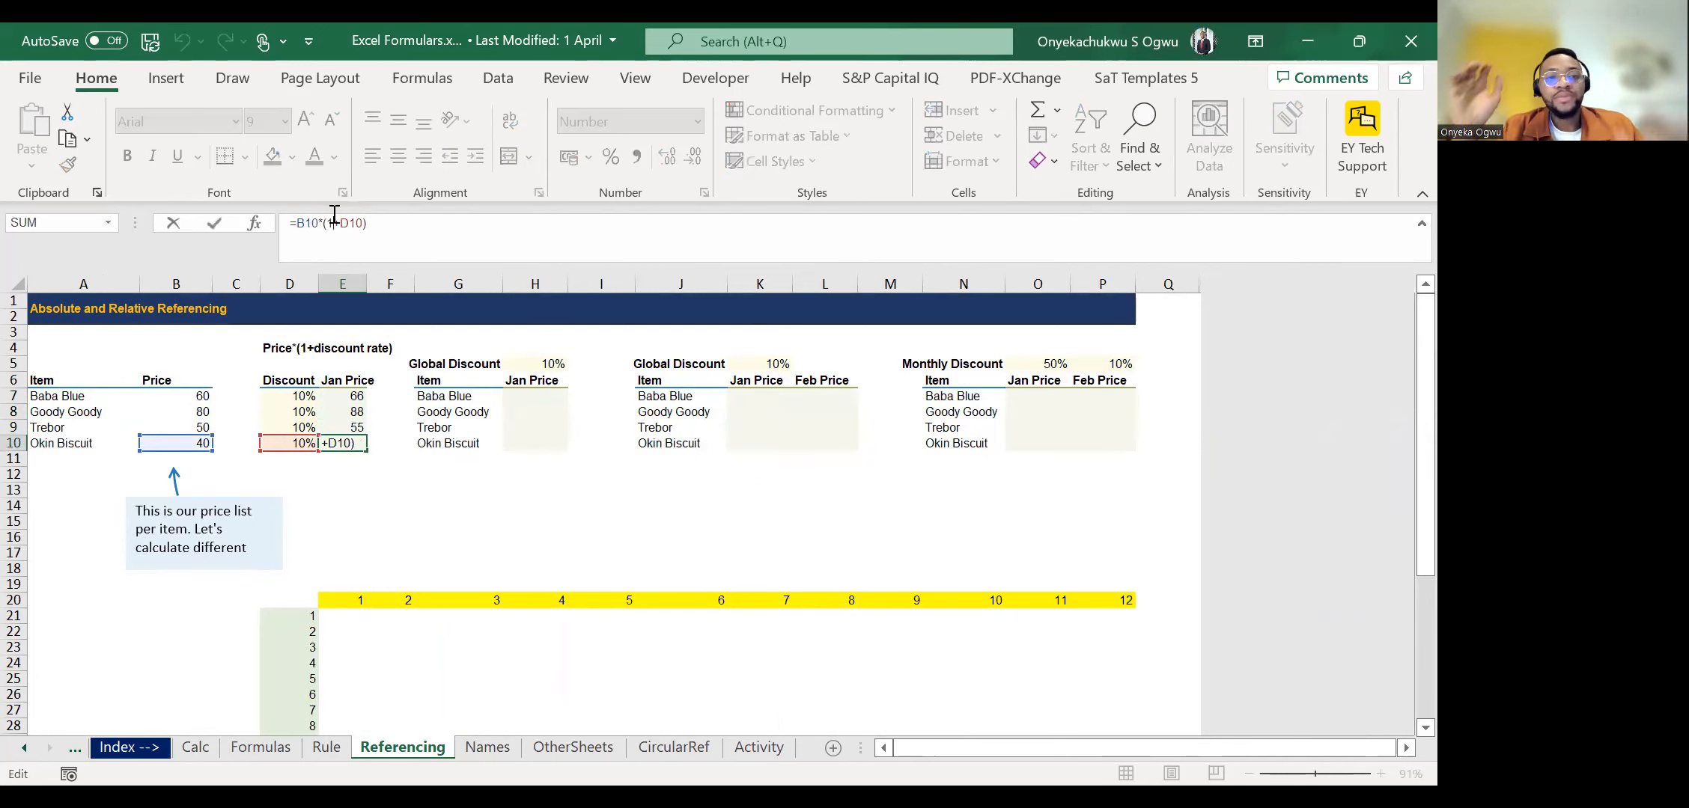
key("Escape")
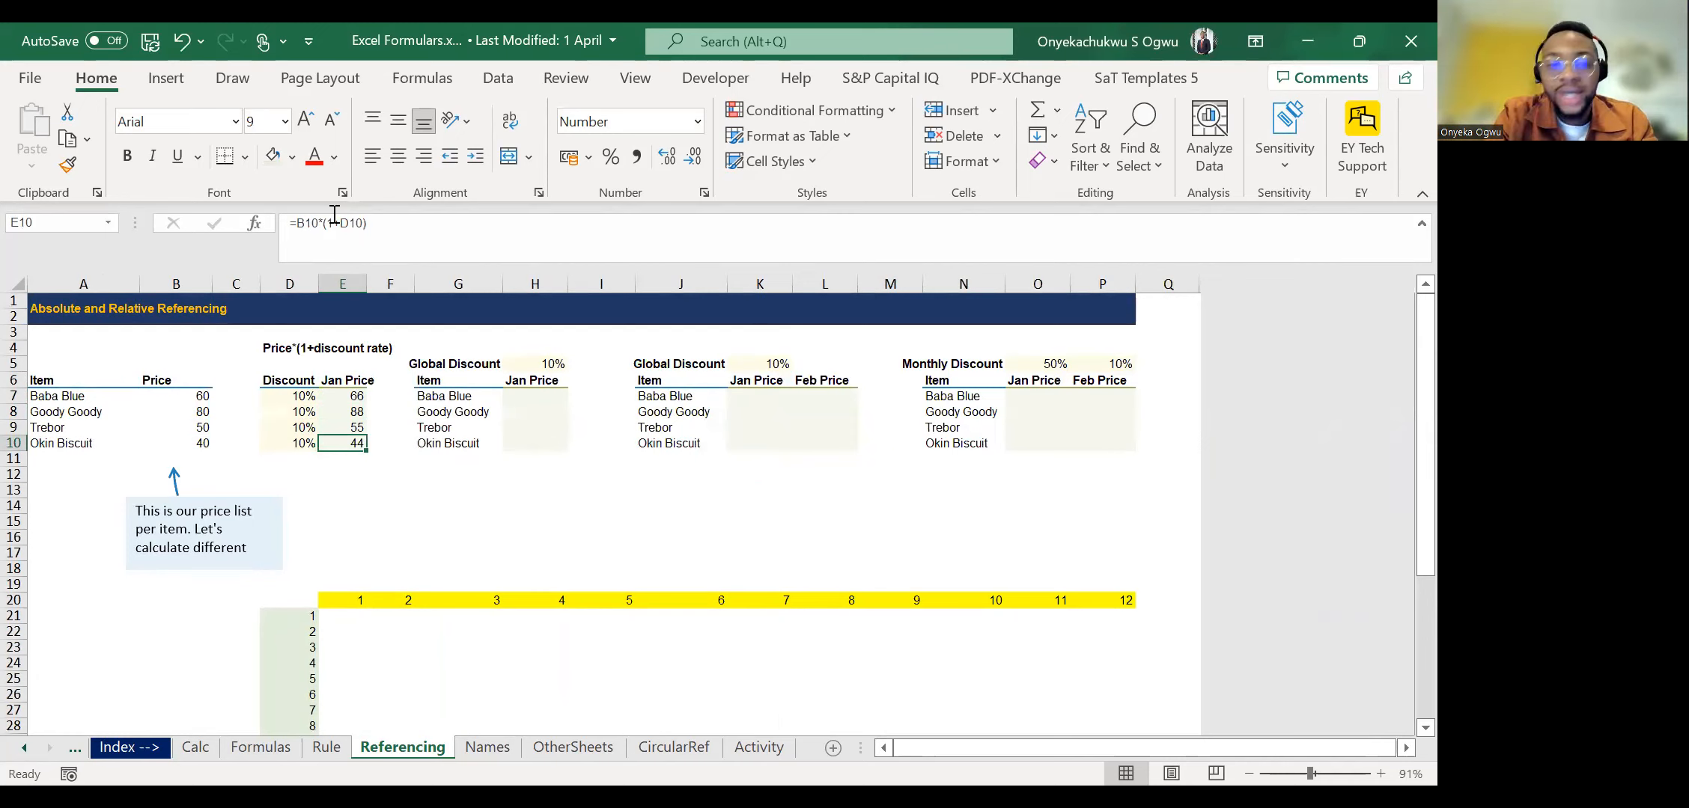
Review the Jan Price column E7:E10 again, following how the relative references move with each row.
key("Up")
key("Up")
key("Up")
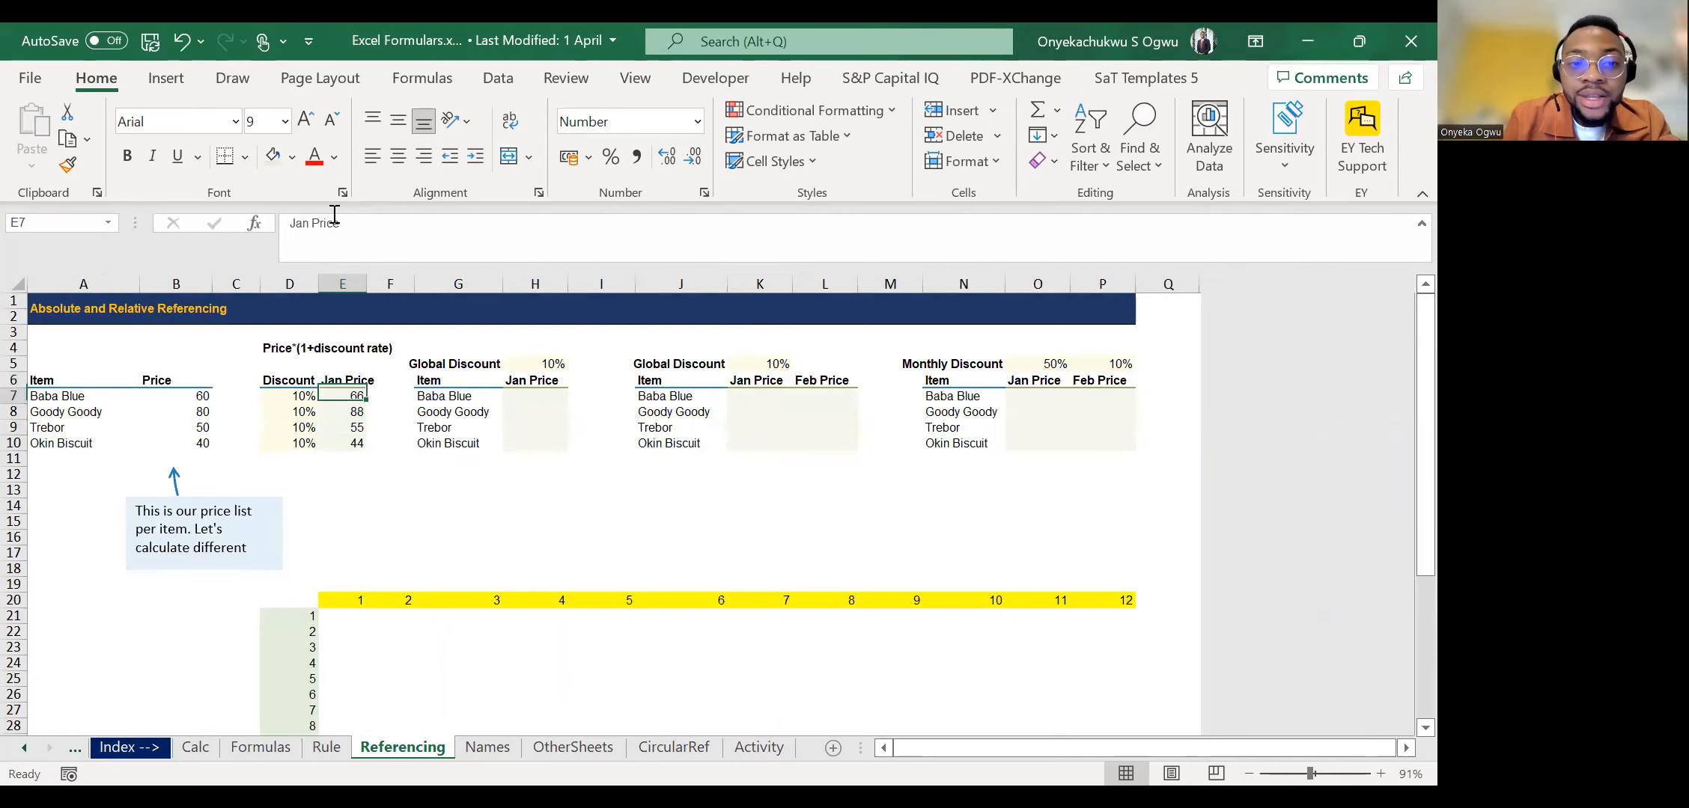
key("Down")
key("Down")
key("Up")
key("Up")
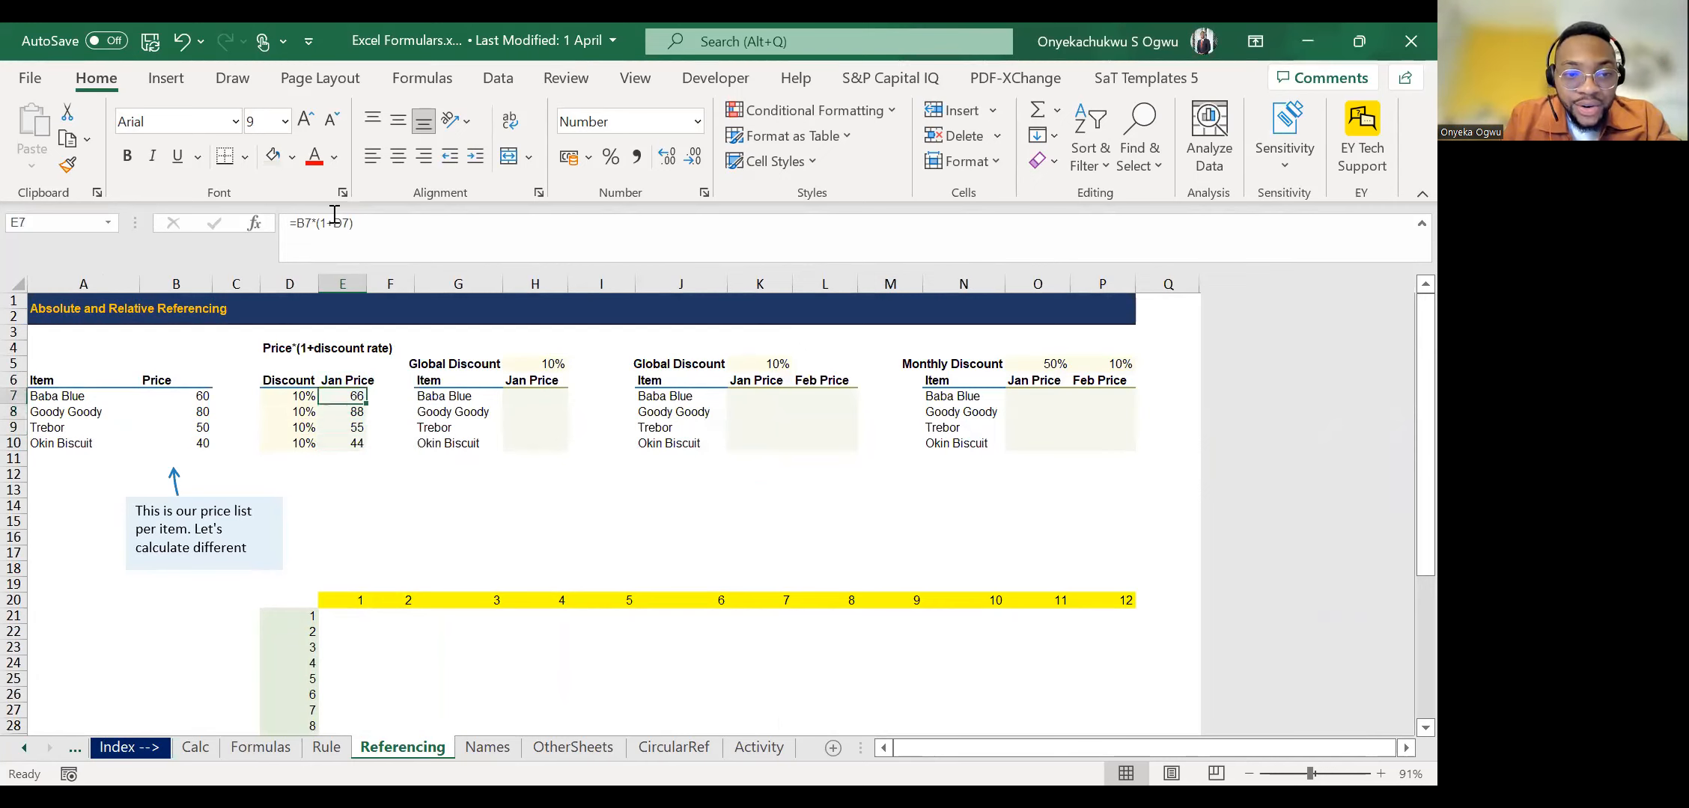
key("Down")
key("Down")
key("Down")
key("Down")
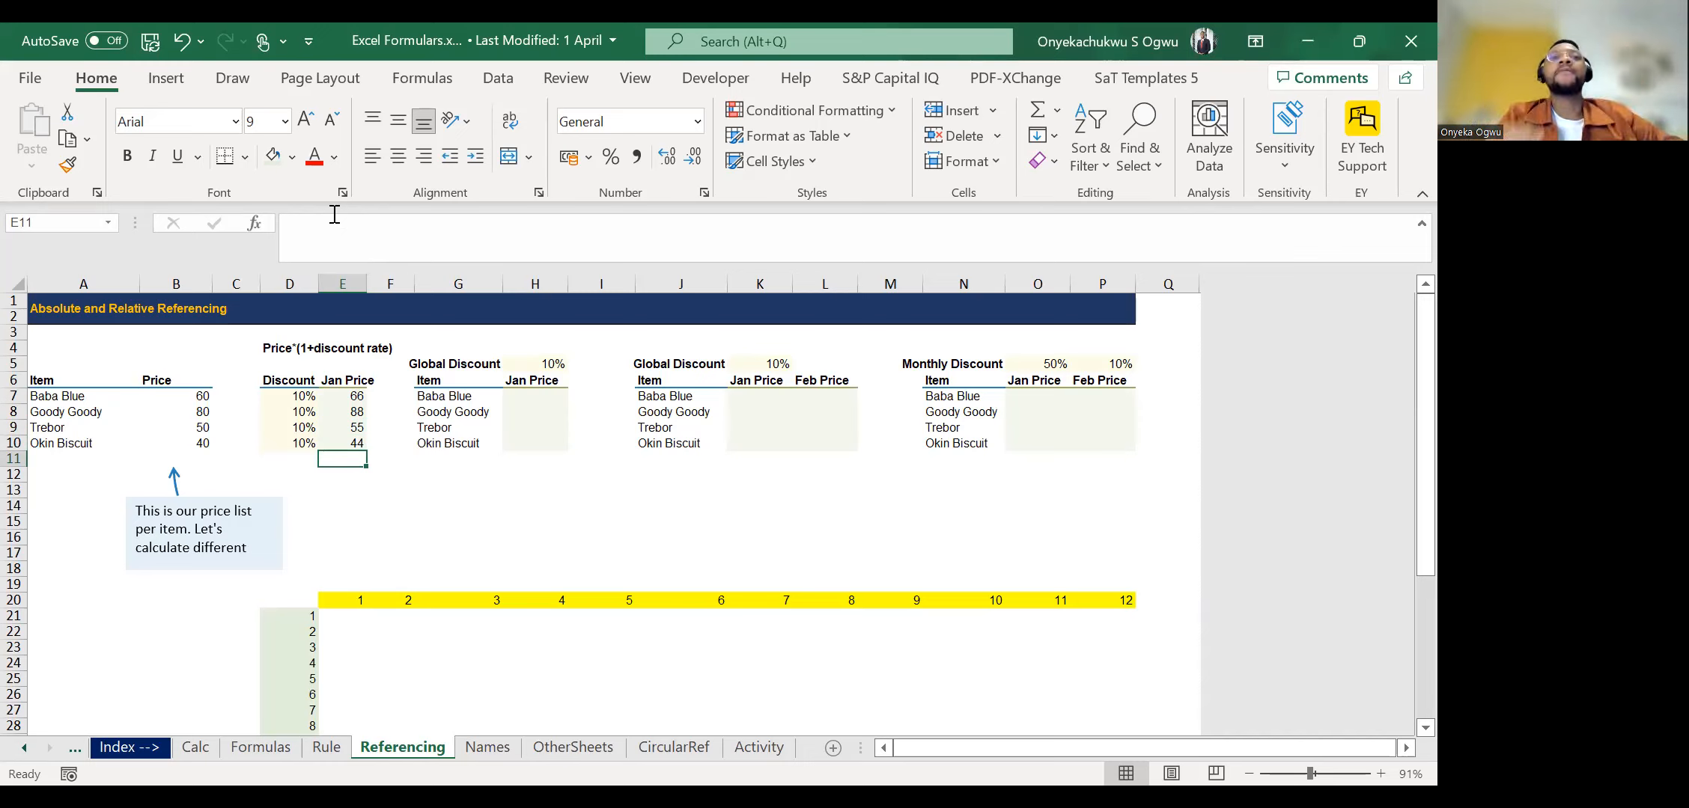
Examine the first Global Discount table, comparing its single rate in H5 with the blank Jan Price cells, finishing at H7.
key("Up")
key("Up")
key("Up")
key("Up")
key("Right")
key("Right")
key("Right")
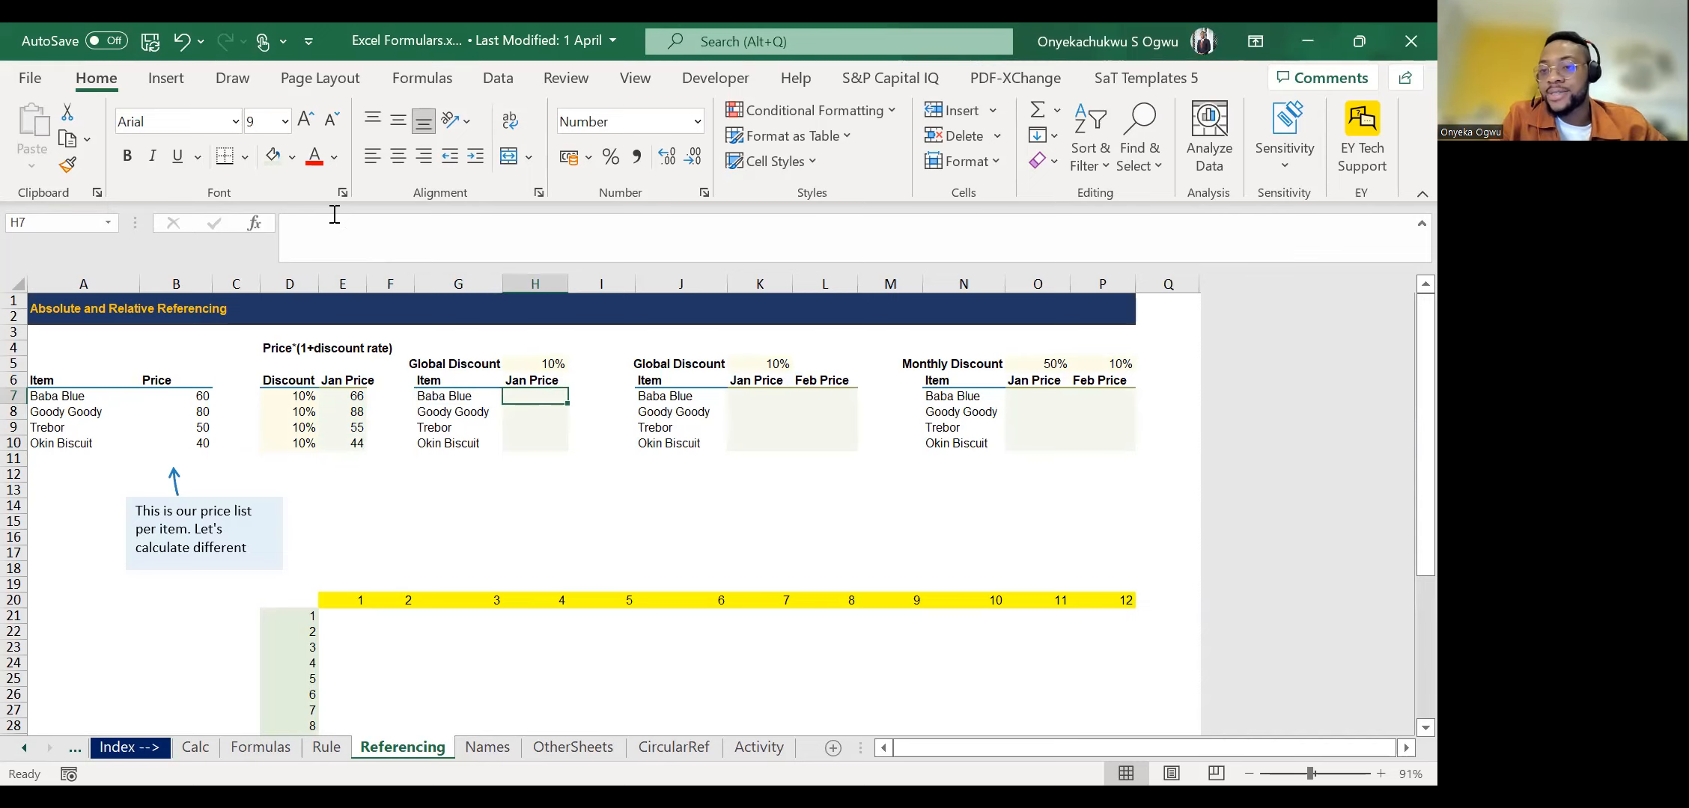
key("Up")
key("Up")
key("Down")
key("Down")
key("Down")
key("Left")
key("Right")
key("Up")
key("Up")
key("Left")
key("Left")
key("Right")
key("Right")
key("Up")
key("Up")
key("Down")
key("Up")
key("Down")
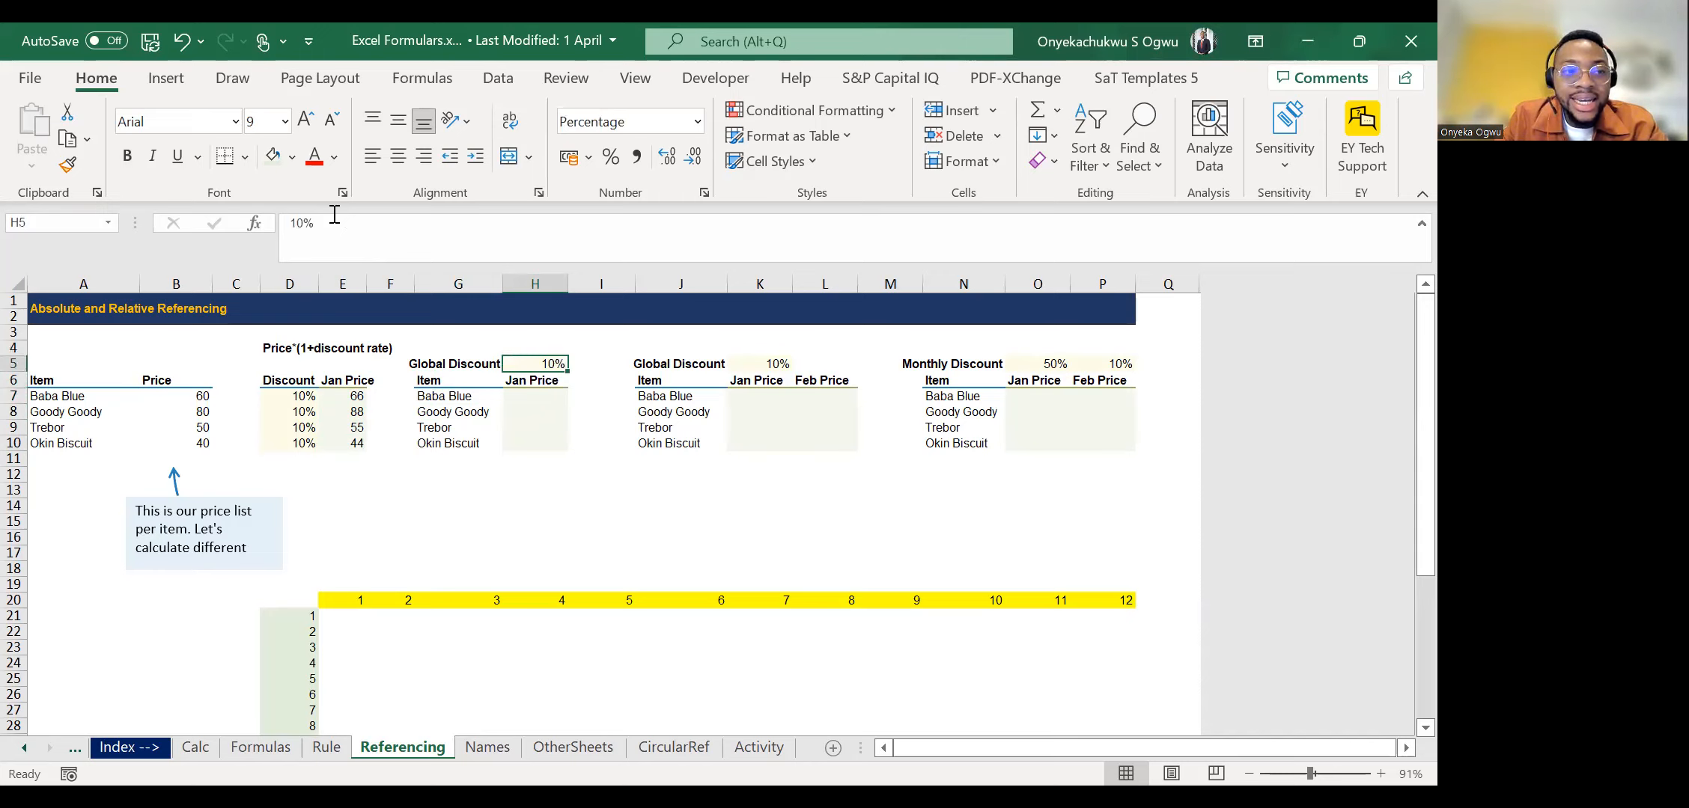
key("Down")
key("Down")
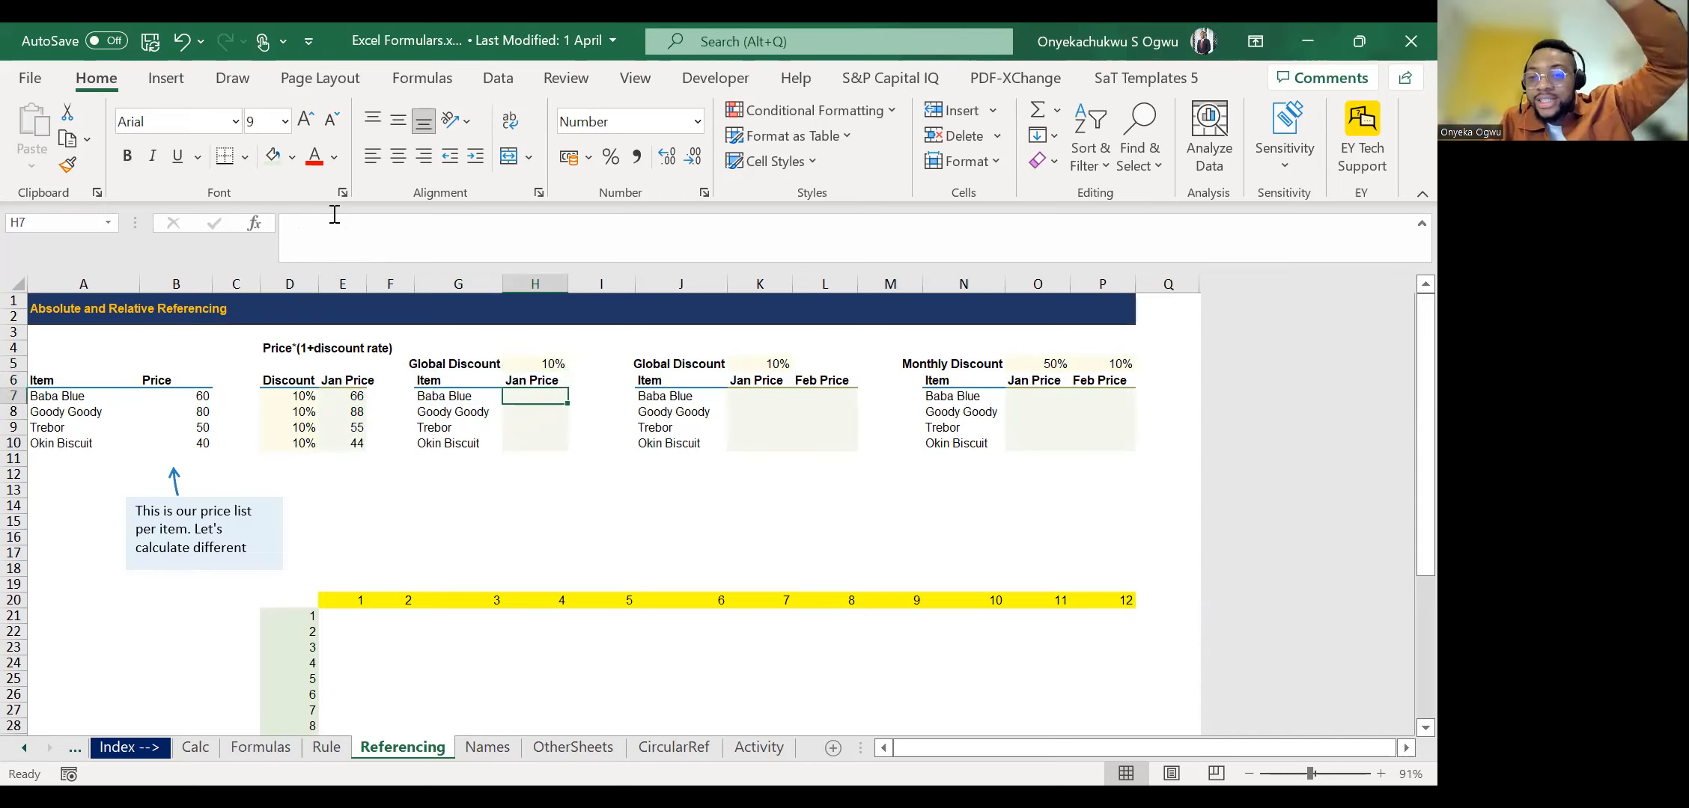
Examine the separate discount rates for each item in column D of the first table.
key("Left")
key("Left")
key("Left")
key("Left")
key("Down")
key("Down")
key("Down")
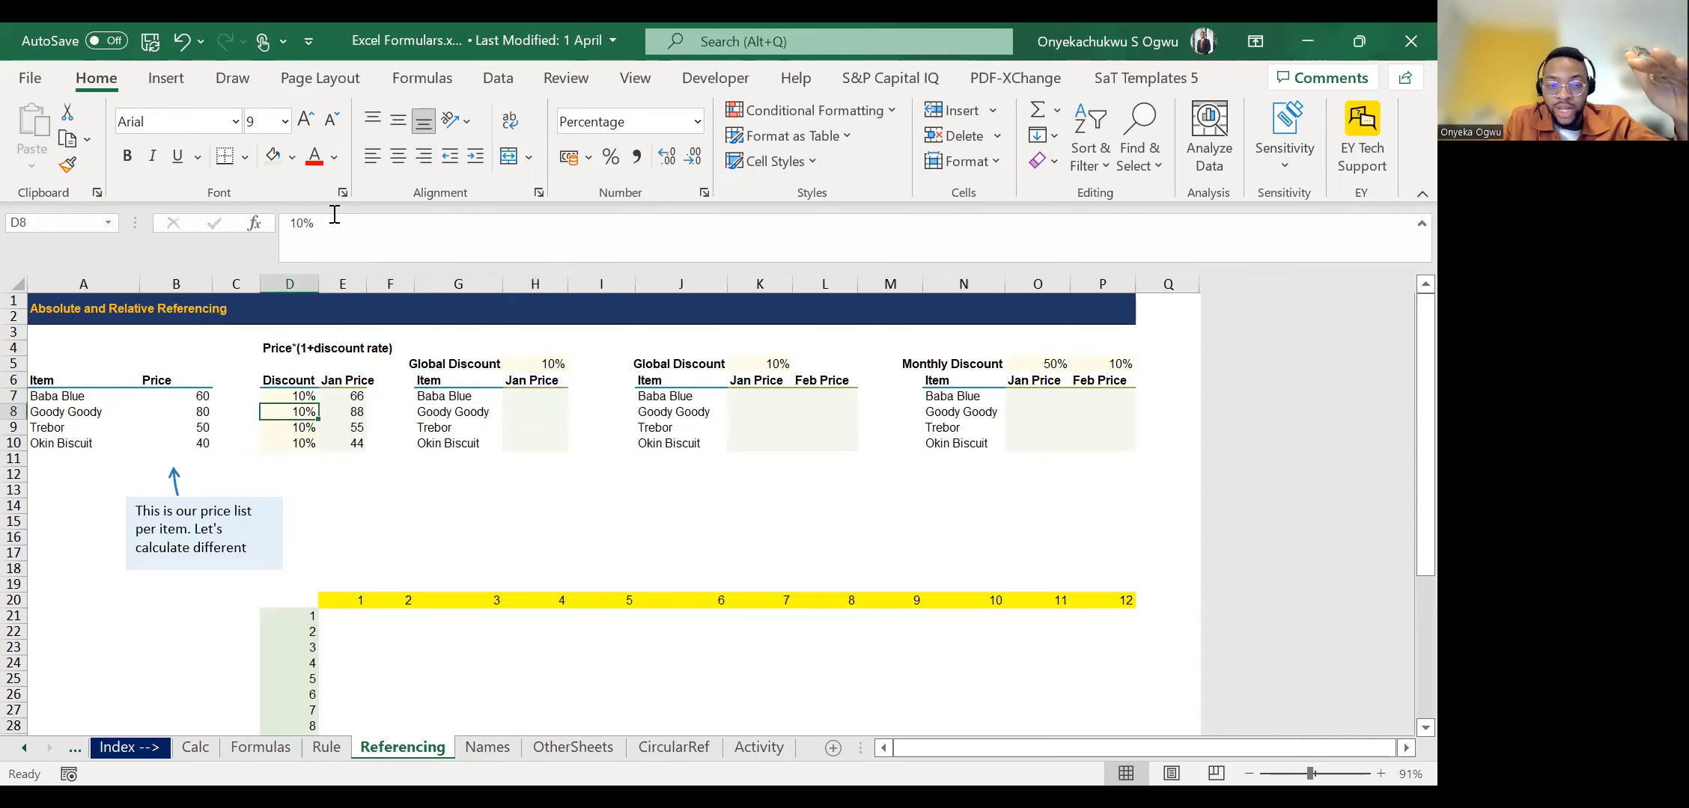
Calculate the first Global Discount table's Jan Price in H7 as =B7*(1+H5) and fill the formula down to H10.
key("Right")
key("Right")
key("Right")
key("Right")
key("Up")
key("Up")
key("Up")
key("Up")
key("Up")
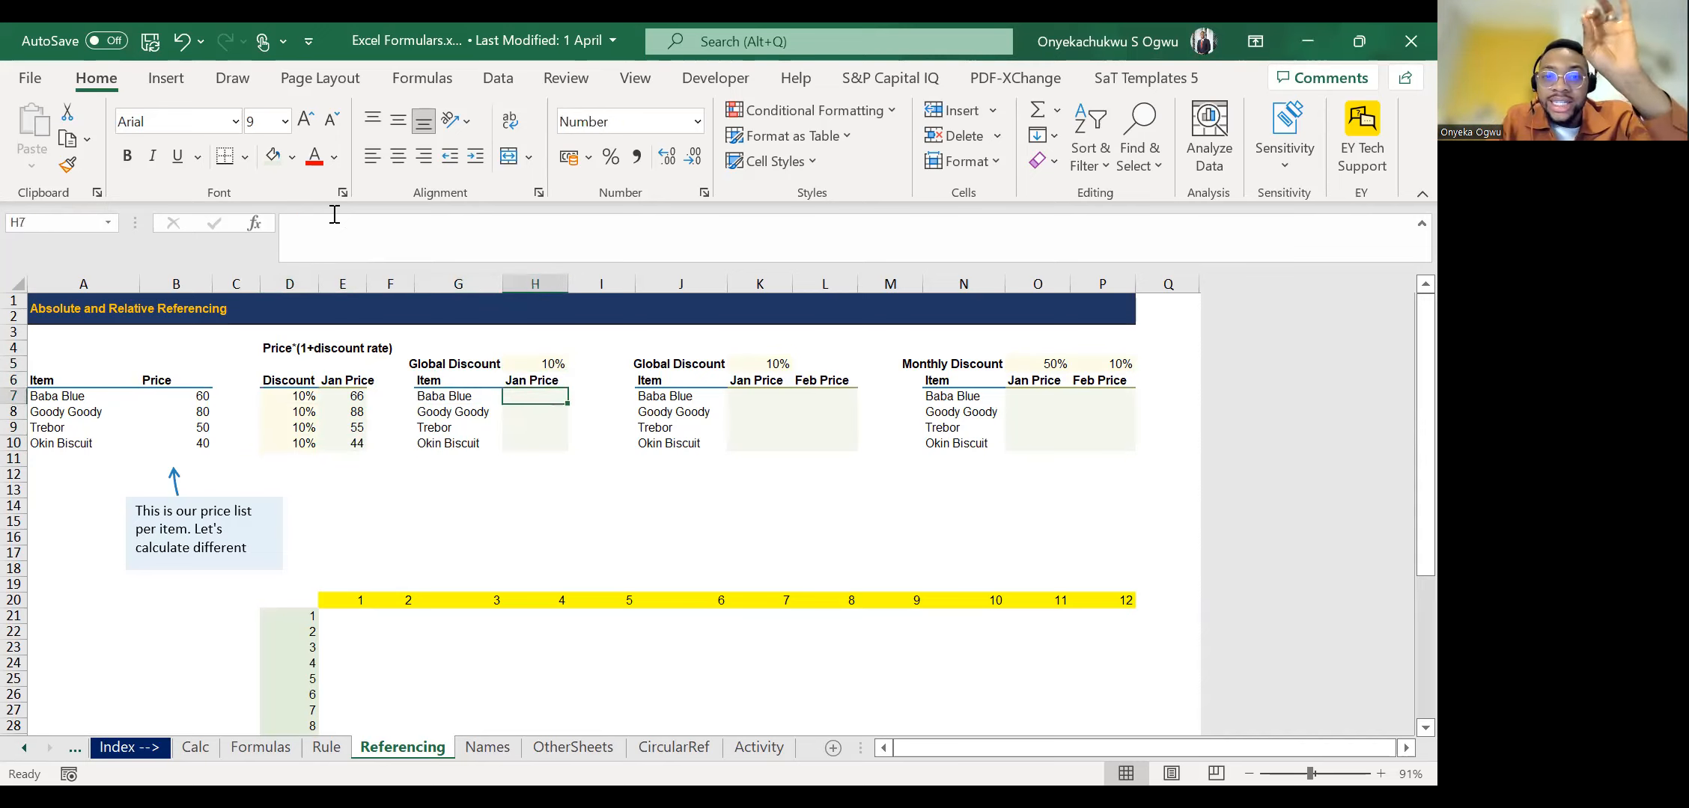
key("Down")
key("Down")
key("Up")
key("Down")
type("=")
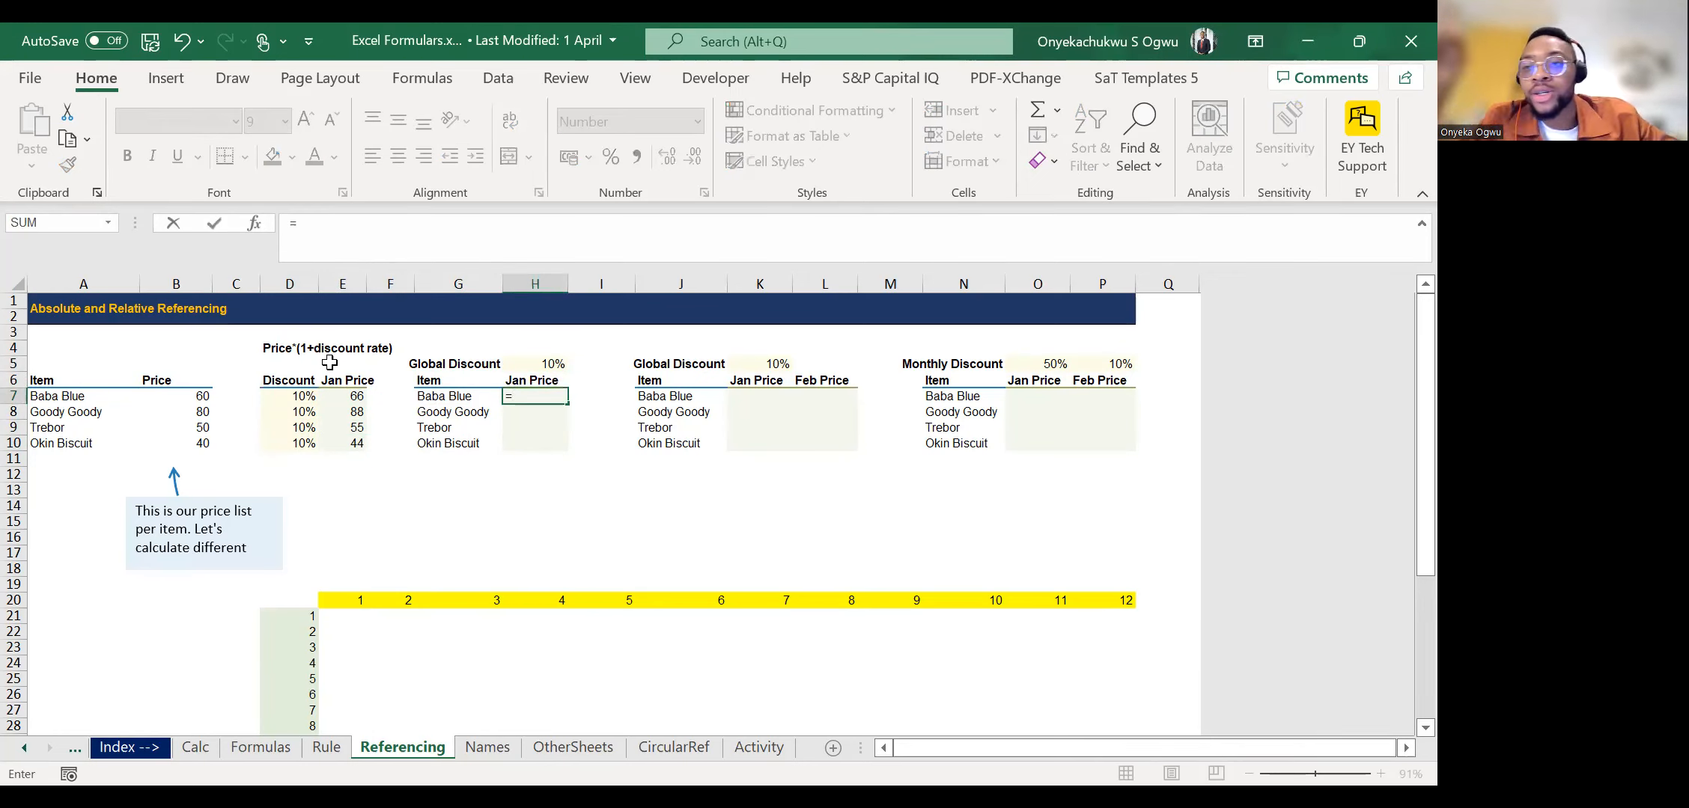
left_click(180, 399)
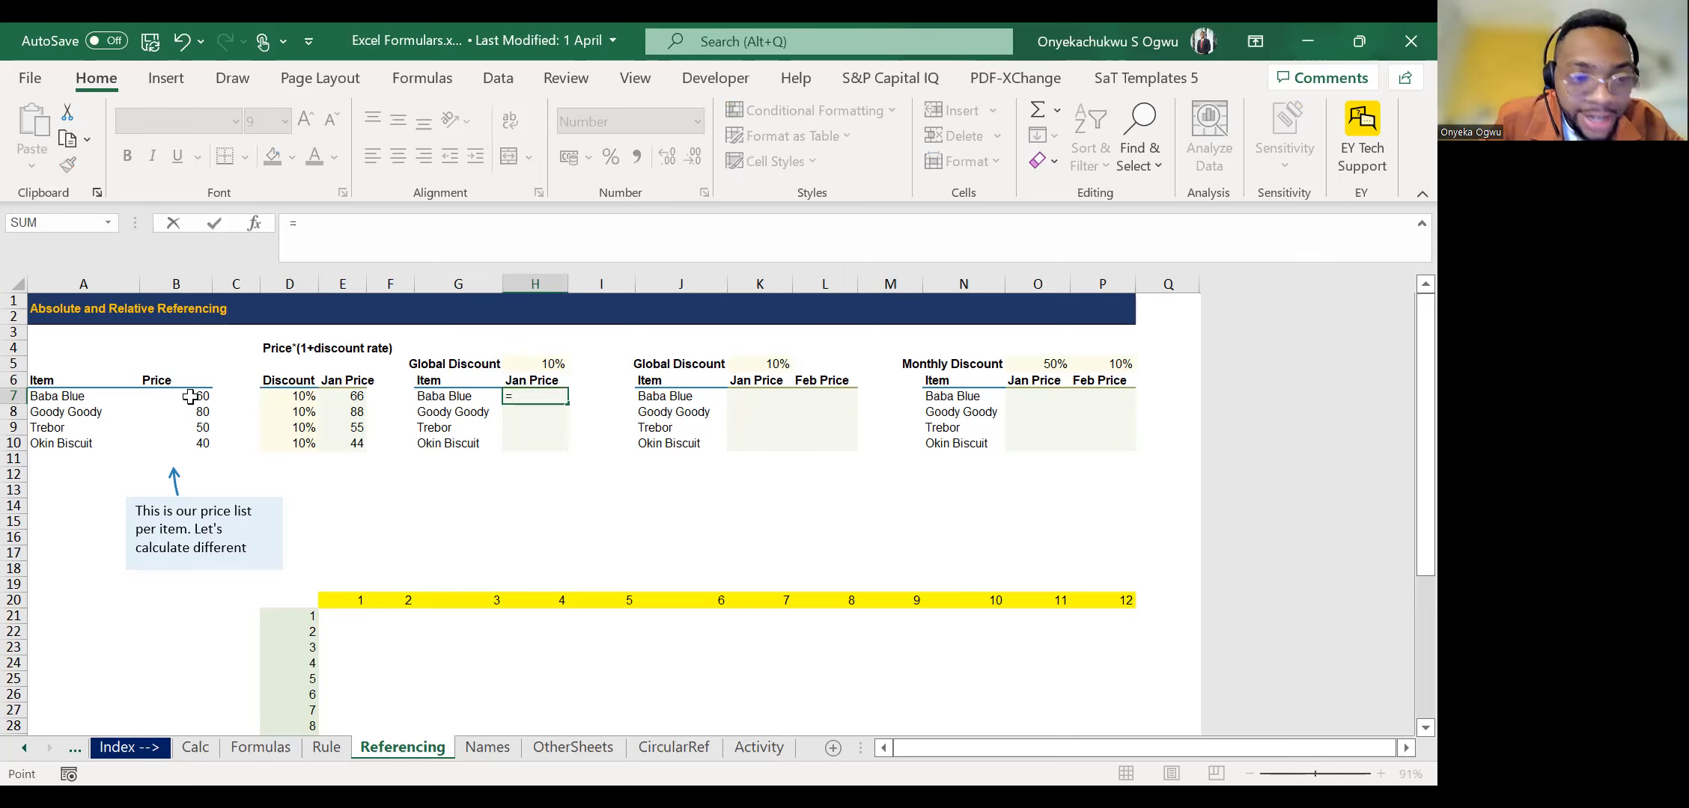
type("*")
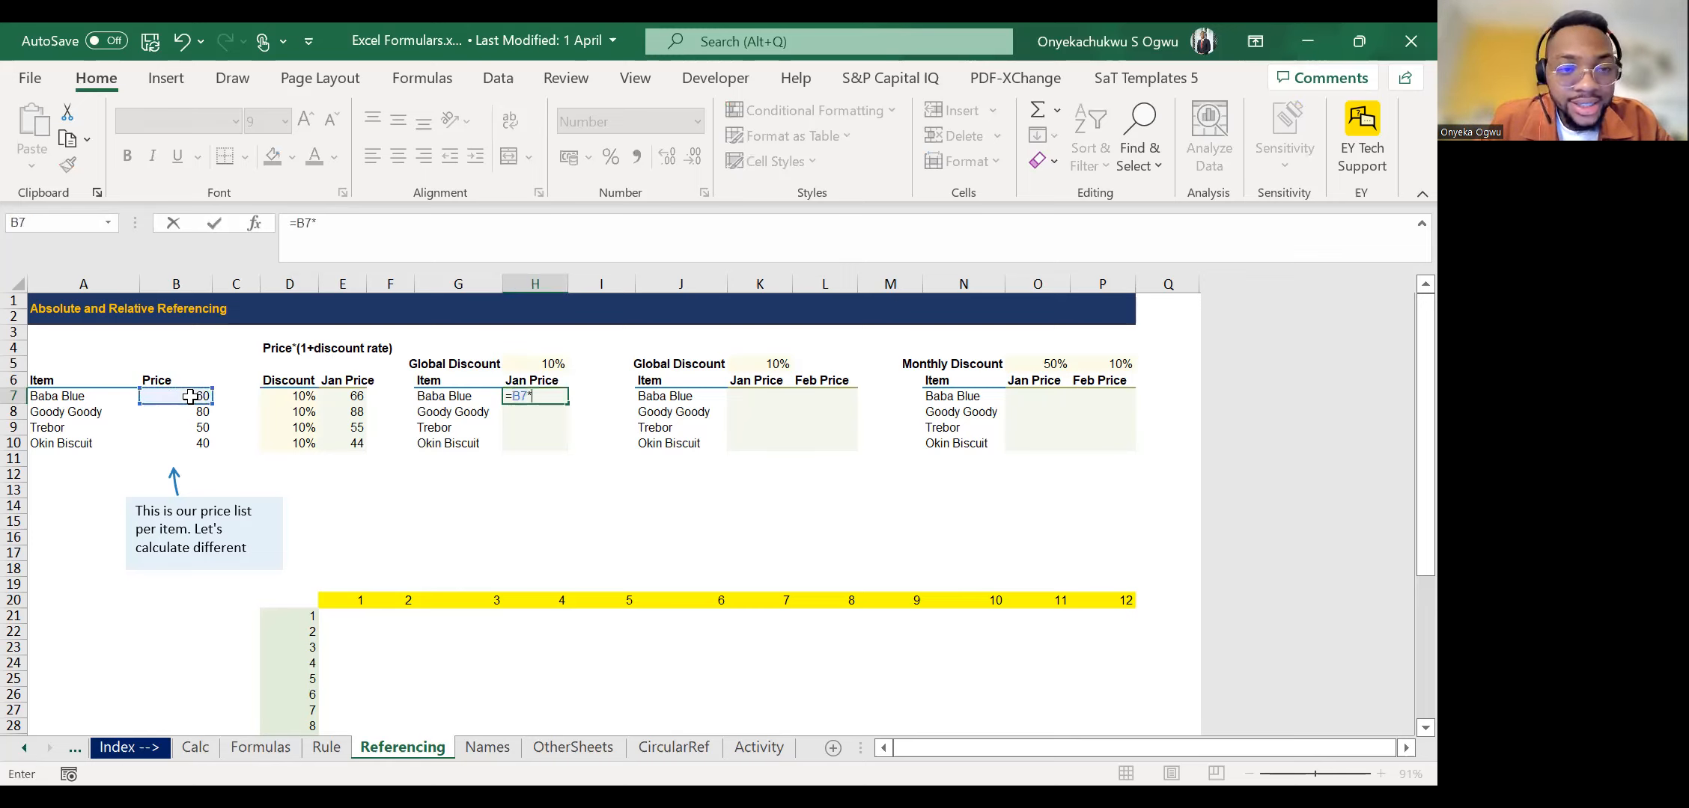
type("(")
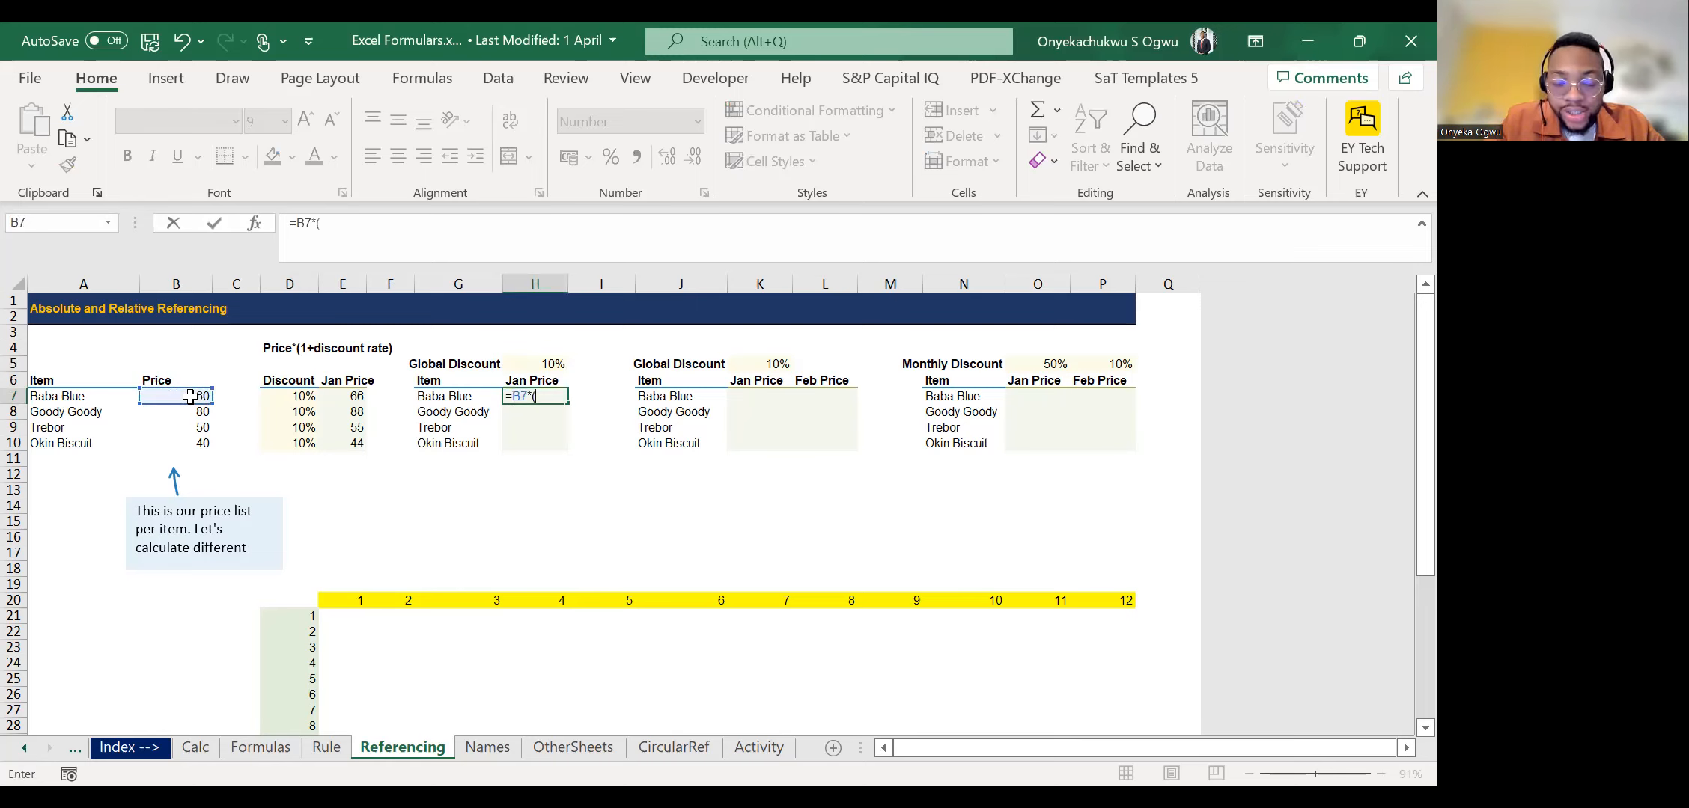
type("1+")
left_click(536, 363)
type(")")
key("ctrl+Return")
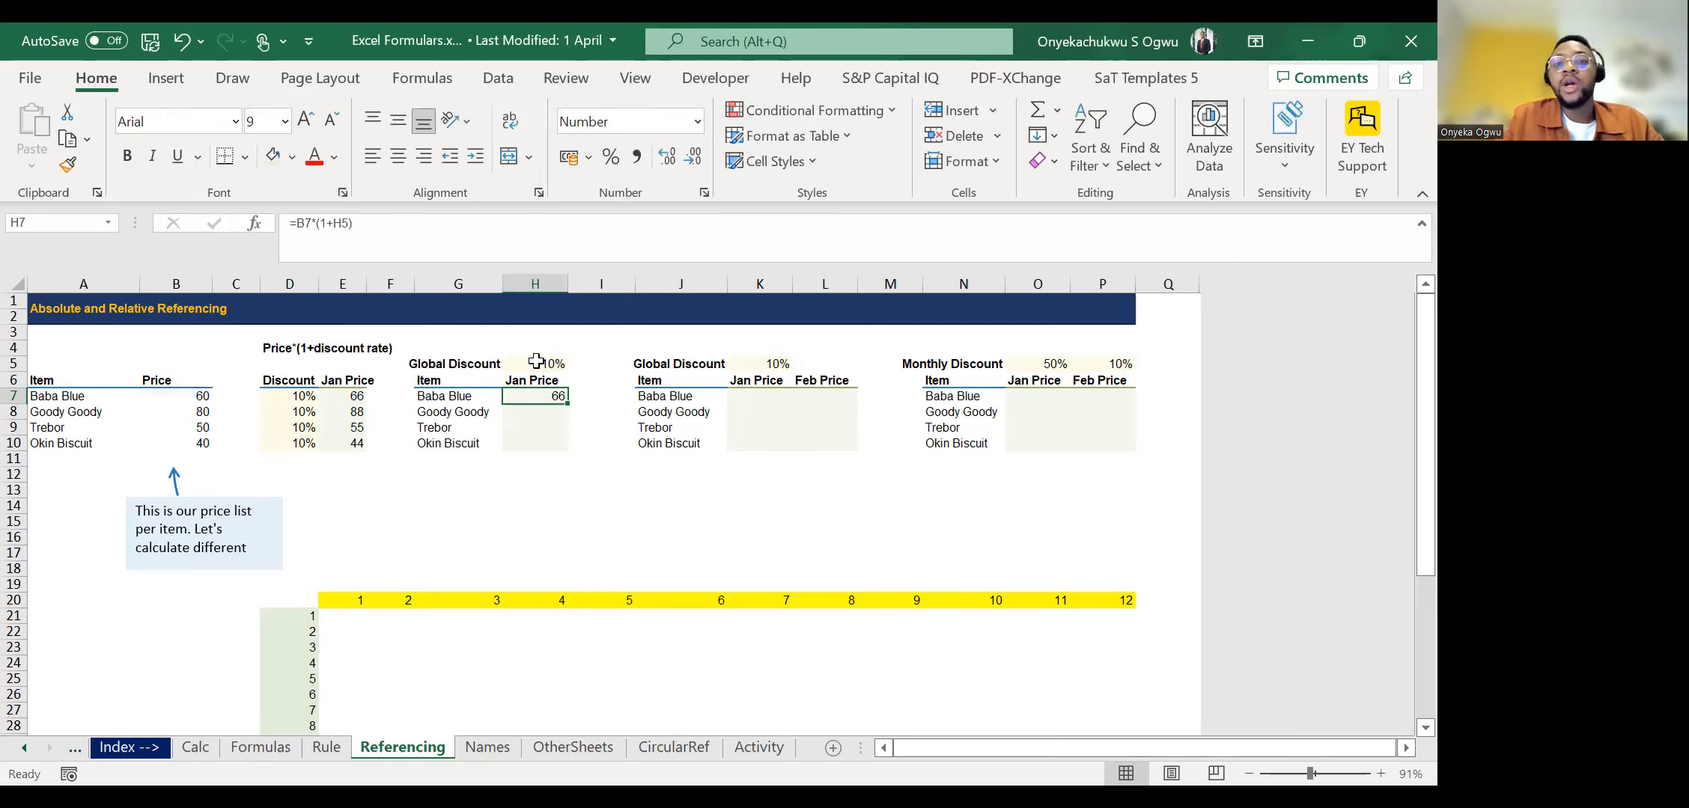
double_click(569, 404)
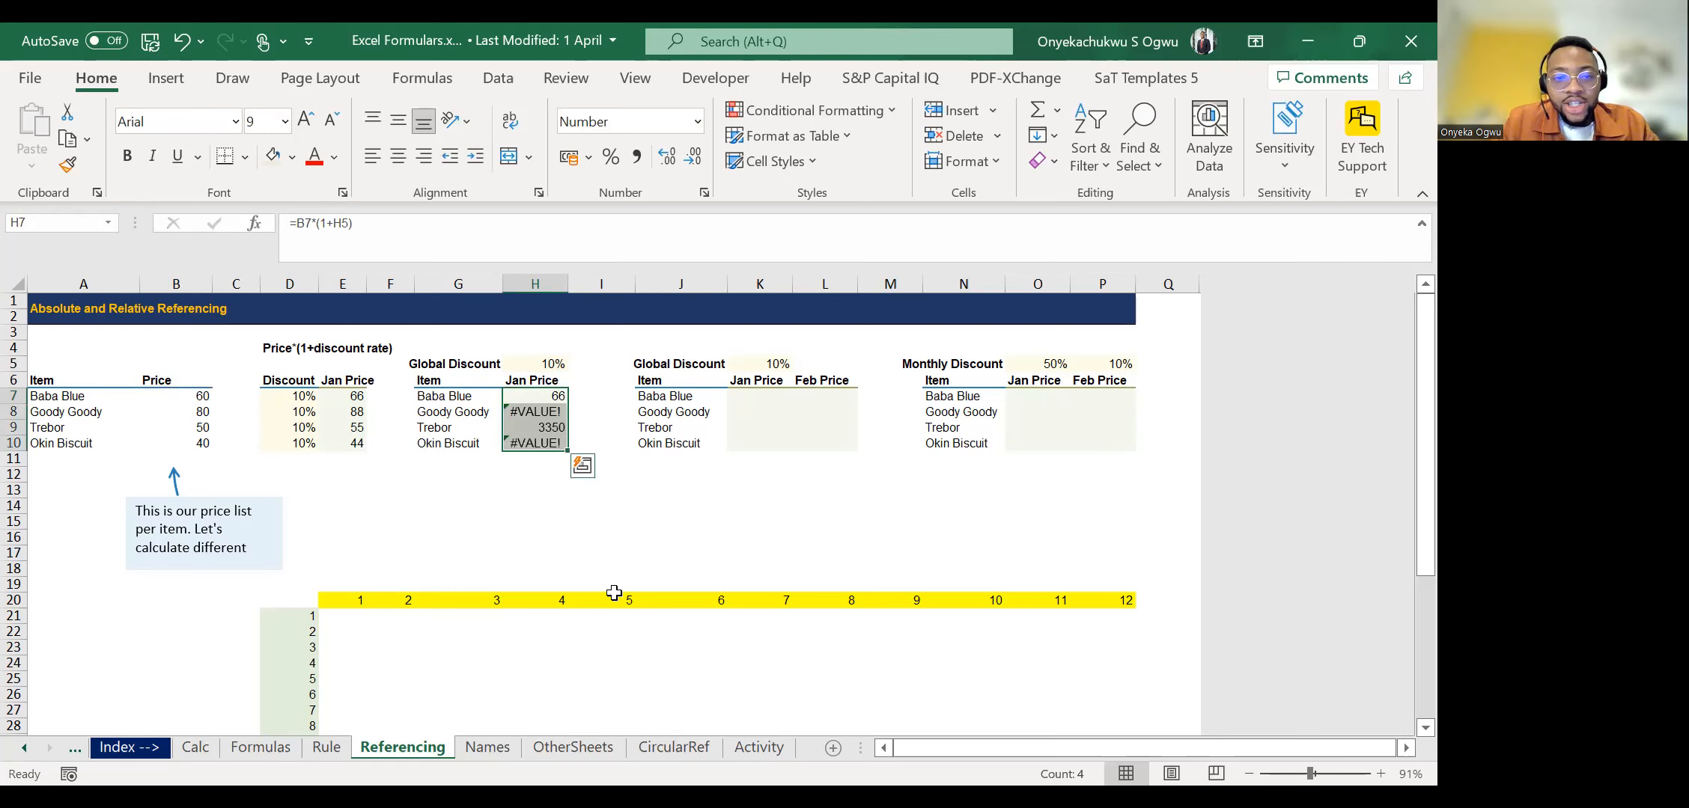
Examine the filled Jan Price cells H7:H10 alongside their item names and neighbouring columns, finishing at H7.
key("Down")
key("Up")
key("Left")
key("Right")
key("Down")
key("Down")
key("Down")
key("Left")
key("Left")
key("Up")
key("Up")
key("Left")
key("Up")
key("Right")
key("Right")
key("Right")
key("Down")
key("Down")
key("Up")
key("Up")
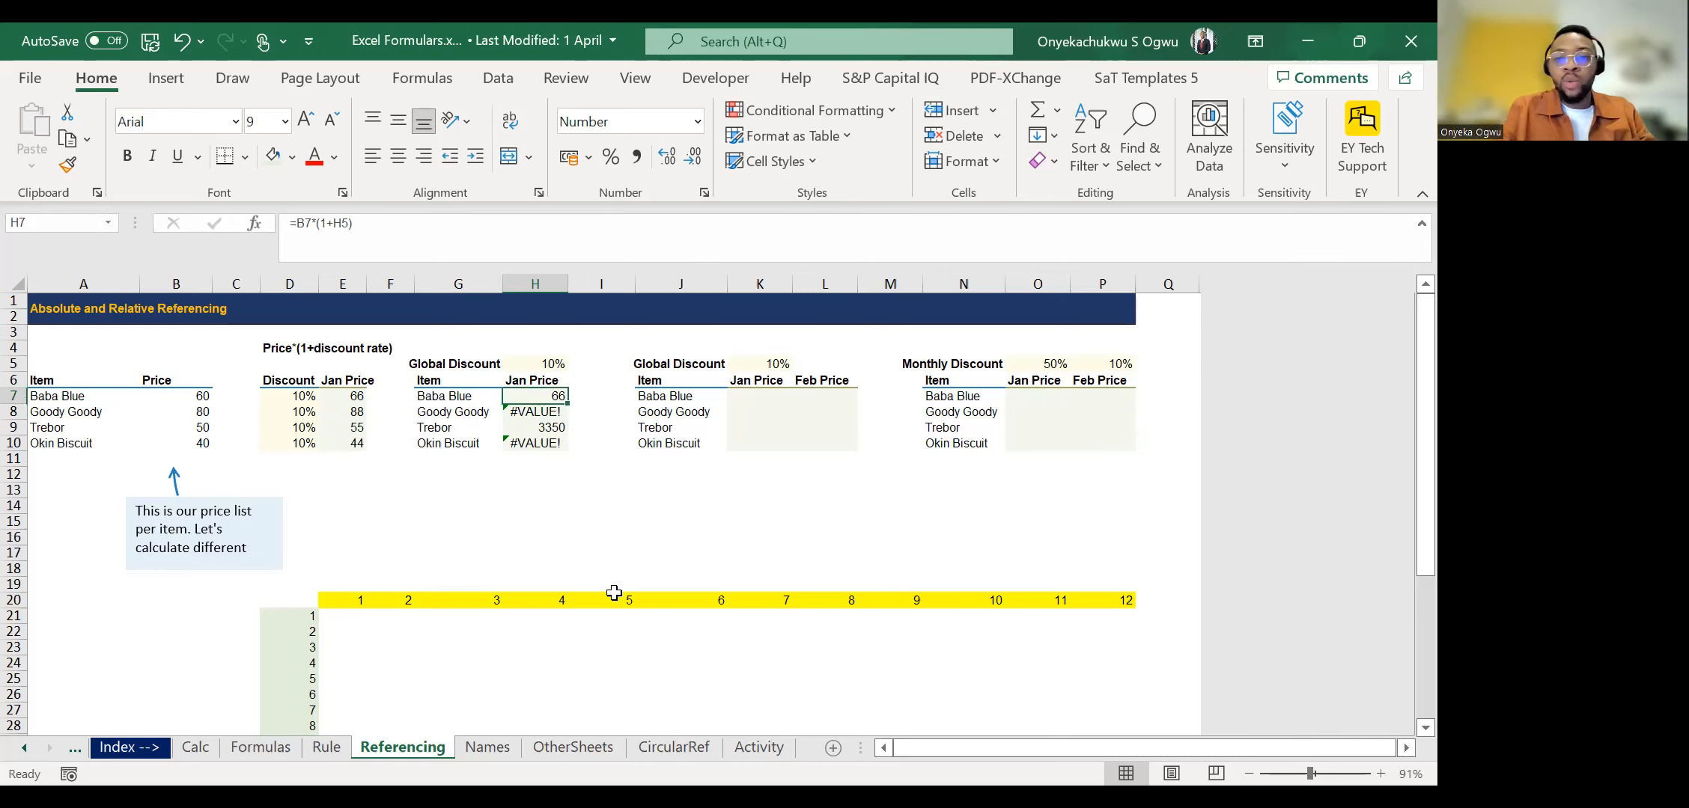
Trace which price and discount cells the formulas in H7 and H8 refer to.
key("Down")
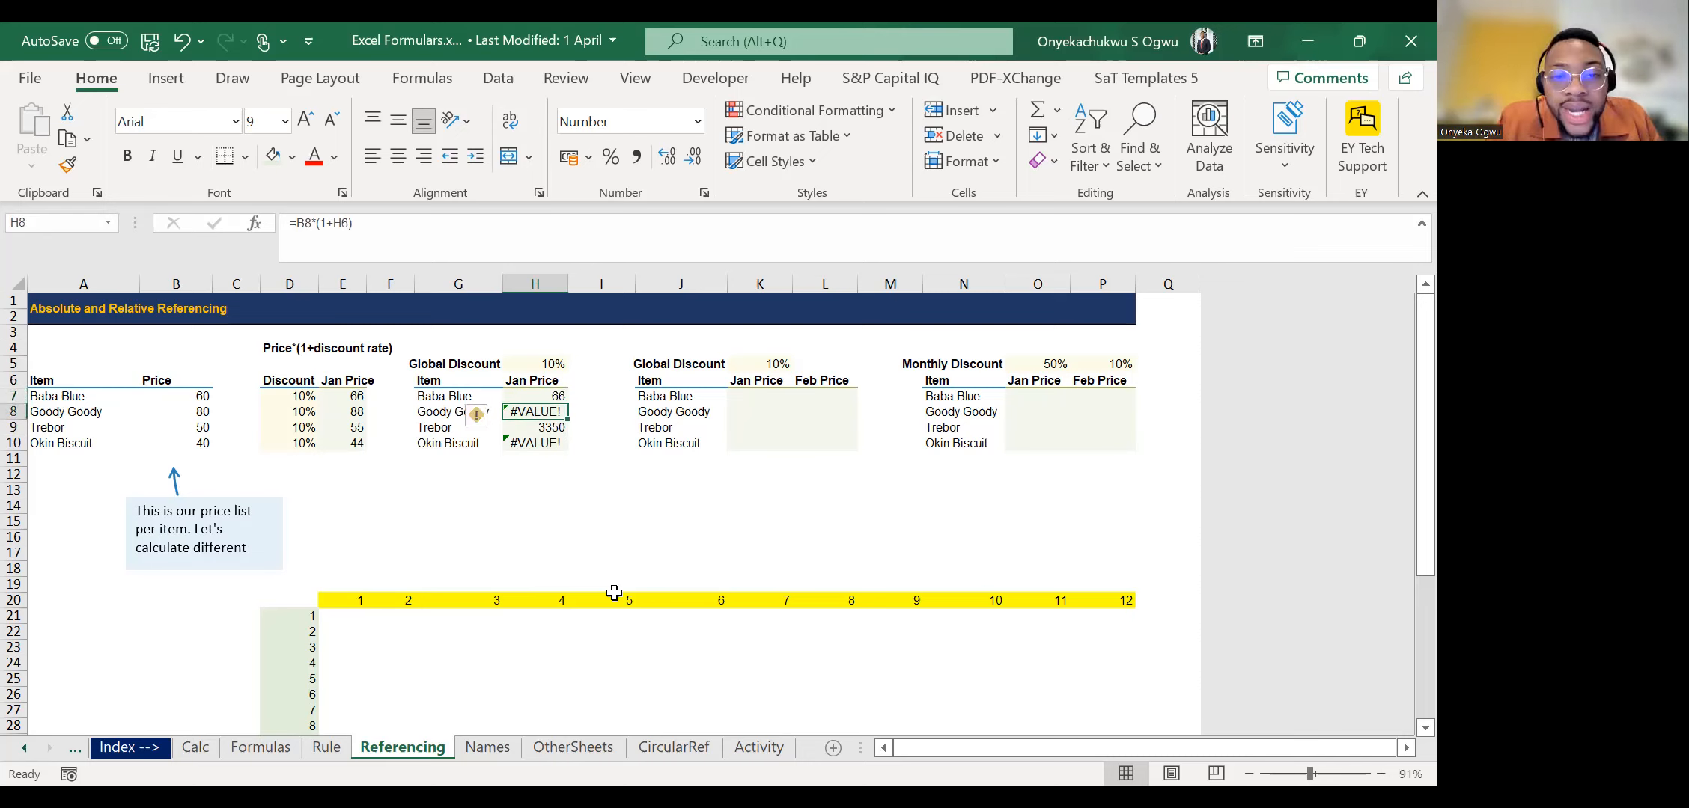
key("Up")
key("F2")
left_click(306, 224)
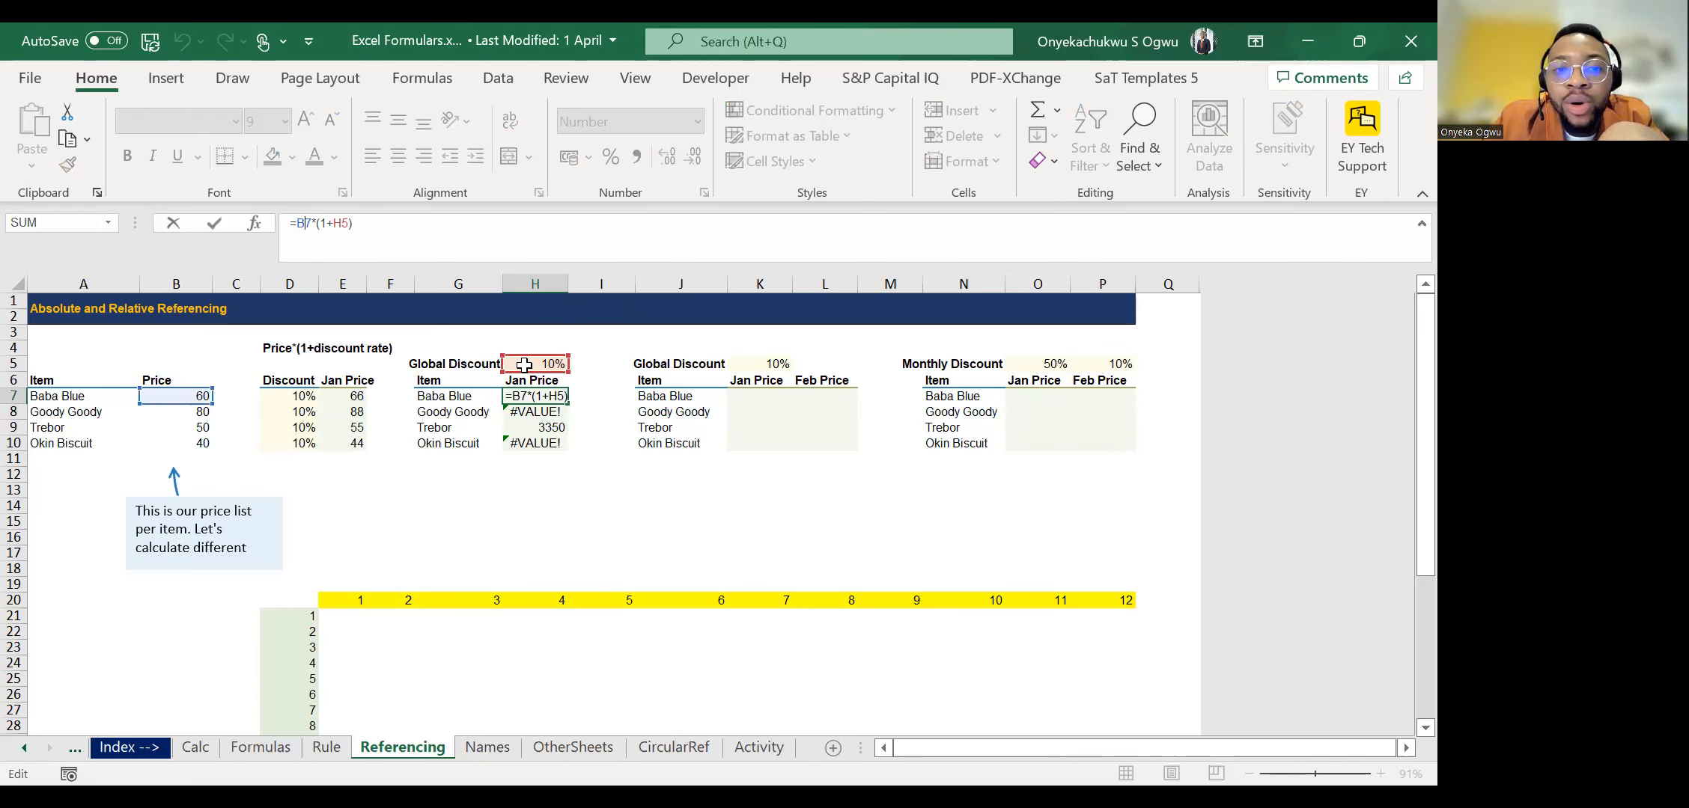
key("Return")
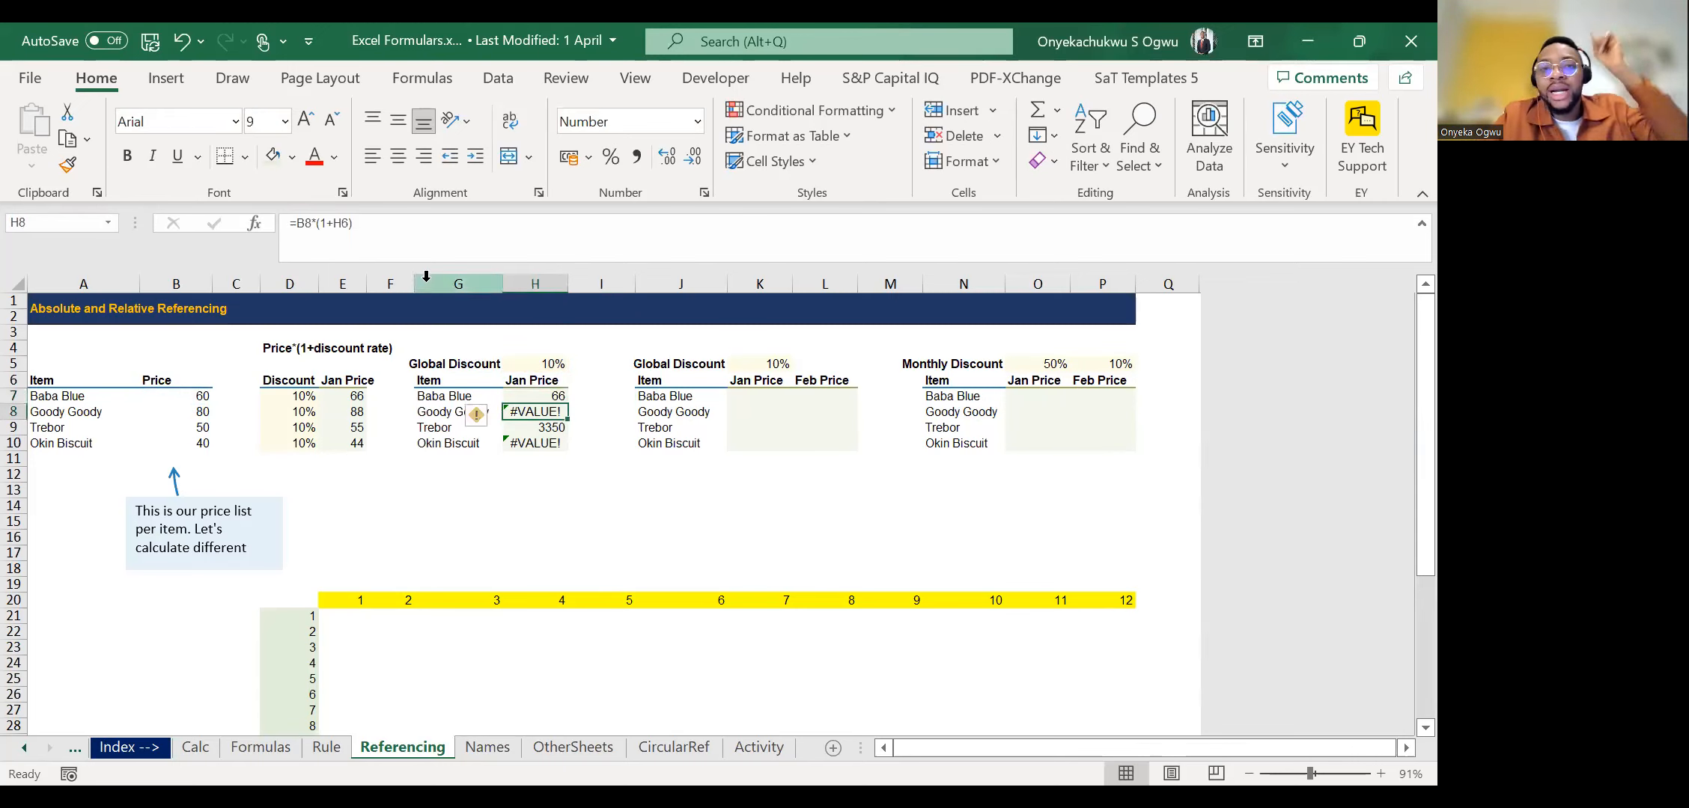
left_click(316, 223)
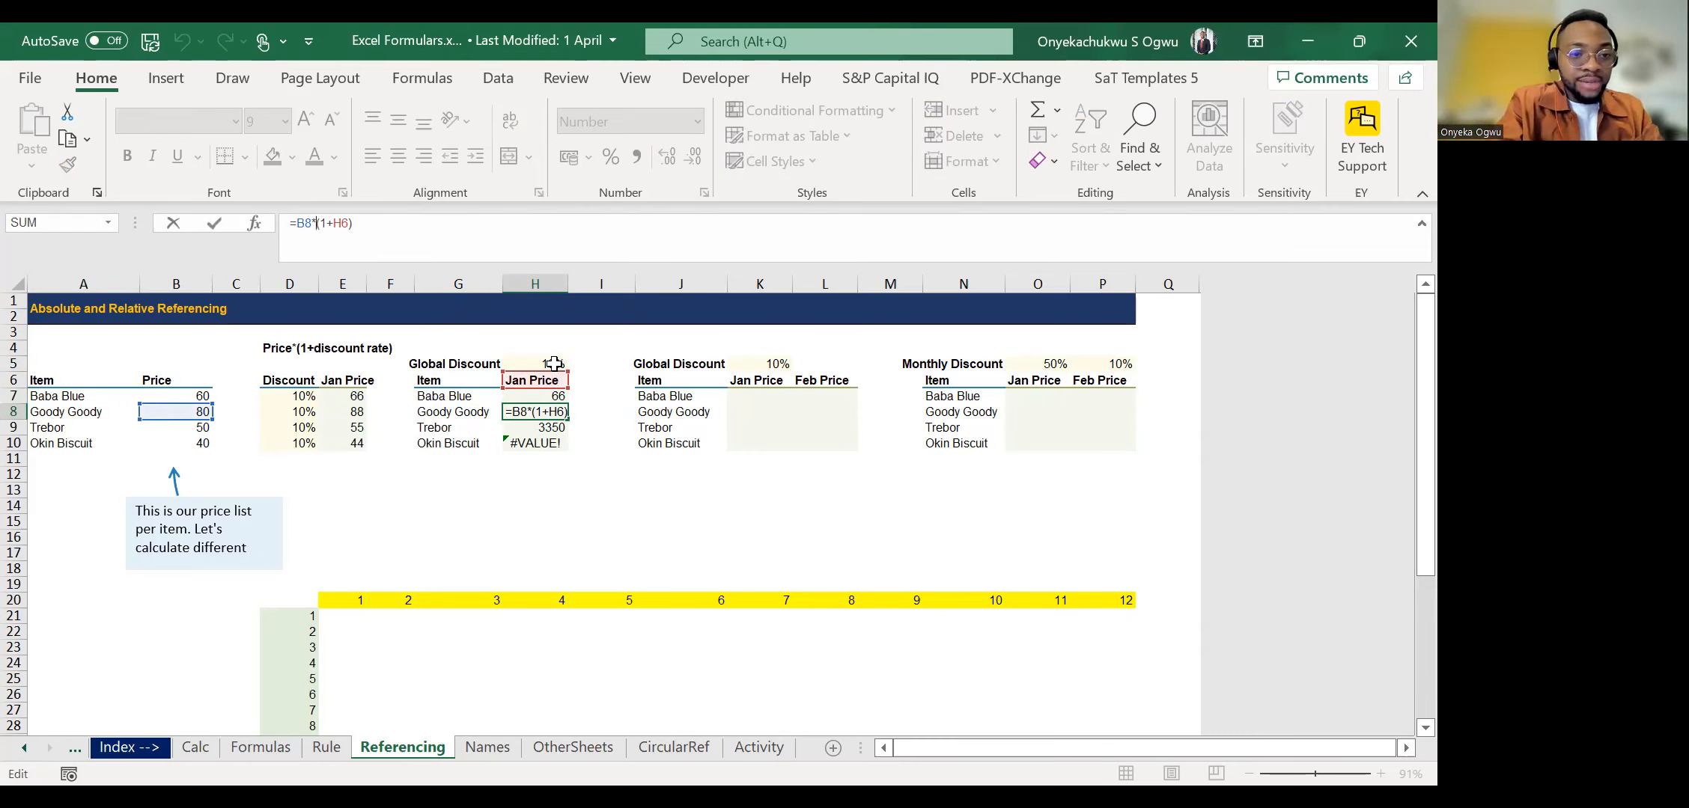
left_click(236, 443)
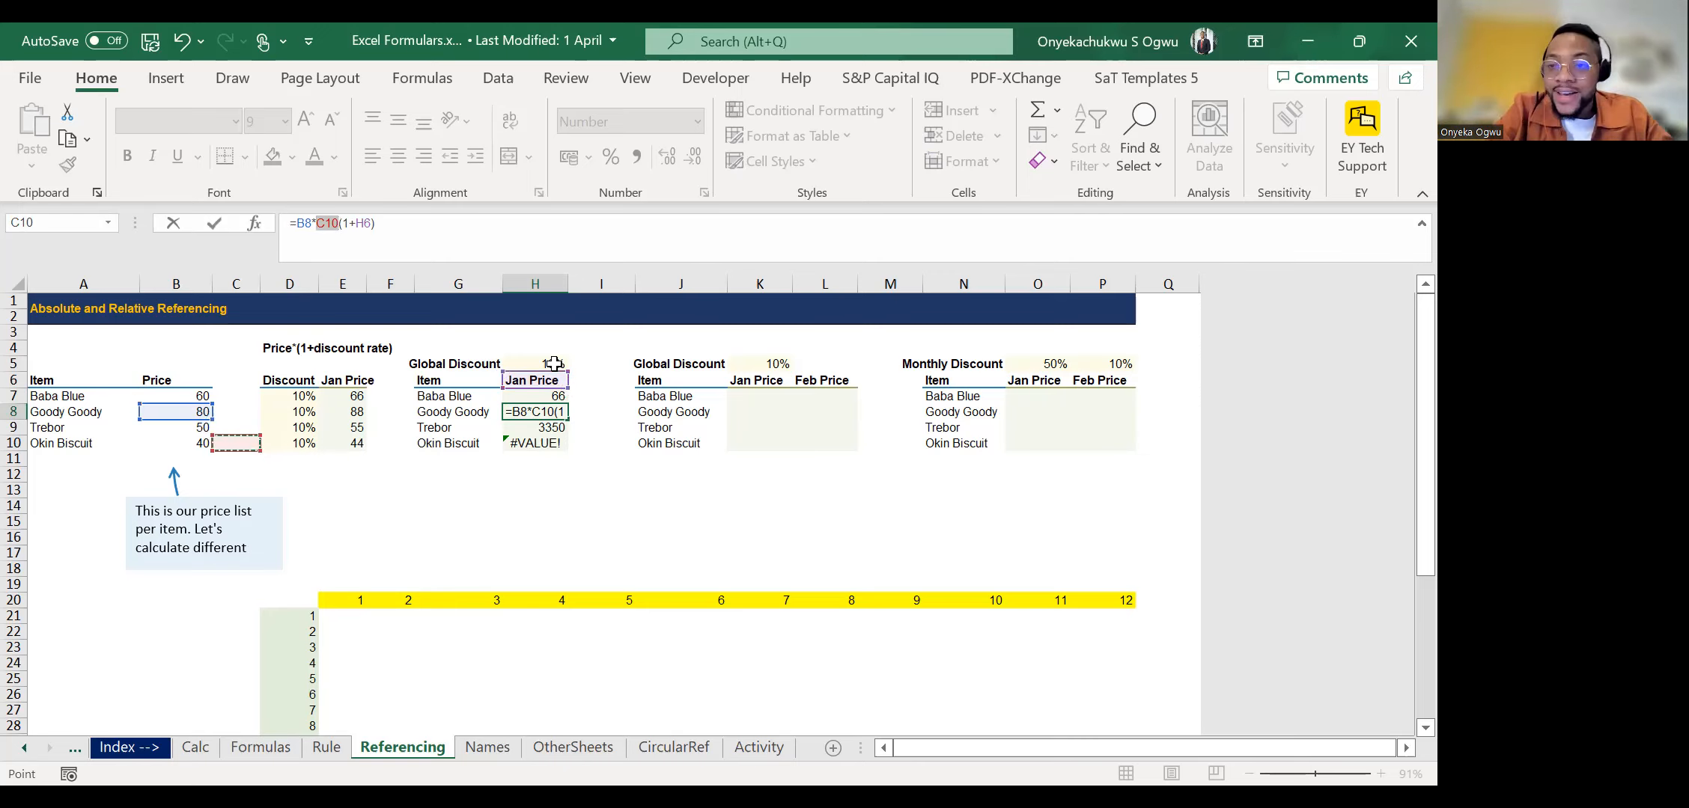
key("Escape")
key("Down")
key("Up")
key("Up")
key("Down")
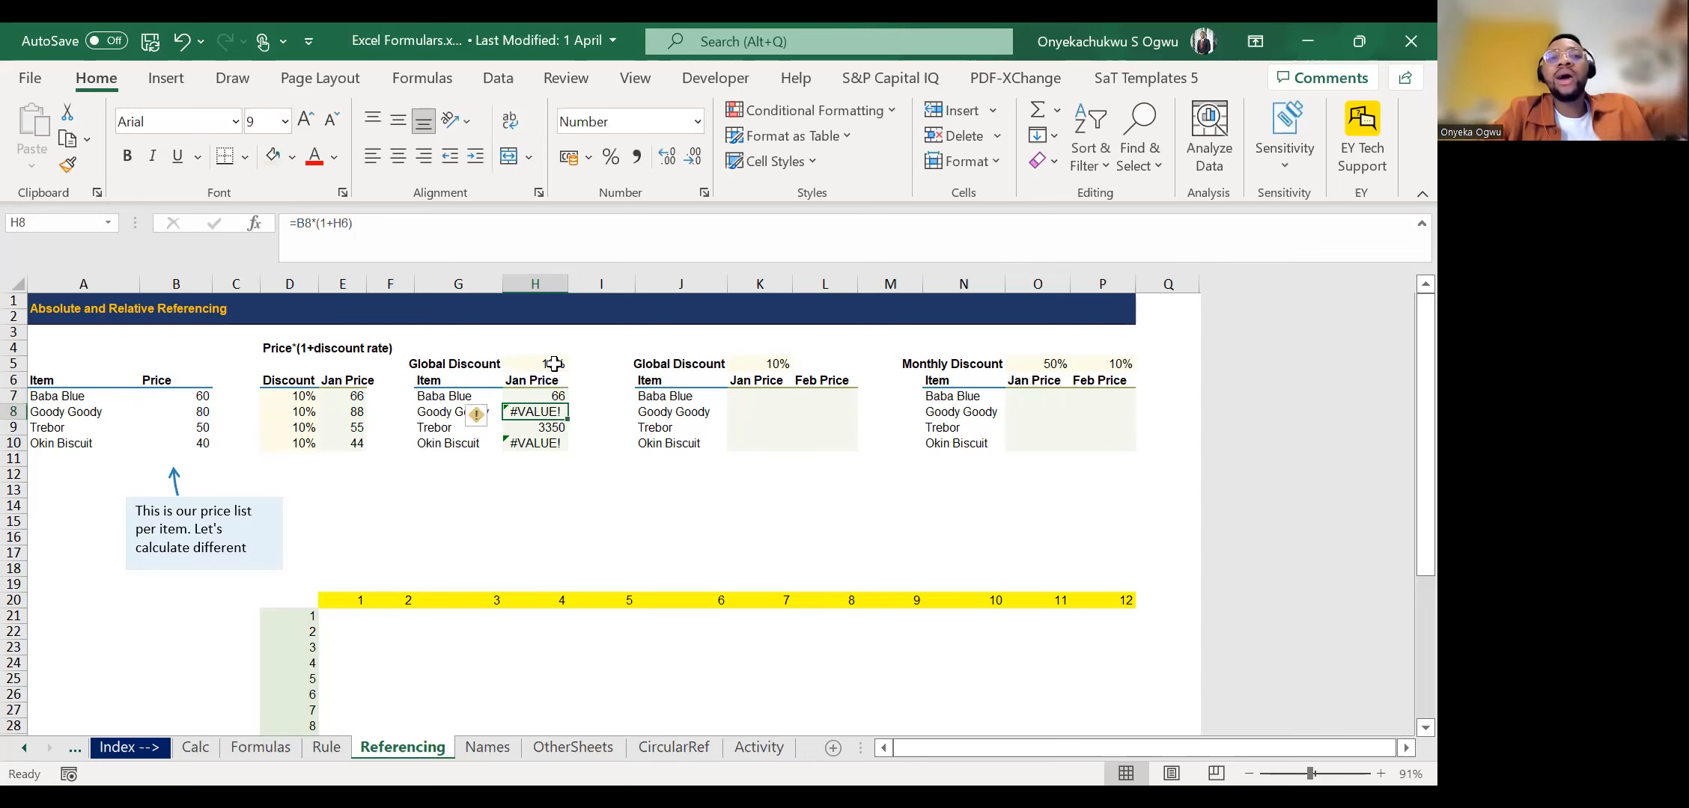
Compare the formulas in H7, H8 and H9, following how the discount reference moves down each row.
key("Down")
key("Up")
key("Up")
key("Down")
key("Down")
key("Up")
key("ctrl+shift+Down")
key("Up")
key("Down")
key("Up")
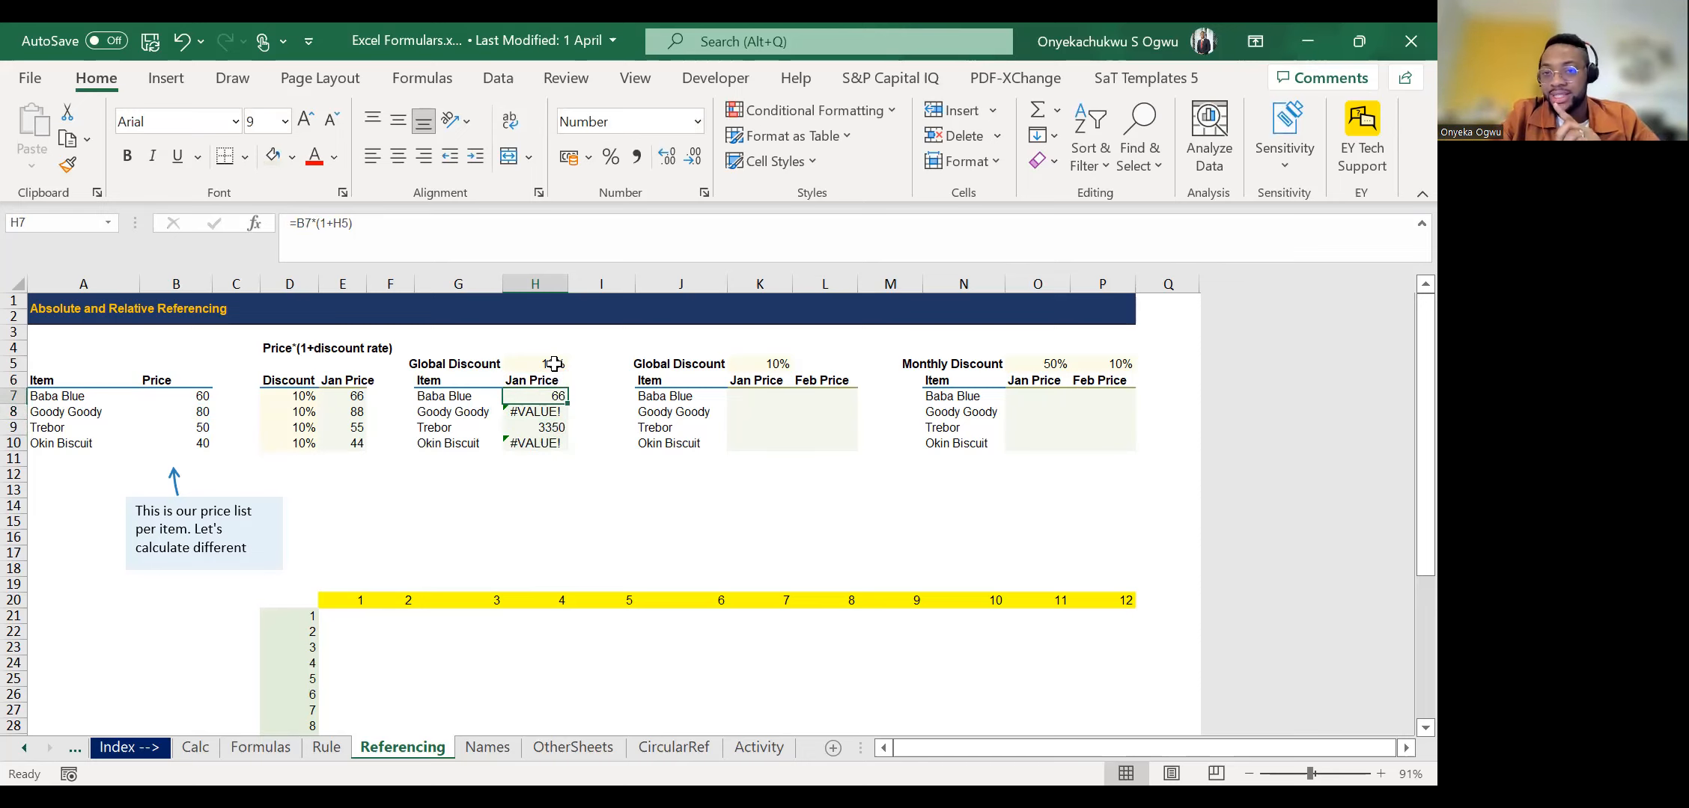
key("Down")
key("Up")
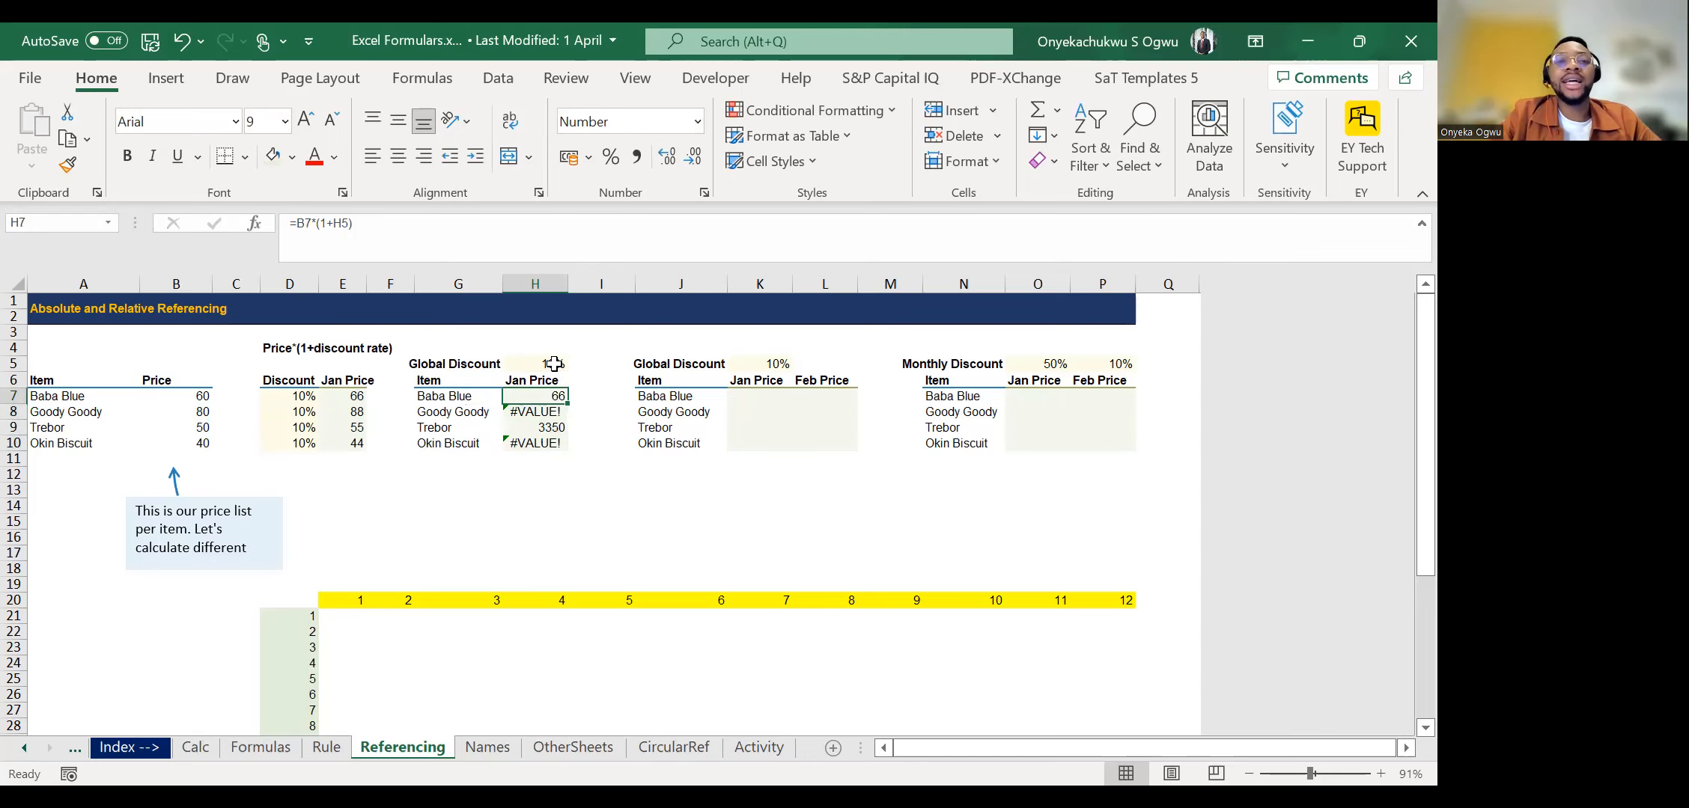
Review the Jan Price formulas against the single Global Discount rate, identifying the address of the rate cell H5.
key("Down")
key("Up")
key("Up")
key("Up")
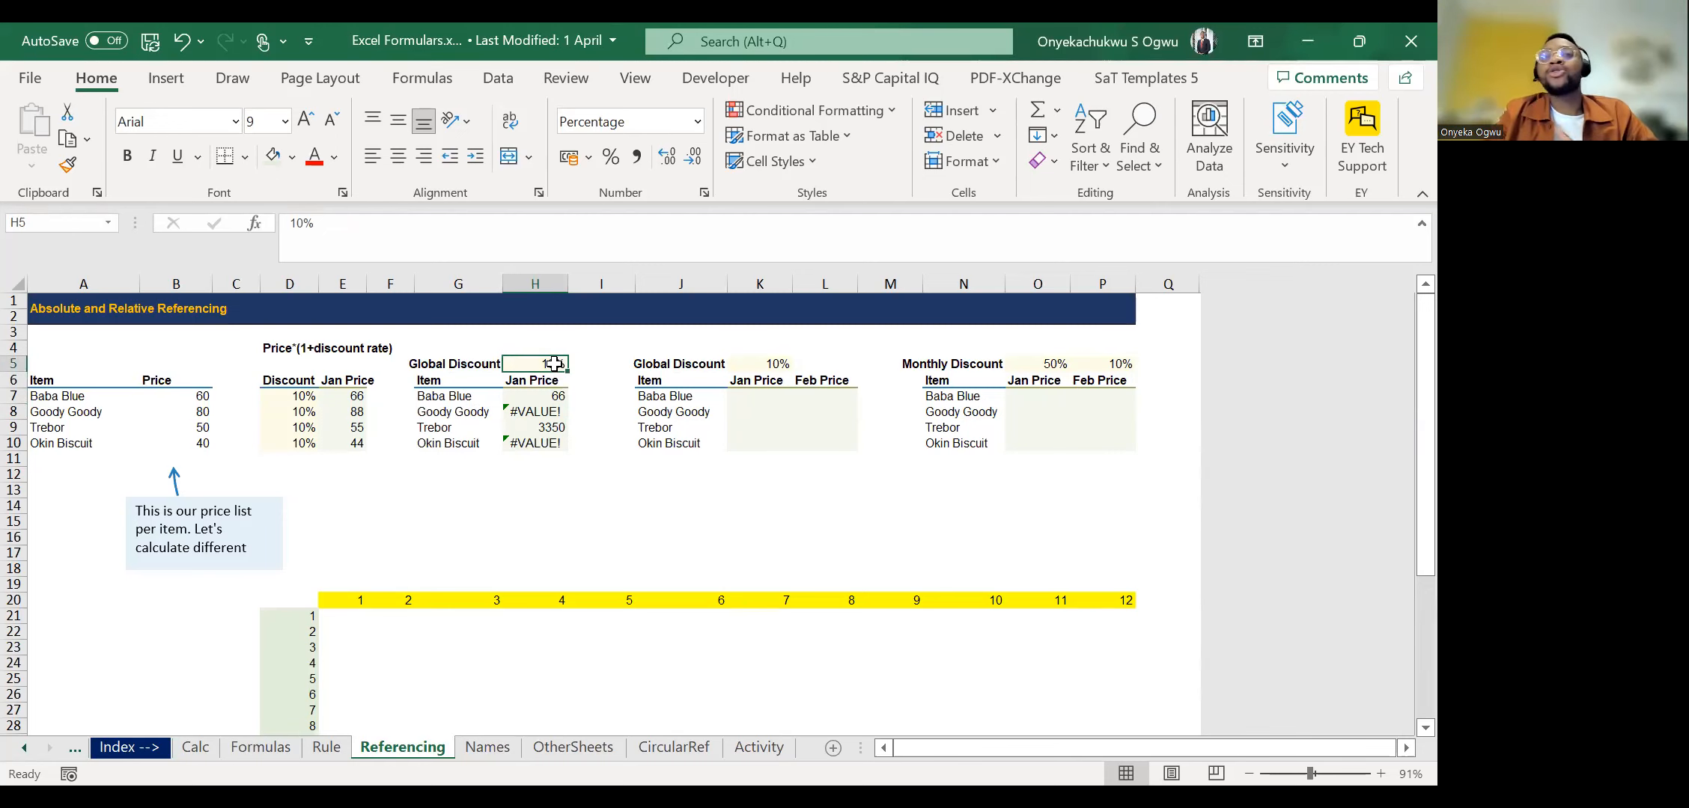
key("Down")
key("Down")
key("Down")
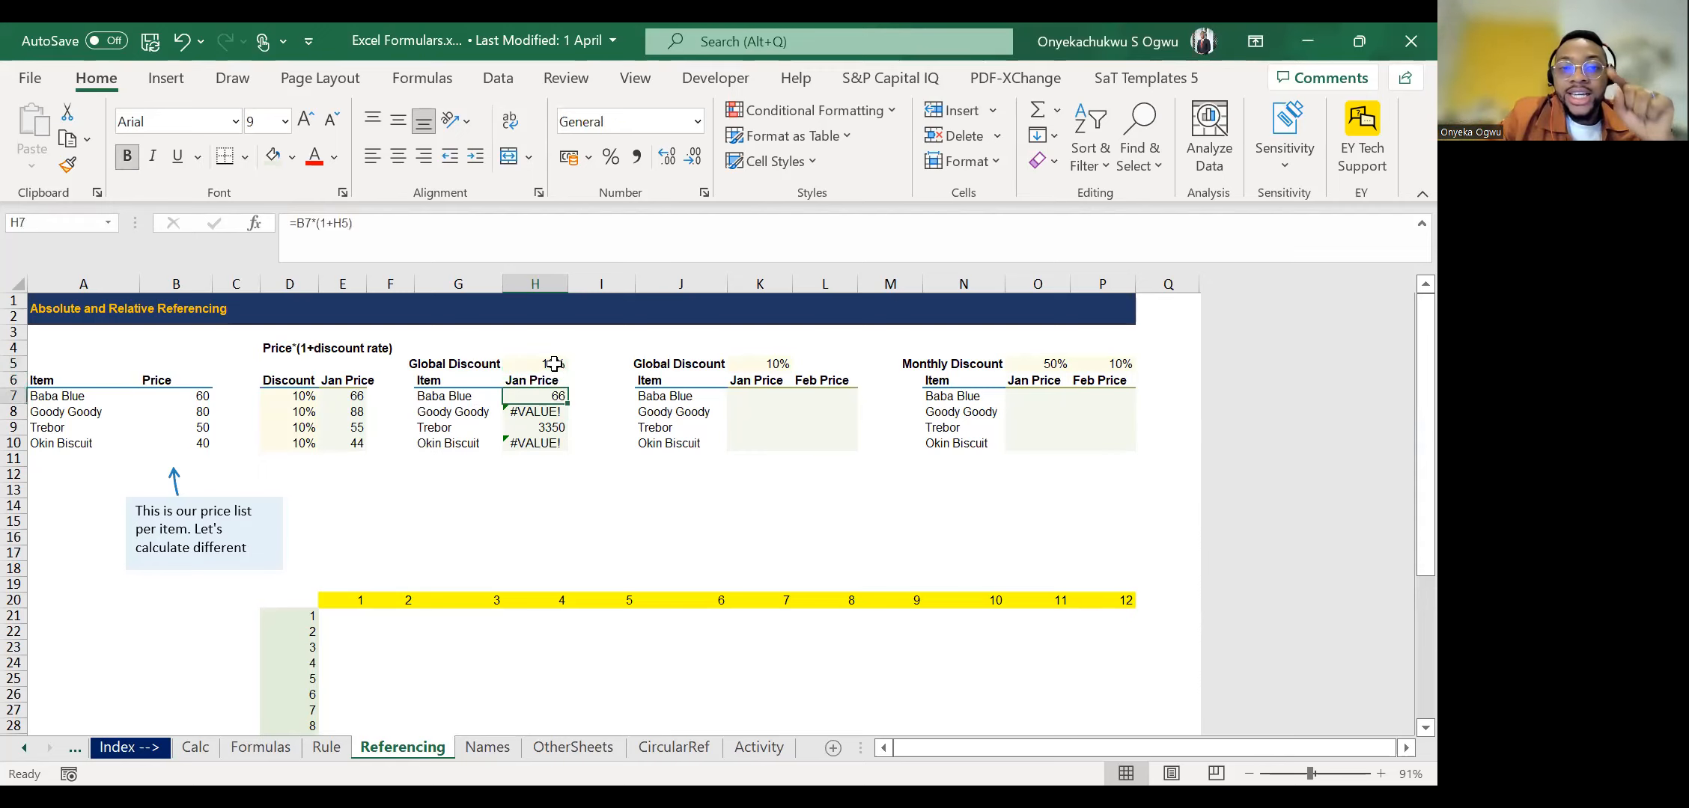
key("Up")
key("Down")
key("Down")
key("Down")
key("Up")
key("Up")
key("Up")
key("Up")
key("Down")
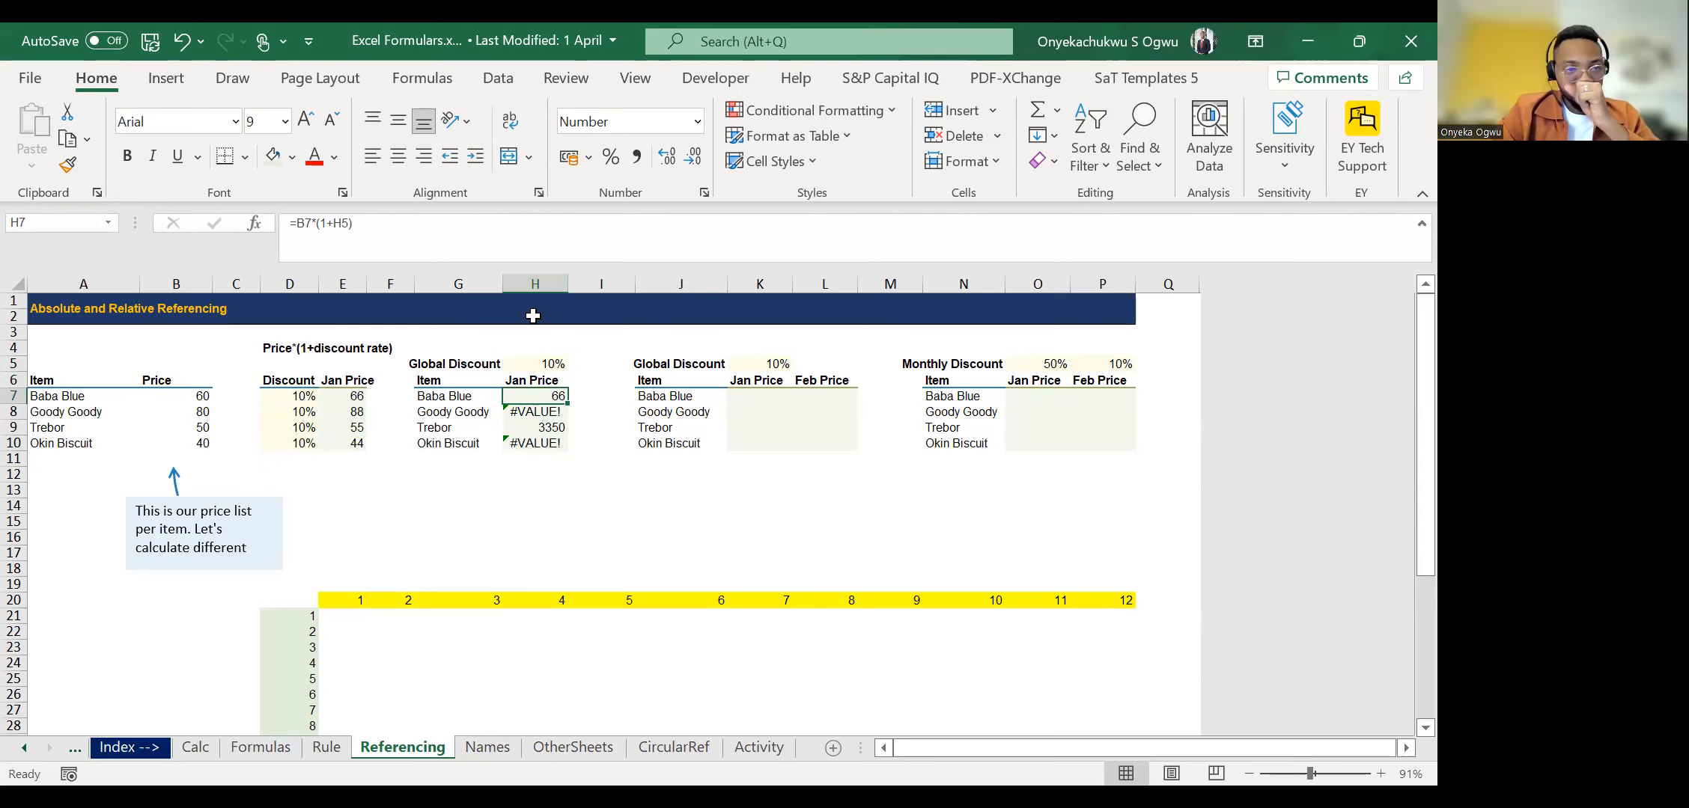
key("Up")
key("Up")
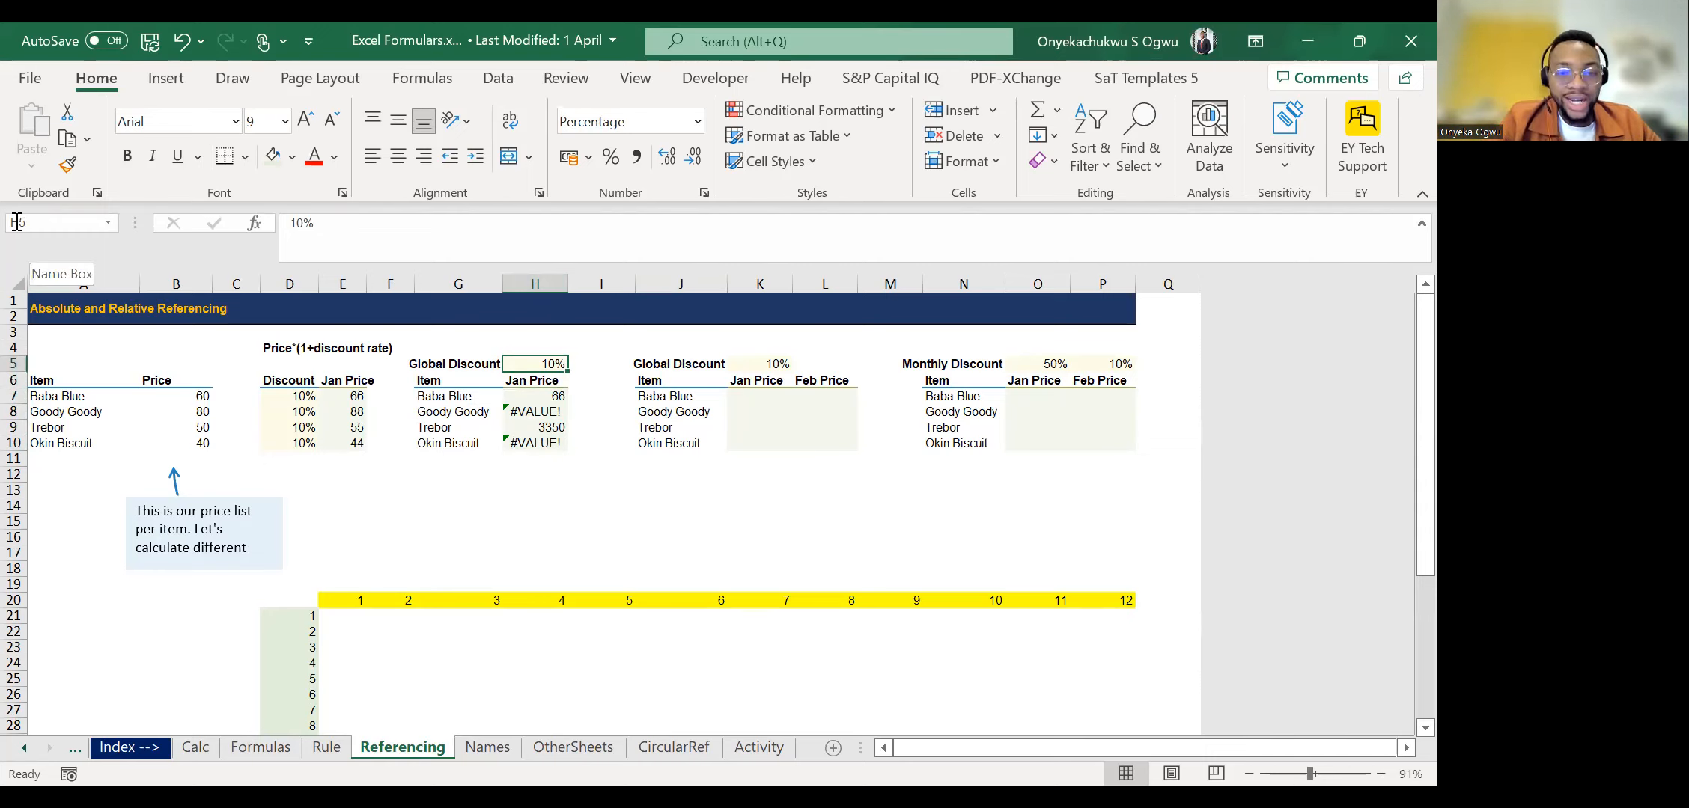
Correct the formula note in D4 to read Price*(1-discount rate).
key("alt+Tab")
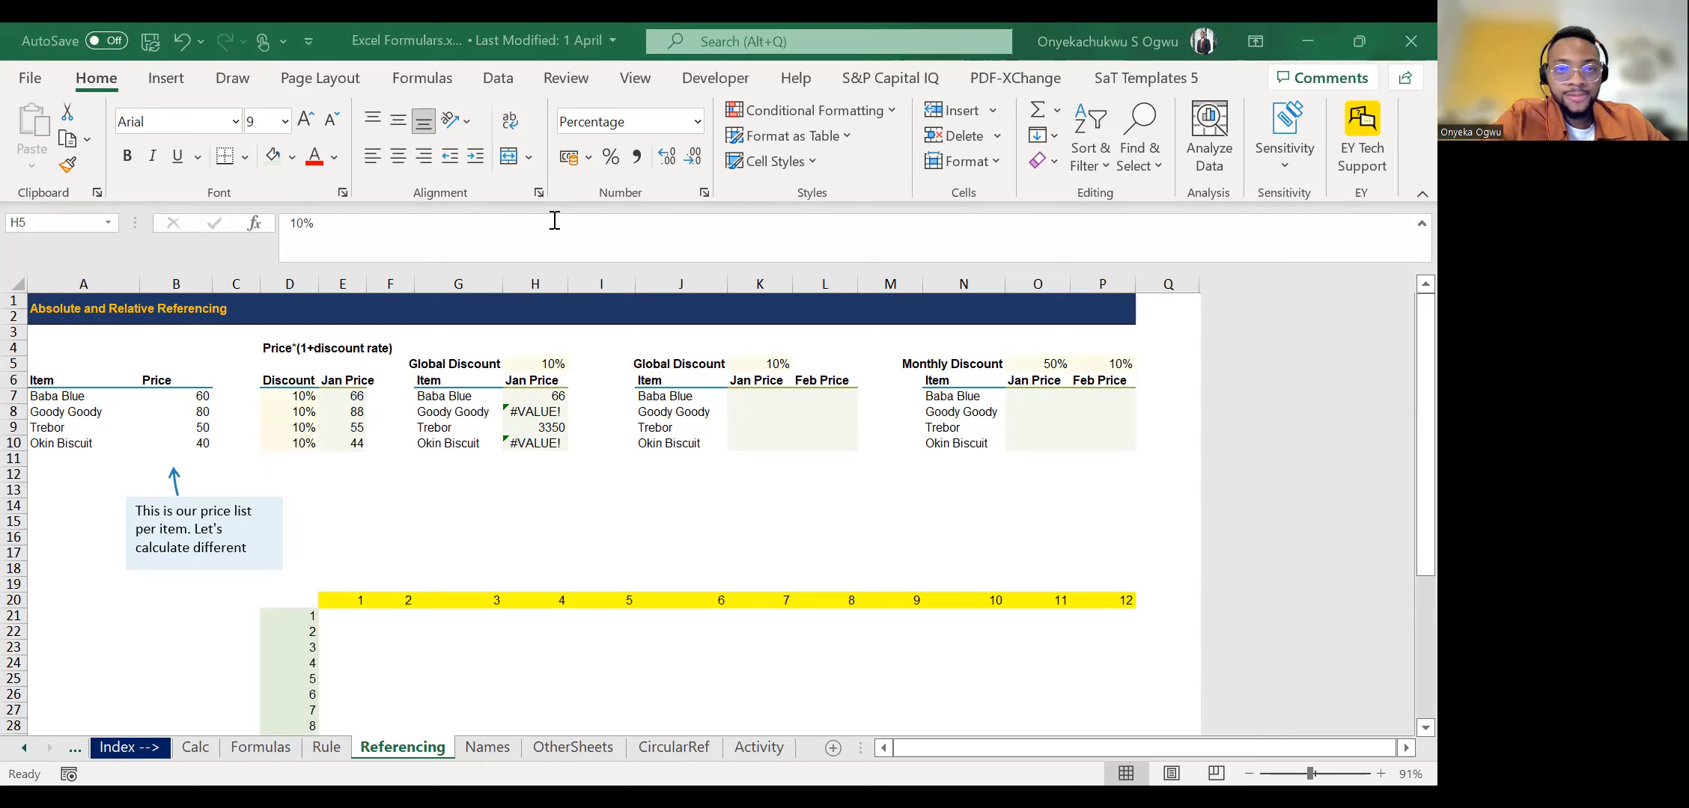
left_click(512, 392)
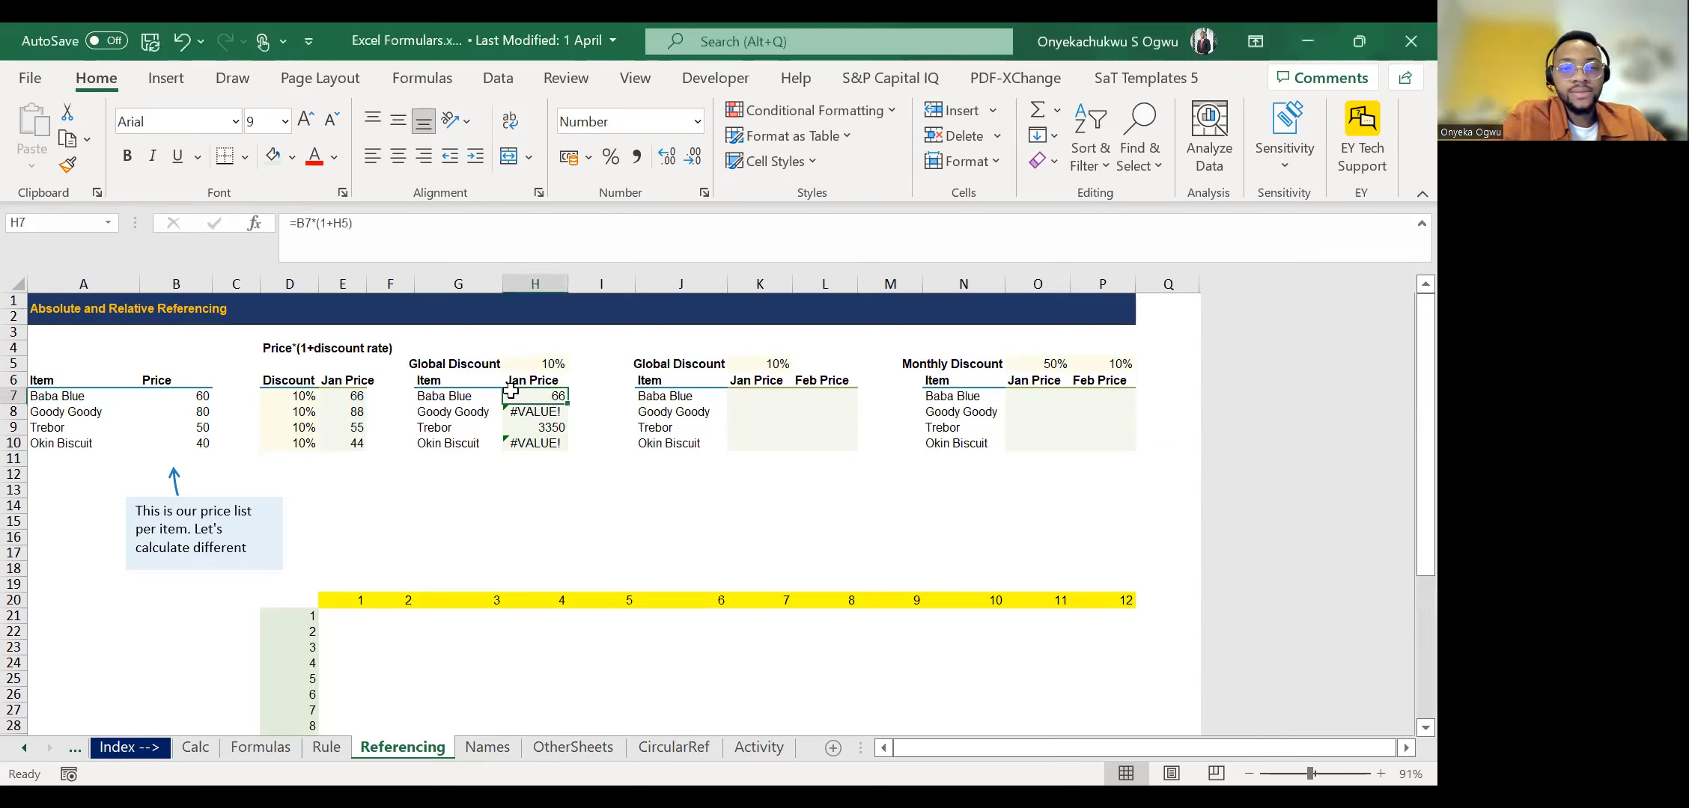
key("Left")
key("Left")
key("Left")
key("Left")
key("Left")
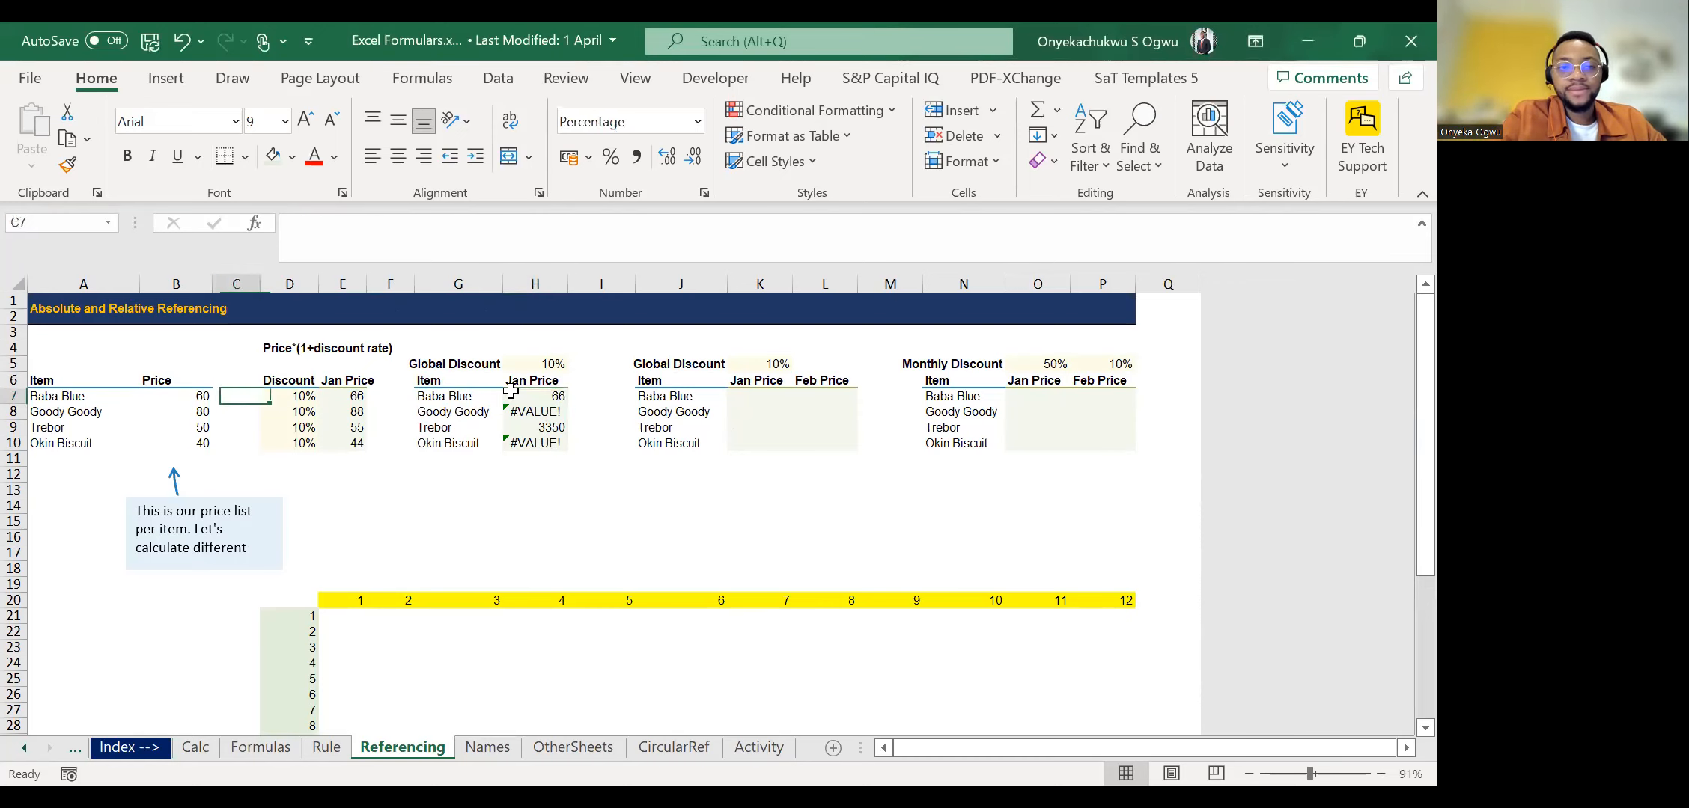
key("Right")
key("Right")
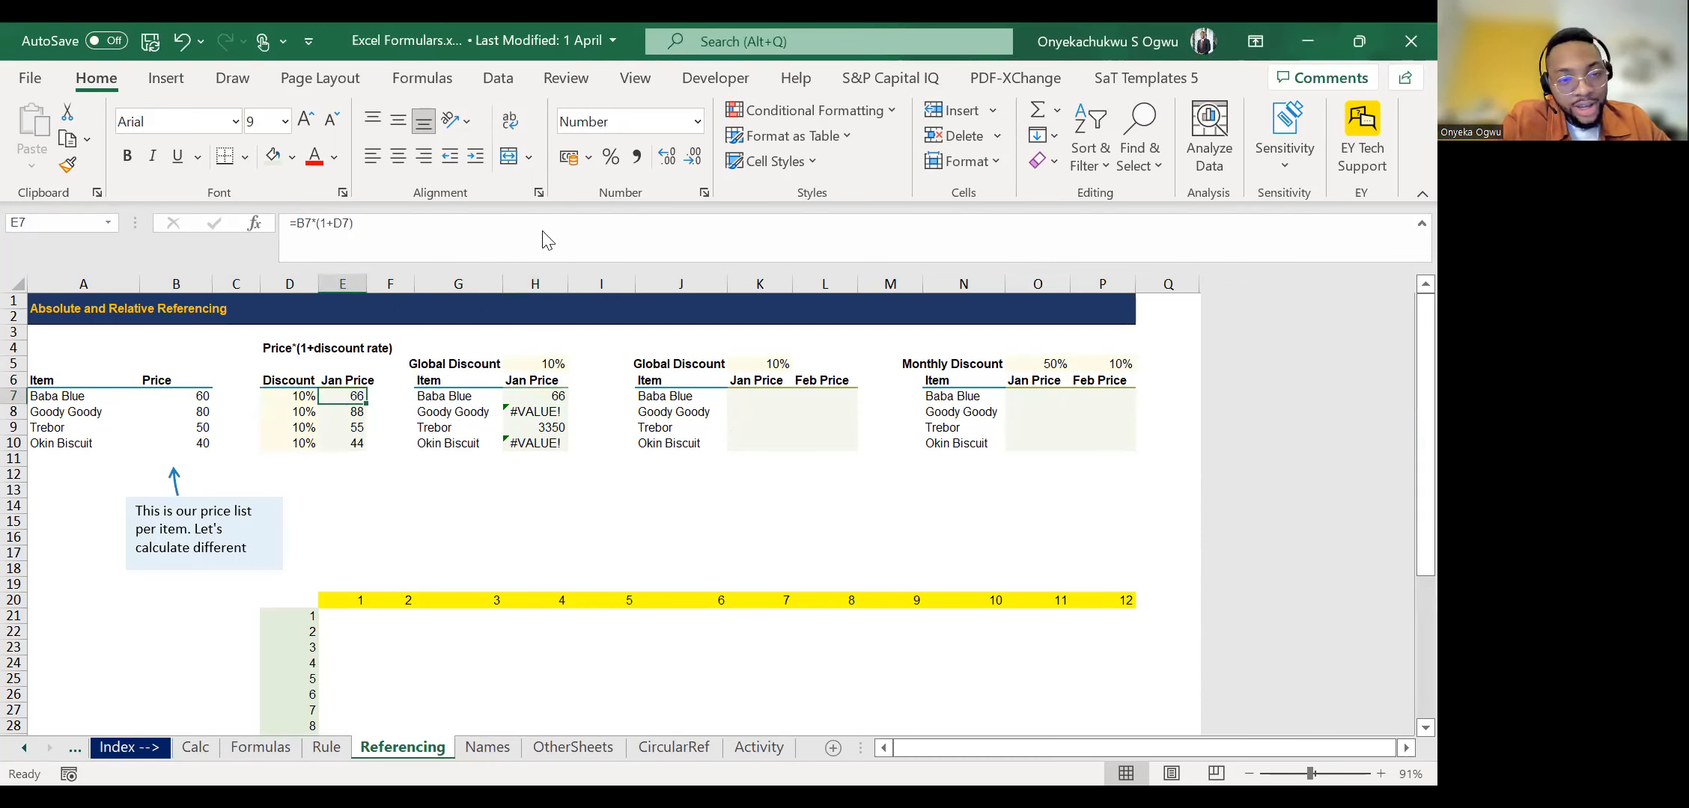
key("Left")
key("Up")
key("Up")
key("Up")
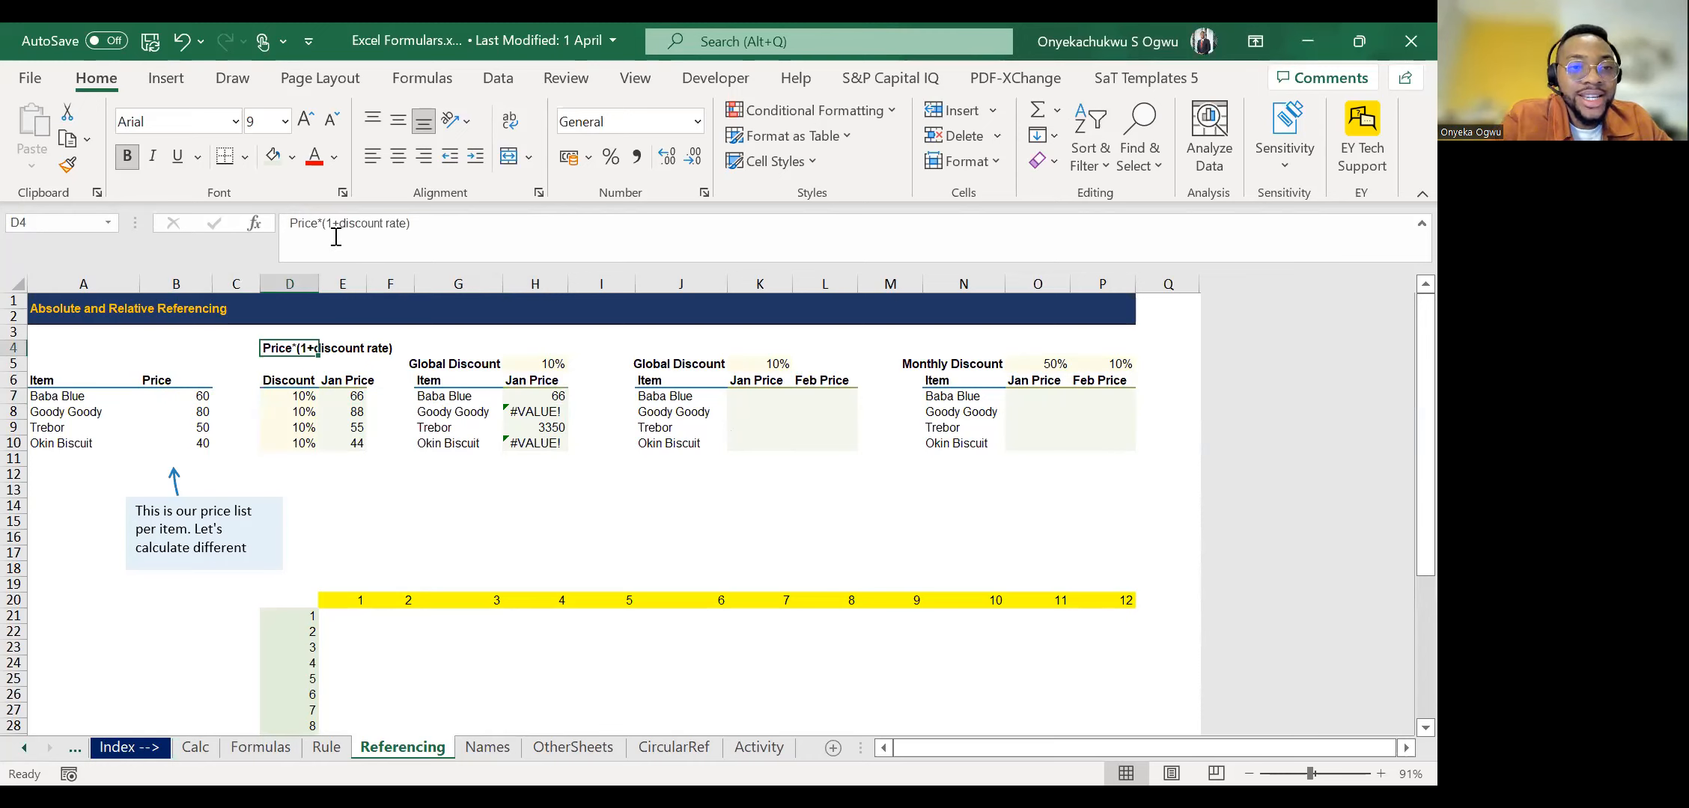
left_click(387, 235)
key("Delete")
type("-")
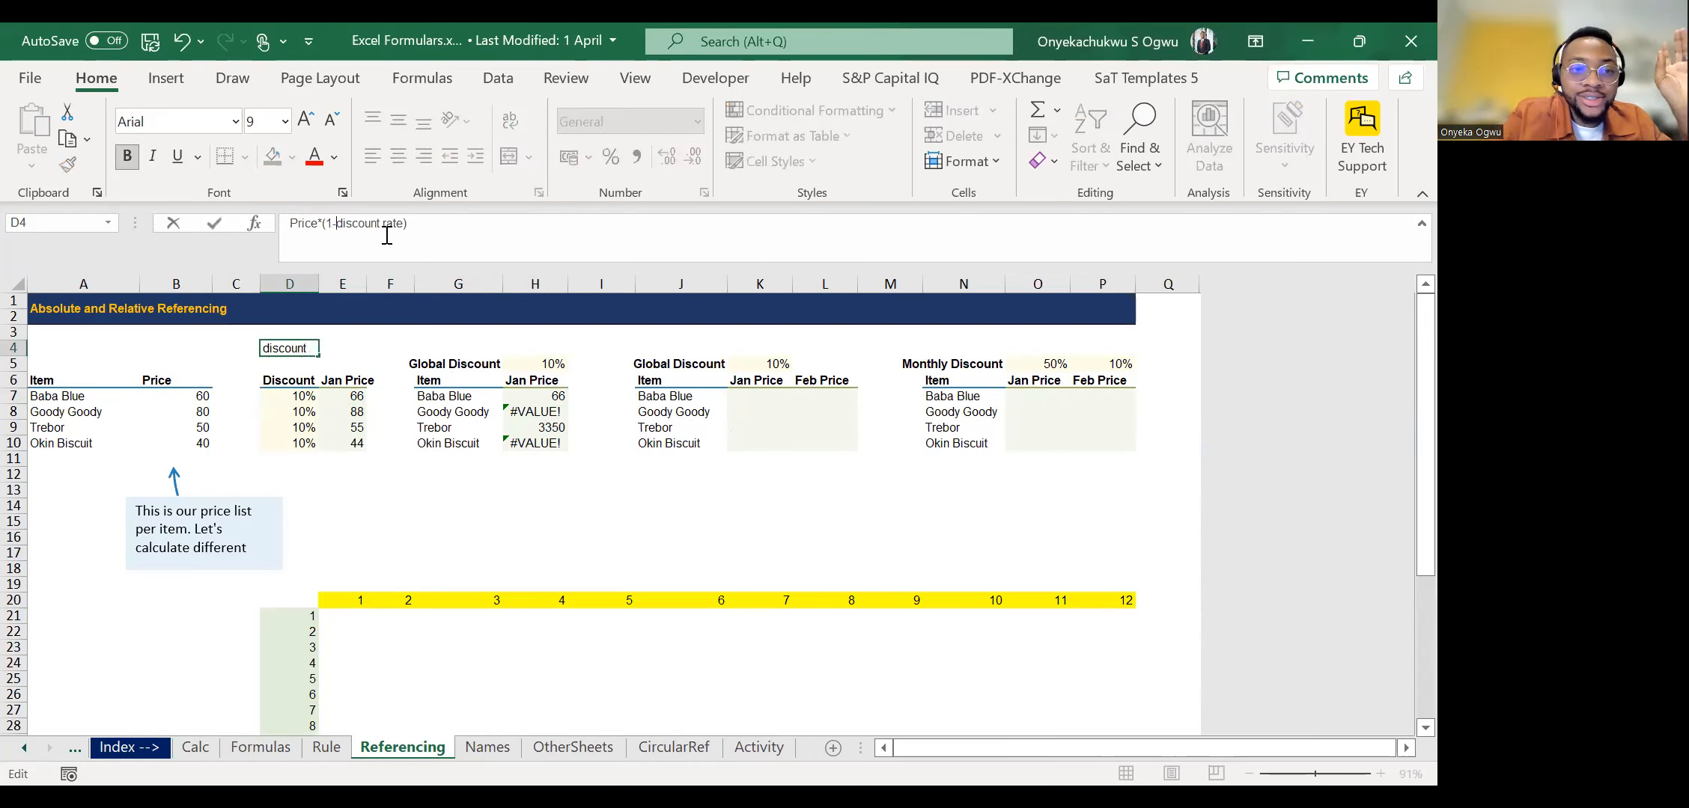
key("Return")
Change the Jan Price formula in E7 to =B7*(1-D7) and copy it down to E10.
key("Down")
key("Down")
key("Right")
left_click(337, 225)
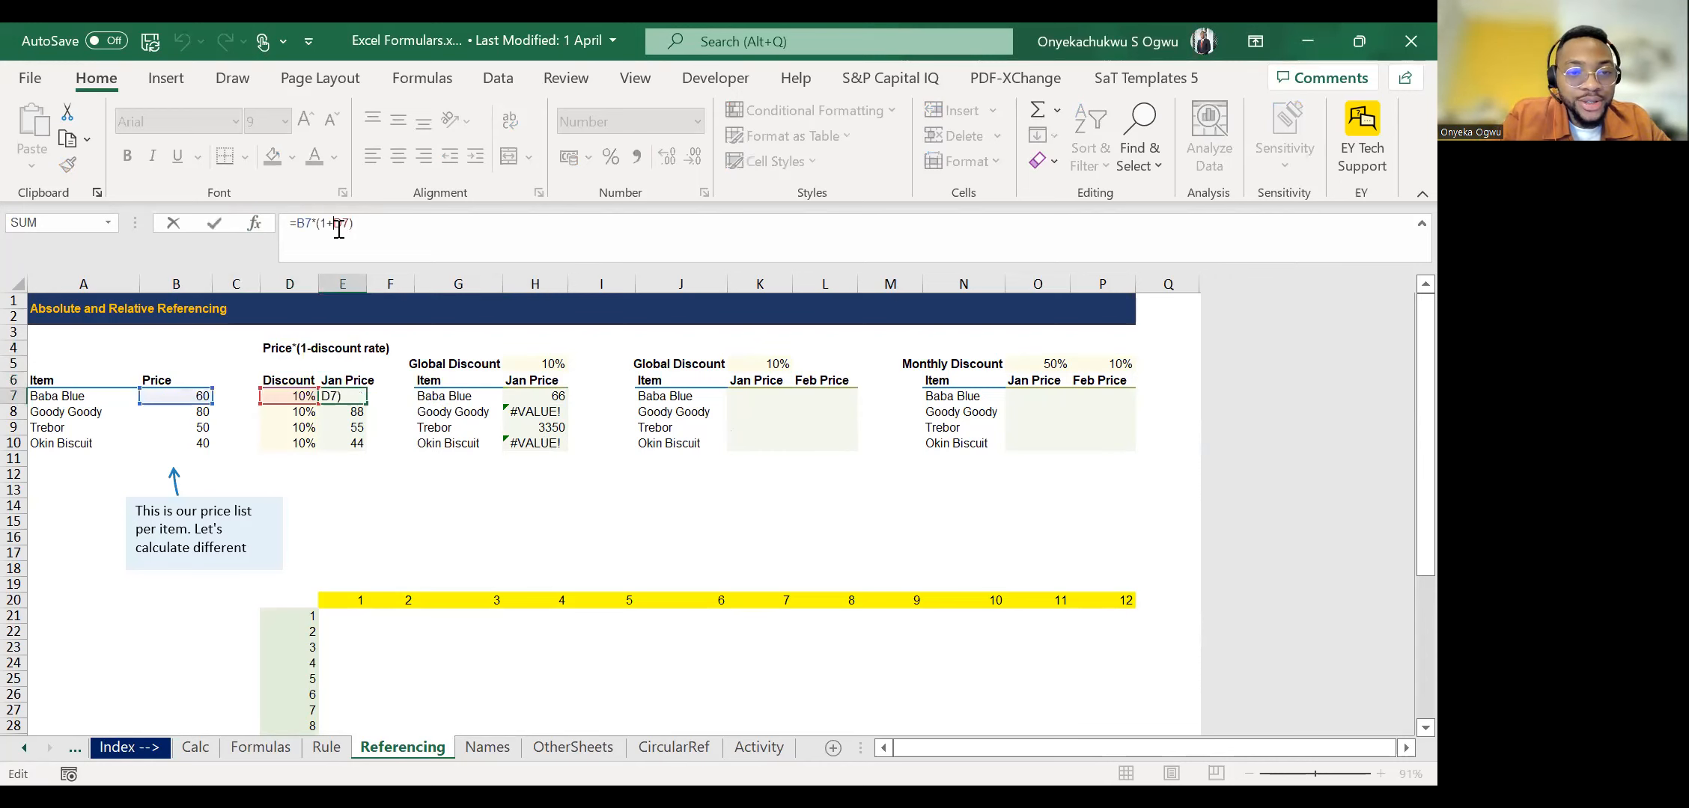
key("BackSpace")
type("-")
key("Return")
key("Up")
key("Down")
key("ctrl+d")
key("Down")
key("ctrl+d")
key("Down")
key("ctrl+d")
Change the Global Discount formula in H7 to =B7*(1-H5) and copy it down to H10.
key("Right")
key("Right")
key("Right")
key("Up")
key("Up")
key("Up")
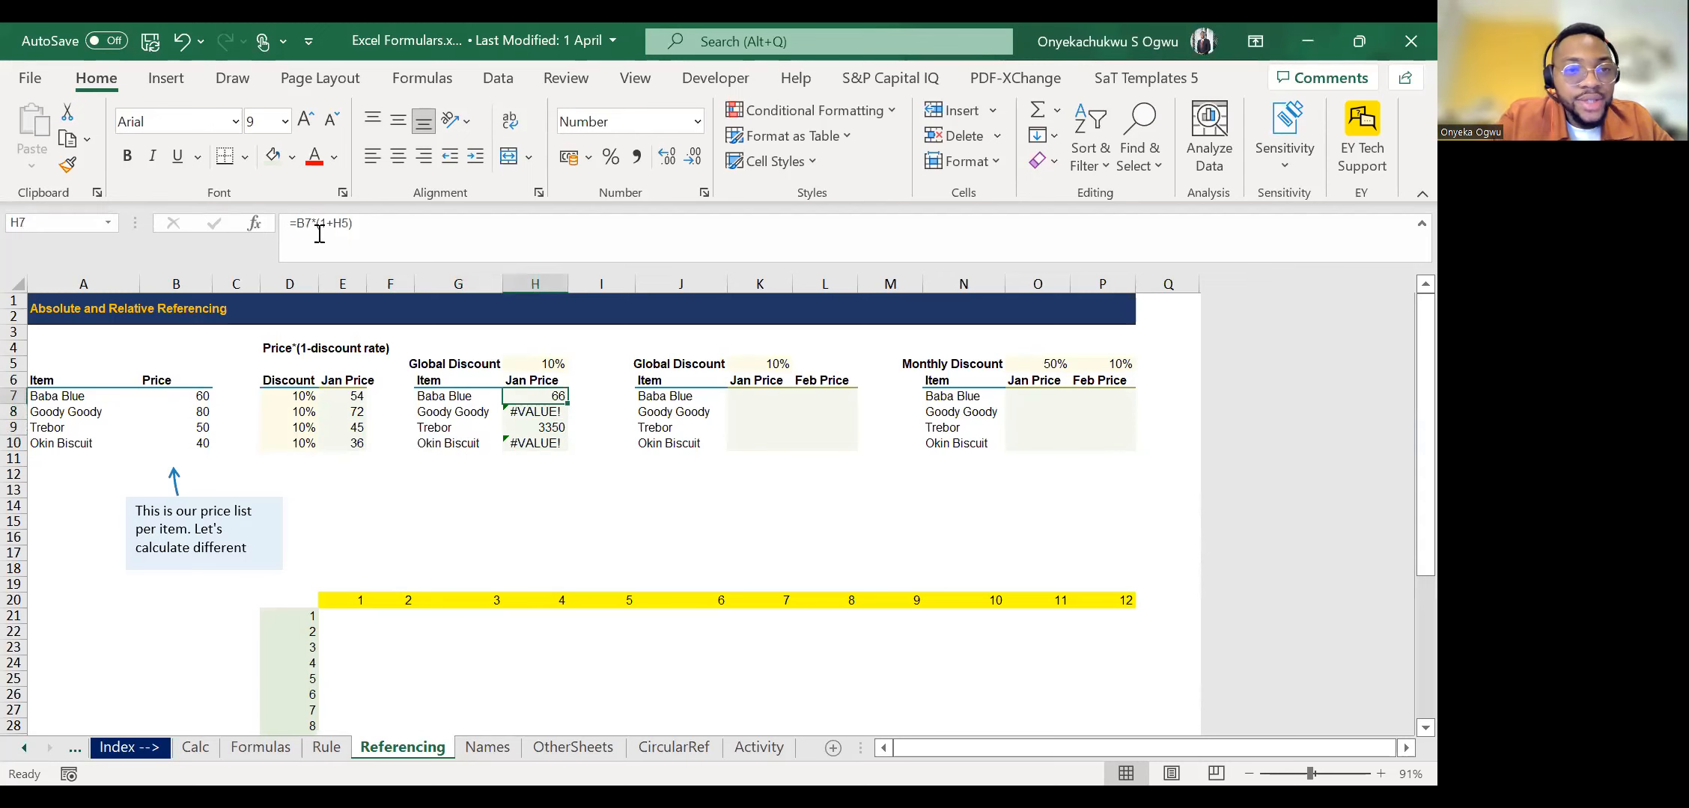
left_click(336, 223)
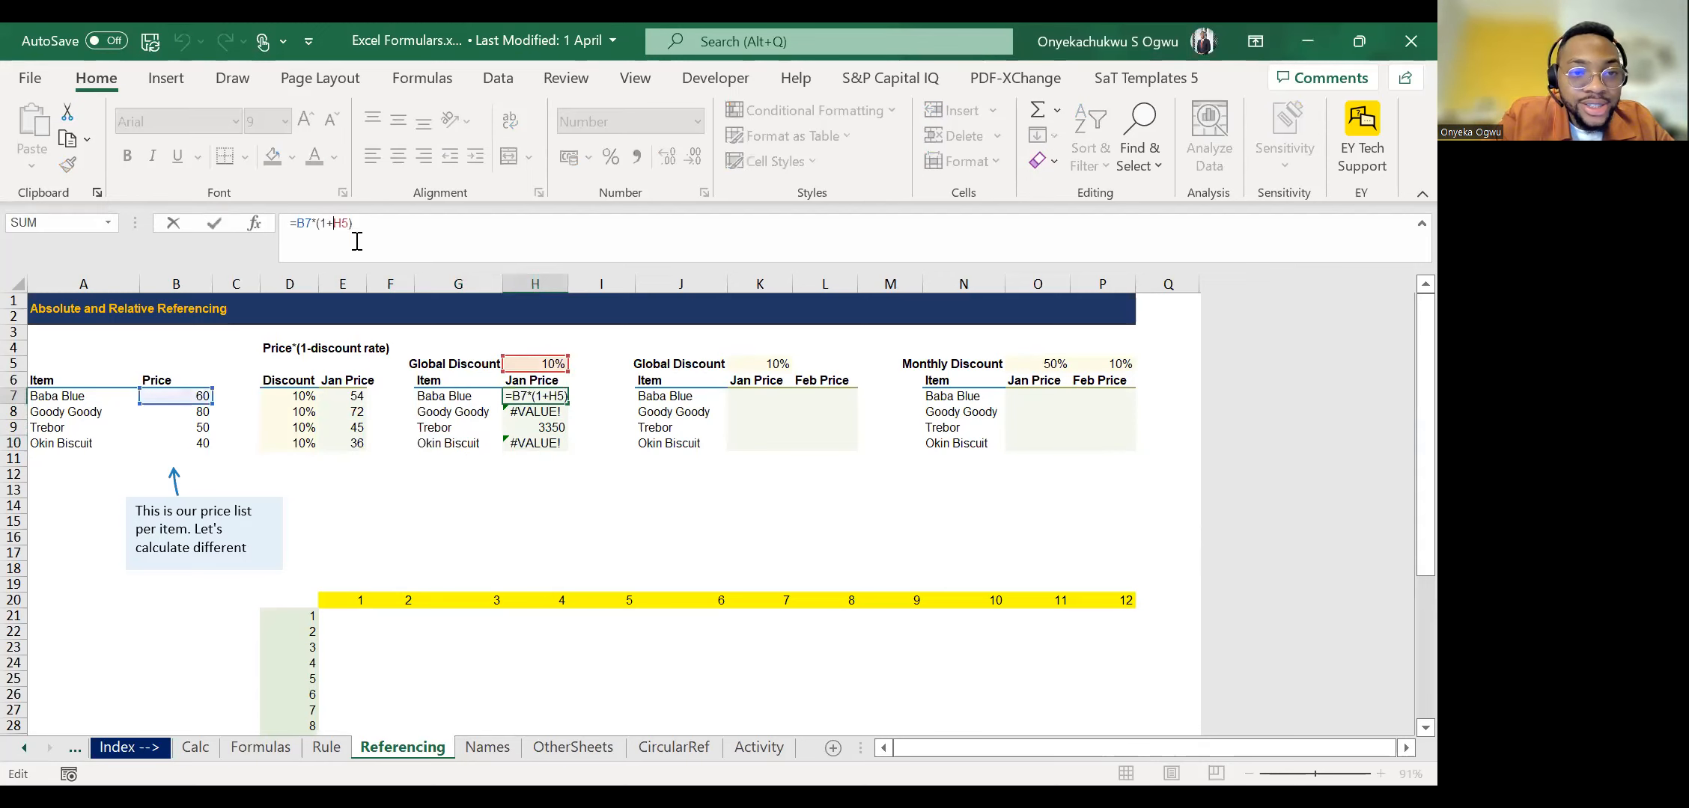
key("BackSpace")
type("-")
key("Return")
key("ctrl+d")
key("Down")
key("ctrl+d")
Check the corrected formulas in the first Global Discount table's Jan Price column, finishing at H7.
key("Down")
key("ctrl+d")
key("Up")
key("Up")
key("Up")
key("Down")
key("Up")
key("Up")
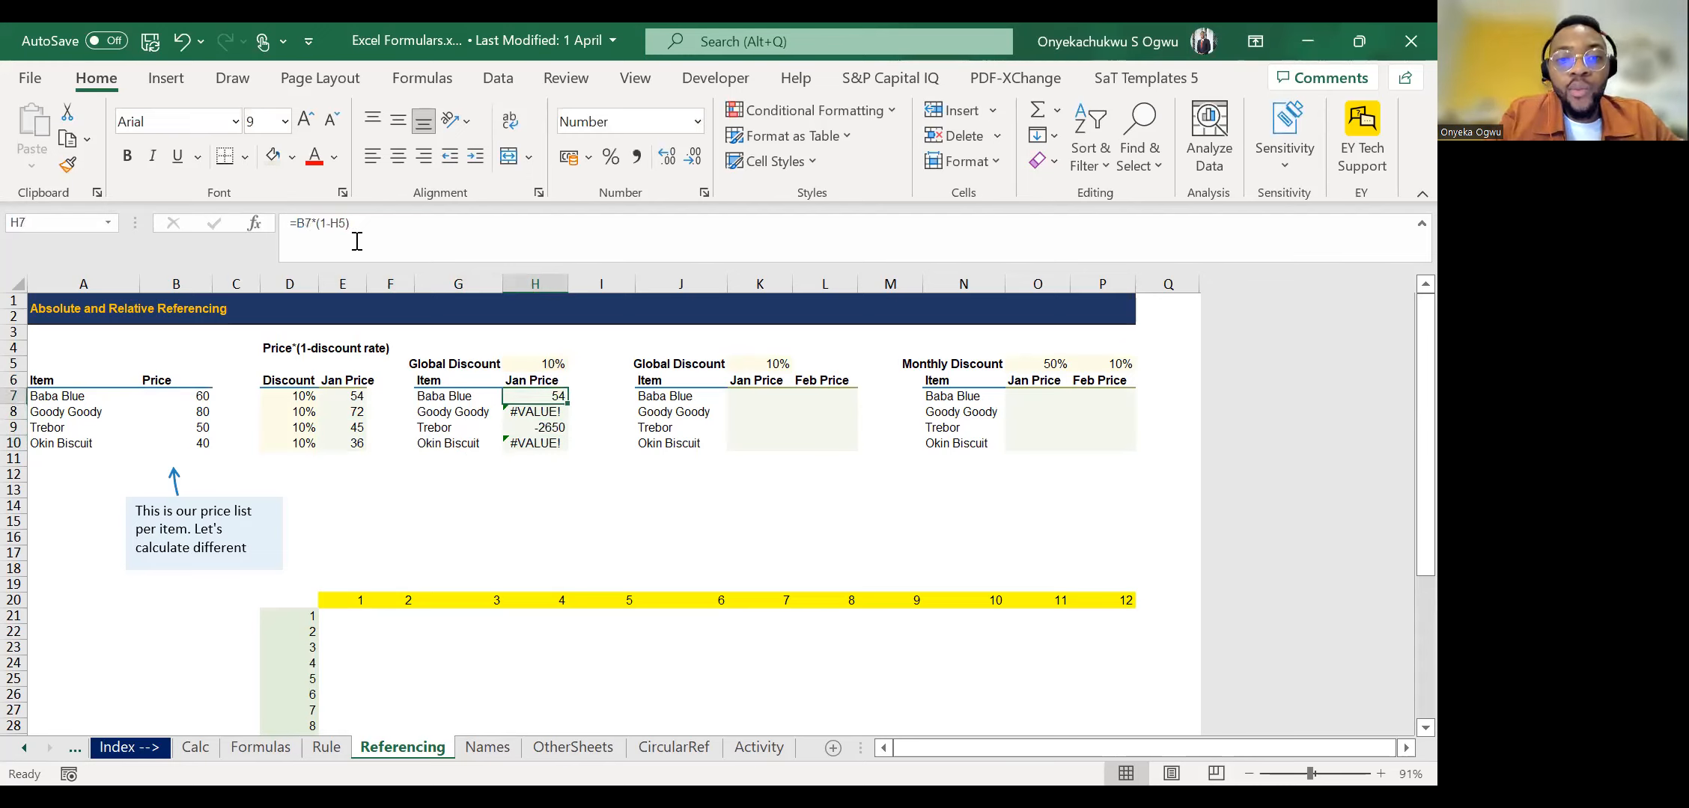
key("Down")
key("Down")
key("Left")
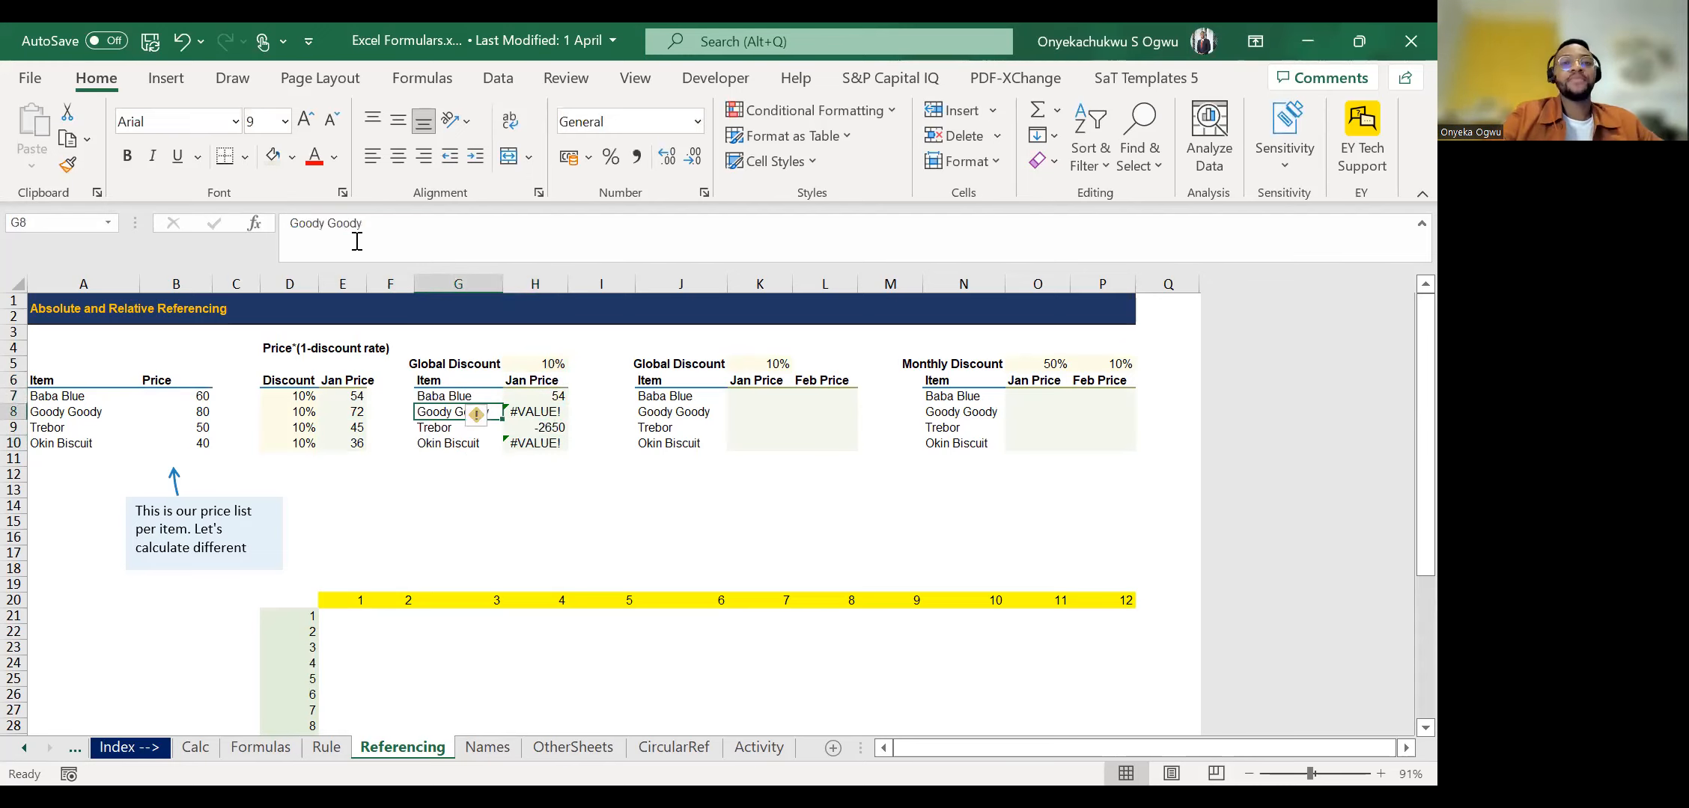
key("Right")
key("Up")
key("Up")
key("Down")
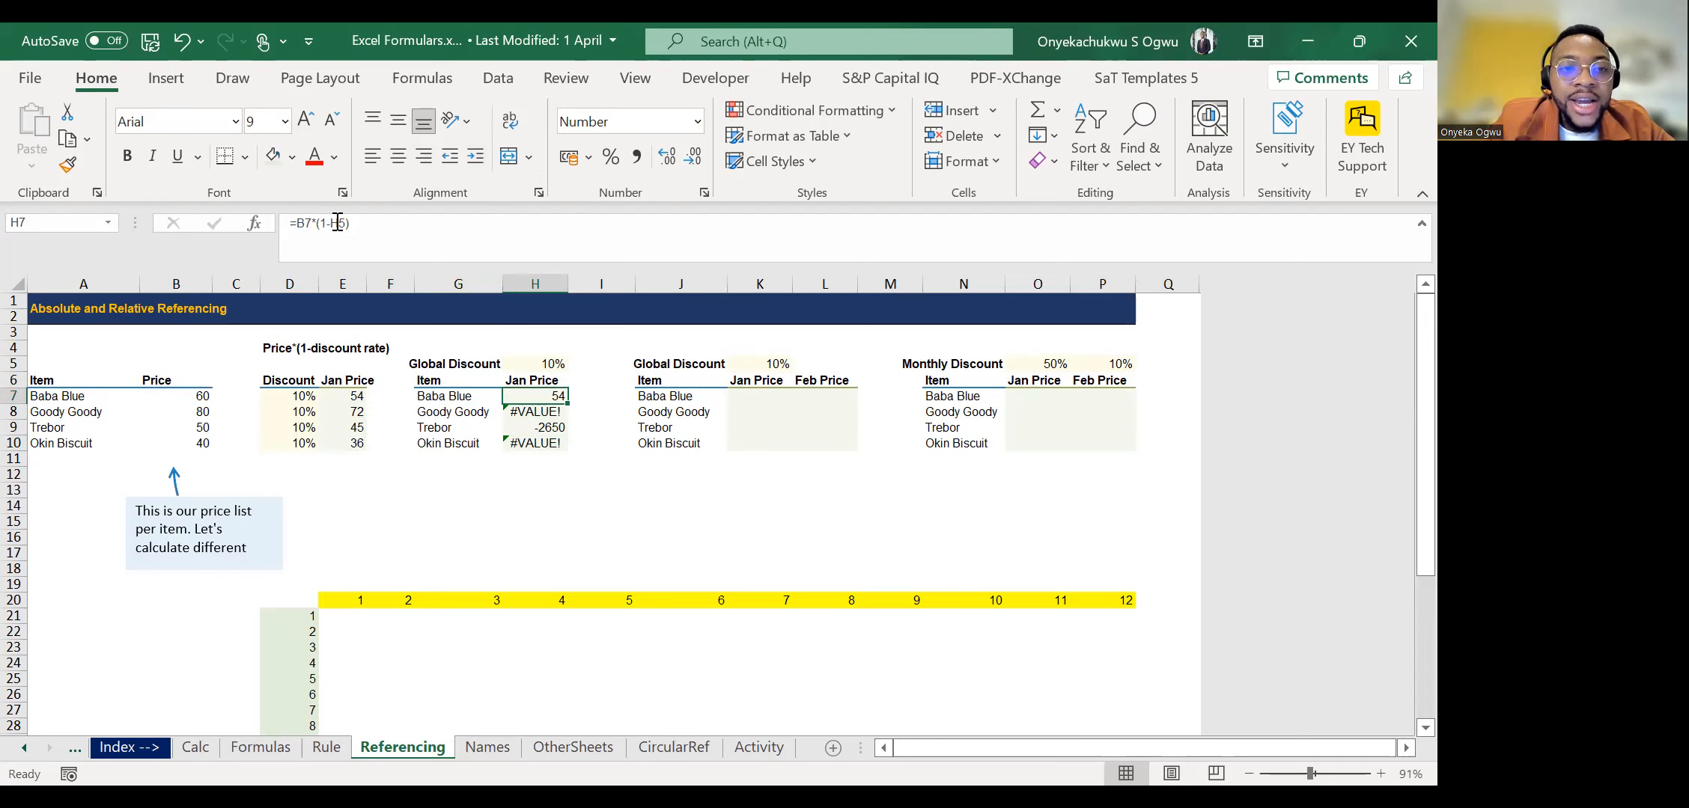
Try making the discount reference in H7's formula absolute as $H$5.
double_click(337, 223)
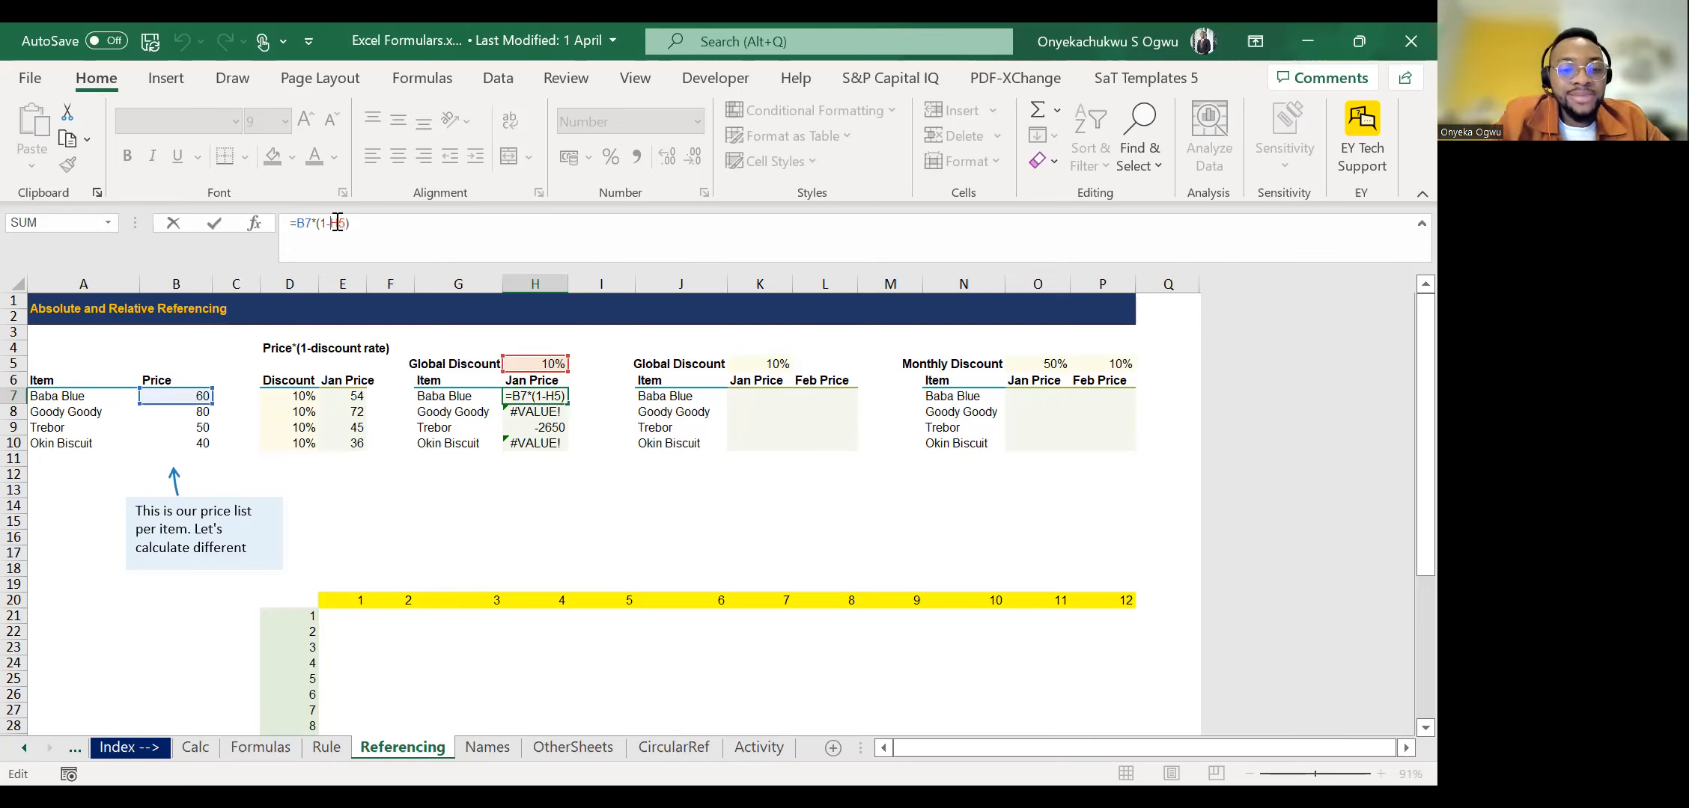
key("F4")
key("F4")
key("F4")
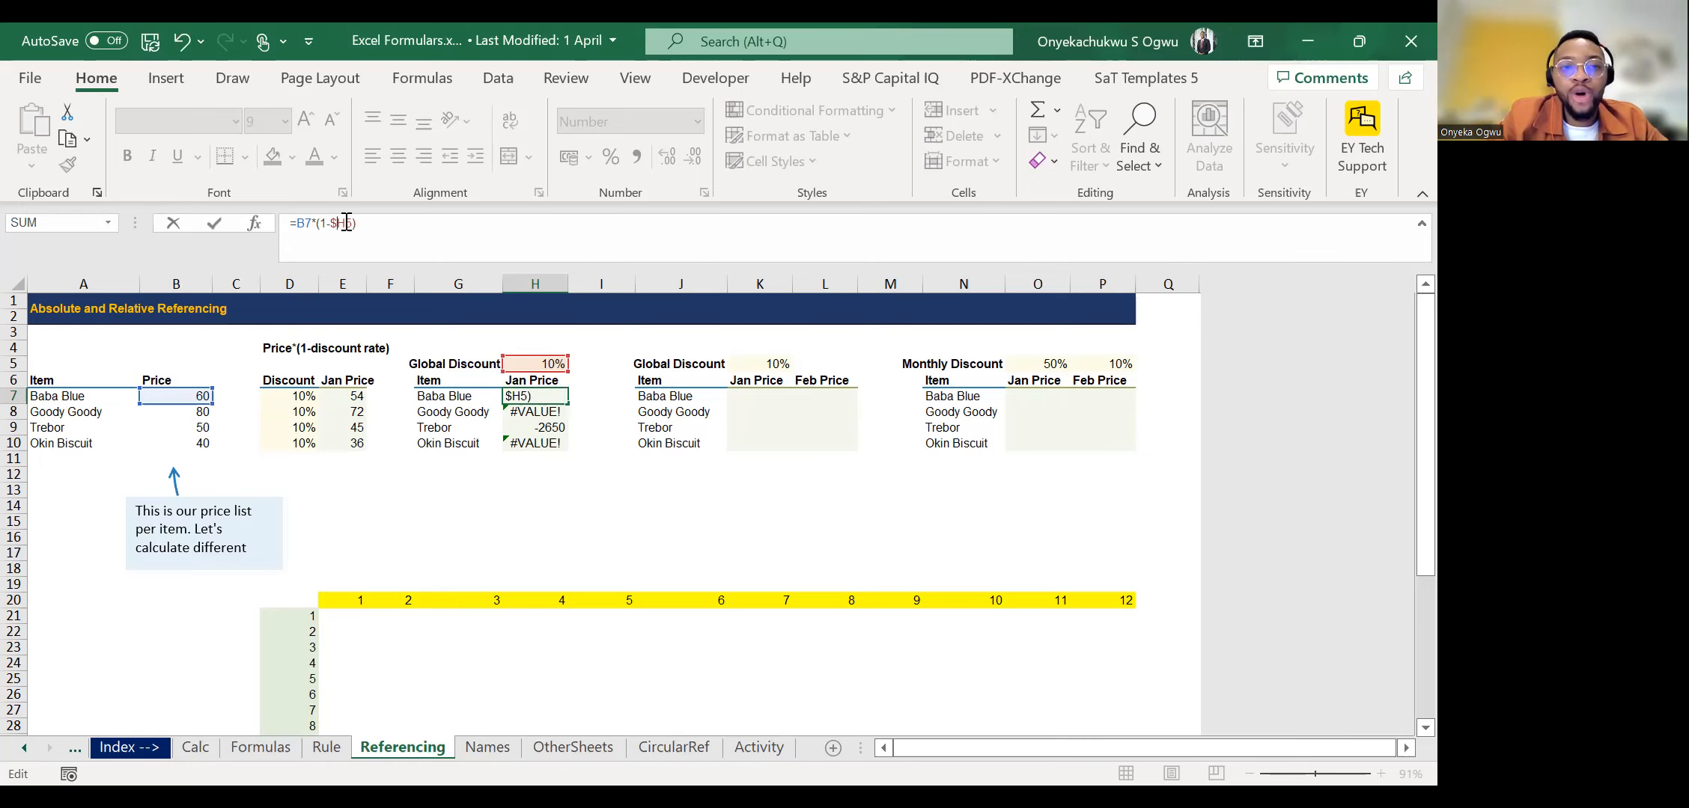
type("$")
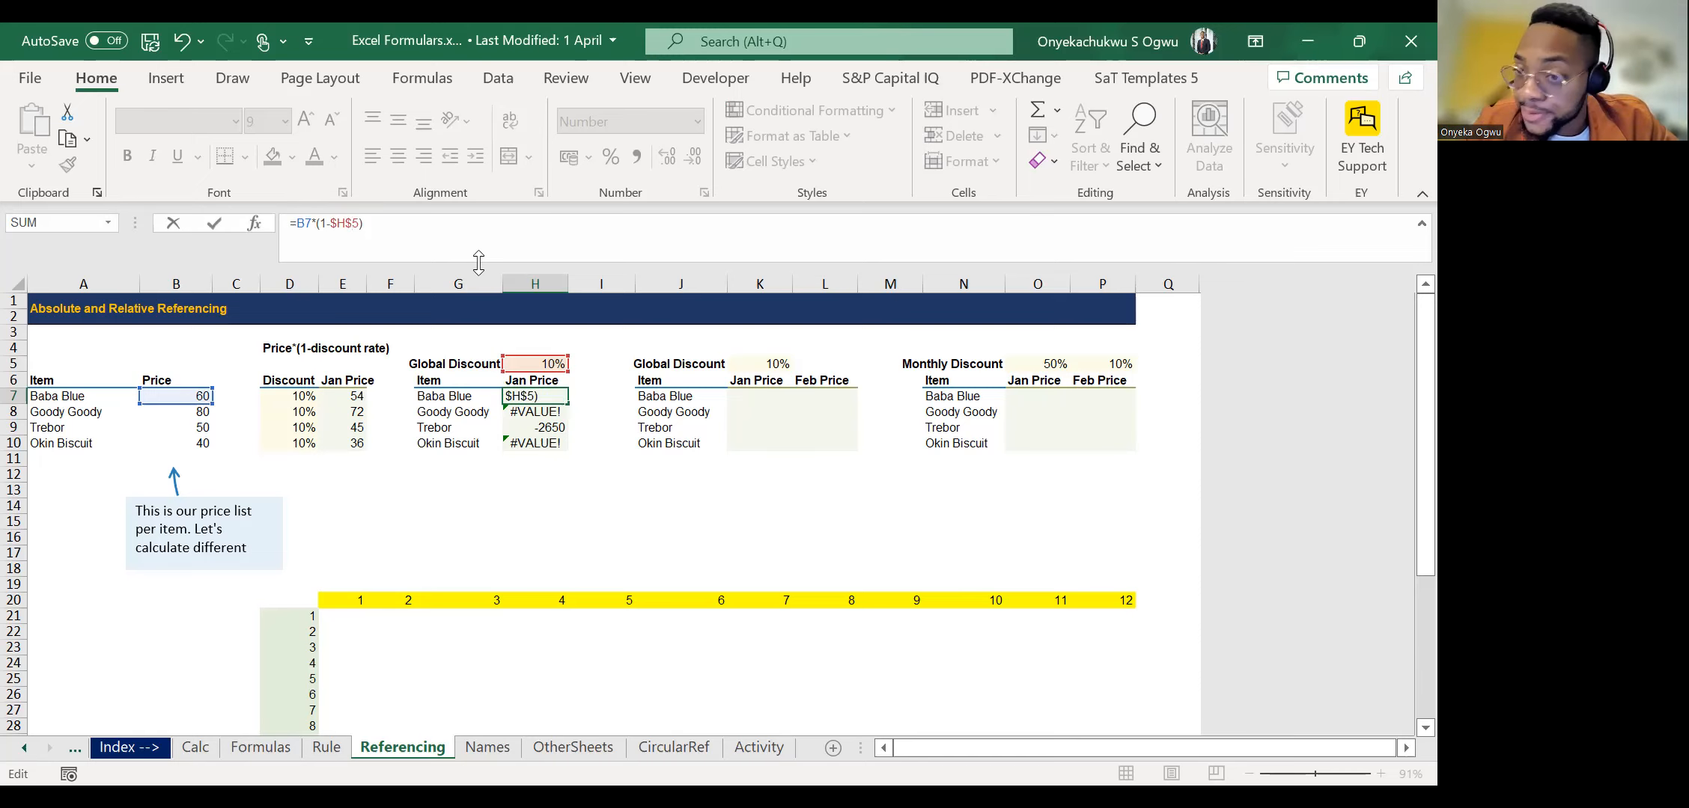
key("ctrl+Return")
key("Up")
key("Up")
key("Down")
key("Down")
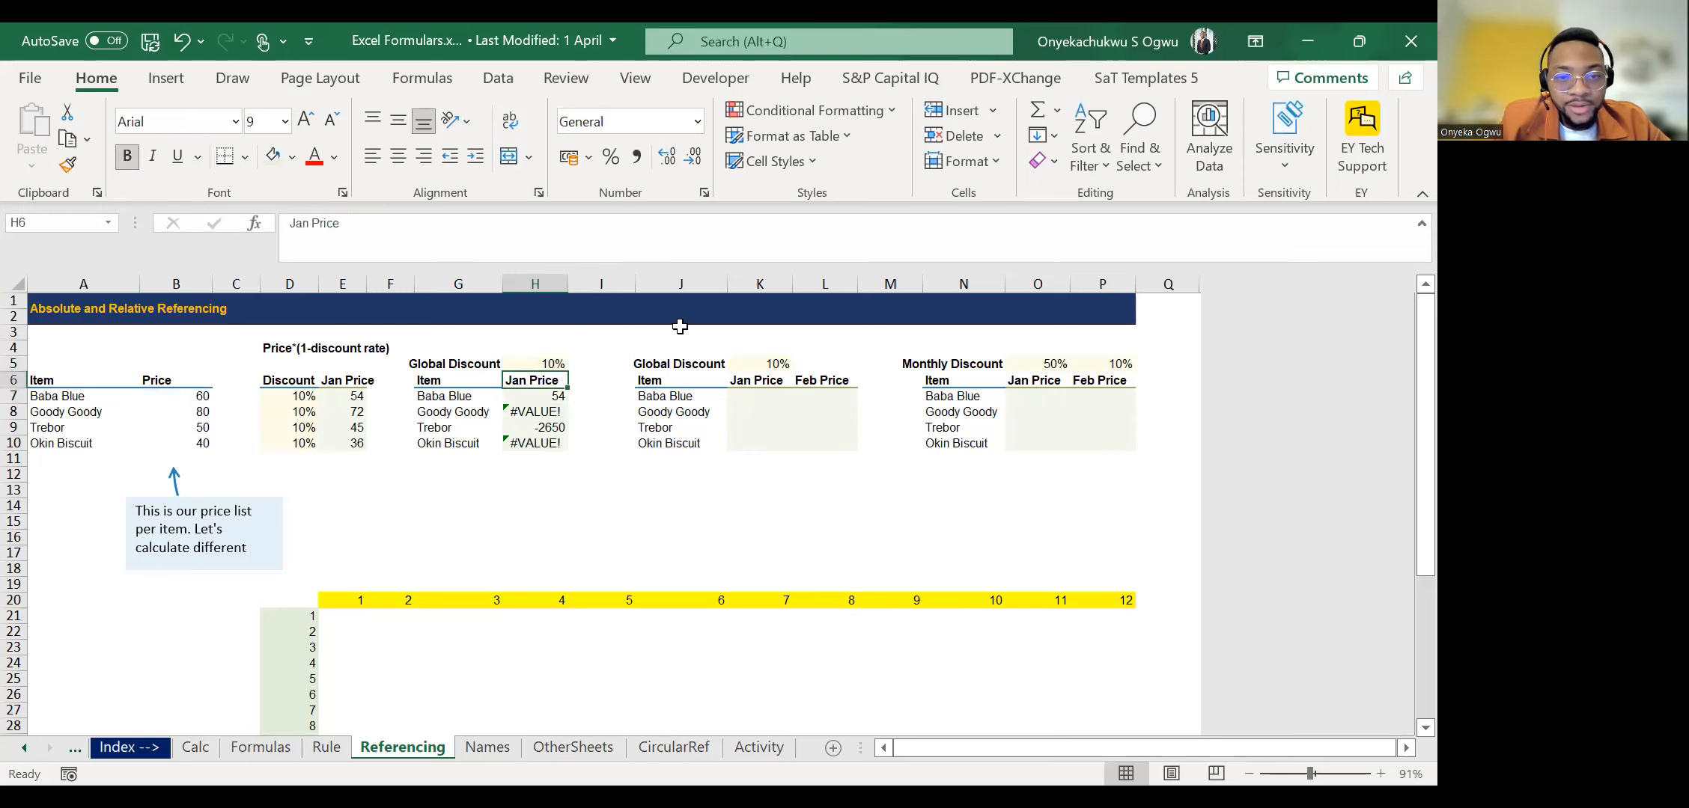
Change the H7 formula to =B7*(1-$H$5) and copy it down to H10.
left_click(339, 223)
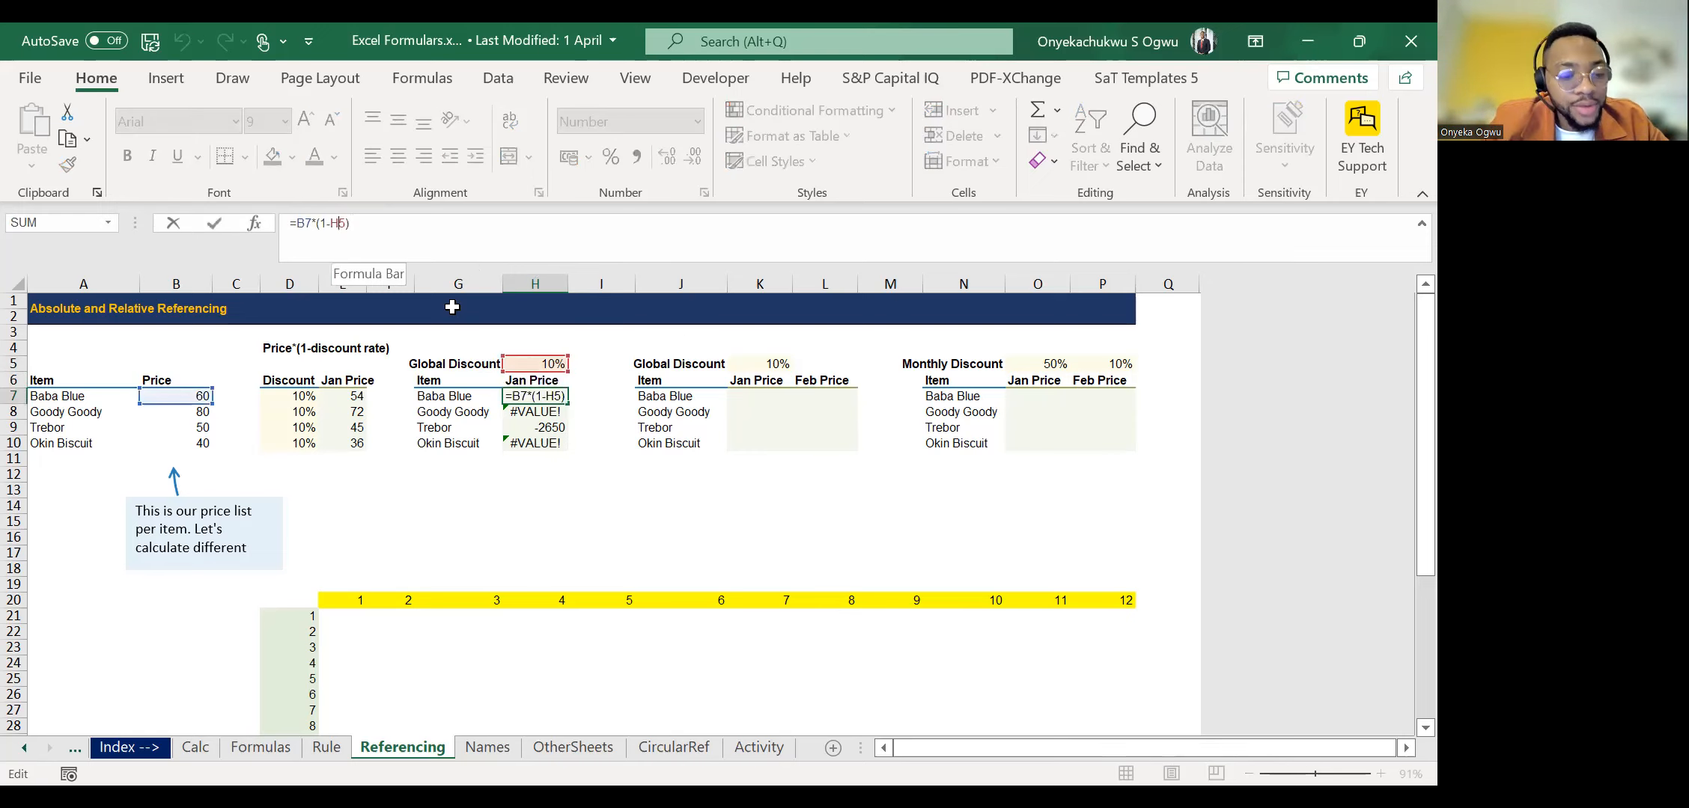
key("F4")
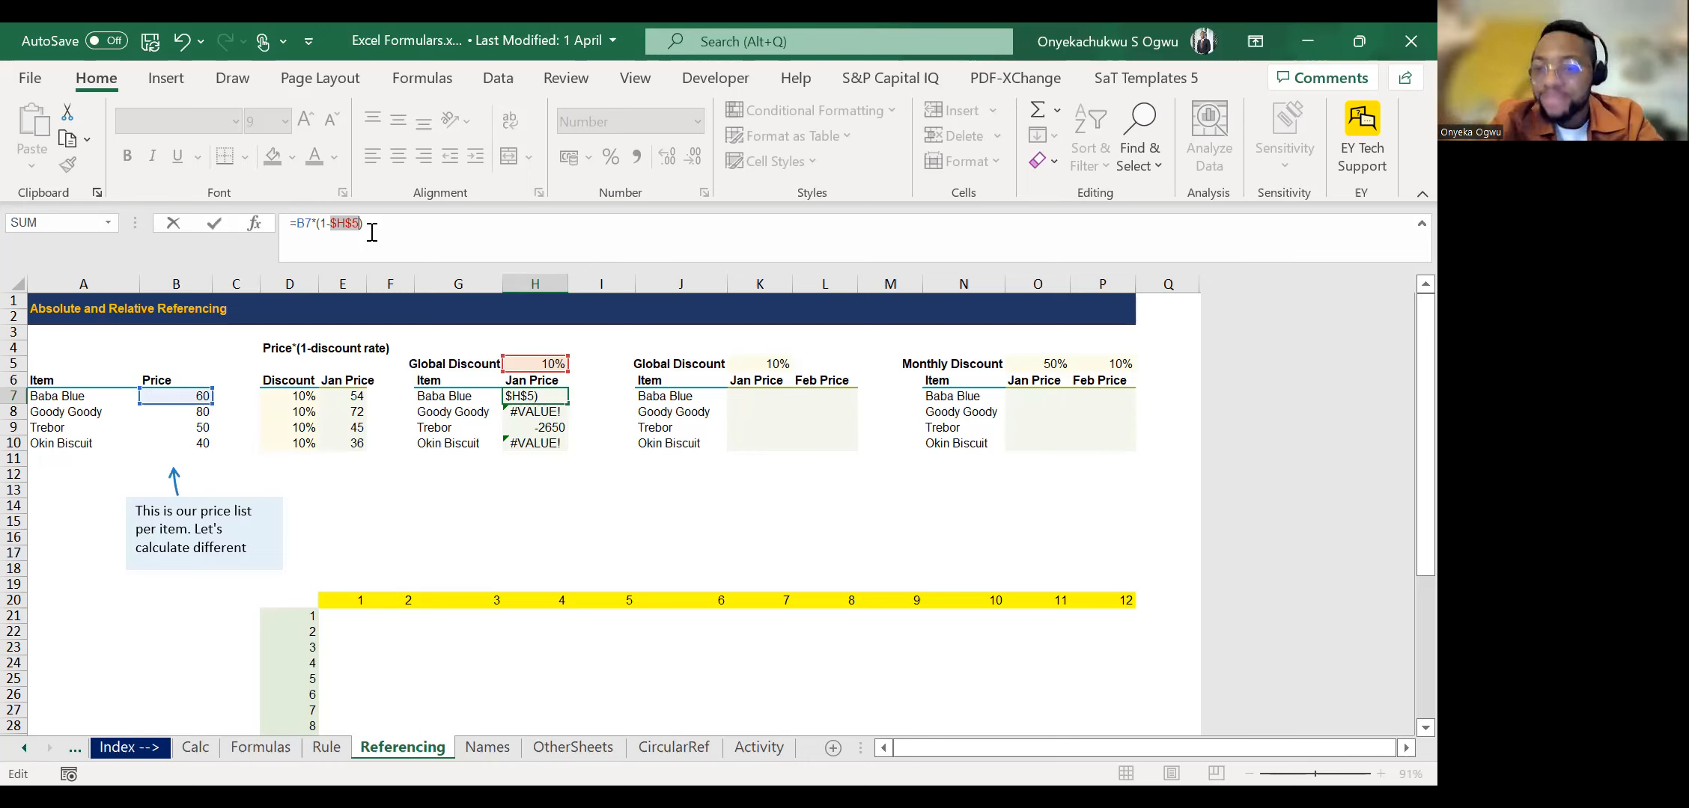
key("Return")
key("Up")
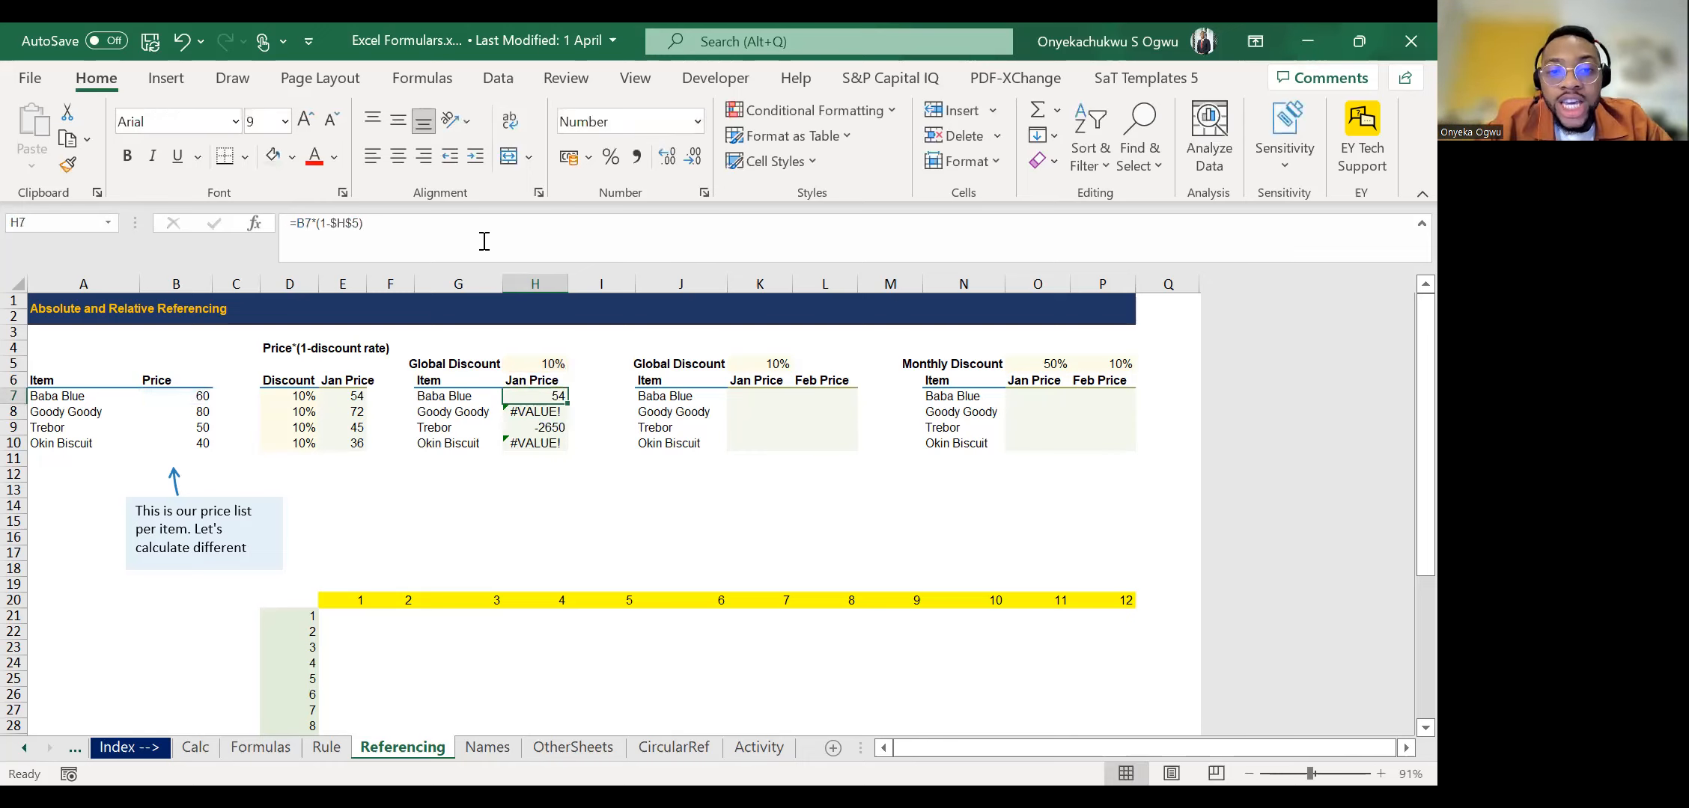
double_click(566, 404)
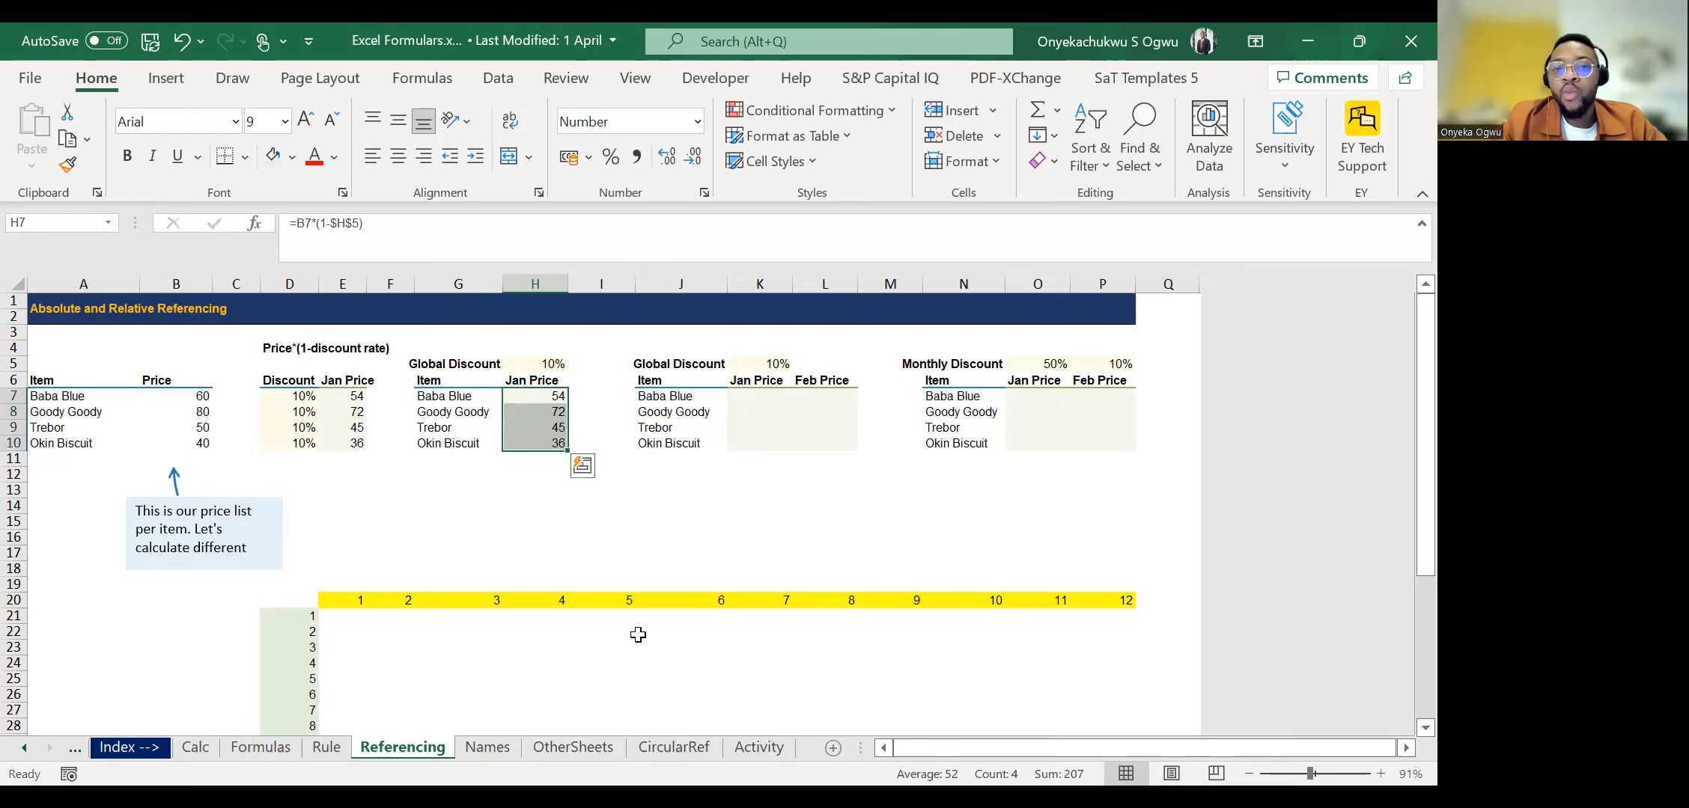
Compare the copied formulas in H7:H10 to see which references shift and which stay locked, finishing at H7.
key("shift+BackSpace")
key("Down")
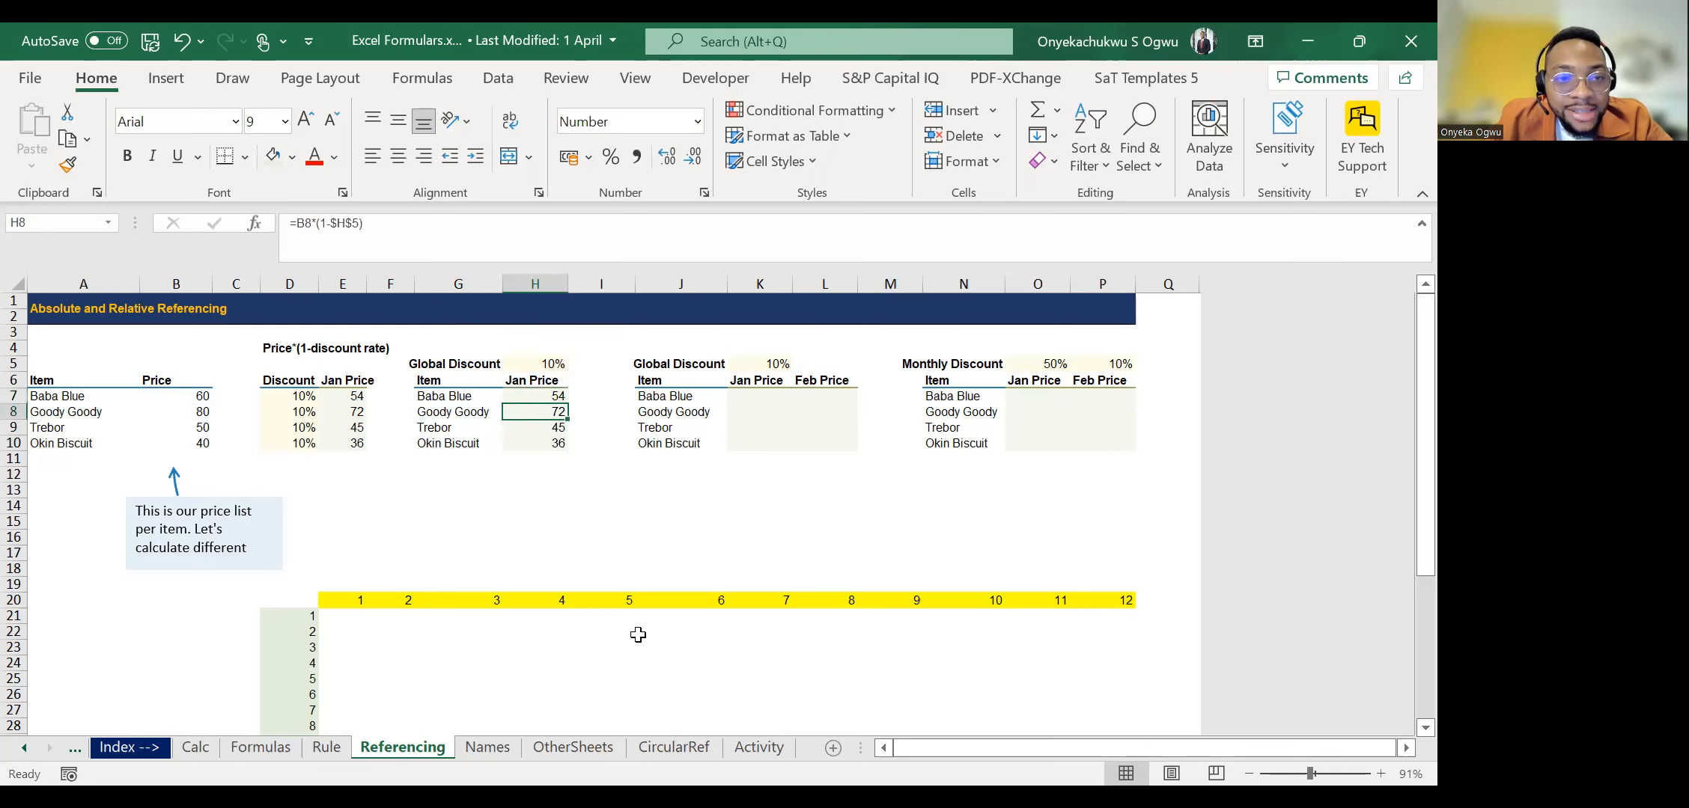
key("Down")
key("Down")
key("Up")
key("Up")
key("Down")
key("Up")
key("Up")
key("Down")
key("Down")
key("Down")
key("Up")
key("Up")
key("Up")
key("Down")
key("Down")
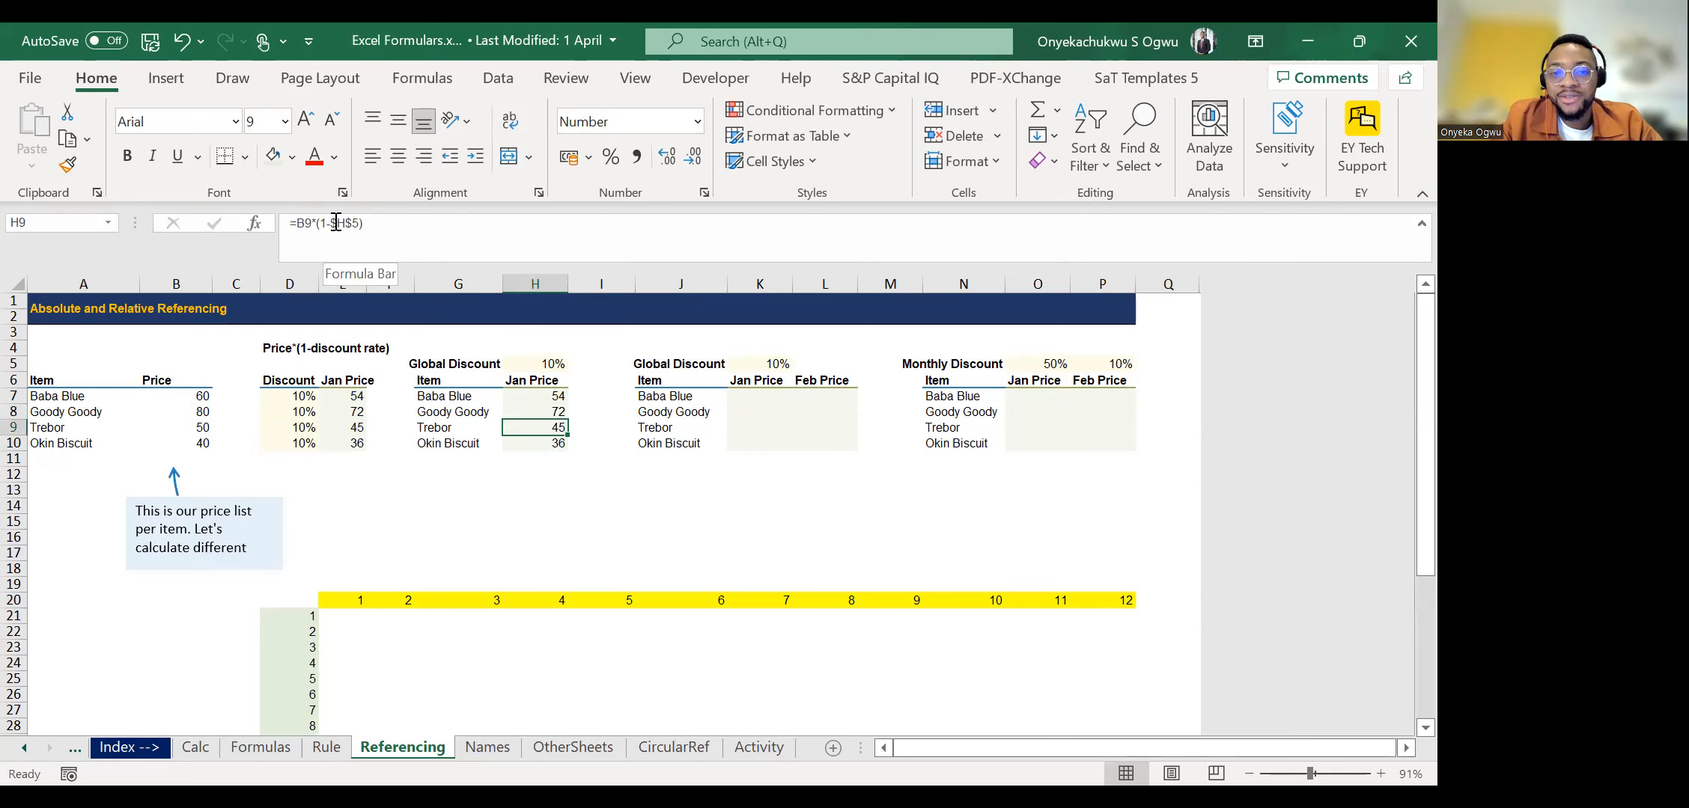
key("Up")
key("Up")
key("Down")
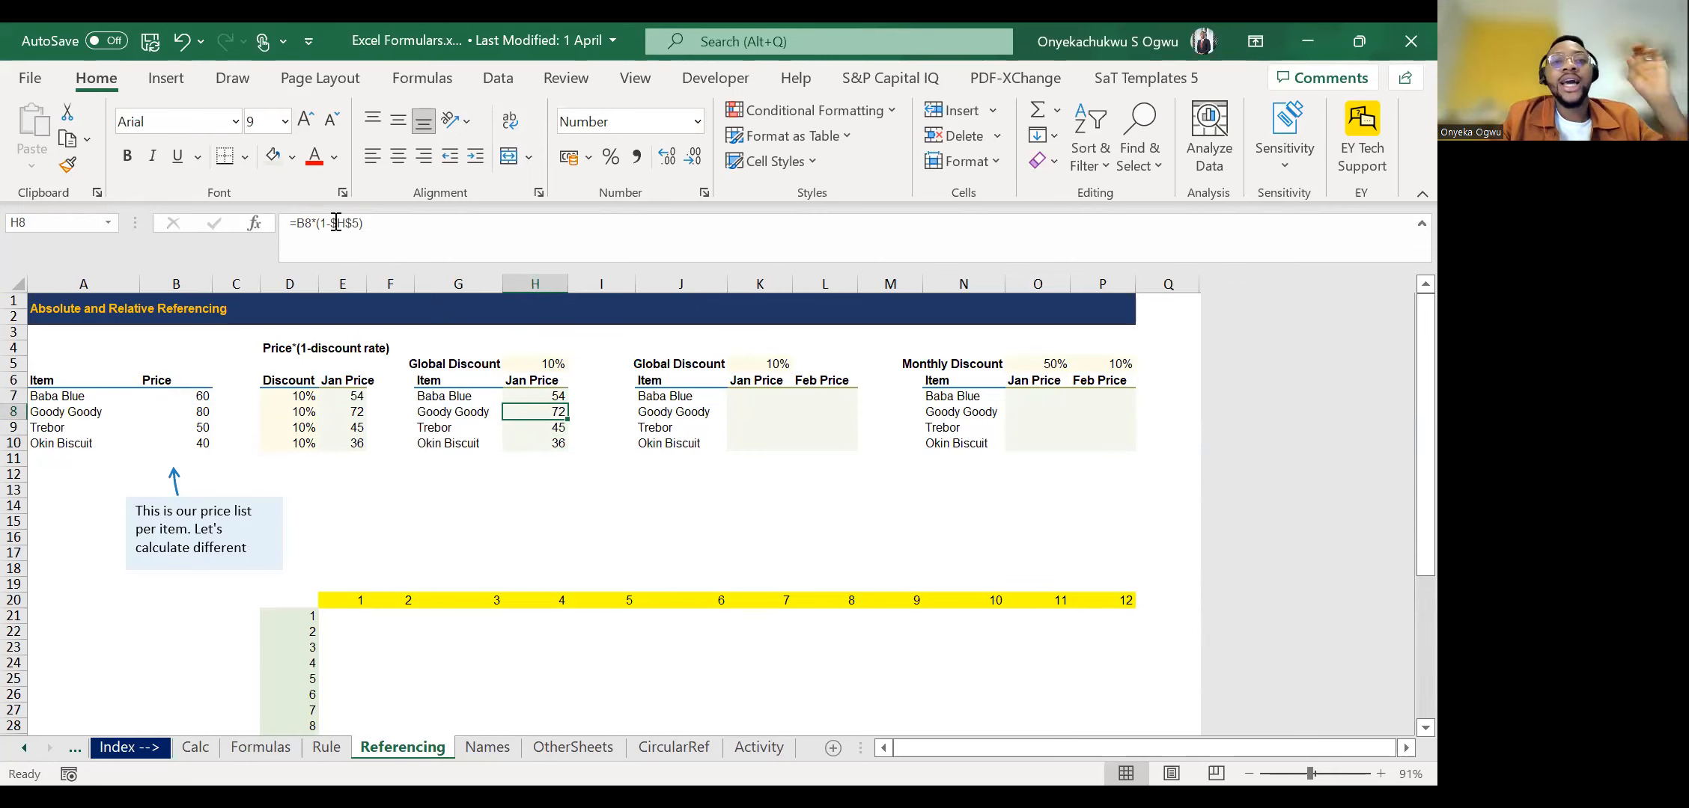
key("Up")
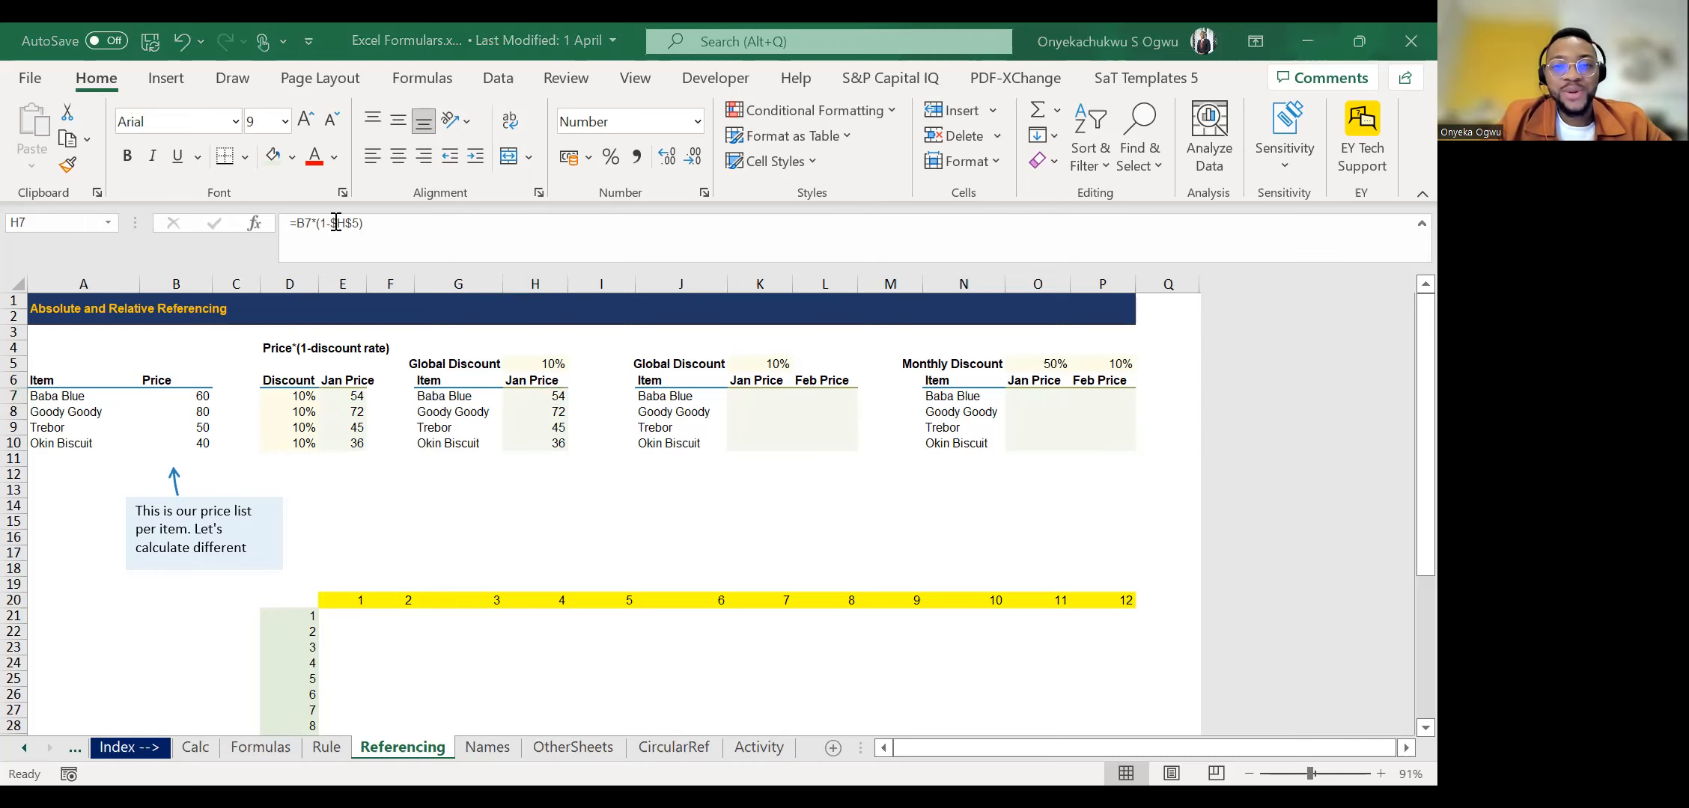
Look over the items and the empty Jan Price and Feb Price columns of the second Global Discount table.
left_click(580, 420)
key("Right")
key("Right")
key("Right")
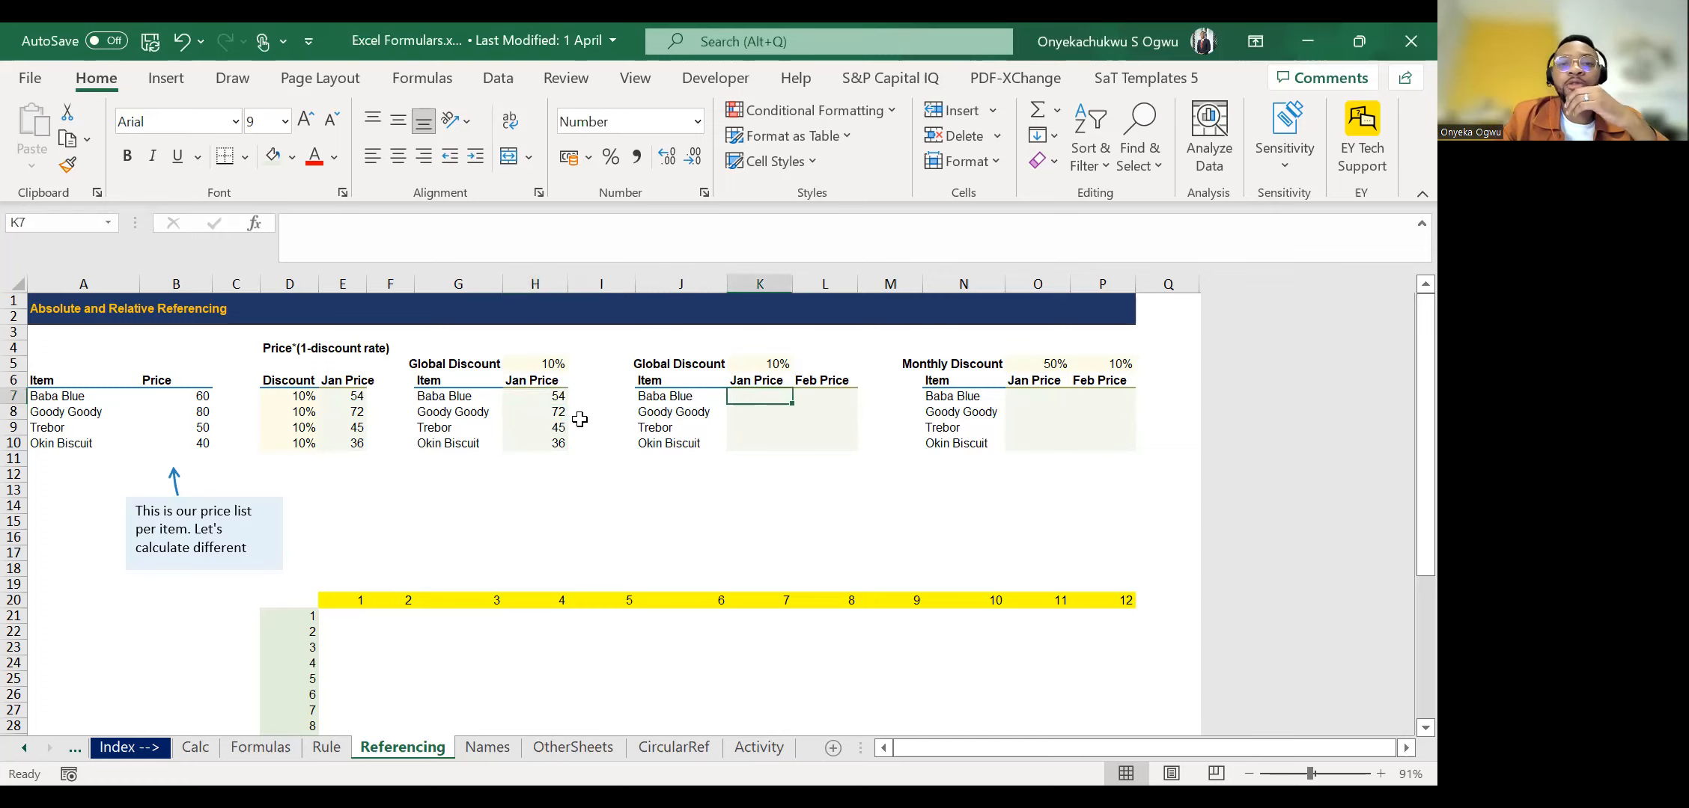
key("Right")
key("Left")
key("Left")
key("Left")
key("Left")
key("Right")
key("Right")
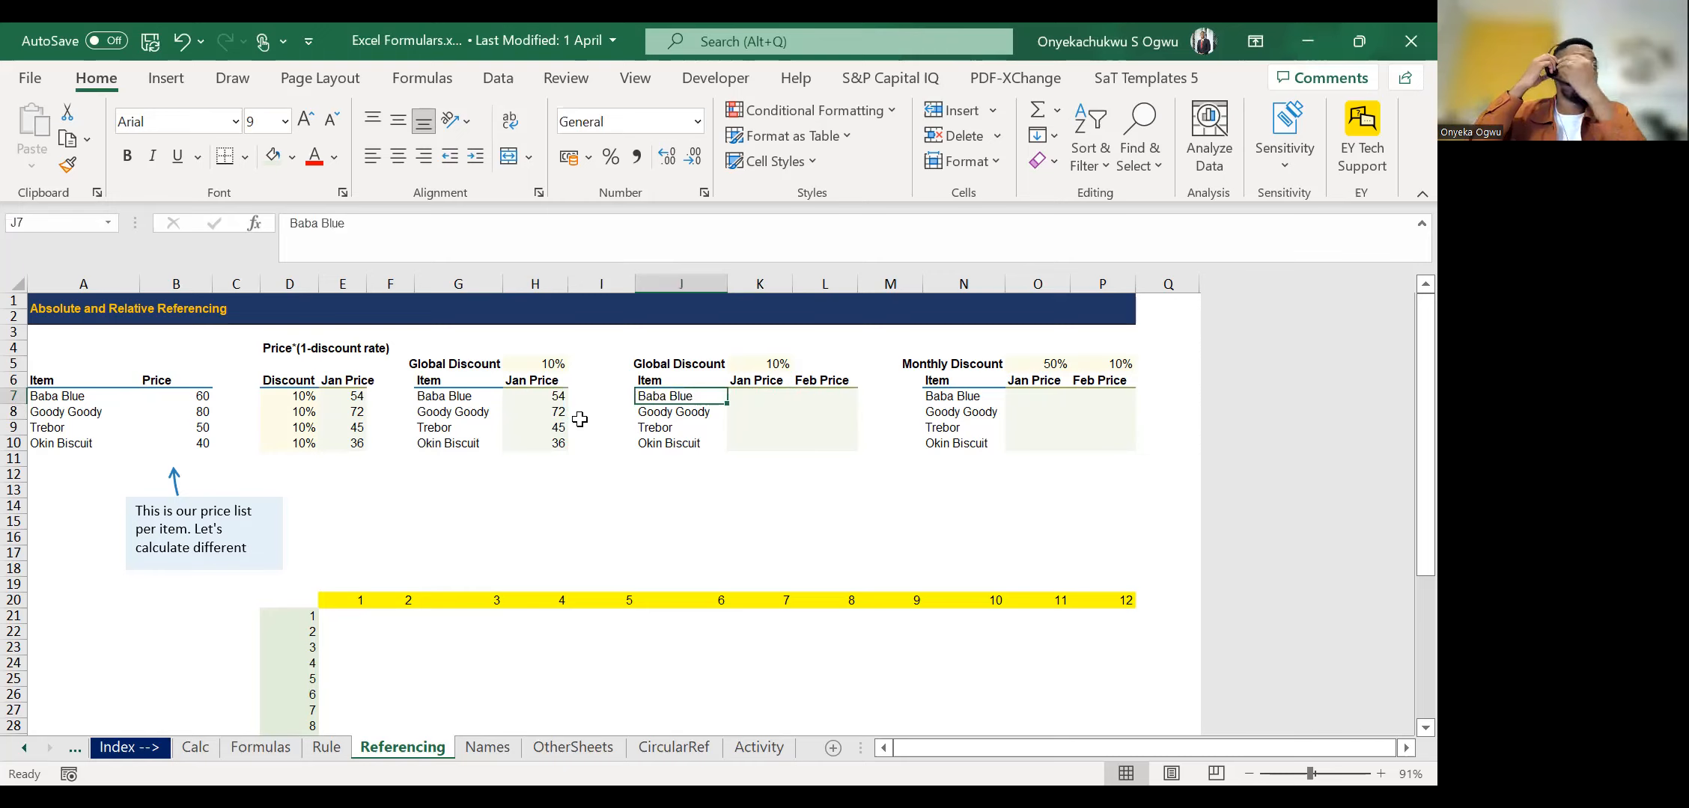
key("Down")
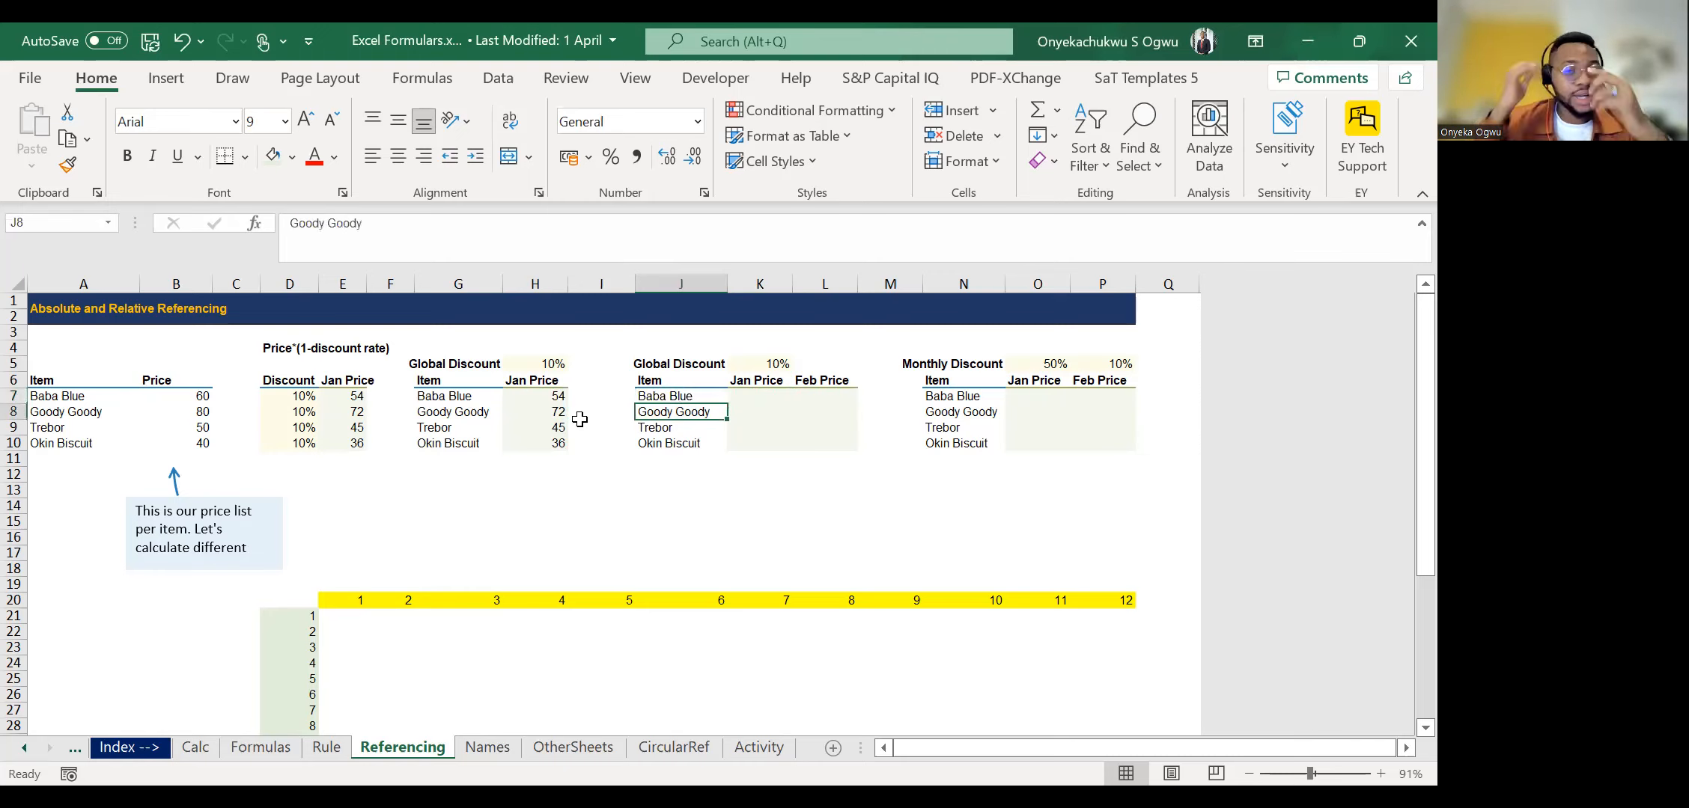
key("Right")
key("Right")
key("Right")
key("Right")
key("Left")
key("Left")
key("Left")
key("Up")
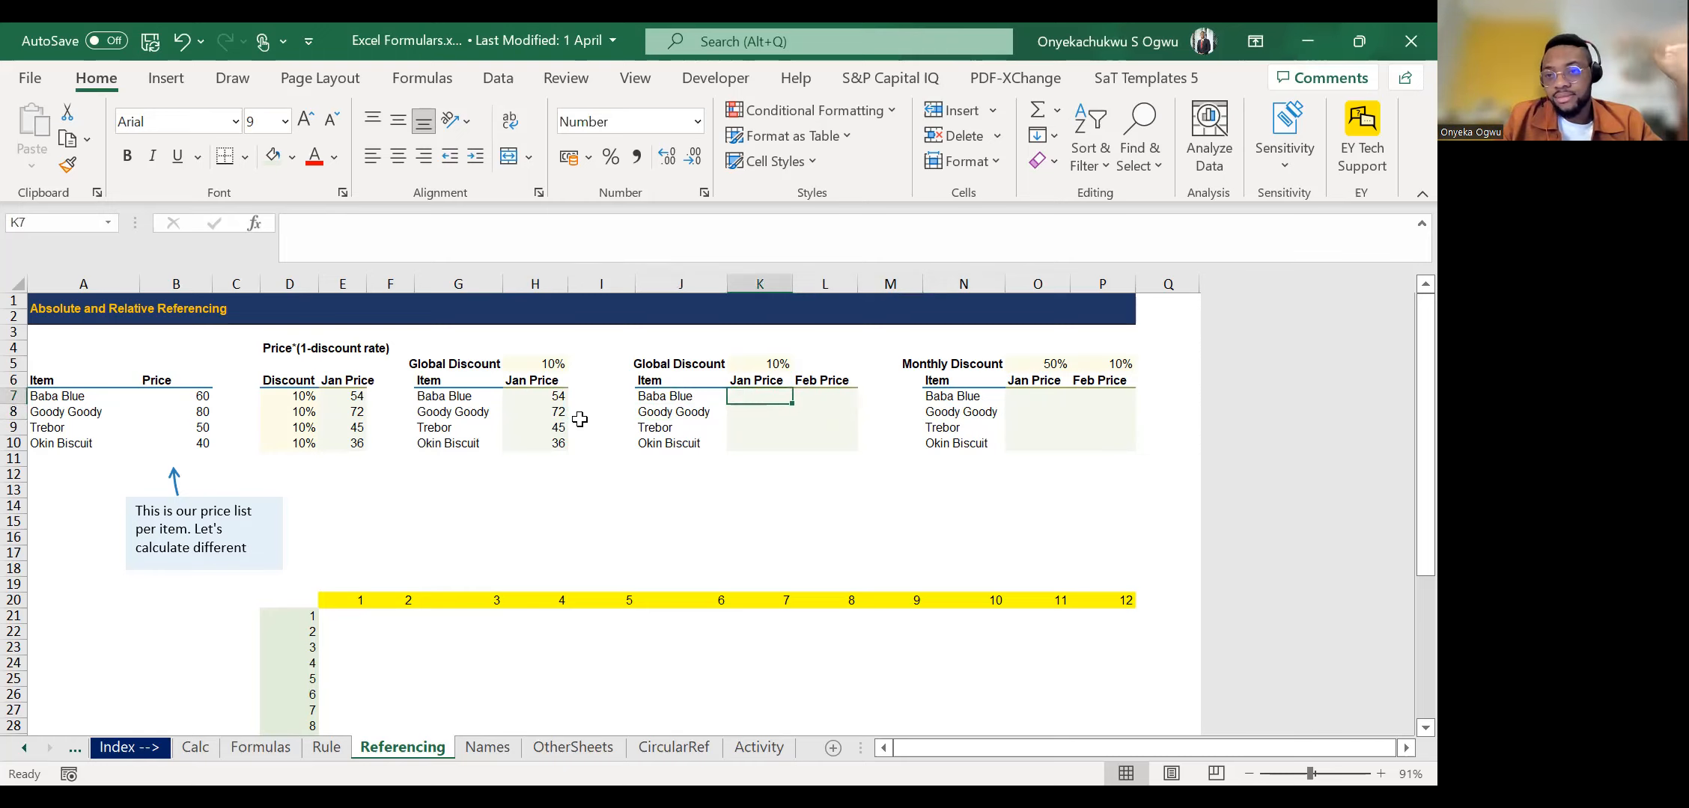
Highlight the base prices in B7:B10 of the price list.
key("Left")
key("Left")
key("Left")
key("Left")
key("Left")
key("Left")
key("Left")
key("Left")
key("Left")
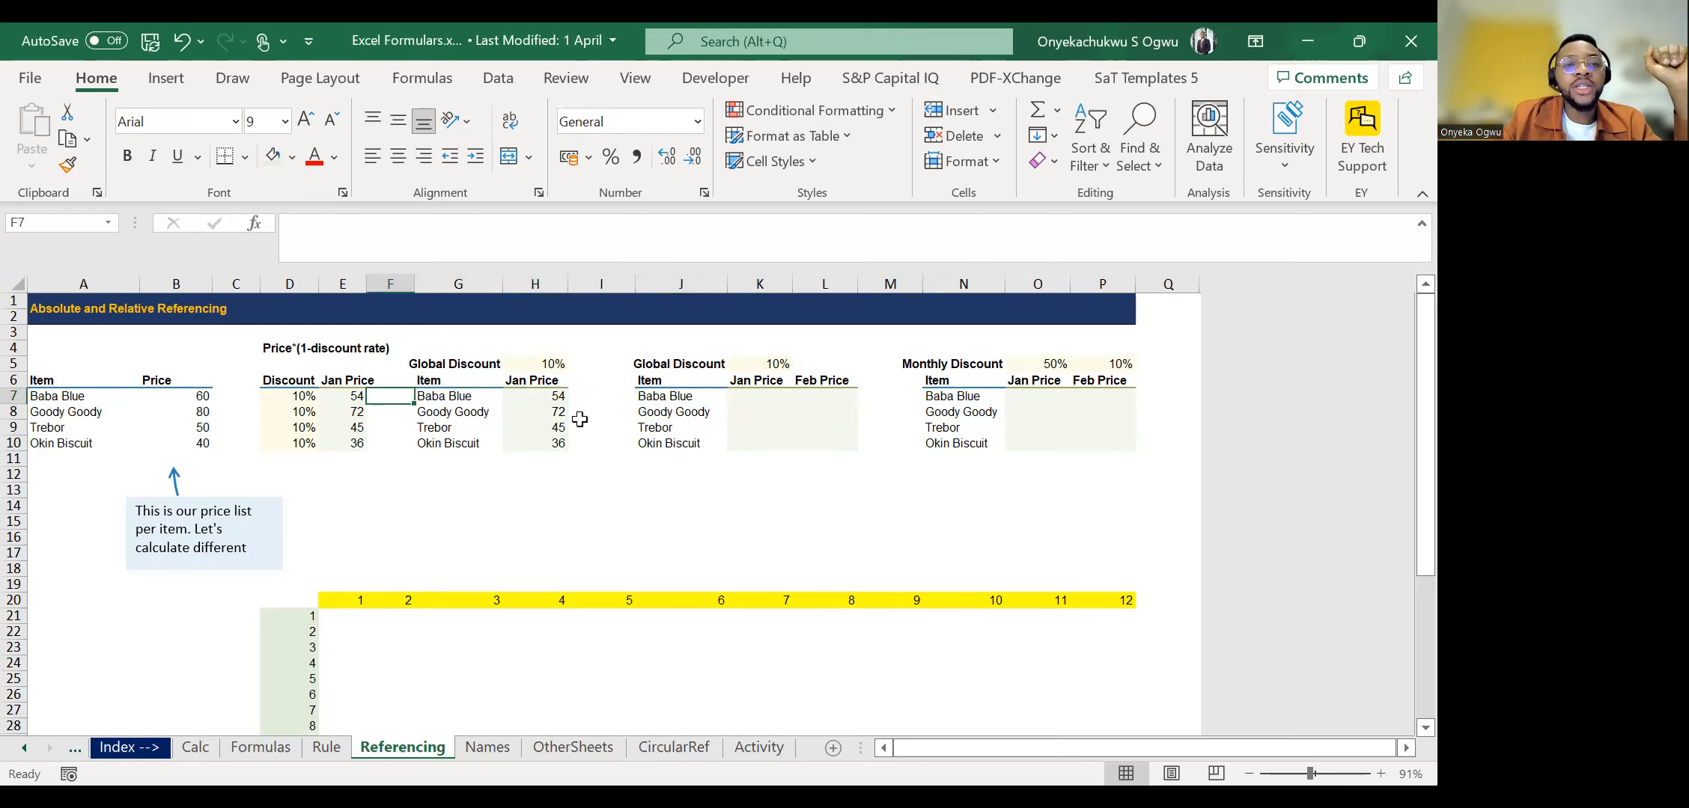
key("shift+Down")
key("shift+Down")
key("shift+Down")
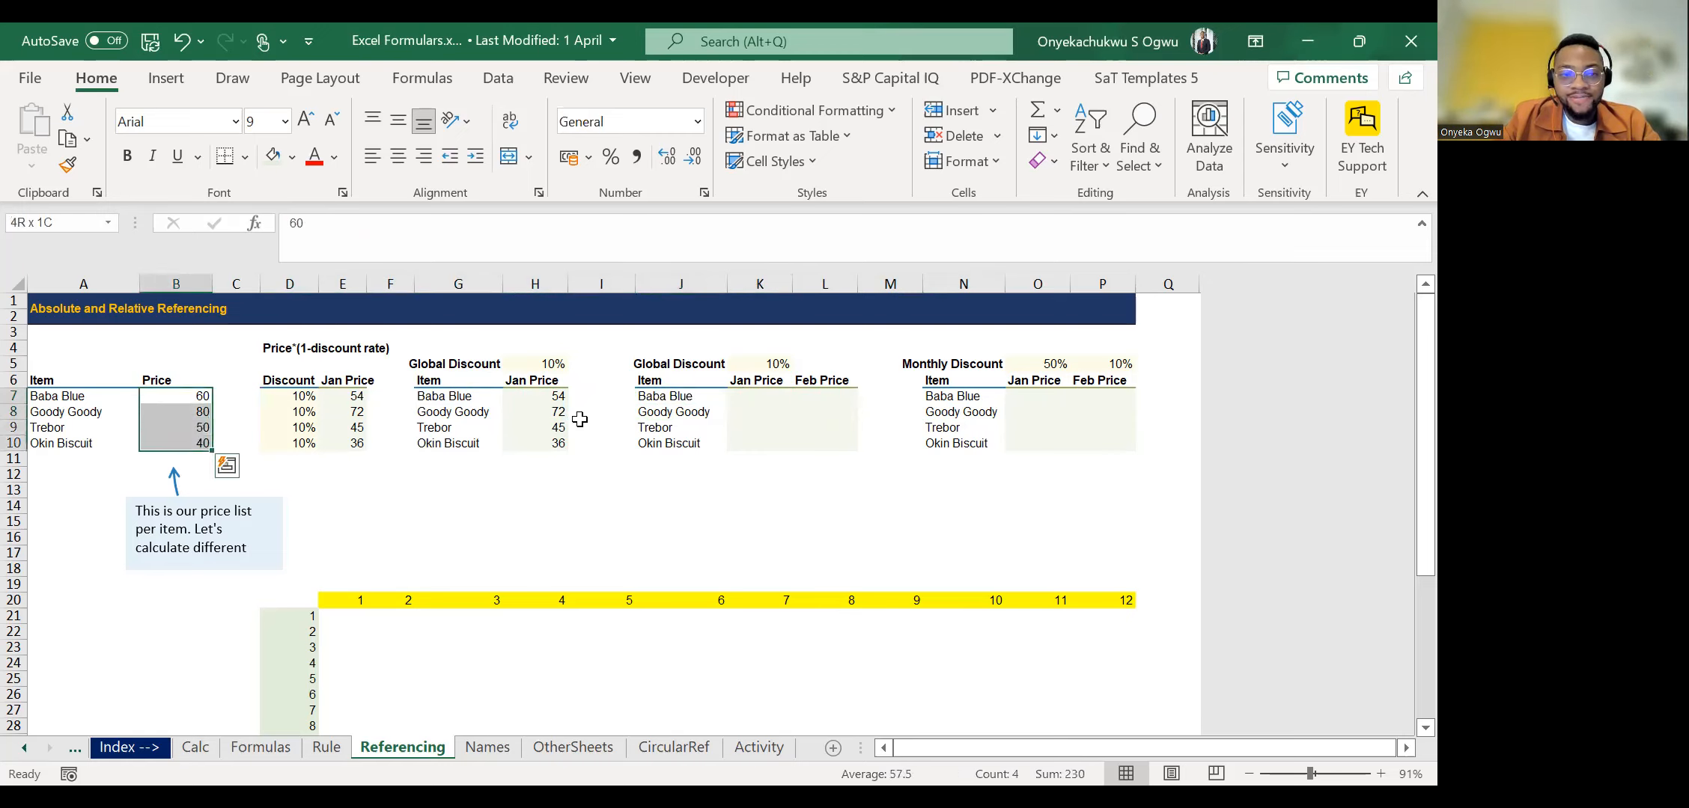
key("Right")
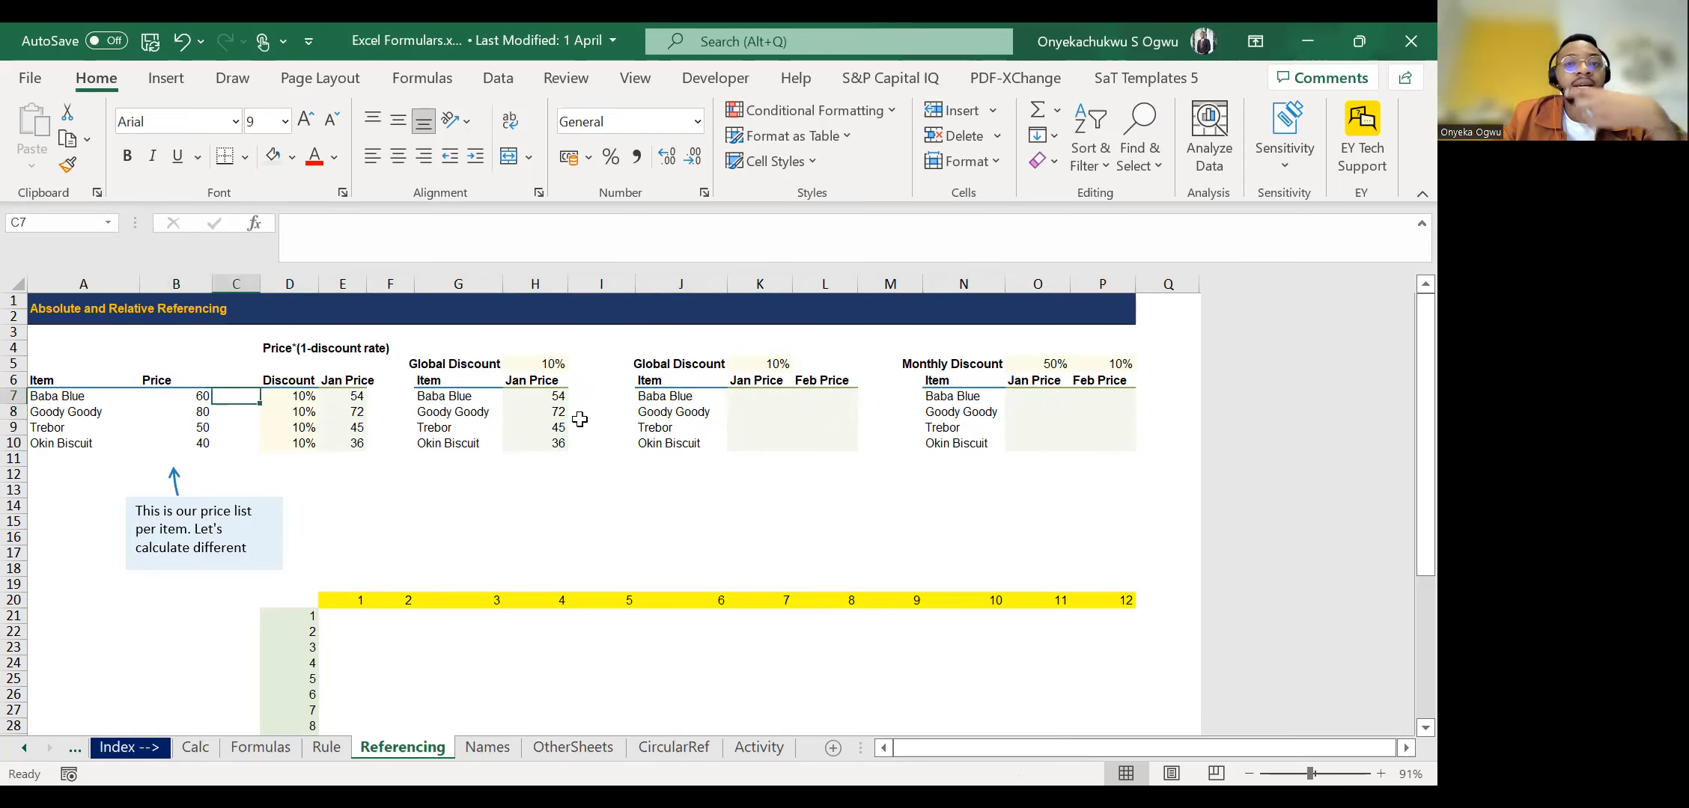
Highlight the Jan and Feb Price range K7:L10 and the Jan Price cells K7:K10 on their own.
key("Right")
key("Right")
key("Right")
key("Right")
key("Right")
key("Right")
key("Right")
key("Right")
key("Right")
key("Right")
key("Right")
key("Left")
key("Left")
key("Left")
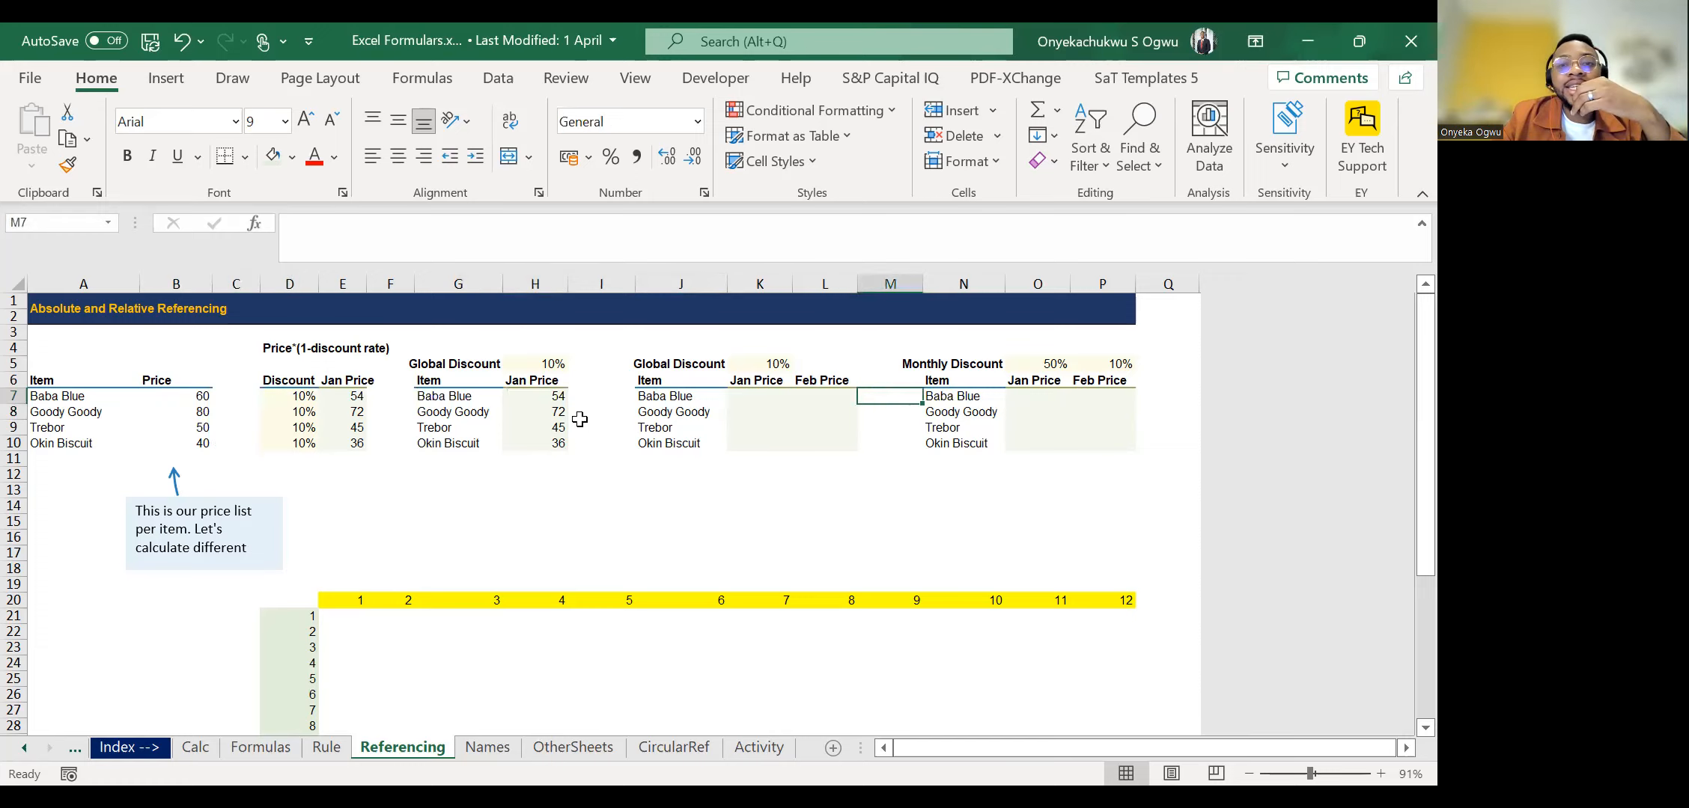
key("shift+Down")
key("shift+Down")
key("shift+Down")
key("shift+Right")
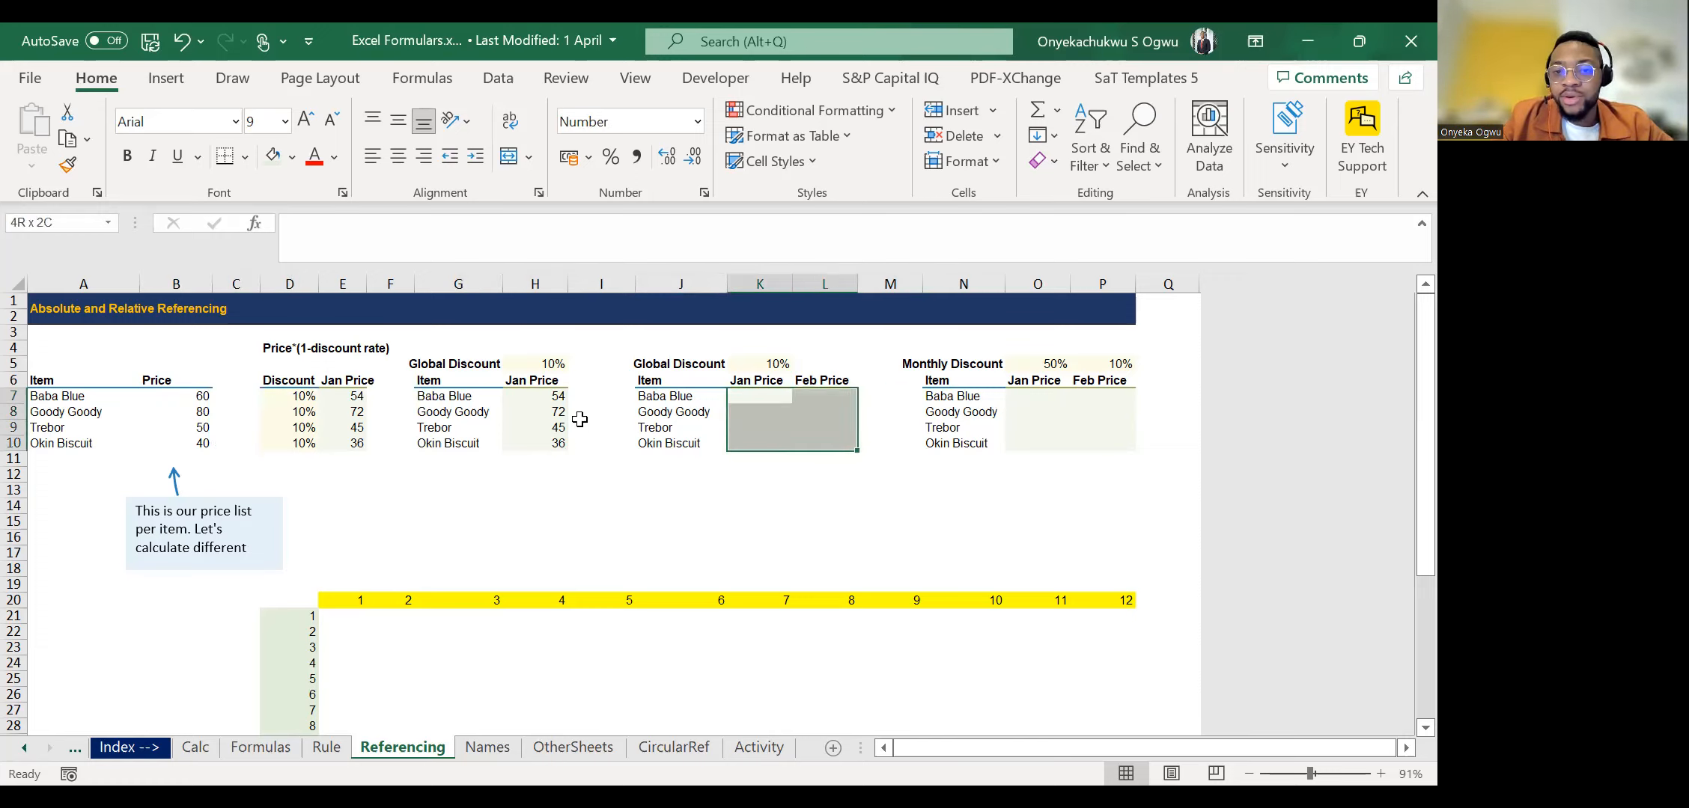
key("Left")
key("Right")
key("shift+Down")
key("shift+Down")
key("shift+Down")
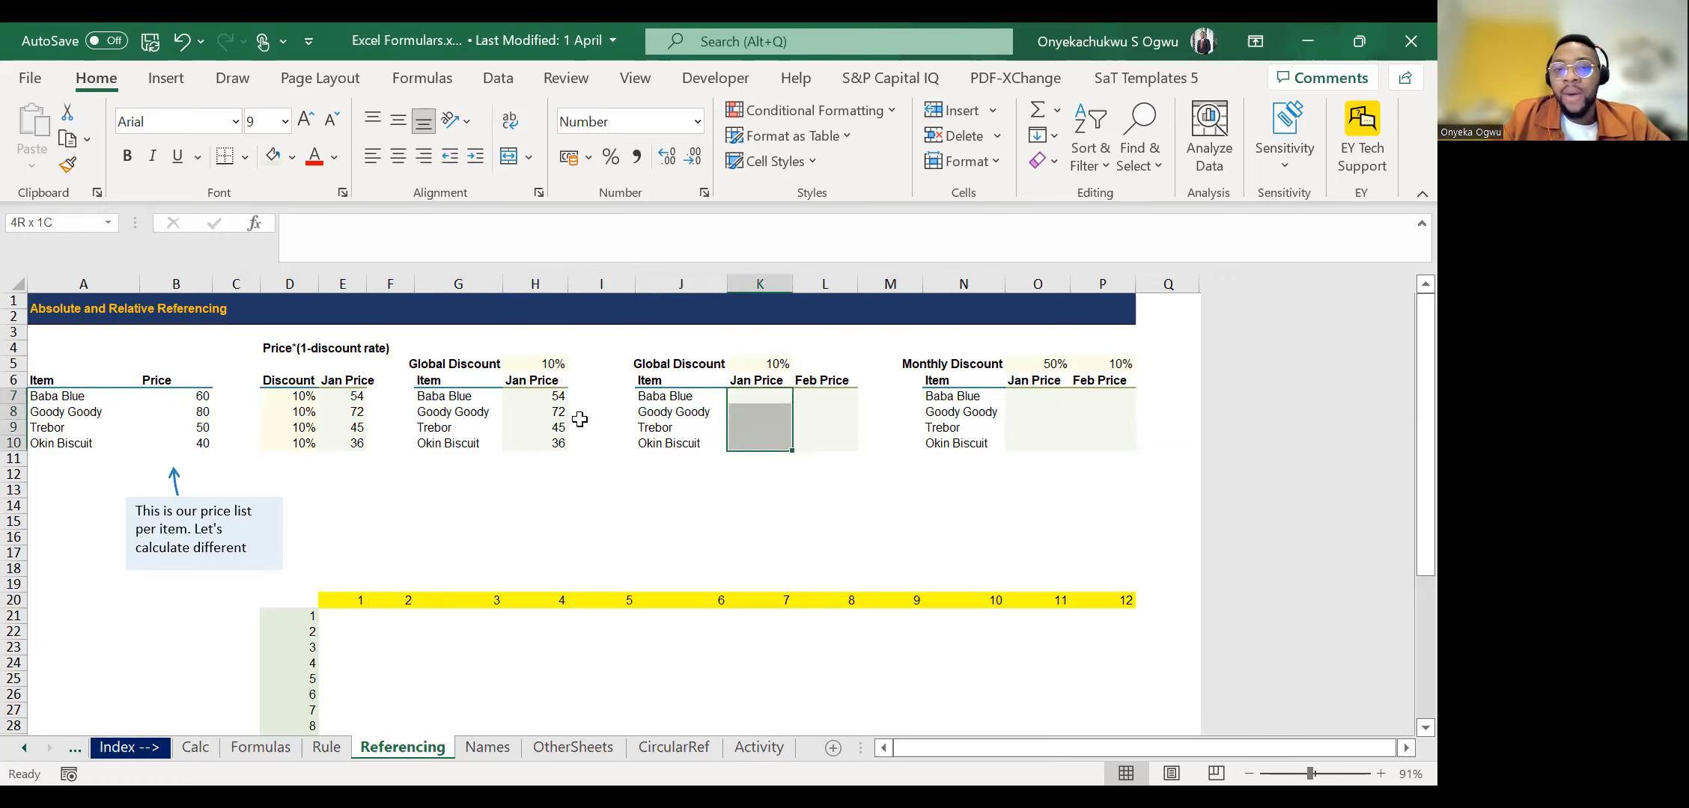
Review the global discount in K5 and the base prices in column B as inputs for the second table, finishing at K7.
key("Up")
key("Up")
key("Up")
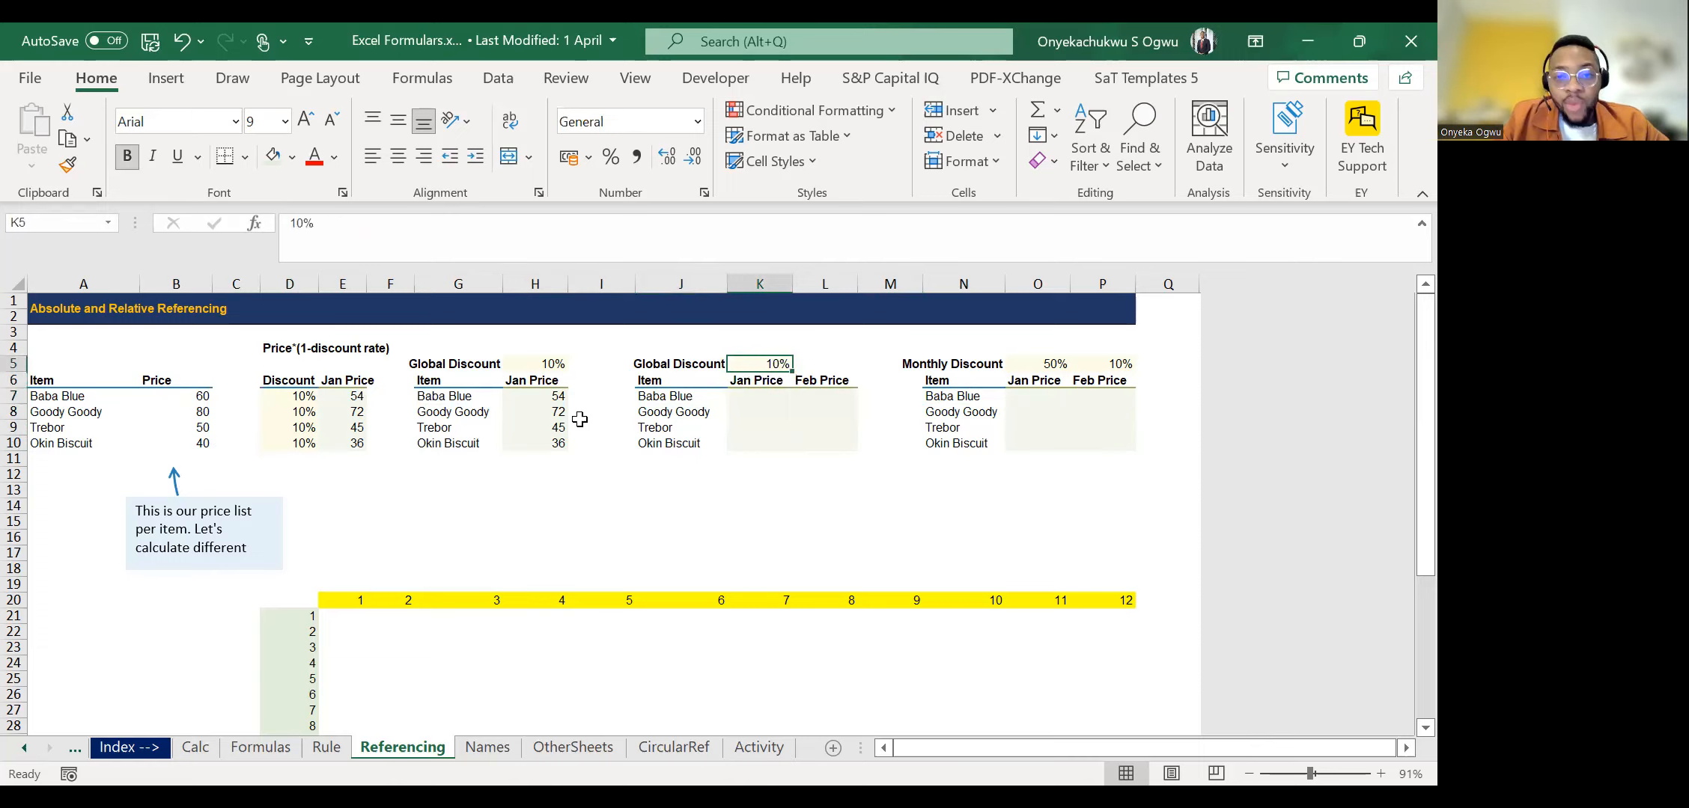
key("Left")
key("Down")
key("Down")
key("Down")
key("Right")
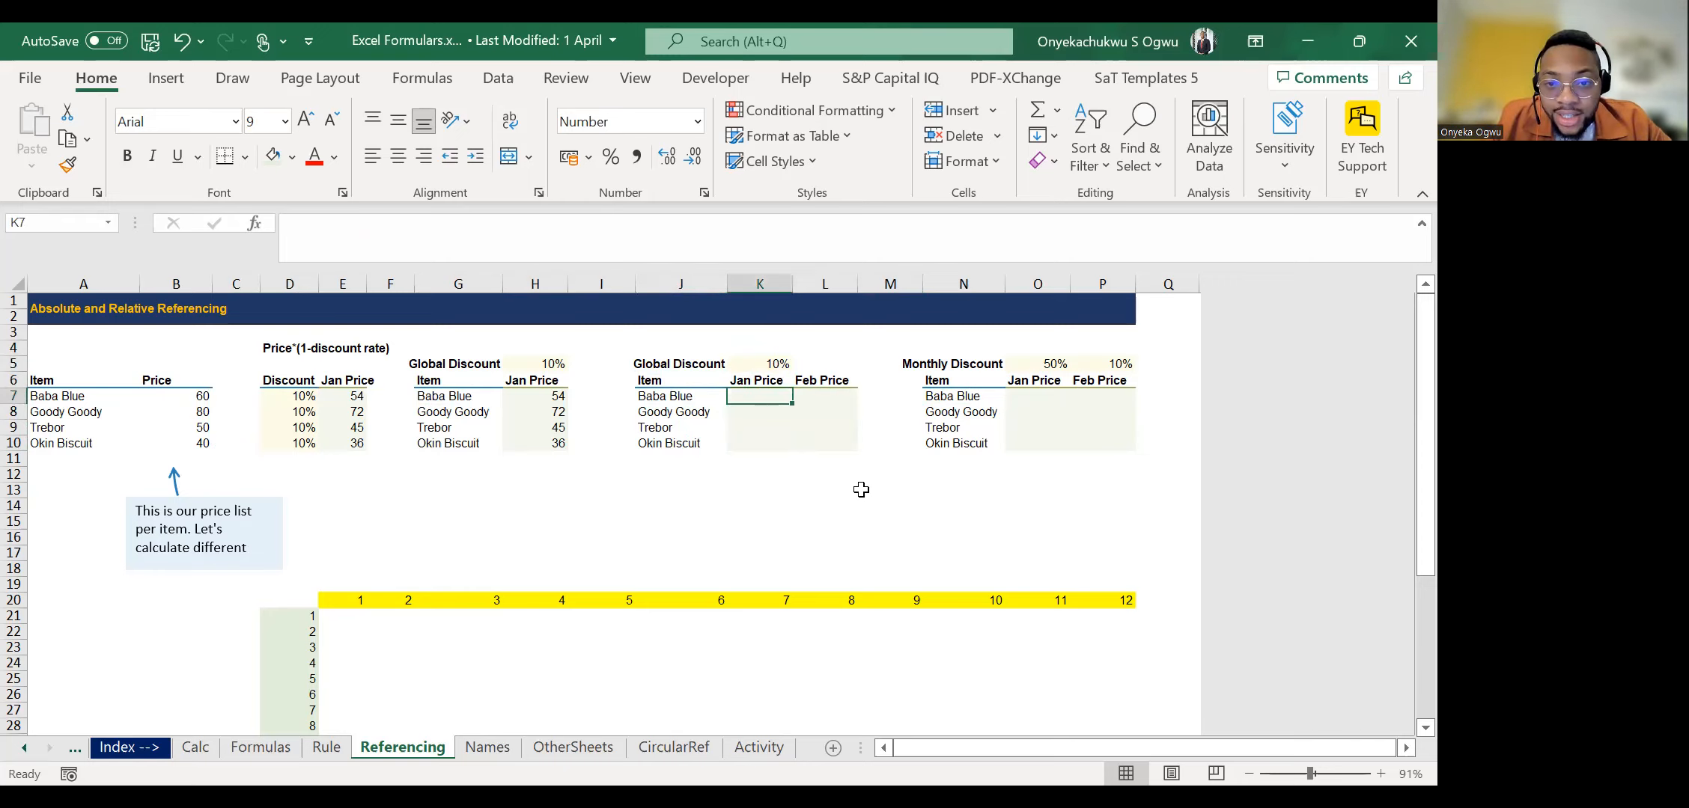
left_click(178, 396)
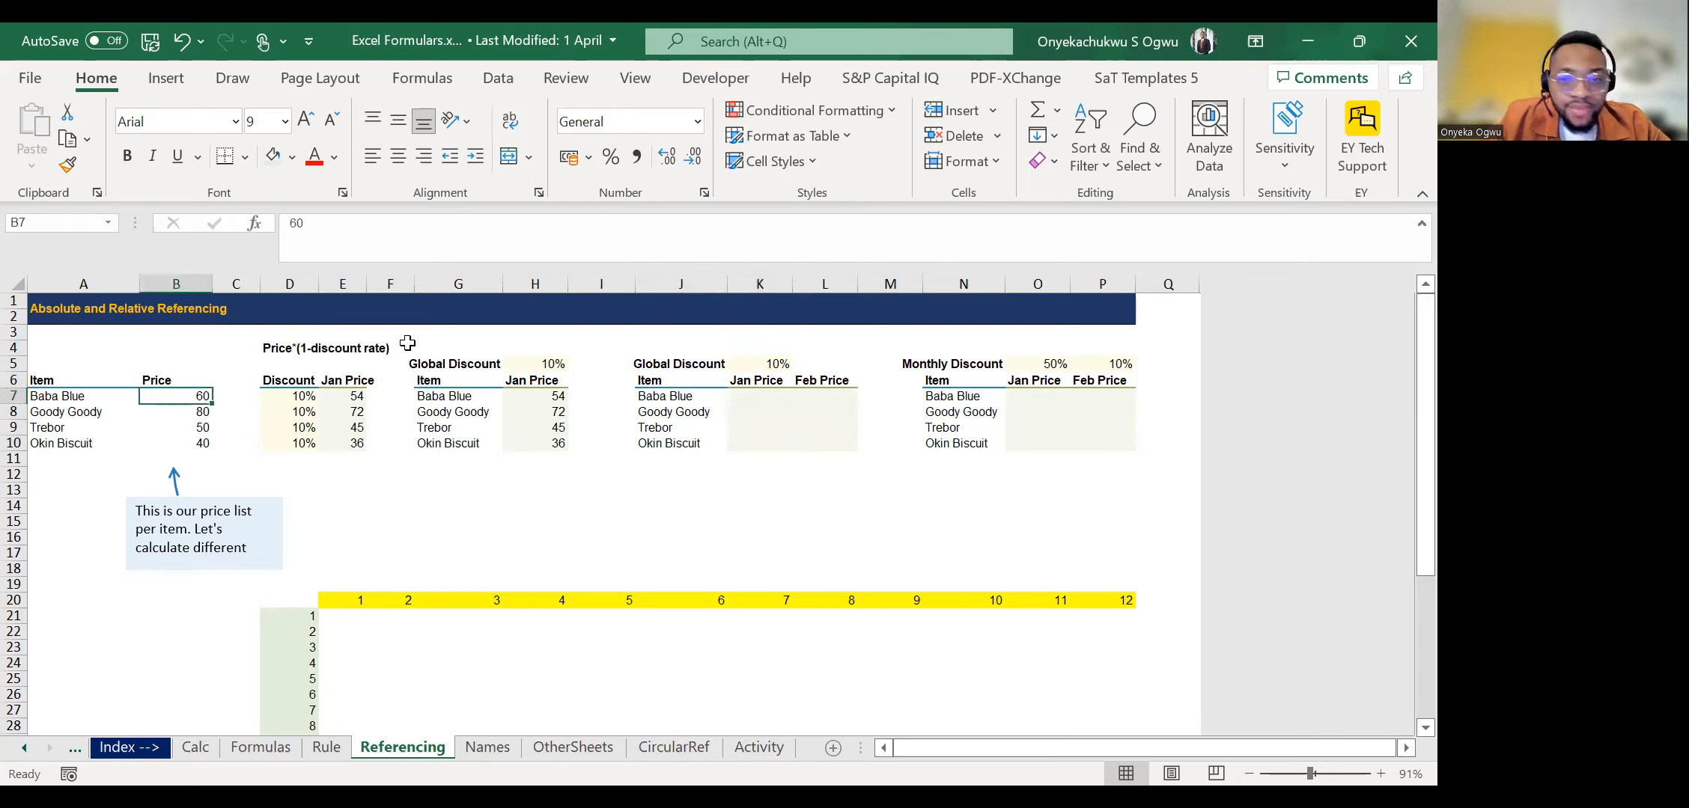
left_click(775, 365)
key("Down")
key("Down")
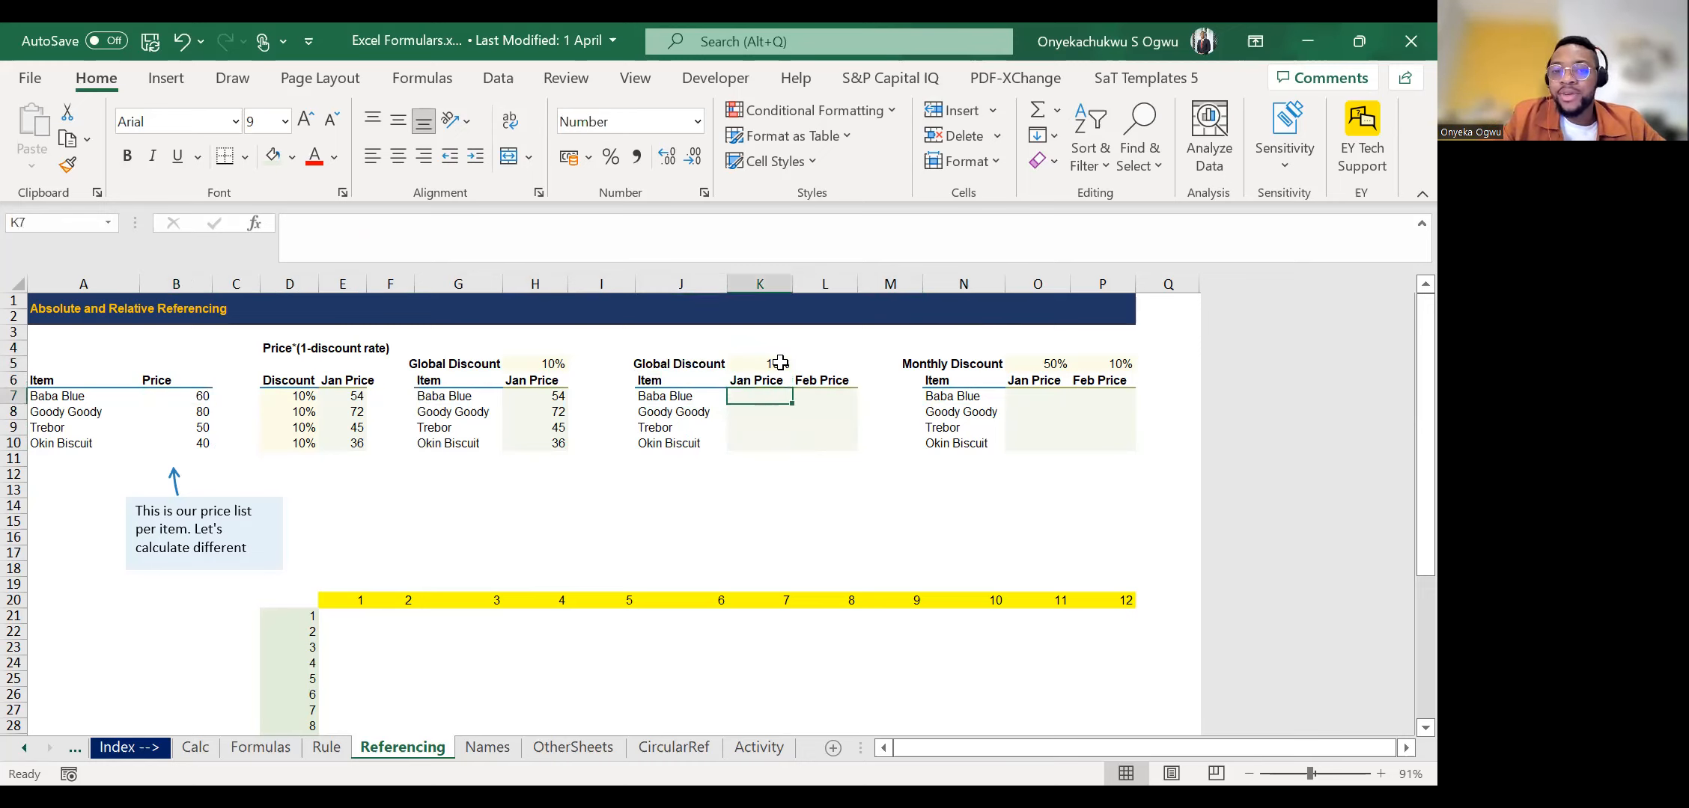
key("Right")
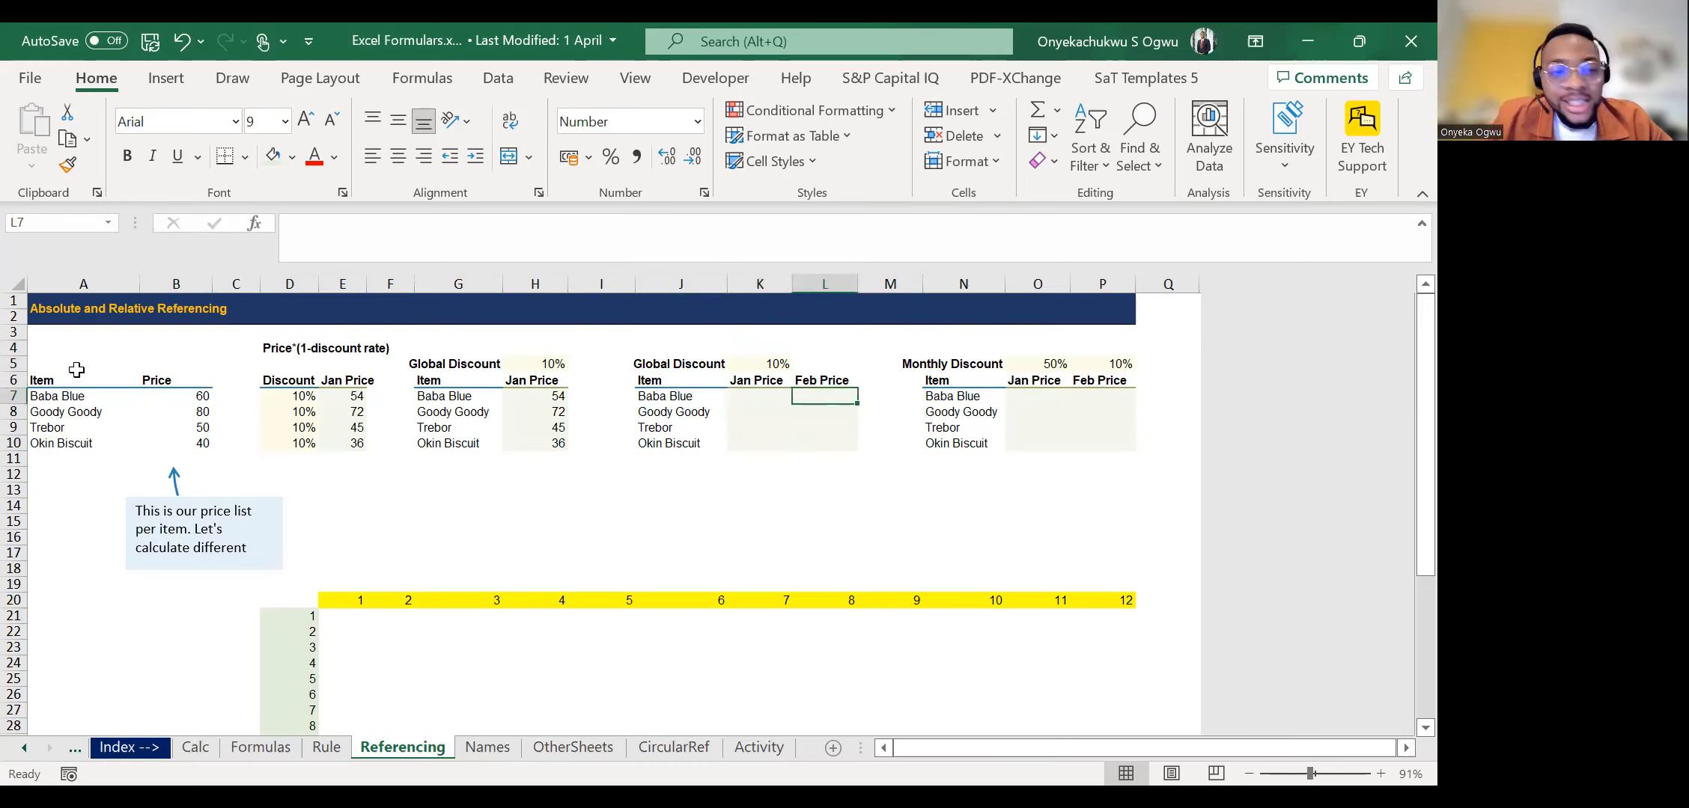
double_click(180, 404)
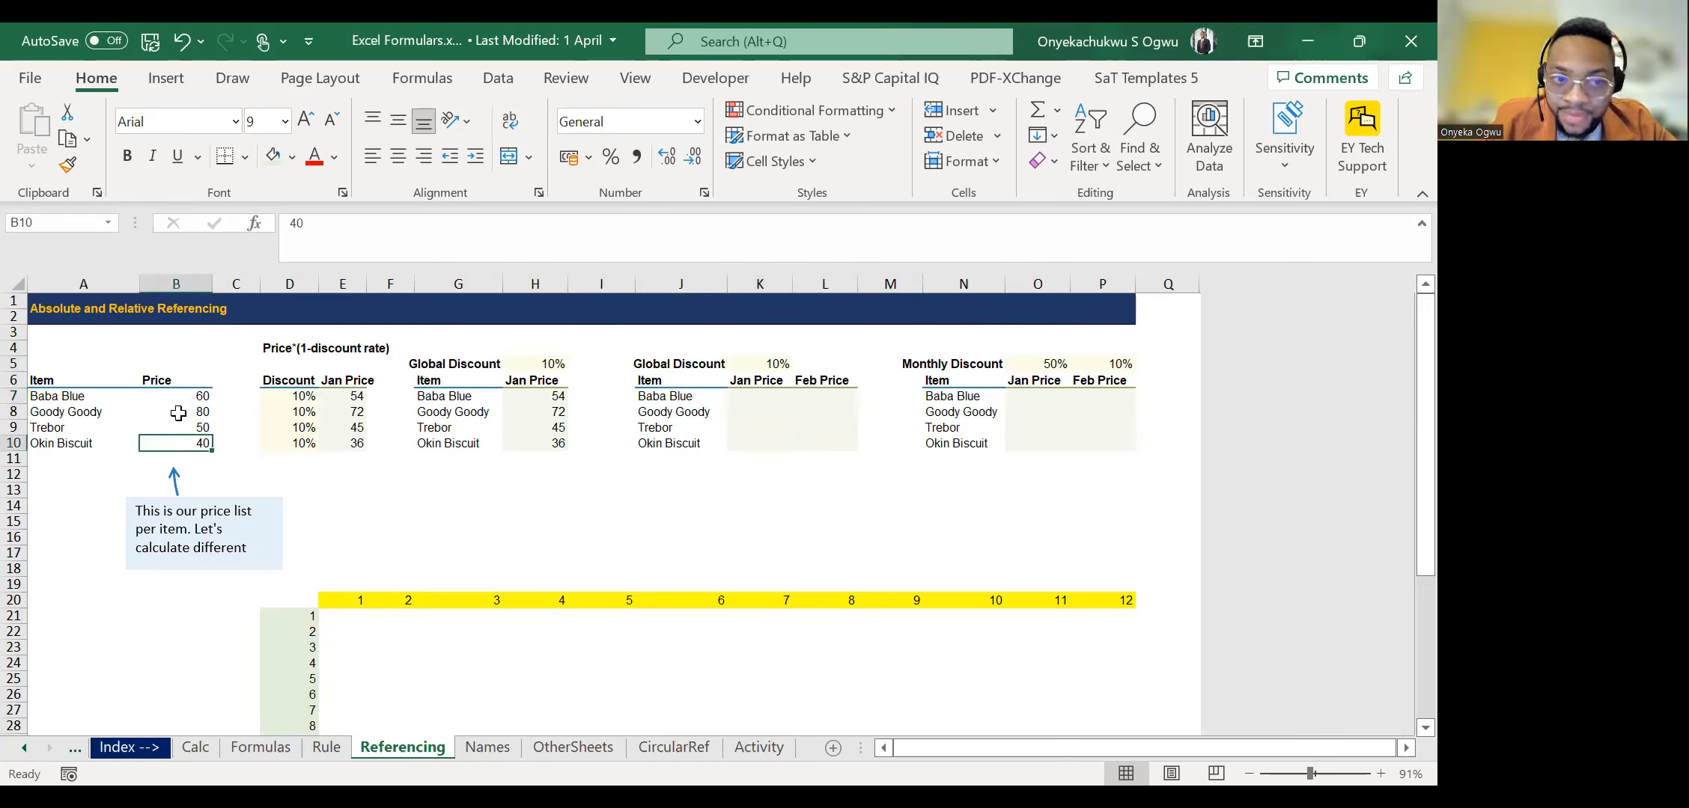
double_click(760, 361)
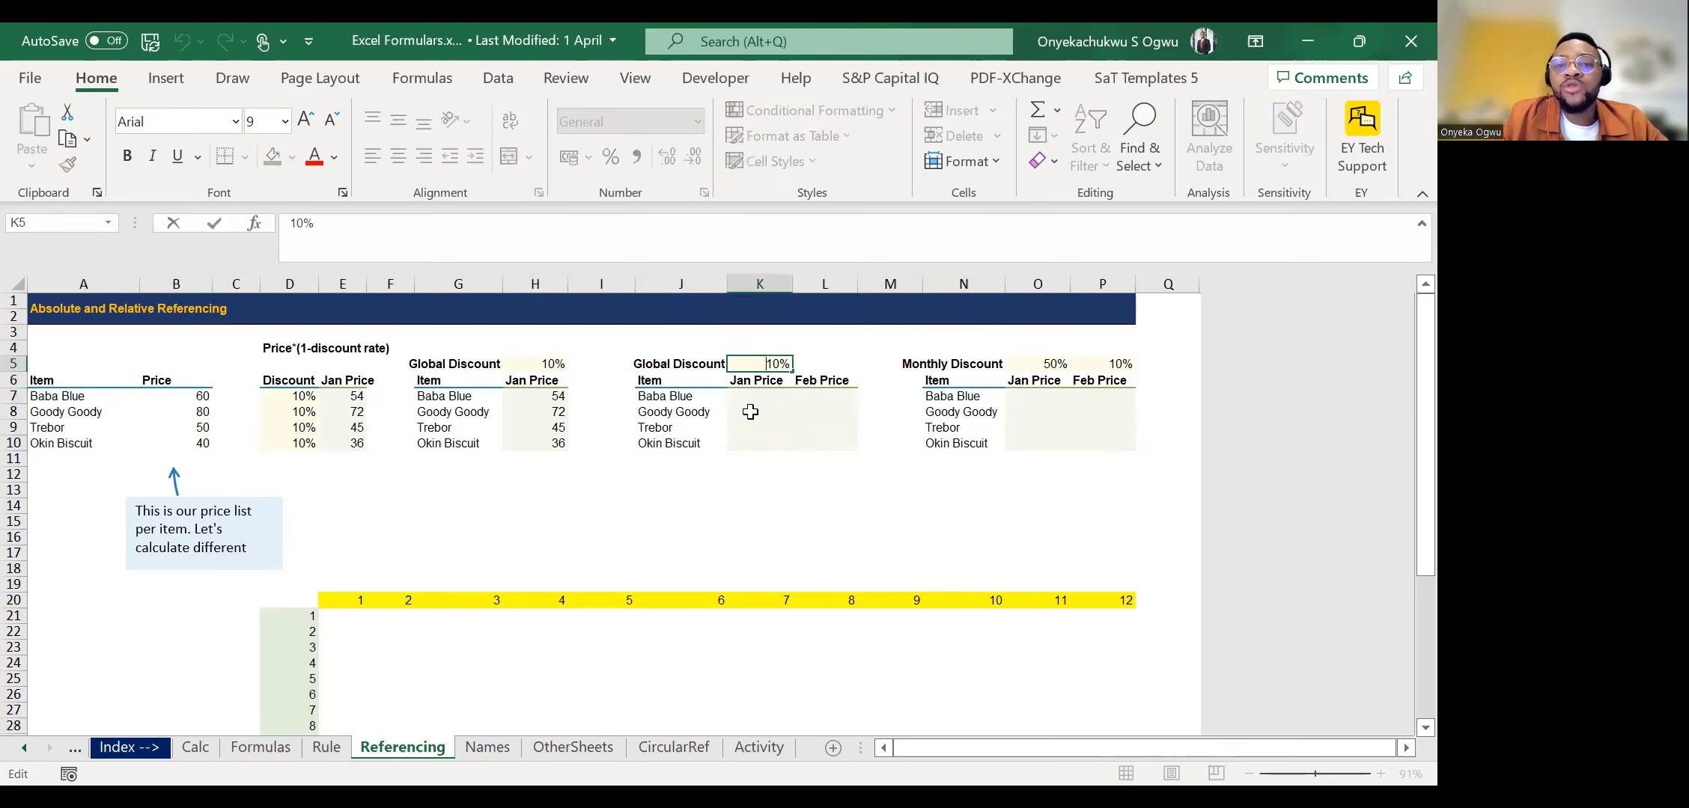
key("Return")
key("Return")
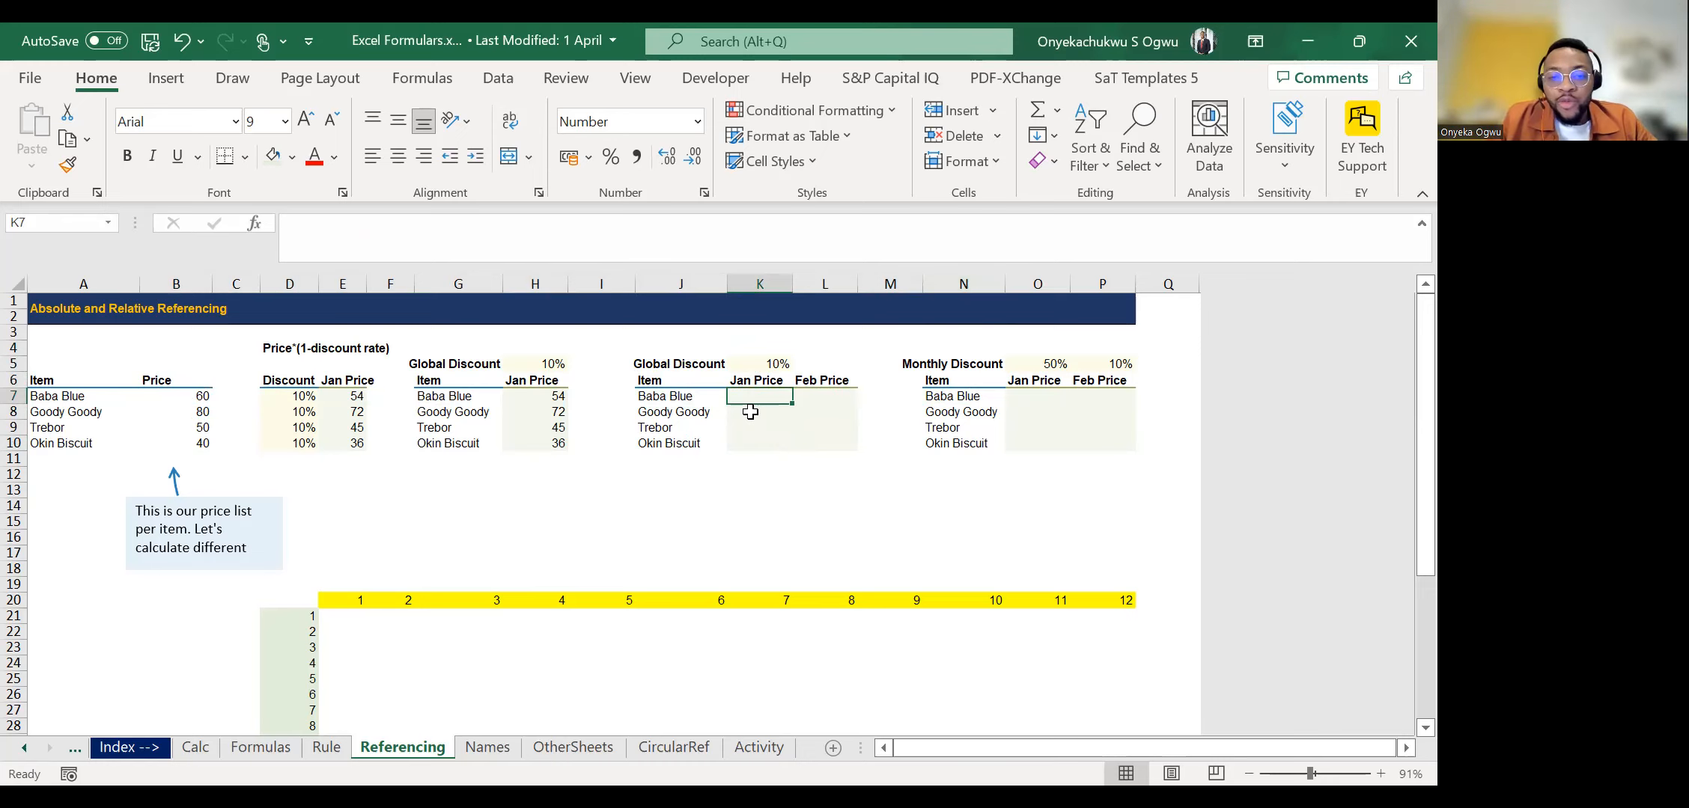
Calculate Jan Price in K7 as =B7*(1-$K$5) with the discount locked, and fill the formula through K10.
type("=")
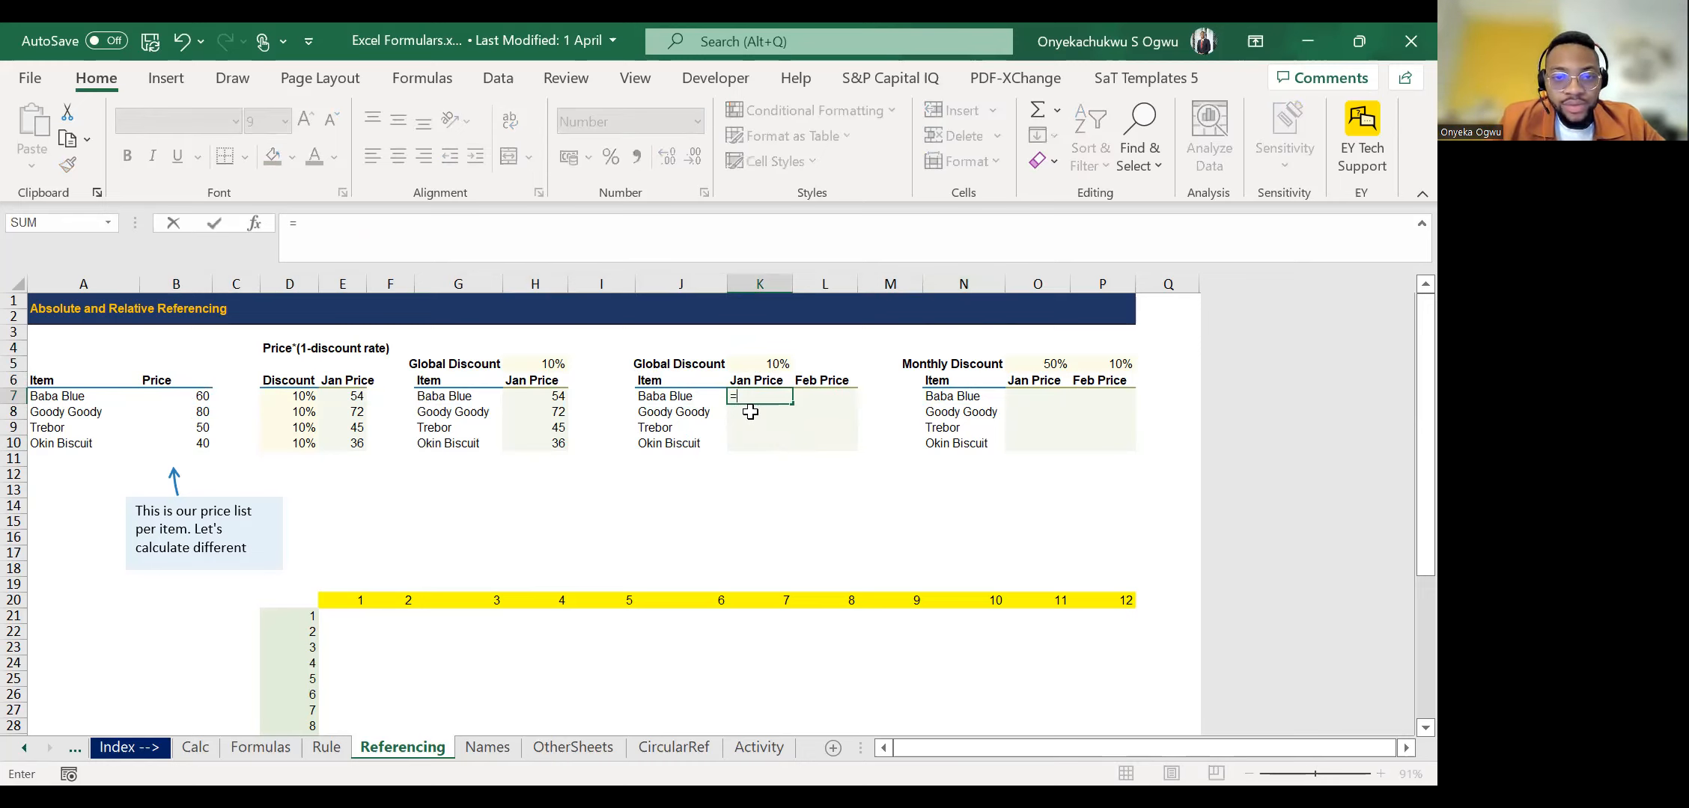
left_click(183, 402)
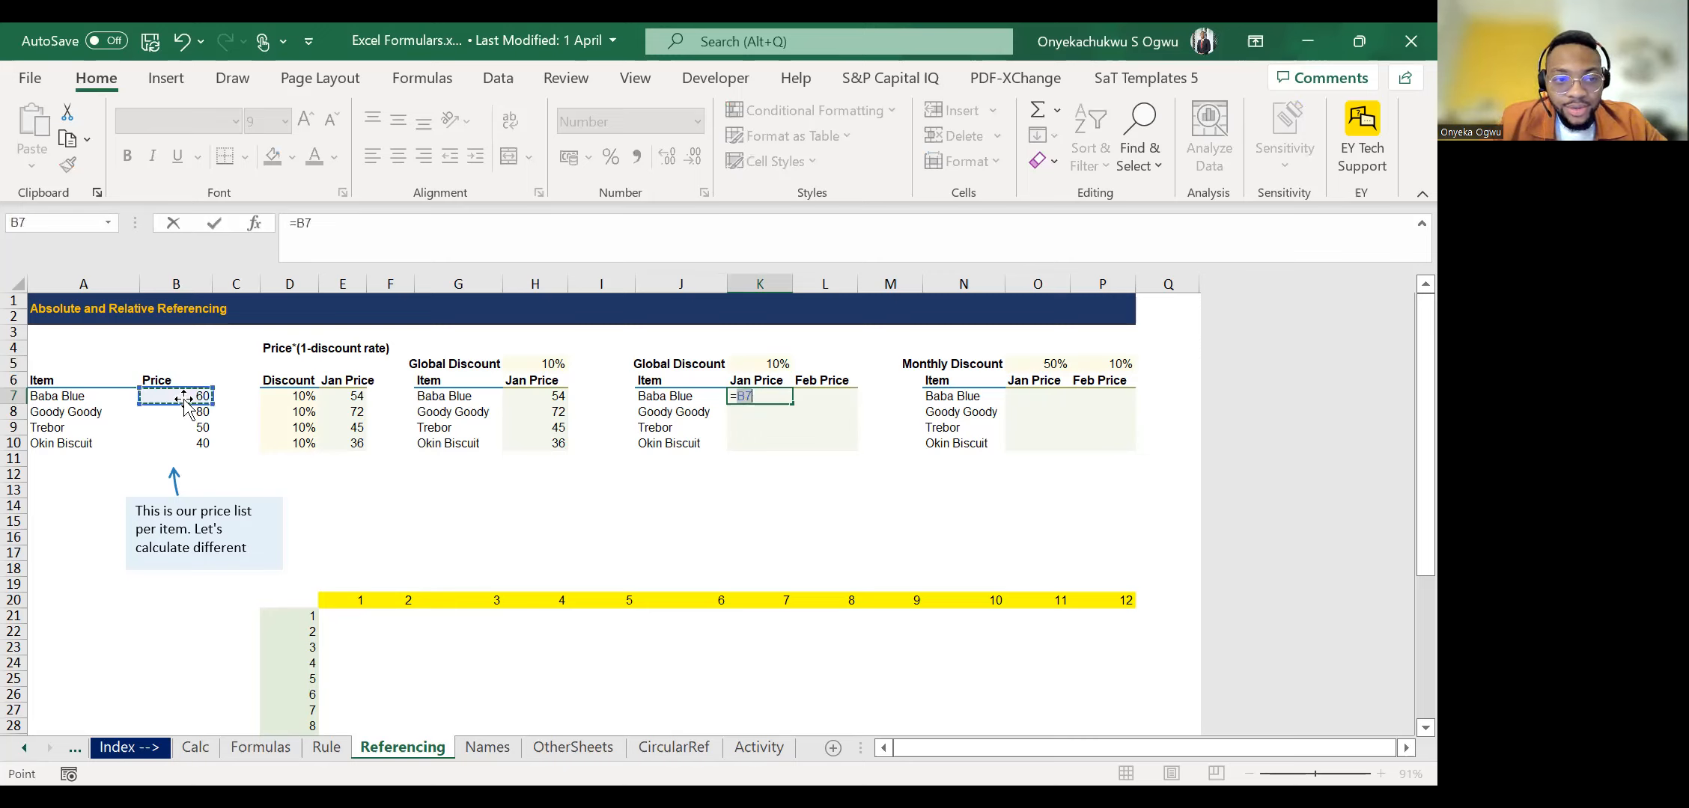
type("*(")
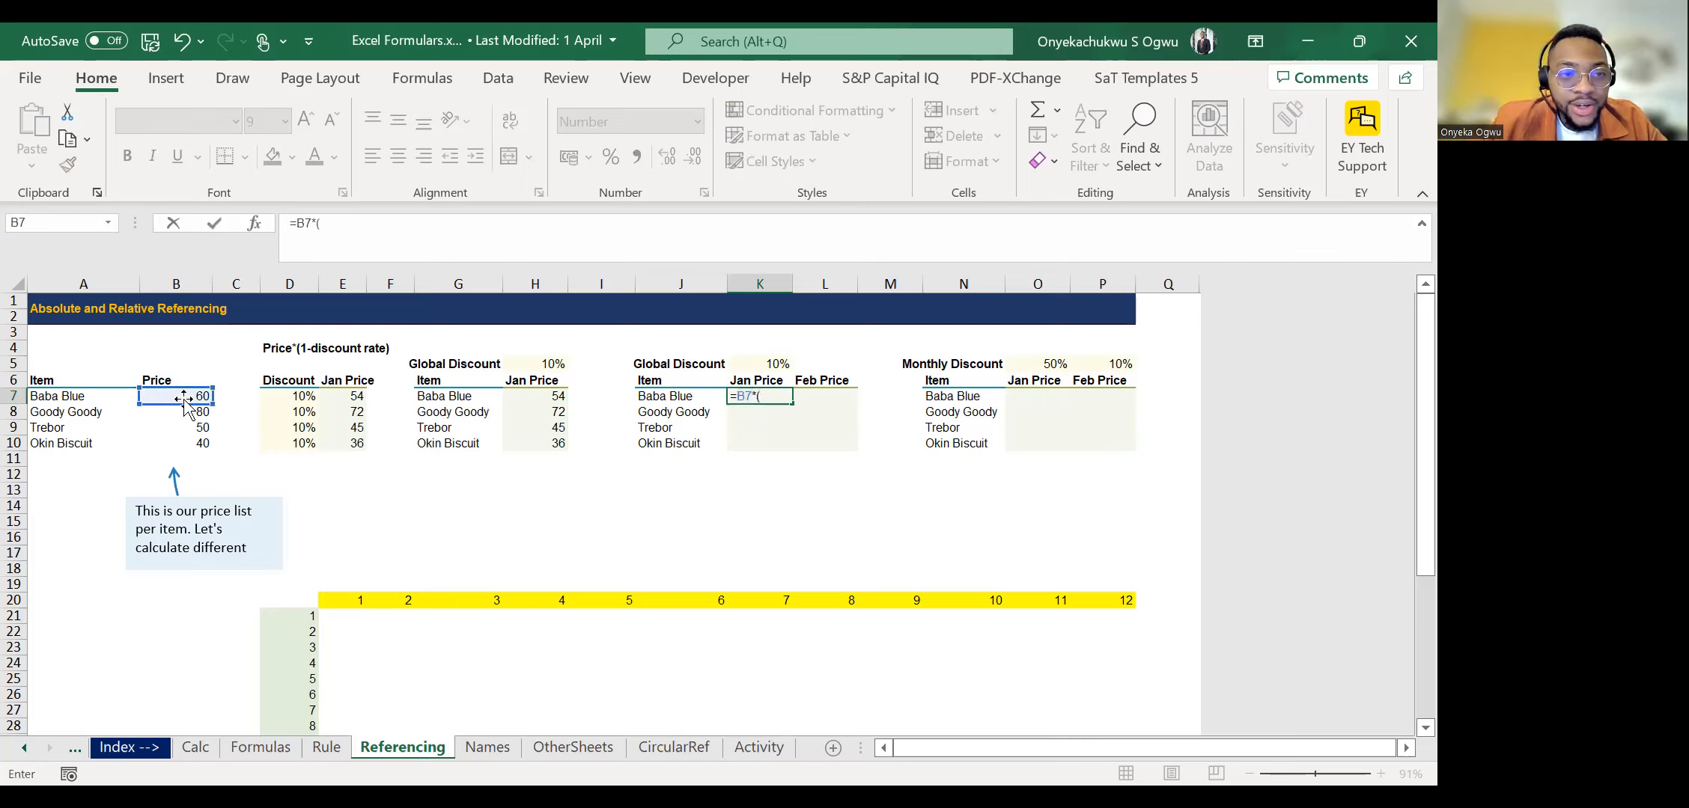
type("1-")
left_click(750, 363)
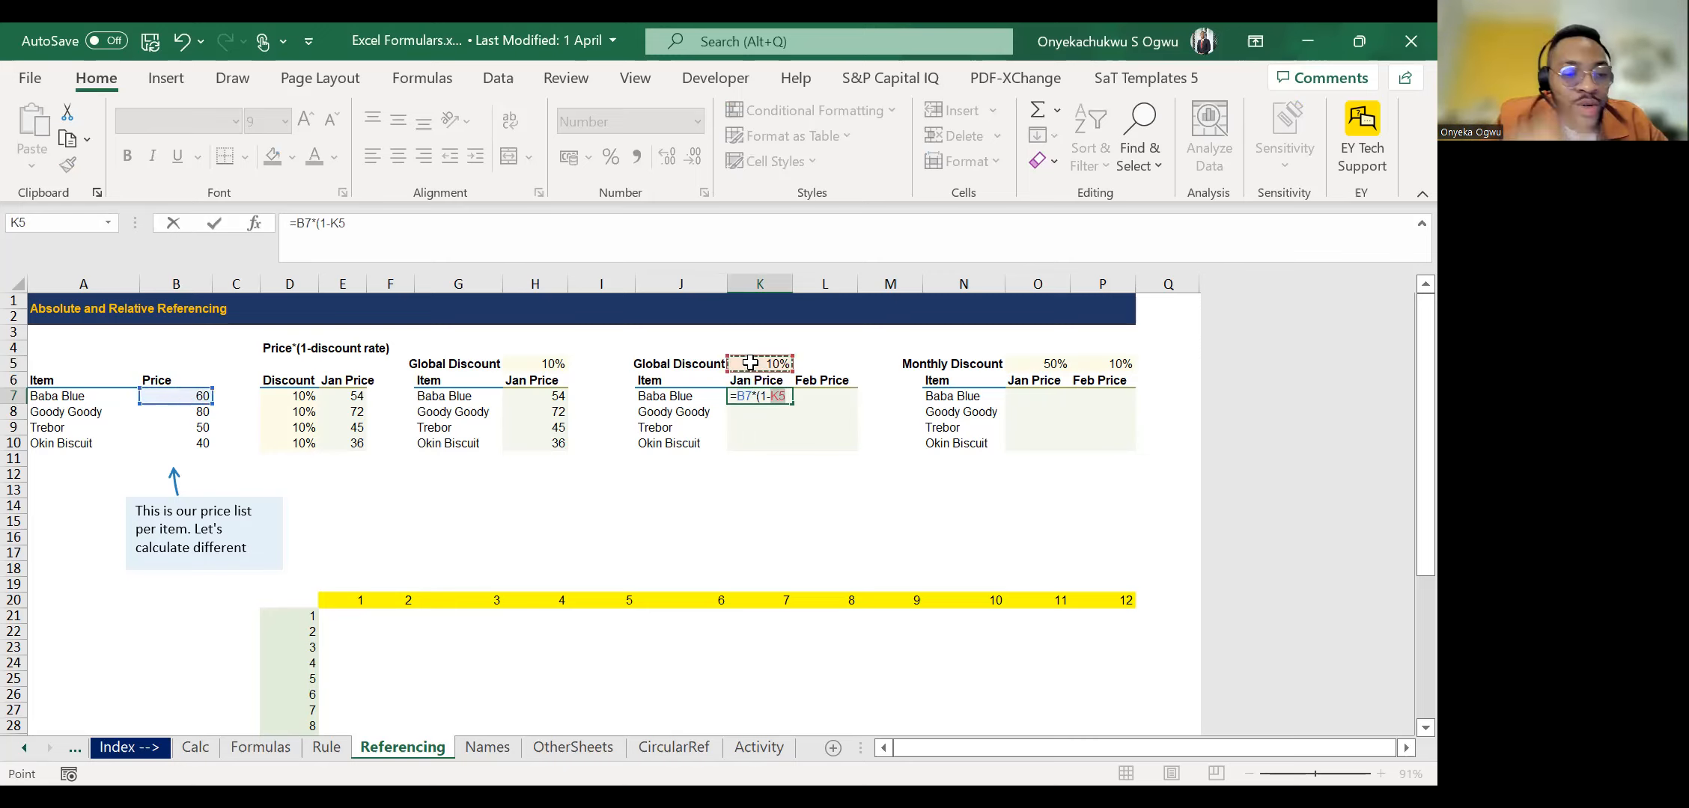
key("F4")
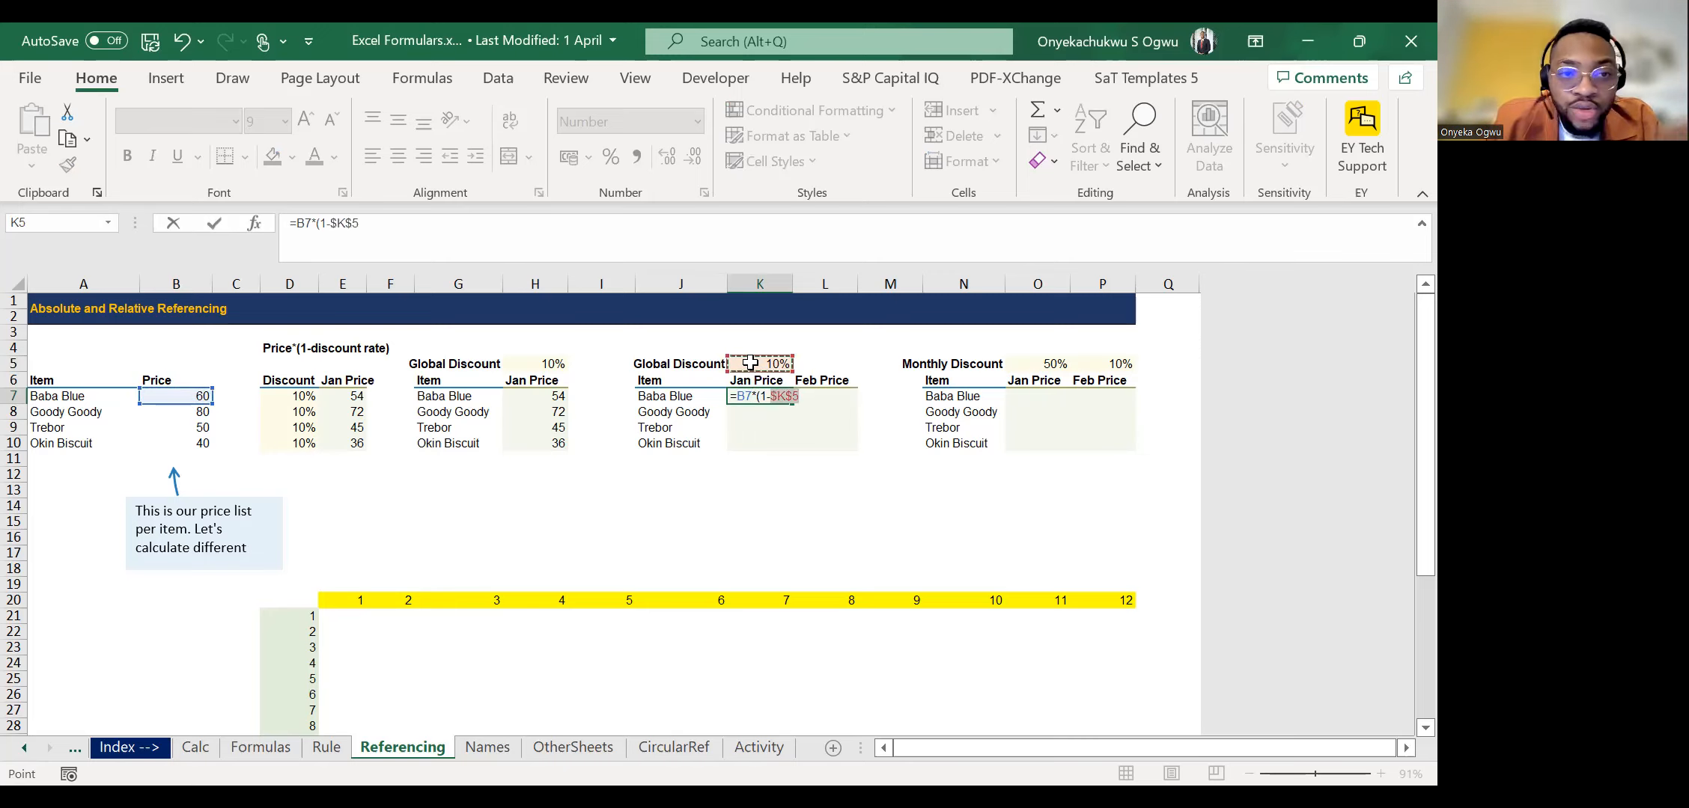
type(")")
key("ctrl+Return")
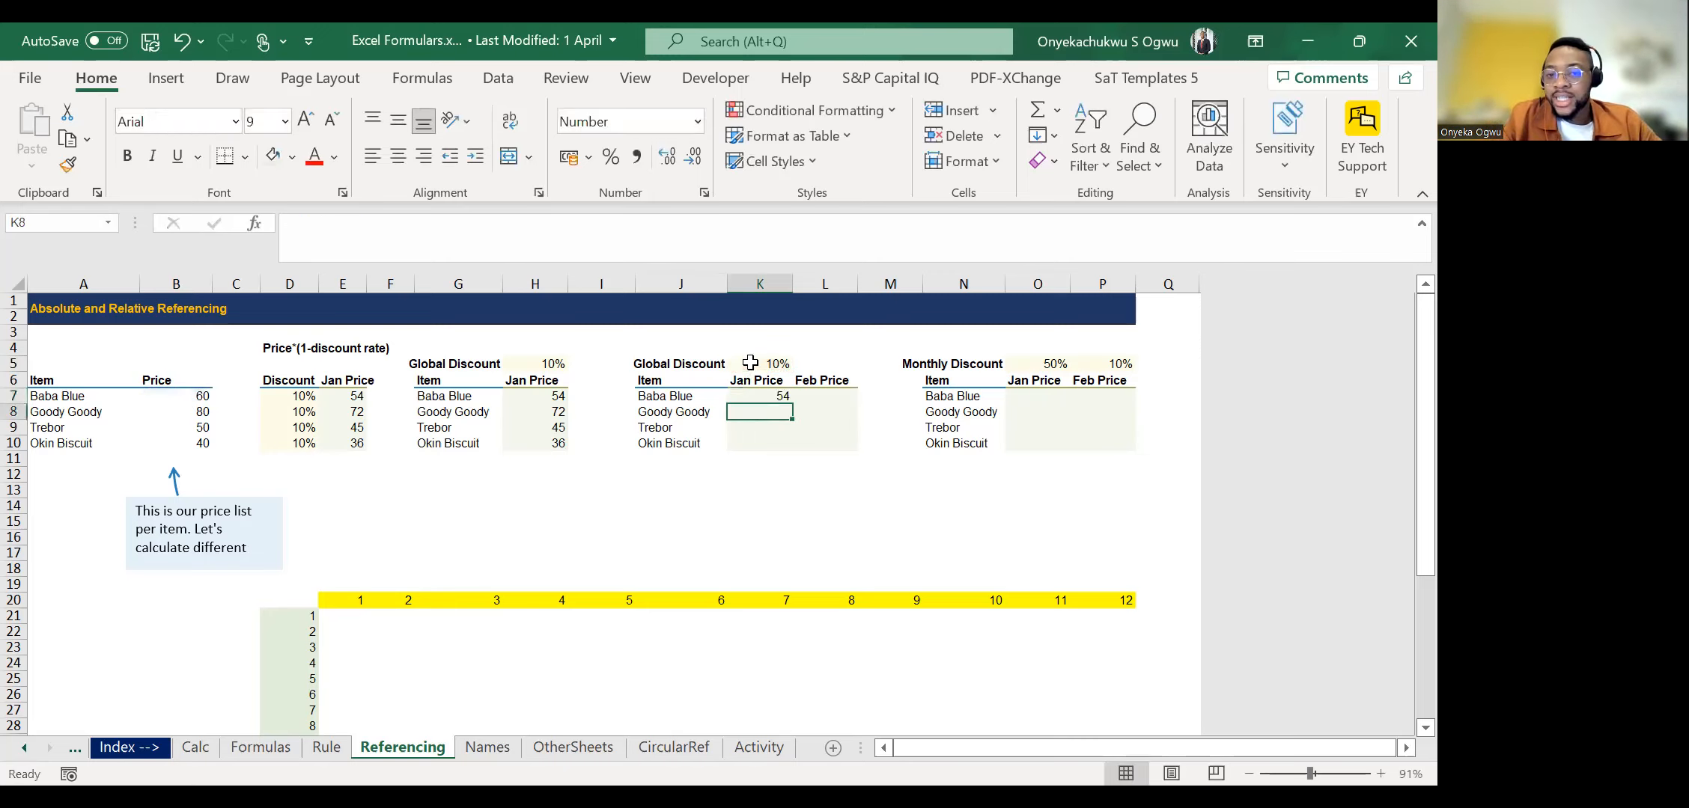
double_click(792, 405)
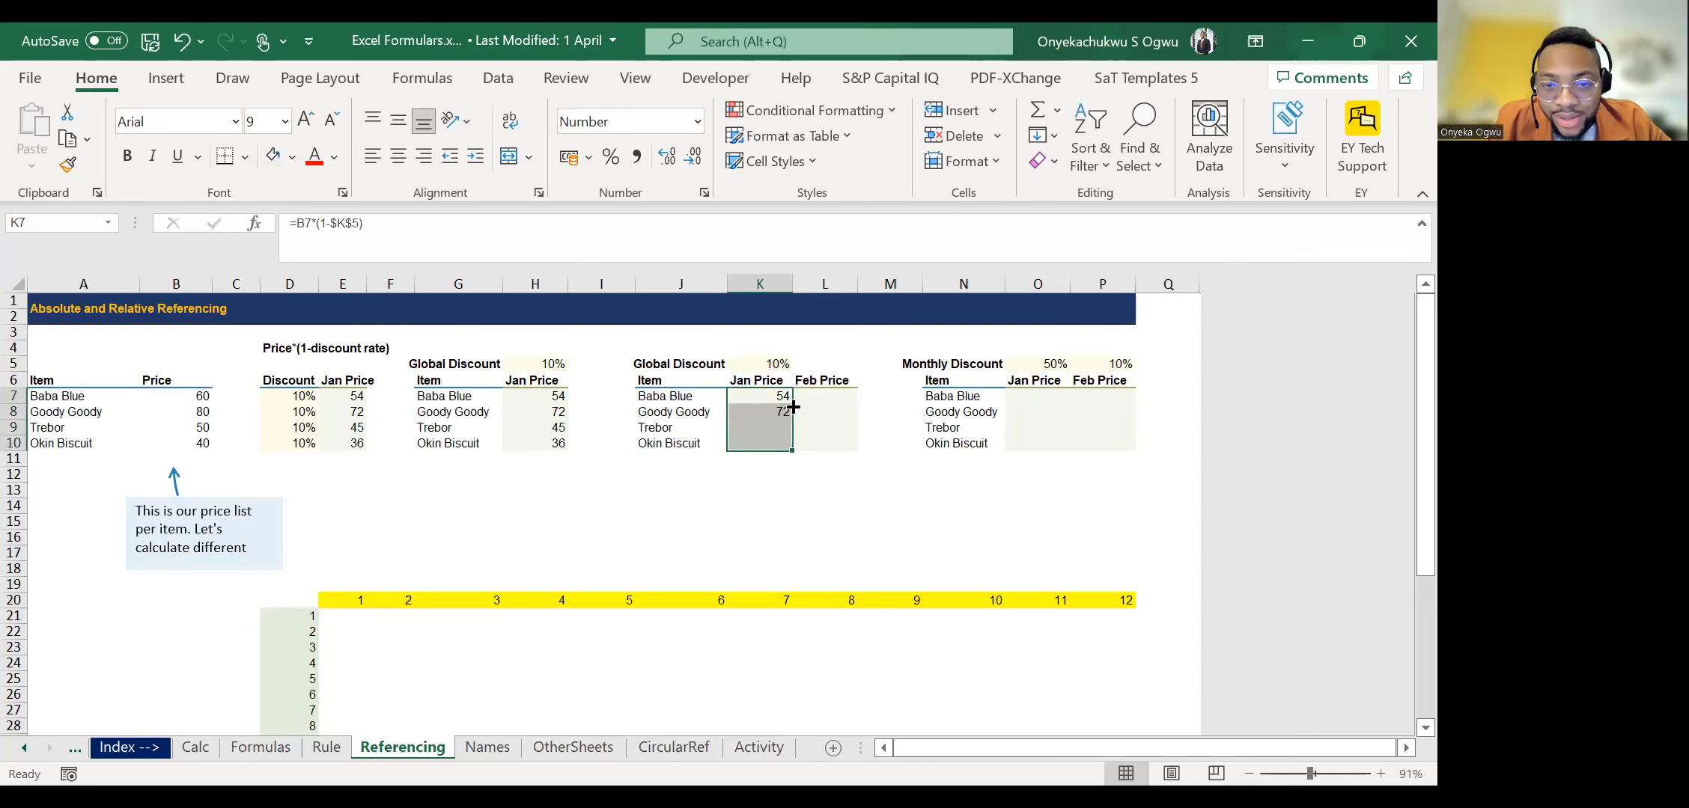
Copy the Jan Price formula from K7 into L7 and fill it through L10 for Feb Price.
key("Down")
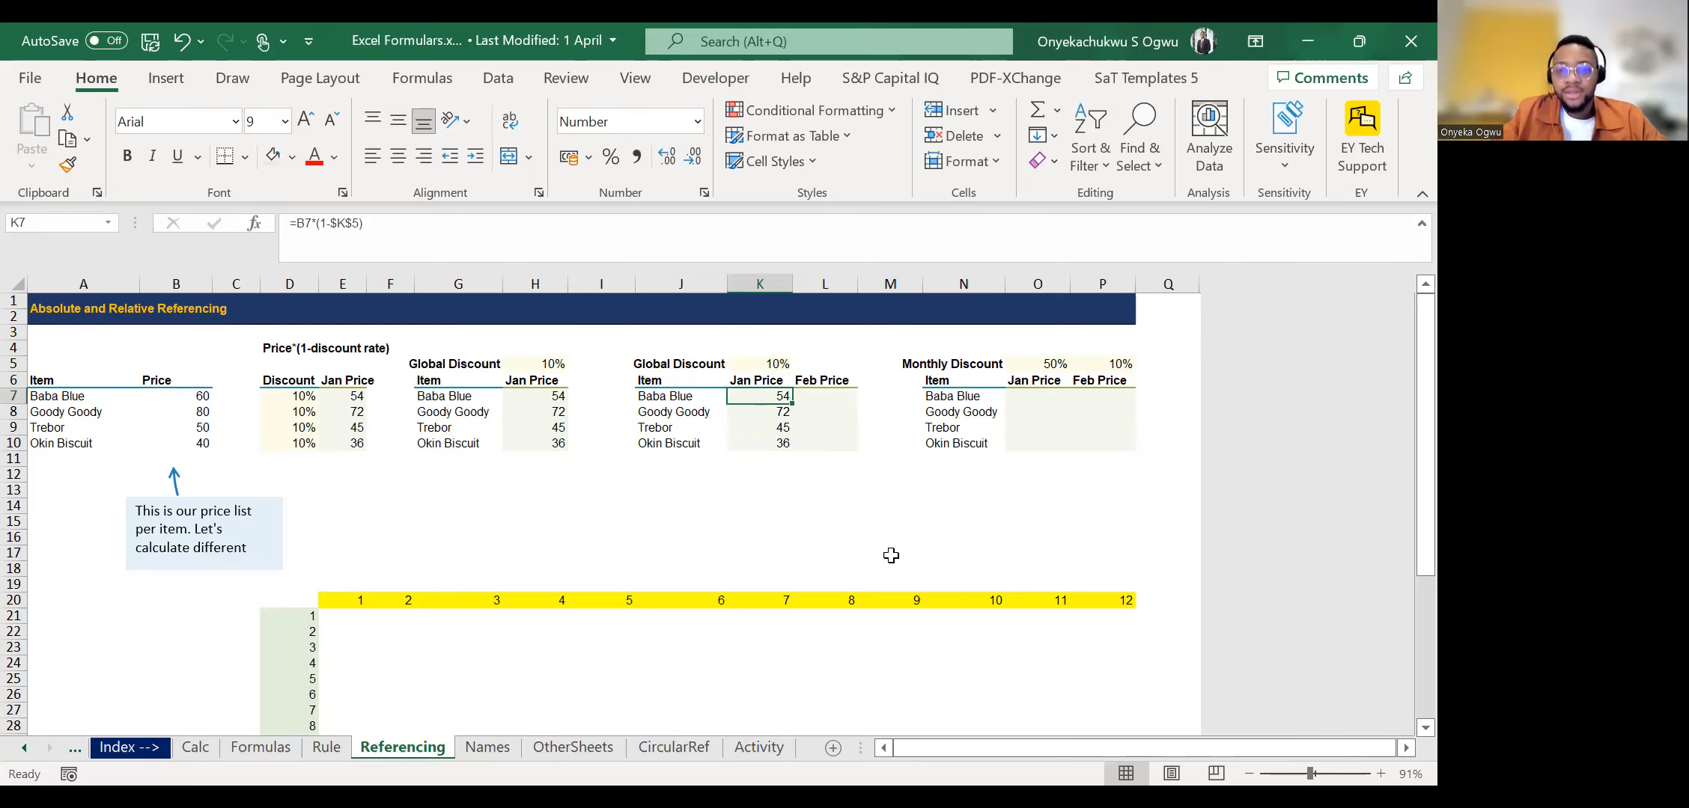
key("Right")
key("Left")
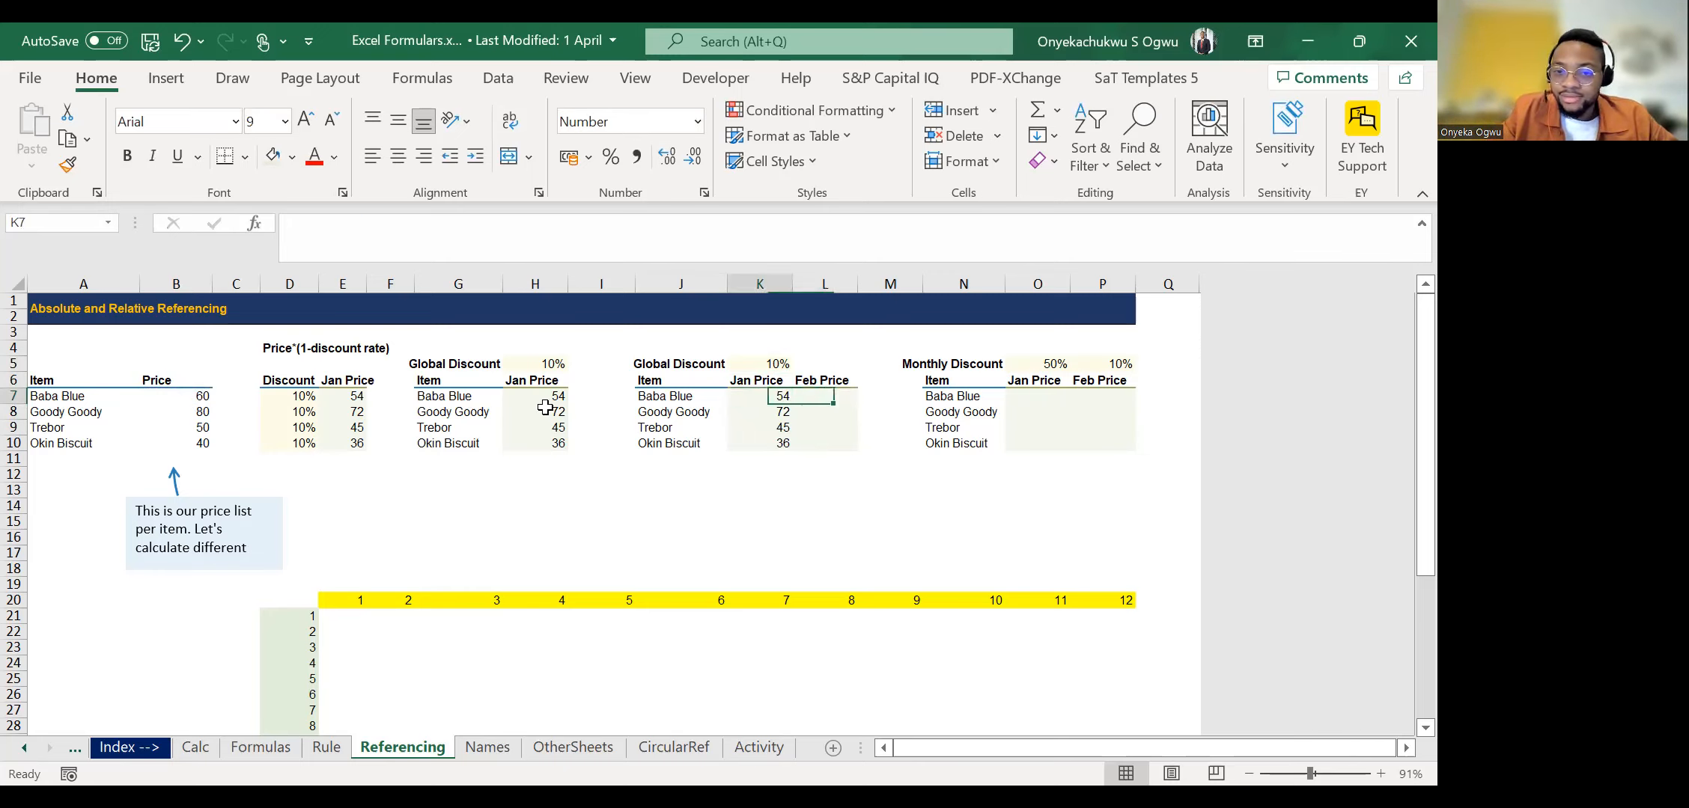
key("ctrl+c")
key("Right")
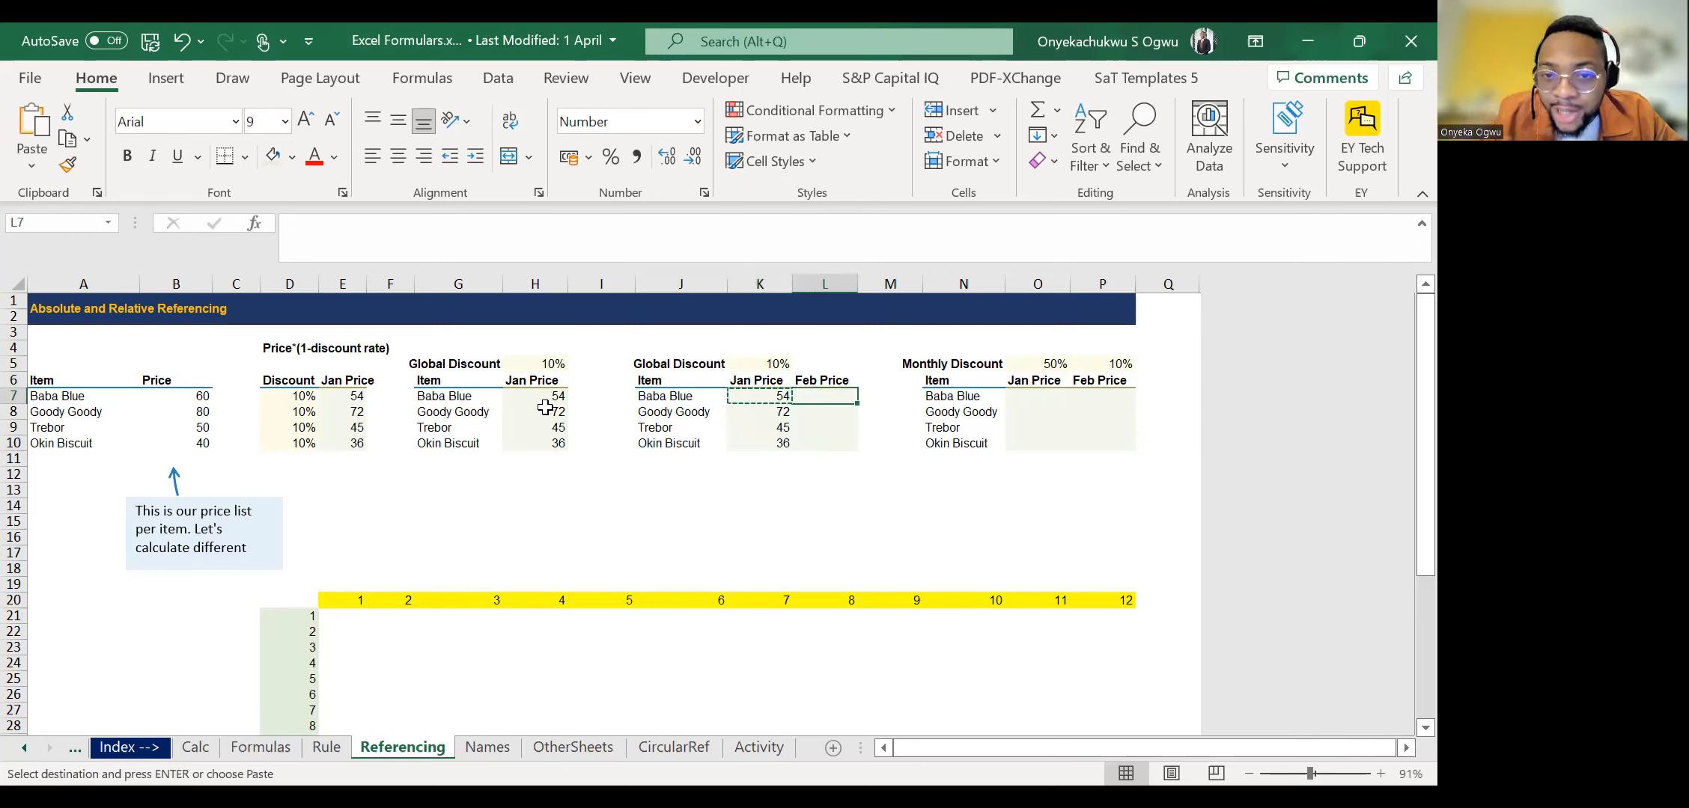
key("ctrl+v")
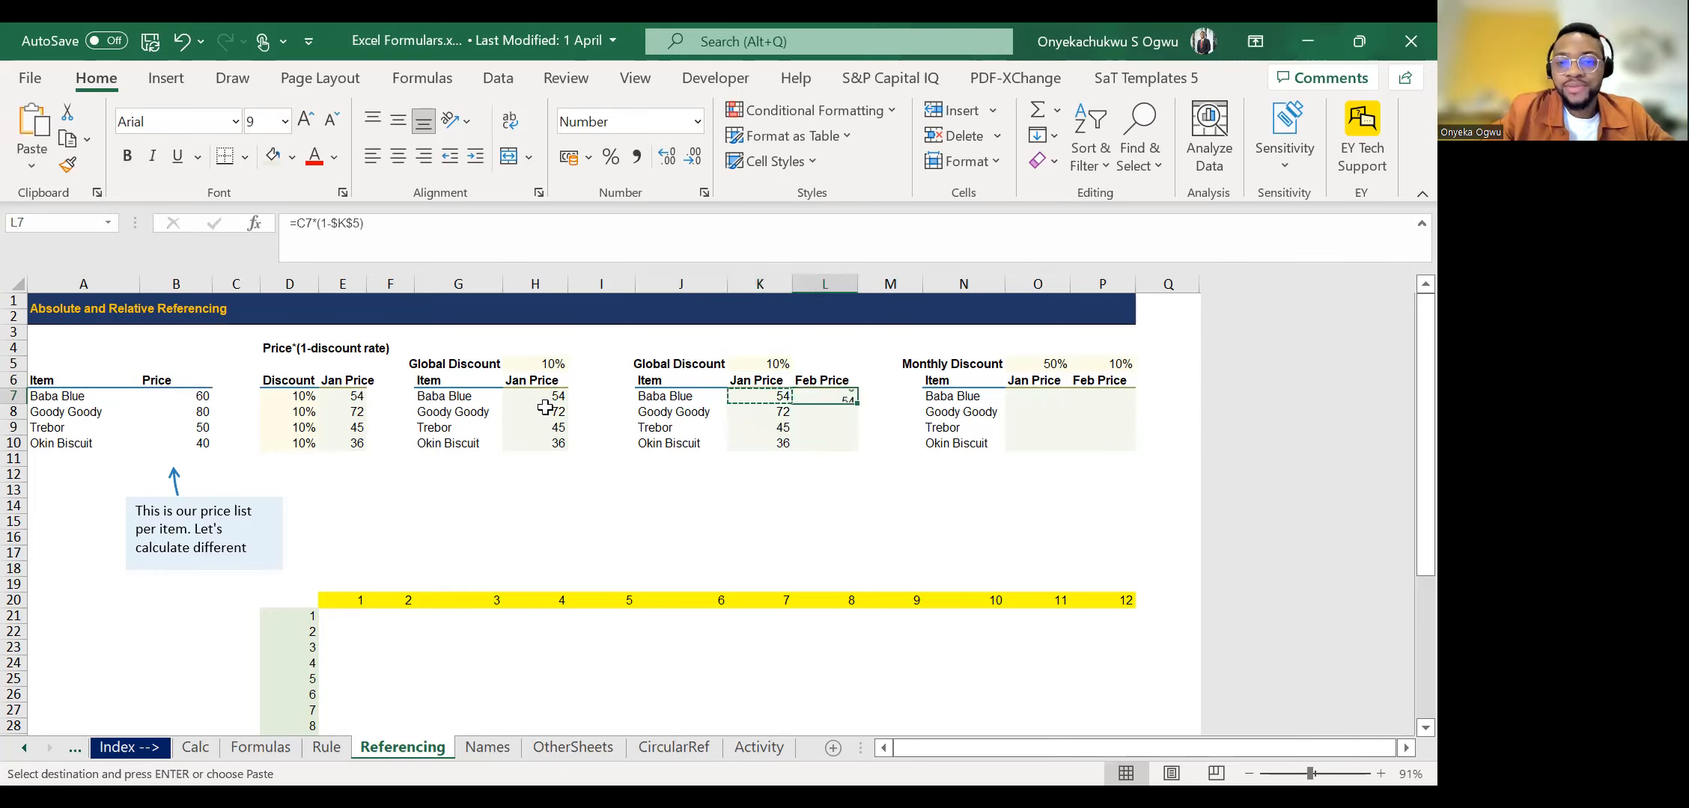
double_click(857, 403)
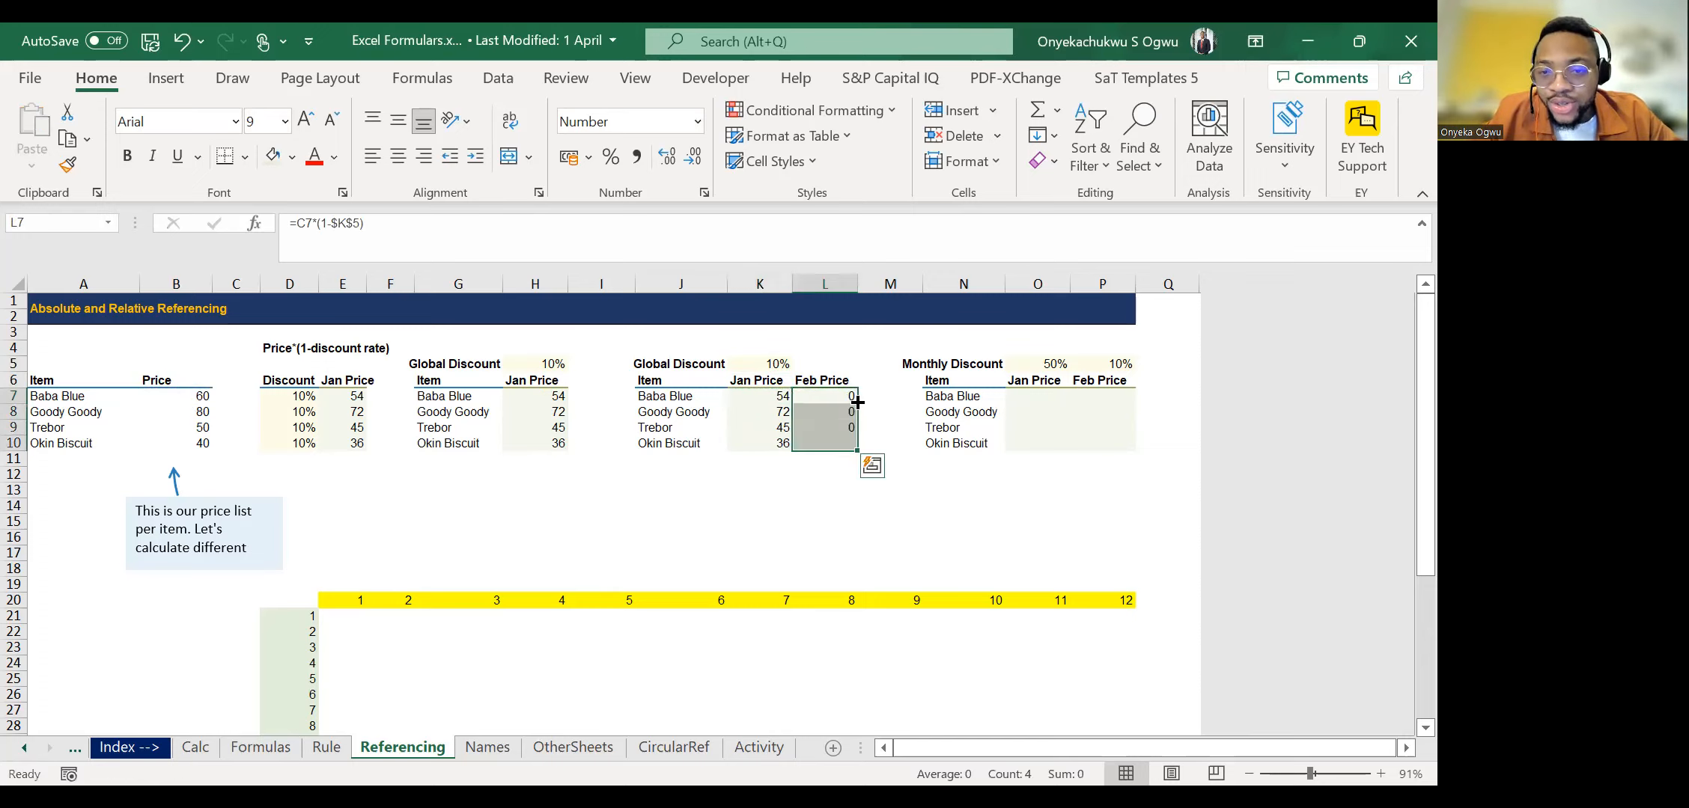
Review the neighbouring Jan and Feb Price cells and trace back along row 7 to the base price in B7.
key("Left")
key("Down")
left_click(830, 408)
key("Up")
key("Left")
key("Left")
key("Left")
key("Left")
key("Left")
key("Left")
key("Left")
key("Left")
key("Left")
key("Left")
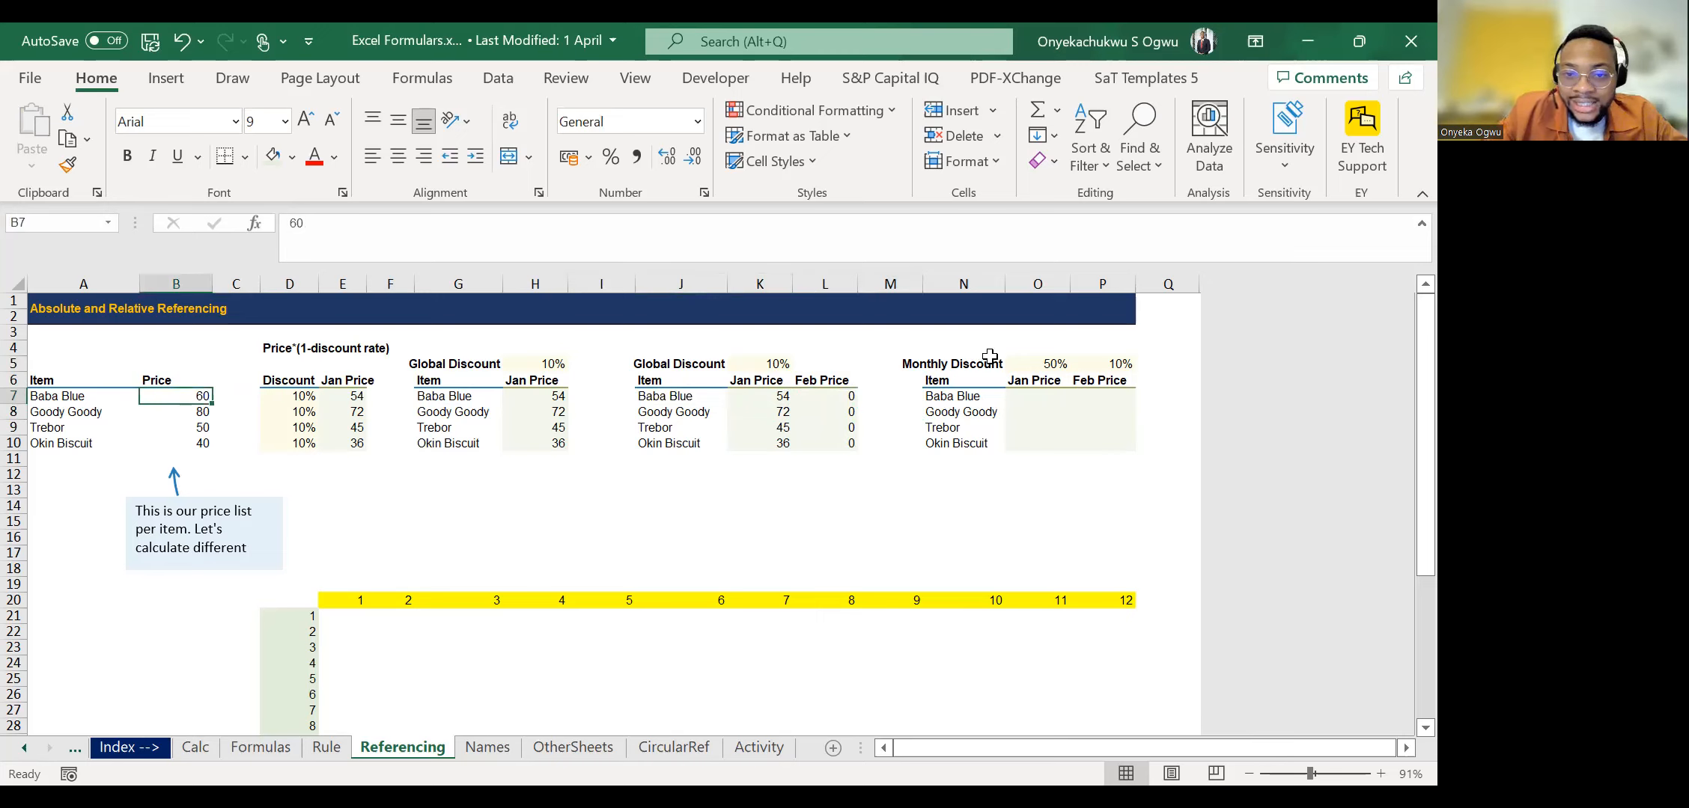
Examine which cells the Feb Price formula in L7 refers to, leaving the formula unedited.
left_click(775, 350)
key("Down")
key("Down")
key("Right")
left_click(317, 223)
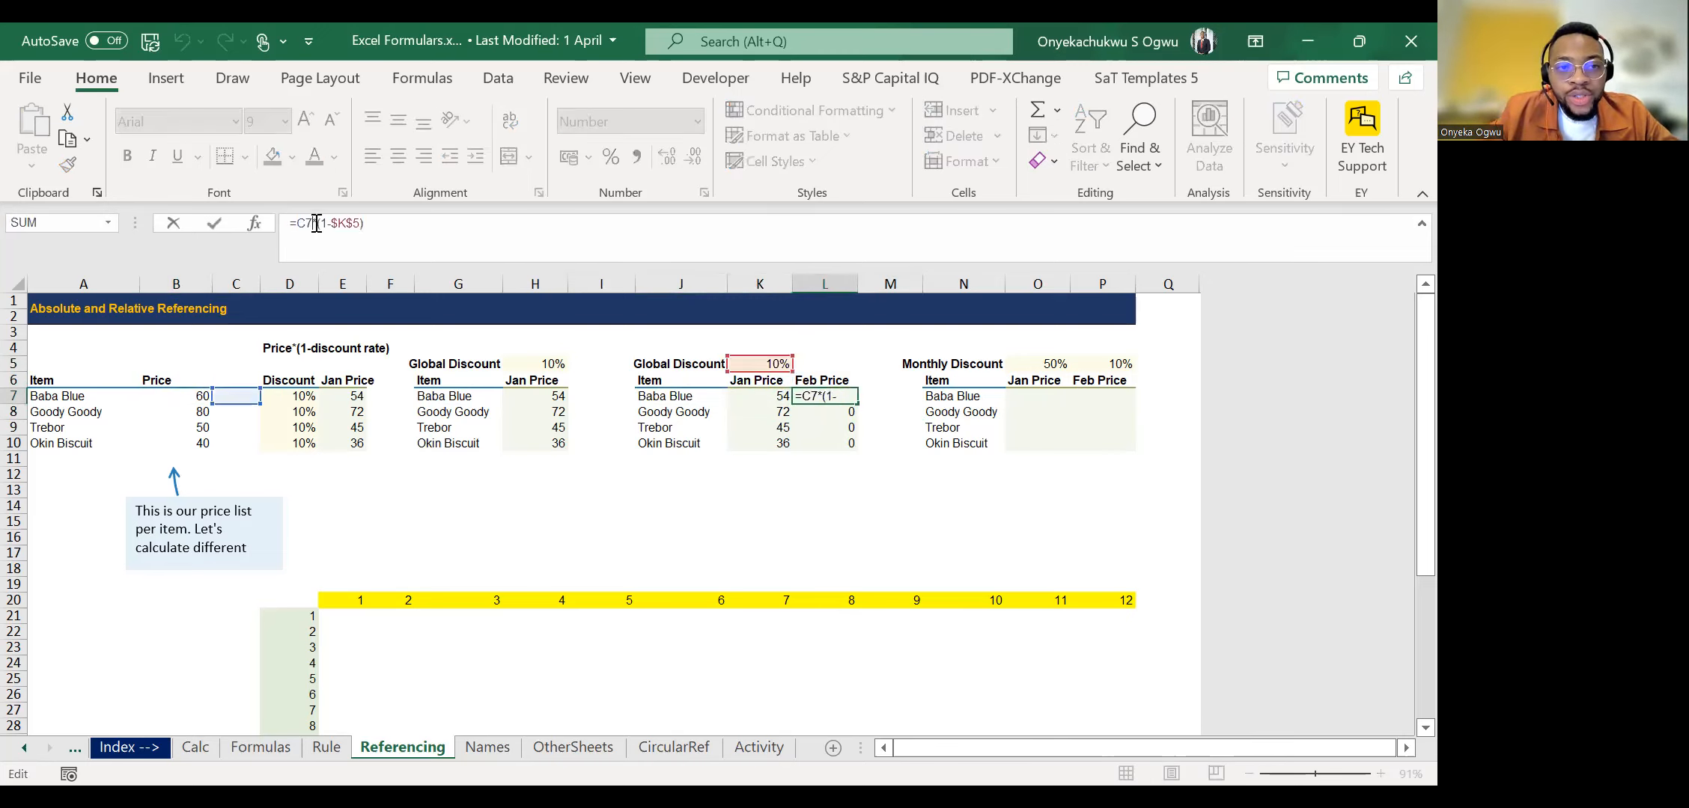
key("Escape")
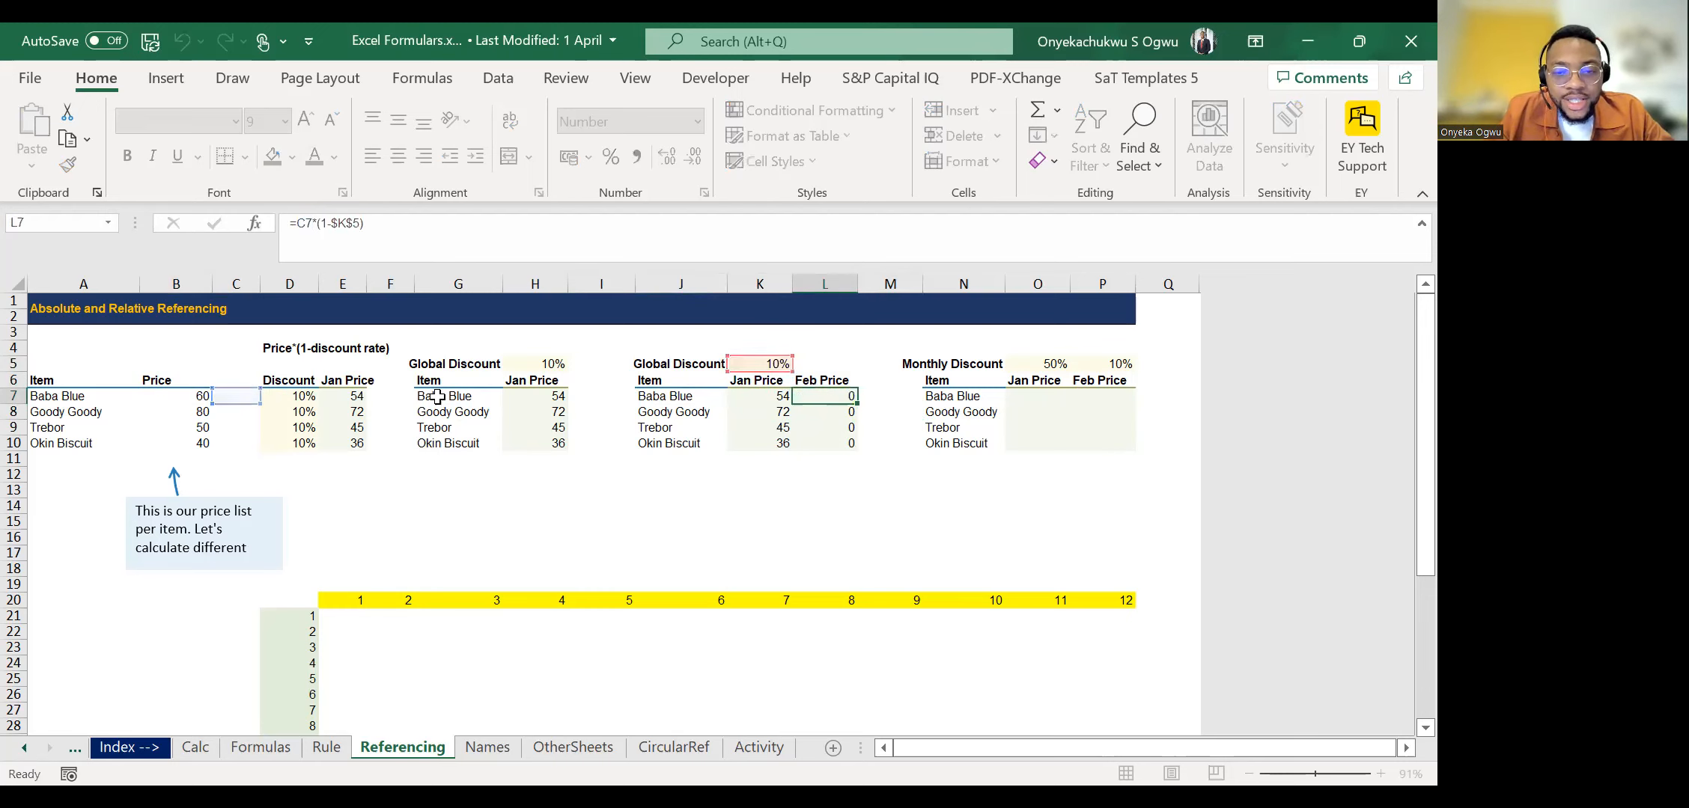
Fill the Jan Price formulas in K7:K10 across into the Feb Price cells L7:L10.
key("Left")
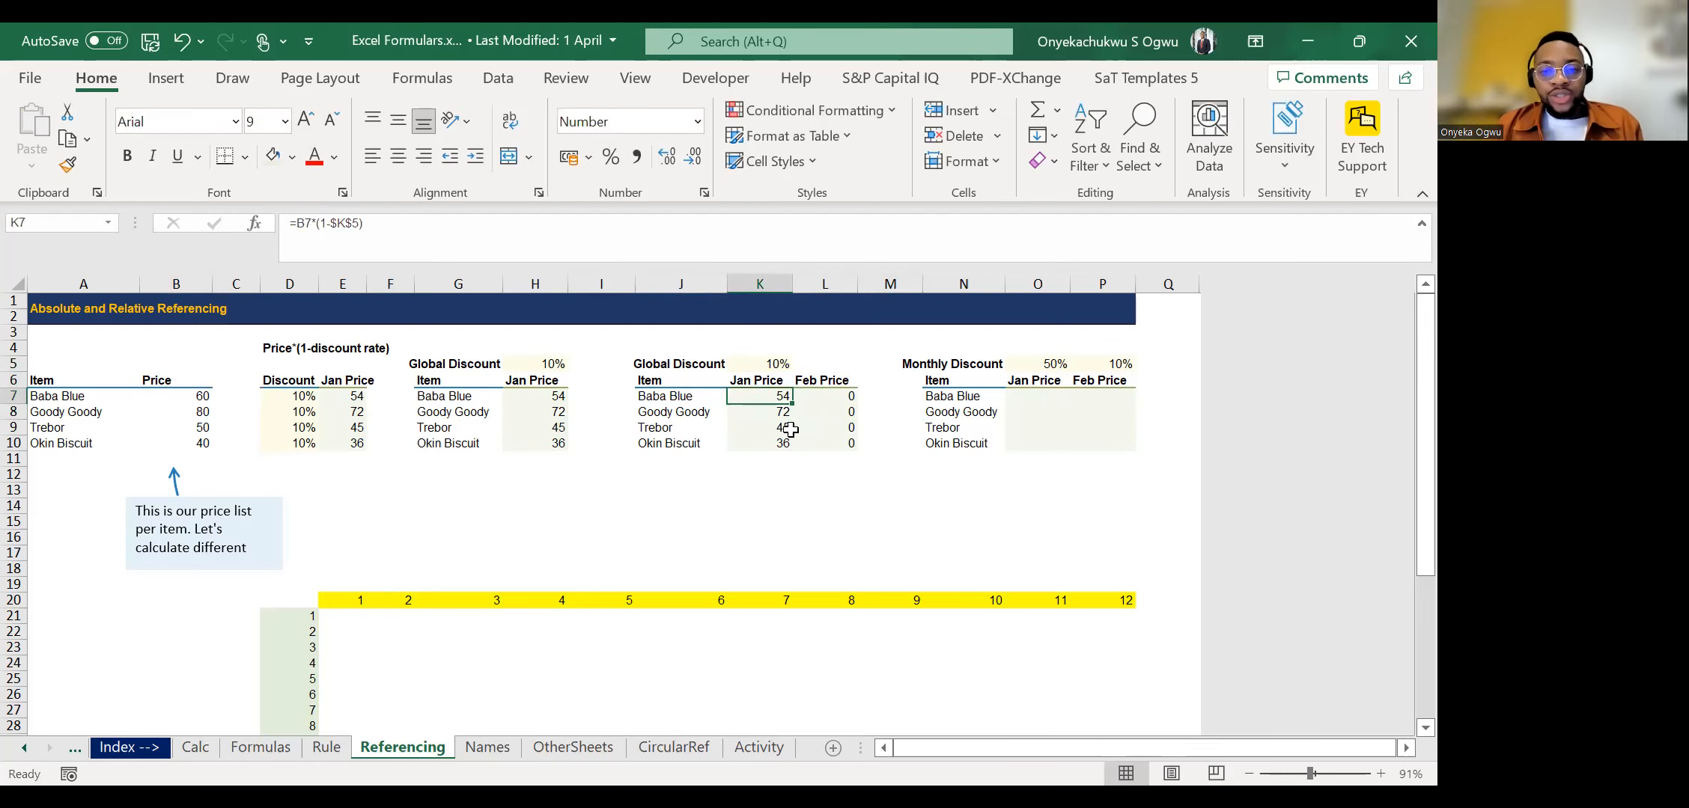
key("ctrl+shift+Down")
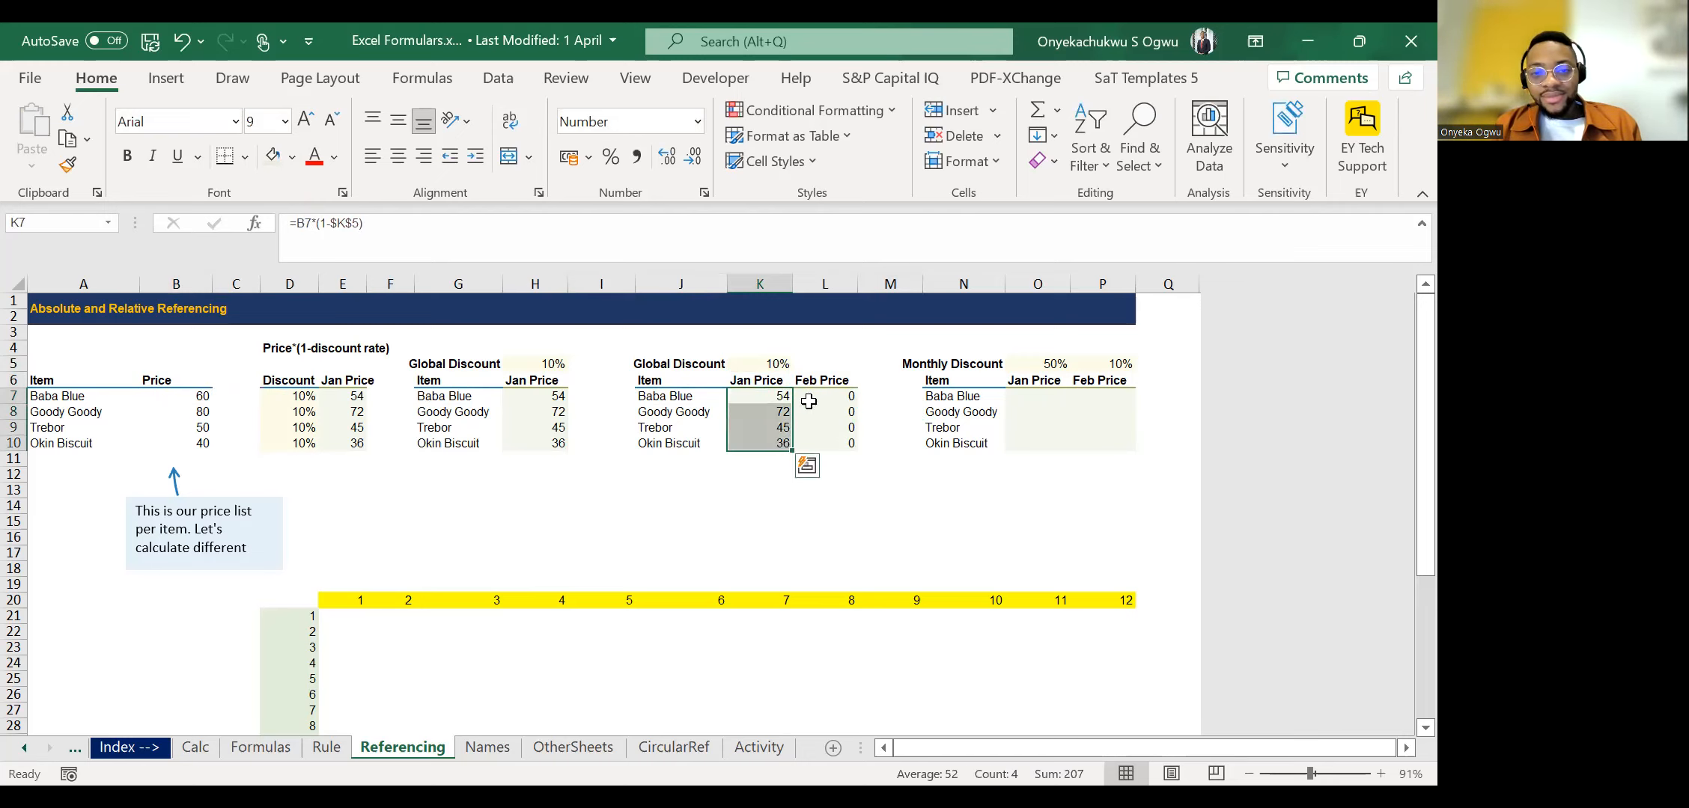
left_click_drag(792, 451, 860, 452)
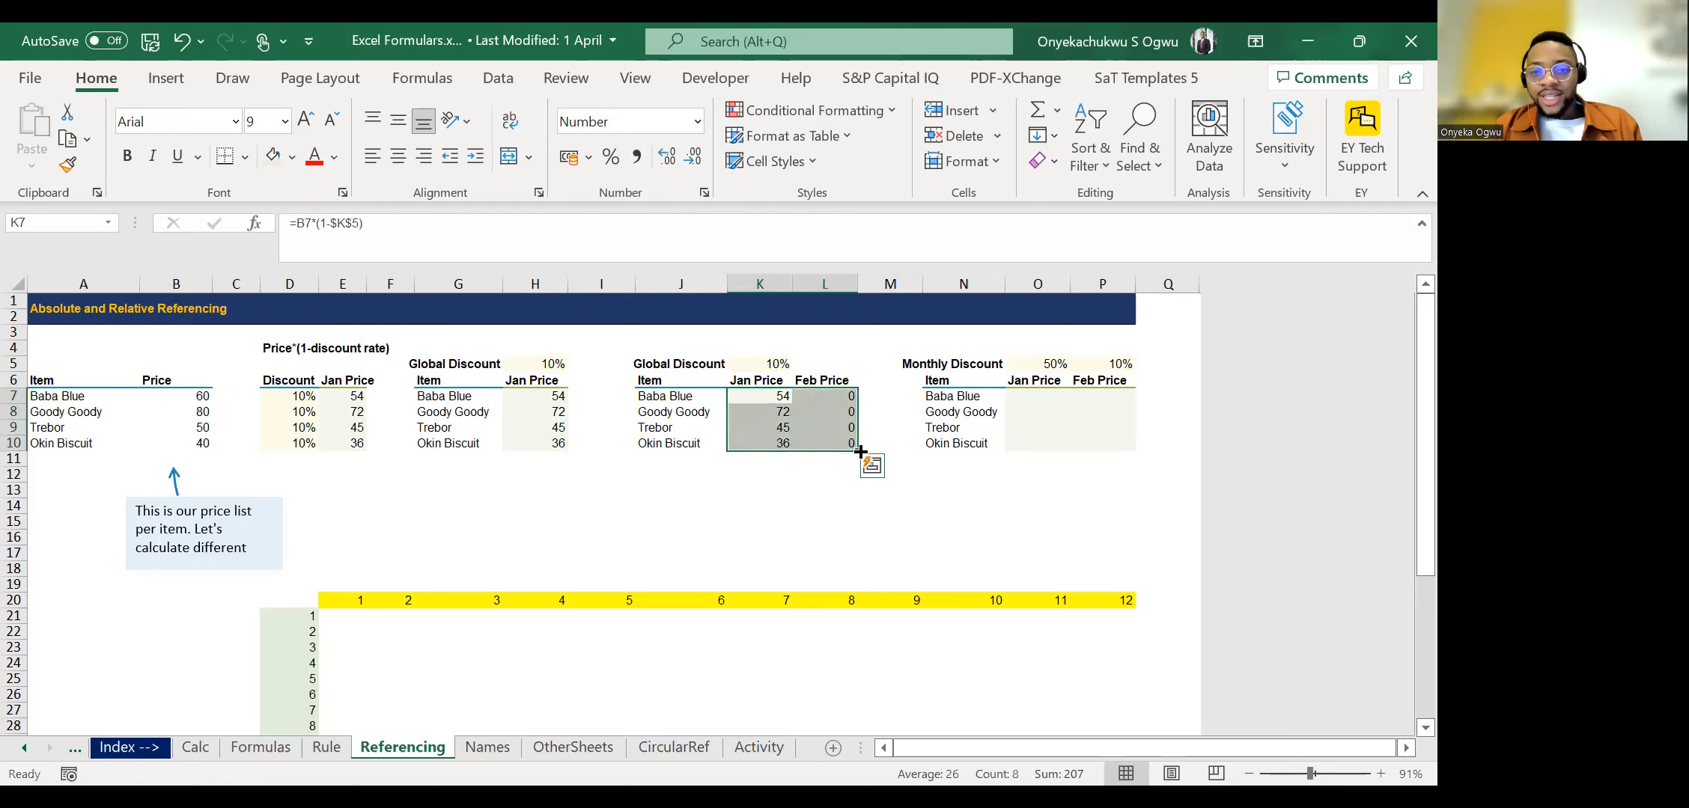
Compare the L7 formula with the base price in B7, the neighbouring cell C7 and the formula in K7.
left_click(828, 397)
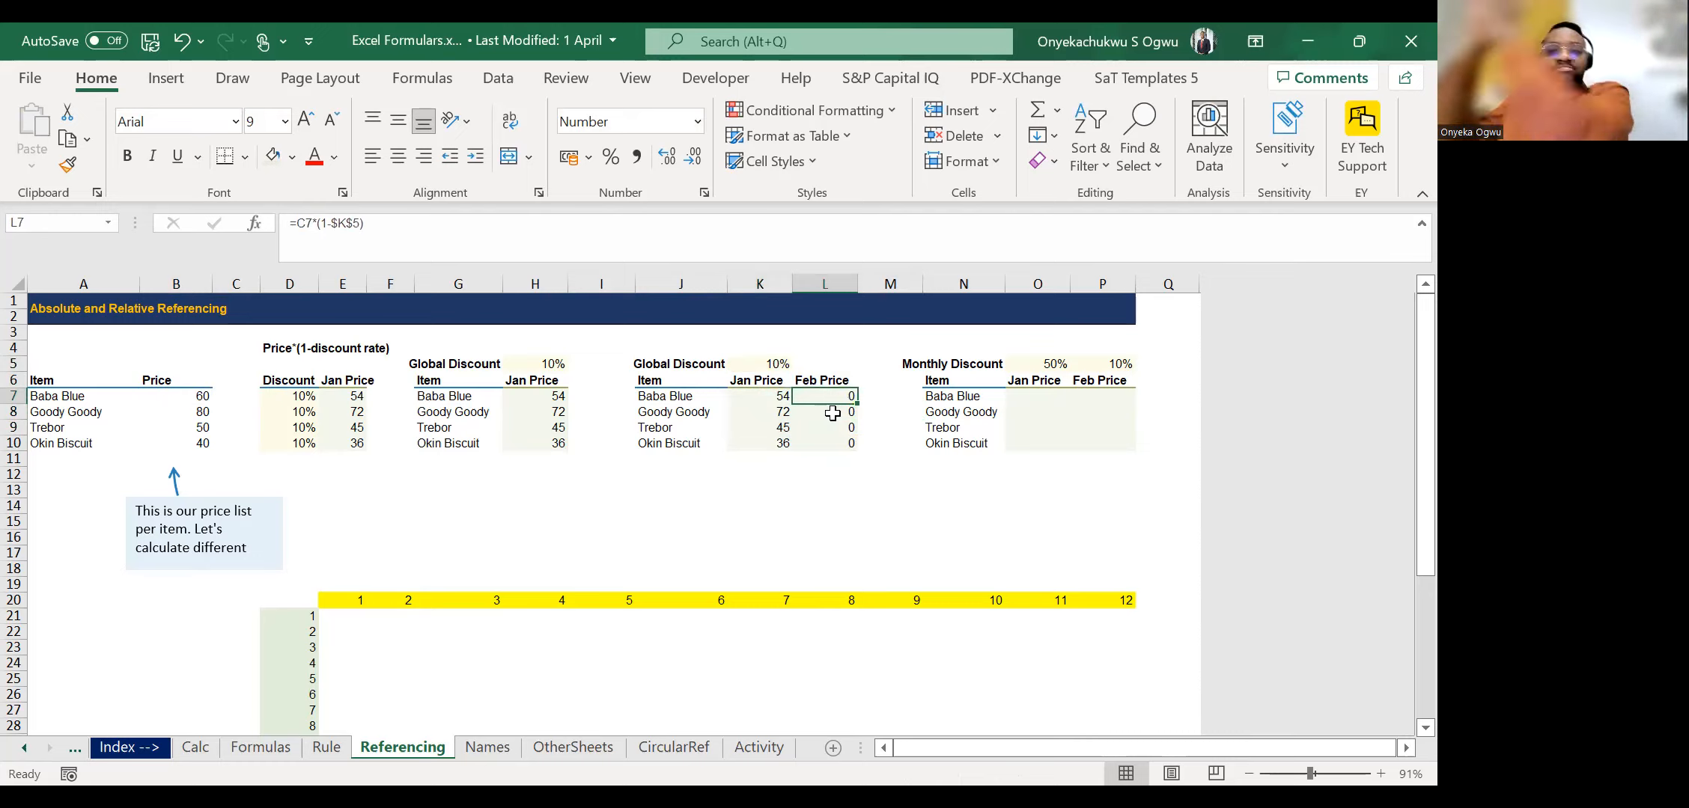
left_click(187, 402)
key("Right")
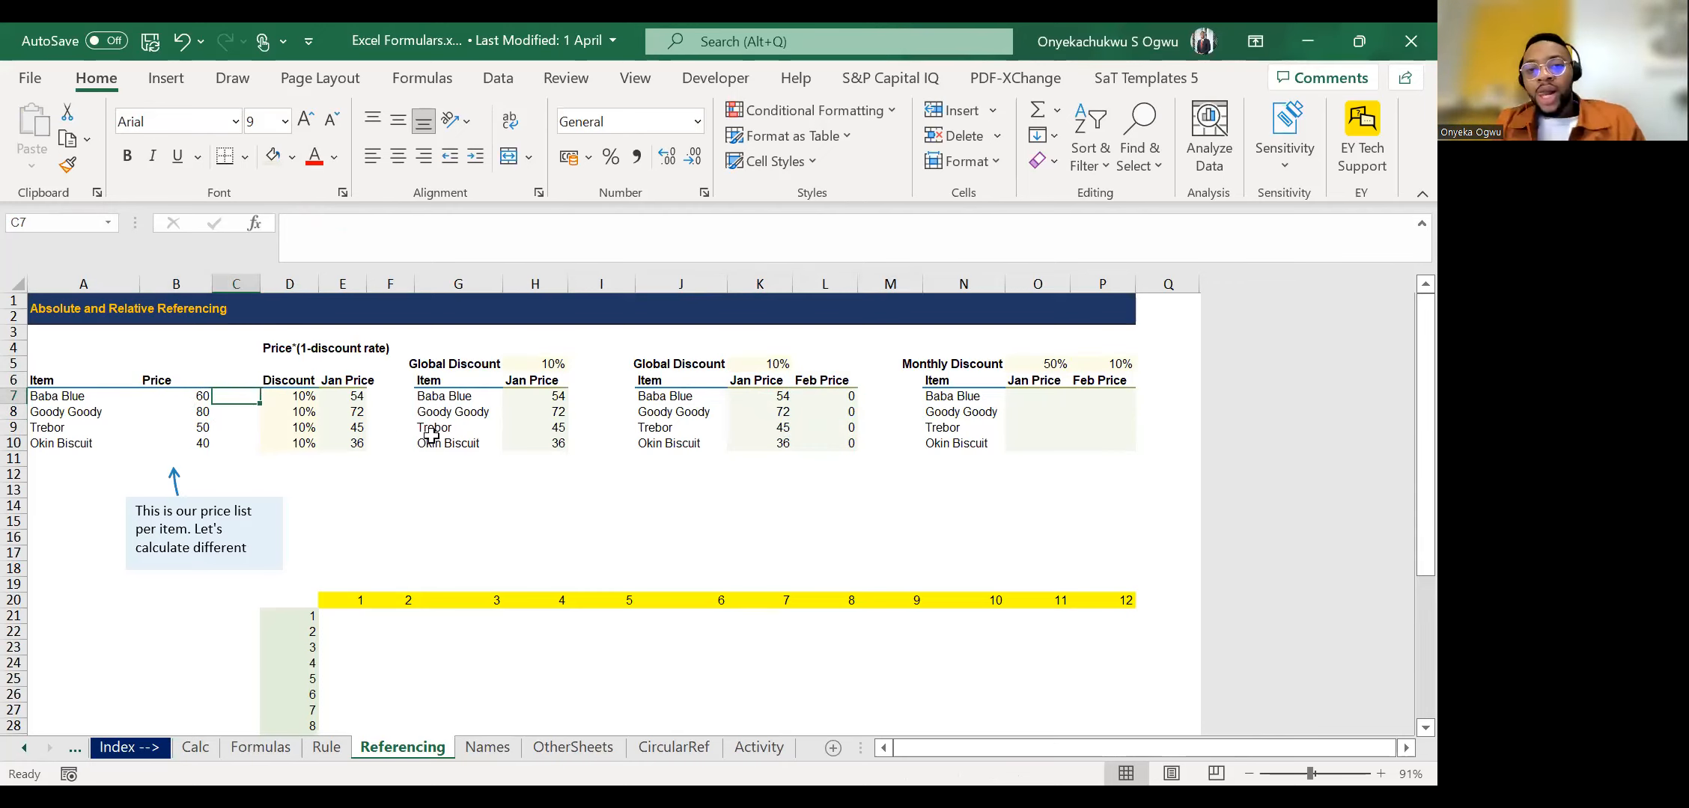
left_click(799, 399)
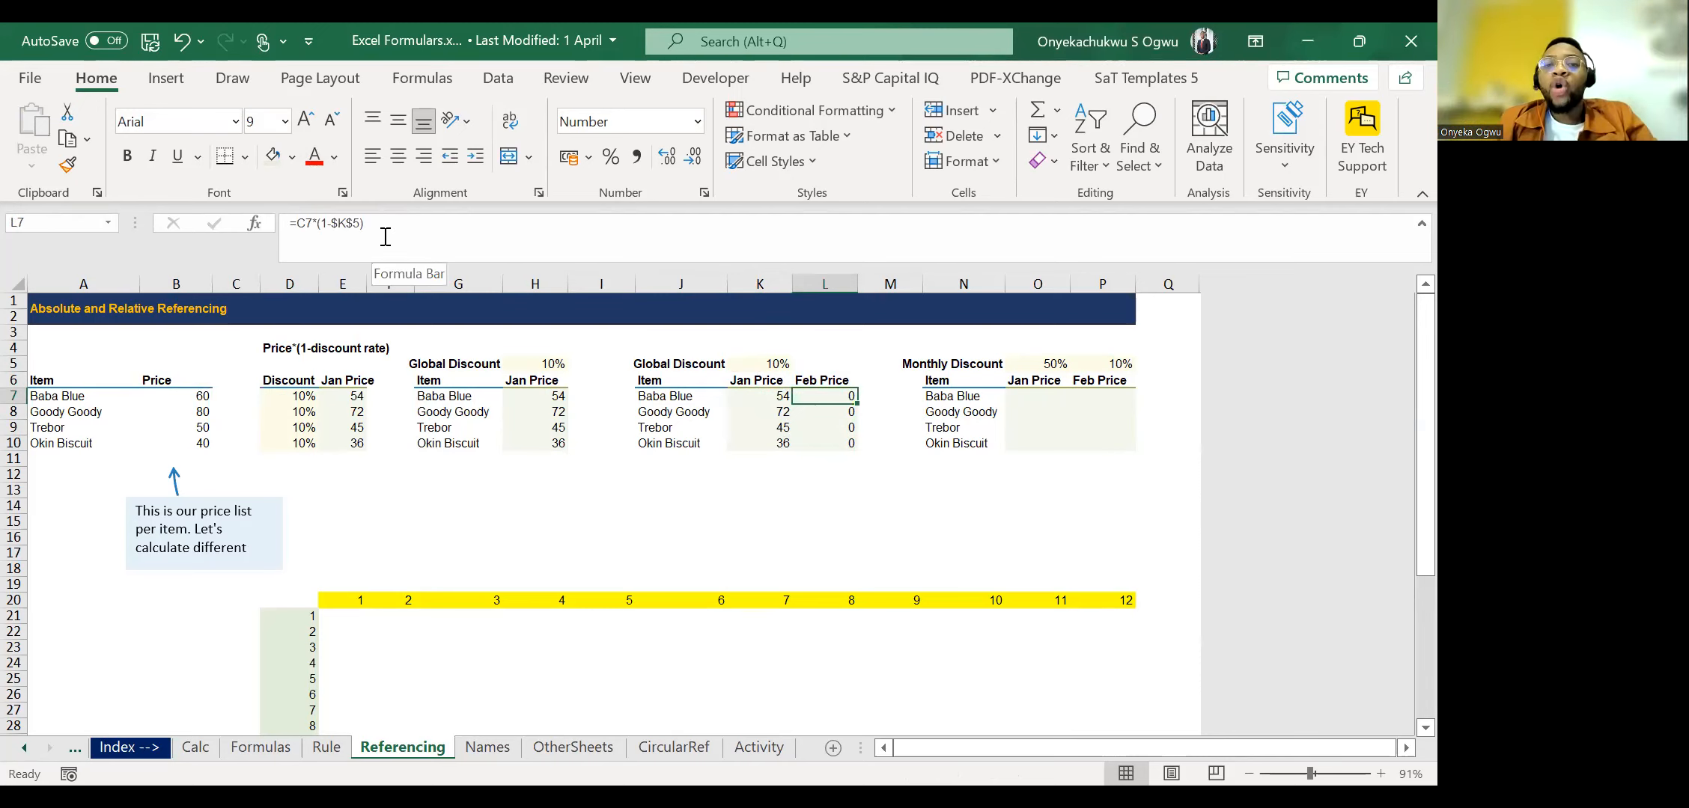
key("Left")
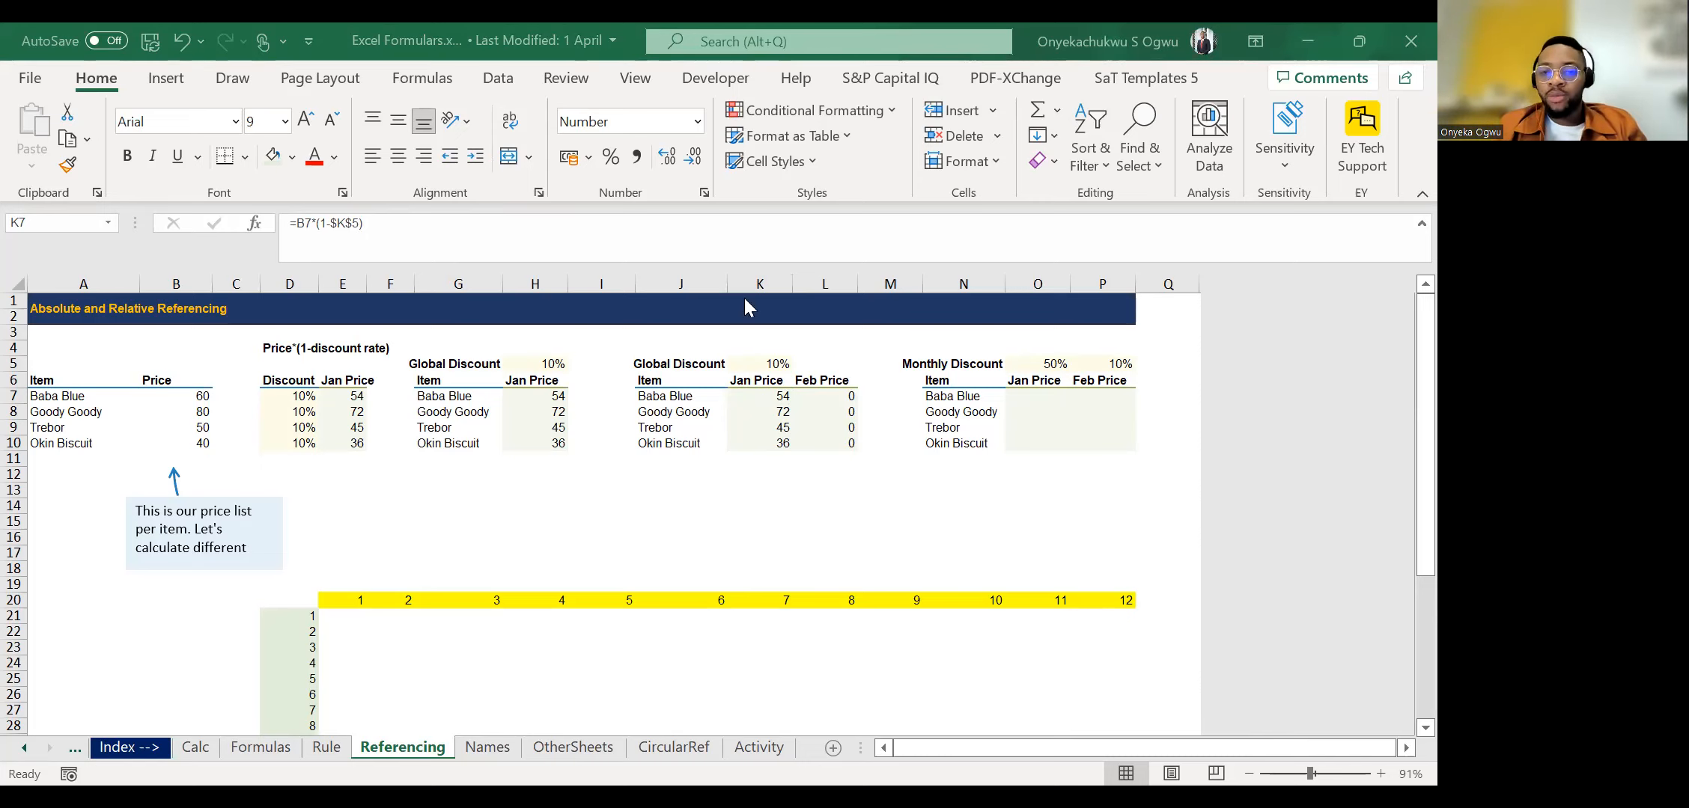
Check the K7 formula, then highlight the base prices below the Price heading and the whole of column B.
left_click(761, 406)
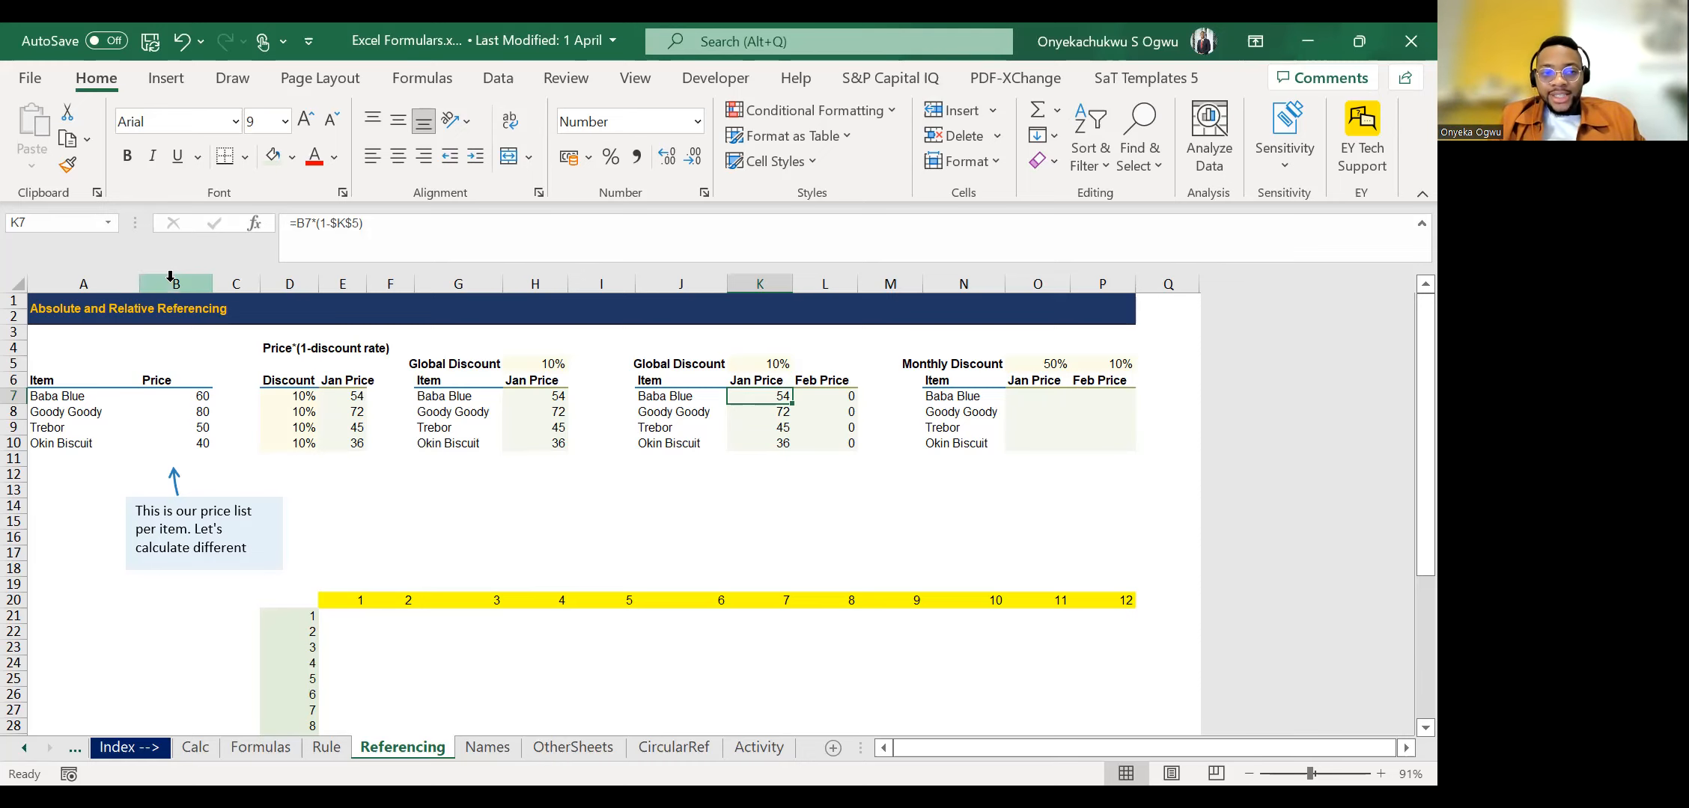
left_click_drag(195, 396, 195, 459)
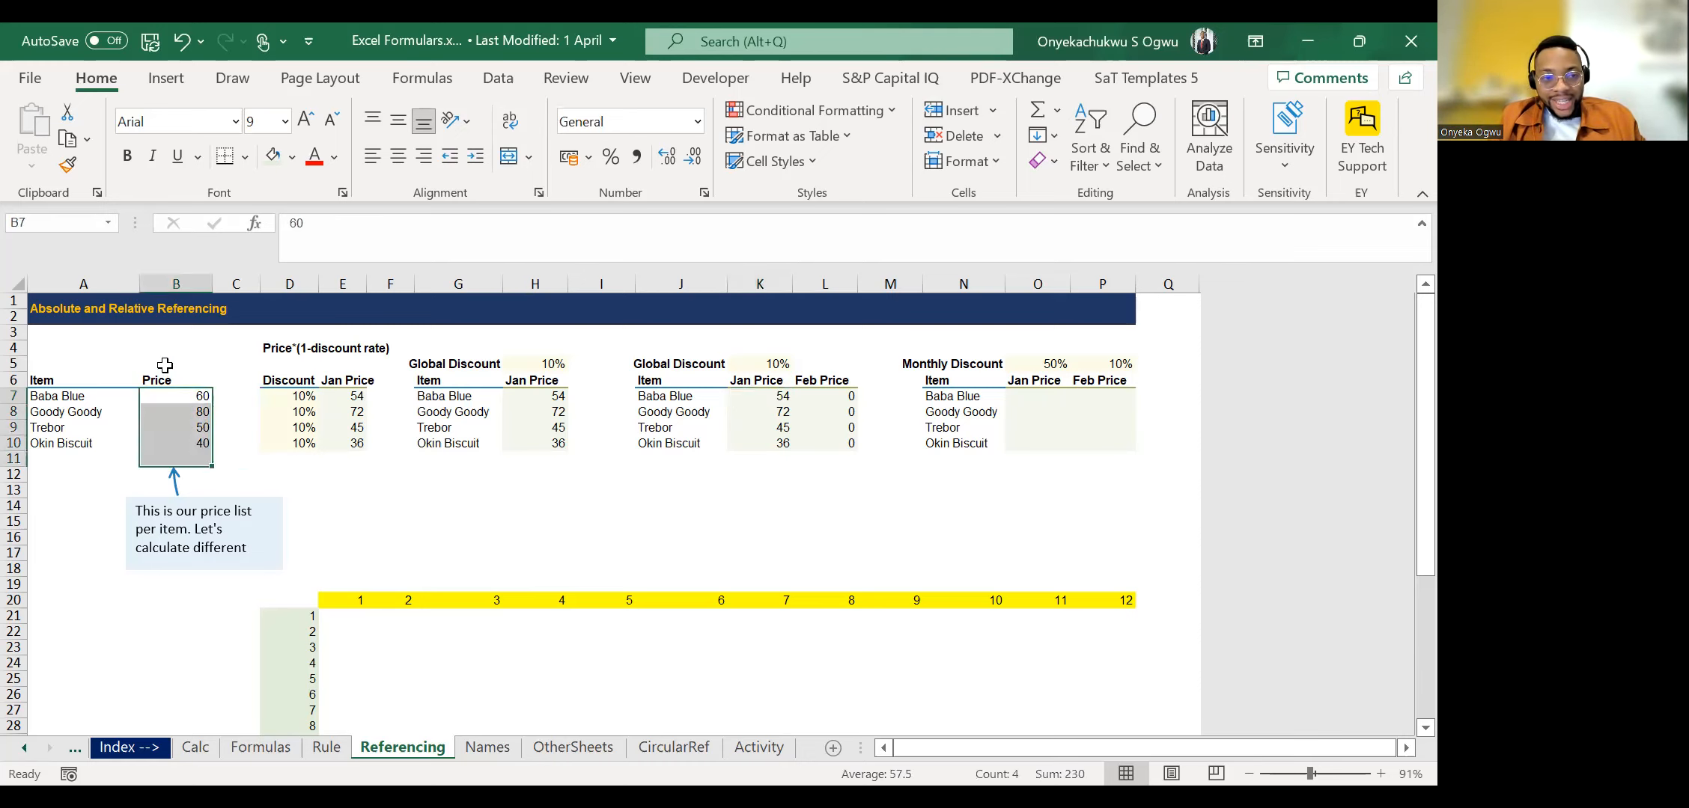
left_click(171, 283)
left_click(175, 412)
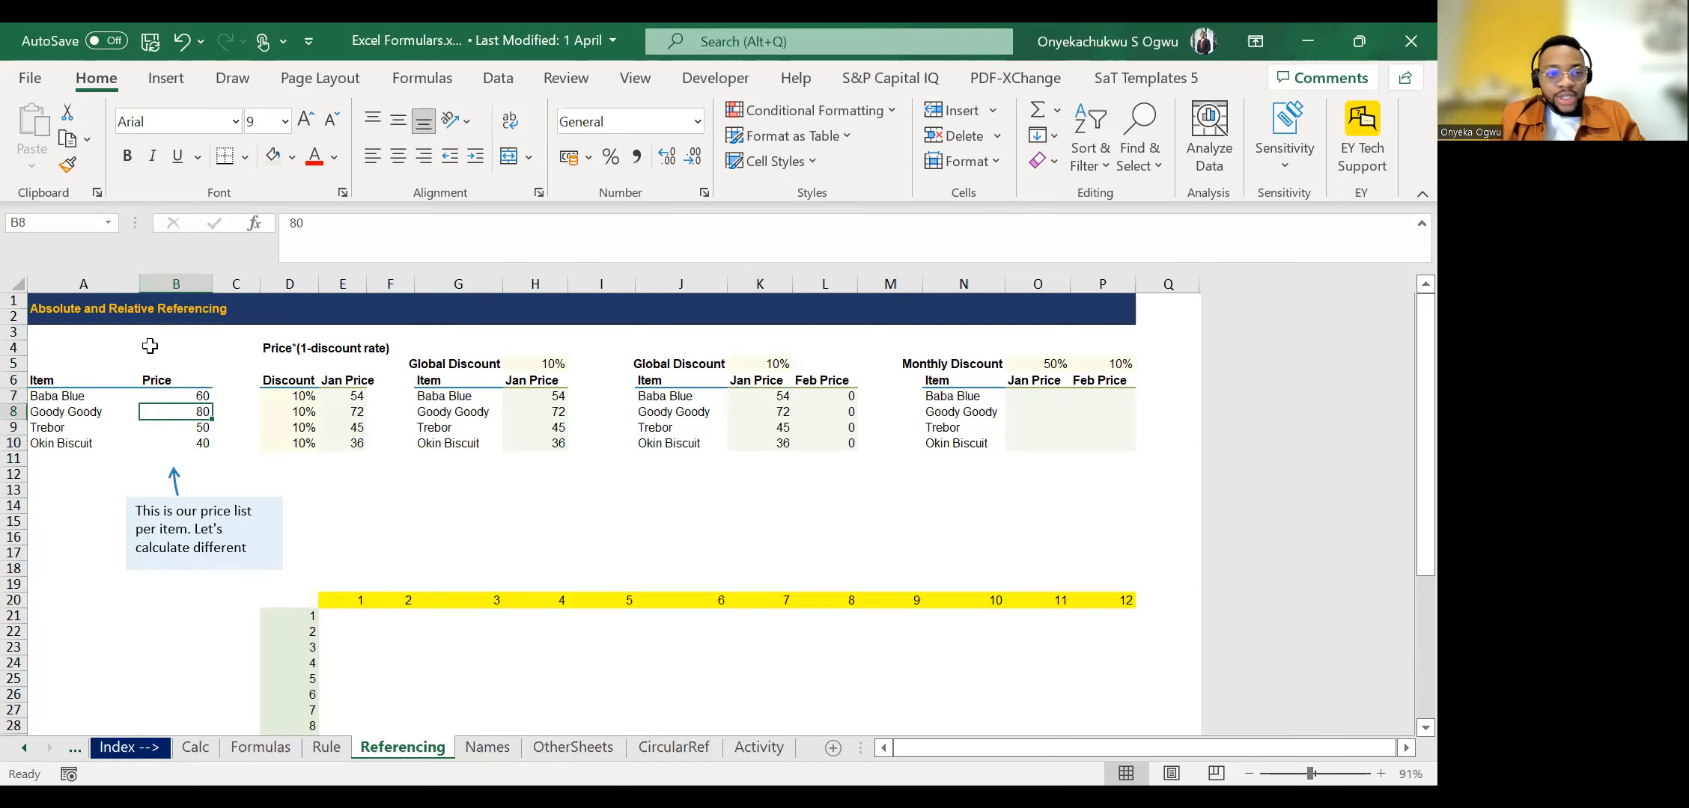
Trace the cells along row 7 from B7 to I7, then highlight column B and the Jan Price heading in K6.
key("Up")
key("Right")
key("Right")
key("Right")
key("Right")
key("Right")
key("Right")
key("Right")
key("Right")
key("Left")
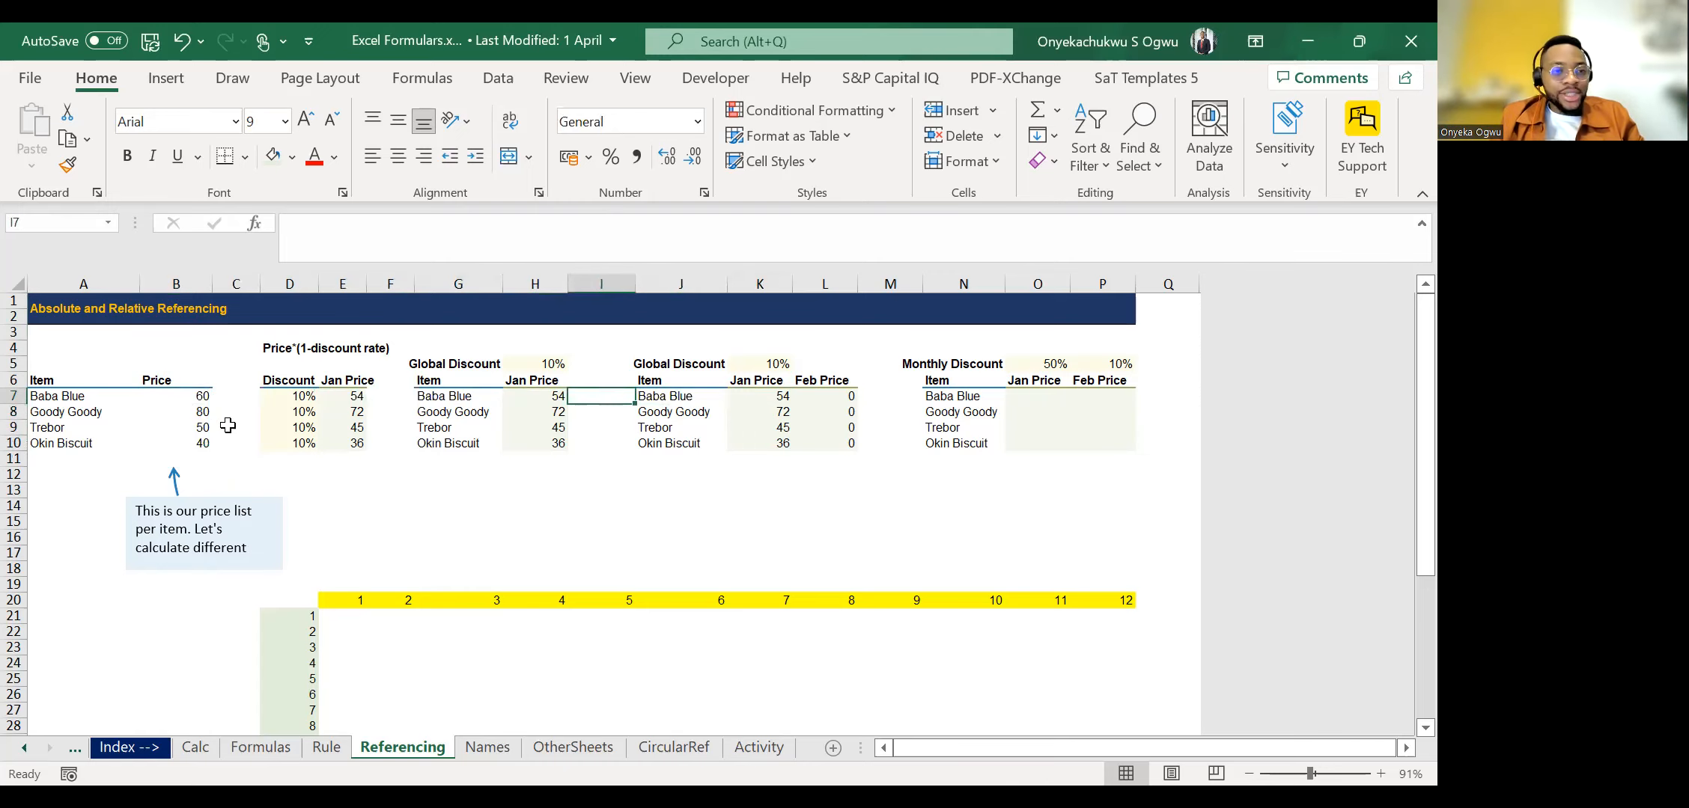
left_click(172, 282)
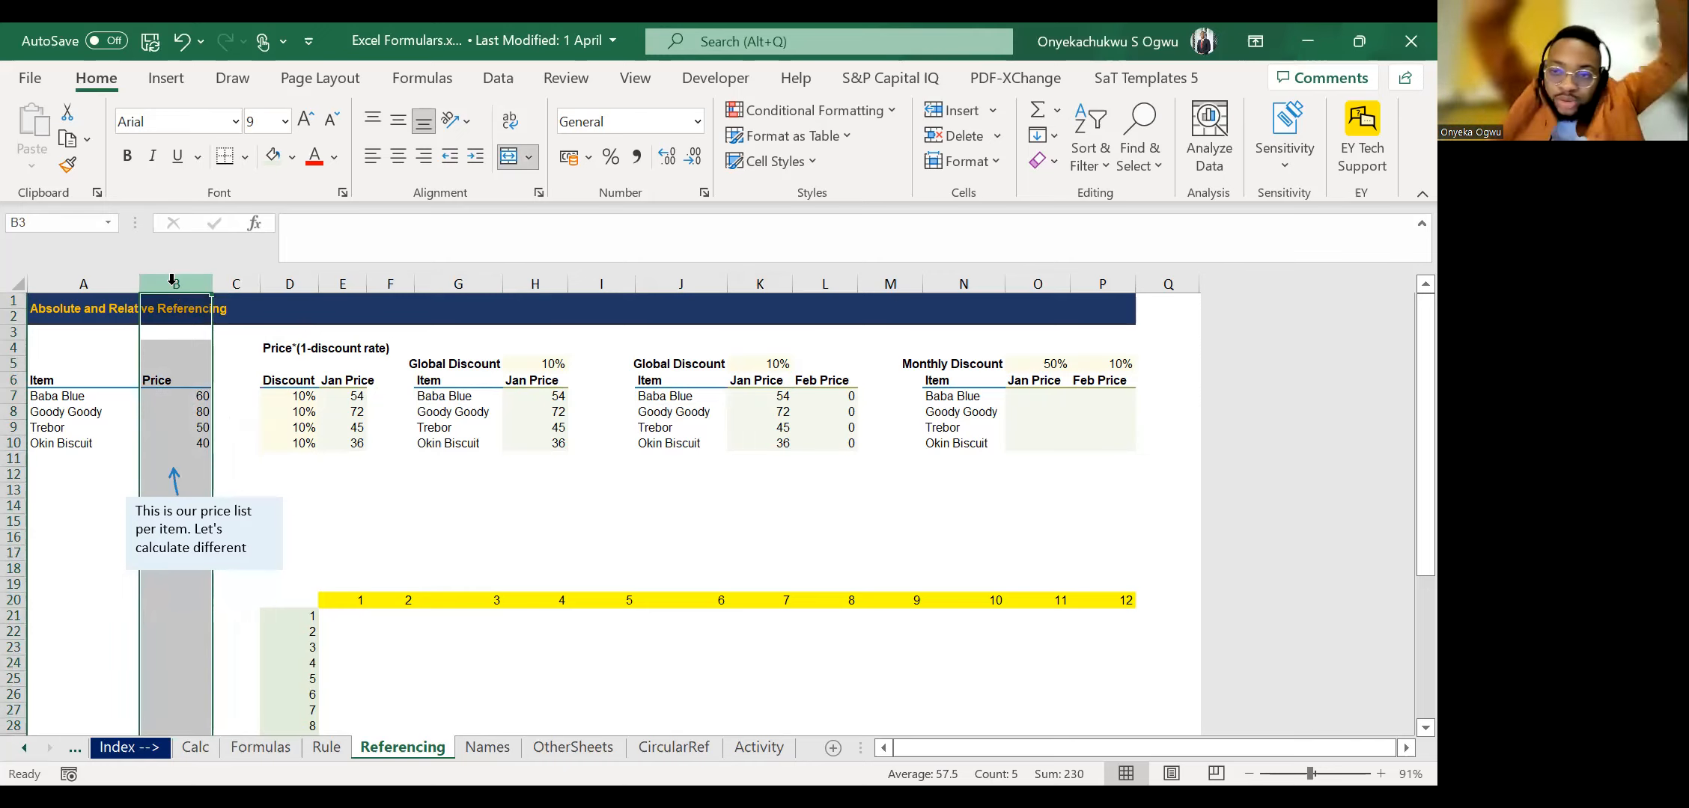
left_click(764, 382)
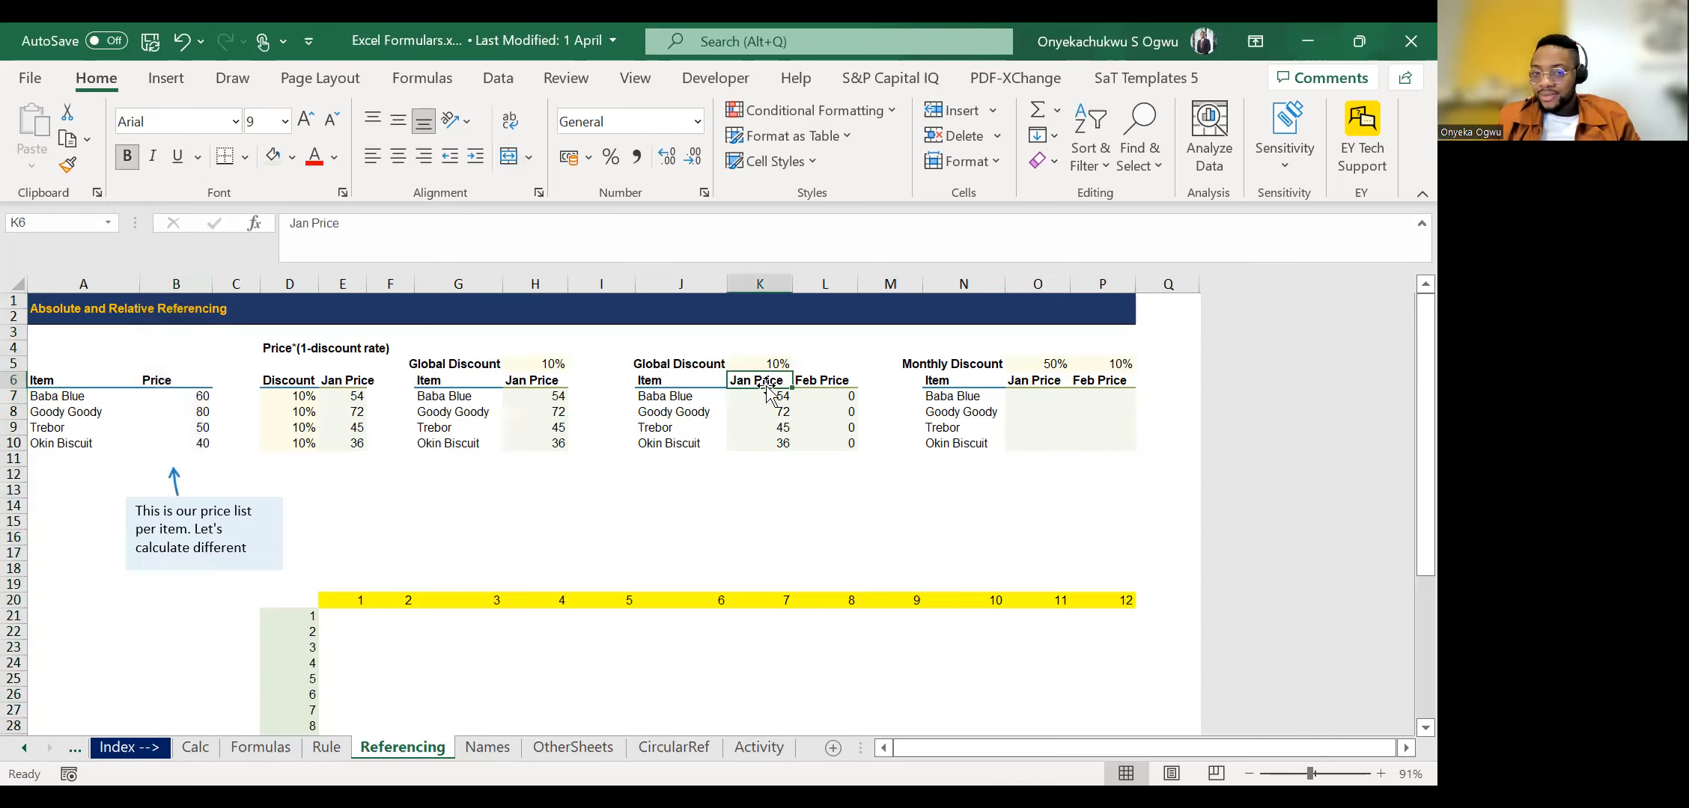
Enter the product formula =D21*E20 in E21, the first cell of the 12-by-12 grid.
scroll(477, 591, "down", 2)
scroll(477, 591, "down", 1)
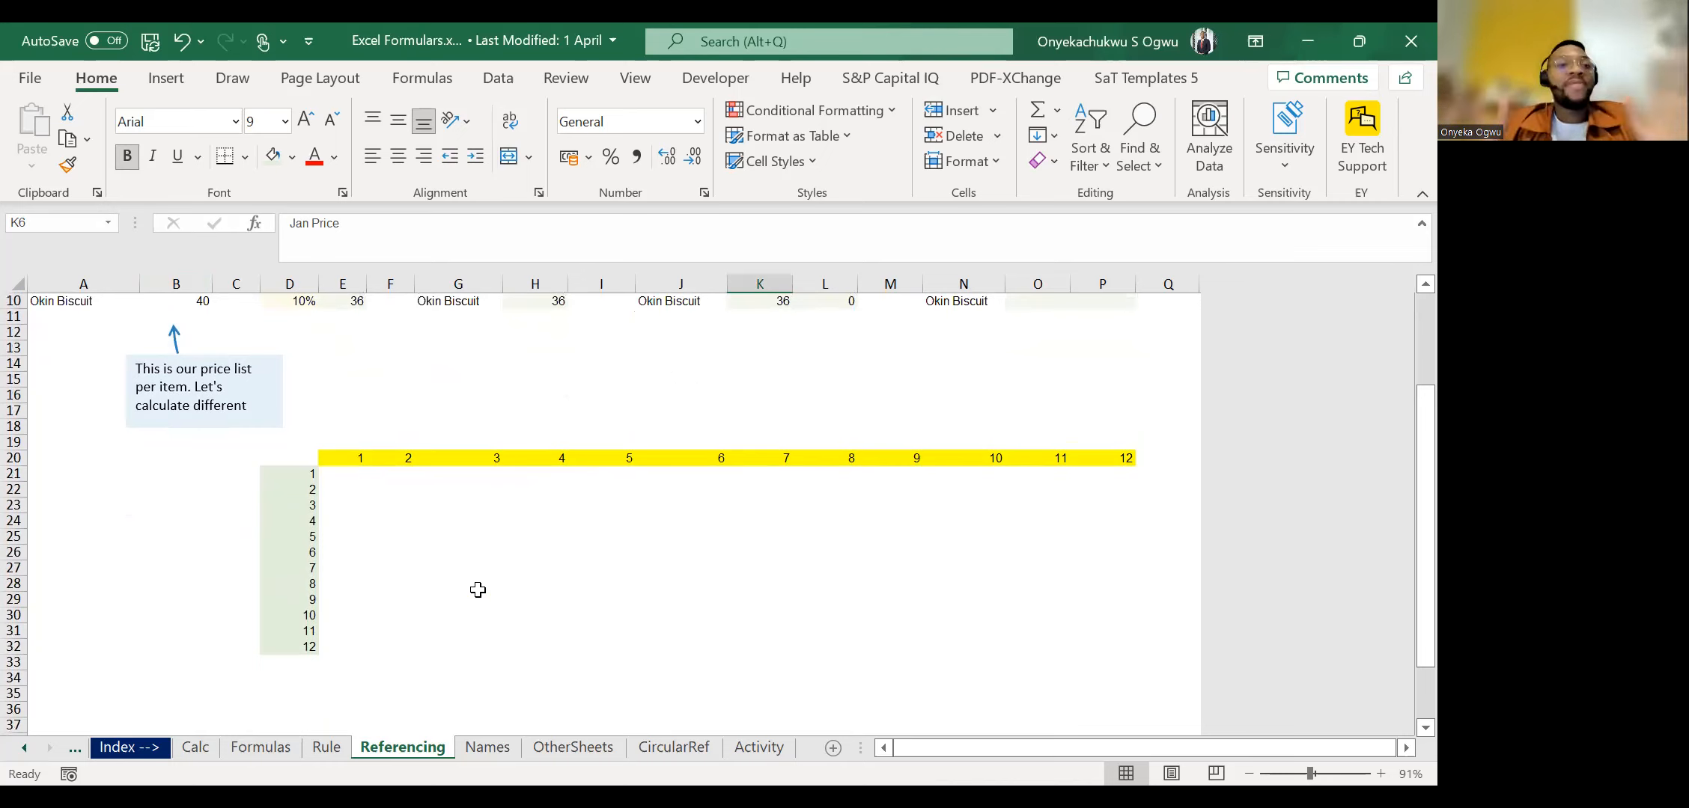
double_click(324, 475)
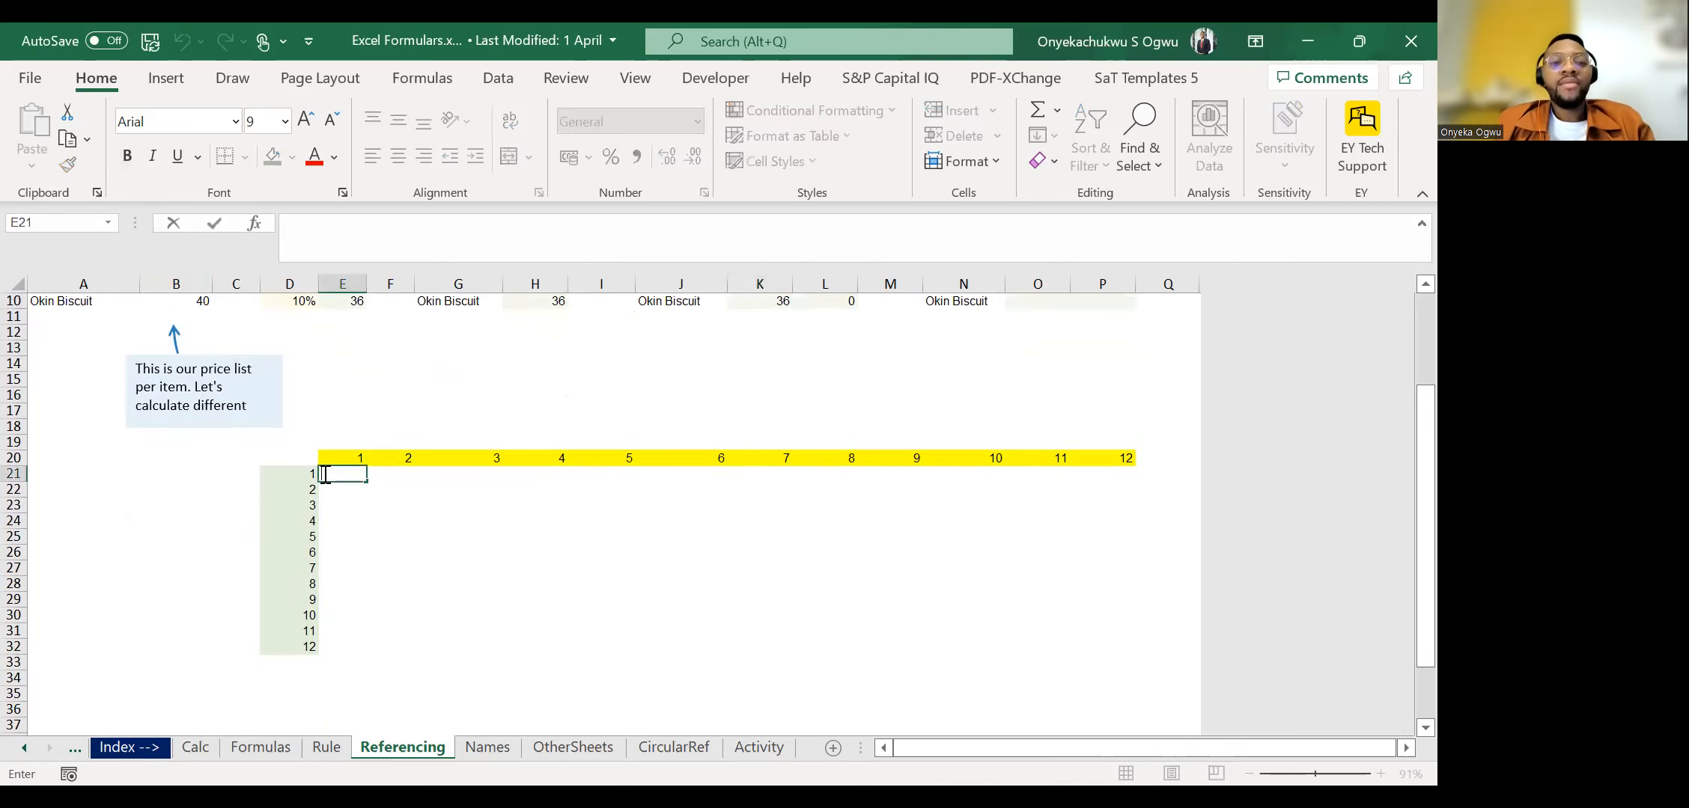
key("Escape")
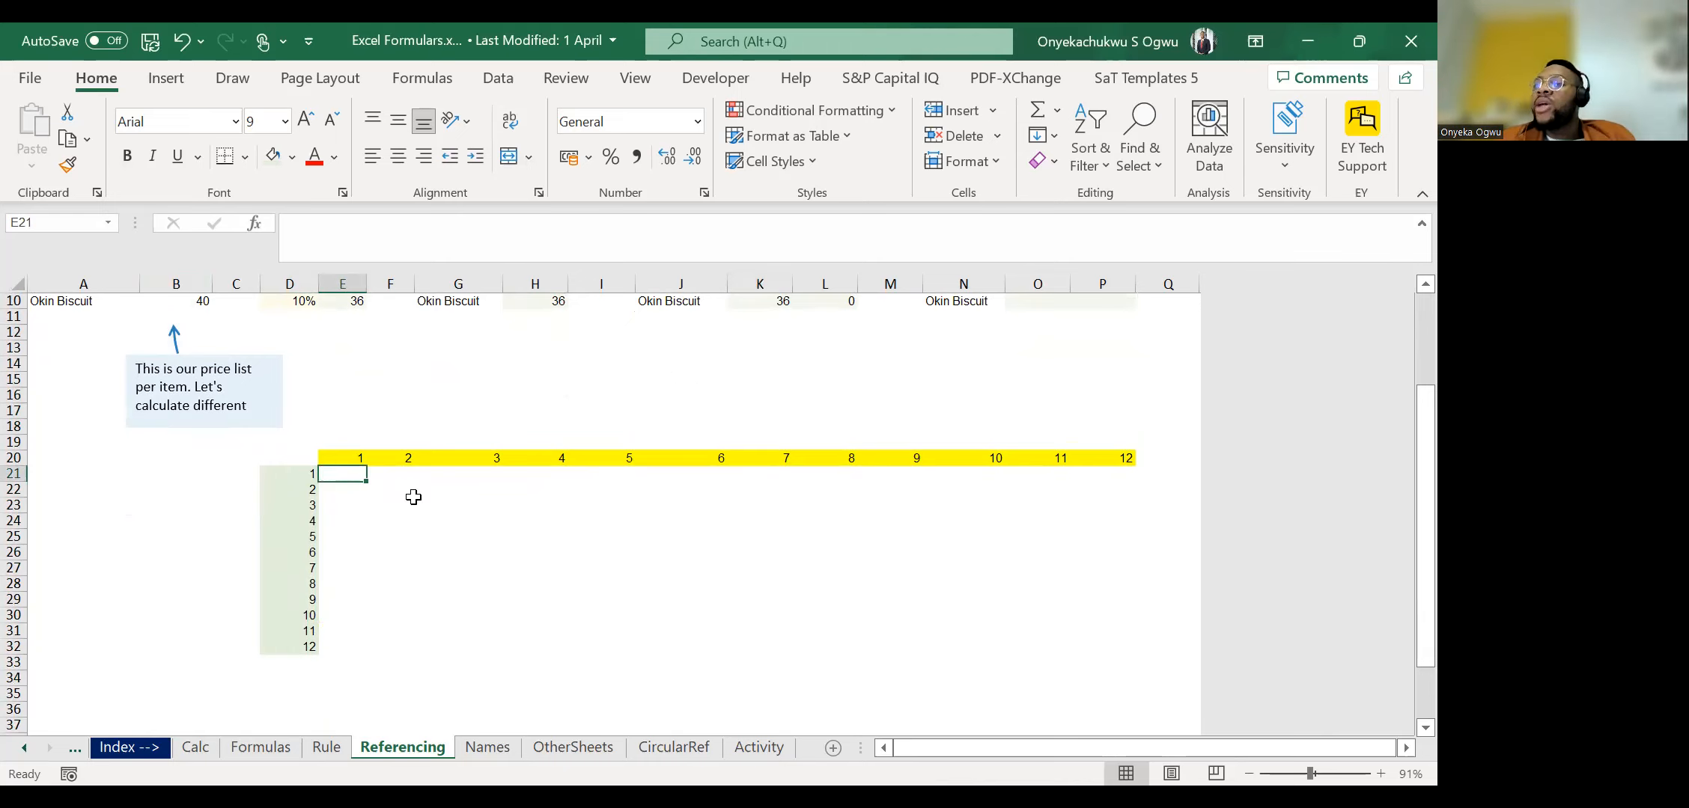
type("=")
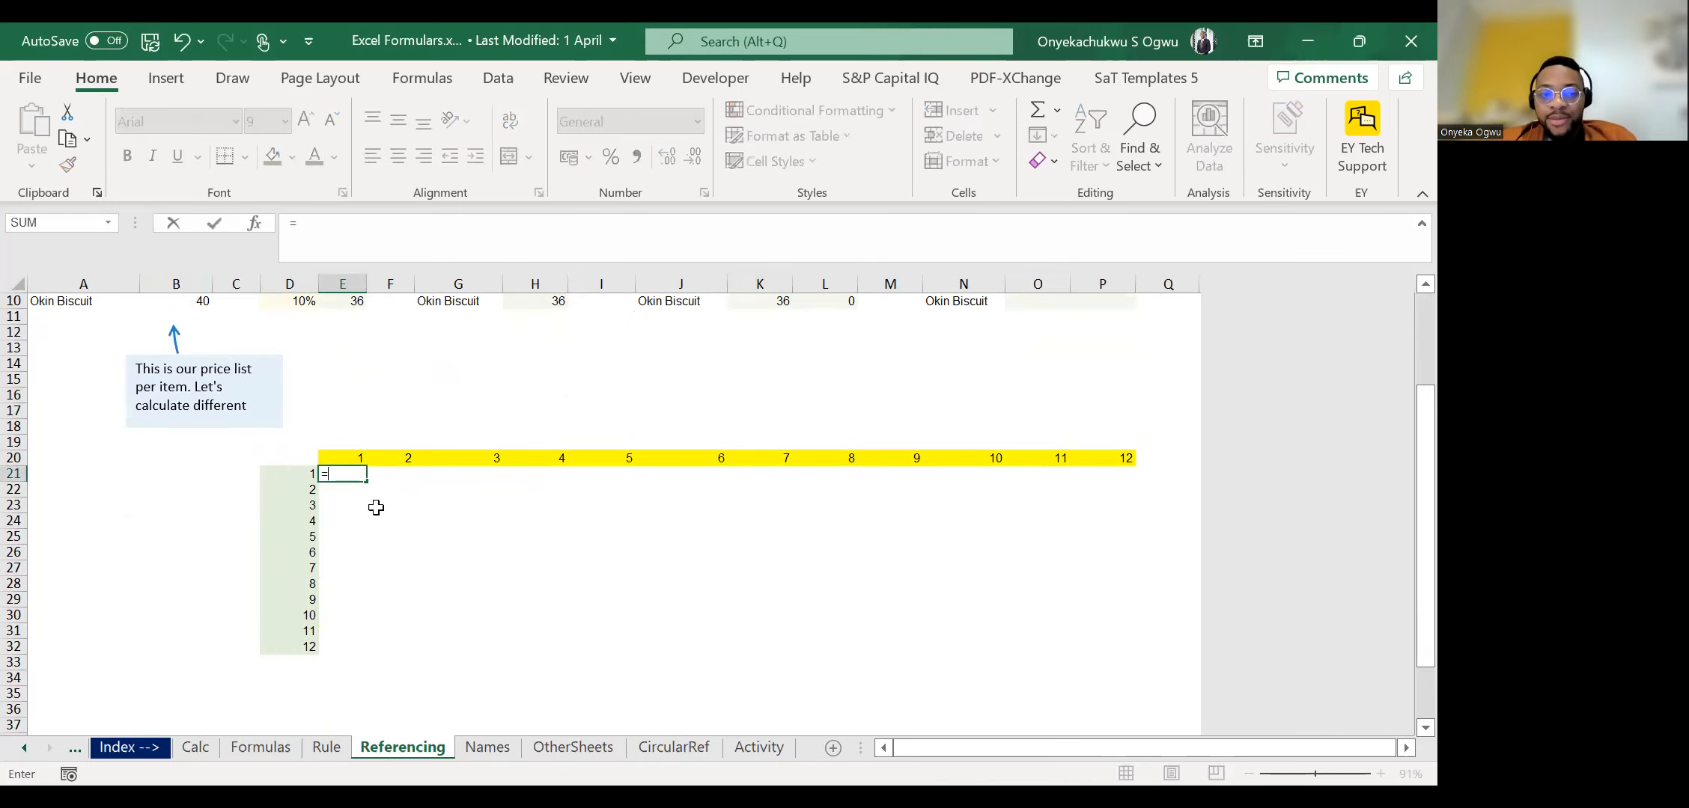
key("Left")
type("*")
key("Up")
key("ctrl+Return")
Copy the product formula from E21 across the whole 12-by-12 grid E21:P32.
key("ctrl+c")
key("shift+Down")
key("shift+Down")
key("shift+Down")
key("shift+Down")
key("shift+Down")
key("shift+Down")
key("shift+Down")
key("shift+Down")
key("shift+Down")
key("shift+Down")
key("shift+Down")
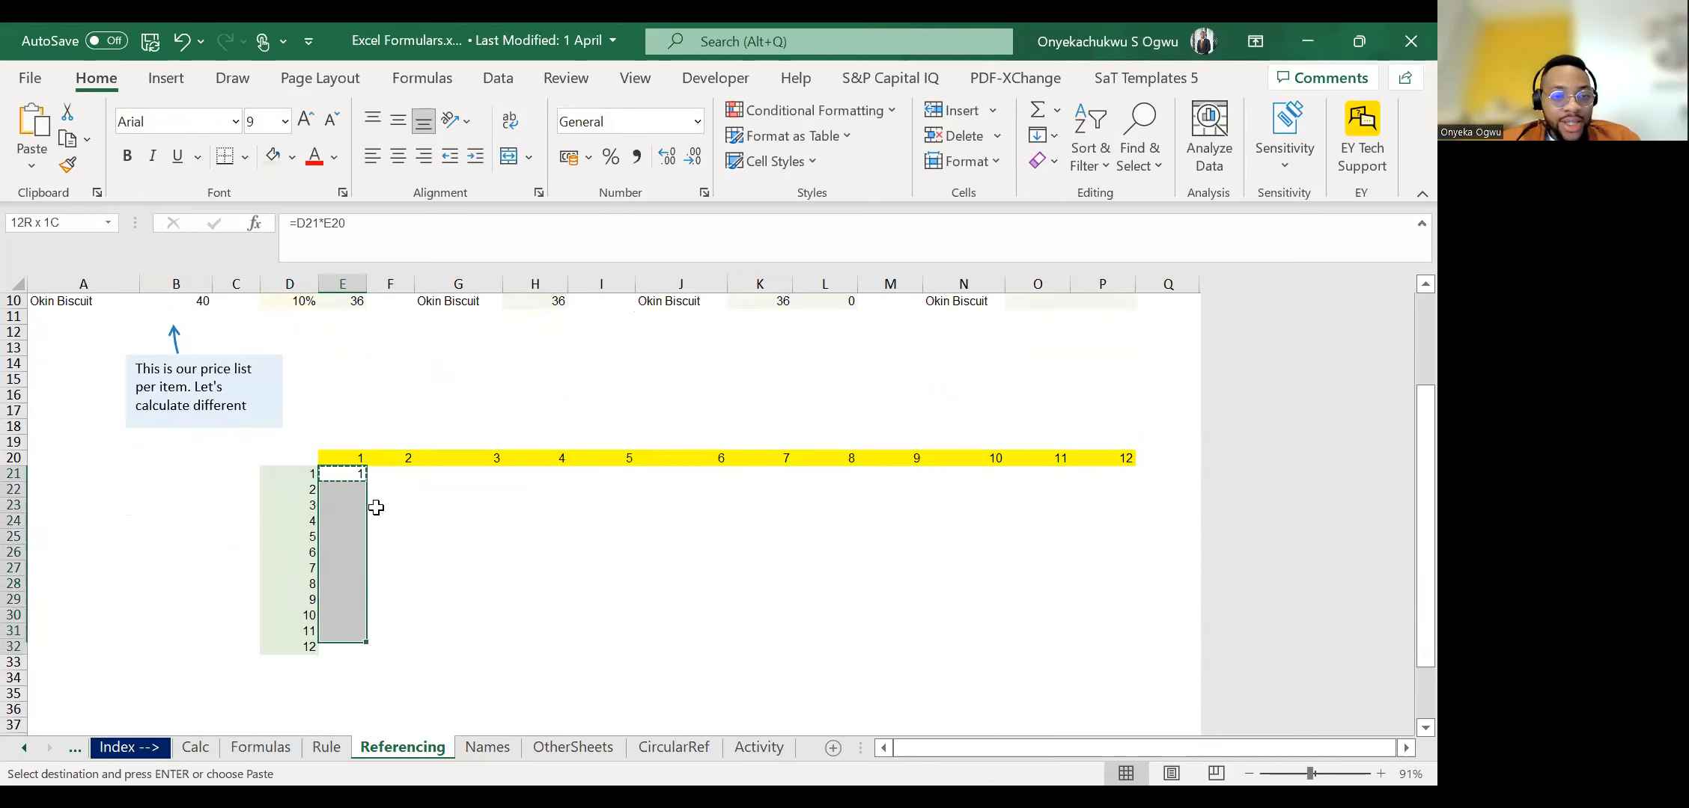
key("shift+Down")
key("shift+Right")
key("shift+Up")
key("shift+Right")
key("shift+Right")
key("shift+Right")
key("shift+Right")
key("shift+Right")
key("shift+Right")
key("shift+Right")
key("shift+Right")
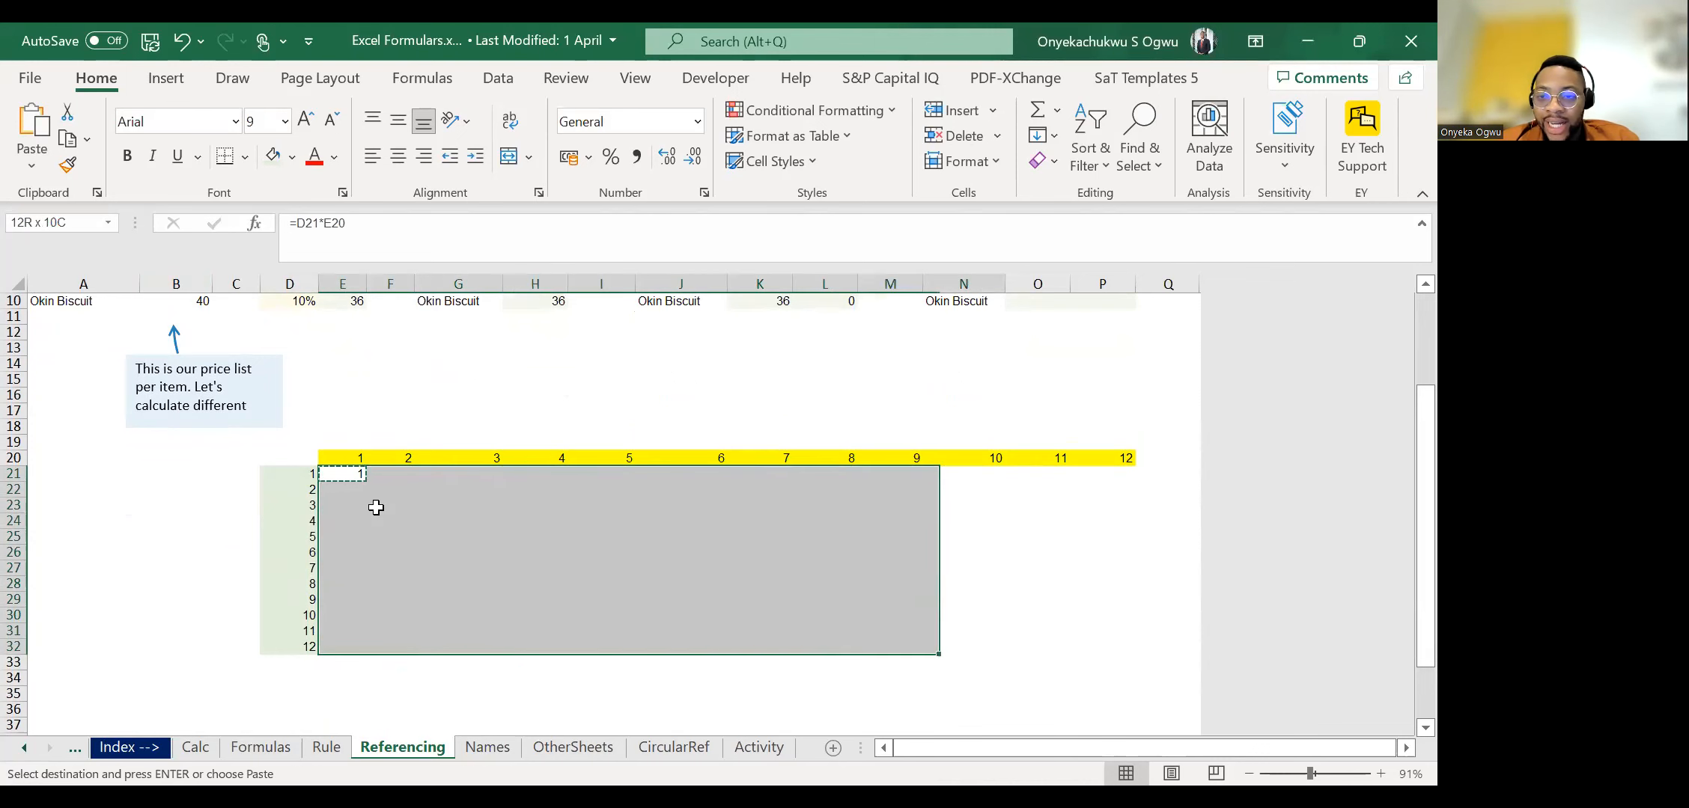
key("shift+Right")
key("shift+Right")
key("ctrl+v")
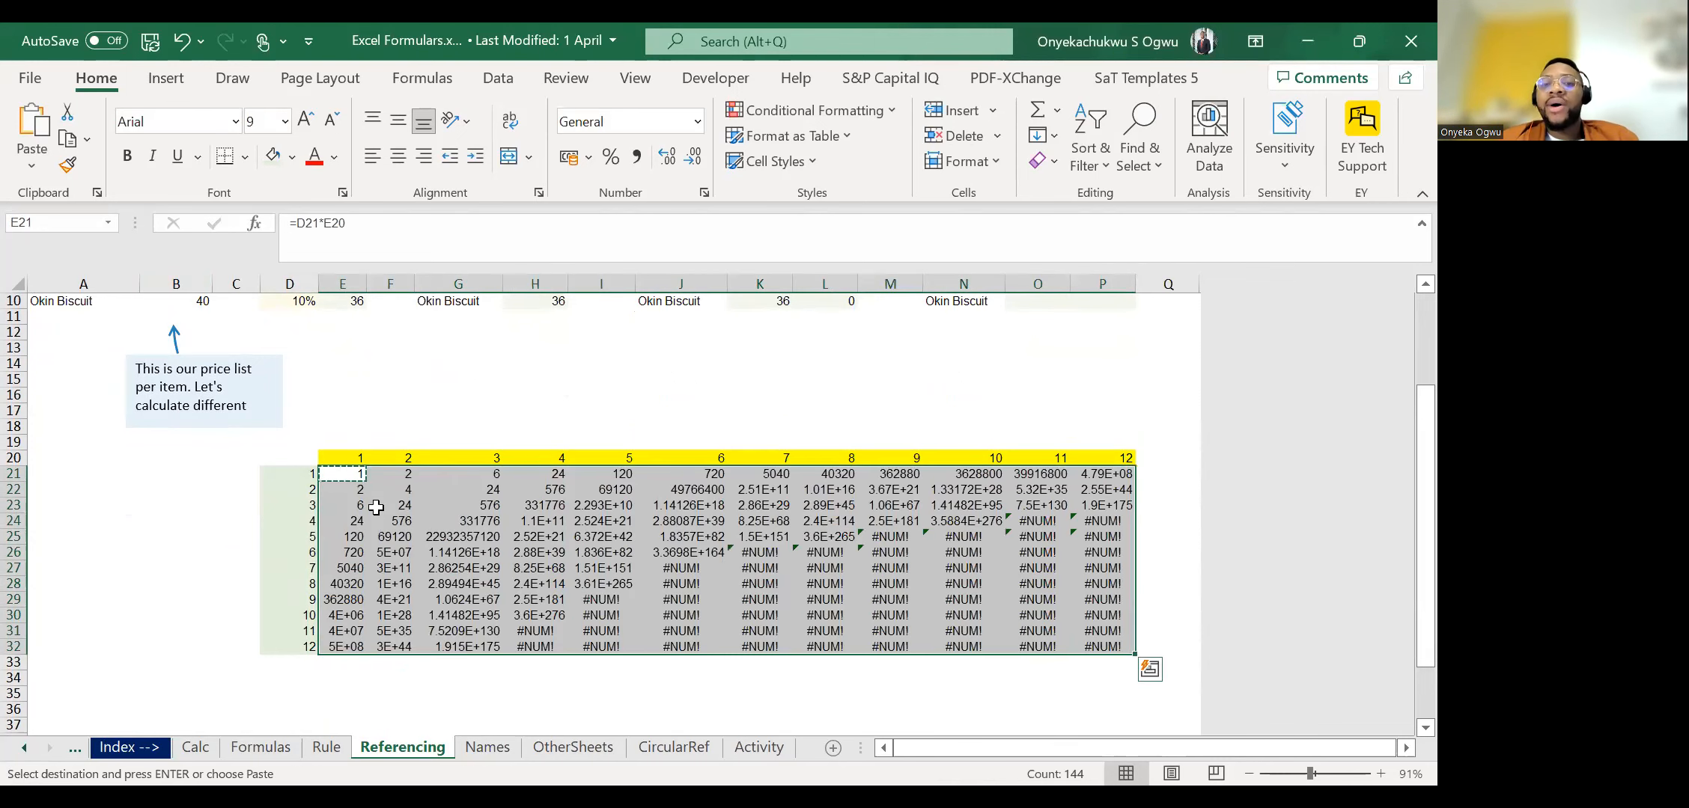
Undo the copy of the product formula across the 12-by-12 grid, keeping only the formula in E21.
key("Down")
key("Up")
key("Right")
key("Escape")
key("ctrl+Right")
key("Left")
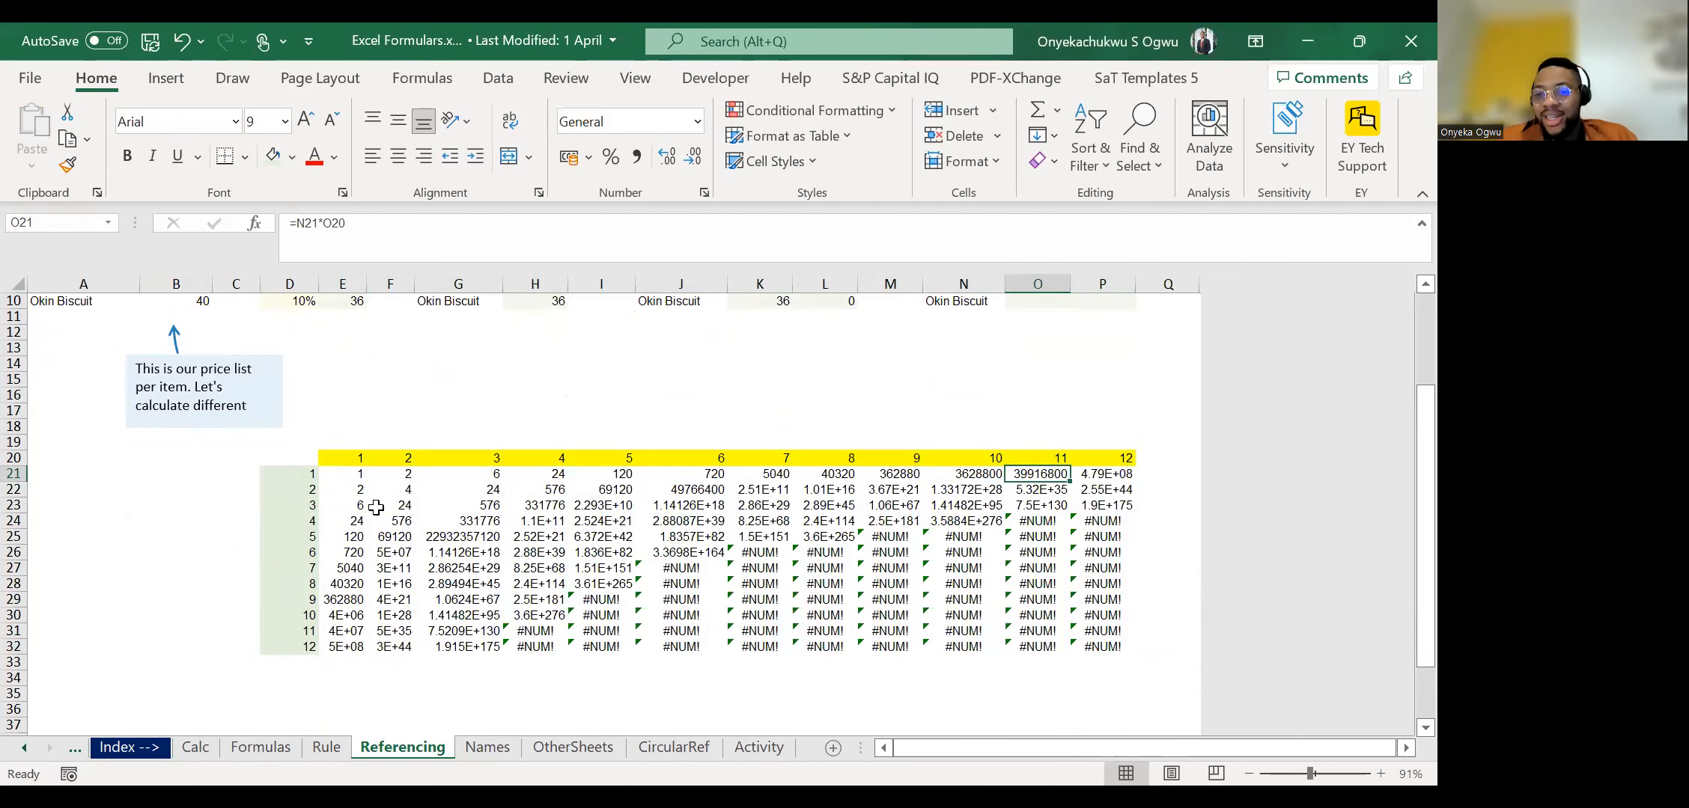
key("ctrl+z")
key("Left")
key("Right")
key("Escape")
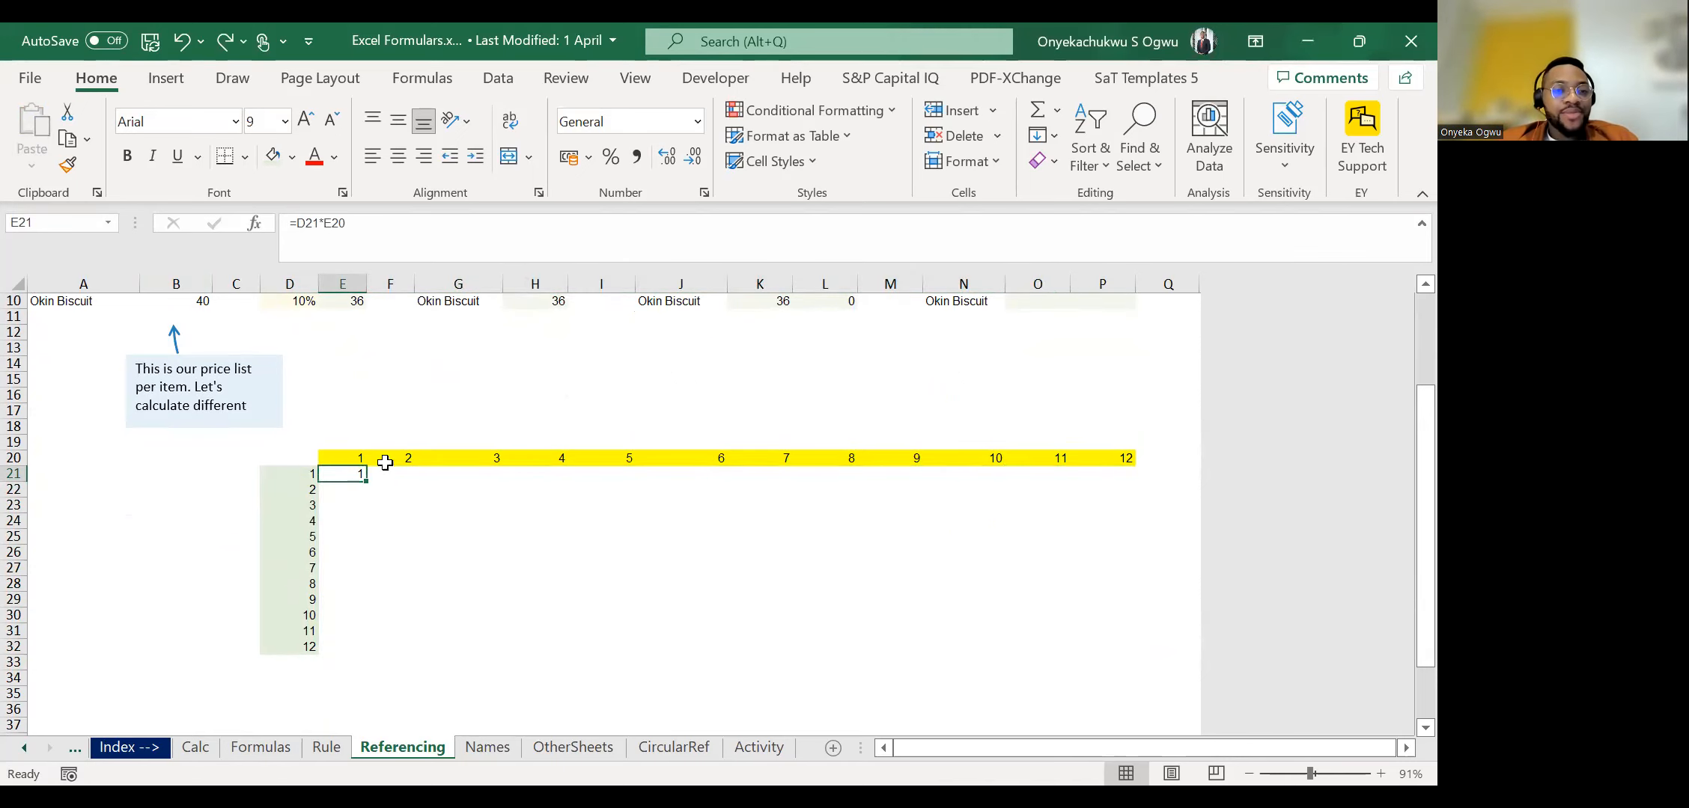
Fill the E21 product formula down to E32 and look over the first copied cells.
left_click_drag(367, 482, 367, 487)
double_click(367, 487)
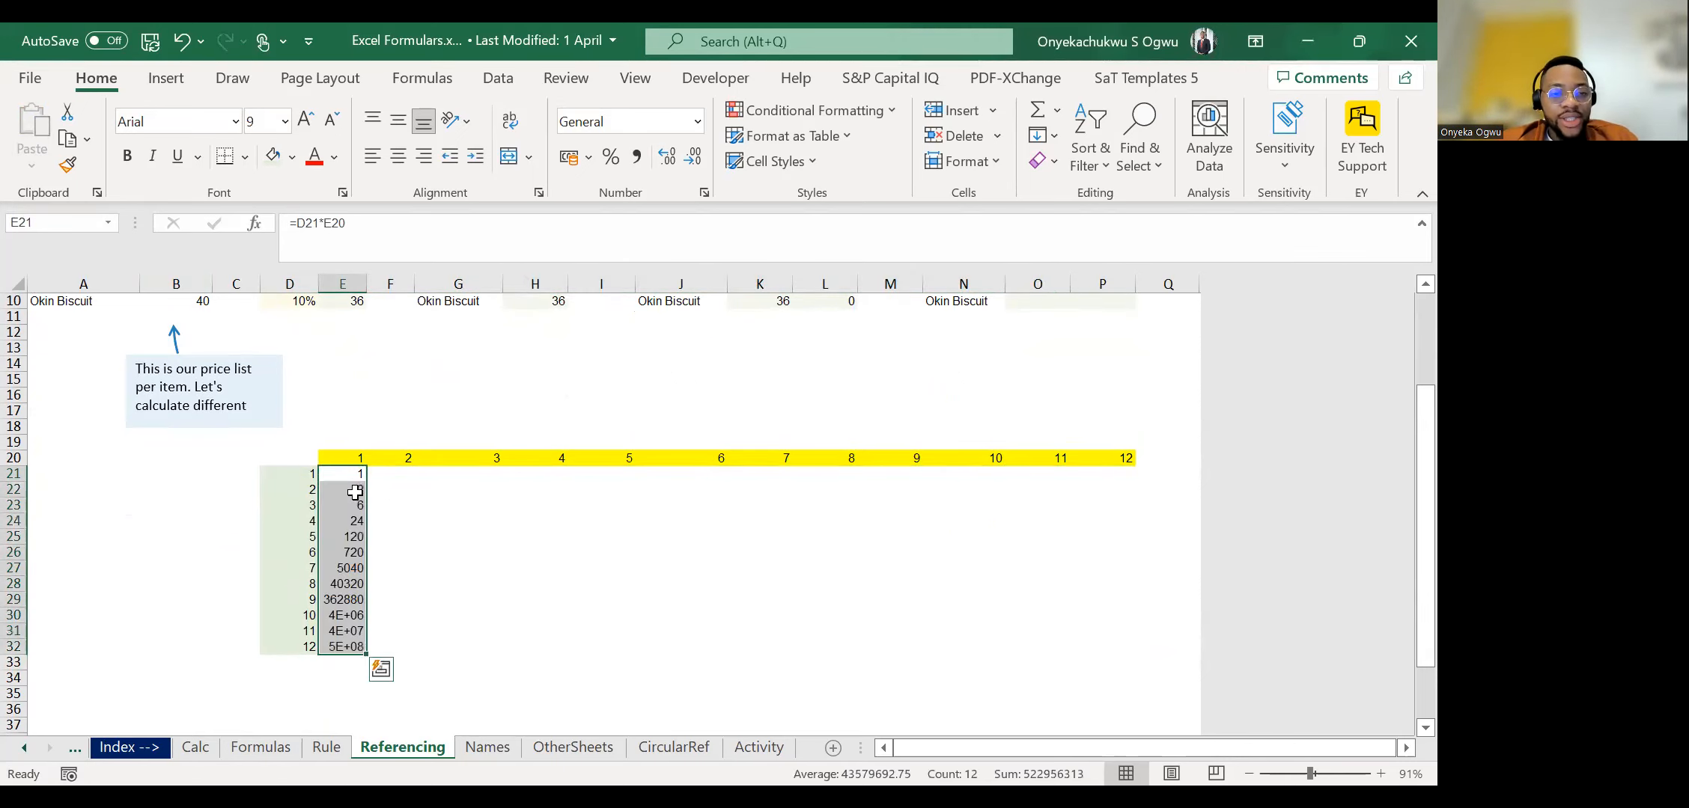
left_click(354, 492)
key("Up")
key("Up")
key("Down")
key("Down")
key("Up")
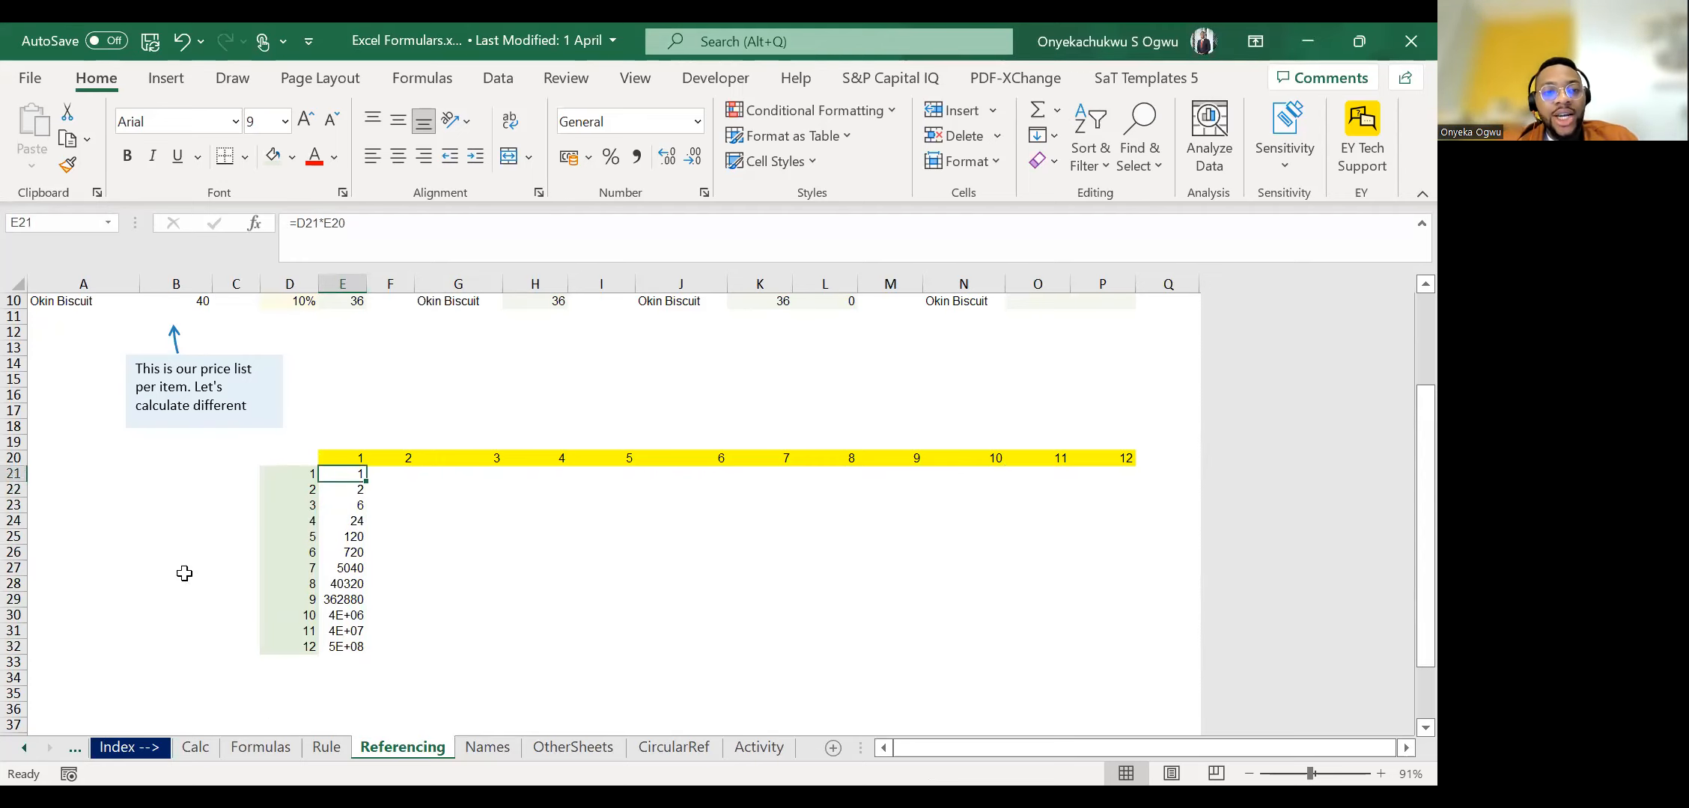
Clear the copied formulas from E22:E32 and return to E21.
left_click(306, 474)
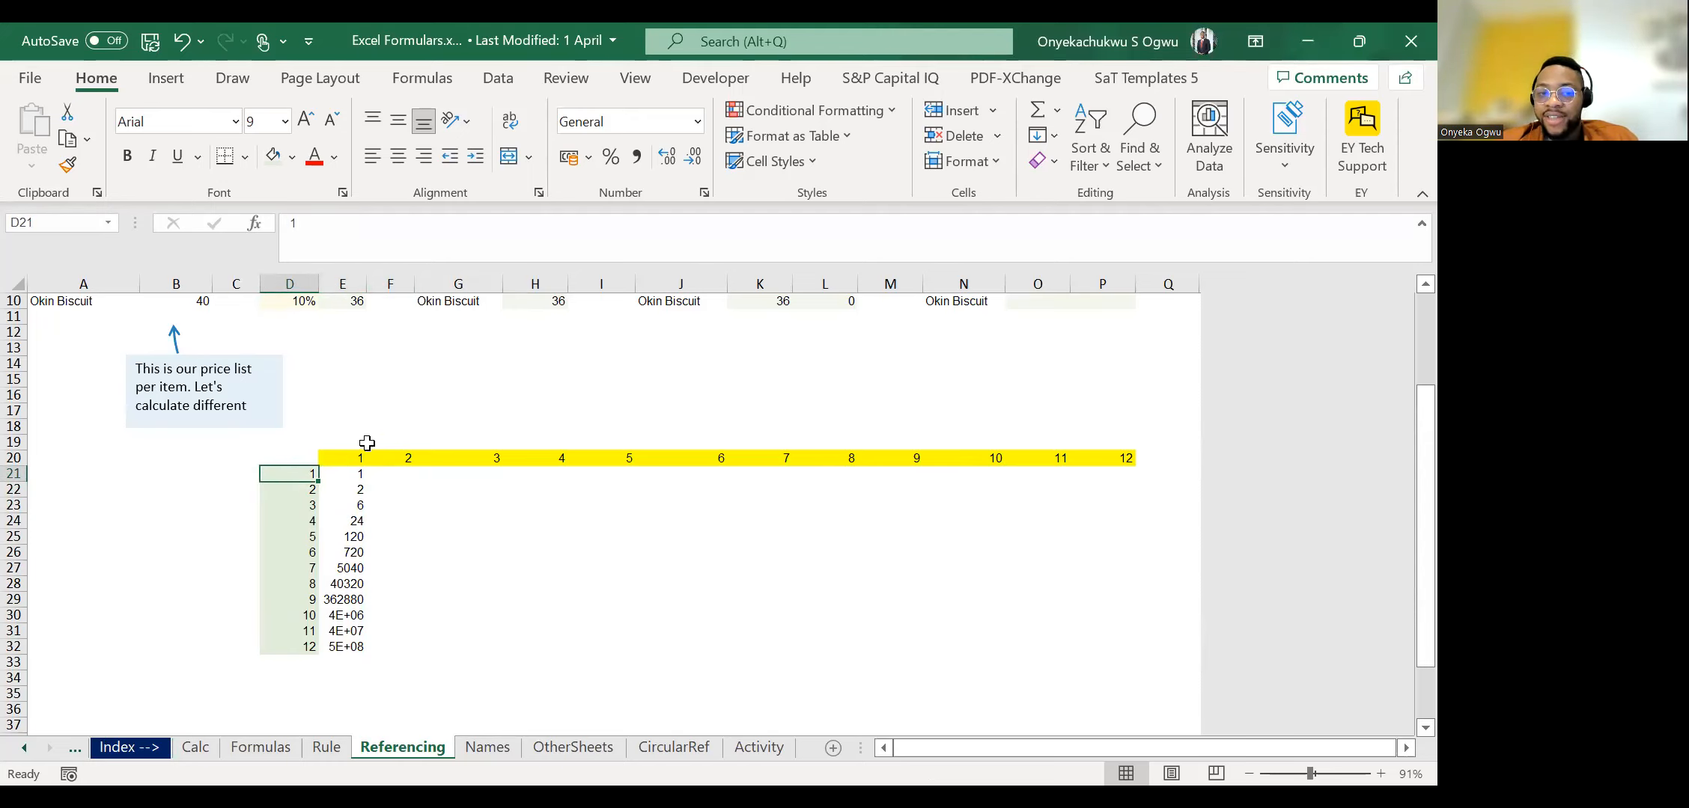
left_click(362, 491)
key("ctrl+shift+Down")
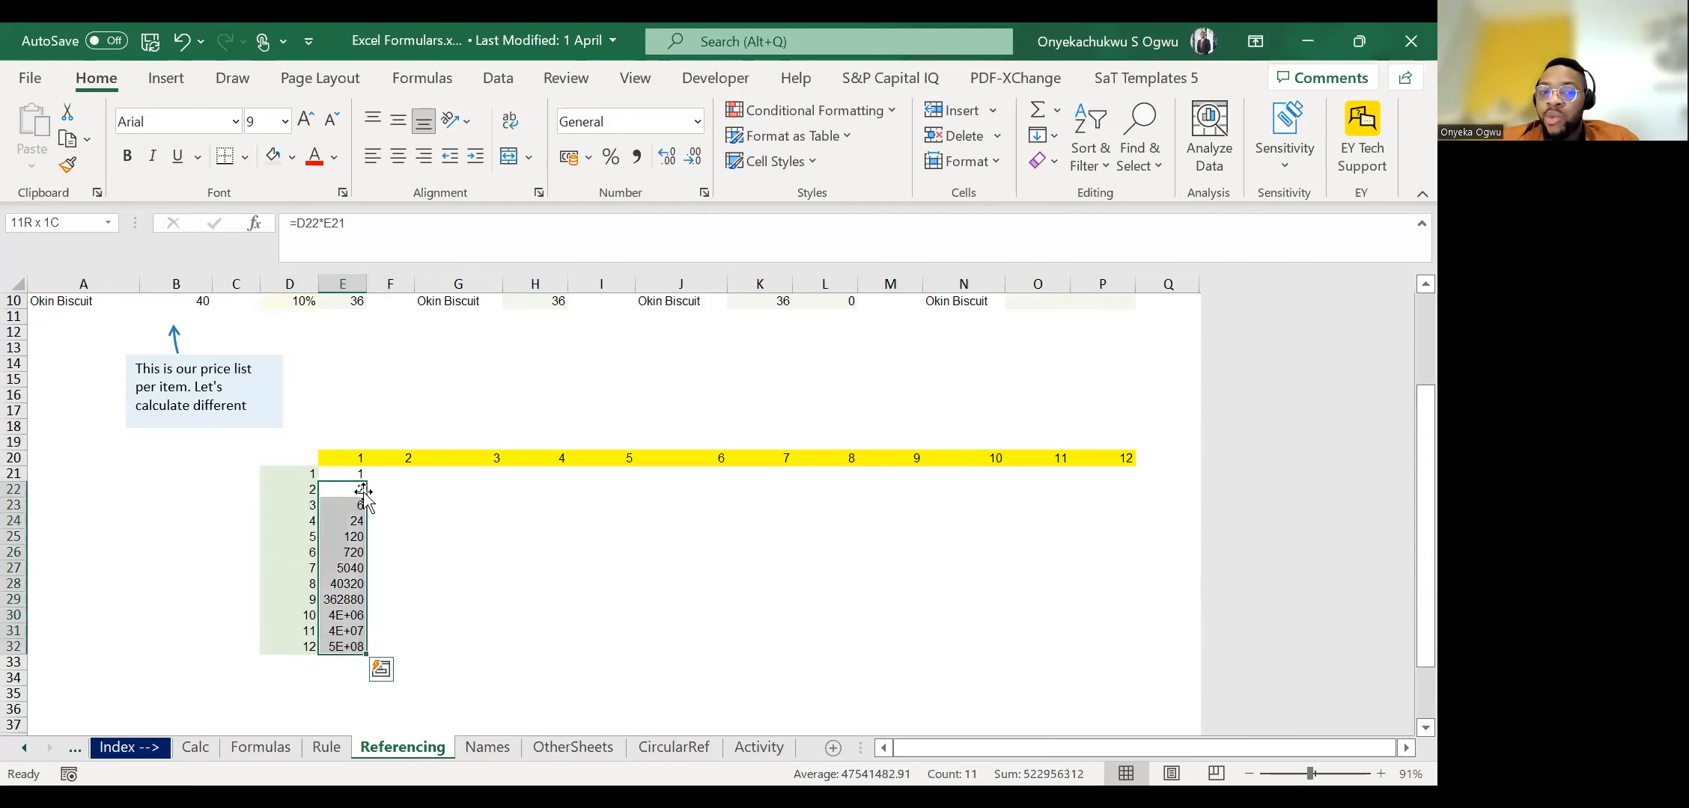
key("Delete")
key("Up")
Examine the D21 reference inside the E21 product formula.
left_click(318, 225)
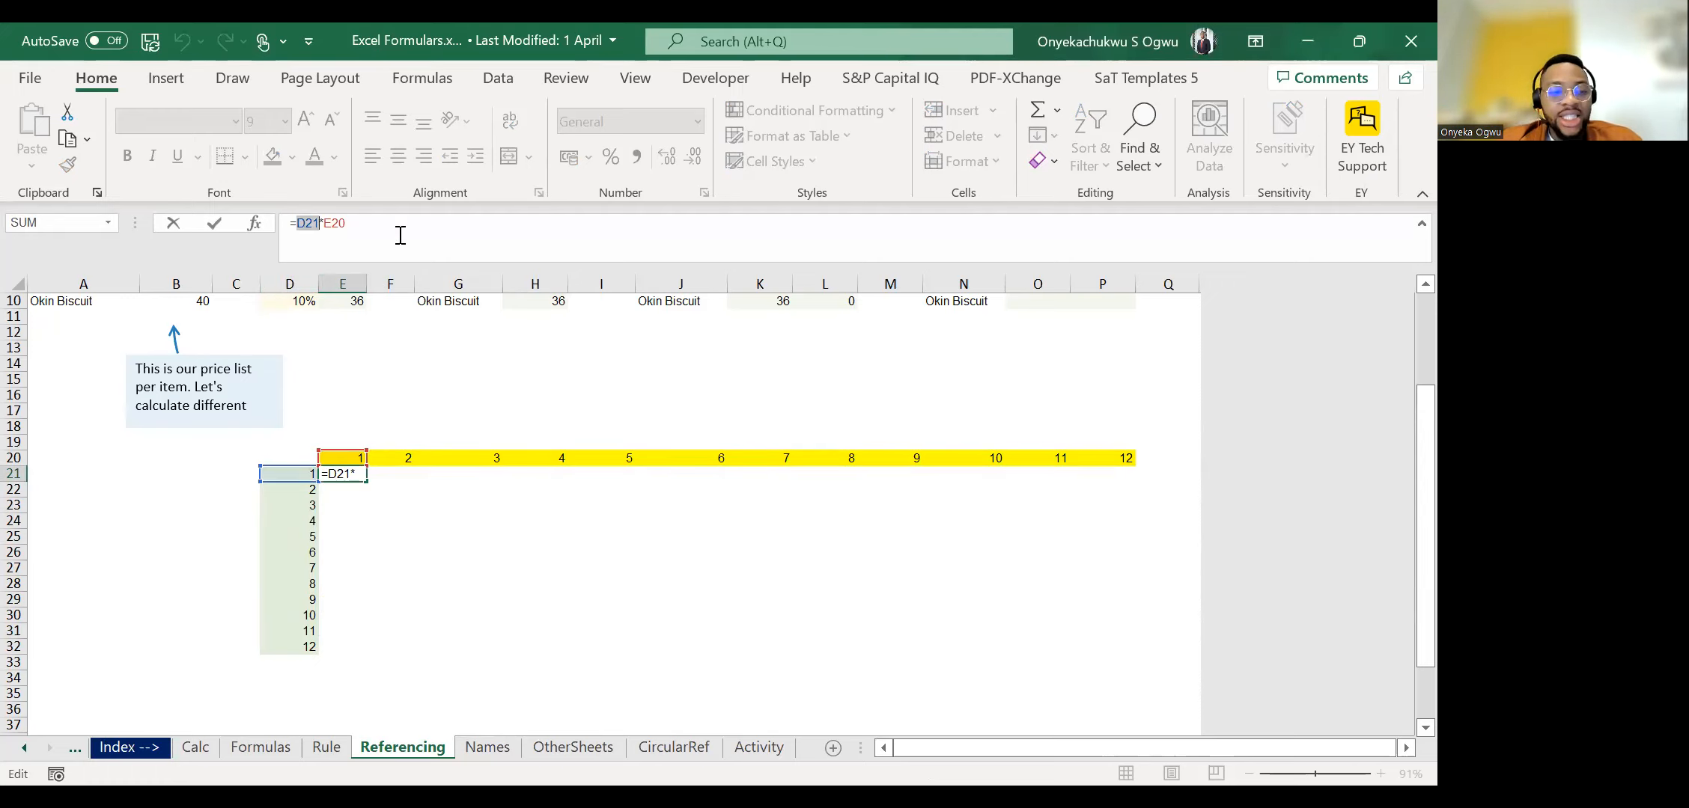
key("ctrl+Return")
left_click(301, 229)
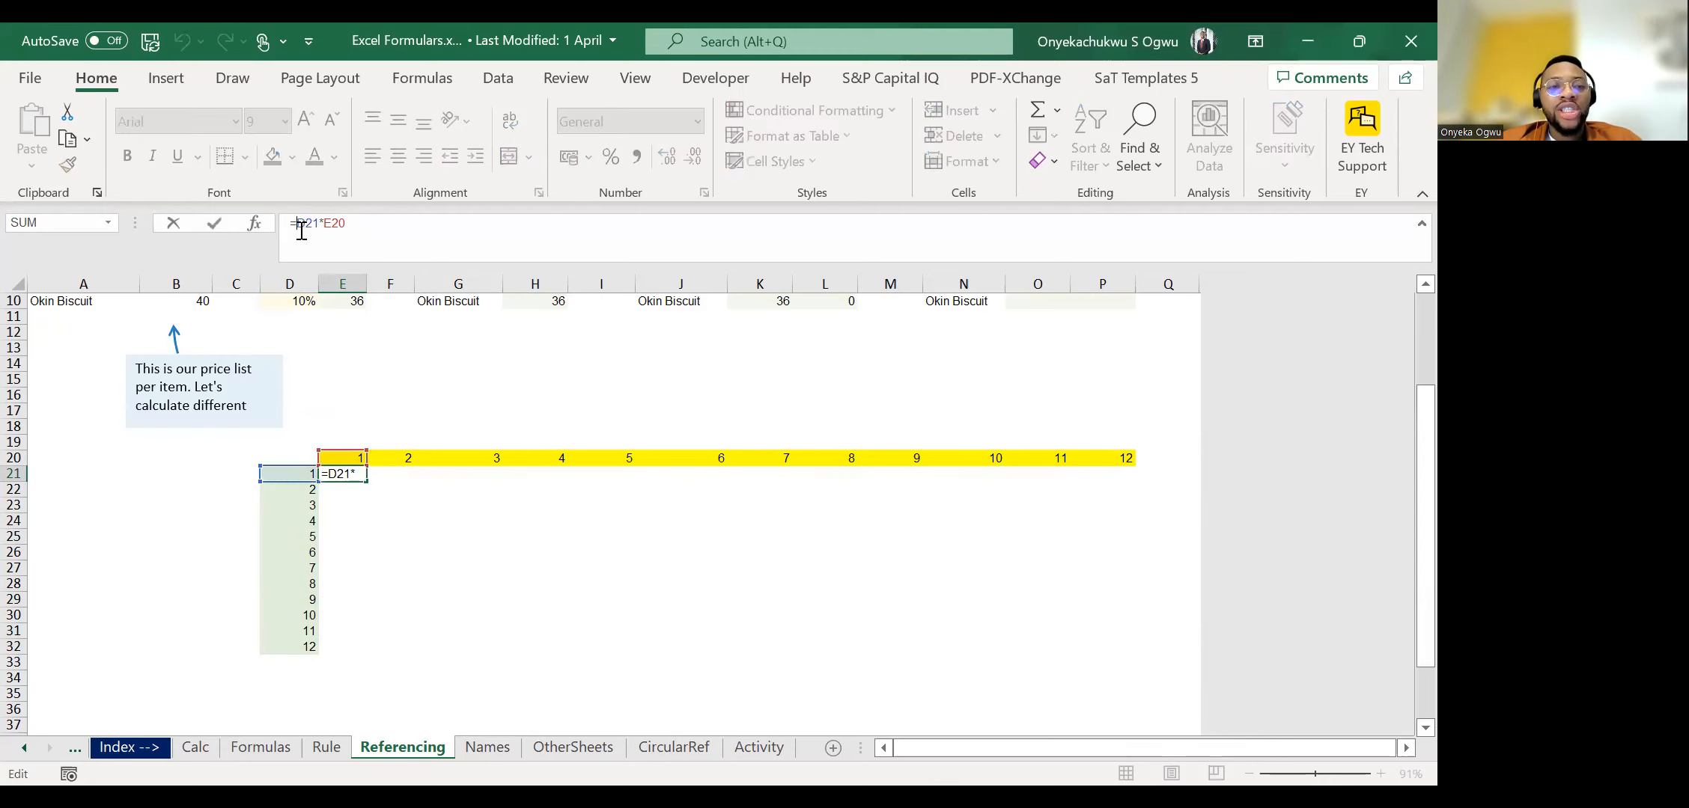
Copy the product formula down one cell at a time from E21 through E24, inspecting the references in E22.
key("Return")
left_click(326, 225)
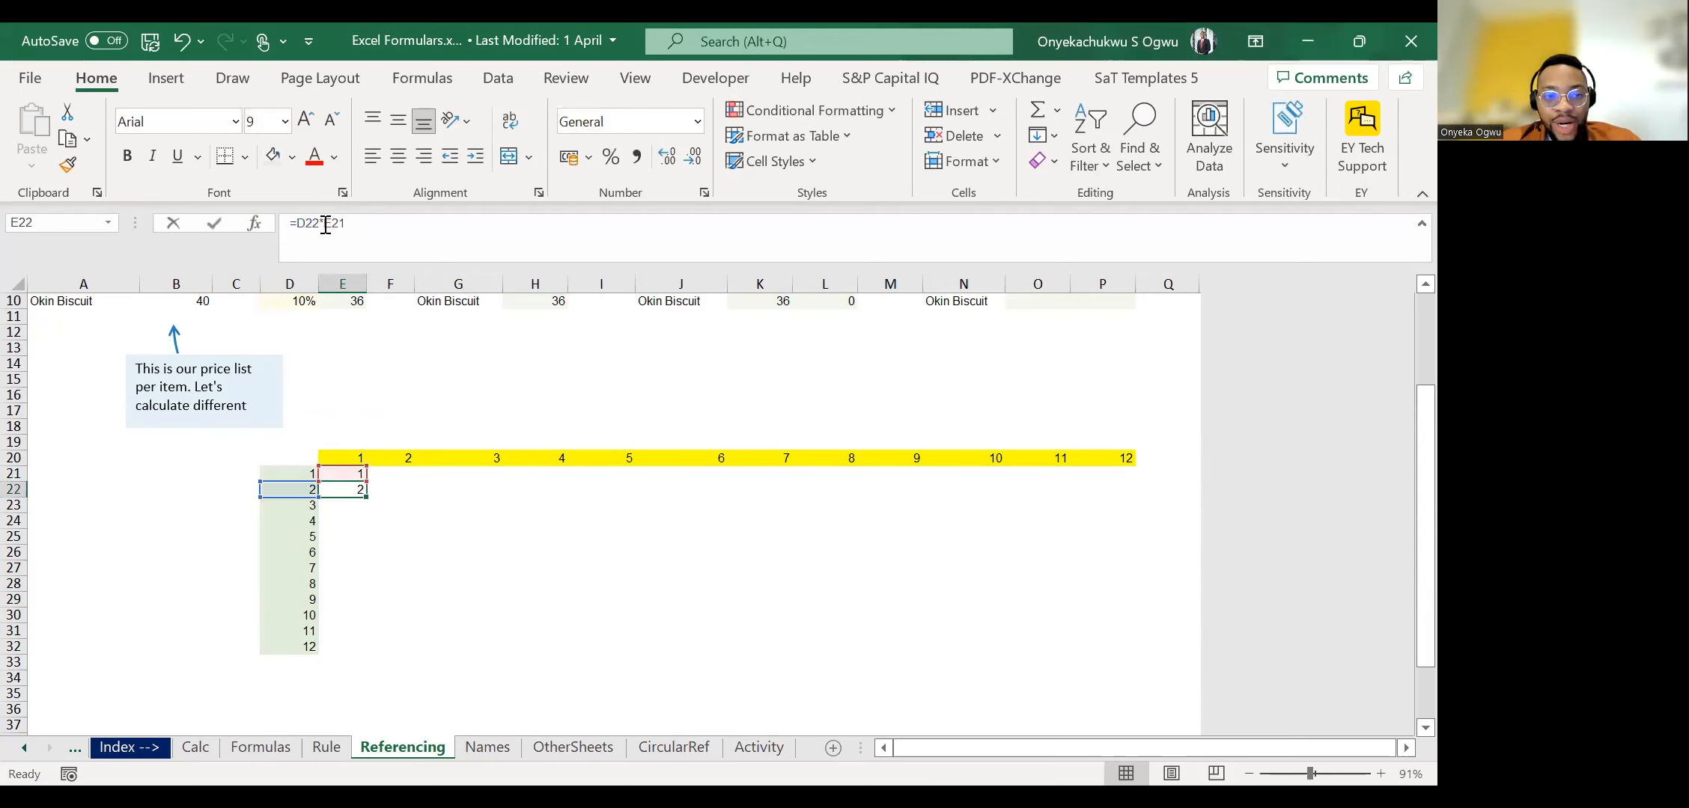
key("Return")
key("ctrl+d")
key("Return")
key("ctrl+d")
key("Return")
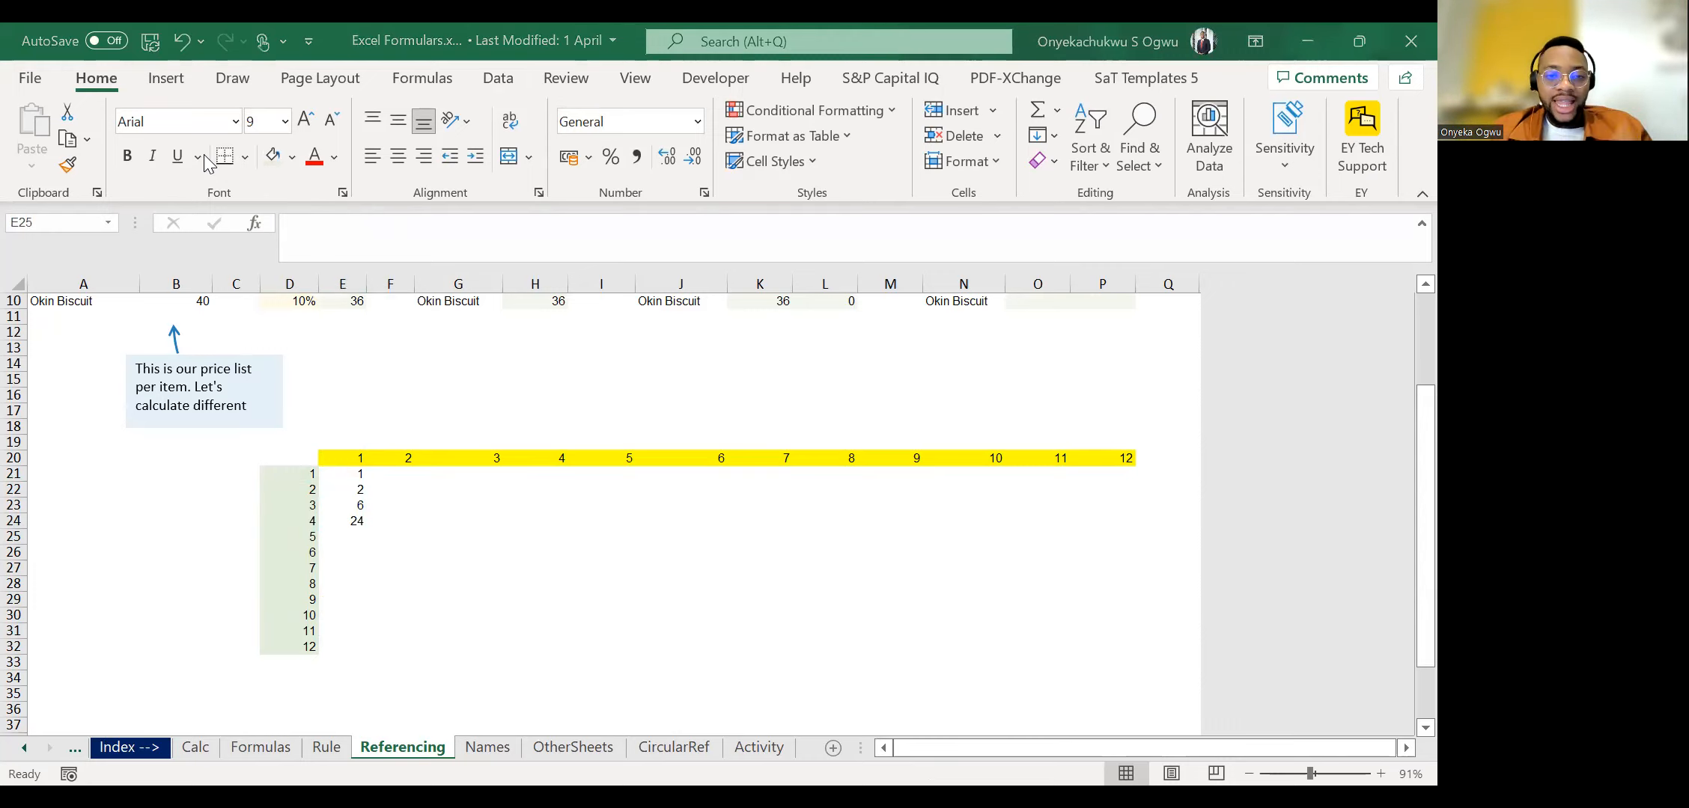
Check the copied product formulas from E24 back up to E21.
left_click(346, 521)
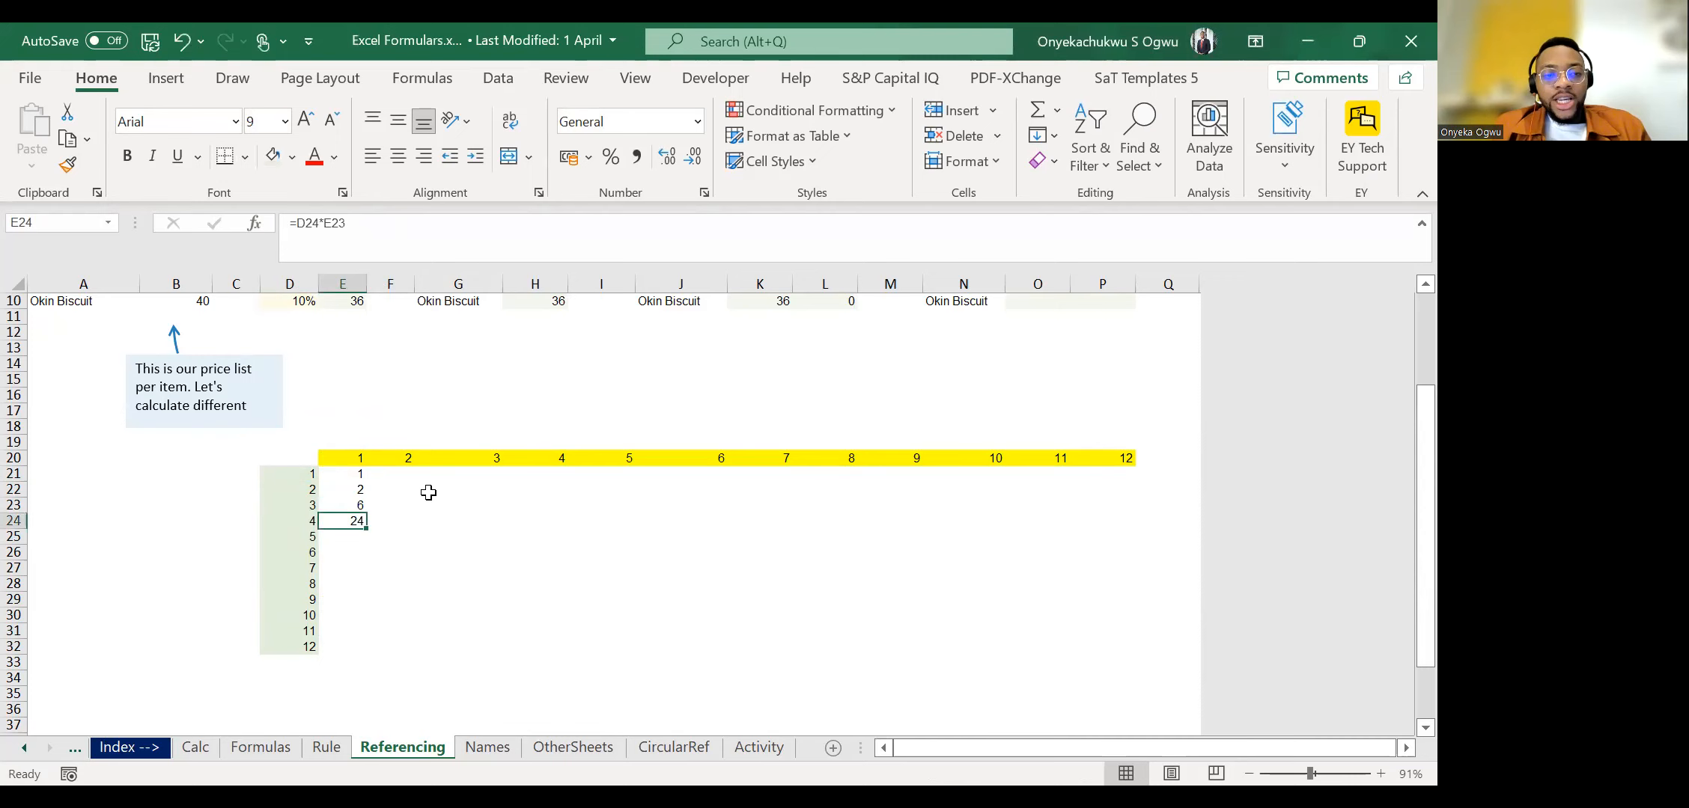
key("Up")
key("Up")
Clear the copied formulas from E22:E24 and return to E21.
key("Up")
key("Down")
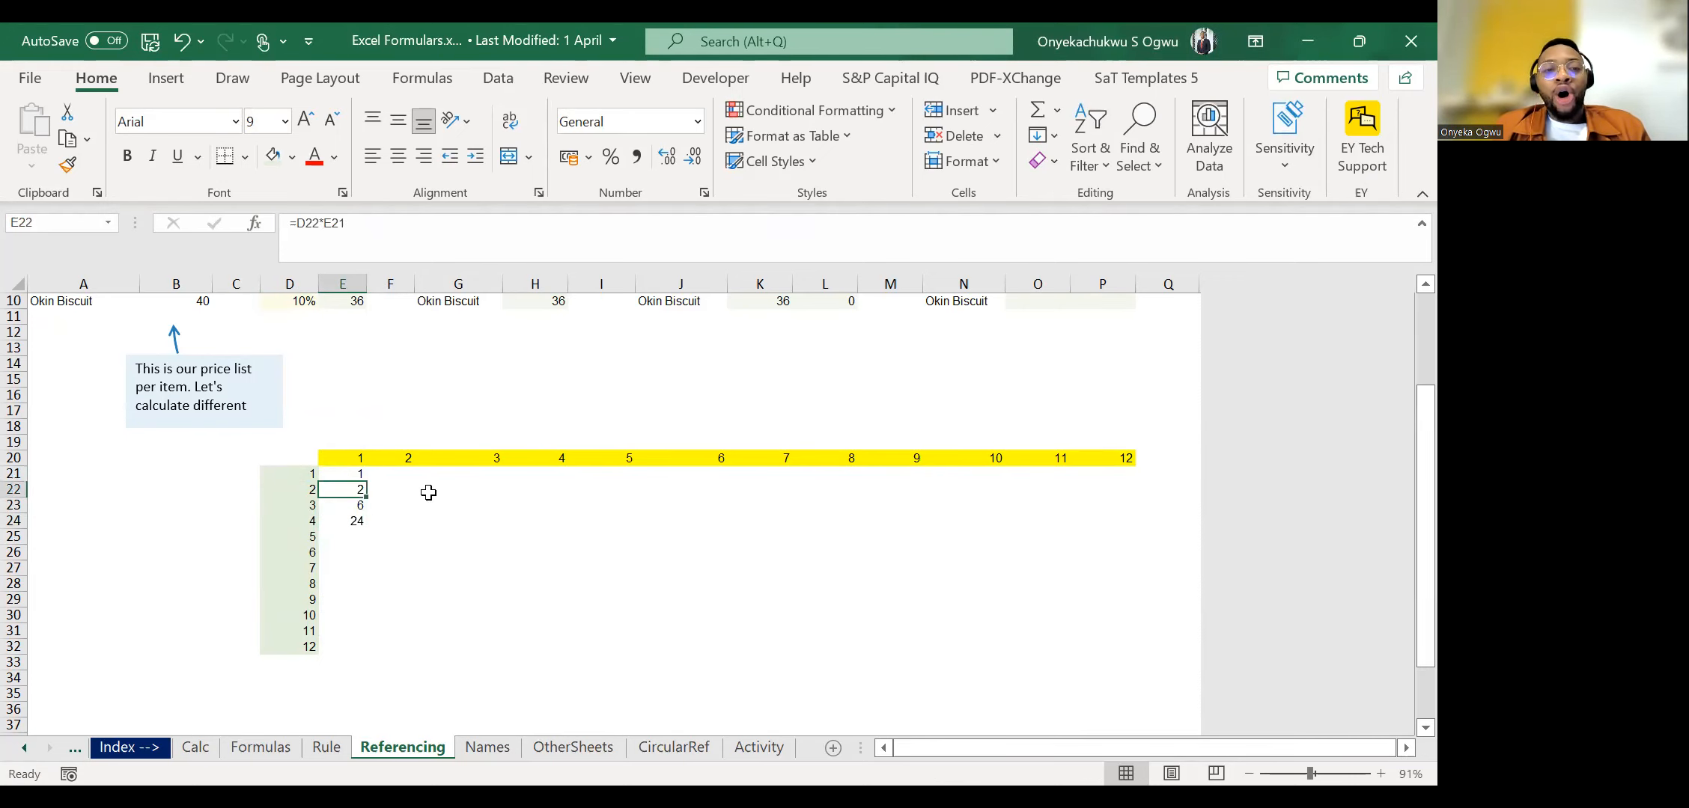
key("shift+Down")
key("shift+Down")
key("Delete")
Compare E21 with the cell below it, clear E22, and examine the formula in E21.
key("Up")
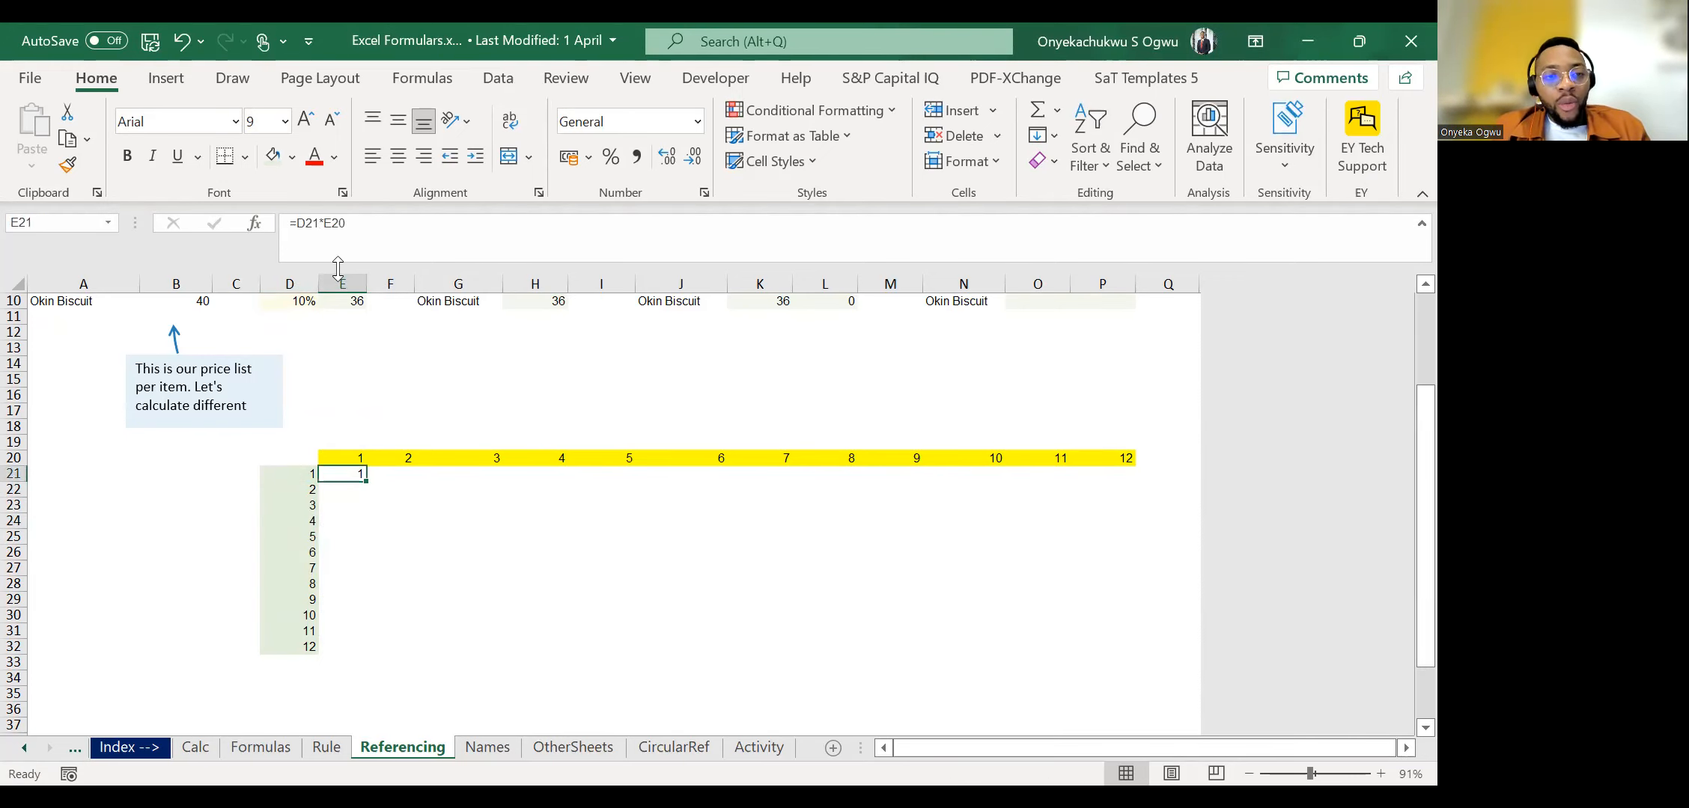
key("Down")
key("Up")
key("Down")
key("Up")
key("Down")
key("Delete")
key("Up")
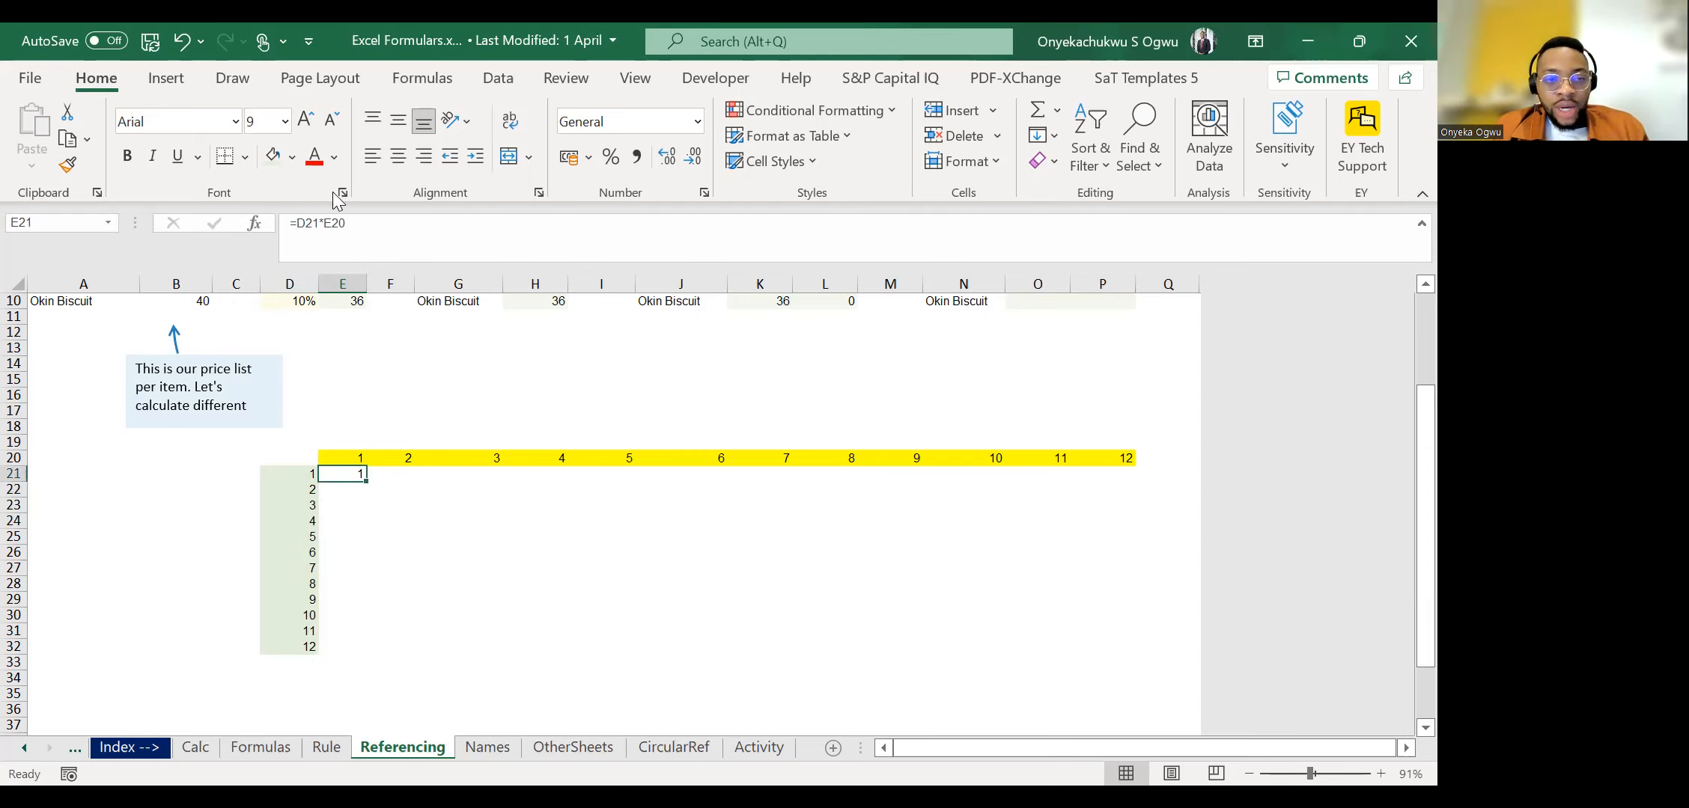
triple_click(361, 225)
key("Escape")
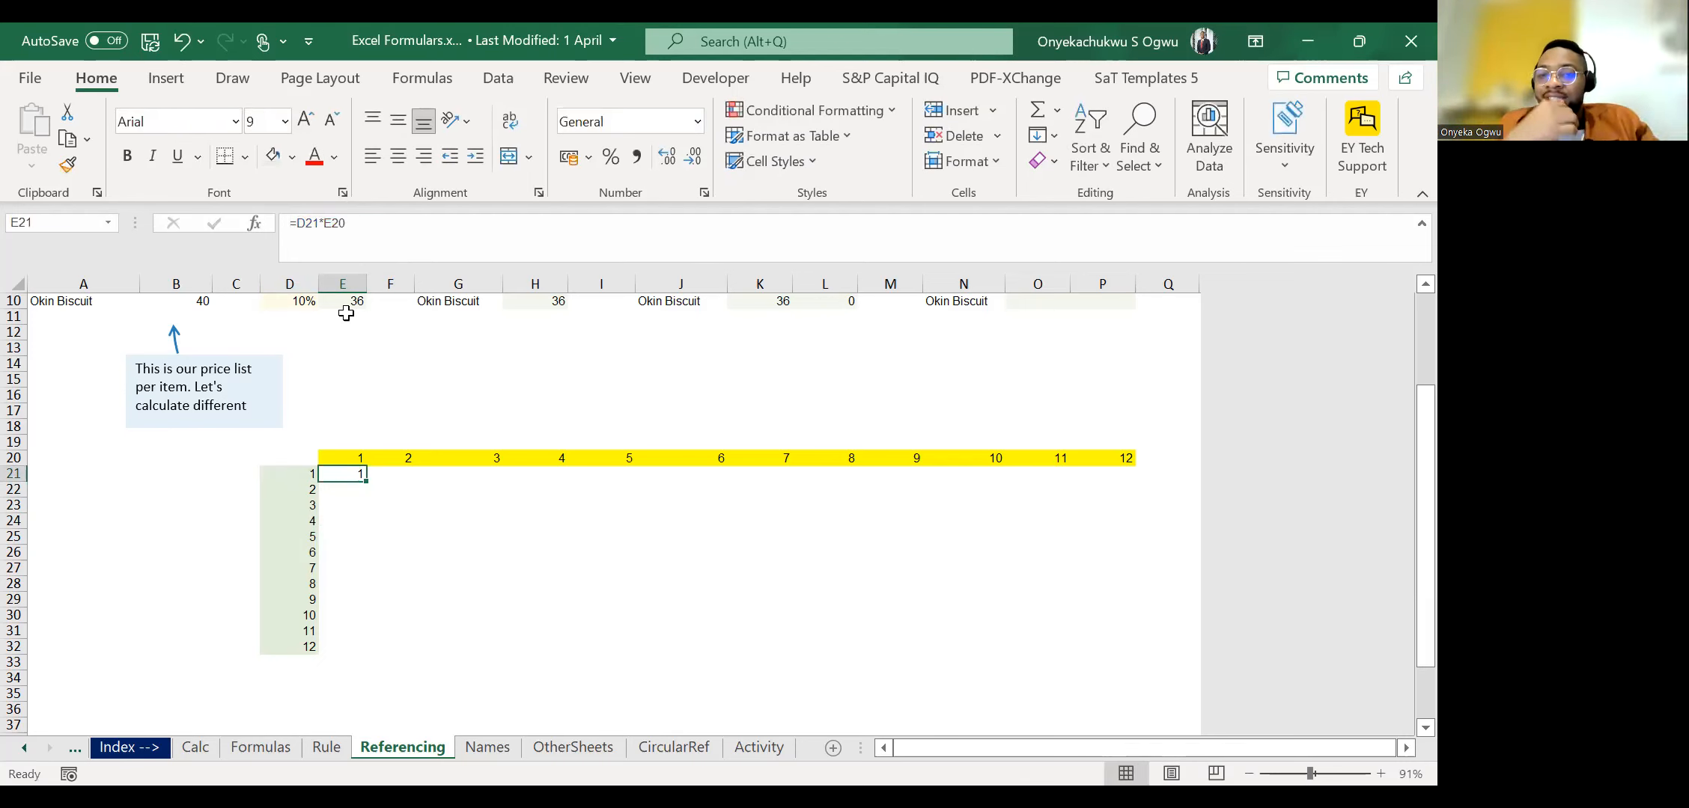
Copy the product formula down into E22 and E23 and inspect the E21 reference in E22.
key("Down")
key("ctrl+d")
key("Down")
key("ctrl+d")
key("Up")
left_click(336, 225)
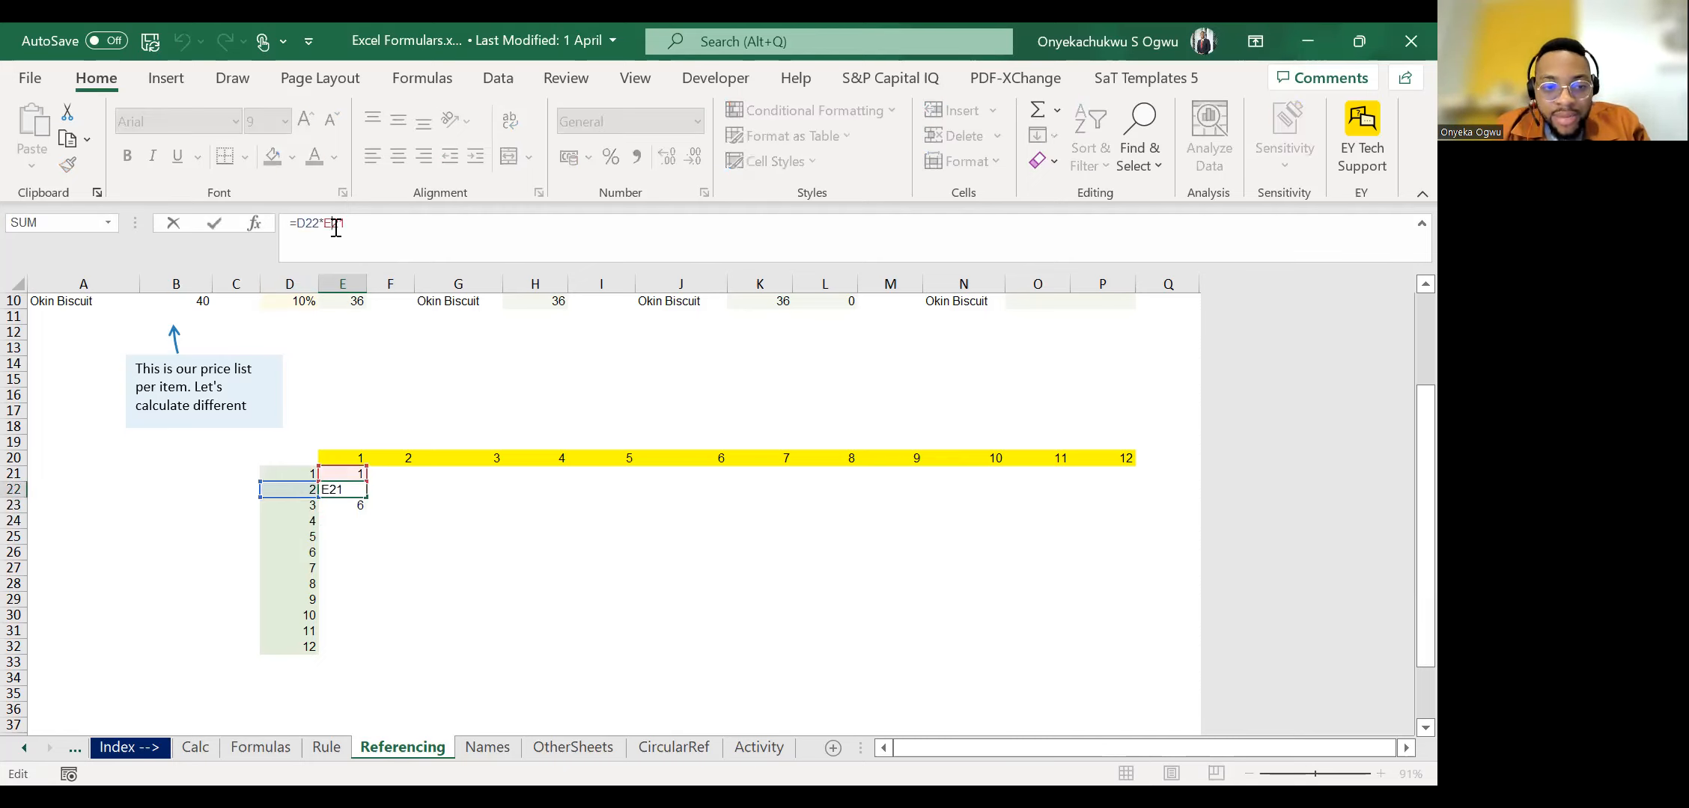
key("Escape")
Trace the header numbers in row 20 from E20 to H20 and back.
key("Up")
key("Up")
key("Right")
key("Right")
key("Right")
key("Left")
key("Left")
key("Left")
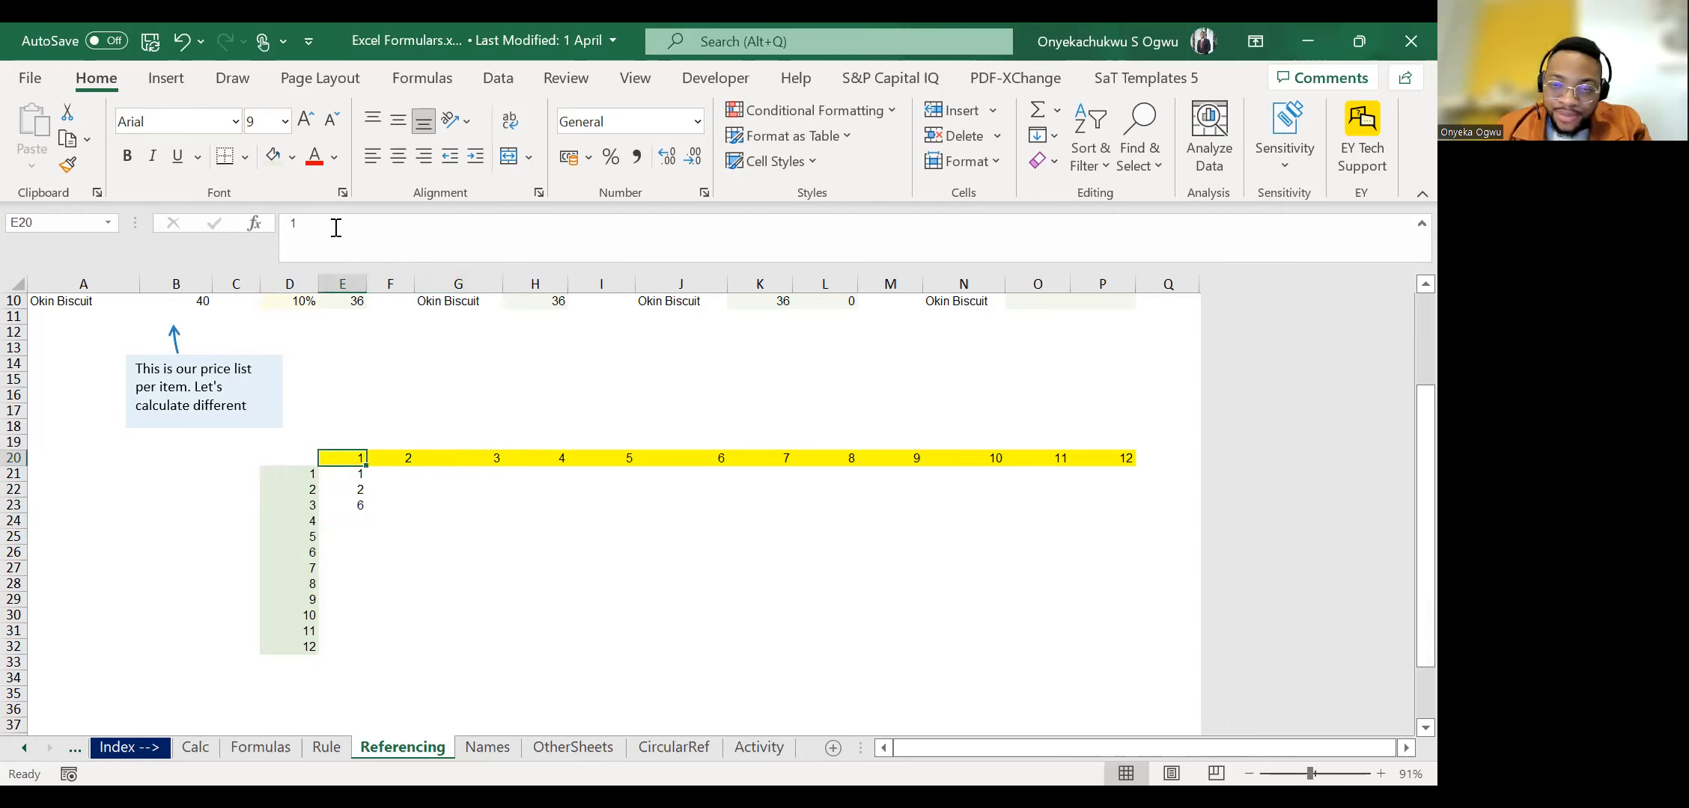
Clear the copied formulas from E22:E23 and return to E21.
key("Down")
key("Down")
key("shift+Down")
key("Delete")
key("Up")
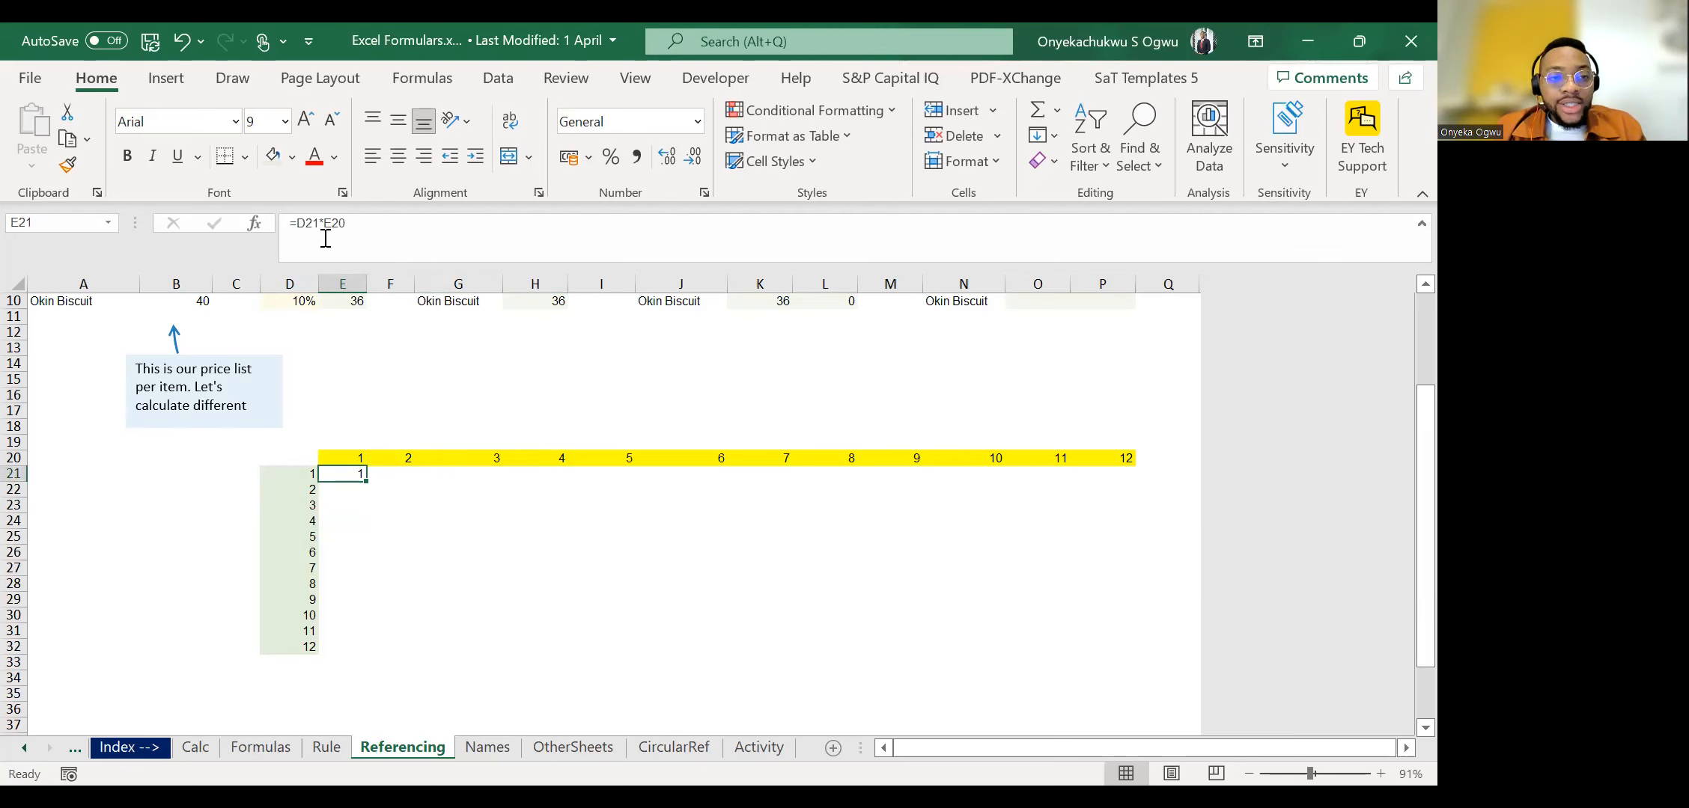
Lock the row of the header reference in E21 so the formula reads =D21*E$20.
key("F2")
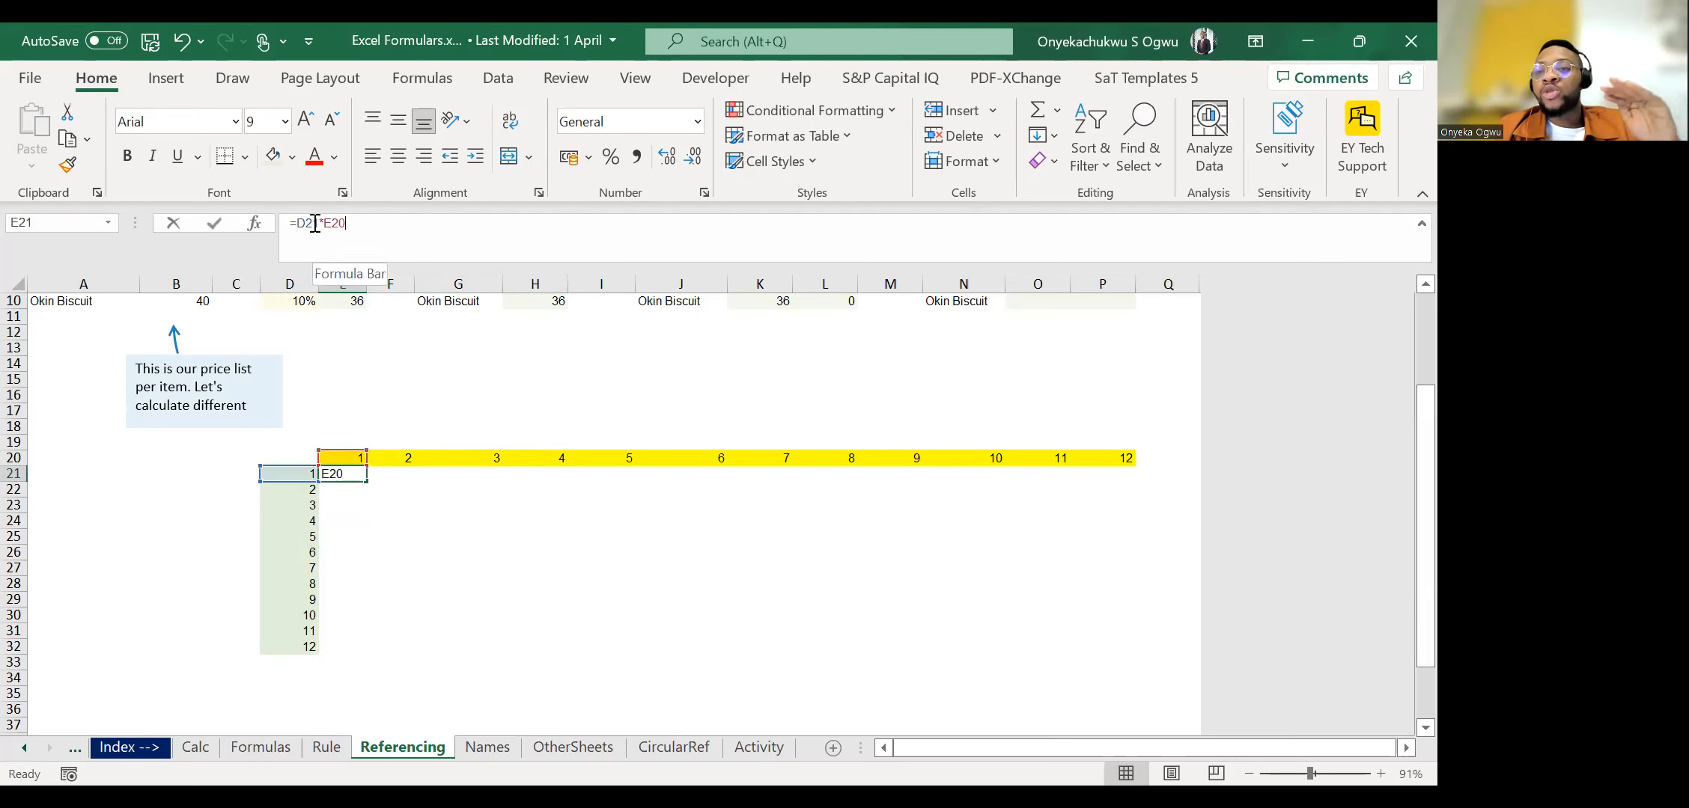
left_click(315, 223)
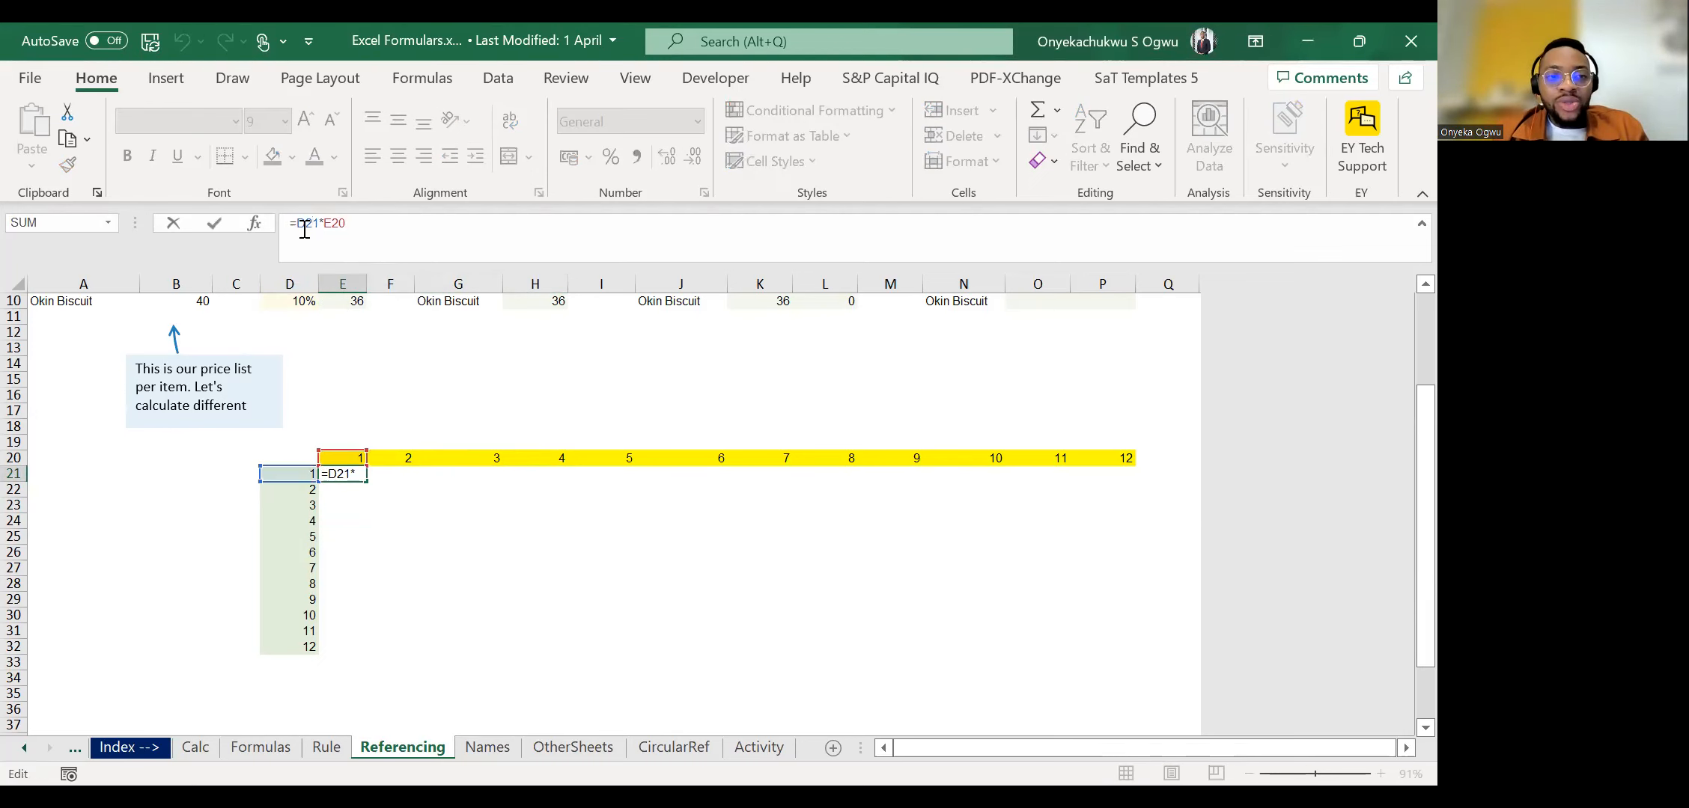
left_click(343, 223)
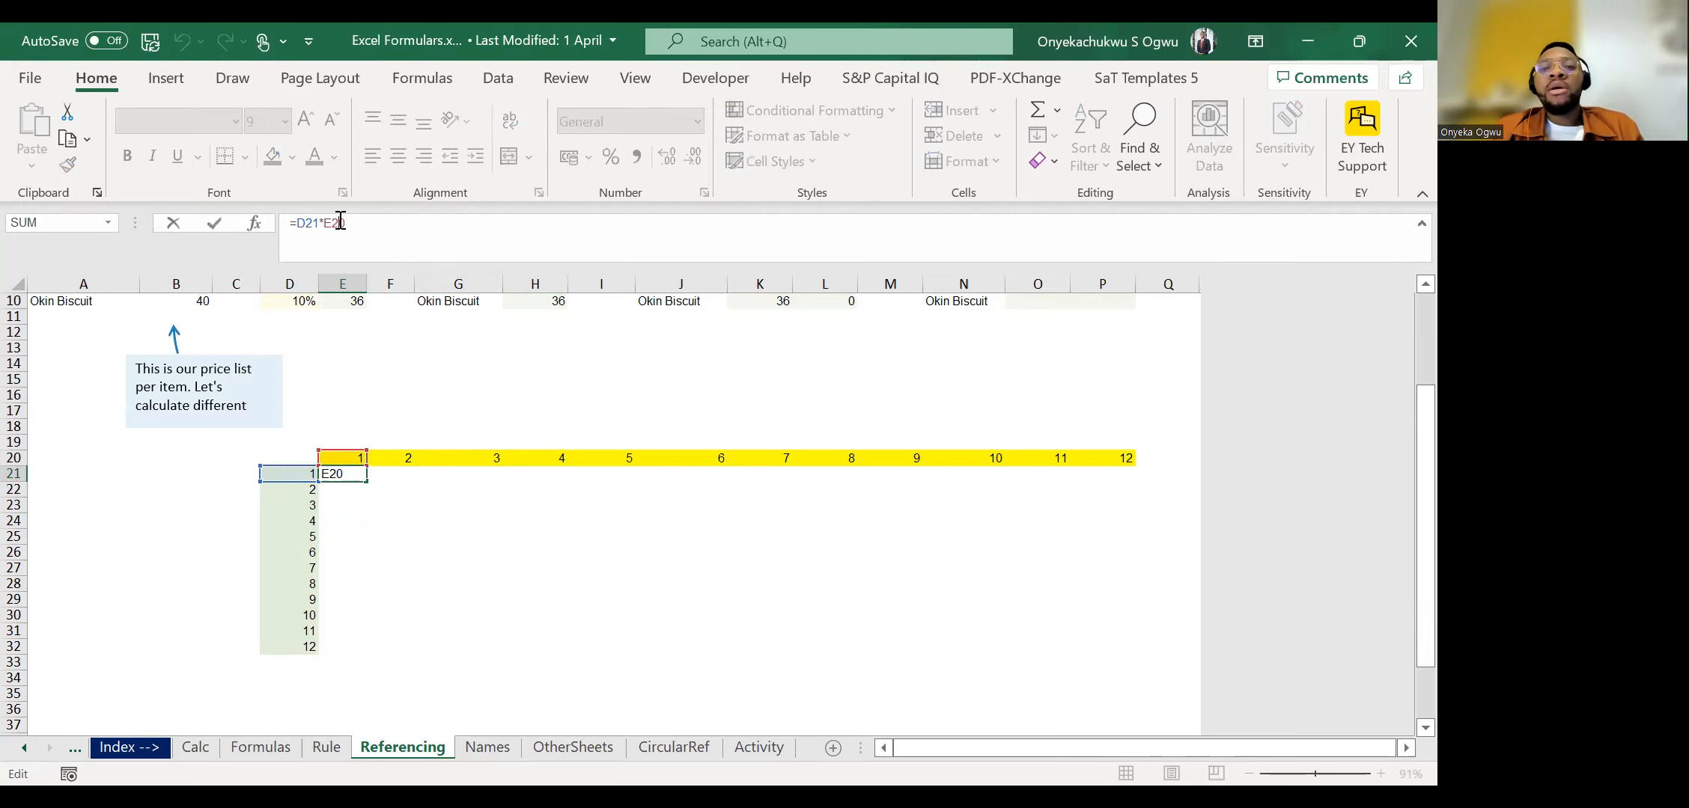
double_click(337, 229)
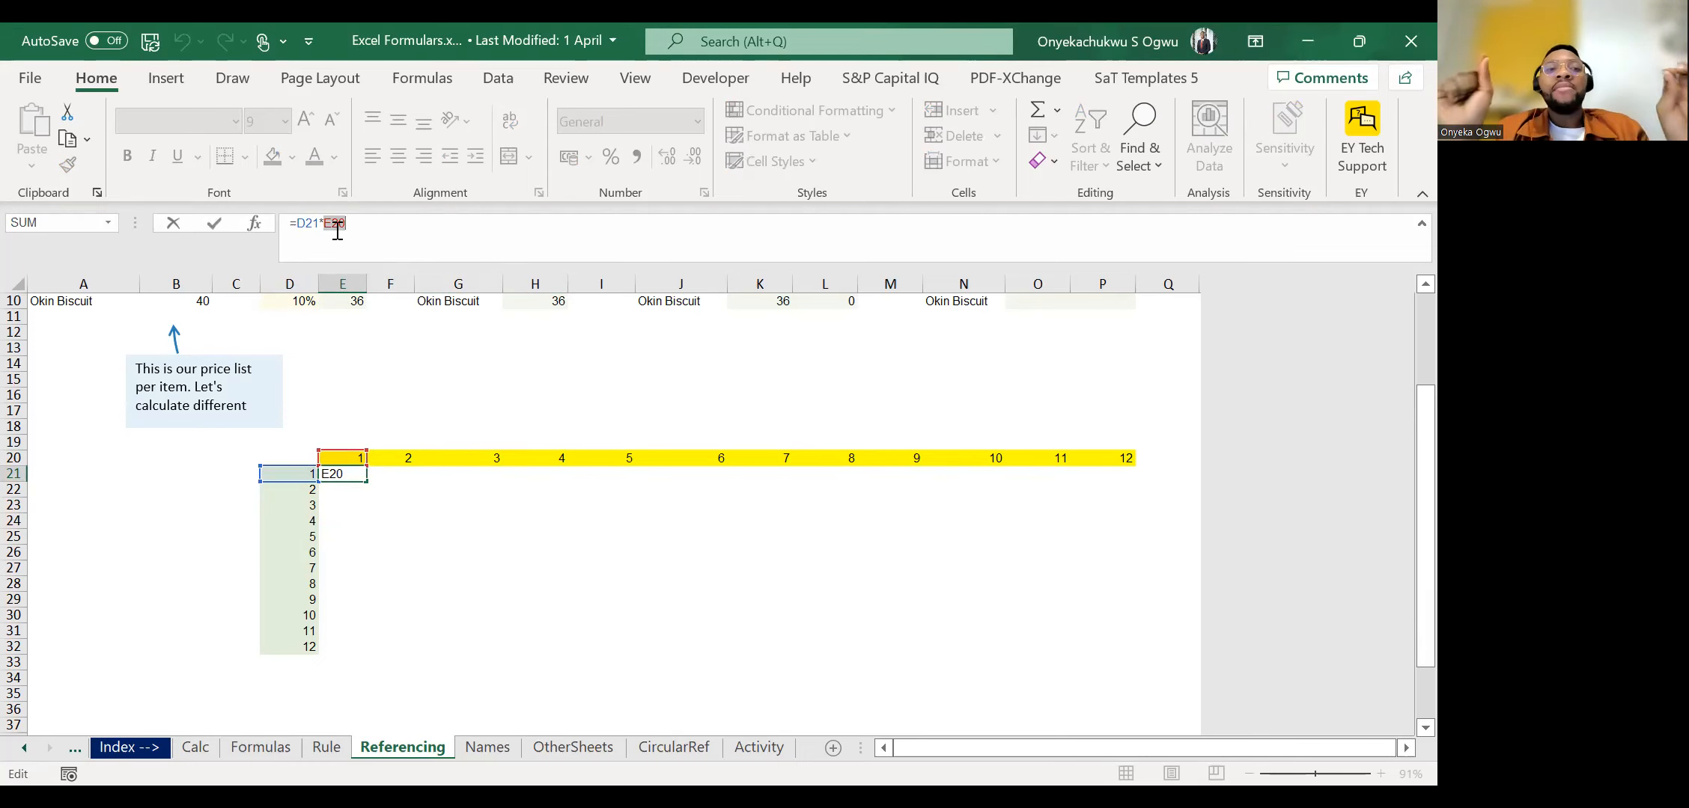
left_click(336, 228)
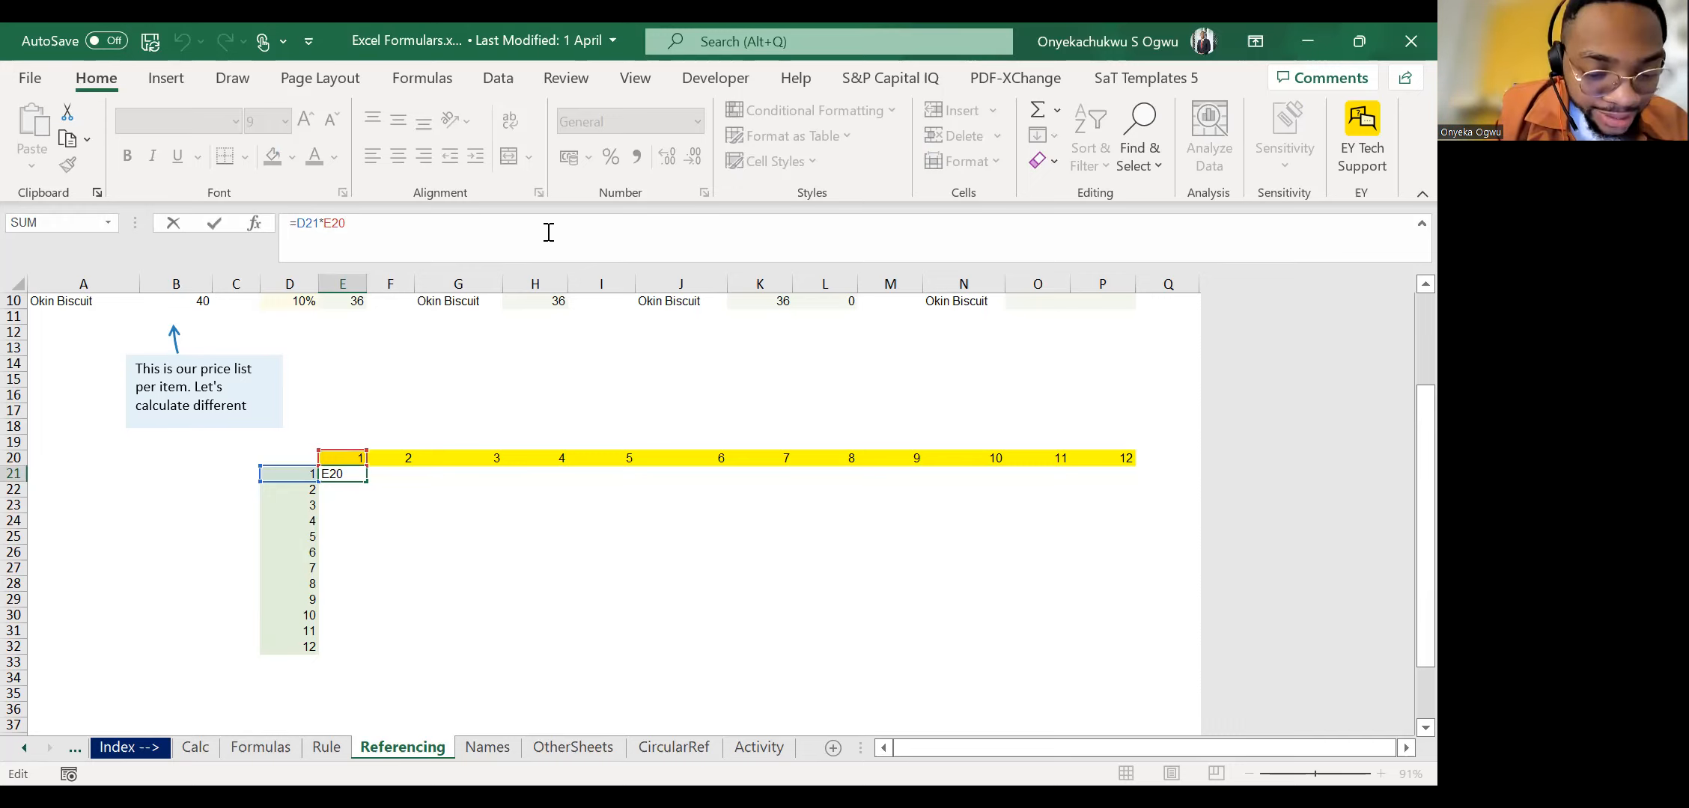
key("F4")
key("F4")
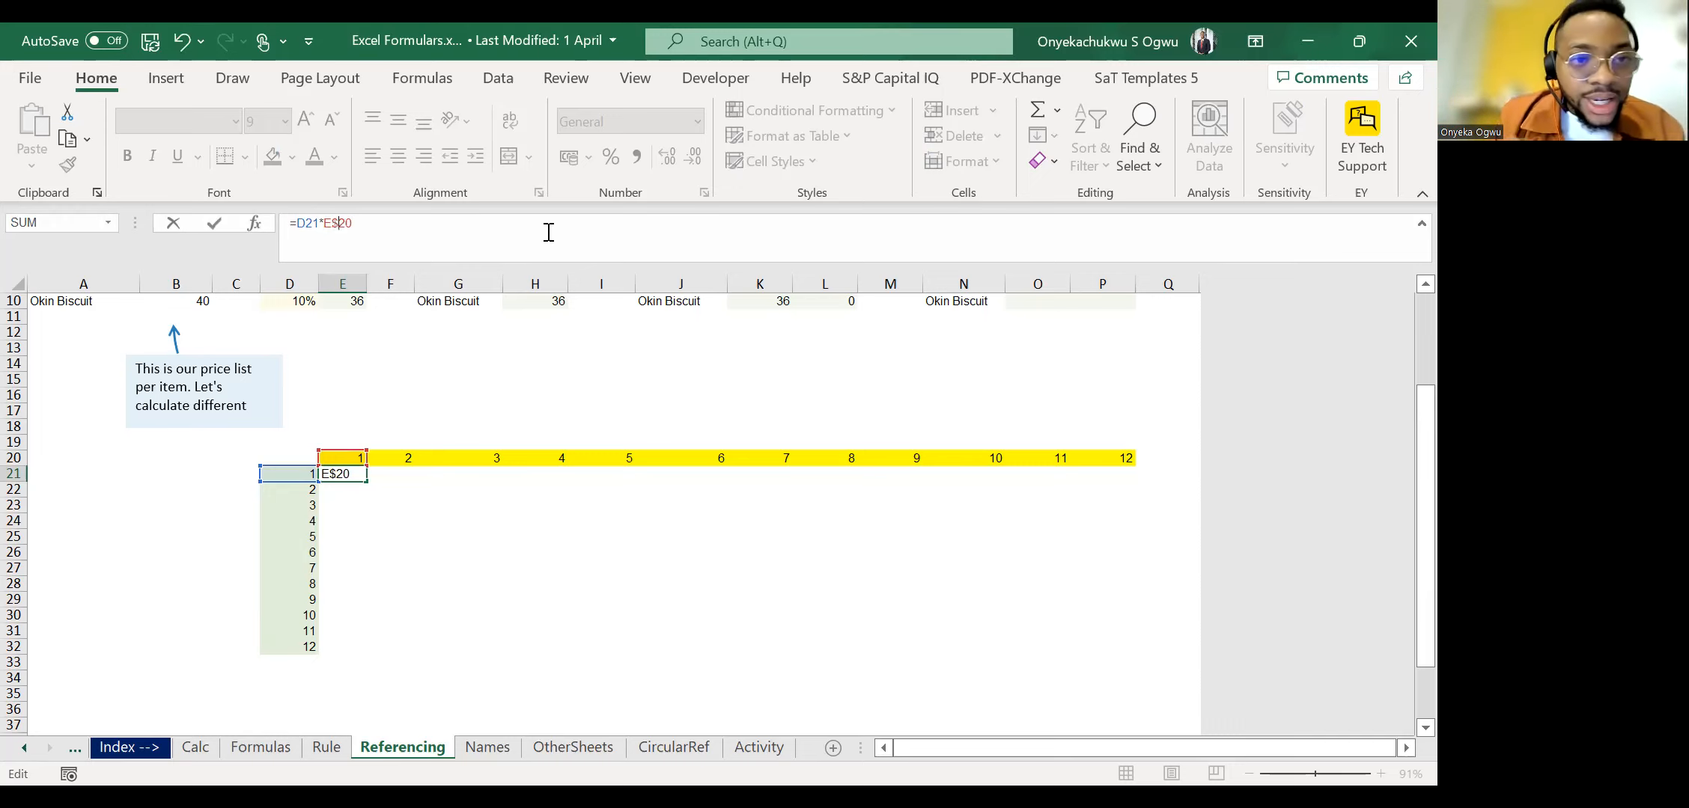
key("ctrl+Return")
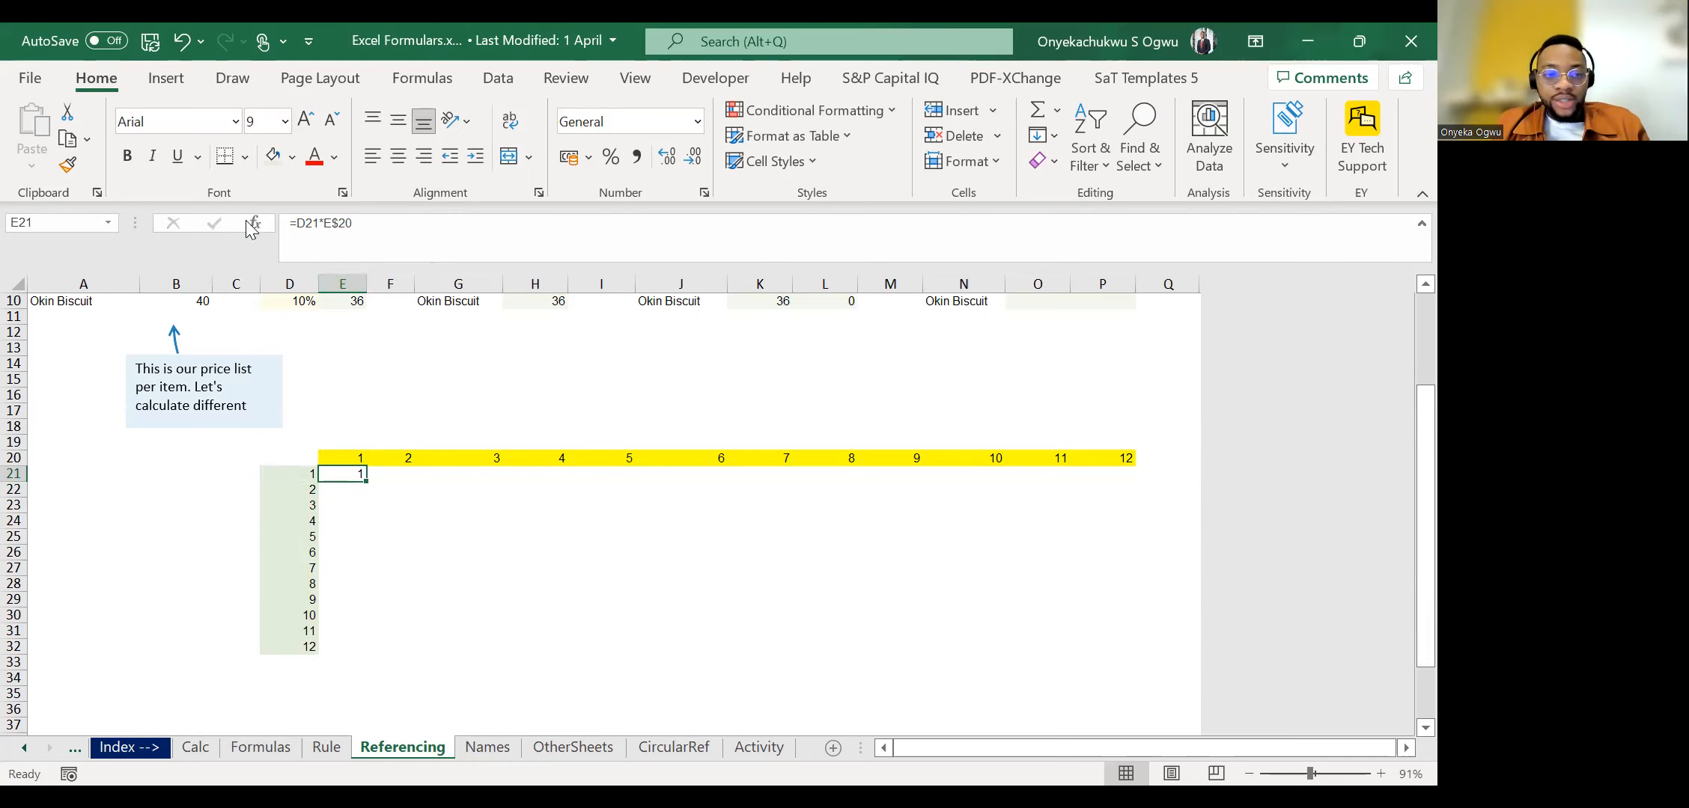
Make the header reference in E21 fully absolute as =D21*$E$20 and fill the formula down to E32.
left_click(329, 225)
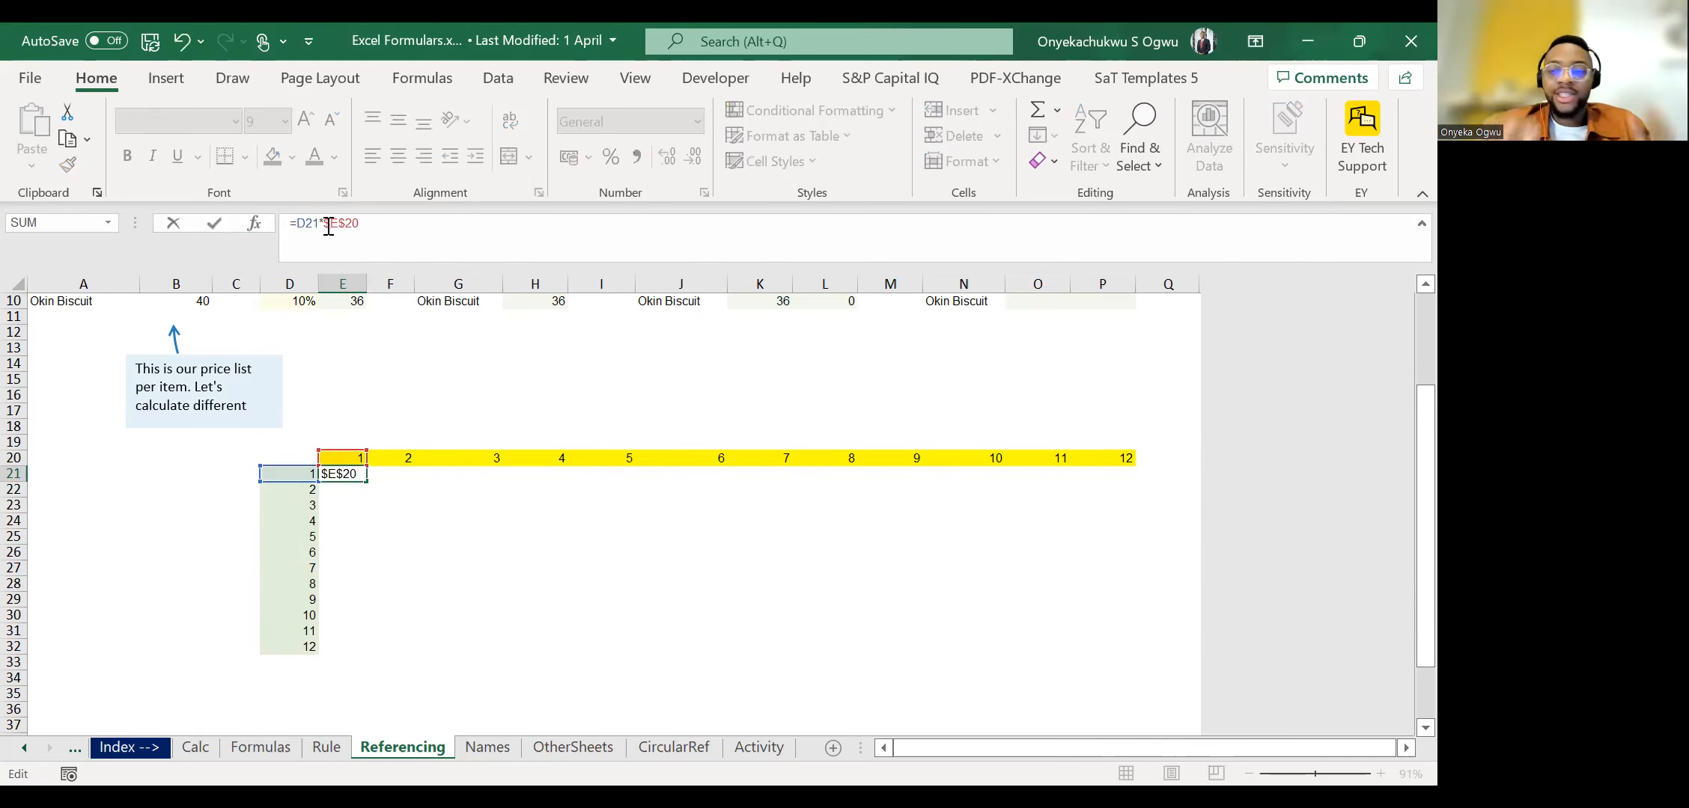
key("Escape")
key("ctrl+c")
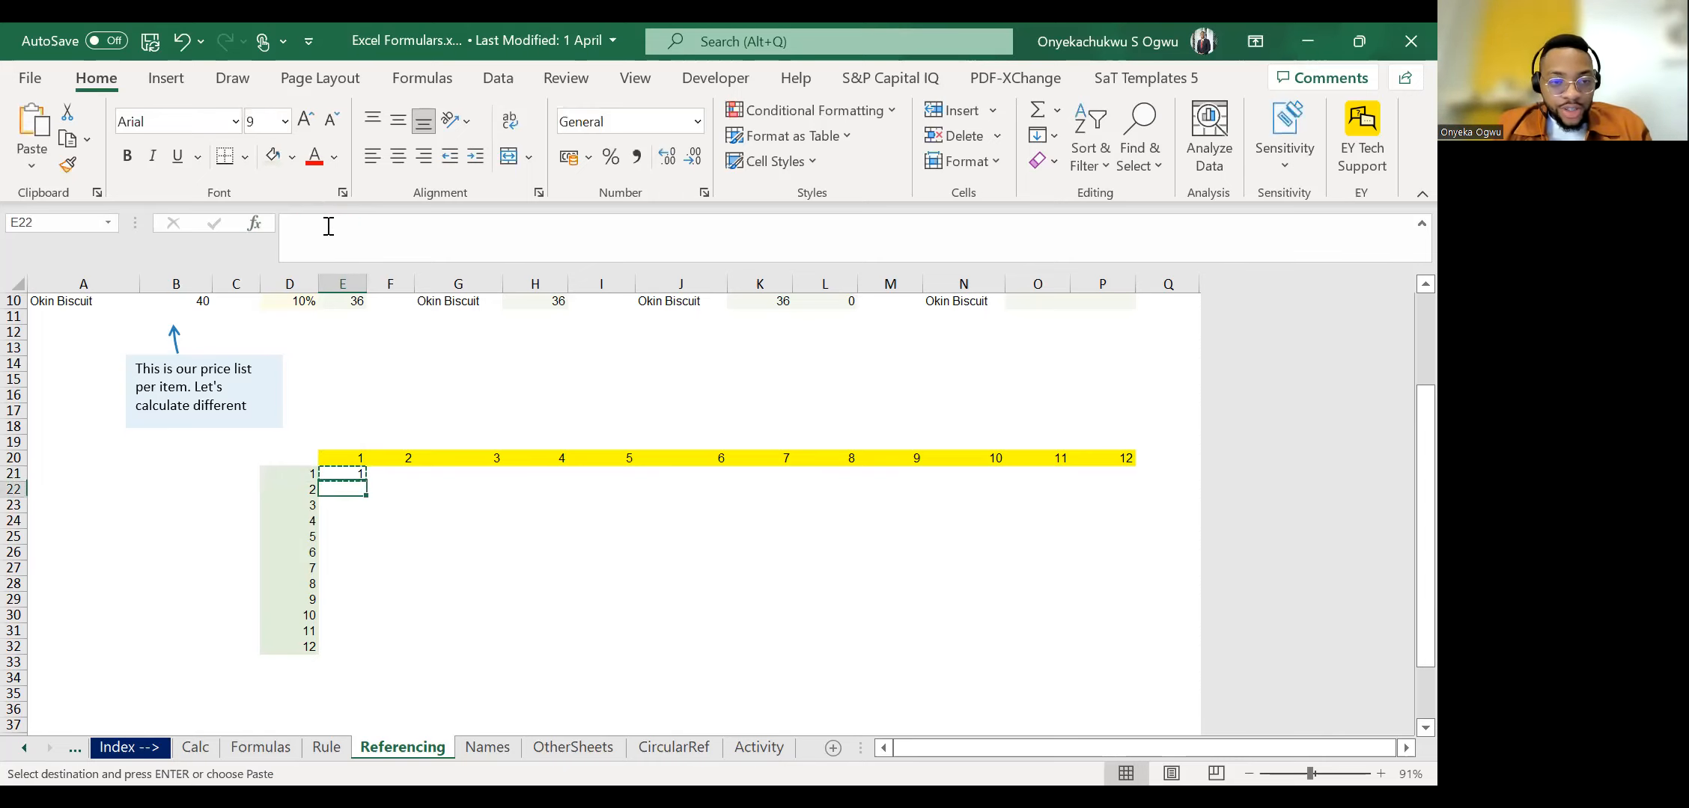
double_click(369, 478)
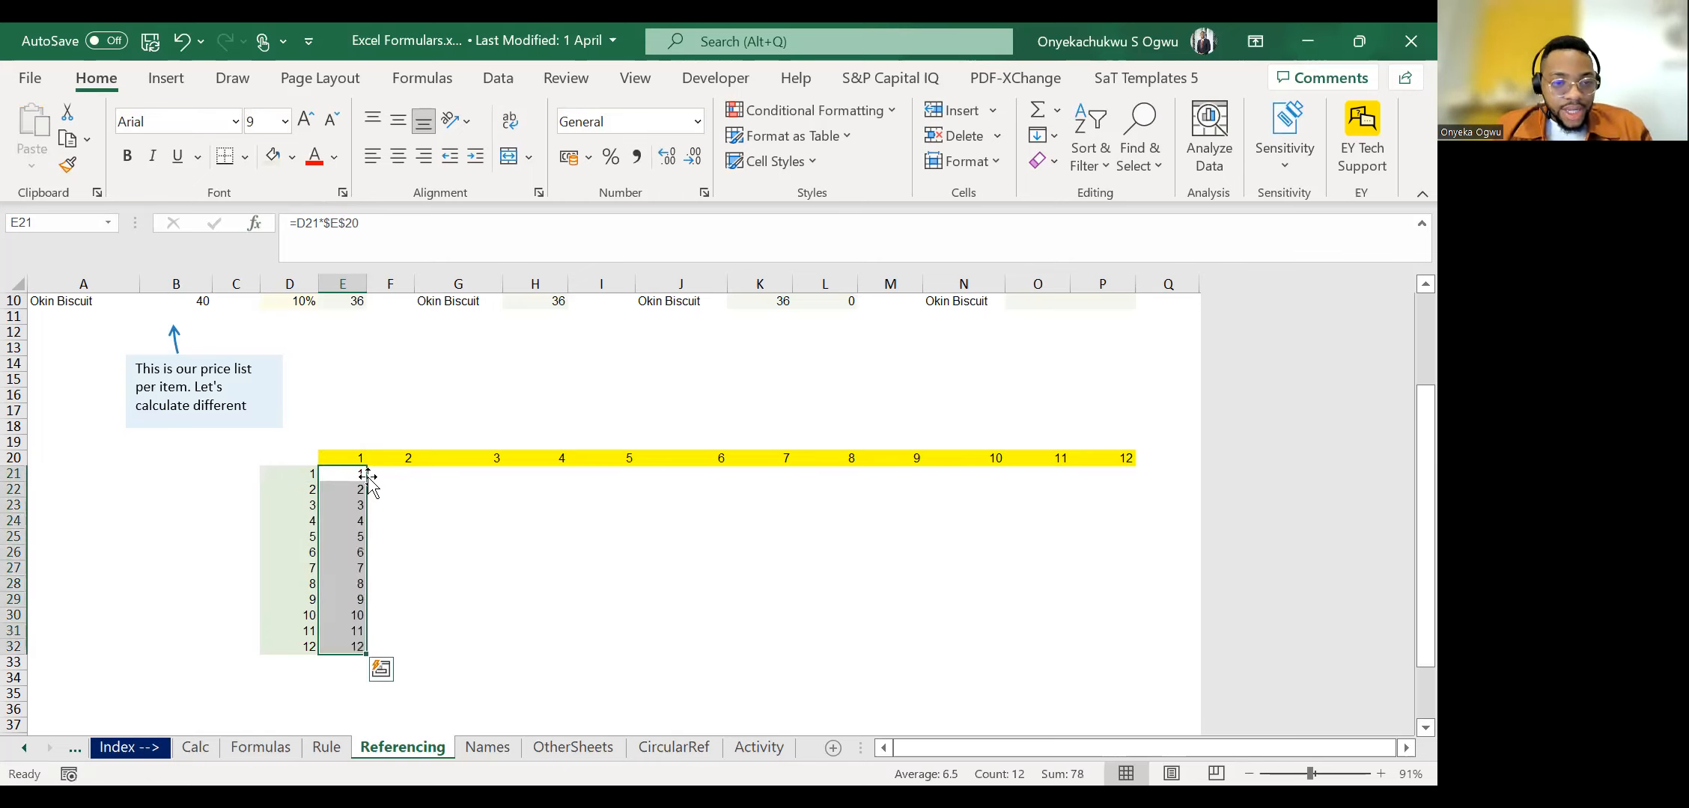
Check the filled formulas near the end of column E against the multipliers in column D.
left_click(366, 476)
key("ctrl+Down")
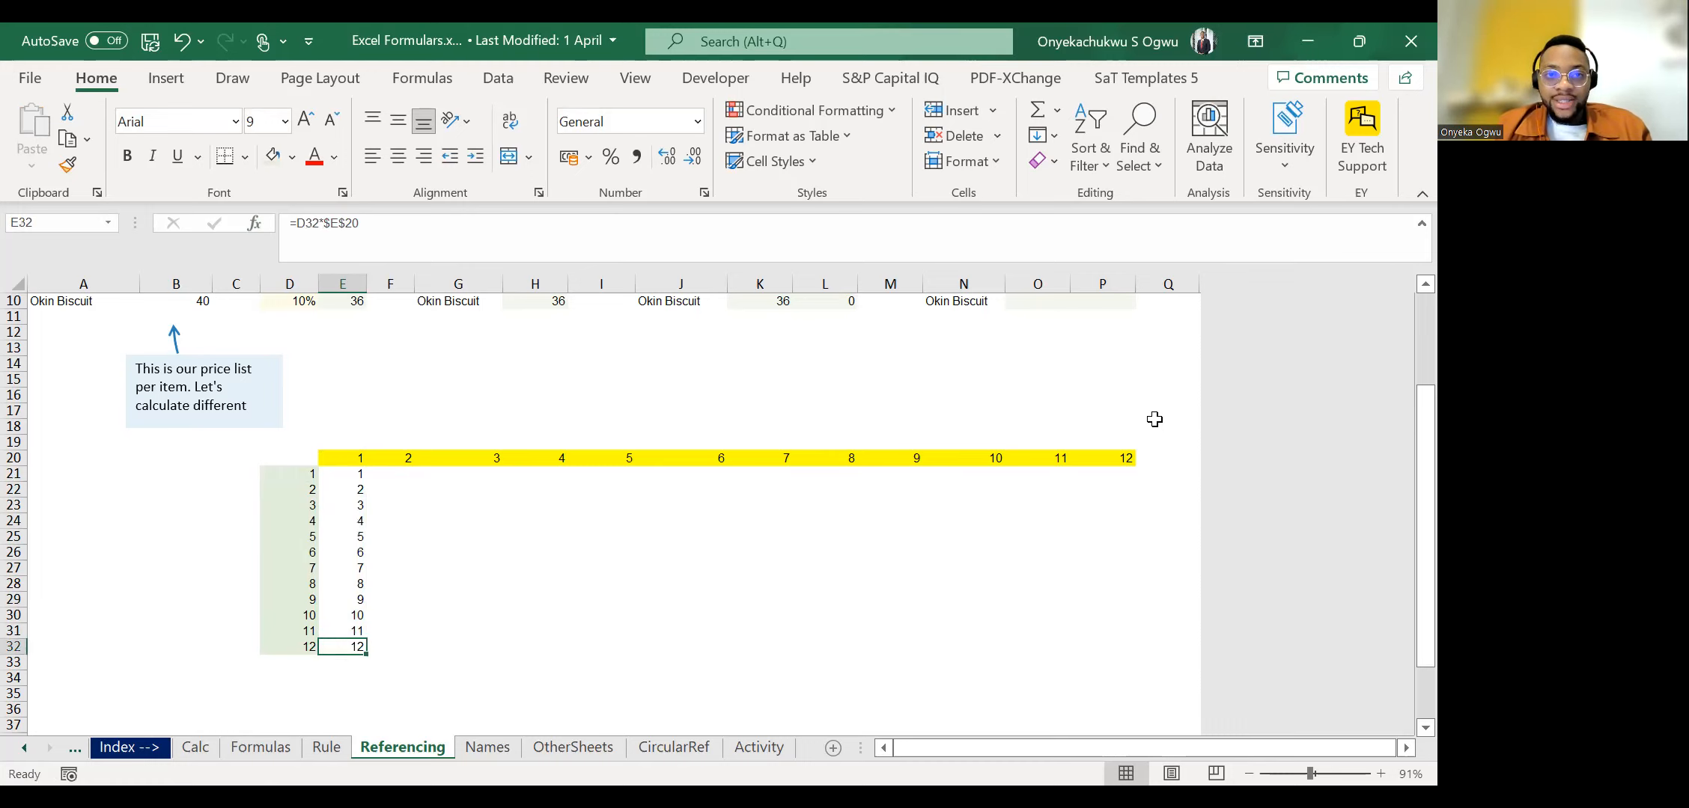
key("Up")
key("Up")
key("Up")
key("Left")
key("Down")
key("Down")
key("Down")
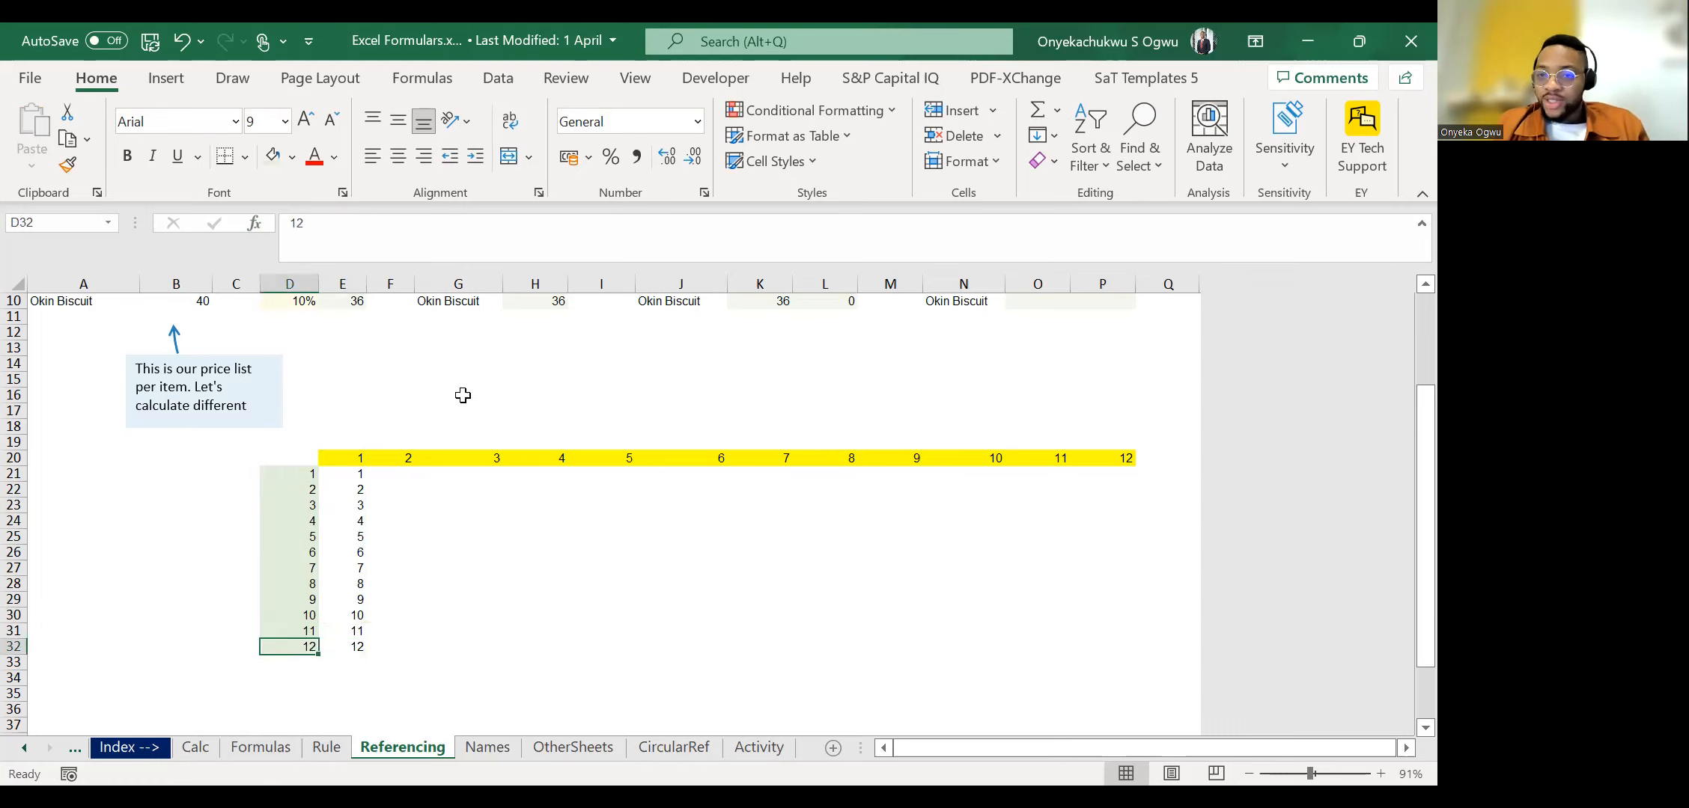
key("Right")
key("Up")
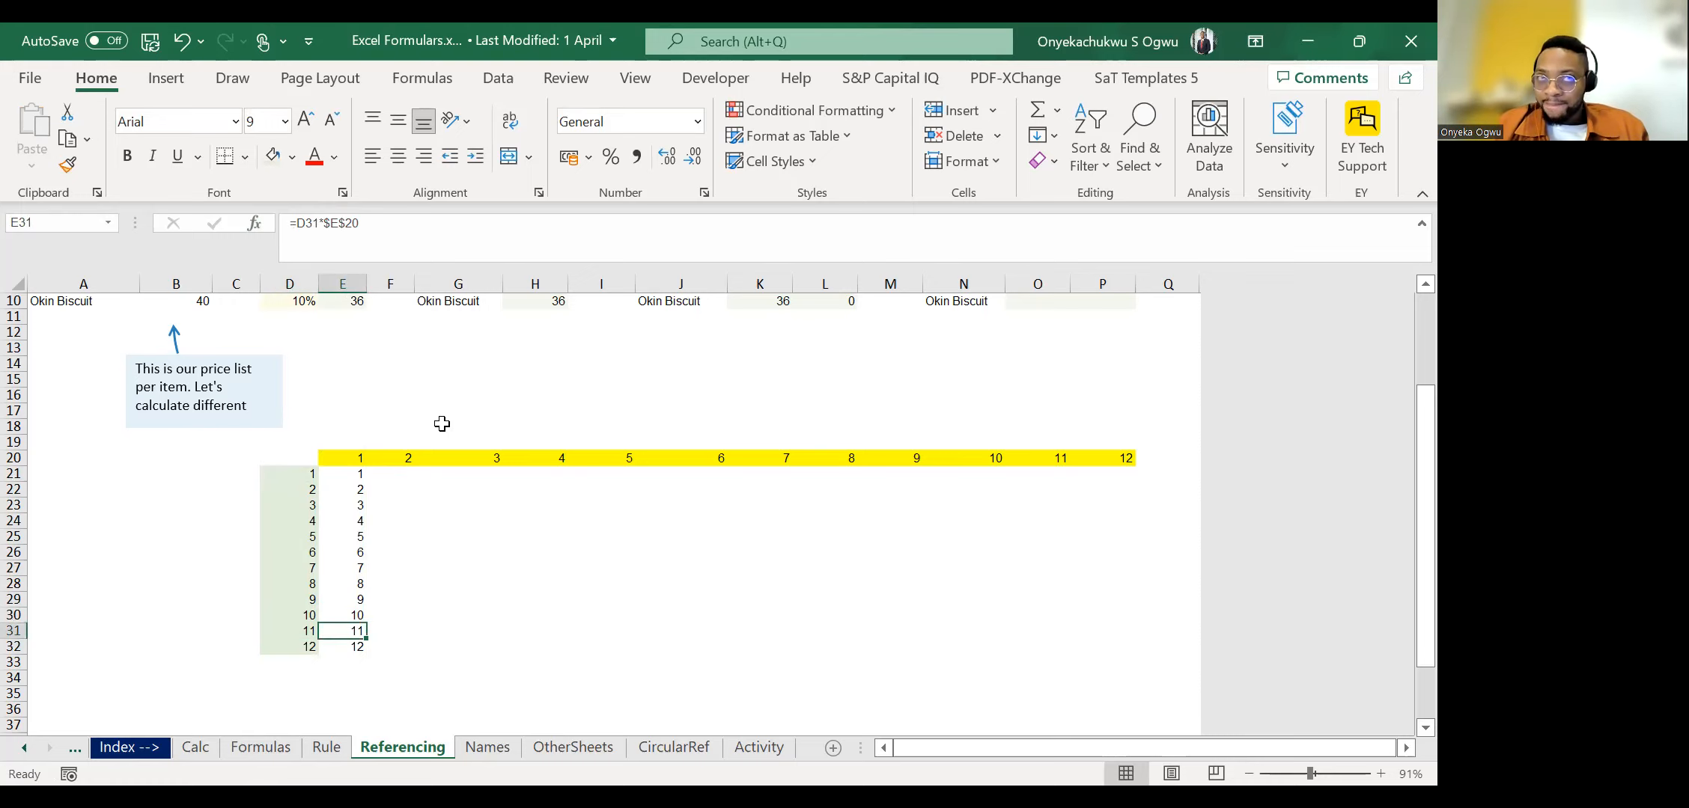
Copy the formulas in E21:E32 across into F21:F32.
key("ctrl+Up")
key("Down")
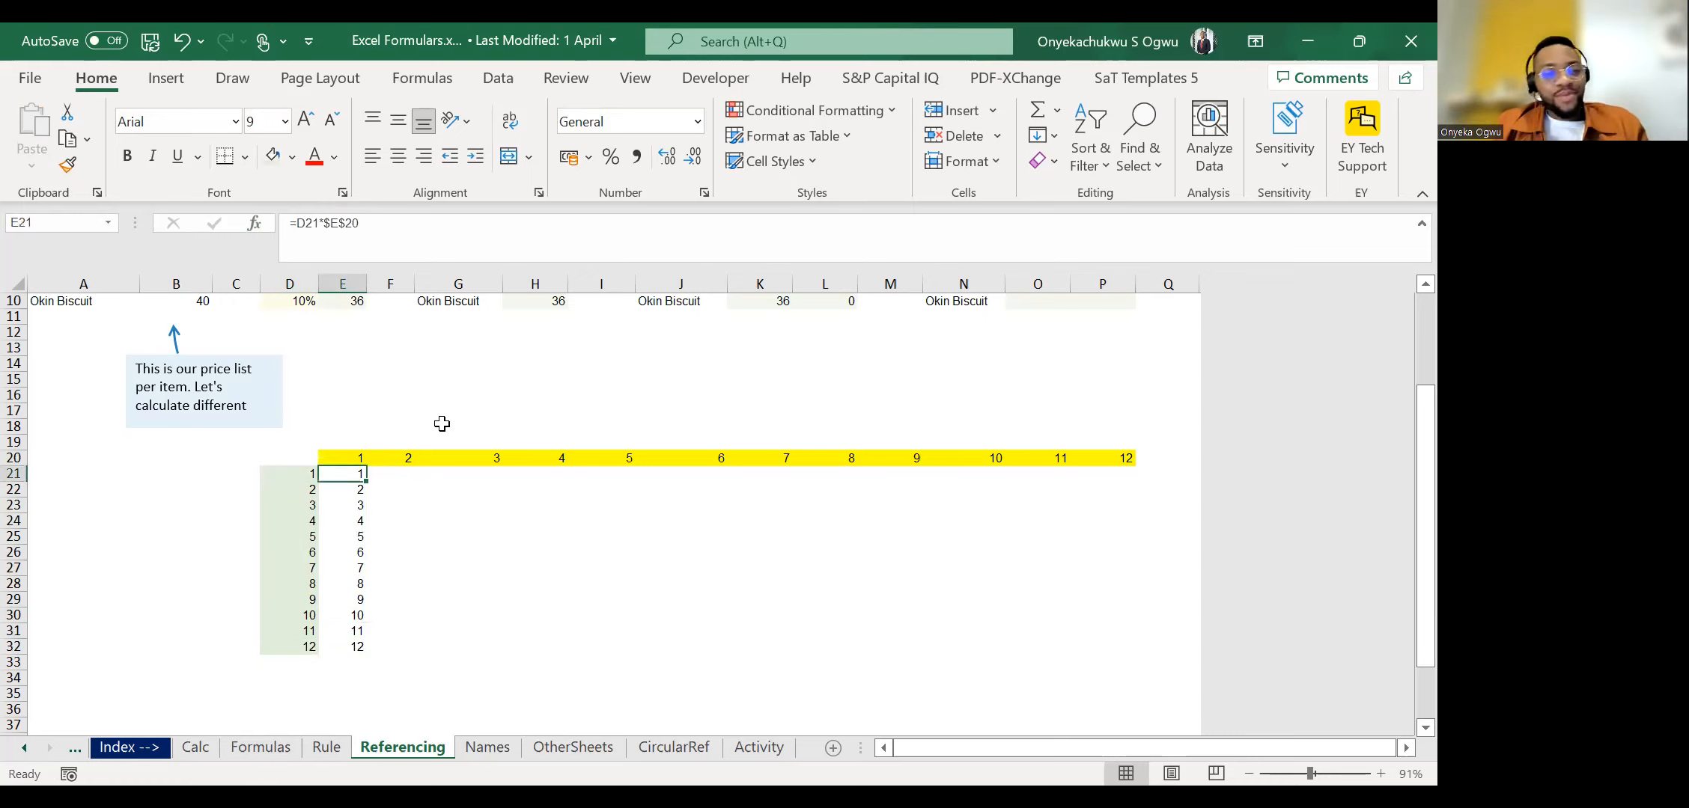
key("ctrl+shift+Down")
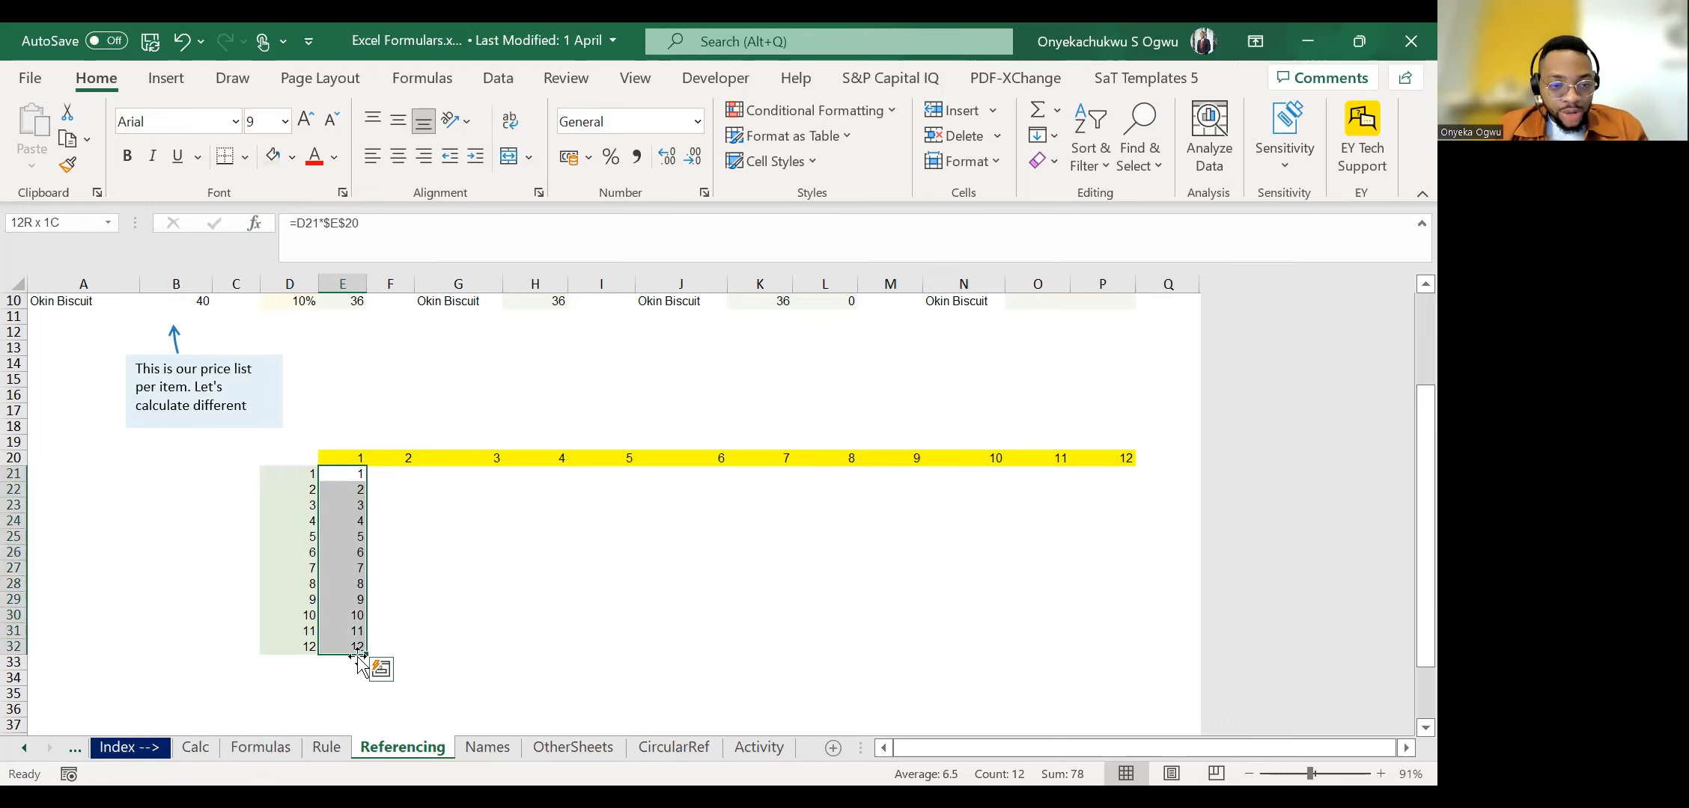
left_click_drag(367, 655, 415, 649)
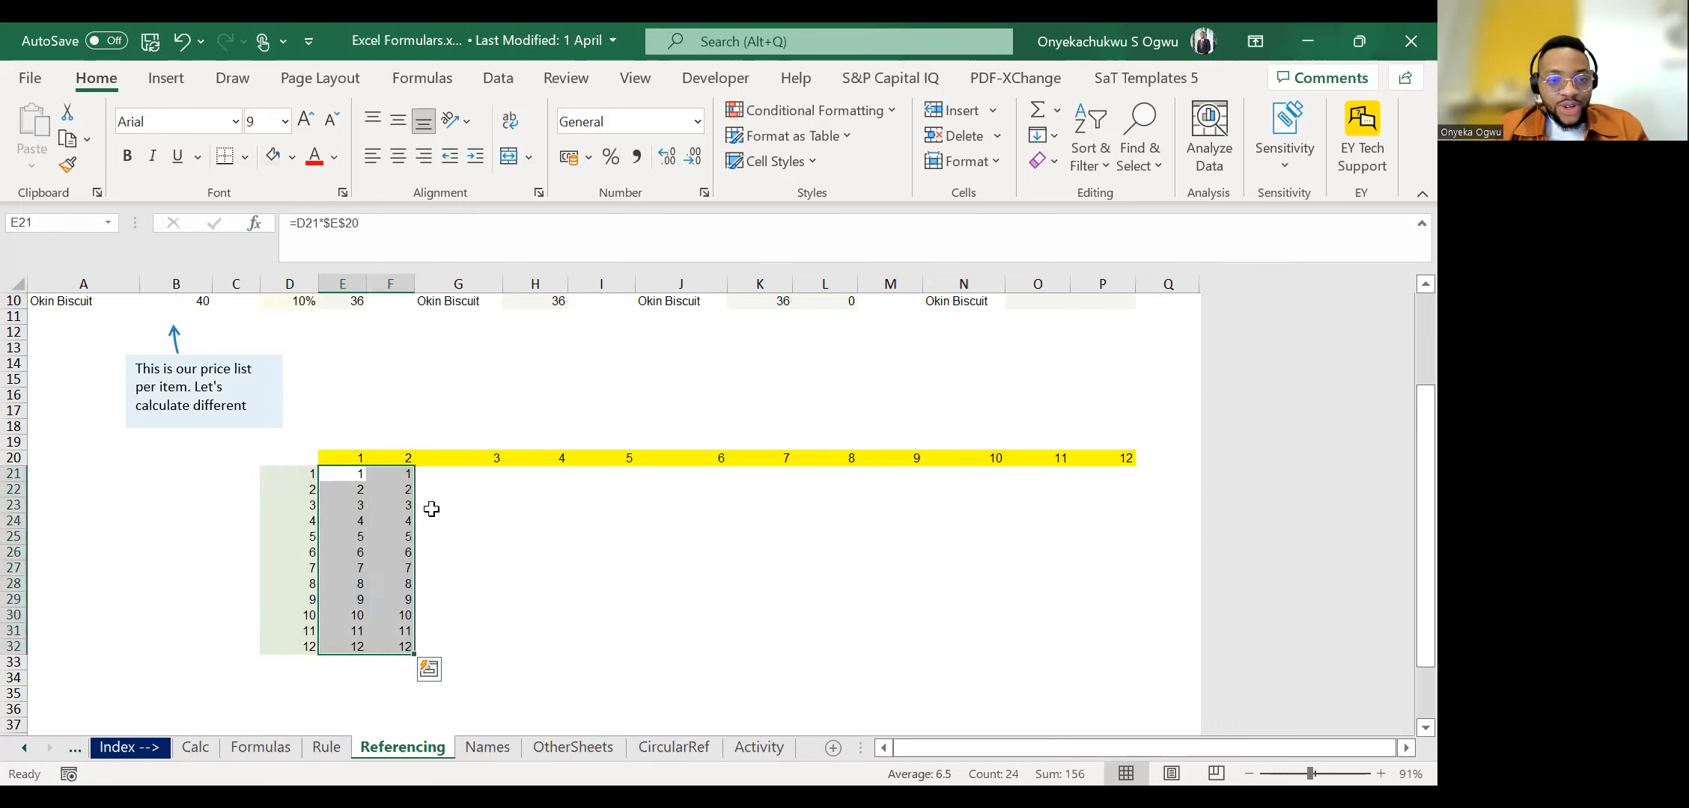
Check the references of the copied formula in F21.
left_click(398, 504)
key("Up")
key("Up")
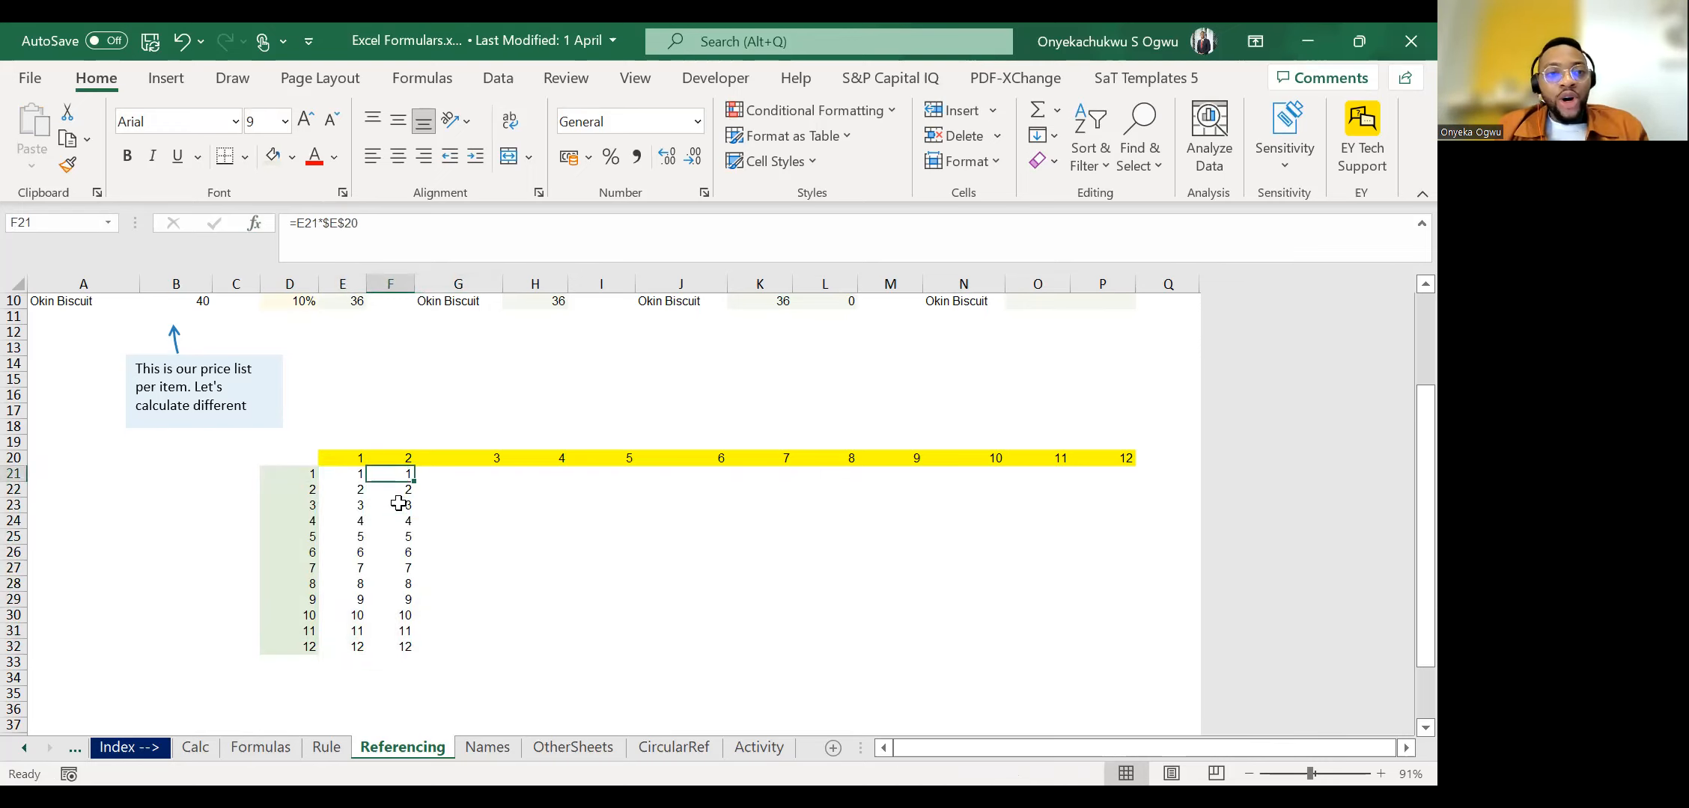
Clear the filled formulas in F21:F32 and E22:E32, keeping only the formula in E21.
left_click(342, 228)
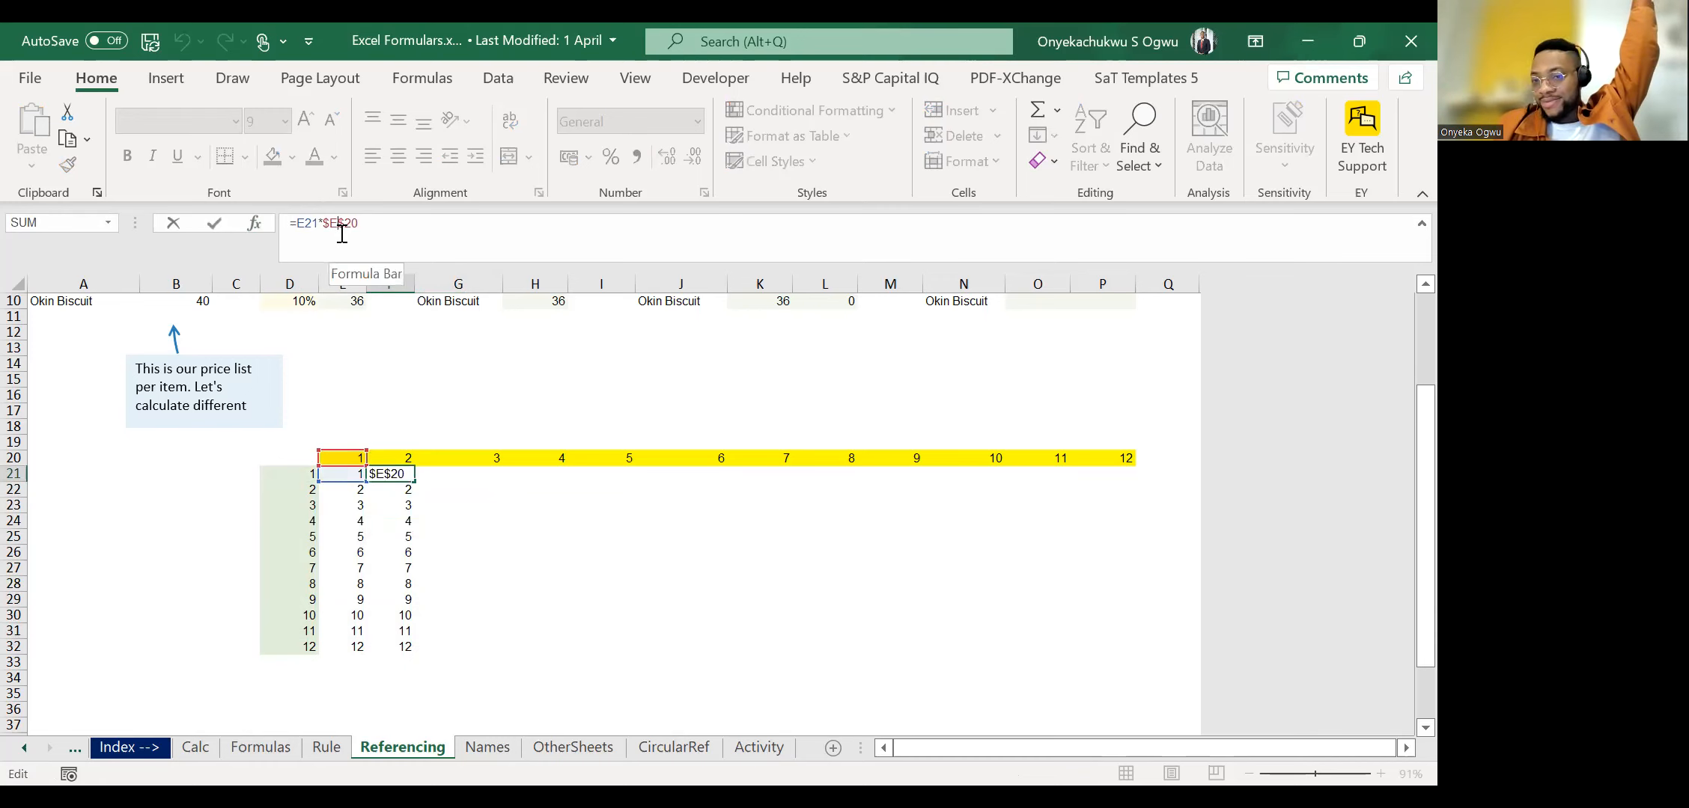
key("Escape")
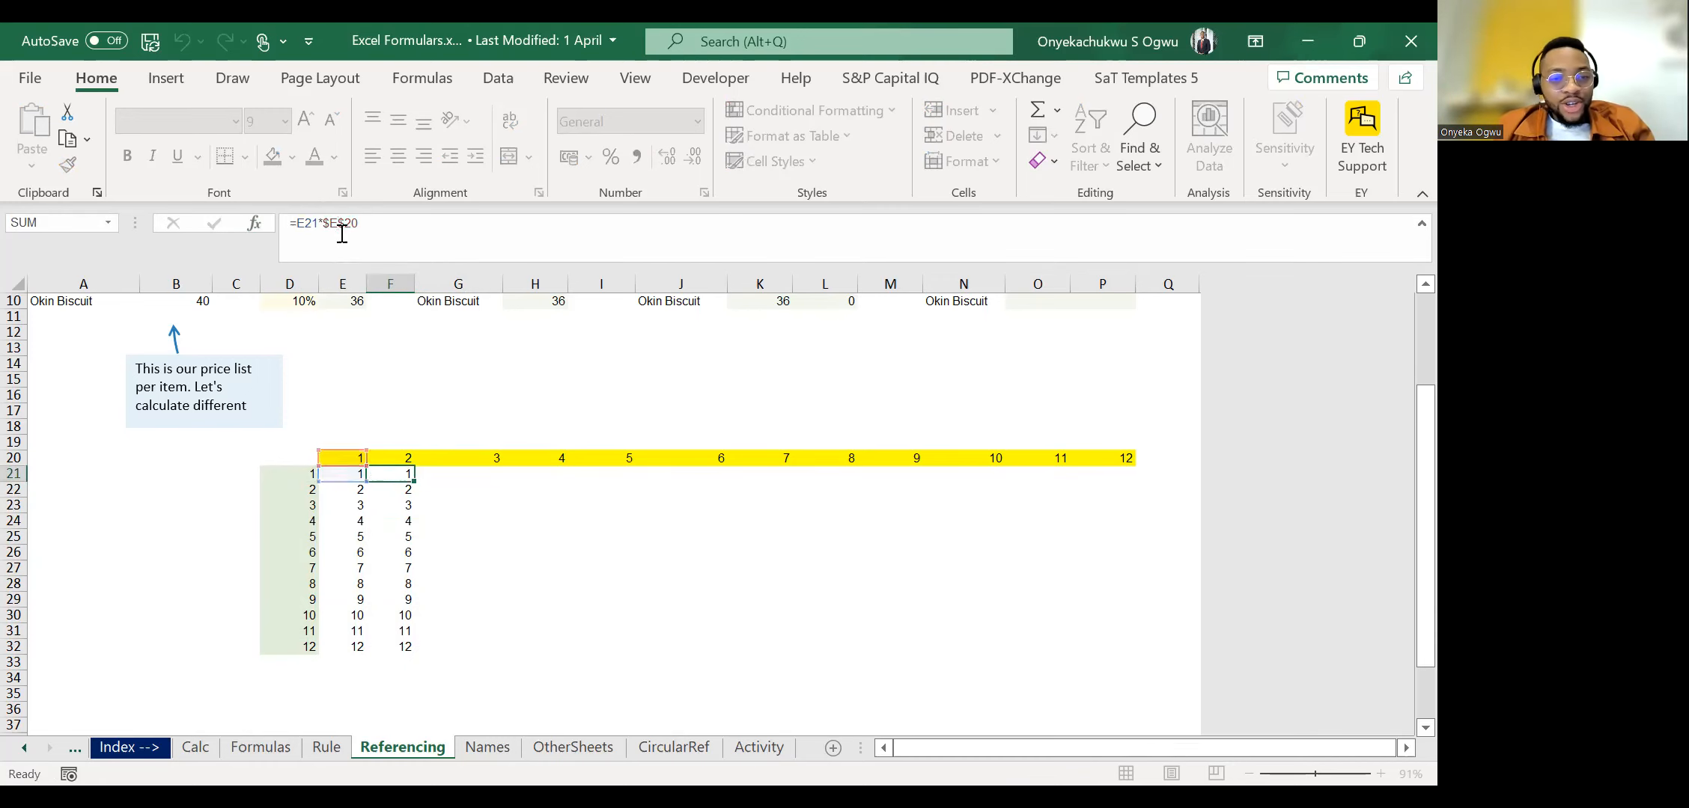
key("ctrl+shift+Down")
key("Delete")
key("Left")
key("ctrl+shift+Down")
key("Down")
key("ctrl+shift+Down")
key("Delete")
key("Up")
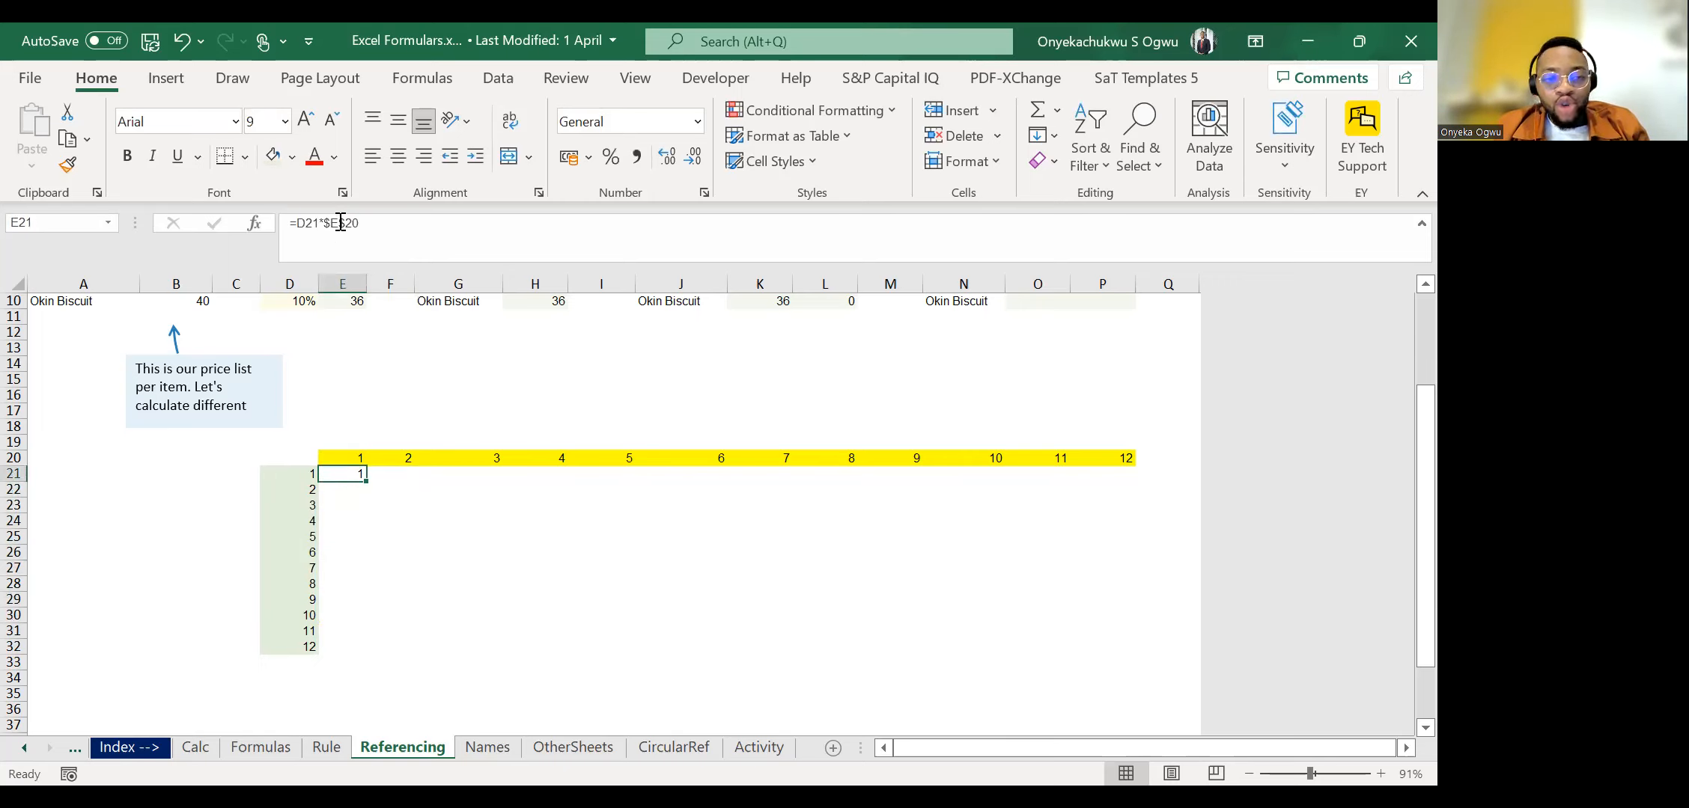
Lock only the row of the header reference in E21 so the formula reads =D21*E$20.
double_click(363, 476)
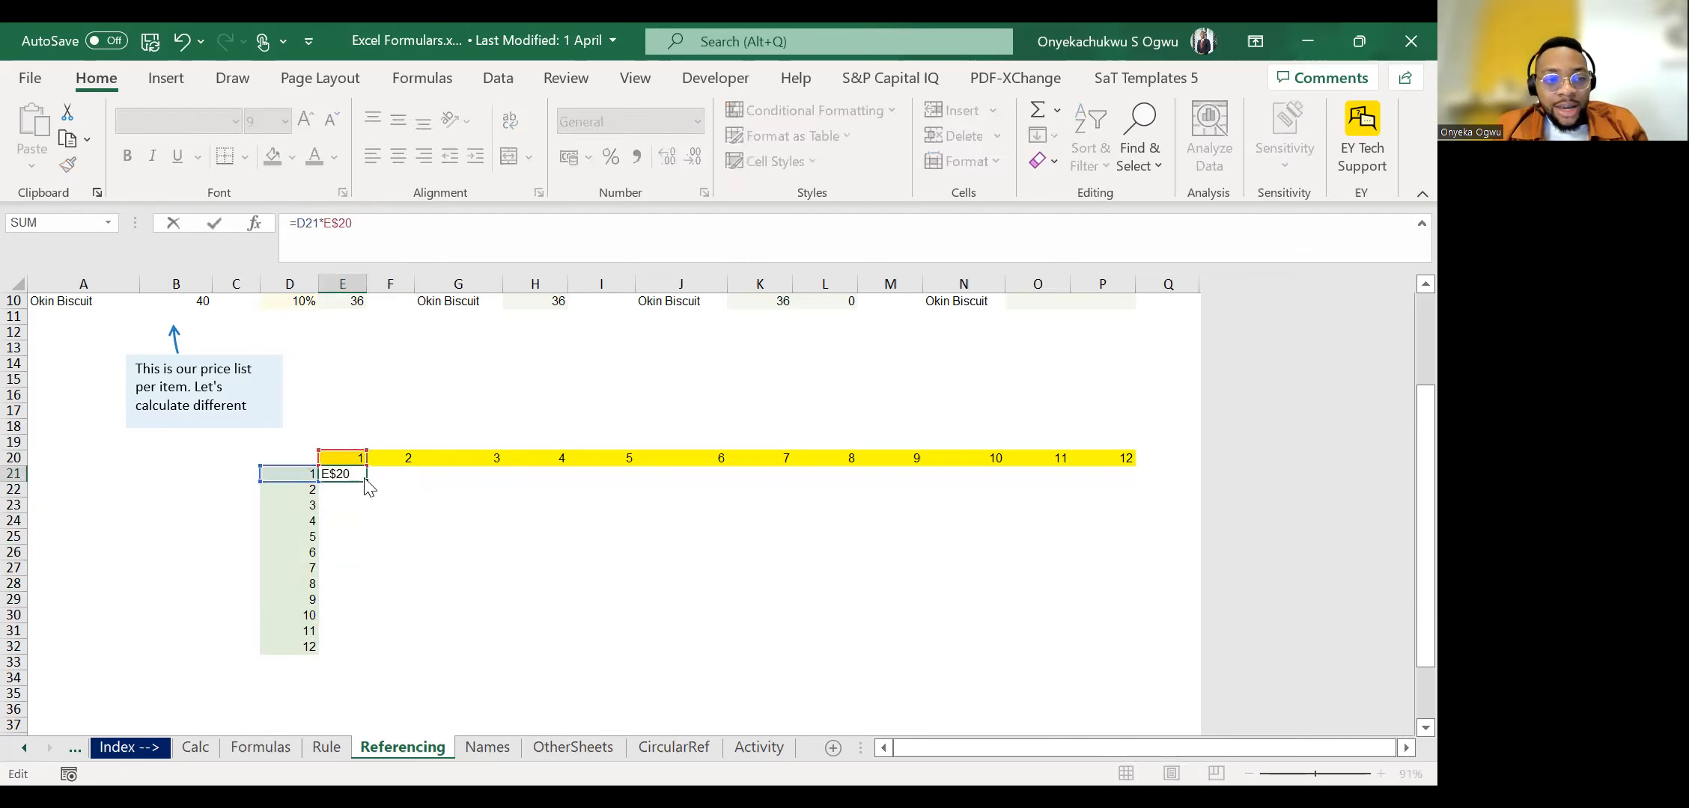
left_click(327, 223)
key("BackSpace")
key("ctrl+Return")
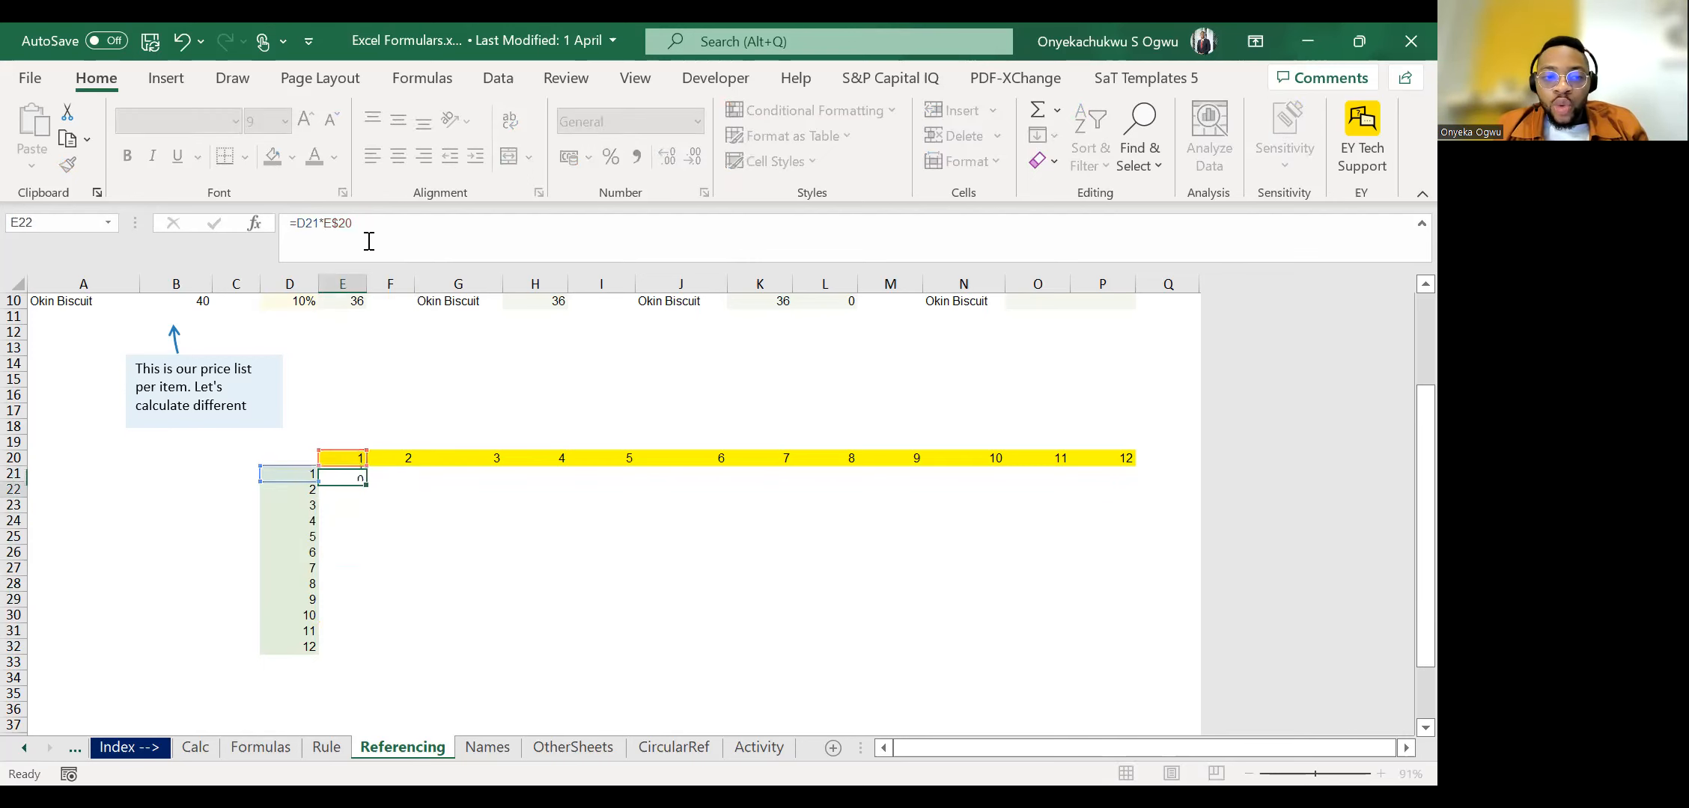
Copy the mixed-reference formula from E21 down through E32.
key("ctrl+c")
key("shift+Left")
key("shift+Right")
key("shift+Down")
key("shift+Down")
key("shift+Down")
key("shift+Down")
key("shift+Down")
key("shift+Down")
key("shift+Down")
key("shift+Down")
key("shift+Down")
key("shift+Down")
key("shift+Down")
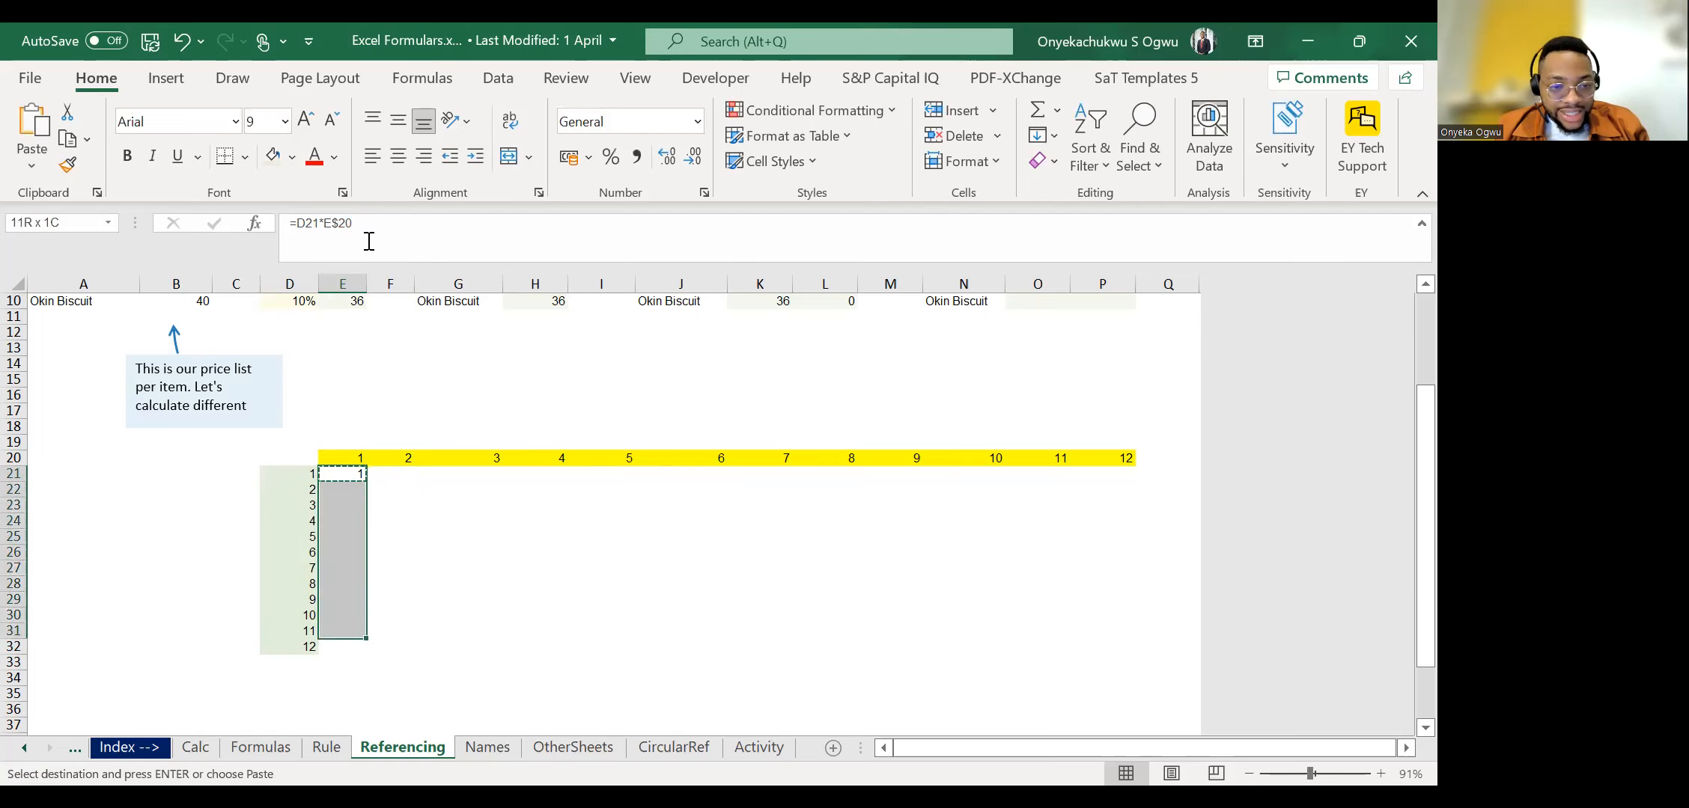
key("ctrl+v")
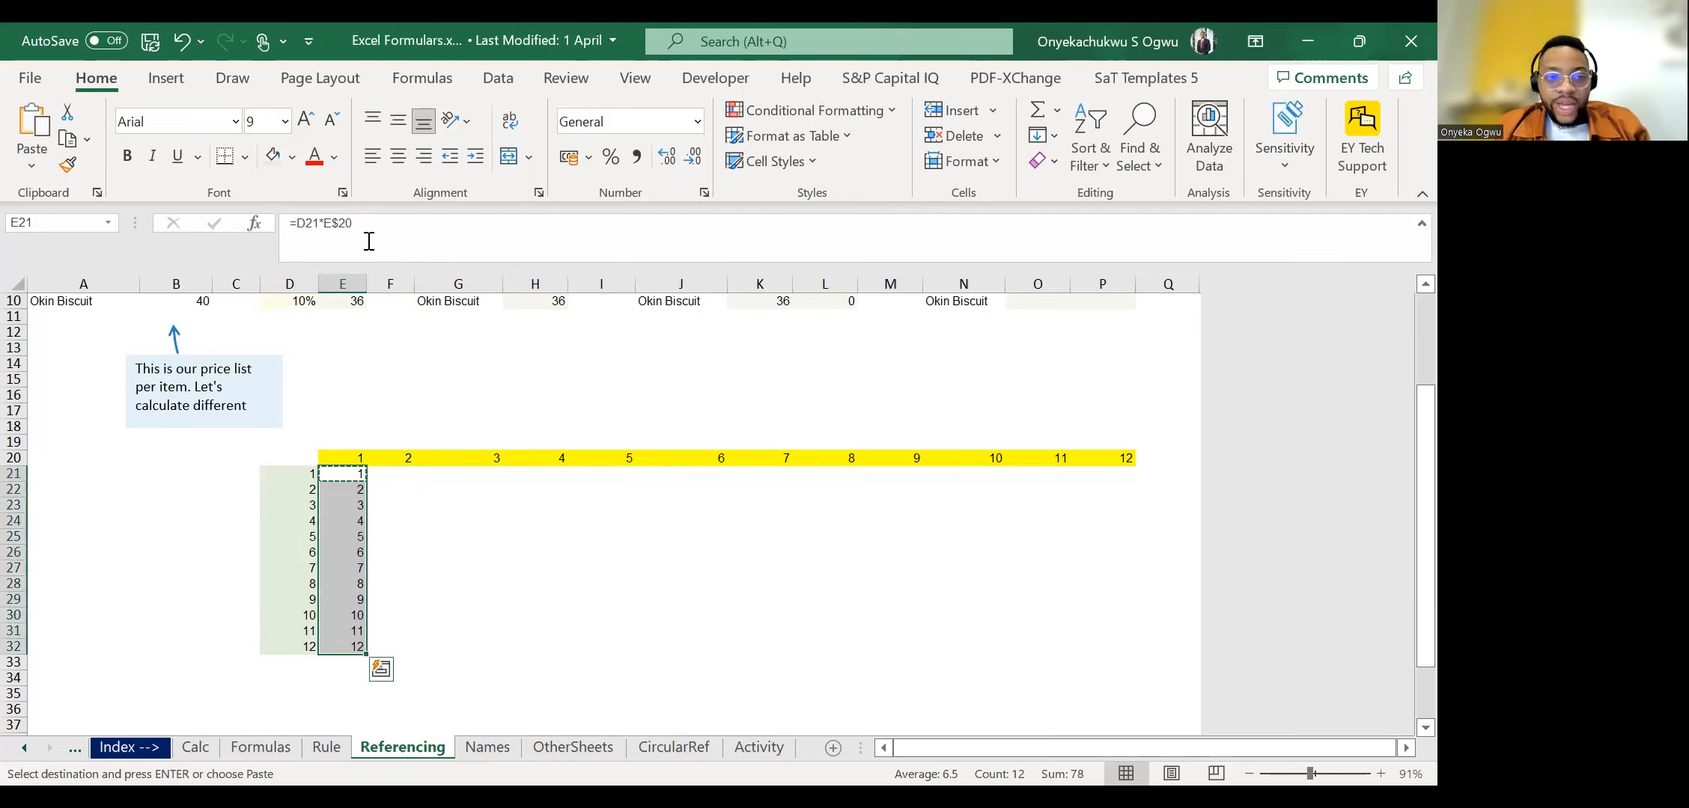
Fill the formulas in E21:E32 across into F21:F32 and check the references in F21.
key("Escape")
key("Left")
key("Right")
key("shift+Down")
key("shift+Down")
key("shift+Down")
key("shift+Down")
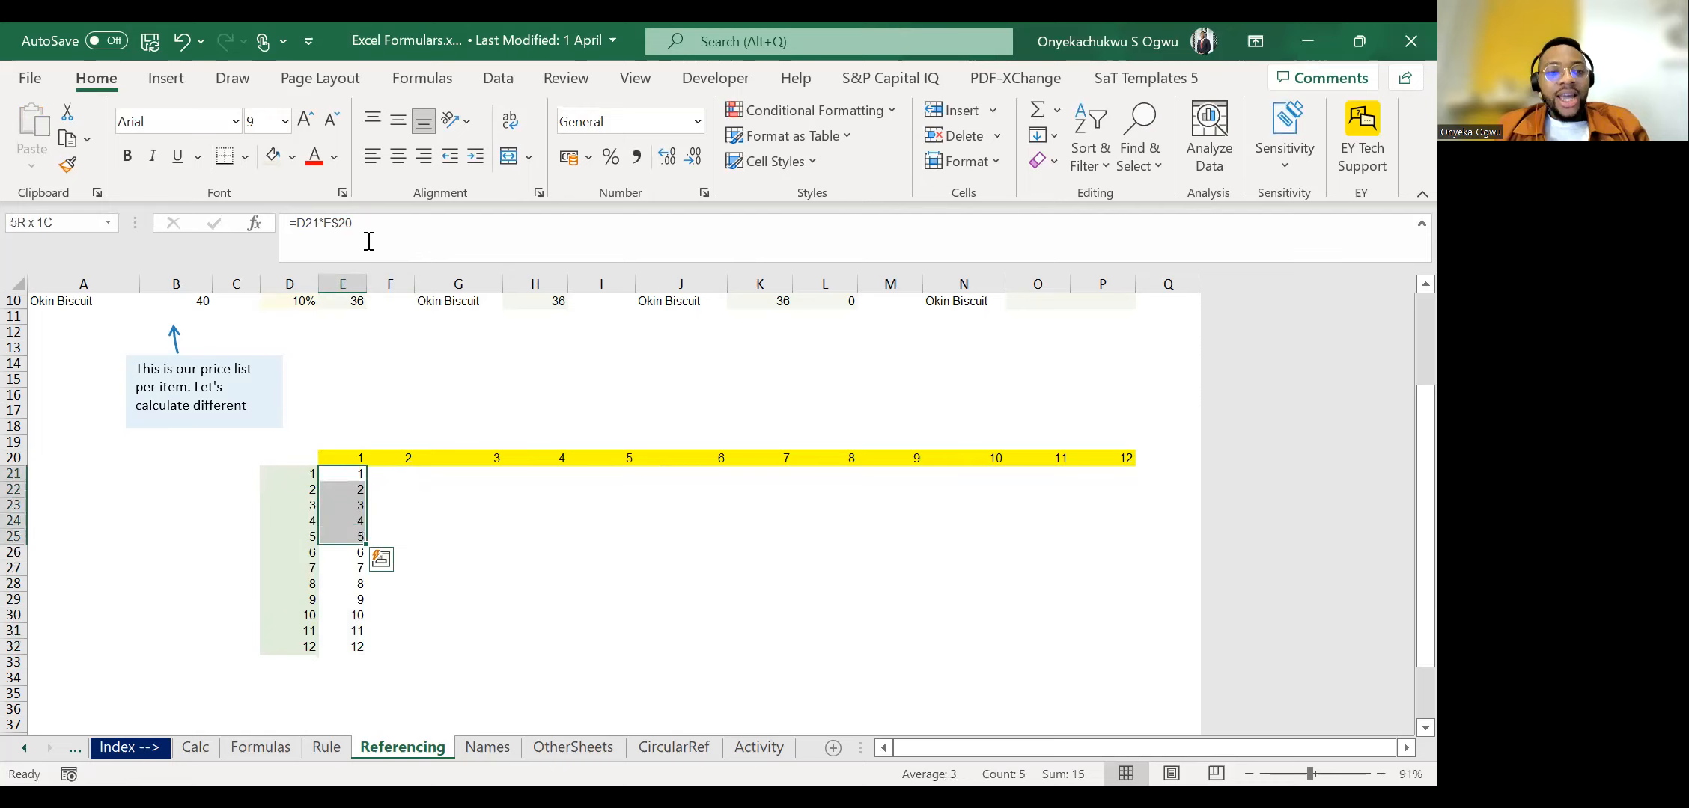
key("shift+Down")
key("shift+Down")
key("shift+Down")
key("shift+Down")
key("shift+Down")
key("shift+Down")
key("shift+Down")
key("shift+Right")
key("ctrl+r")
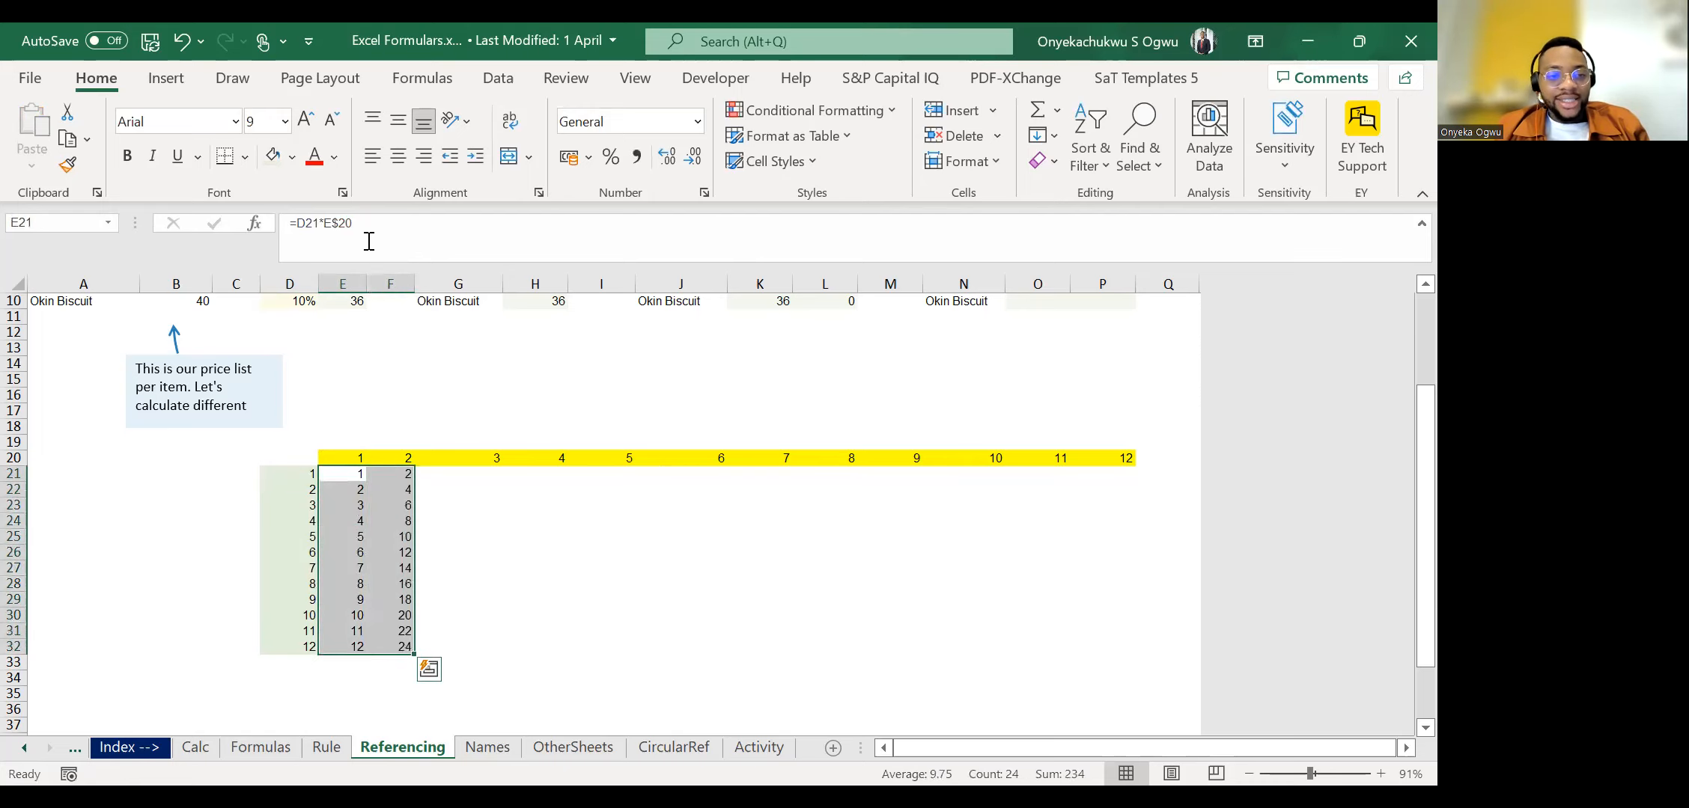
key("Right")
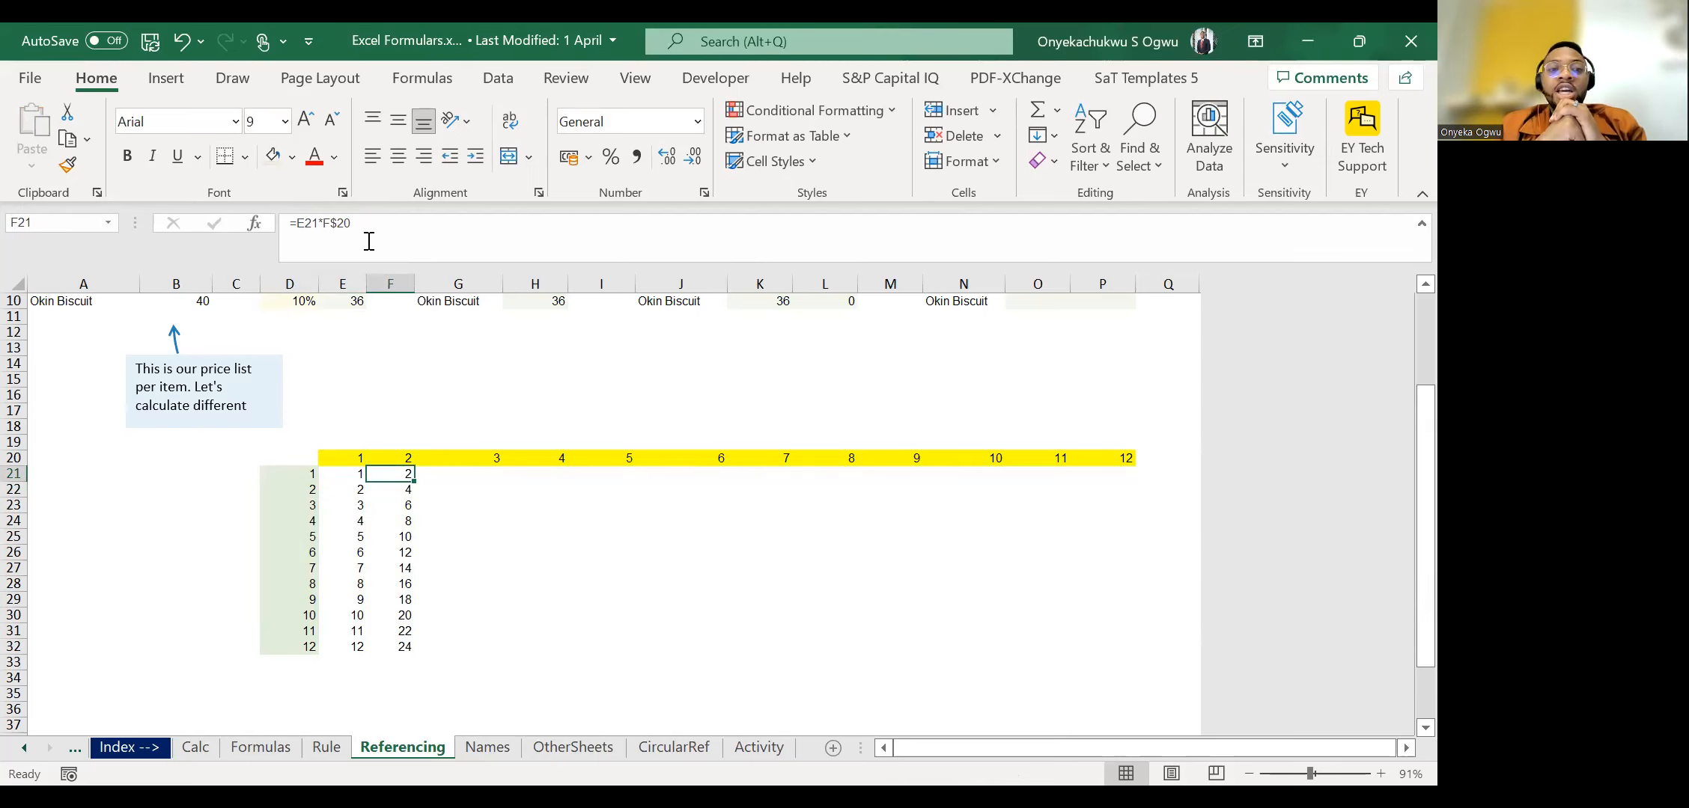
Fill the formulas in F21:F32 across into G21:G32 and check the references in G21.
key("ctrl+shift+Down")
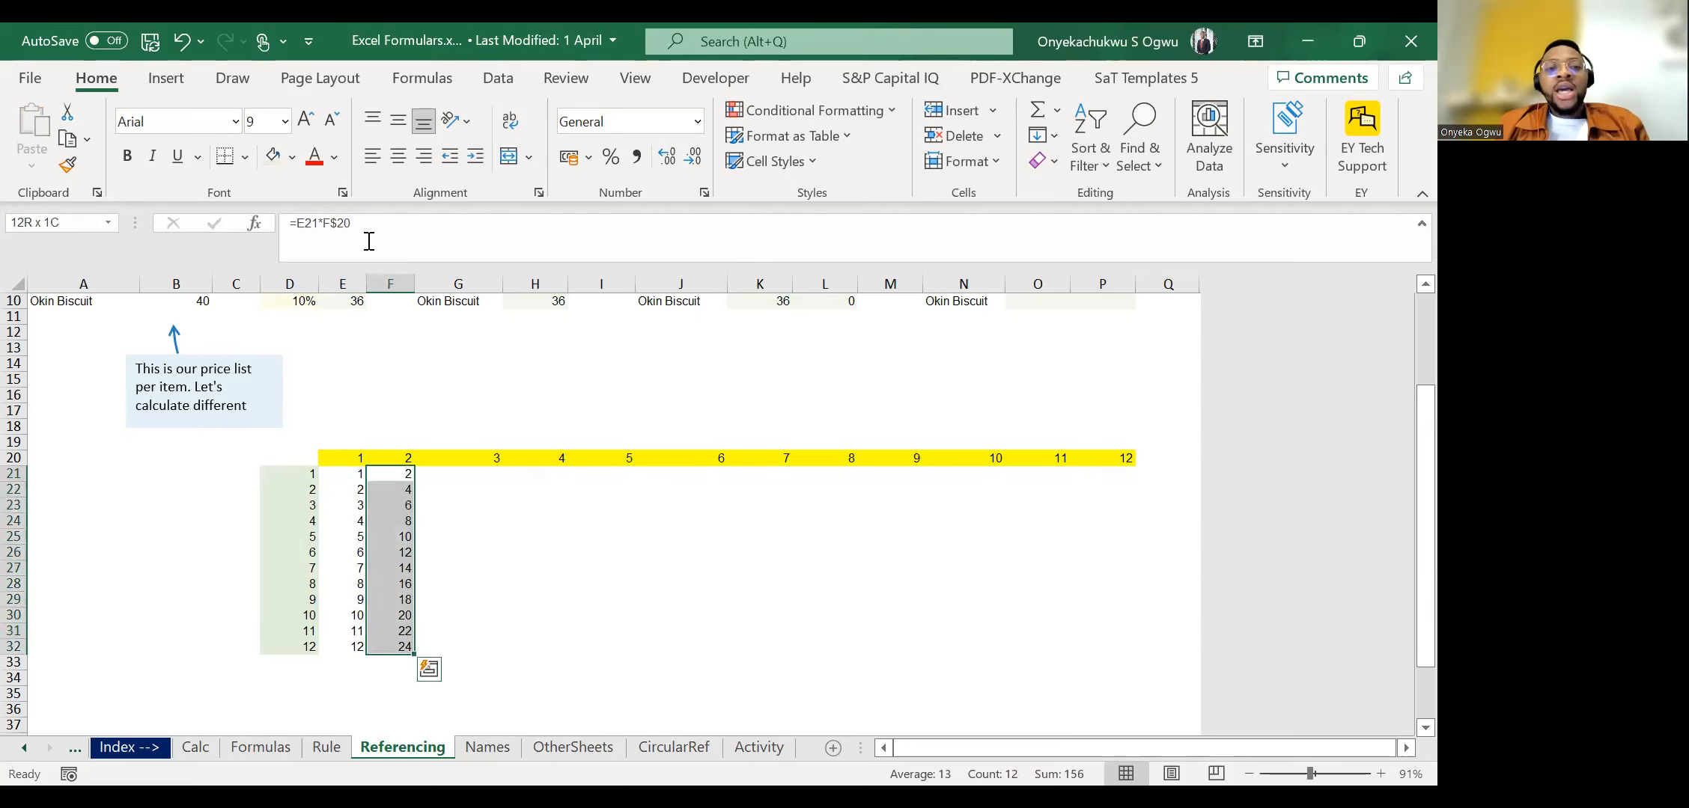
key("shift+Right")
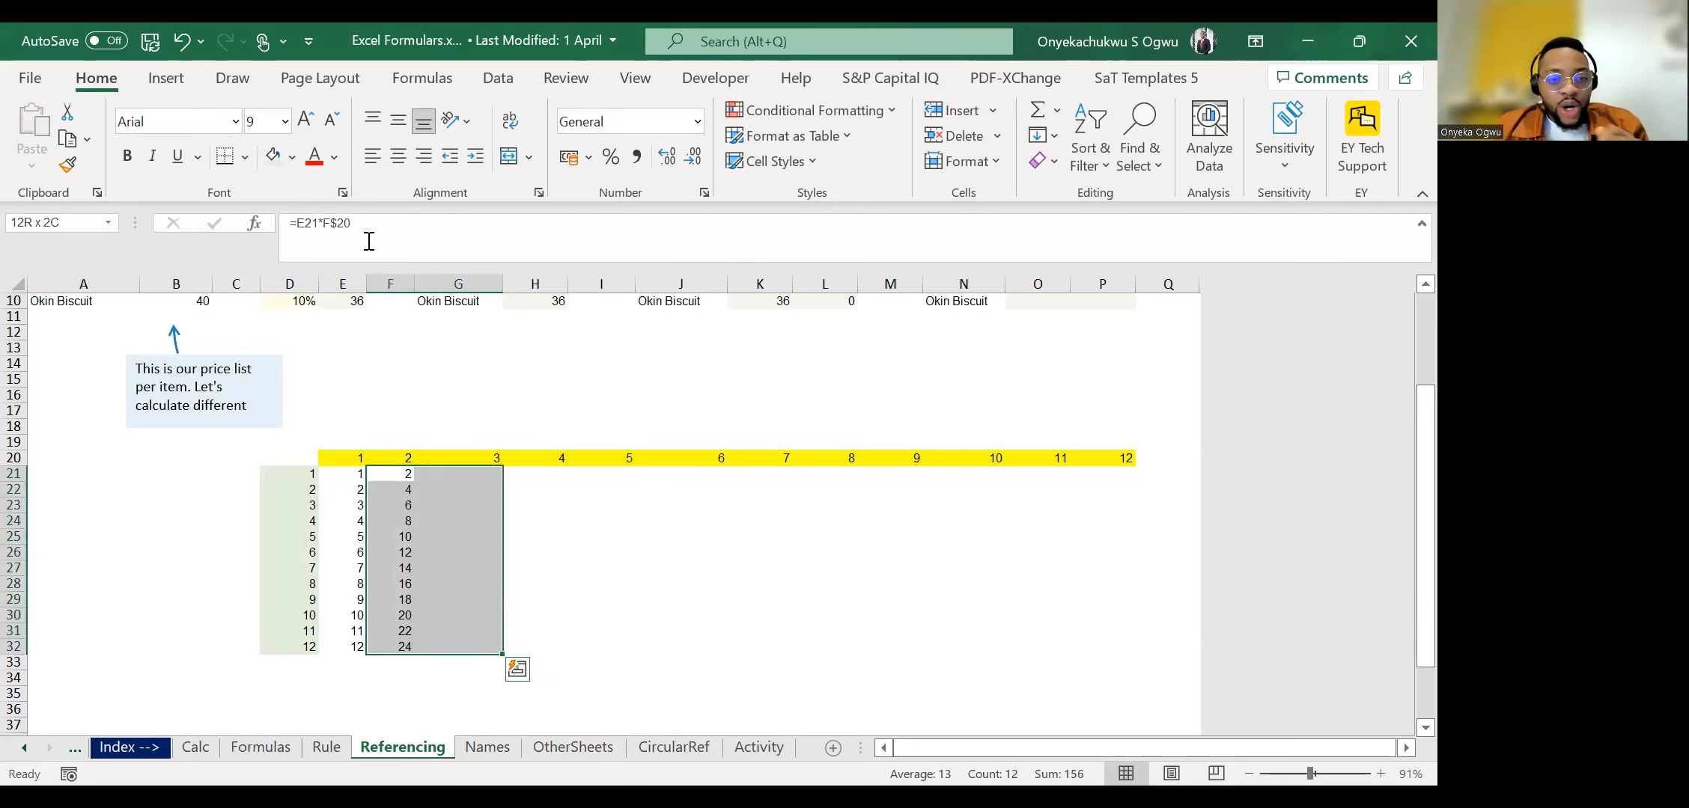
key("ctrl+r")
key("Right")
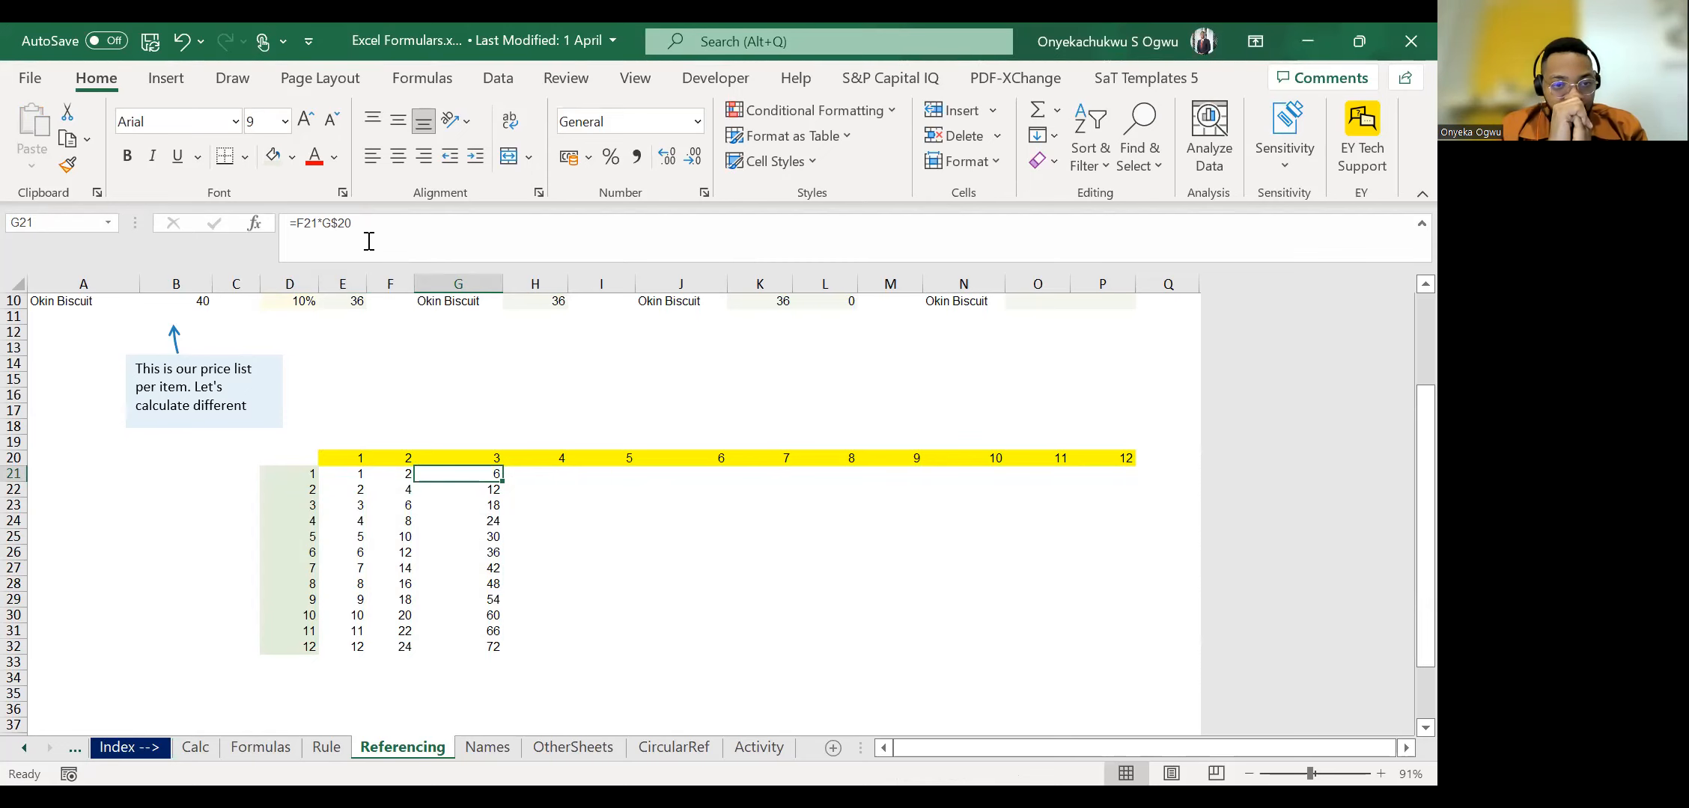
Undo the fills into columns G and F, leaving the formulas in column E.
key("ctrl+z")
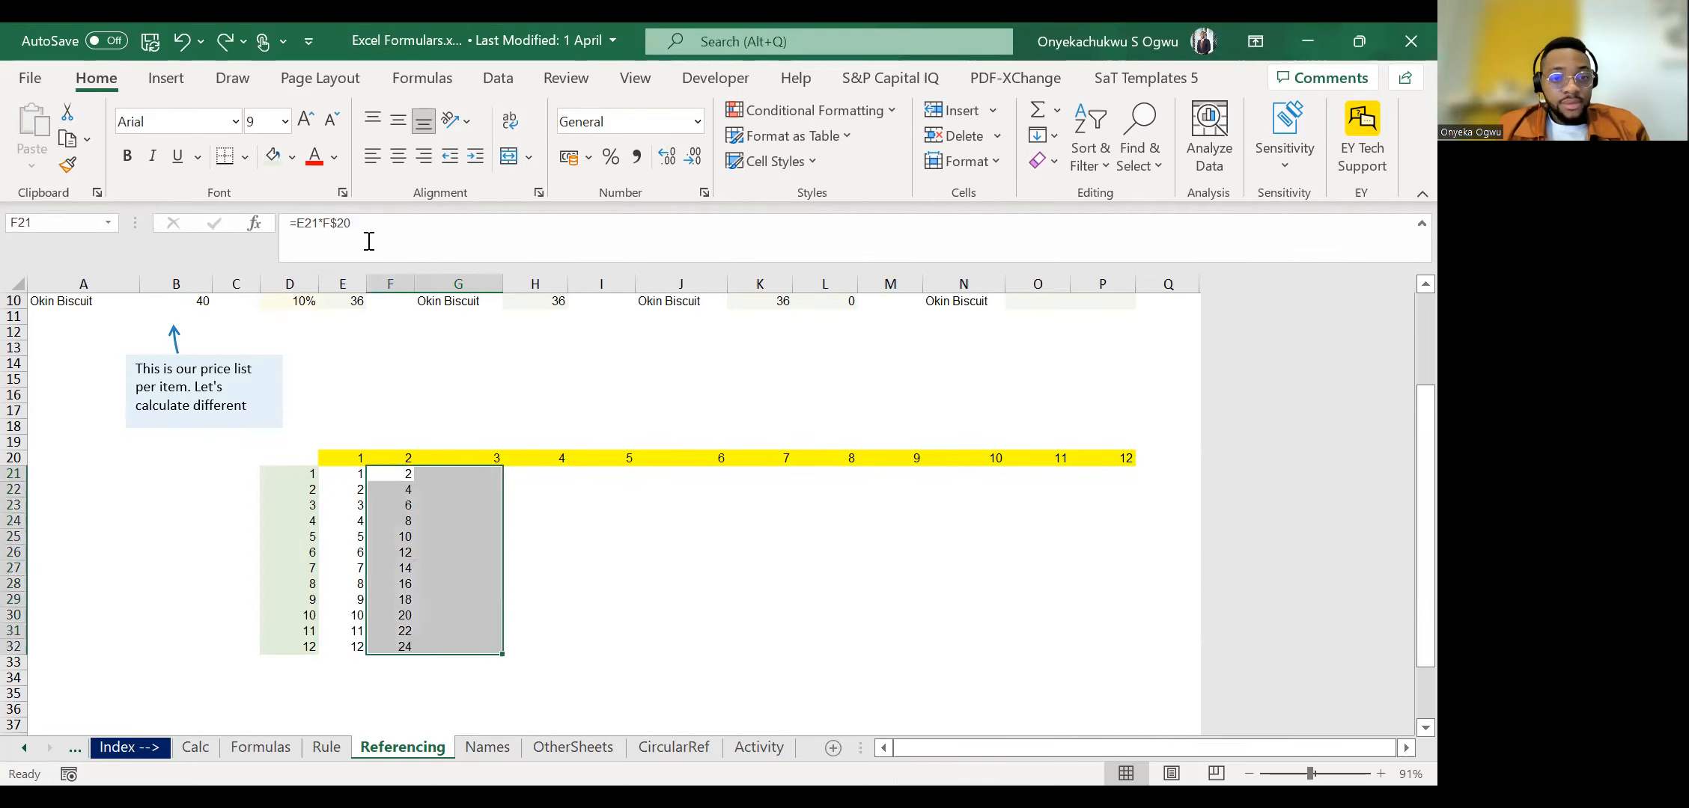
key("ctrl+z")
key("ctrl+z")
key("ctrl+z")
key("Left")
key("Right")
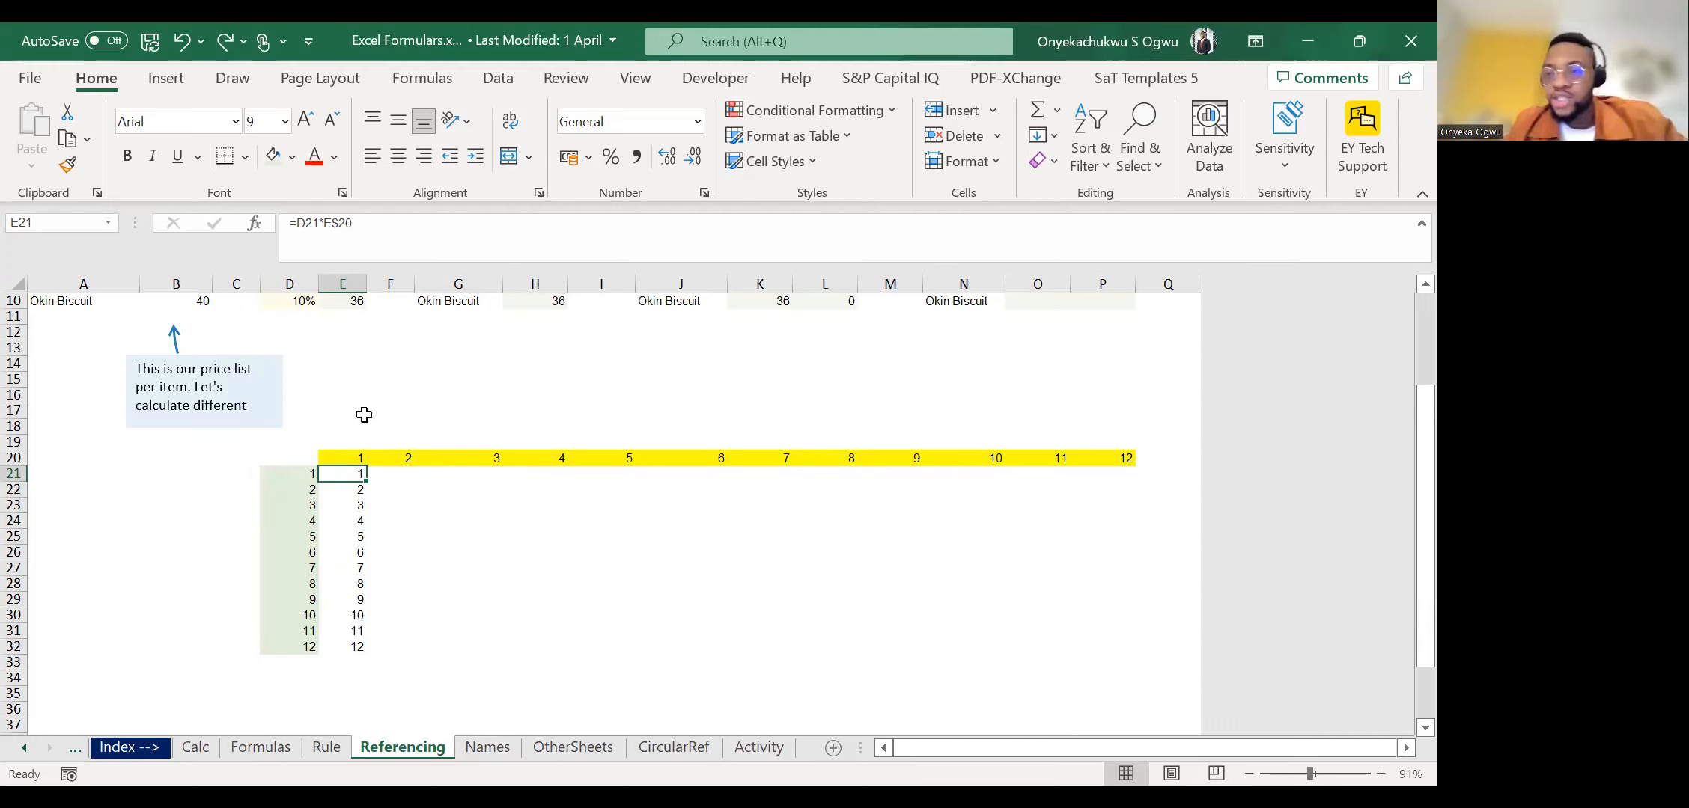
Clear the filled formulas in E22:E32 beneath the formula in E21.
key("Right")
key("Right")
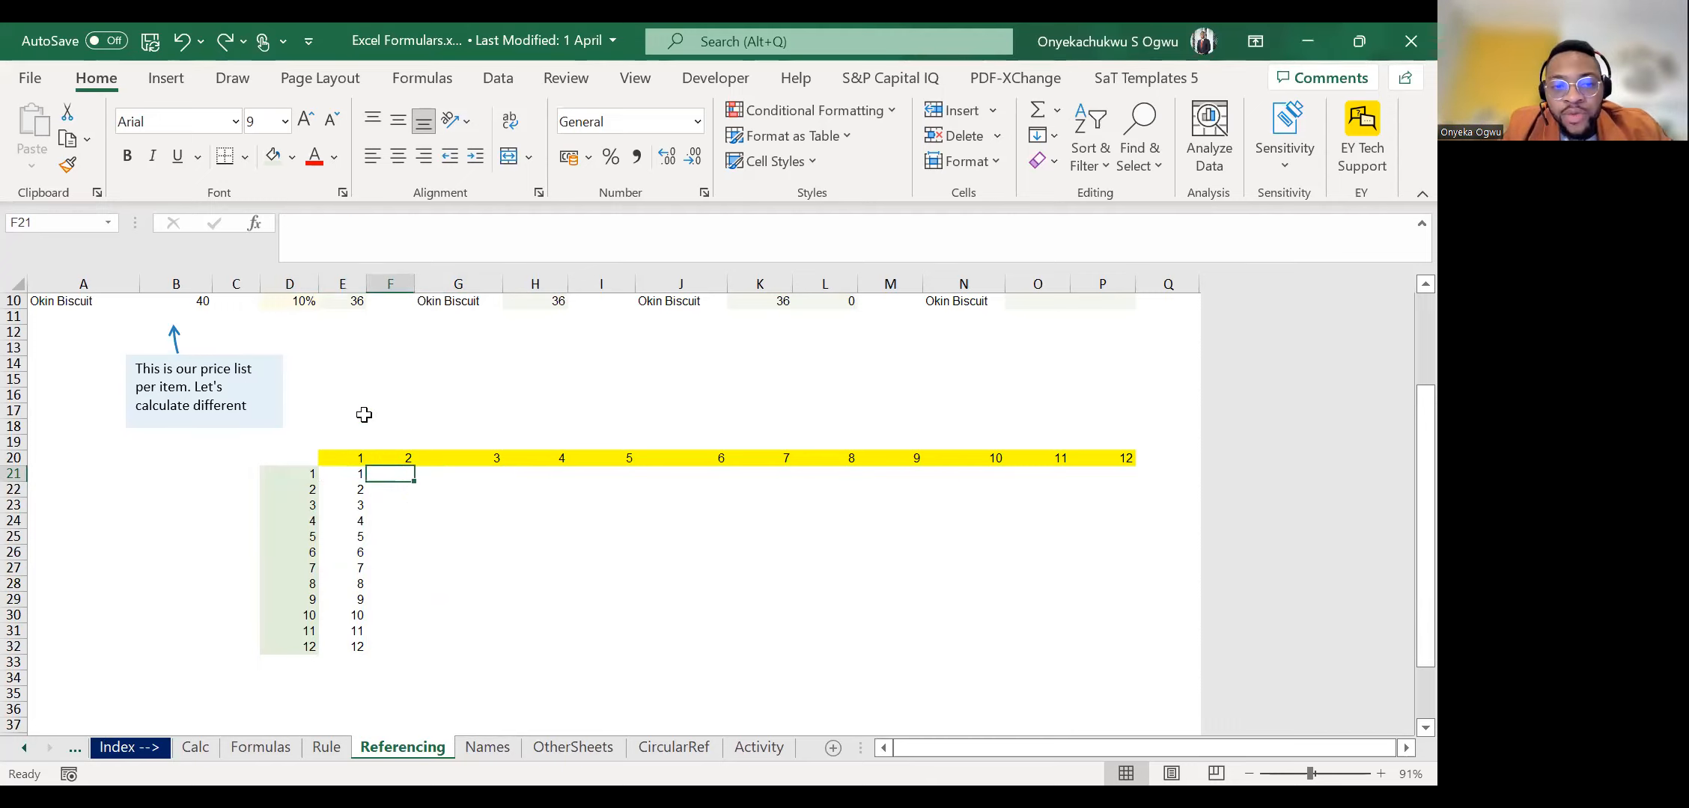
key("Left")
key("Left")
key("shift+Down")
key("shift+Down")
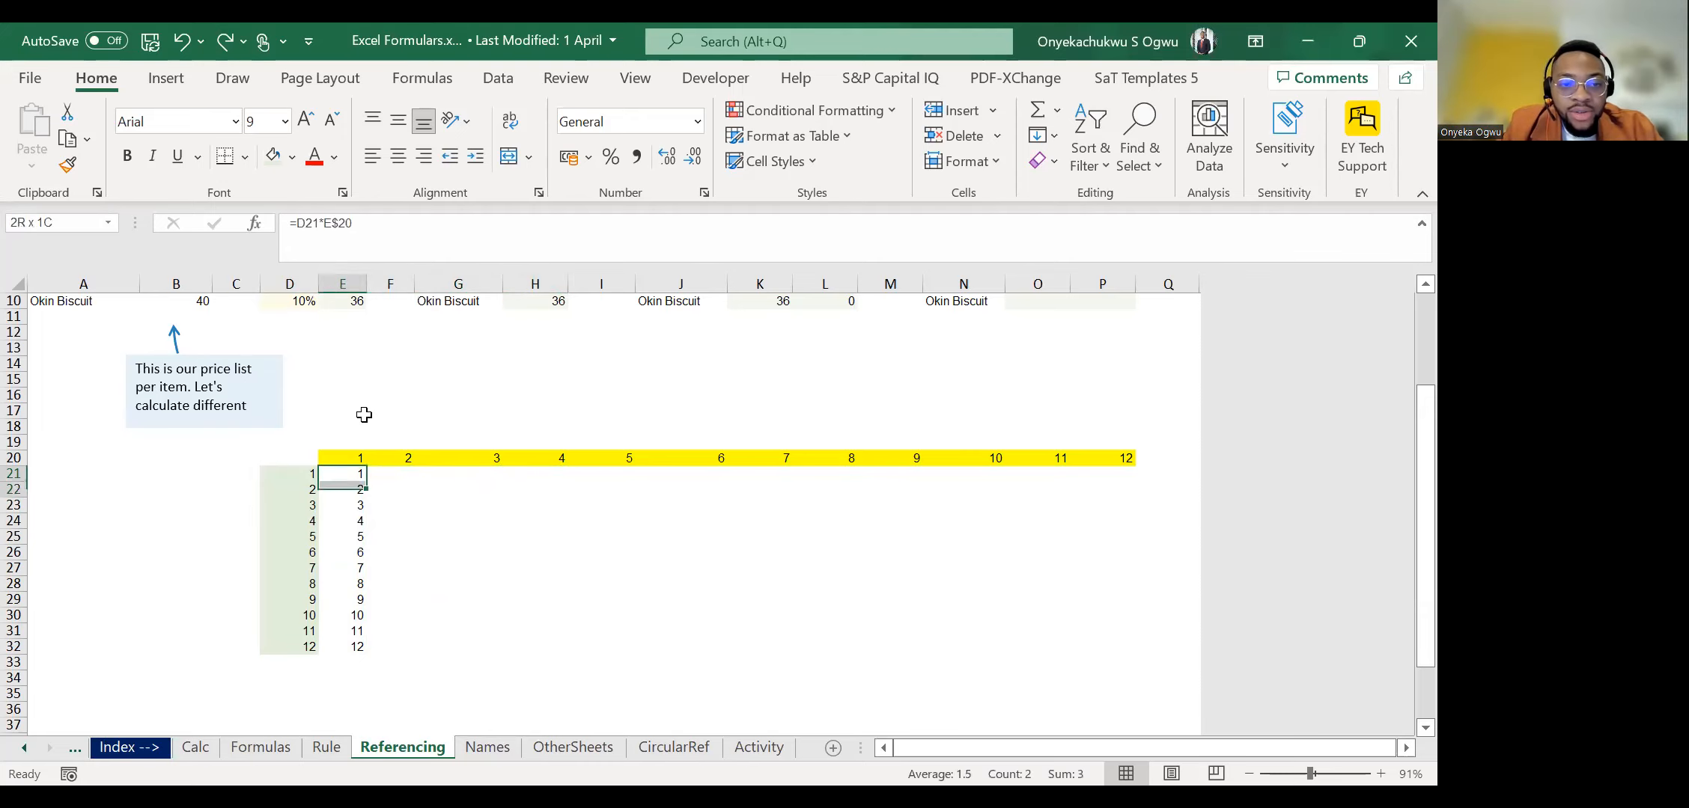
key("Return")
key("Up")
key("Down")
key("Down")
key("Up")
key("Up")
key("Down")
key("ctrl+shift+Down")
key("Delete")
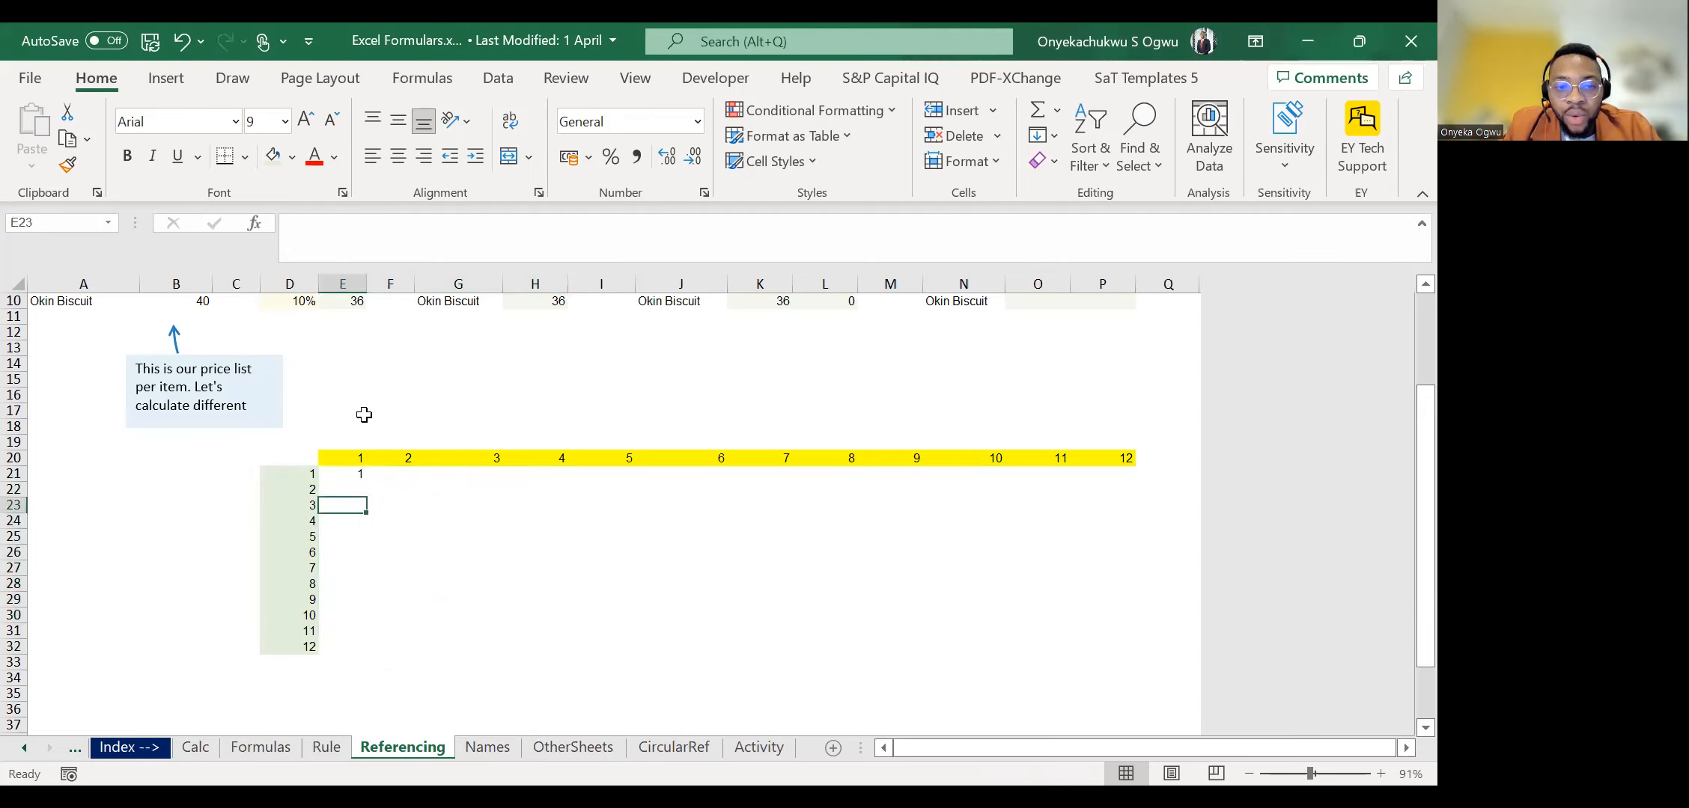
key("Up")
key("Up")
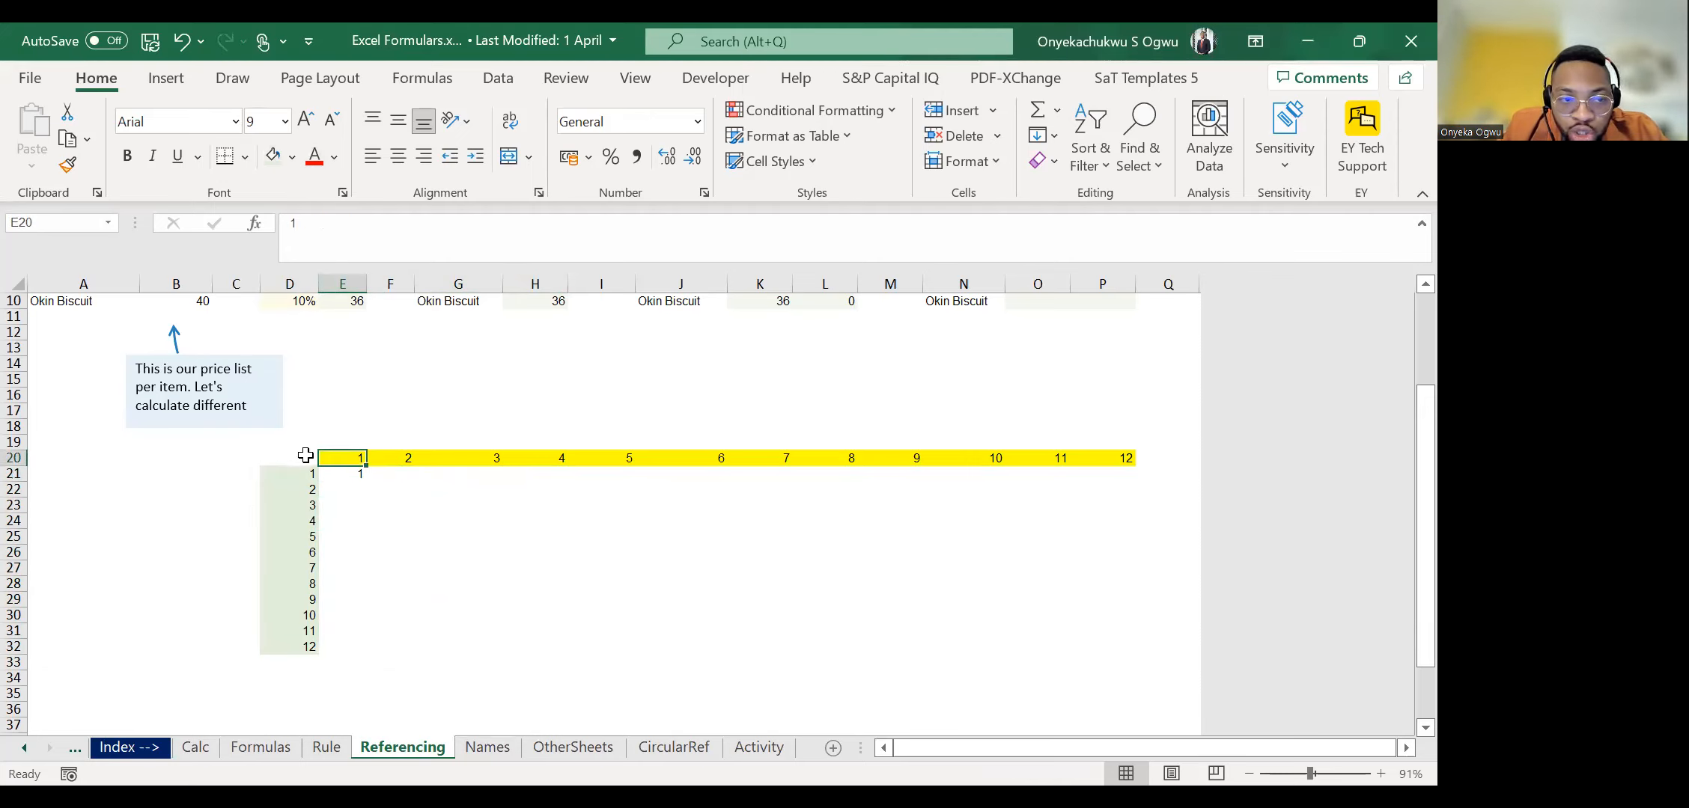
Examine header row 20 and the row-locked reference to it in the E21 formula.
left_click(16, 457)
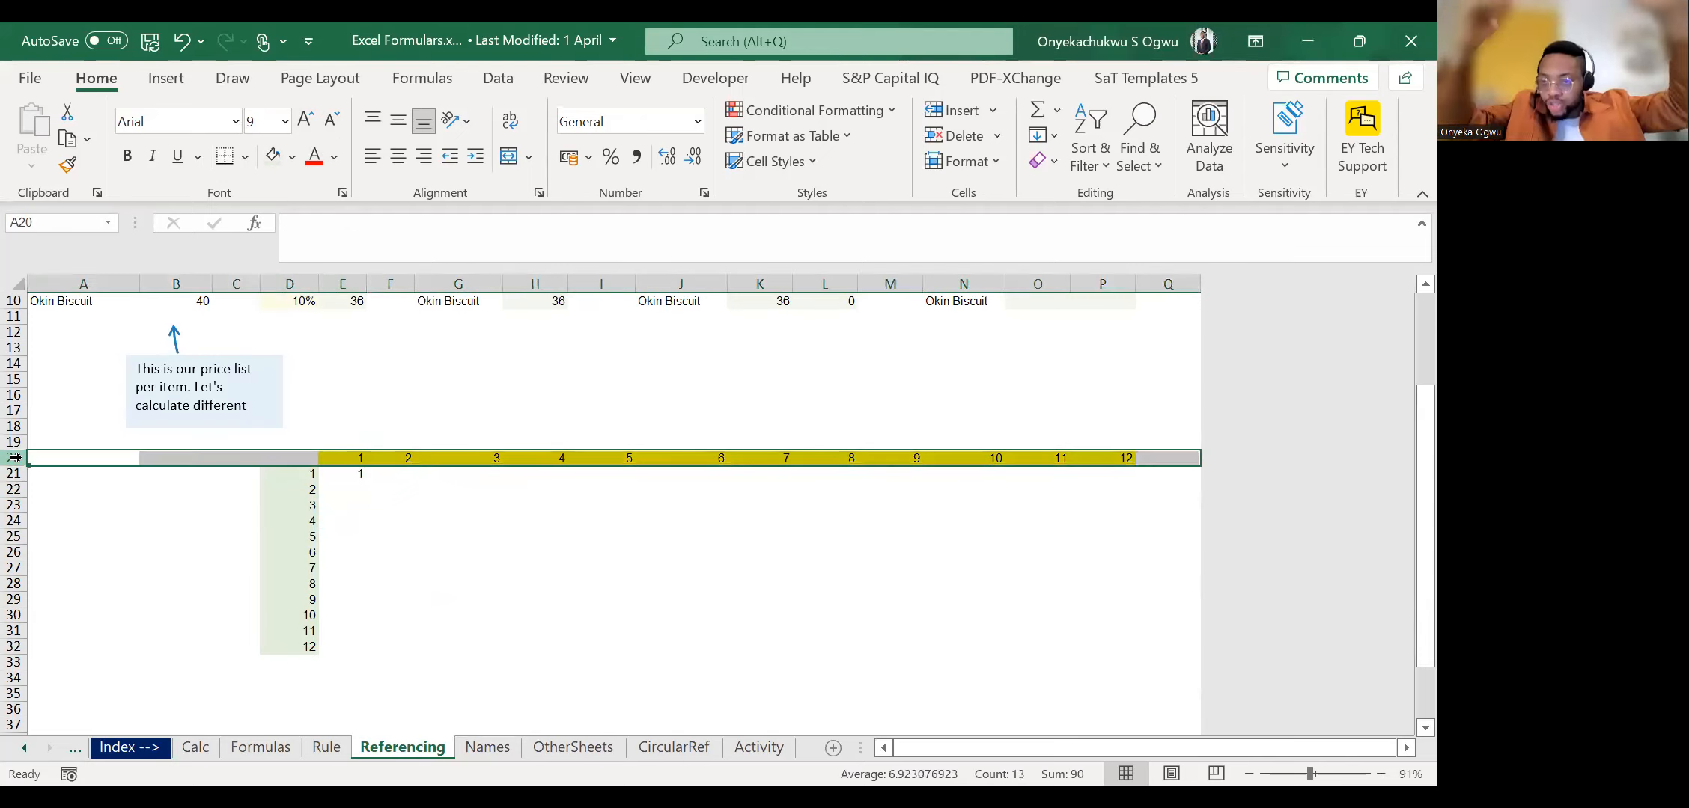
key("Down")
key("Right")
key("Right")
key("Right")
key("Right")
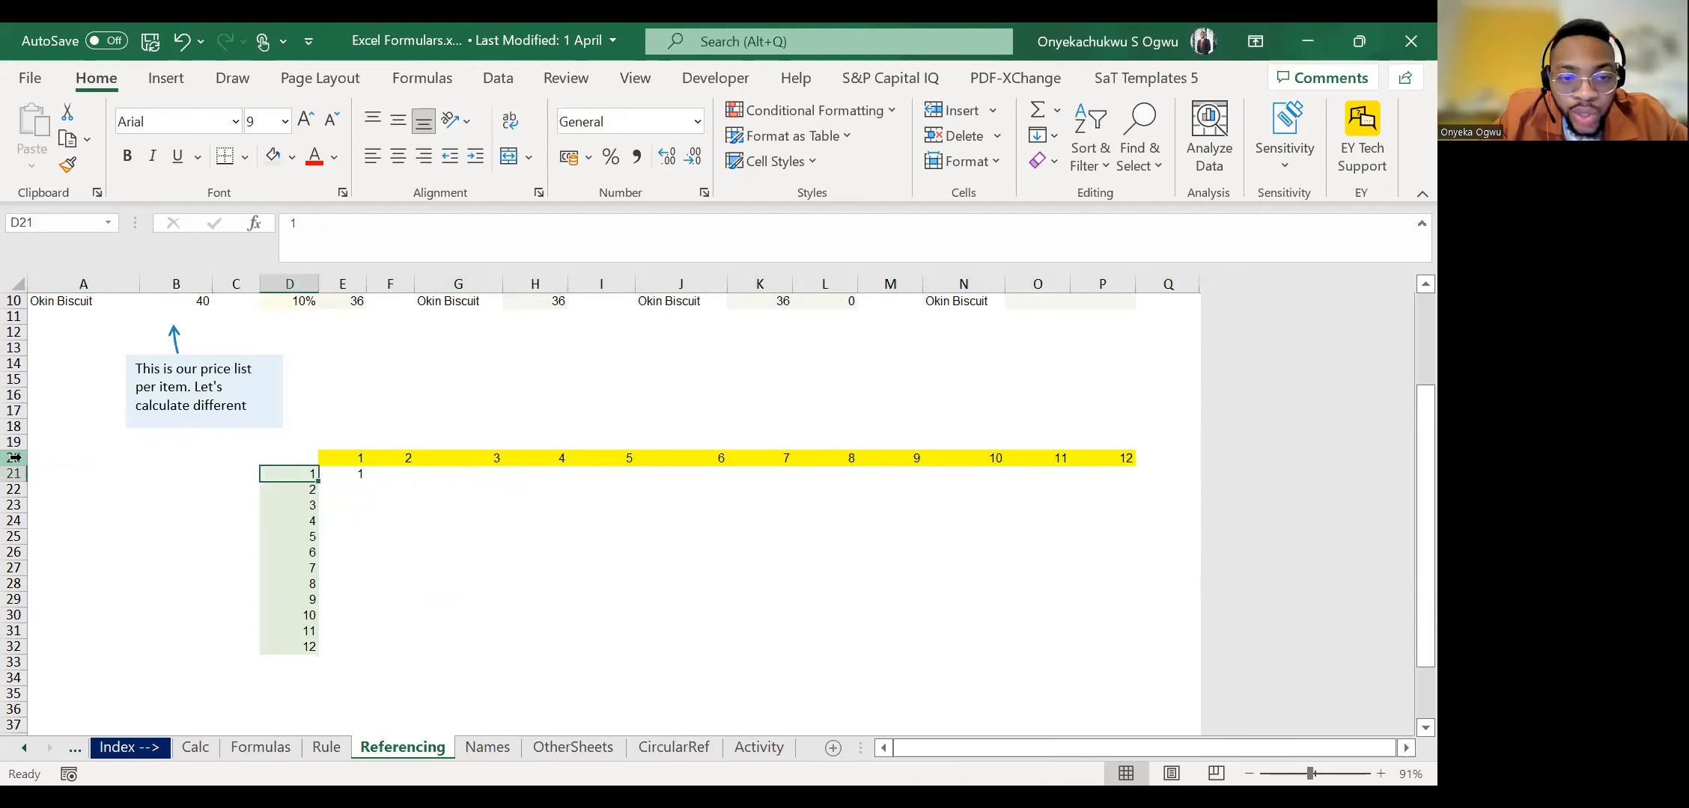
left_click(342, 238)
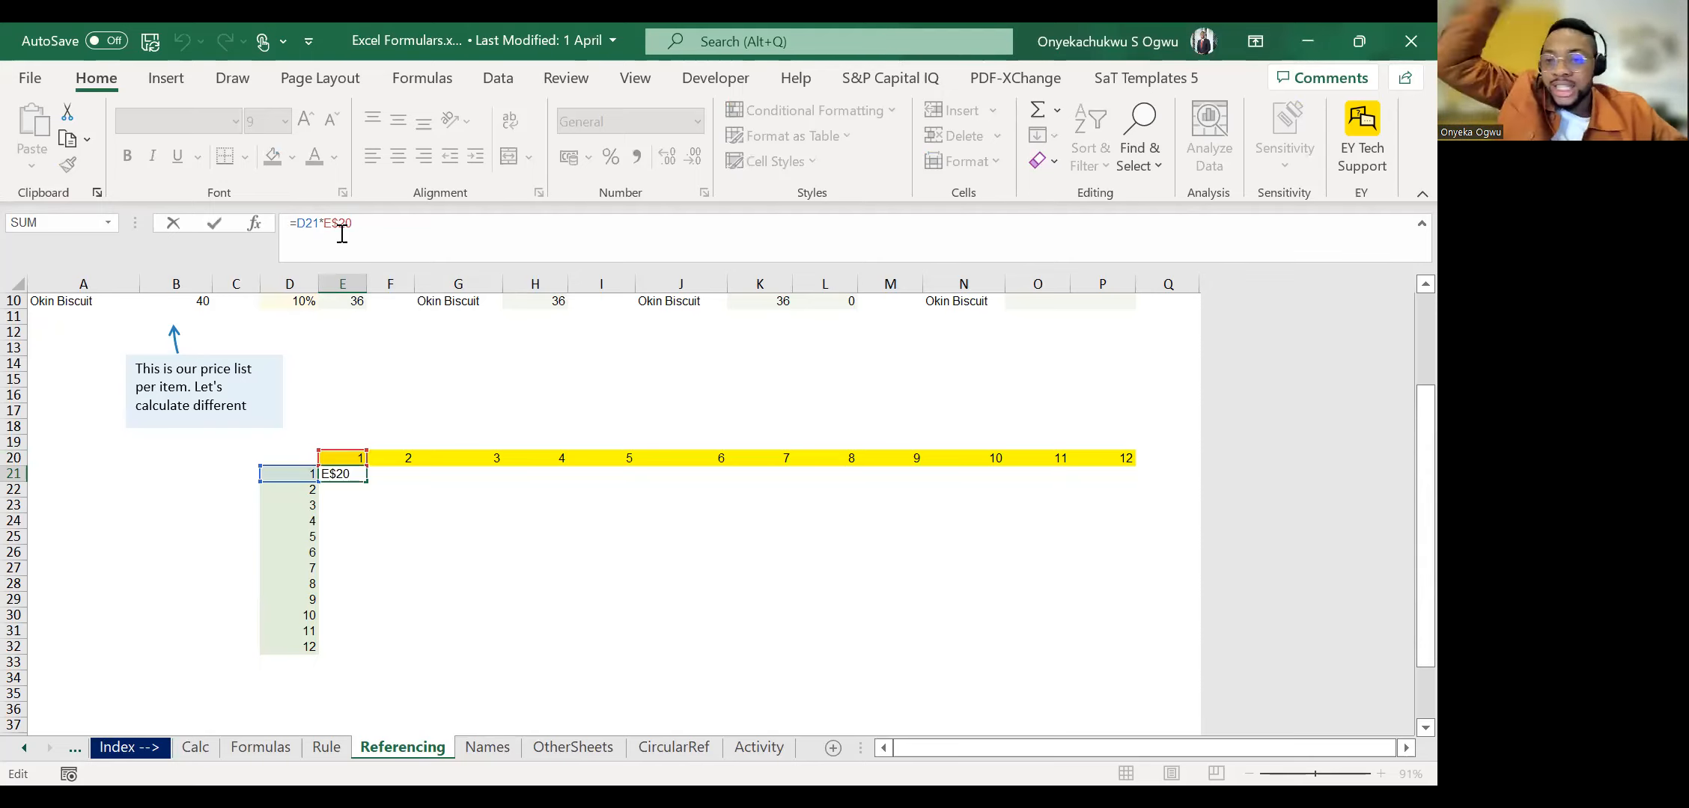
key("Return")
Fill the E21 formula down one row at a time into E22 and E23.
key("ctrl+d")
key("Down")
key("ctrl+d")
key("Down")
key("Up")
key("Up")
key("Down")
Copy the formula in E23 down through E32 to complete the first product column.
key("ctrl+c")
key("shift+Down")
key("shift+Down")
key("shift+Down")
key("shift+Down")
key("shift+Down")
key("shift+Down")
key("shift+Down")
key("shift+Down")
key("shift+Down")
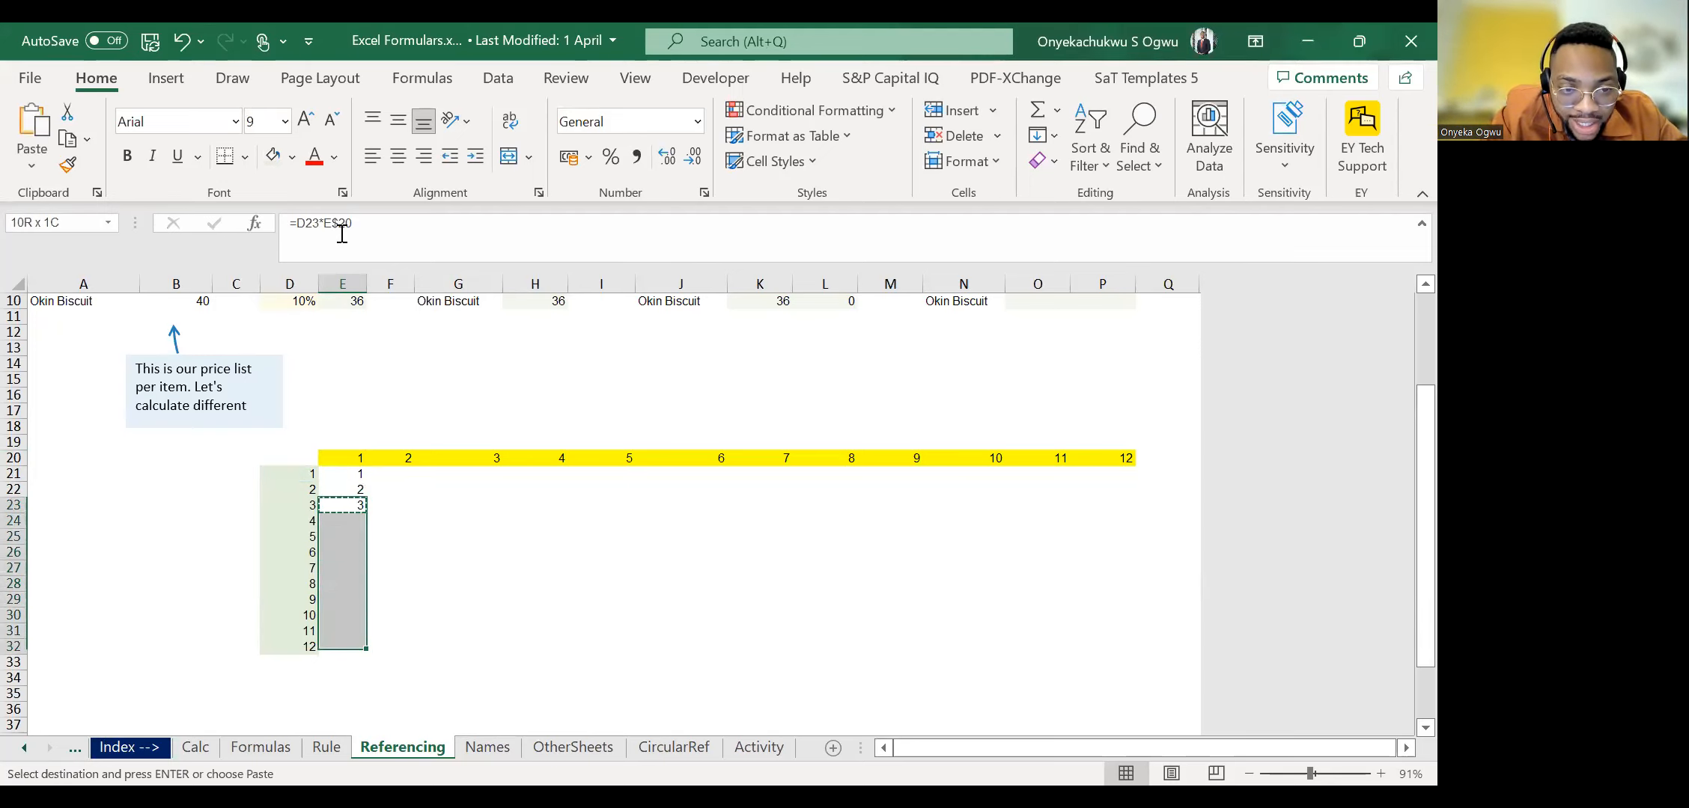
key("ctrl+v")
key("Escape")
Check which cells the last formula in E32 references, and return to E21.
key("Down")
key("Down")
key("ctrl+Down")
key("Up")
key("Down")
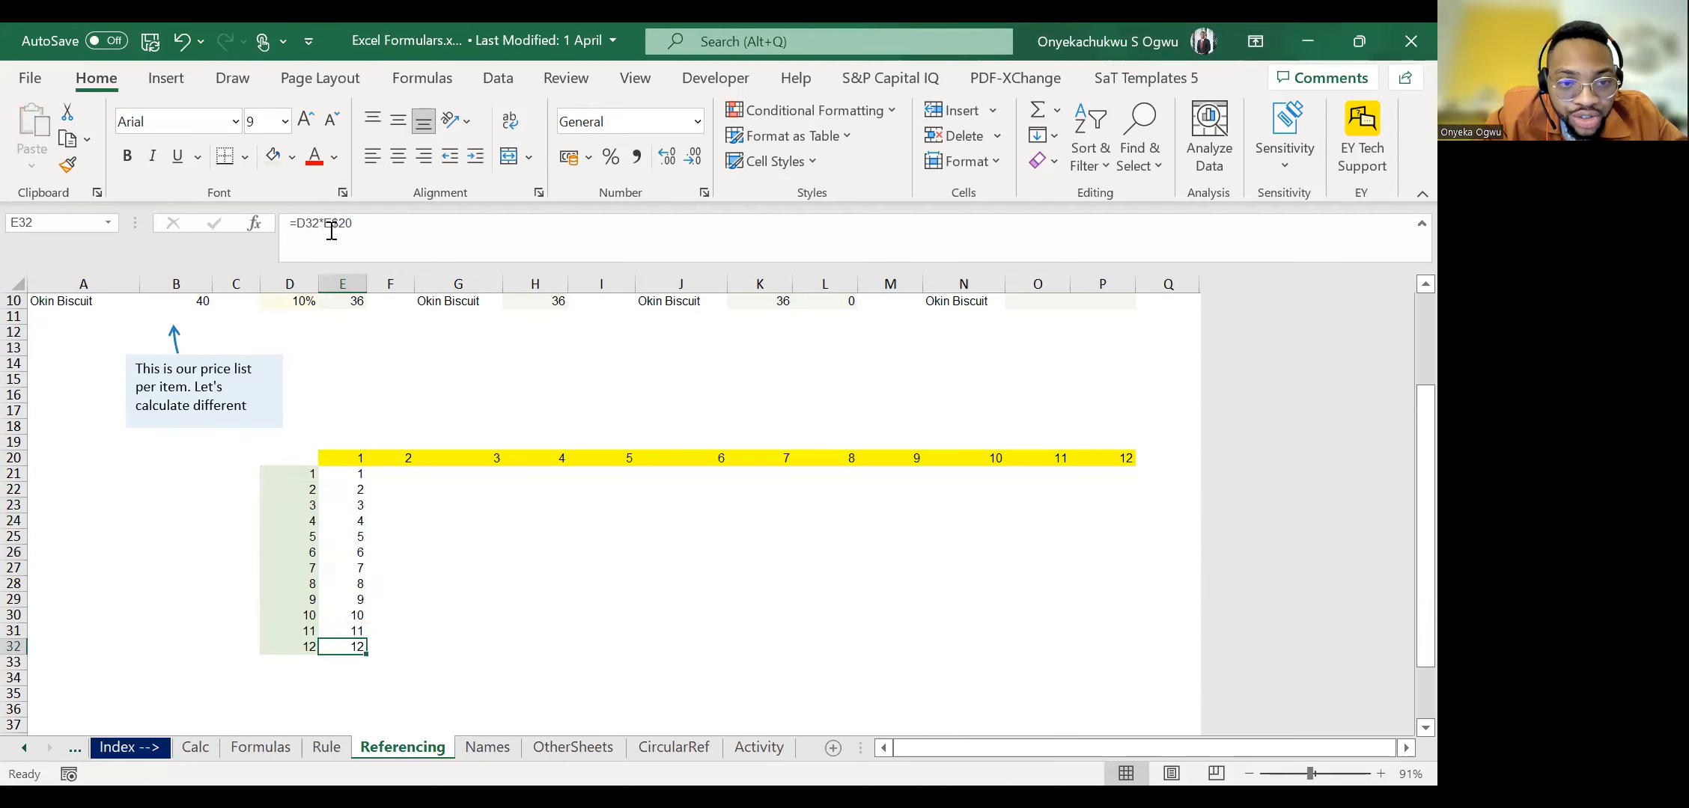
left_click(330, 229)
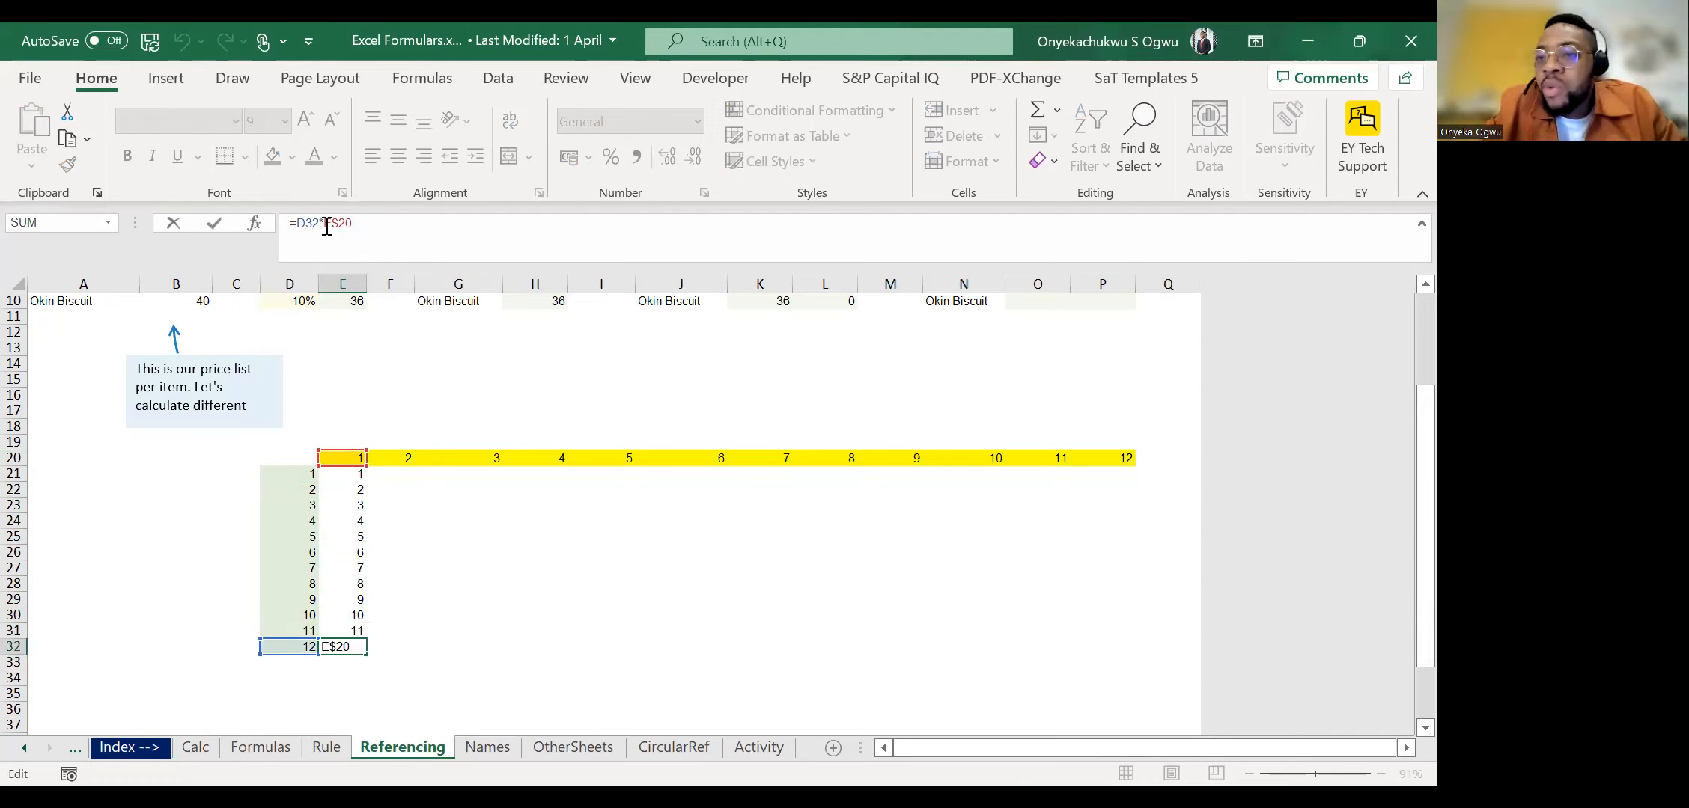
key("ctrl+Return")
key("ctrl+Up")
key("Down")
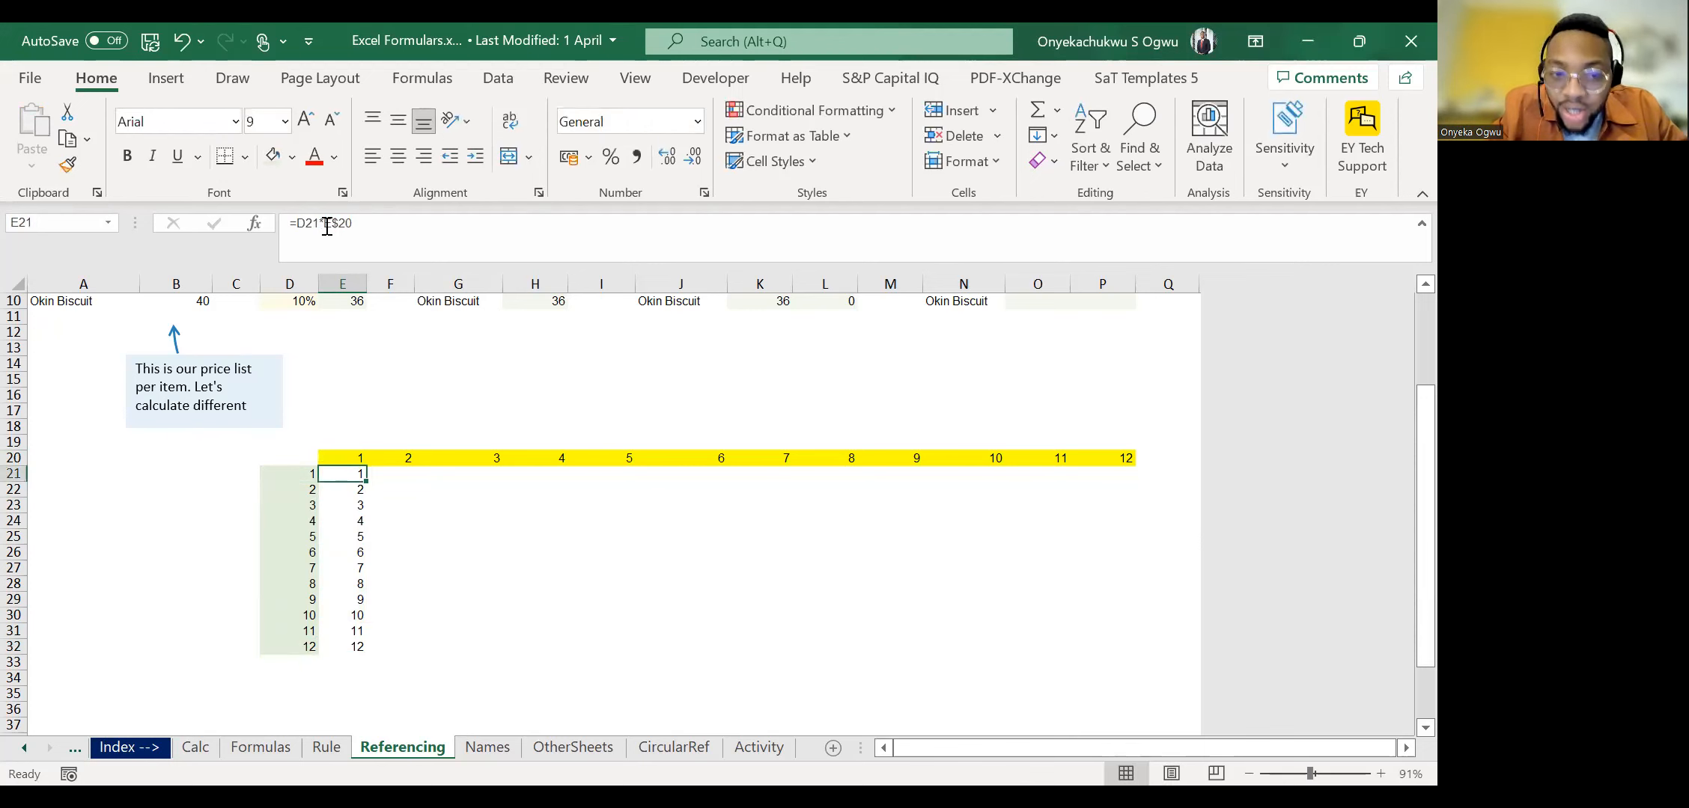
key("ctrl+shift+Down")
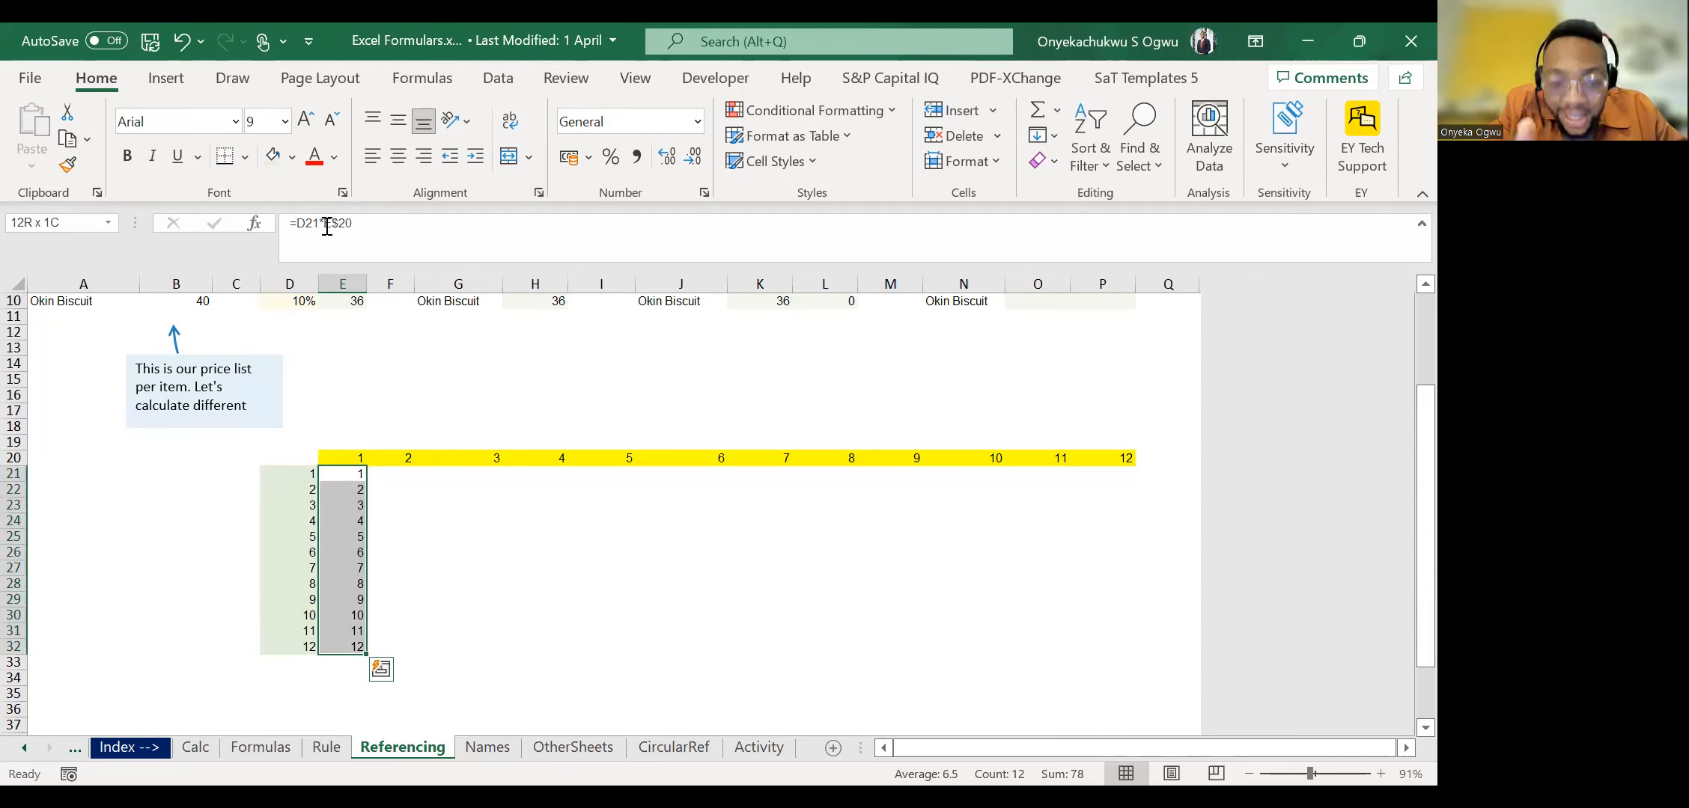
key("shift+Right")
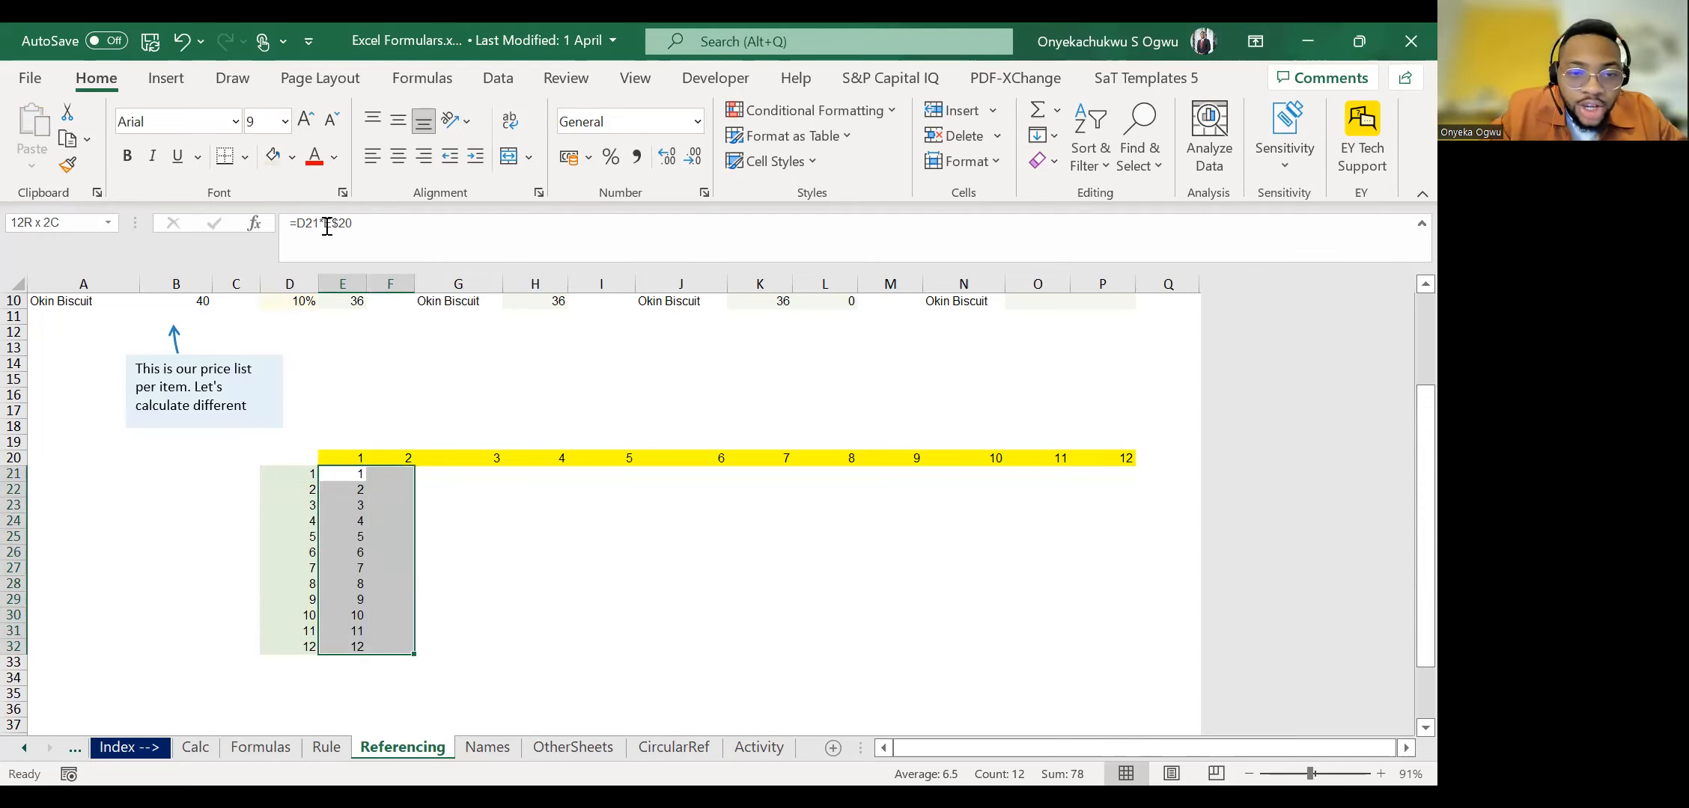
key("ctrl+q")
key("Left")
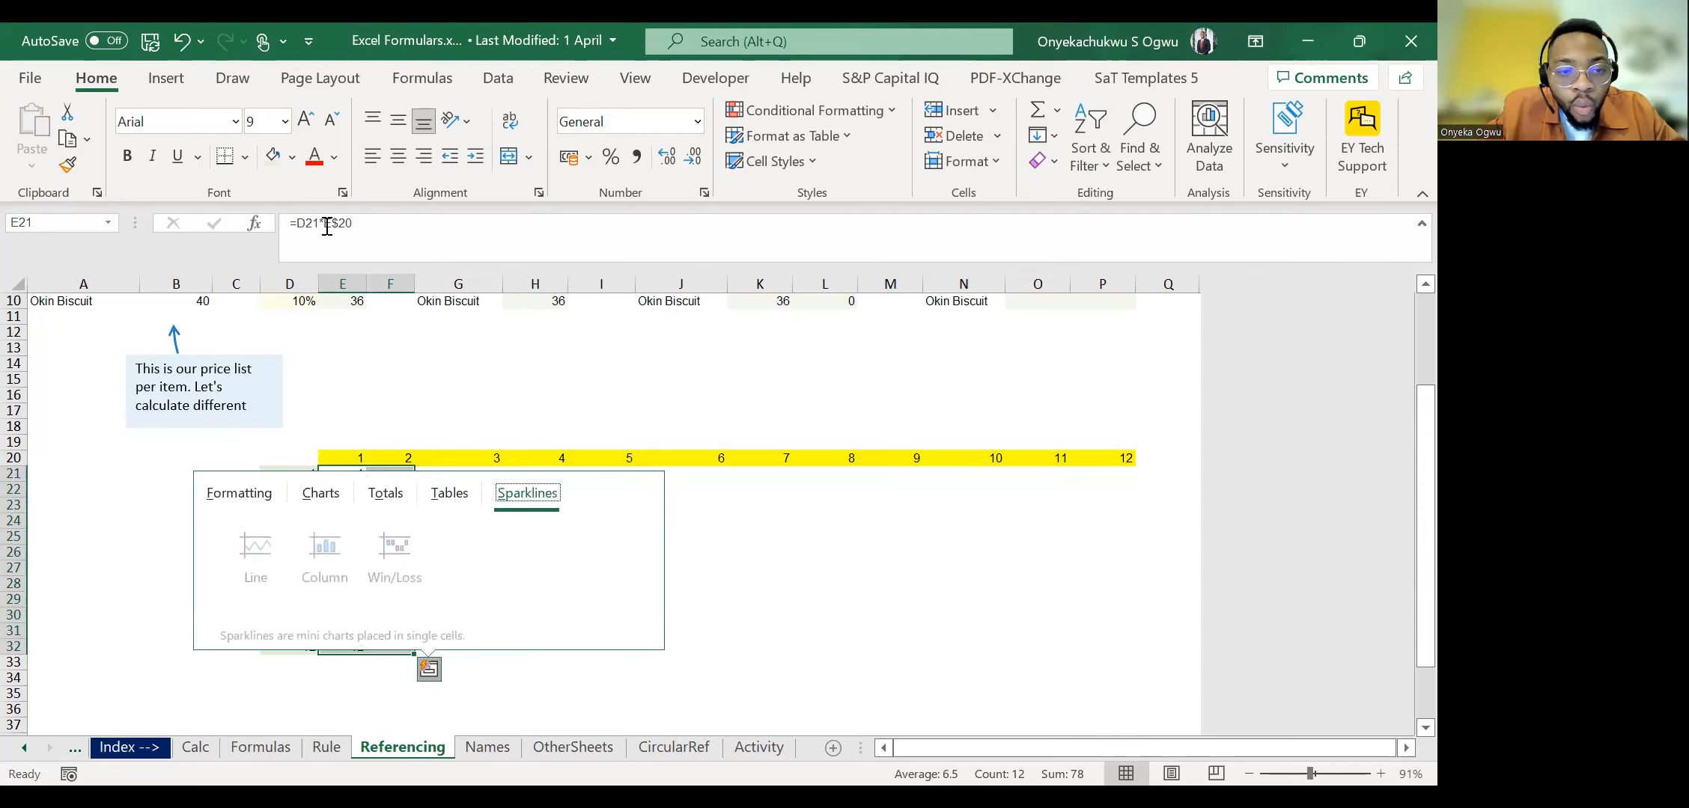
key("Escape")
Fill the formulas in E21:E32 across into F21:F32.
key("Left")
key("Right")
key("ctrl+shift+Down")
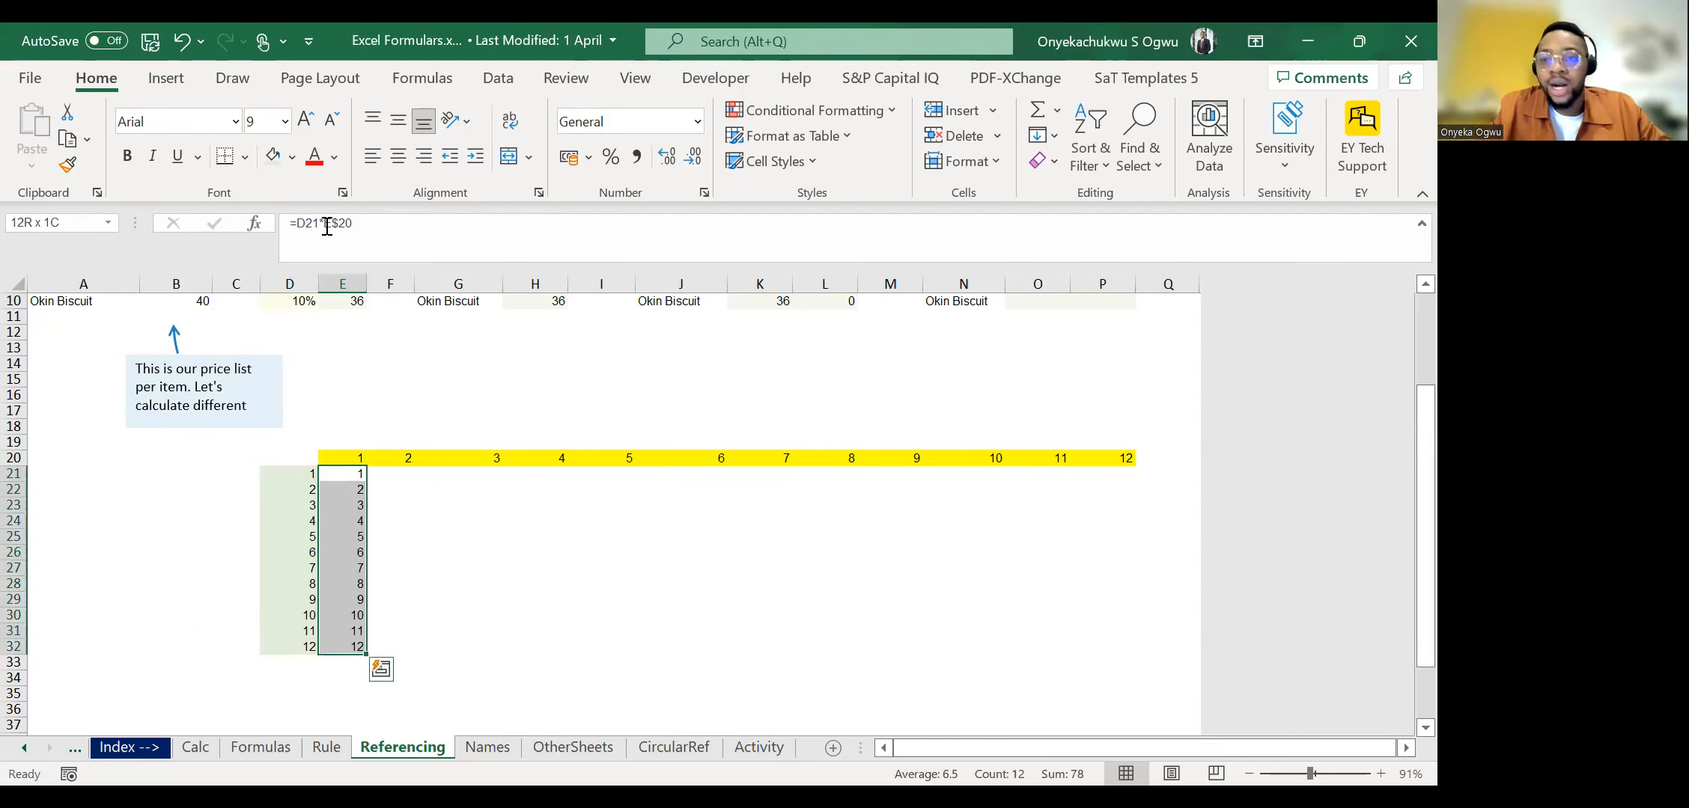
key("shift+Right")
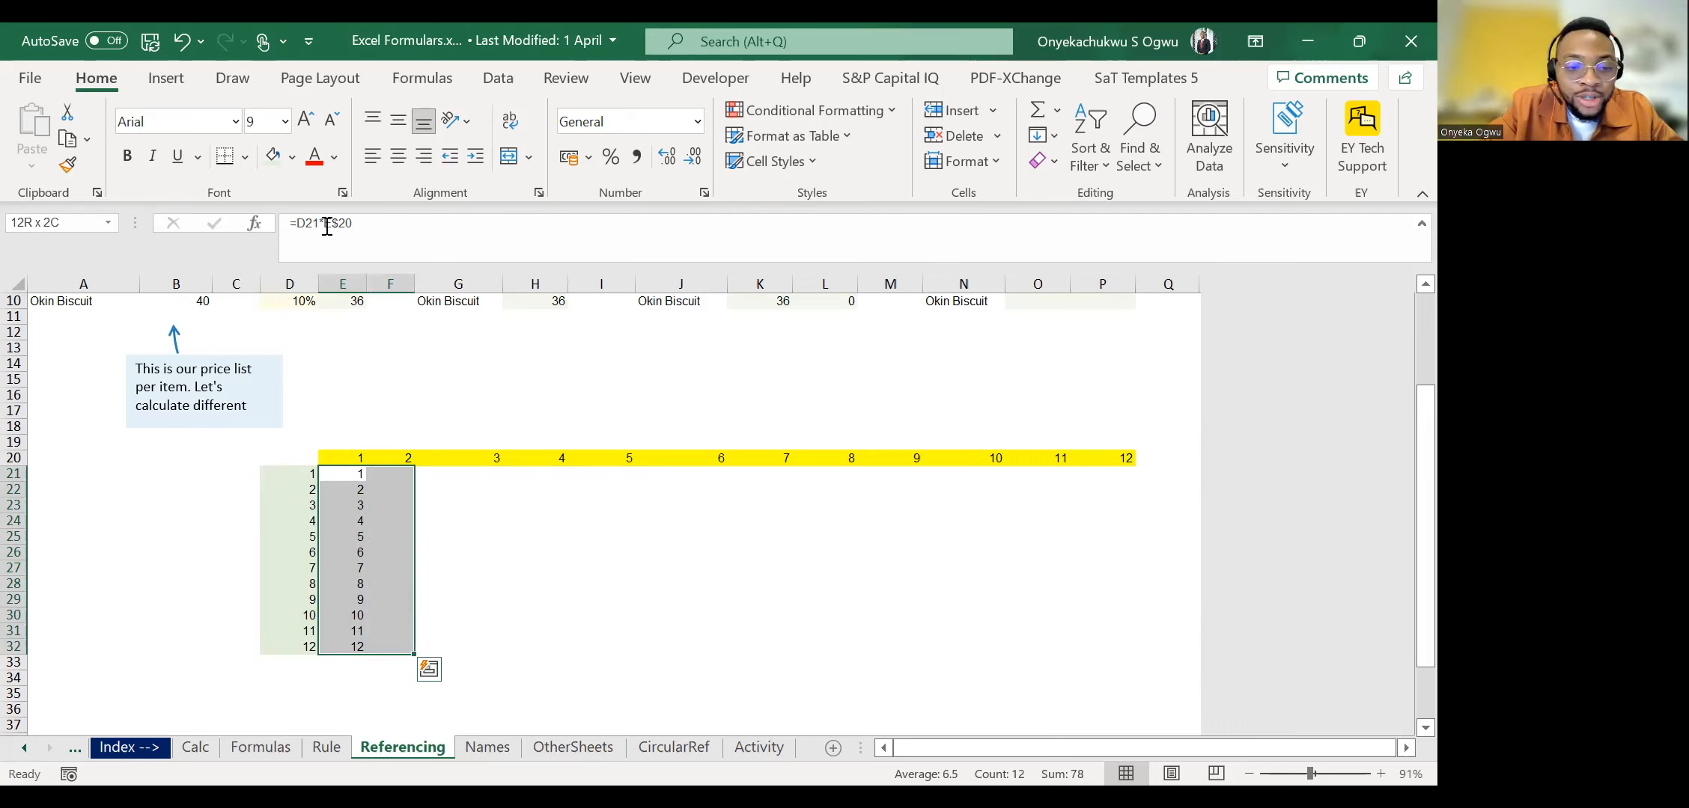
key("ctrl+r")
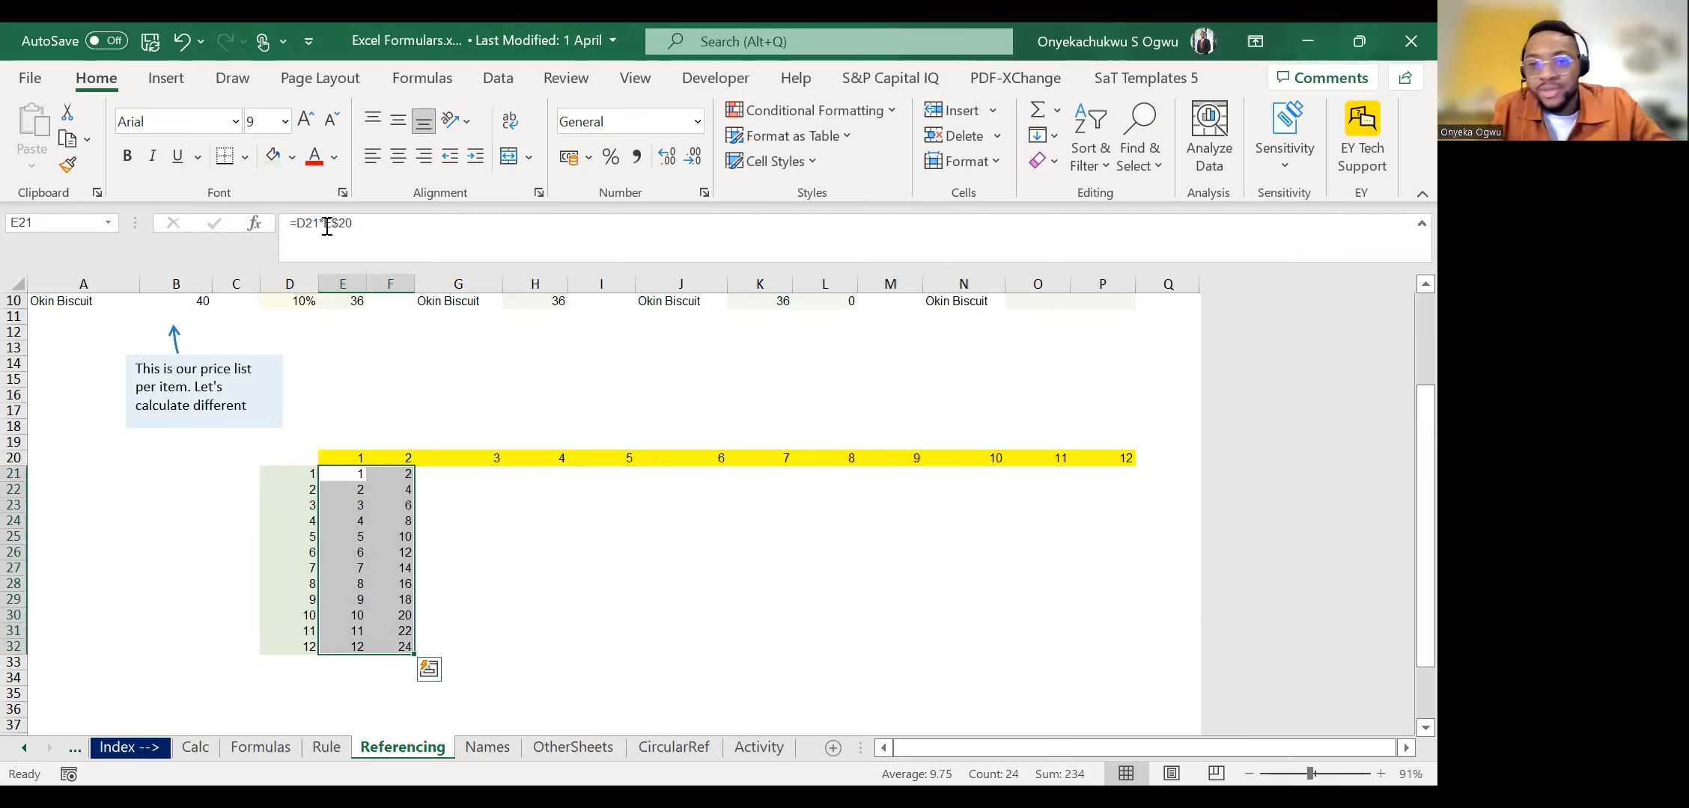
Check the references of the filled formulas down column F.
key("Right")
key("Down")
key("Down")
key("Down")
key("Down")
key("Down")
key("Down")
key("Down")
key("Down")
key("Down")
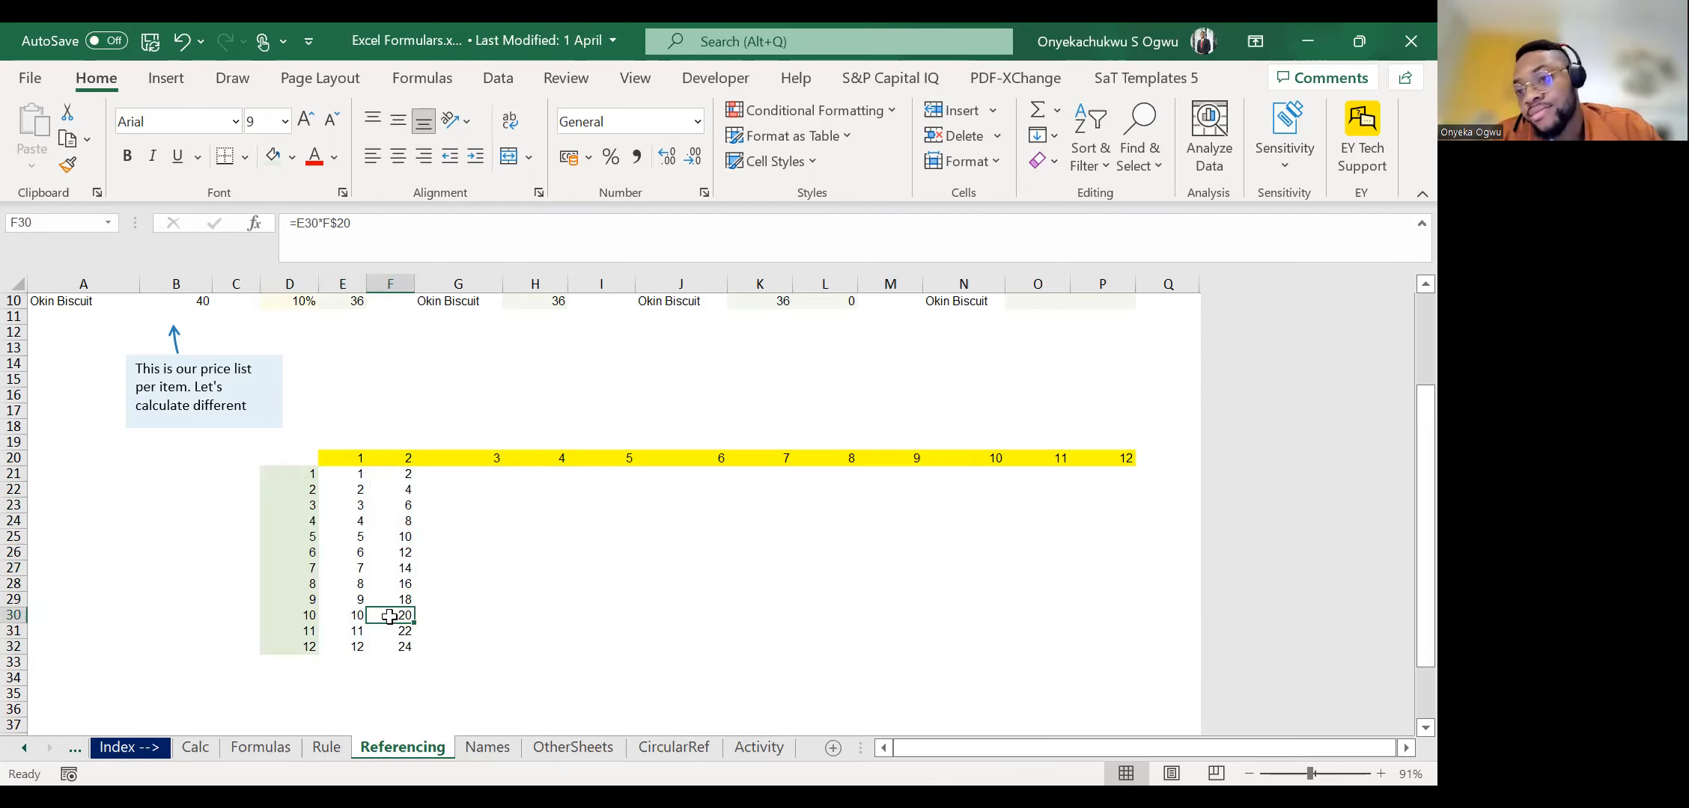
Fill the formulas in F21:F32 across into G21:G32.
key("ctrl+Up")
key("Down")
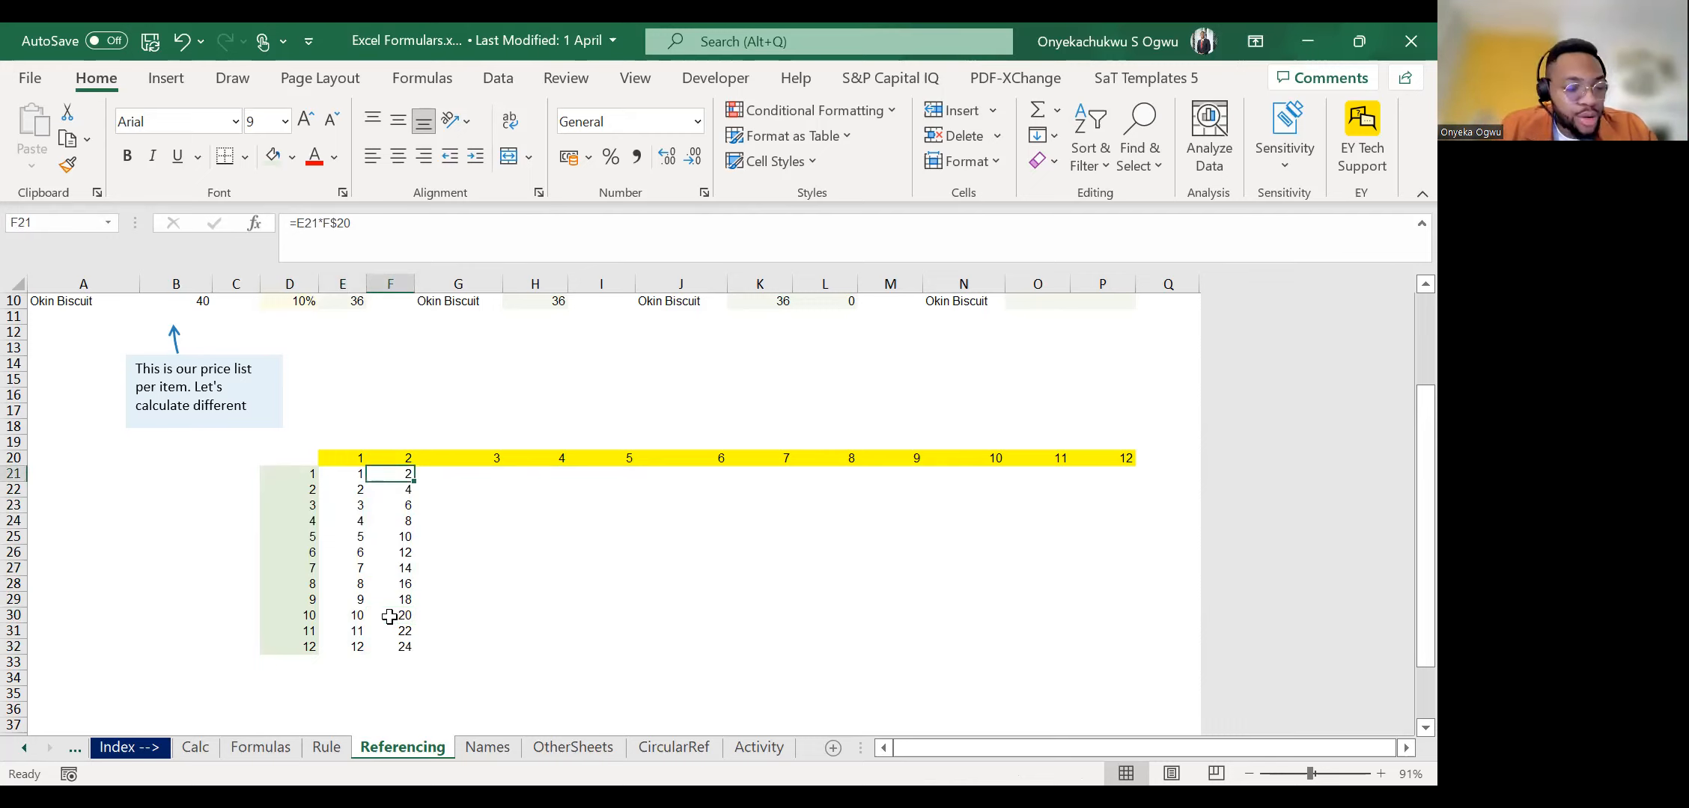
key("ctrl+shift+Down")
key("shift+Right")
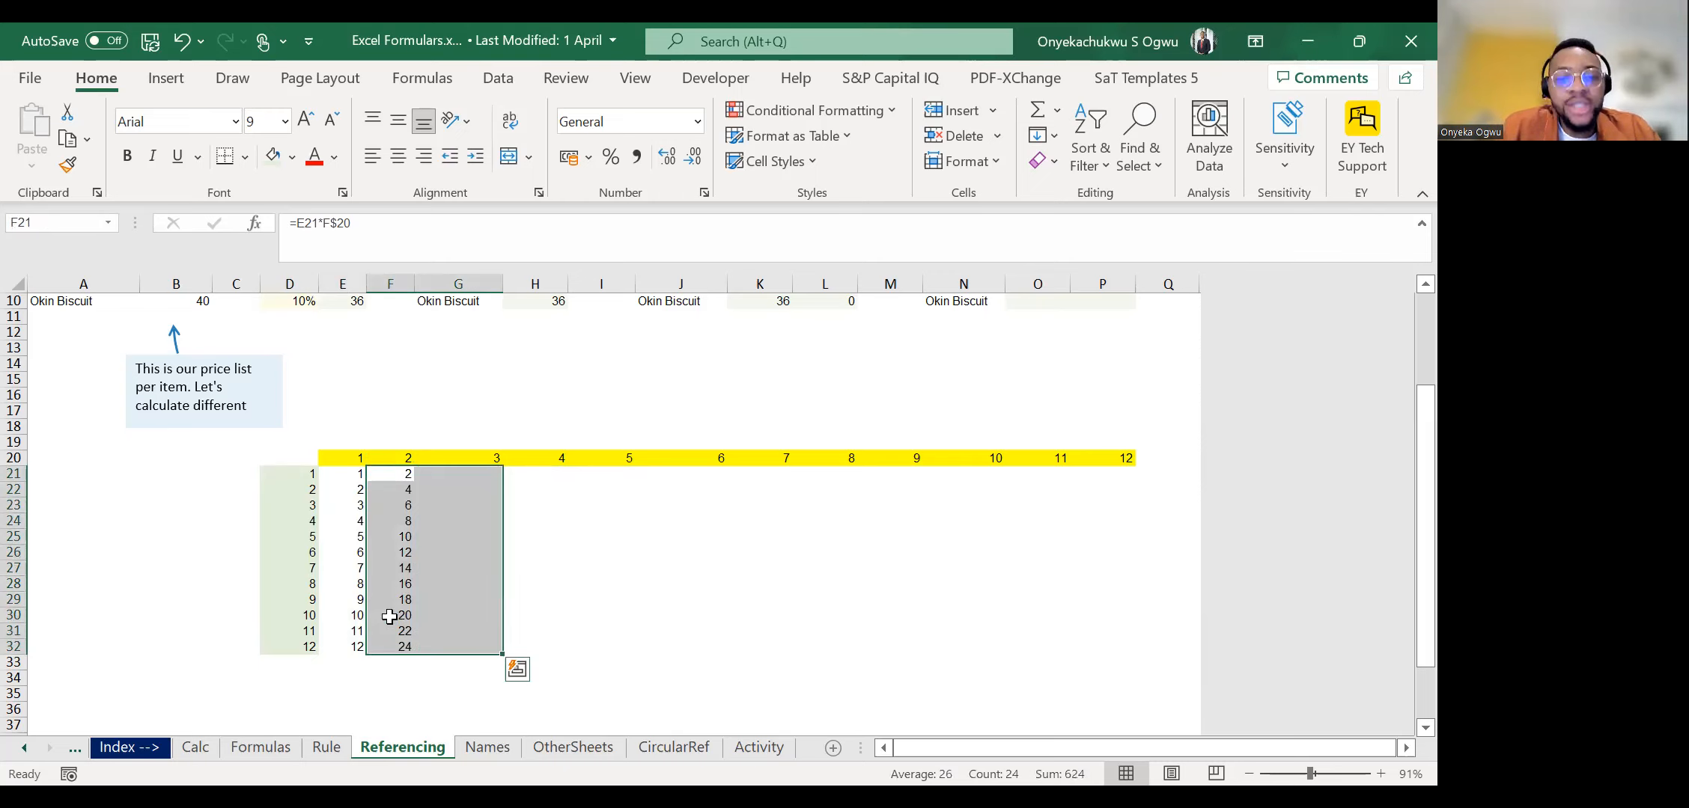
key("Right")
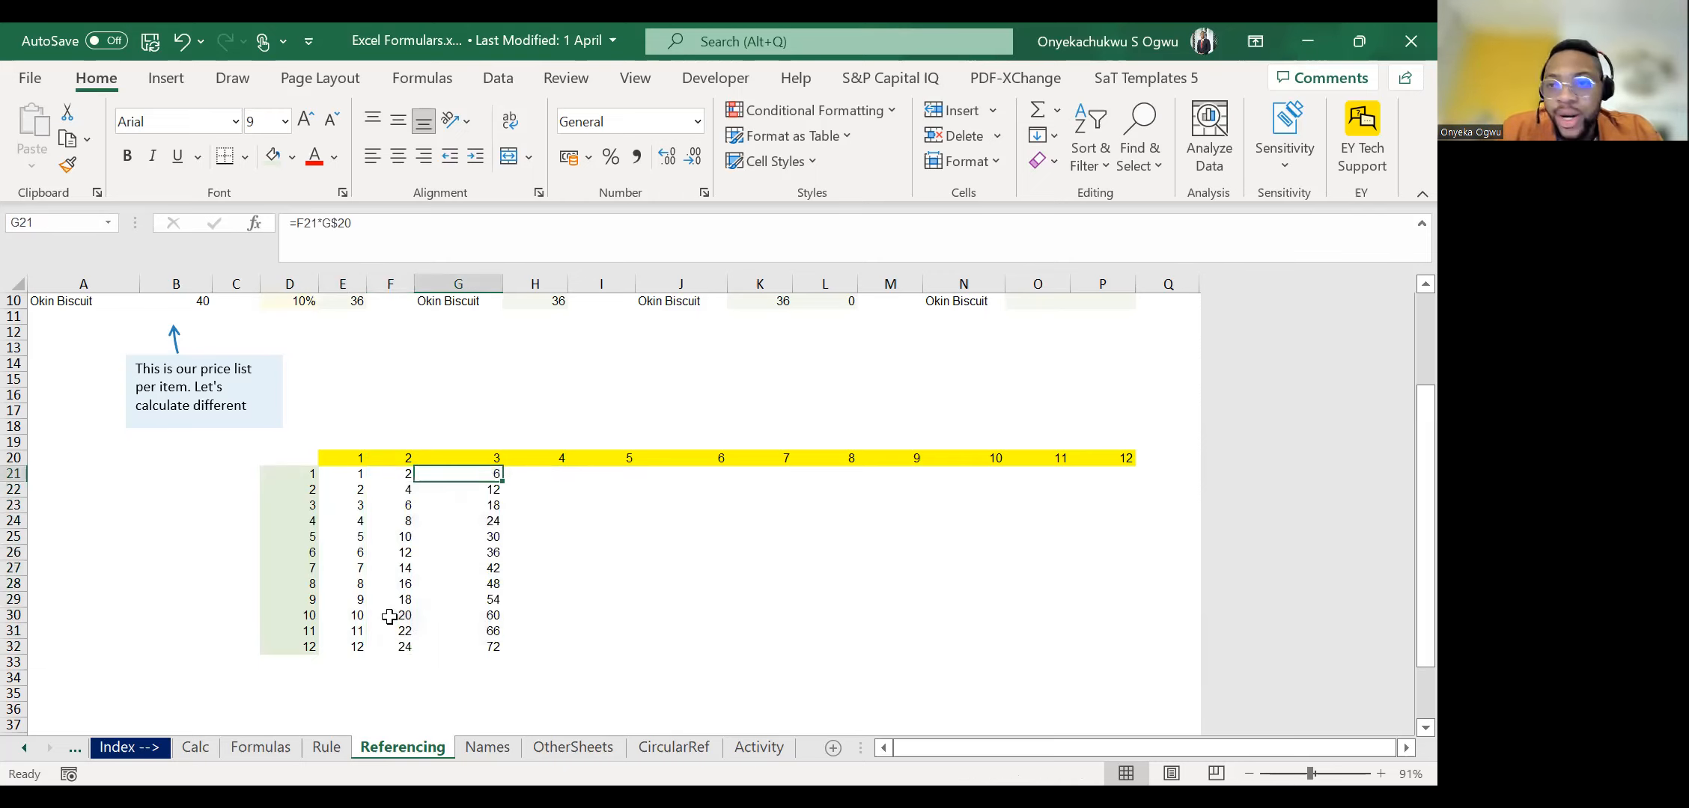
Examine which cells the formulas in G30 and F30 reference, comparing how each reference shifts between the two columns.
left_click(485, 617)
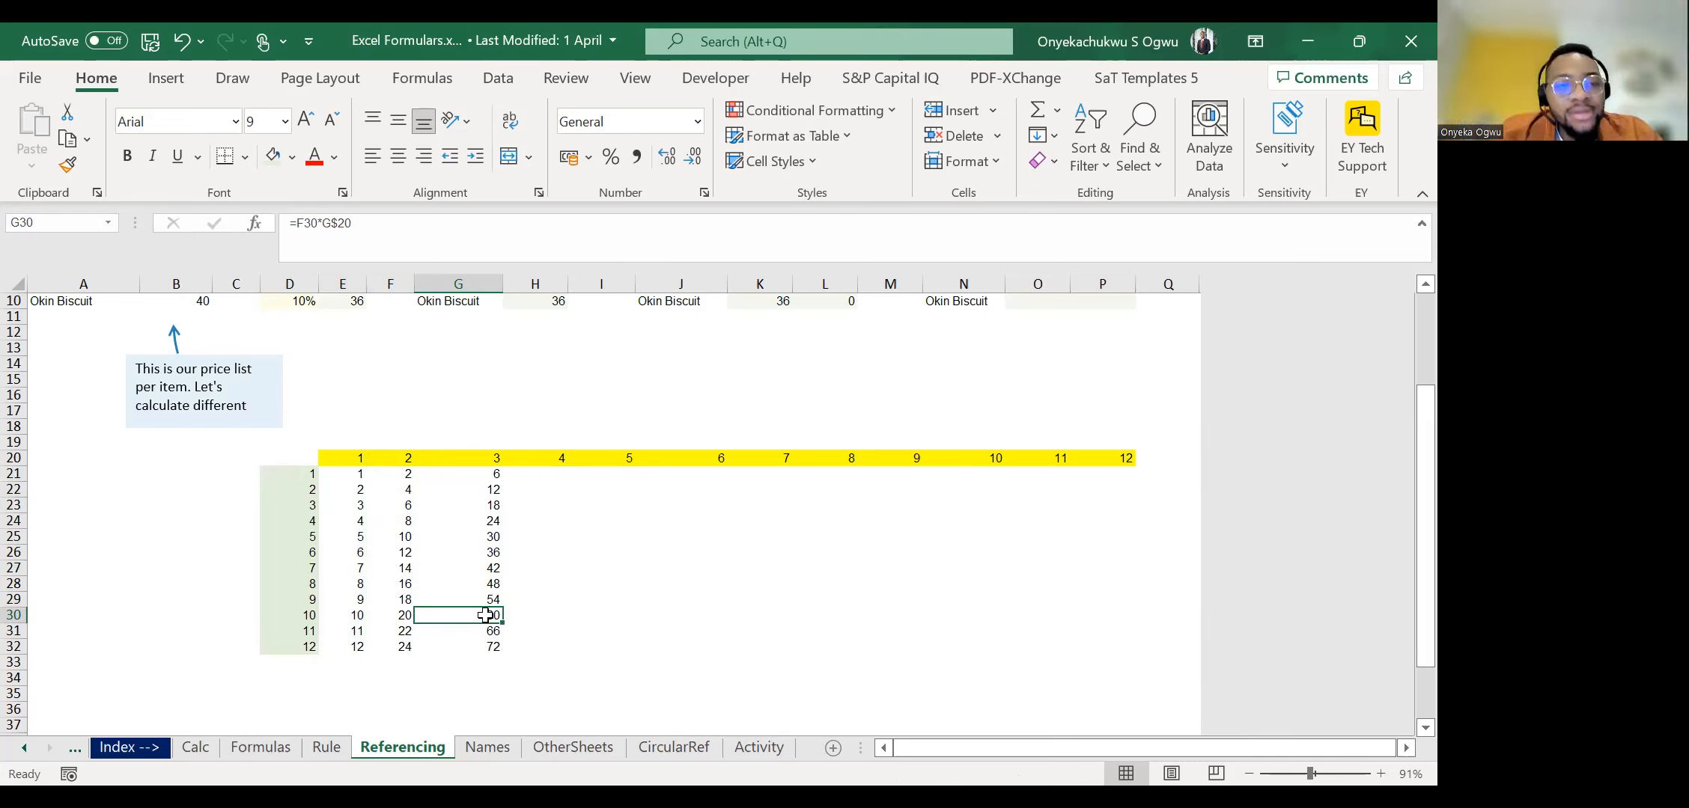
left_click(333, 237)
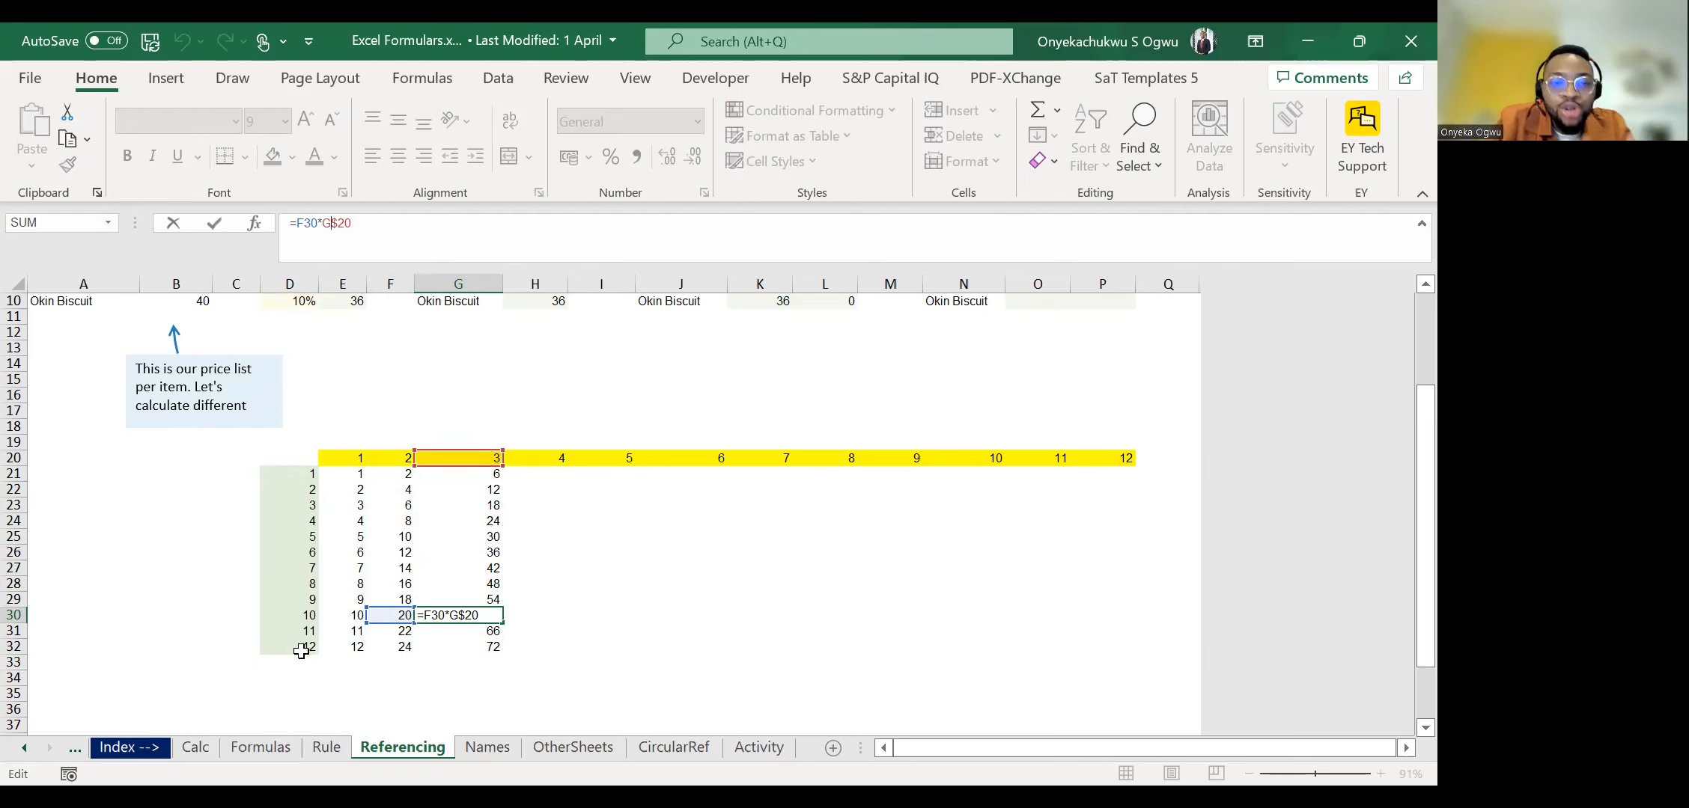
key("shift+Tab")
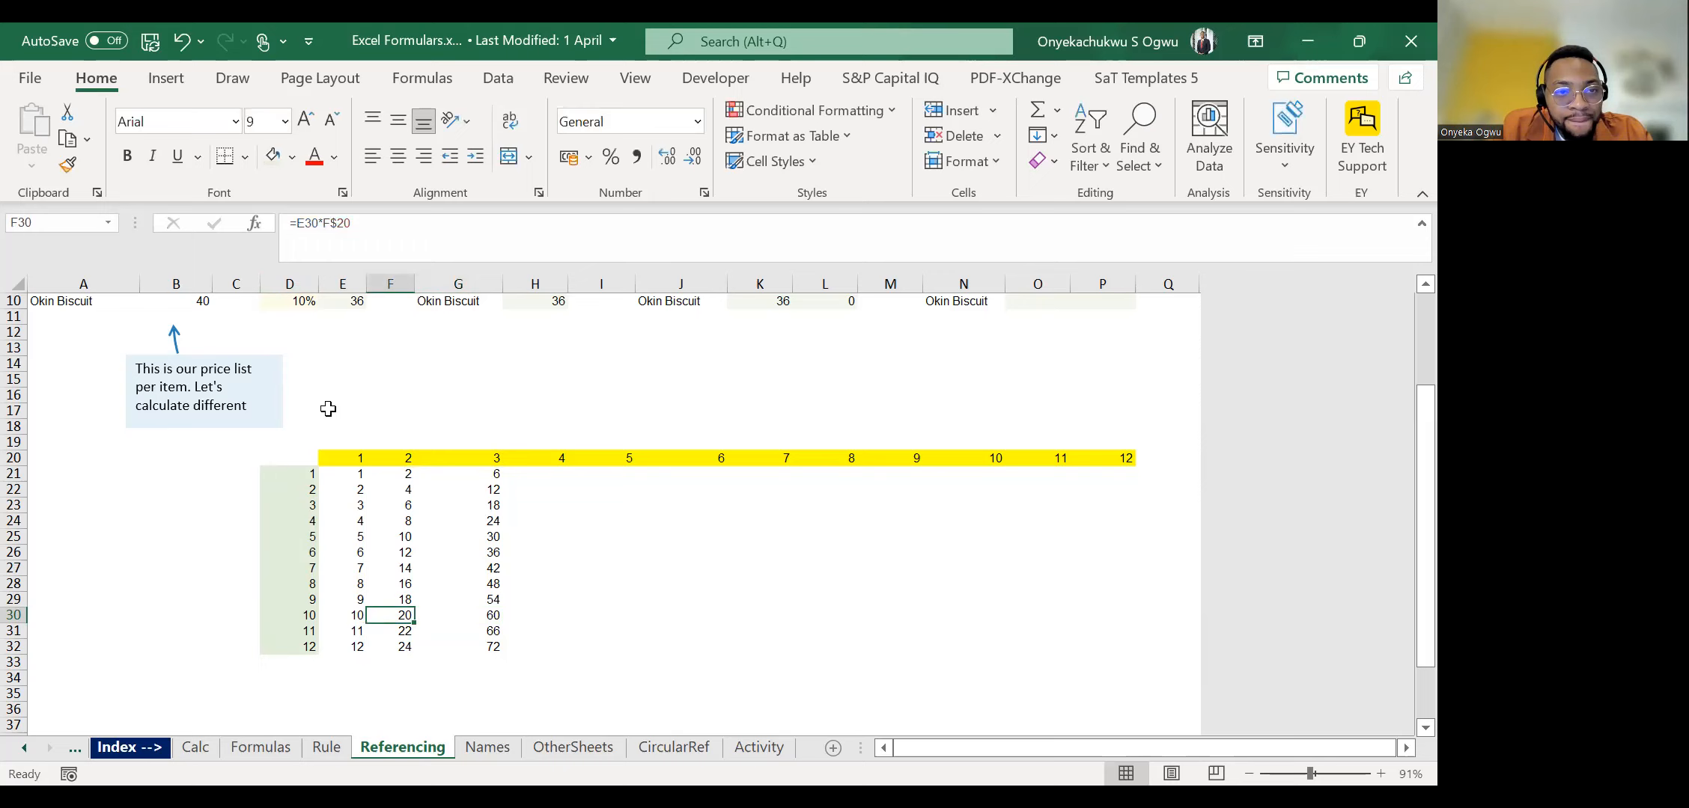
left_click(316, 222)
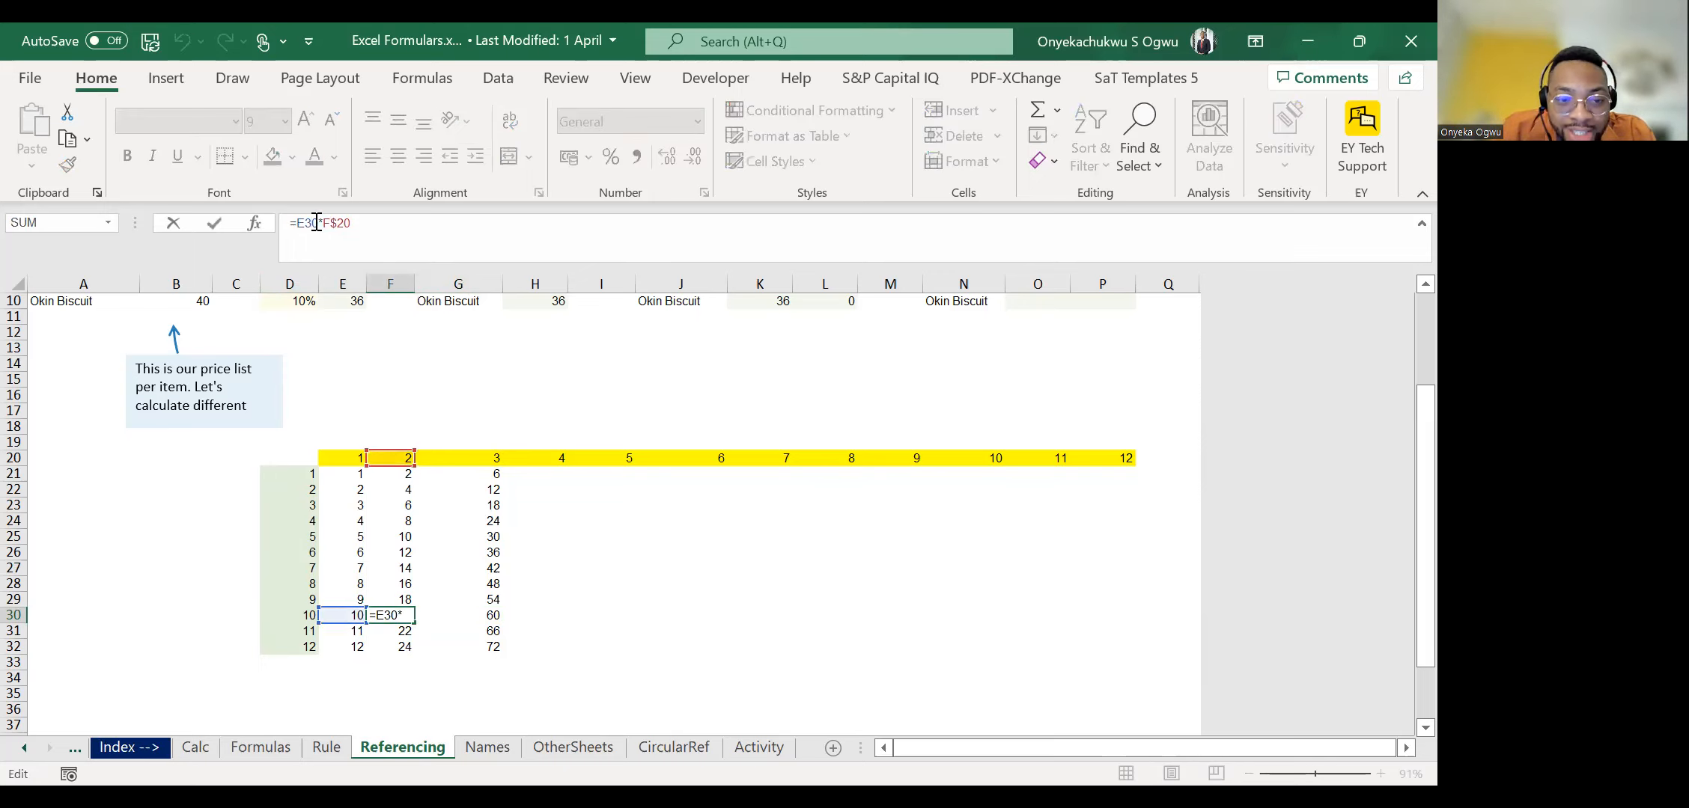
key("Tab")
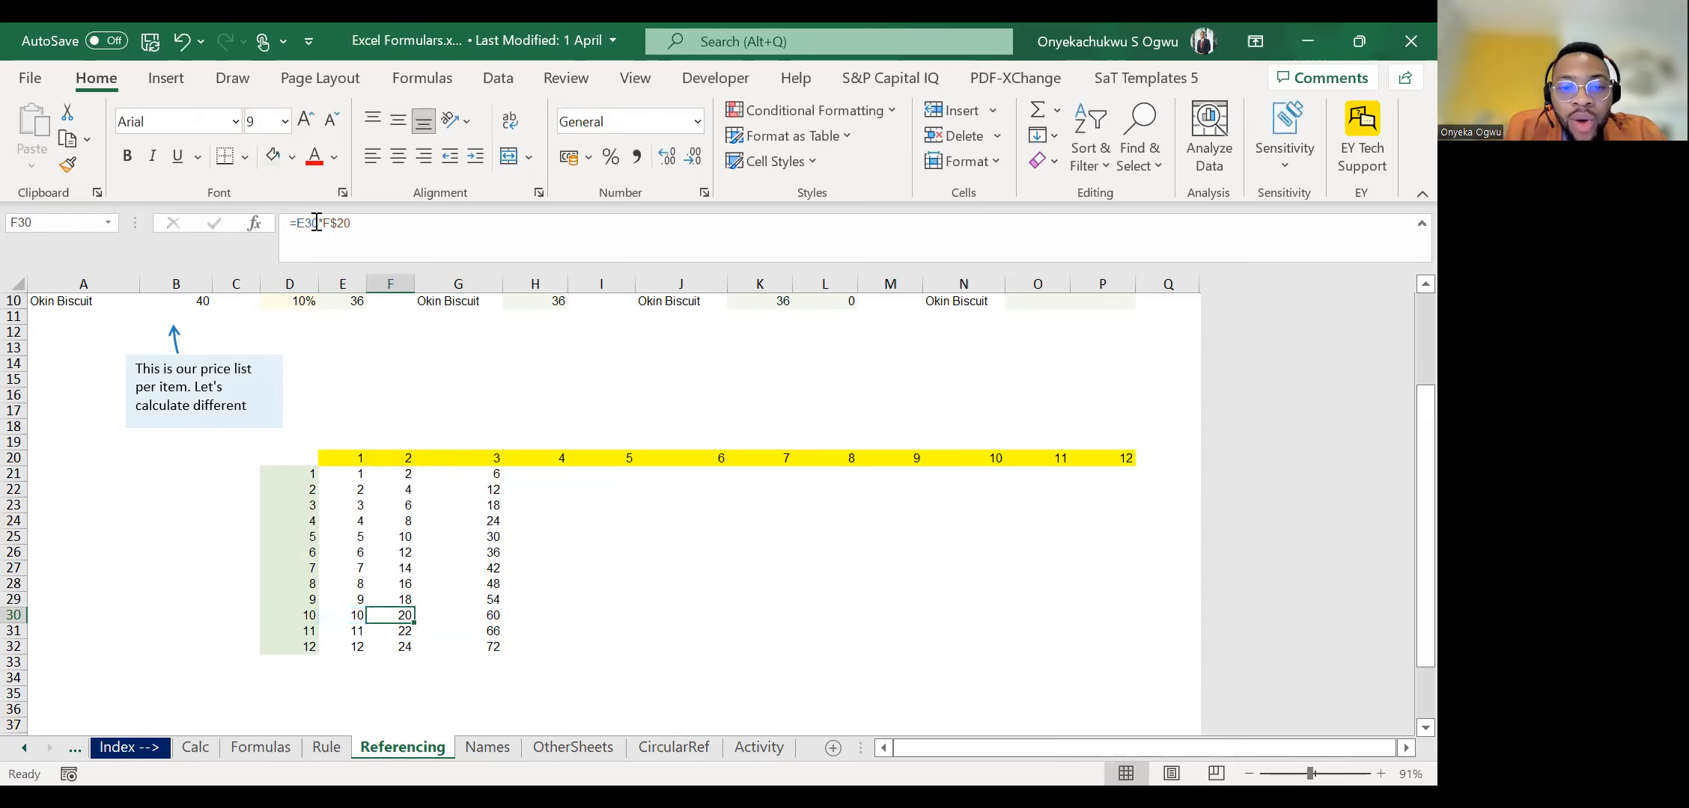
left_click(320, 222)
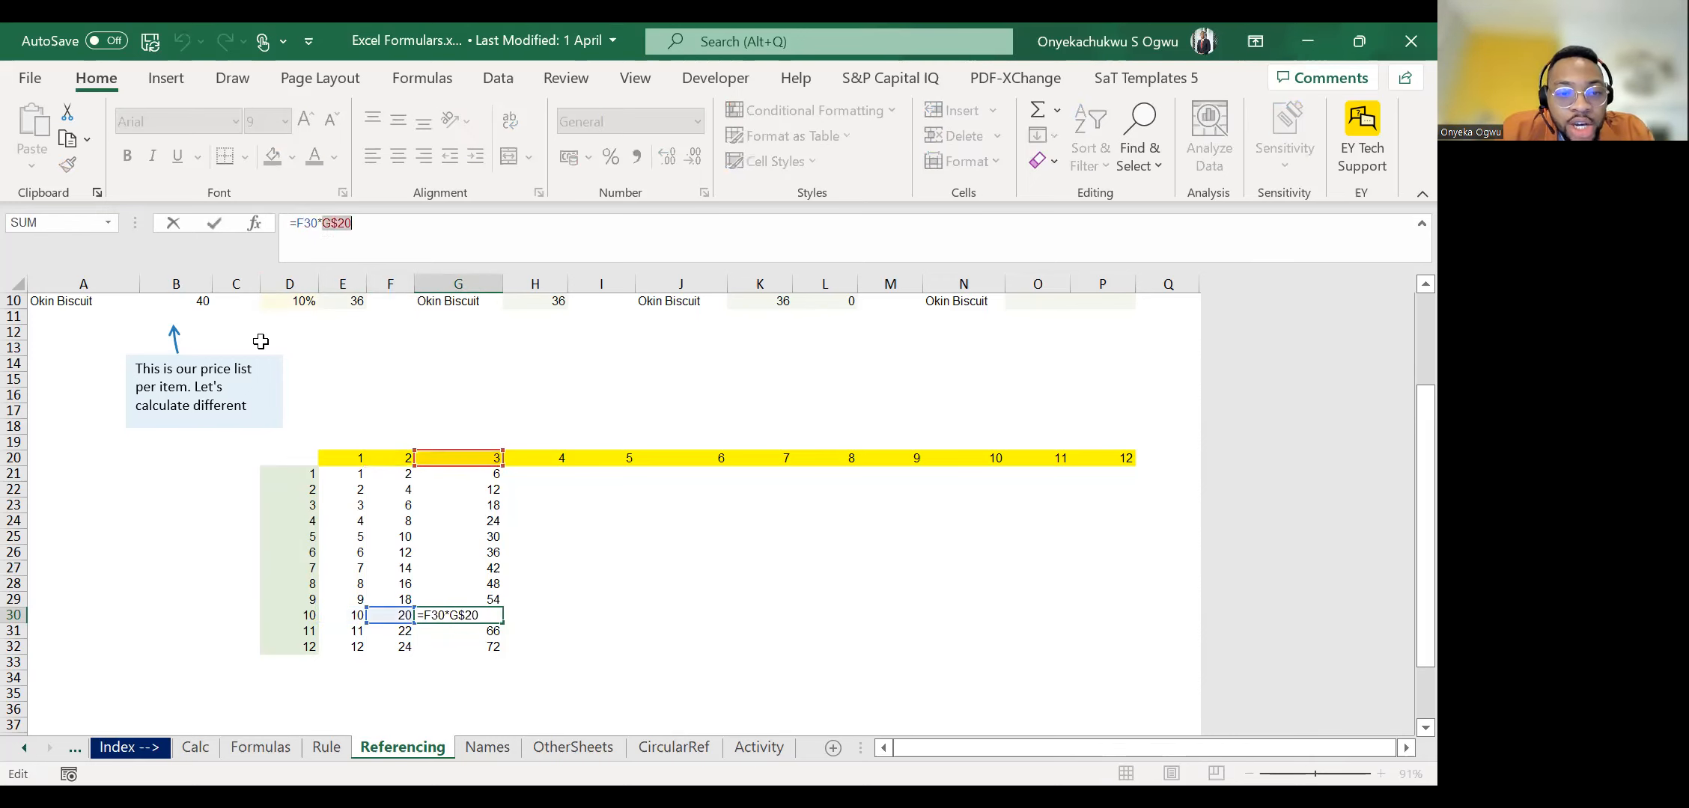
key("ctrl+Return")
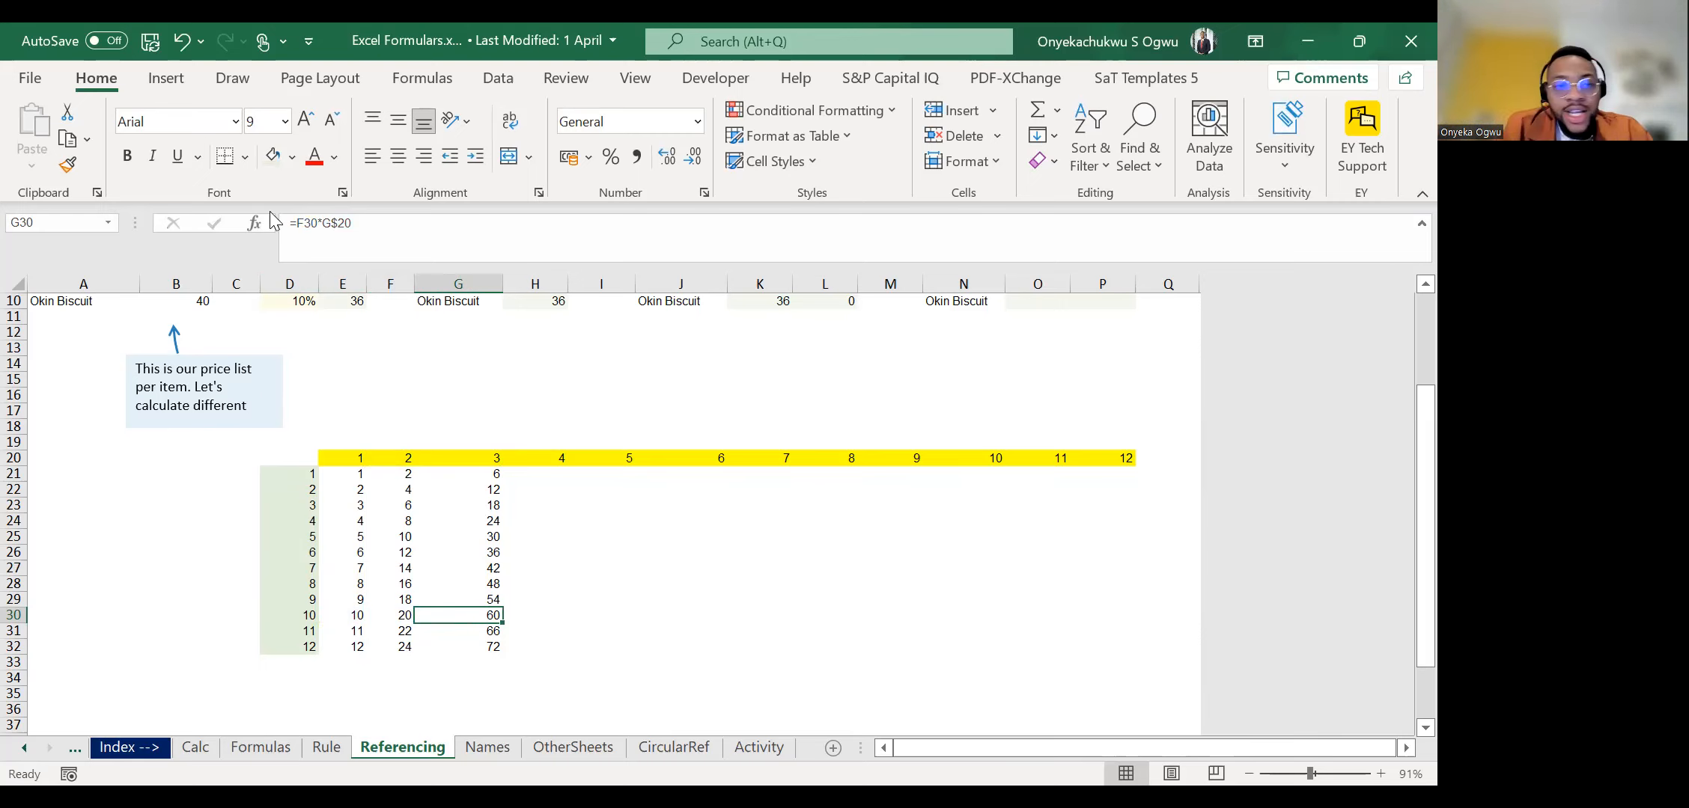
left_click(336, 222)
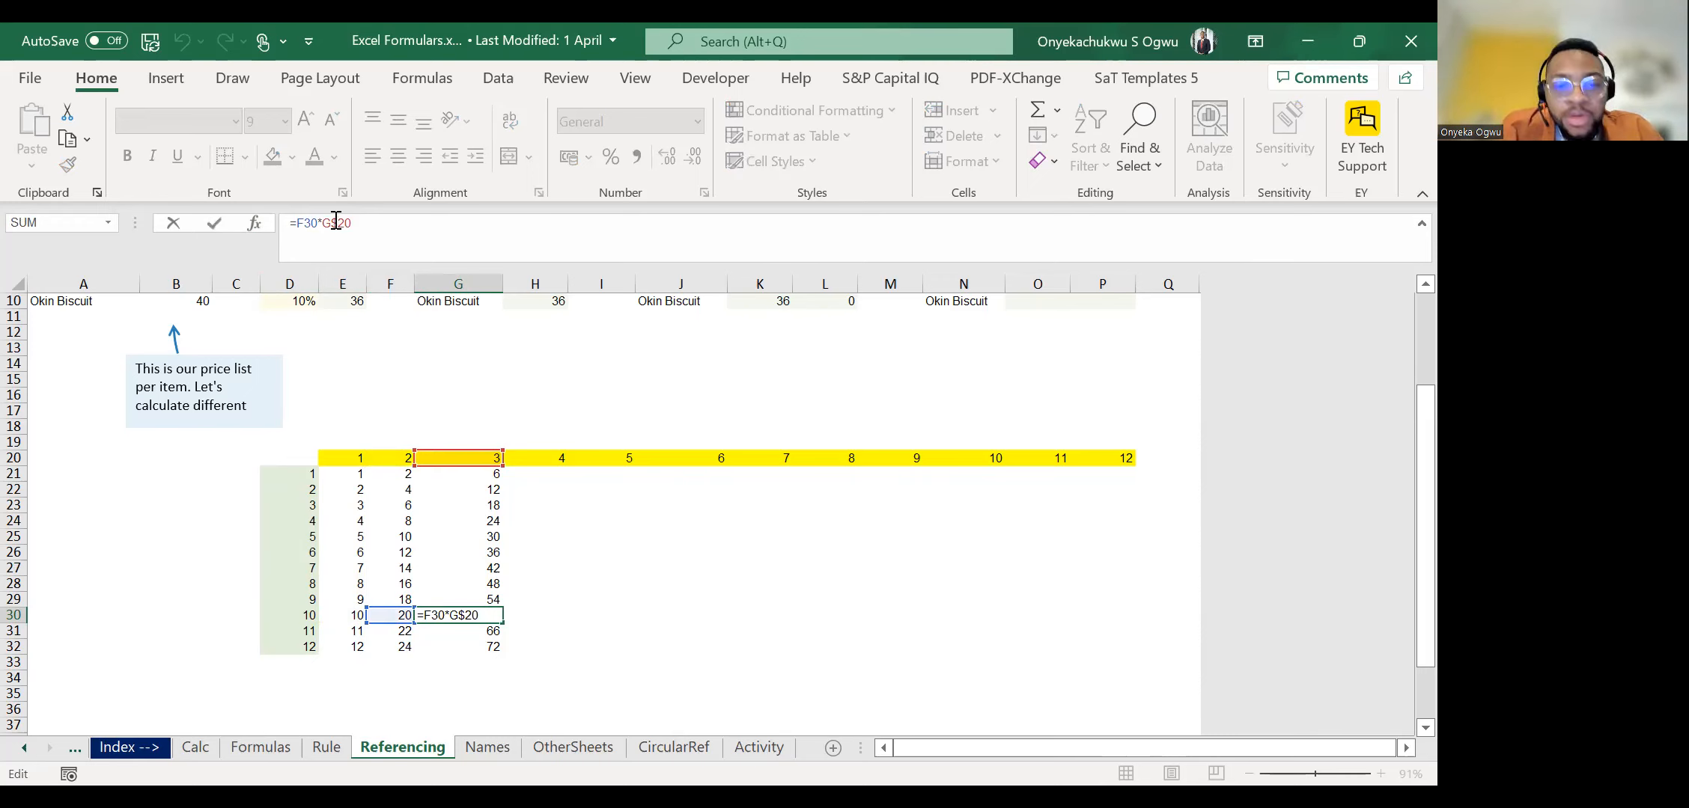
Clear the filled formulas from F21:G32.
key("Escape")
key("ctrl+Up")
key("Down")
key("ctrl+shift+Down")
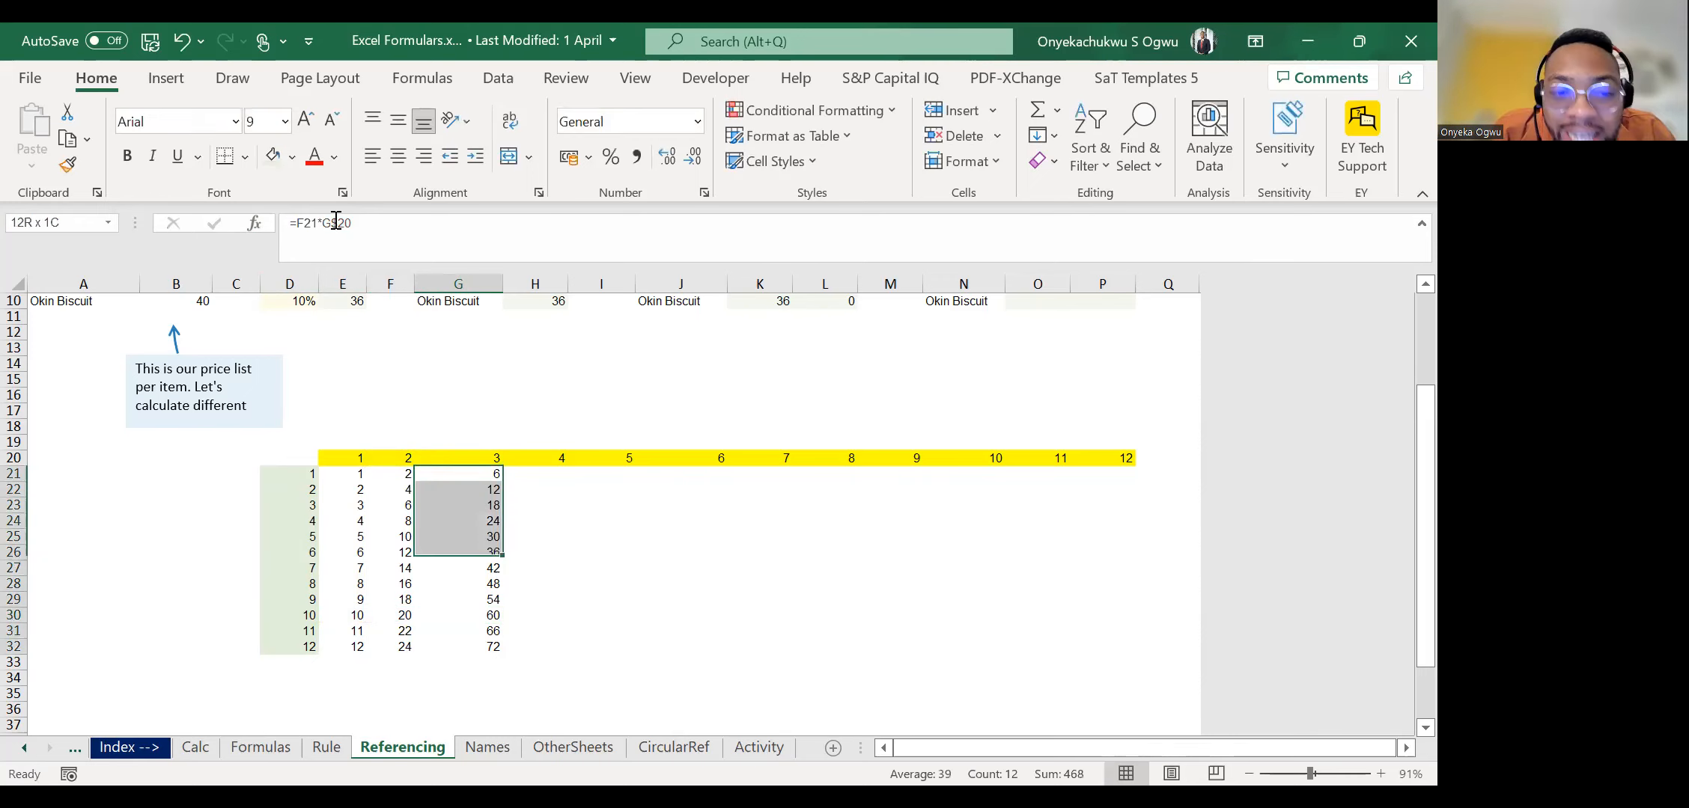
key("shift+Left")
key("Delete")
key("Down")
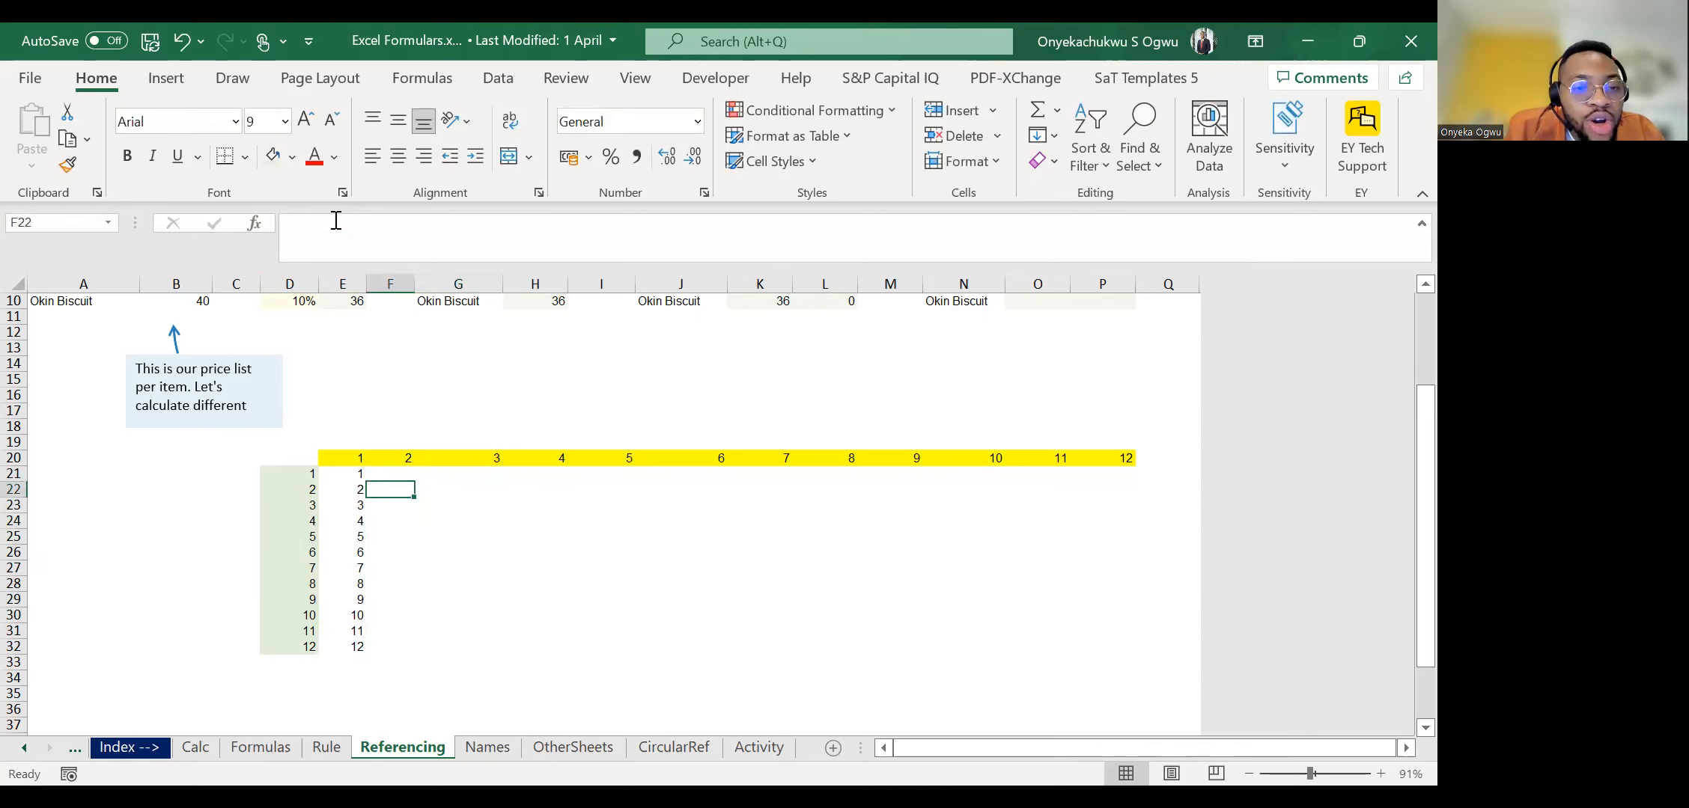
Clear the copied formulas from E22:E32, keeping only the original formula in E21.
key("Left")
key("Left")
key("ctrl+shift+Down")
key("Delete")
Open the formula in E21 for editing and select its D21 reference.
key("Up")
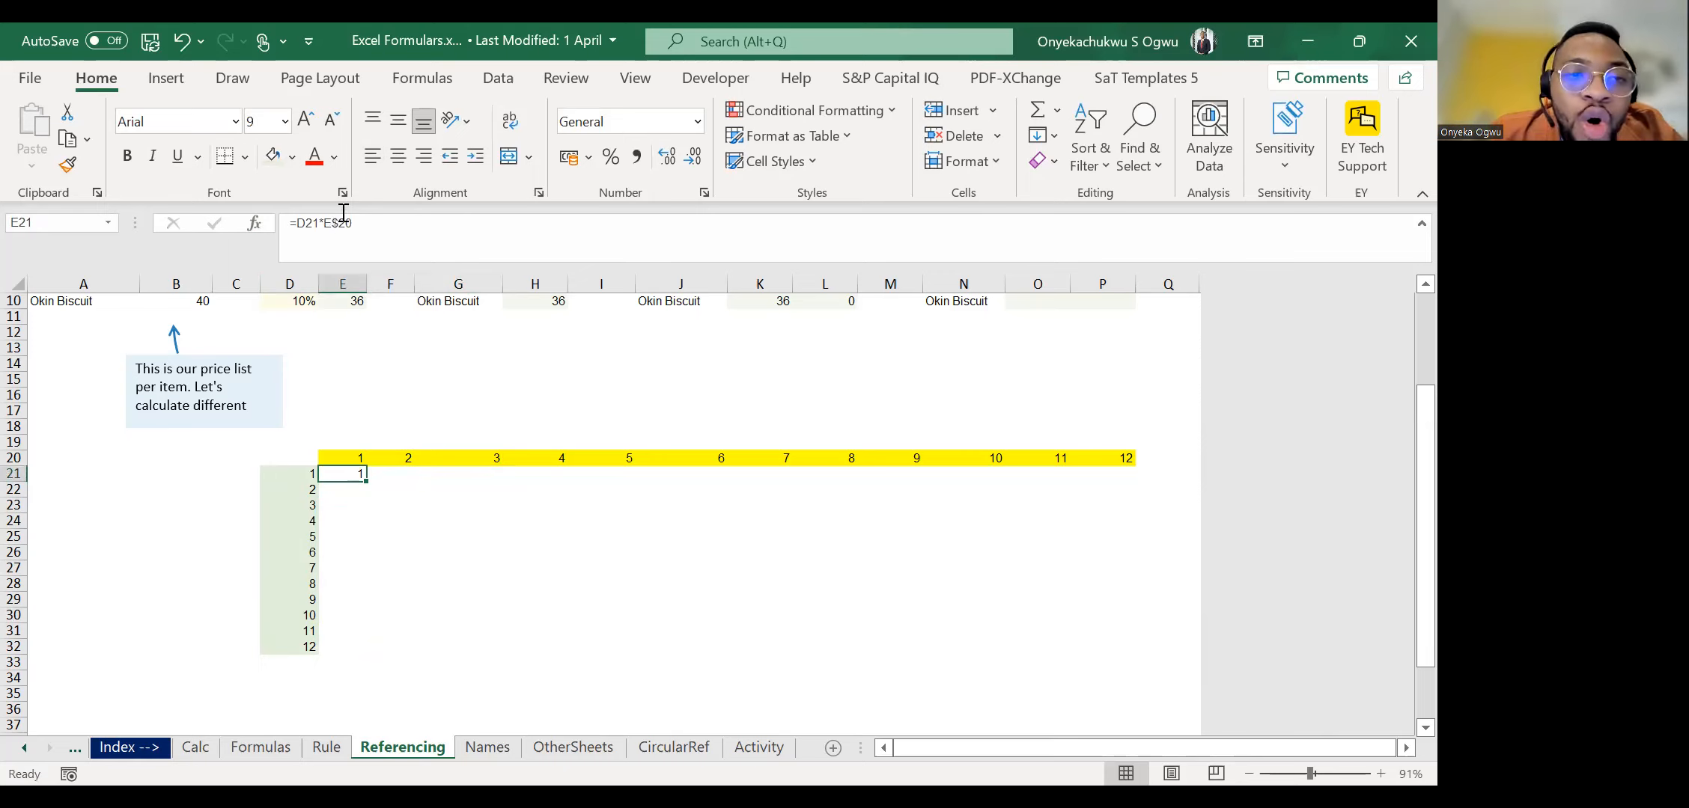
left_click(328, 223)
double_click(327, 224)
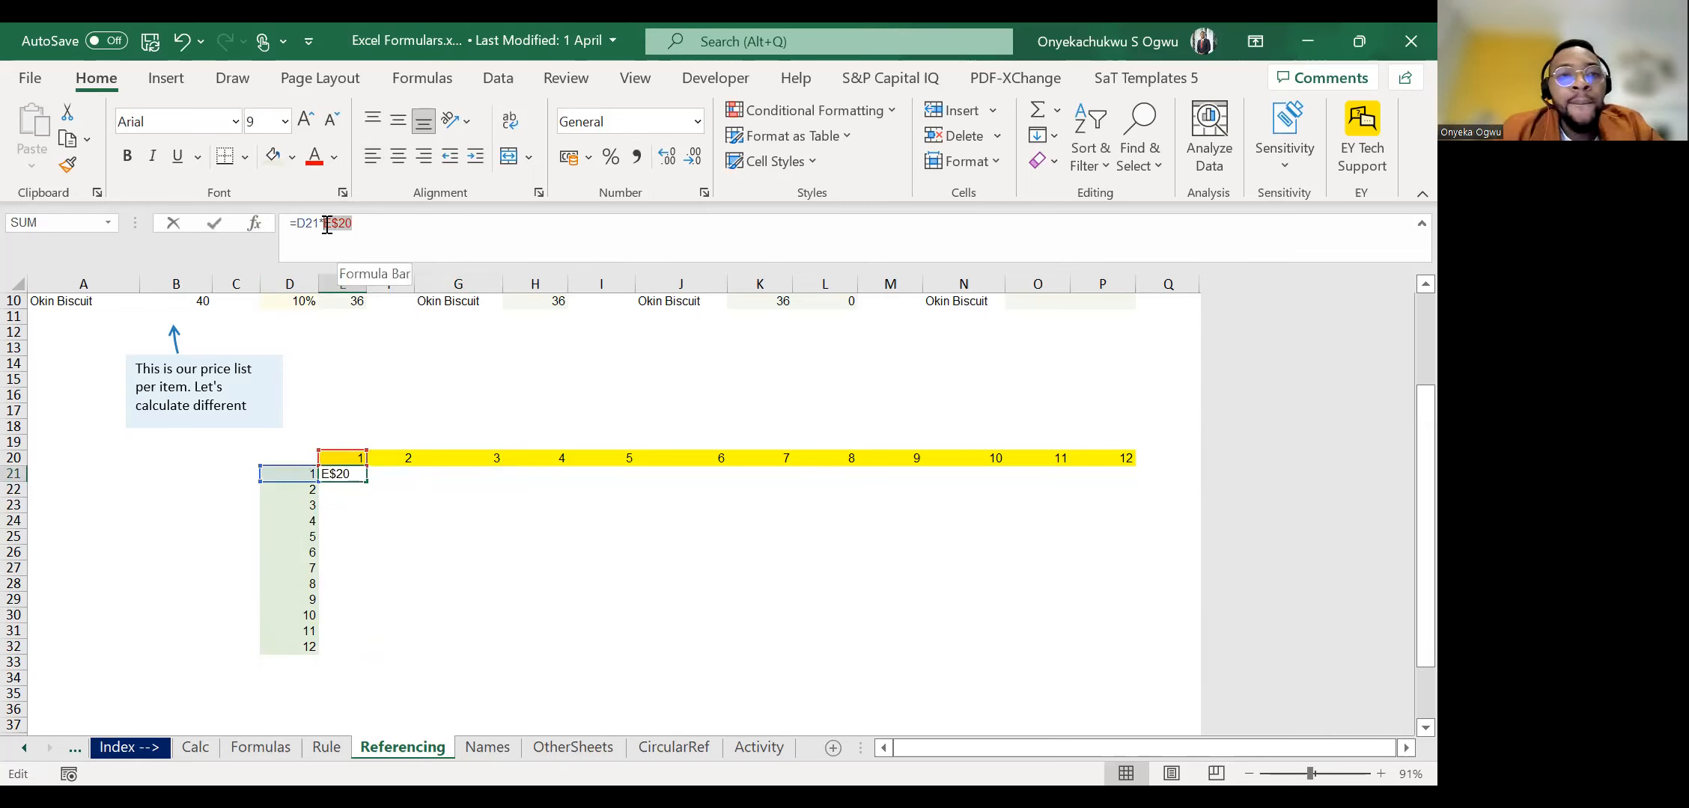
left_click(299, 226)
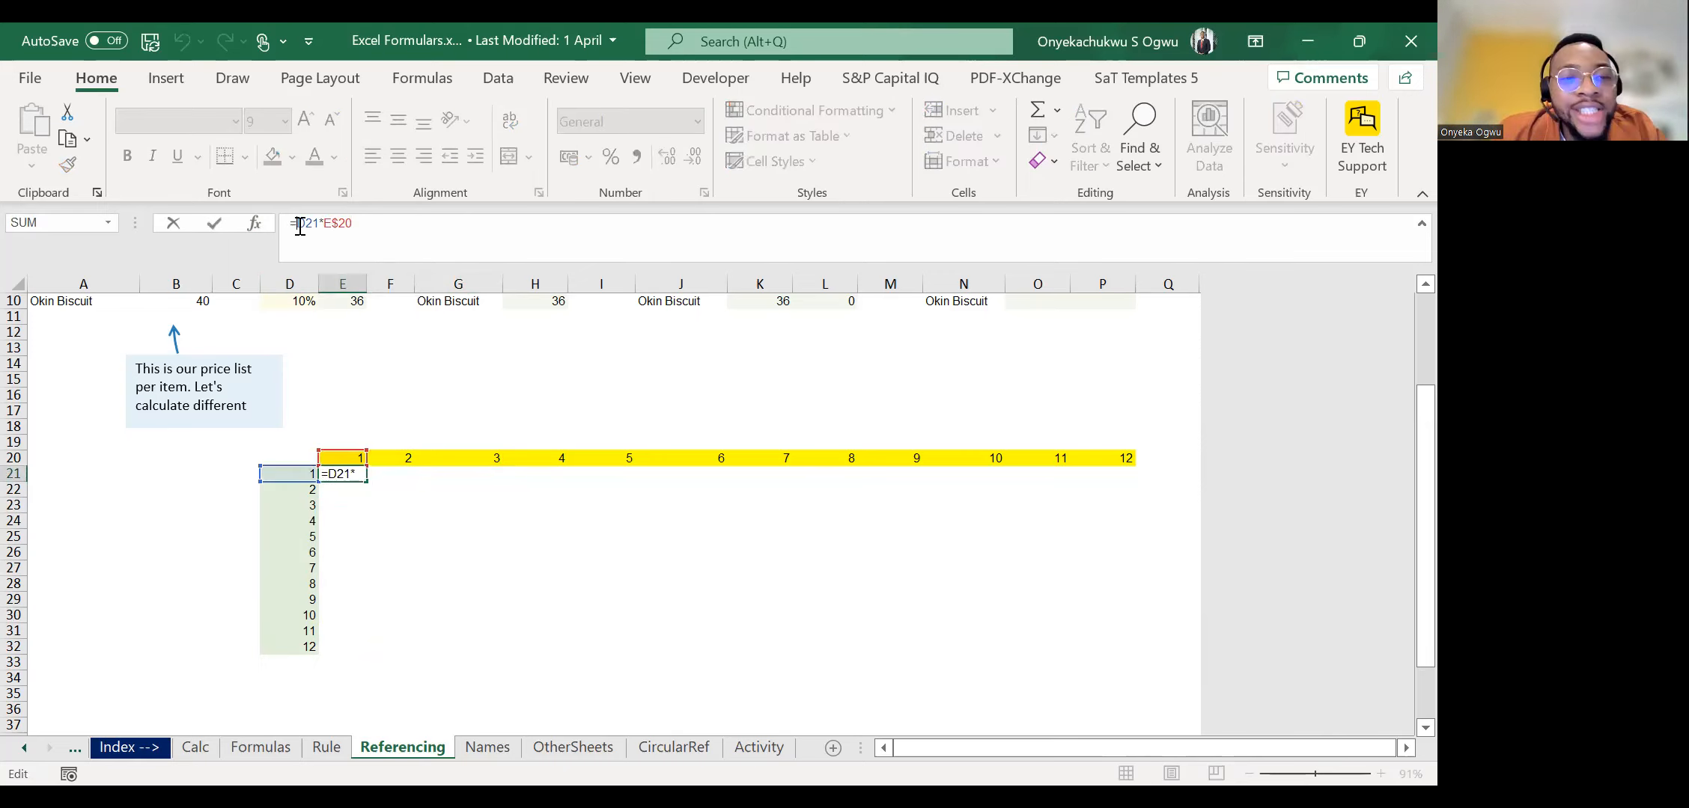
double_click(299, 225)
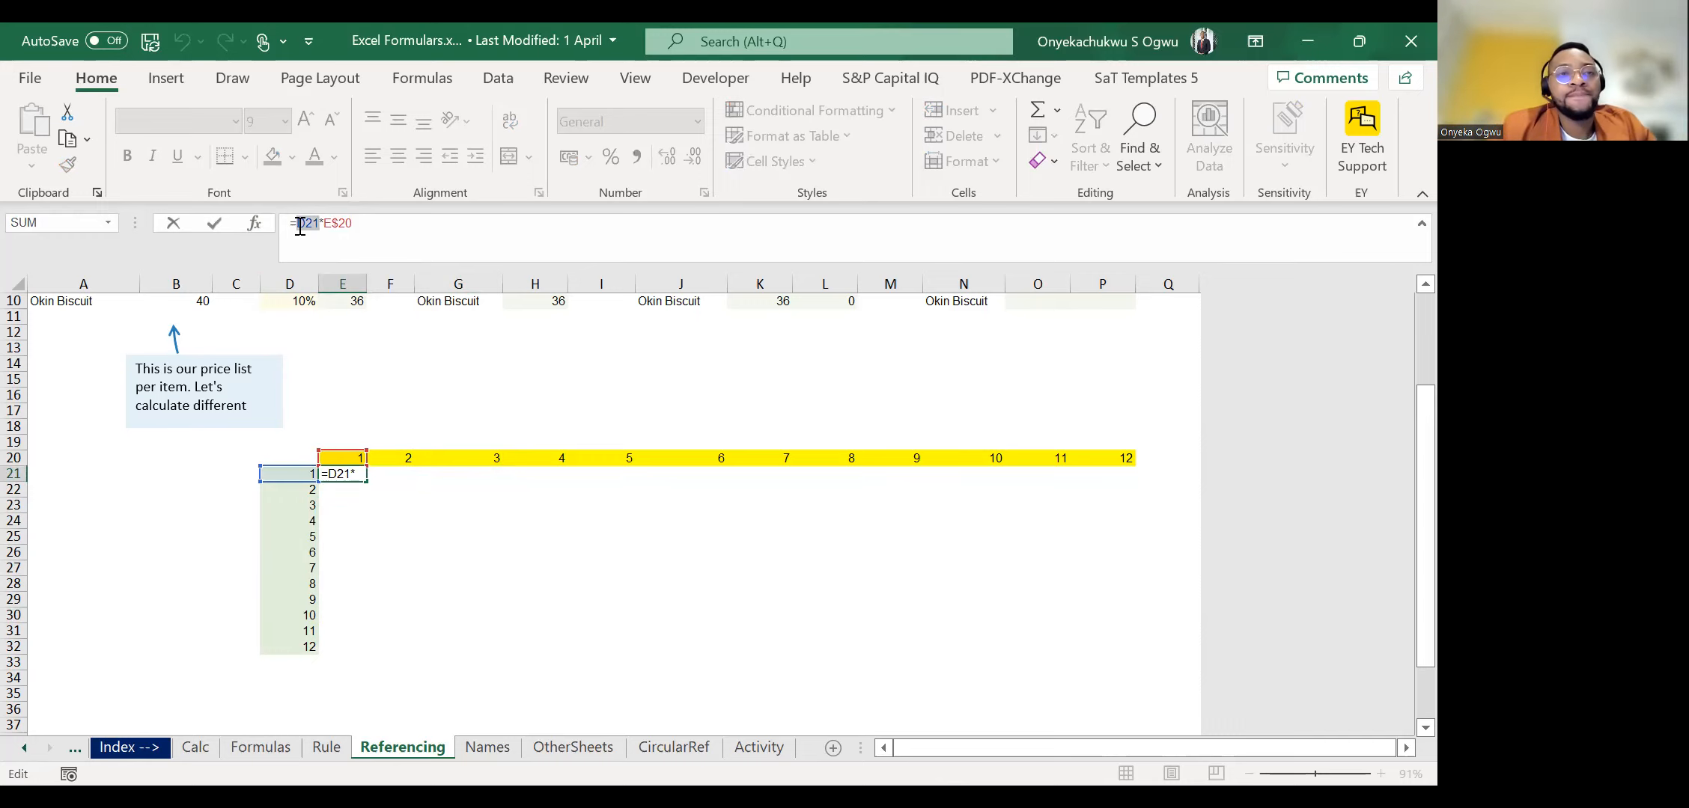
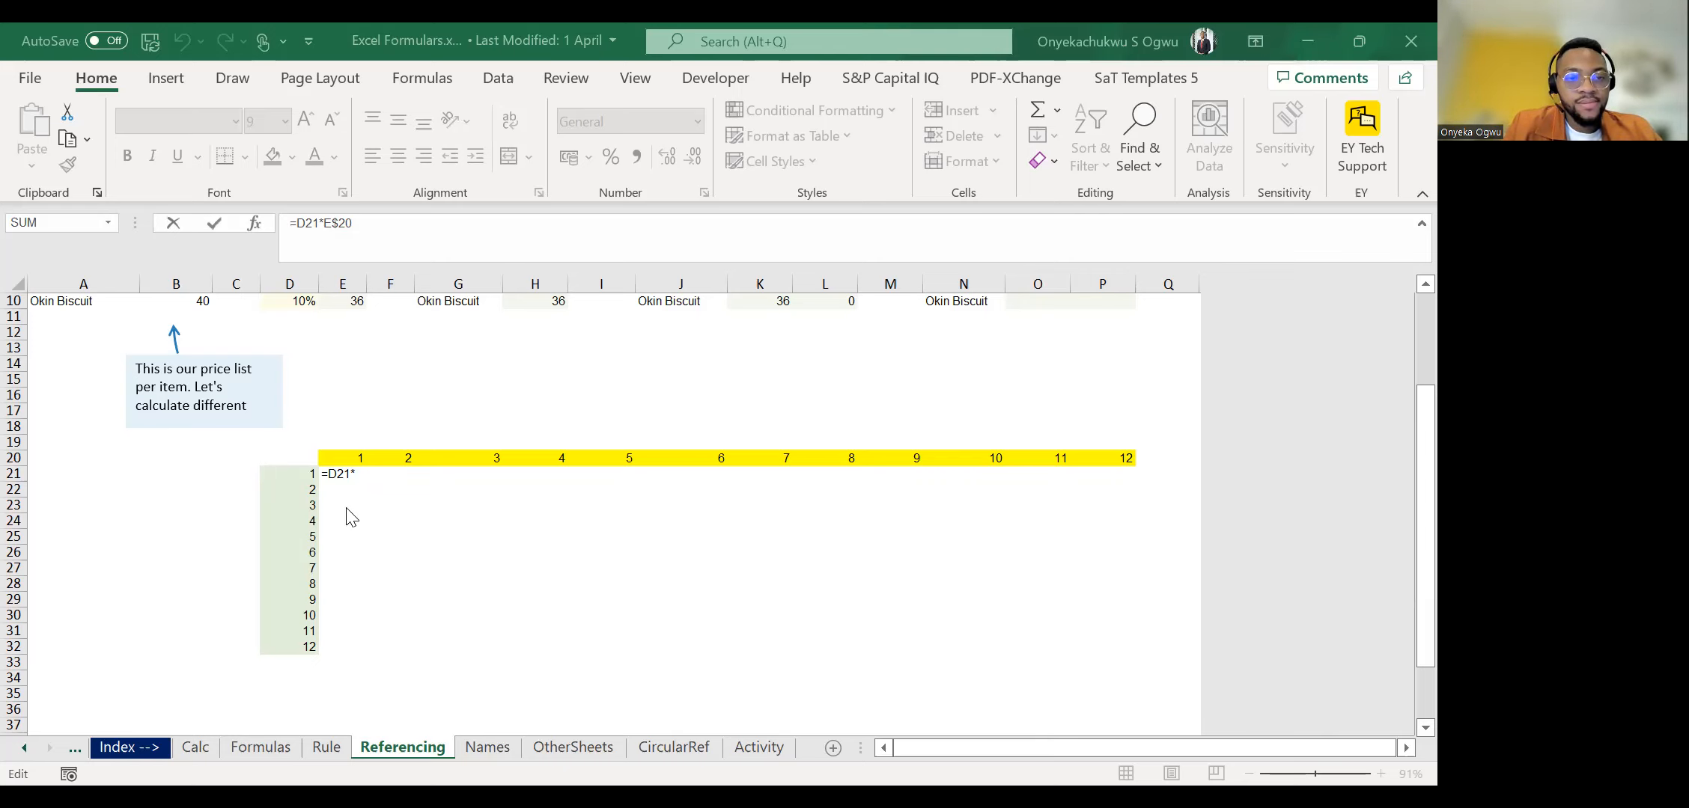
Examine the references in E21's formula to judge which part still needs locking.
left_click(384, 253)
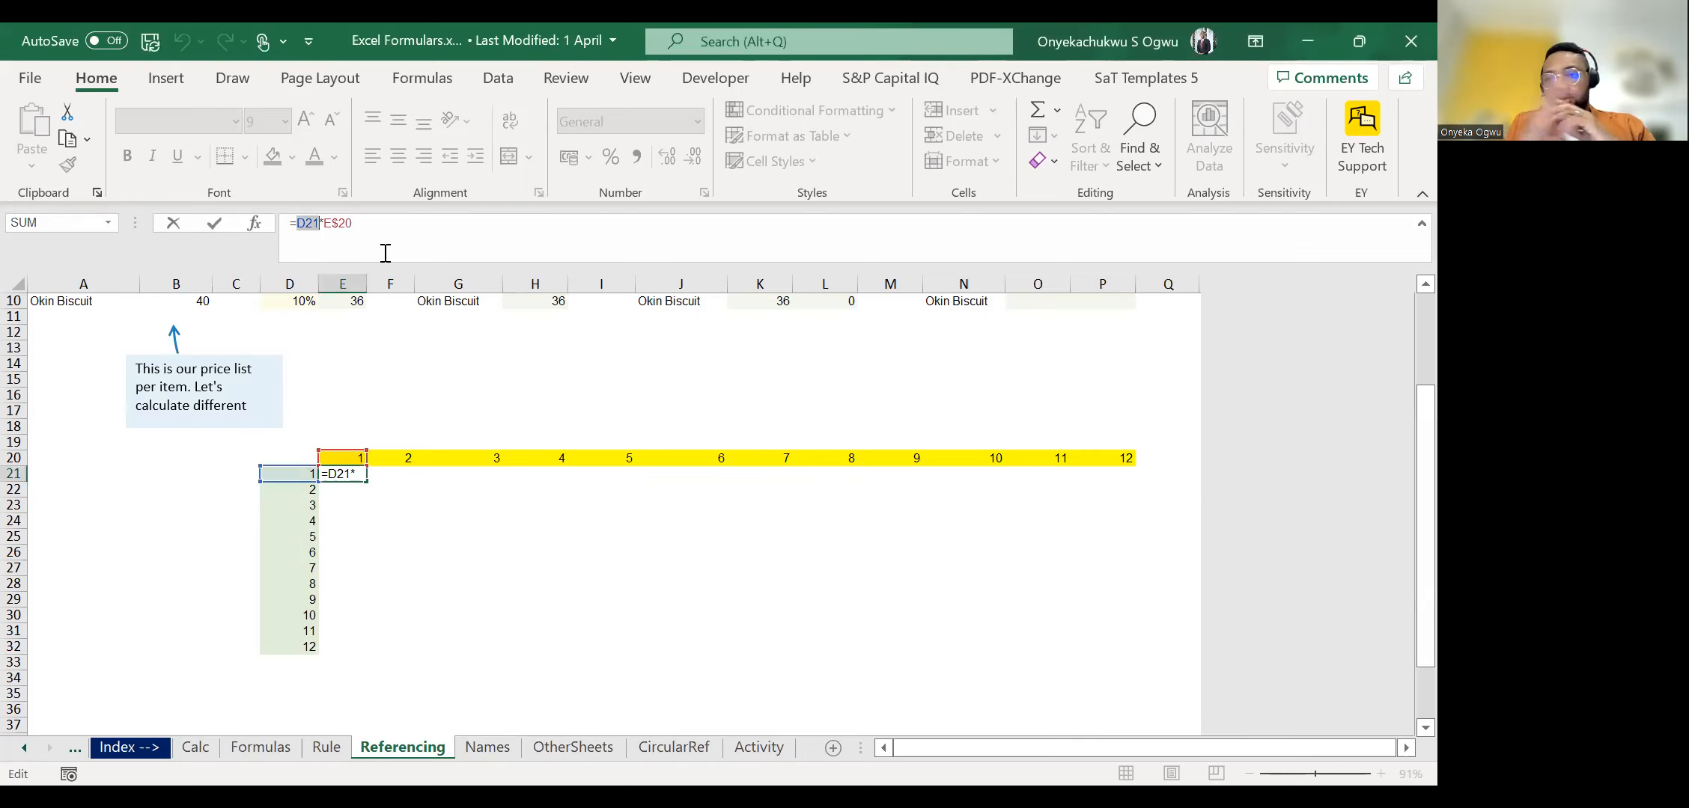
key("Escape")
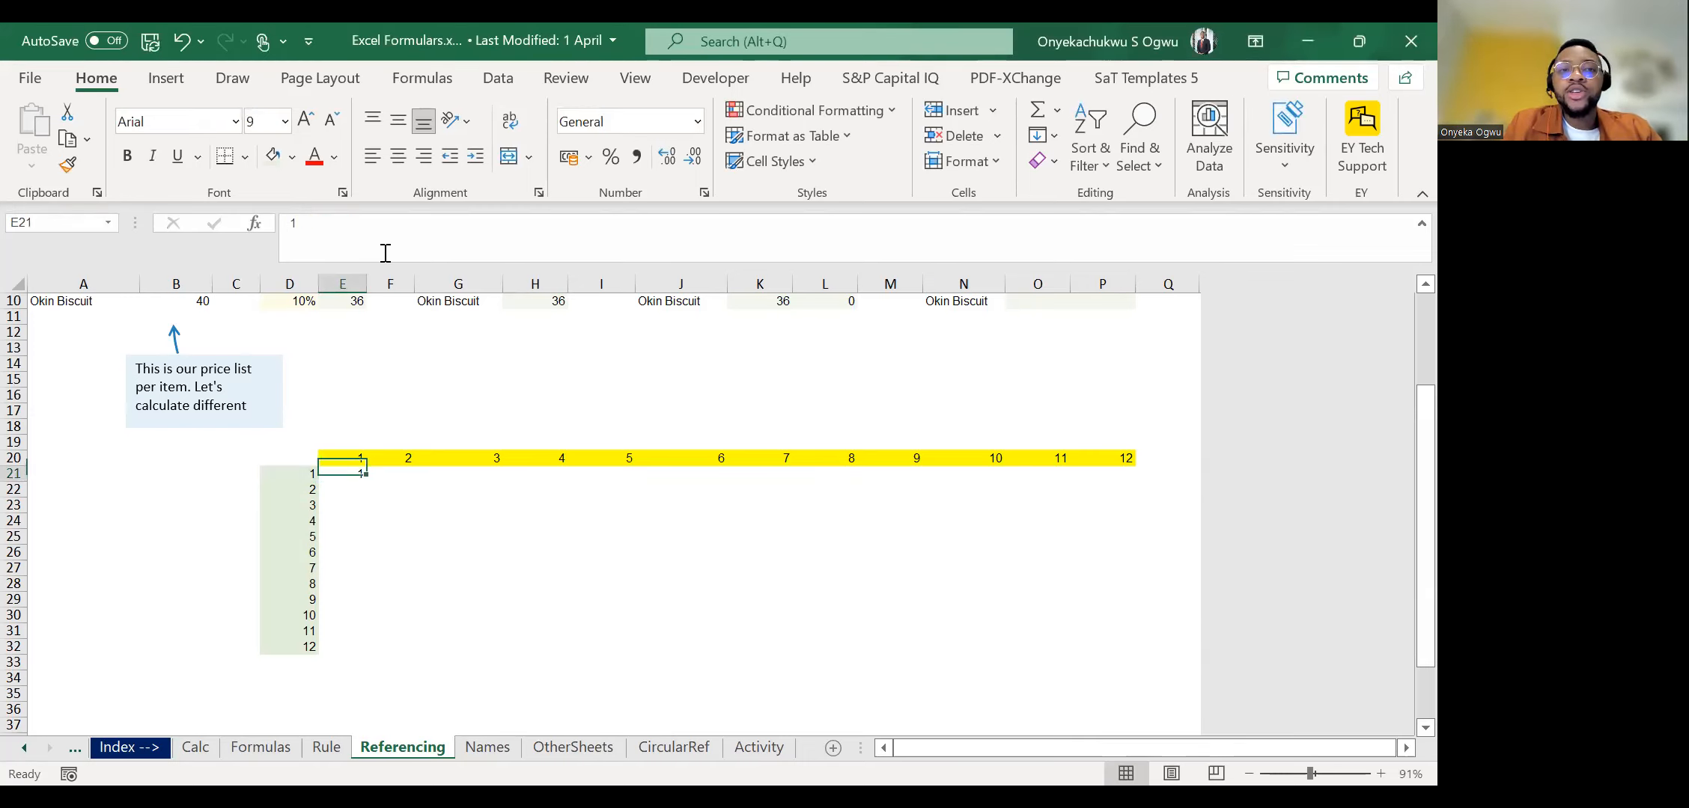
left_click(303, 218)
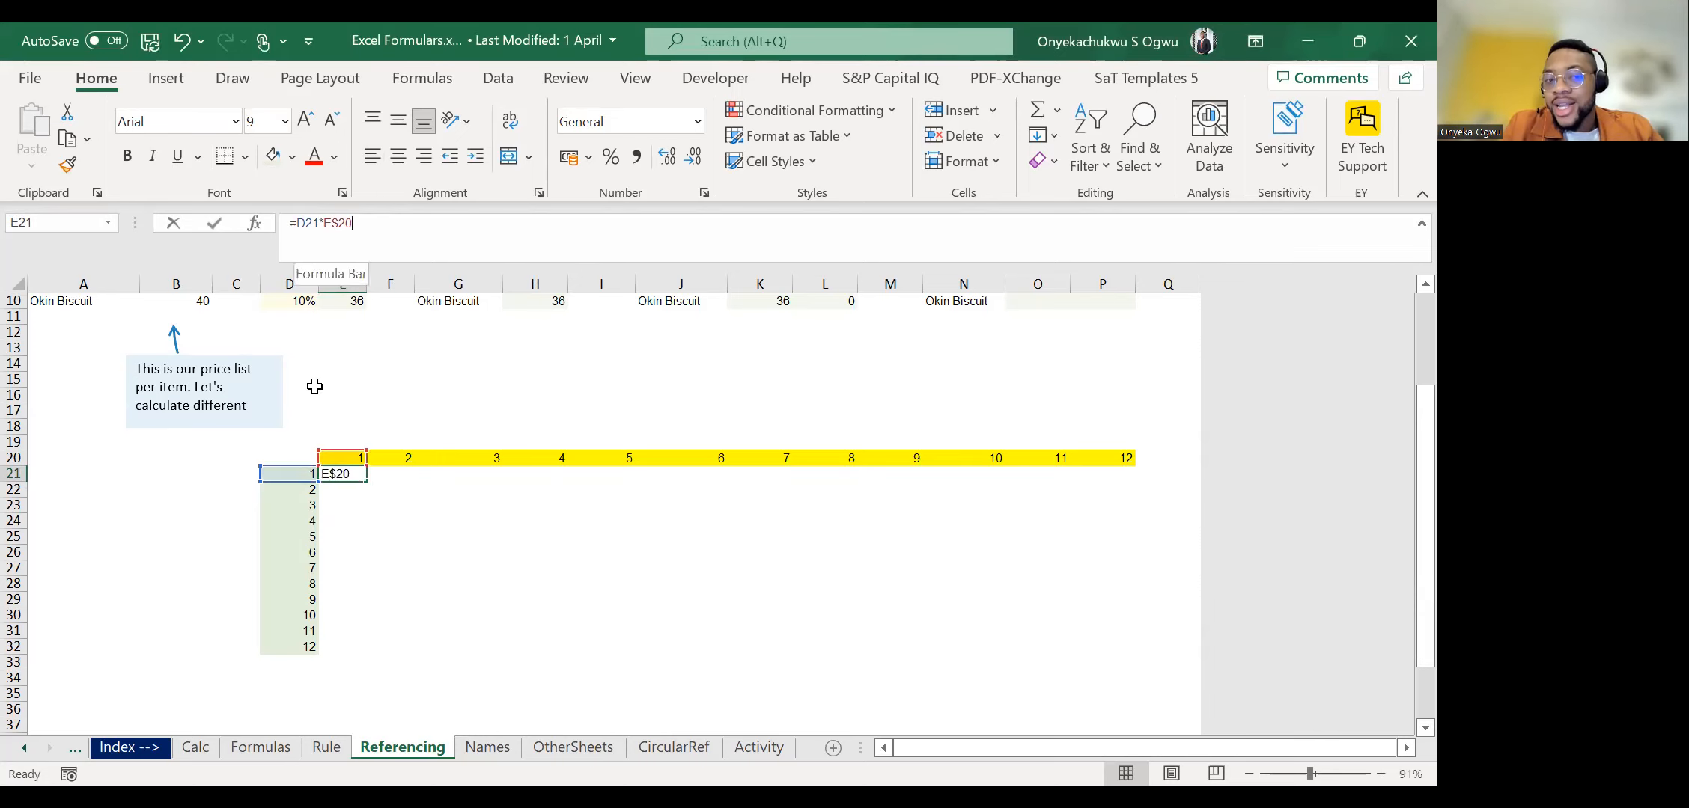
left_click(314, 219)
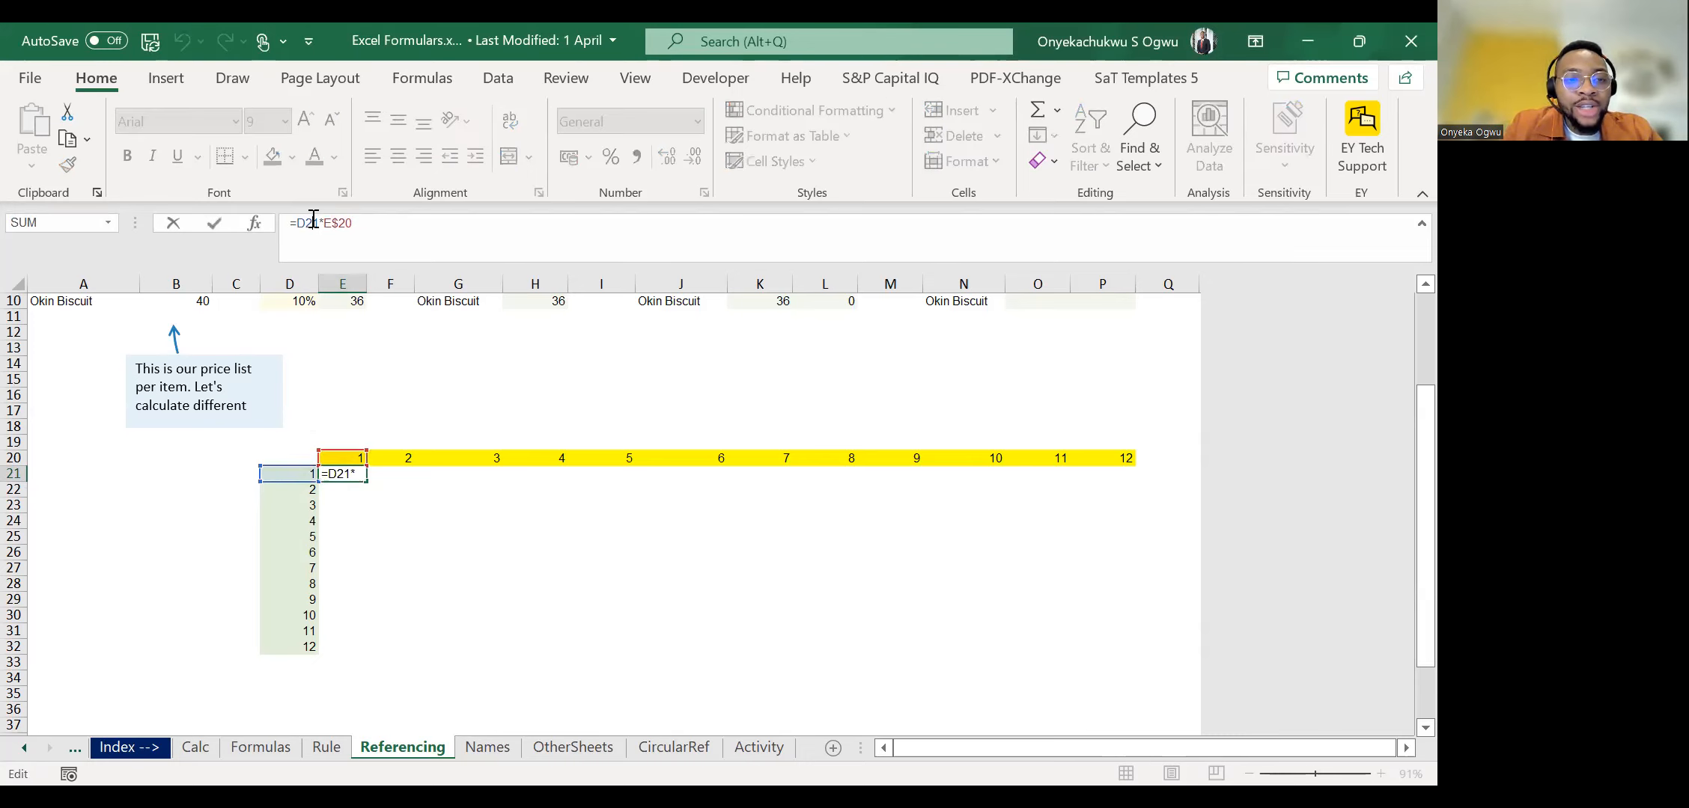
key("ctrl+Return")
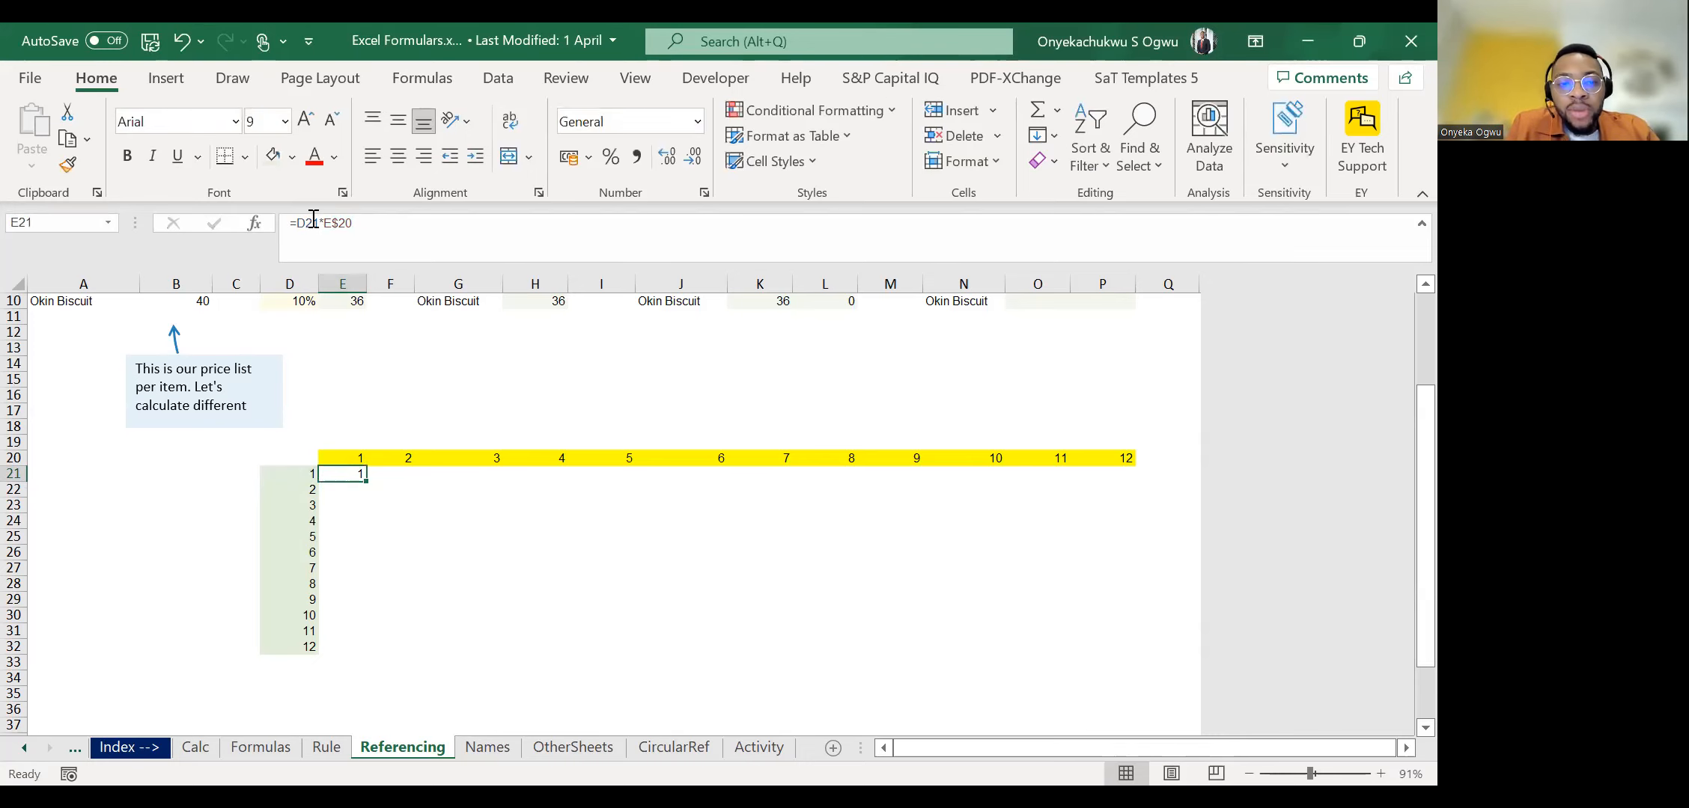
Examine the multipliers in D21:D32 and in the yellow header row 20 that the grid formula has to combine.
key("Right")
key("Right")
key("Right")
key("Right")
key("Right")
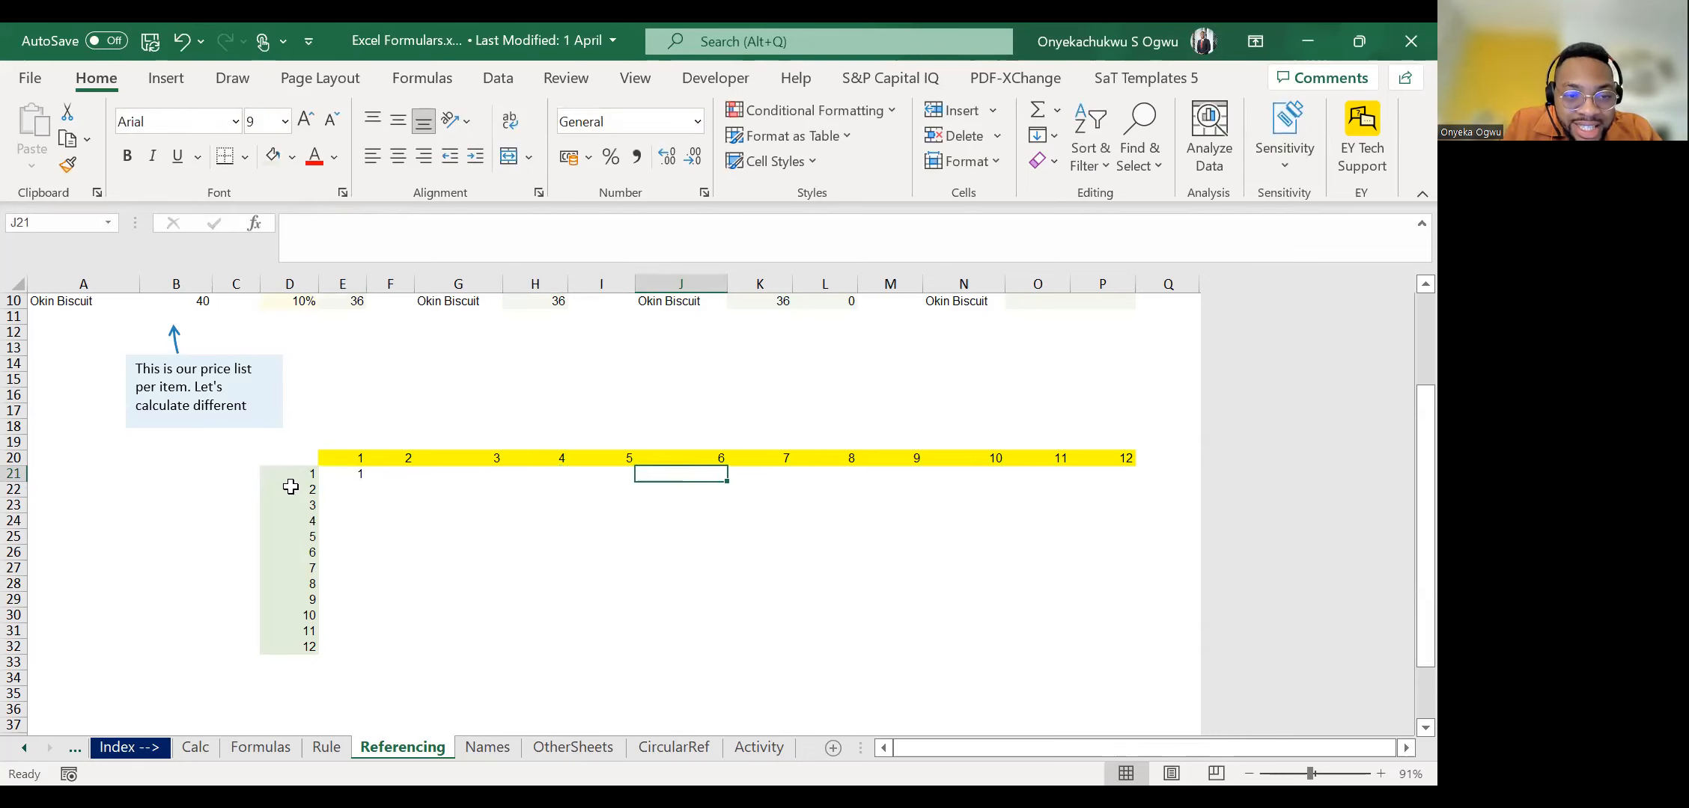
left_click_drag(288, 475, 307, 678)
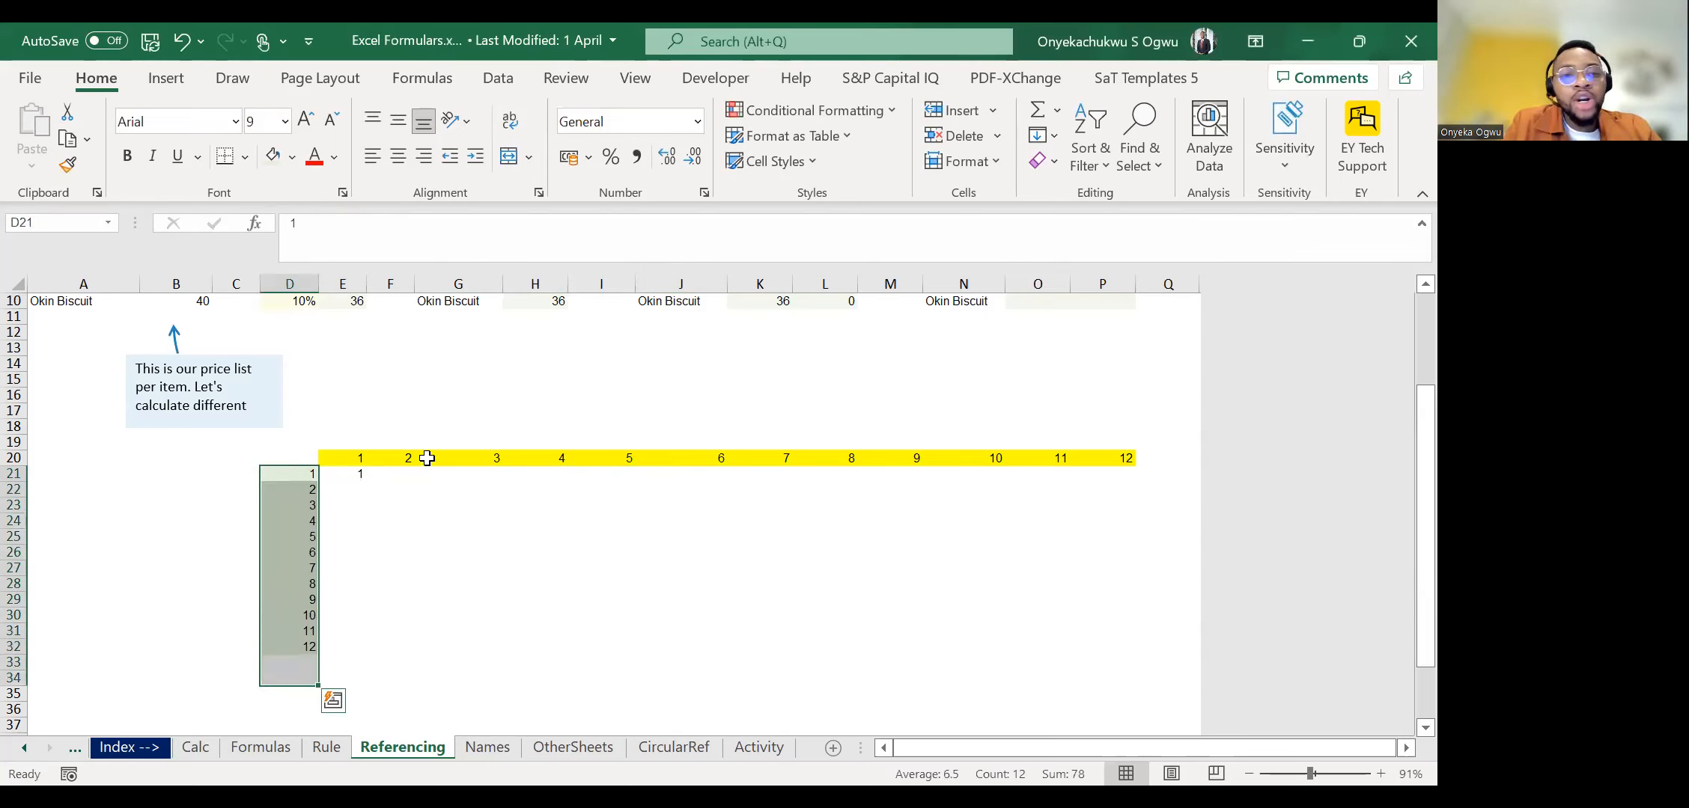
left_click_drag(386, 505, 1127, 491)
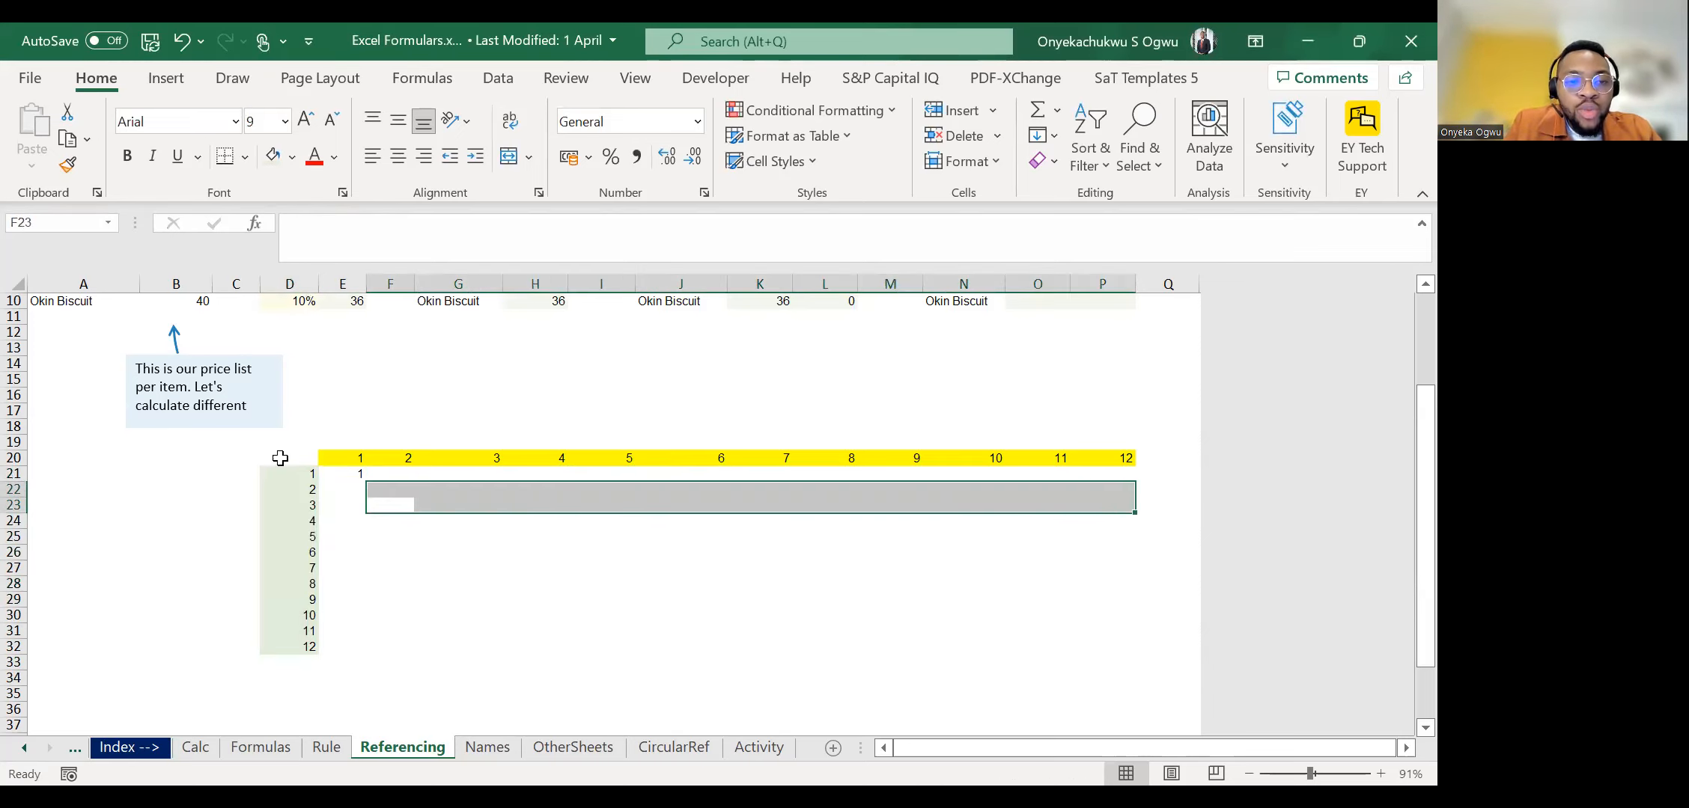
left_click_drag(285, 473, 285, 665)
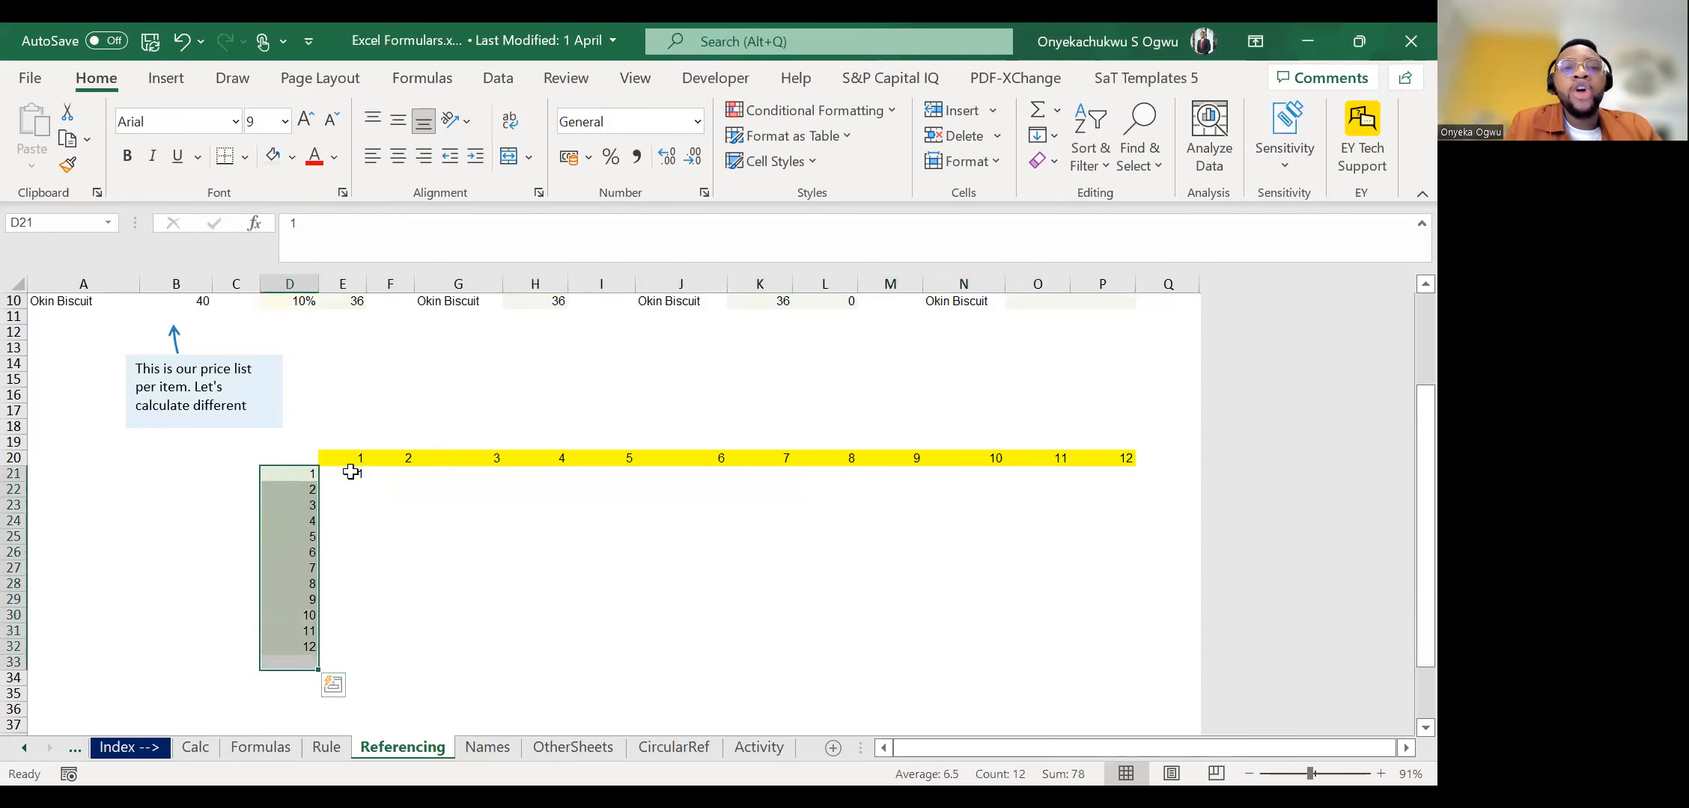
left_click_drag(351, 472, 343, 554)
left_click(350, 458)
left_click_drag(449, 457, 693, 473)
left_click_drag(343, 537, 407, 704)
left_click_drag(343, 442, 1271, 445)
left_click(350, 457)
Check the D21 reference in E21's formula against the cells down columns E and D.
key("Down")
left_click(305, 232)
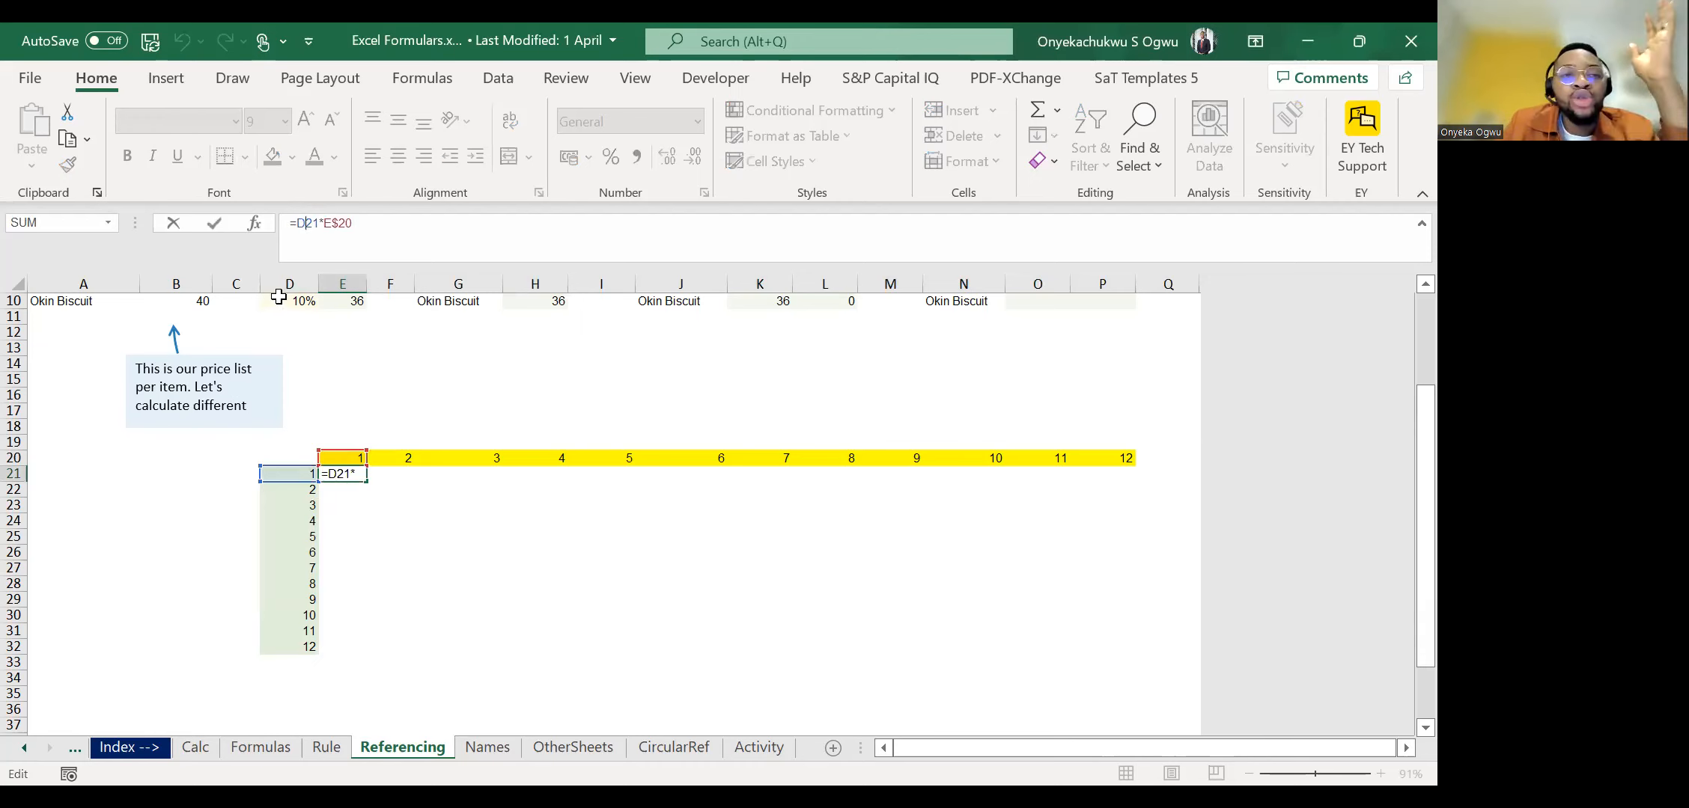
key("Return")
key("Down")
key("Up")
key("Down")
key("Down")
key("Down")
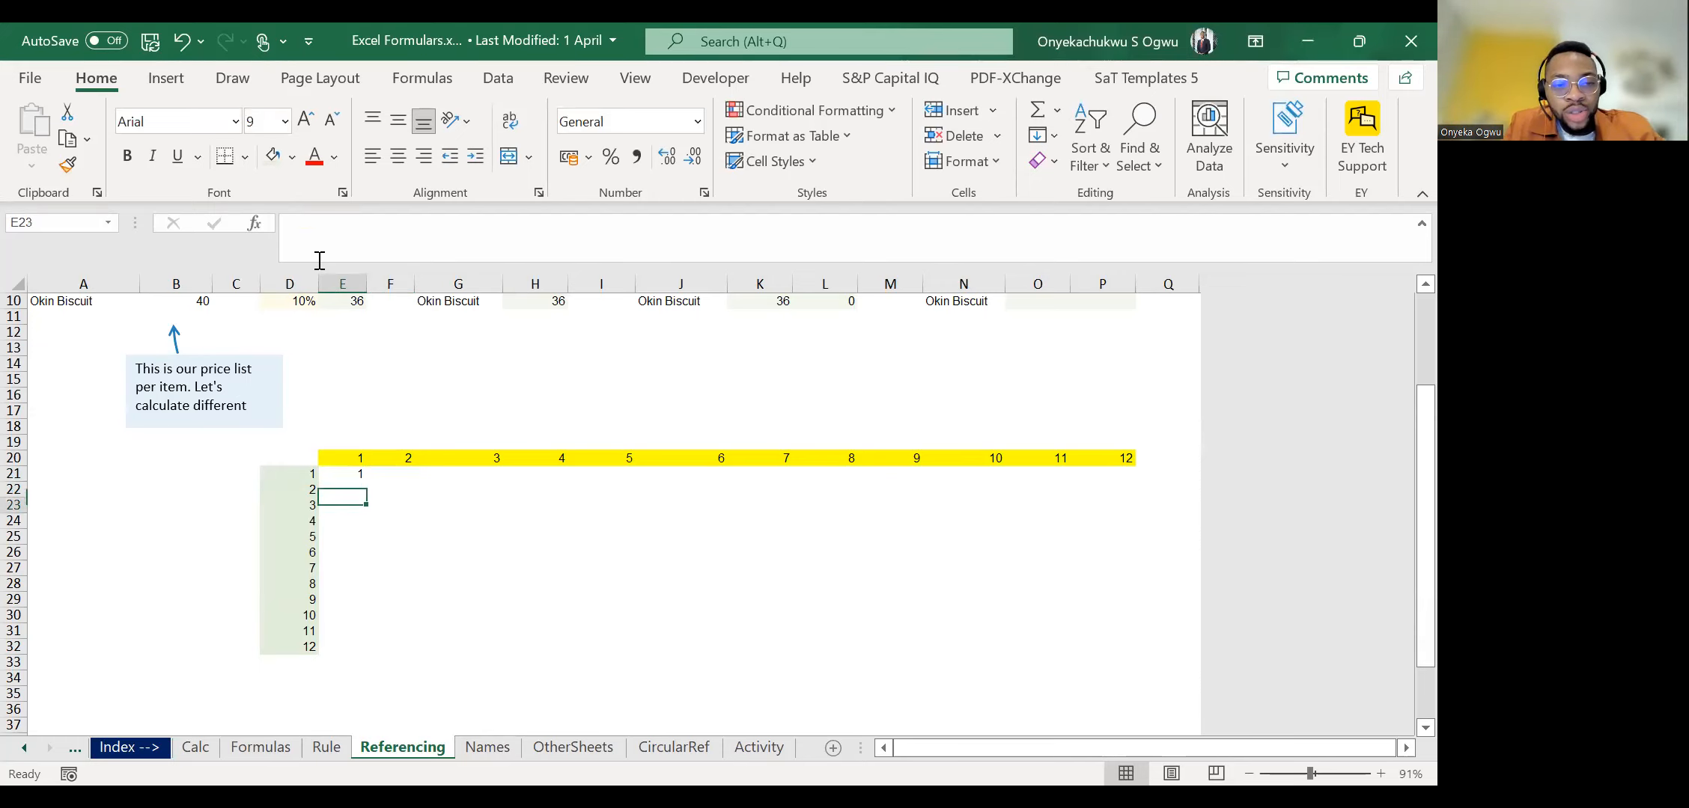
key("Down")
key("Up")
key("Up")
key("Up")
key("Up")
key("Up")
key("Left")
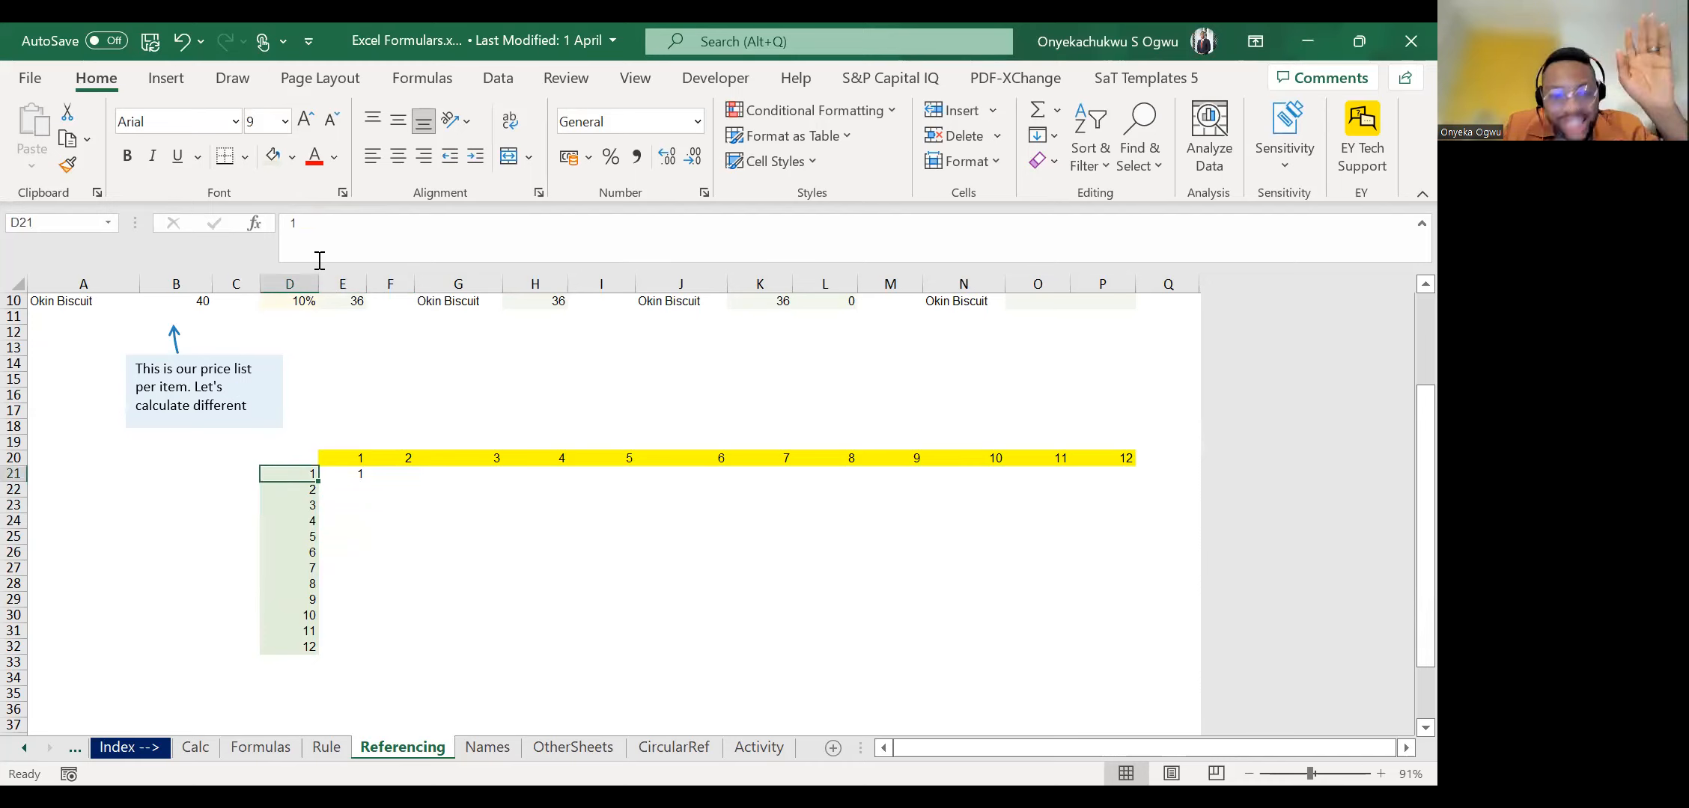
Lock column D in E21's formula so that it reads =$D21*E$20.
key("Right")
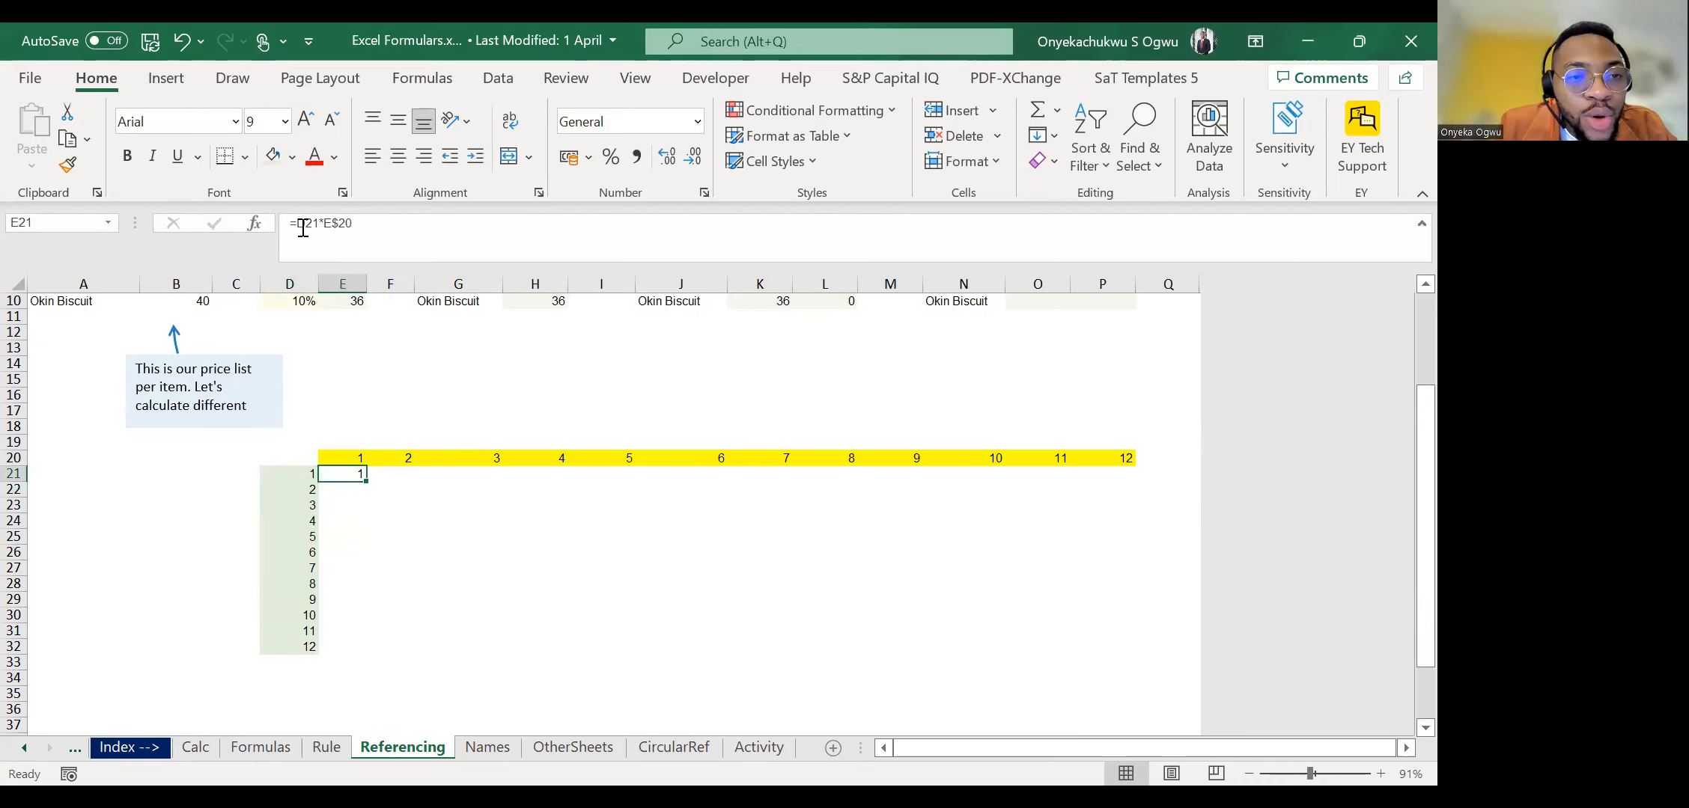
left_click(303, 227)
type("$")
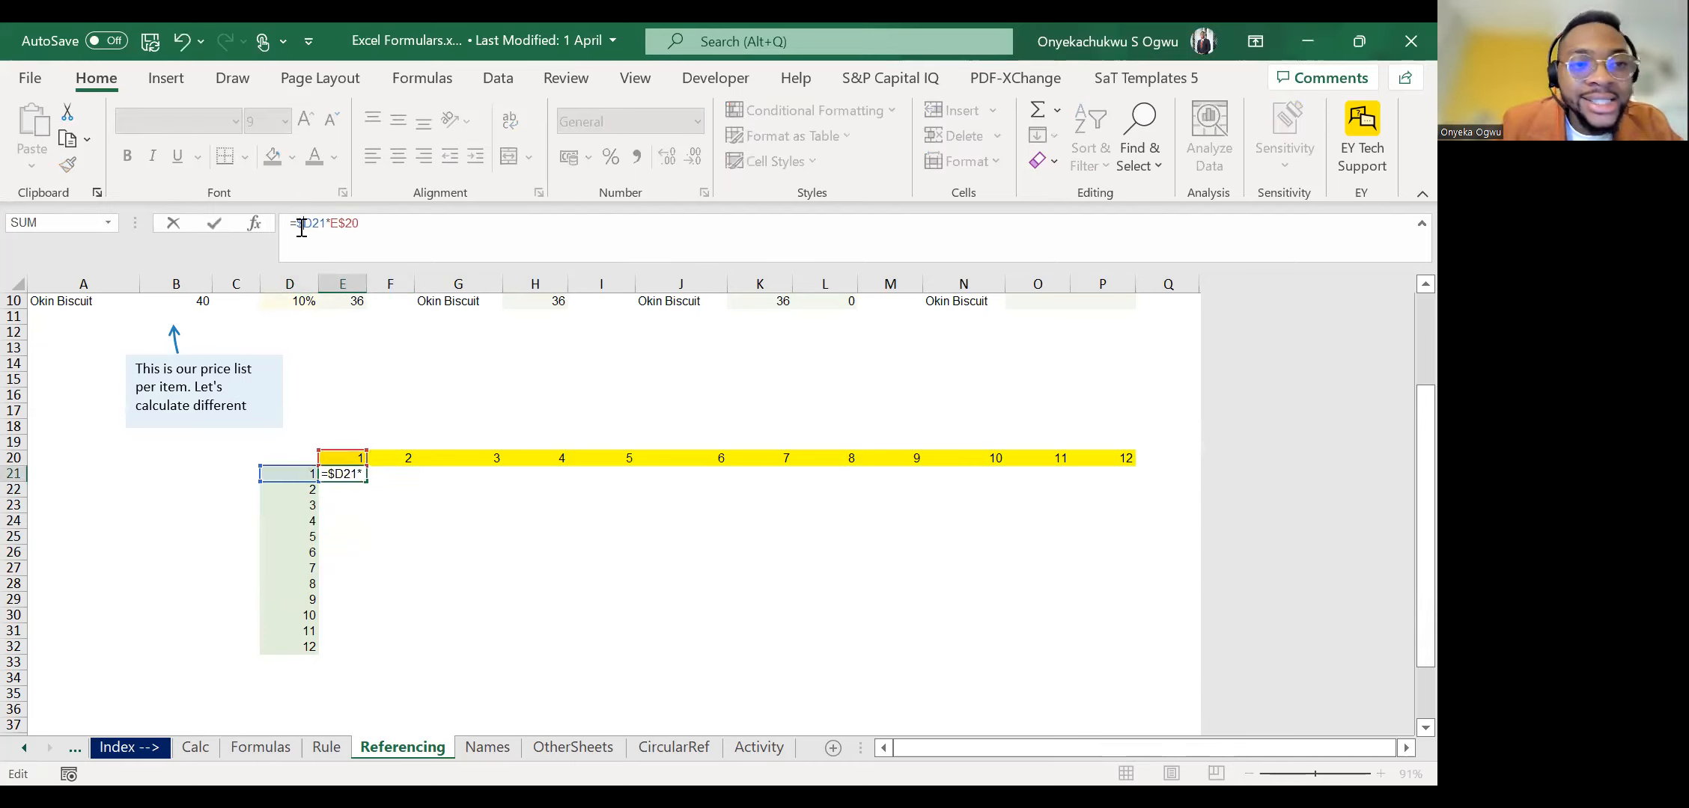
key("ctrl+Return")
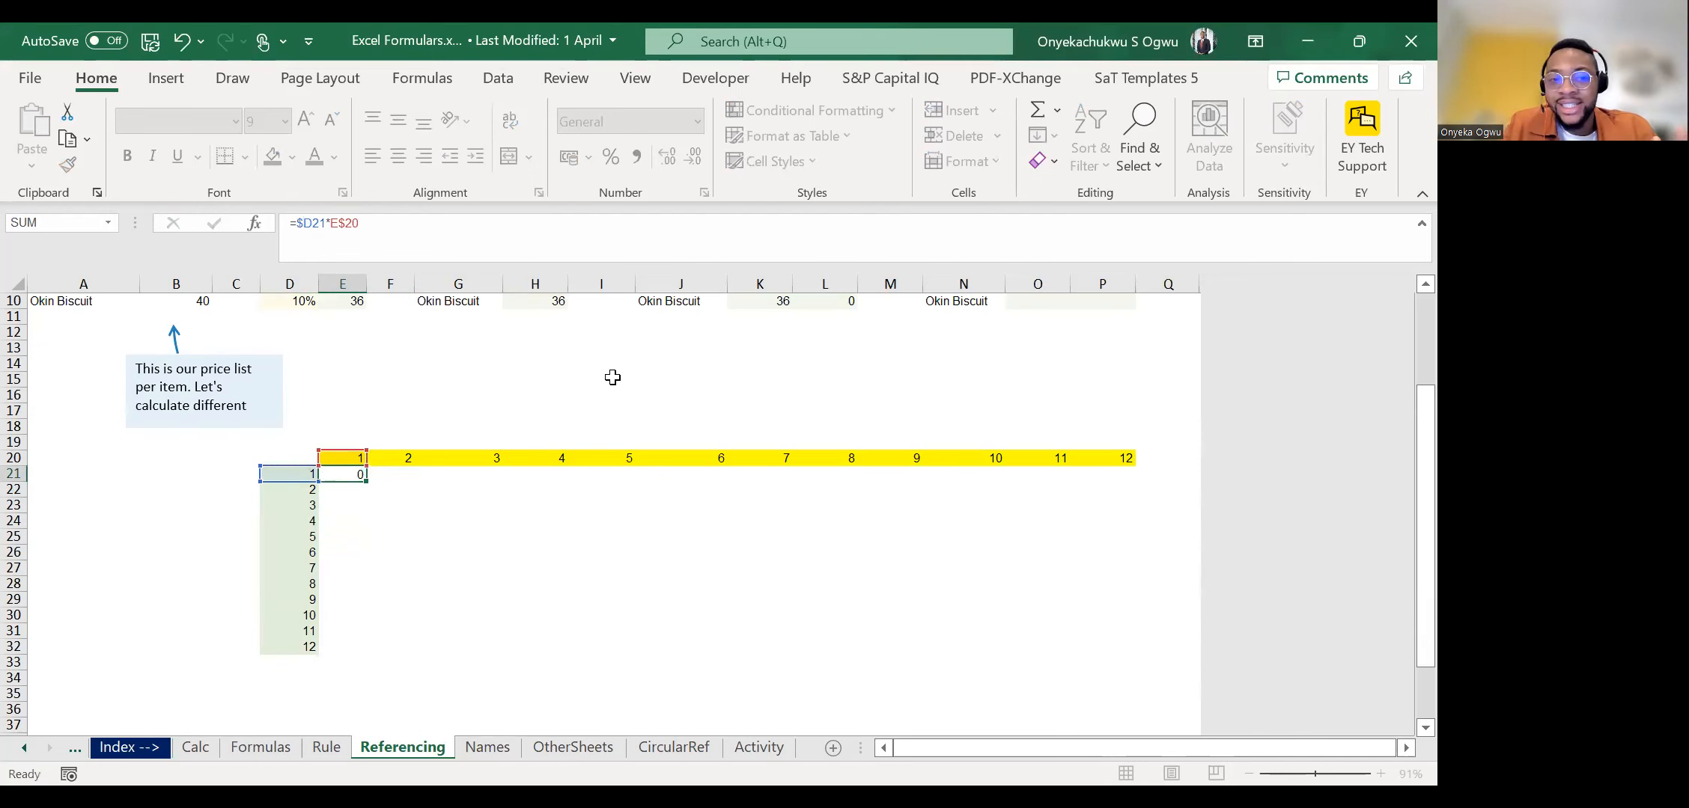
Copy the formula in E21 across the whole multiplication grid E21:P32.
key("ctrl+c")
key("shift+Down")
key("shift+Down")
key("shift+Down")
key("shift+Down")
key("shift+Down")
key("shift+Down")
key("shift+Down")
key("shift+Down")
key("shift+Down")
key("shift+Down")
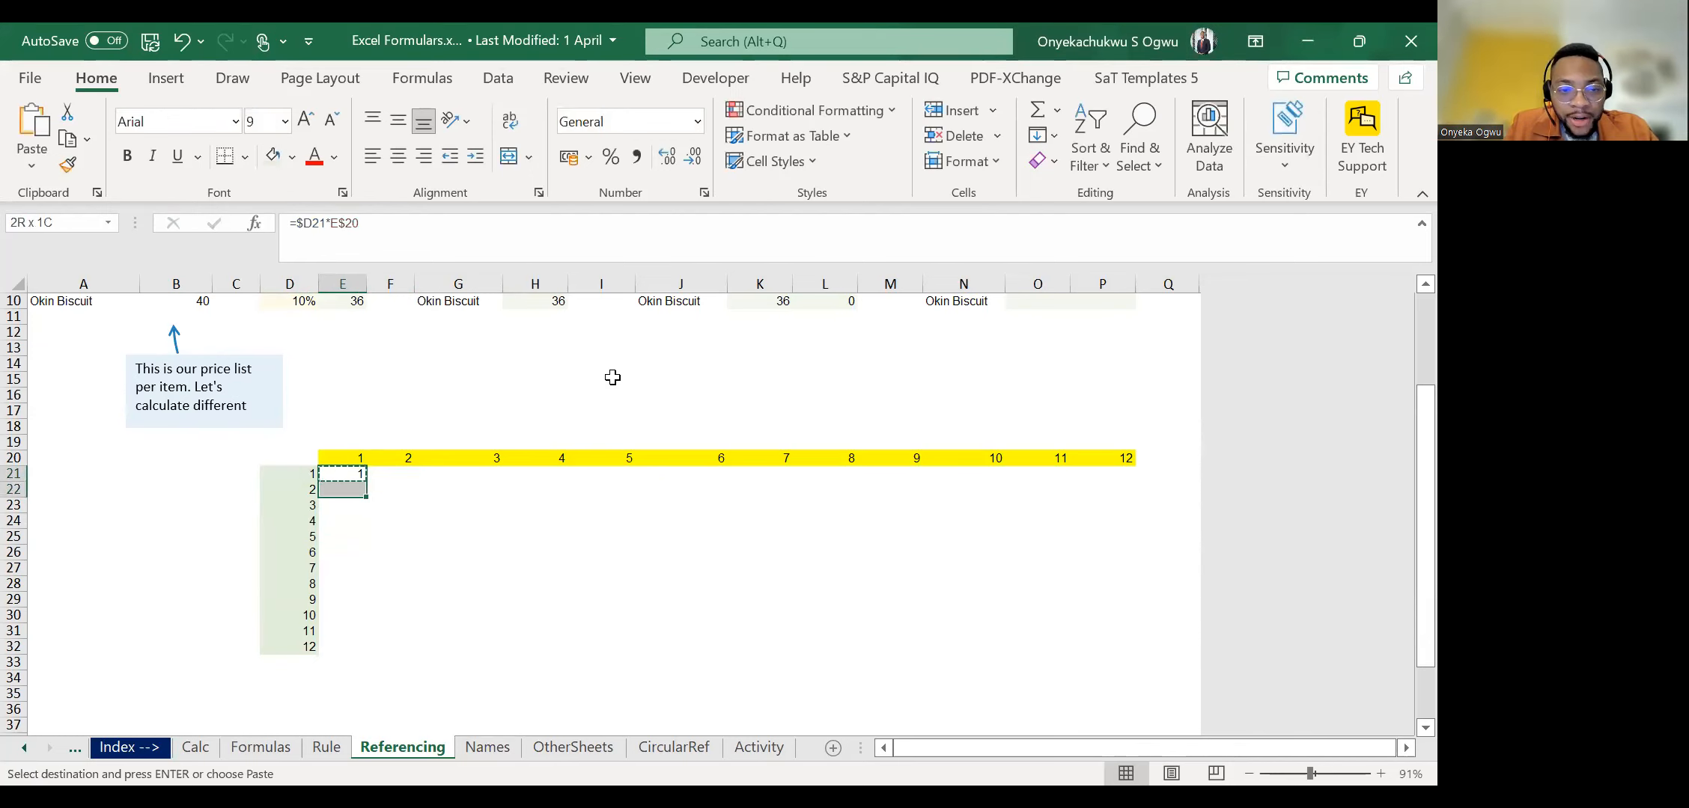
key("shift+Down")
key("shift+Right")
key("shift+Right")
key("shift+Right")
key("shift+Right")
key("shift+Right")
key("shift+Right")
key("shift+Right")
key("shift+Right")
key("shift+Right")
key("shift+Right")
key("shift+Right")
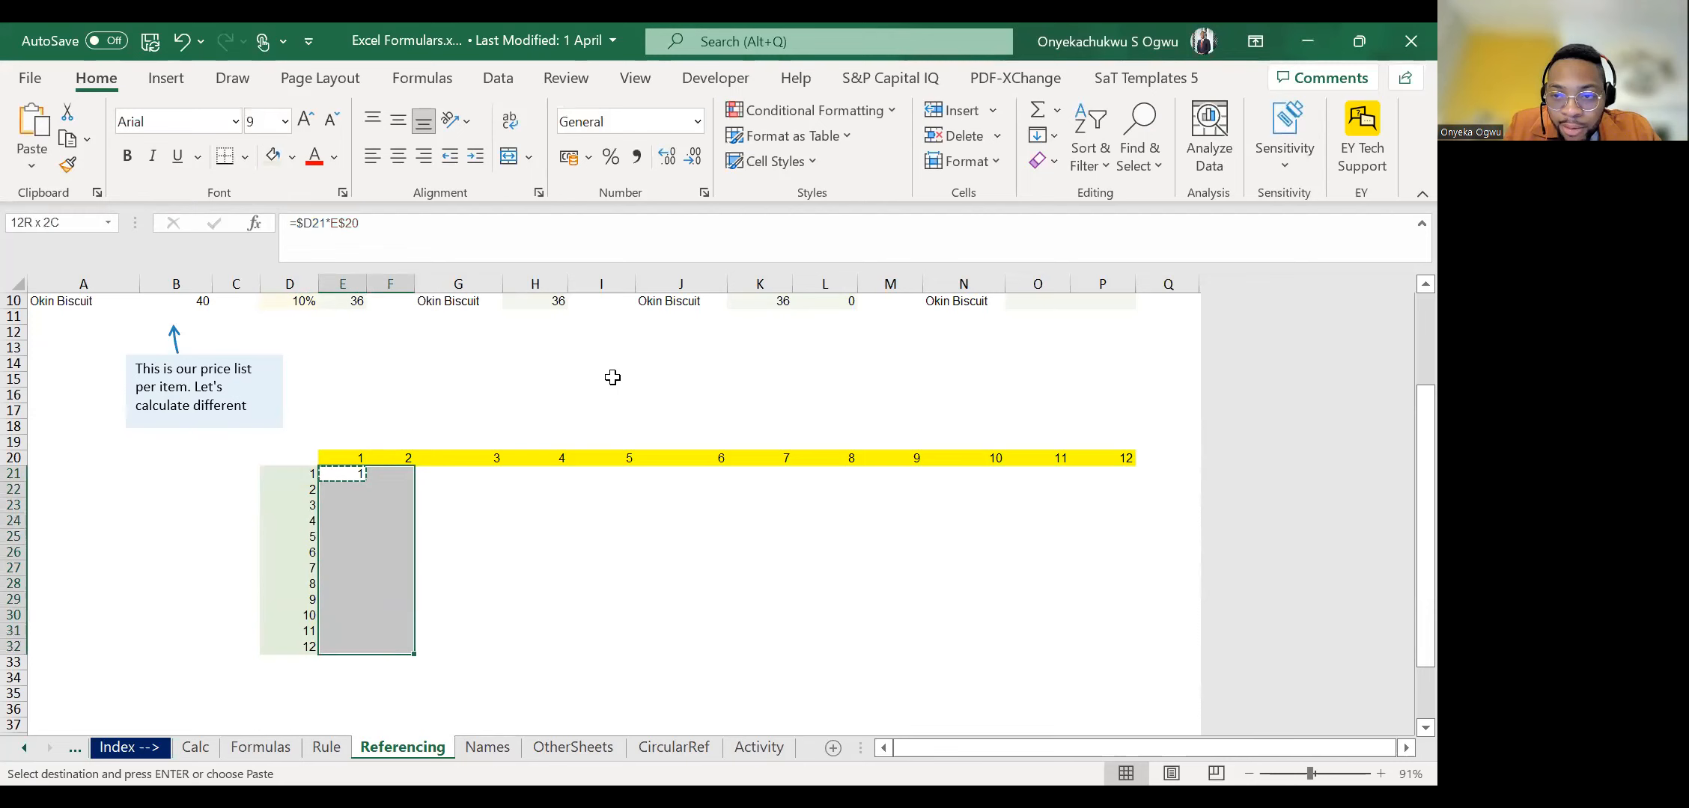
key("ctrl+v")
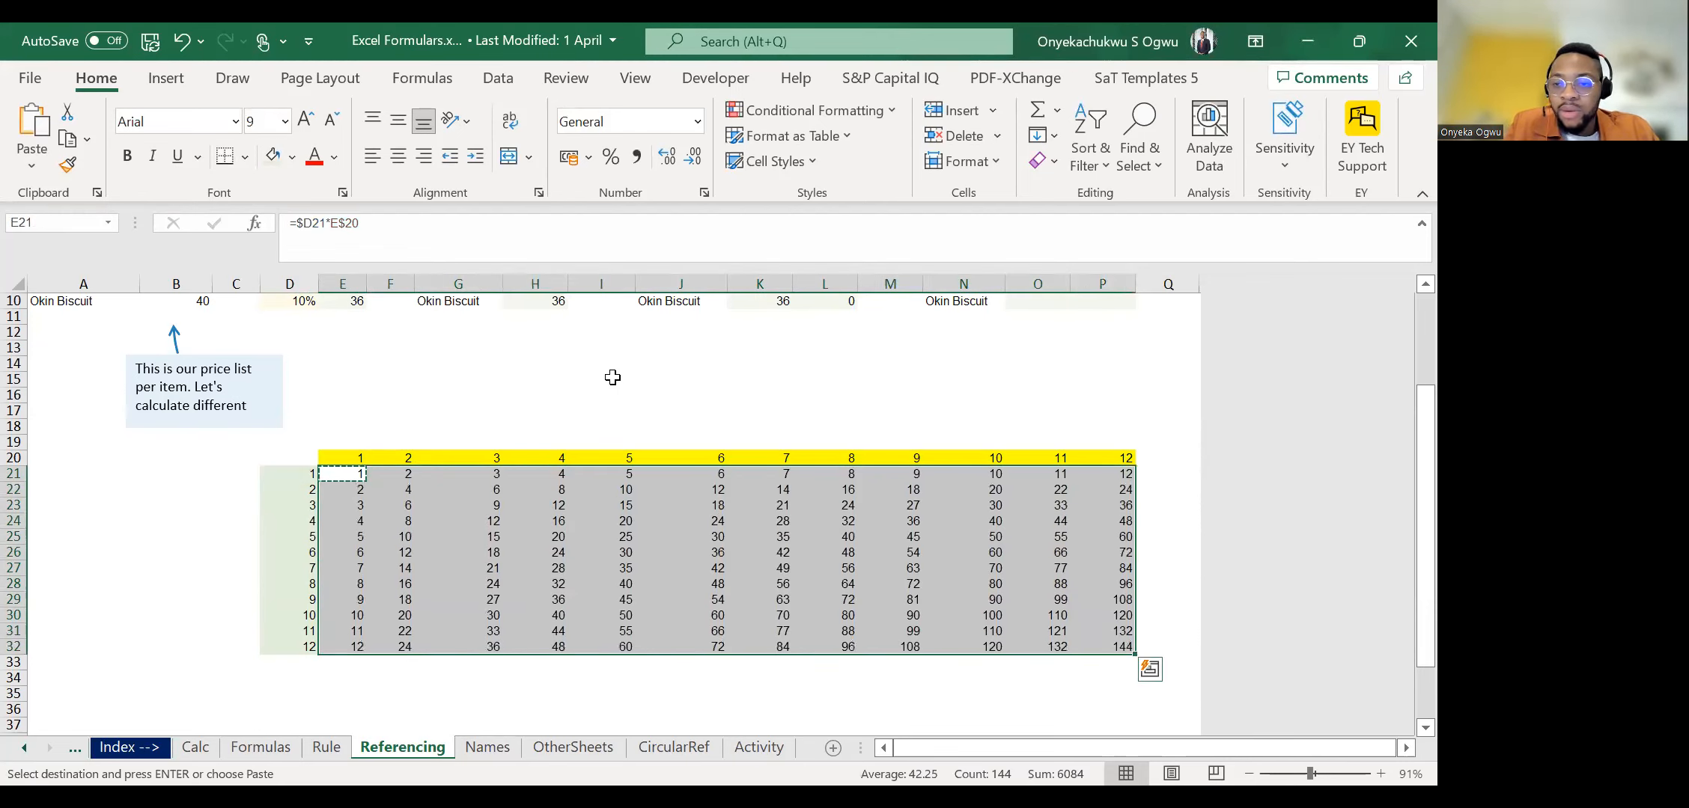
Examine how the mixed references adapt in the filled grid, checking cells E21, P32 and L28.
key("Down")
key("Up")
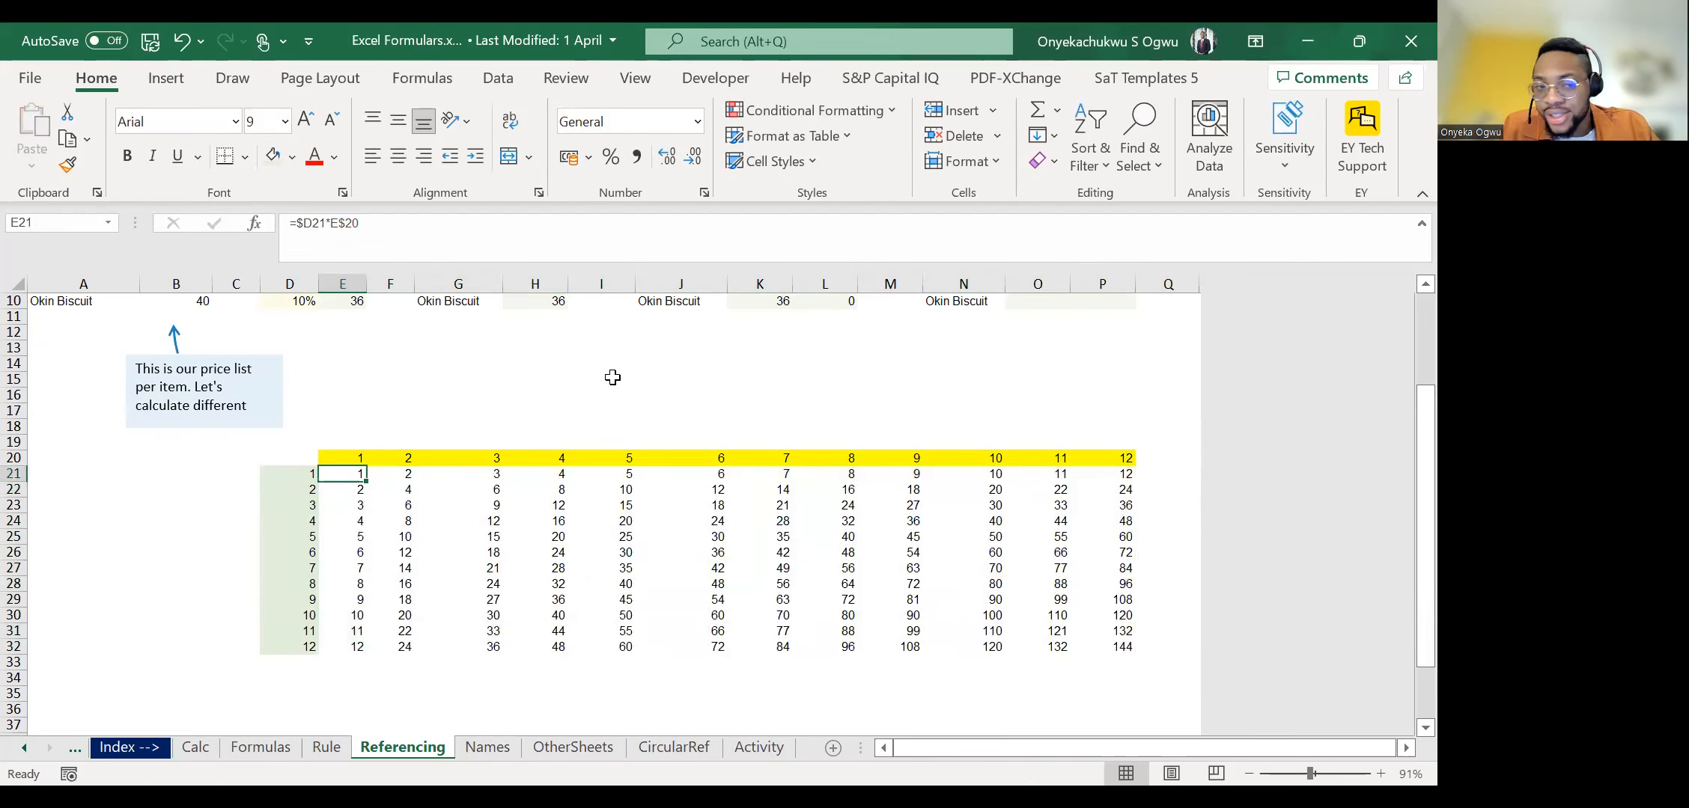
key("Escape")
key("ctrl+Right")
key("ctrl+Down")
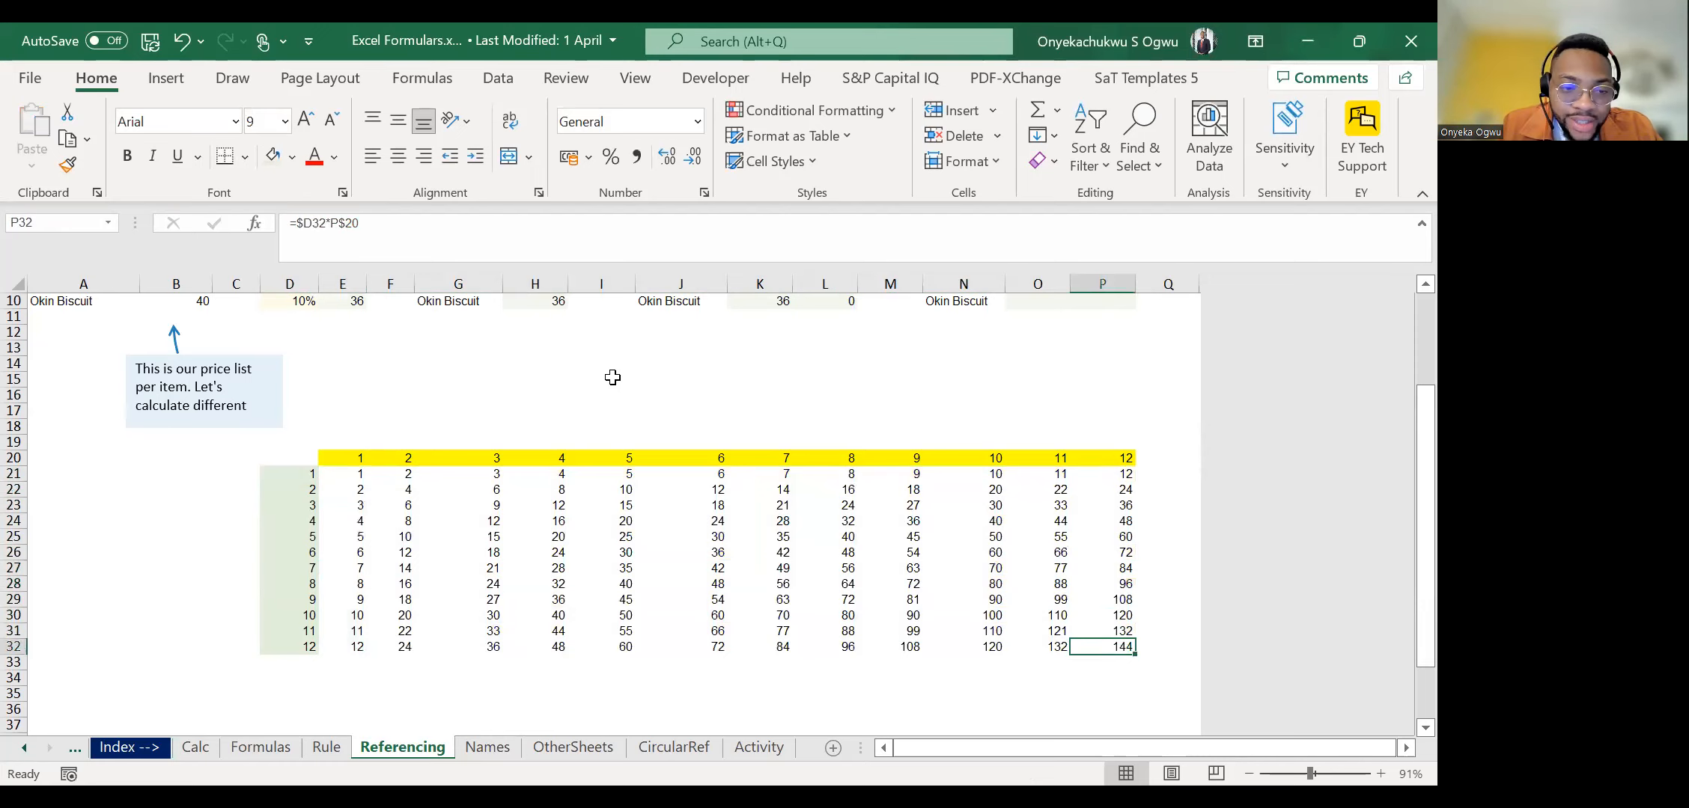
key("Up")
key("Up")
key("Up")
key("Up")
key("Left")
key("Left")
key("Left")
key("Left")
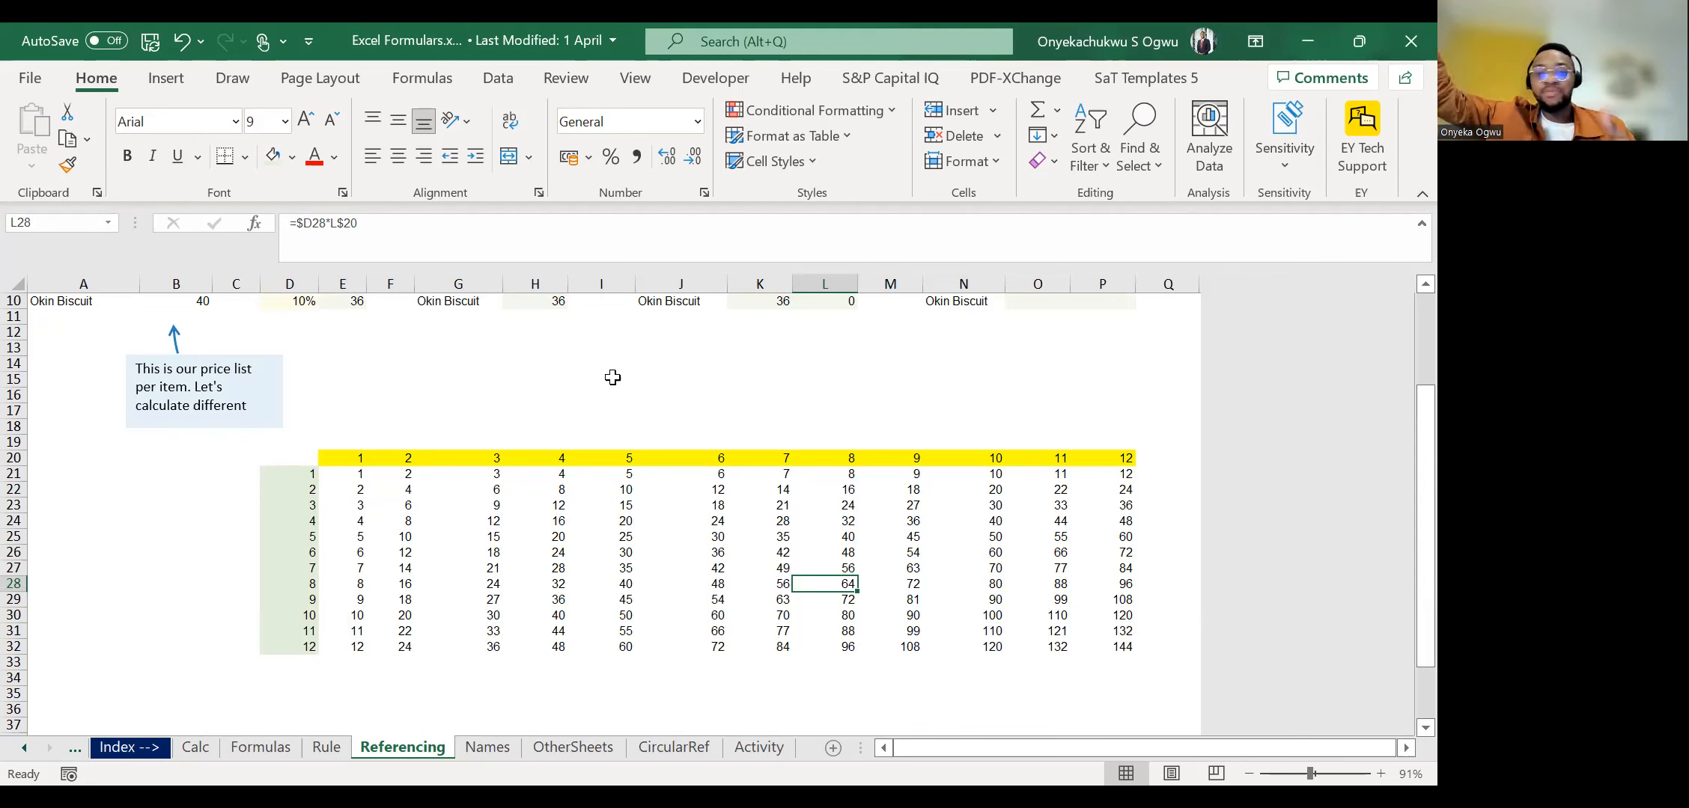
Open the CircularRef sheet and inspect the Total Women formula in B10.
left_click(668, 748)
left_click(758, 743)
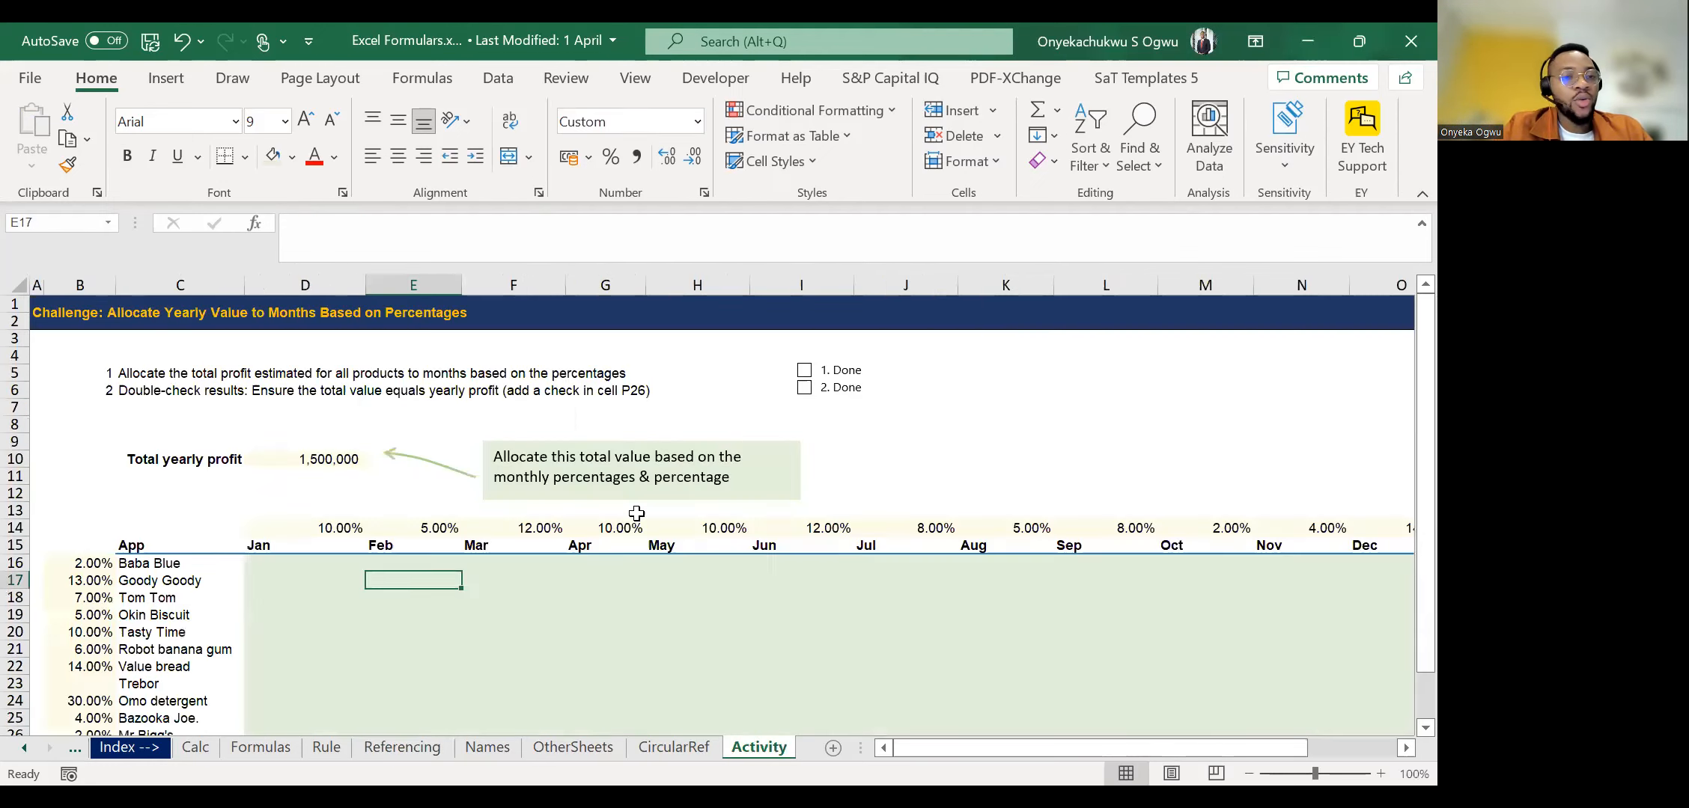
left_click(673, 746)
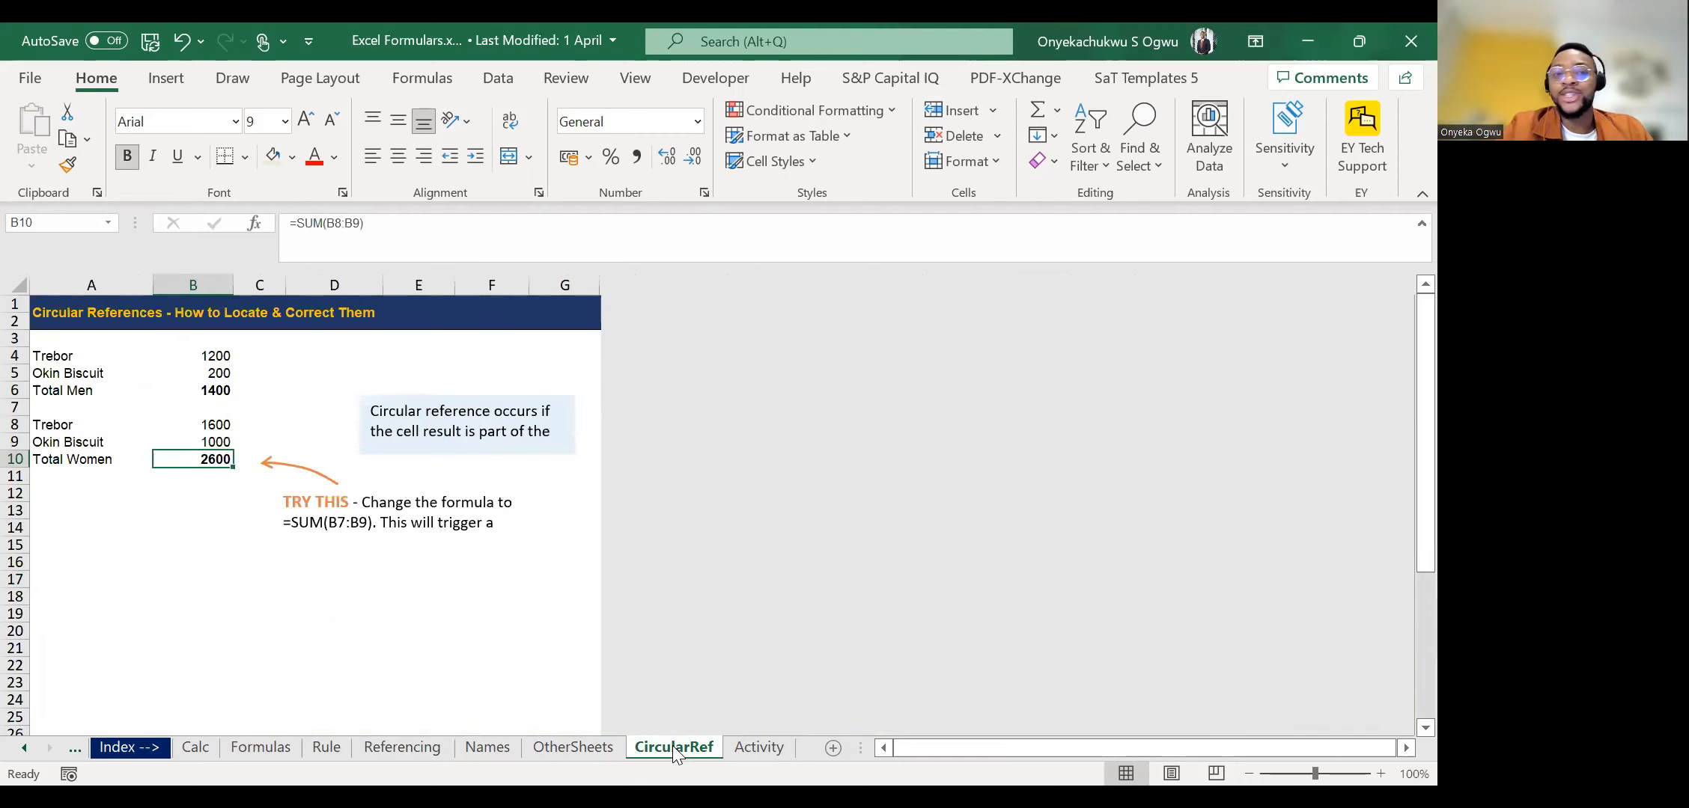
key("Up")
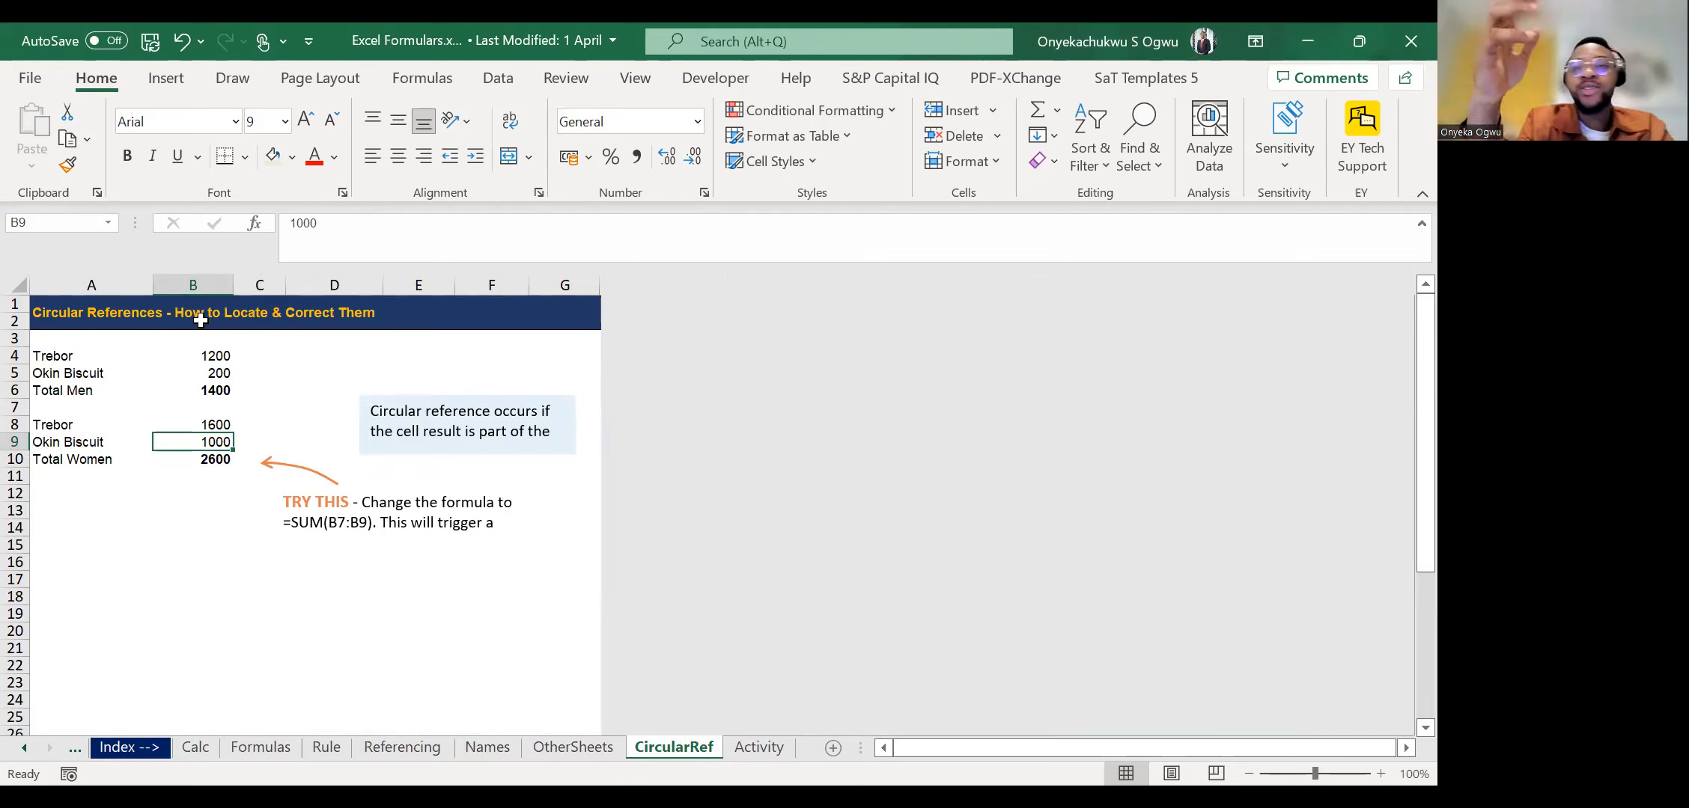
key("Down")
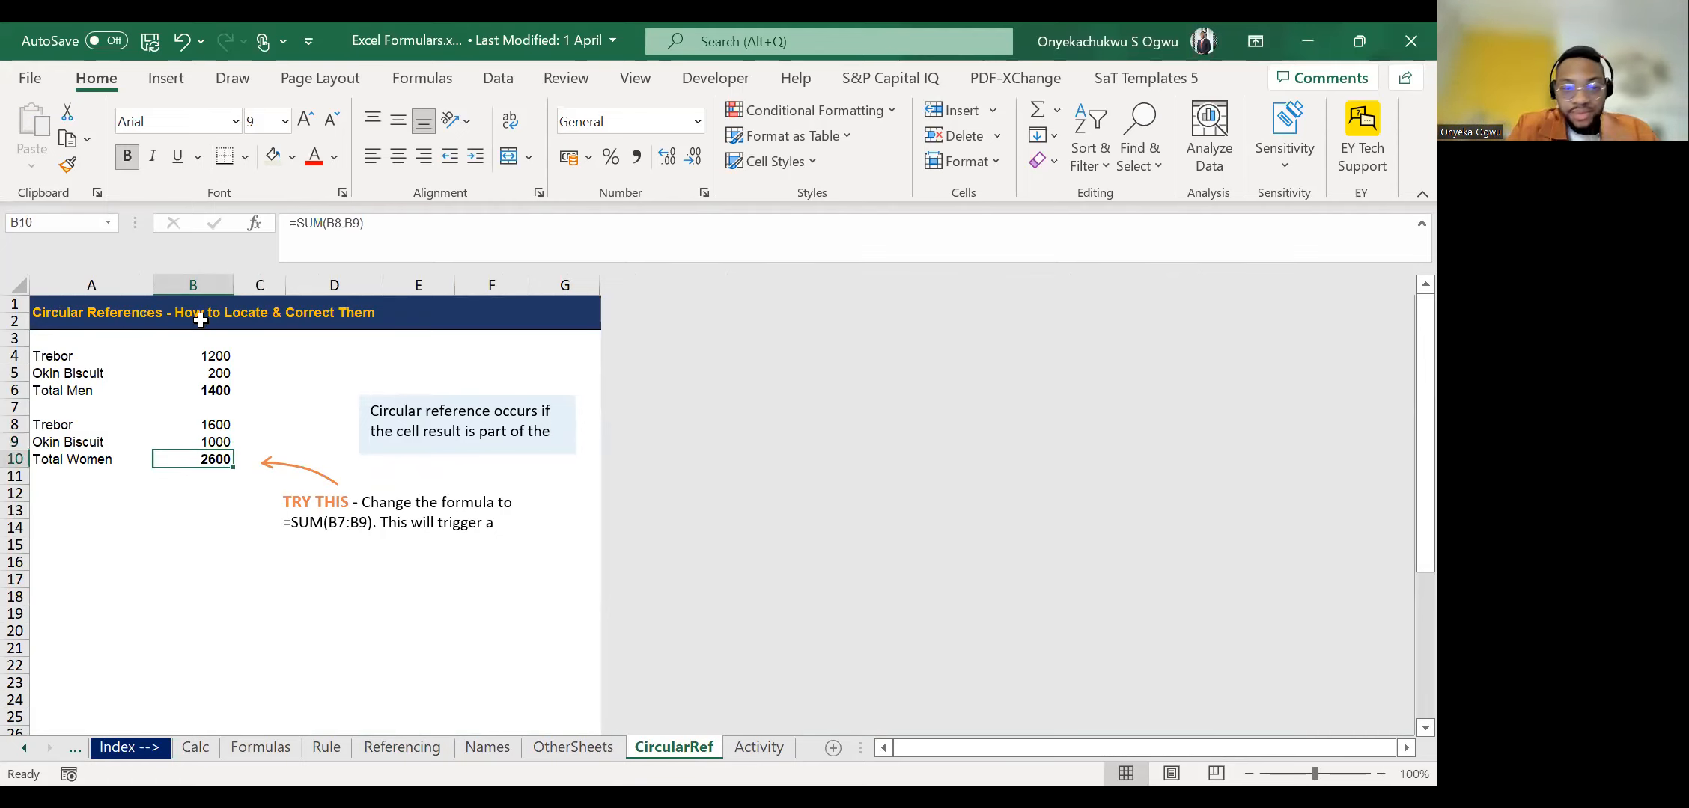
Examine how the Total Men formula in B6 draws on the values in B4 and B5.
left_click(179, 451)
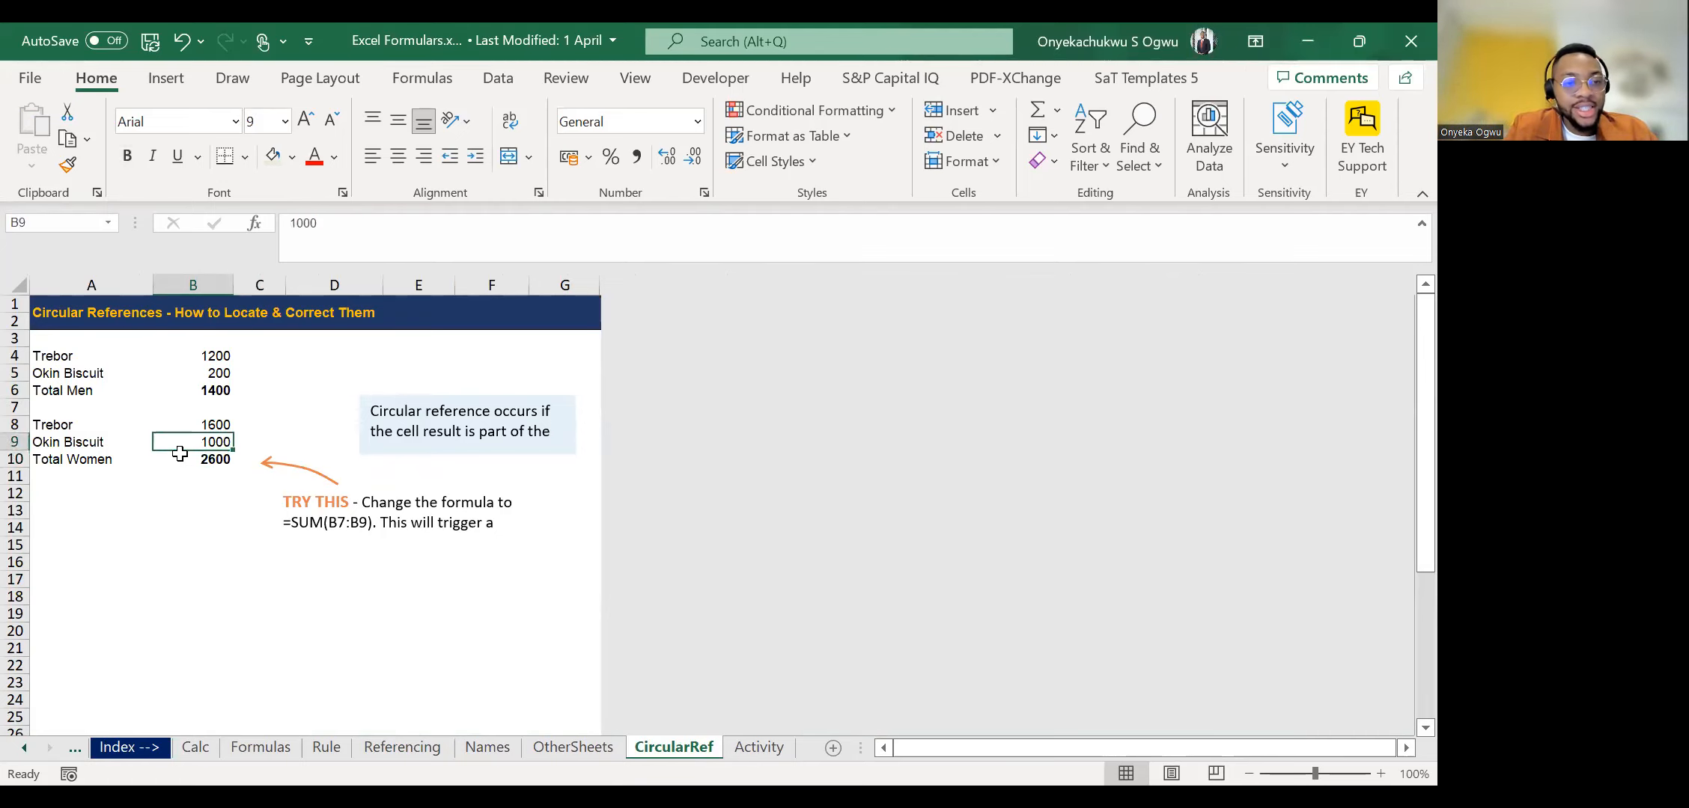
key("Up")
key("Up")
key("Up")
key("Up")
key("Up")
key("shift+Down")
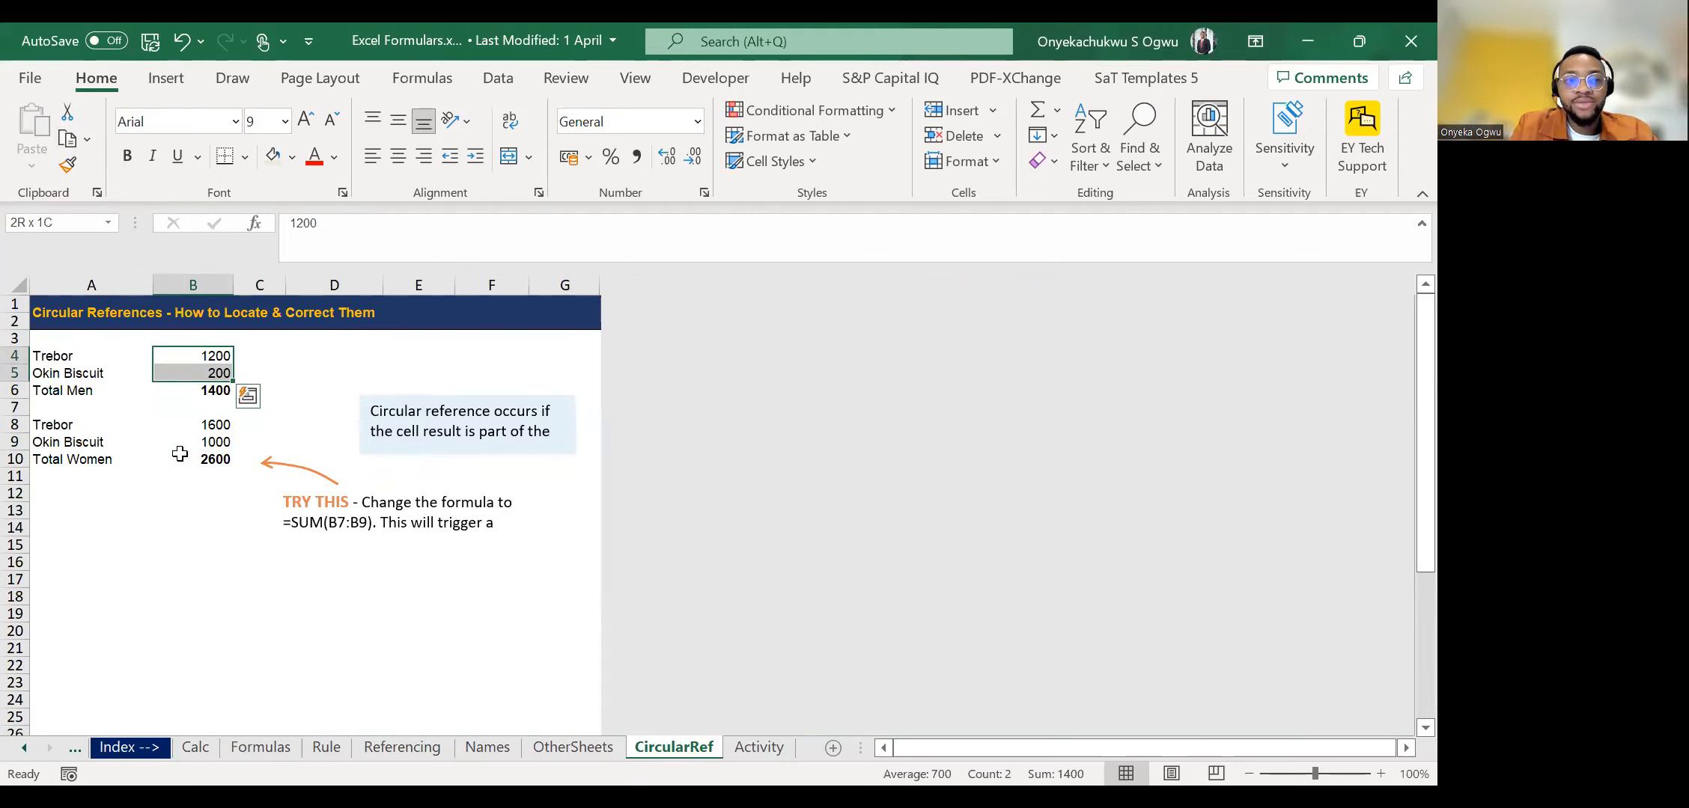
key("Down")
key("Down")
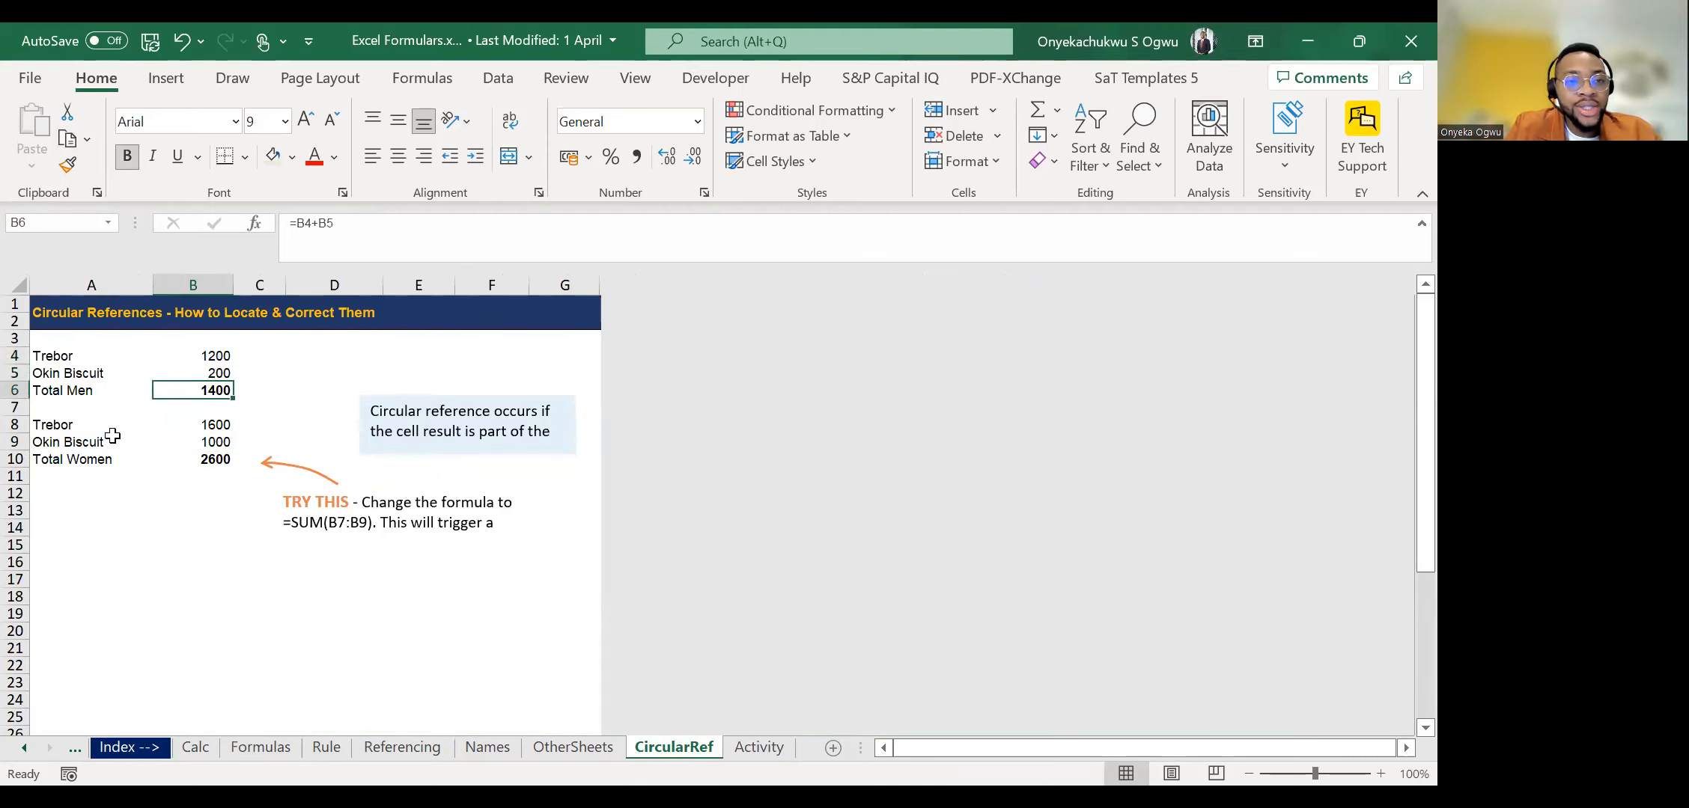
left_click(306, 237)
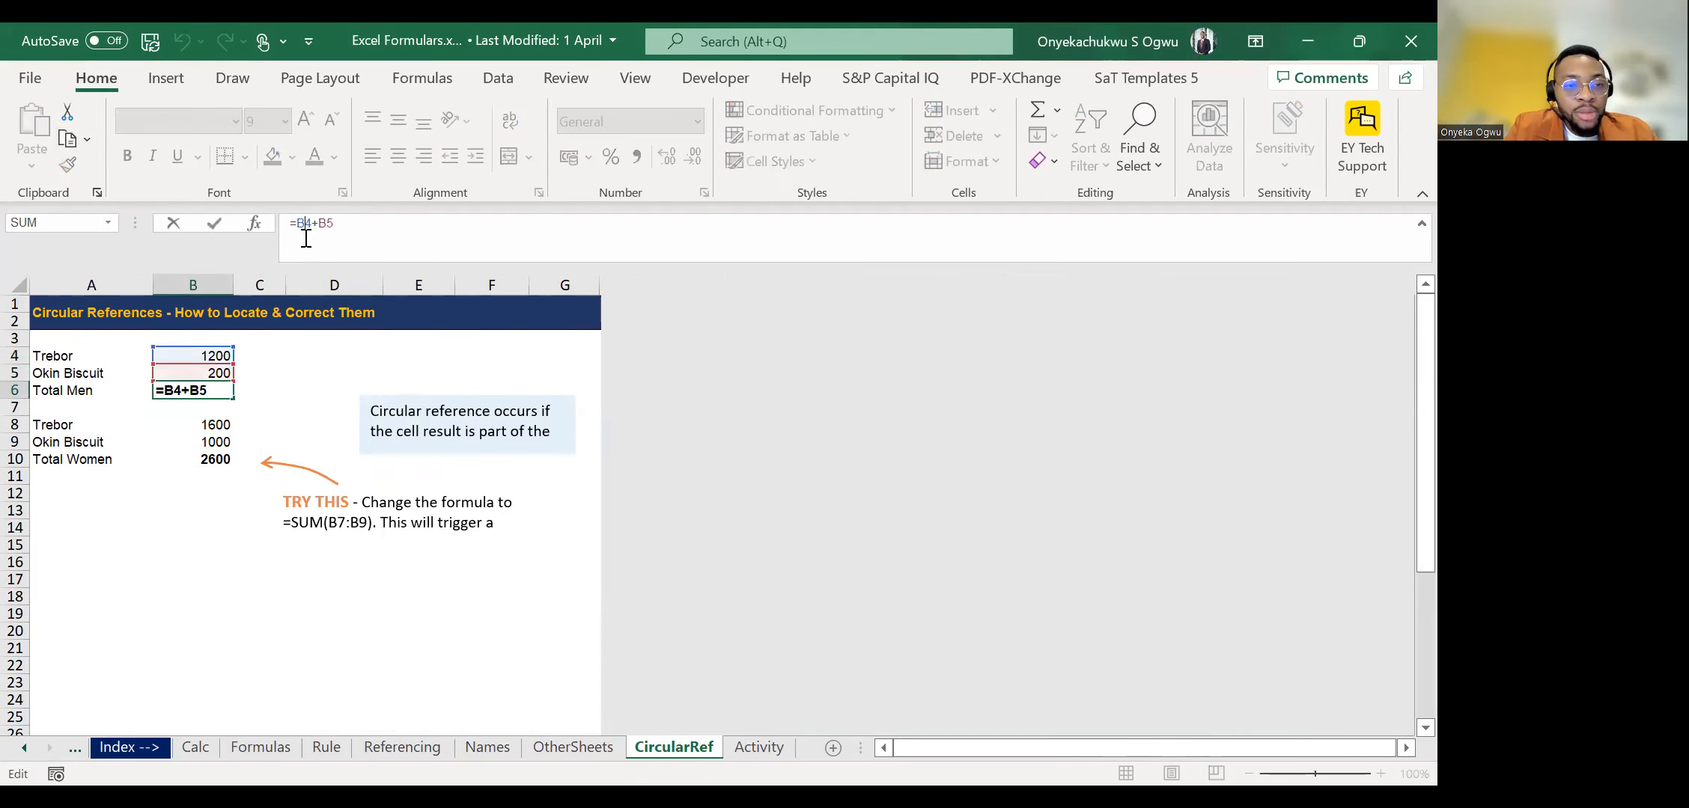
key("Escape")
left_click(208, 355)
key("shift+Down")
key("Down")
key("Down")
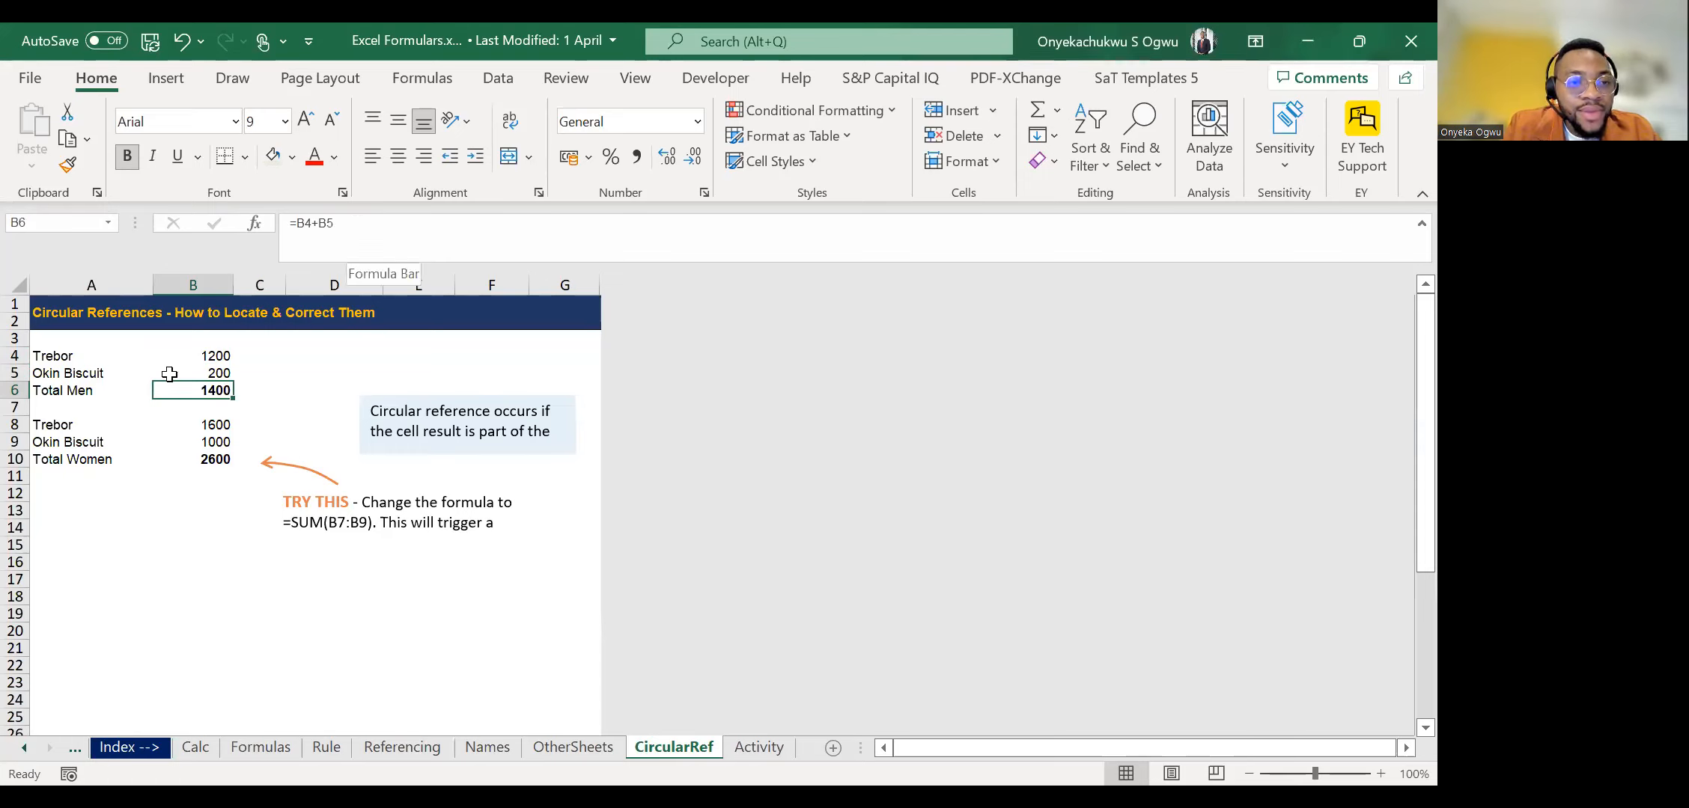
left_click(202, 359)
left_click(207, 374)
Extend the Total Men formula in B6 to =B4+B5+B6 so that the cell refers to itself.
left_click(214, 391)
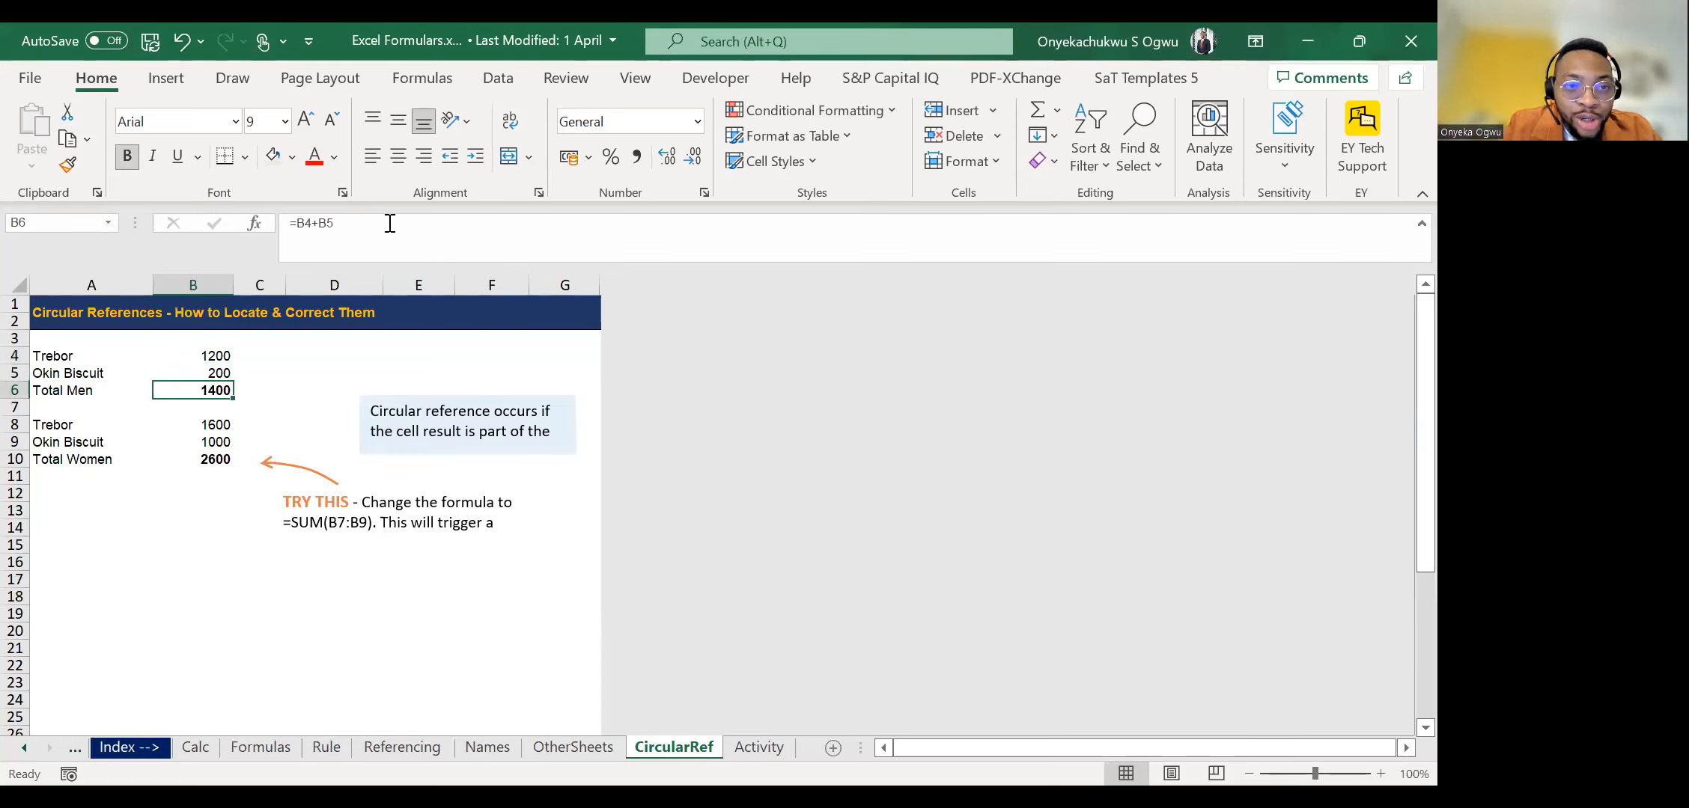
left_click(389, 223)
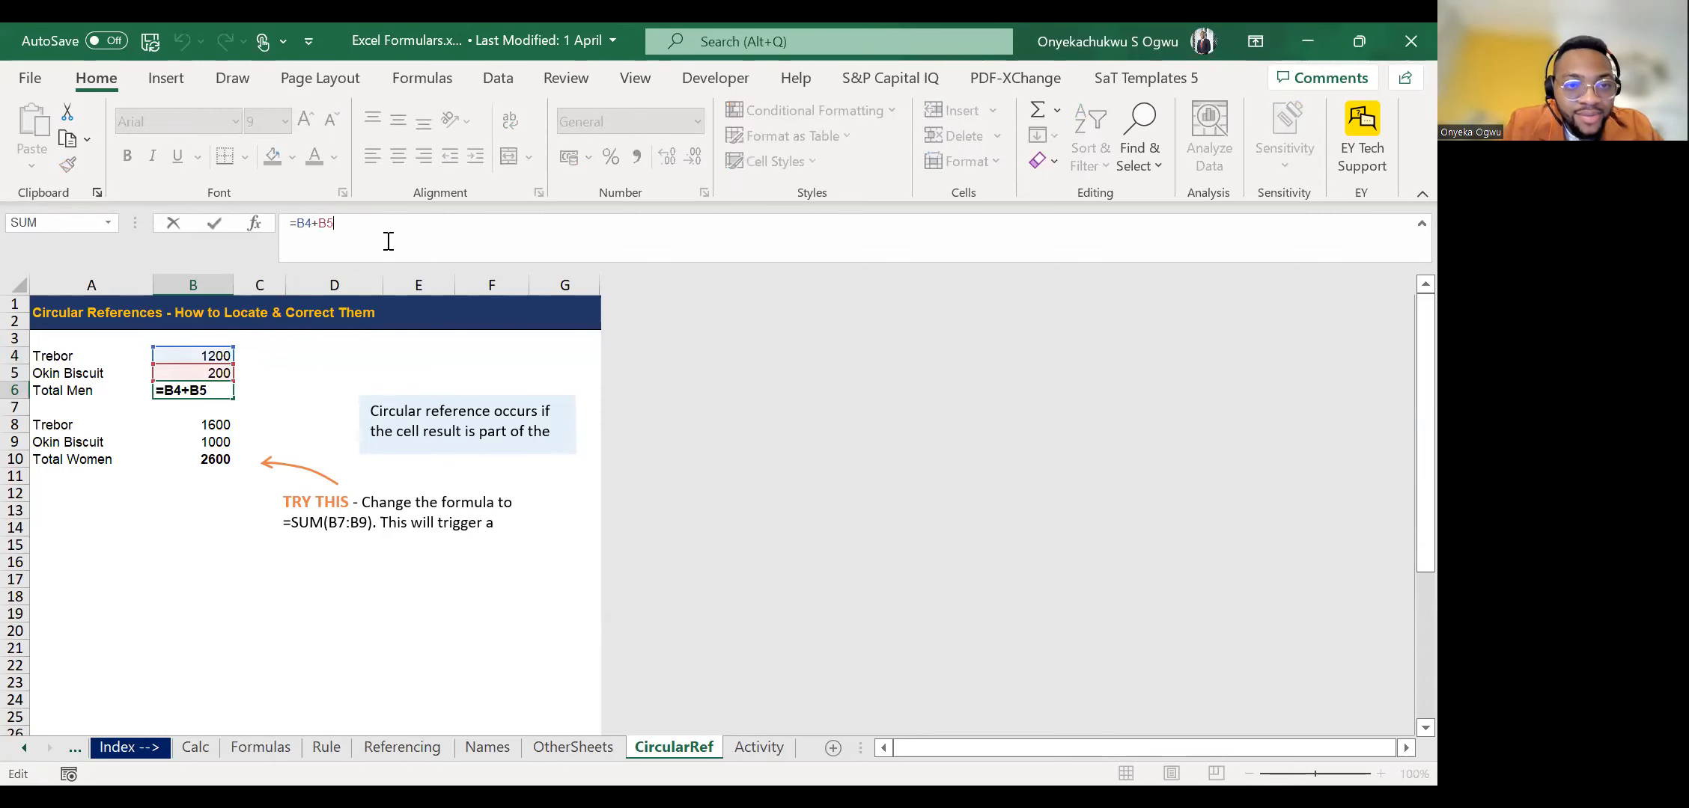
type("+B6")
key("Return")
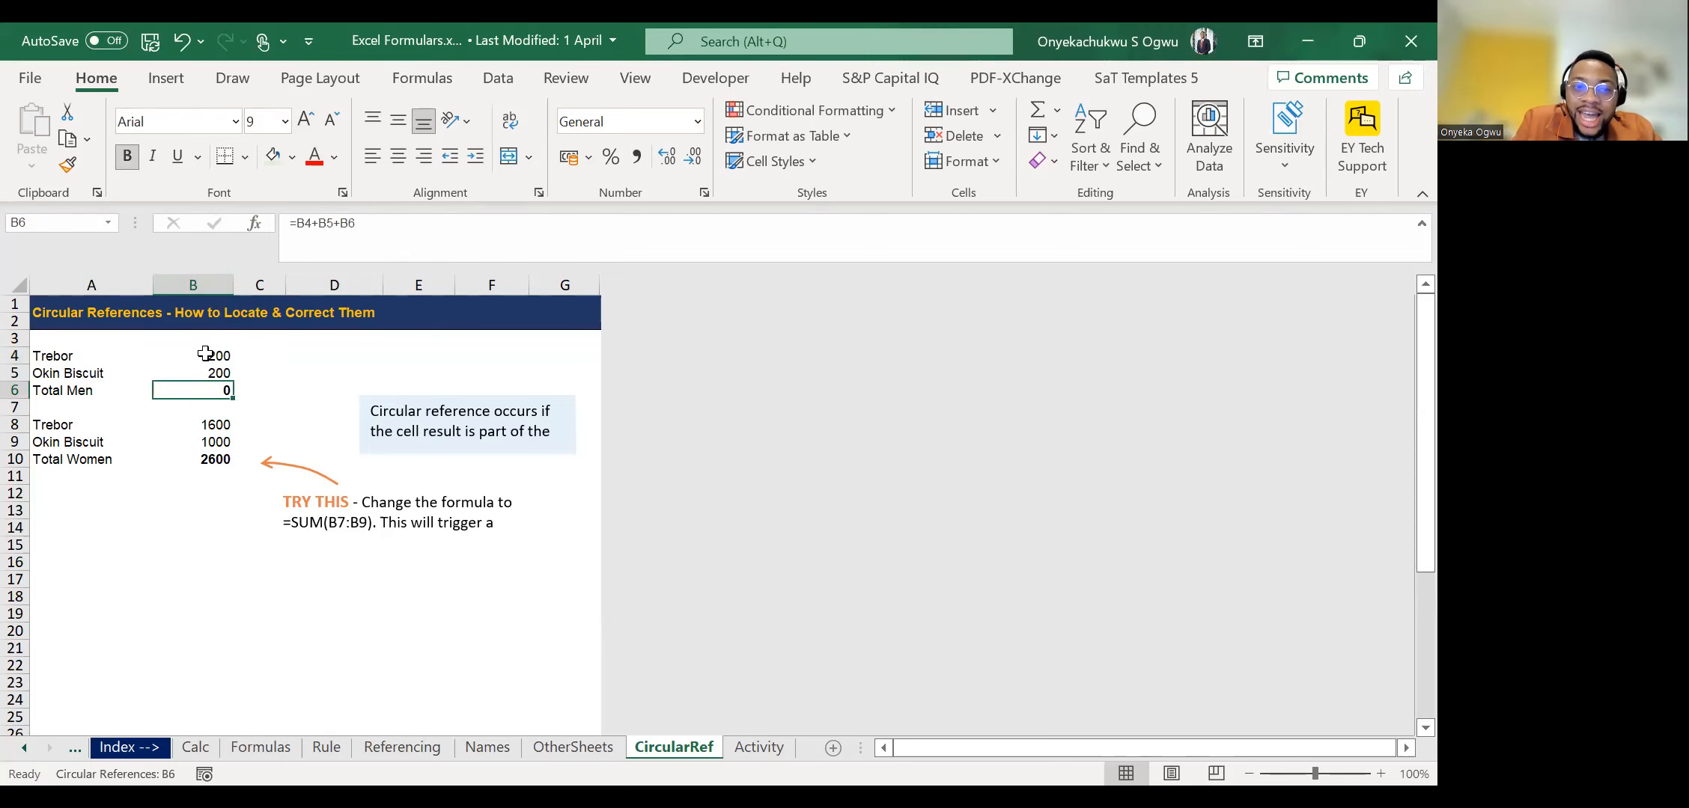
Highlight cells B4:B6 to review the range that the self-referencing total adds up.
key("Up")
key("Up")
key("shift+Down")
key("shift+Down")
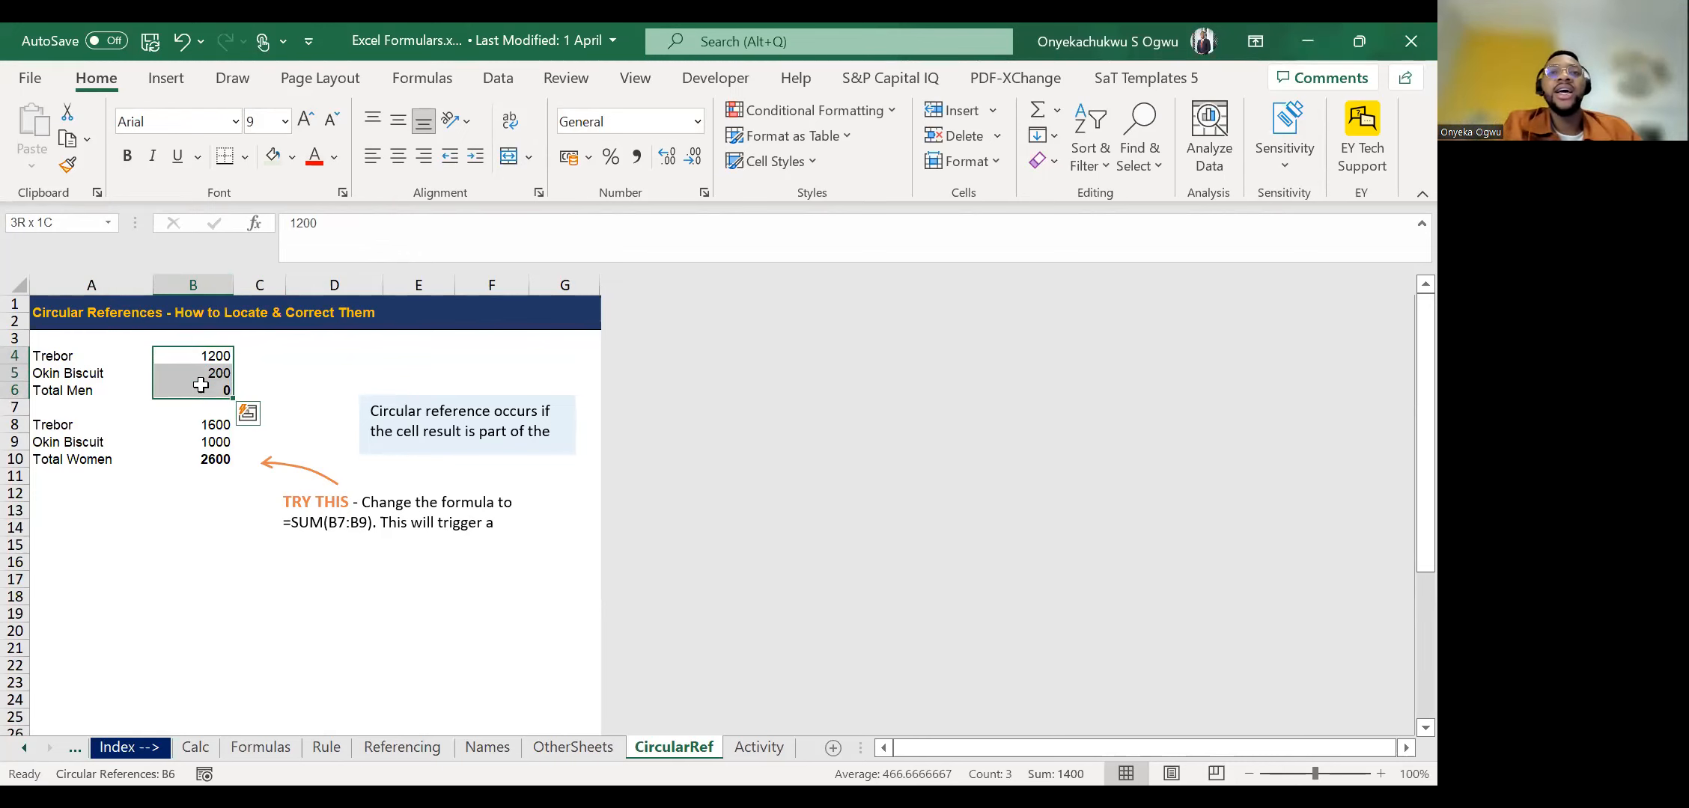
left_click(1359, 41)
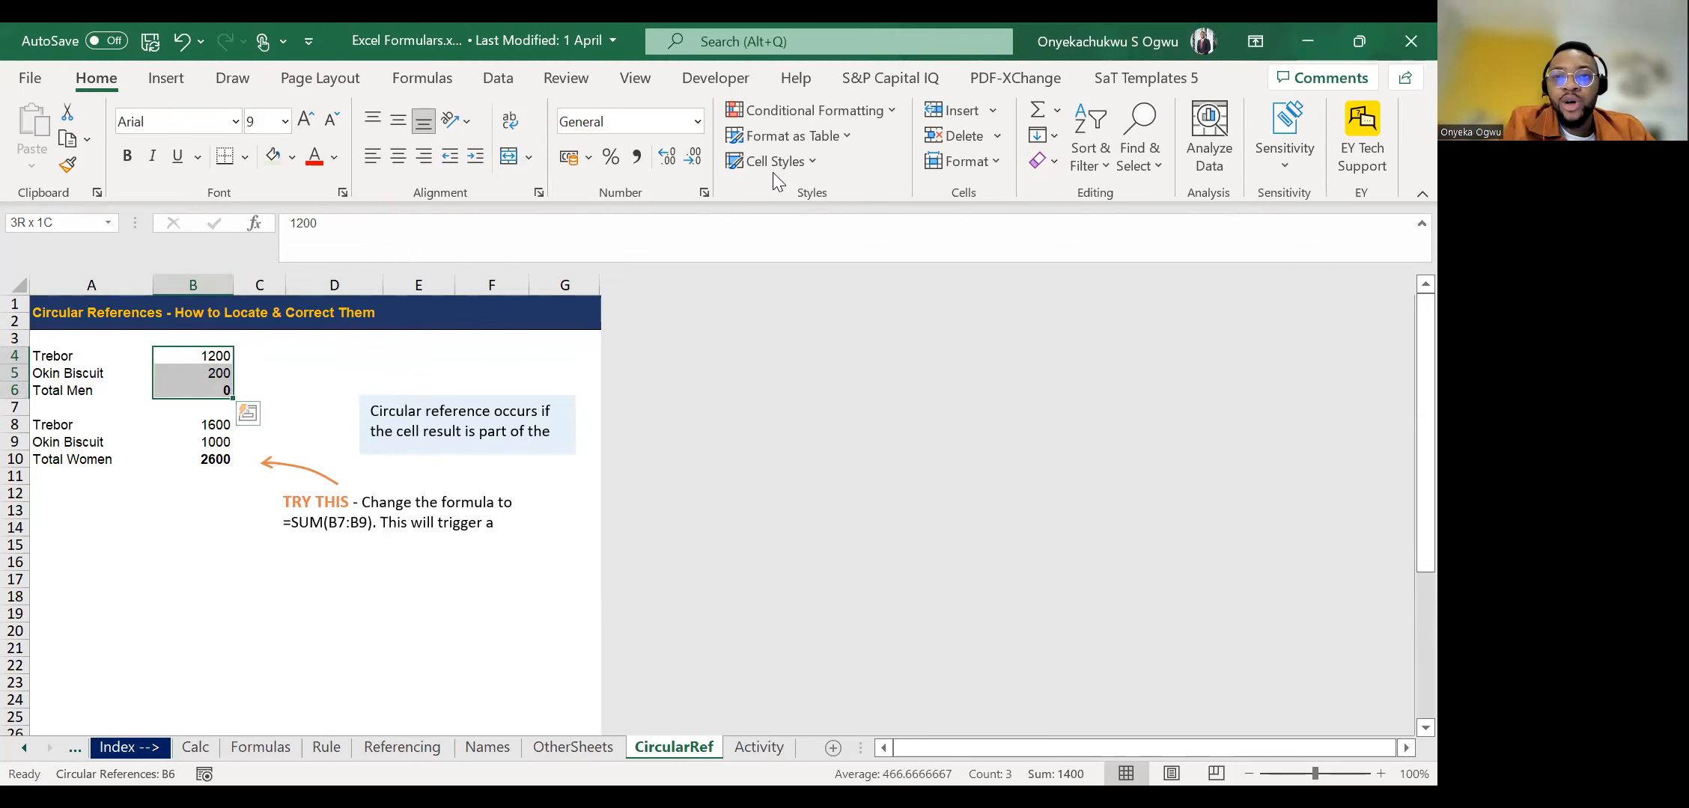
Run error checking on the entire CircularRef sheet and dismiss the completion notice.
double_click(842, 147)
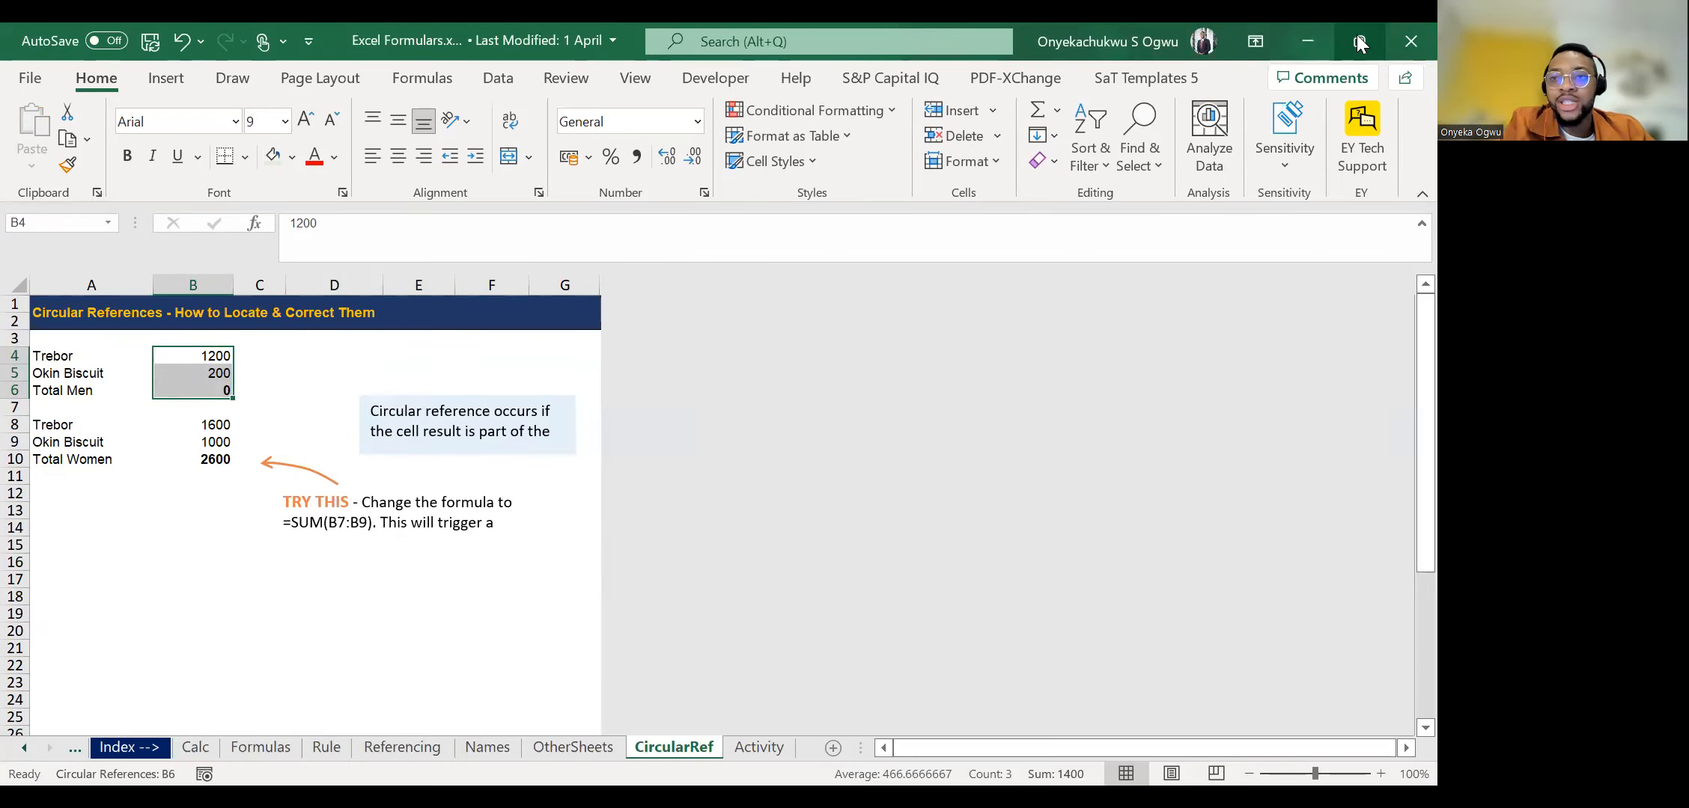
key("super+Down")
left_click(516, 196)
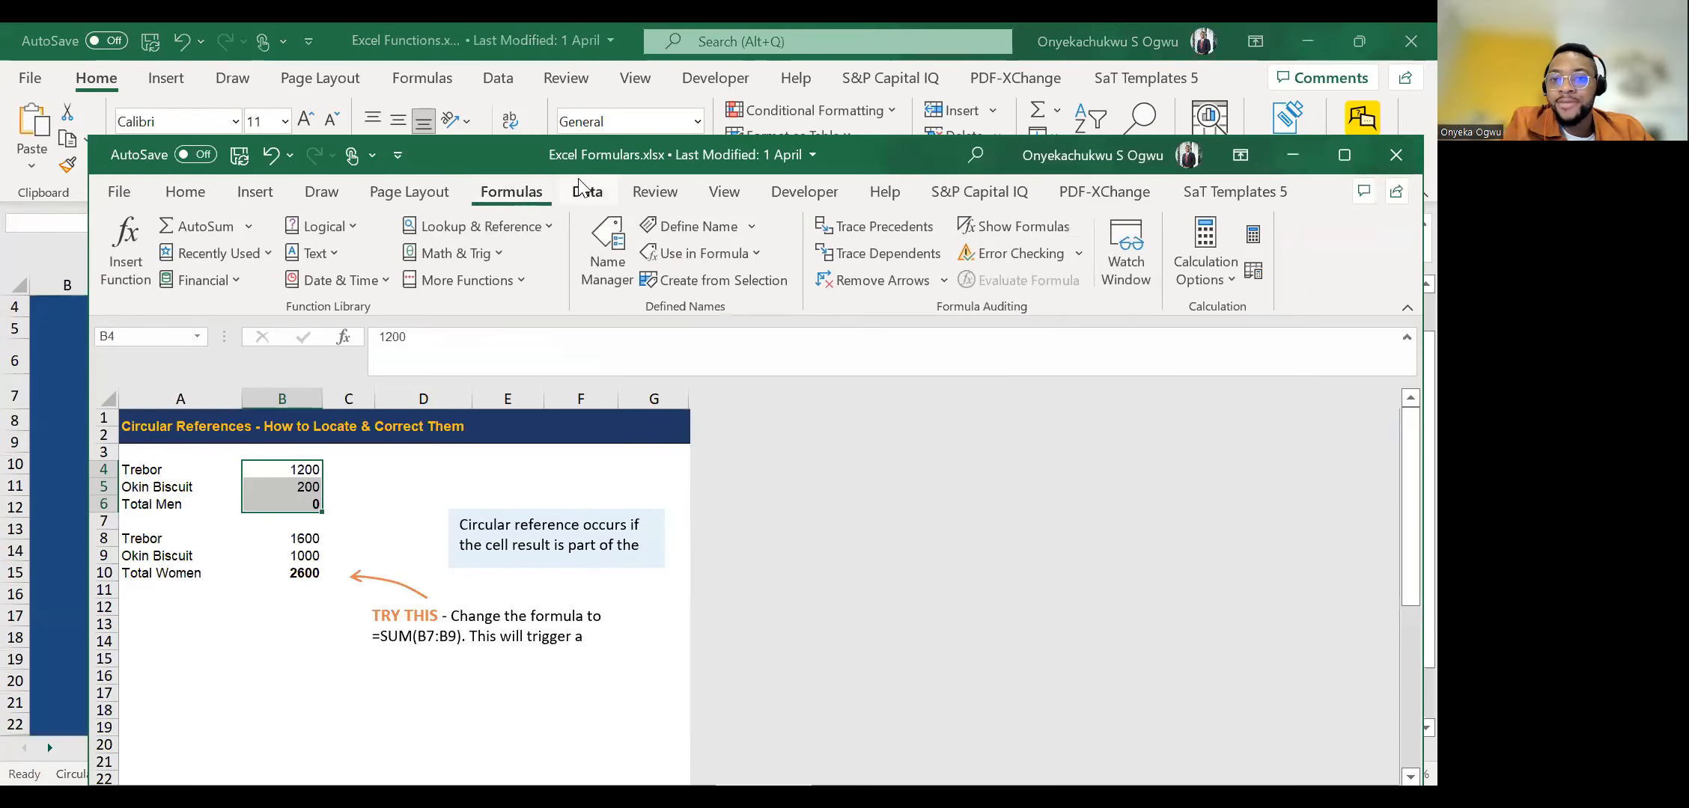
left_click(1339, 157)
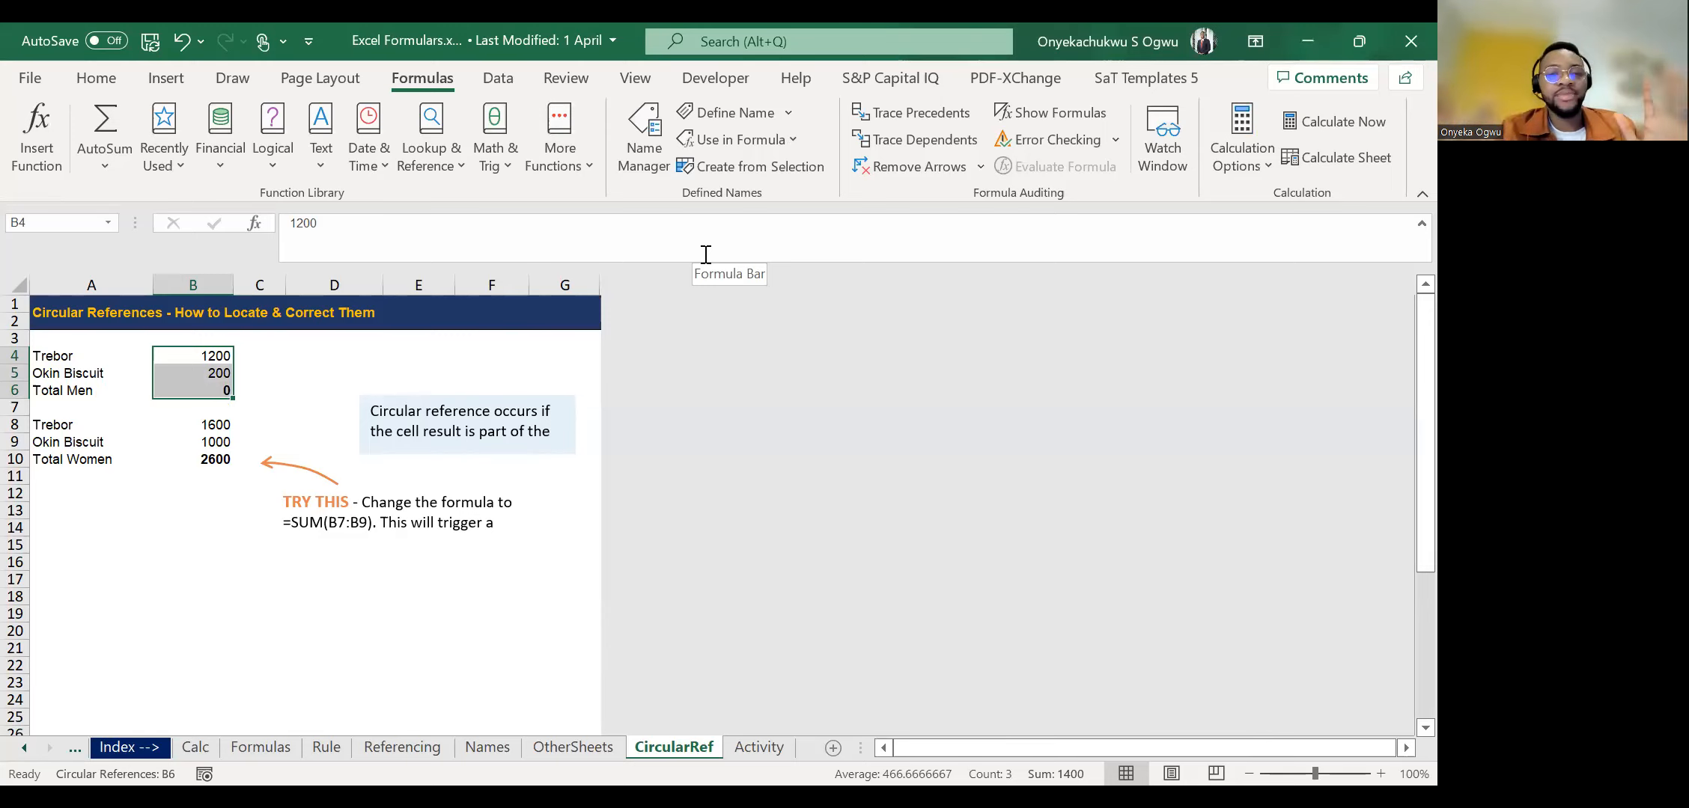
left_click(361, 396)
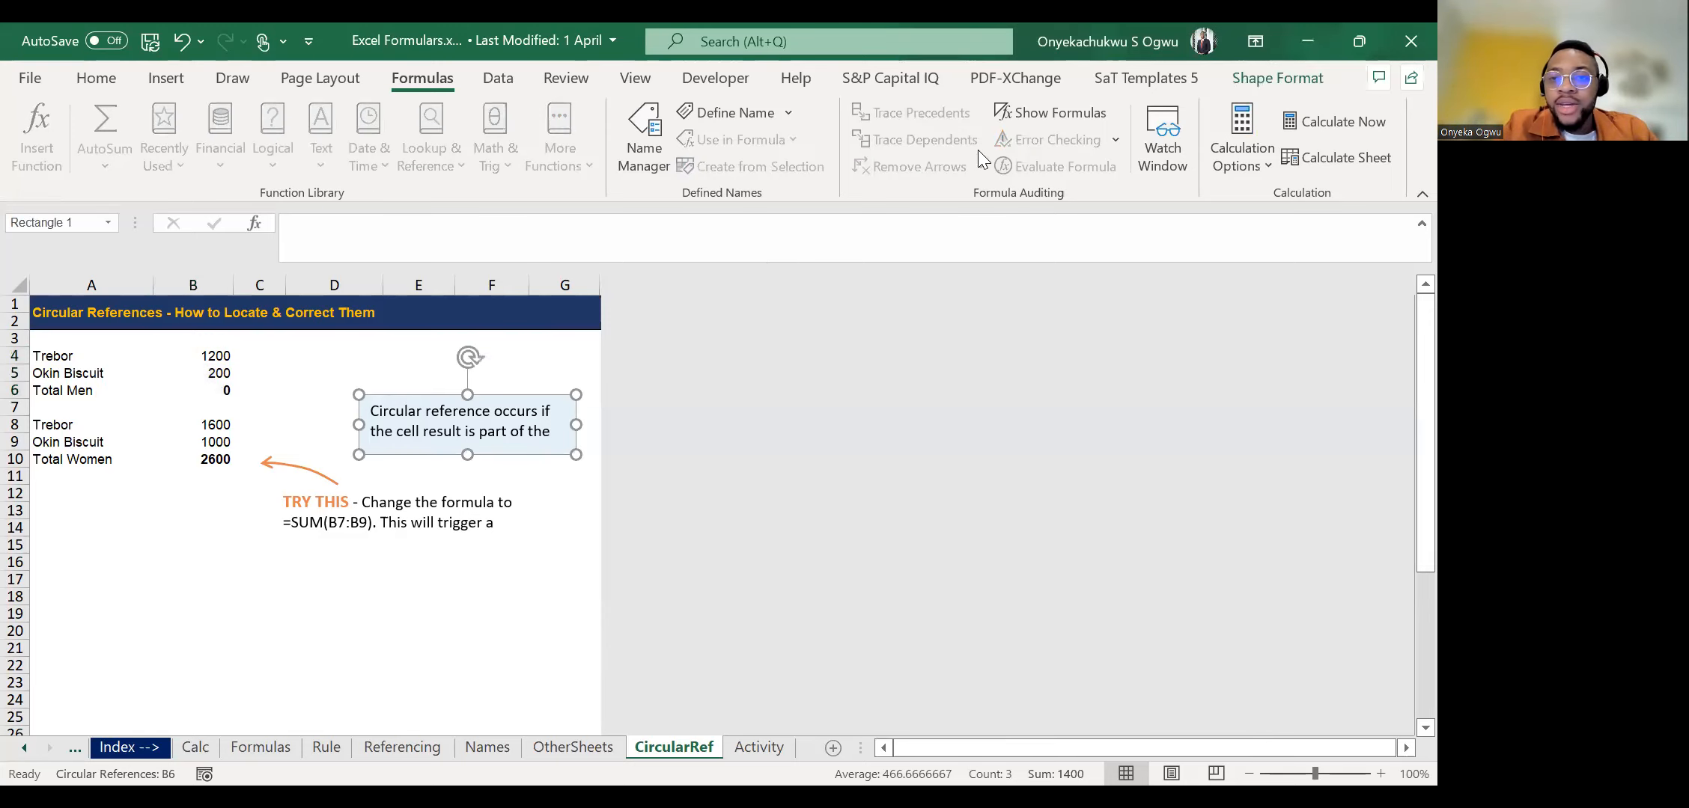
left_click(323, 396)
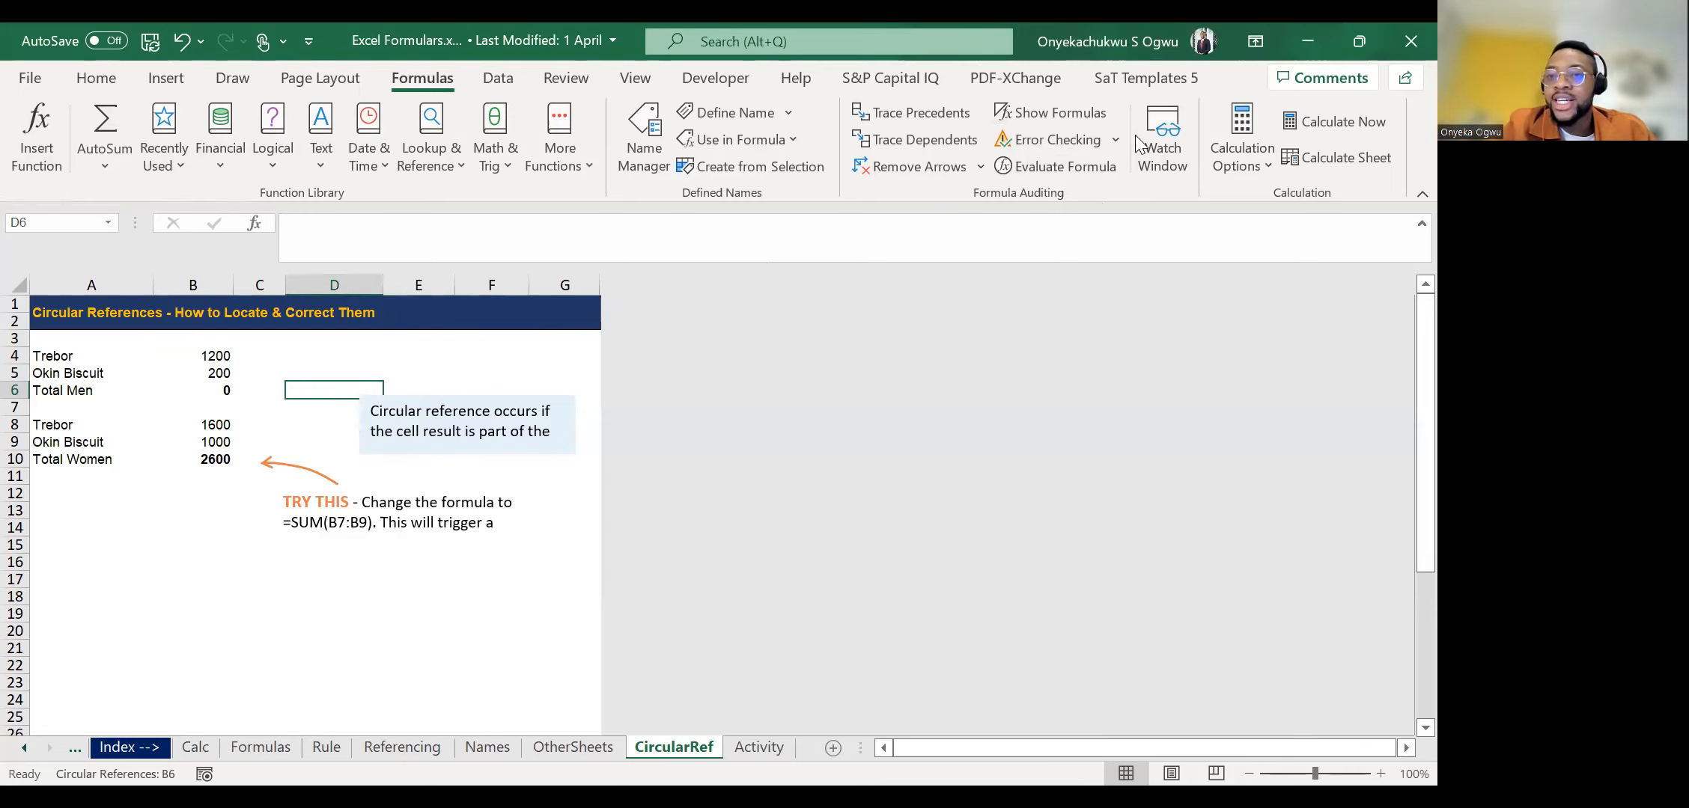
left_click(1052, 140)
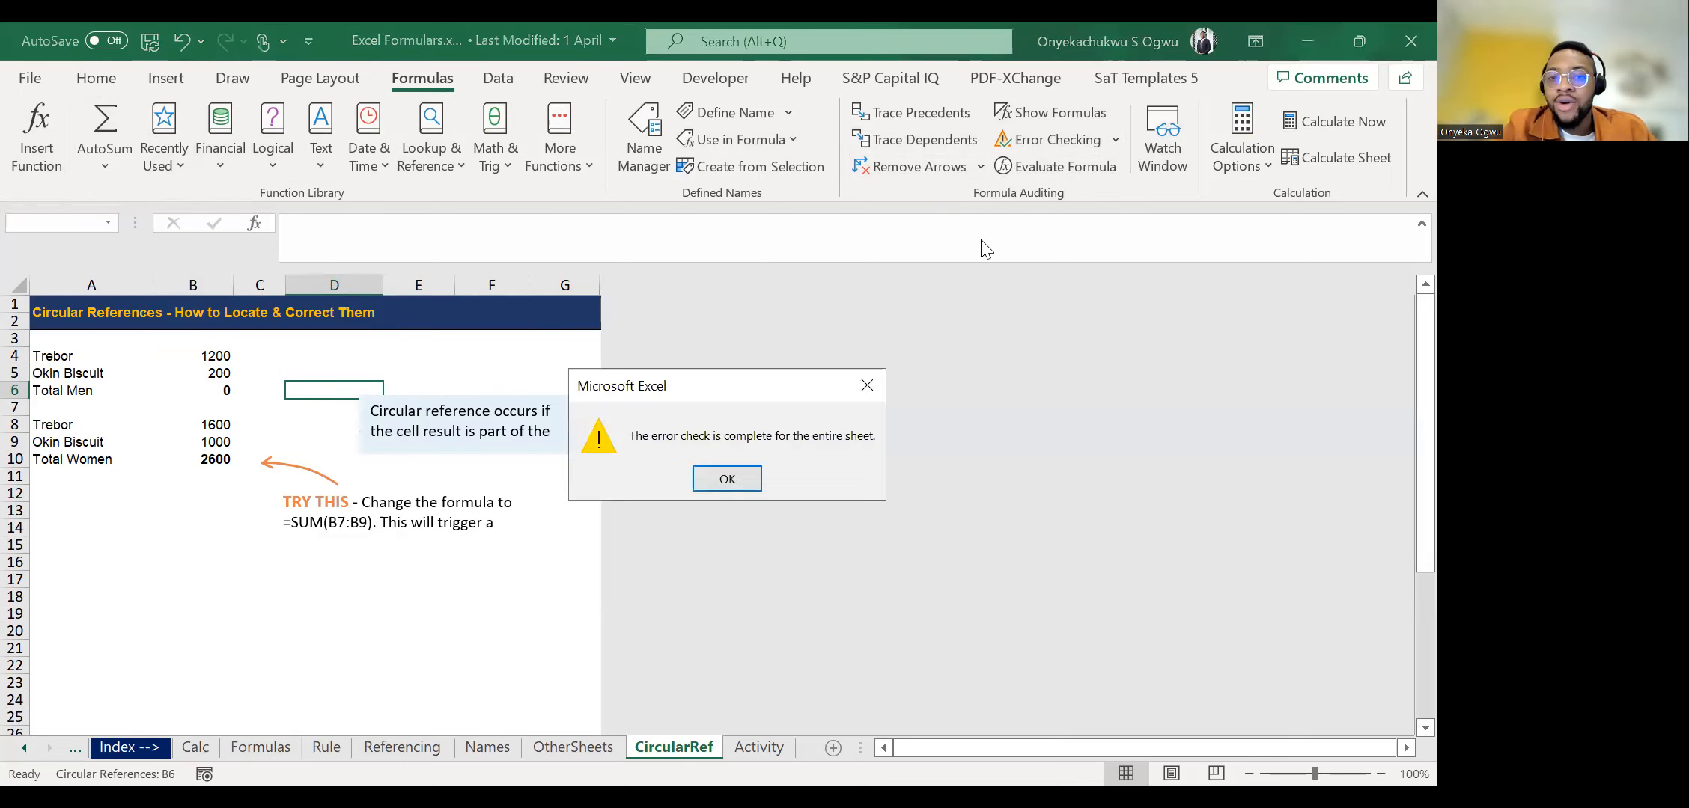
key("Return")
Jump to the cell listed as the sheet's circular reference, $B$6, using the error-checking options.
left_click(1114, 141)
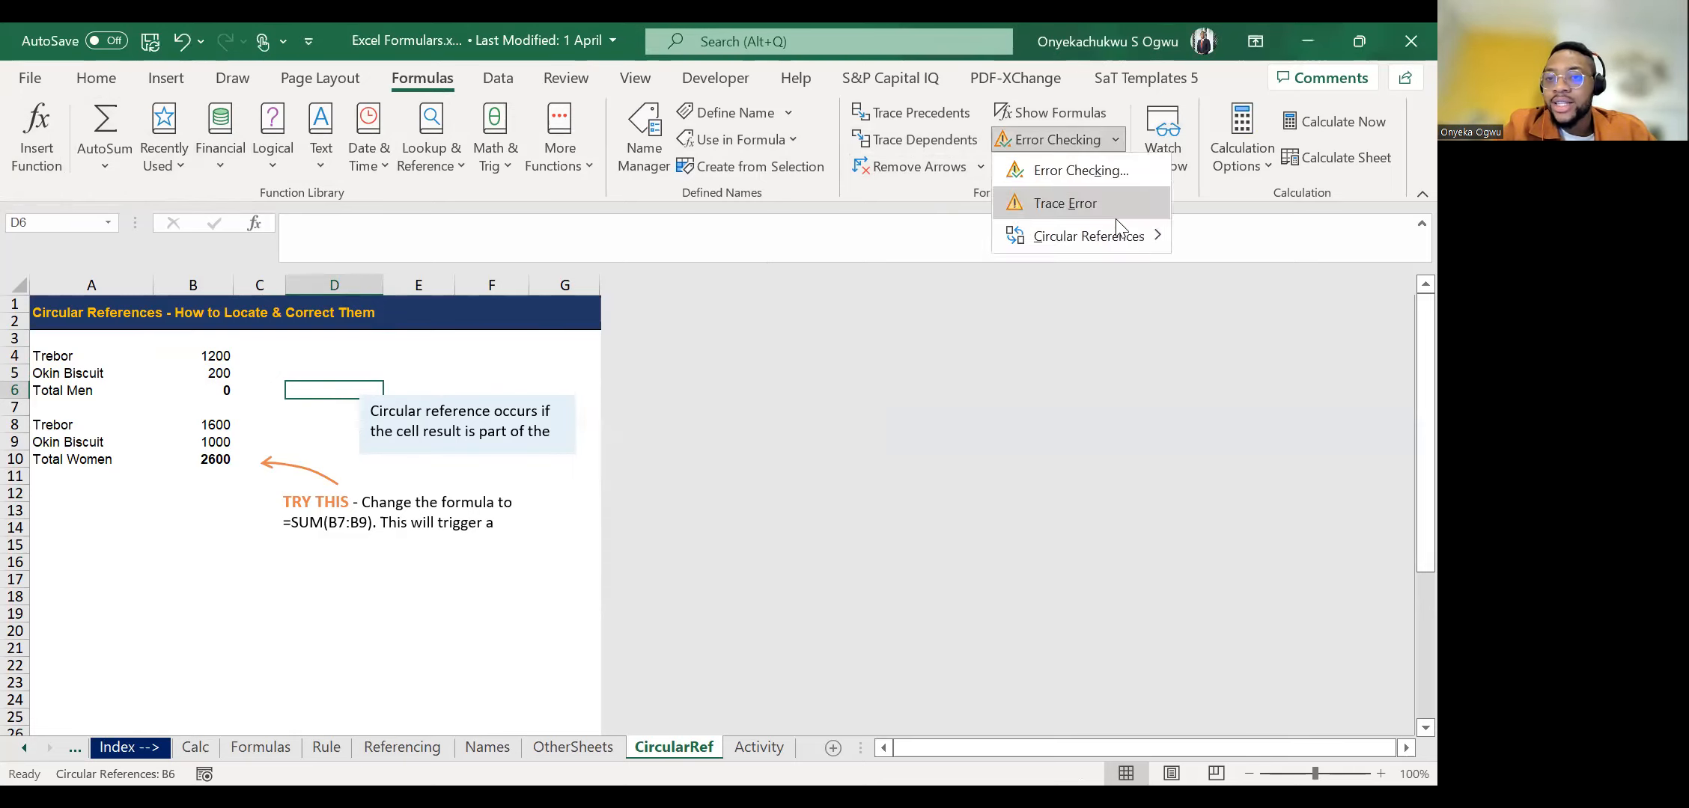
mouse_move(1121, 237)
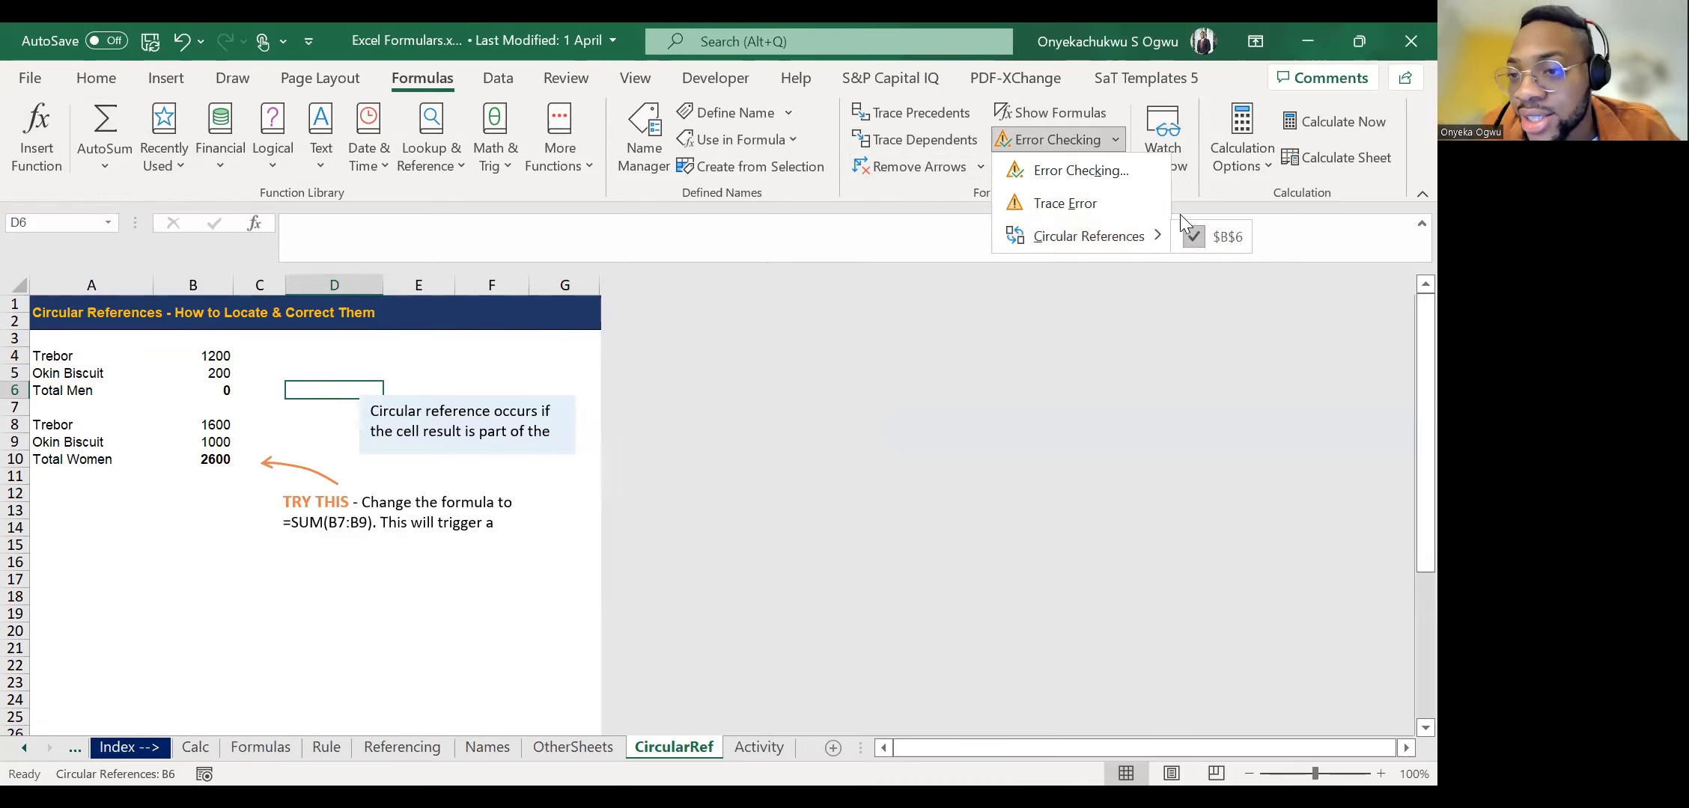
left_click(1203, 236)
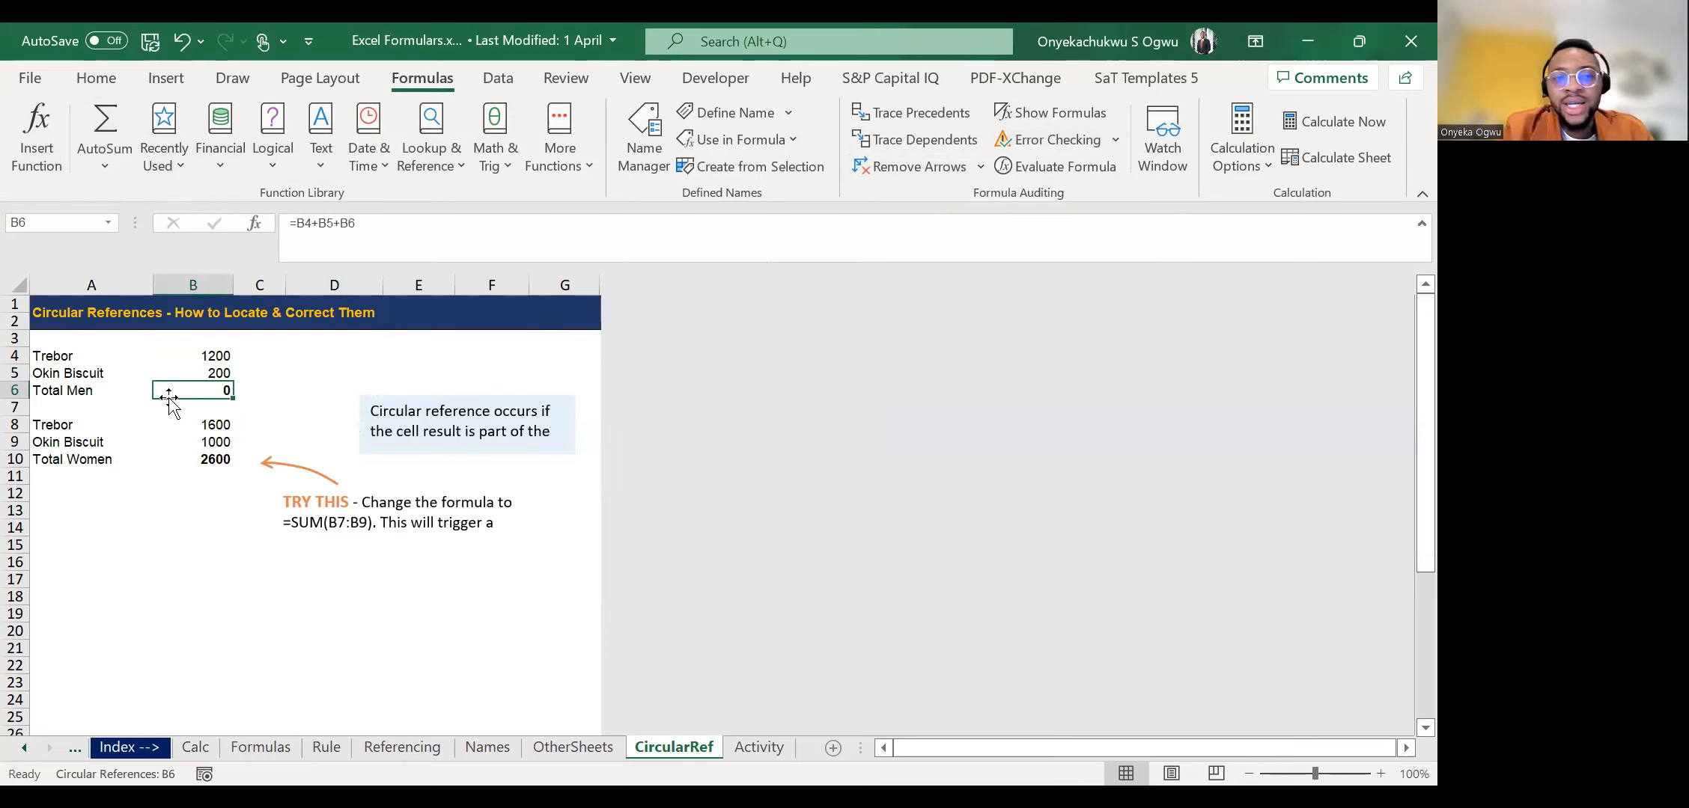
Correct the Total Men formula in B6 to =B4+B5 and check whether any circular reference is still listed.
left_click(454, 240)
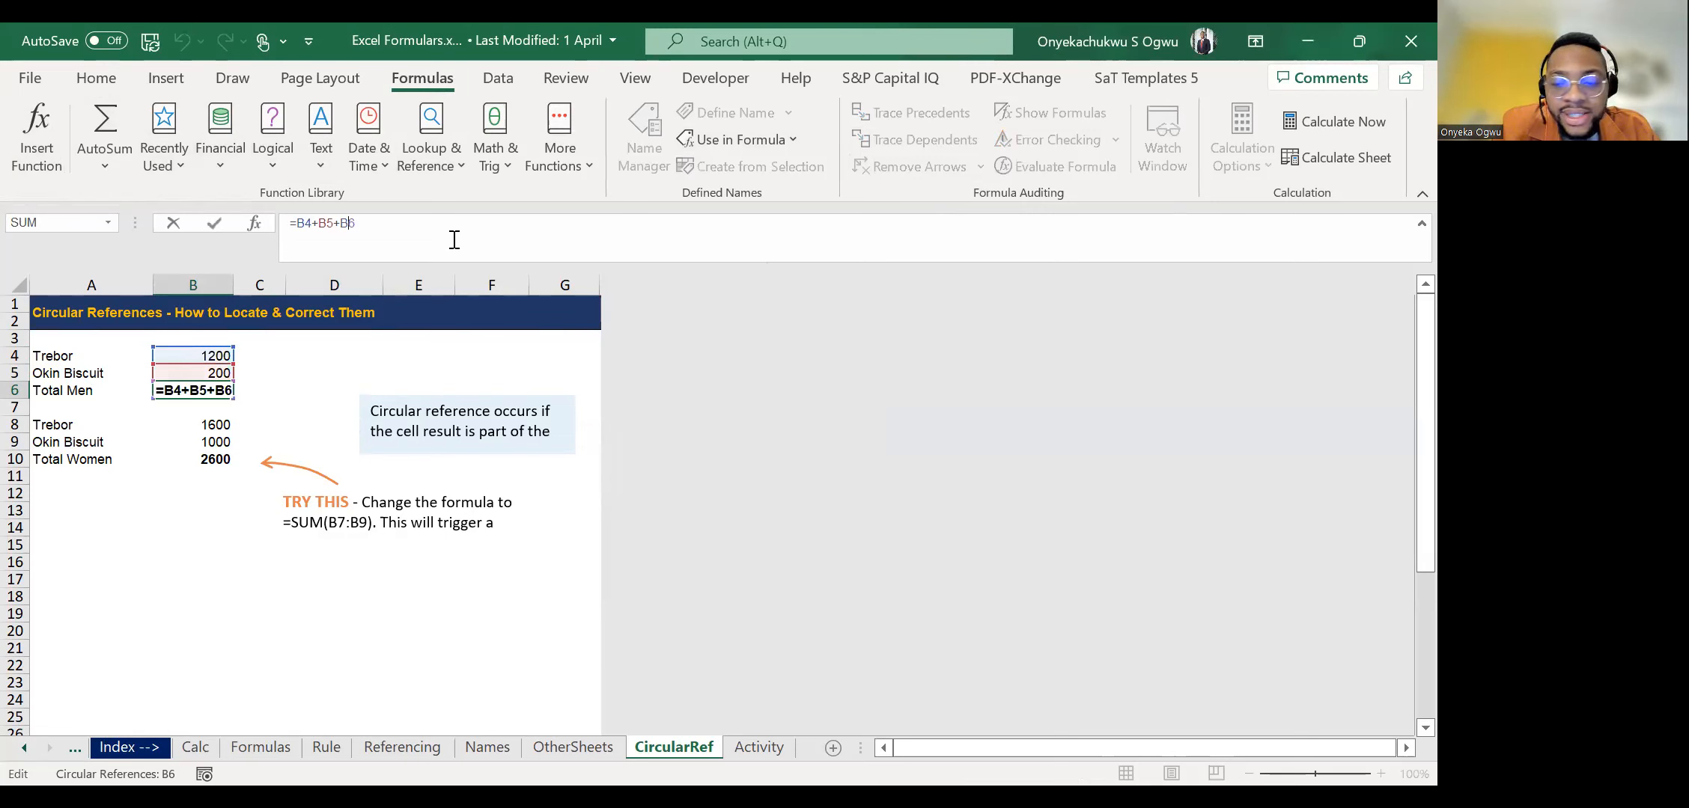
key("BackSpace")
key("BackSpace")
key("BackSpace")
key("Return")
key("Up")
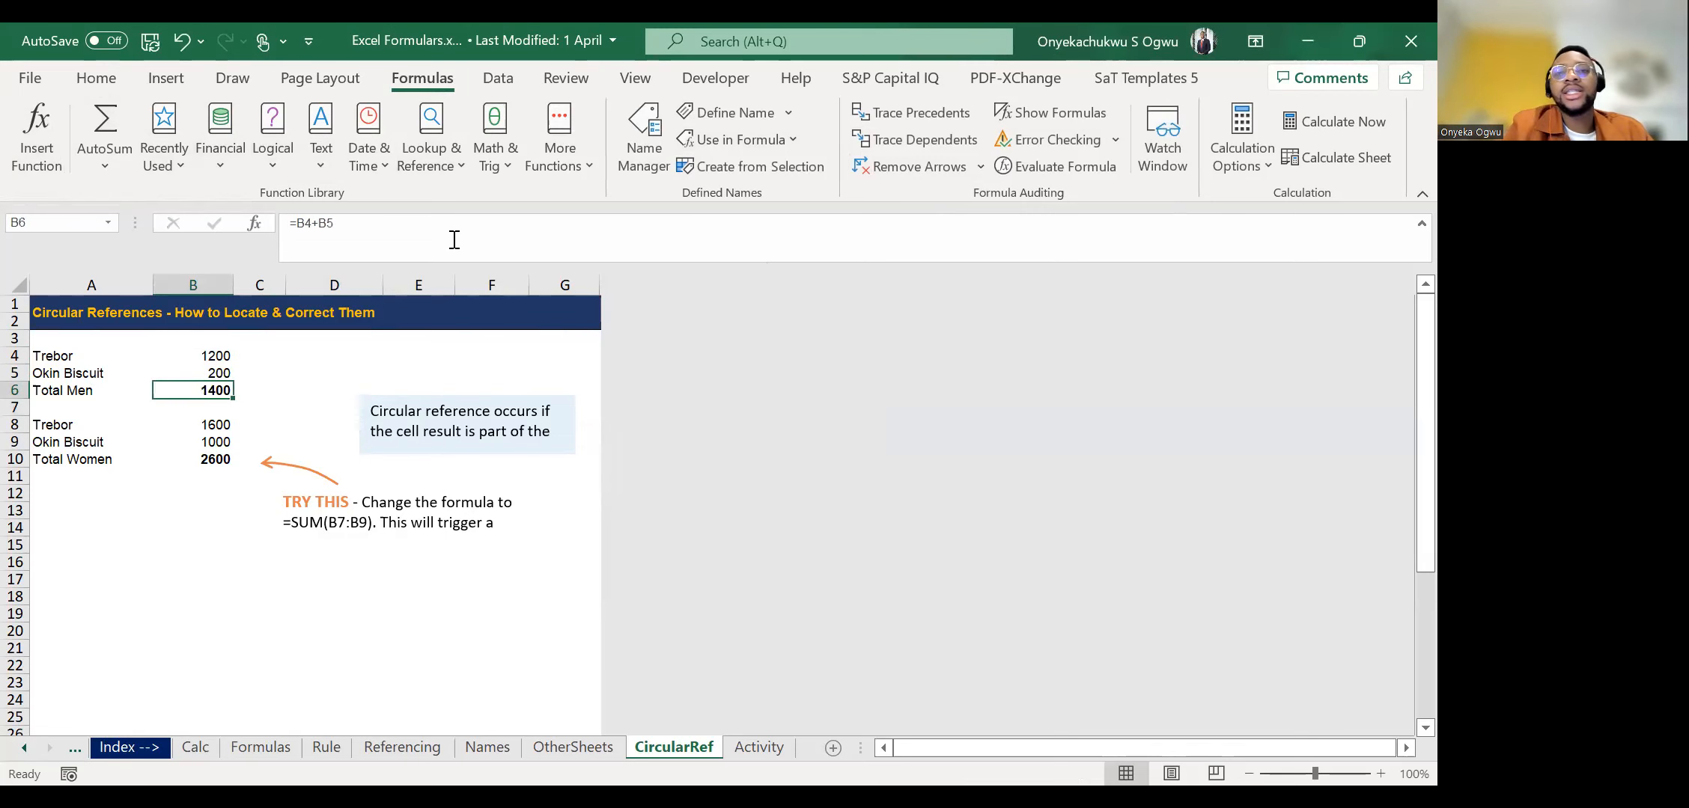
left_click(1116, 140)
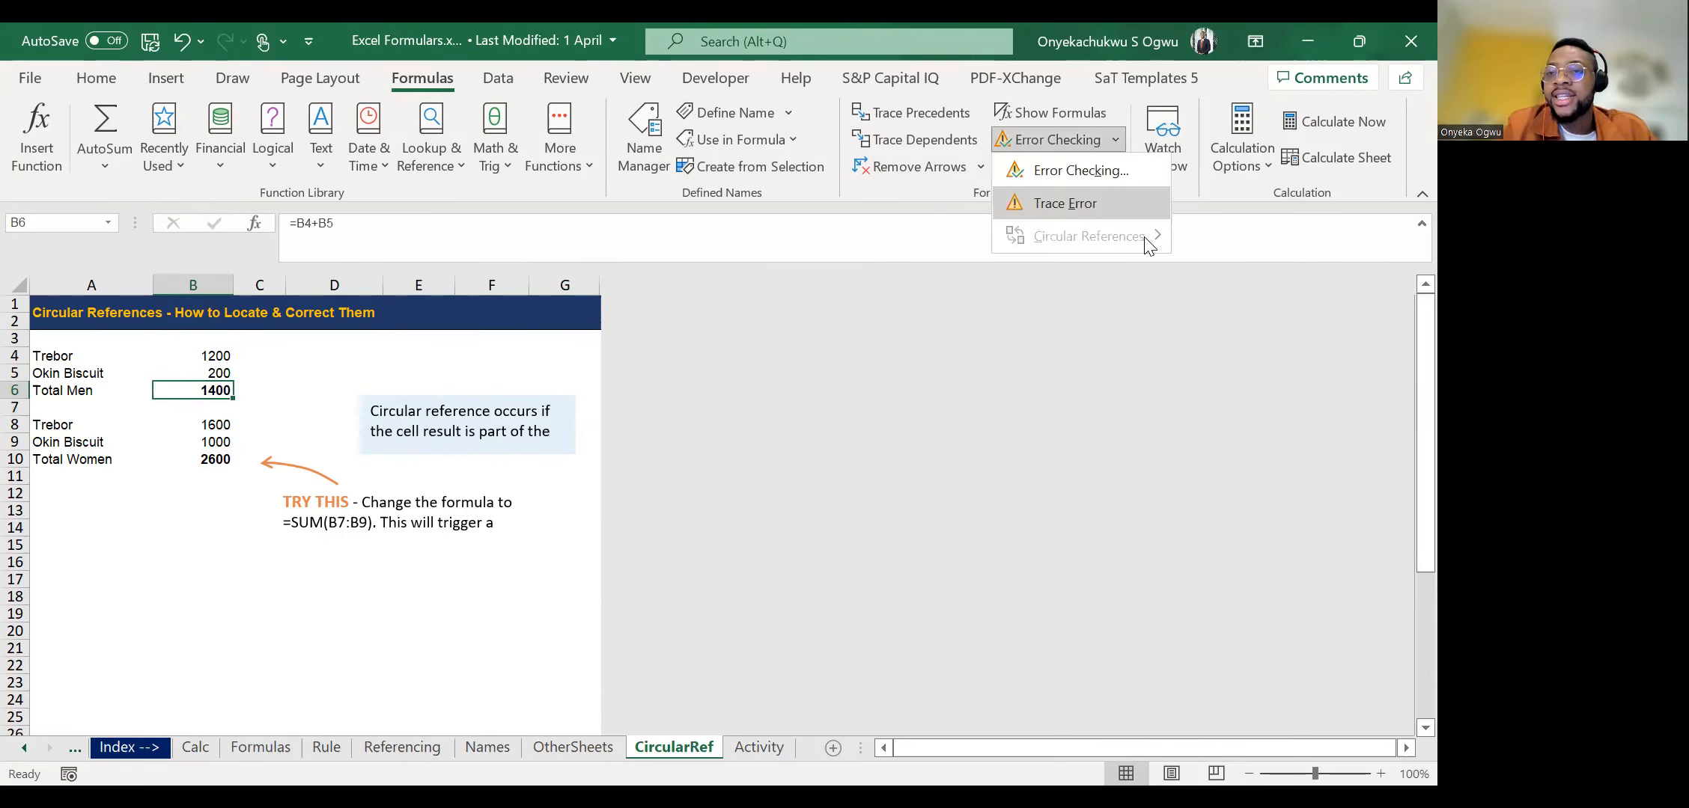
left_click(333, 387)
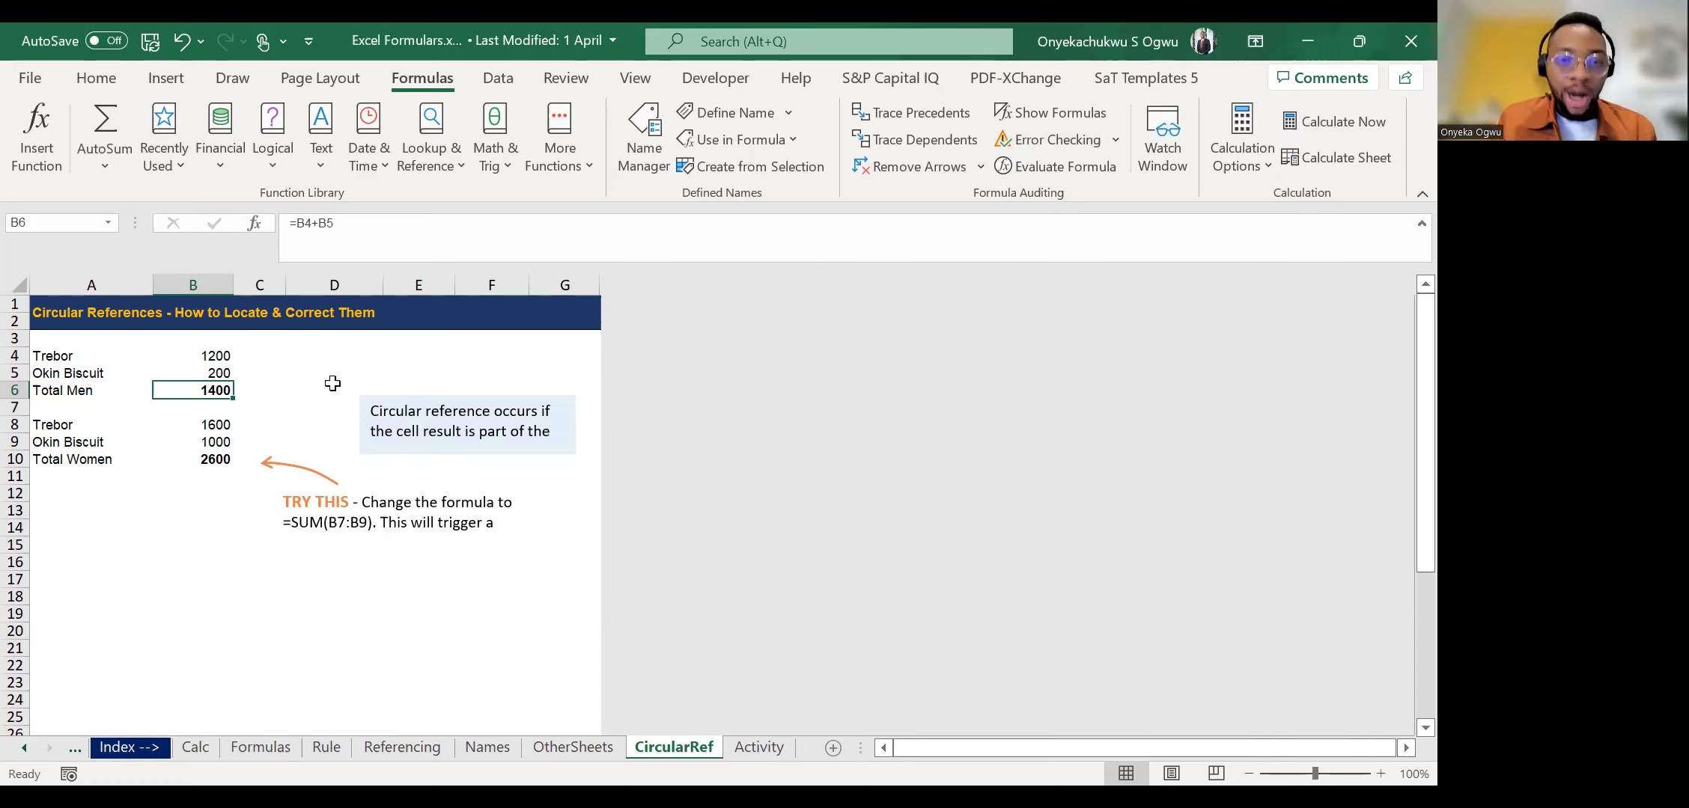
Switch to the Excel Functions workbook and open its Index sheet at the start of the worksheet list.
key("alt+Tab")
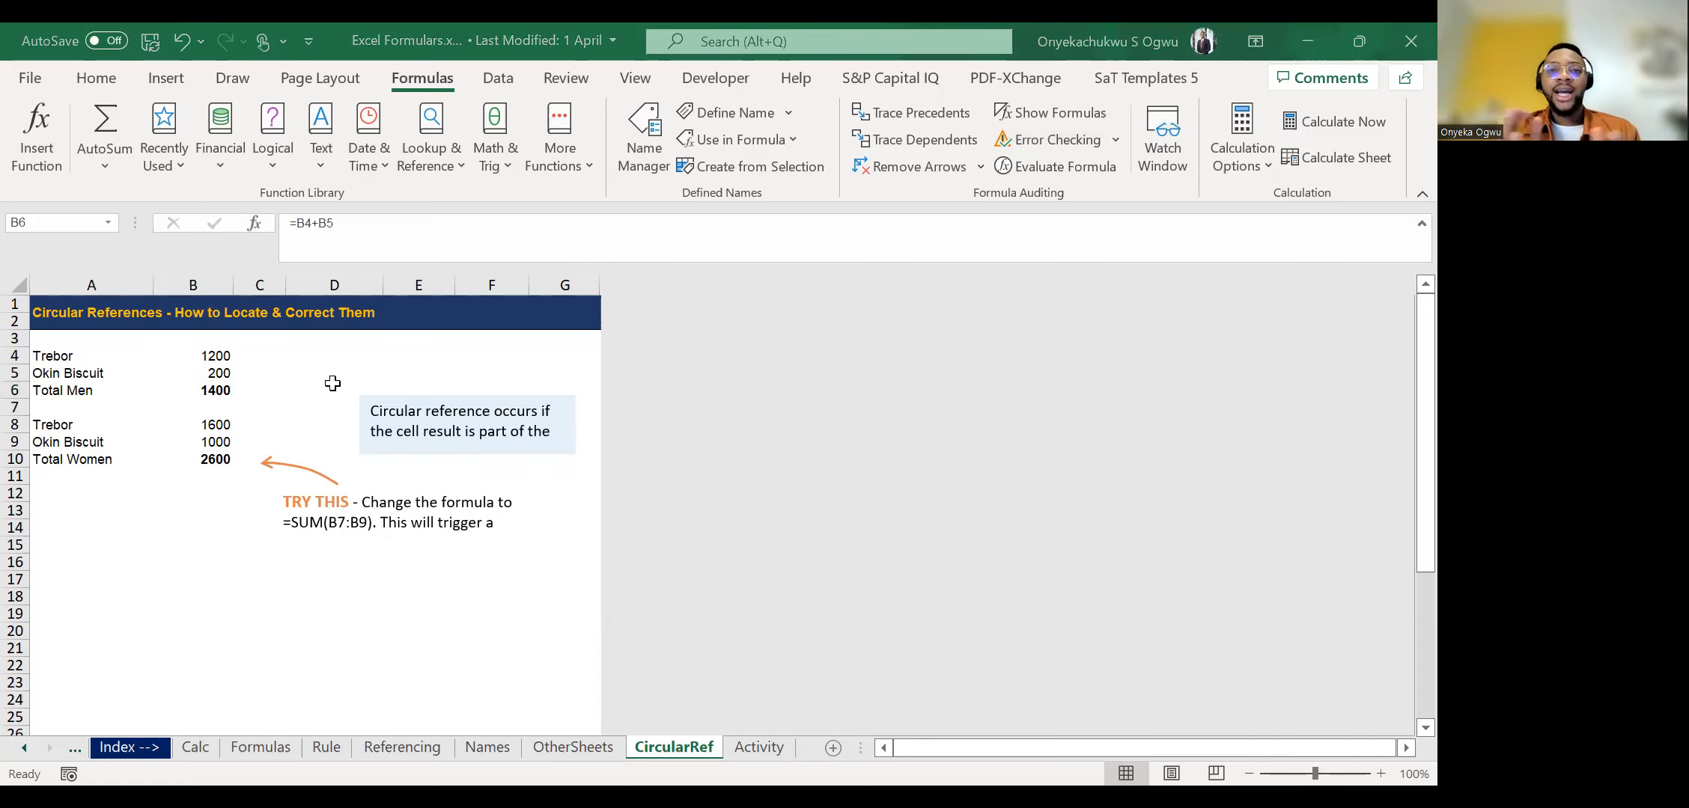
key("alt+Tab")
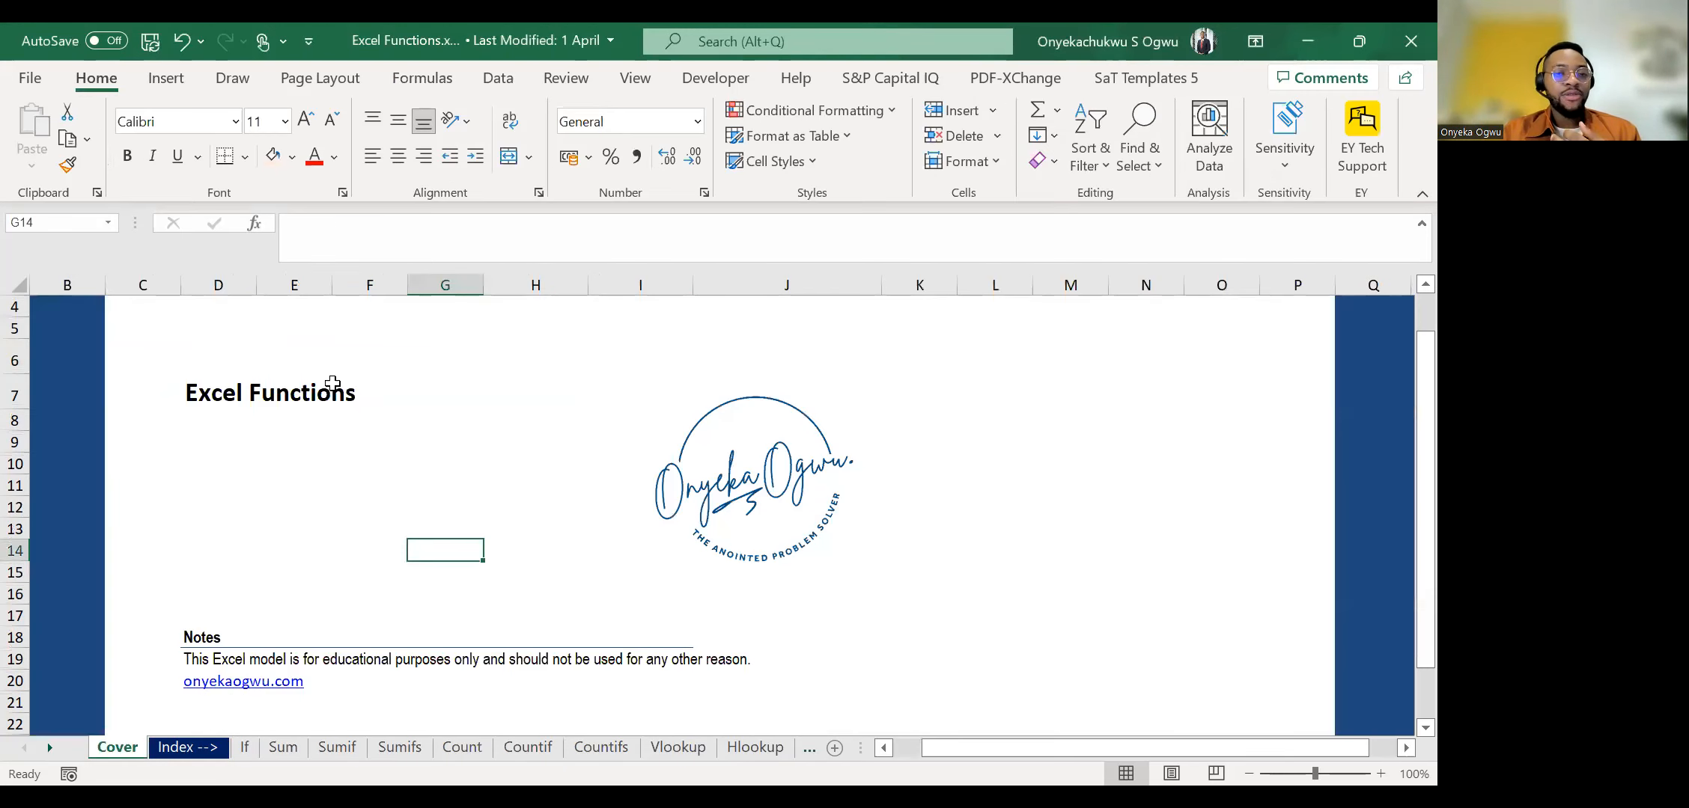
scroll(332, 383, "down", 1)
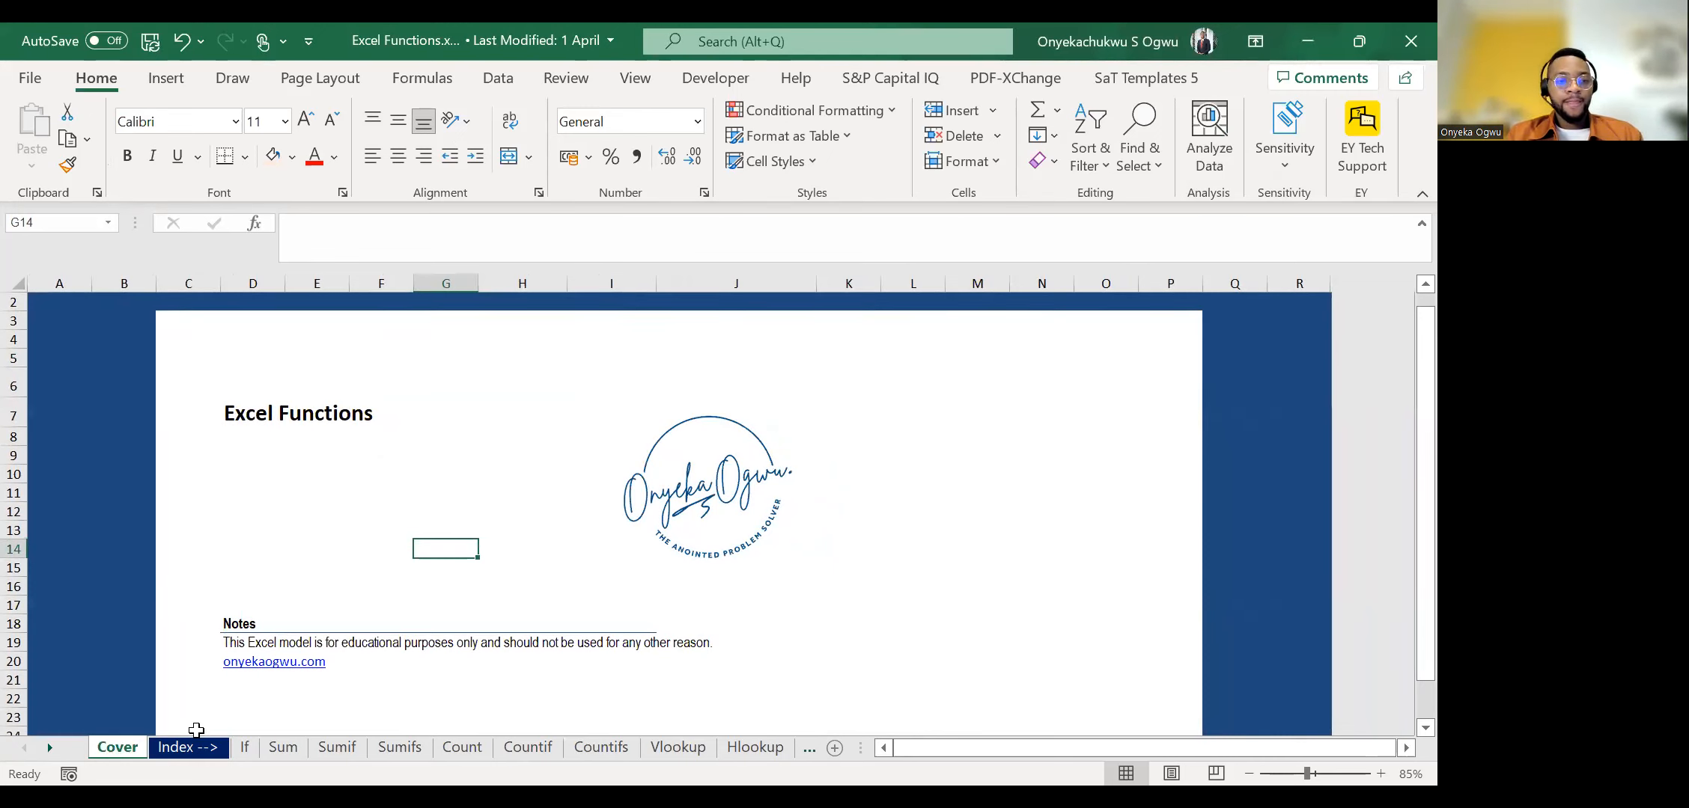
left_click(168, 751)
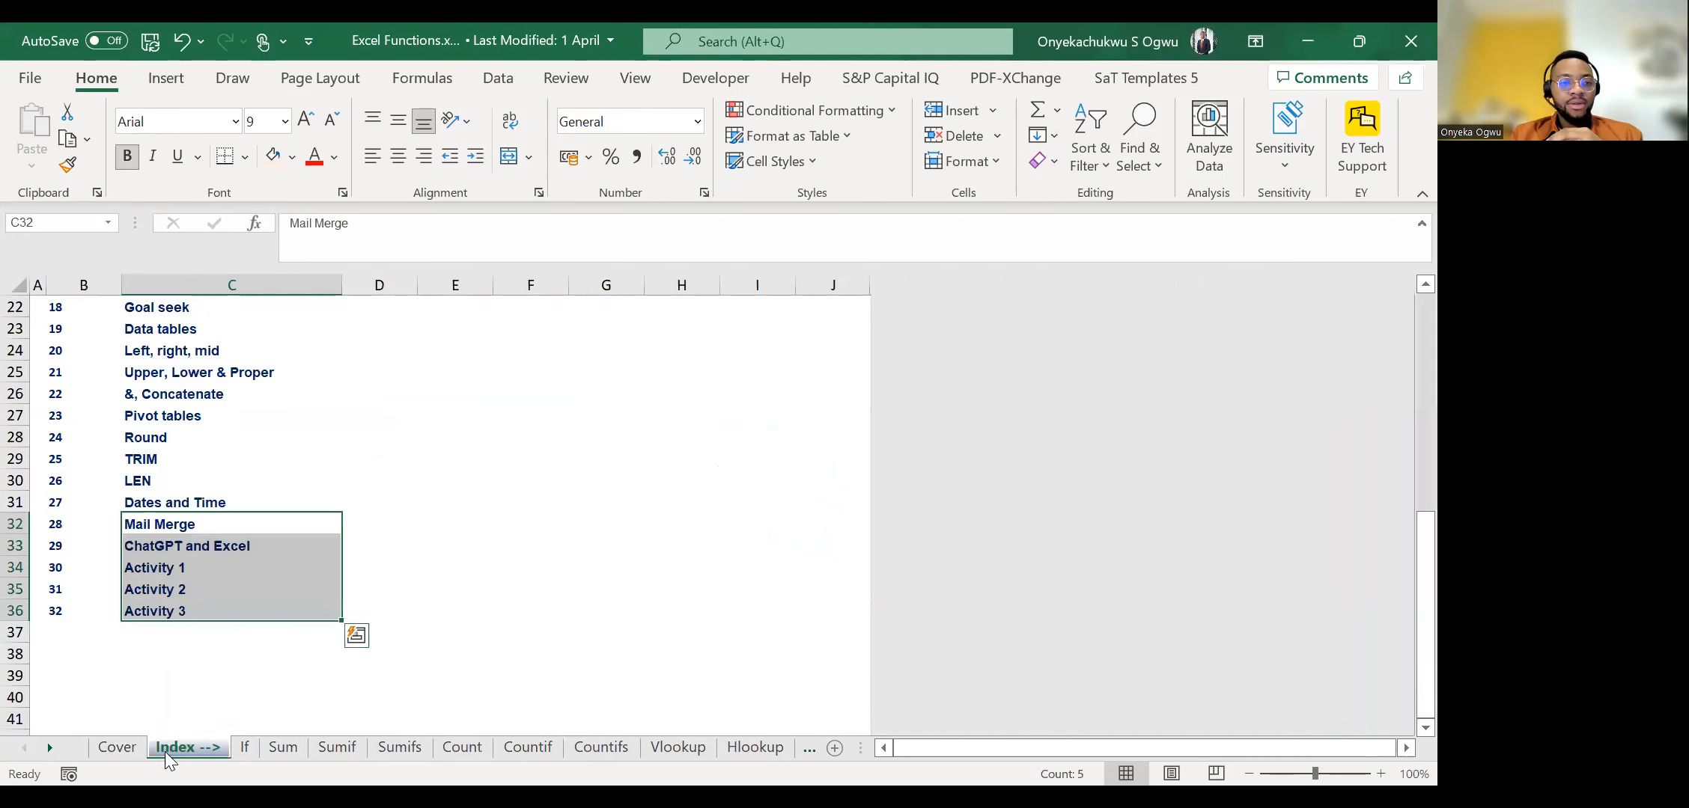
left_click(215, 458)
key("ctrl+Up")
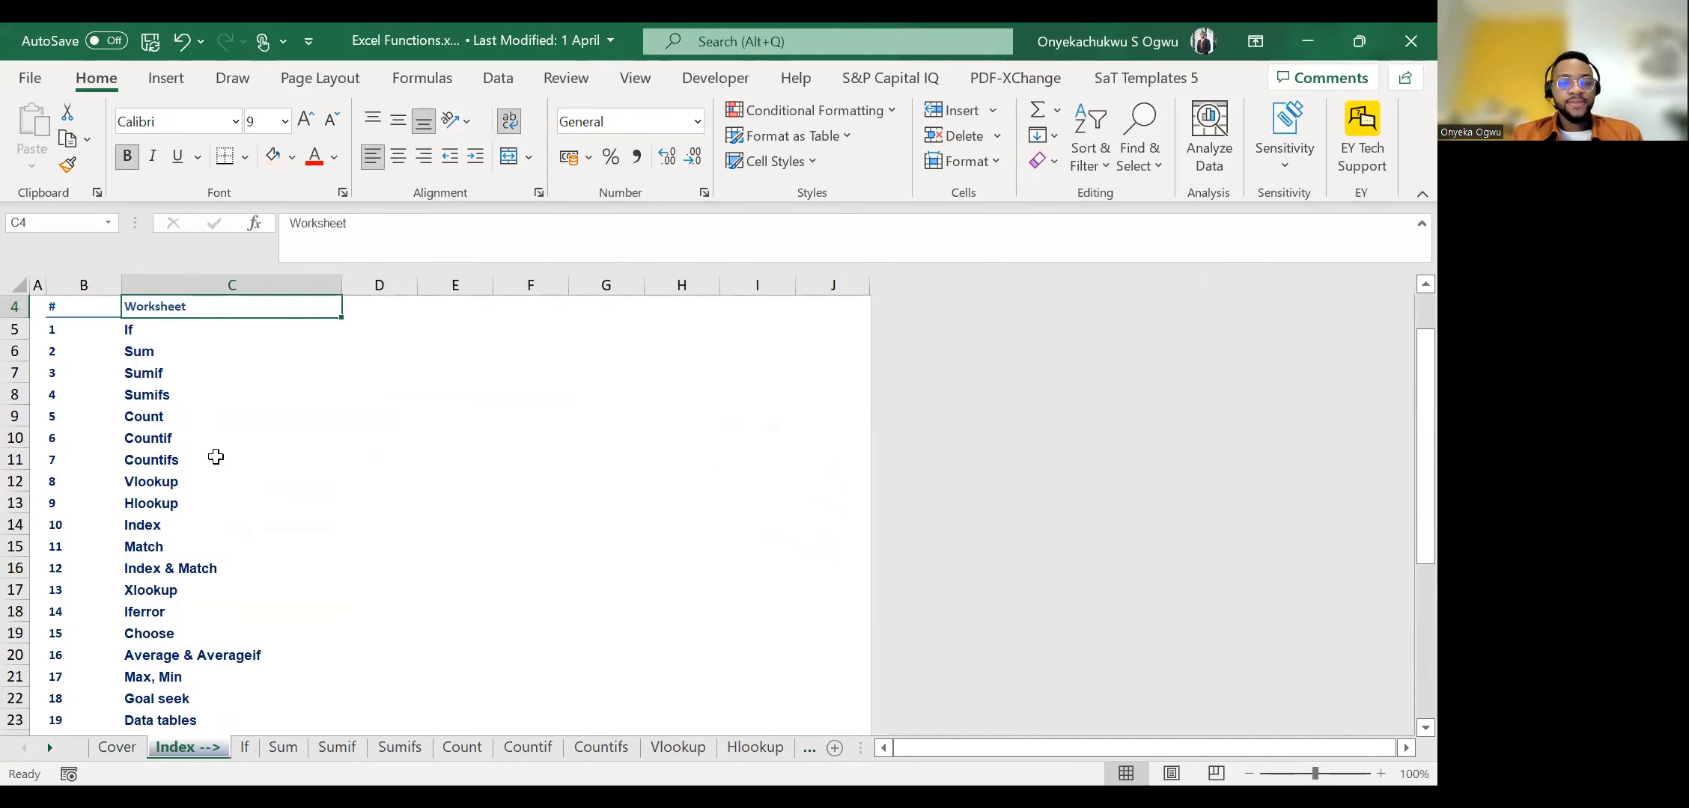
key("Up")
key("Up")
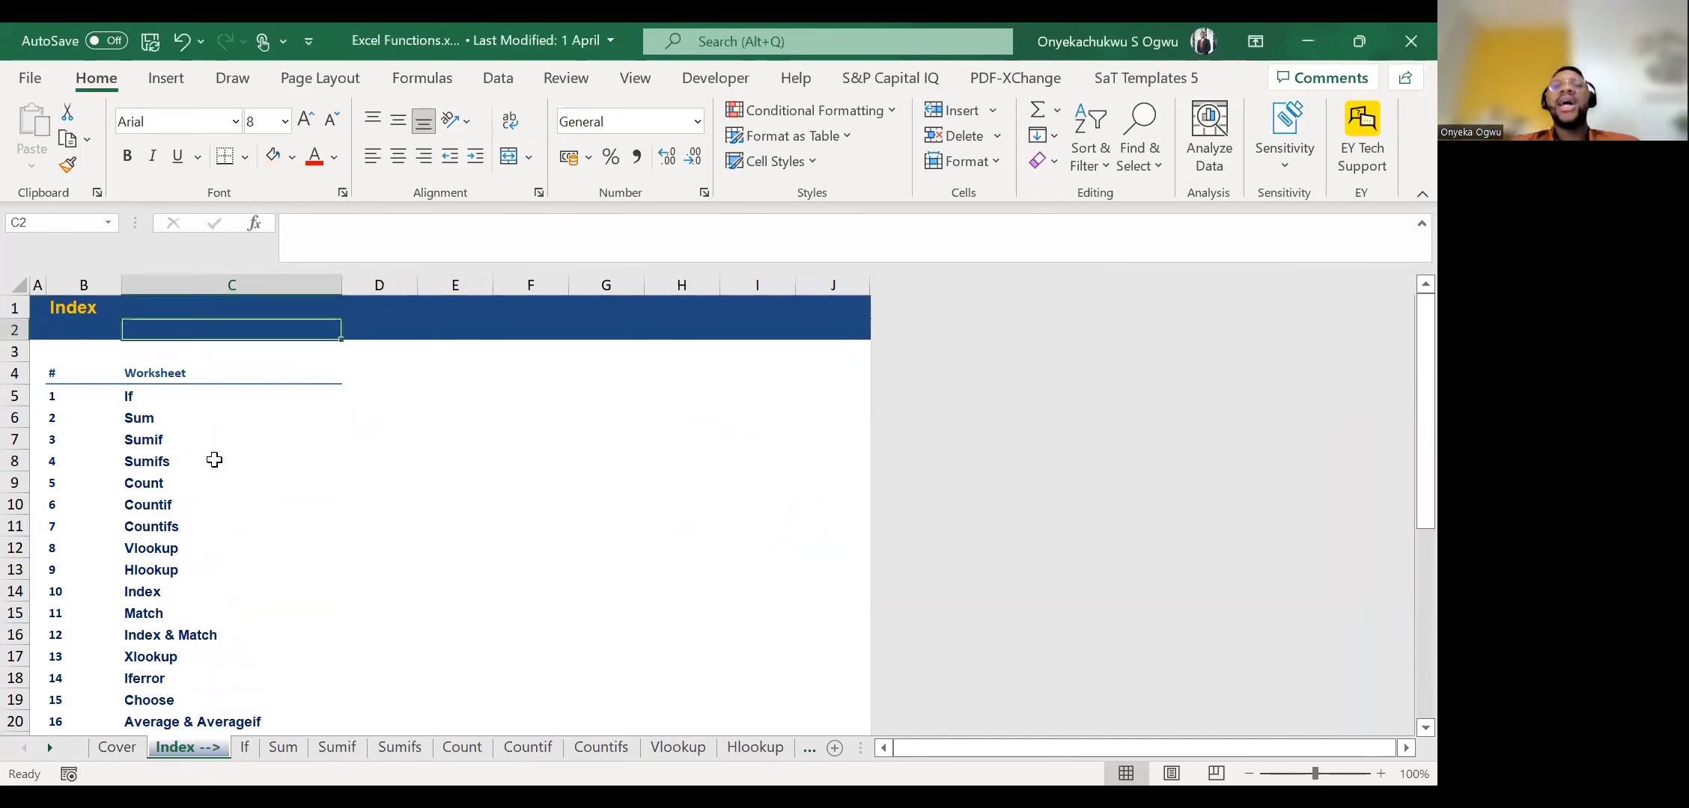
Review the Index sheet's list of function topics from If through Activity 3.
left_click(180, 438)
key("ctrl+Down")
key("Up")
key("Up")
key("Down")
key("Up")
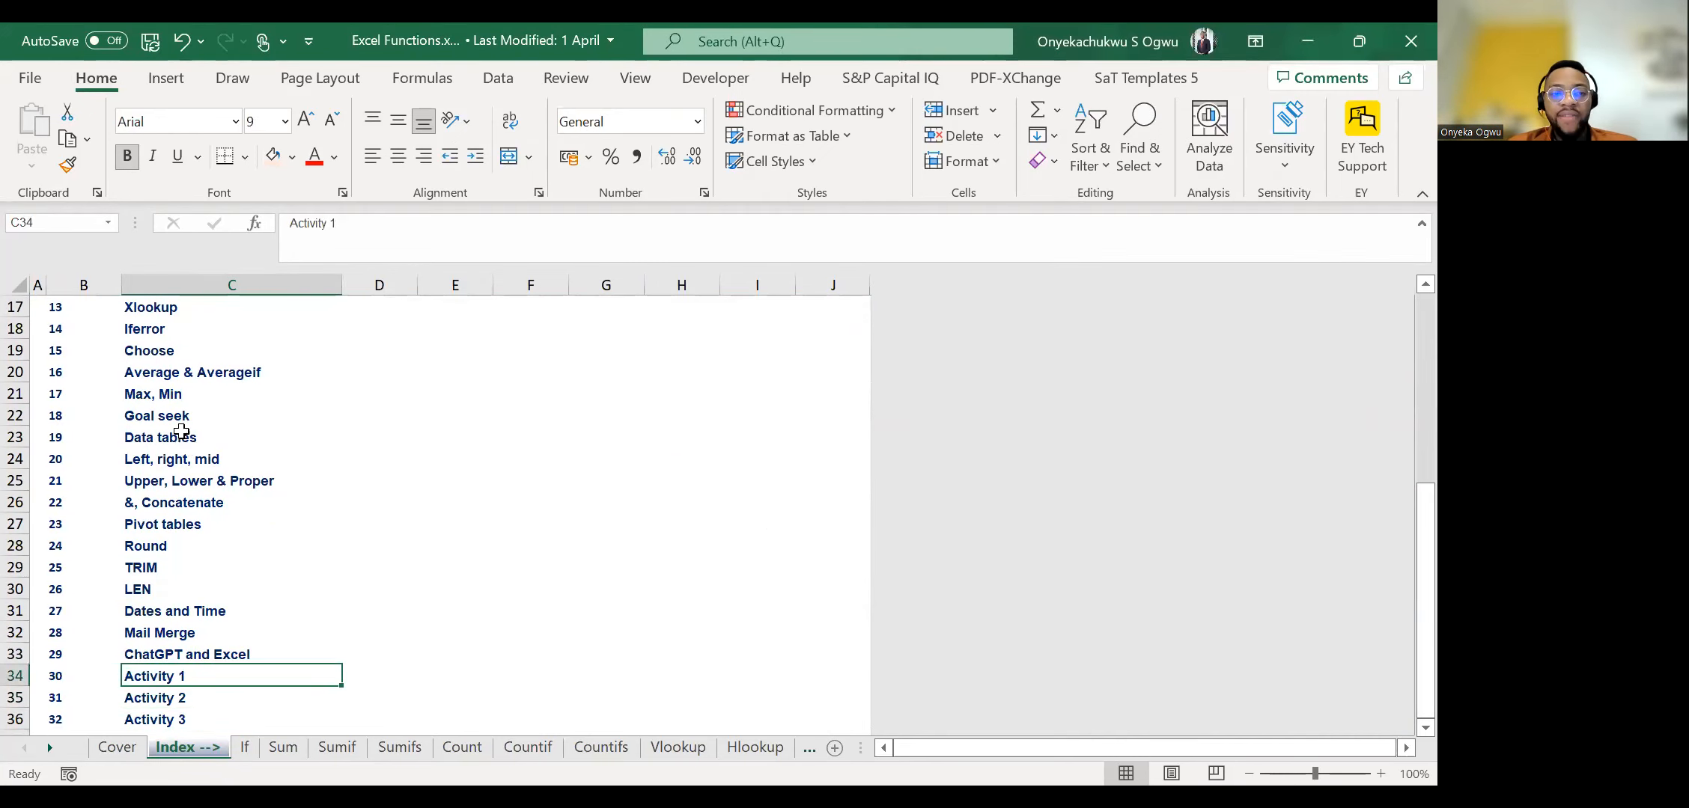
key("ctrl+Up")
key("Down")
key("Down")
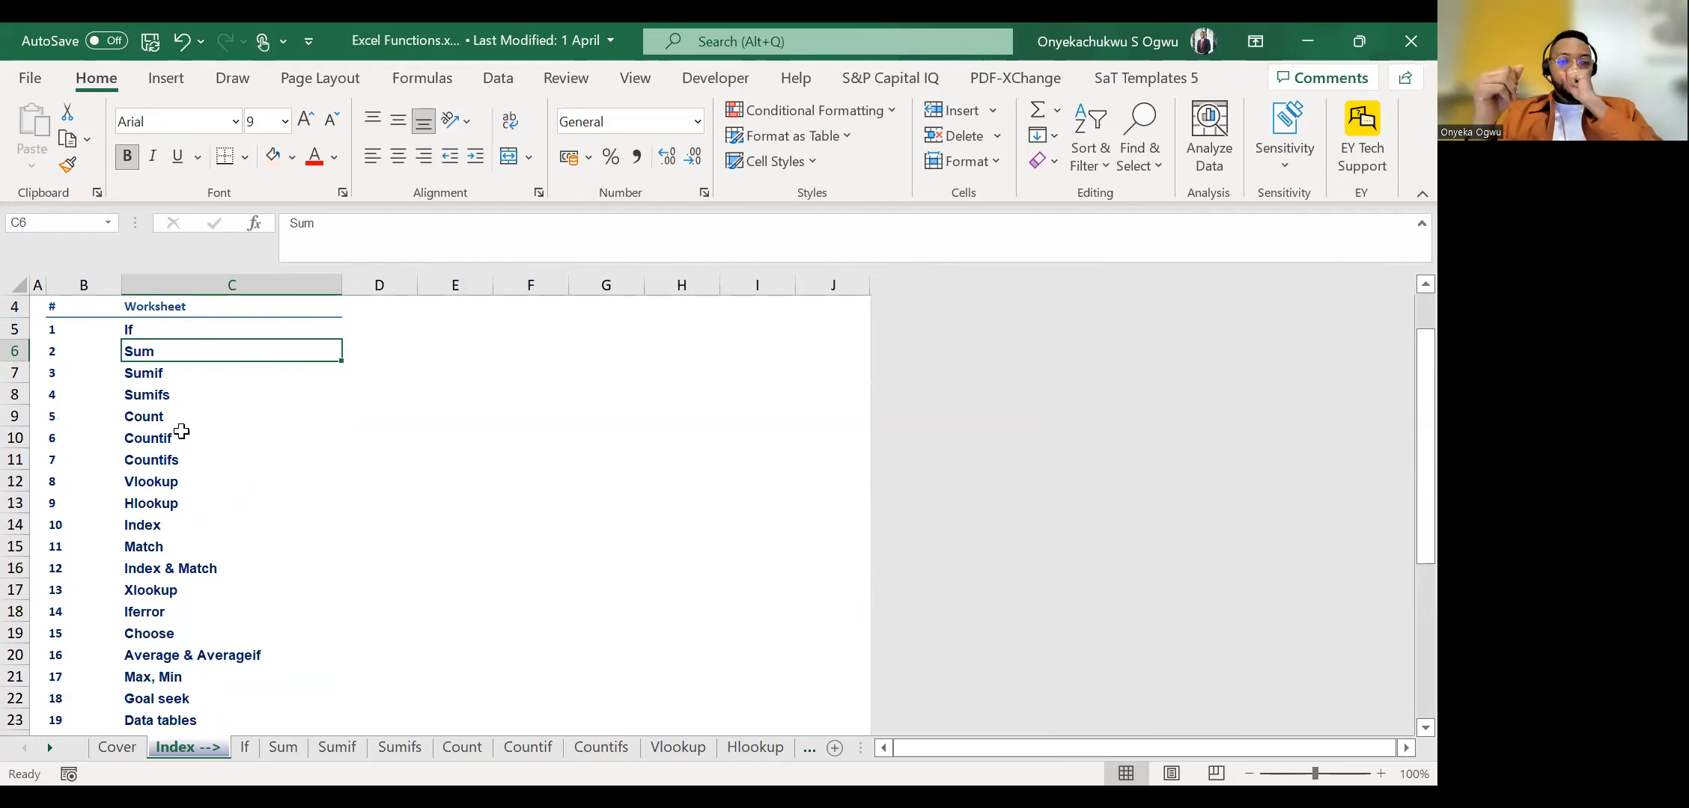
key("Down")
key("Down")
key("ctrl+Down")
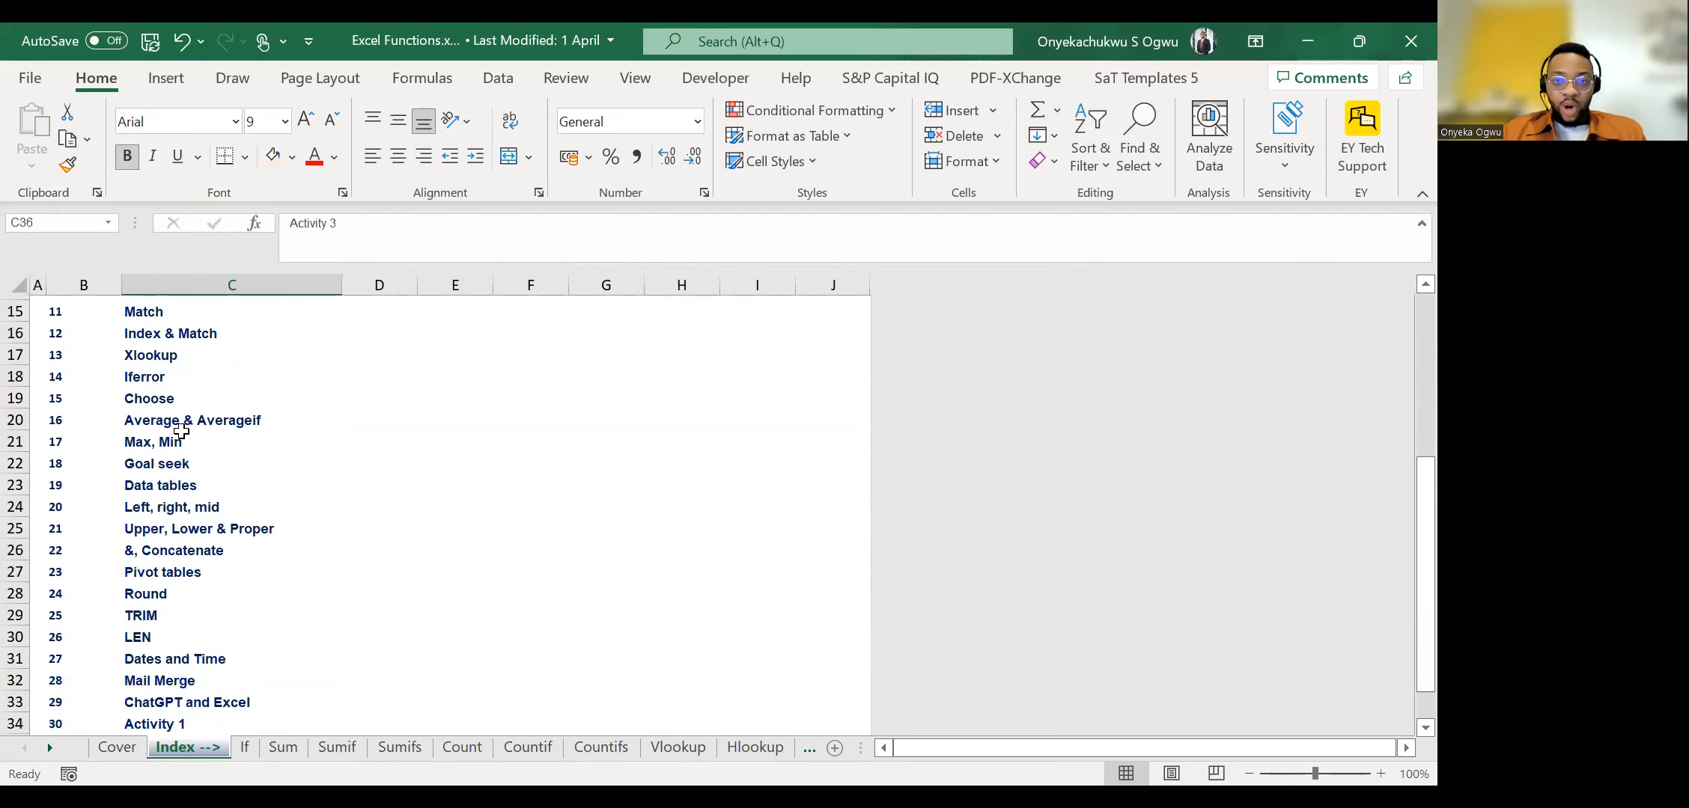
key("ctrl+Up")
key("Down")
key("Down")
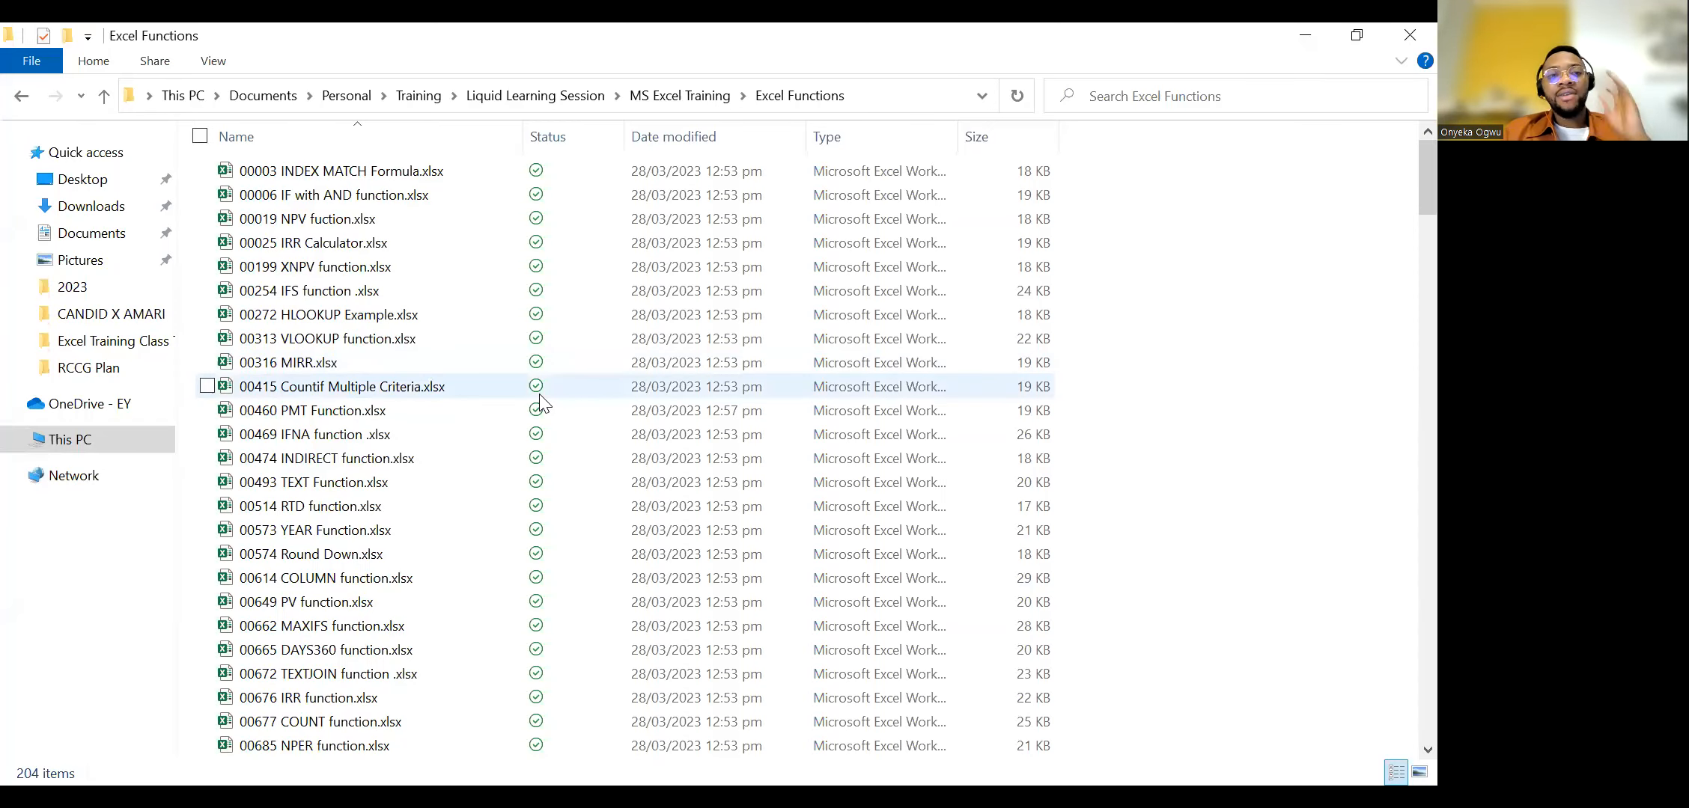
Look through the sample function workbooks in the Excel Functions folder in File Explorer.
scroll(541, 403, "down", 20)
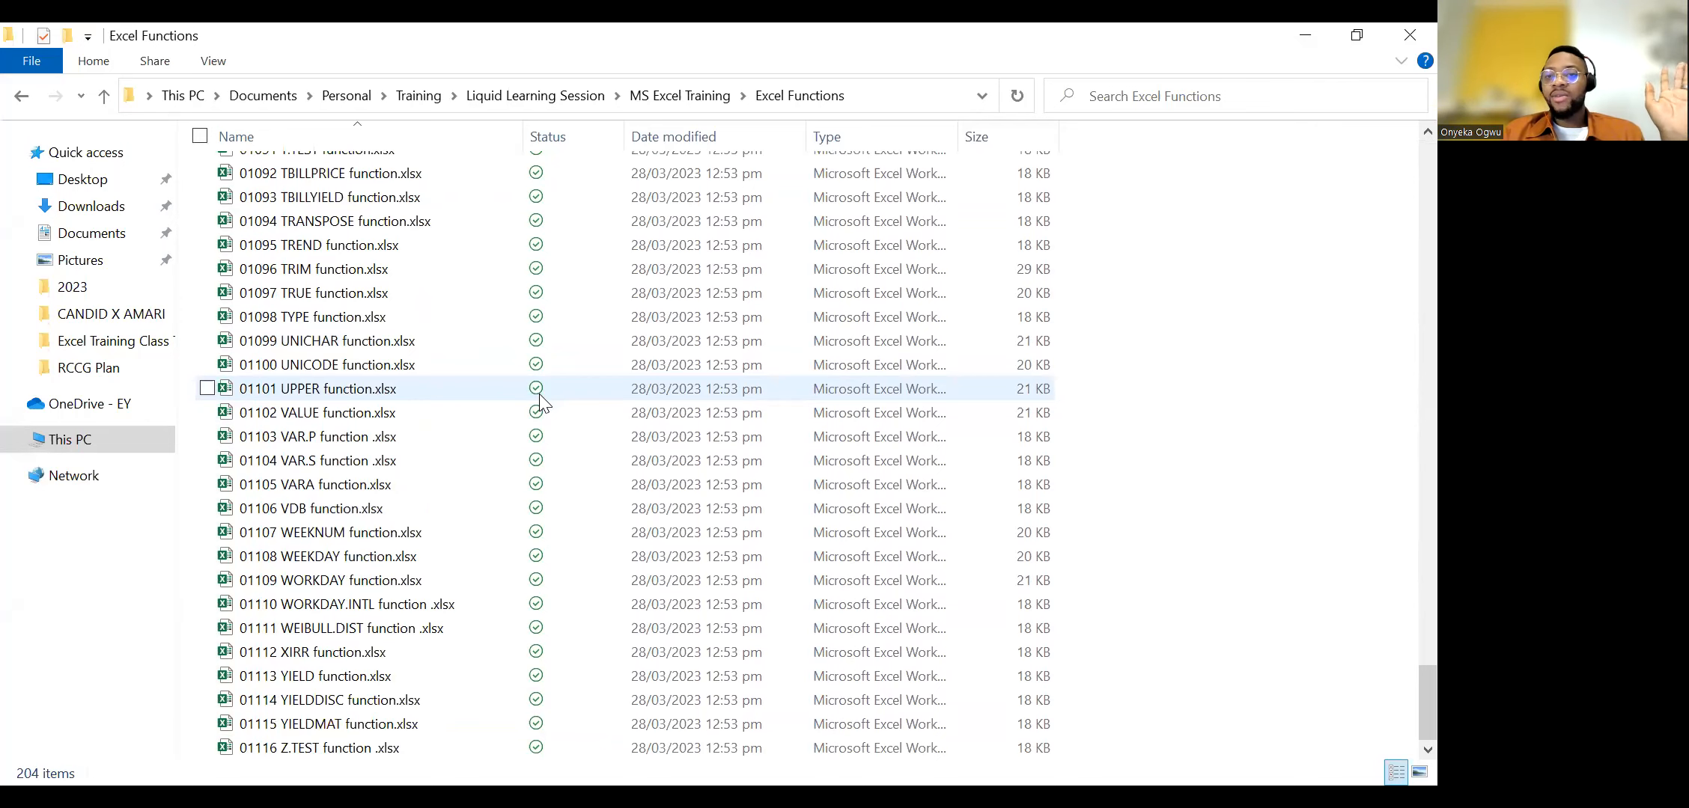
scroll(868, 597, "up", 15)
scroll(869, 597, "up", 10)
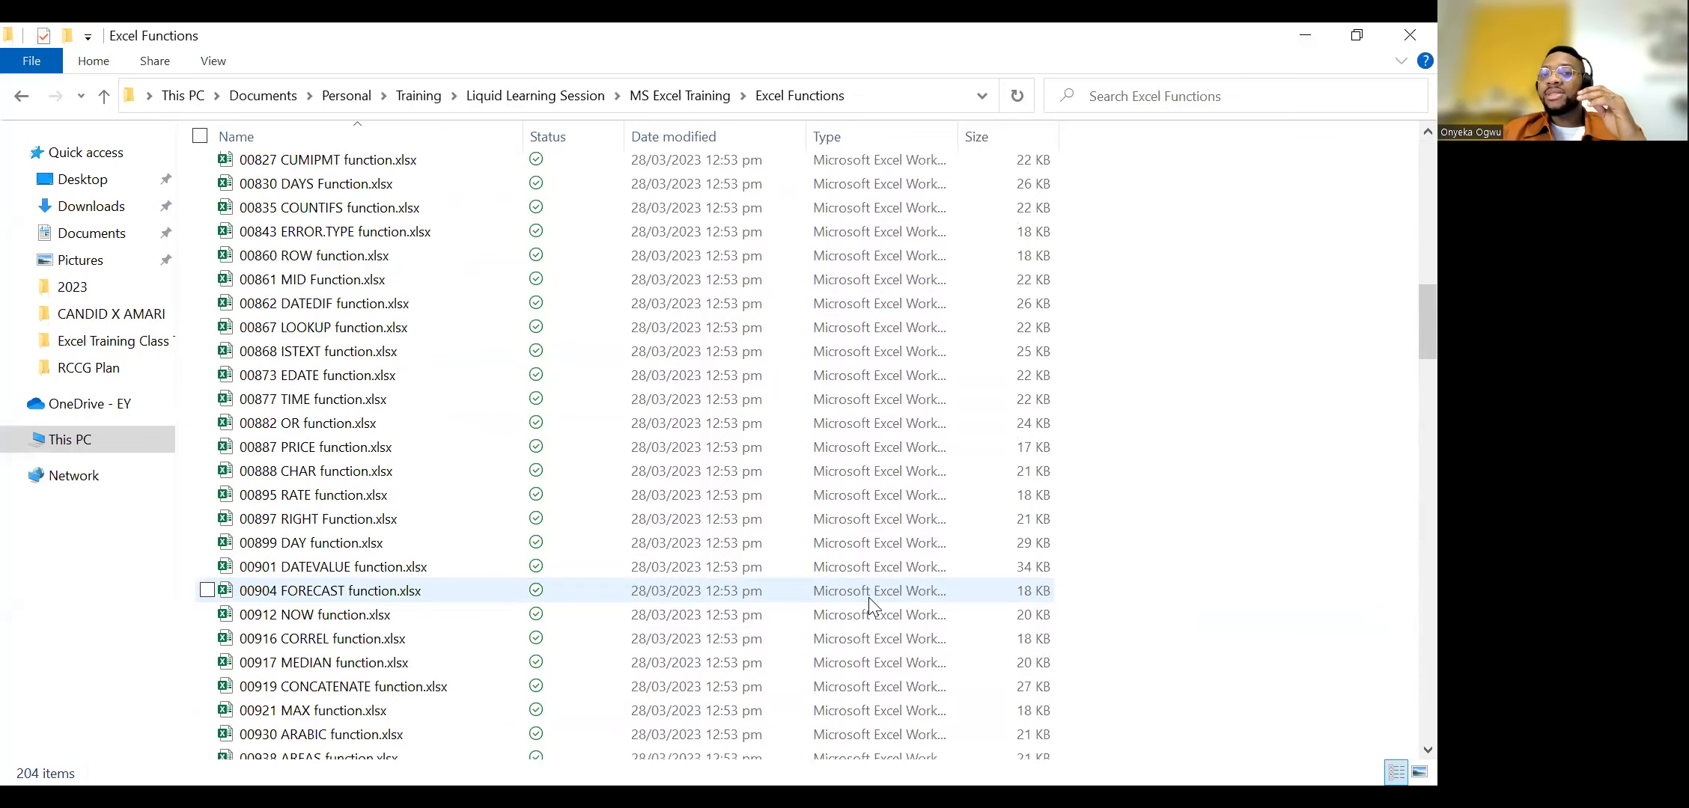
scroll(869, 597, "up", 12)
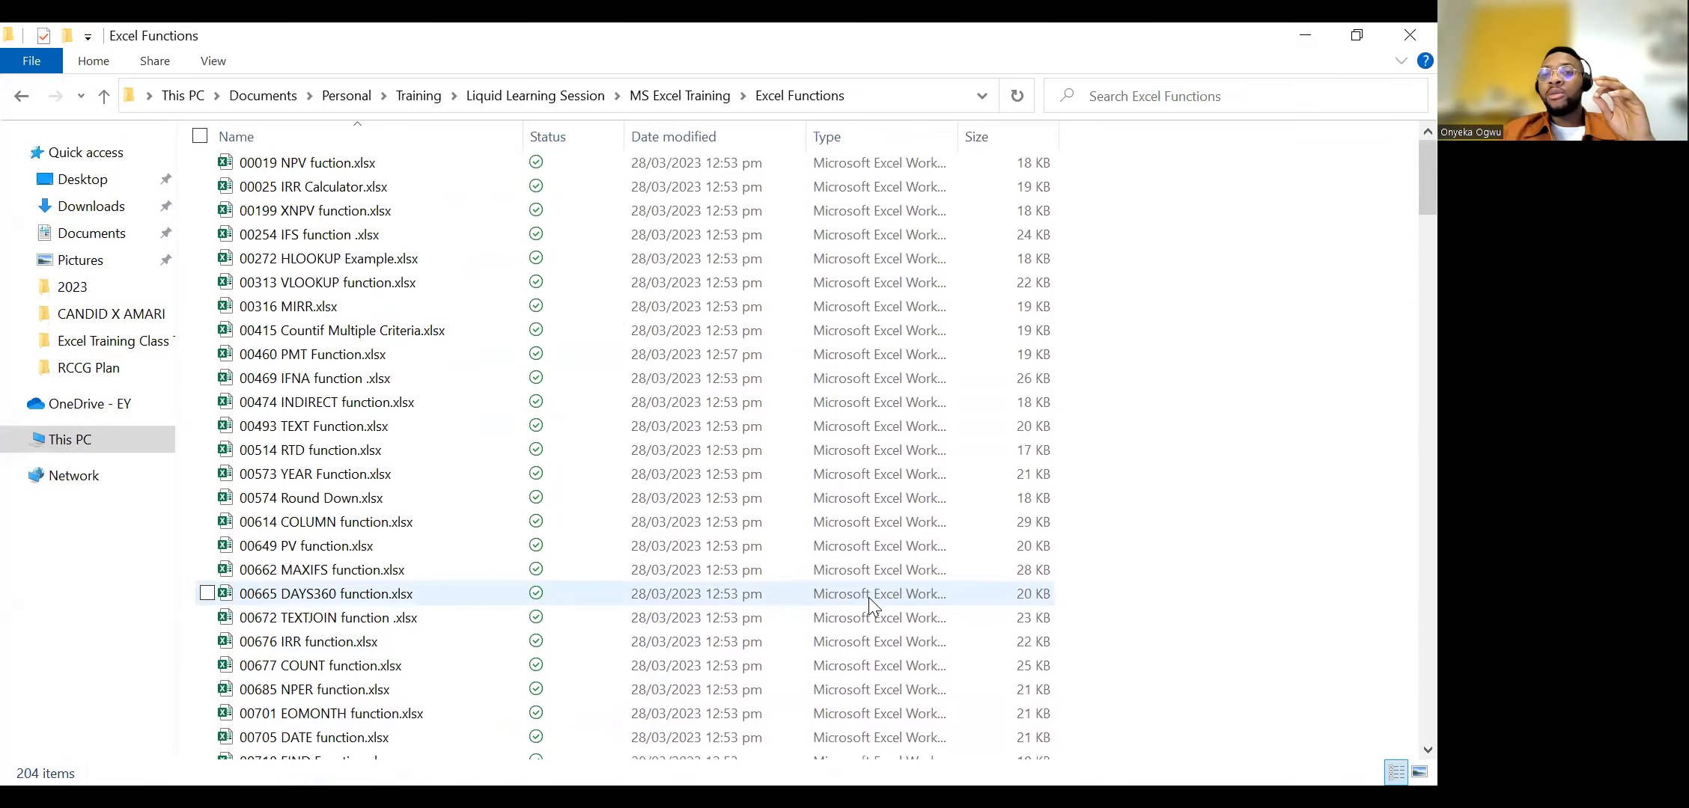
scroll(869, 597, "up", 1)
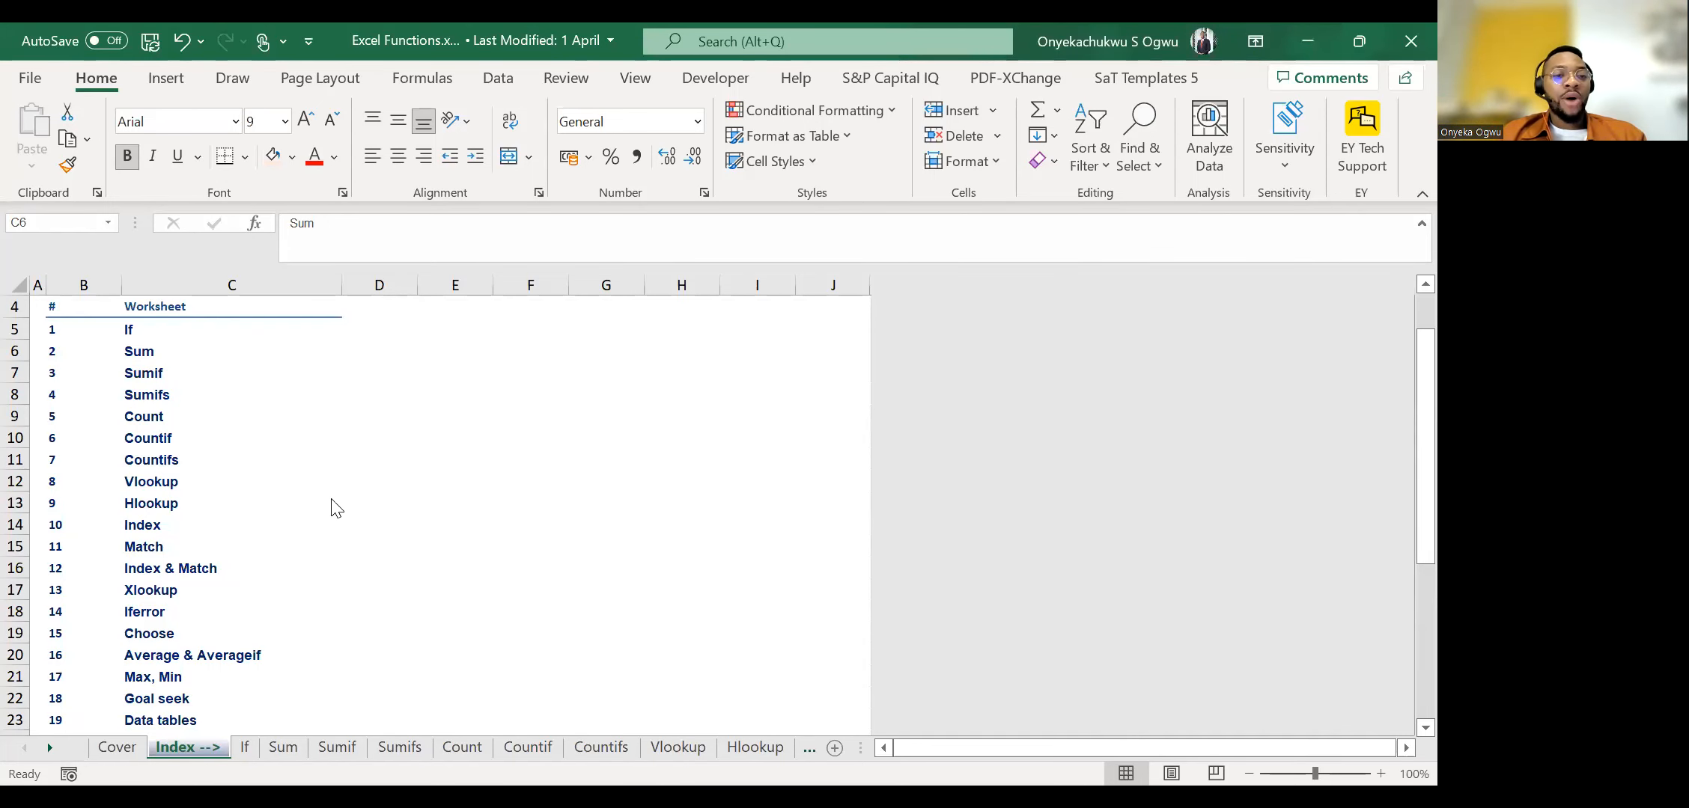
Return to the Excel Functions workbook in Excel and examine the later Index topics around Mail Merge.
scroll(335, 449, "down", 9)
scroll(335, 434, "up", 2)
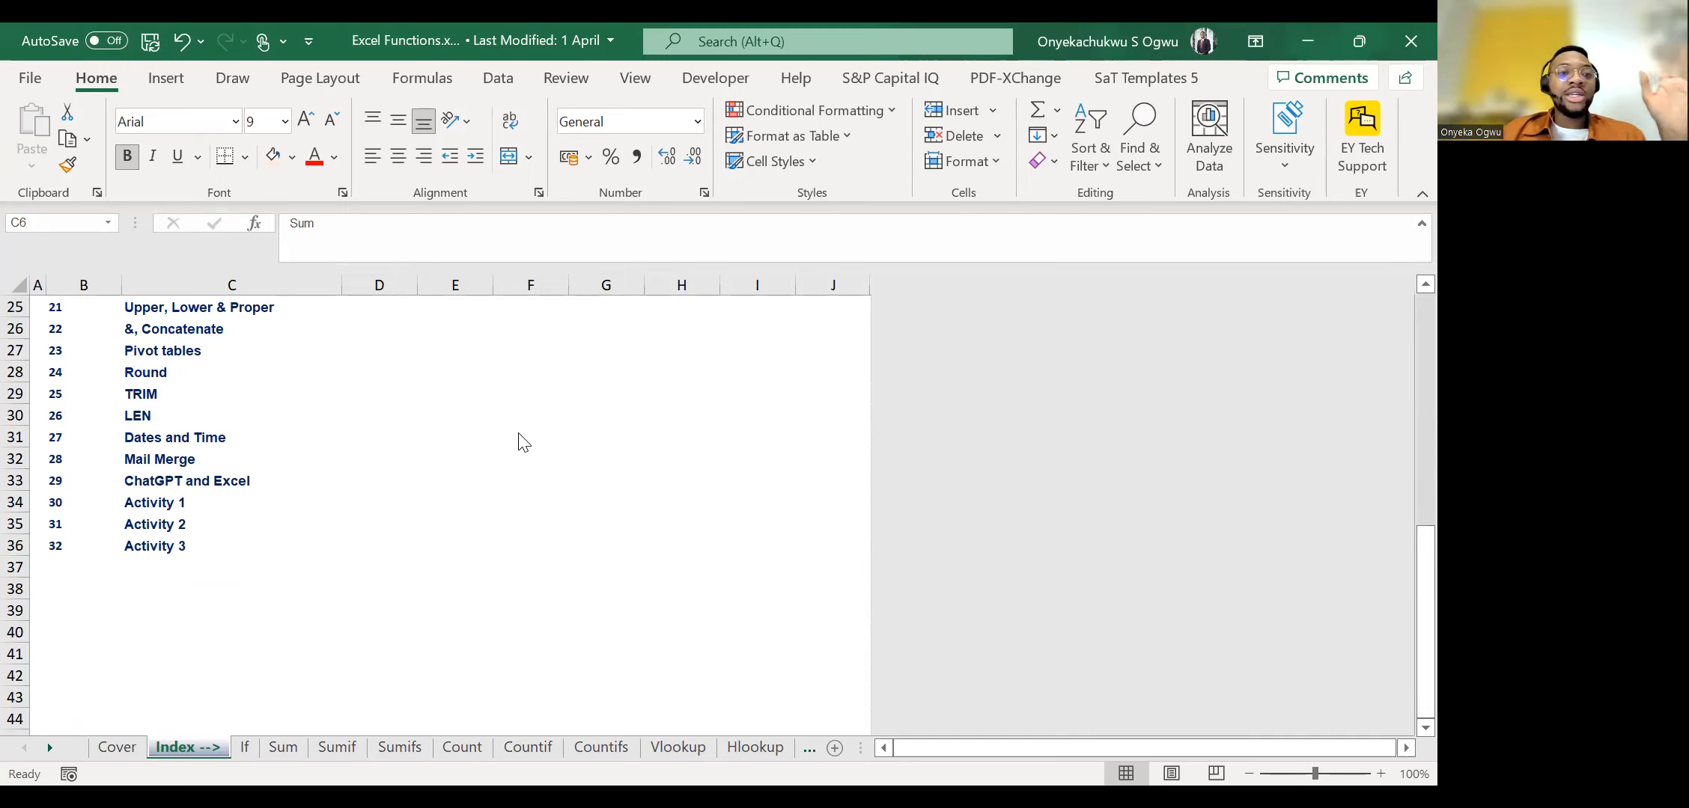
key("Right")
key("Down")
key("Down")
key("Down")
key("Down")
key("Down")
key("Down")
key("Down")
key("Down")
key("Down")
key("Down")
key("Down")
key("Down")
key("Down")
key("Down")
key("Down")
key("Down")
key("Down")
key("Down")
key("Down")
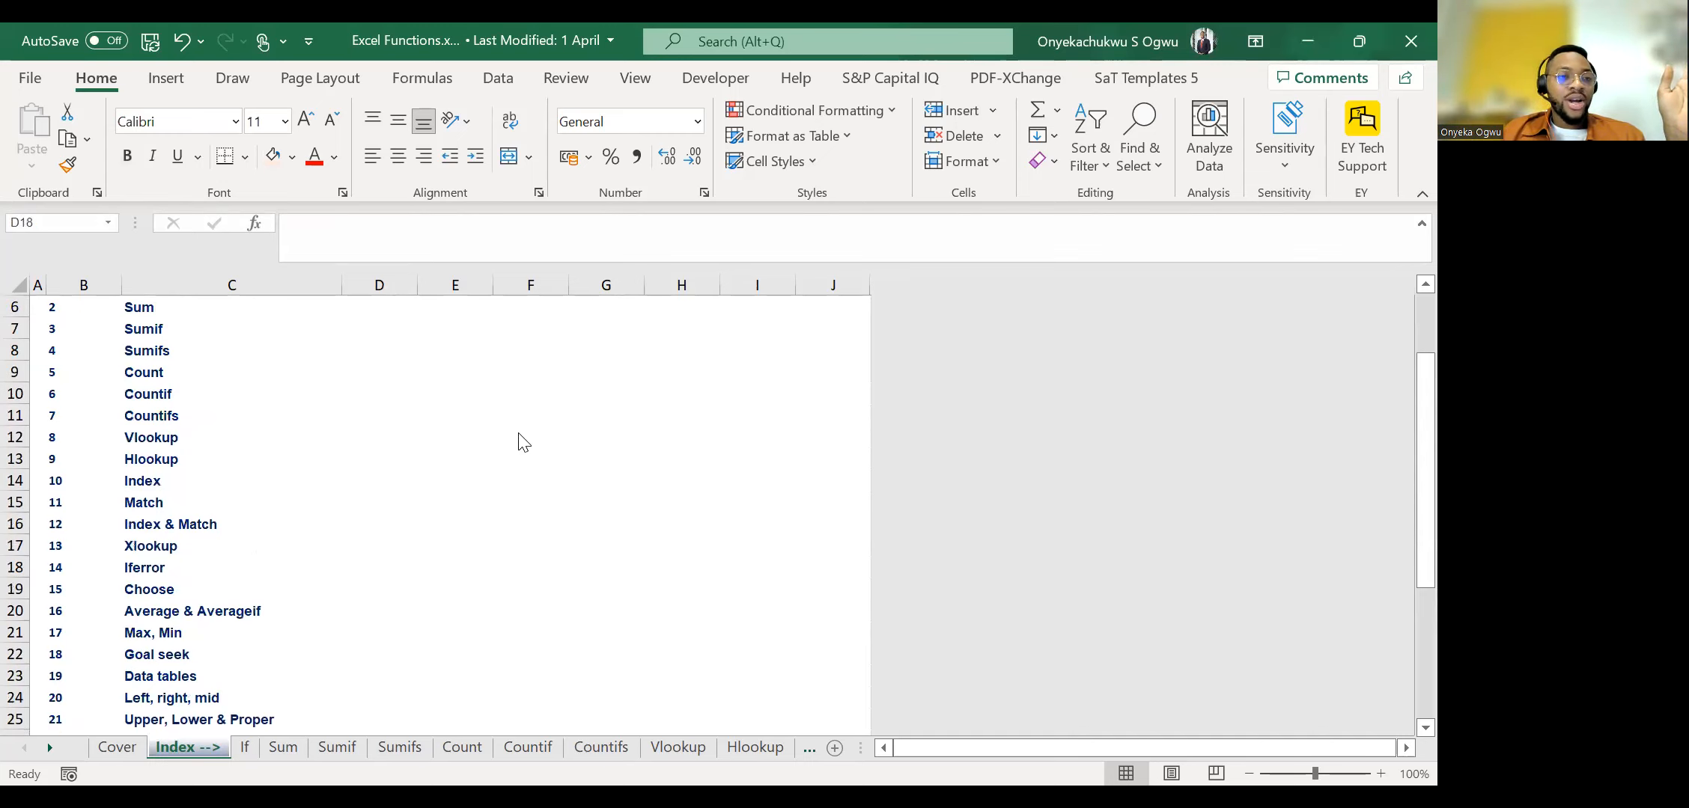
scroll(543, 572, "down", 4)
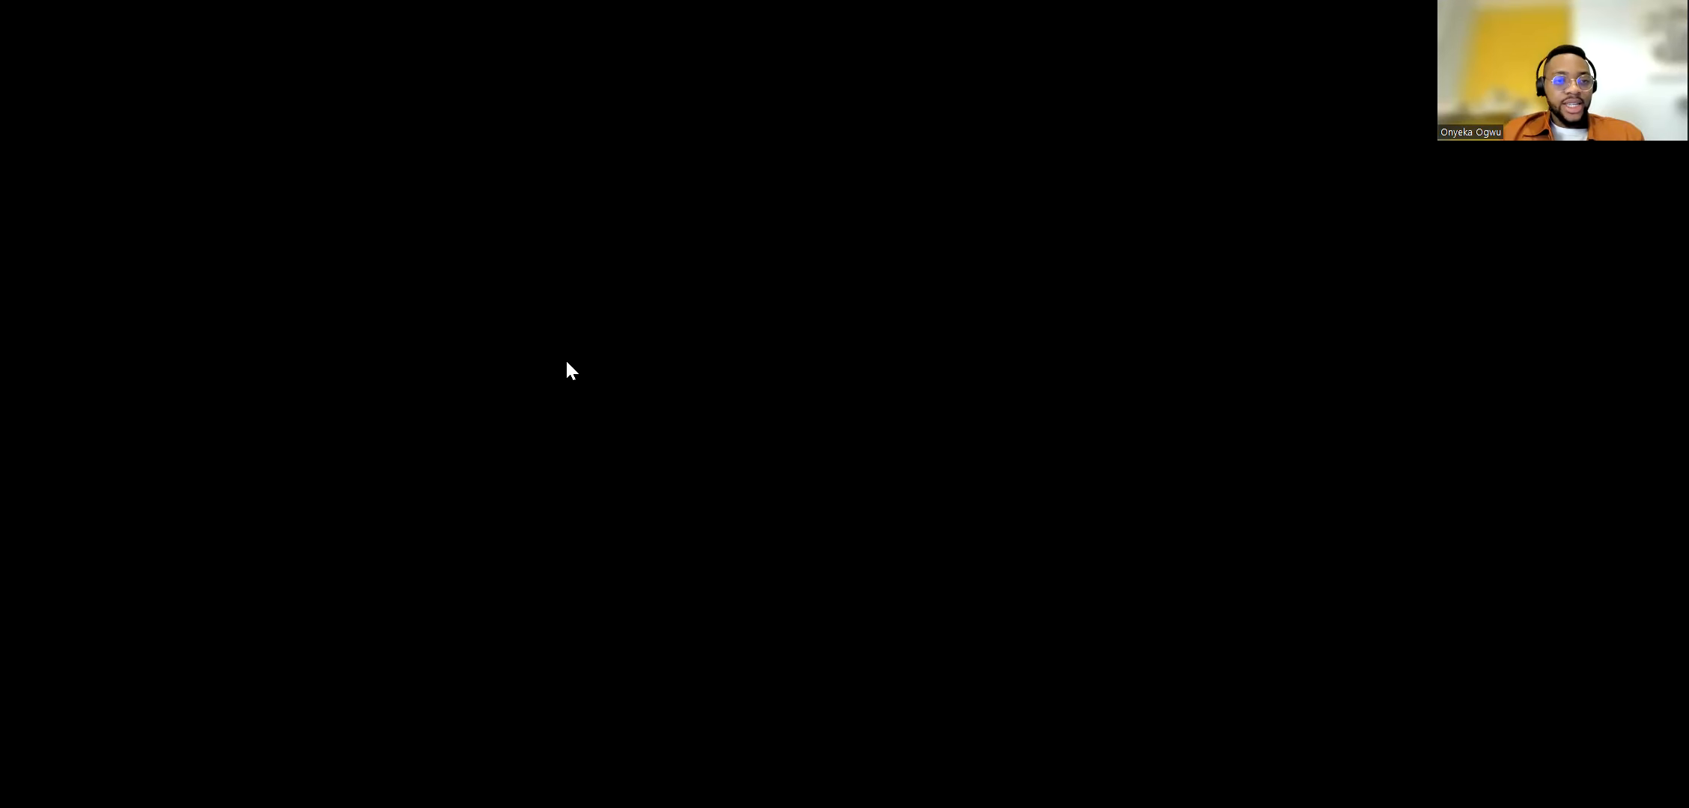
key("Right")
key("Down")
key("Down")
key("Down")
key("Down")
key("Down")
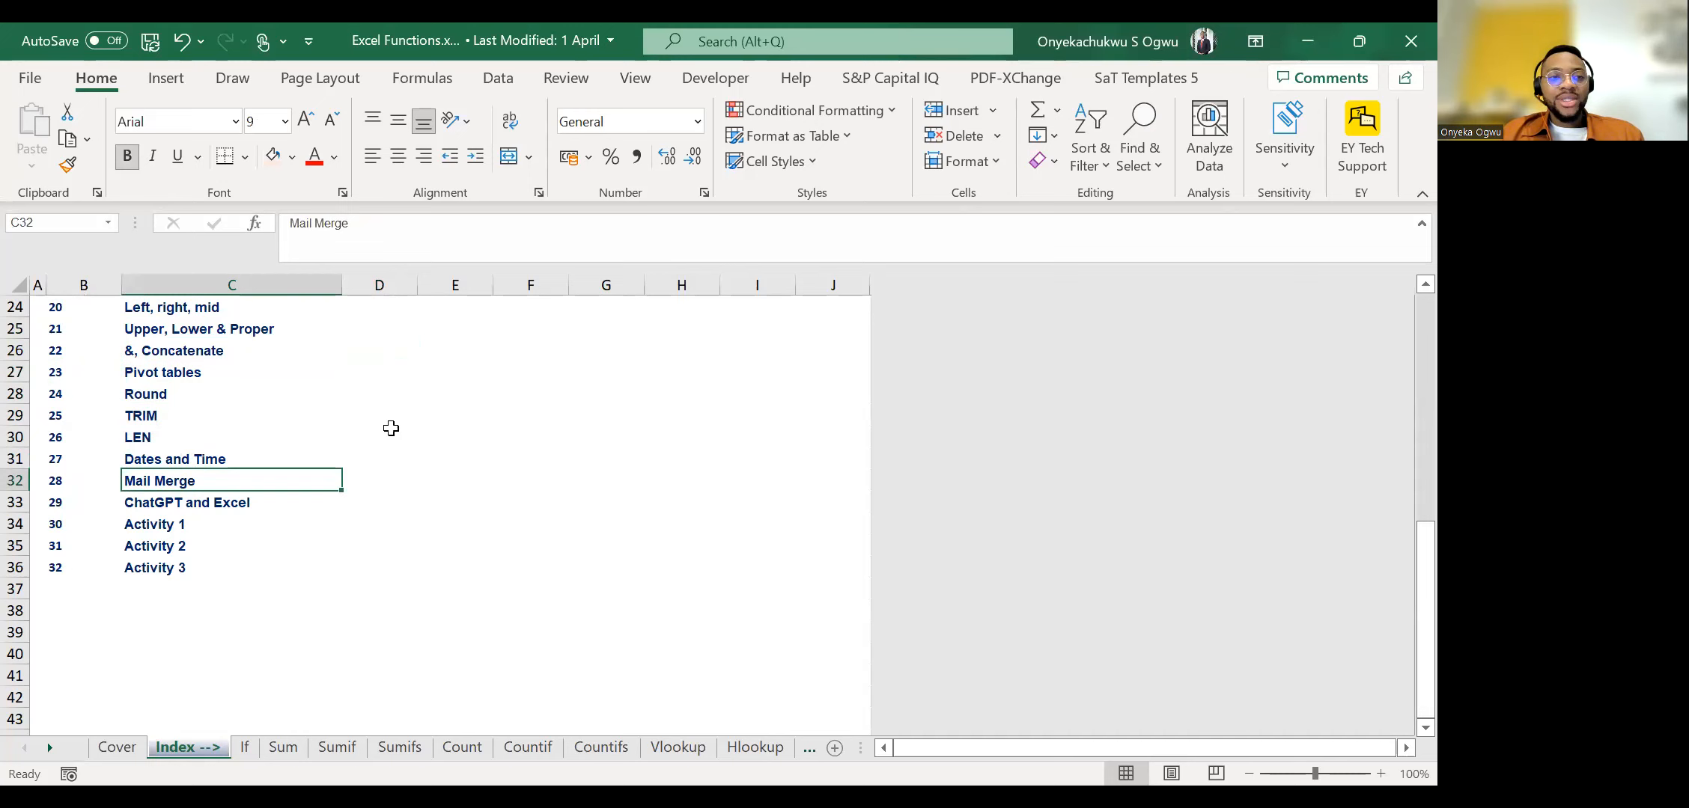
Compare both ends of the Index topic list and stop at the Mail Merge entry in C32.
key("ctrl+Up")
key("ctrl+Down")
key("Down")
key("Up")
key("Up")
key("Up")
key("Up")
key("Up")
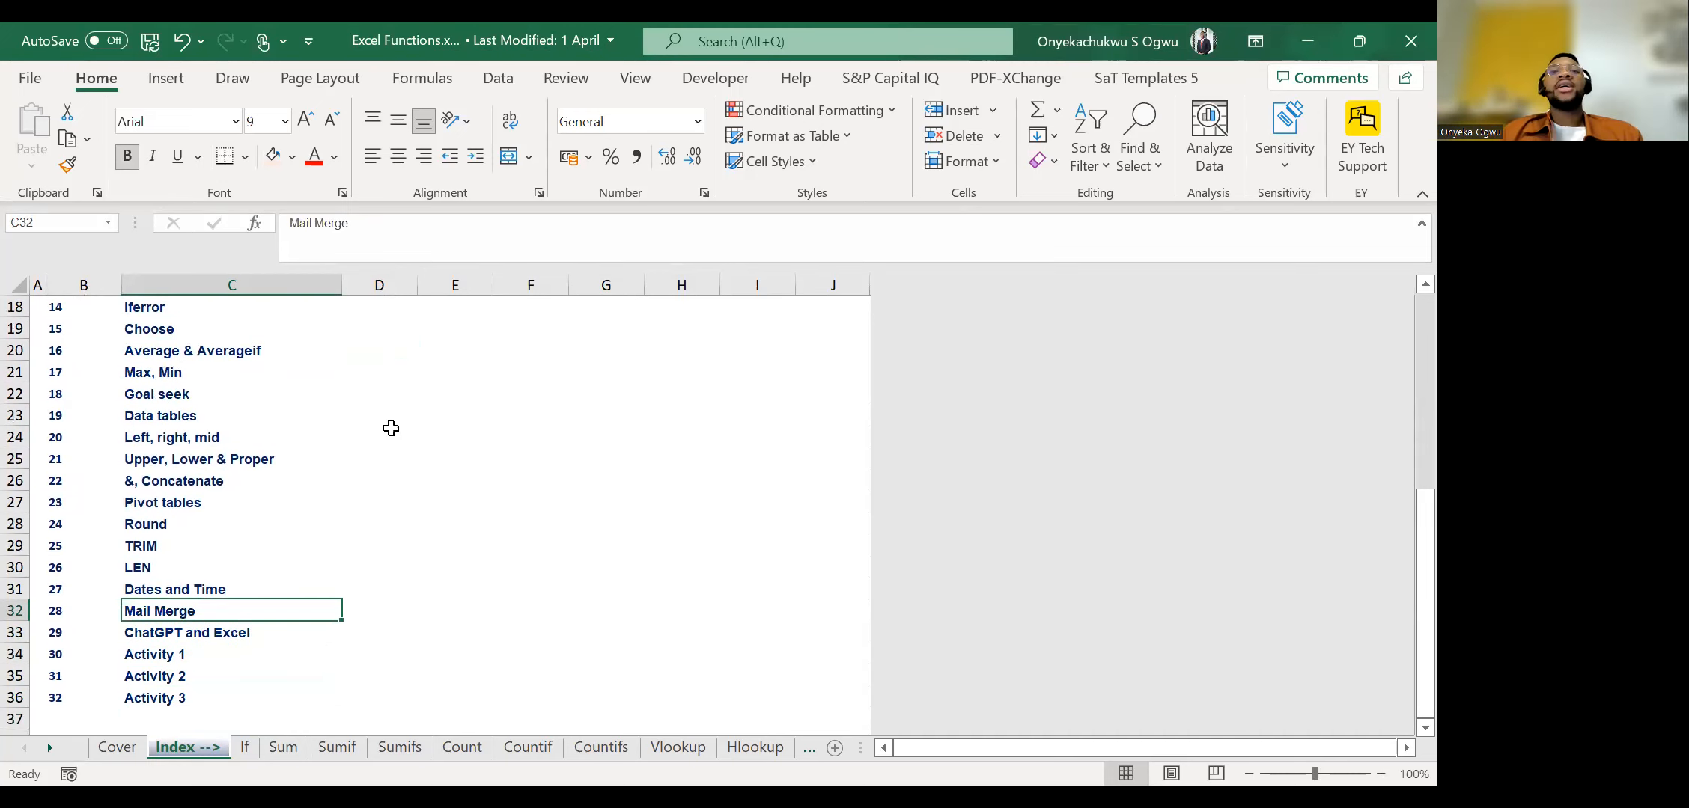
Go back to the first Index topics and select the Sum entry in C6.
key("ctrl+Up")
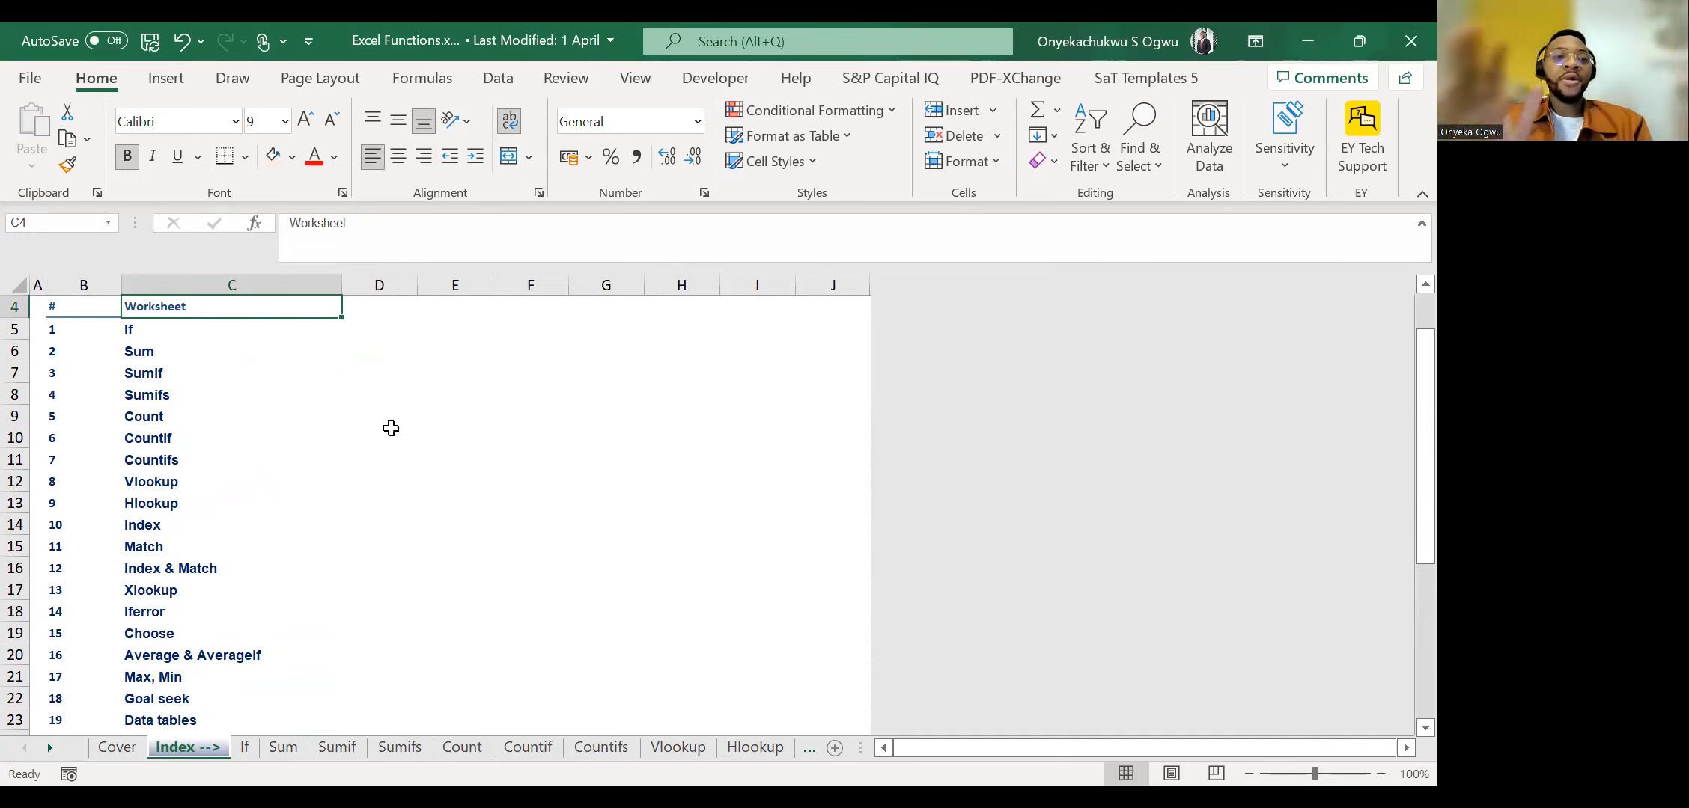
key("Down")
key("Down")
key("Down")
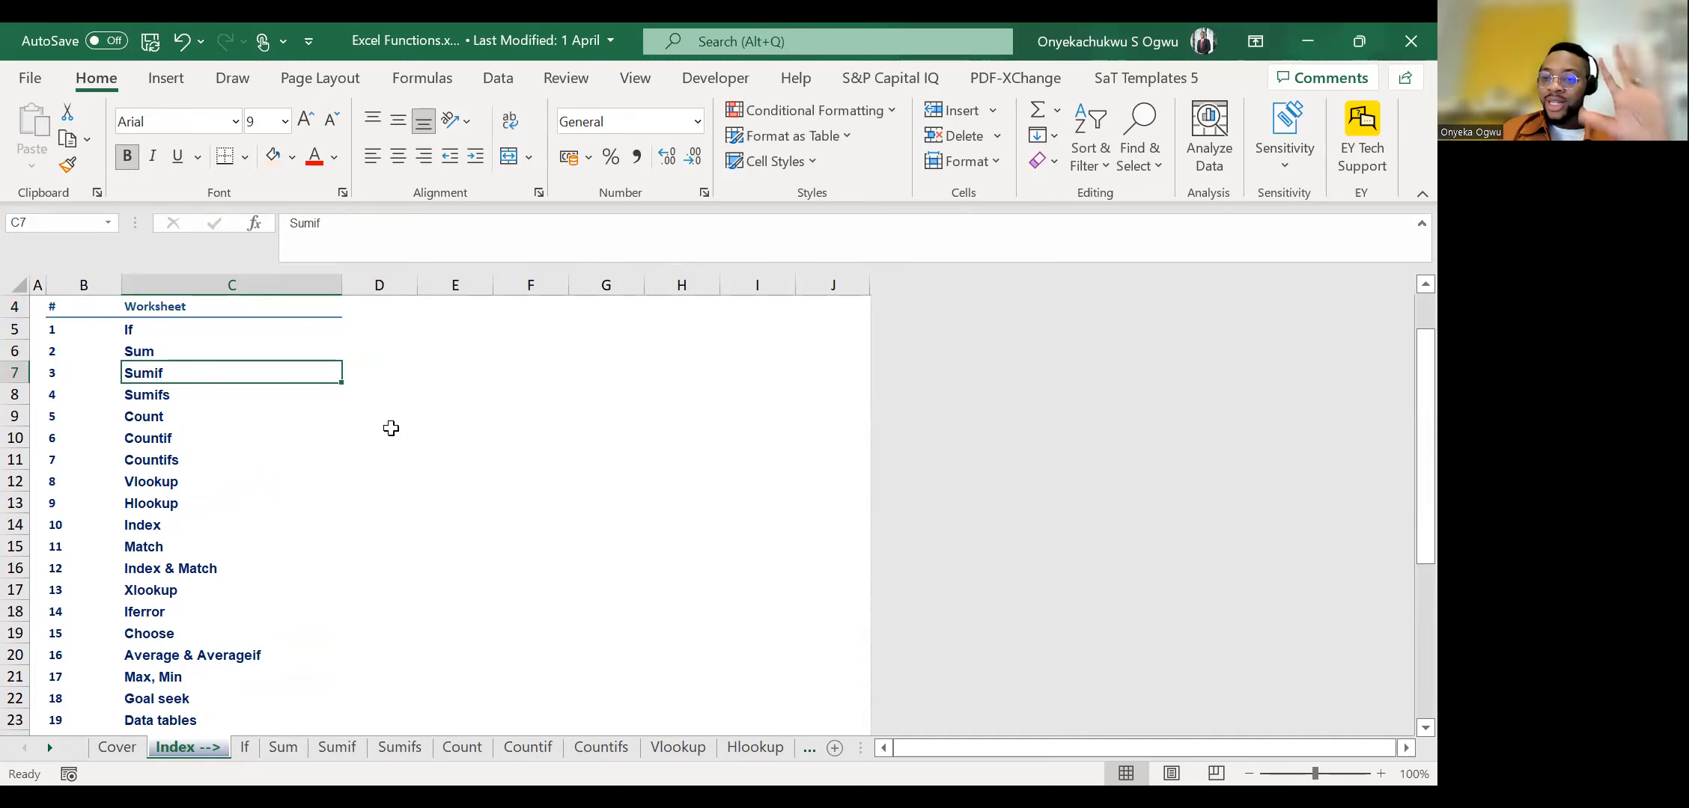
key("Up")
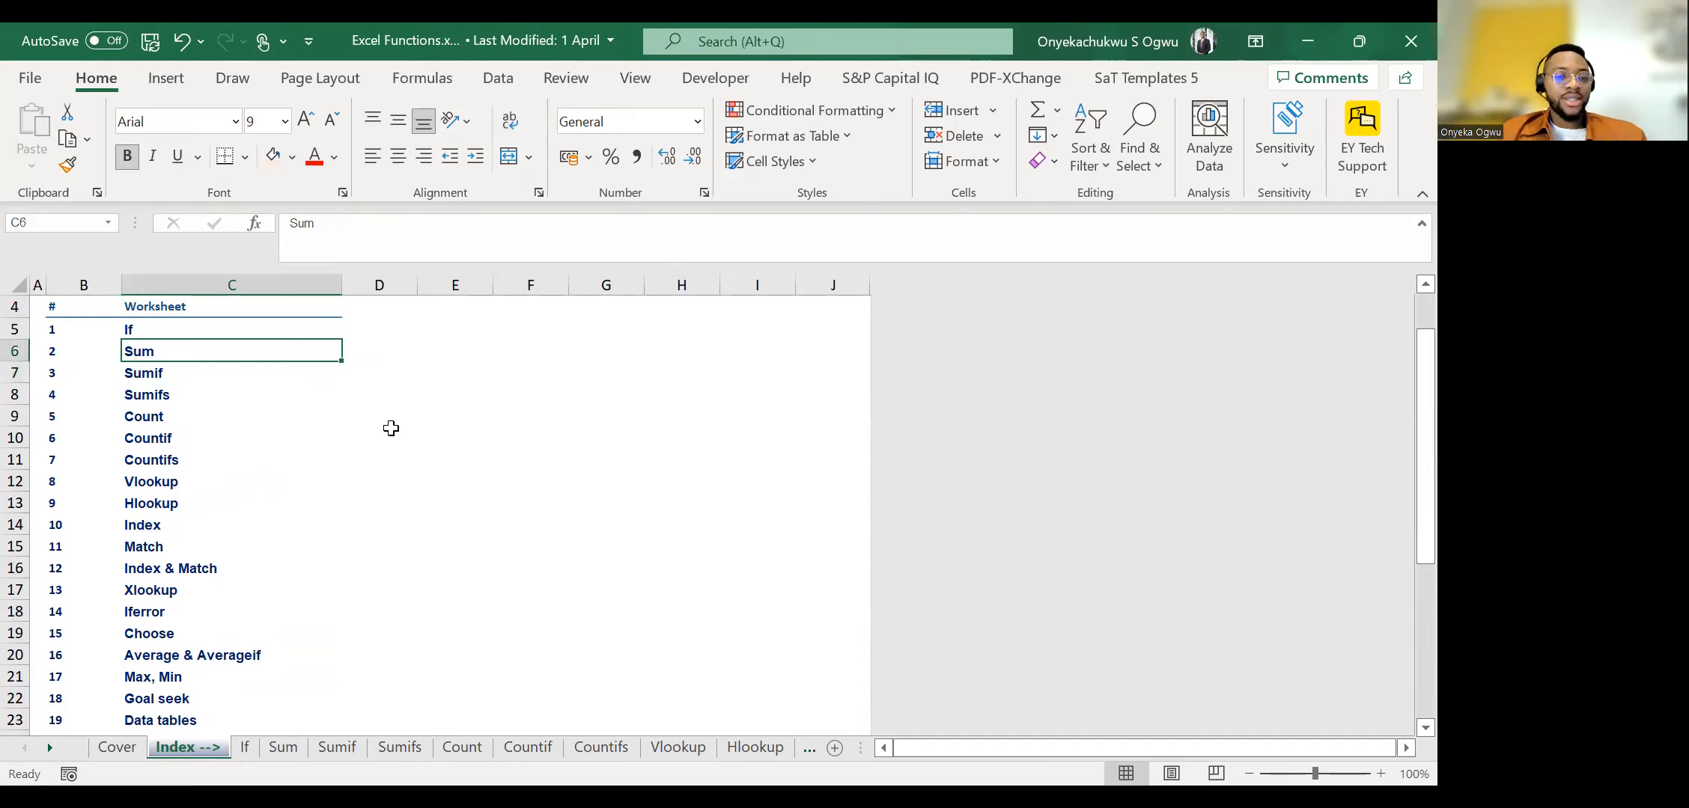
Switch to the Sum worksheet and select the first Ministry of Education total cell, C10.
left_click(284, 747)
left_click(545, 465)
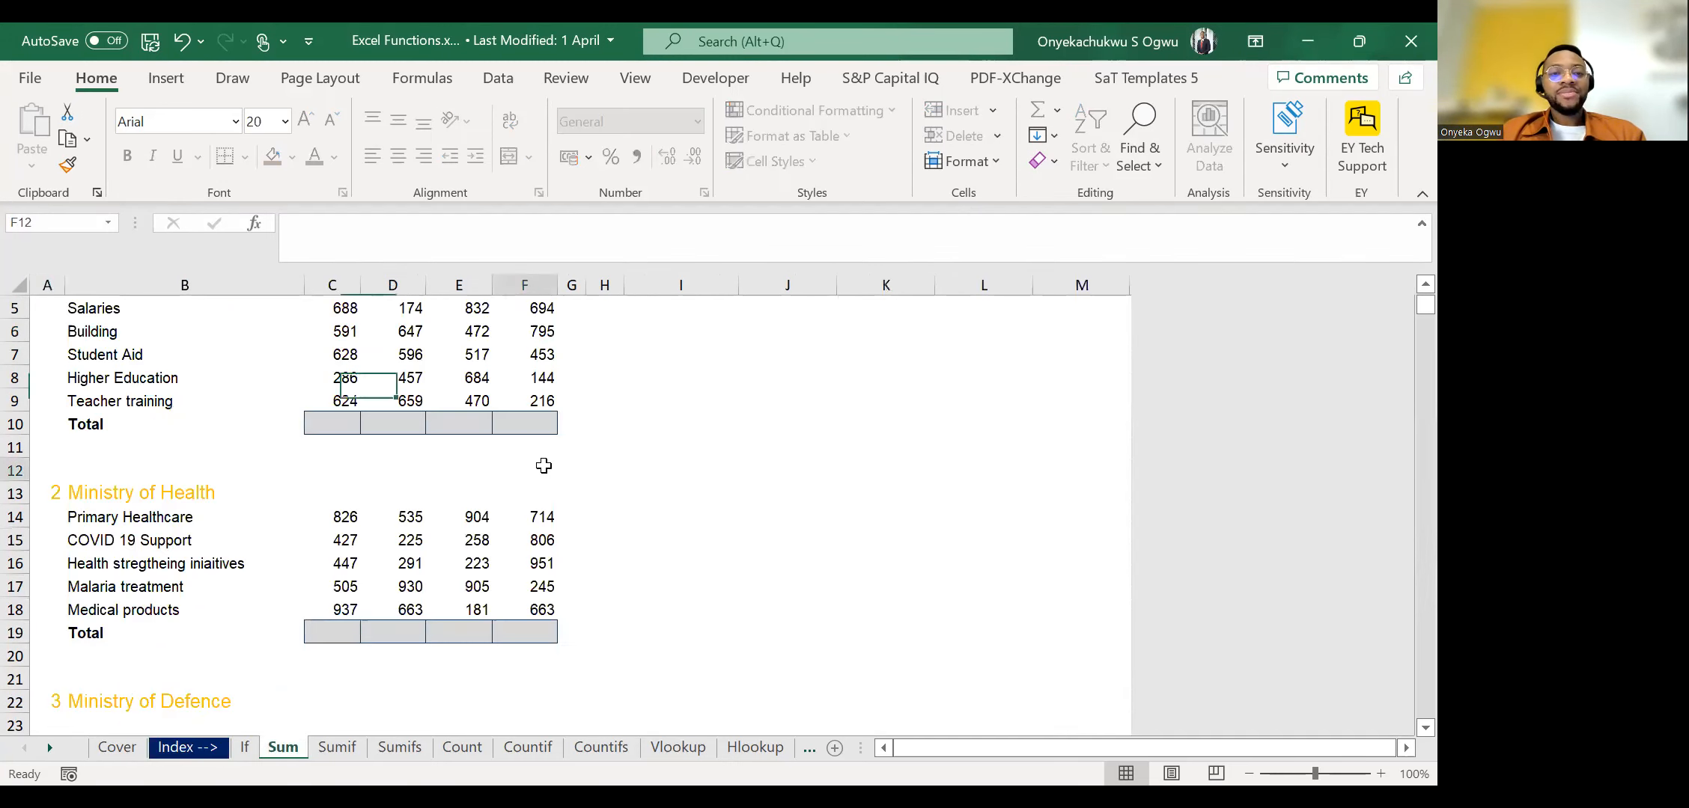
key("Up")
key("Up")
key("Up")
key("Up")
key("Up")
key("Up")
key("Up")
key("Up")
key("Up")
key("Up")
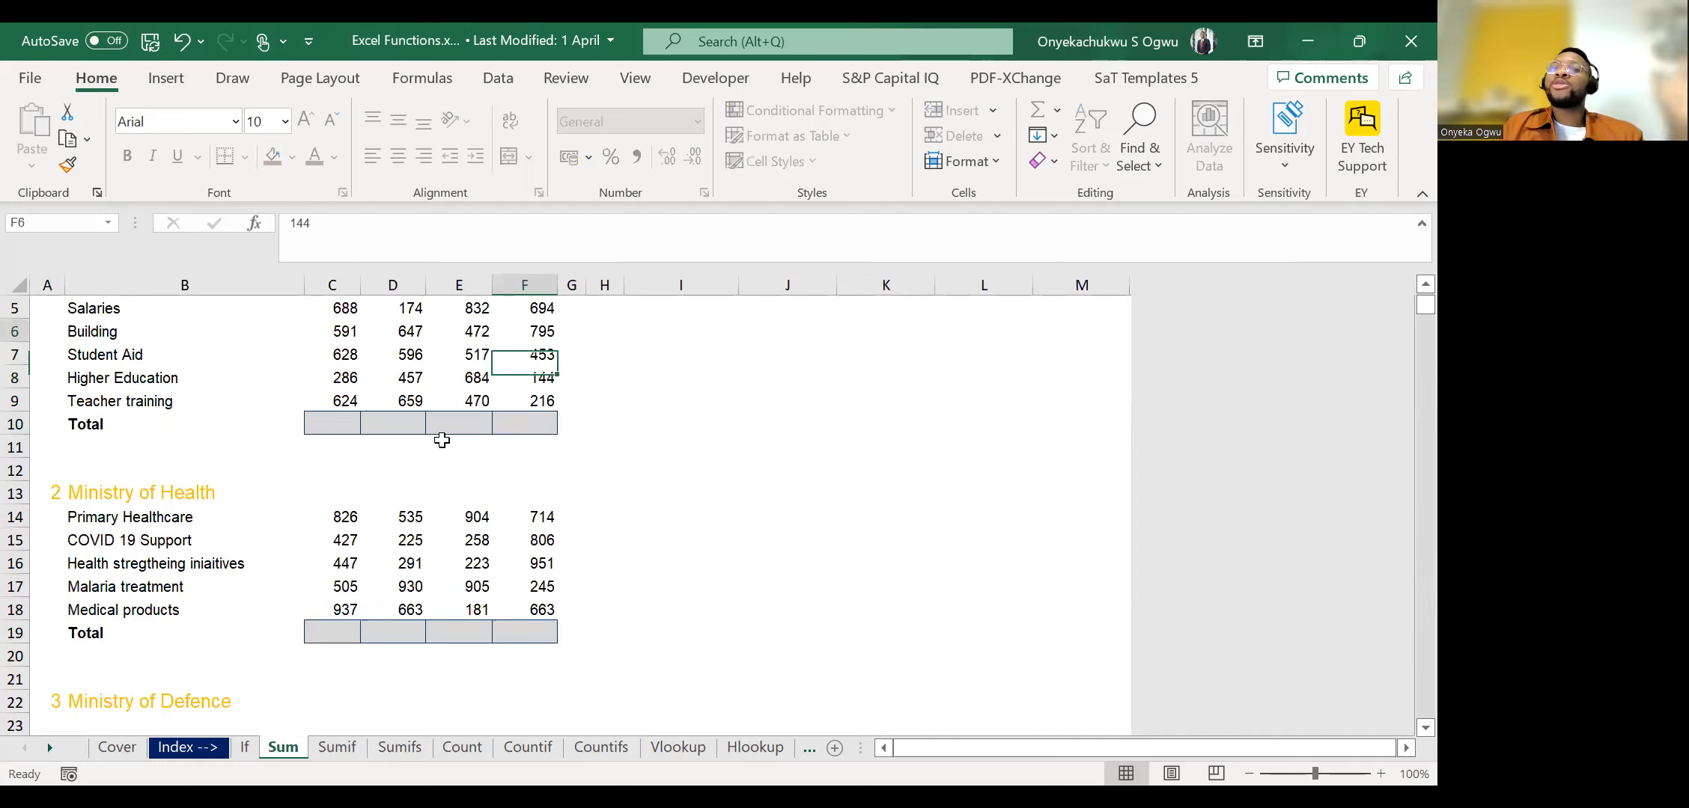
key("ctrl+Down")
key("ctrl+Down")
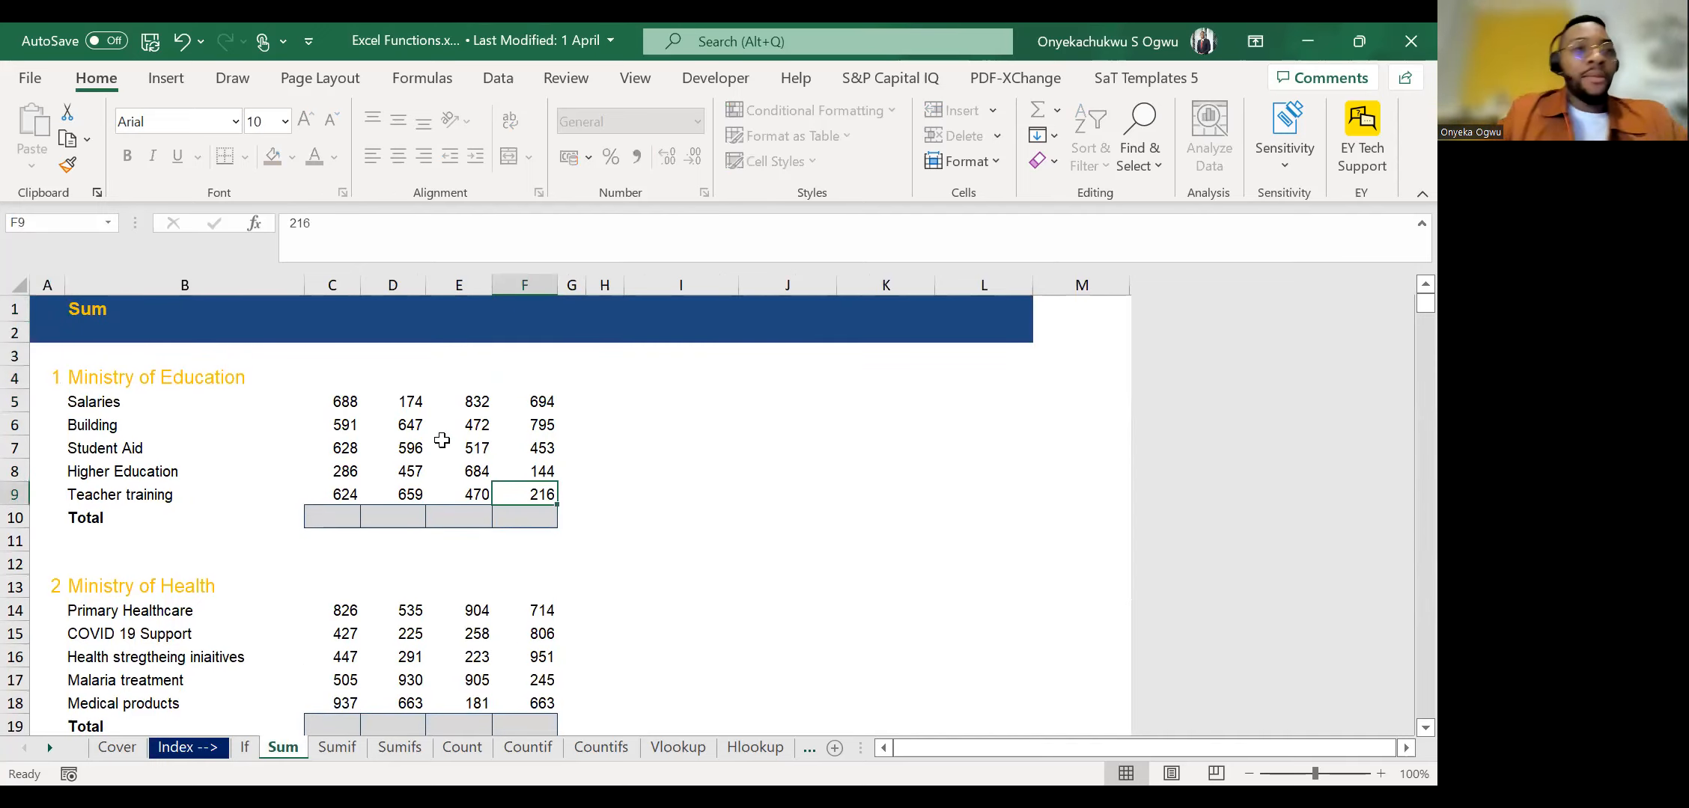
key("Down")
key("Left")
key("Left")
key("Left")
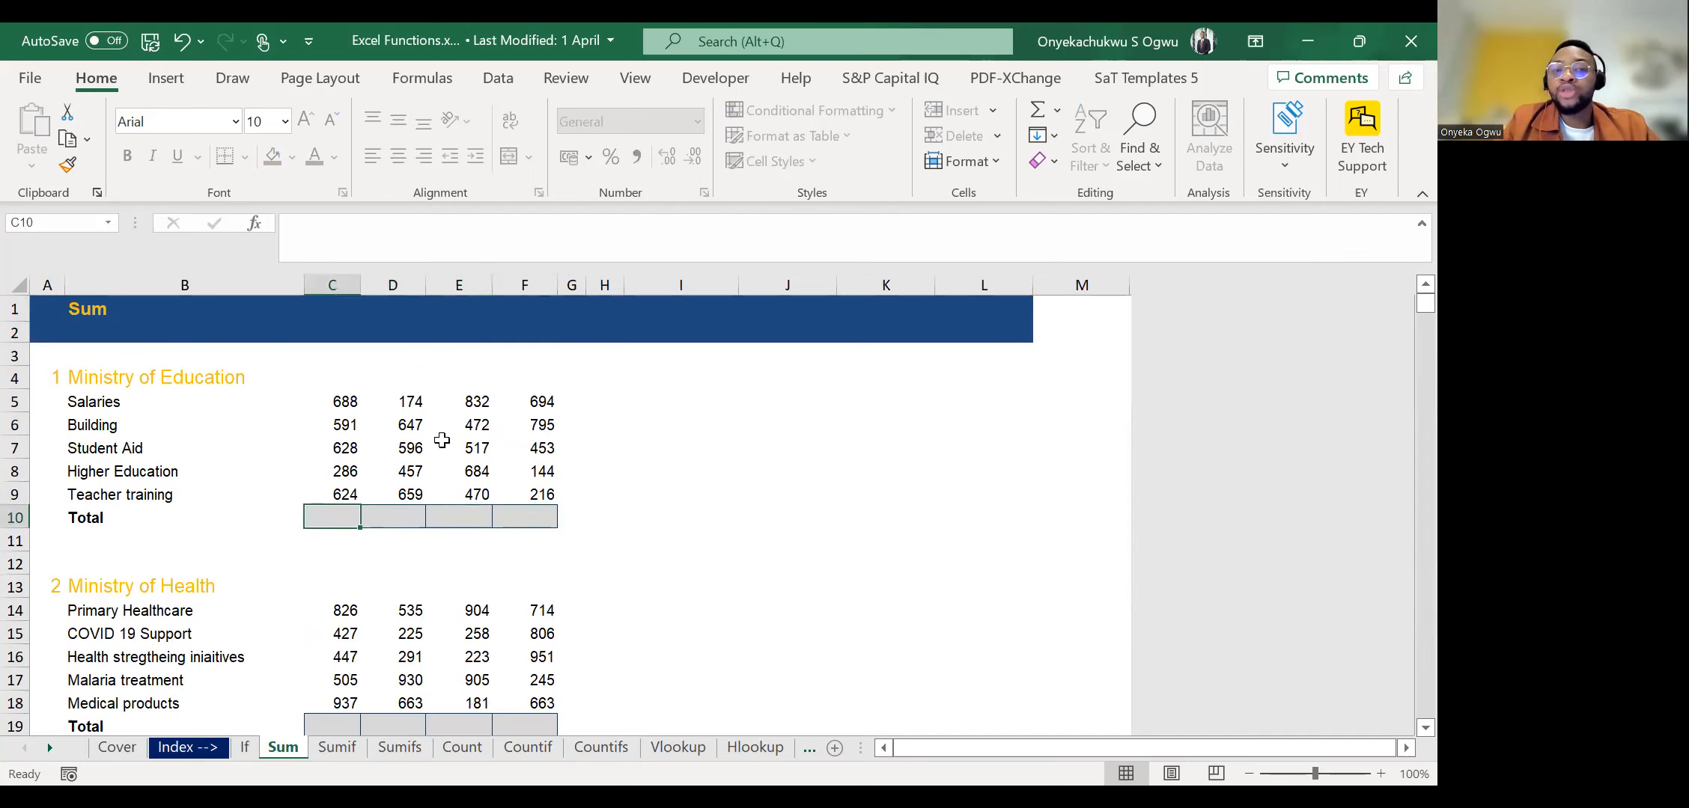
Look over the Ministry of Education, Health and Defence tables and their empty Total rows.
type("=")
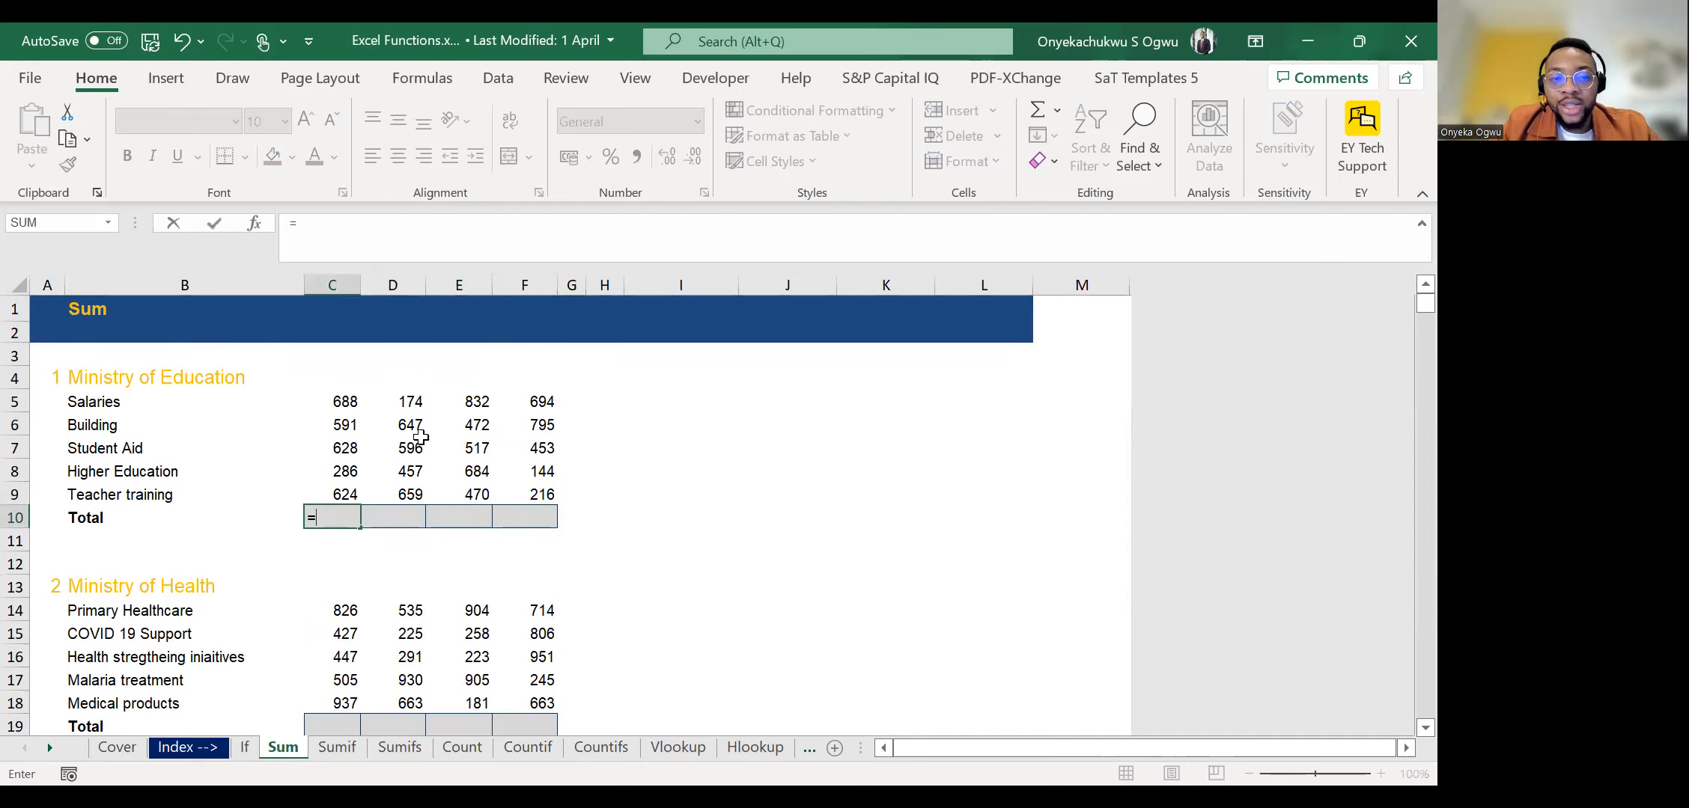
key("Escape")
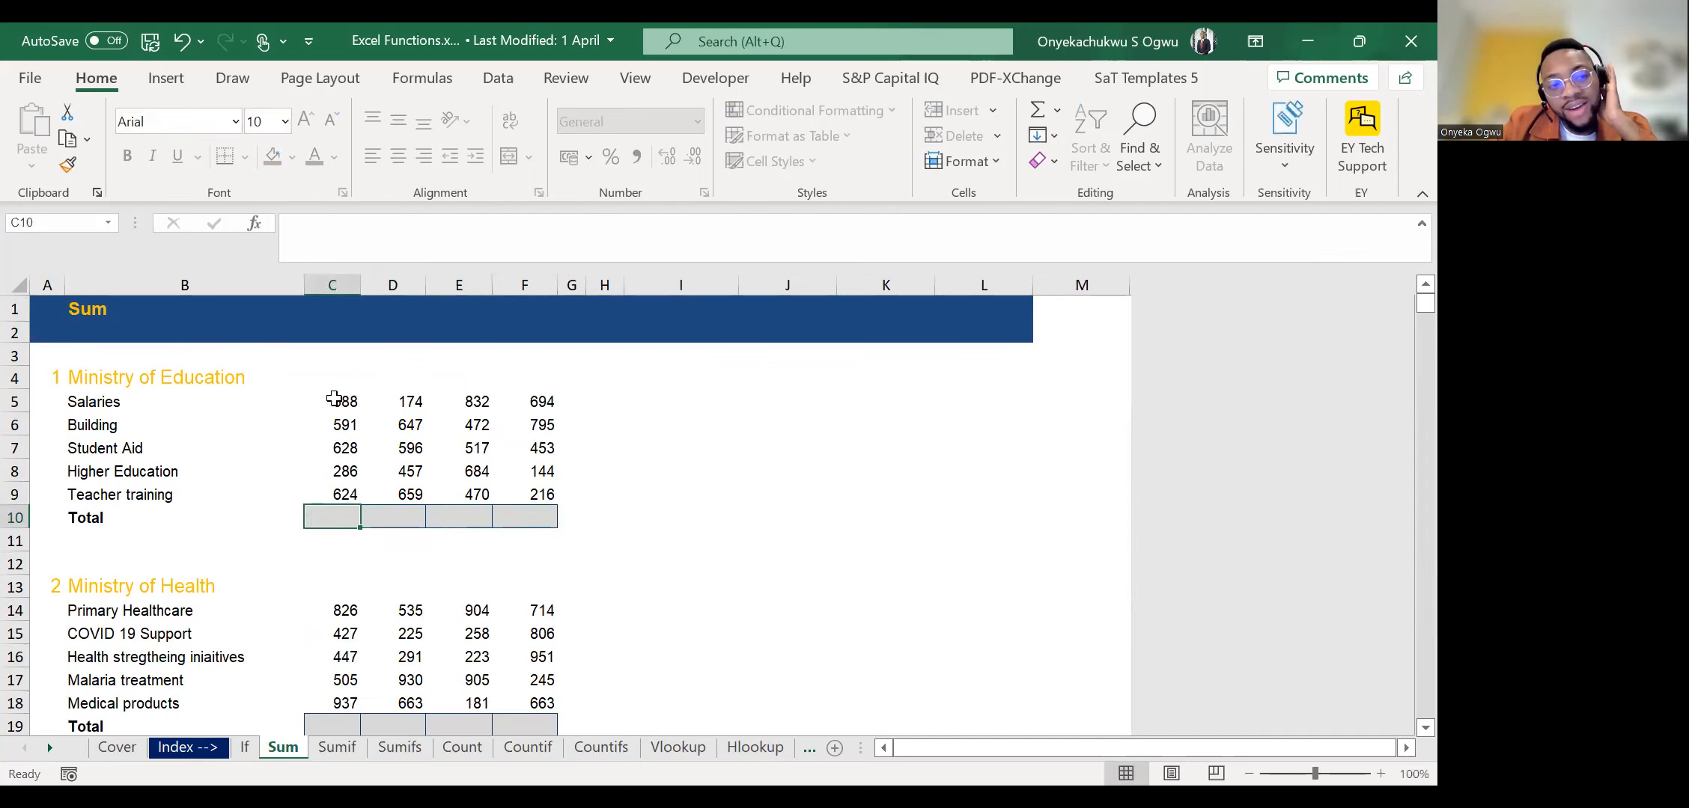
scroll(334, 398, "down", 1)
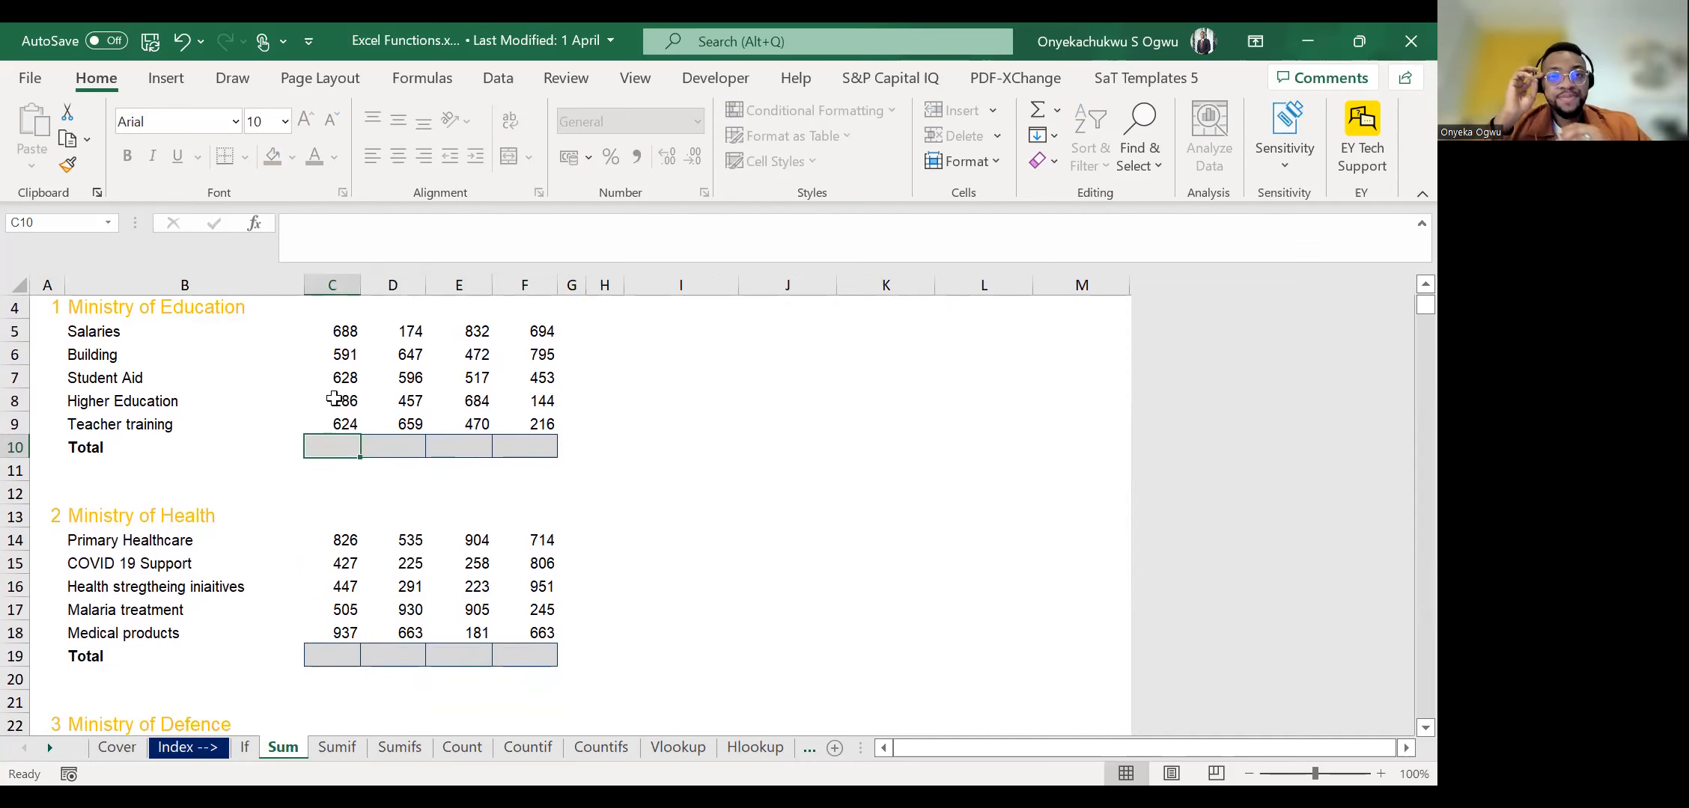
scroll(391, 488, "up", 1)
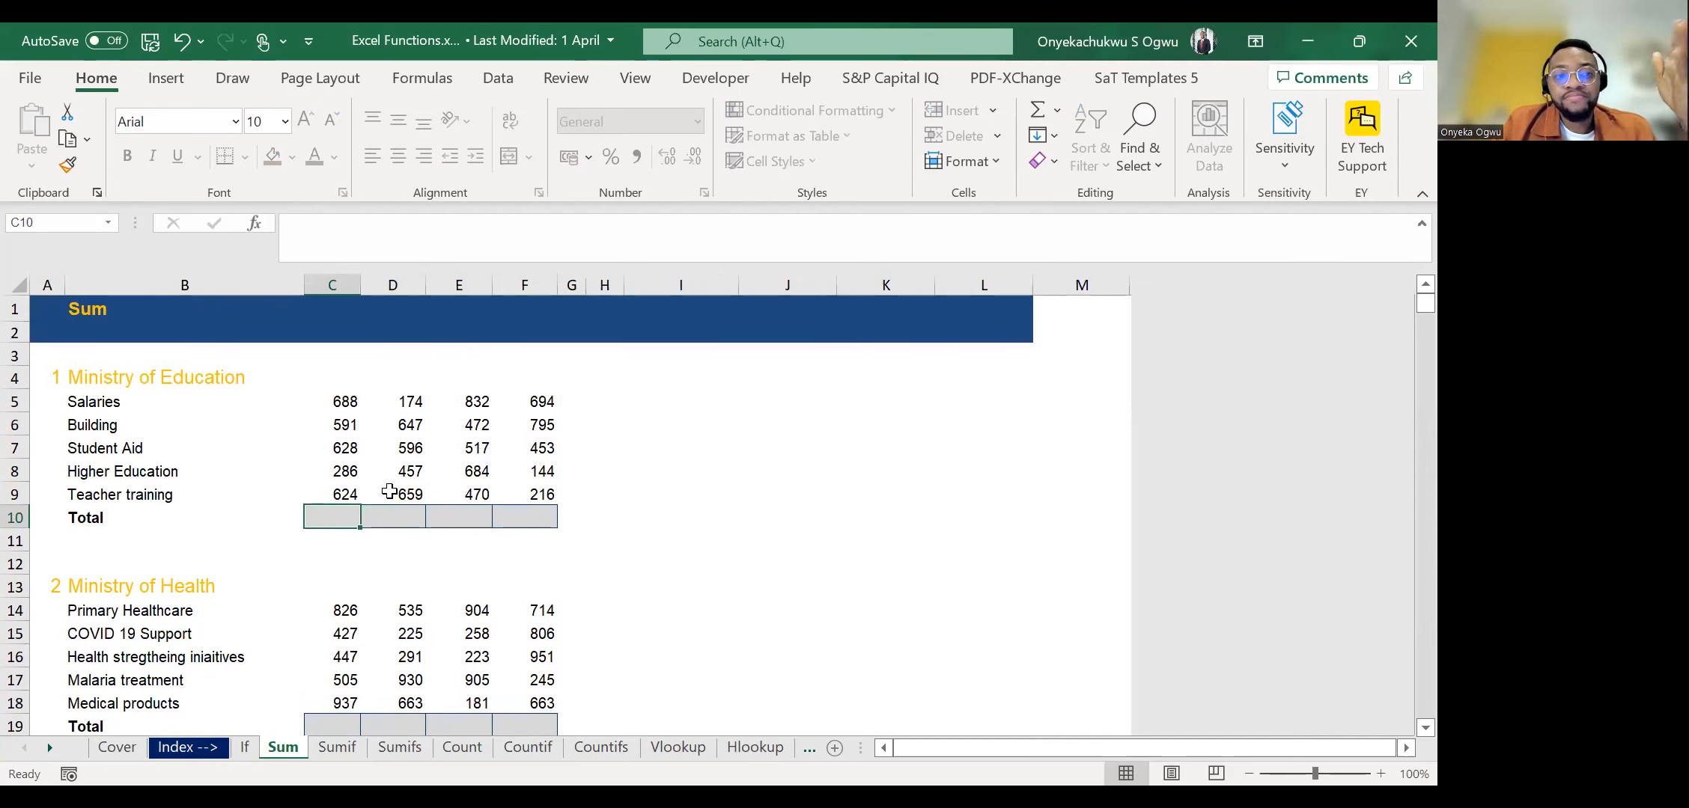
scroll(389, 491, "down", 6)
scroll(389, 491, "up", 6)
scroll(389, 491, "down", 4)
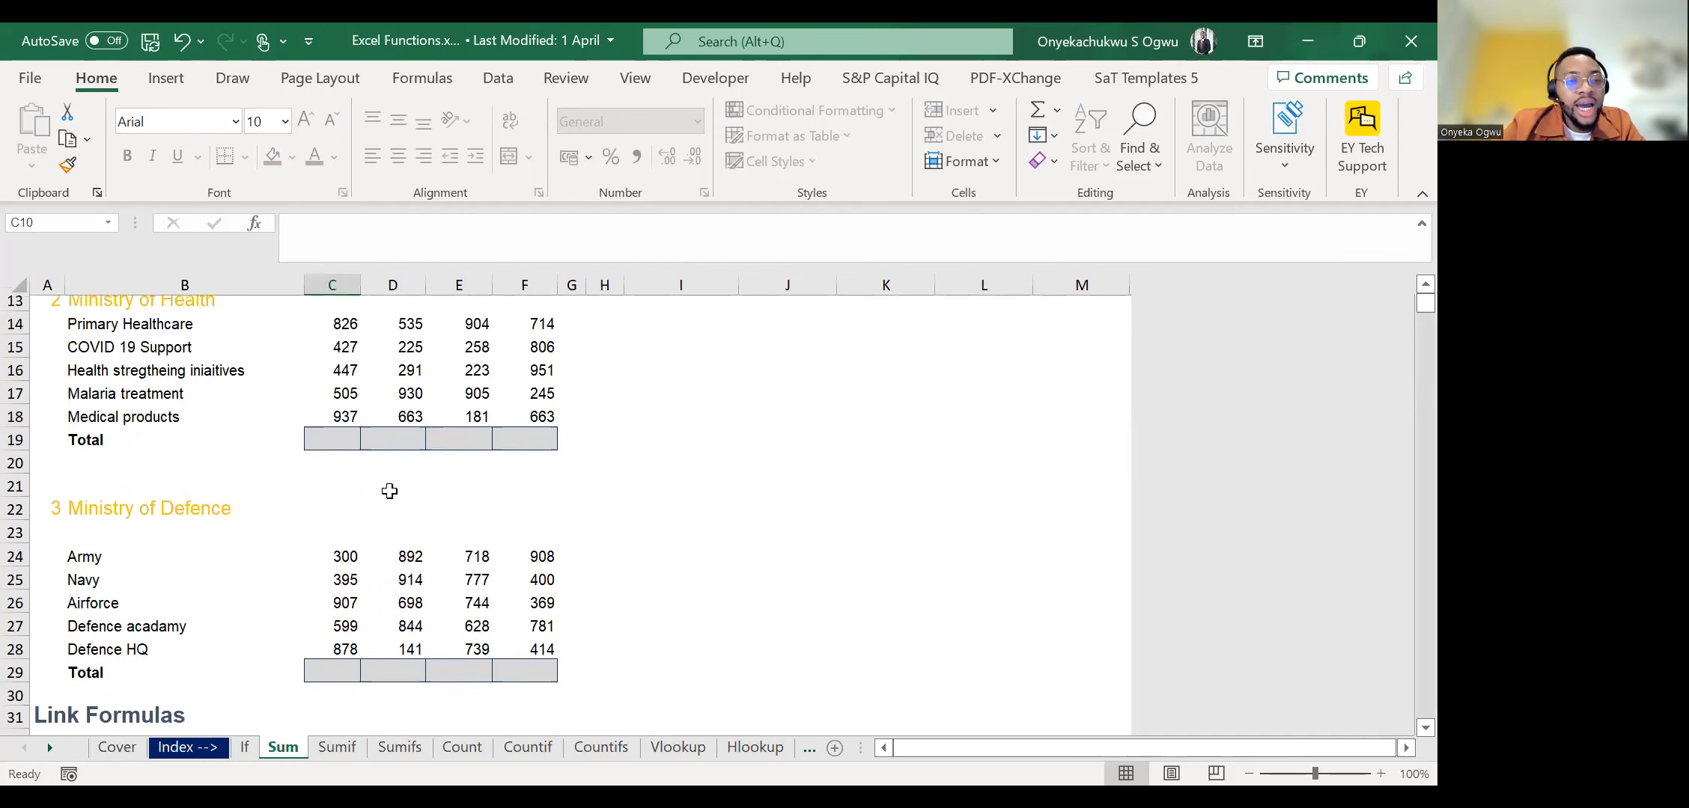
scroll(389, 490, "up", 4)
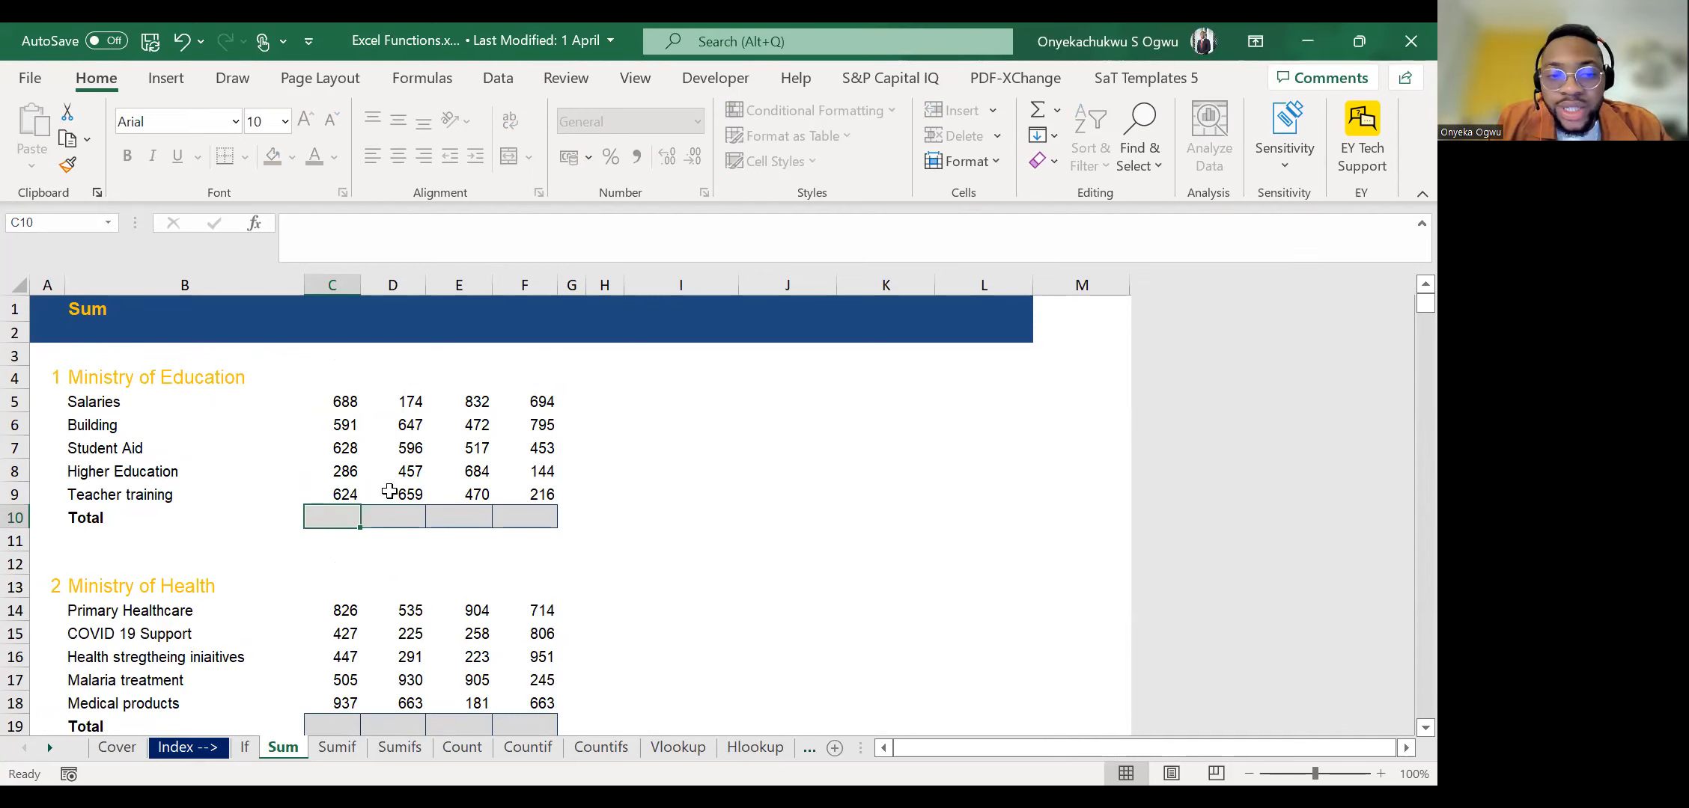
Enter the formula =C5+C6+C7+C8+C9 in C10 to total the first Ministry of Education column.
type("=")
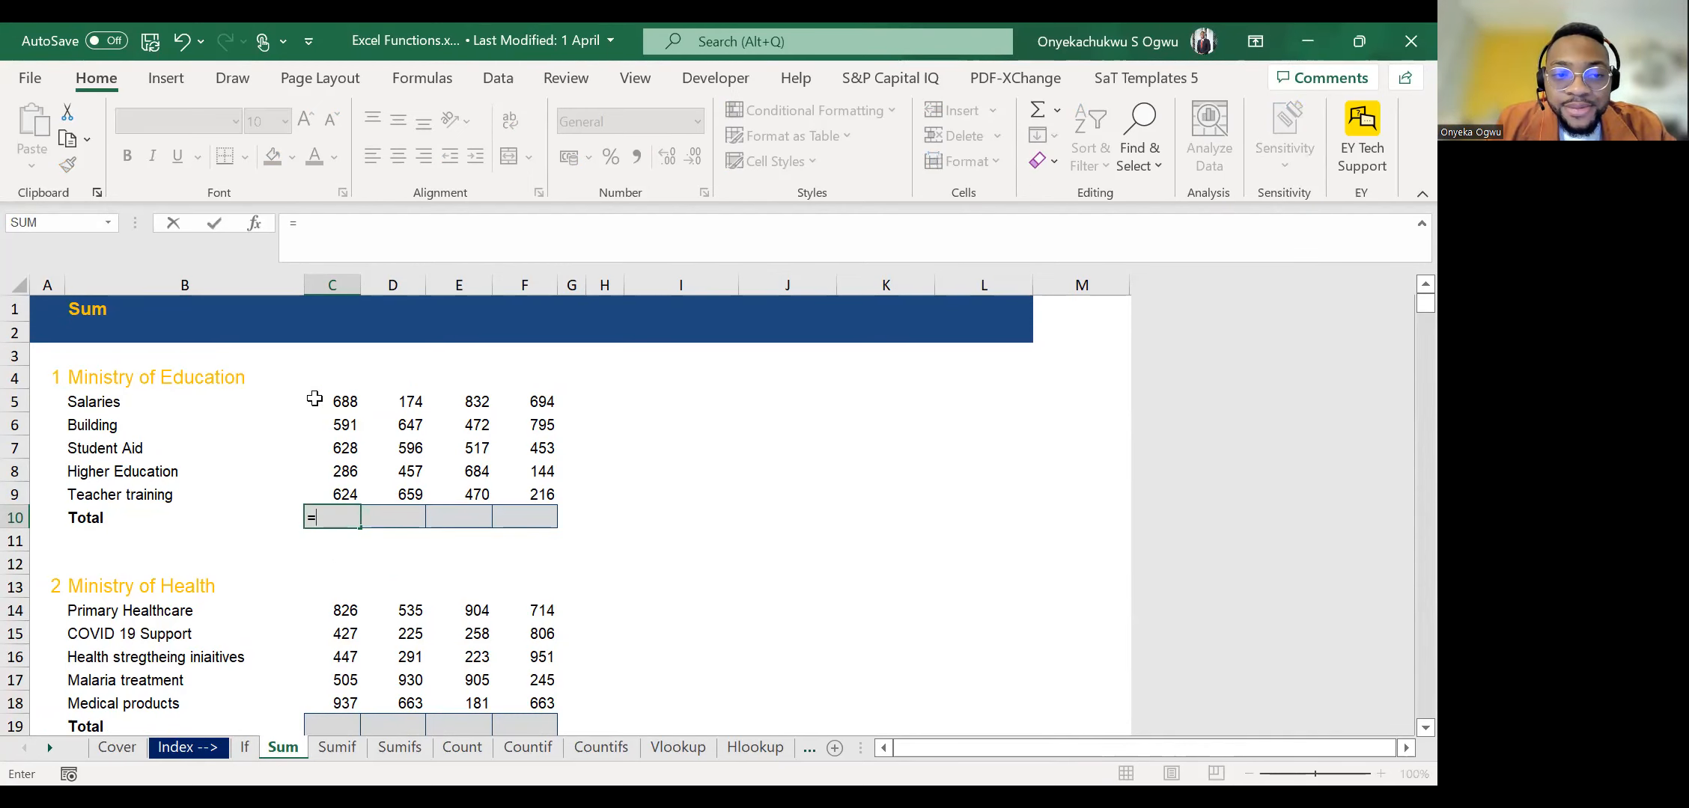
left_click(329, 404)
type("+")
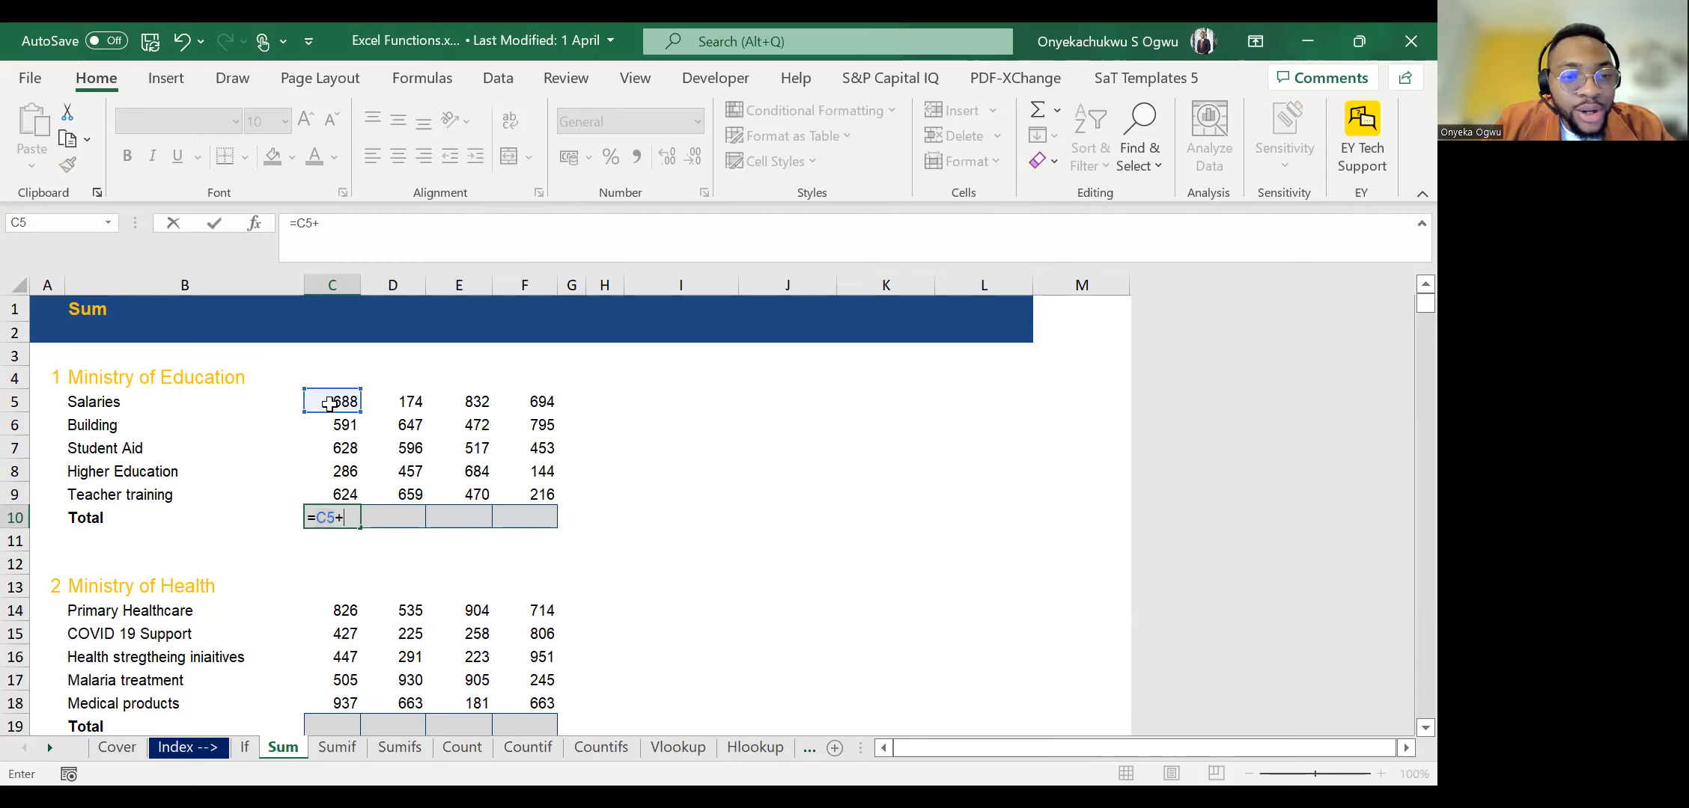
left_click(335, 425)
type("+")
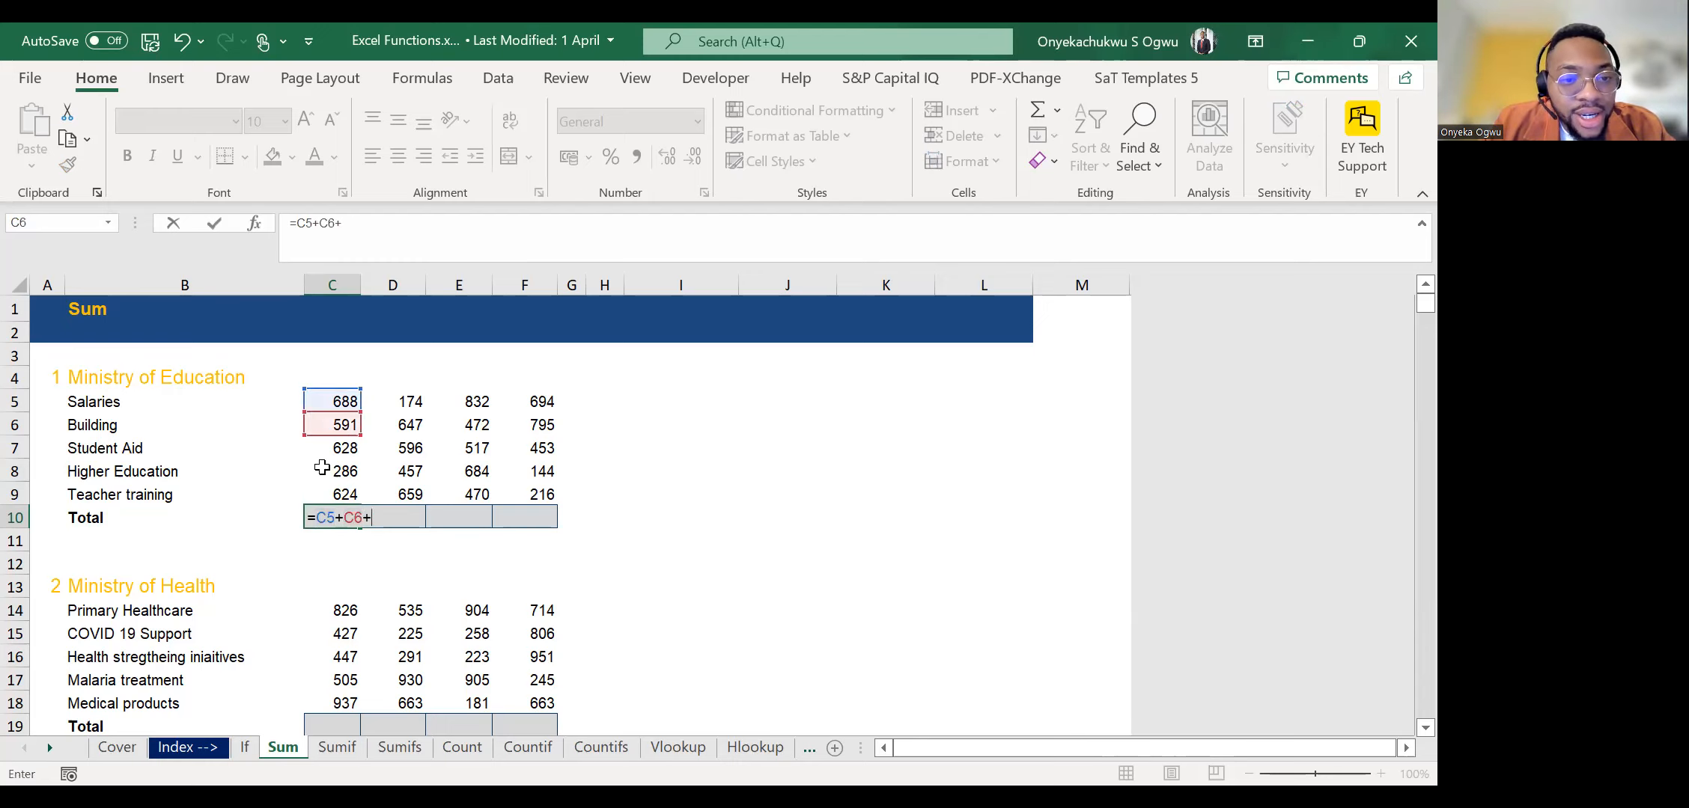
left_click(314, 450)
type("+")
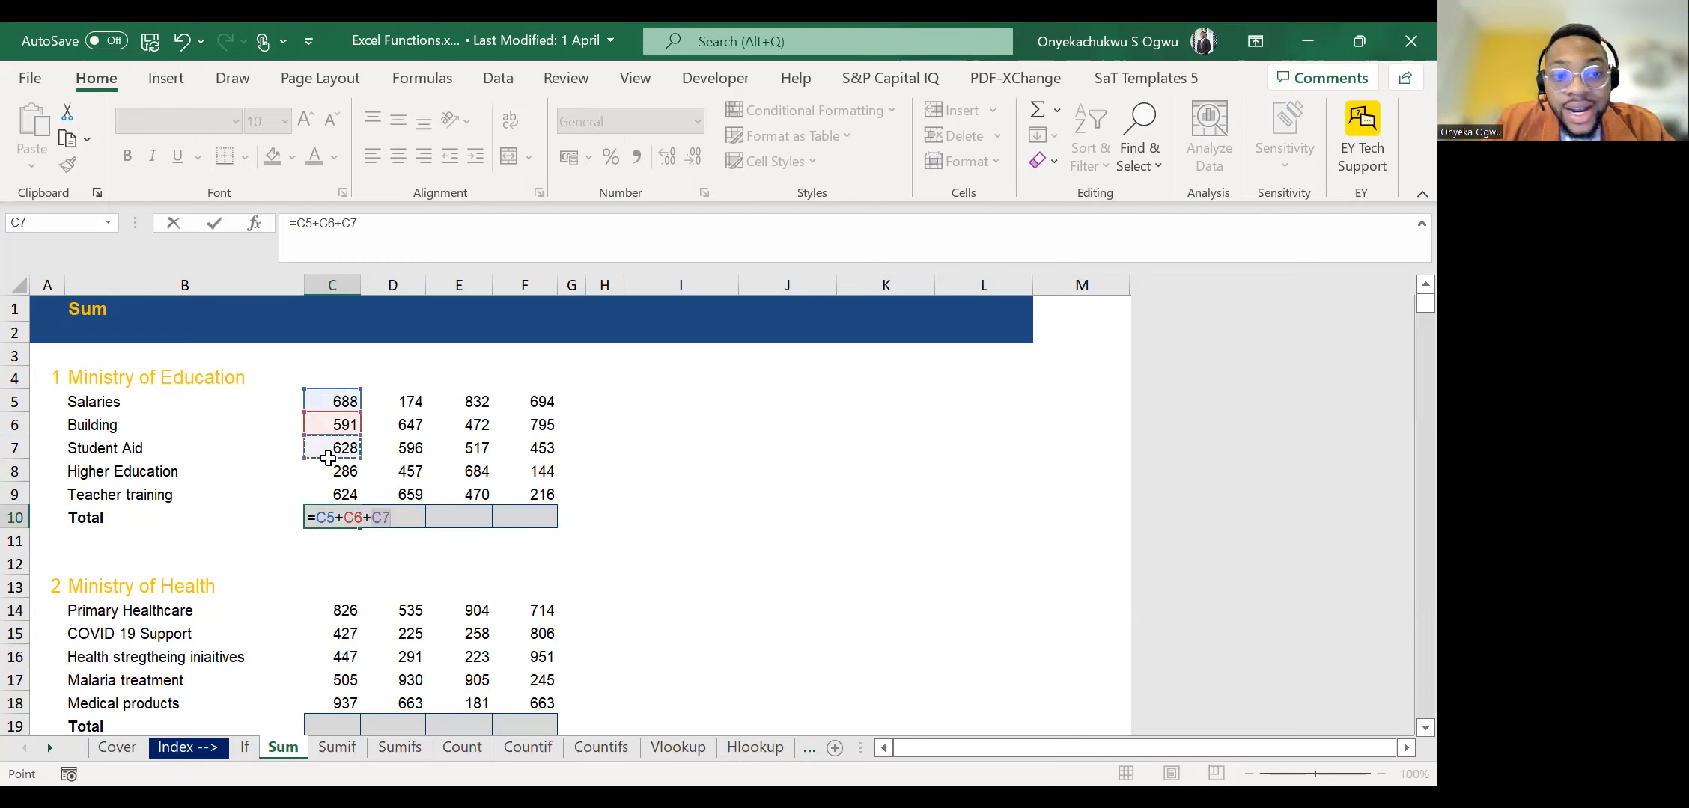
left_click(343, 472)
type("+")
left_click(332, 494)
key("Return")
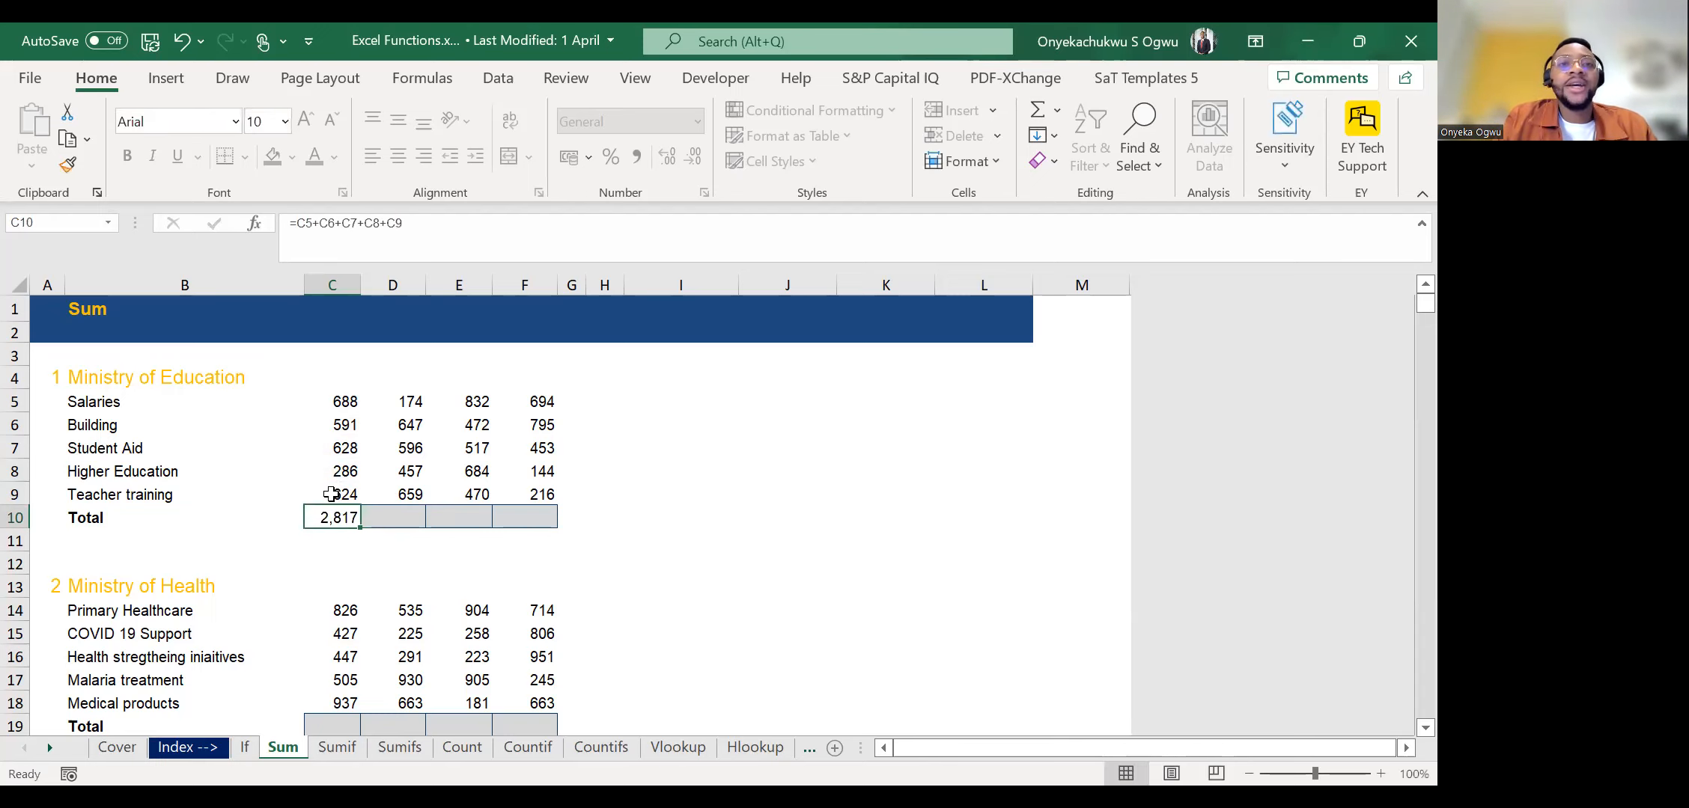
Fill the C10 addition formula right across the Ministry of Education Total row to F10.
key("shift+Right")
key("shift+Right")
key("shift+Right")
key("shift+Right")
key("shift+Right")
key("shift+Left")
key("shift+Left")
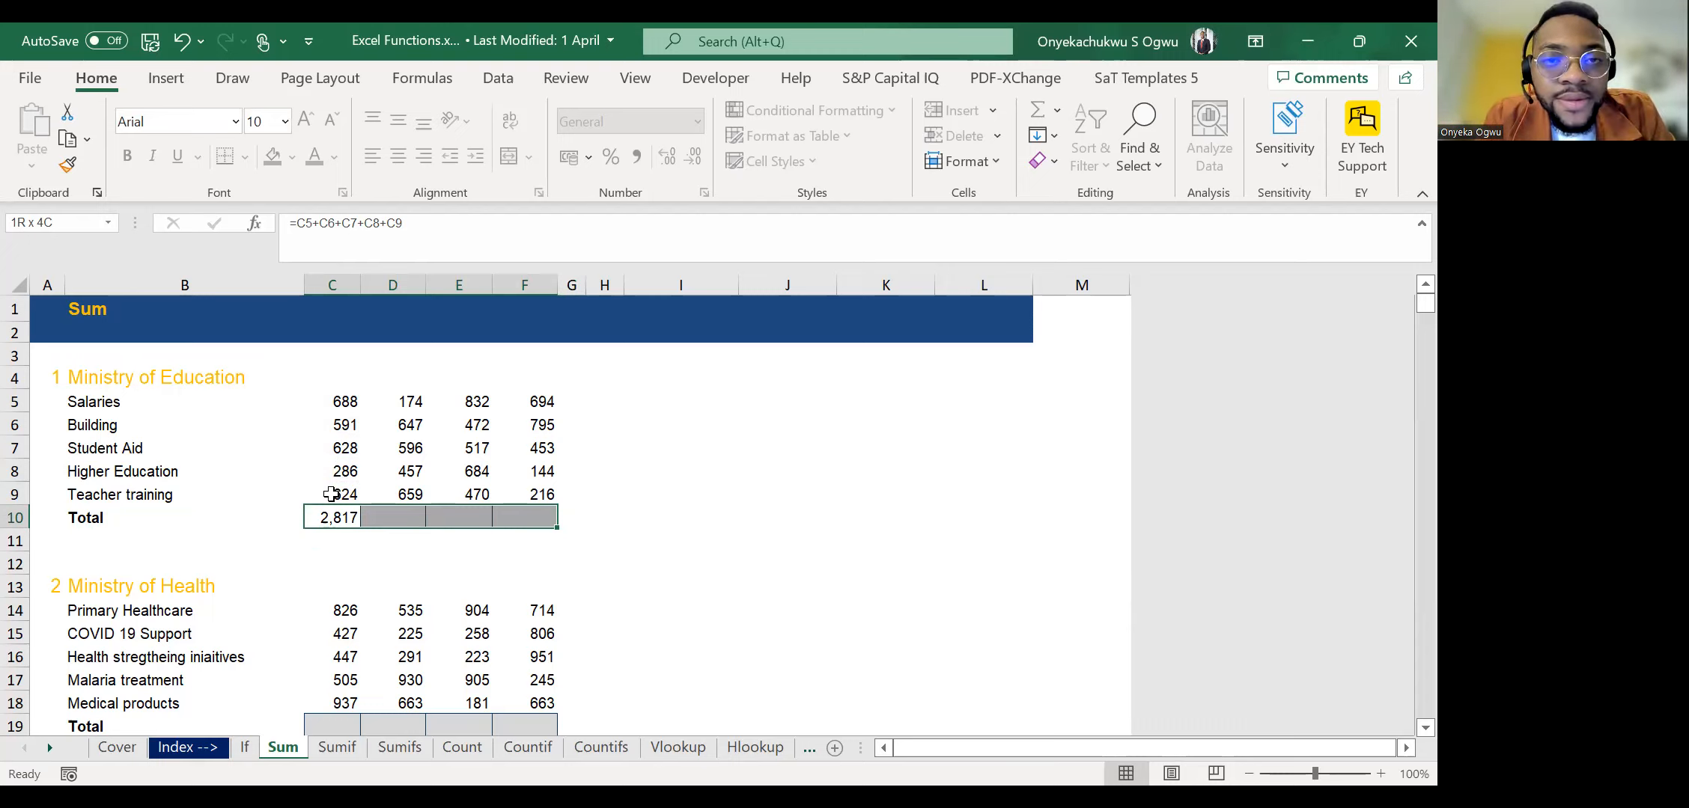
key("ctrl+r")
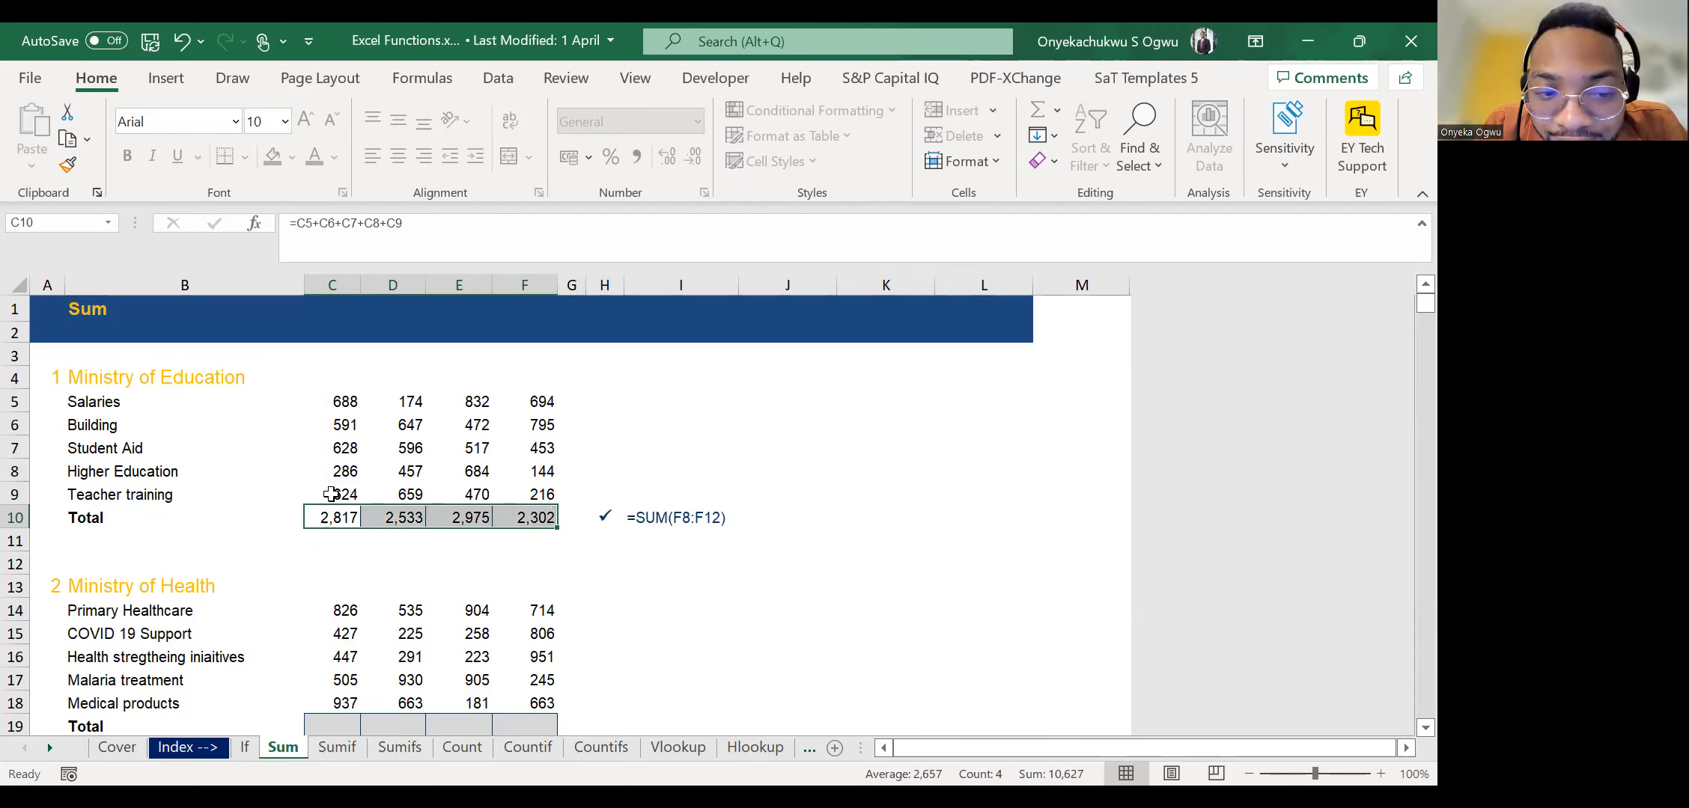
Clear the Ministry of Education totals in C10:F10 and return to C10.
key("Delete")
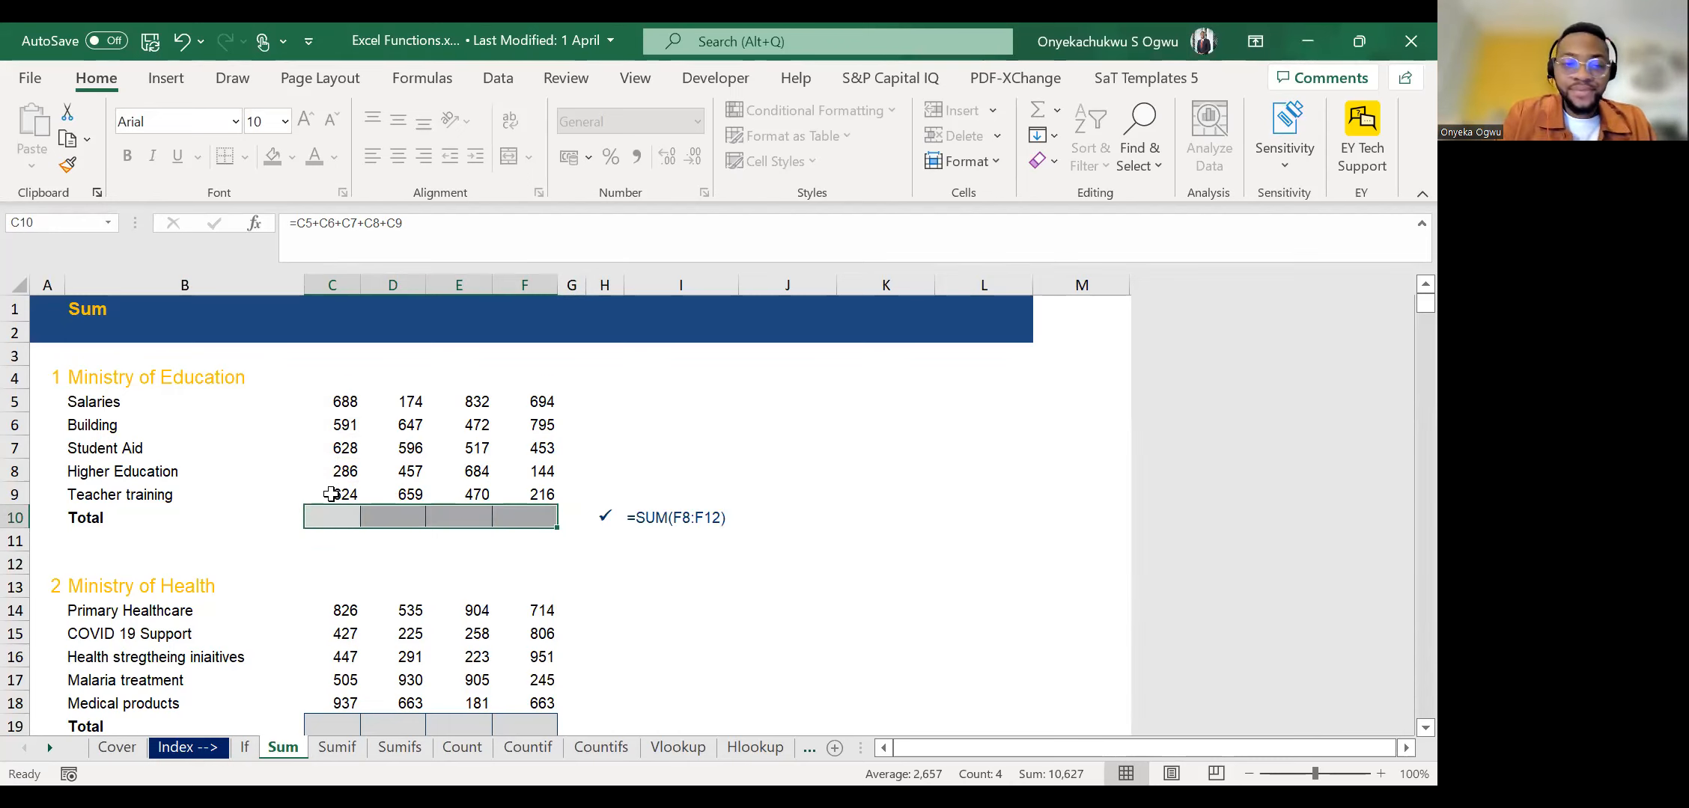
key("shift+Left")
key("shift+Left")
key("shift+Left")
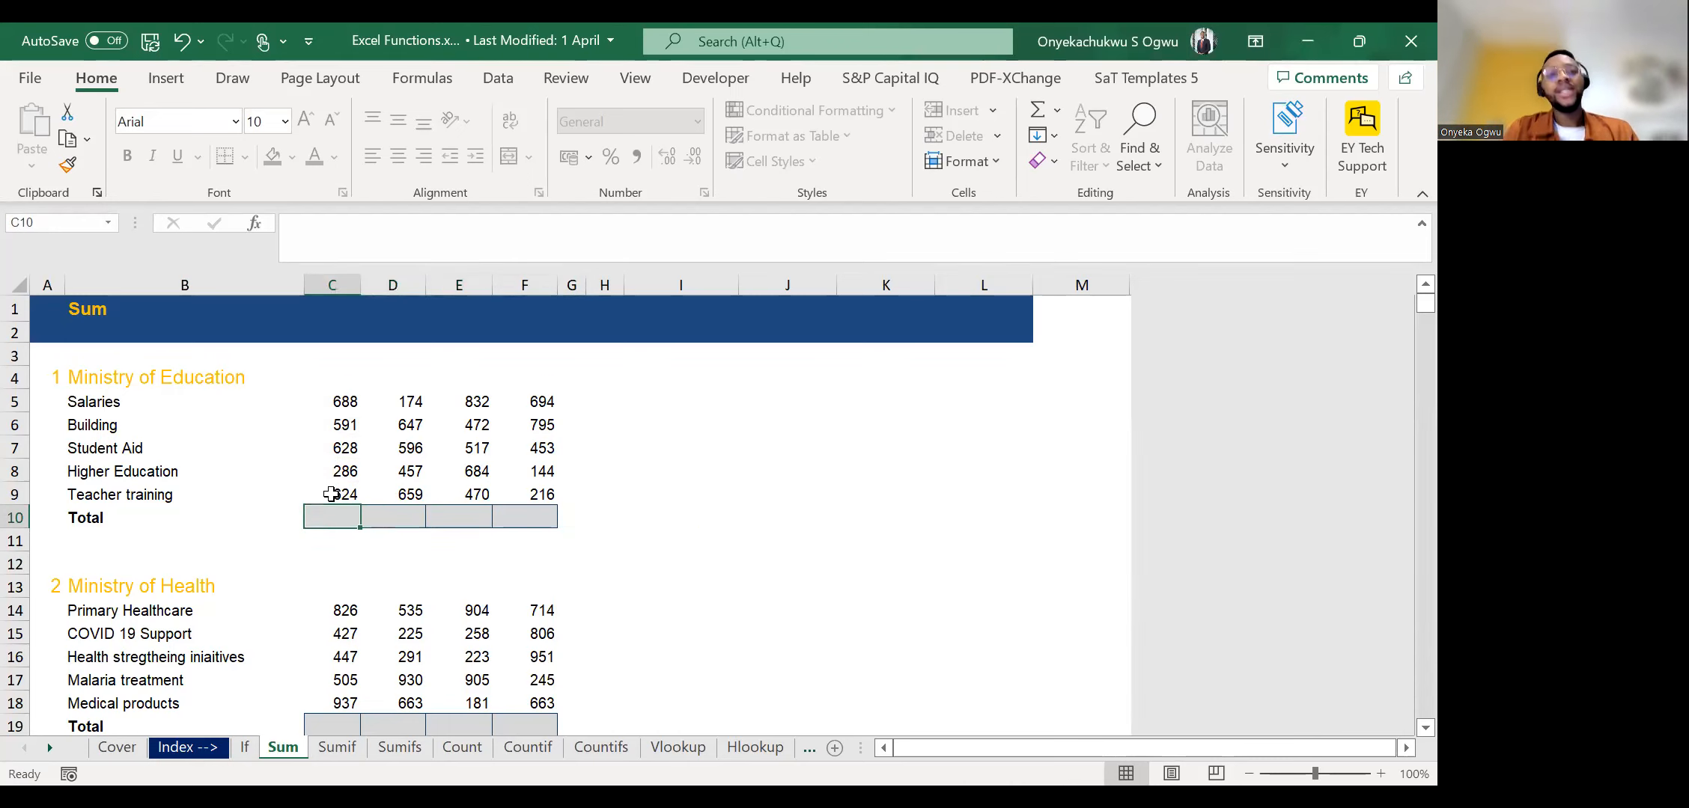
Select C5:F10 and AutoSum every Ministry of Education column into the Total row, then check the formula in C10.
key("shift+Right")
key("shift+Right")
key("shift+Right")
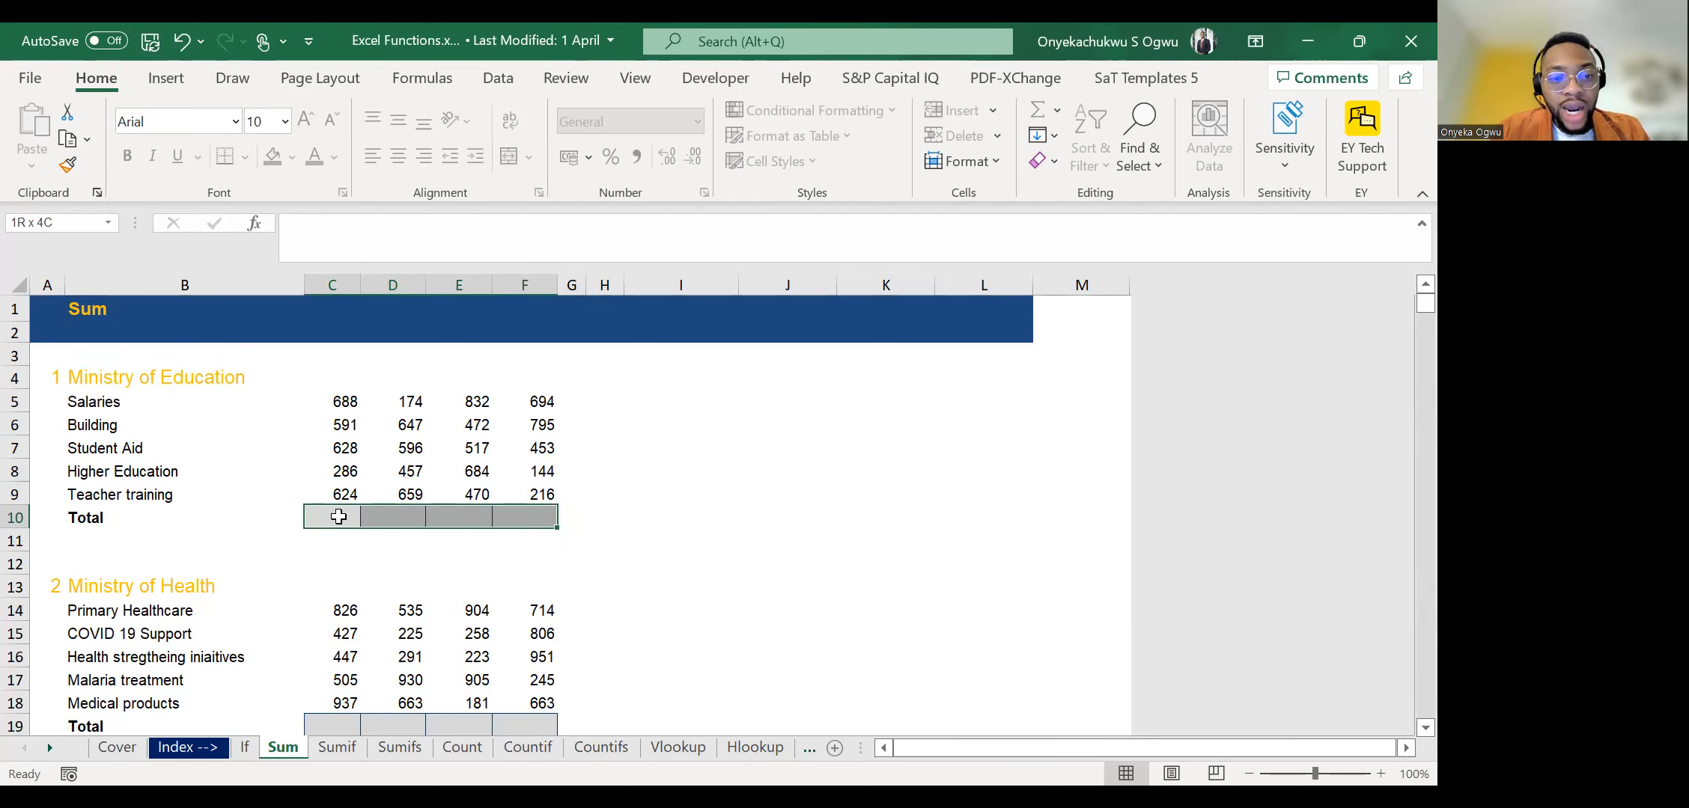
left_click(339, 516)
left_click_drag(339, 401, 522, 513)
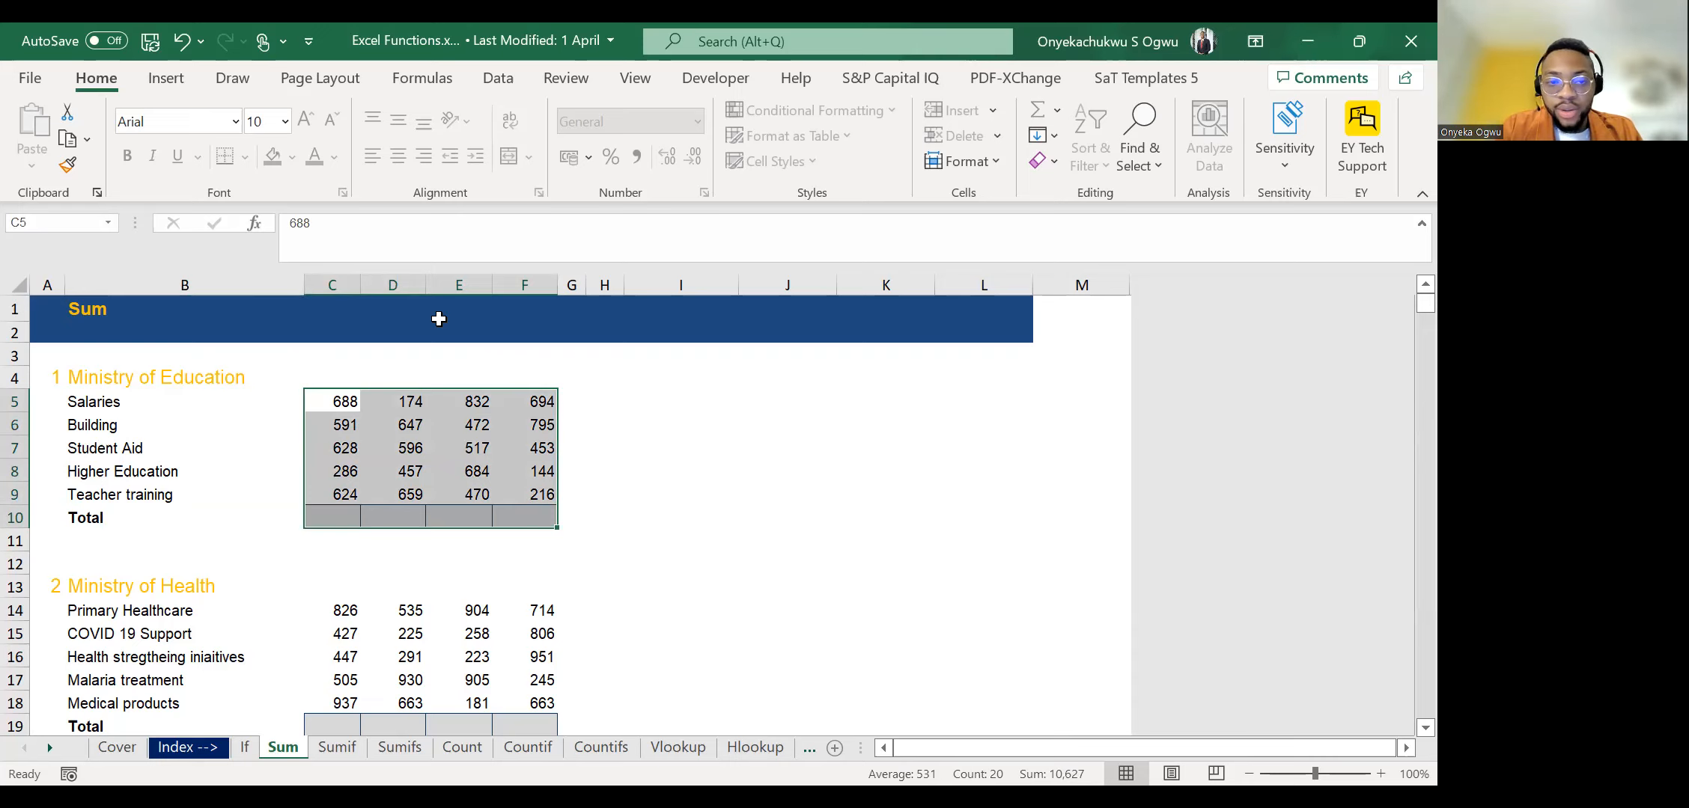
key("alt+equal")
key("Down")
key("Down")
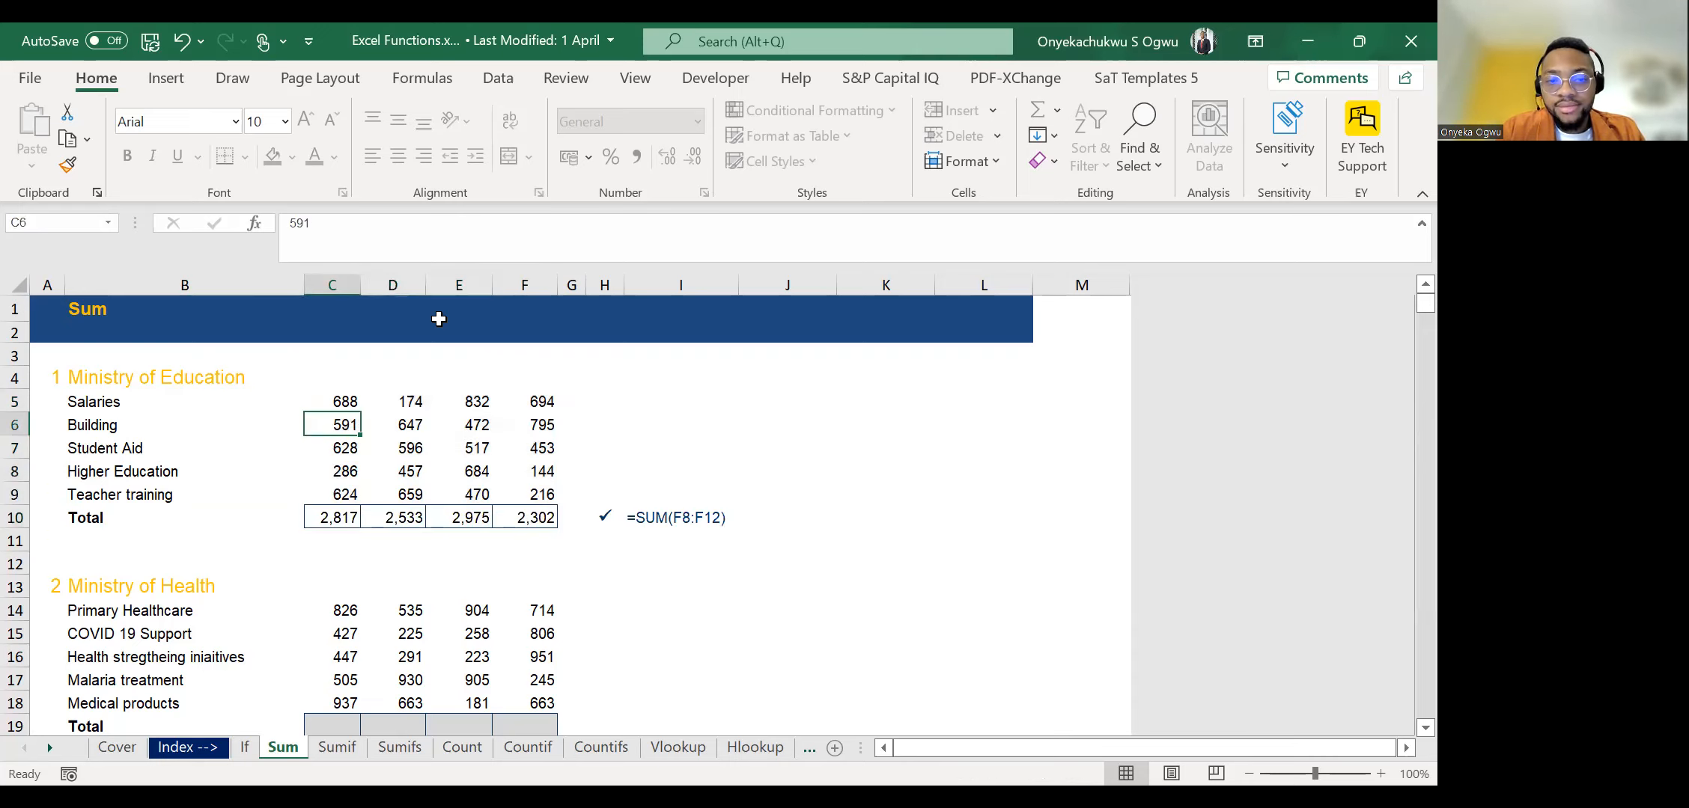
key("Down")
key("Down")
key("Down")
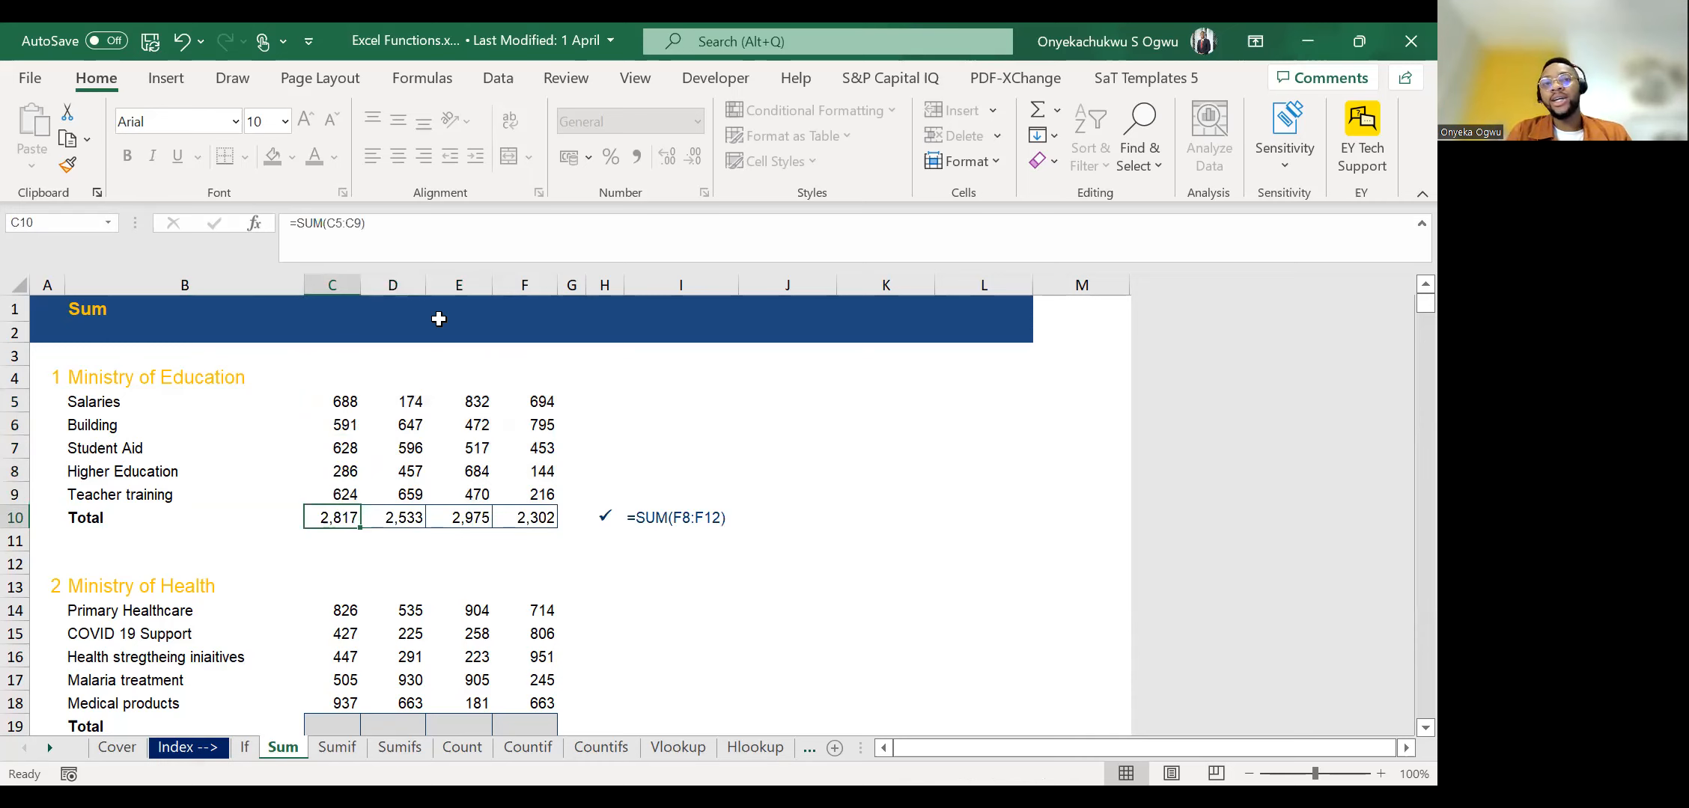
Look through the remaining Sum exercises, including Ministry of Health, Ministry of Defence, Consolidated Budget and the single-keystroke National Budget table.
scroll(449, 426, "down", 2)
scroll(449, 425, "down", 8)
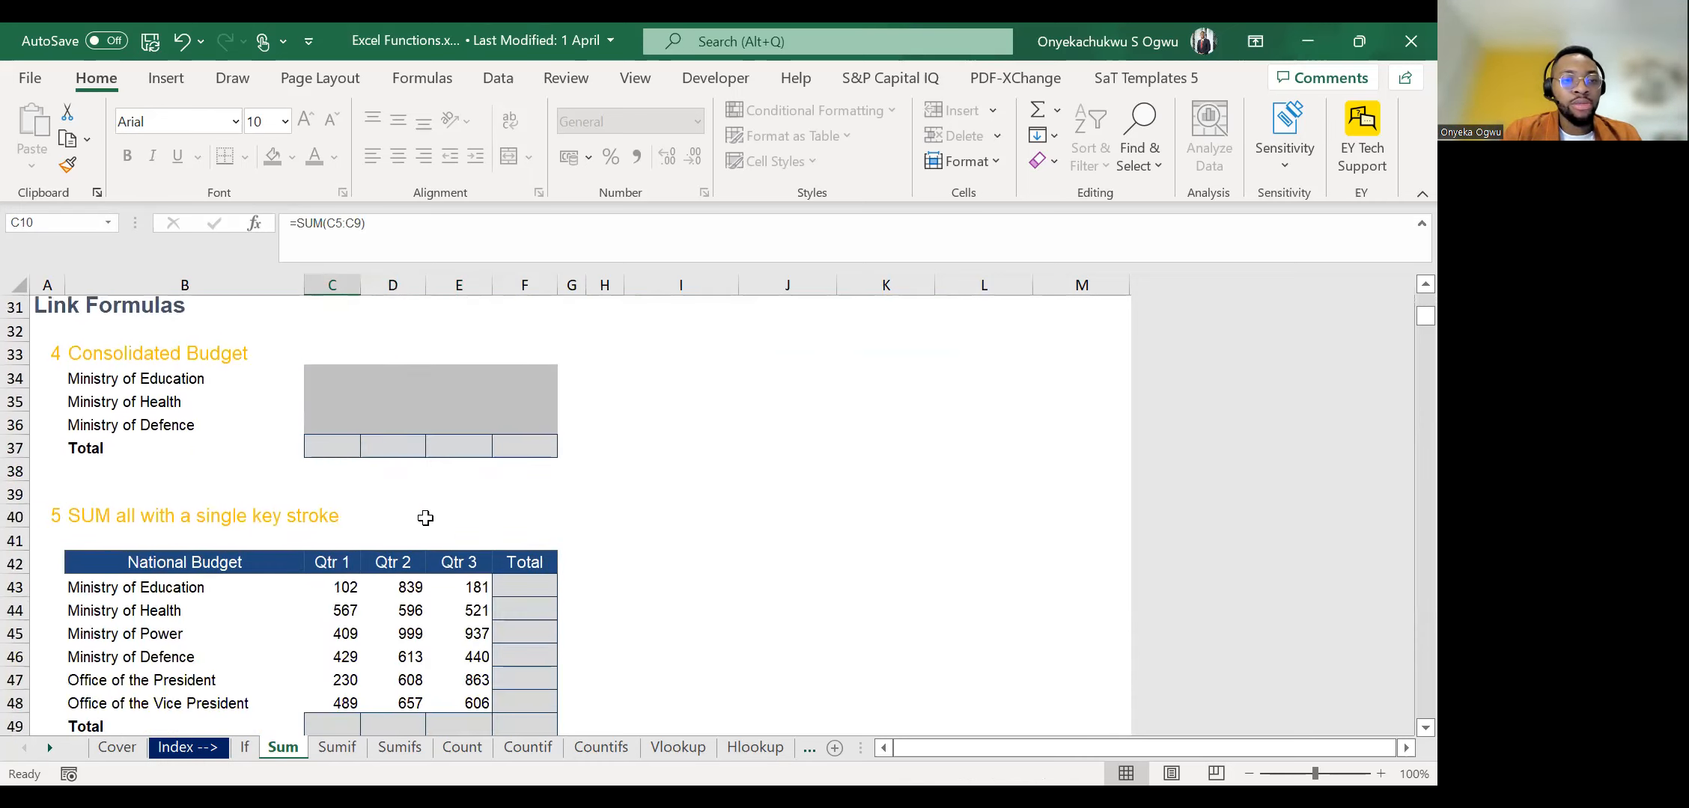
scroll(425, 518, "up", 4)
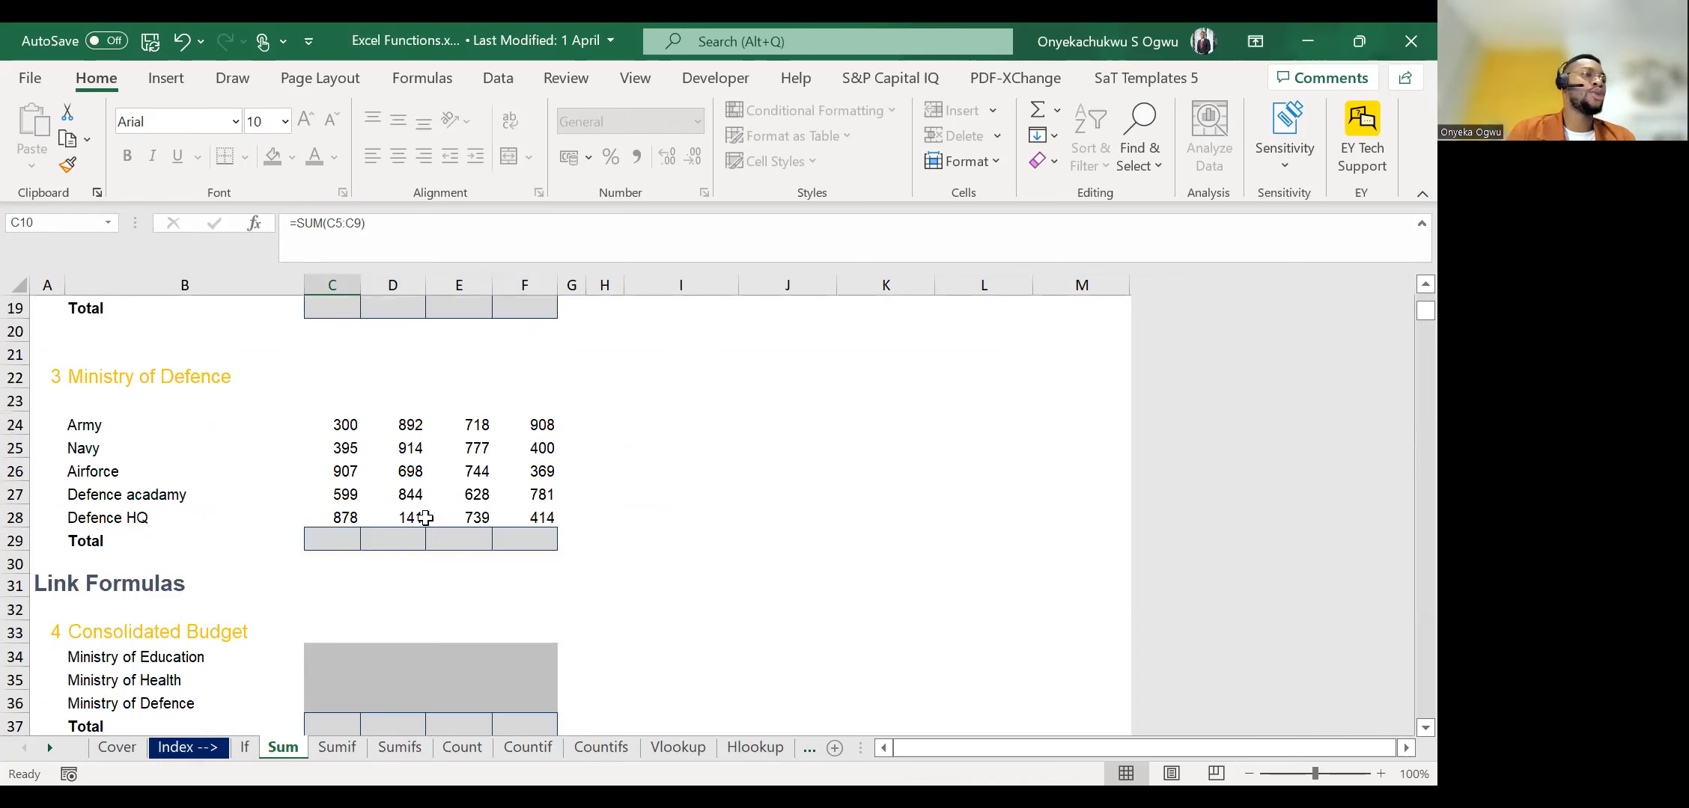
scroll(426, 518, "down", 3)
scroll(425, 518, "up", 3)
scroll(425, 518, "down", 3)
scroll(425, 518, "up", 8)
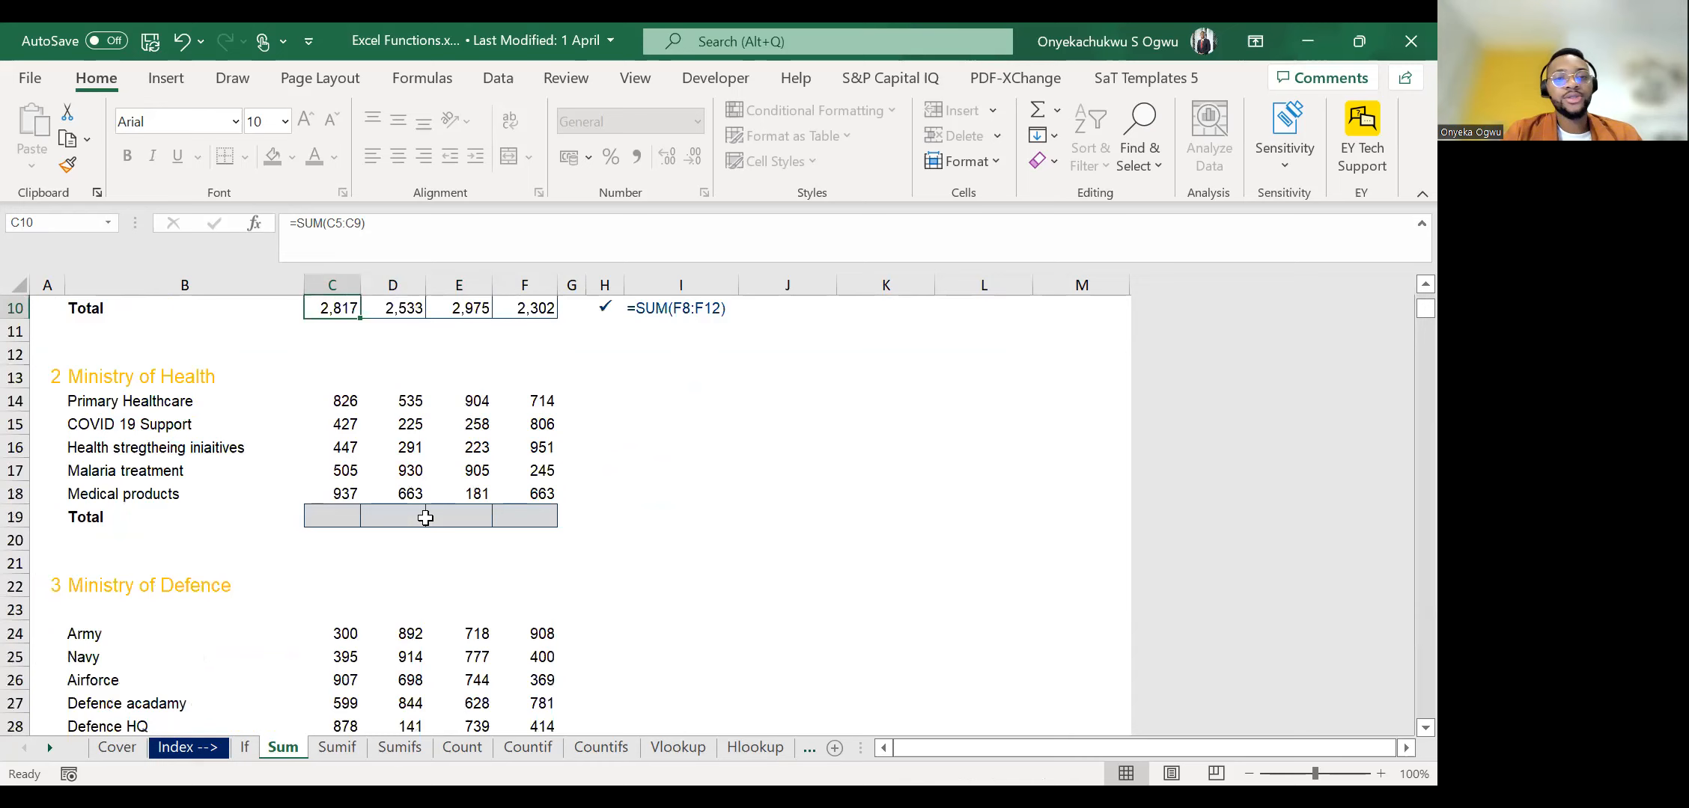
scroll(425, 518, "up", 1)
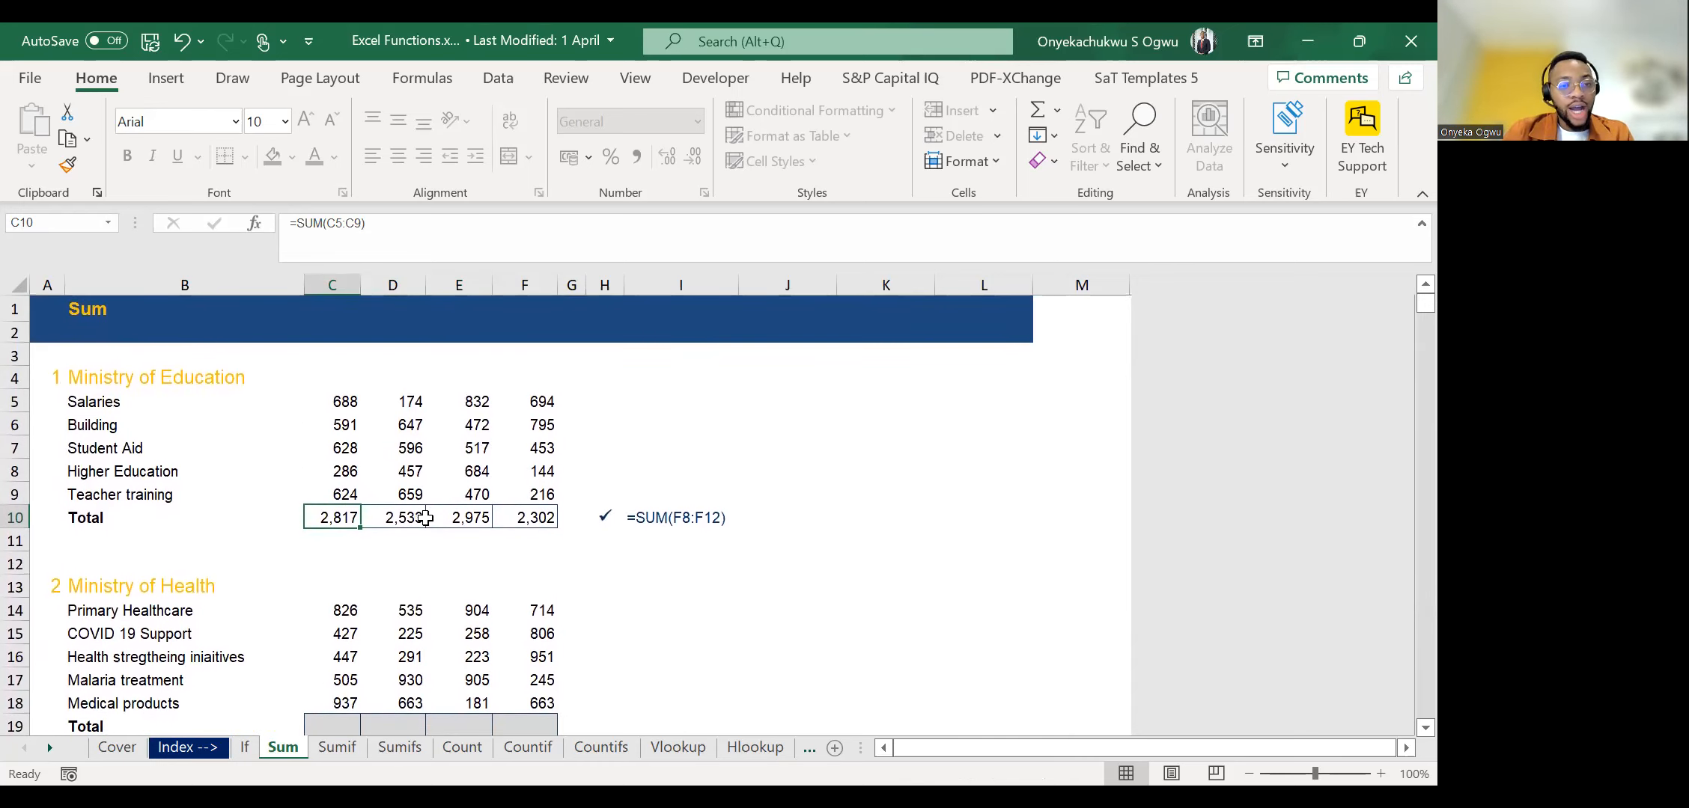
scroll(424, 517, "down", 2)
scroll(414, 528, "up", 2)
scroll(416, 530, "down", 4)
scroll(417, 532, "down", 5)
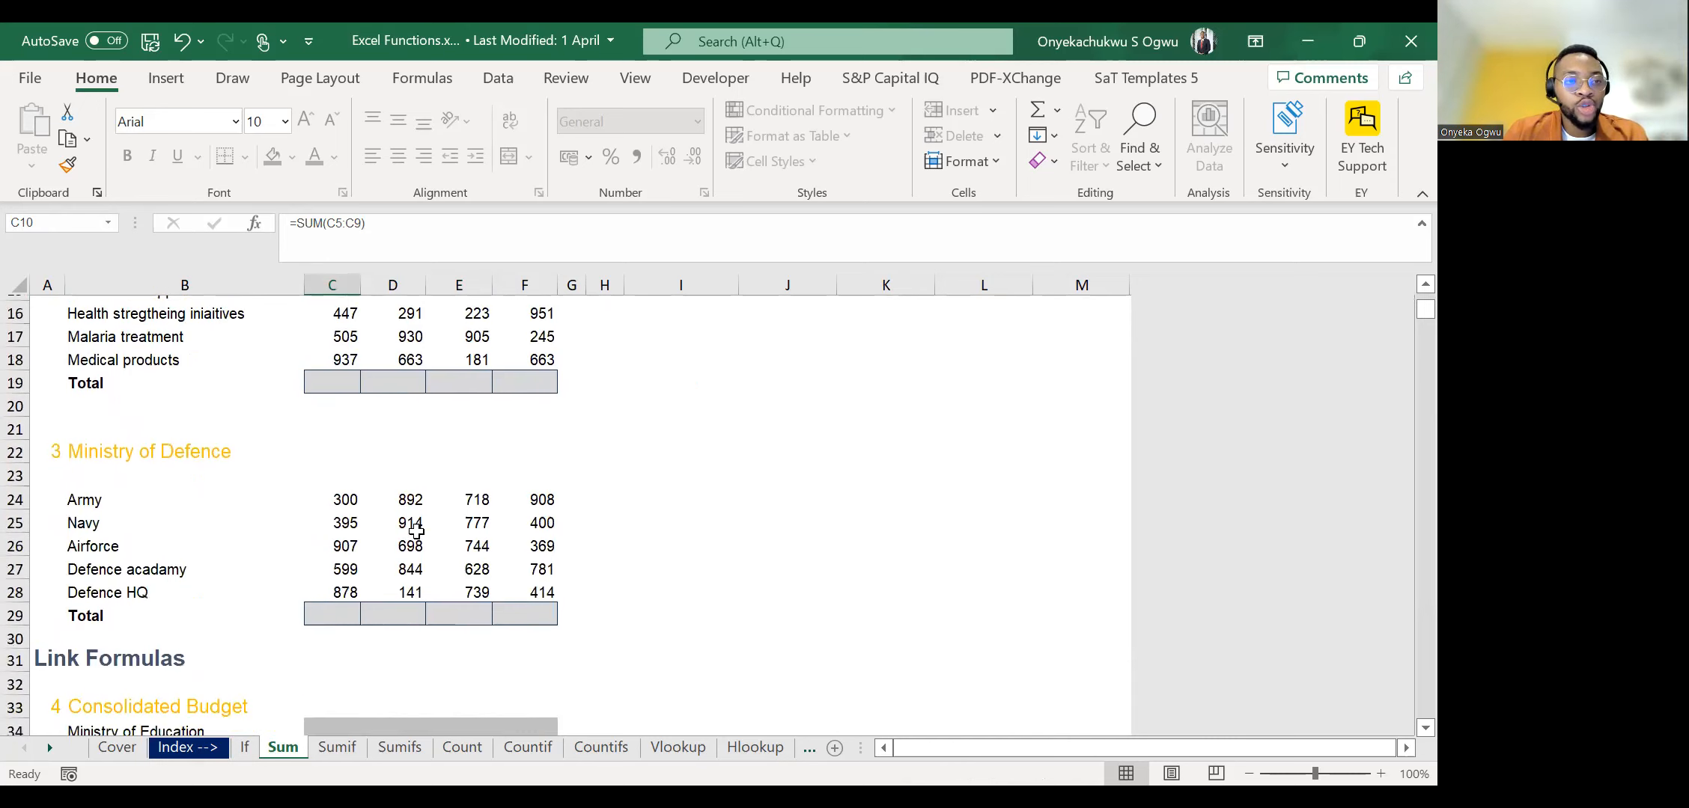
scroll(416, 531, "down", 1)
scroll(416, 531, "up", 1)
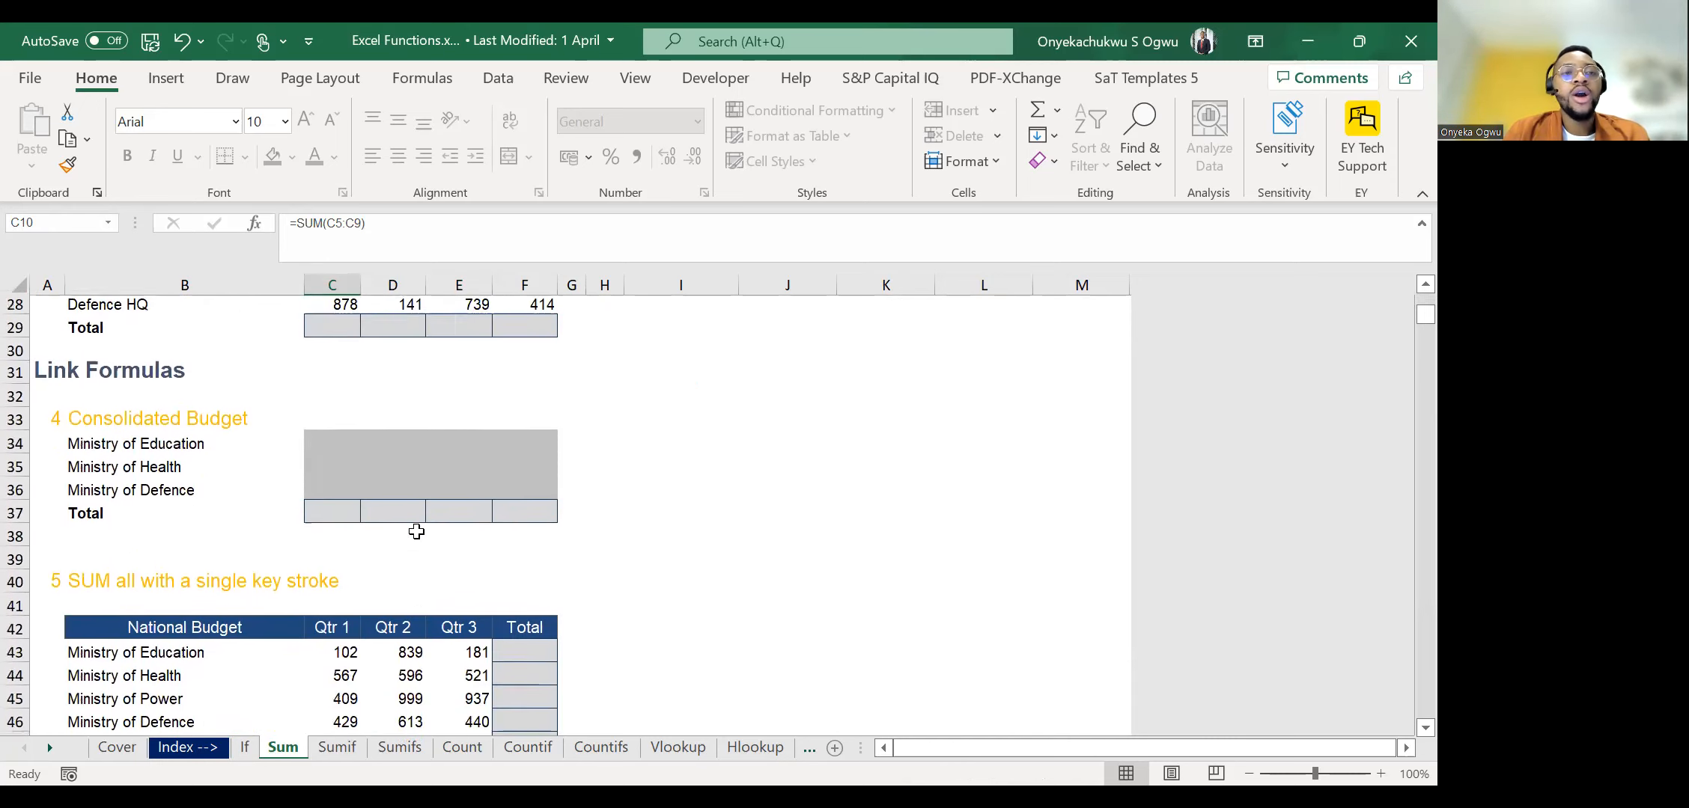
scroll(416, 532, "up", 6)
scroll(416, 532, "up", 2)
scroll(417, 531, "down", 6)
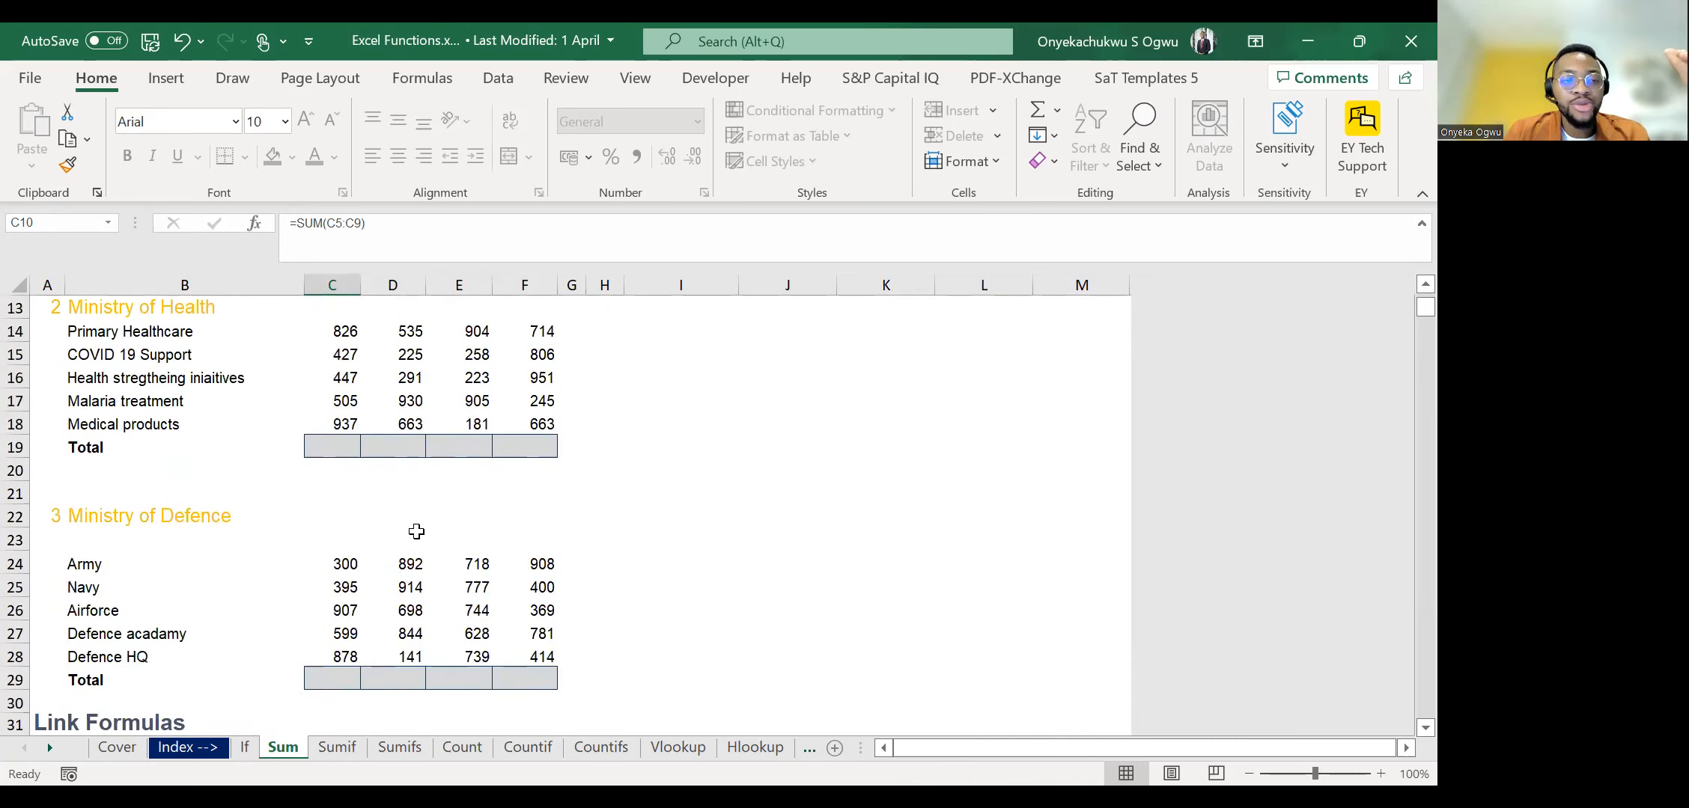
scroll(416, 531, "up", 7)
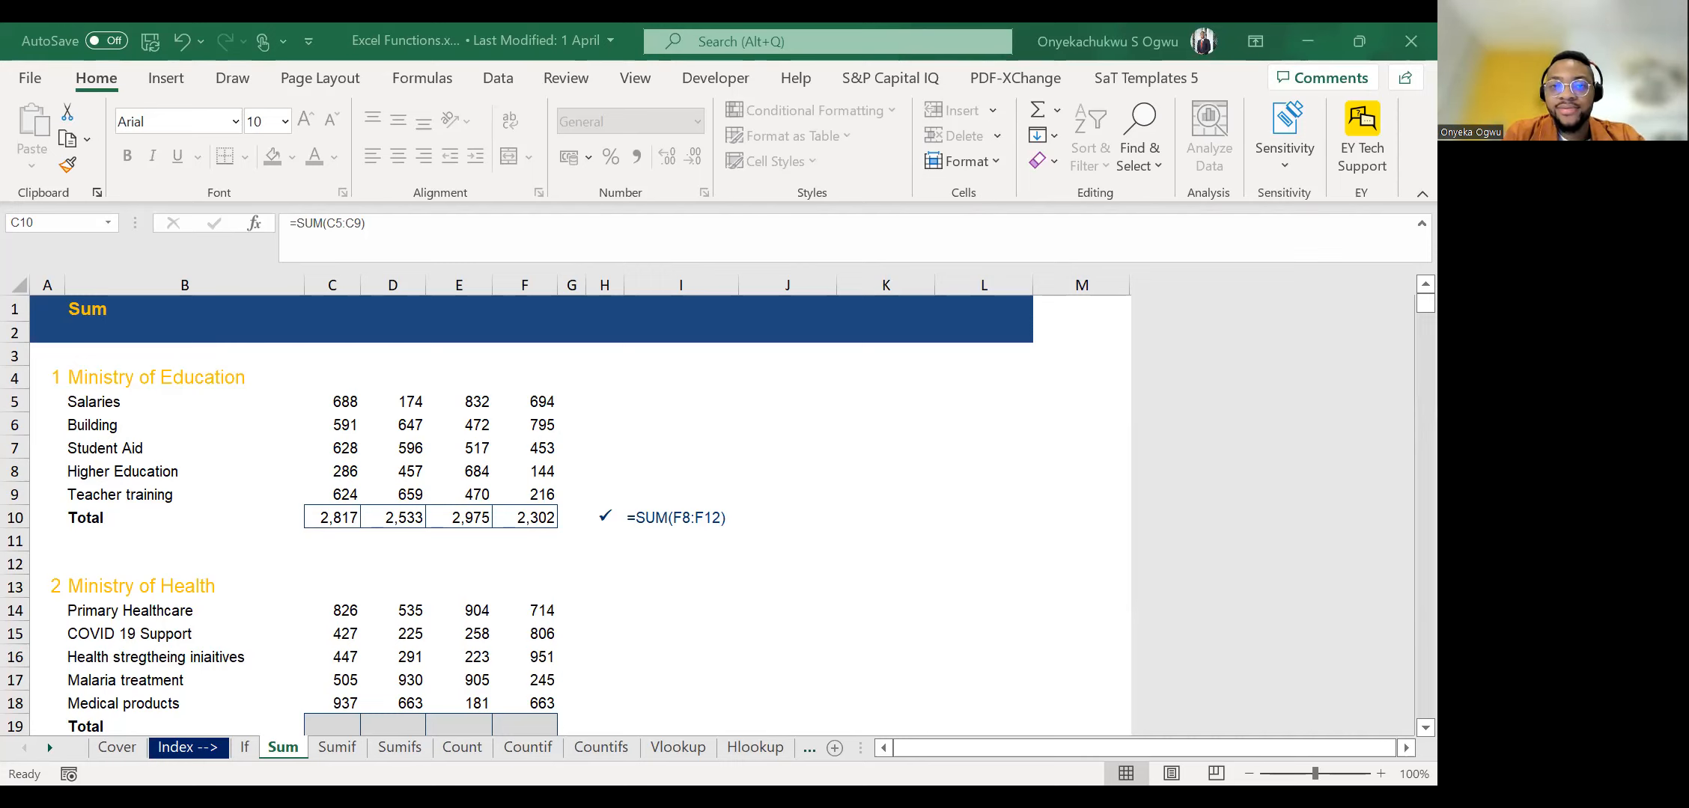
AutoSum the Ministry of Health columns into the Total row C19:F19 and move down to the Ministry of Defence figures.
left_click(332, 518)
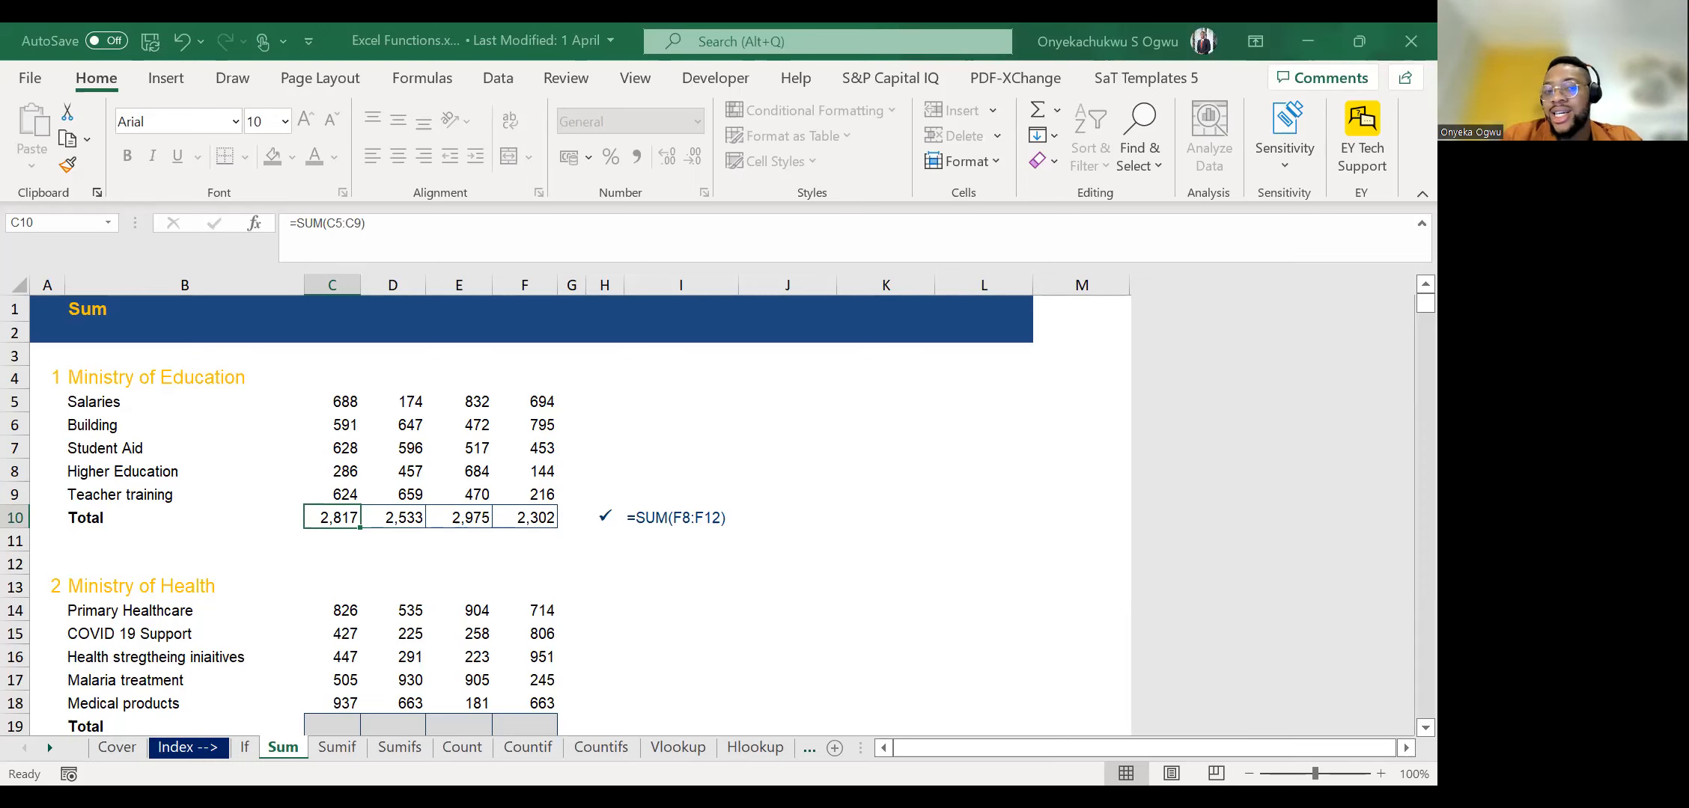
scroll(308, 577, "down", 2)
key("Down")
key("Down")
key("Down")
key("Down")
key("Down")
key("Down")
key("Down")
key("Down")
key("Down")
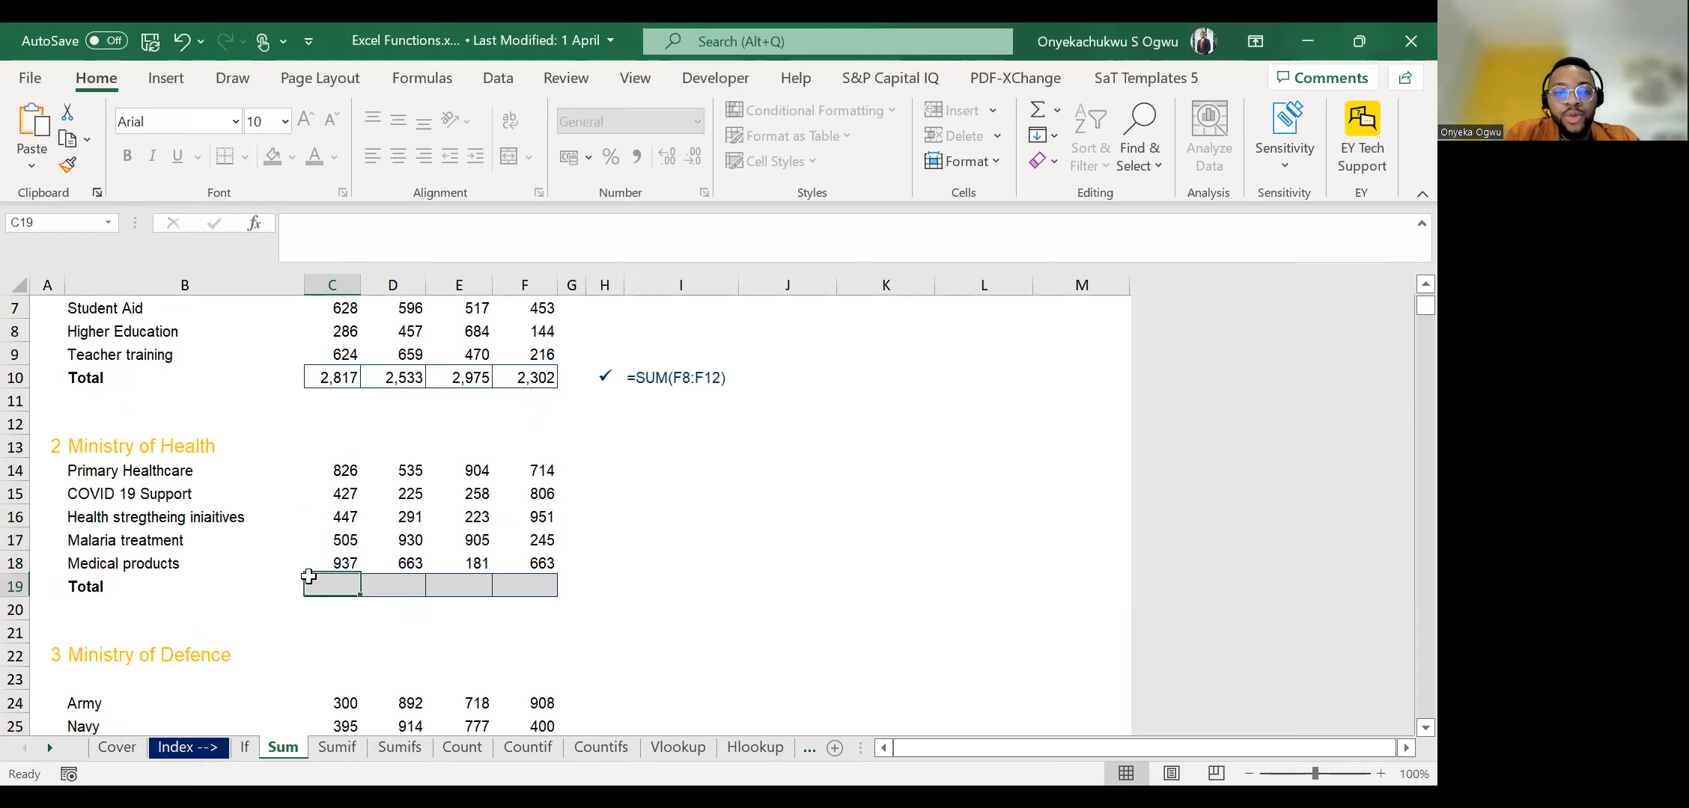
key("shift+Right")
key("shift+Right")
key("shift+Right")
key("shift+Right")
key("shift+Left")
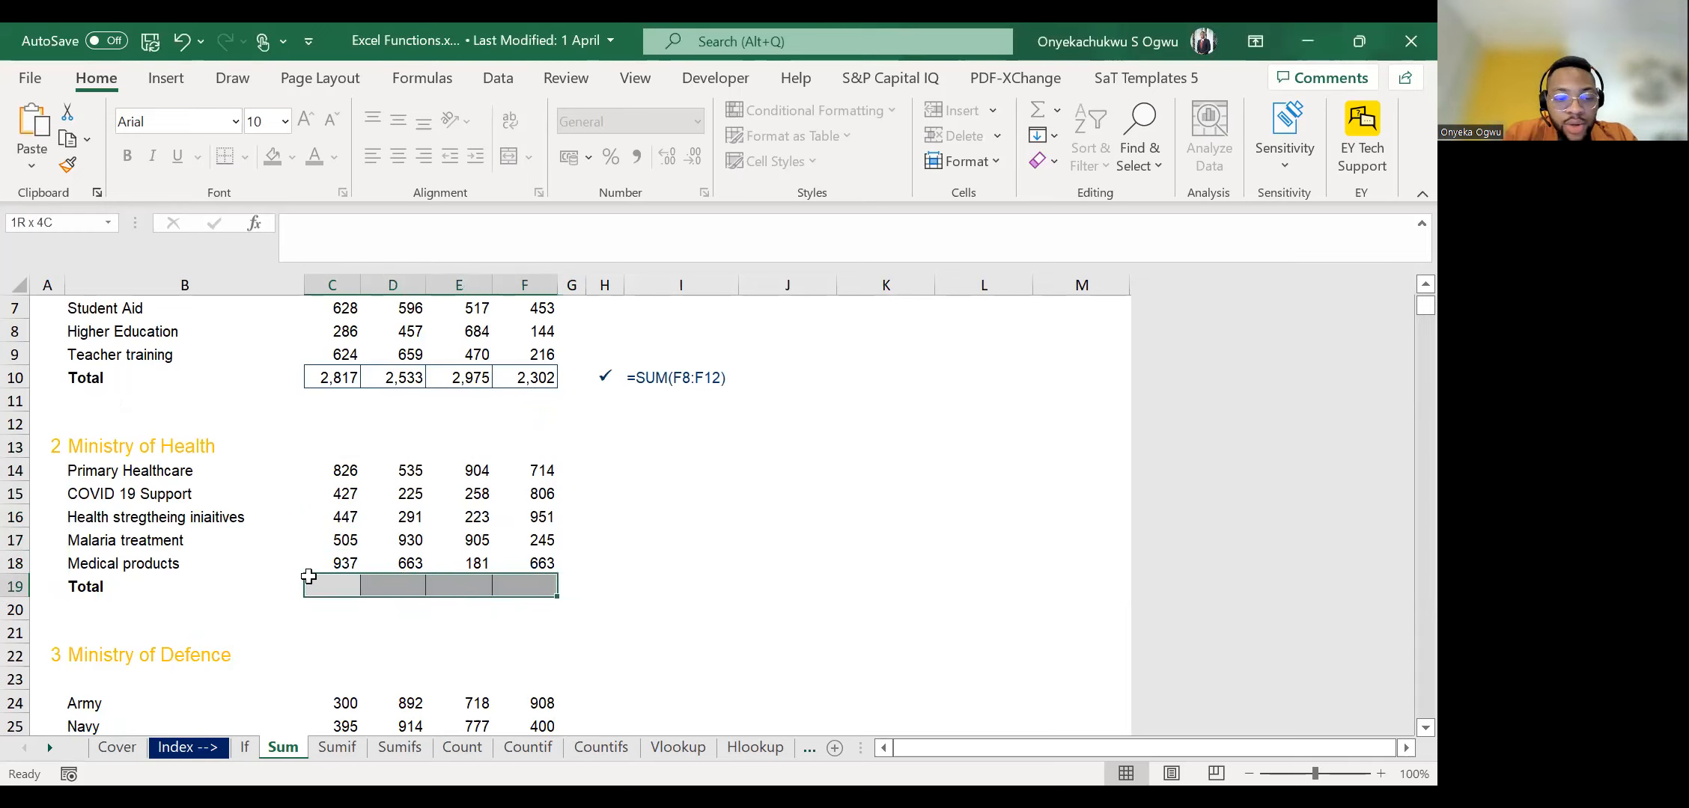
key("alt+equal")
key("Down")
key("Down")
key("Down")
key("Down")
key("Down")
key("Down")
key("Down")
key("Down")
key("Down")
key("Down")
key("Down")
key("Down")
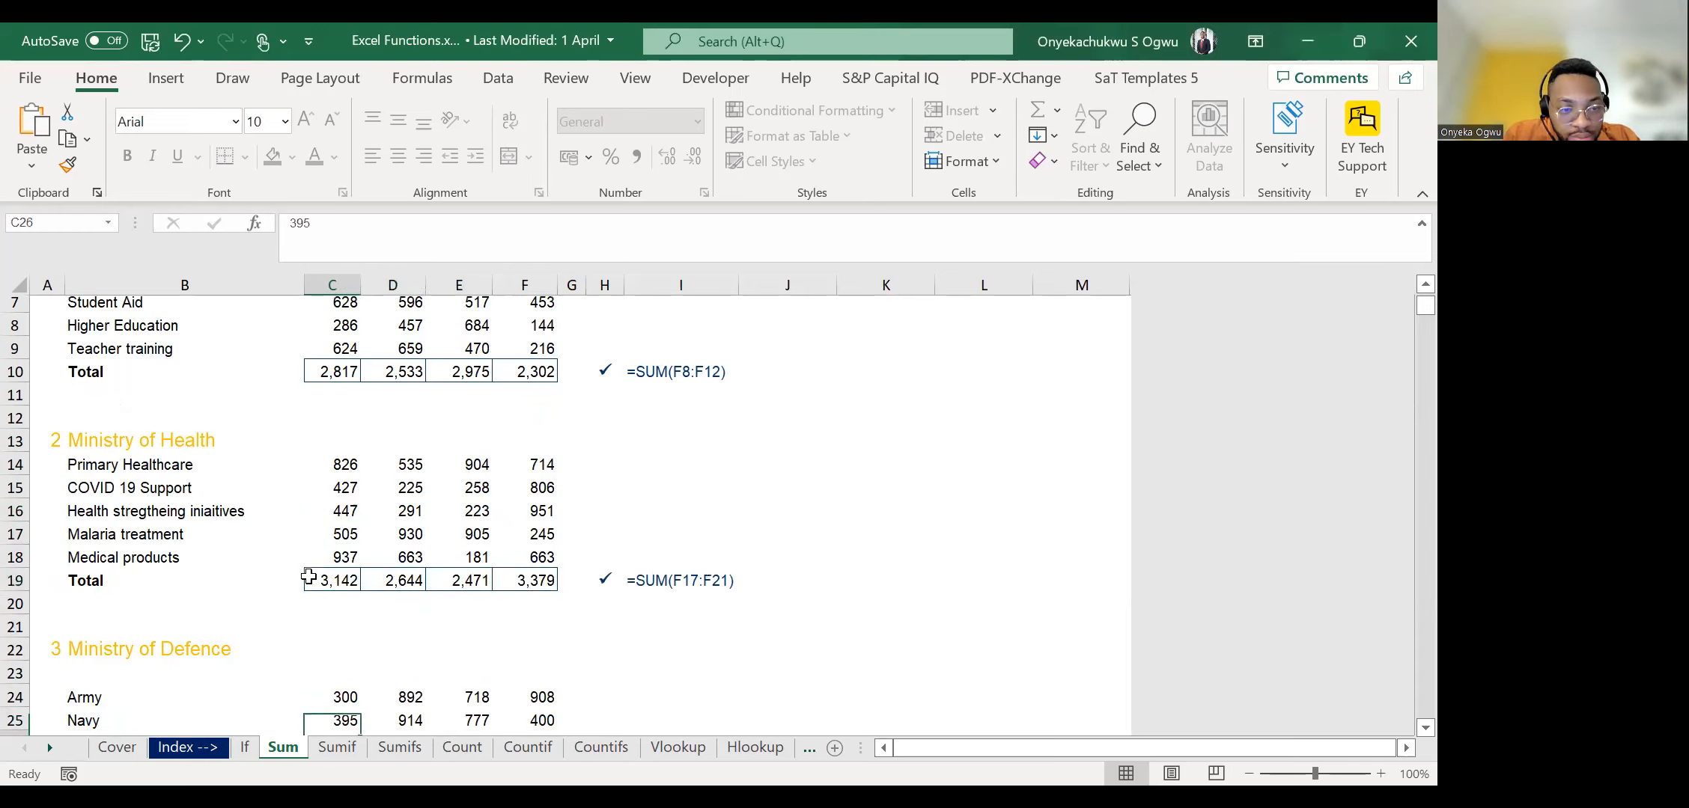
AutoSum the Ministry of Defence columns into the Total row C29:F29.
key("Up")
key("Up")
key("shift+Right")
key("shift+Right")
key("shift+Right")
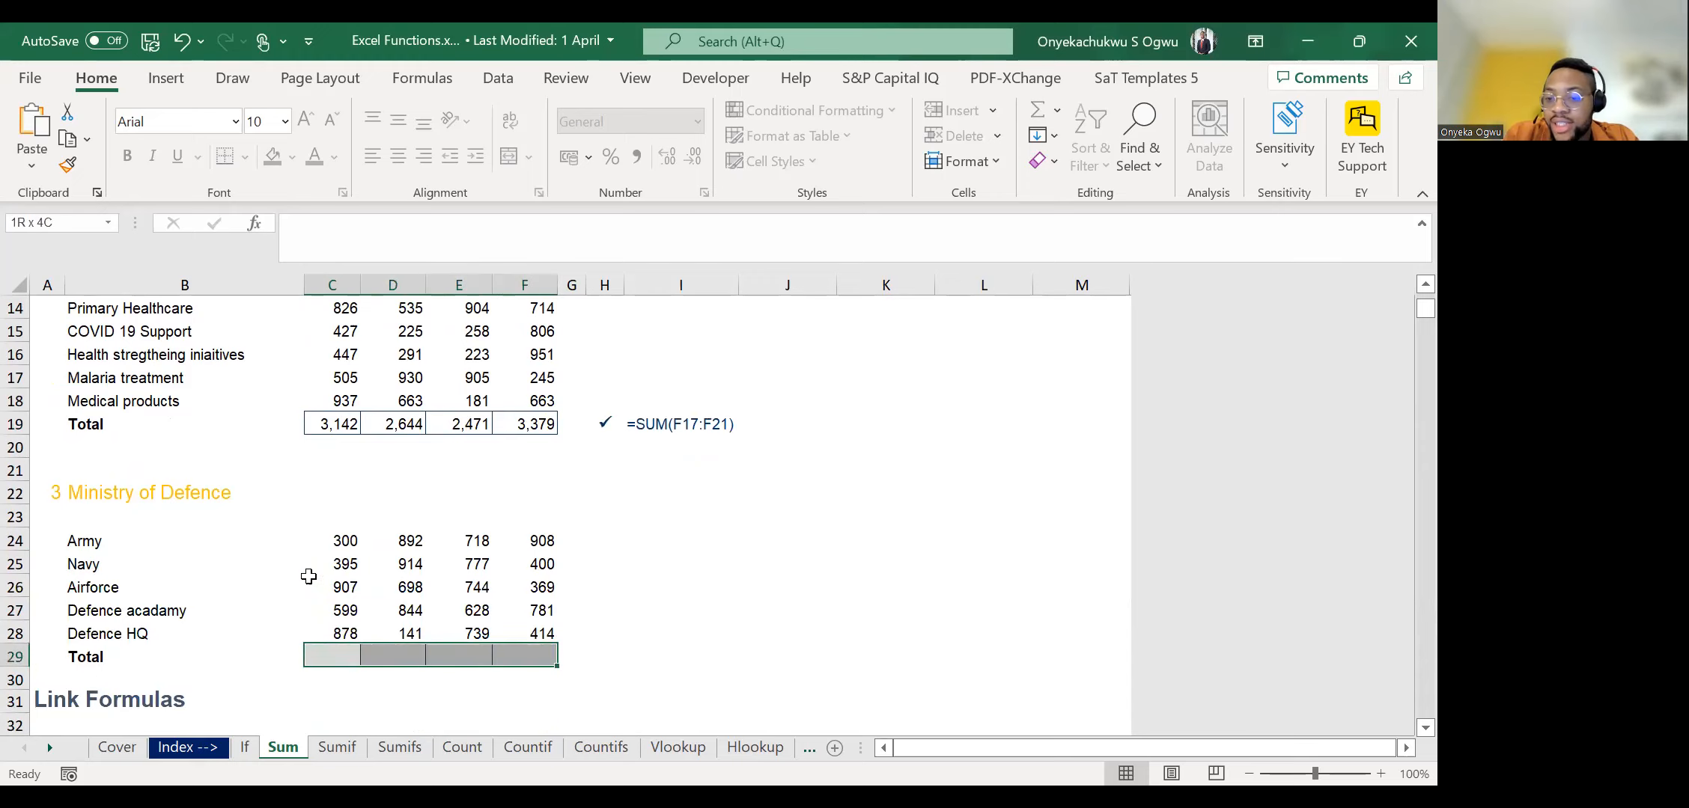
key("alt+equal")
Link the Consolidated Budget's first Ministry of Education cell, C34, to that ministry's total with =C10.
key("Down")
key("Down")
key("Down")
key("Down")
key("Down")
key("Down")
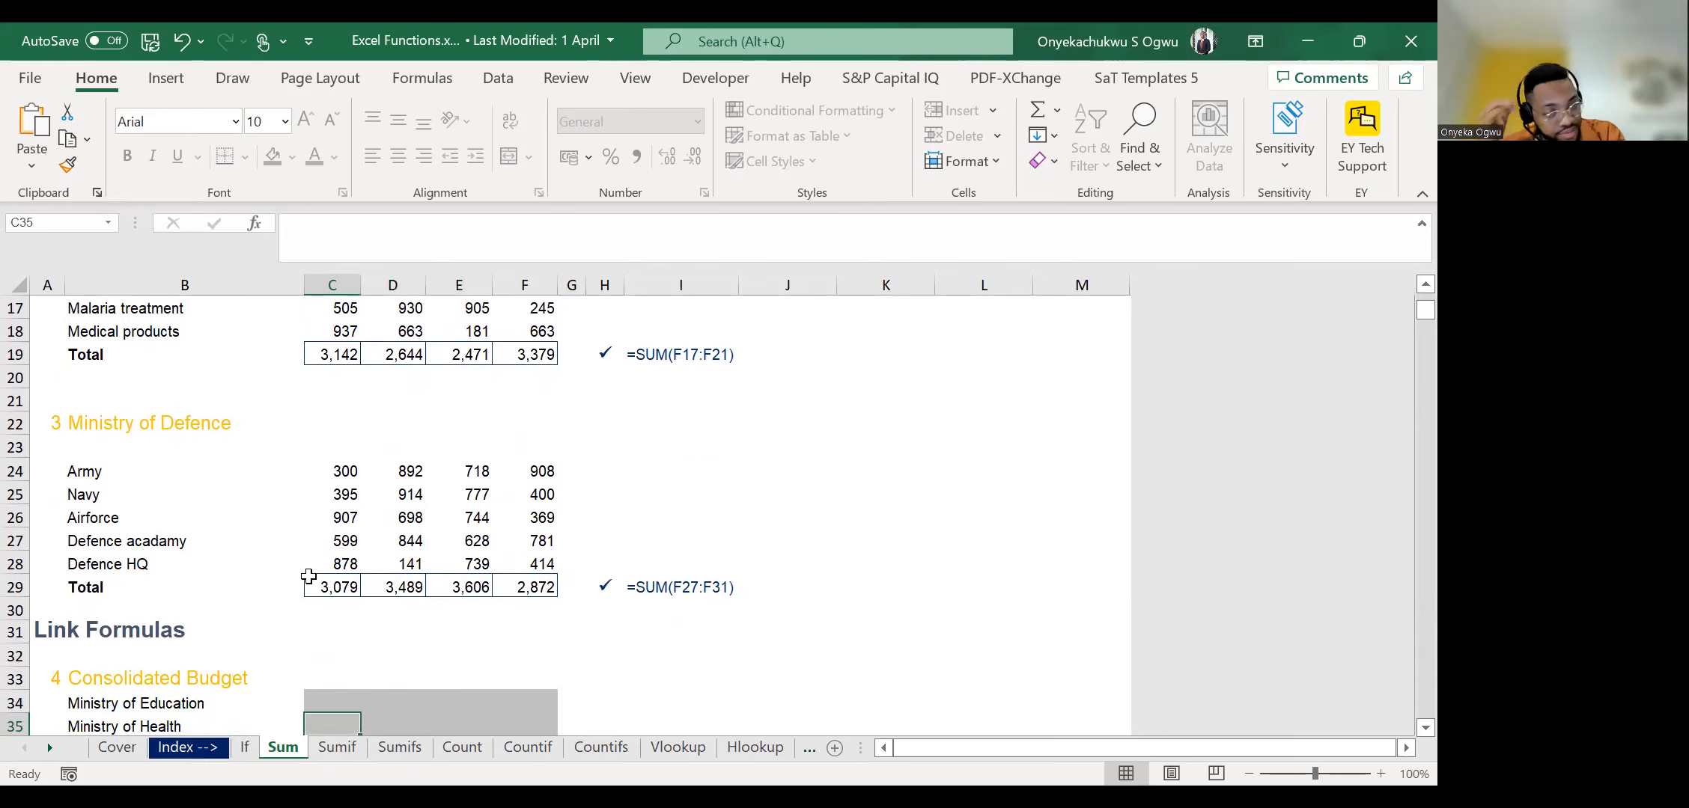
key("Down")
key("Down")
key("Down")
key("Down")
key("Up")
key("Up")
key("Up")
key("Up")
key("Up")
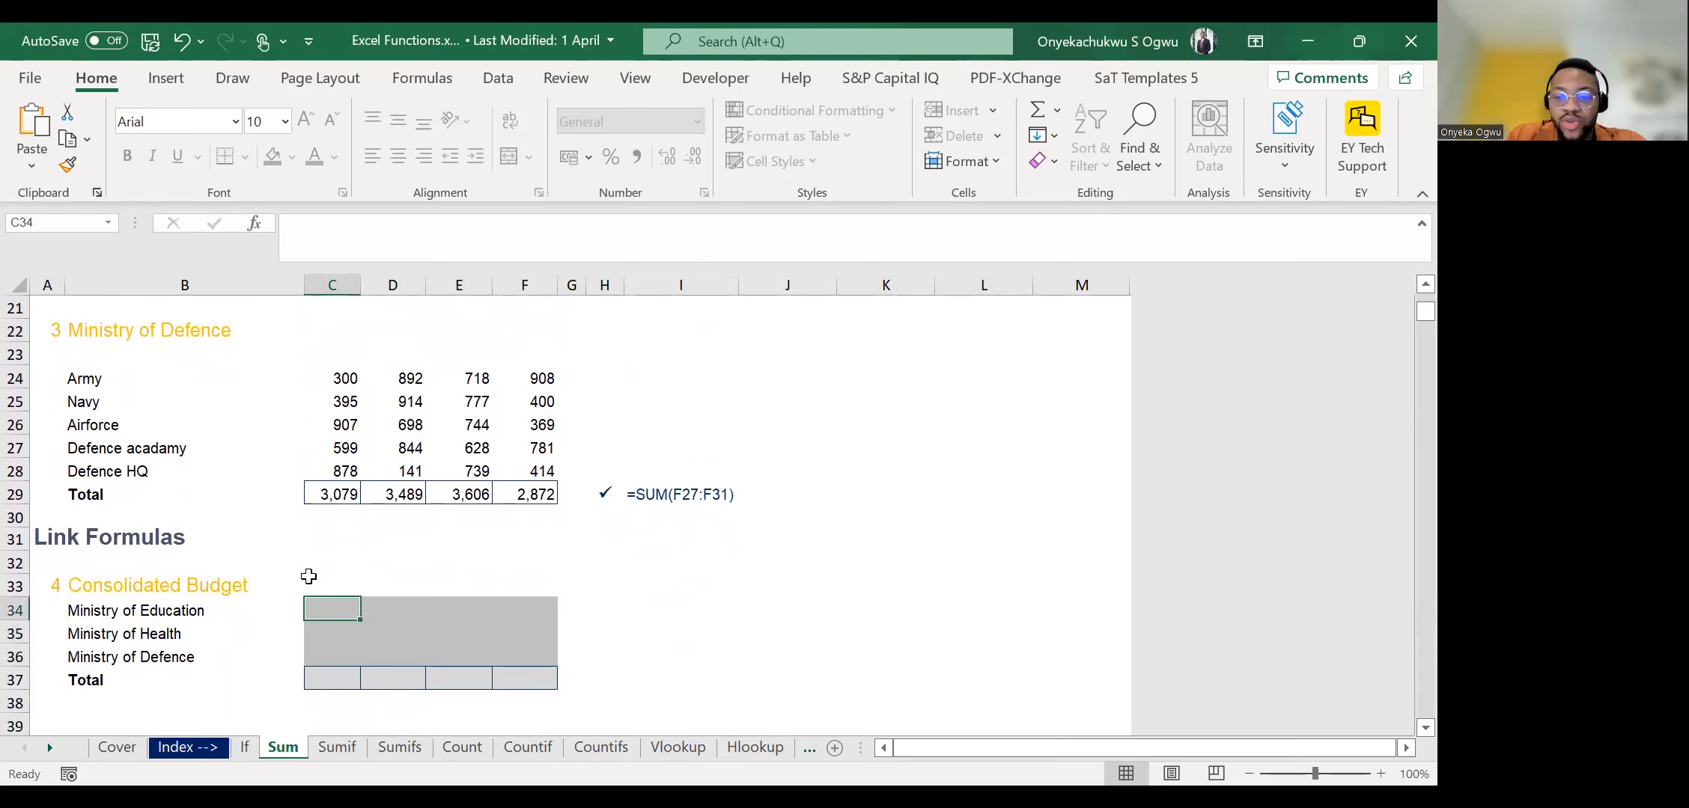
type("=")
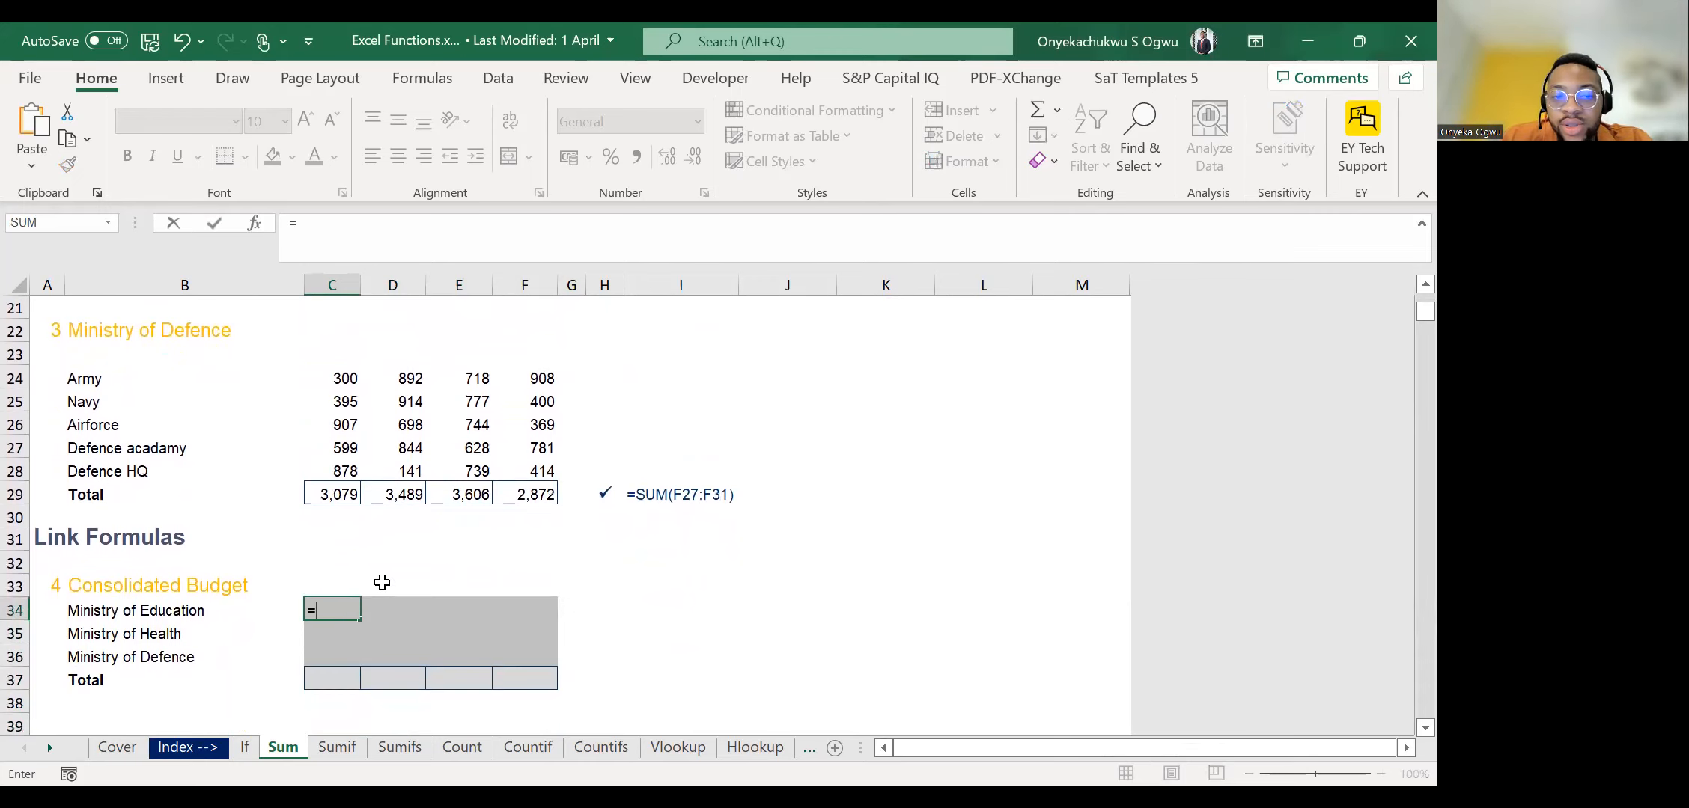
key("Escape")
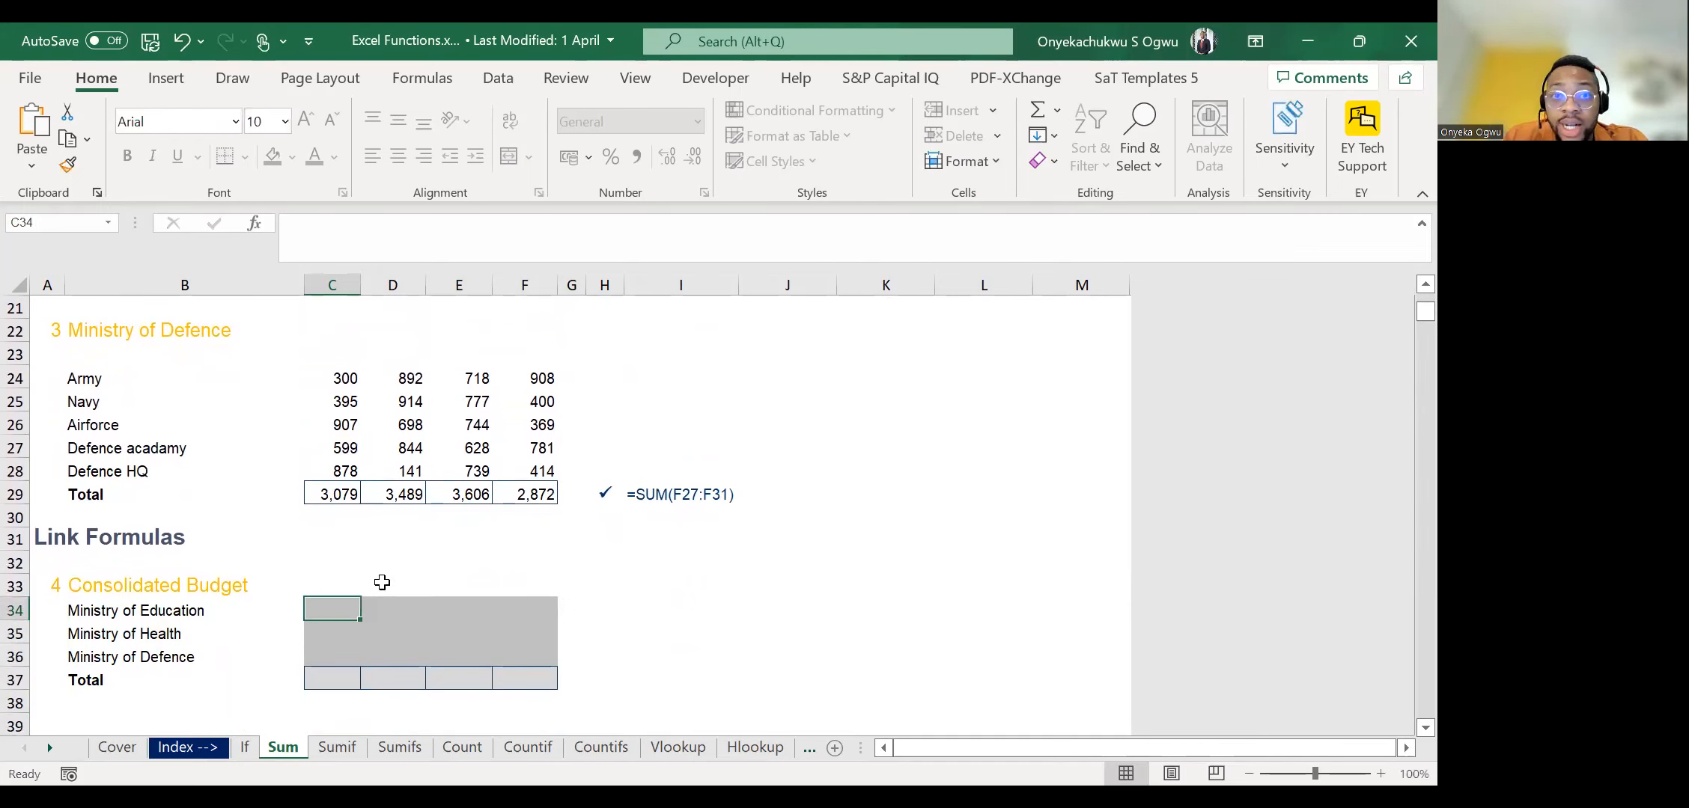
type("=")
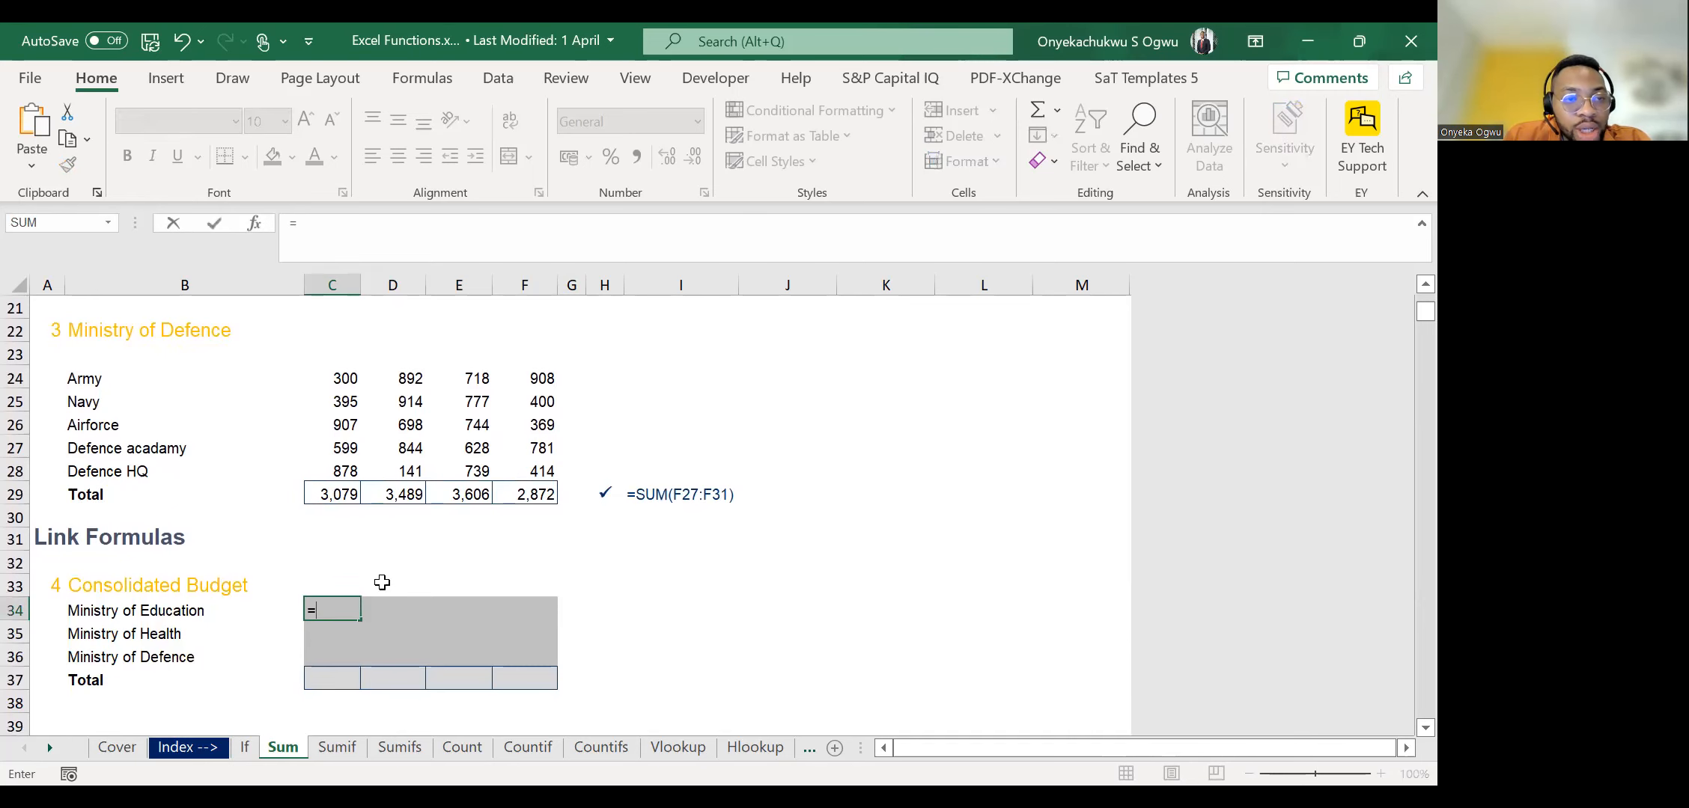
scroll(381, 582, "up", 7)
left_click(335, 518)
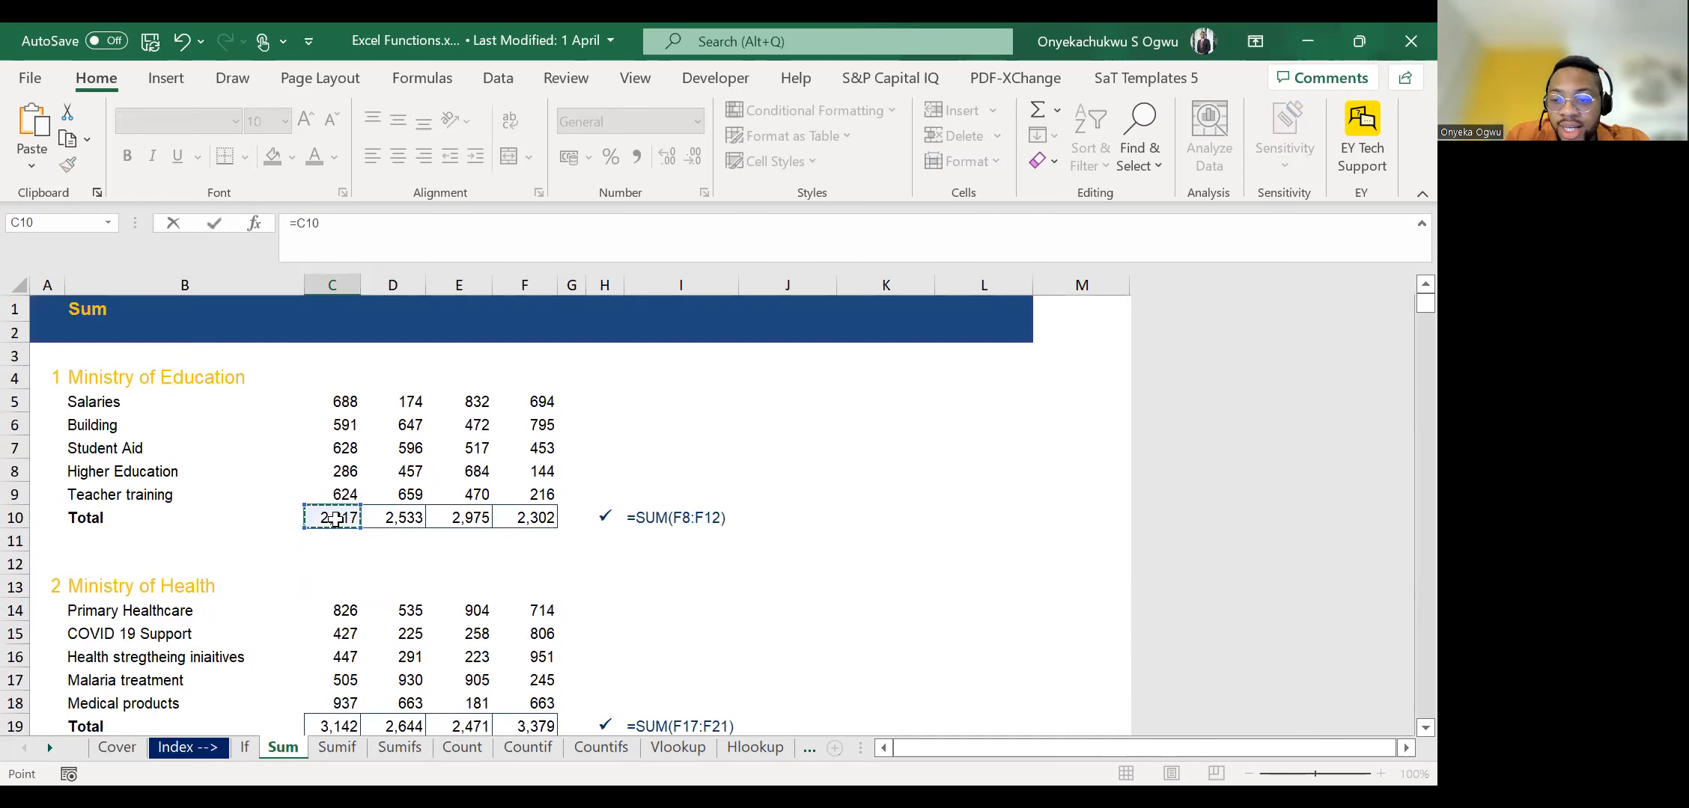
key("Return")
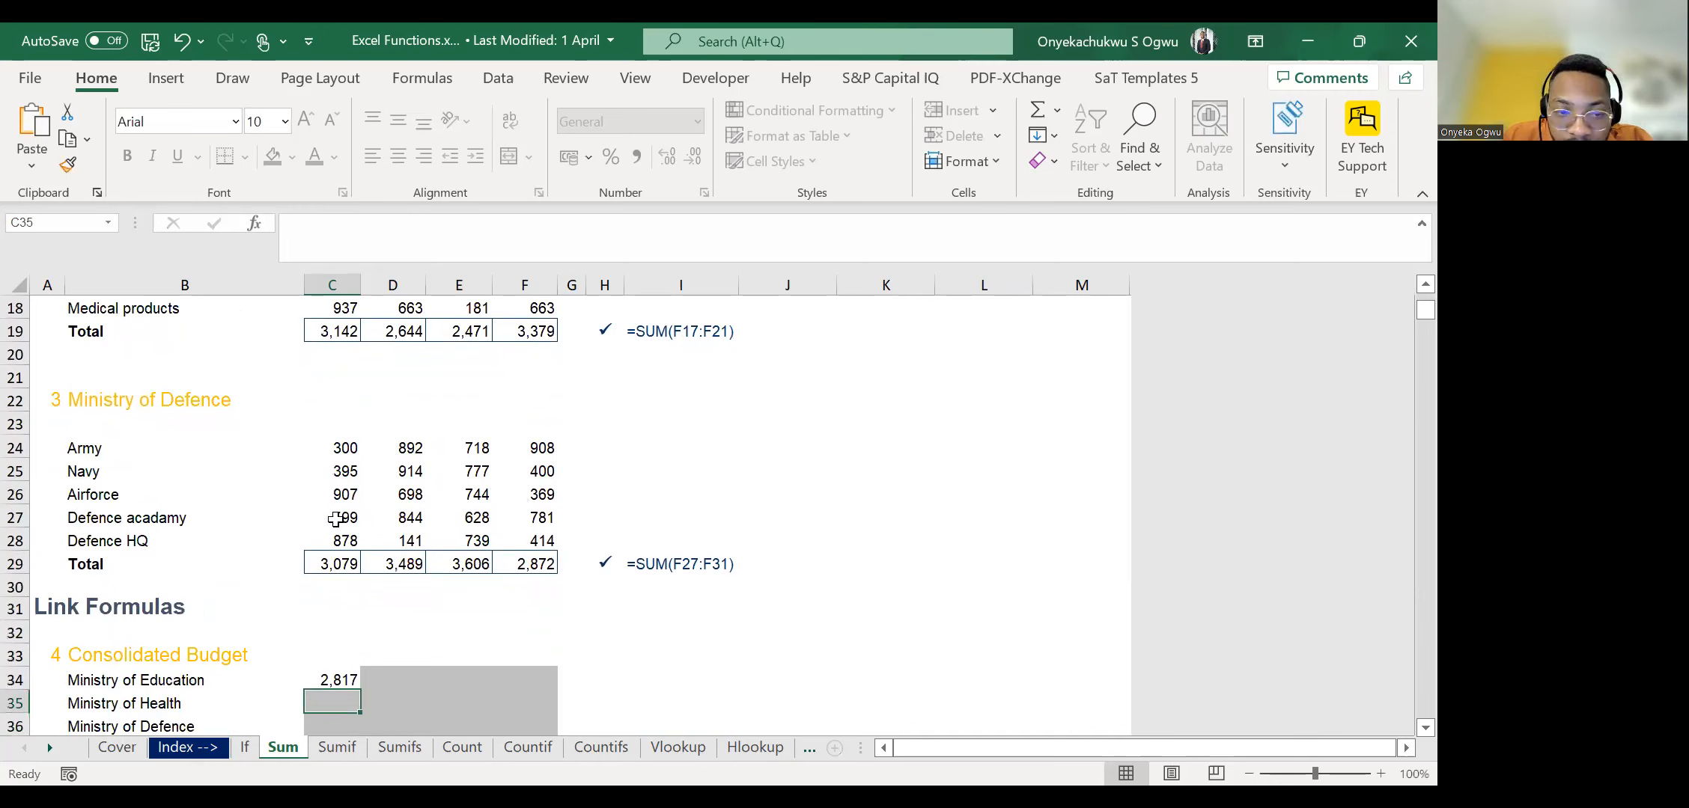
Link the Ministry of Health and Ministry of Defence cells C35 and C36 to their totals in C19 and C29.
type("=")
scroll(382, 482, "up", 3)
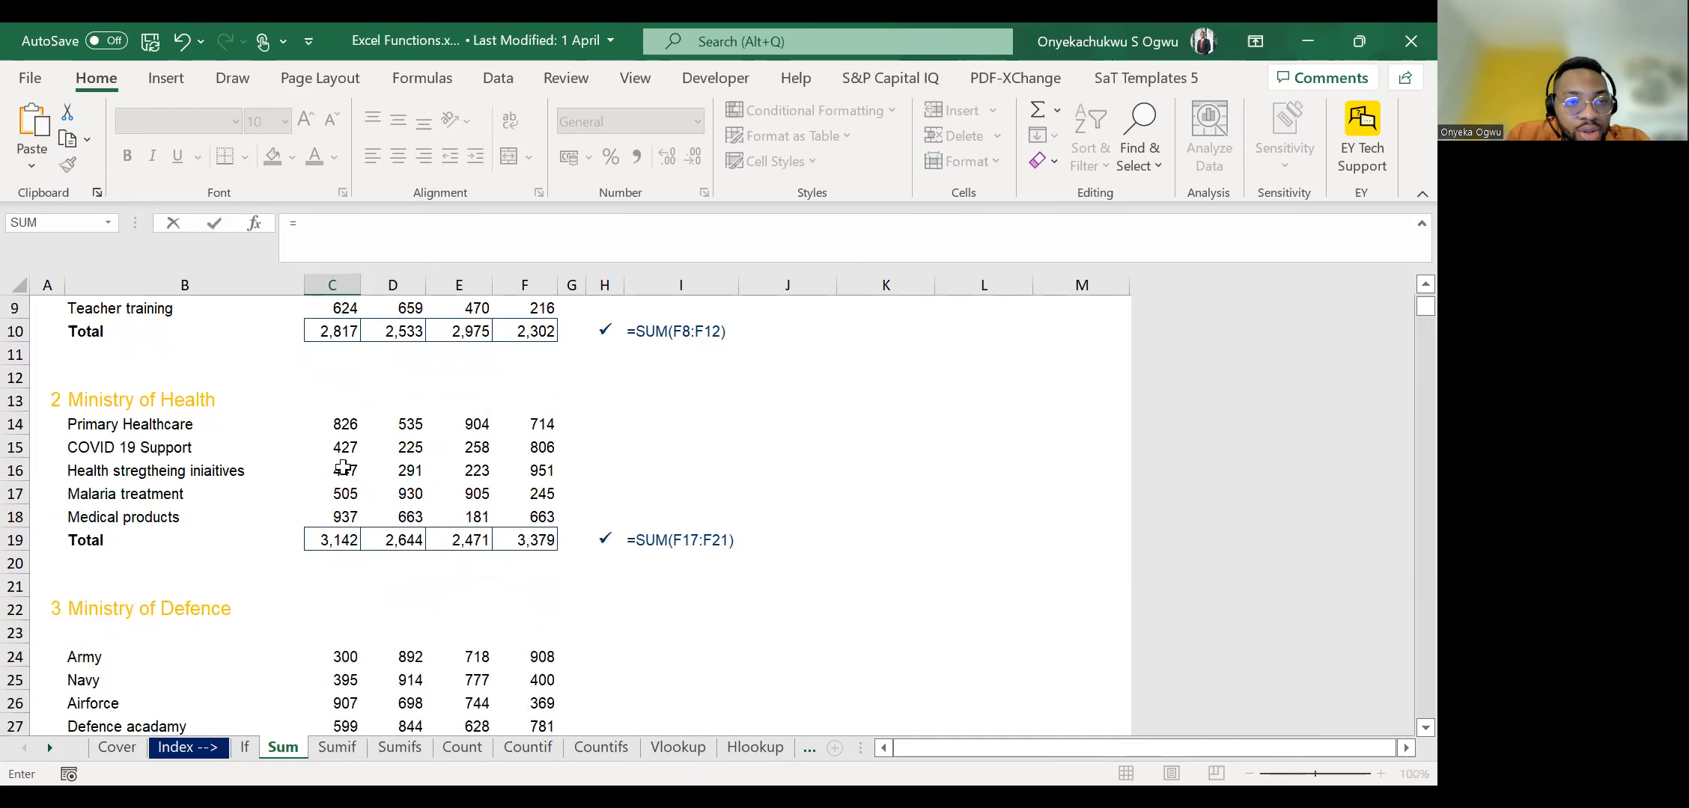
left_click(329, 539)
key("Return")
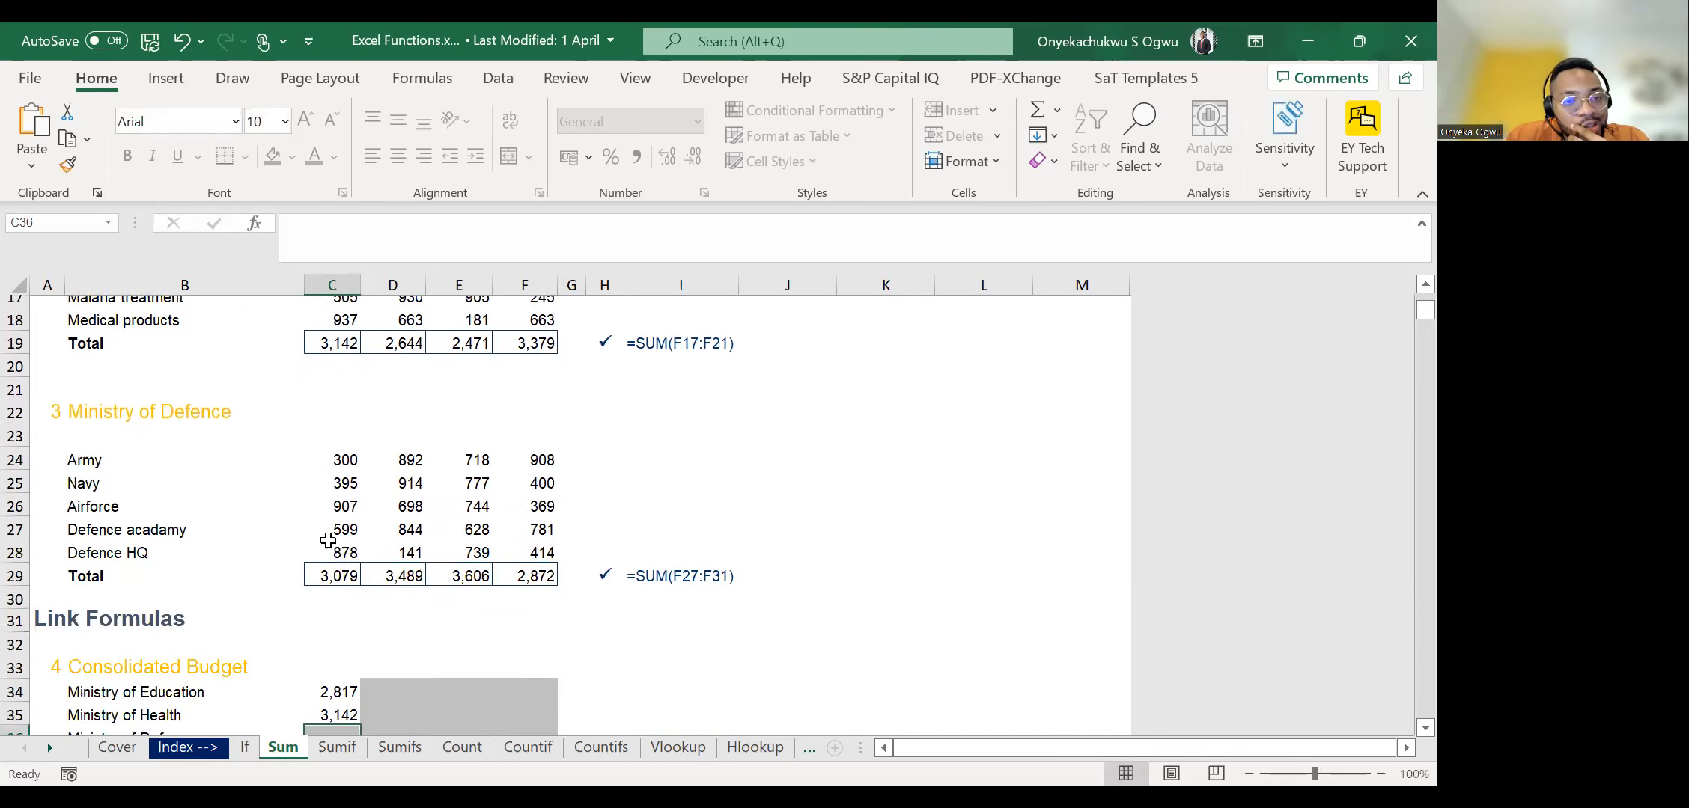
type("=")
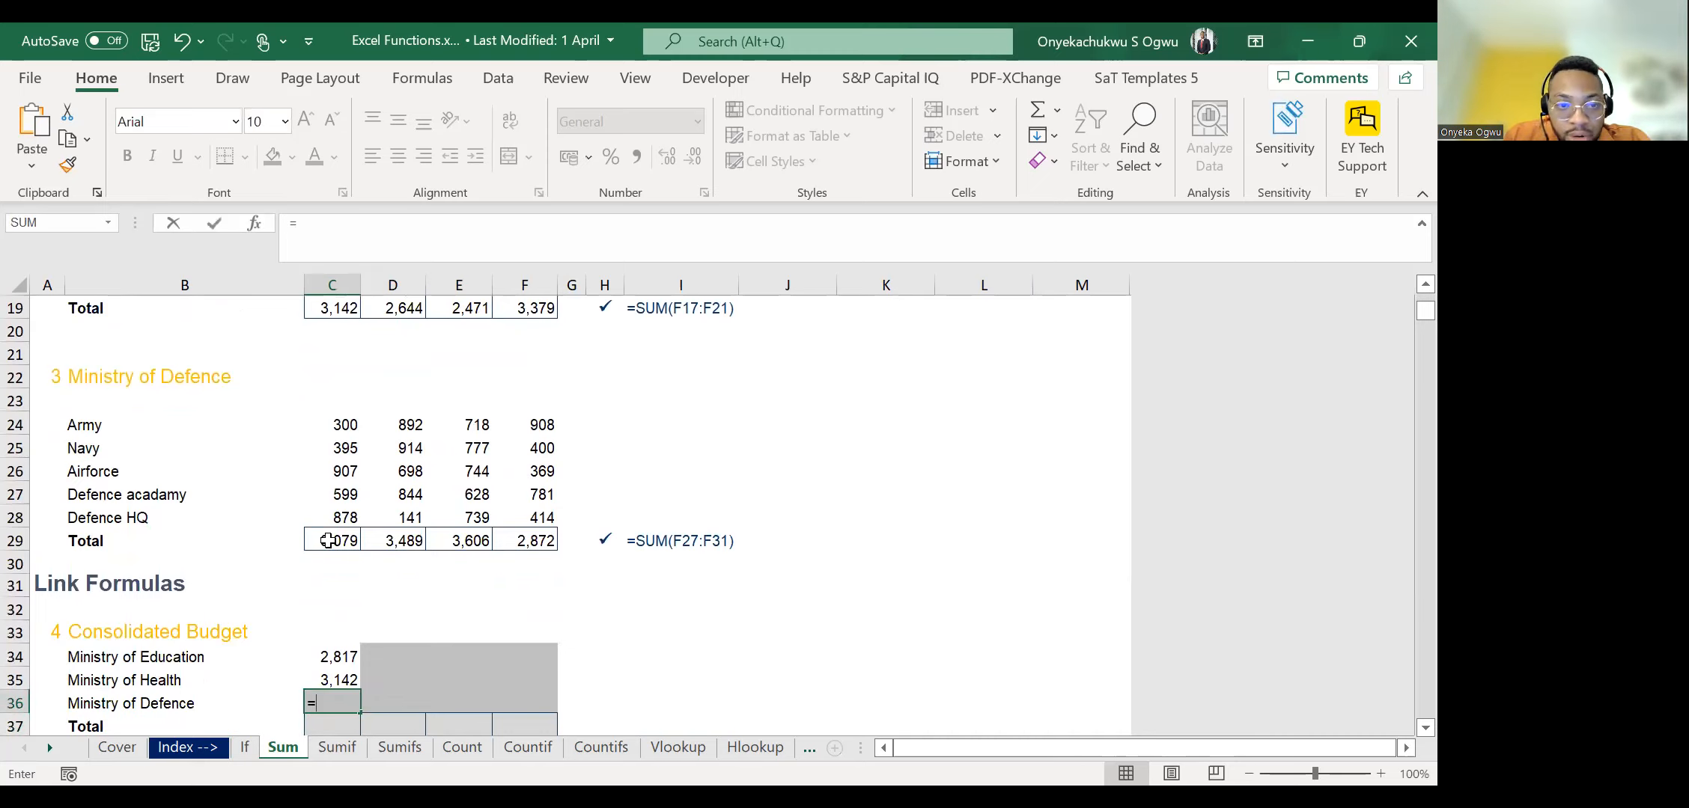
left_click(328, 540)
key("ctrl+Return")
Fill the Consolidated Budget links in C34:C36 right through column F.
key("ctrl+Up")
key("ctrl+shift+Down")
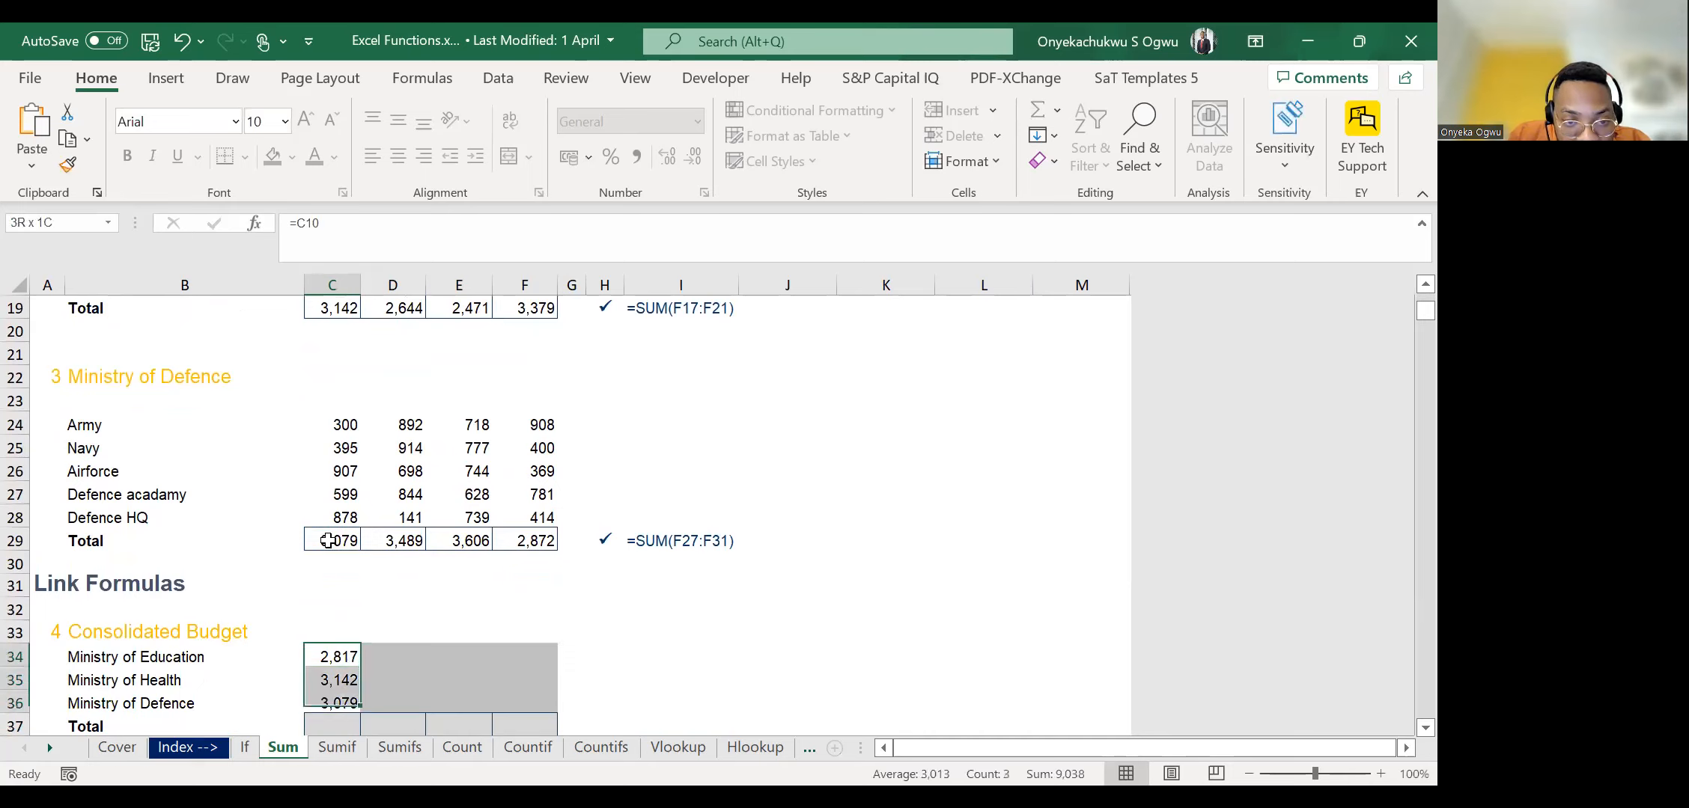
key("shift+Right")
key("shift+Right")
key("shift+Right")
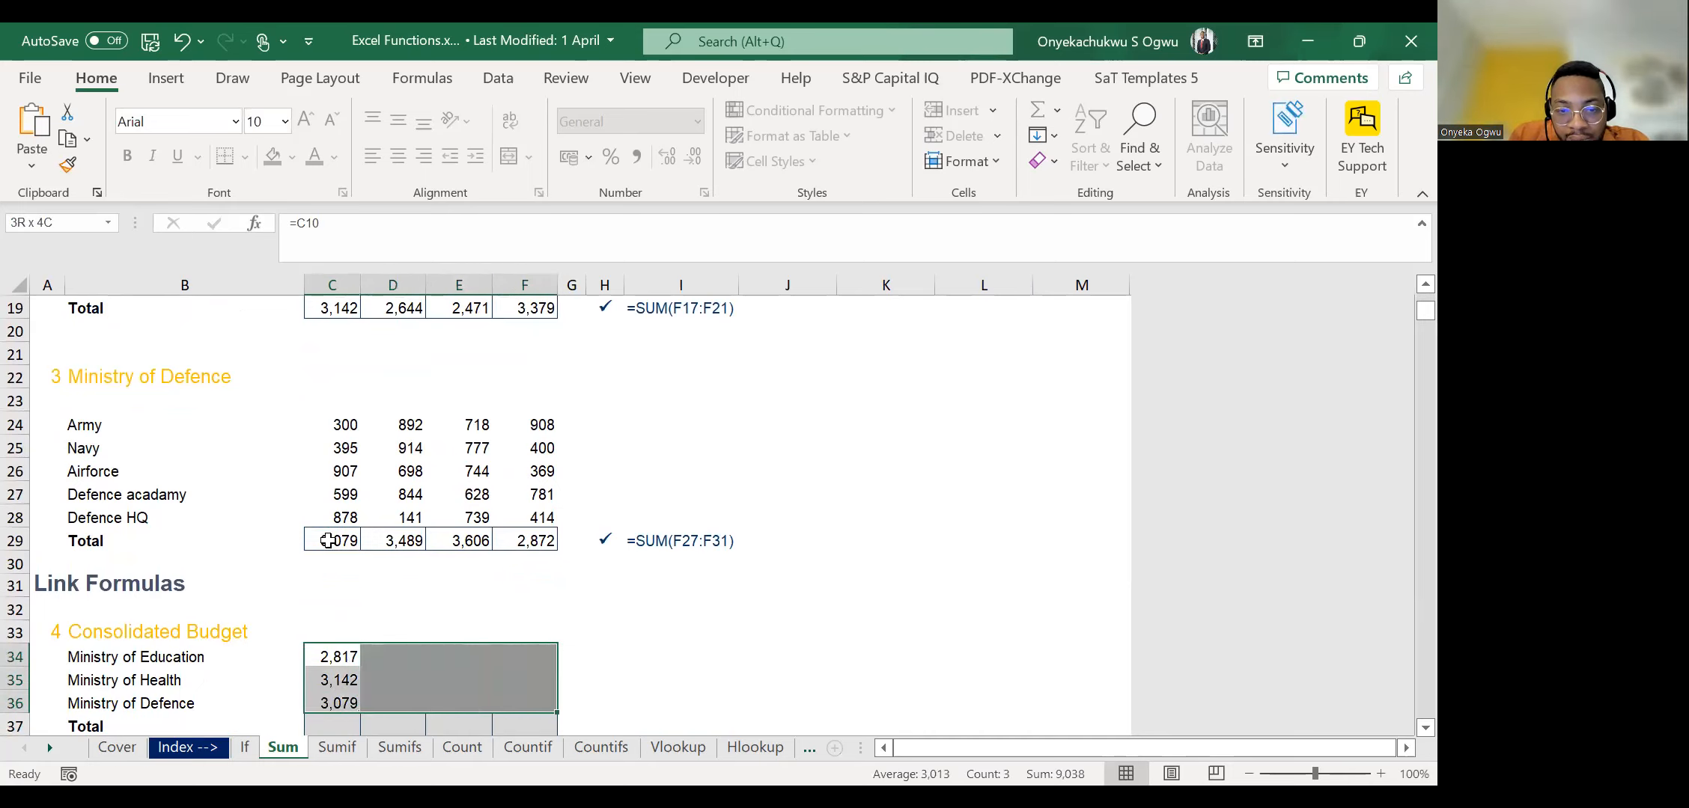
key("ctrl+r")
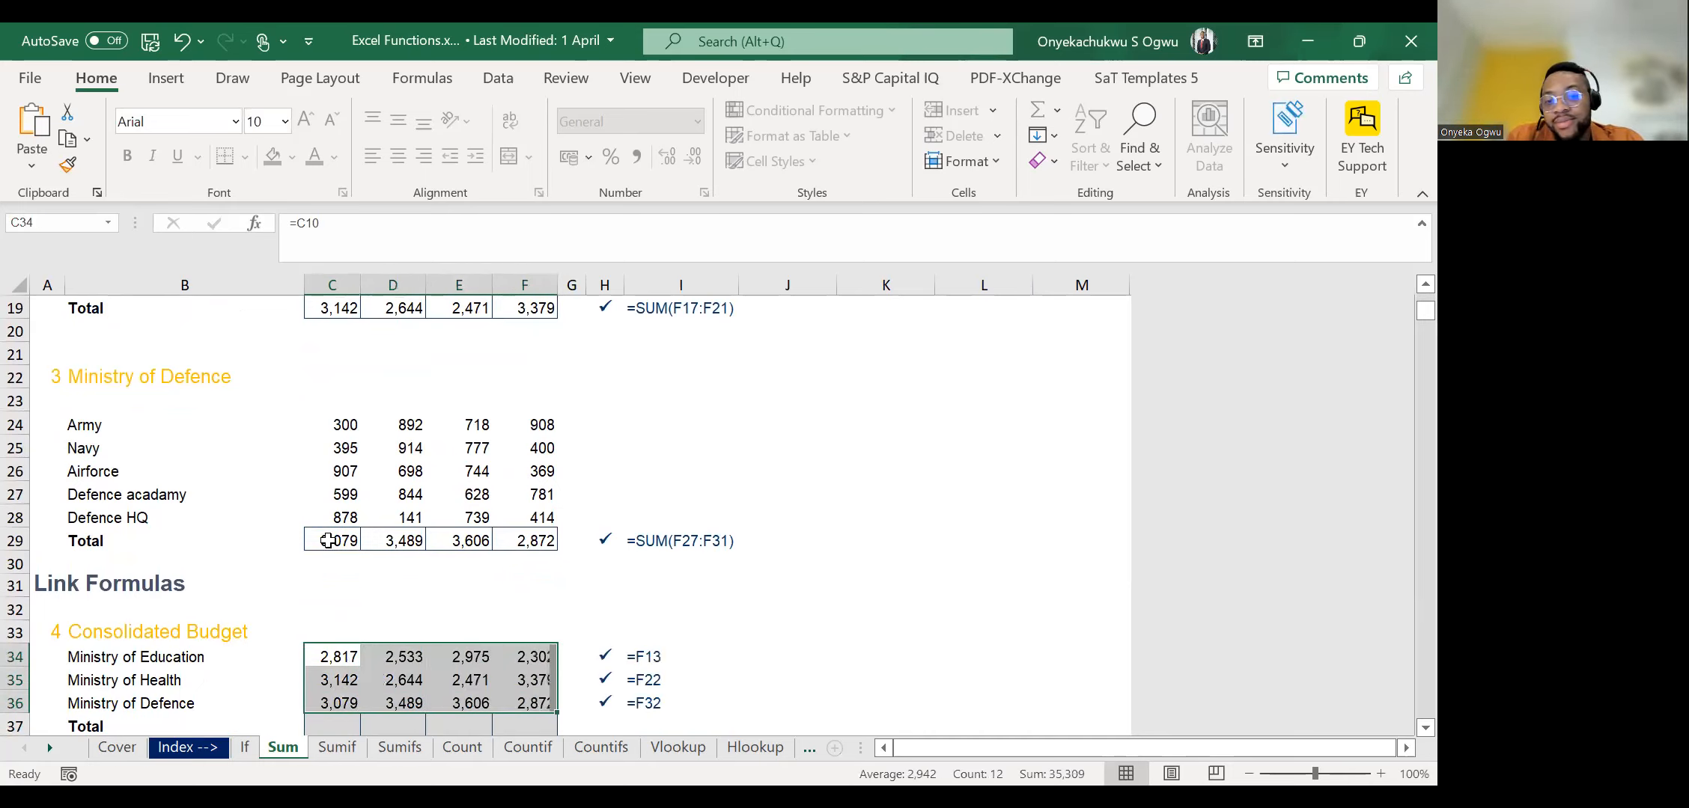
AutoSum the Consolidated Budget columns into the Total row C37:F37.
key("Down")
key("Down")
key("Down")
key("Down")
key("Down")
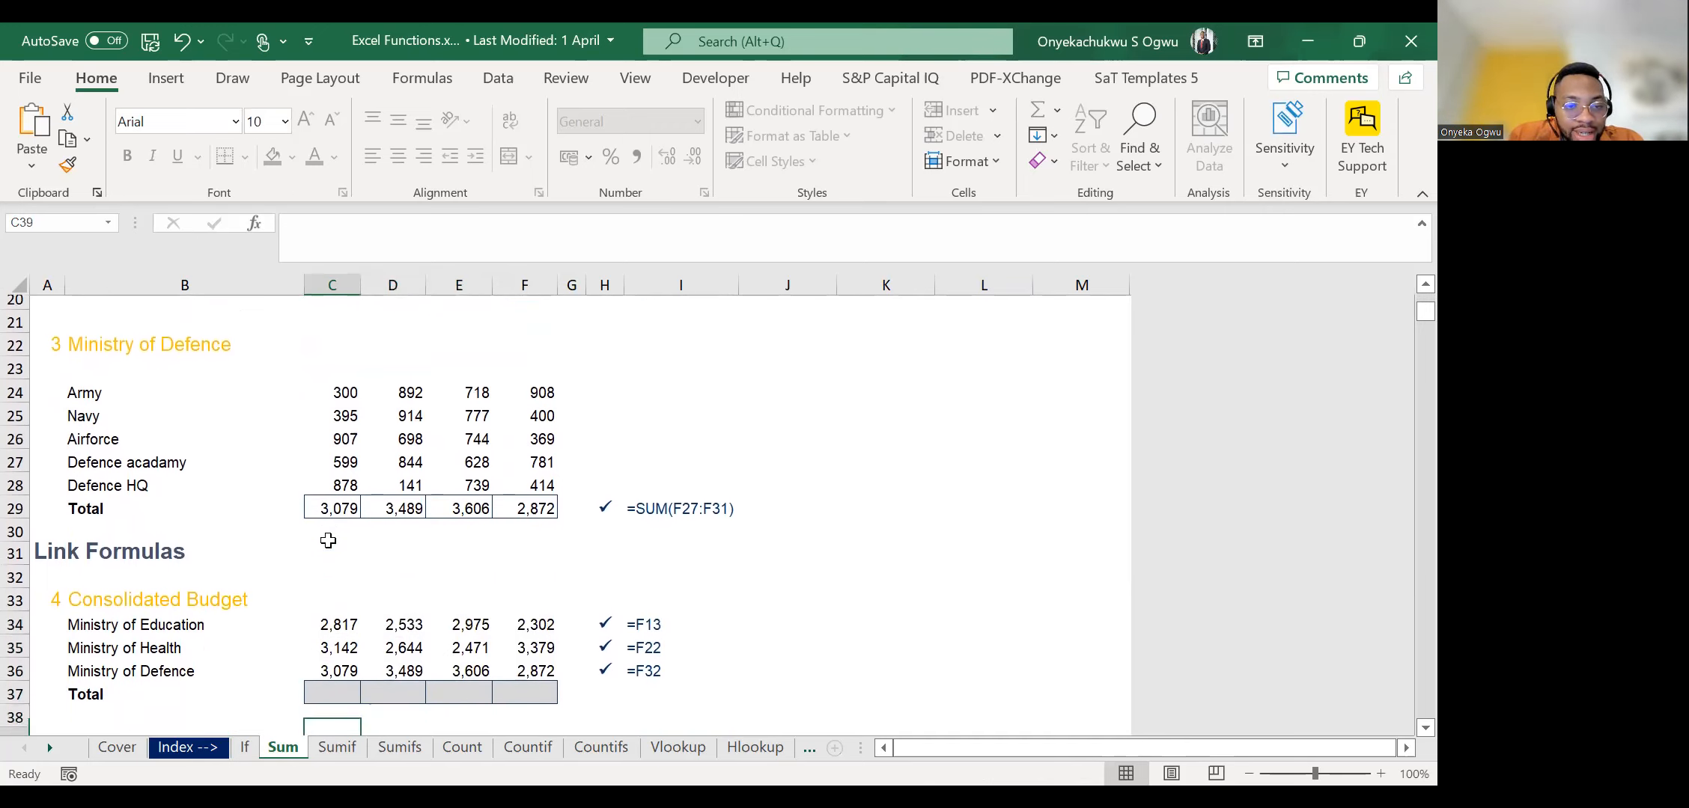
key("Up")
key("Up")
key("Up")
key("Down")
key("shift+Right")
key("shift+Right")
key("shift+Right")
key("shift+Right")
key("shift+Left")
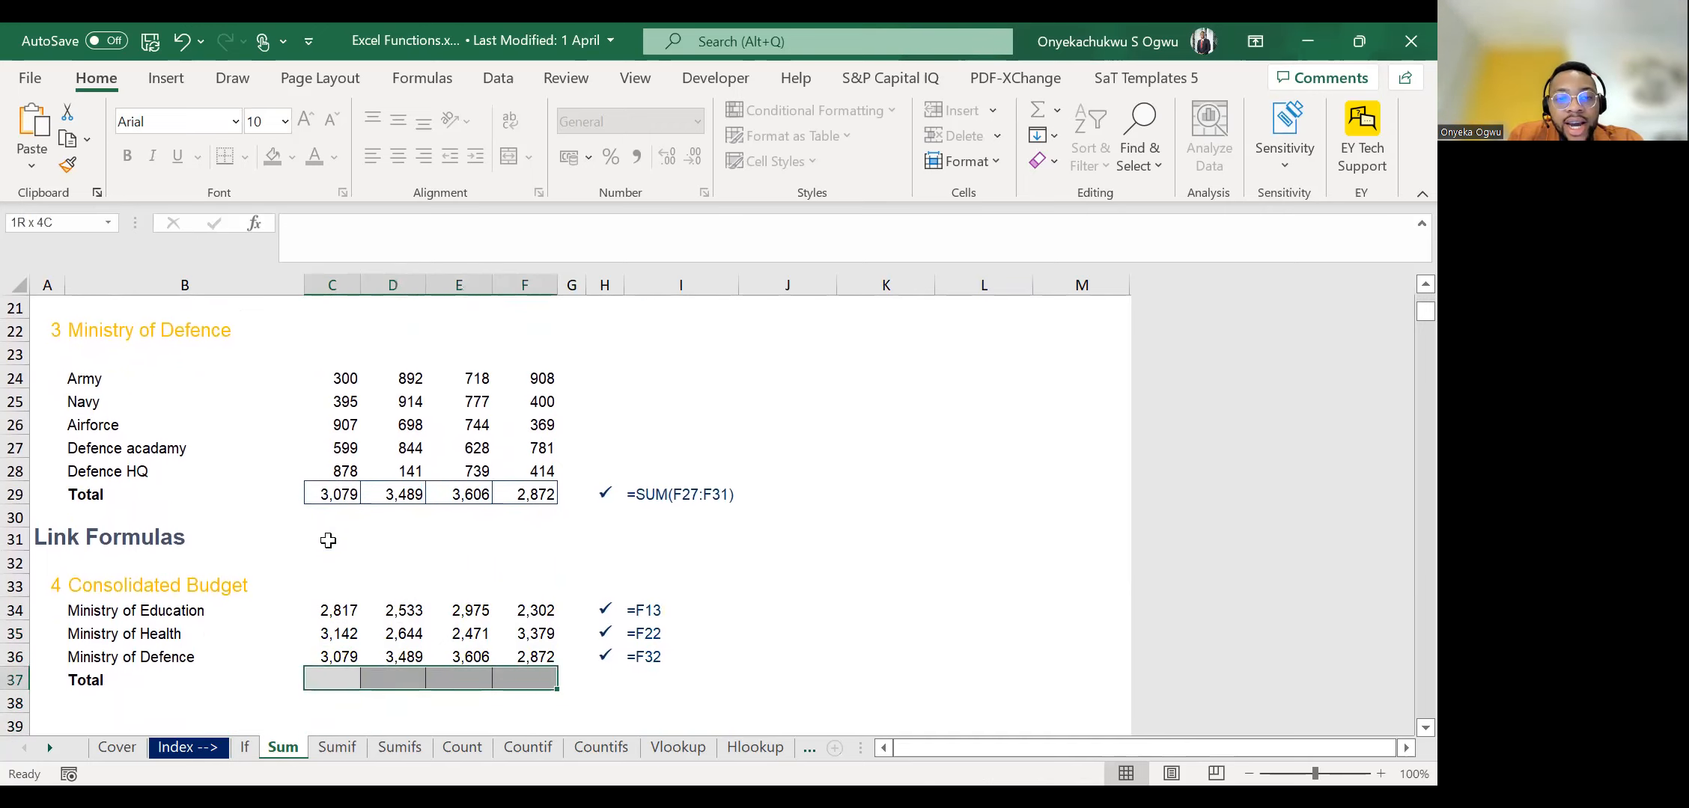
key("alt+equal")
key("ctrl+Return")
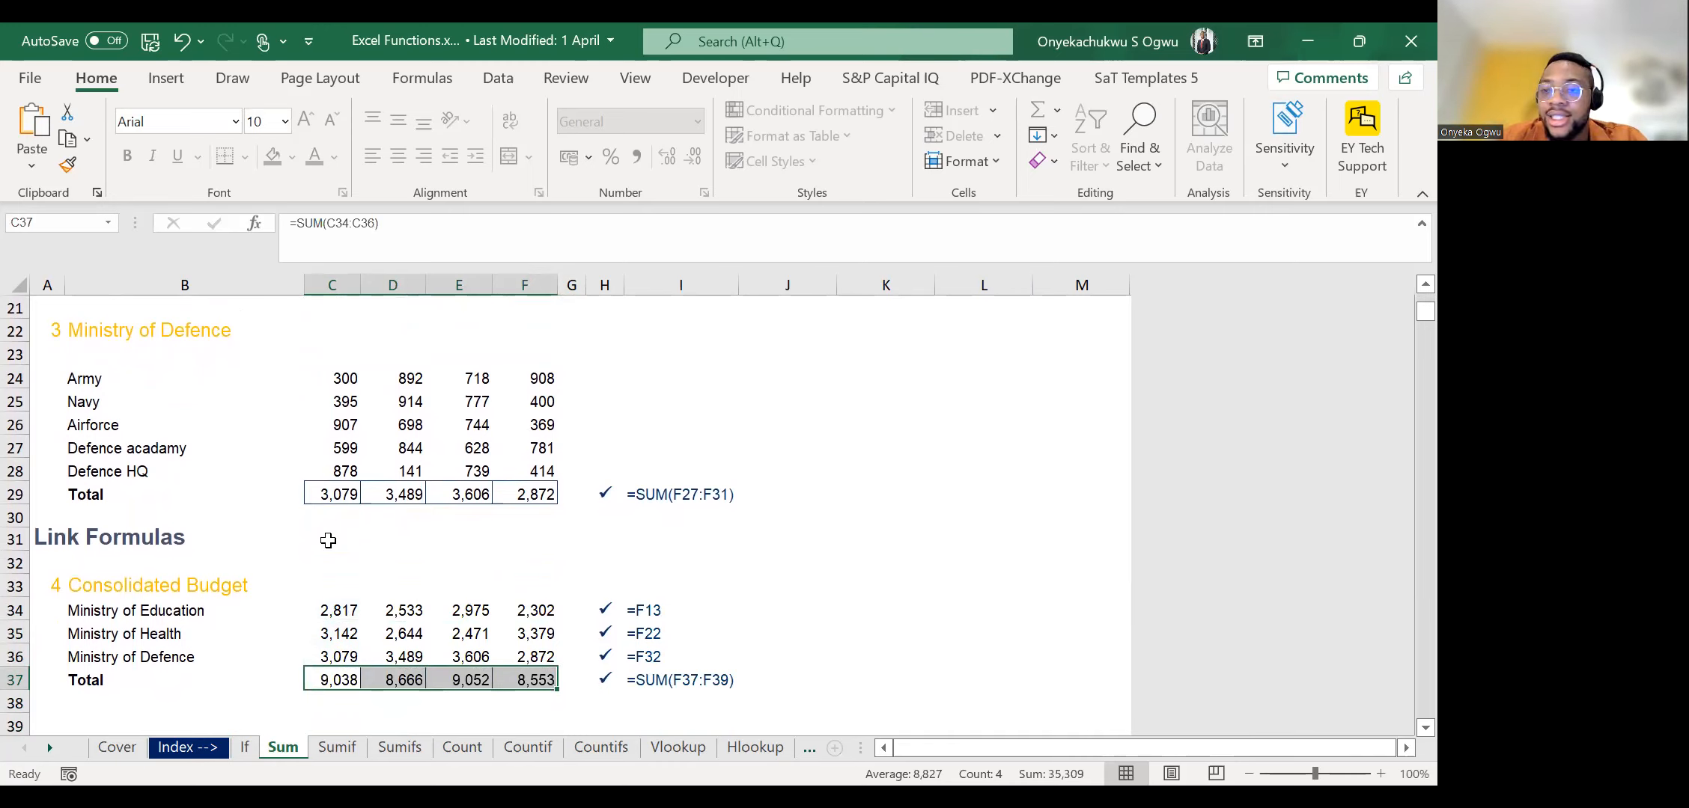
Examine the National Budget table, highlighting the Ministry of Education row and the Qtr 1 column that need totals.
key("Down")
key("Down")
key("Down")
key("Down")
key("Down")
key("Down")
key("Down")
key("Down")
key("Down")
key("Down")
key("Down")
key("Down")
key("Down")
key("Down")
key("Down")
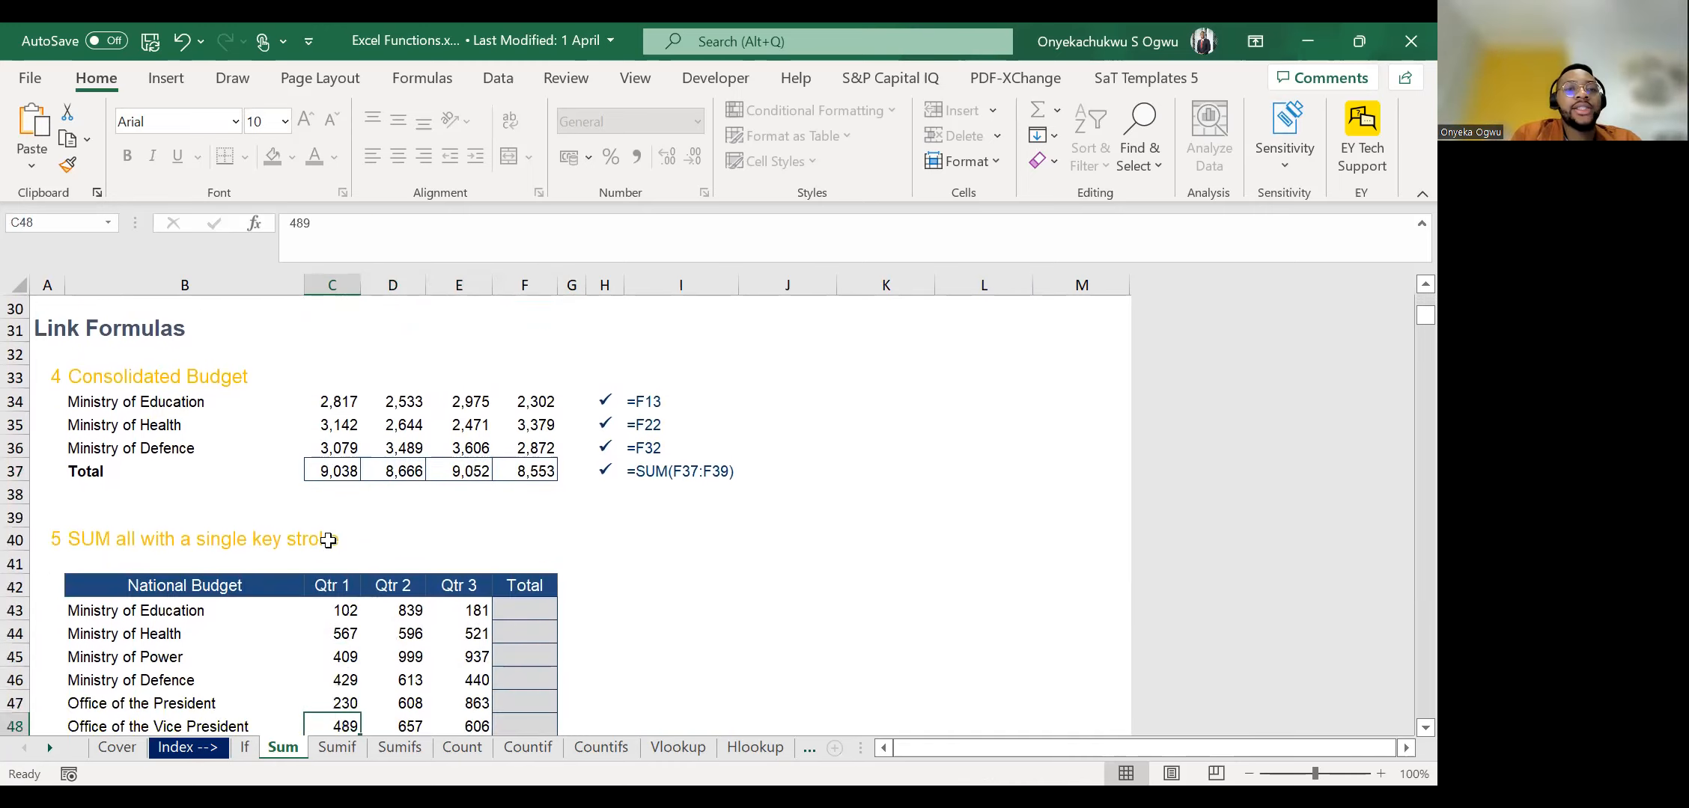
key("Down")
key("Down")
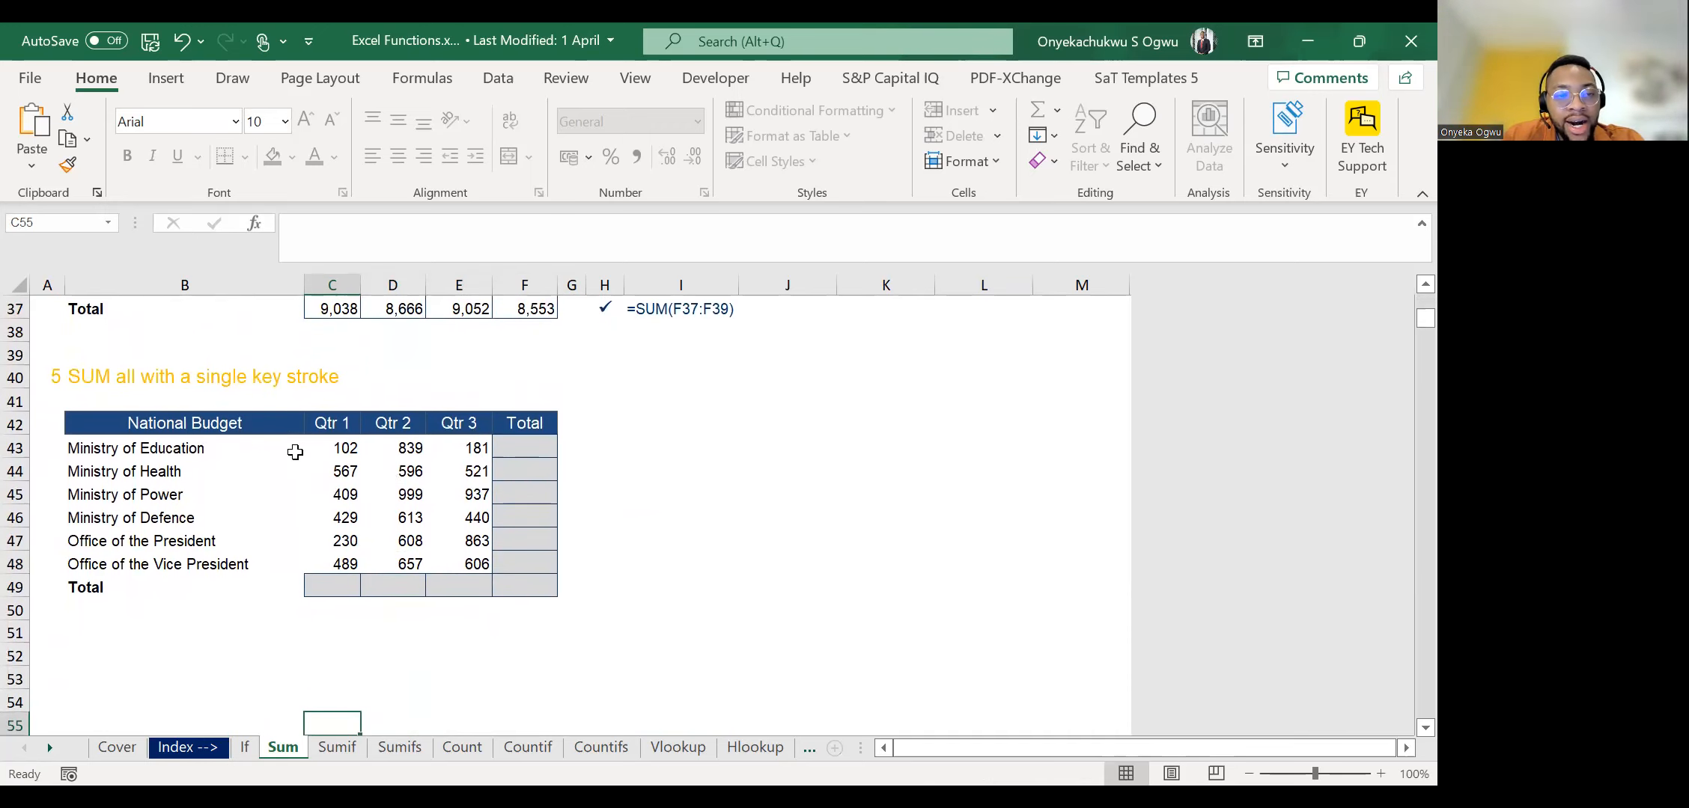
left_click_drag(180, 447, 542, 445)
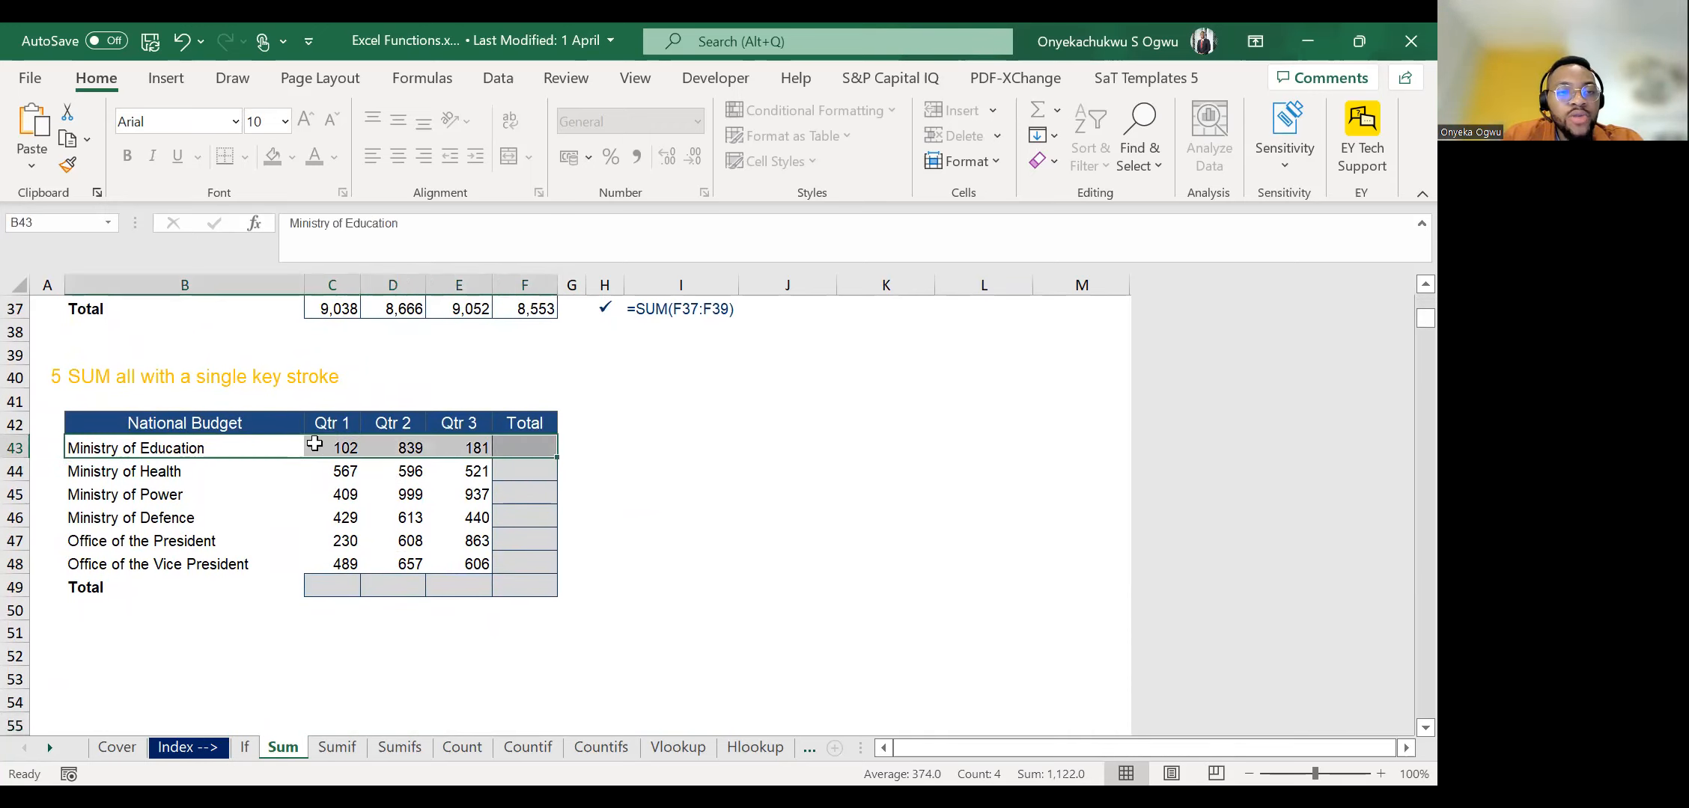
left_click_drag(337, 424, 331, 580)
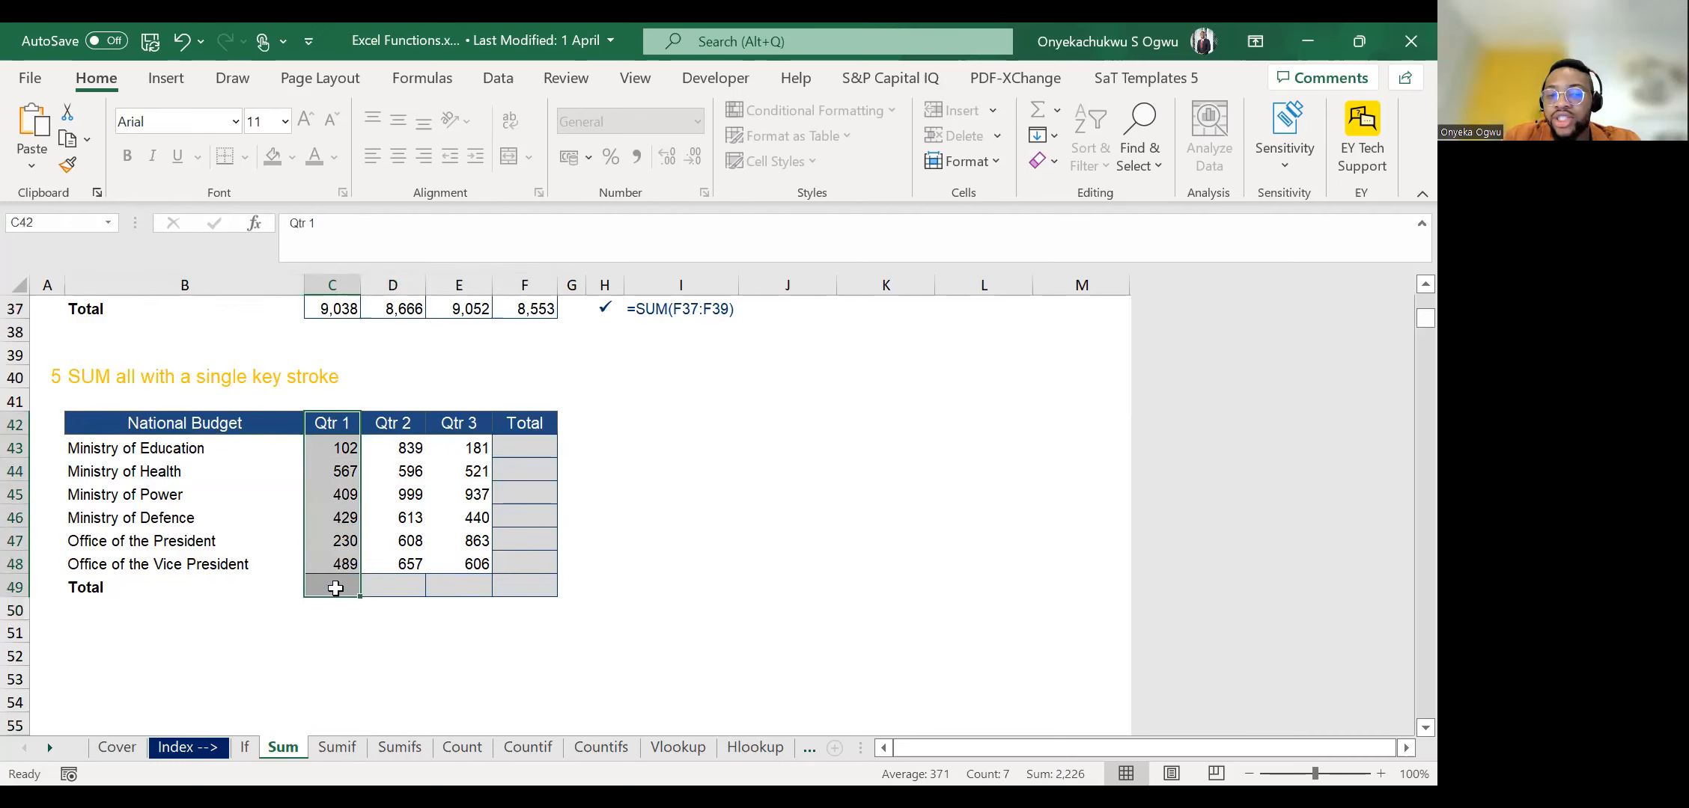
left_click_drag(322, 446, 479, 447)
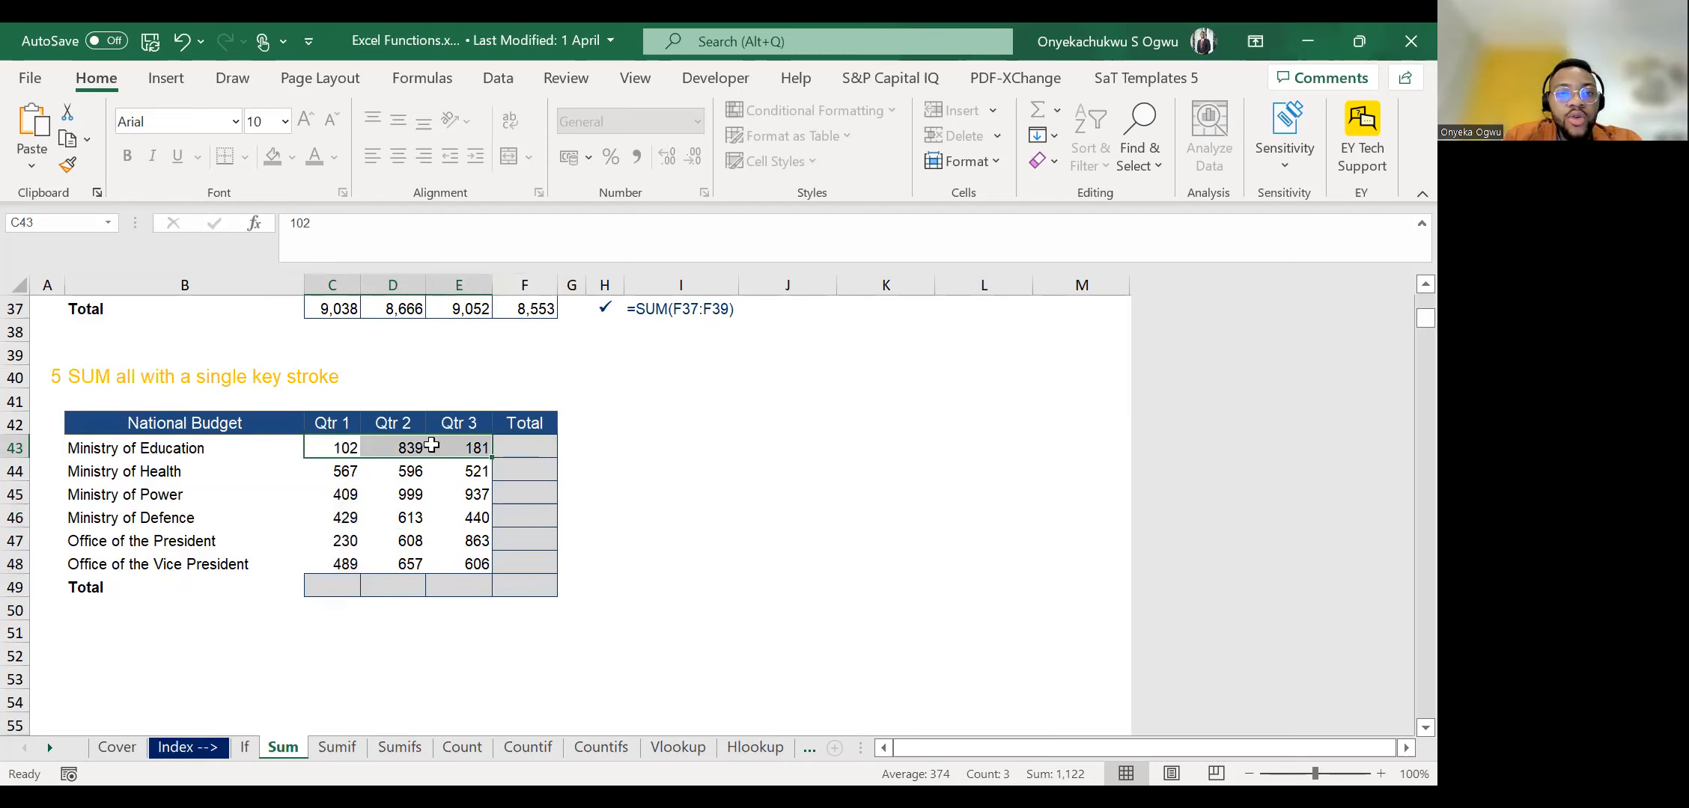
Clear the Consolidated Budget totals in C37:F37.
scroll(414, 449, "up", 3)
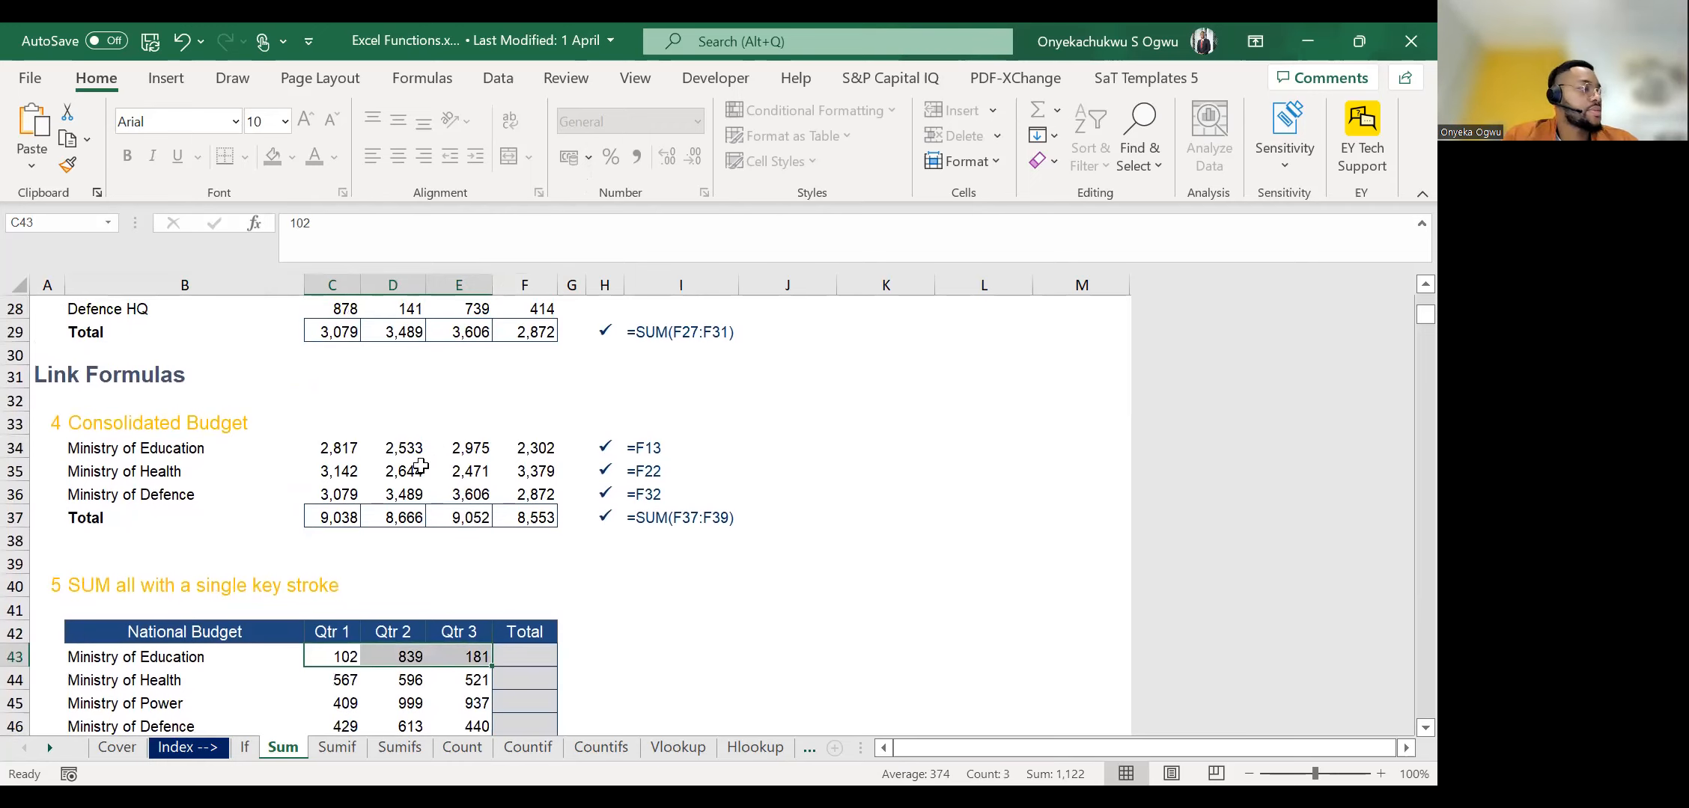
left_click(330, 512)
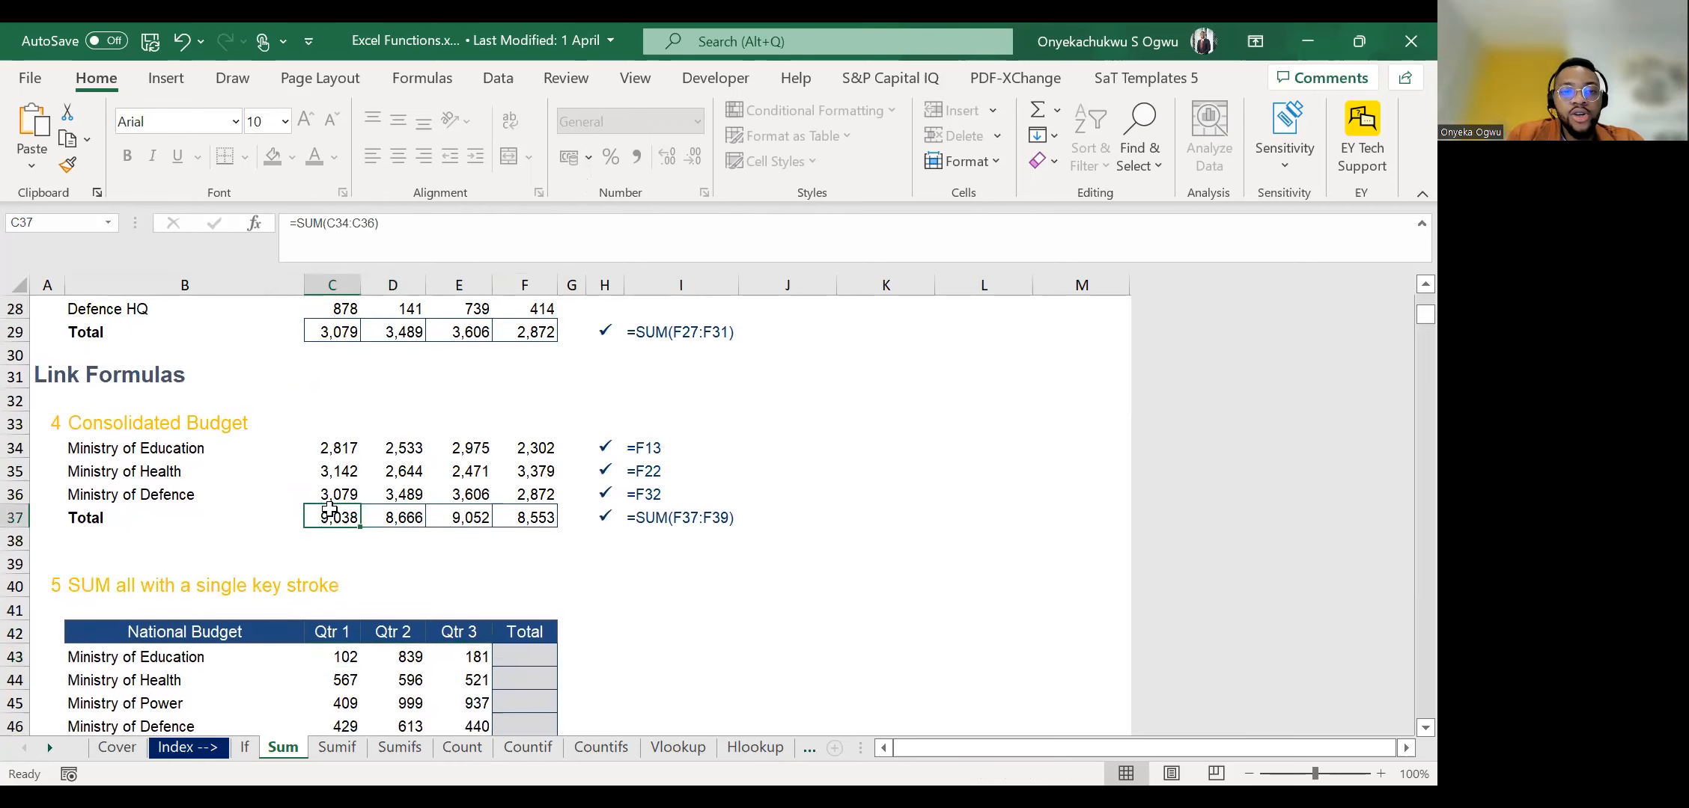
key("ctrl+shift+Right")
key("Delete")
AutoSum the Consolidated Budget with only the empty Total cells C37:F37 selected, then check the formula in C37.
left_click(329, 509)
key("shift+Right")
key("shift+Right")
key("shift+Right")
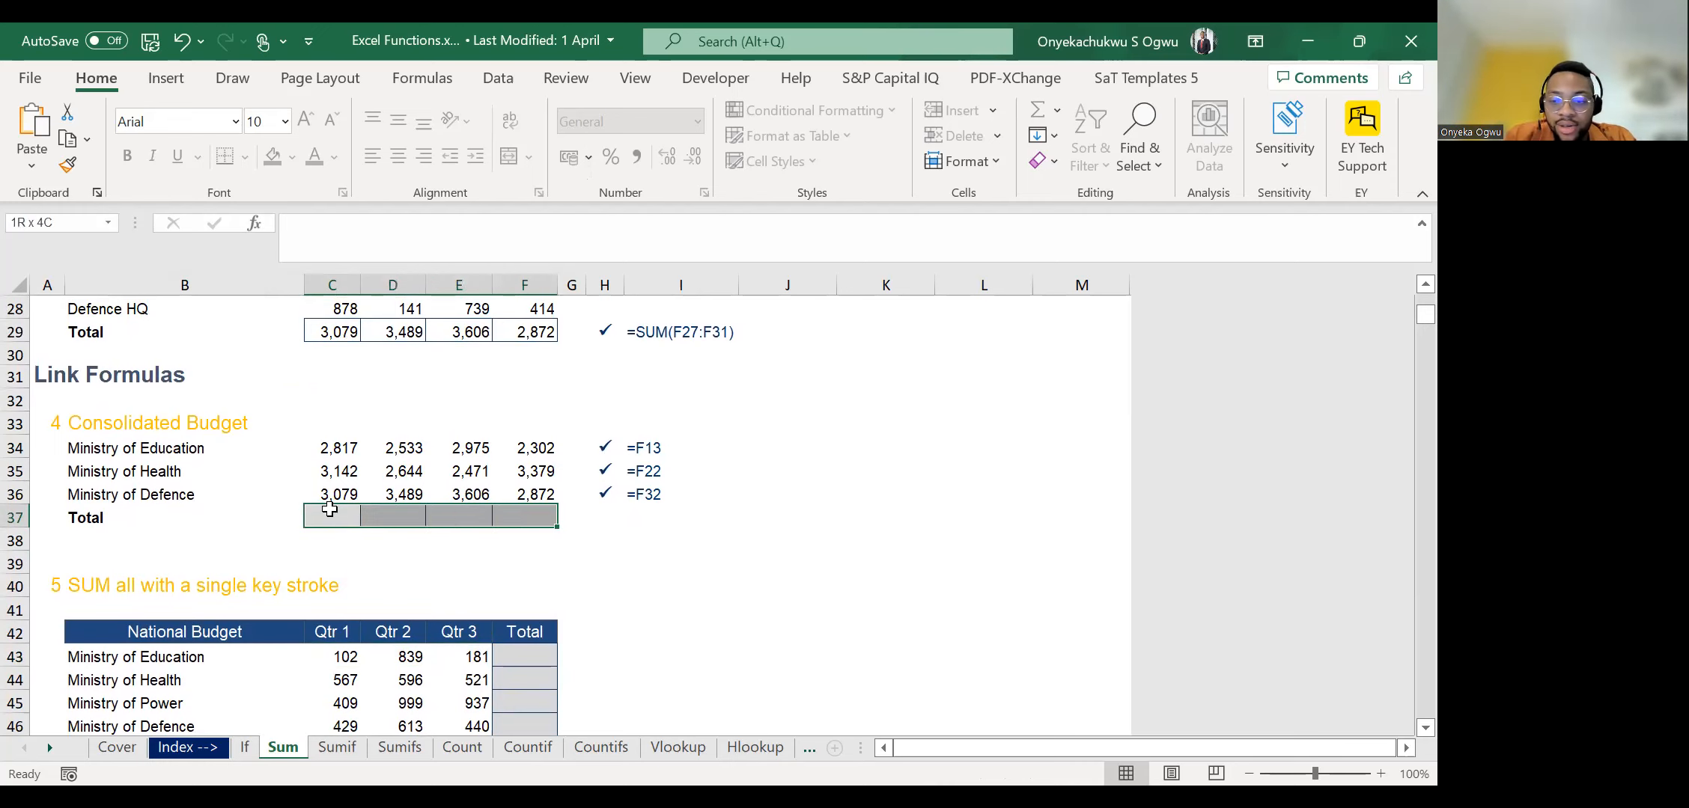
key("alt+equal")
left_click(330, 509)
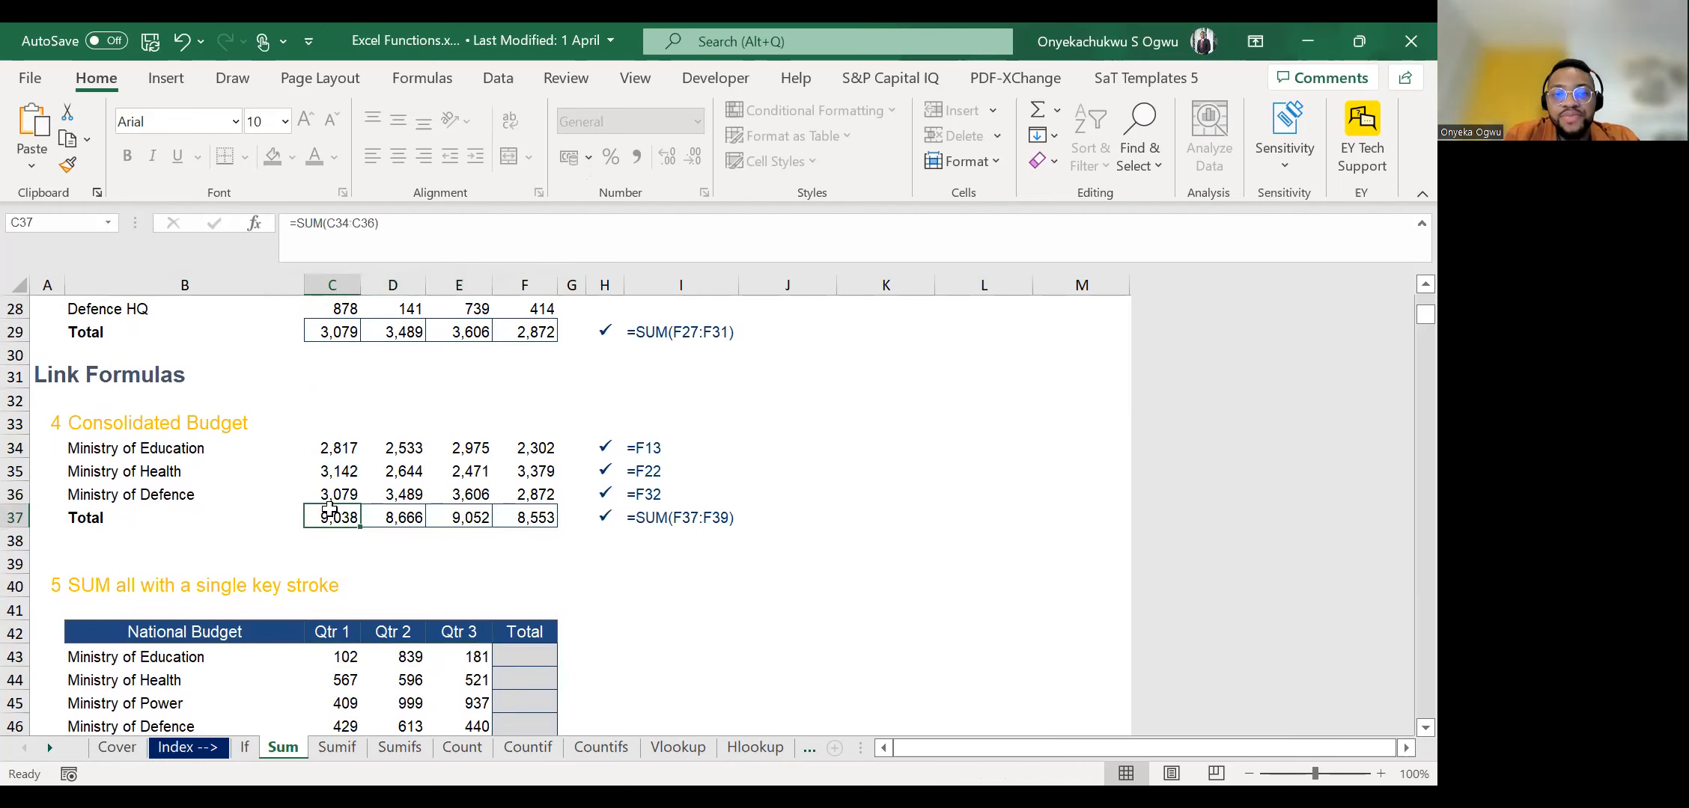
Clear the Total row C37:F37 again to demonstrate another AutoSum selection.
key("shift+Right")
key("shift+Right")
key("shift+Right")
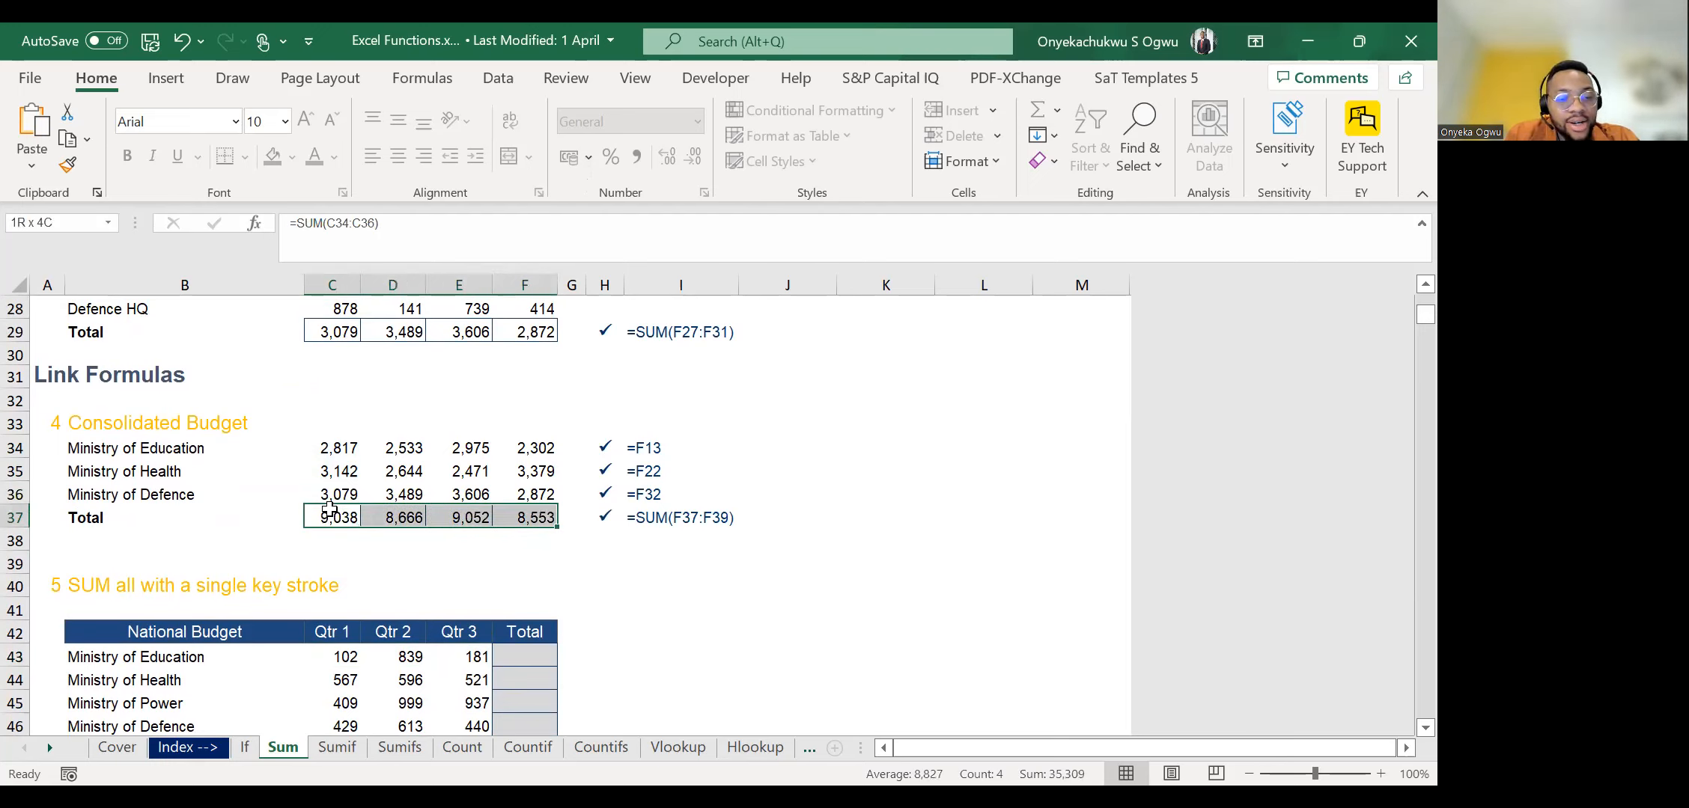
key("Delete")
Select the Consolidated Budget figures together with the empty Total row, C34:F37, and AutoSum every column.
key("Up")
key("Up")
key("Up")
key("shift+Down")
key("shift+Down")
key("shift+Down")
key("shift+Down")
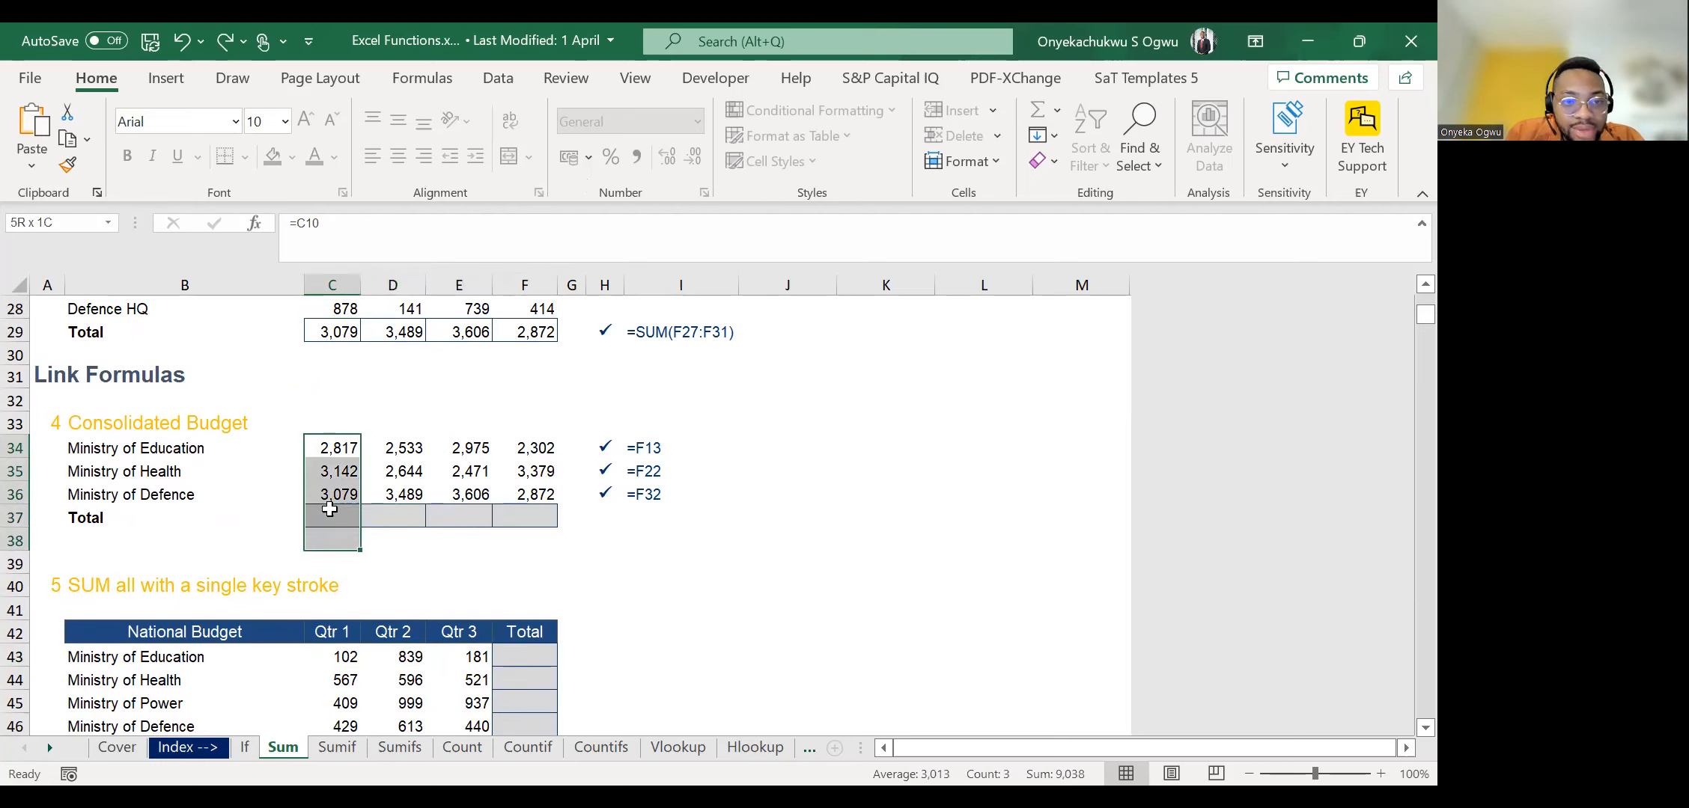
key("shift+Right")
key("shift+Up")
key("shift+Right")
key("shift+Right")
key("alt+equal")
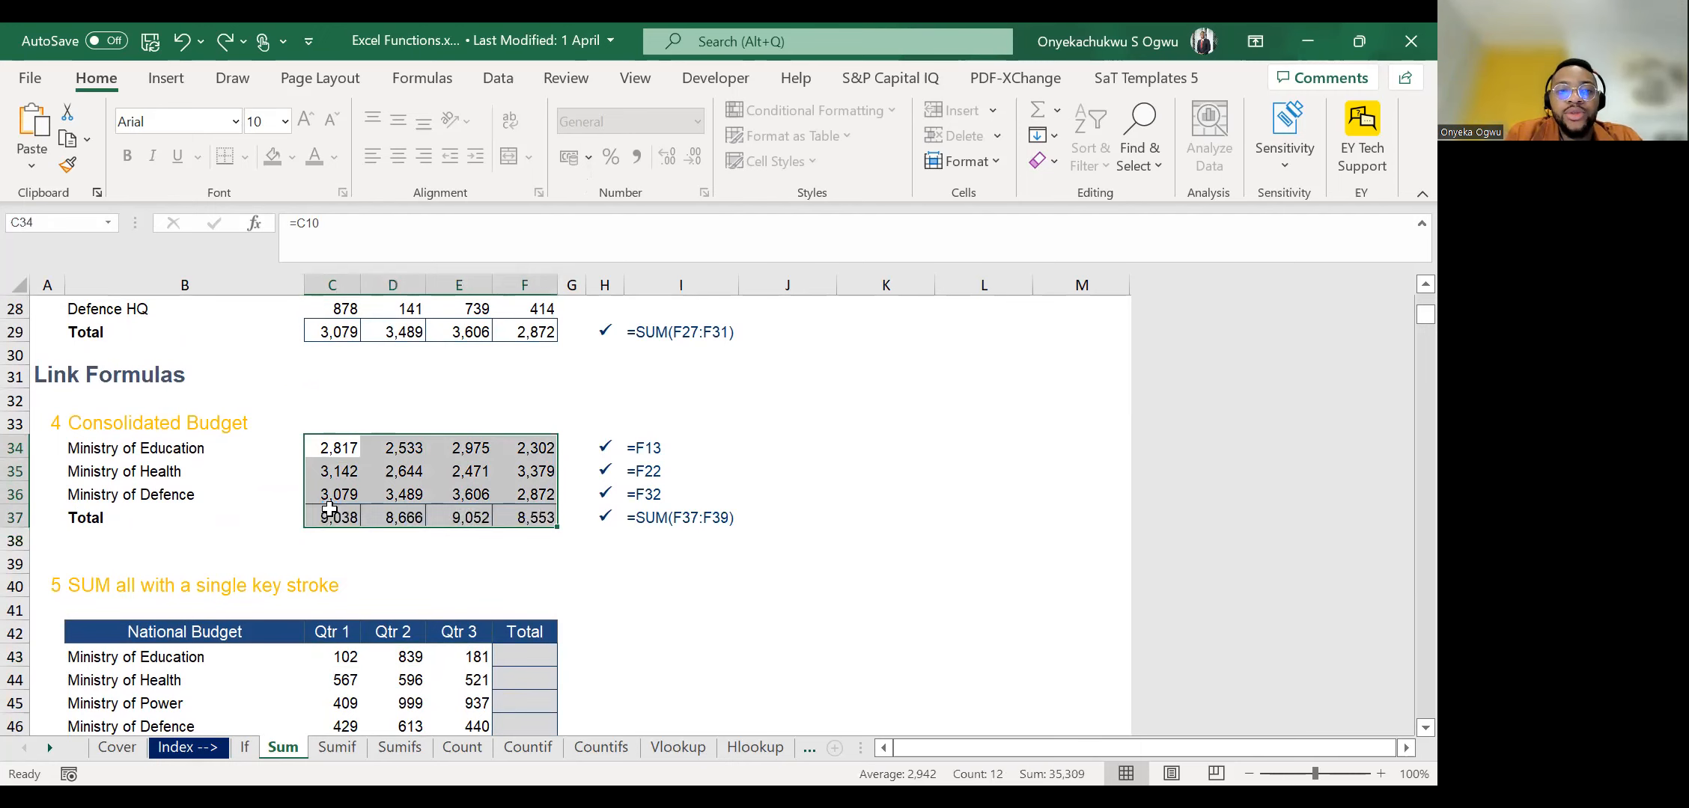
Examine the National Budget table's quarterly figures and its Total row and column.
key("Down")
key("Down")
key("Down")
key("Down")
key("Down")
key("Down")
key("Down")
key("Down")
key("Down")
key("Down")
key("Down")
key("Down")
key("Down")
key("Down")
key("Down")
key("Down")
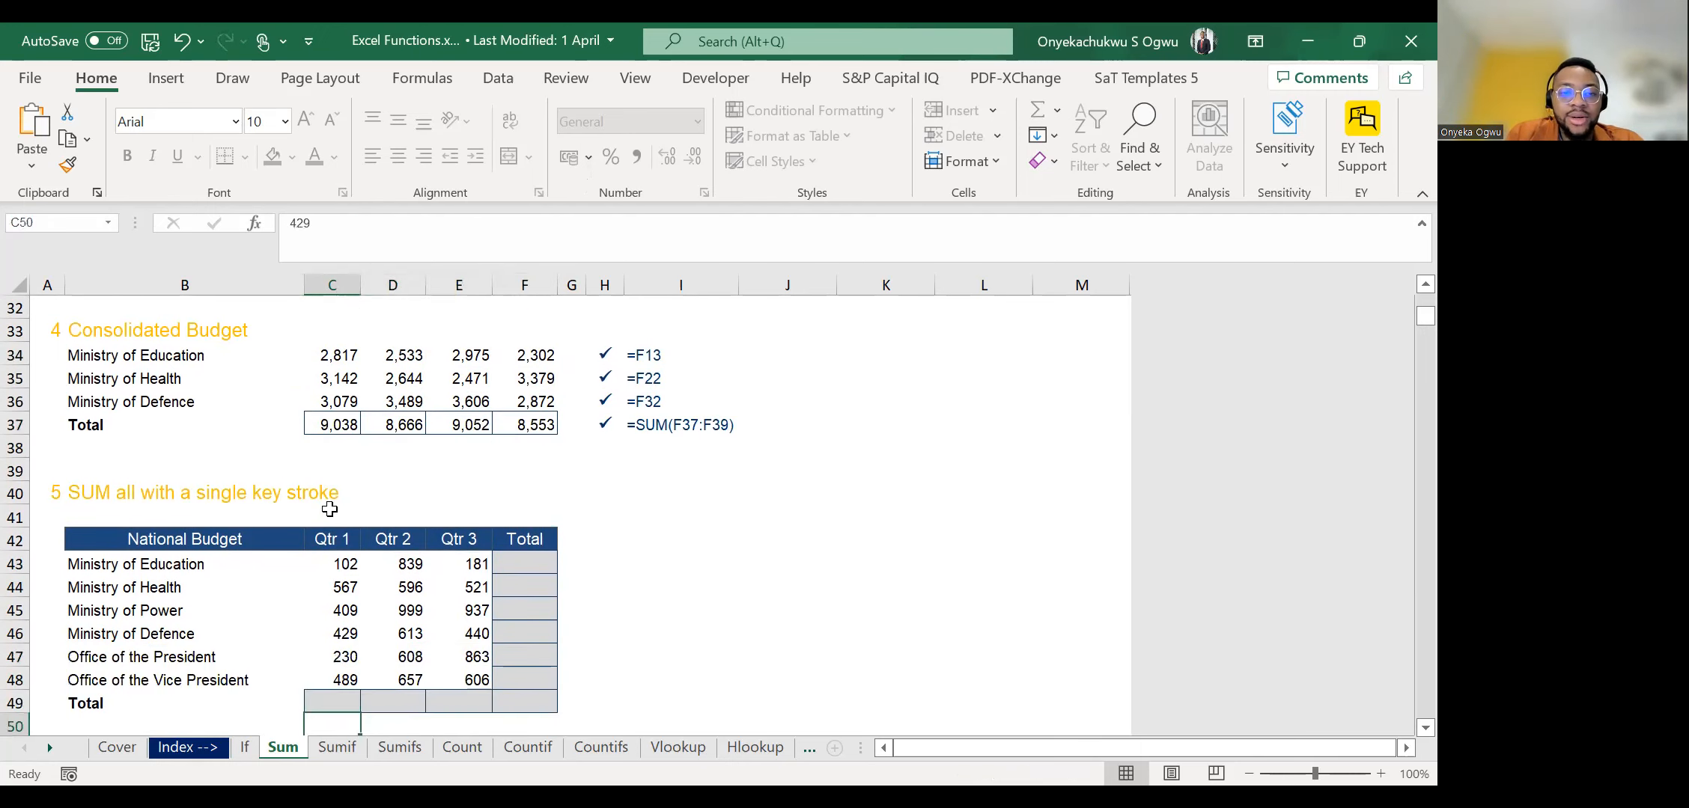
key("Up")
key("Up")
key("Up")
key("Up")
key("Up")
key("Up")
key("Down")
key("Down")
key("Down")
key("Down")
key("Down")
key("Down")
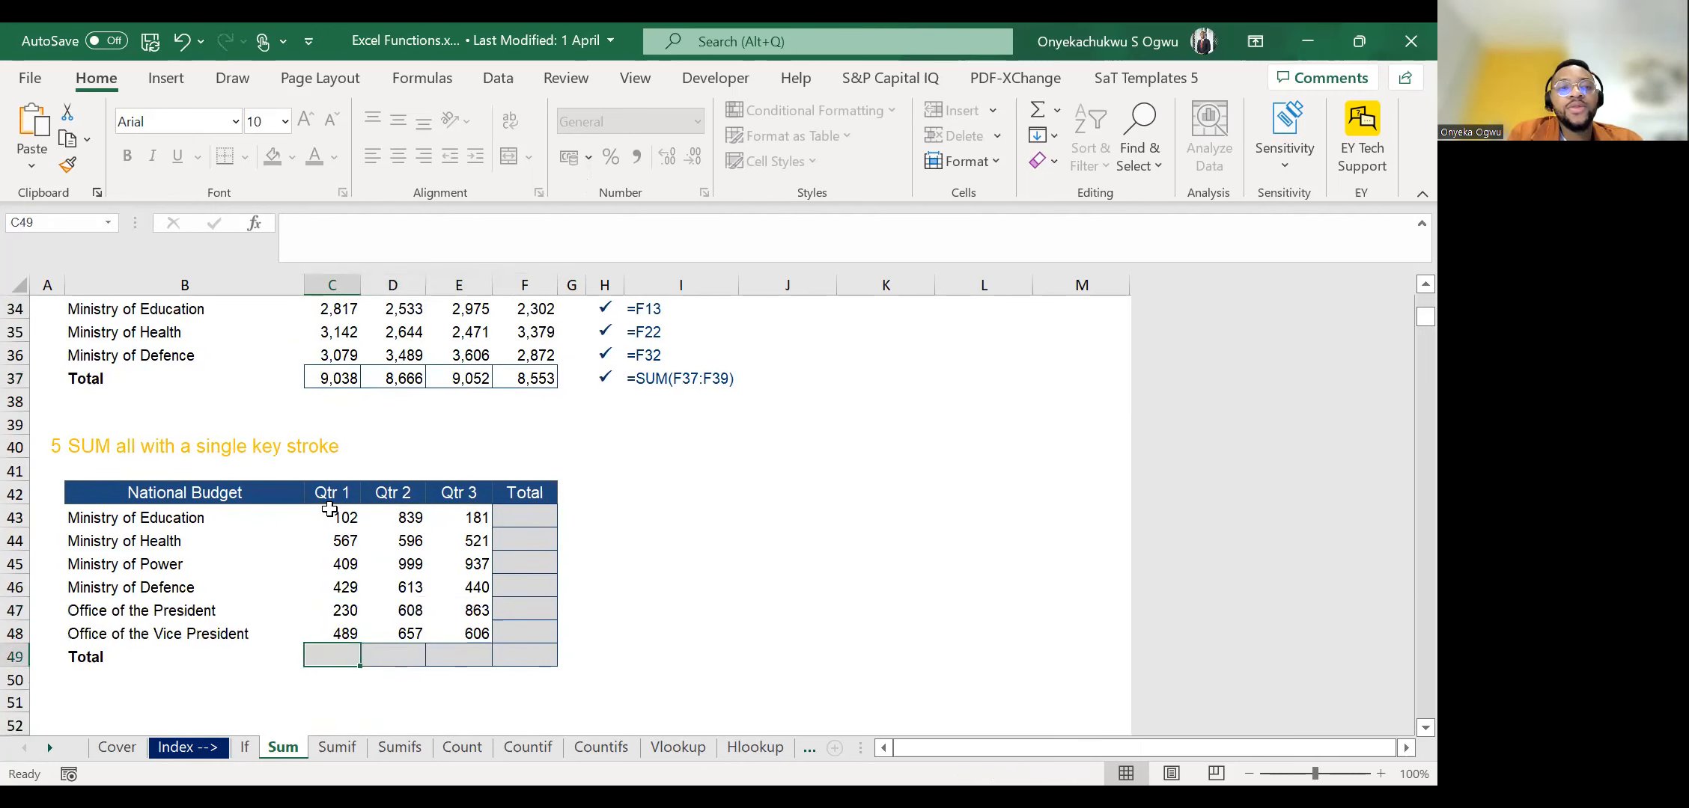
key("Up")
key("Up")
key("Up")
key("Up")
key("Up")
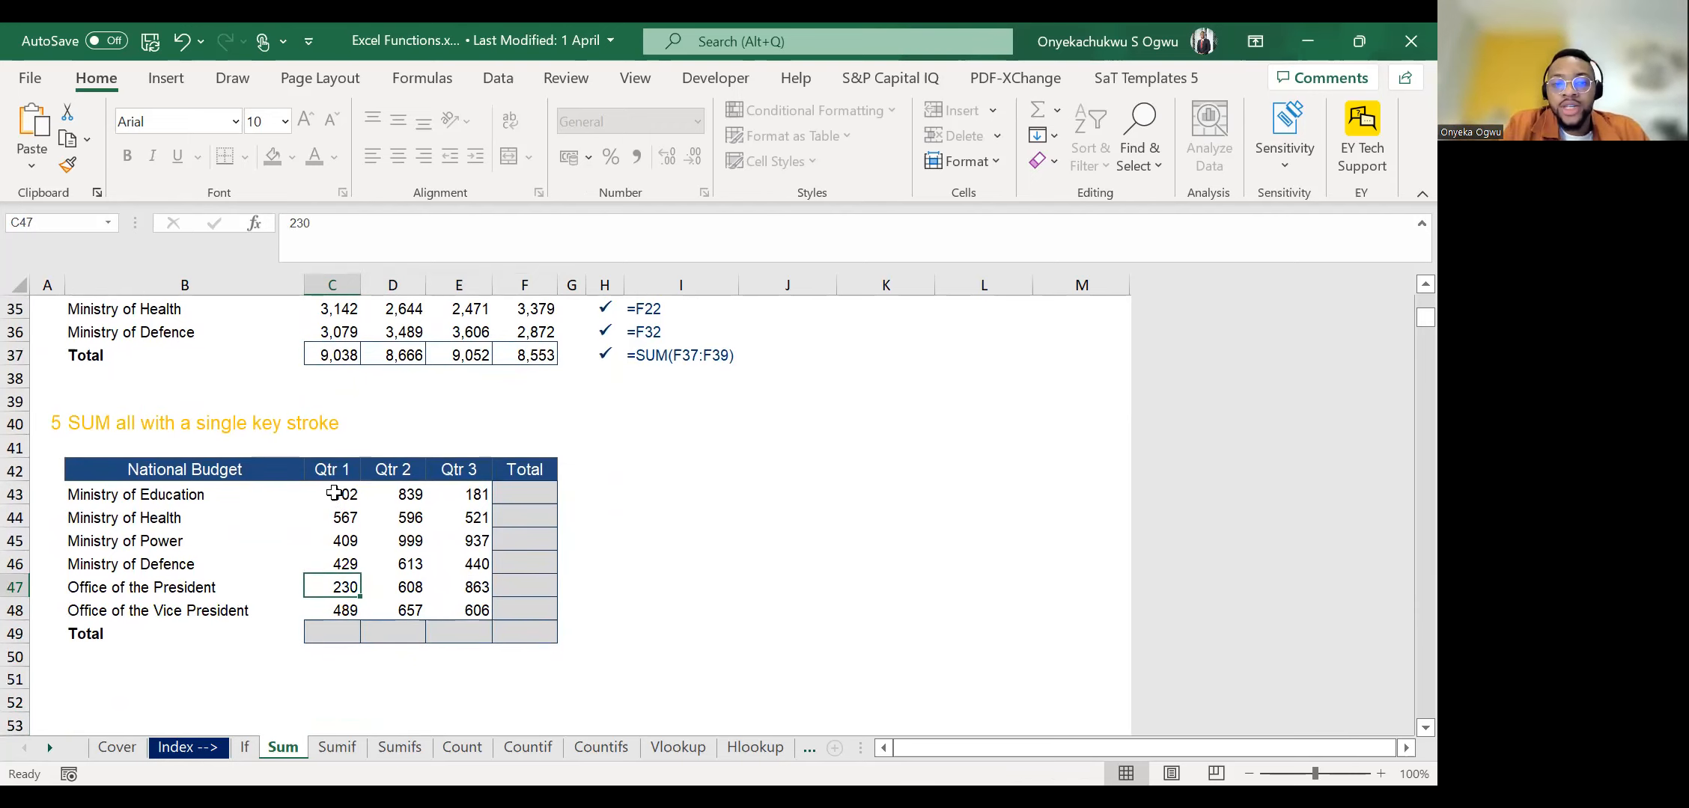
key("Up")
key("Up")
key("Up")
key("Up")
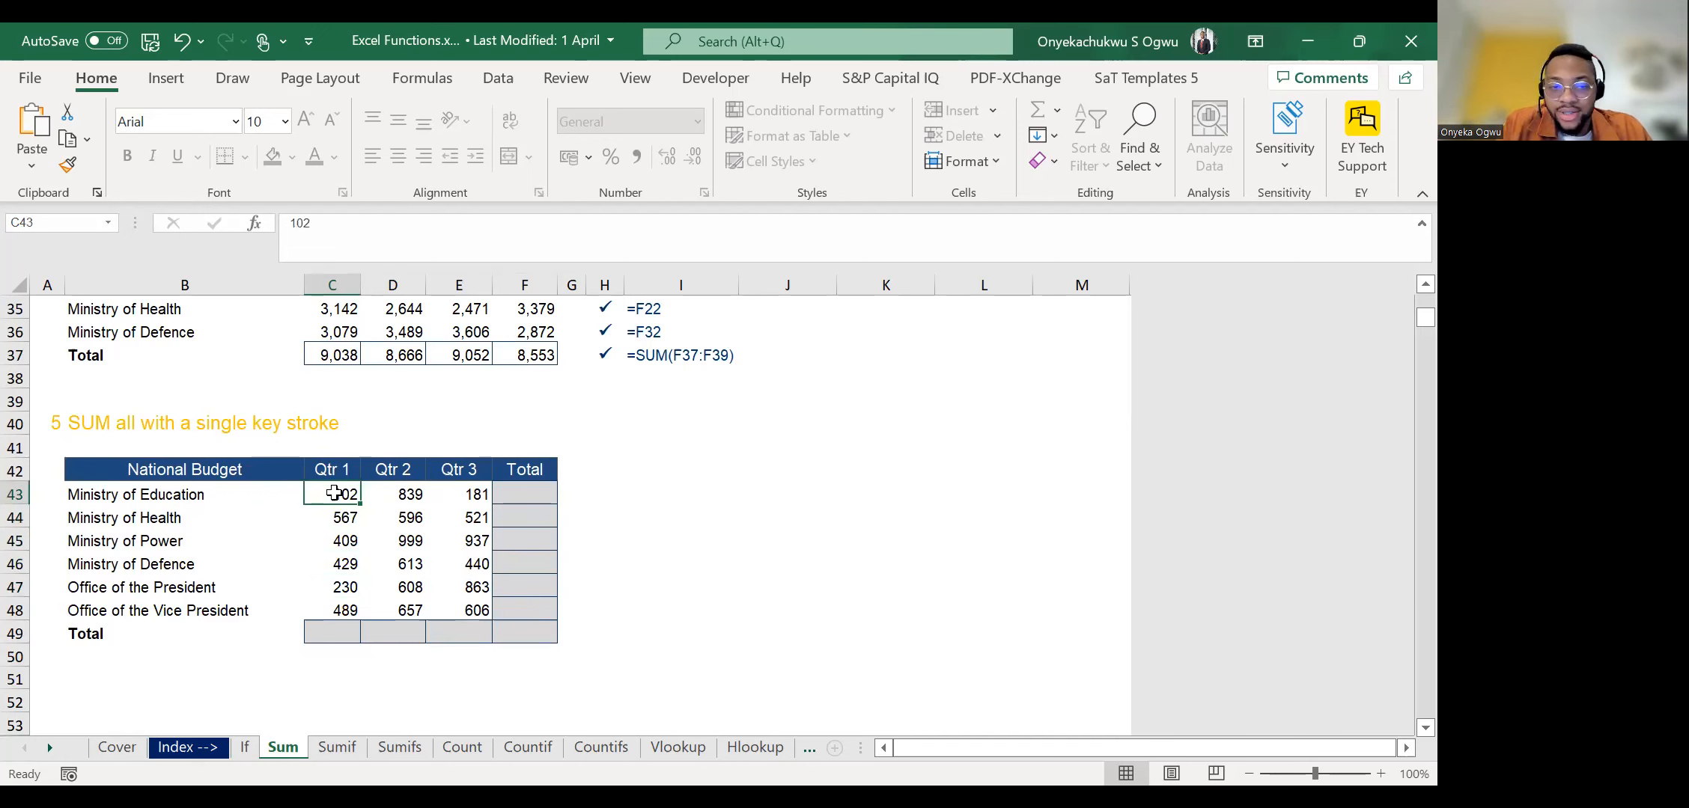
Try one AutoSum across the National Budget block C43:F49, including the Total row and column, and undo it.
key("shift+Down")
key("shift+Down")
key("shift+Down")
key("shift+Down")
key("shift+Down")
key("shift+Down")
key("shift+Right")
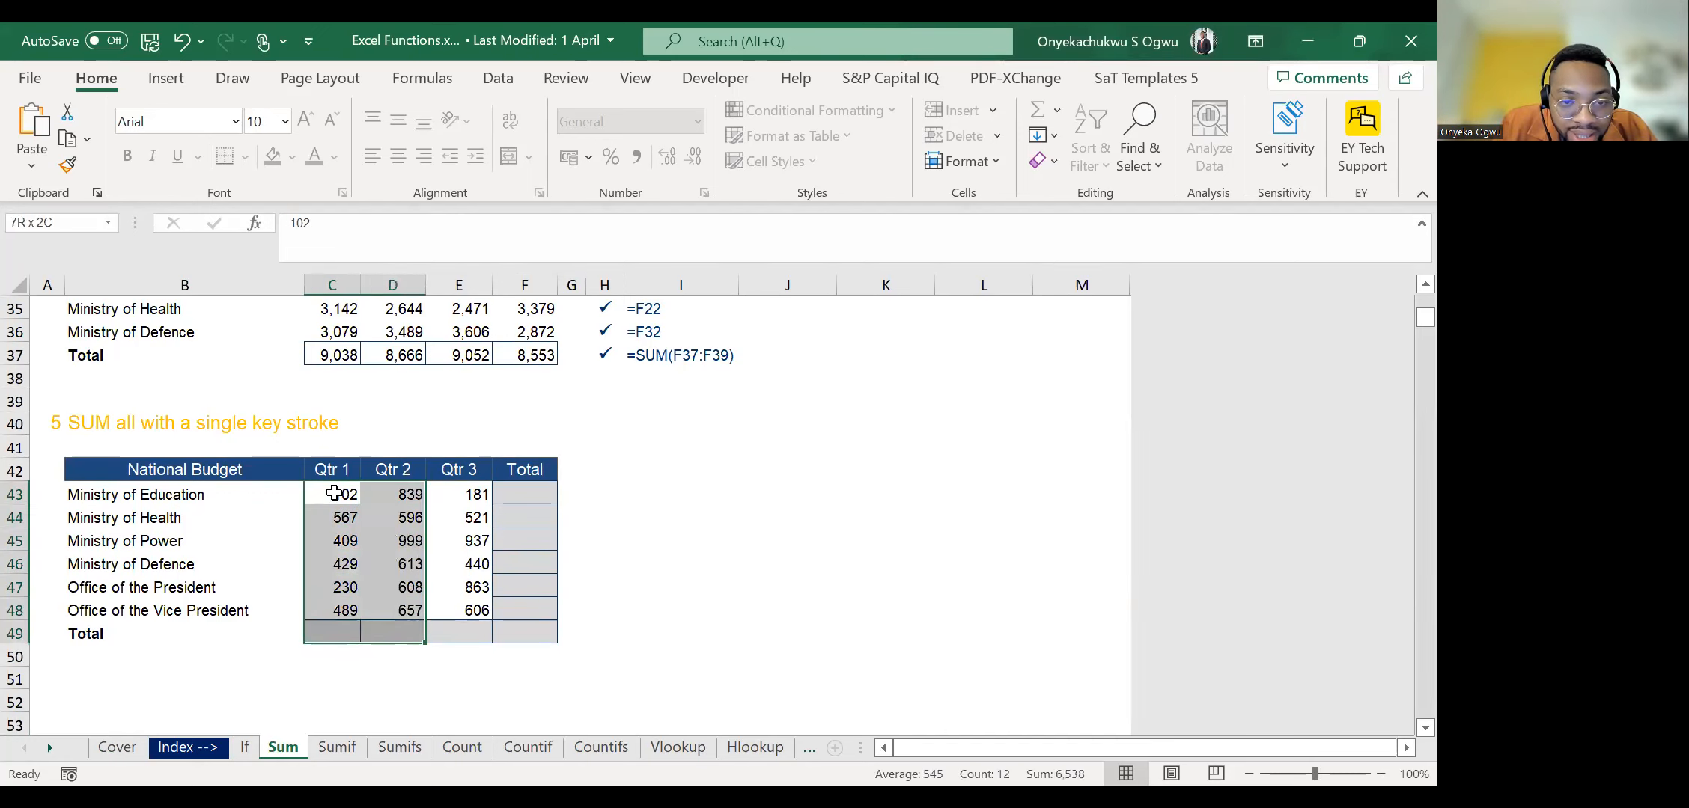
key("shift+Right")
key("shift+Right")
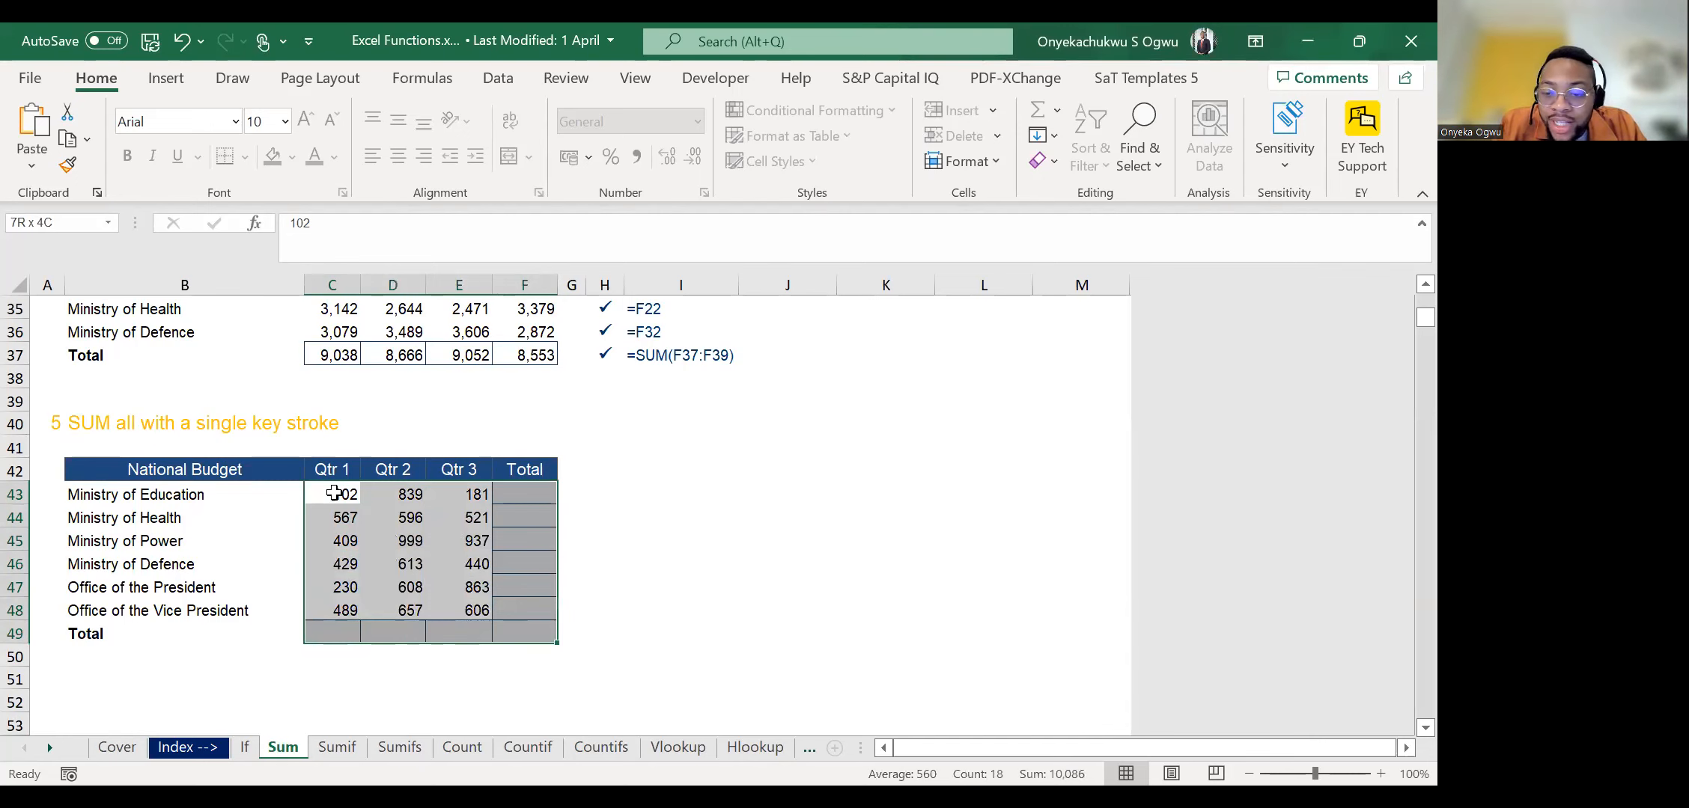
key("alt+equal")
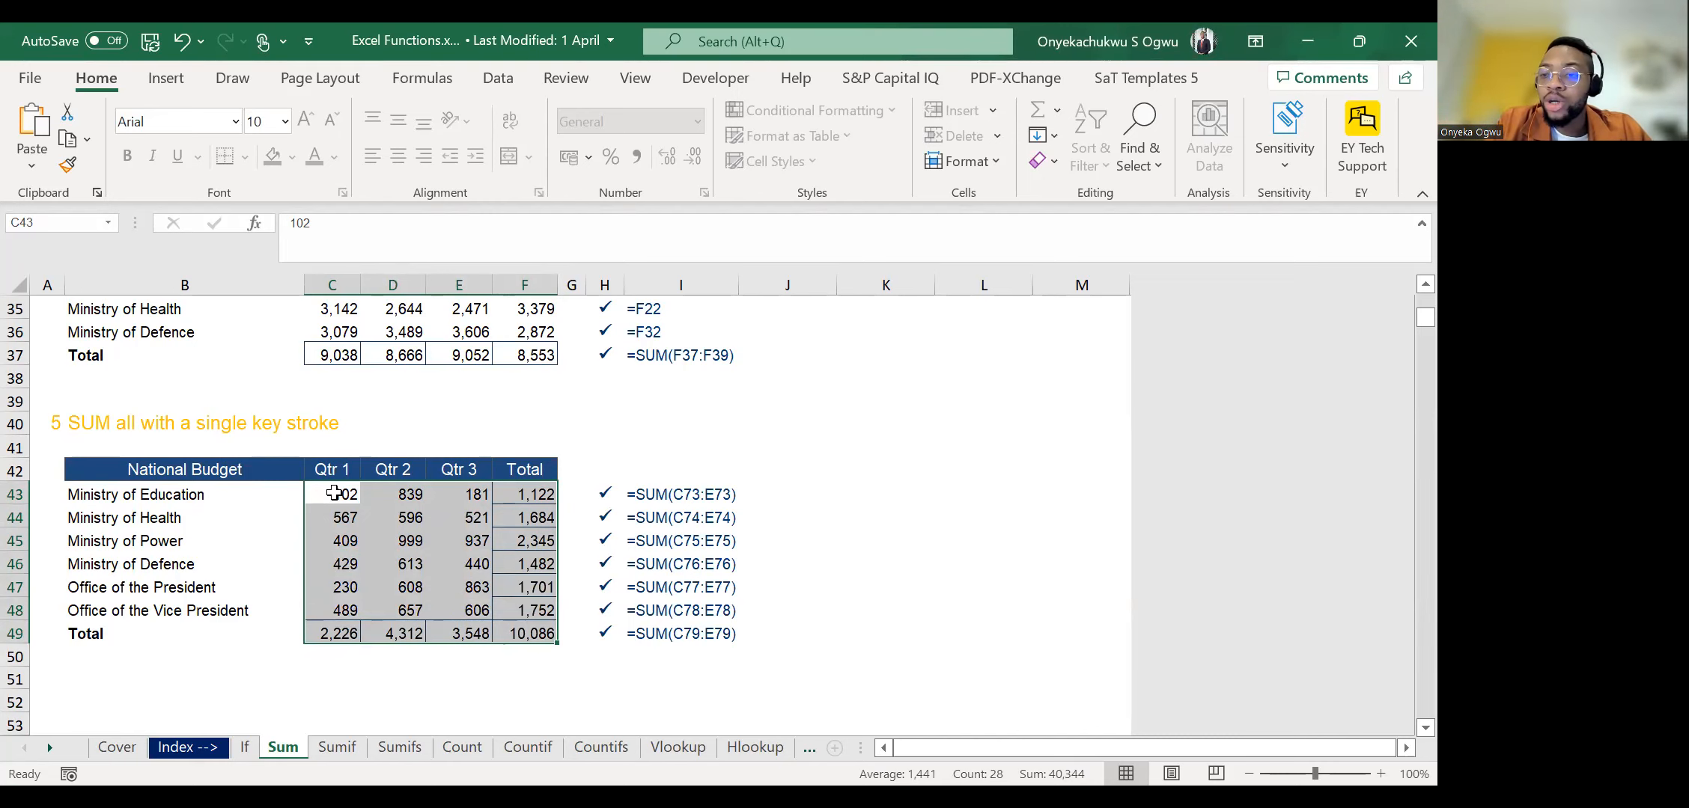
key("ctrl+z")
Total every row and column of the National Budget with a single AutoSum over C43:F49, and check the formula in C49.
left_click(334, 494)
key("ctrl+shift+Down")
key("shift+Down")
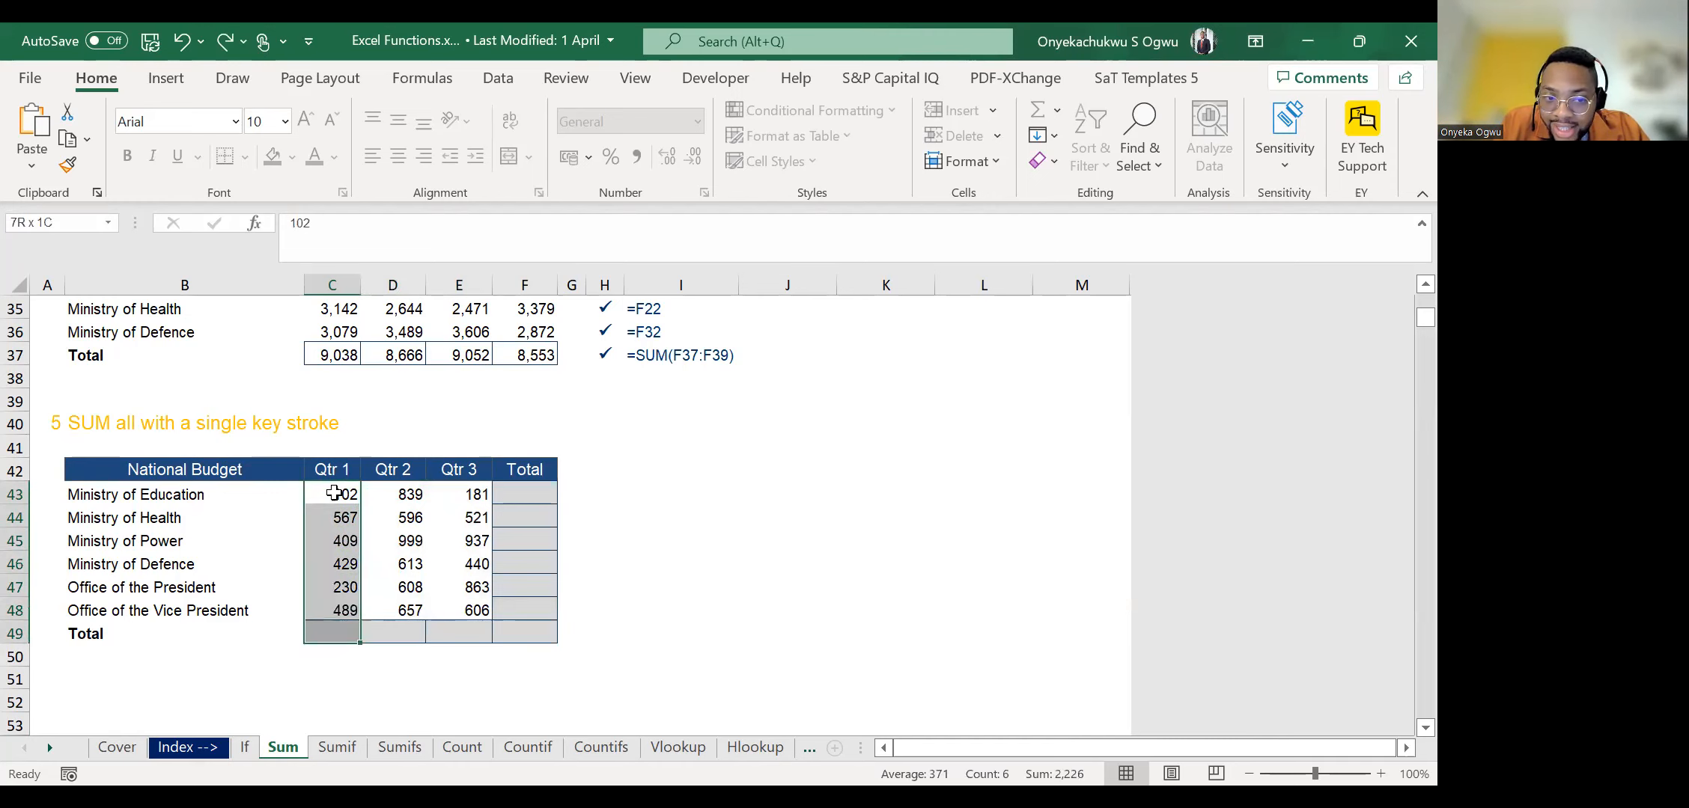
key("shift+Right")
key("shift+Right")
key("shift+Right")
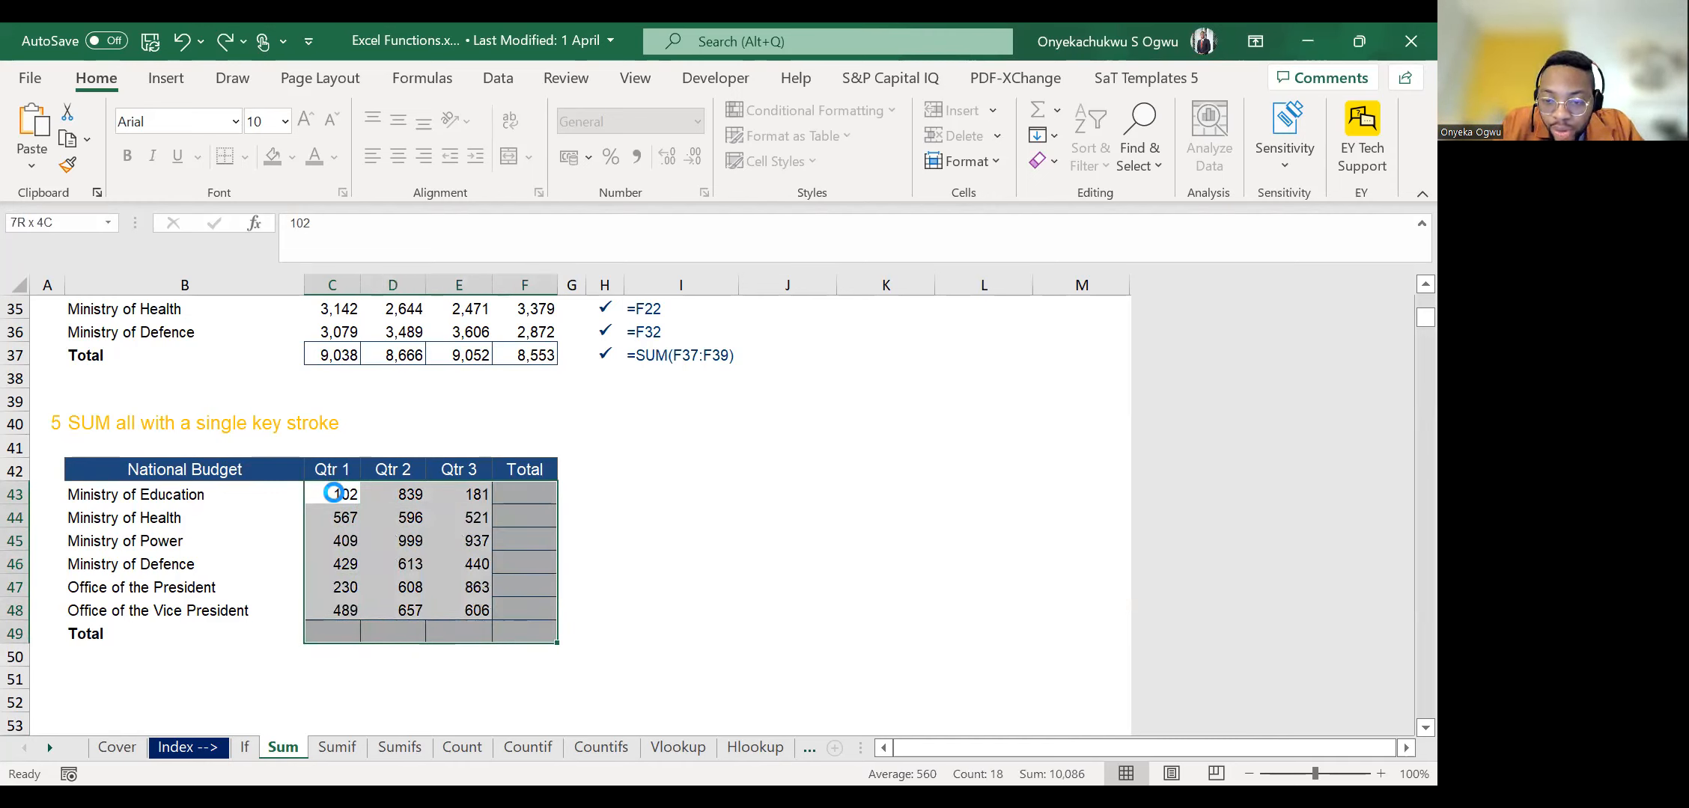
key("alt+equal")
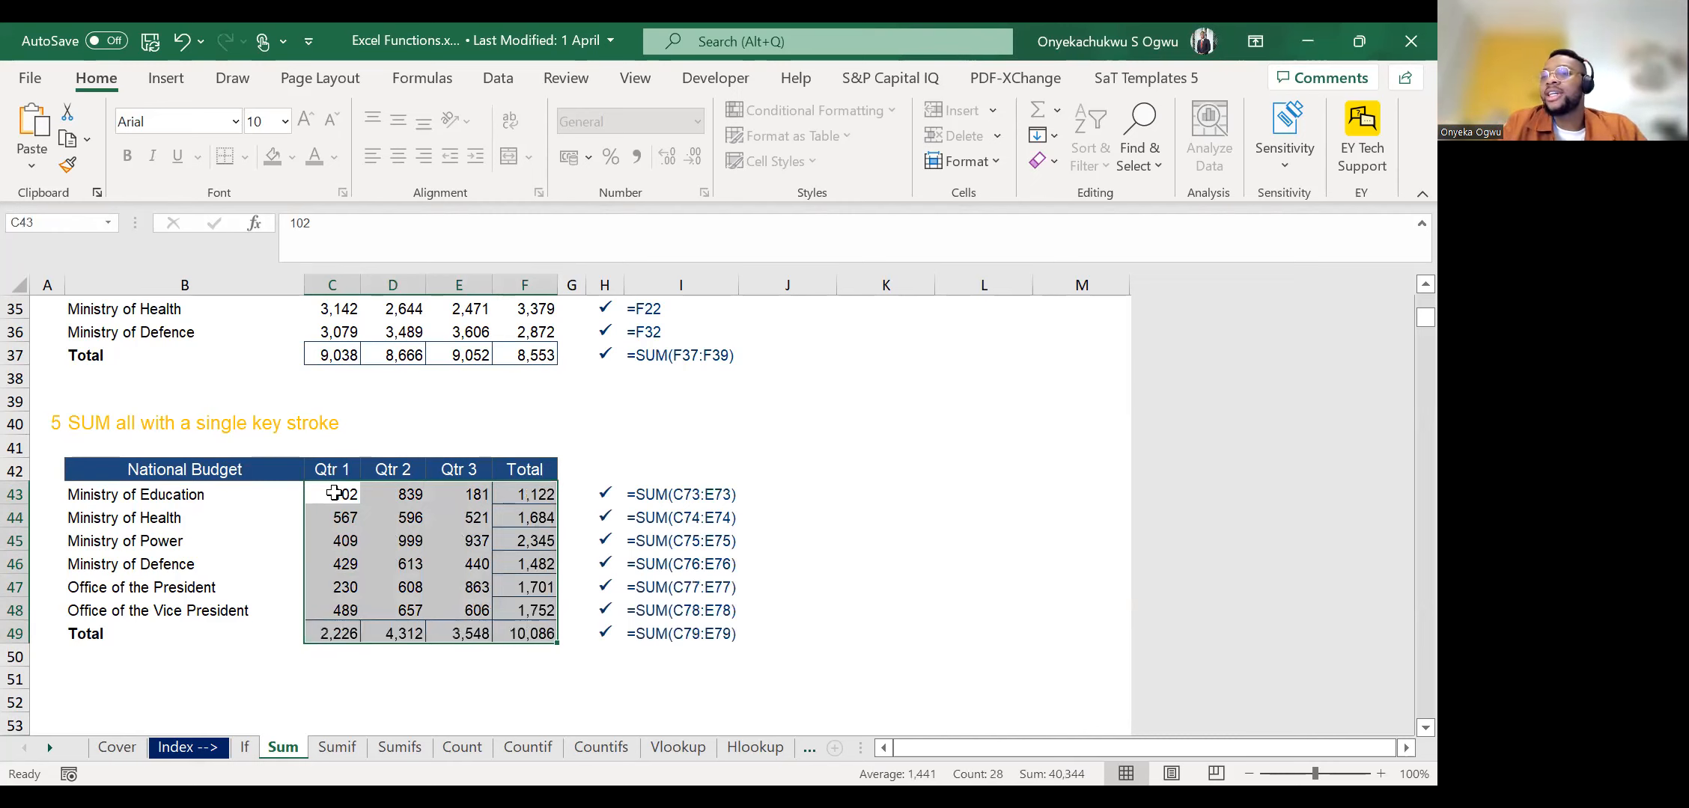
key("Down")
key("Down")
key("Down")
key("Down")
key("Down")
key("Down")
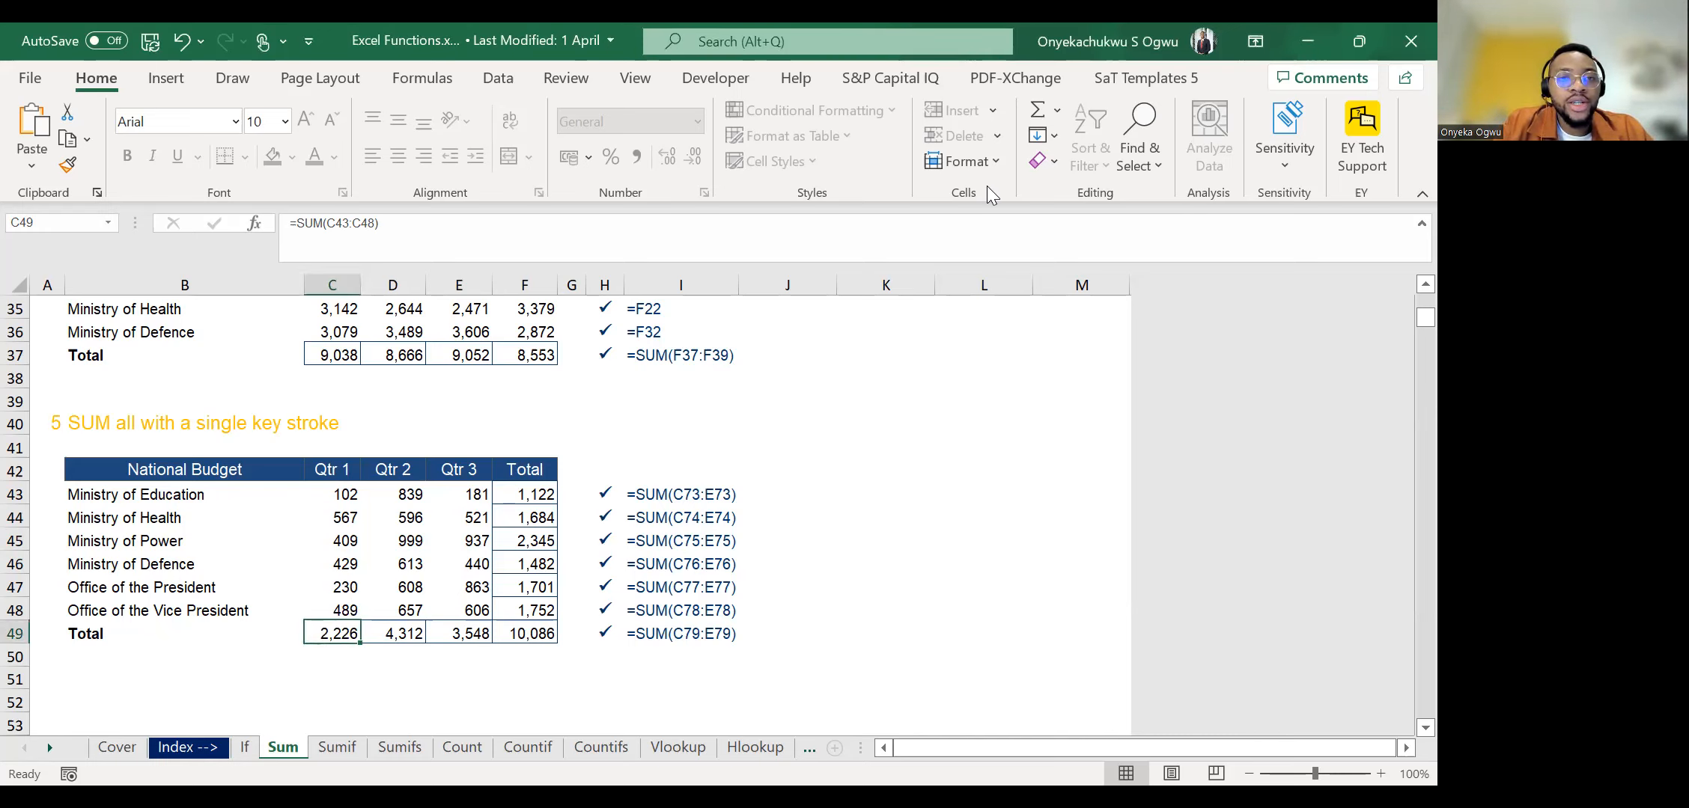
Go to the Sumif worksheet and examine the student table's Country, Gender and subject score columns.
left_click(335, 747)
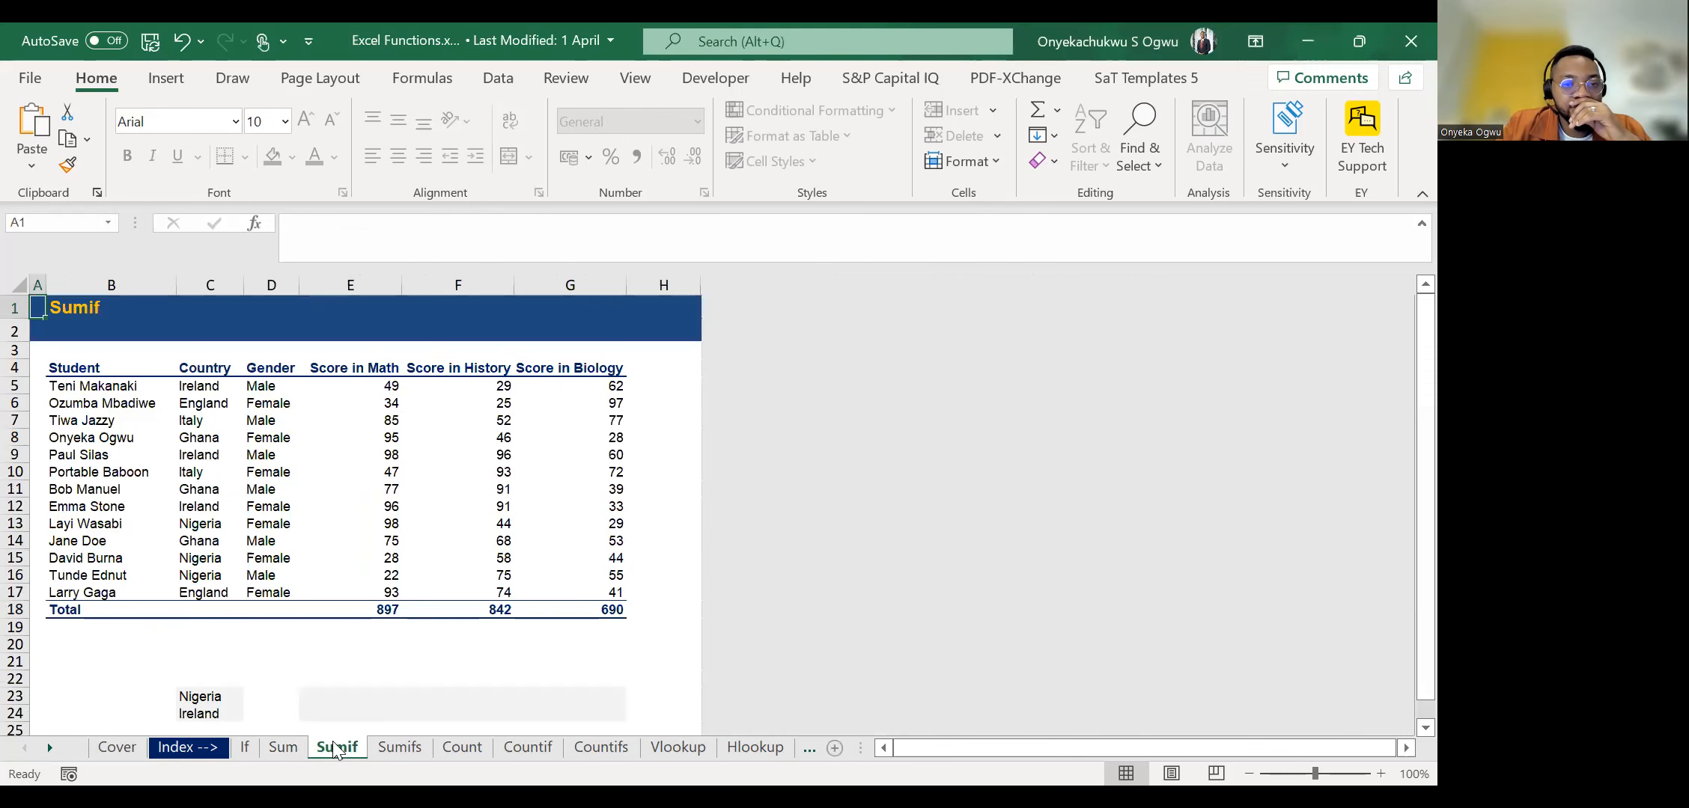
left_click(349, 644)
key("Down")
key("Down")
key("Down")
key("Down")
key("Down")
key("Up")
key("Up")
key("Up")
key("Up")
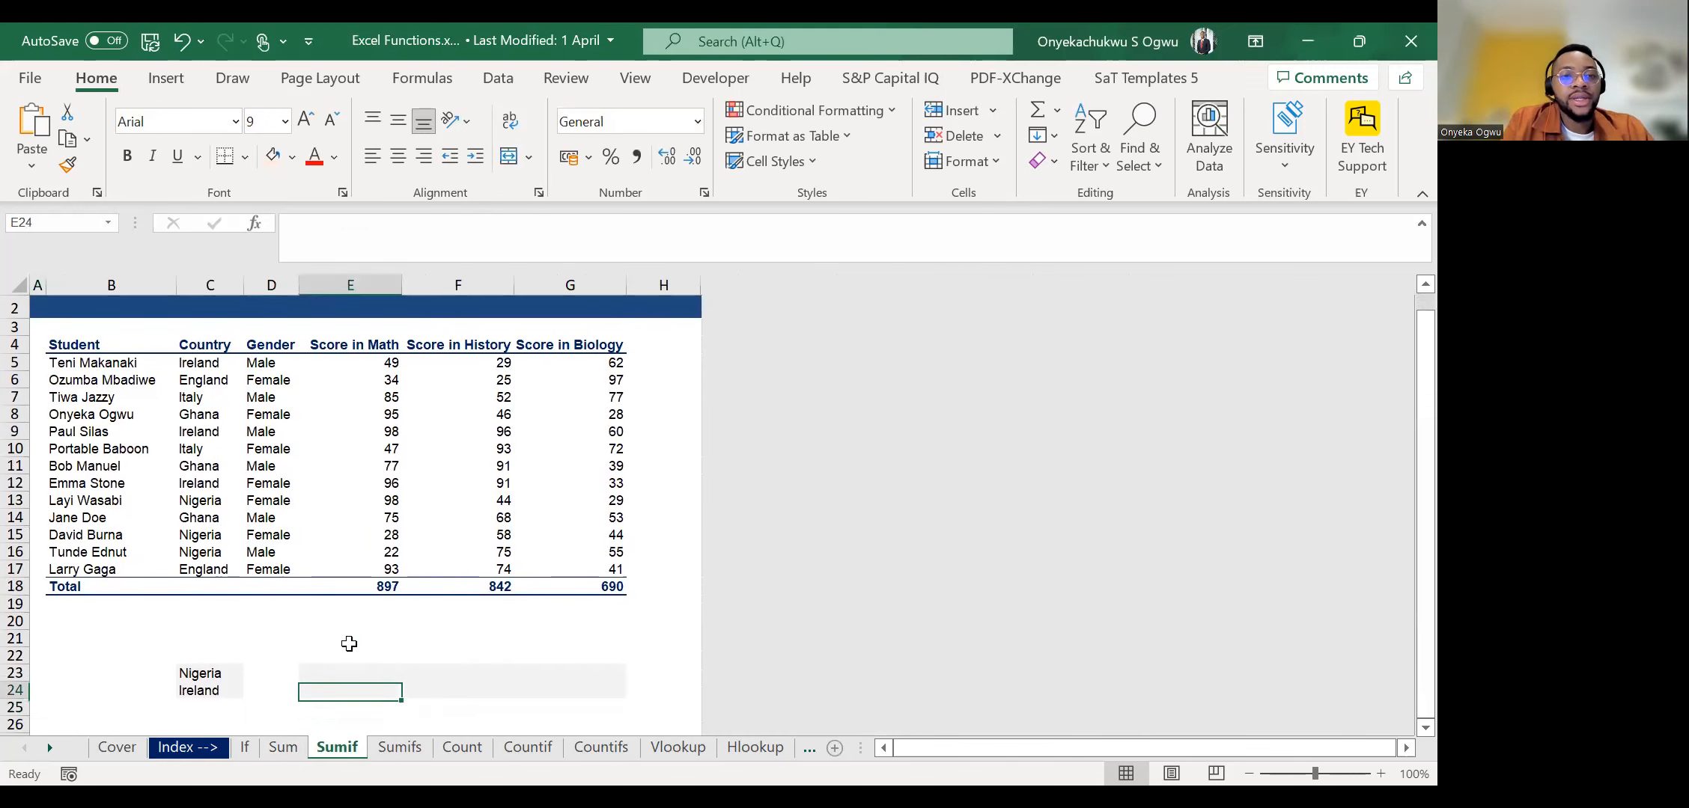
key("Up")
key("Up")
key("Up")
key("Up")
key("Up")
key("Up")
key("Up")
key("Up")
key("Up")
key("Left")
key("Left")
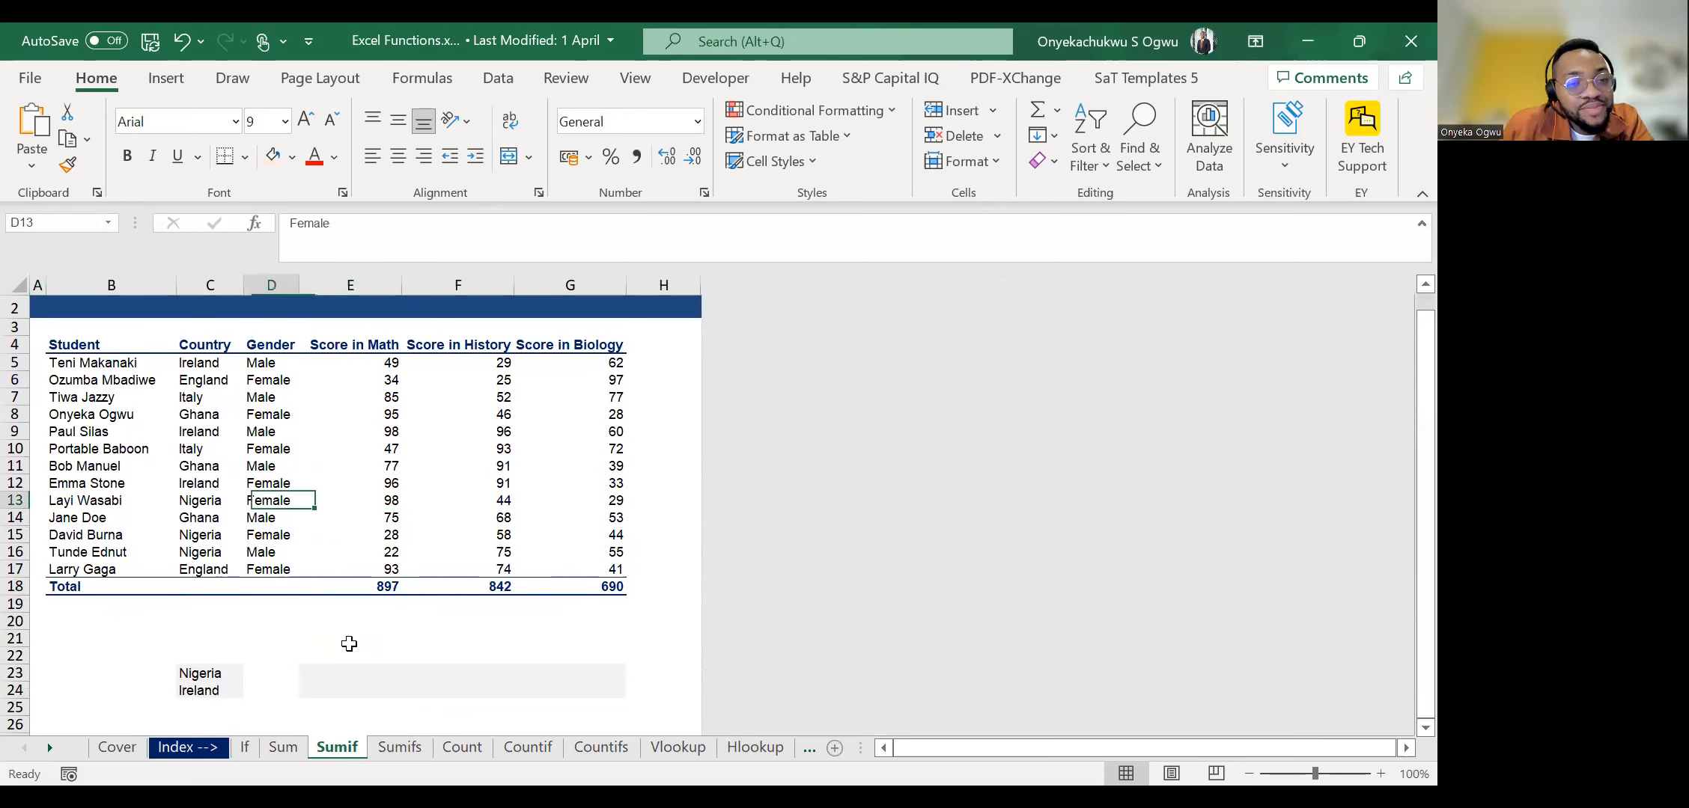
key("Up")
key("Up")
key("Up")
key("Up")
key("Up")
key("Up")
key("Up")
key("Up")
key("Left")
key("Right")
key("Right")
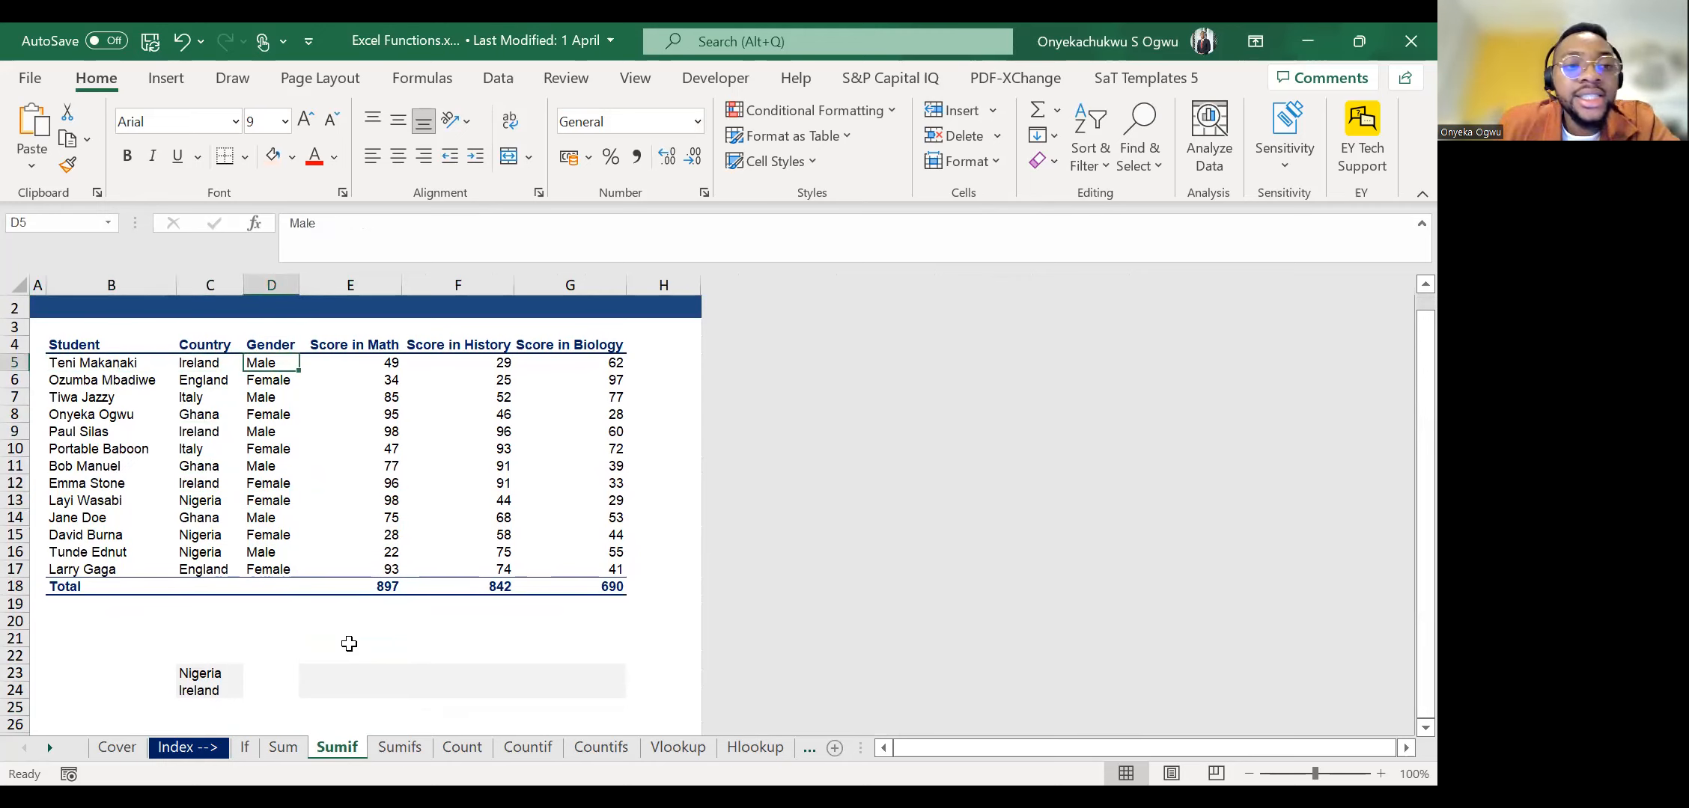
key("Right")
key("Right")
key("Right")
key("Right")
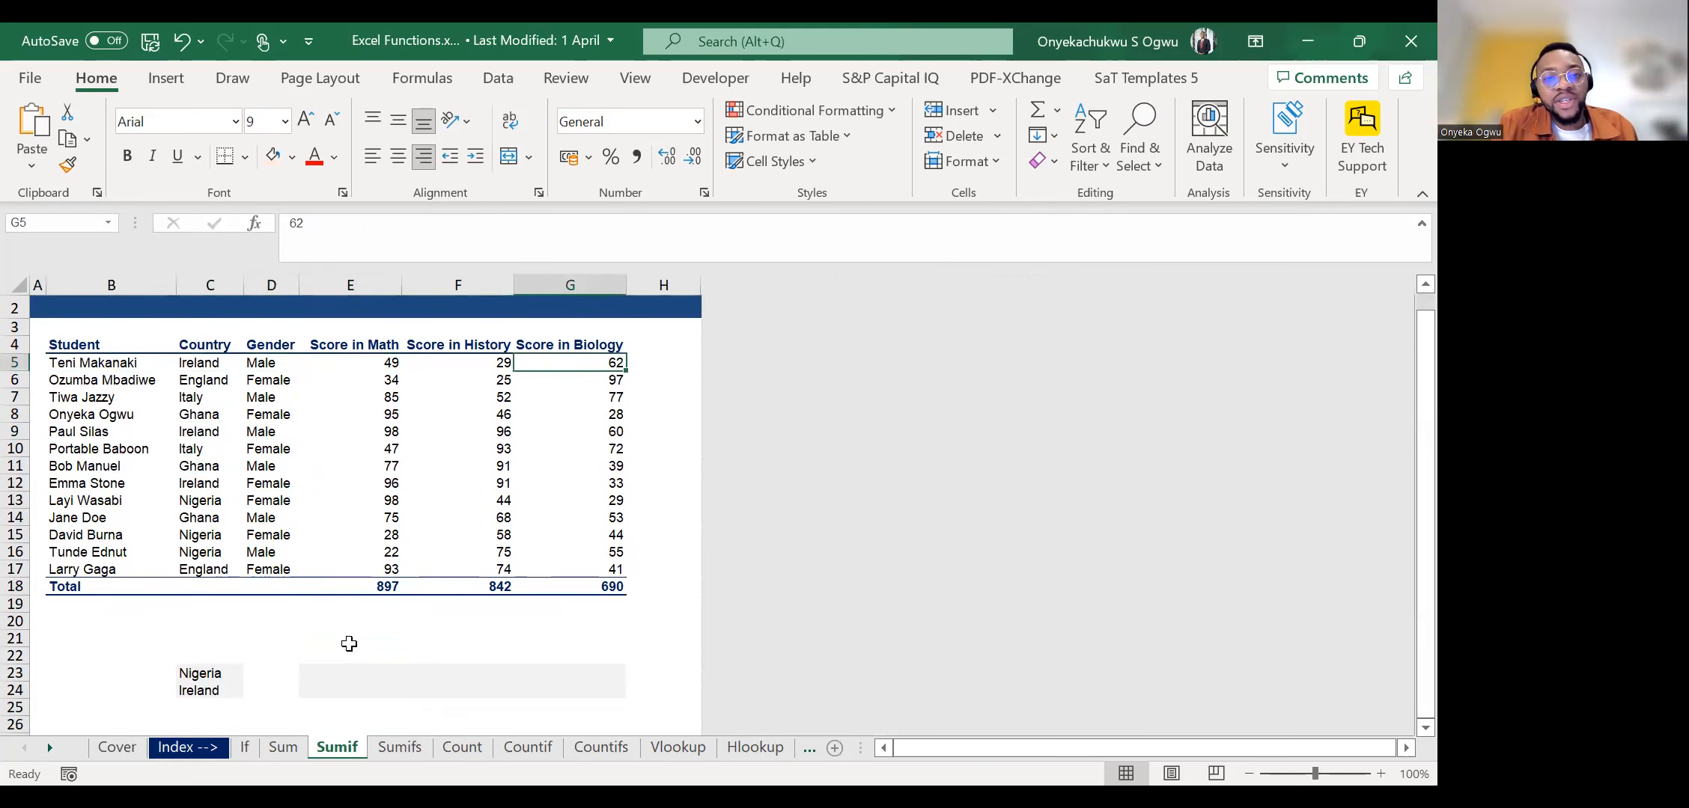
key("Down")
key("Down")
key("Down")
Enter =SUMIF(C5:C17,C23,E5:E17) in E23 to sum the Math scores of students from Nigeria.
key("Down")
key("Down")
key("Down")
key("Down")
key("Down")
key("Down")
key("Down")
key("Down")
key("Down")
key("Down")
key("Down")
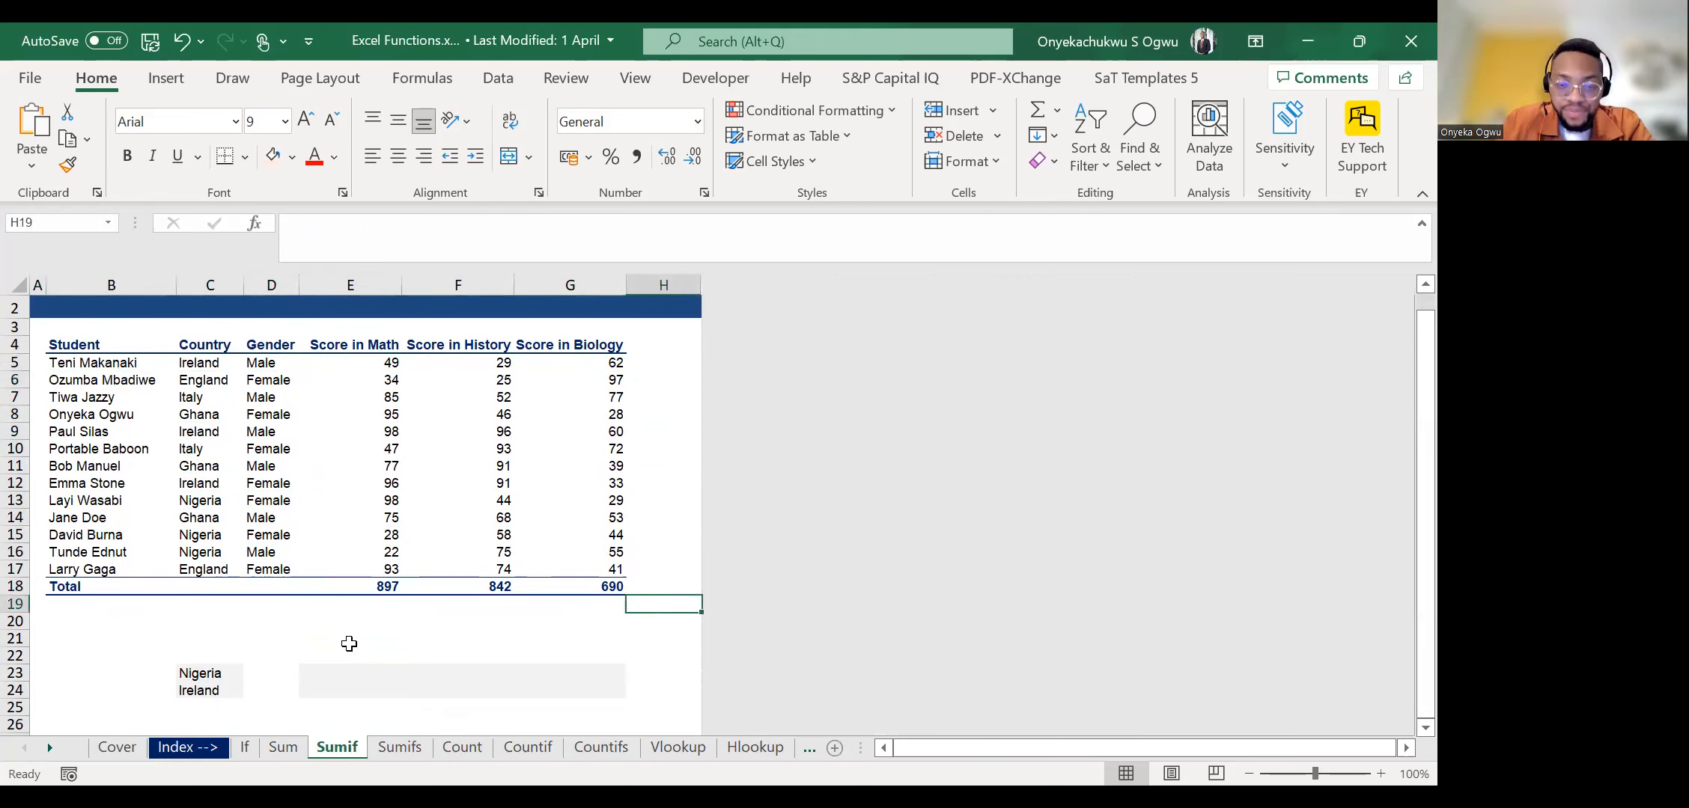
key("Left")
key("Left")
key("Down")
key("Down")
key("Down")
key("Down")
key("Left")
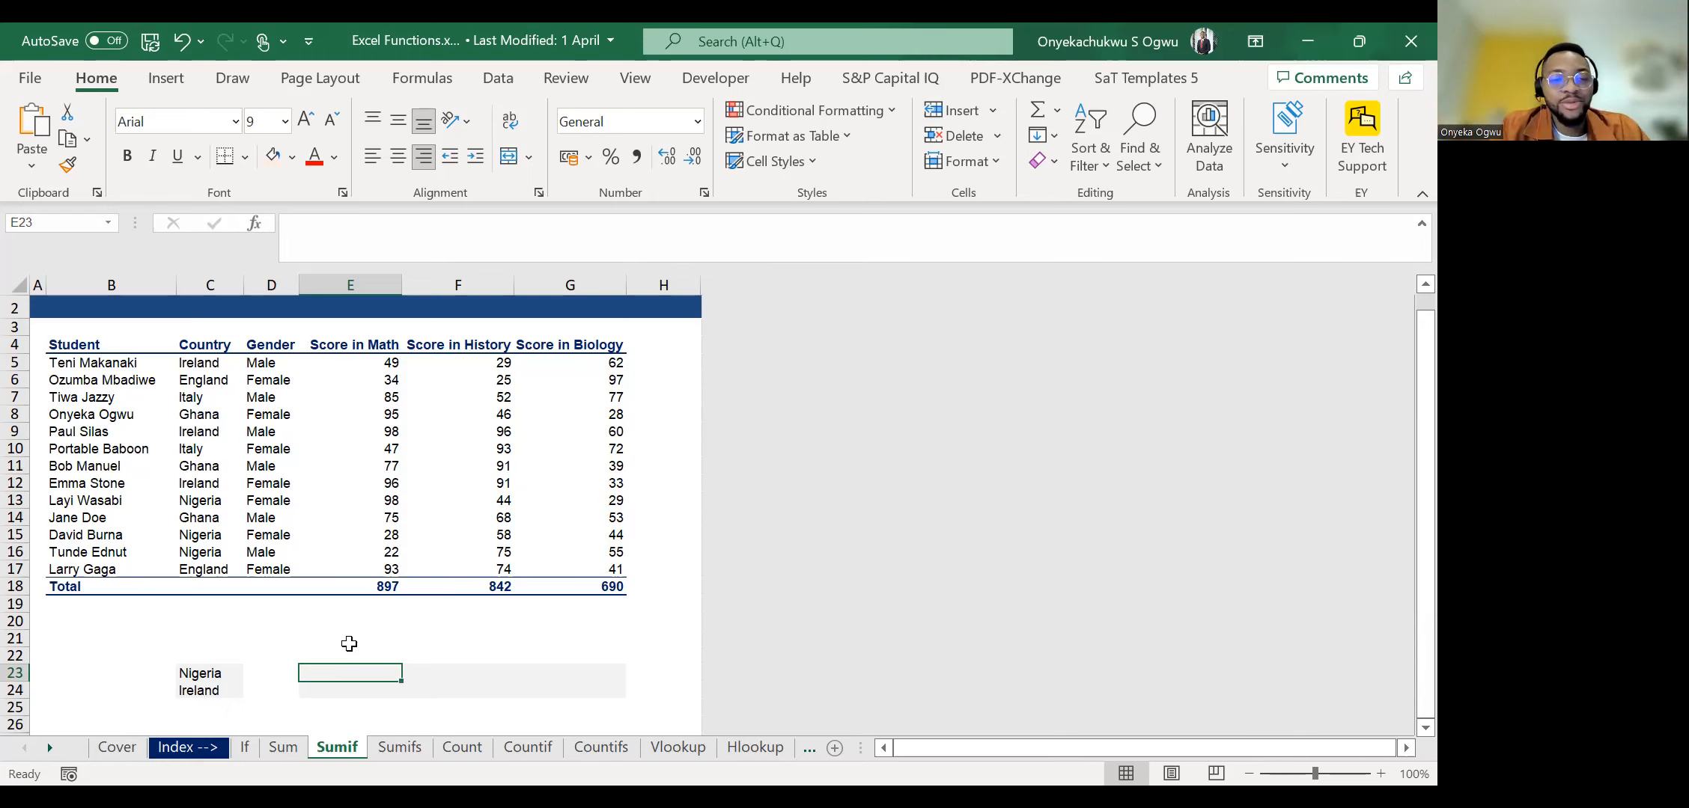
type("=")
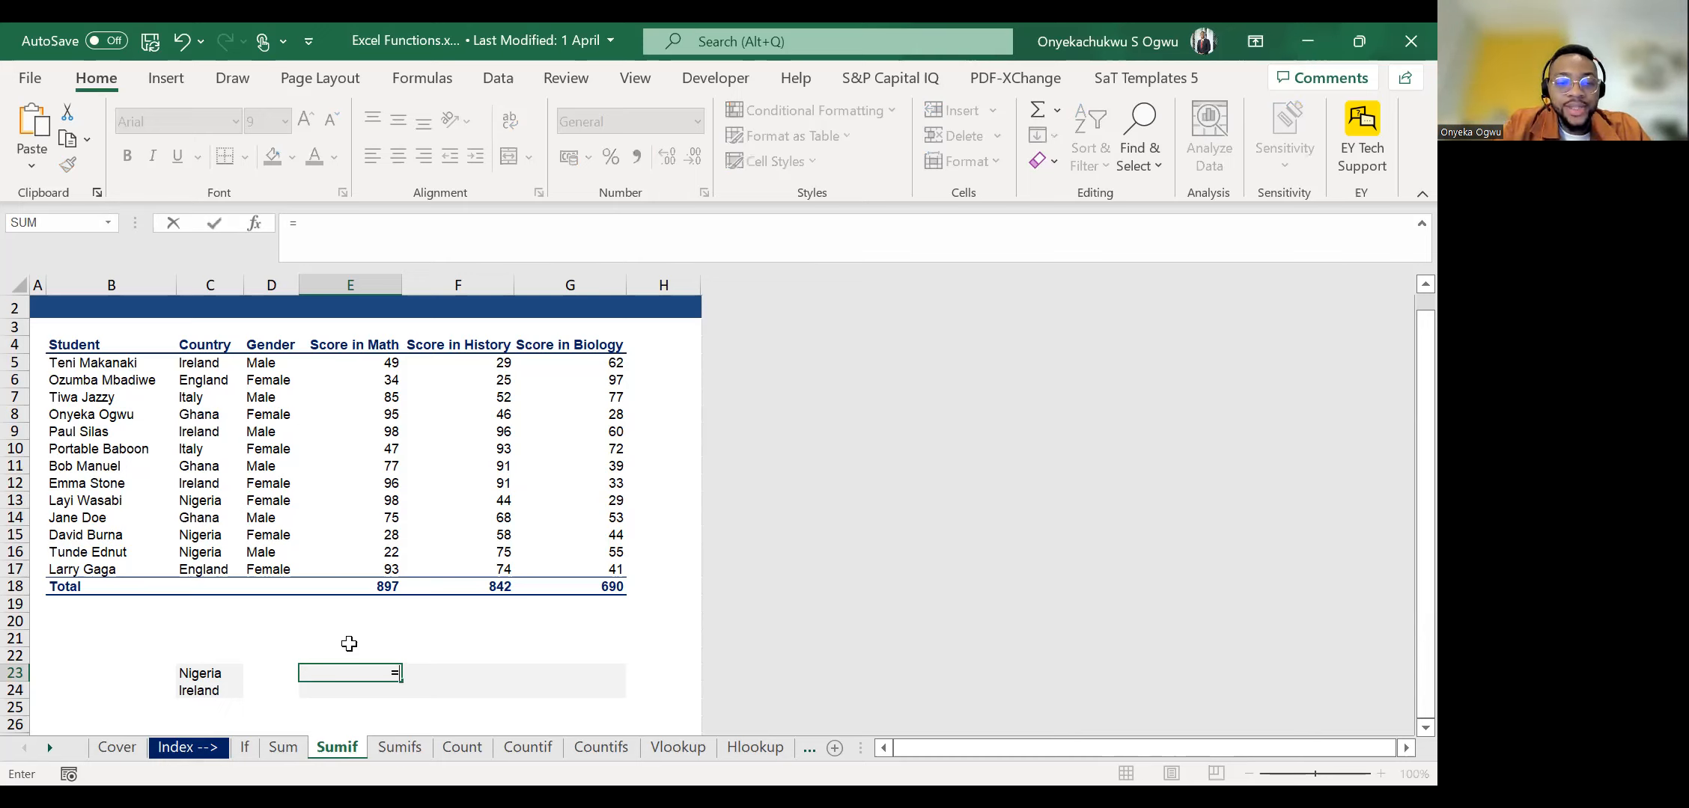
type("sumif")
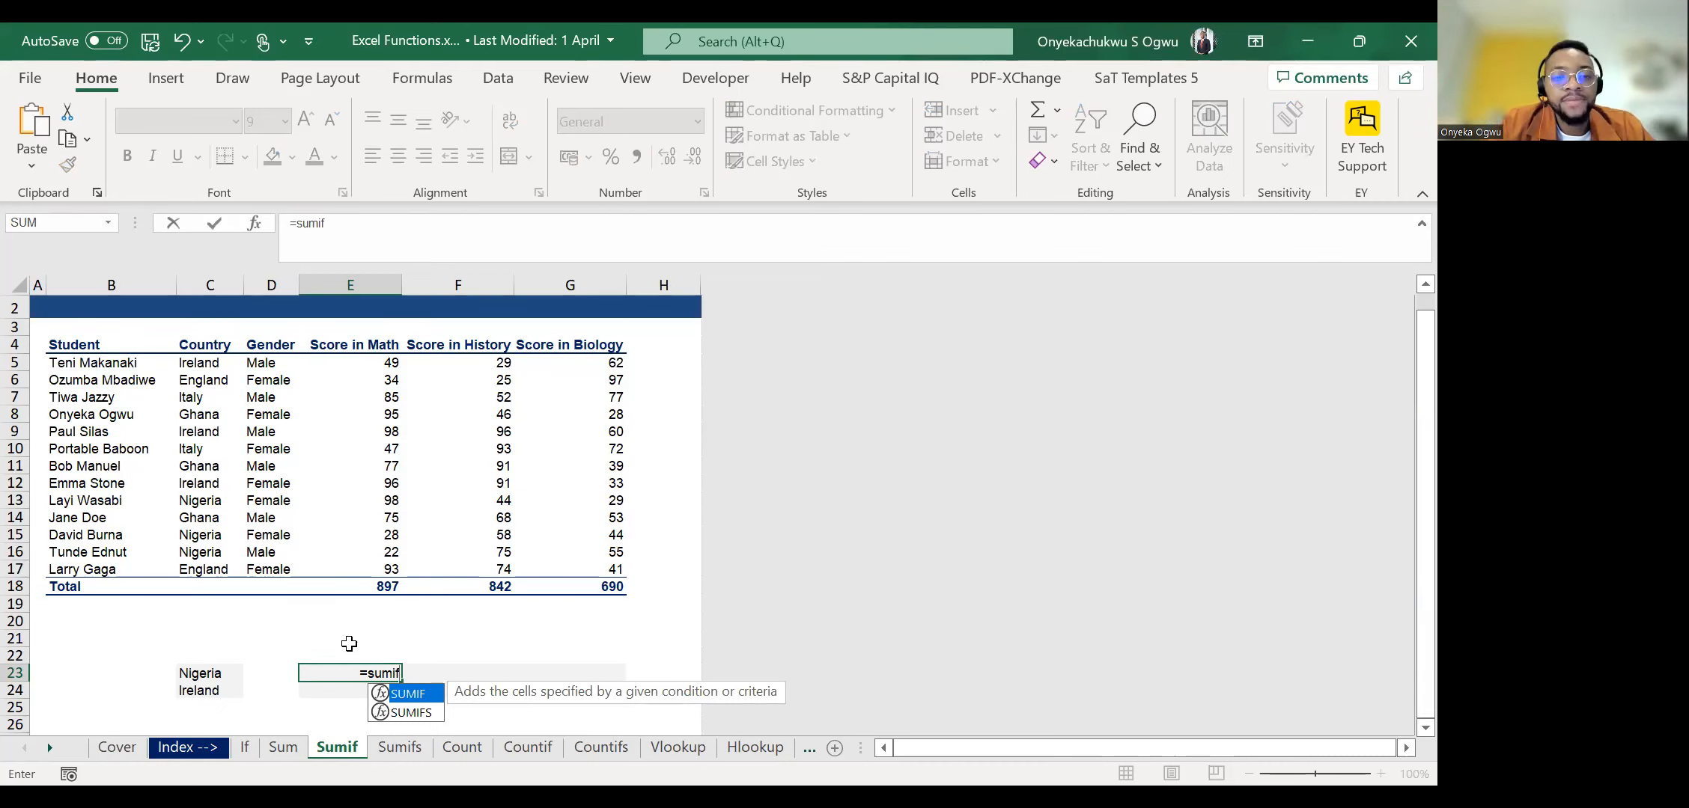
double_click(417, 703)
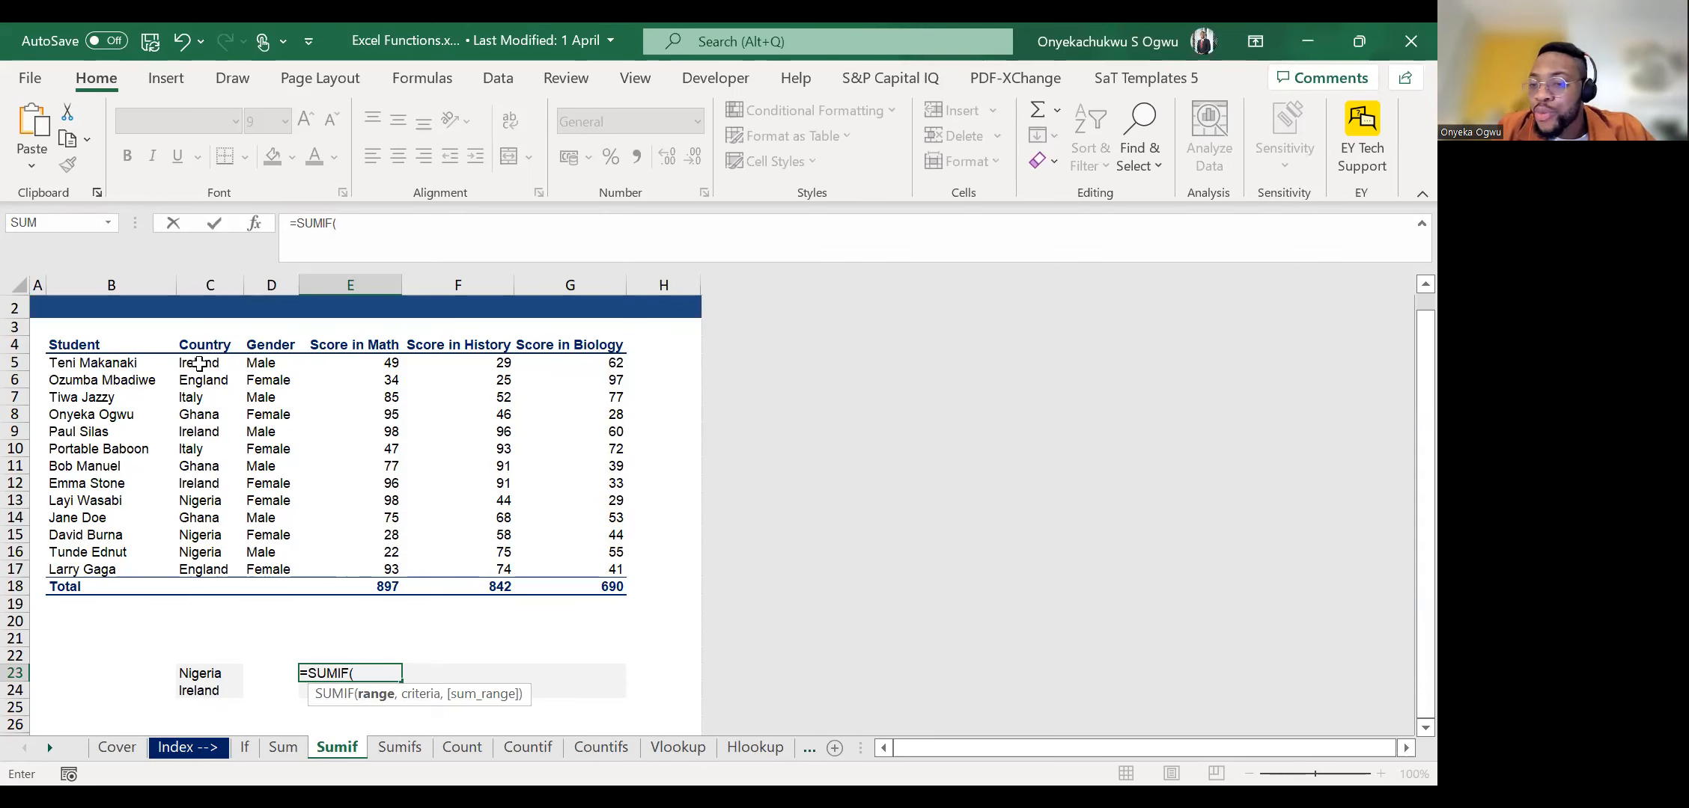
left_click_drag(199, 364, 199, 560)
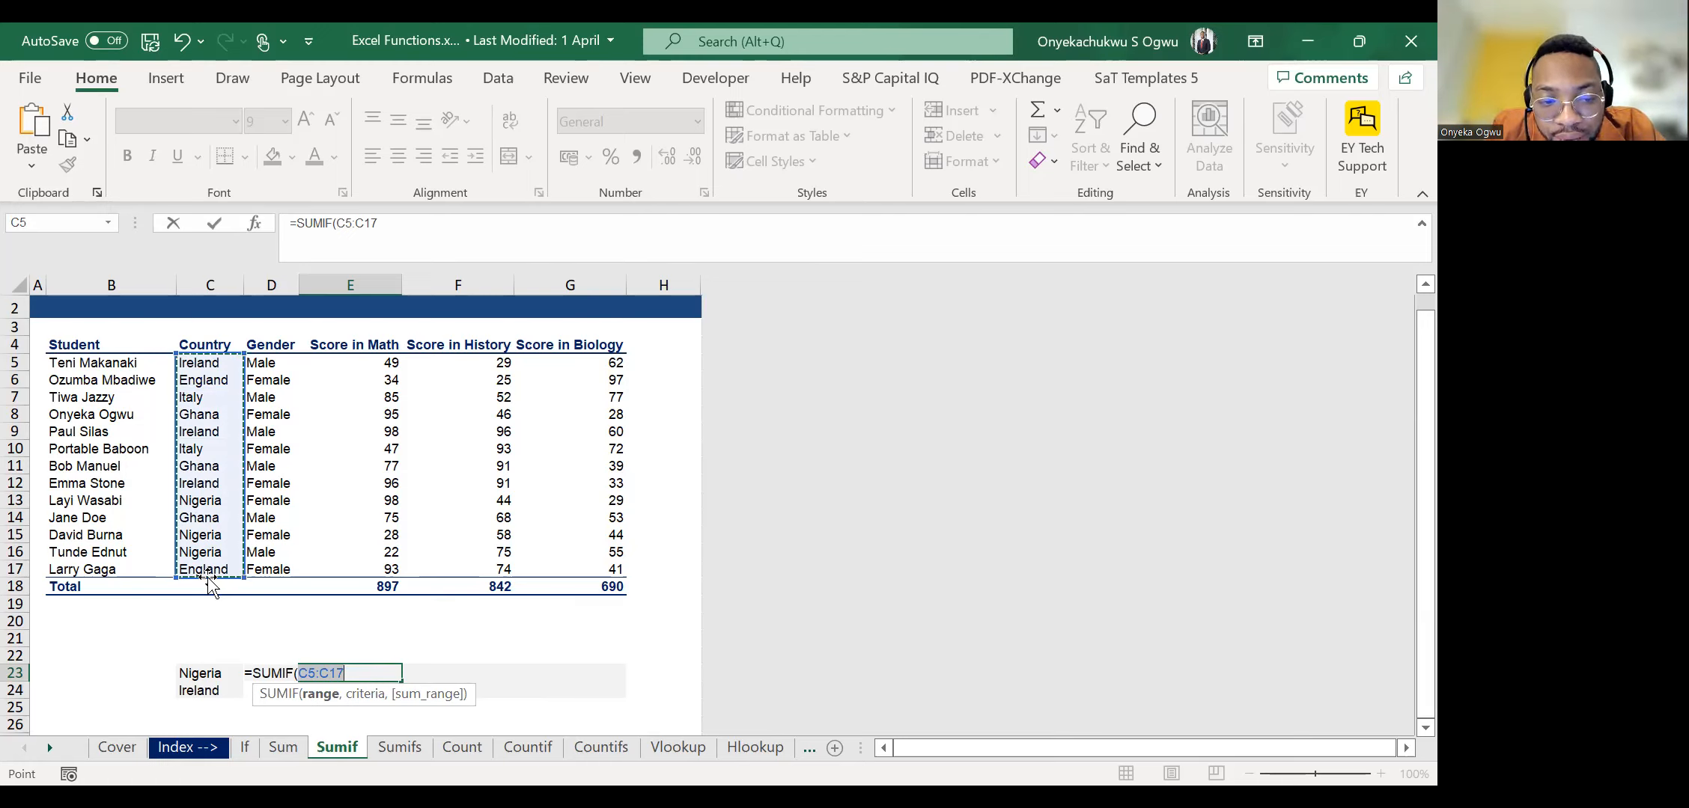
type(",")
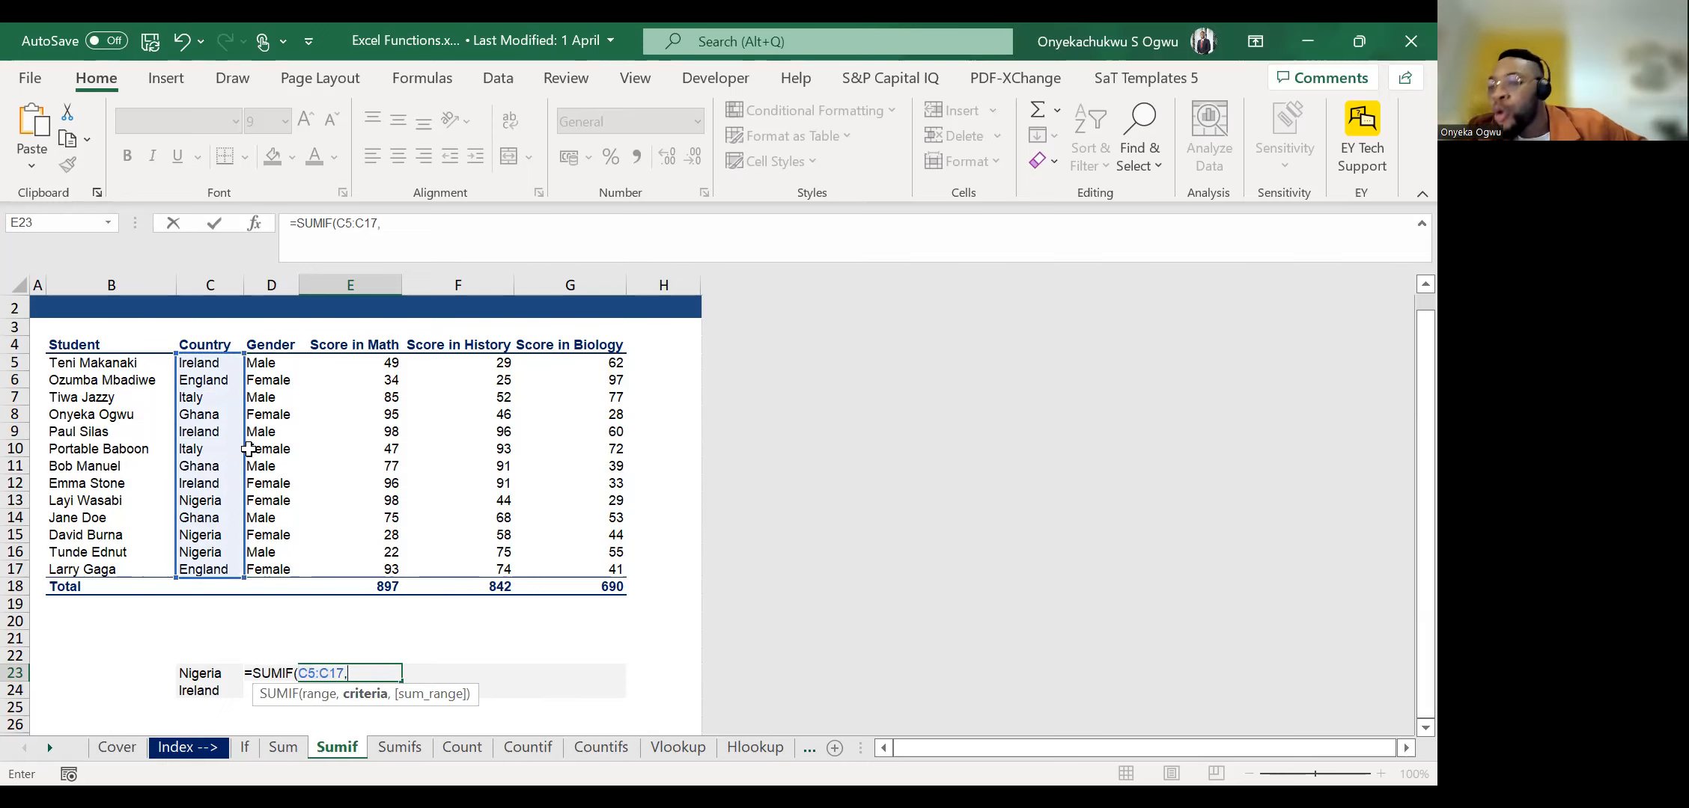
left_click(188, 669)
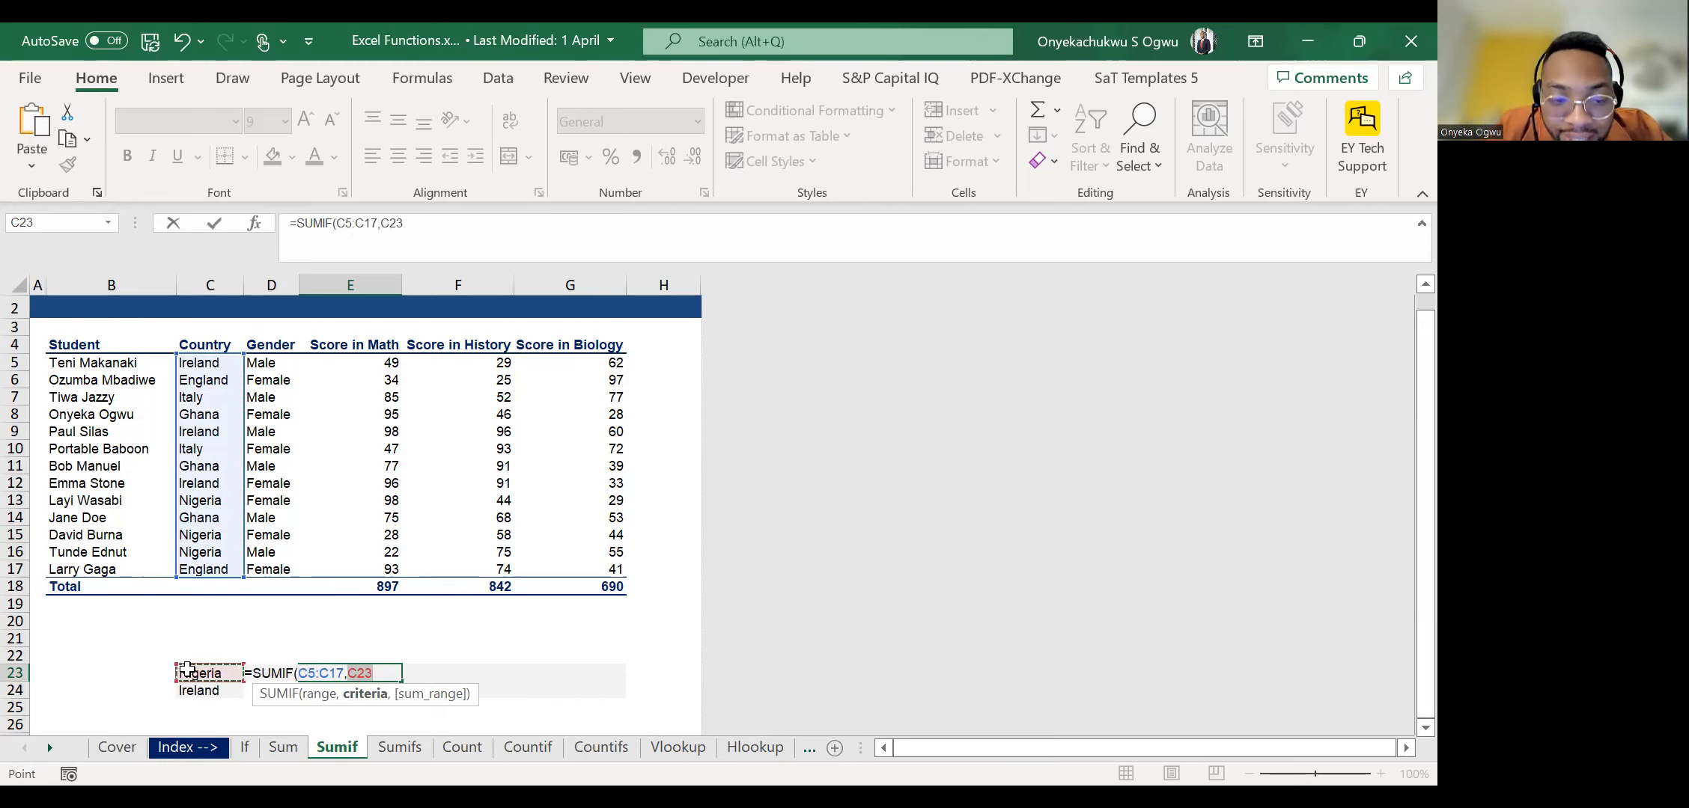
type(",")
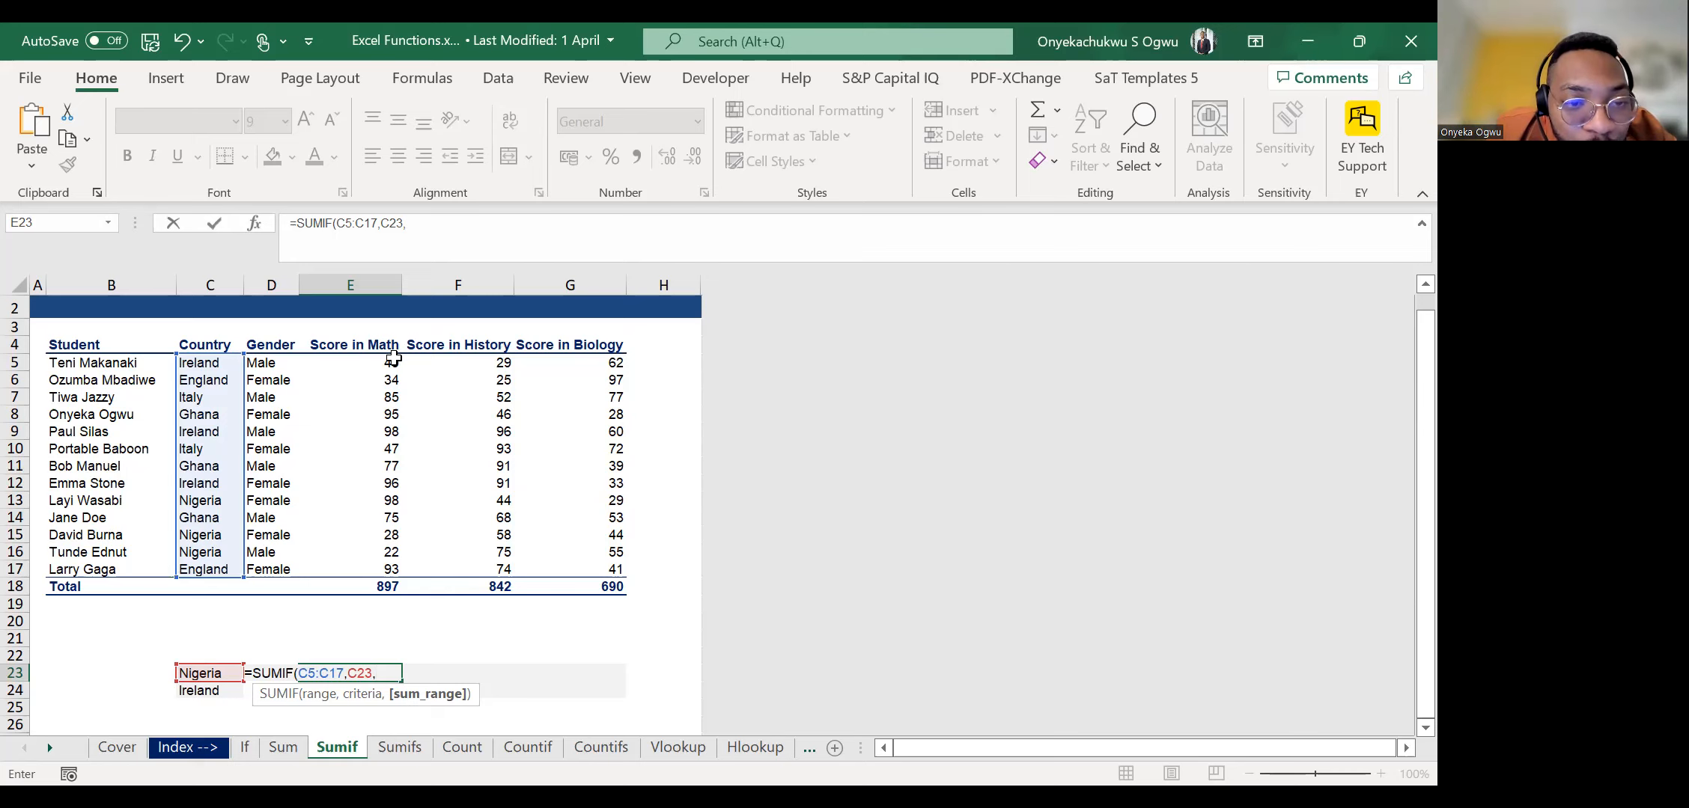
left_click_drag(380, 367, 362, 572)
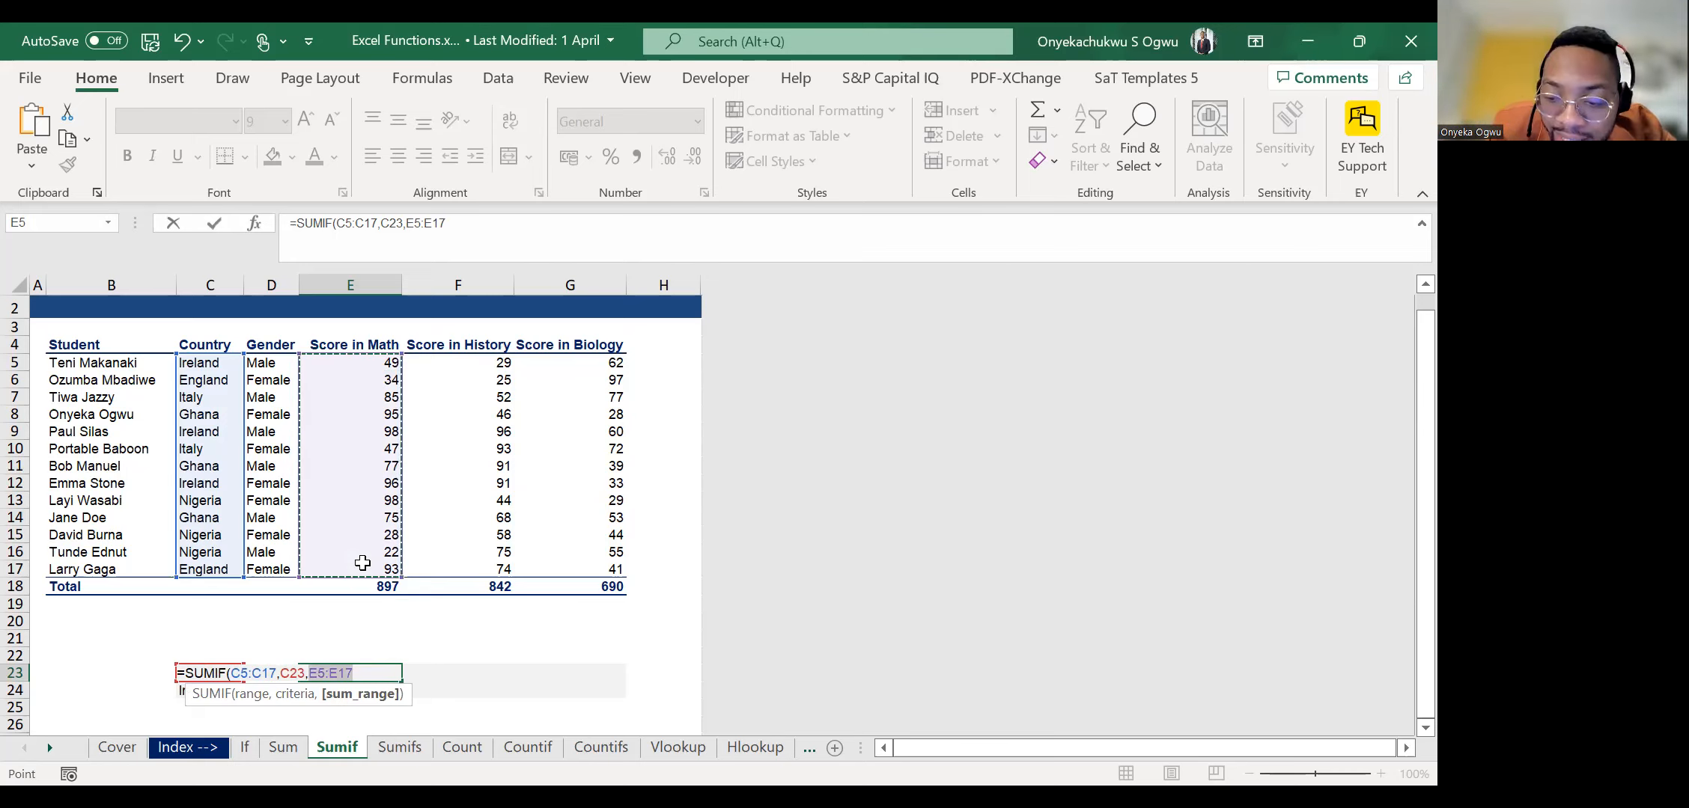
key("Return")
key("Up")
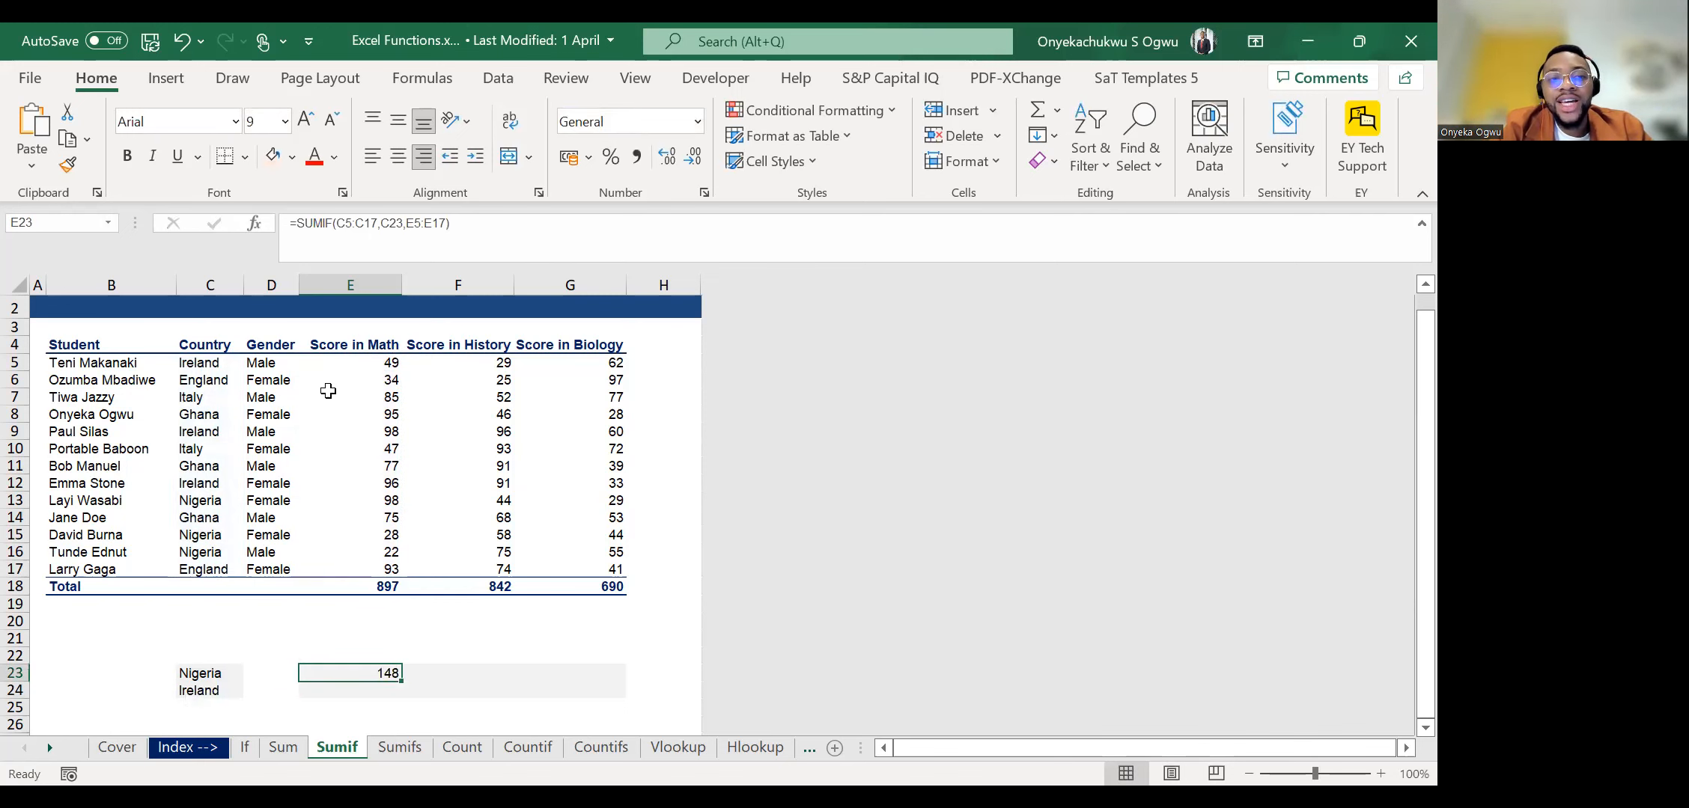
Cross-check the SUMIF result by selecting the Nigerian students' Math scores E13, E15 and E16 together.
left_click(370, 380)
key("Down")
key("Down")
key("Down")
key("Left")
key("Down")
key("Down")
key("Down")
key("Right")
key("Down")
key("Right")
key("Left")
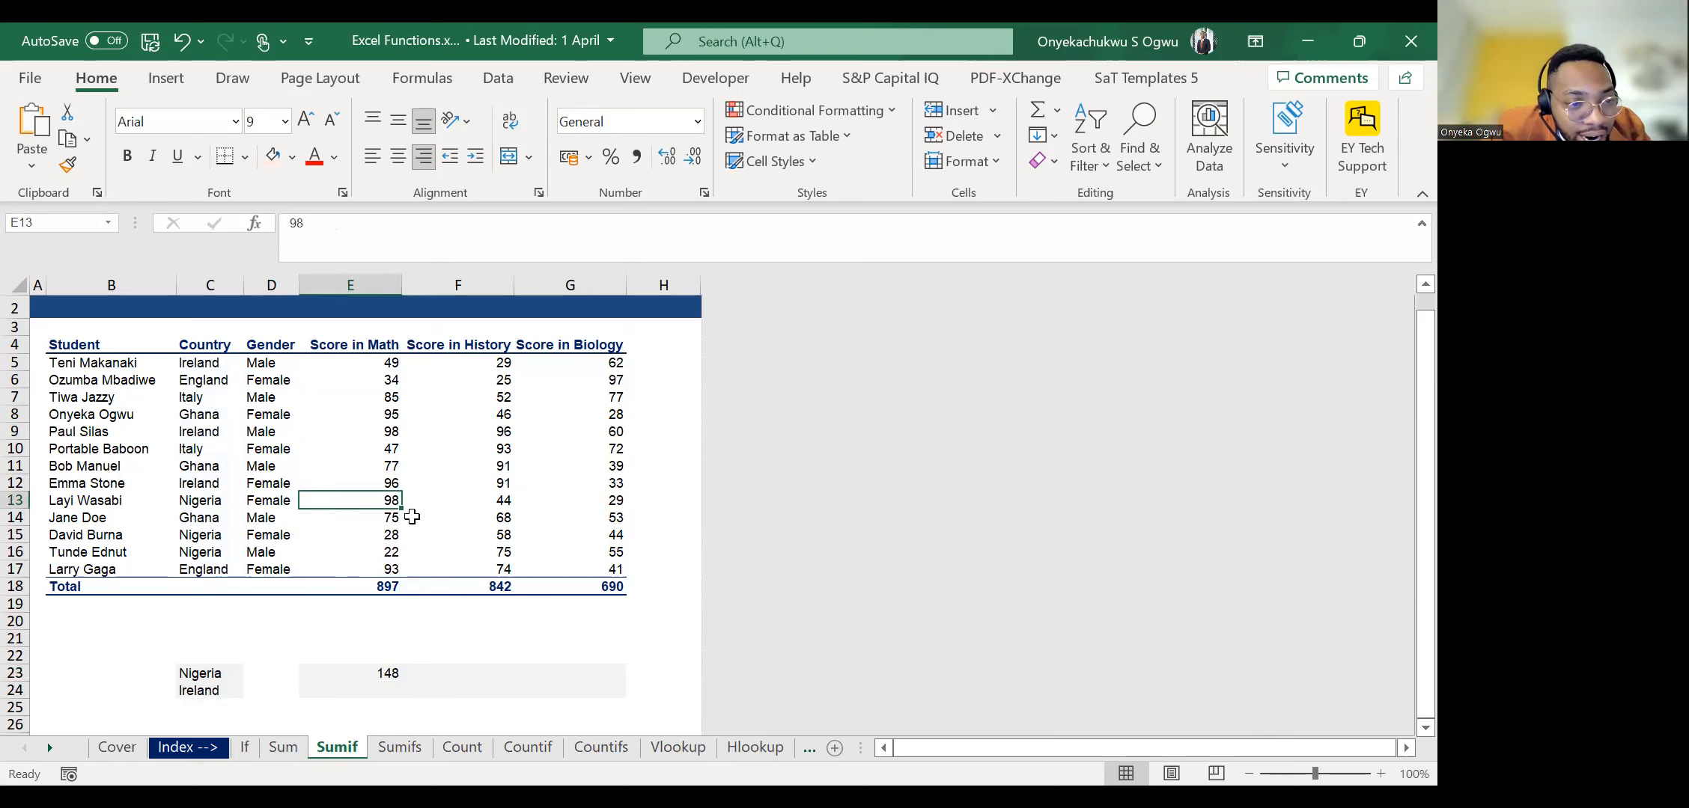
left_click(371, 534, "ctrl")
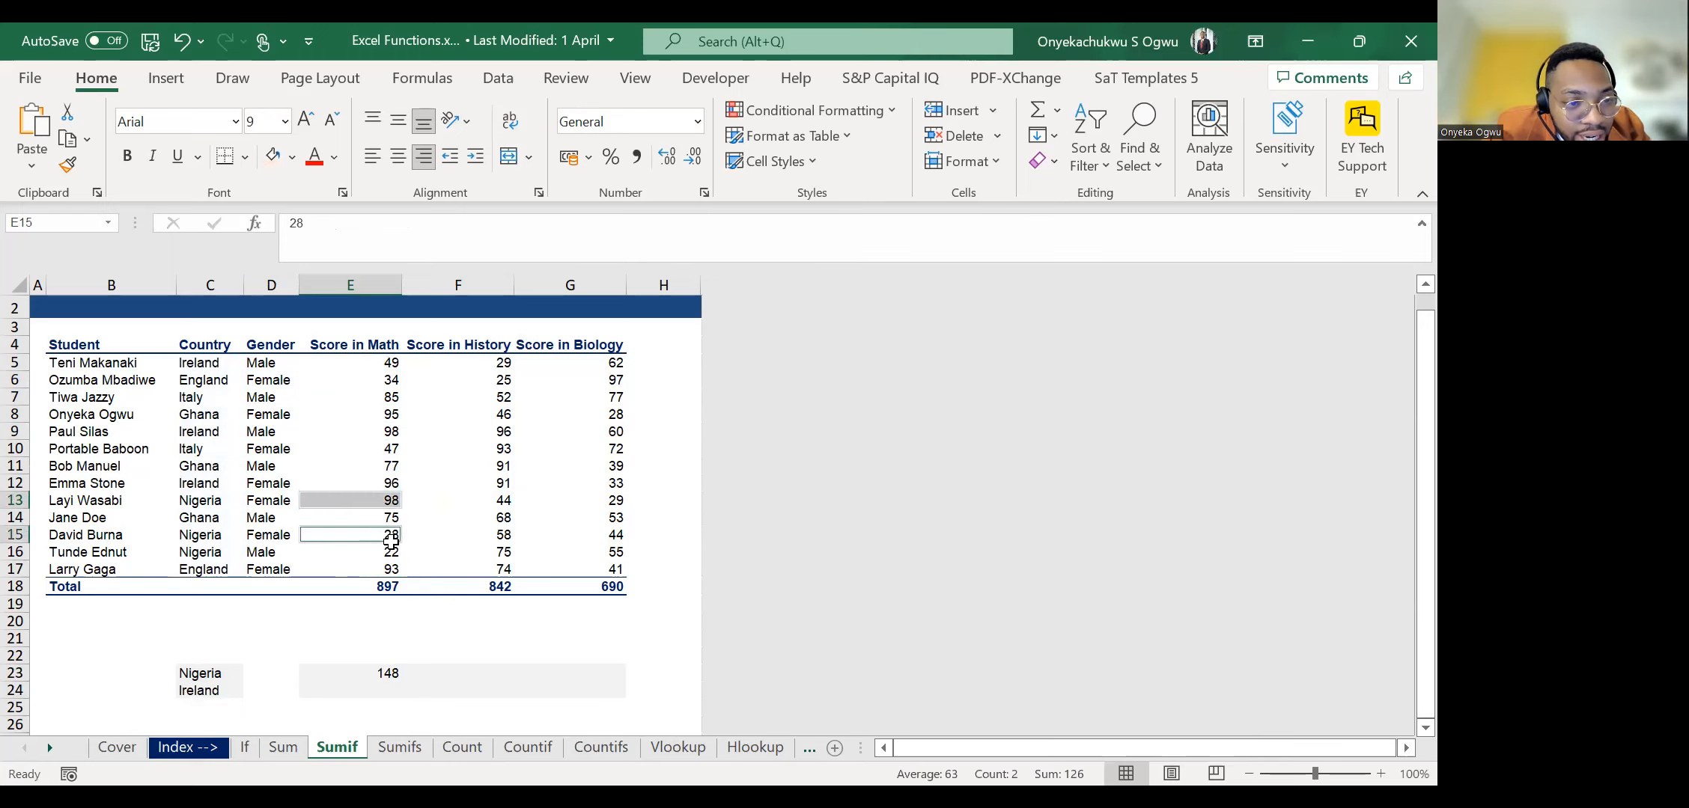
left_click(368, 552, "ctrl")
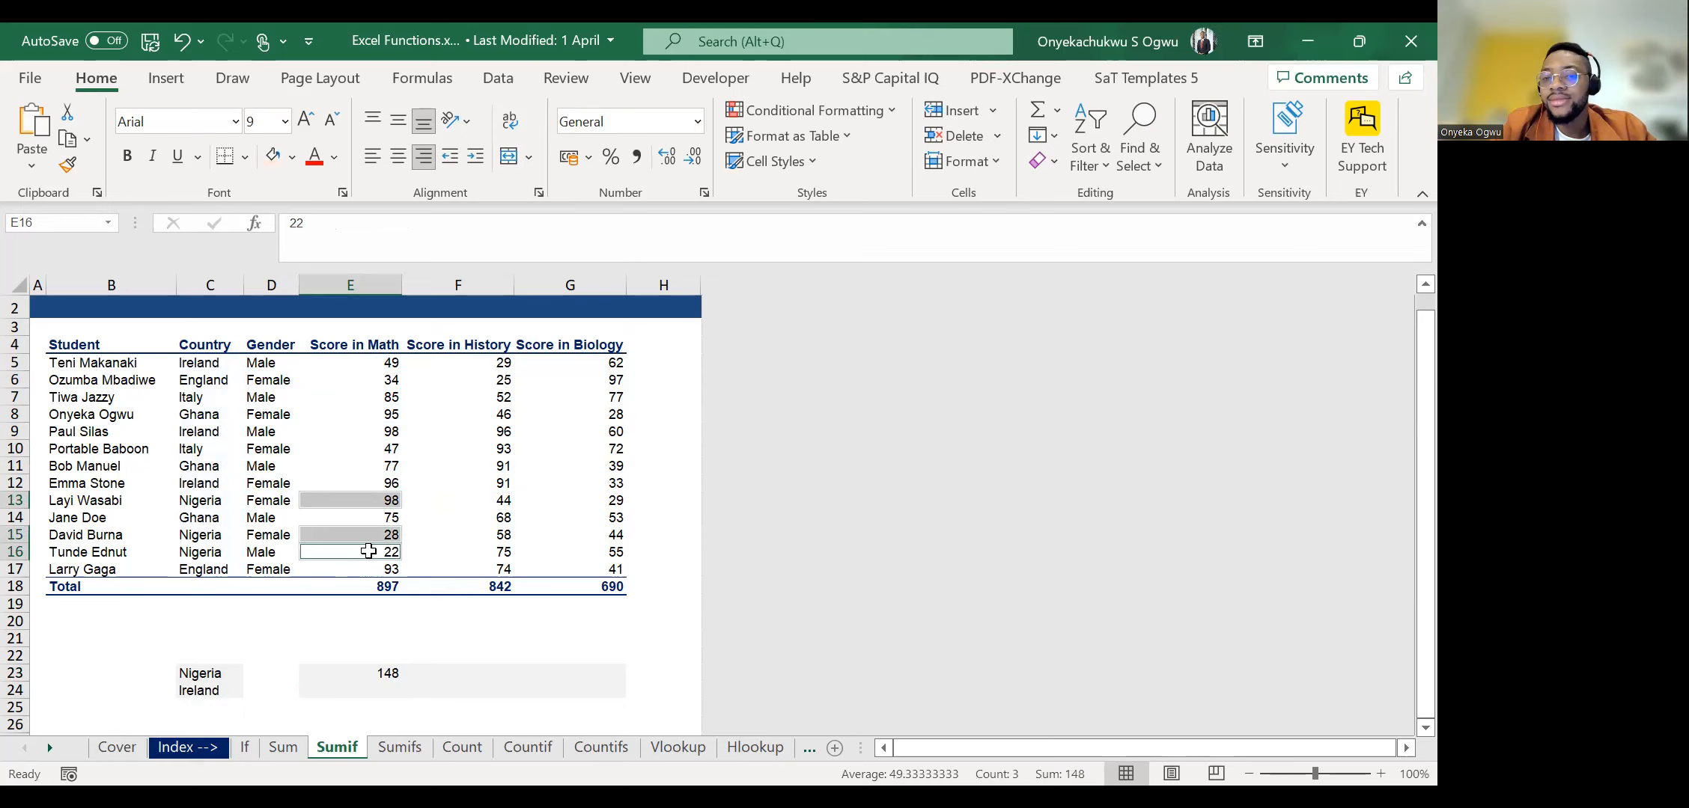
key("Down")
key("Down")
key("Down")
key("Down")
key("Down")
key("Down")
key("Down")
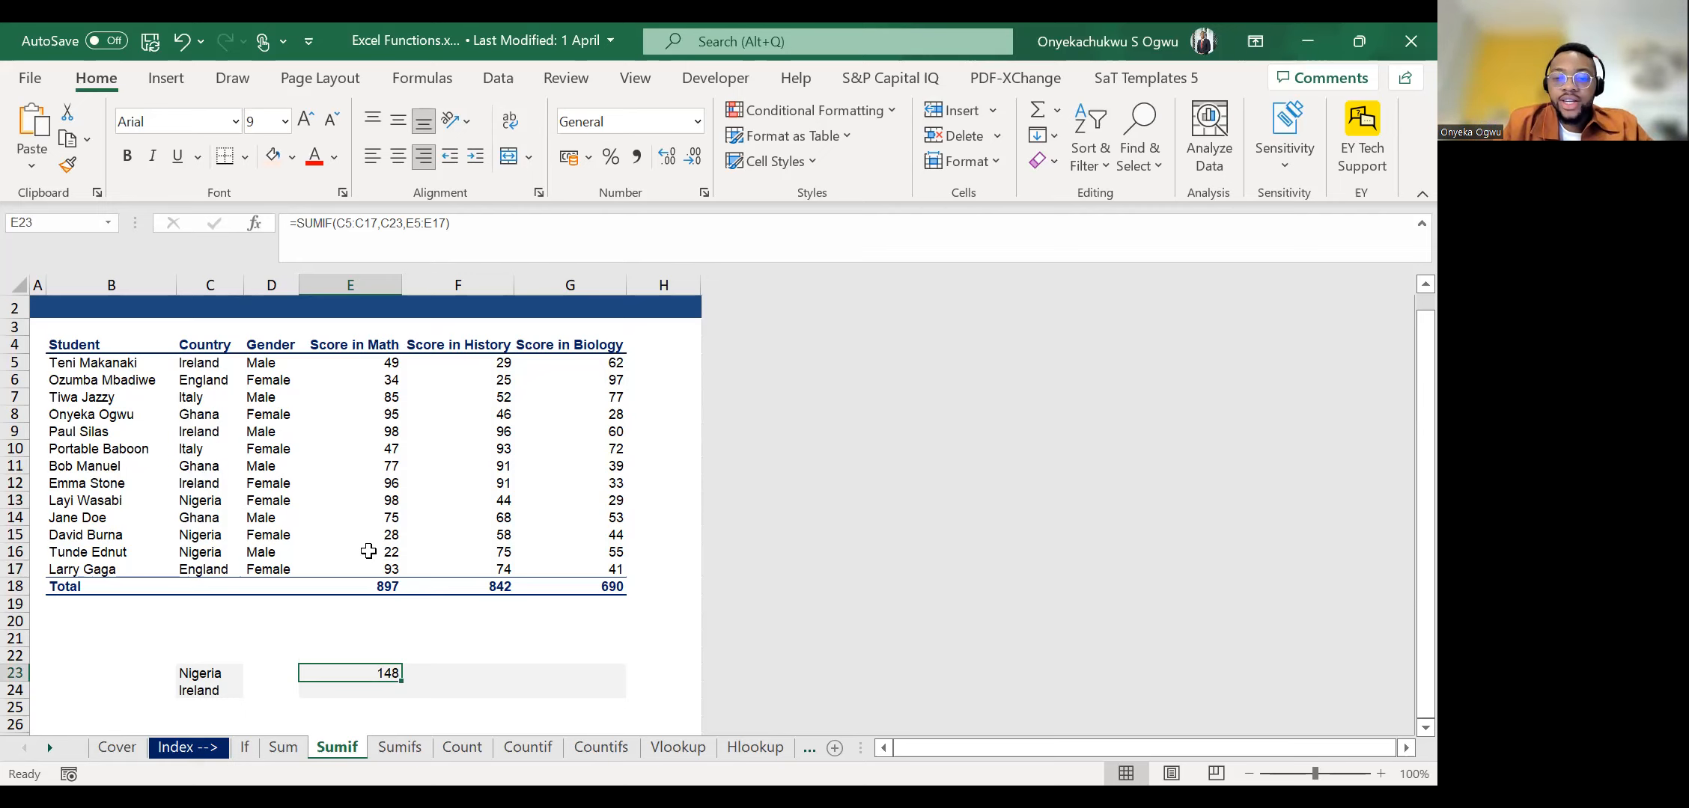
type("=")
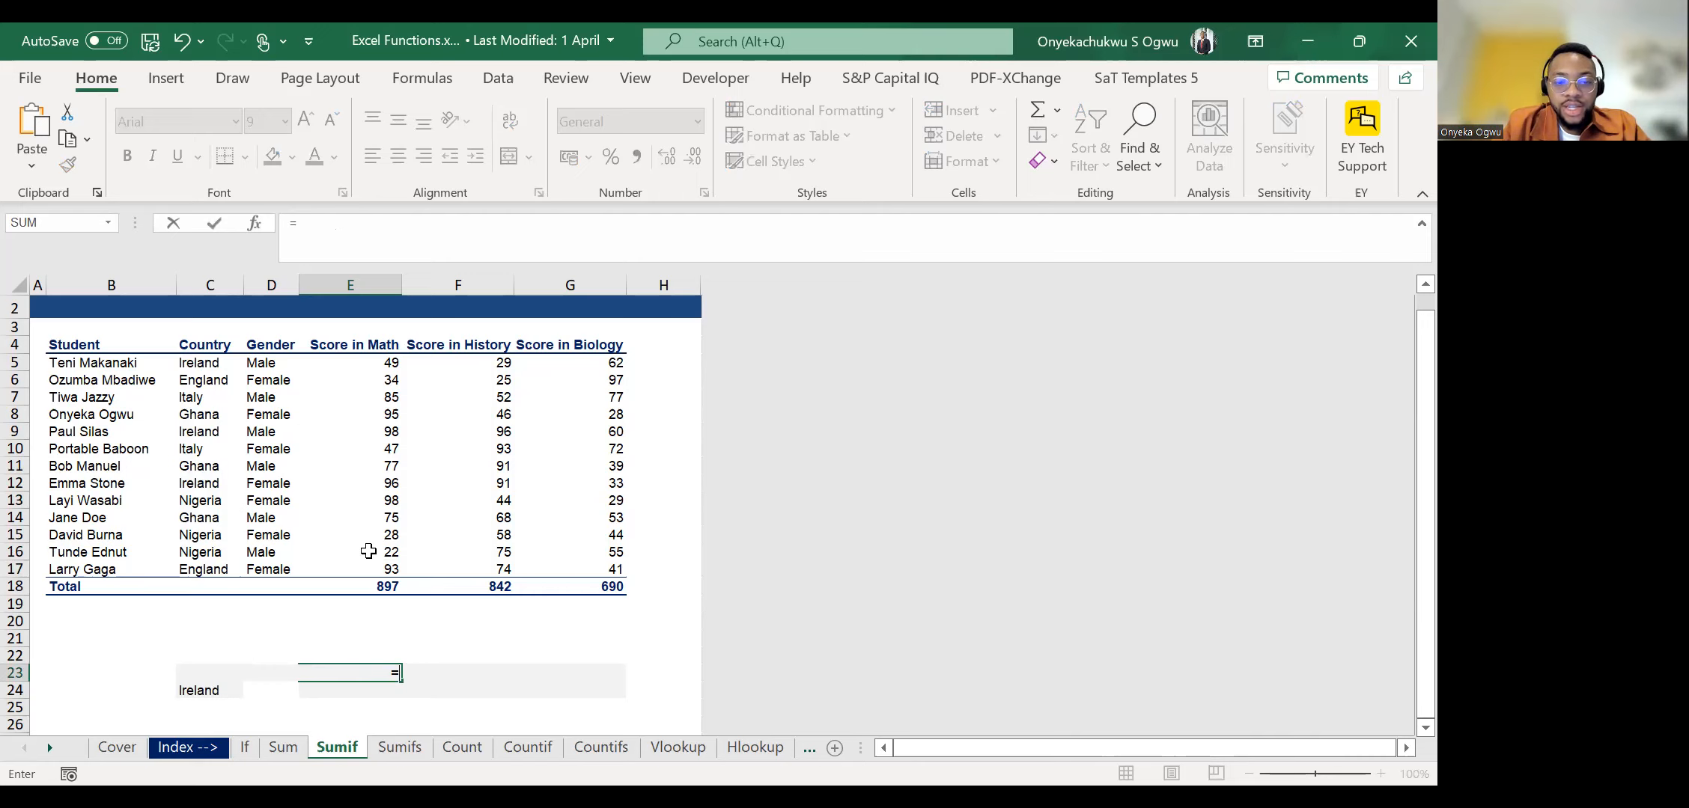
type("SUMIF(")
left_click(201, 364)
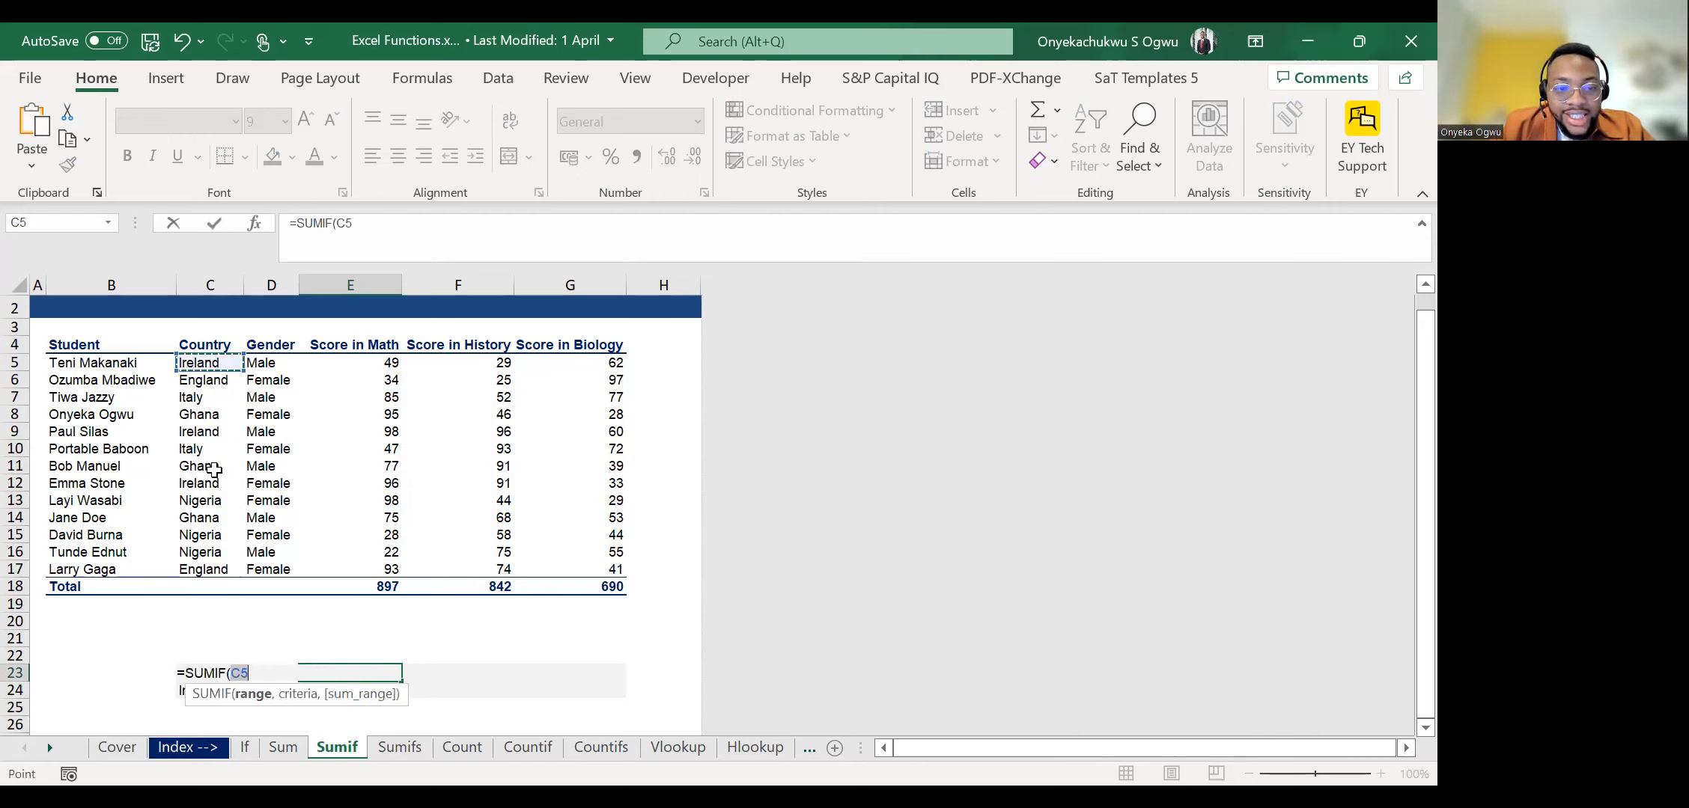
left_click(215, 570, "shift")
type(",")
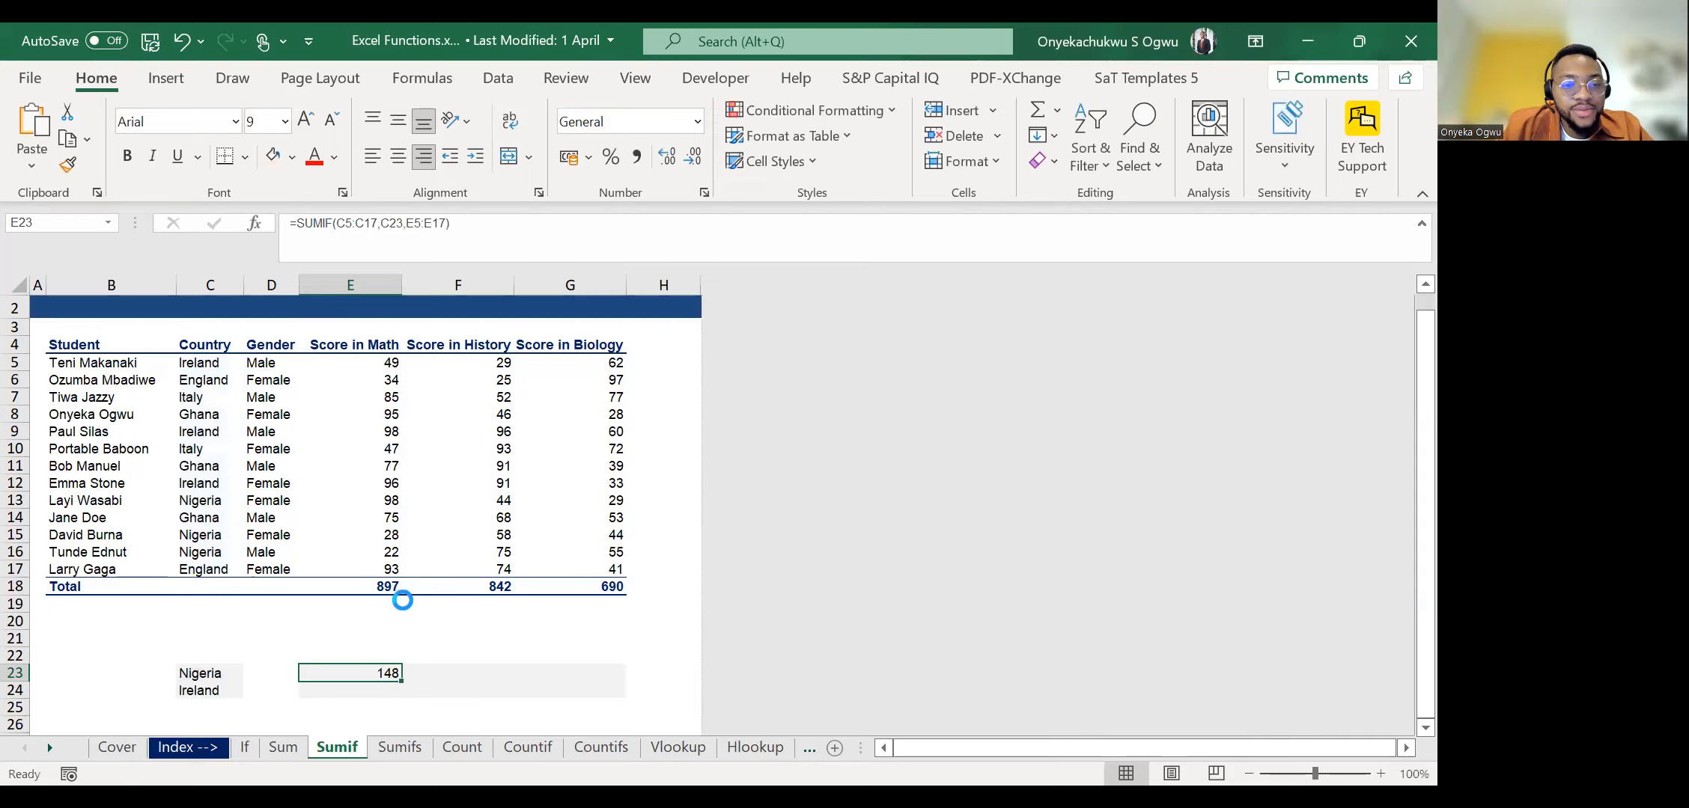
Clear E23 and start a new SUMIF formula there with the Country column C5:C17 as its range.
scroll(403, 601, "up", 5)
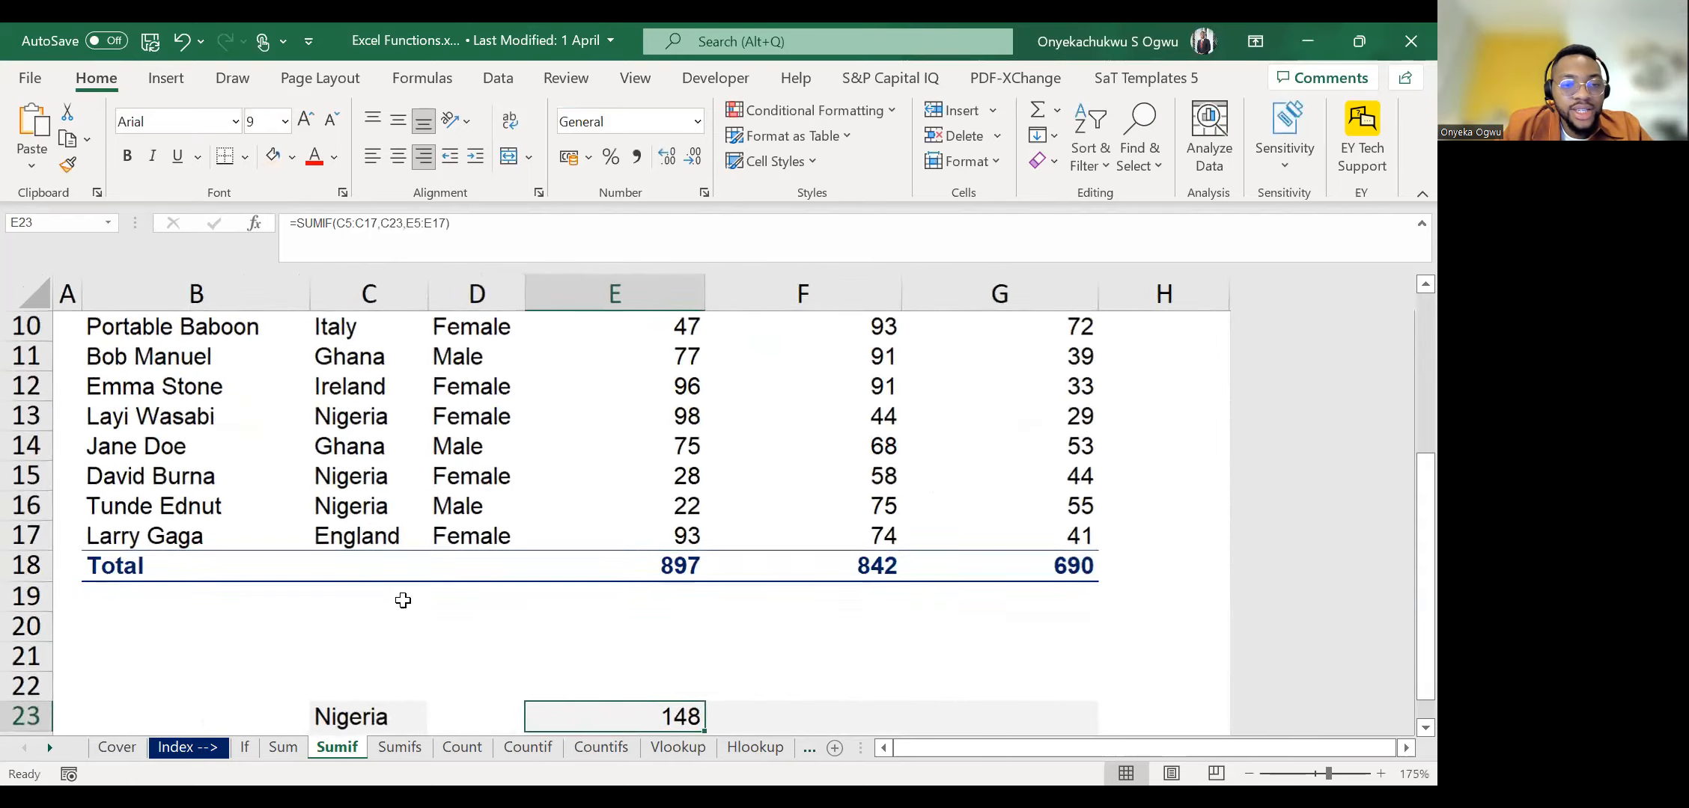
scroll(403, 600, "down", 3)
scroll(402, 600, "up", 1)
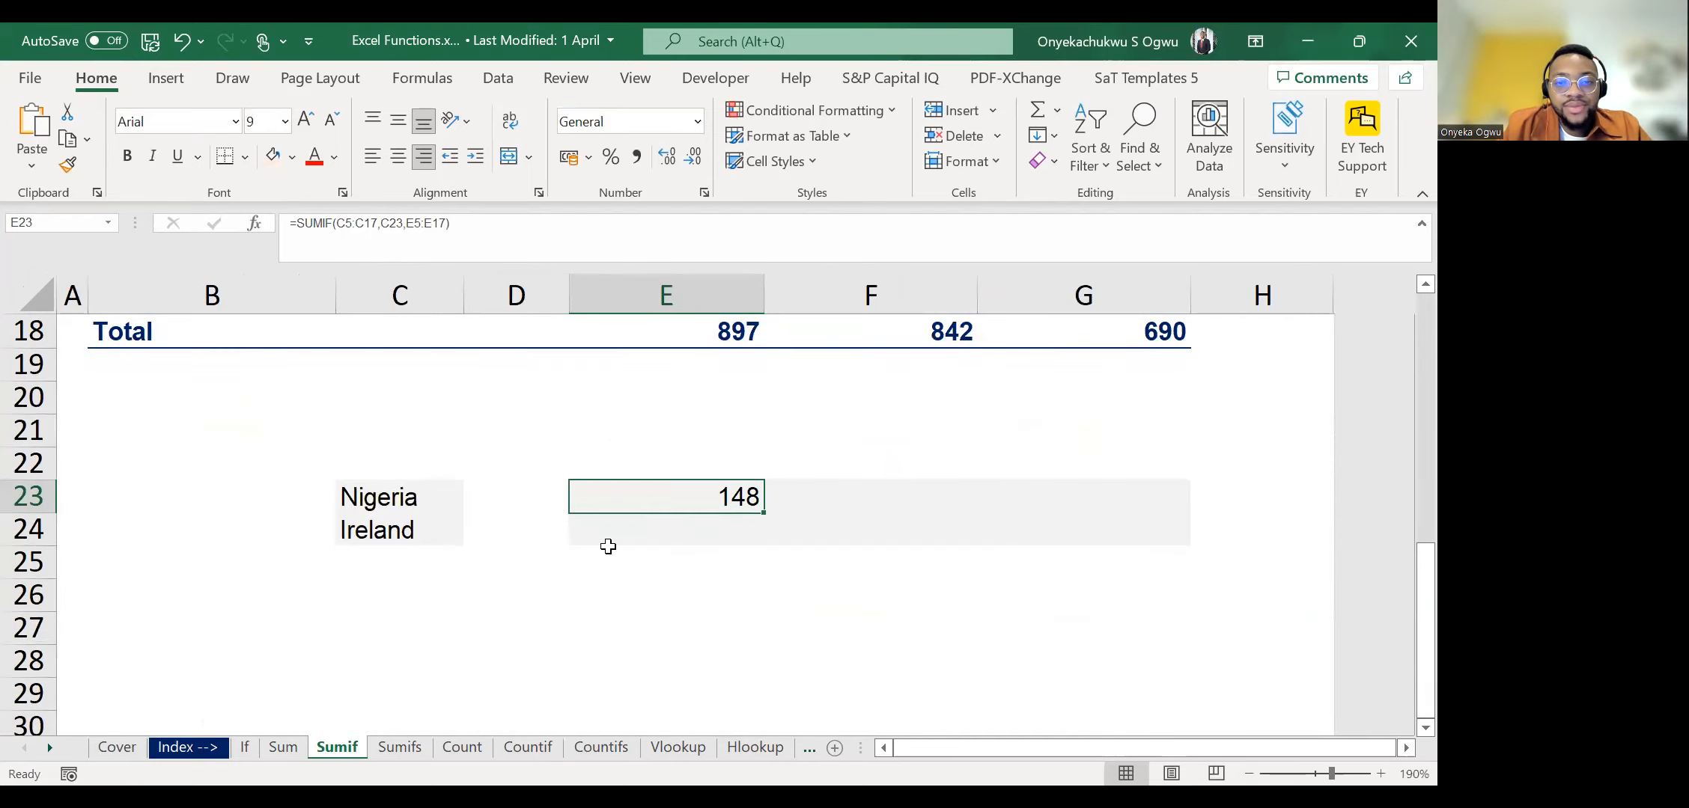
key("Delete")
type("=")
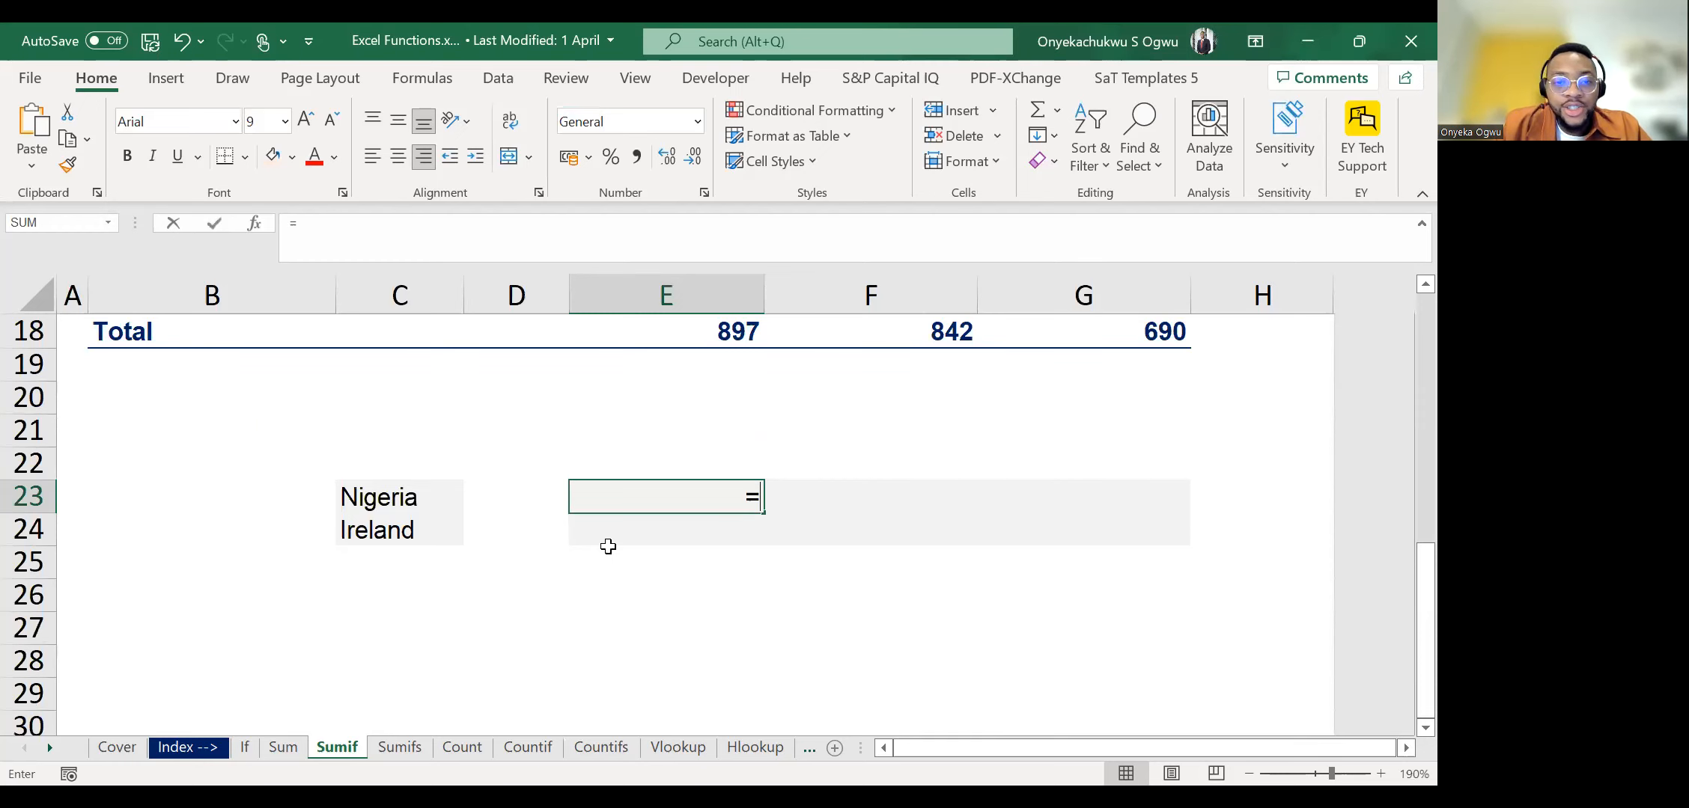
type("SUMIF(")
scroll(569, 509, "up", 5)
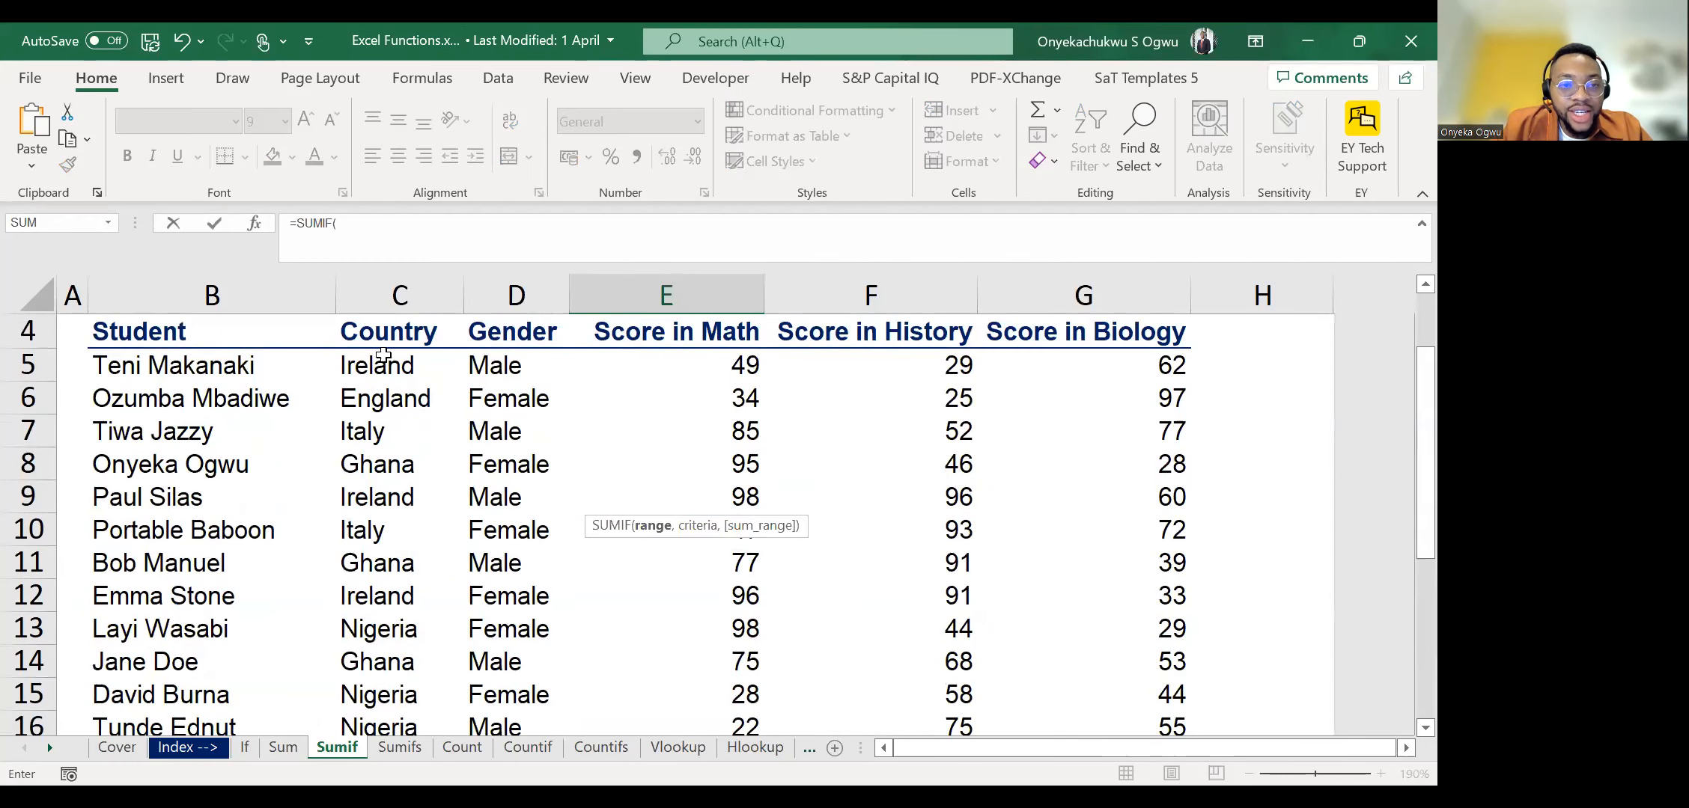
left_click(380, 355)
key("ctrl+shift+Down")
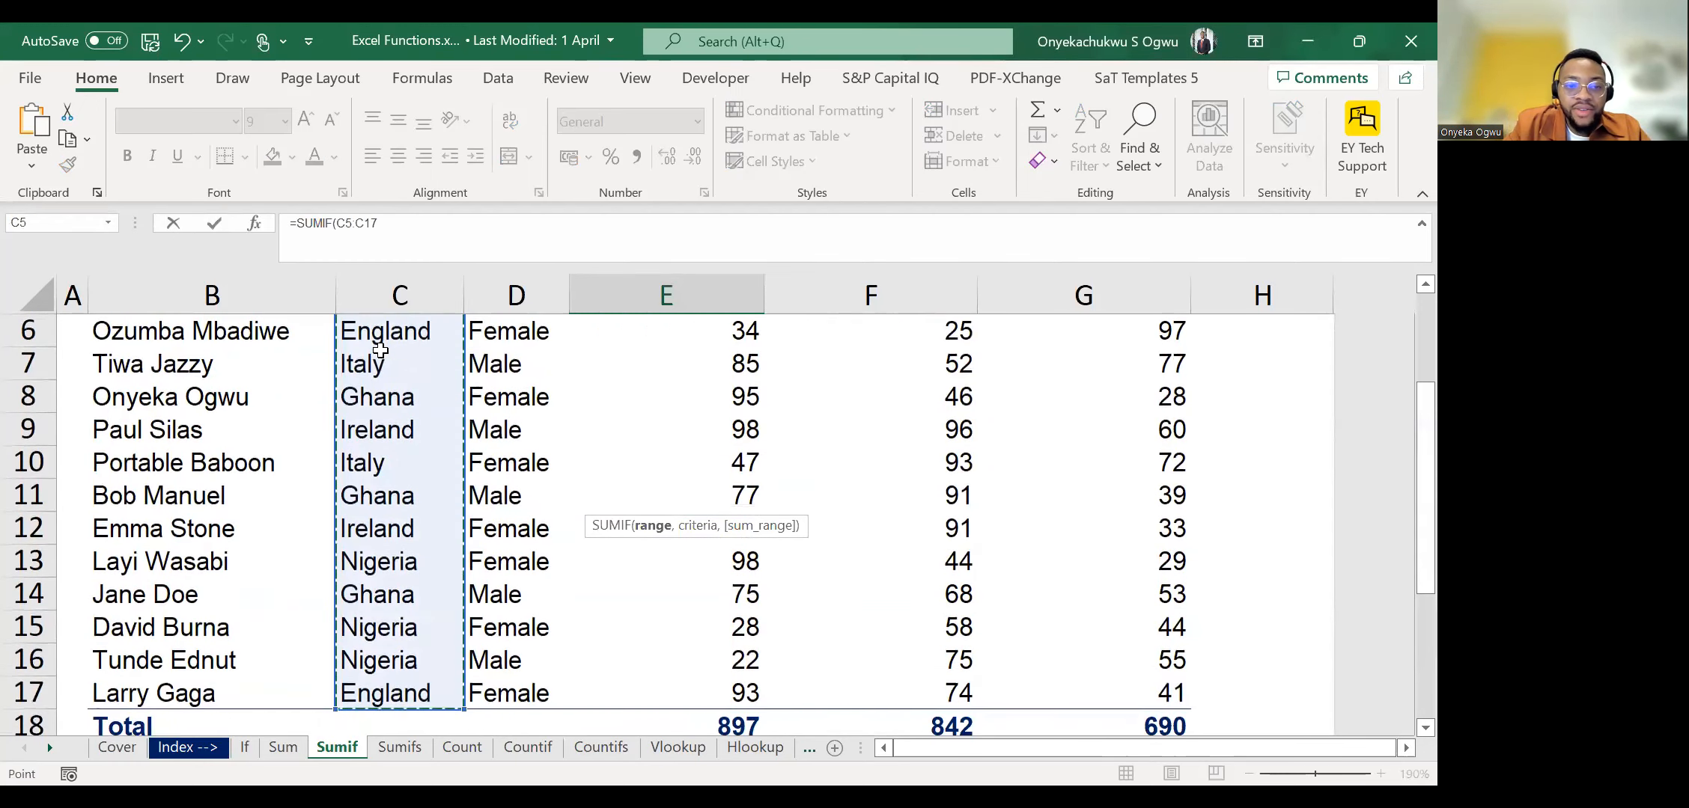
type(",")
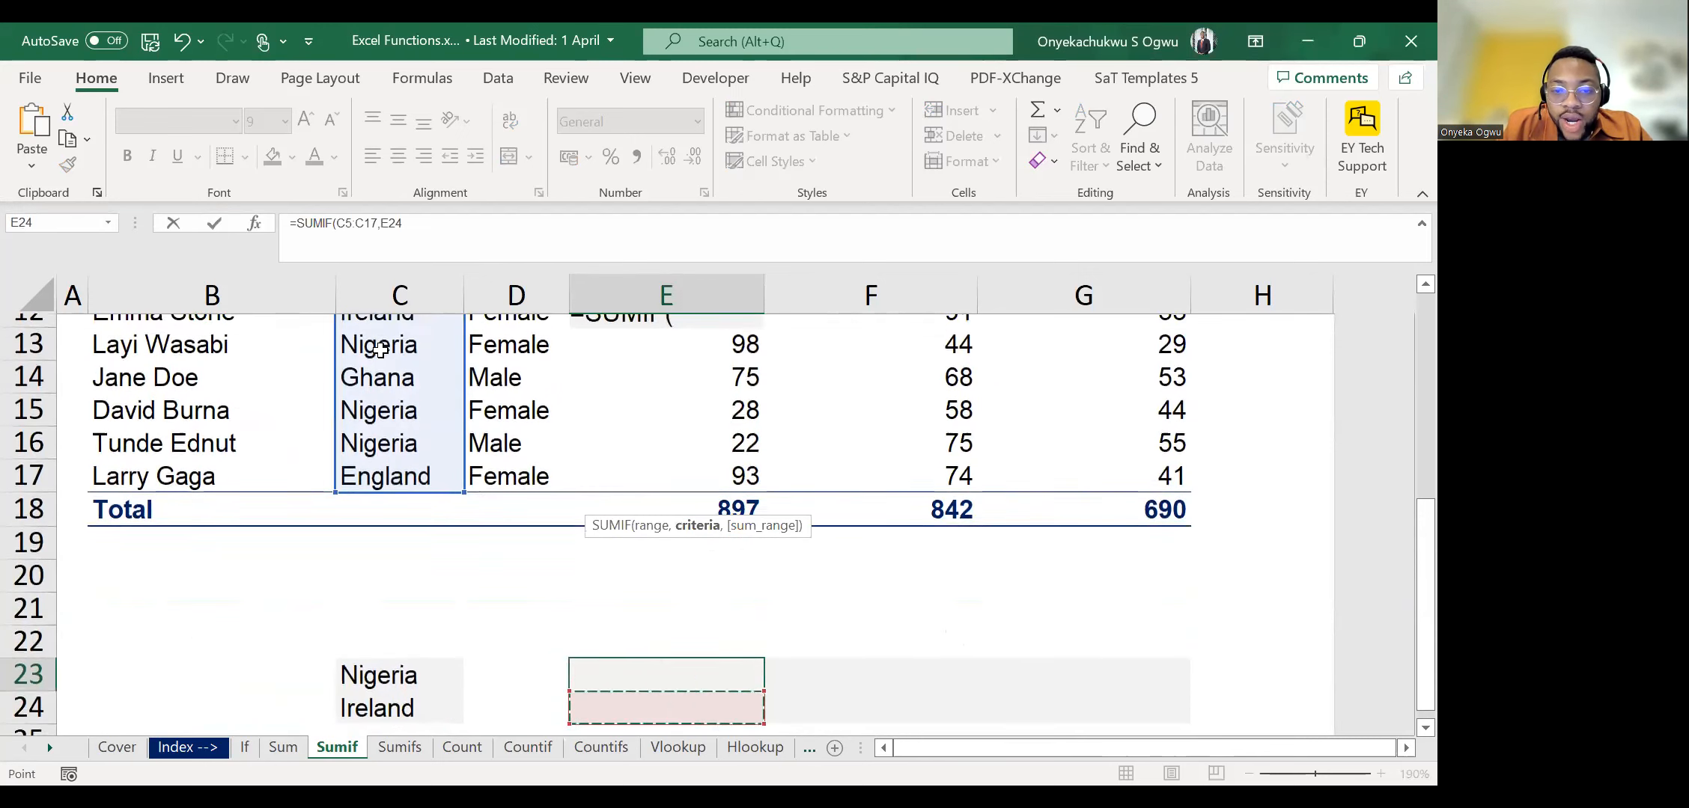
Set the Nigeria label in C23 as the criteria of the SUMIF formula.
key("Down")
key("Up")
key("Left")
key("Left")
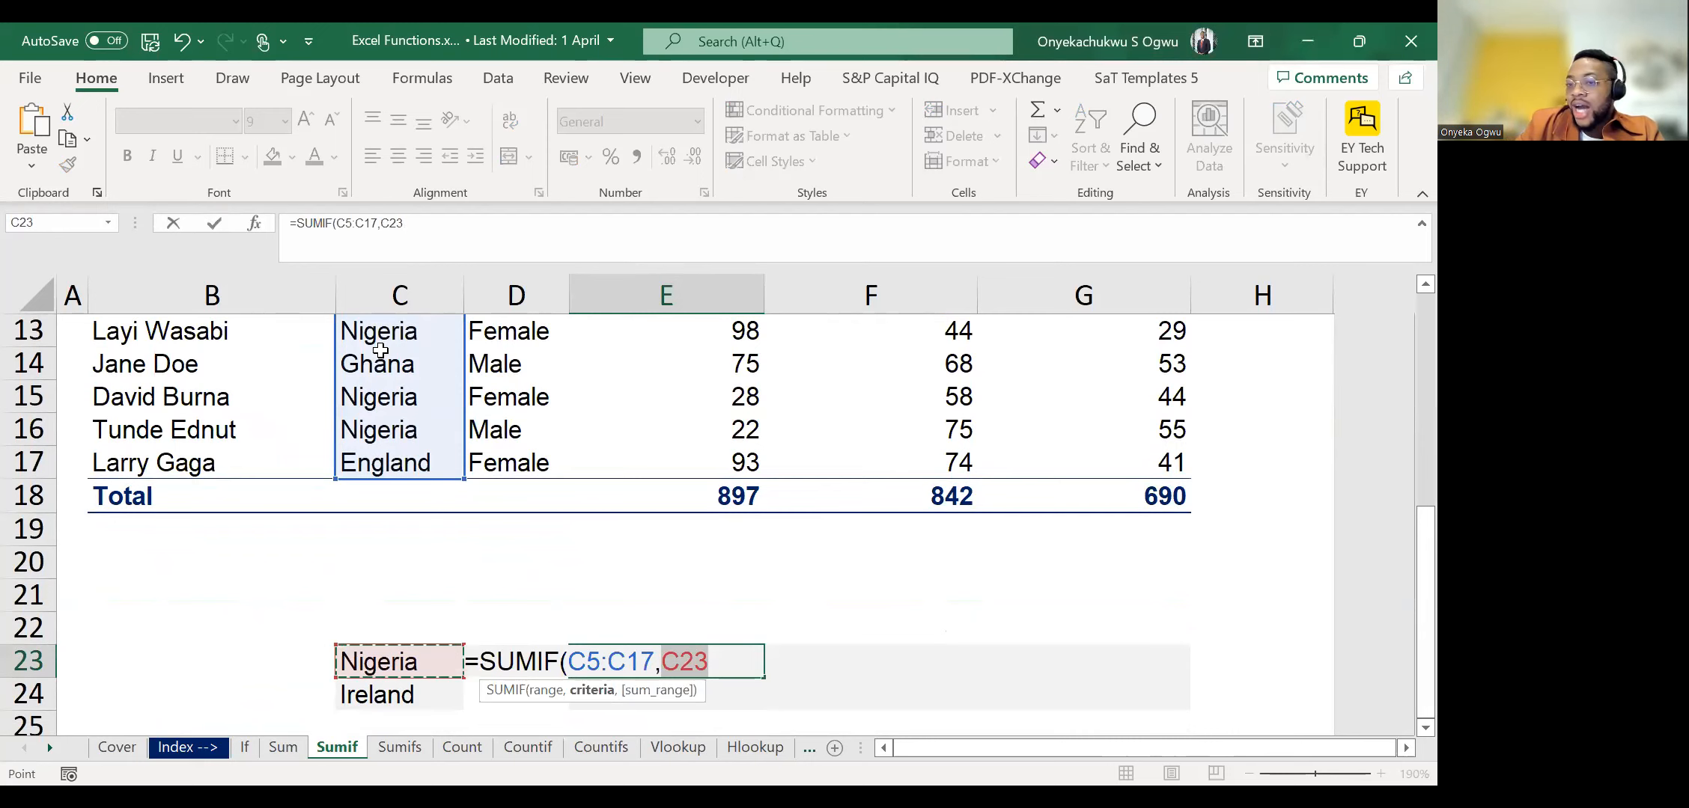
key("Left")
key("Right")
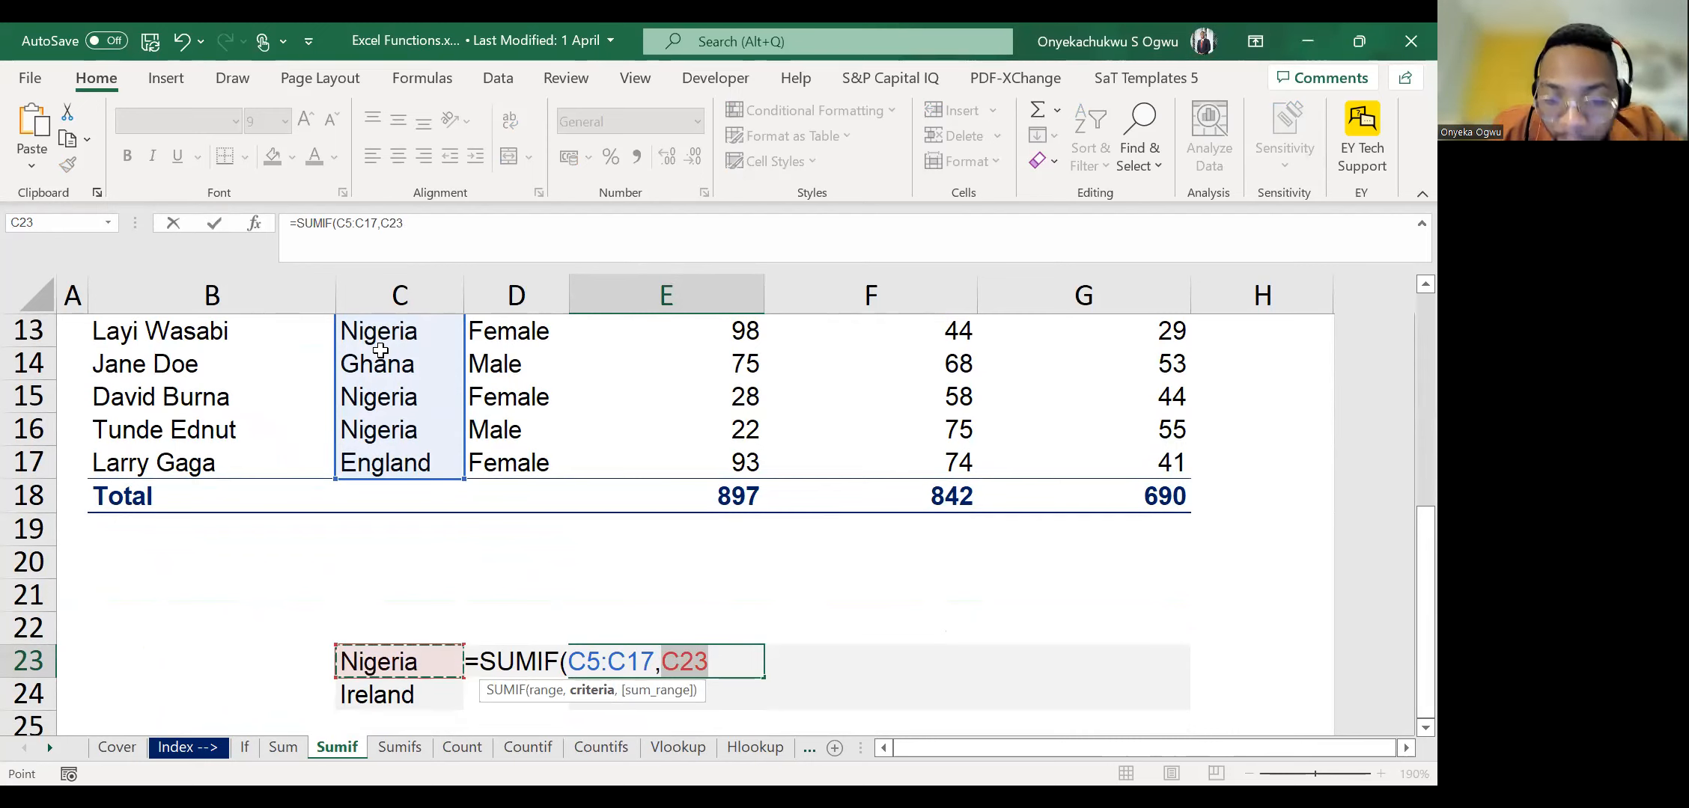
type(",")
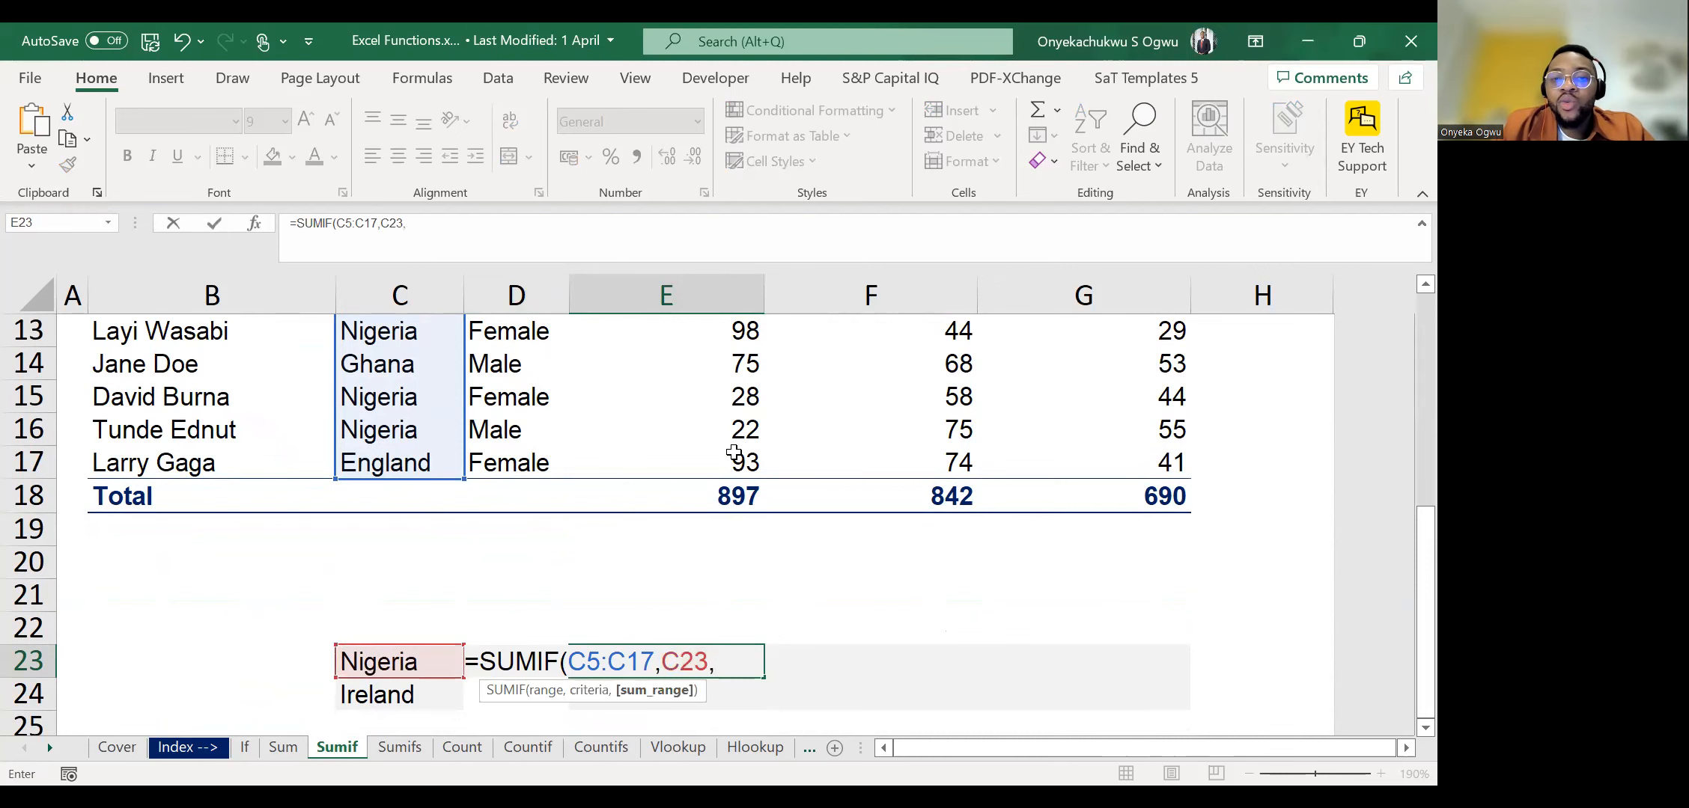
Use the Math scores E5:E17 as the sum range and enter the finished SUMIF formula in E23.
scroll(734, 452, "up", 3)
left_click(731, 374)
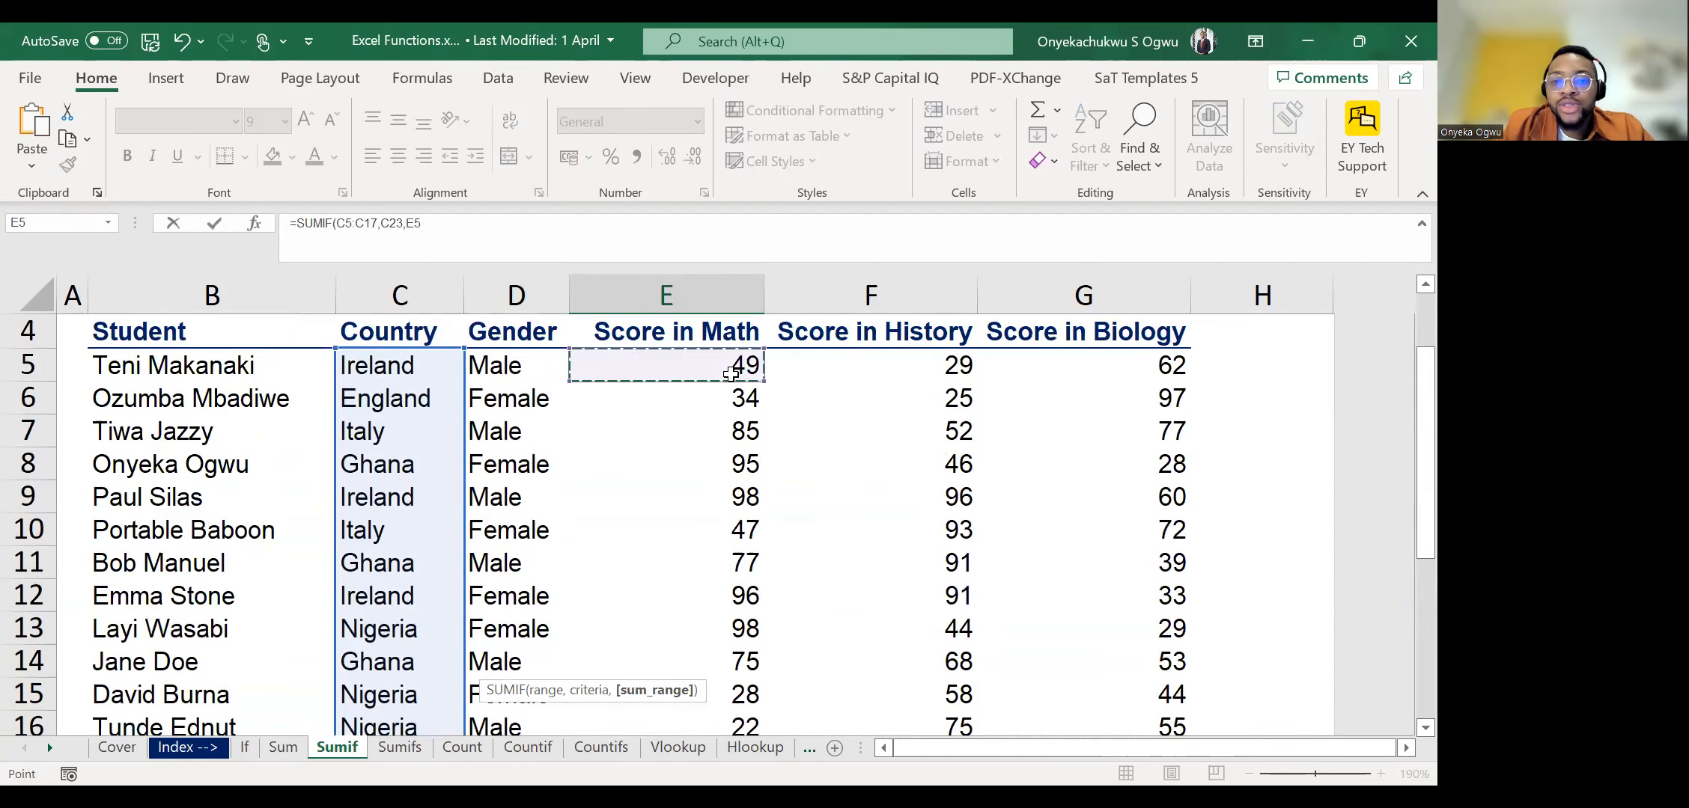
key("ctrl+shift+Down")
key("shift+Up")
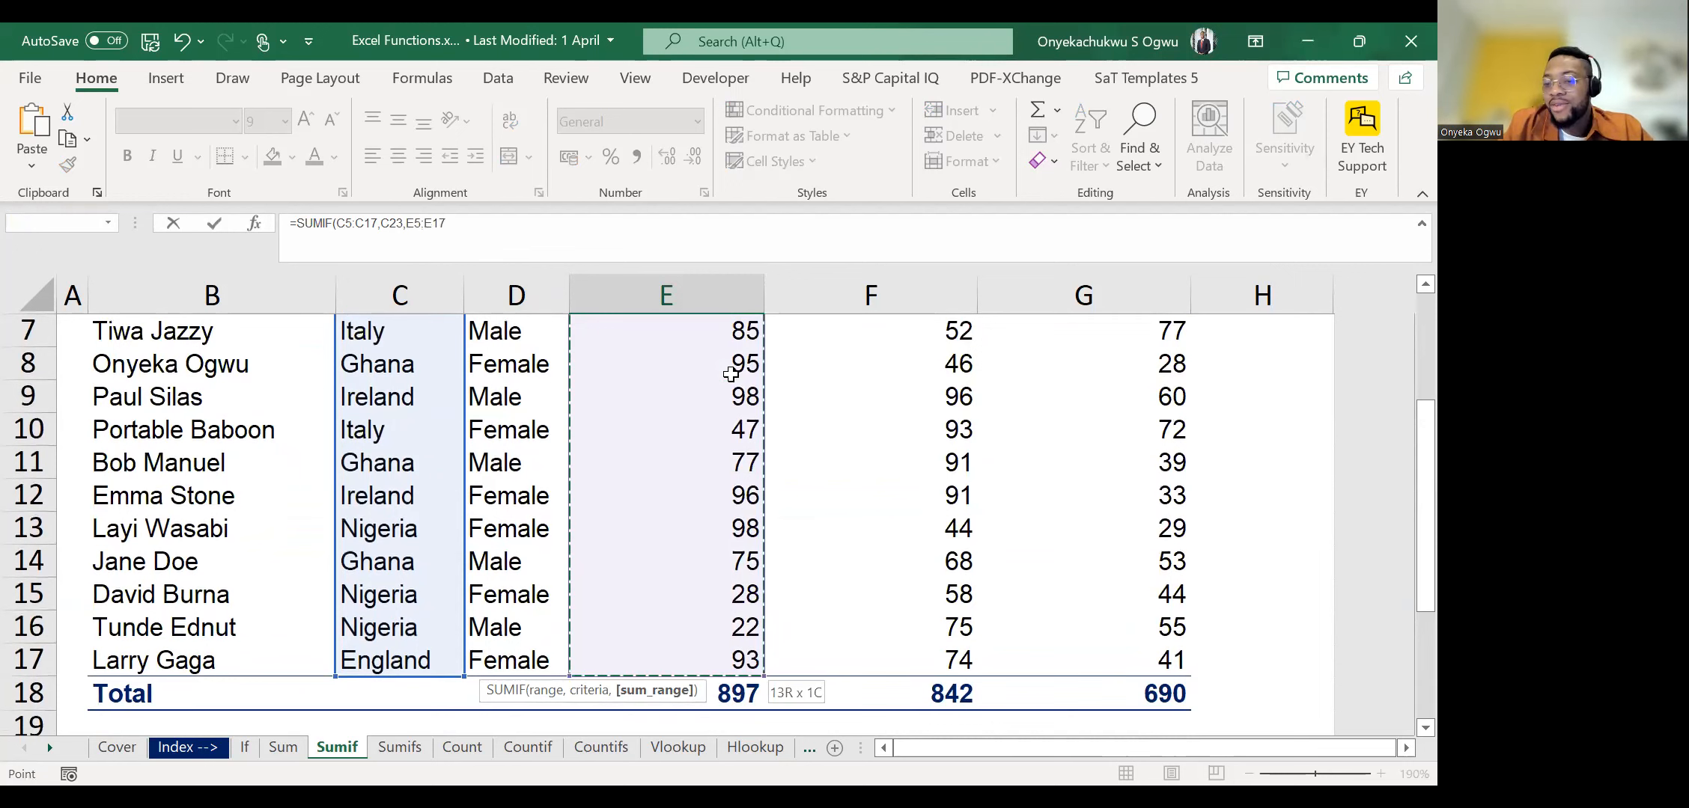
key("Return")
key("Up")
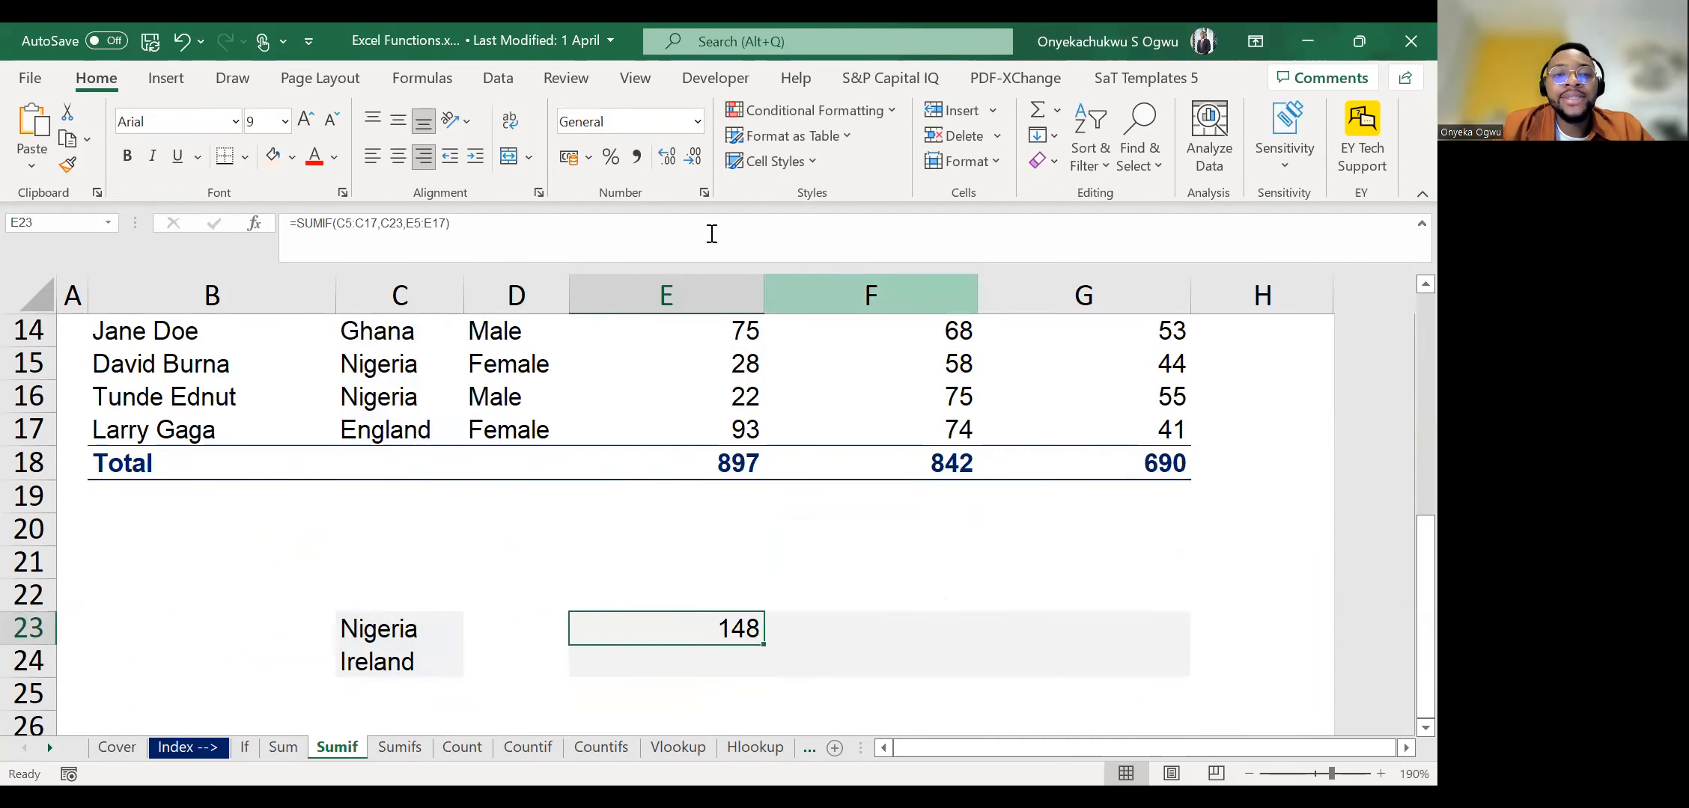
Review how the range, criteria and sum range of the E23 SUMIF formula map to the student table and C23.
key("Down")
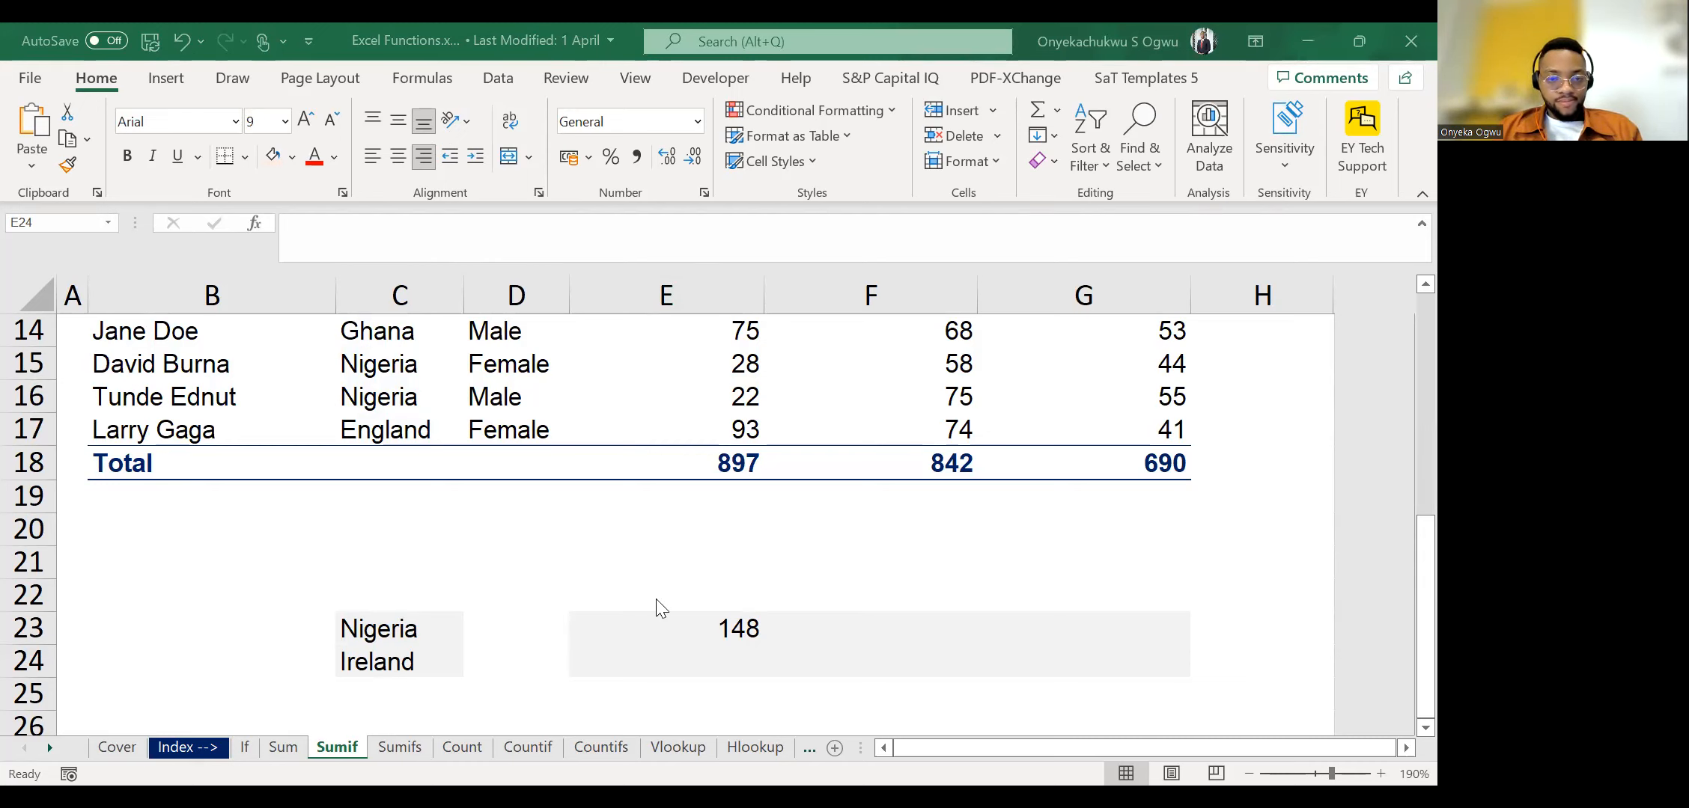
scroll(658, 606, "down", 5)
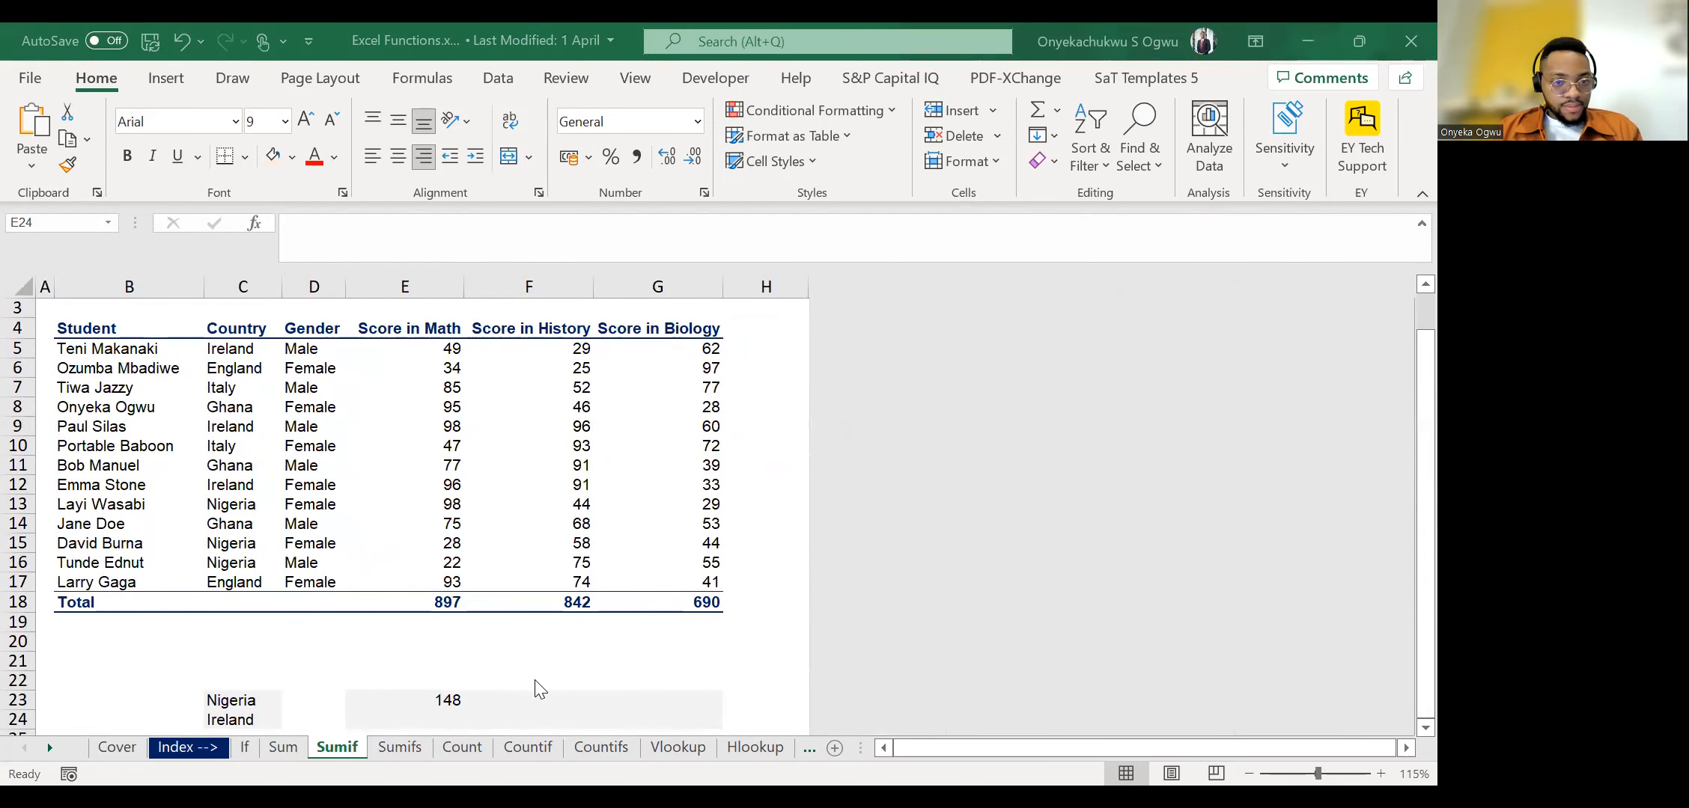
left_click(414, 692)
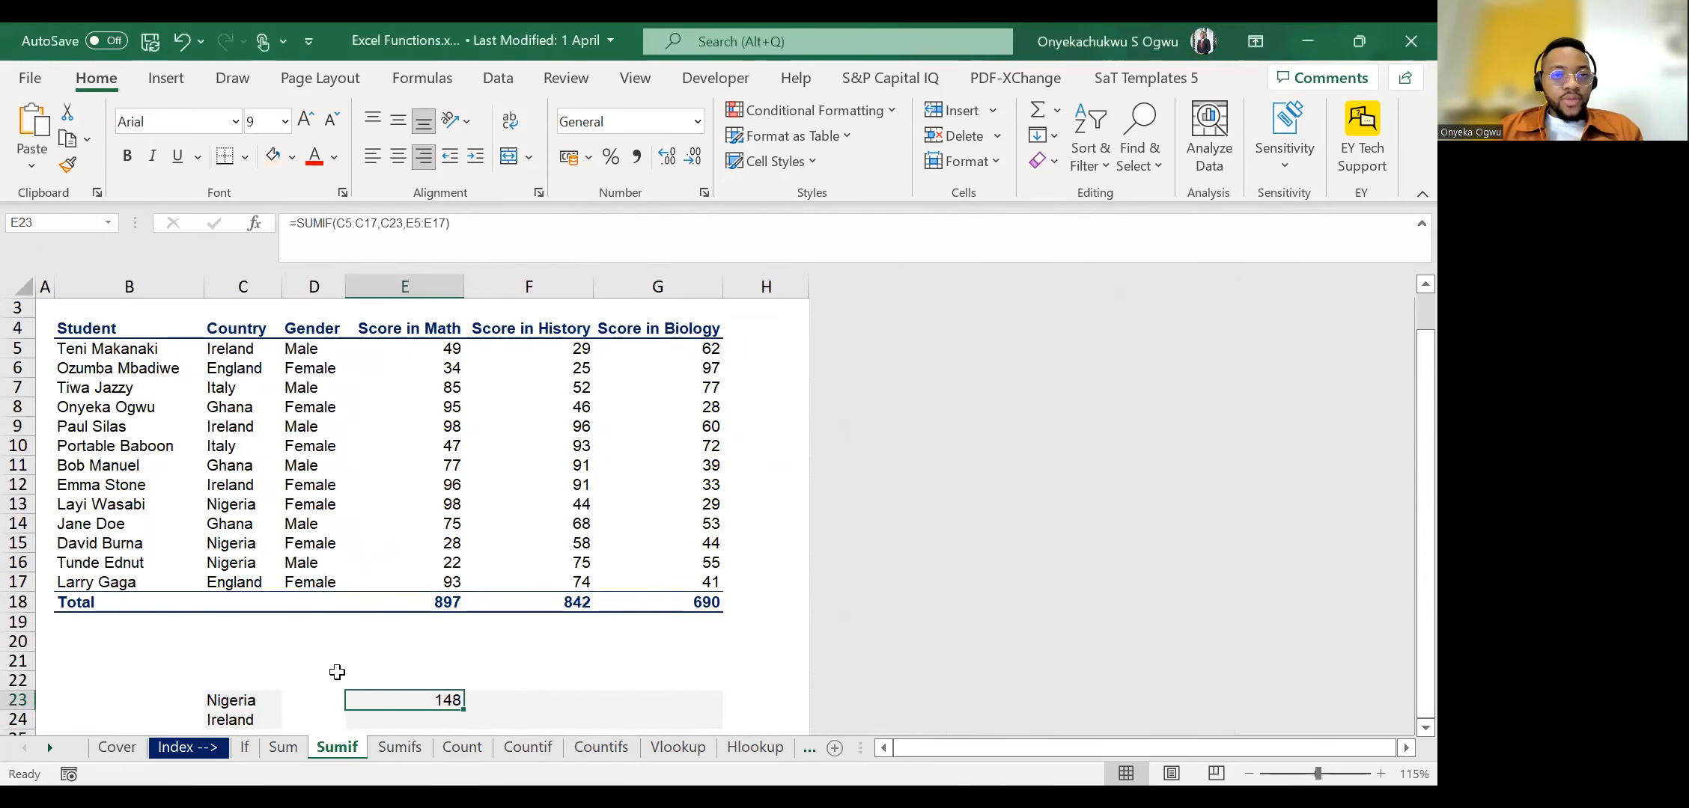
key("F2")
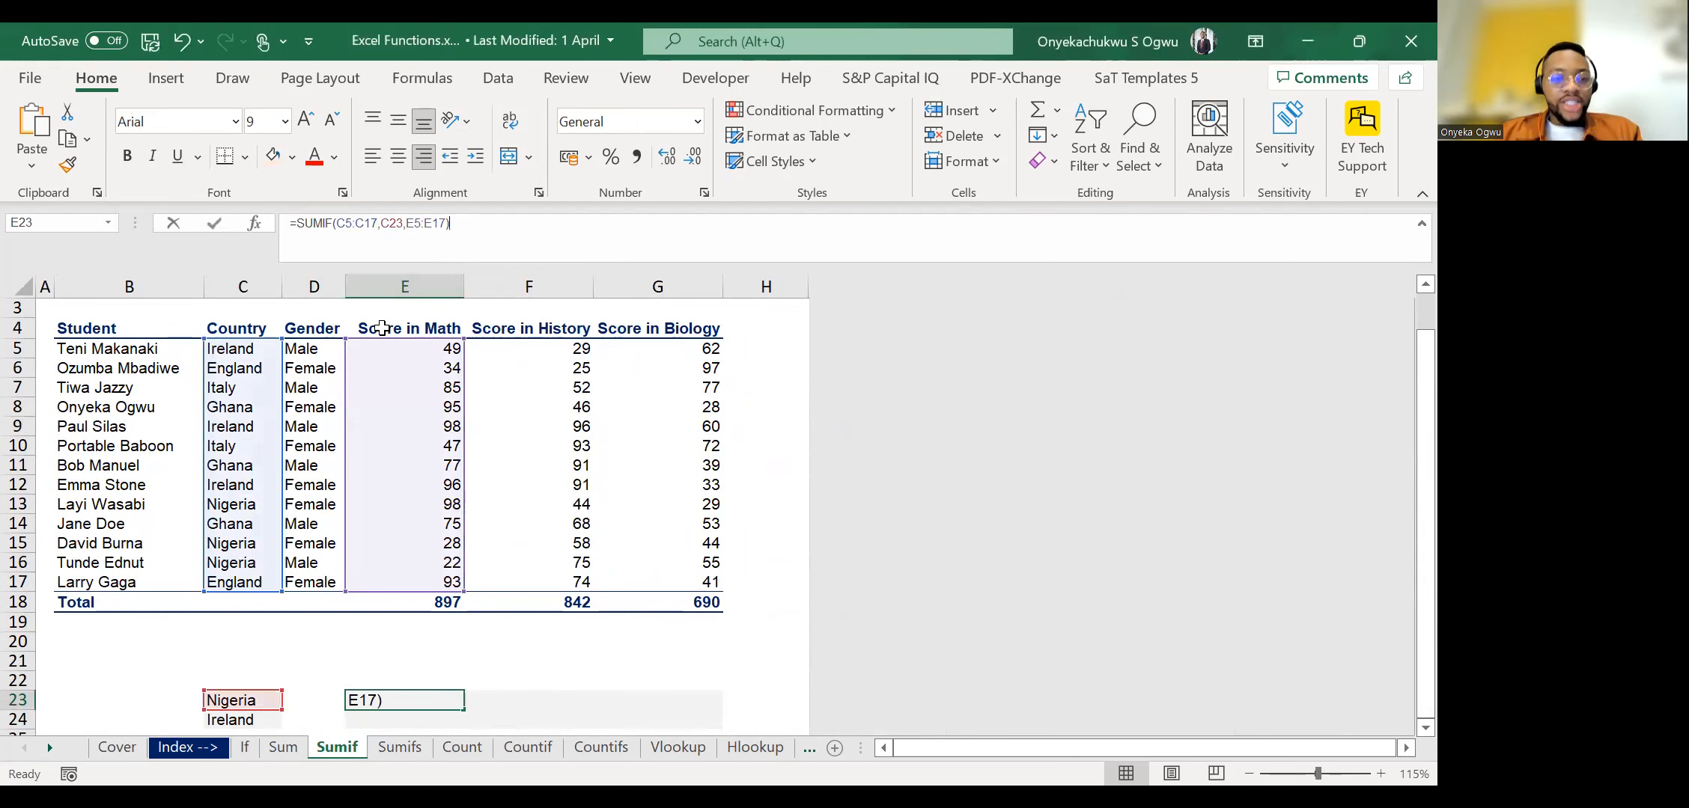
scroll(331, 595, "down", 1)
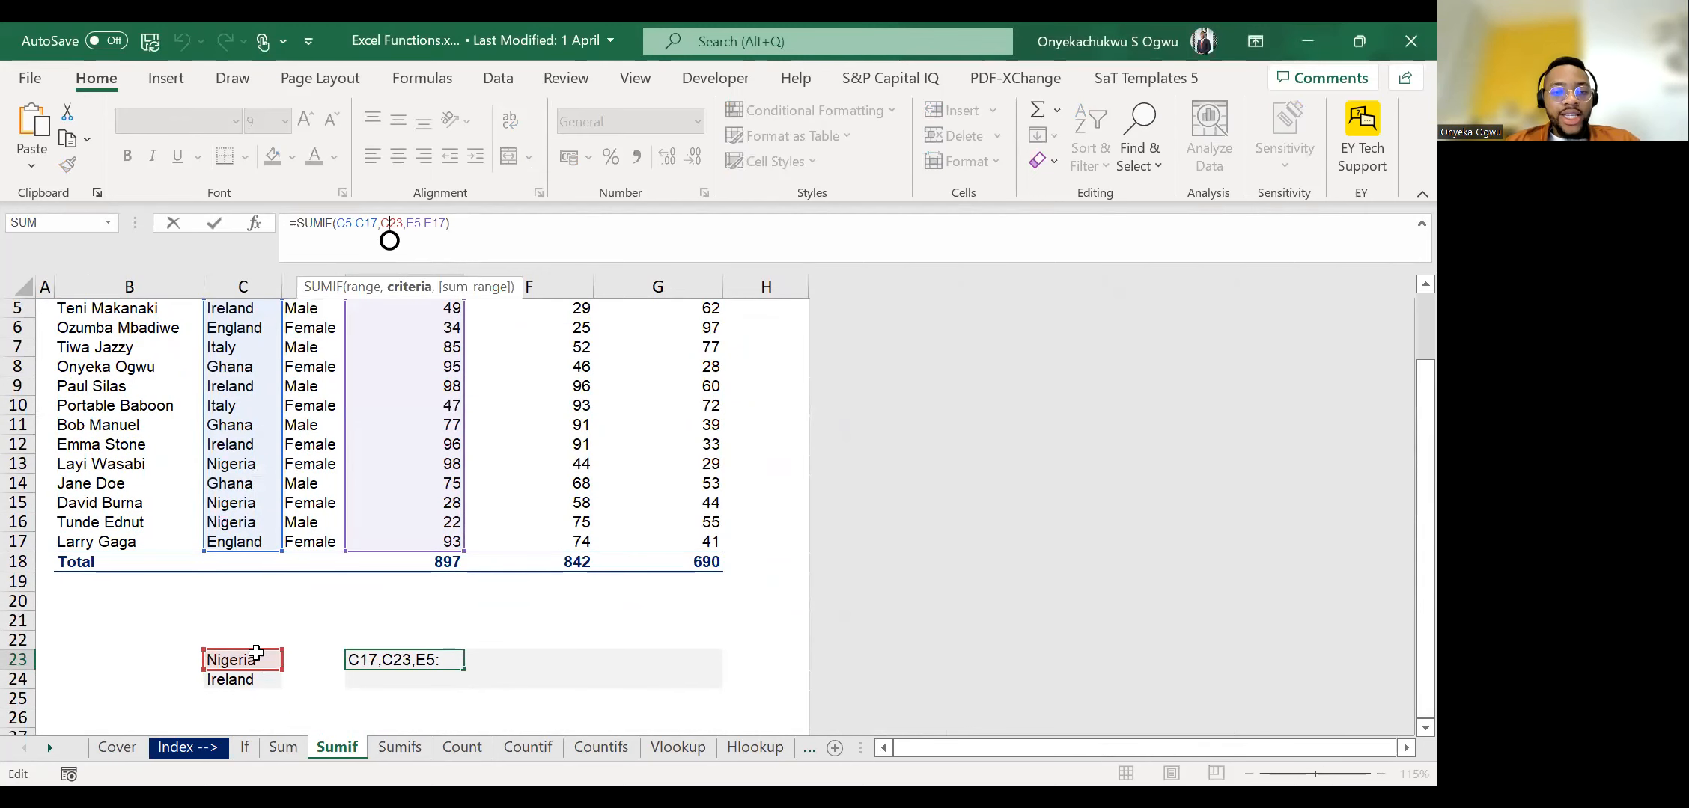
key("Escape")
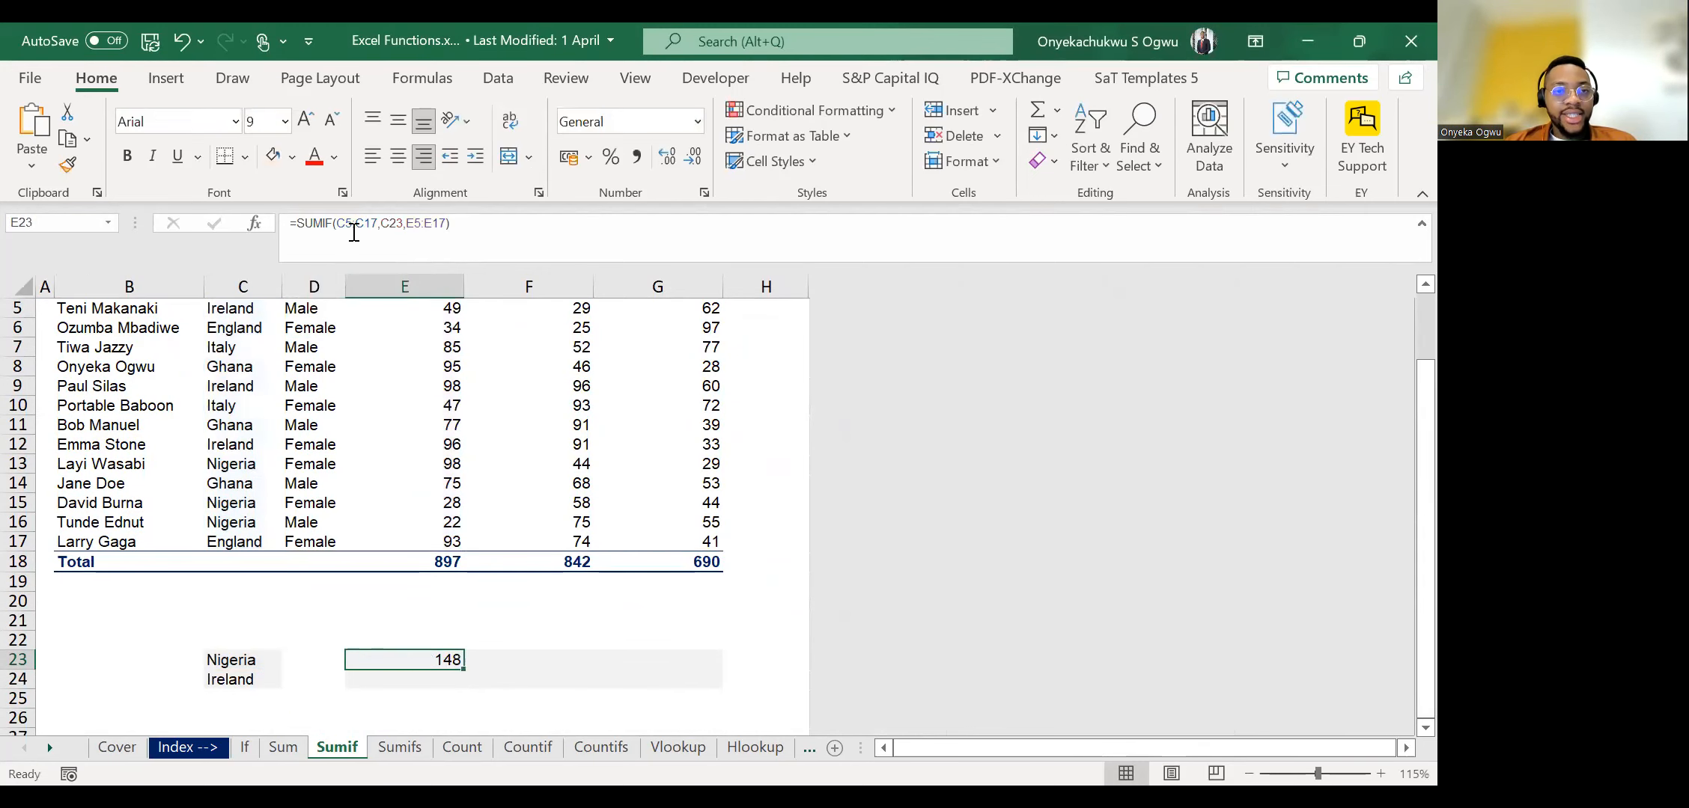
left_click(355, 227)
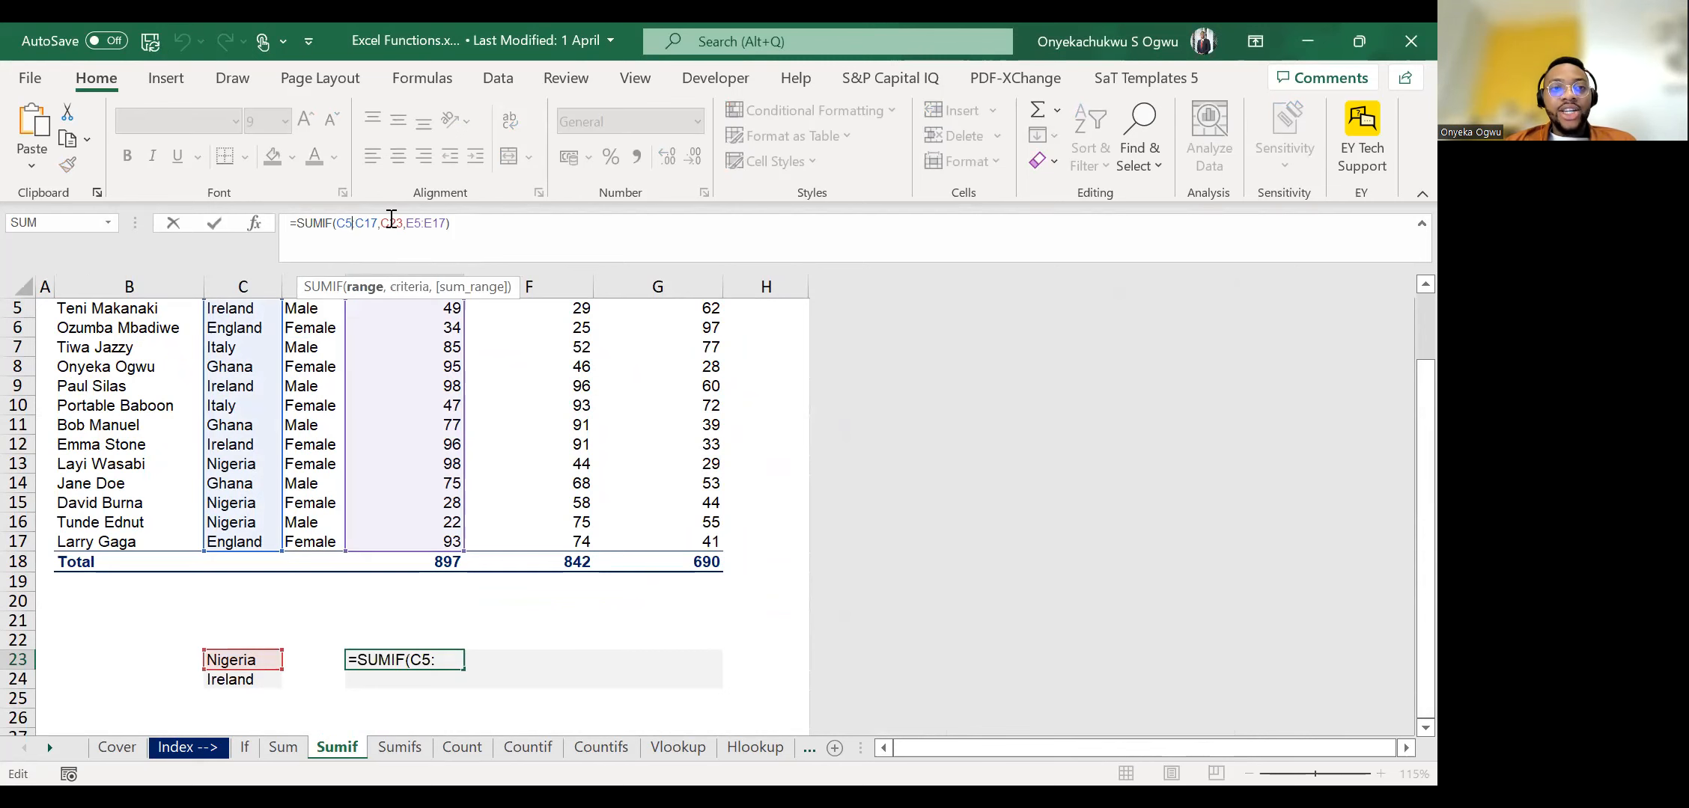
scroll(249, 329, "up", 2)
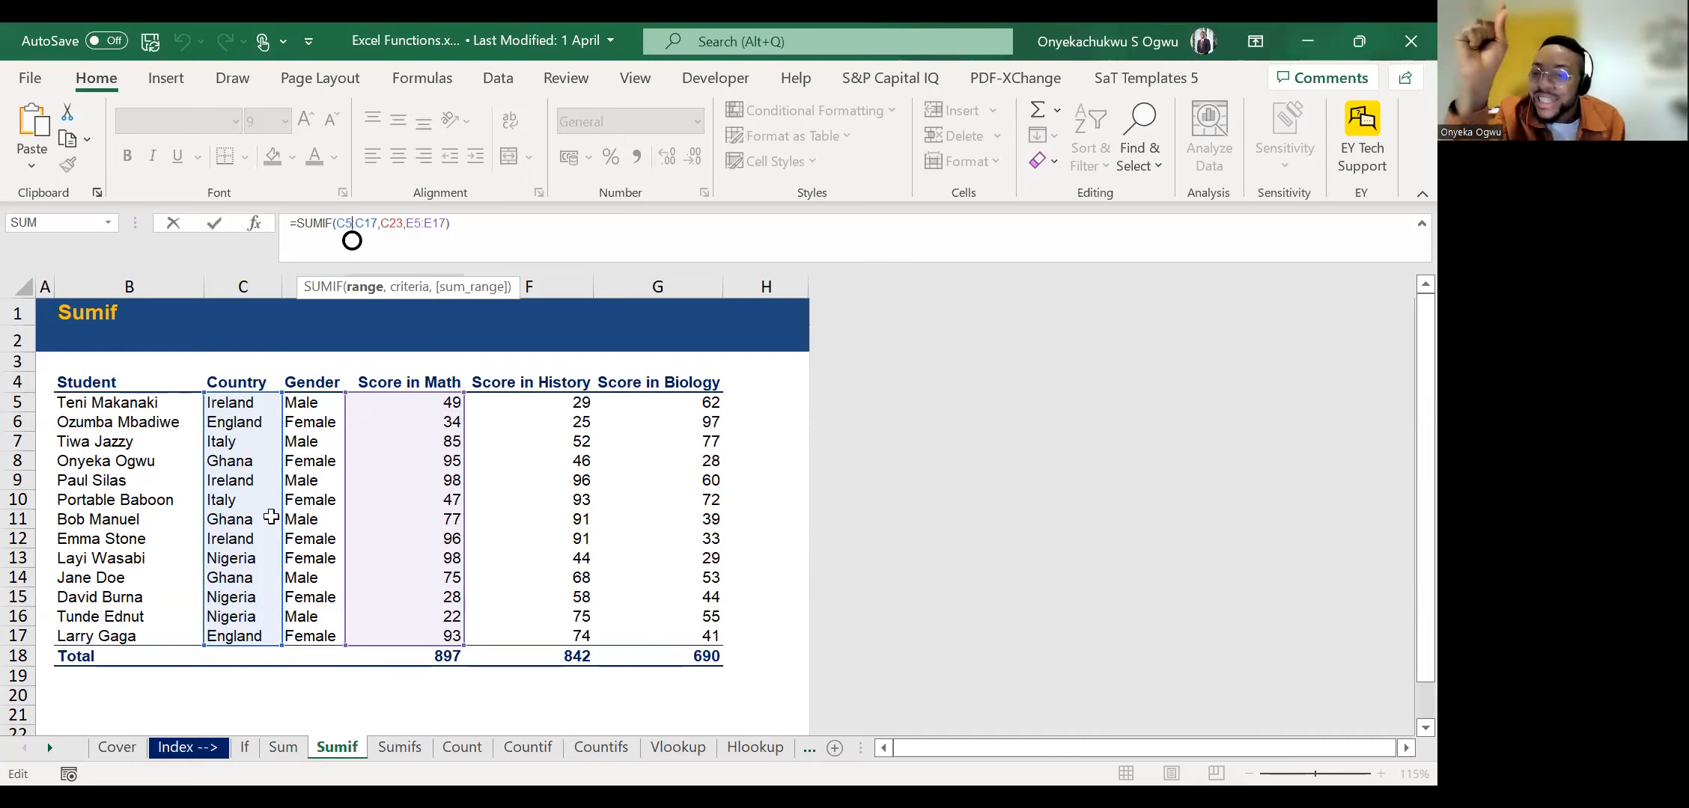
scroll(205, 701, "down", 2)
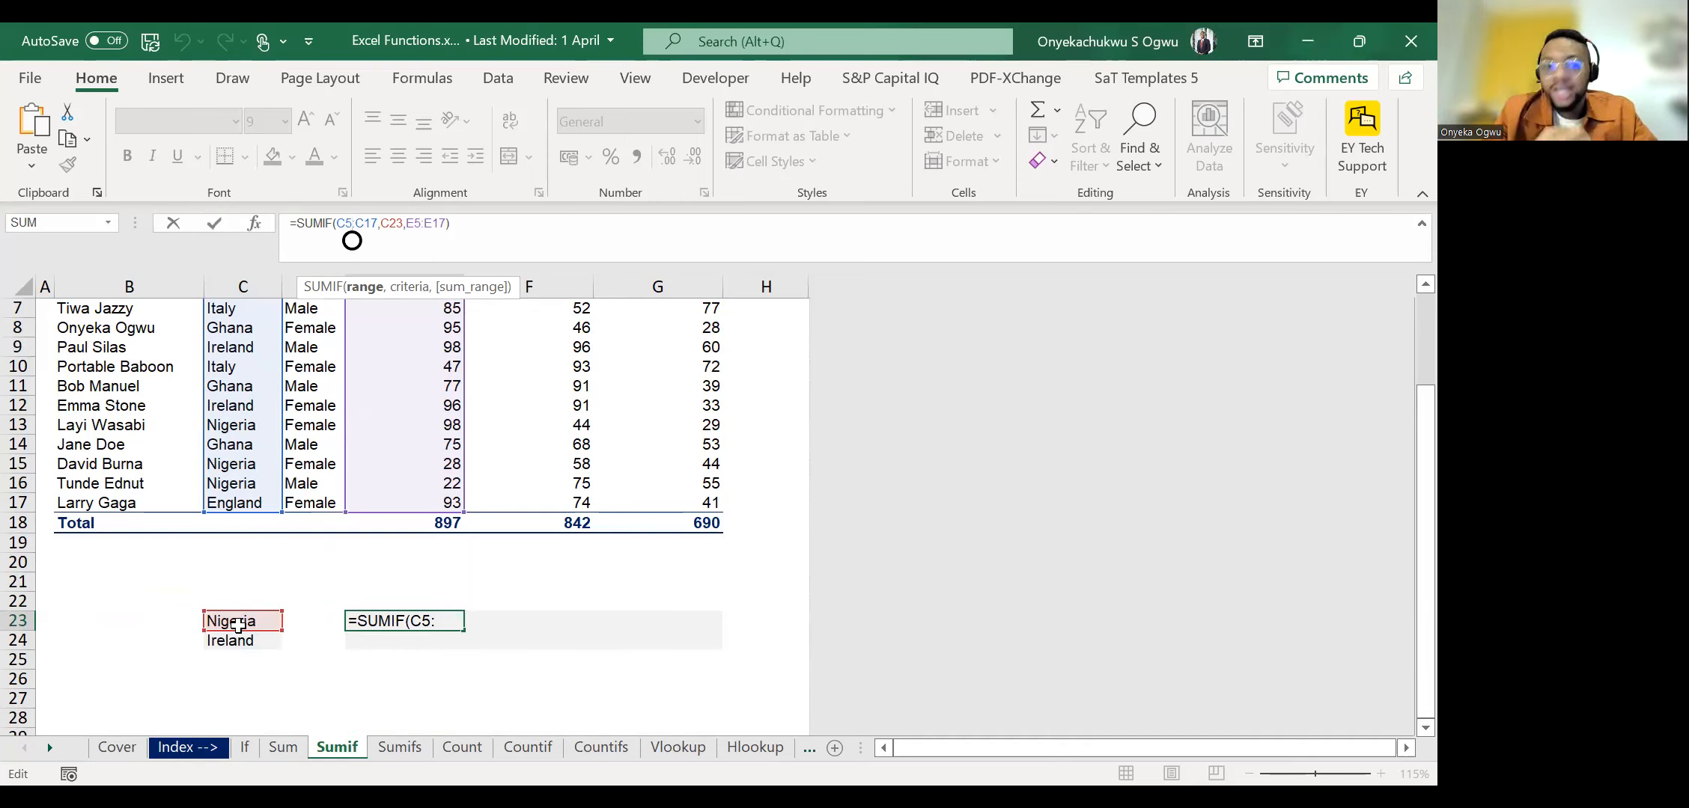
scroll(438, 603, "up", 2)
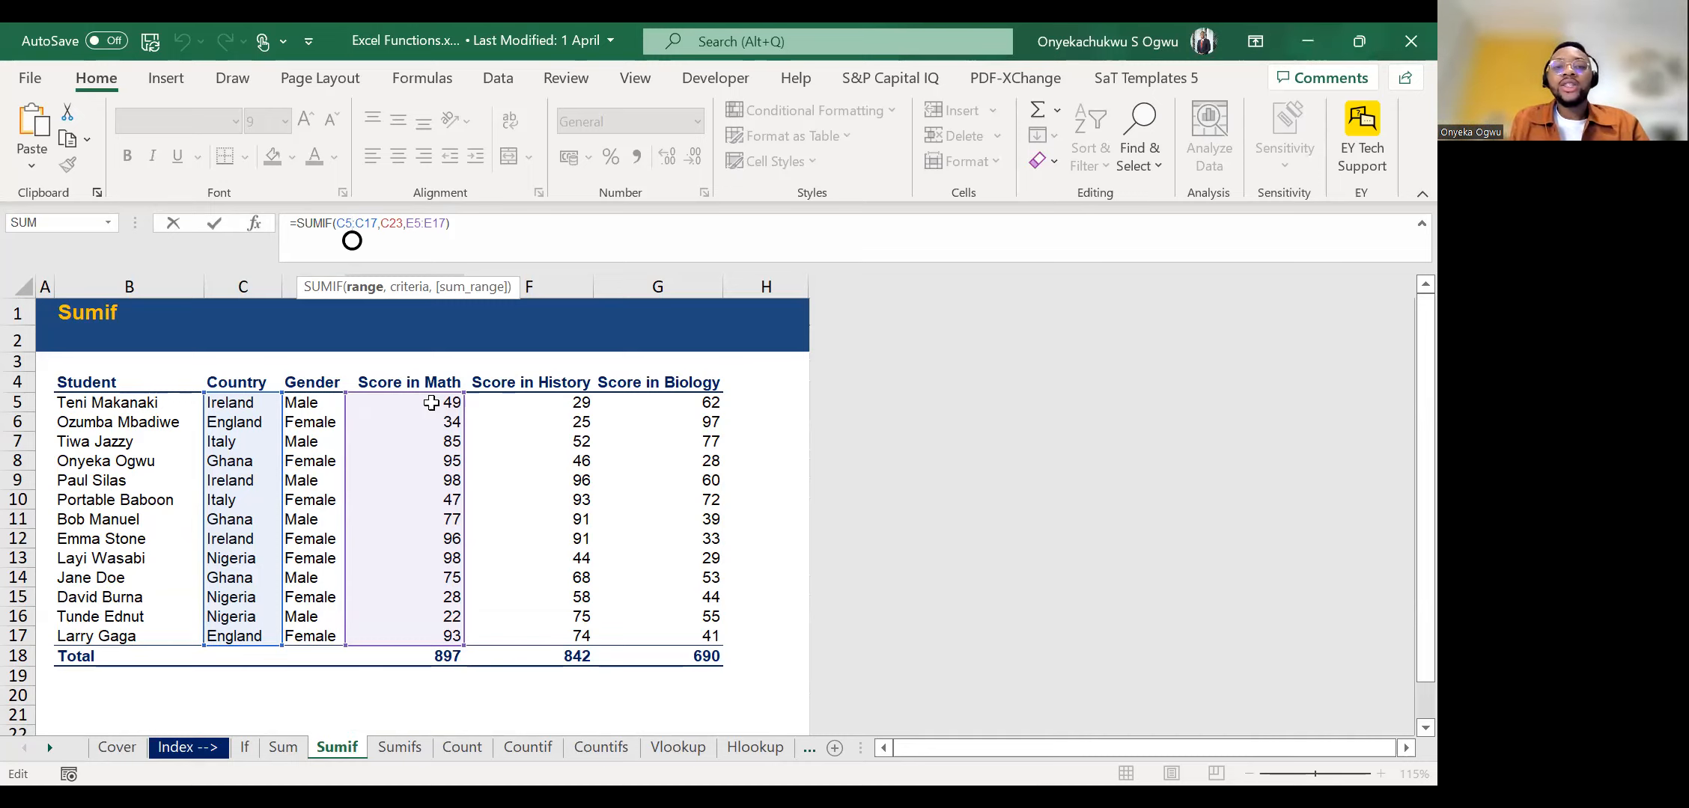
key("Return")
key("Up")
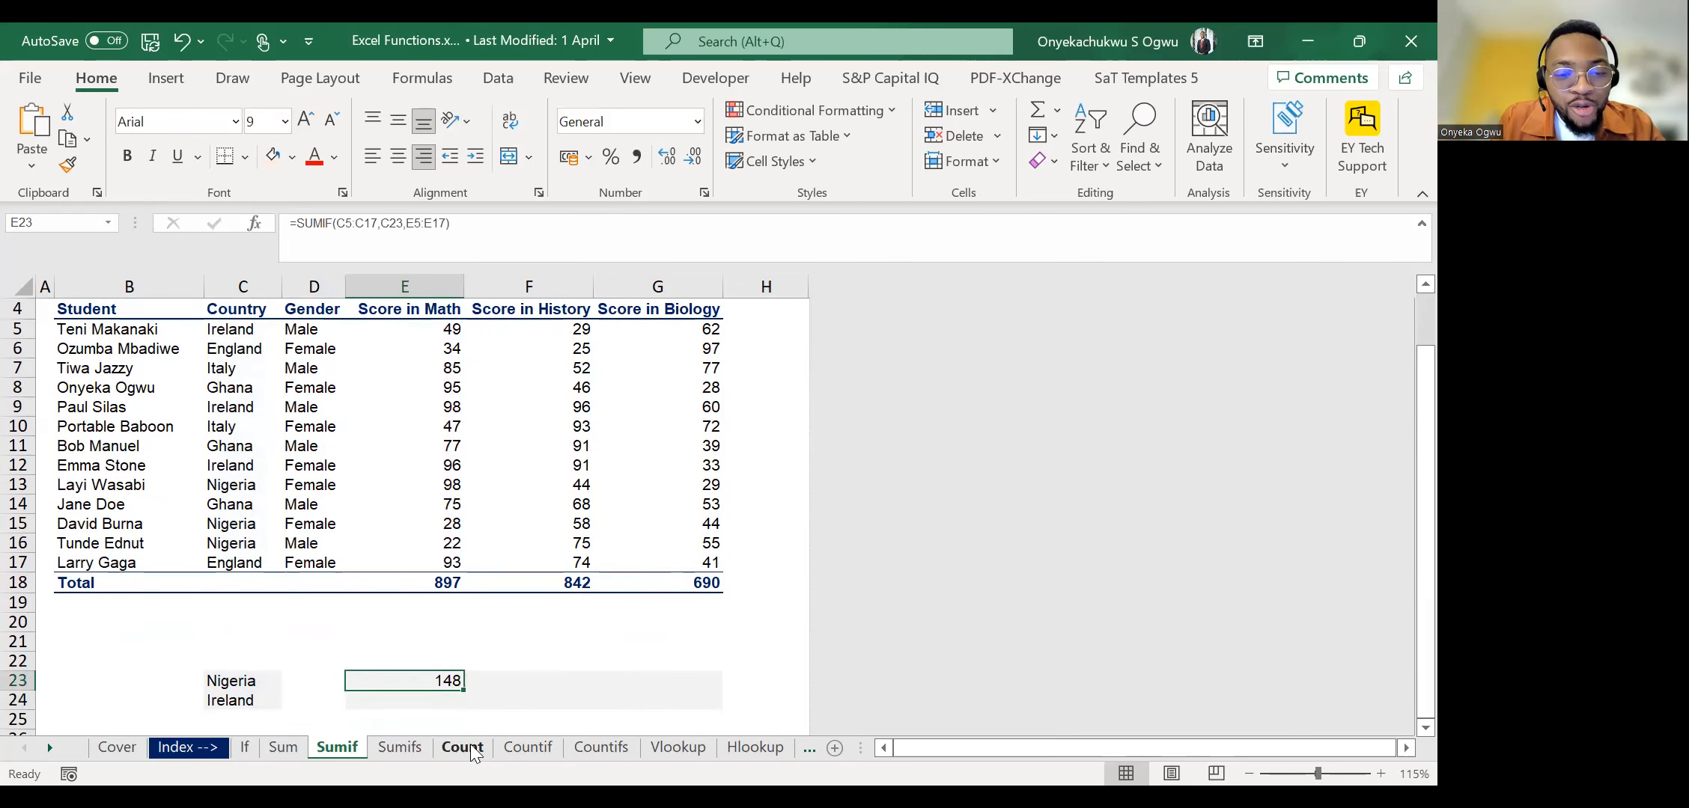
Try to fill the Nigeria SUMIF formula from E23 across F23 and G23, and inspect the filled cells.
left_click_drag(464, 693, 705, 683)
key("shift+Left")
key("shift+Left")
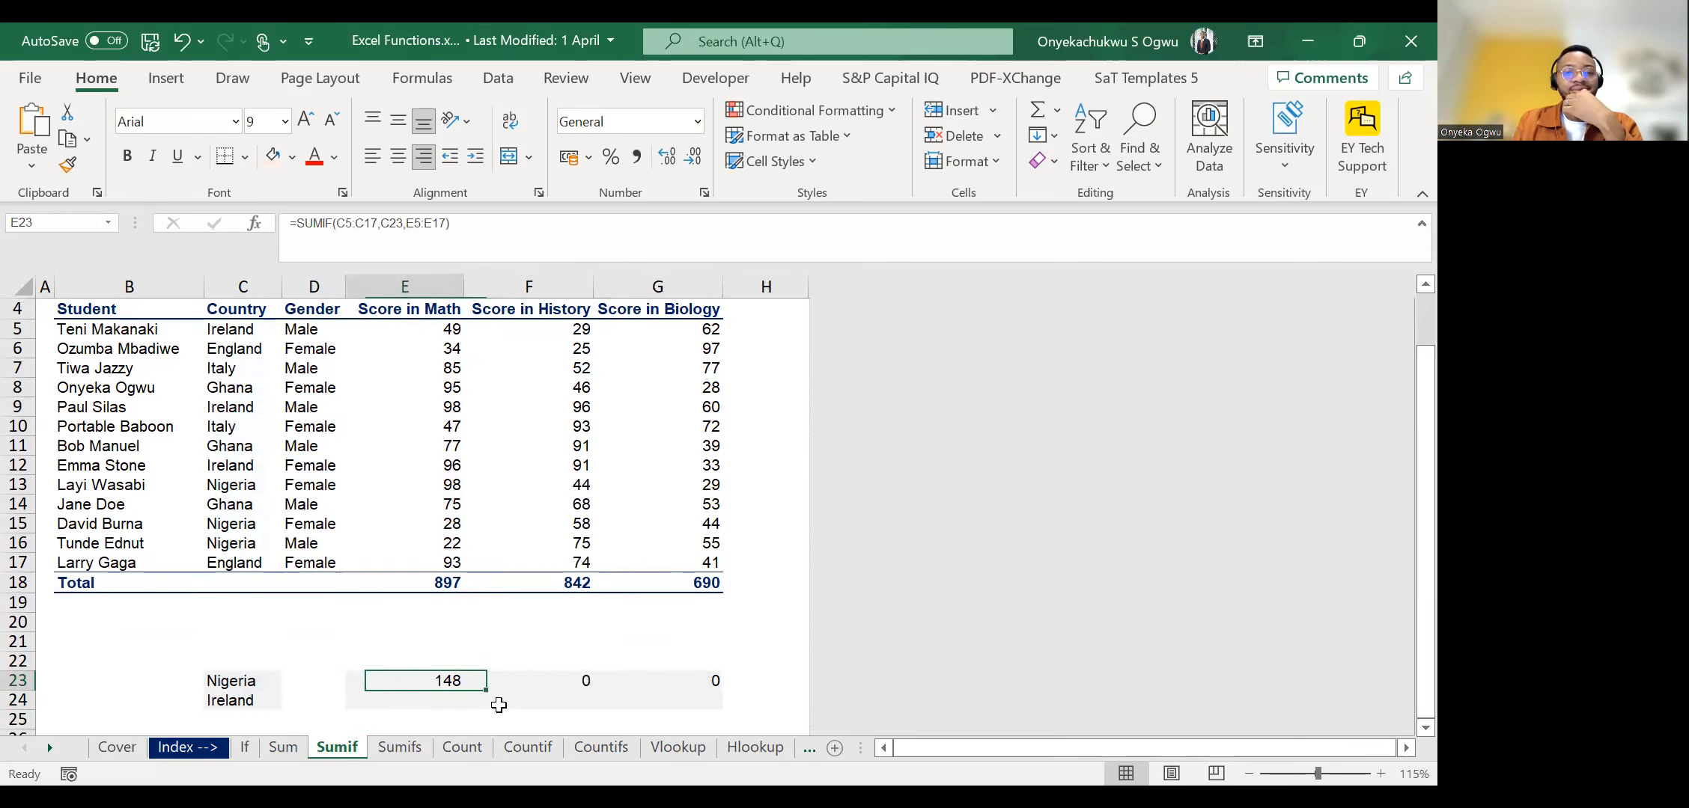
key("Right")
key("Left")
key("Right")
key("Right")
key("Left")
key("Left")
Clear the filled formulas from F23:G23, keeping the original in E23.
key("Right")
key("Left")
key("Right")
key("shift+Right")
key("Delete")
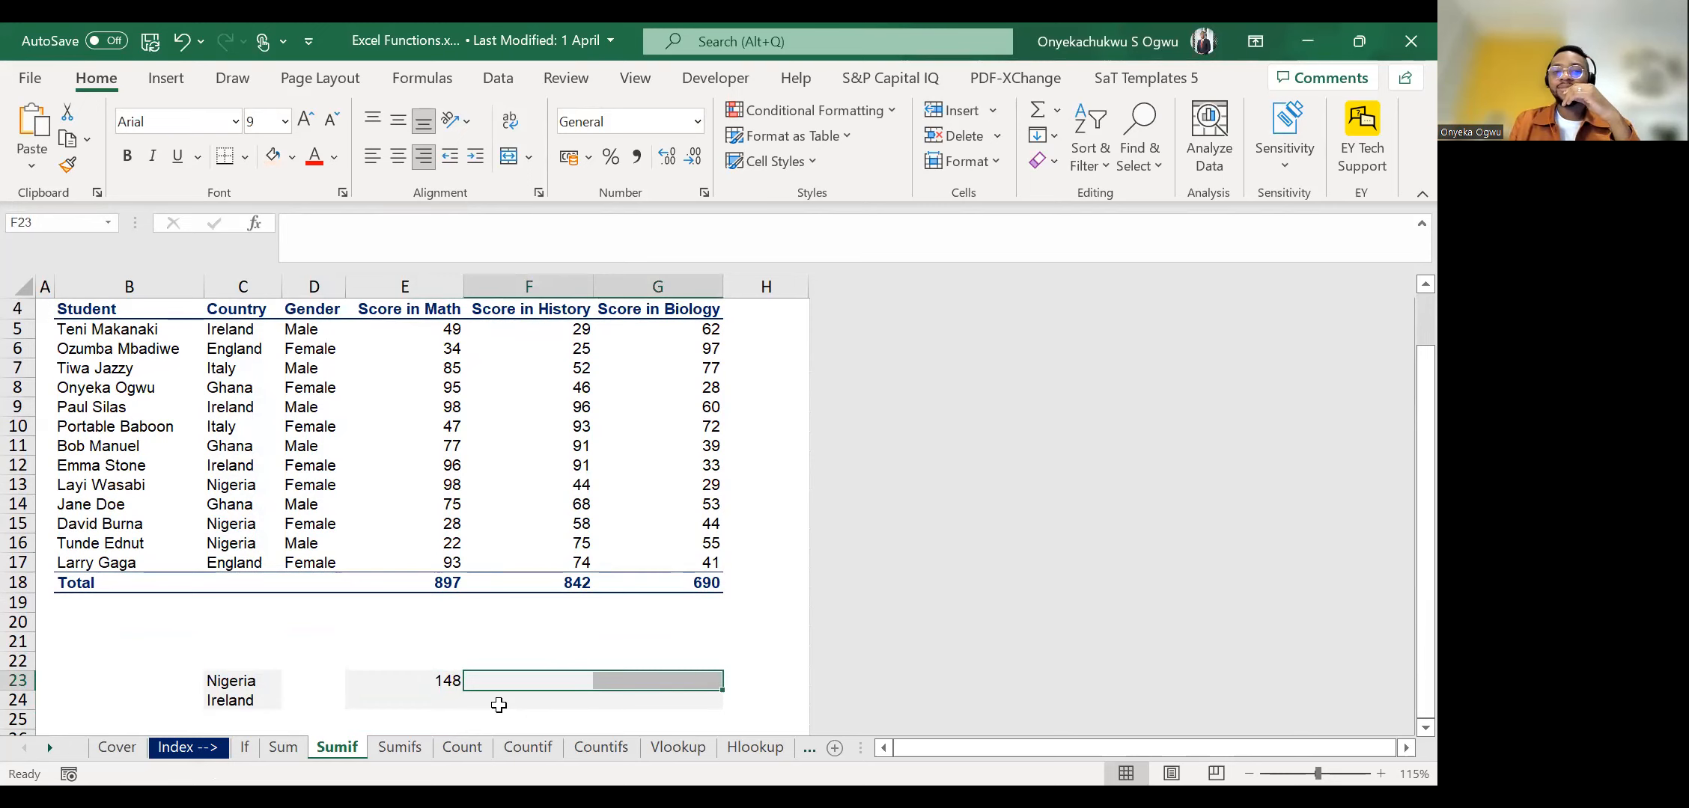
key("Left")
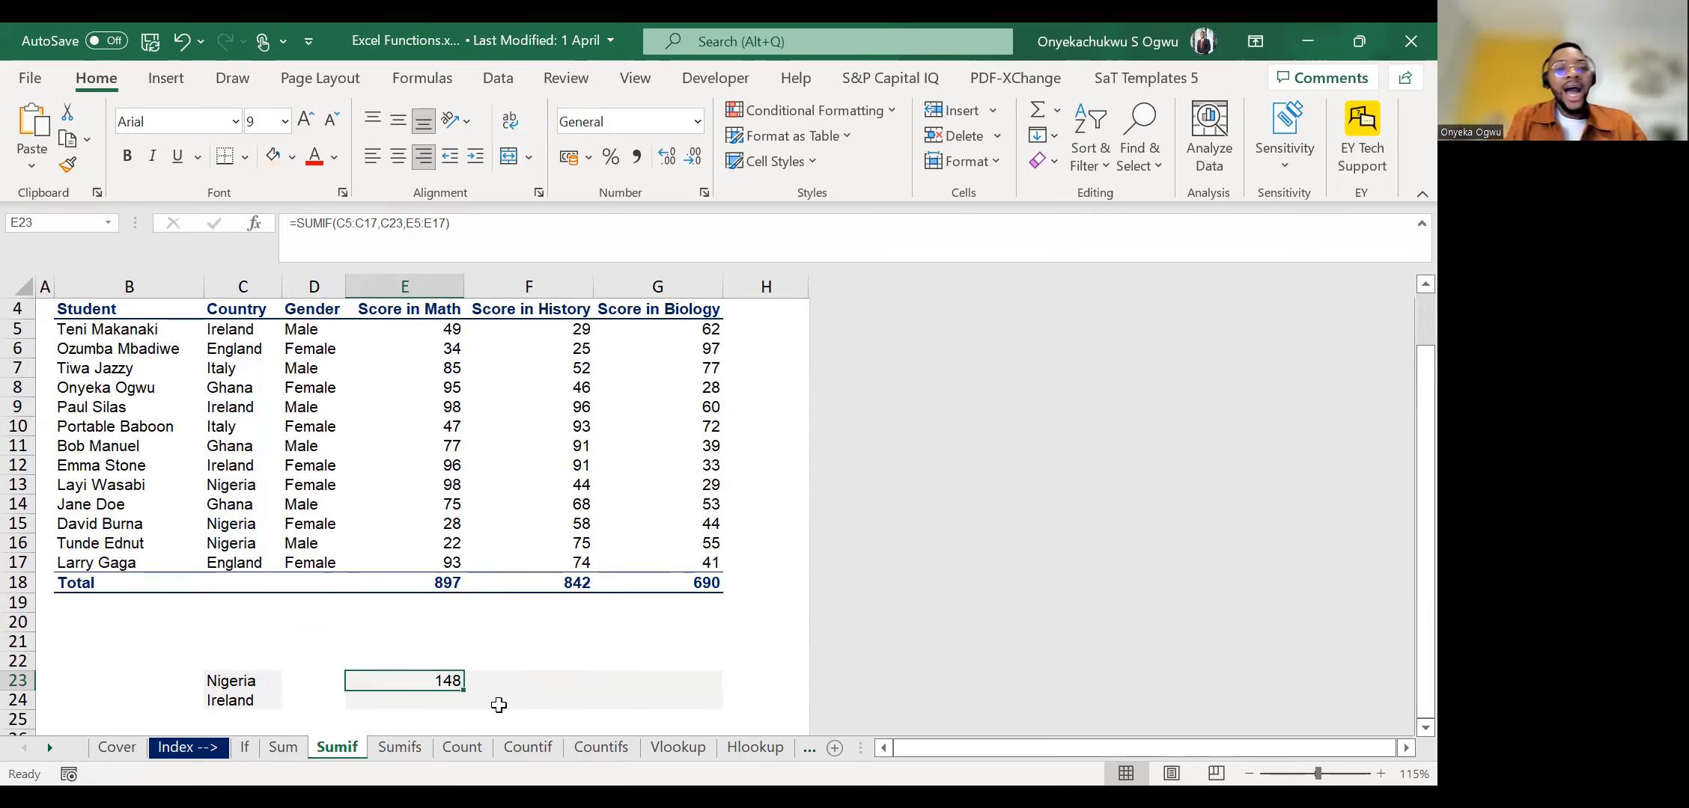
Try to copy the E23 SUMIF formula over the whole Nigeria and Ireland results block E23:G24.
key("Down")
key("Up")
key("Down")
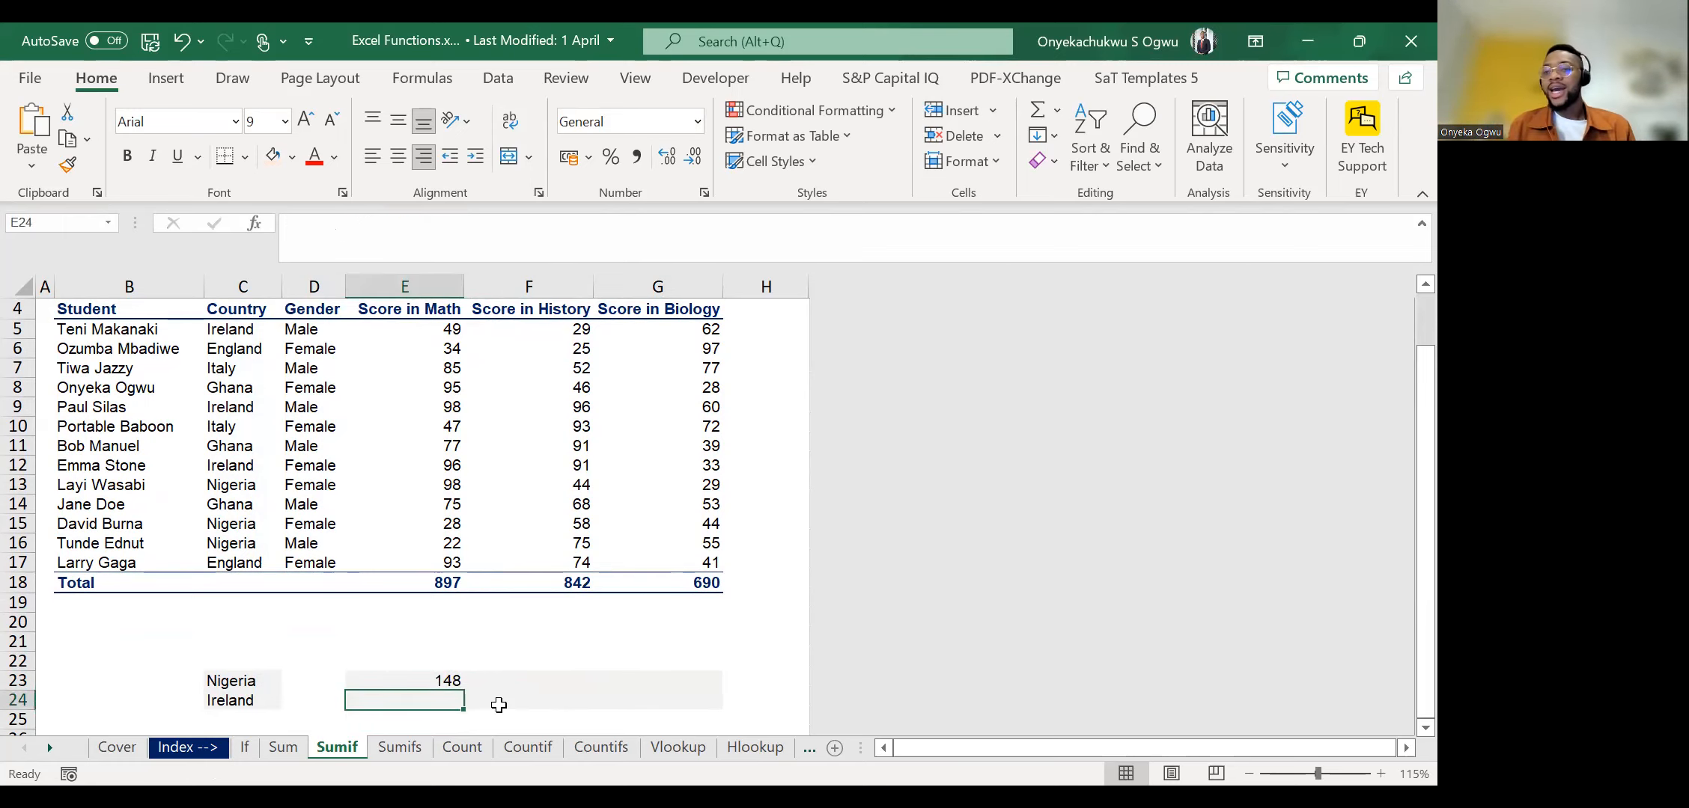
key("Up")
key("ctrl+c")
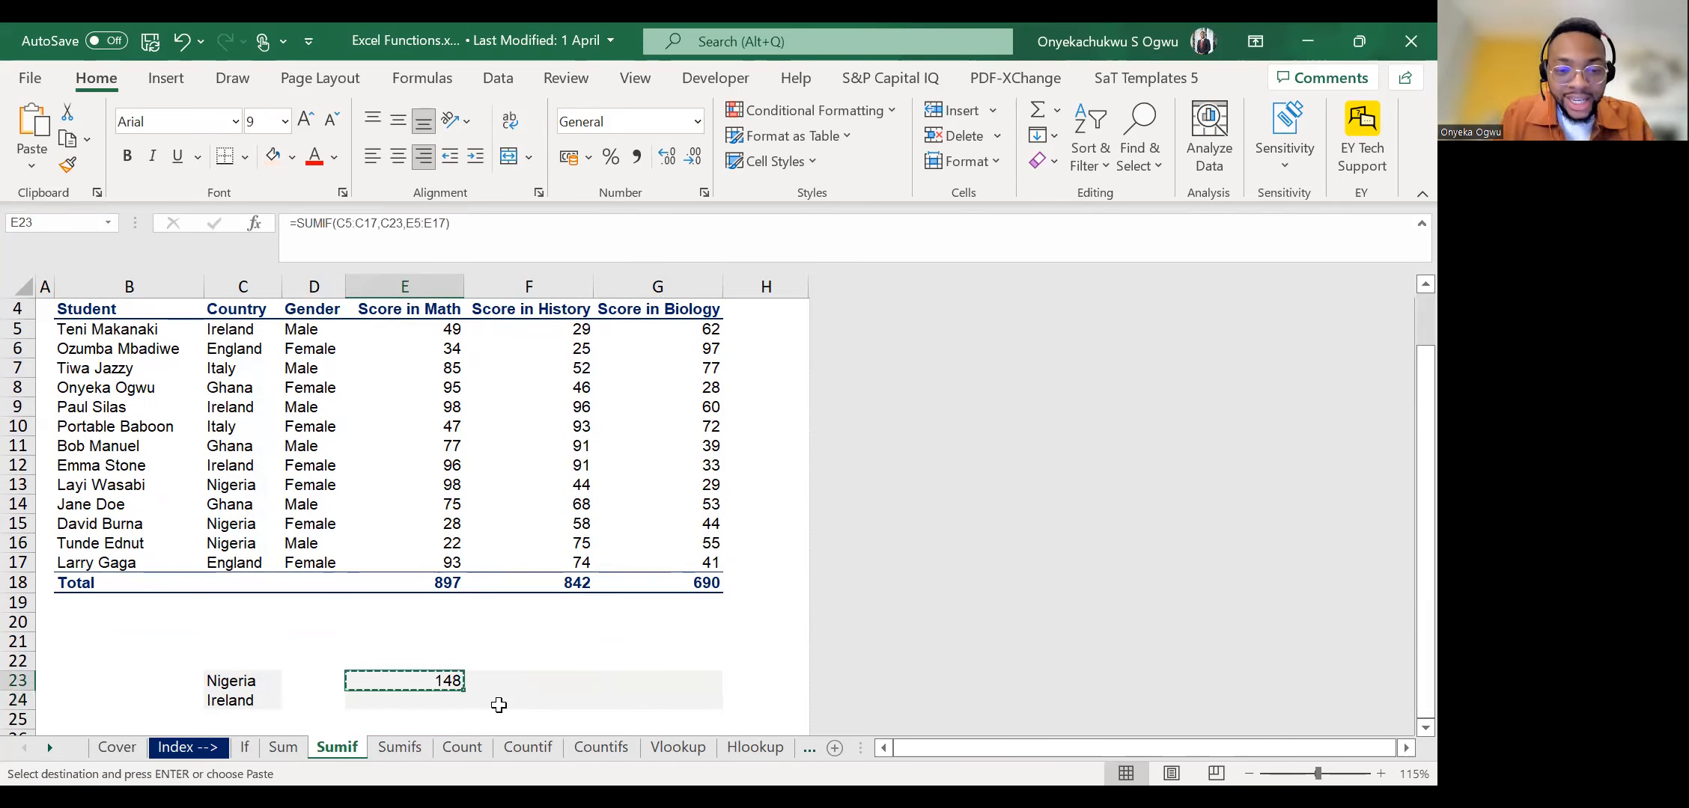
key("shift+Down")
key("shift+Right")
key("shift+Right")
key("shift+Right")
key("shift+Left")
key("ctrl+v")
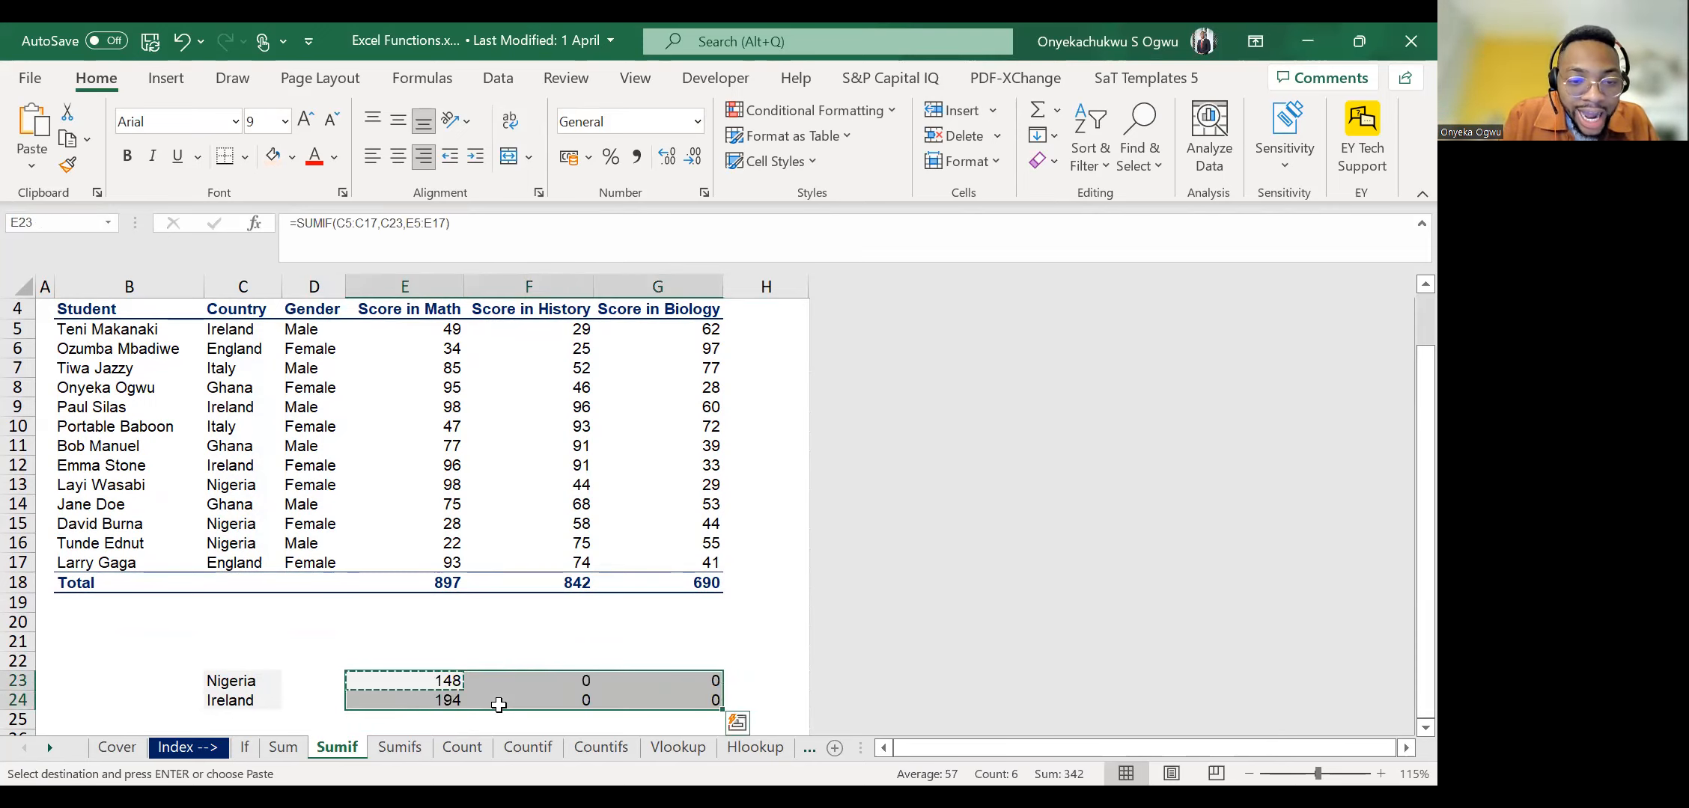
Check the pasted formula in F23, and clear the copies from F23:G24 and E24.
key("Down")
key("Right")
key("Up")
key("Escape")
key("shift+Down")
key("shift+Right")
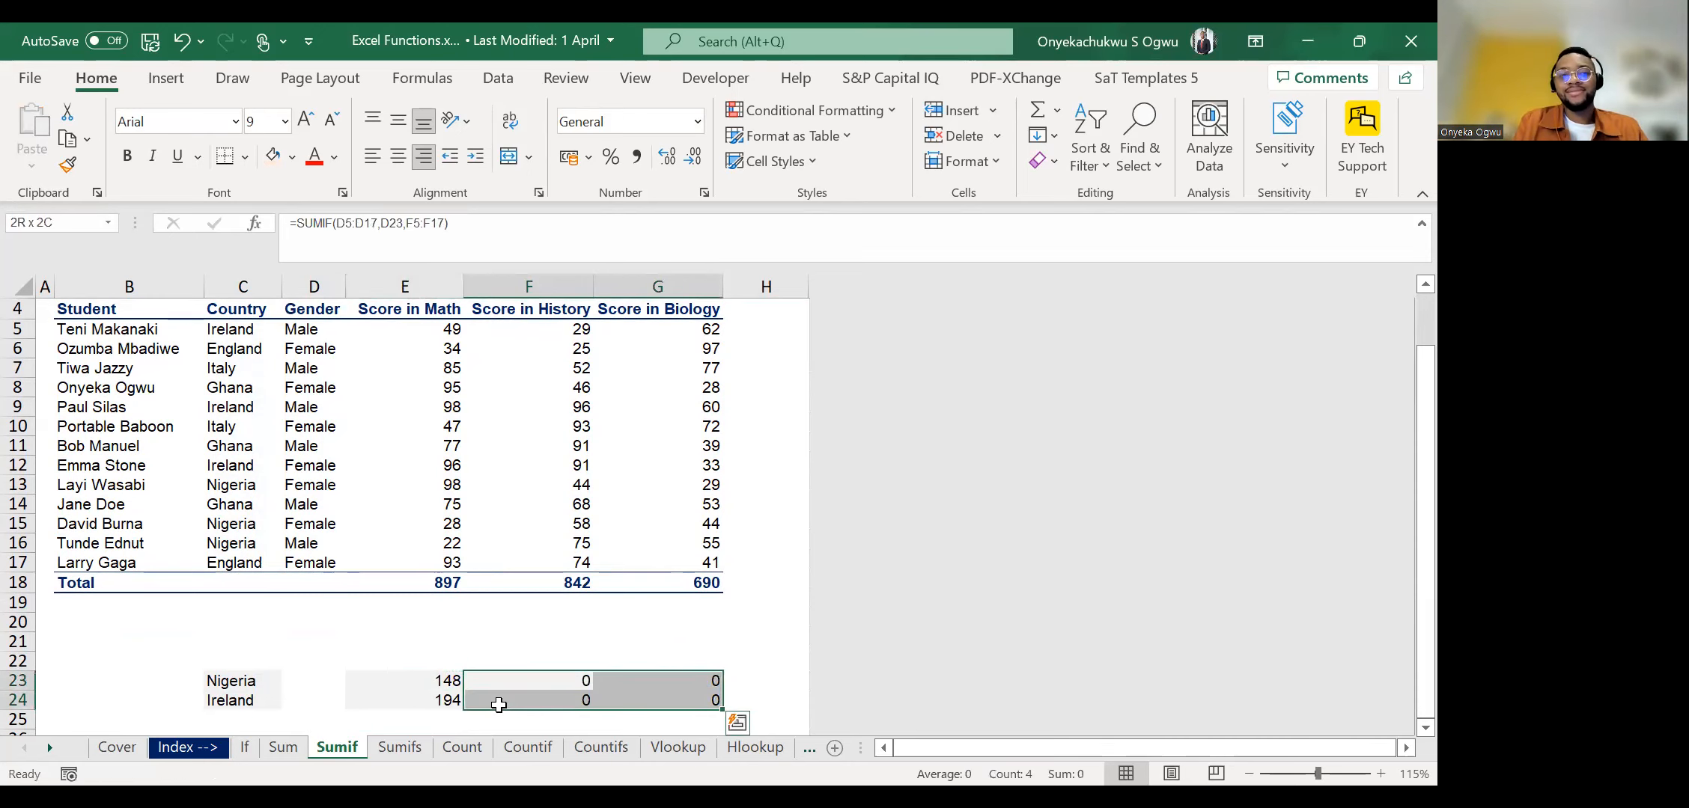
key("Delete")
key("Left")
key("Down")
key("Delete")
key("Up")
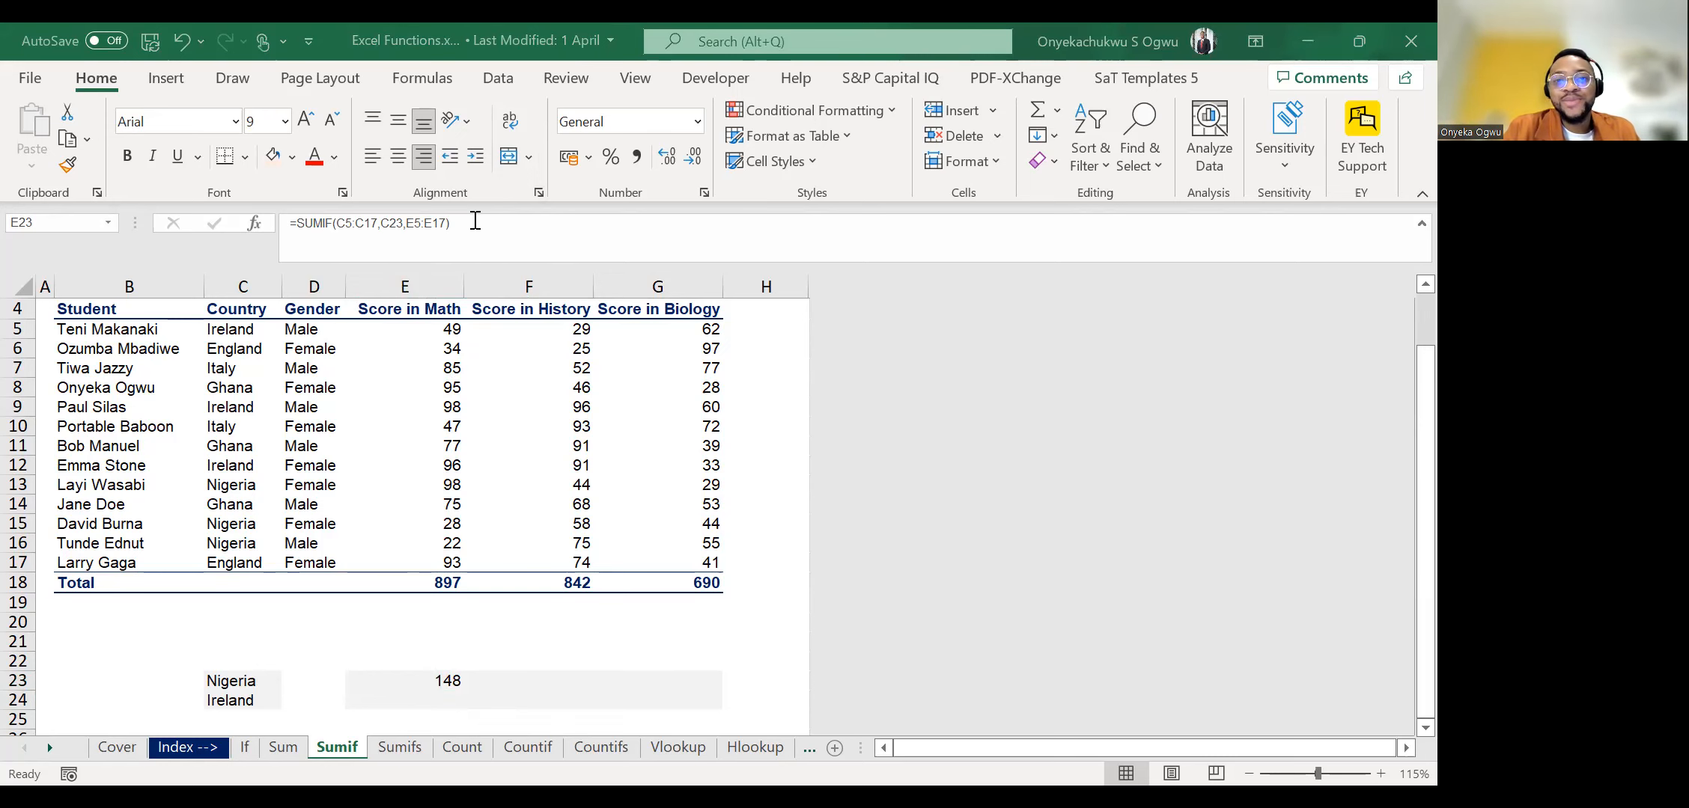
left_click(440, 490)
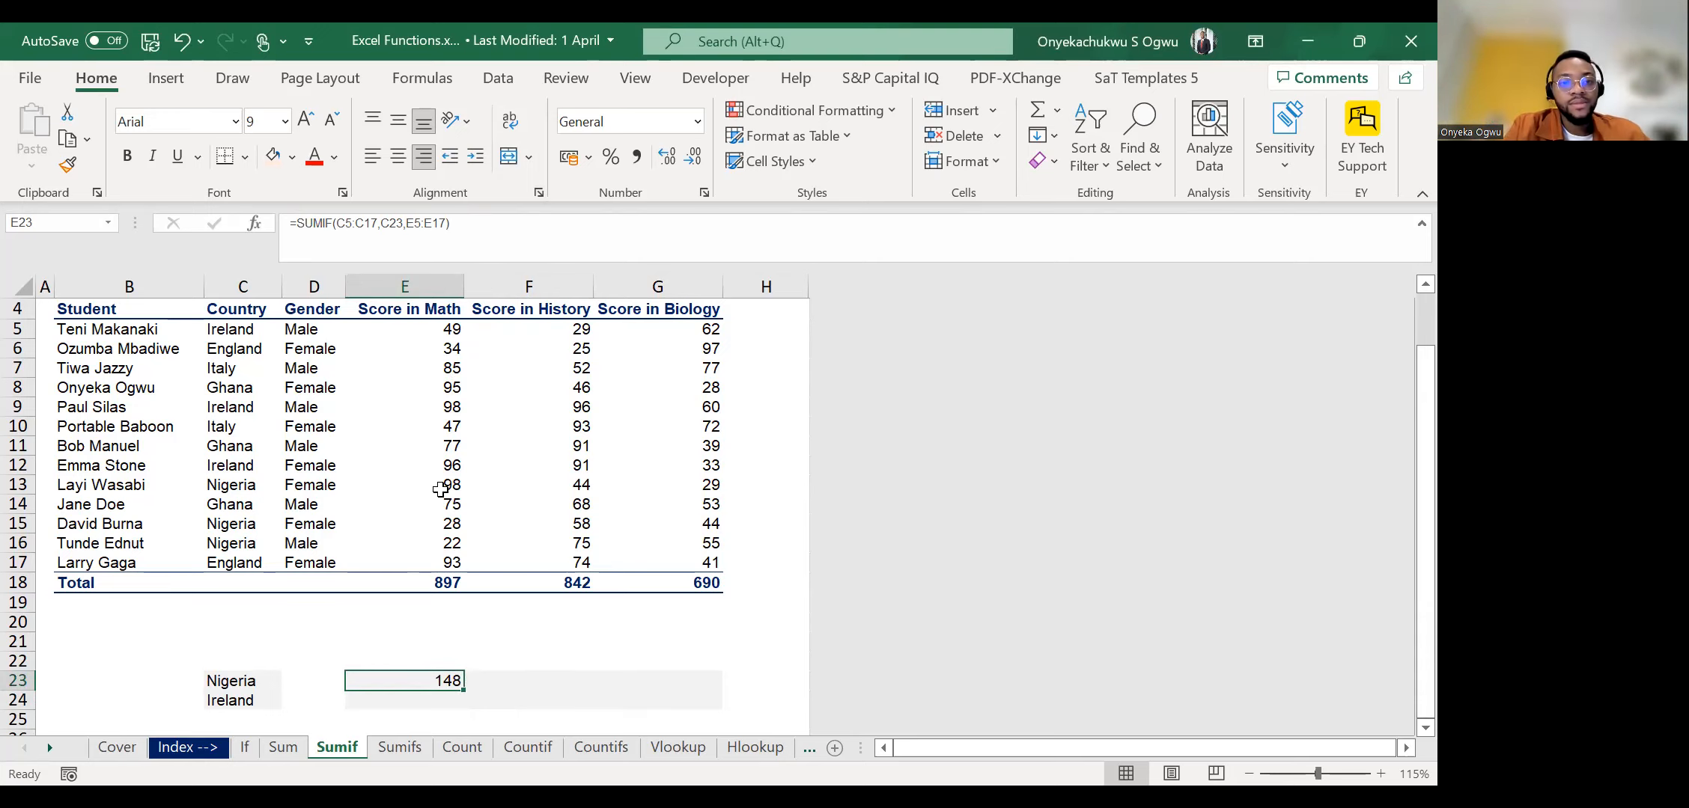
key("ctrl+c")
key("shift+Right")
key("Left")
key("Right")
key("Escape")
Review the cell references in the E23 SUMIF formula and select the Nigeria results row E23:G23.
left_click(354, 226)
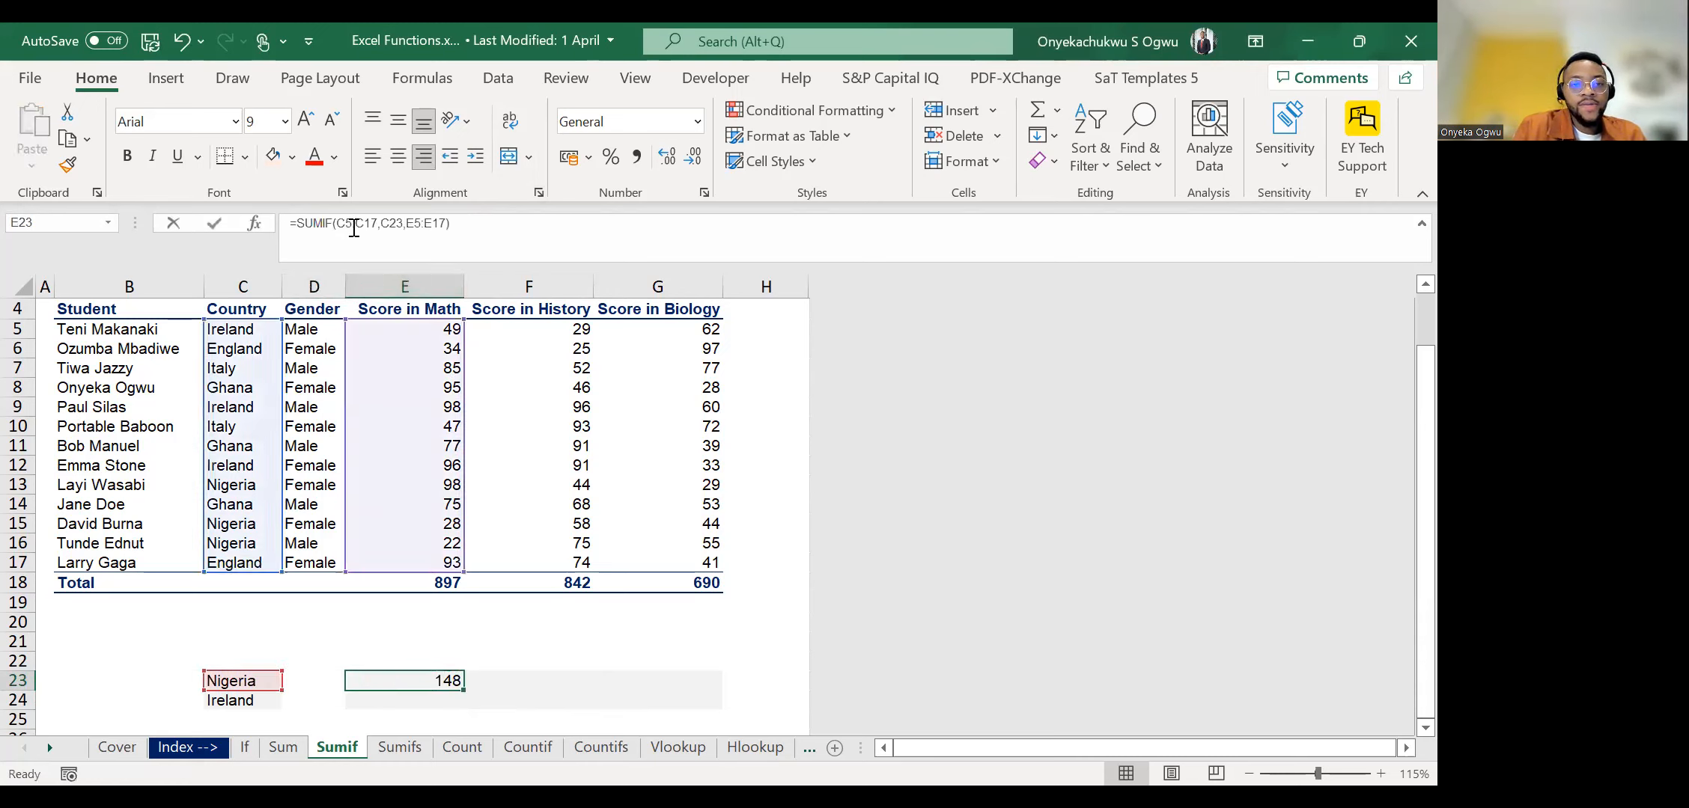
key("Escape")
key("shift+Right")
key("Left")
key("Right")
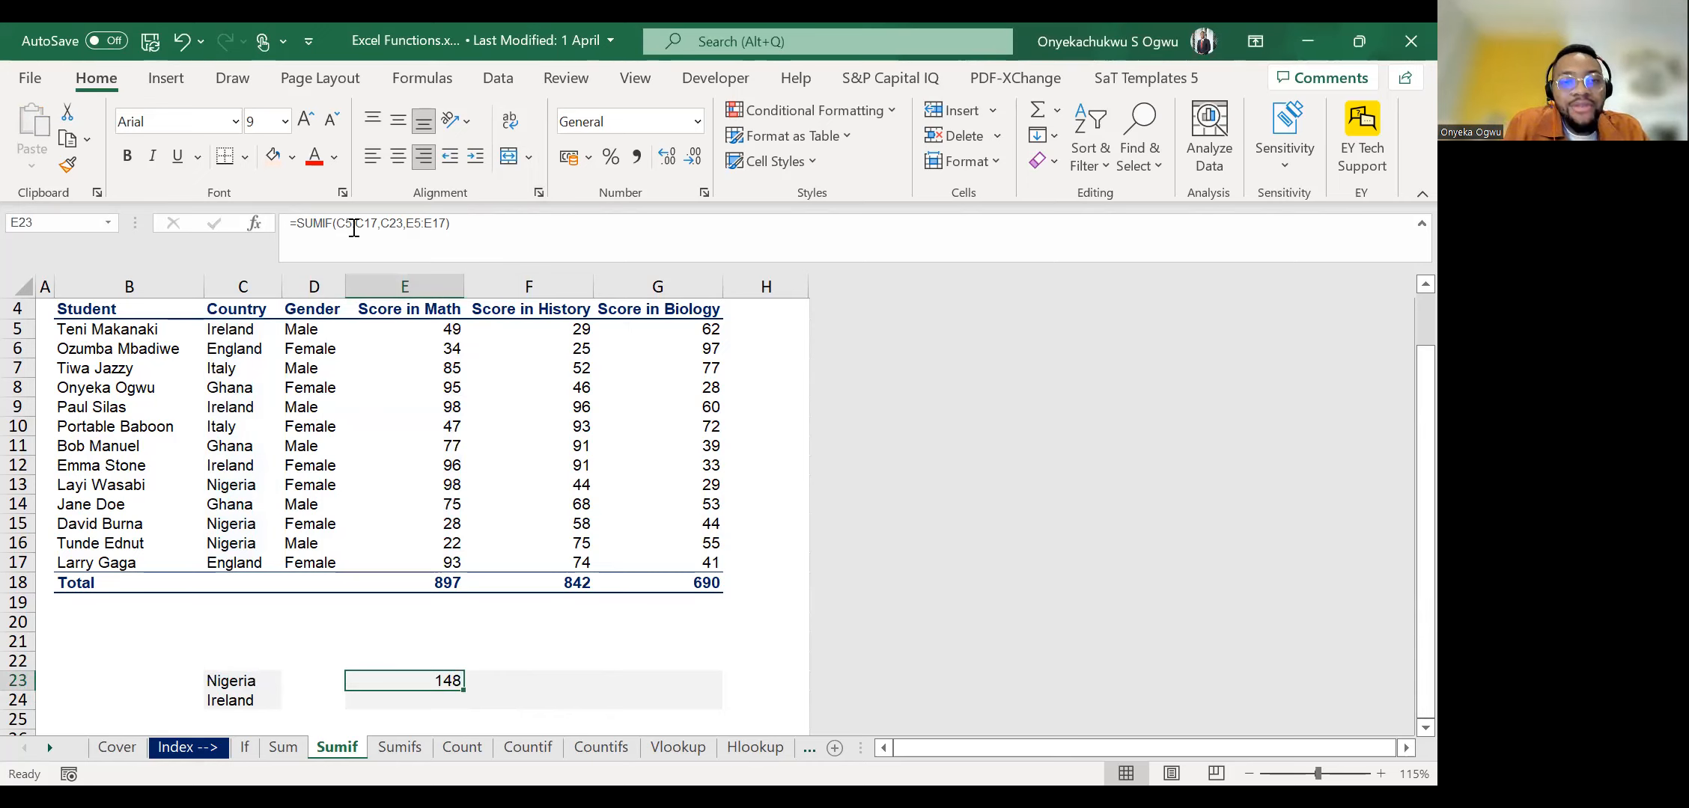
key("shift+Right")
key("shift+Right")
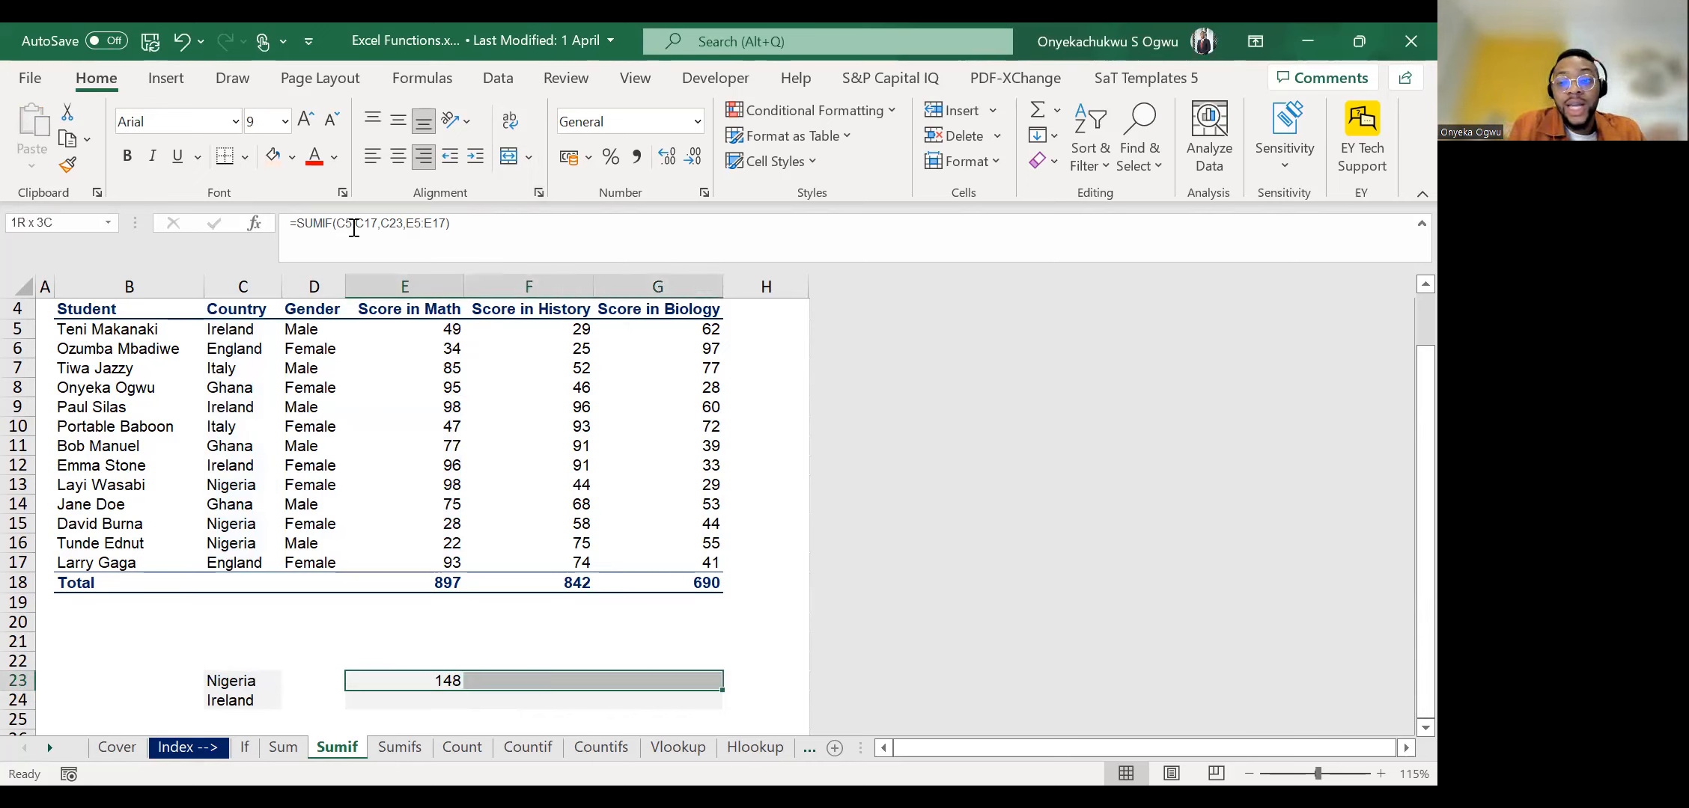
key("Left")
key("Right")
key("shift+Right")
Fill the E23 SUMIF formula across the Nigeria row into F23:G23.
key("shift+Right")
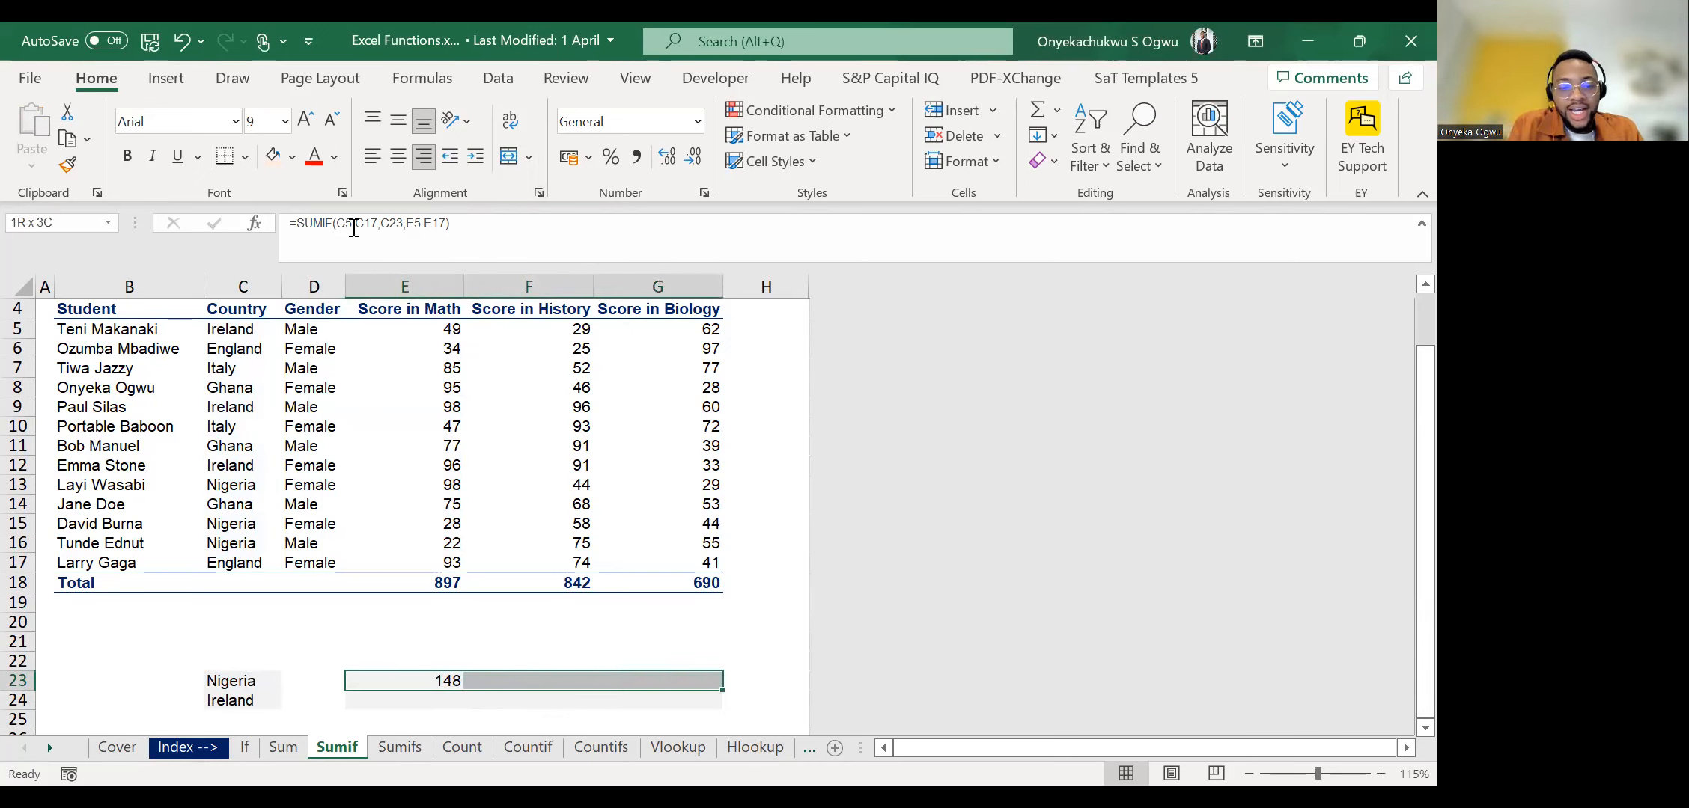
key("Left")
key("Right")
key("shift+Right")
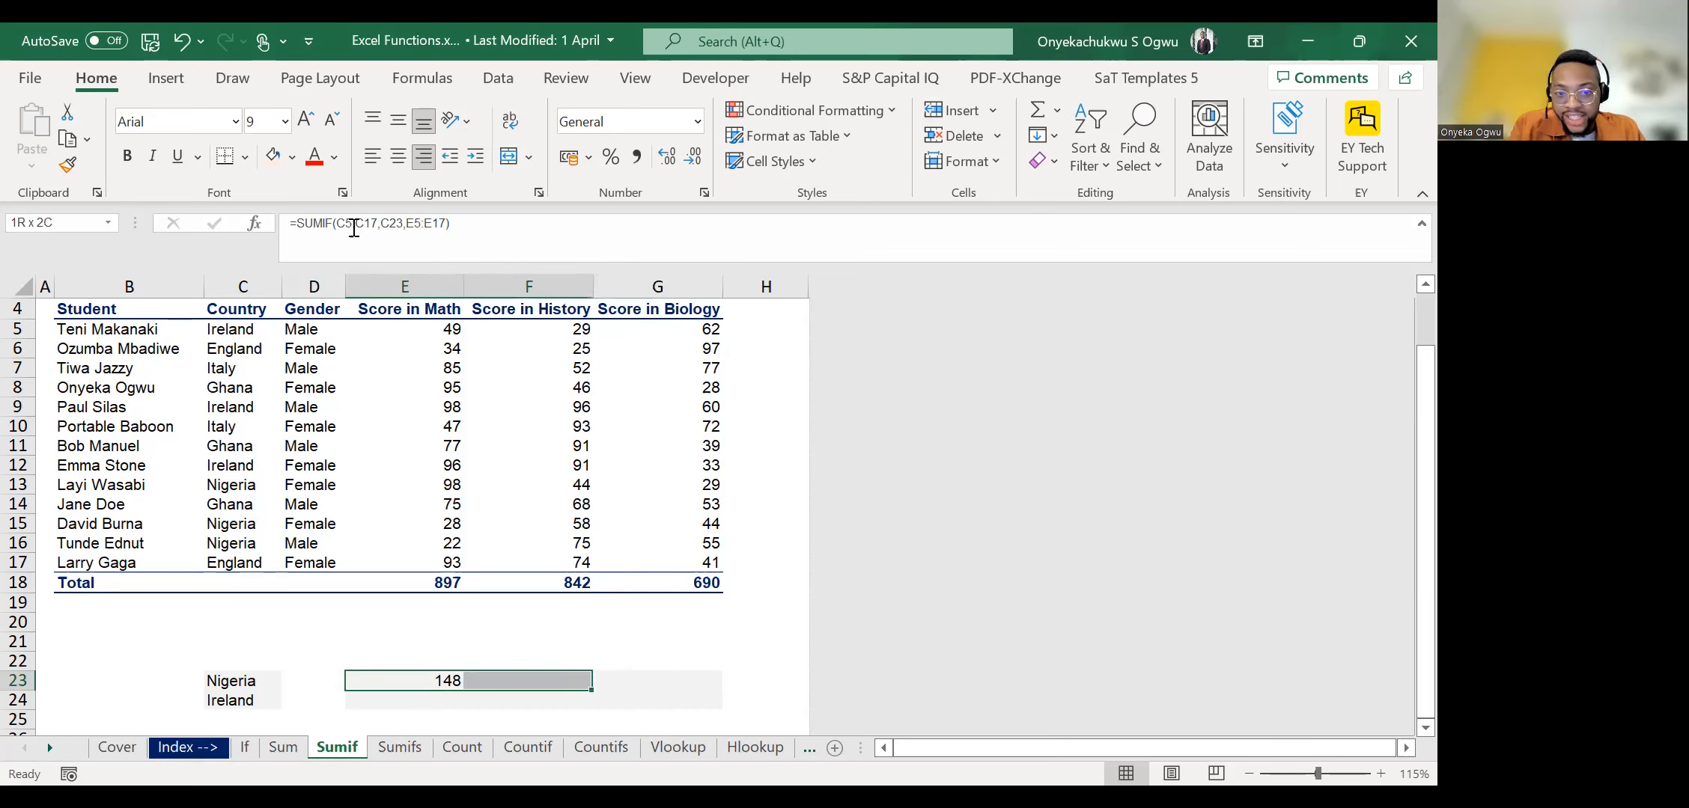
key("shift+Right")
key("ctrl+r")
key("Right")
key("Right")
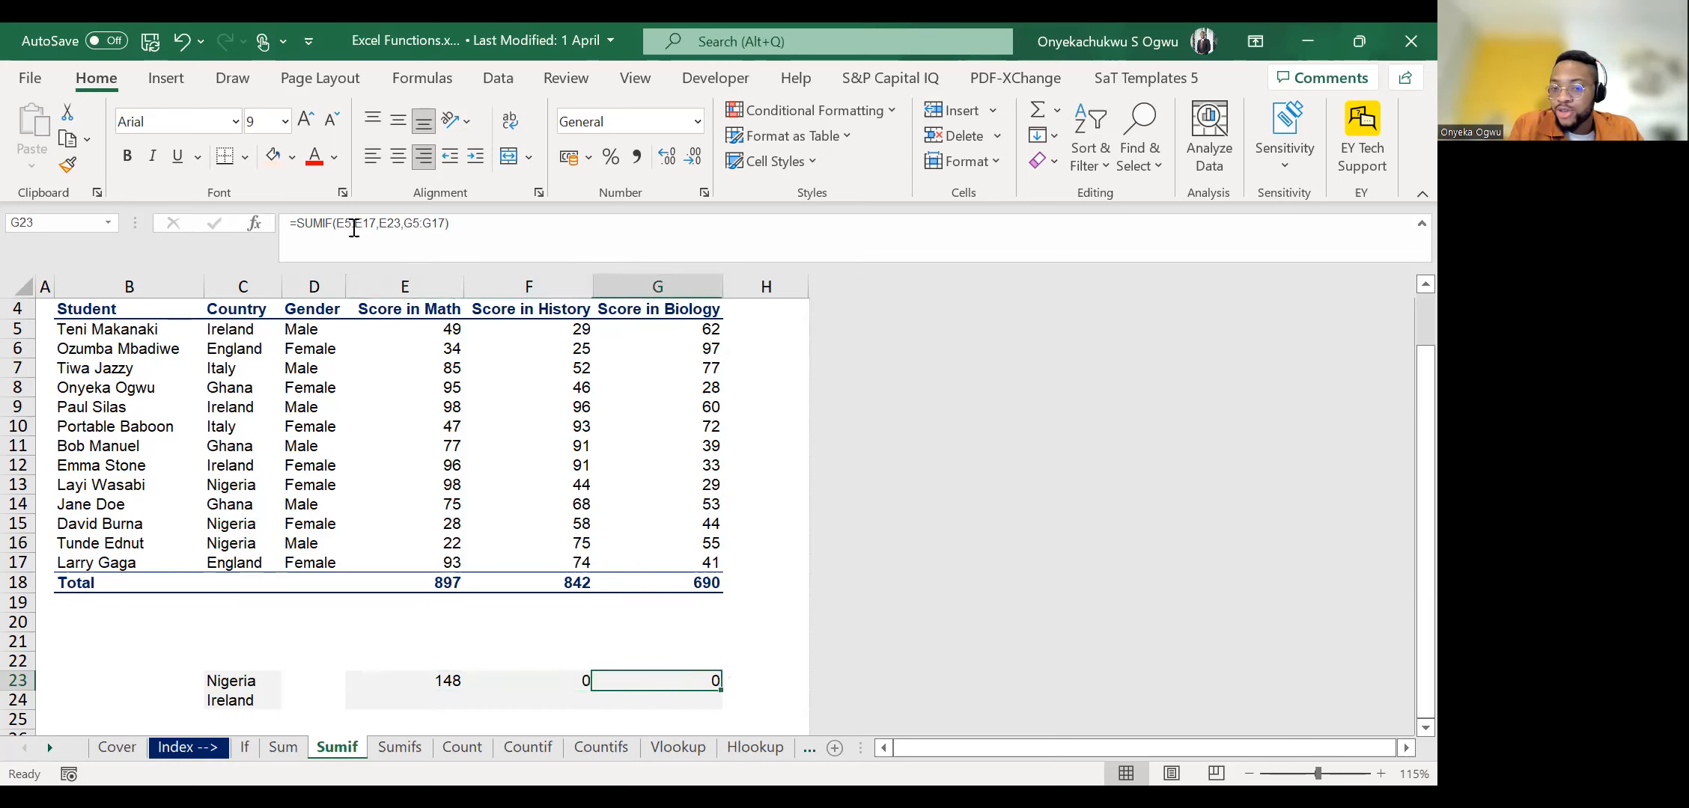
Examine which cells the copied SUMIF formula in G23 refers to, and return to the copy in F23.
key("F2")
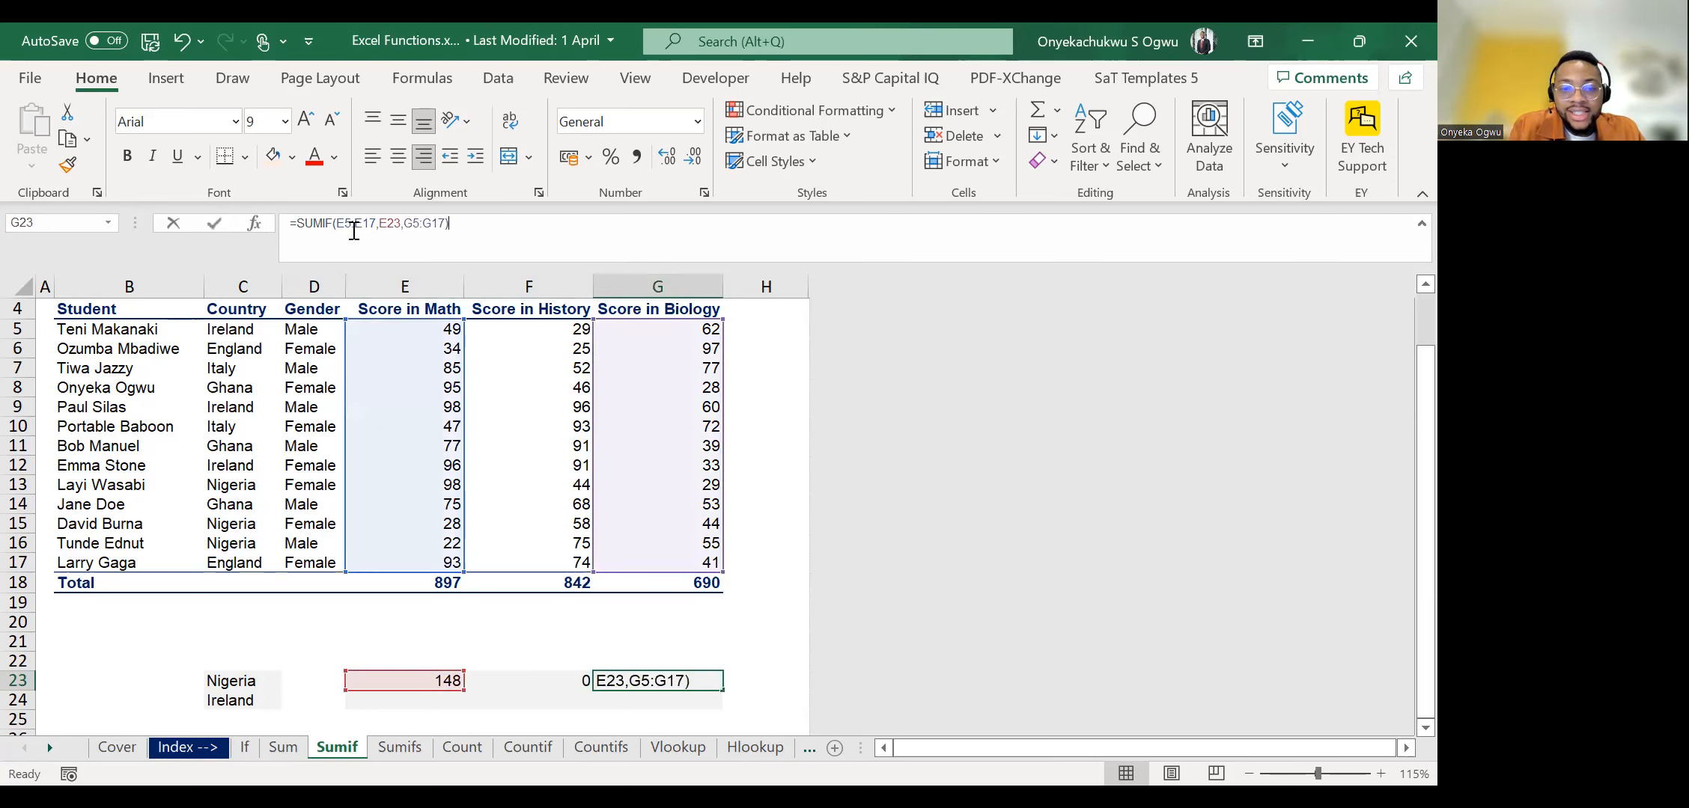
key("Escape")
key("Up")
key("Up")
key("Up")
key("Up")
key("Up")
key("Up")
key("Up")
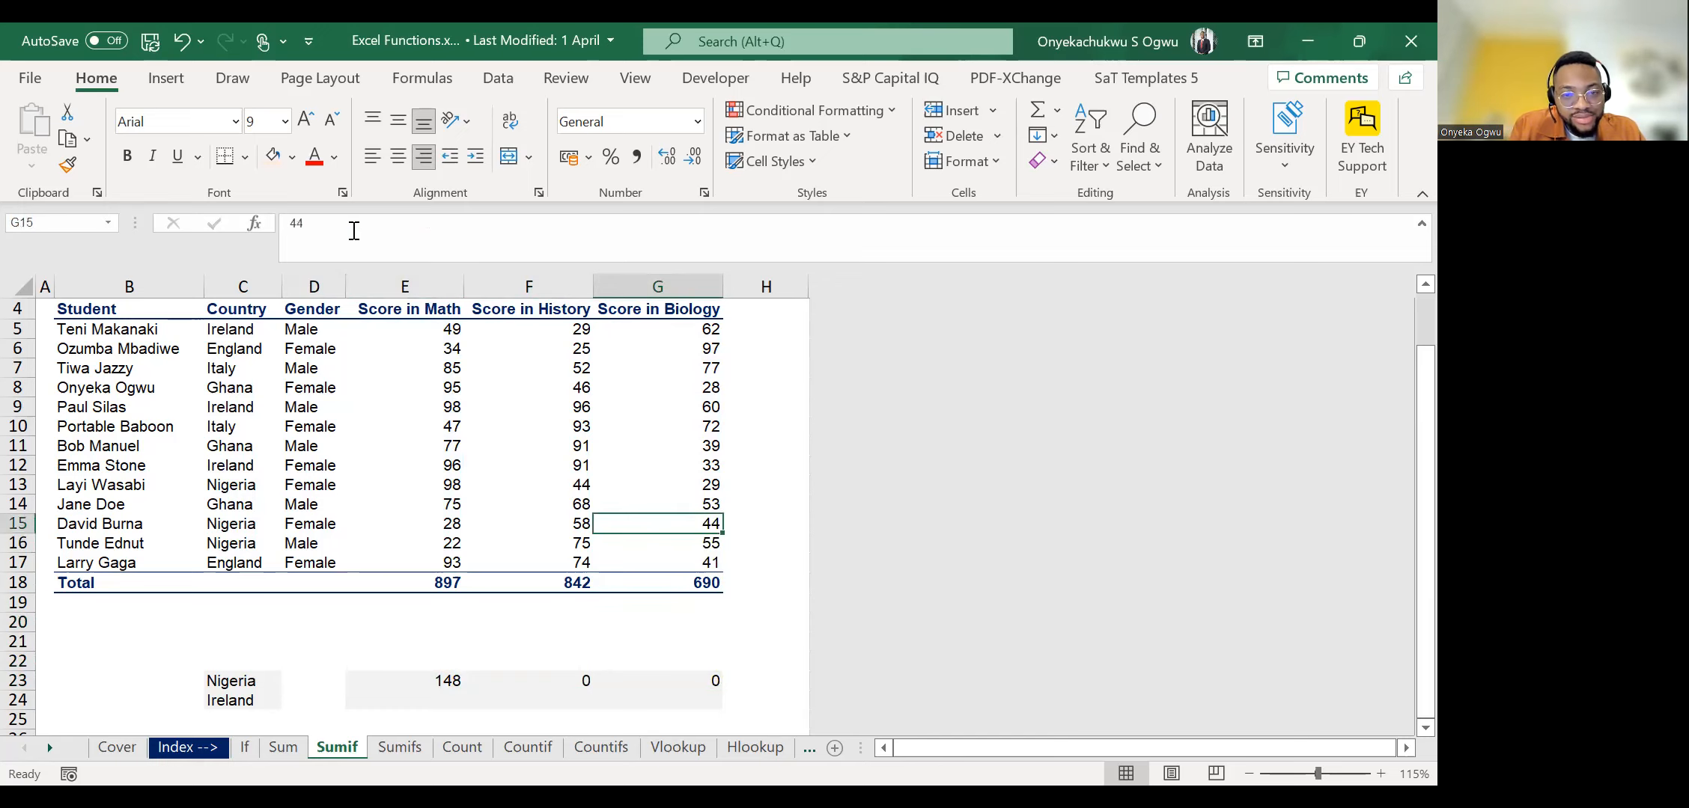
key("Down")
key("Down")
key("Down")
key("Down")
key("Down")
key("Down")
key("Down")
key("Left")
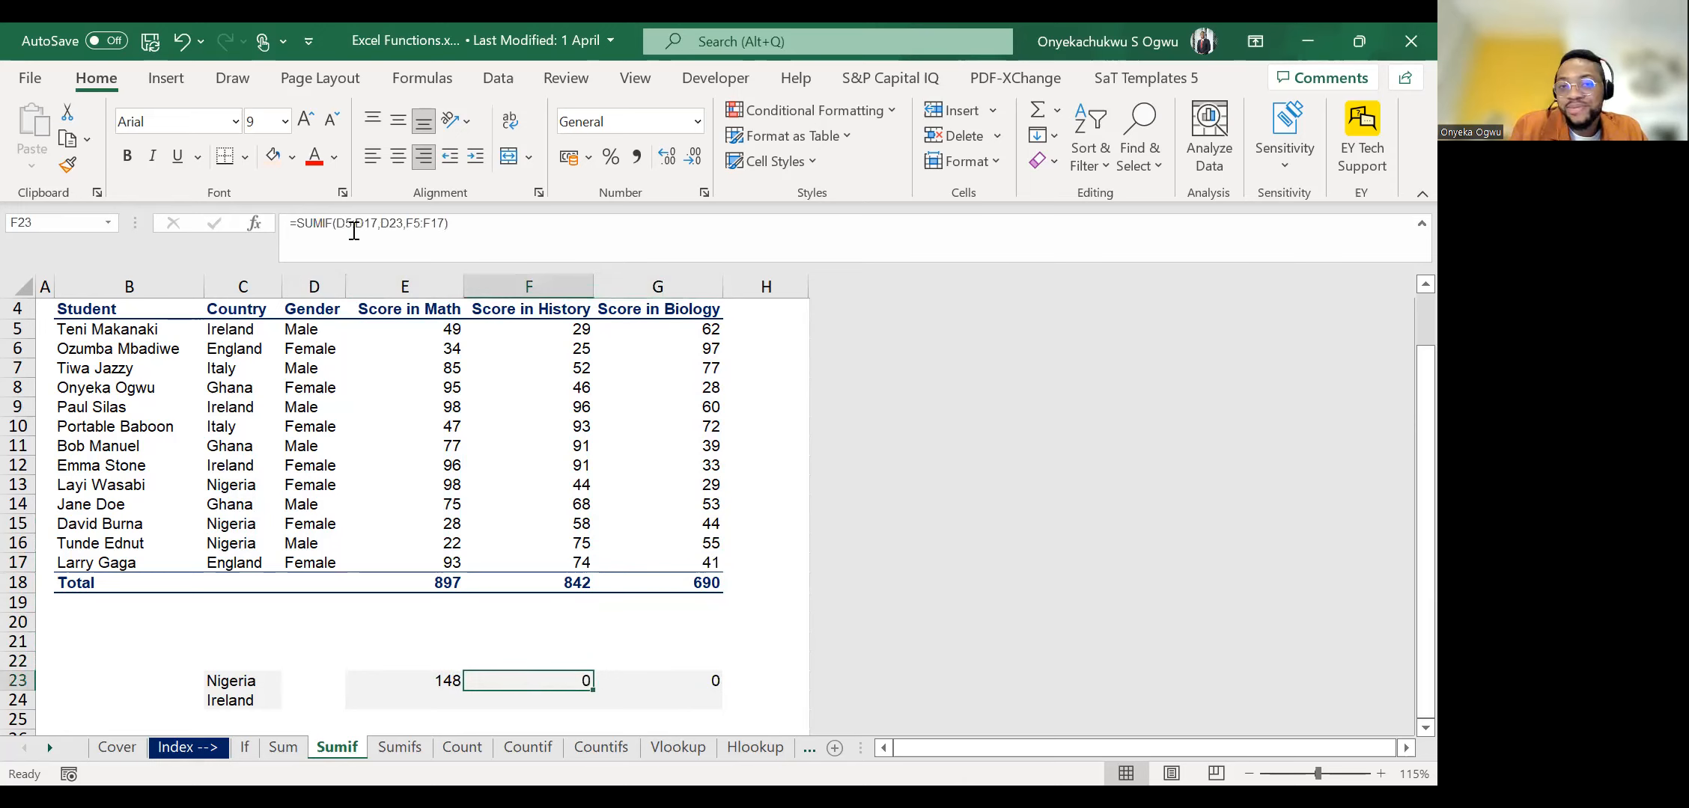
Compare the criteria range, criterion and sum range of the copied formulas in F23 and G23 with the original in E23.
left_click(339, 223)
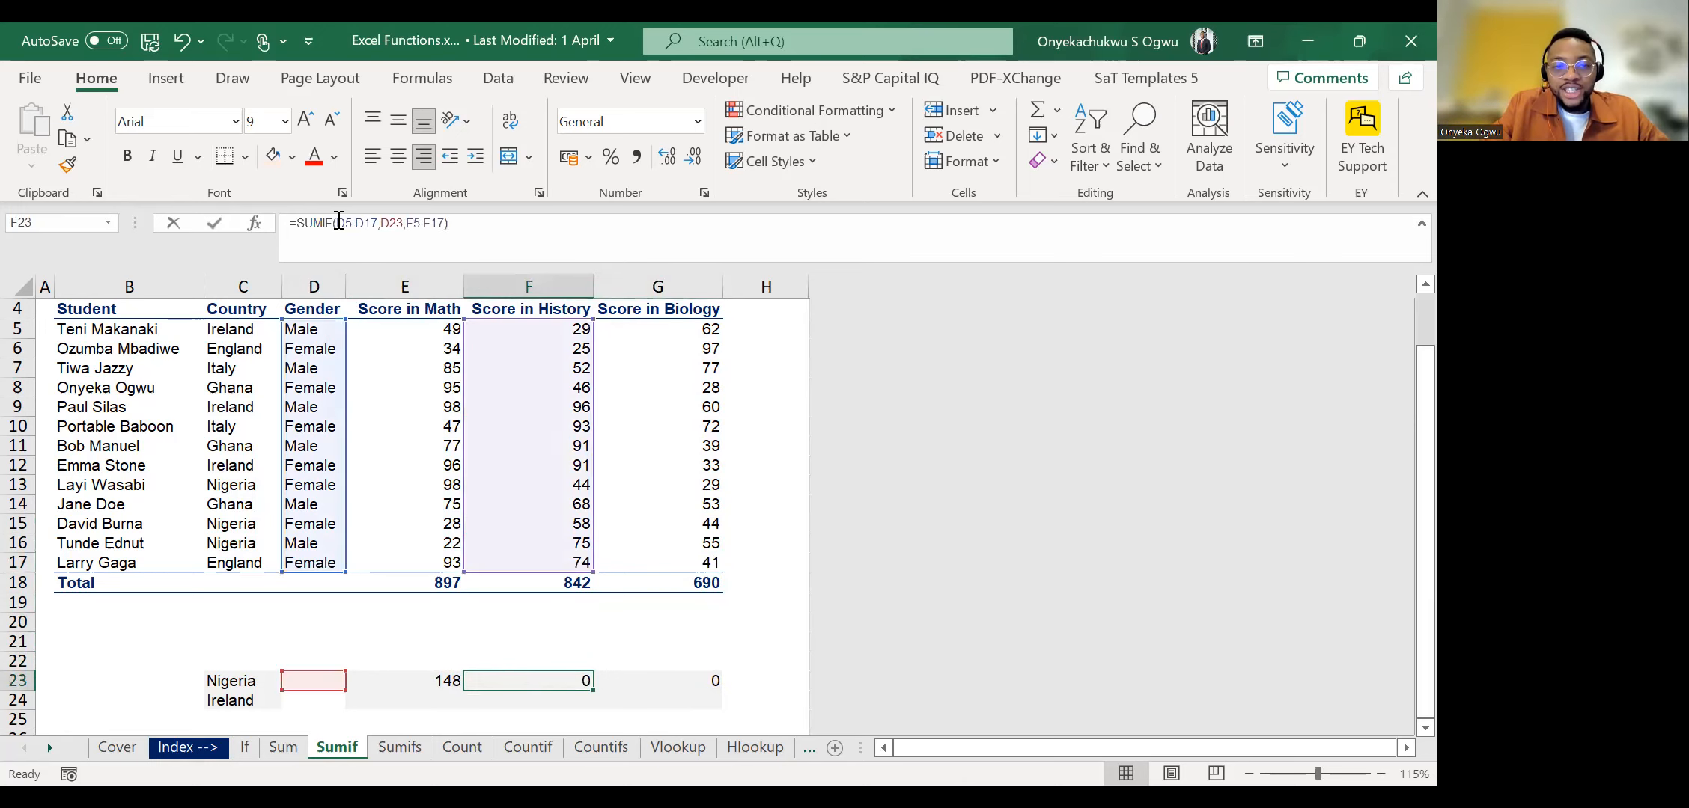
left_click(339, 223)
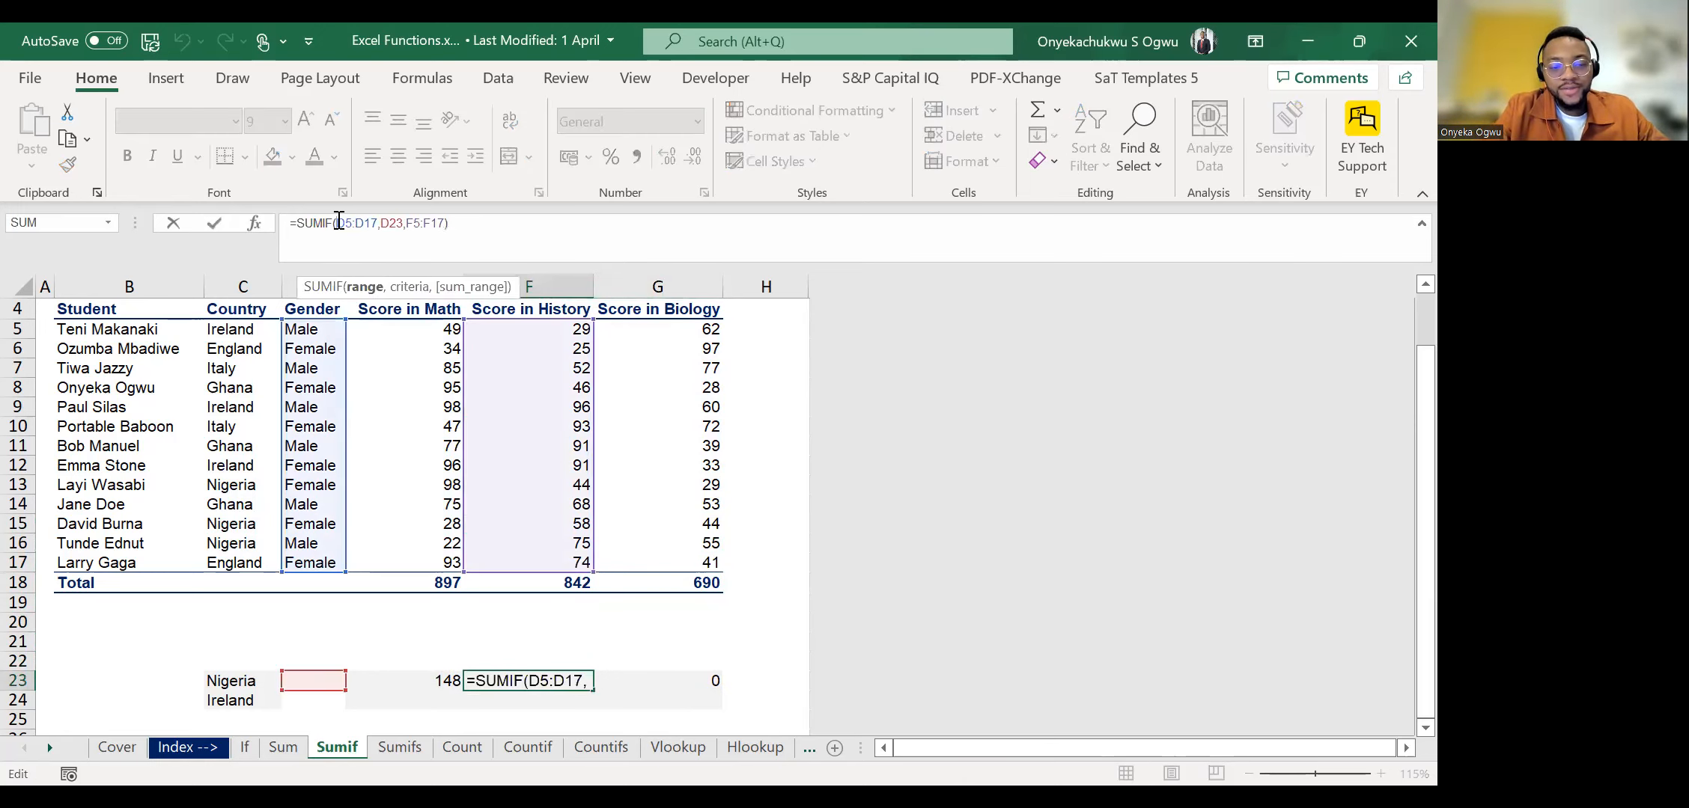
key("Tab")
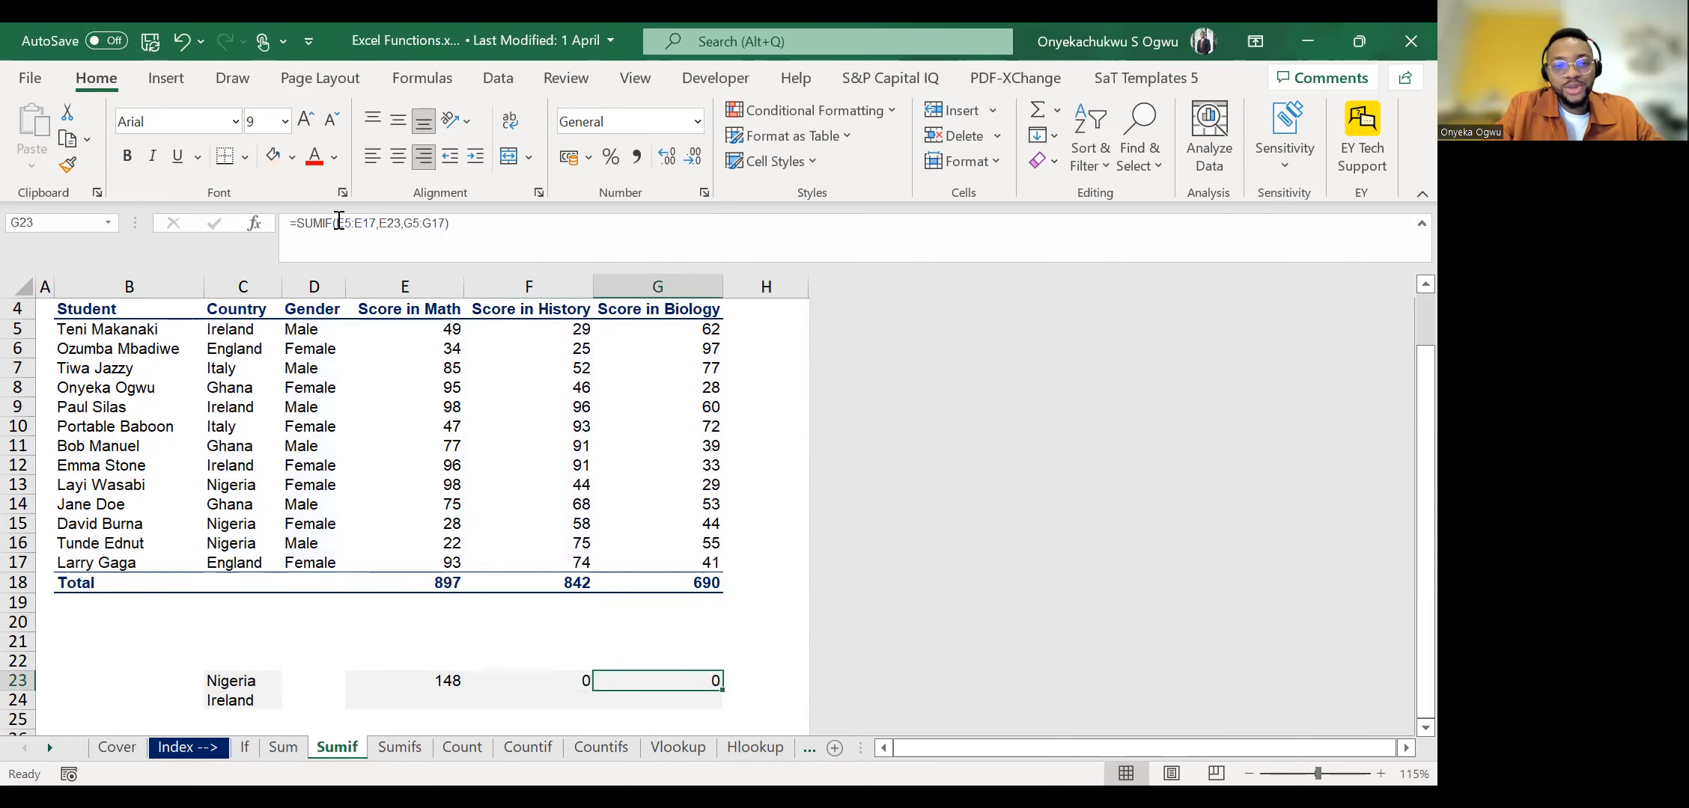
key("F2")
left_click(339, 223)
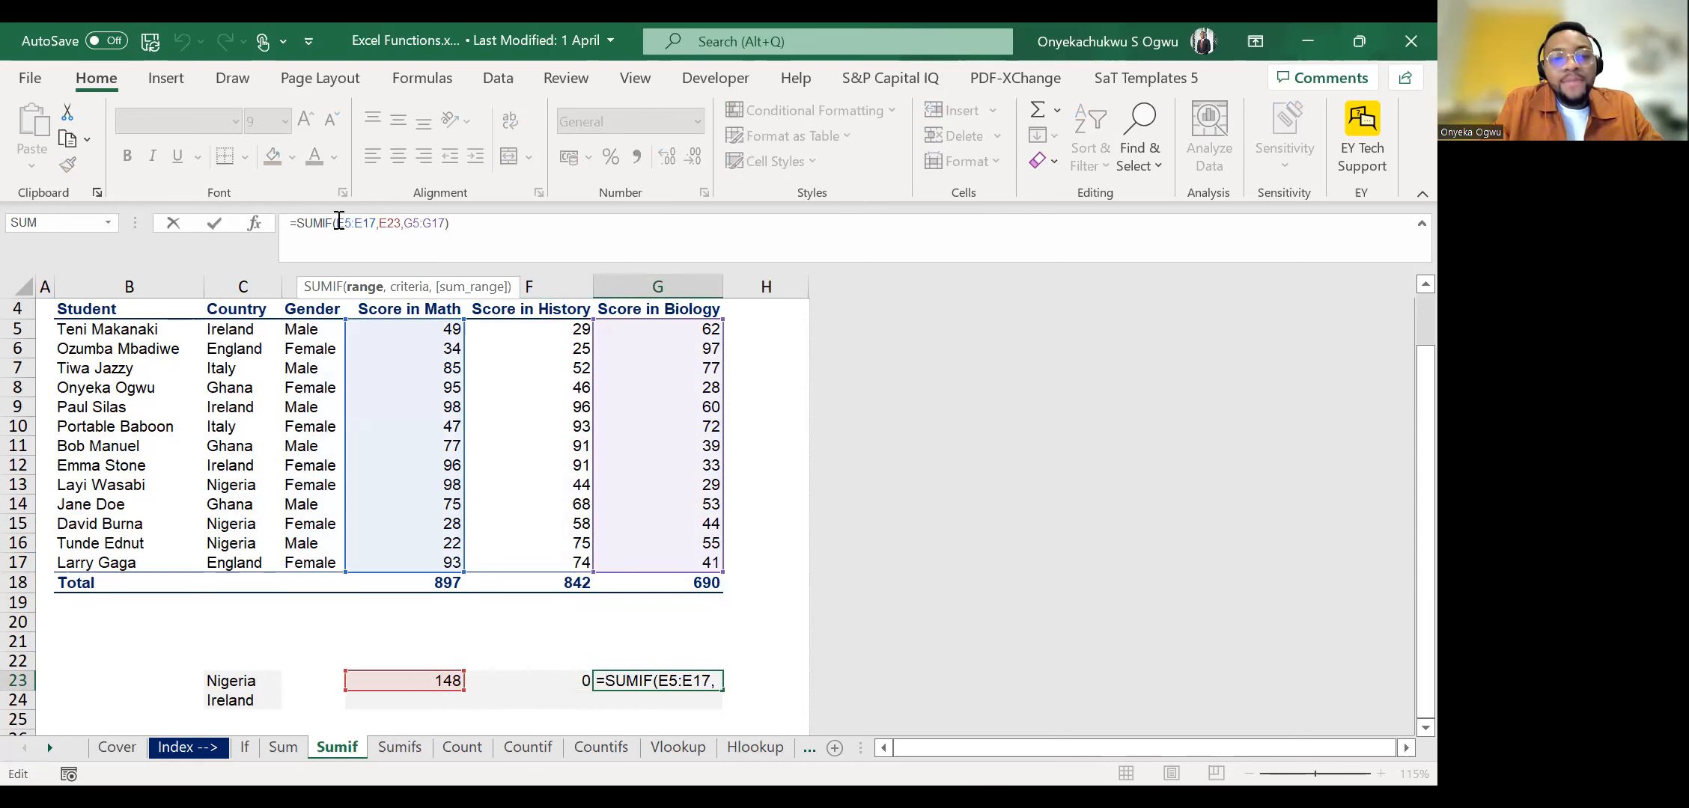
key("Escape")
key("Left")
key("Left")
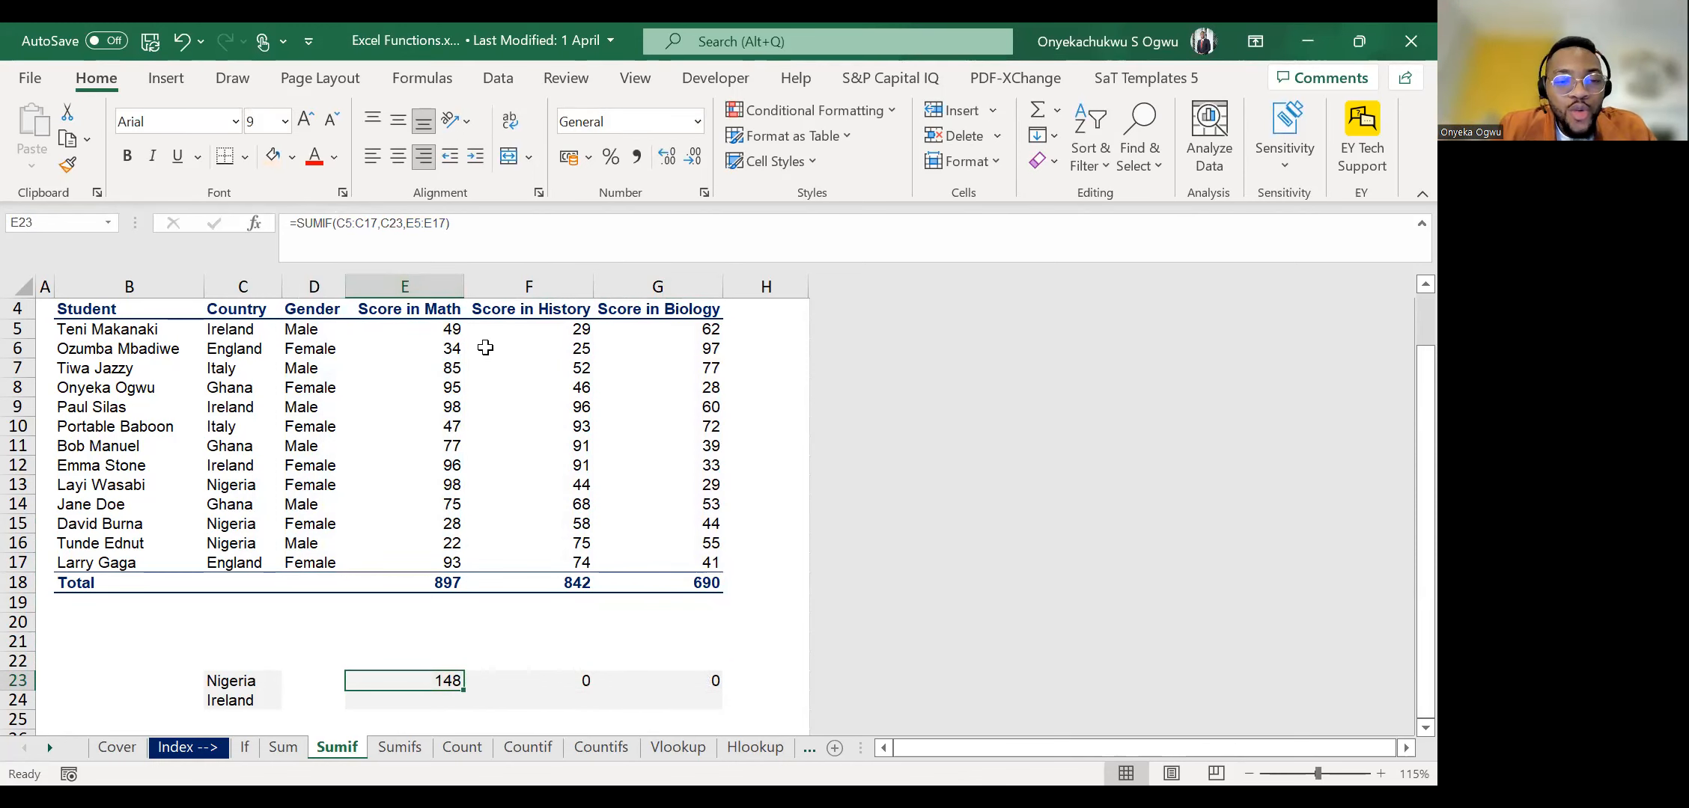
Clear the copied formulas from F23:G23 and the original SUMIF formula from E23.
key("Right")
key("shift+Right")
key("Delete")
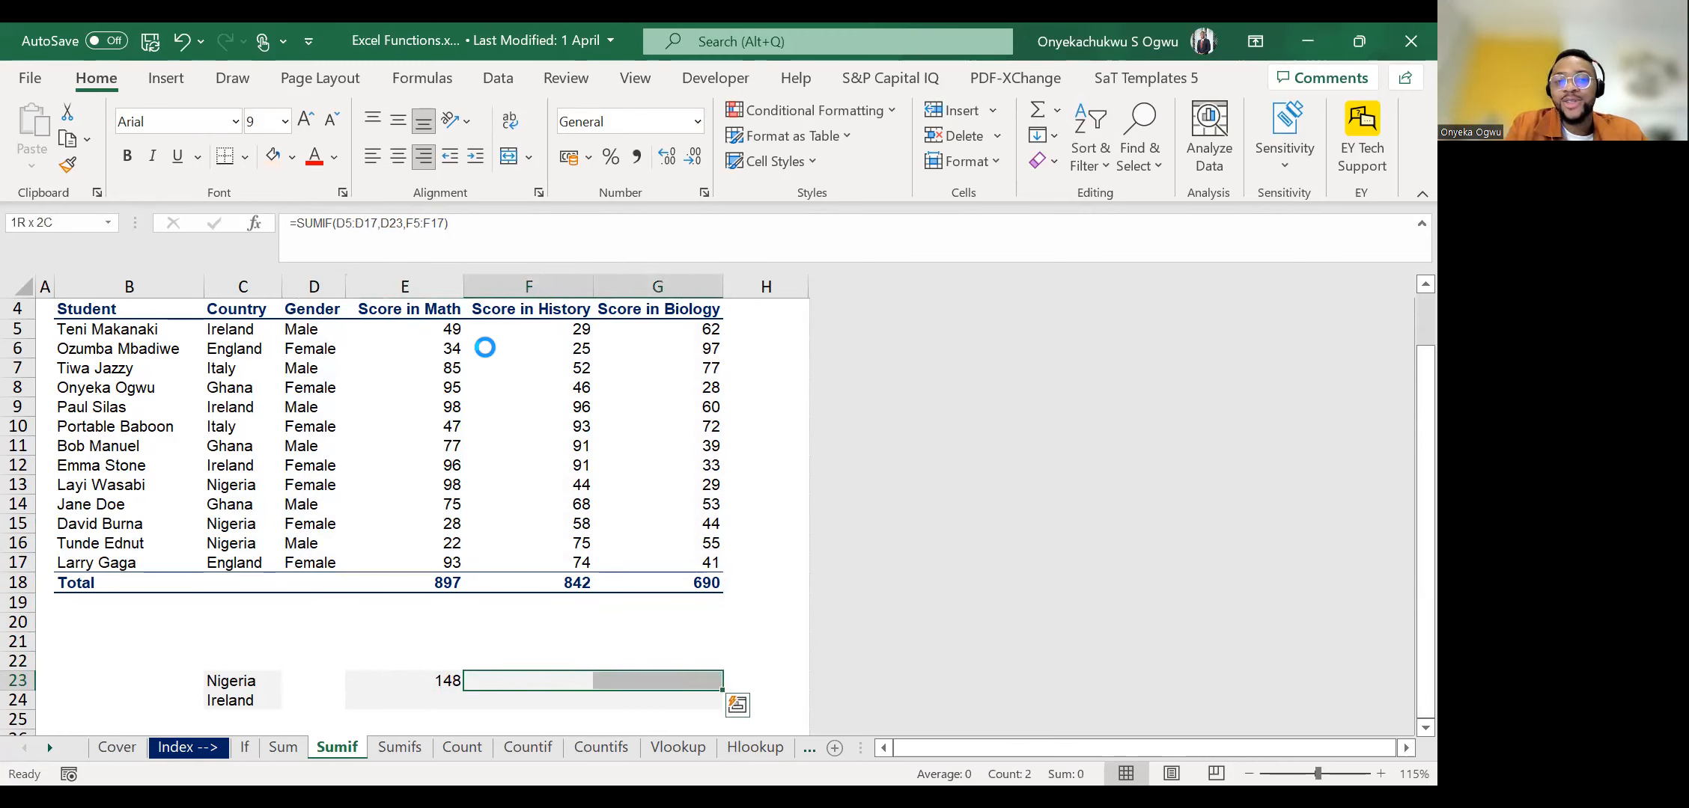
key("Left")
key("Delete")
Start a SUMIF formula in E23 with the Country column as an absolute criteria range, $C$5:$C$17.
type("=")
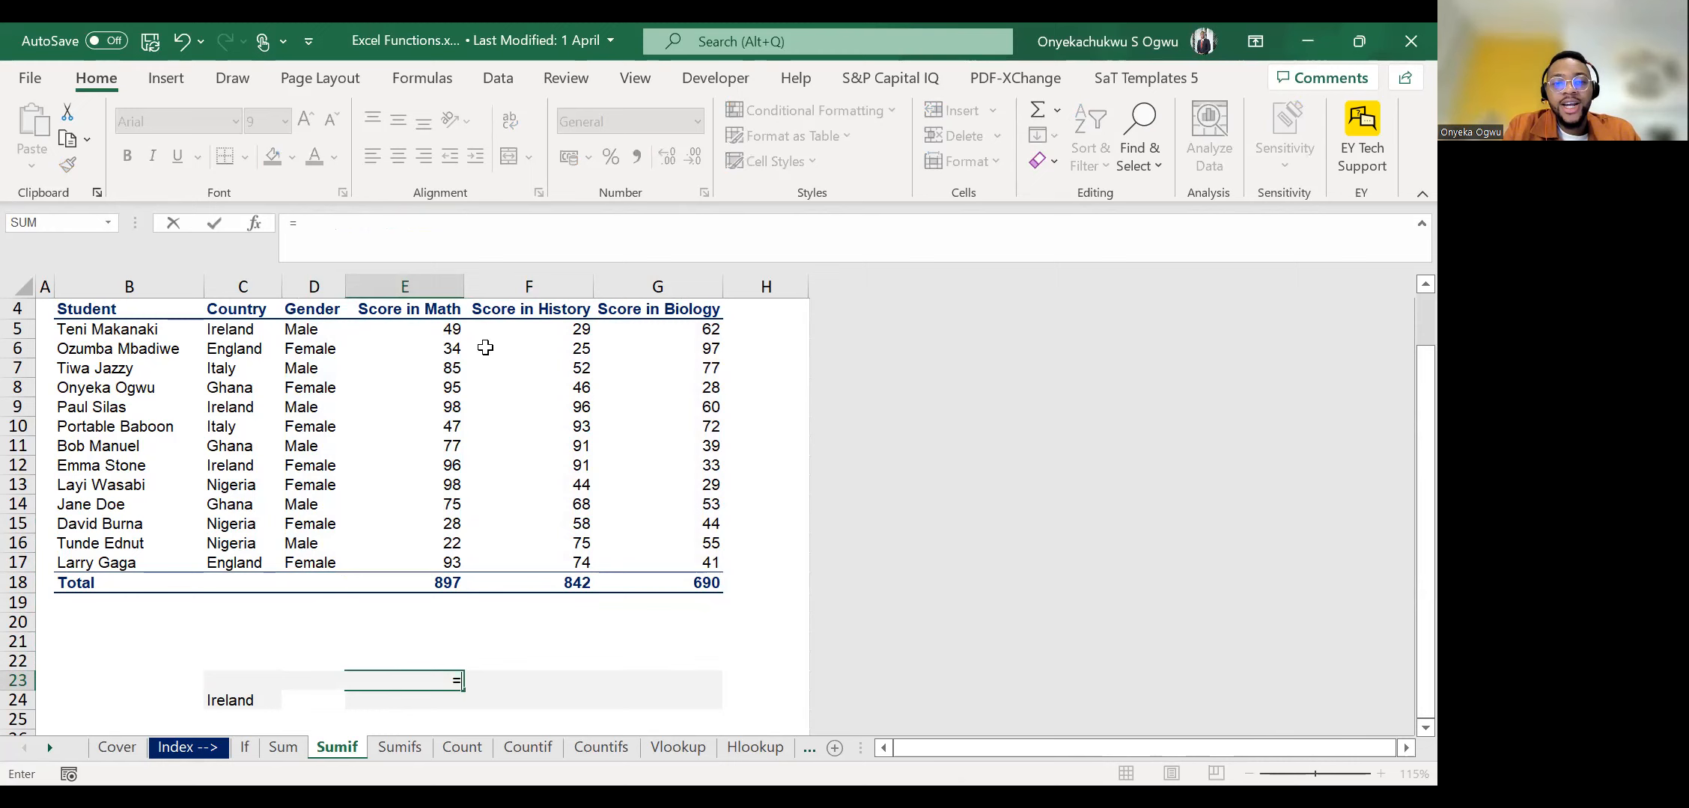
type("SUMIF(")
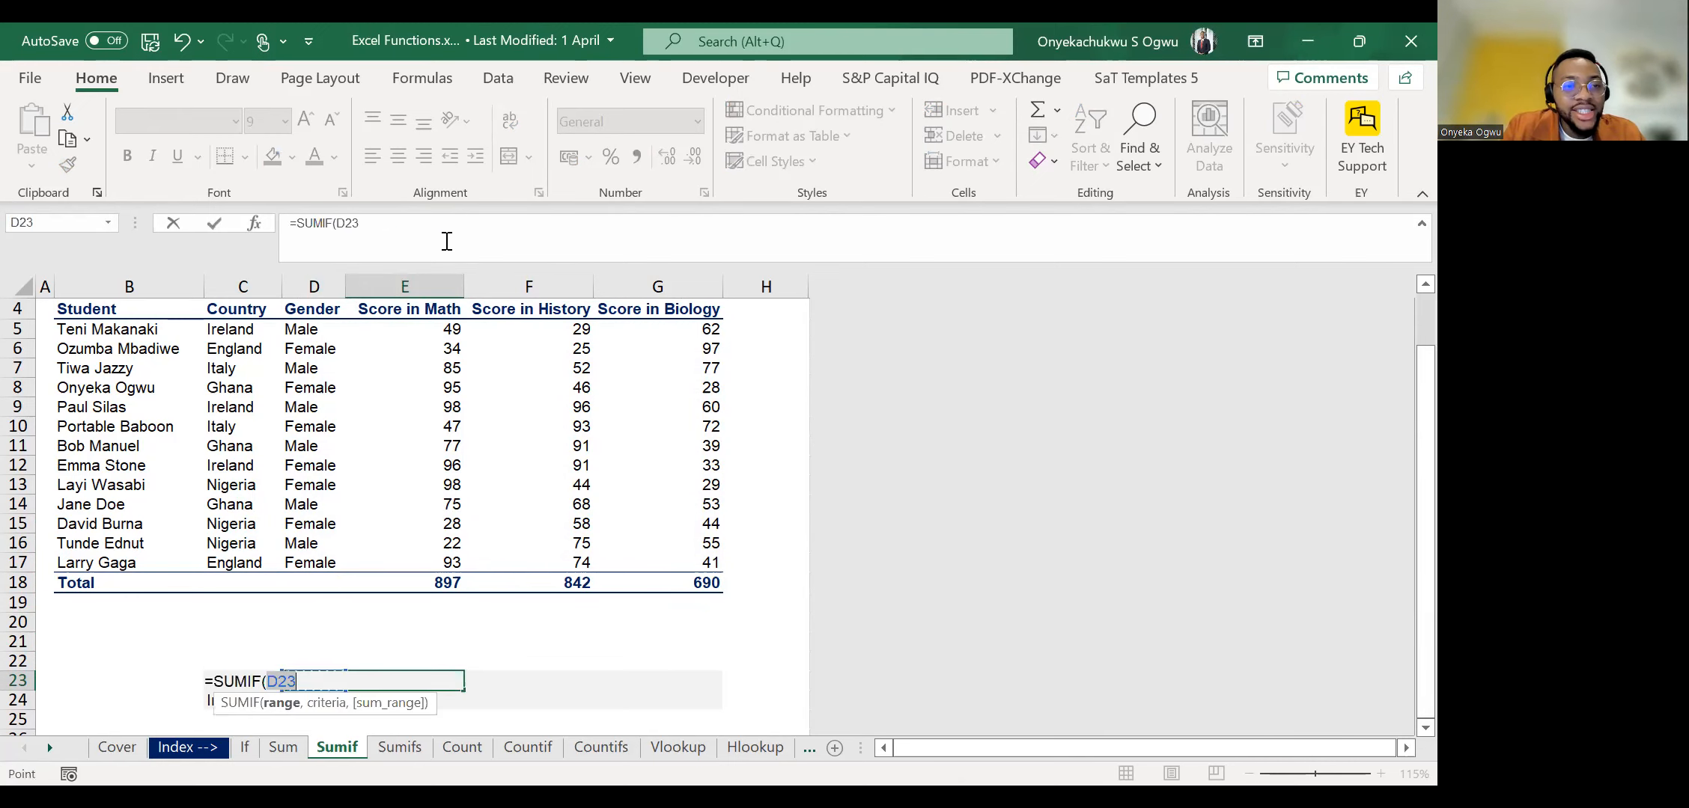
left_click(221, 337)
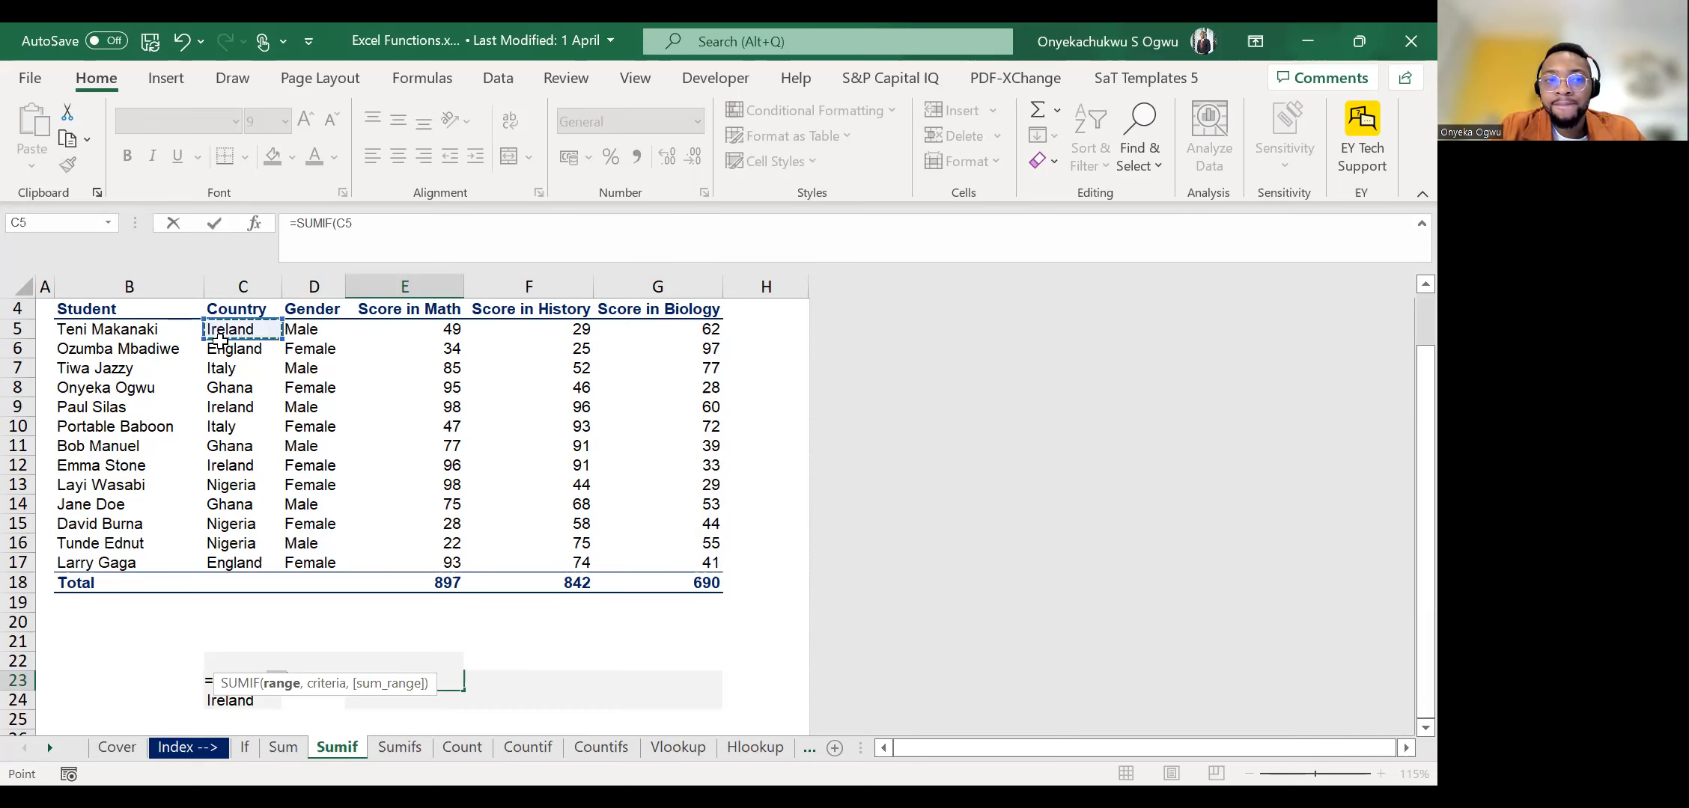
key("ctrl+shift+Down")
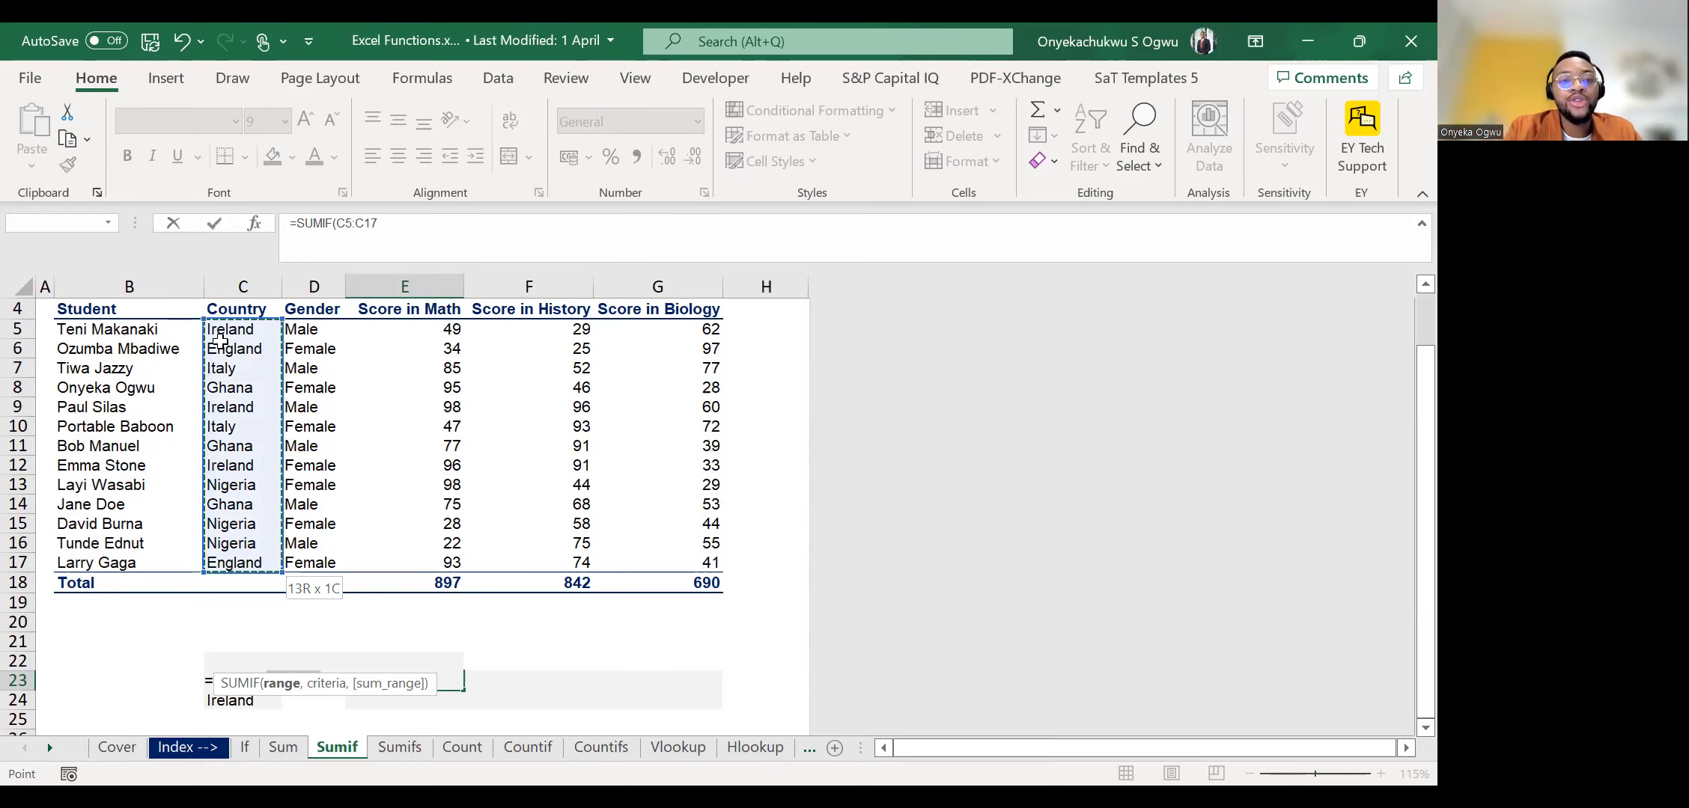
key("F4")
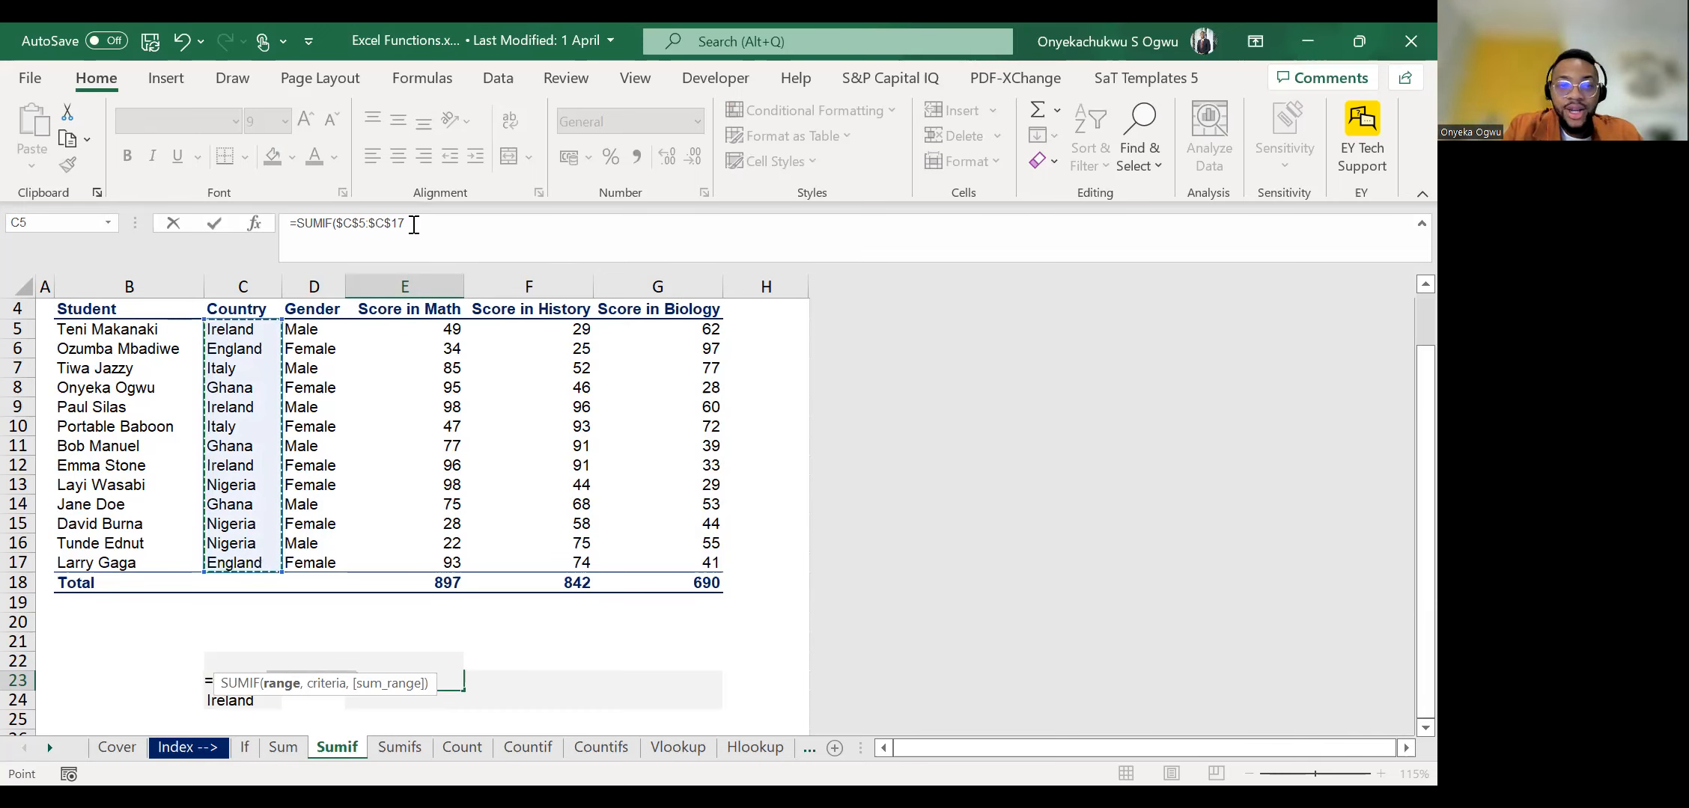
Add the Nigeria label cell as the SUMIF criterion with its row locked, C$23.
type(",")
left_click(166, 687)
key("Right")
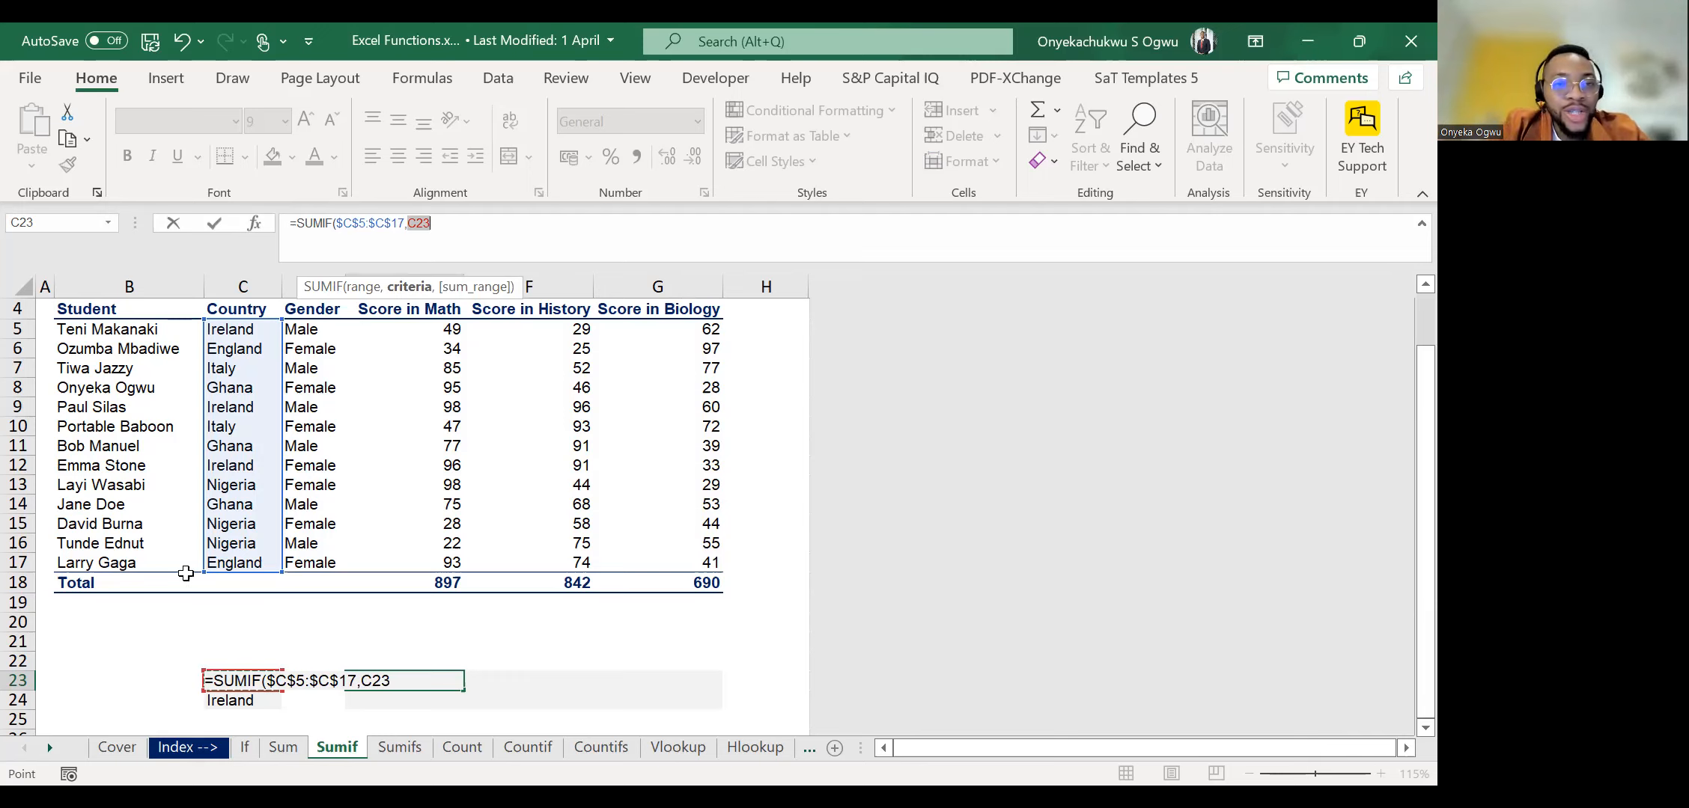
left_click(418, 233)
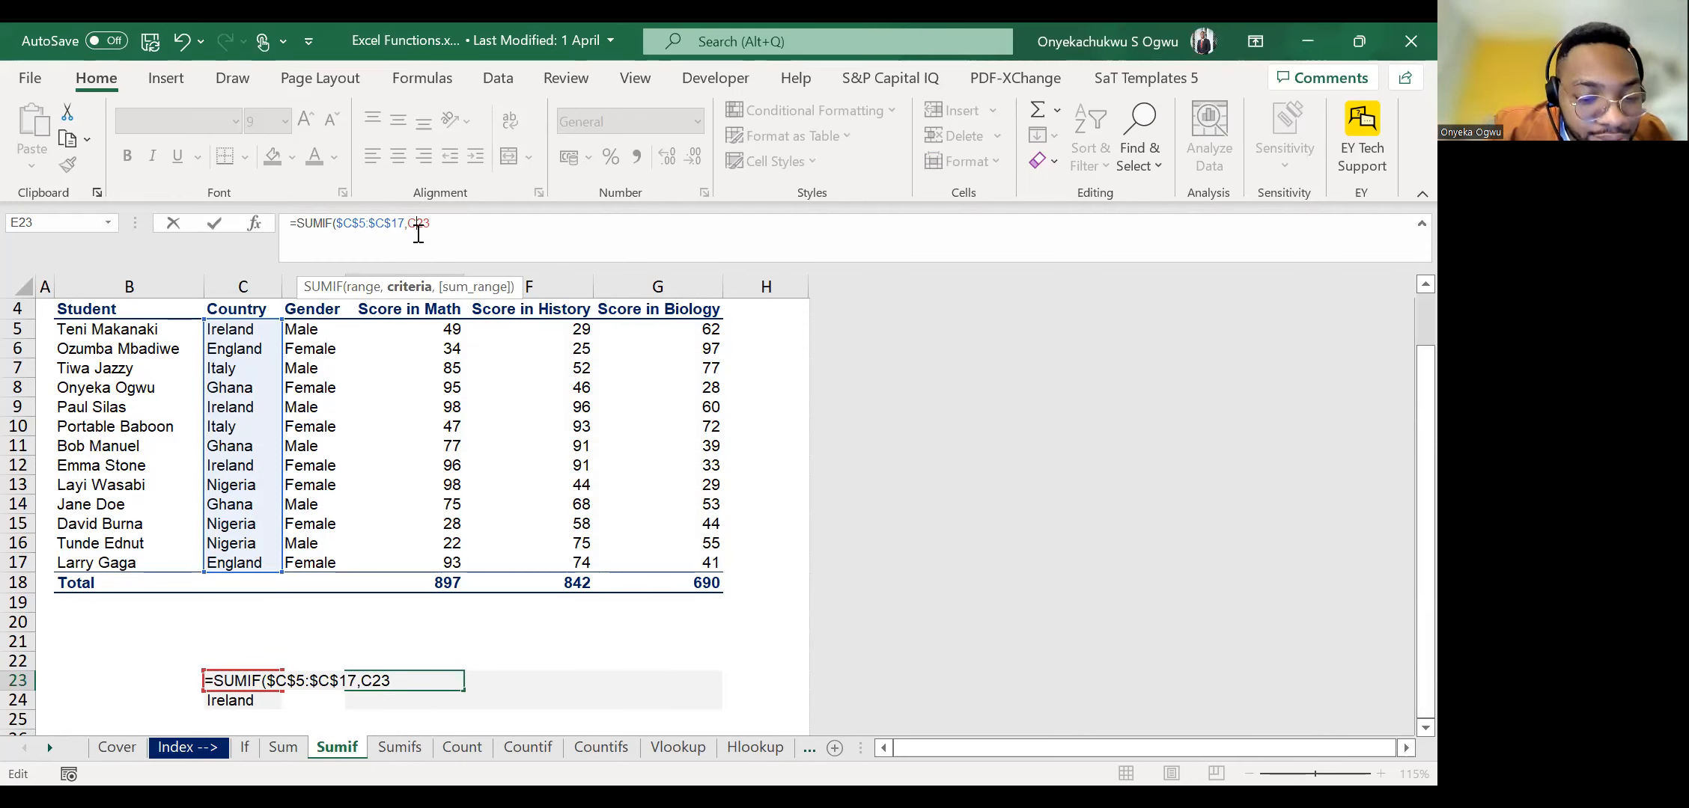
type("$")
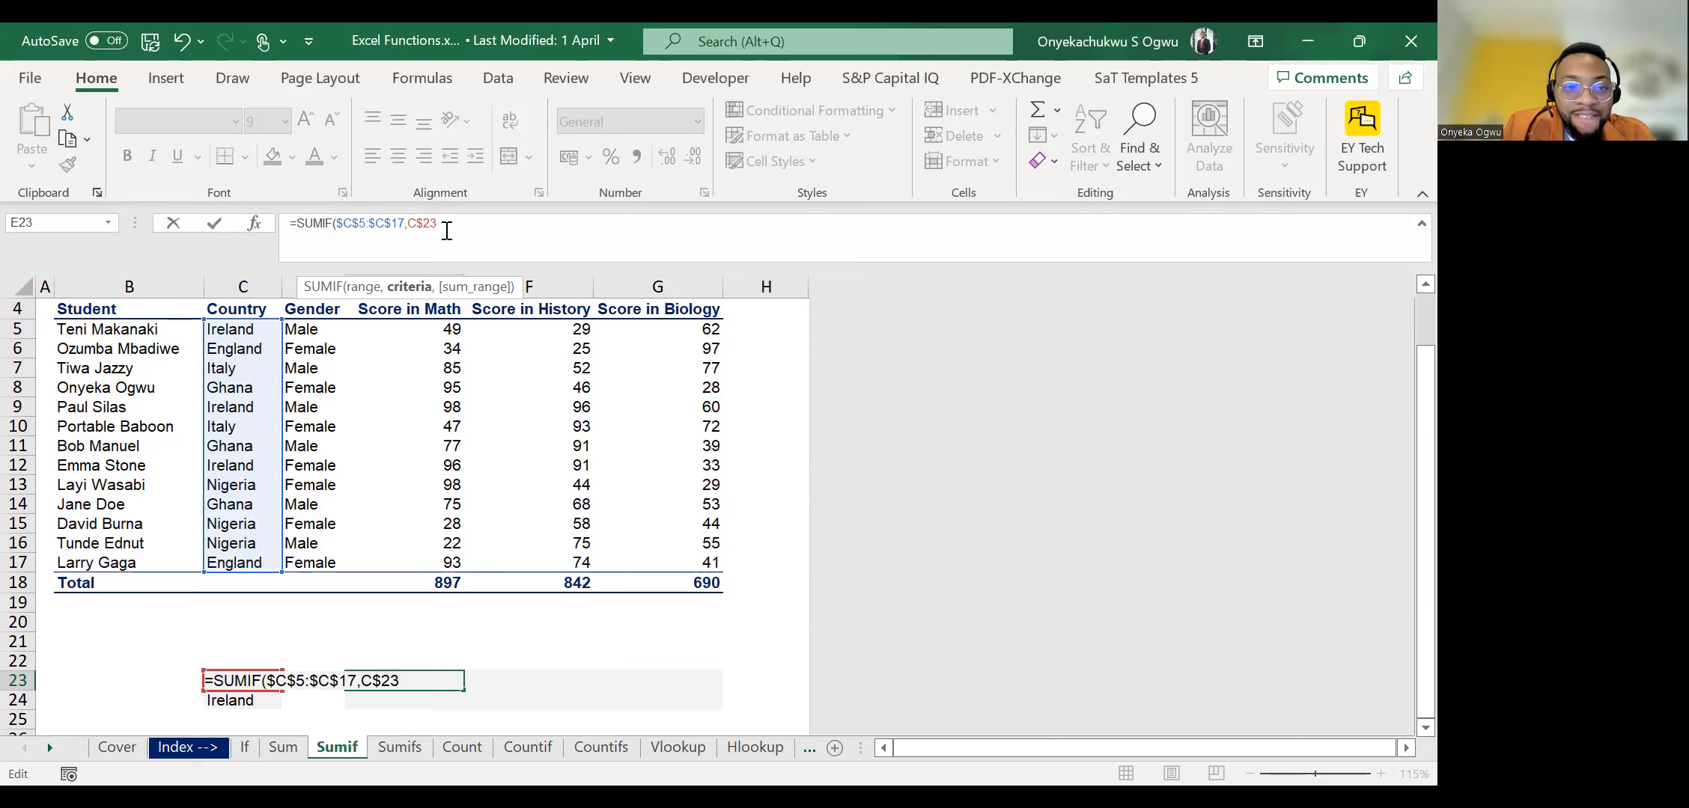
Add the Math scores E5:E17 as the sum range of the E23 SUMIF formula.
type(",")
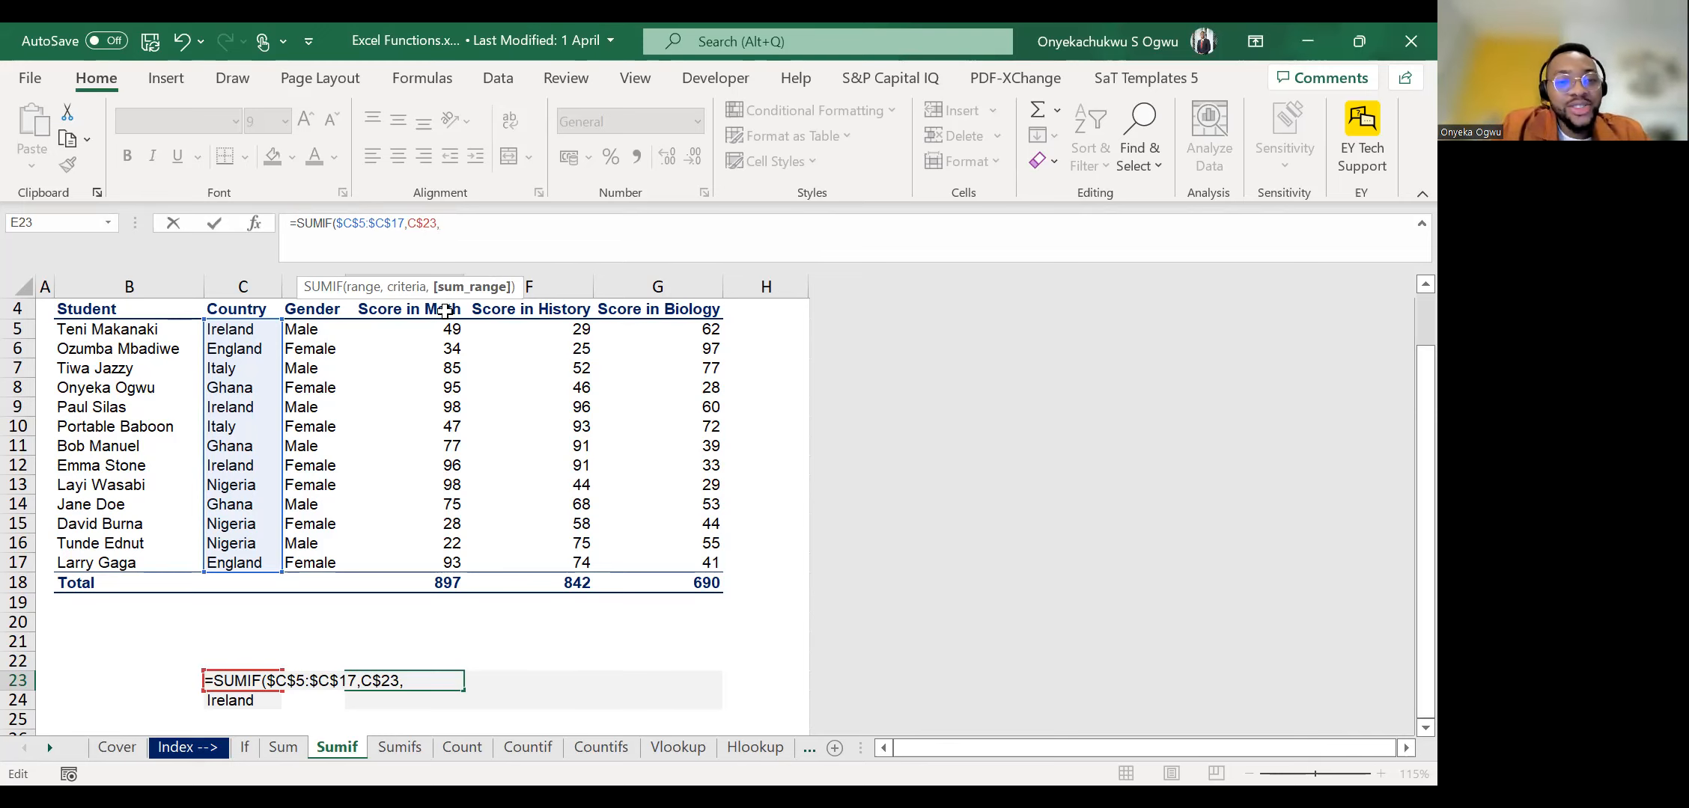
left_click(434, 331)
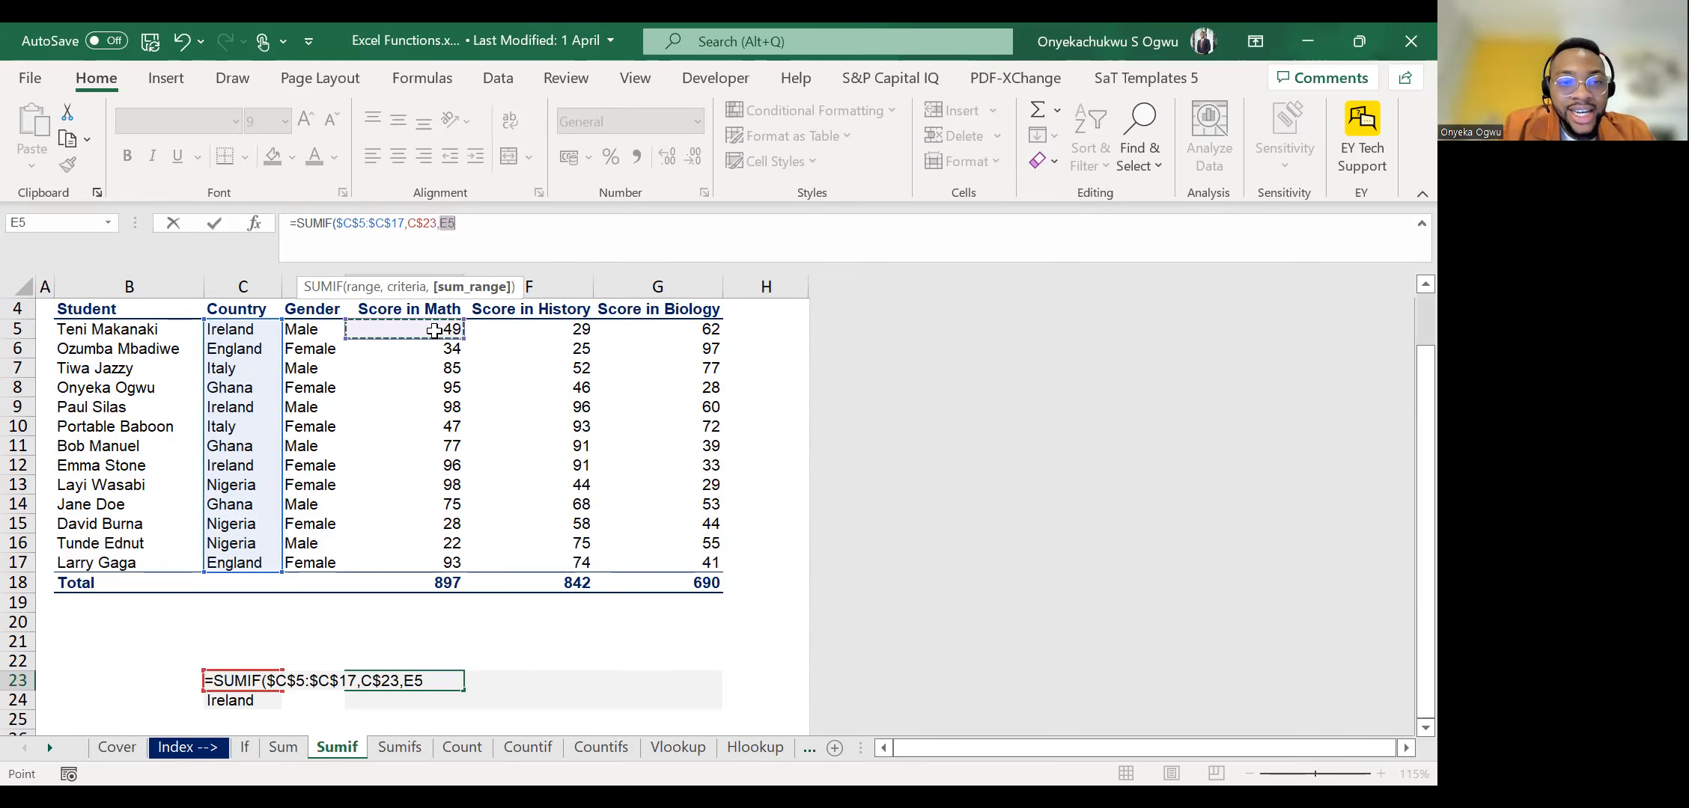
key("ctrl+shift+Down")
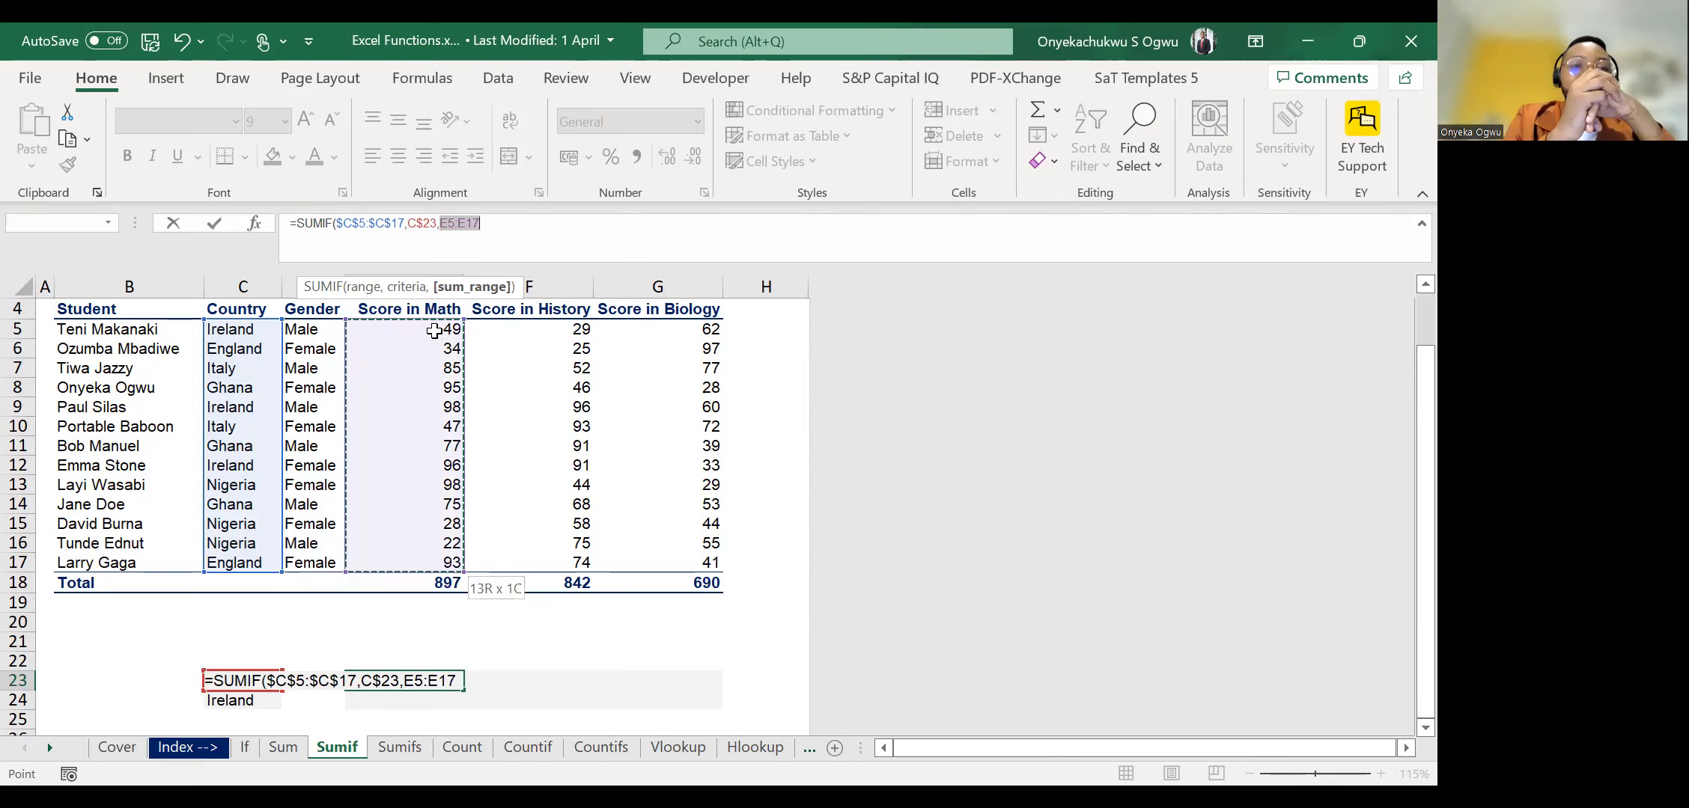
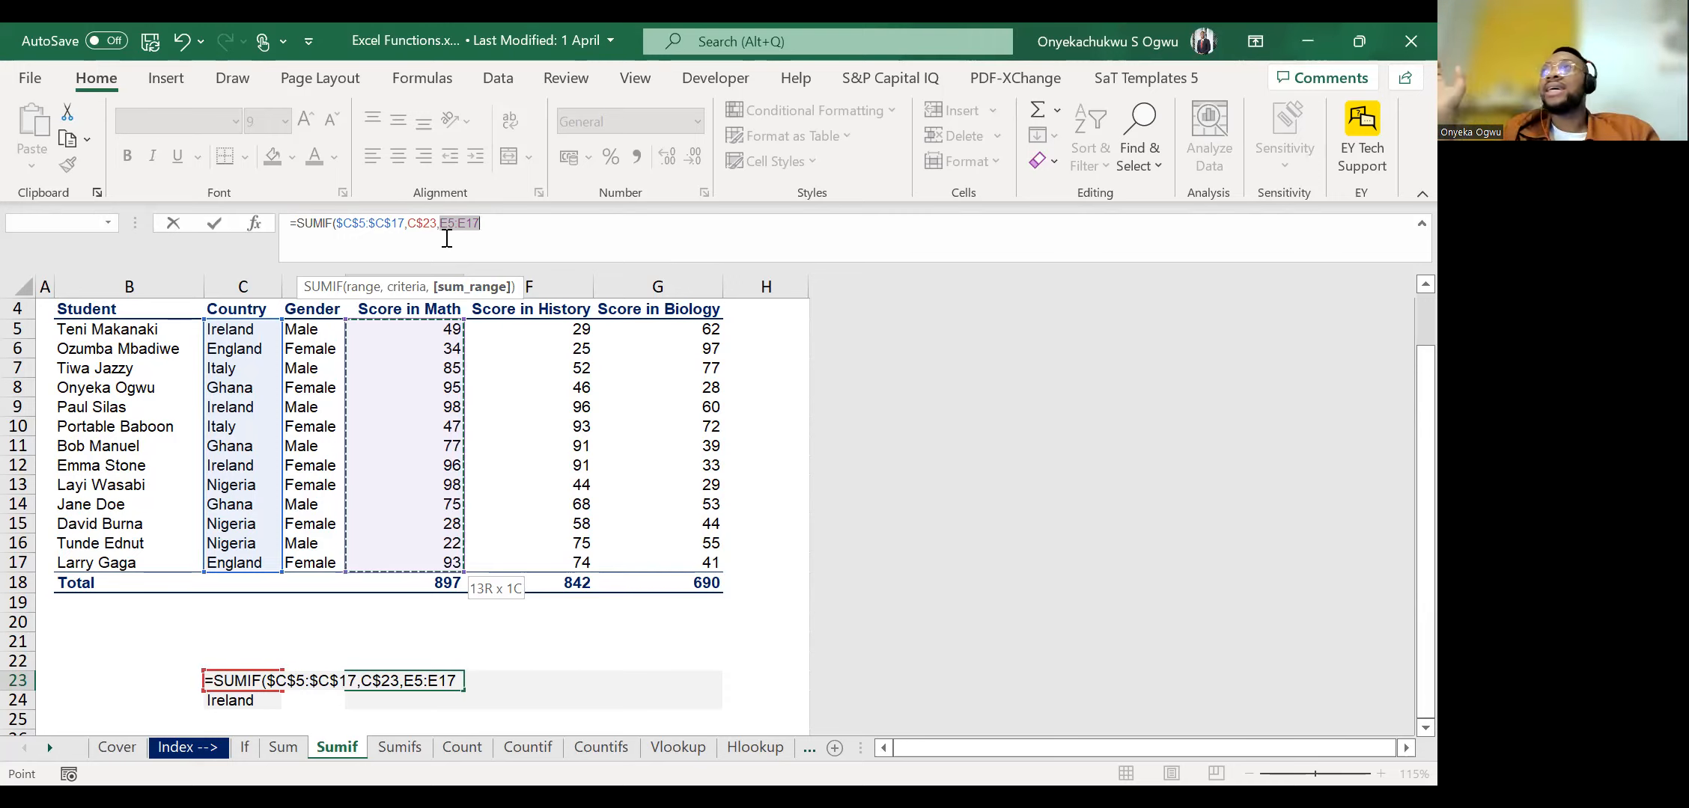
Lock the columns of the sum range as $E5:$E17 in E23's SUMIF formula, then close and enter the formula.
left_click(441, 226)
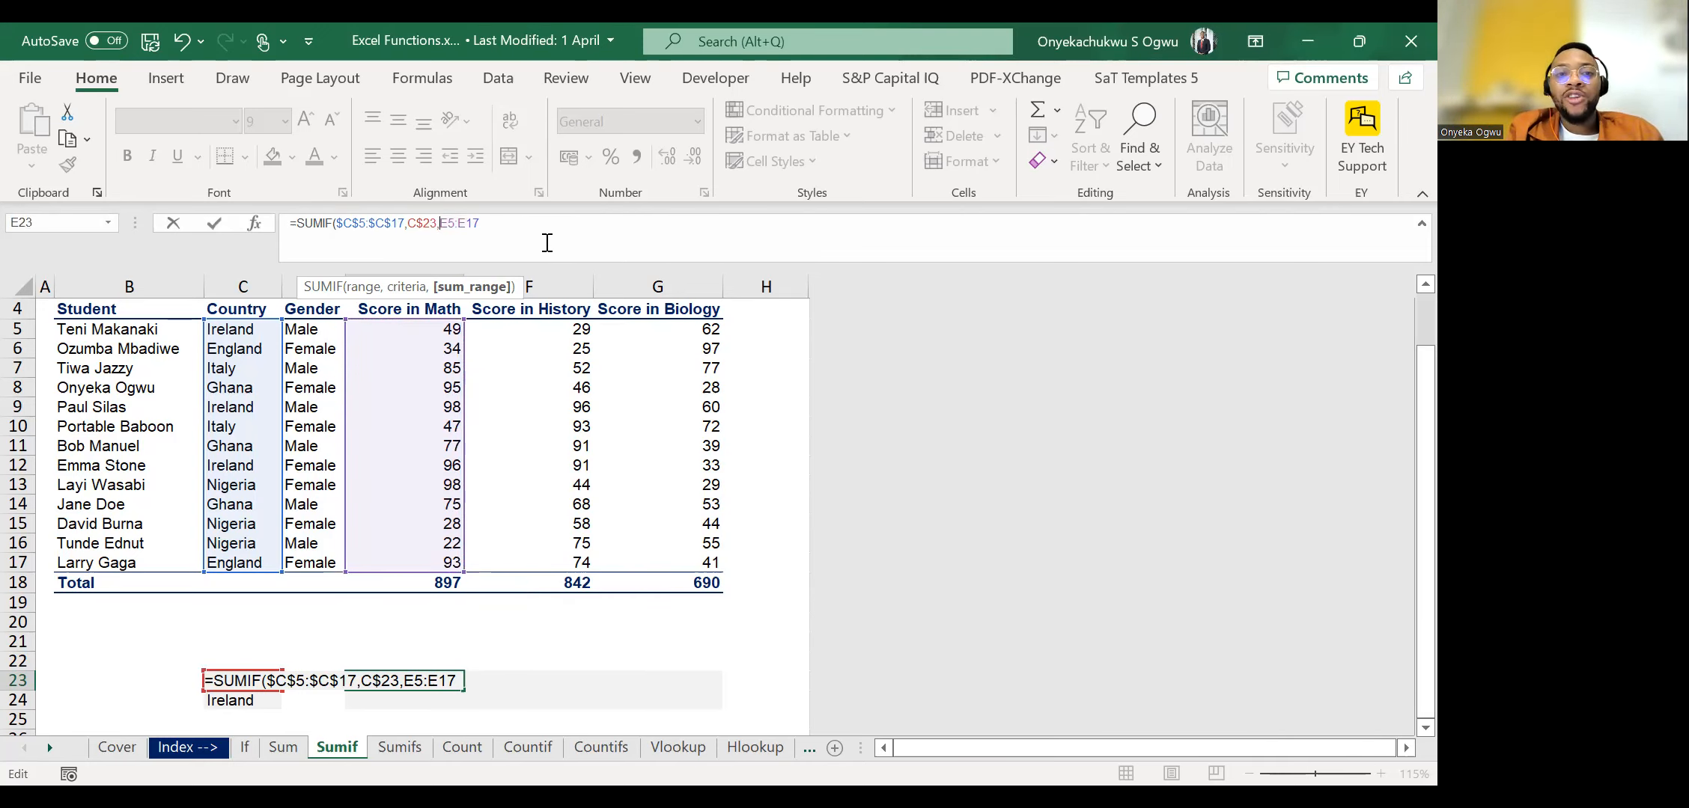
type("$")
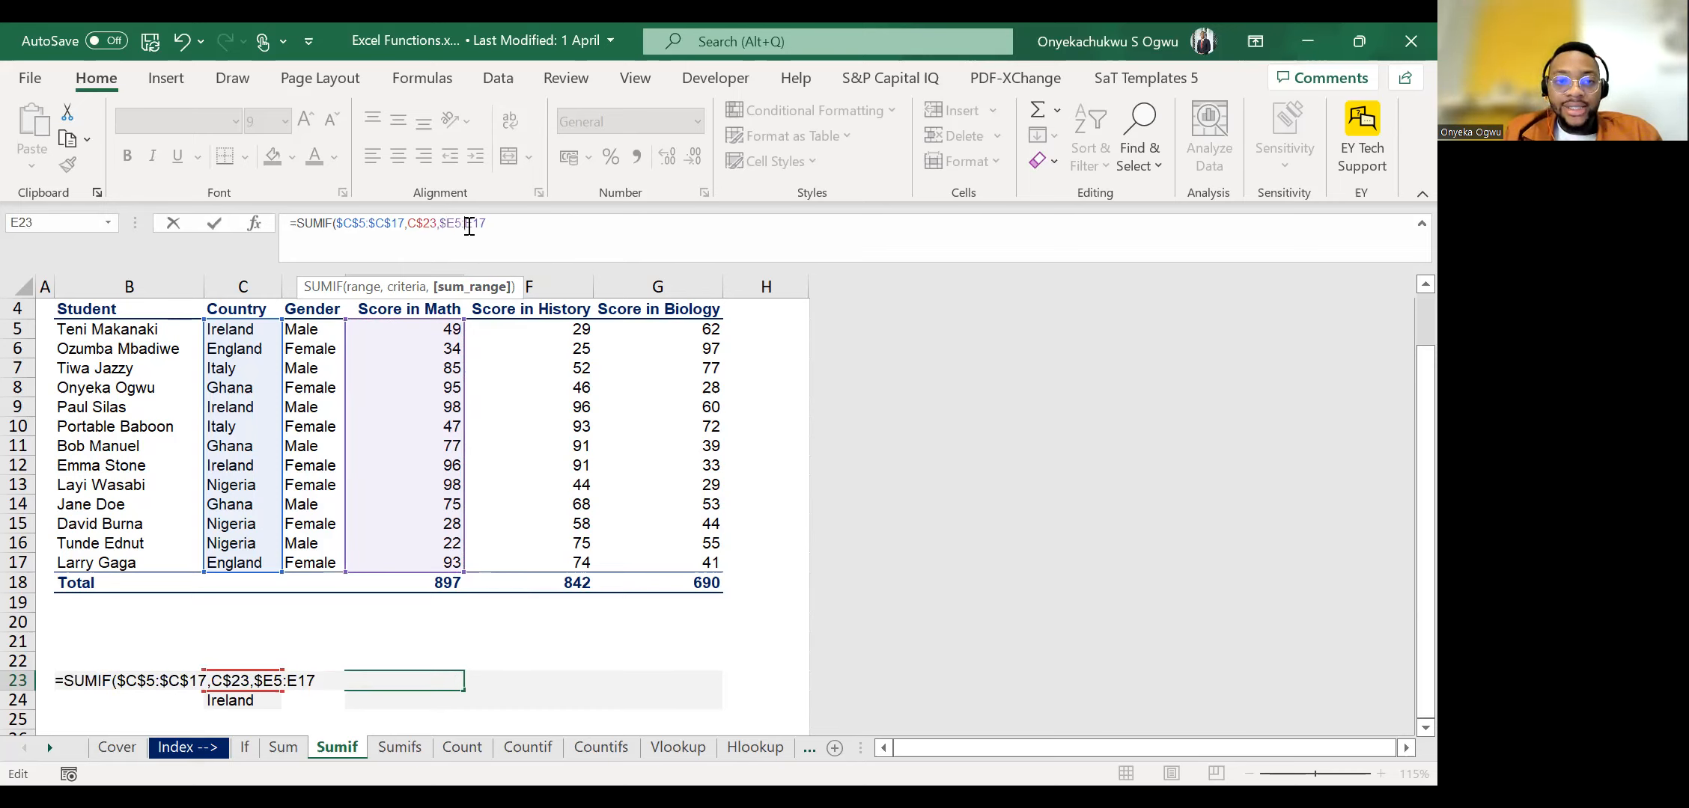
type("$")
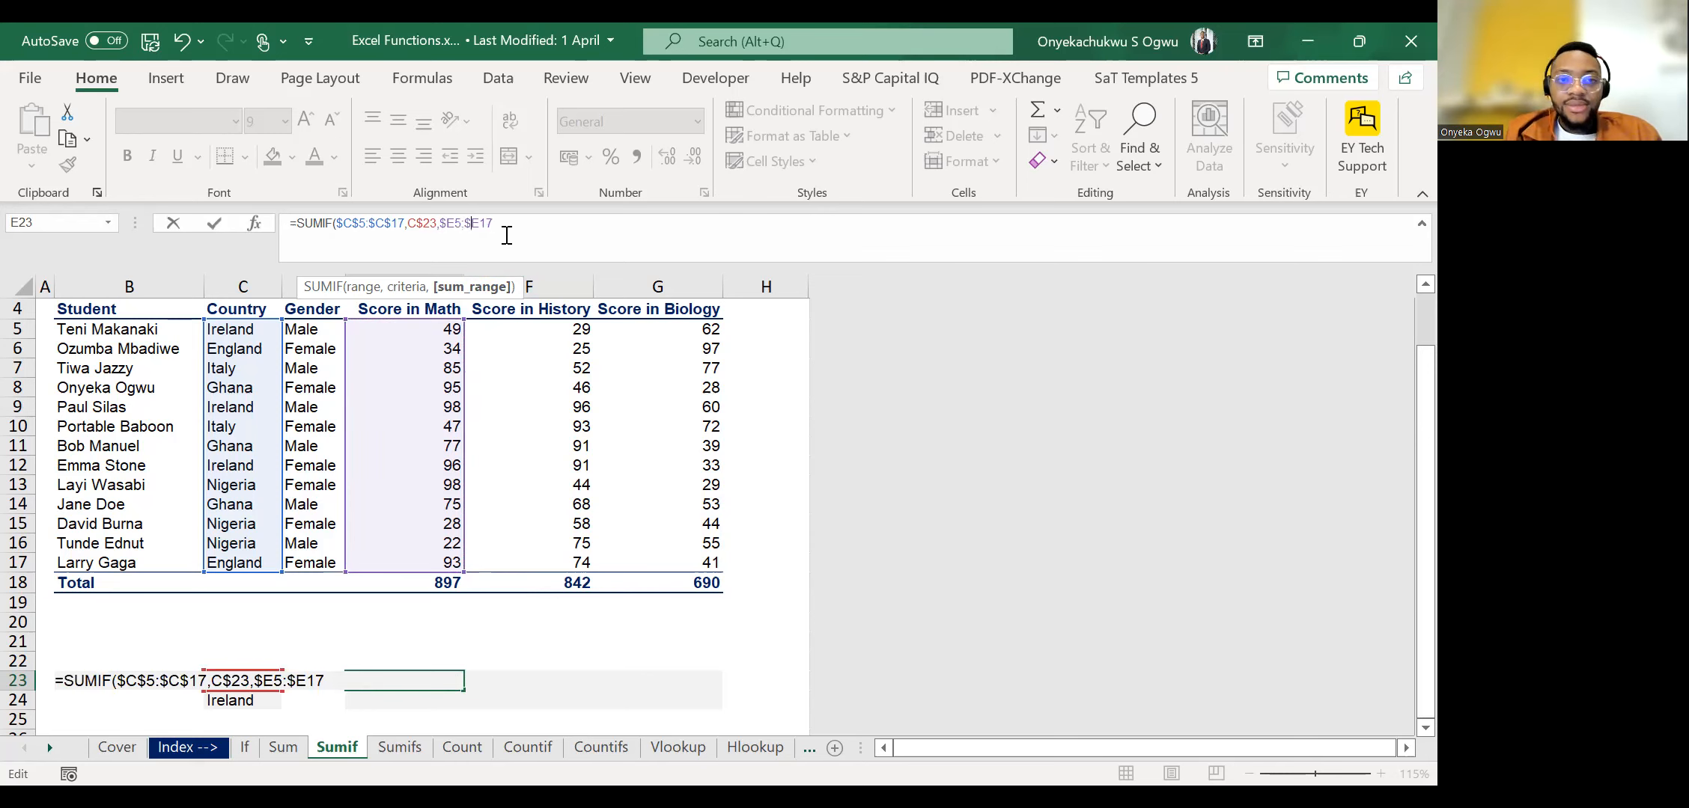
type(")")
key("Return")
Copy the SUMIF formula with criteria C$23 and sum range $E5:$E17 from E23 across E23:G24.
key("Up")
key("ctrl+c")
key("shift+Down")
key("shift+Right")
key("shift+Right")
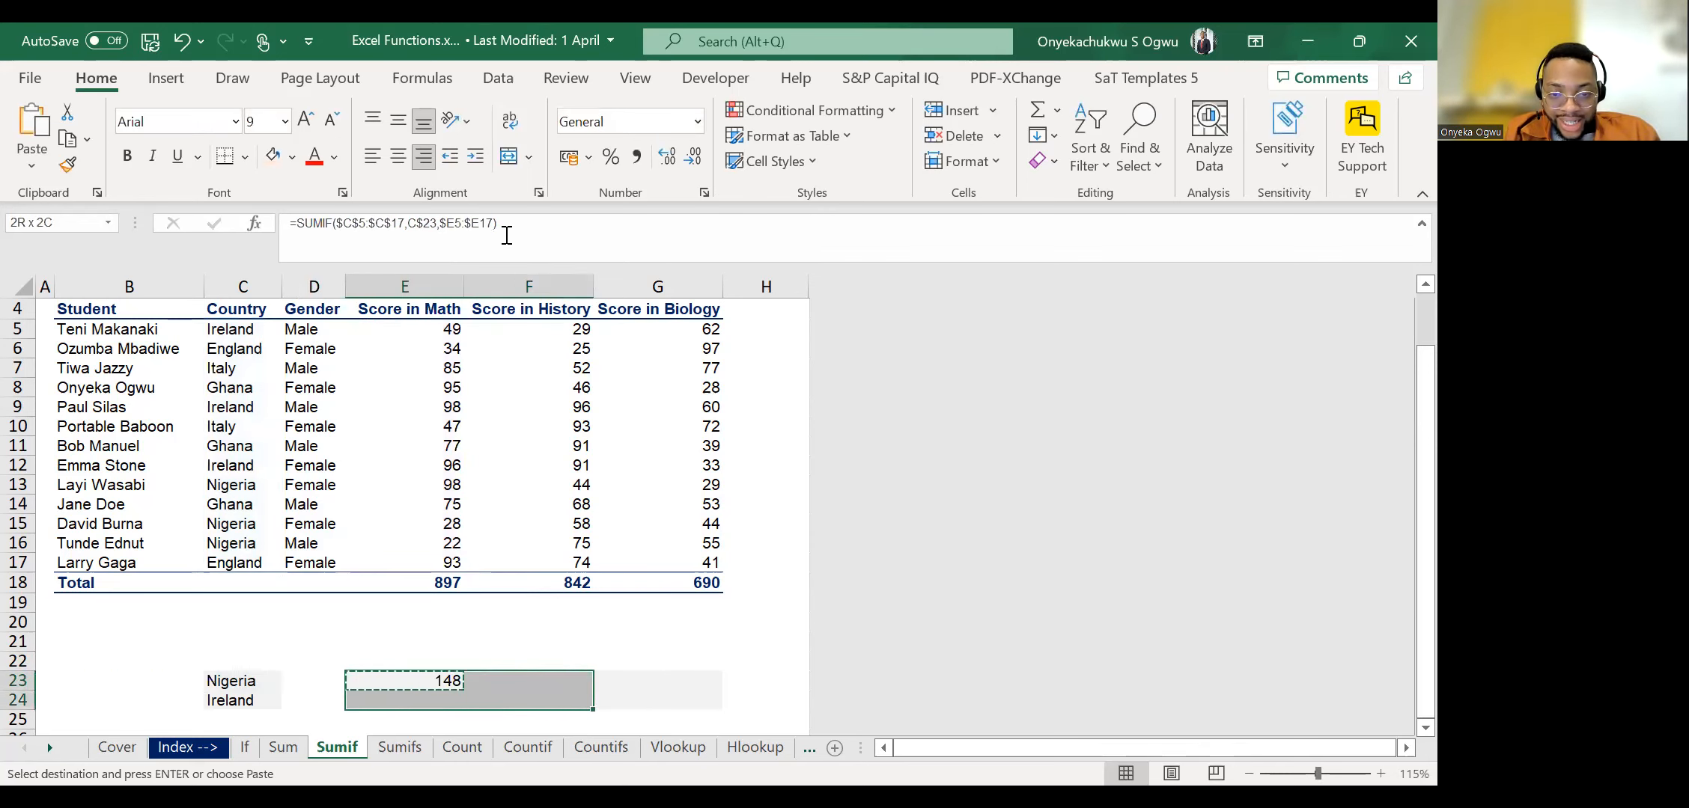
key("ctrl+v")
key("Down")
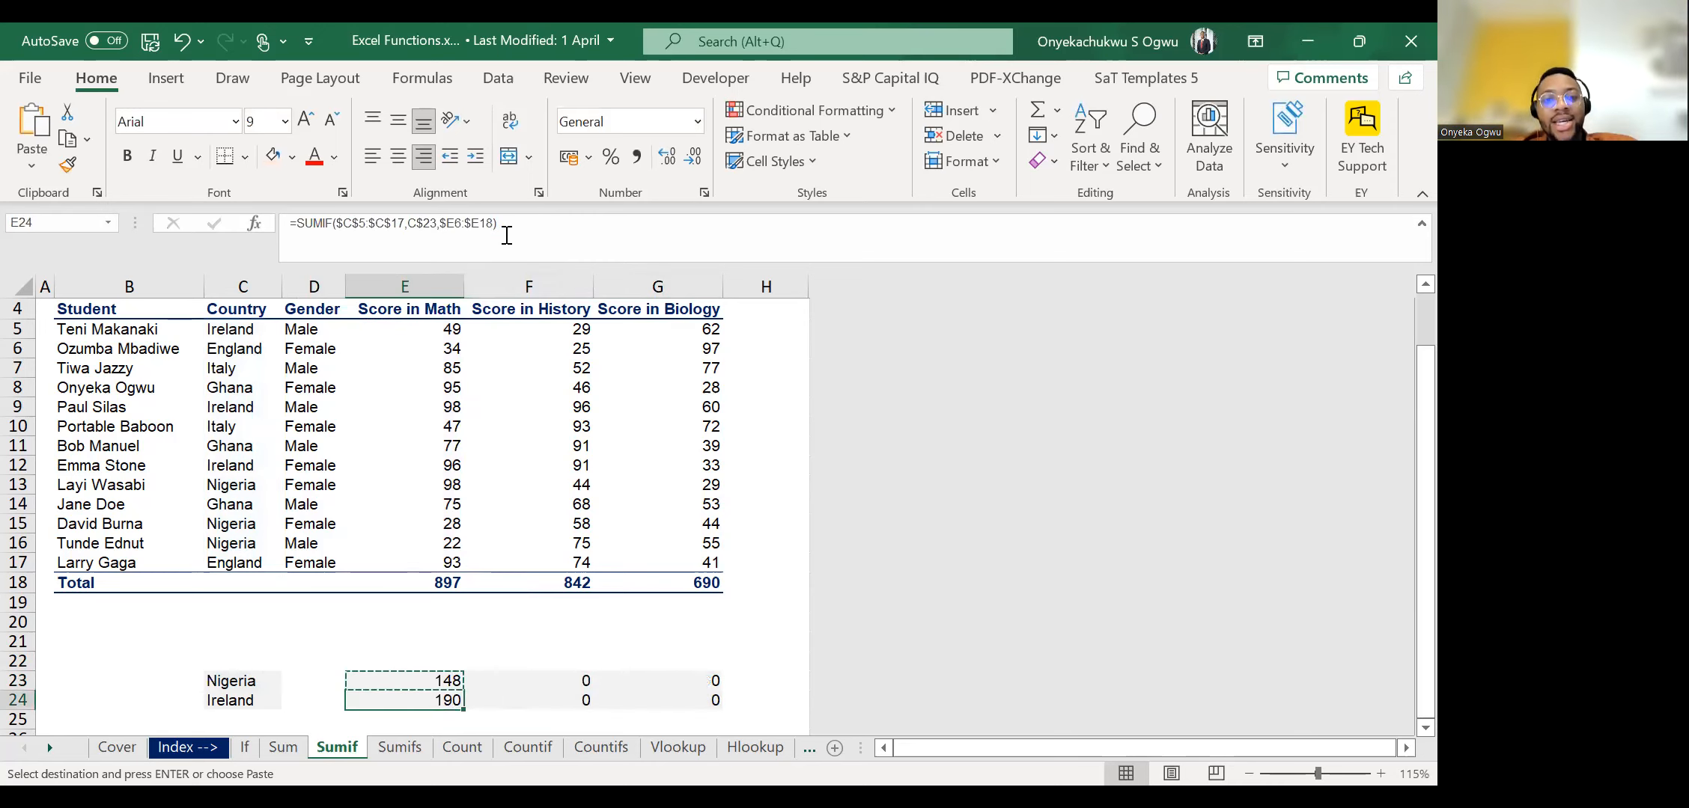
Compare the criteria and sum range references of the copied SUMIF formulas in E23, E24 and F23.
key("Right")
key("Escape")
key("Up")
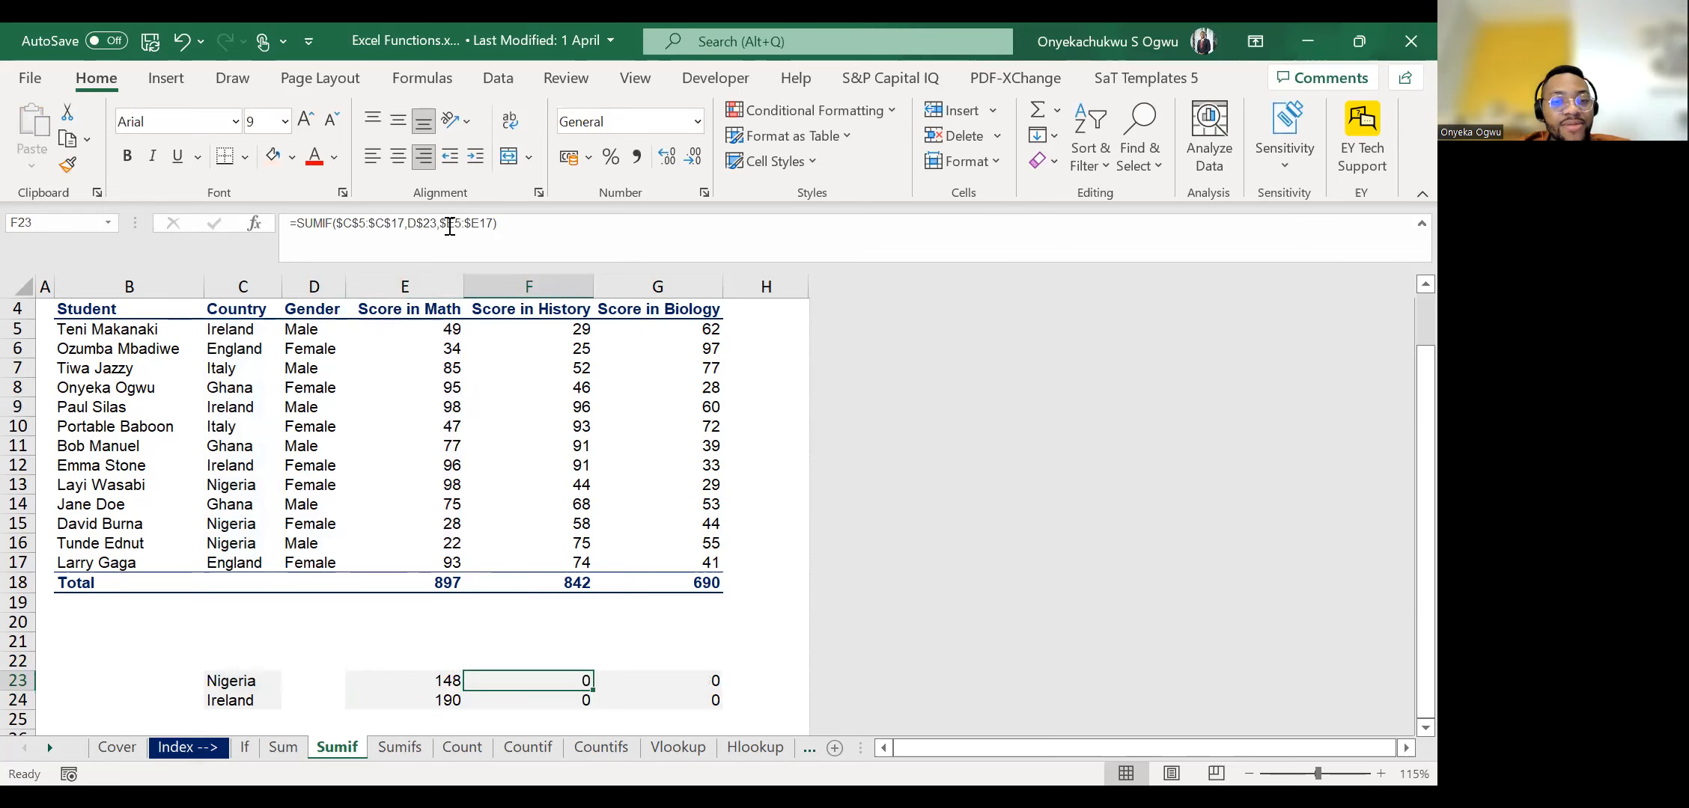
key("Left")
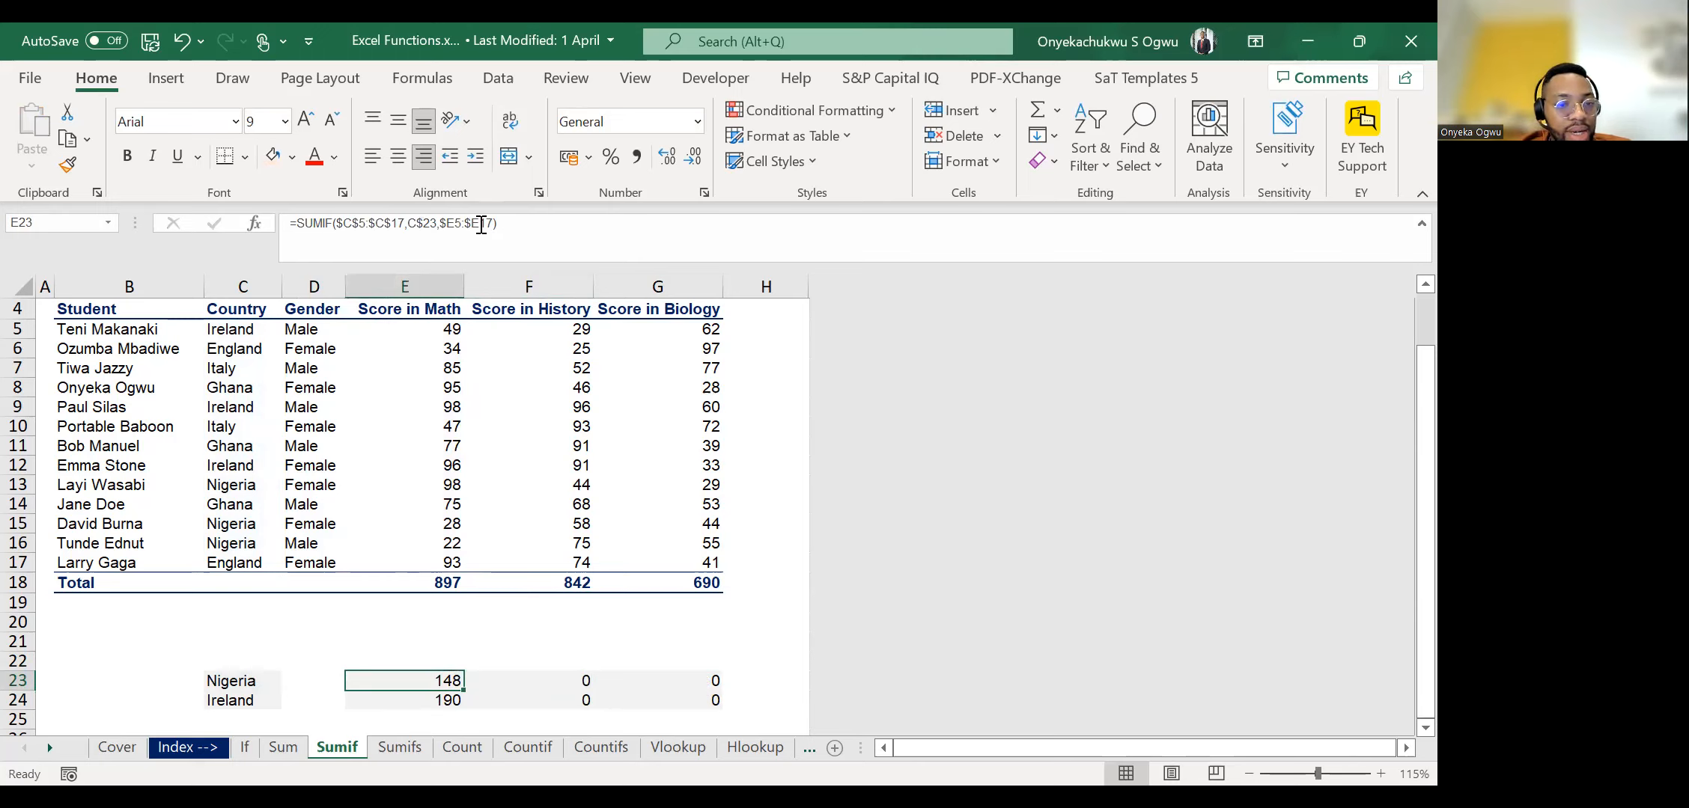
key("Down")
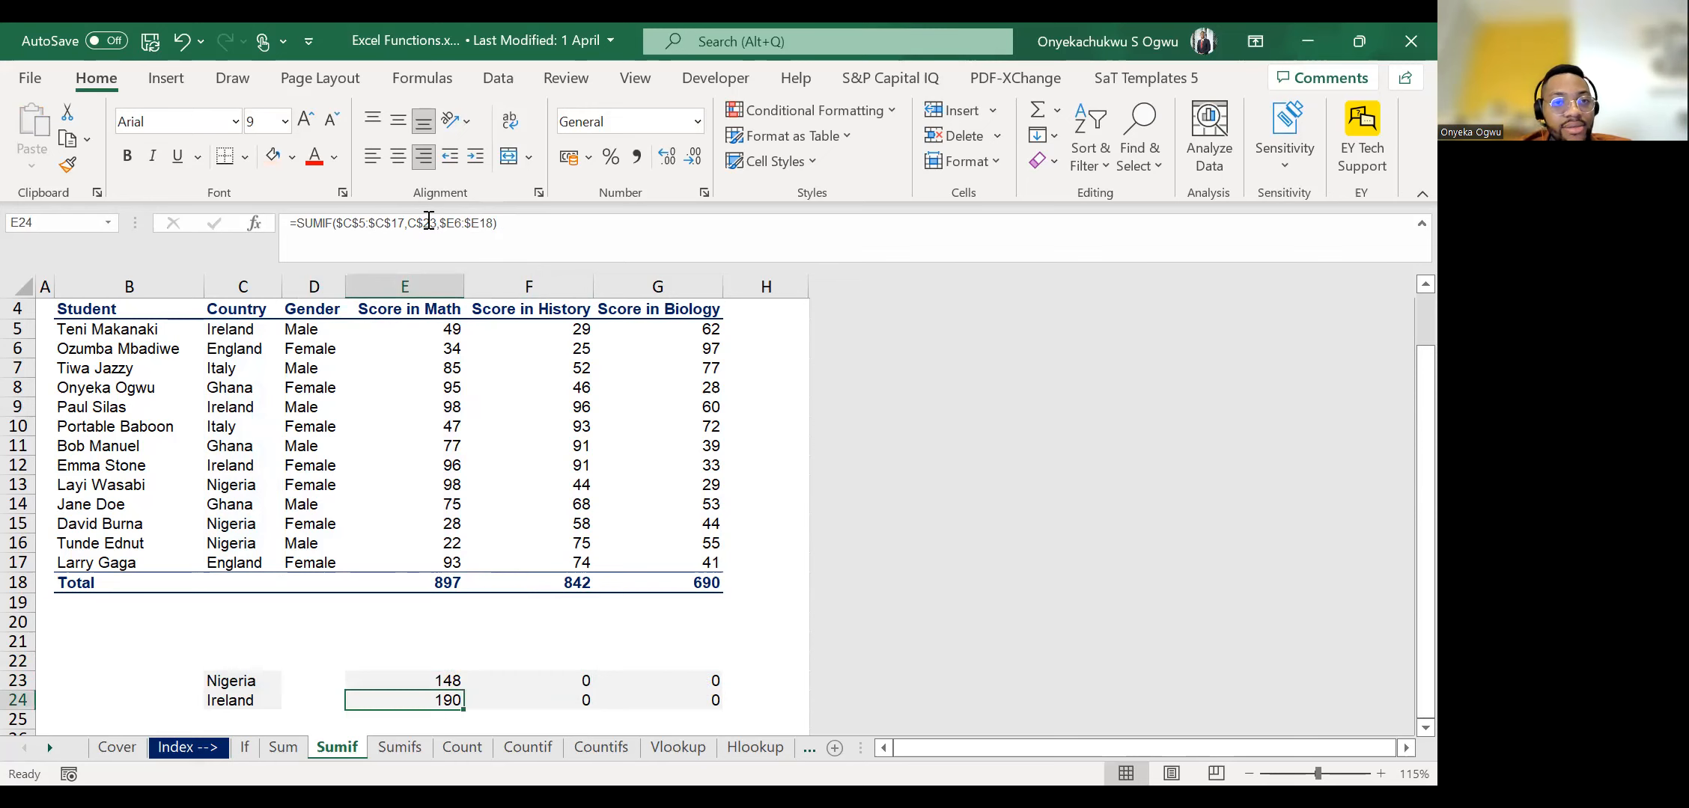
key("Up")
key("Right")
key("F2")
left_click(429, 222)
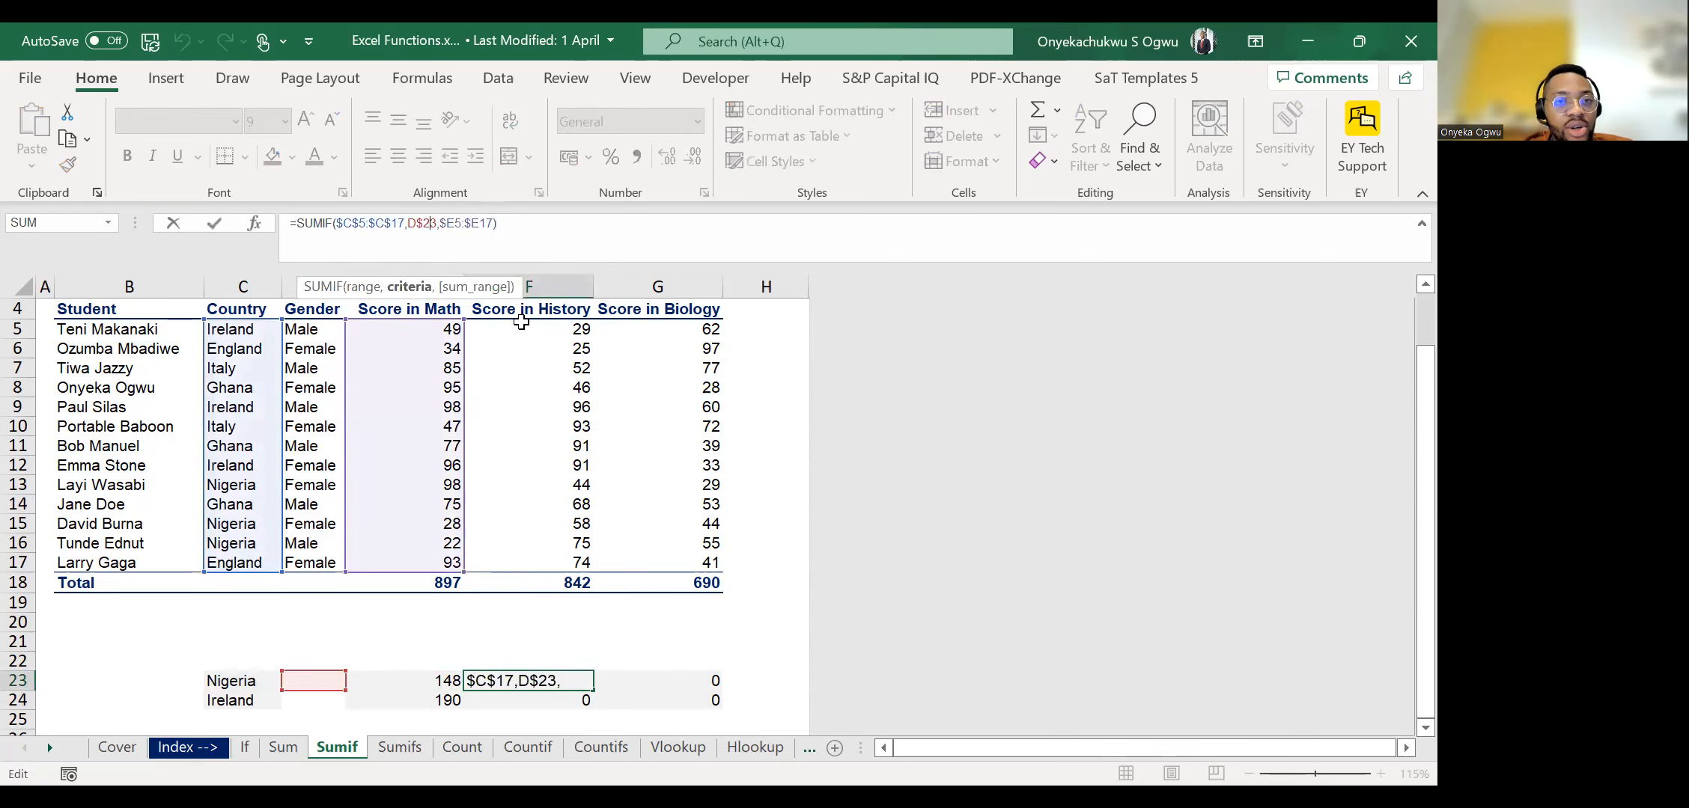
key("Escape")
Change the criteria reference in E23's SUMIF formula to $C23, locking the column instead of the row.
key("Left")
left_click(408, 223)
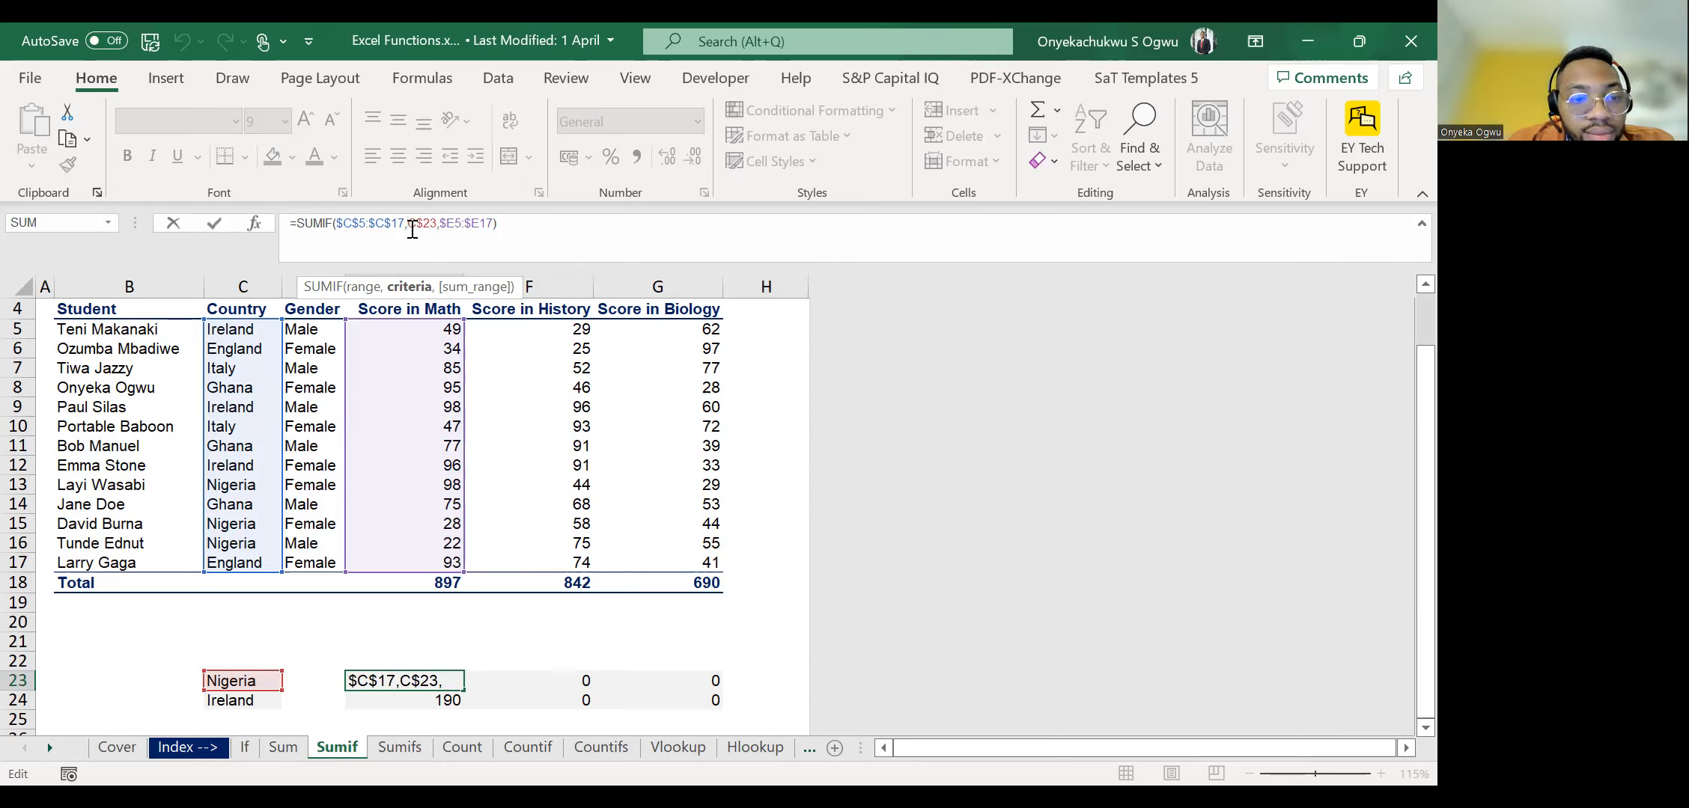
double_click(432, 220)
key("Right")
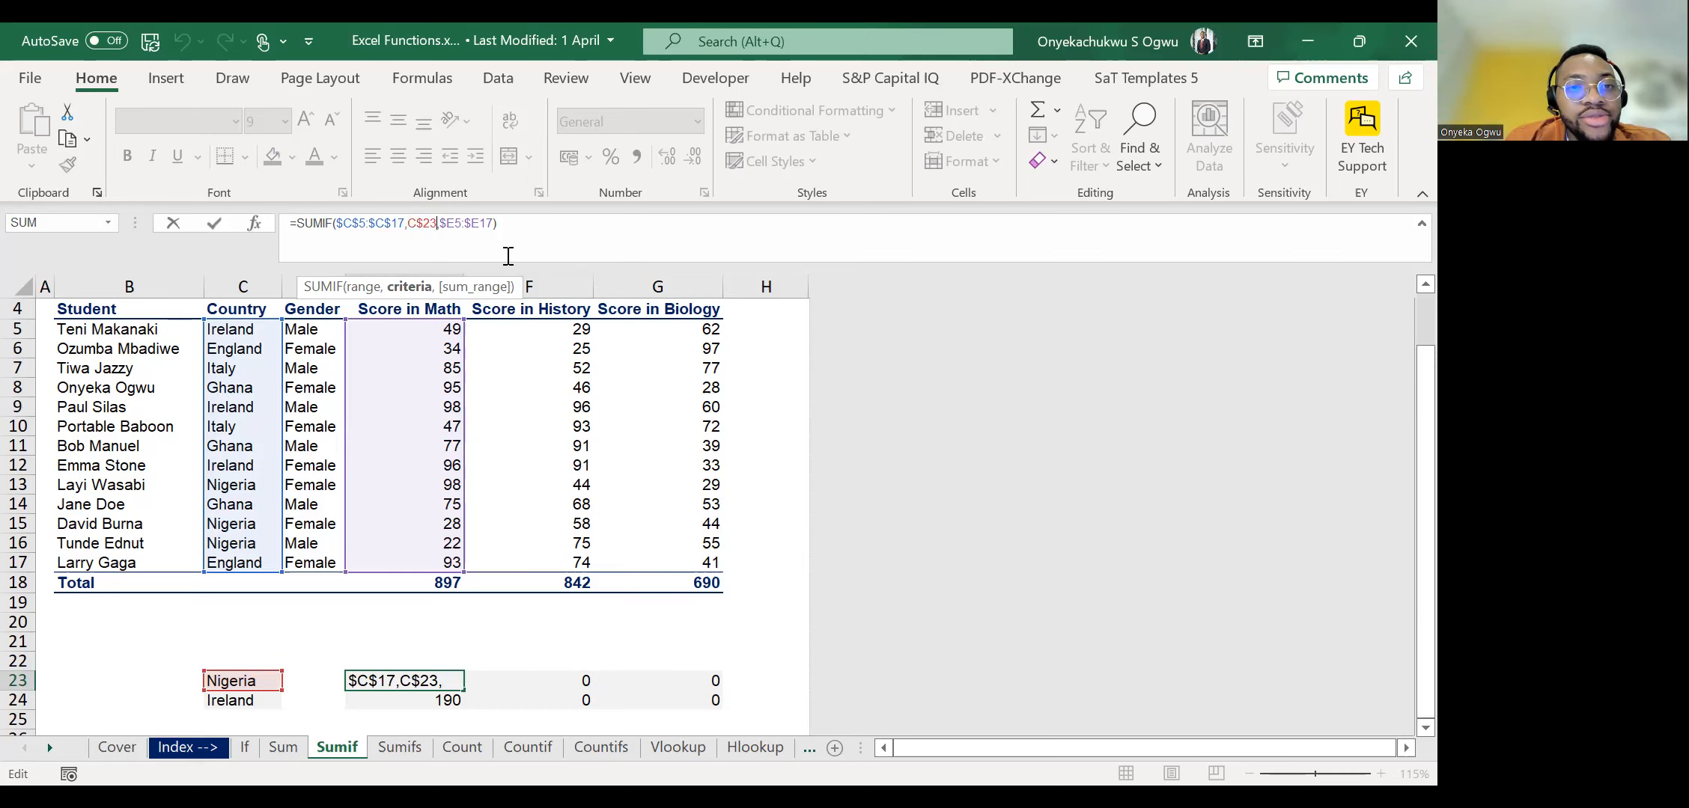
key("Delete")
key("Left")
type("$")
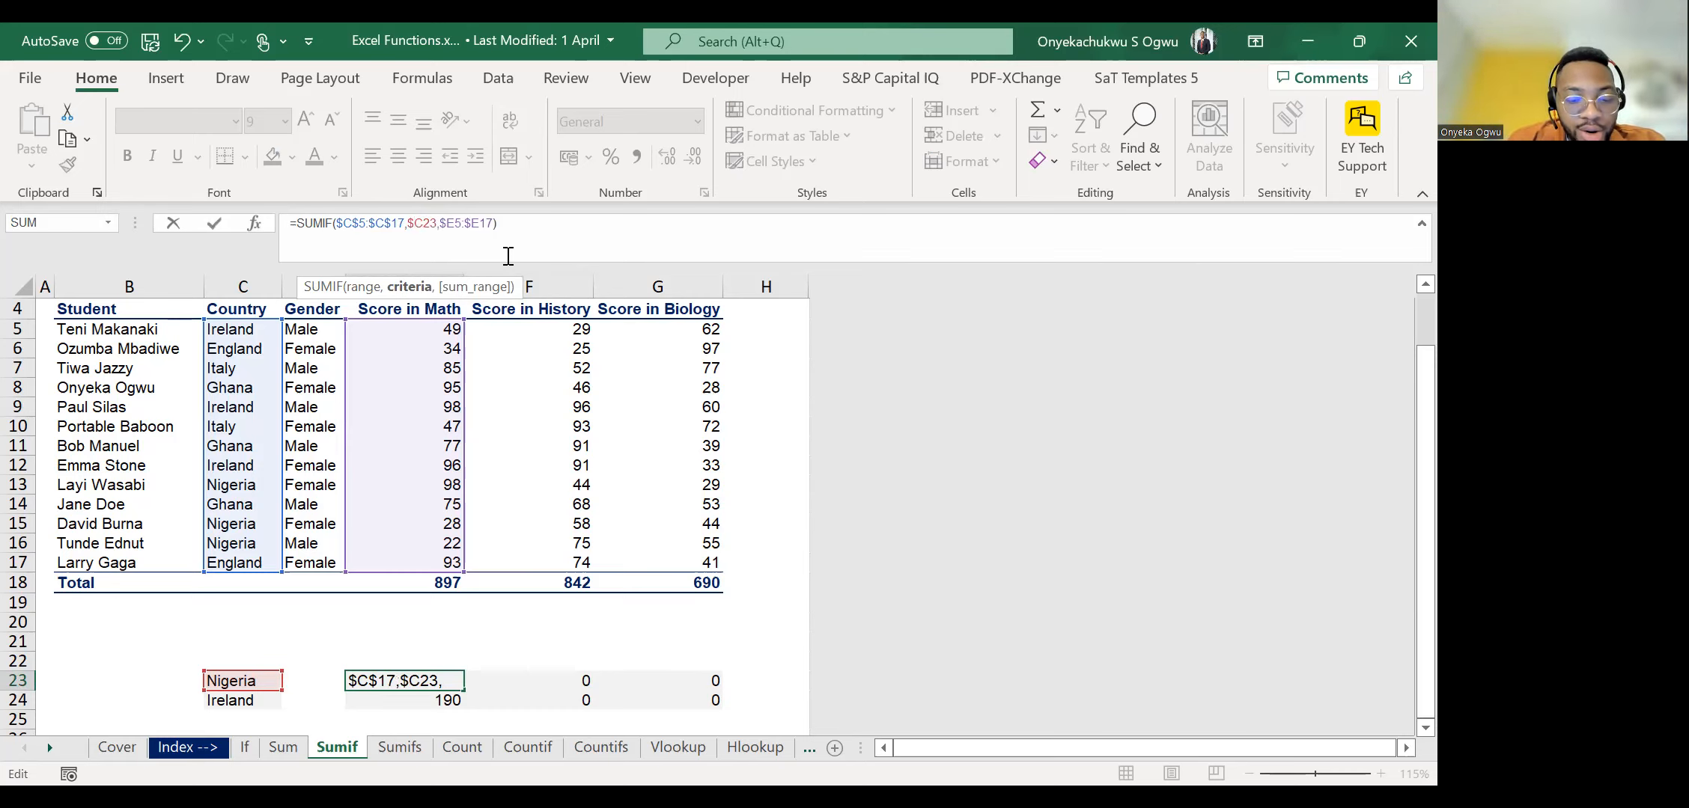
key("ctrl+Return")
Copy the SUMIF formula with criteria $C23 and sum range $E5:$E17 from E23 across E23:G24.
key("ctrl+c")
key("shift+Down")
key("shift+Right")
key("shift+Right")
key("ctrl+v")
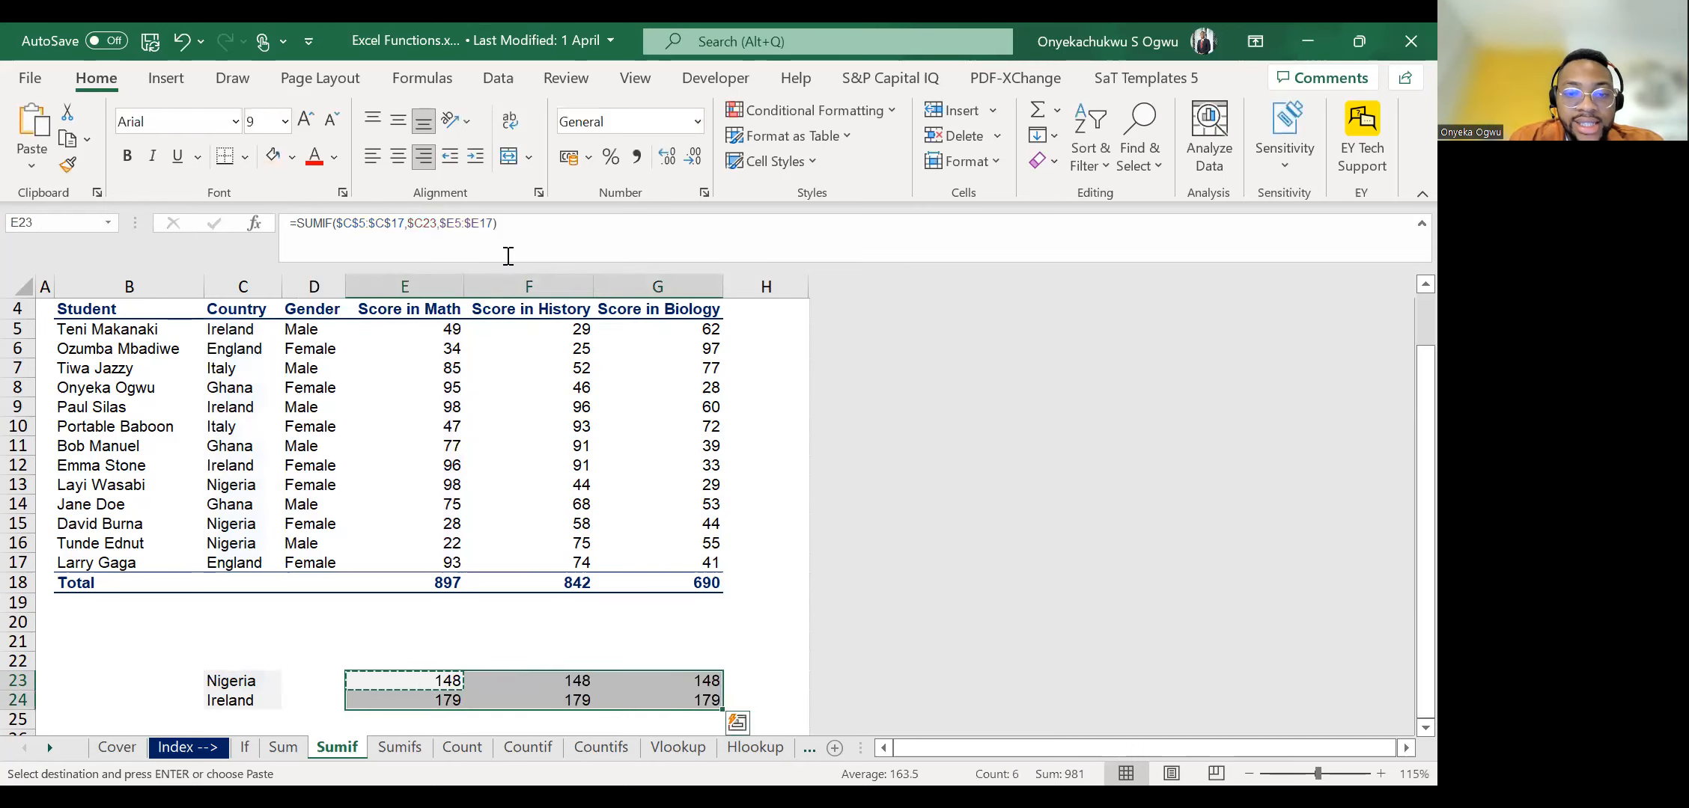
key("shift+BackSpace")
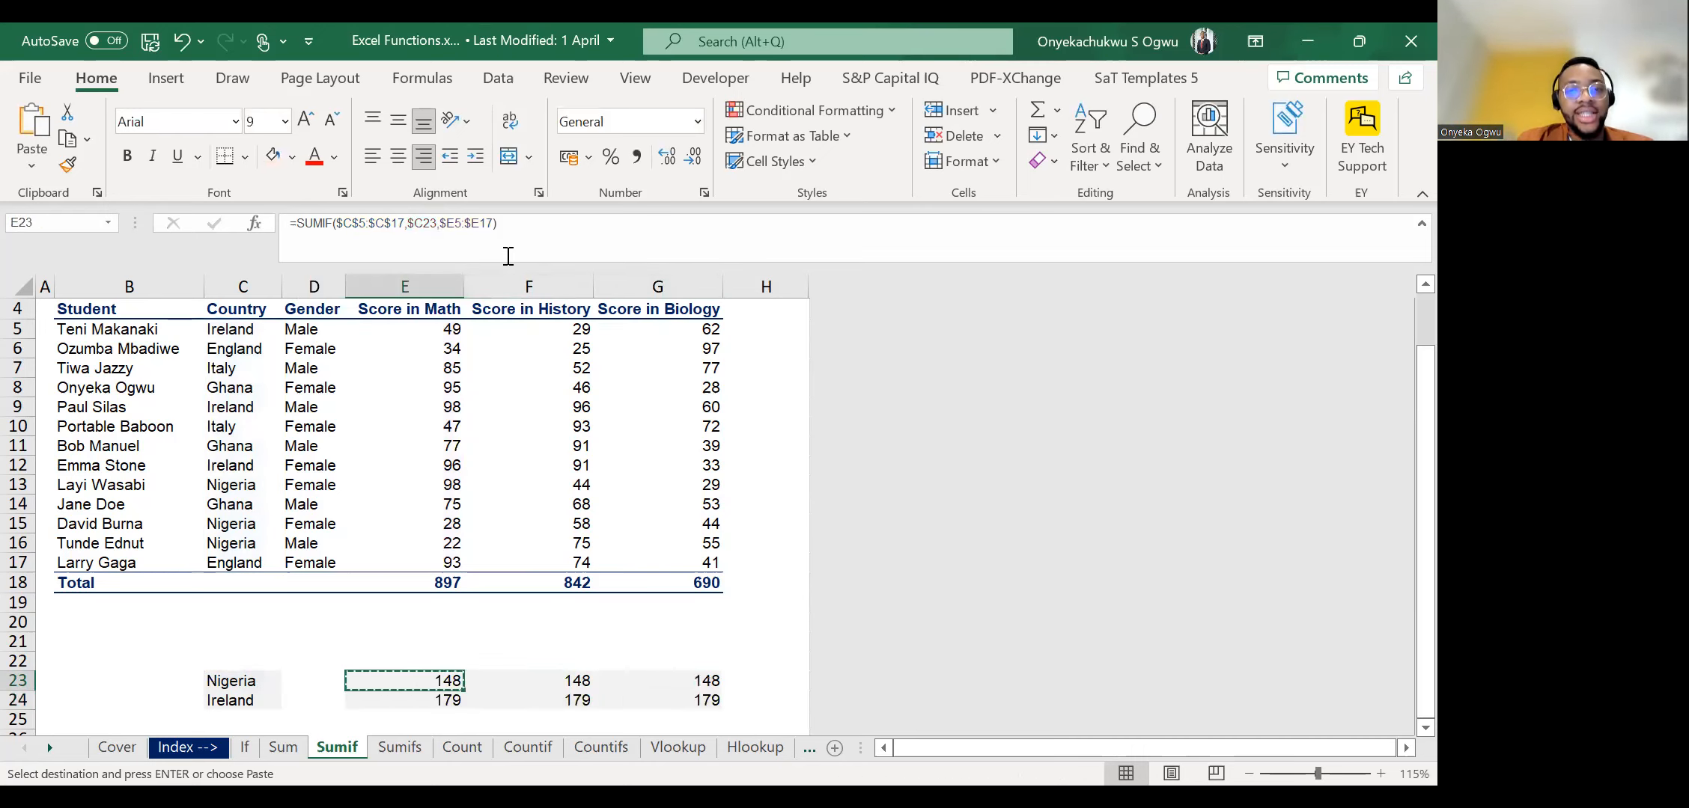
Check the range, criteria and sum range references of the SUMIF formulas in E23 and F23.
key("Down")
key("Down")
key("Up")
key("Up")
key("Escape")
left_click(411, 241)
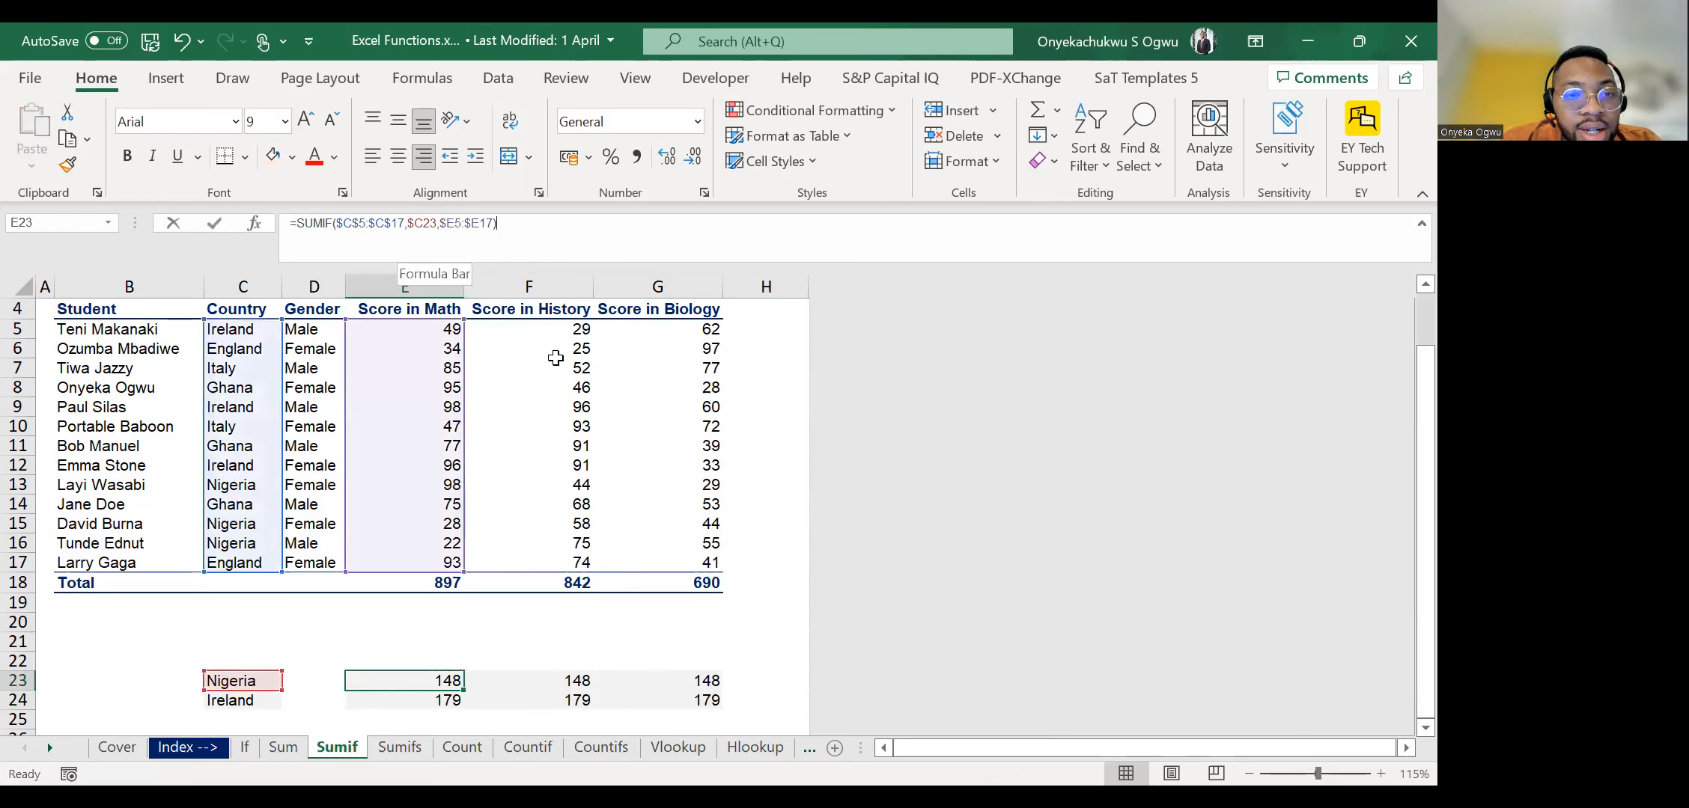
key("Escape")
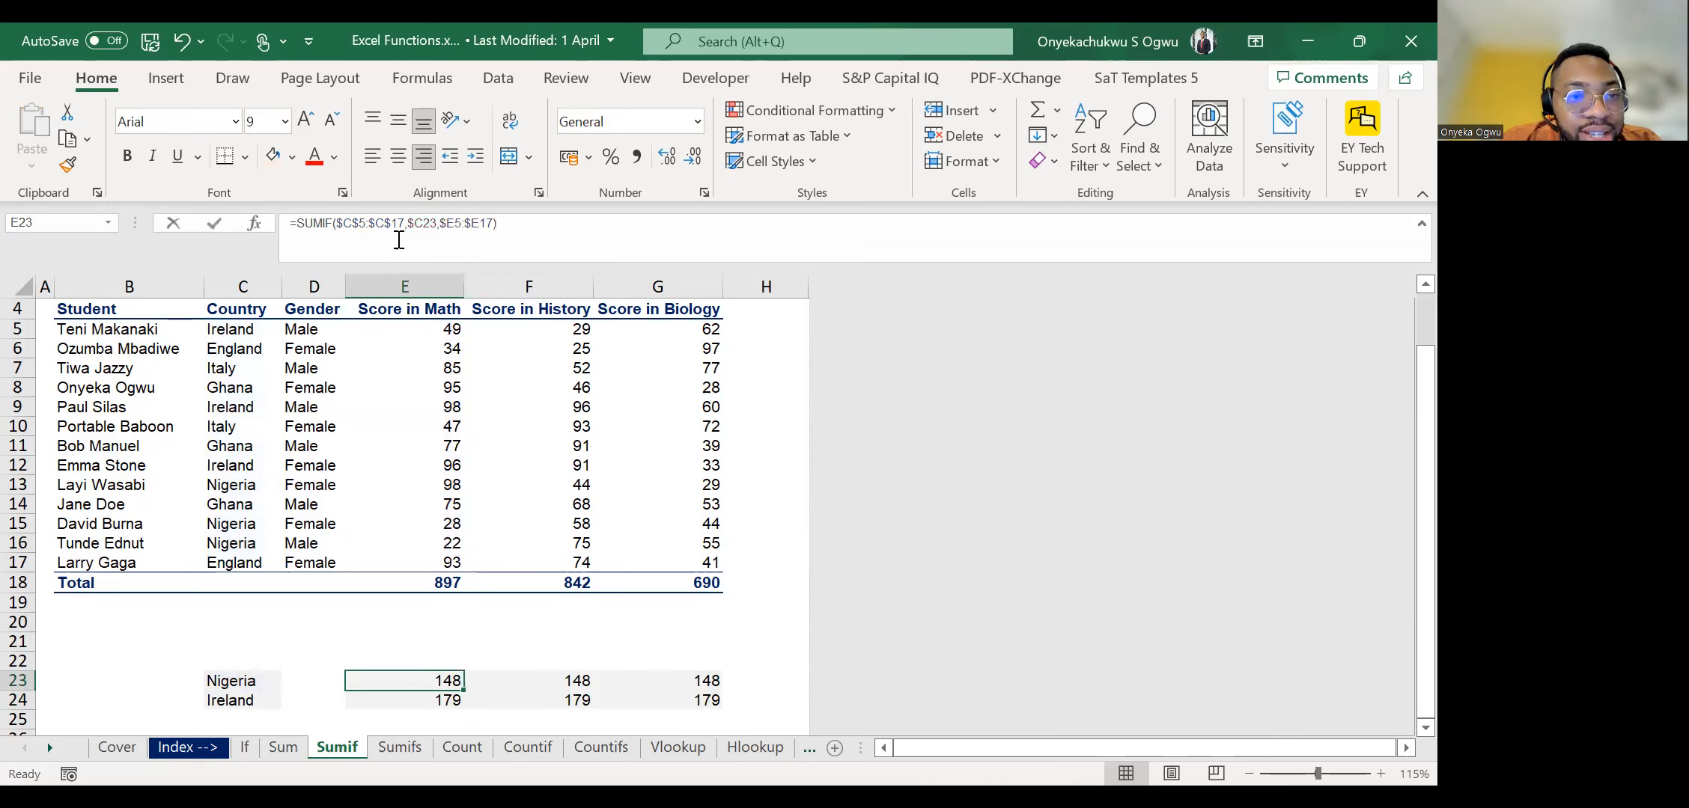
key("Right")
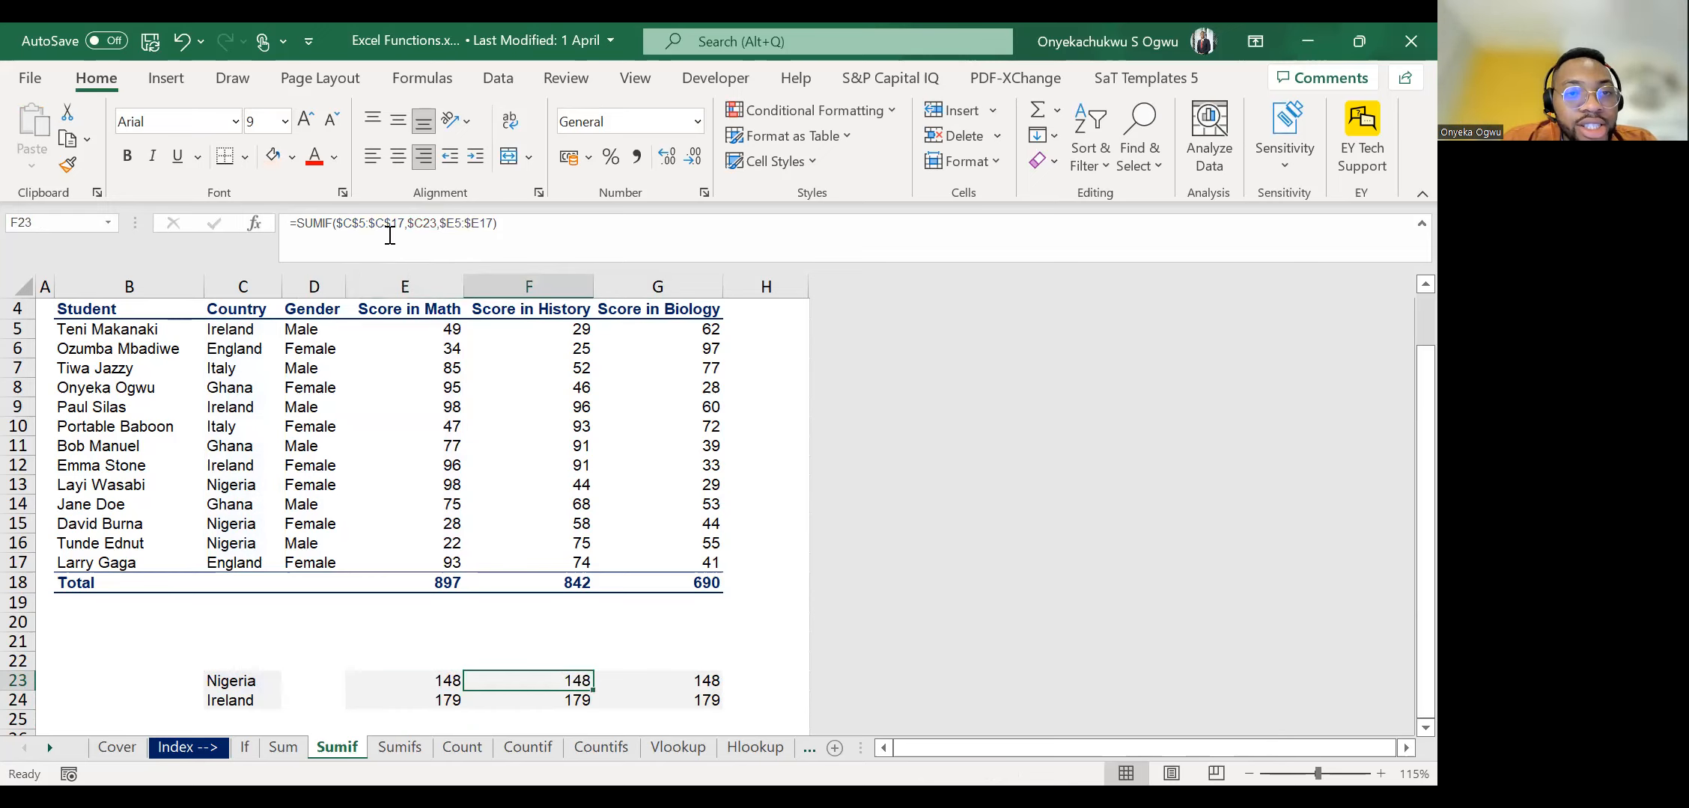
key("F2")
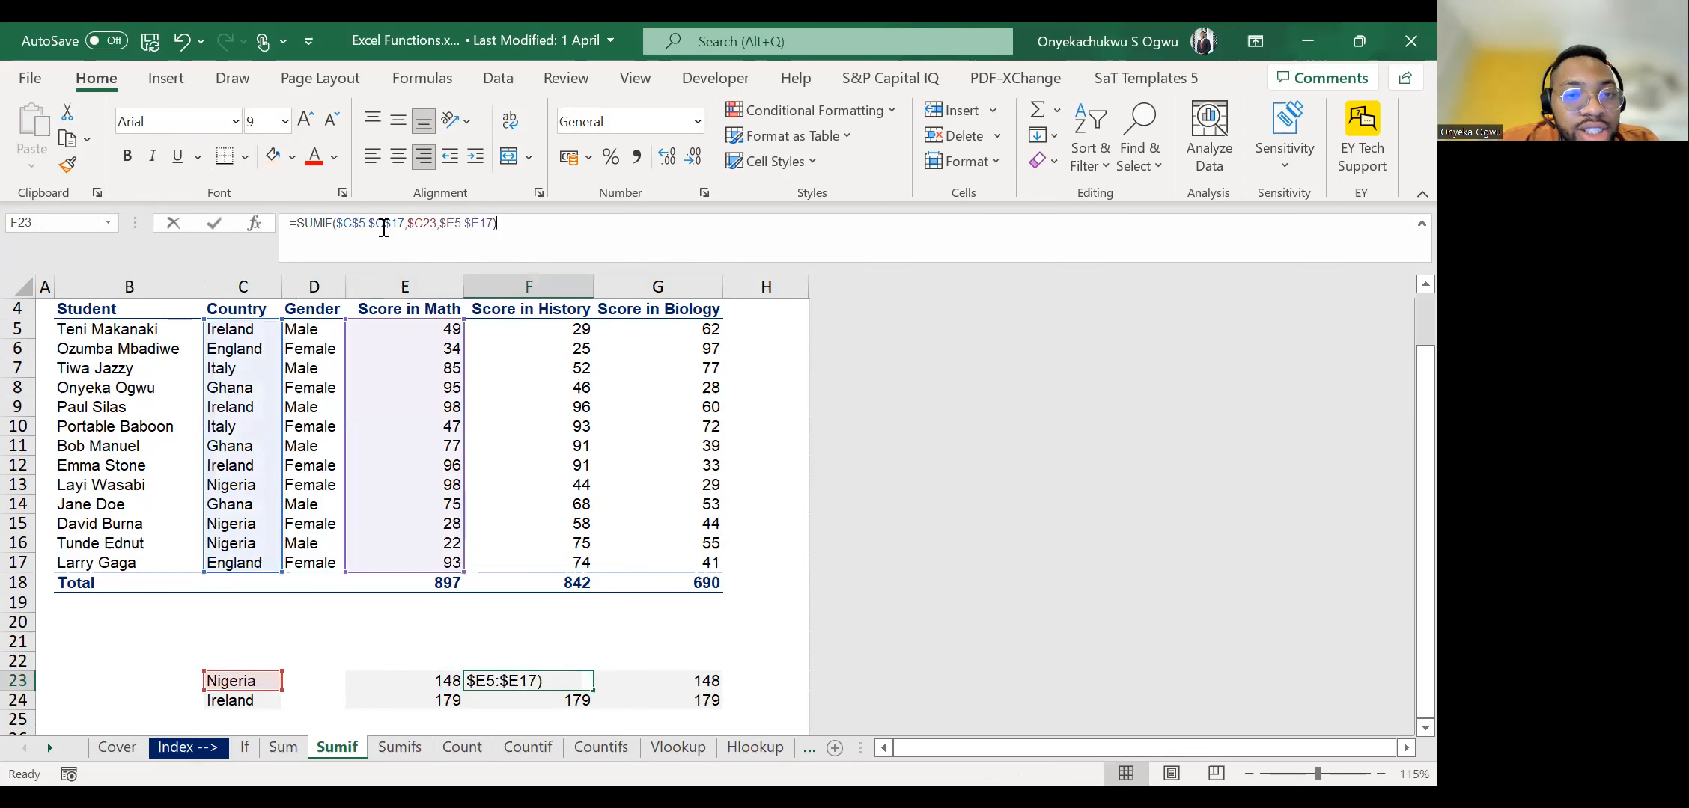
left_click(384, 226)
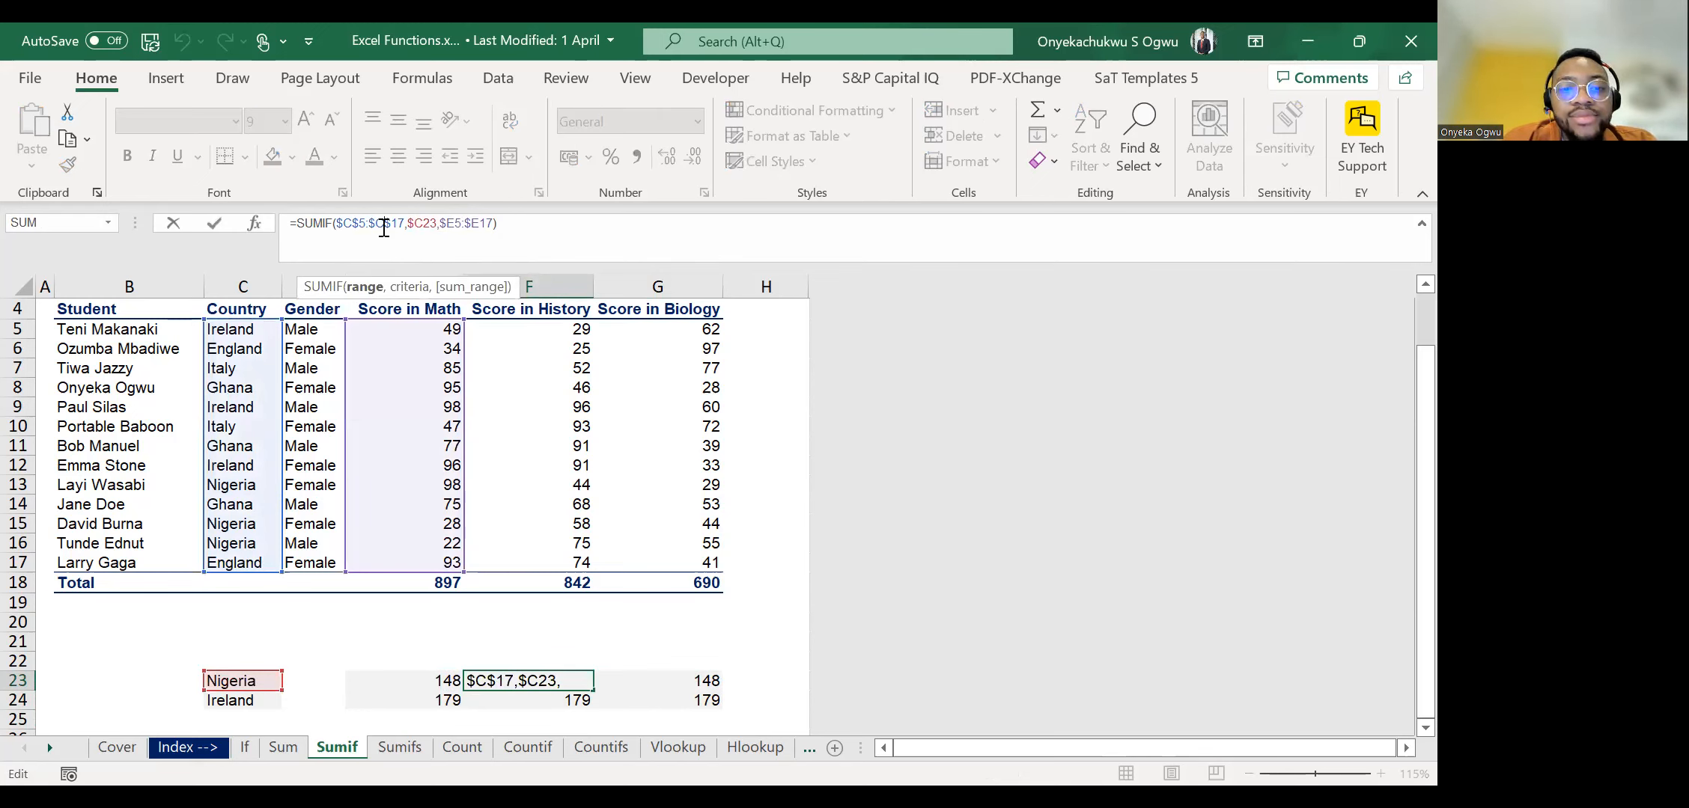
key("Escape")
key("Left")
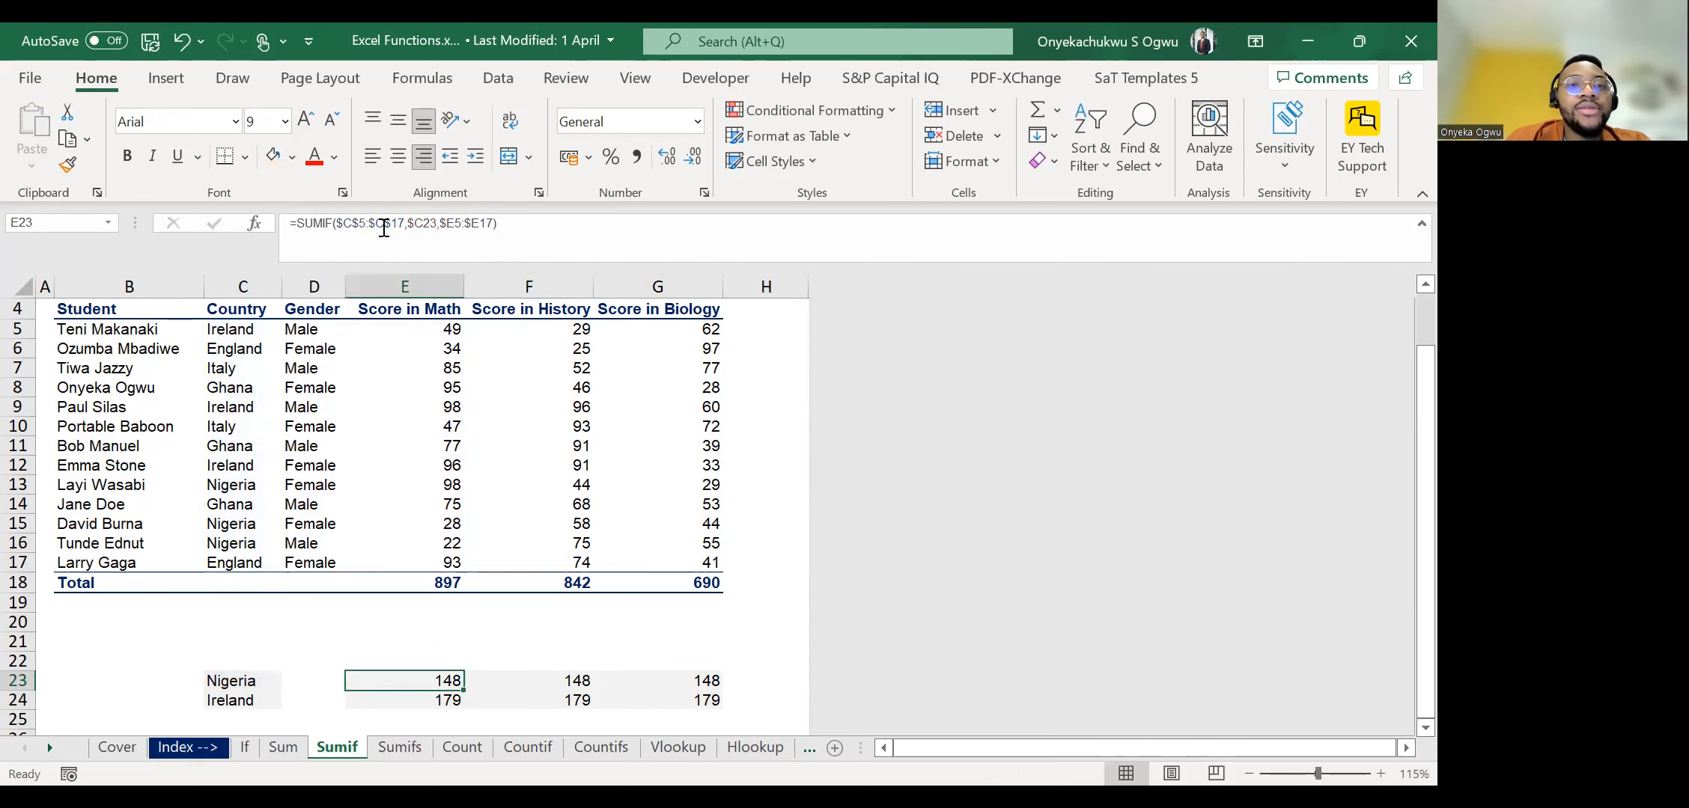
Remove the column locks from the sum range in E23's SUMIF formula so it reads E5:E17.
key("F2")
left_click(445, 225)
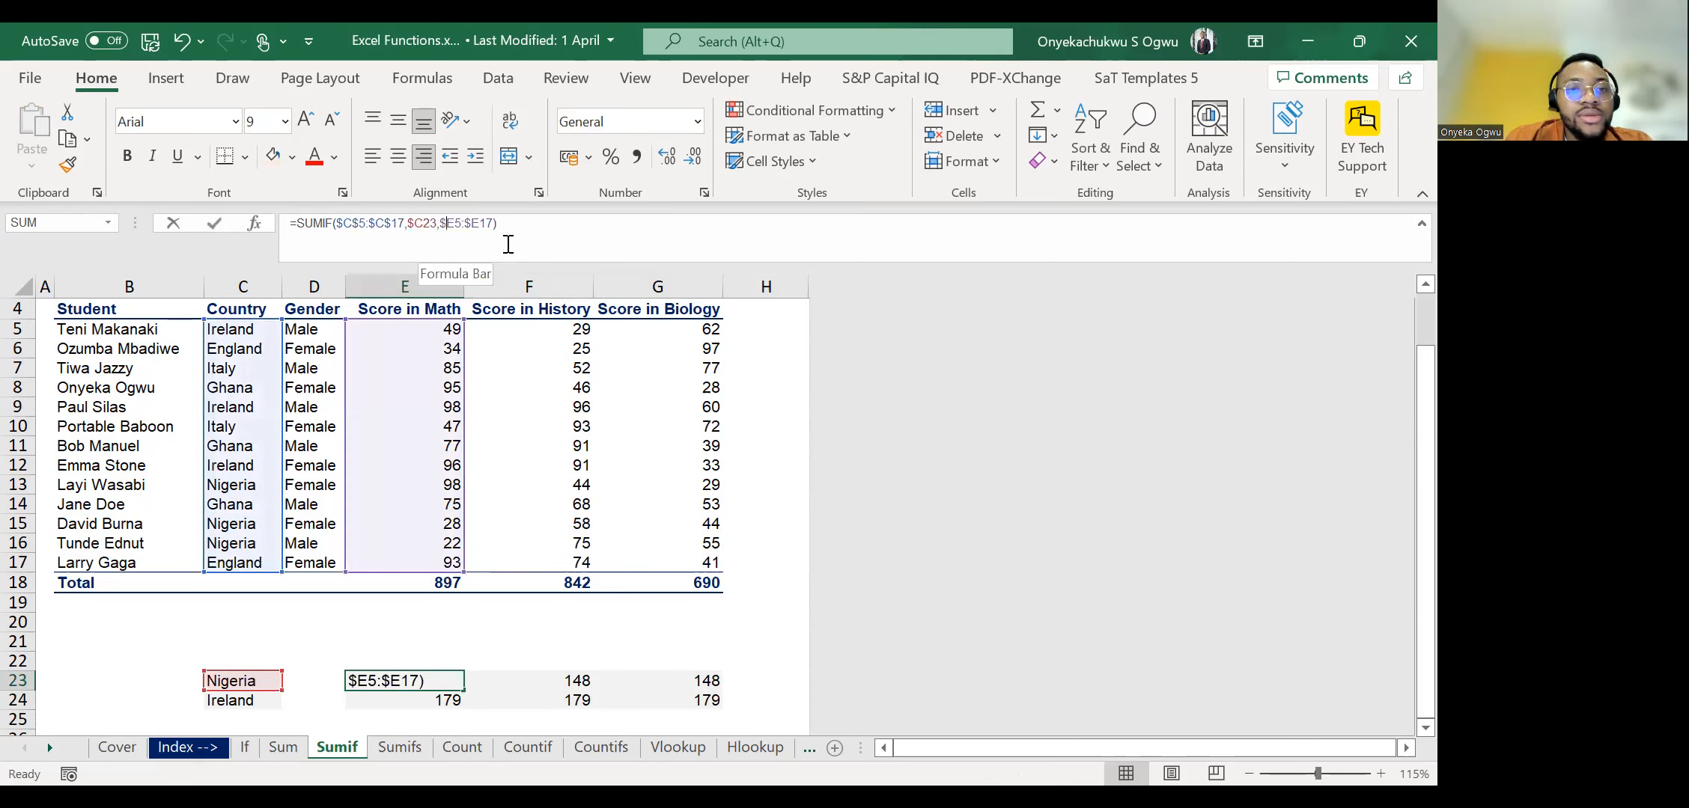
key("BackSpace")
key("Right")
key("Right")
key("Right")
key("Delete")
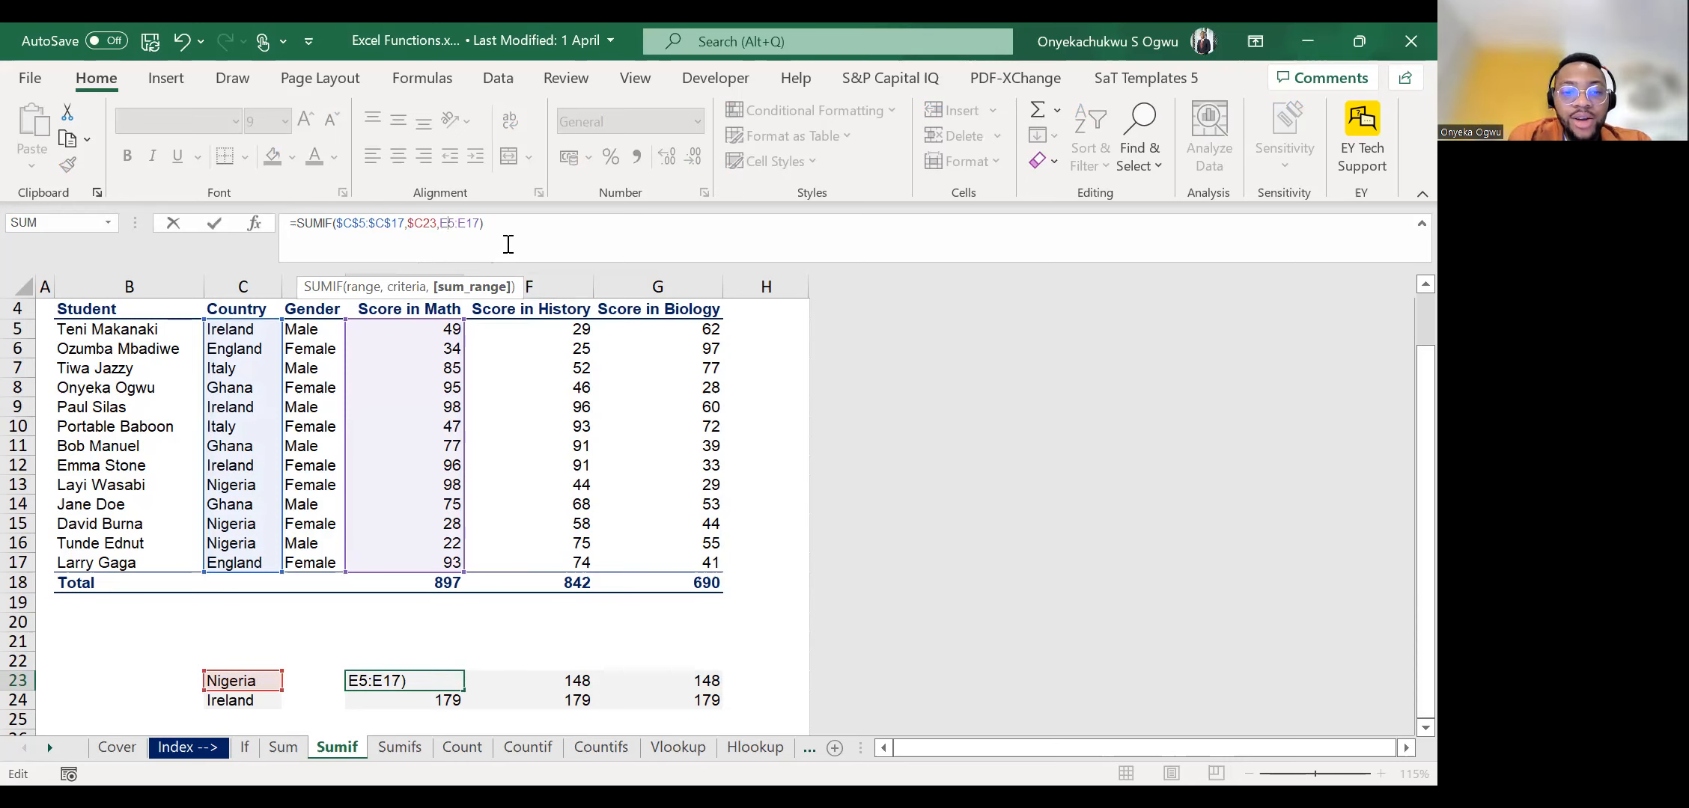
left_click(508, 244)
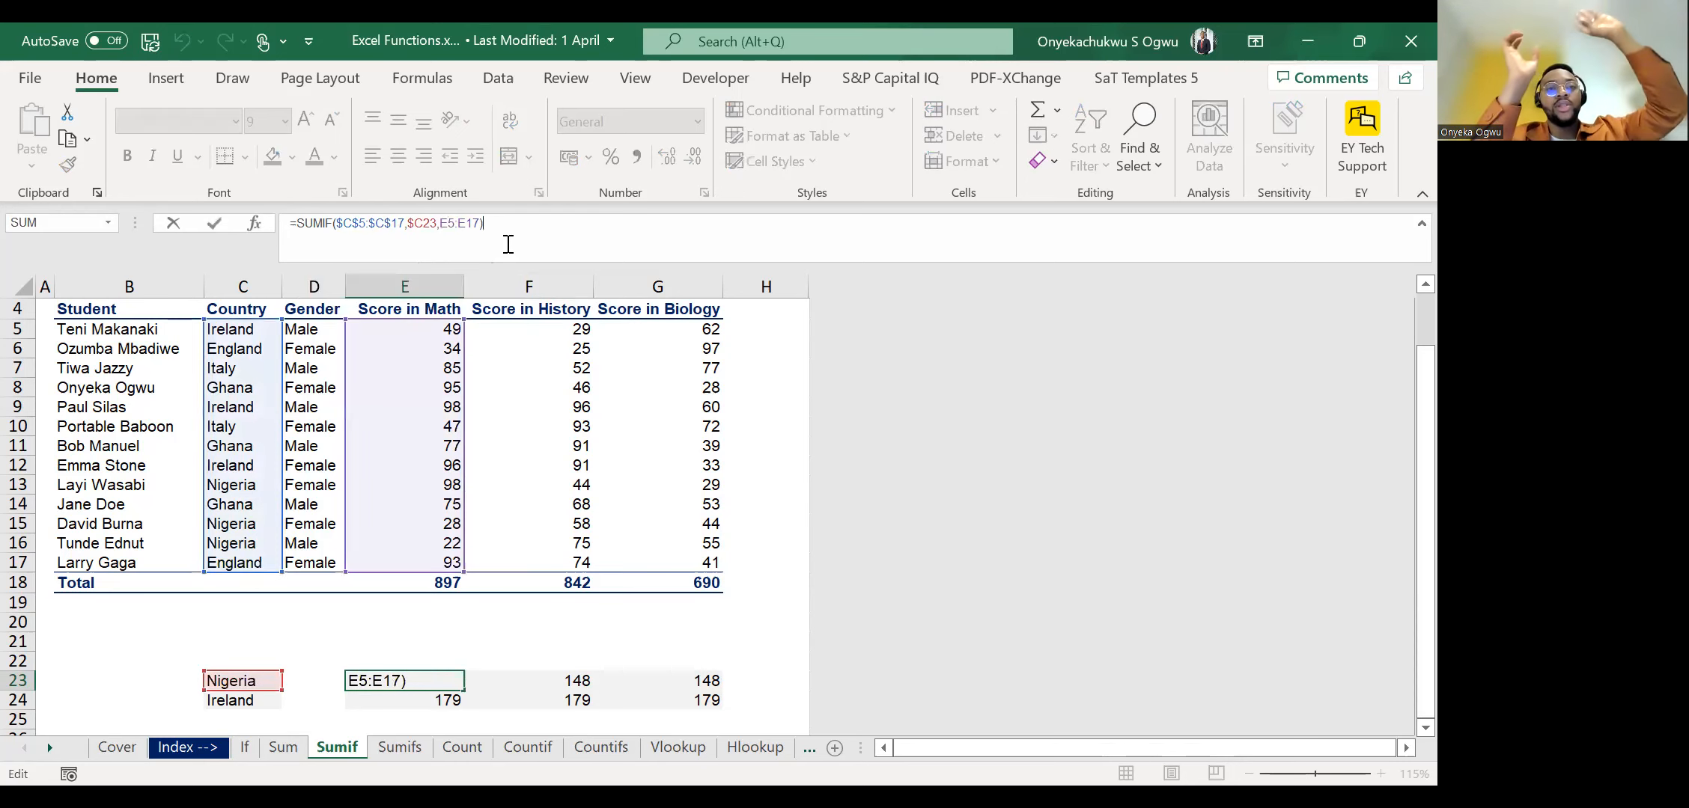
Lock the rows of the sum range in E23's SUMIF formula as E$5:E$17 and enter the formula.
left_click(444, 223)
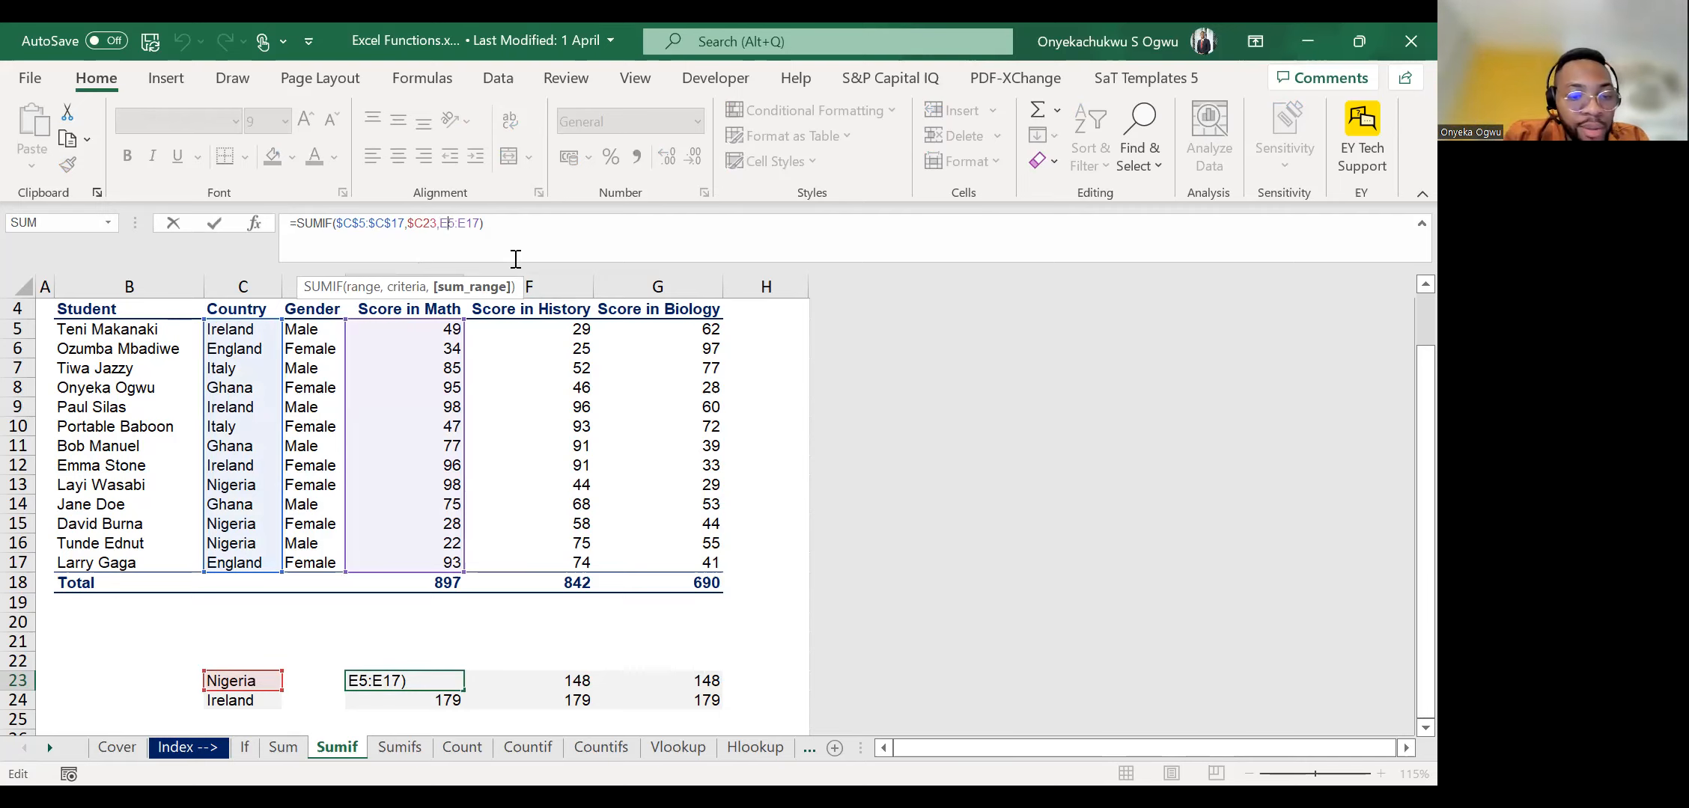
type("$")
key("Right")
key("Right")
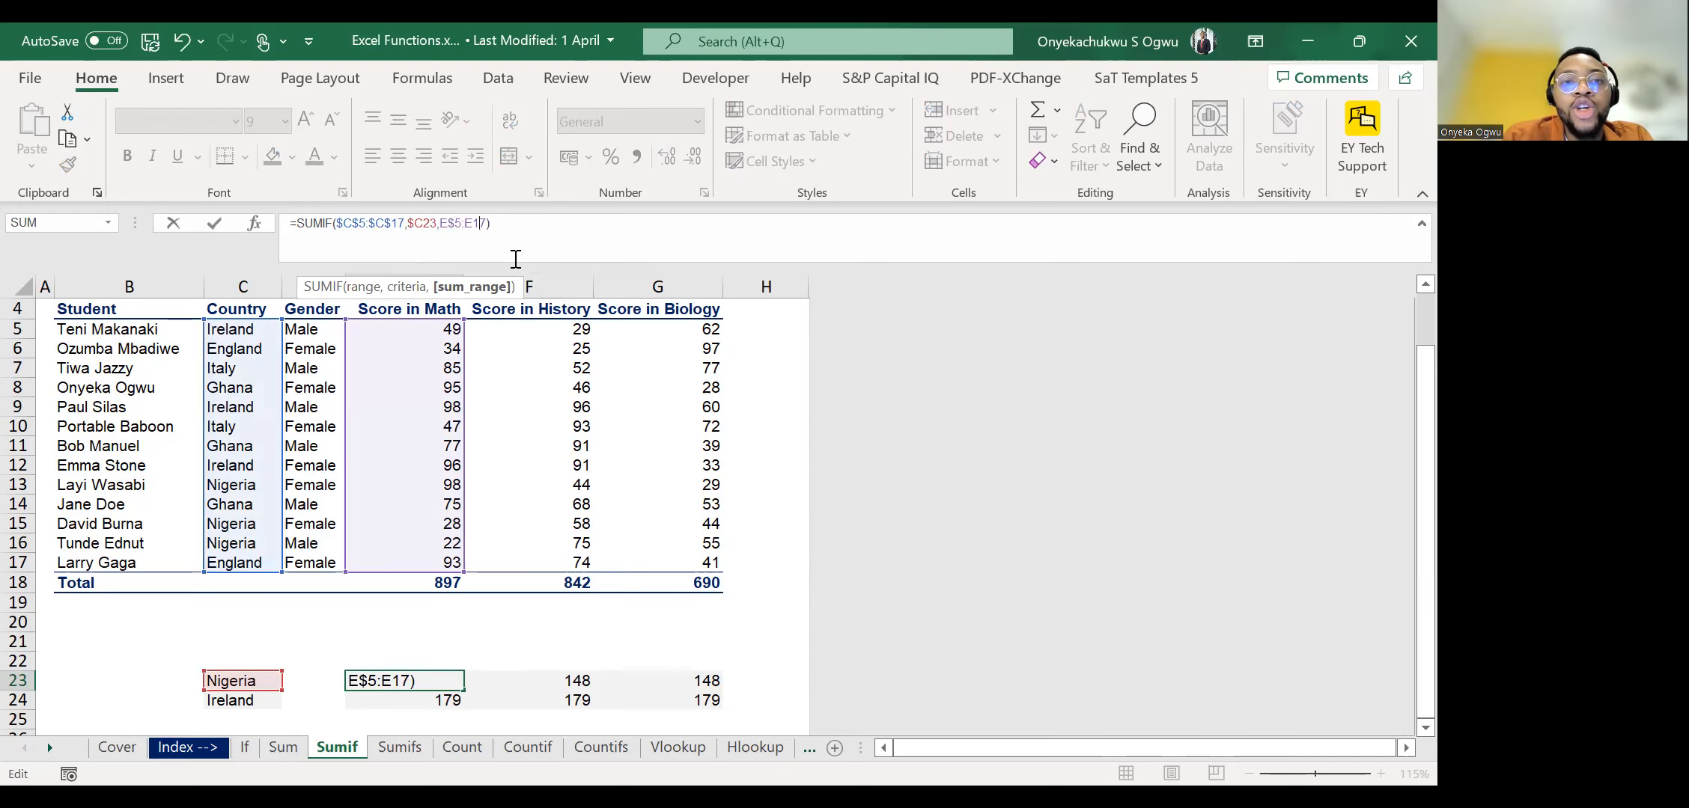
type("$")
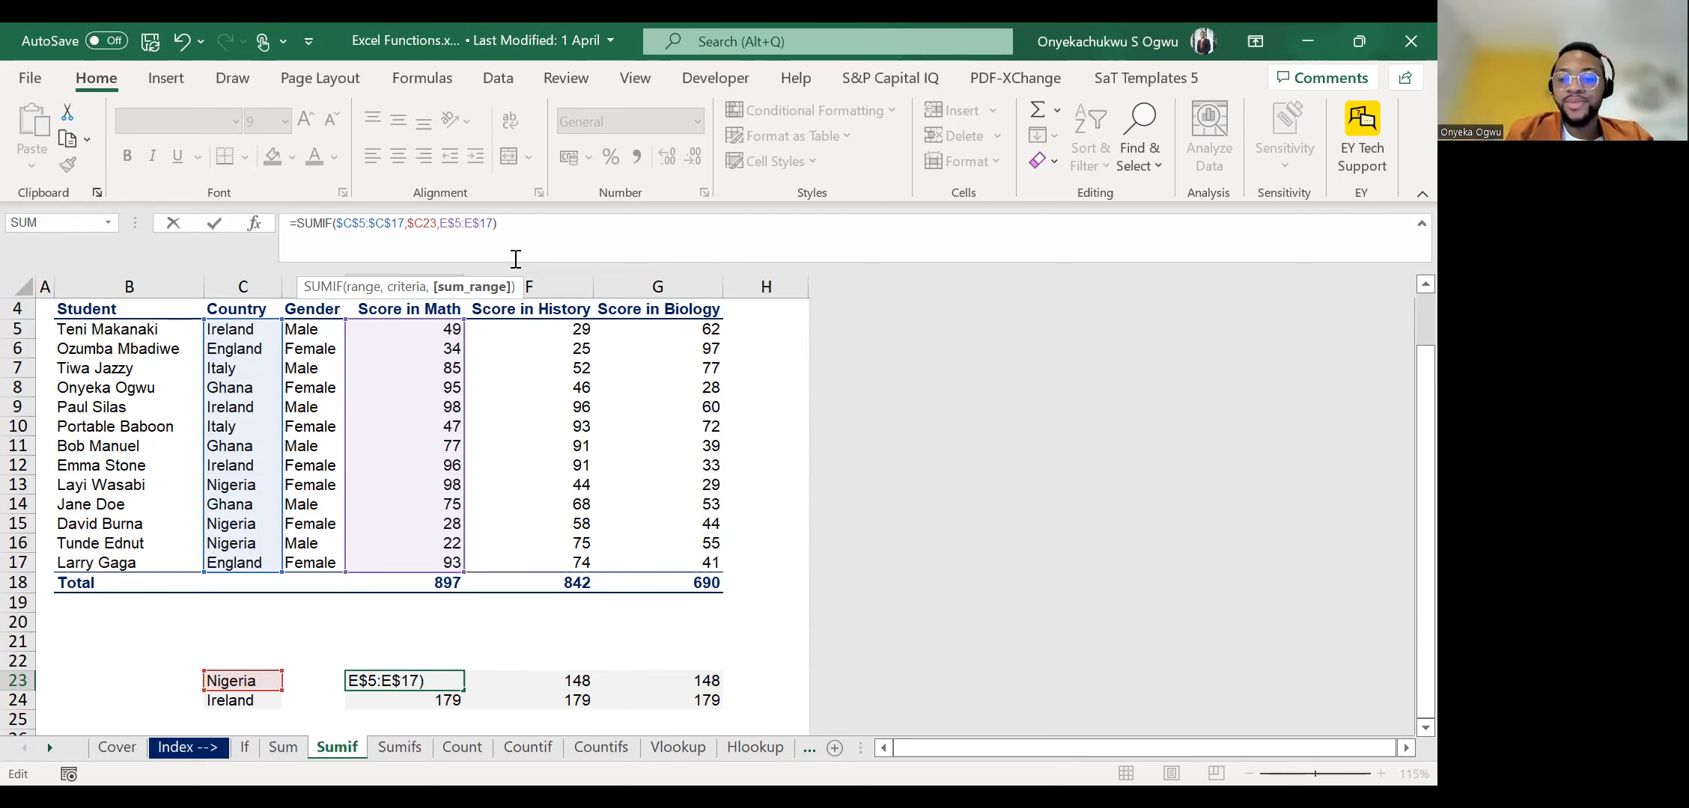
key("ctrl+Return")
Copy the SUMIF formula with sum range E$5:E$17 from E23 across E23:G24 and check the result in F24.
key("ctrl+c")
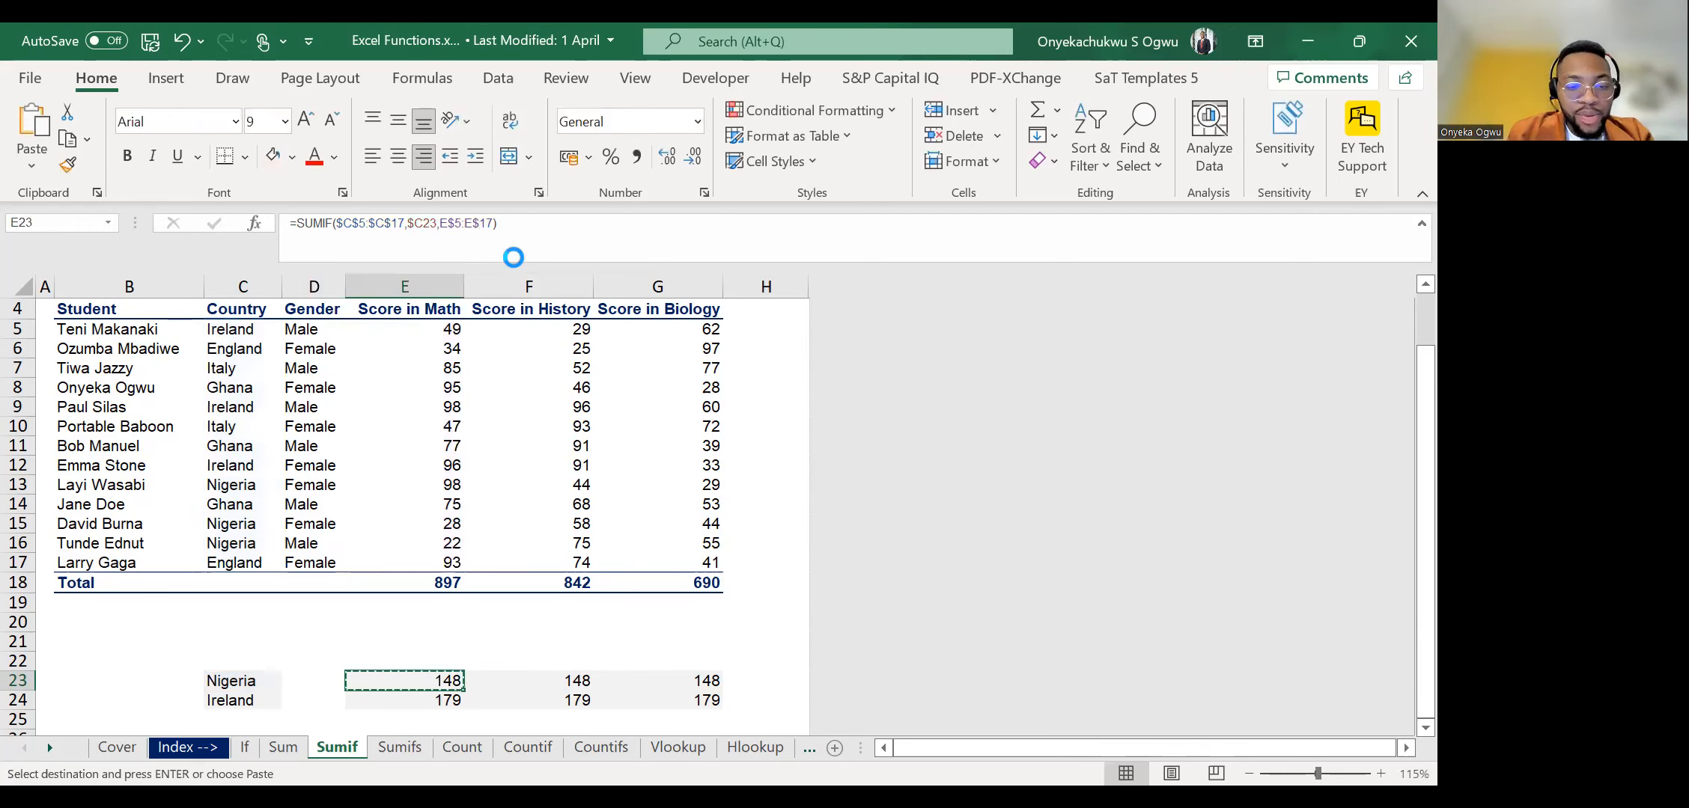
key("shift+Down")
key("shift+Right")
key("shift+Right")
key("ctrl+v")
key("Escape")
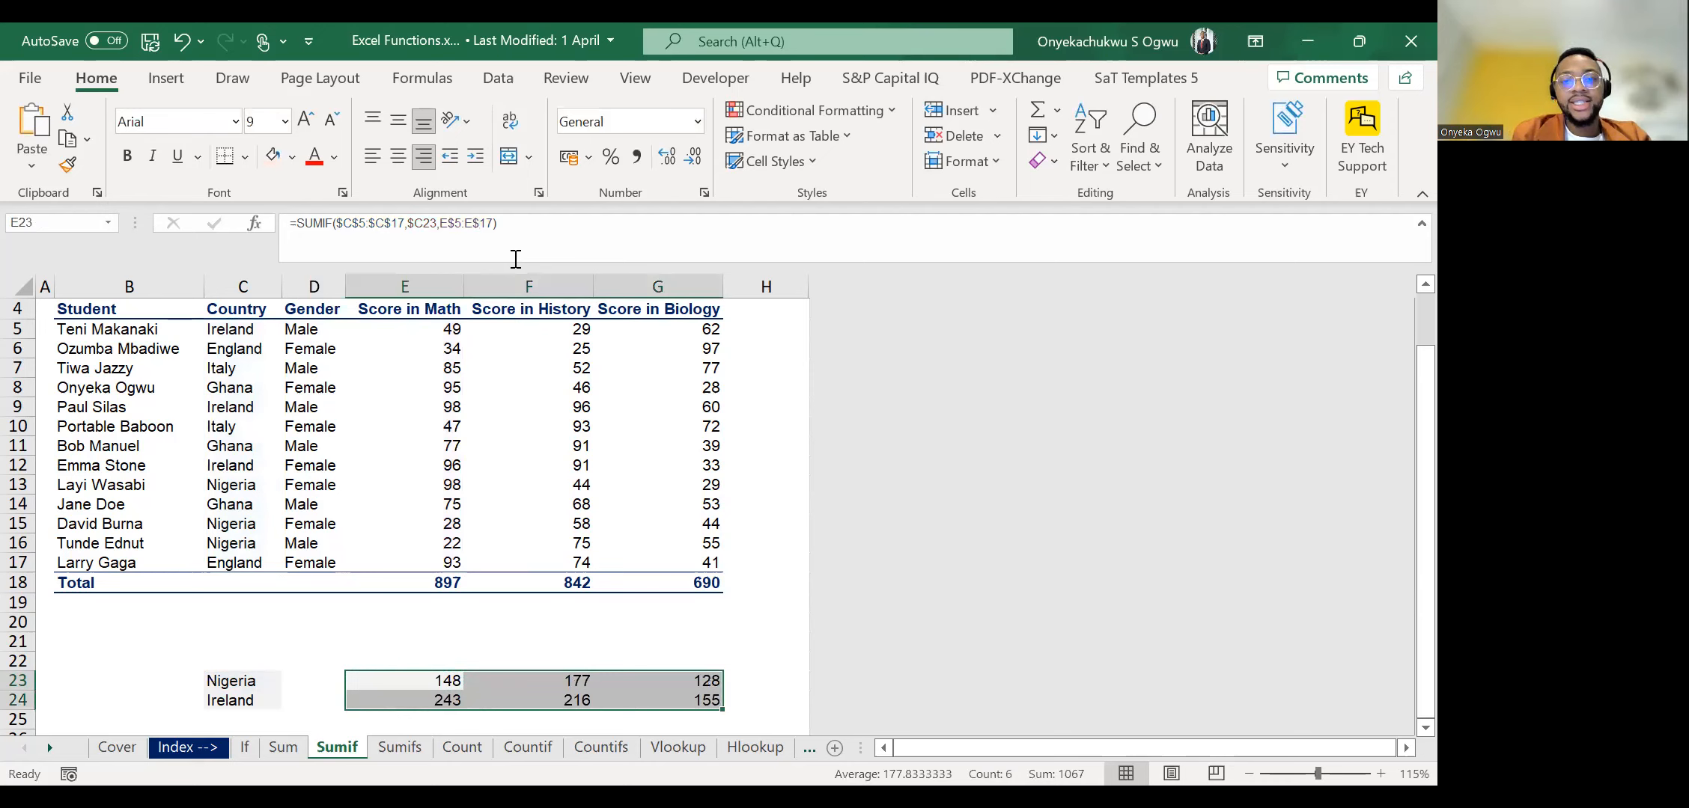
key("Right")
key("Down")
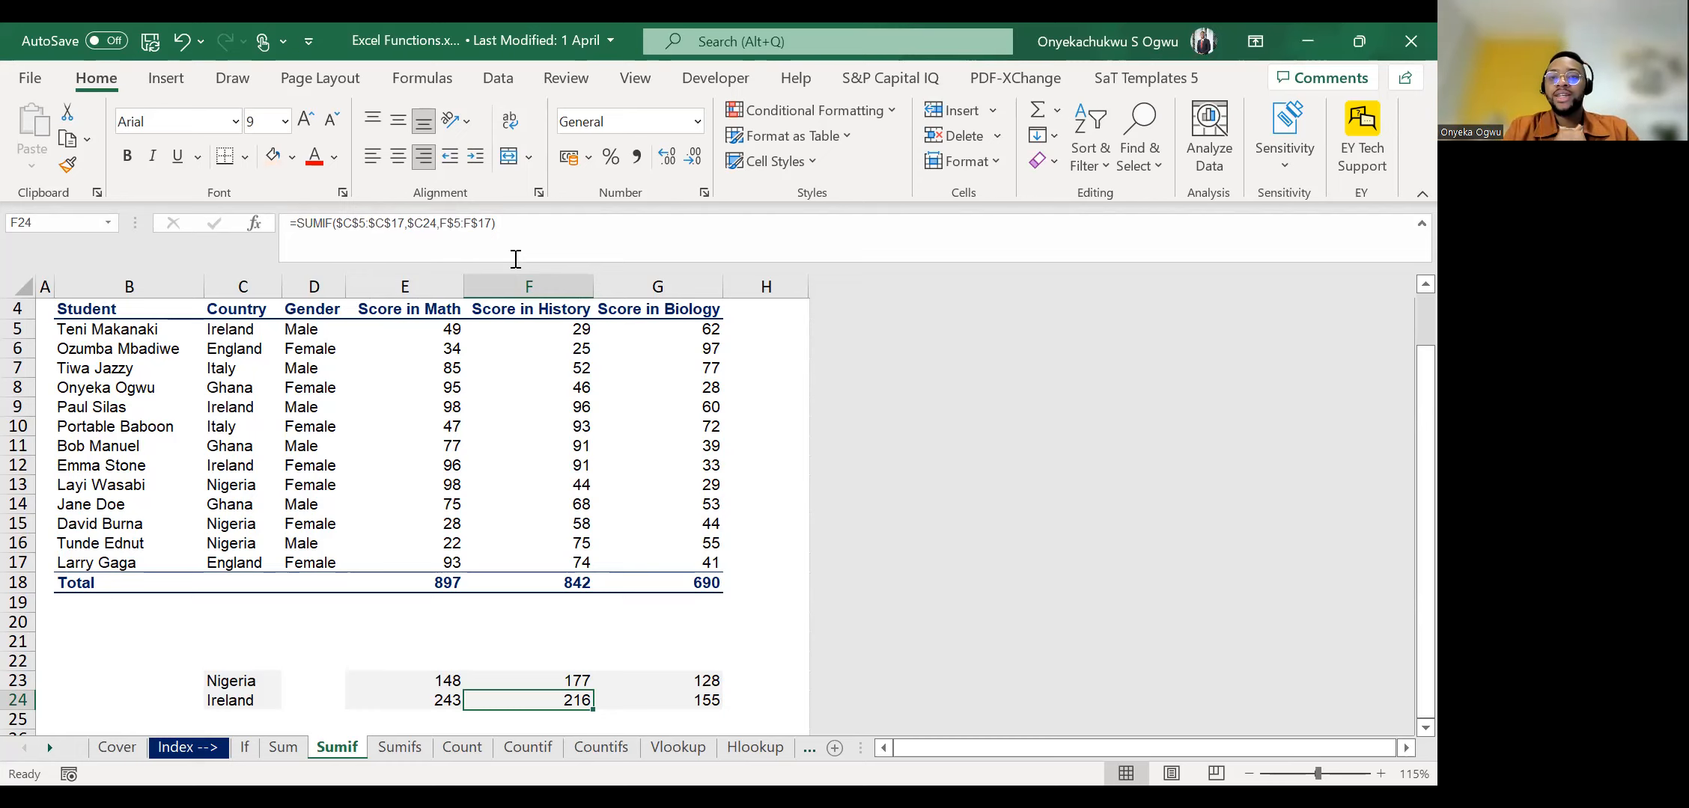
Open the Goal seek worksheet and view it from the top.
left_click(51, 751)
left_click(51, 751)
left_click(51, 751)
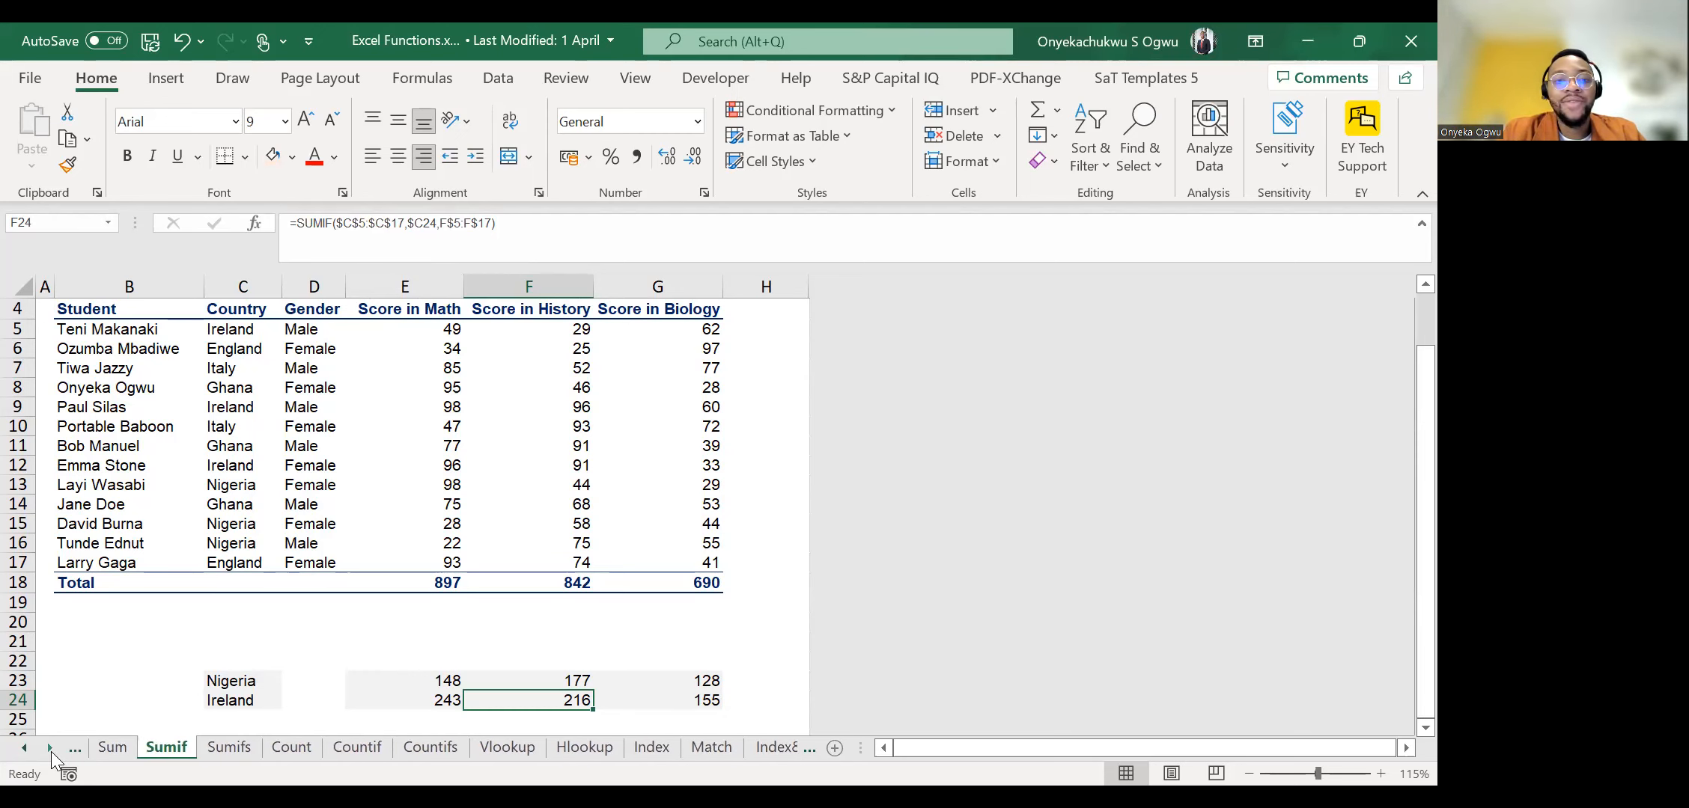
left_click(51, 748)
left_click(51, 749)
left_click(50, 748)
left_click(50, 749)
left_click(50, 749)
left_click(50, 748)
left_click(50, 749)
left_click(50, 748)
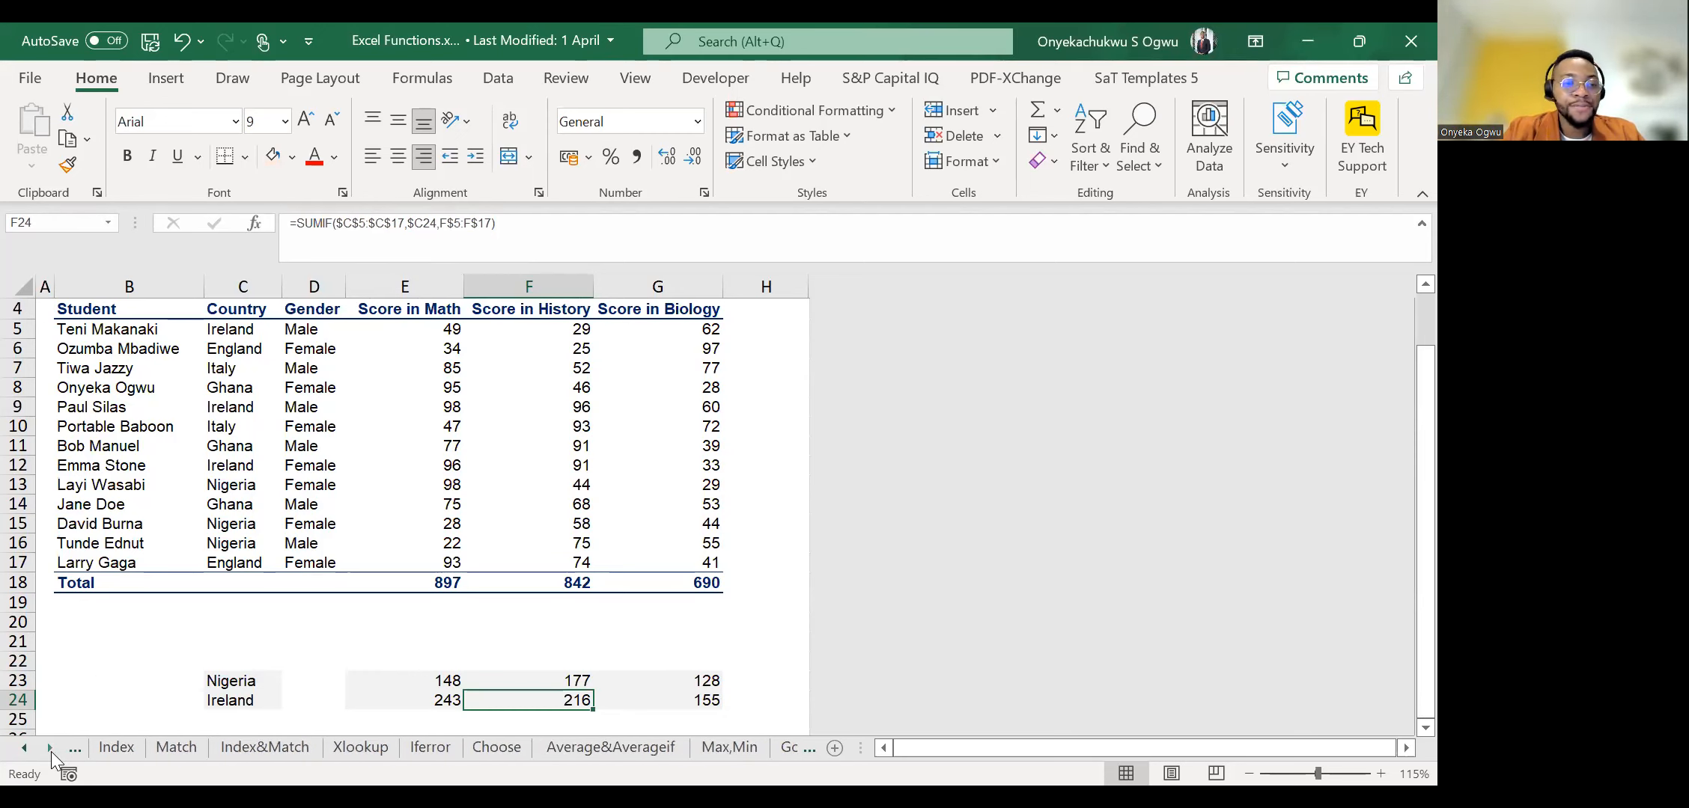
left_click(49, 749)
left_click(49, 749)
left_click(50, 749)
left_click(49, 748)
left_click(49, 749)
left_click(49, 748)
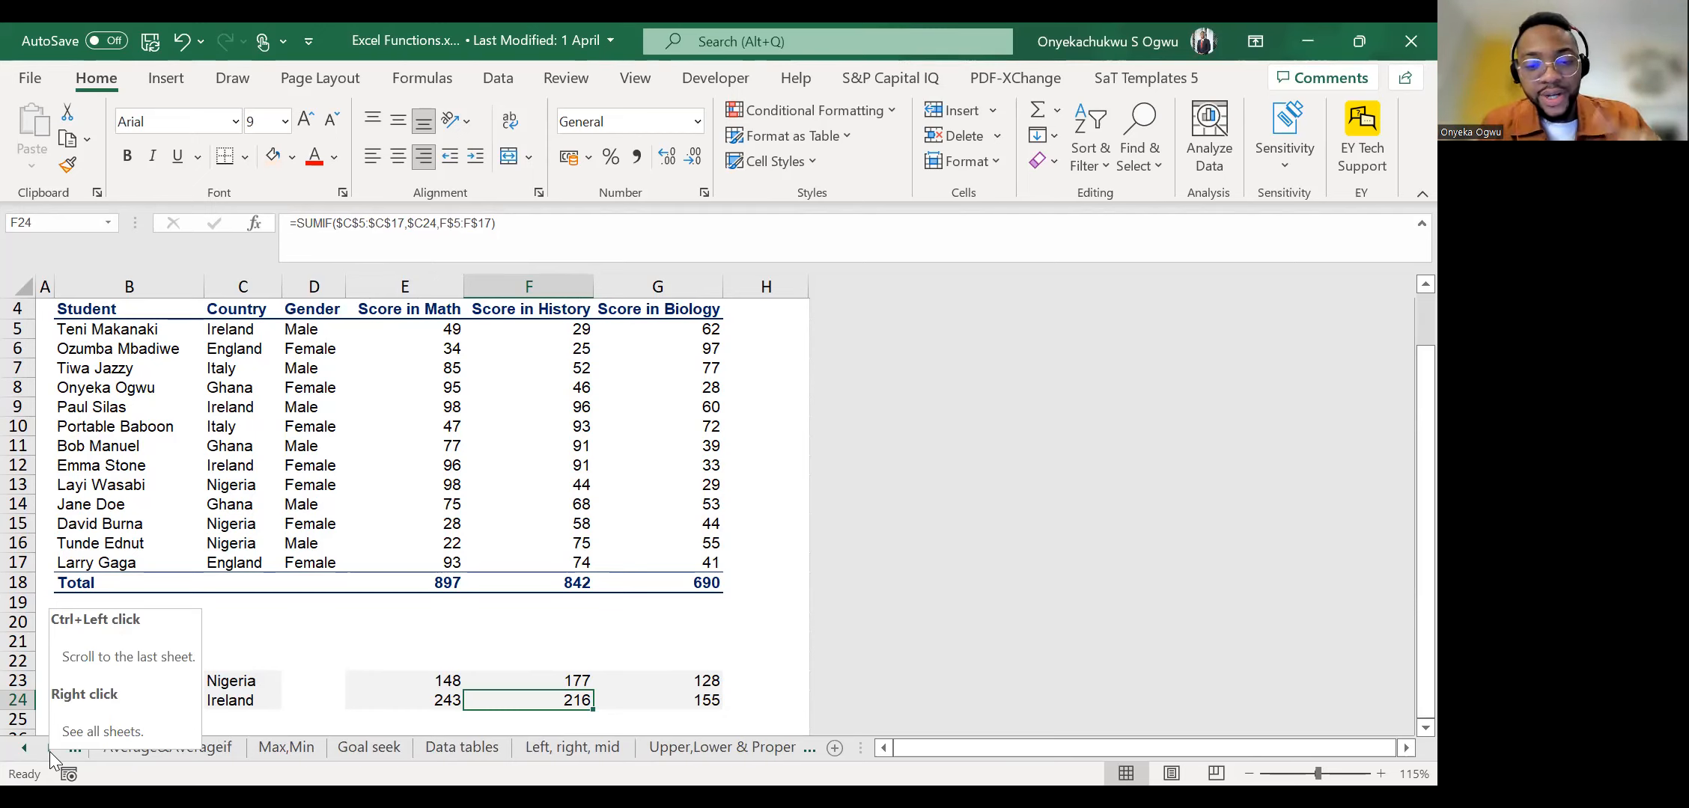
left_click(368, 747)
left_click(405, 438)
scroll(406, 439, "up", 2)
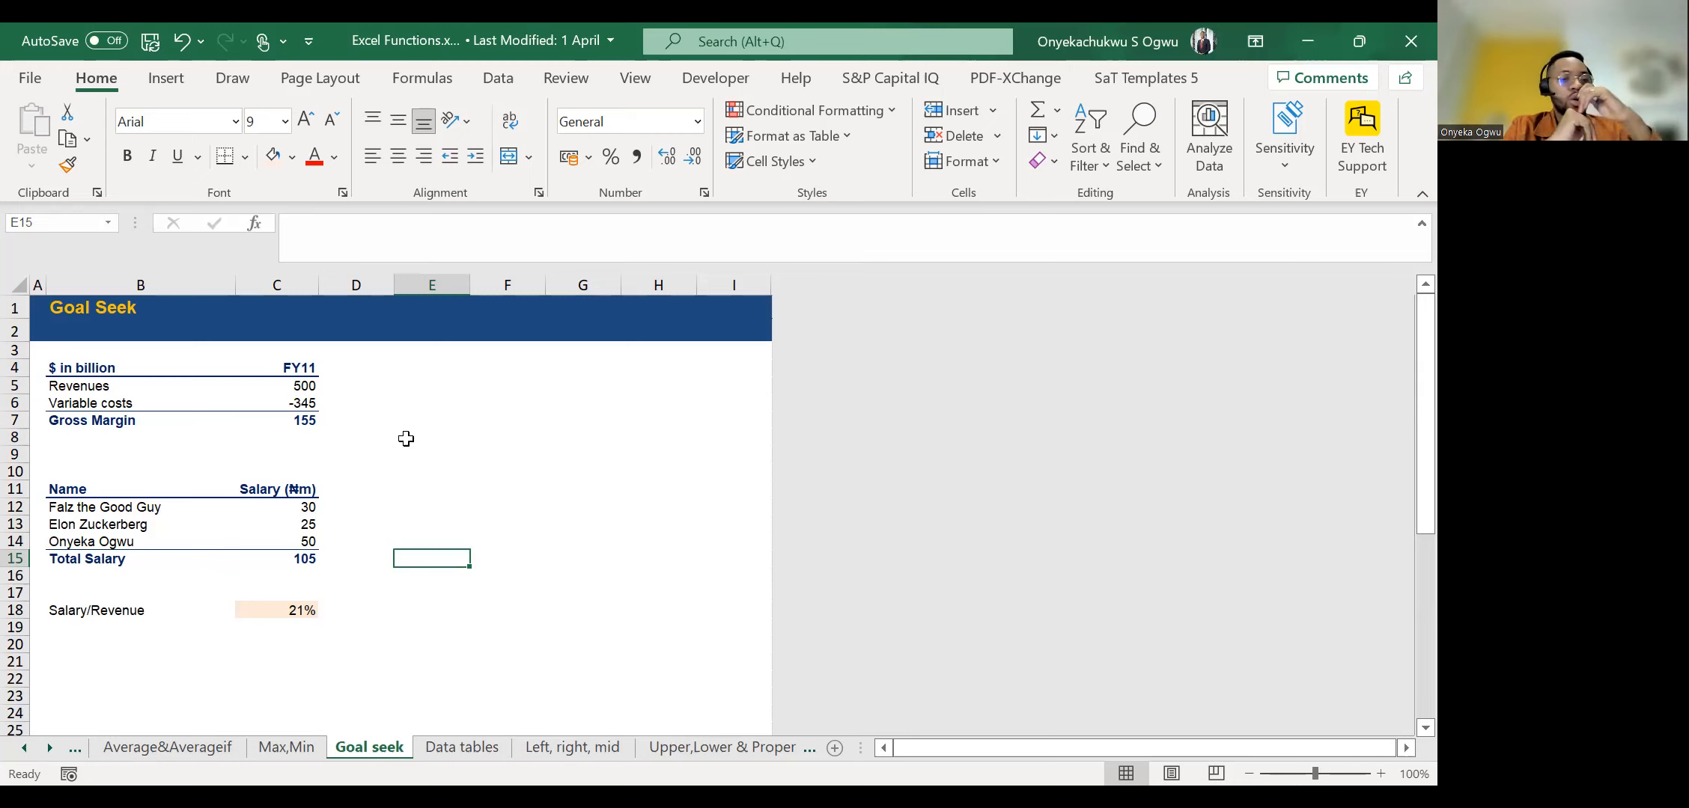
Browse the workbook's remaining worksheets as far as the Activity sheet while staying on Goal seek.
left_click(49, 749)
left_click(49, 748)
left_click(48, 749)
left_click(48, 748)
left_click(49, 748)
left_click(49, 749)
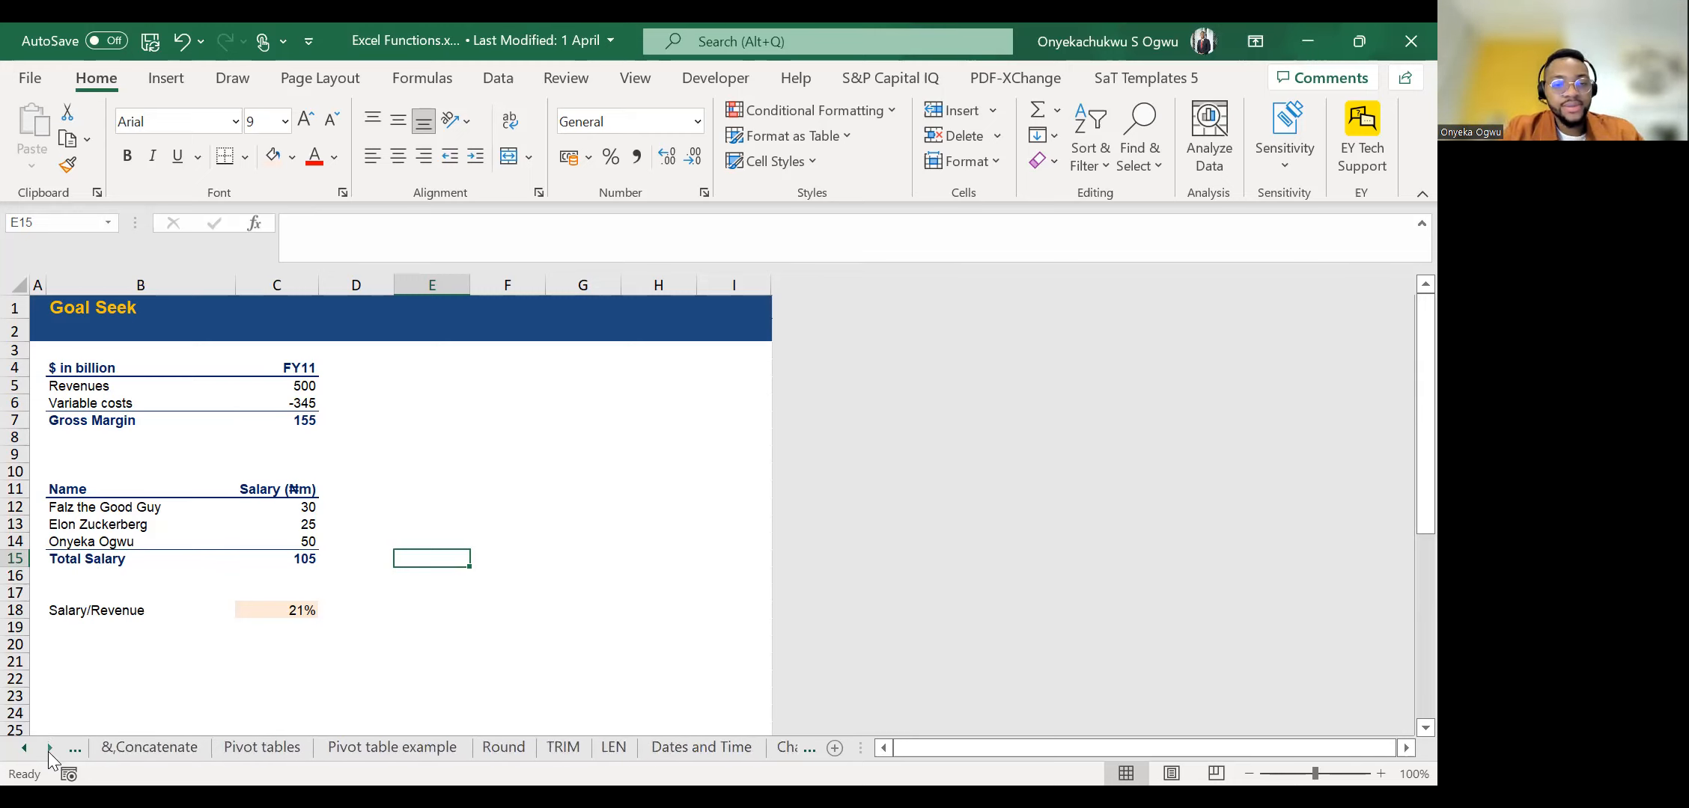
left_click(48, 749)
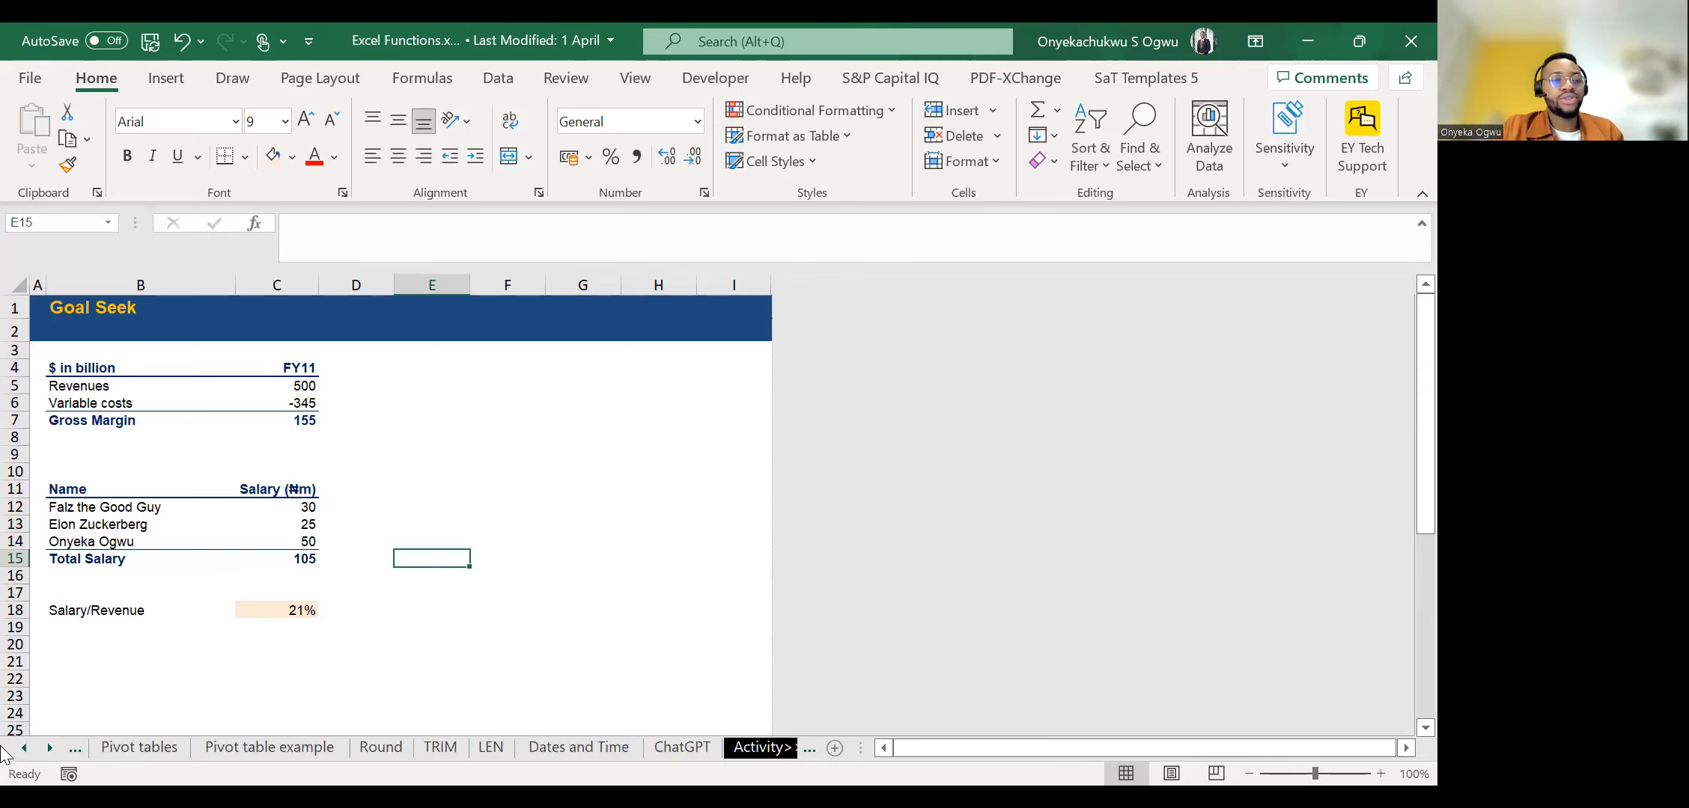
Return through the worksheets from Activity and look over the Data tables worksheet.
left_click(24, 749)
left_click(24, 748)
left_click(24, 749)
left_click(24, 749)
left_click(24, 749)
left_click(24, 748)
left_click(24, 749)
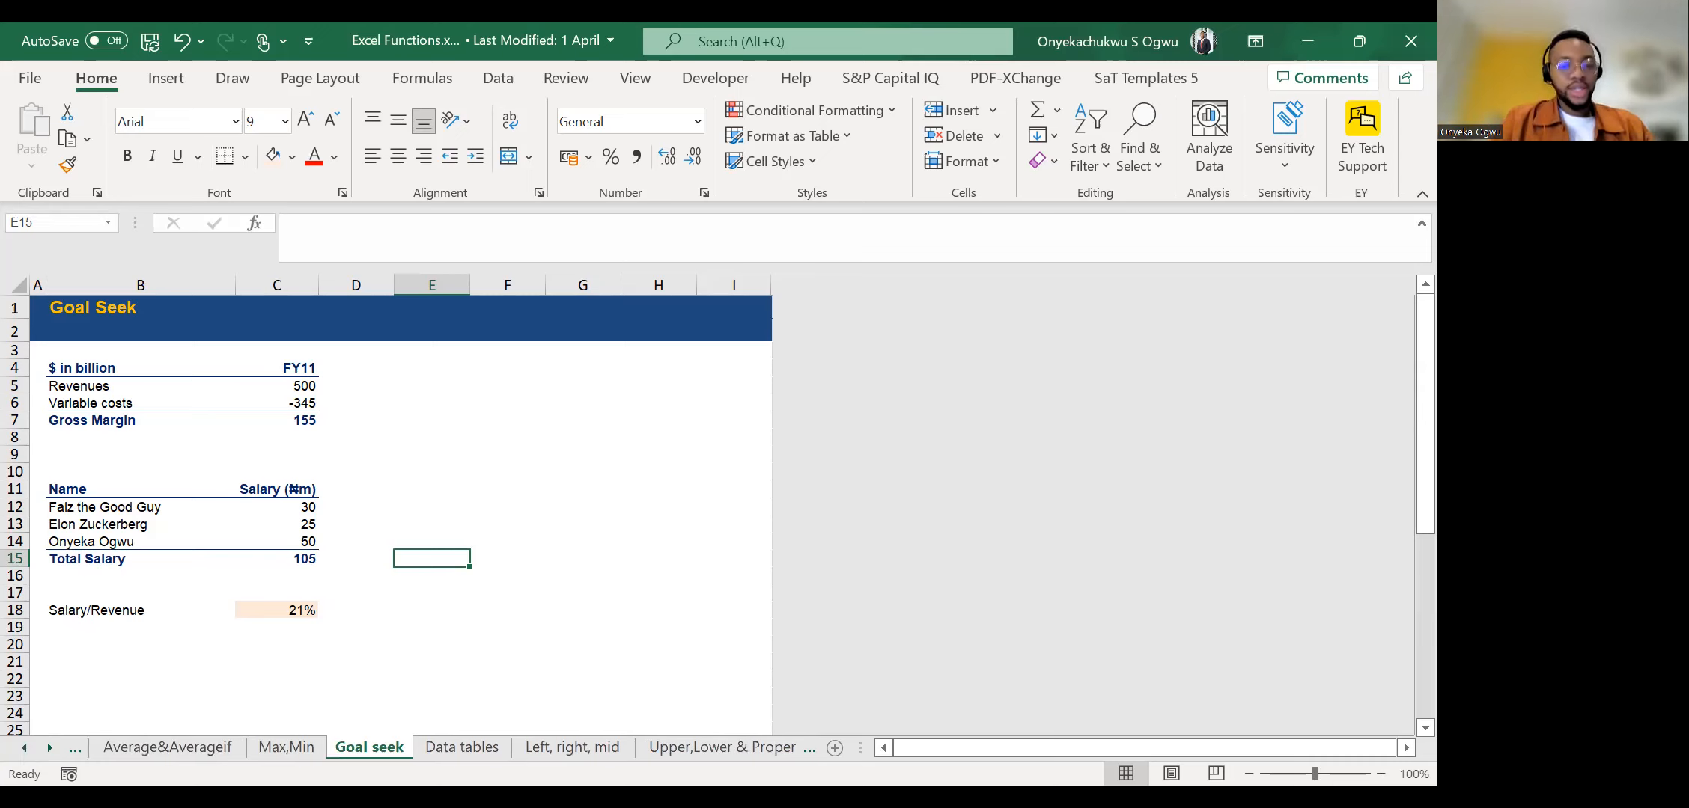
left_click(476, 746)
scroll(218, 461, "up", 2)
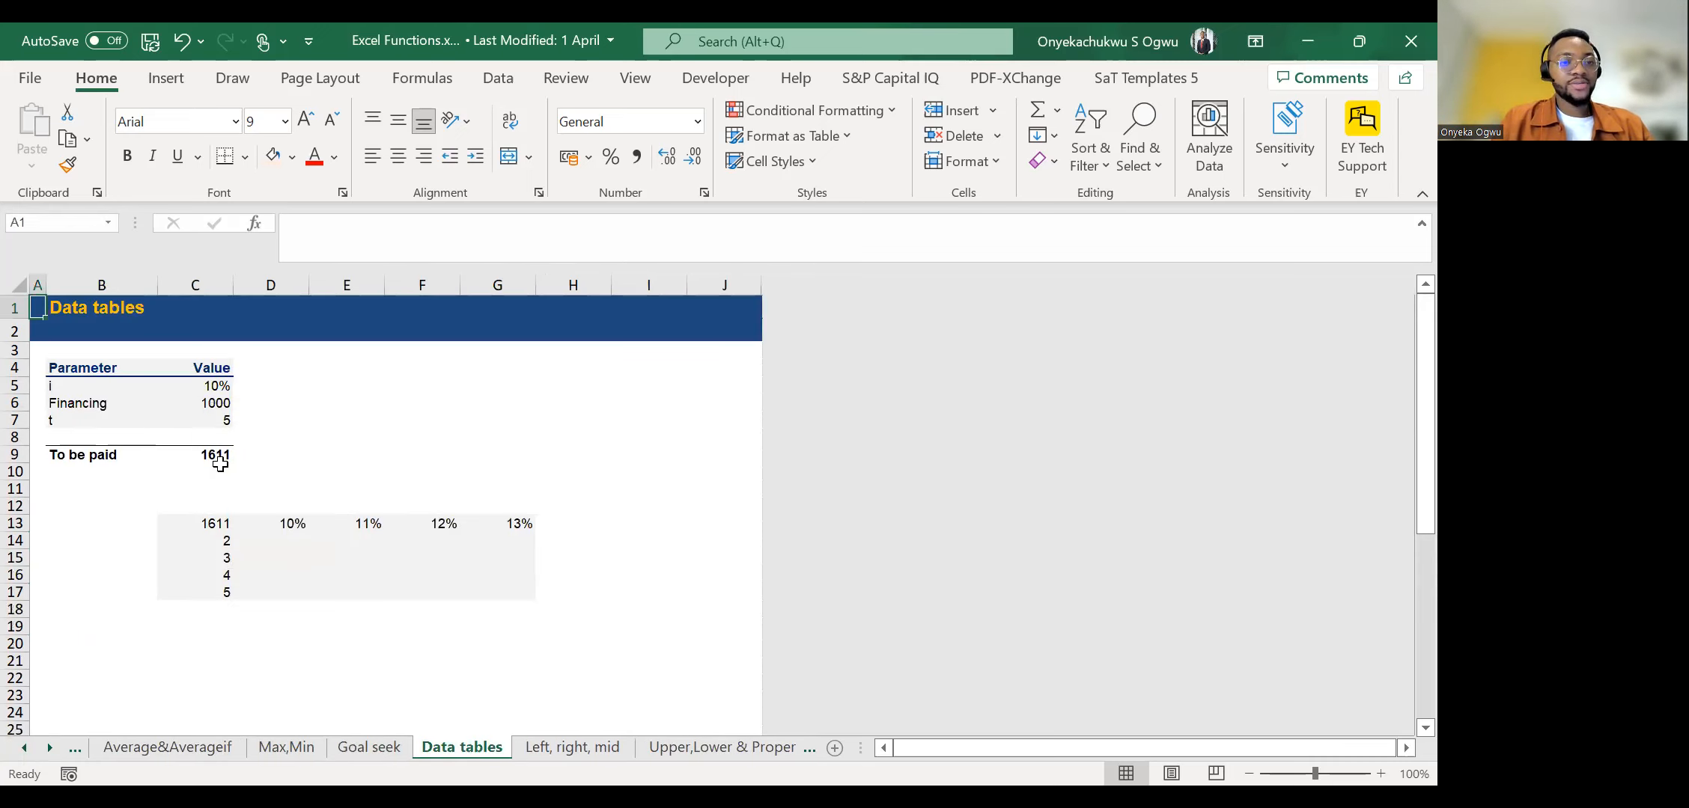
left_click(314, 554)
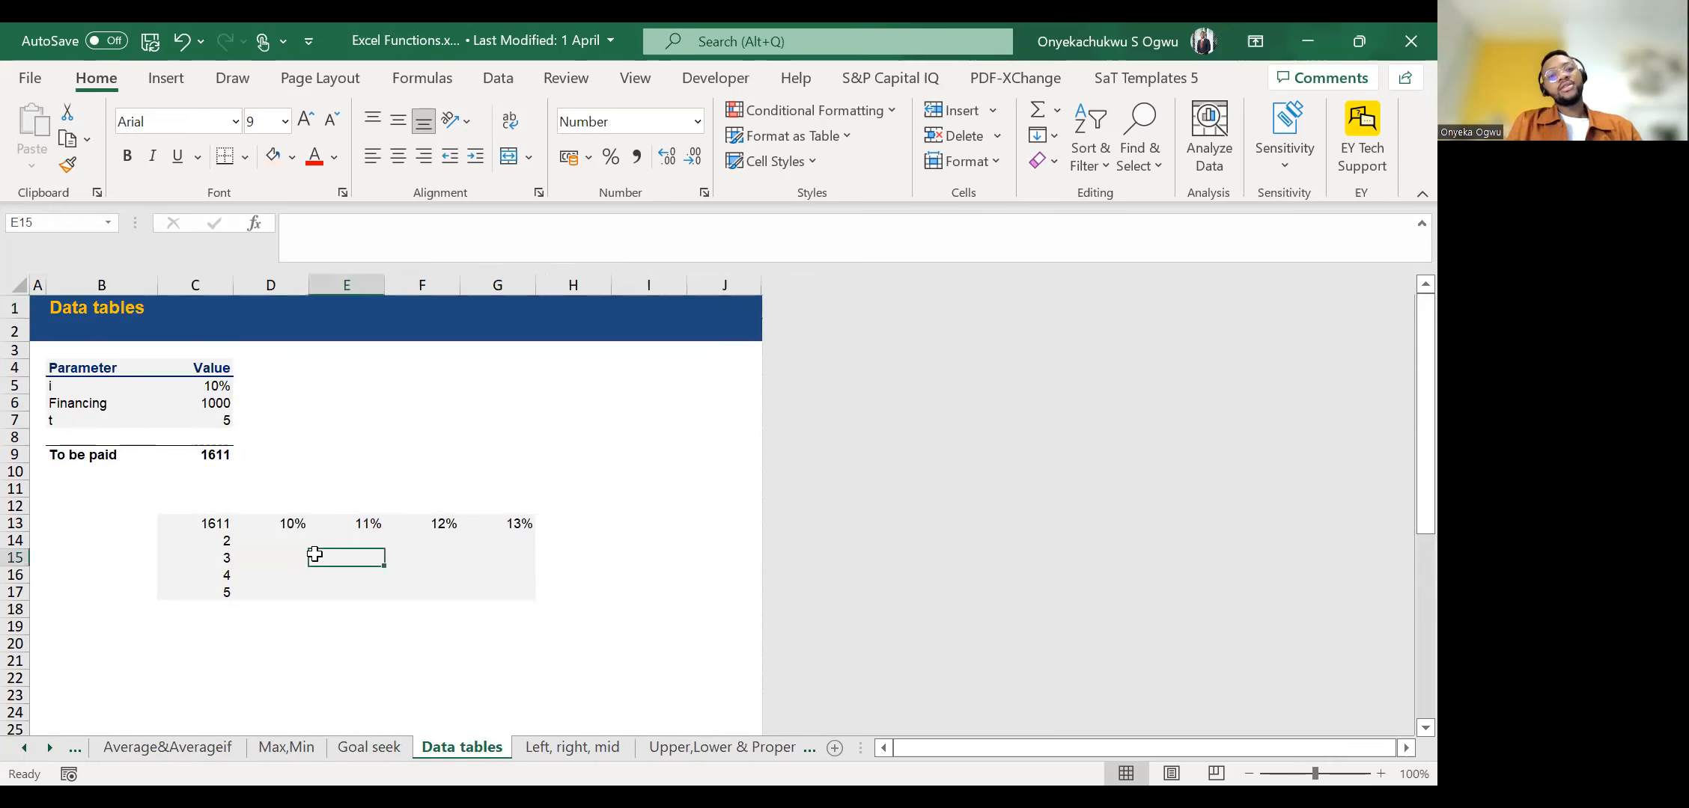
Switch between the Goal seek and Data tables worksheets, ending on Goal seek.
left_click(367, 750)
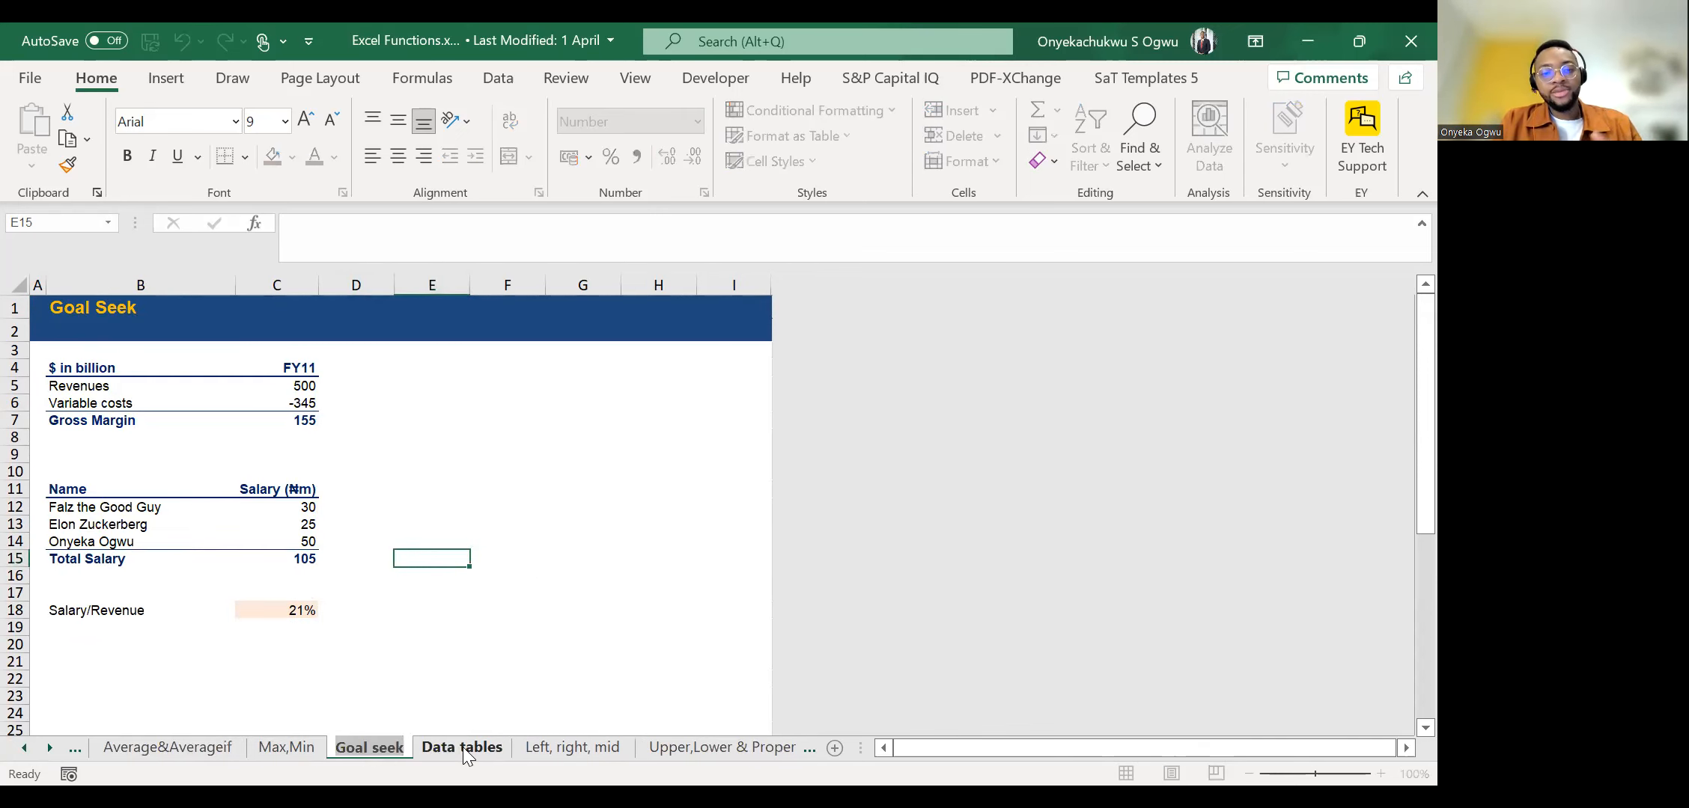
left_click(463, 750)
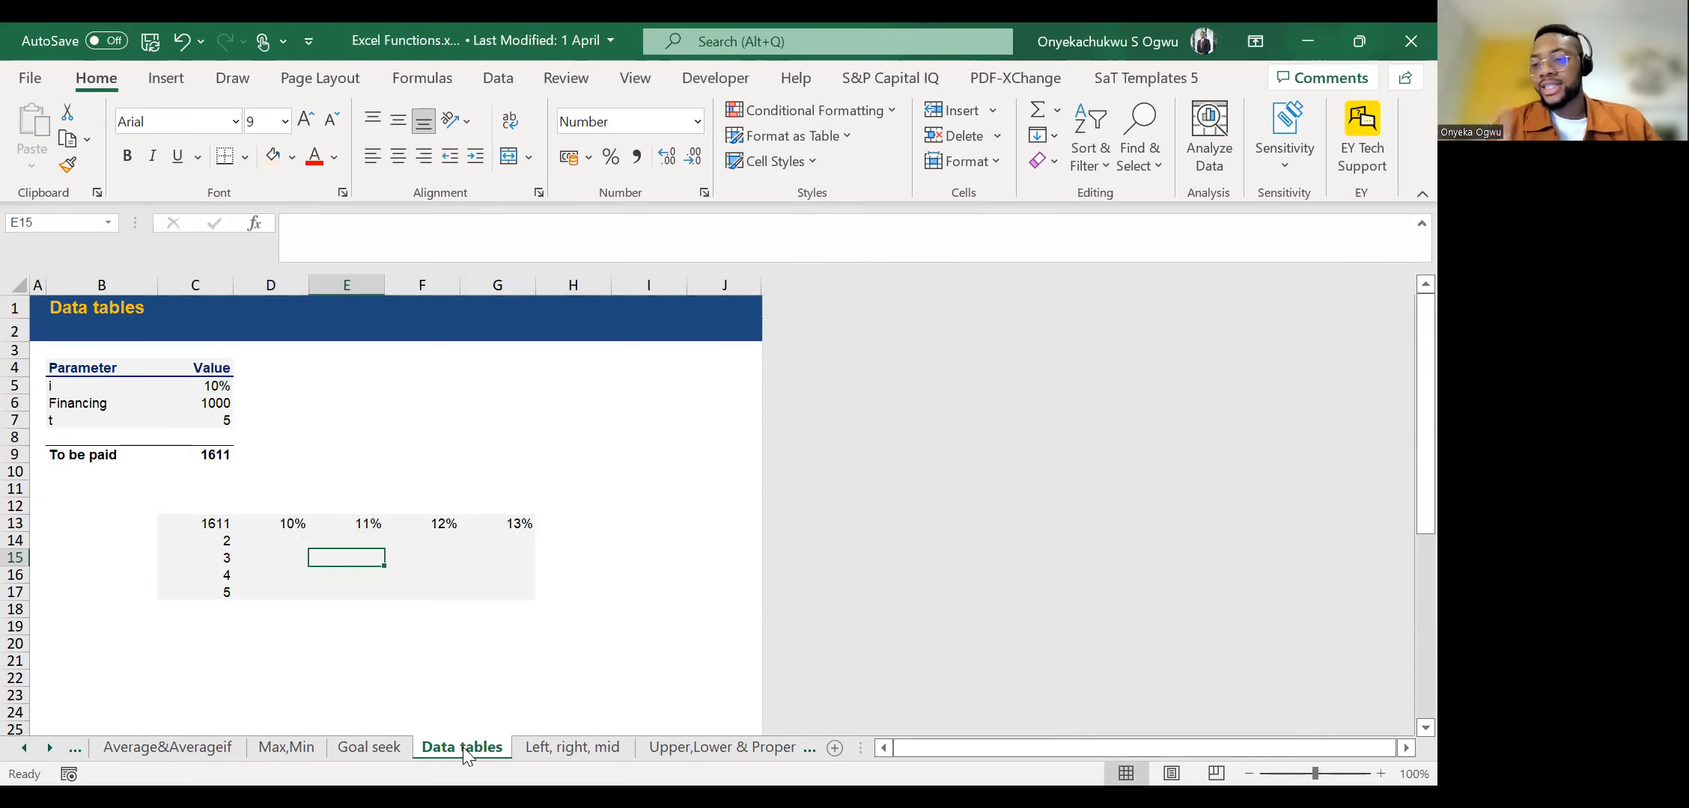
left_click(385, 748)
left_click(310, 435)
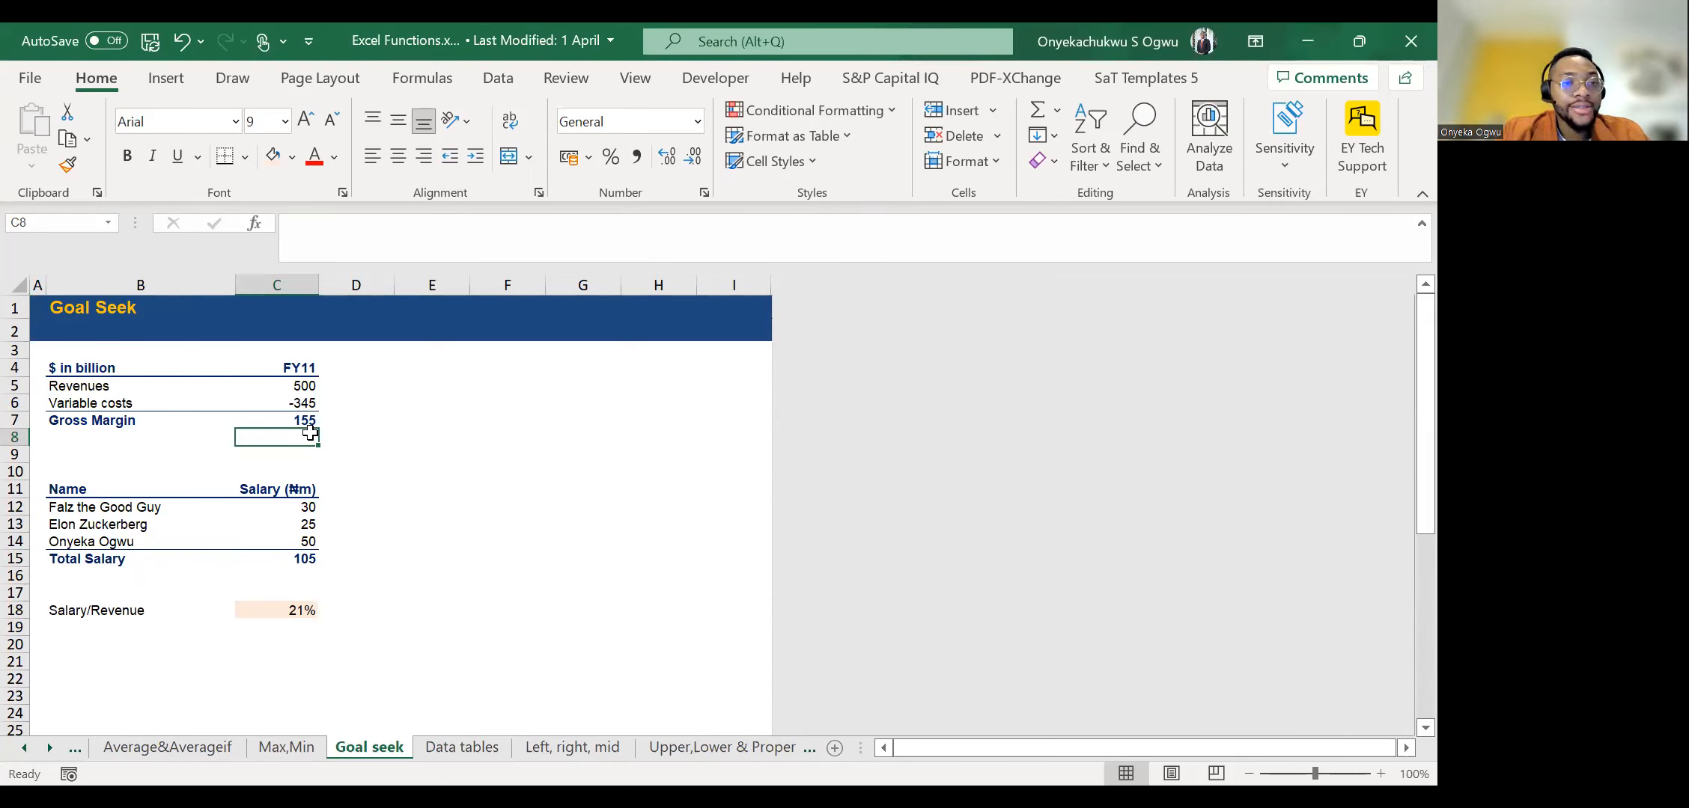
Examine the gross margin figures and the salary figures in column C of the Goal seek worksheet.
key("Up")
key("Up")
key("Up")
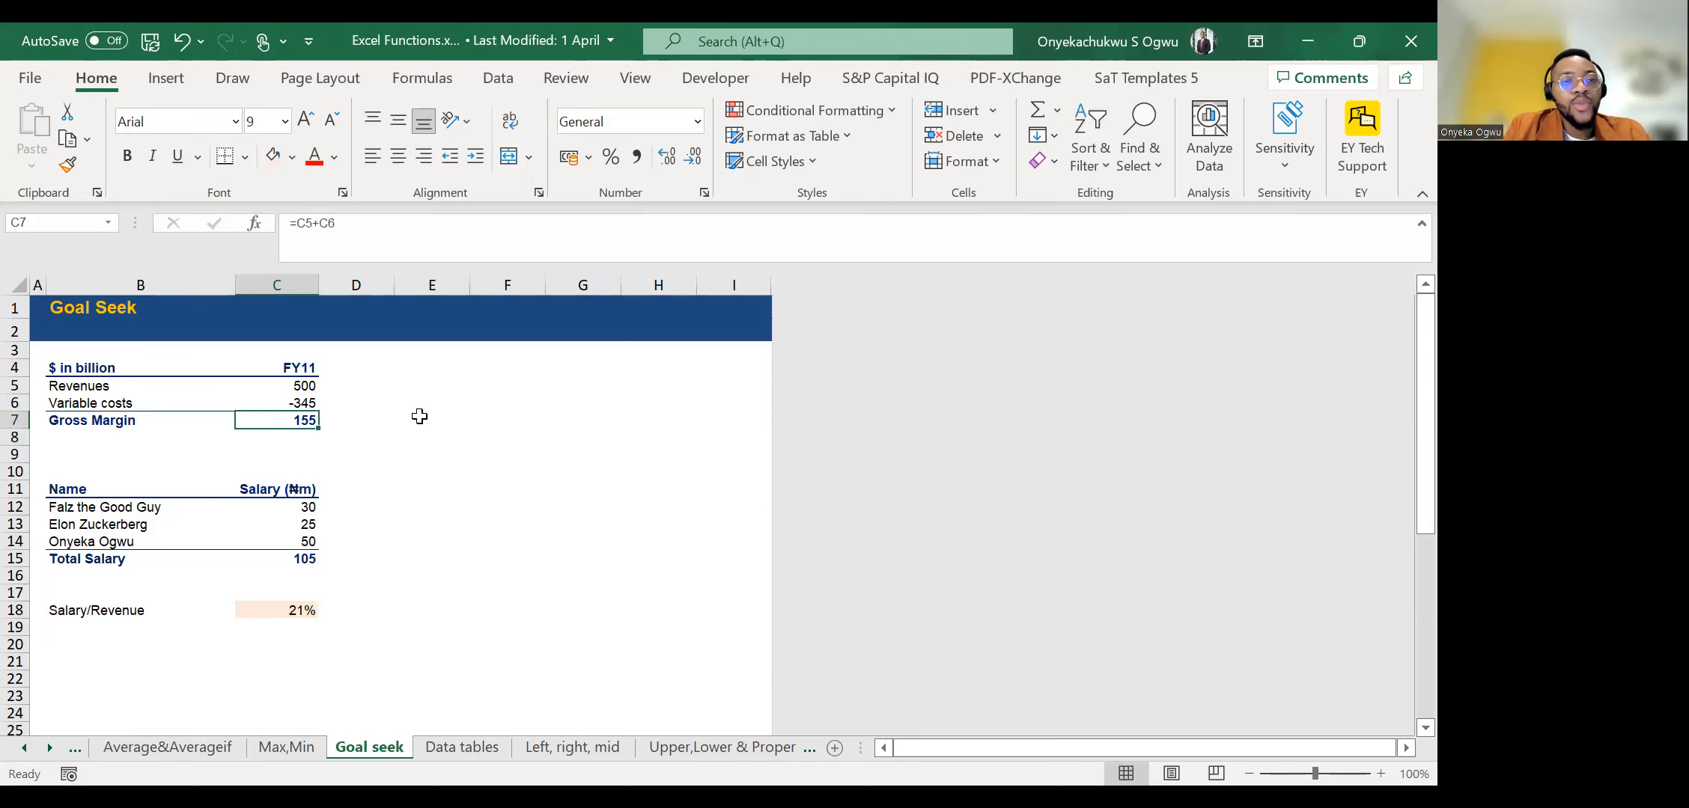
key("Down")
key("Down")
key("Down")
key("Down")
key("Down")
key("Down")
key("Down")
key("Down")
key("Down")
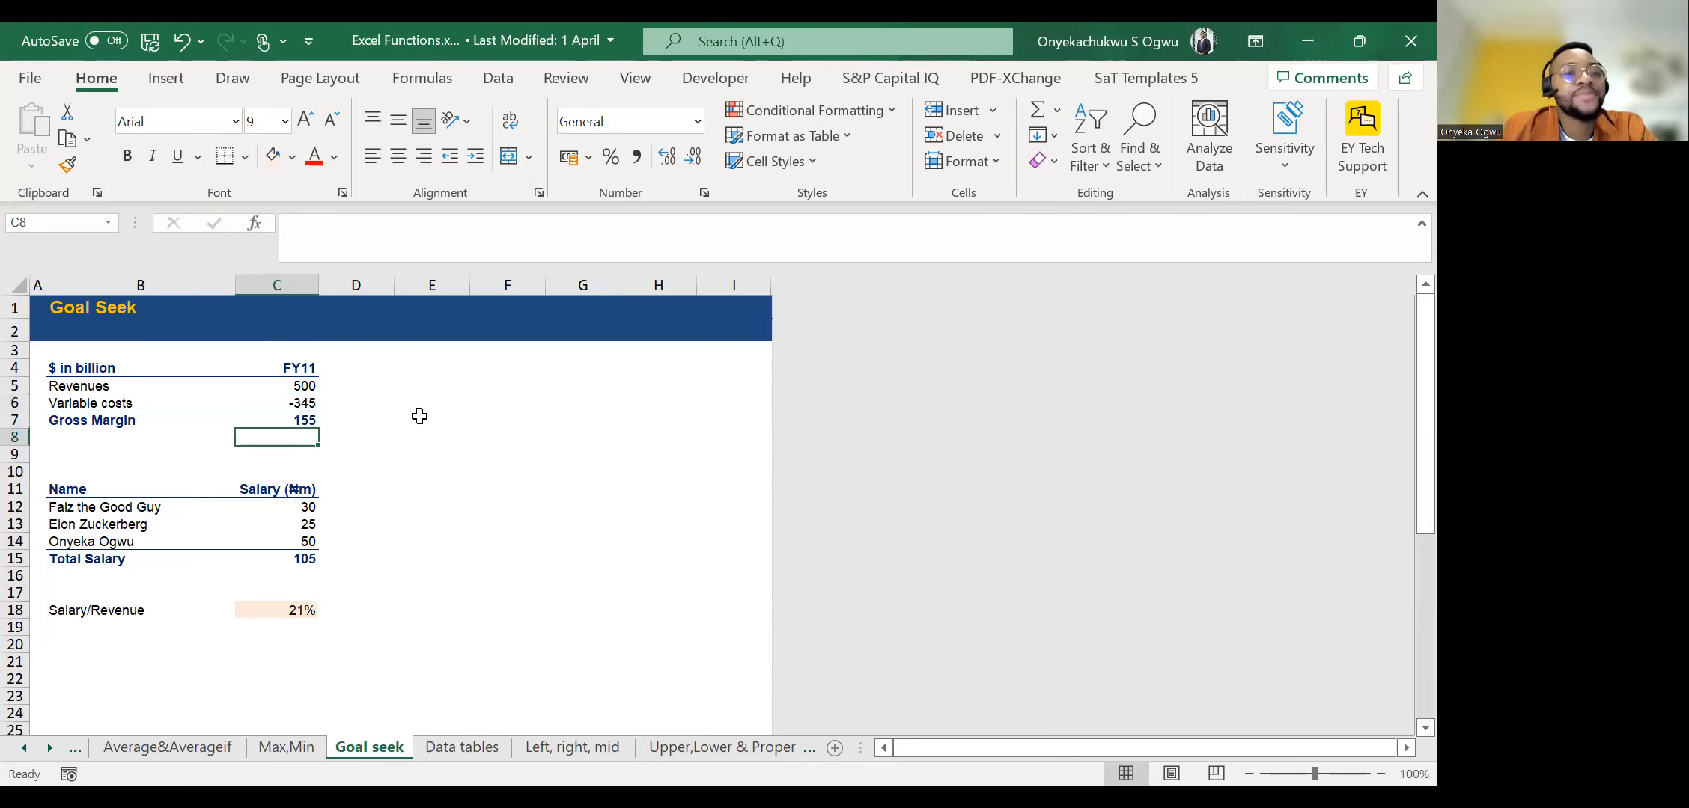
key("Up")
key("Up")
Inspect the Salary/Revenue formula in C18 and the cells it refers to, leaving it unedited.
key("Down")
key("Down")
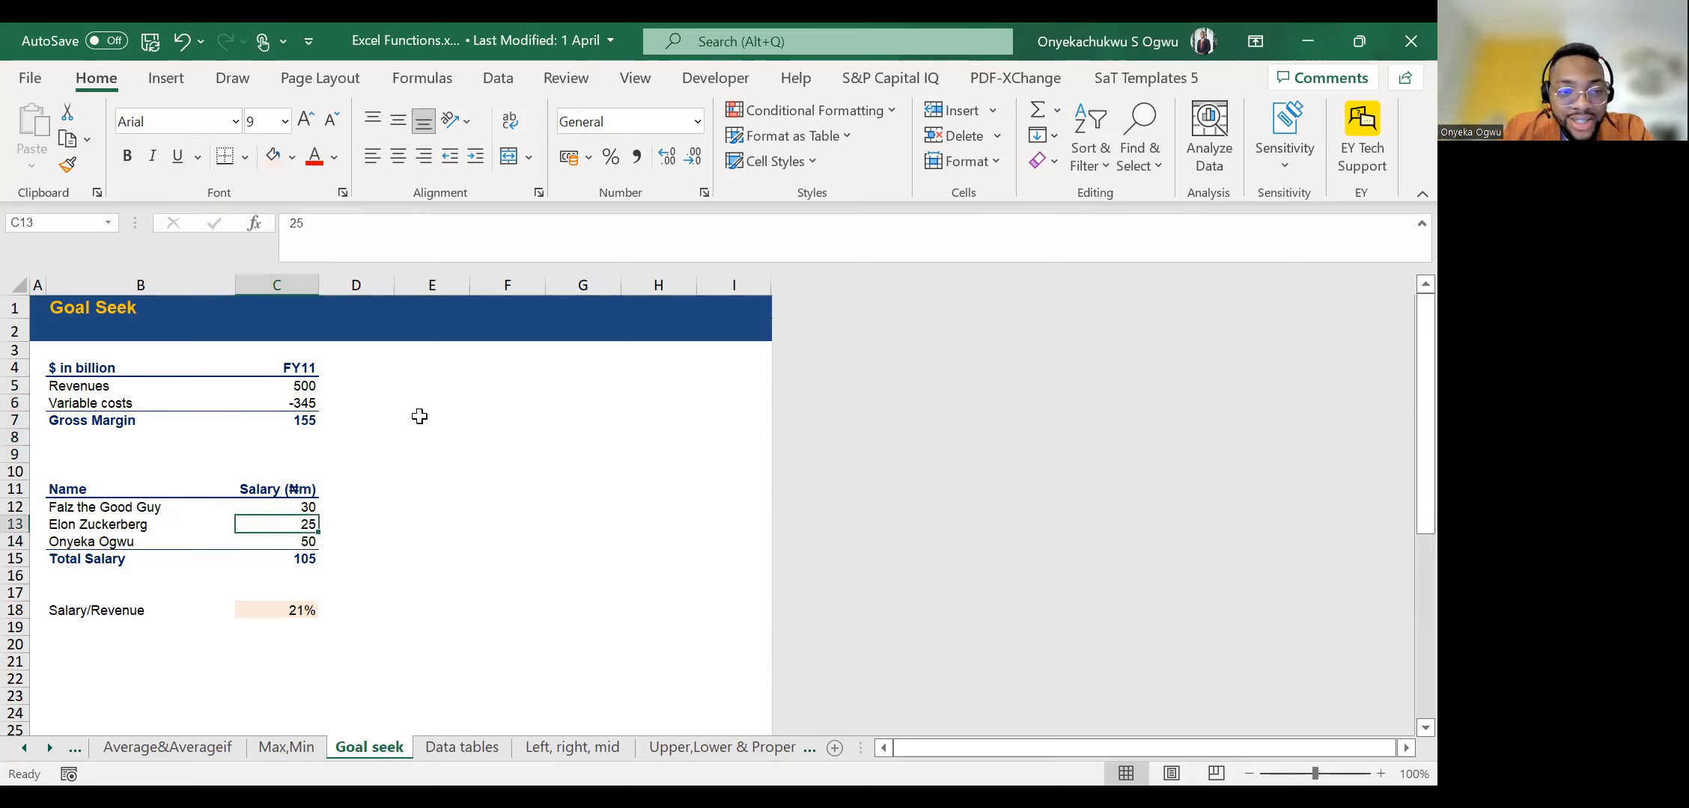
key("Up")
key("Up")
key("Down")
key("Down")
key("Down")
key("Down")
key("Down")
key("Down")
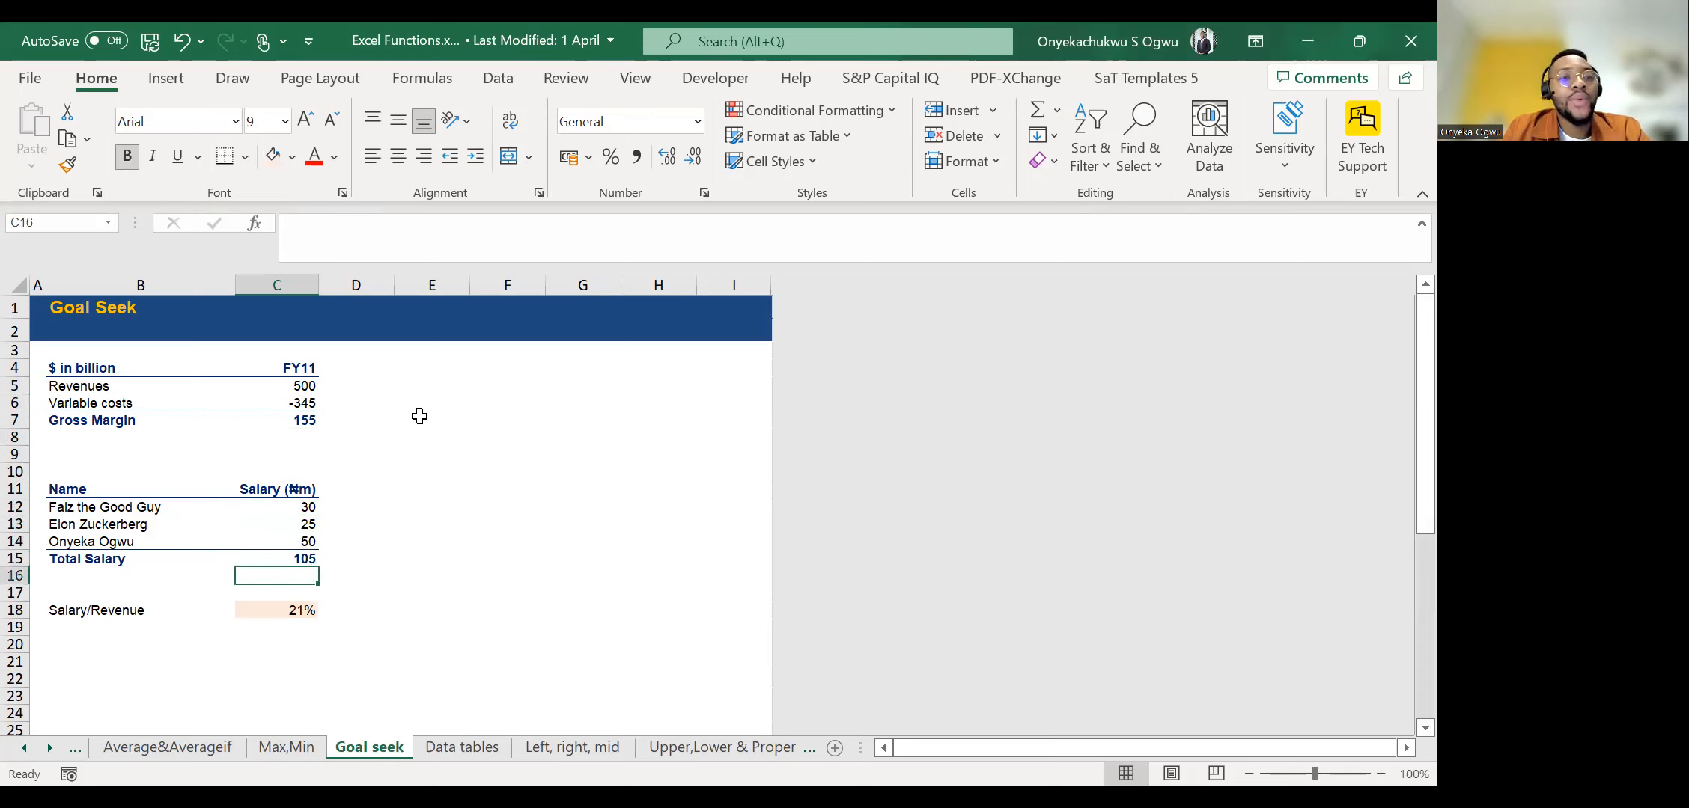
left_click(319, 223)
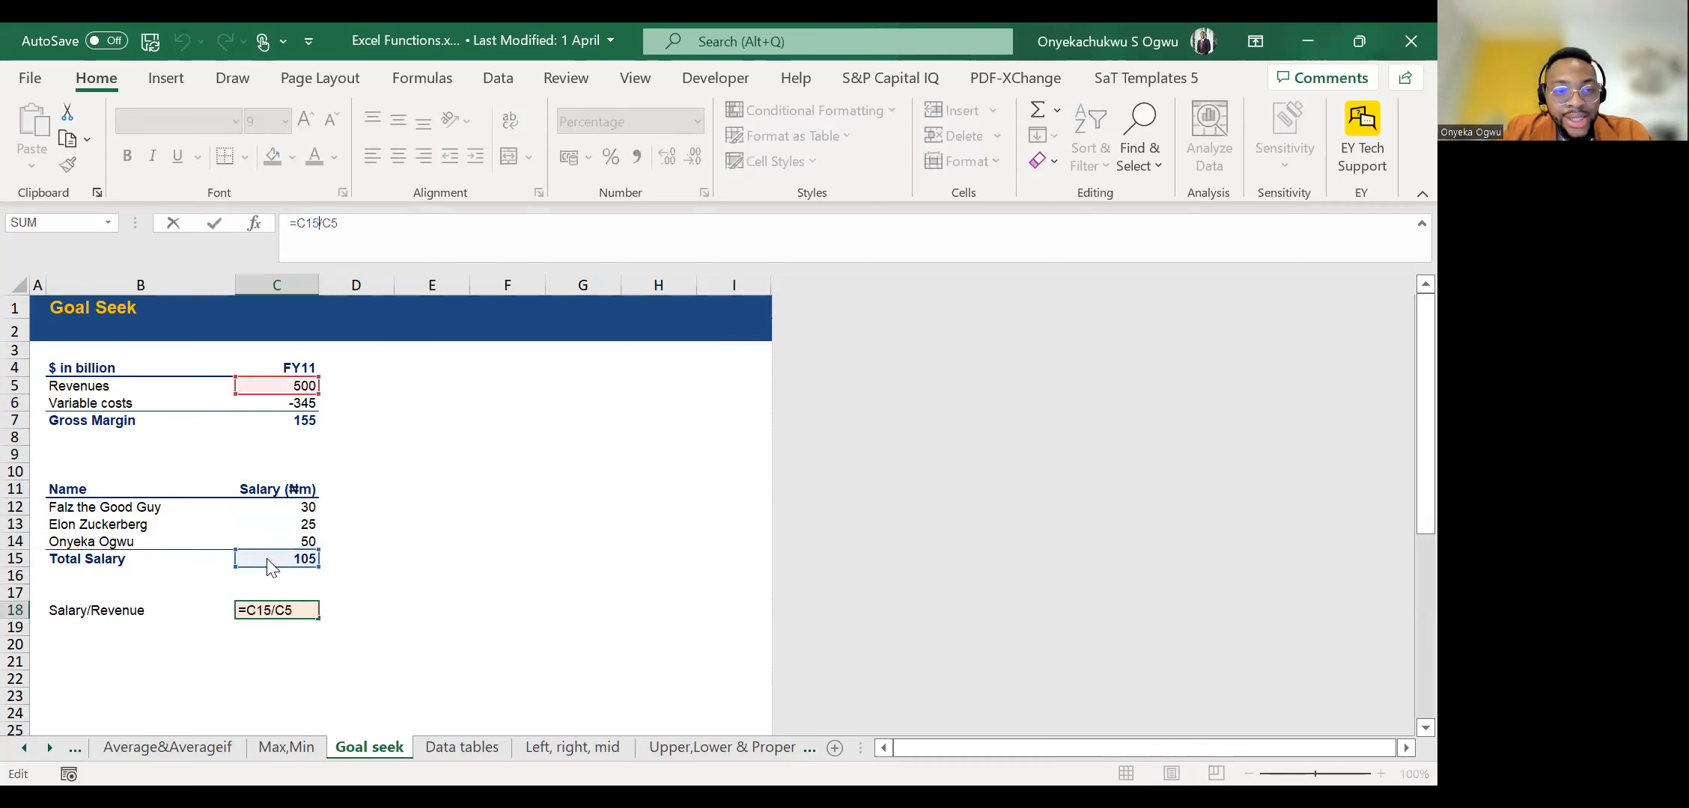
key("Escape")
Look back at the Variable costs input in C6, leaving the selection on an empty cell beside the tables.
key("Up")
key("Up")
key("Up")
key("Up")
key("Up")
key("Up")
key("Up")
key("Up")
key("Up")
key("Up")
key("Up")
key("Up")
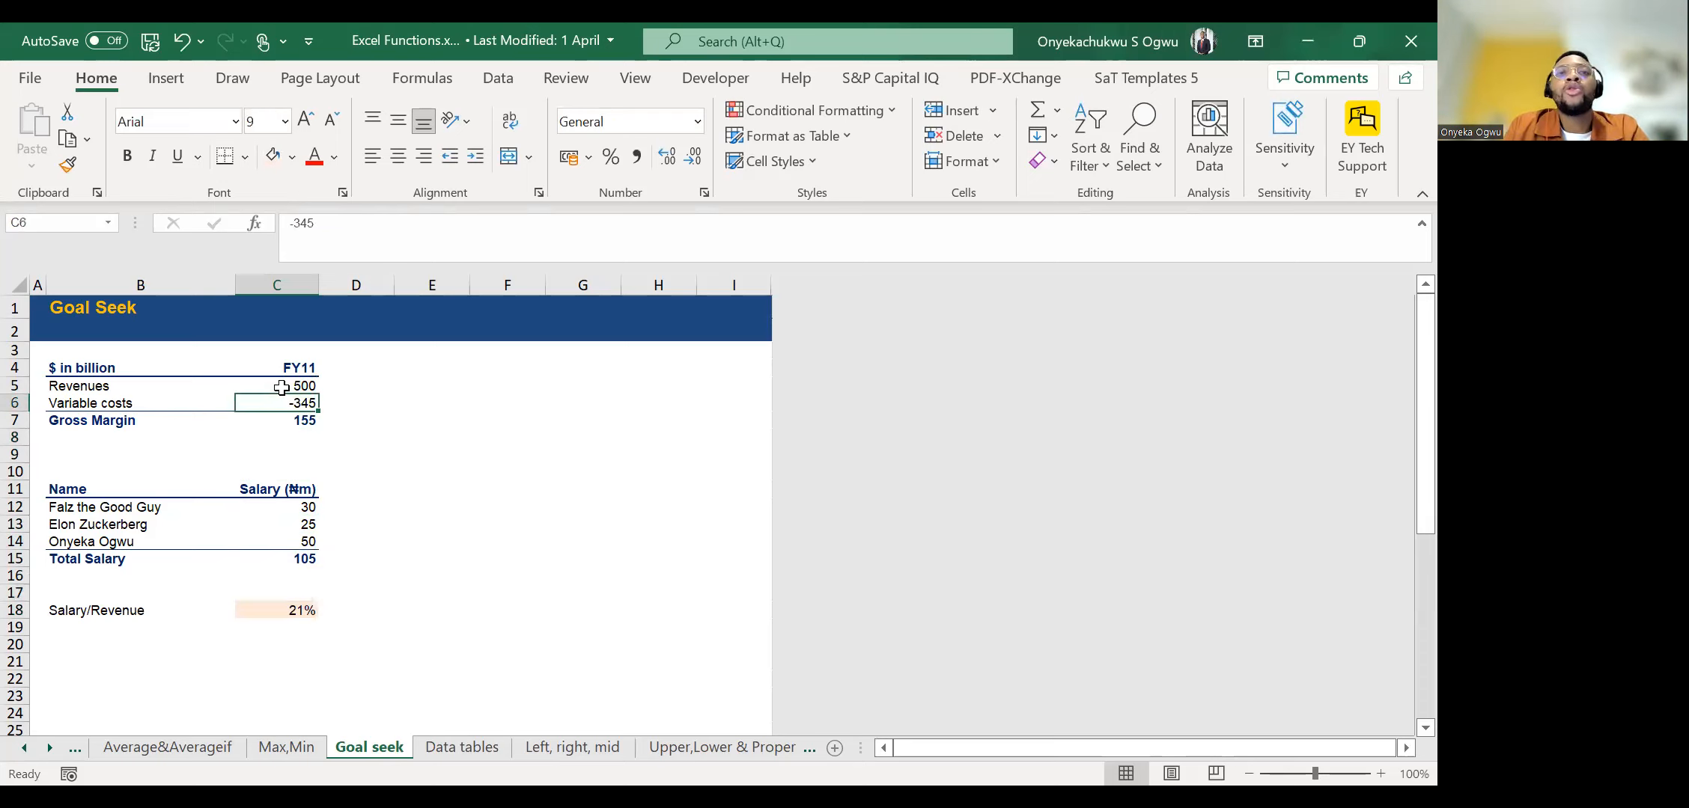
left_click(624, 455)
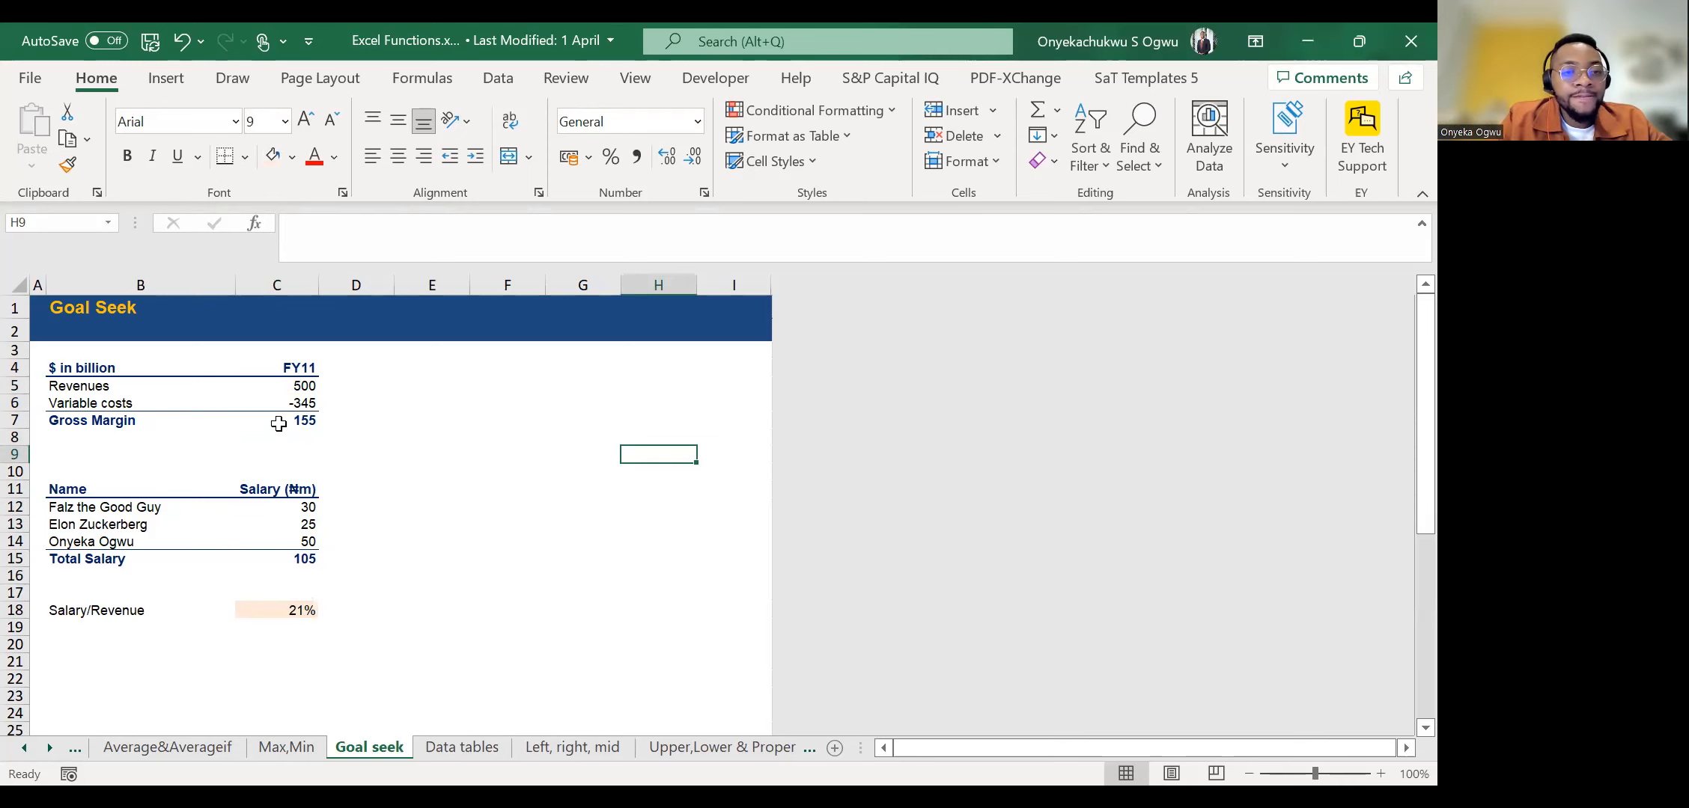
Examine the Gross Margin formula in C7 together with the revenue and cost inputs above it.
scroll(278, 424, "down", 2)
key("Up")
key("Up")
key("Left")
key("Left")
key("Left")
key("Left")
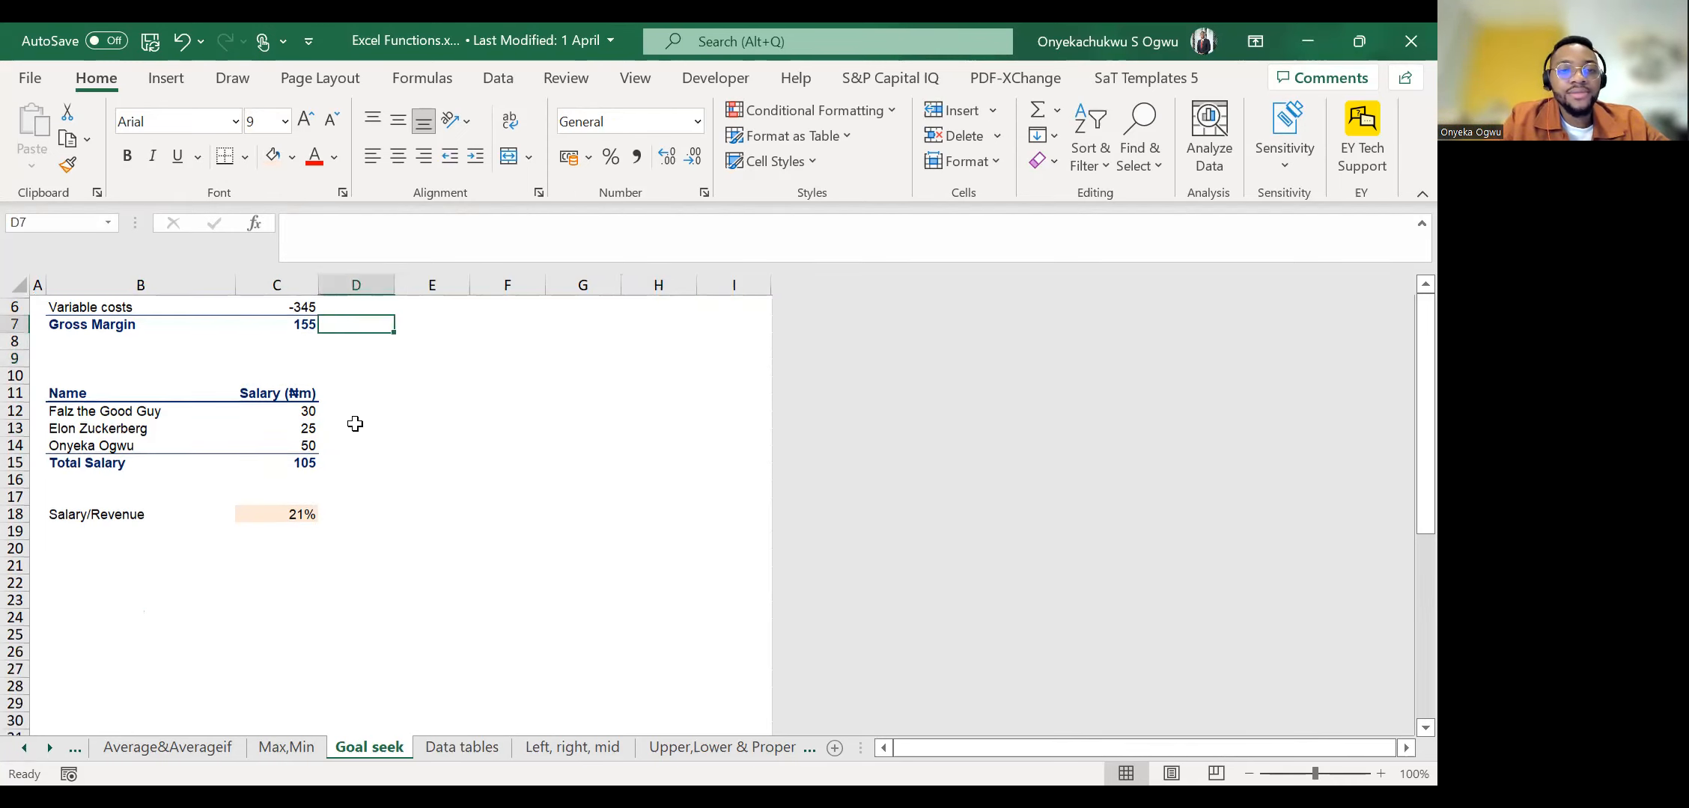
key("Left")
key("Up")
key("Up")
key("Up")
key("Up")
key("Up")
key("Up")
key("Down")
key("Down")
key("Down")
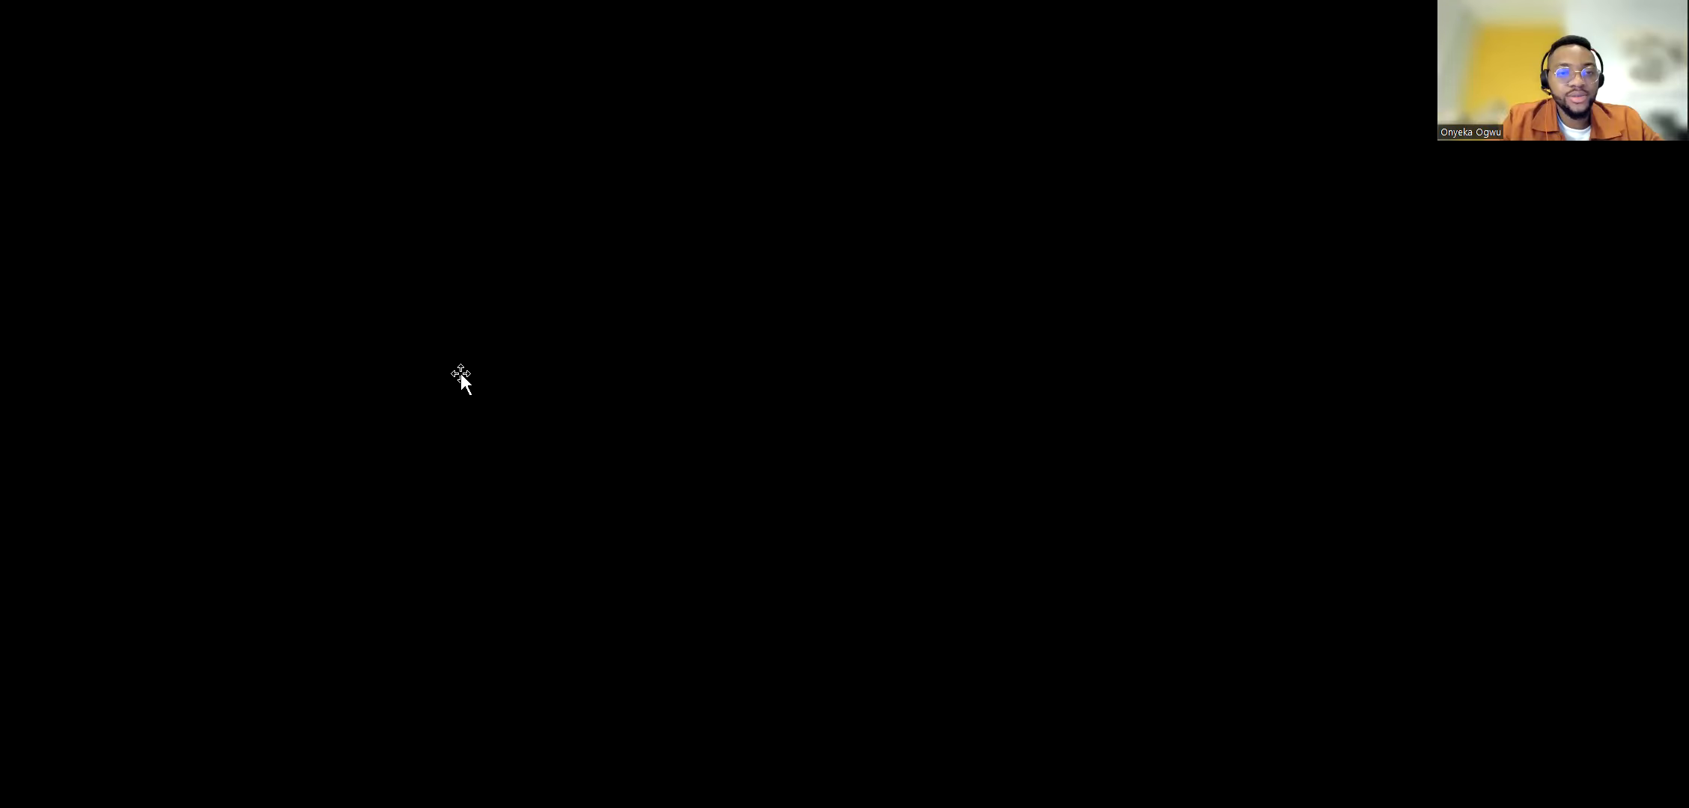
left_click(278, 325)
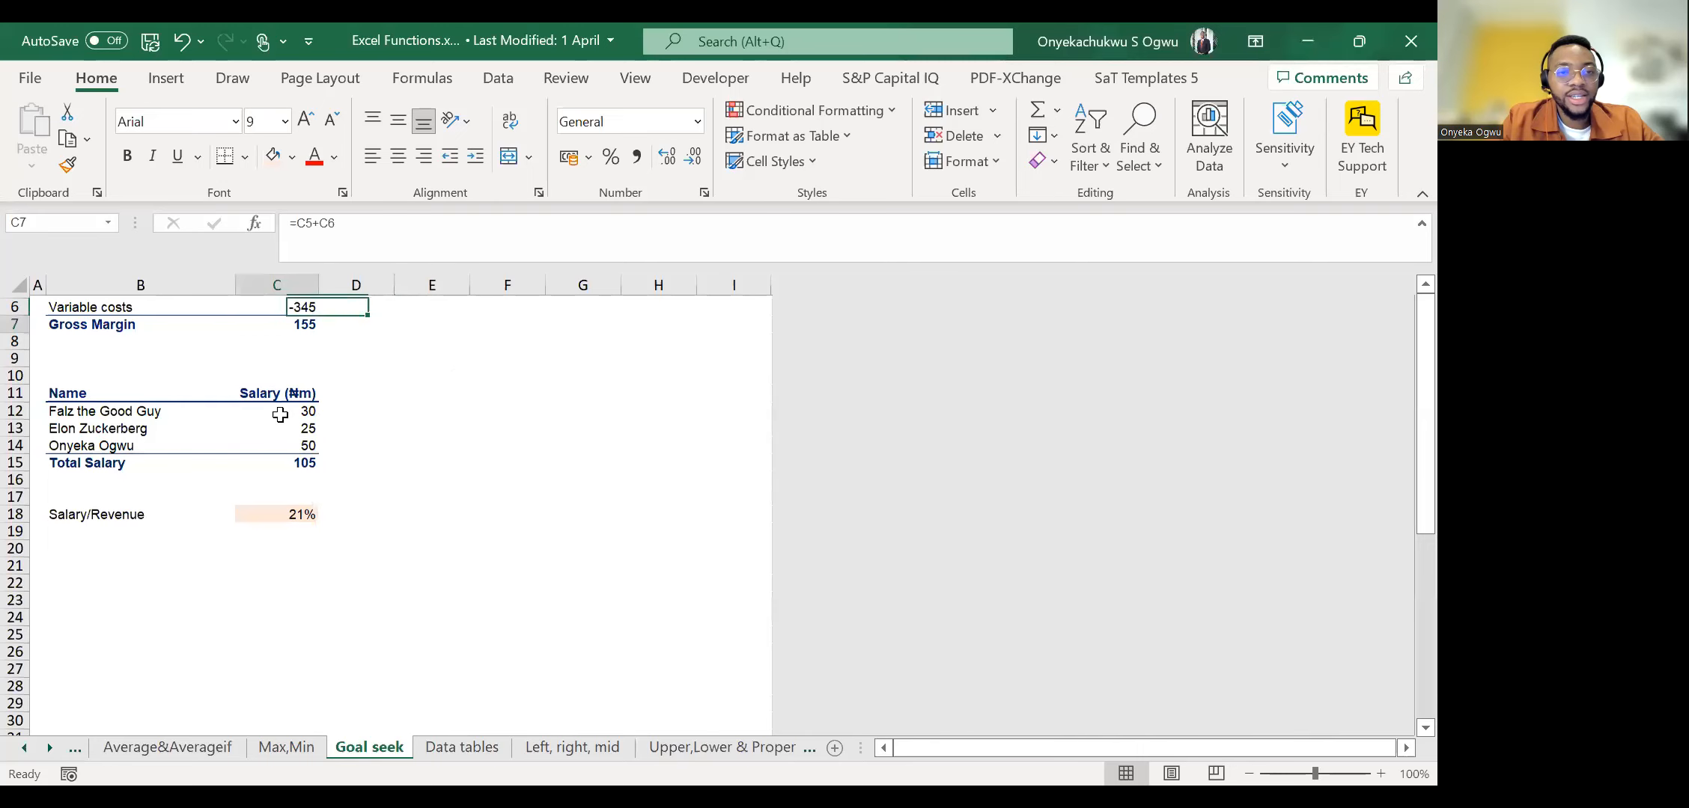
left_click(1360, 43)
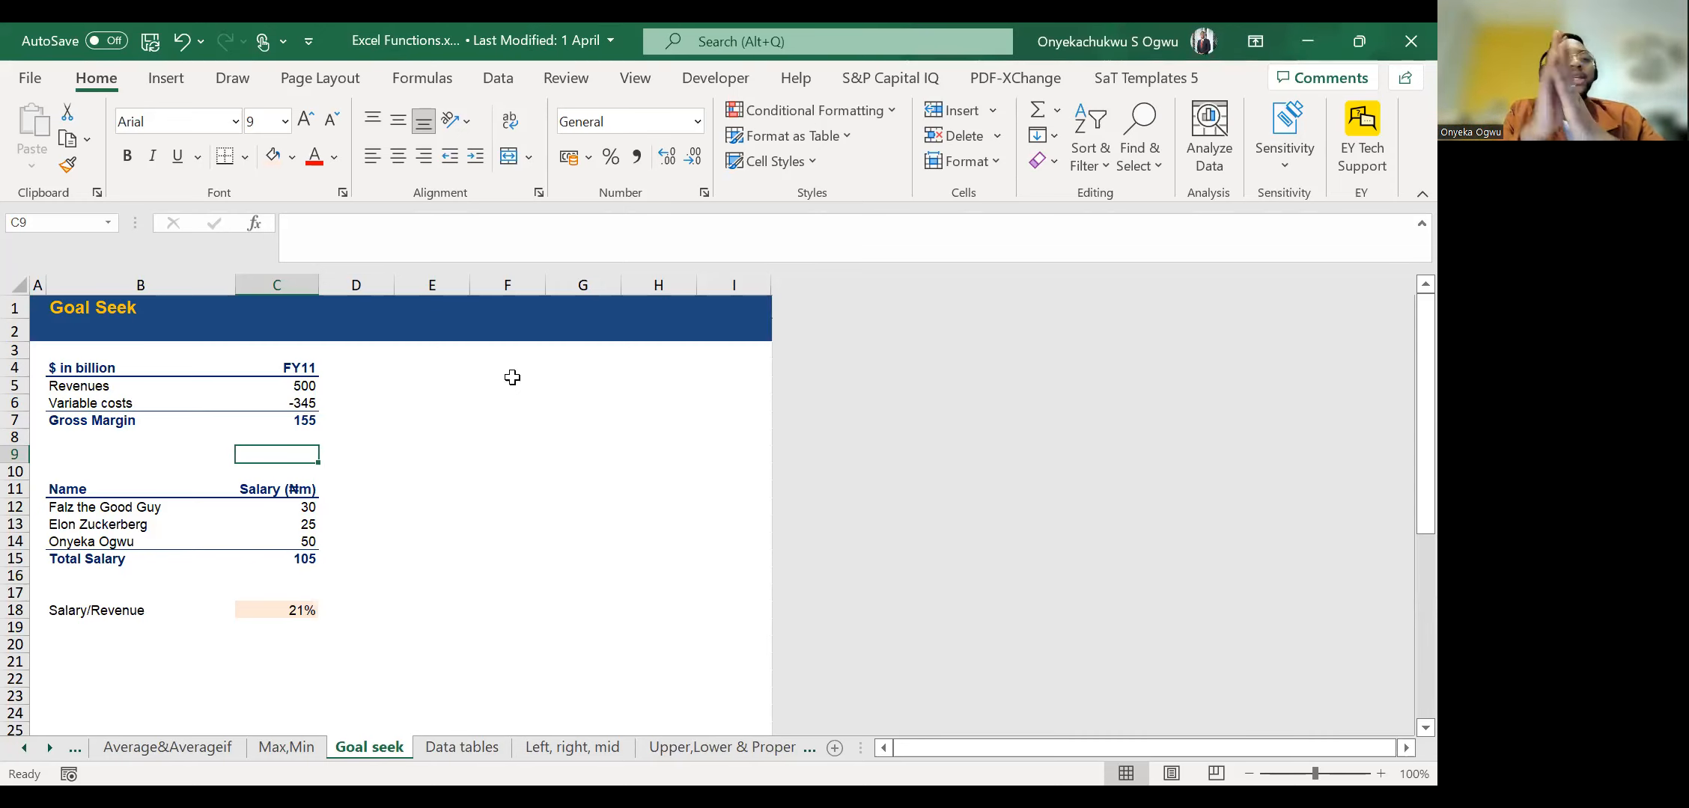
Open Goal Seek for the Gross Margin cell C7 and place its dialog clear of the tables.
key("Up")
key("Up")
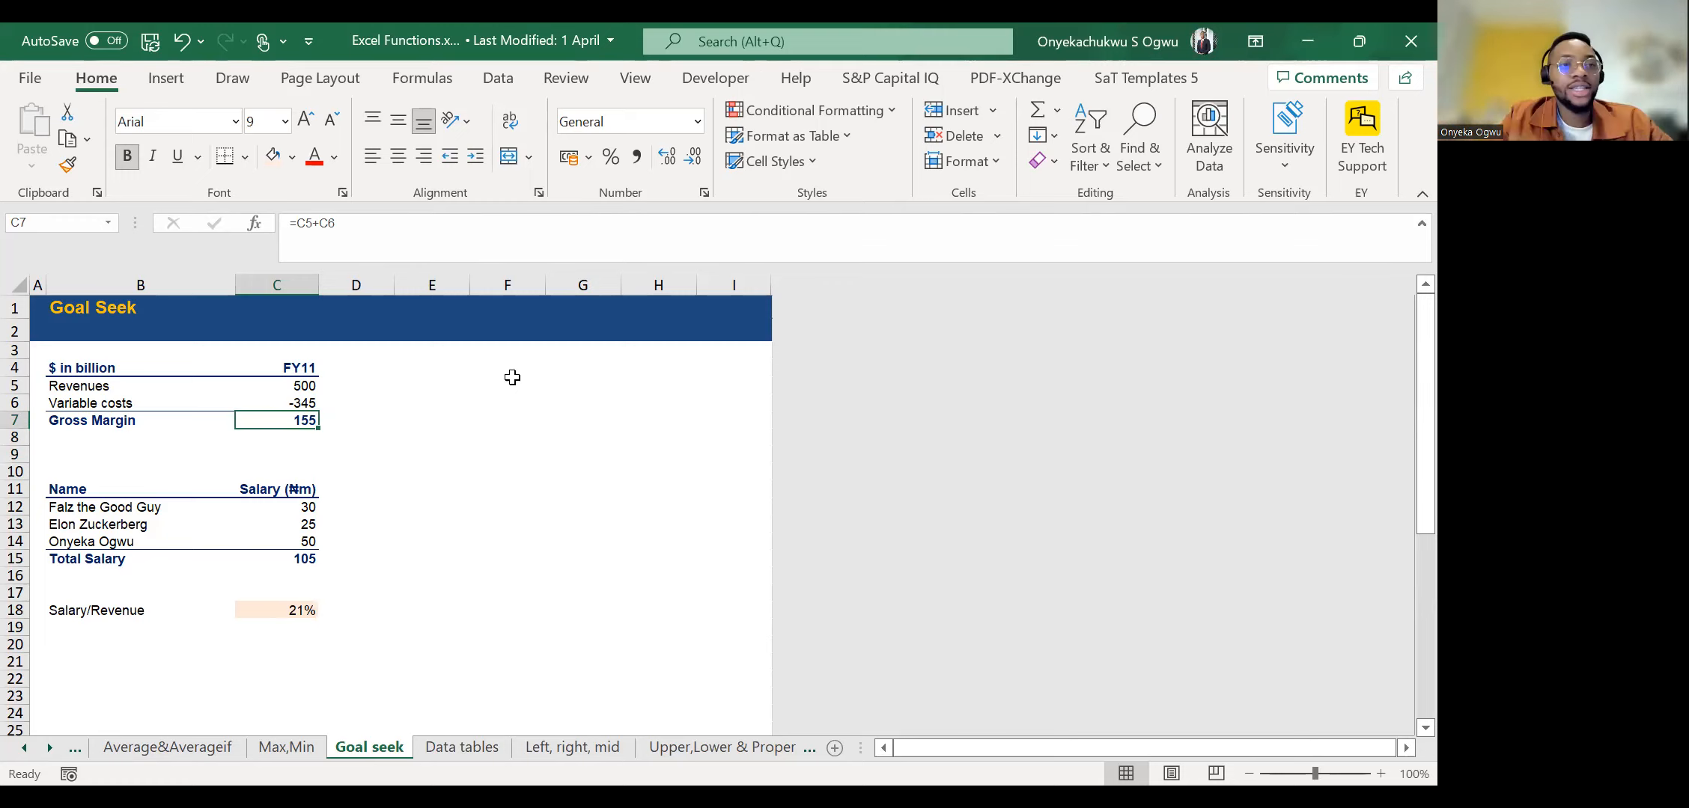
left_click(498, 78)
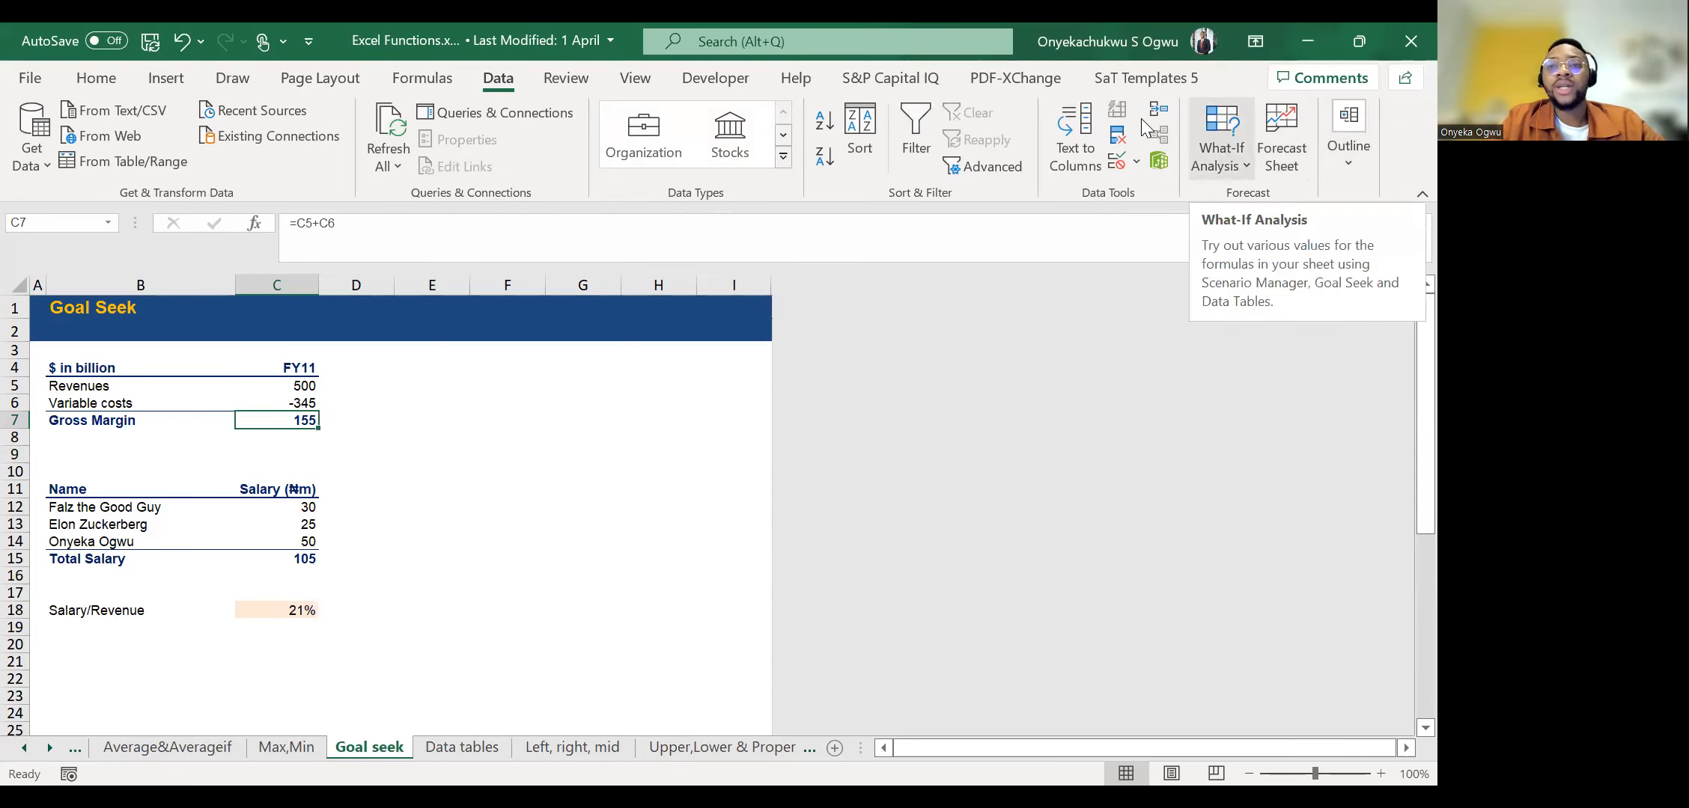
left_click(1205, 171)
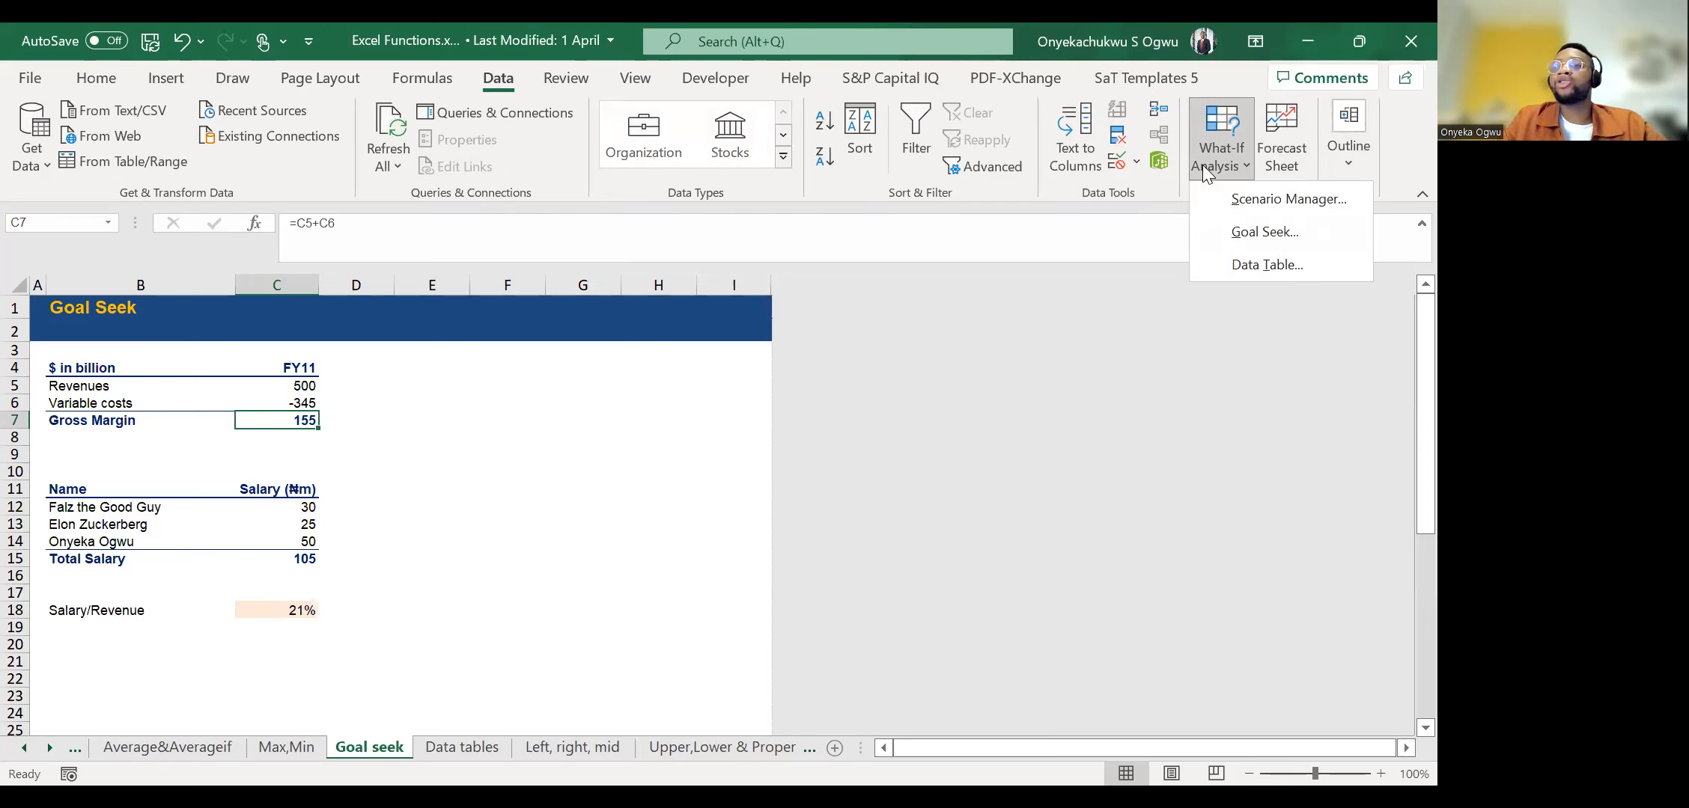
left_click(1251, 233)
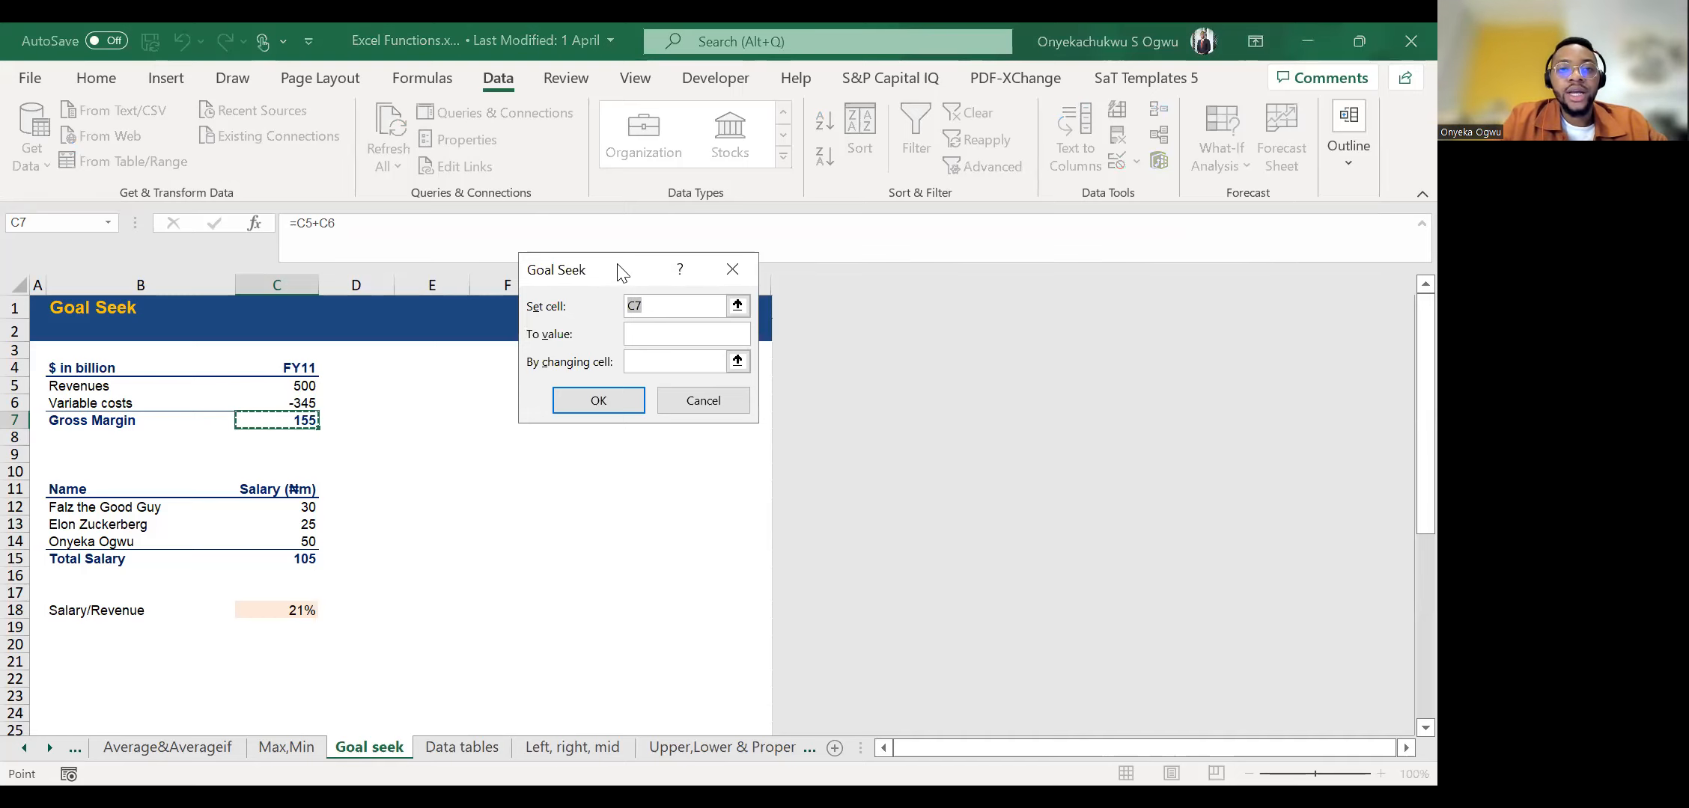
left_click_drag(618, 273, 881, 312)
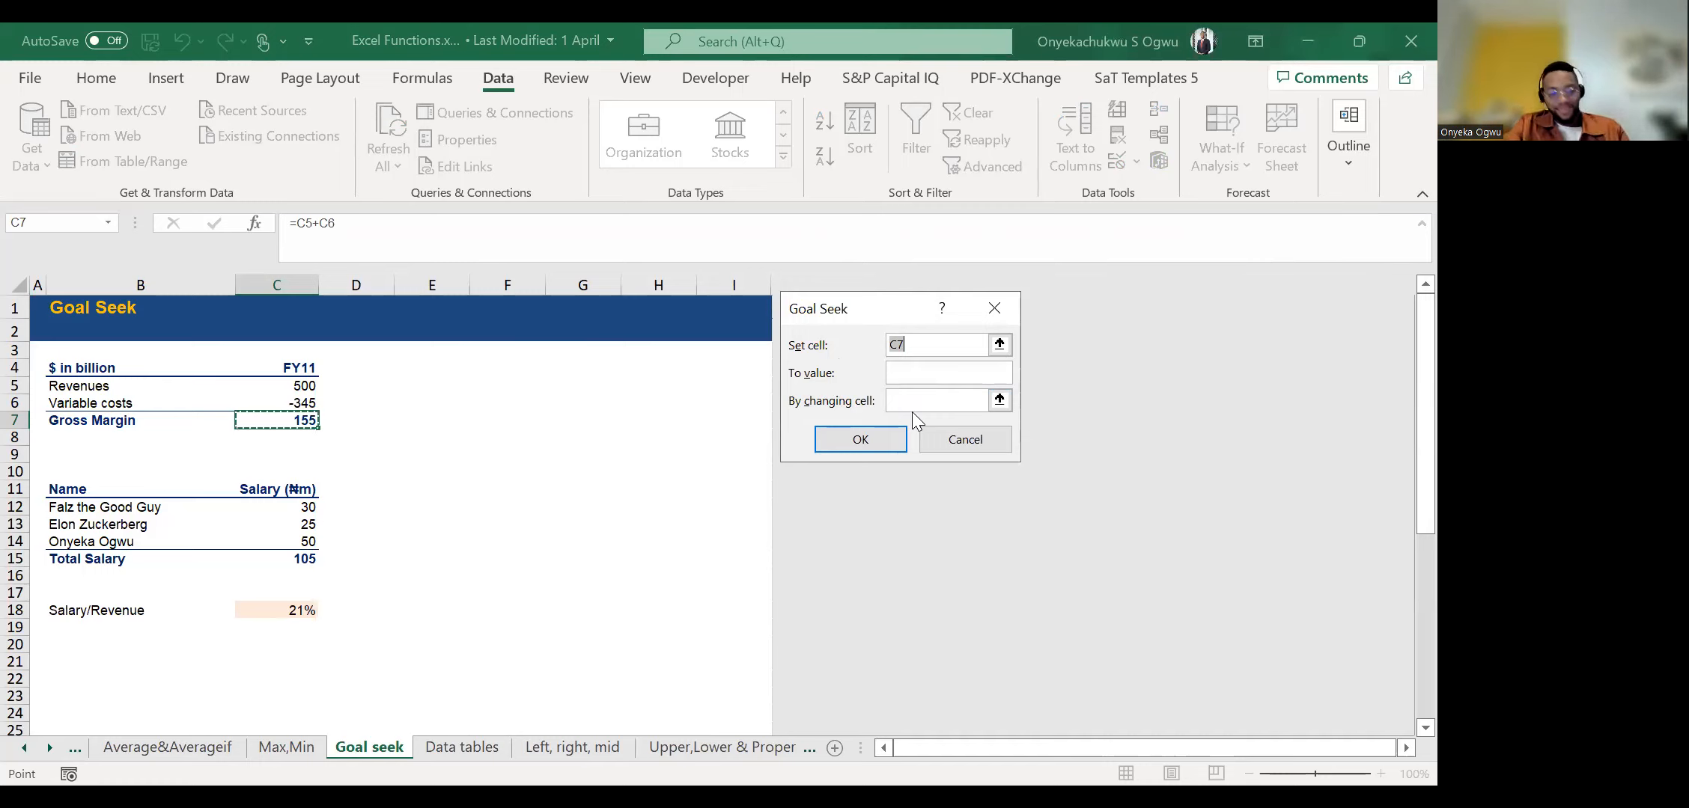
Choose Gross Margin in C7 as the Goal Seek set cell and enter a target value of 250.
key("BackSpace")
key("BackSpace")
left_click(1000, 345)
left_click(267, 426)
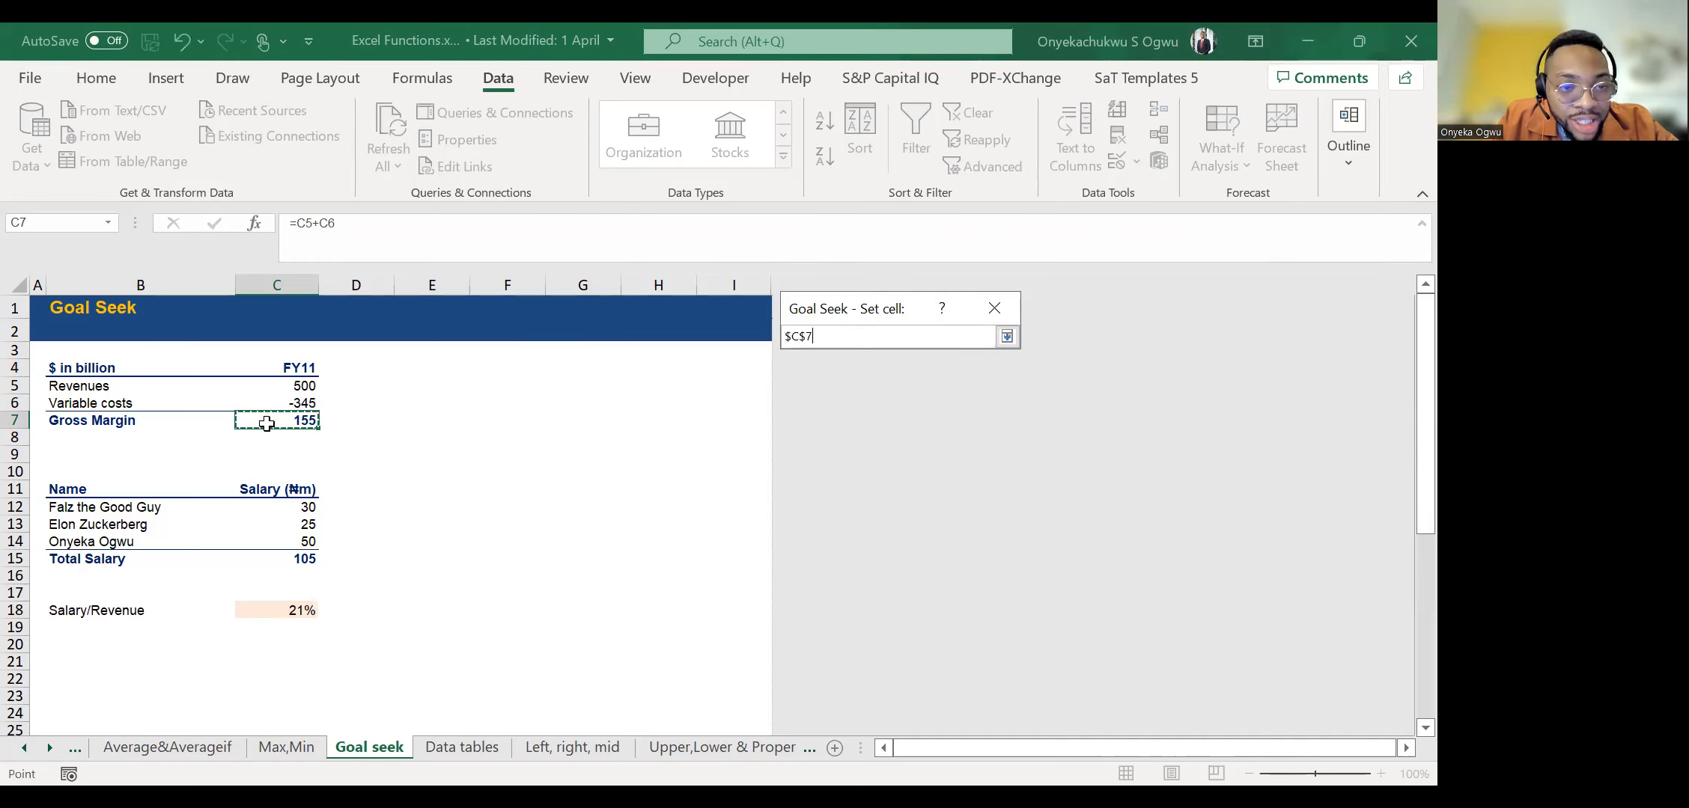
left_click(1000, 336)
left_click(913, 374)
type("250")
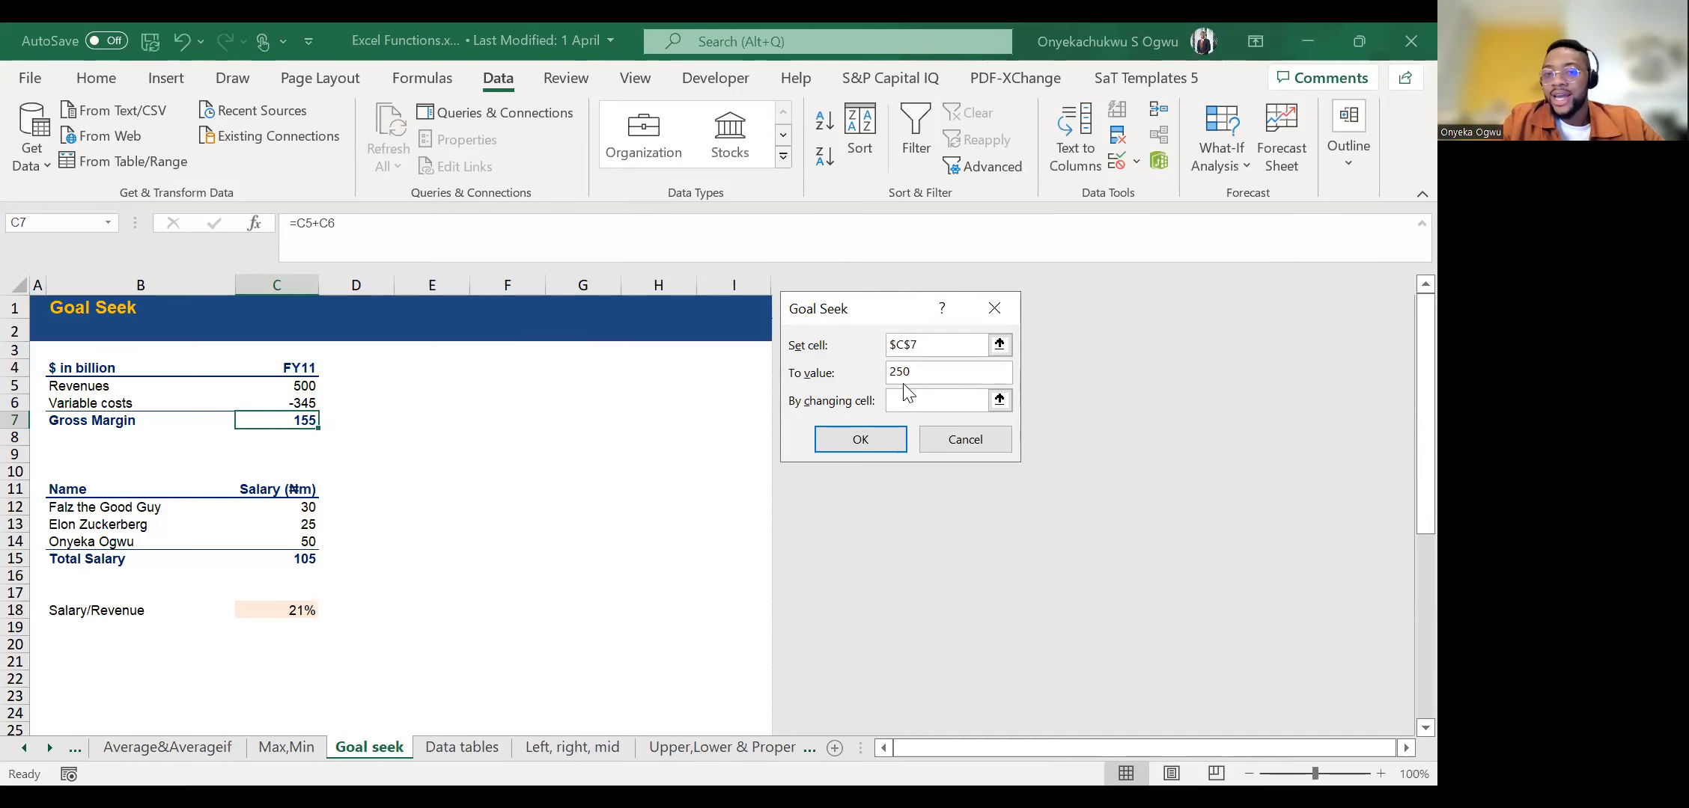
Choose Revenues in C5 as the changing cell, run Goal Seek and accept the solution.
left_click(941, 403)
left_click(999, 400)
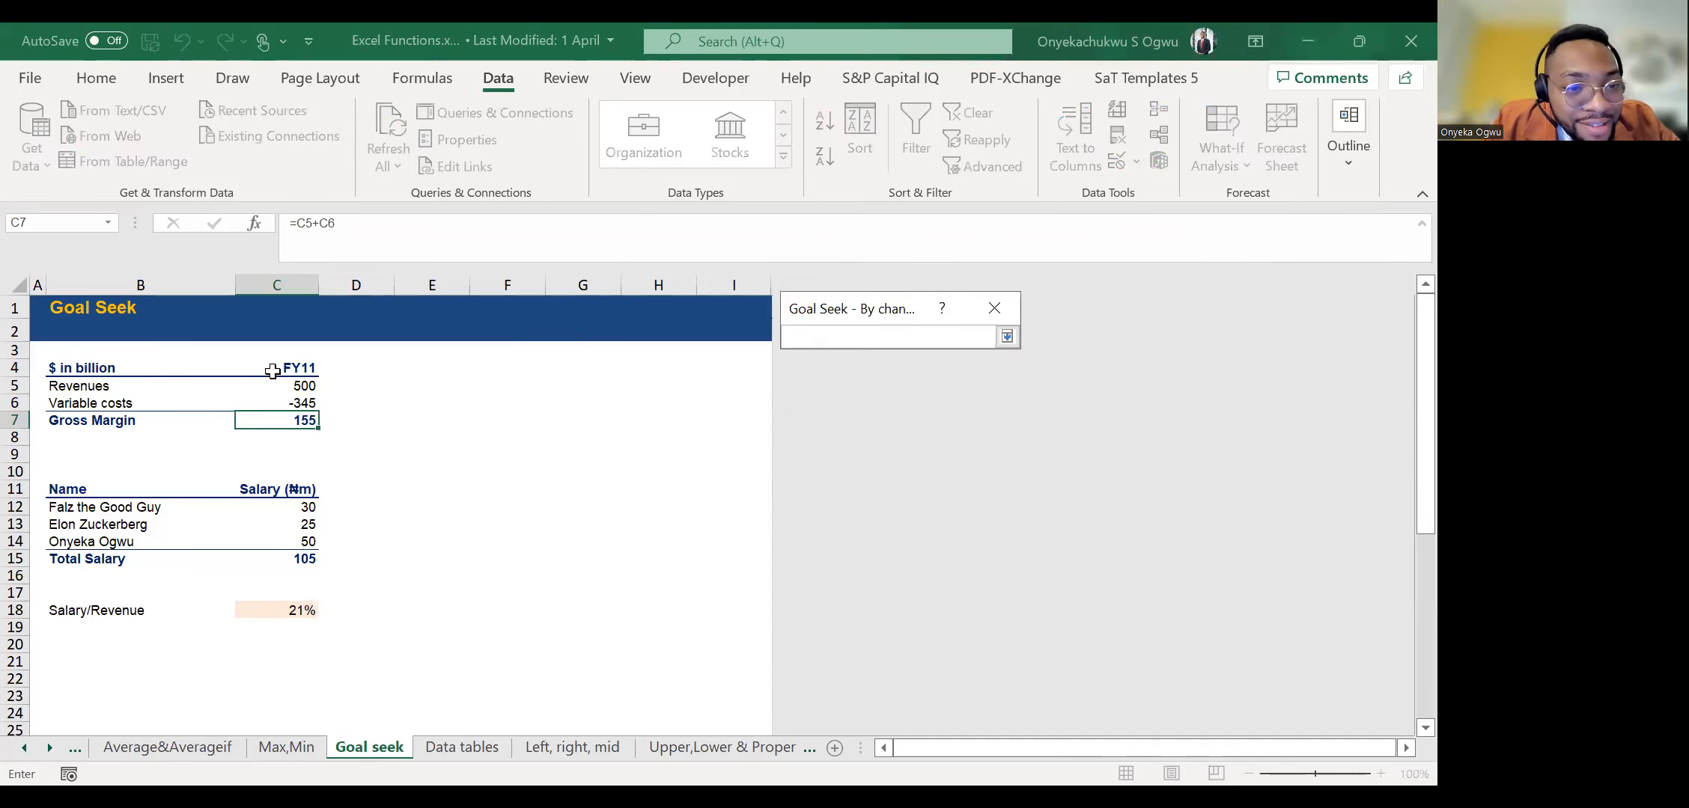
left_click(277, 386)
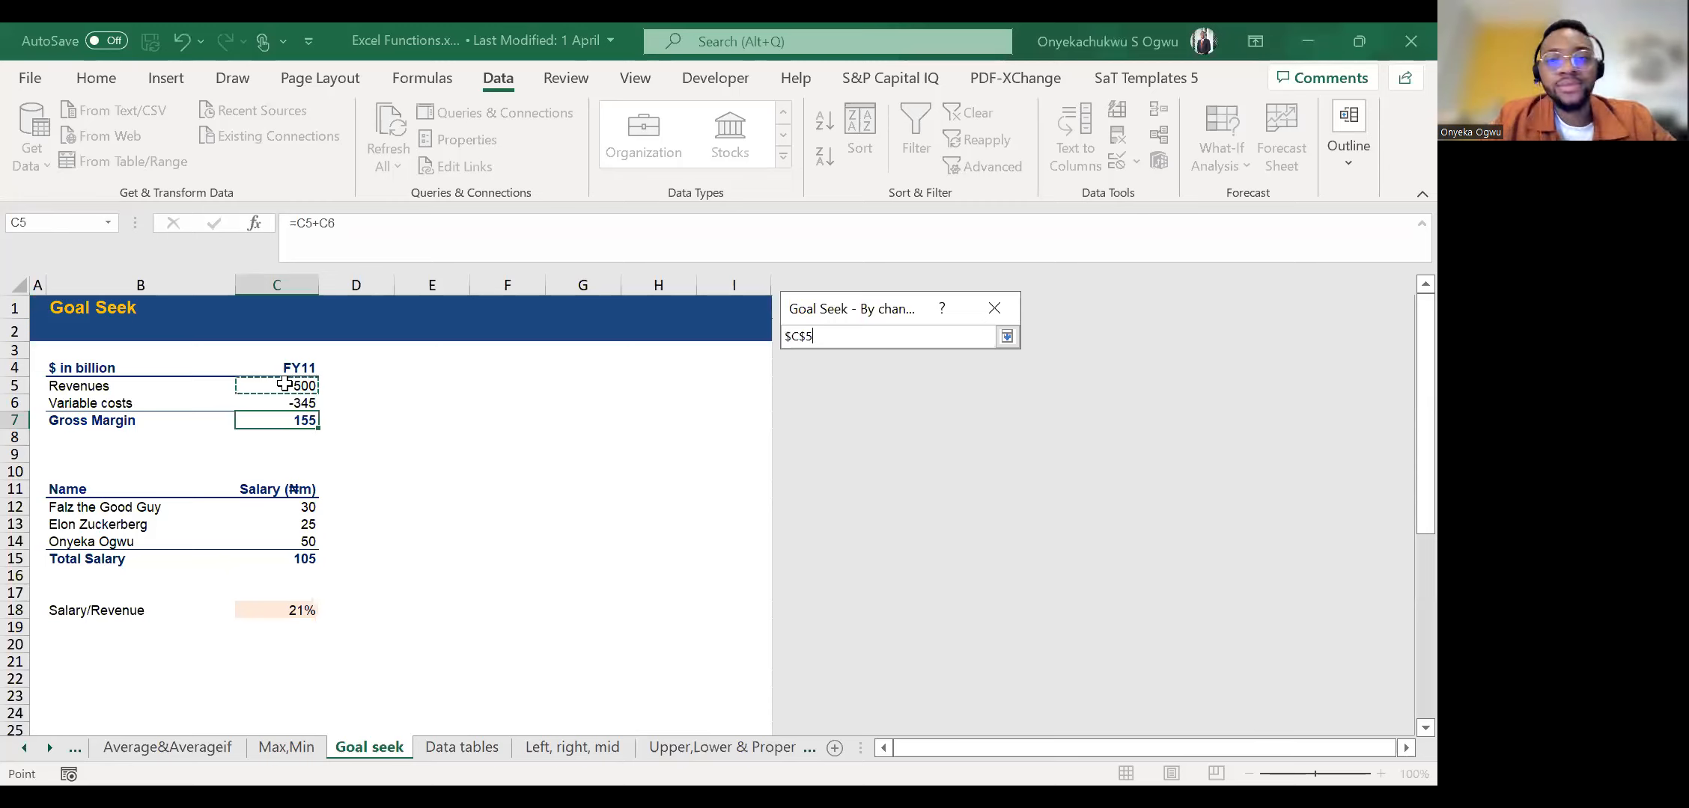
left_click(1007, 336)
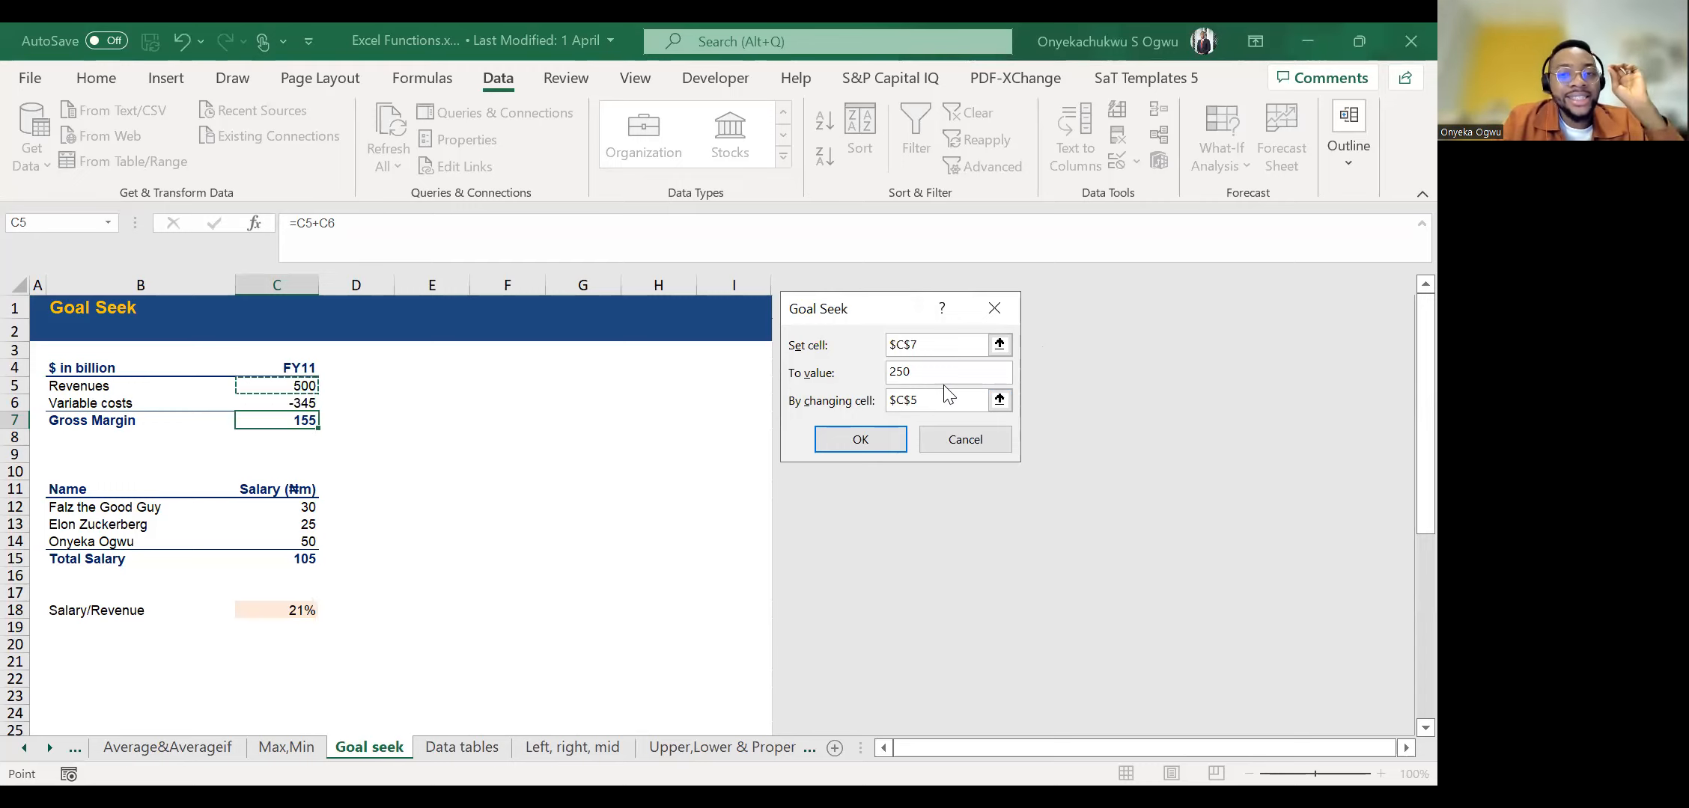
left_click(865, 440)
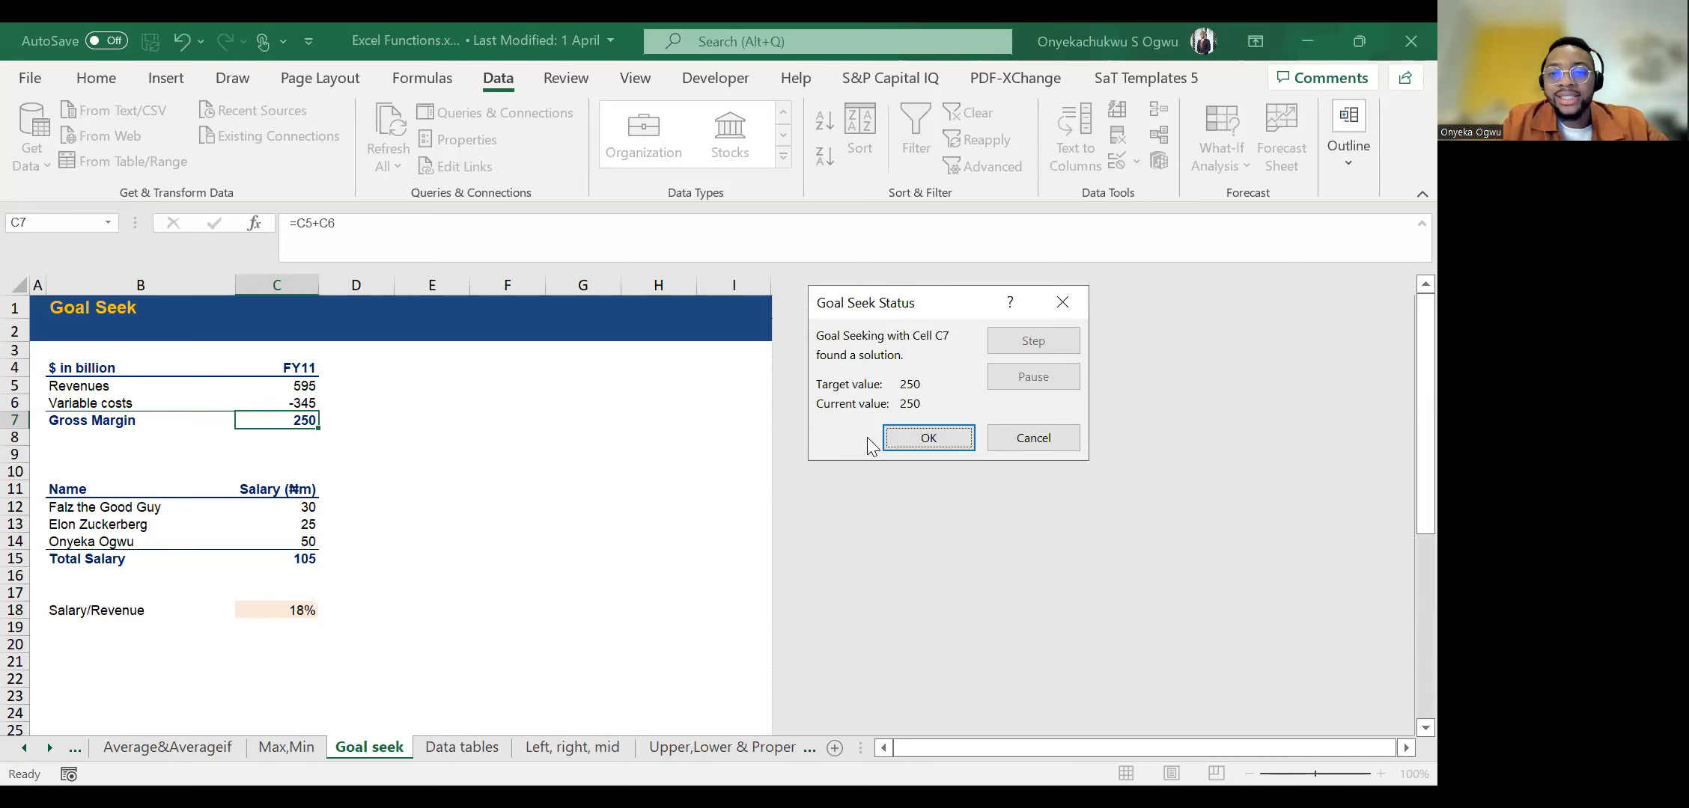
left_click(901, 437)
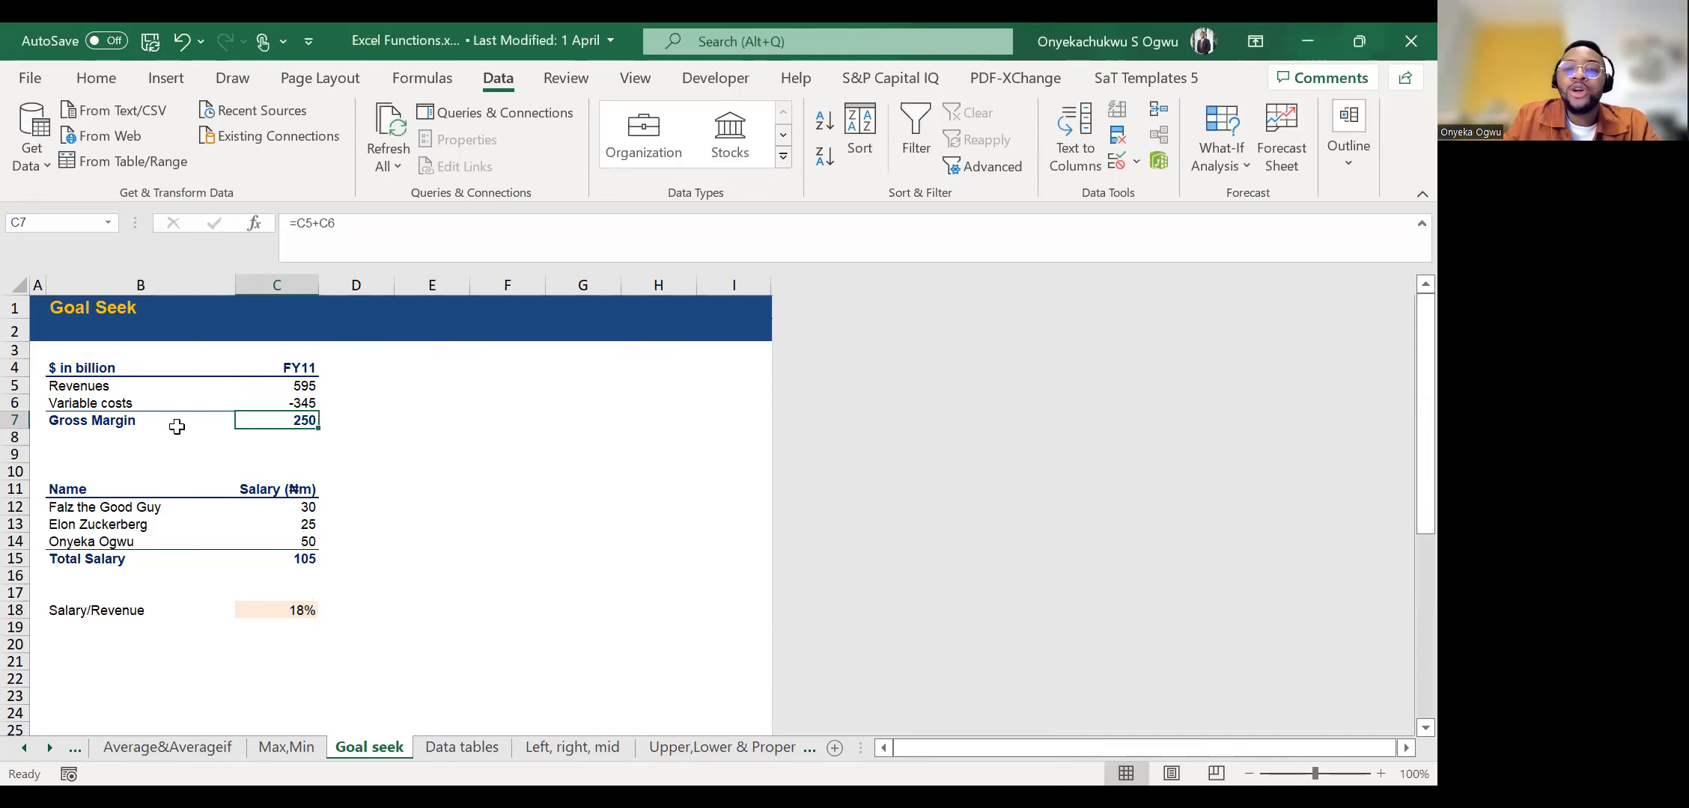
Review the revenue, cost and gross margin cells after Goal Seek and undo the Goal Seek change.
key("Up")
key("Up")
key("Up")
key("Down")
key("Down")
key("Up")
key("Up")
key("Down")
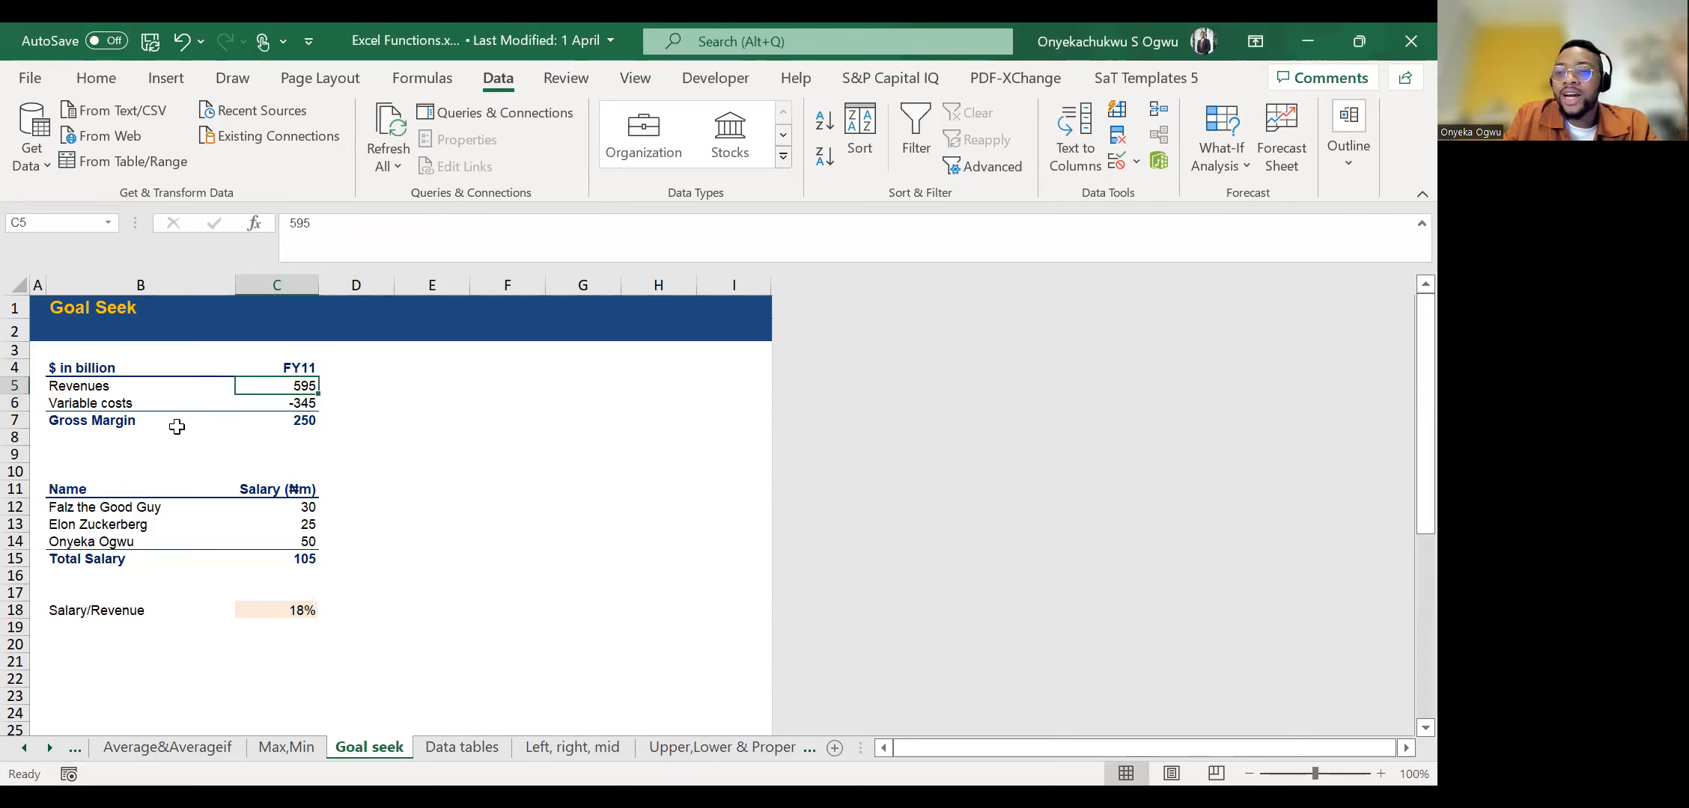
key("ctrl+z")
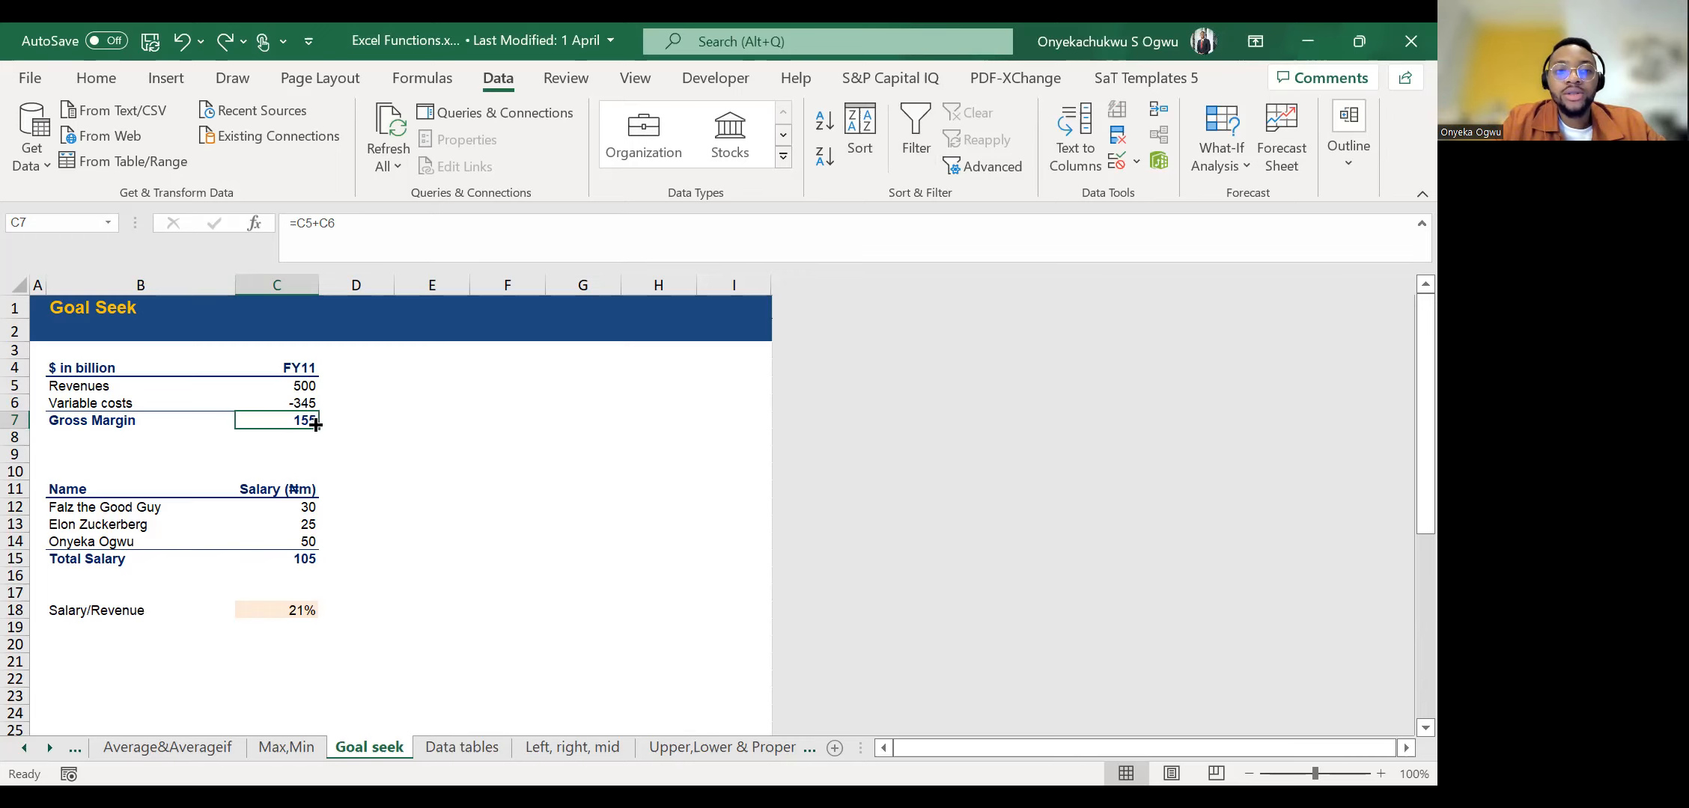
Open Goal Seek again with Gross Margin in C7 as the set cell and enter a target value of 250.
left_click(1221, 159)
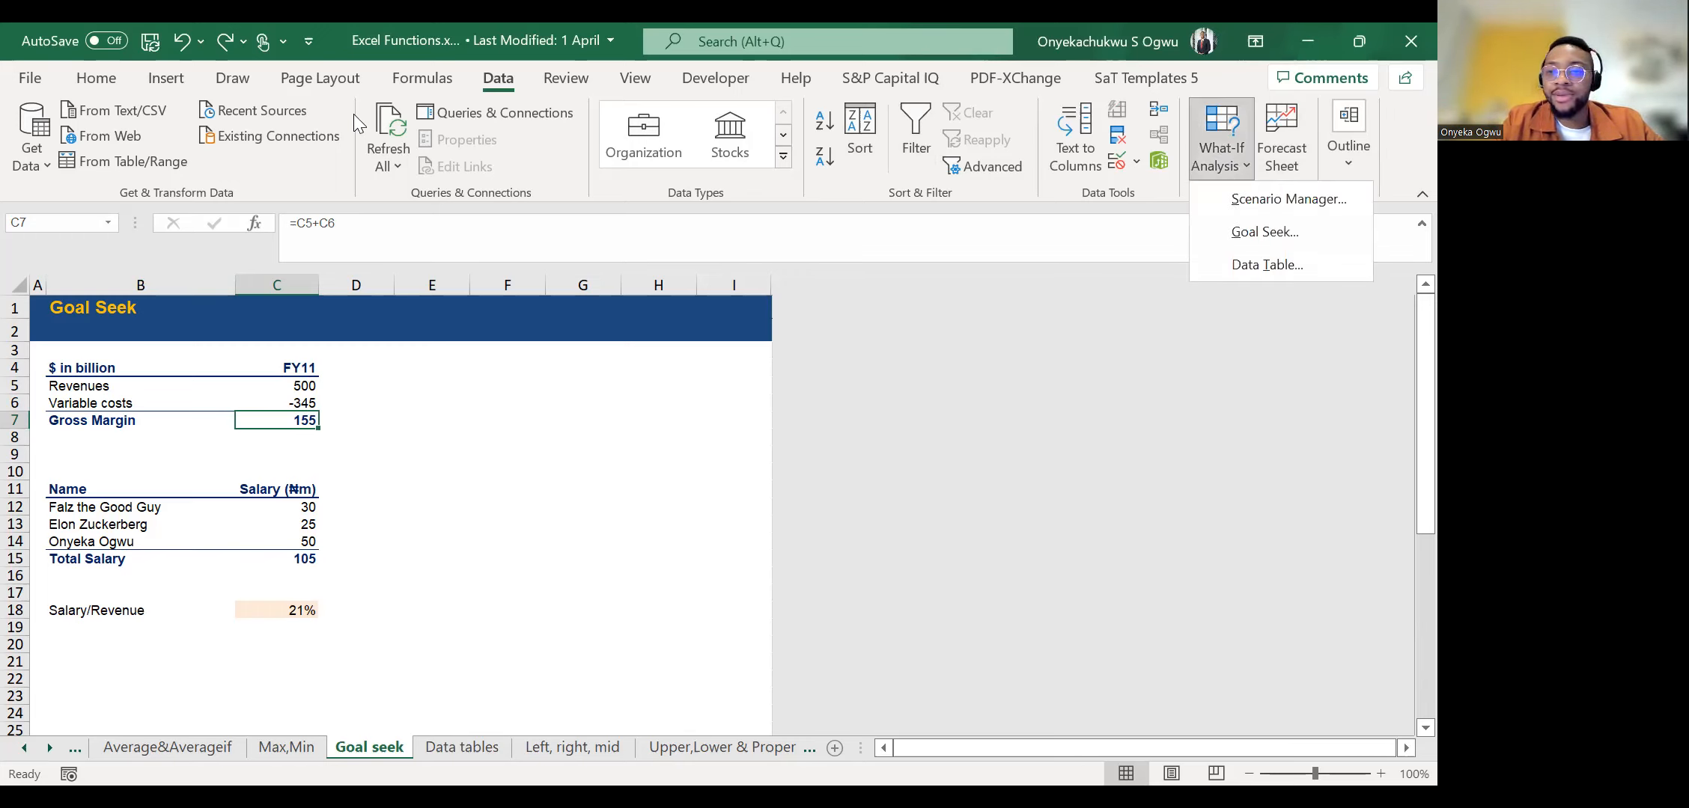
left_click(1272, 231)
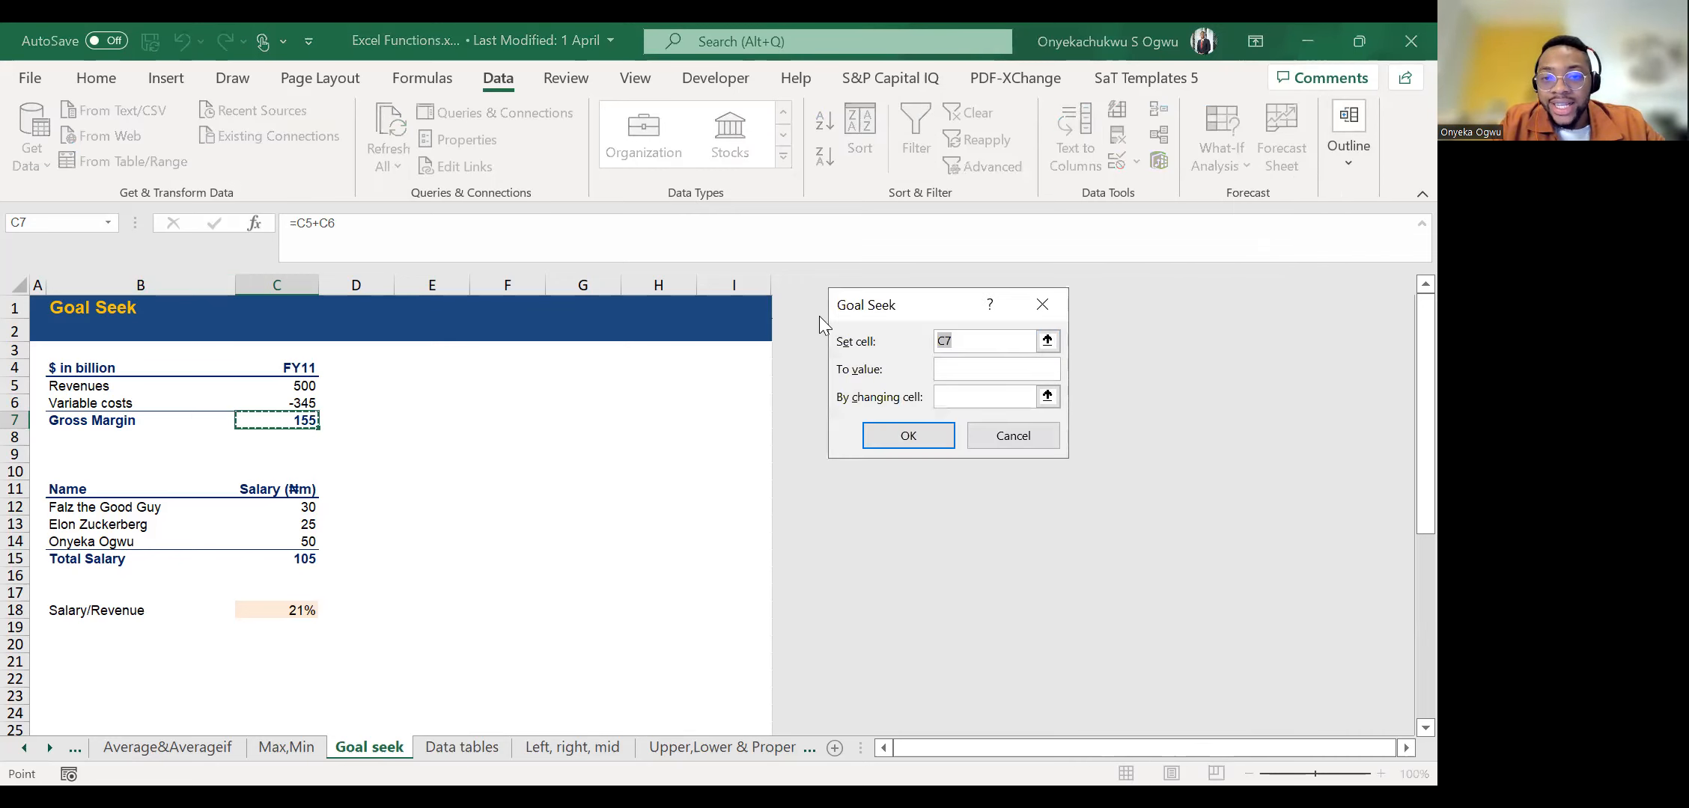
left_click(1048, 342)
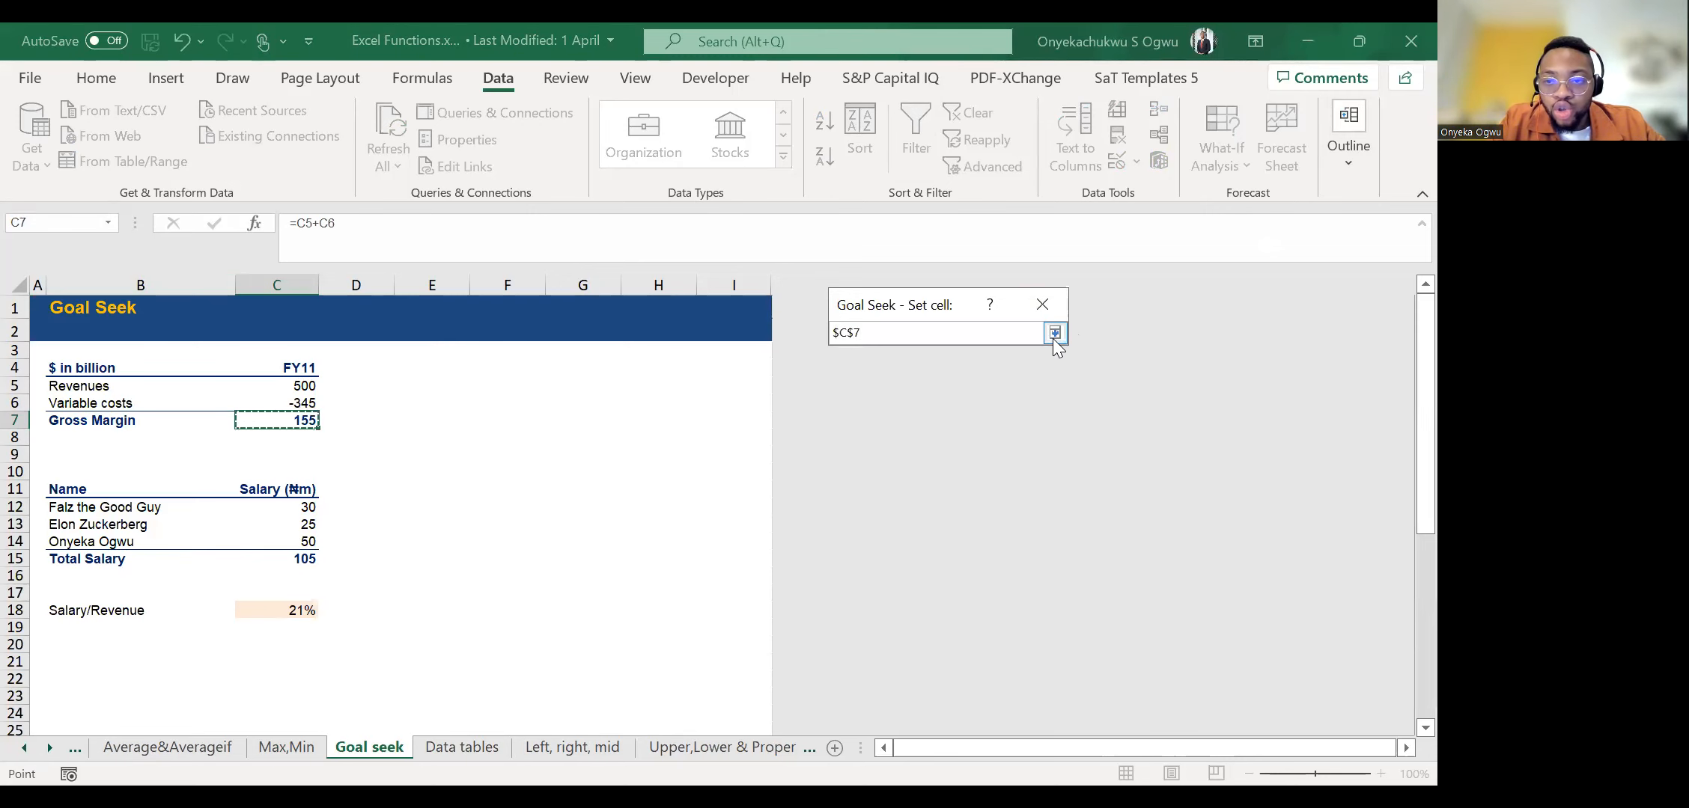
left_click(1054, 333)
left_click(972, 368)
type("250")
Set Revenues in C5 as the changing cell, run Goal Seek and accept the solution.
left_click(958, 397)
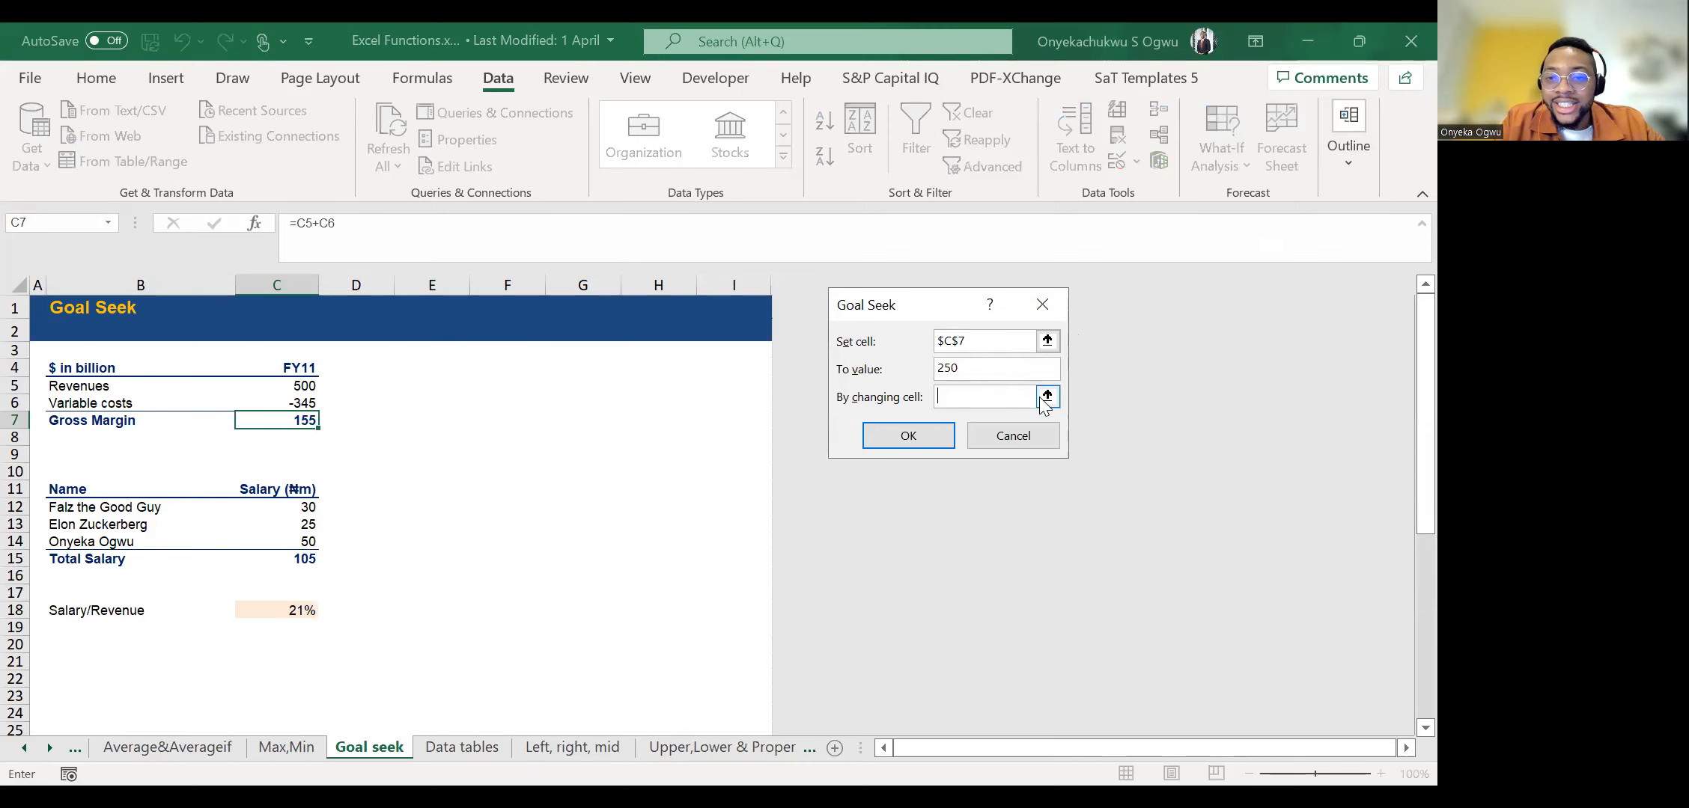
left_click(1047, 396)
left_click(293, 385)
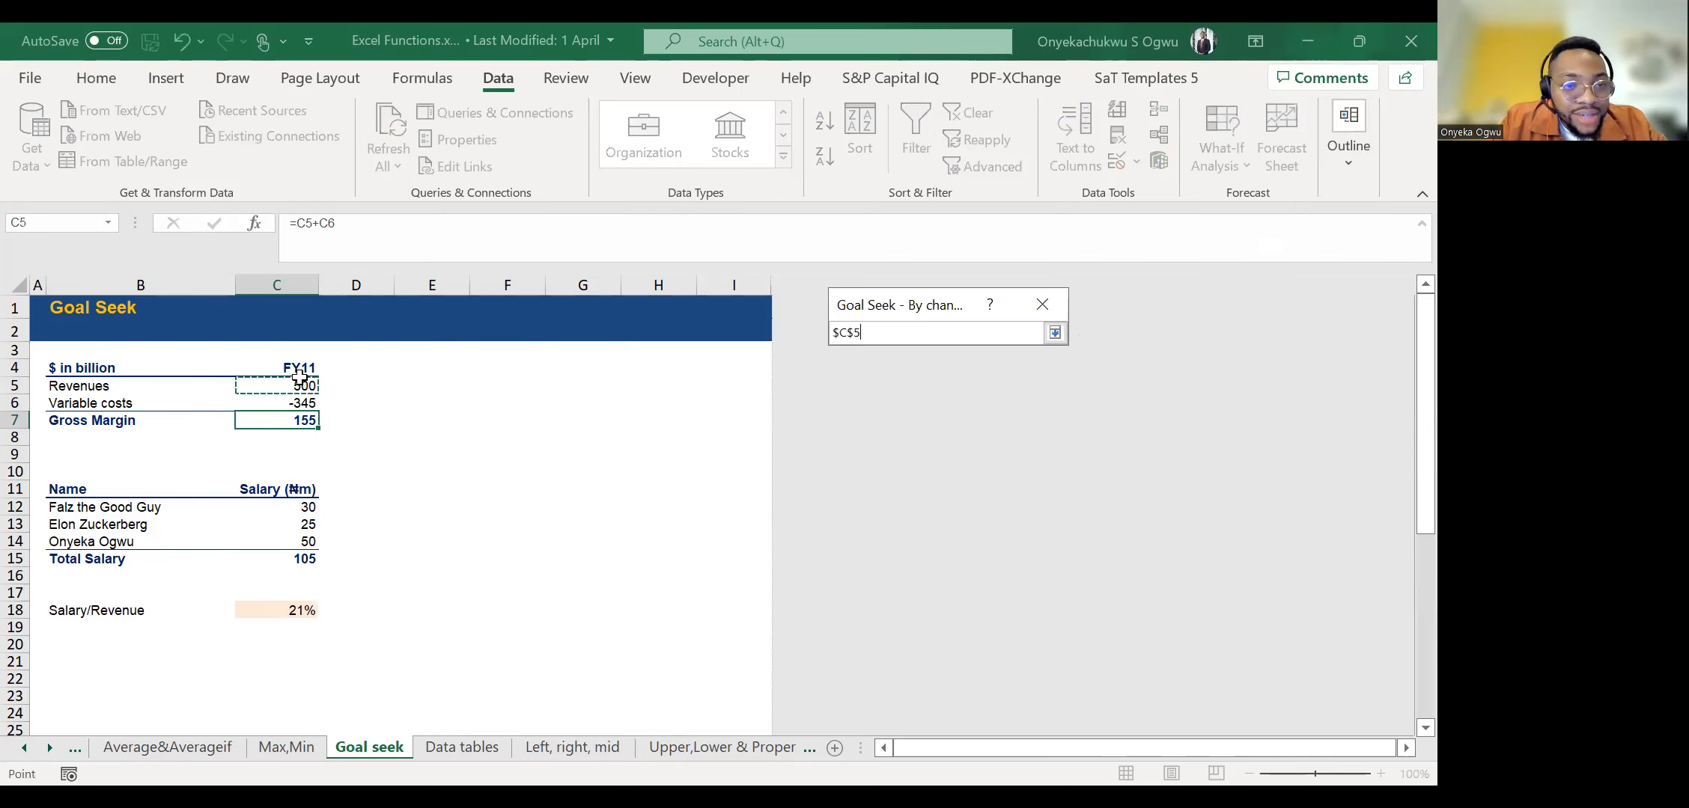
left_click(1050, 335)
left_click(902, 436)
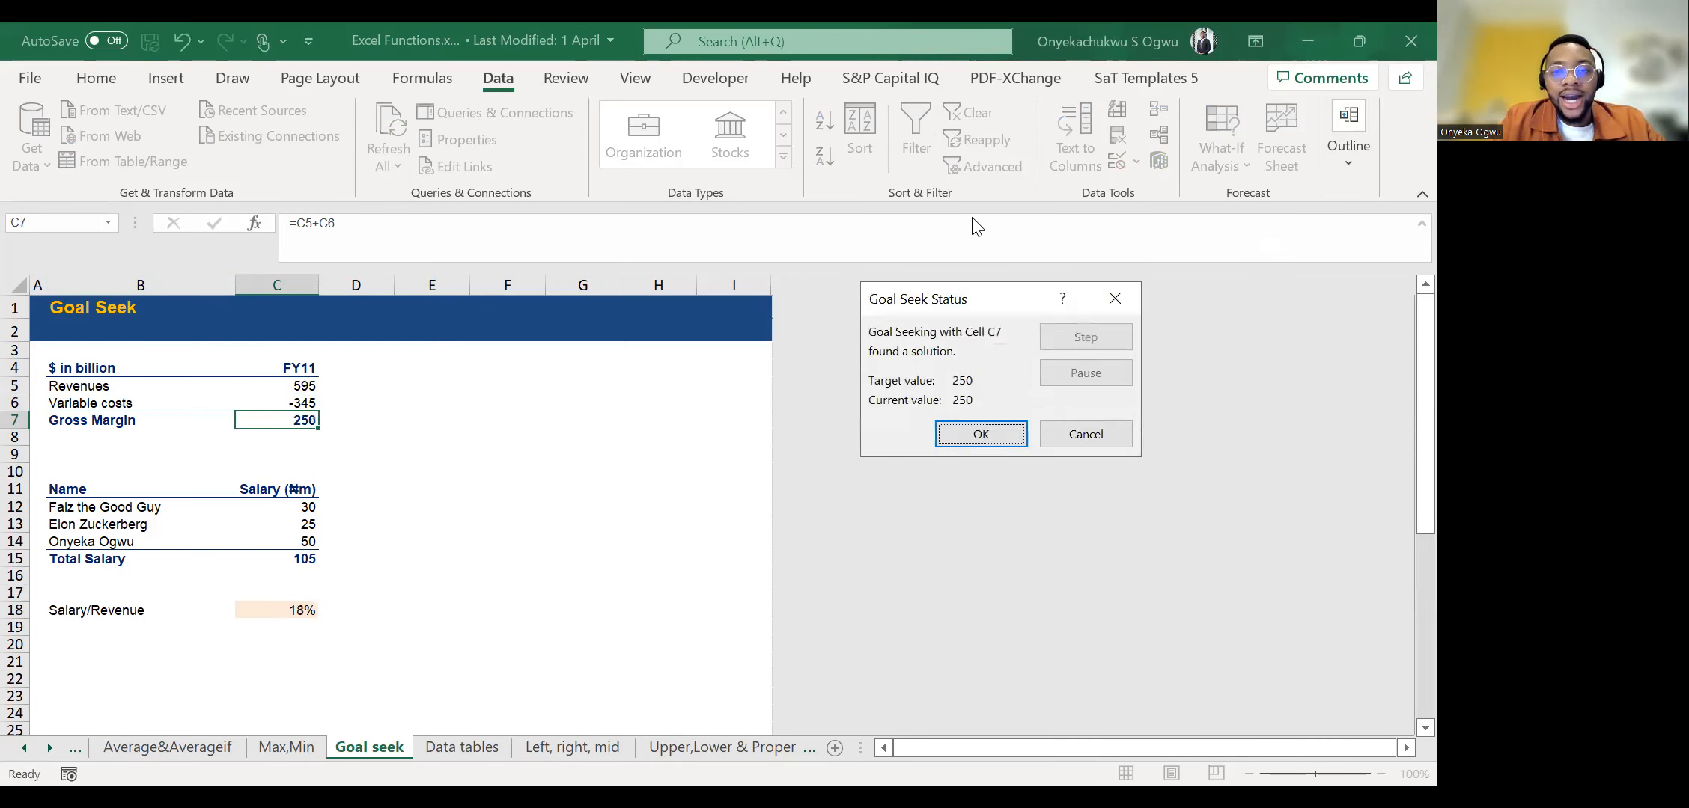
left_click(980, 435)
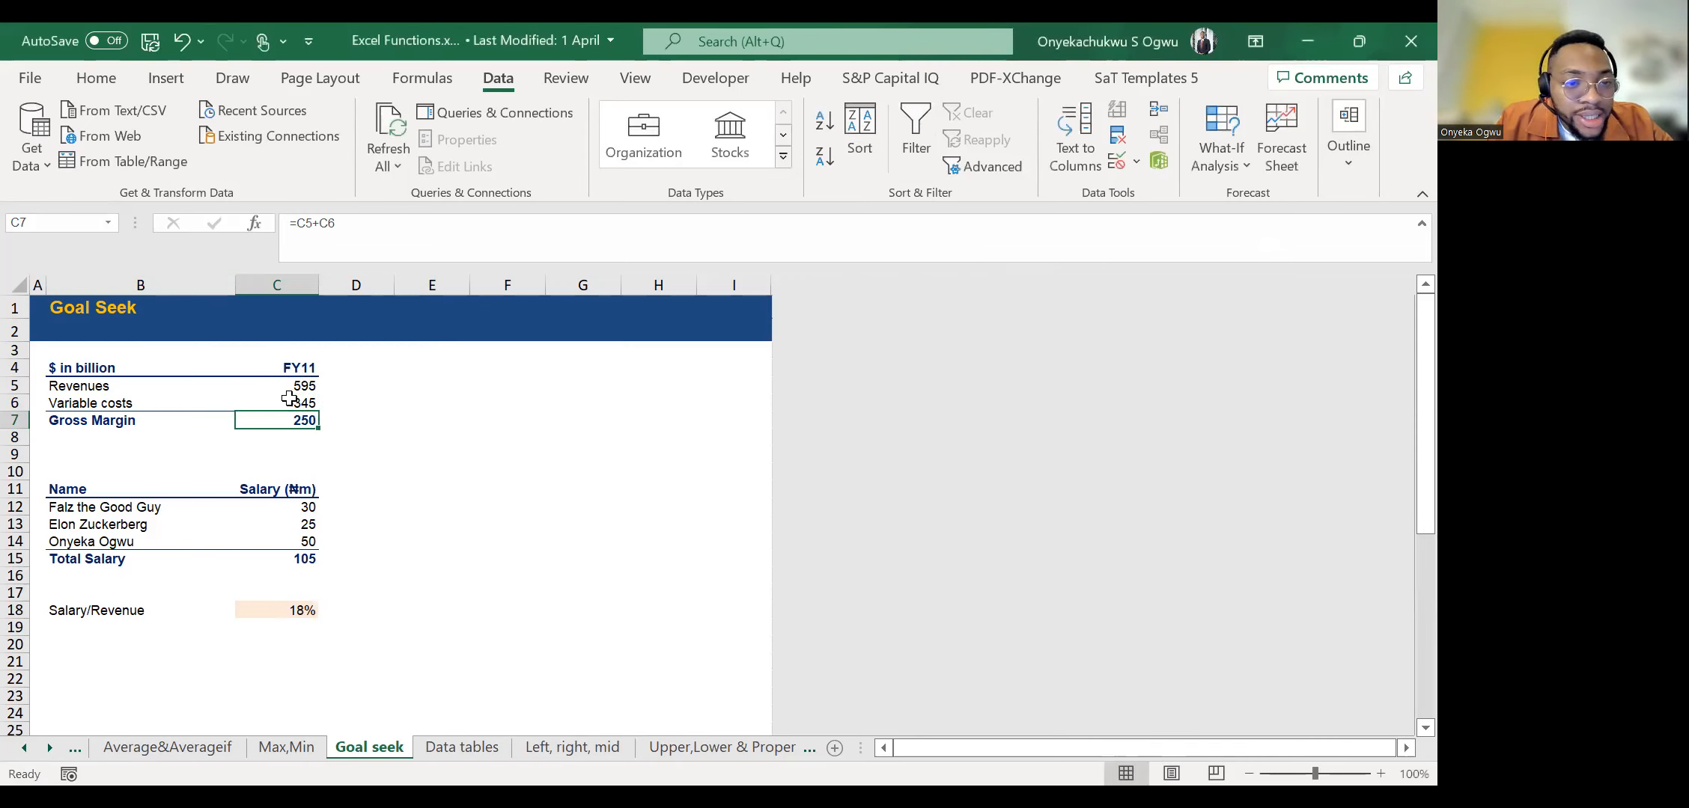
Examine the Revenues and Gross Margin cells, the Salary/Revenue ratio in C18 and the last individual salary in C14.
key("Up")
key("Up")
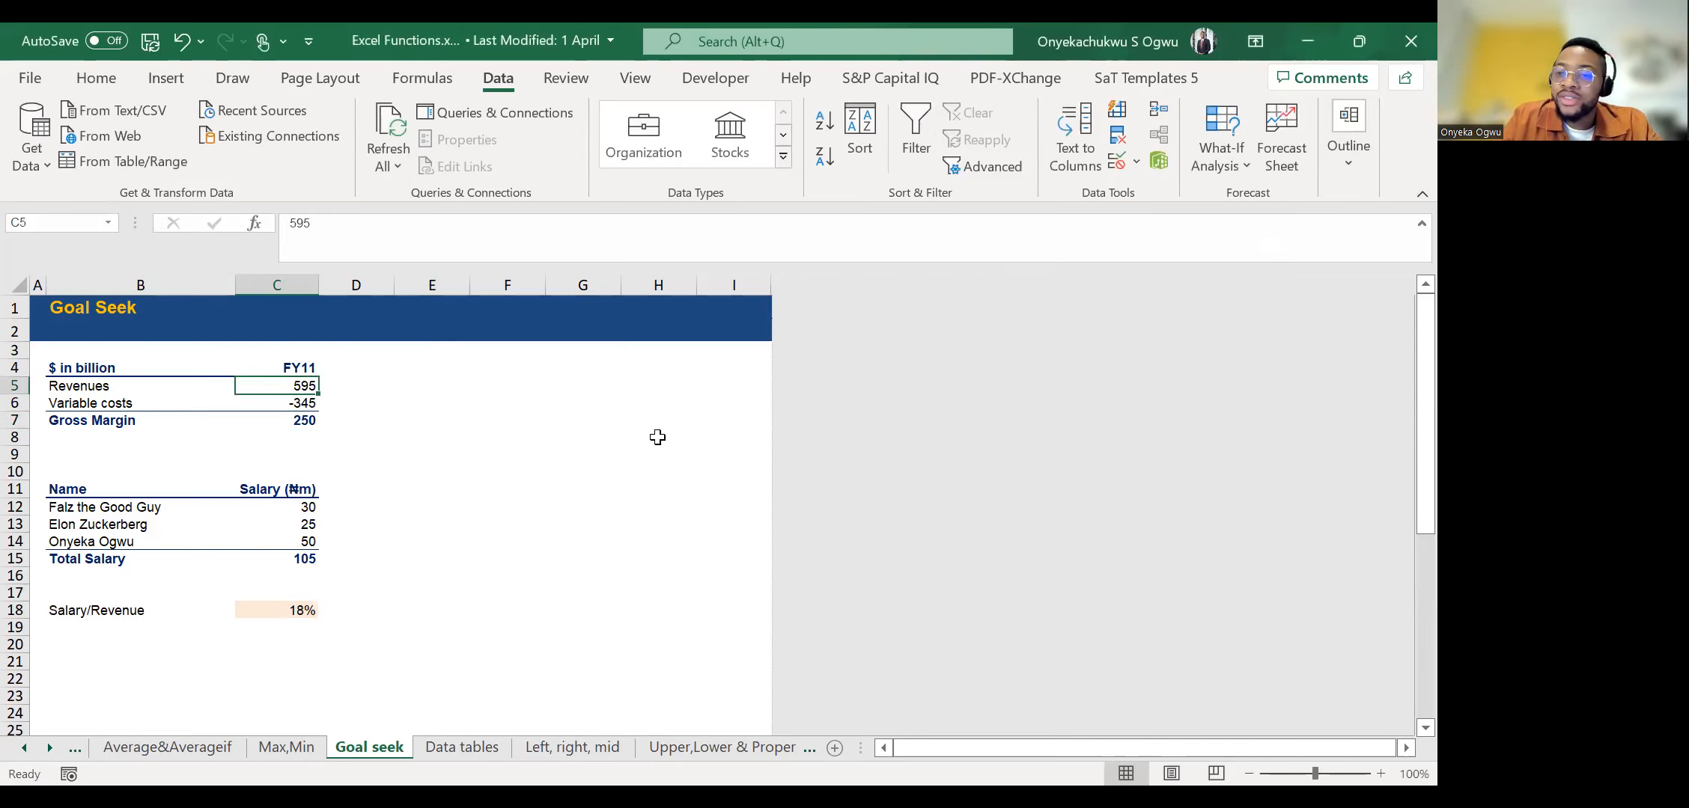
key("Down")
key("Down")
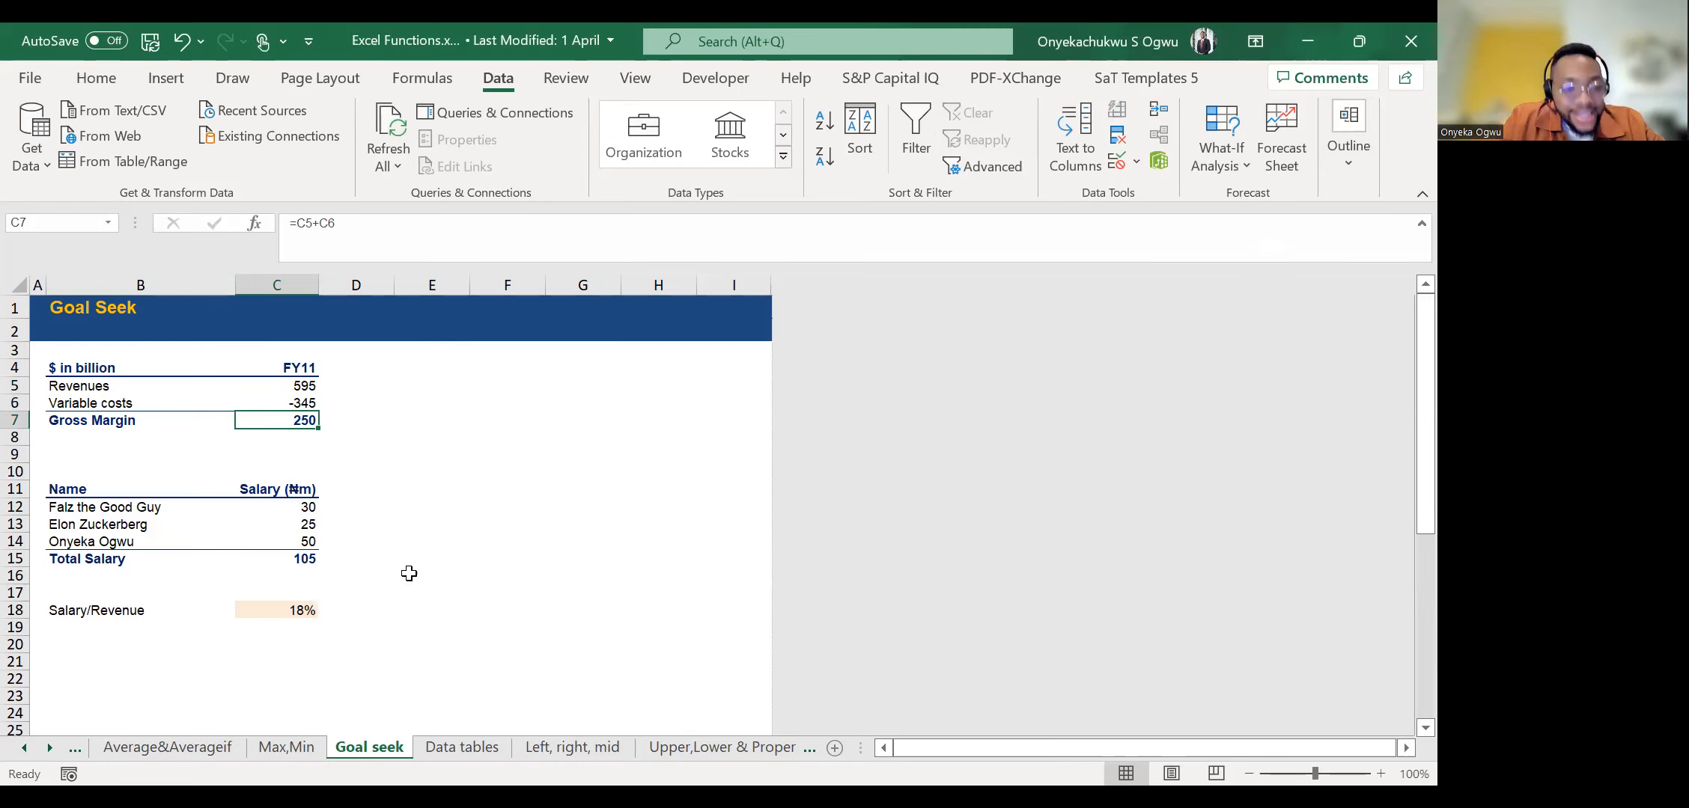
left_click(268, 610)
key("Right")
key("Left")
key("Right")
key("Left")
key("Right")
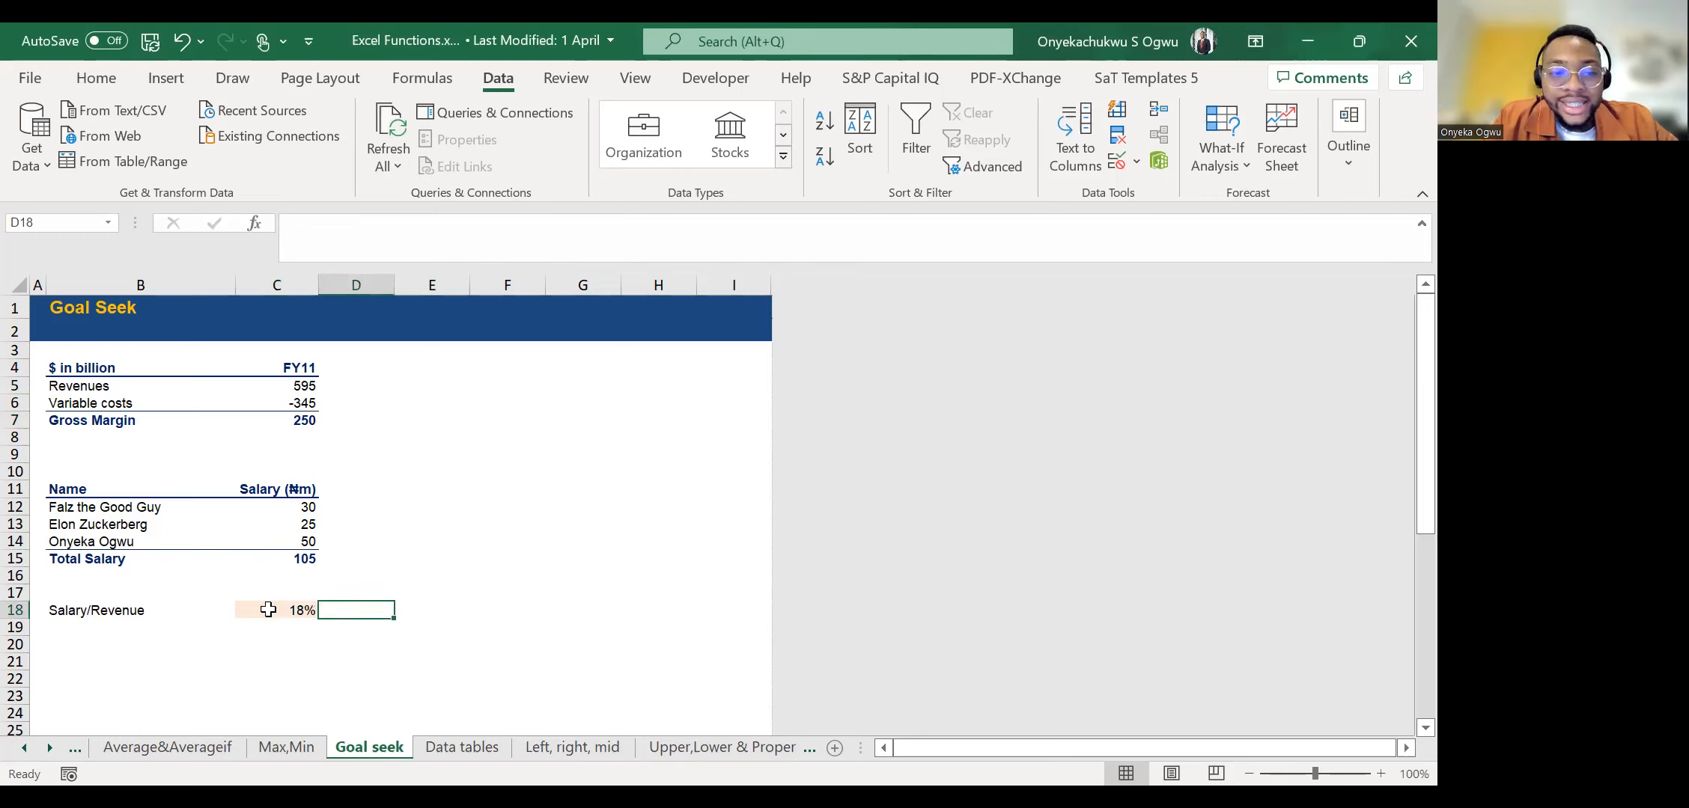
left_click(303, 541)
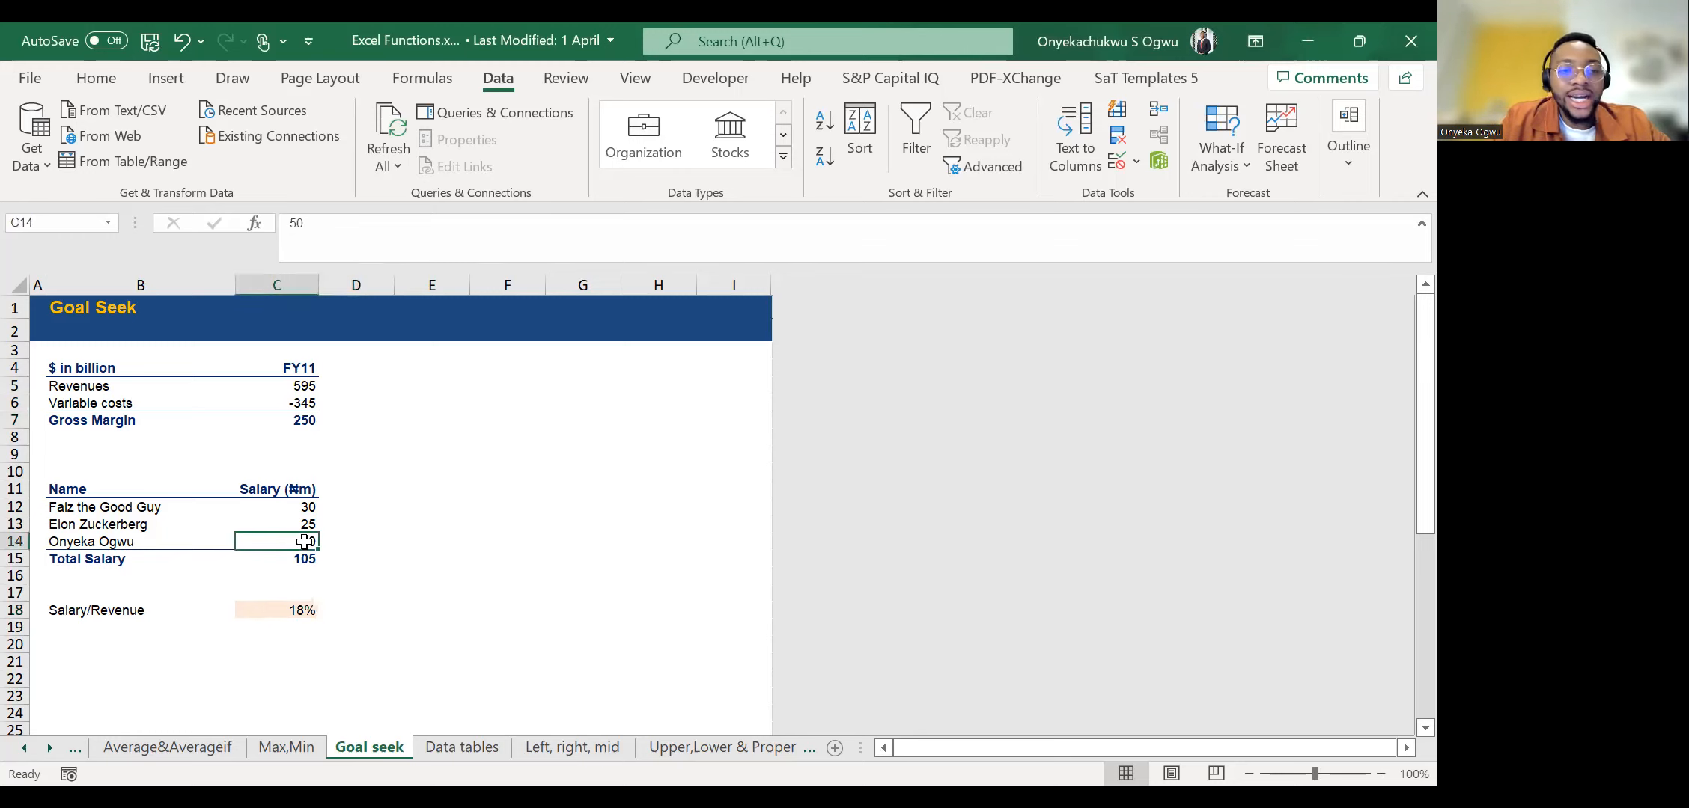
left_click(359, 613)
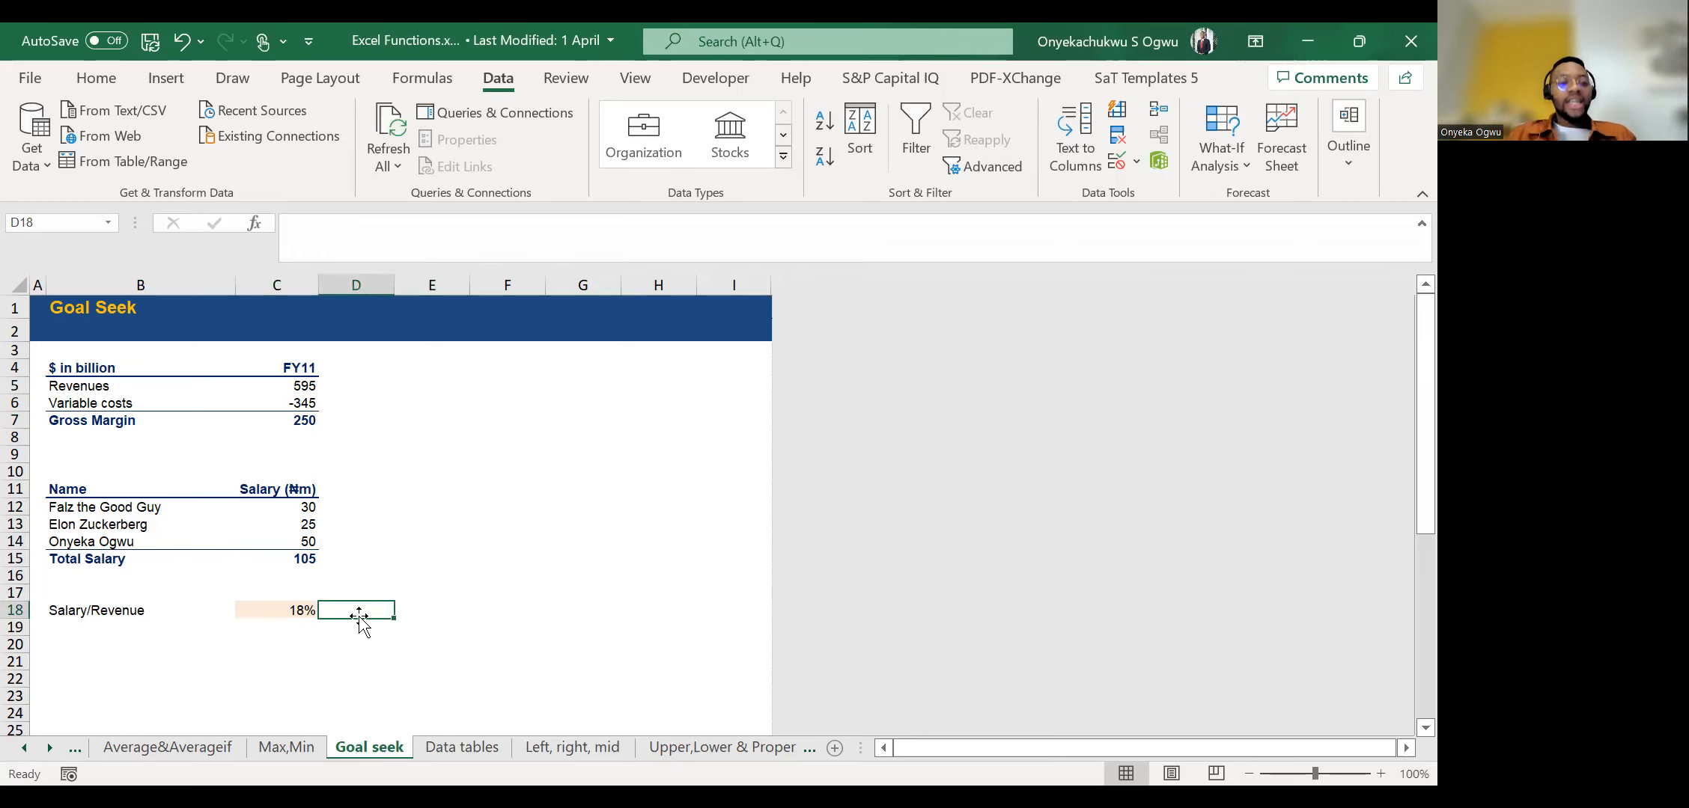
type("21")
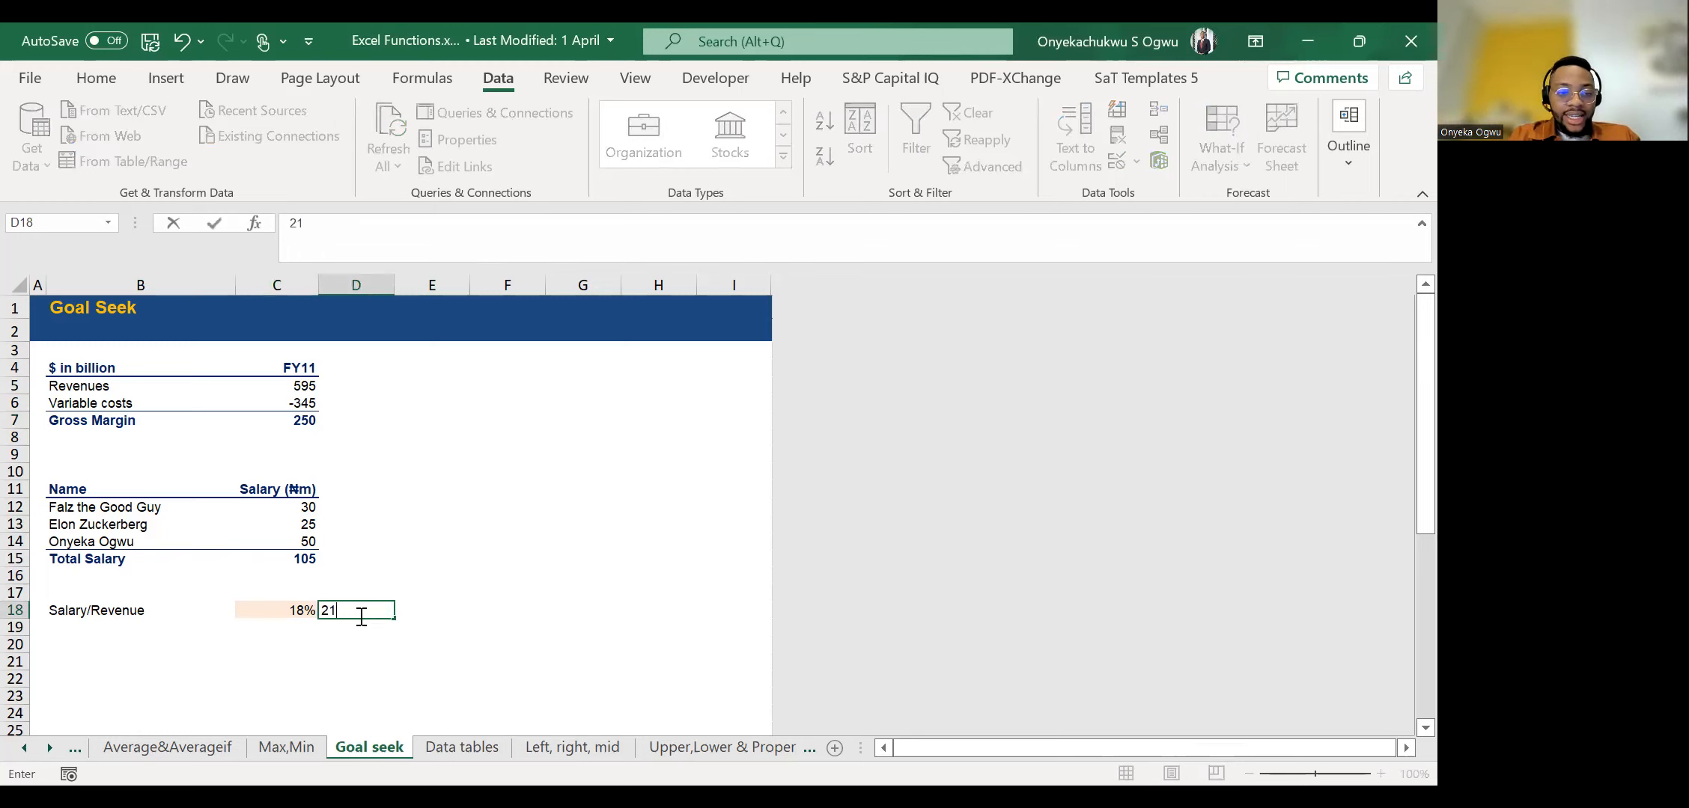
key("Escape")
key("Up")
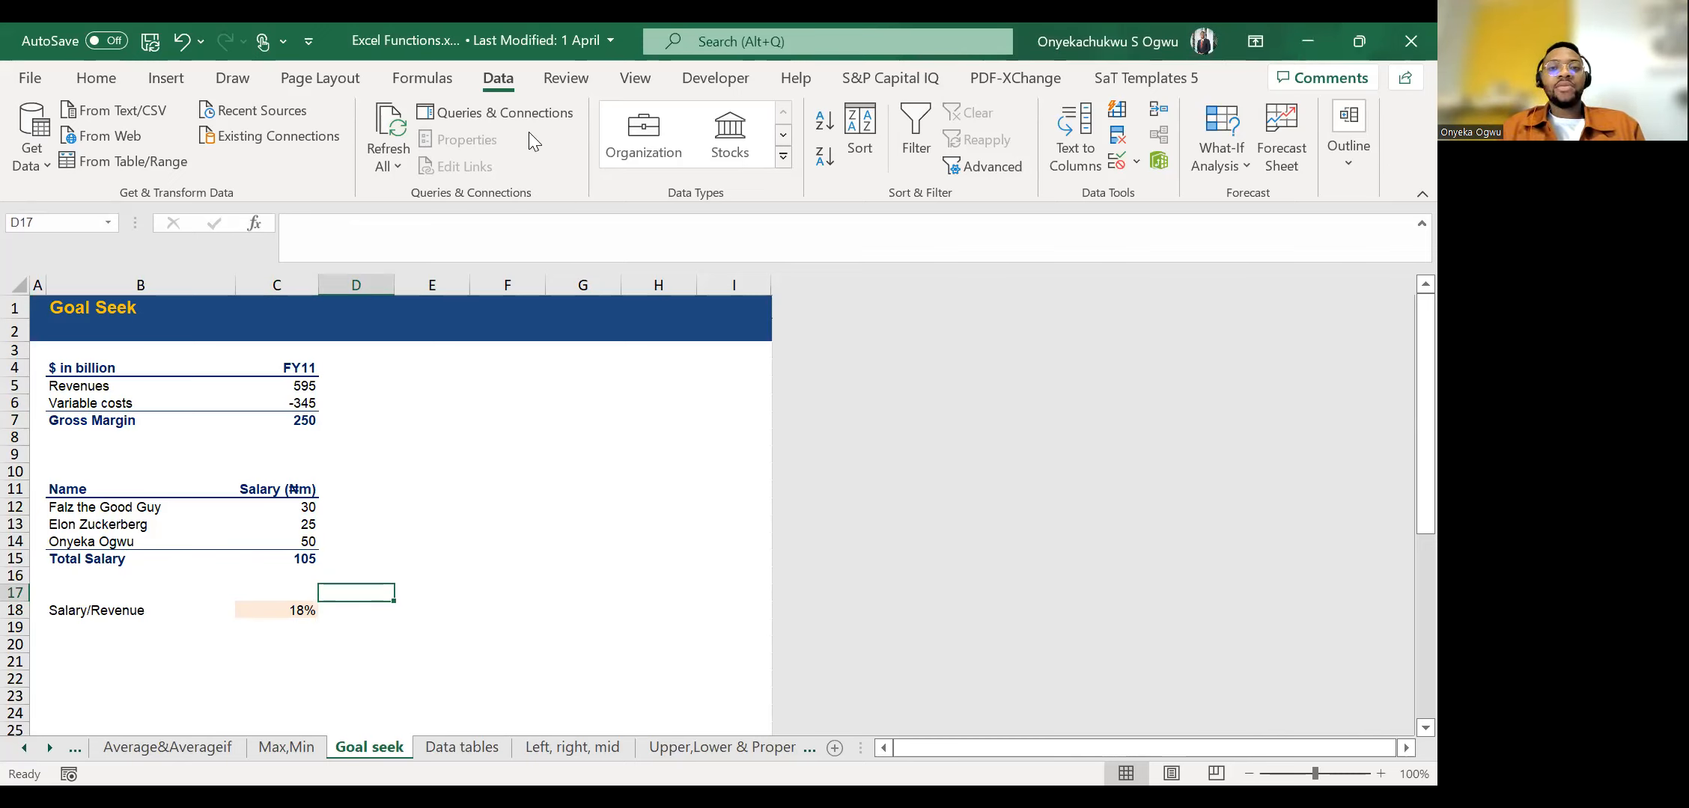
left_click(550, 488)
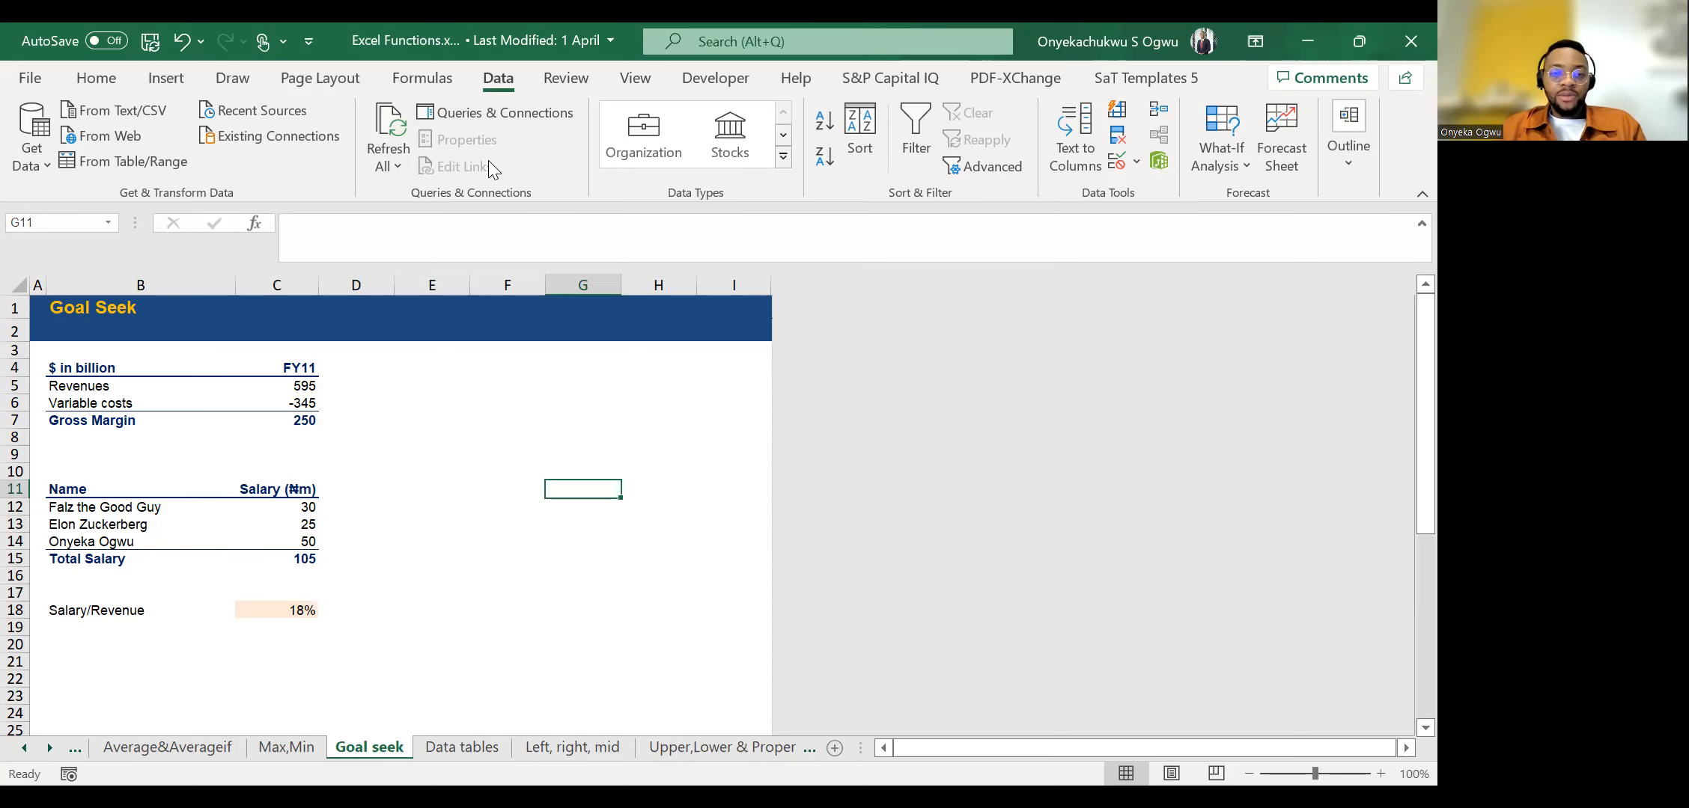
key("alt+Tab")
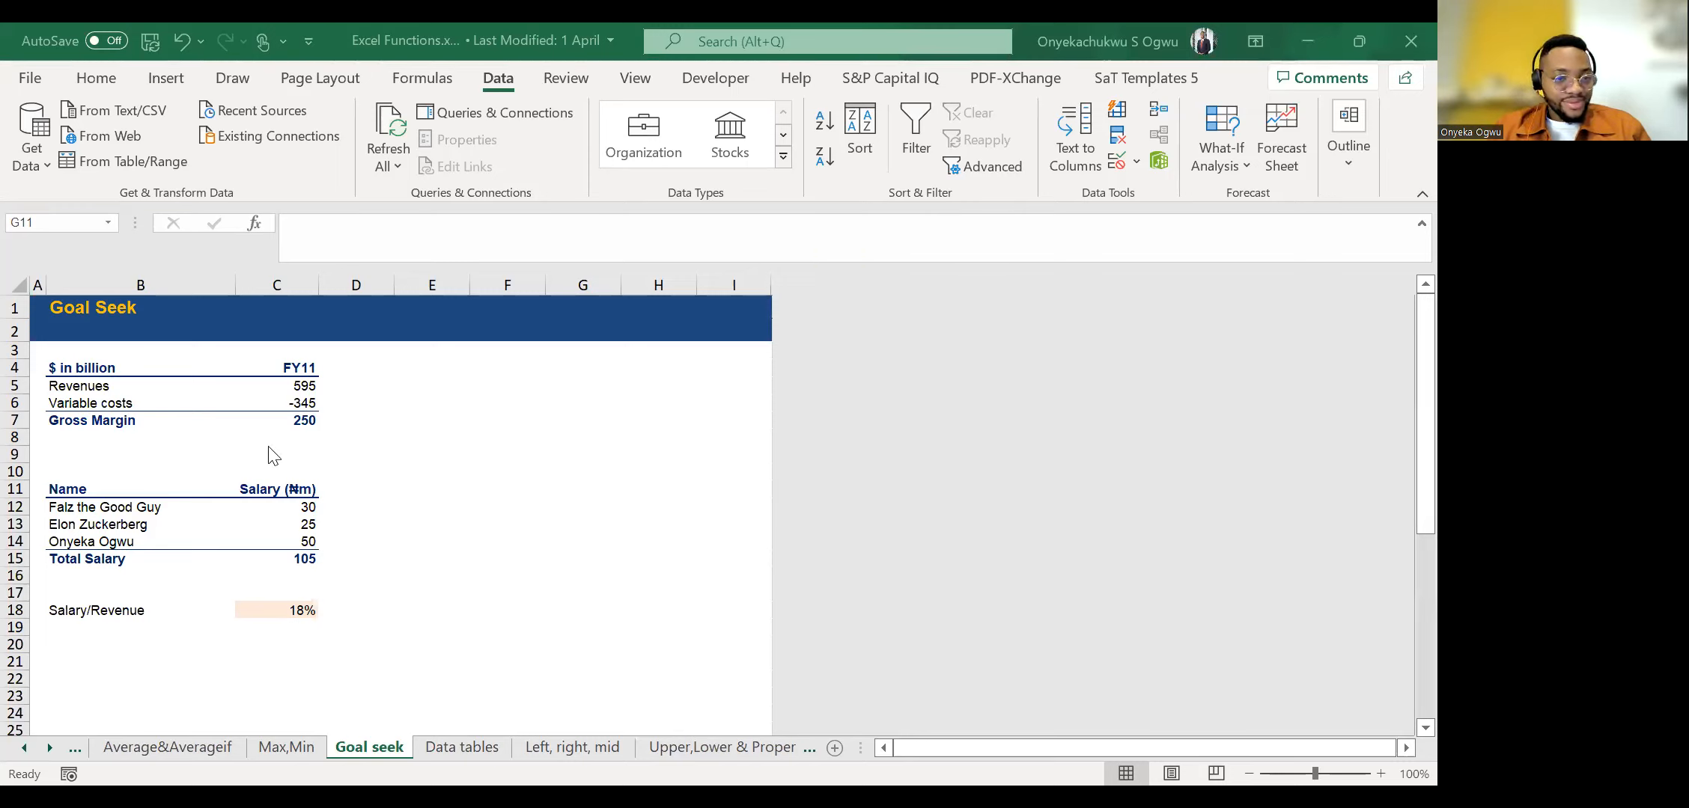
left_click(299, 384)
left_click(466, 542)
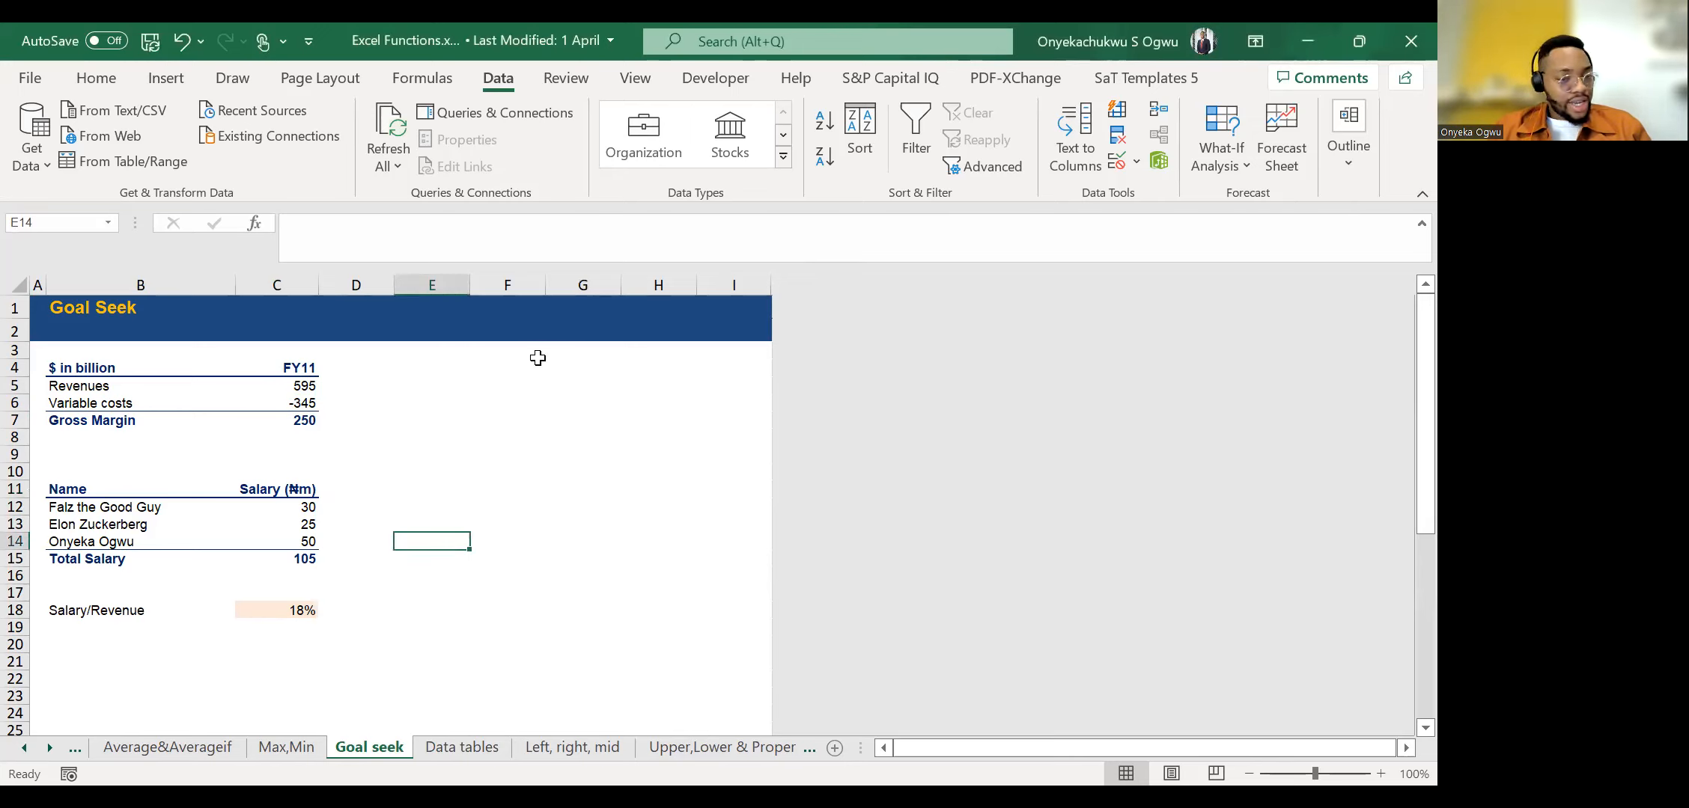
Open Goal Seek with the Salary/Revenue ratio in C18 as the set cell and enter a target value of 21%.
left_click(294, 610)
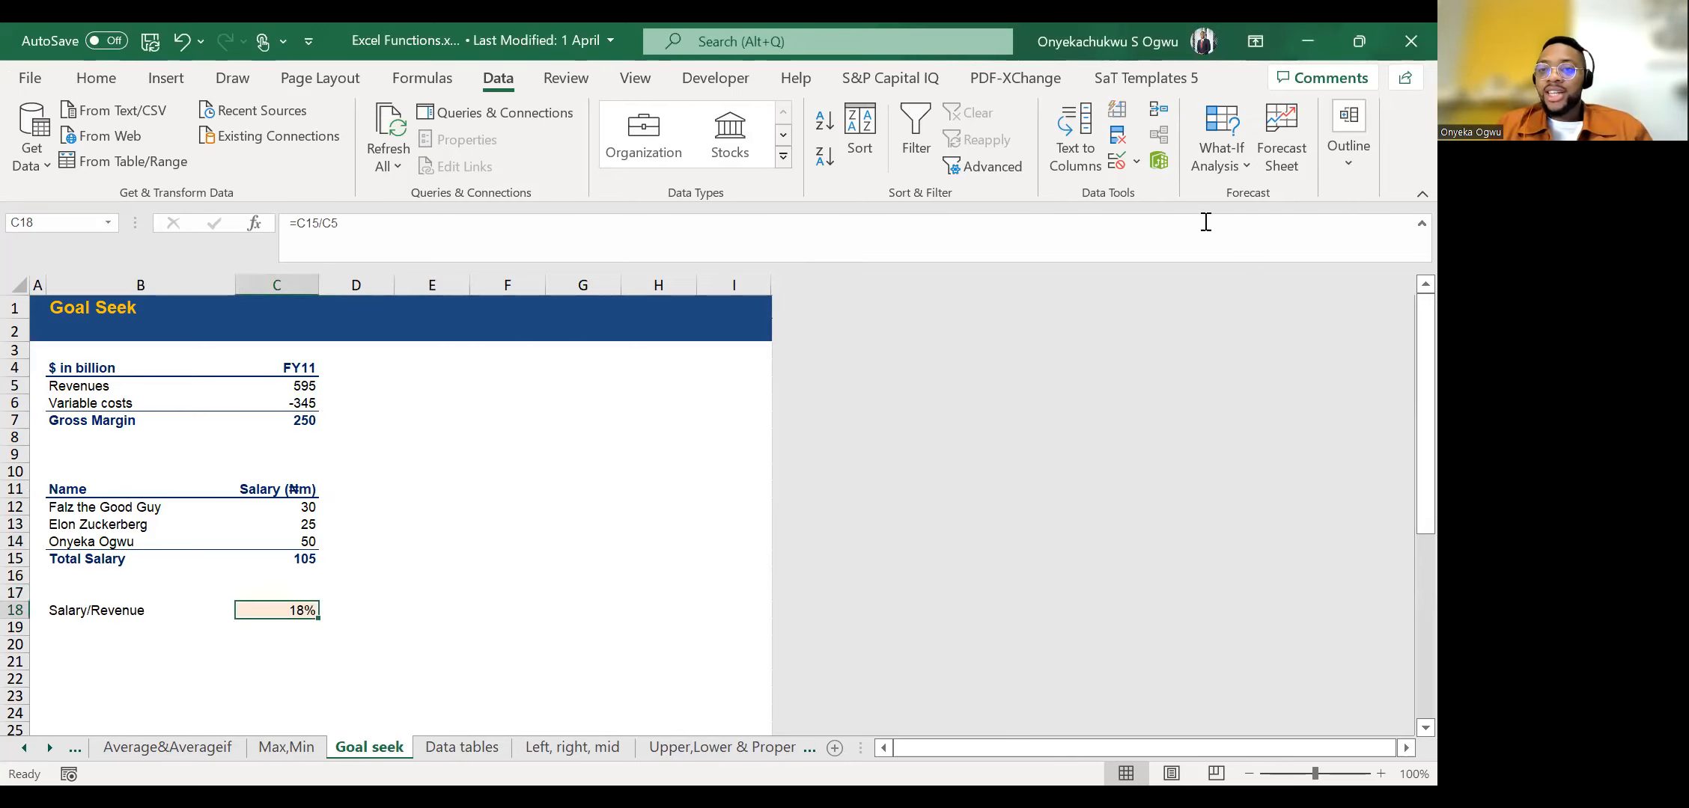
left_click(1216, 161)
left_click(1235, 237)
left_click(355, 542)
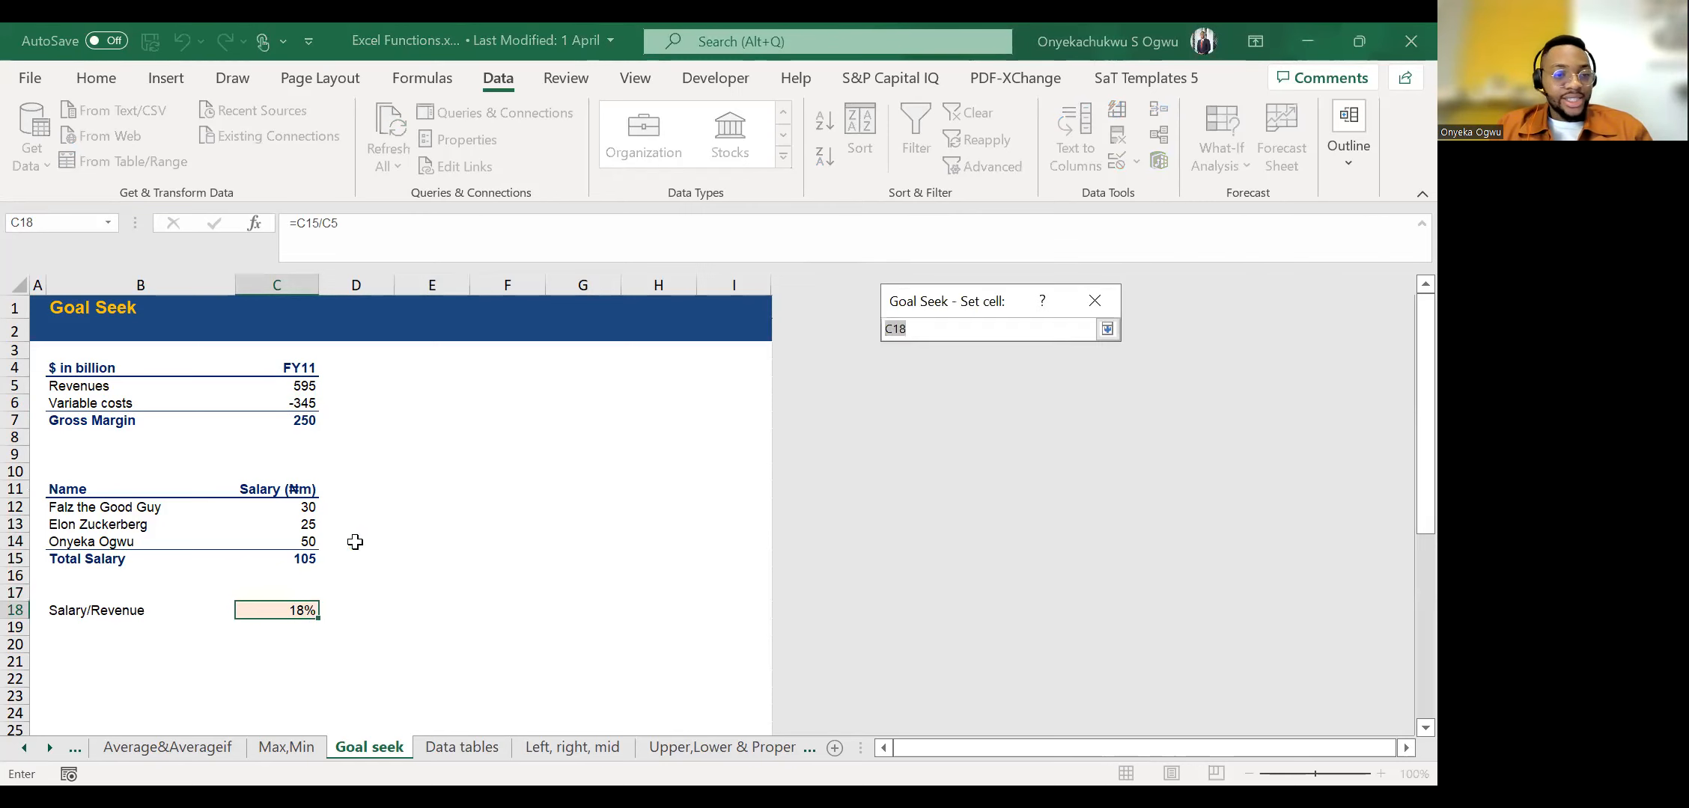
left_click(303, 610)
left_click(1107, 330)
left_click(1052, 367)
type("21%")
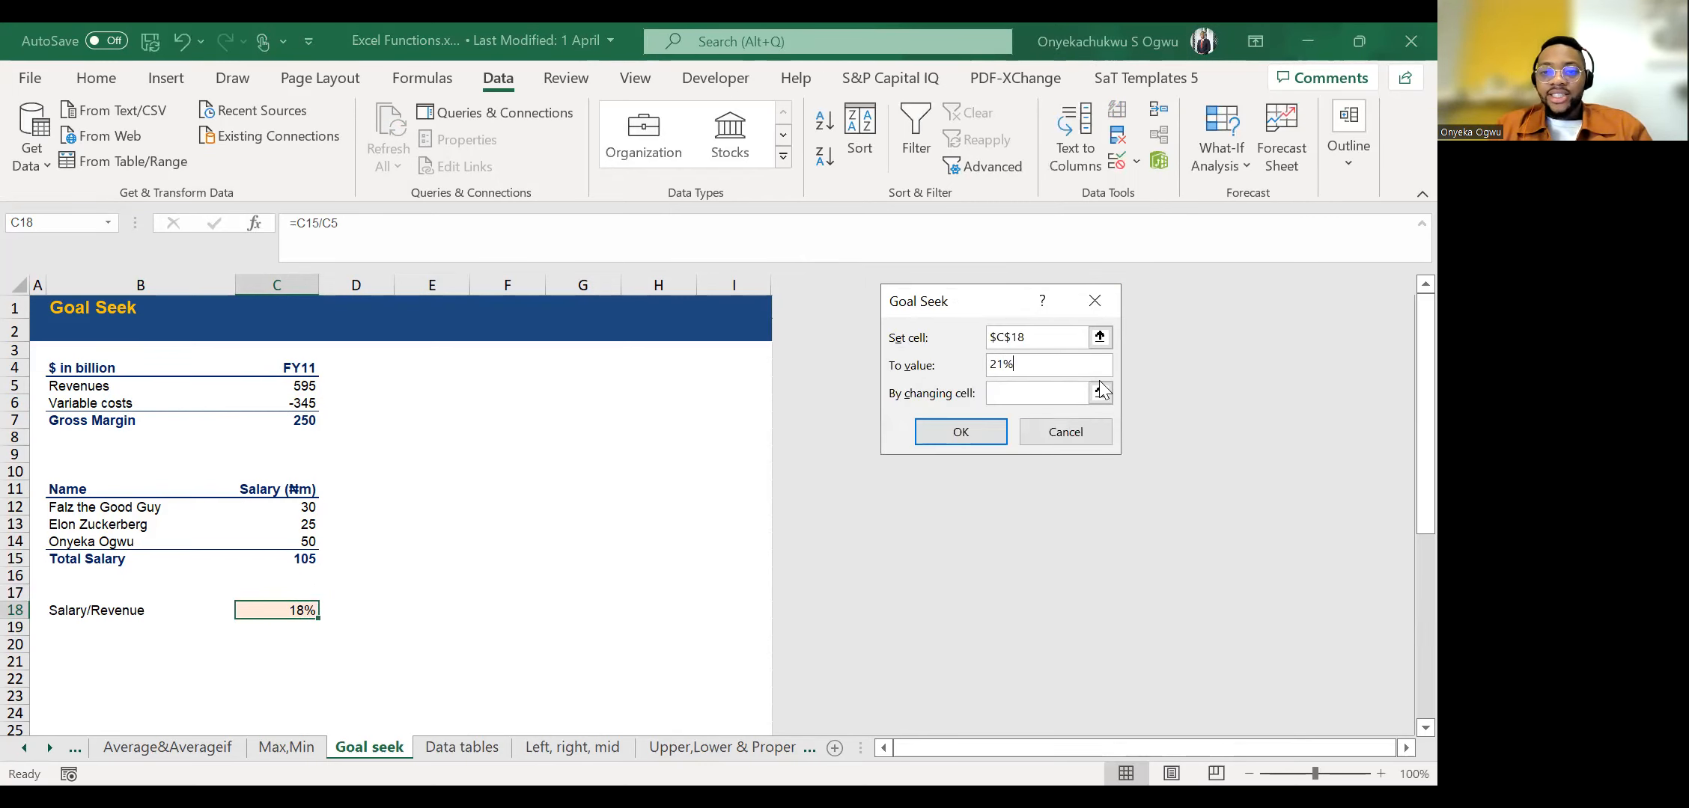
Set the salary in C14 as the changing cell, run Goal Seek, accept the solution and check the new salary.
left_click(1101, 392)
left_click(299, 541)
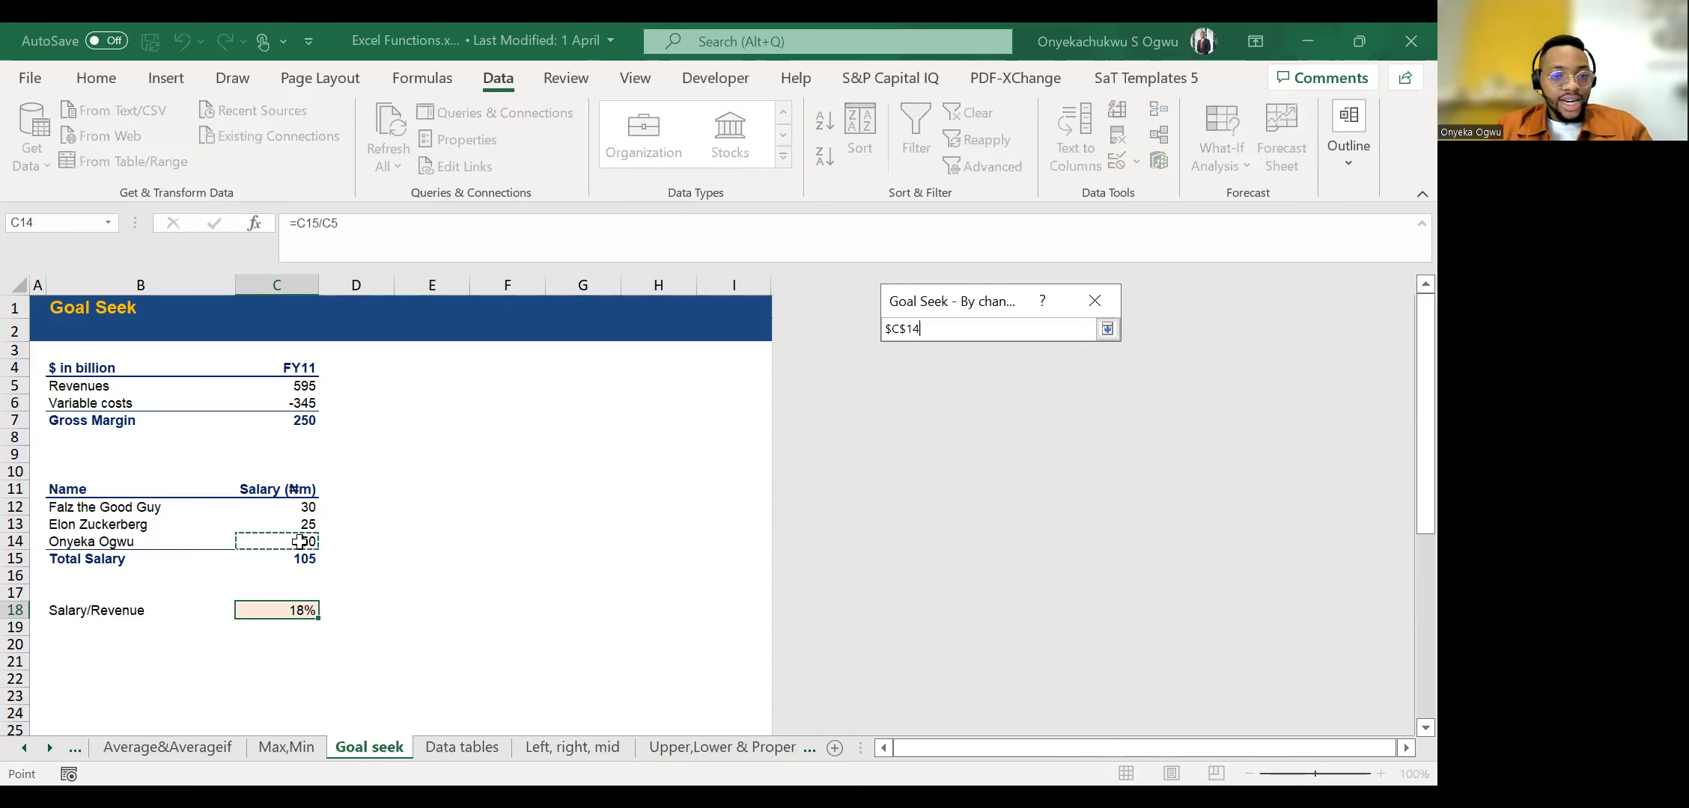
left_click(1106, 331)
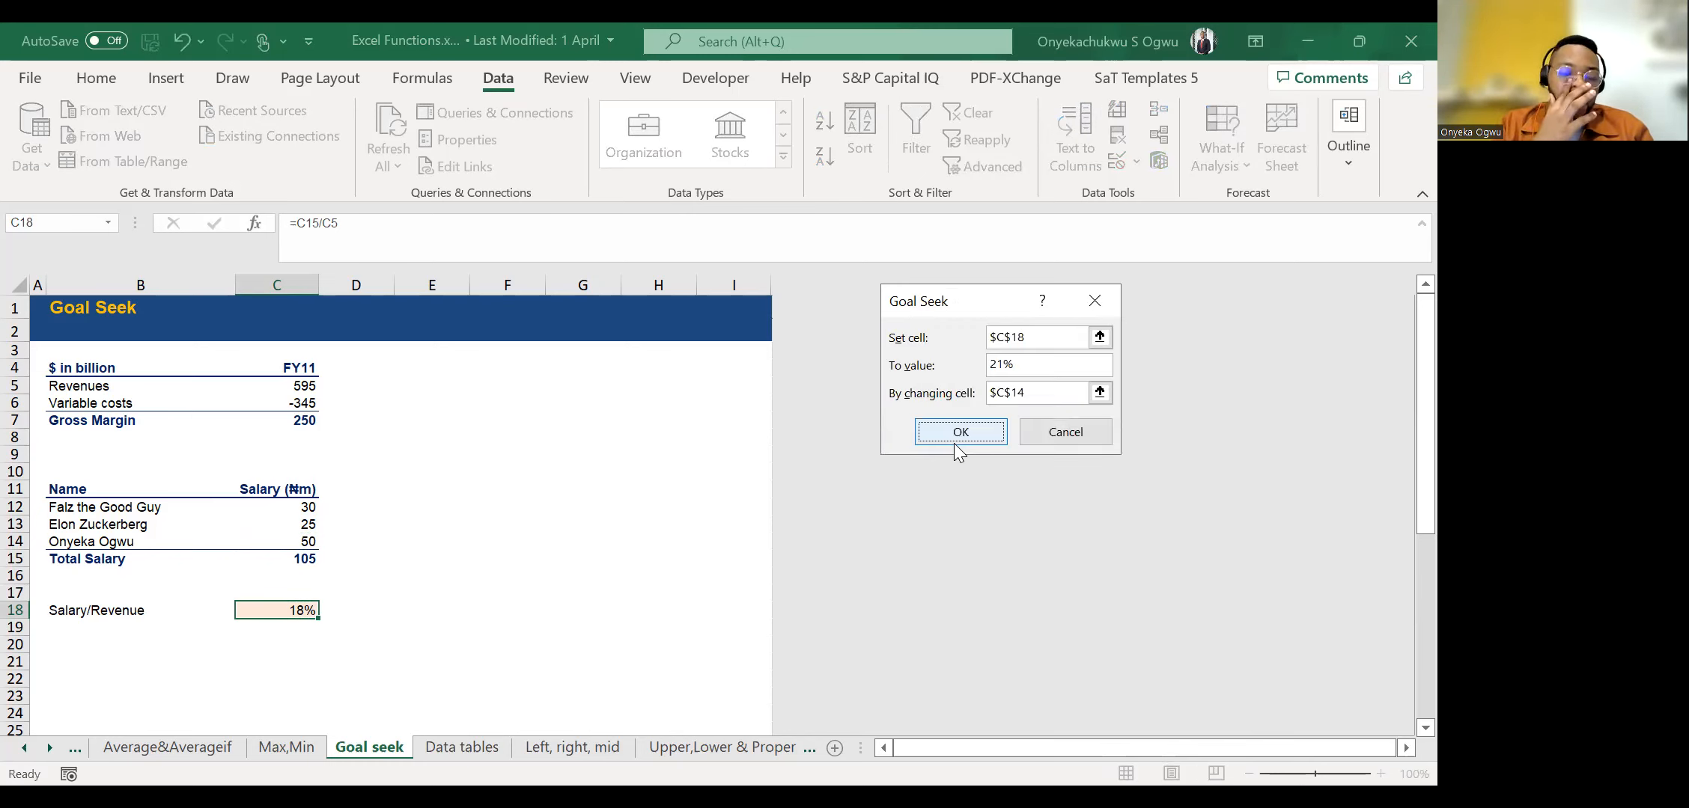
left_click(955, 442)
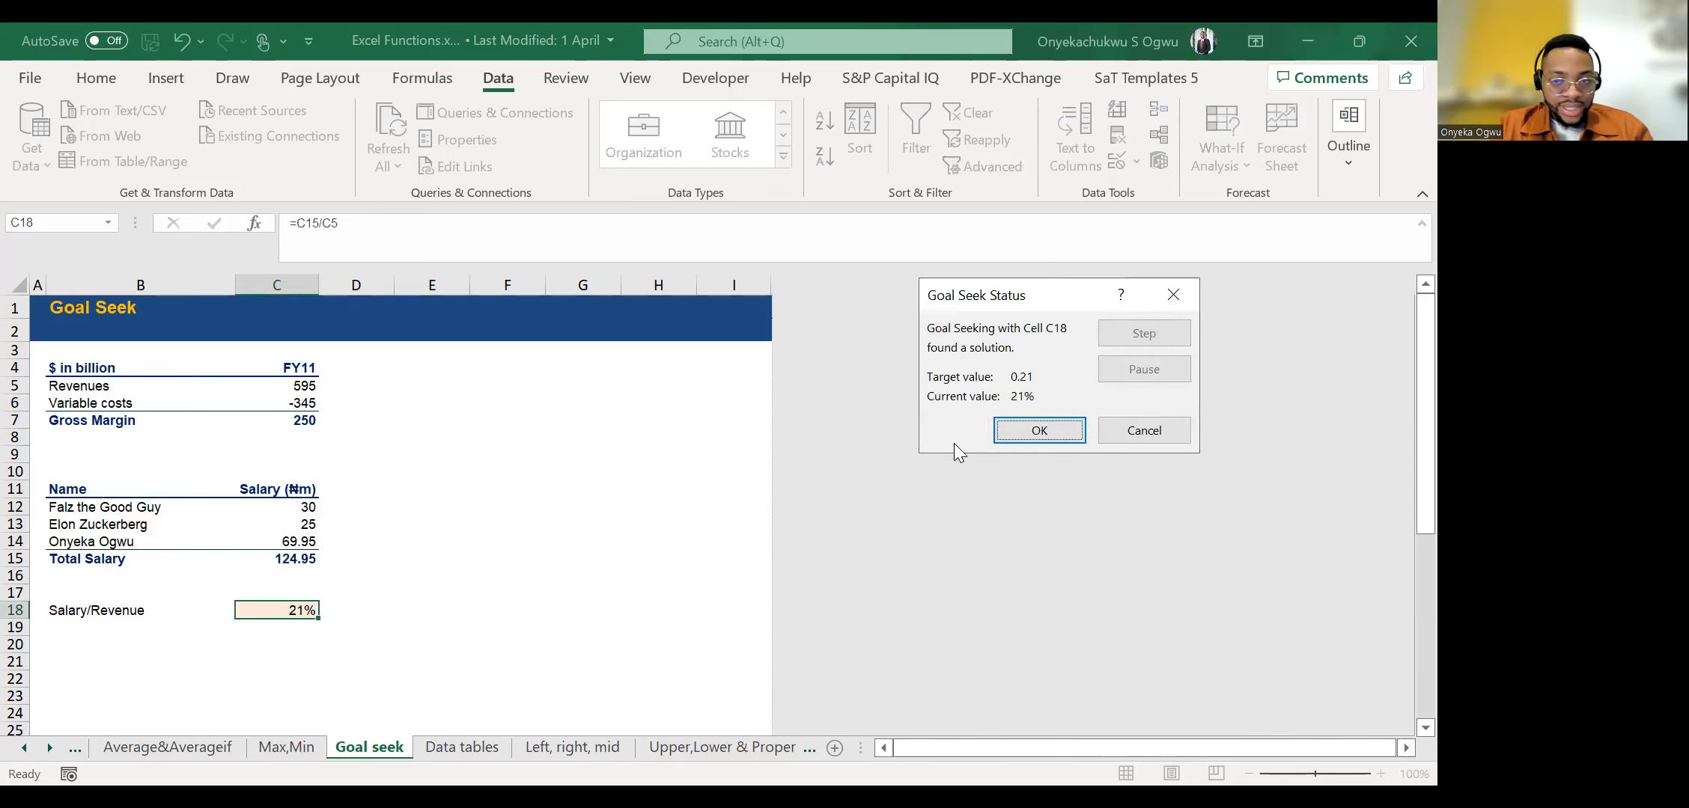
left_click(1040, 431)
left_click(222, 527)
key("Down")
key("Right")
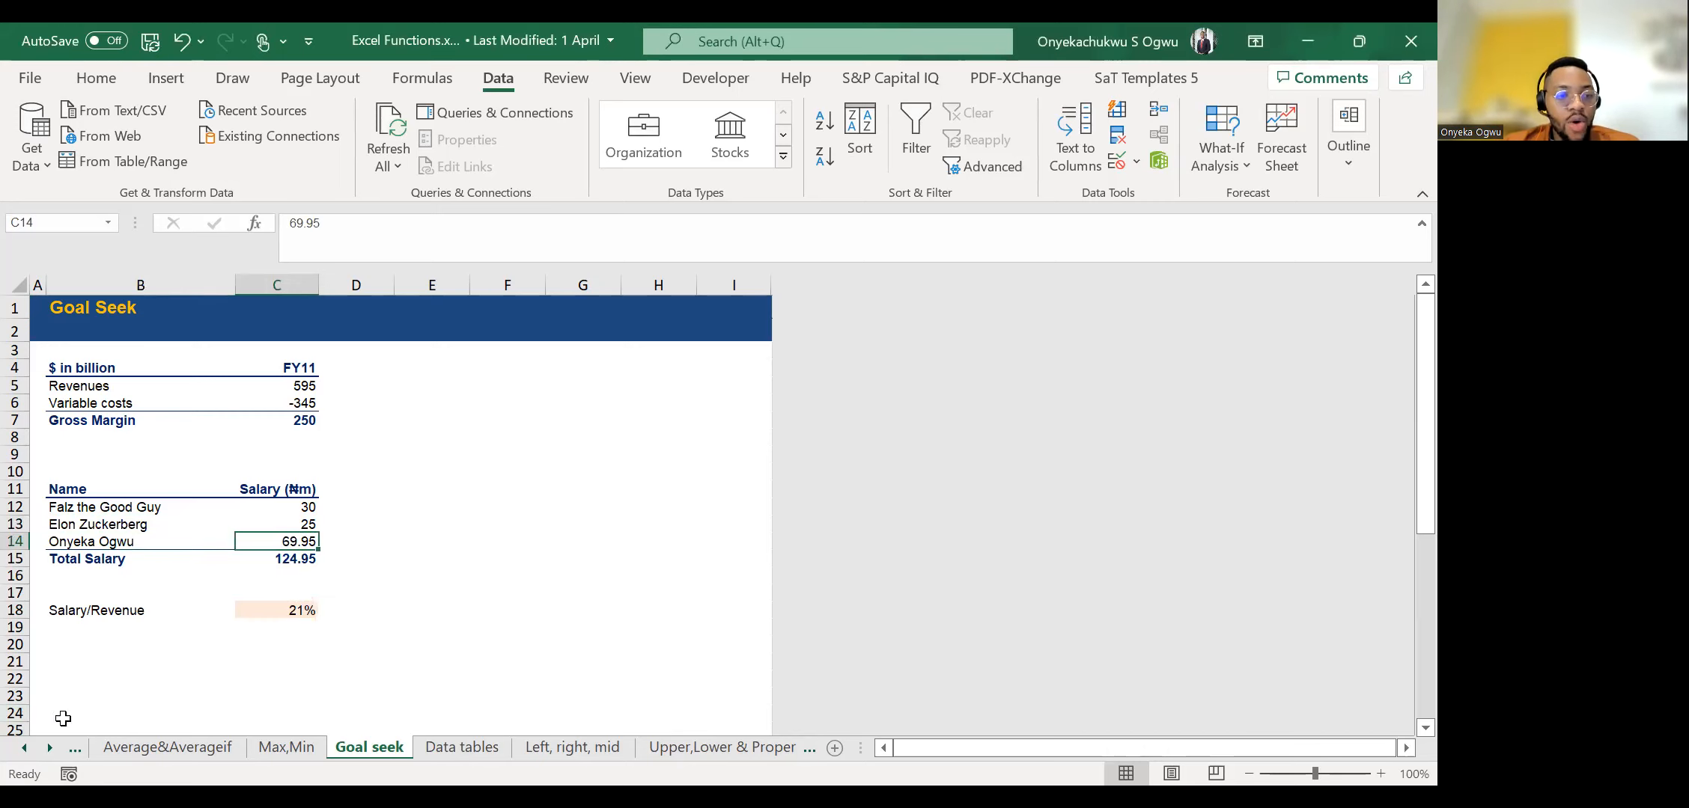
Switch to the Data tables sheet and check the formula in the grid's corner cell C13.
left_click(431, 748)
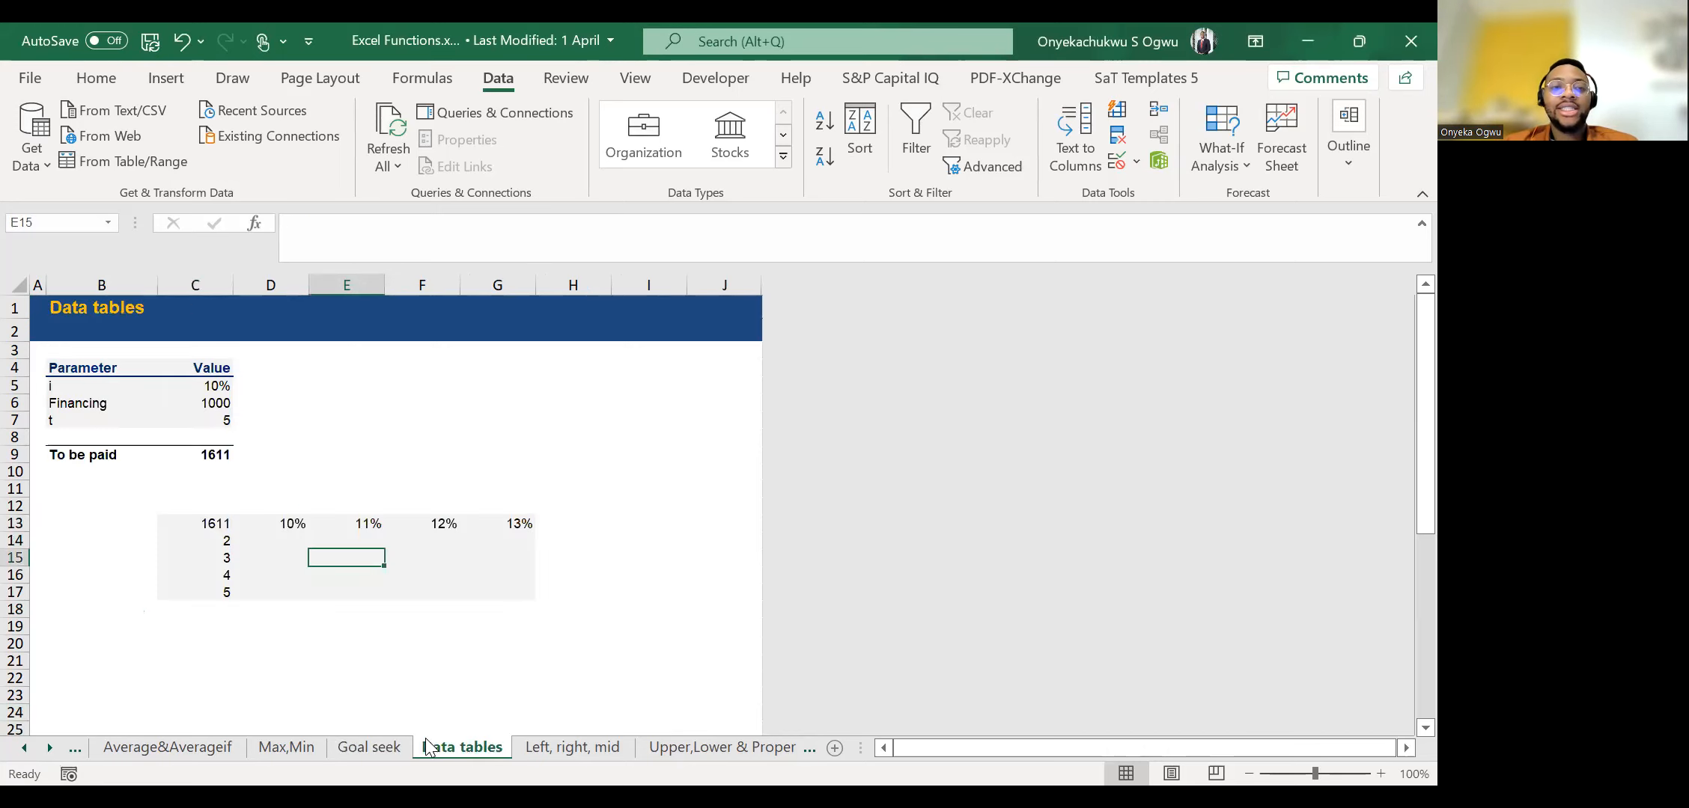
left_click(284, 519)
key("Left")
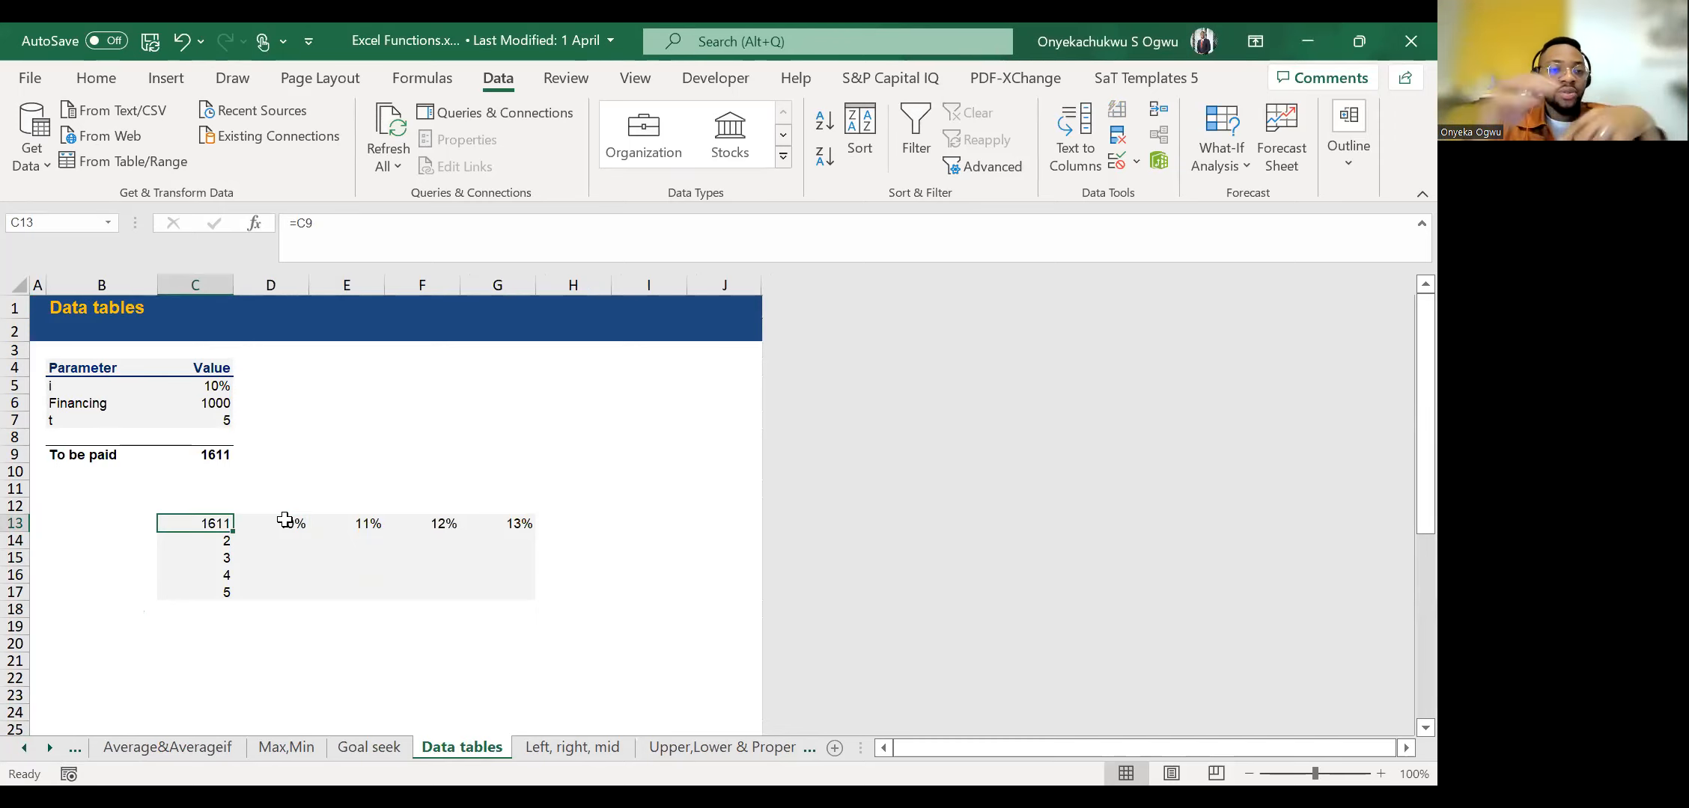
key("Down")
key("Up")
Examine the interest rate, financing and period parameters in C5 to C7 and the To be paid formula in C9.
key("Up")
key("Up")
key("Up")
key("Up")
key("Up")
key("Up")
key("Up")
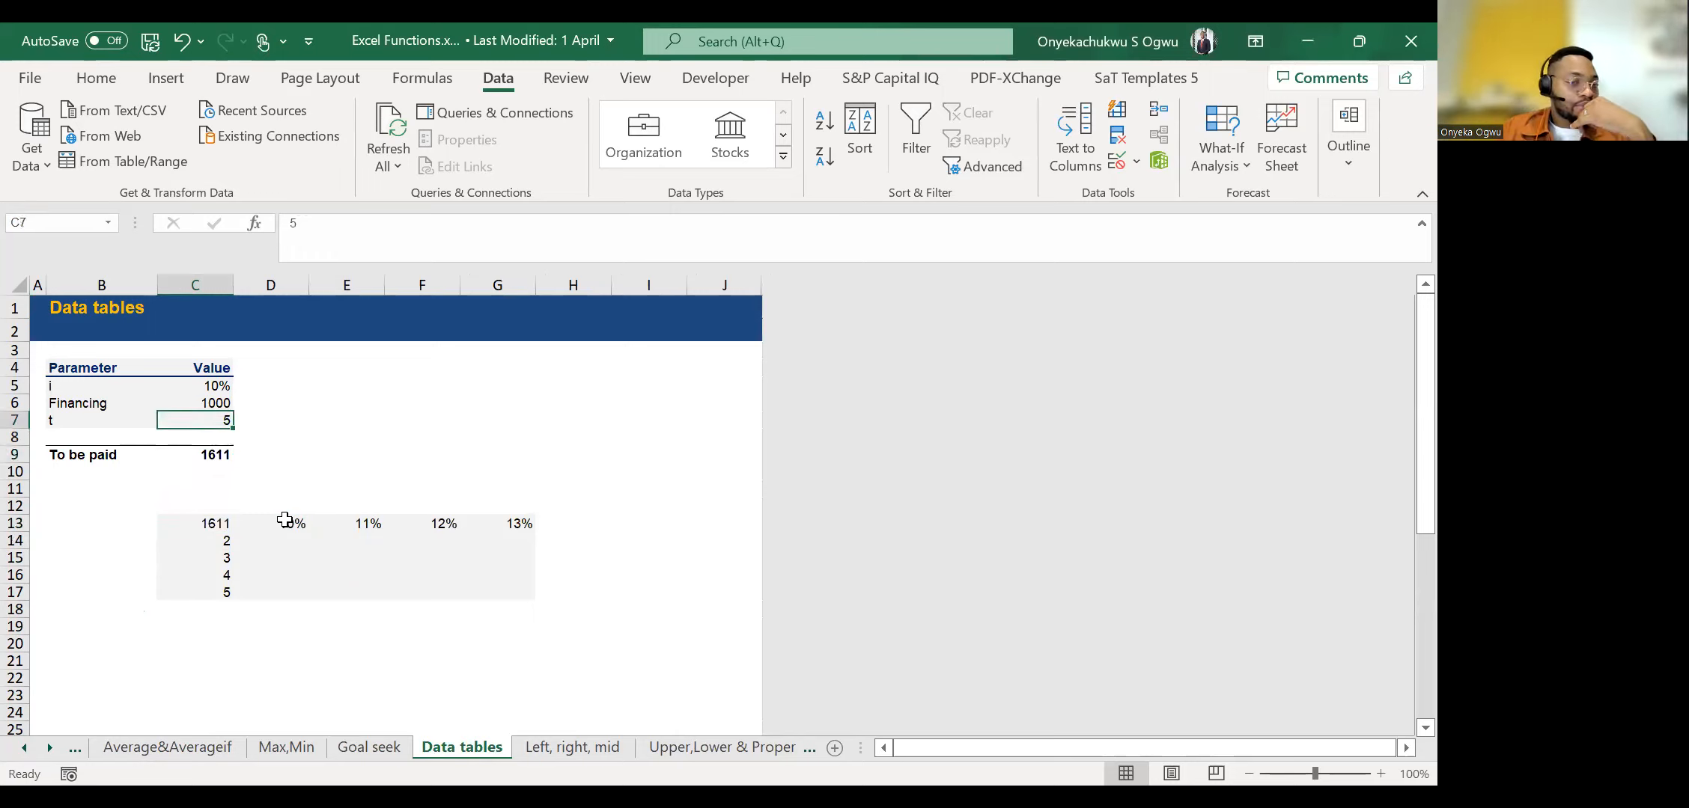
key("Up")
key("Down")
key("Up")
key("Down")
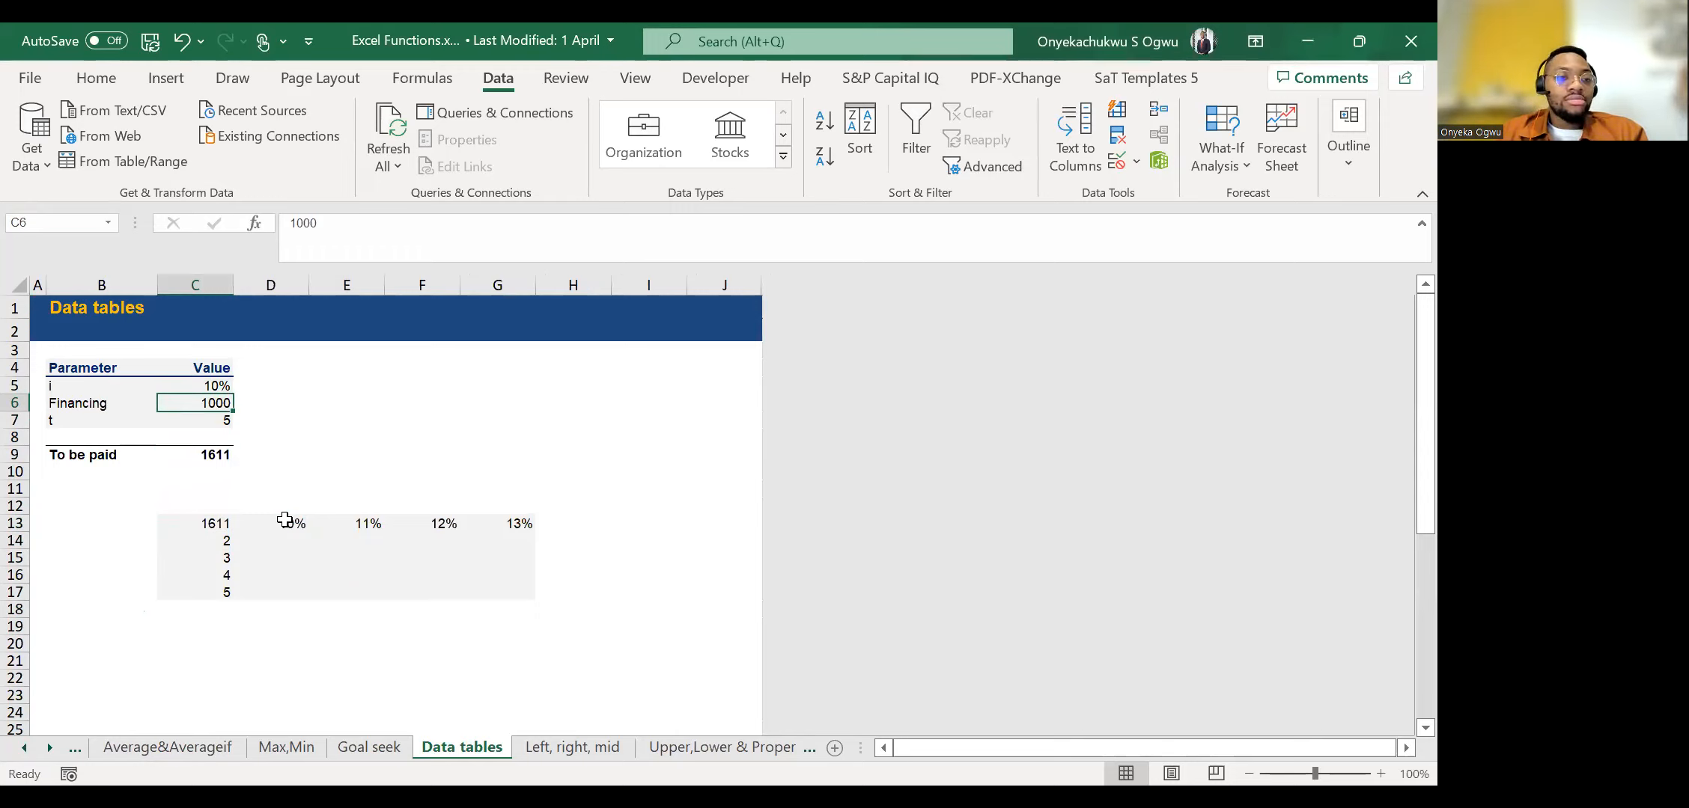
key("Down")
key("Down")
key("Down")
key("Up")
key("Up")
key("Up")
key("Right")
key("Left")
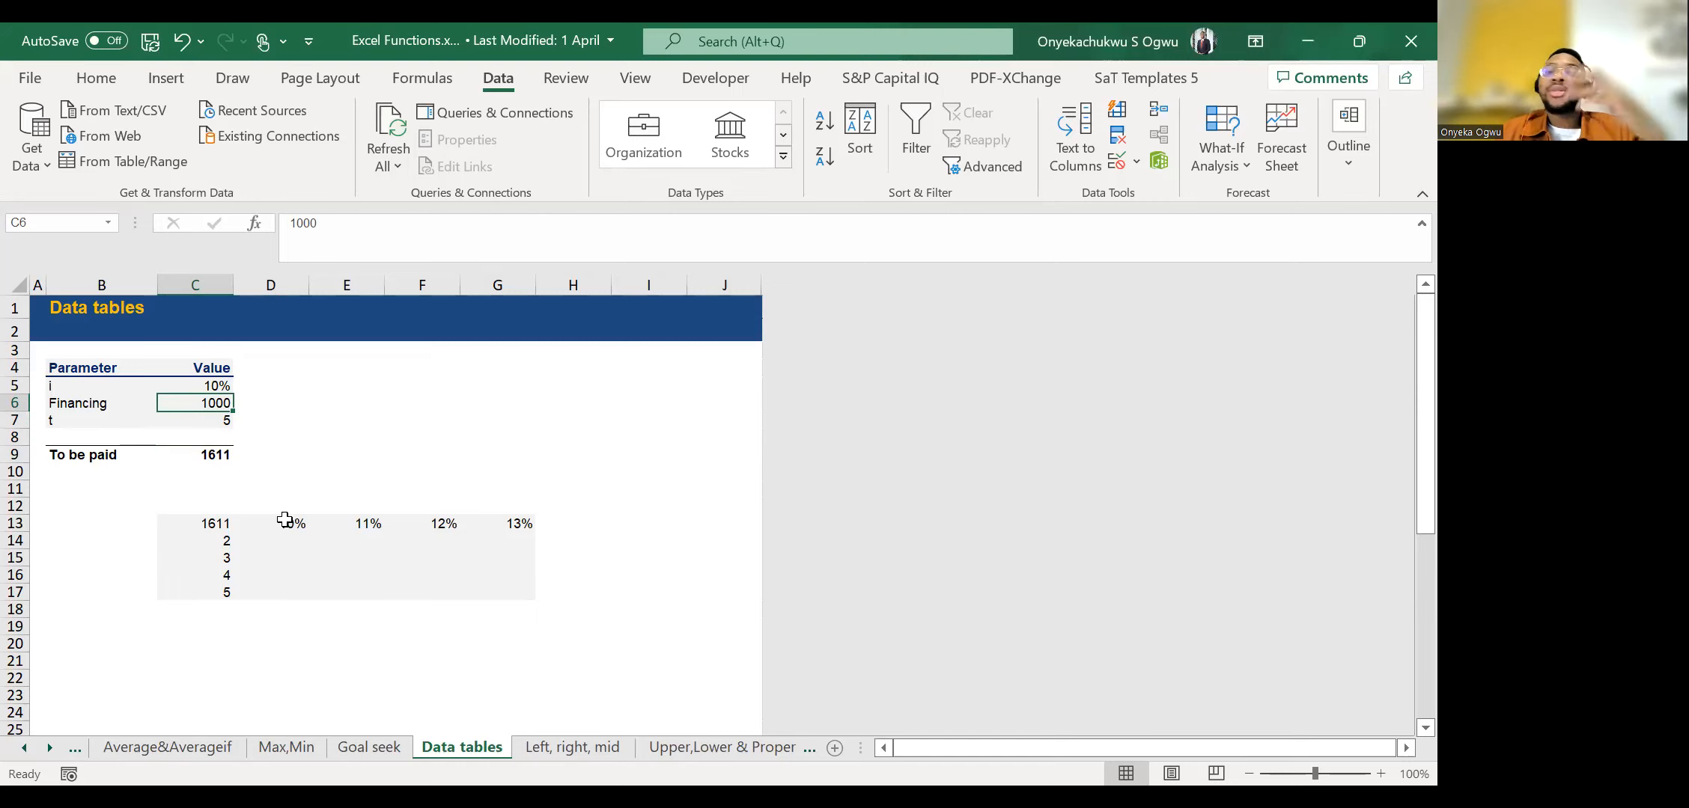
key("Up")
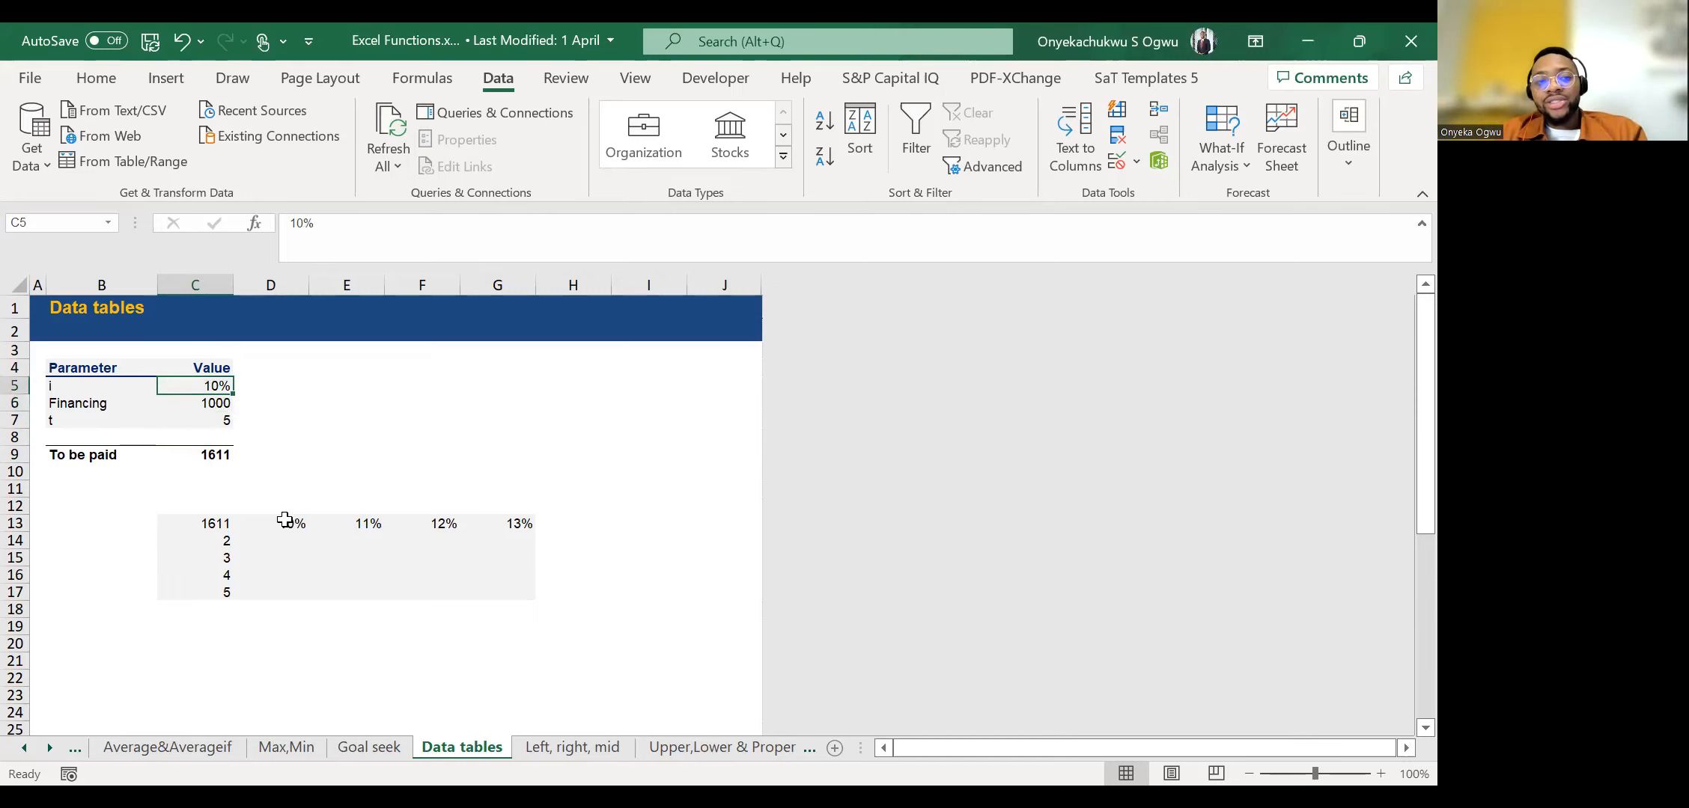
key("Down")
key("Down")
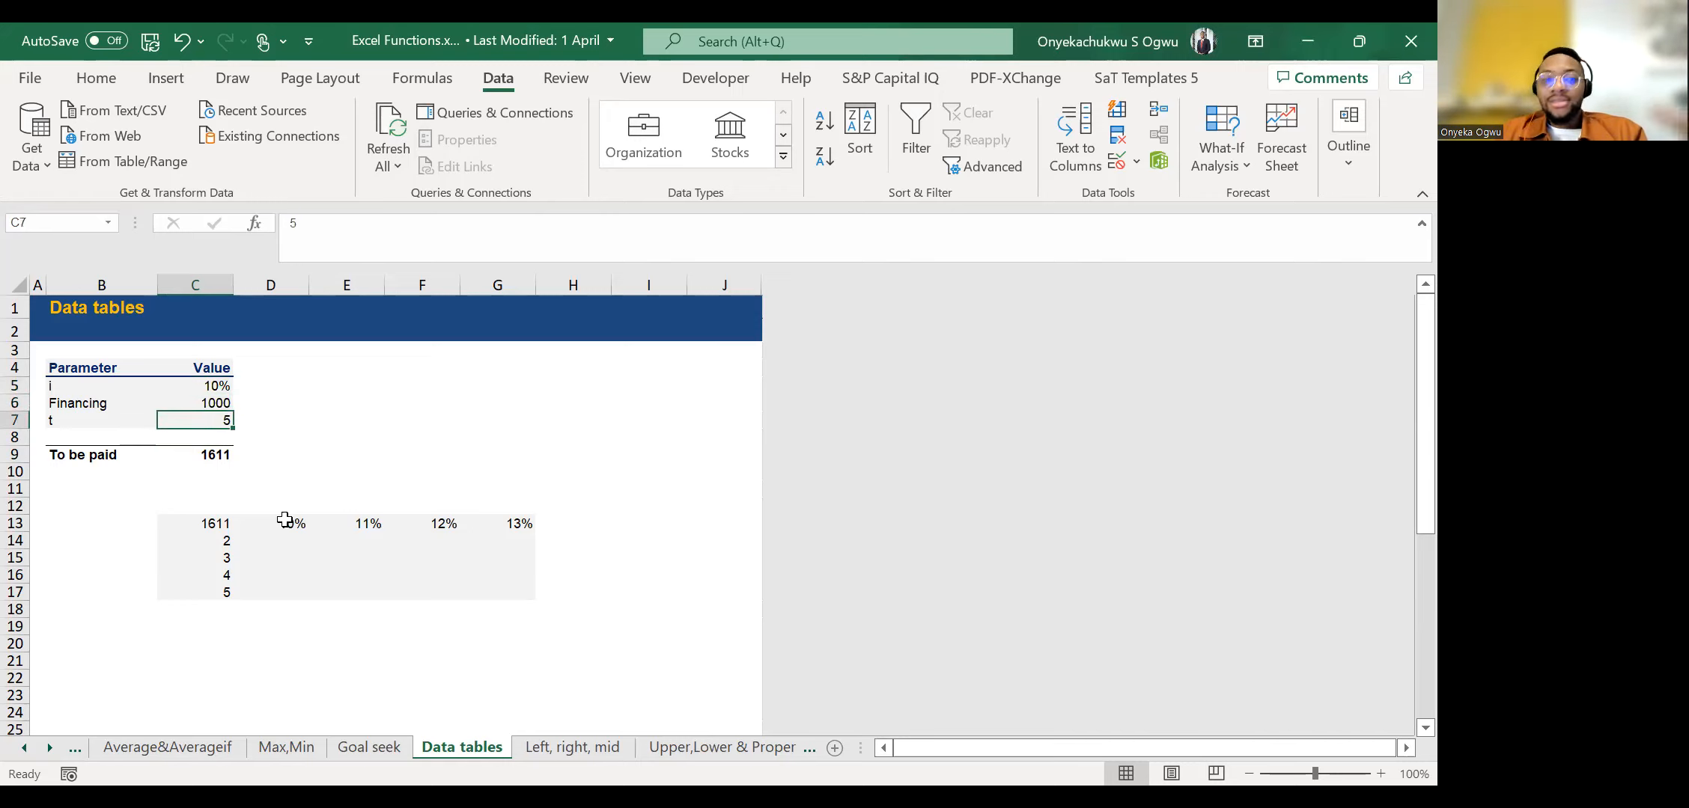
key("Down")
key("Down")
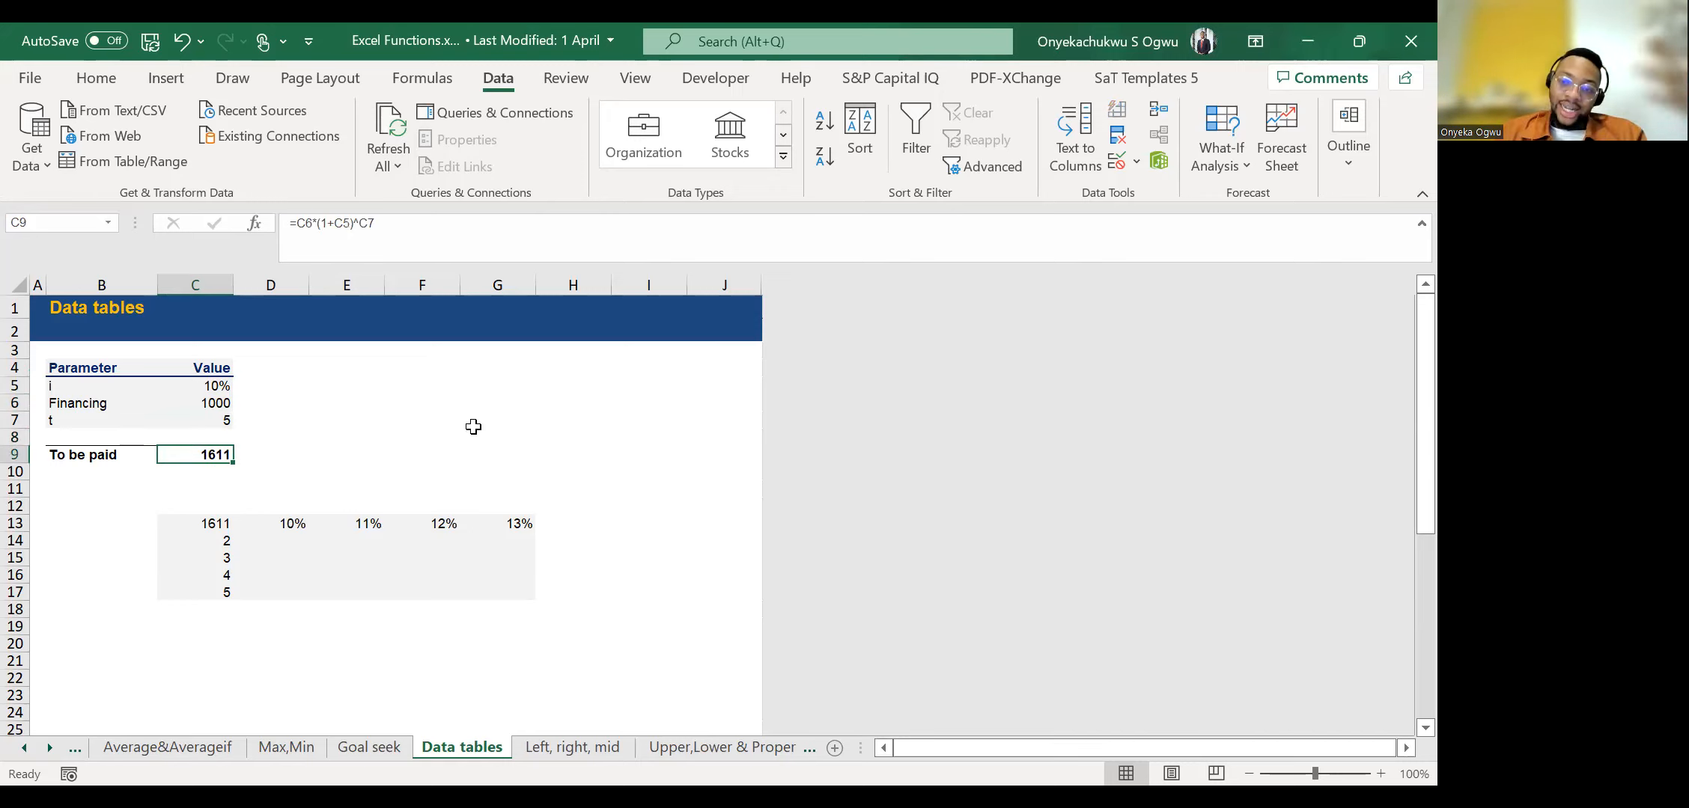
Look over the empty data table grid and the interest rate headings in row 13.
key("Down")
key("Down")
key("Down")
key("Down")
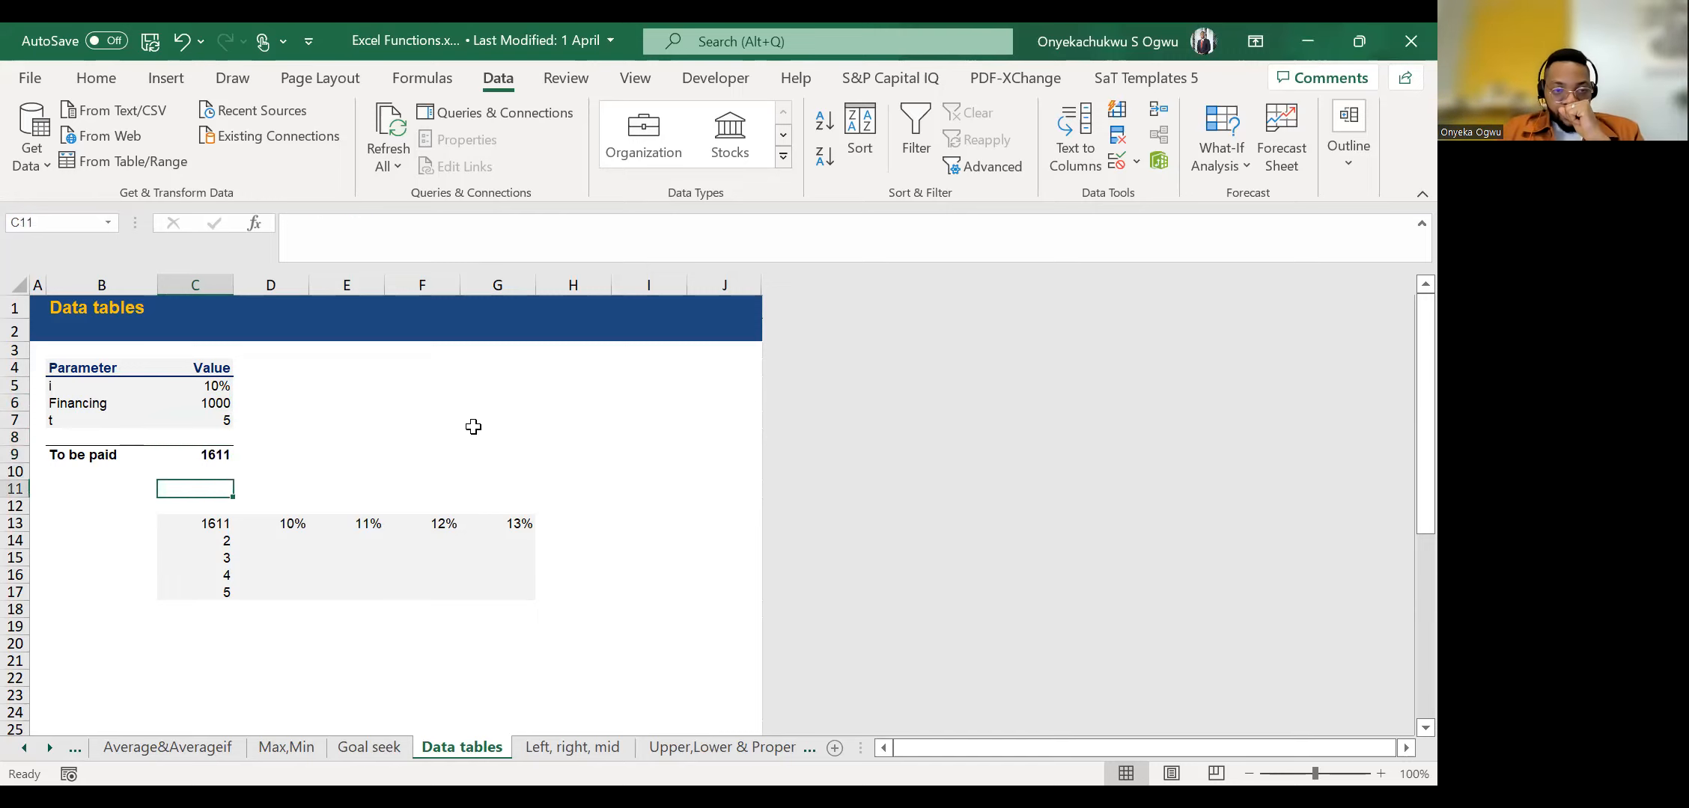
key("Up")
key("Up")
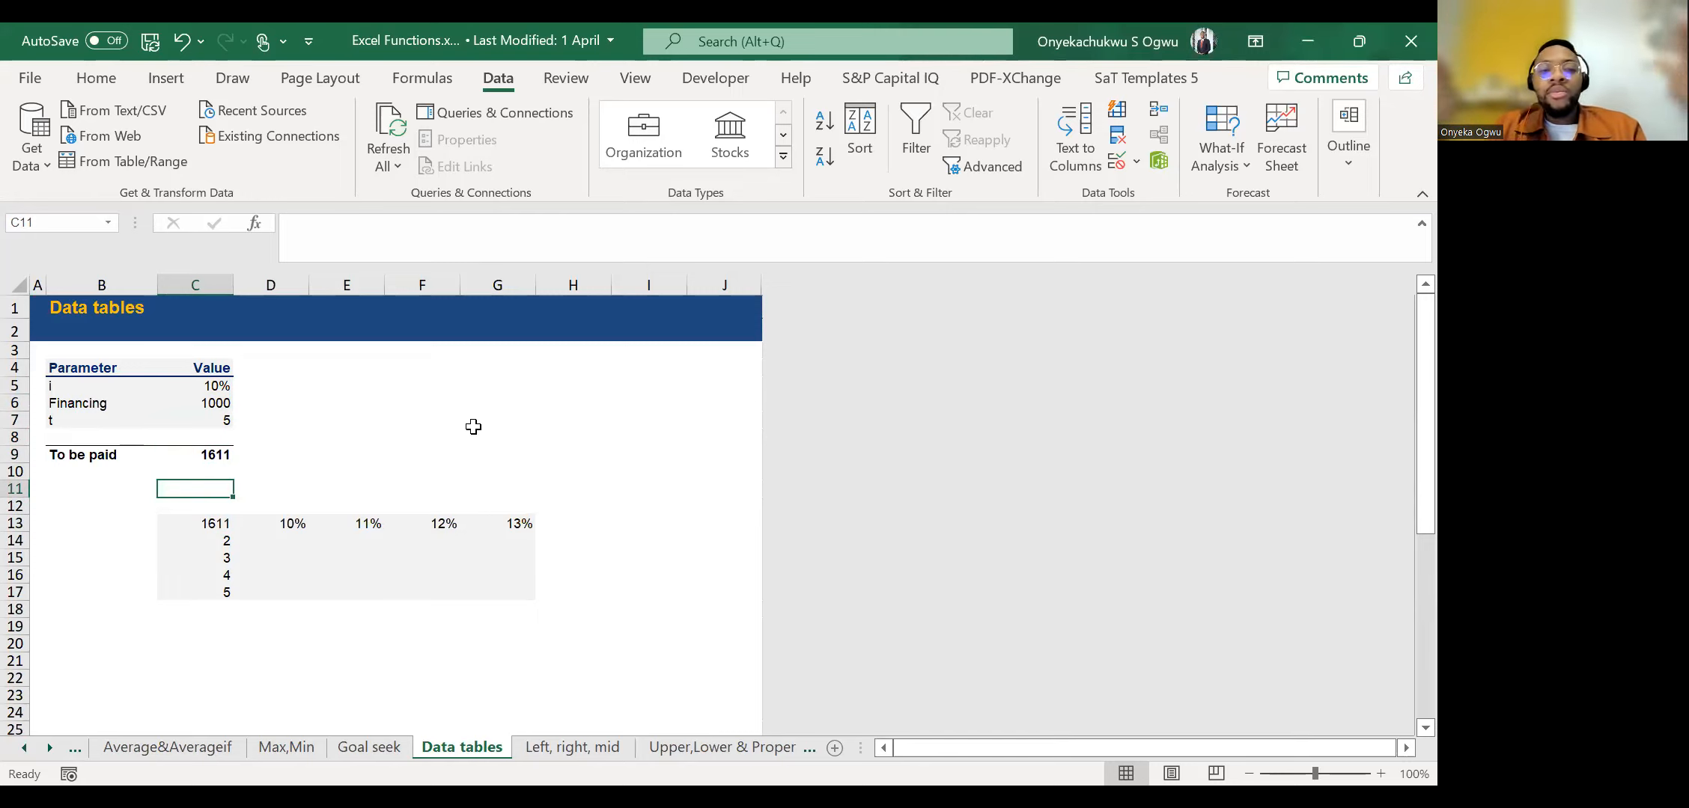
key("Down")
key("Down")
key("Right")
key("Right")
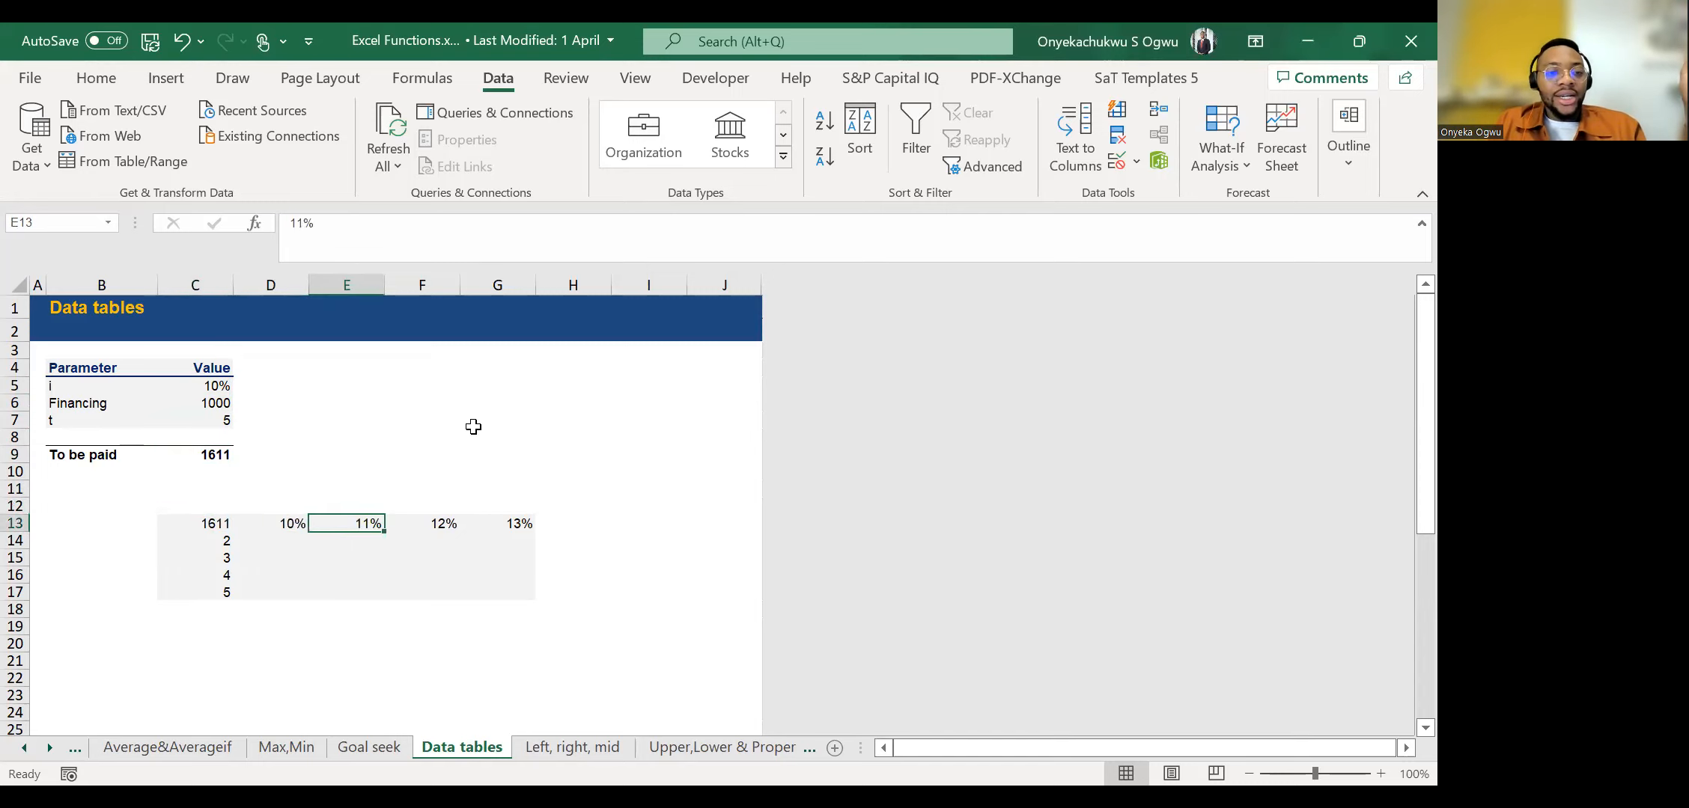
Try interest rates of 11%, 12% and 13% in C5, and restore the rate to 10%.
left_click(203, 386)
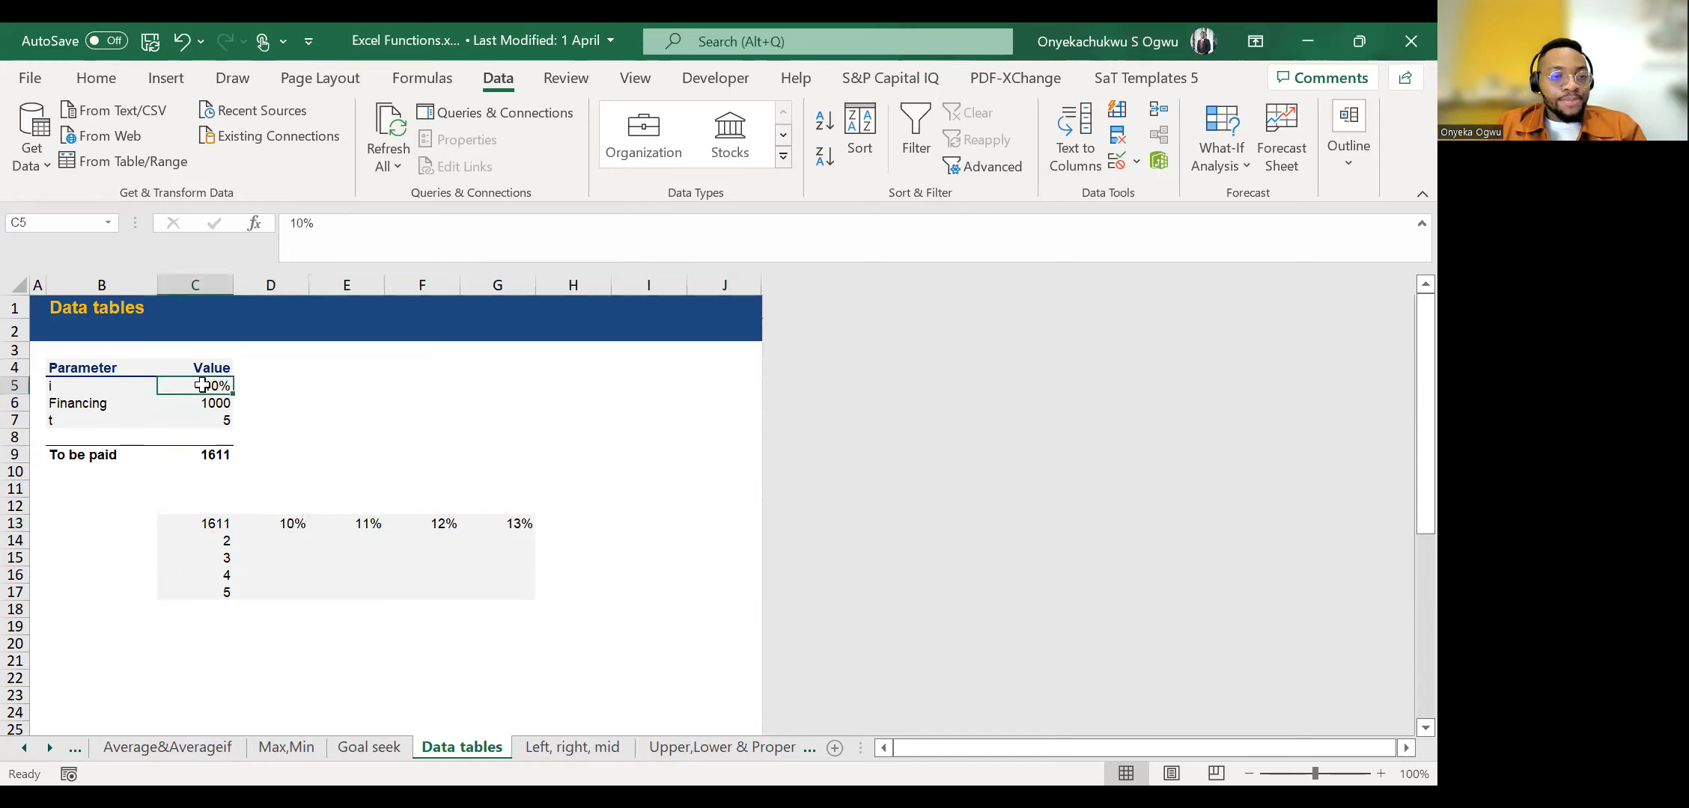
type("11%")
key("Return")
key("Up")
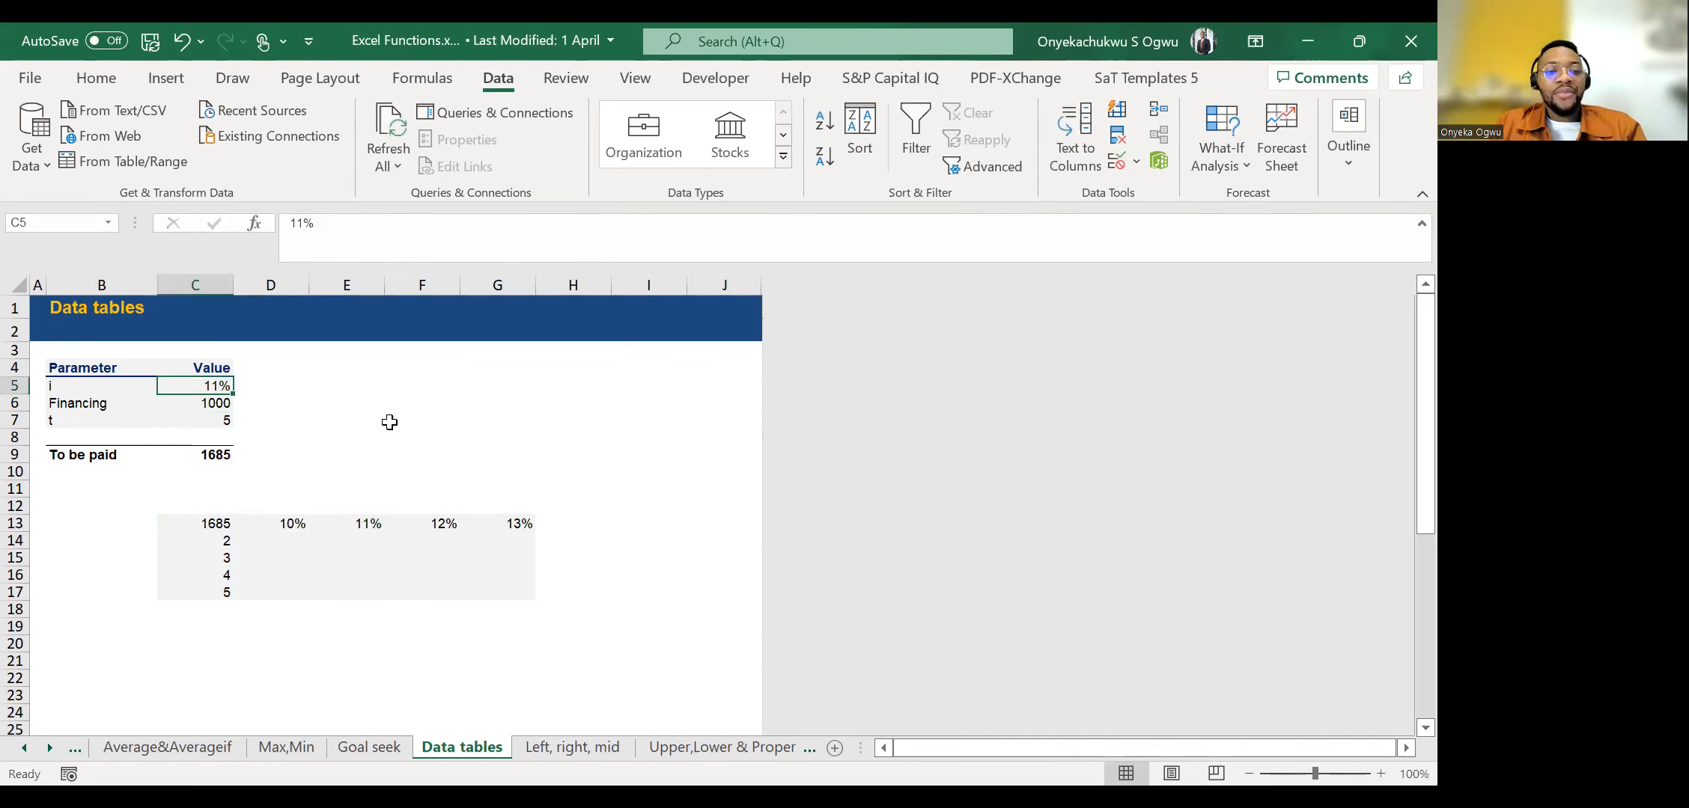
type("12")
key("Return")
key("Up")
type("13")
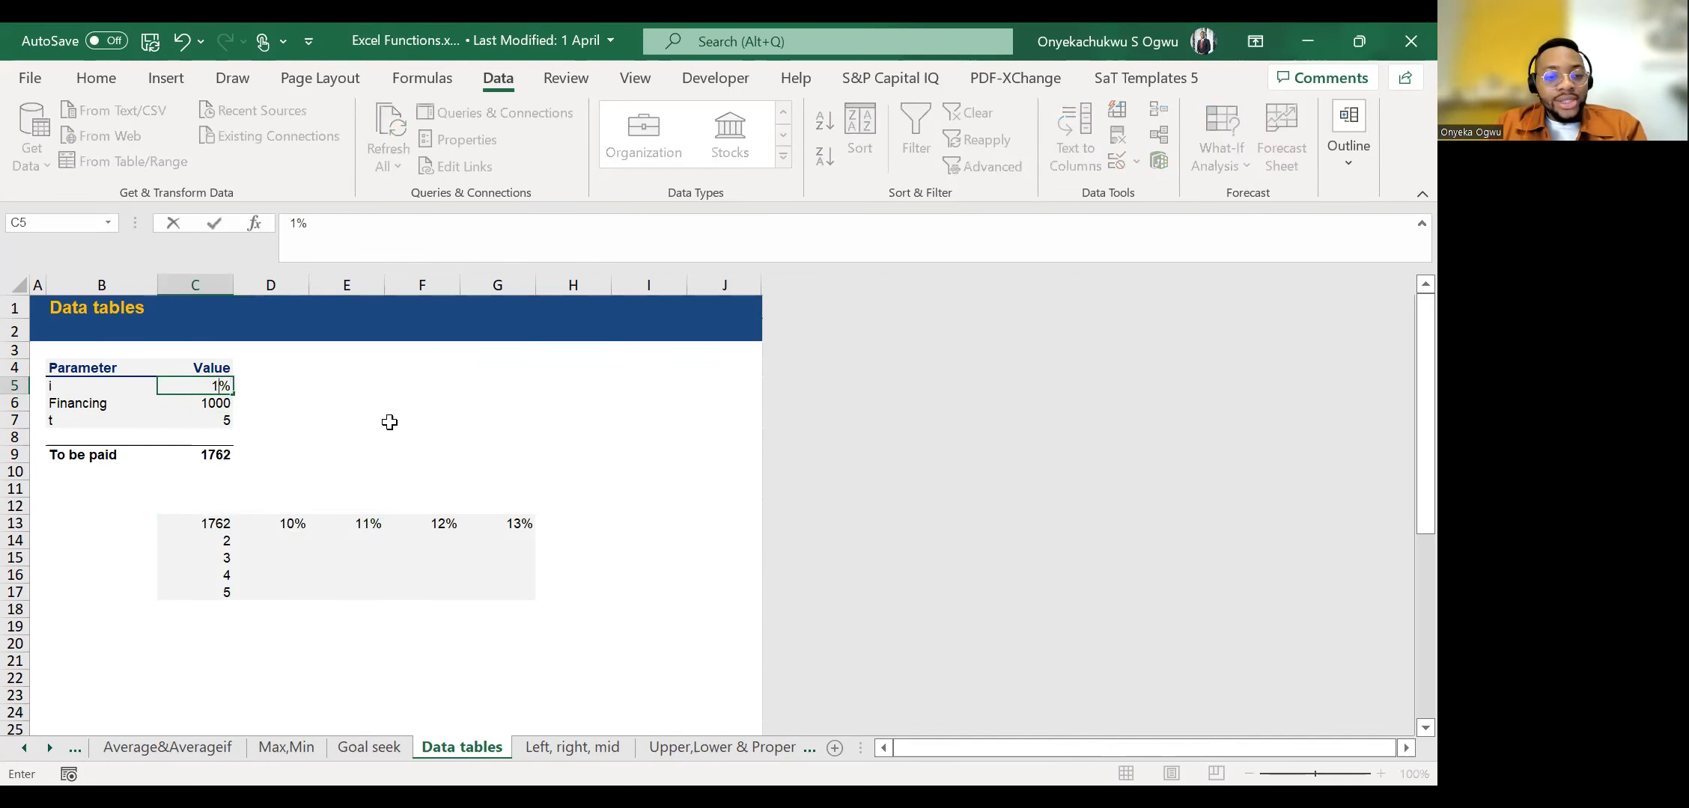
key("Return")
key("Up")
type("10")
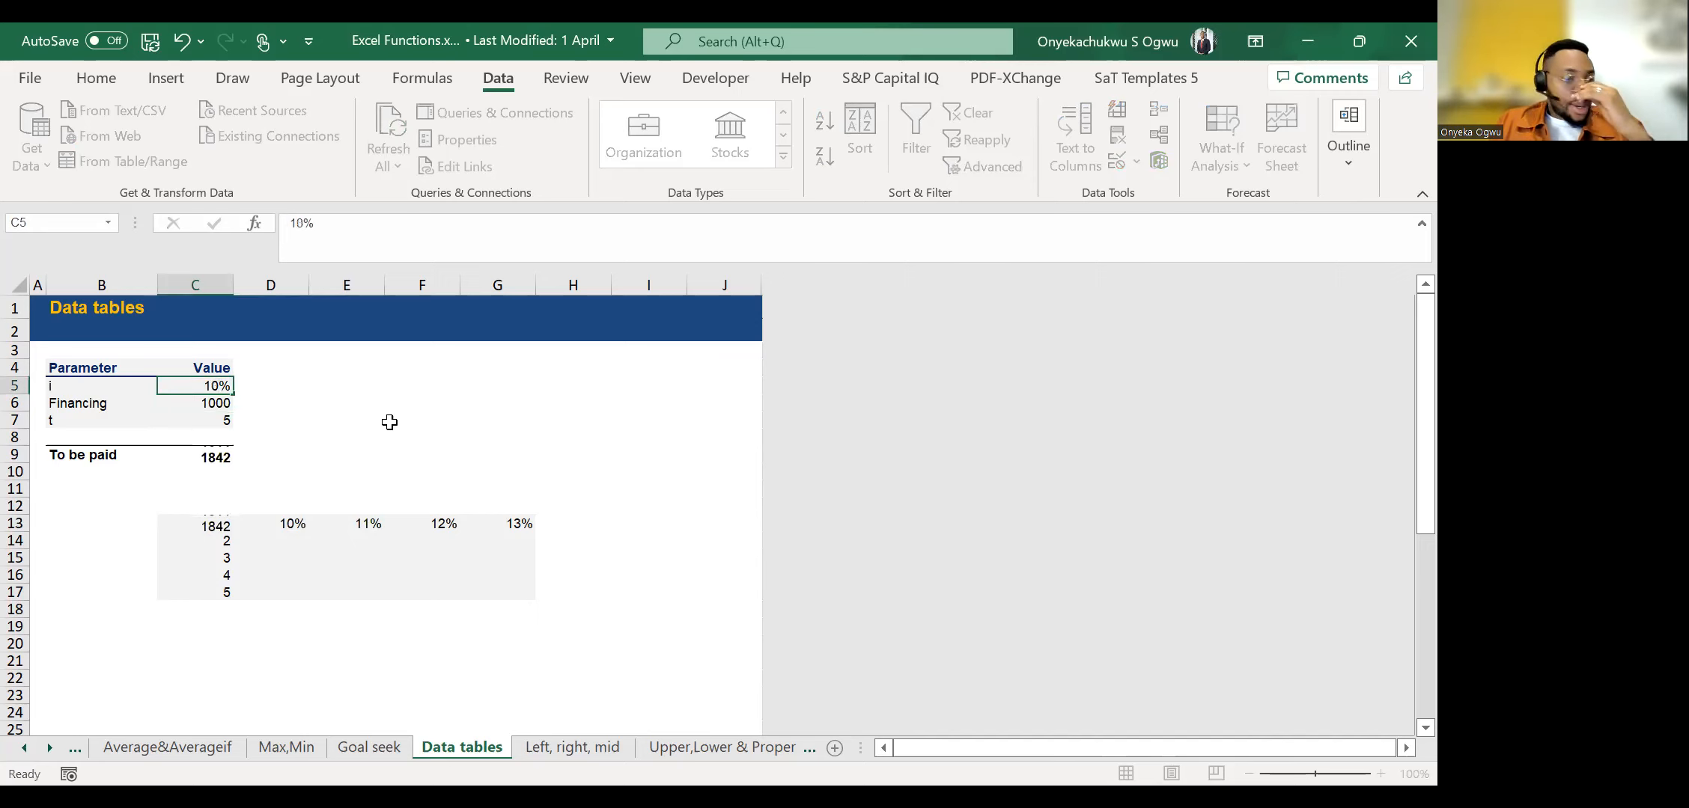
key("Return")
key("Up")
Examine the interest rate, financing and period values in C5 to C7 alongside the To be paid formula.
key("Down")
key("Down")
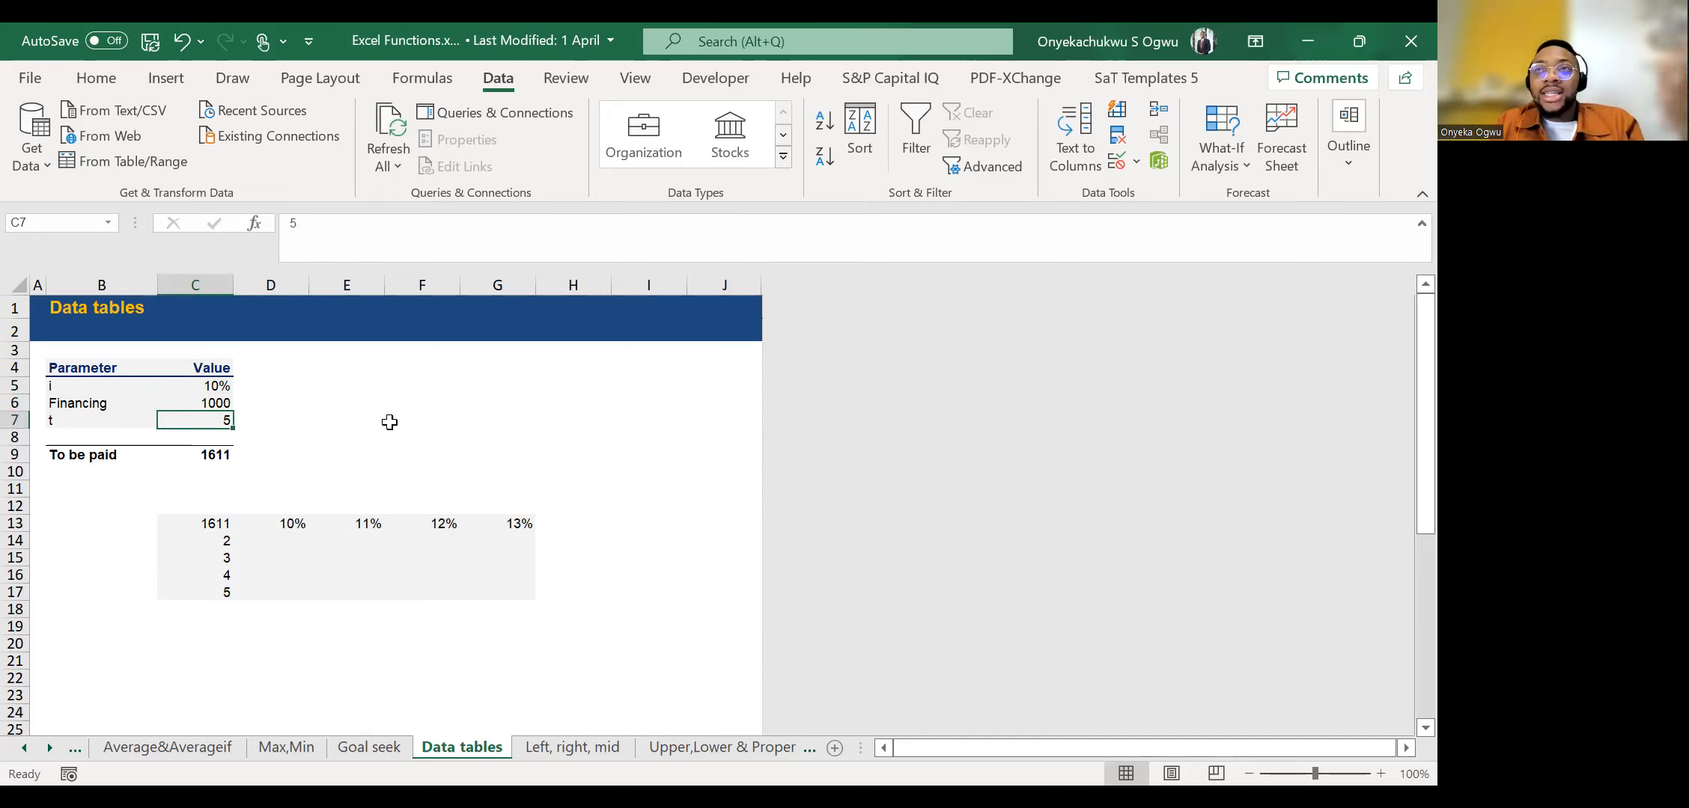
key("Up")
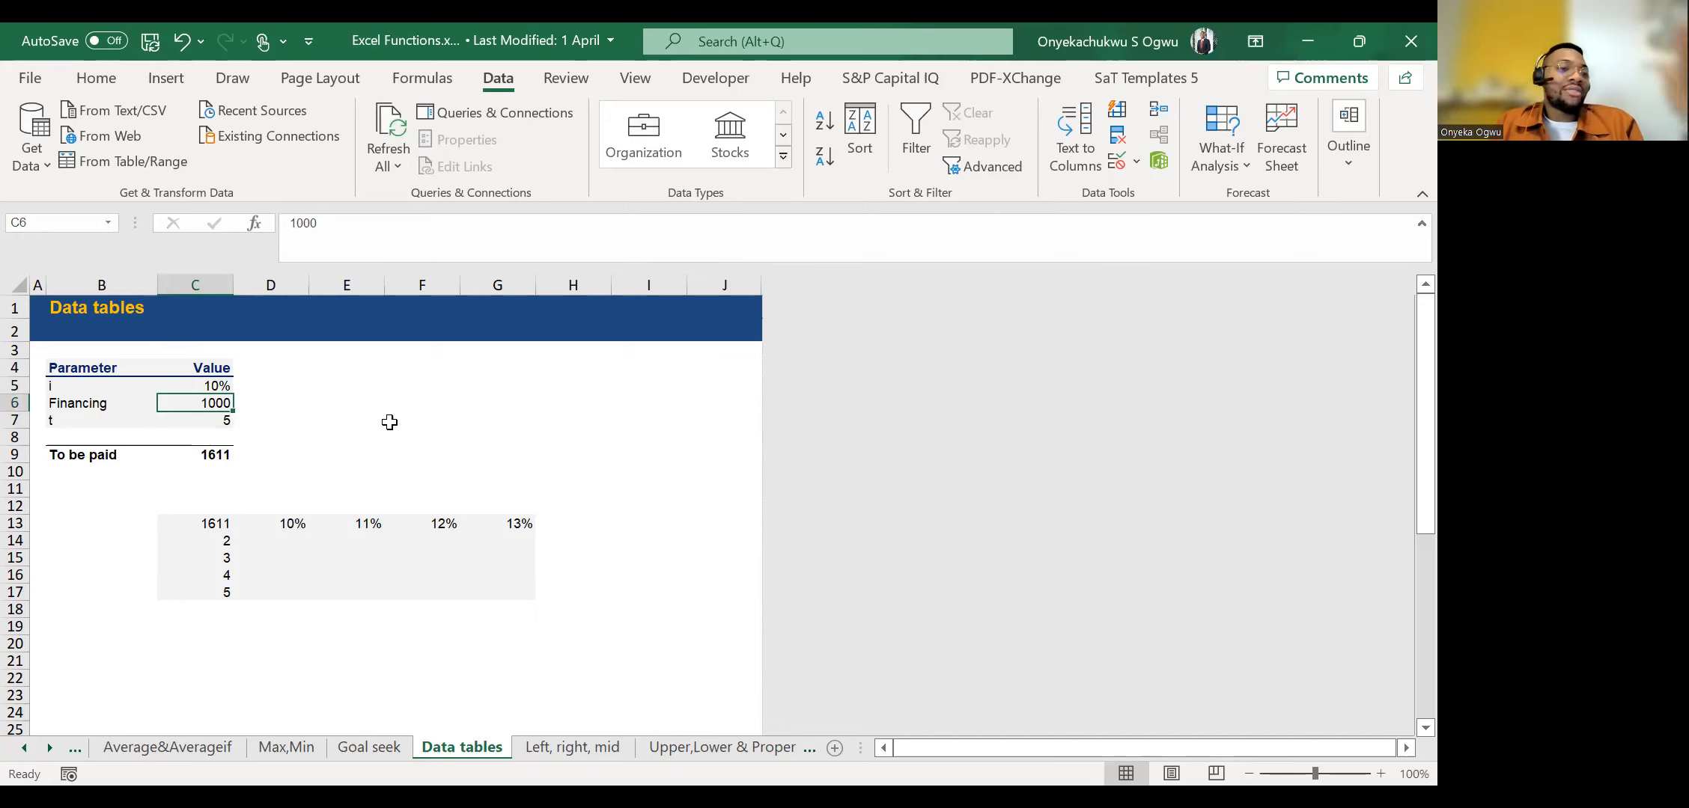
key("Down")
key("Up")
key("Up")
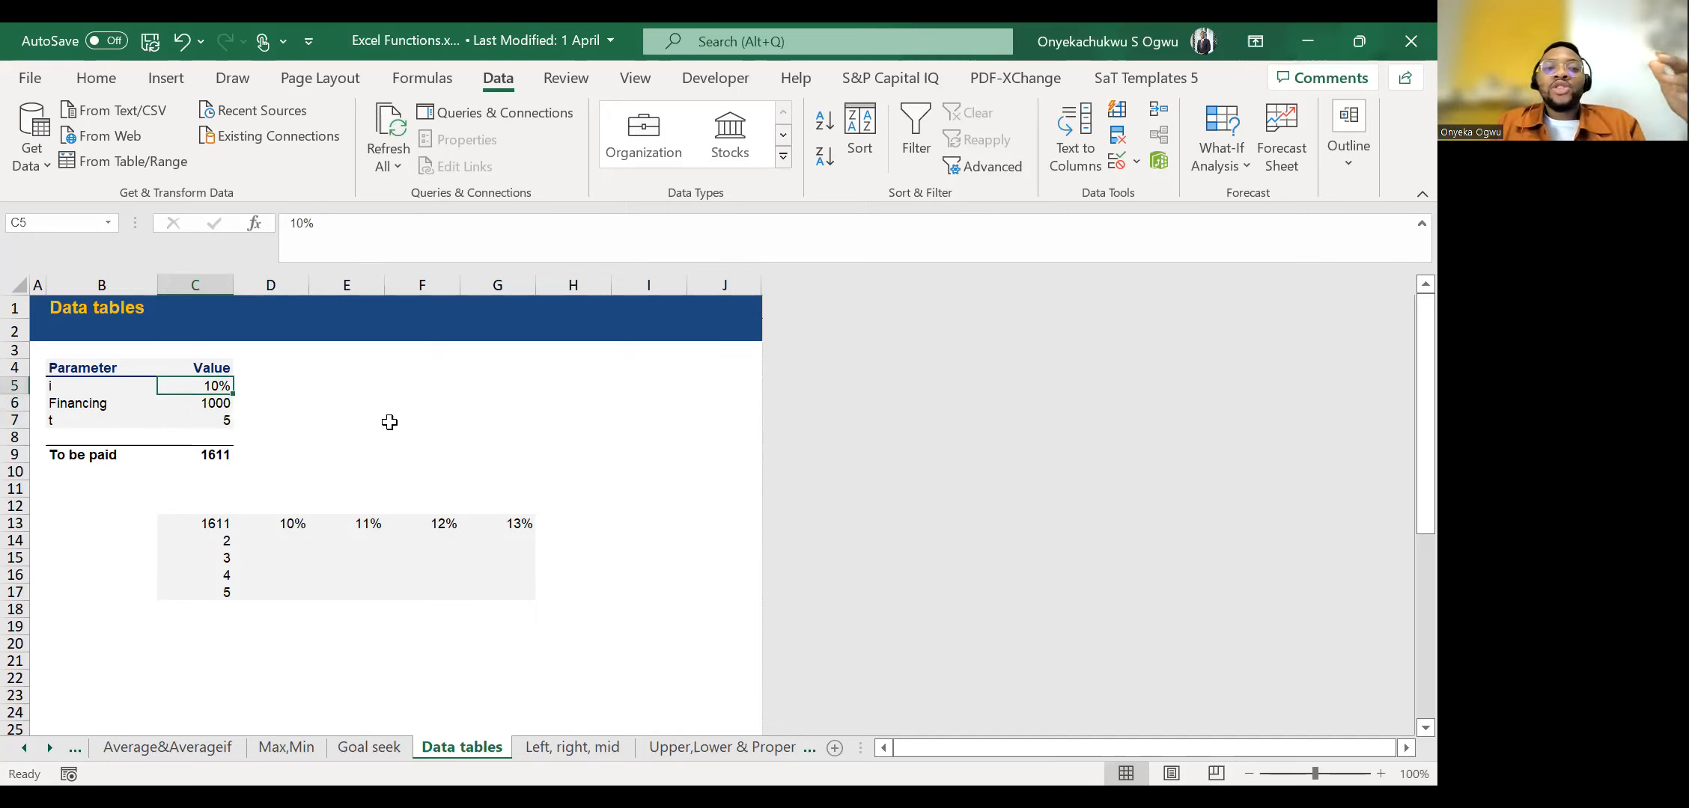
key("Down")
key("Down")
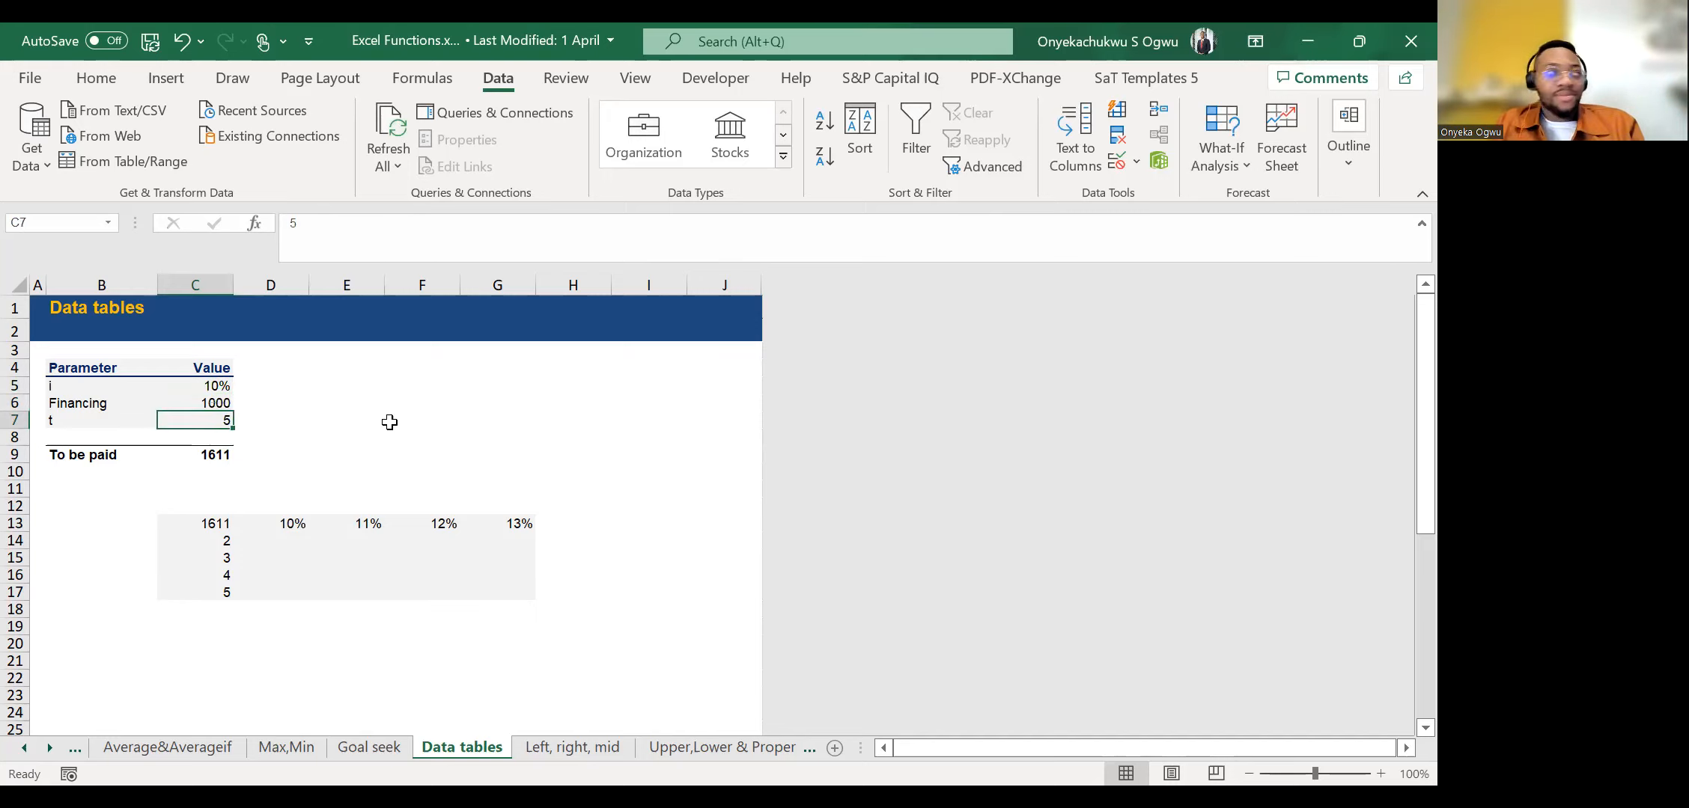
key("Down")
key("Down")
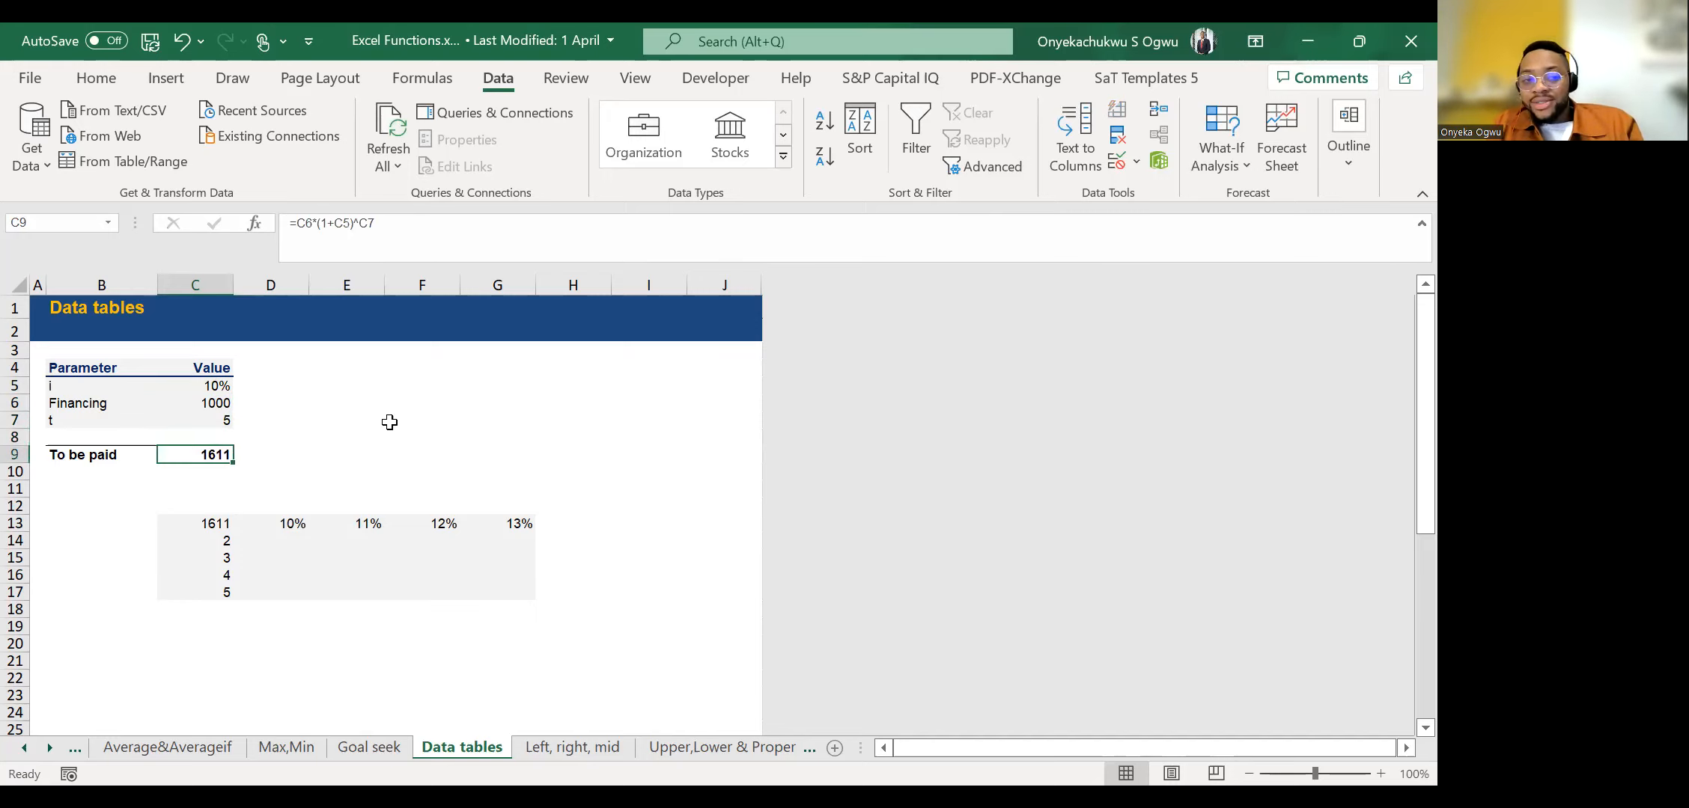
Try periods of 2, 1 and 8 in C7, and restore the period to 5.
key("Up")
key("Up")
type("2")
key("Return")
key("Up")
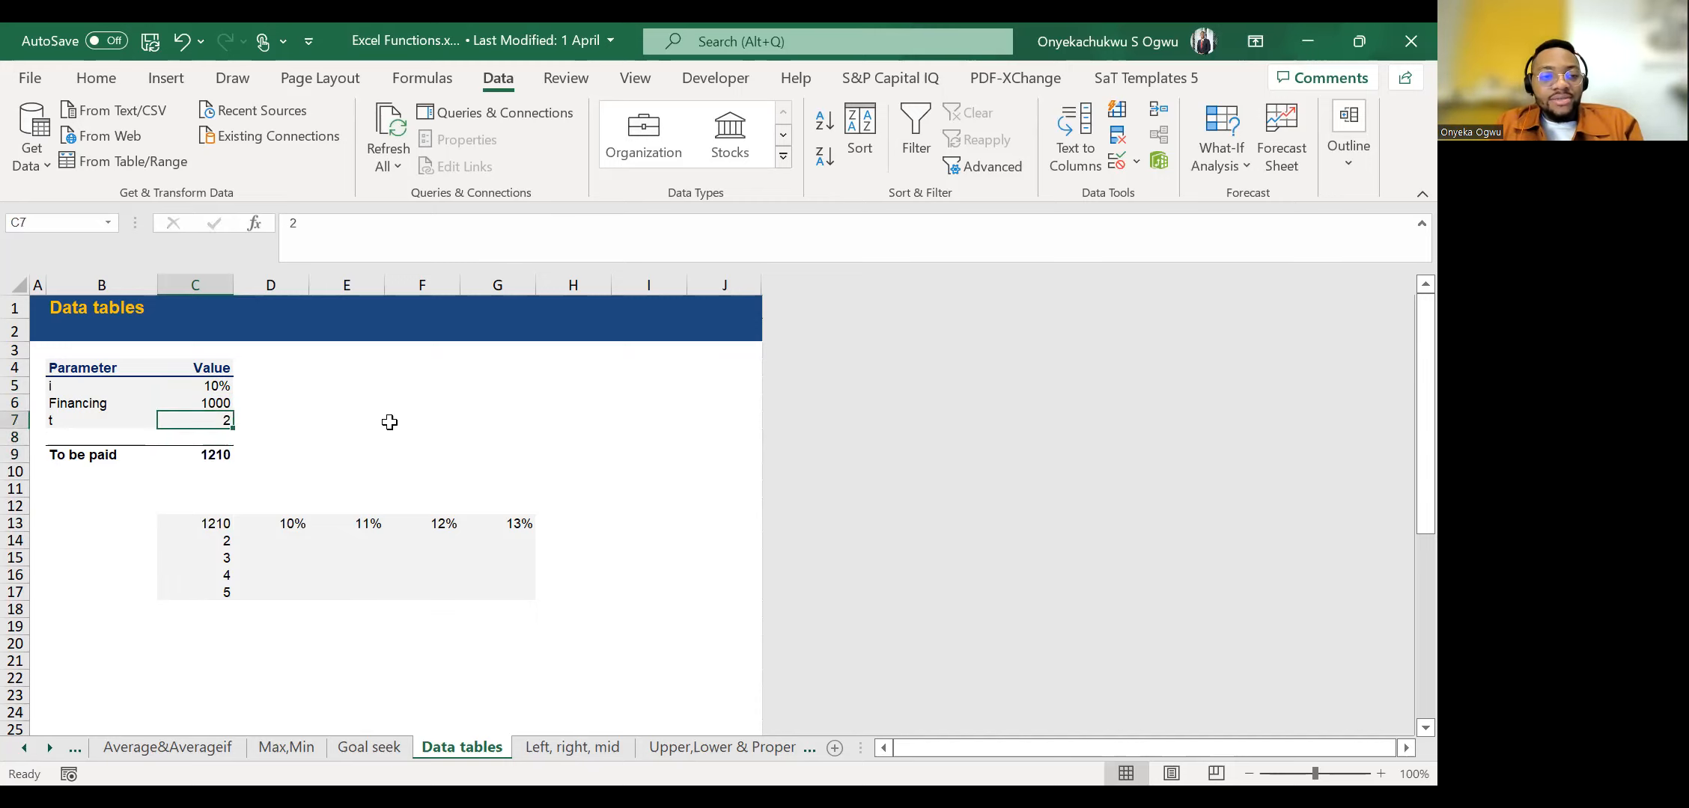
type("1")
key("Return")
key("Up")
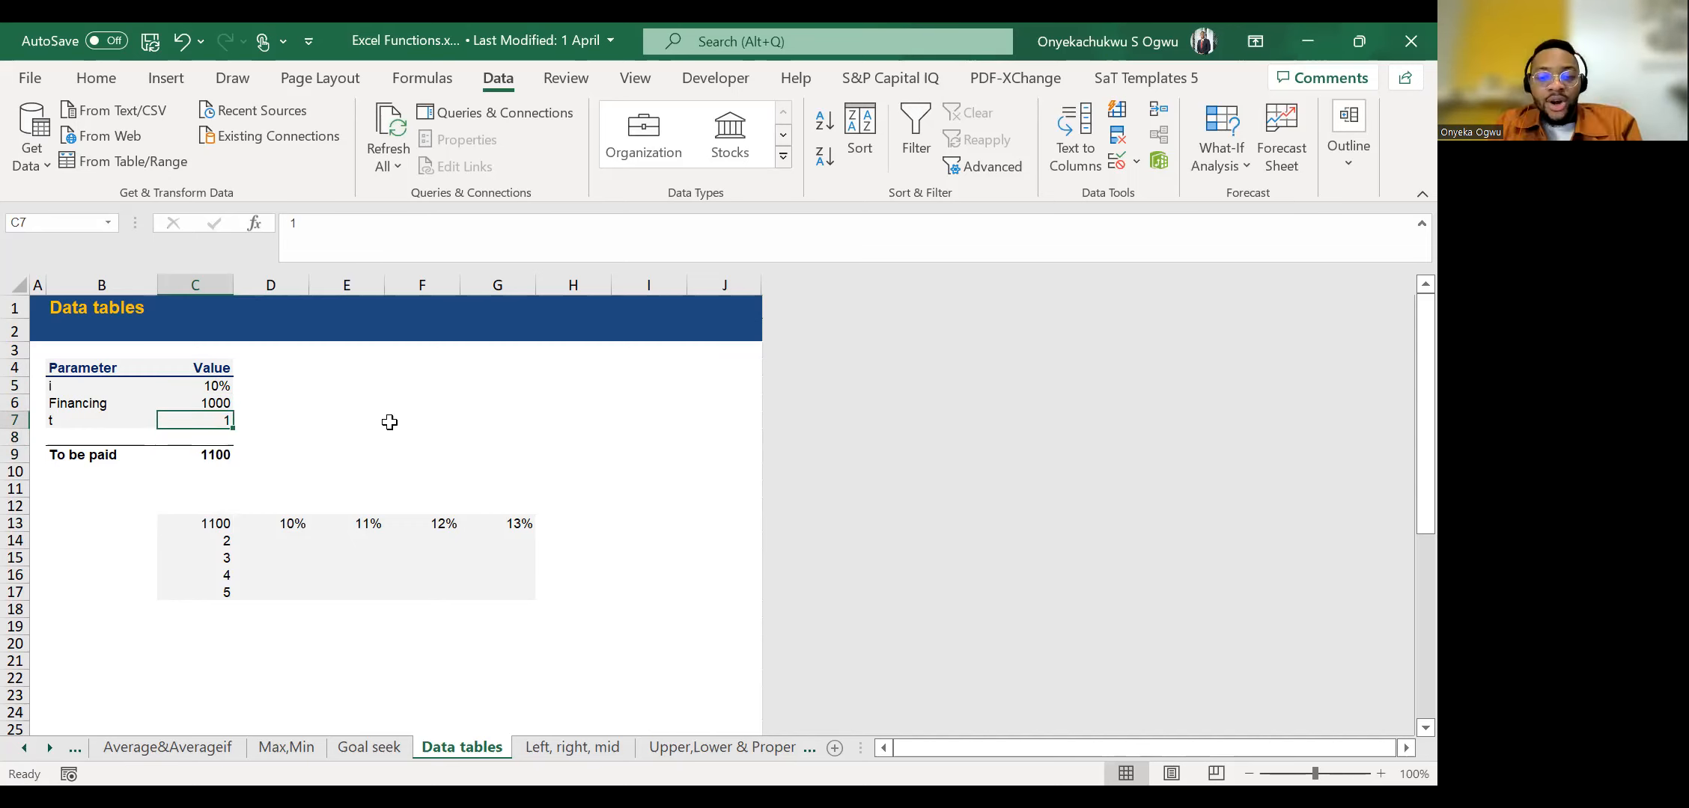
type("8")
key("Return")
key("Up")
type("5")
key("Return")
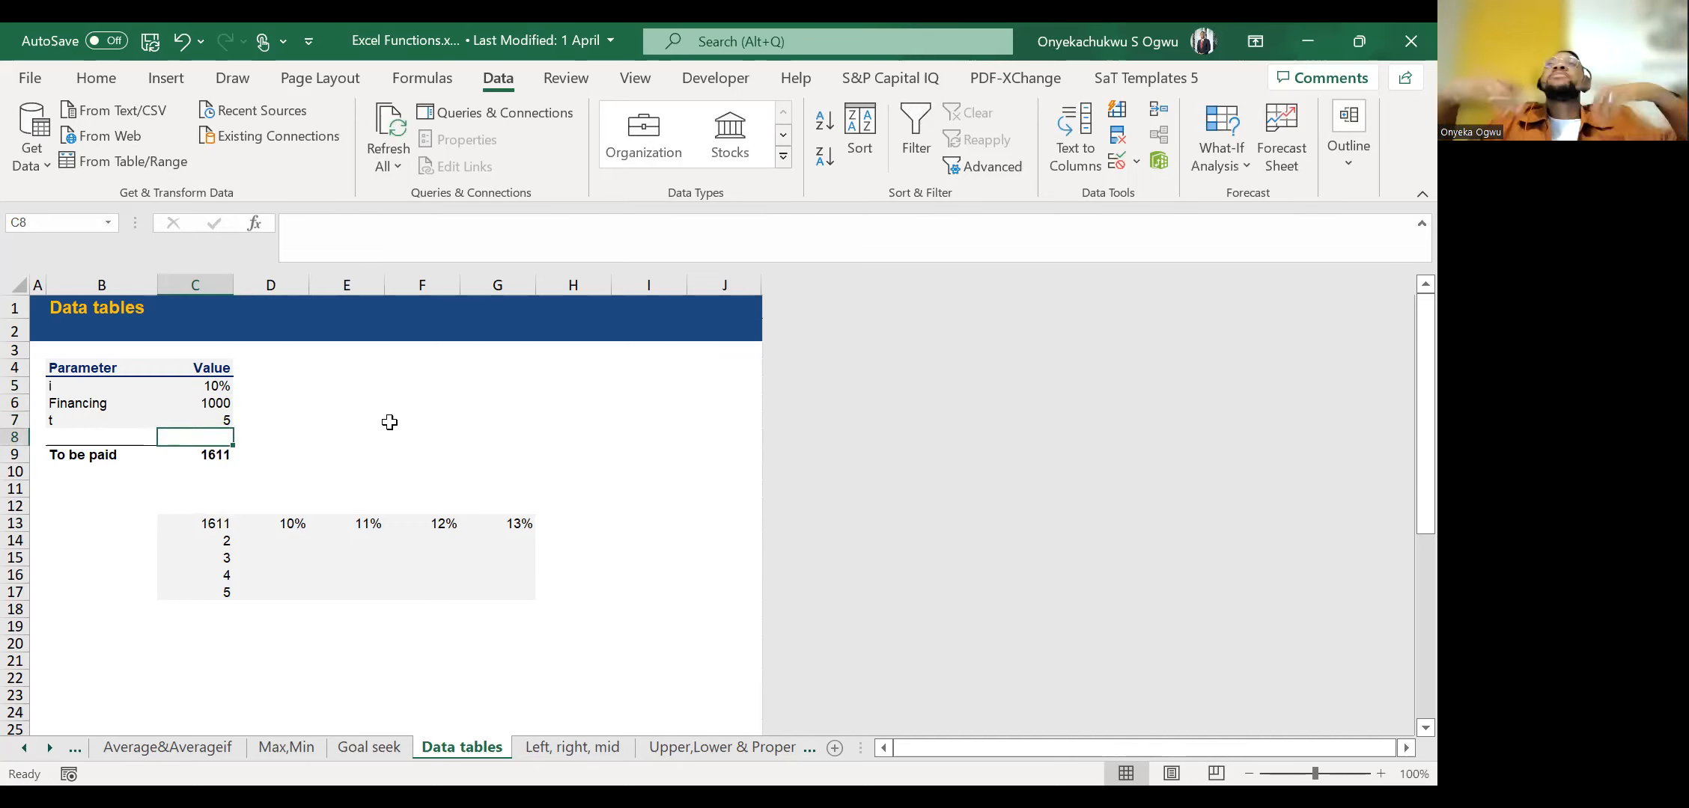
Clear the formula from the data table grid's corner cell C13.
key("Down")
key("Down")
key("Down")
key("Down")
key("Down")
key("Delete")
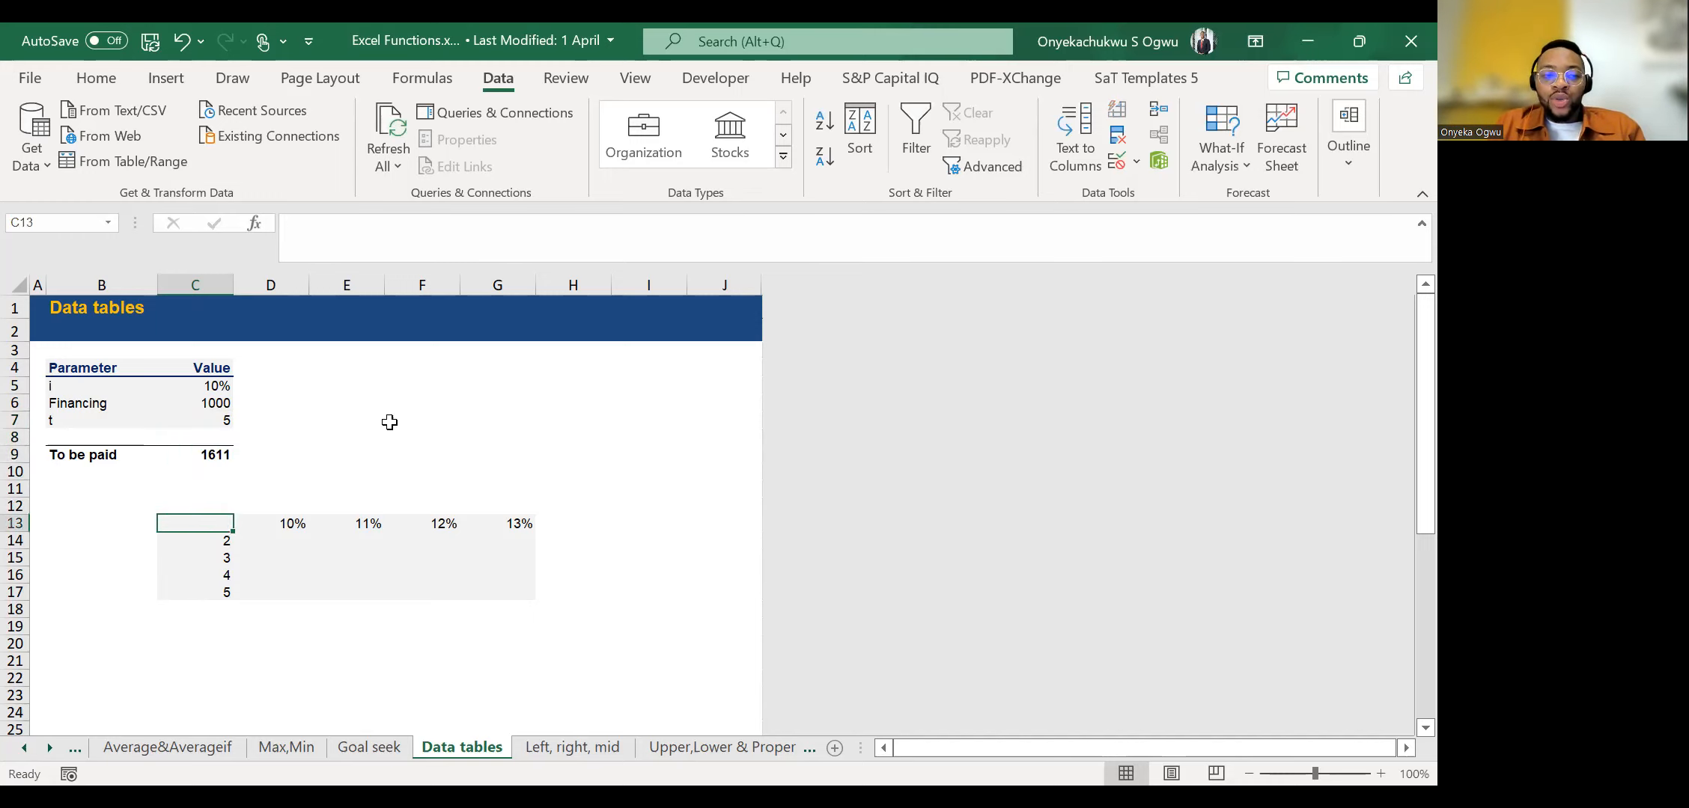
Look over the cells surrounding the grid's empty corner cell C13.
key("Up")
key("Right")
key("Right")
key("Right")
key("Down")
key("Down")
key("Left")
key("Left")
key("Left")
key("Up")
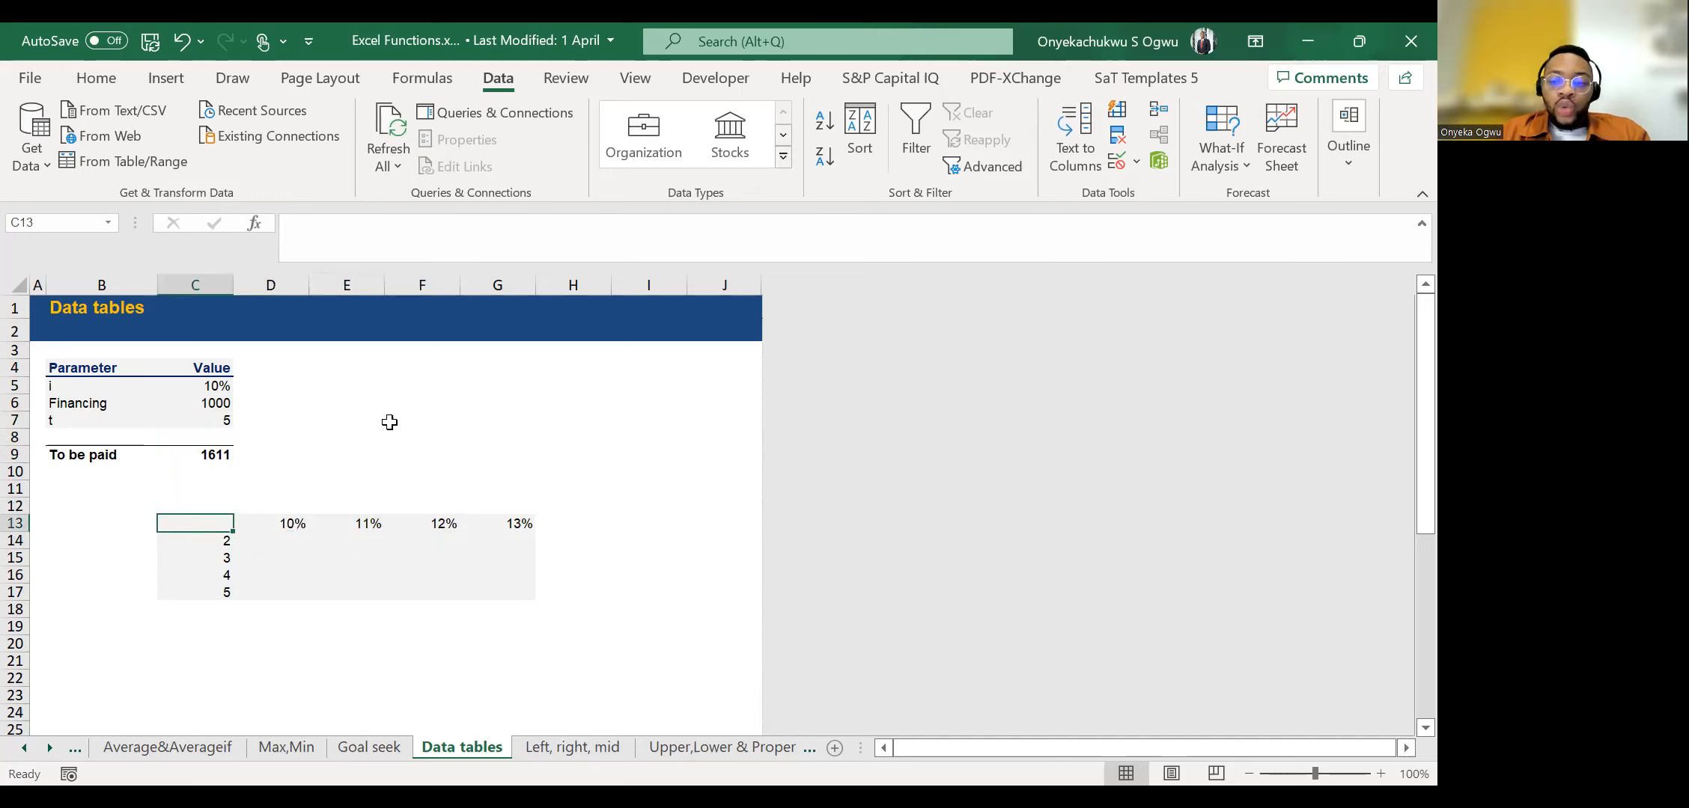
Examine the interest rates laid out across D13 to G13 as the grid's row variable.
key("Right")
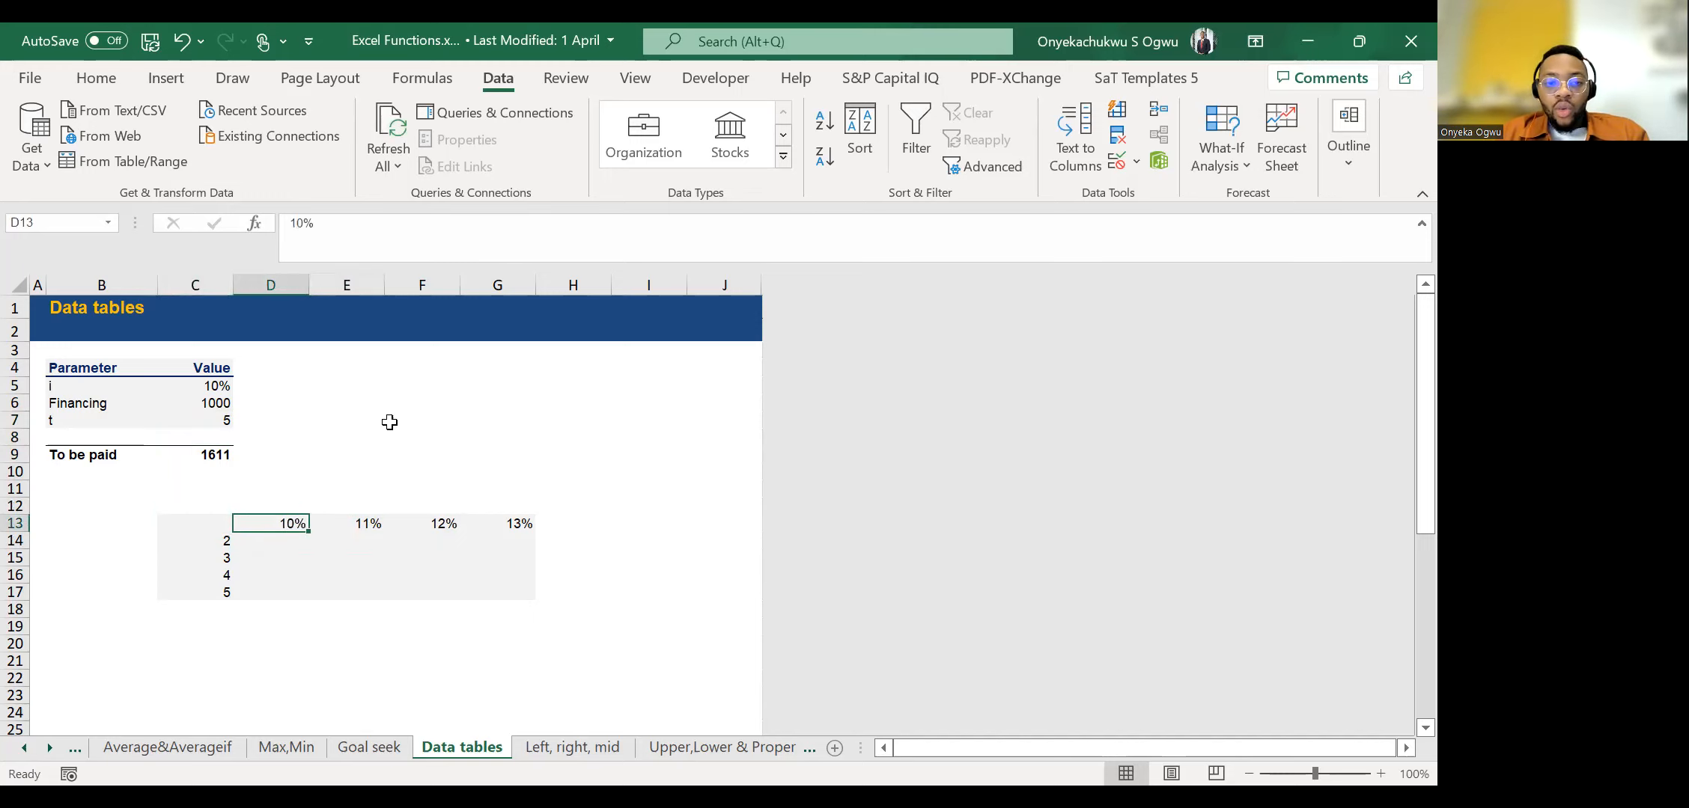
key("ctrl+shift+Right")
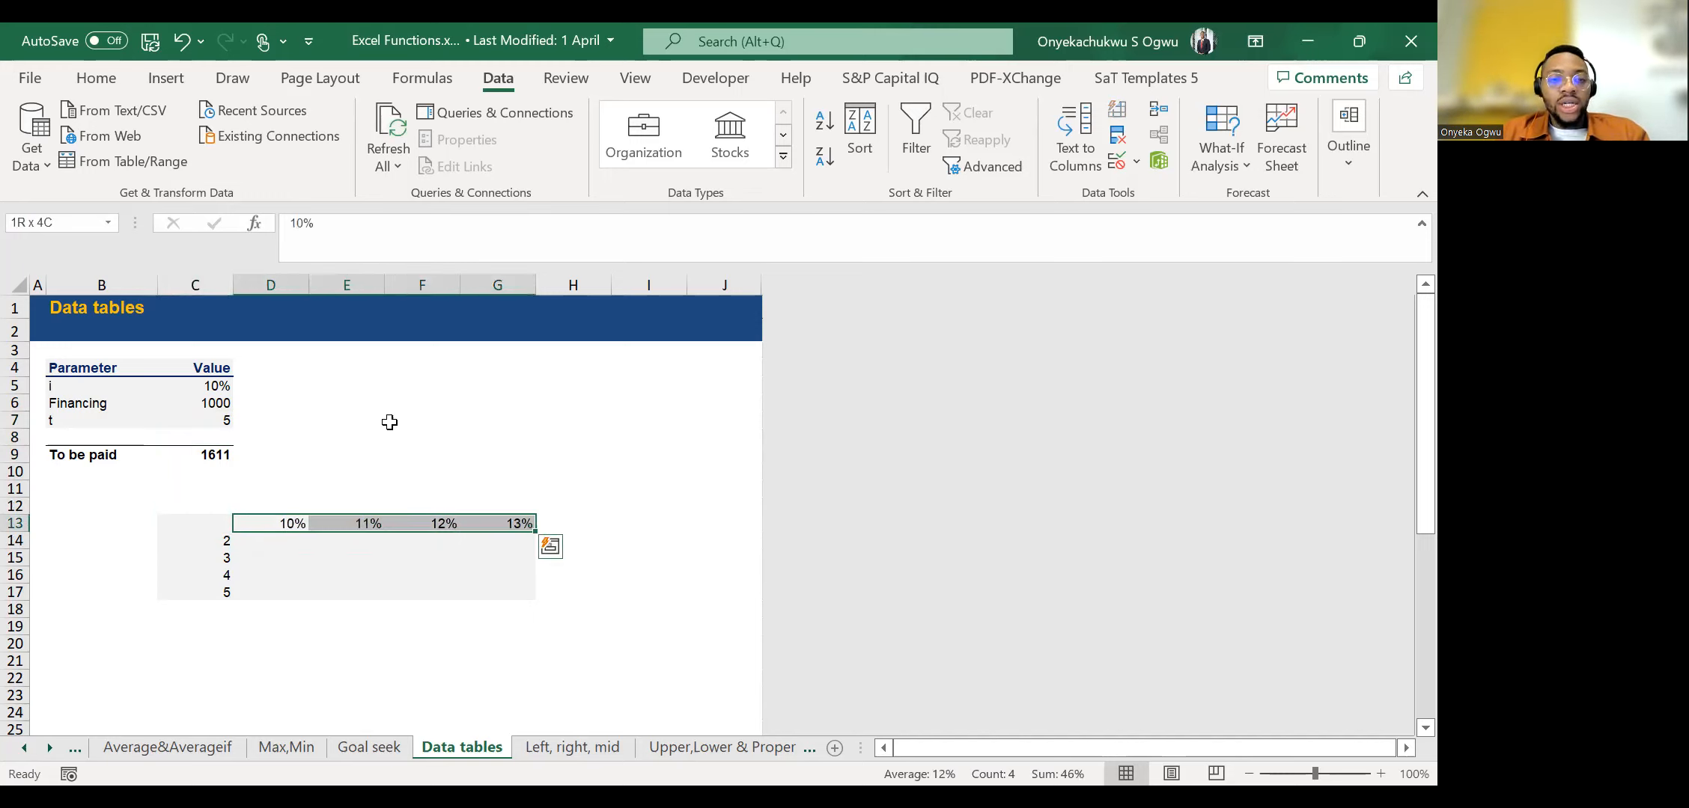
key("Left")
key("Right")
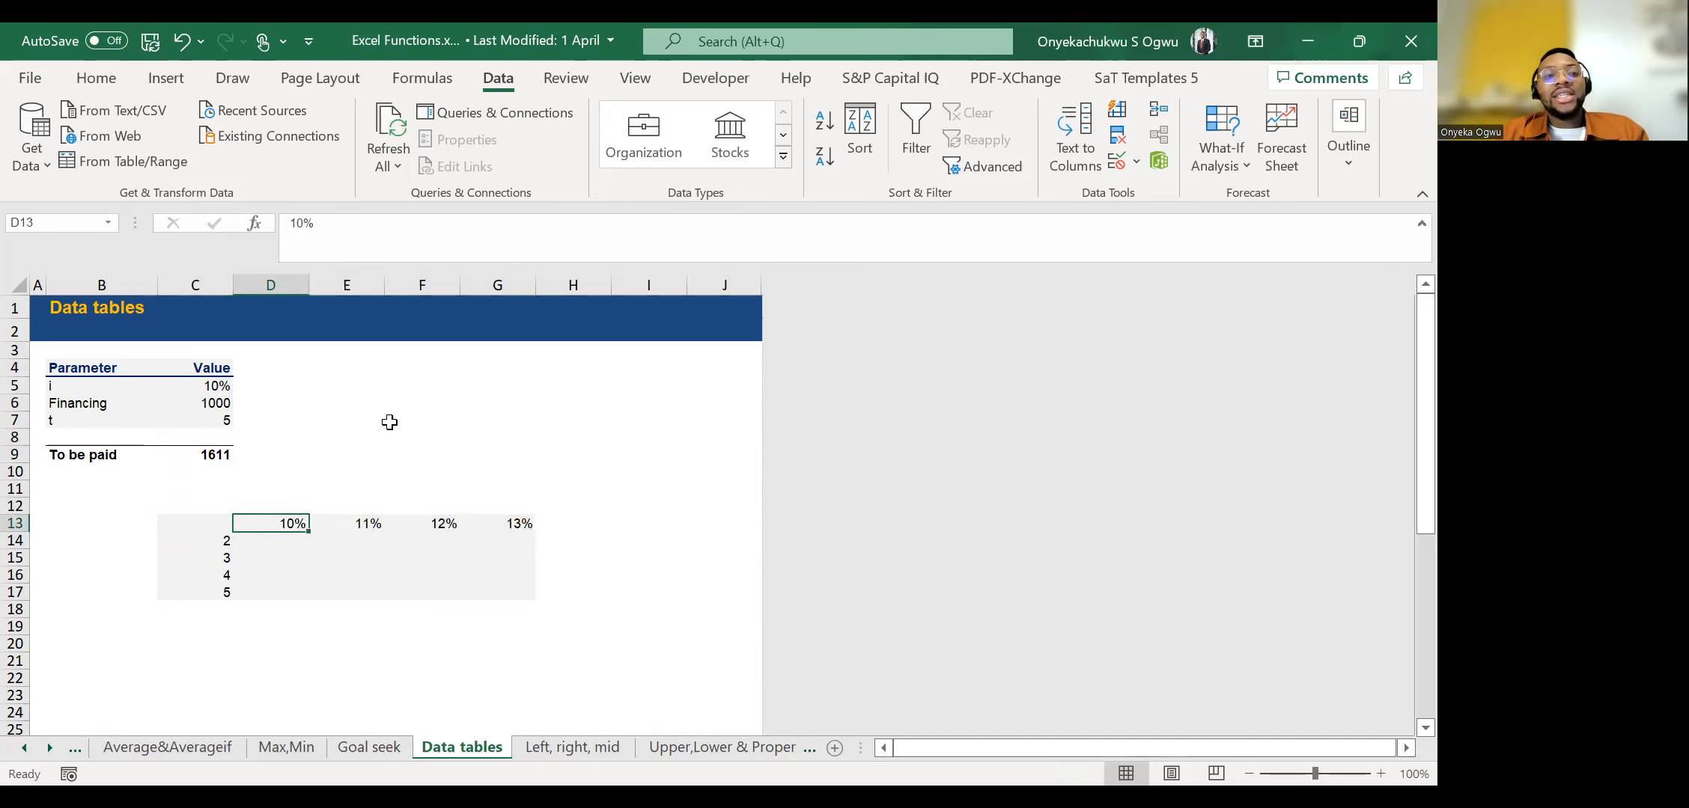
key("Right")
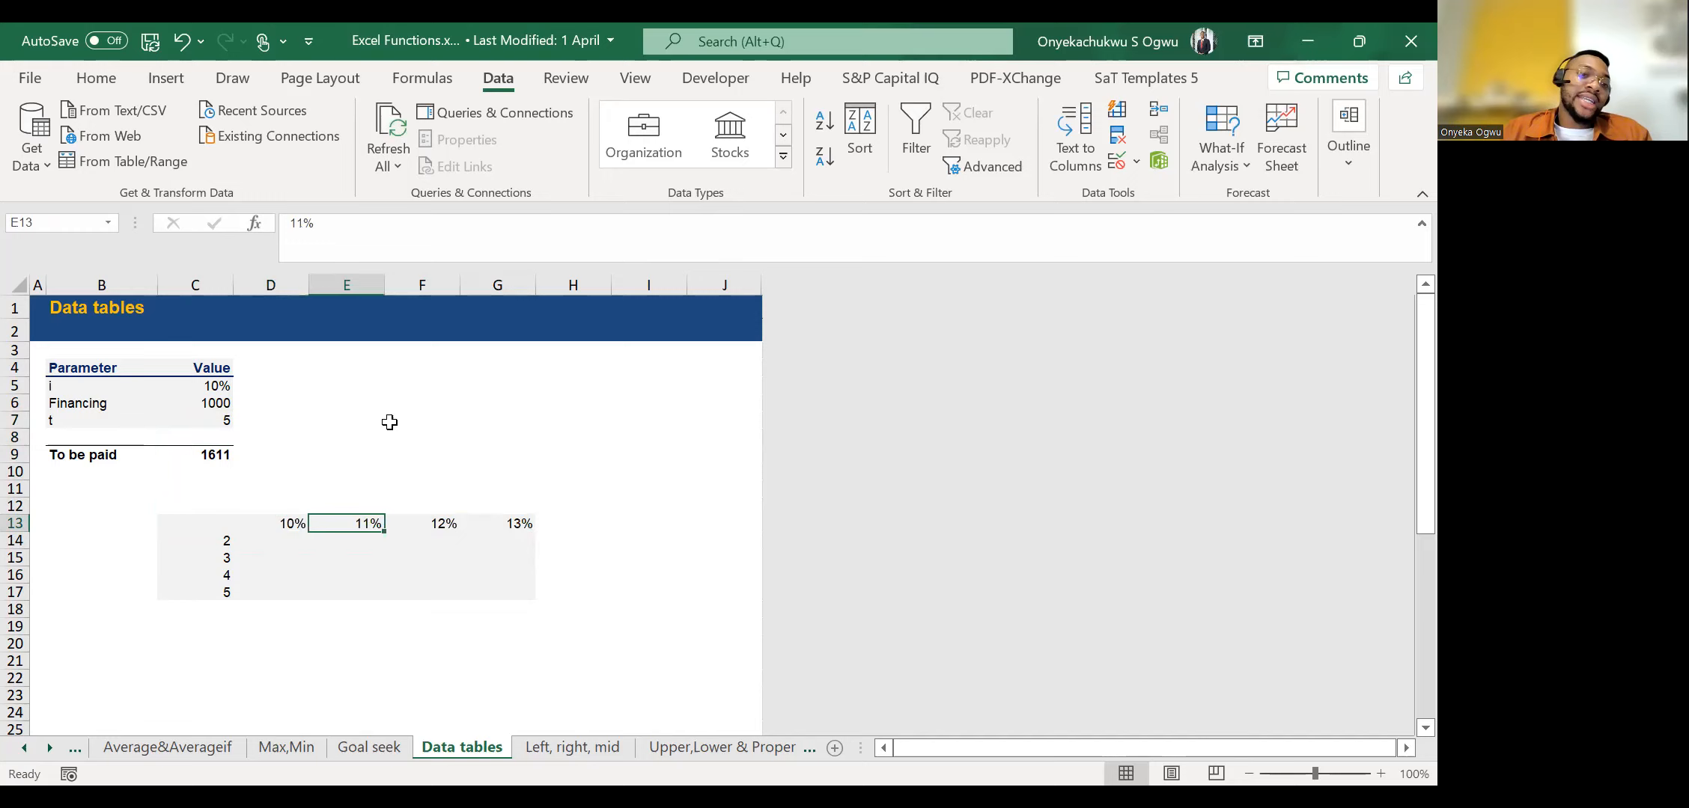
key("Right")
key("Left")
key("Left")
key("Left")
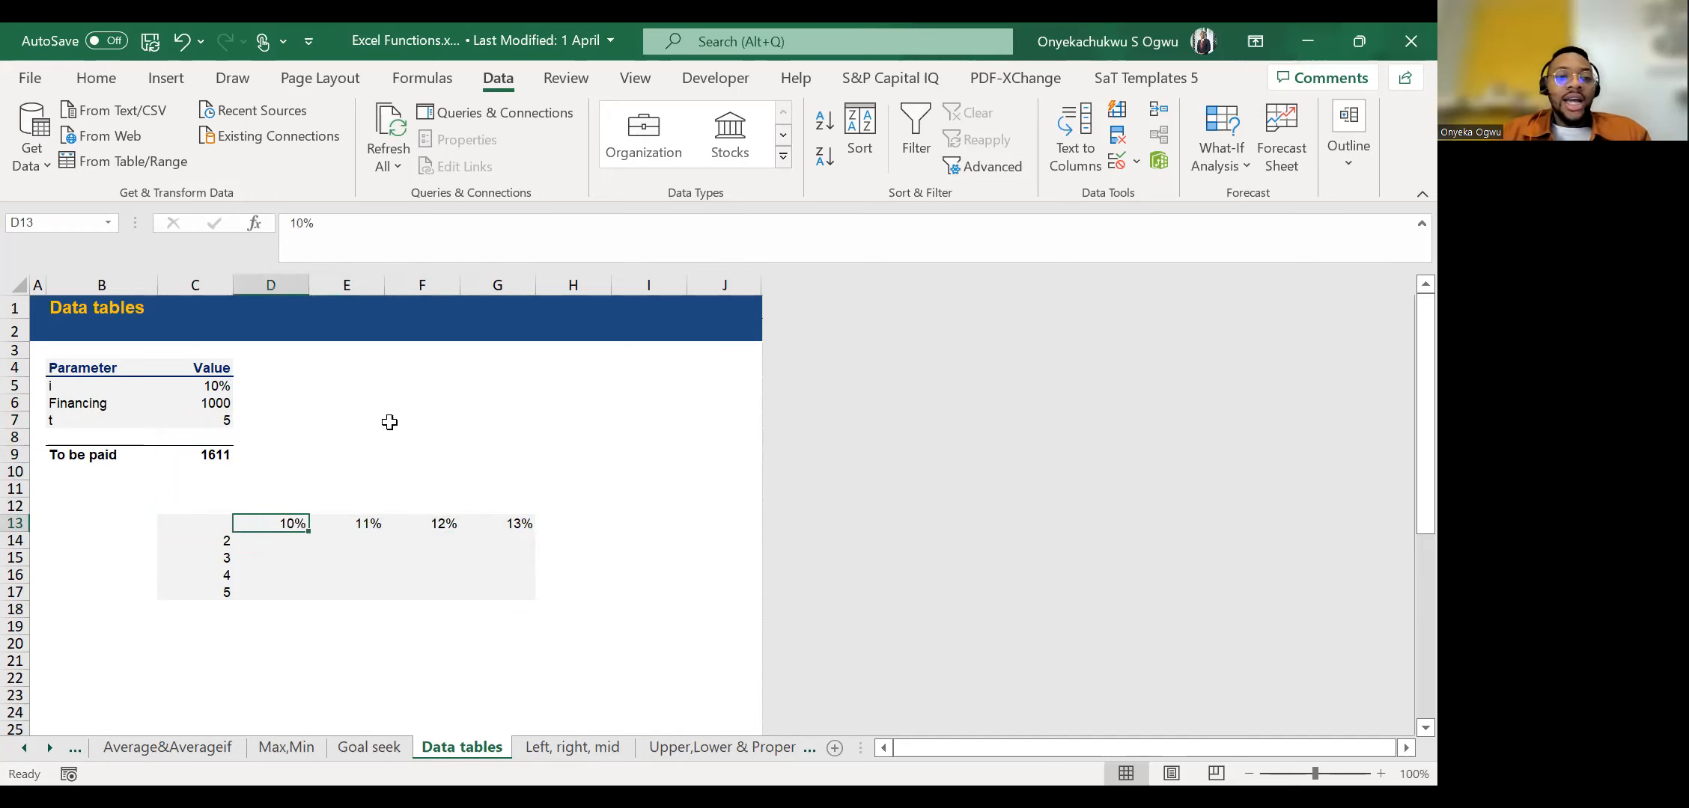
Examine the periods listed below C13 as the grid's column variable.
key("Down")
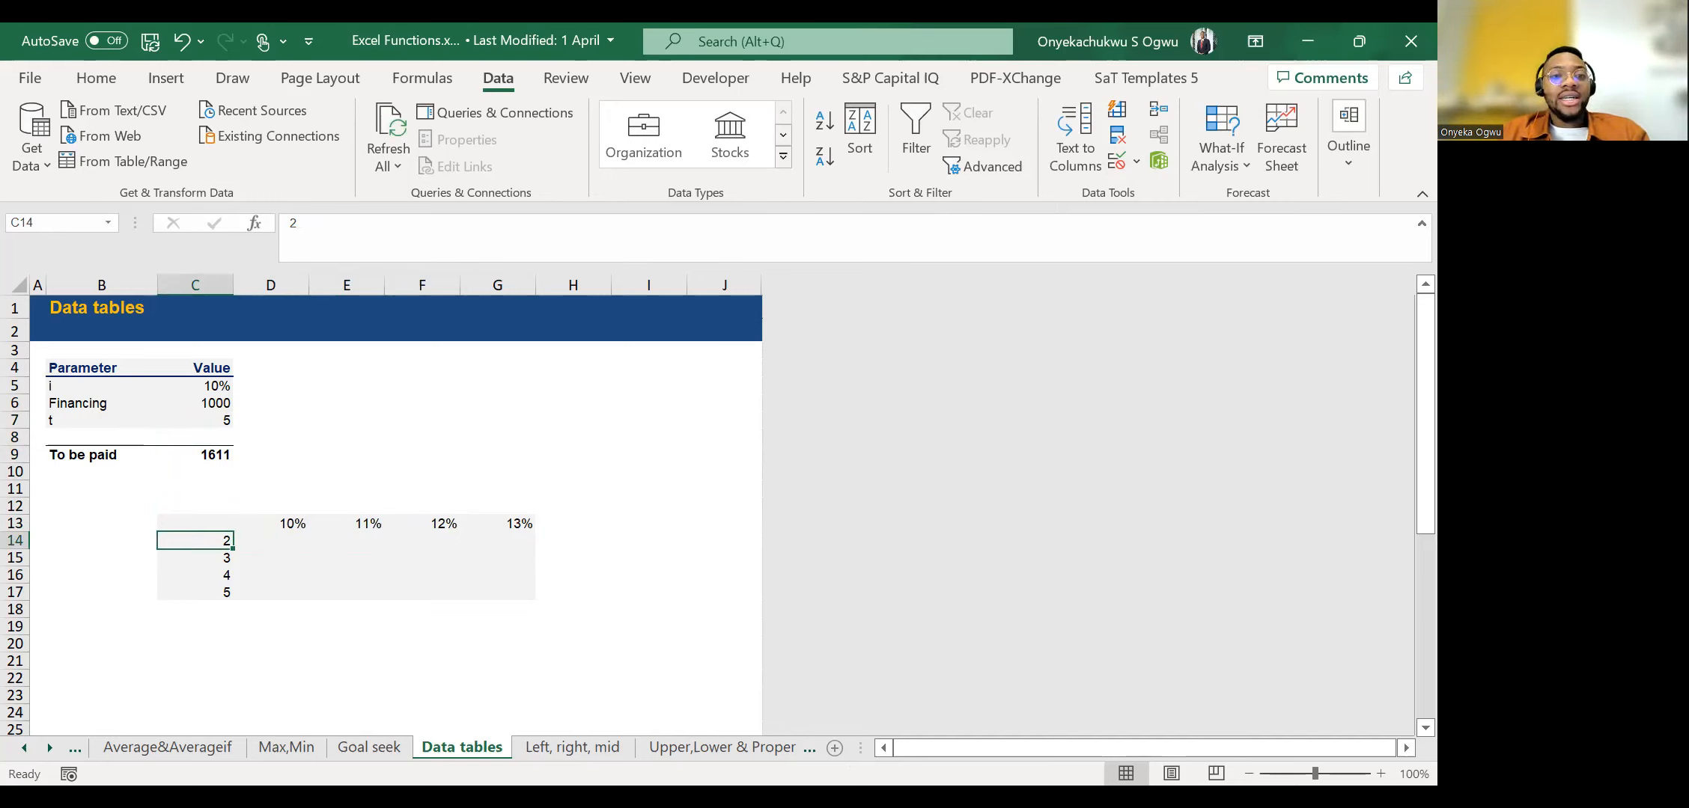
key("alt+Tab")
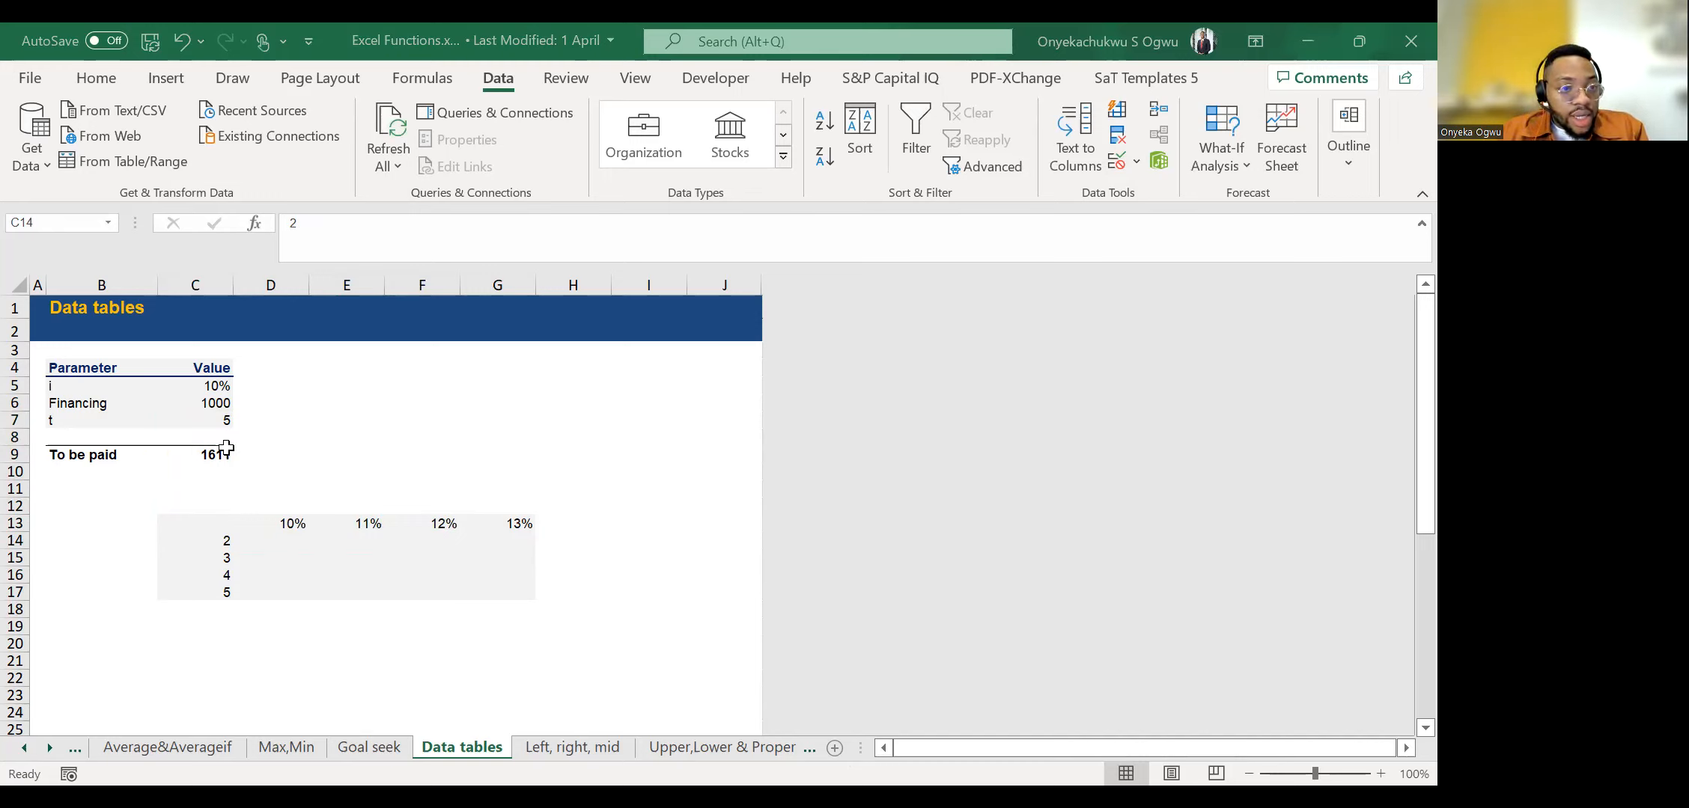
key("Down")
key("Up")
key("Up")
key("Up")
key("Down")
key("Down")
key("Down")
key("Down")
key("Down")
key("Up")
key("Up")
key("Up")
key("Up")
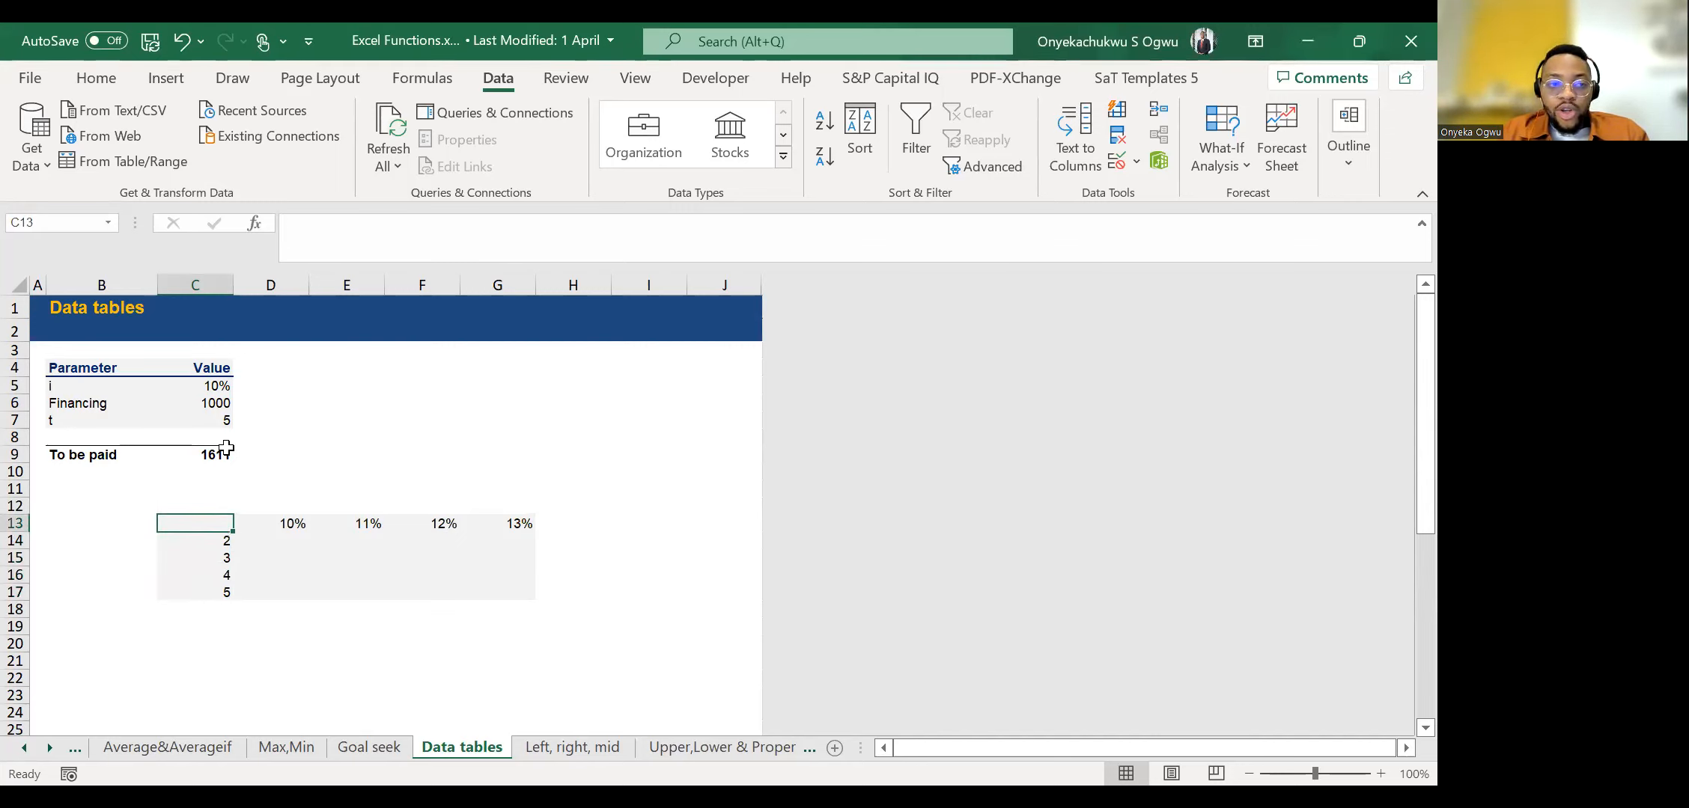
Check which parameter cells the To be paid formula in C9 refers to.
left_click(187, 457)
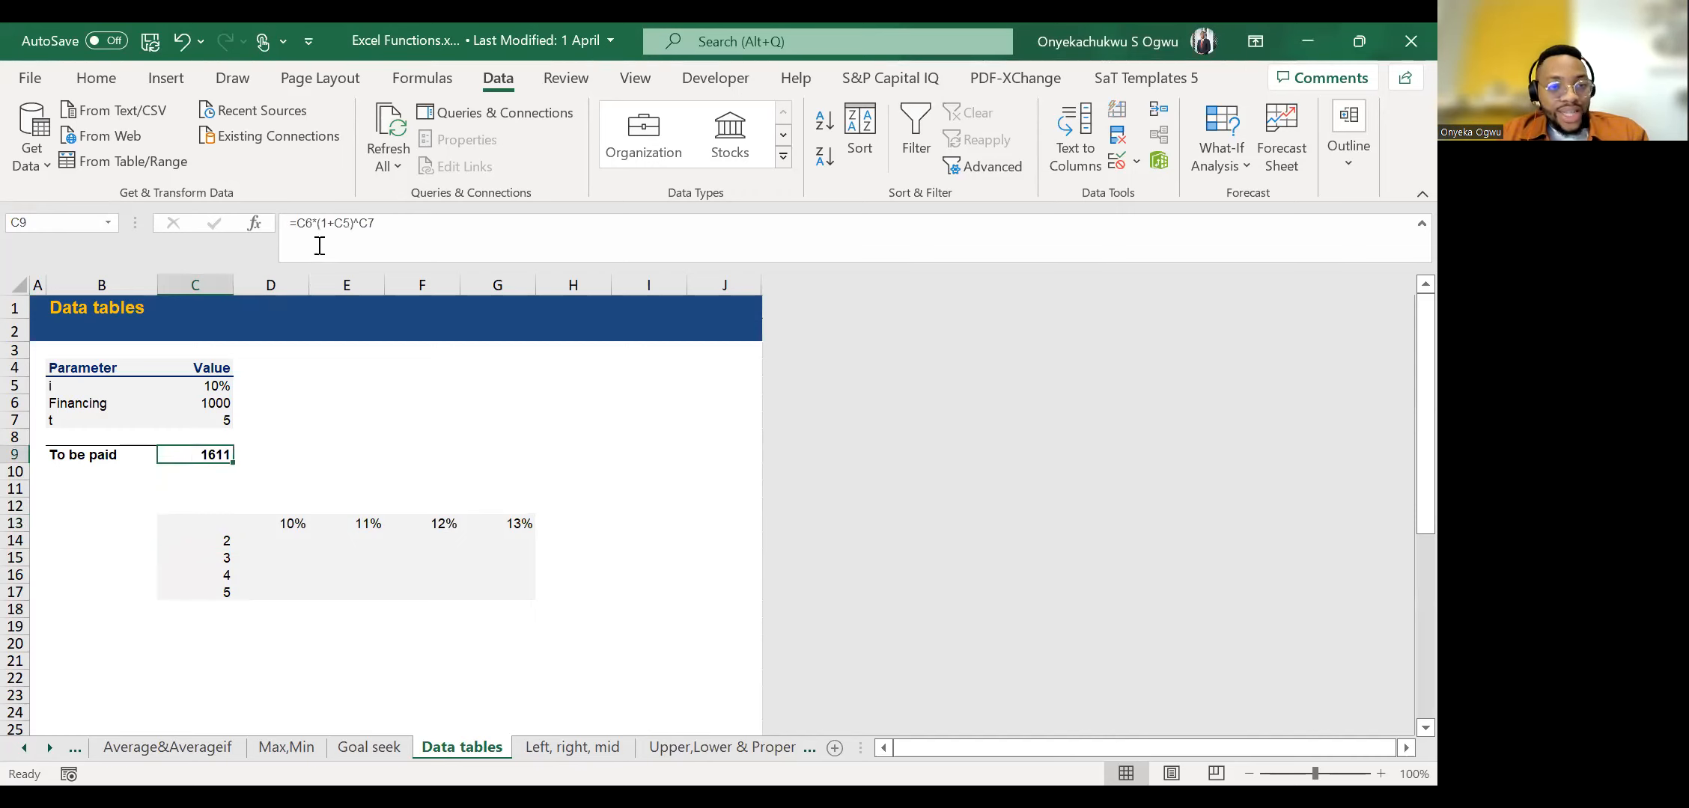
left_click(311, 223)
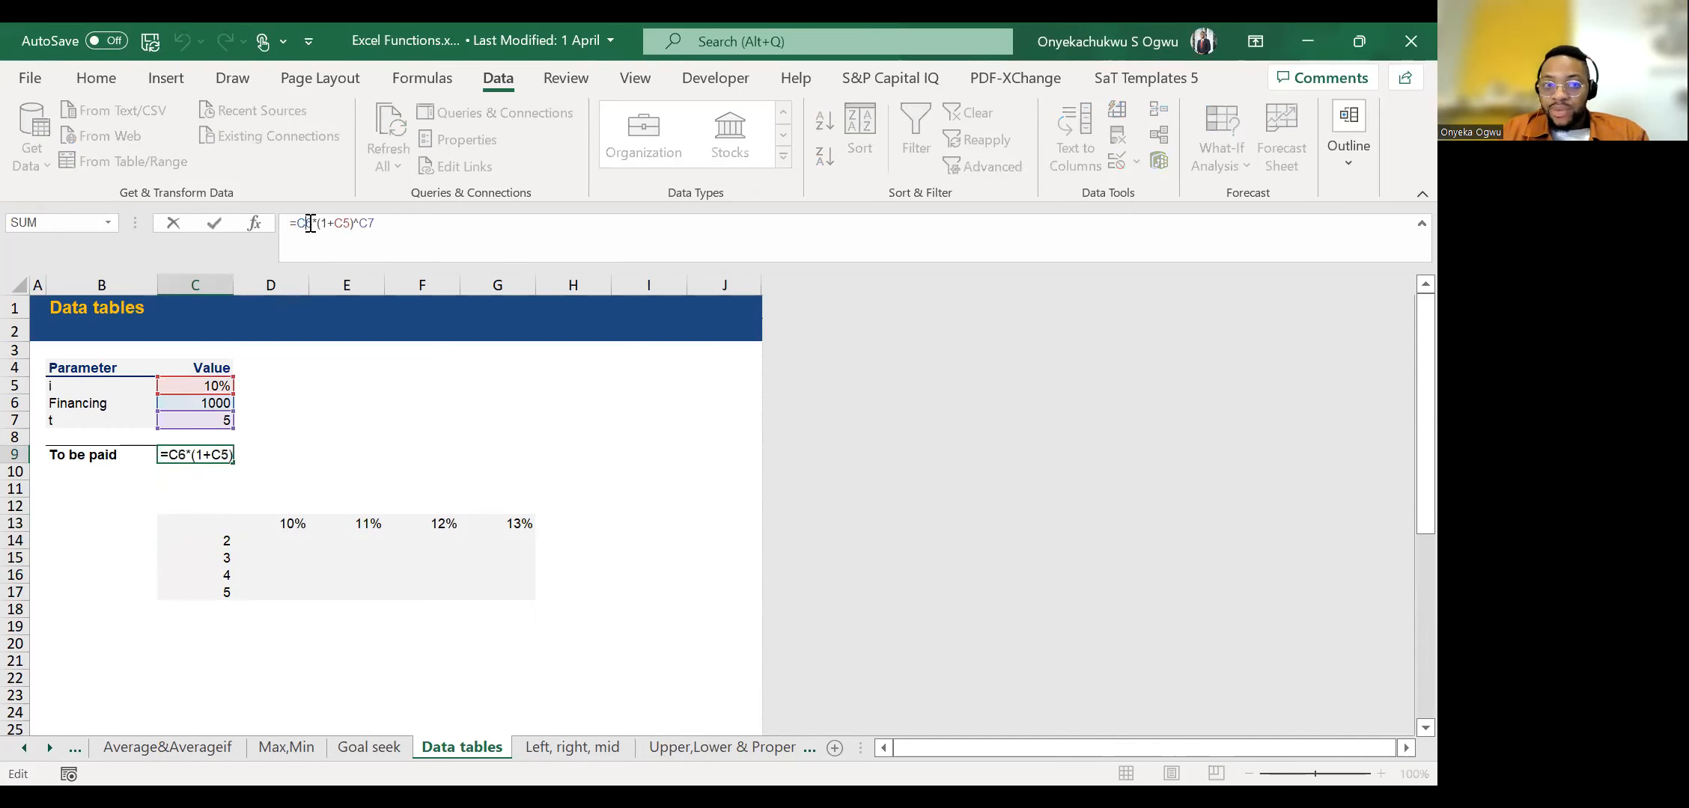
key("Return")
Link the grid's corner cell C13 to the To be paid amount with the formula =C9.
key("Down")
key("Down")
key("Down")
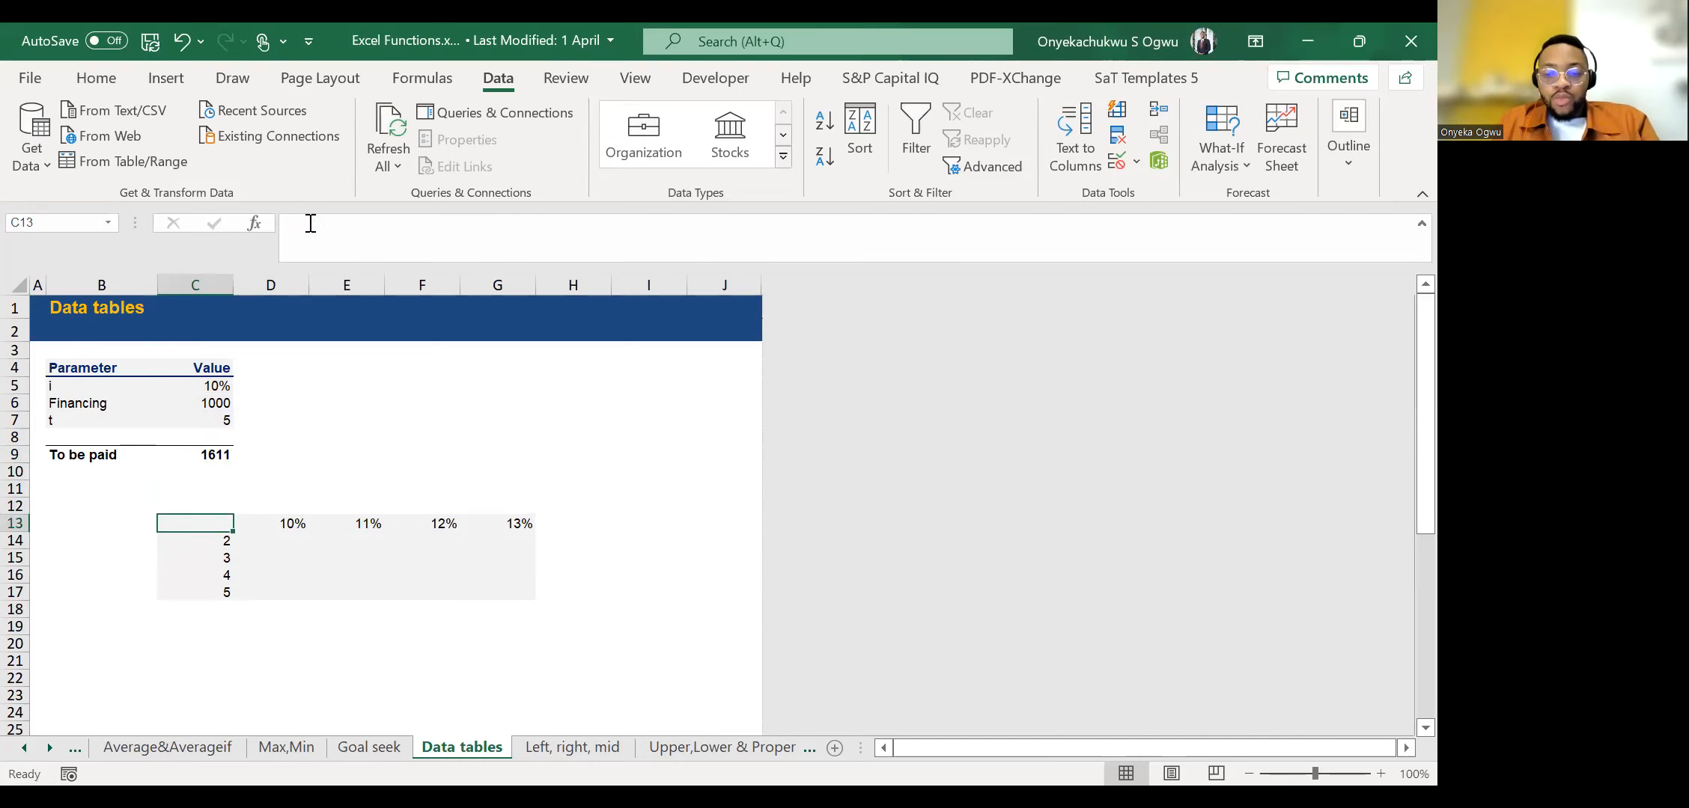
type("=")
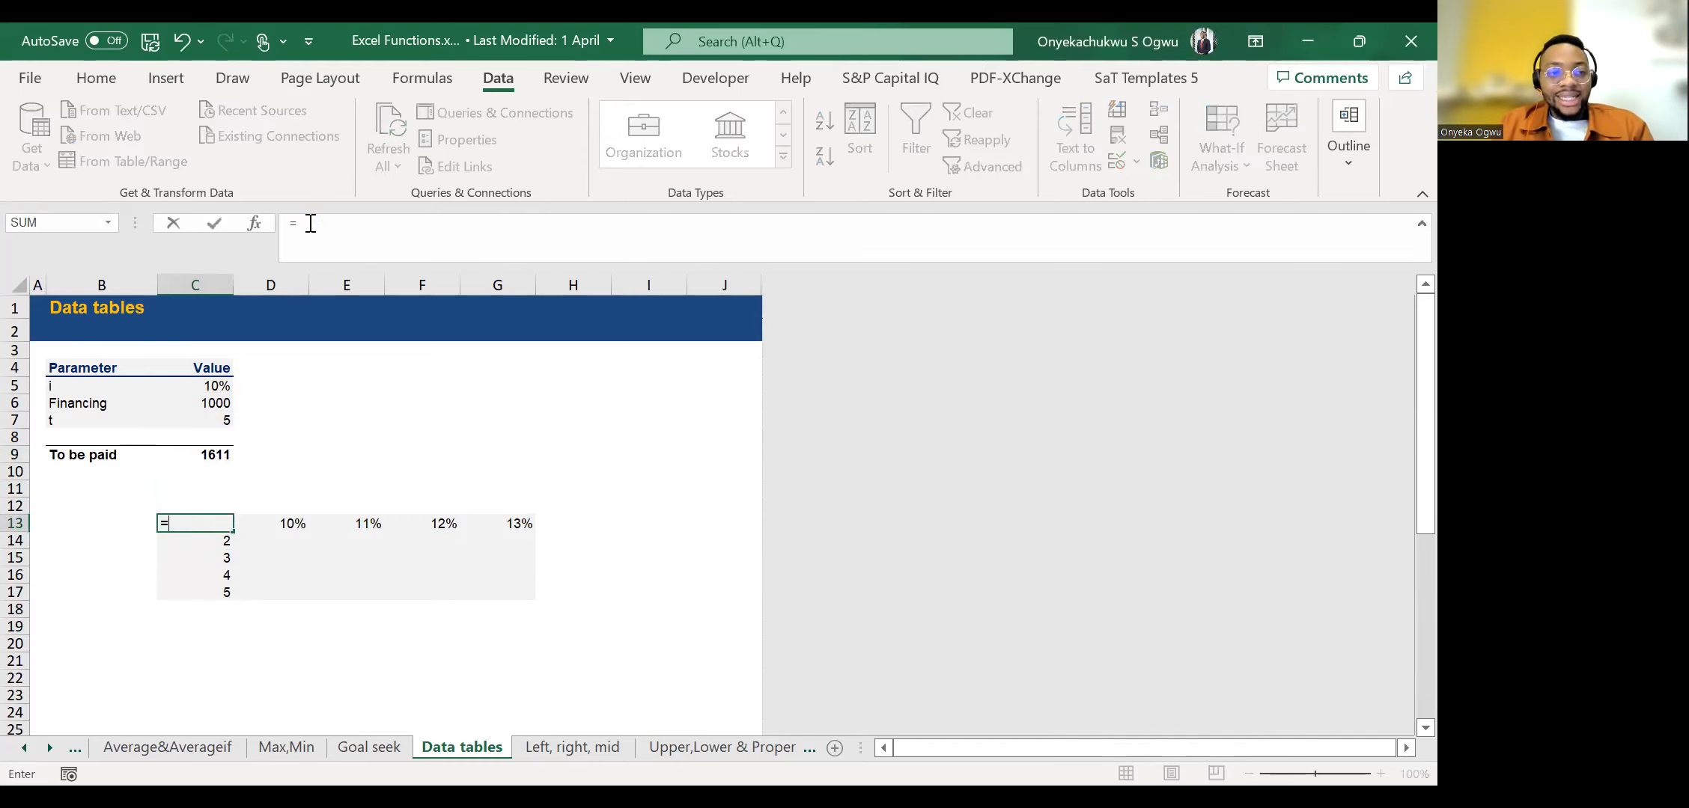
left_click(222, 458)
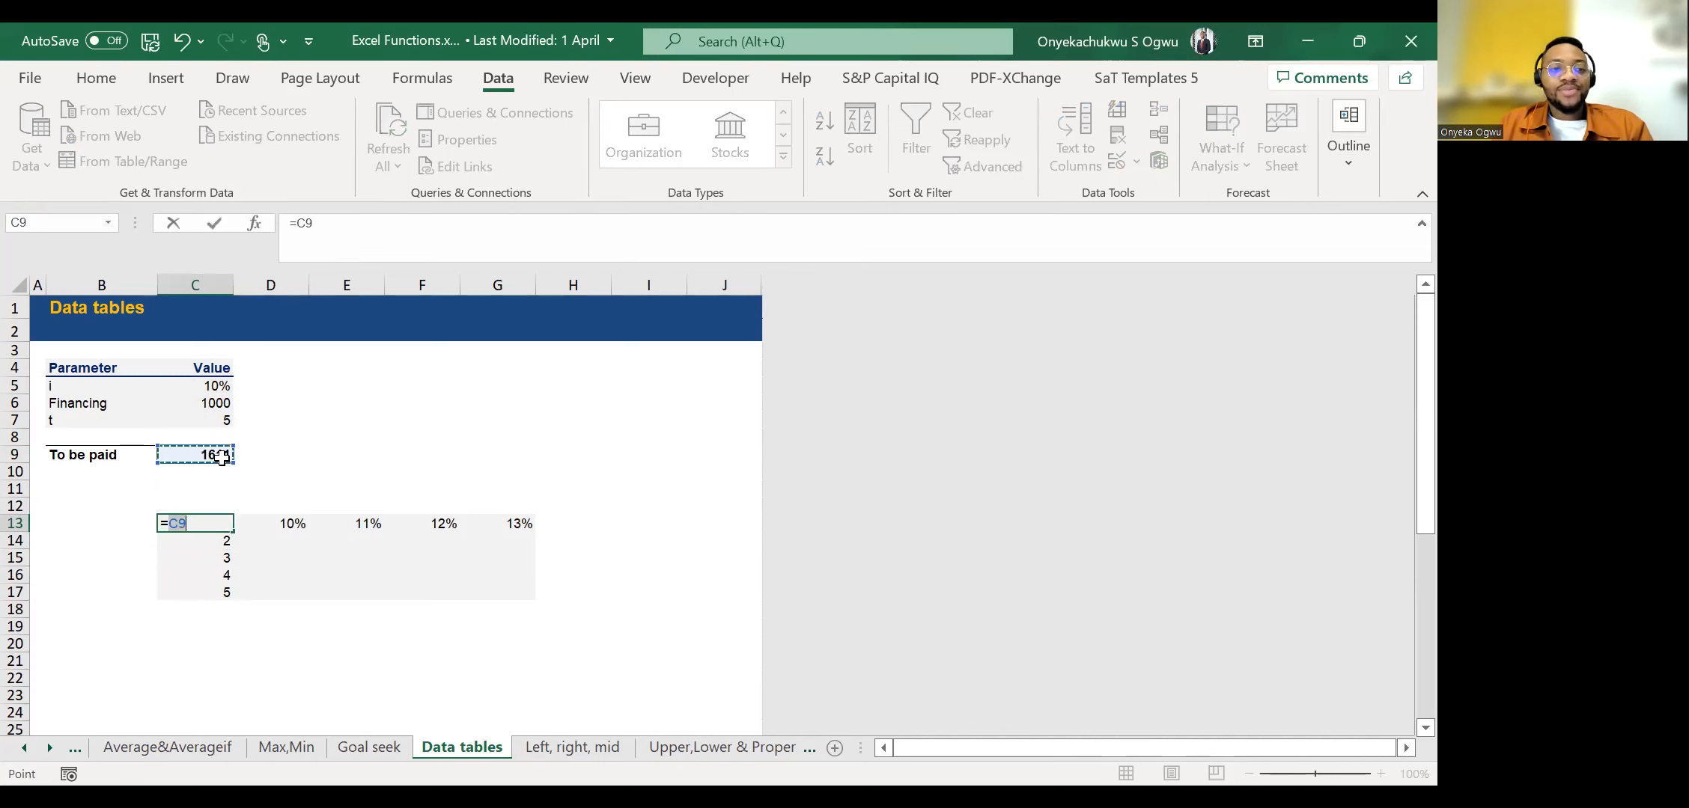
key("ctrl+Return")
left_click(821, 544)
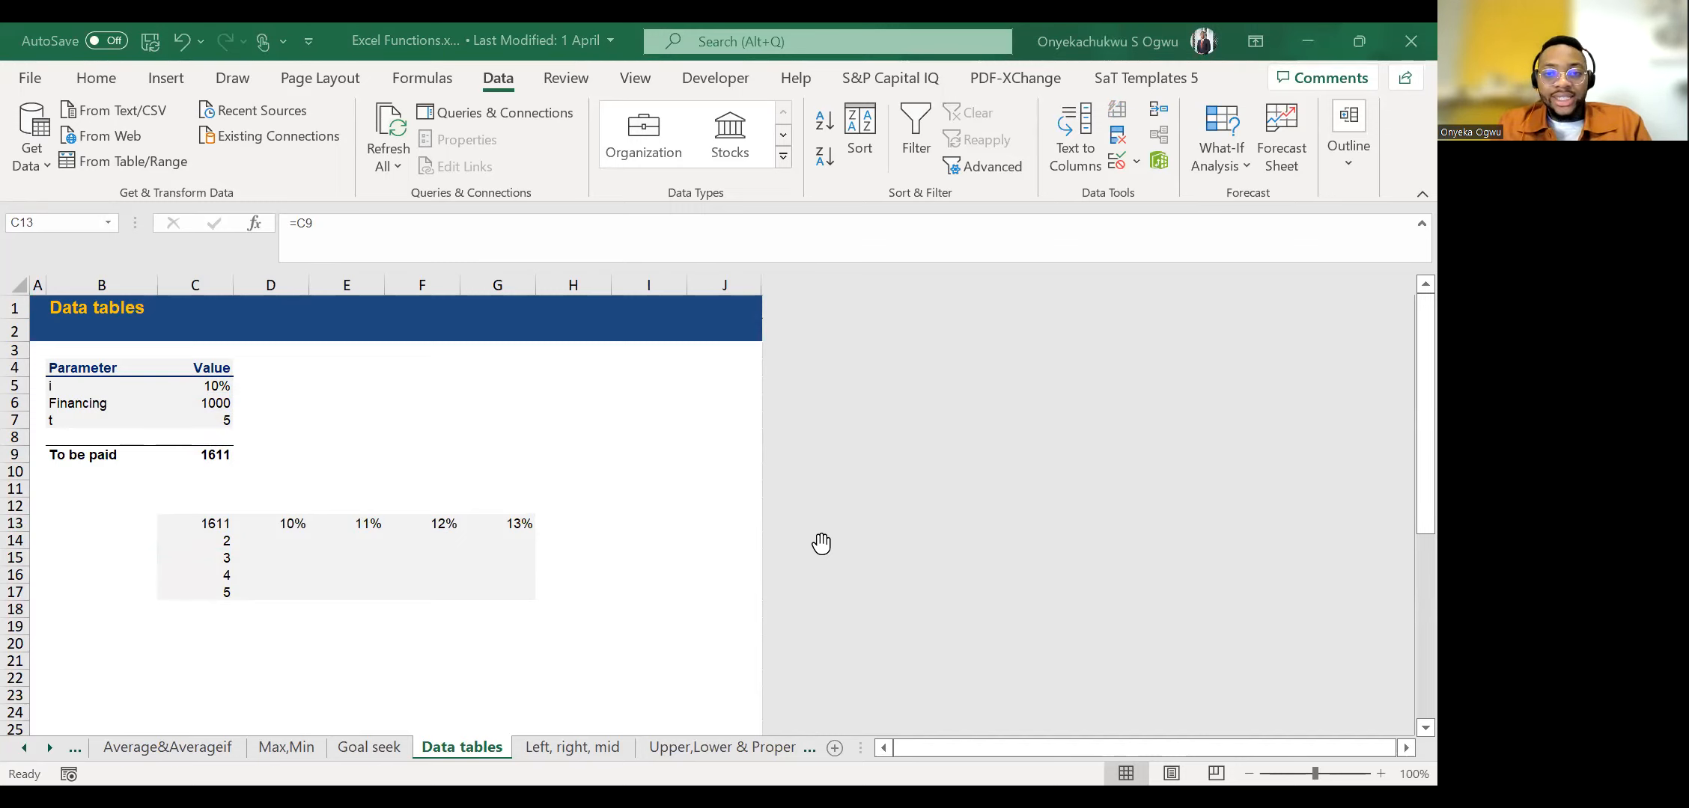
left_click(271, 197)
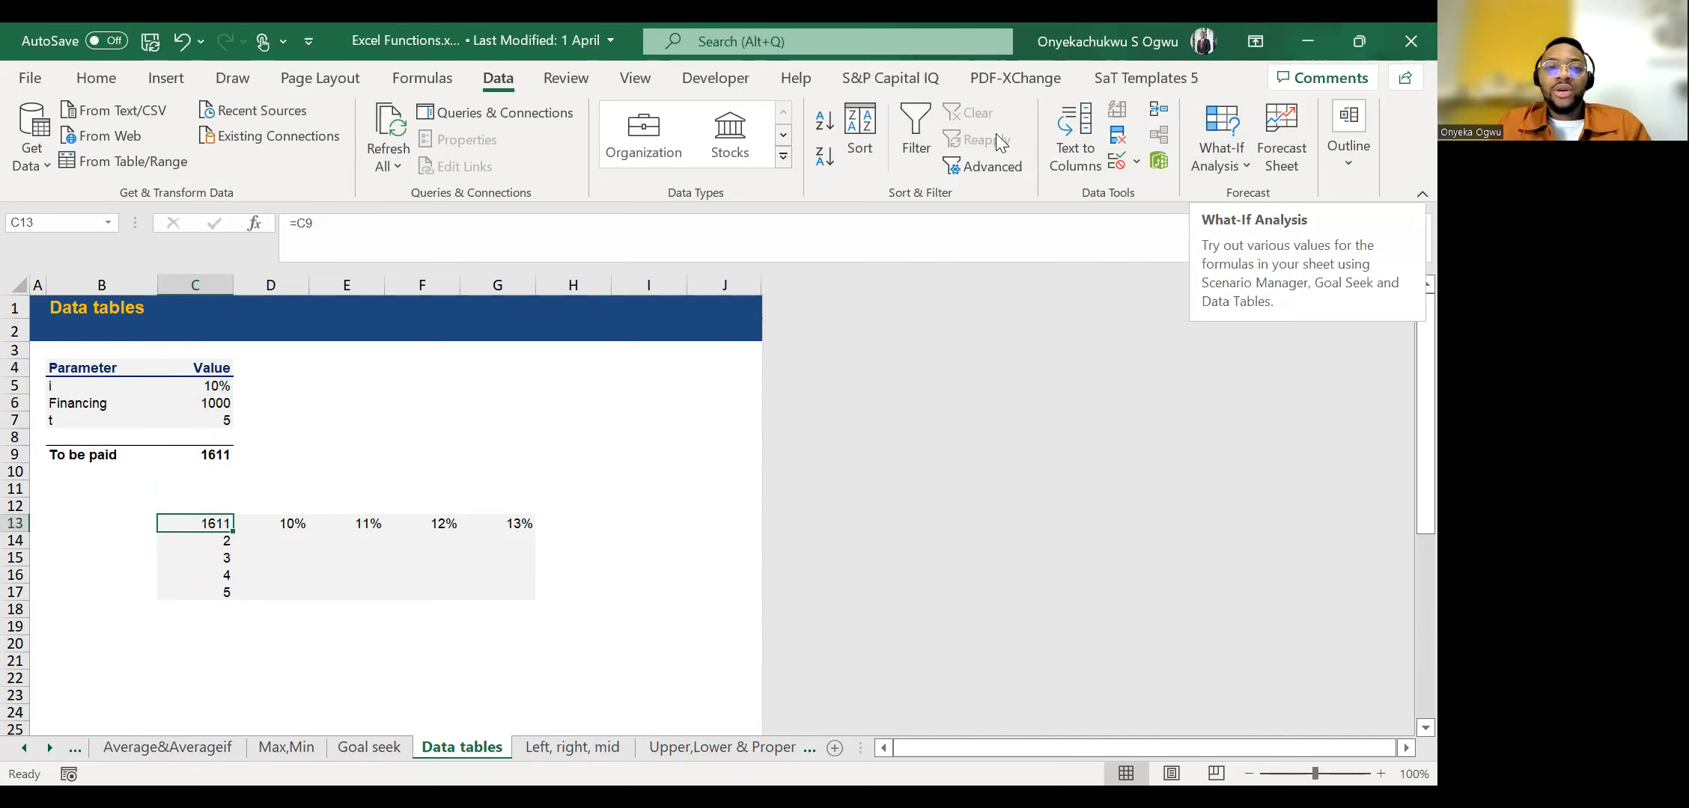
Try to create a data table from corner cell C13 alone, using C5 as row input cell and C7 as column input cell.
left_click(1223, 160)
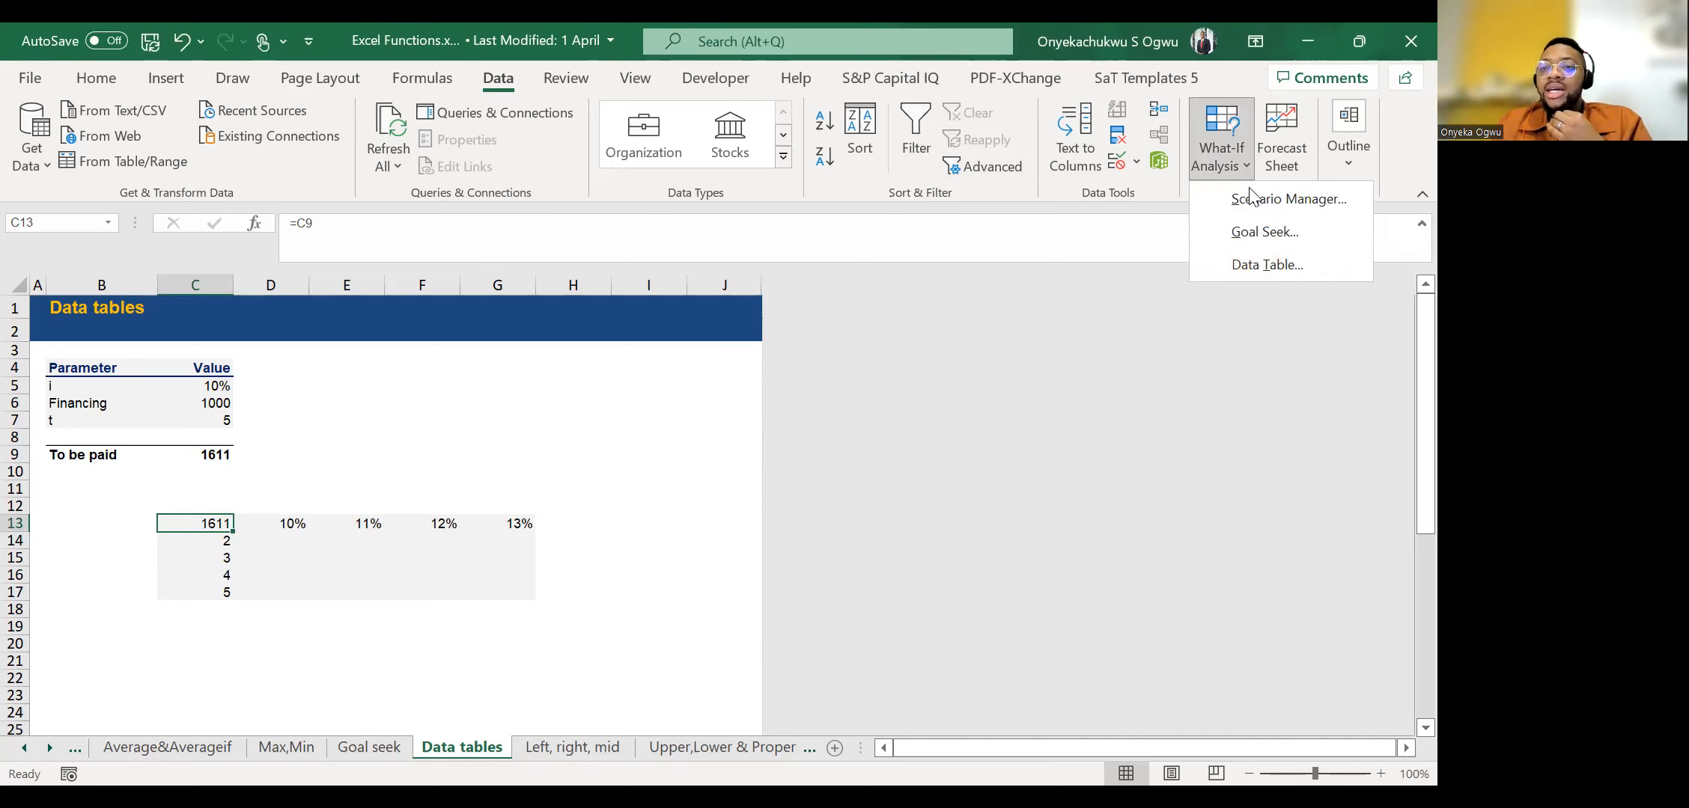
left_click(1207, 274)
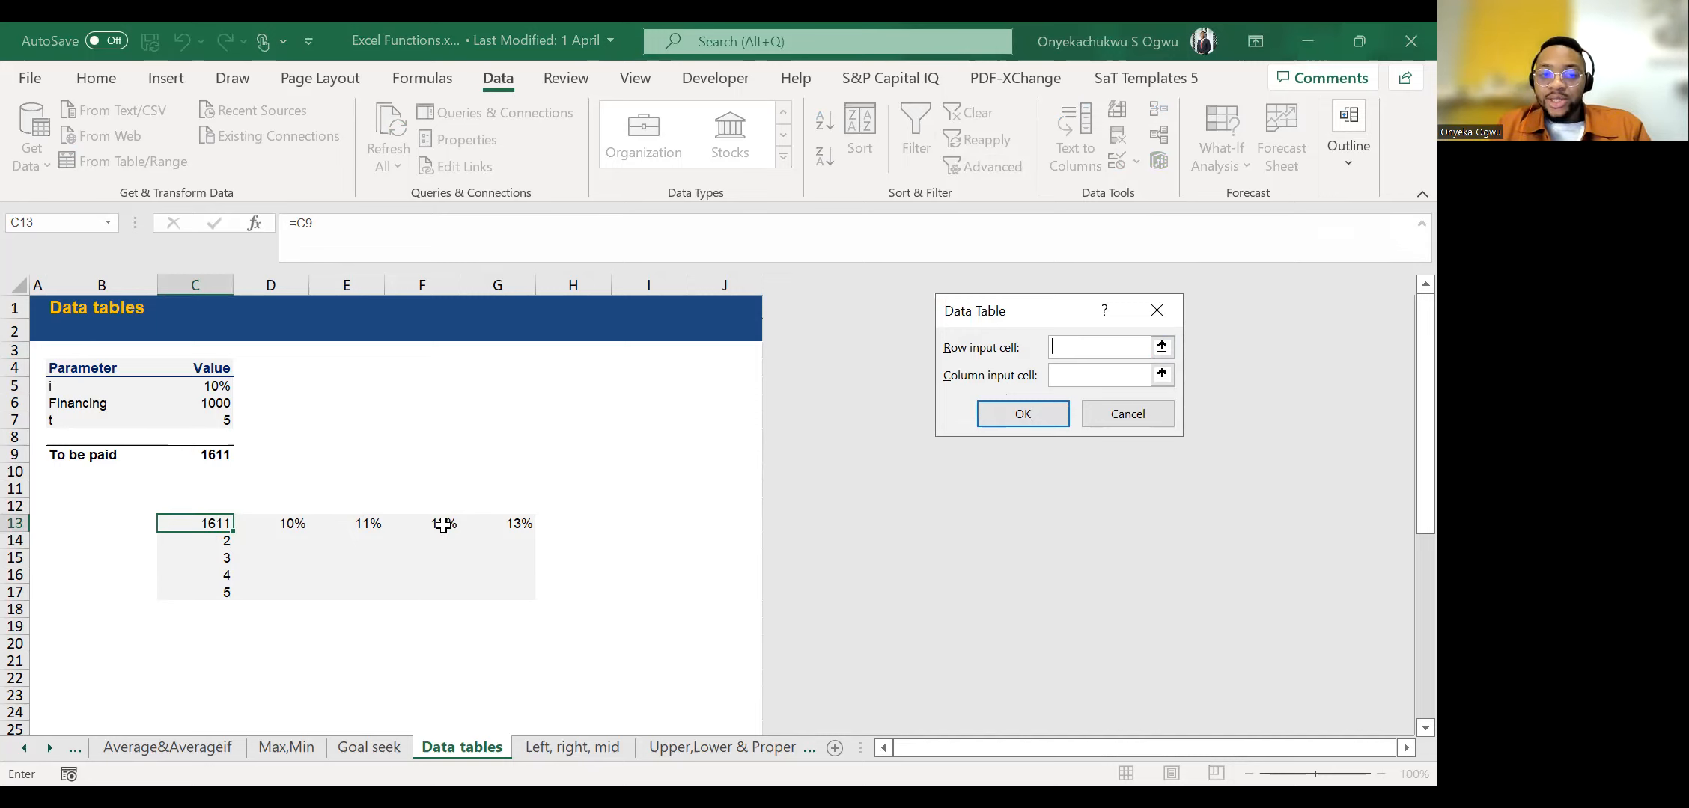
left_click(1165, 348)
left_click(208, 388)
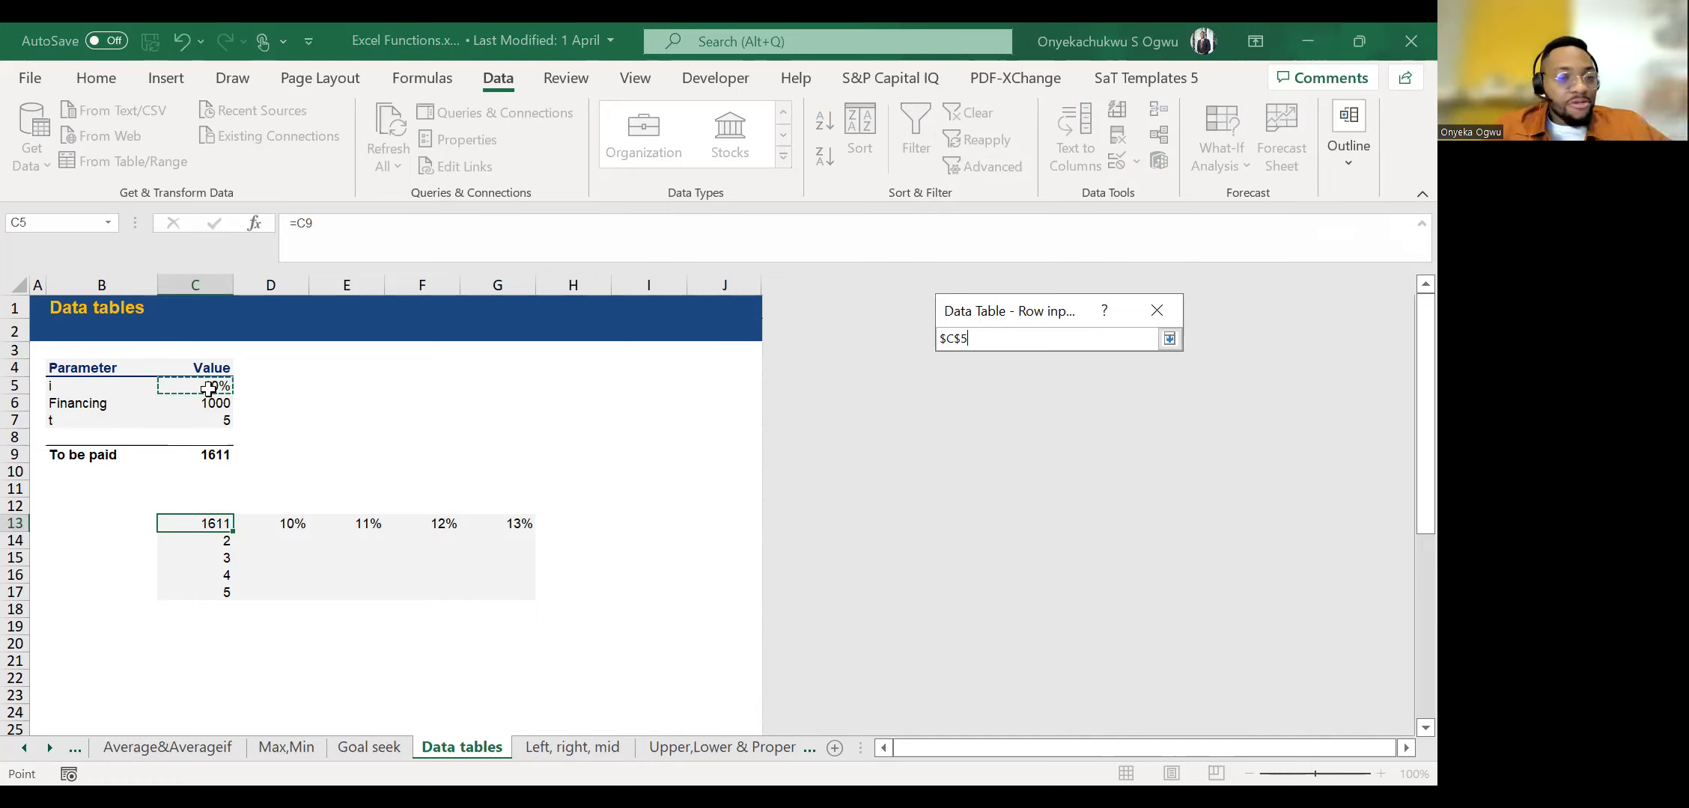
left_click(1168, 341)
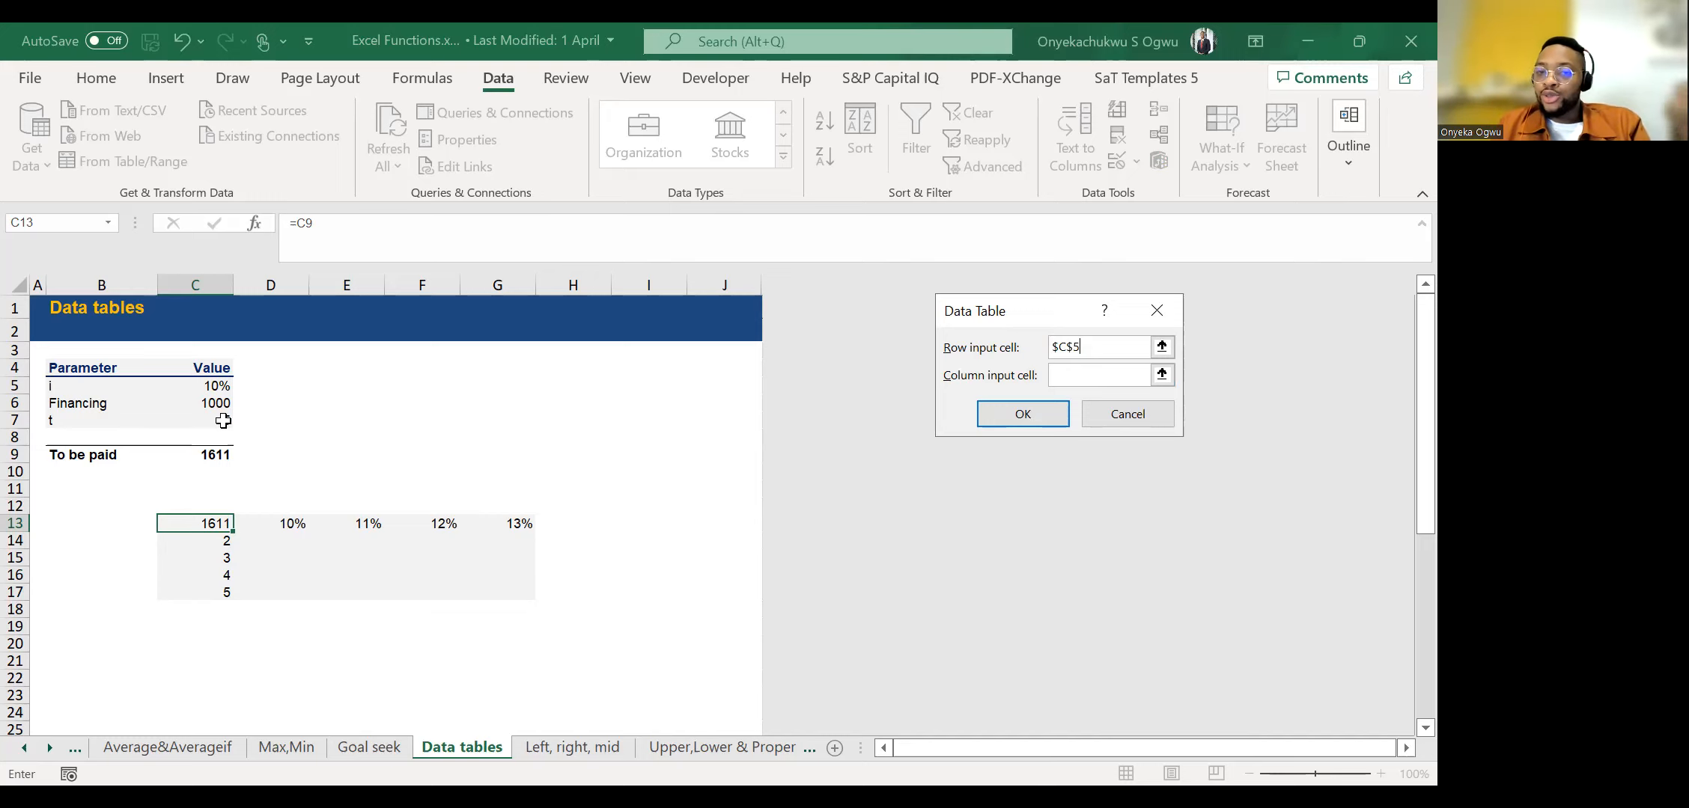
left_click(1163, 376)
left_click(217, 420)
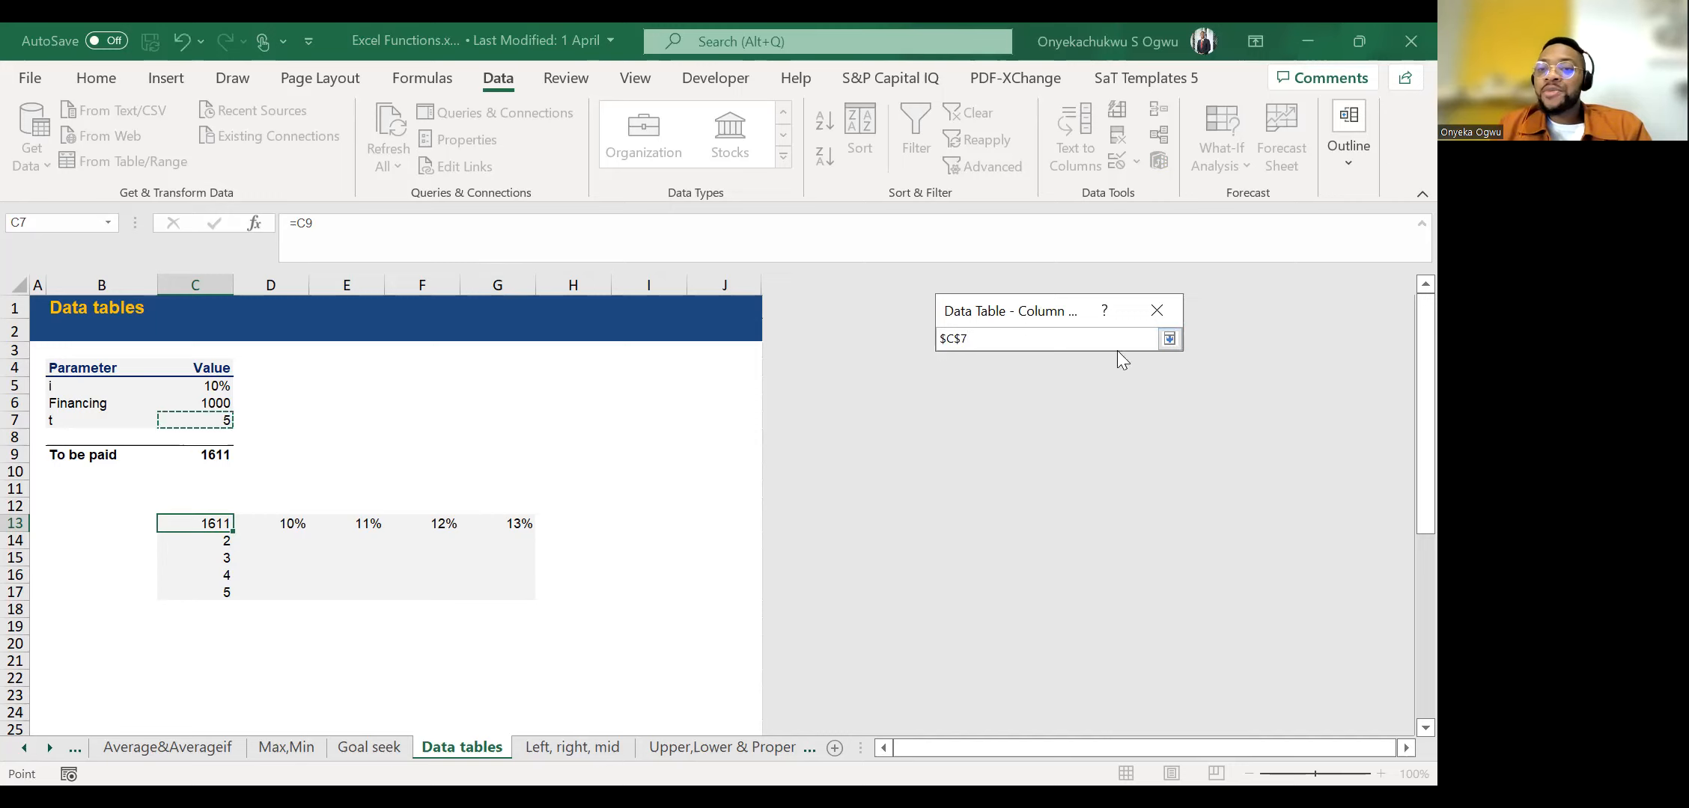
left_click(1169, 339)
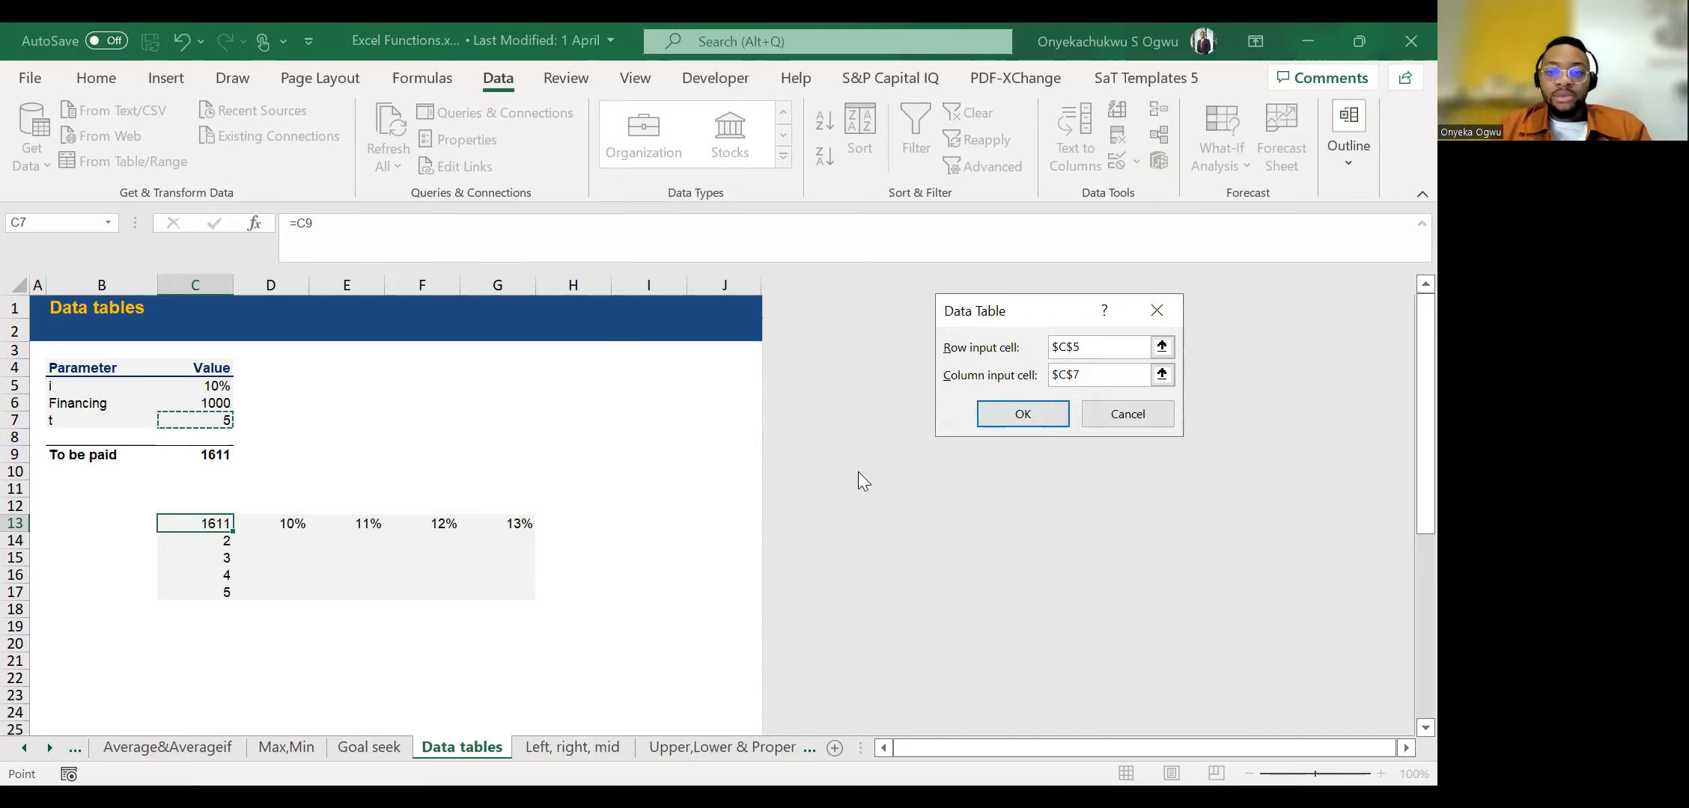
left_click(992, 414)
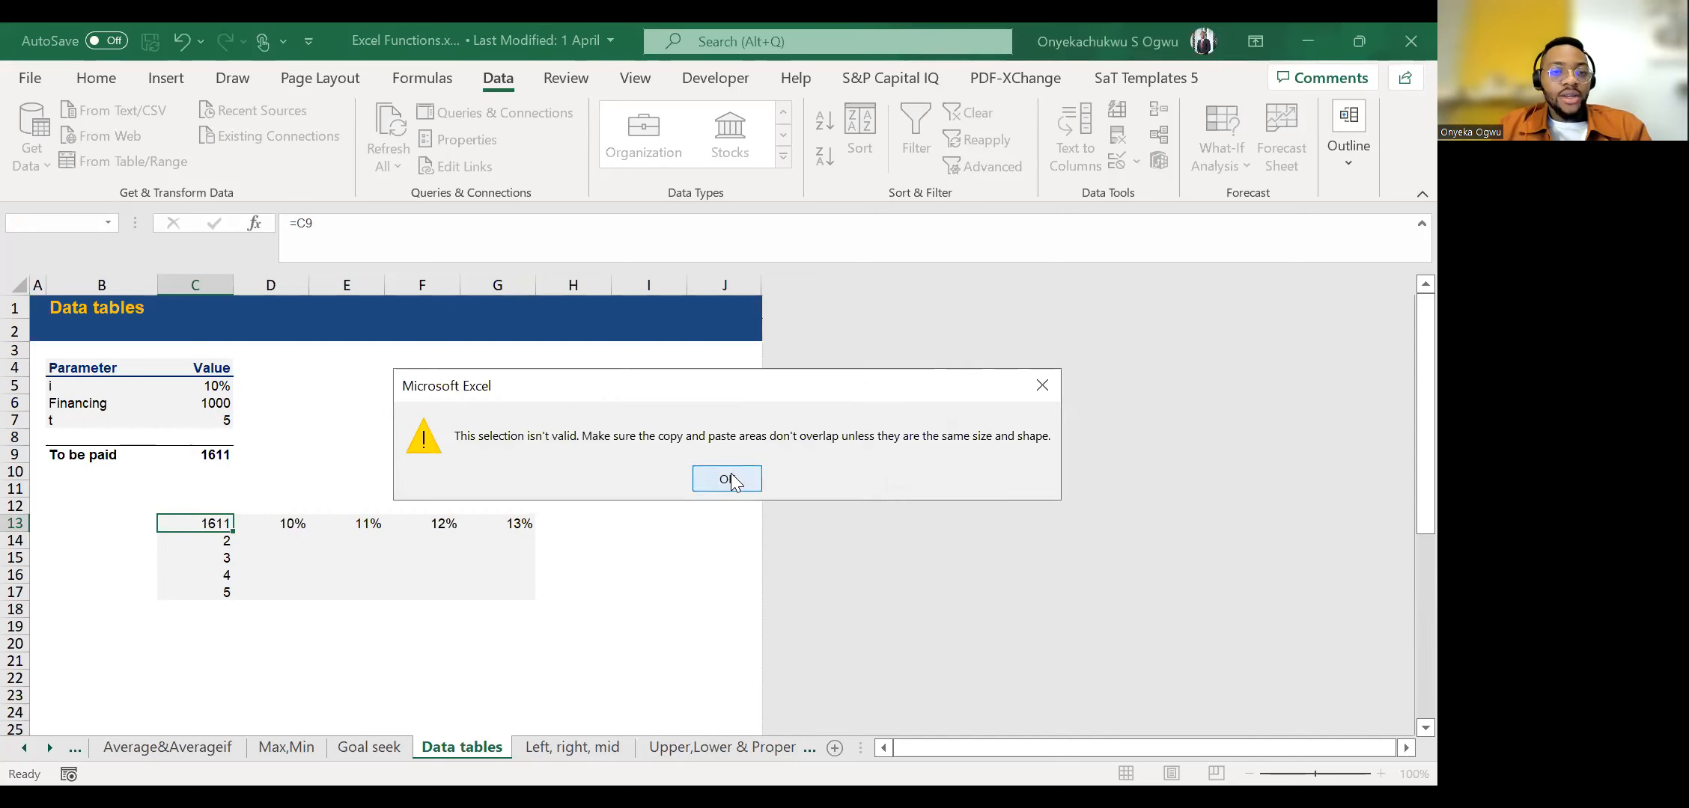
left_click(733, 477)
Create a data table over the whole grid C13:G17 with row input cell C5 and column input cell C7.
left_click(379, 527)
key("Left")
key("ctrl+a")
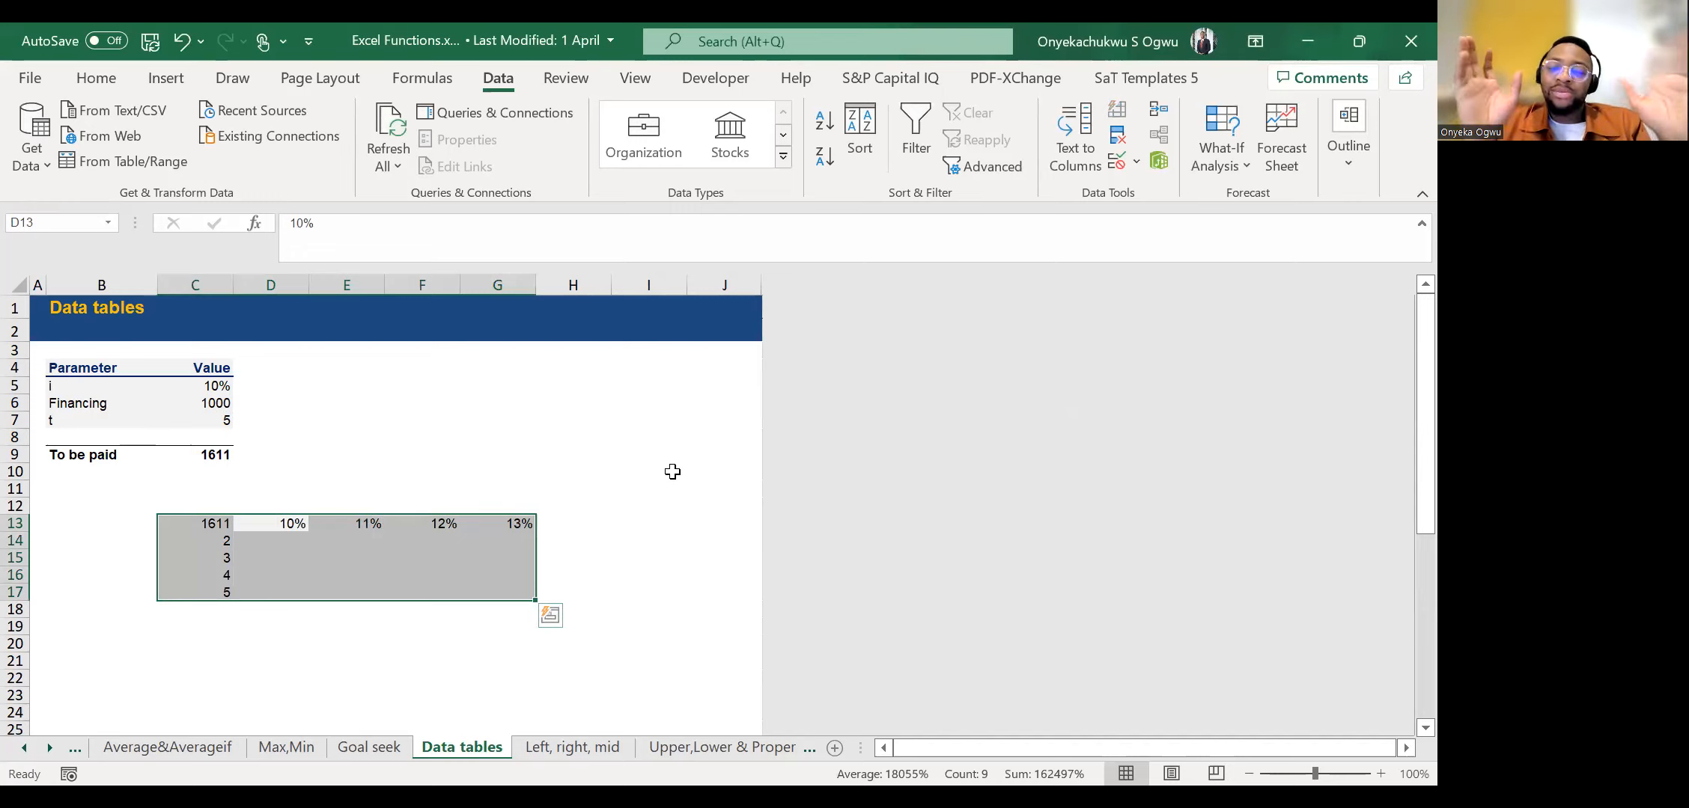
left_click(1216, 161)
left_click(1282, 266)
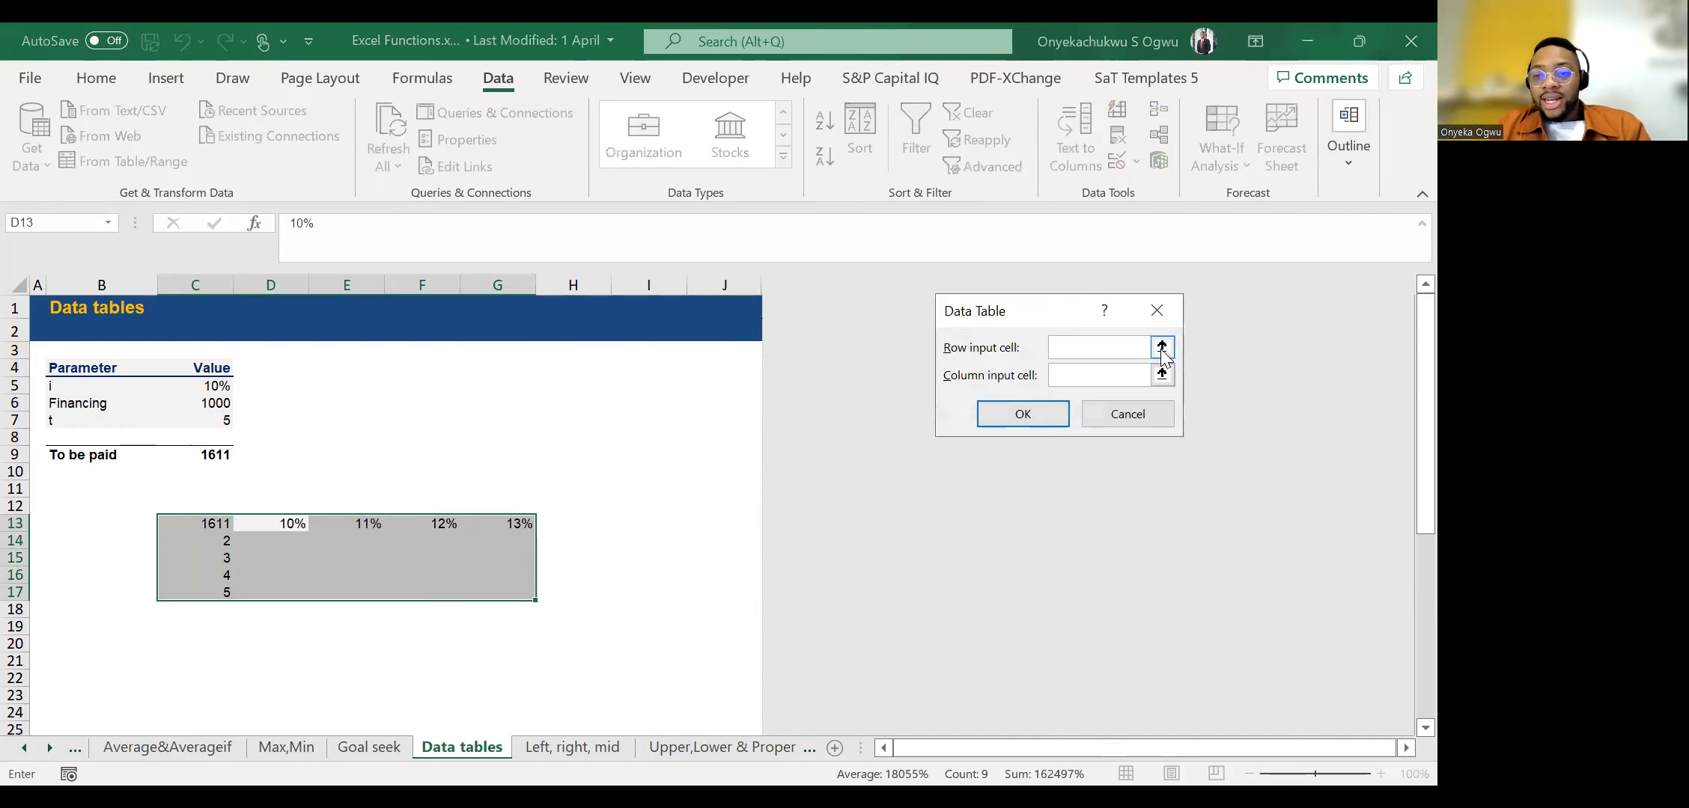
left_click(1162, 347)
left_click(213, 386)
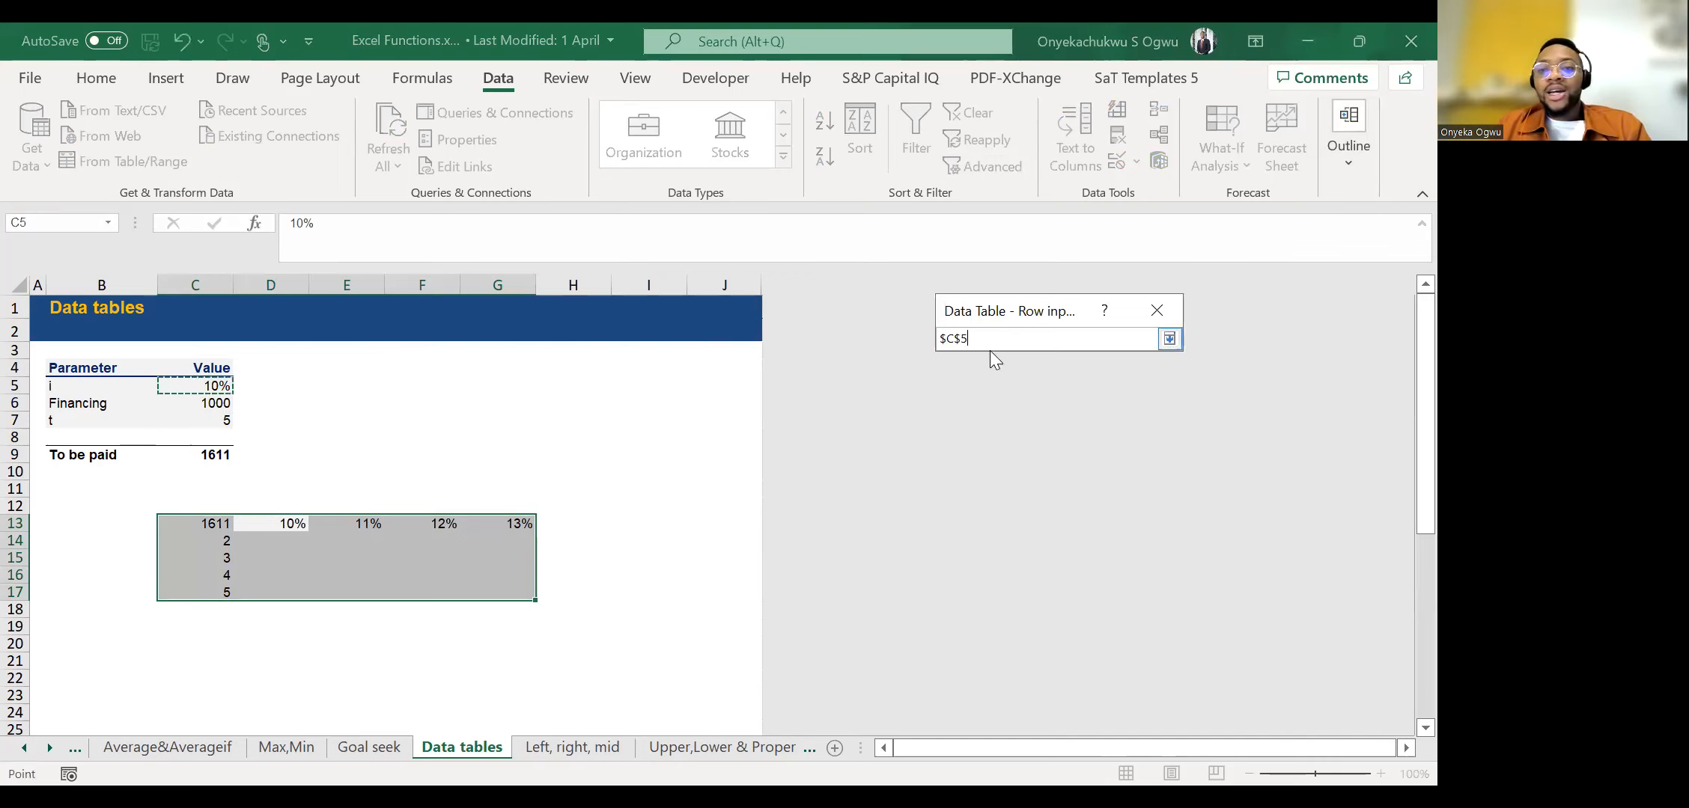
left_click(1169, 338)
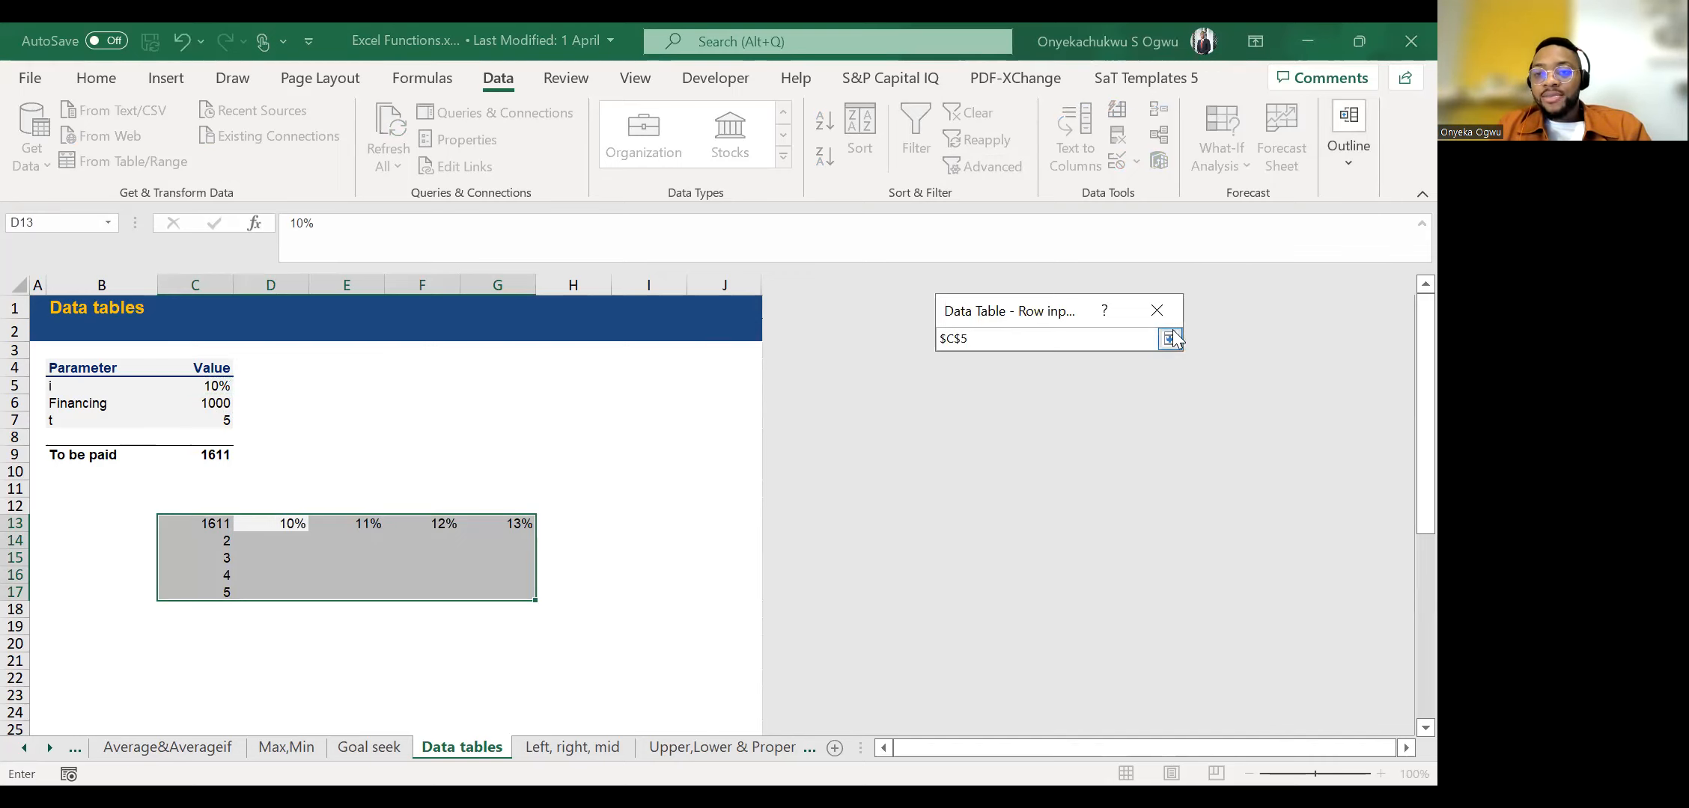
left_click(1161, 375)
left_click(213, 421)
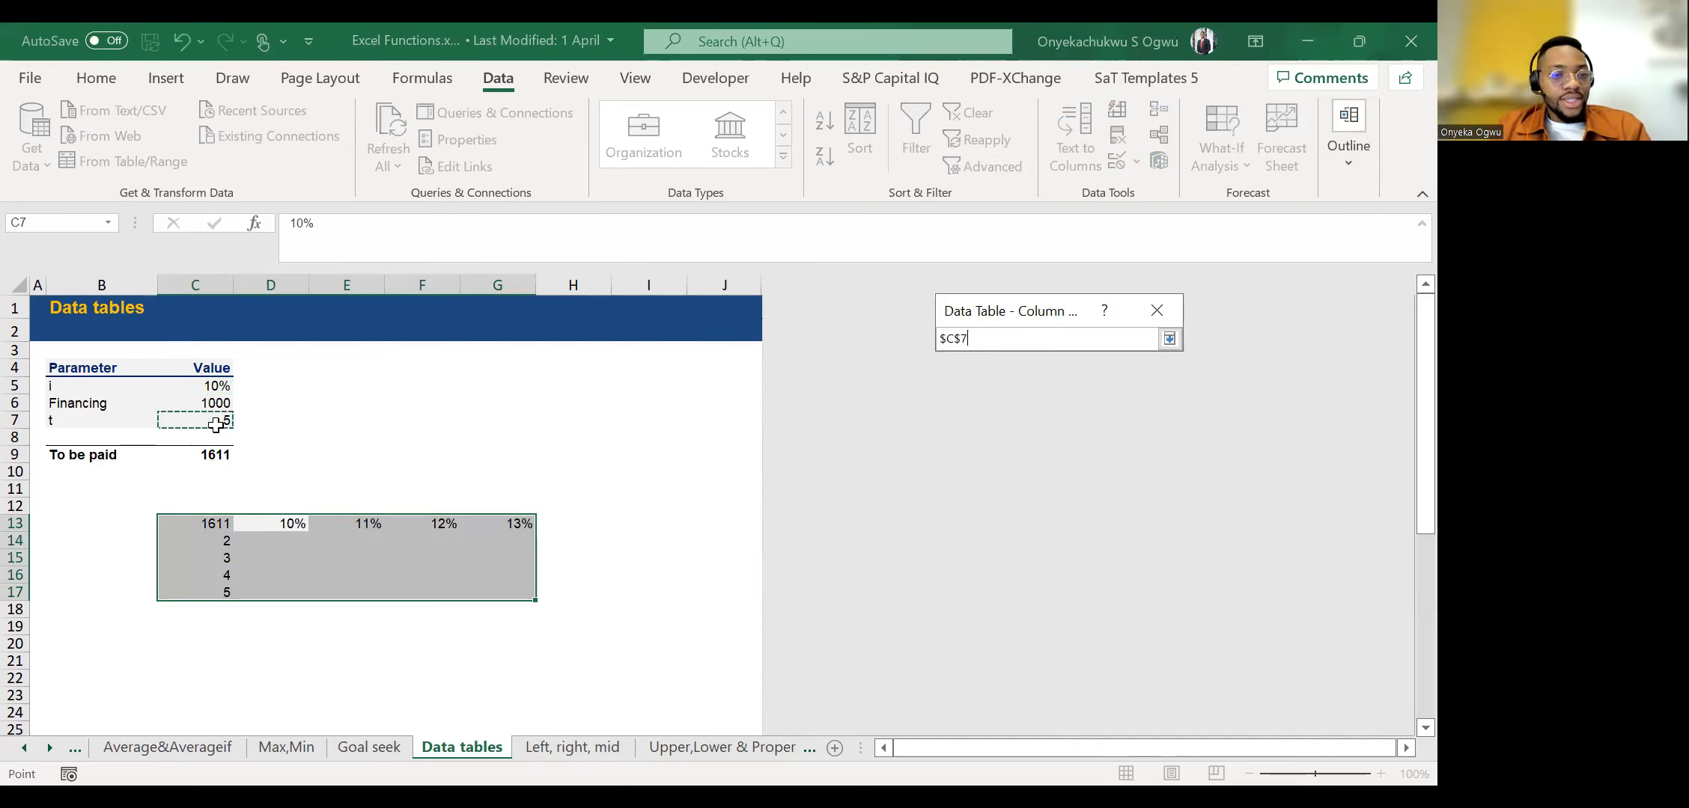
left_click(1167, 338)
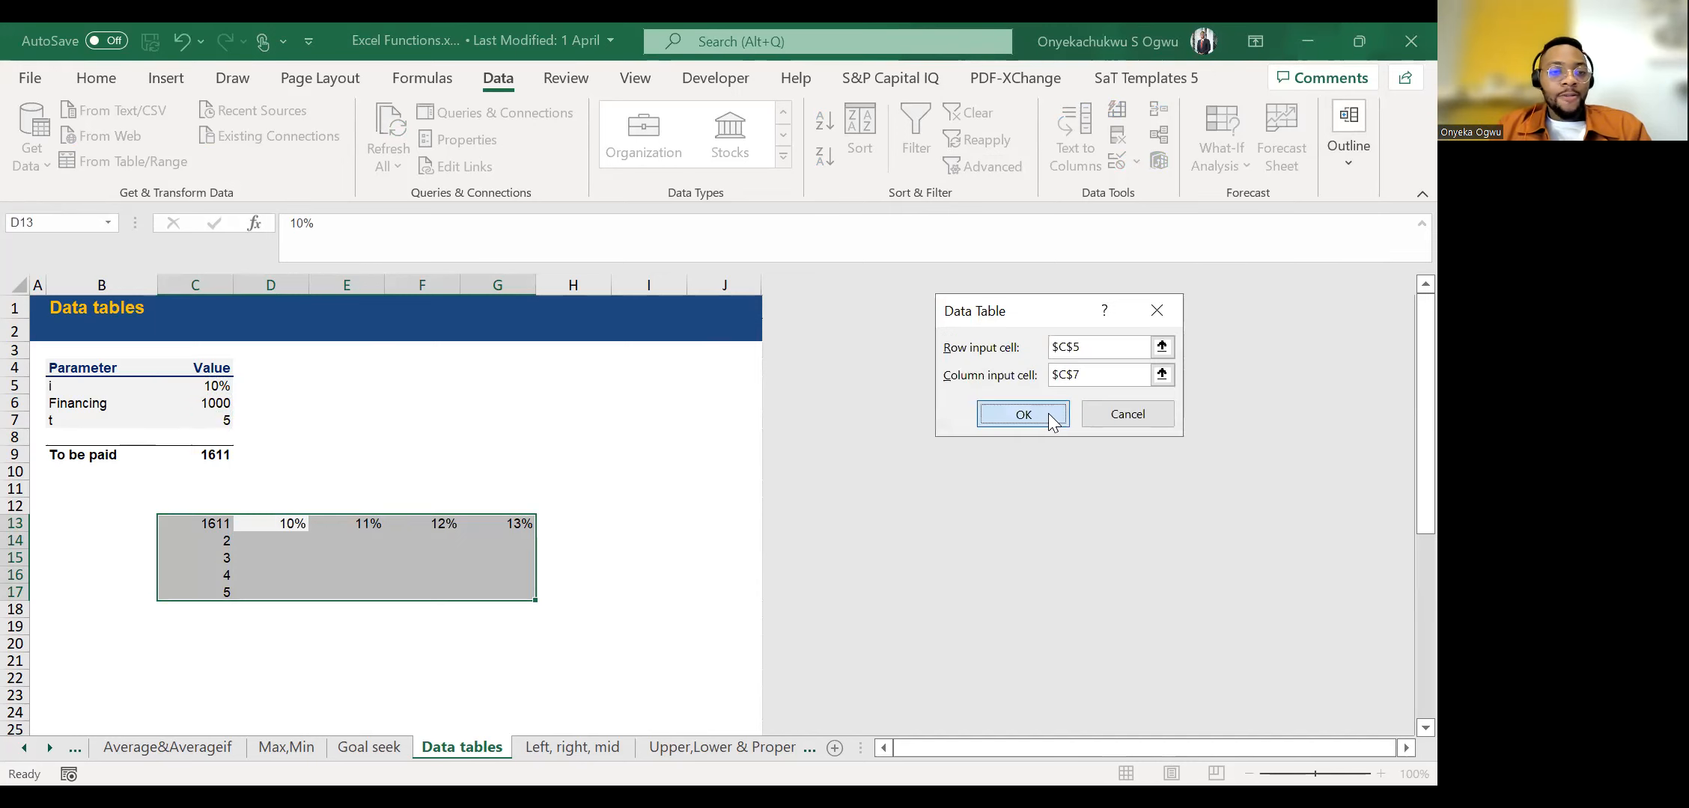
left_click(1054, 417)
Examine the repayment amounts and their formulas across the data table's interest rates and periods.
left_click(306, 558)
key("Down")
key("Down")
key("Right")
key("Right")
key("Right")
key("Right")
key("Up")
key("Up")
key("Left")
key("Up")
key("Up")
key("Down")
key("Up")
key("Up")
key("Down")
key("Down")
key("Down")
key("Up")
key("Down")
key("Down")
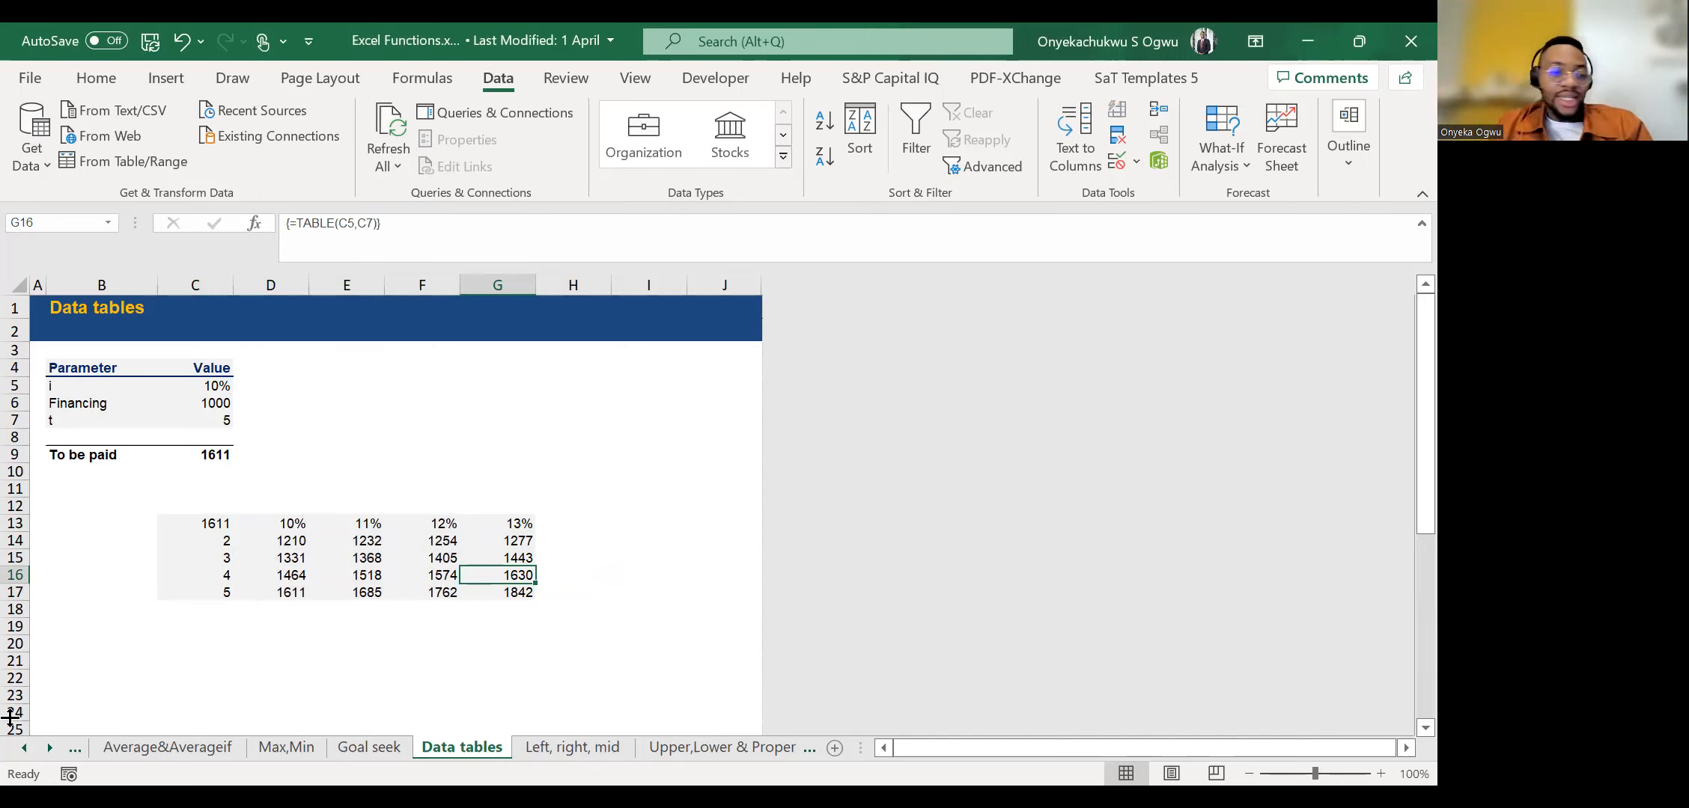
Open the &,Concatenate sheet.
left_click(43, 745)
left_click(43, 746)
left_click(43, 745)
left_click(43, 745)
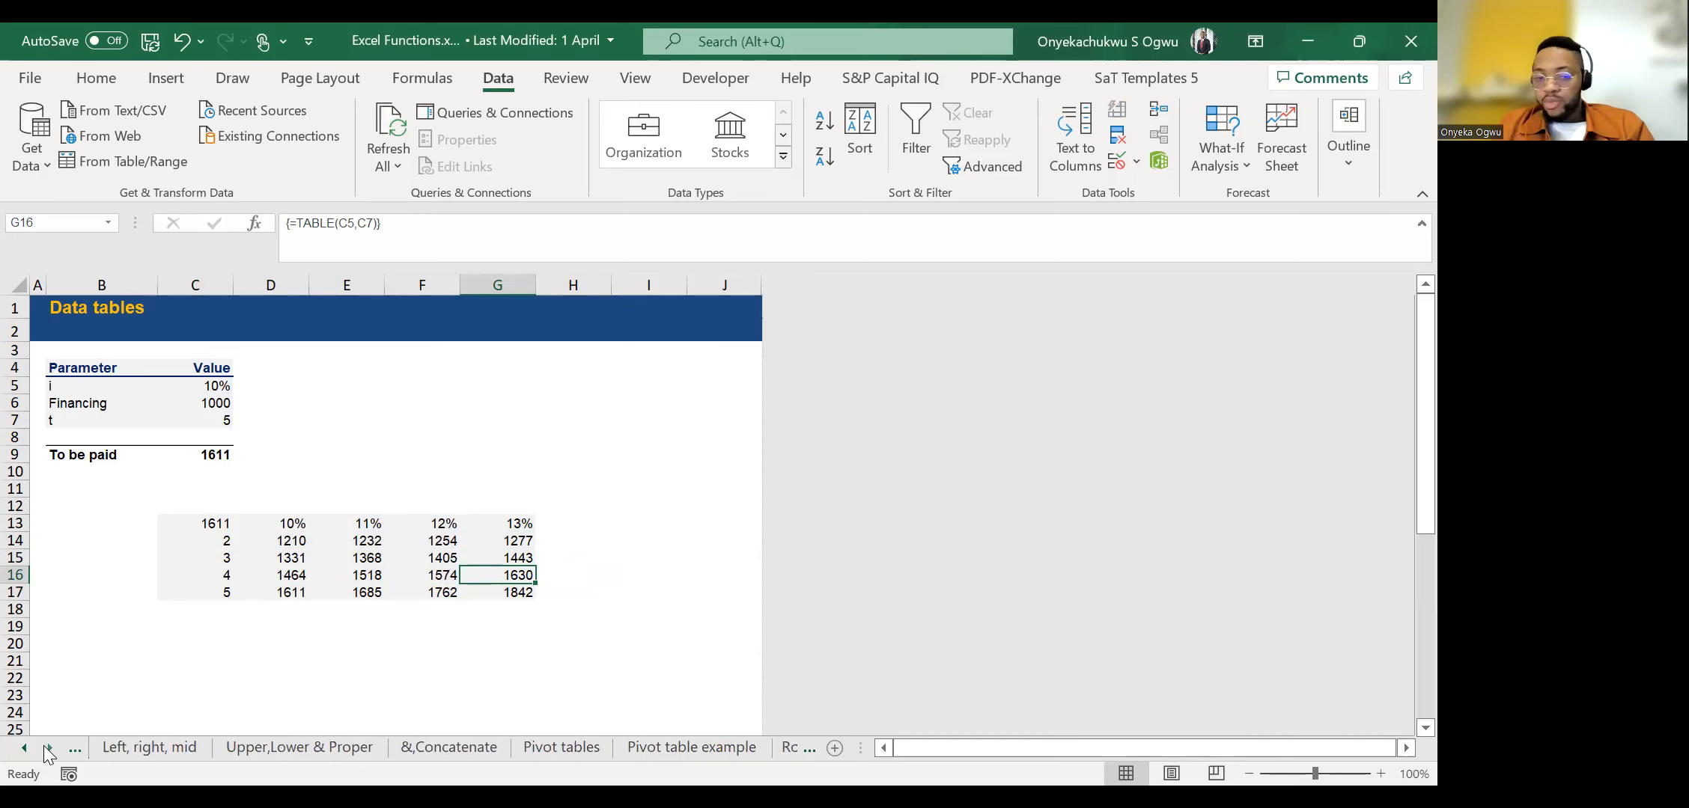
left_click(415, 746)
Examine the First Name and Surname columns and the empty Full Name column beside them.
left_click(264, 407)
key("Up")
key("Up")
key("Down")
key("Right")
key("Up")
key("Down")
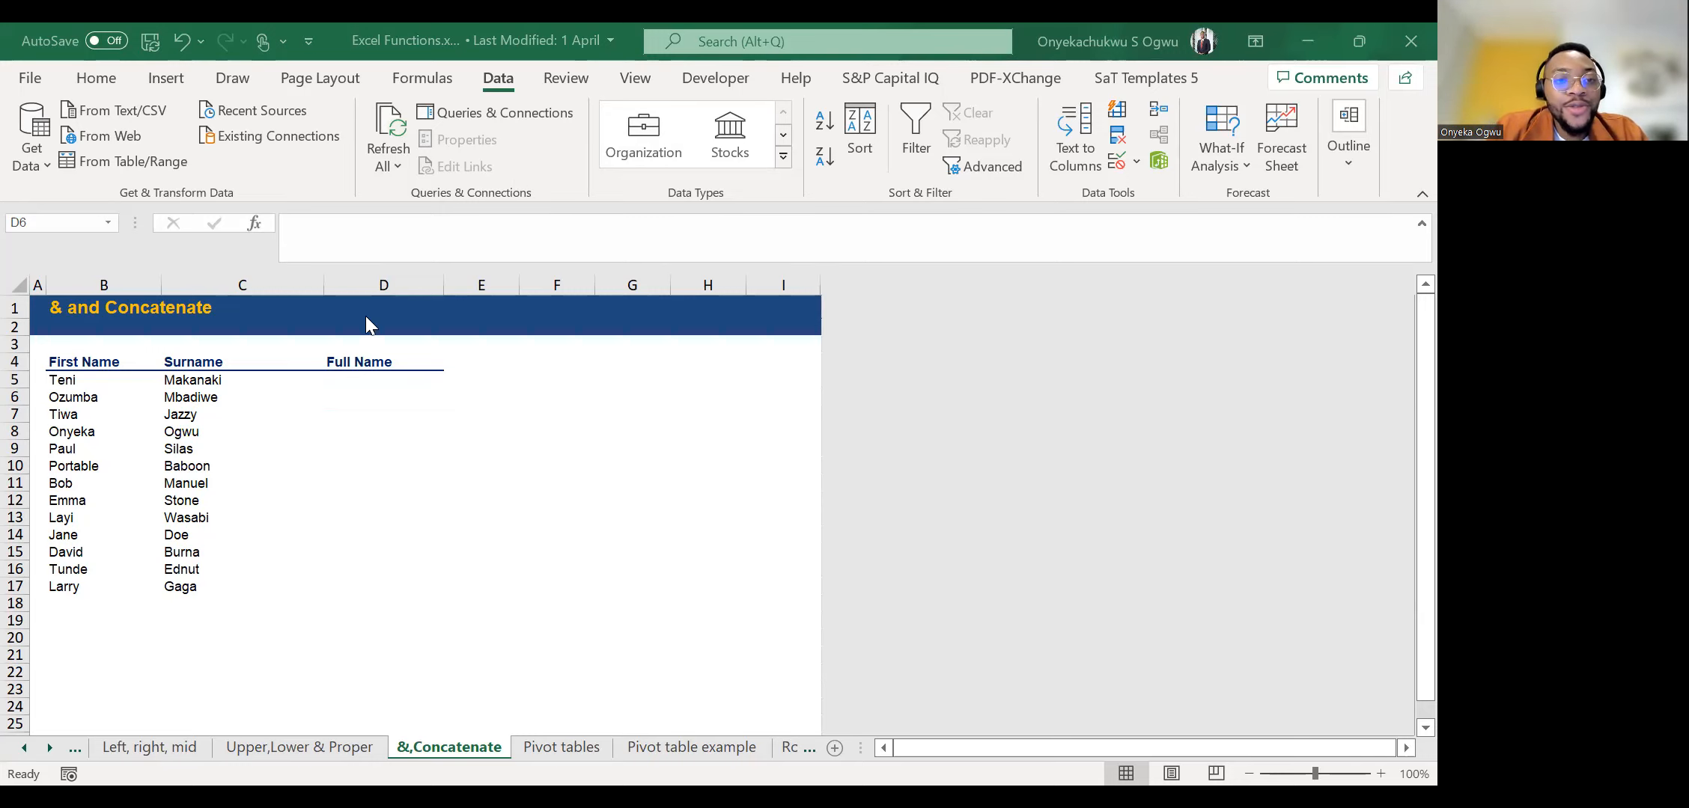
left_click(375, 397)
key("Up")
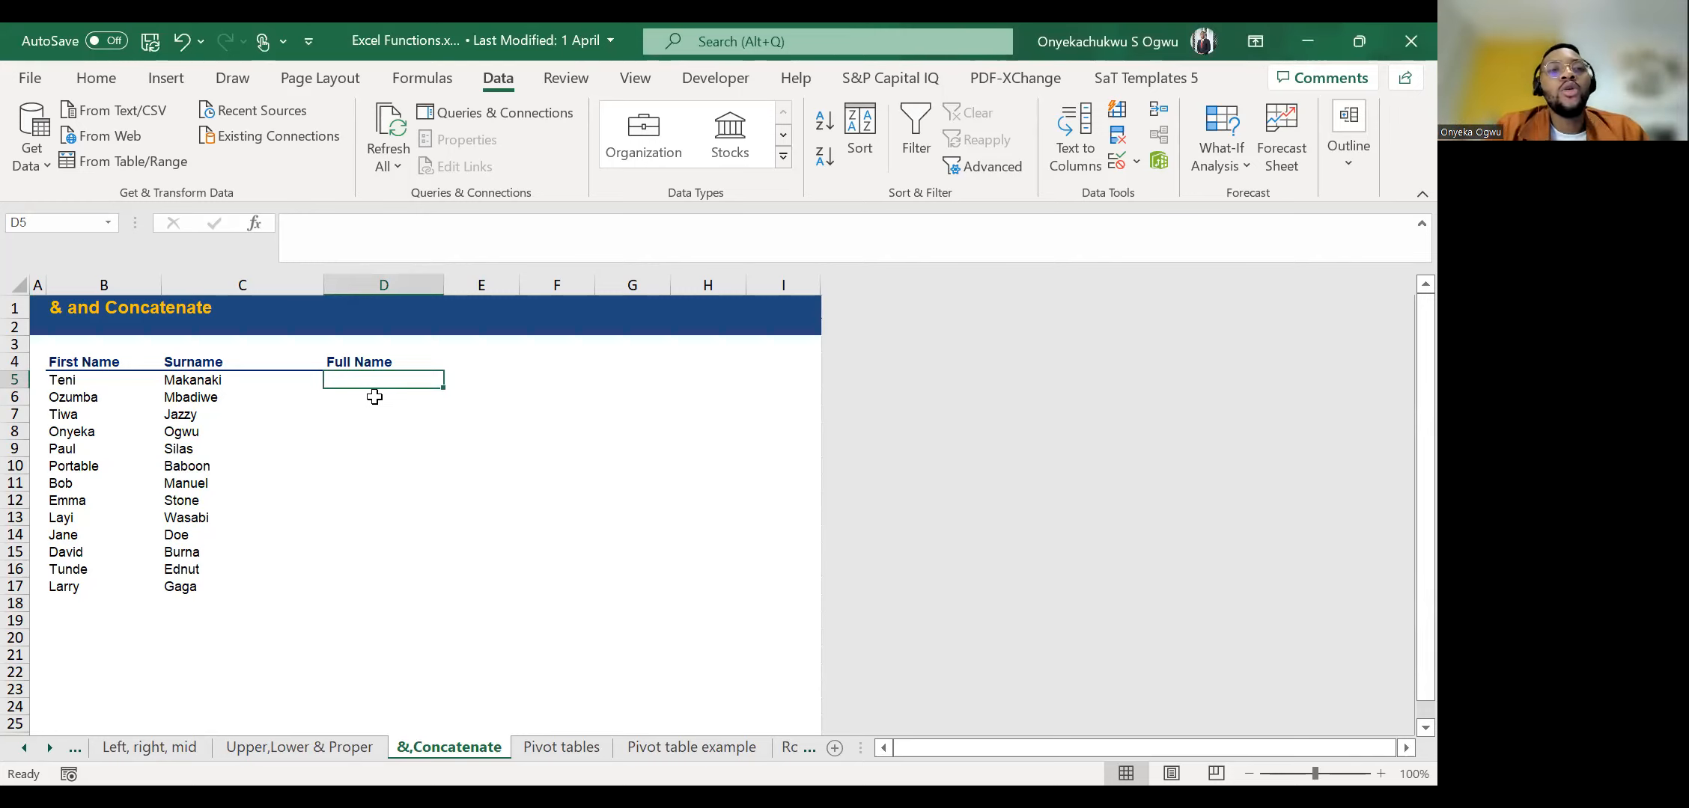
key("Left")
key("Left")
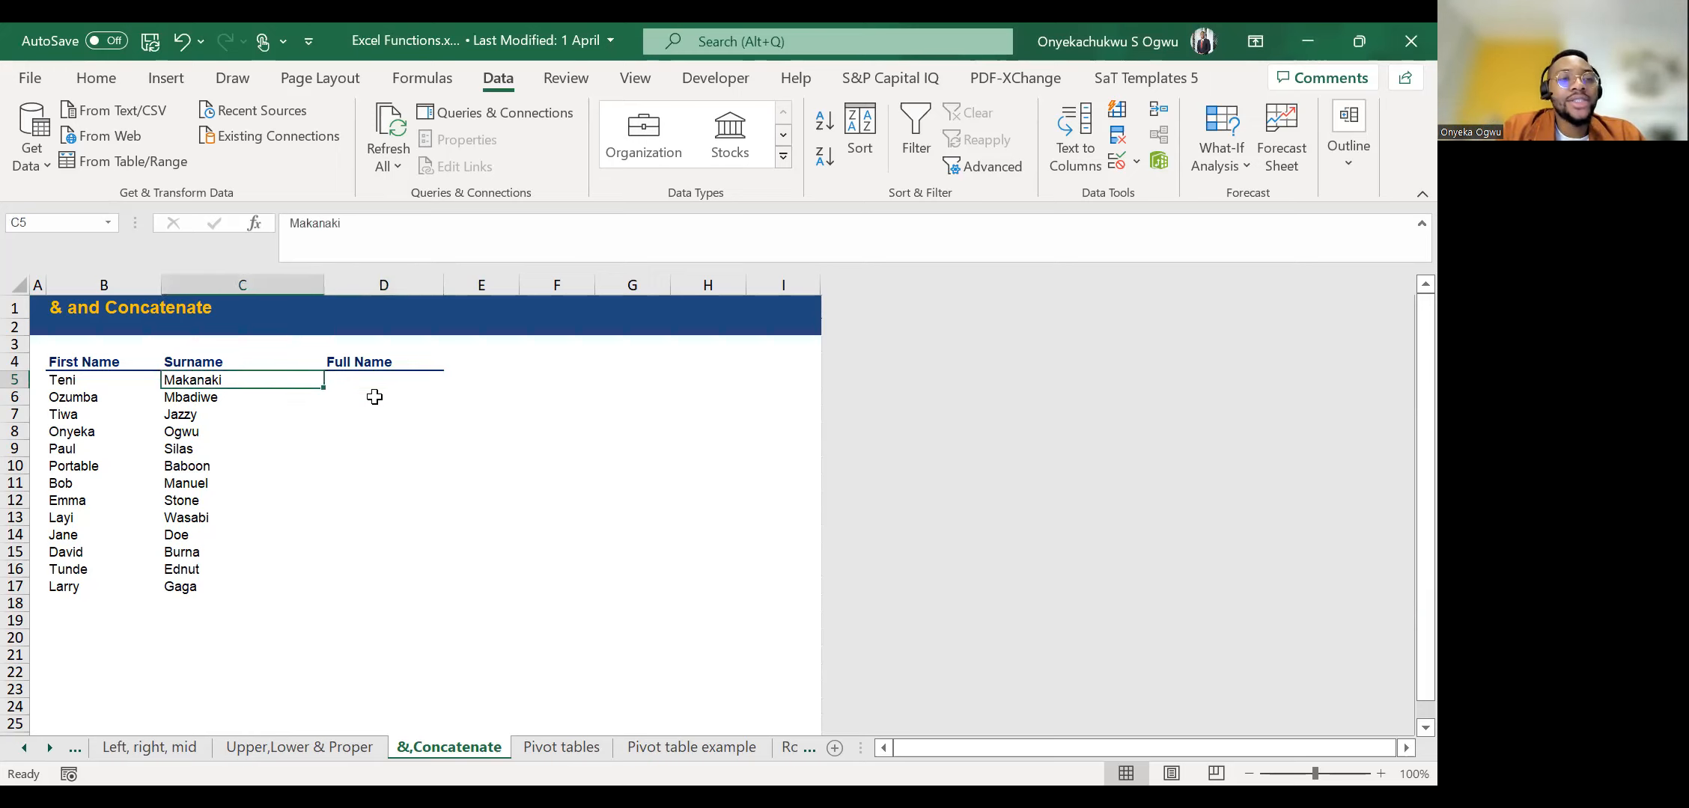
key("ctrl+Down")
key("Right")
key("ctrl+Up")
key("Down")
key("Right")
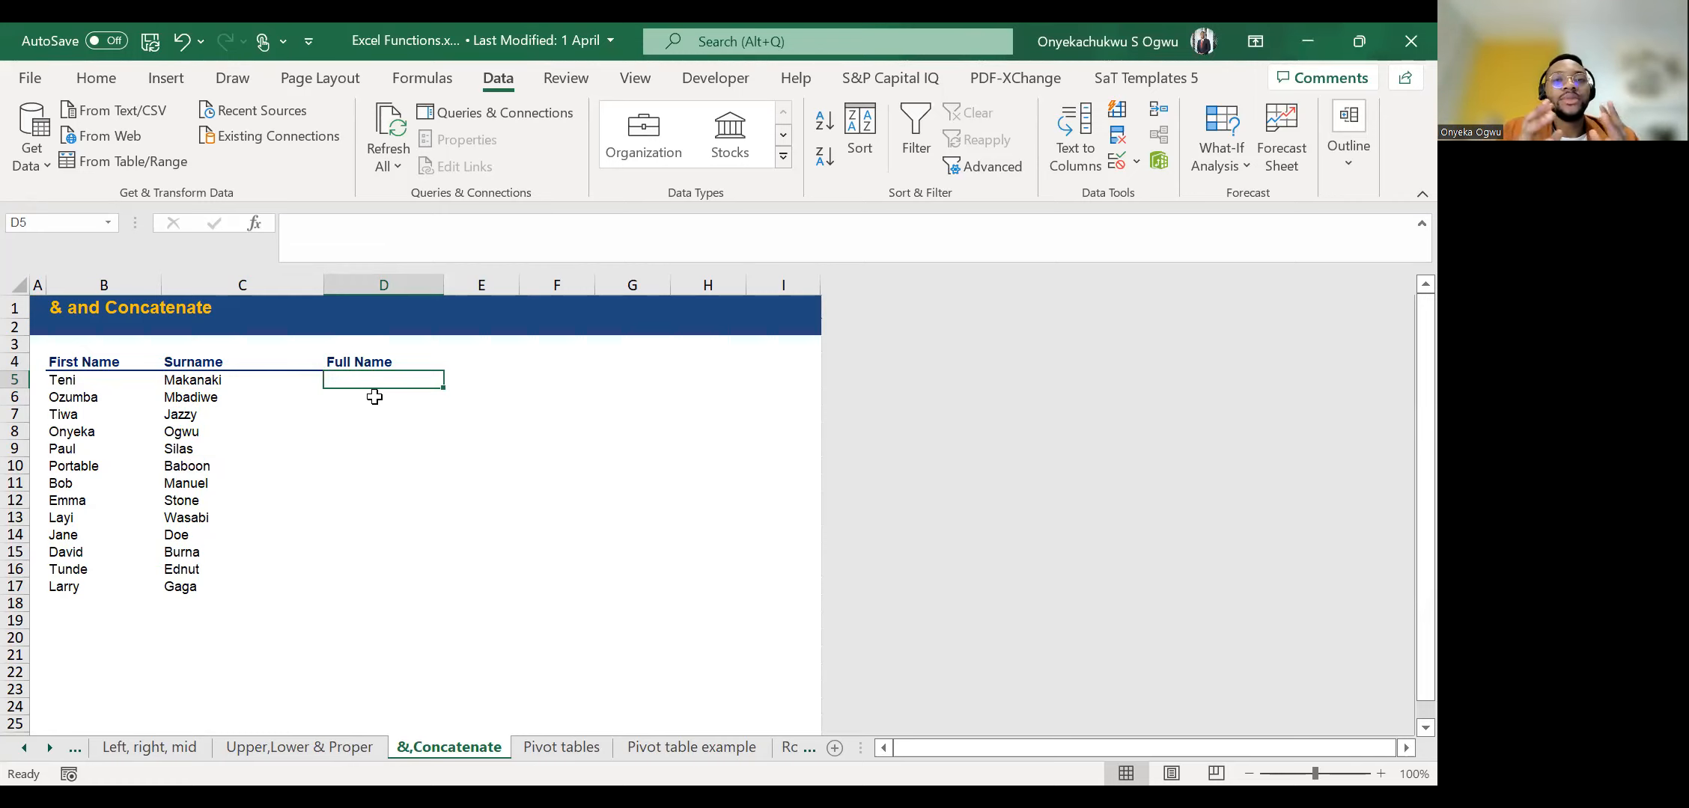
Join the first name and surname in D5 with the formula =CONCATENATE(B5,C5).
type("=")
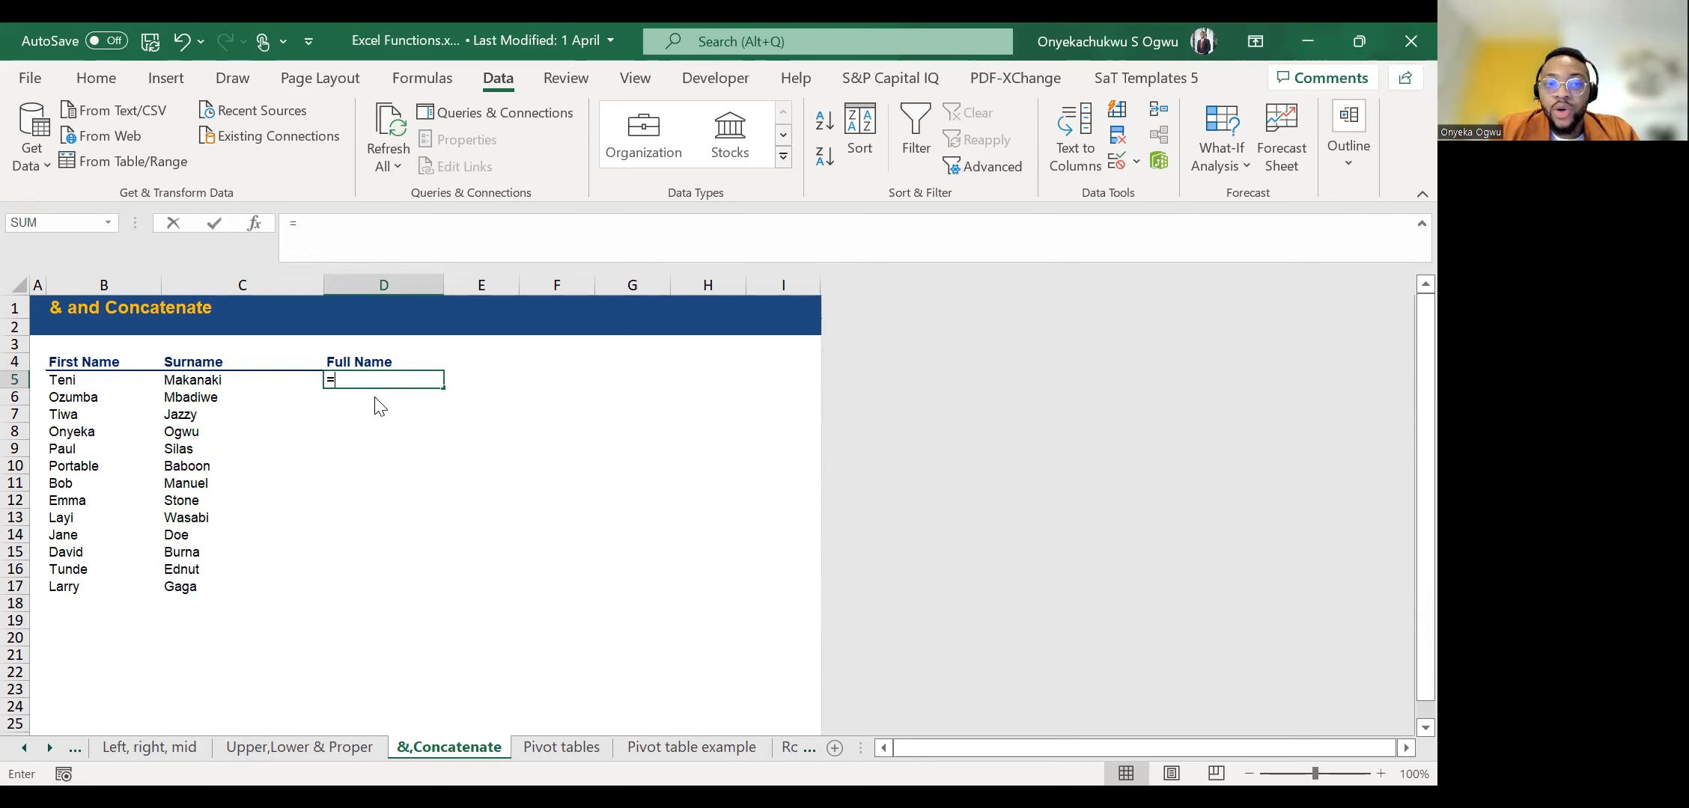
type("CONCATENATE(")
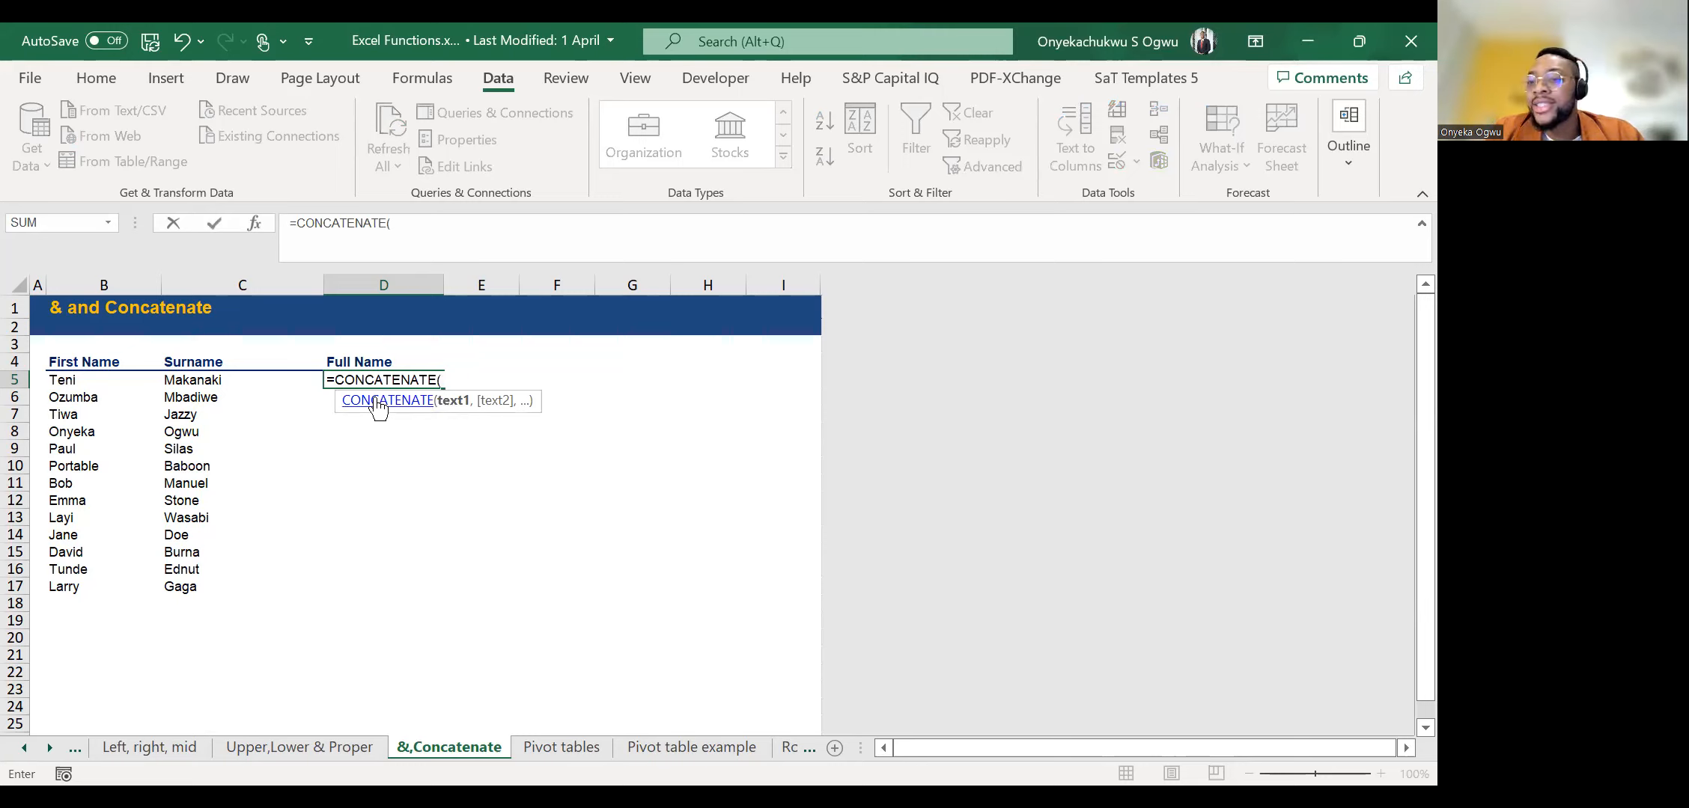
left_click(65, 382)
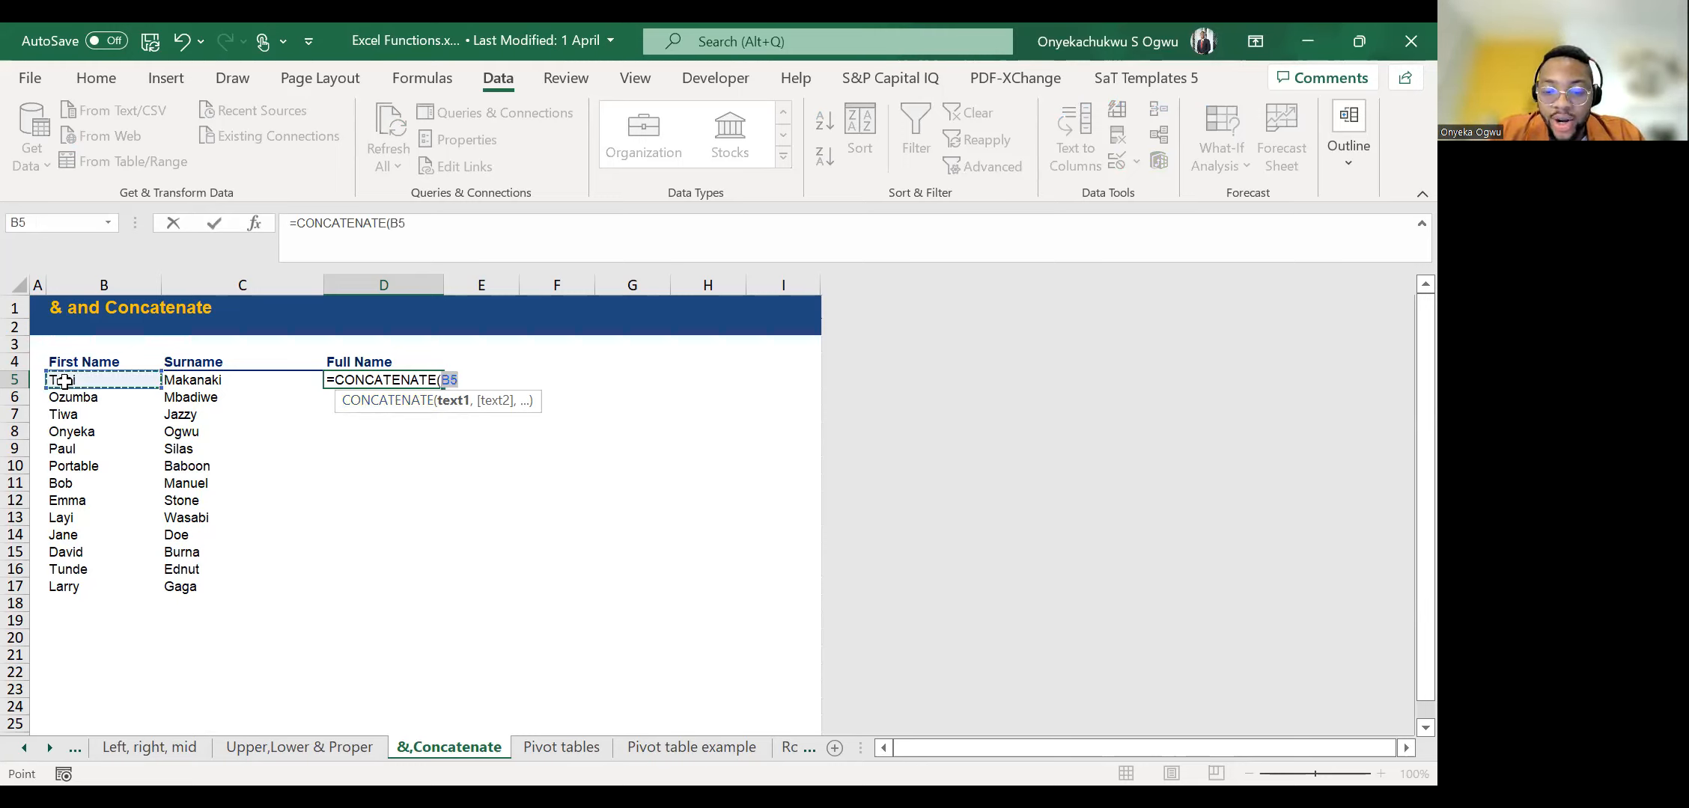
type(",")
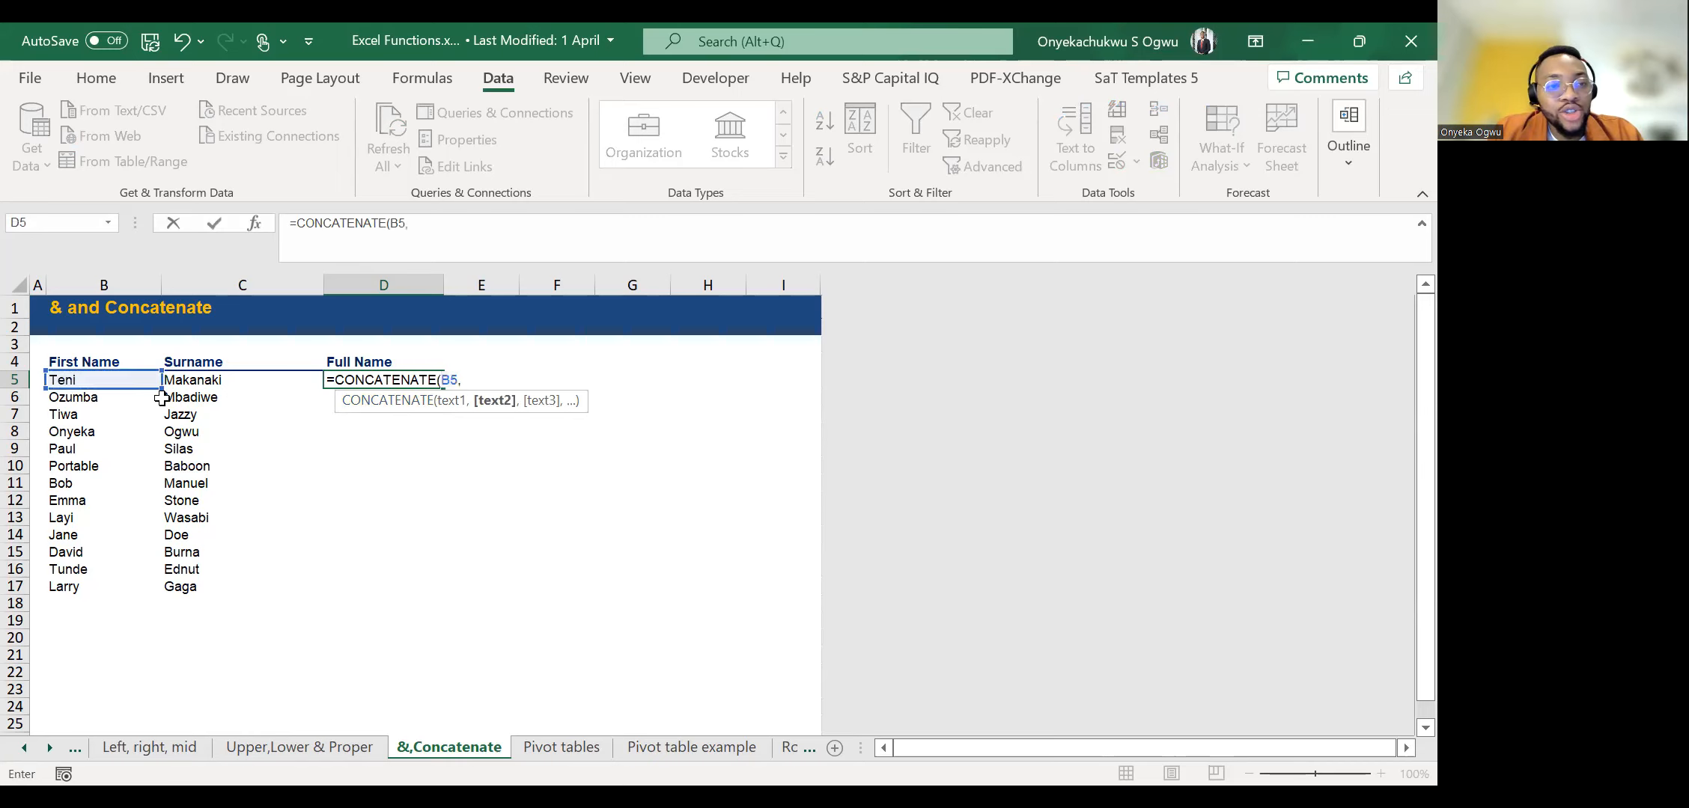
left_click(198, 380)
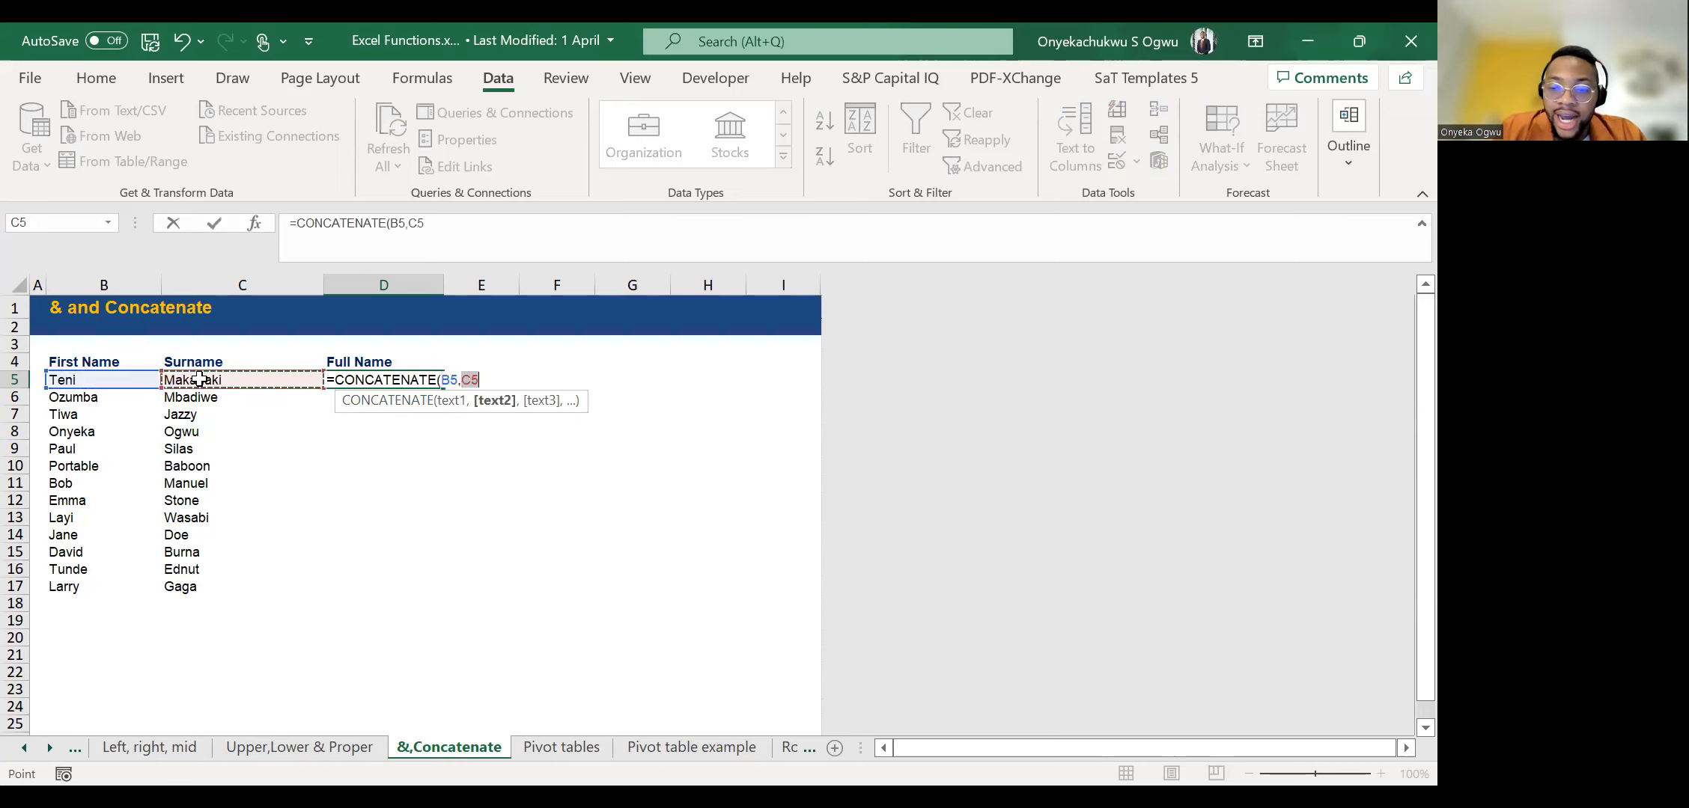
key("ctrl+Return")
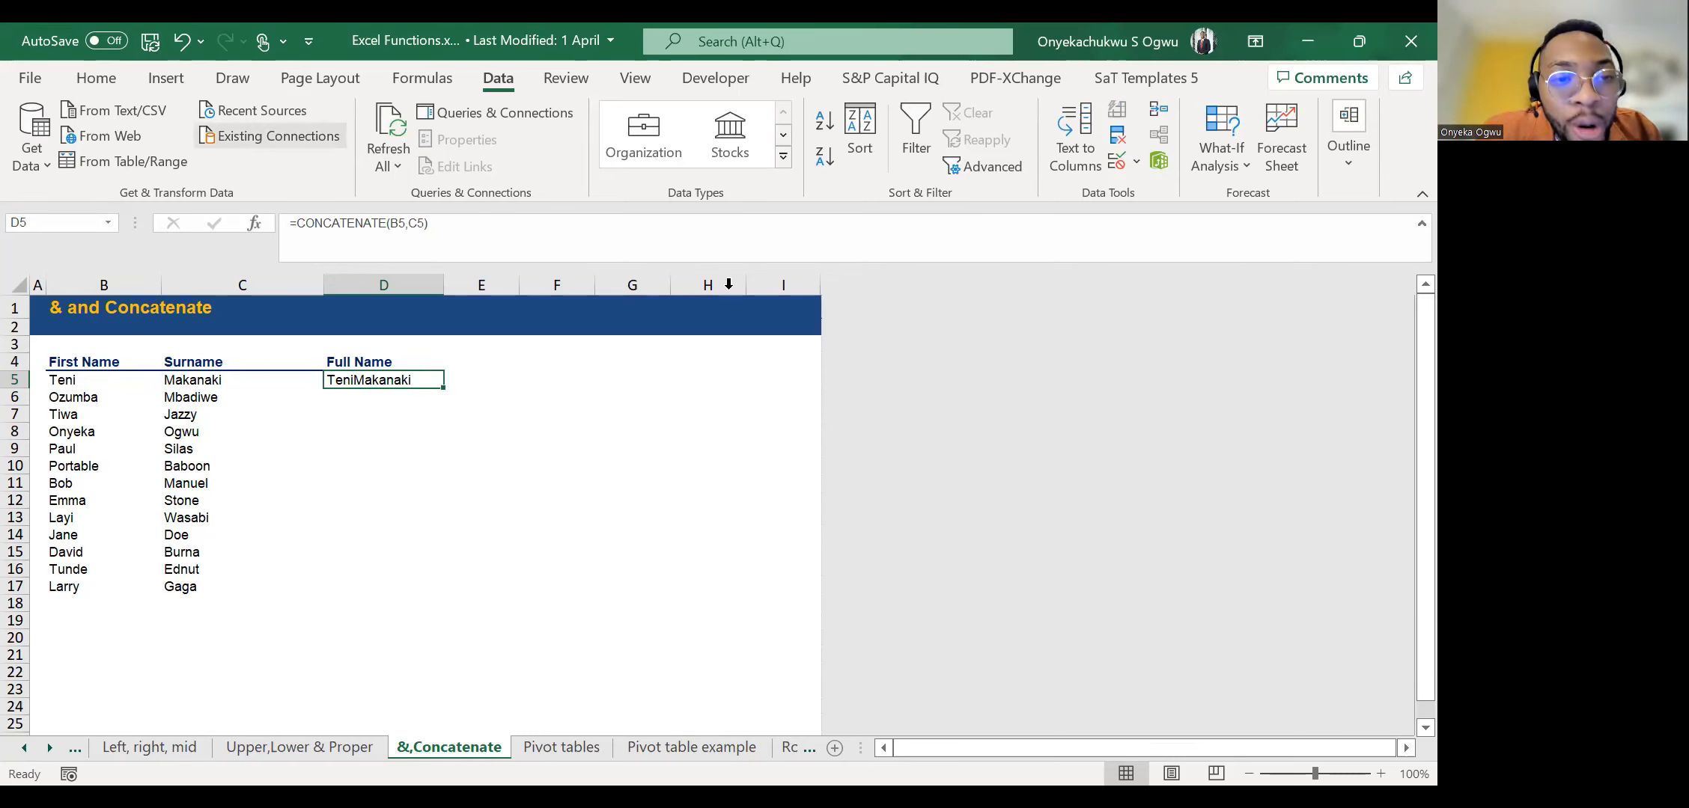
Try to separate the two names in D5 by adding an unquoted space argument, giving =CONCATENATE(B5, ,C5).
key("F2")
key("Left")
key("Left")
key("Left")
type(",")
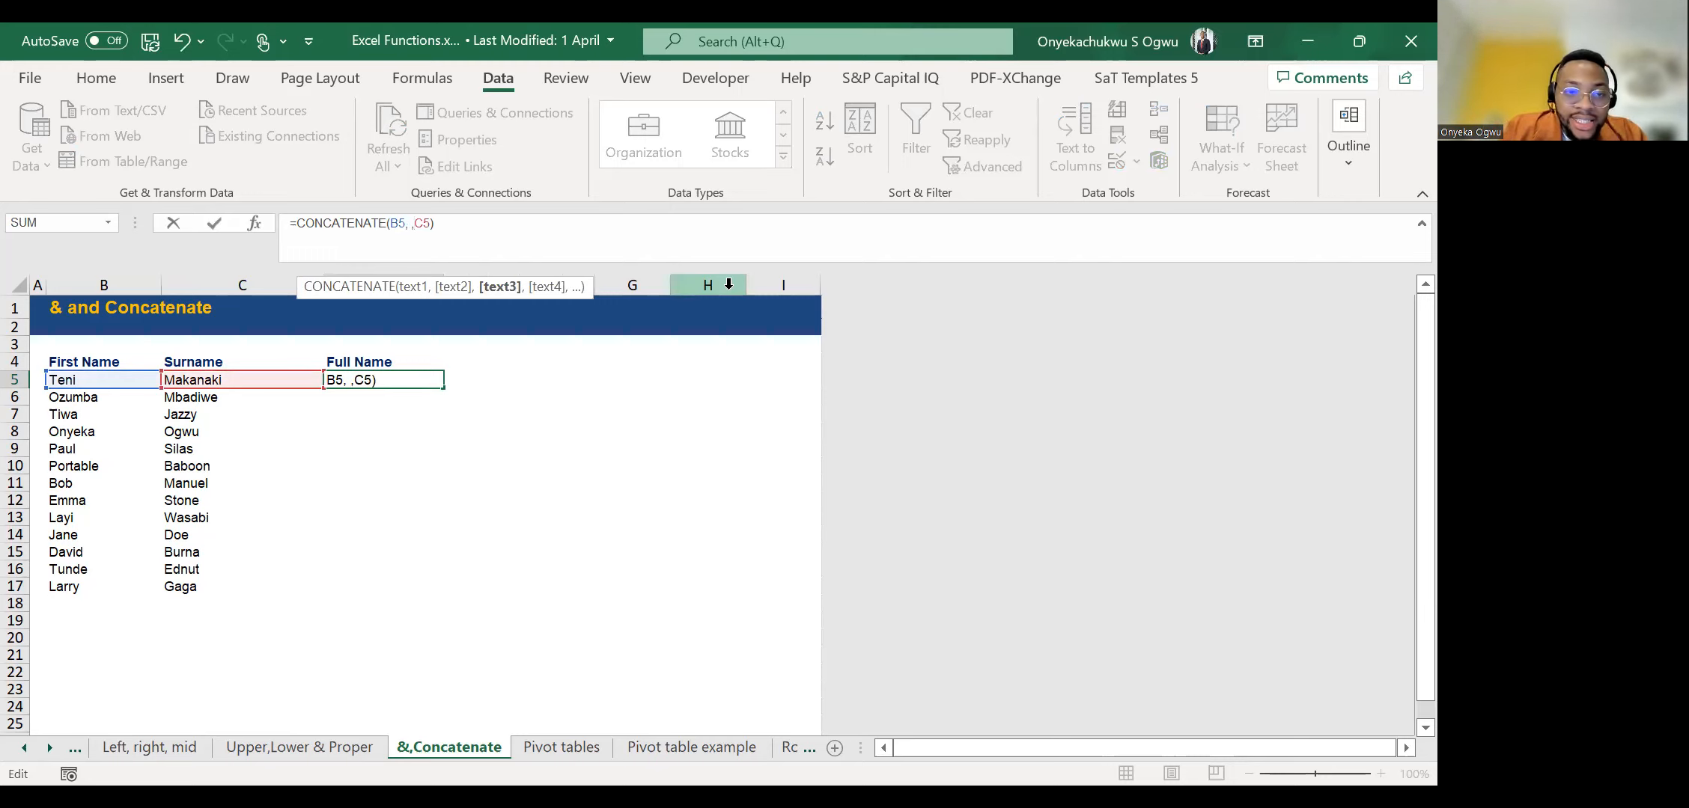
key("ctrl+Return")
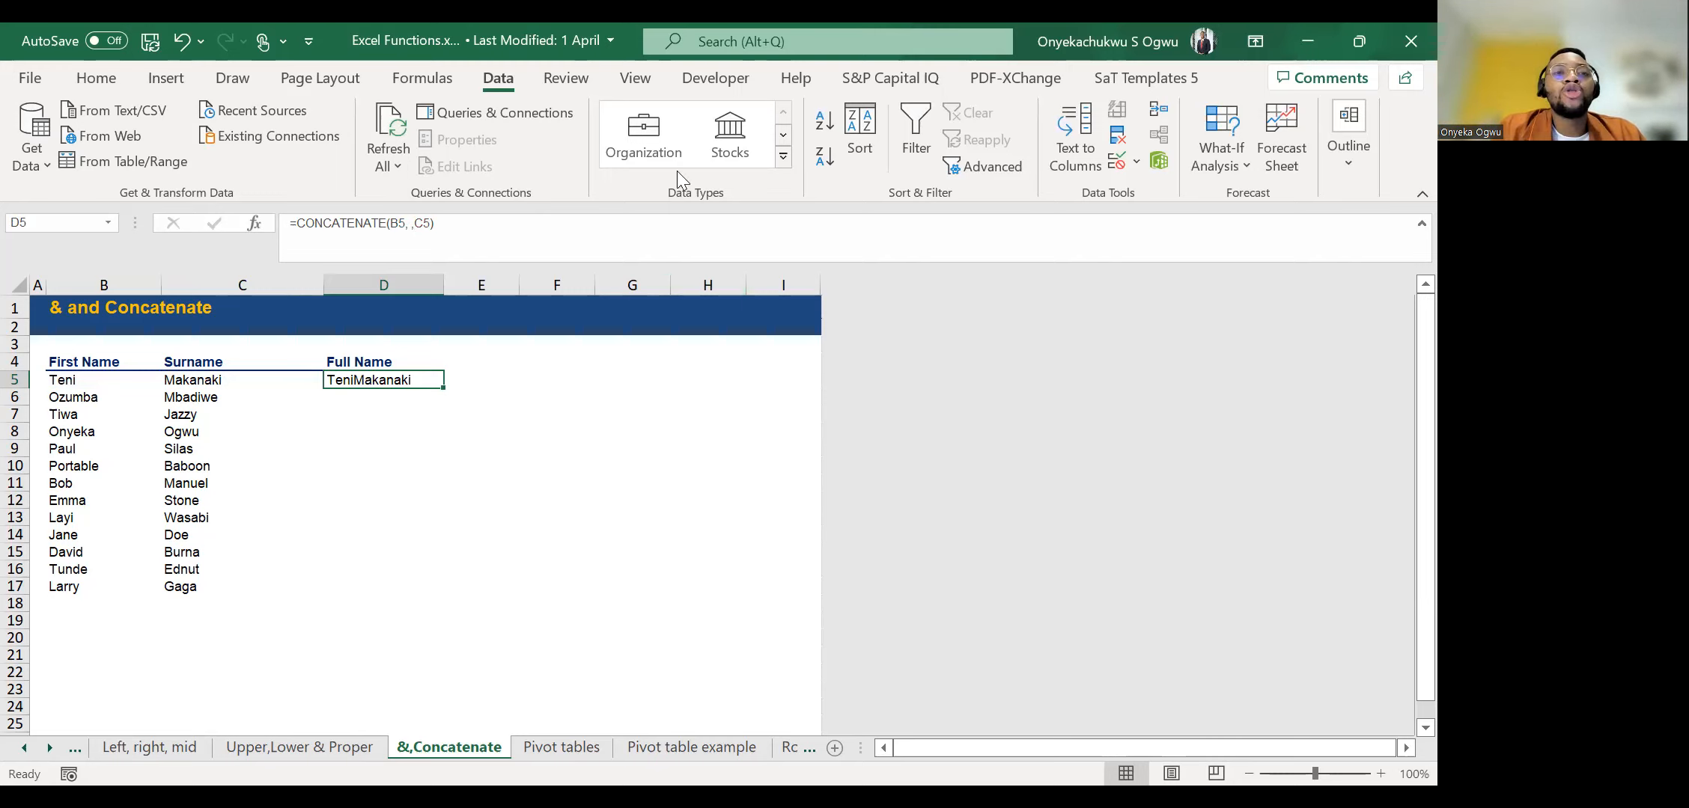
Change the D5 formula to =CONCATENATE(B5," ",C5) and fill it down the Full Name column to D17.
left_click(410, 225)
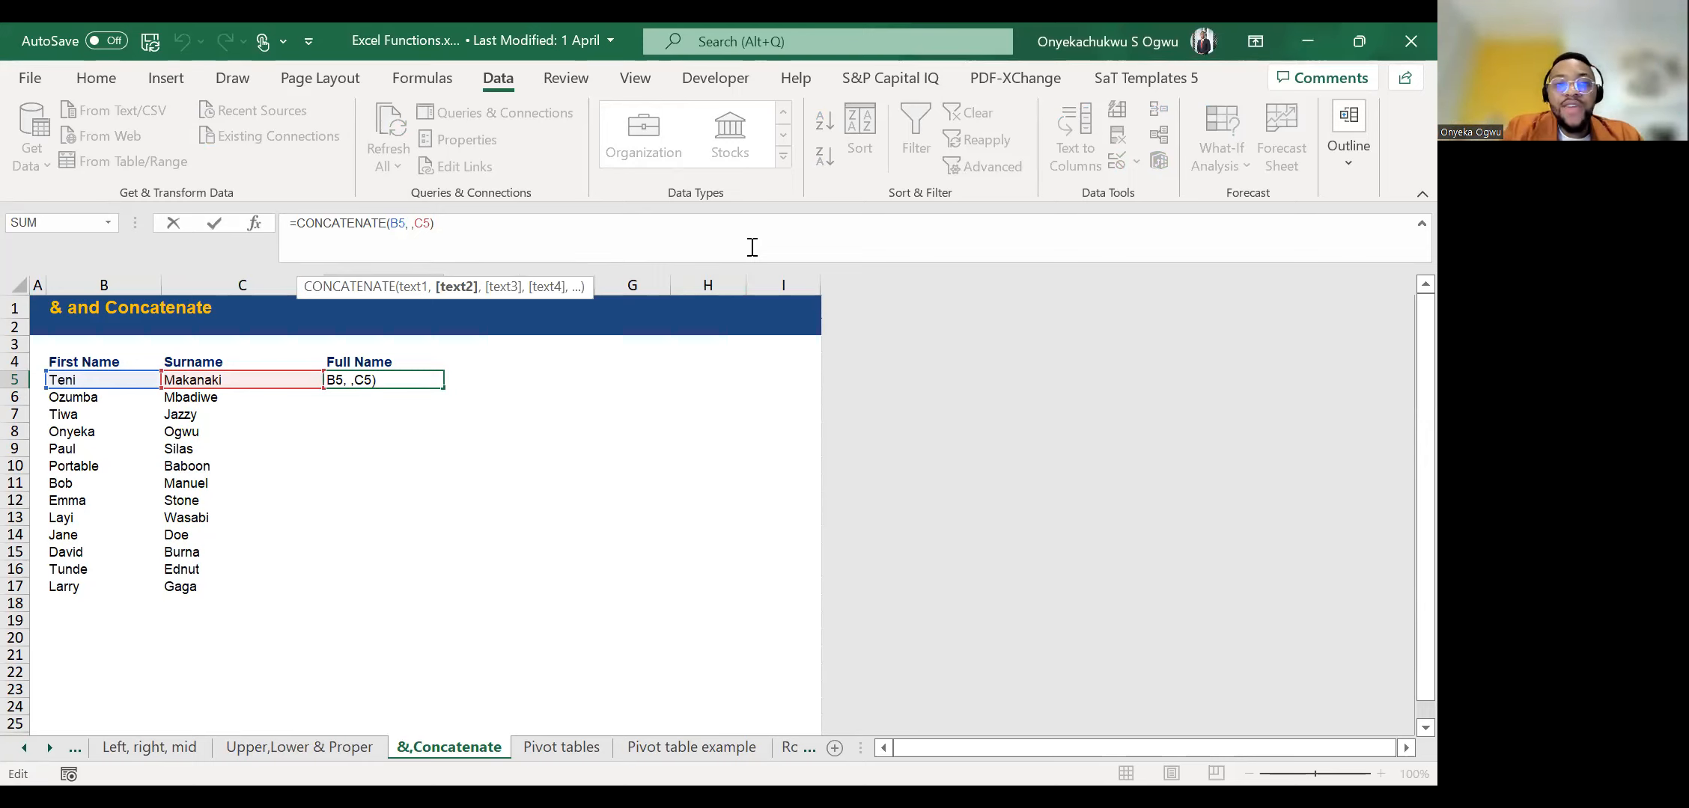
key("BackSpace")
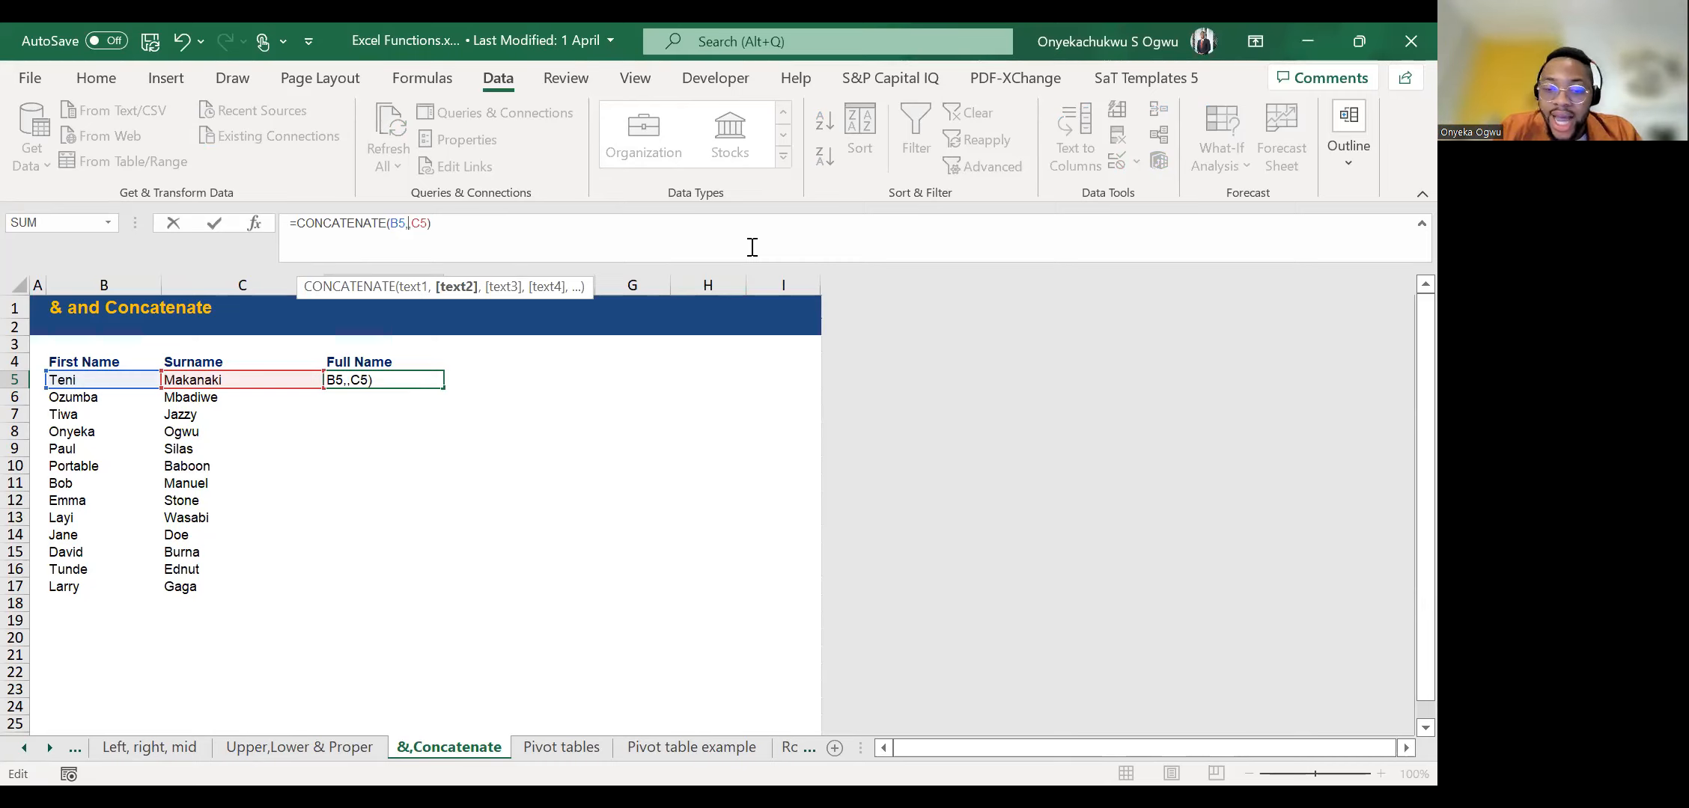
type("\"")
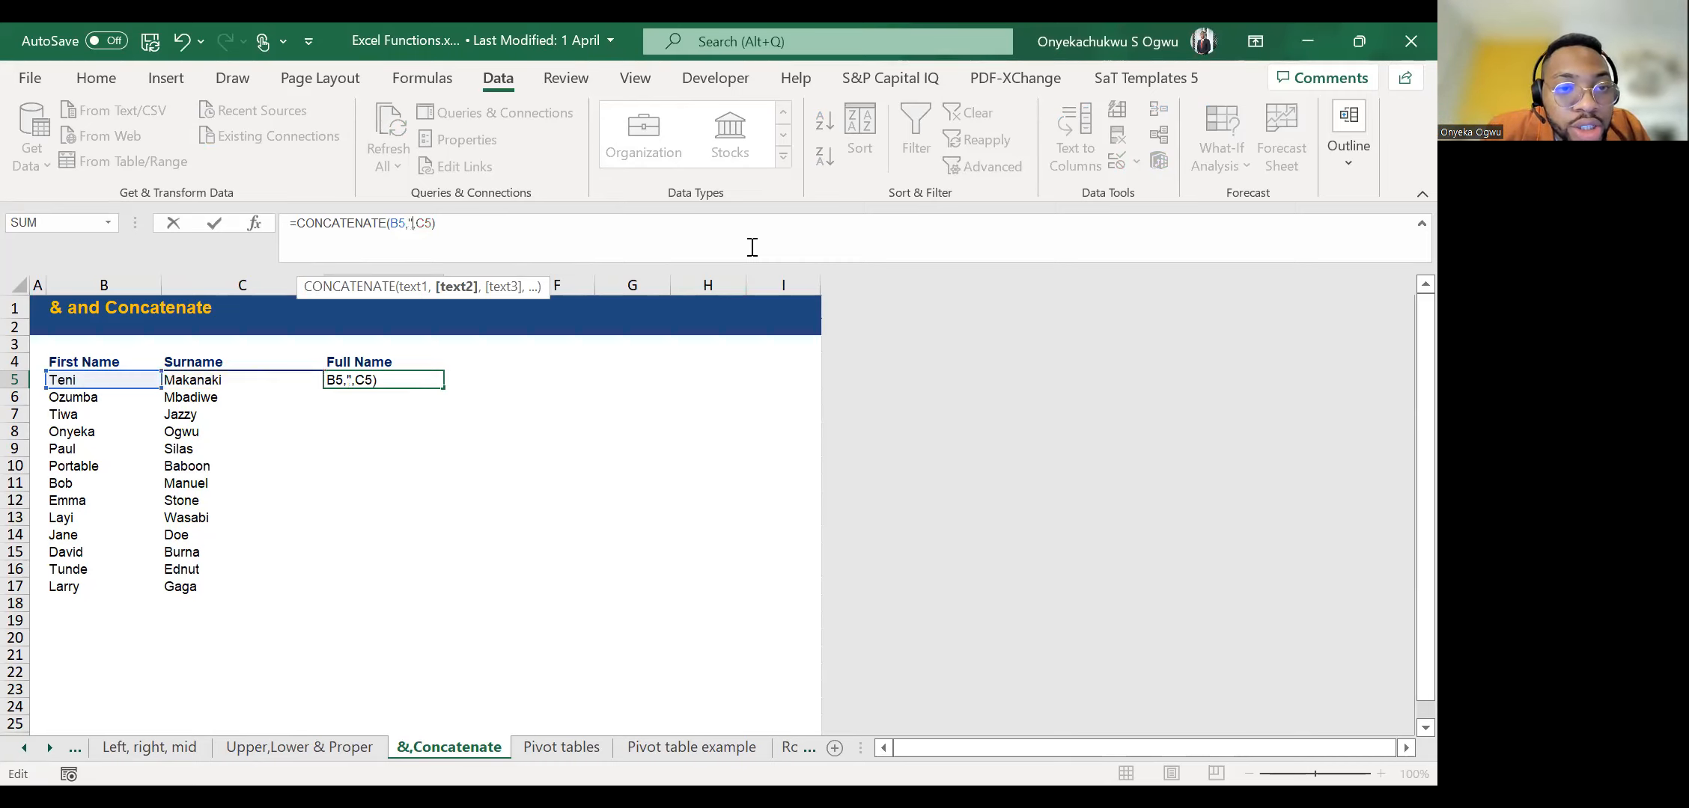
type(" \"")
key("Left")
key("Left")
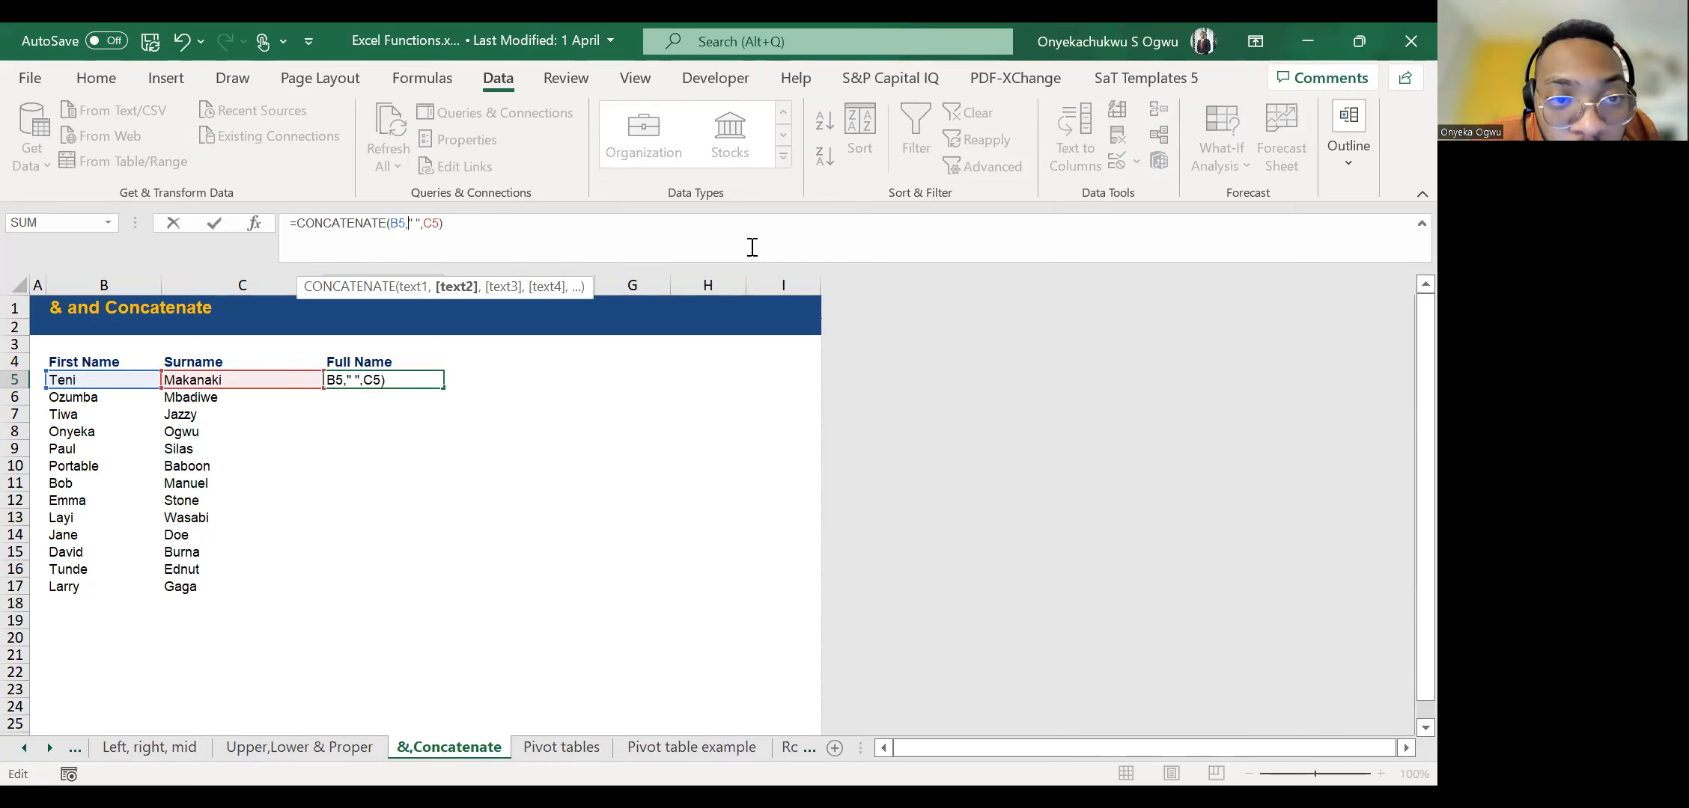
key("Right")
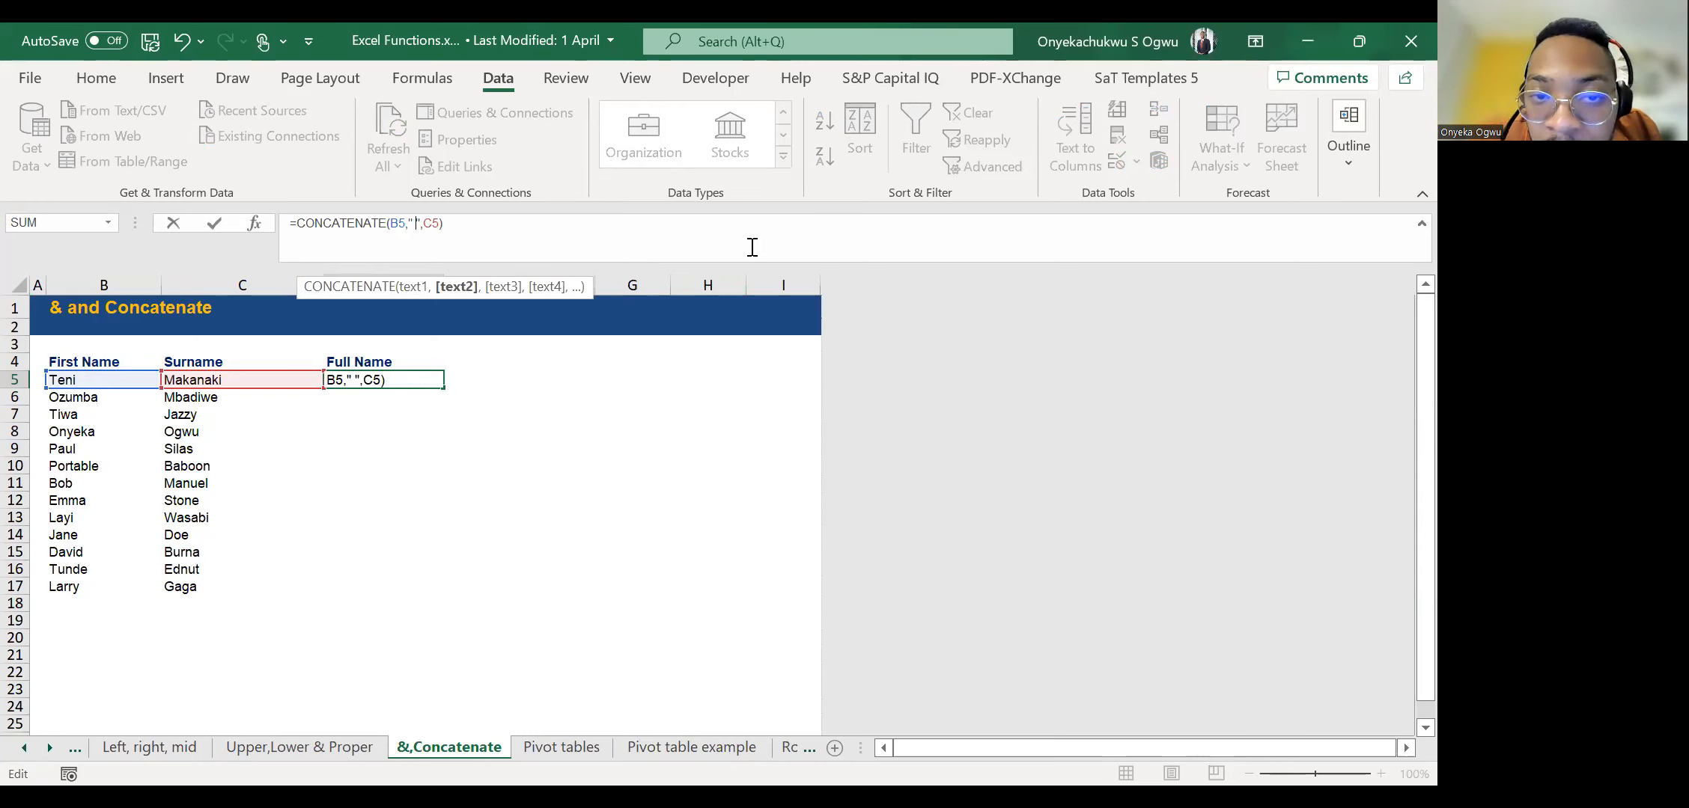
key("Right")
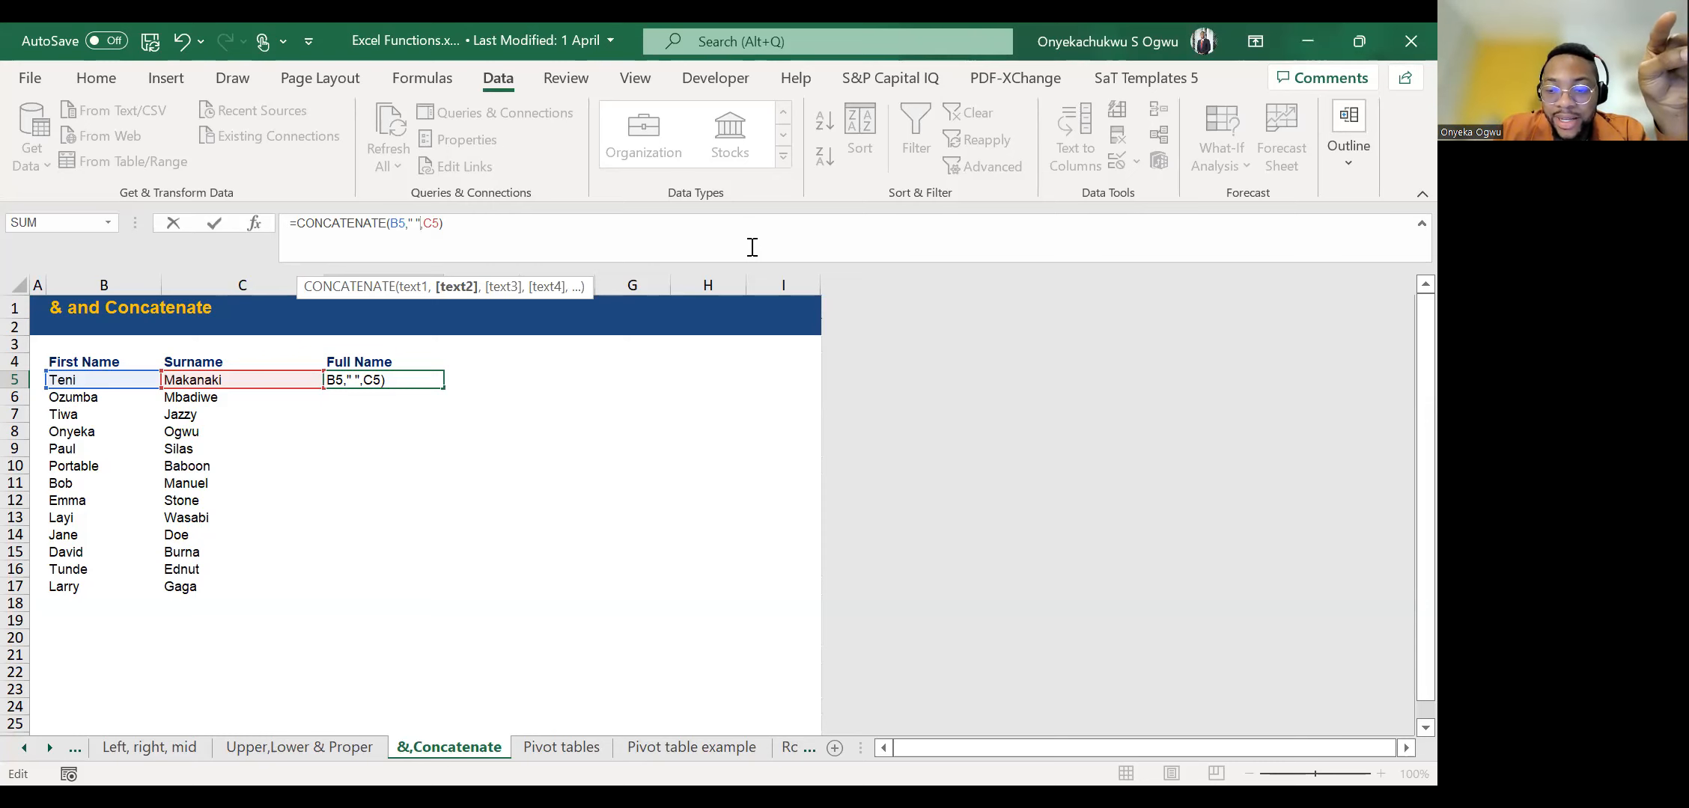
key("ctrl+Return")
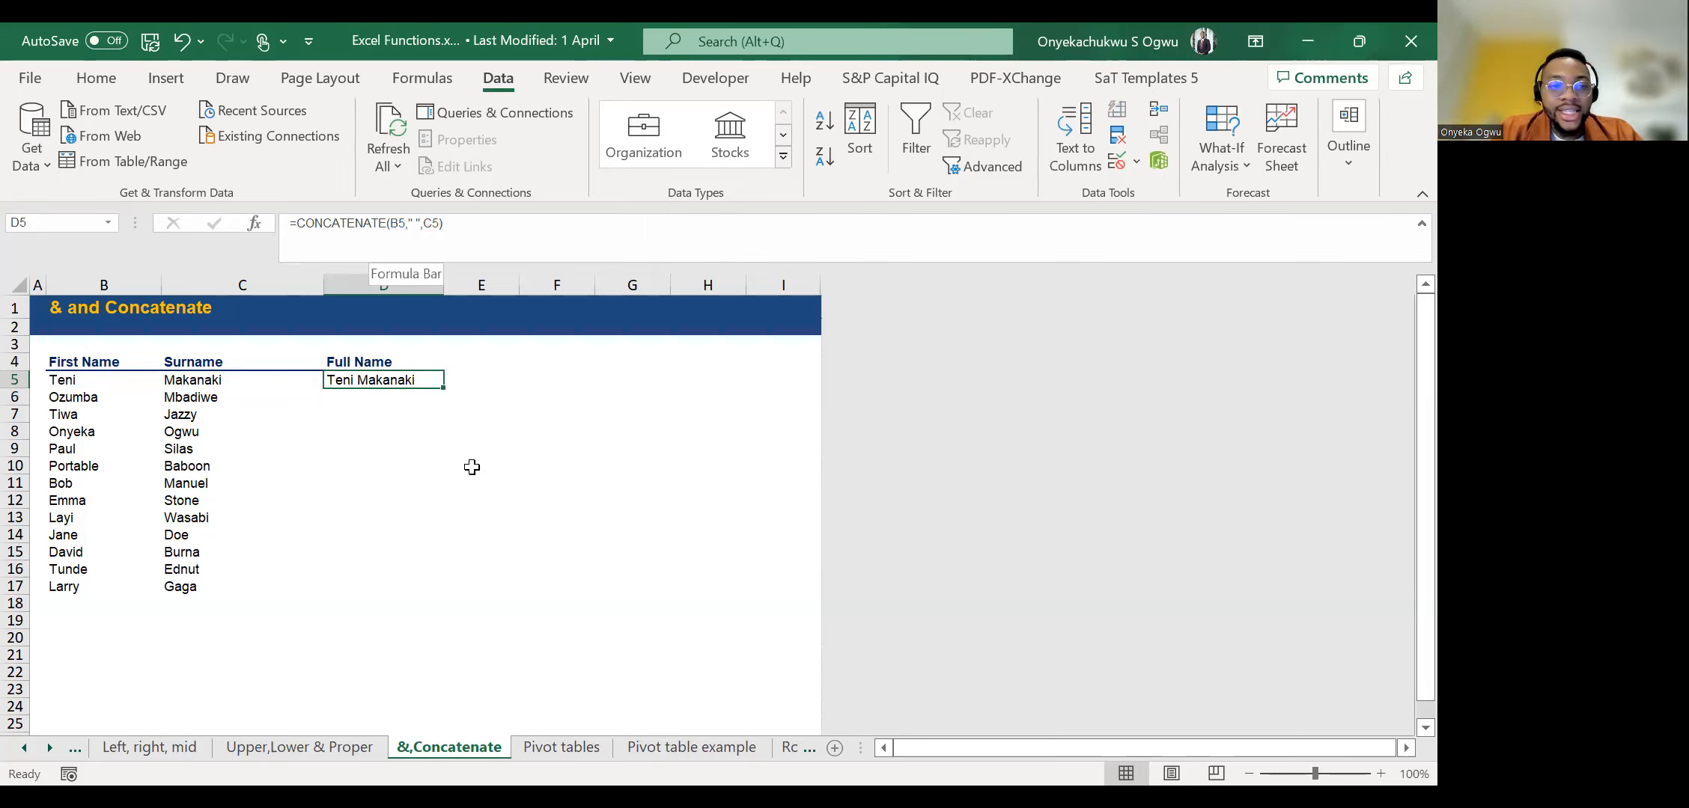
double_click(441, 391)
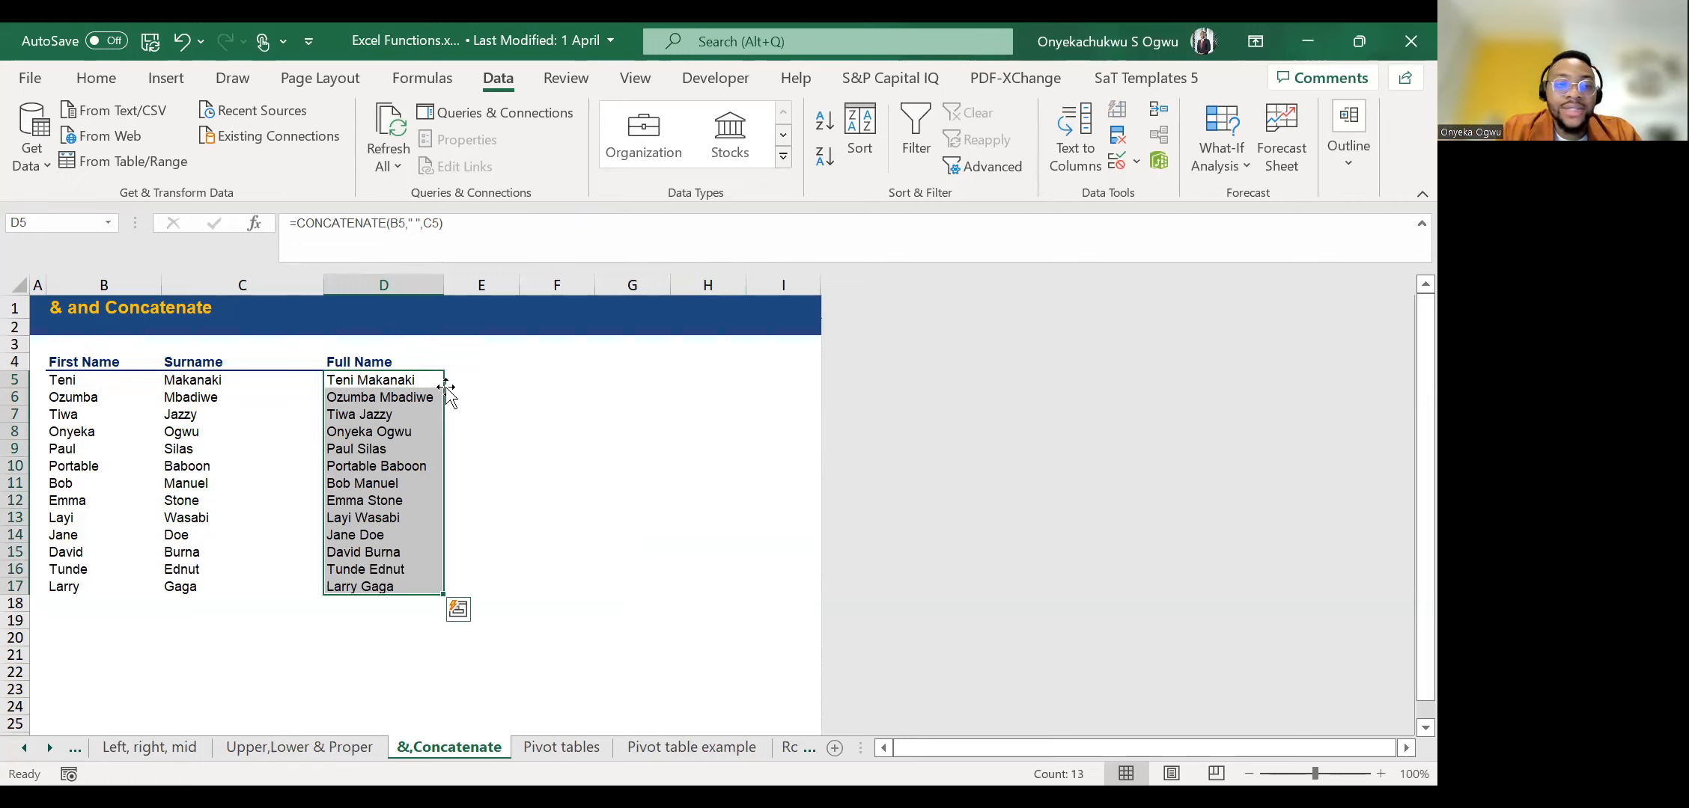
Undo the CONCATENATE formulas in the Full Name column and join the names in D5 with =B5&" "&C5.
key("ctrl+z")
key("ctrl+z")
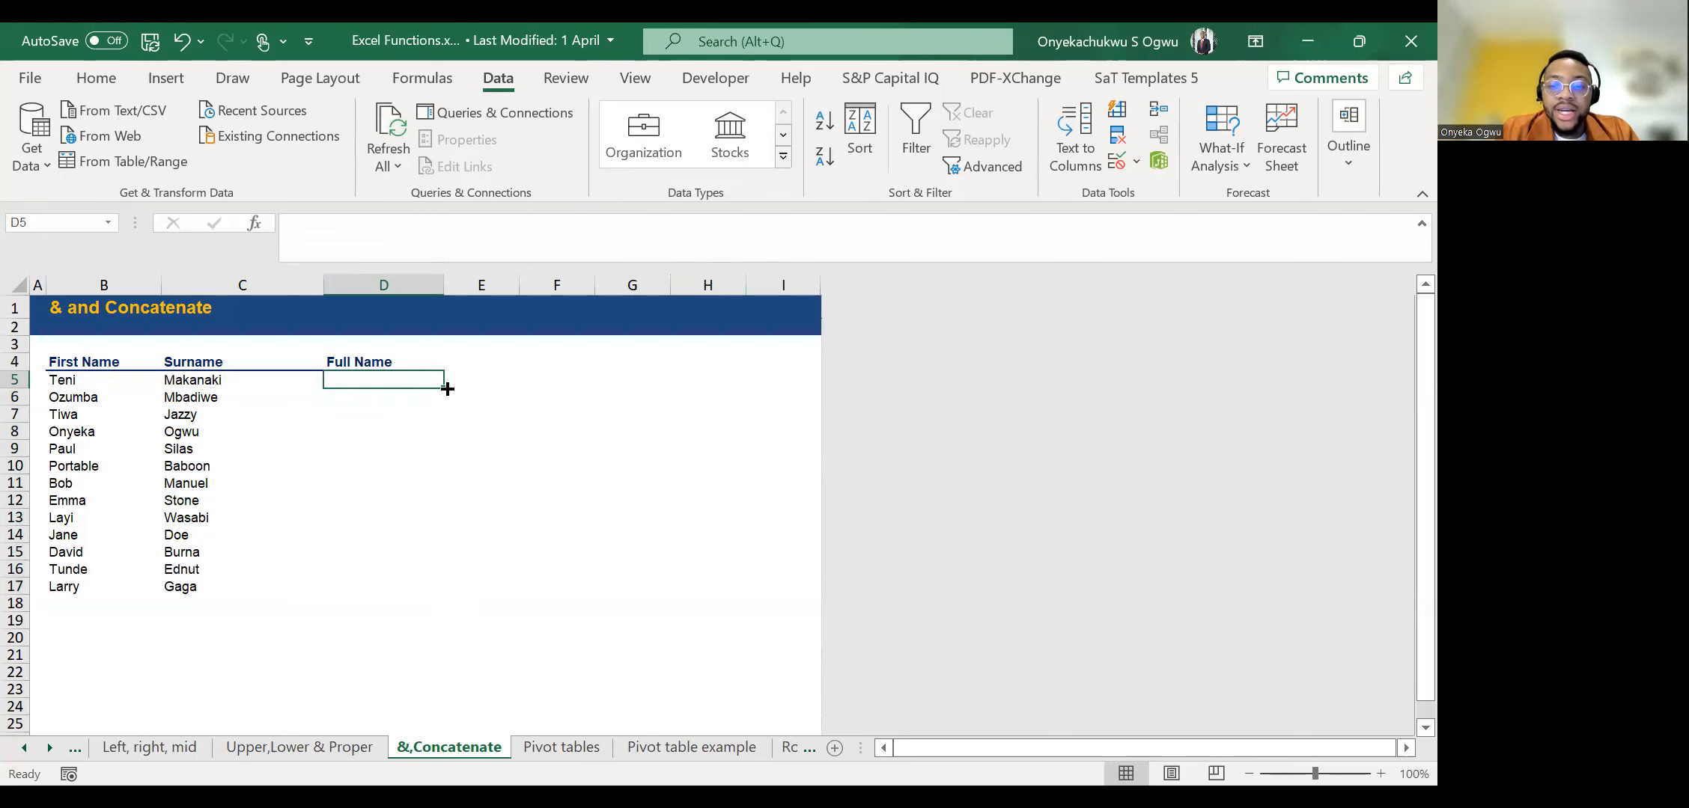
type("=")
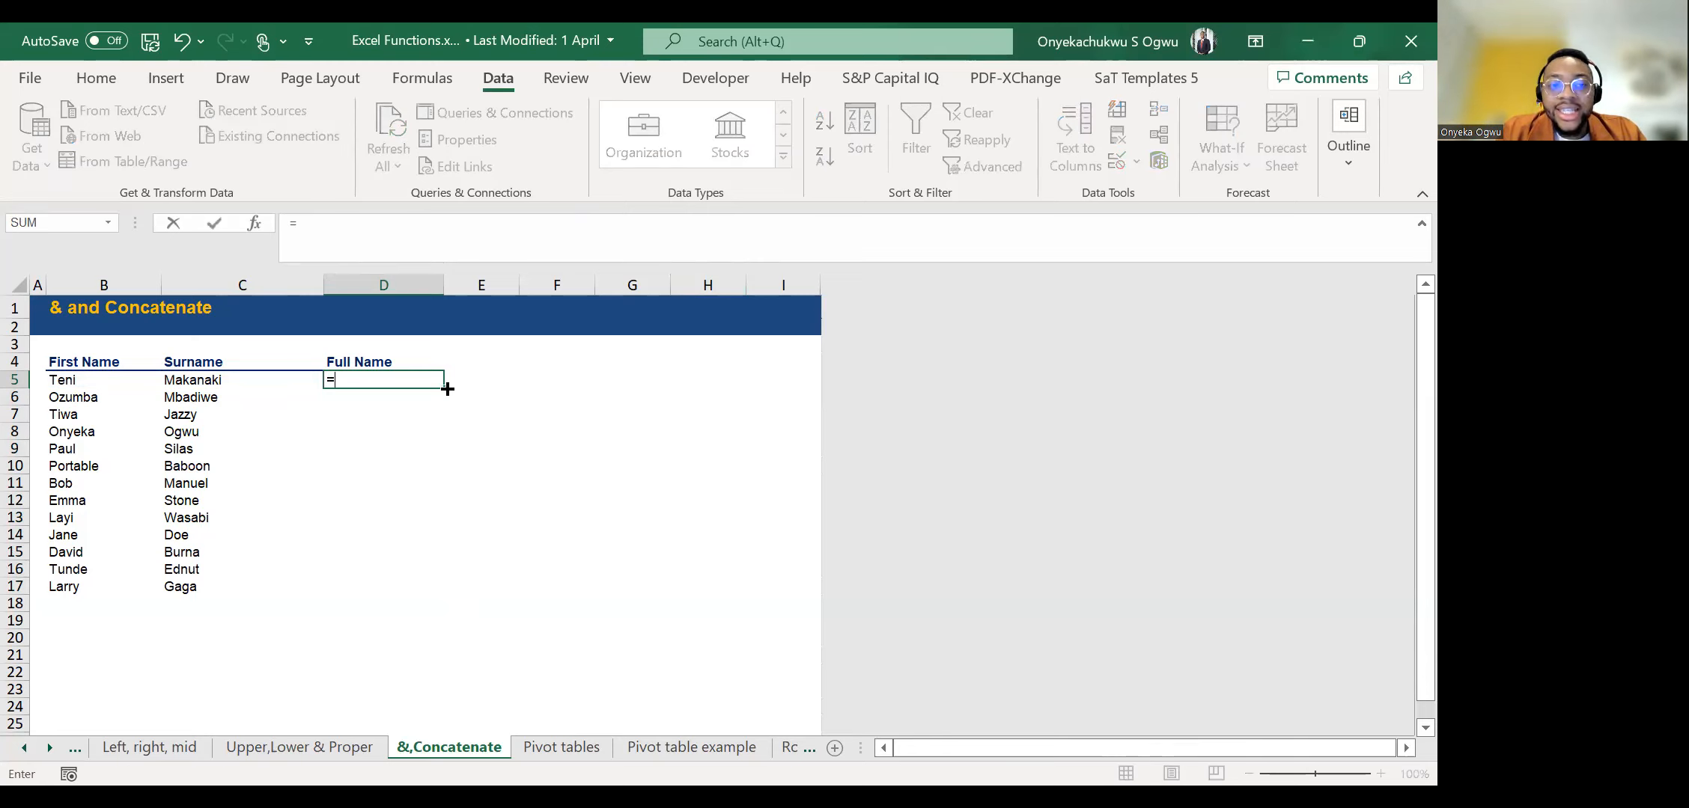
key("Left")
key("Left")
type("&")
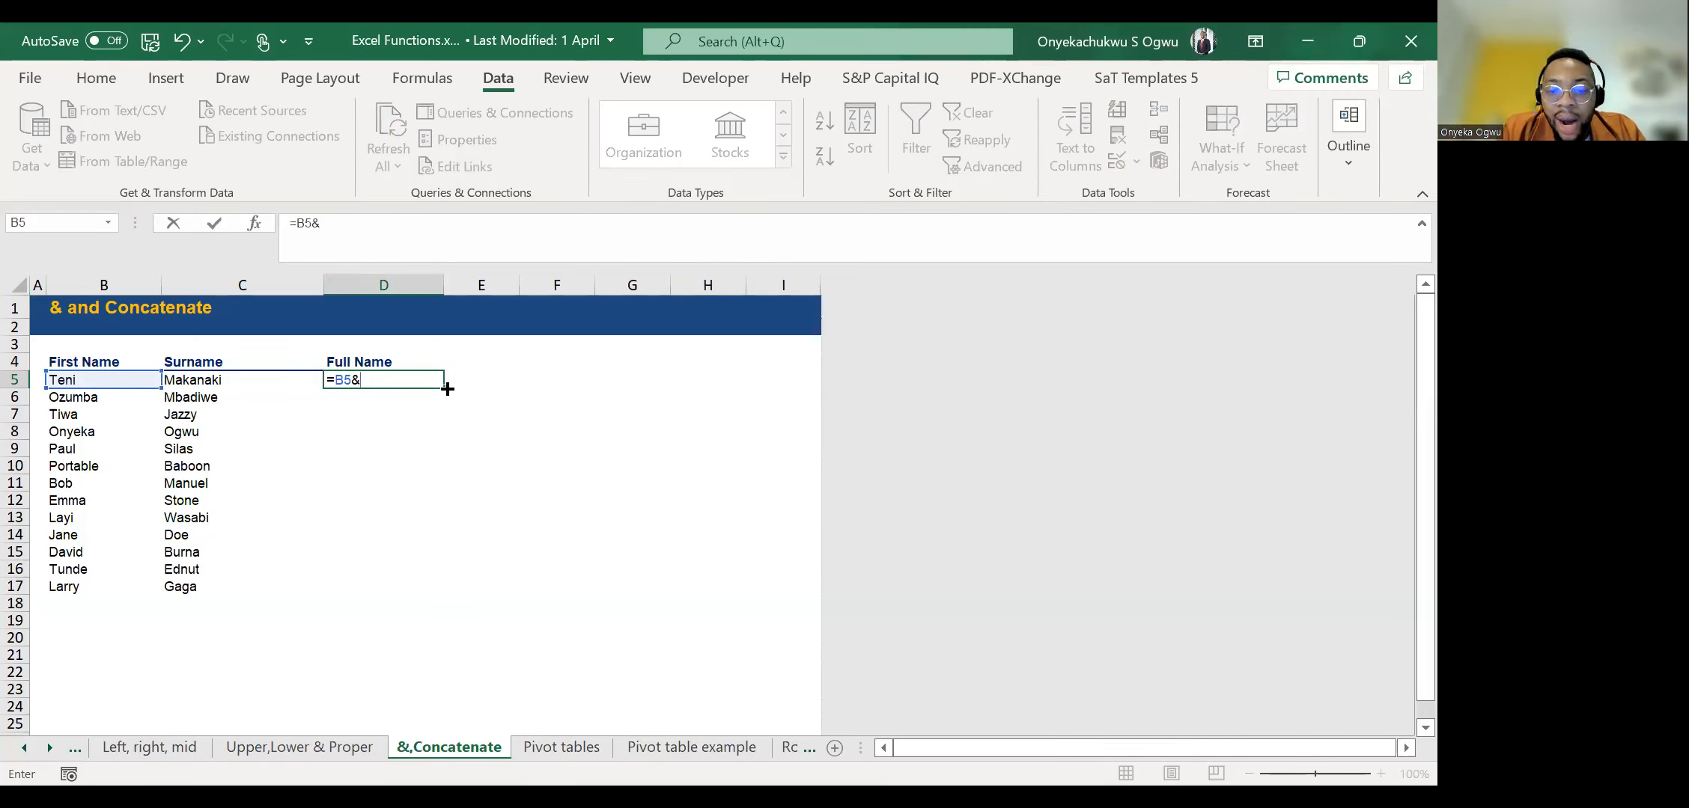
type("\" \"")
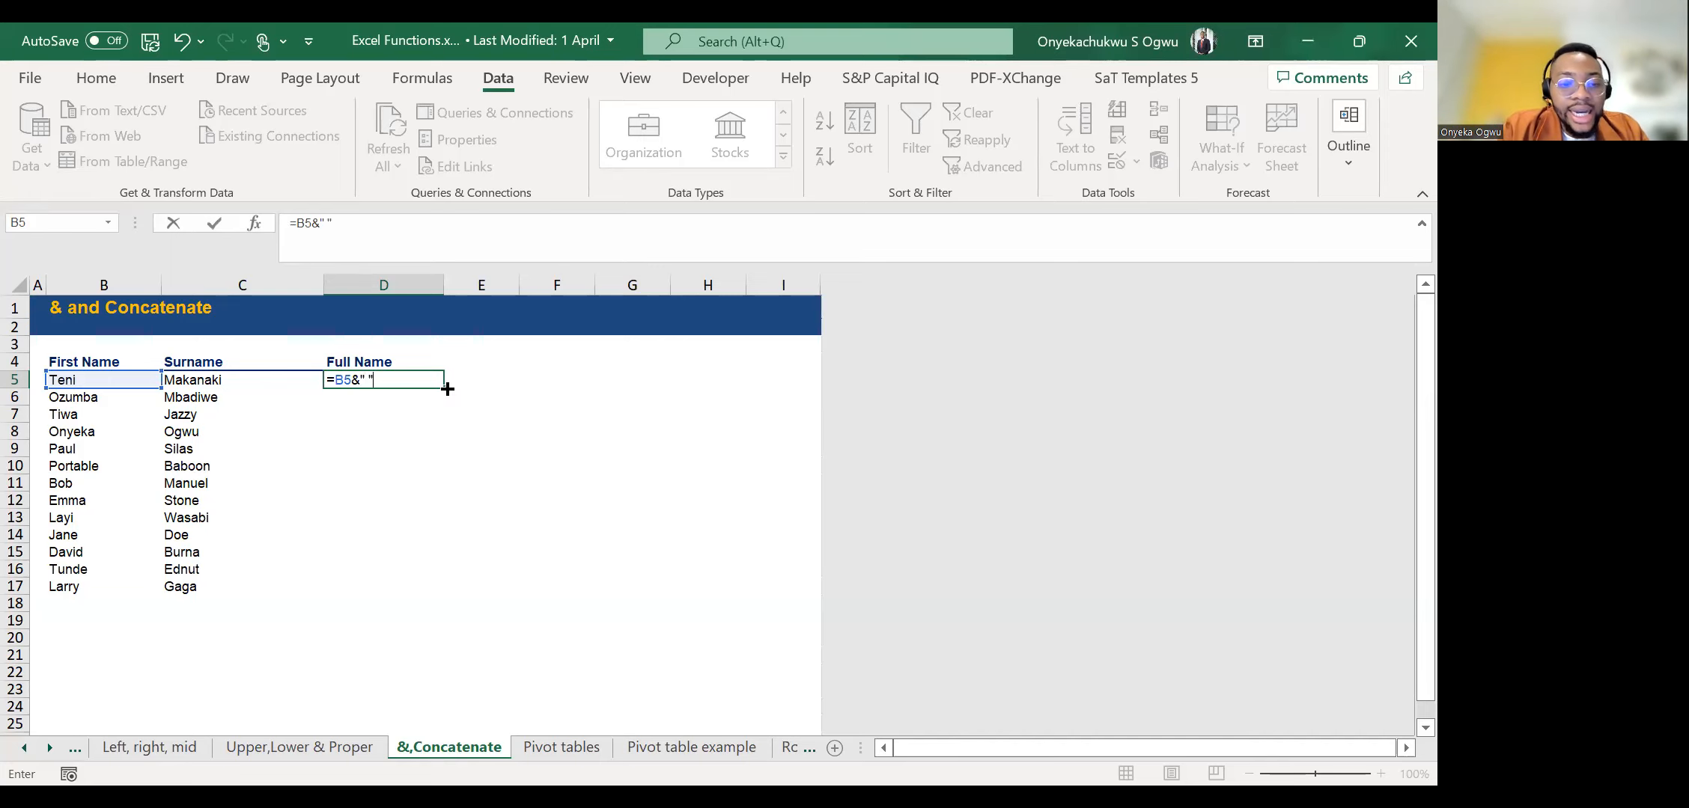
type("&")
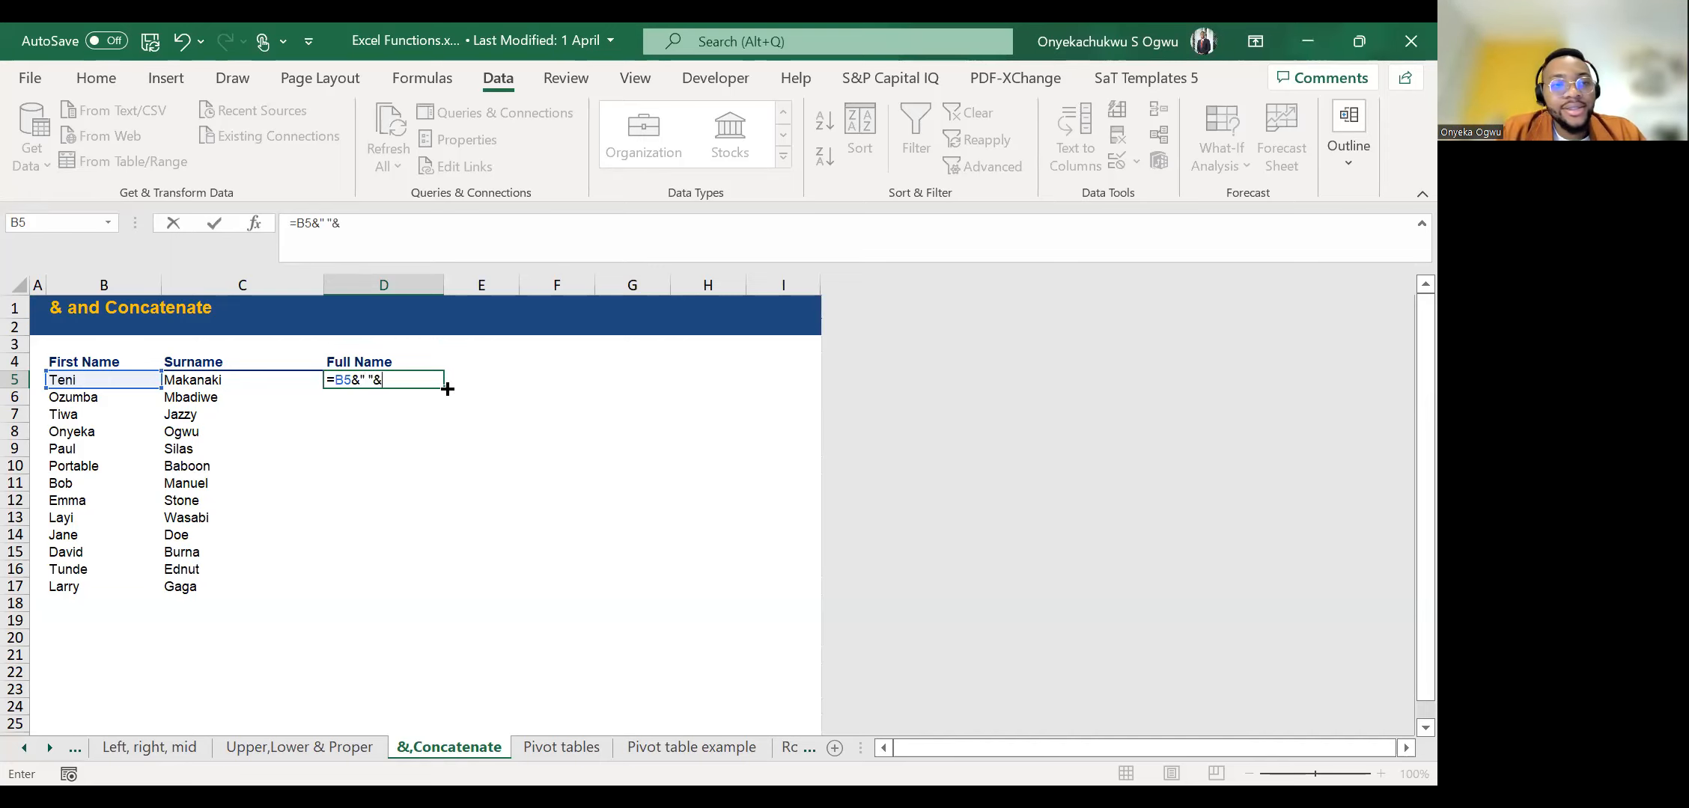
left_click(236, 380)
key("Return")
Try to complete the Full Name column from D6 with Flash Fill, based on the formula in D5.
type("#")
key("Return")
key("Up")
key("Delete")
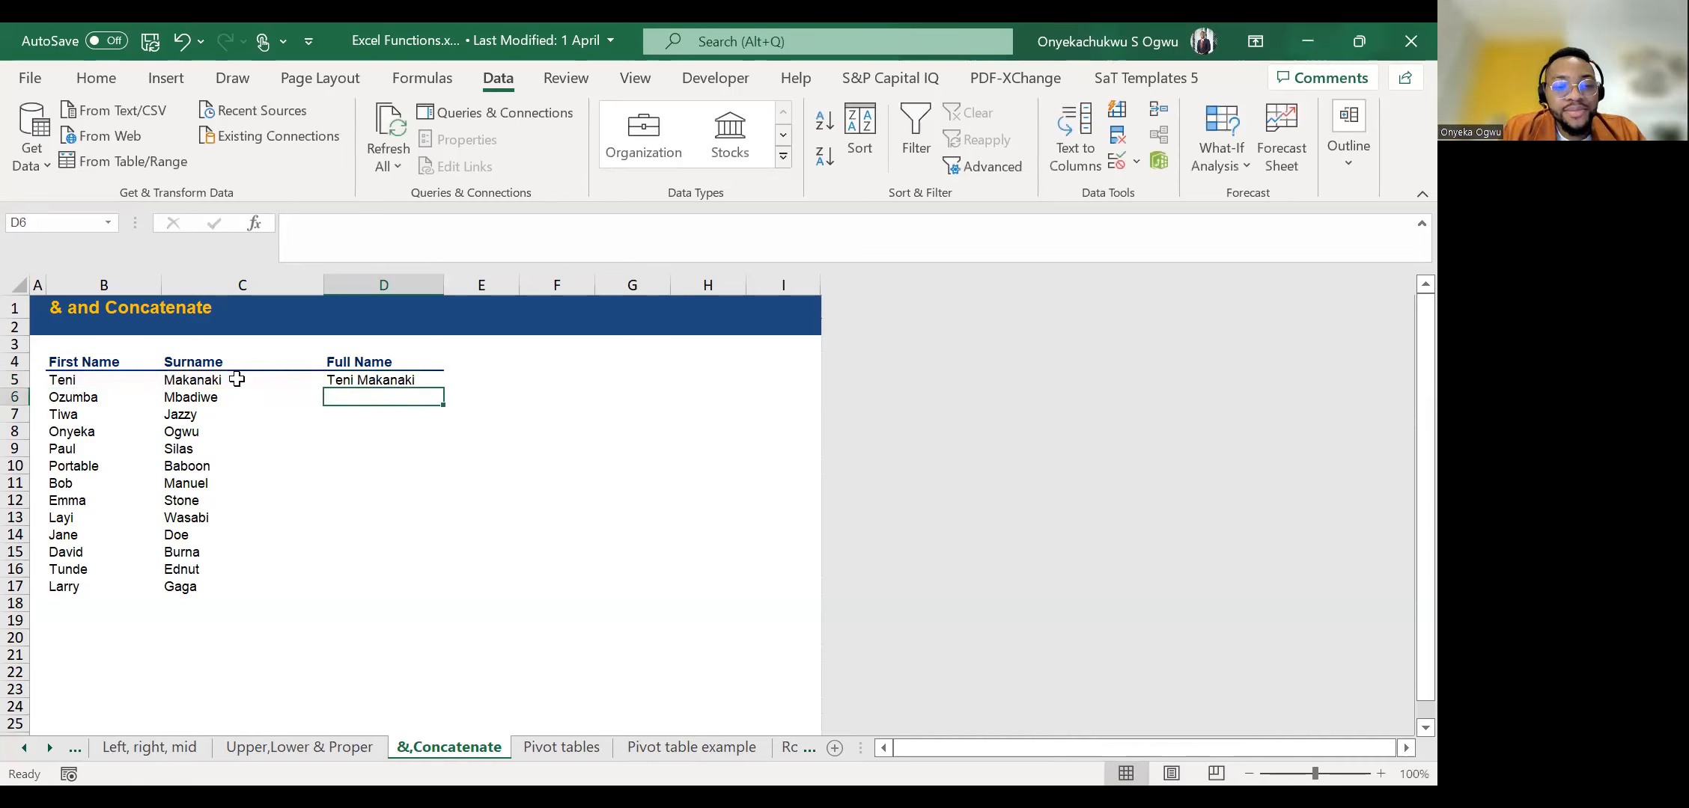
key("ctrl+e")
key("Return")
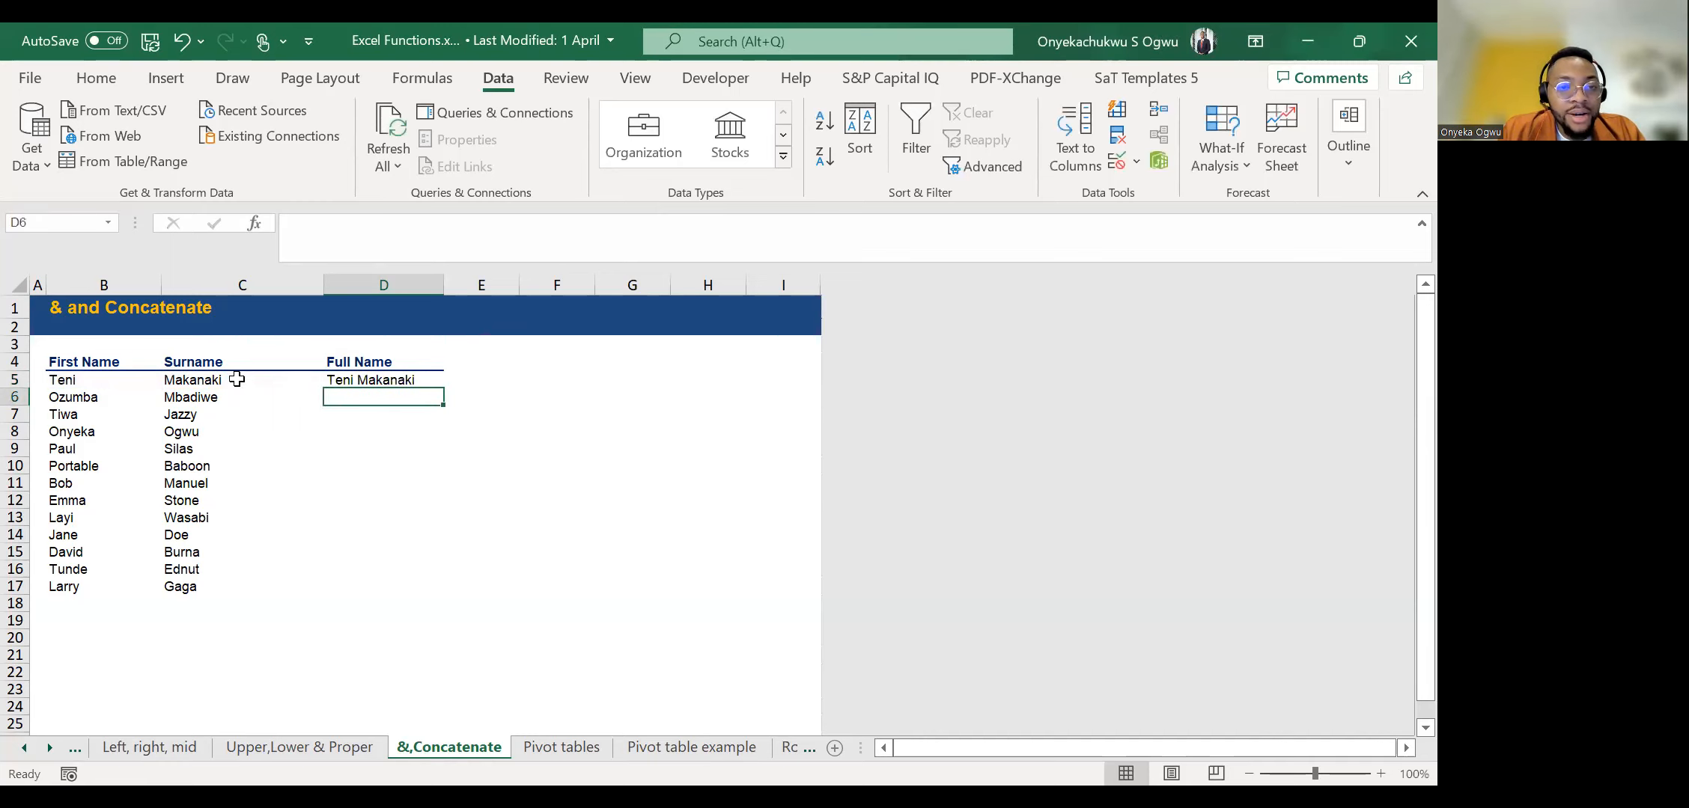
Replace the D5 formula with the first person's full name as plain text and Flash Fill the names down to D17.
key("Up")
key("Delete")
key("Down")
key("Up")
type("Te")
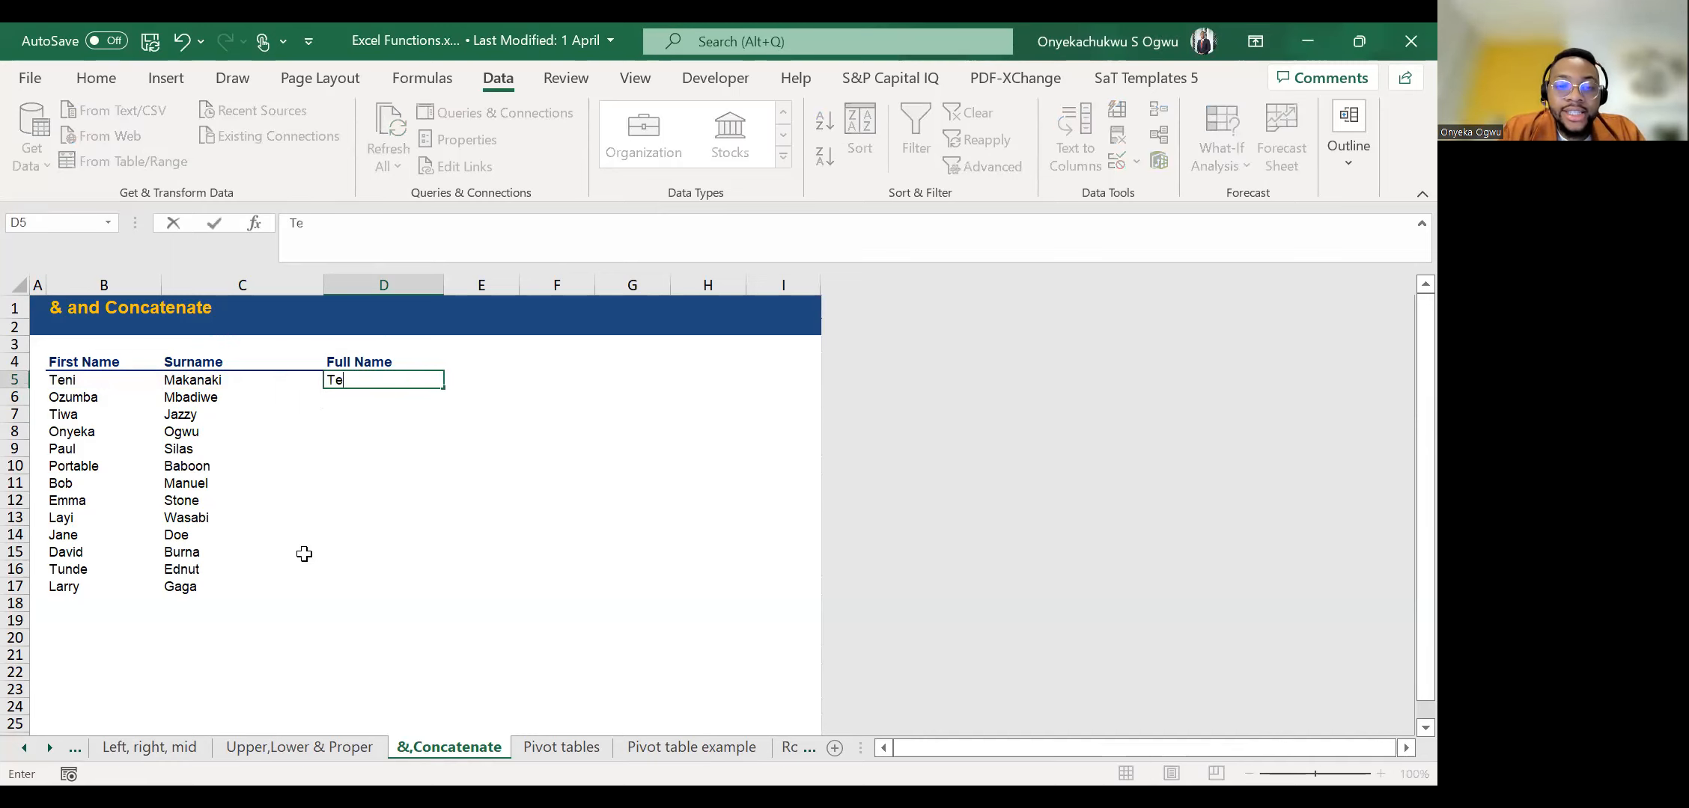
type("ni Ma")
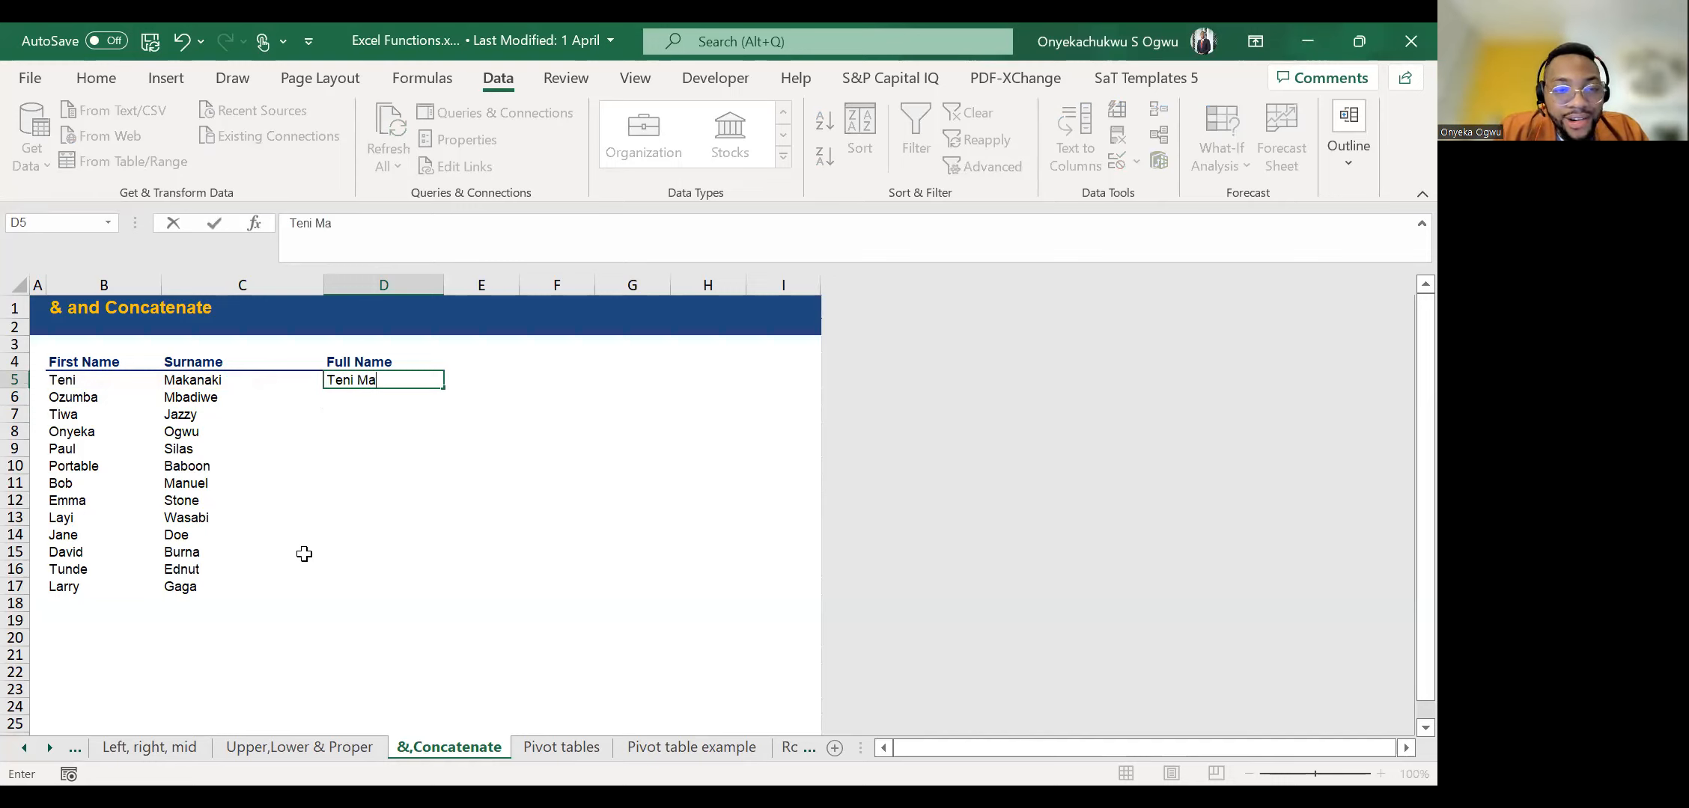
type("kanaki")
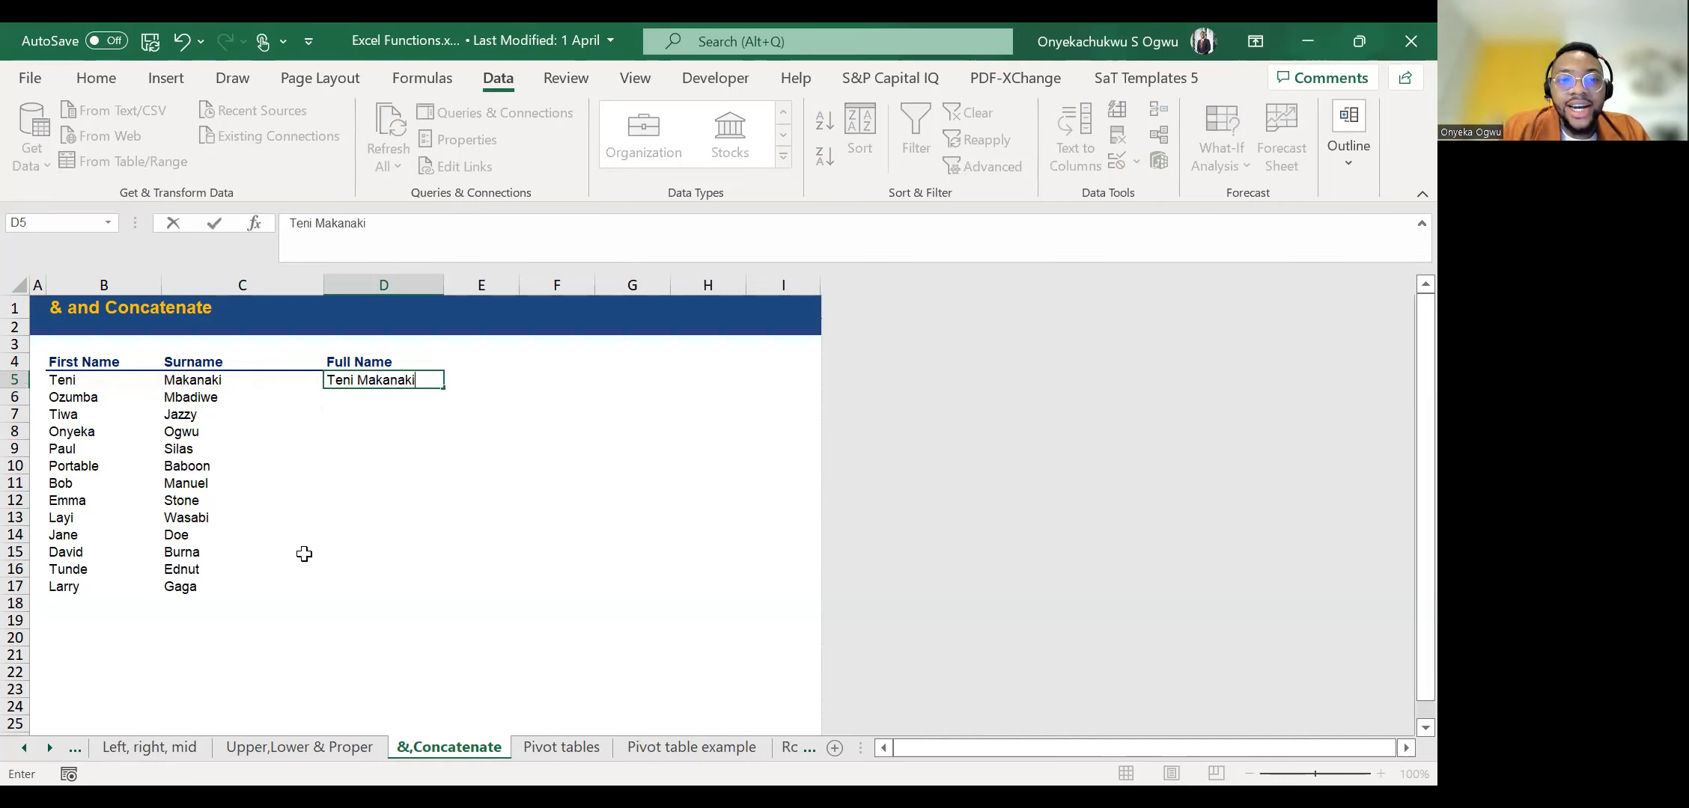
key("Return")
key("ctrl+e")
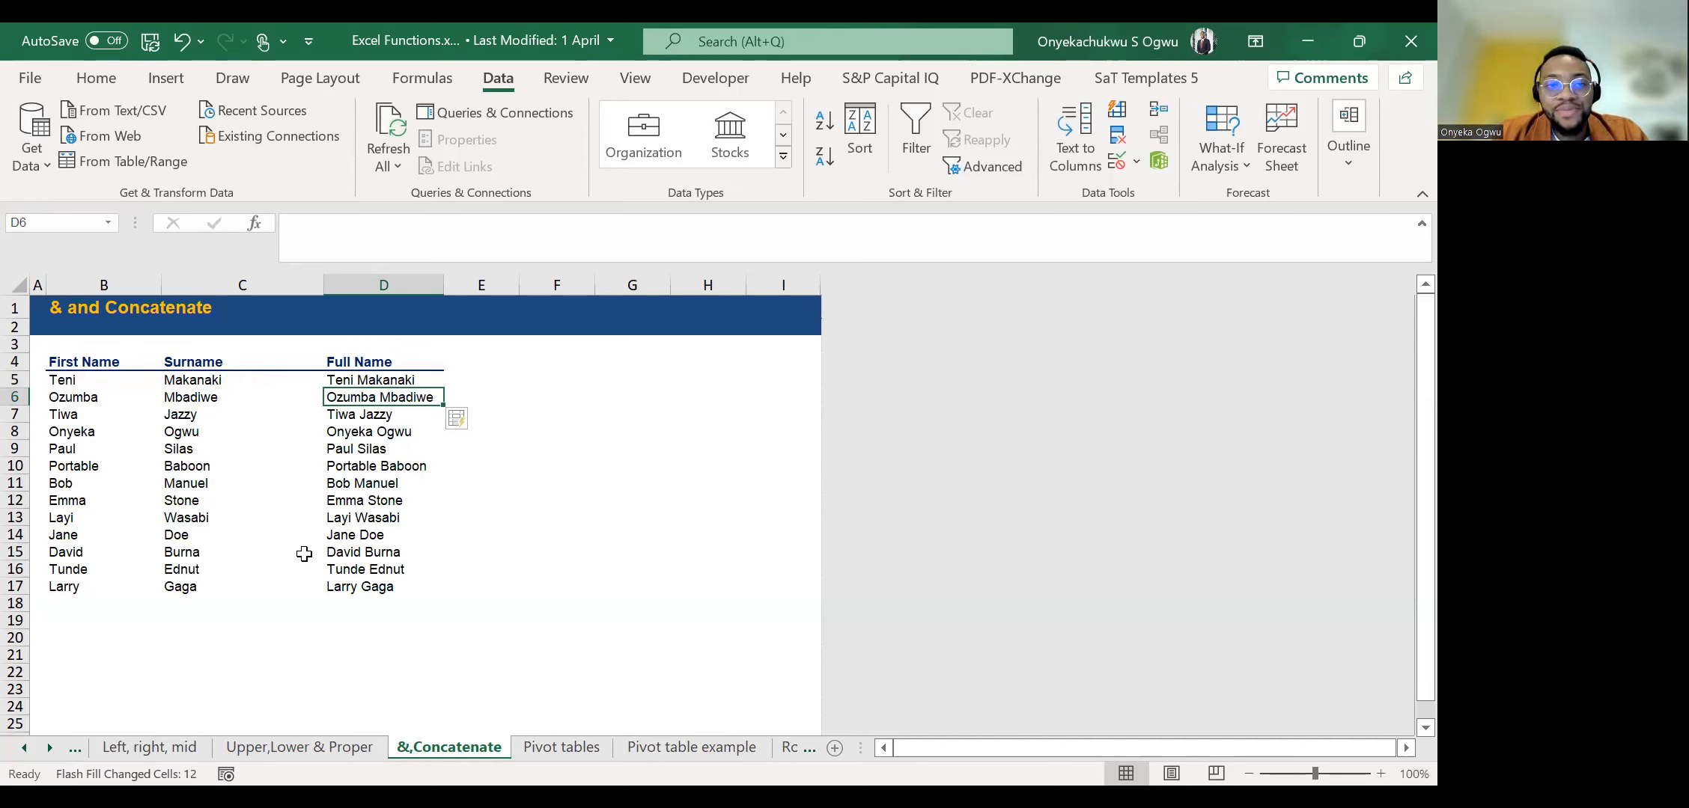
Undo the Flash Fill, check the plain-text entry in D5 and reapply Flash Fill from D6.
key("ctrl+z")
key("Up")
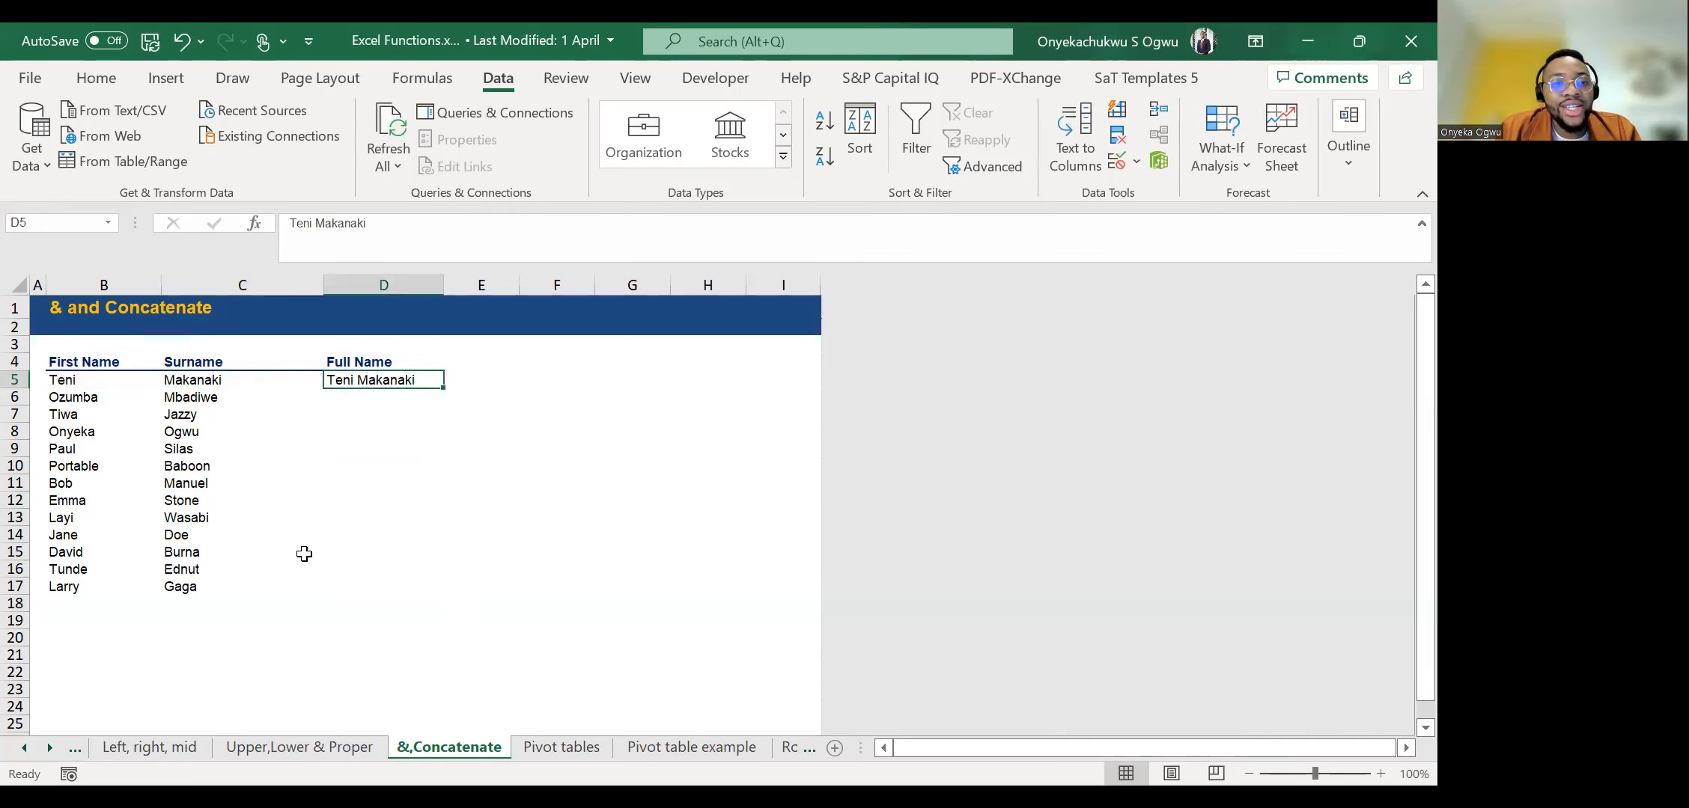
key("Down")
key("ctrl+e")
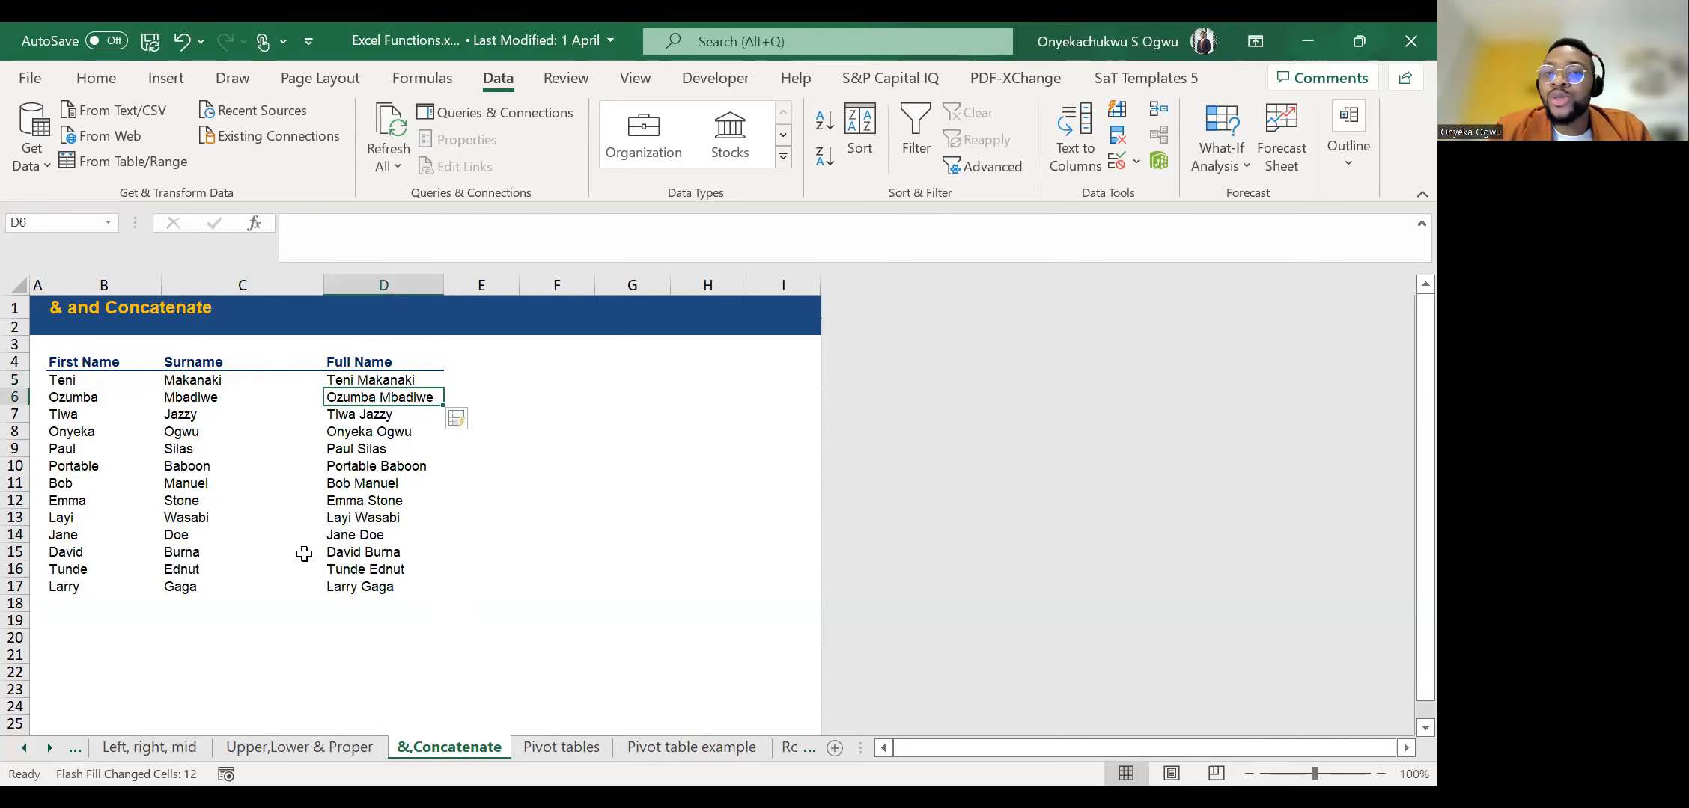
Open the TRIM sheet.
left_click(49, 748)
left_click(49, 748)
left_click(49, 748)
left_click(49, 747)
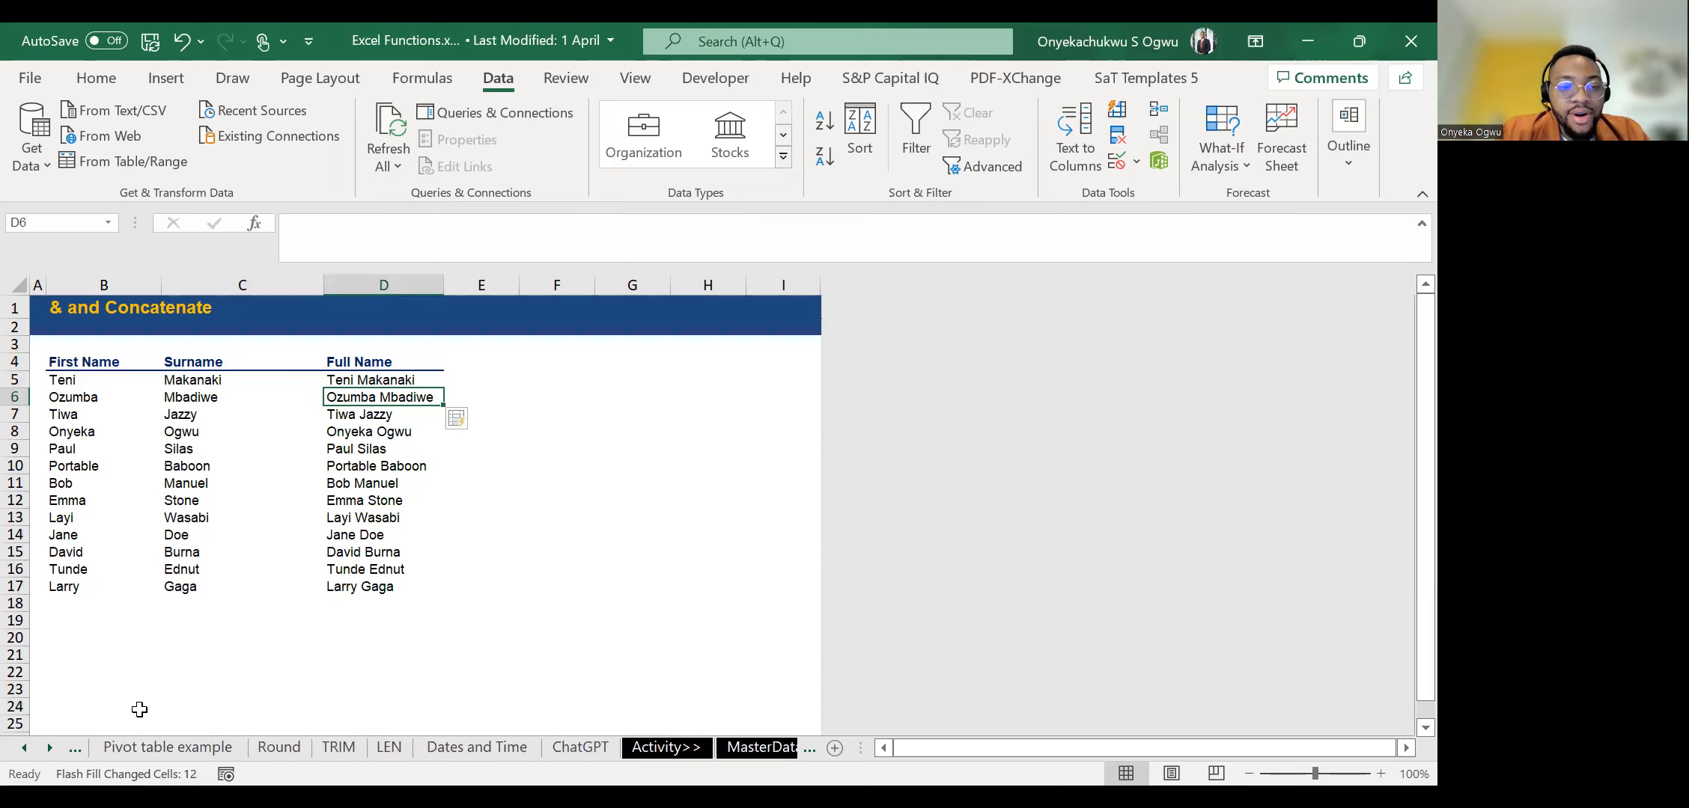
left_click(341, 749)
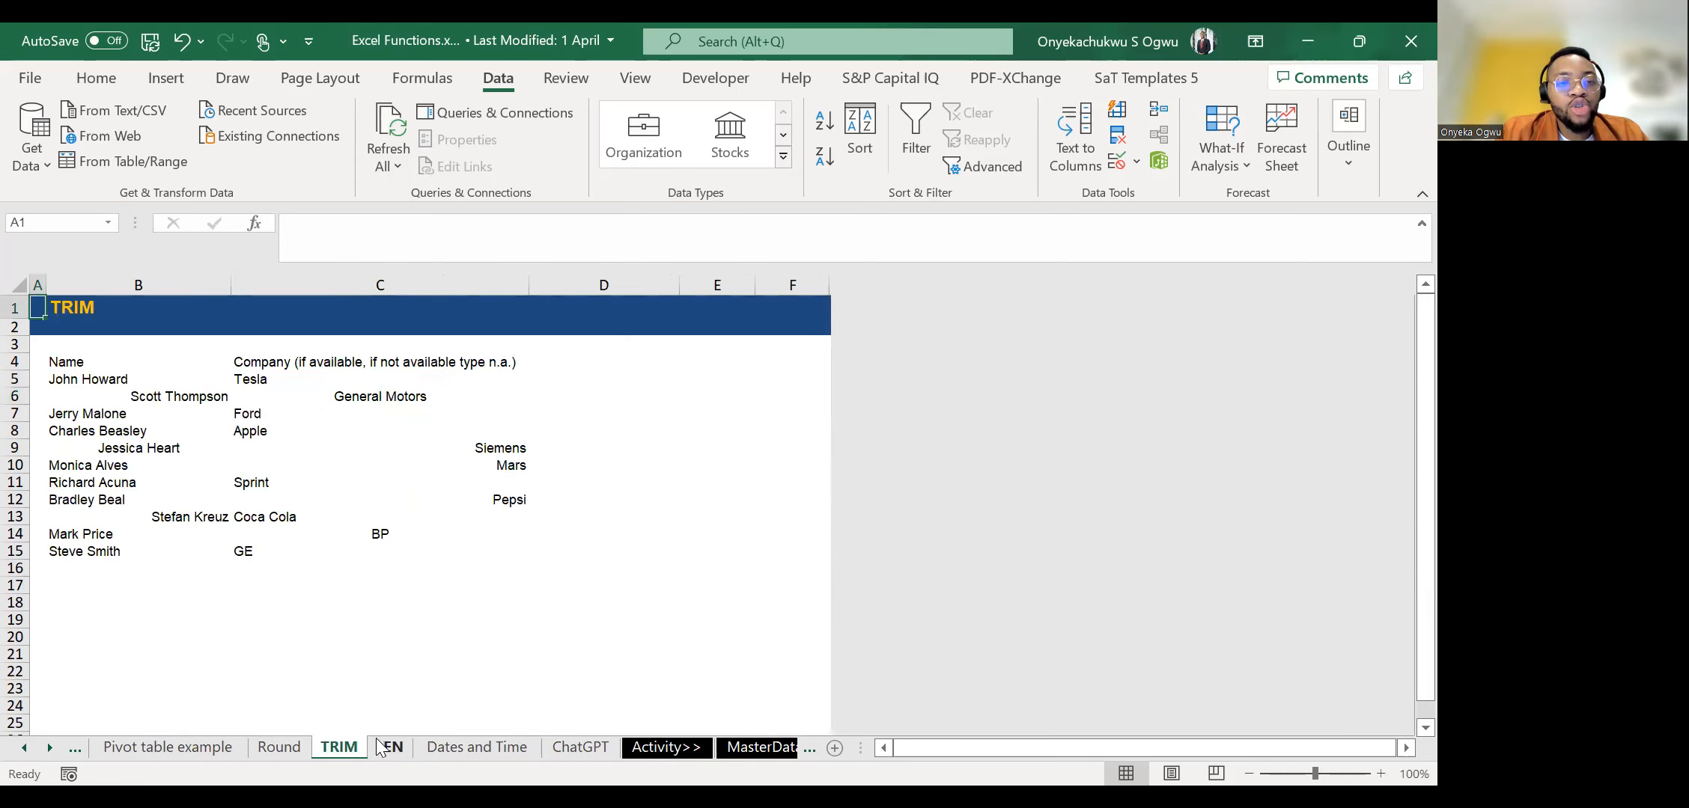
Examine the irregular spacing of the entries in the Name and Company columns, from row 5 down to row 13.
left_click(192, 449)
key("Up")
key("Up")
key("Up")
key("Up")
key("Up")
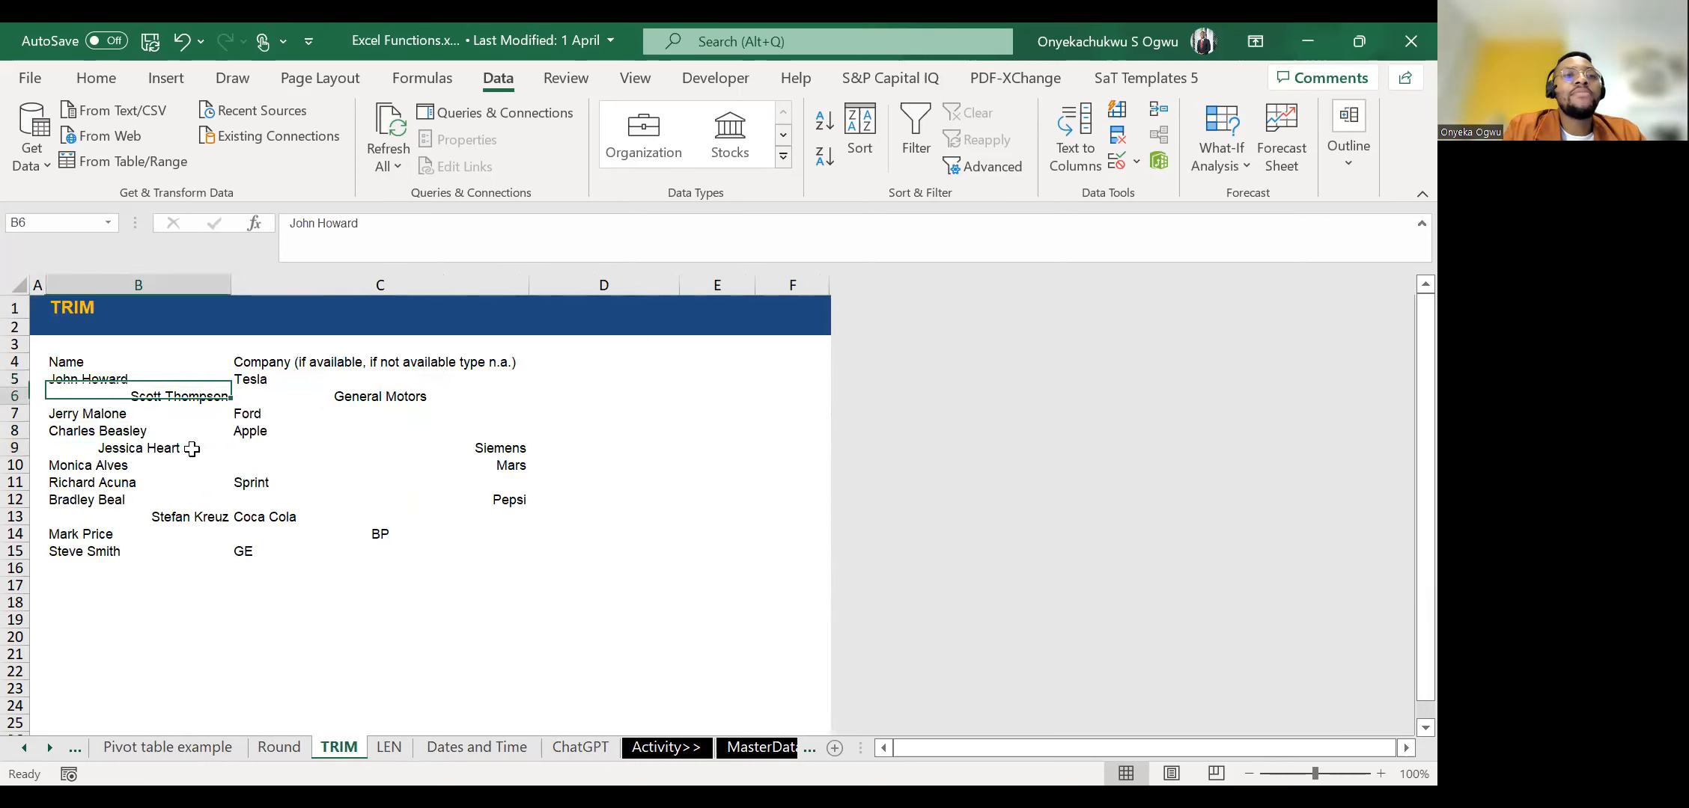
key("Up")
key("Up")
key("Down")
key("Down")
key("Down")
key("Down")
key("Up")
key("Right")
key("Left")
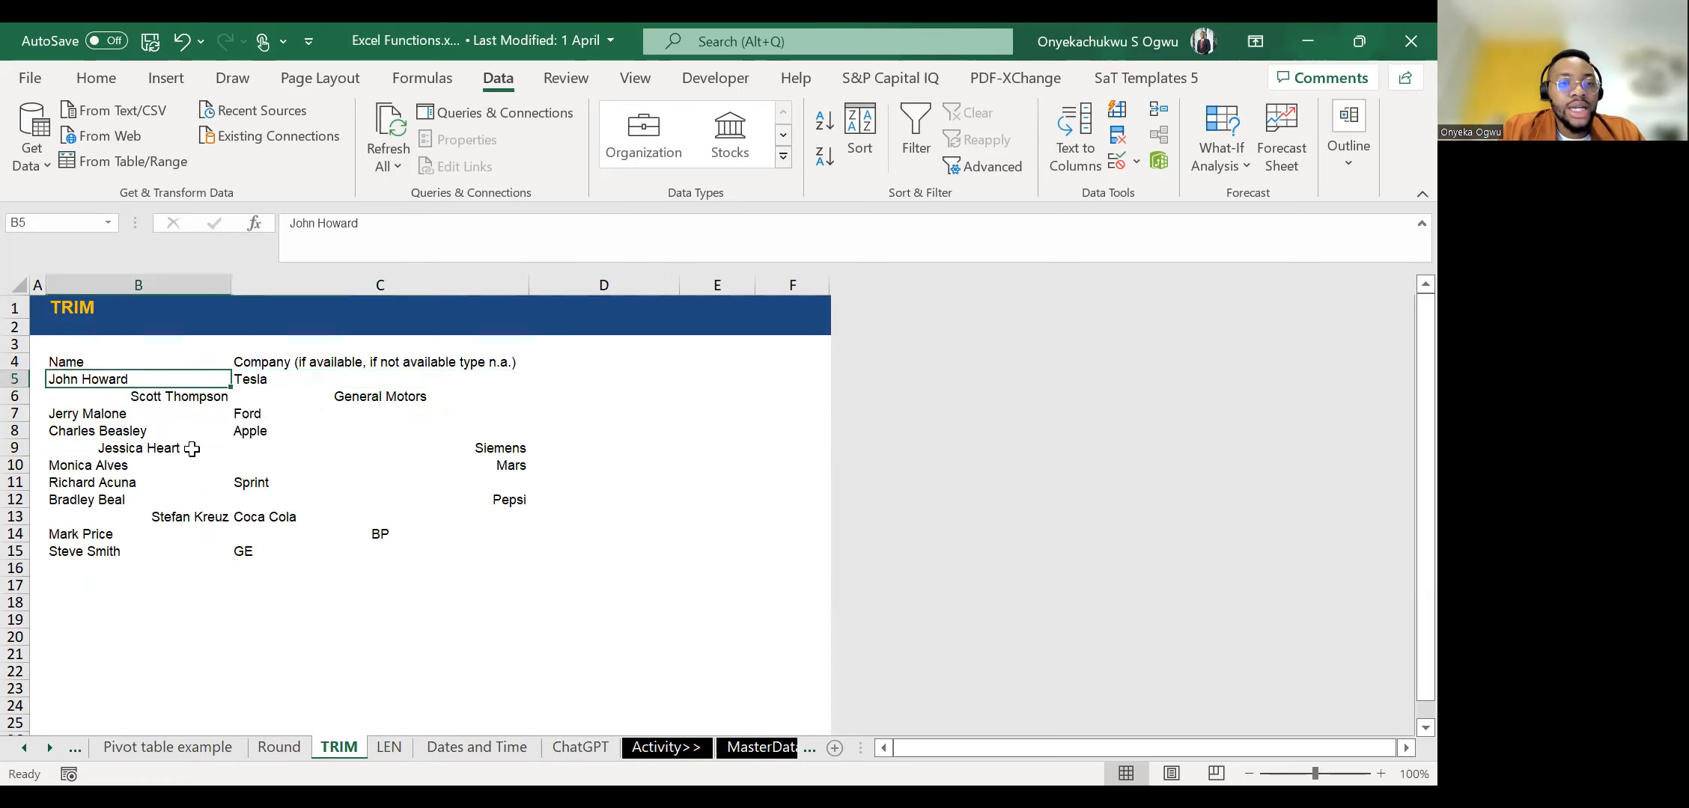
key("Down")
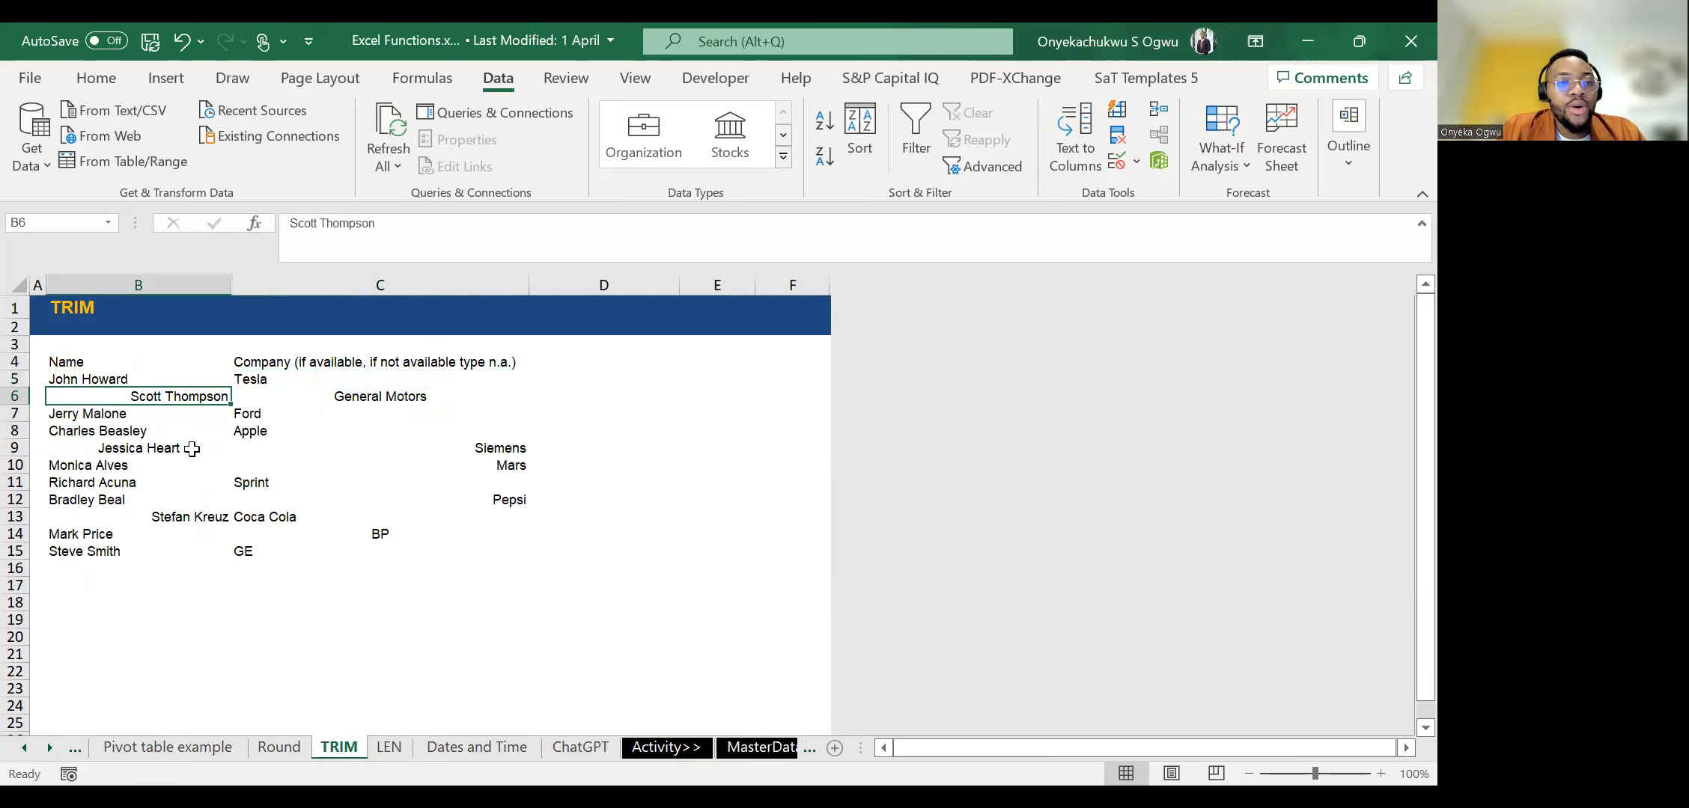
key("Down")
key("Down")
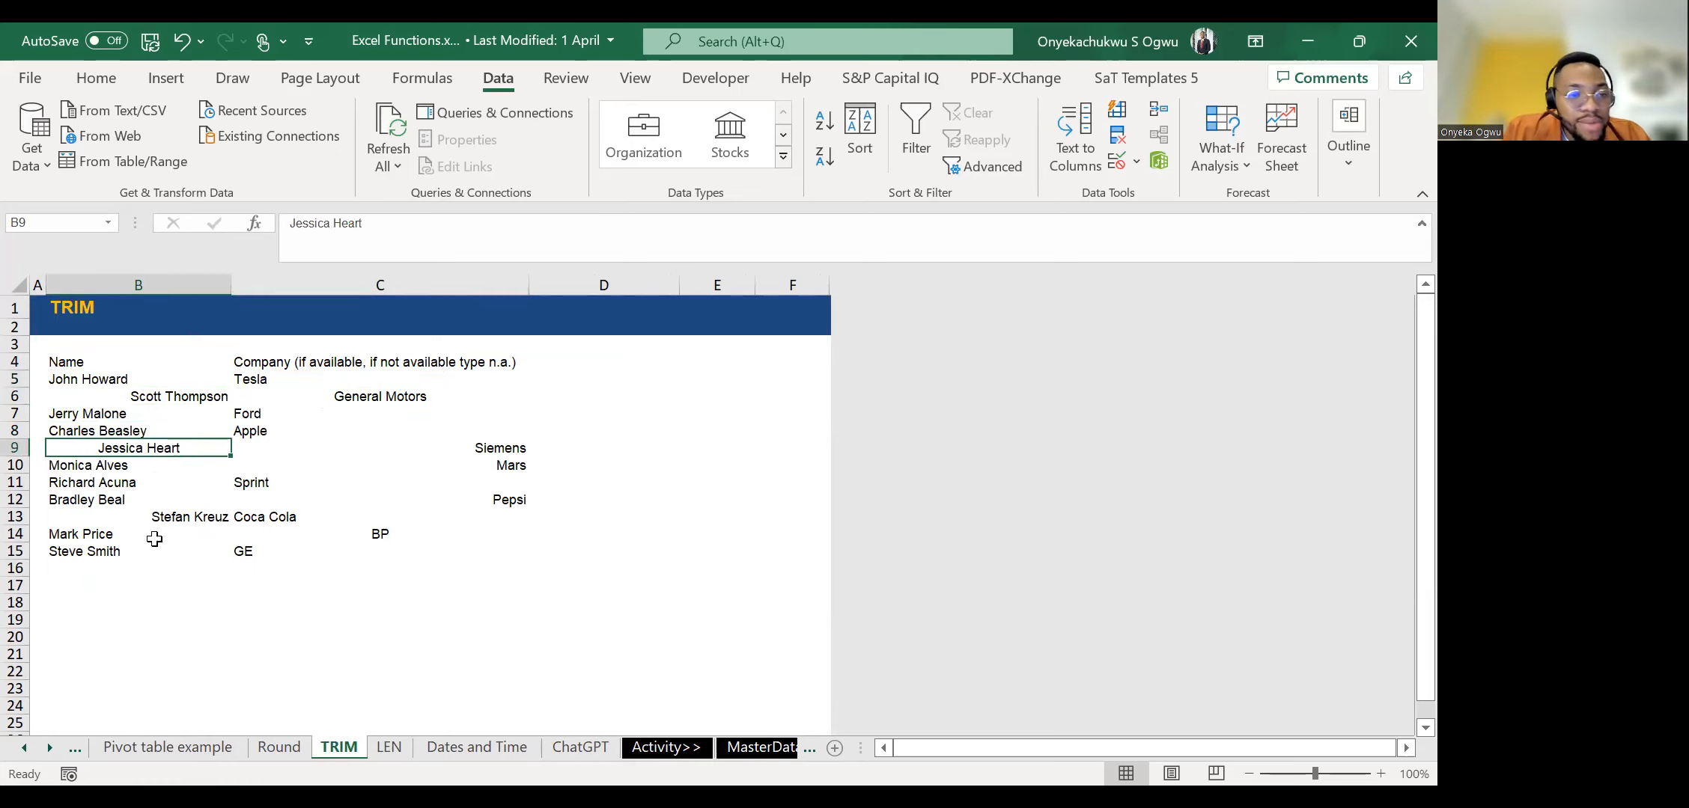
key("Down")
key("Right")
key("Up")
key("Up")
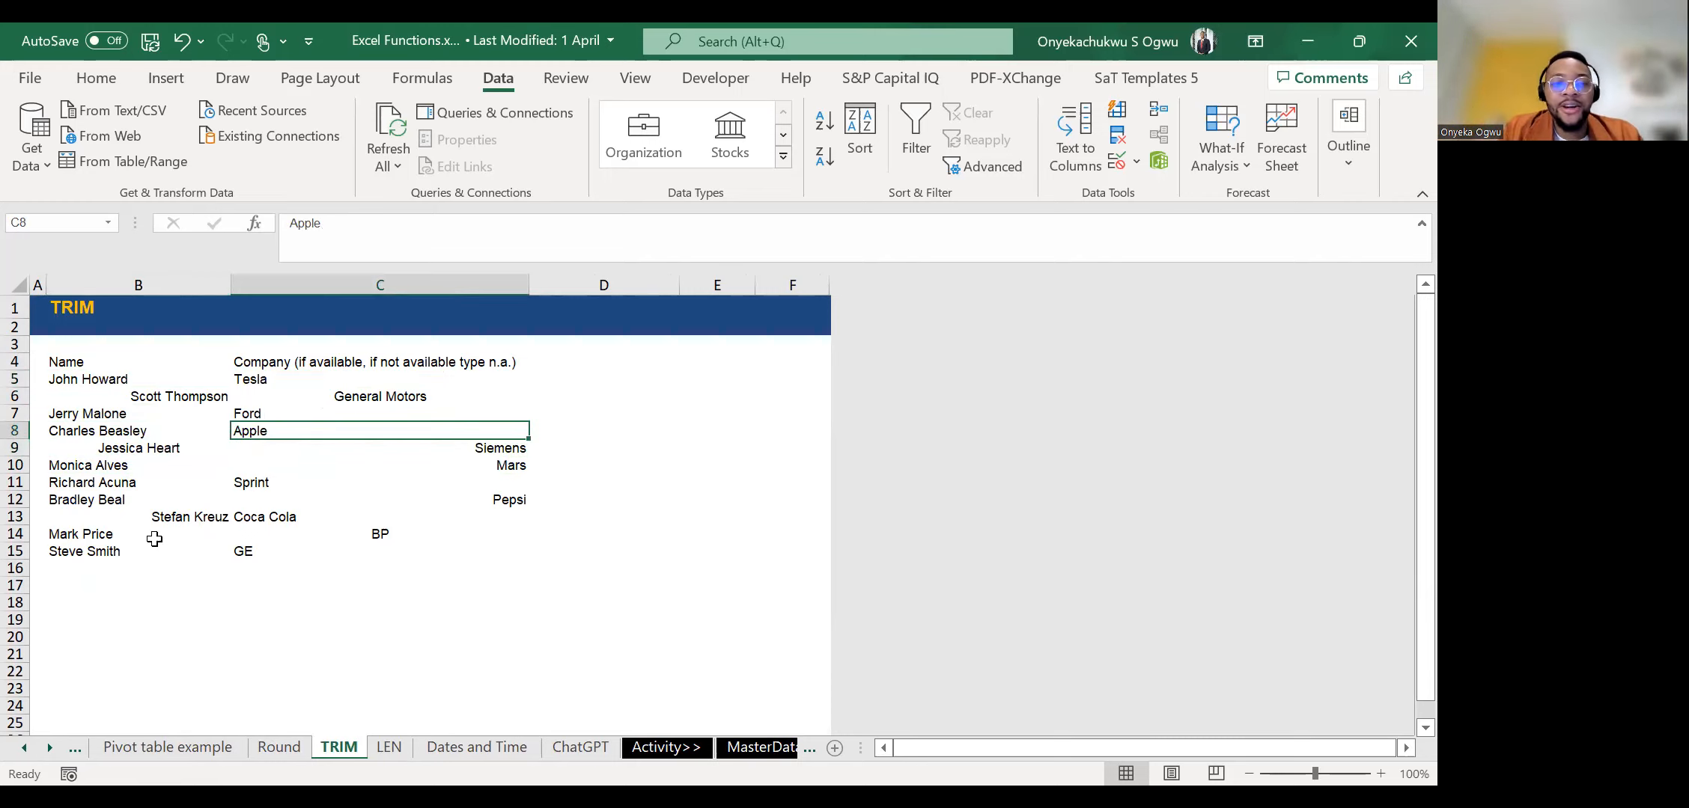
key("Left")
key("Down")
key("Down")
key("Down")
key("Down")
key("Down")
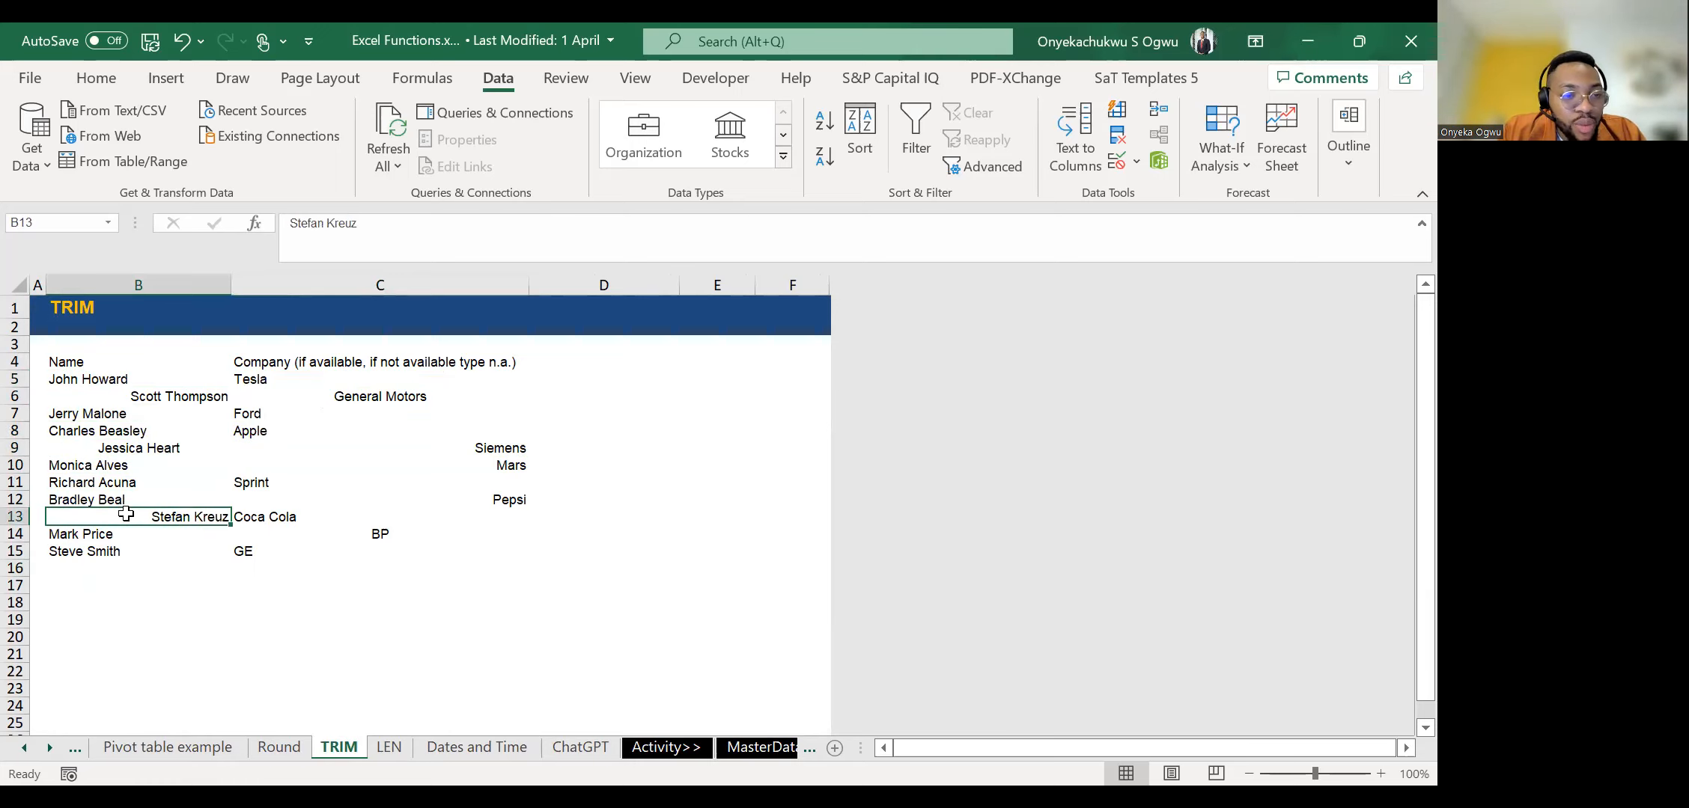
Inspect the spaces in front of the name in B13 and recheck the other entries of the Name column.
double_click(134, 516)
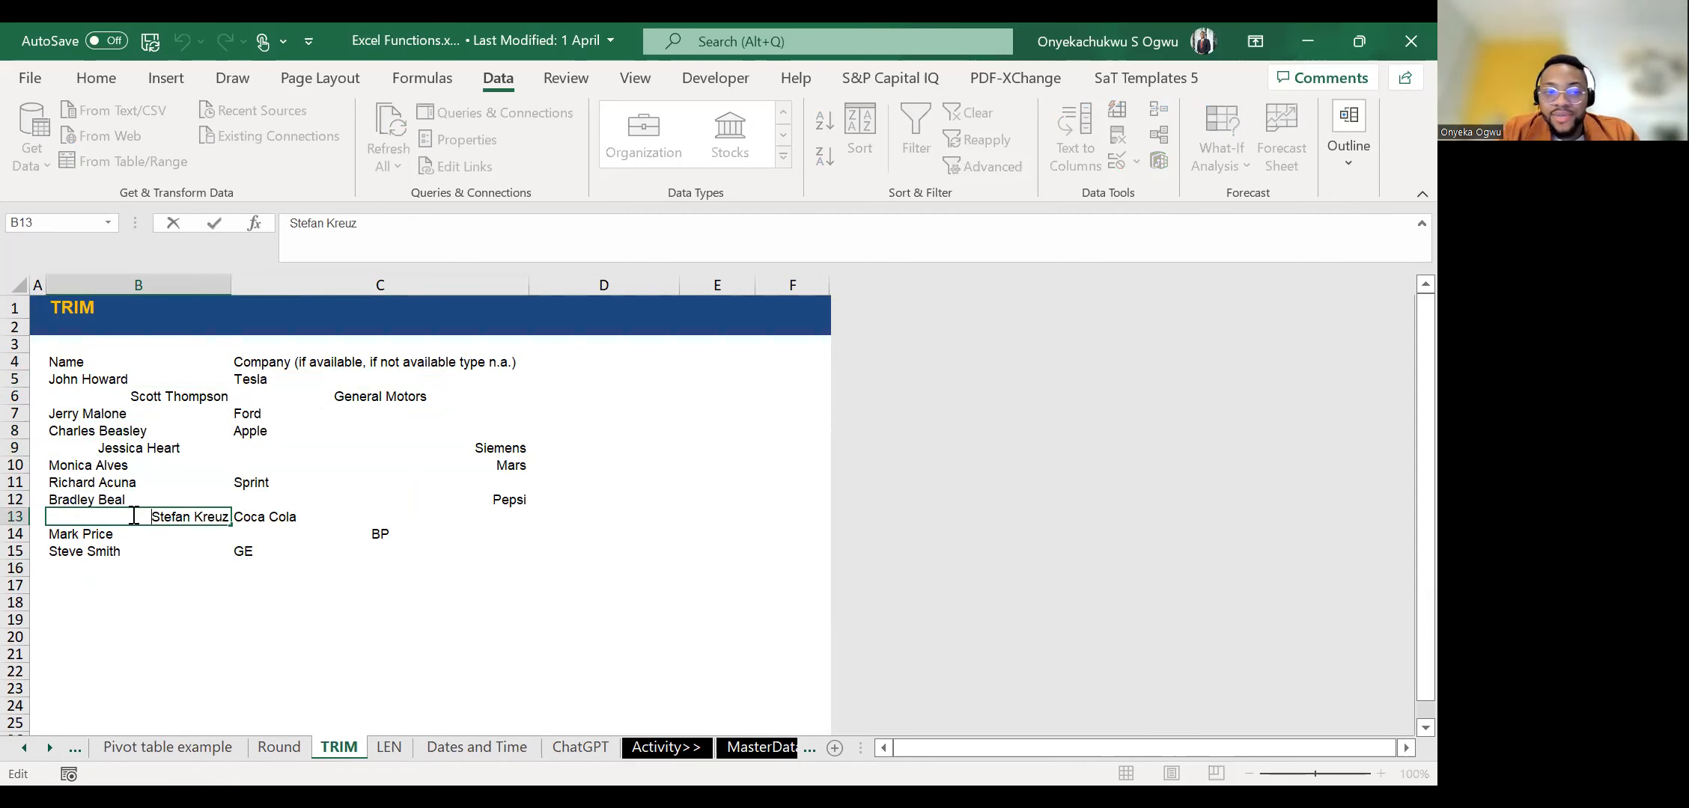
key("Escape")
key("Down")
key("Down")
key("Up")
key("Up")
key("Up")
key("Up")
key("Up")
key("Up")
key("Up")
key("Up")
key("Up")
key("Down")
Remove the extra spaces from the first name entry by entering =TRIM(B5) in D5.
key("Up")
key("Up")
key("Down")
key("Right")
key("Right")
key("Up")
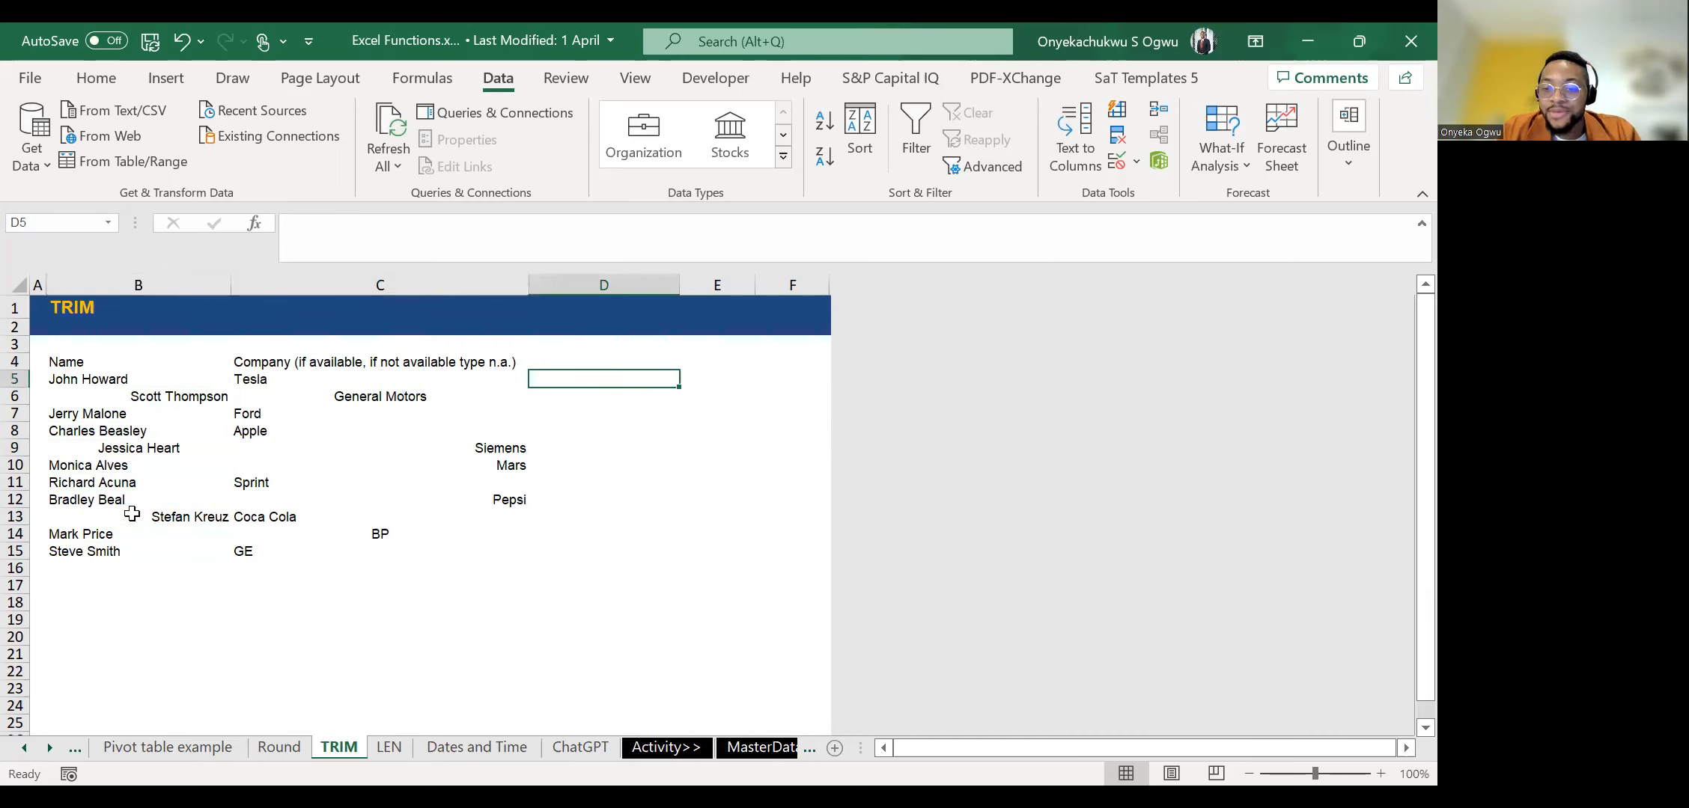
key("Left")
key("Left")
key("Left")
key("Right")
key("Right")
key("Right")
key("Right")
key("Left")
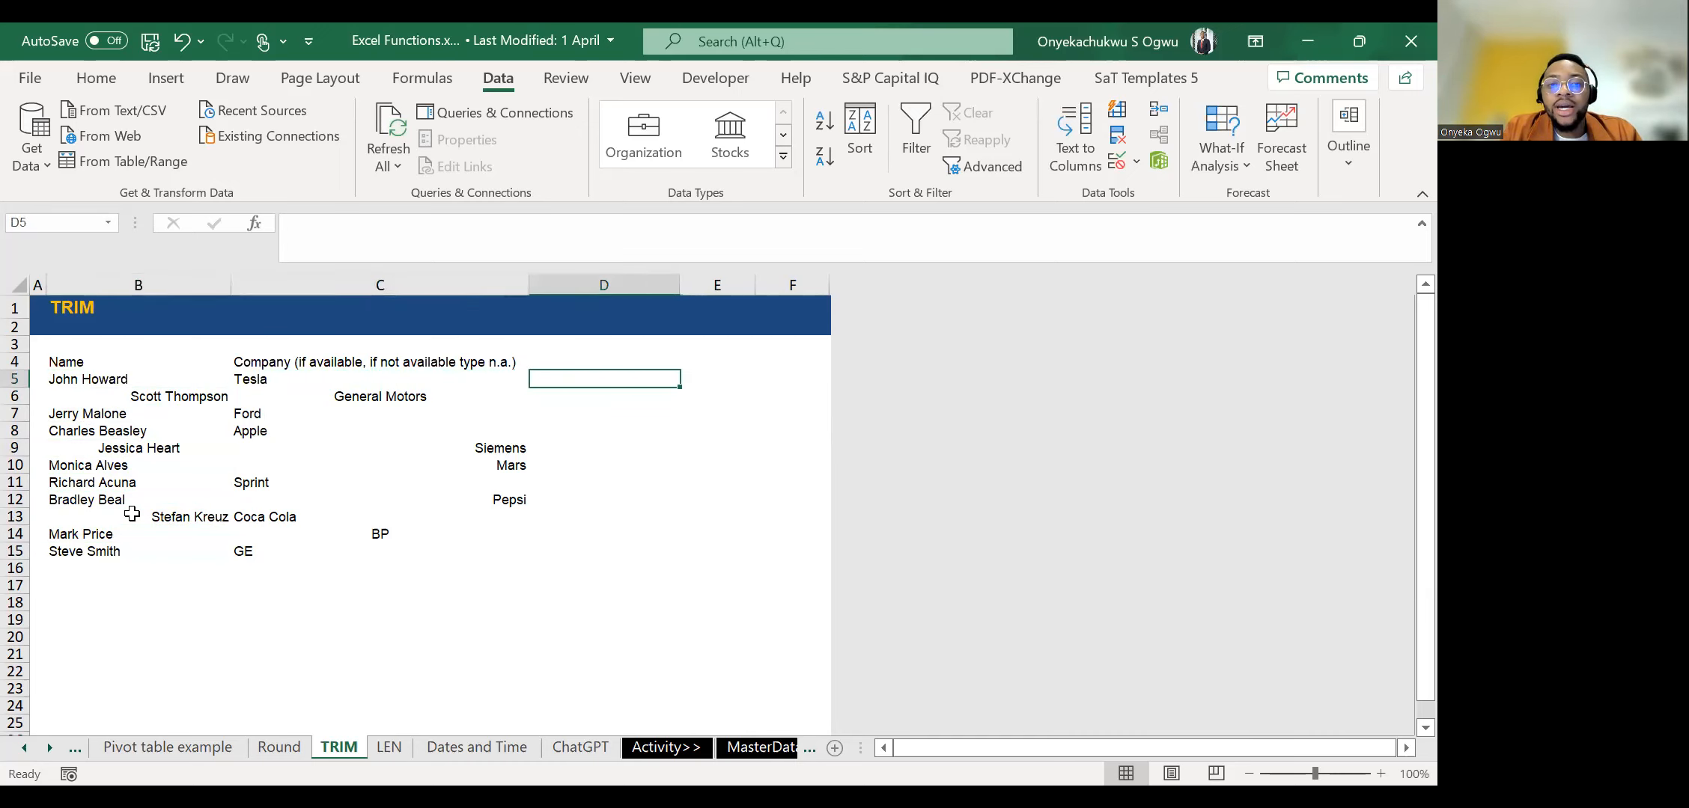
type("=t")
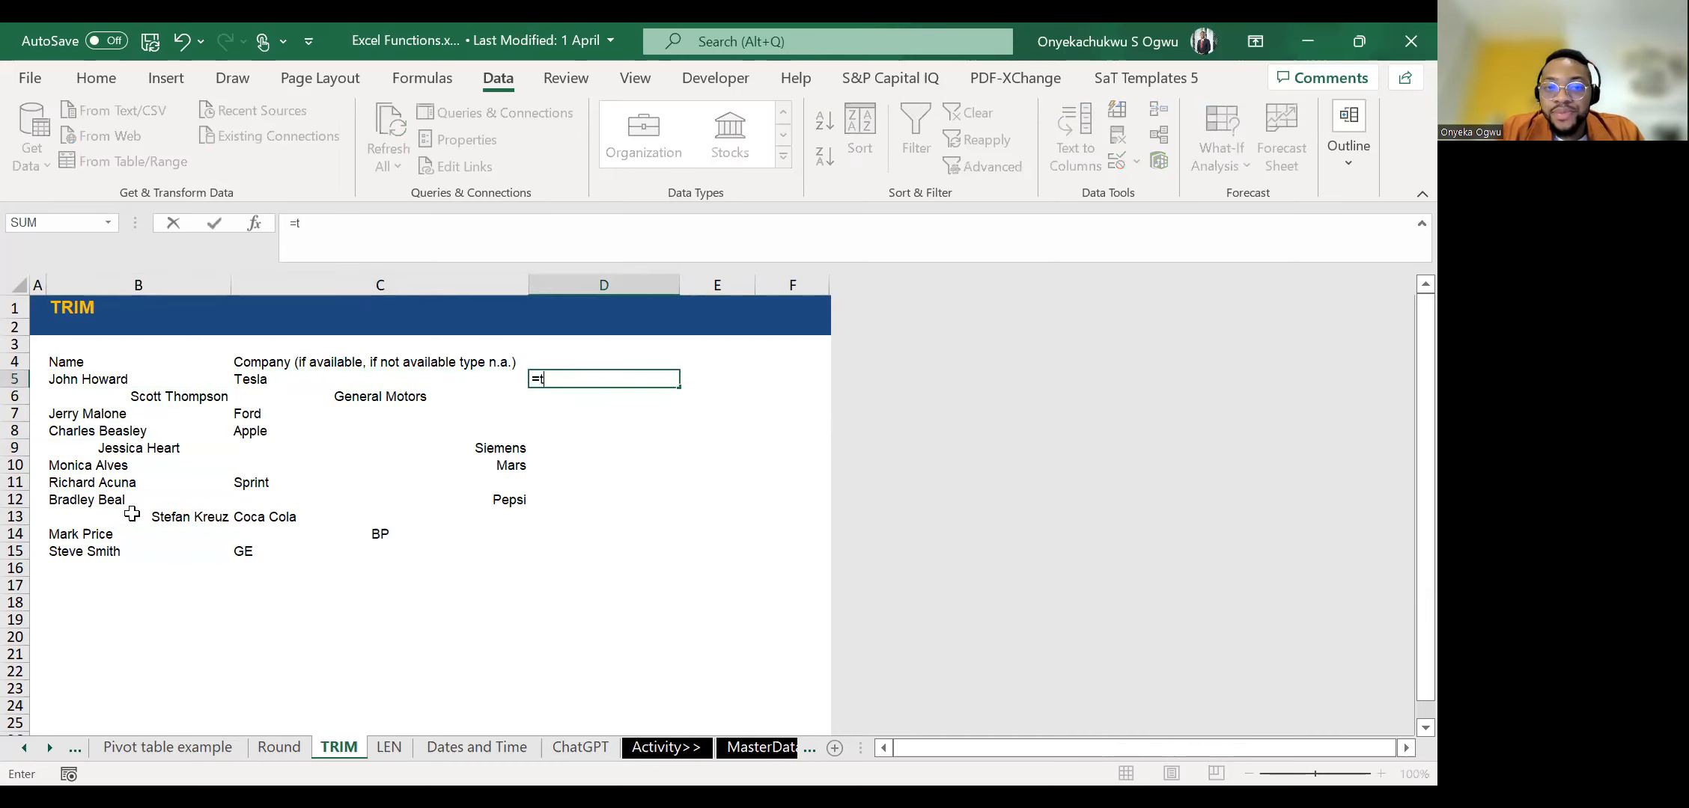
type("RIM(")
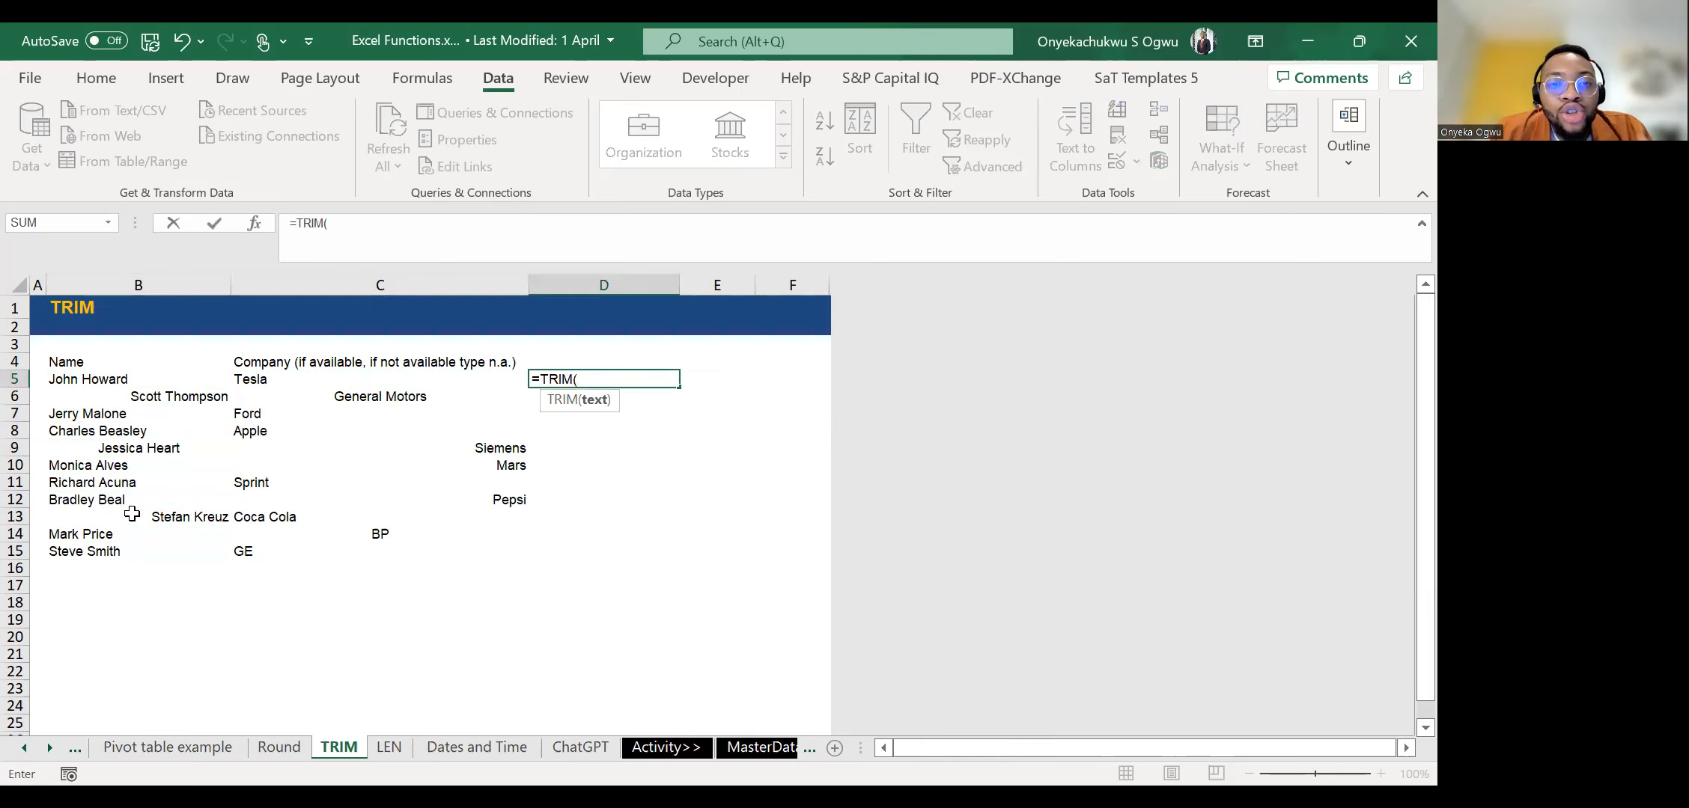
key("Left")
key("Left")
key("Left")
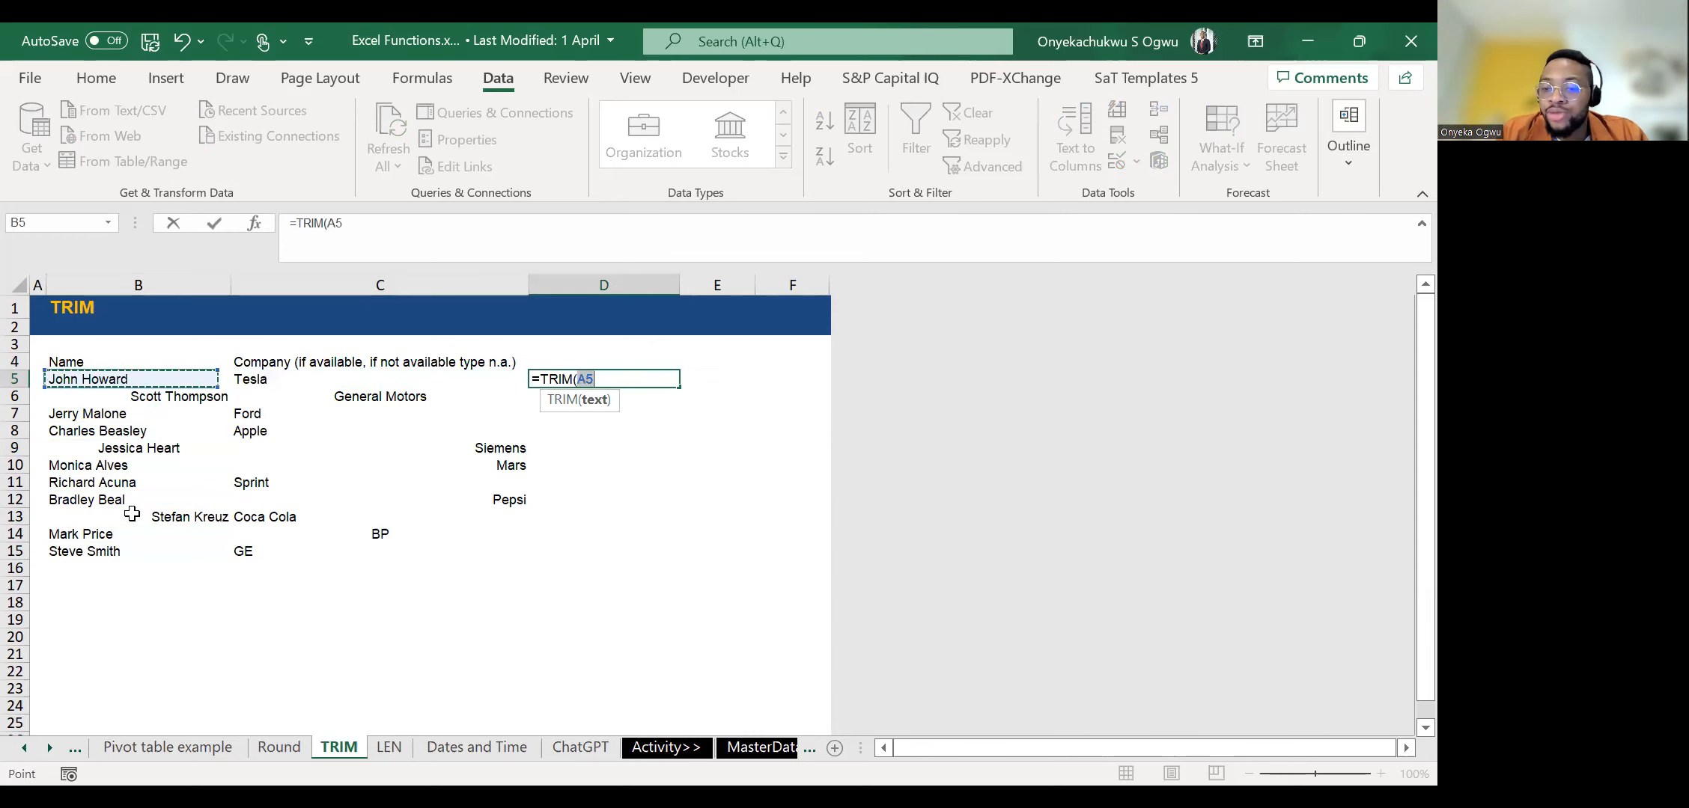
key("Return")
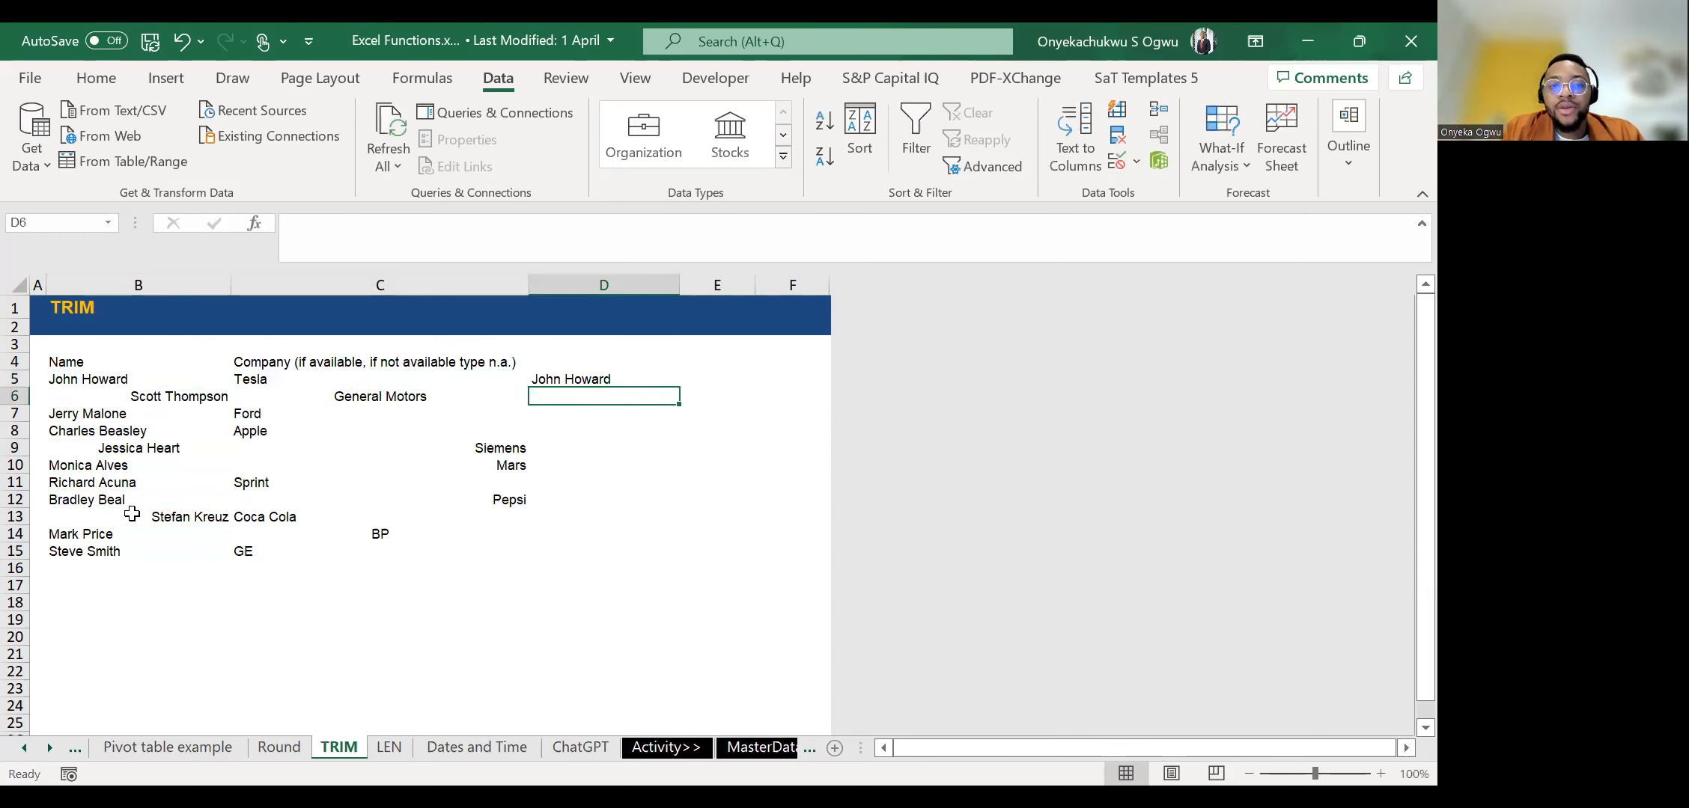
Copy the TRIM formula from D5 down to D15.
key("Up")
key("ctrl+c")
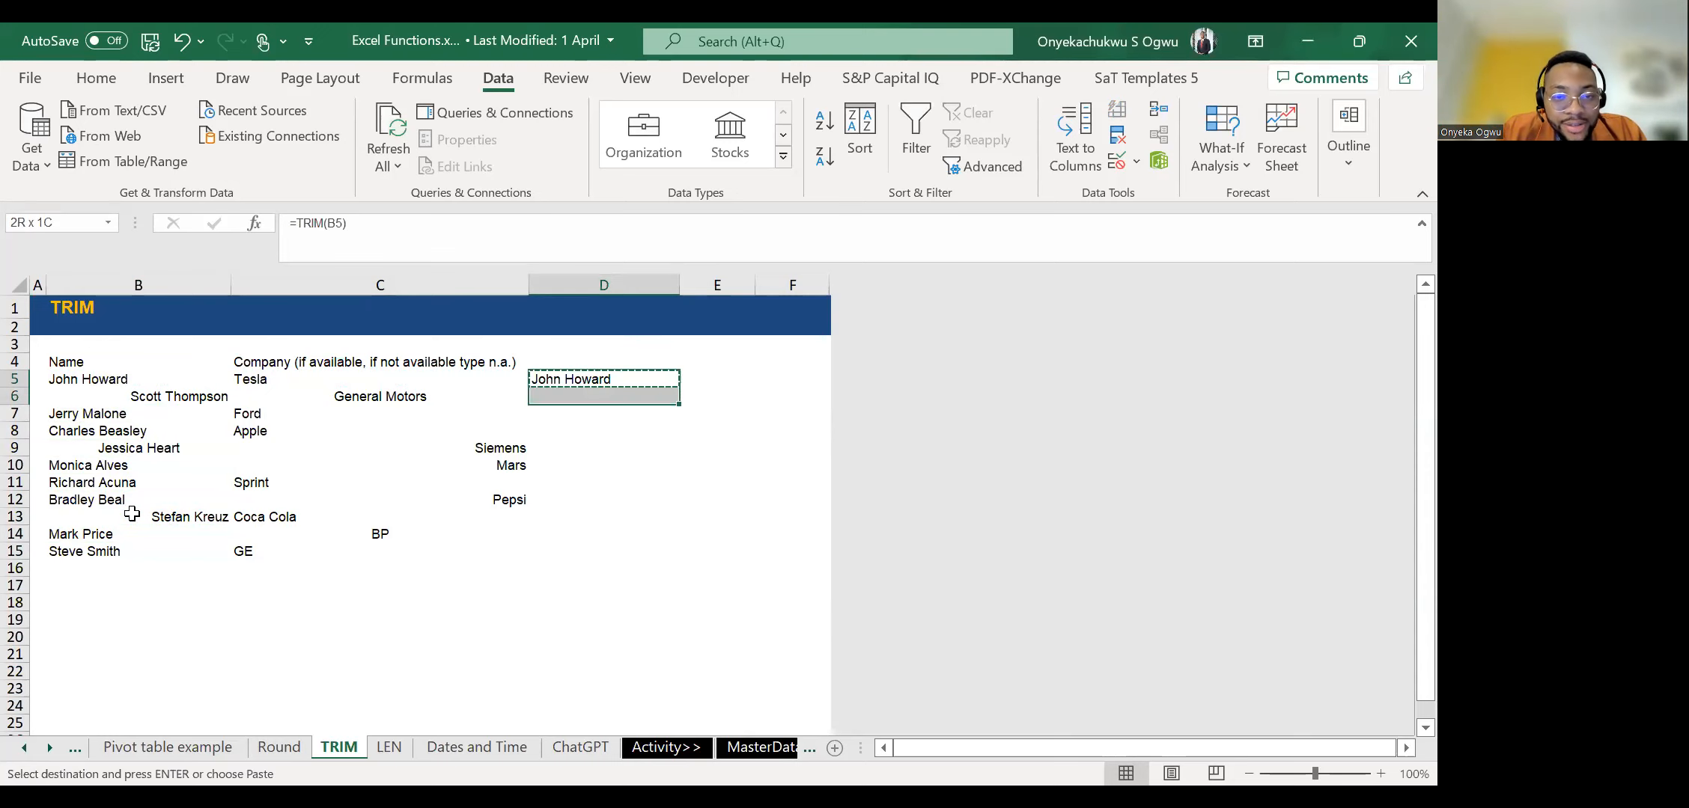
key("shift+Down")
key("shift+Down")
key("shift+Down")
key("shift+Down")
key("shift+Down")
key("shift+Down")
key("shift+Down")
key("shift+Down")
key("shift+Down")
key("shift+Down")
key("ctrl+v")
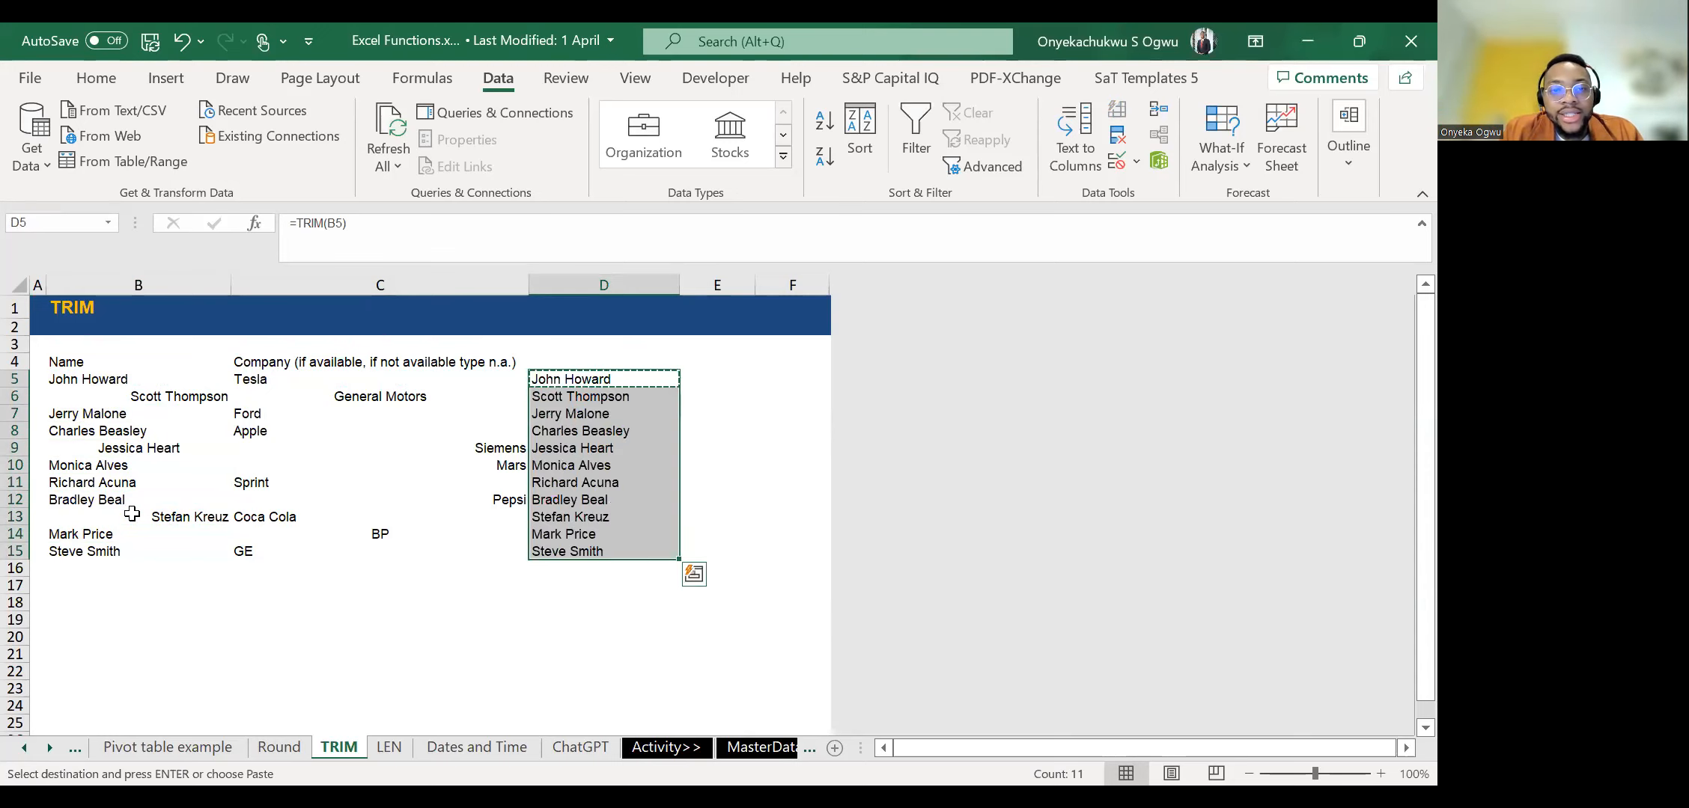
Check the first trimmed names in column D against the original Name entries.
key("Down")
key("Up")
key("Down")
key("Down")
key("Up")
key("Up")
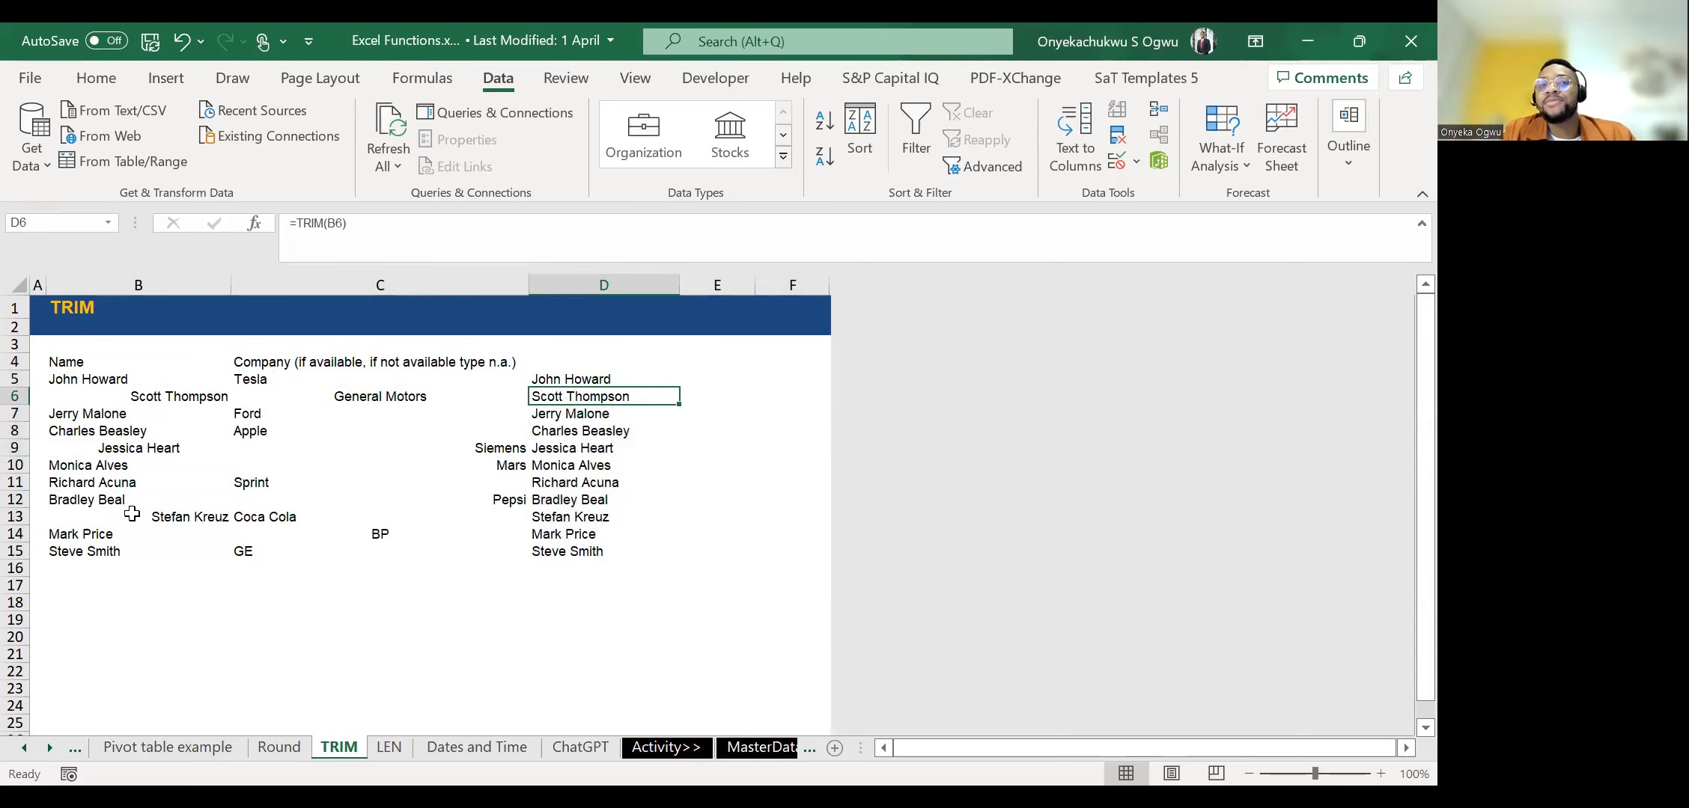
key("Down")
key("Up")
Remove the extra spaces from the company entries by entering =TRIM(C5) in E5 and copying it down to E15.
key("Right")
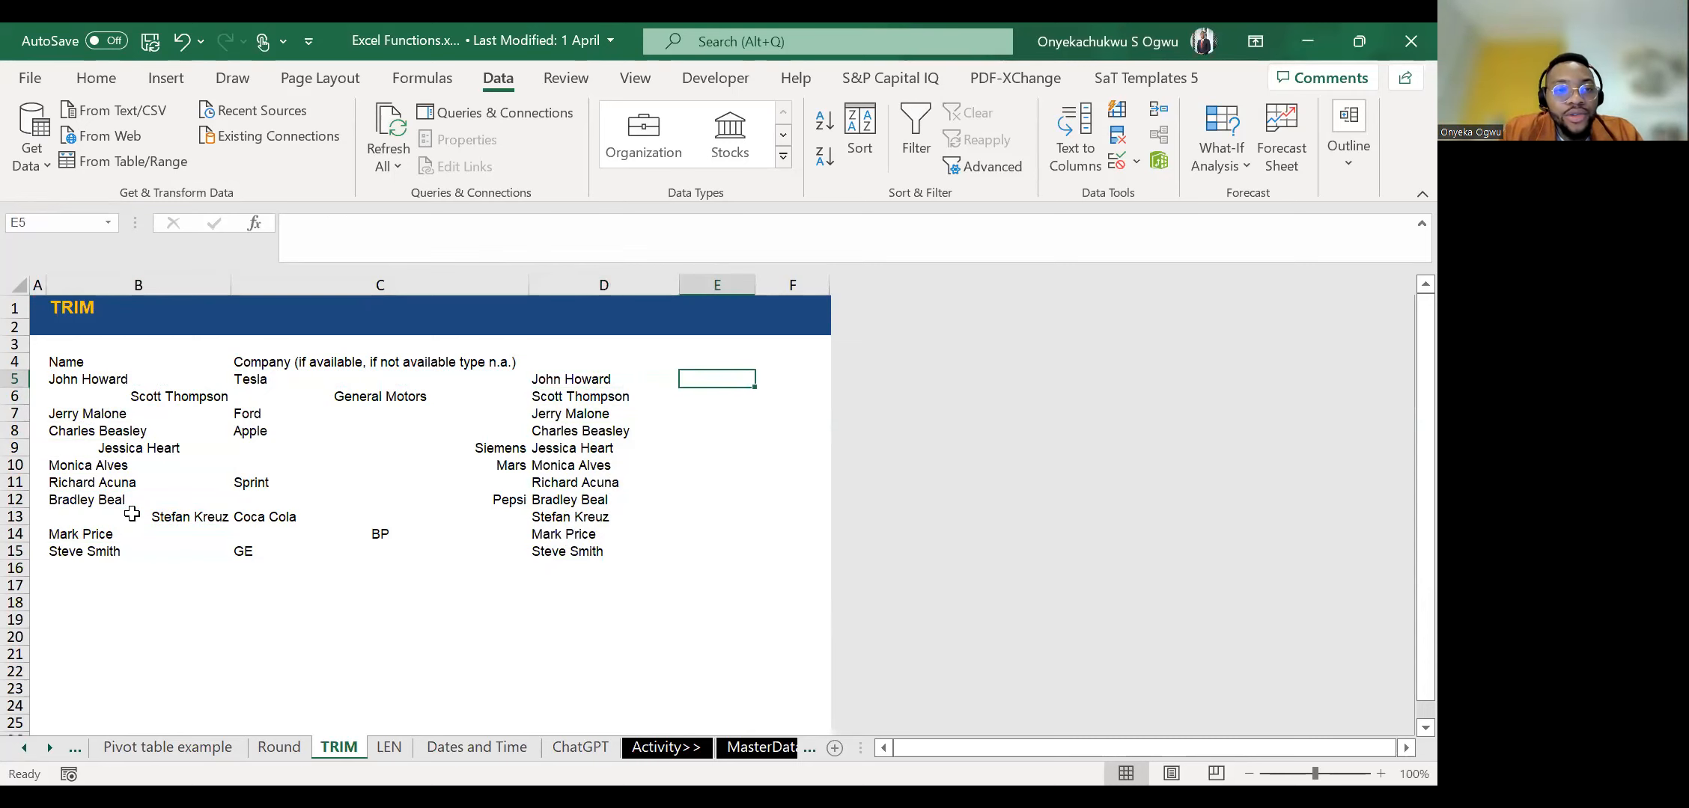
type("=")
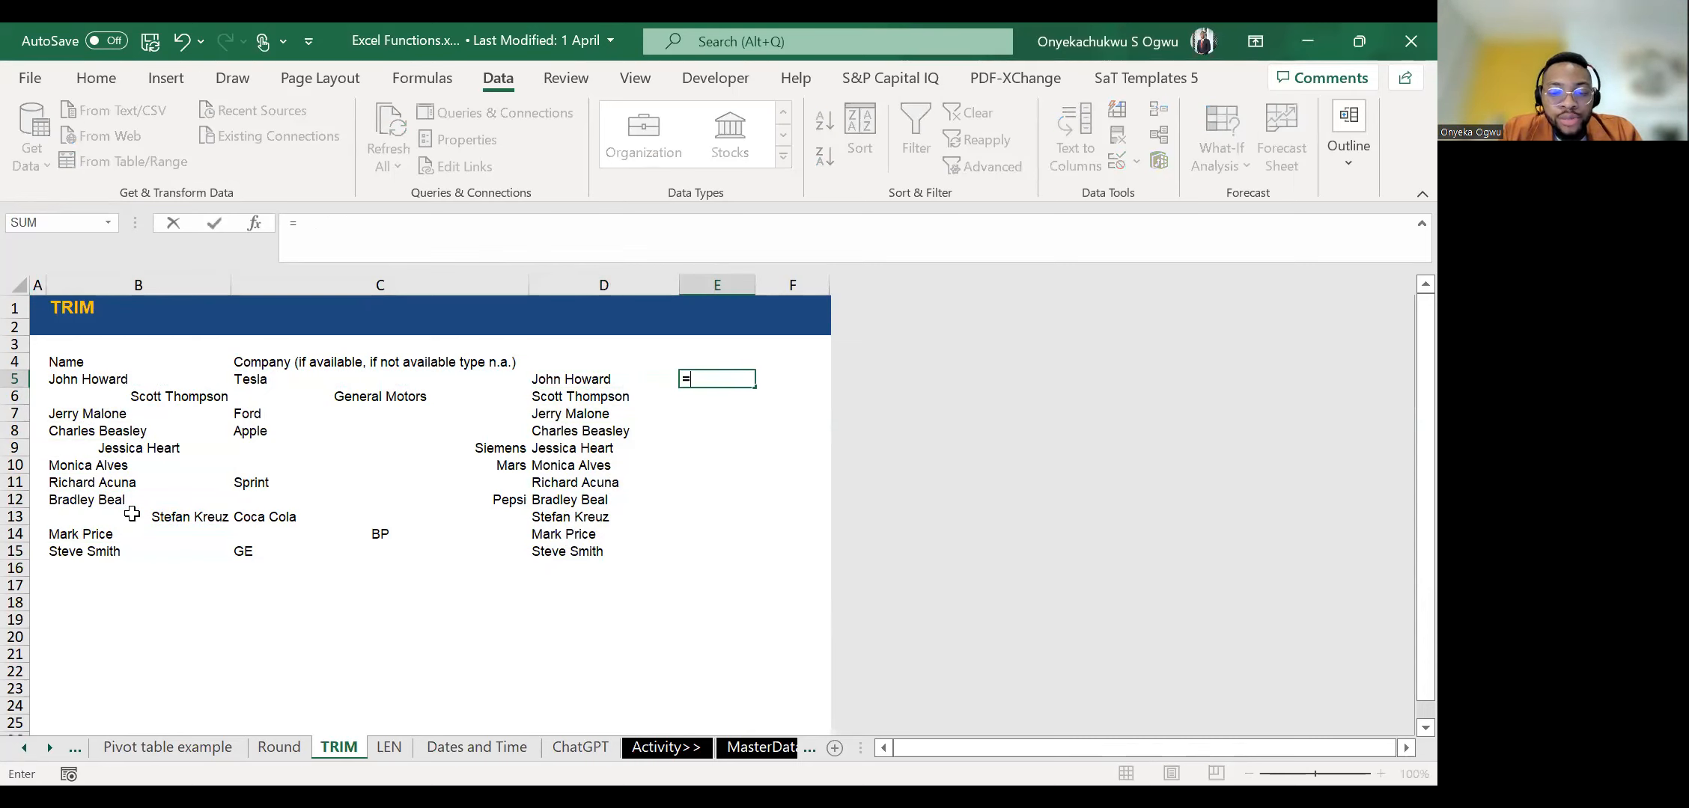
type("tr")
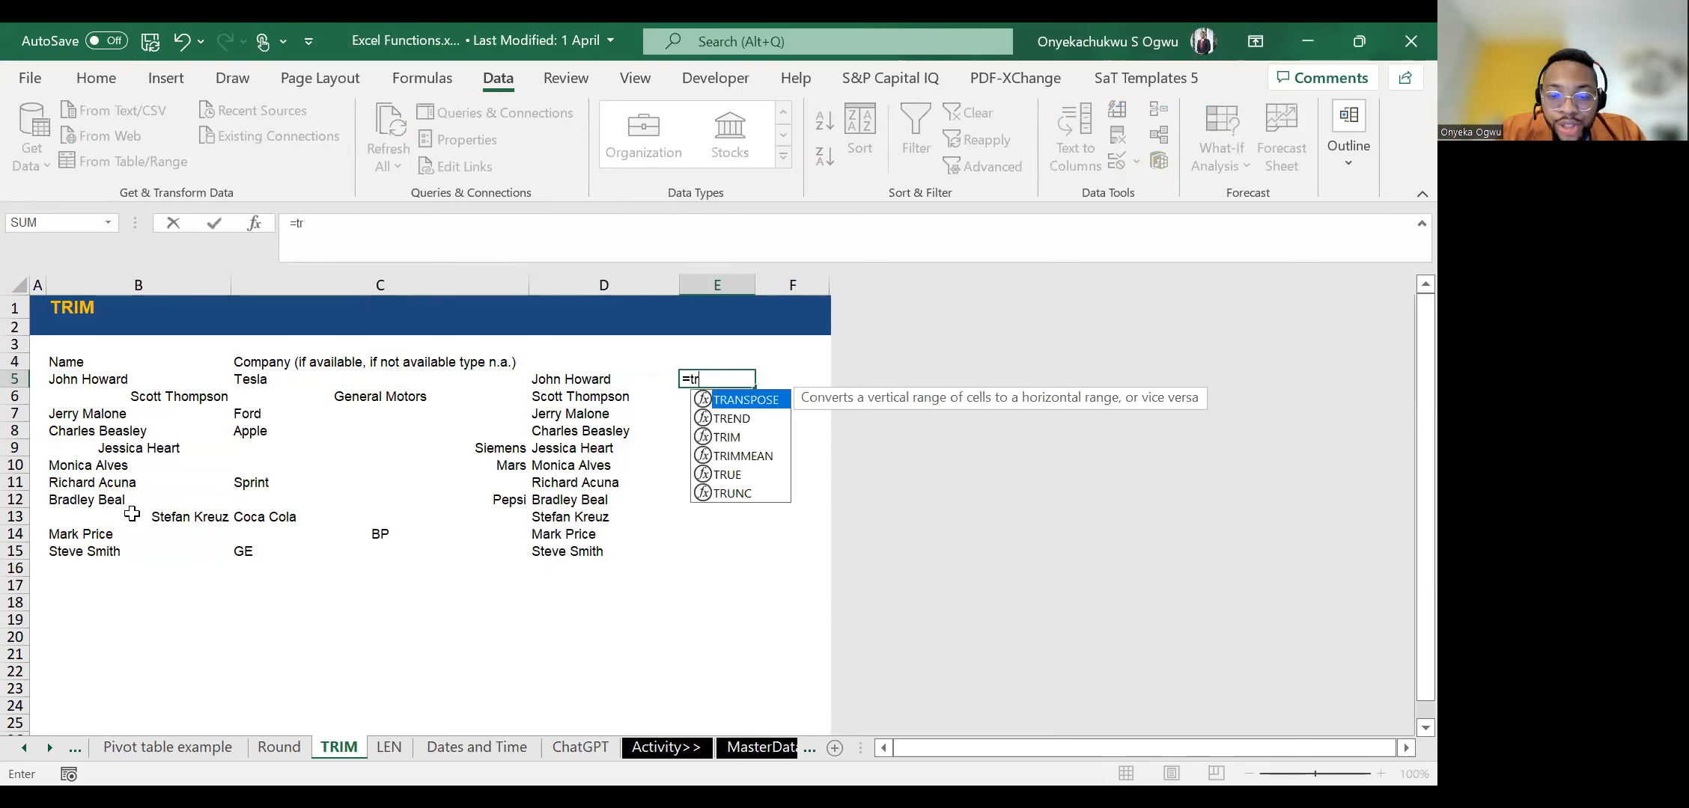
key("Down")
key("Down")
key("Tab")
key("Left")
key("Left")
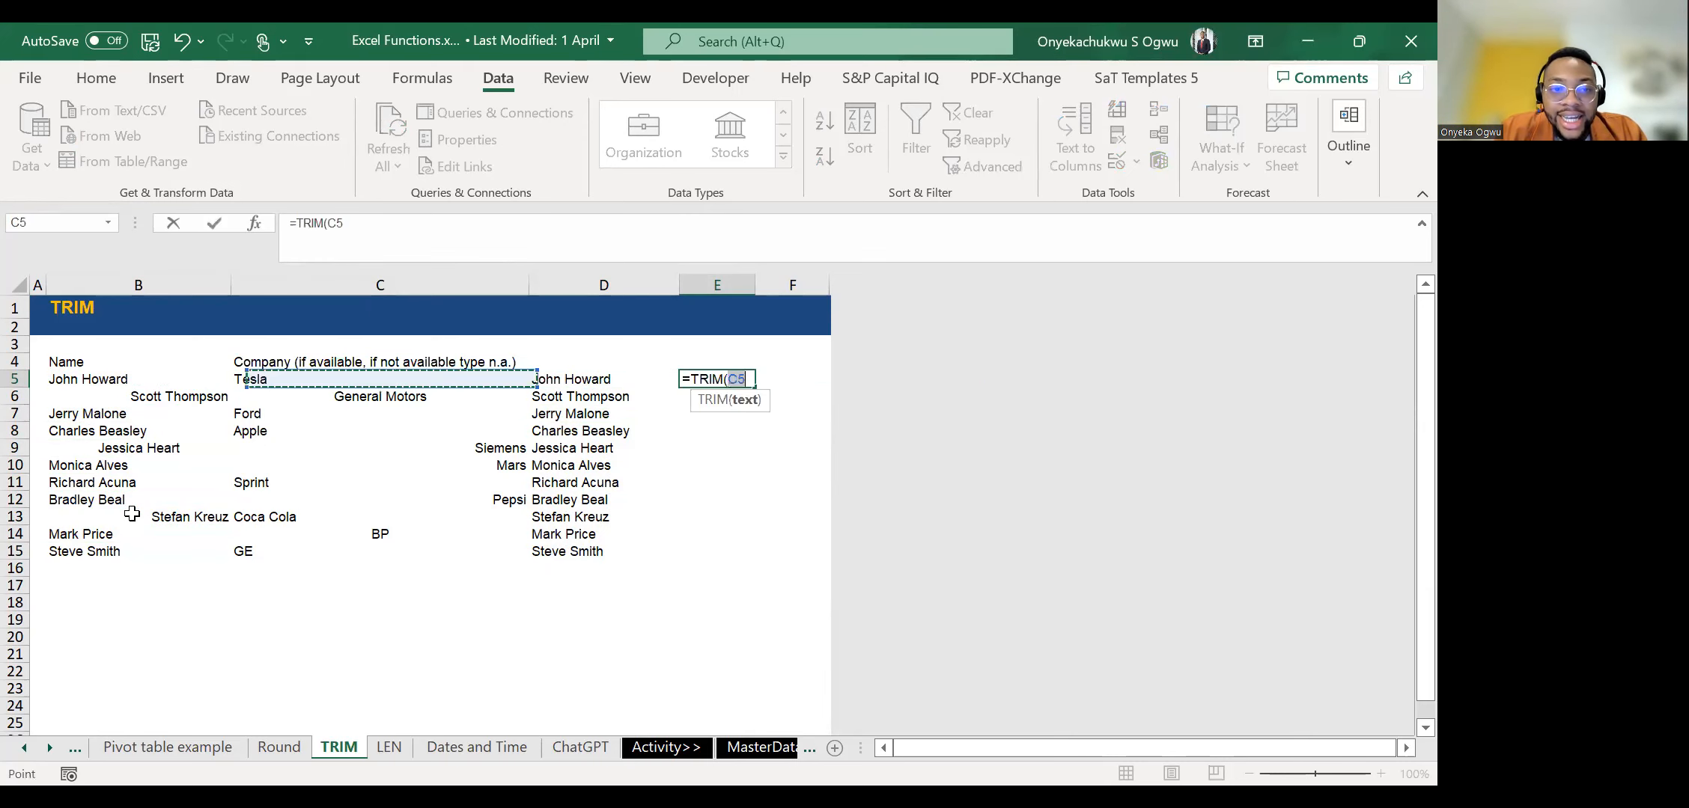
key("ctrl+Return")
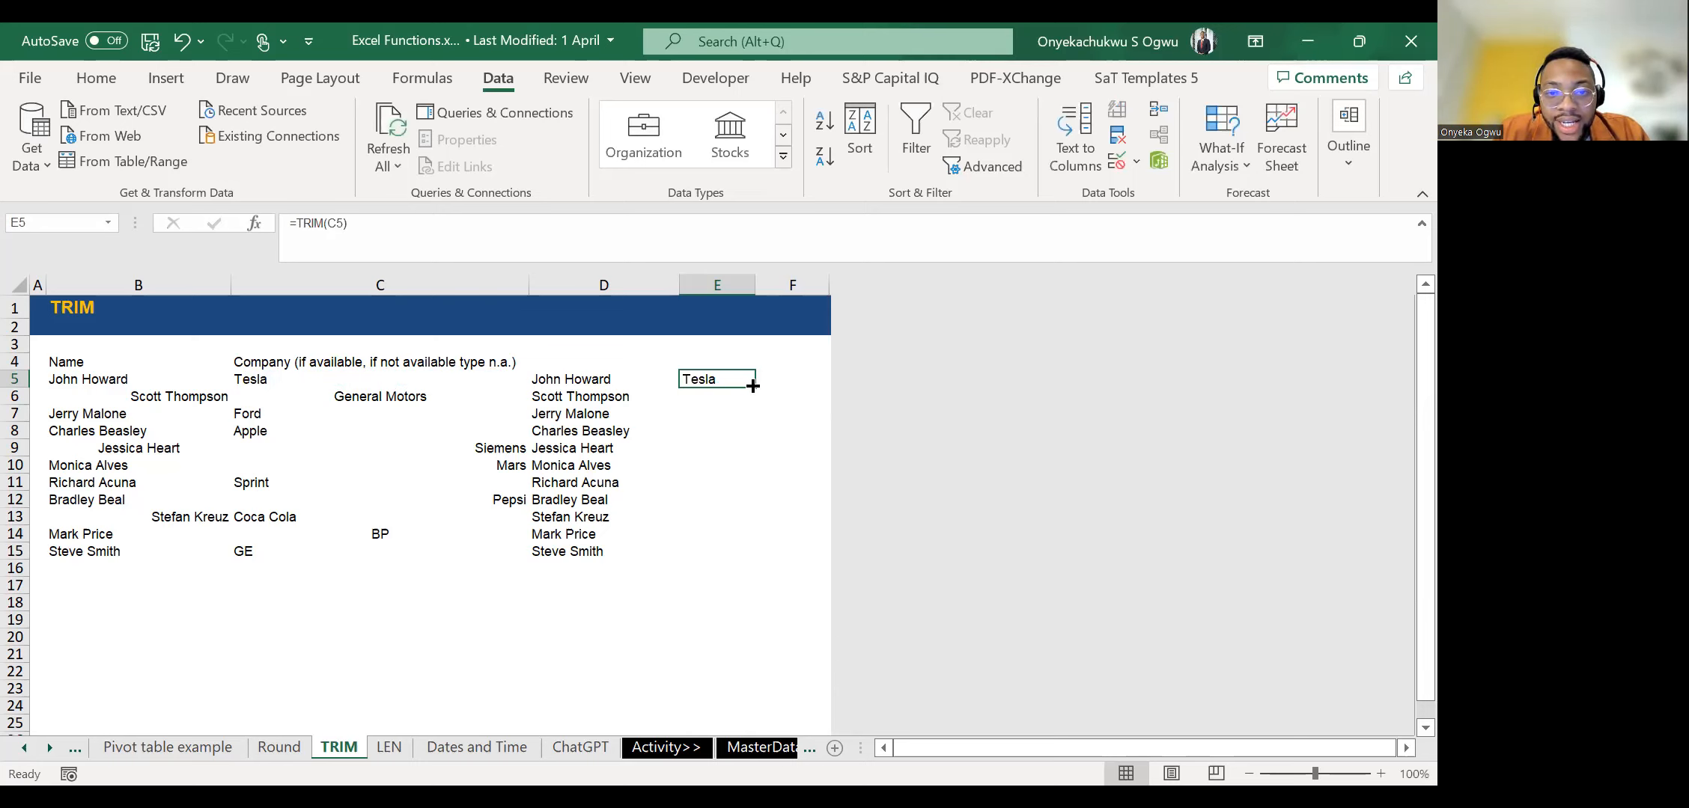
double_click(753, 386)
type("h")
key("Down")
key("Down")
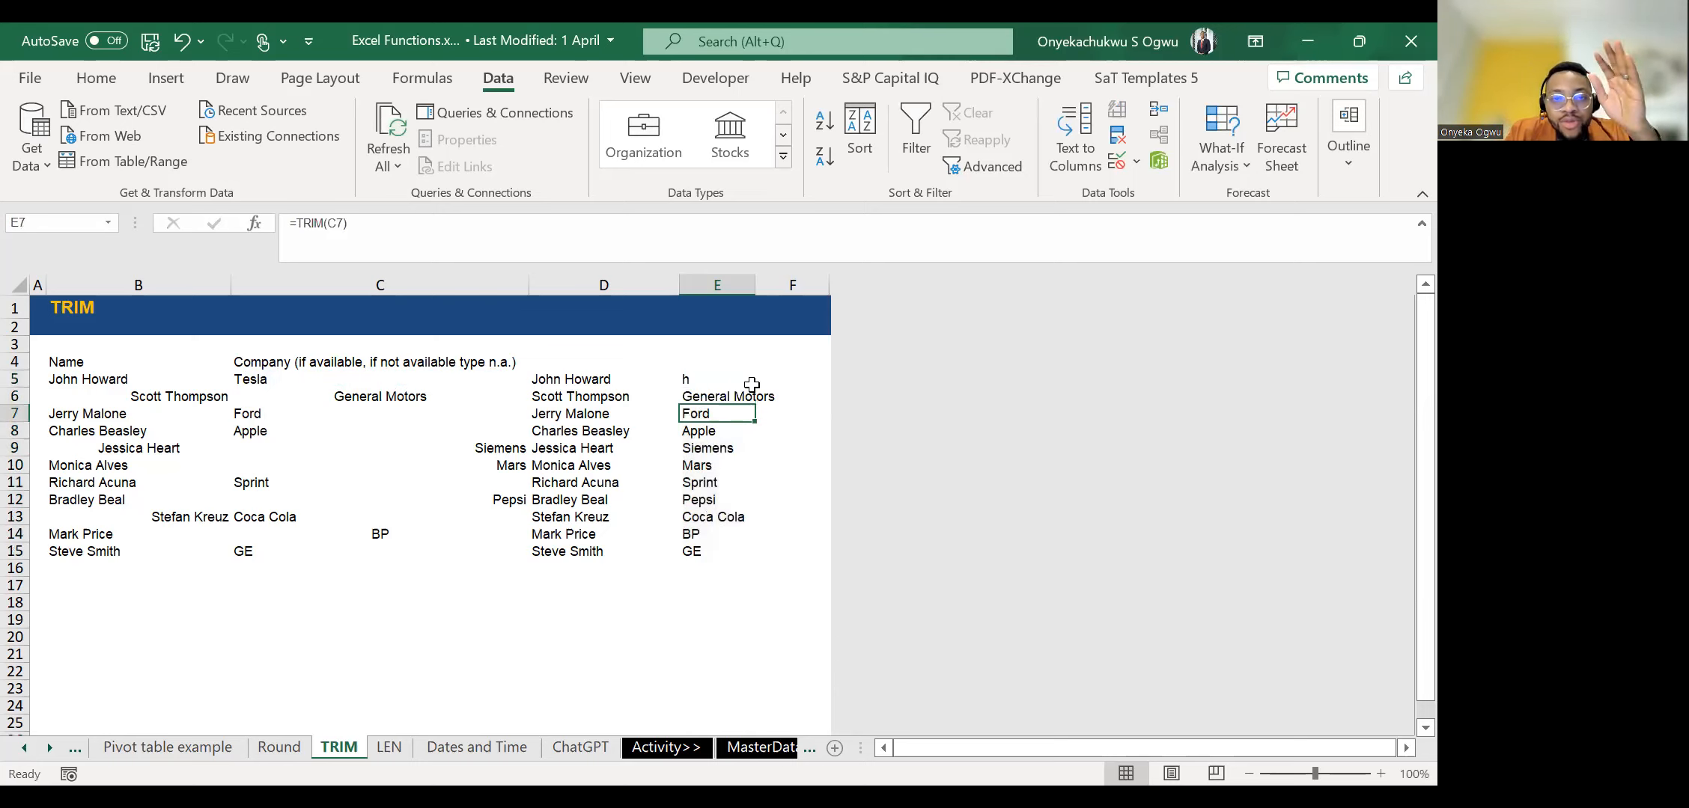
key("ctrl+z")
key("Up")
key("Down")
key("Down")
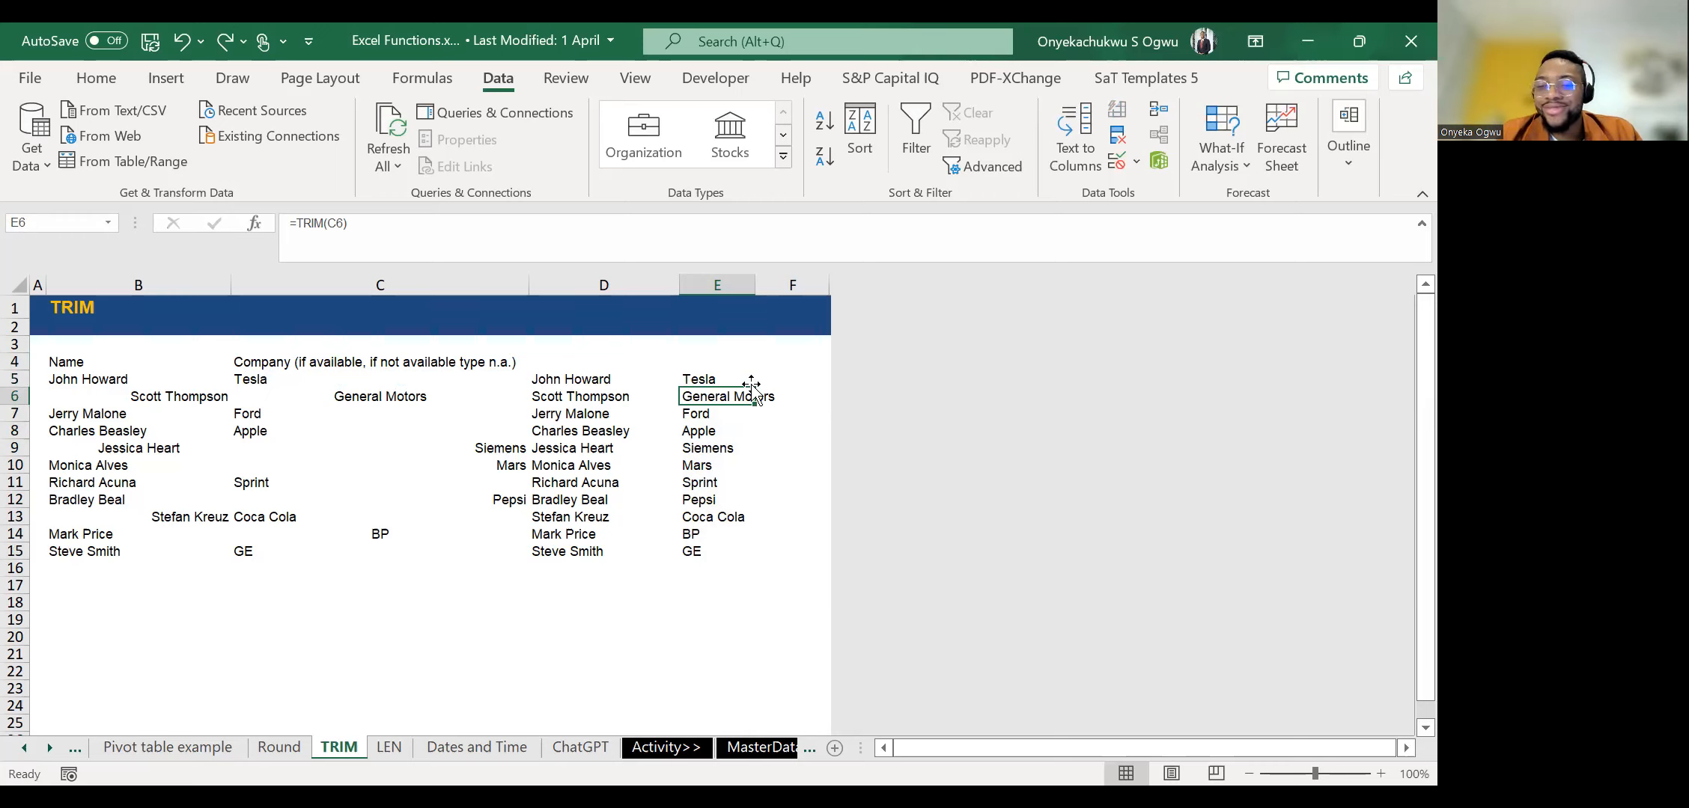
Enter 300 as a test value in B21, below the list.
left_click(286, 685)
key("Up")
key("Up")
key("Left")
key("Right")
key("Left")
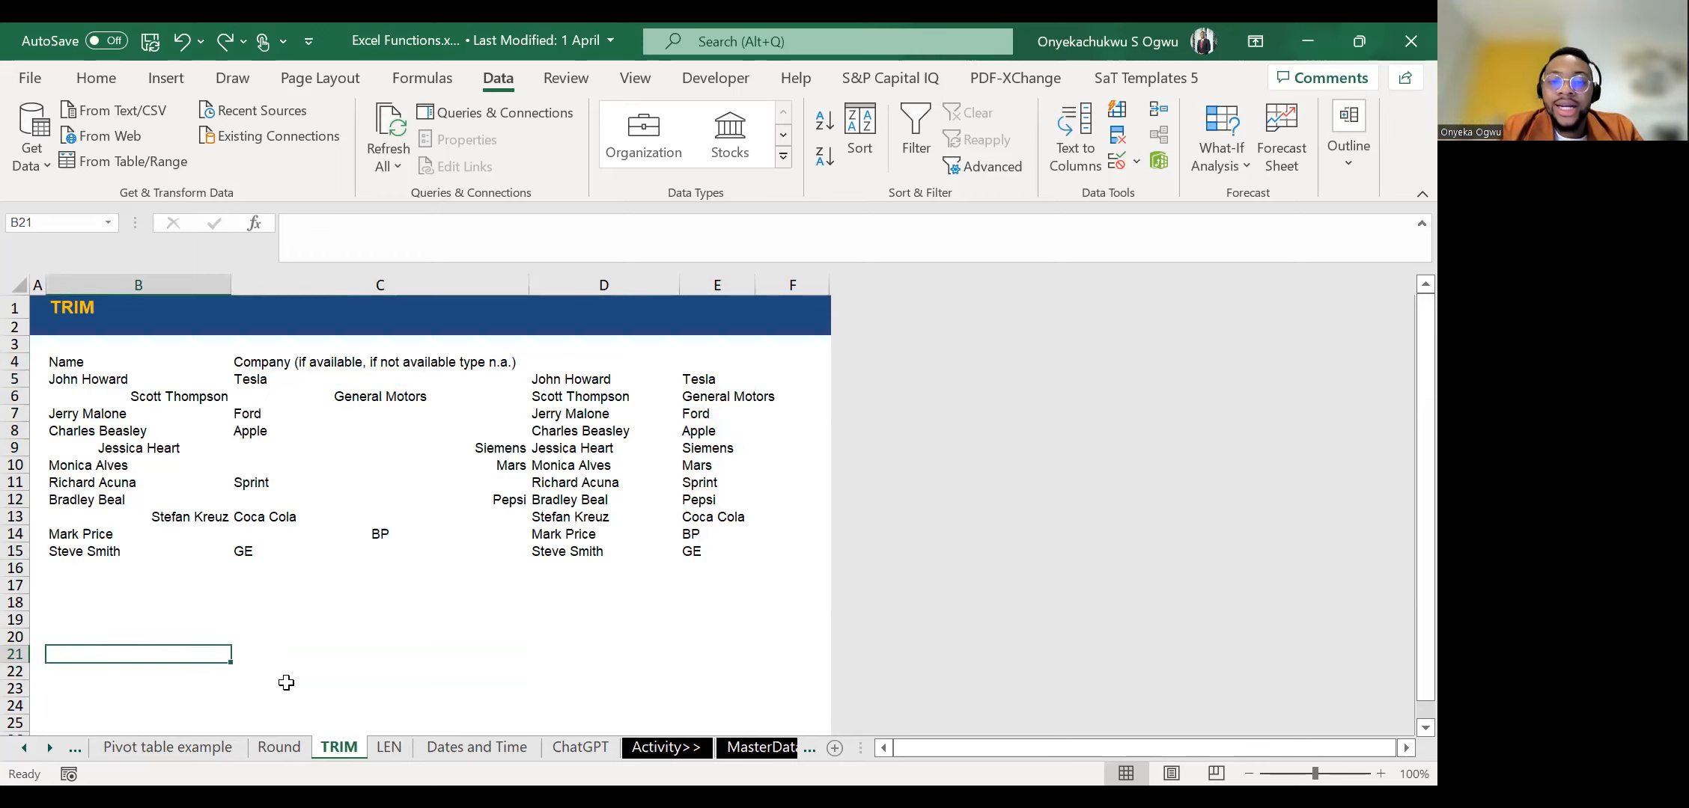
type("=")
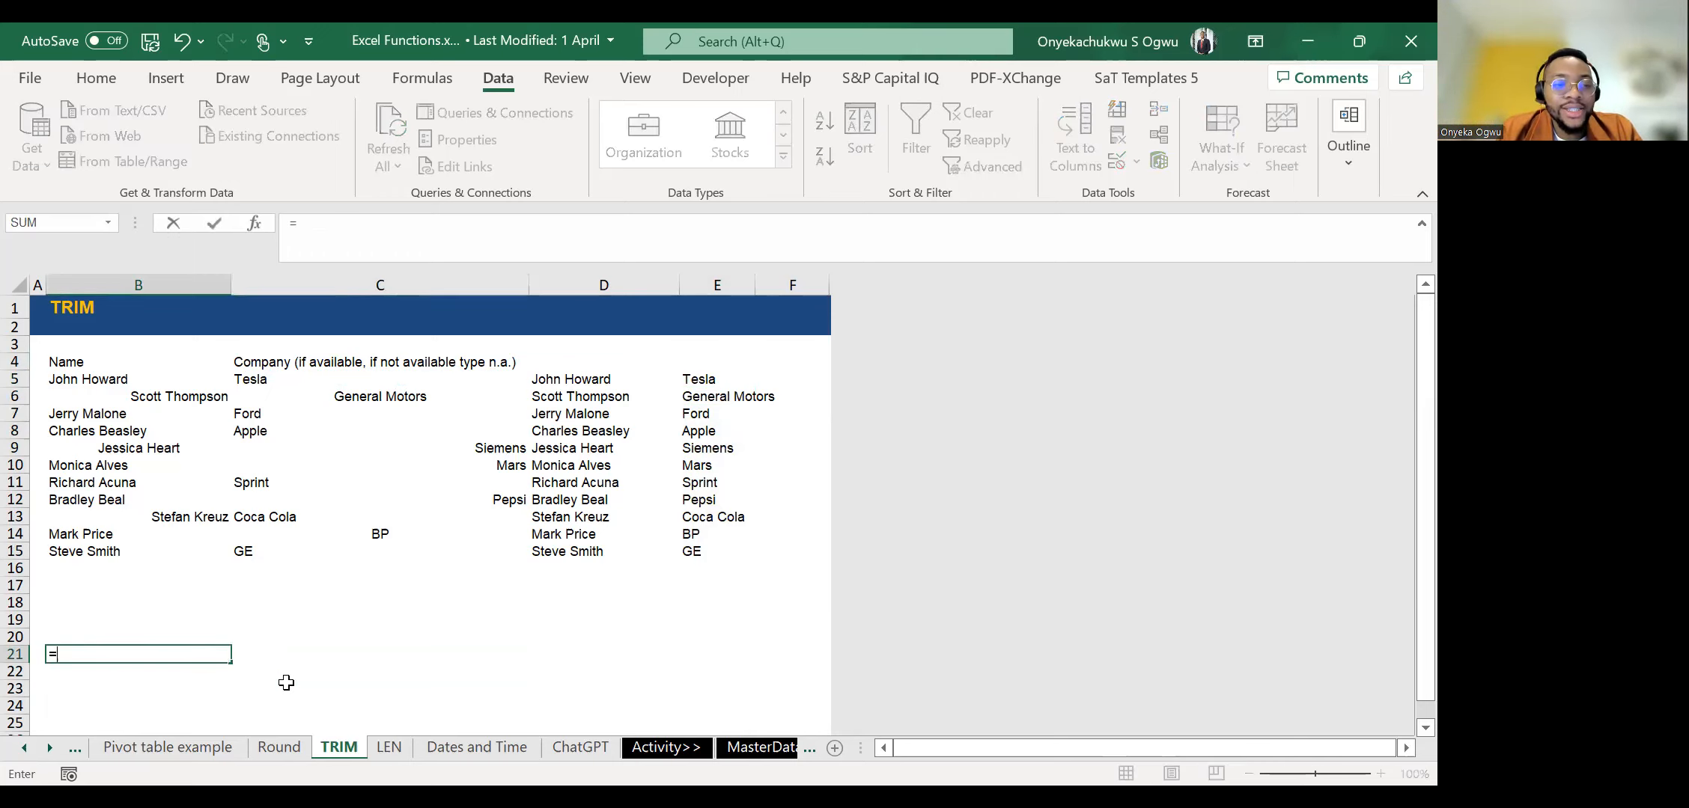
key("Escape")
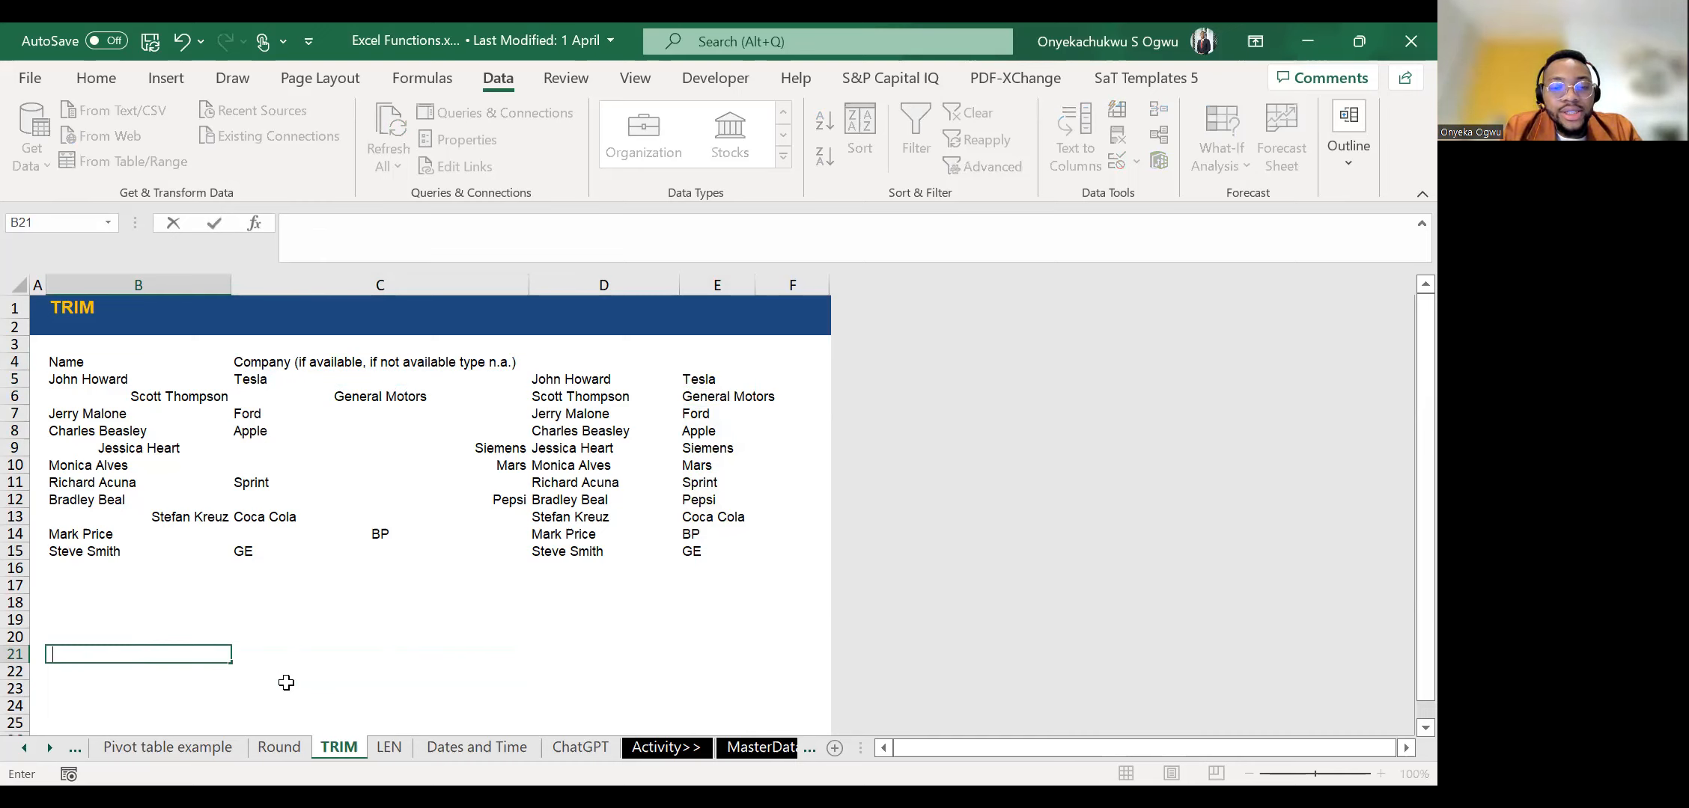
type("300")
key("Return")
key("Up")
Add extra spaces before and after the 300 in B21.
left_click(296, 222)
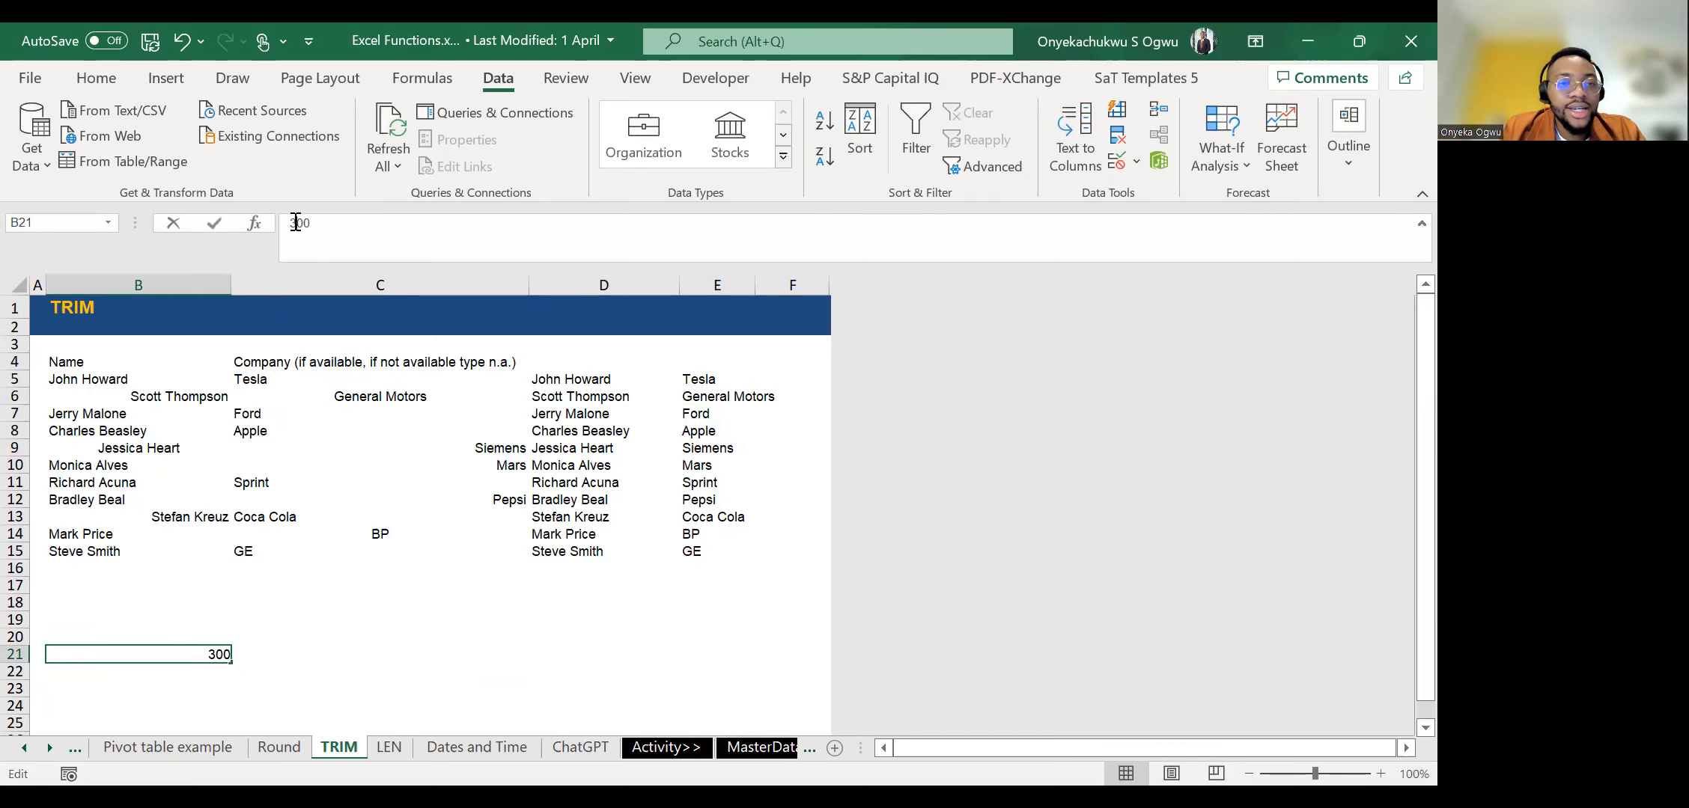
key("Right")
key("Right")
key("Right")
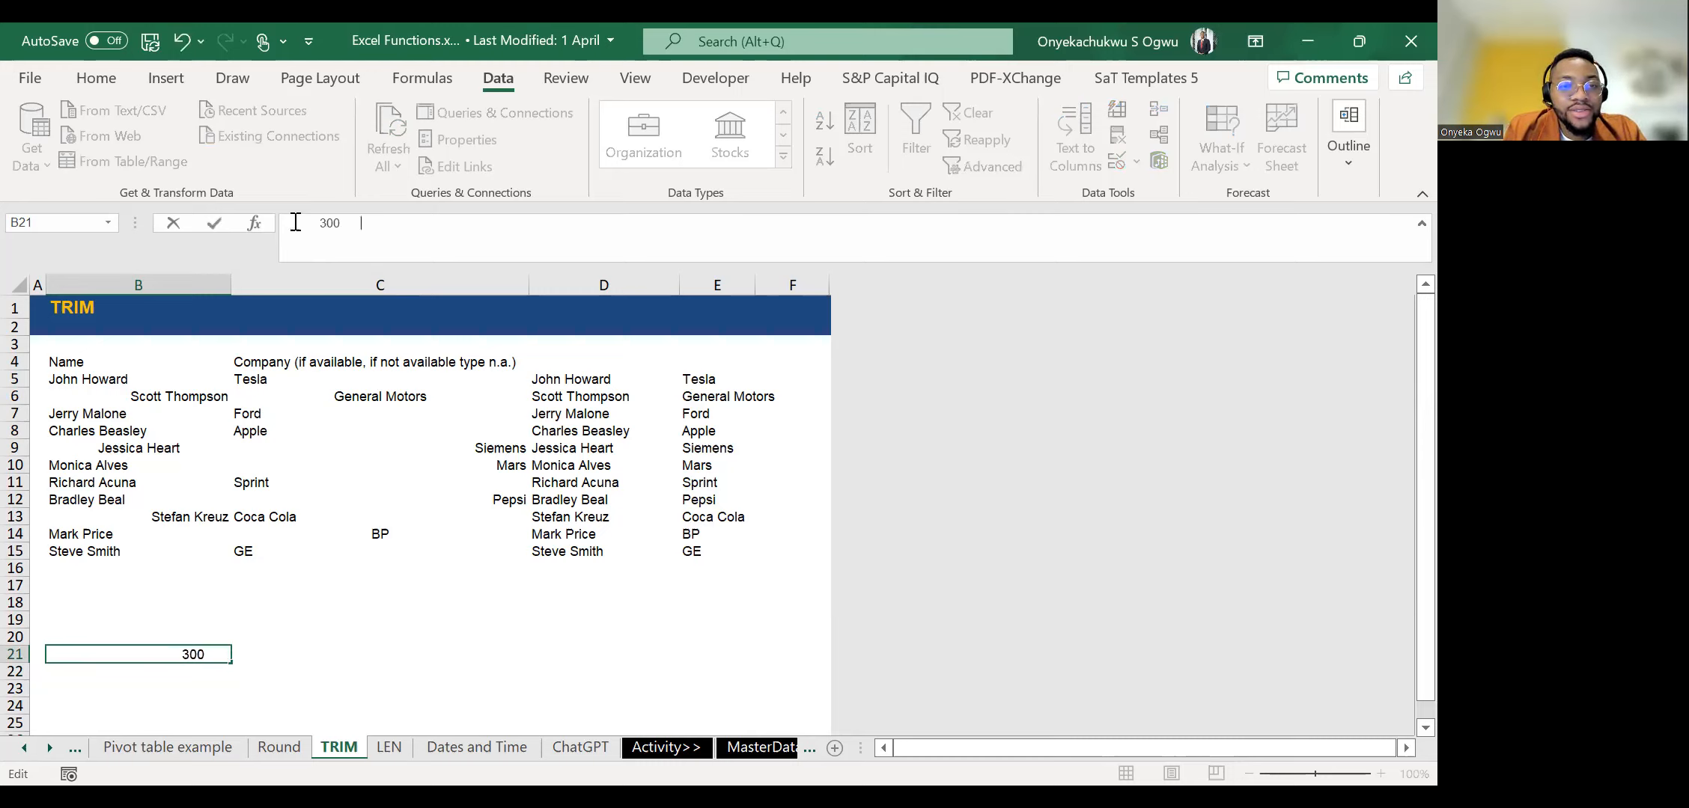
key("Return")
key("Up")
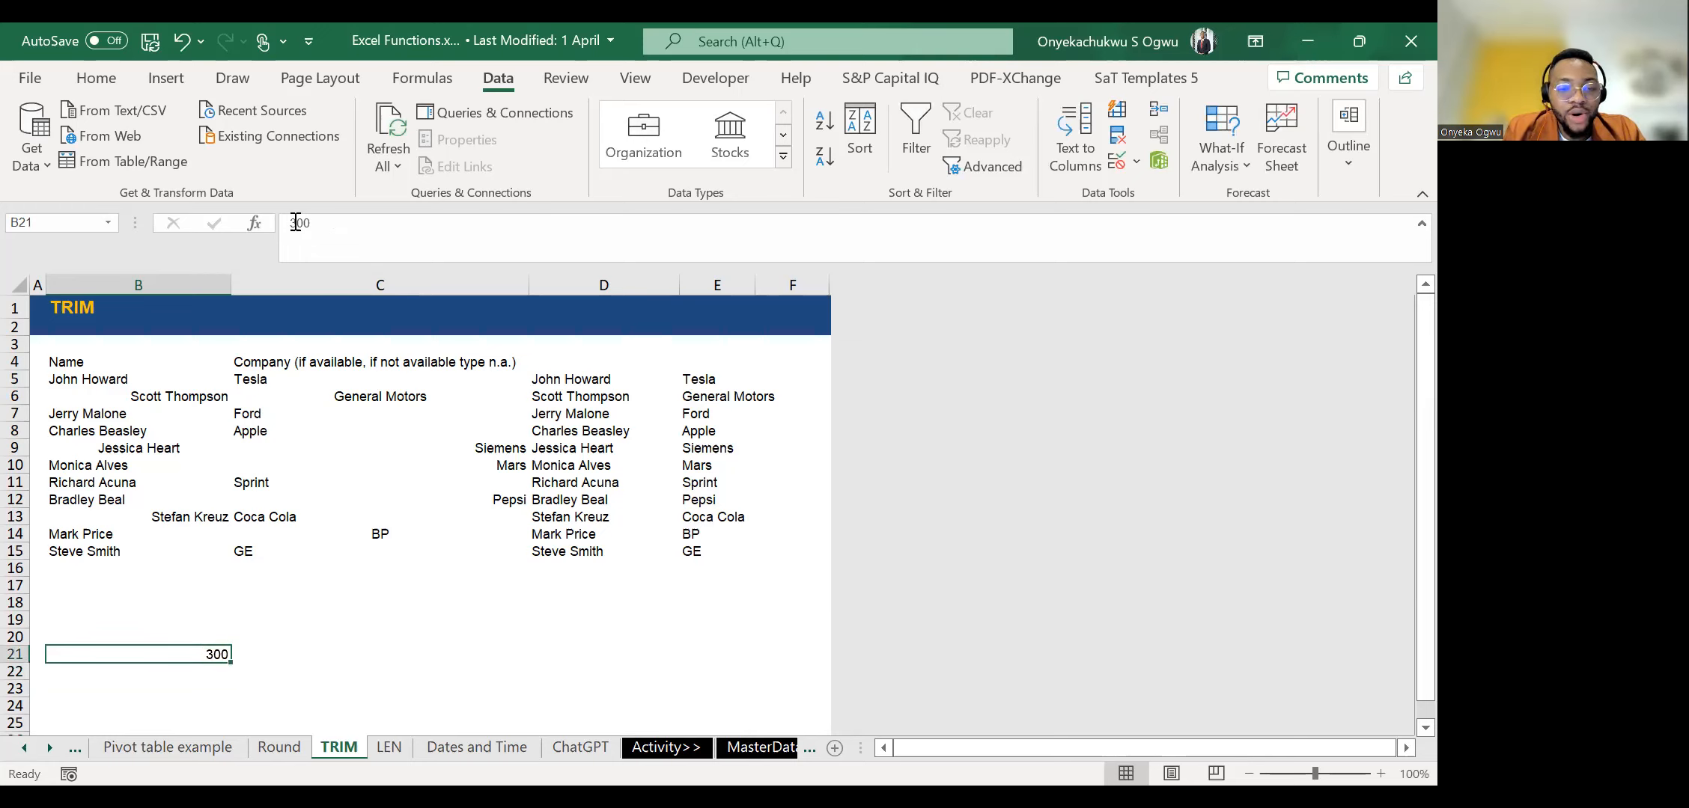
Replace the content of B21 with a first name that has several extra spaces in front of it.
type("Onye")
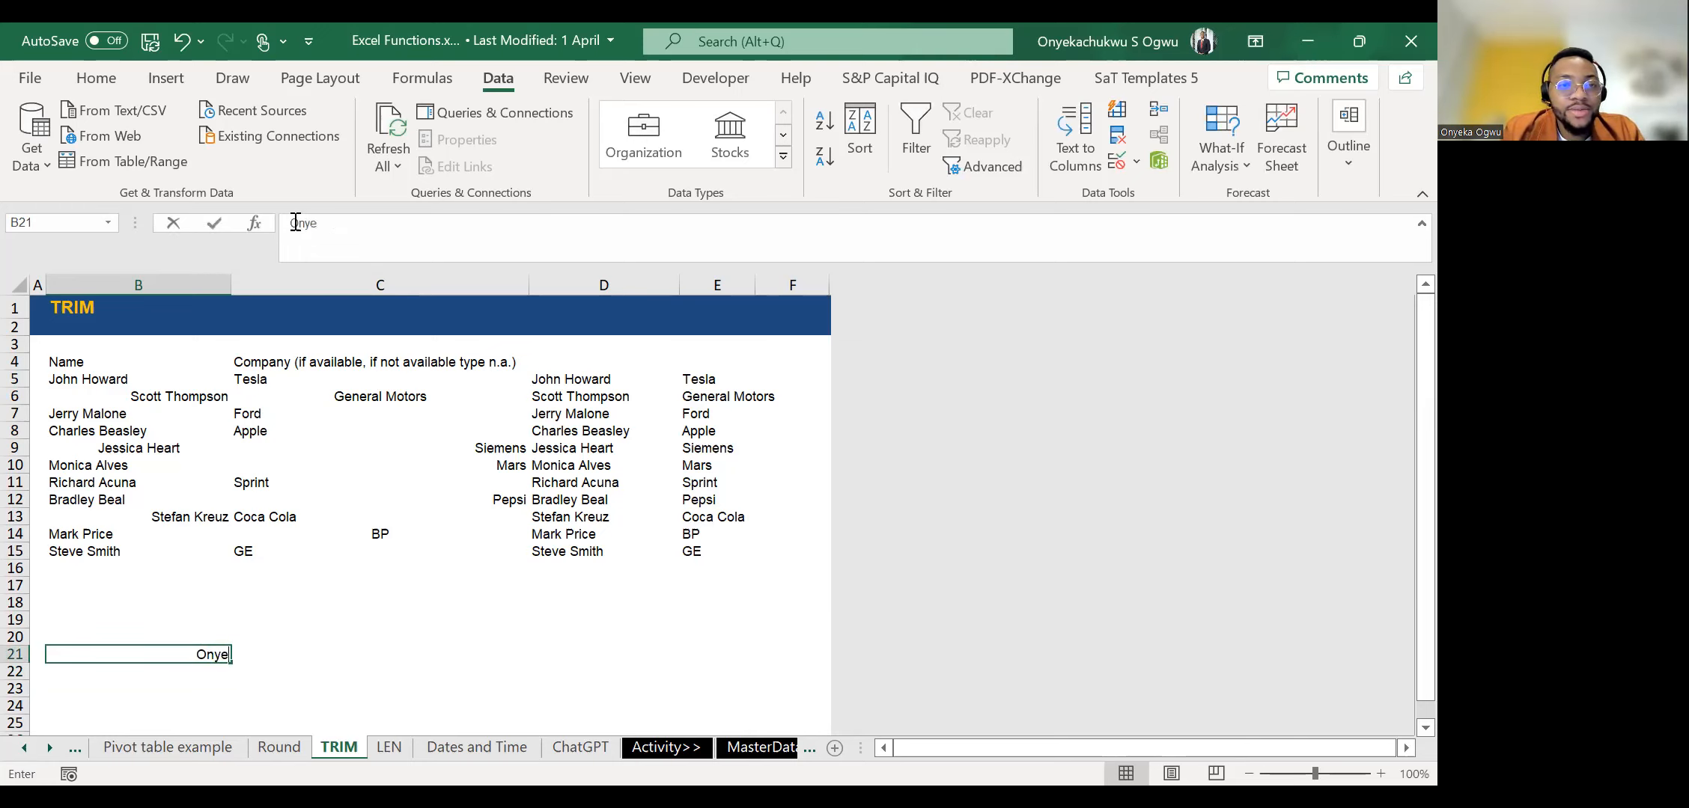
type("ka")
left_click(296, 222)
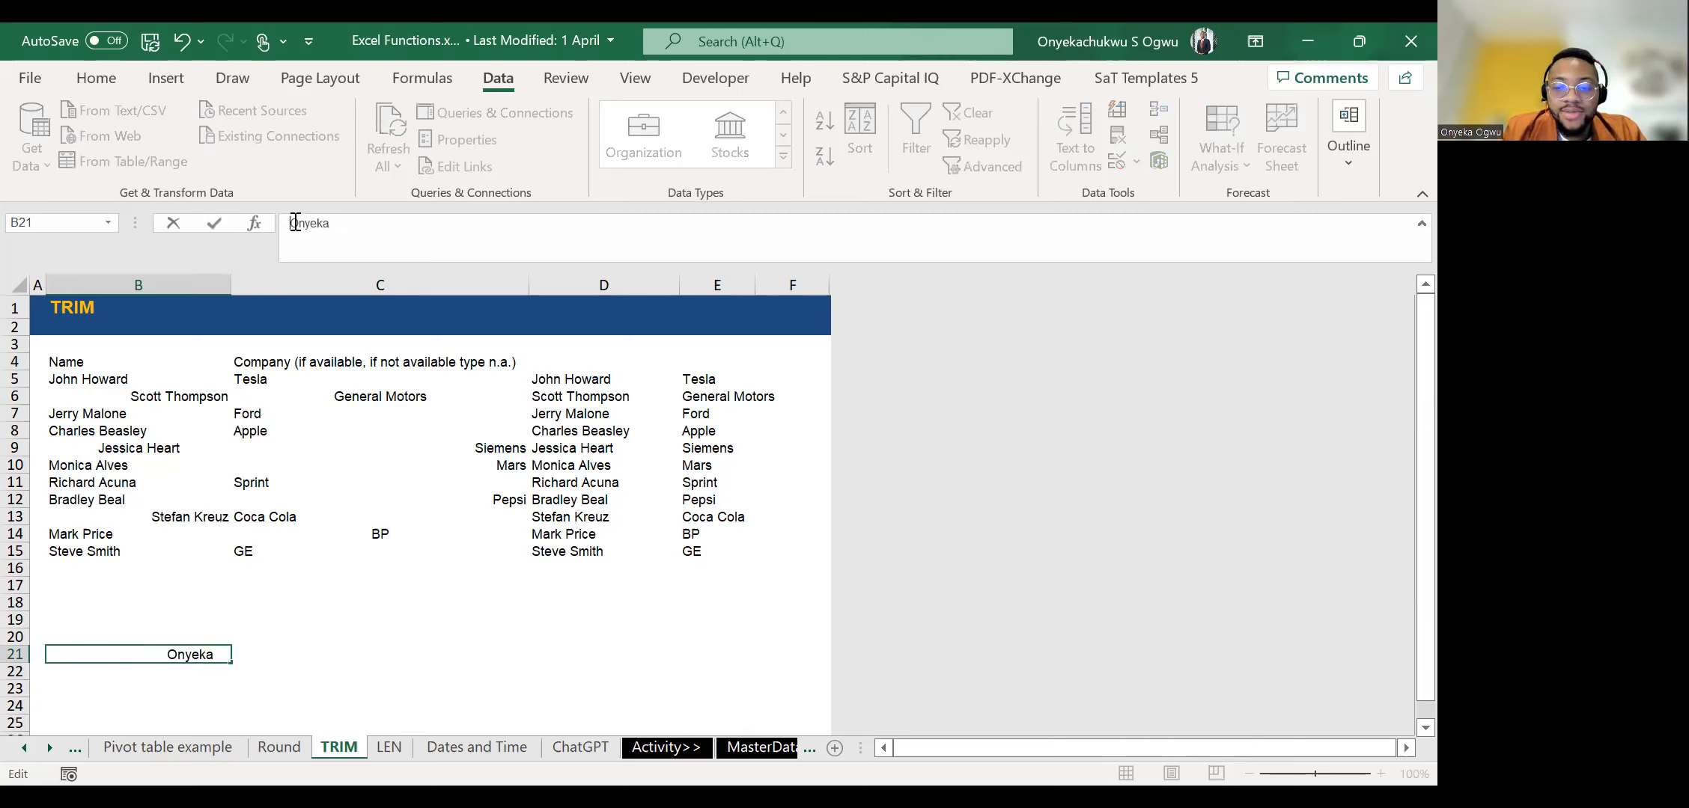
key("Return")
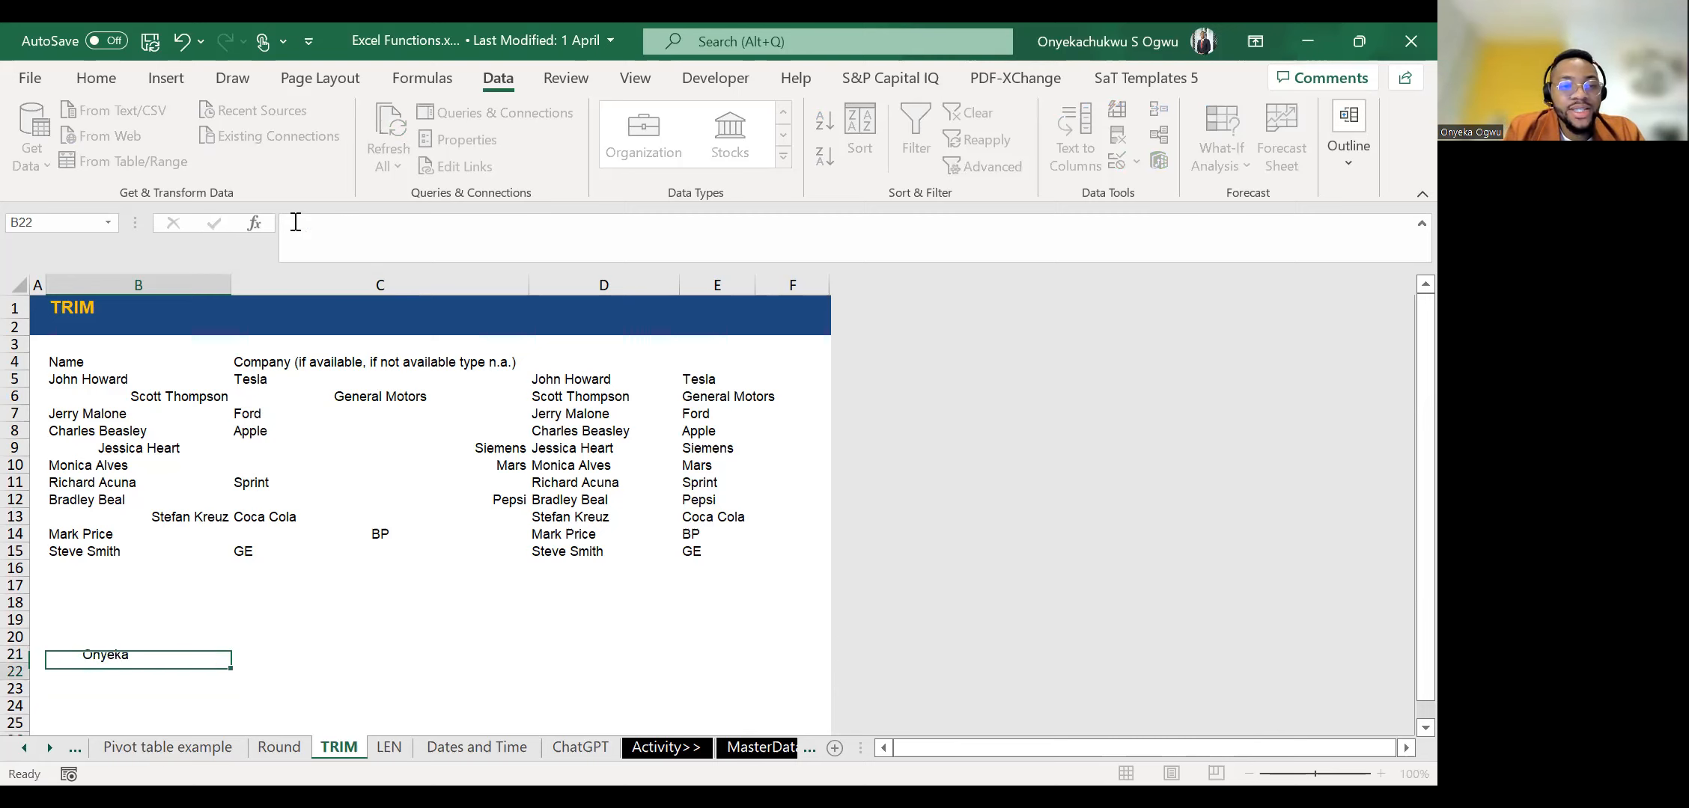
key("Up")
key("shift+Right")
key("shift+Left")
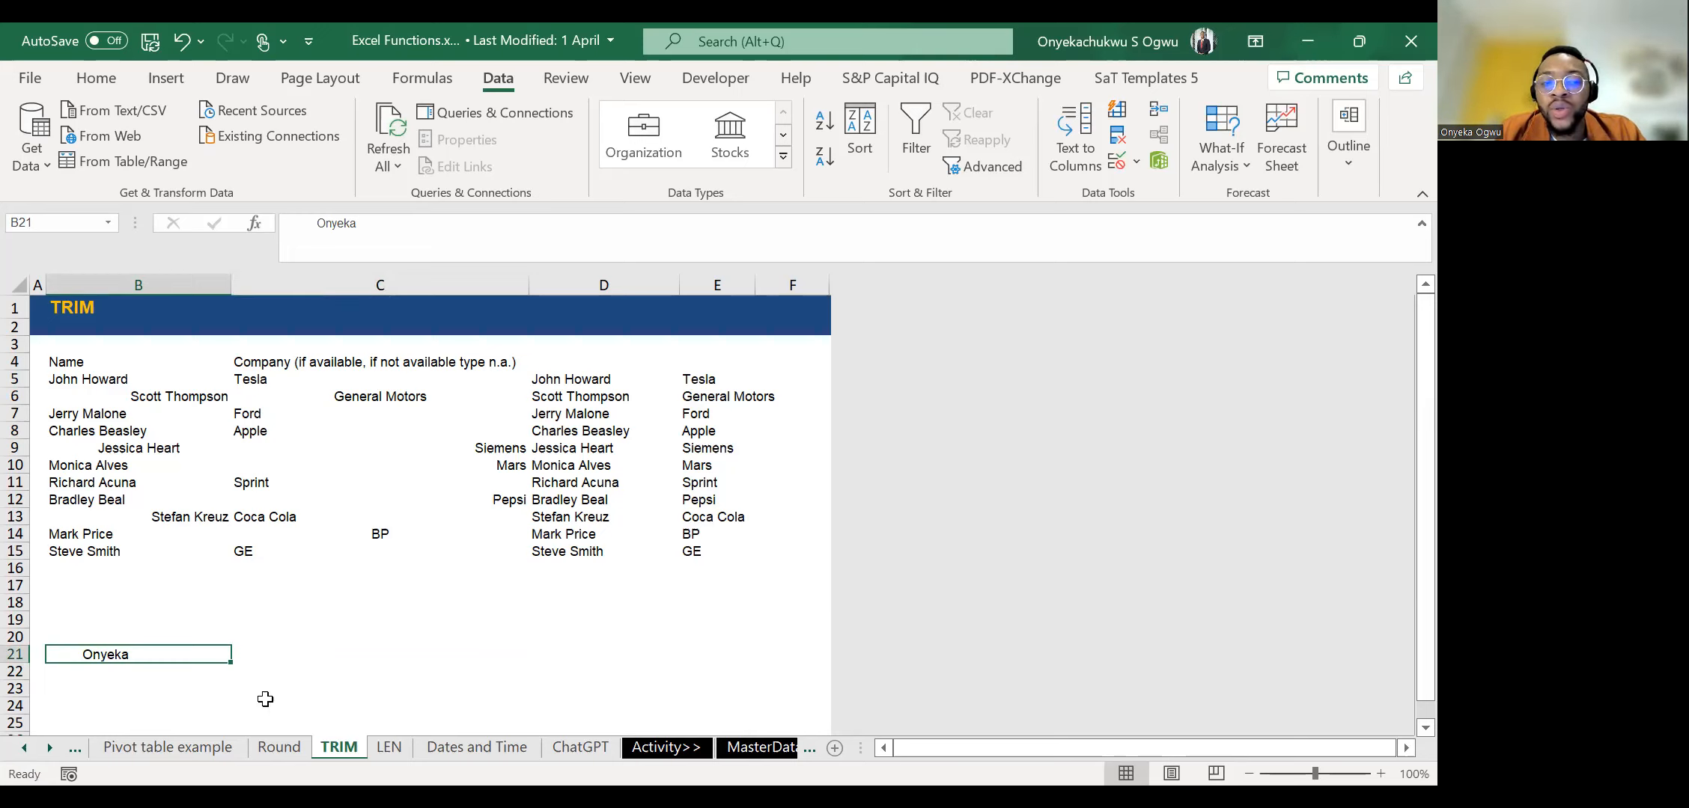
Remove the extra spaces from the test name by entering =TRIM(B21) in C21.
left_click(581, 641)
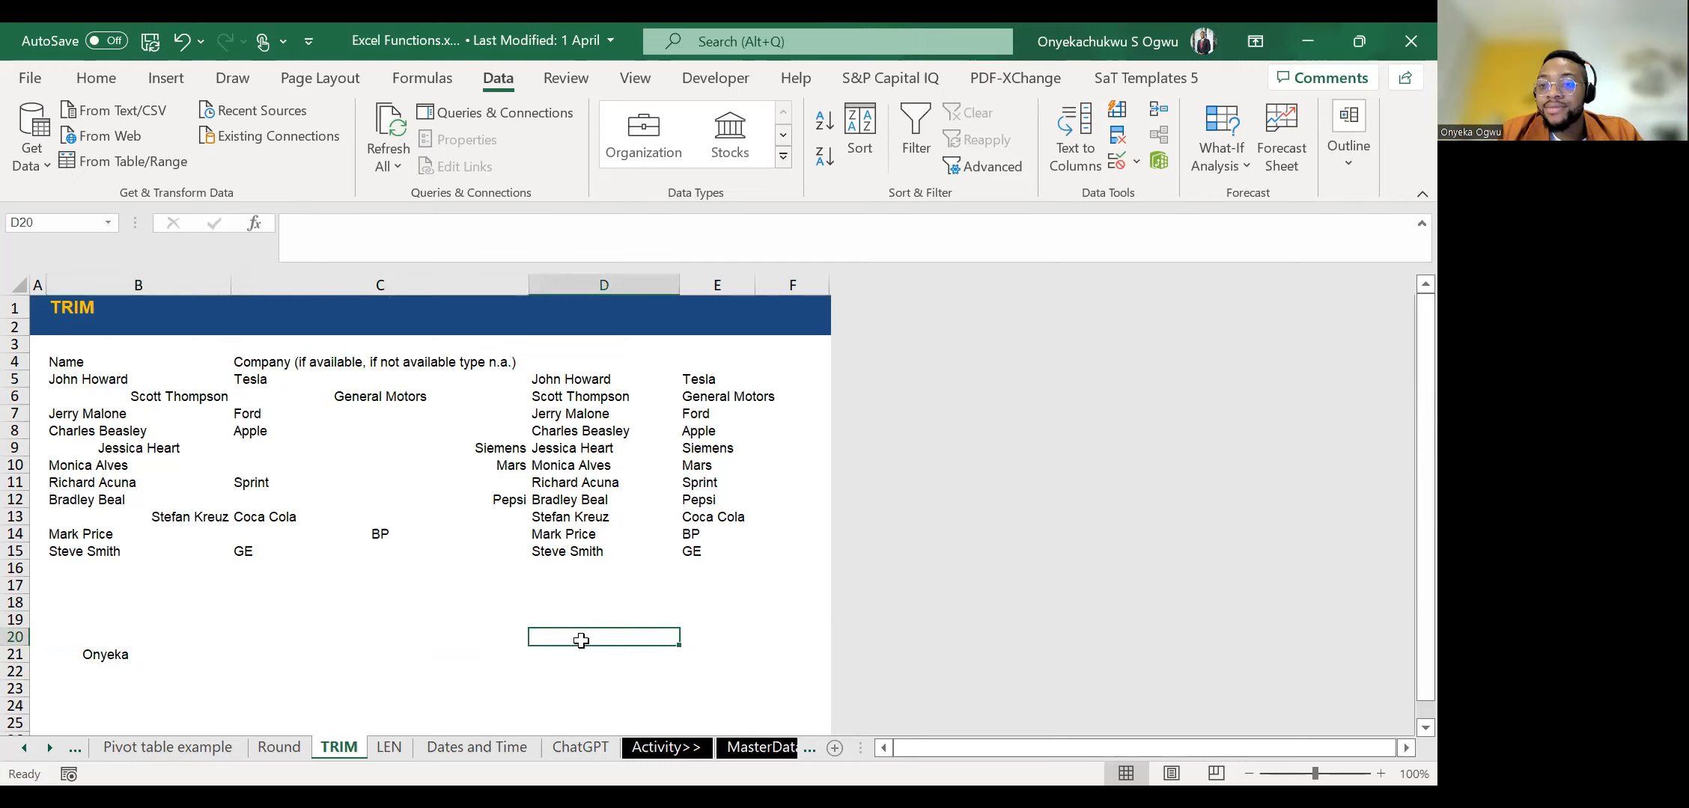
key("Left")
key("Left")
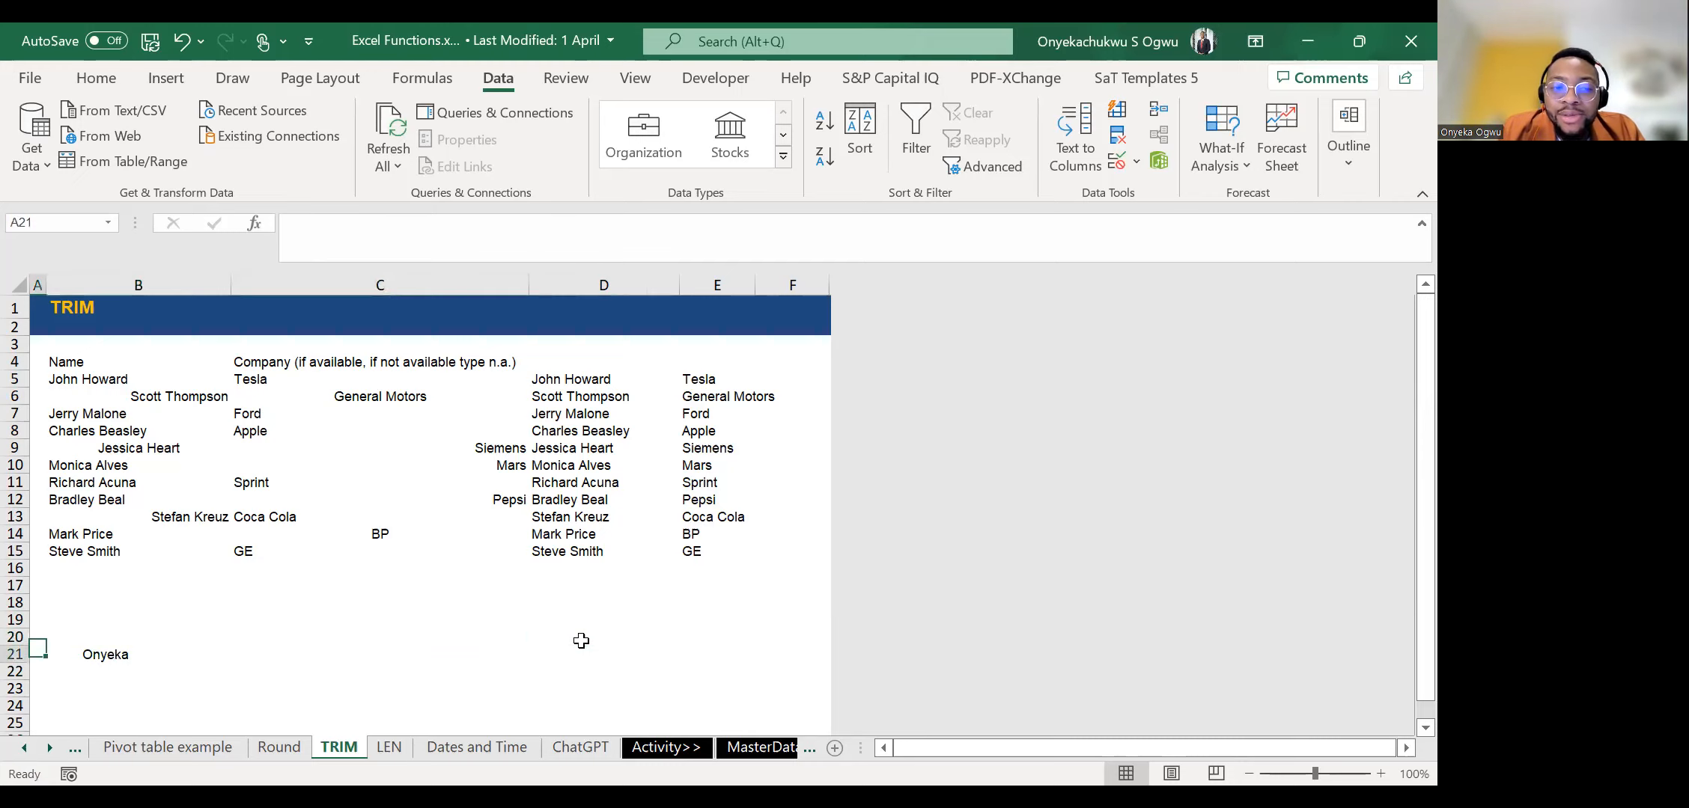
key("Down")
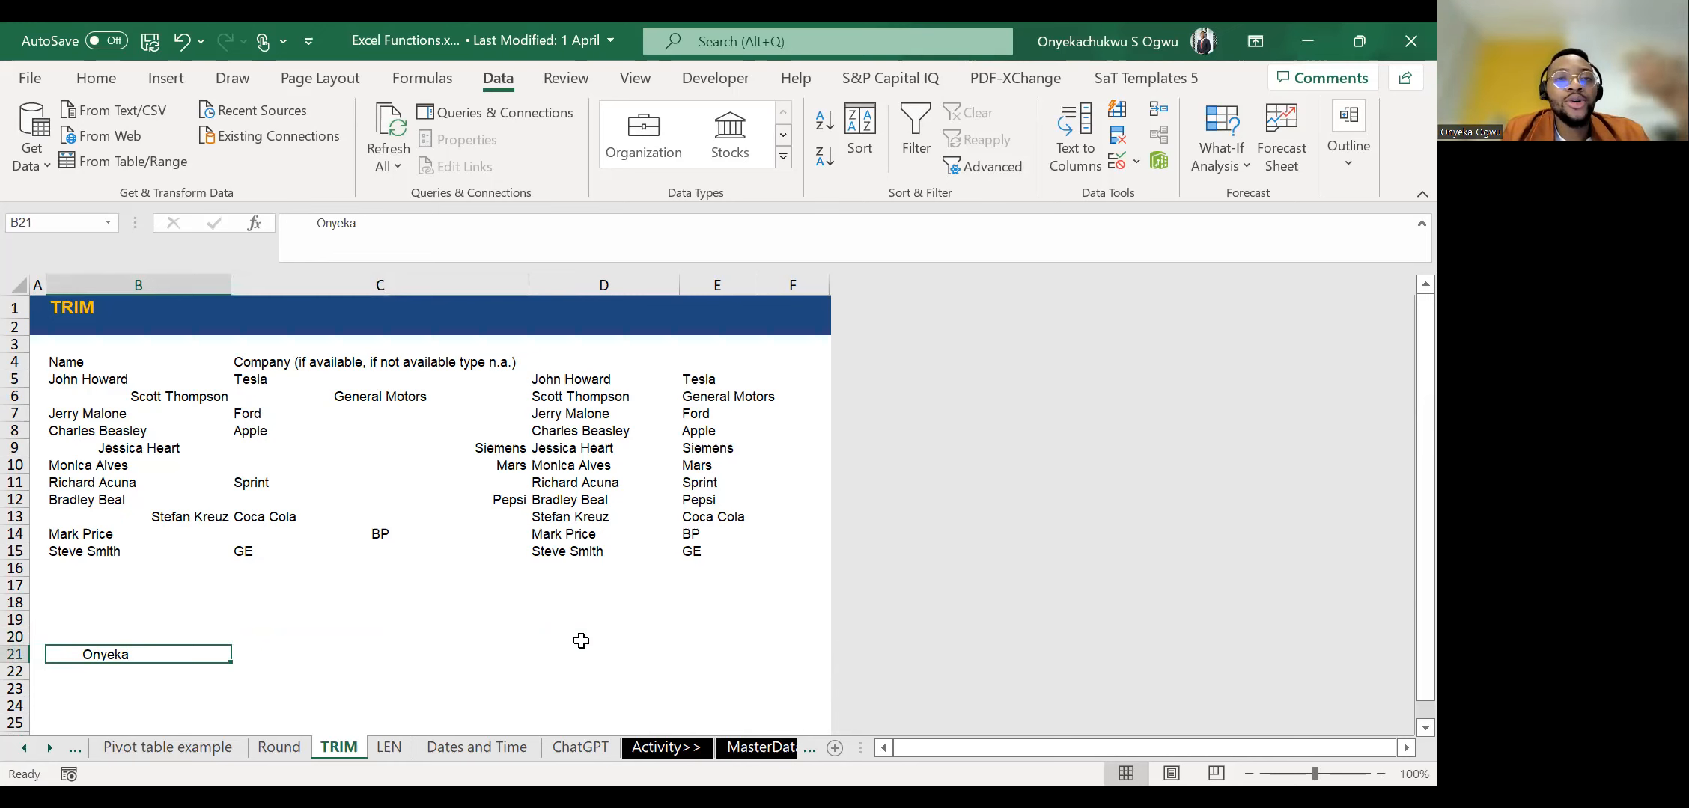
key("Right")
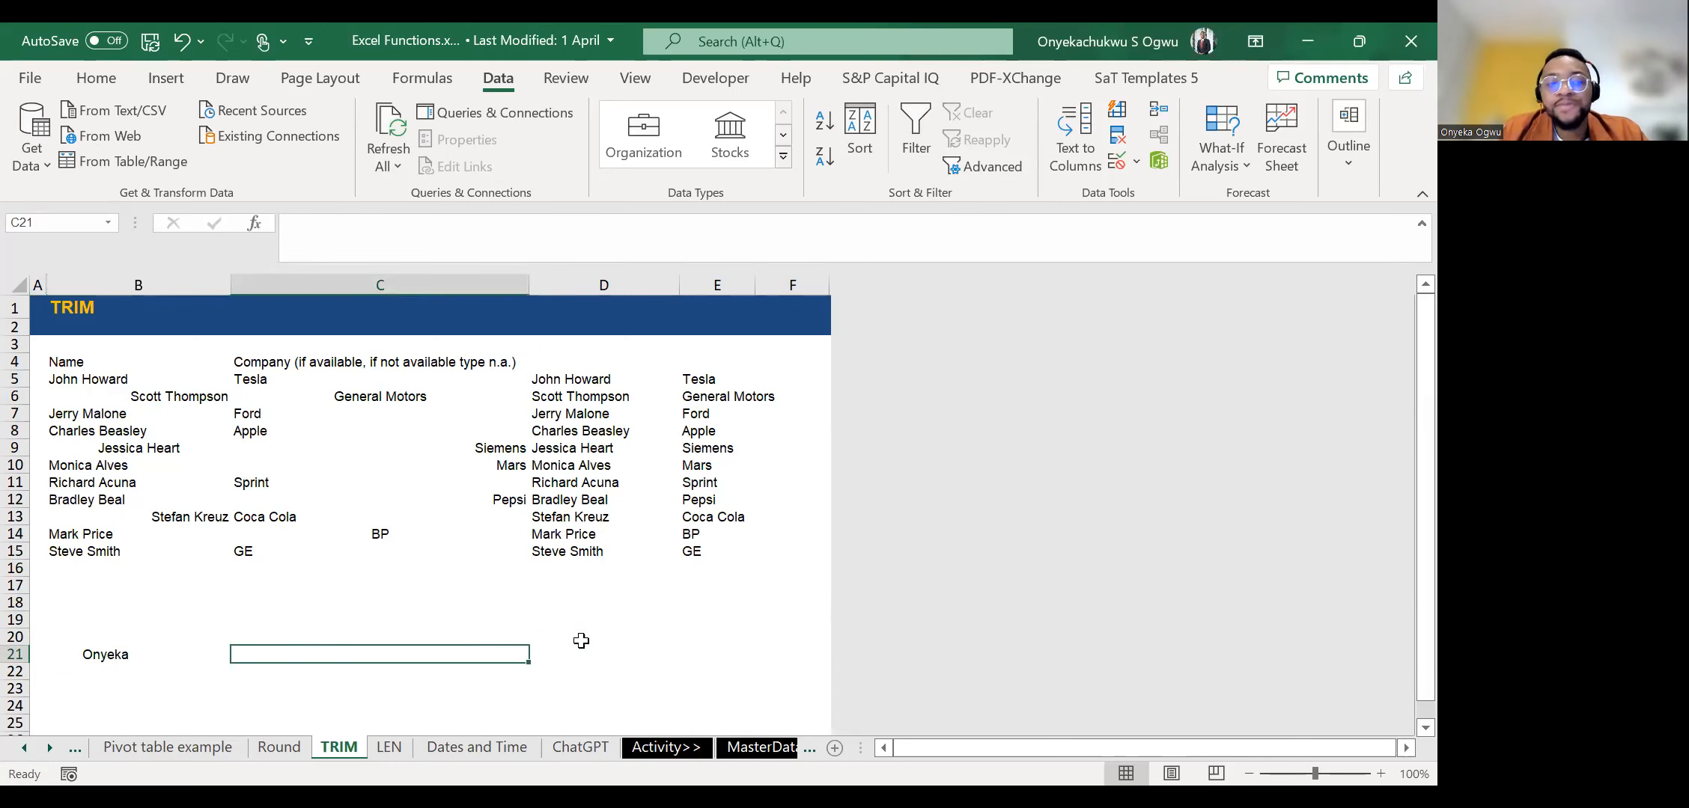
type("=t")
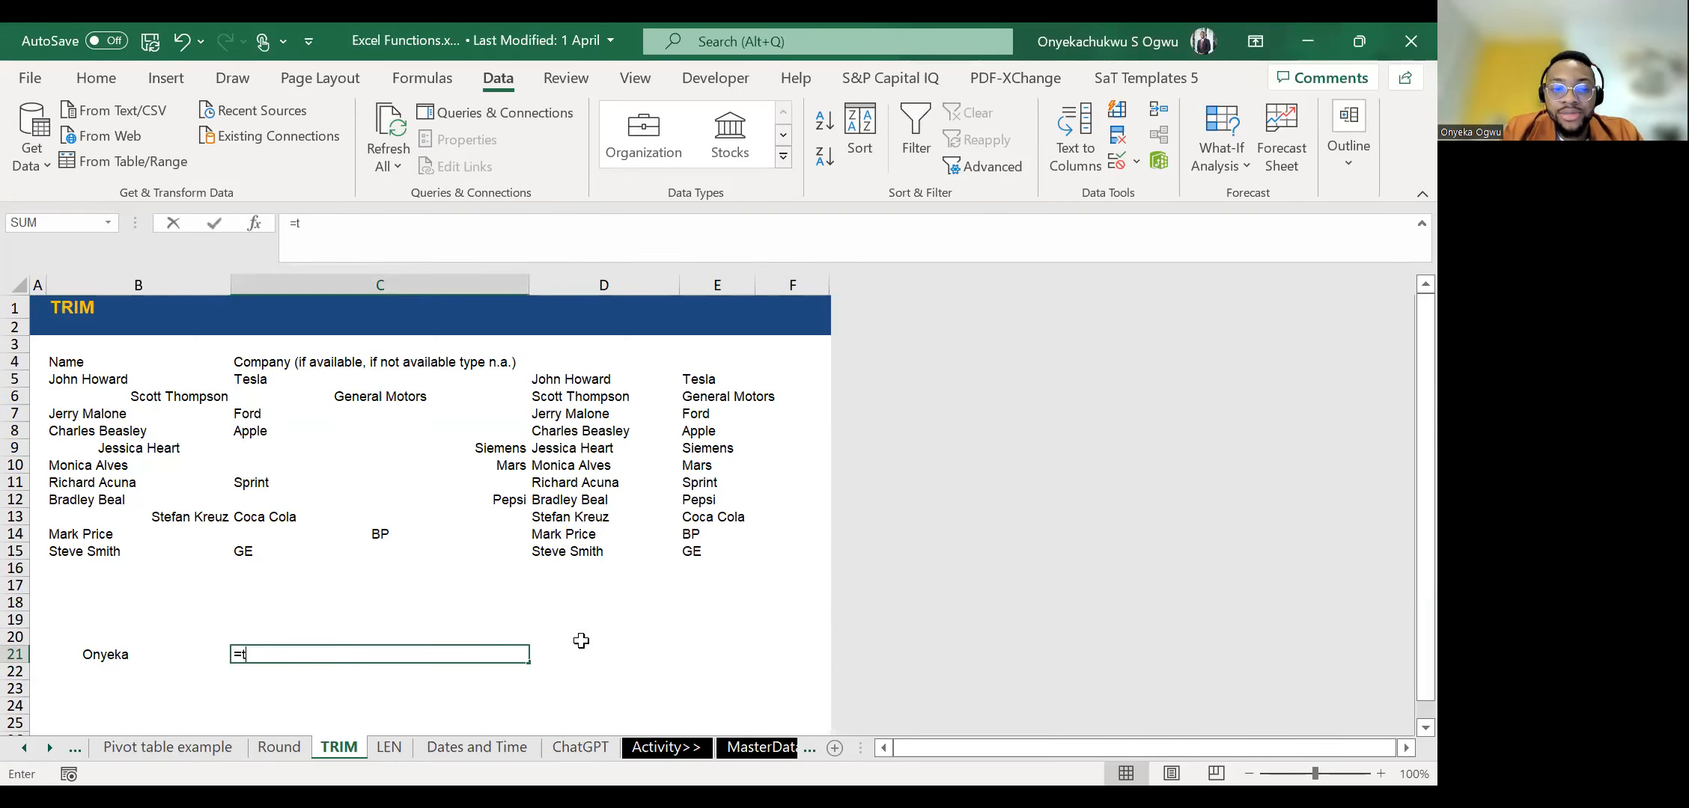
type("rim(b21)")
key("ctrl+Return")
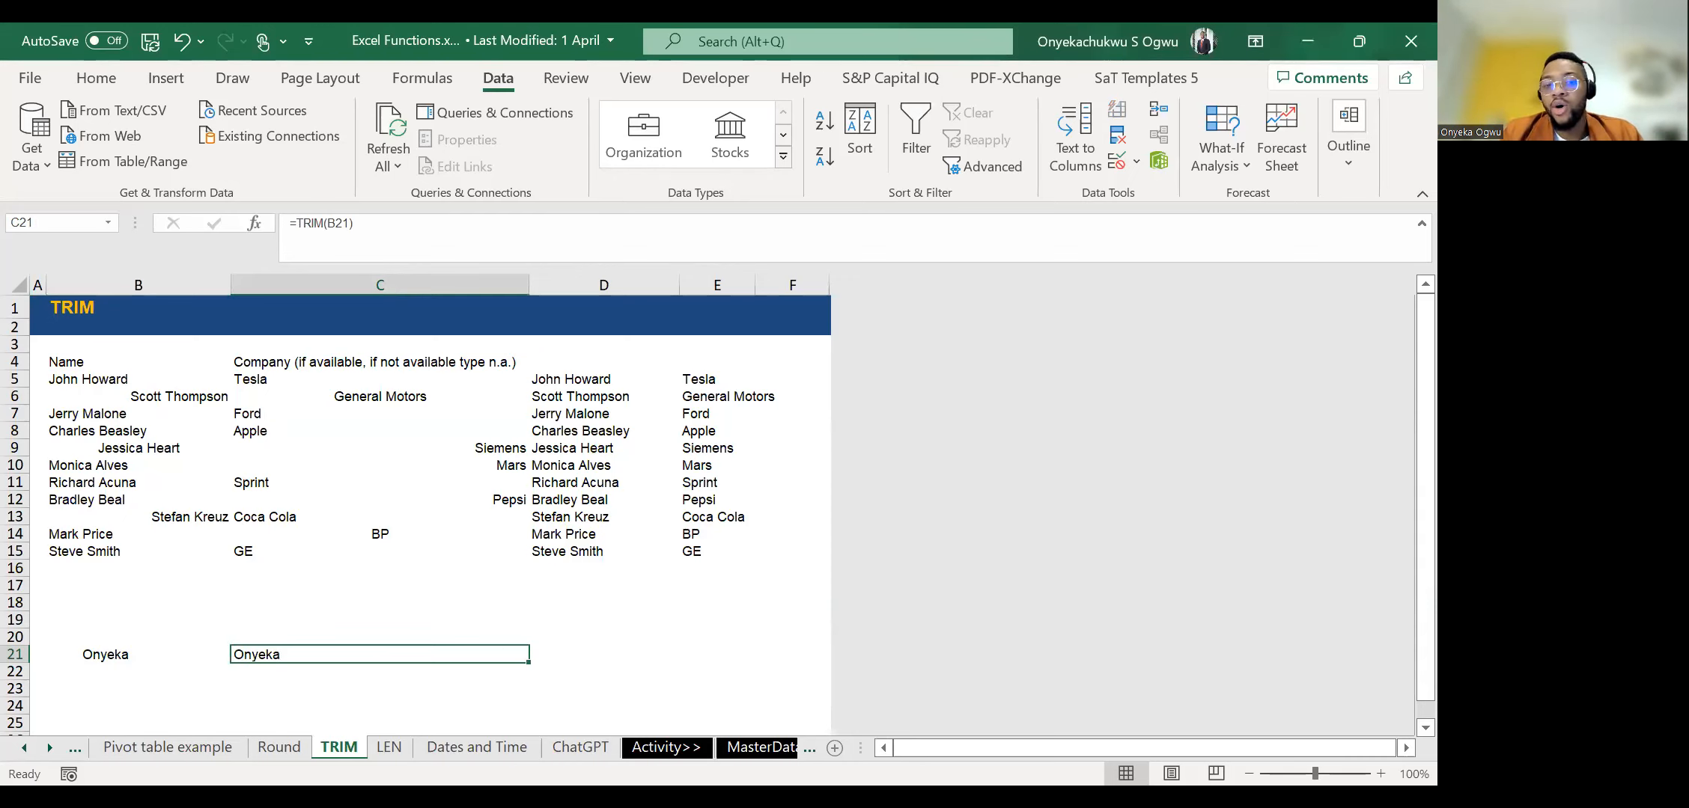
Open the LEN sheet and examine the Distance entries and the existing Result formula in E5.
left_click(389, 753)
left_click(287, 396)
key("Down")
key("Left")
key("Left")
key("Right")
key("Up")
key("Up")
key("Right")
key("Left")
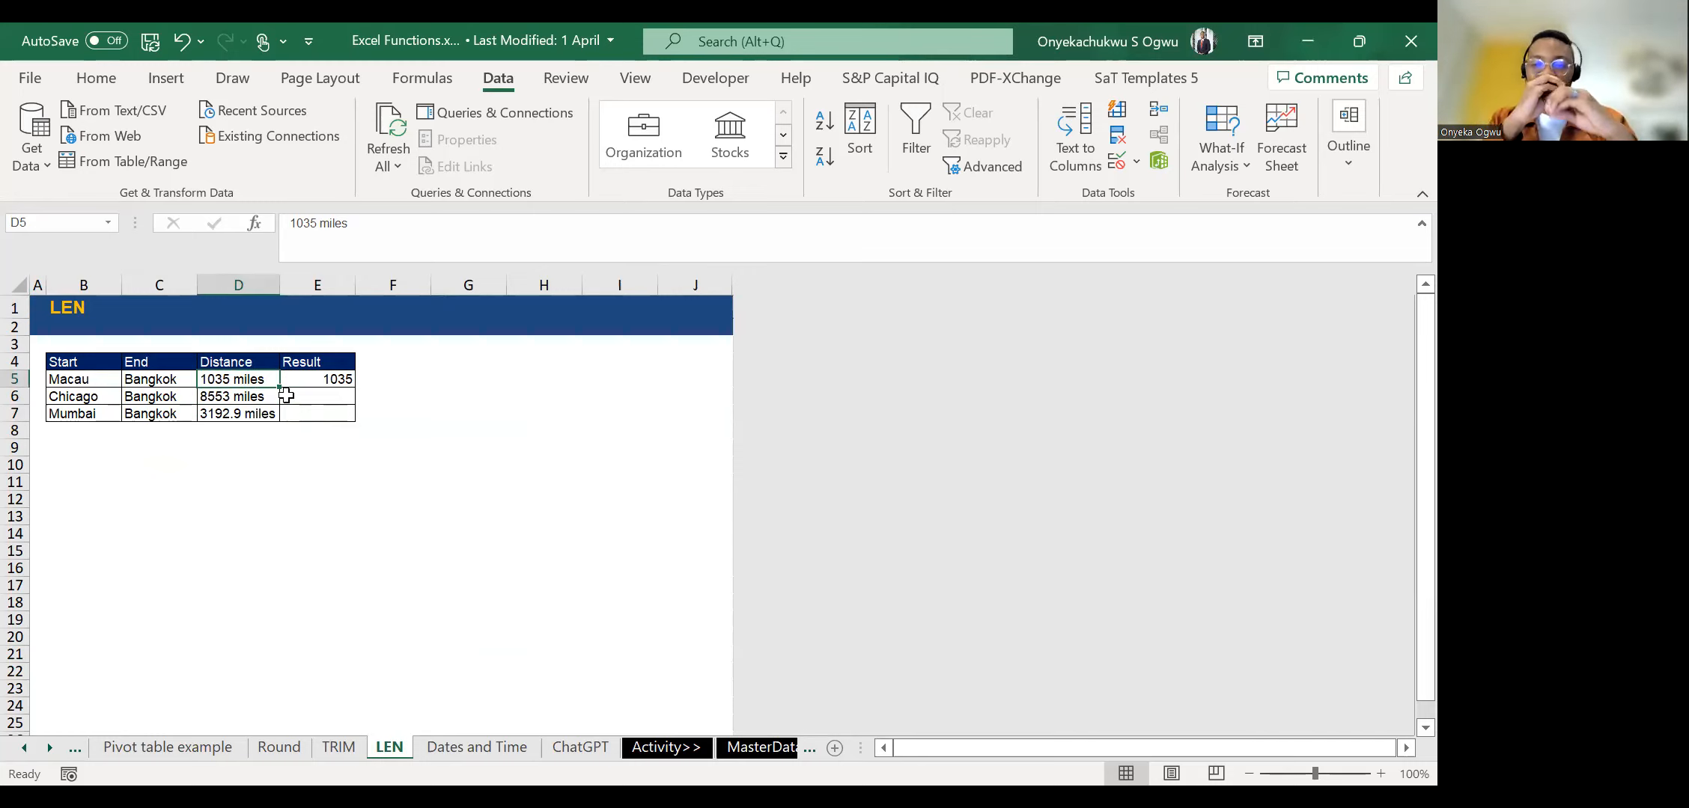
key("Down")
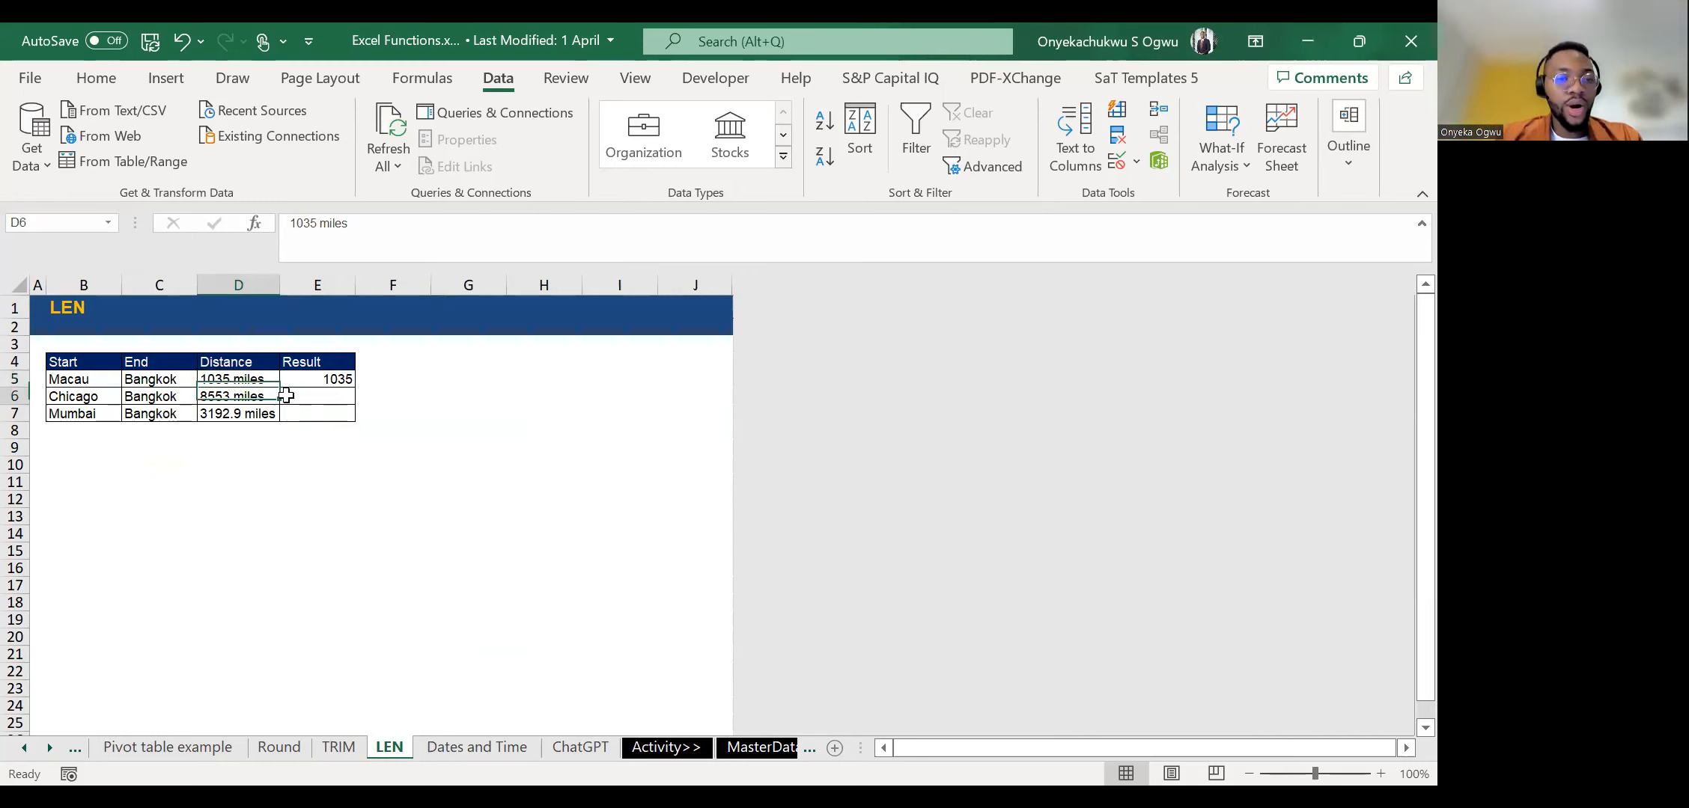
key("Up")
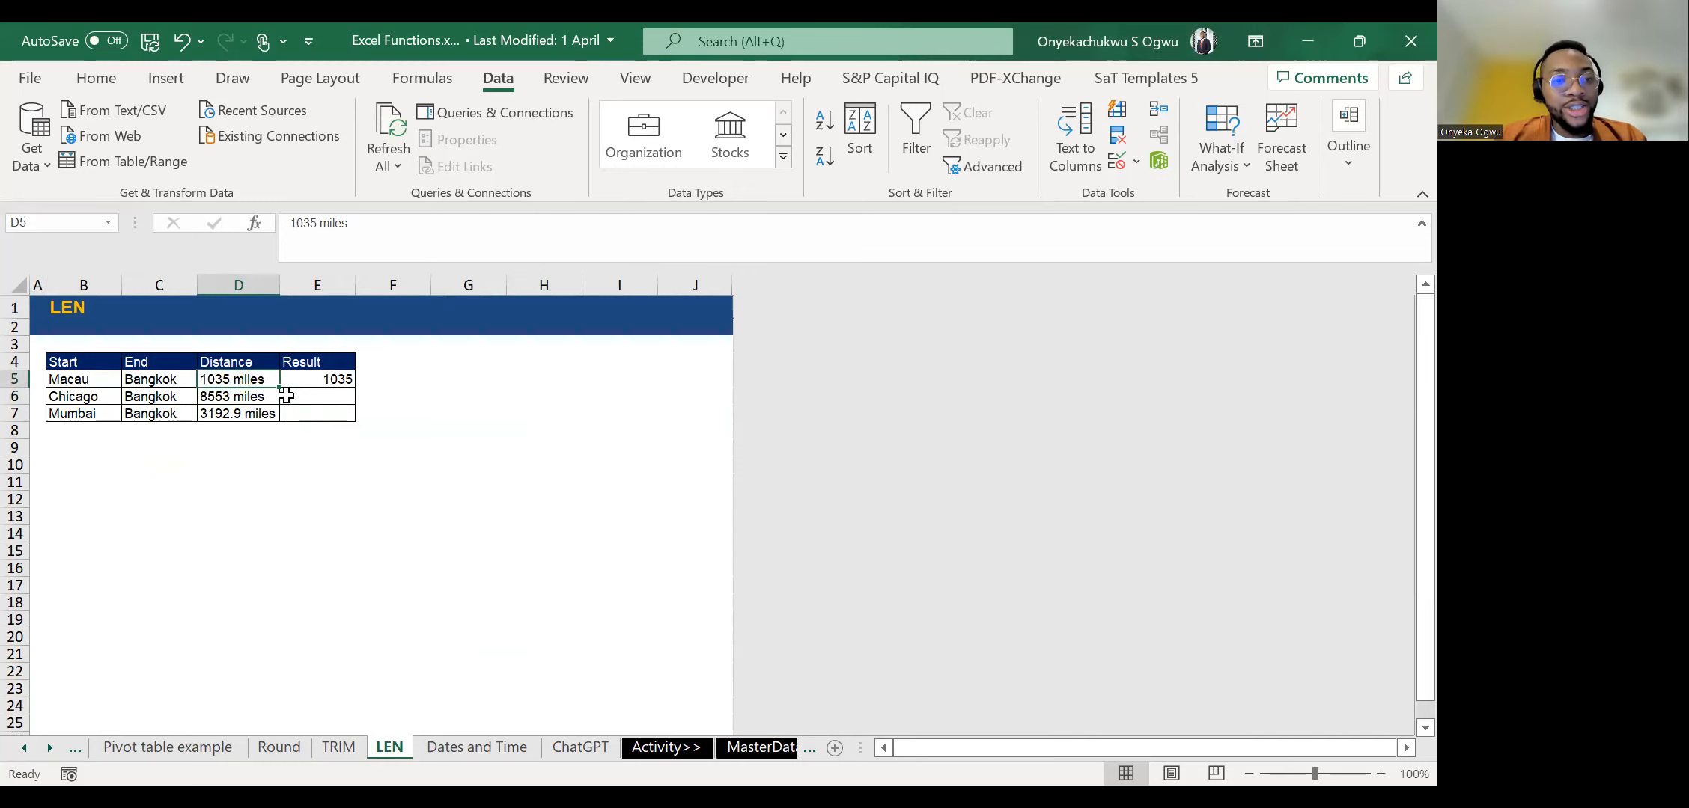
key("Right")
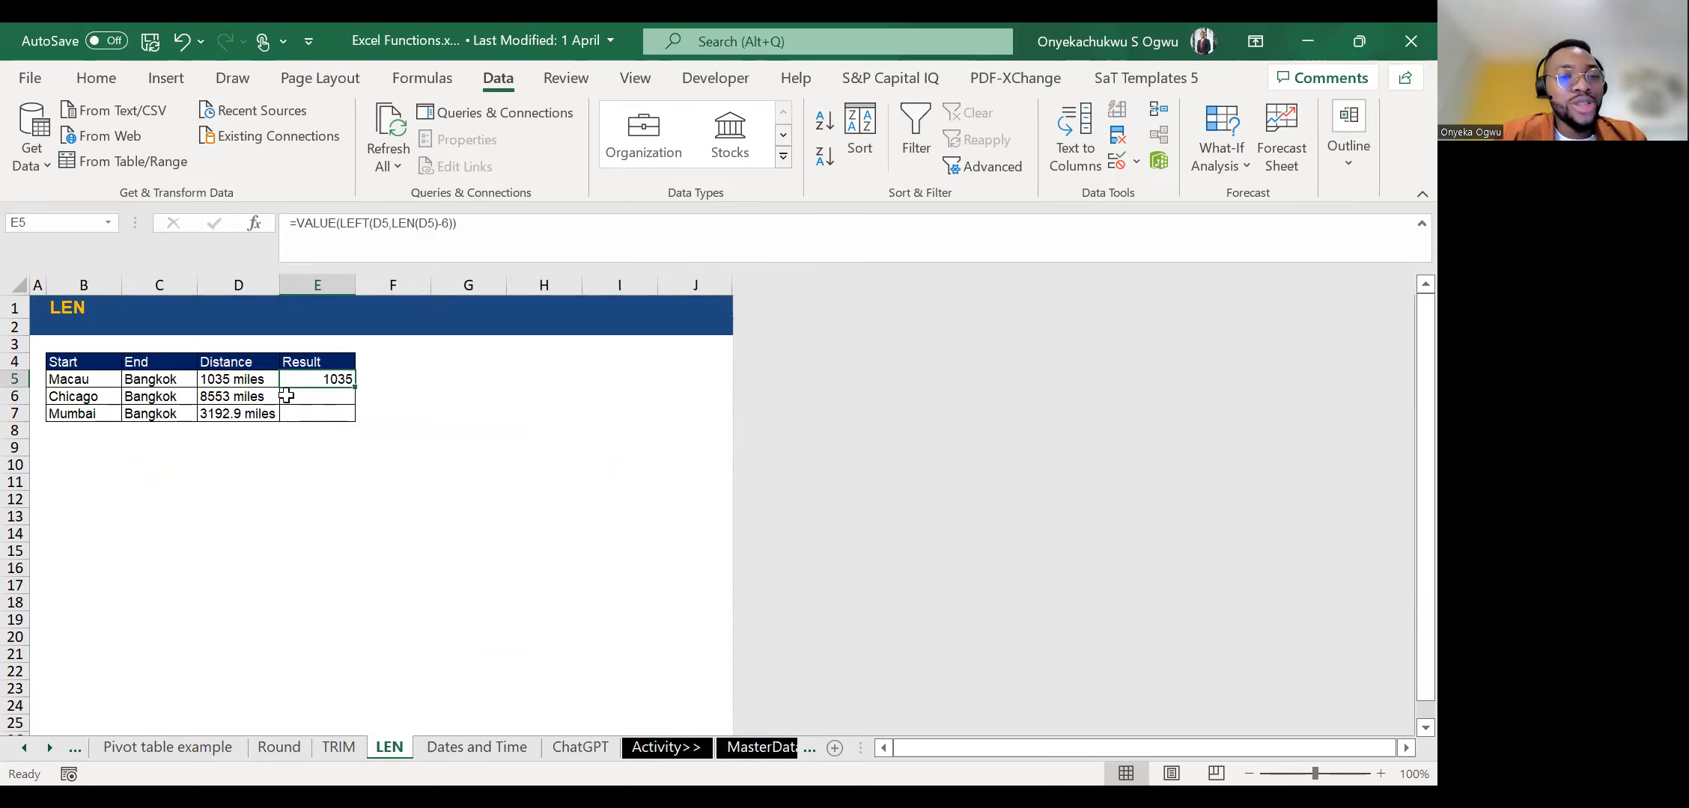
left_click(286, 396)
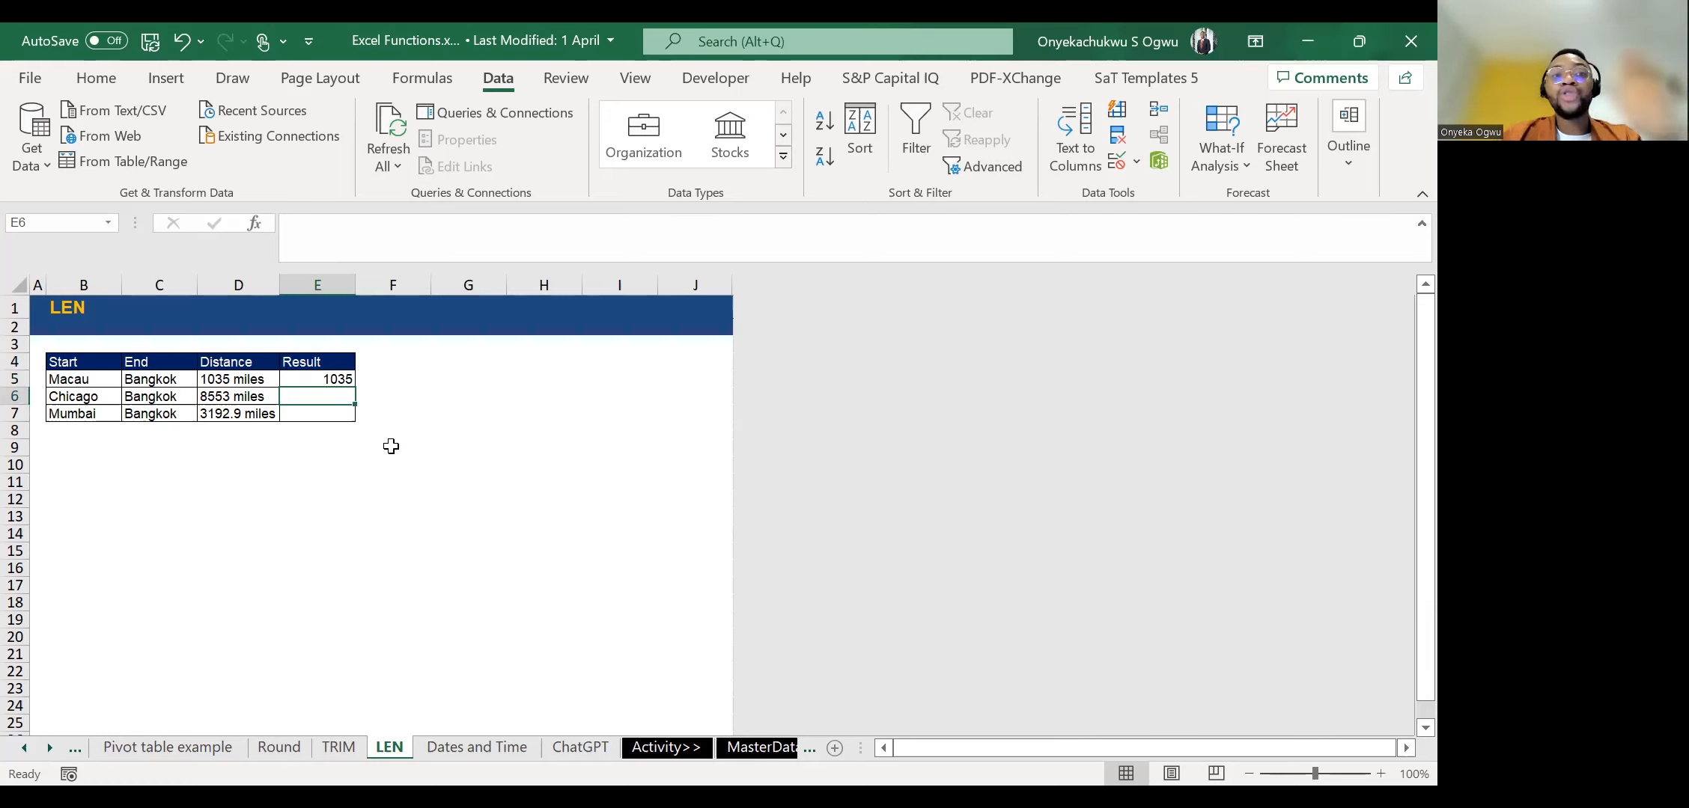
key("Up")
key("Down")
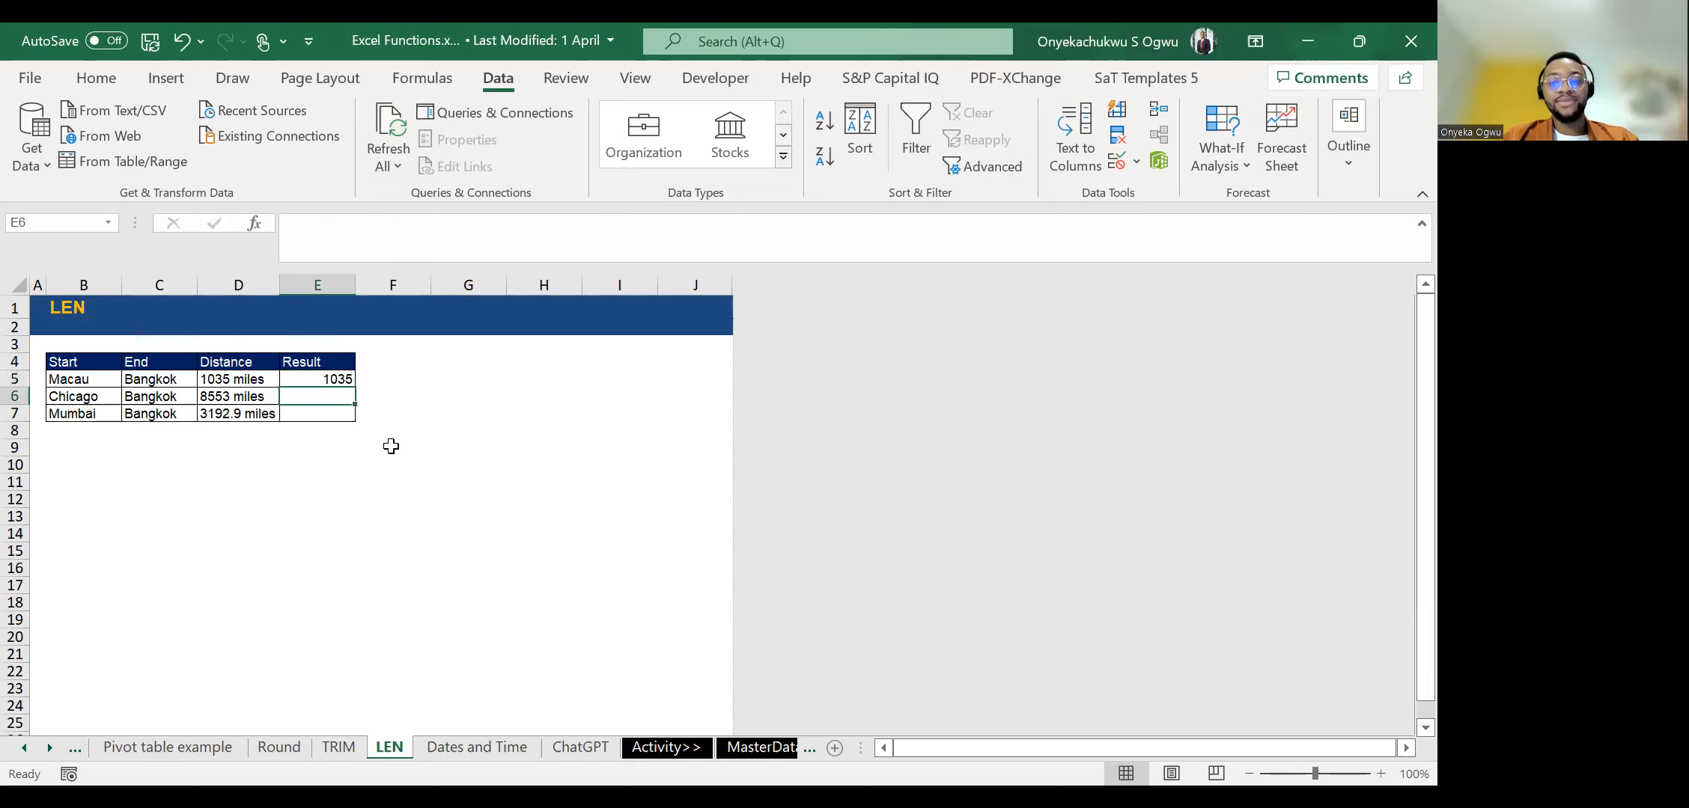
type("=")
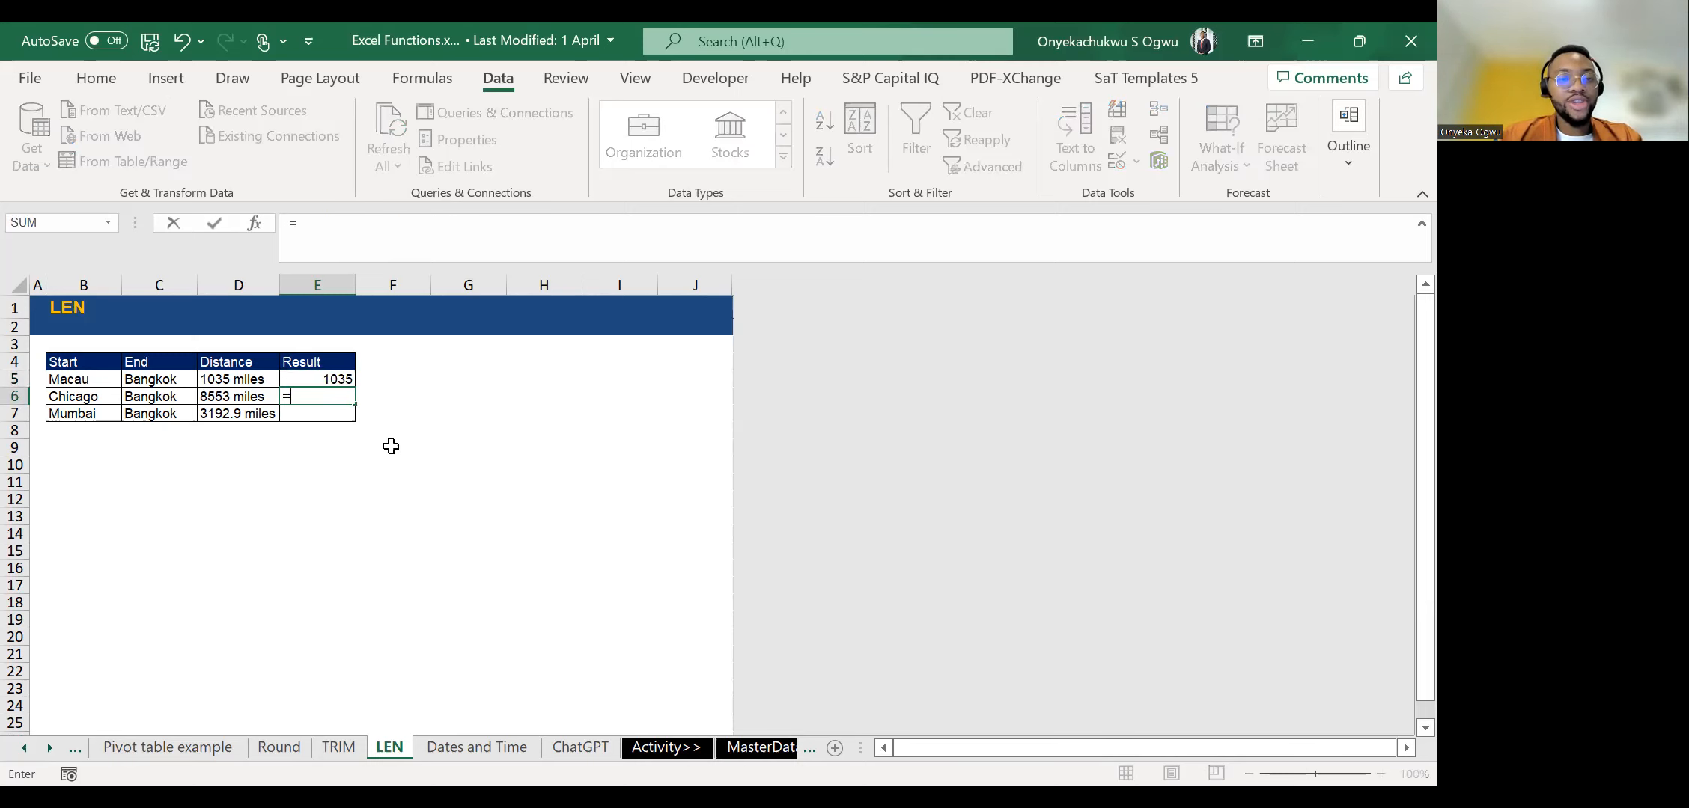
type("v")
key("Return")
key("Up")
key("Up")
key("Down")
key("Delete")
key("Up")
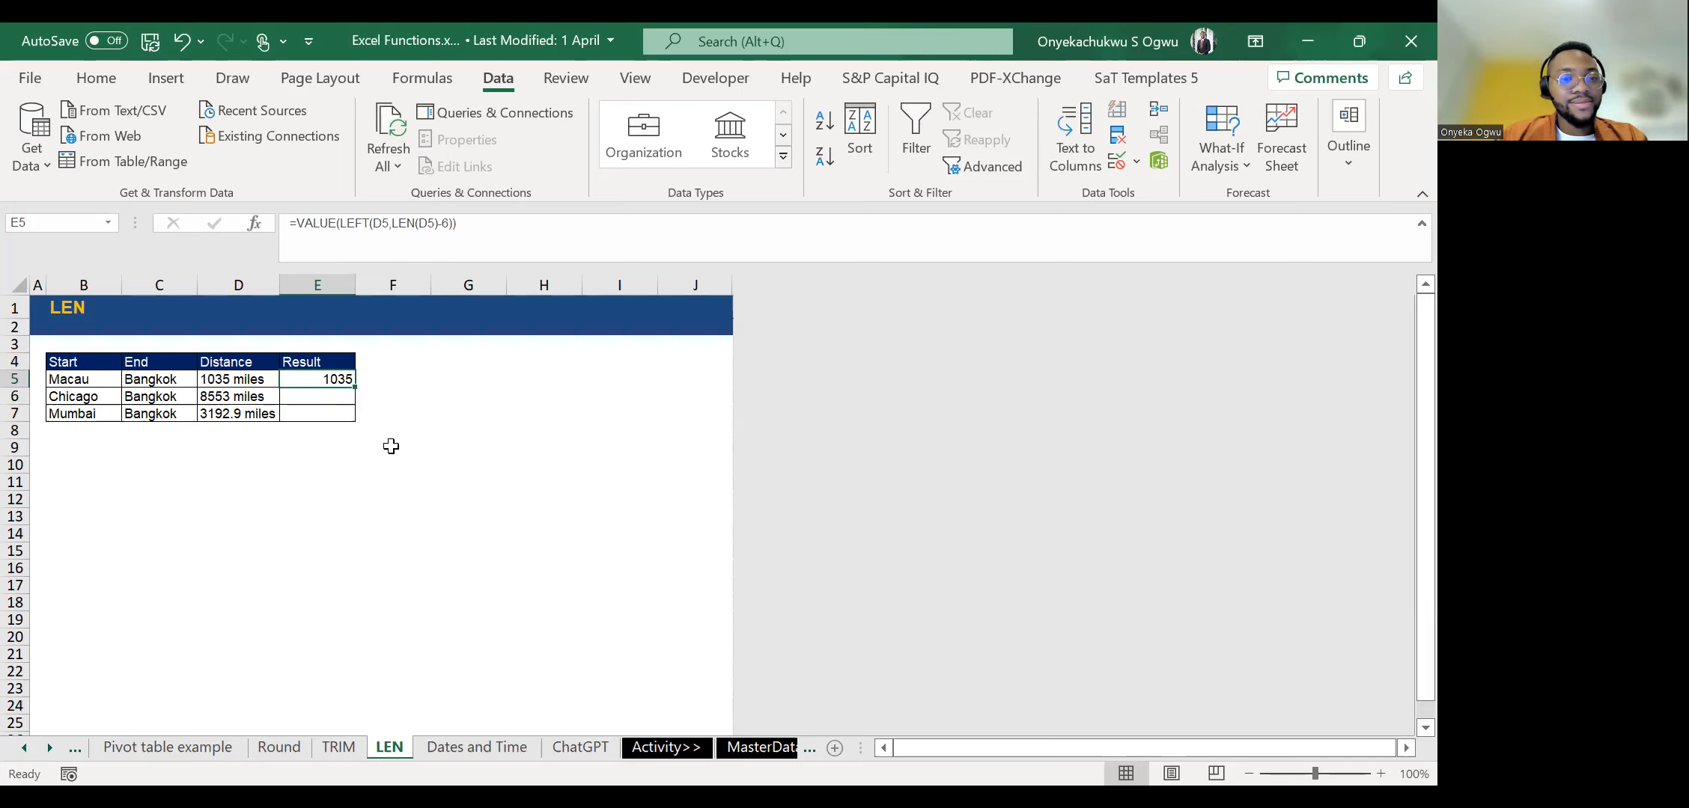
key("ctrl+c")
key("Escape")
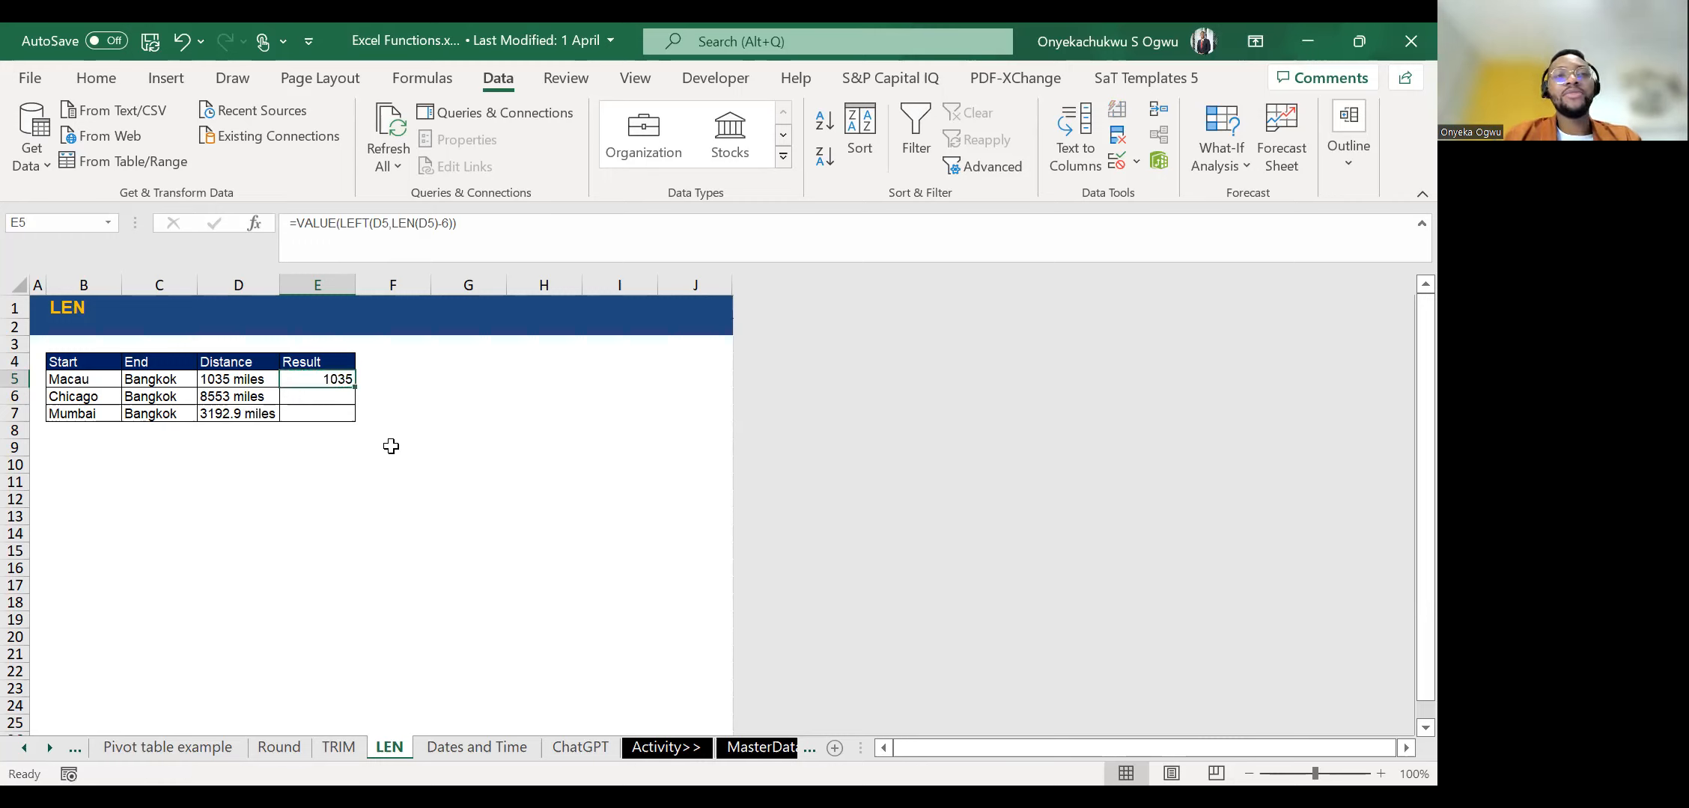
key("Down")
key("Down")
key("Up")
key("Up")
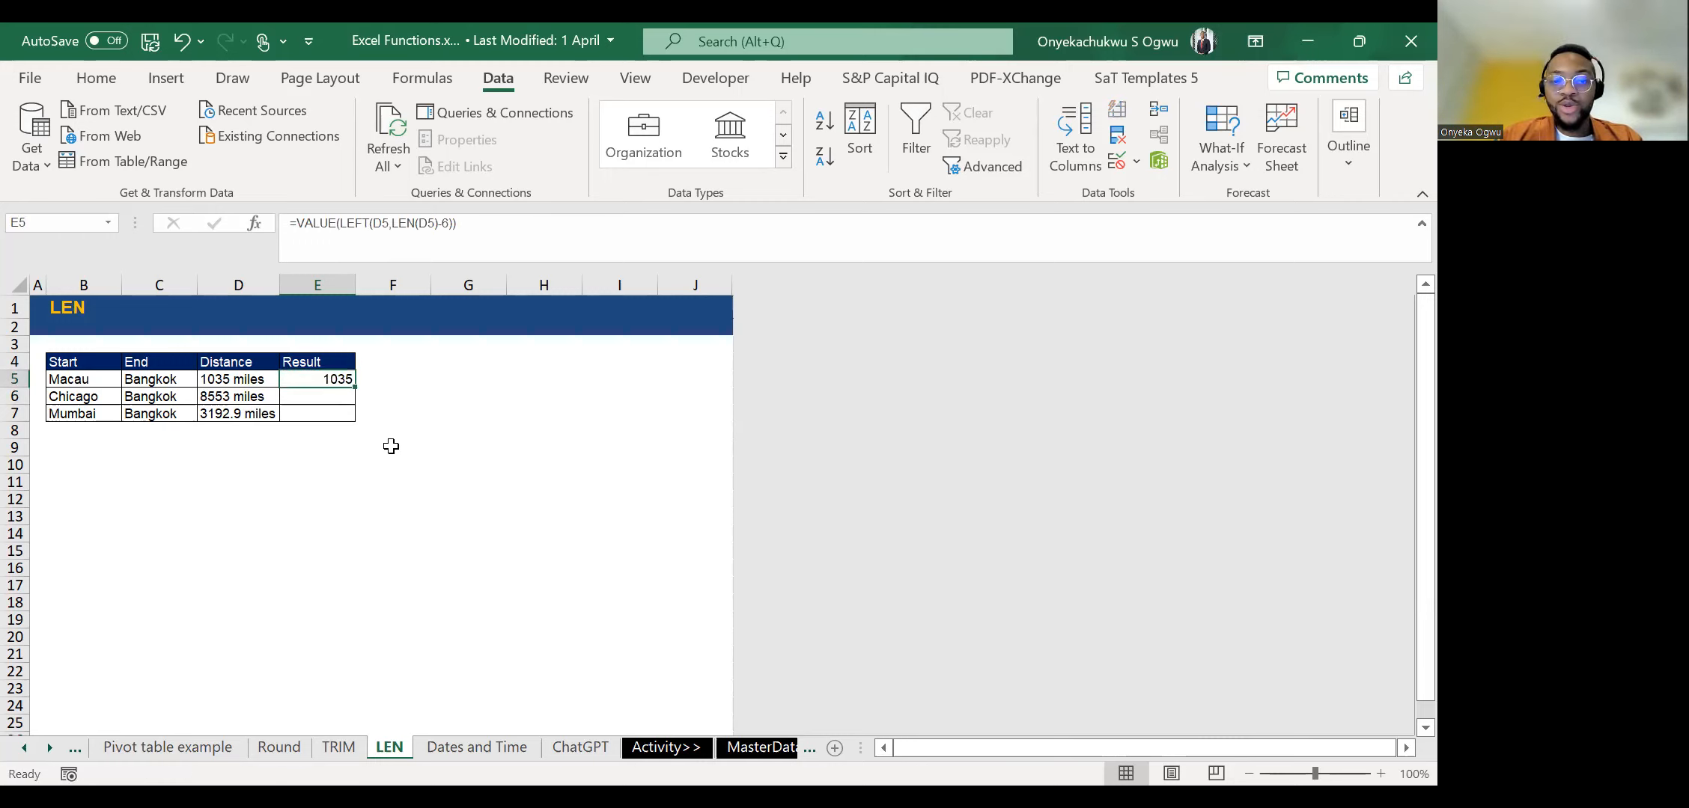
key("Down")
key("Down")
key("Down")
key("Down")
key("Up")
key("Up")
key("Up")
type("=")
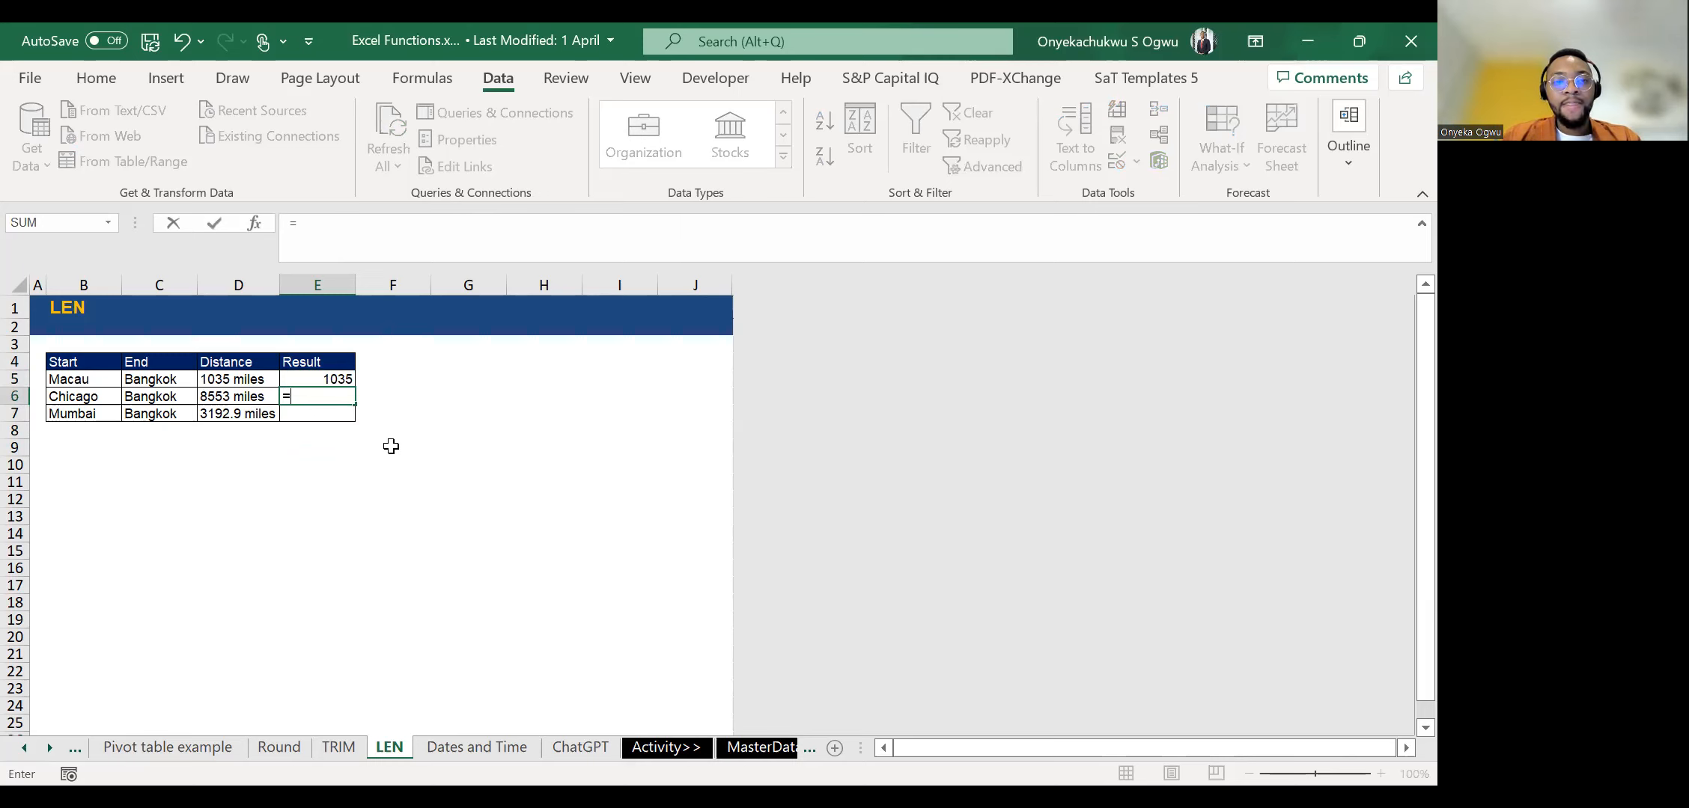
type("len")
key("ctrl+Return")
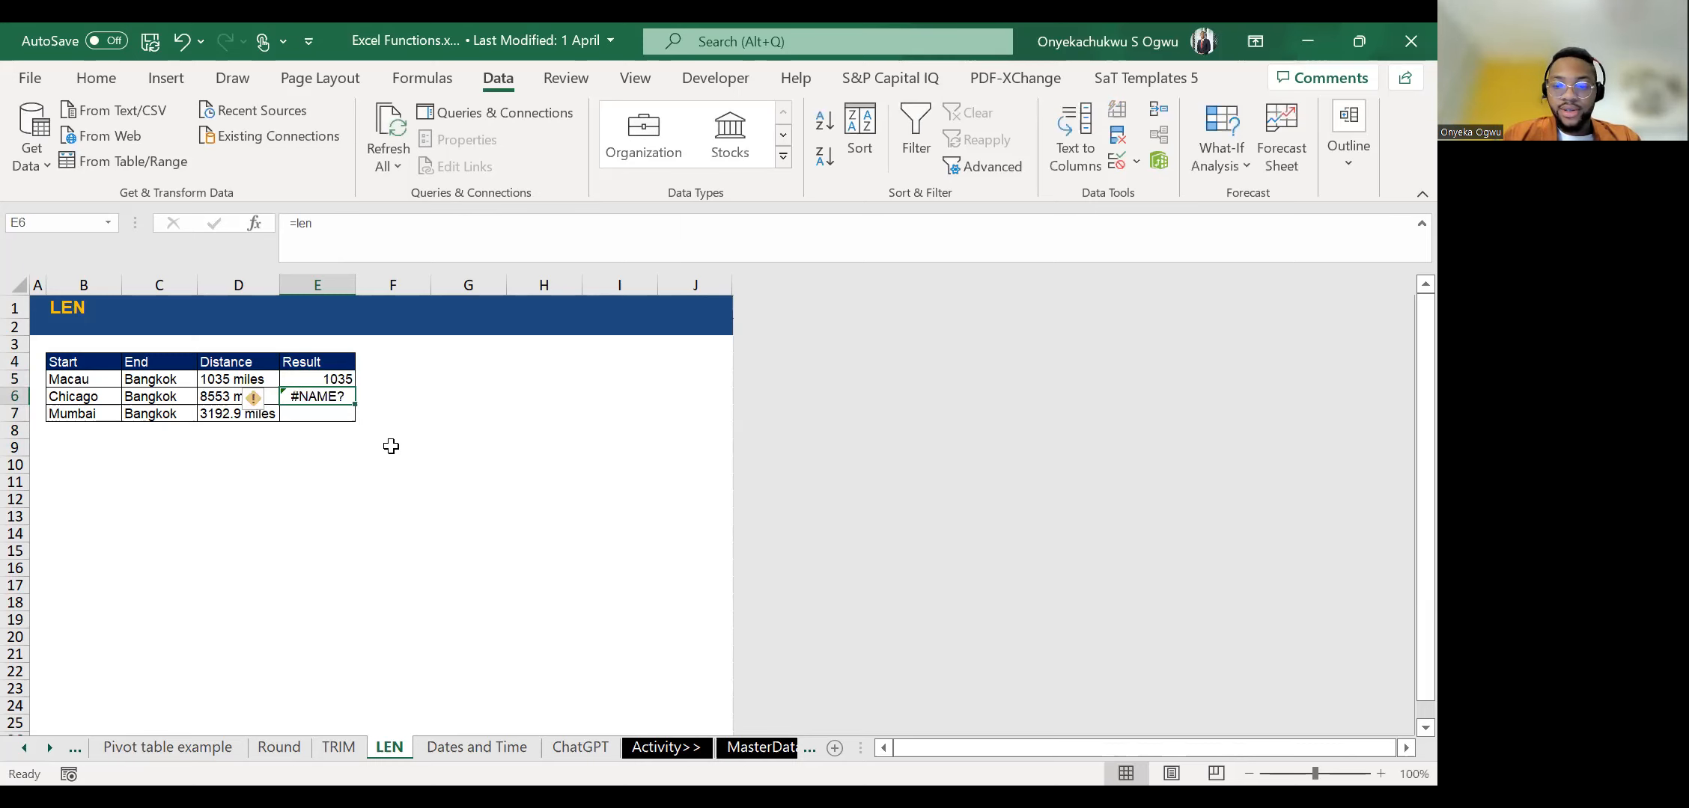
type("=")
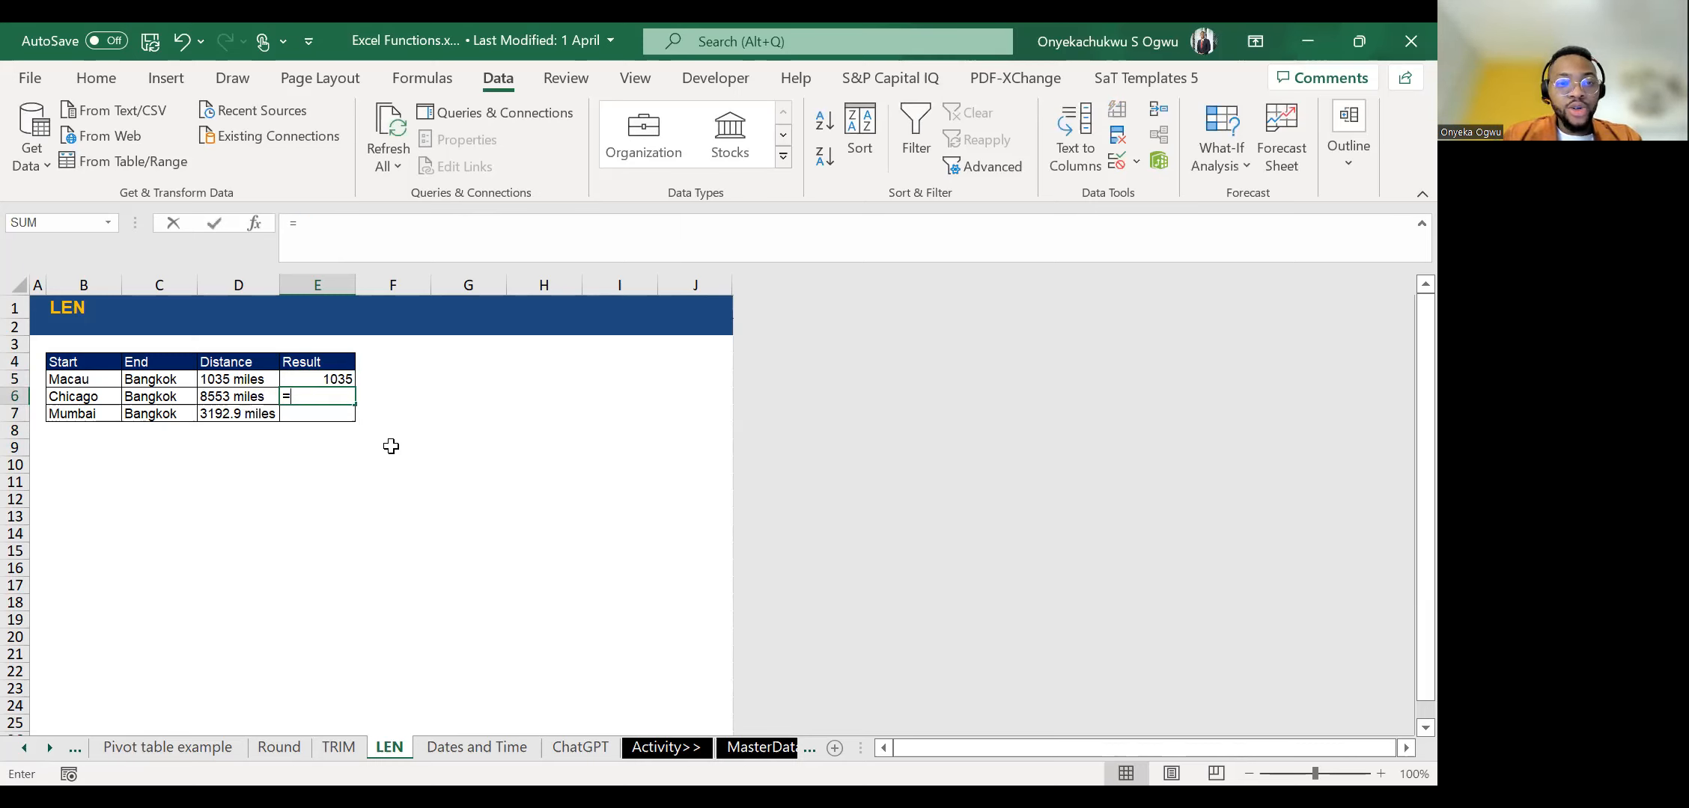
type("LEN(")
key("Left")
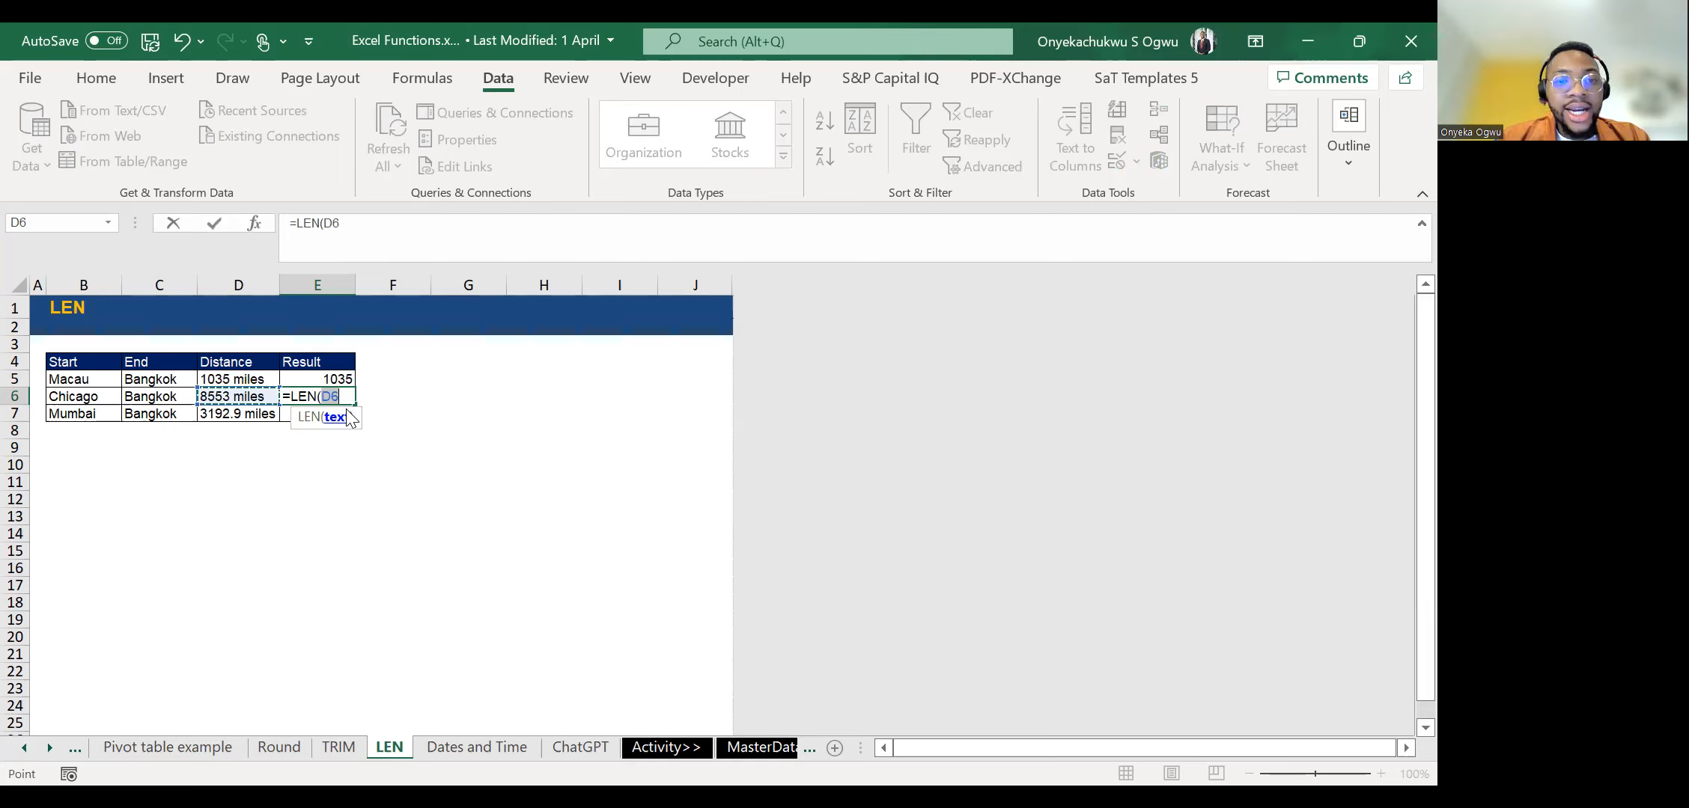
key("Escape")
Count the characters in the Chicago distance by entering =LEN(D6) in E6, and compare it with the text in D6.
type("=len")
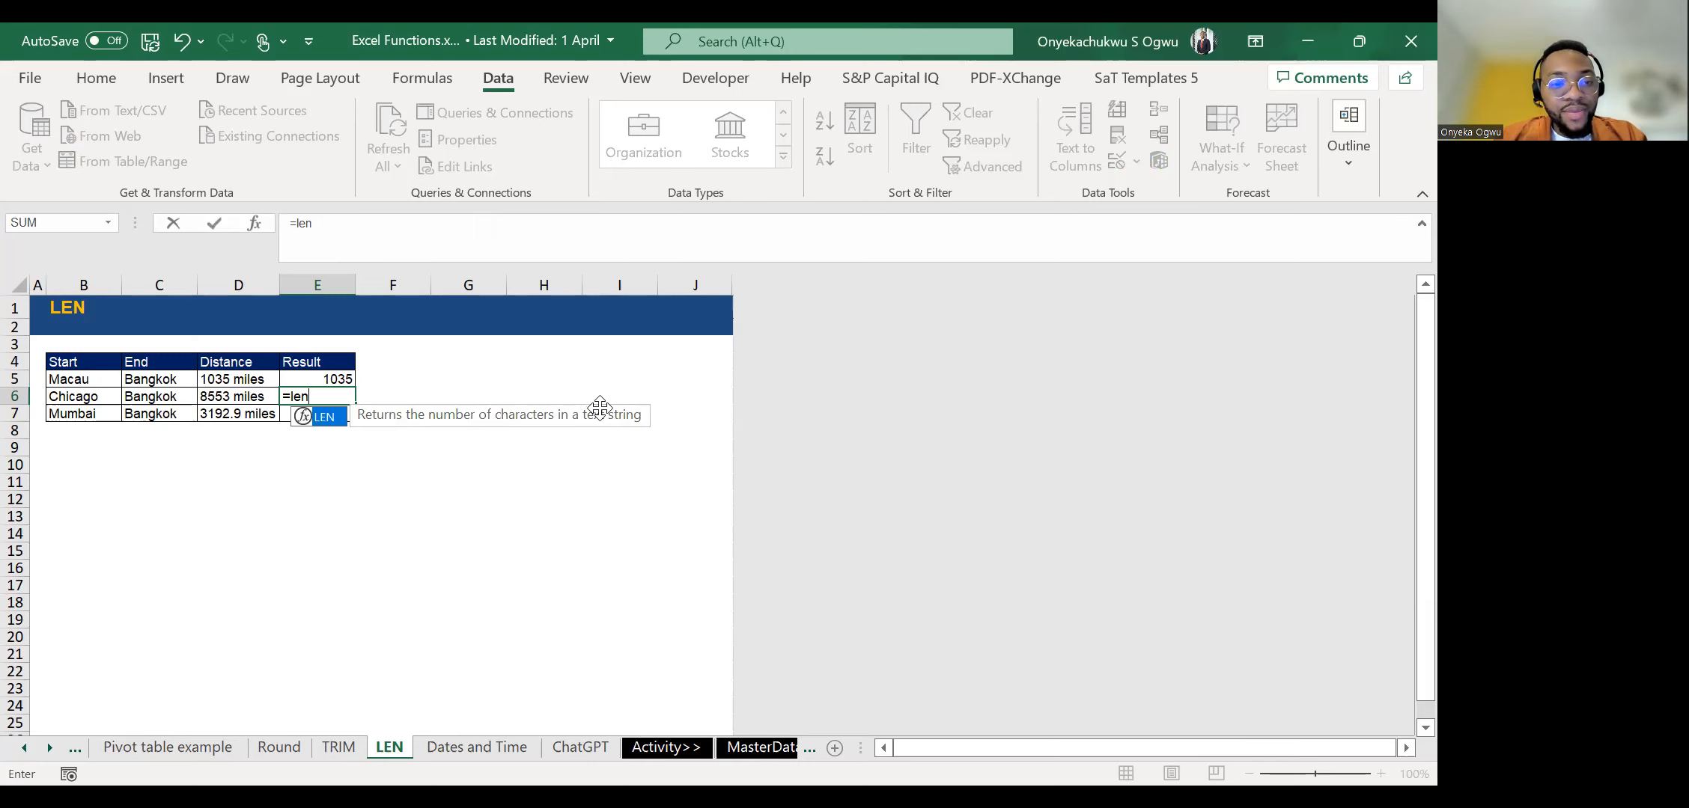
key("Tab")
key("Left")
key("ctrl+Return")
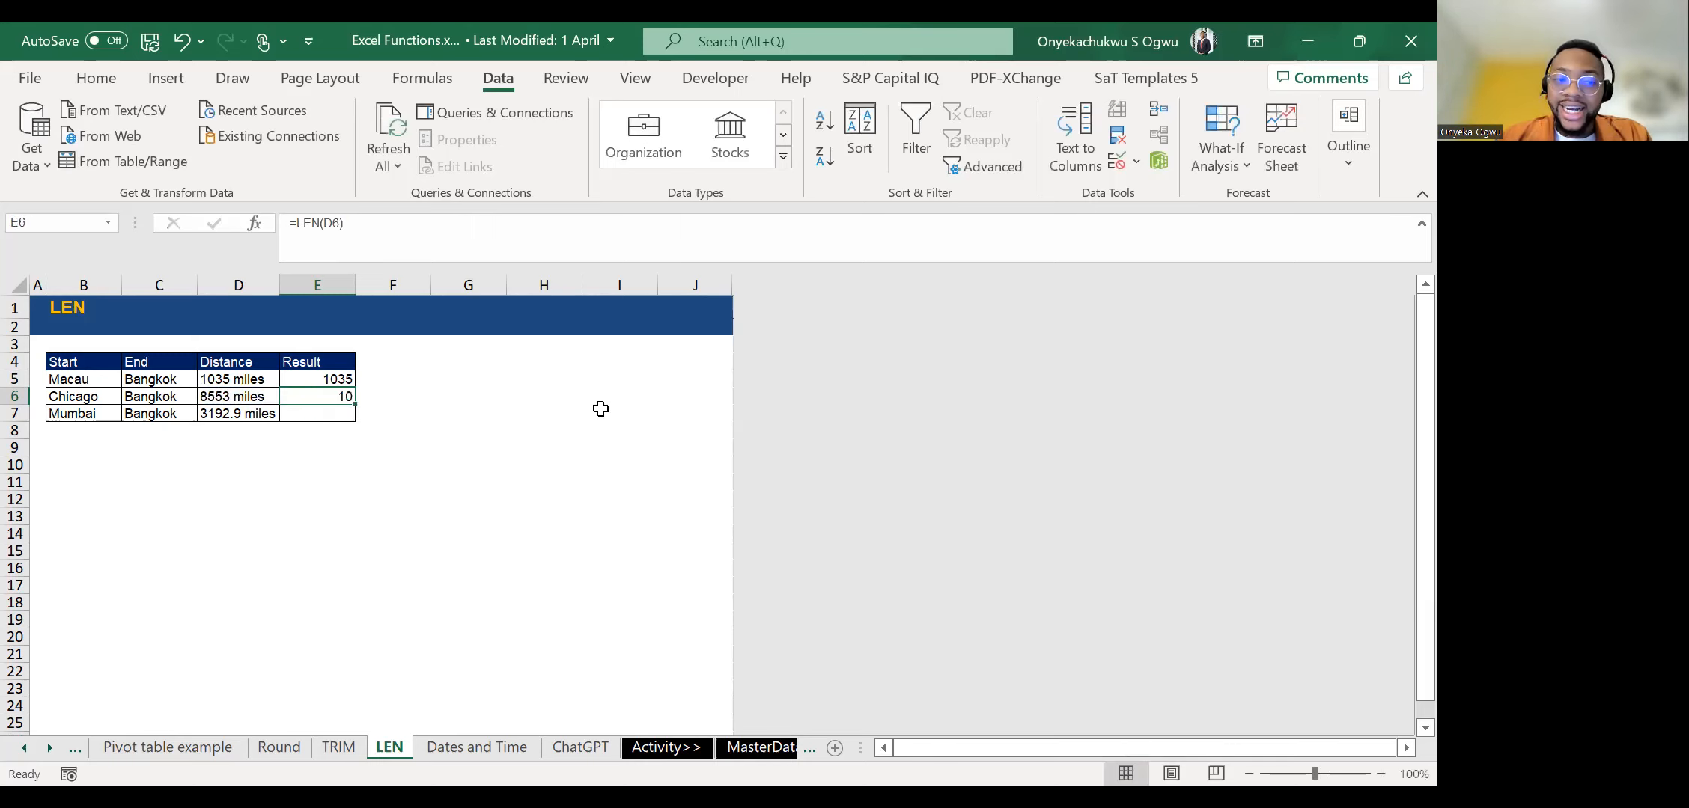
key("Left")
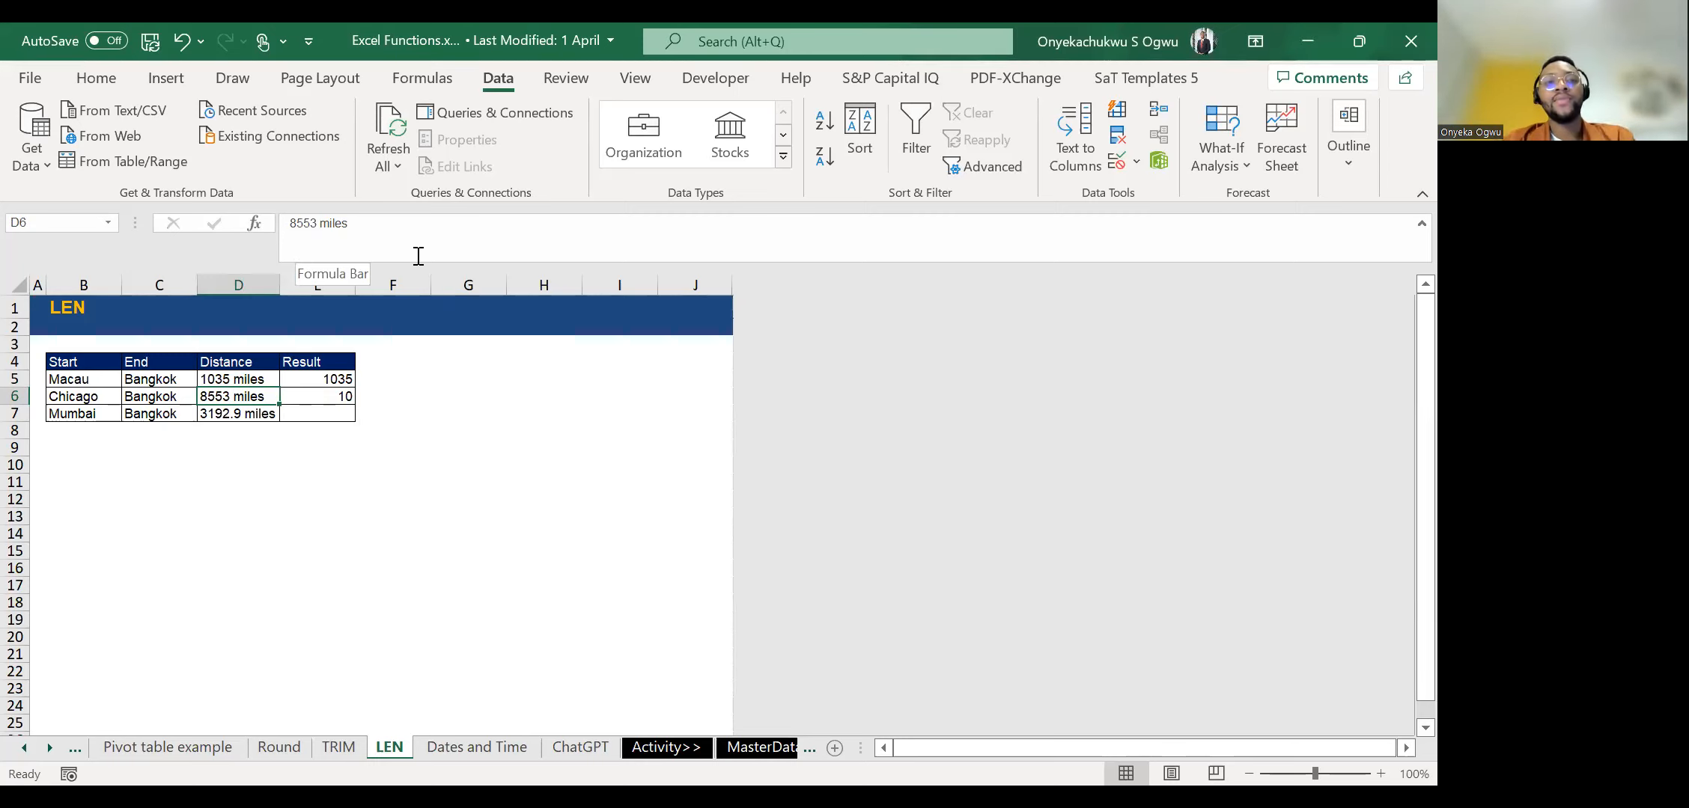
key("Down")
key("Right")
key("Up")
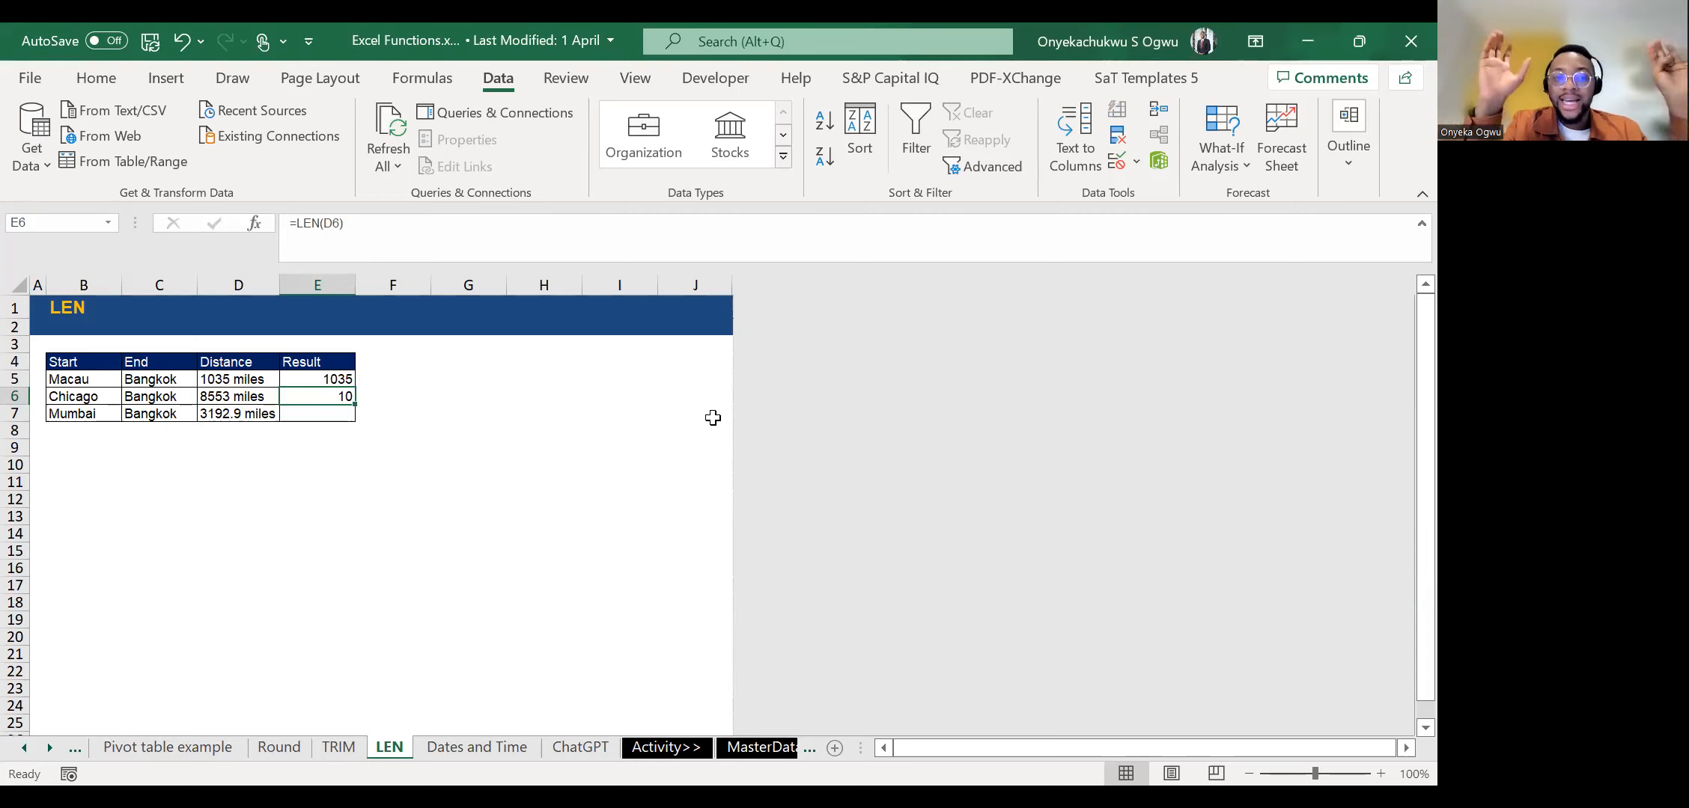
Clear the LEN formula from E6 and keep that cell selected.
key("Delete")
key("Up")
key("Down")
key("Down")
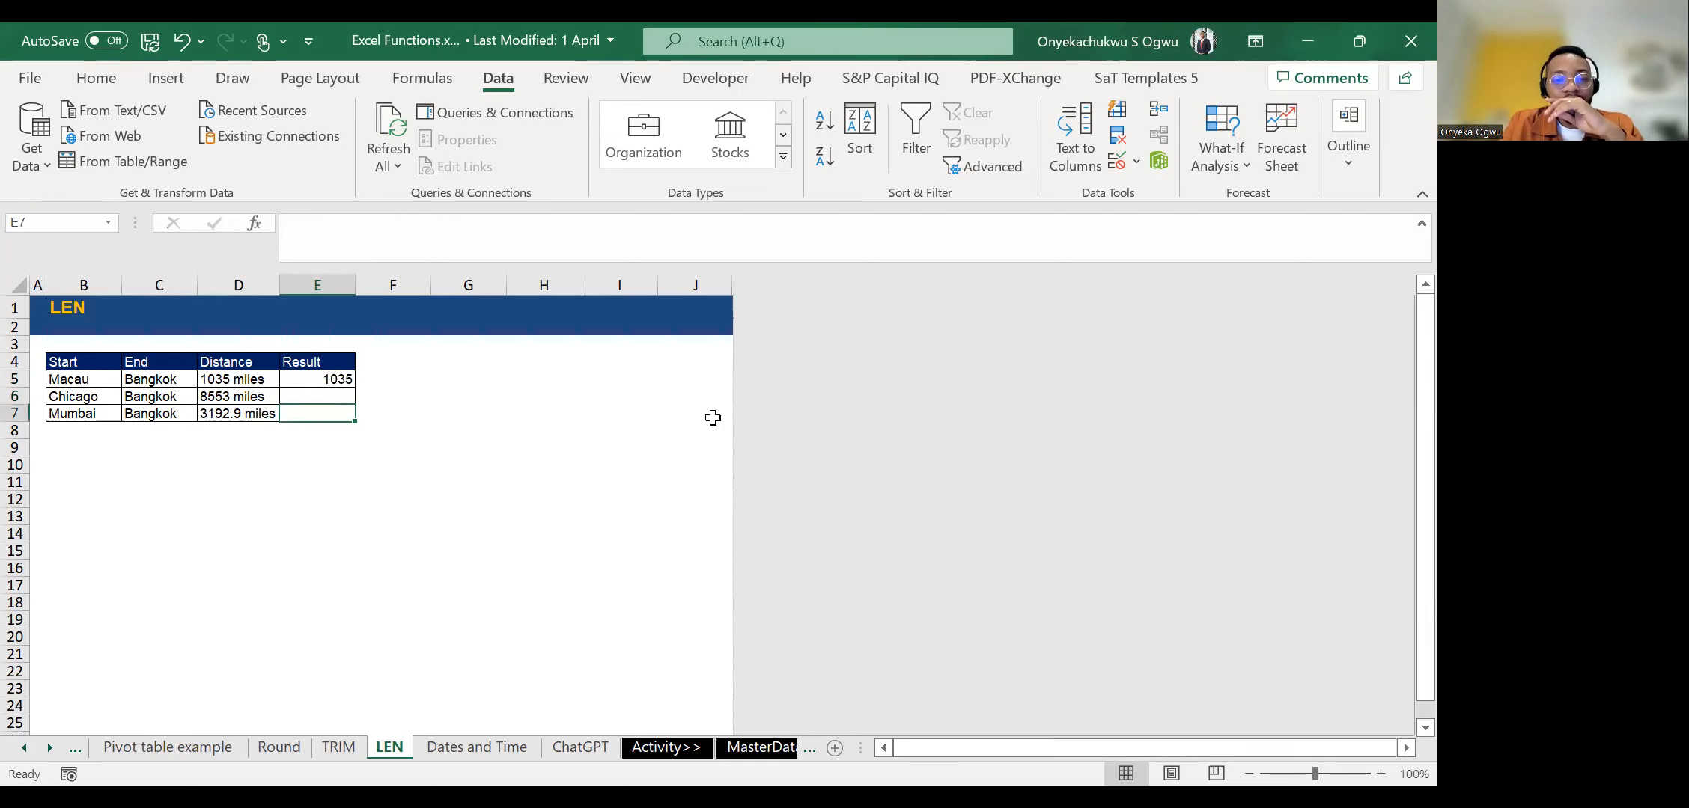
key("Up")
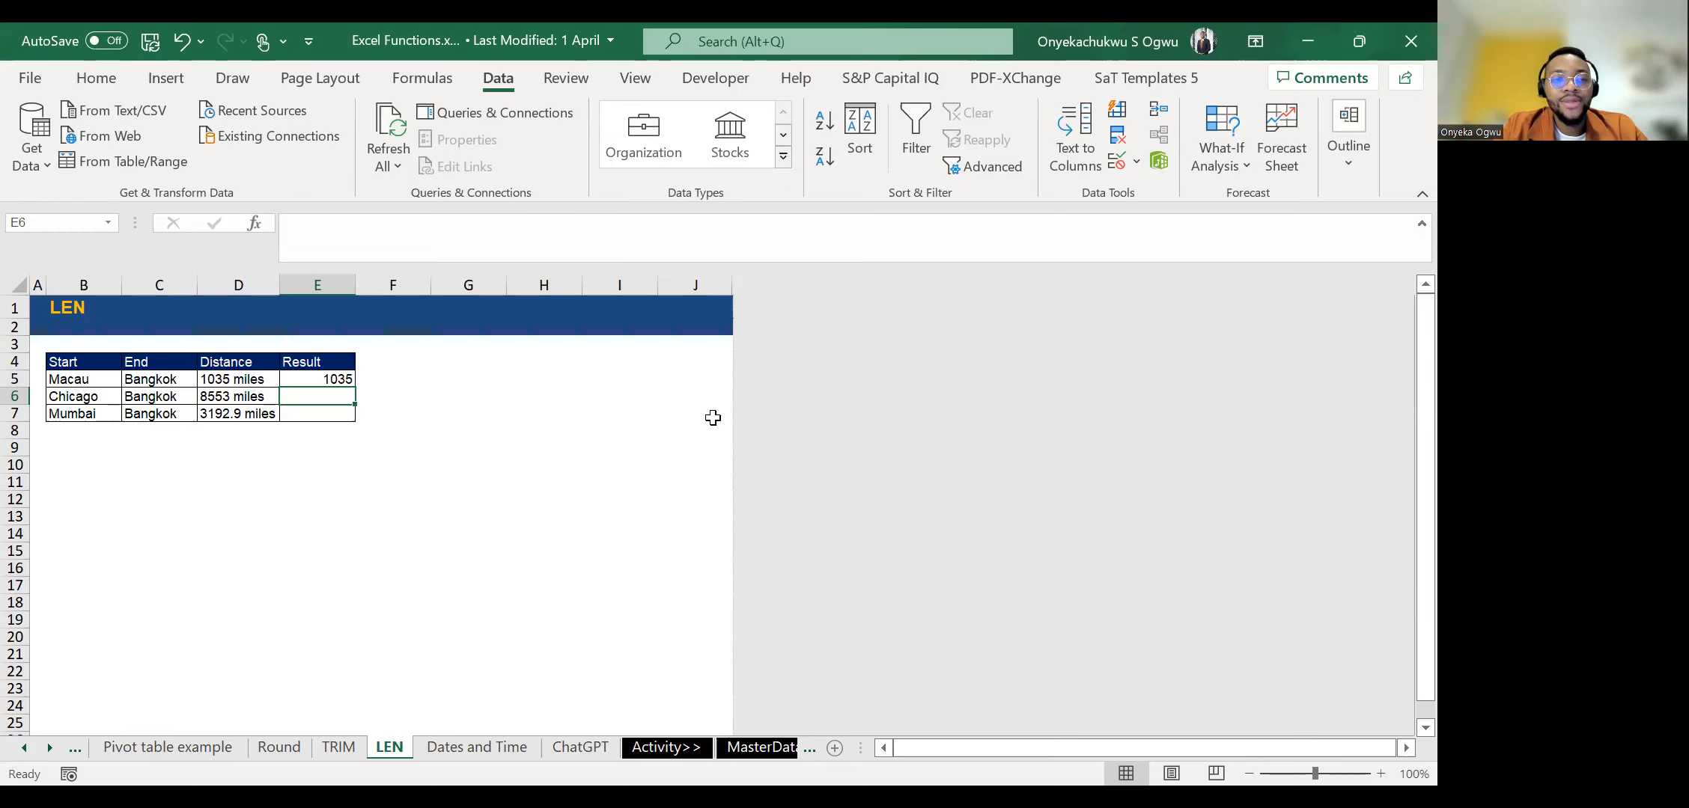
Extract the first two characters of the Chicago distance by entering =LEFT(D6,2) in E6.
type("=")
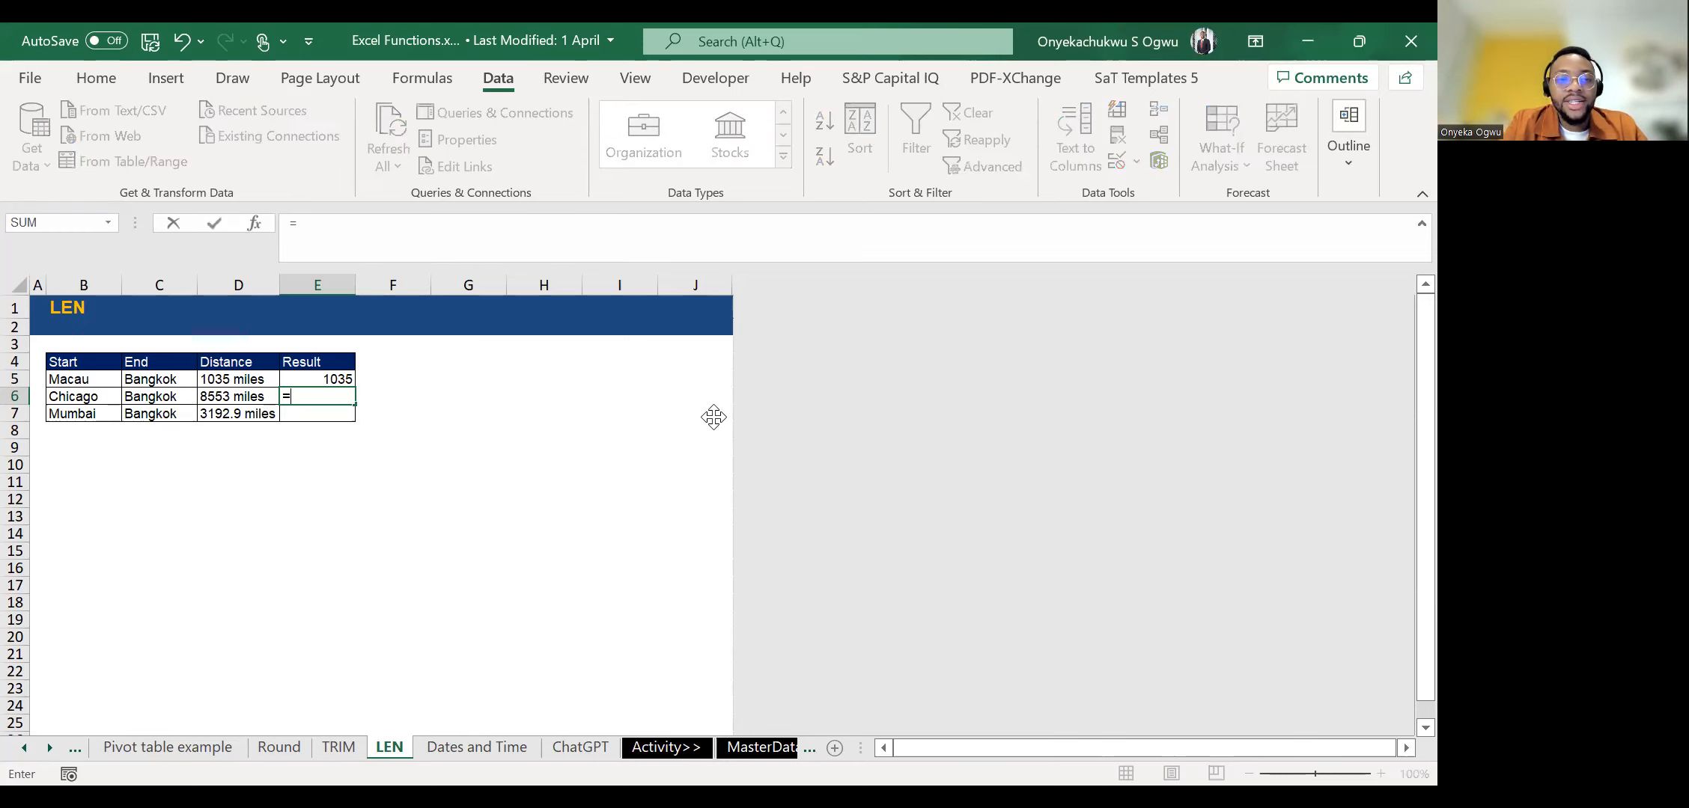
type("LEFT(")
key("BackSpace")
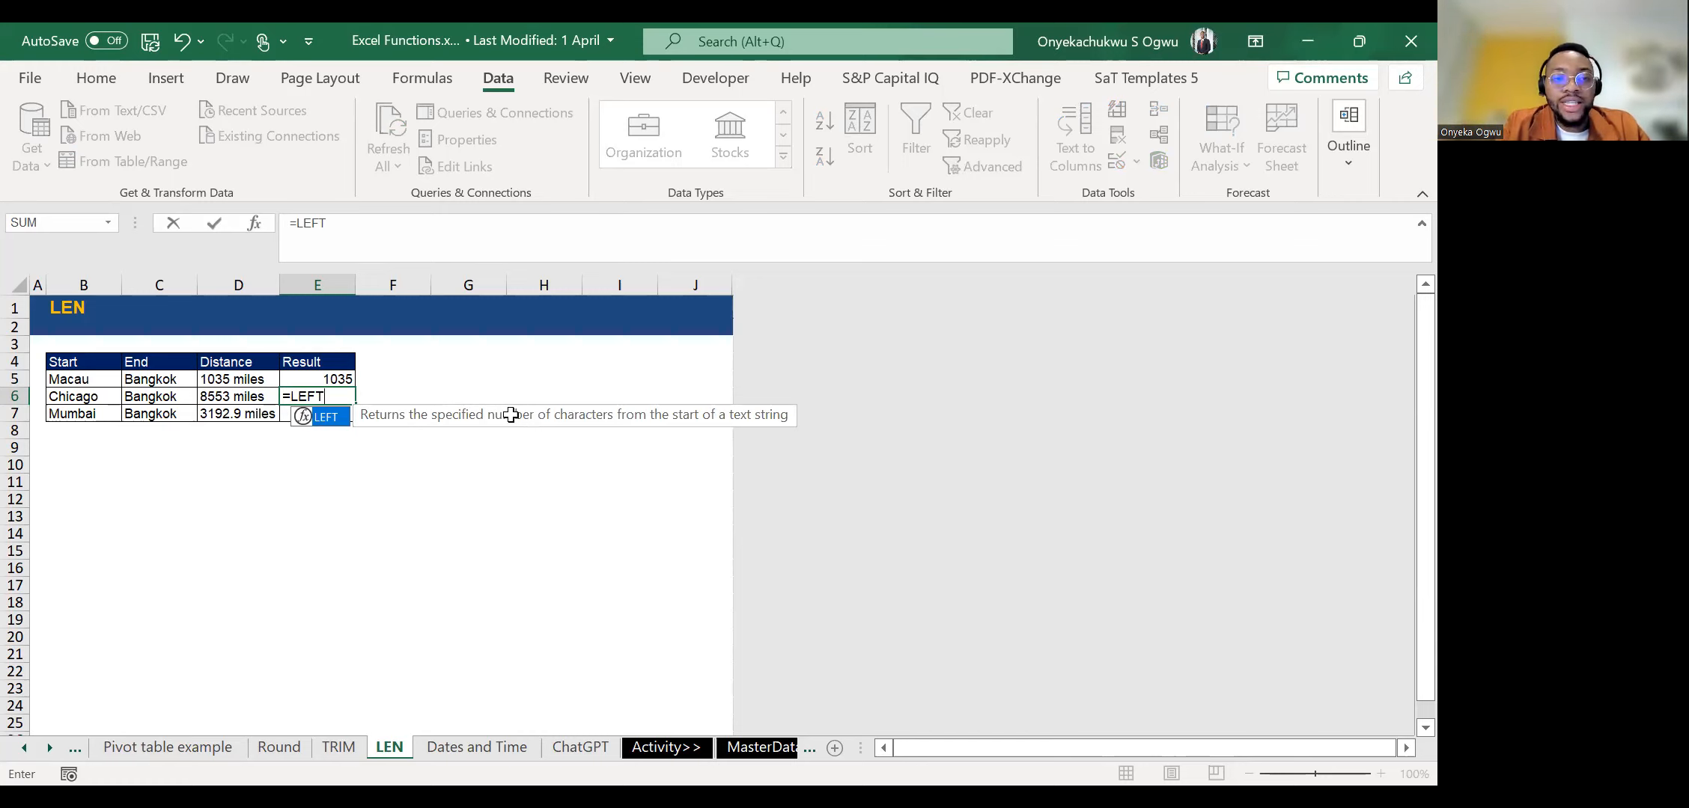
type("(")
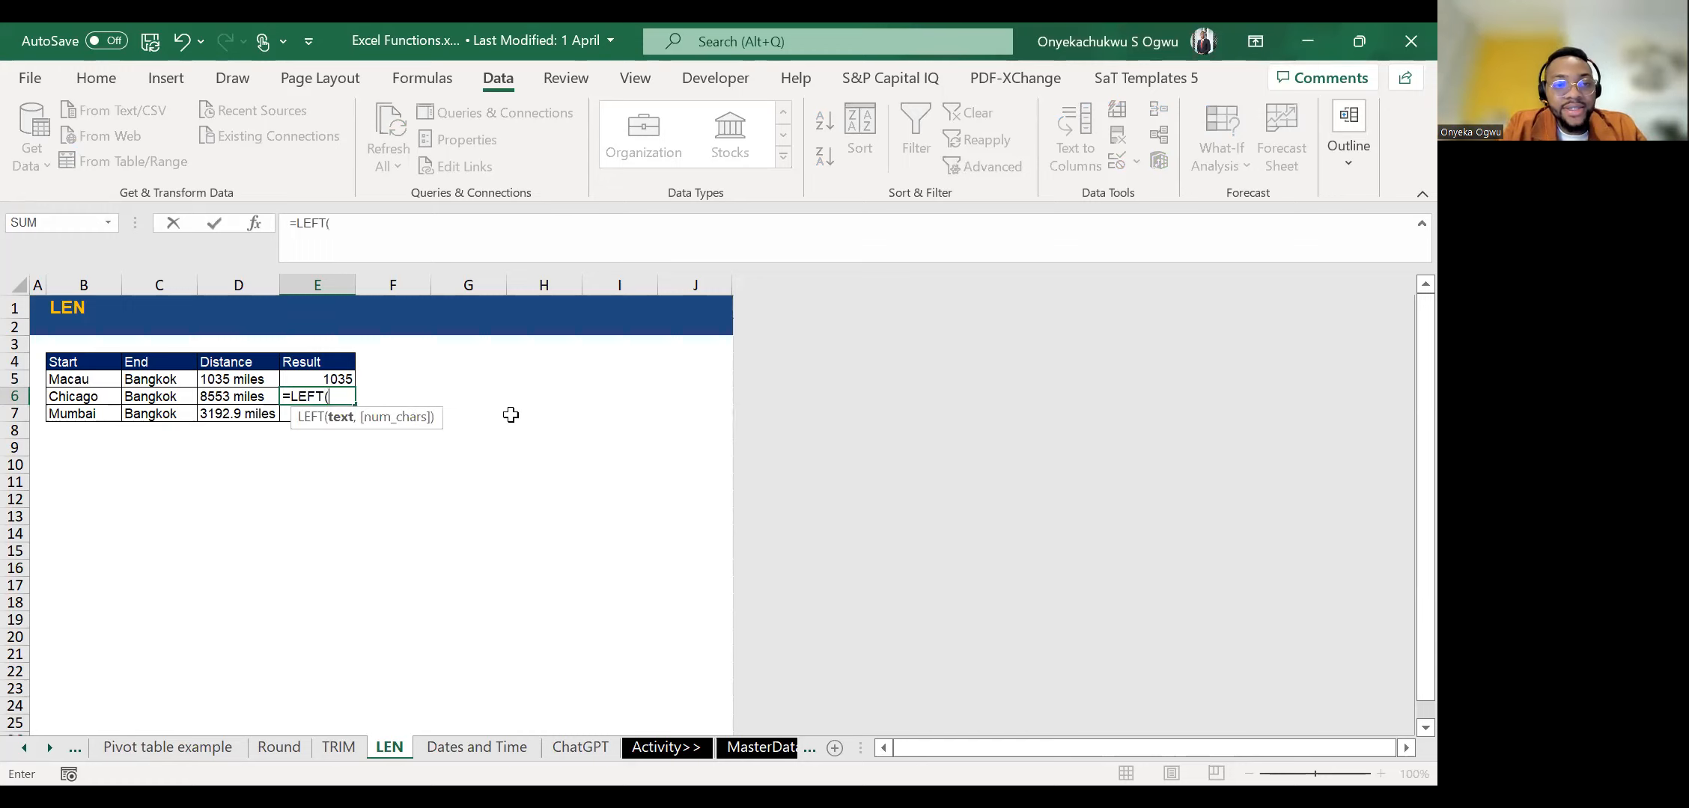
key("Left")
key("Left")
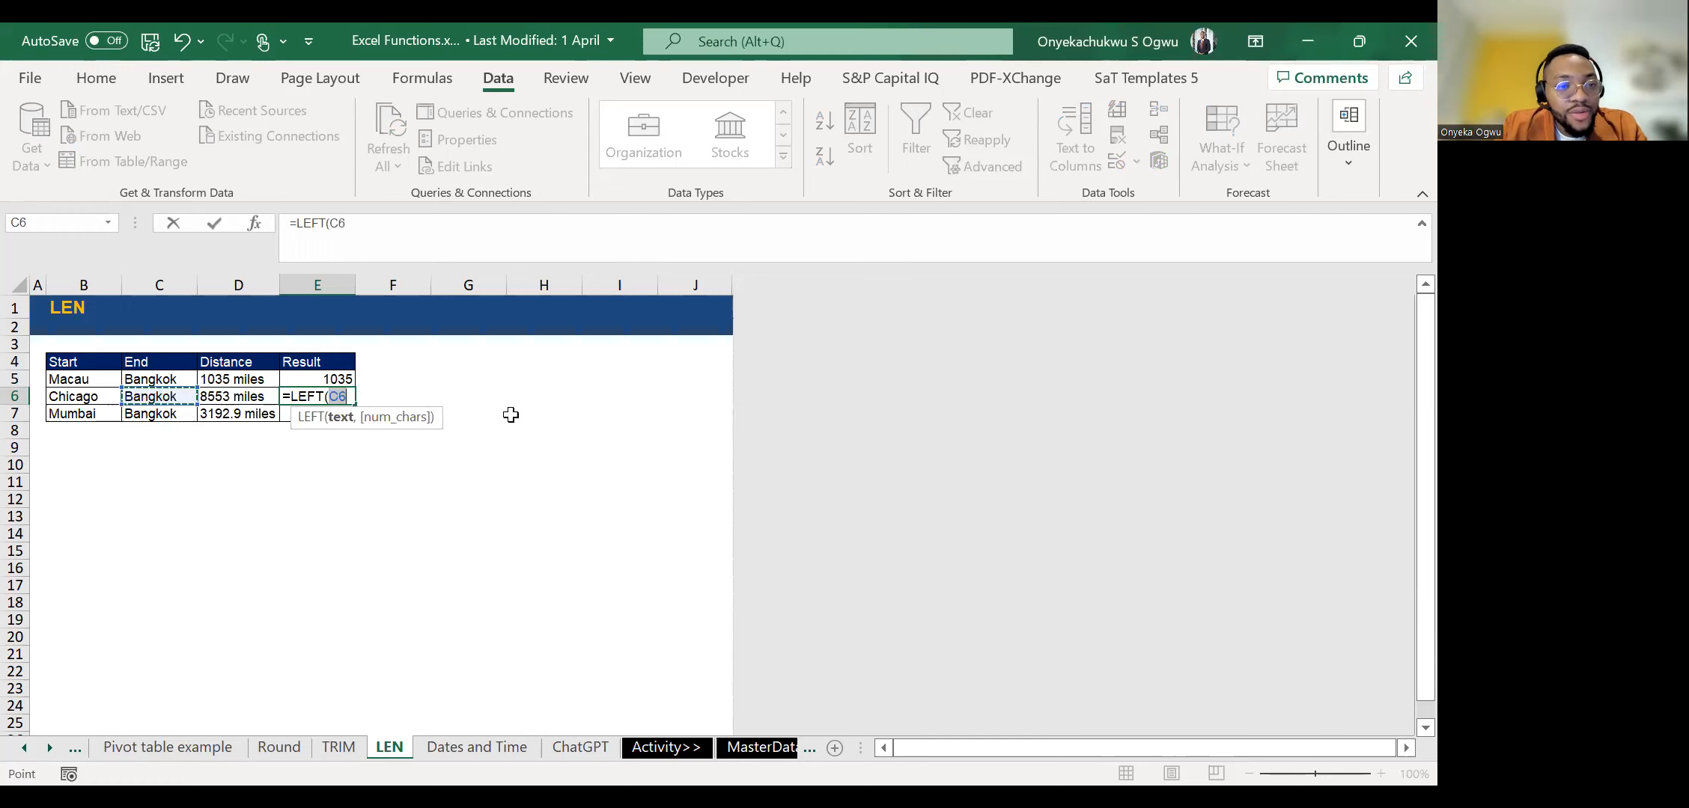
key("Right")
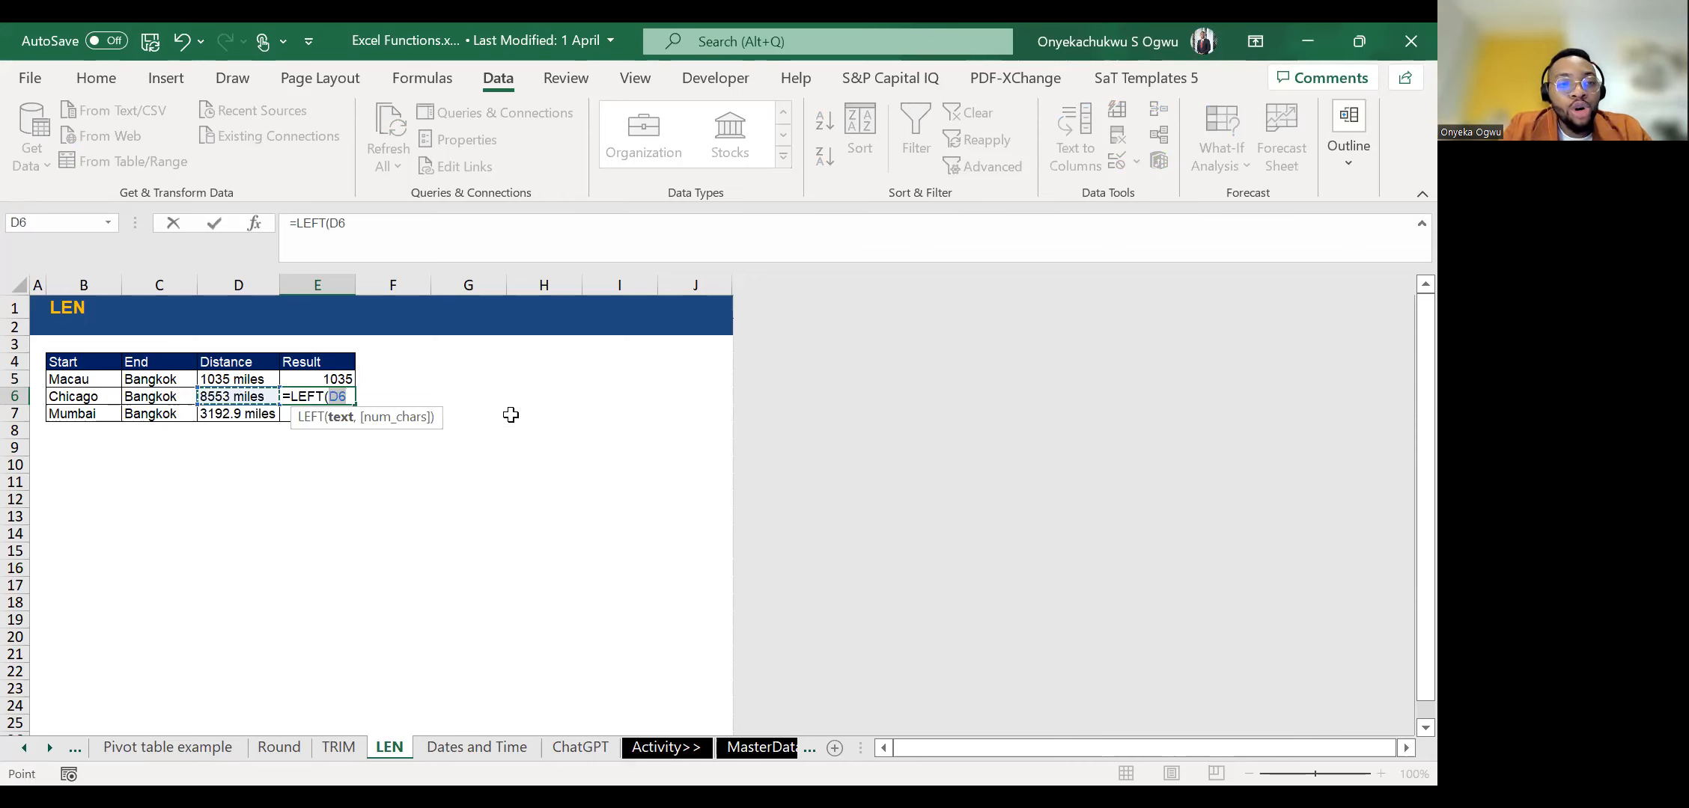
type(",2")
key("ctrl+Return")
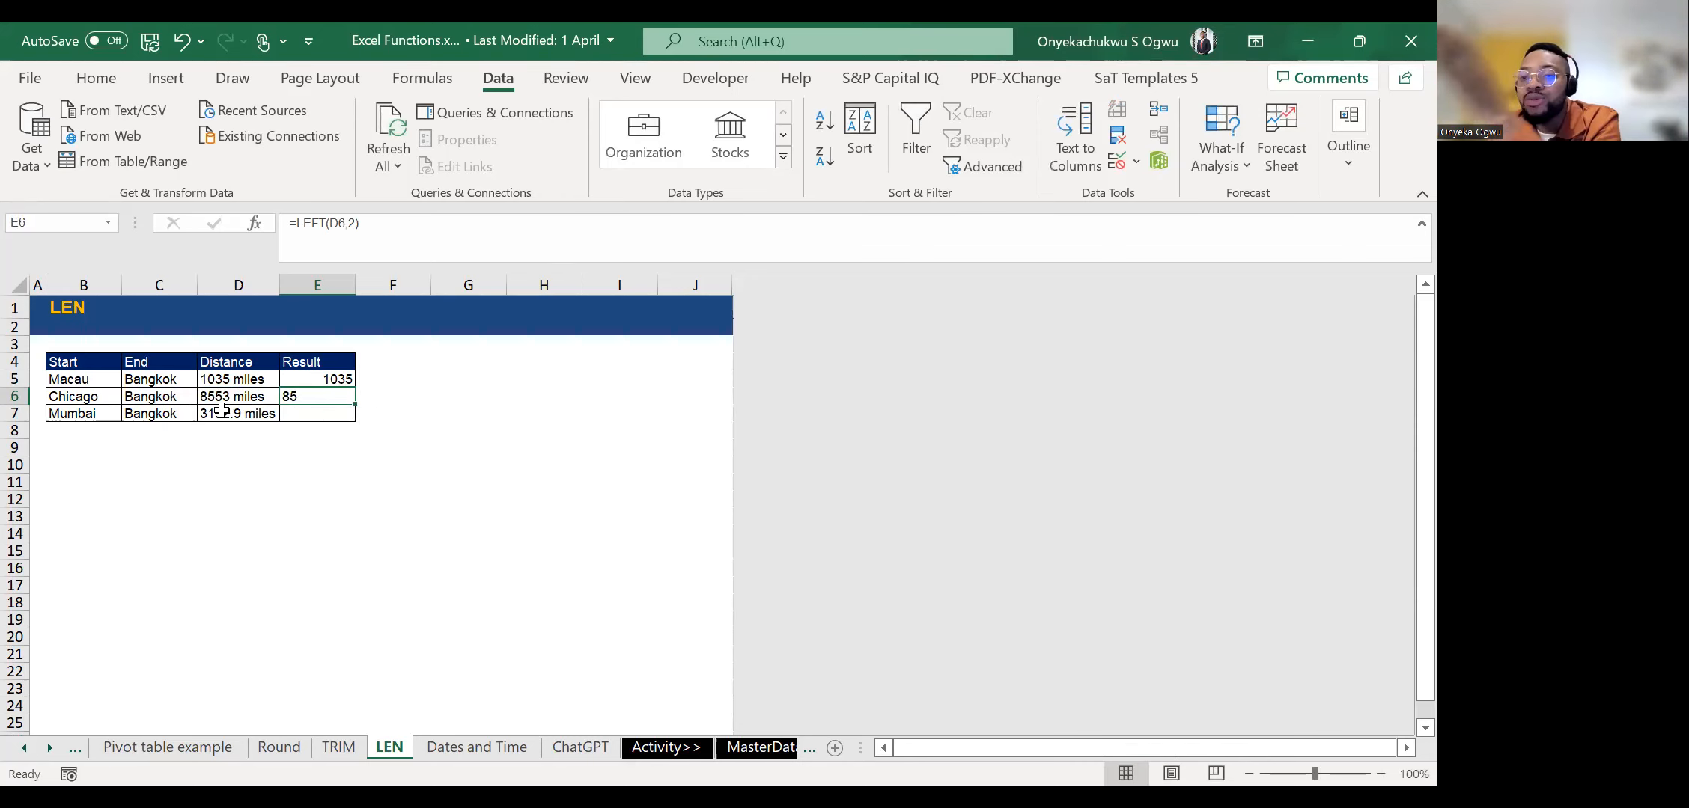
Replace the formula in E6 with =LEFT(D6,6) to extract the first six characters of the Chicago distance.
type("=")
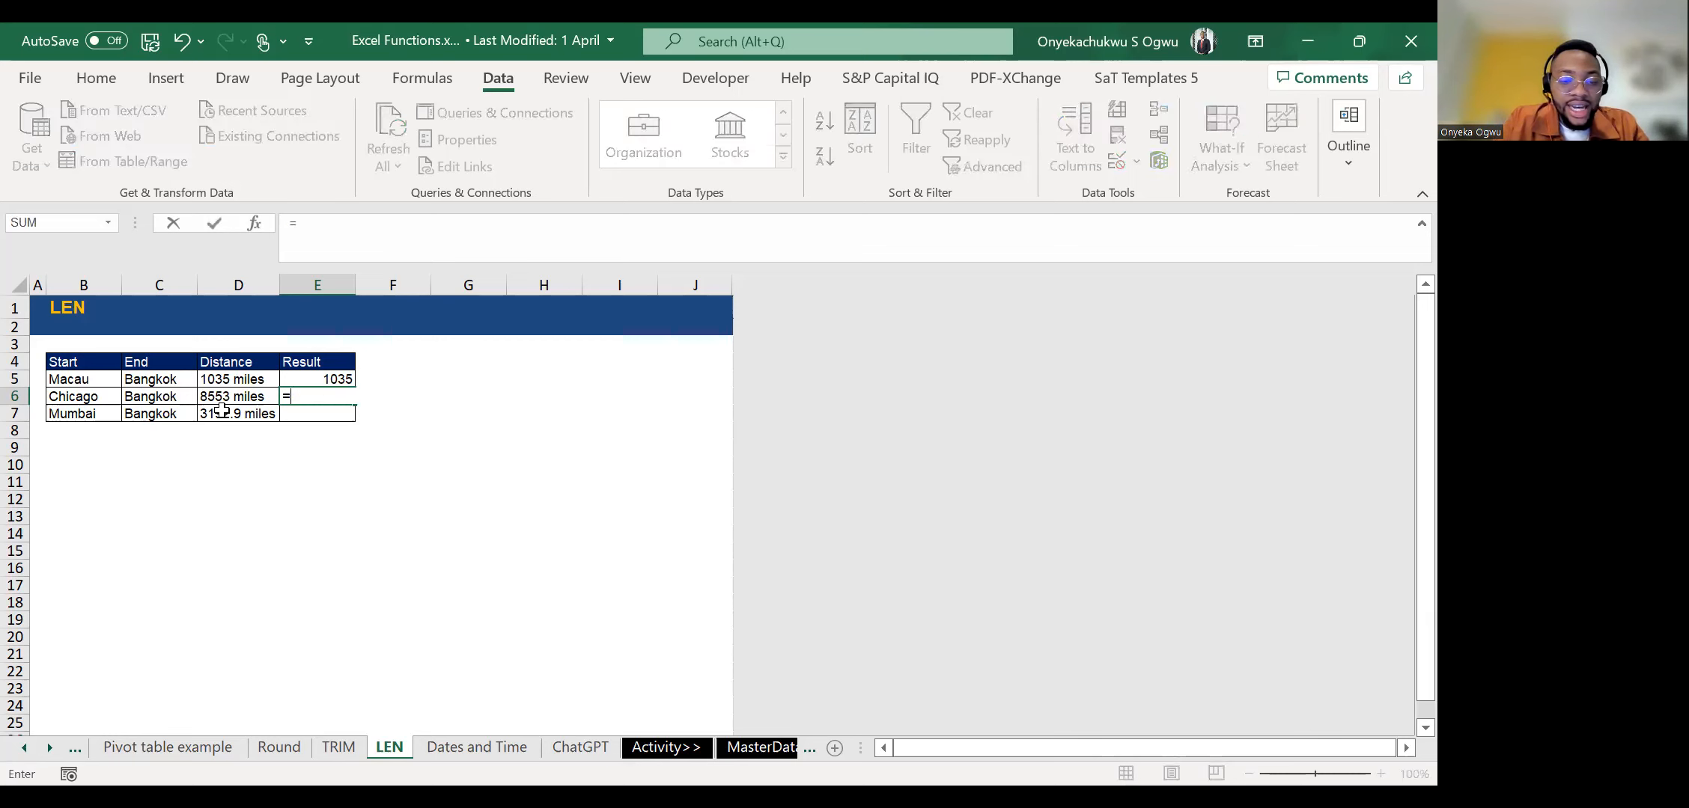
type("LEFT(")
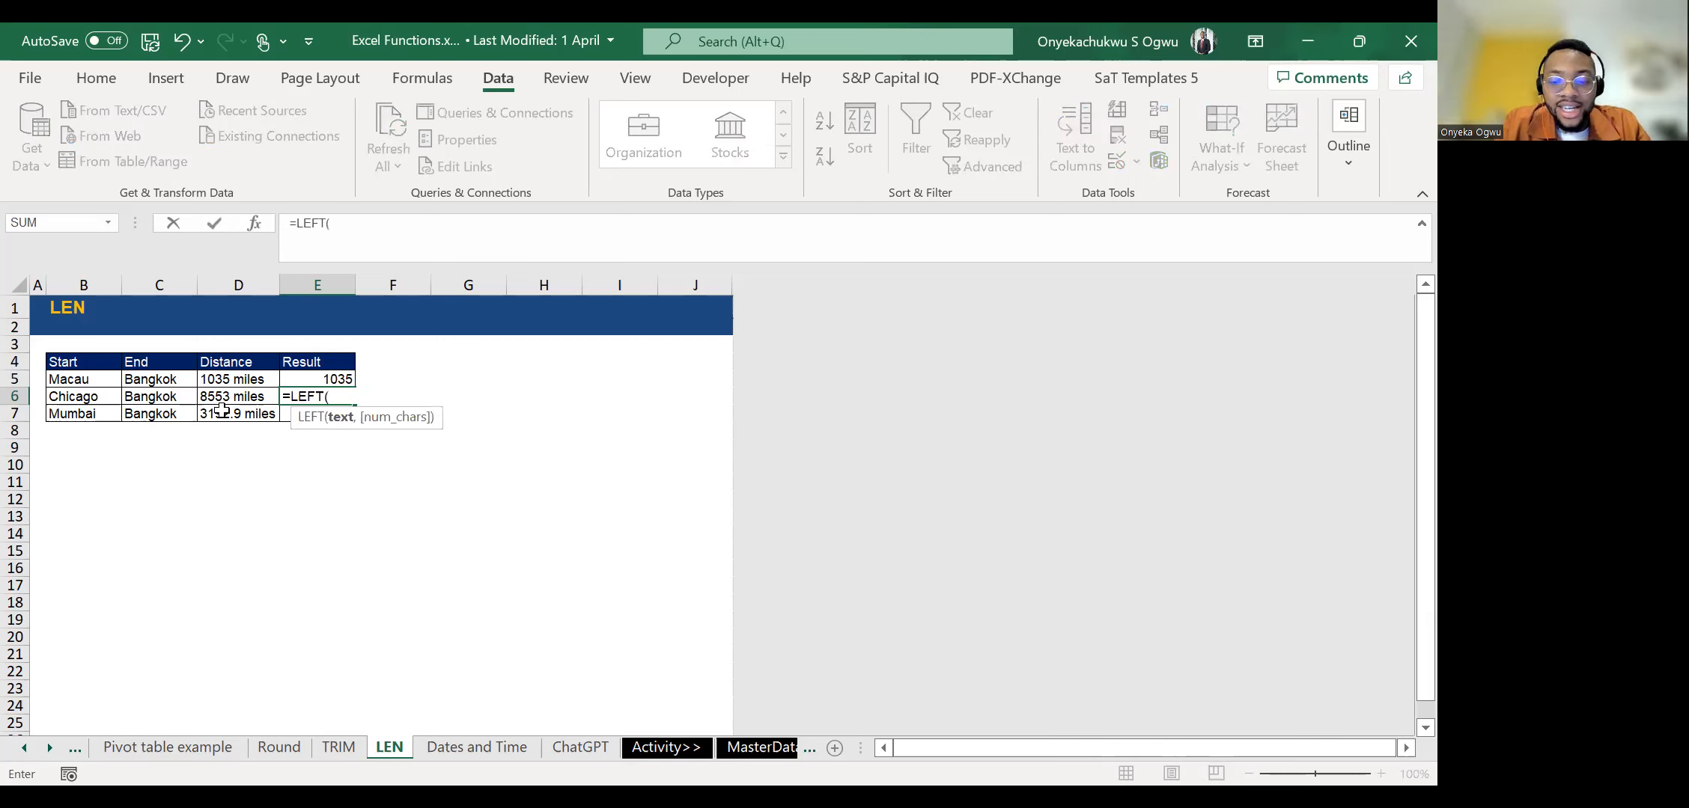
type(",6")
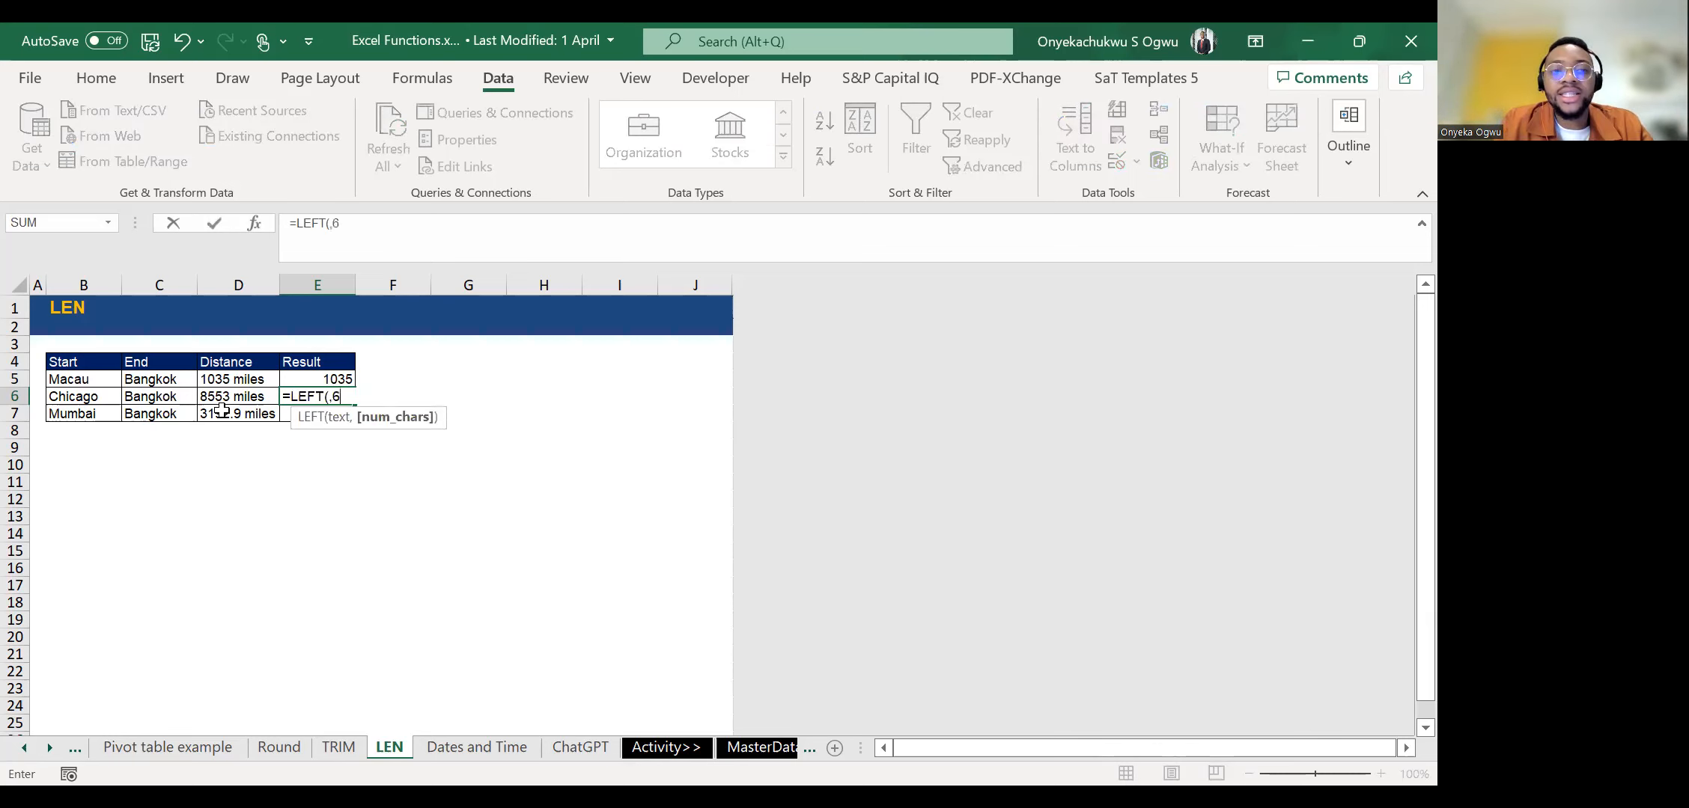
type(")")
key("ctrl+Return")
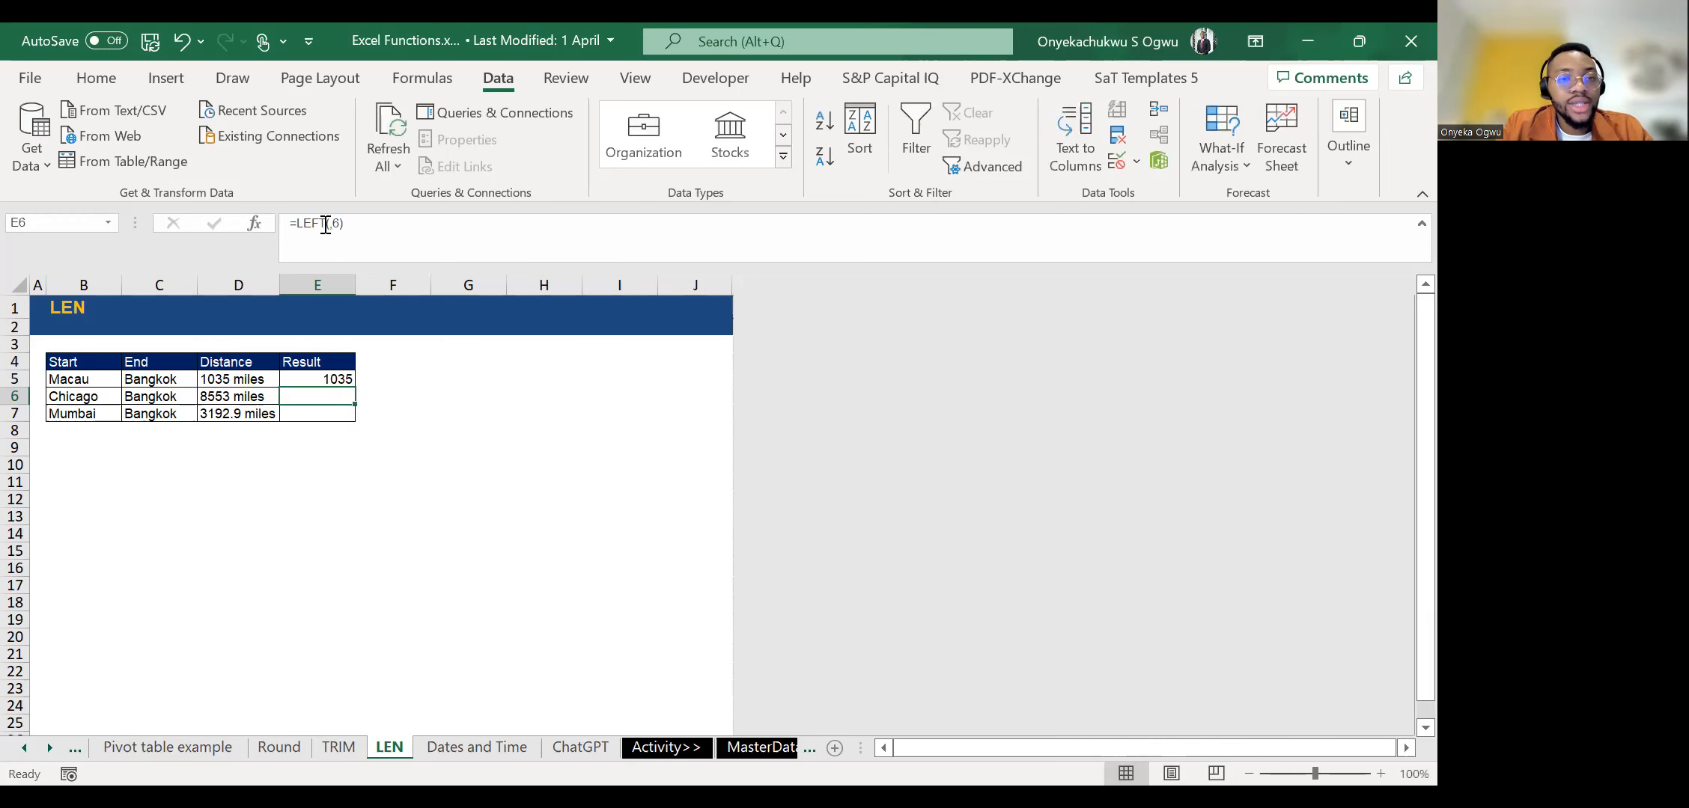
left_click(328, 225)
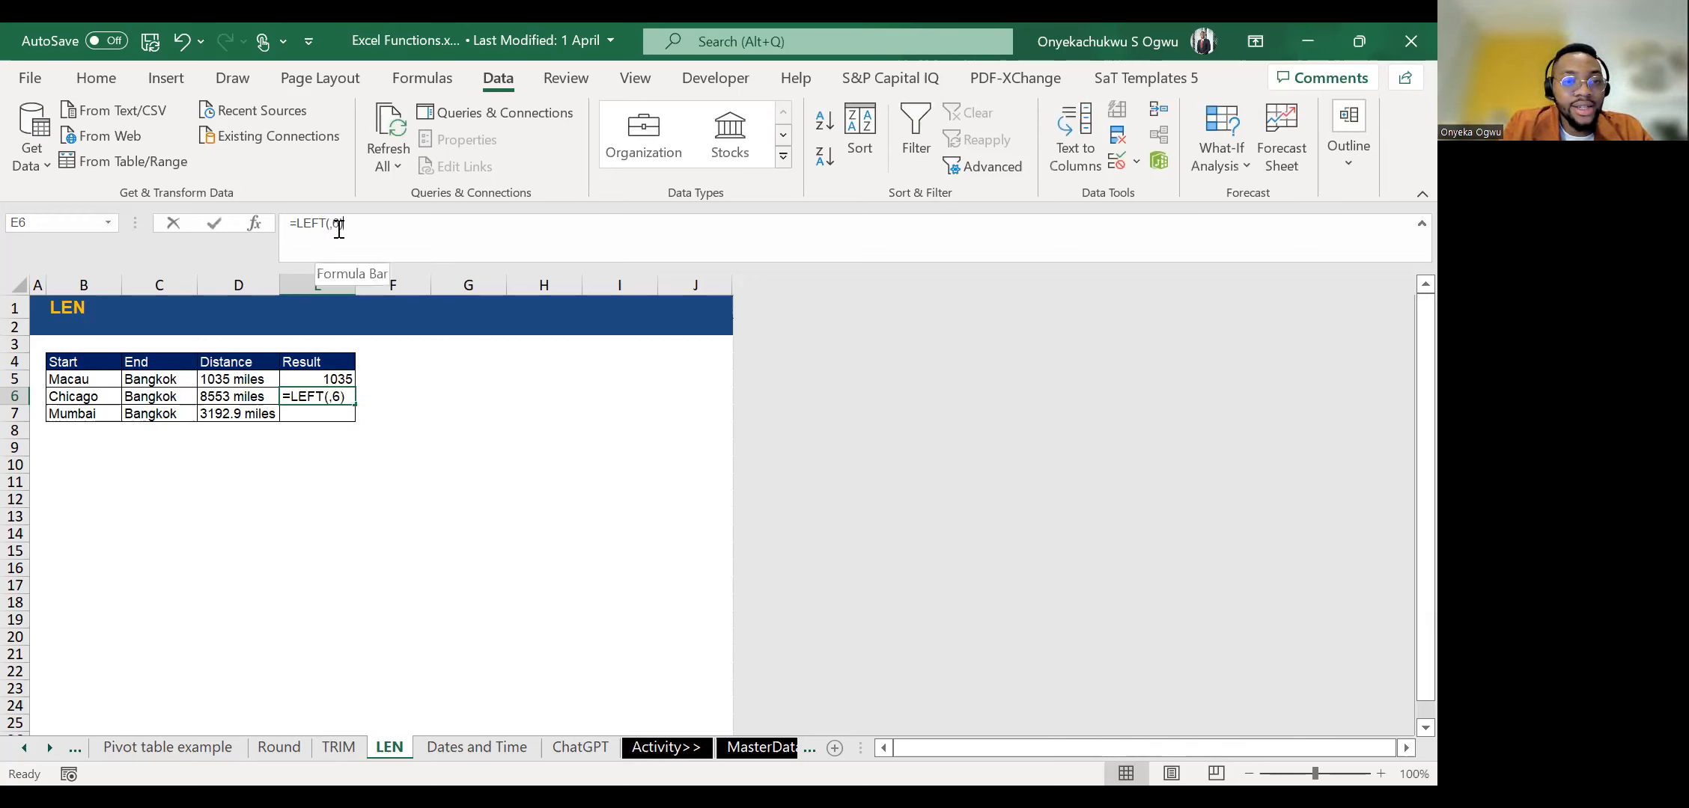
left_click(257, 396)
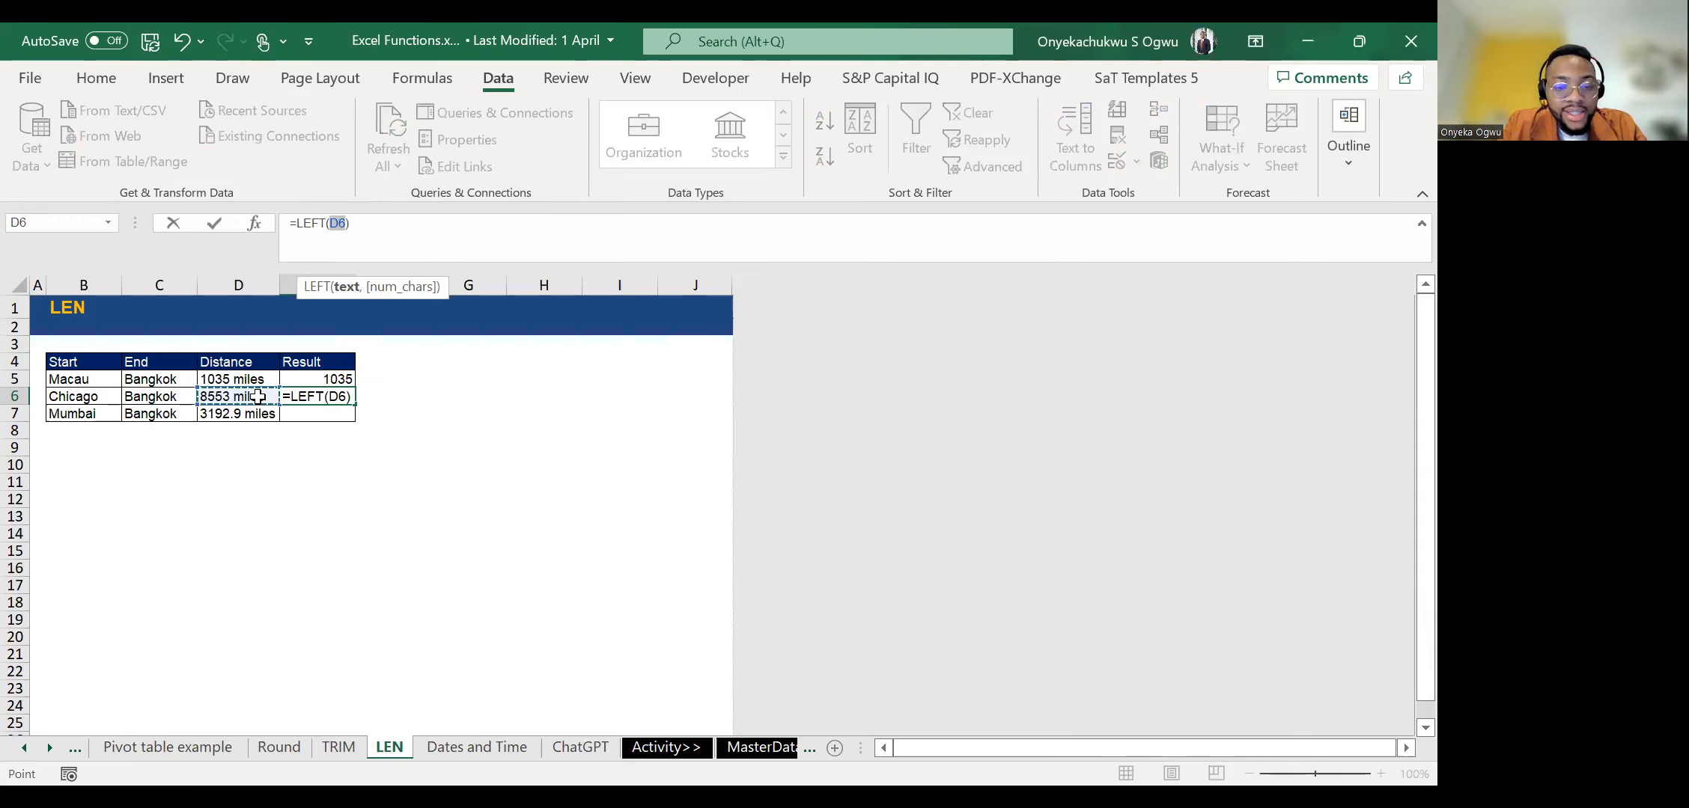
key("ctrl+Return")
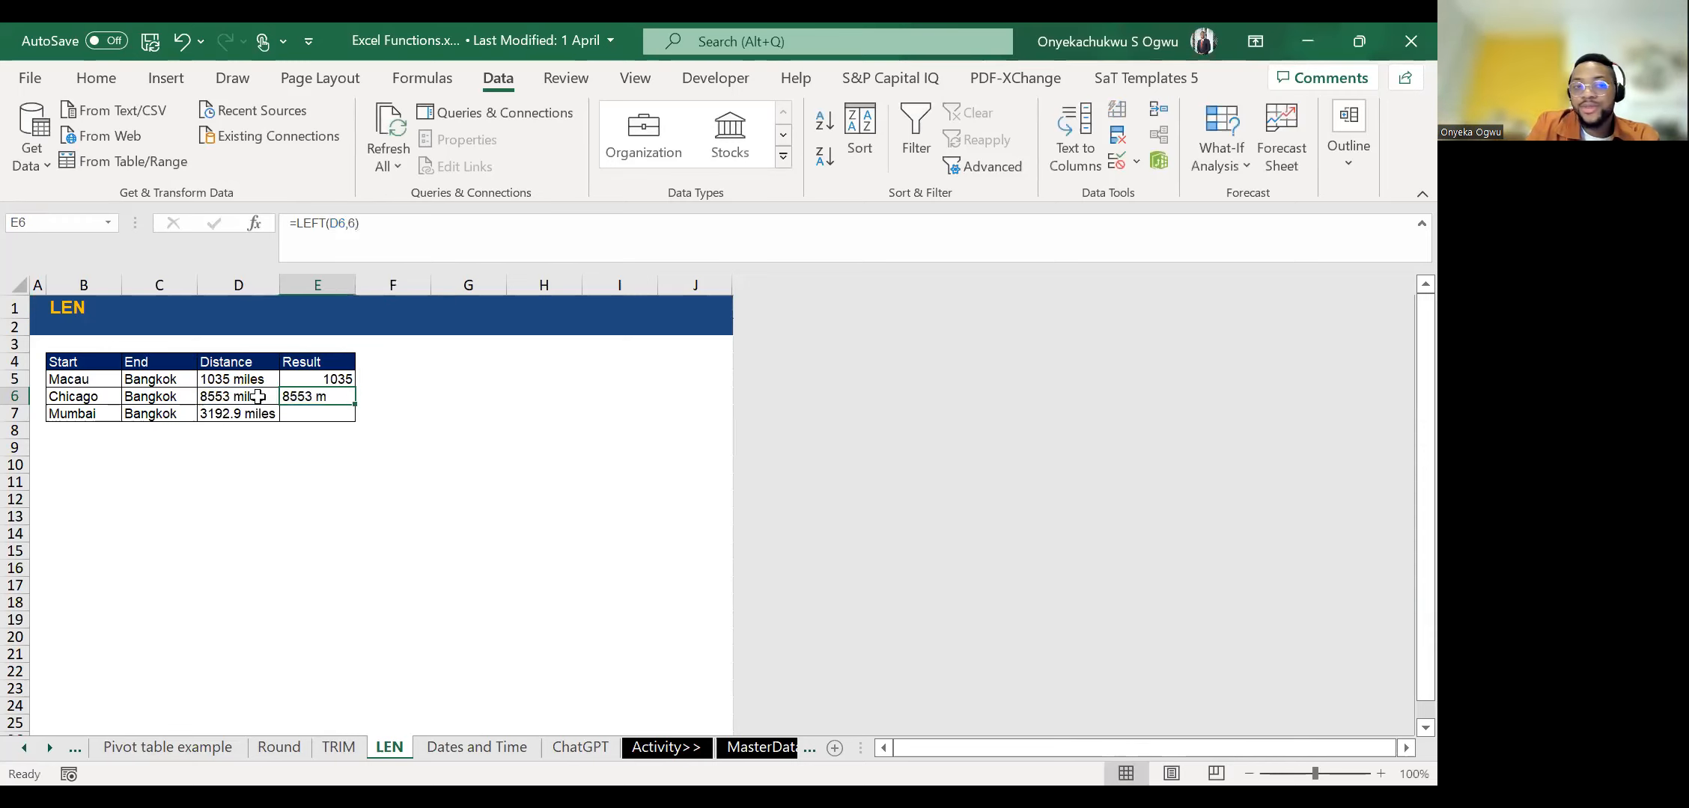
Extract the last five characters of the Chicago distance by entering =RIGHT(D6,5) in E6.
type("=")
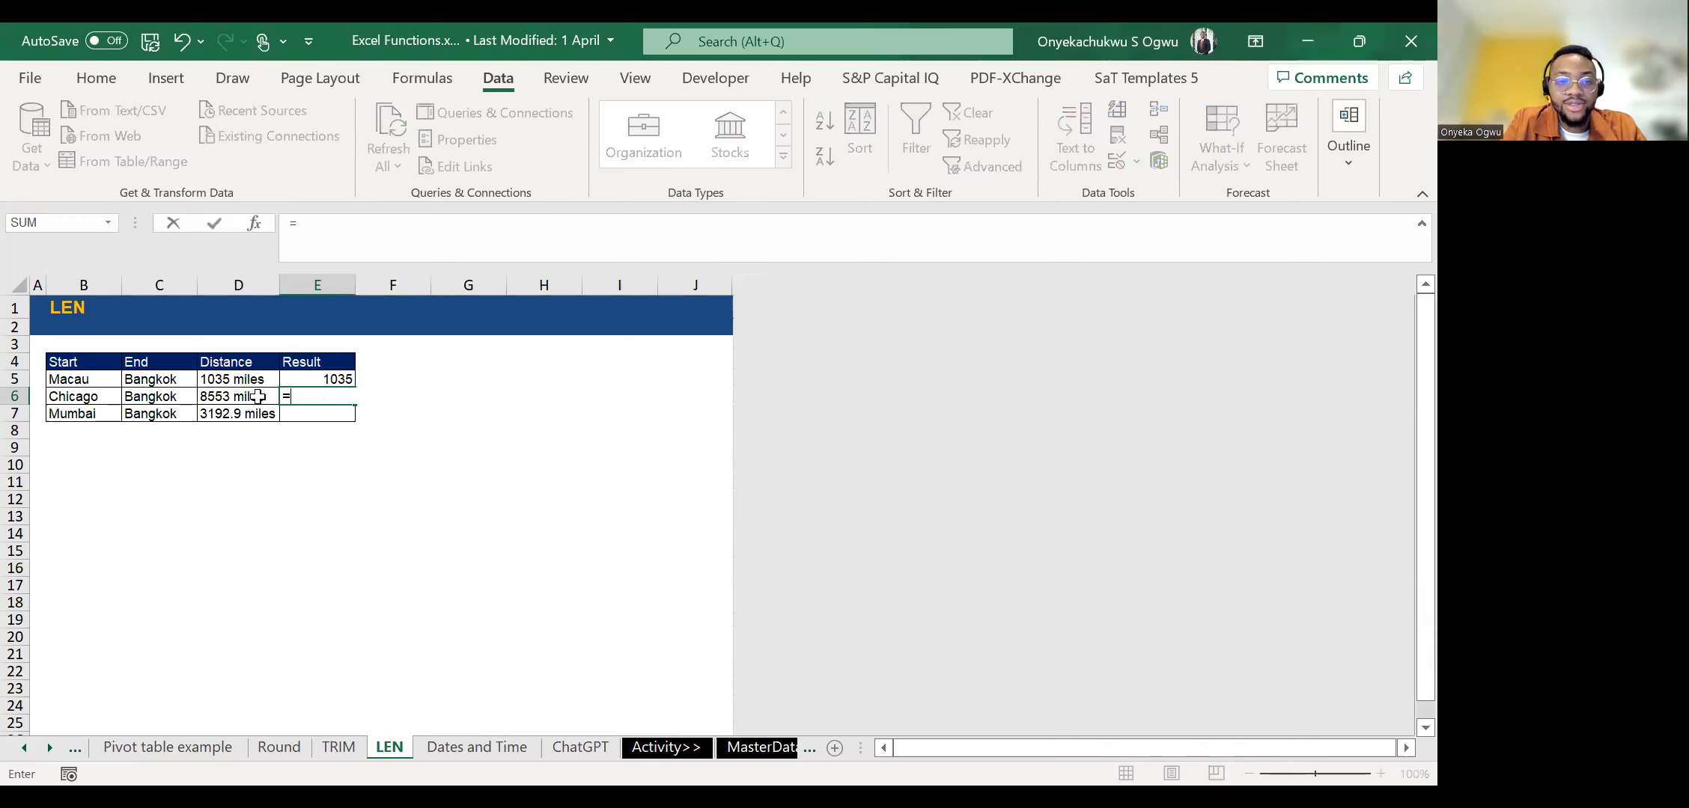
type("RIGHT(")
left_click(258, 396)
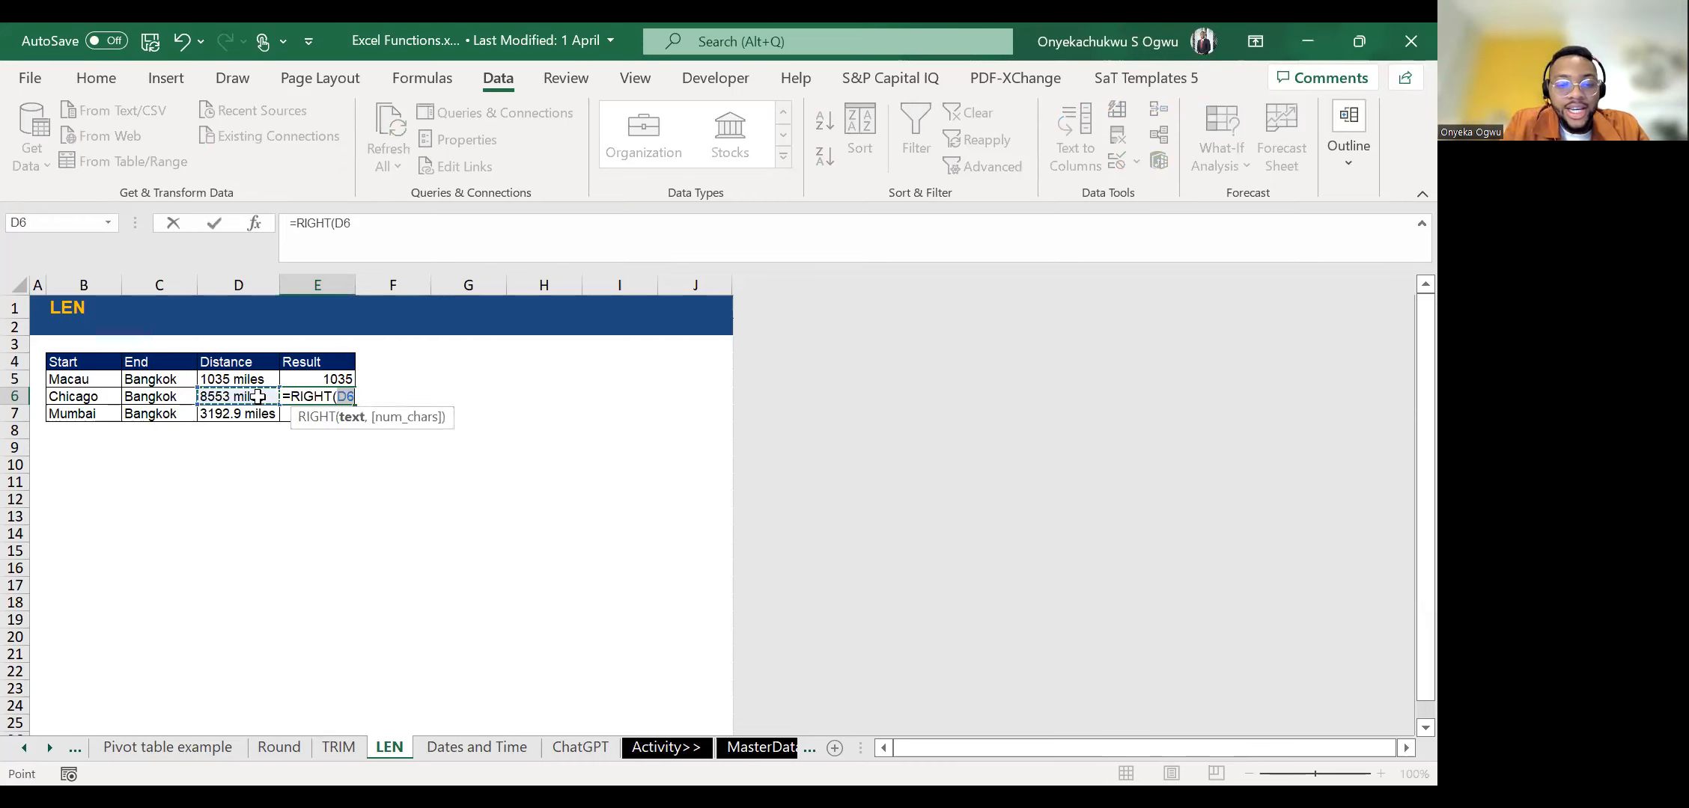
type(",m5")
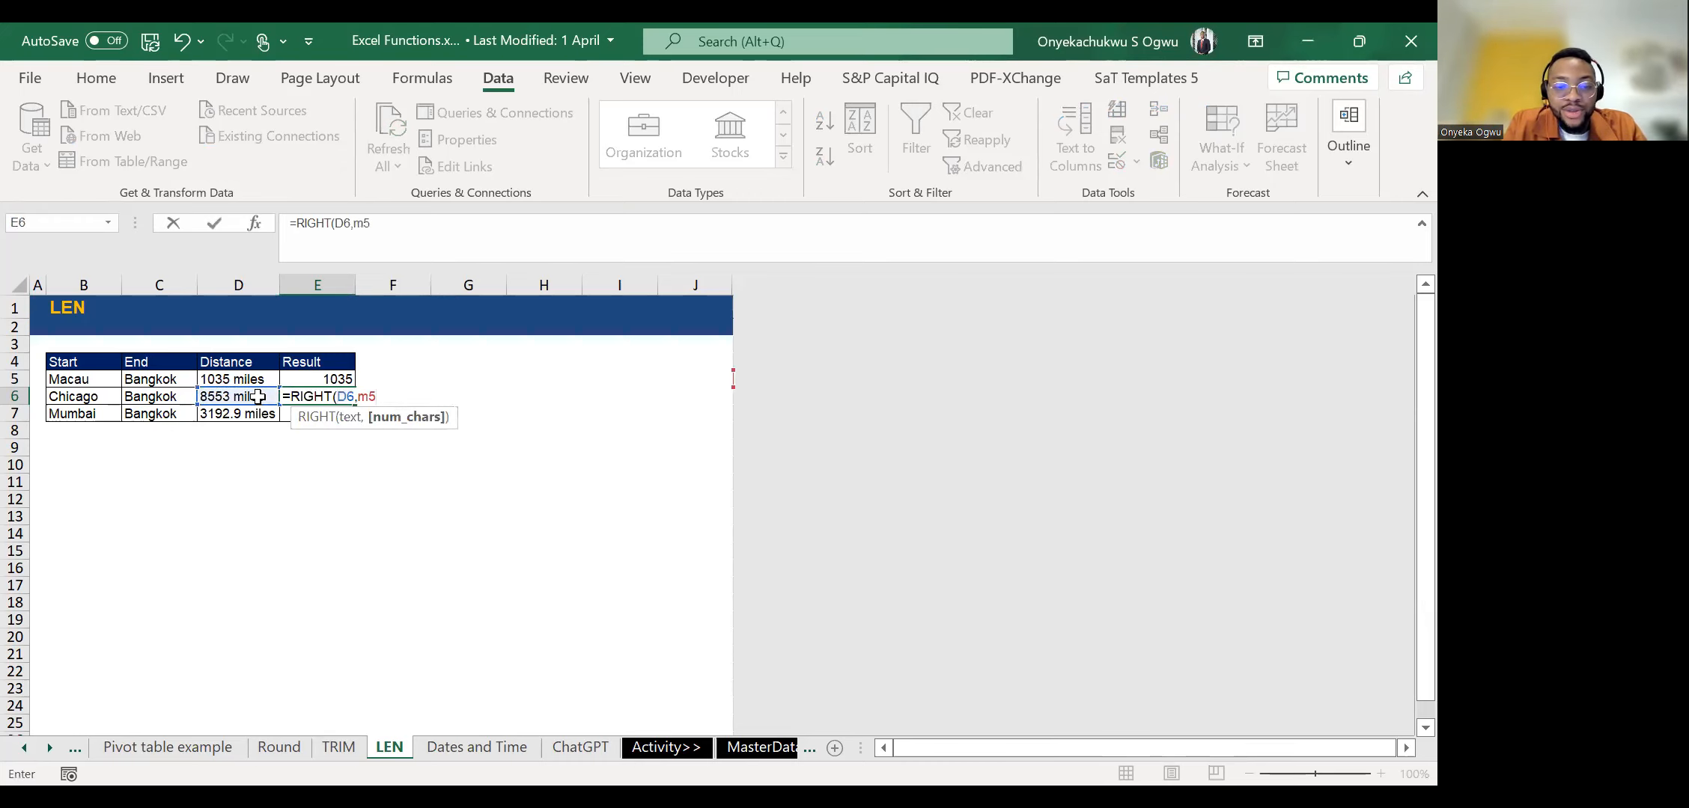
key("ctrl+Return")
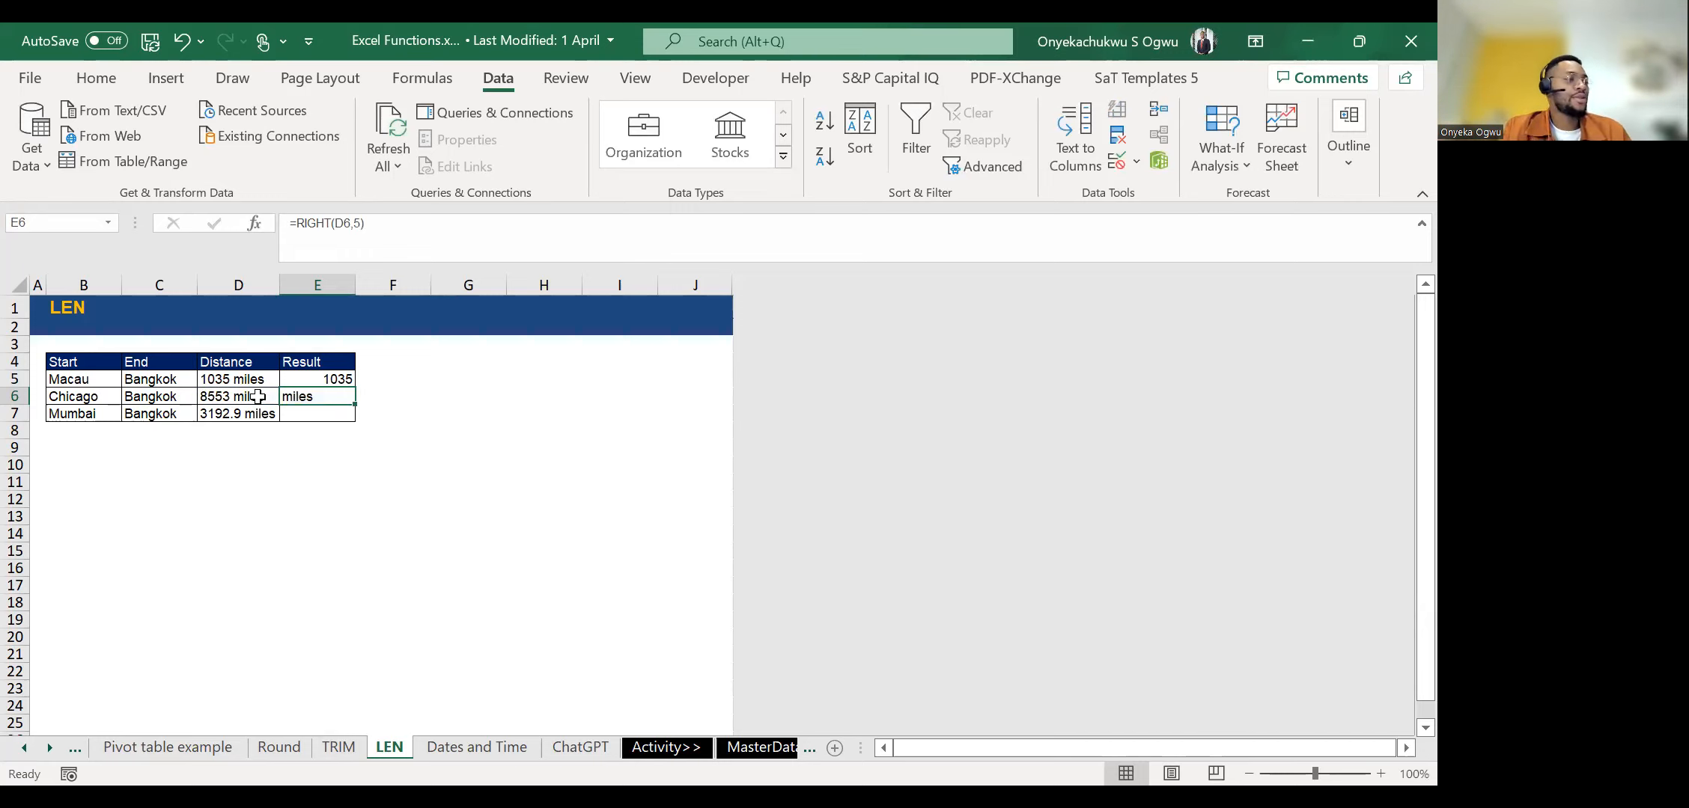
Clear the RIGHT formula from E6 and select the Macau result in E5.
key("Up")
key("Up")
key("Down")
key("Down")
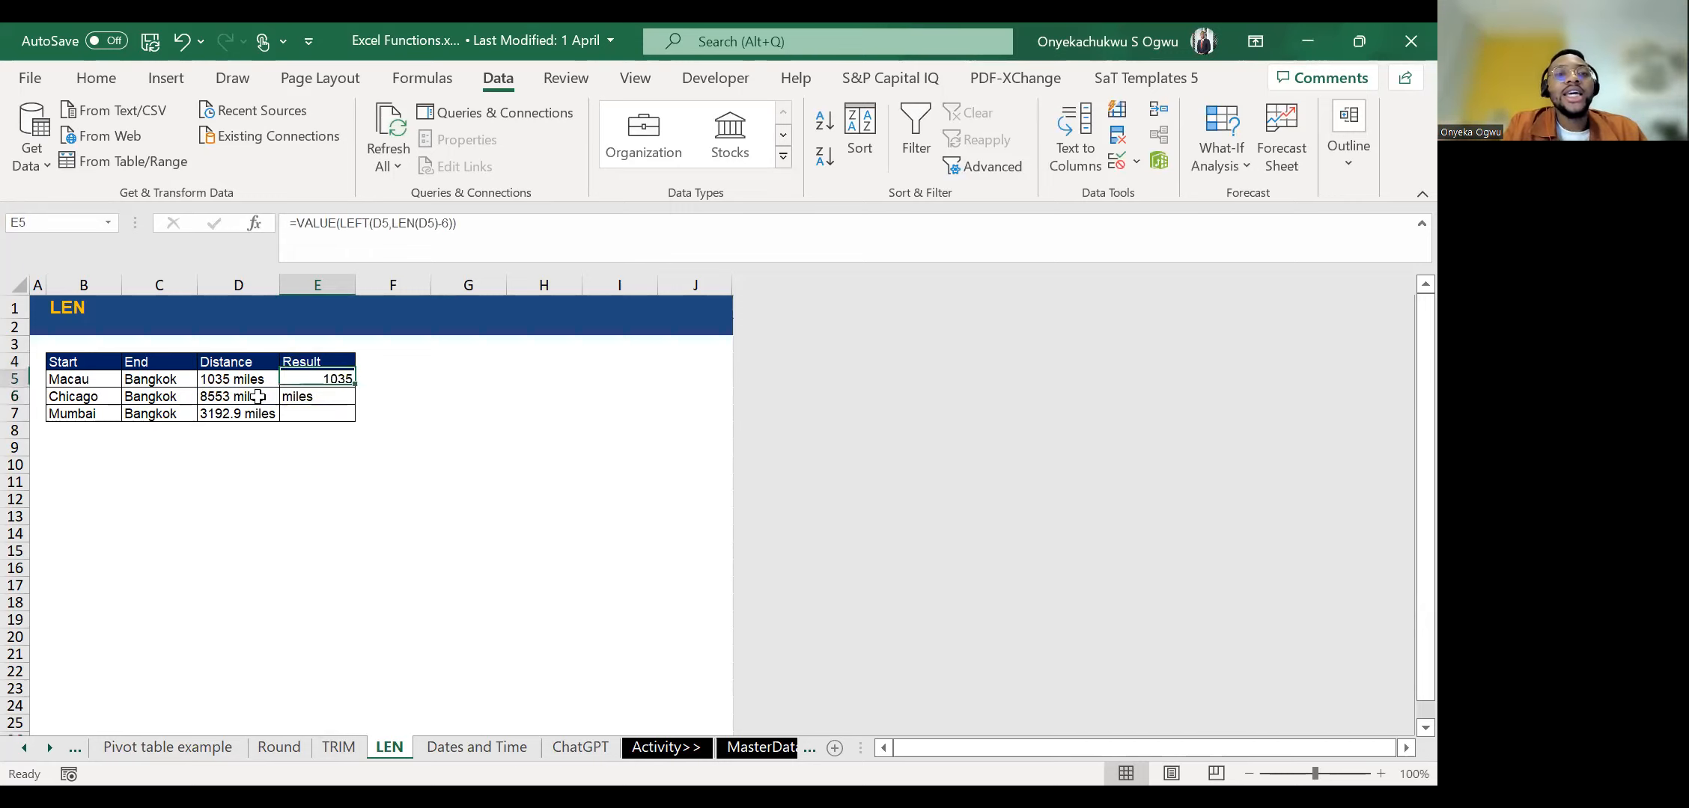
key("Delete")
key("Up")
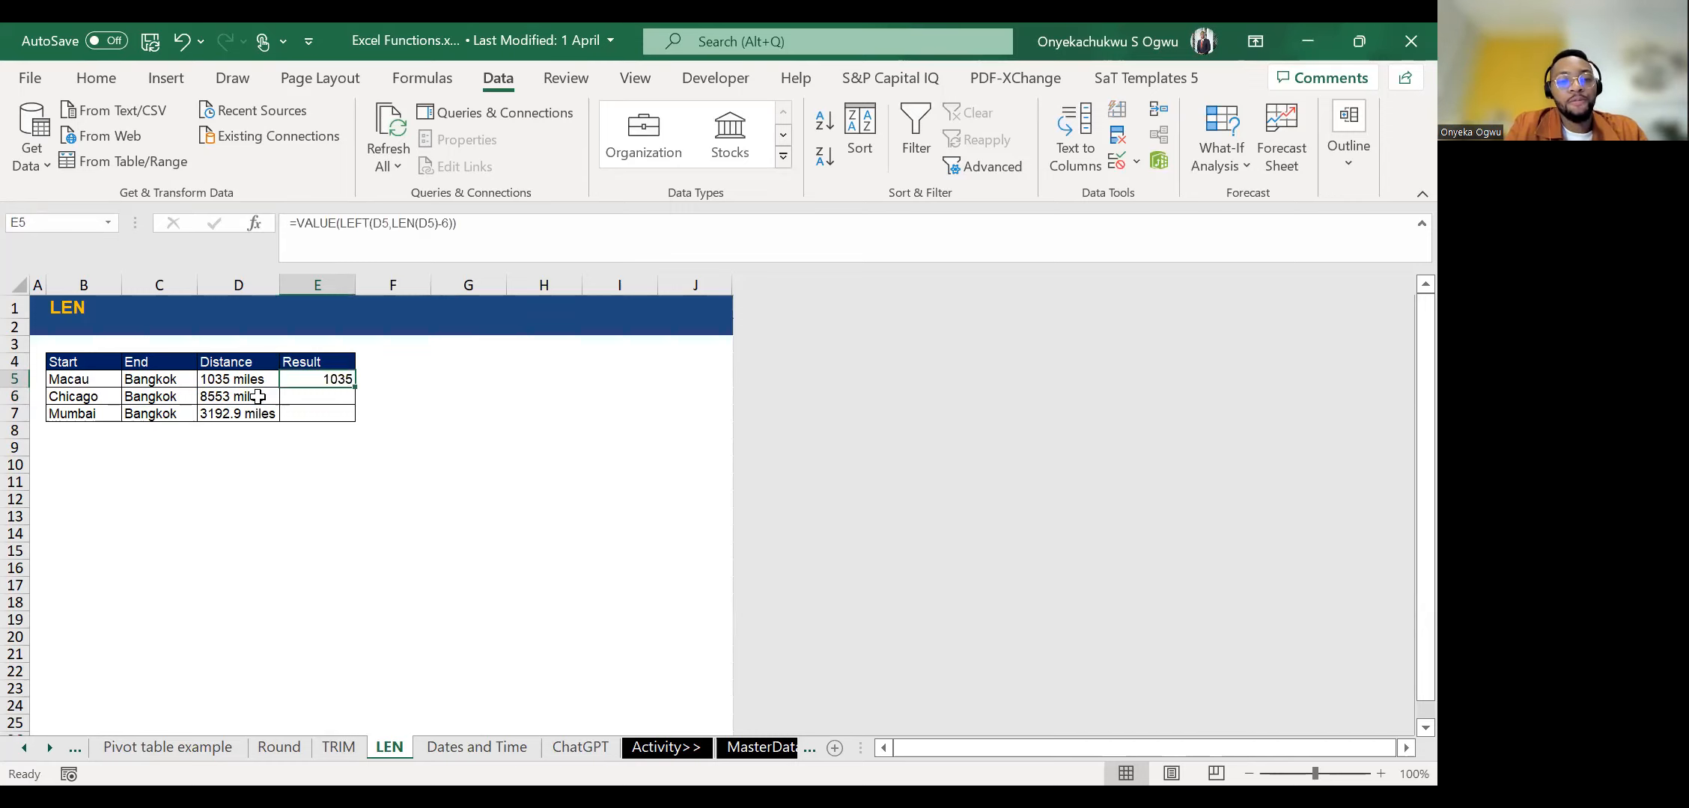
key("ctrl+c")
key("Right")
key("Left")
key("Escape")
left_click_drag(474, 226, 197, 247)
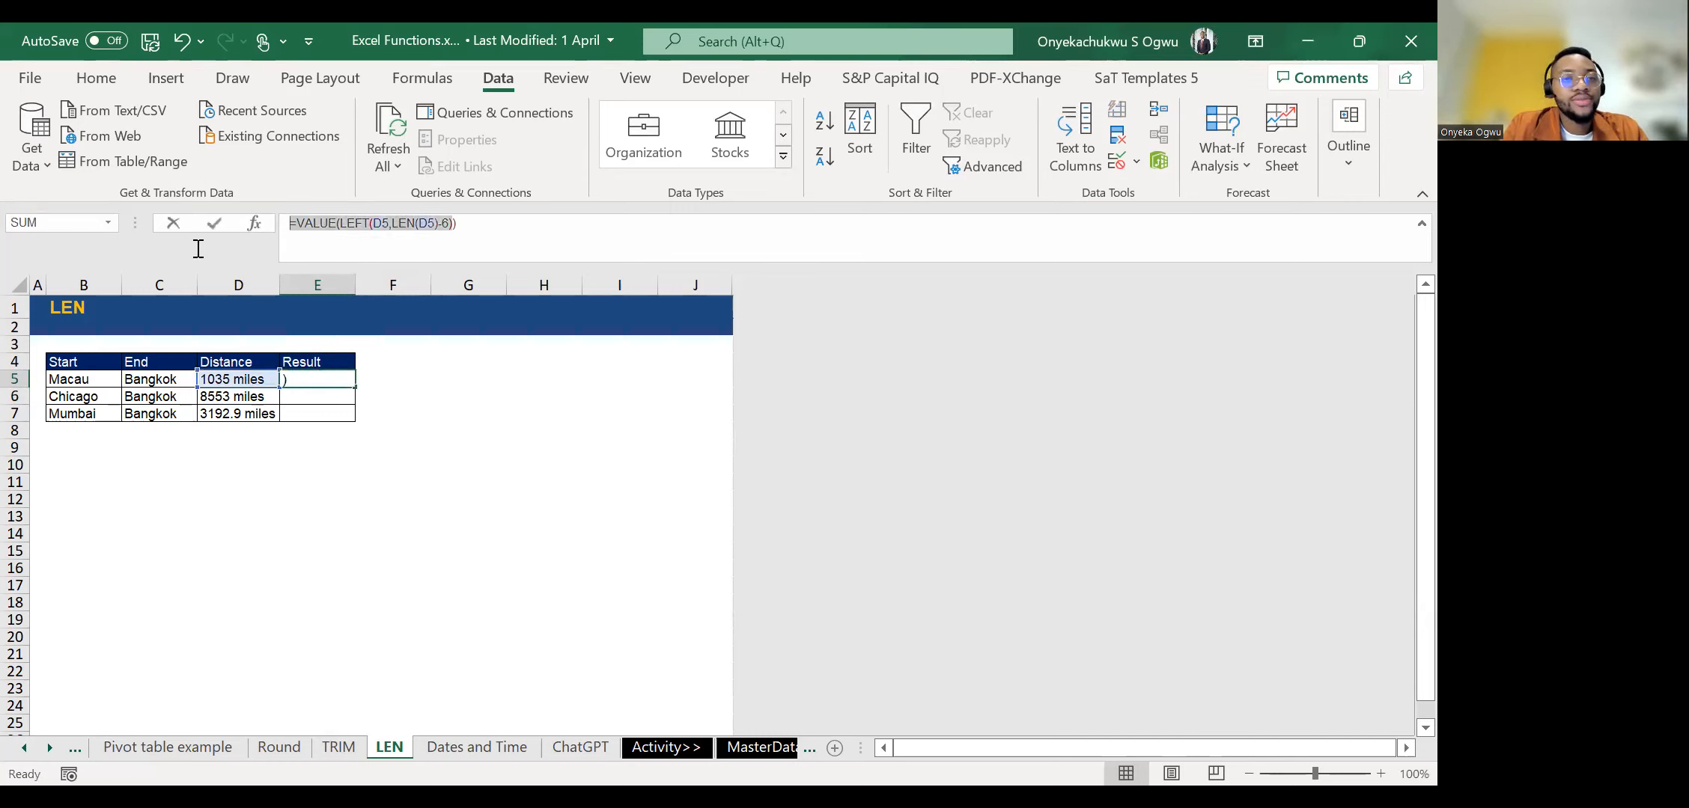
key("Escape")
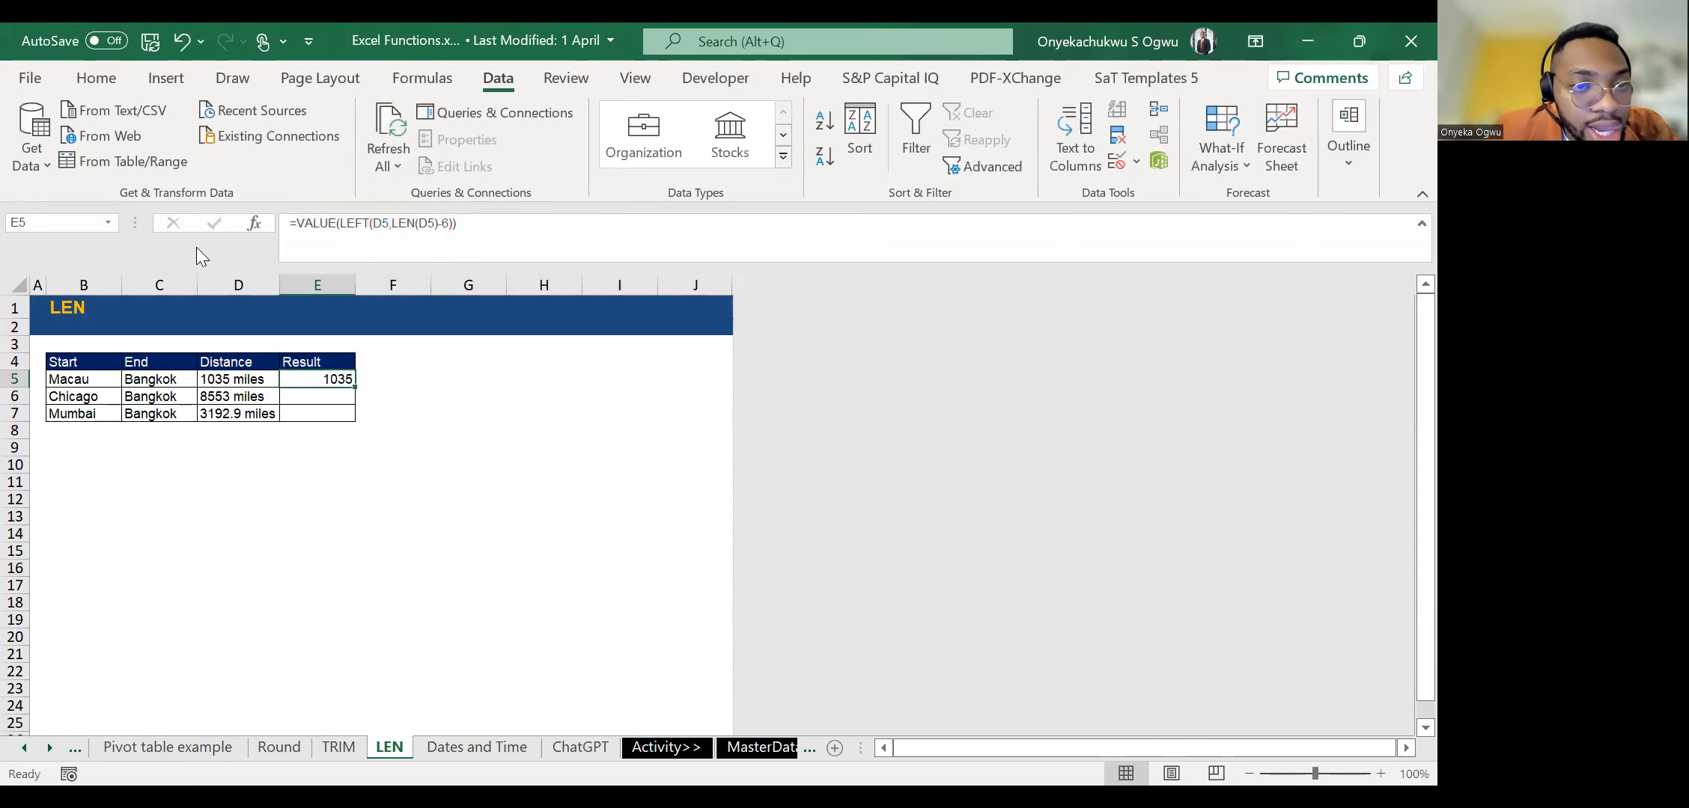
Delete the existing Result formula for the Macau row in E5.
key("Delete")
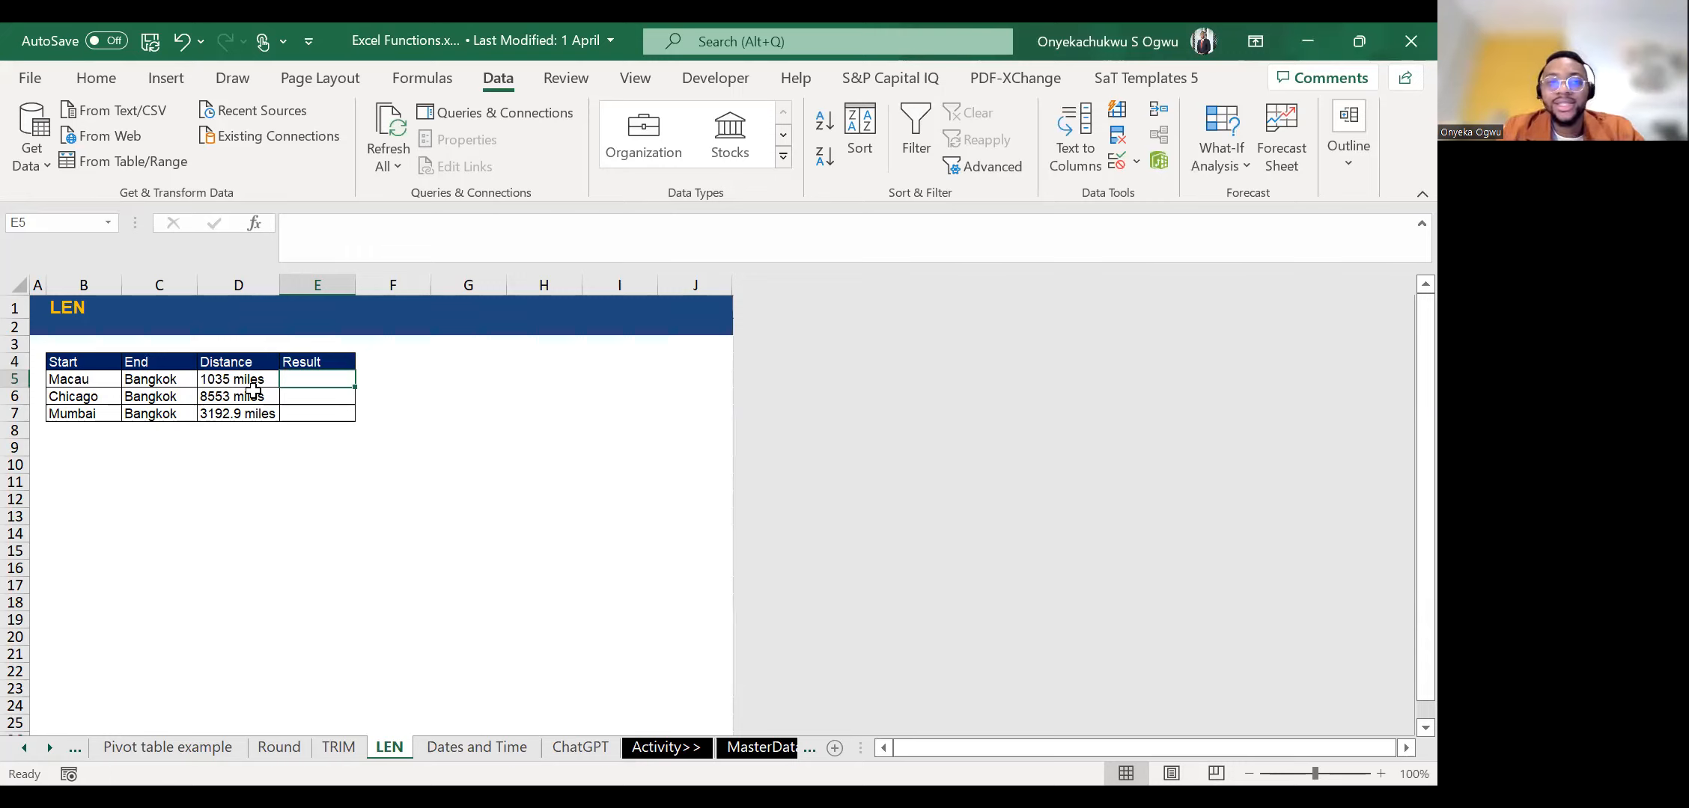
key("Left")
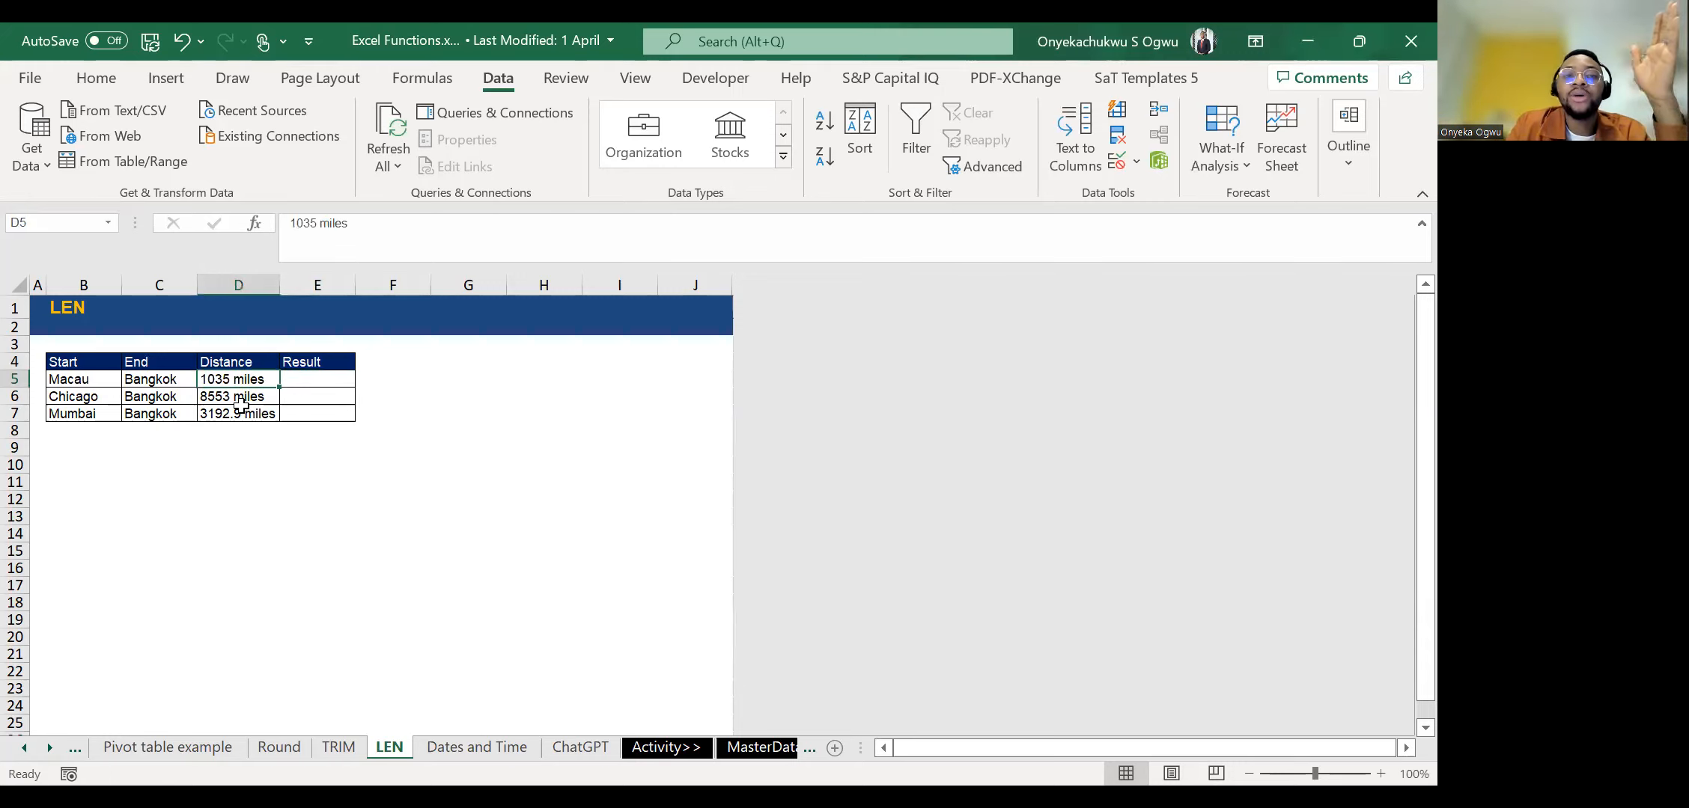
key("Right")
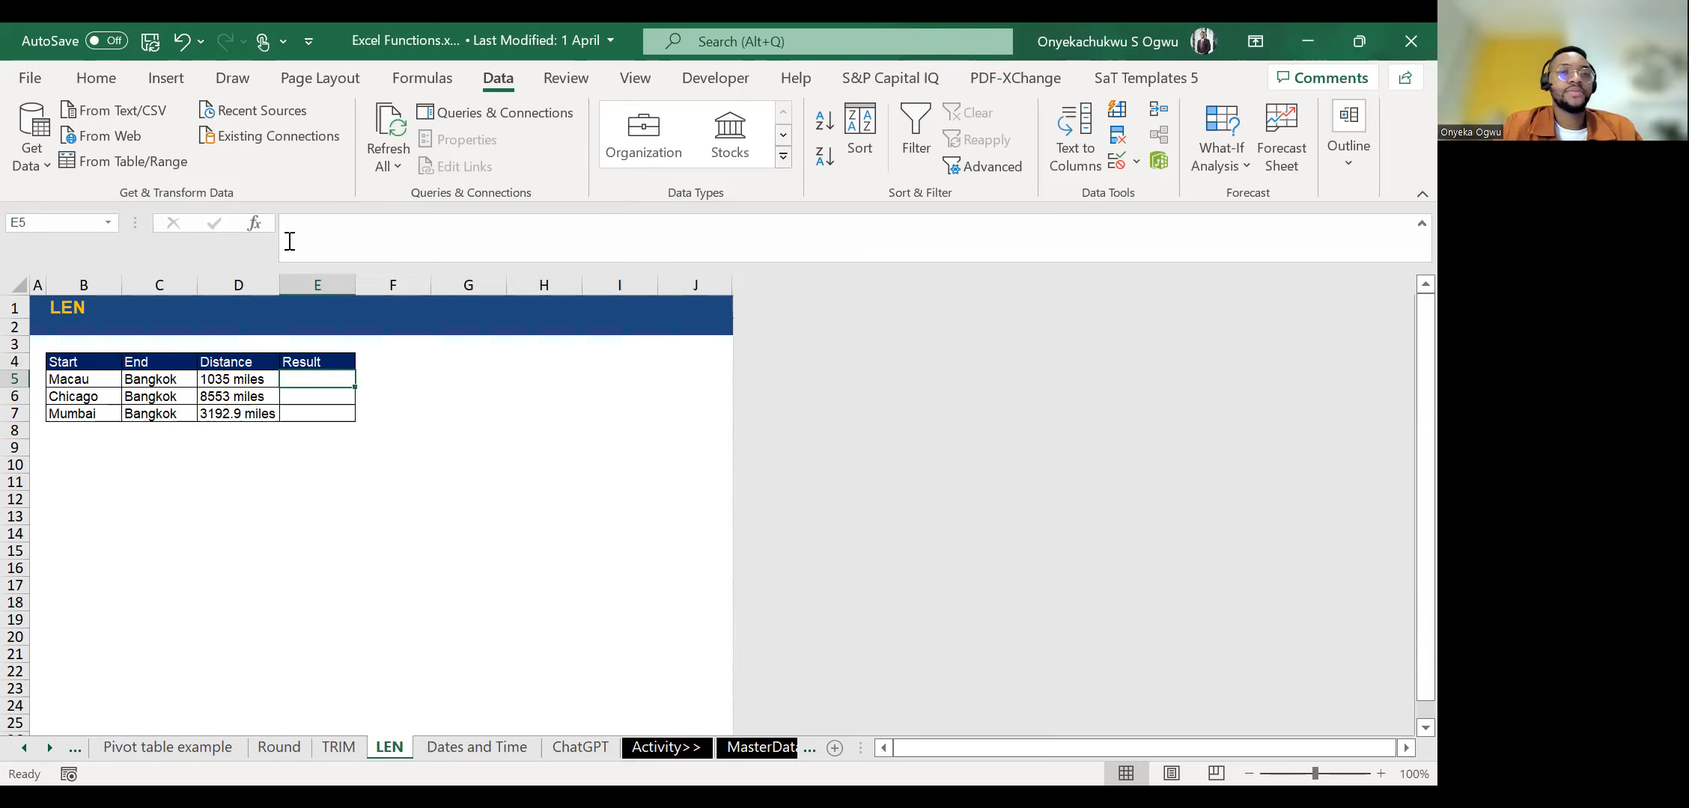
key("alt+Tab")
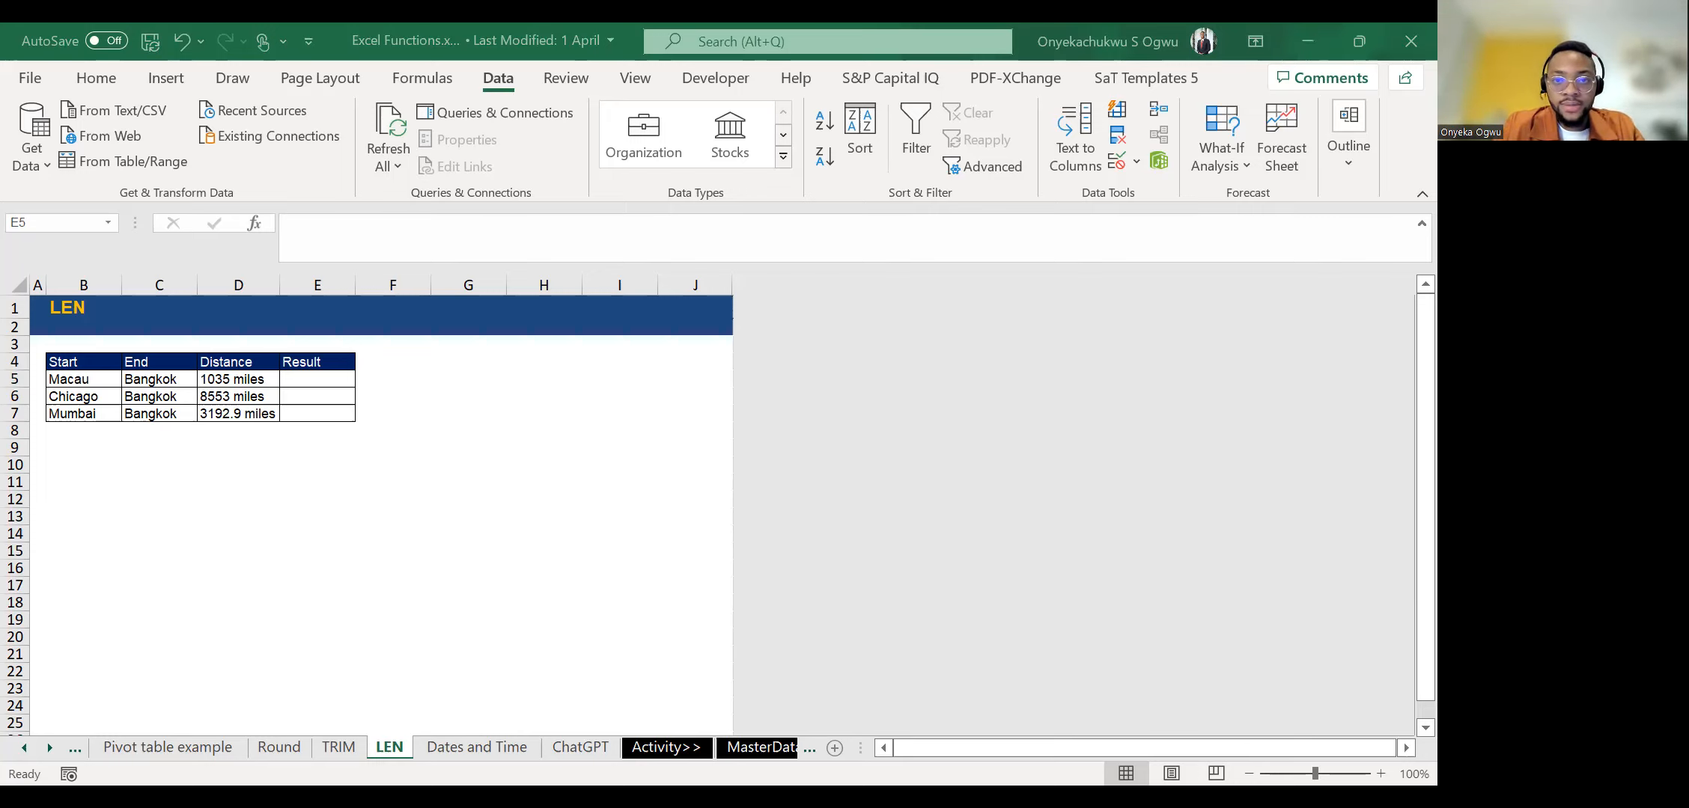
Enter =LEFT(D5,4) in E5 to extract the Macau distance and copy the formula down through E7.
type("=")
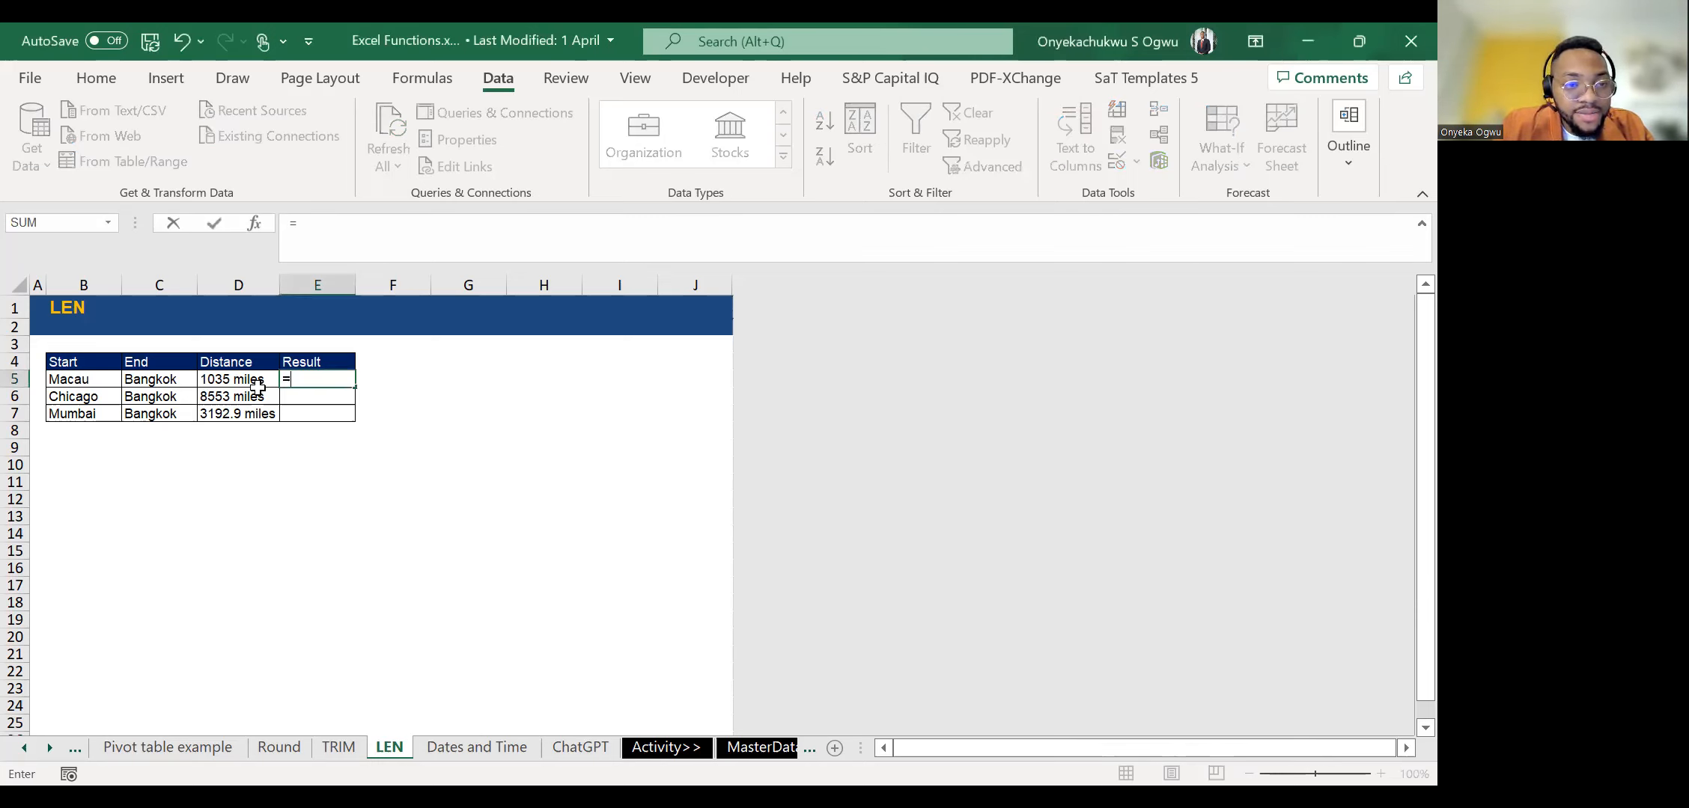
left_click(256, 387)
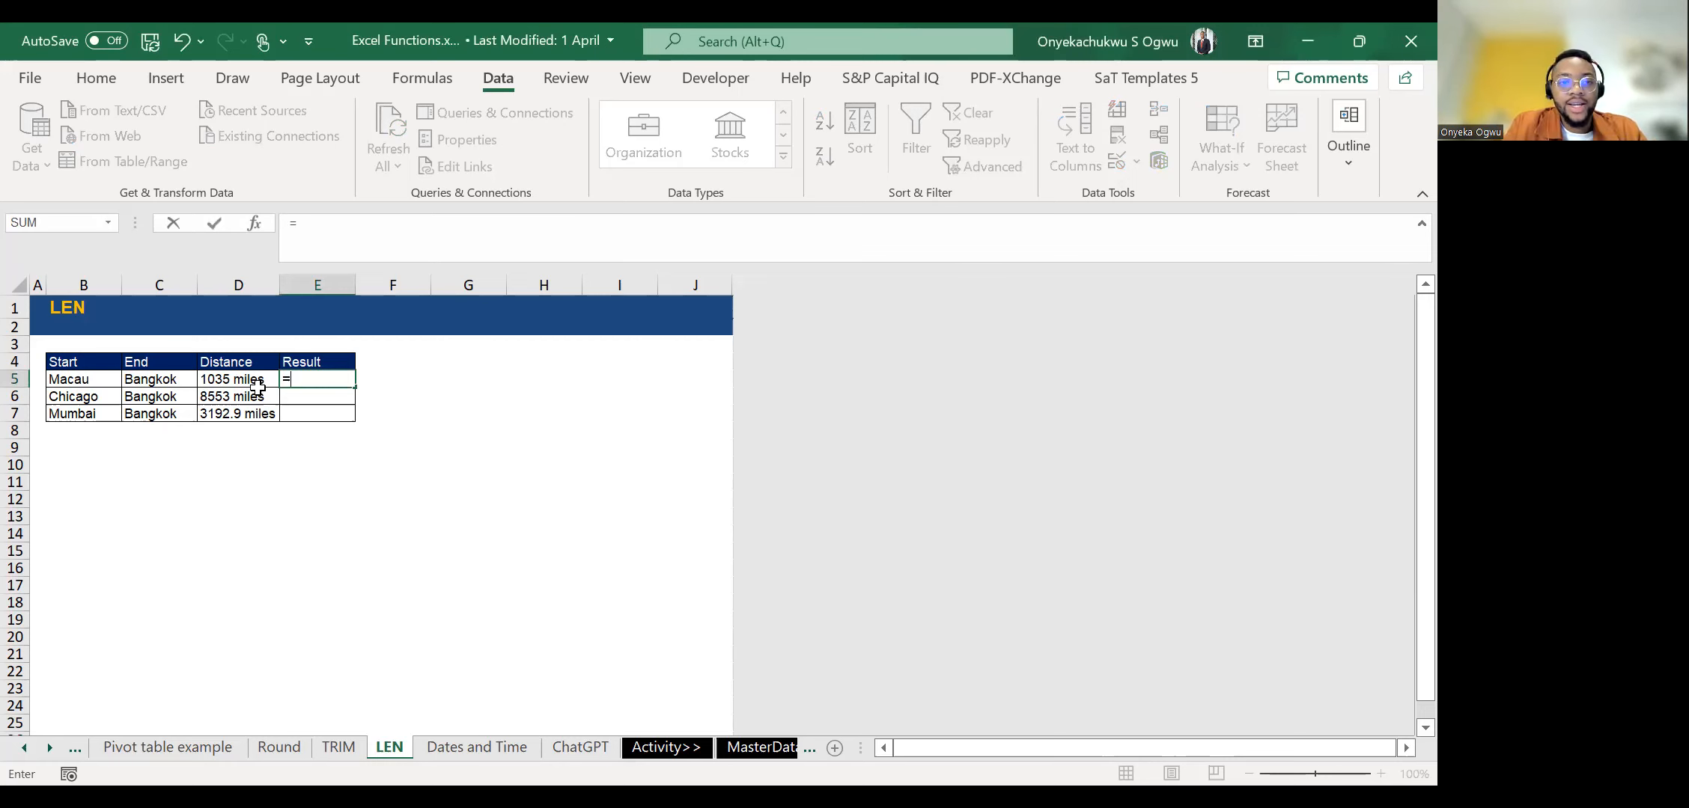
key("Return")
key("ctrl+d")
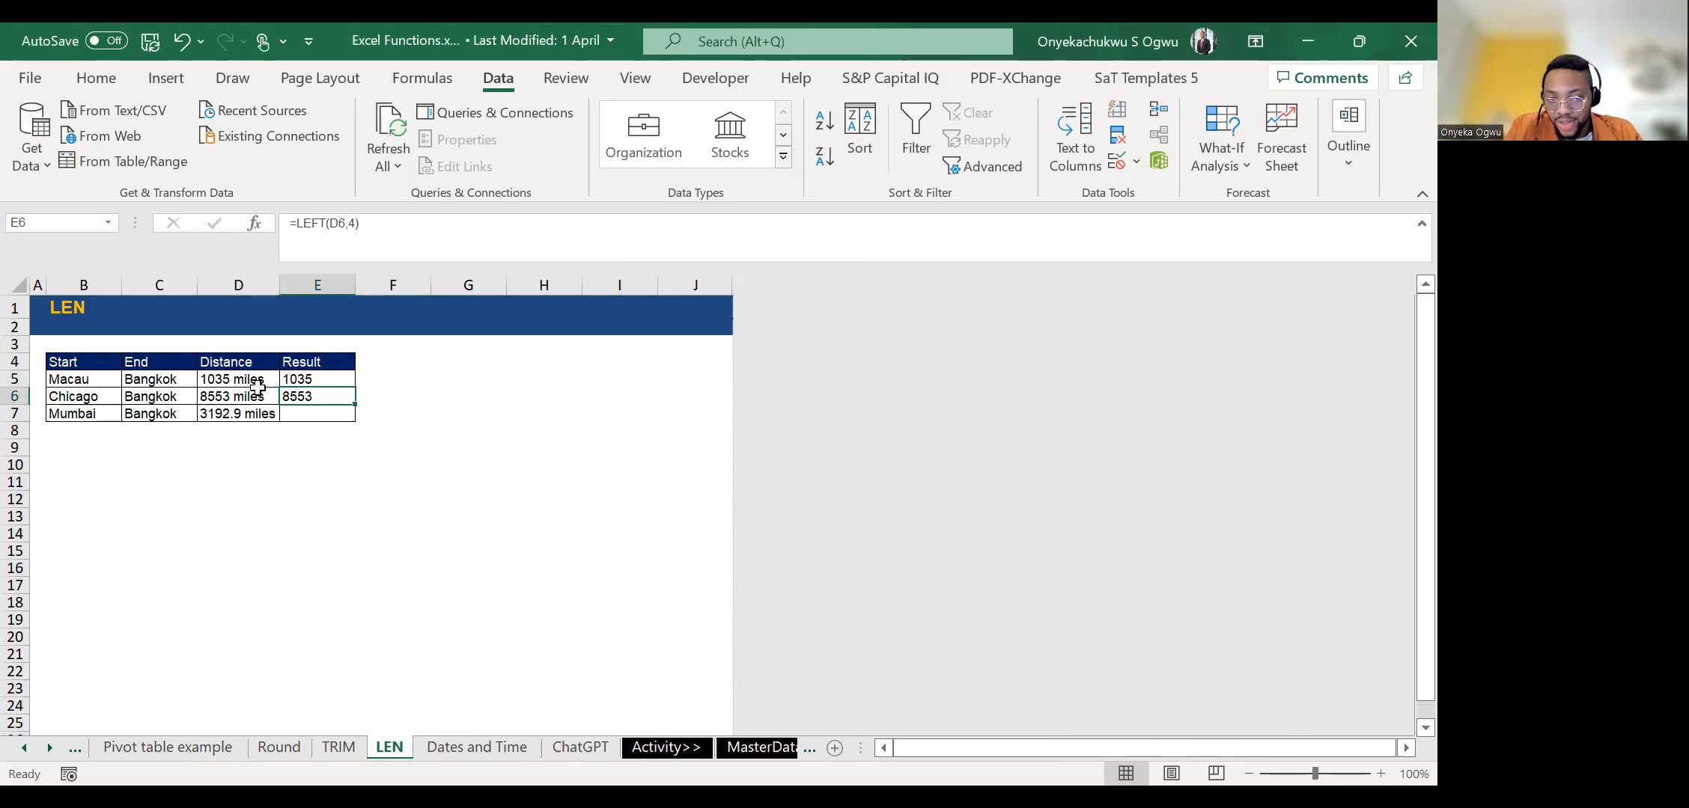
key("Down")
key("ctrl+d")
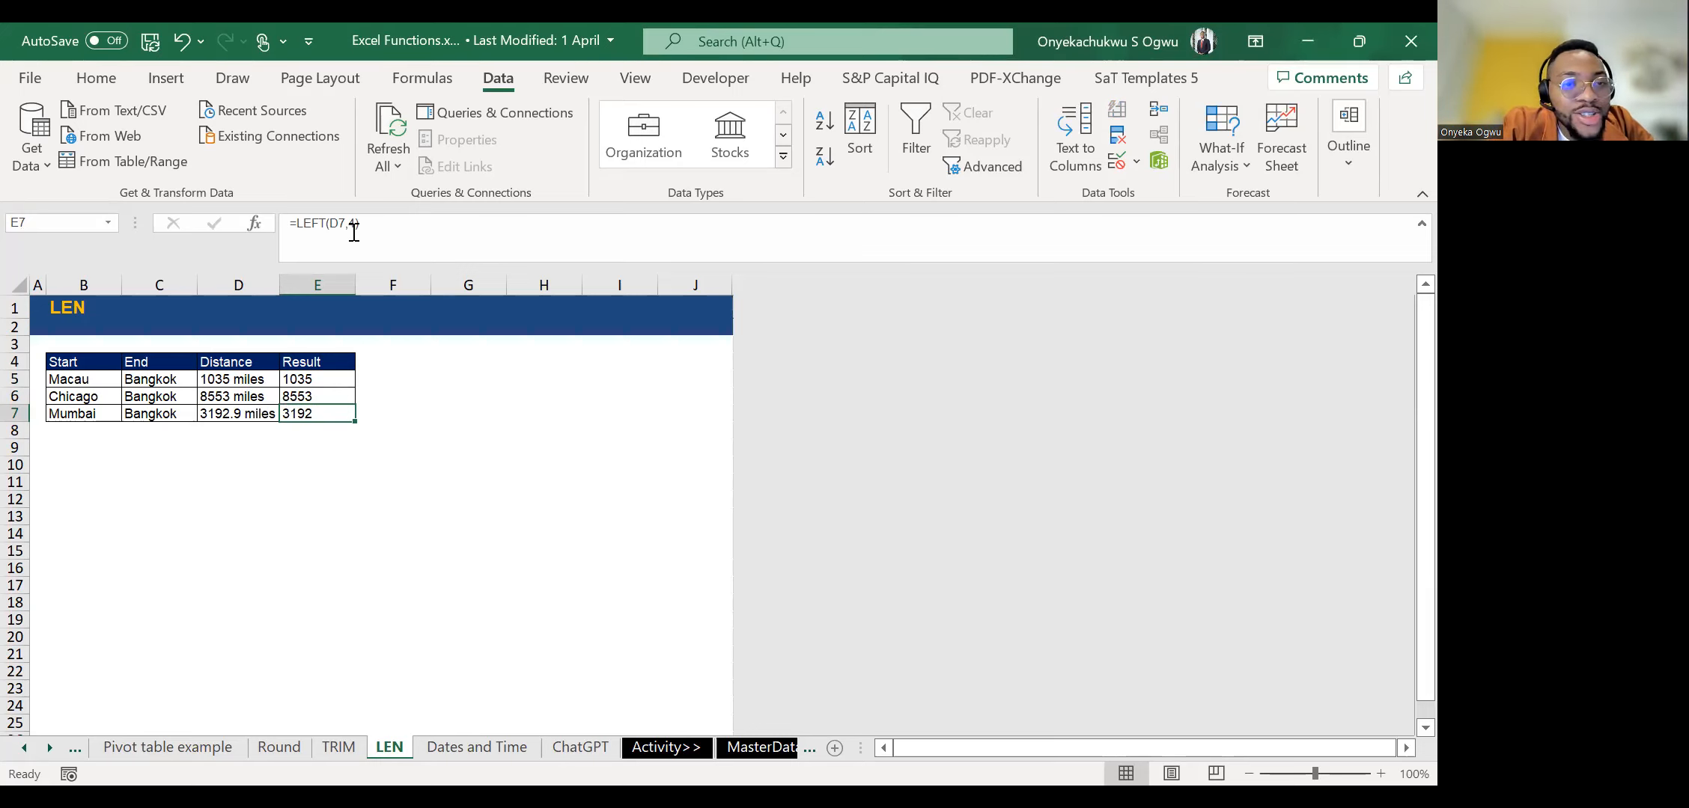
Adjust the number of characters in E7's LEFT formula to extract the full Mumbai distance, 3192.9.
key("ctrl+z")
key("Up")
key("Down")
key("Up")
key("Up")
key("Up")
key("Down")
key("Down")
key("Down")
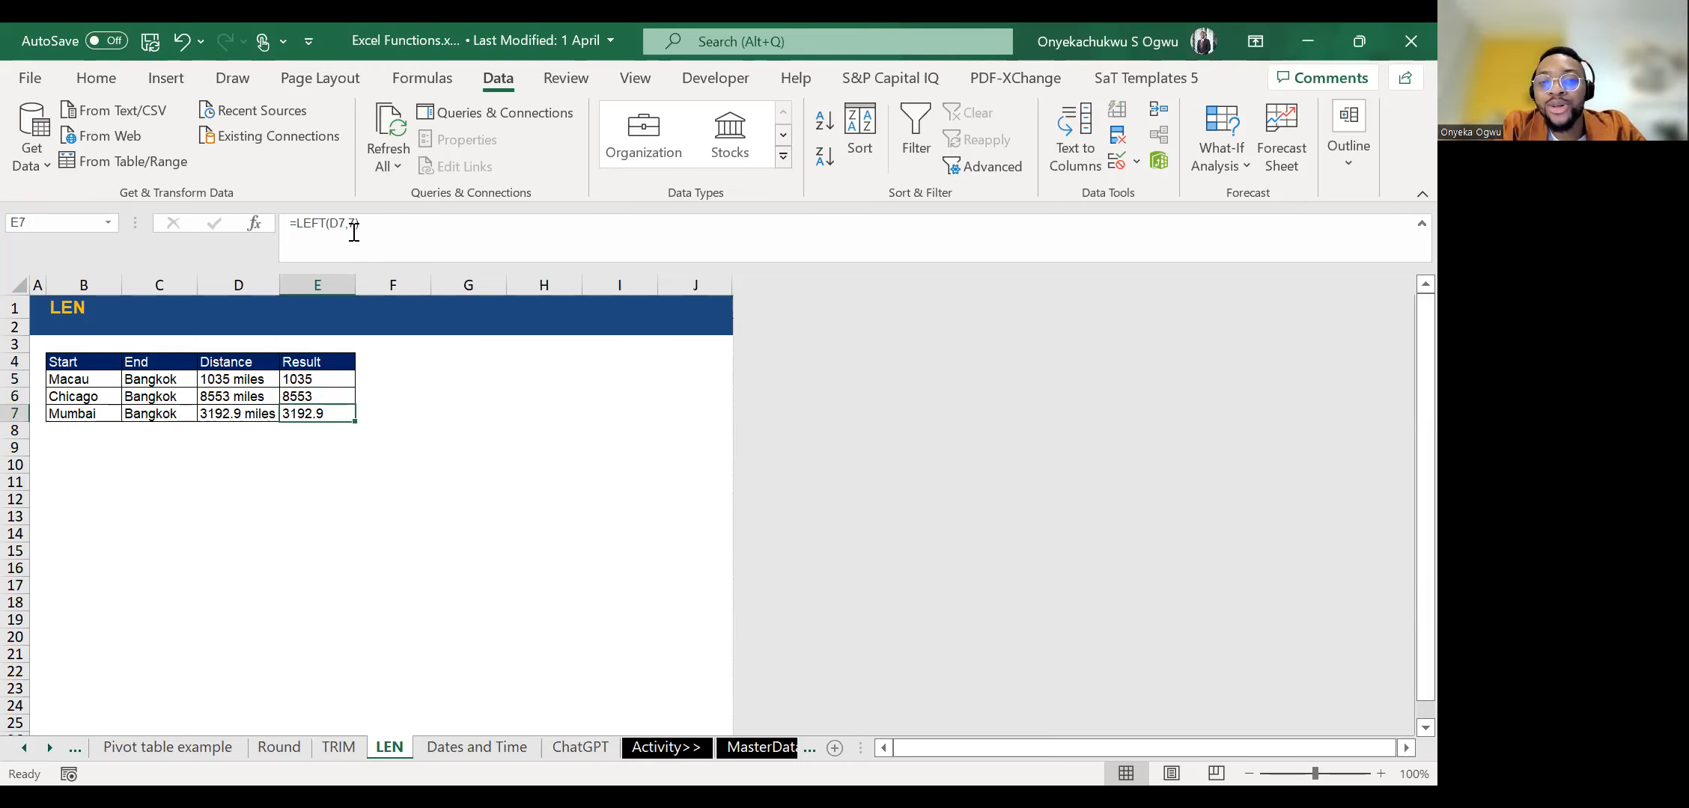
Compare the LEFT formulas and extracted distances in the Result cells E5 to E7.
key("Up")
key("Up")
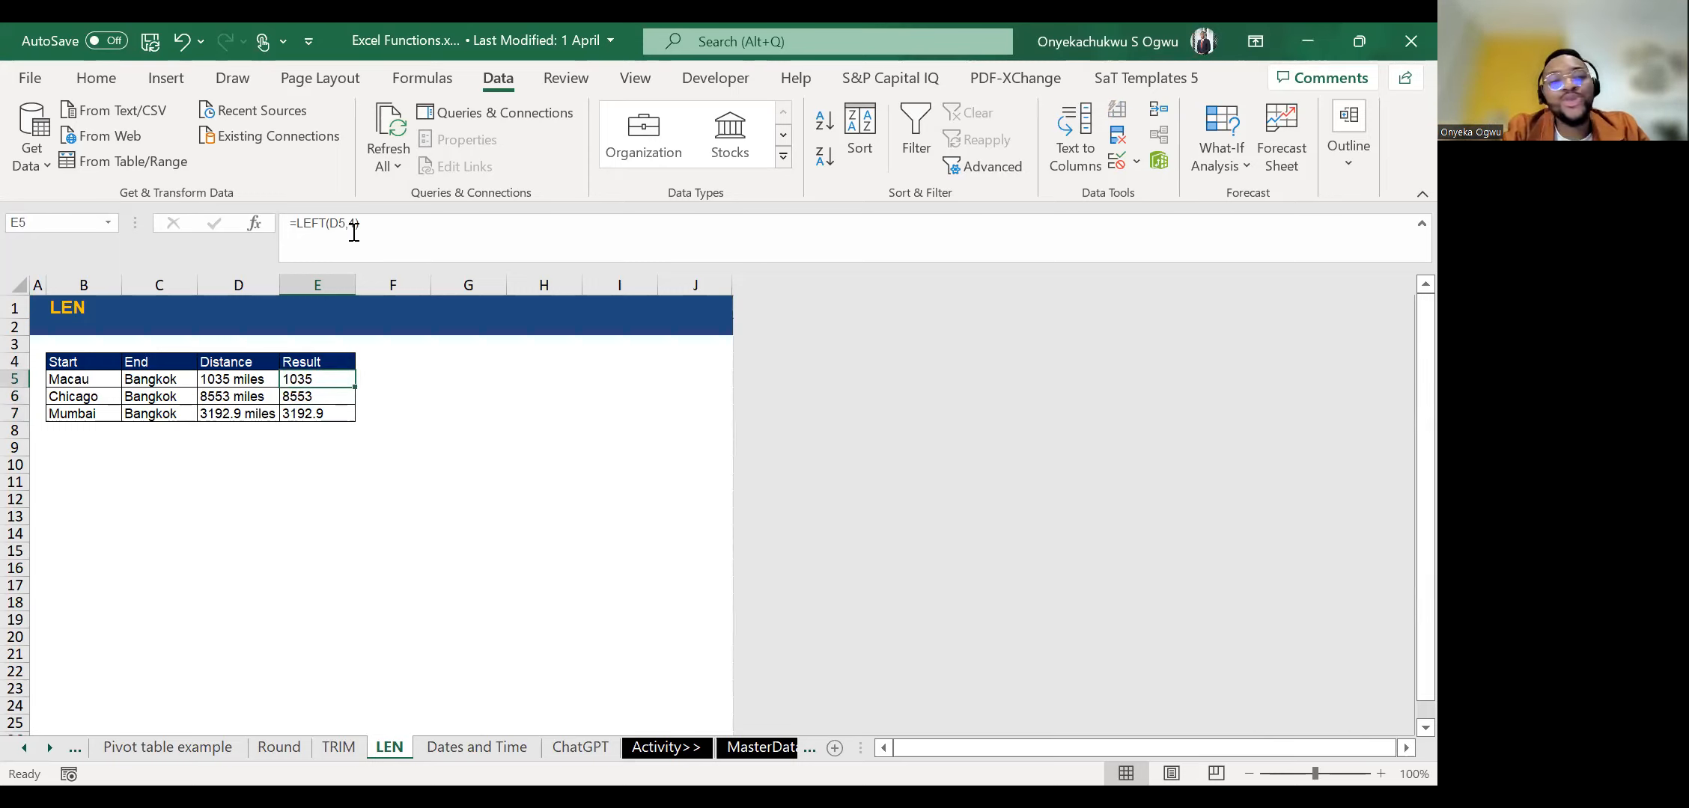
key("shift+Down")
key("shift+Down")
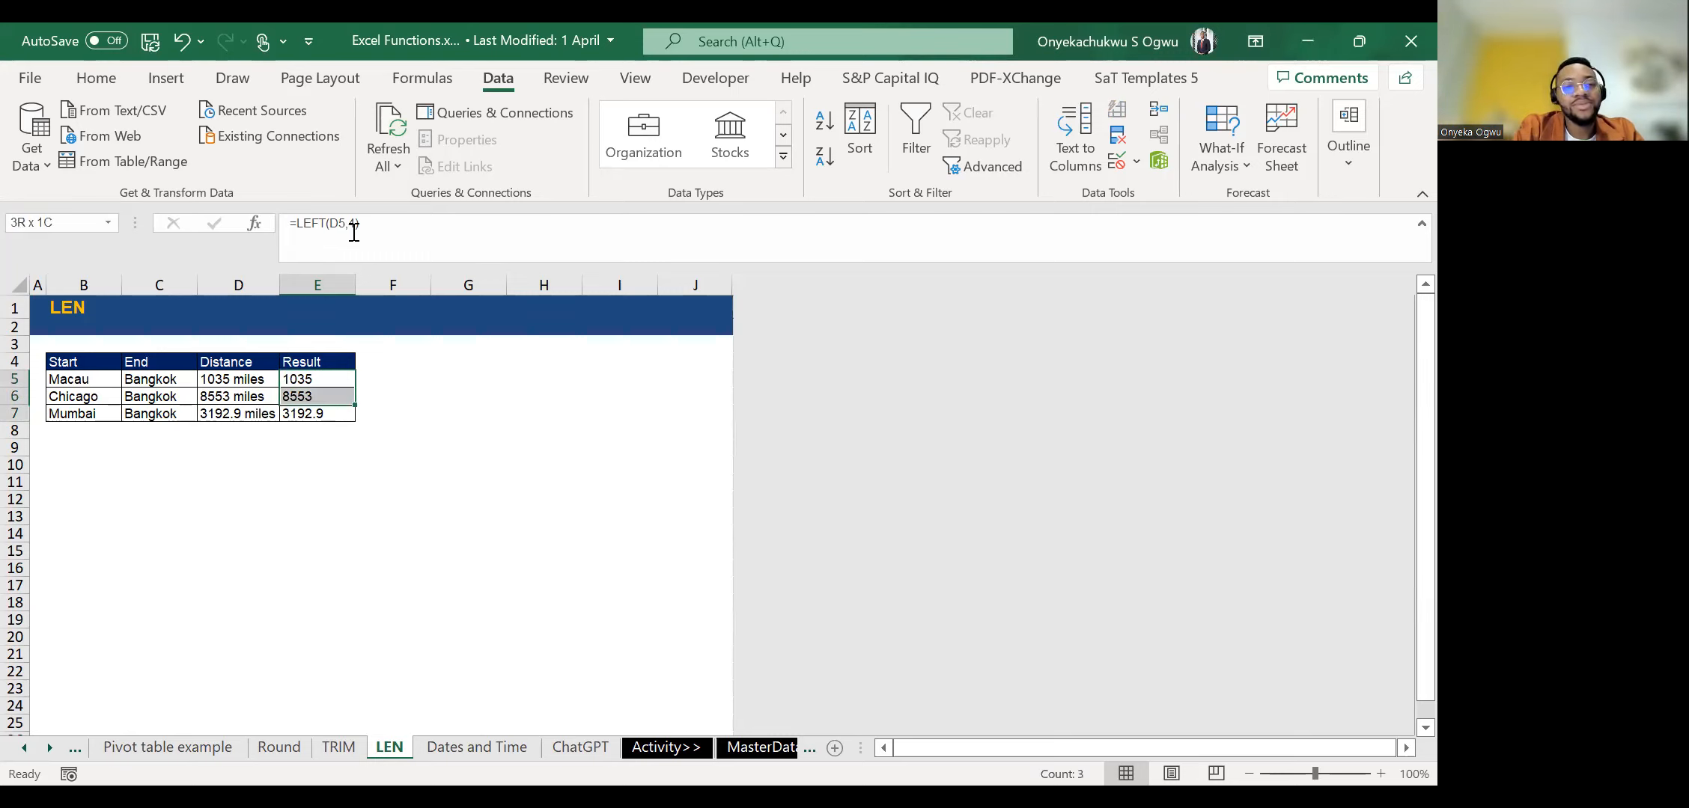
key("shift+Up")
key("shift+Up")
key("Down")
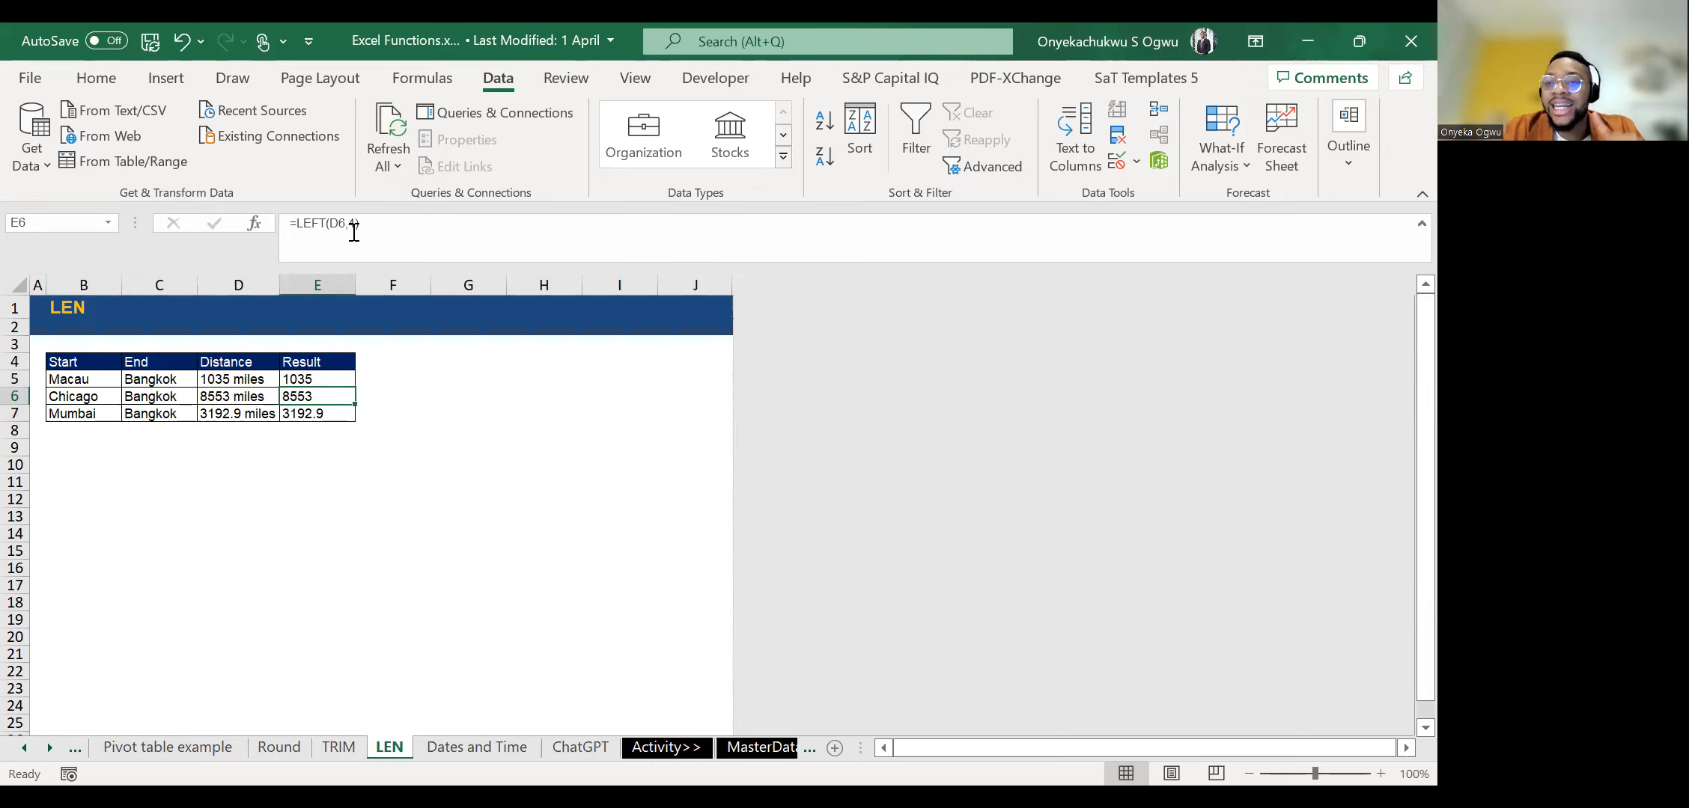
Clear the LEFT formulas from E5:E7 and return to the Macau result cell E5.
key("Up")
key("ctrl+shift+Down")
key("Delete")
key("Down")
key("Up")
key("Up")
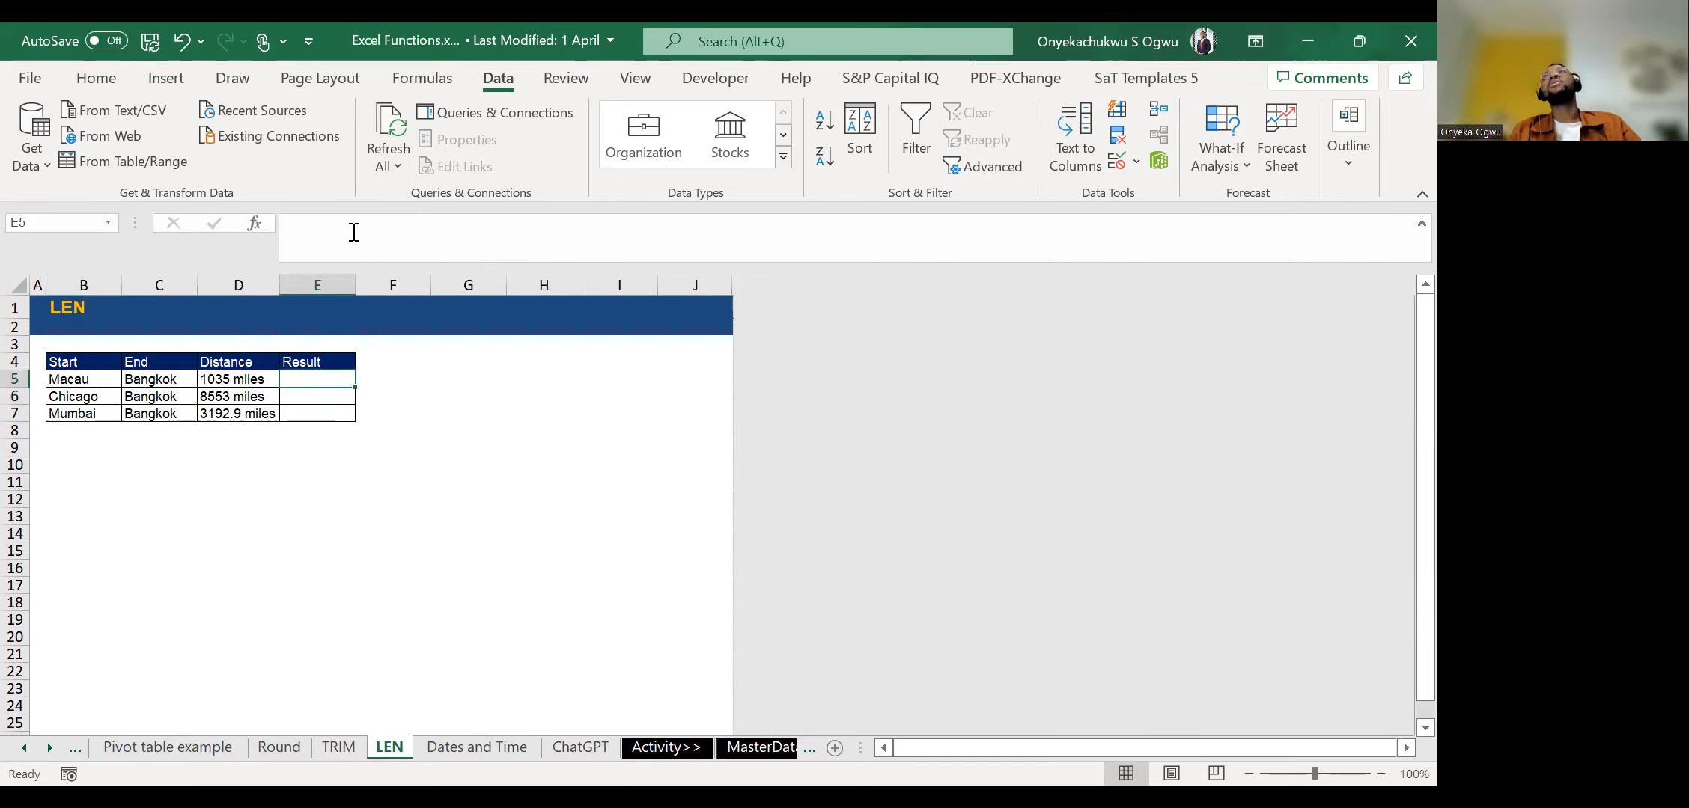
Enter =LEN(D5) in E5 to count the characters in the Macau distance.
type("=")
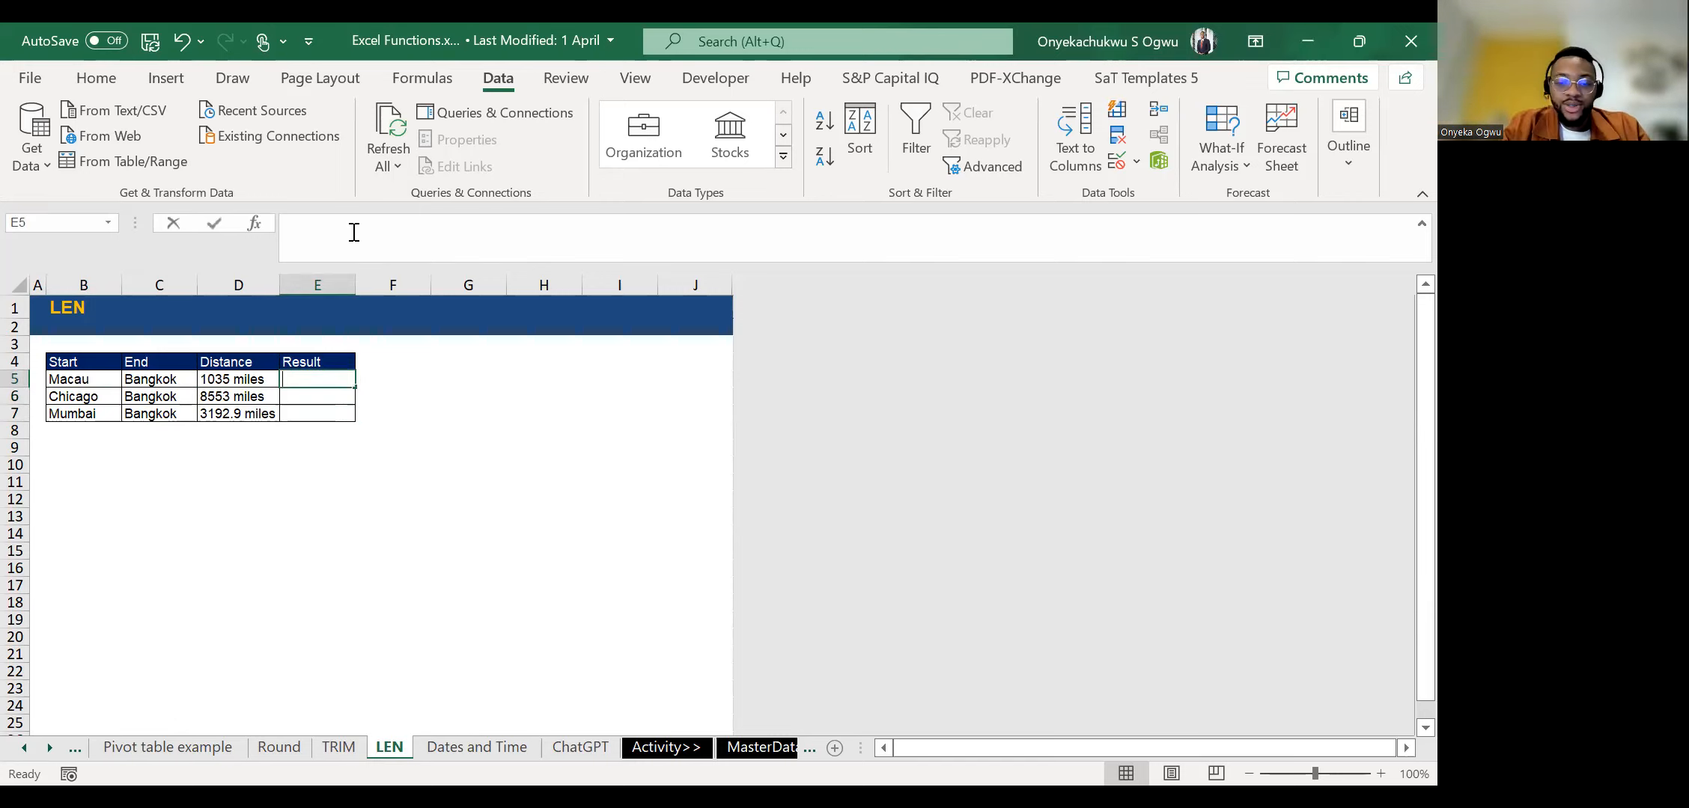
type("LEN(")
key("Left")
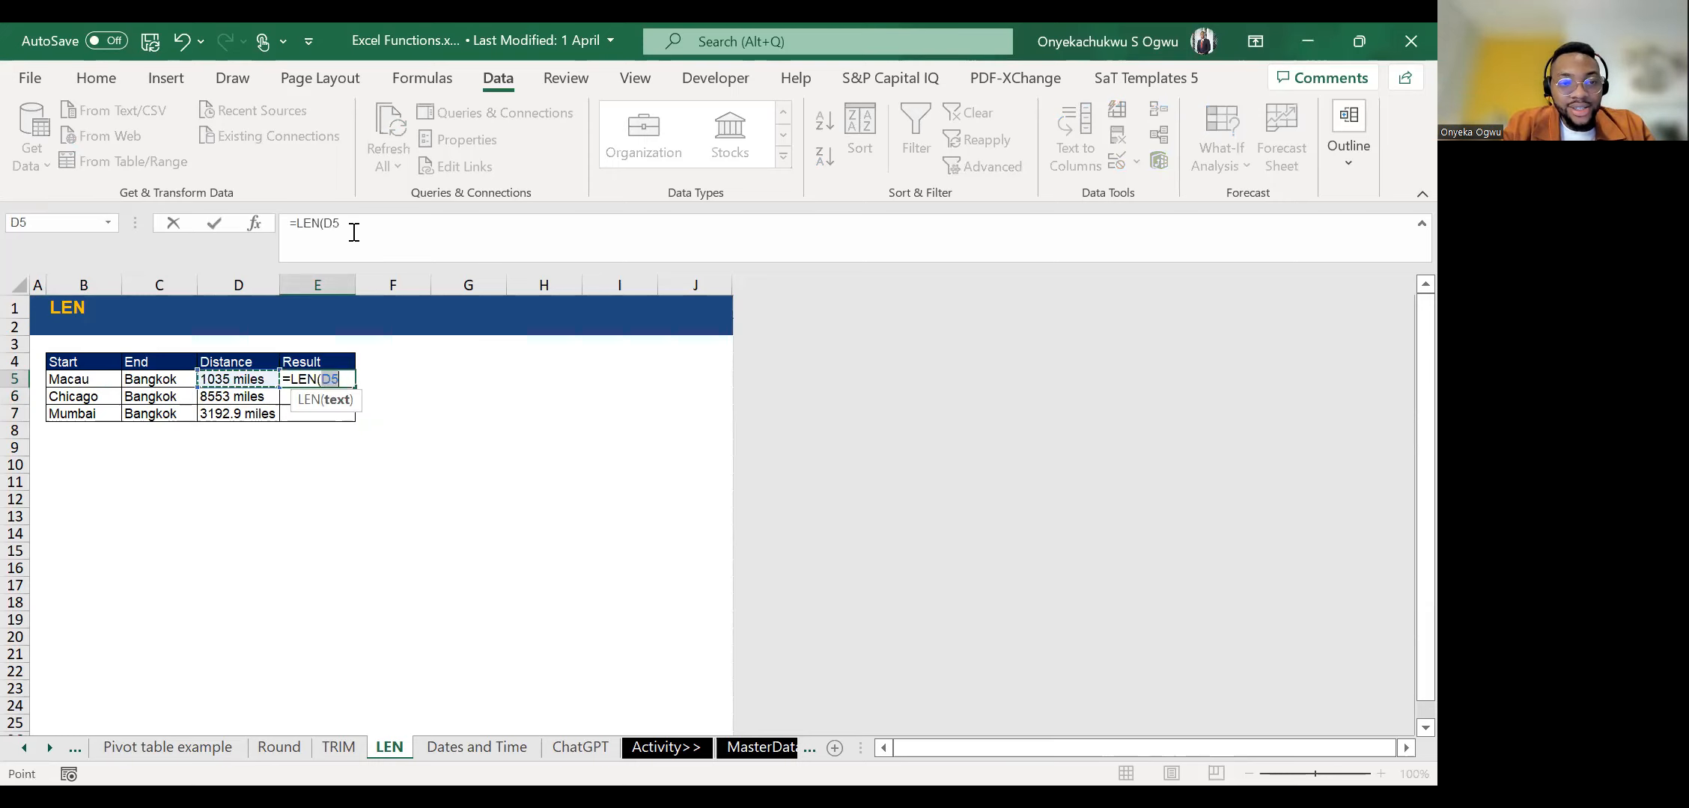
key("ctrl+Return")
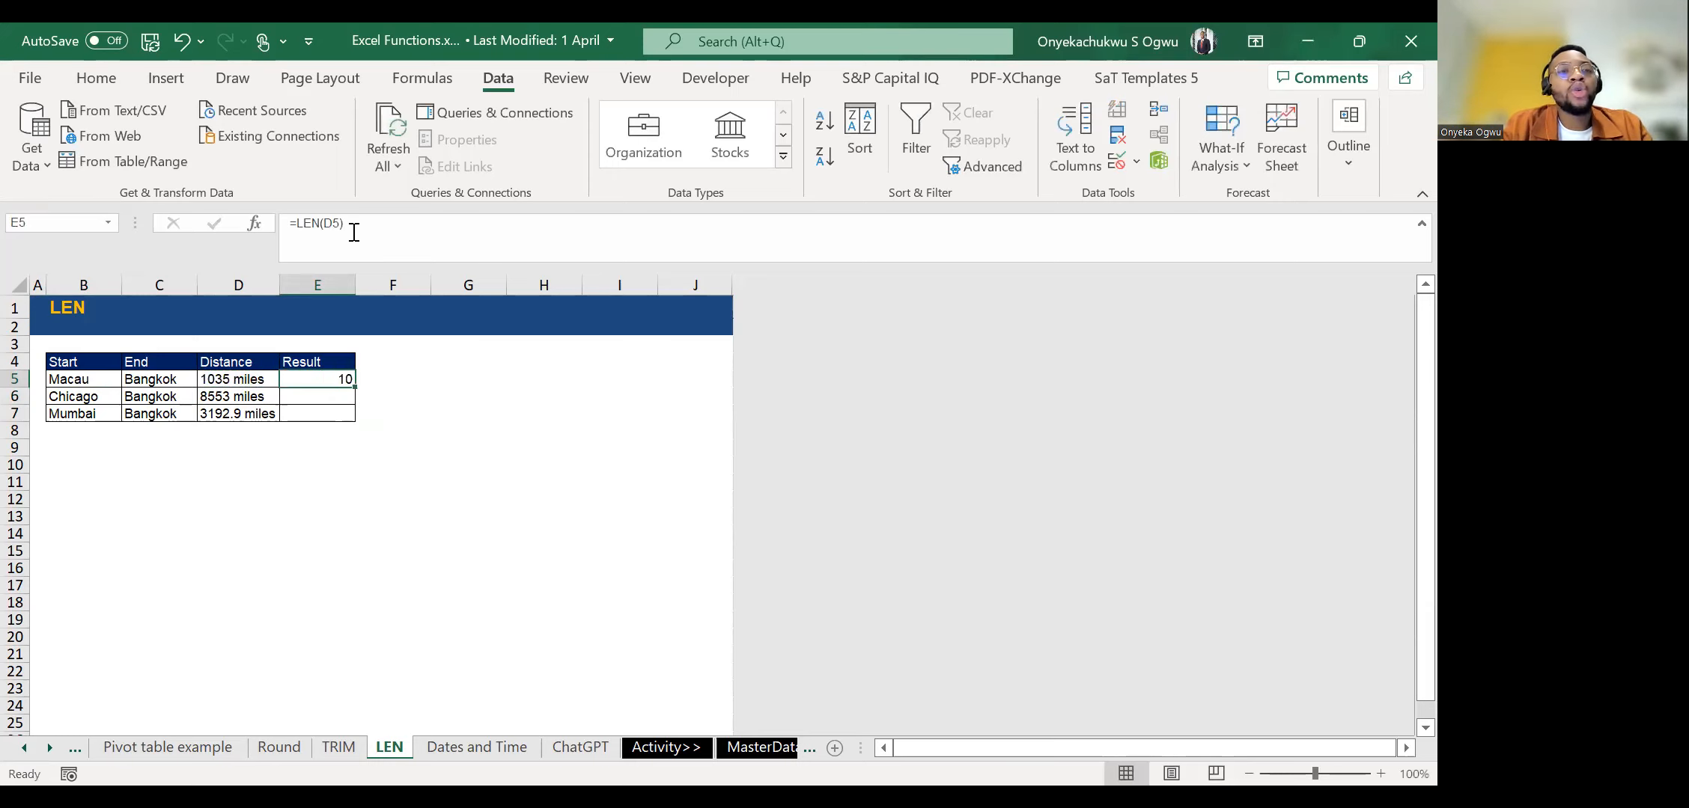
Copy the LEN formula down to E6 and E7 for the Chicago and Mumbai distances.
key("Down")
key("ctrl+d")
key("Down")
key("ctrl+d")
key("Up")
key("Down")
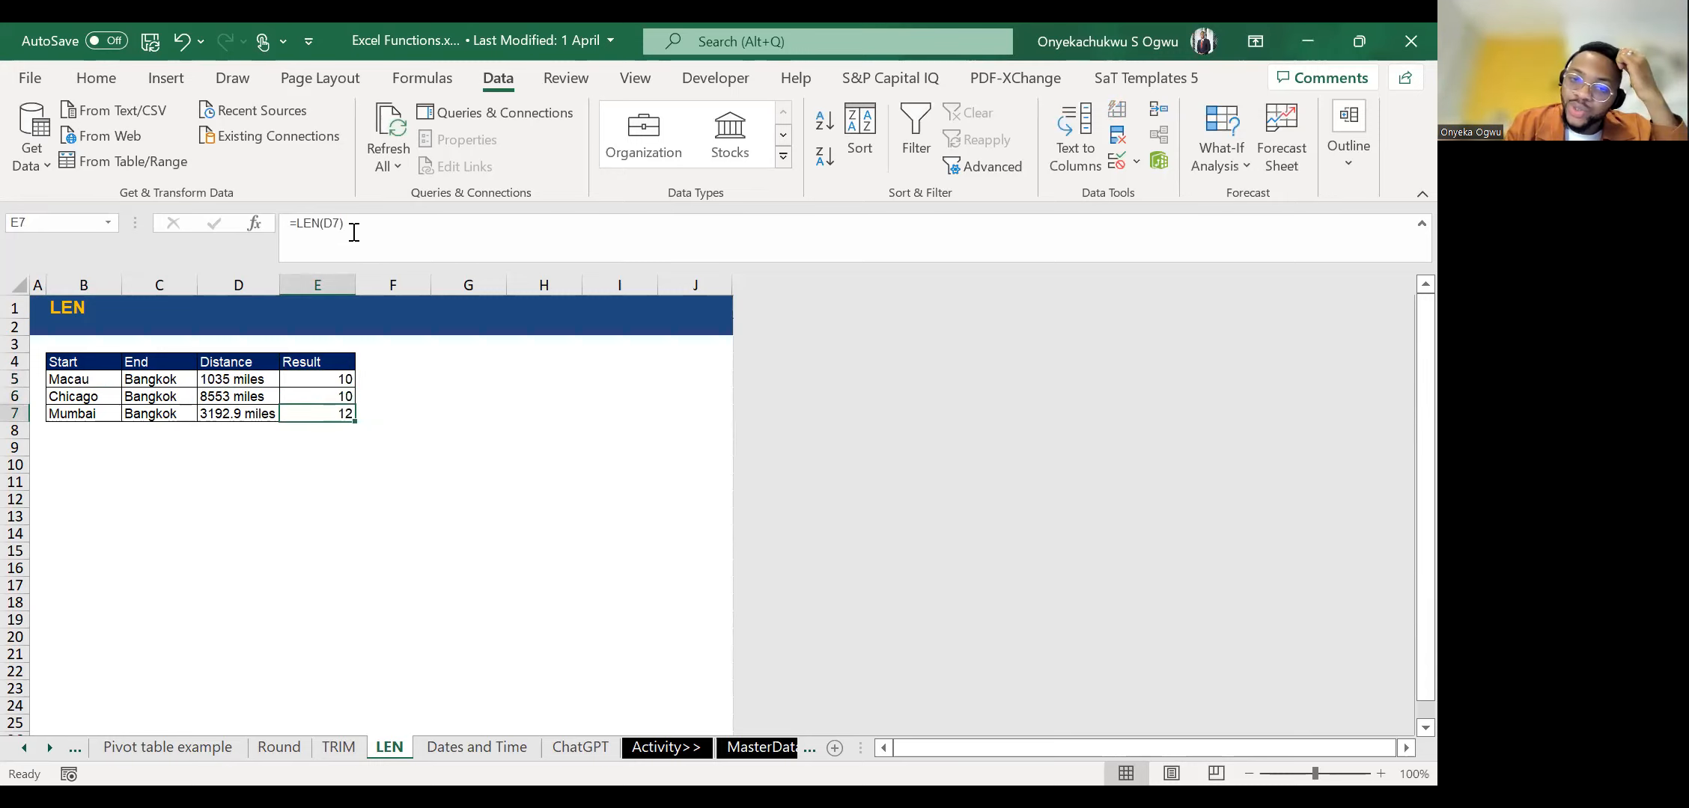
Clear the LEN formulas from E6:E7 and select the Macau result in E5.
key("Up")
key("Up")
key("Down")
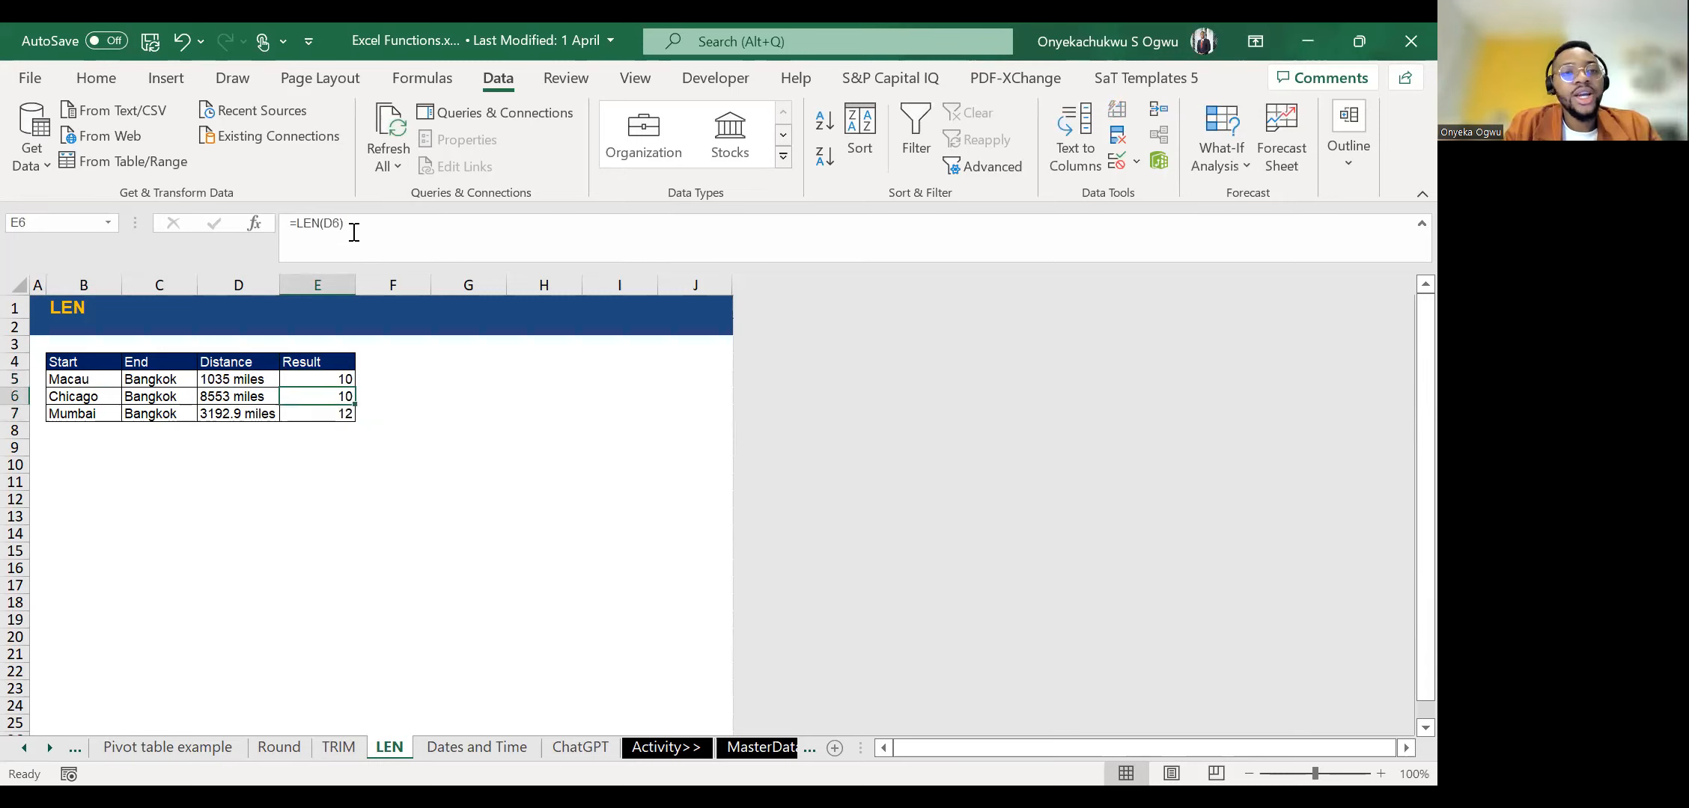
key("shift+Down")
key("Delete")
key("Up")
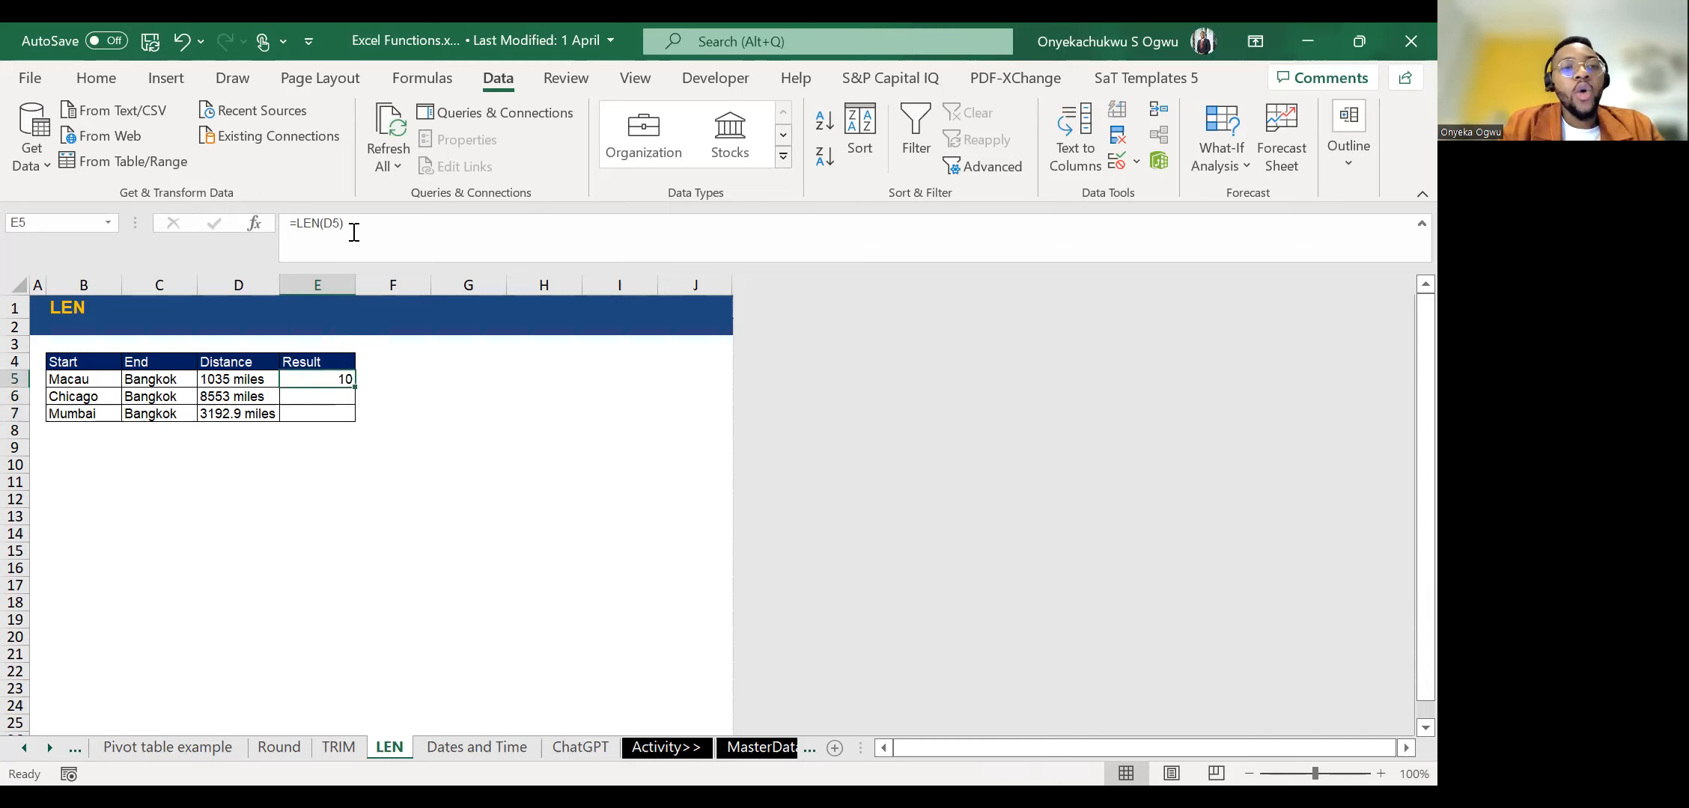
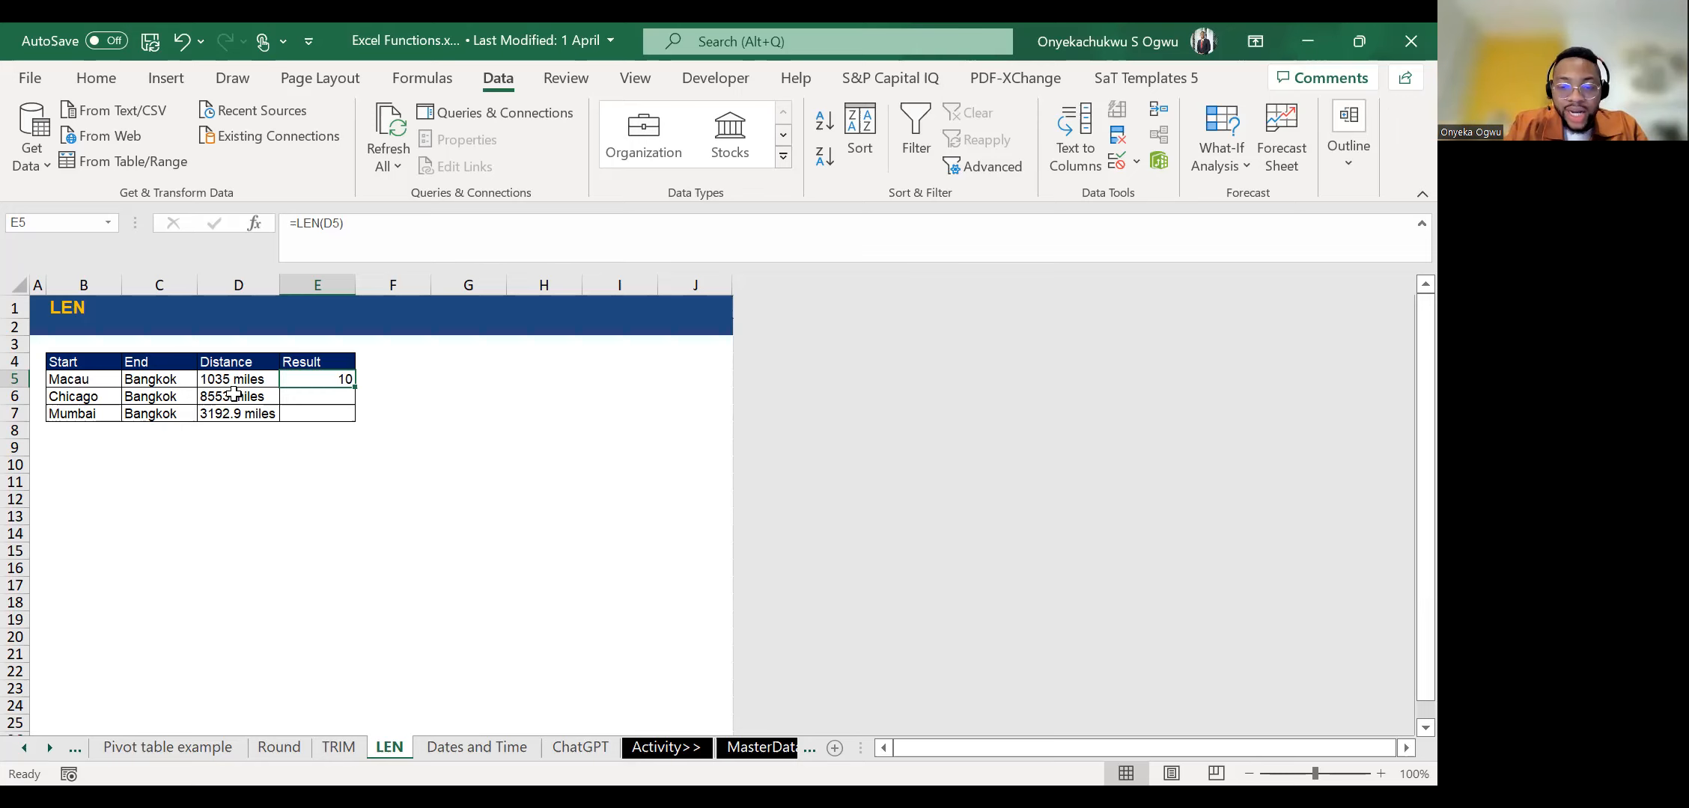
Enter =LEFT(D5,4) in E5 to extract the first four characters of the Macau distance.
type("=")
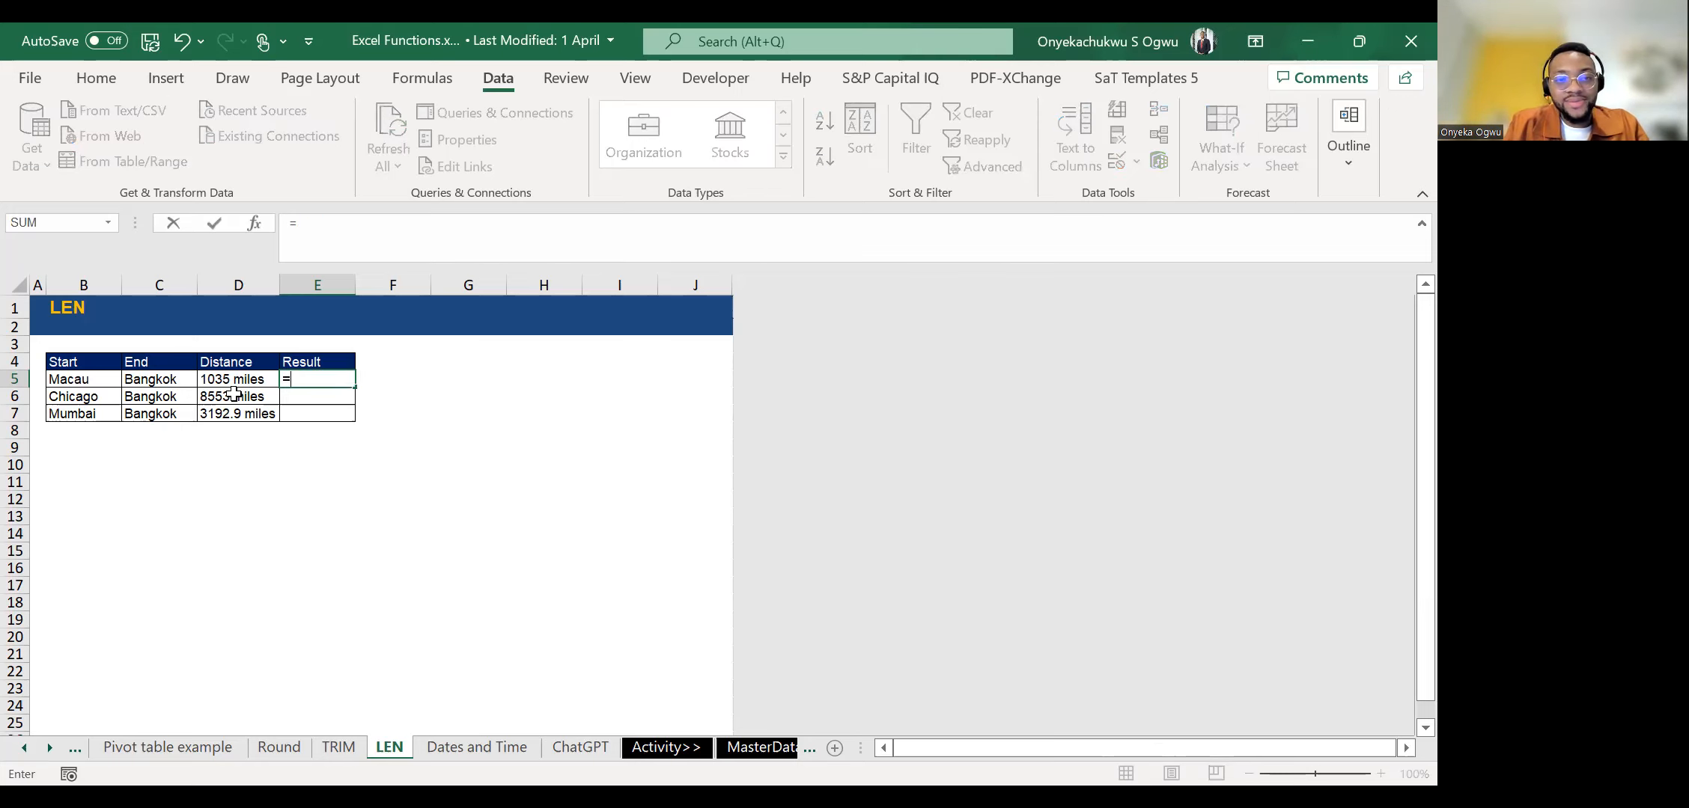
type("LEFT(")
key("Left")
key("ctrl+Return")
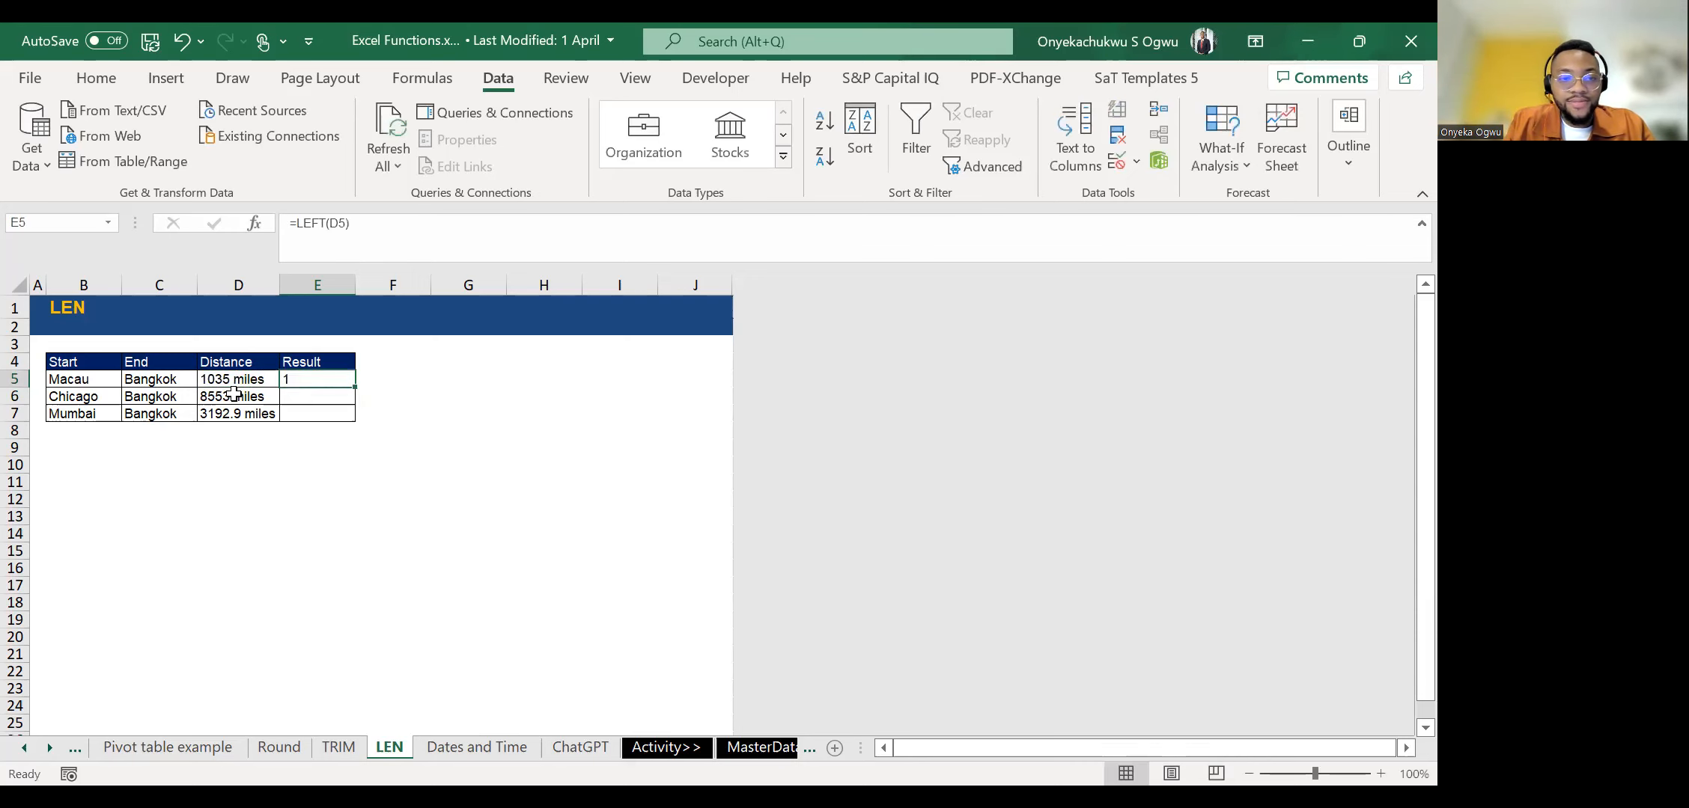
left_click(339, 223)
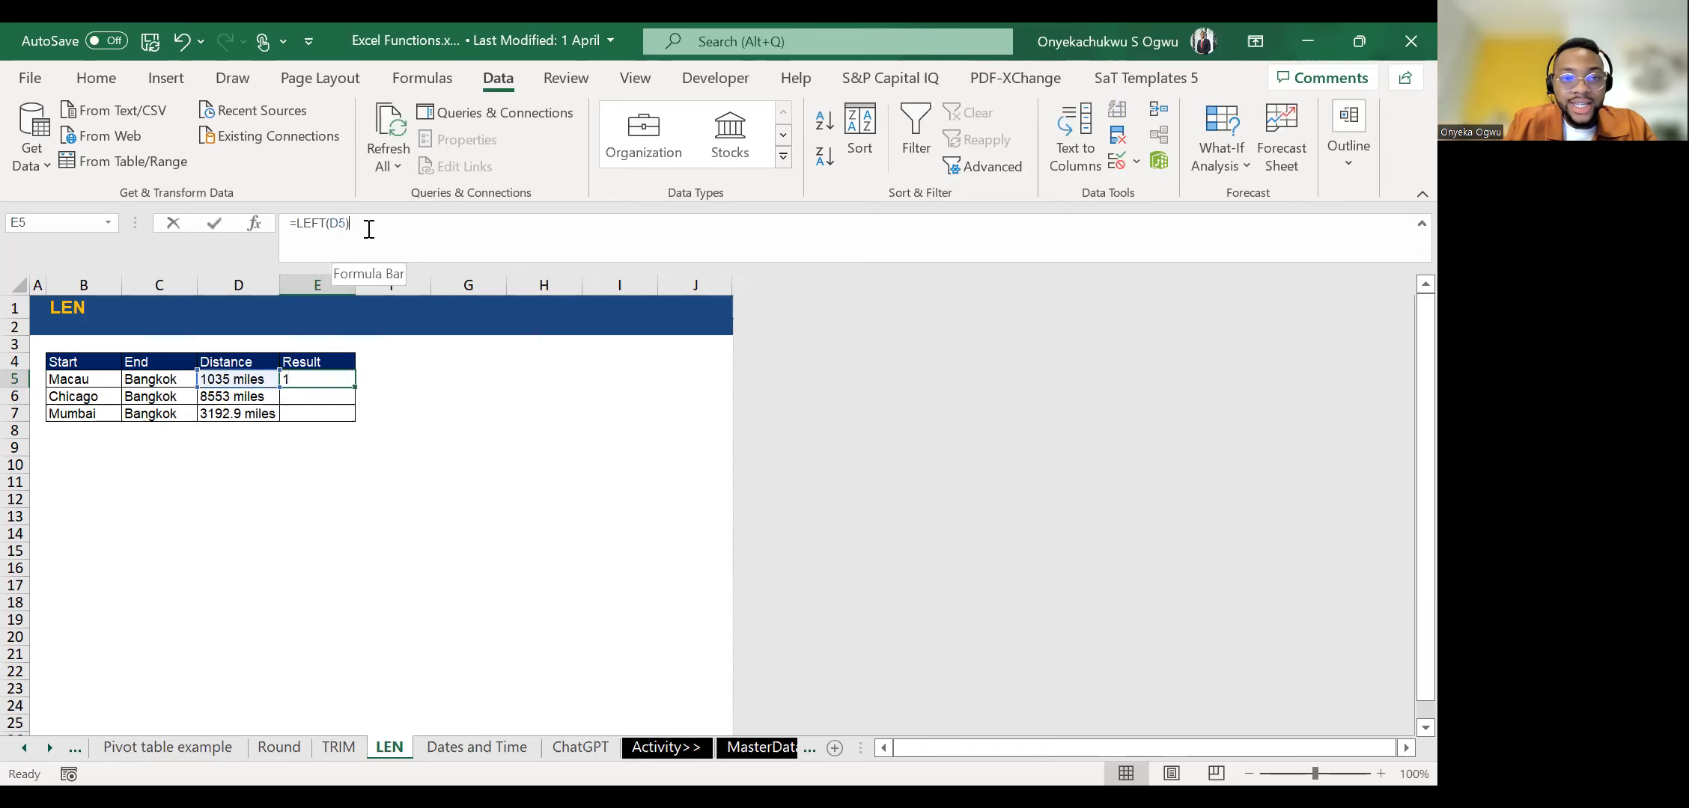
left_click(368, 229)
type(",4")
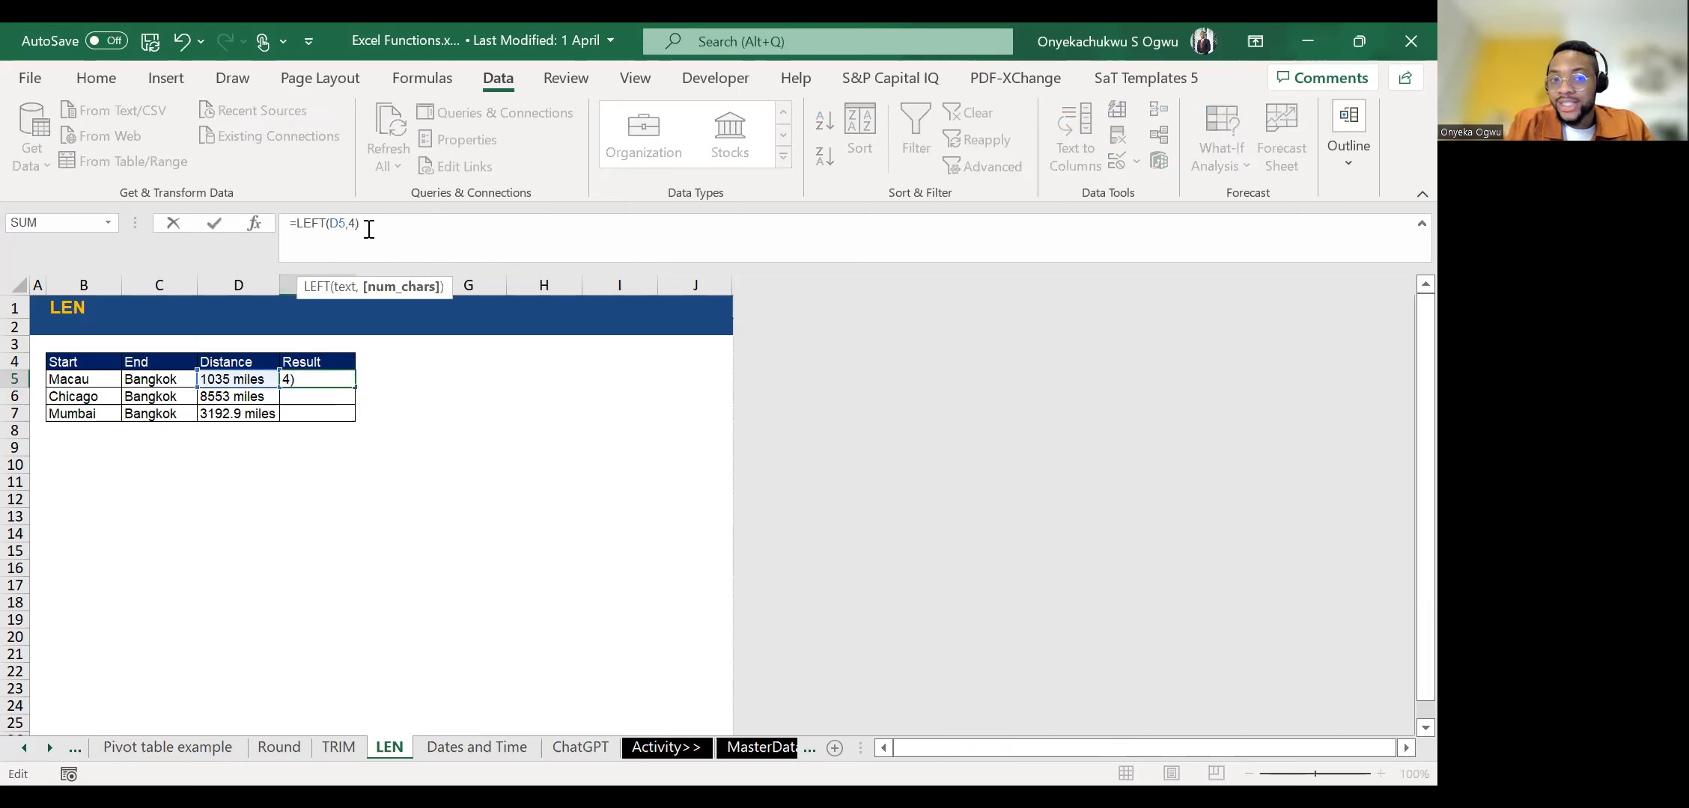
key("Return")
Copy the four-character LEFT formula down to E6 and E7 and check each result cell.
key("ctrl+d")
key("Down")
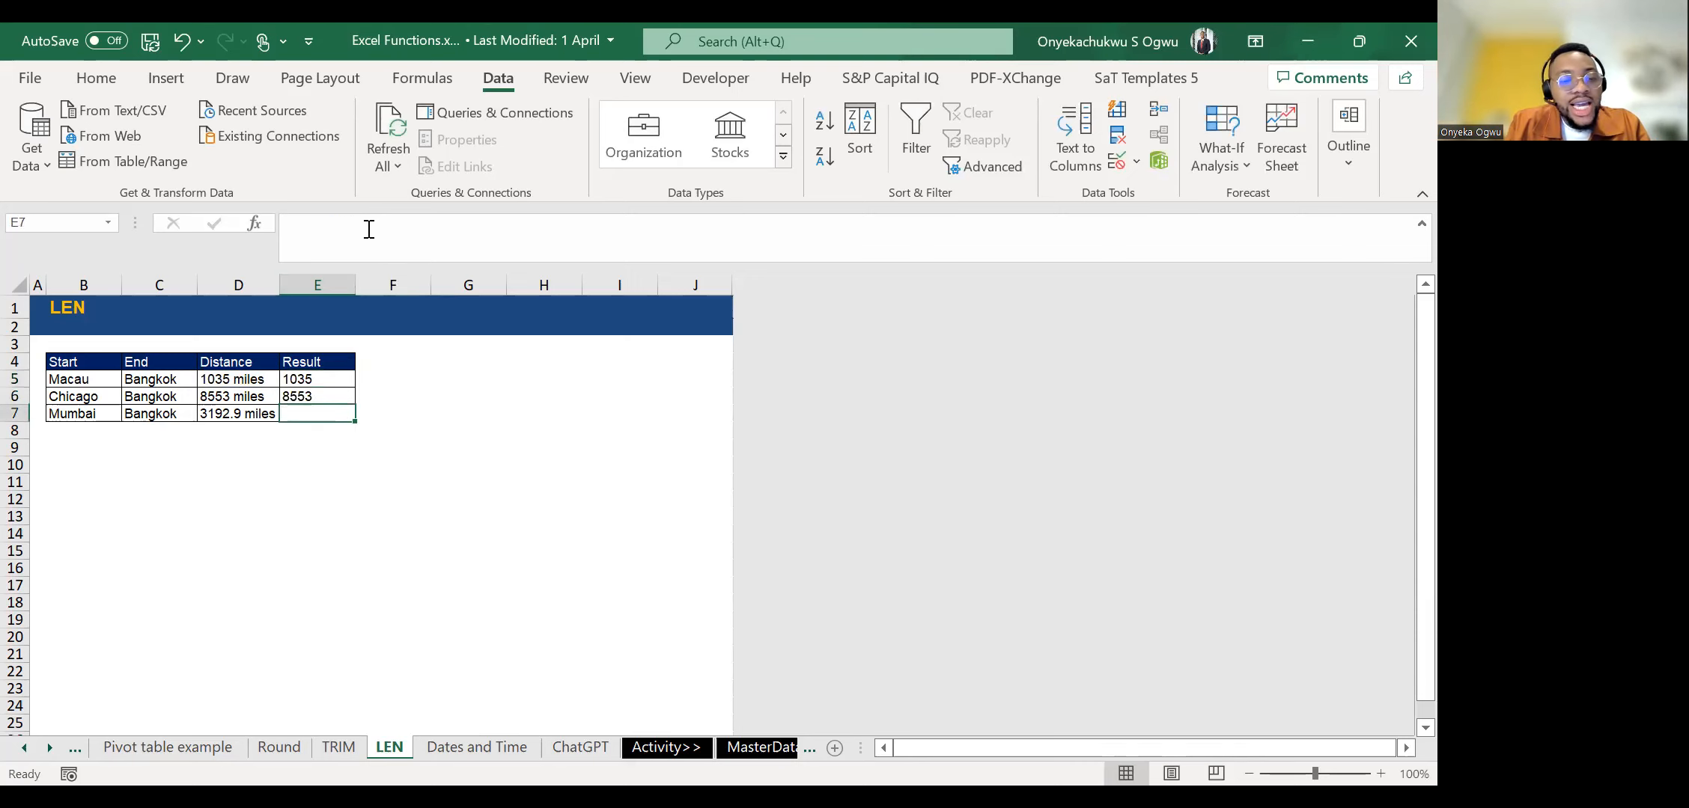
key("ctrl+d")
key("Up")
key("Up")
key("Down")
key("Down")
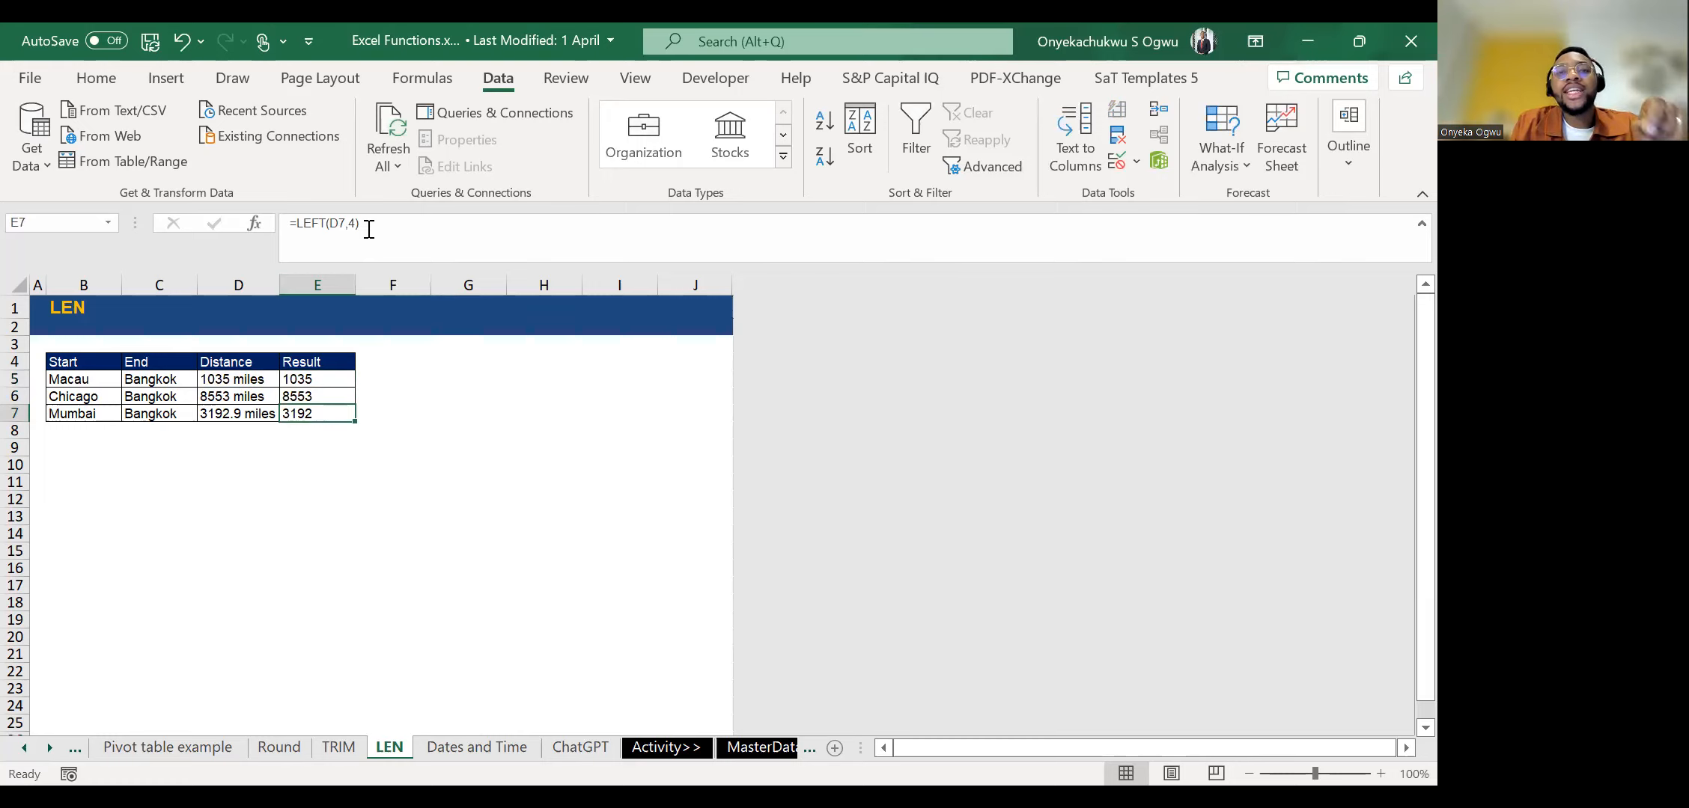
key("Up")
key("Up")
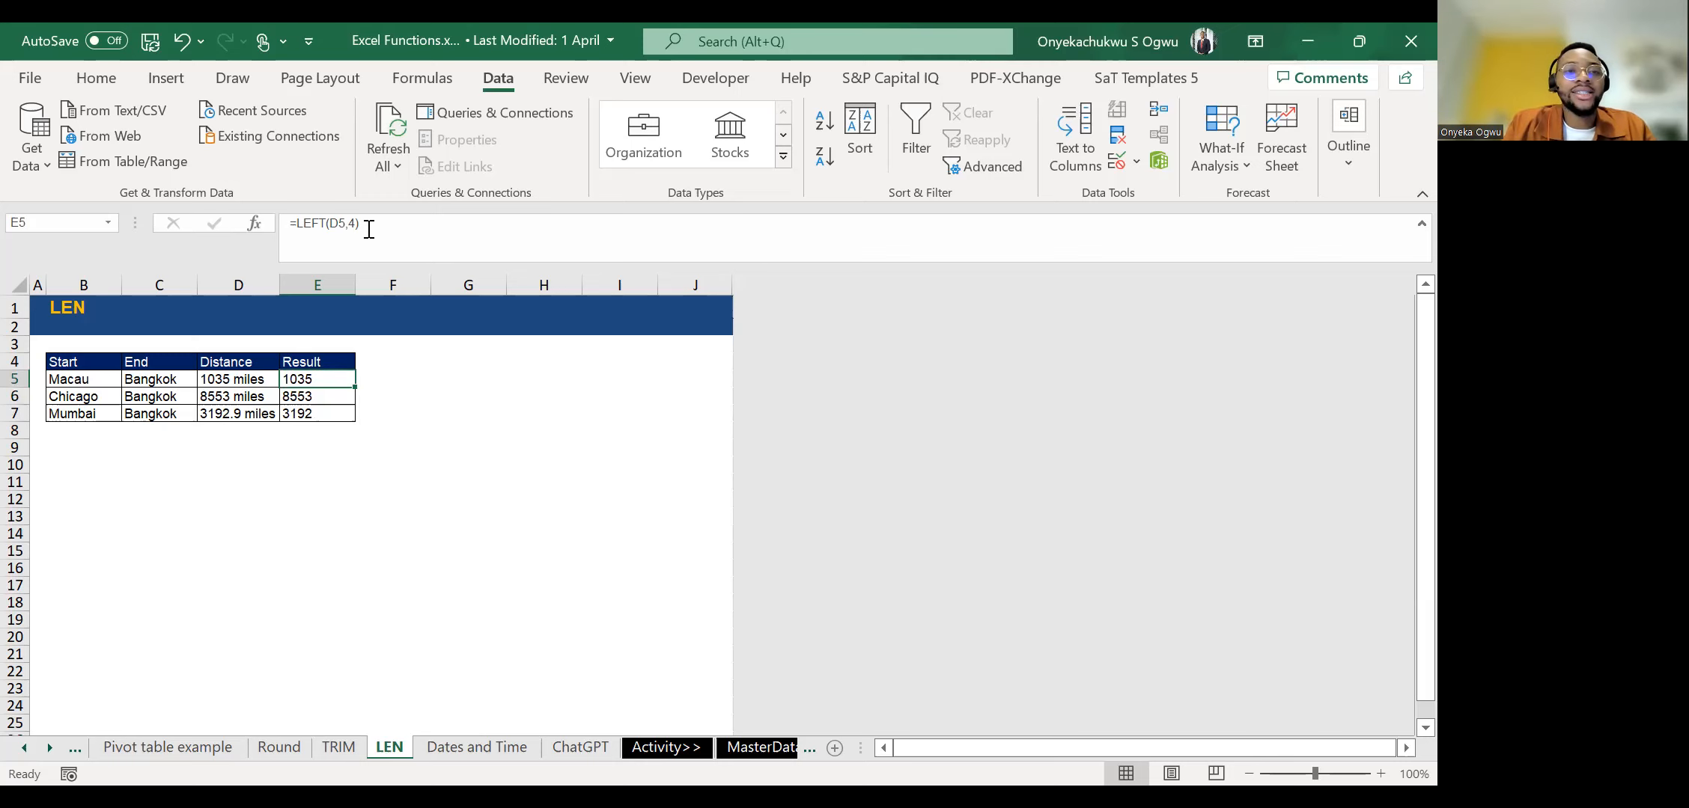
Replace the fixed character count in E5 with a LEN expression, making the formula =LEFT(D5,LEN(D5)-6).
left_click(369, 228)
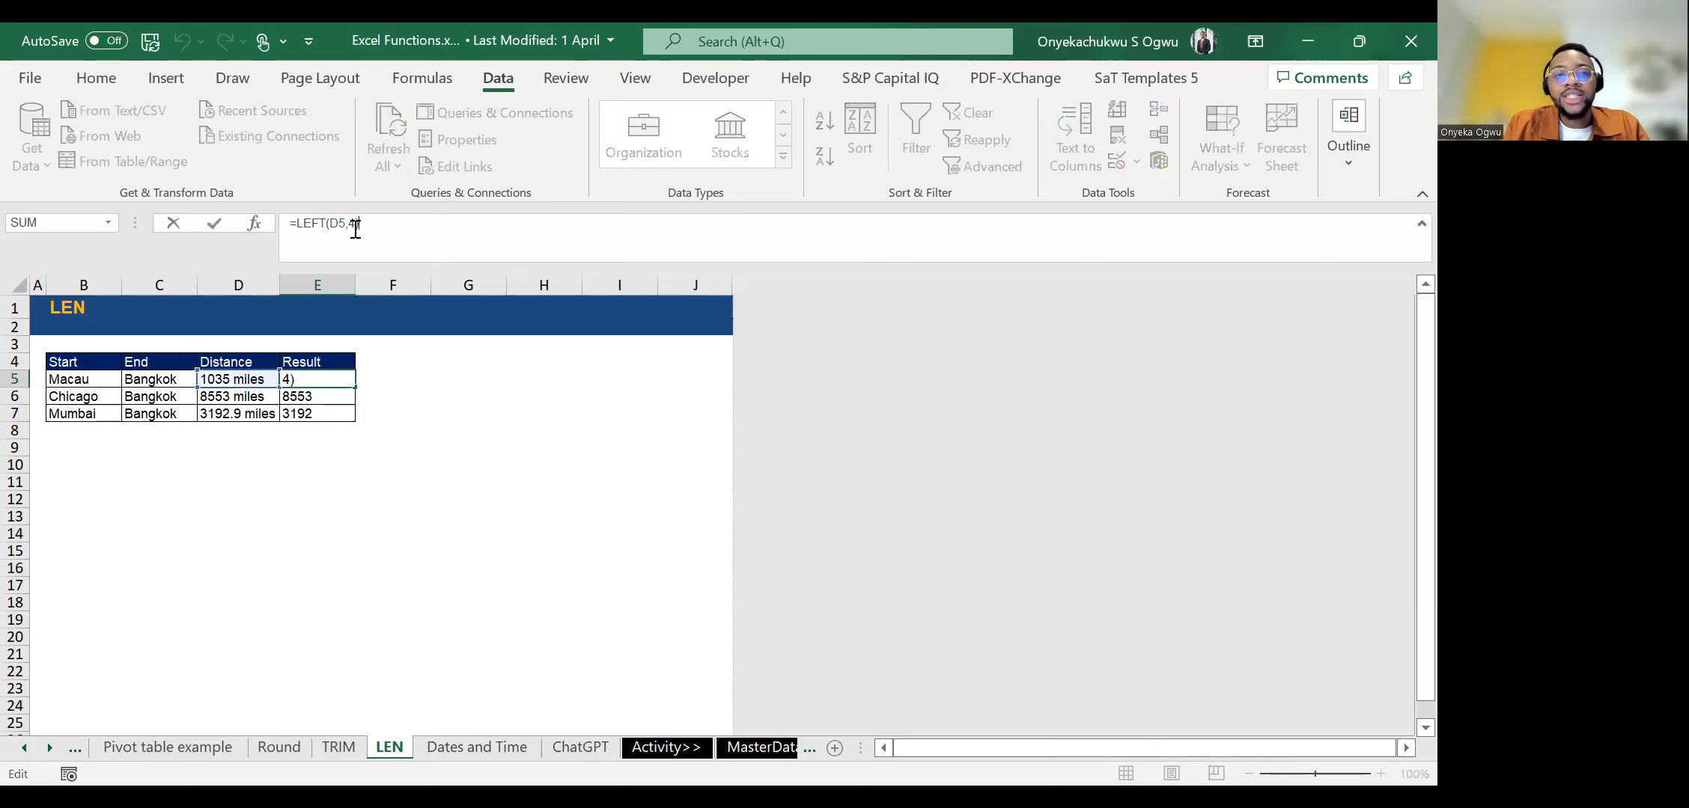
key("BackSpace")
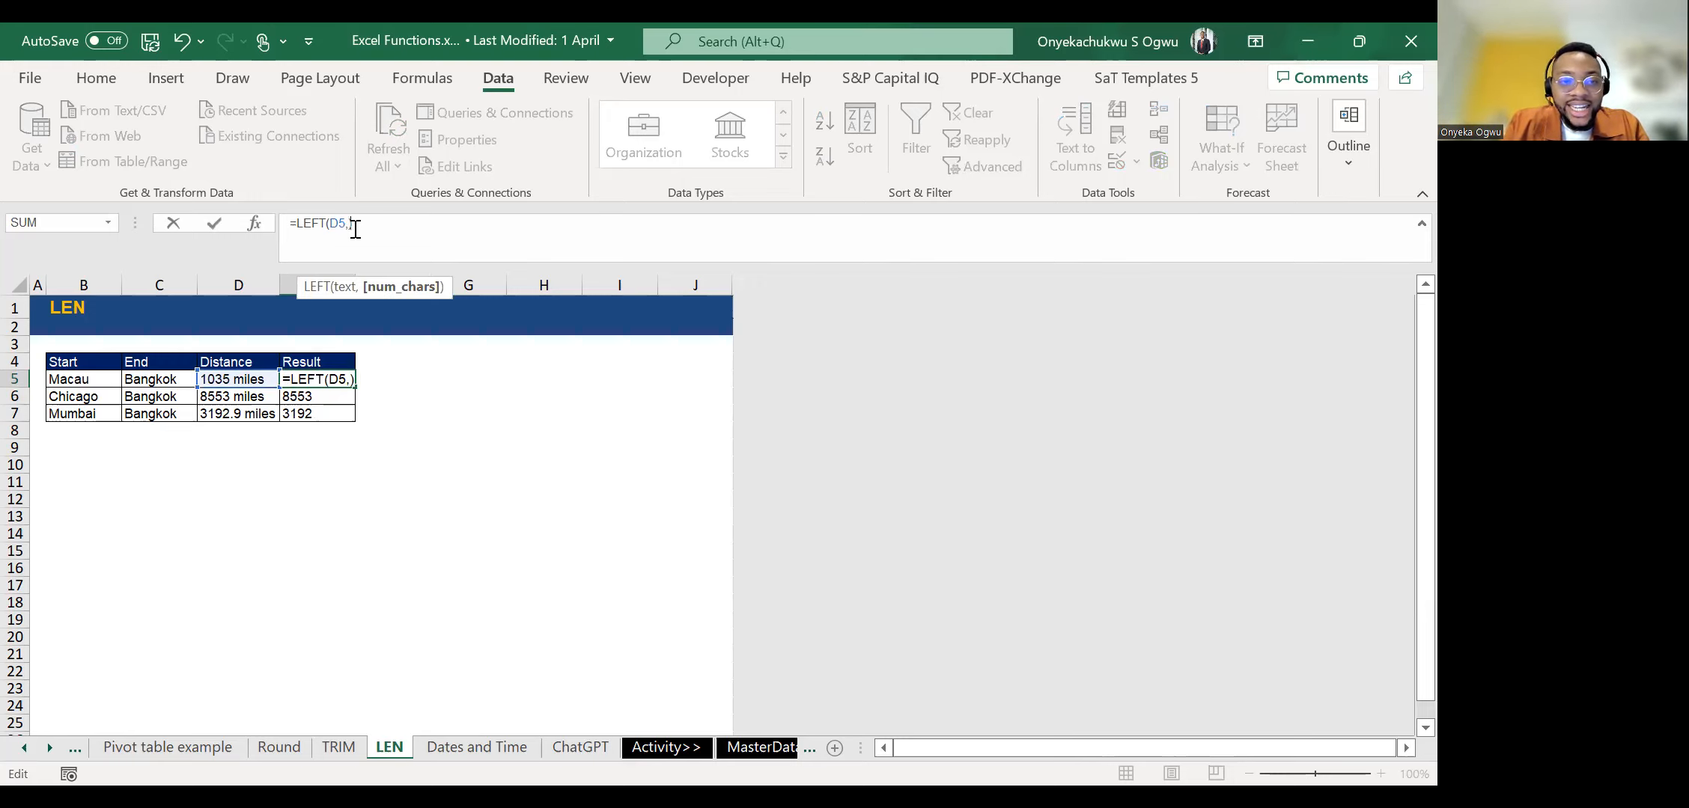
type("l")
key("BackSpace")
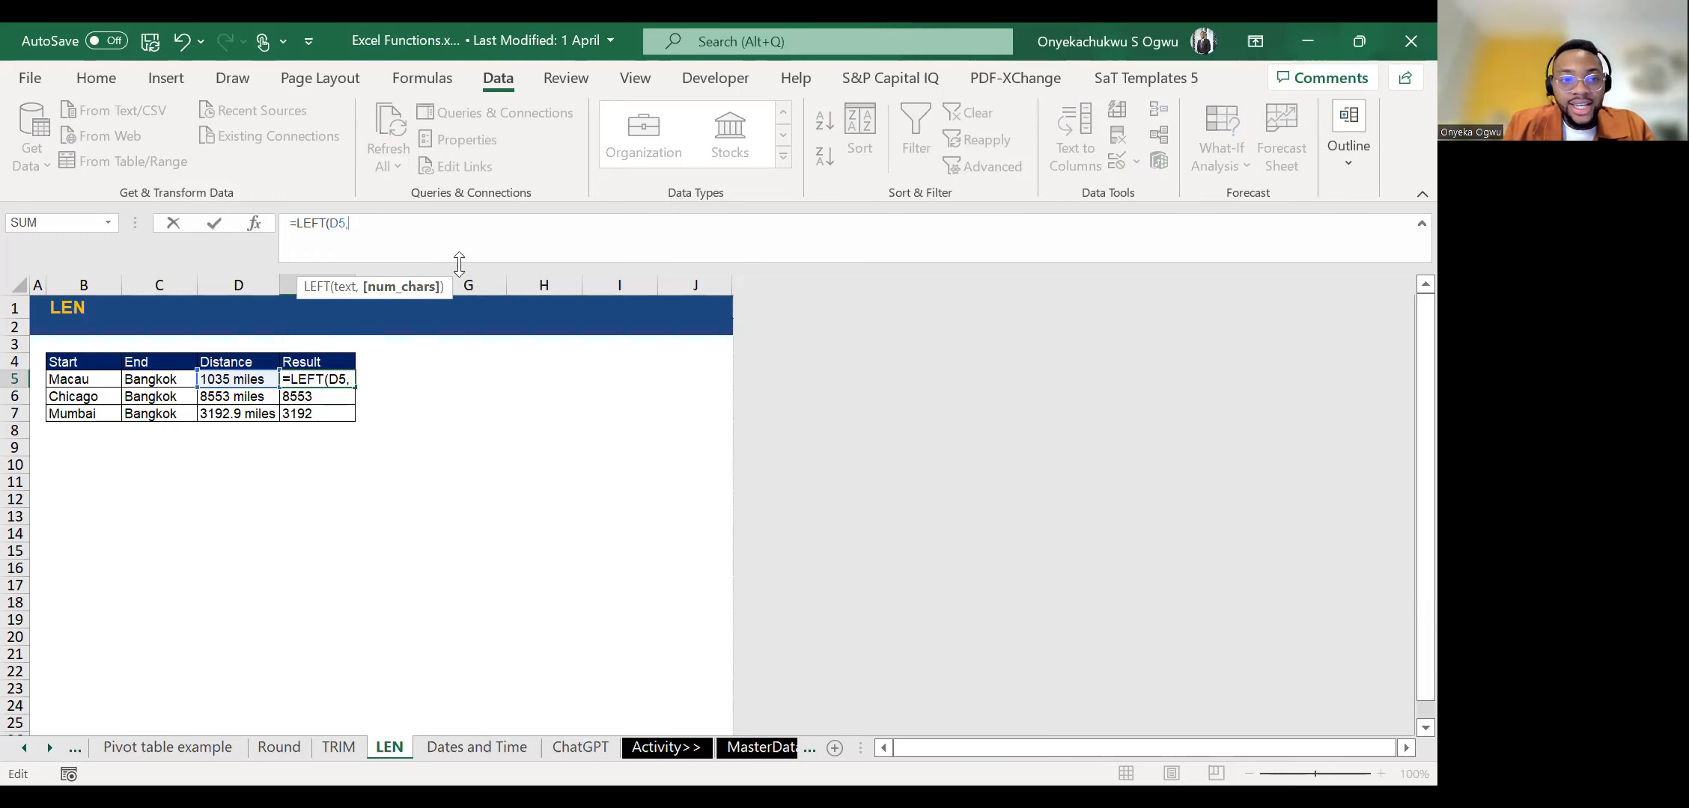
type("LEN(")
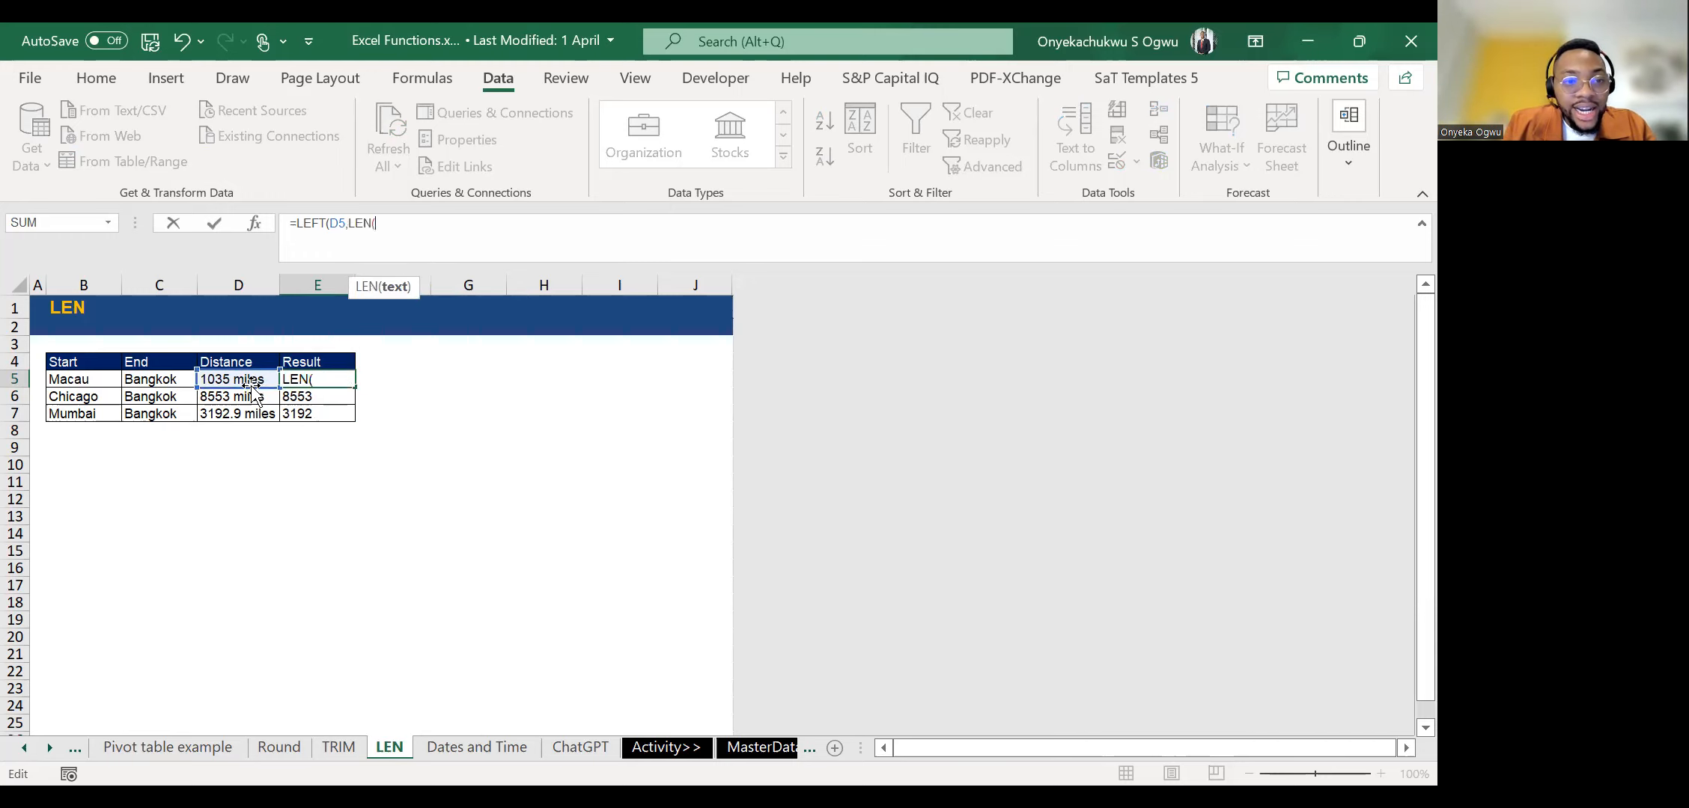
left_click(215, 378)
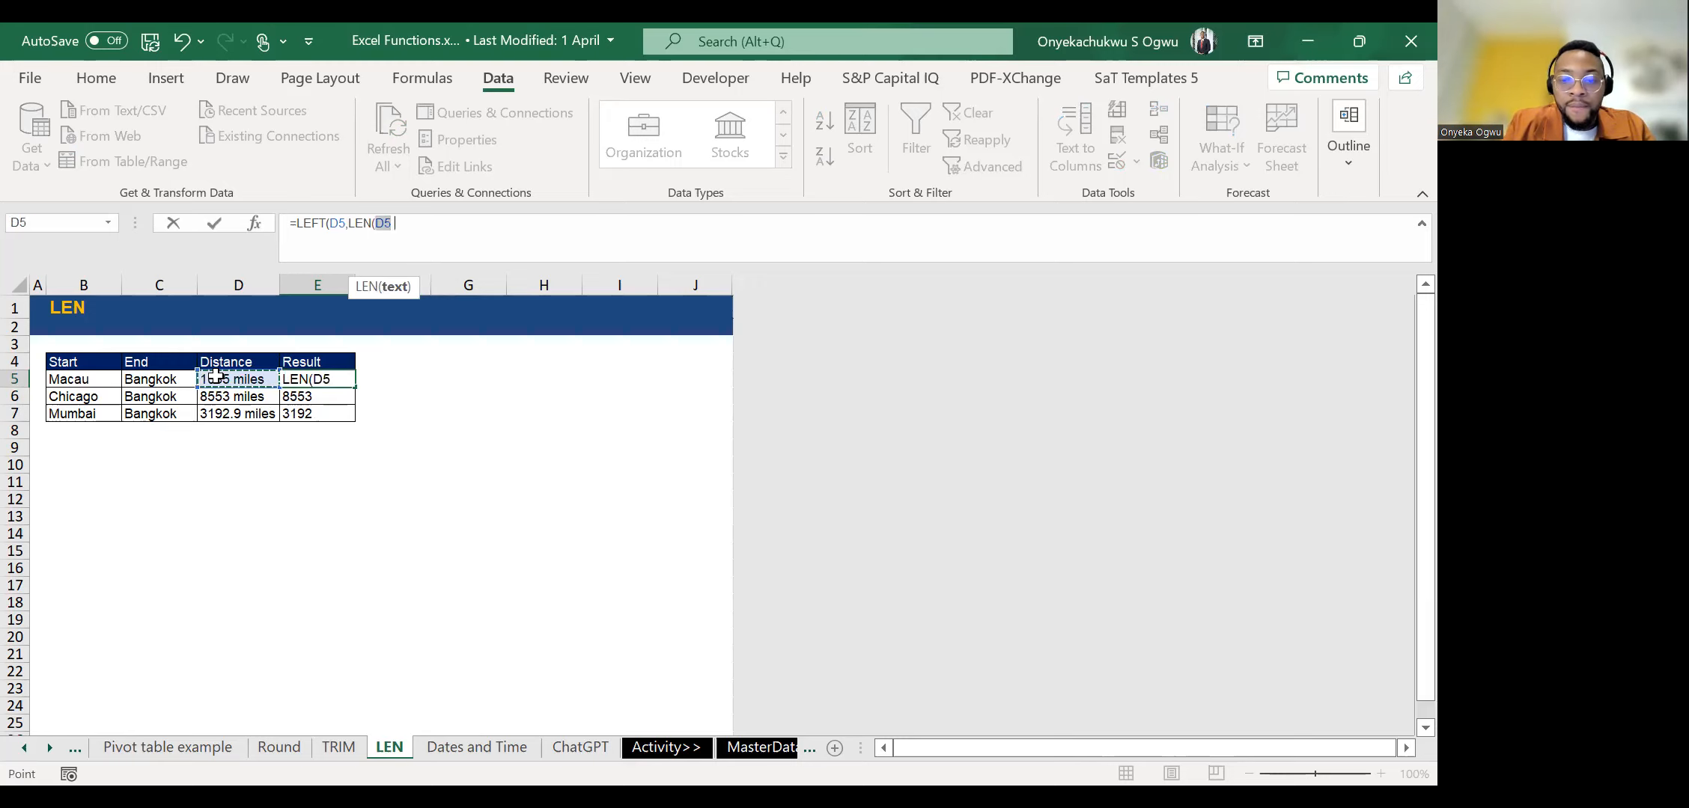
type(")-6")
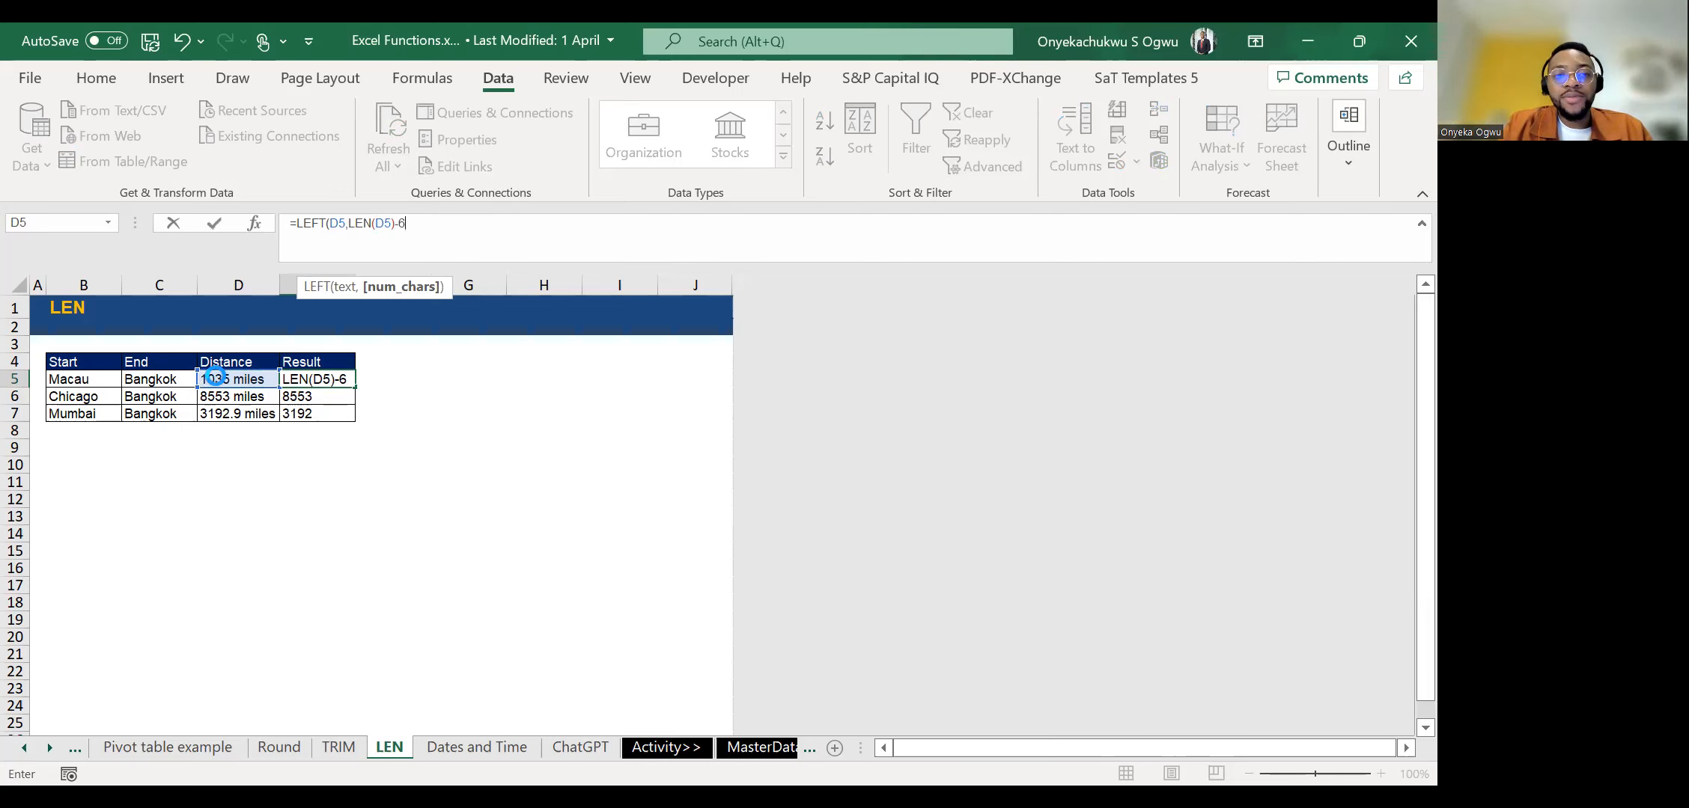
key("Return")
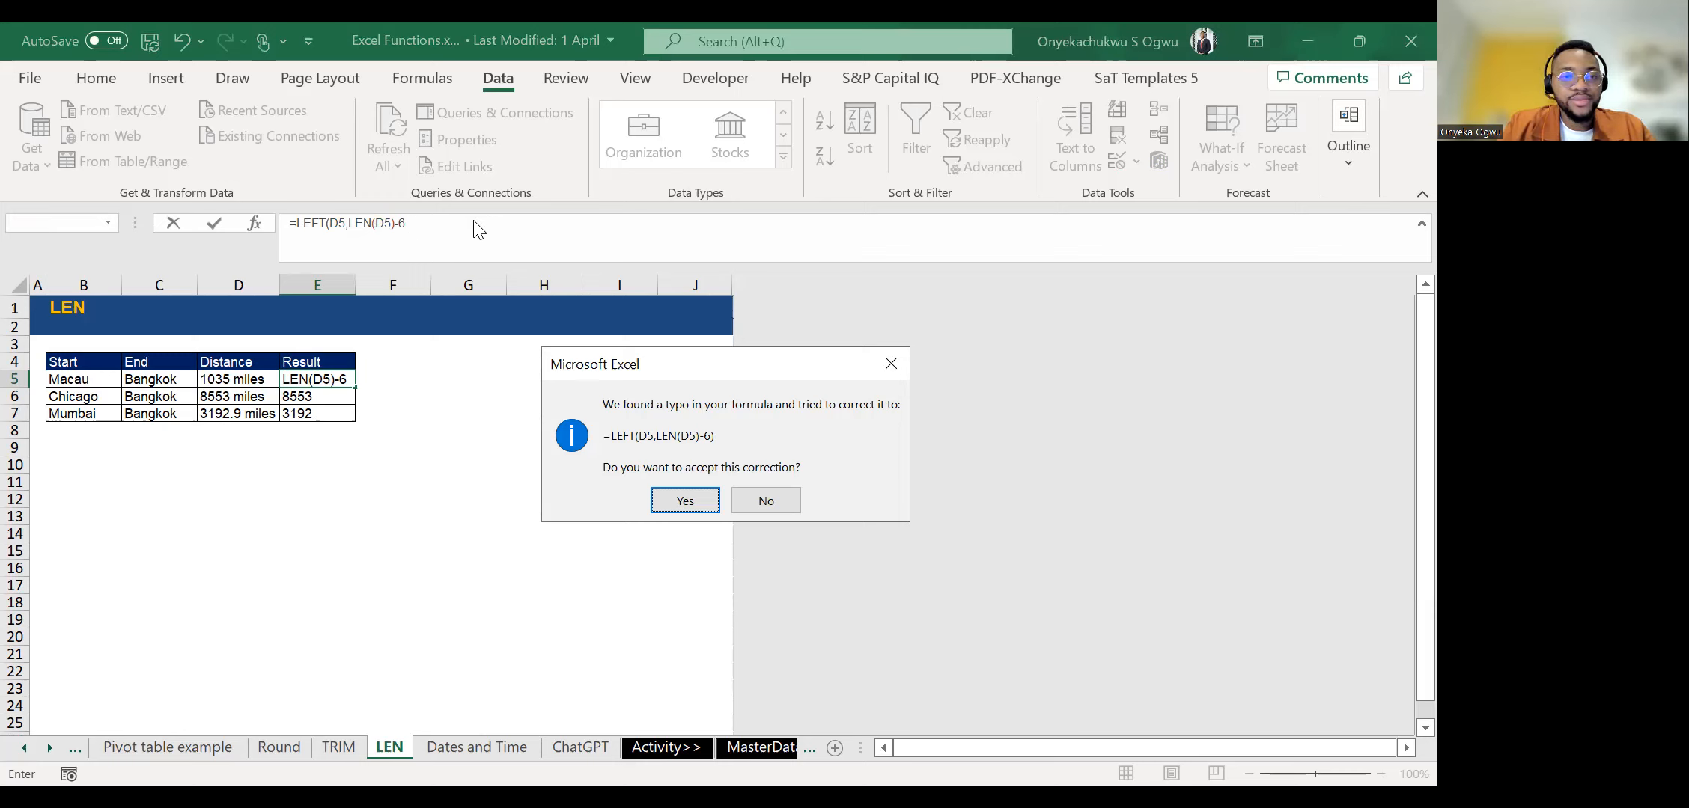
left_click(685, 501)
key("Up")
left_click(363, 220)
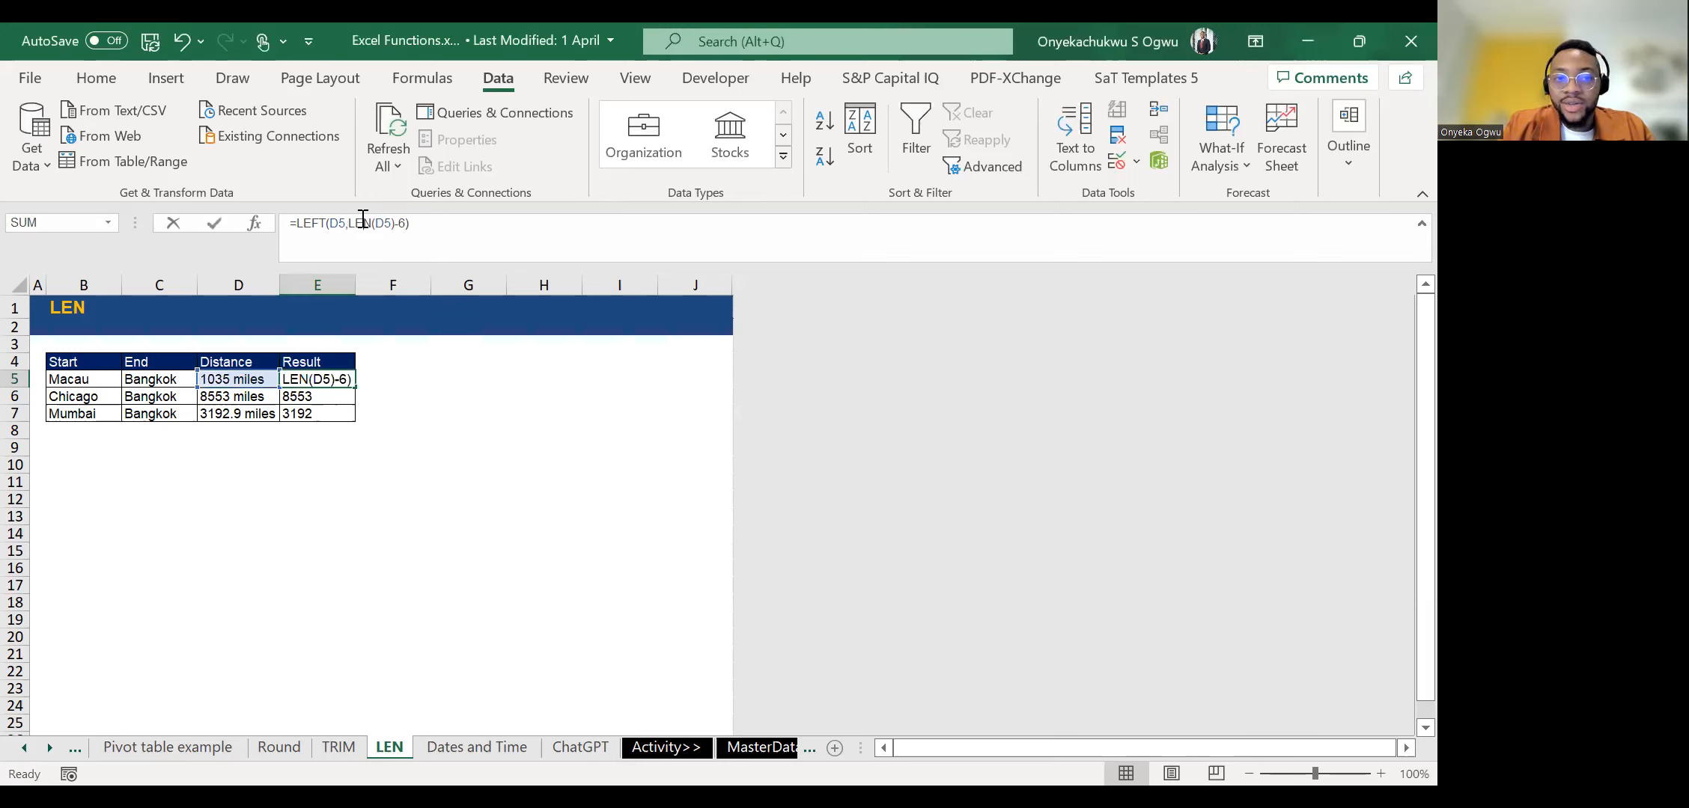
left_click(349, 222)
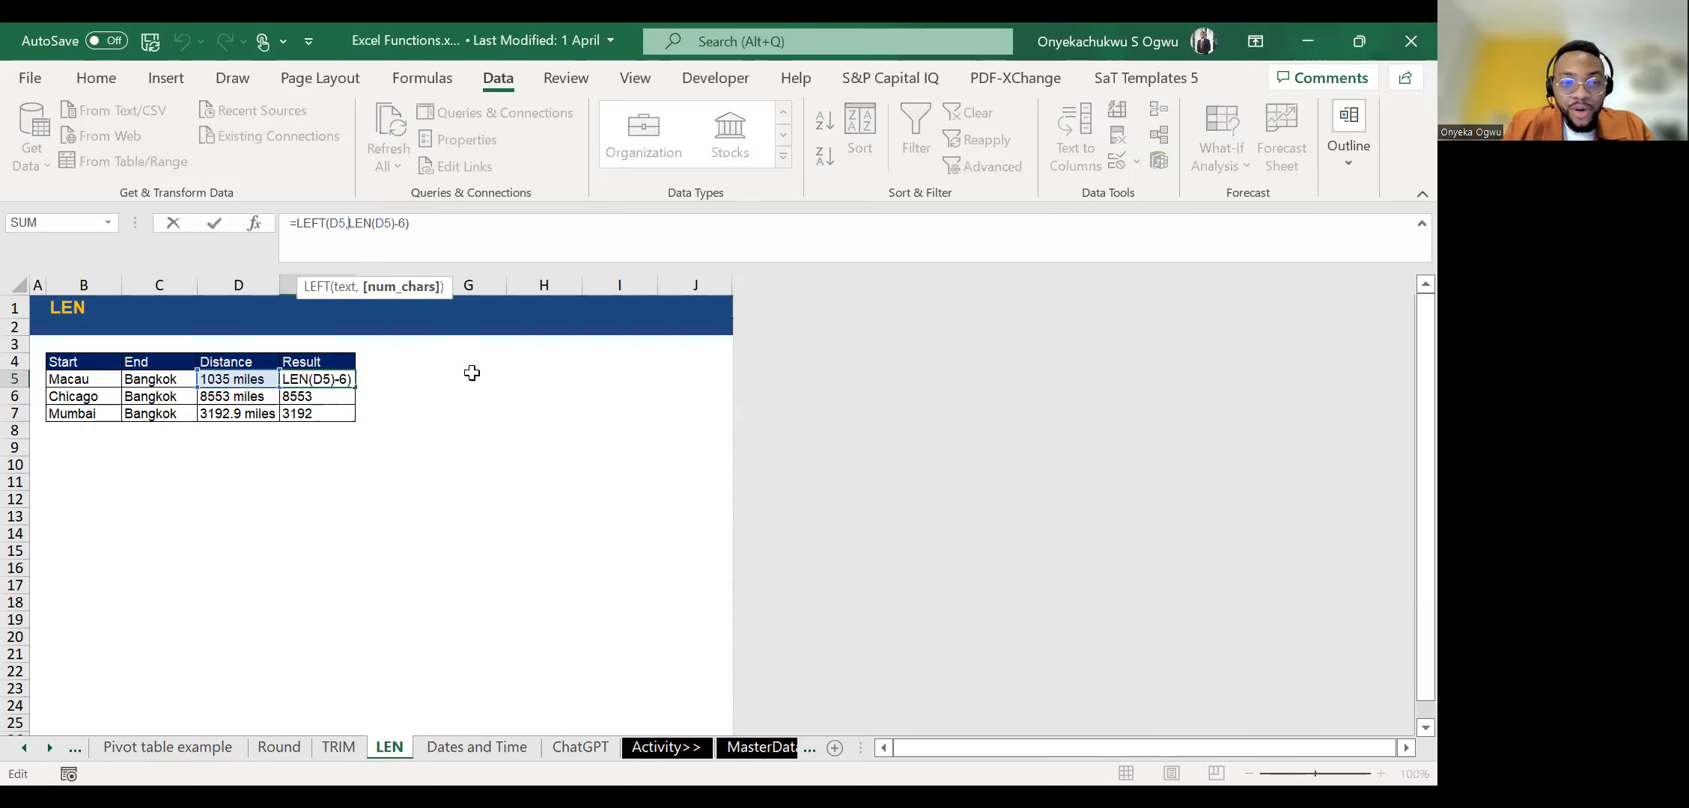
key("Return")
Enter =LEFT(D6,4) in E6 for the Chicago distance and compare it with the source text in D6.
type("=")
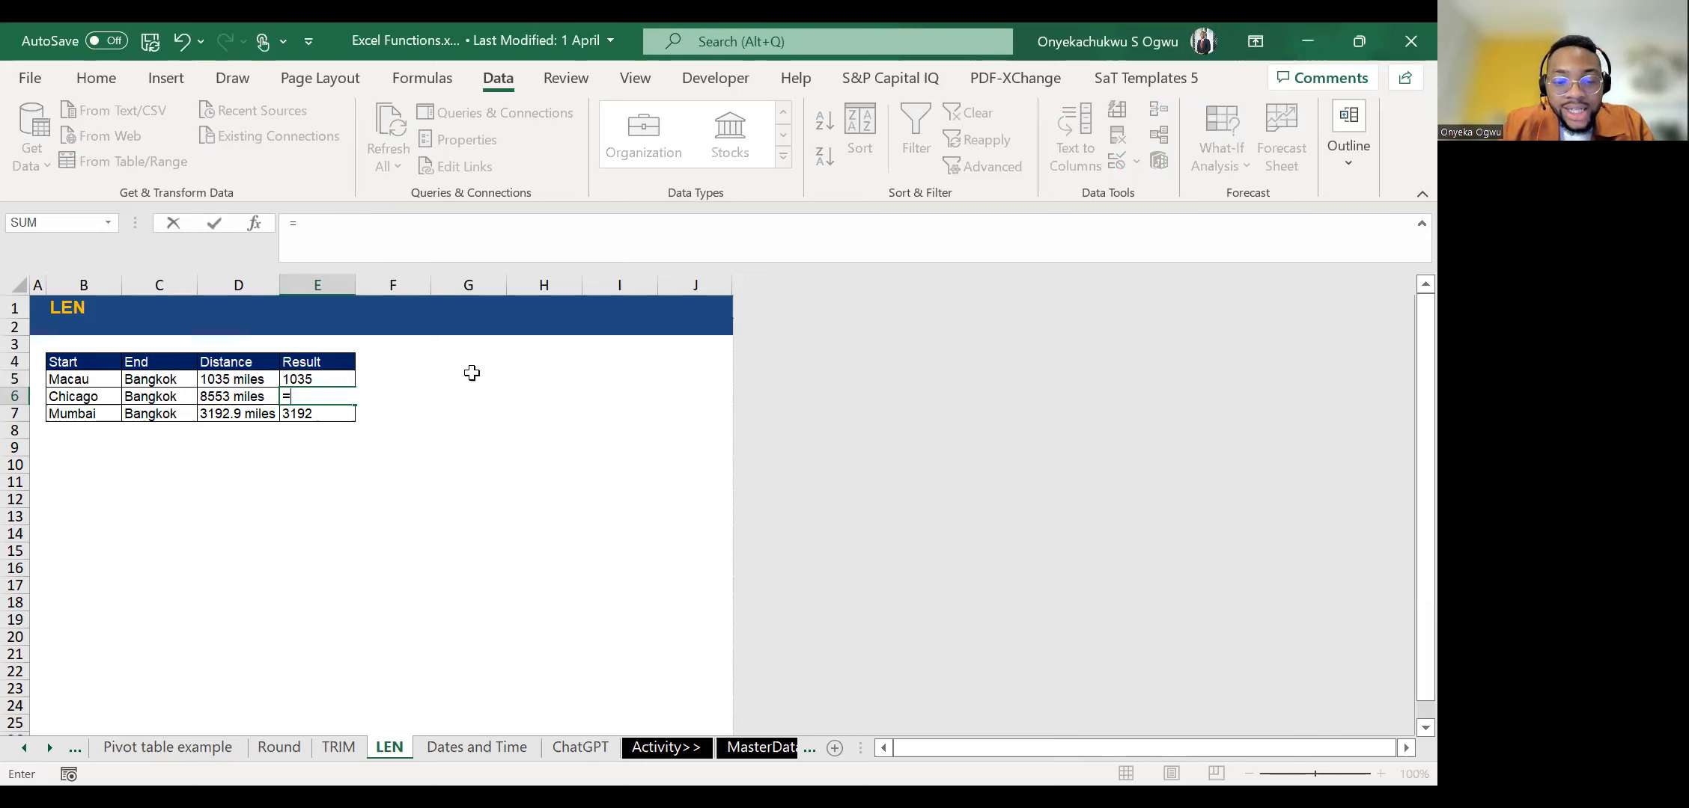
type("LEFT(D6,4")
key("ctrl+Return")
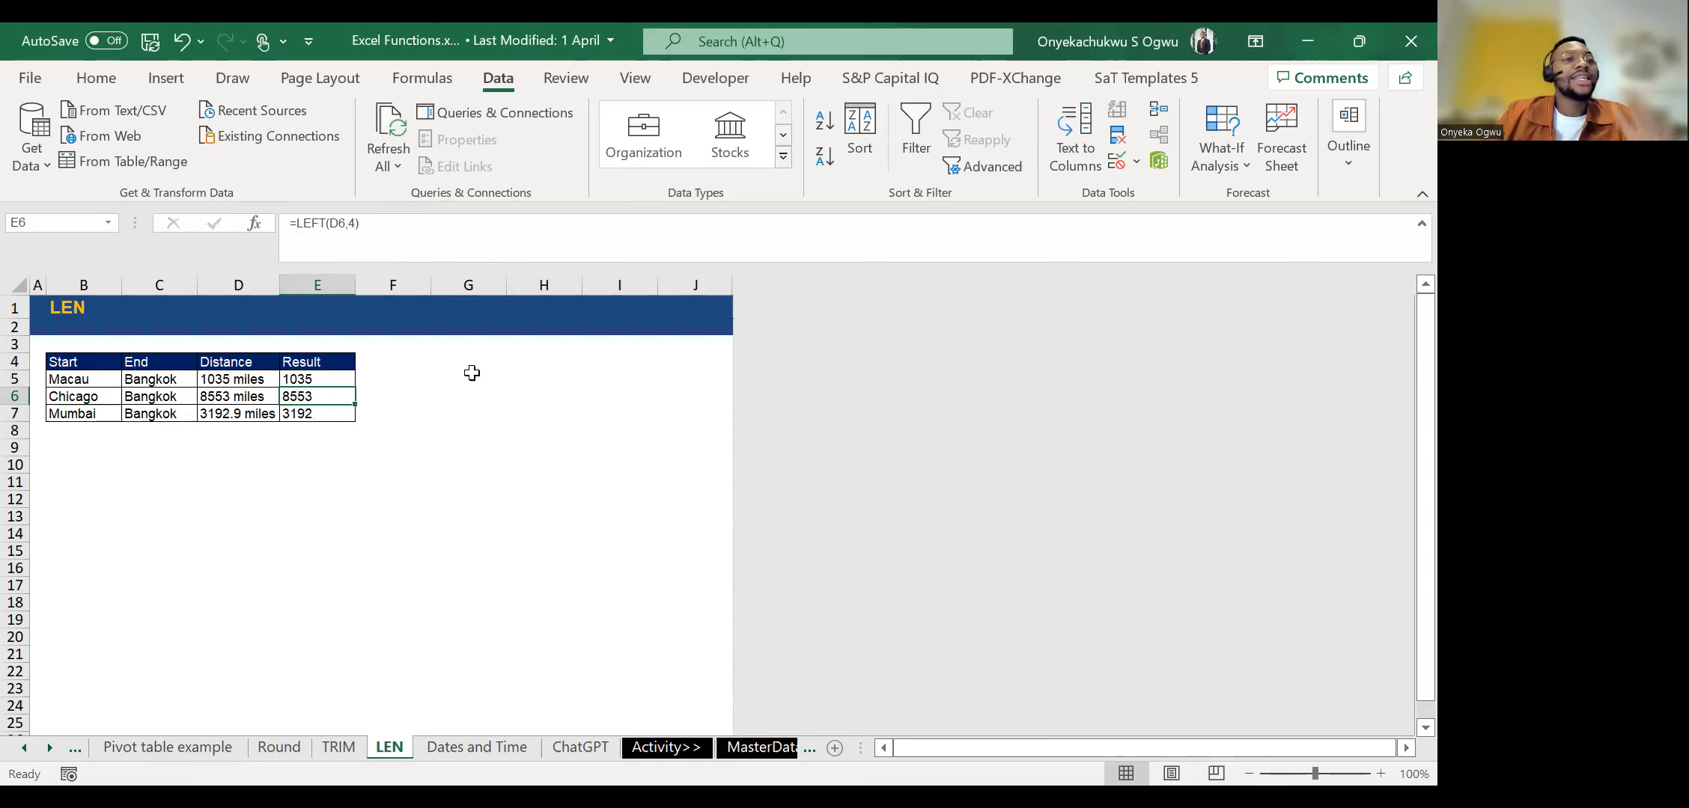
left_click(354, 224)
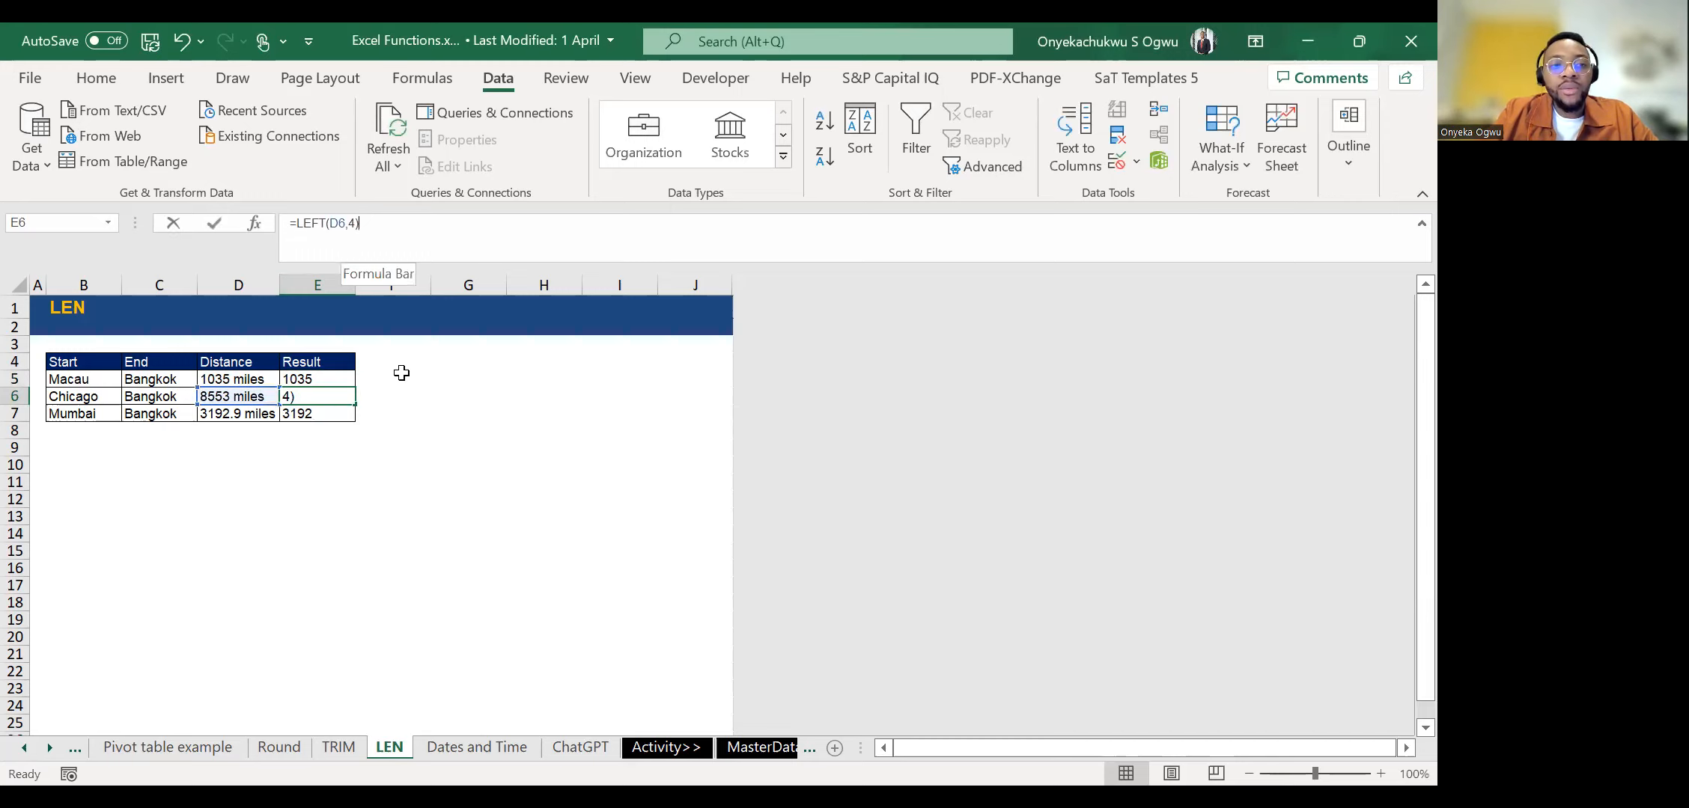
left_click(225, 404)
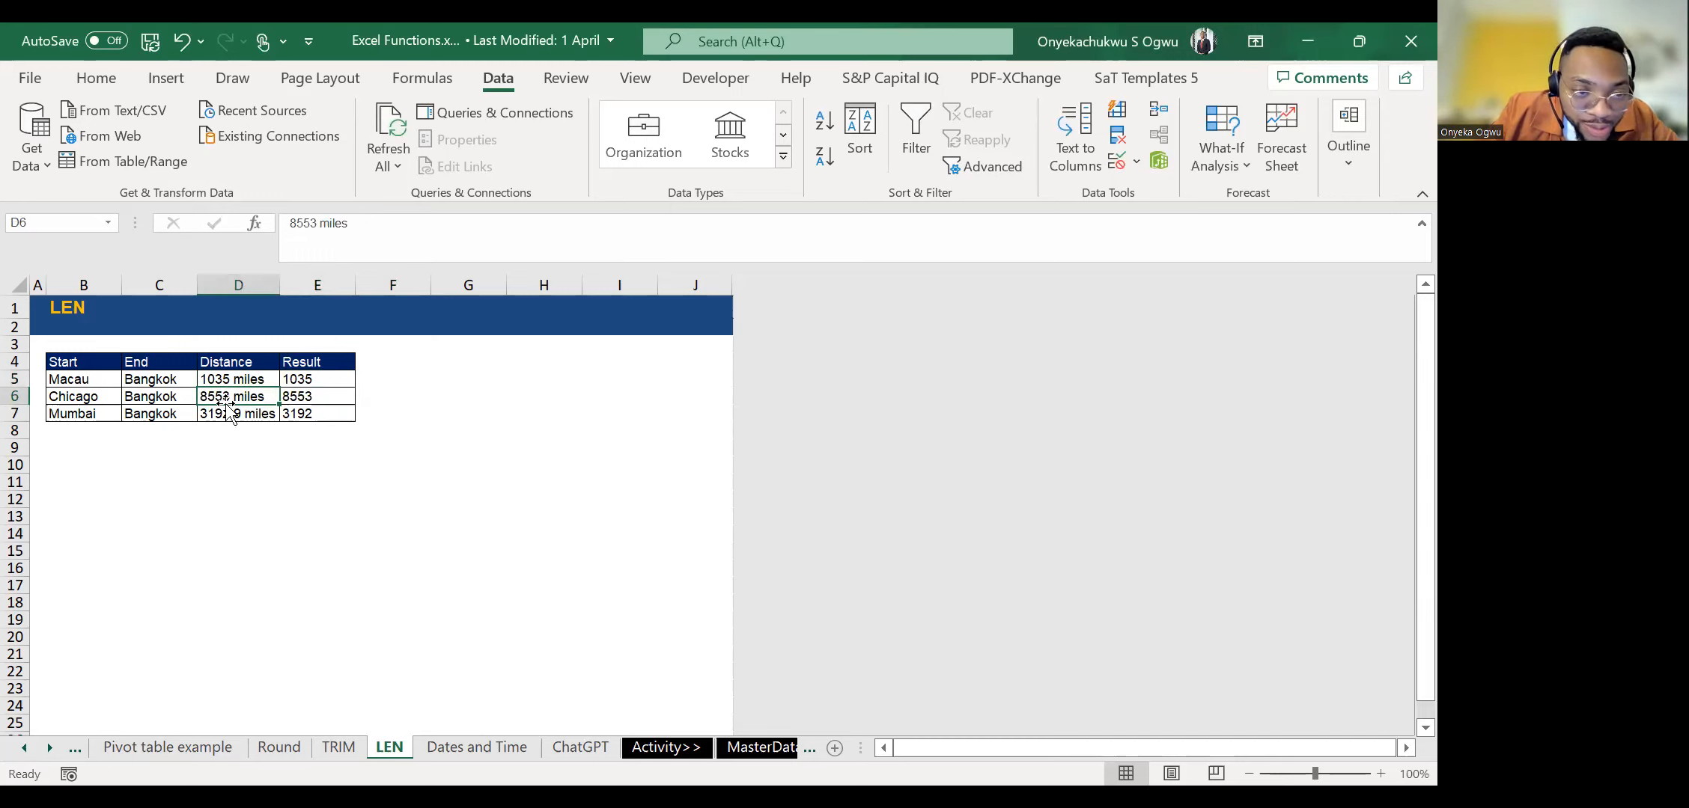
Copy the combined LEFT and LEN formula from E5 down to E6 and E7 and check the results.
left_click(306, 378)
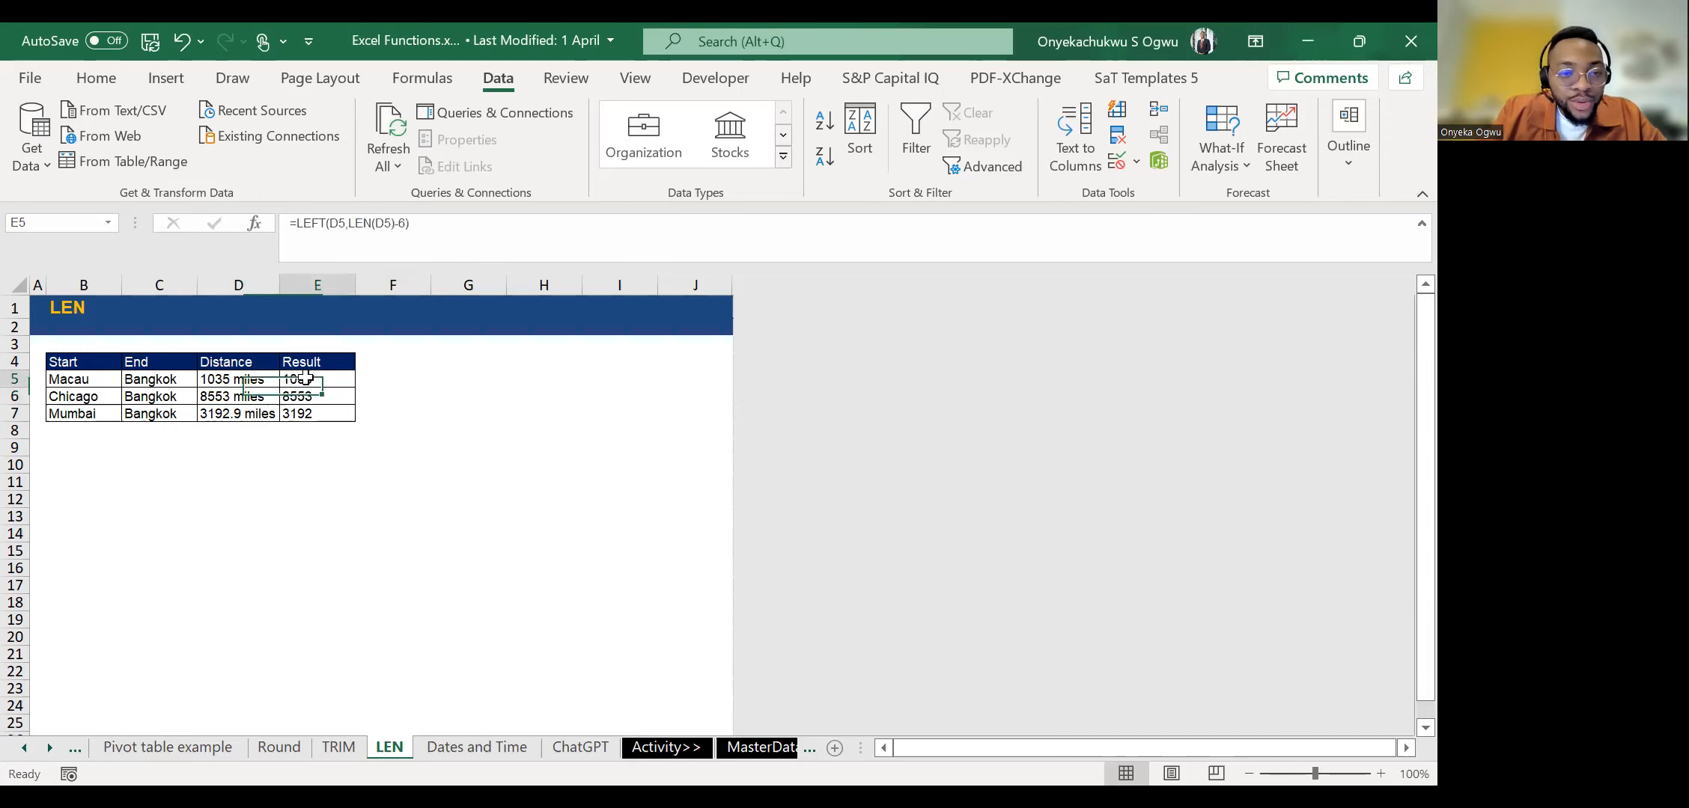
left_click(376, 229)
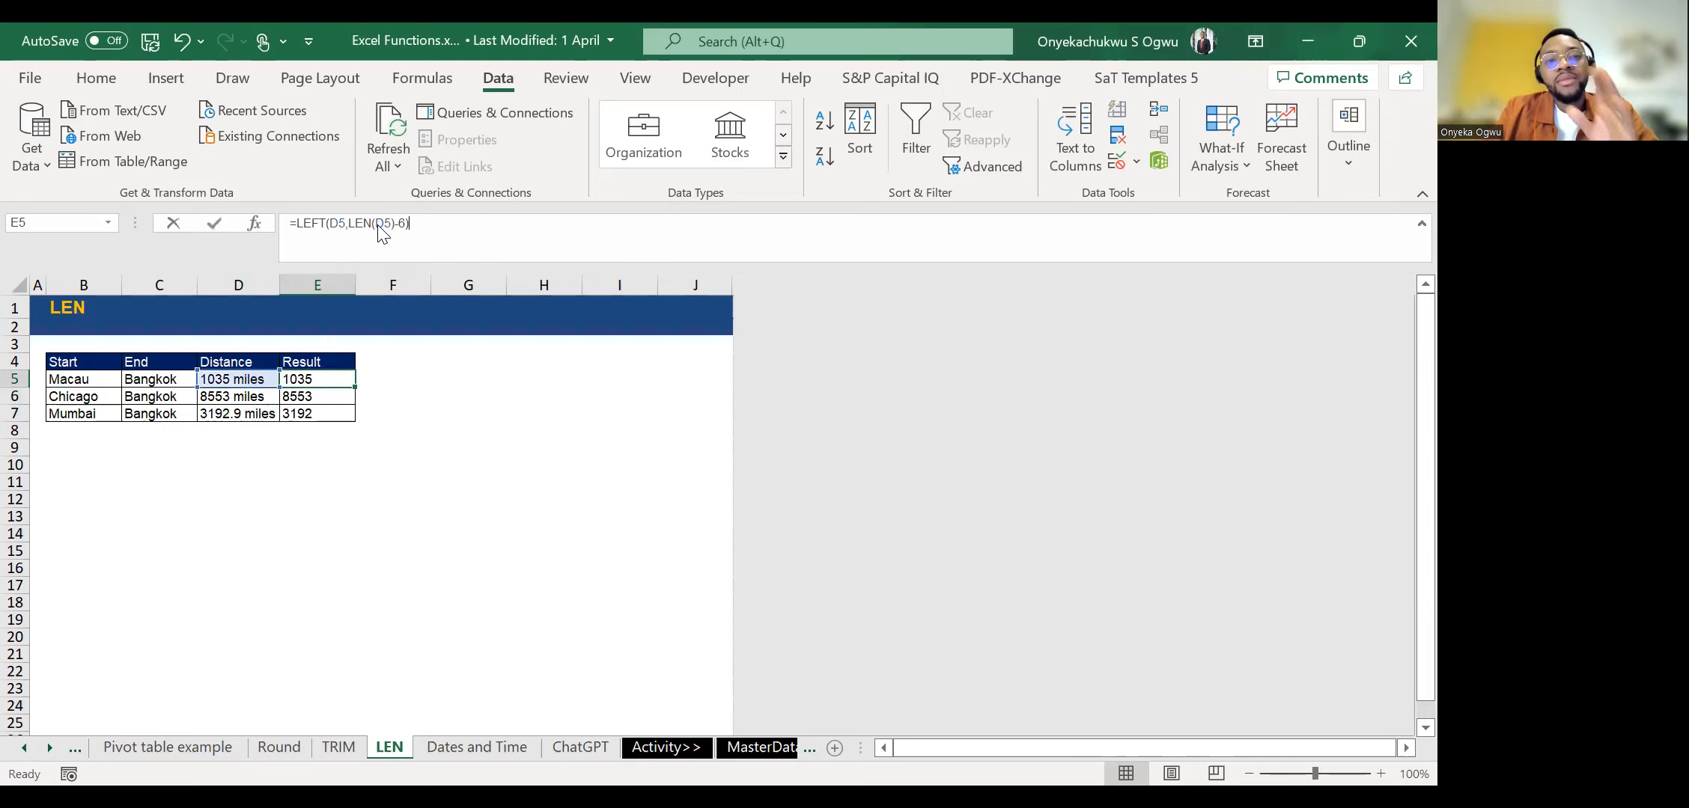
key("Escape")
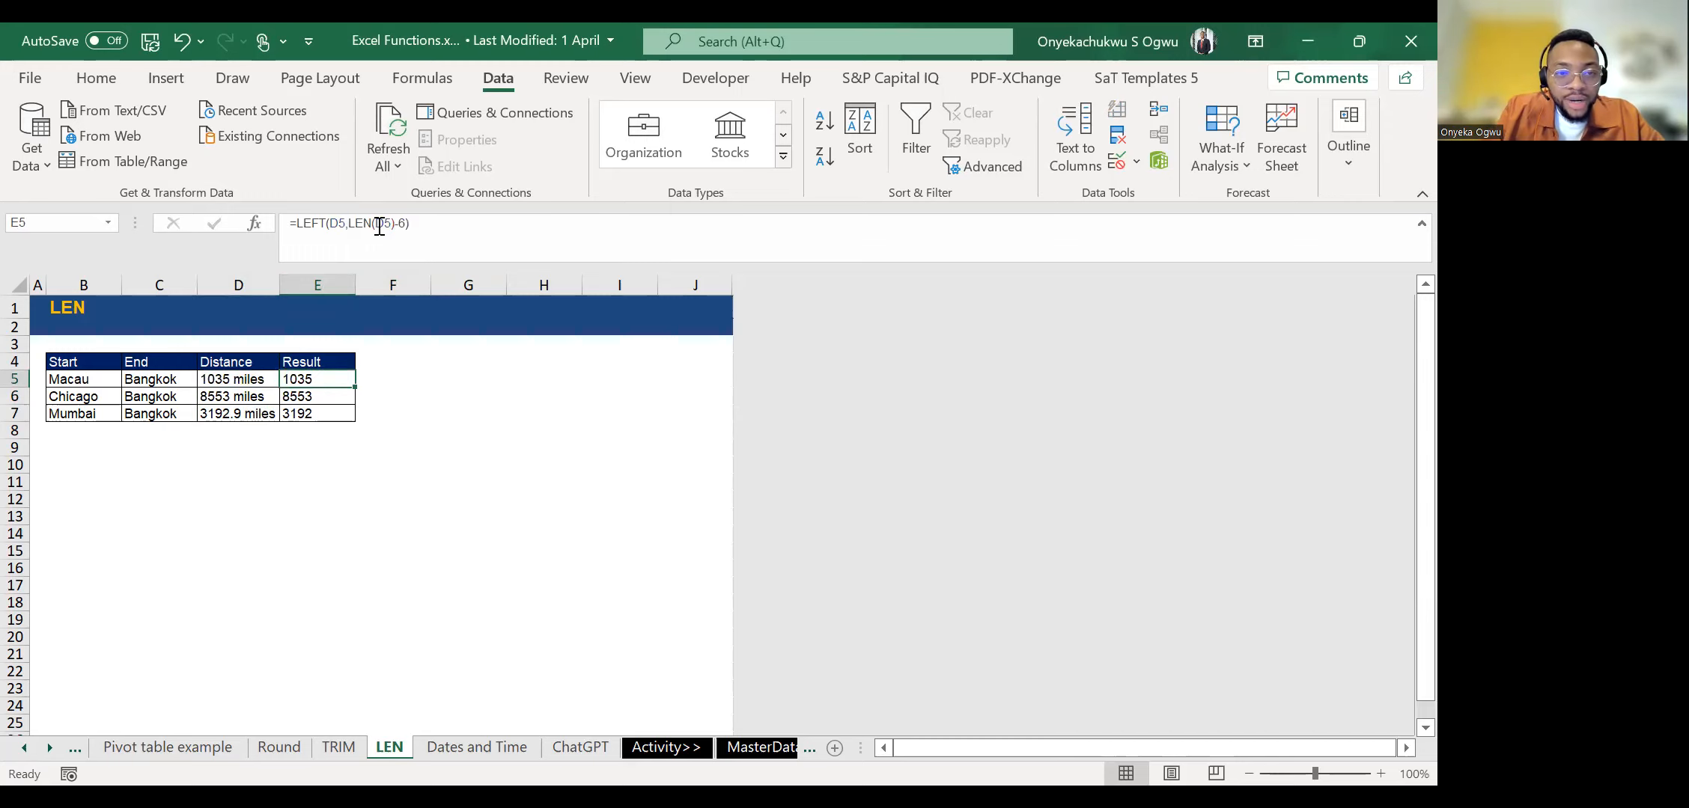
double_click(353, 387)
left_click(351, 392)
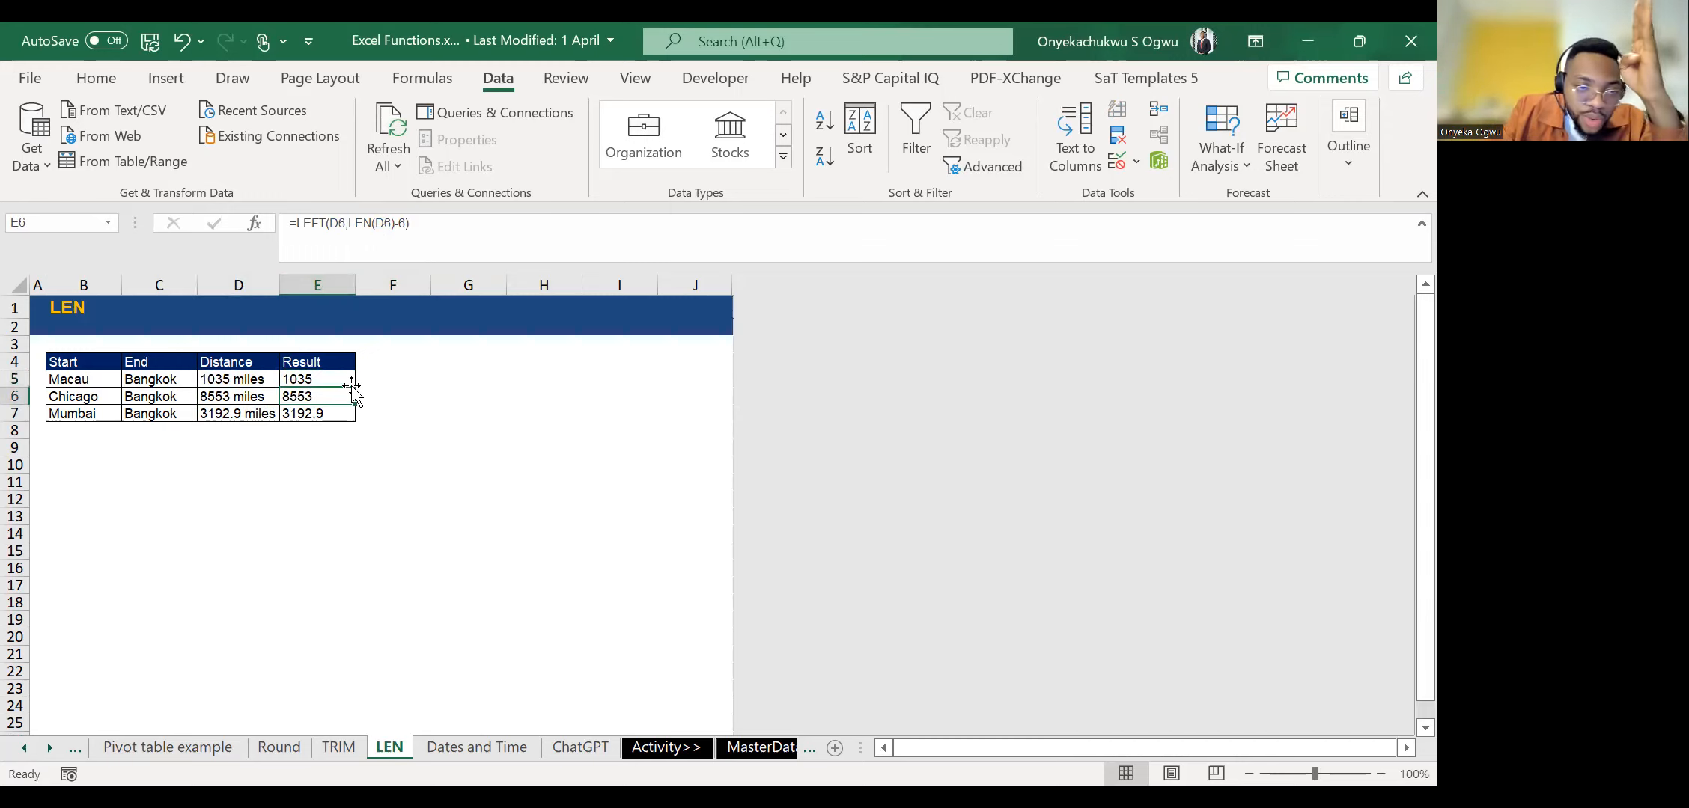
key("Down")
key("Up")
key("Up")
key("Up")
key("Down")
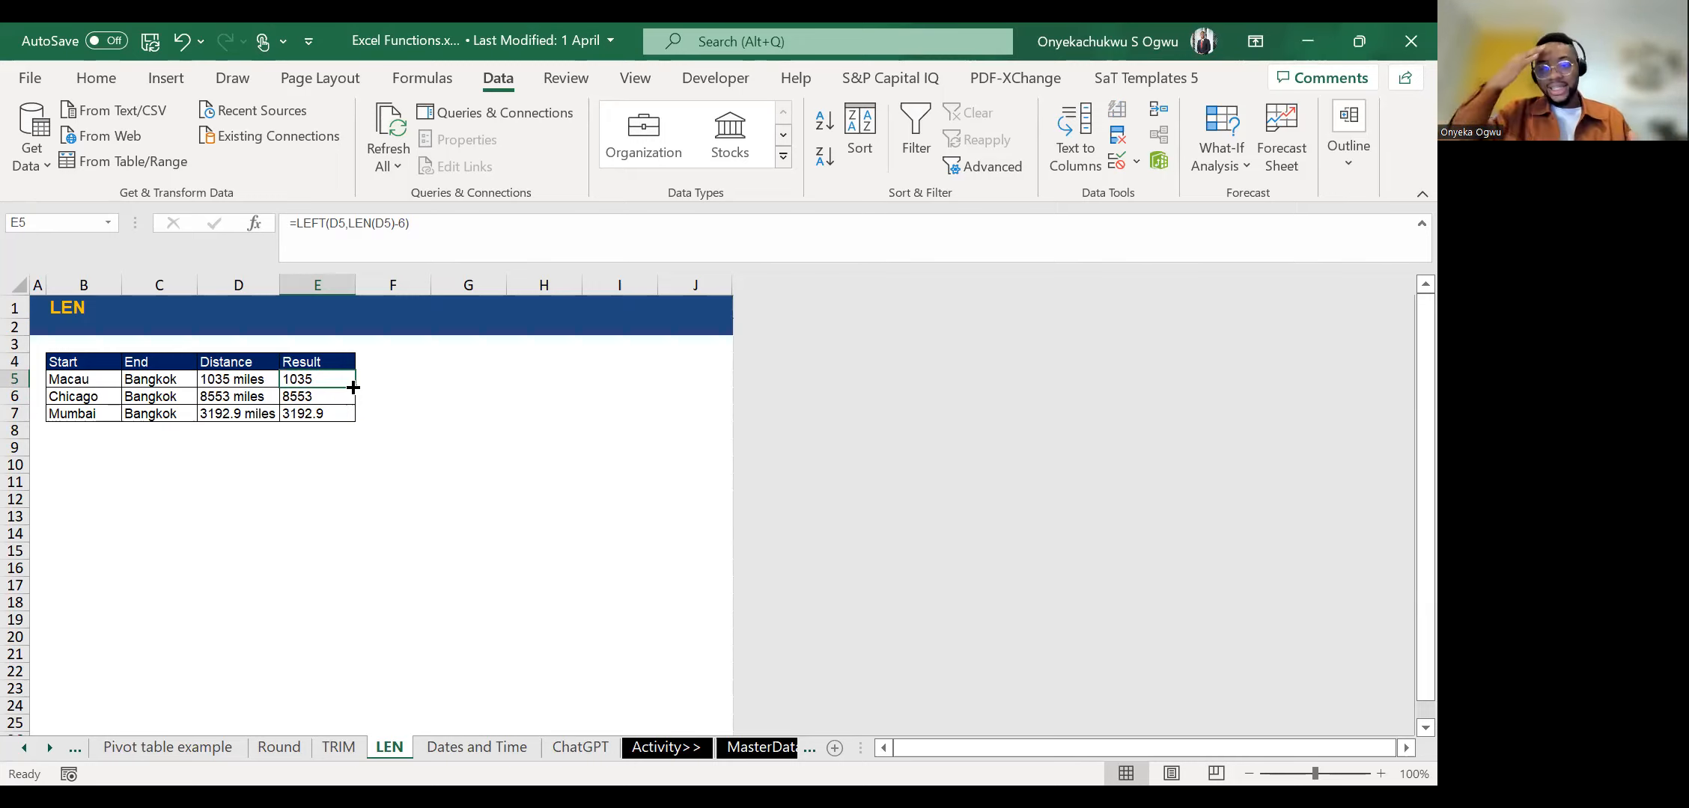
Switch to the Vlookup sheet and bring the start of the student score table into view.
left_click(19, 752)
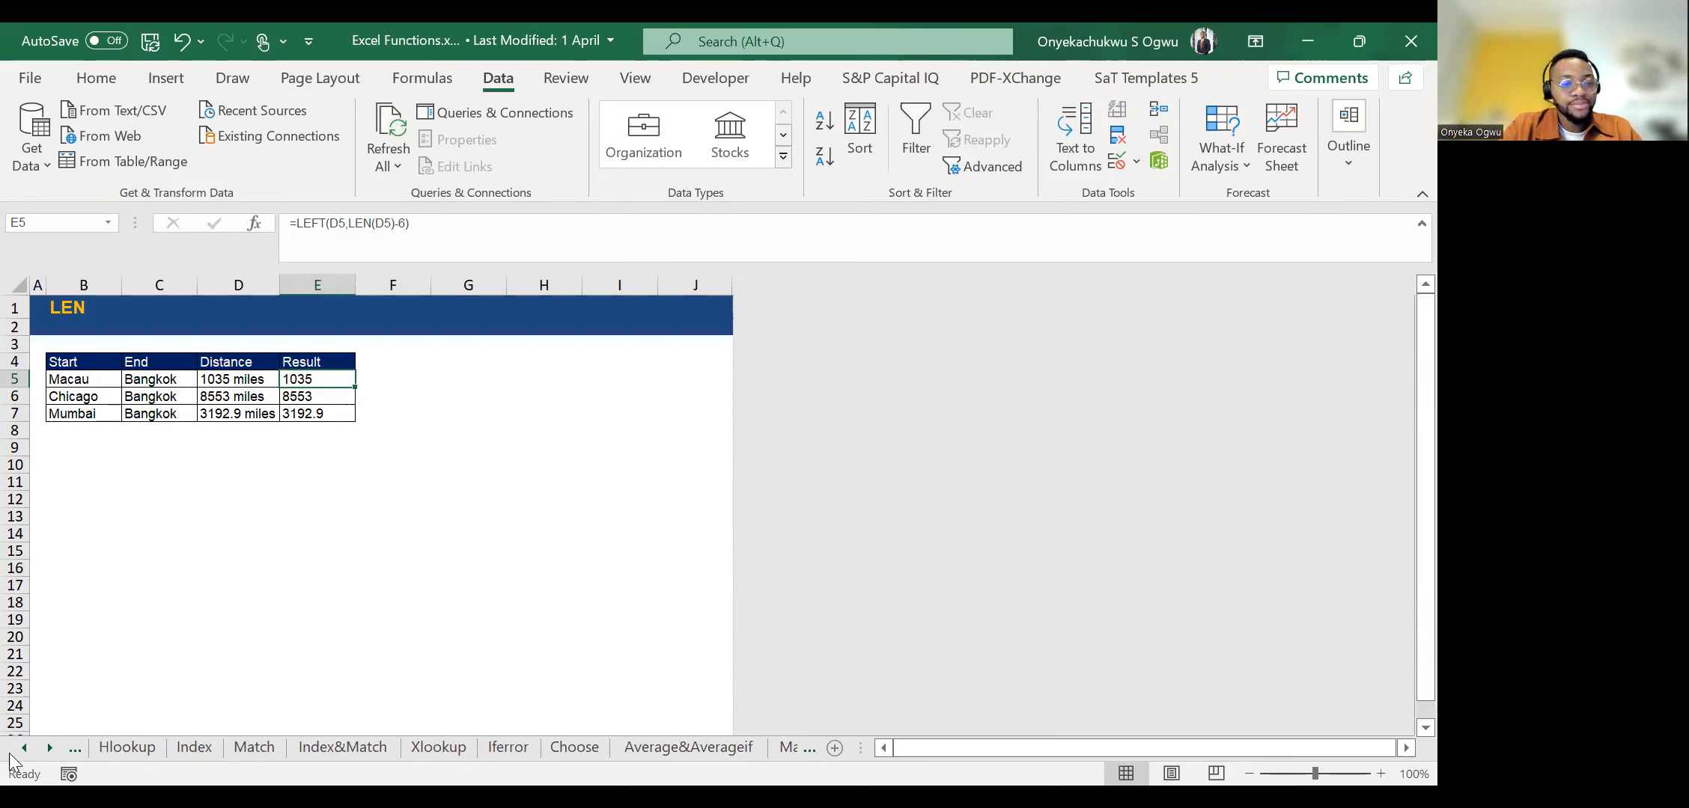
left_click(22, 750)
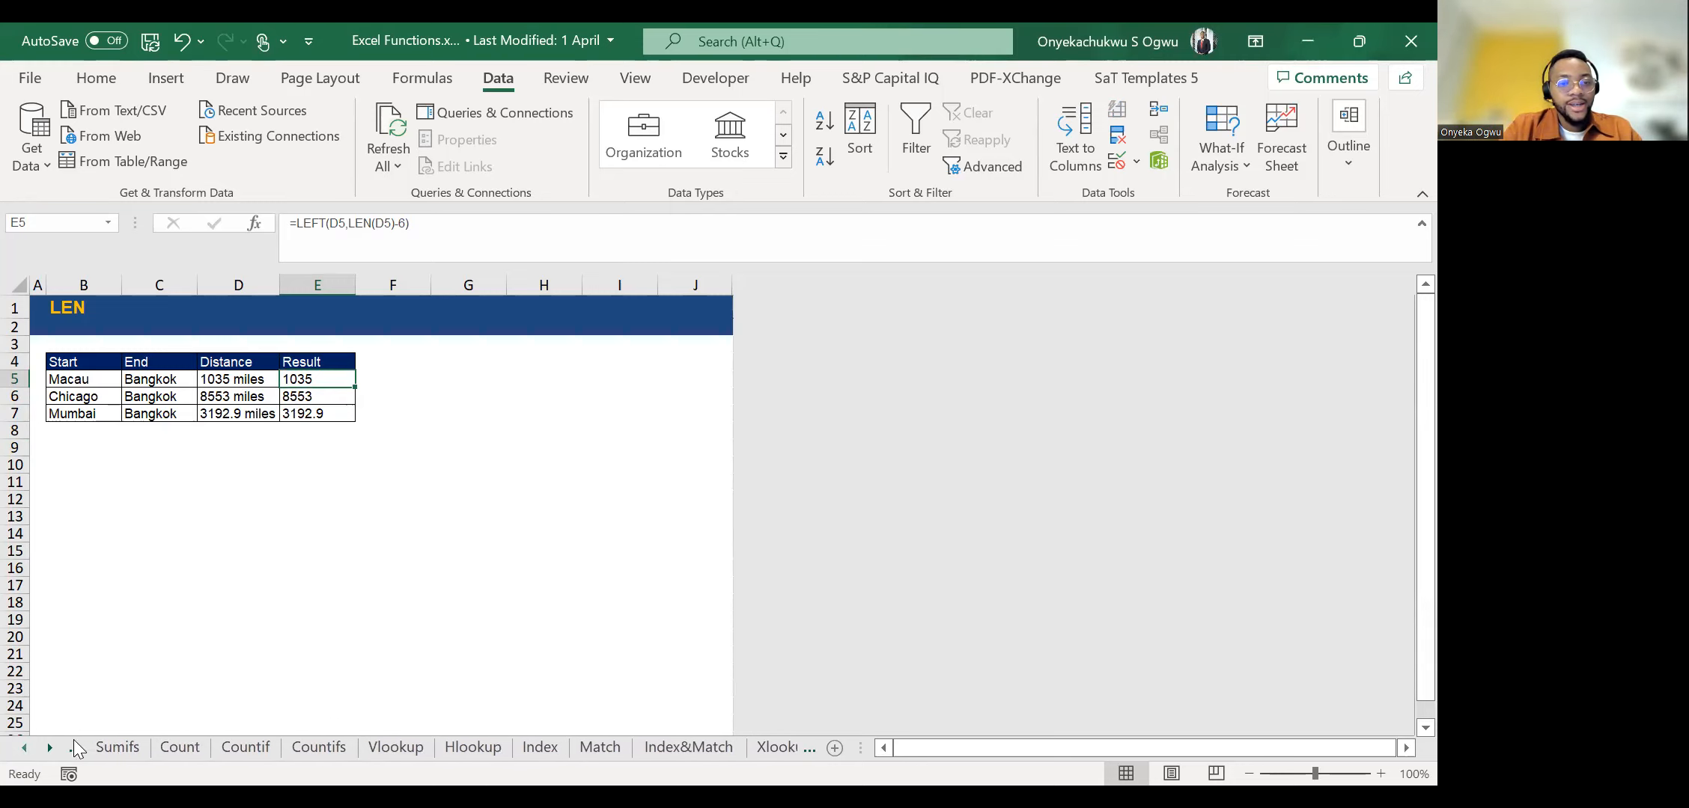
left_click(374, 745)
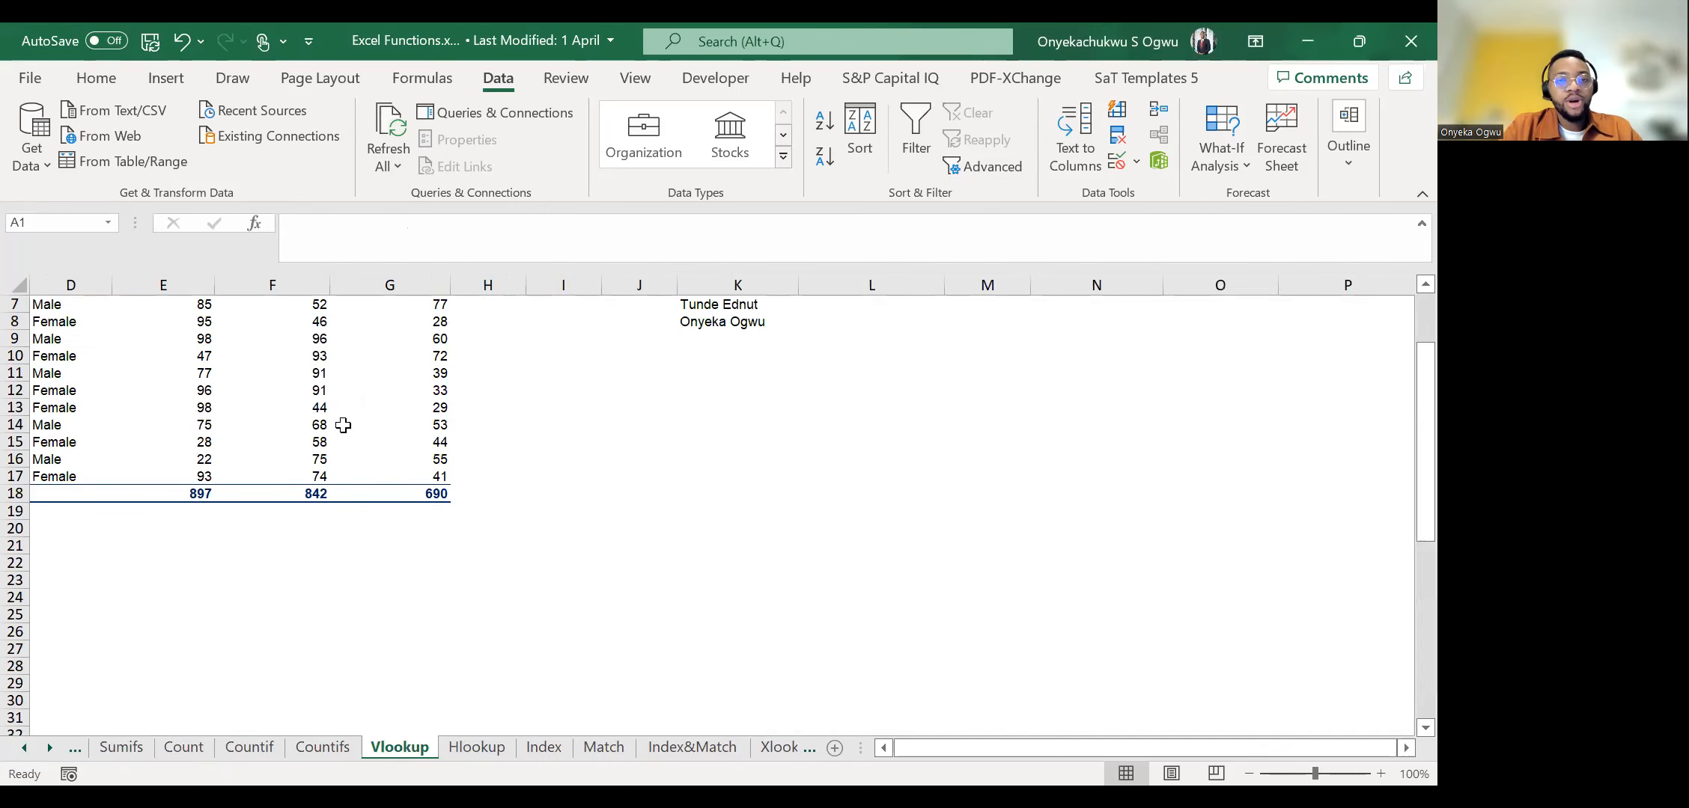
left_click(343, 424)
key("ctrl+Up")
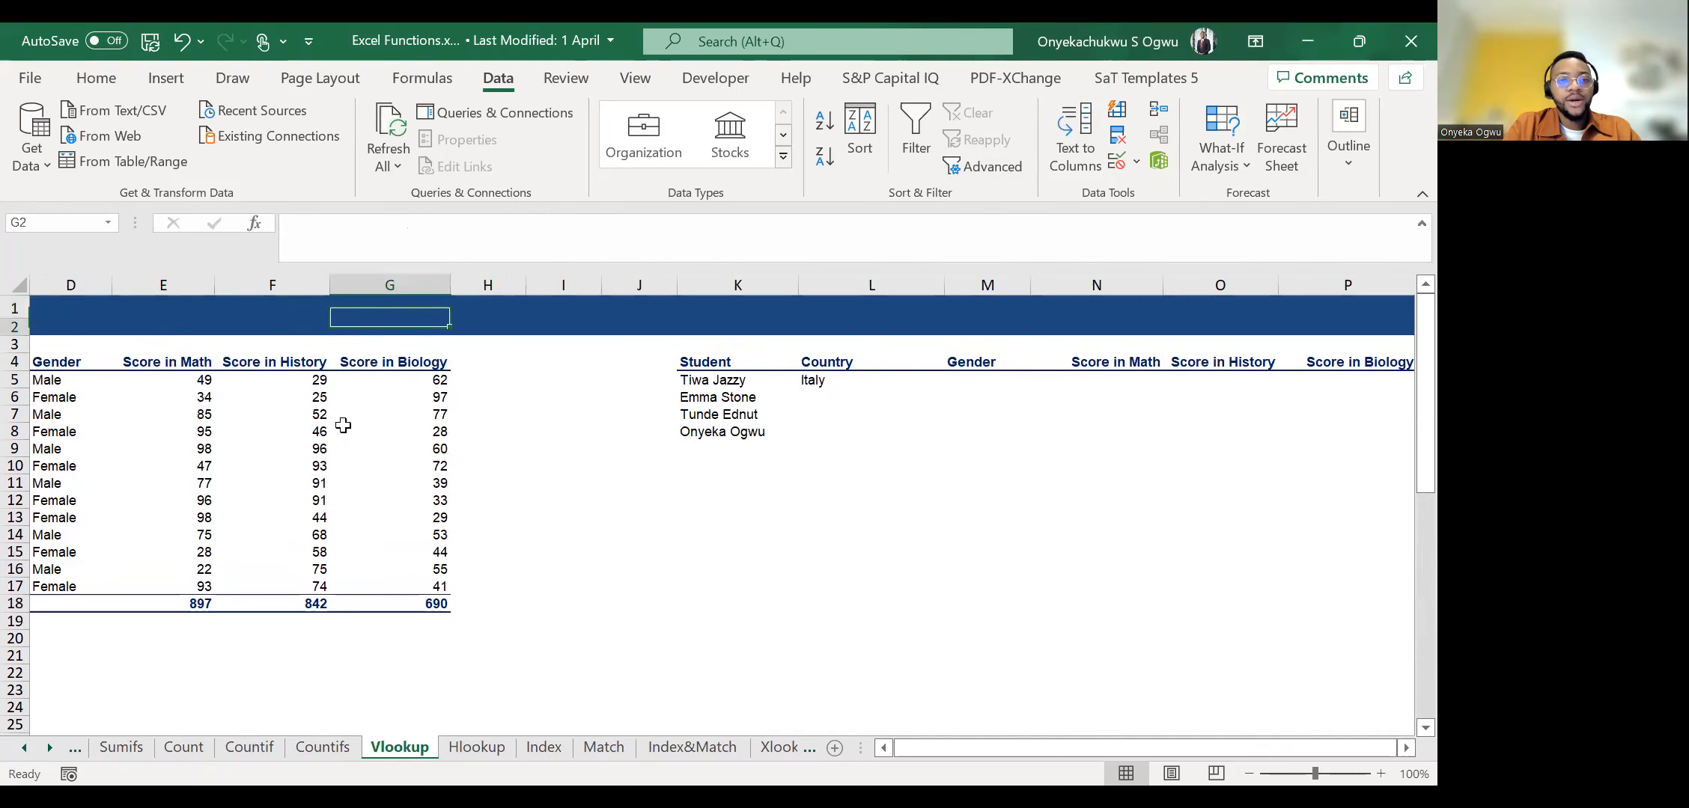
key("Down")
key("ctrl+Left")
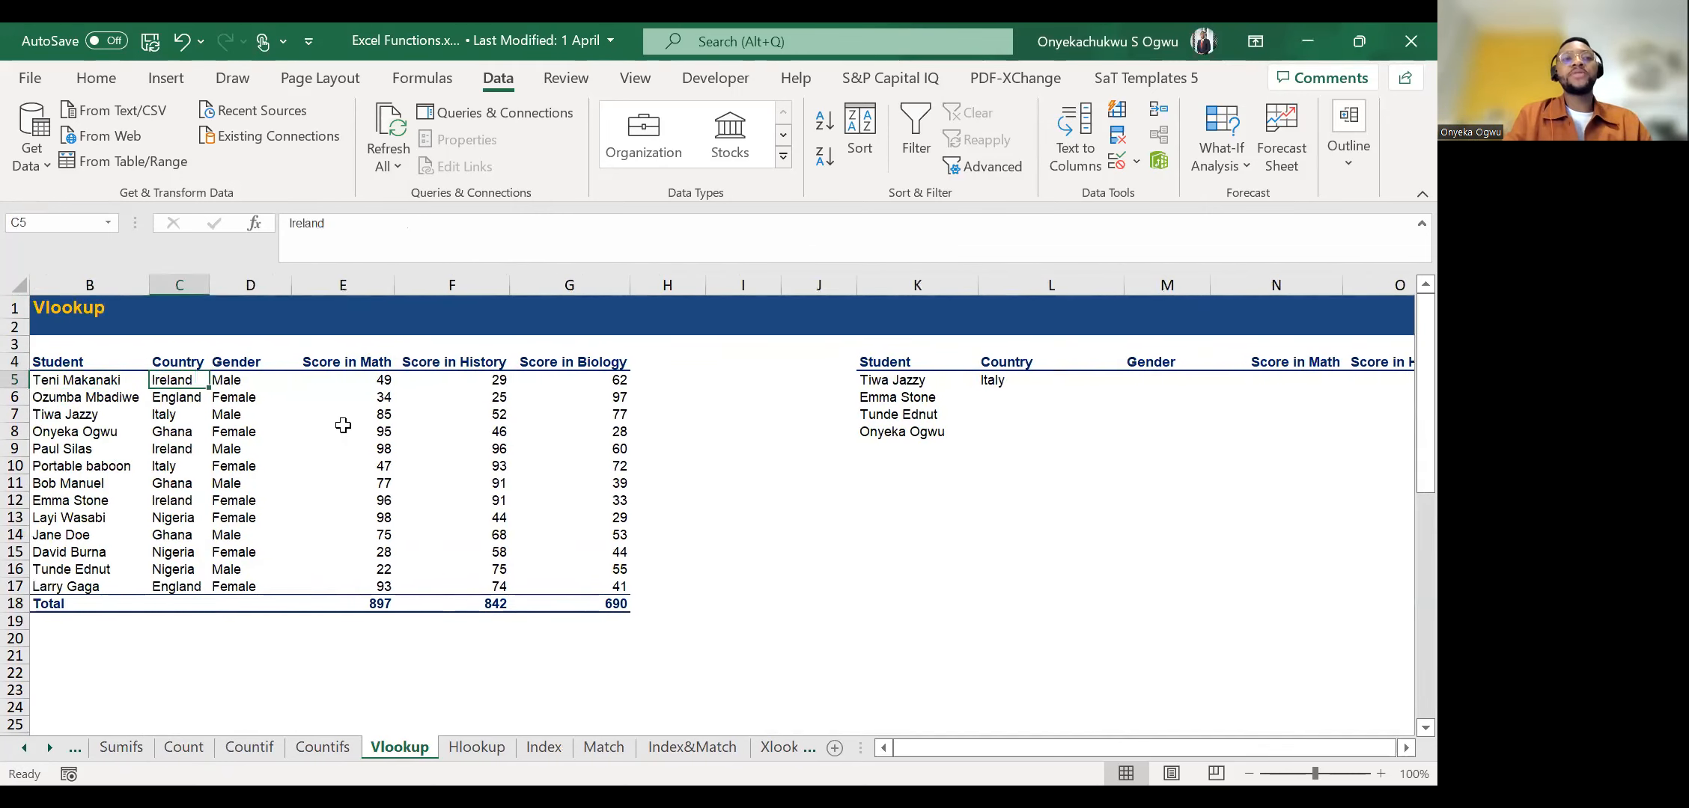
key("Right")
key("Right")
key("Right")
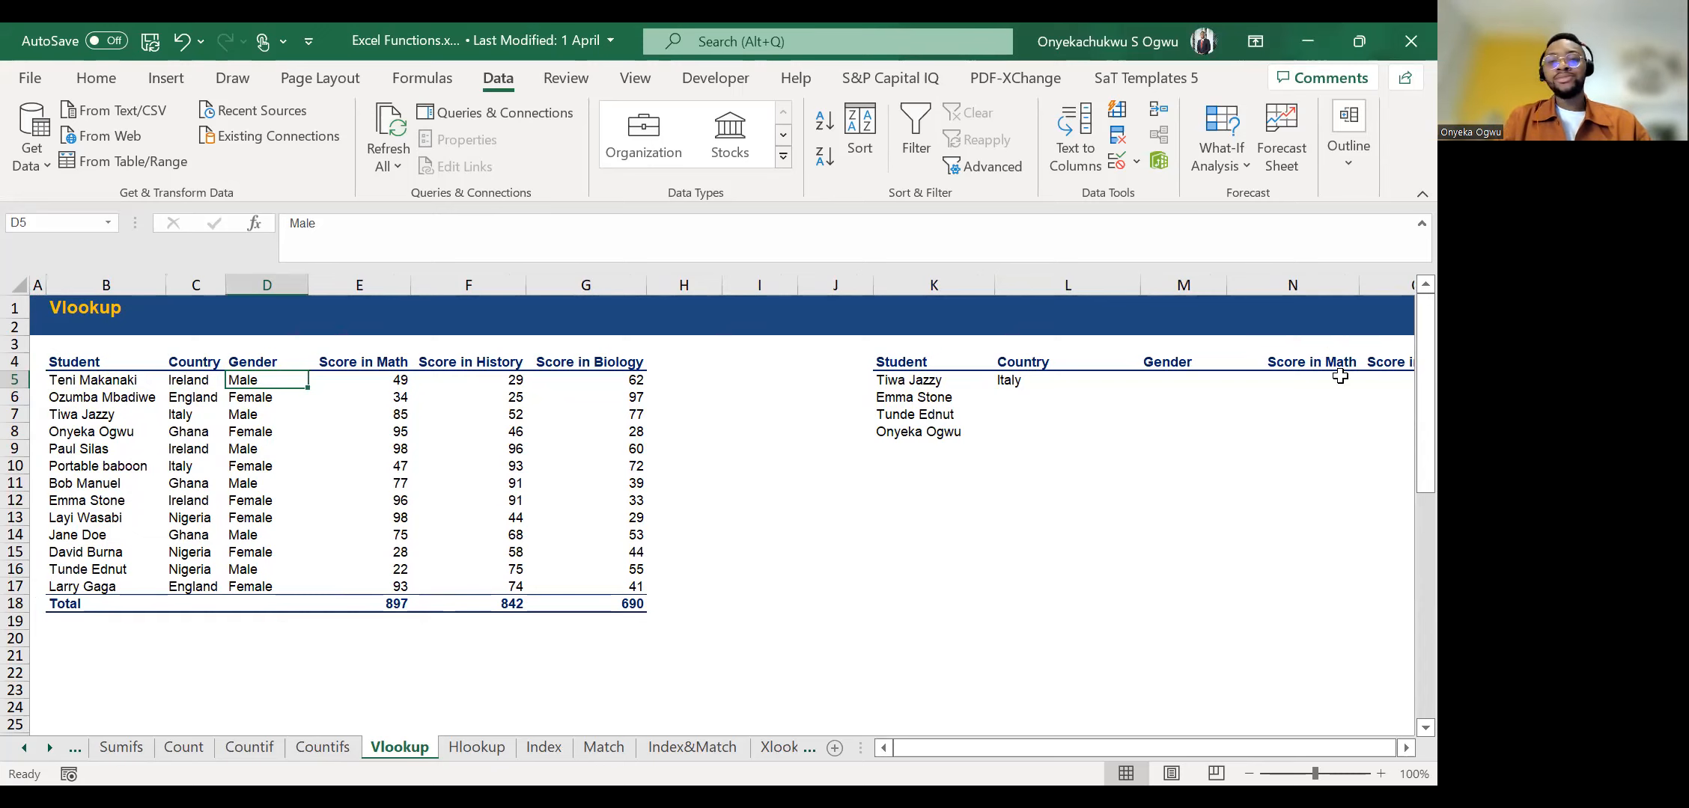
Examine the student names in the lookup table and select the first student's Gender cell, M5.
left_click(908, 418)
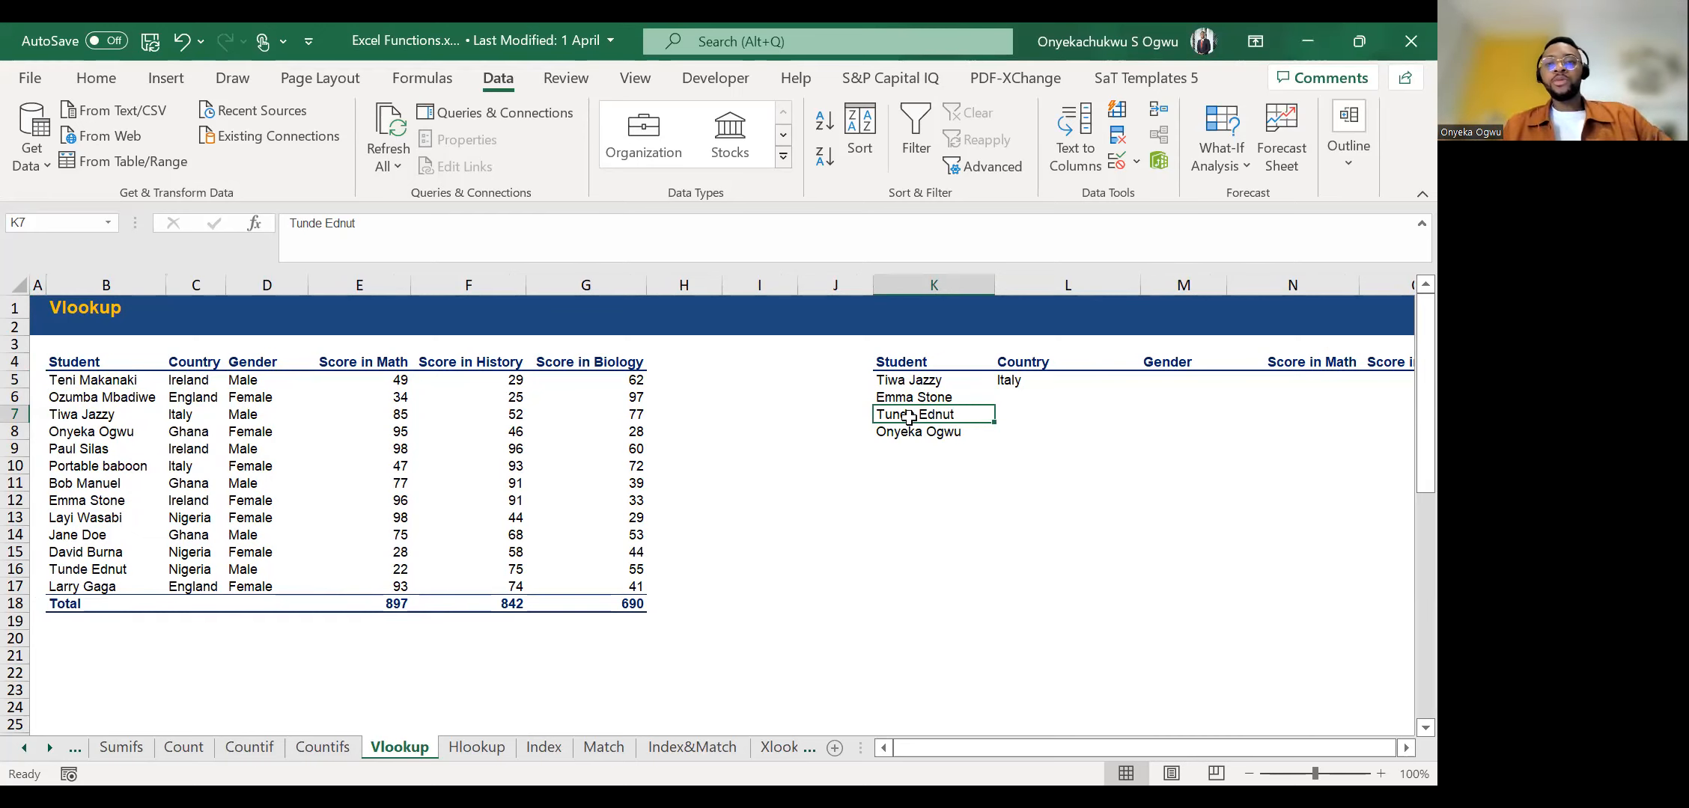
key("Right")
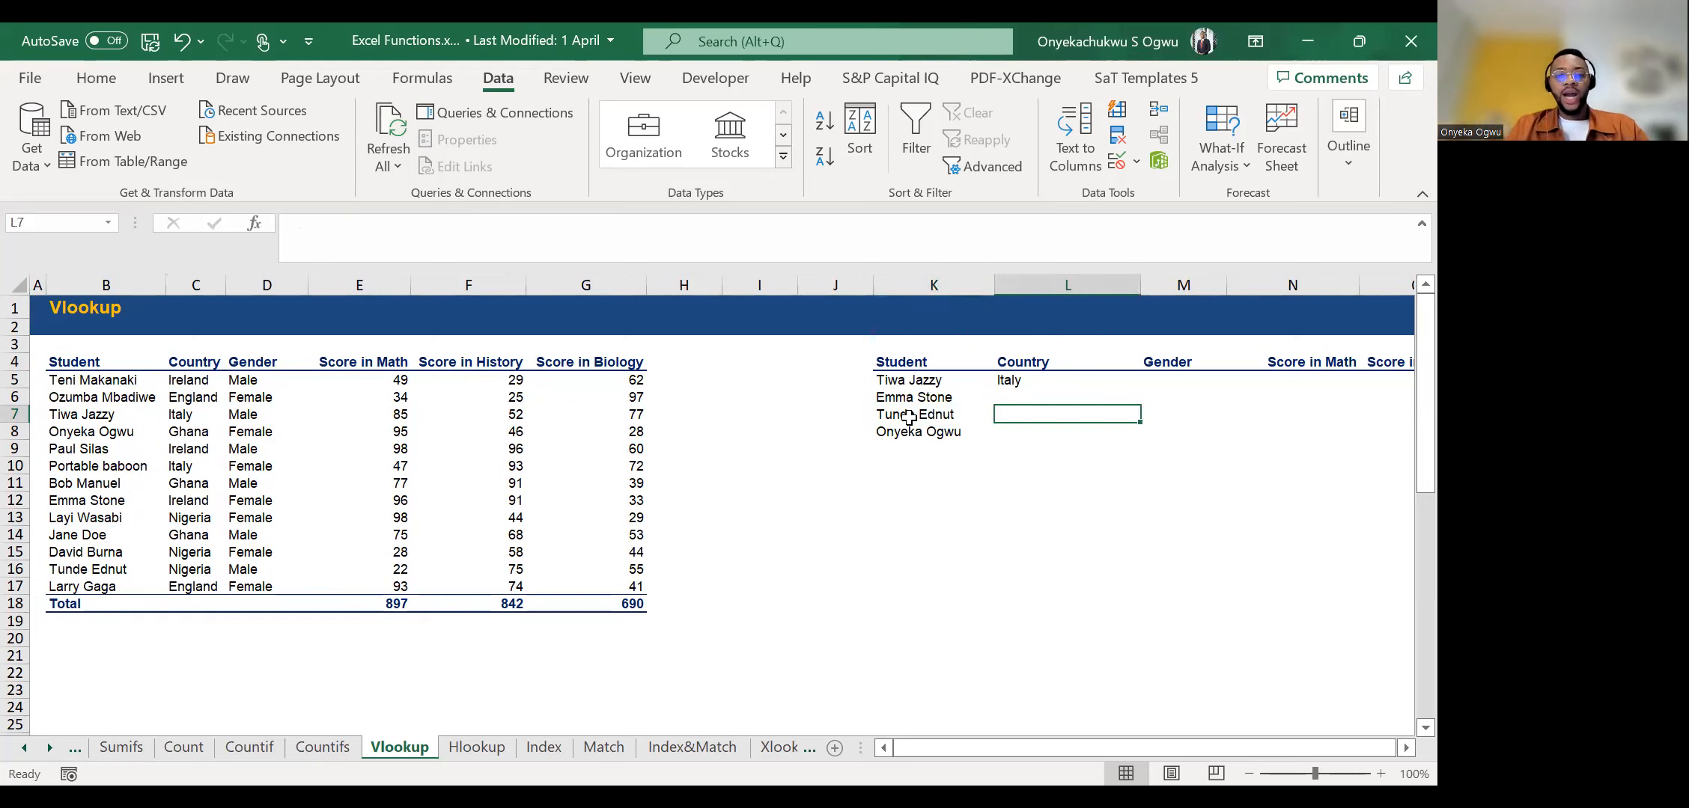
left_click(893, 390)
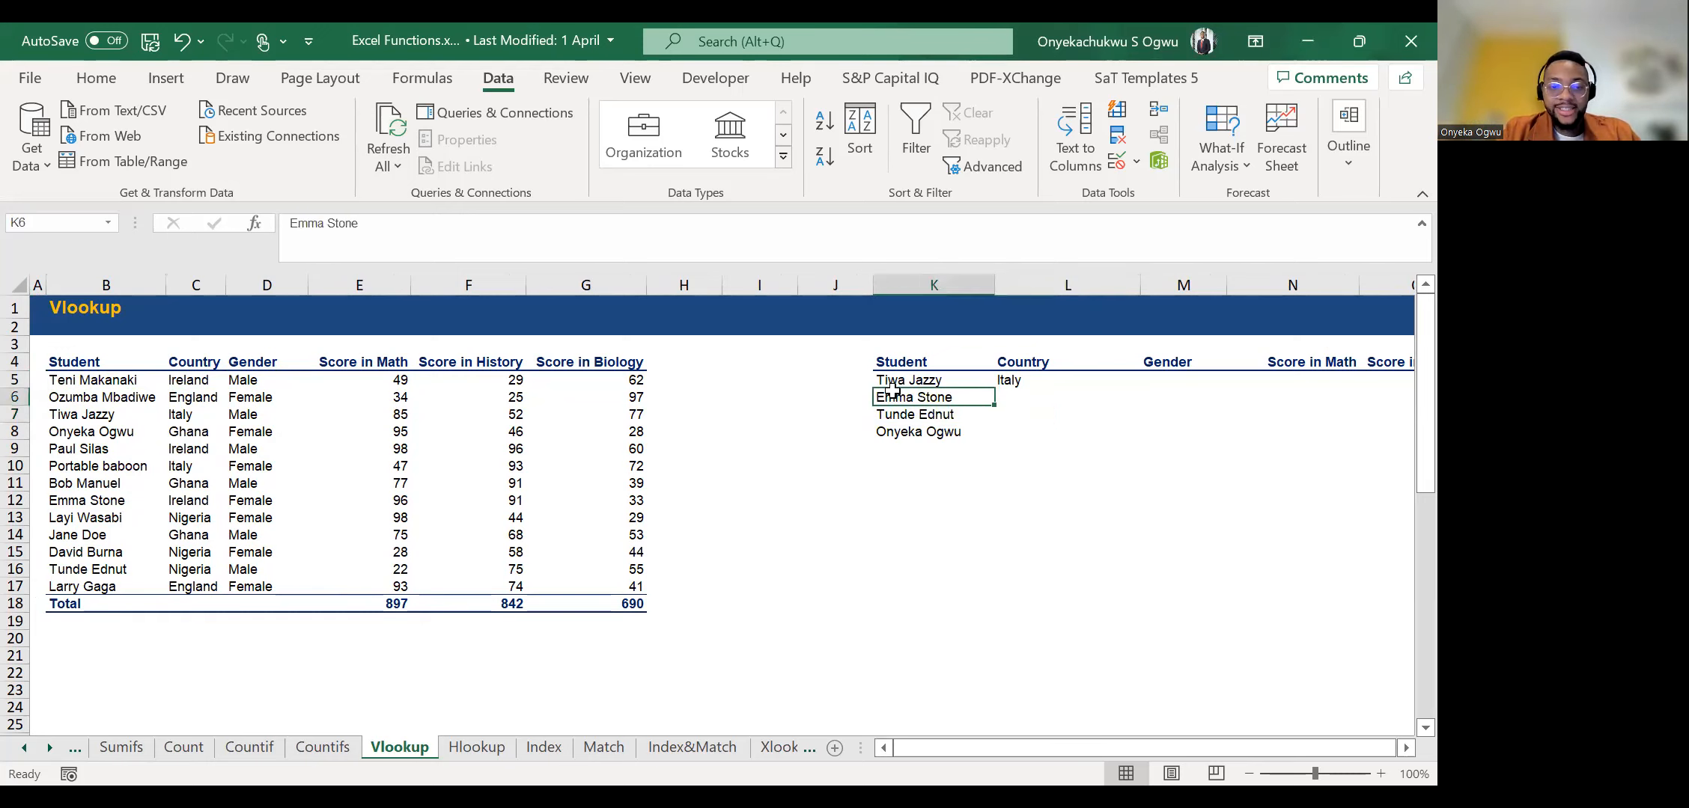
key("Up")
key("Up")
key("Down")
key("Right")
key("Right")
key("Right")
key("Right")
key("Right")
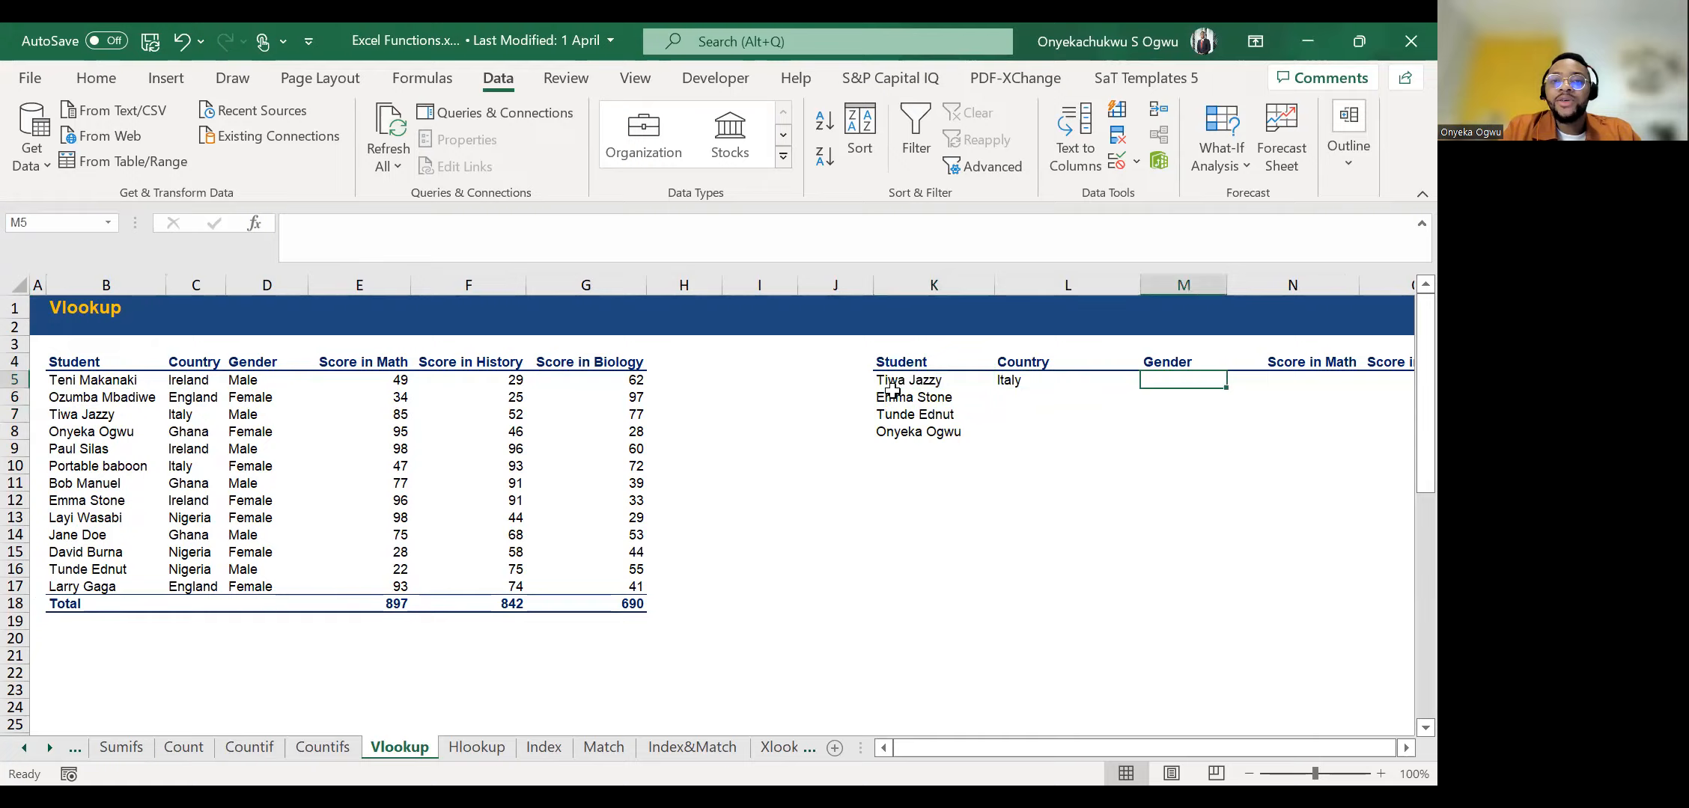
Examine the Activity 2, MasterData2 and MasterData1 sheets, ending on the Activity 2 trip payout exercise.
key("Right")
left_click(54, 748)
left_click(49, 748)
left_click(49, 748)
left_click(50, 748)
left_click(49, 748)
left_click(49, 747)
left_click(49, 748)
left_click(49, 748)
left_click(49, 748)
left_click(49, 748)
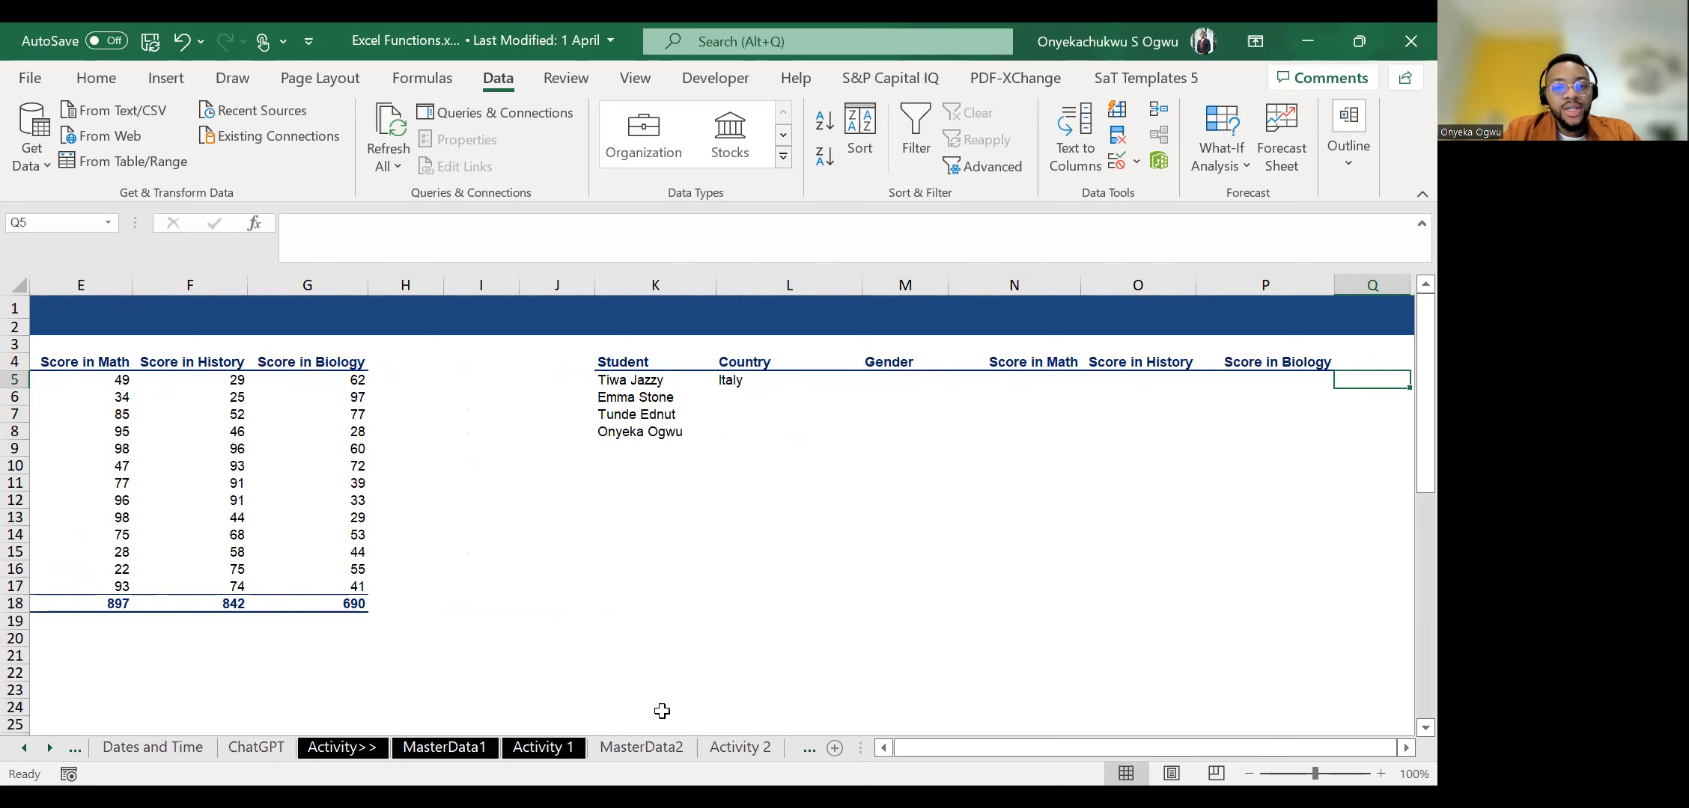
left_click(670, 746)
left_click(737, 747)
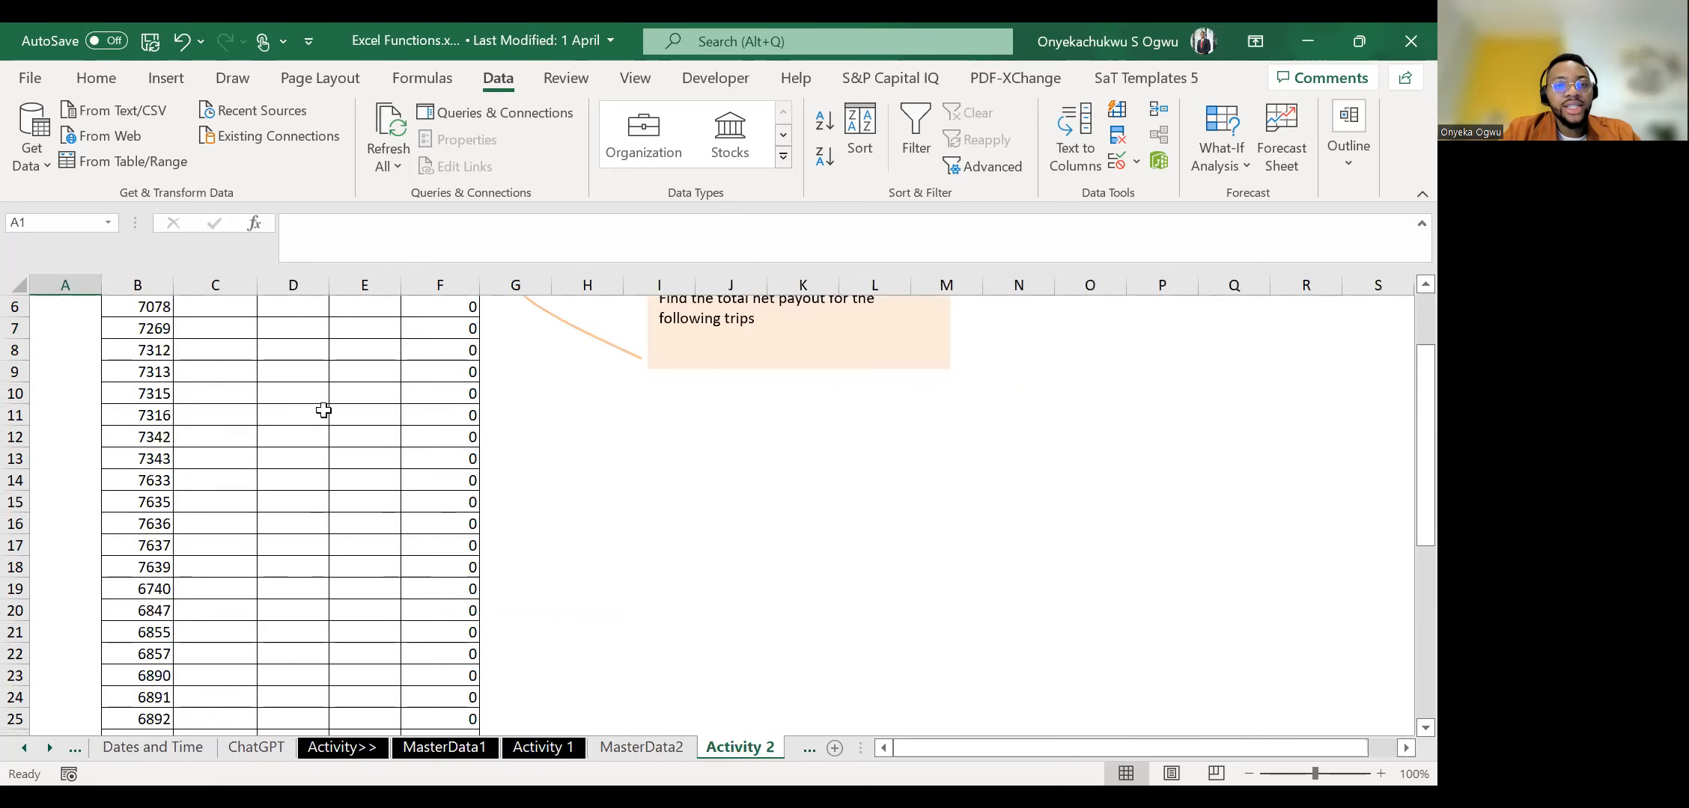
left_click(640, 748)
left_click(397, 748)
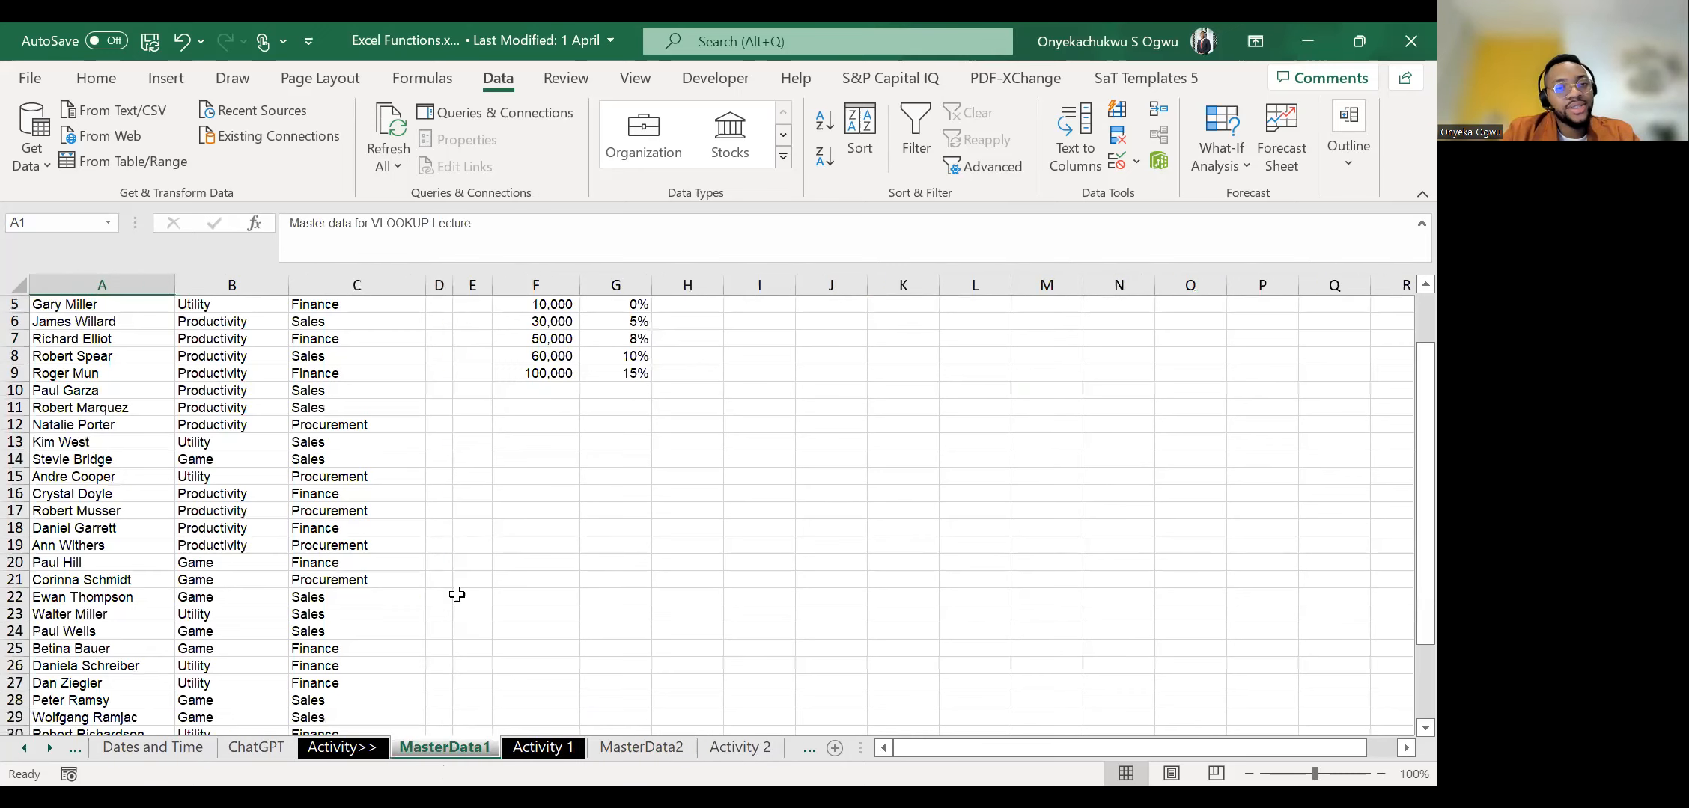
scroll(449, 592, "up", 2)
left_click(739, 747)
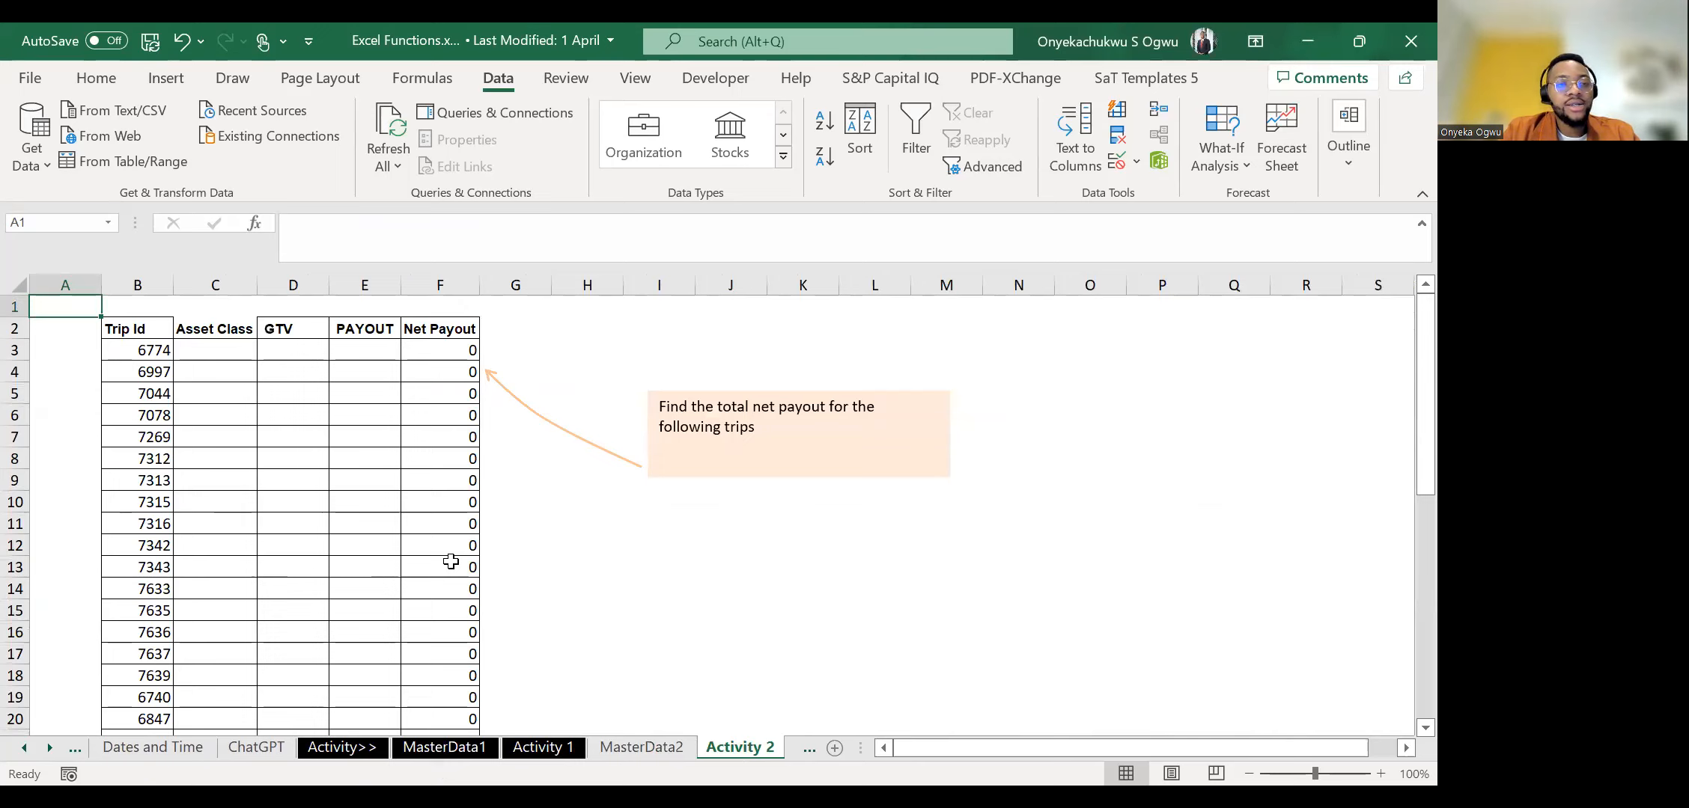
Return to the Vlookup sheet and look across the student score table and the lookup table beside it.
left_click(24, 748)
left_click(24, 748)
left_click(24, 749)
left_click(24, 749)
left_click(24, 748)
left_click(24, 749)
left_click(24, 749)
left_click(24, 748)
left_click(24, 749)
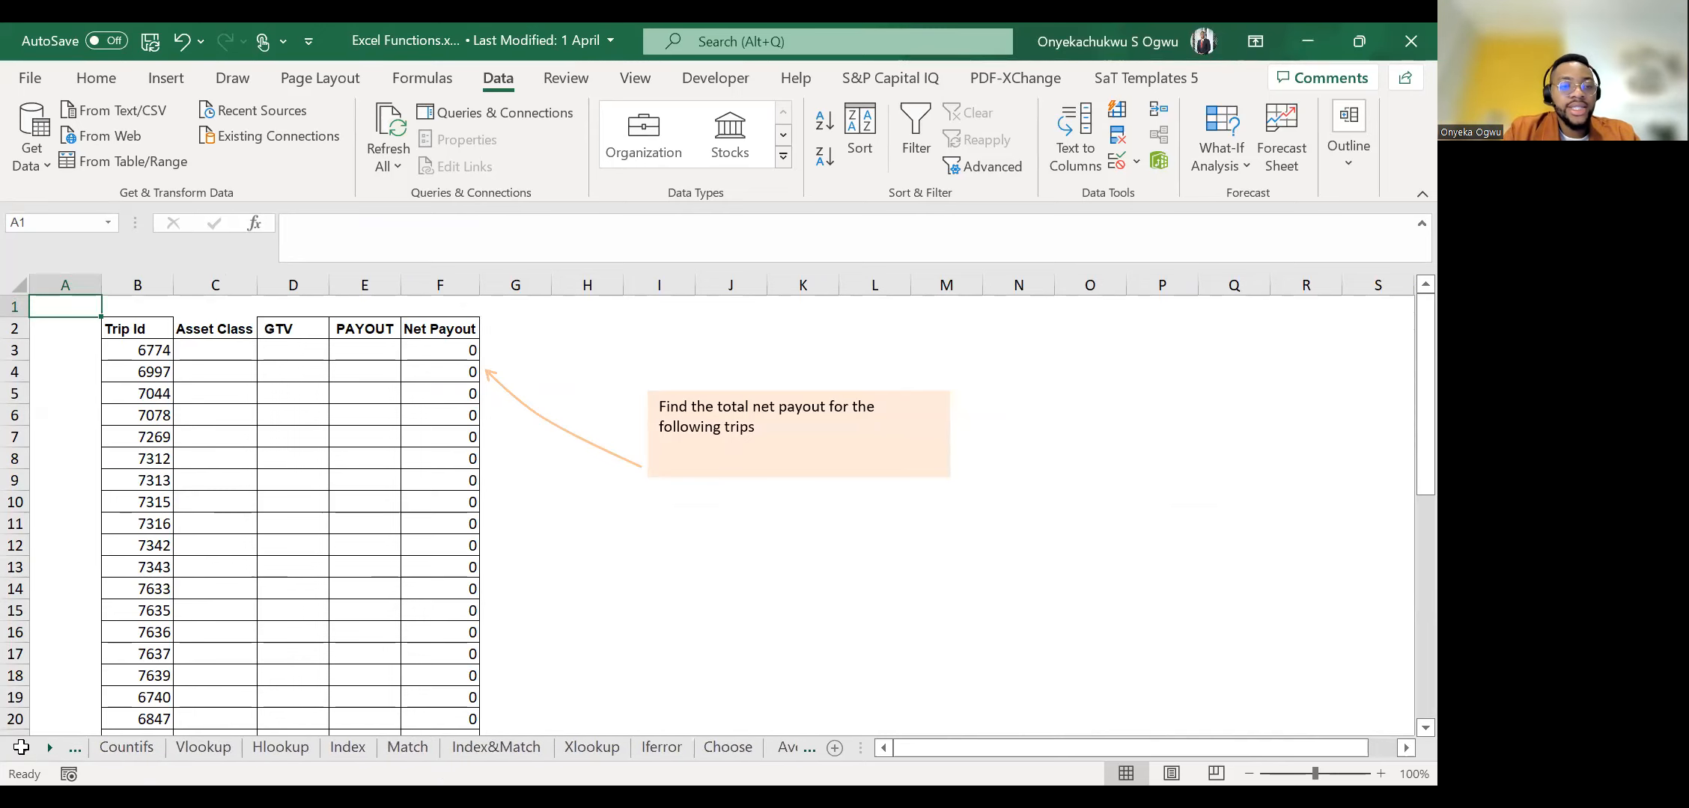
left_click(174, 751)
left_click(223, 539)
key("Right")
key("Right")
key("Right")
key("Right")
key("Up")
key("ctrl+Left")
key("ctrl+Left")
key("ctrl+Left")
key("Up")
key("Up")
key("Up")
key("Up")
key("Up")
key("Up")
key("Up")
key("Up")
key("Up")
key("Up")
key("Right")
key("Right")
key("Right")
key("Right")
key("Right")
key("Right")
key("Right")
key("Right")
key("Right")
key("Right")
key("Right")
key("Right")
key("Right")
key("Right")
key("Right")
key("Right")
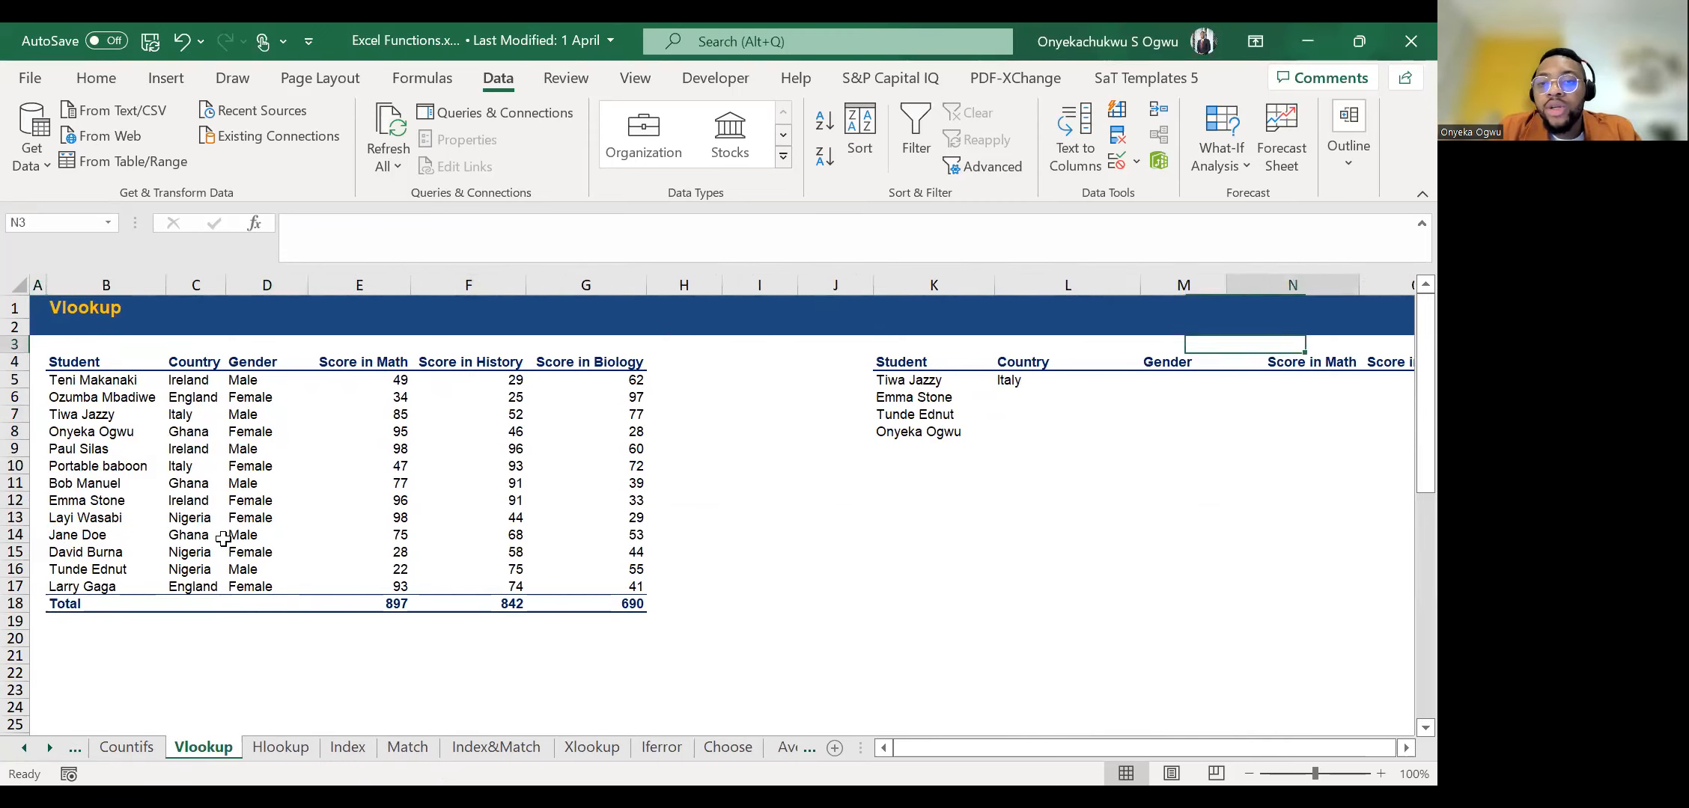
Delete the existing XLOOKUP formula from the first student's Country cell, L5.
key("Down")
key("Down")
key("Left")
key("Left")
key("Left")
key("Left")
key("Left")
key("Delete")
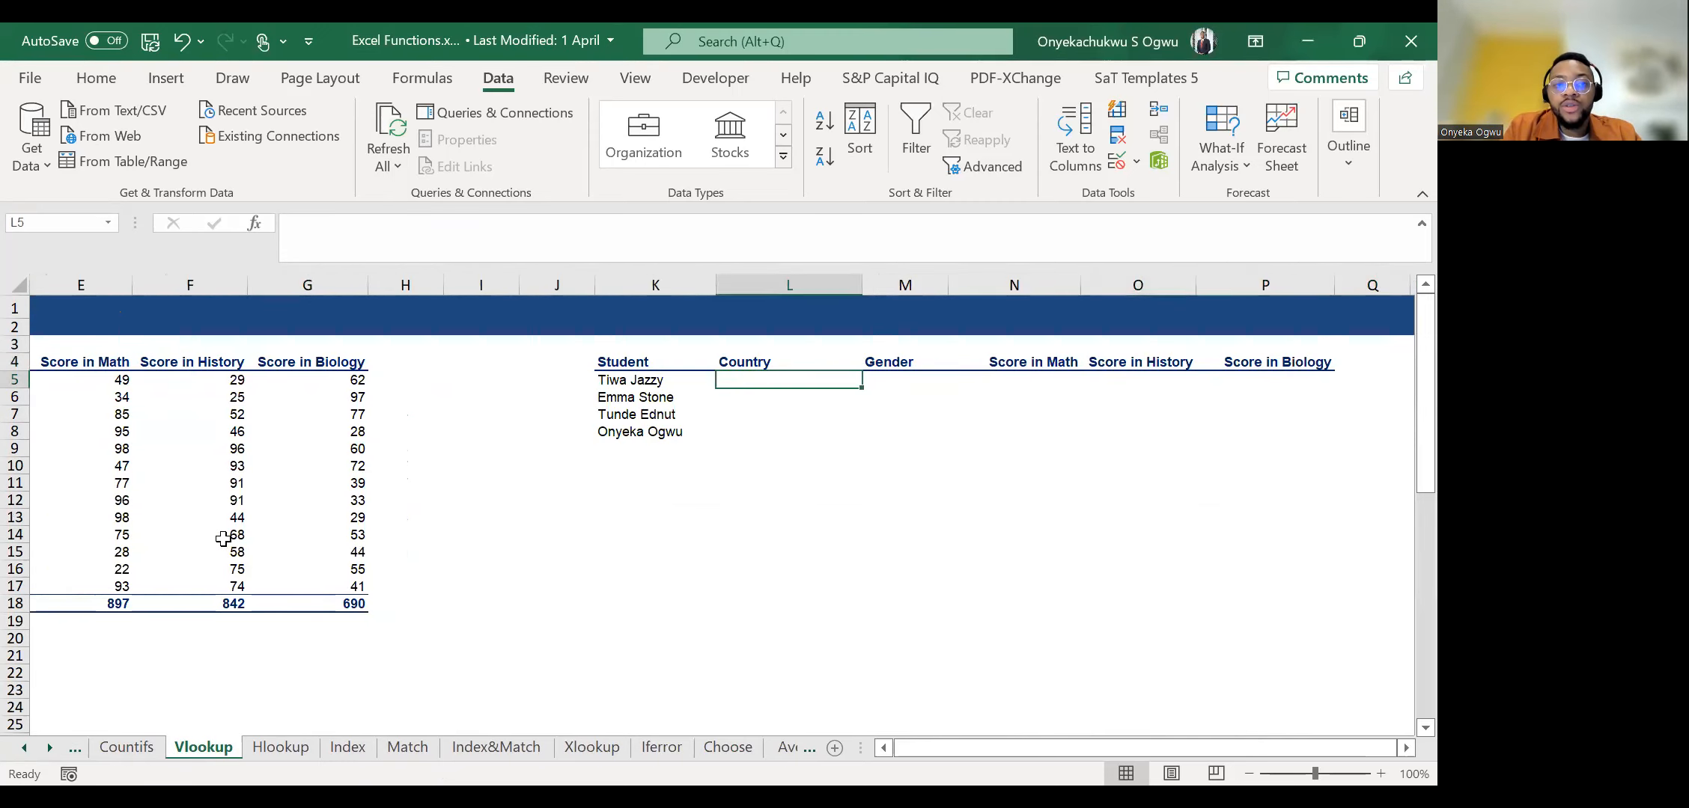
key("ctrl+z")
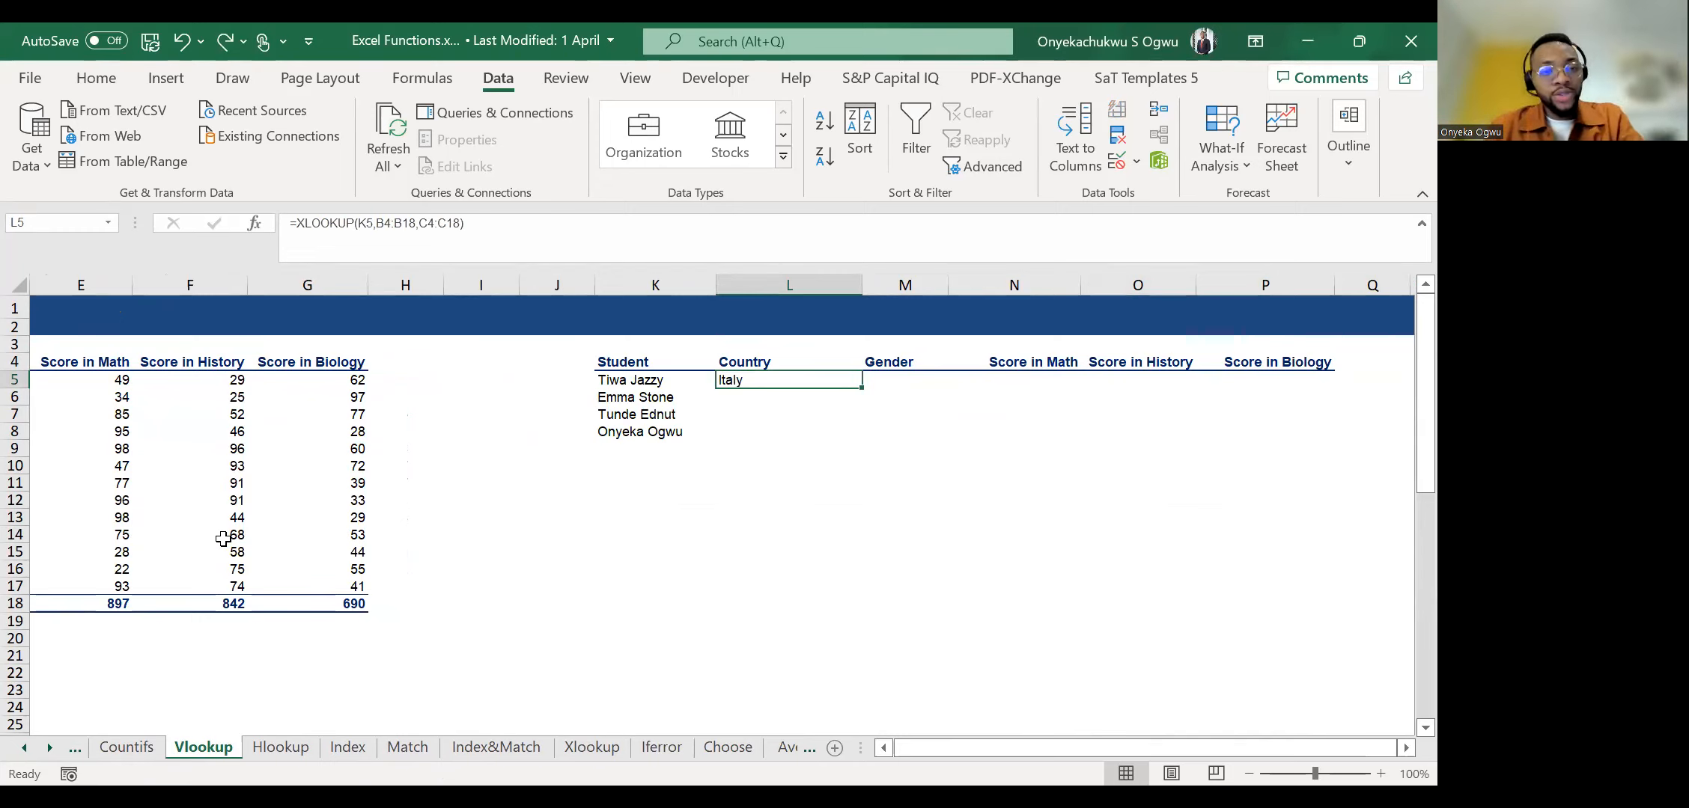
key("Delete")
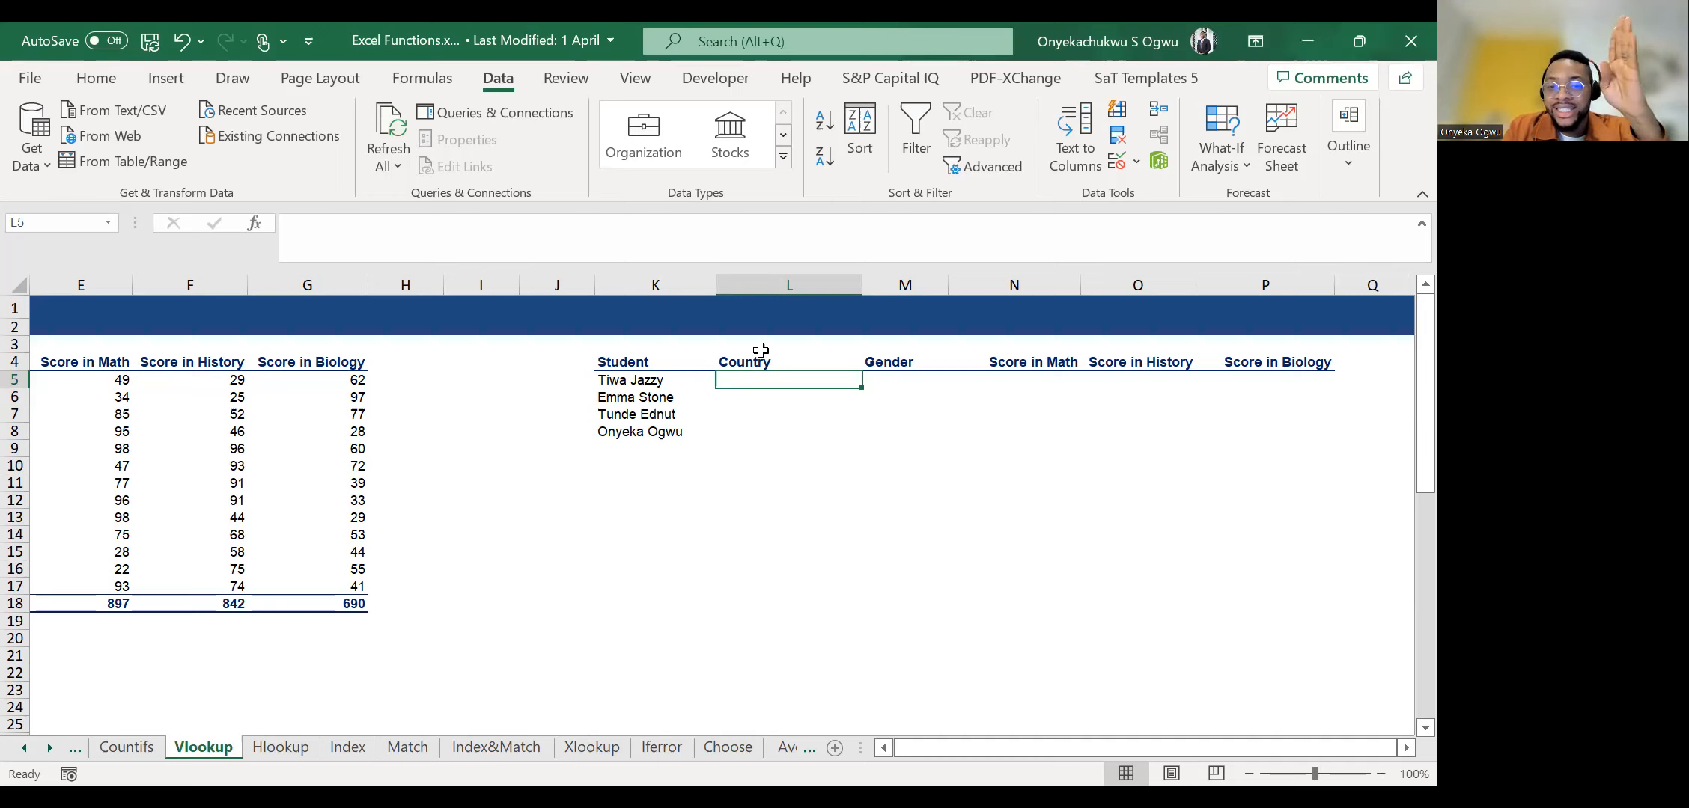
Look over the first row of the student score table and return to the empty Country cell, L5.
key("Left")
key("Left")
key("Left")
key("Left")
key("Left")
key("Left")
key("Left")
key("Left")
key("Left")
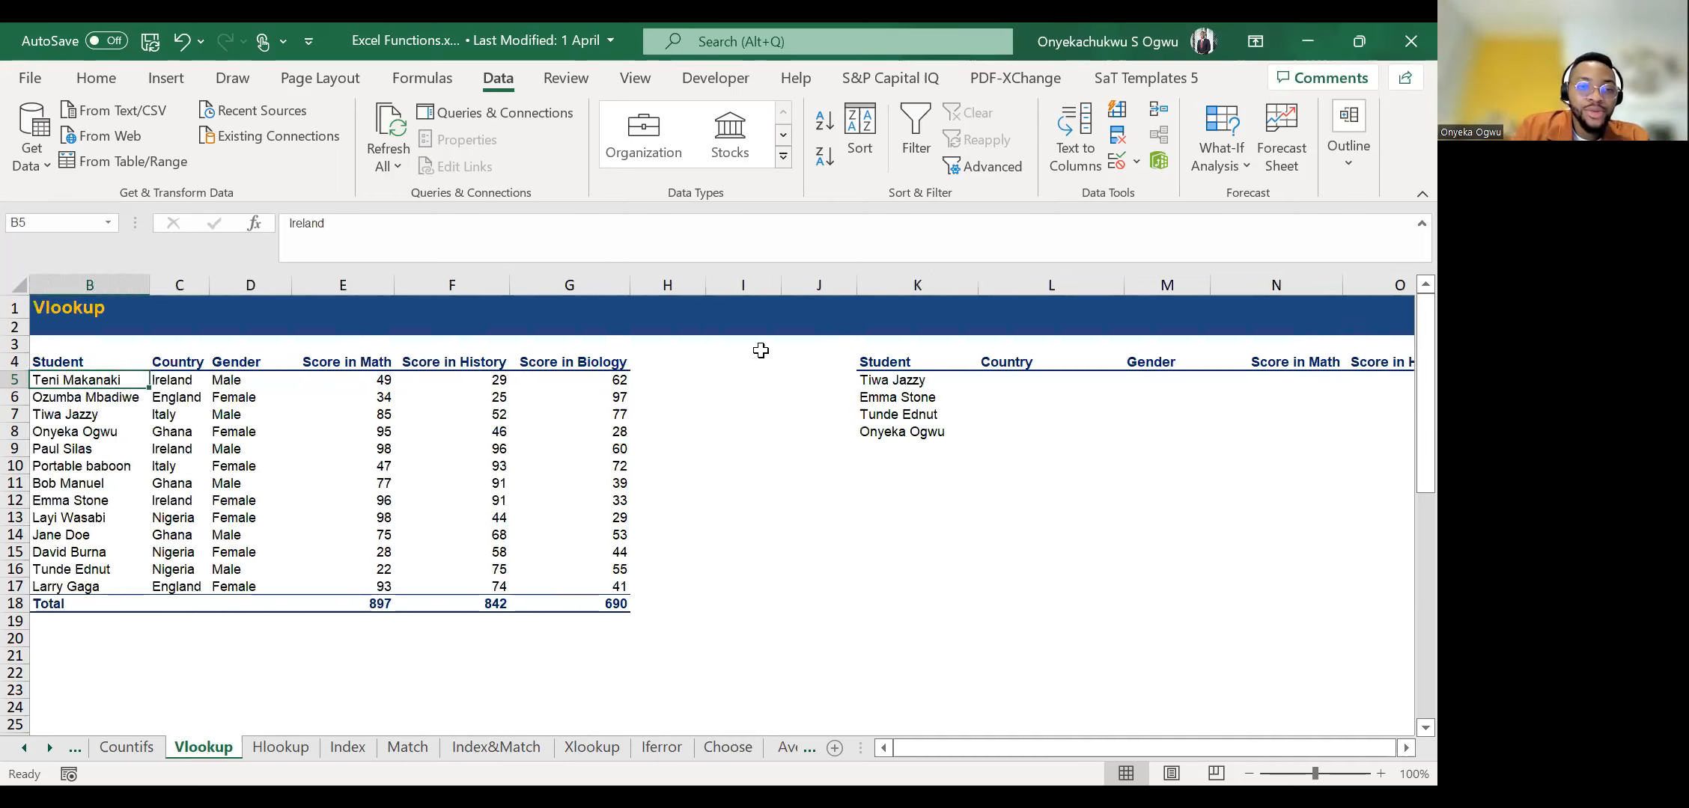
key("Right")
key("Right")
key("Right")
key("Right")
key("Right")
key("Right")
key("Right")
key("Right")
key("Right")
key("Right")
key("Right")
key("Right")
key("Right")
key("Right")
key("Right")
key("Left")
key("Left")
key("Left")
key("Left")
key("Left")
key("Left")
key("Left")
key("Right")
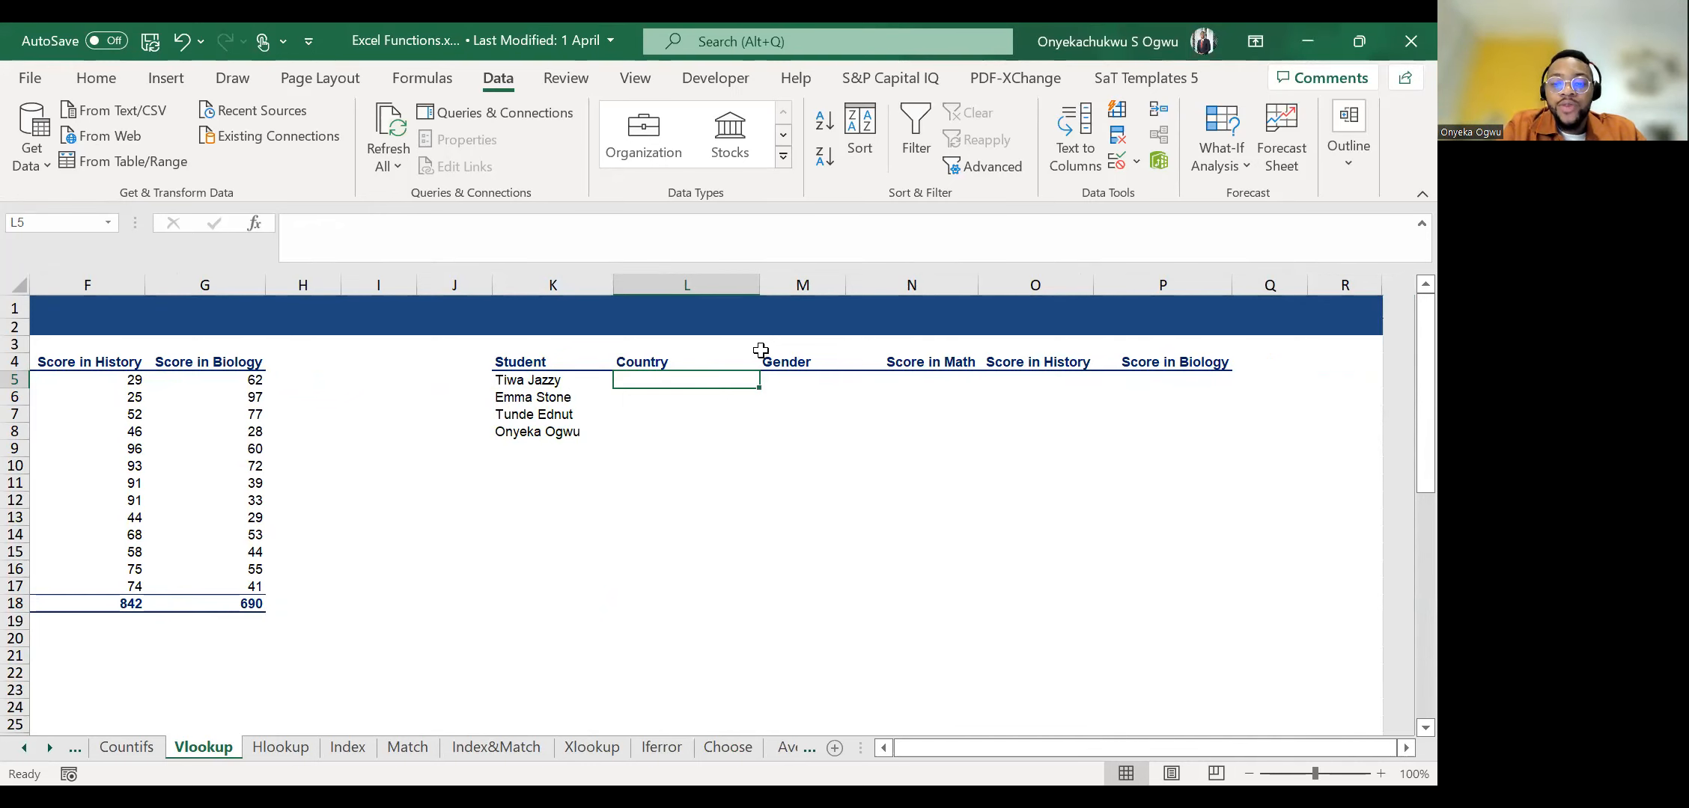
type("=")
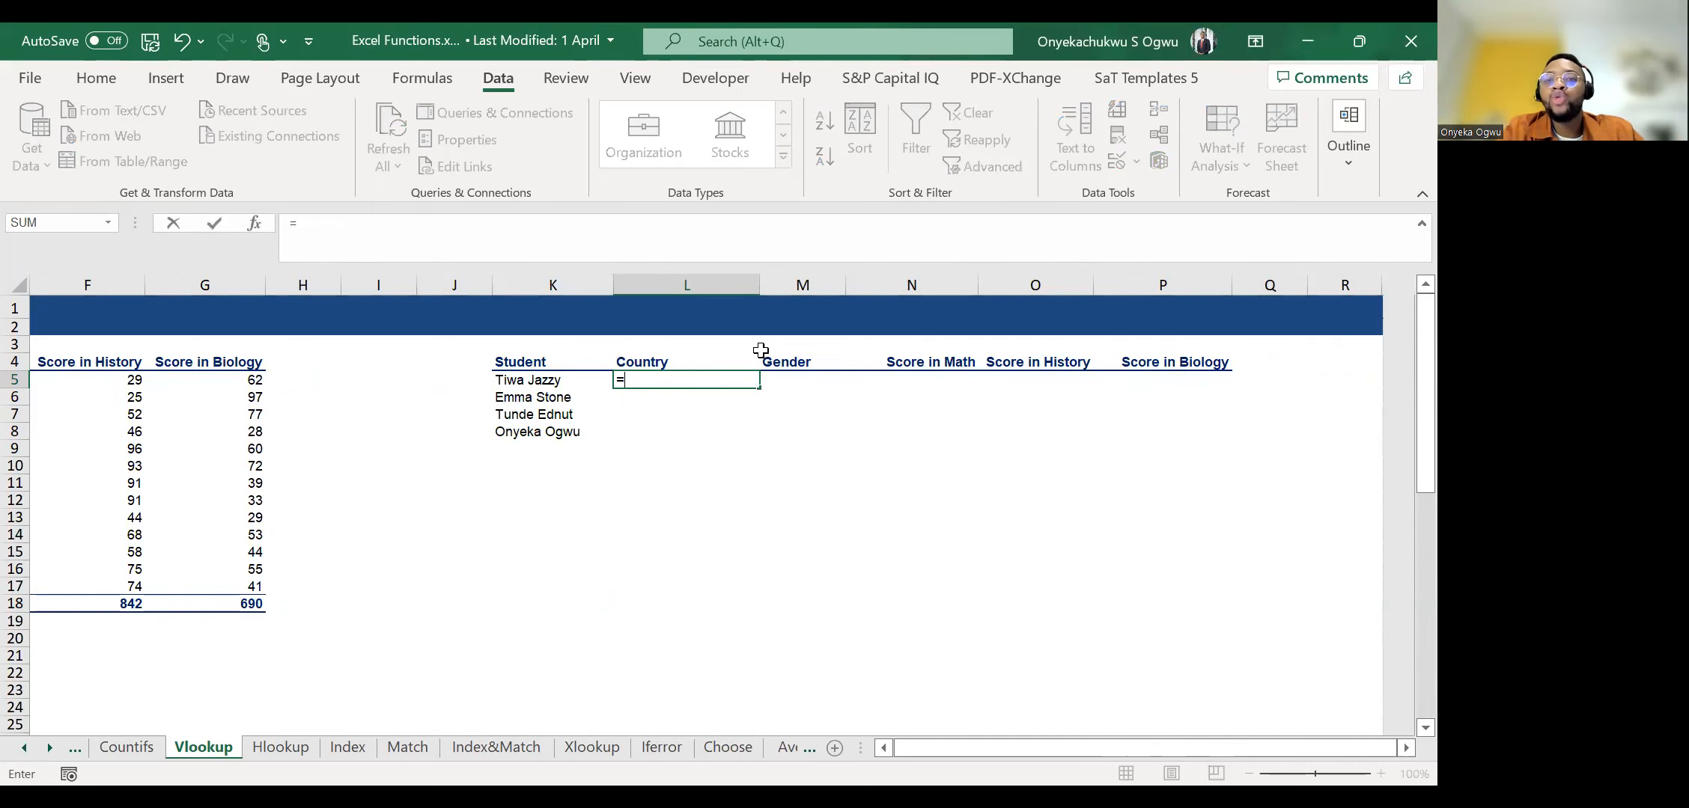
type("vl")
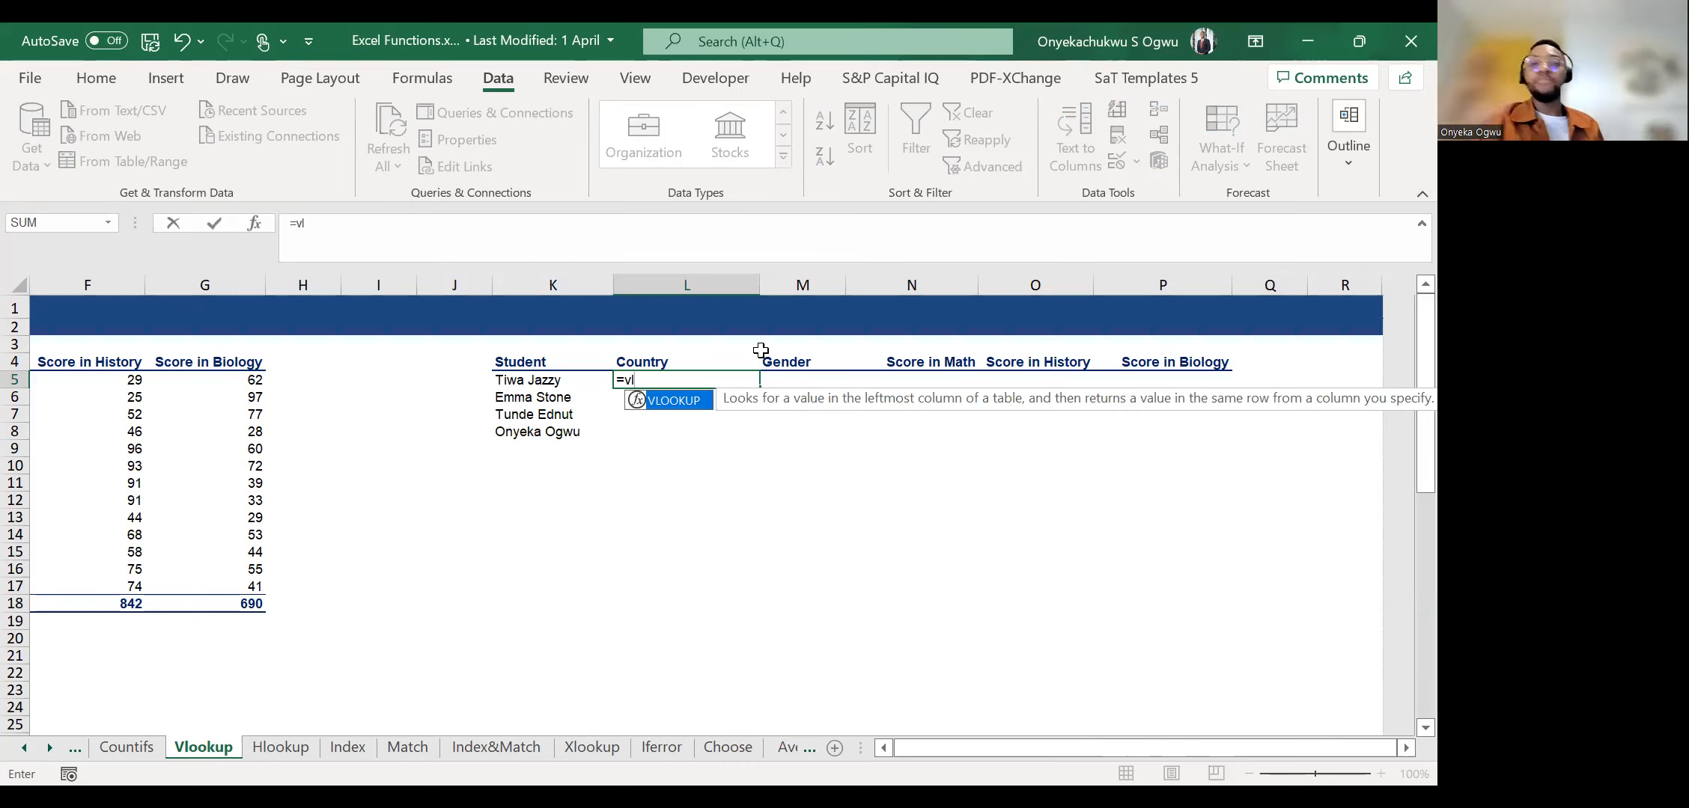
key("Left")
key("Right")
key("Delete")
key("Left")
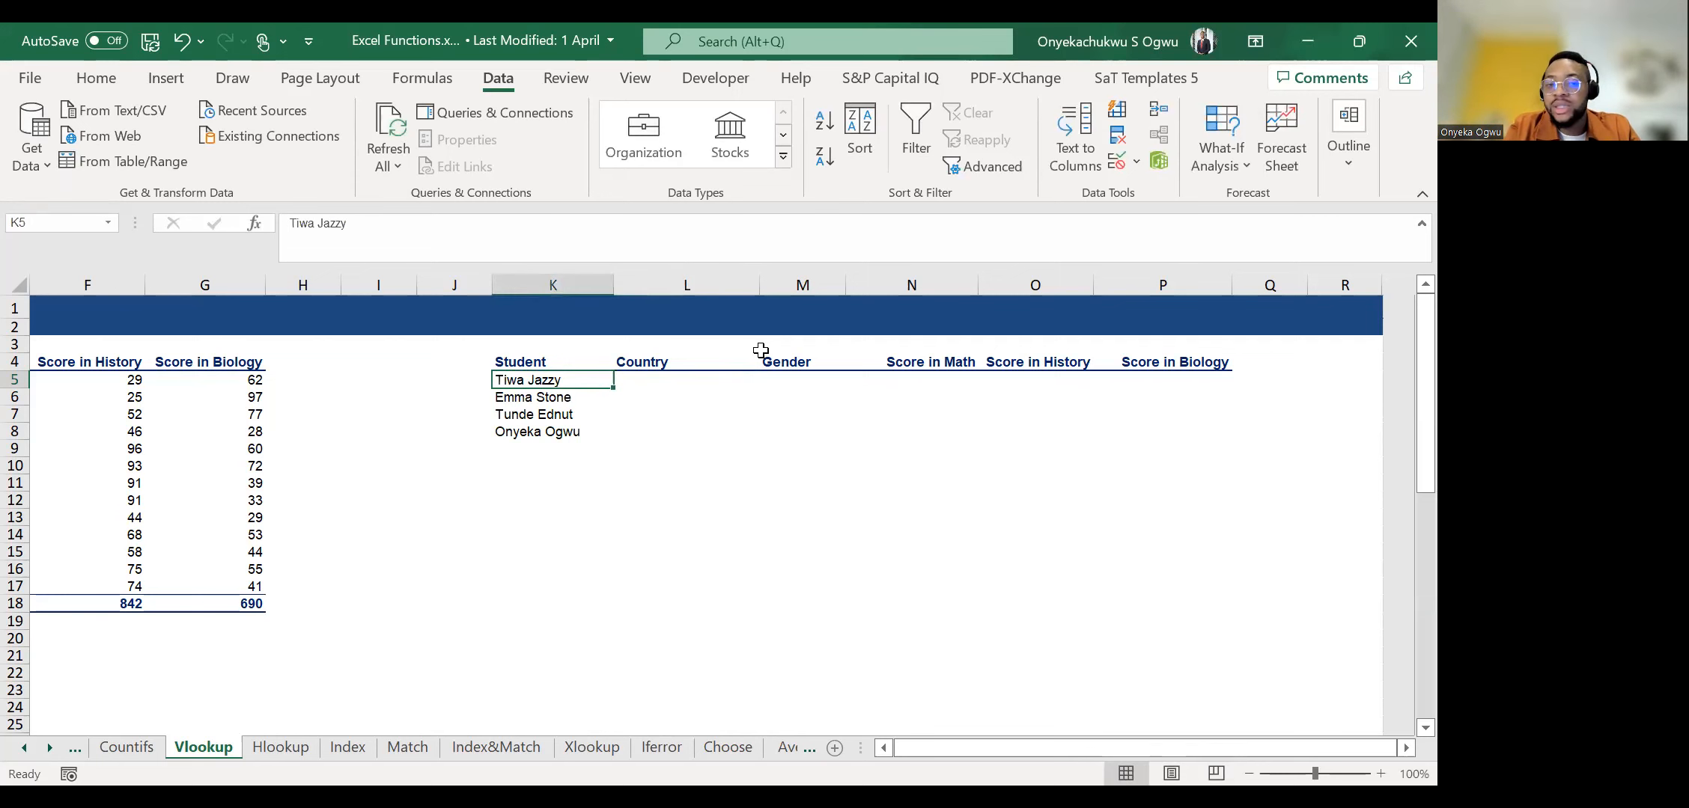
Examine the score table's columns from Student to Score in Biology, then the first student name to look up in K5.
key("ctrl+Left")
key("ctrl+Left")
key("ctrl+Left")
key("Right")
key("Right")
key("Right")
key("Right")
key("Right")
key("Right")
key("Right")
key("Right")
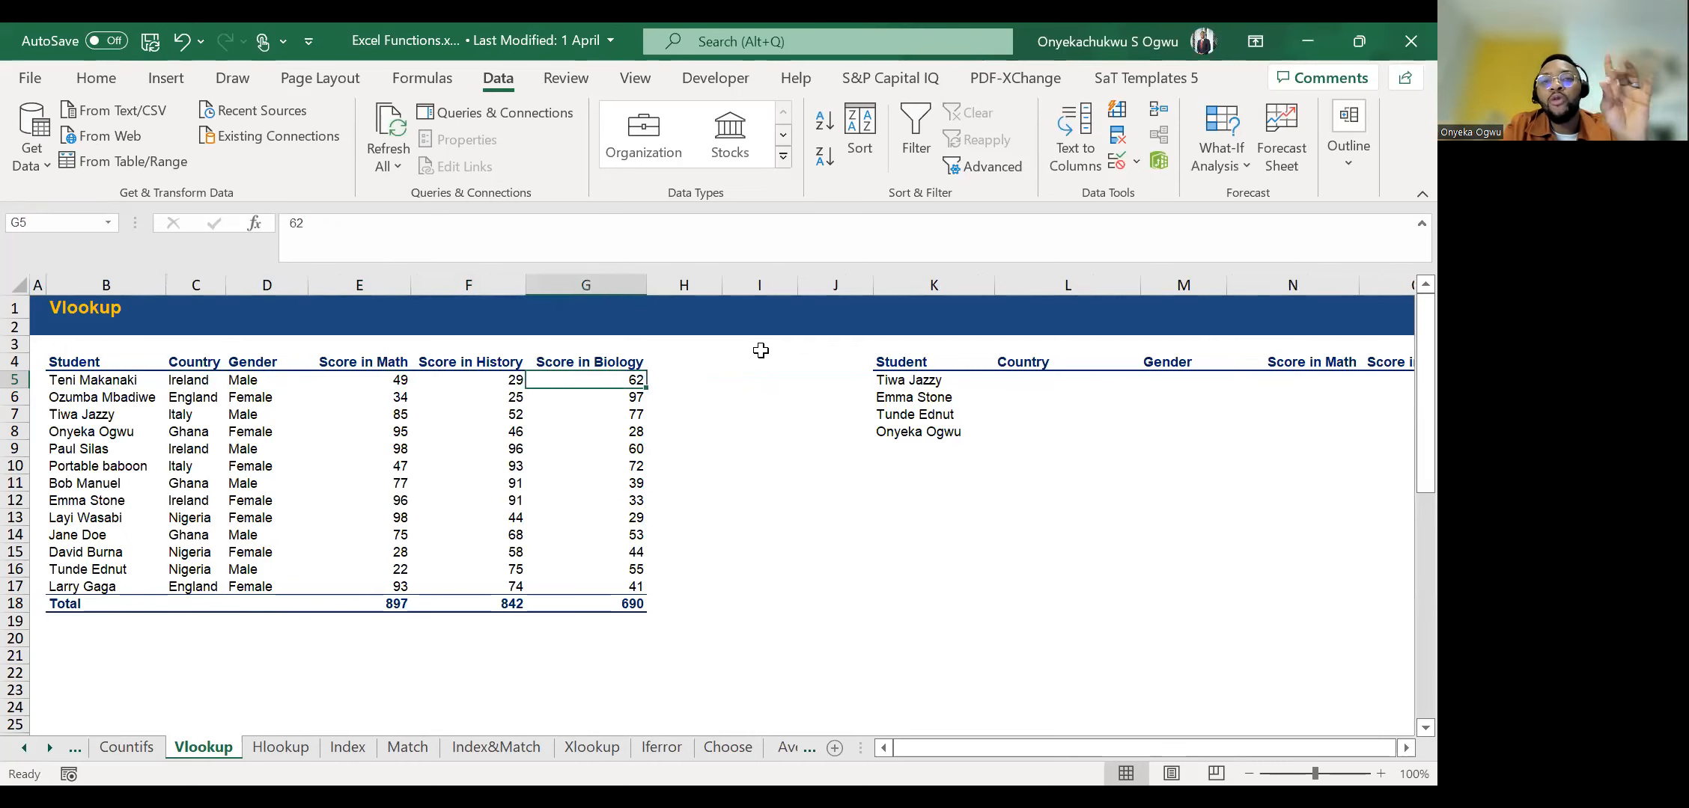
key("Left")
key("ctrl+Left")
key("ctrl+Left")
key("ctrl+Left")
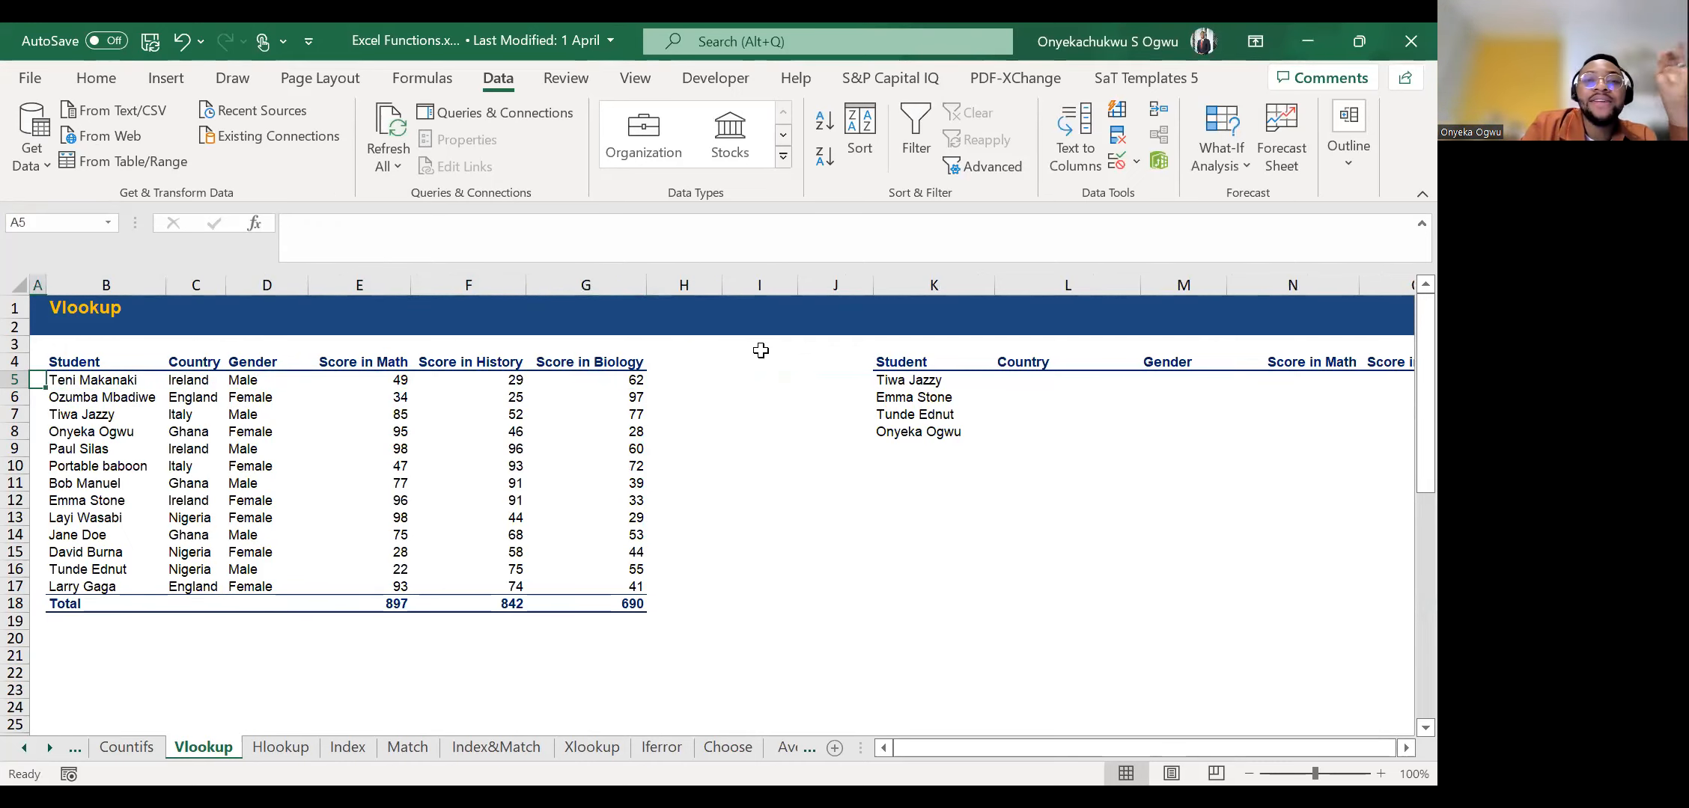
key("Right")
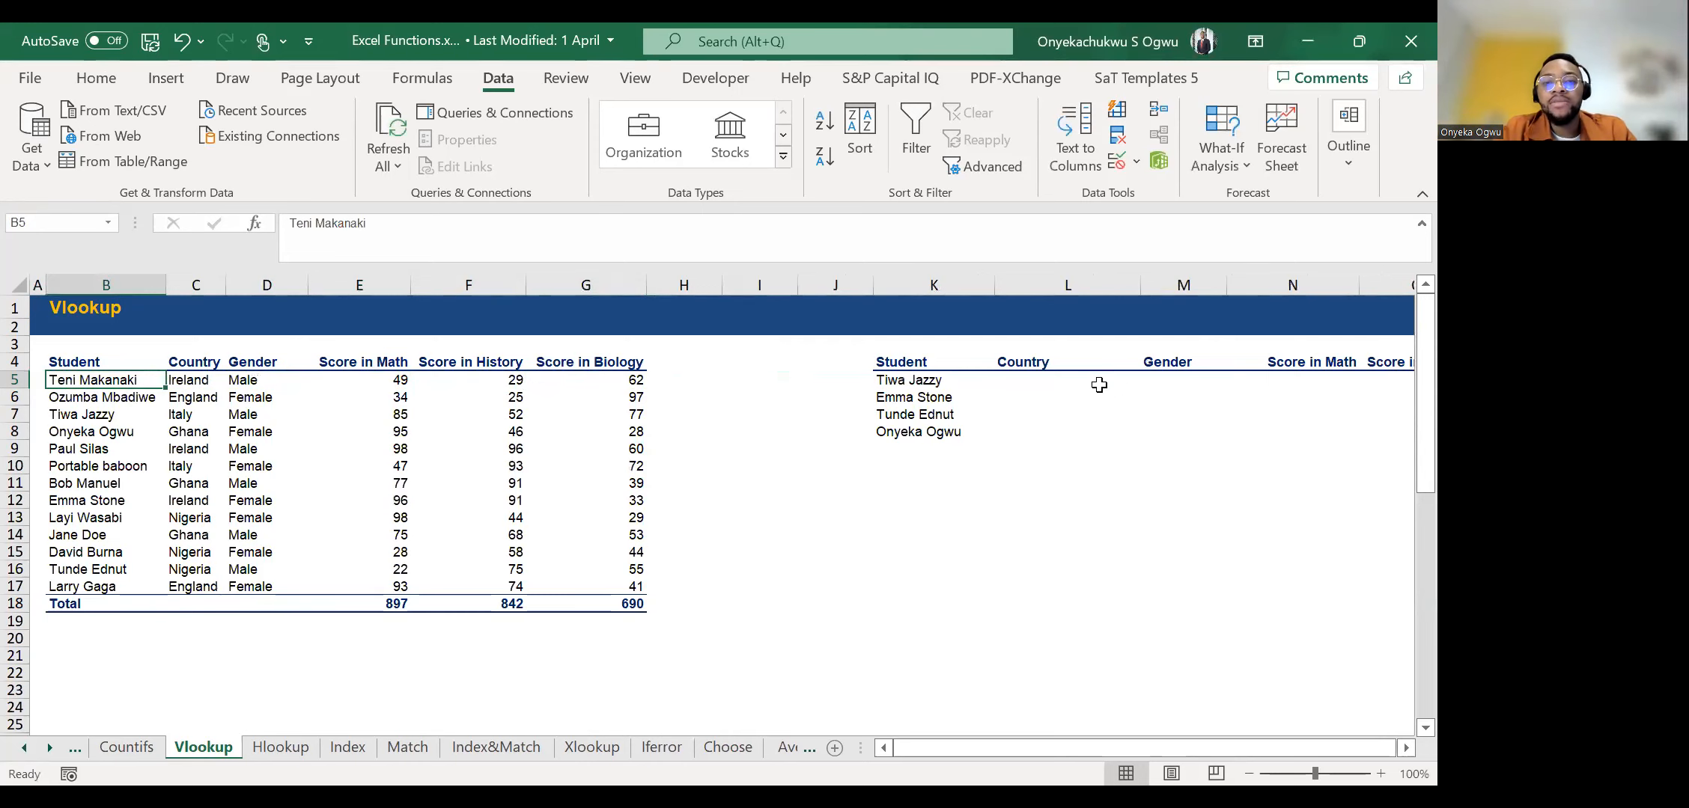
left_click(910, 383)
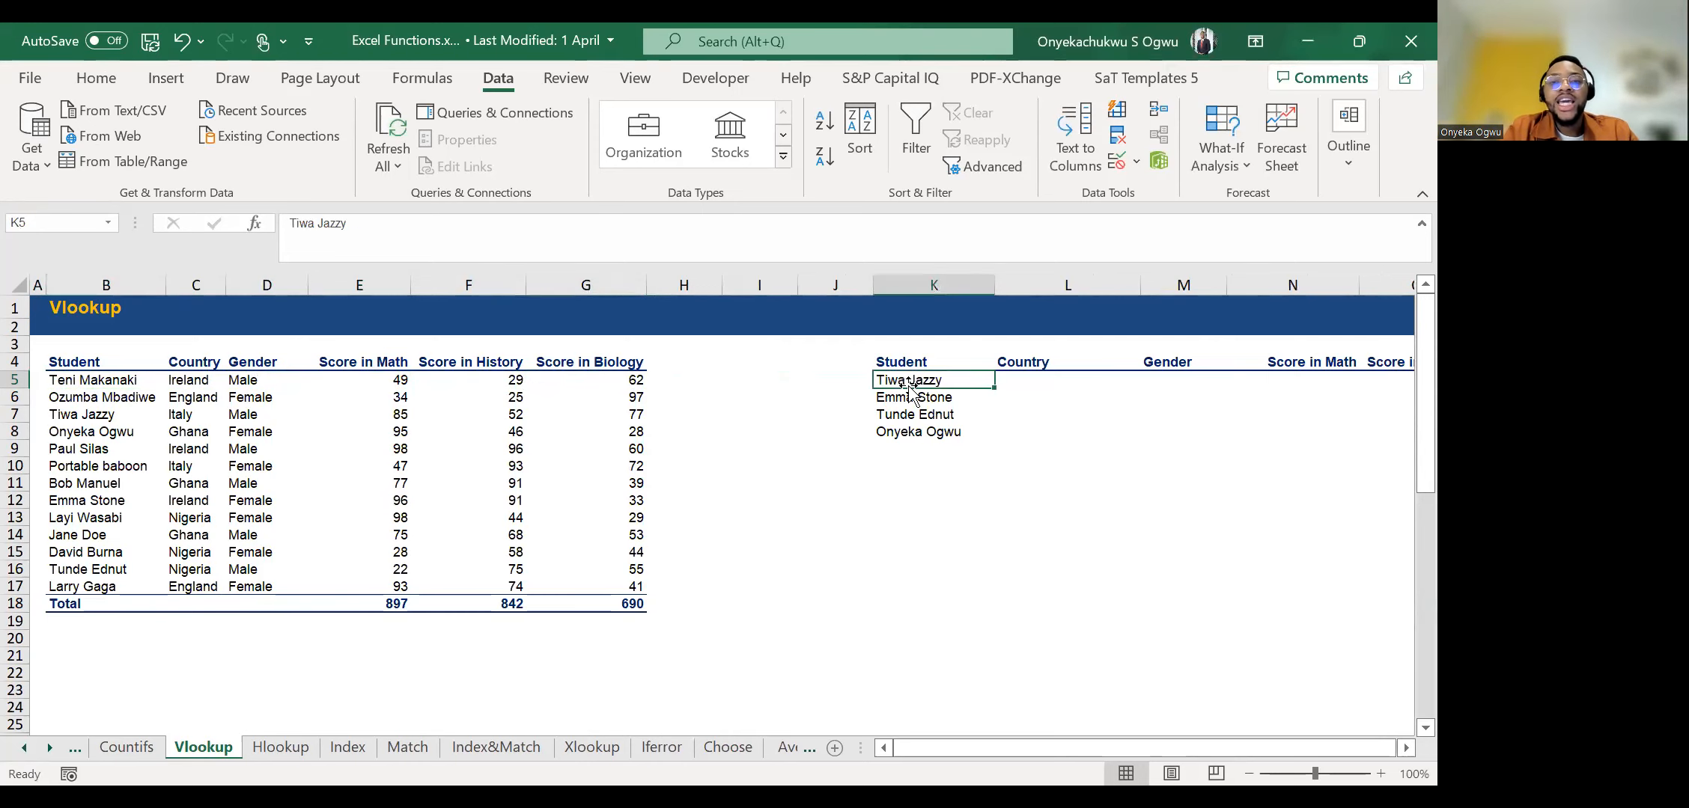
left_click(1067, 380)
type("=")
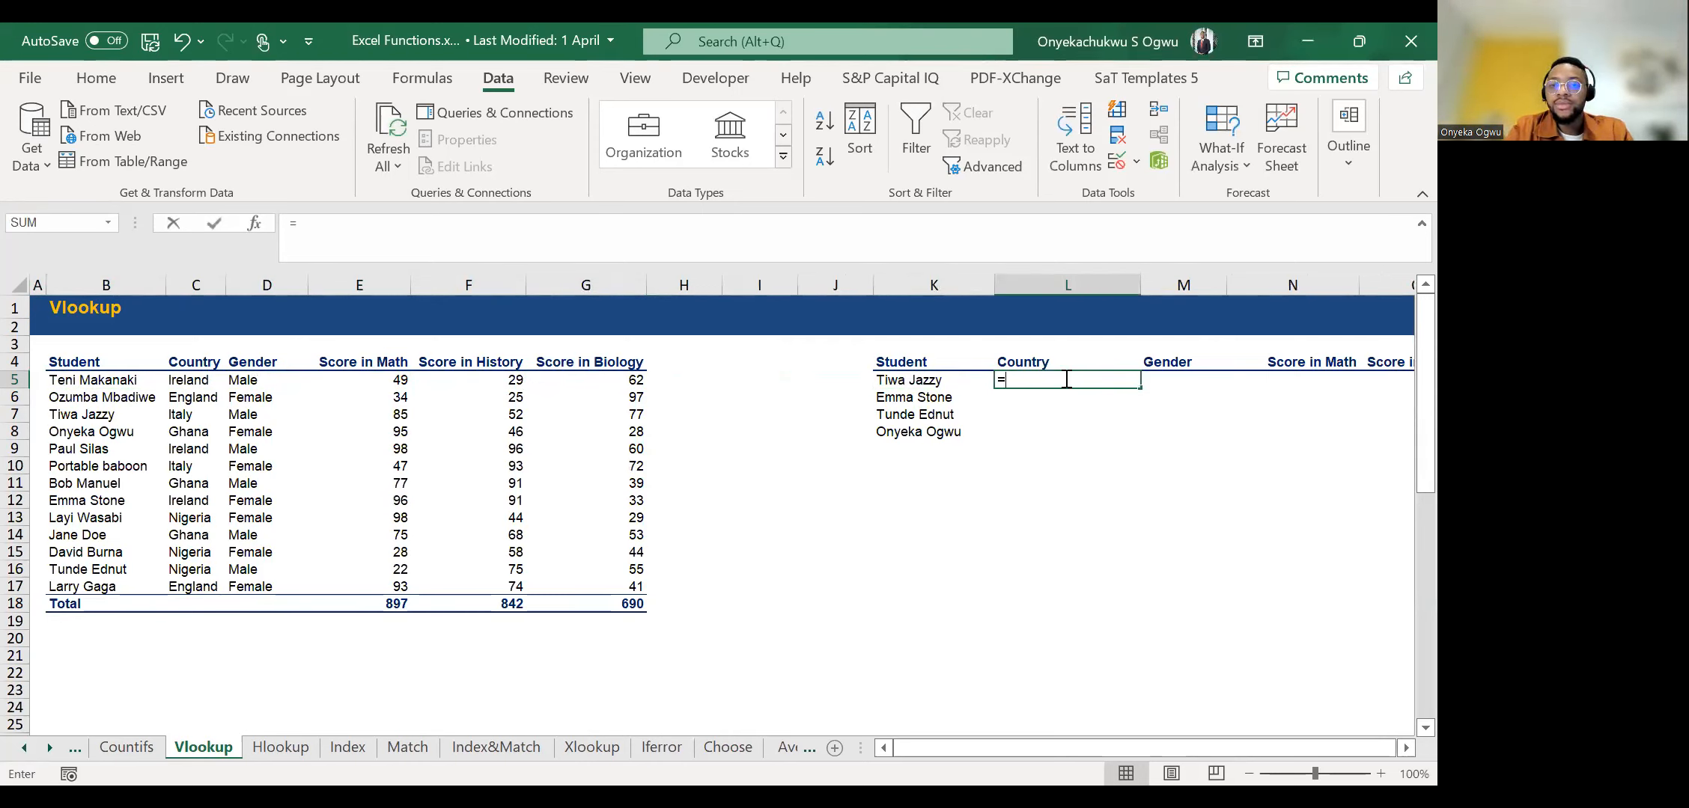
type("VLOOKUP(")
key("Left")
key("Right")
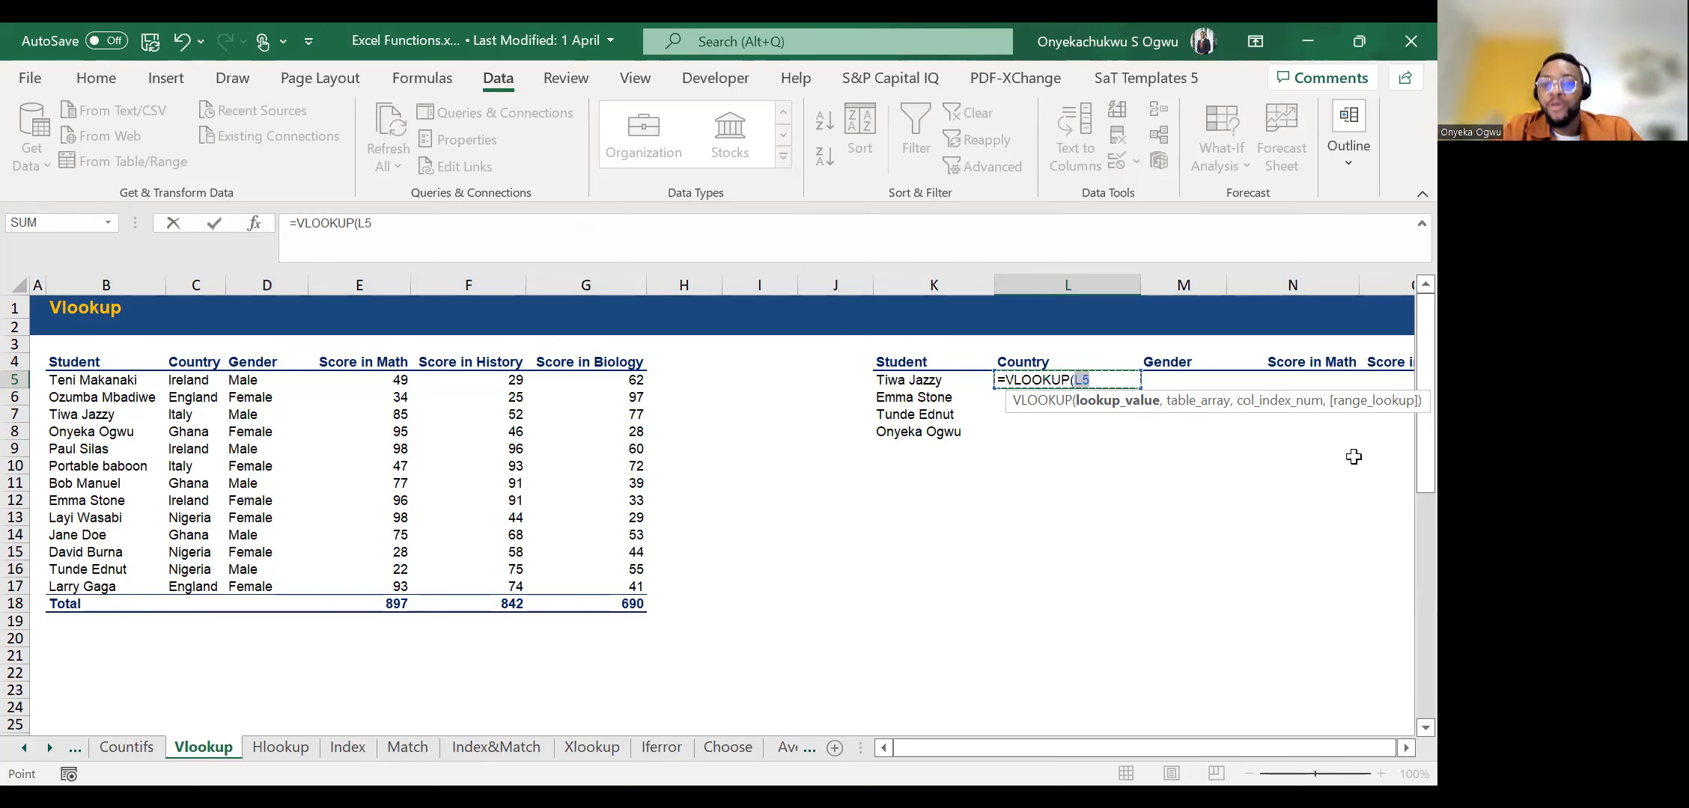
key("BackSpace")
key("BackSpace")
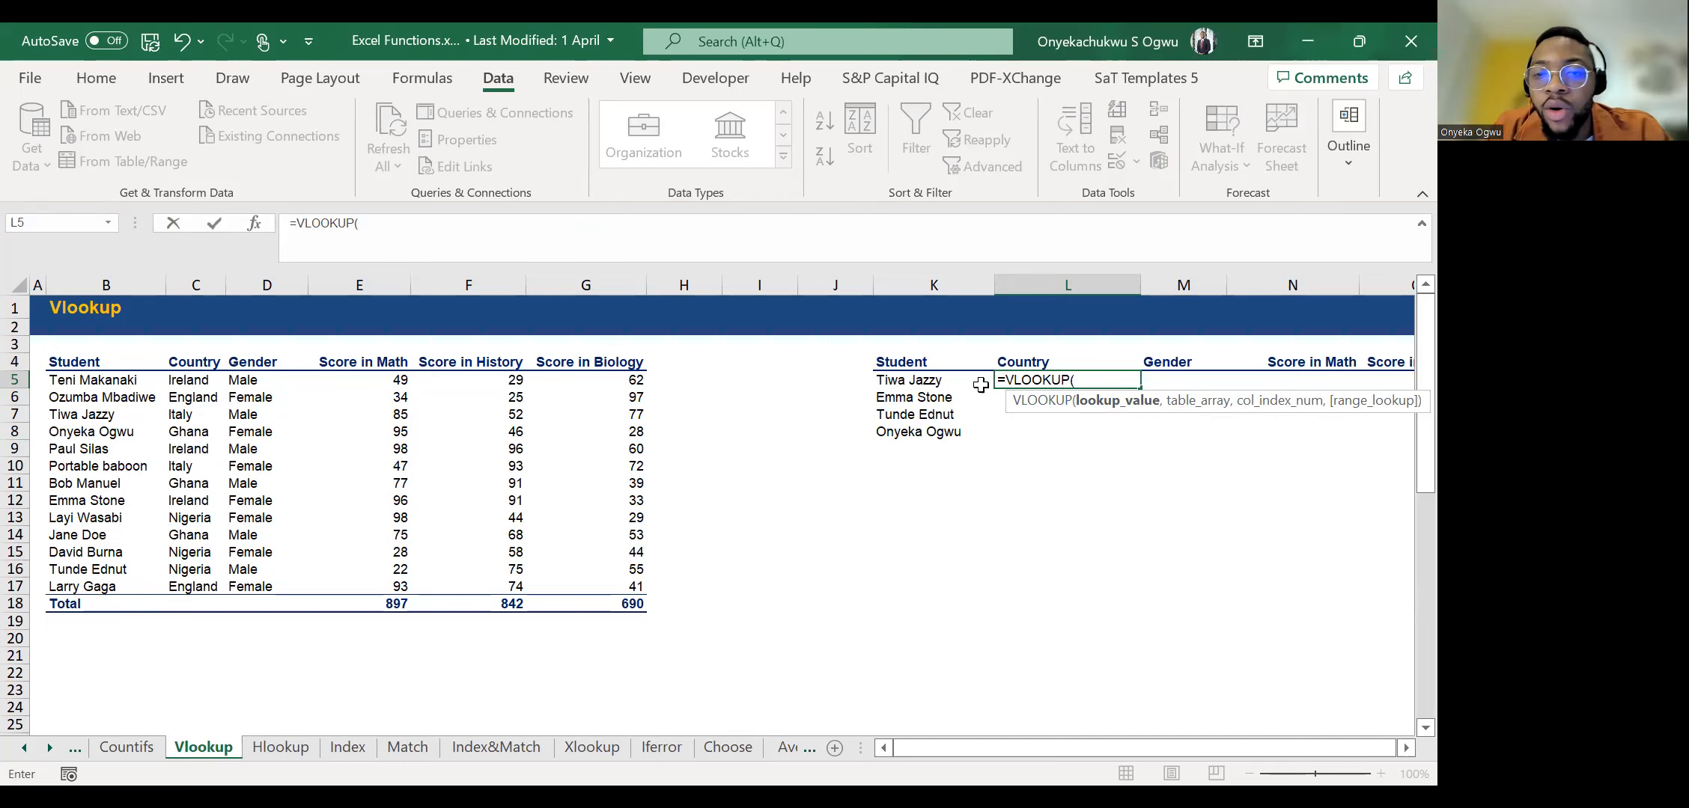
left_click(907, 387)
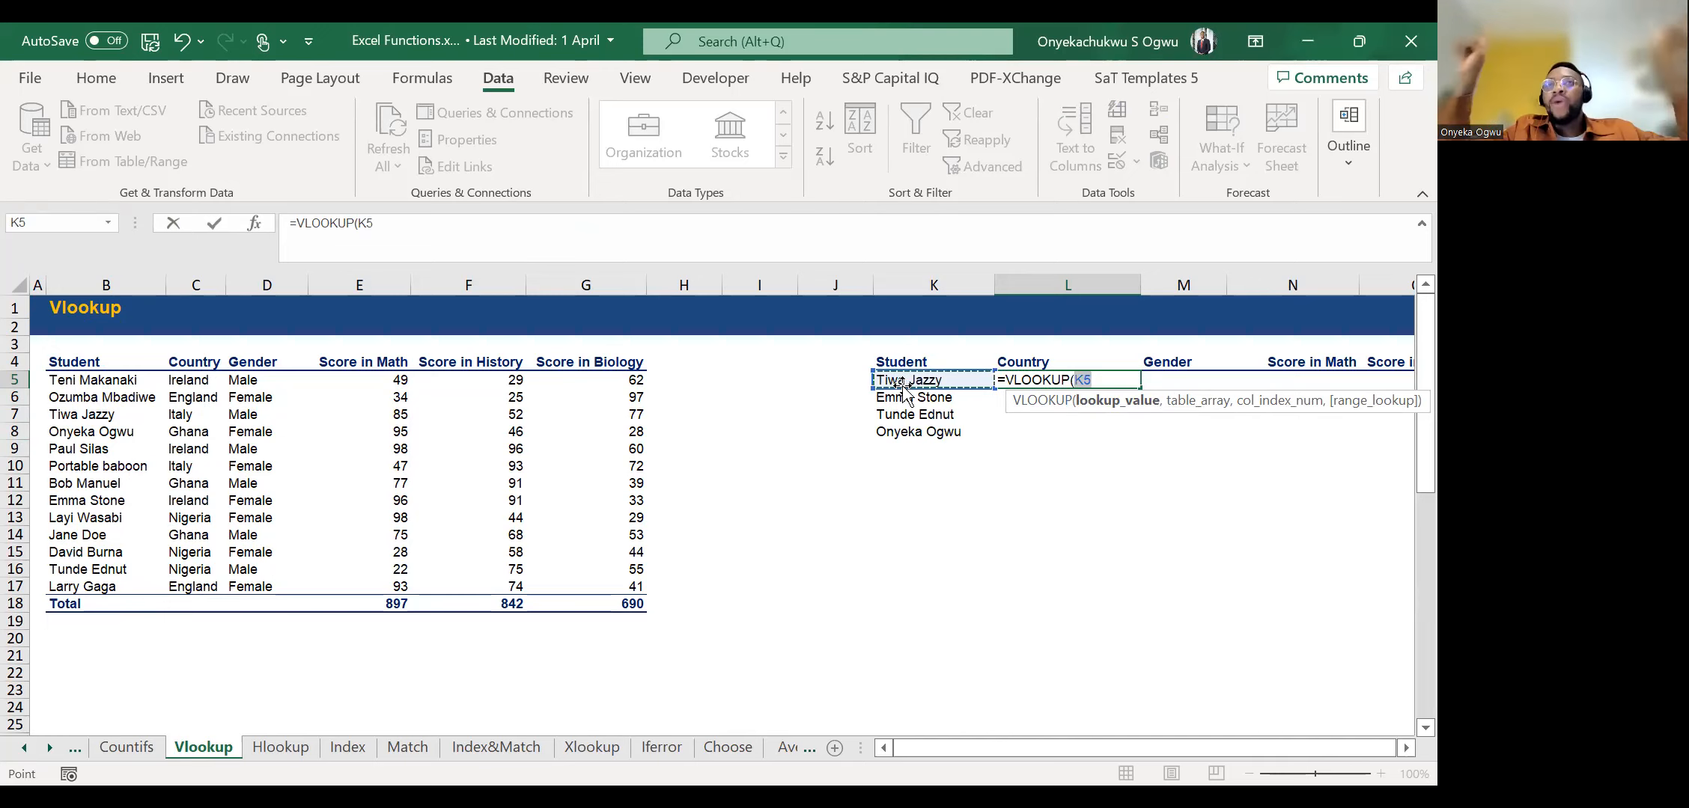
type(",")
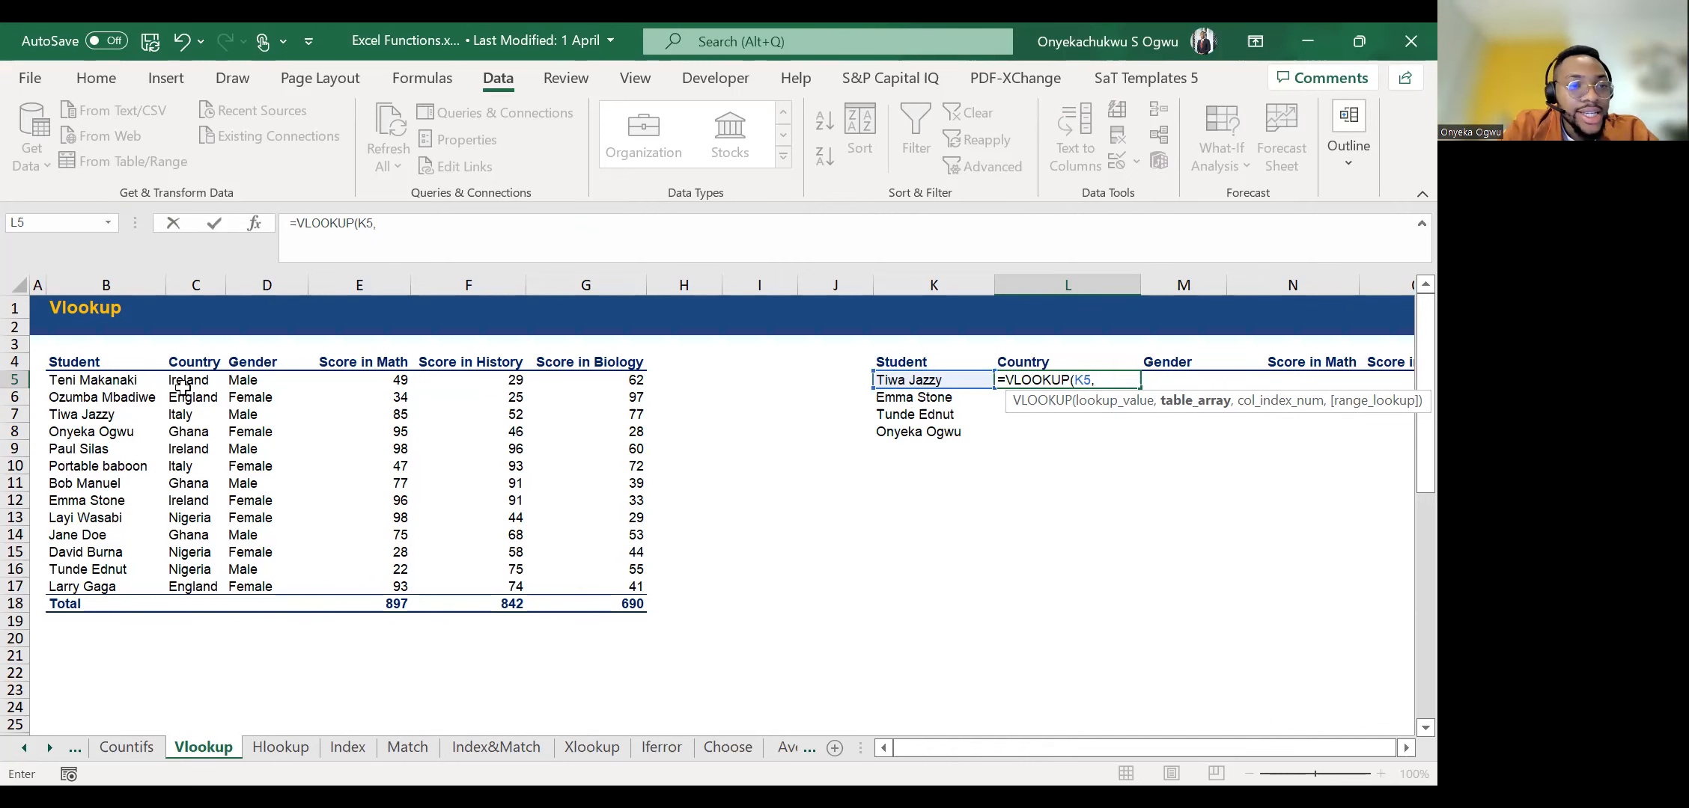
left_click(153, 400)
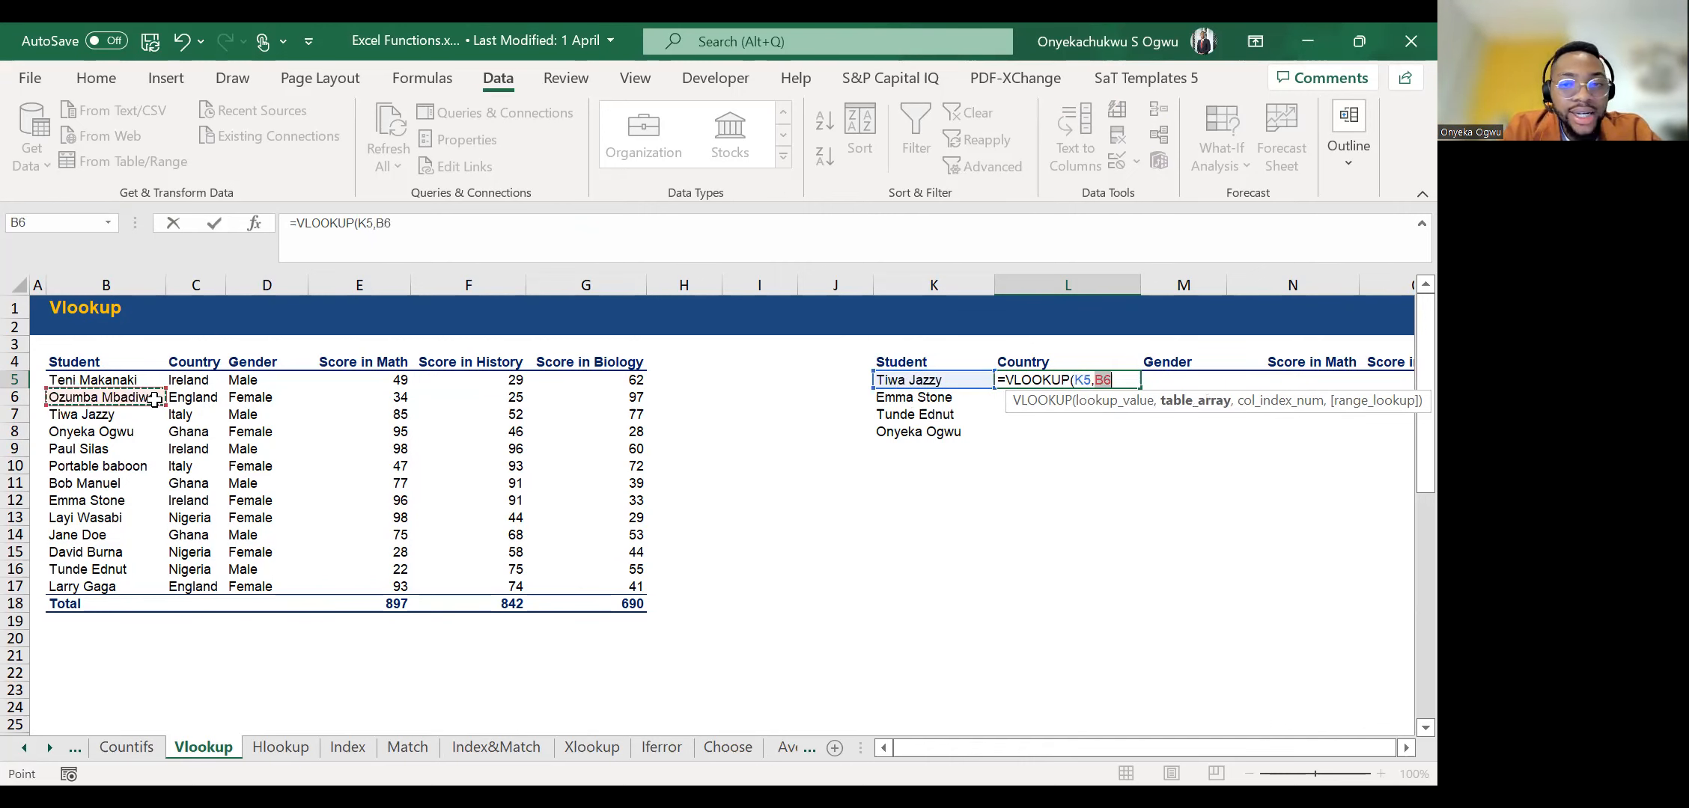
left_click(1122, 382)
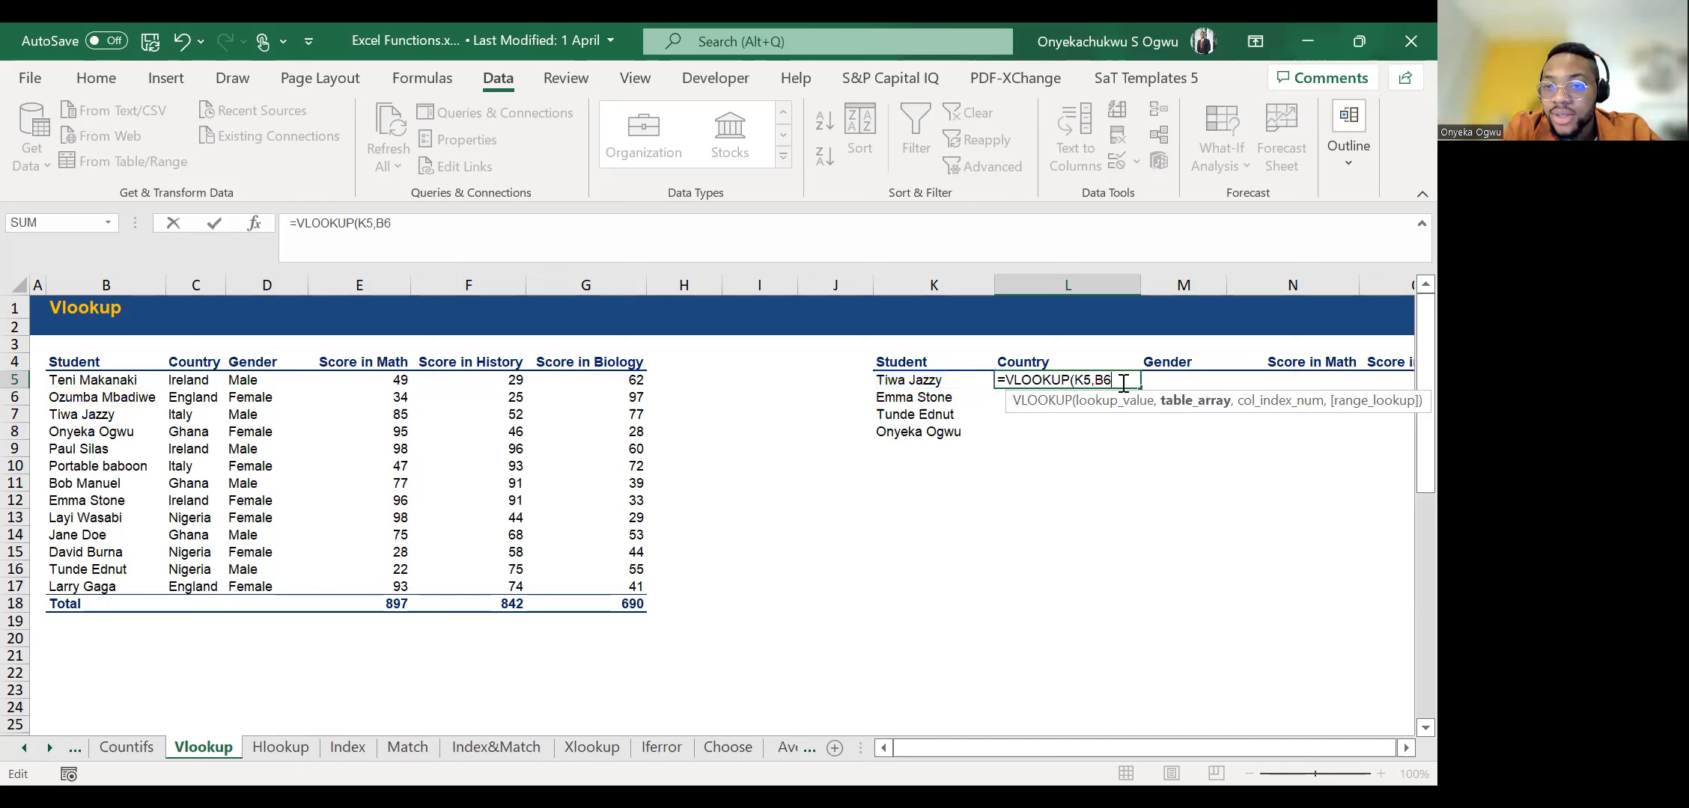
type(",")
key("BackSpace")
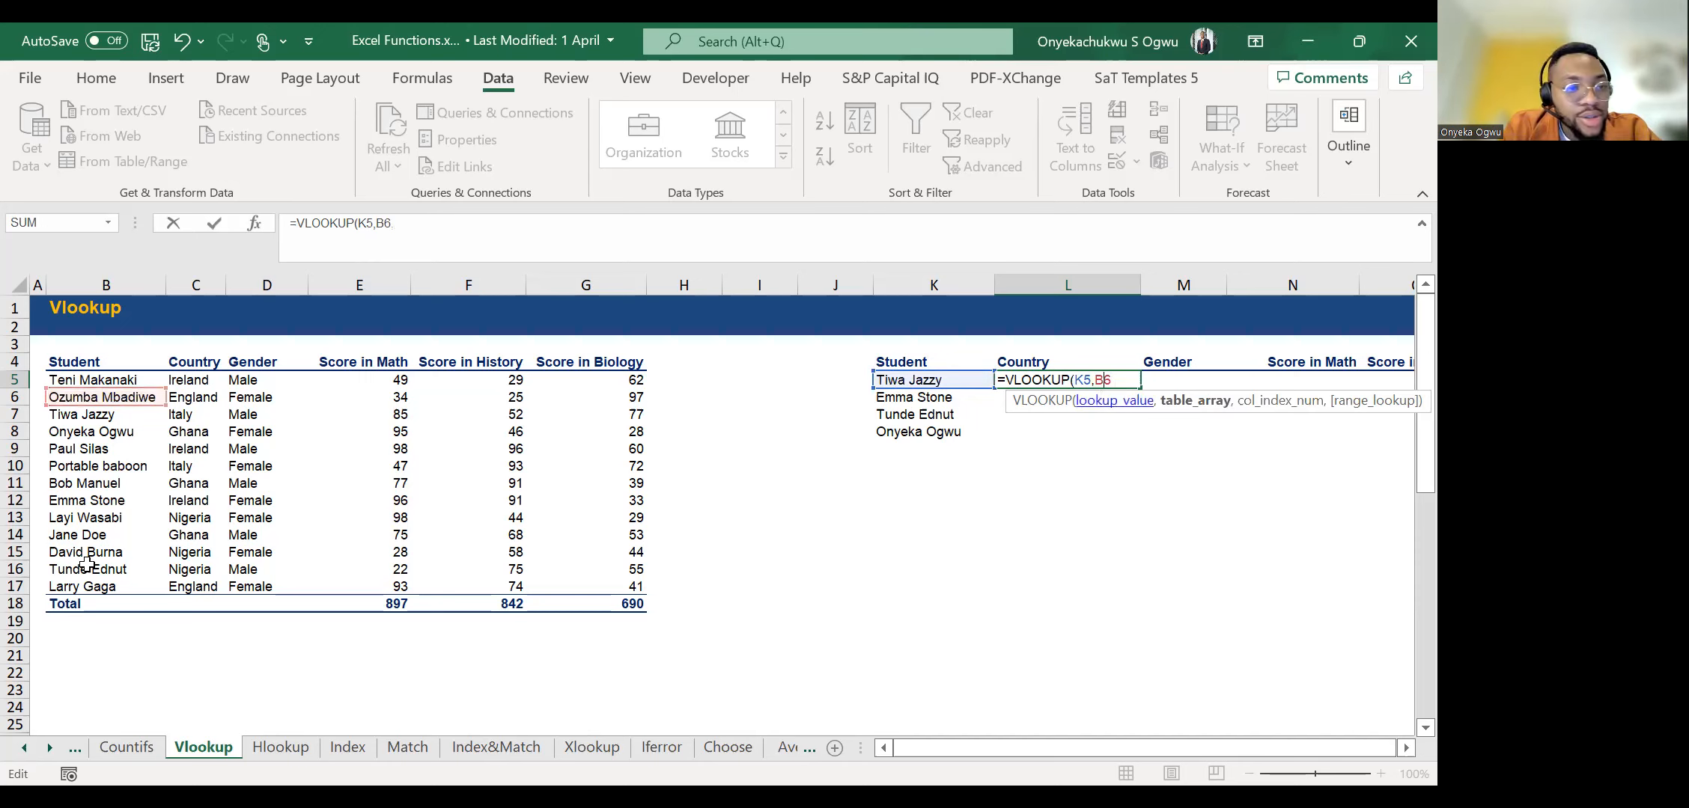
left_click(83, 359)
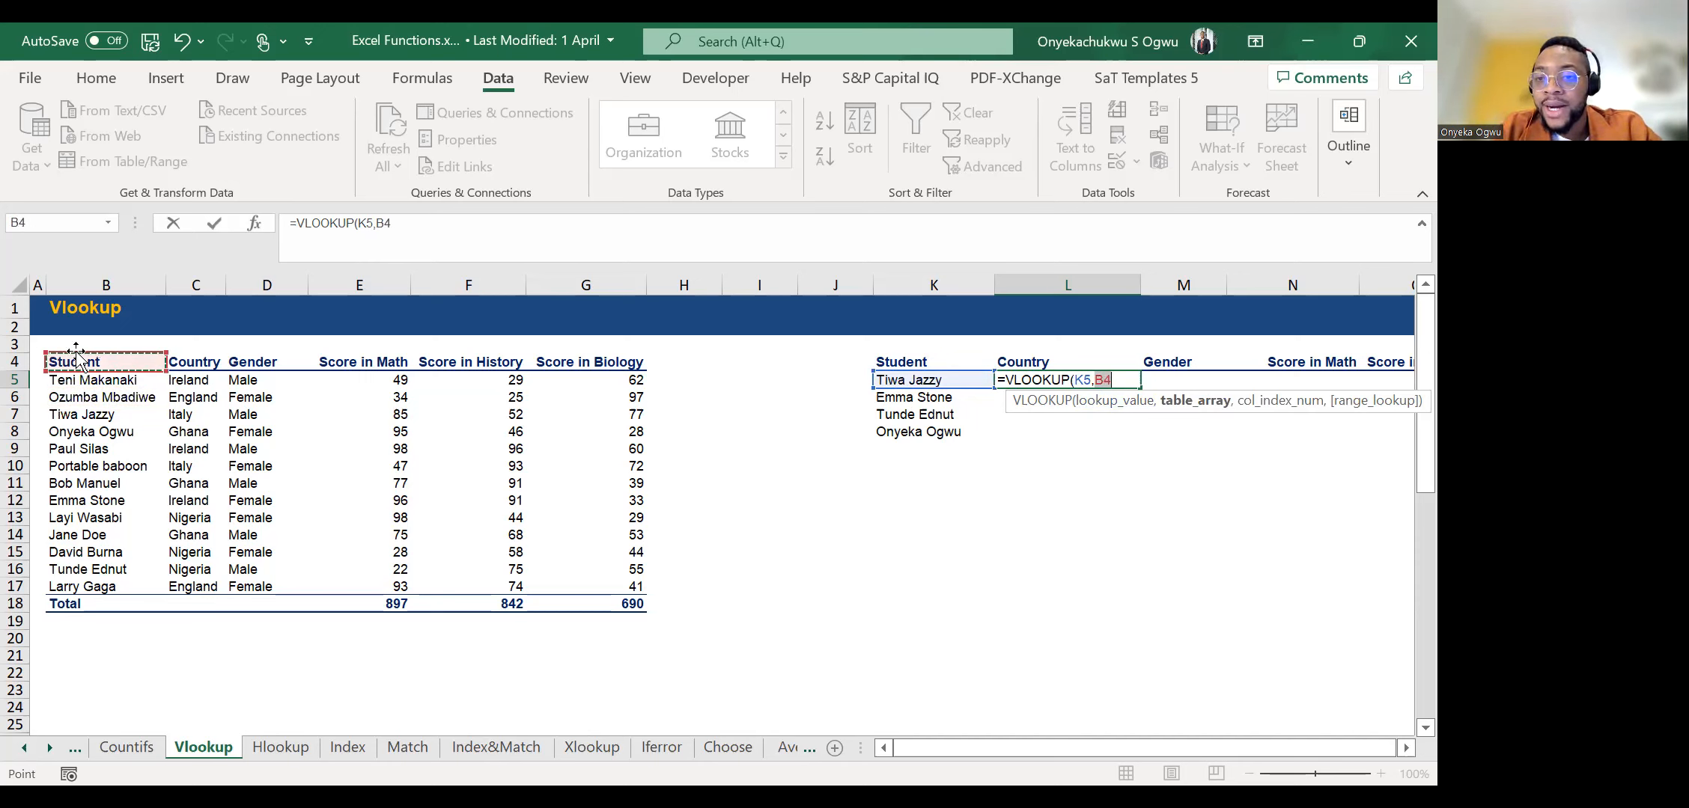
key("ctrl+shift+Right")
key("ctrl+shift+Down")
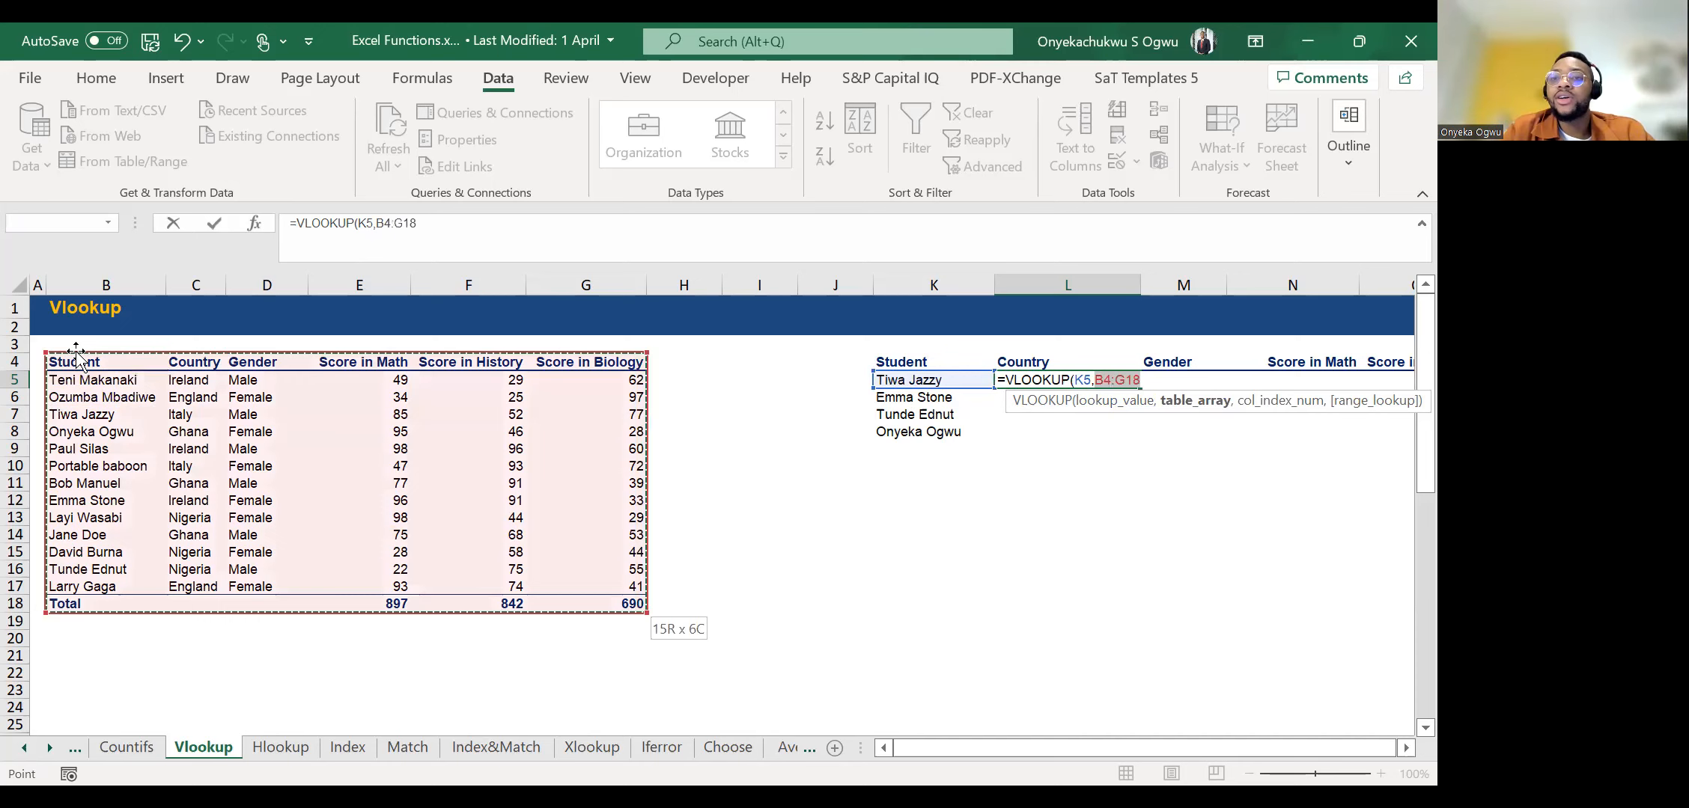
type(",")
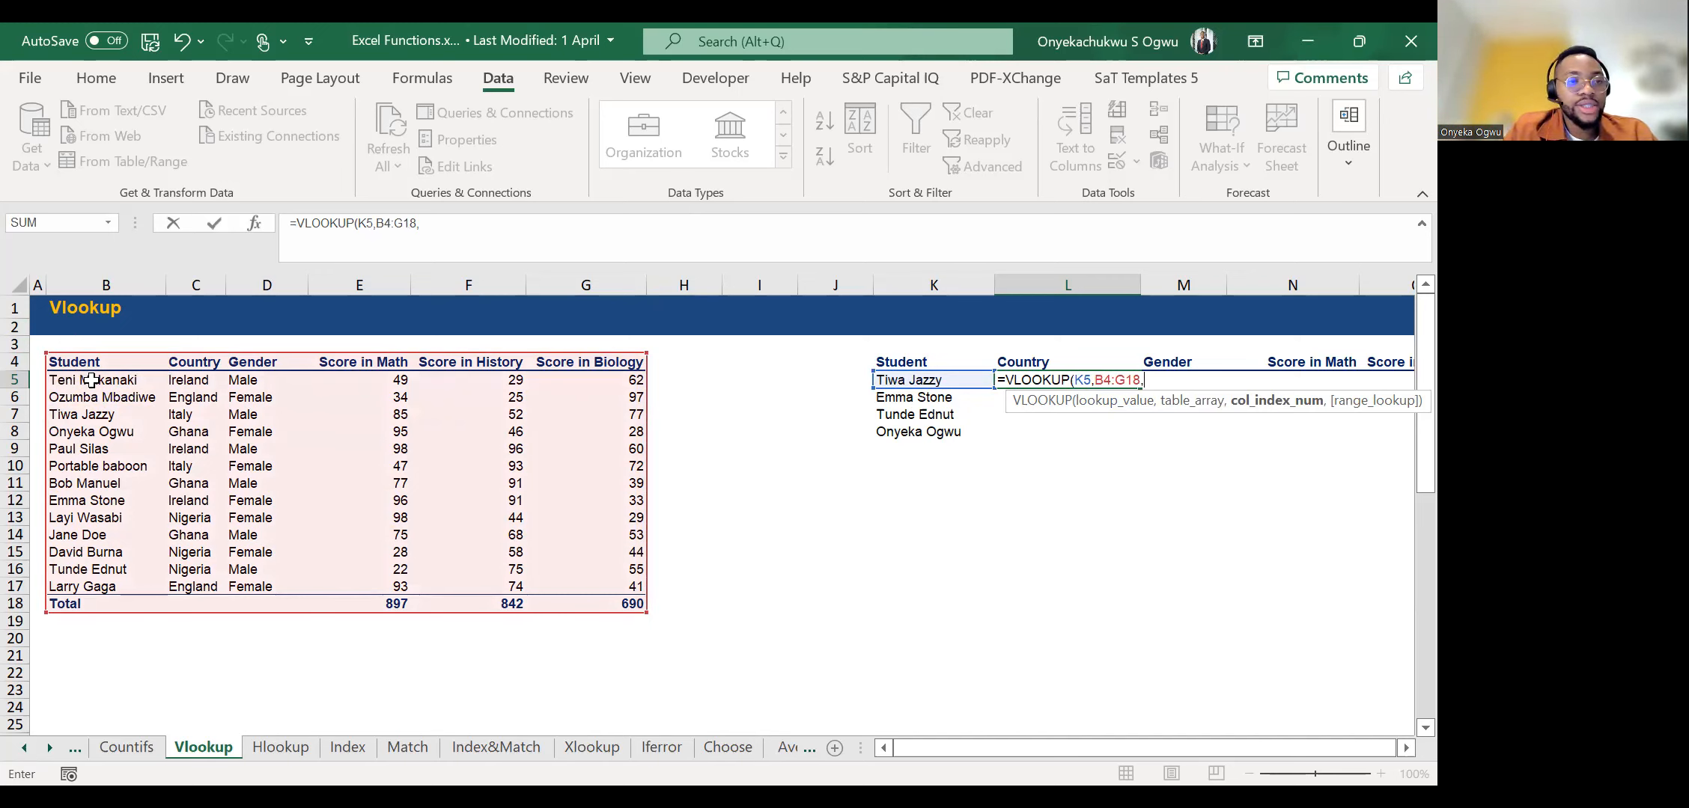
key("Escape")
Number the score table's columns 1 to 6 in cells B3 to G3, above the headers.
left_click(69, 349)
type("1")
key("Tab")
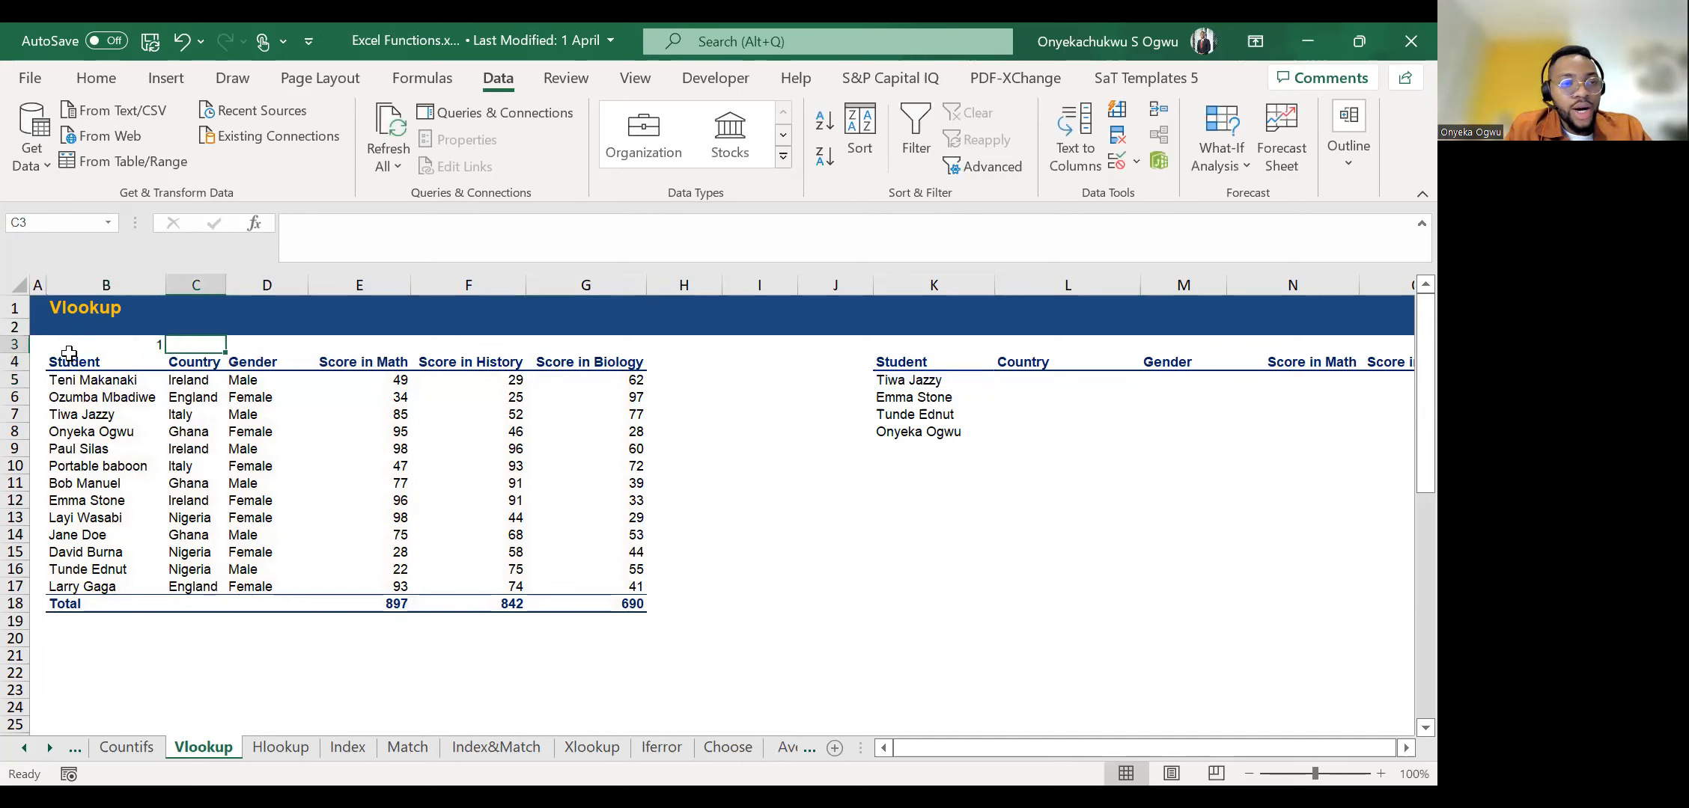
type("2")
key("Tab")
type("3")
key("Tab")
type("4")
key("ctrl+Return")
key("Tab")
type("5")
key("Tab")
type("6")
key("ctrl+Return")
key("Left")
key("Left")
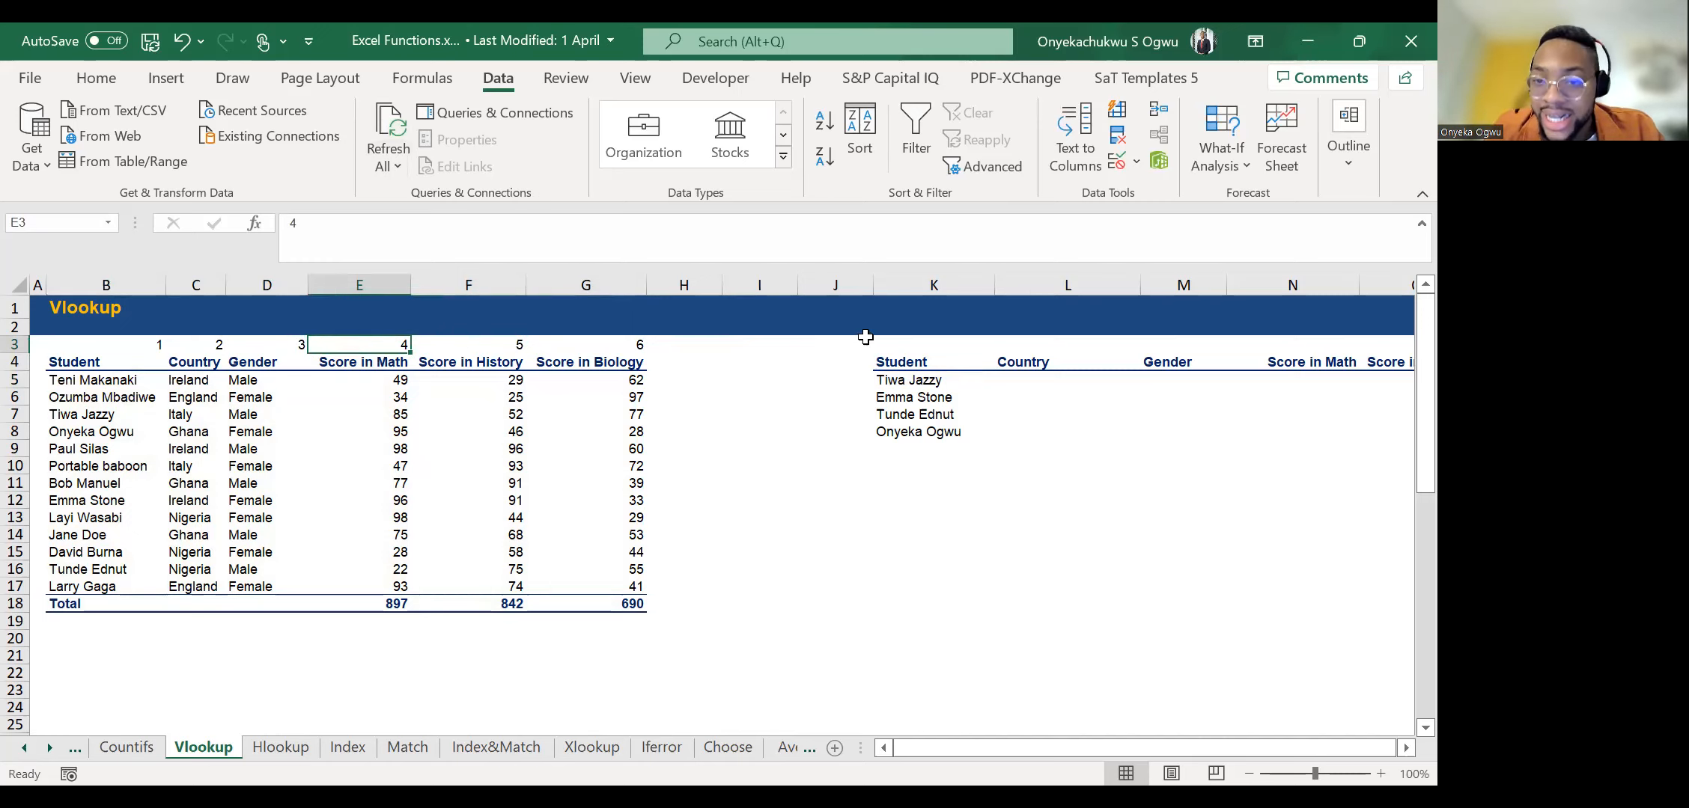
Begin a VLOOKUP in the first student's Country cell, L5, with K5 as lookup value and B4:G18 as table array.
left_click(1019, 374)
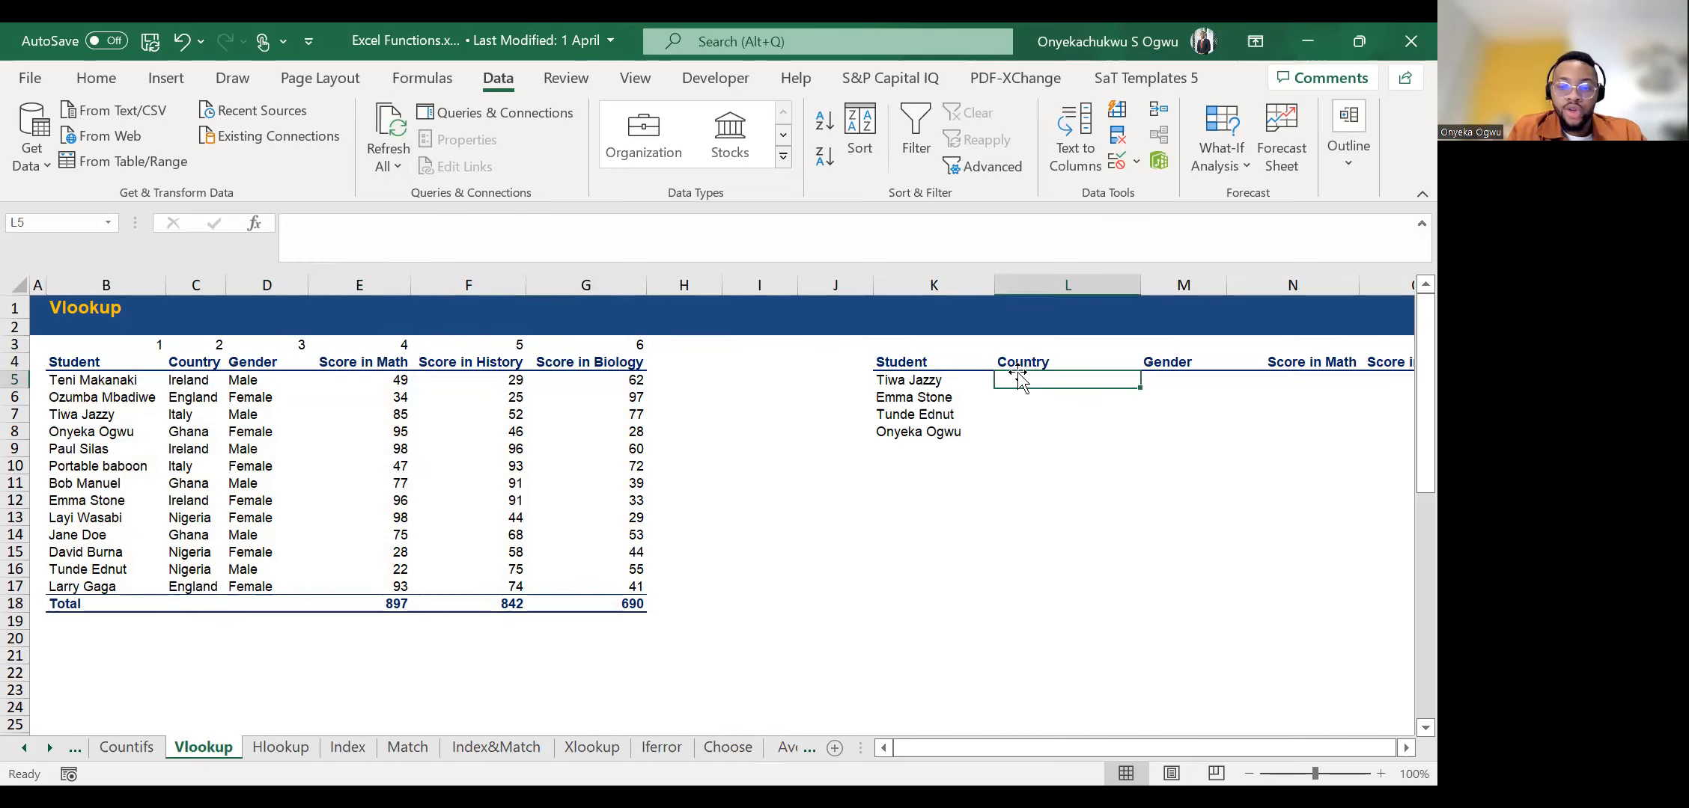
type("=vl")
key("Tab")
key("Left")
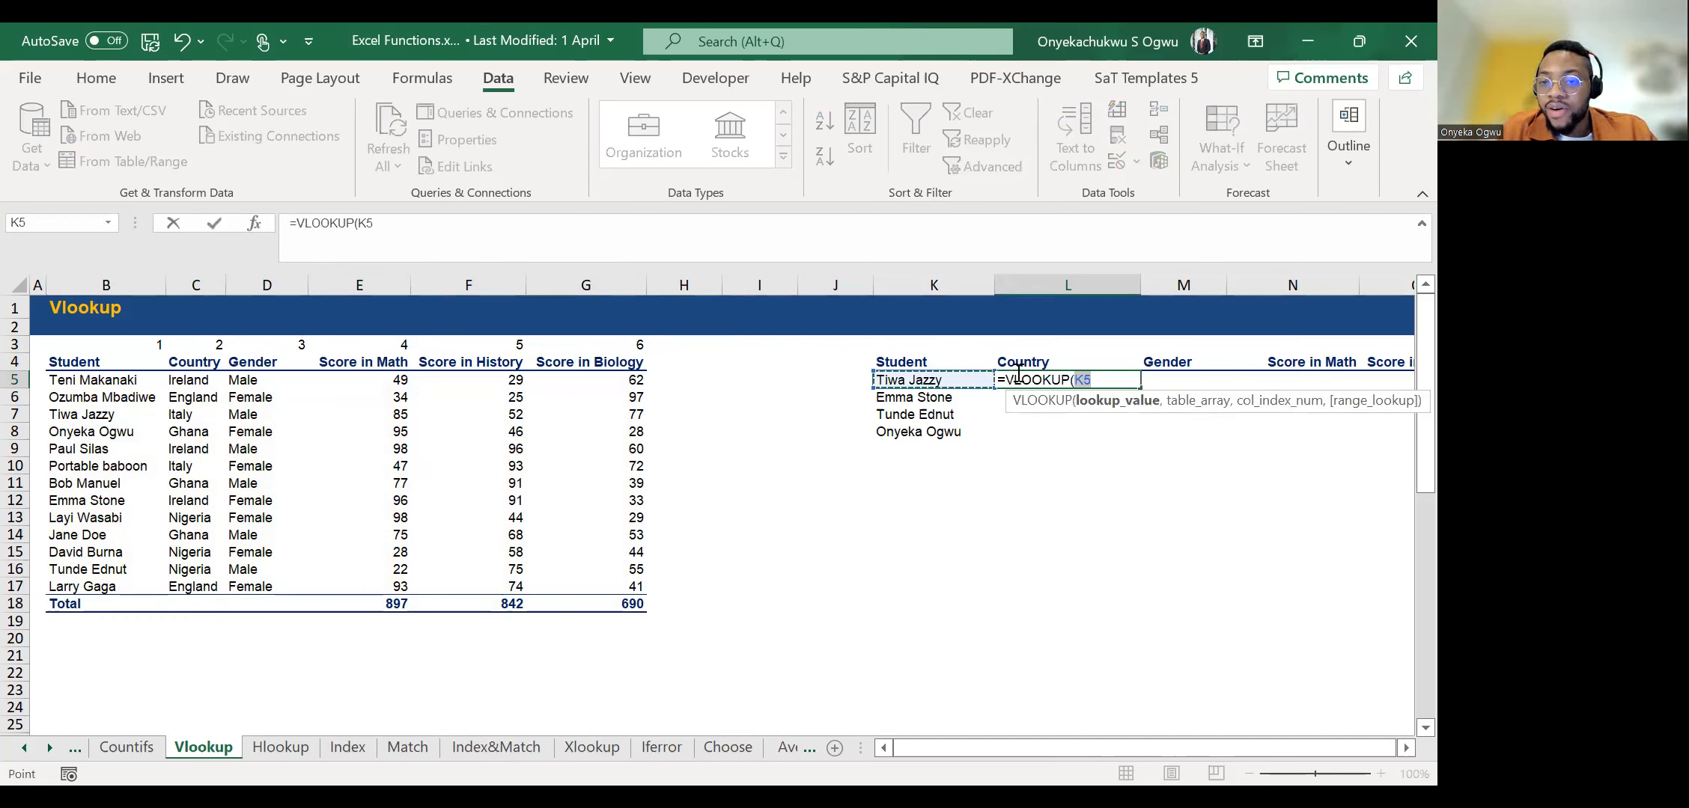
type(",")
left_click(99, 364)
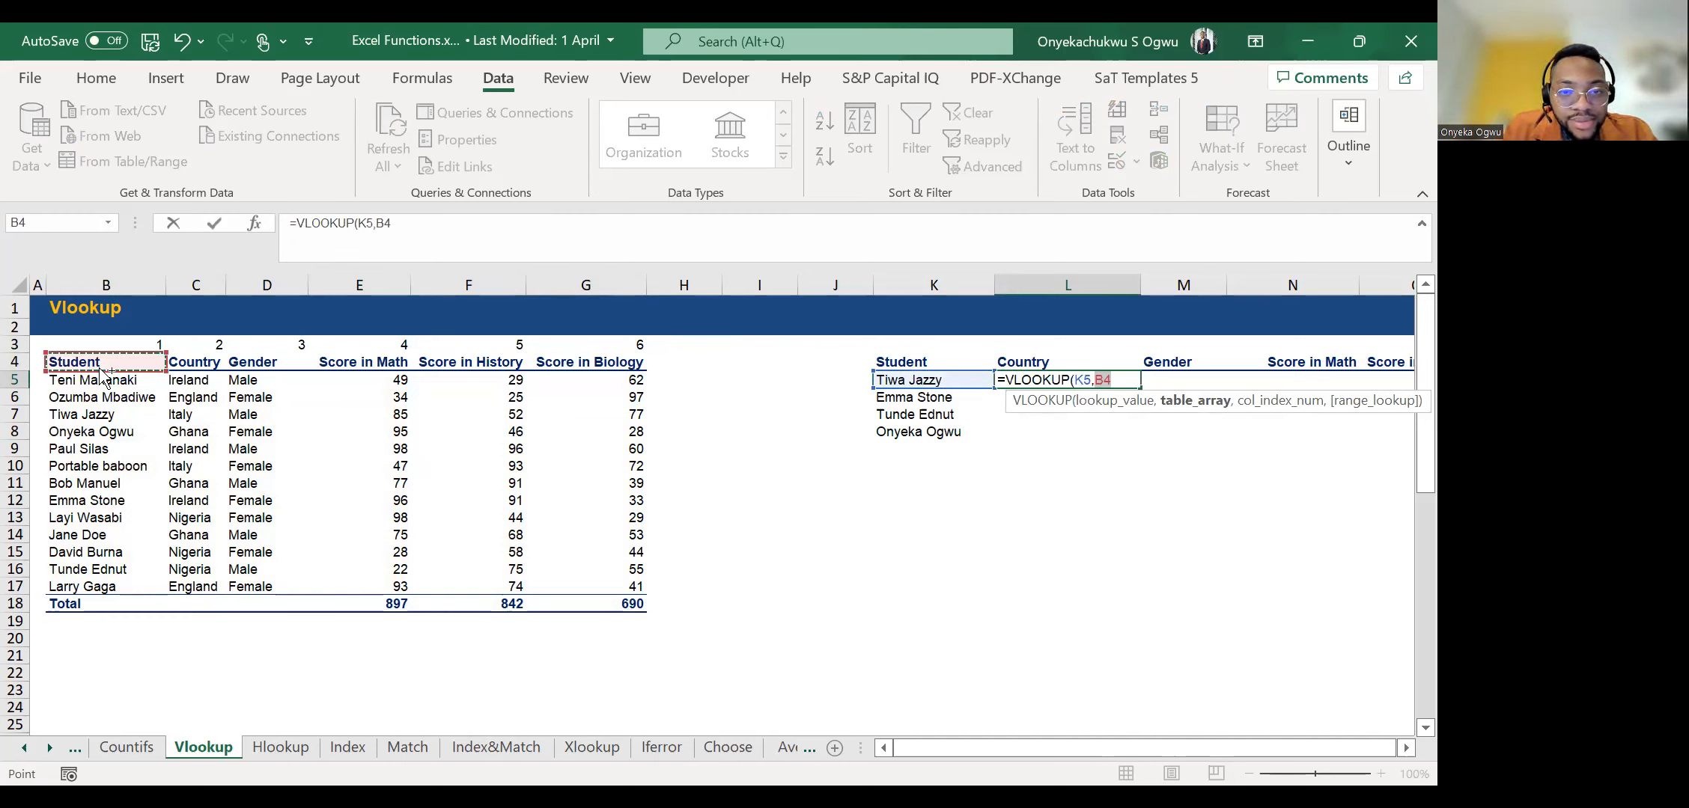
key("ctrl+shift+Right")
key("ctrl+shift+Down")
type(",")
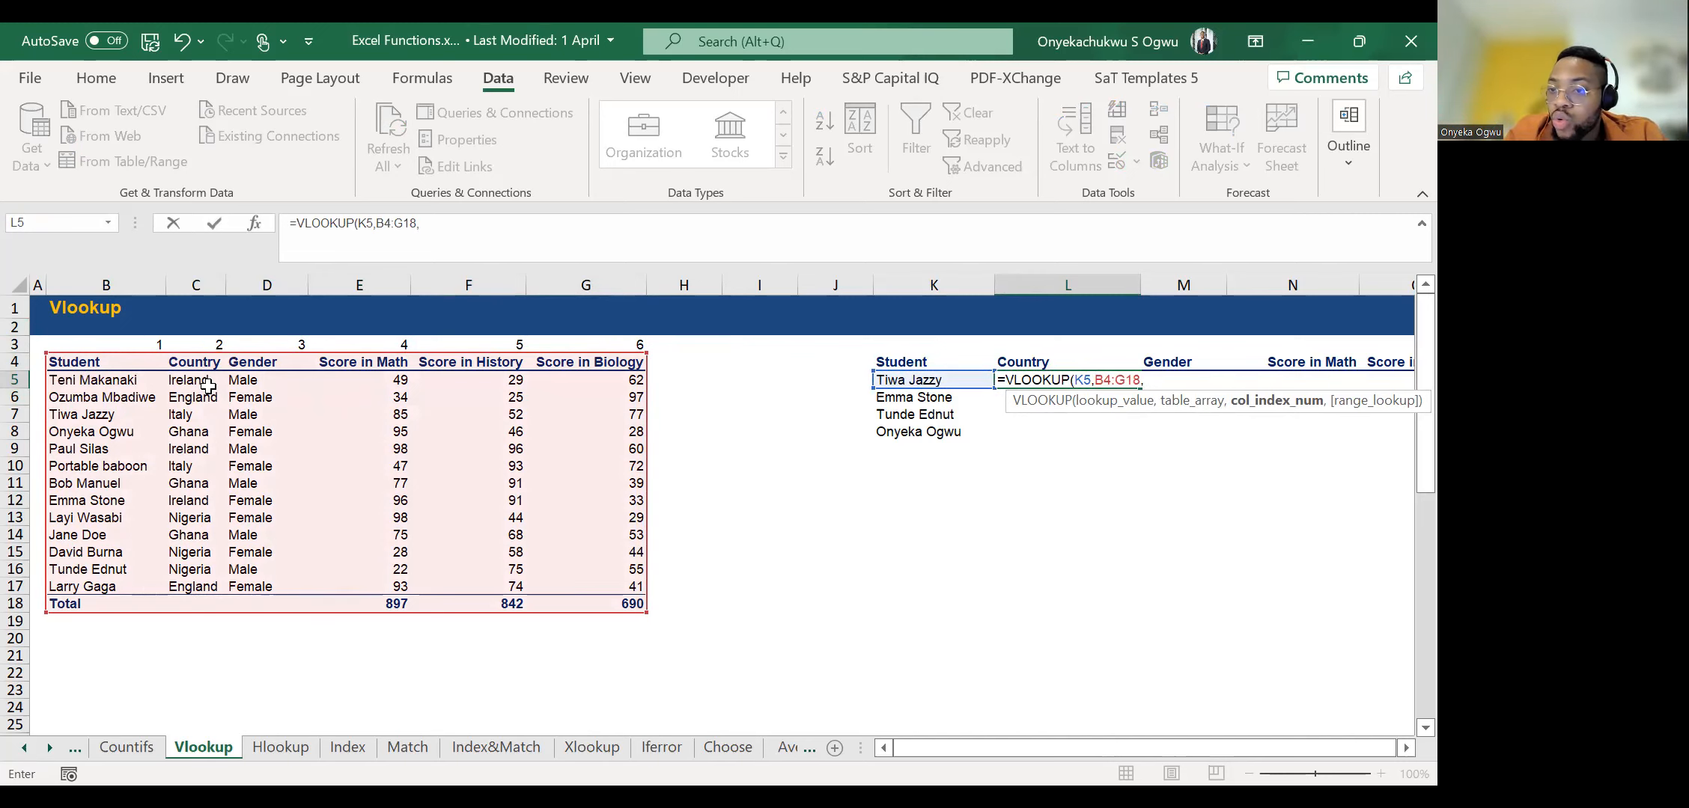
Complete the VLOOKUP in L5 with column index 2 and FALSE for an exact match.
type("2")
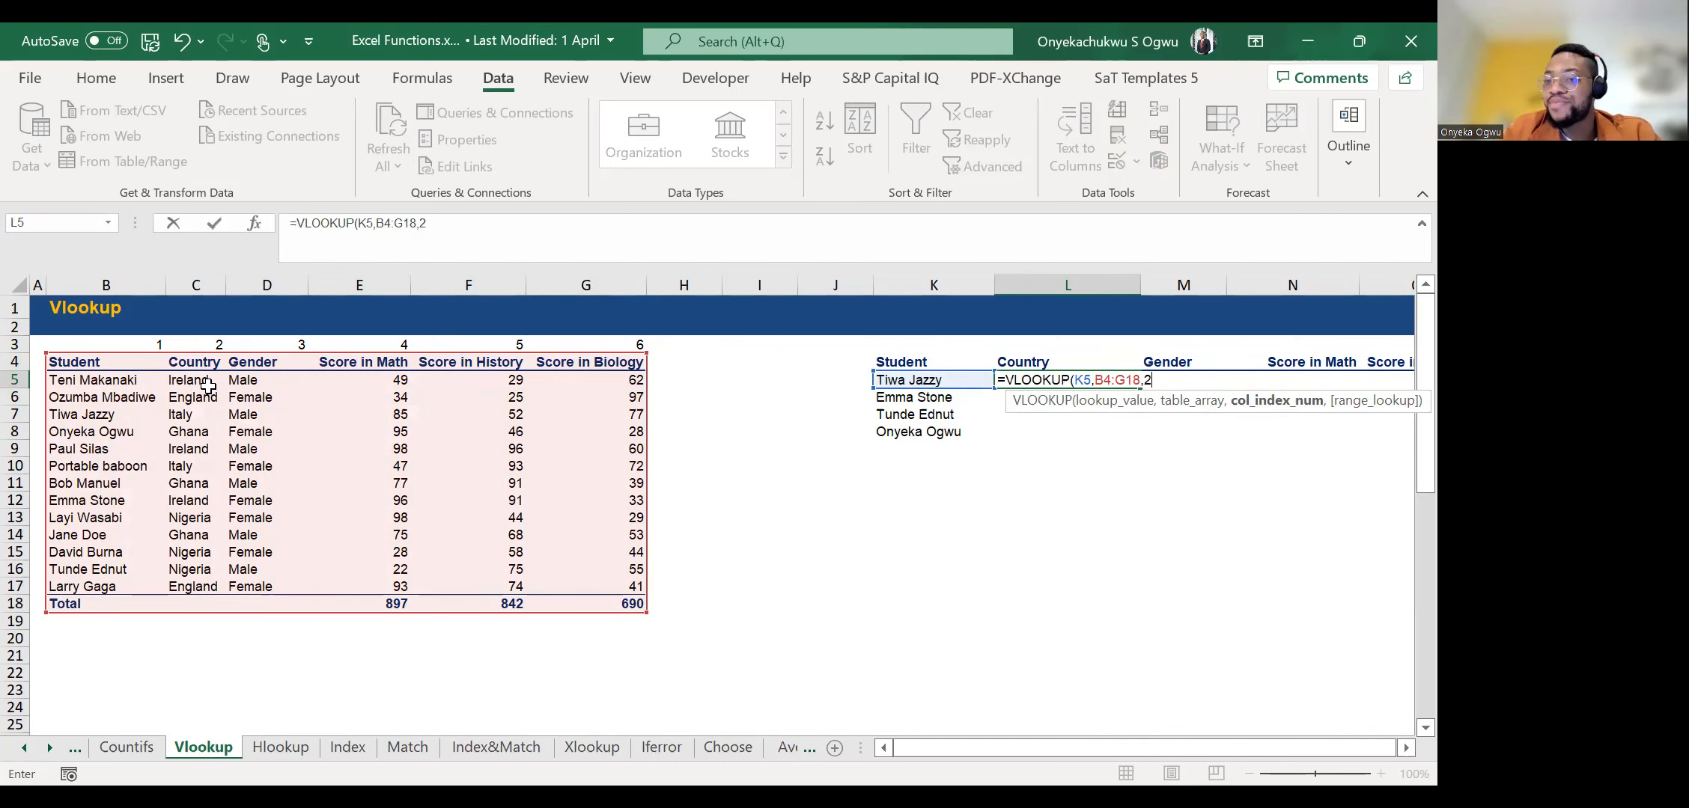
type(",")
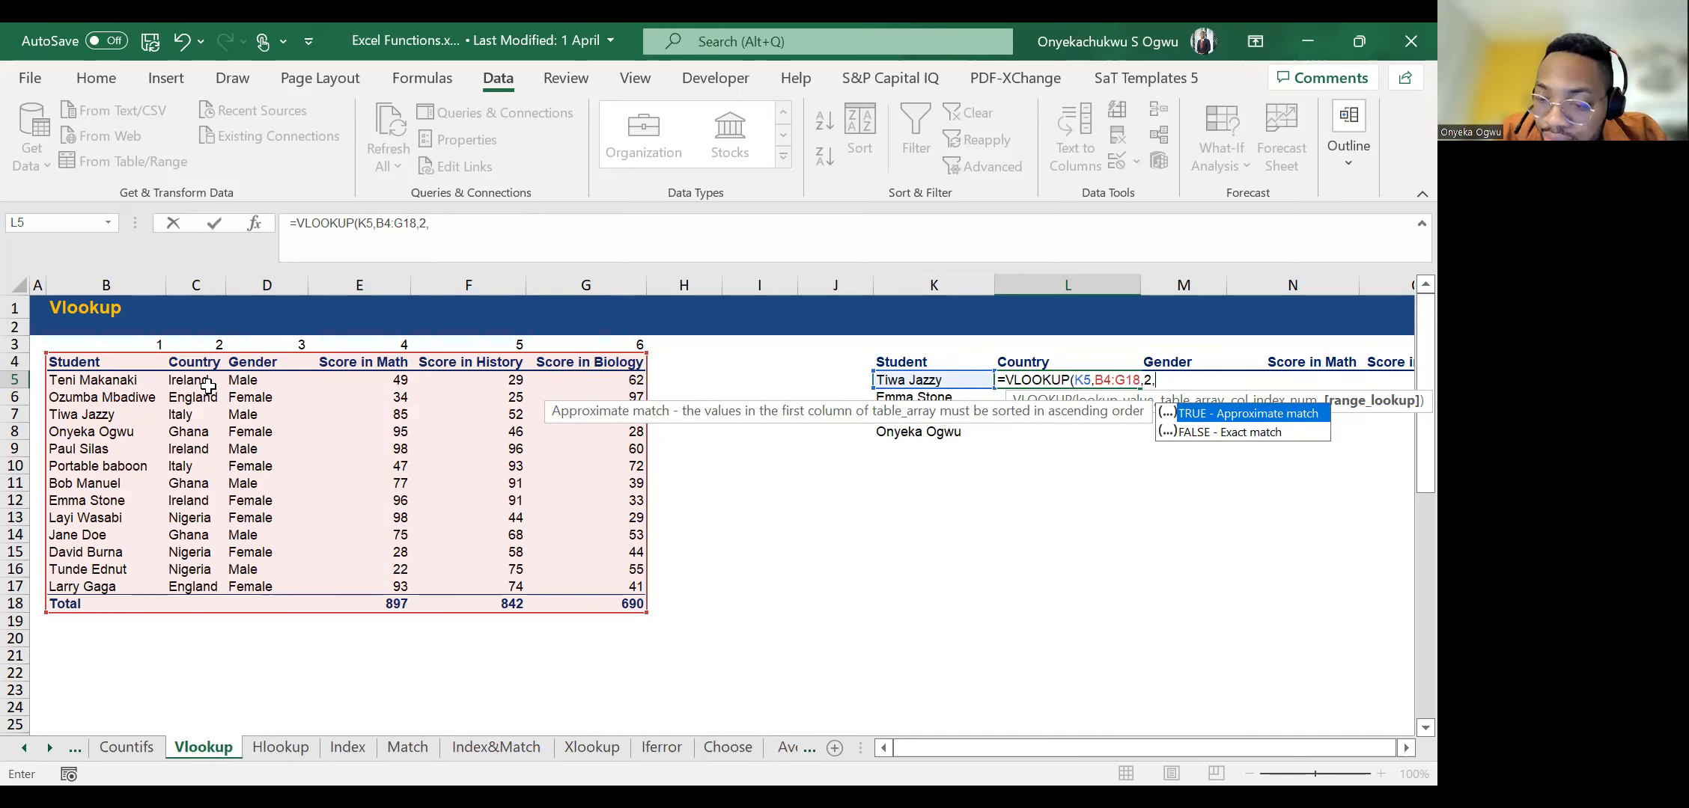
key("Down")
key("Tab")
key("Return")
Check the references of the formula in L5 and compare its result with the student's country in row 7.
key("Up")
key("F2")
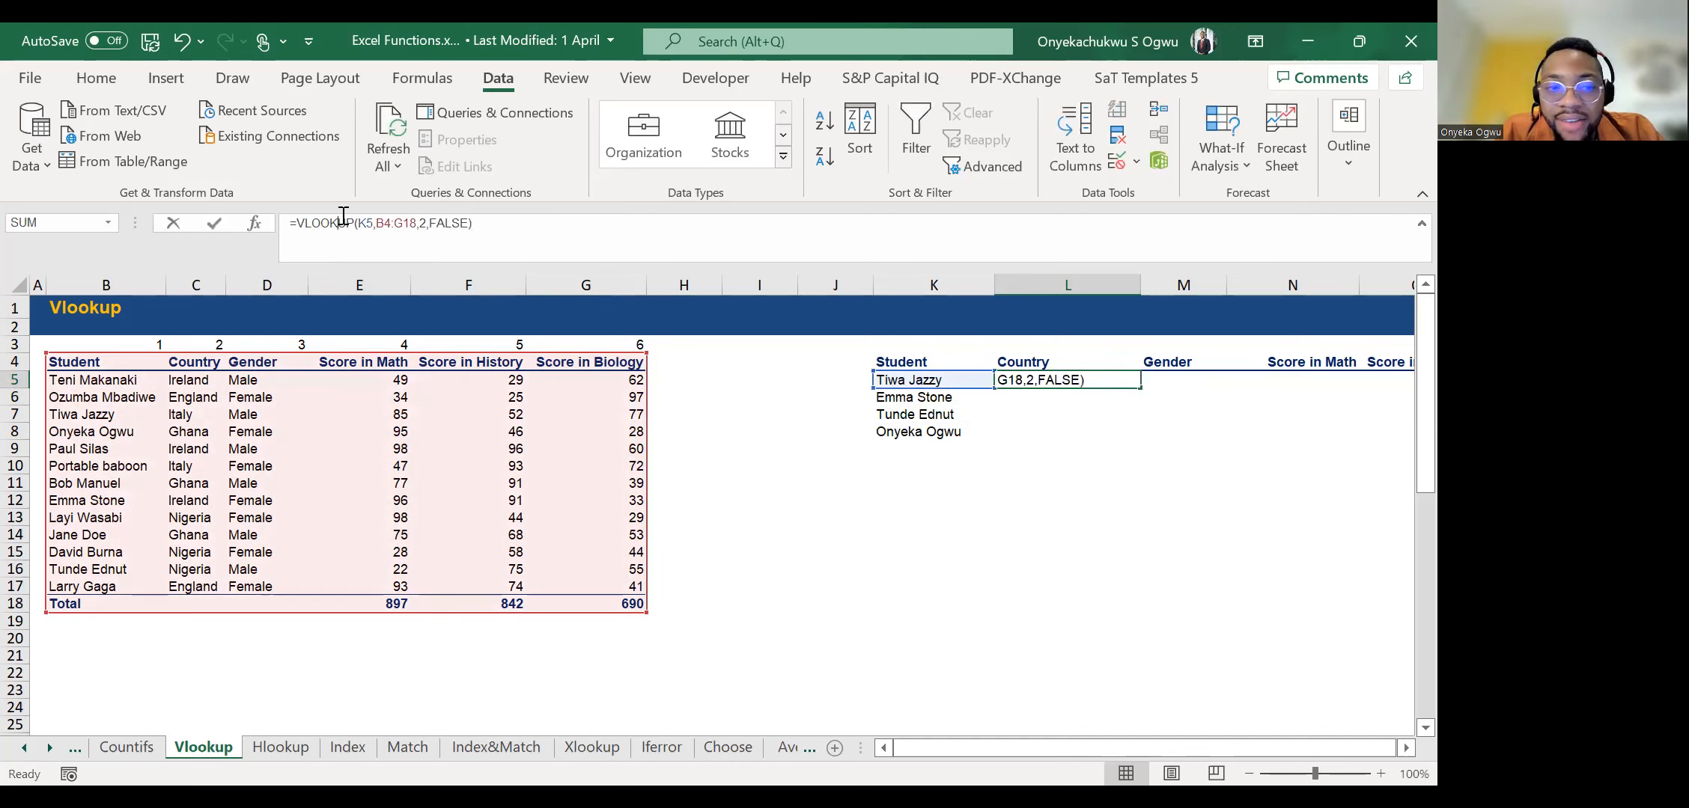
left_click(90, 405)
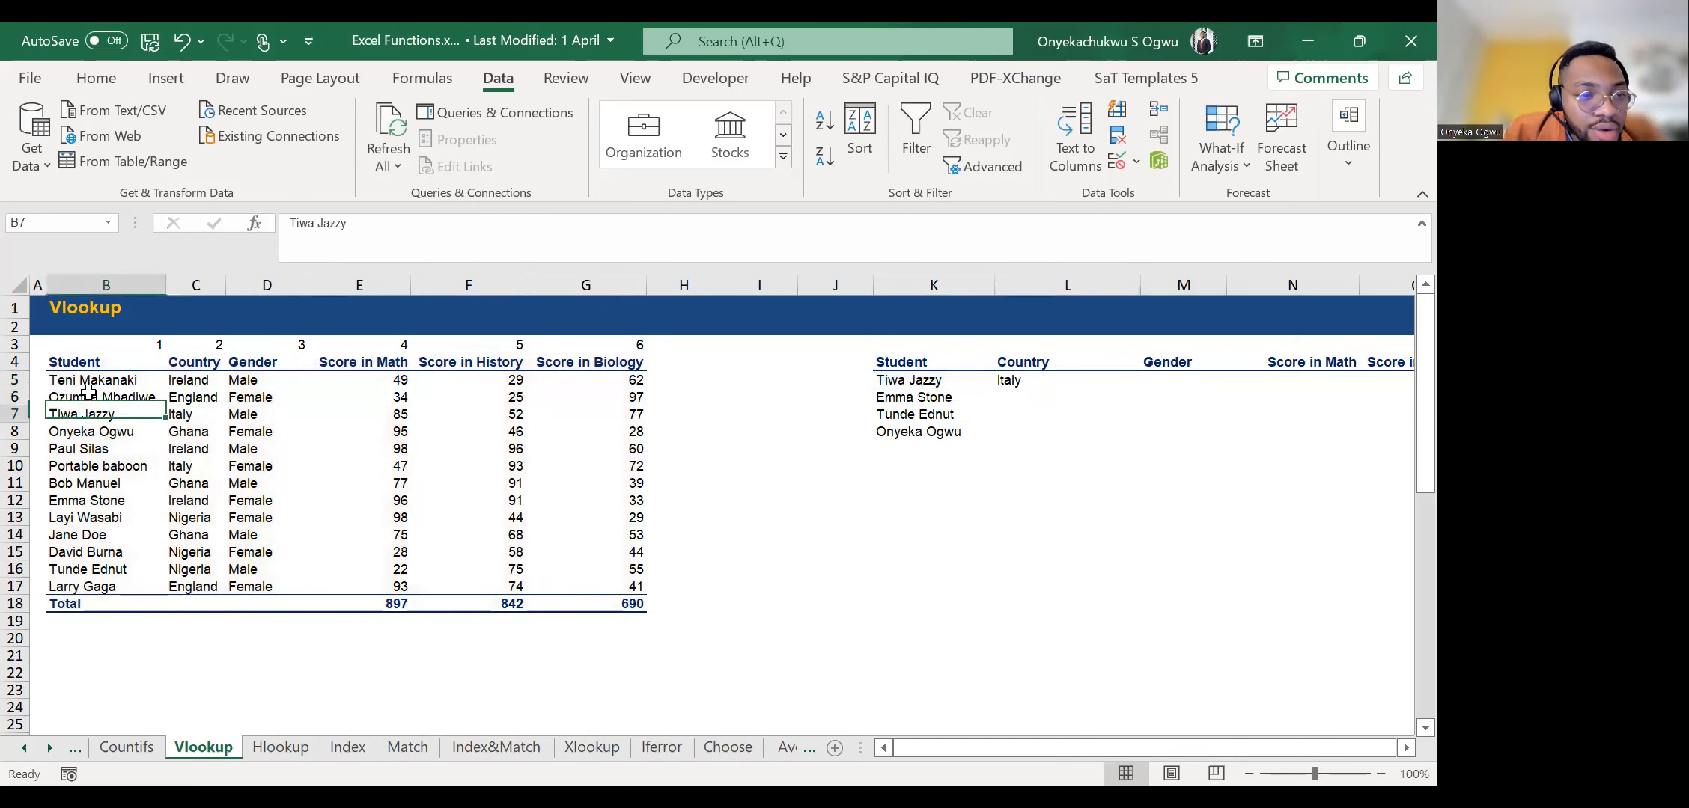
key("Right")
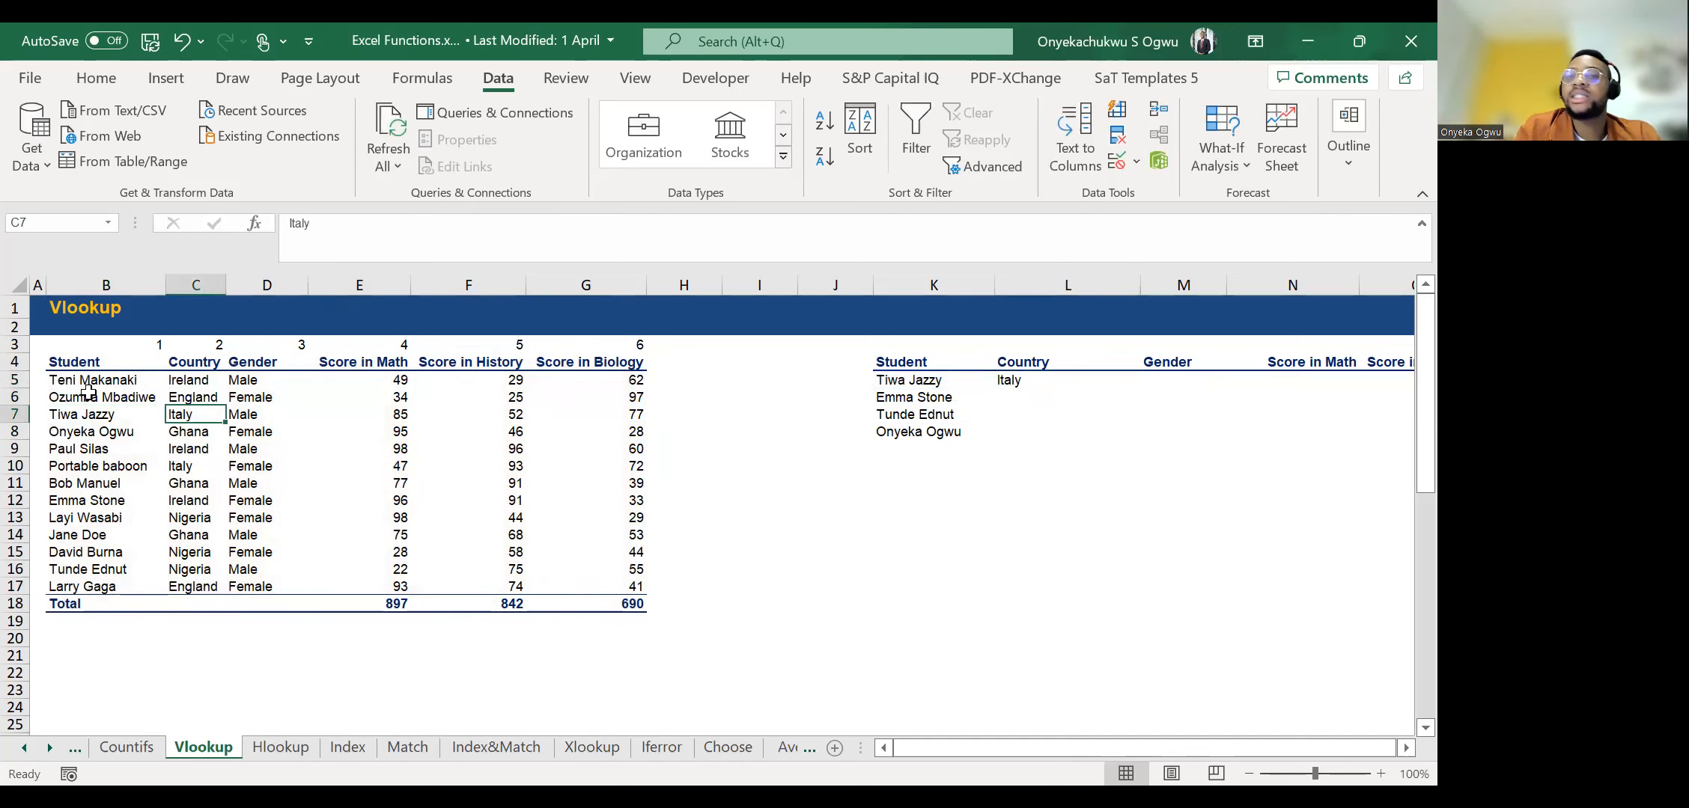
Copy the VLOOKUP formula text from L5 into L6 and change its lookup value to K6.
left_click(1006, 381)
left_click_drag(437, 222, 312, 222)
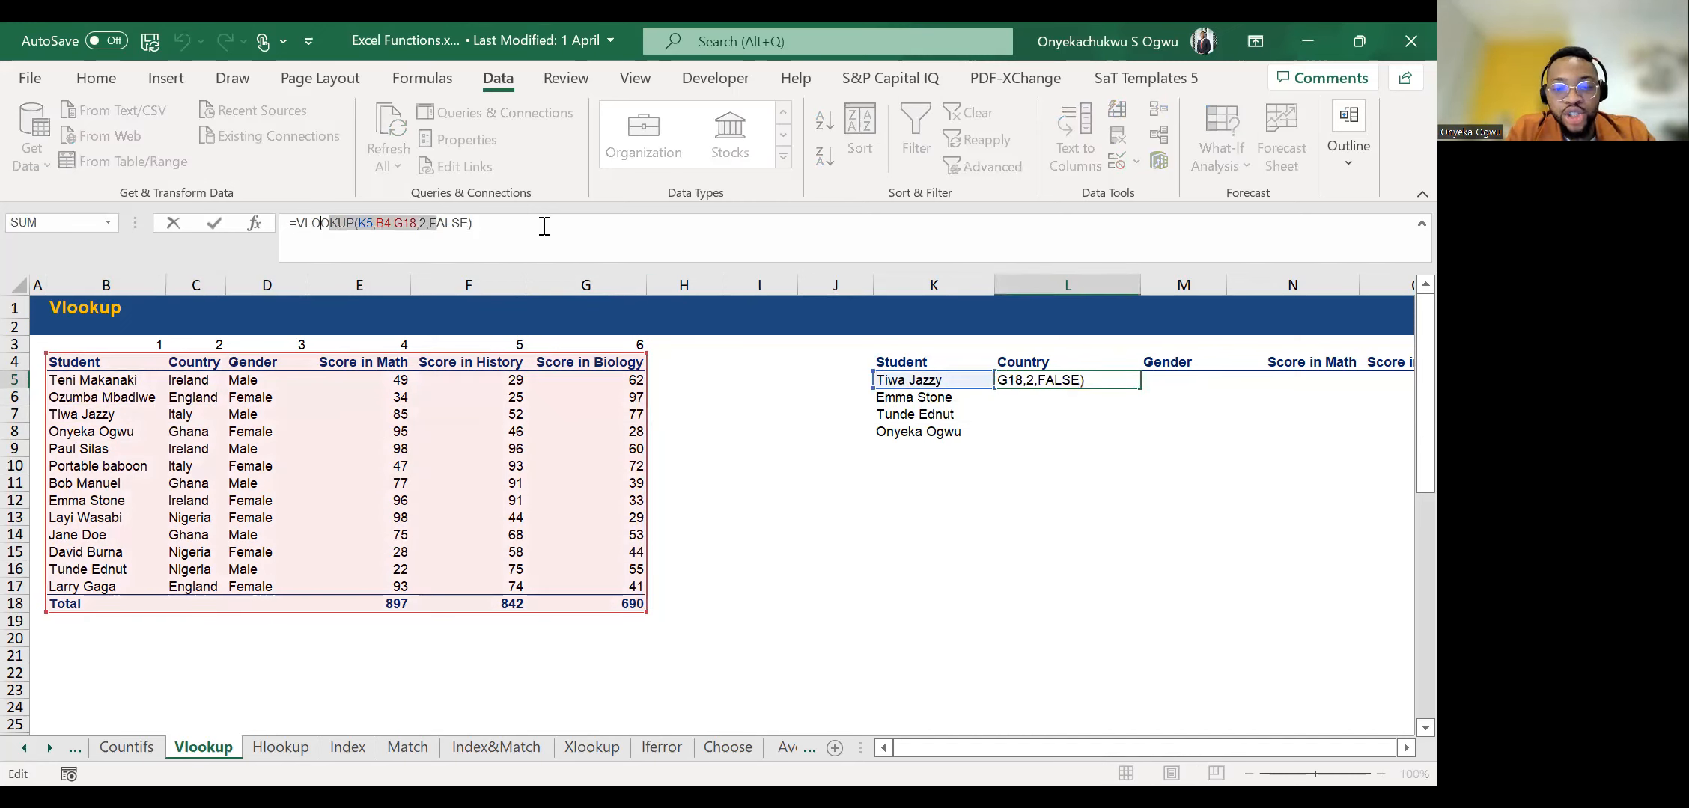
key("Escape")
key("Return")
left_click(500, 241)
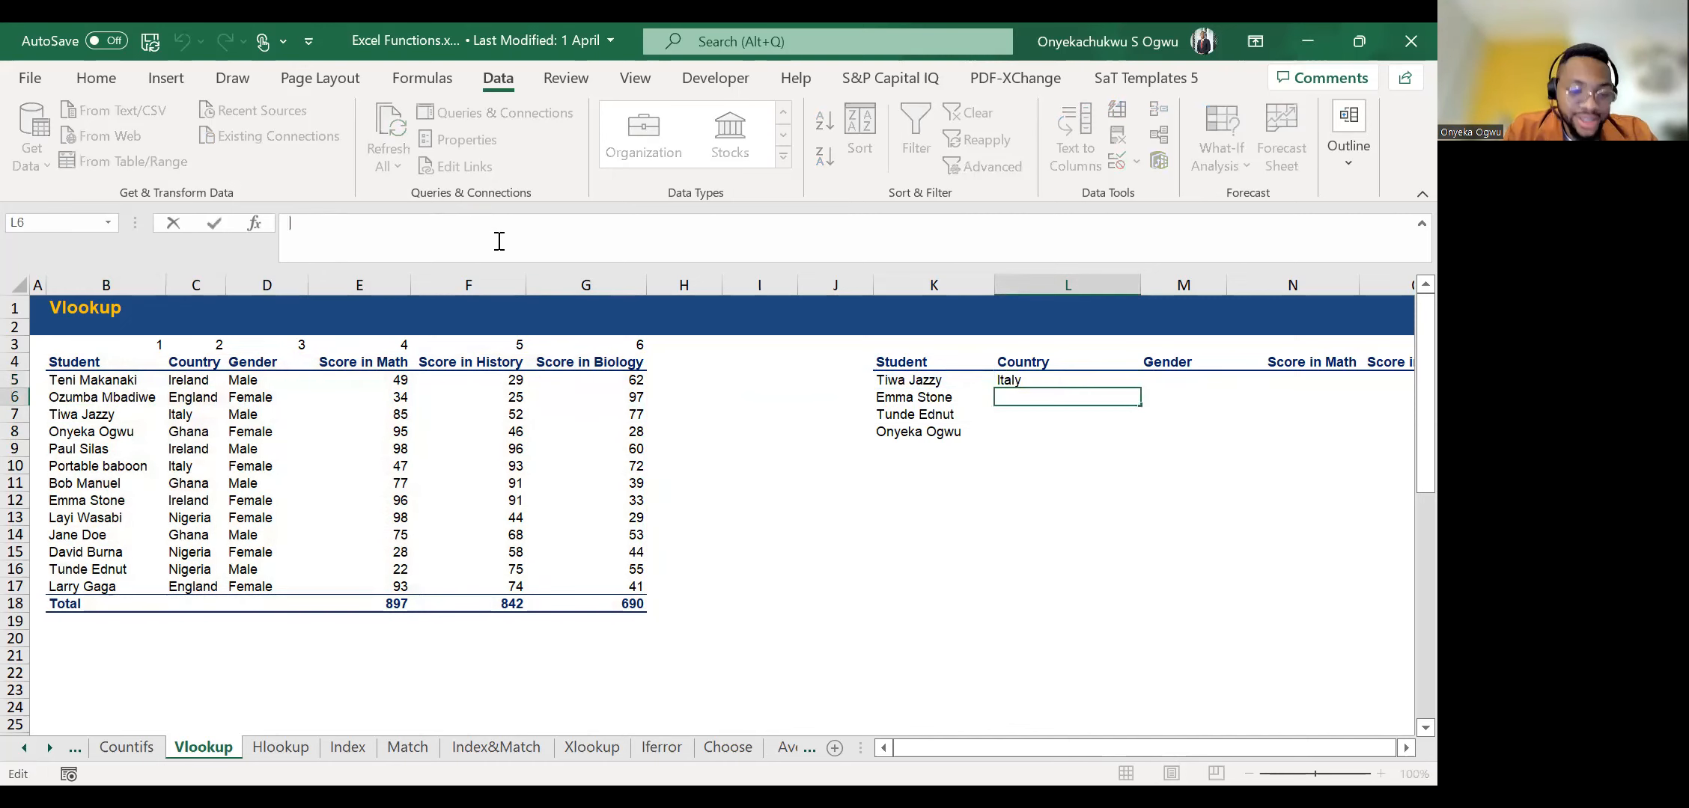
key("ctrl+v")
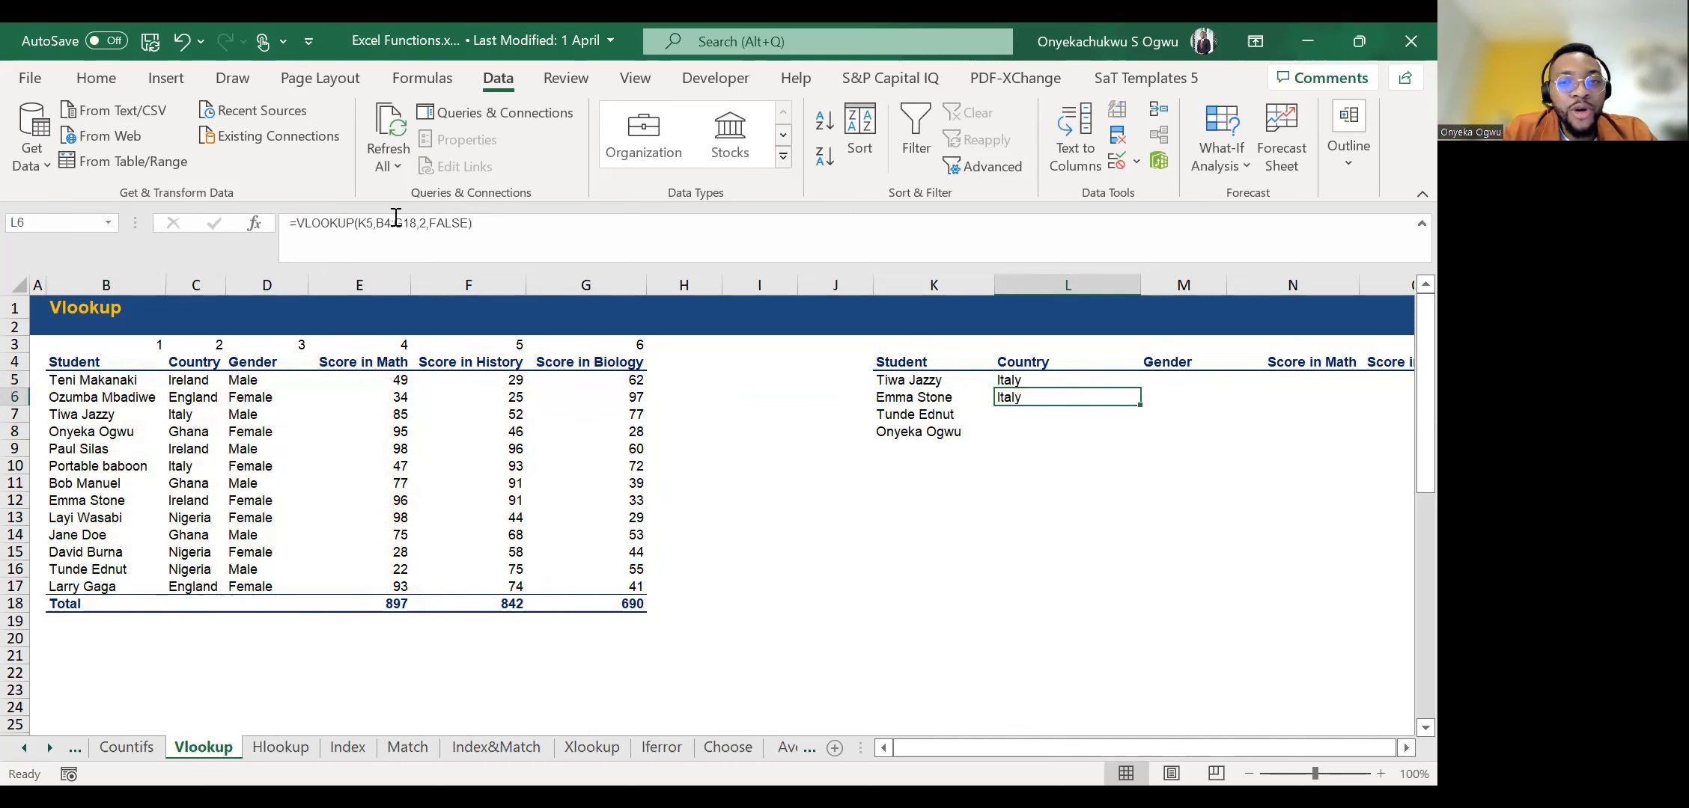
left_click_drag(965, 388, 967, 404)
key("ctrl+Return")
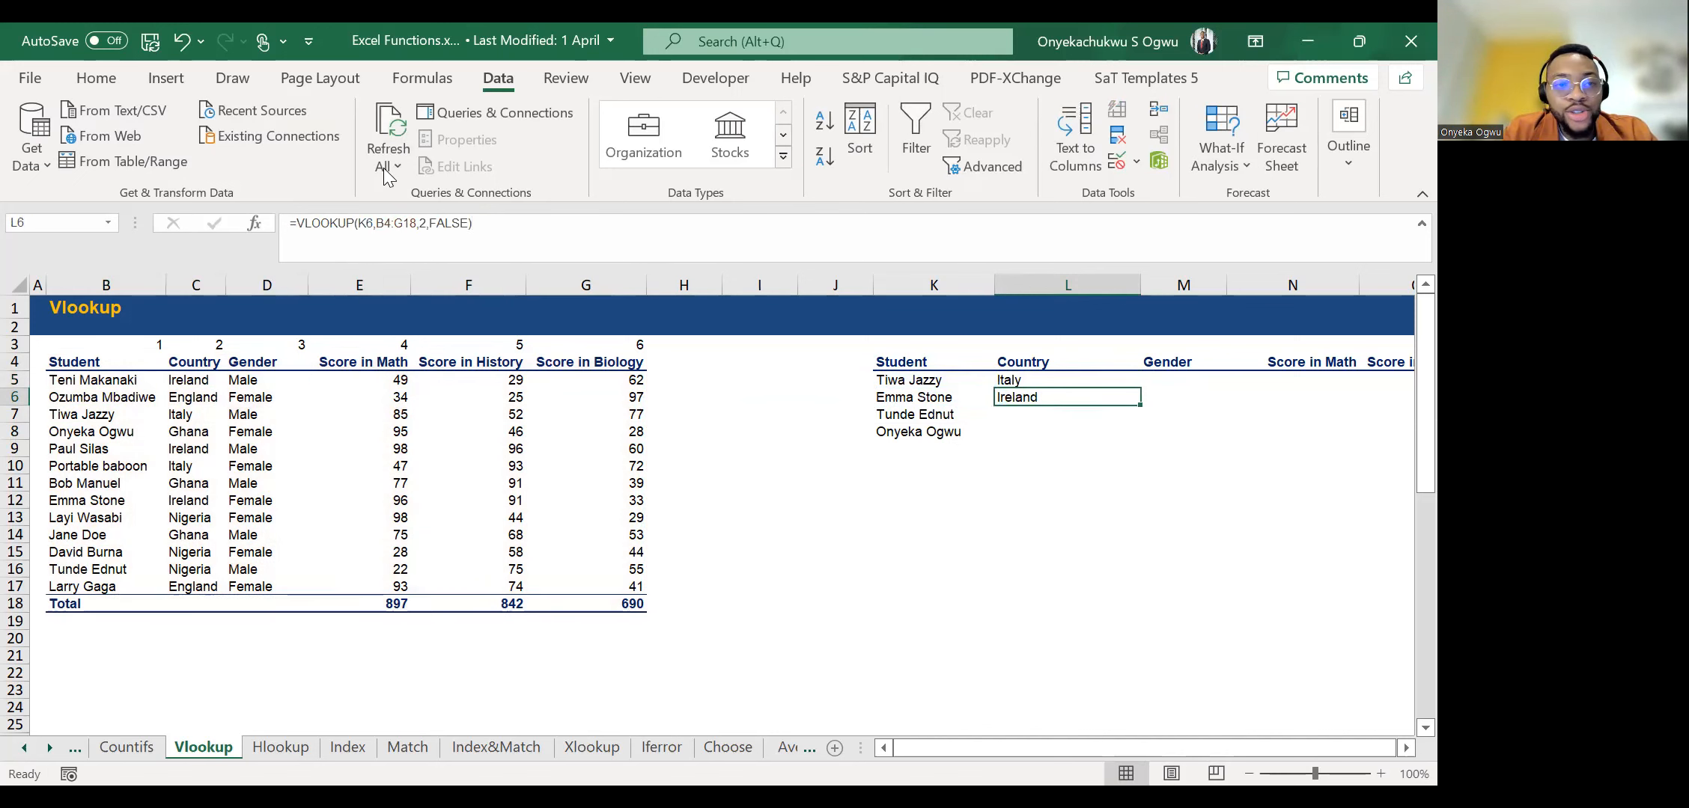
left_click(401, 236)
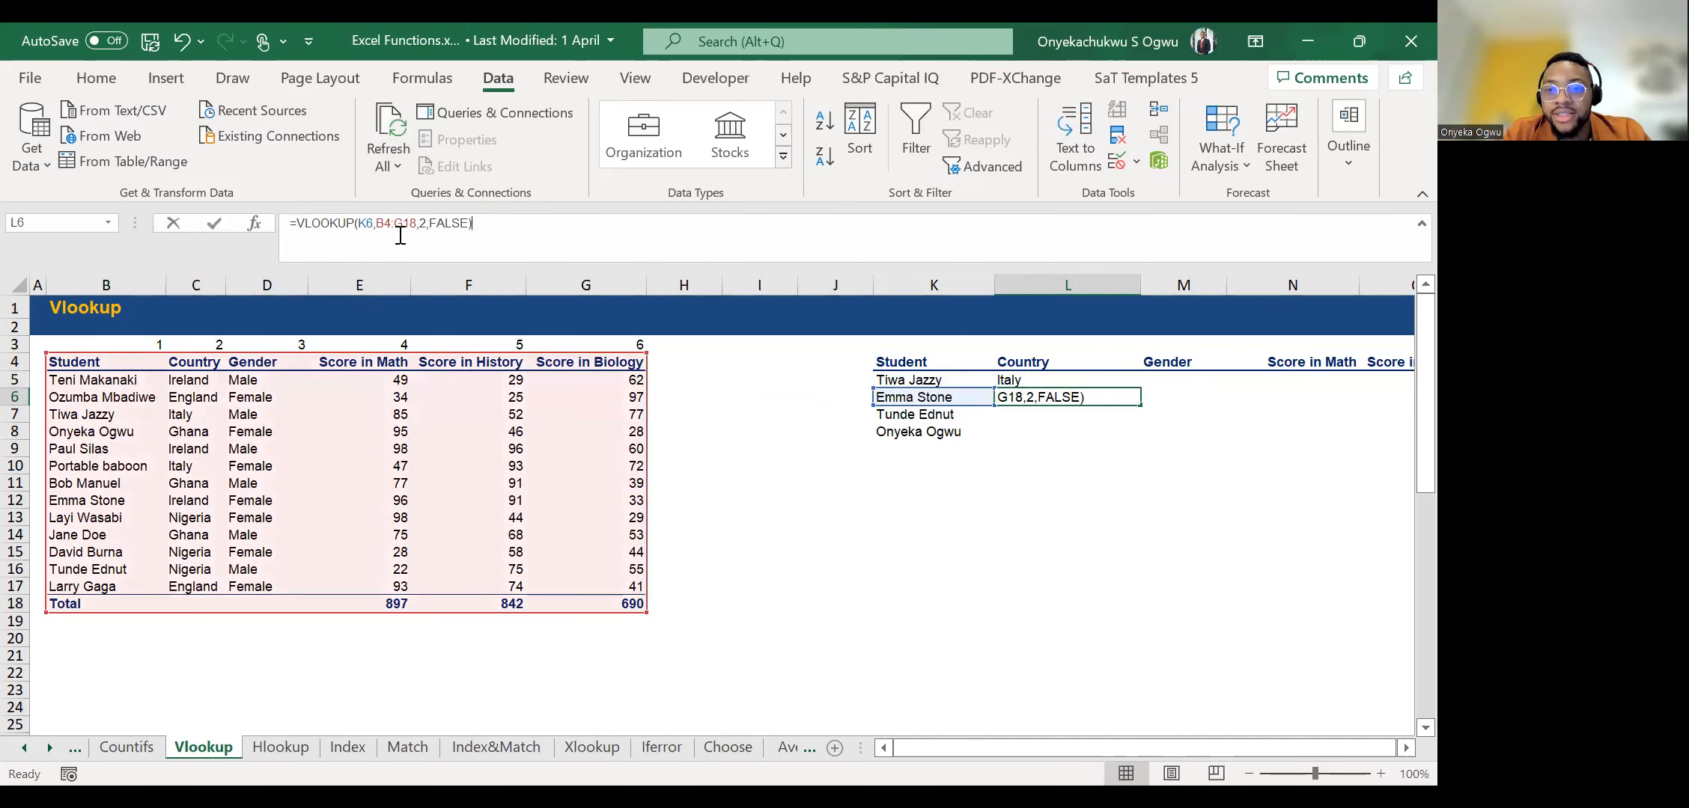
key("Escape")
Begin a new VLOOKUP in L6 with K6 as lookup value and B4:G18 as table array.
type("=")
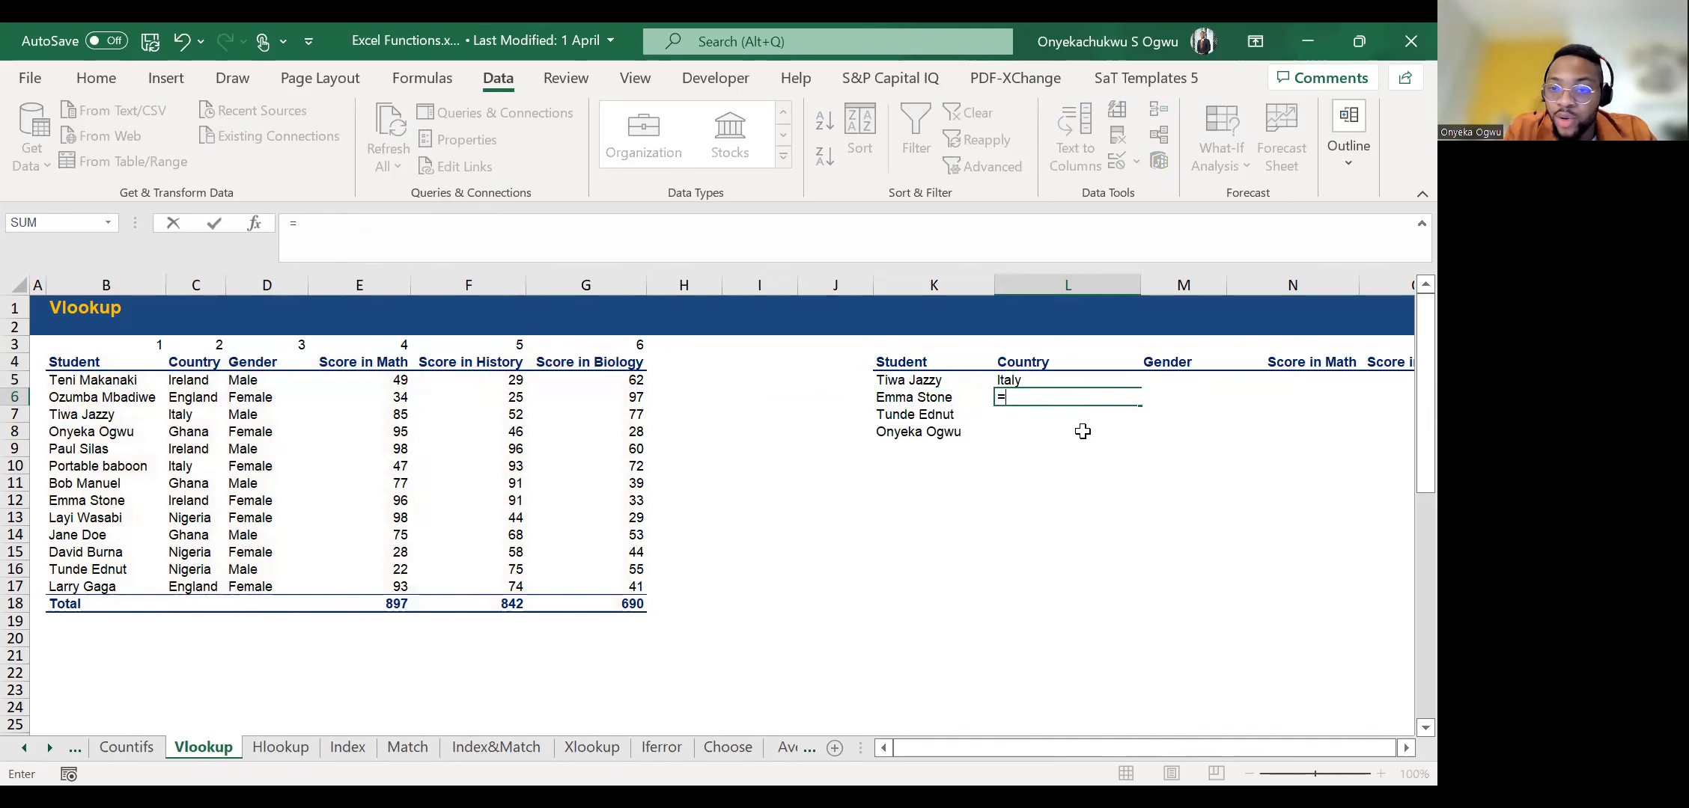
type("VLOOKUP(")
key("Left")
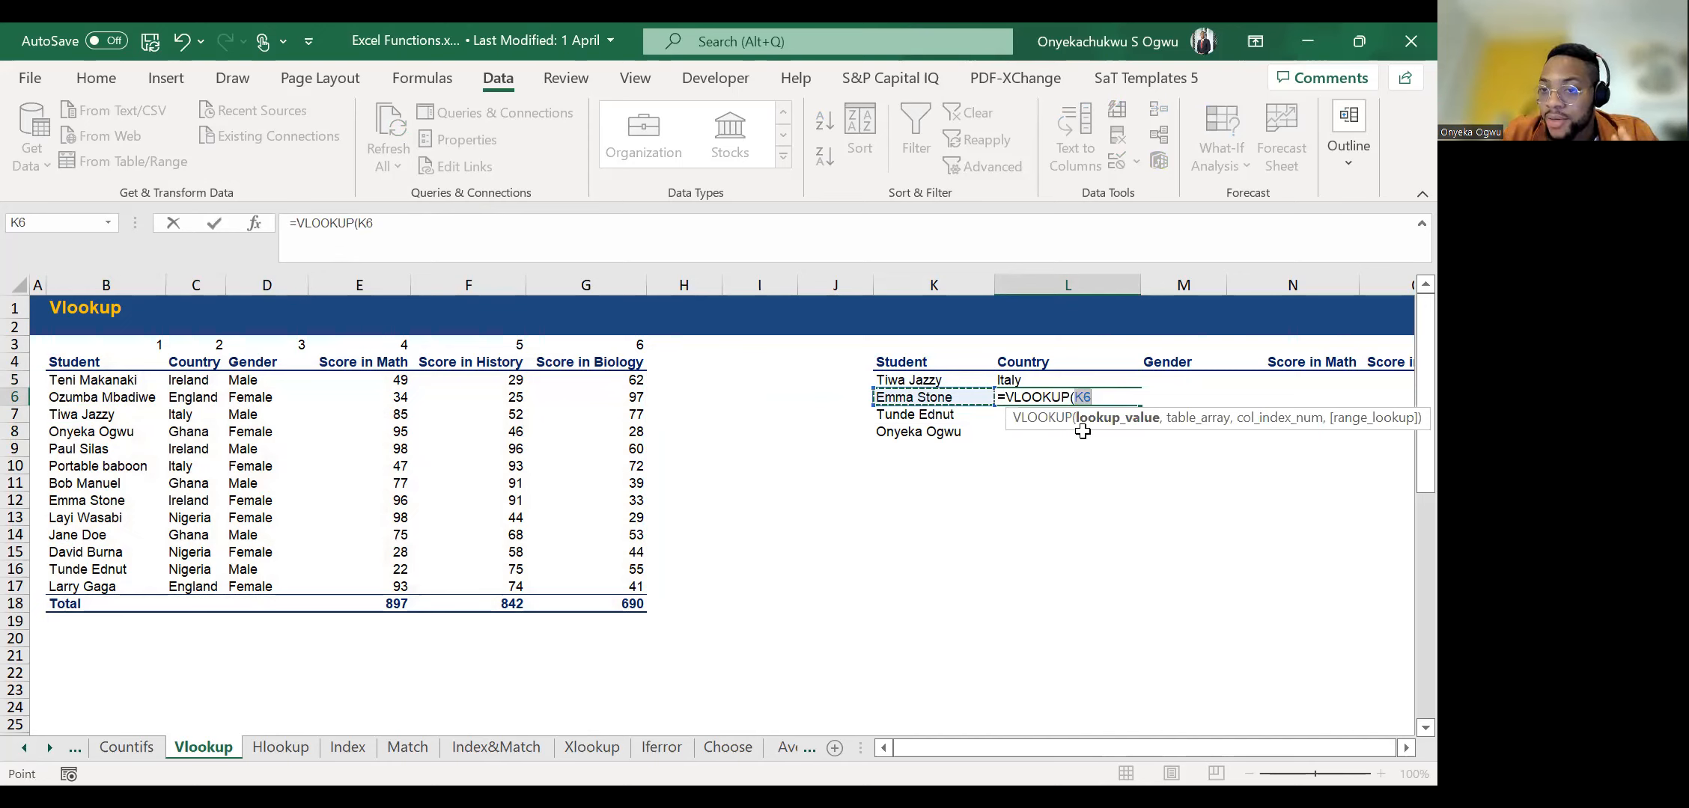
type(",")
left_click(84, 380)
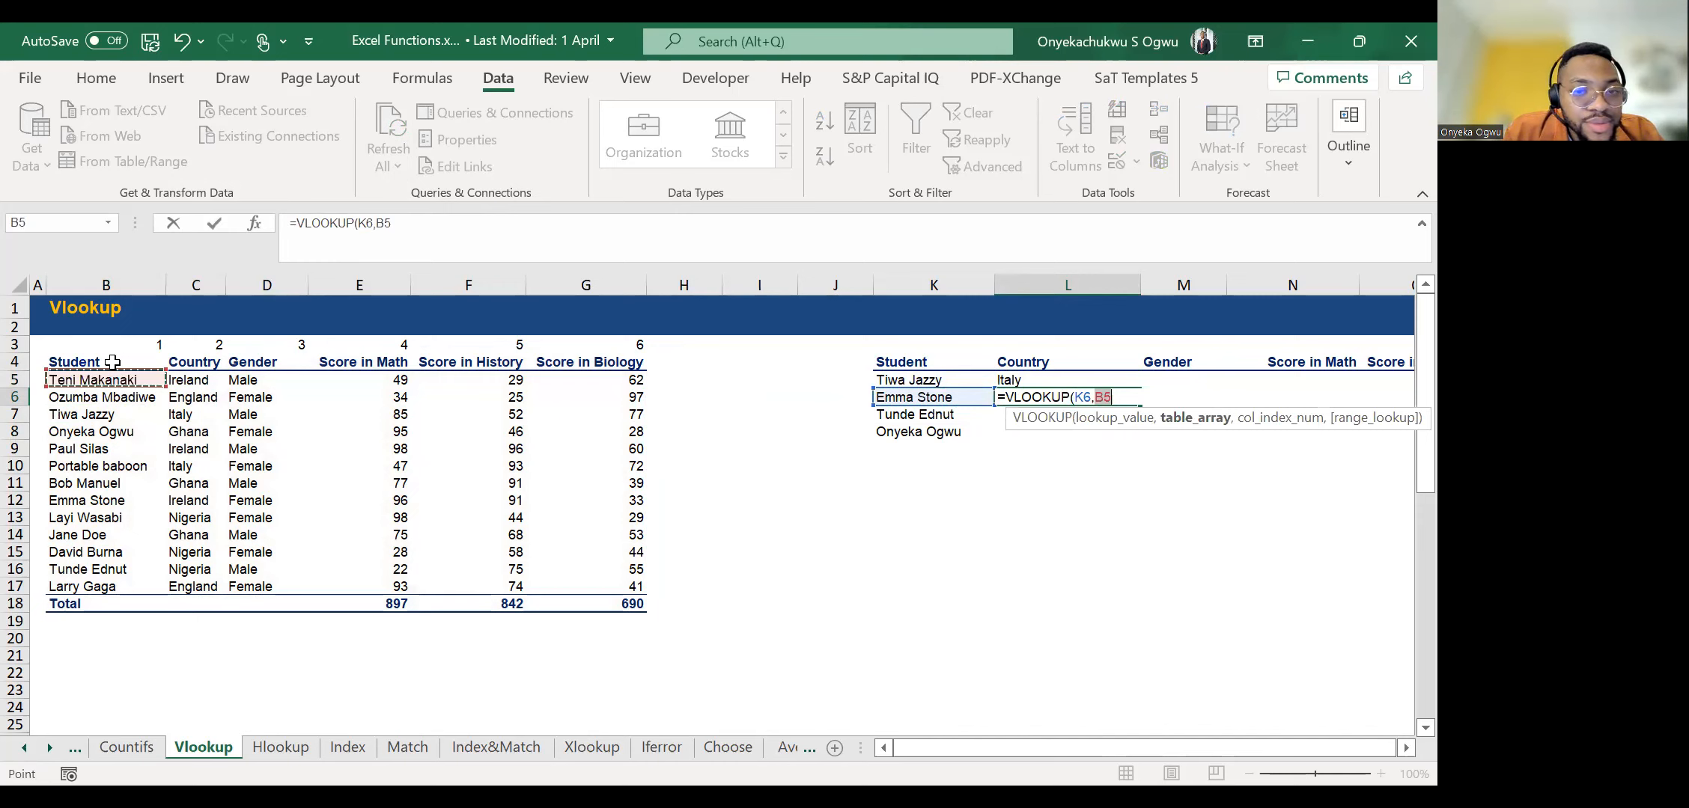
left_click(112, 363)
key("ctrl+shift+Right")
key("ctrl+shift+Down")
type(",")
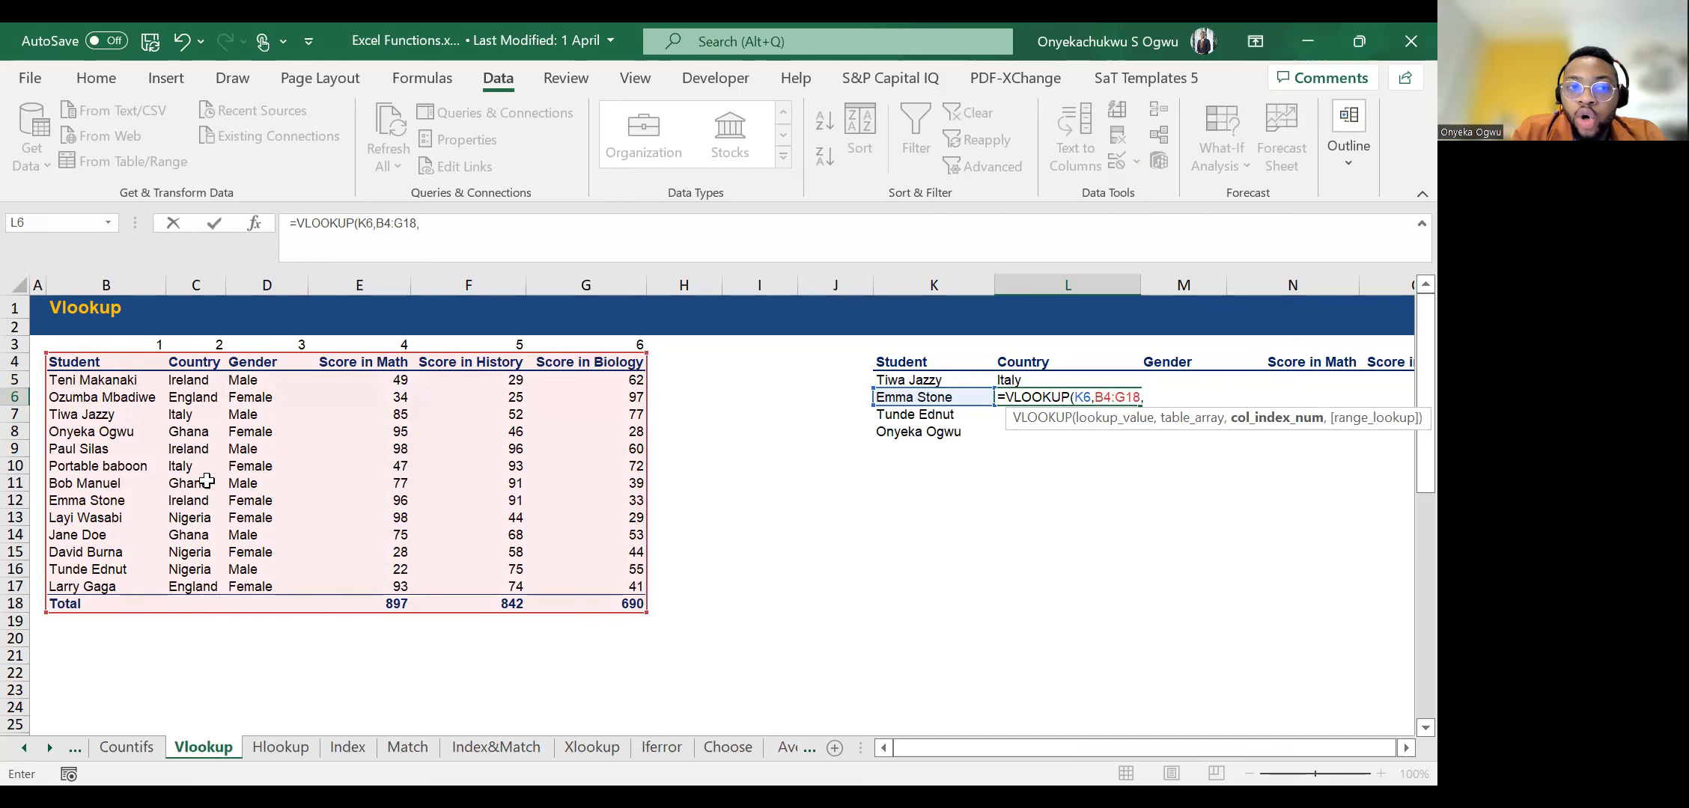
type("2")
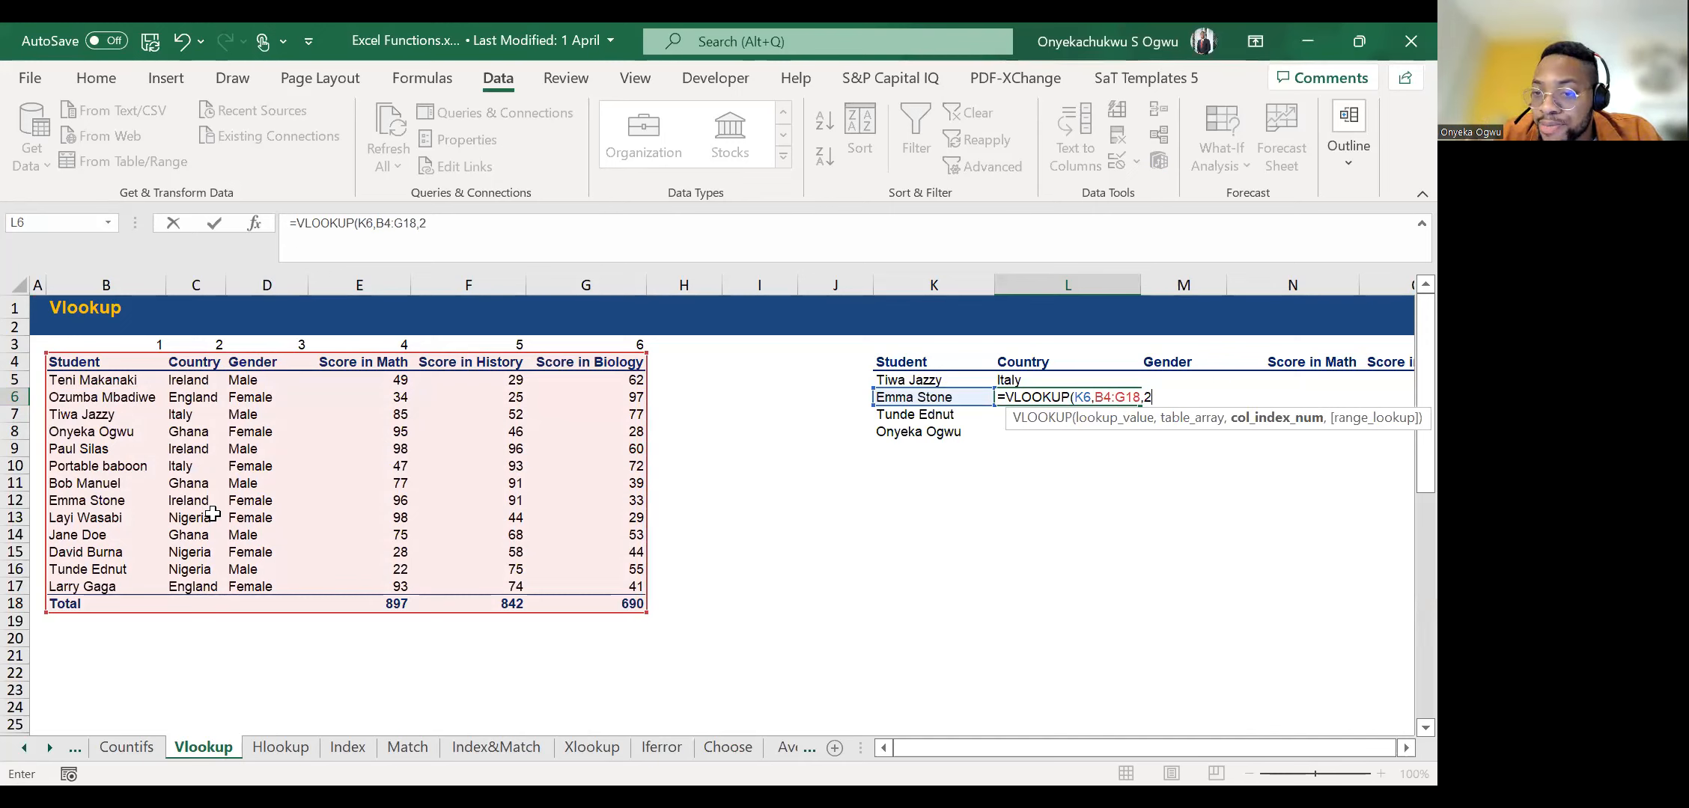
type(",")
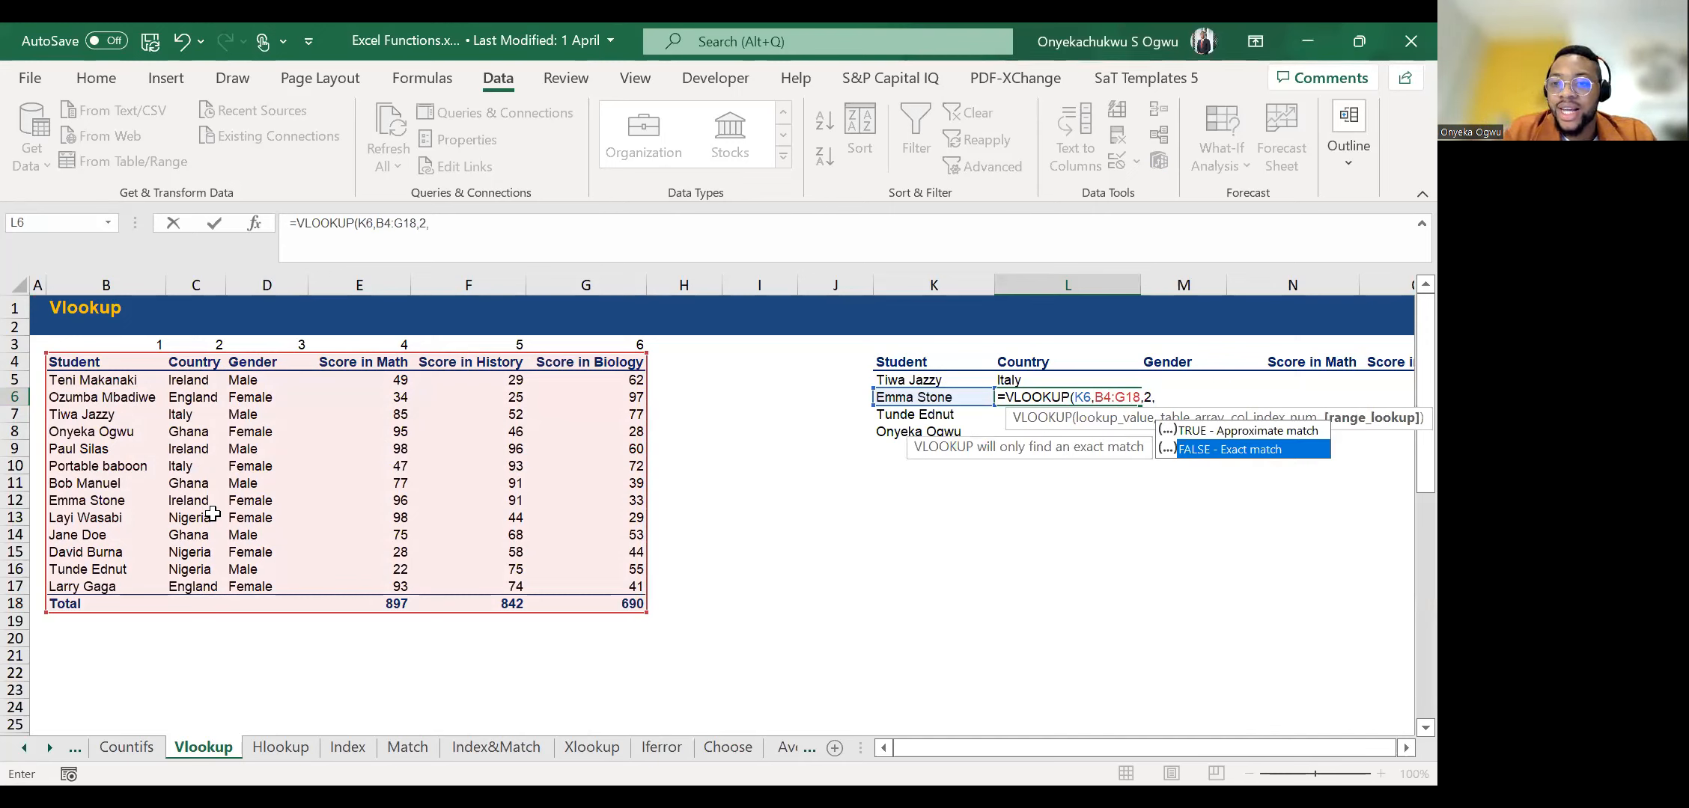
Complete the VLOOKUP in L6 with column index 2 and FALSE for an exact match.
key("Tab")
key("Return")
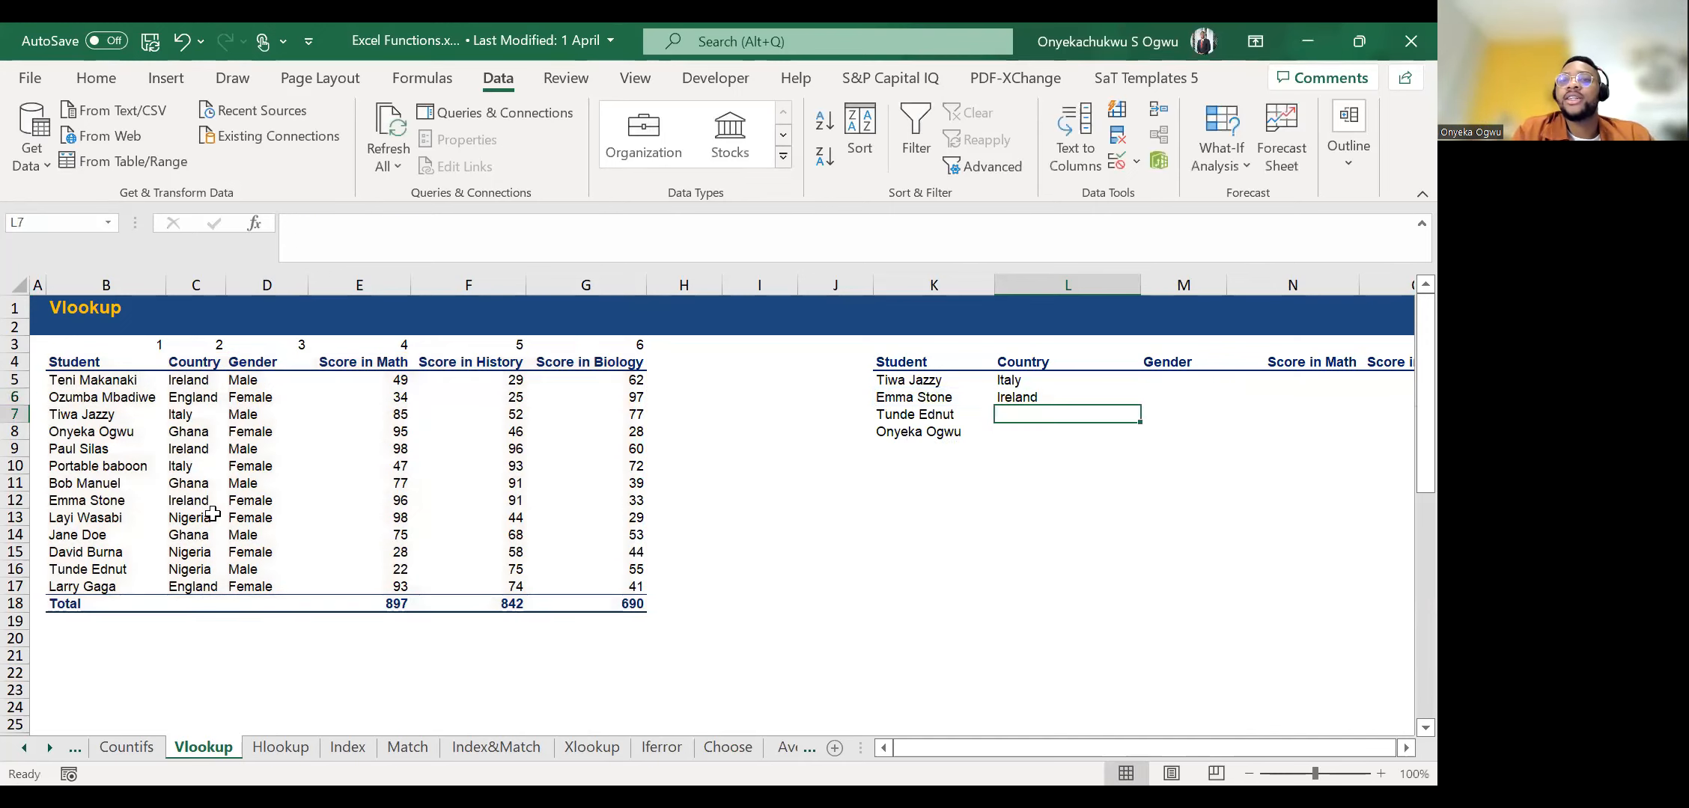
Try copying the Country formula from L6 into the last student's Country cell, L8.
key("Up")
key("Down")
key("Down")
key("Up")
key("Up")
key("Down")
key("Up")
key("ctrl+c")
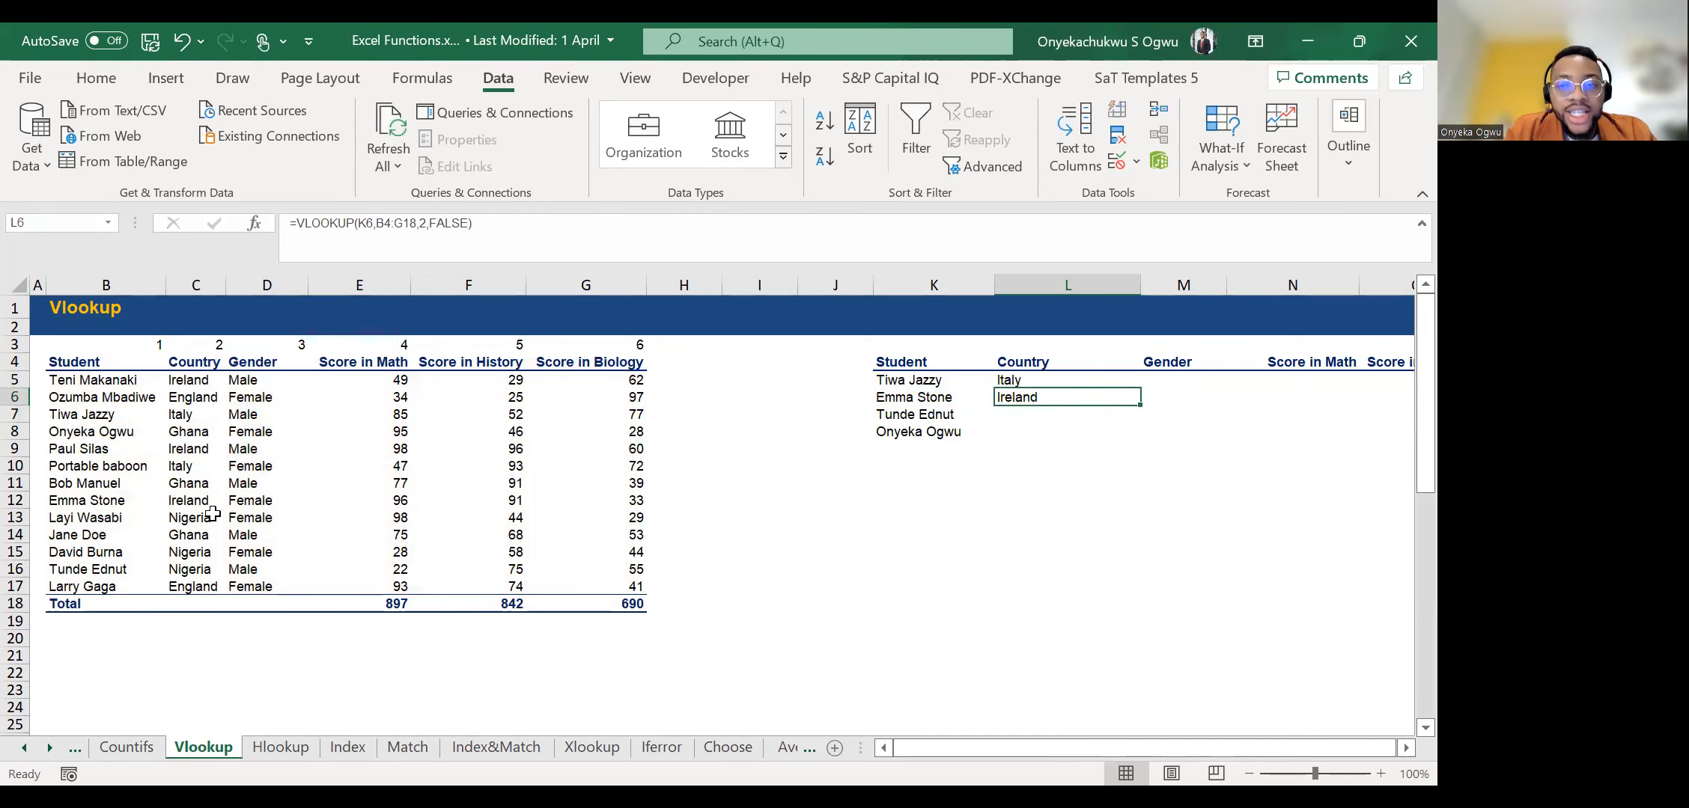
key("Down")
key("Down")
key("ctrl+v")
key("Escape")
Begin a VLOOKUP in L8 with K8 as lookup value and B4:G18 as table array.
type("=")
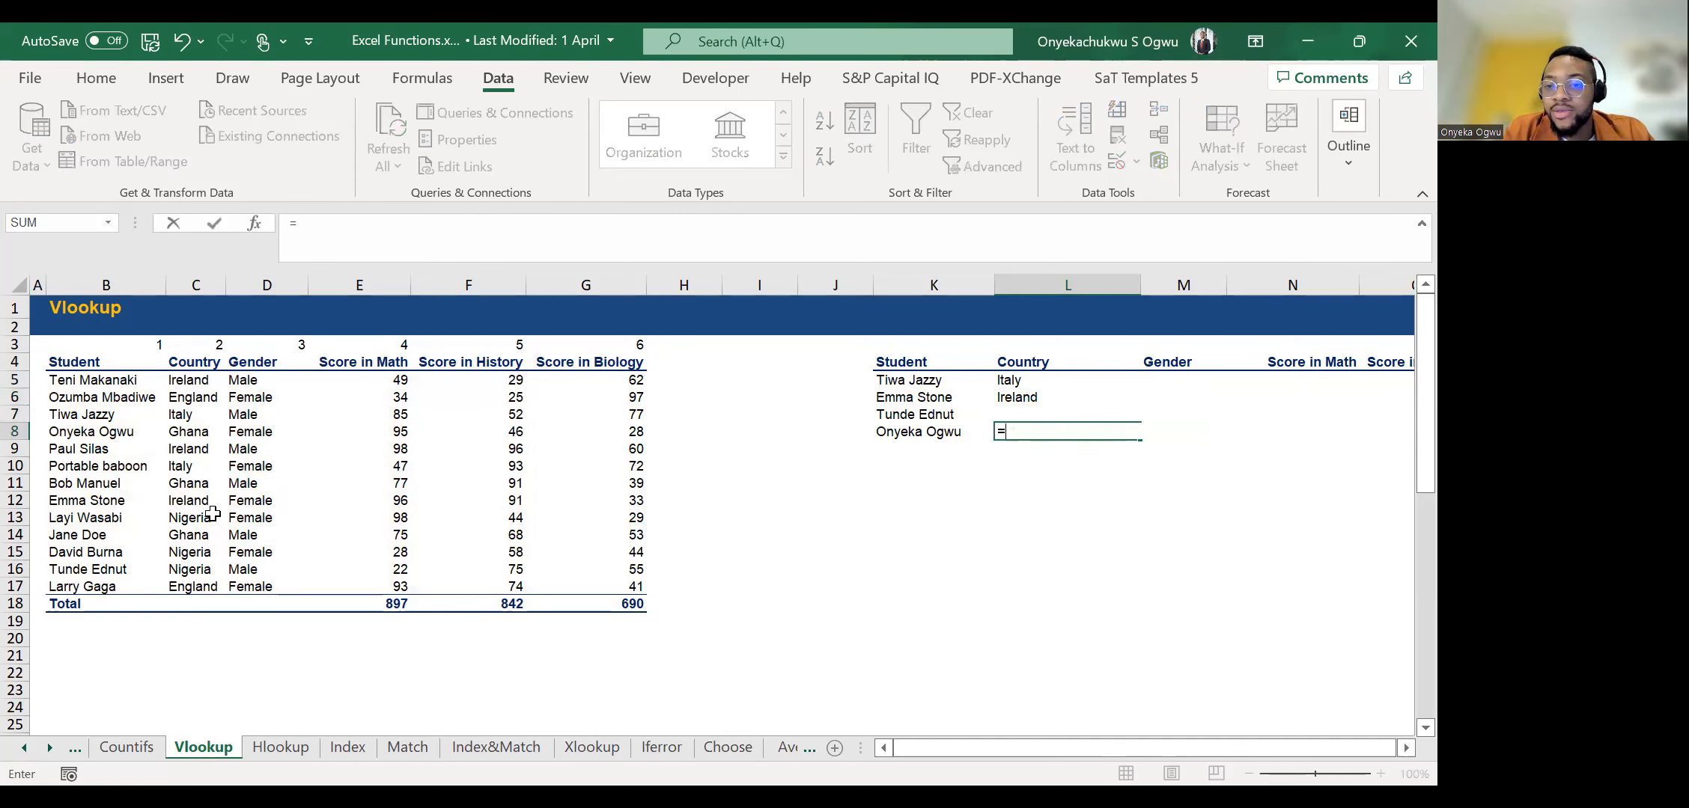
type("VLOOKUP(")
key("Left")
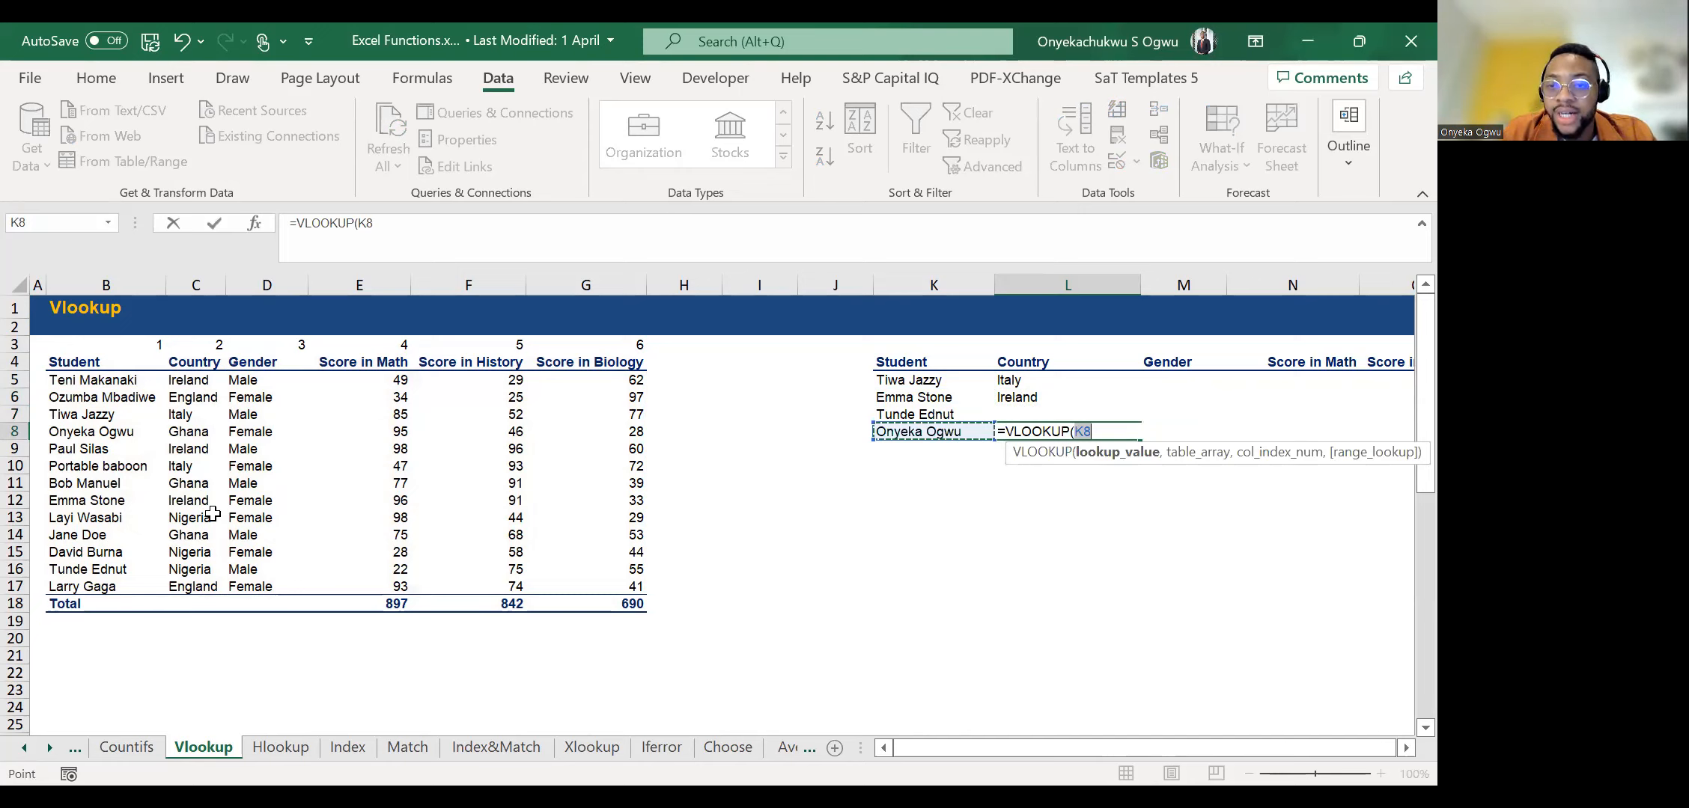
type(",")
left_click(88, 364)
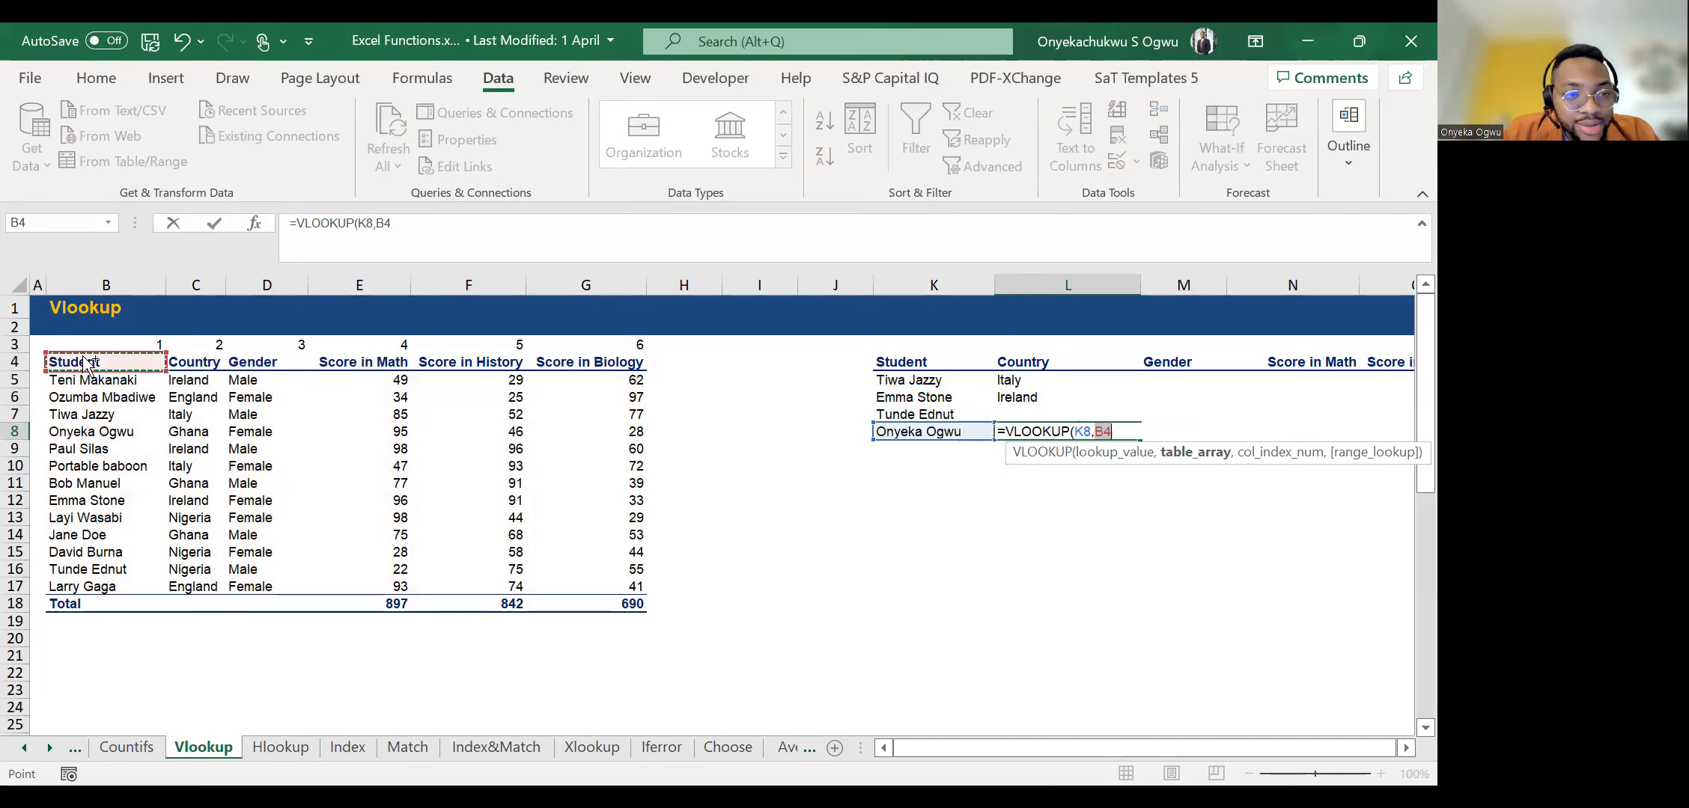
key("ctrl+shift+Right")
key("ctrl+shift+Down")
type(",")
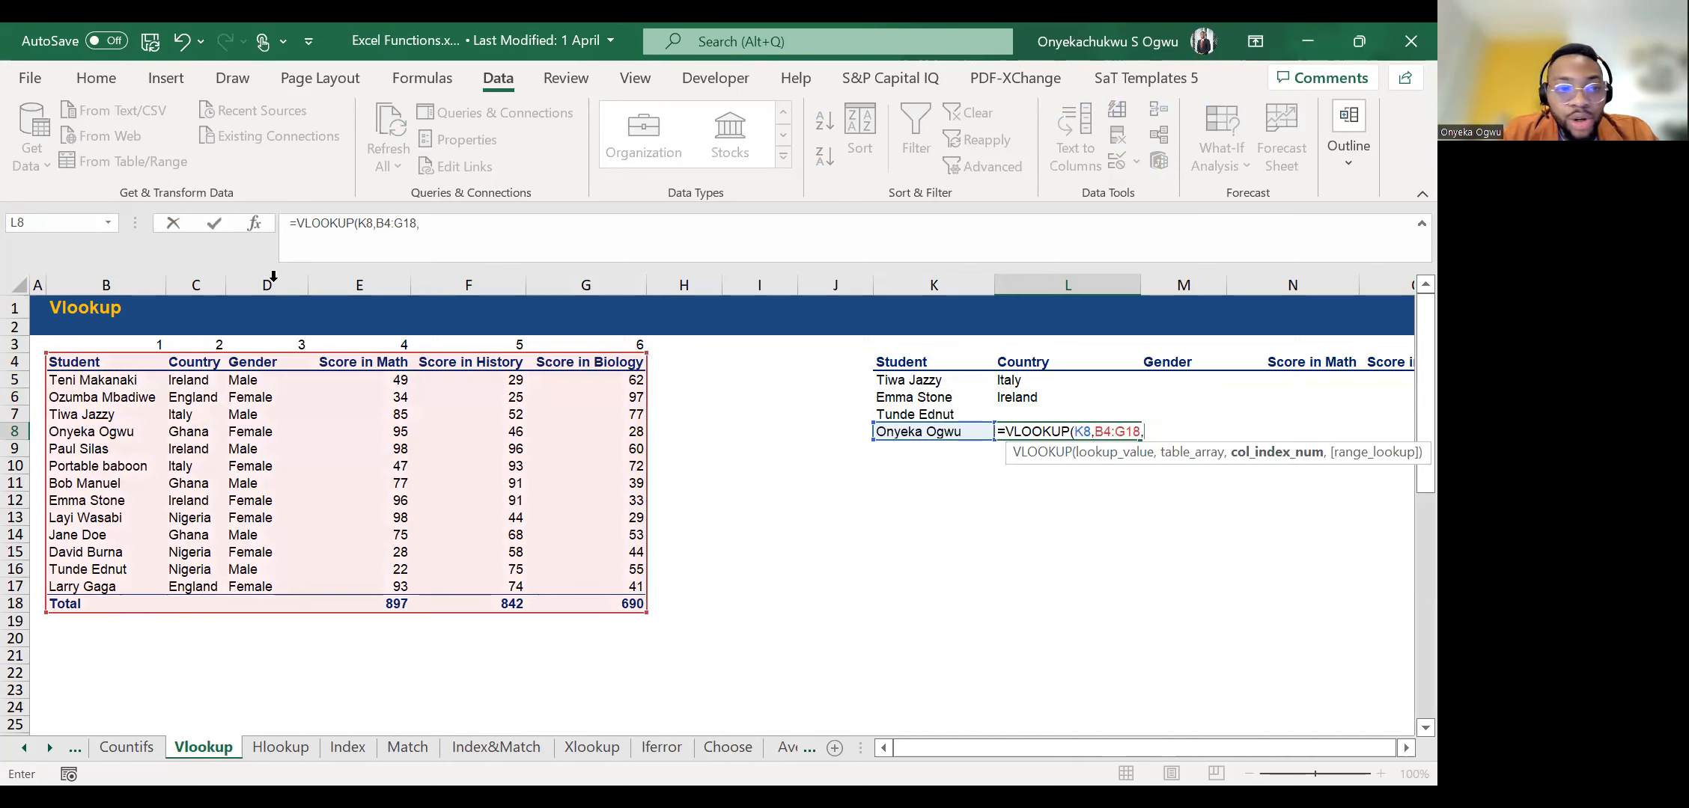
type("2")
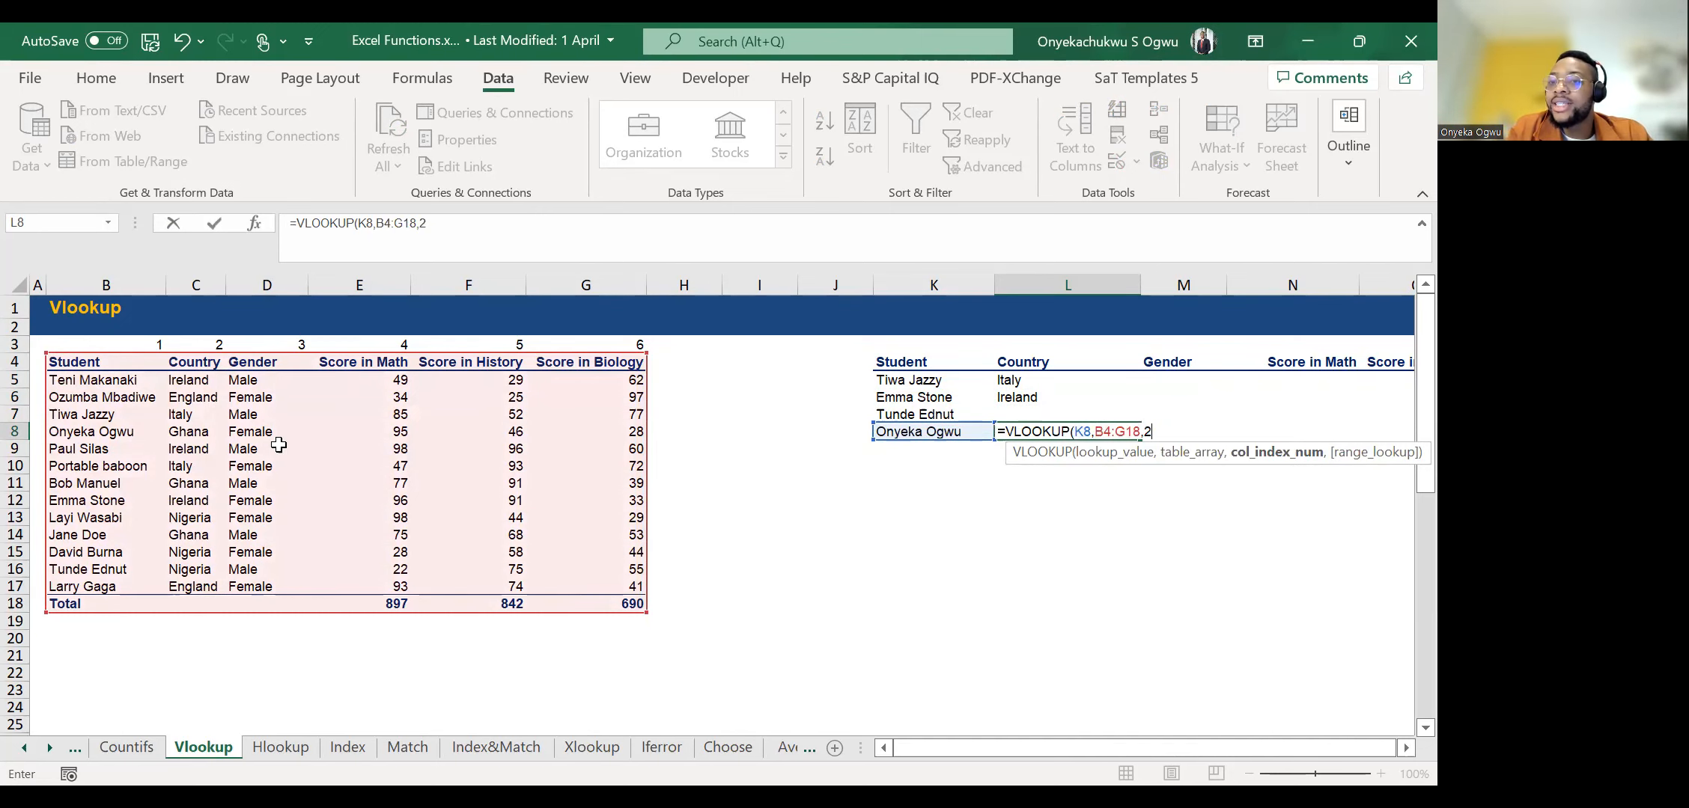
type(",")
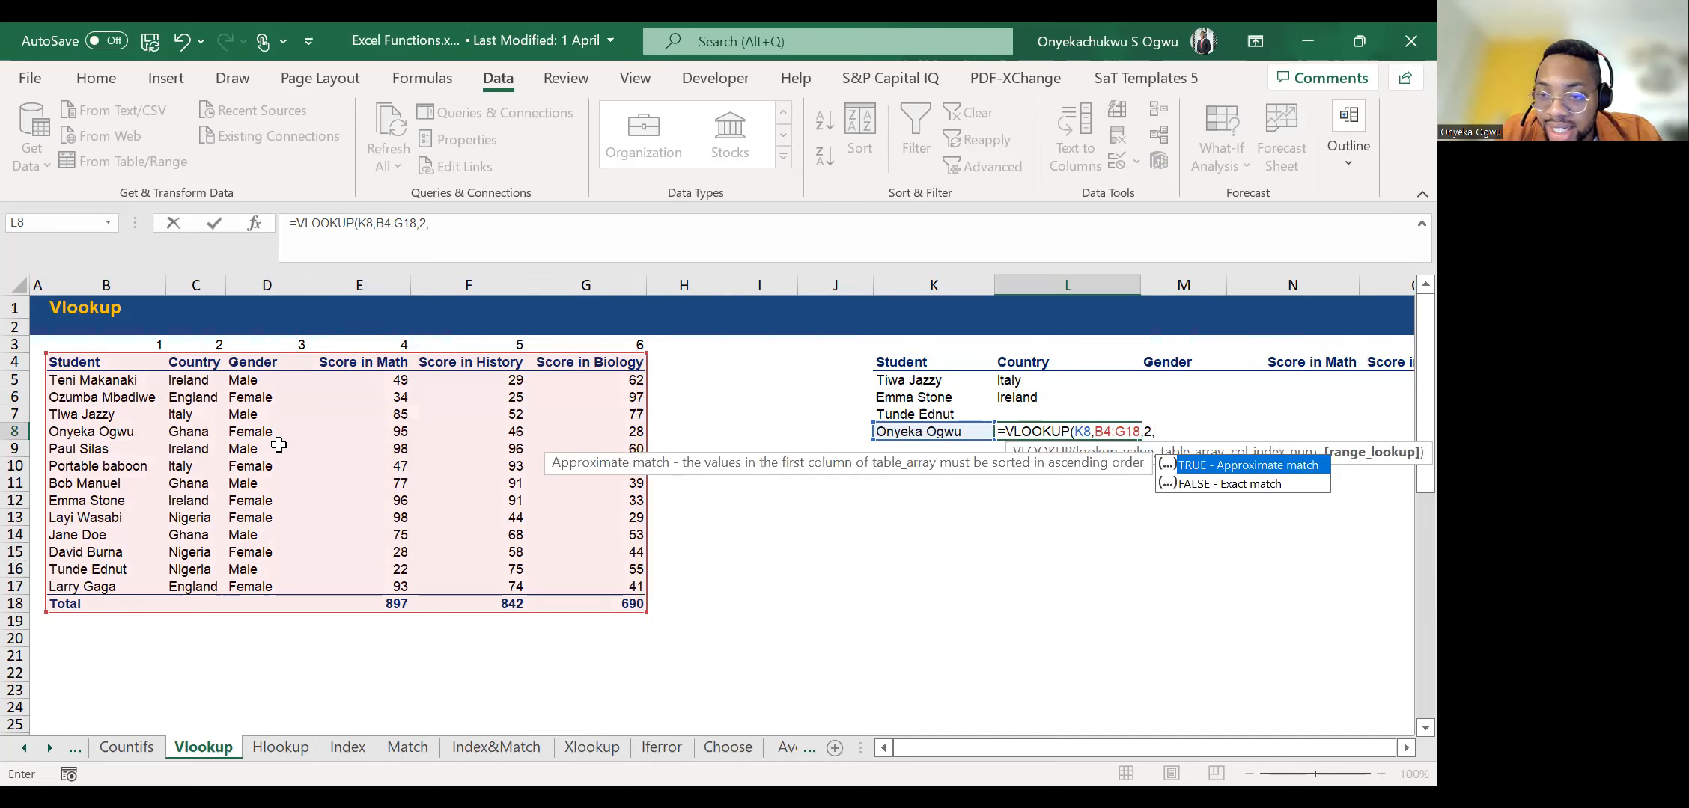
Complete the VLOOKUP in L8 with column index 2 and FALSE for an exact match.
key("Down")
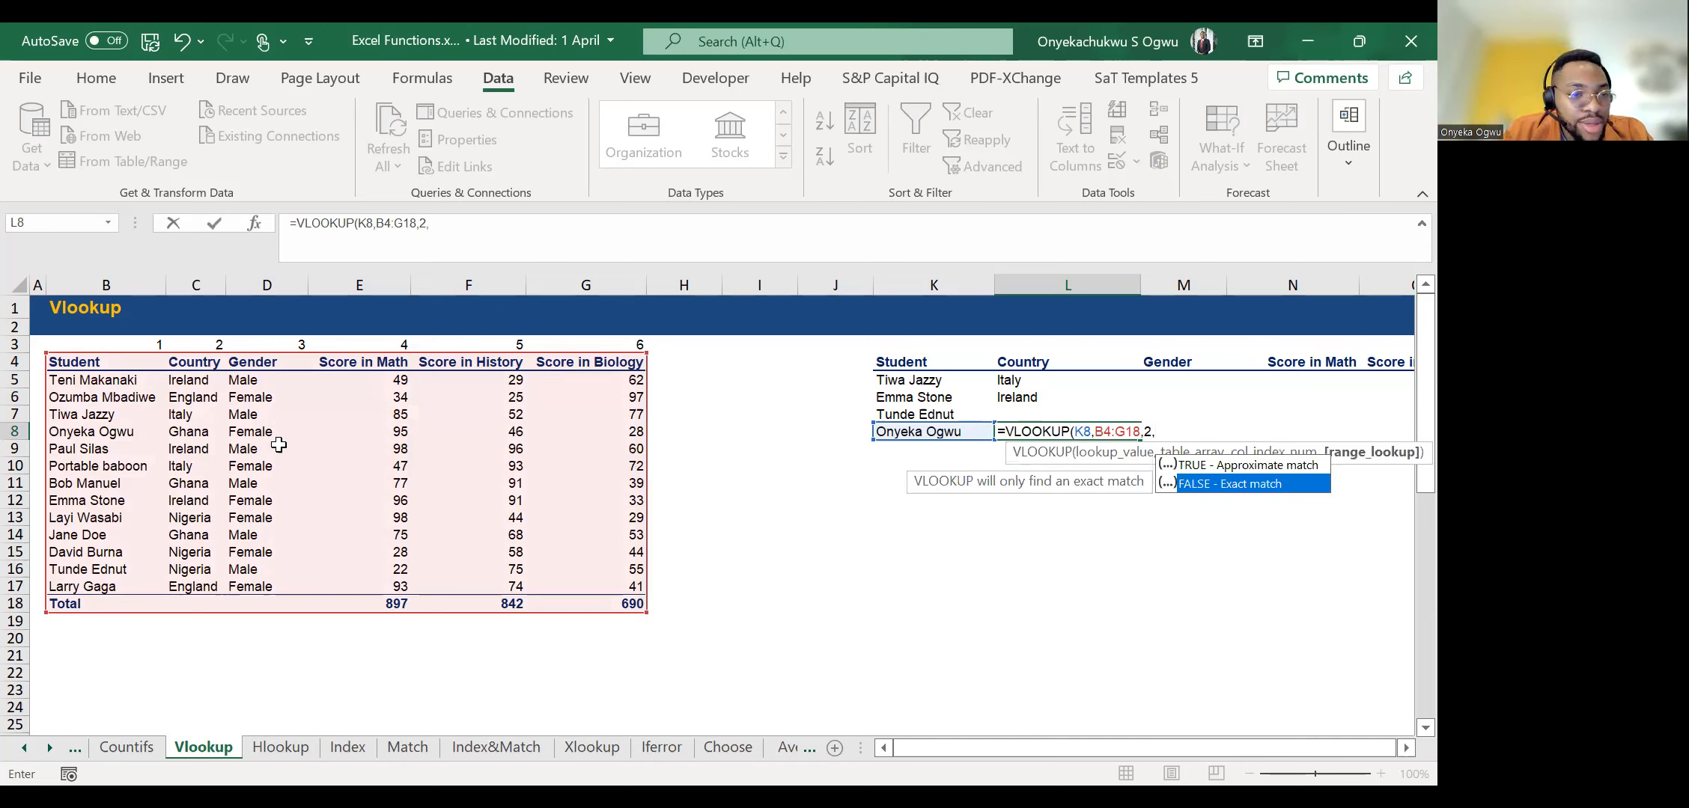
key("Tab")
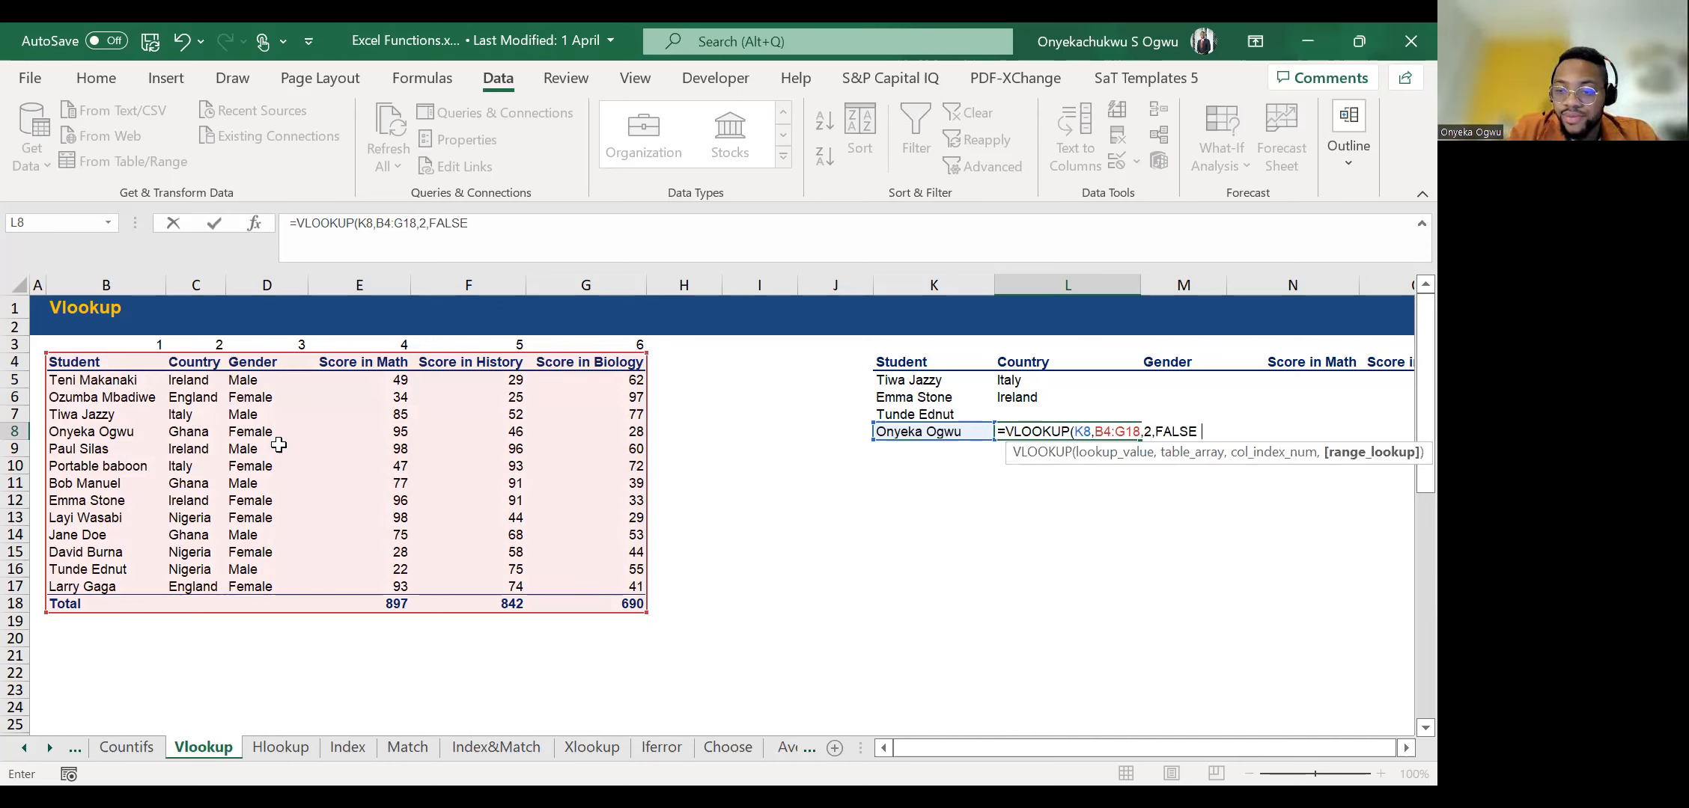
key("ctrl+Return")
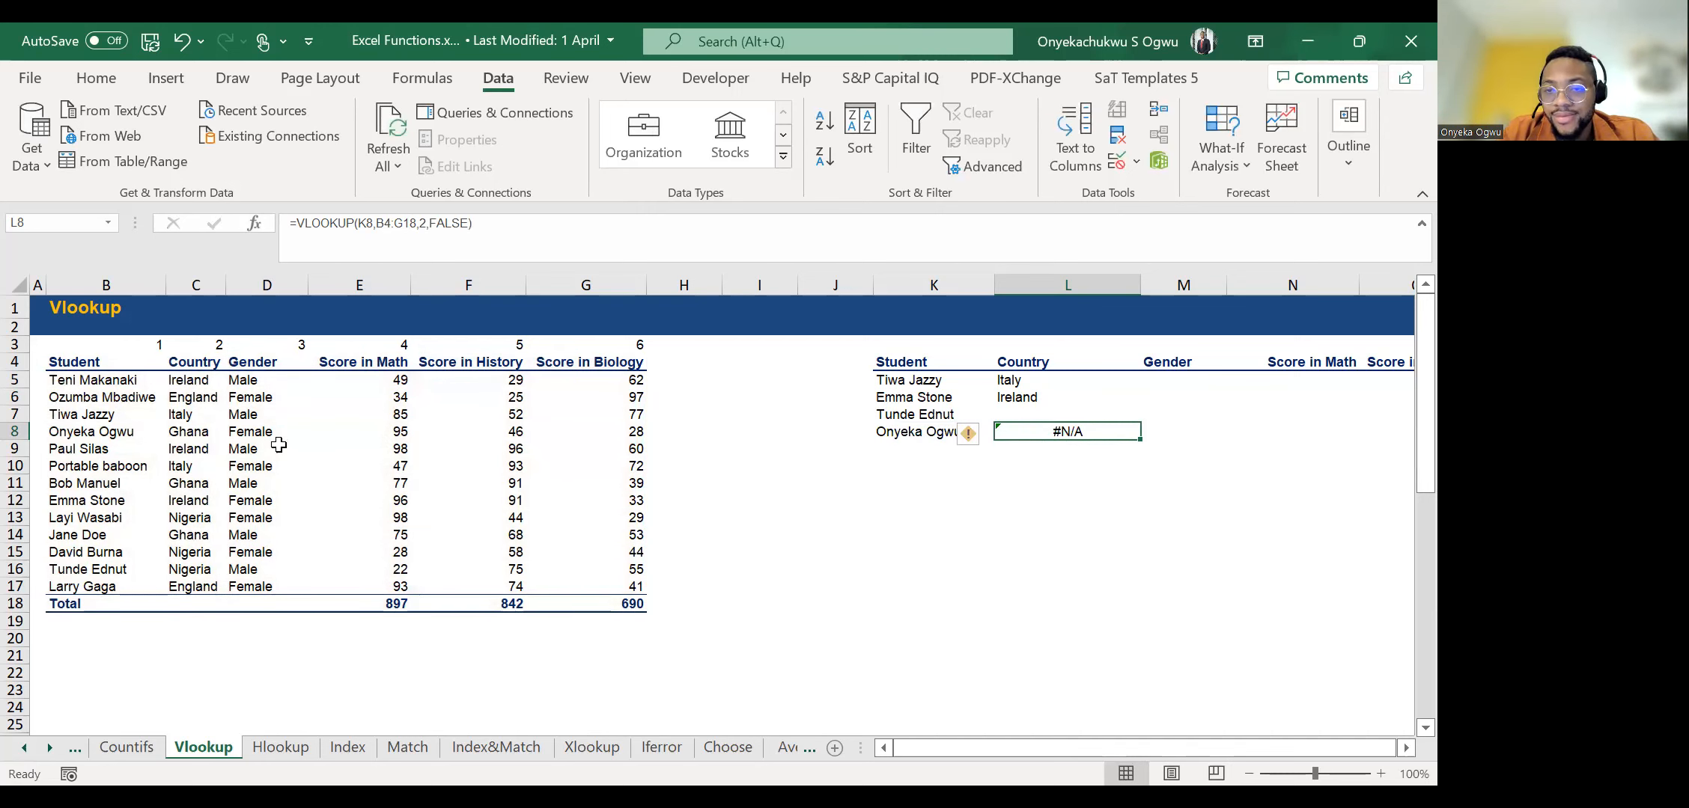
Compare the lookup name in K8 with the matching student's entries in row 8 of the score table.
key("Left")
key("Left")
key("Left")
key("Right")
key("Right")
key("Right")
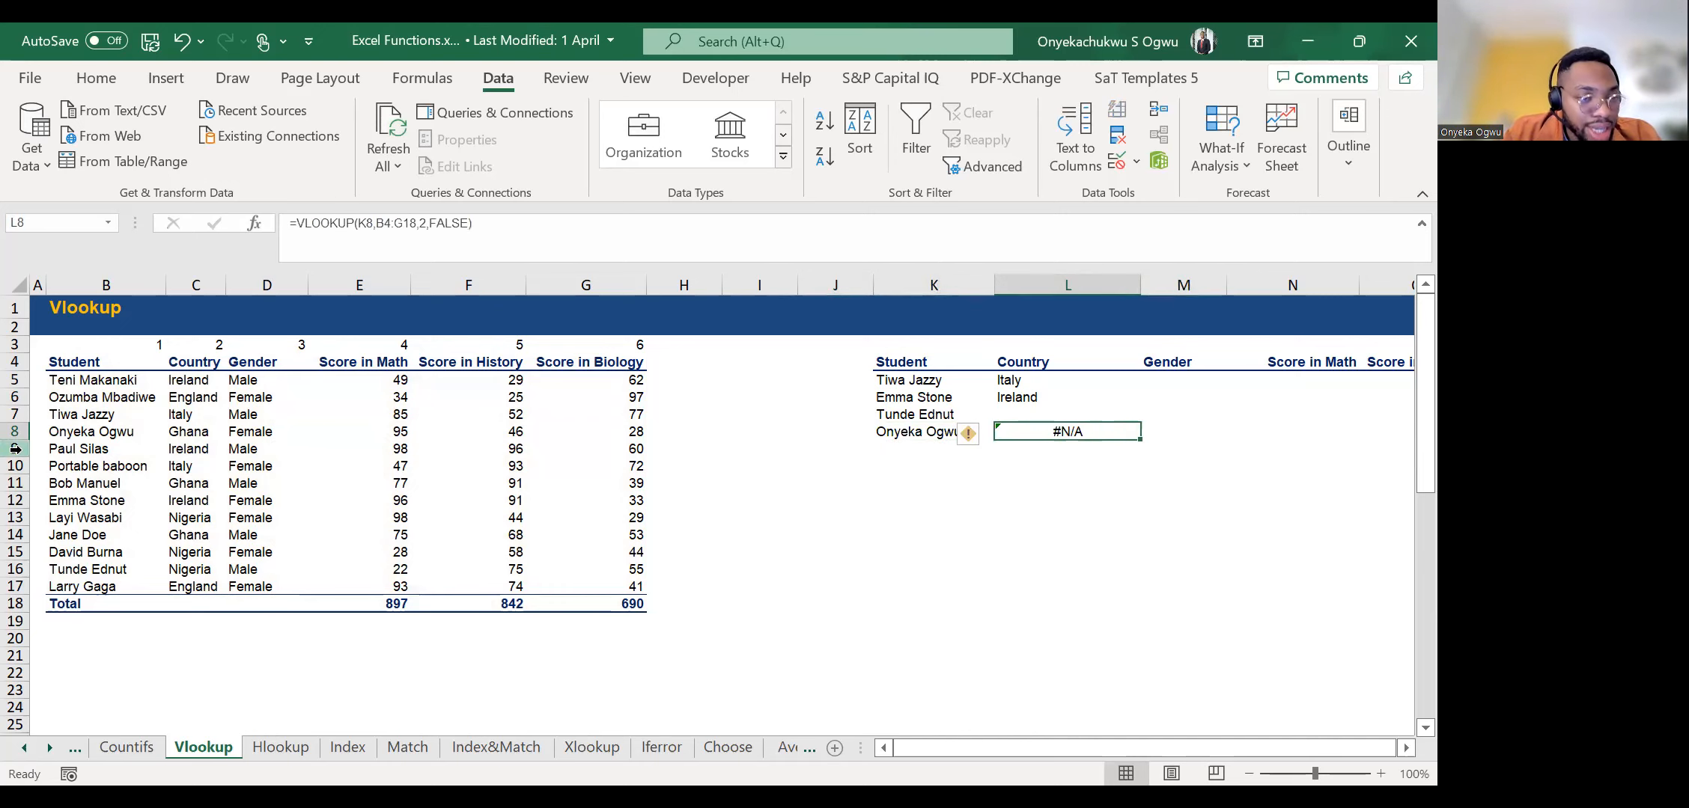
left_click(101, 431)
key("Right")
key("Right")
key("Right")
key("Right")
key("Right")
key("Right")
key("Right")
key("Right")
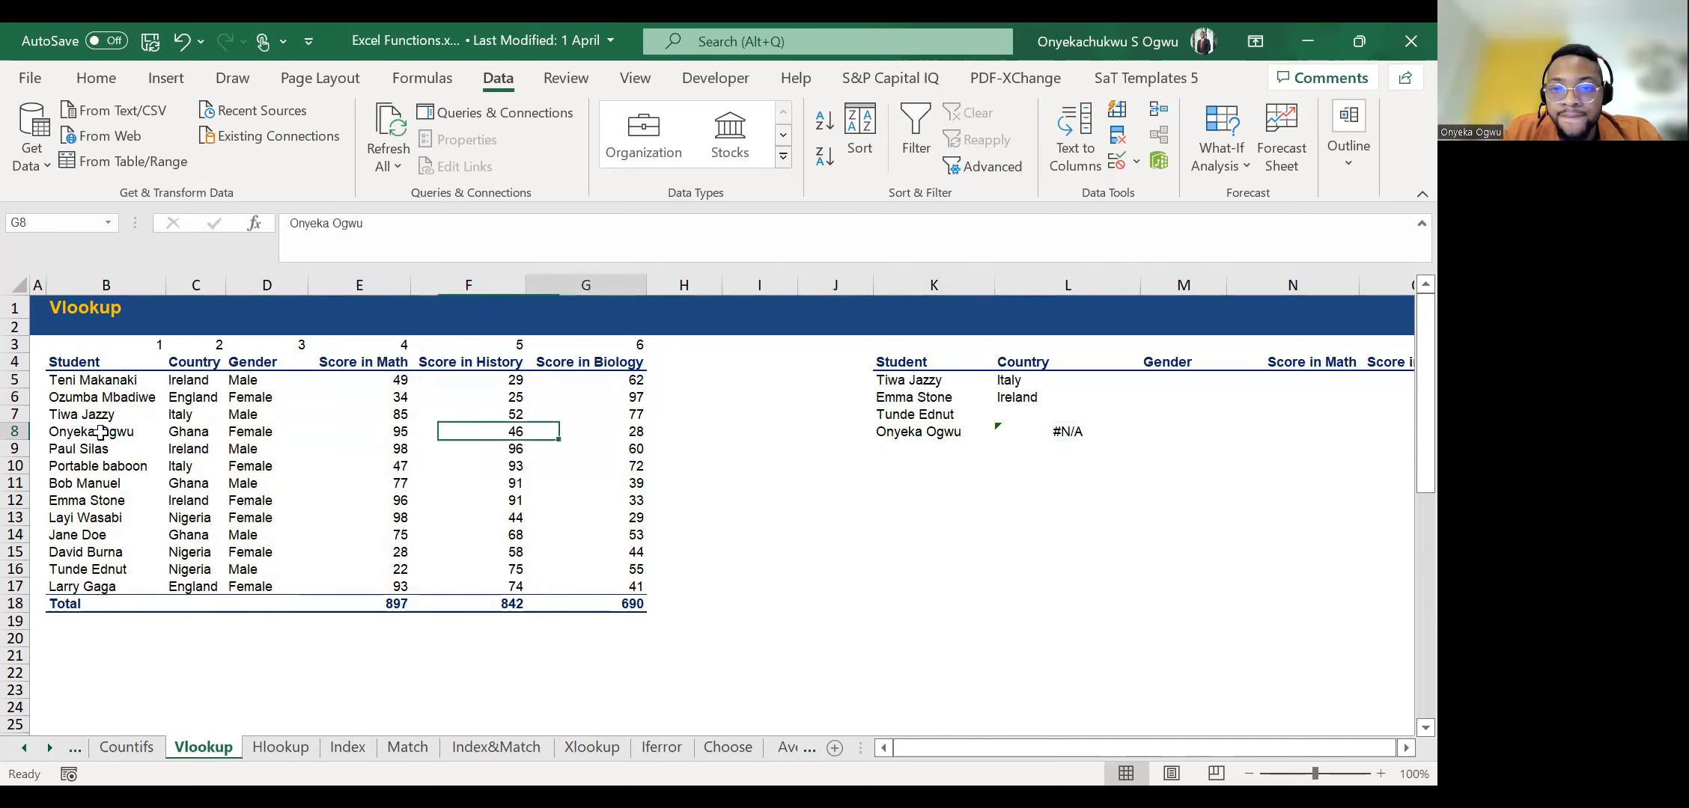
key("Right")
key("Right")
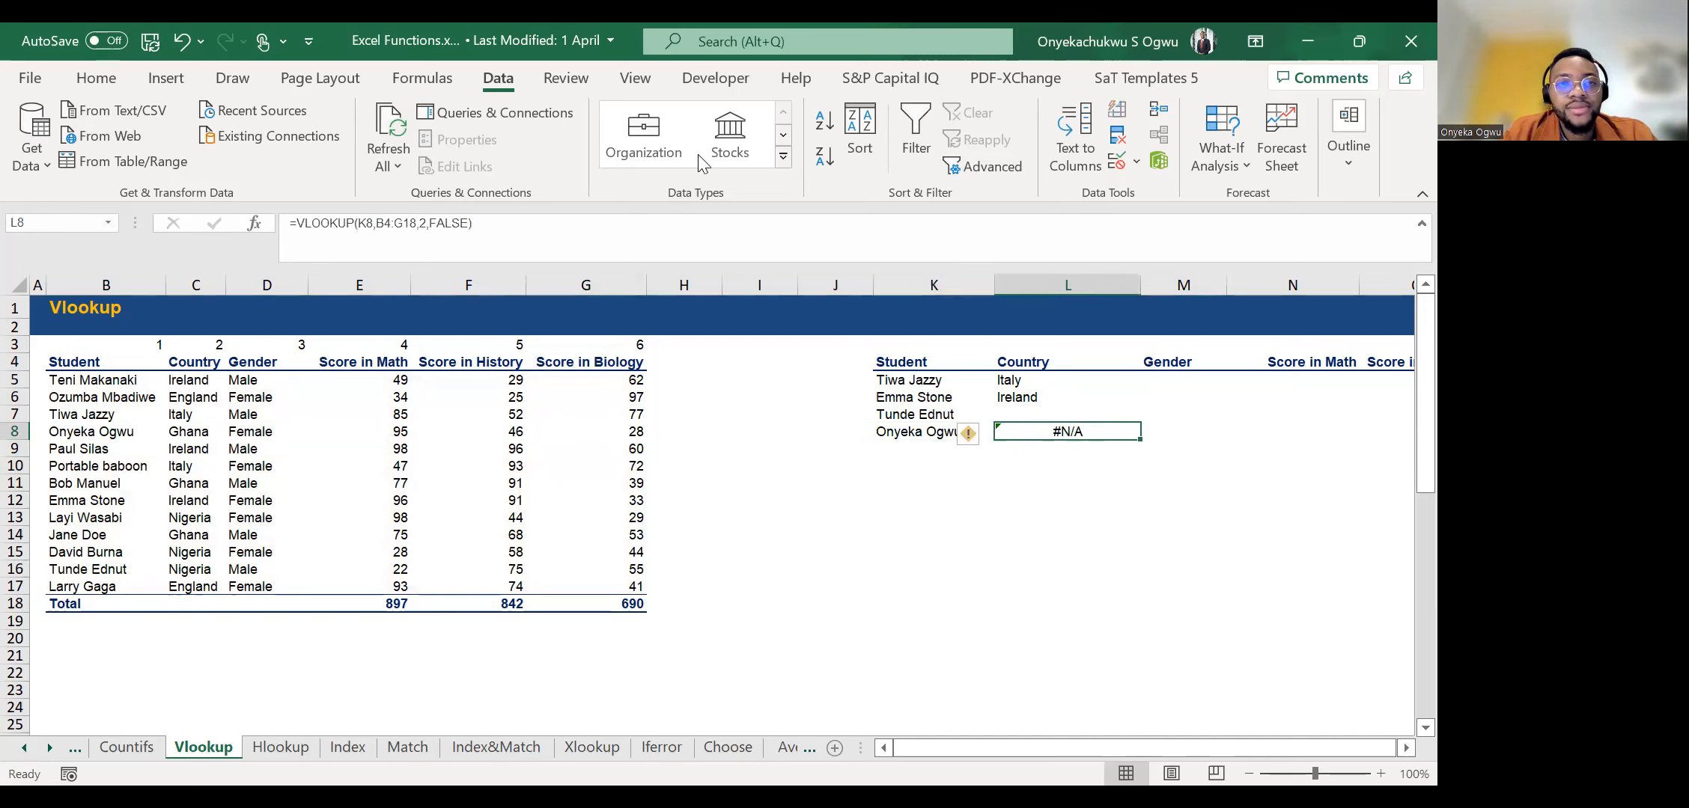
key("Left")
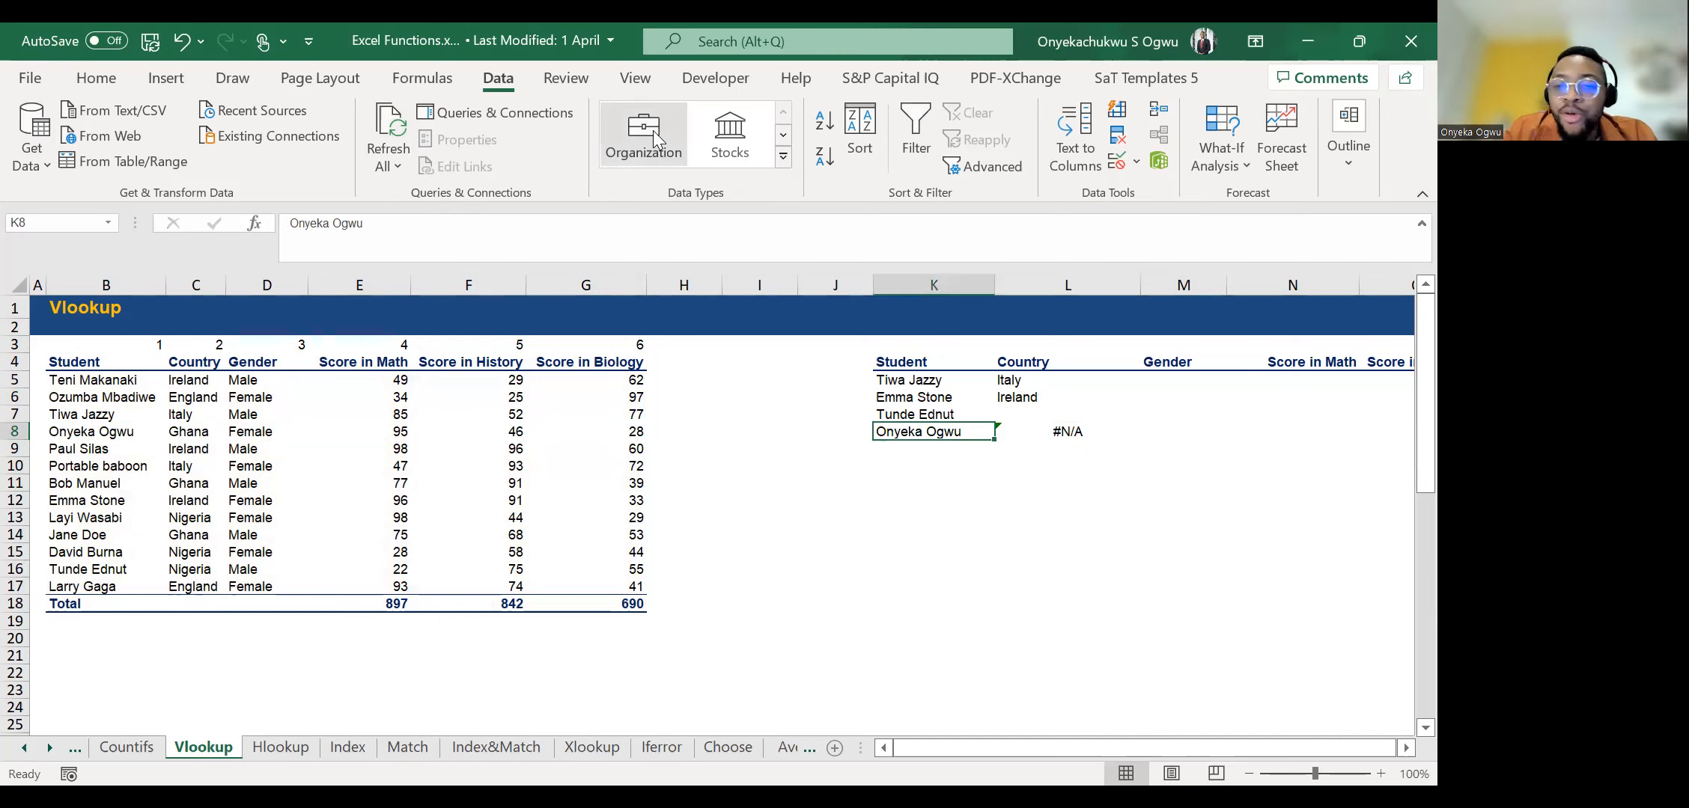
Inspect the contents of K8 and the matching student cell B8 for extra trailing spaces.
left_click(704, 241)
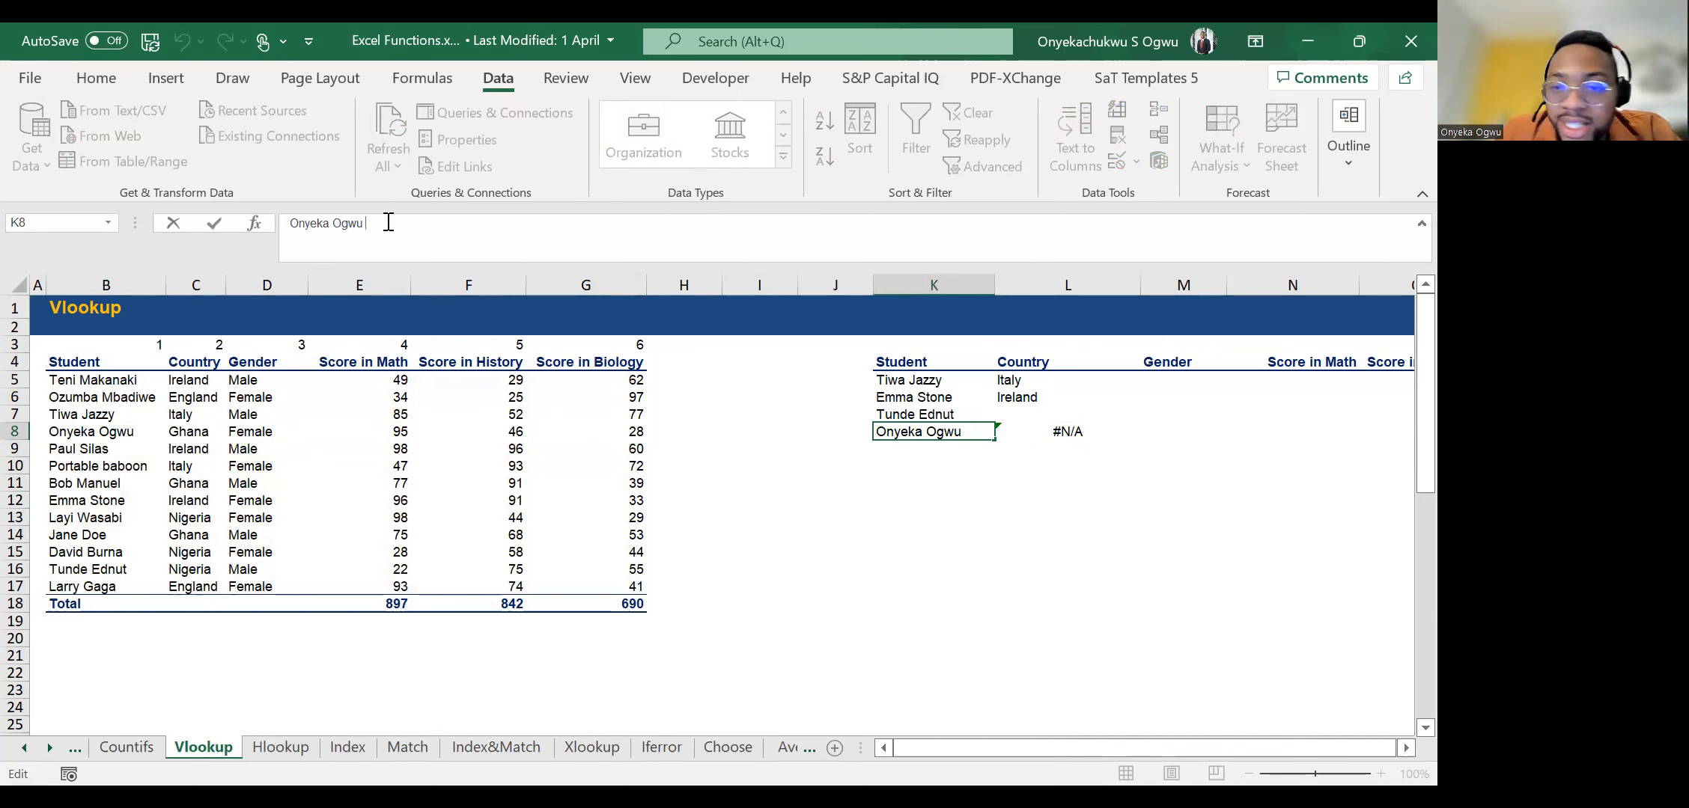
key("Escape")
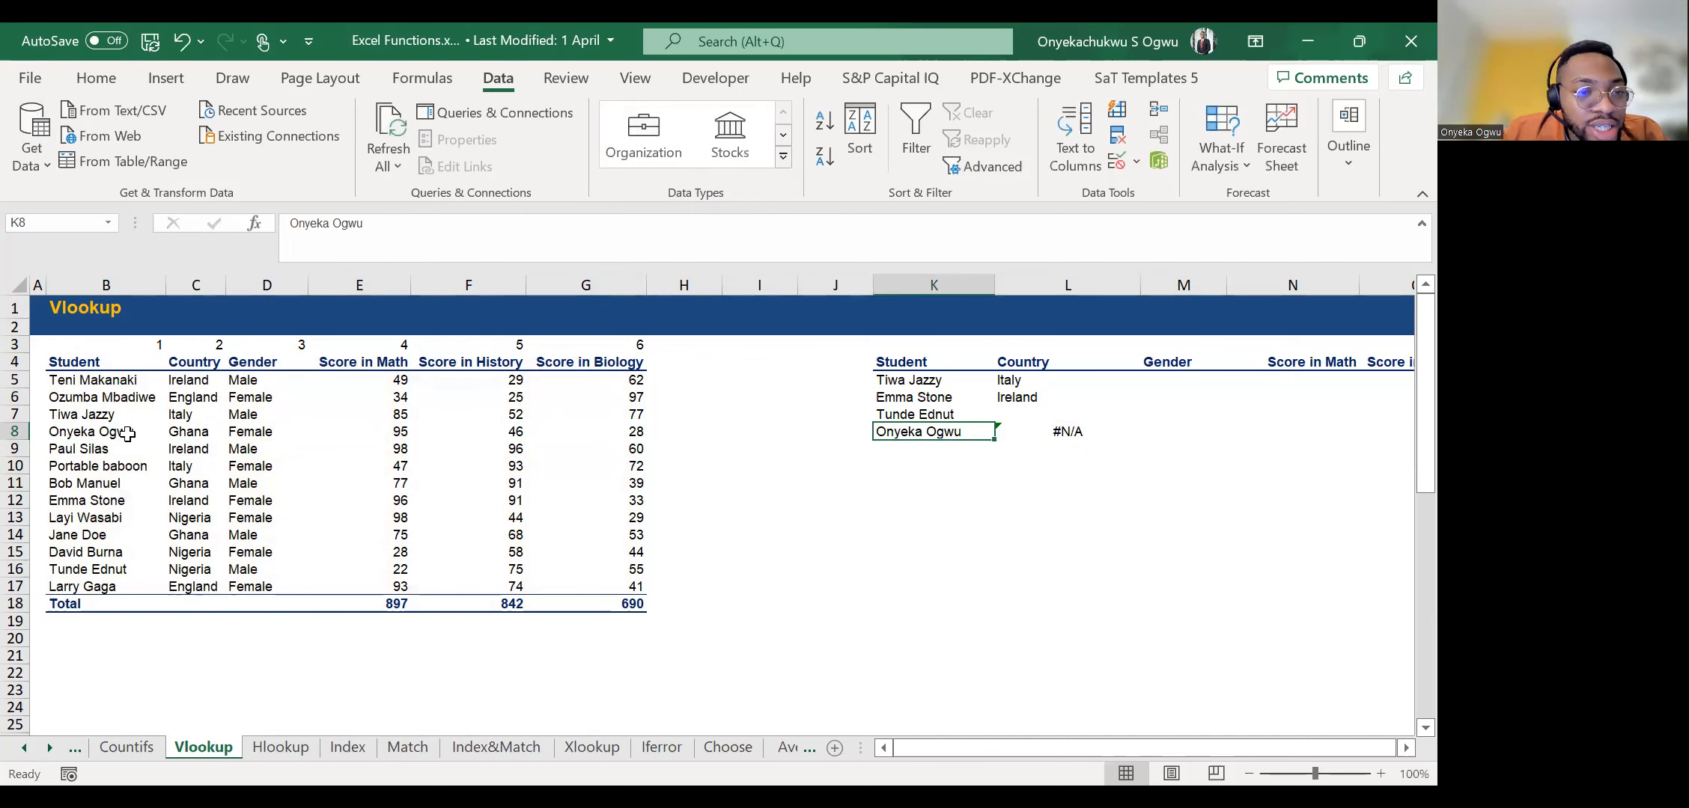
left_click(110, 432)
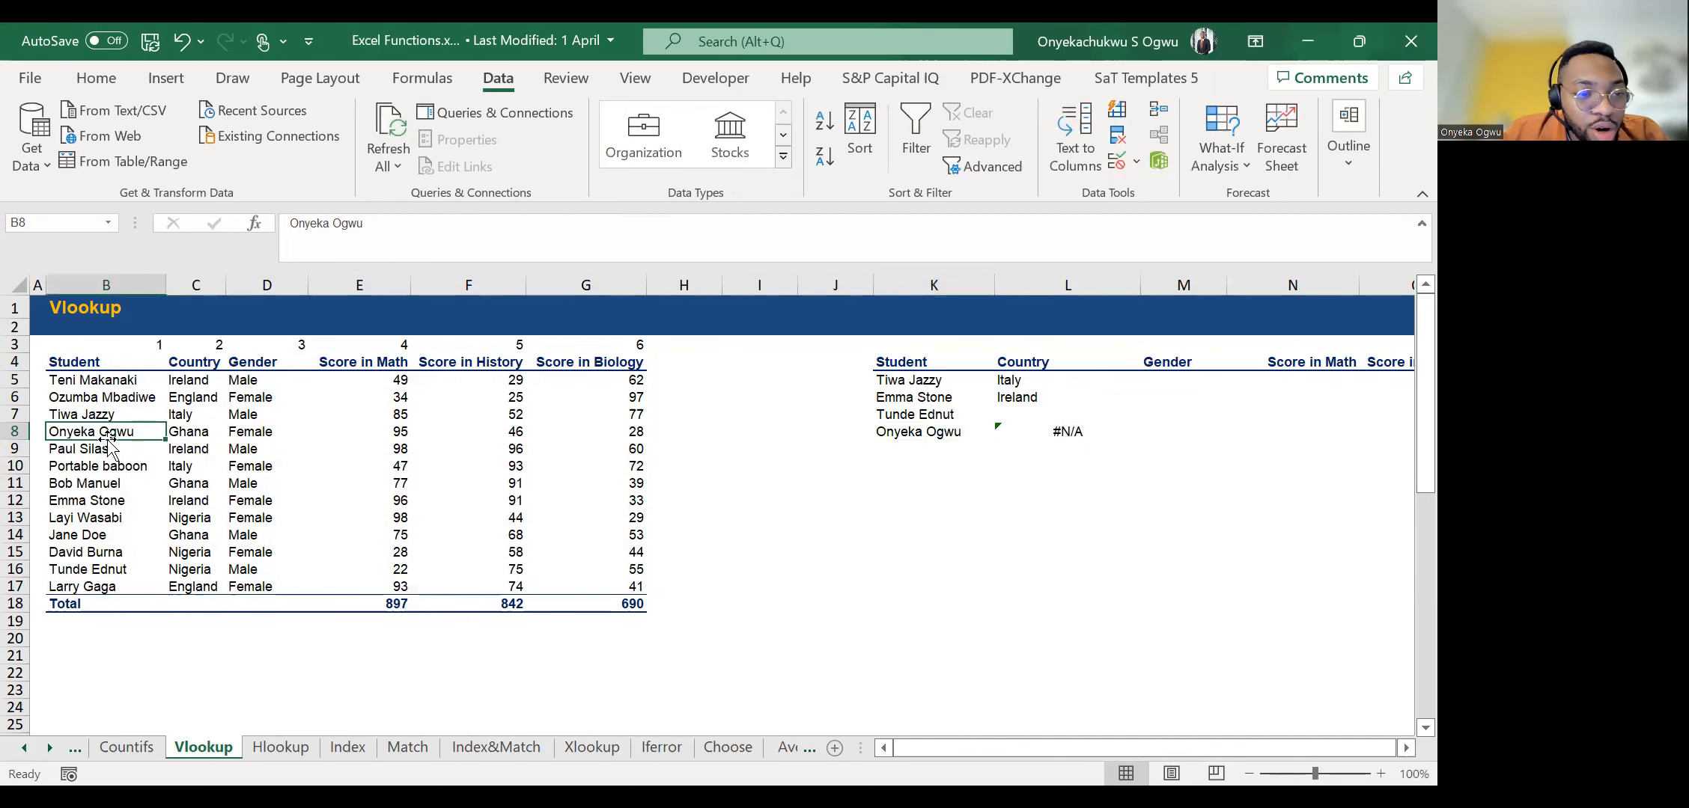
left_click(426, 227)
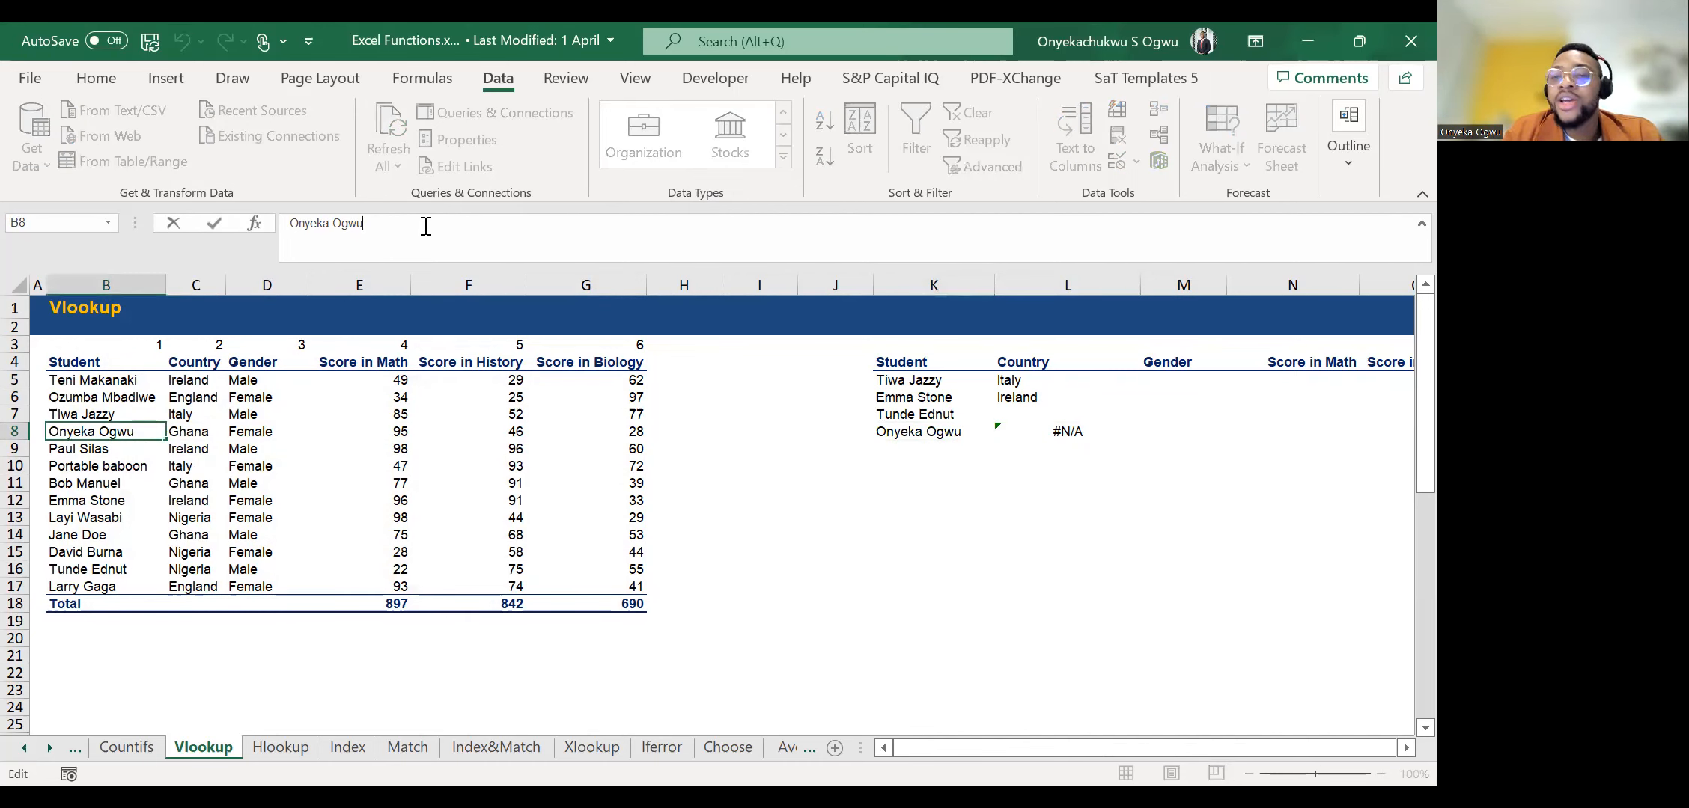
Enter =TRIM(K8) in J8 to strip extra spaces from the last lookup name.
left_click(964, 414)
key("Down")
key("Right")
key("Right")
key("Left")
key("Left")
key("Right")
key("Left")
key("Up")
key("Up")
key("Up")
key("Left")
key("Down")
key("Down")
key("Down")
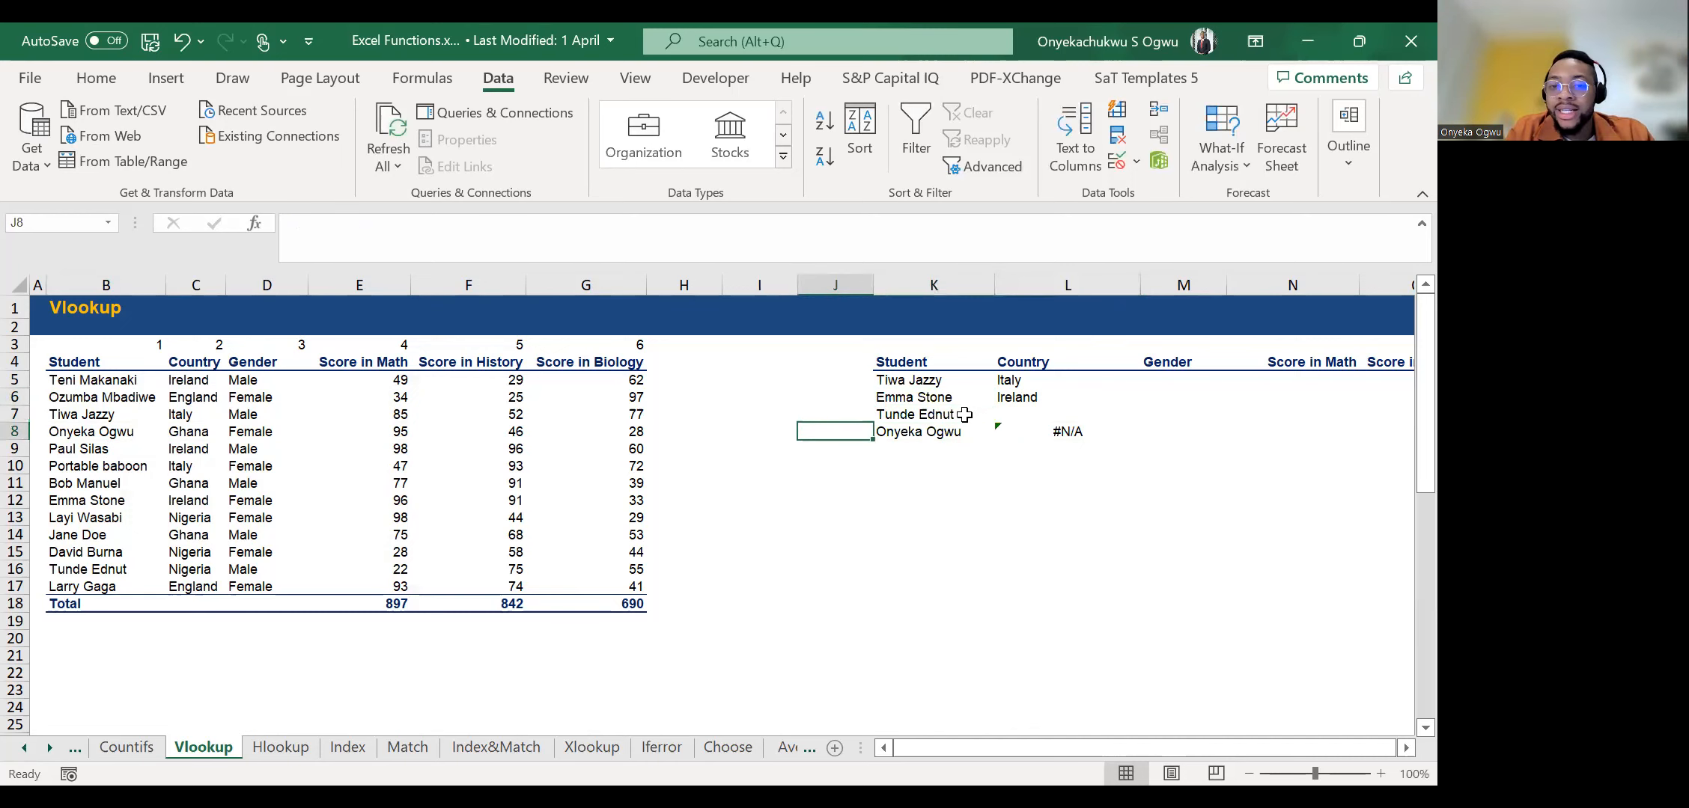
type("=")
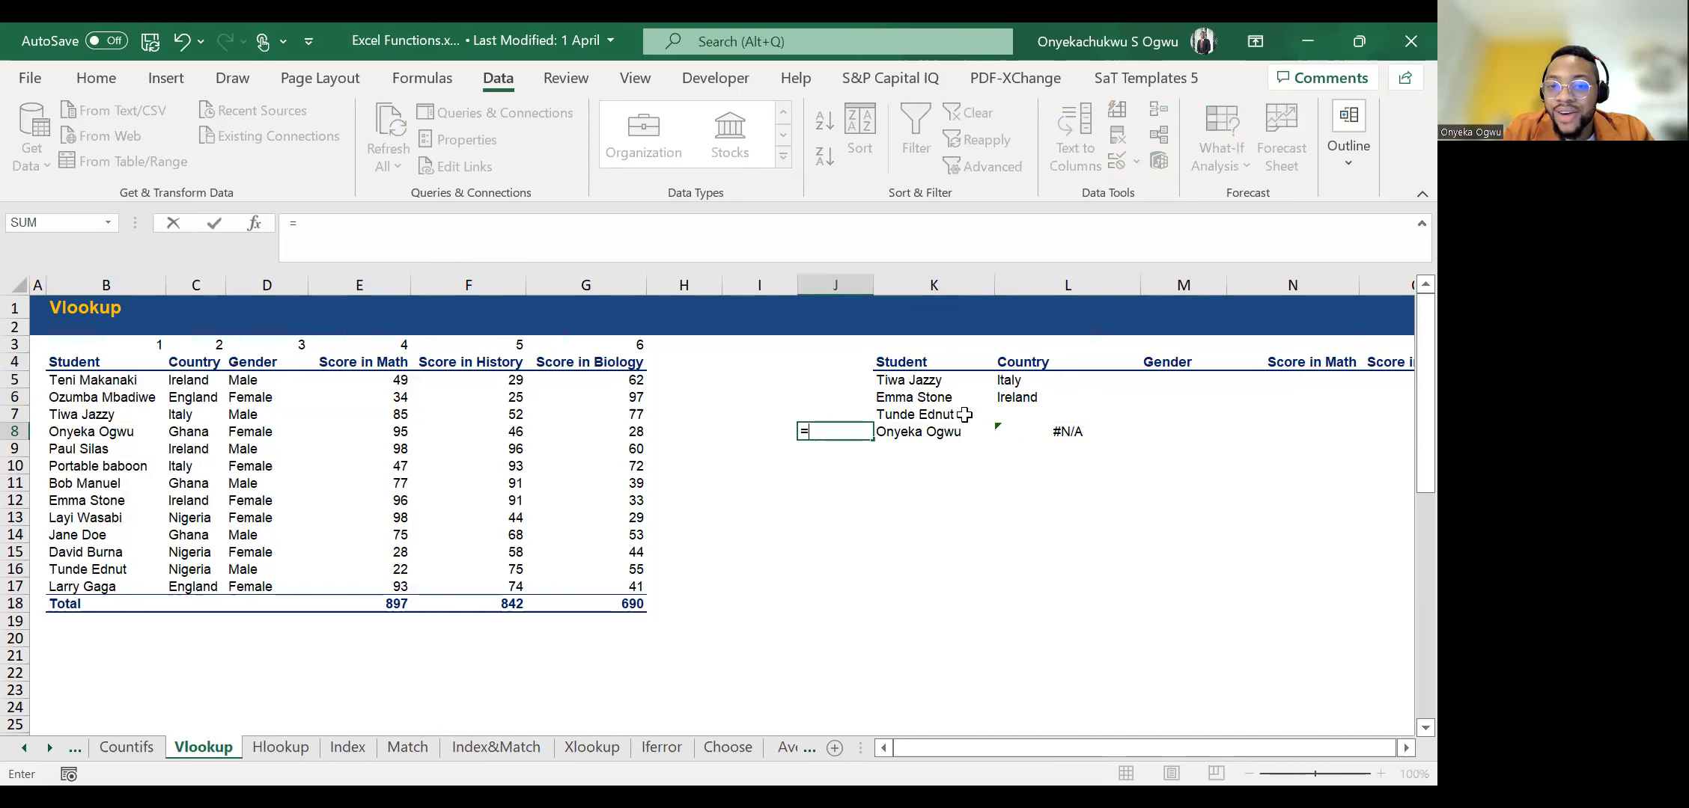
type("TRIM(")
key("Right")
key("ctrl+Return")
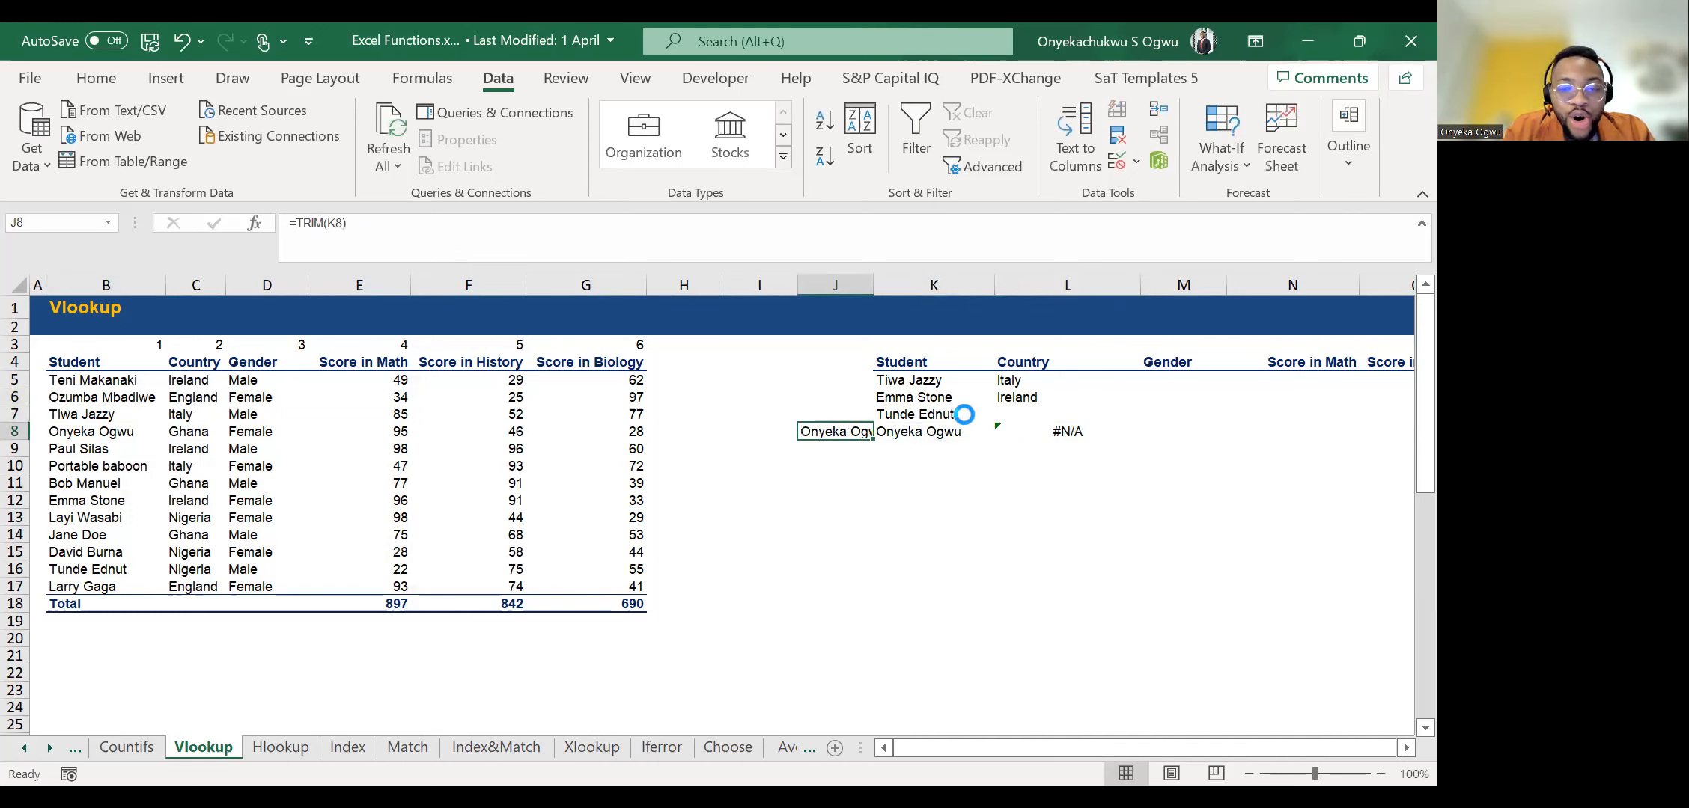
Paste the trimmed name from J8 over K8 as a value and clear the helper formula in J8.
key("ctrl+c")
key("Right")
key("ctrl+shift+v")
key("Left")
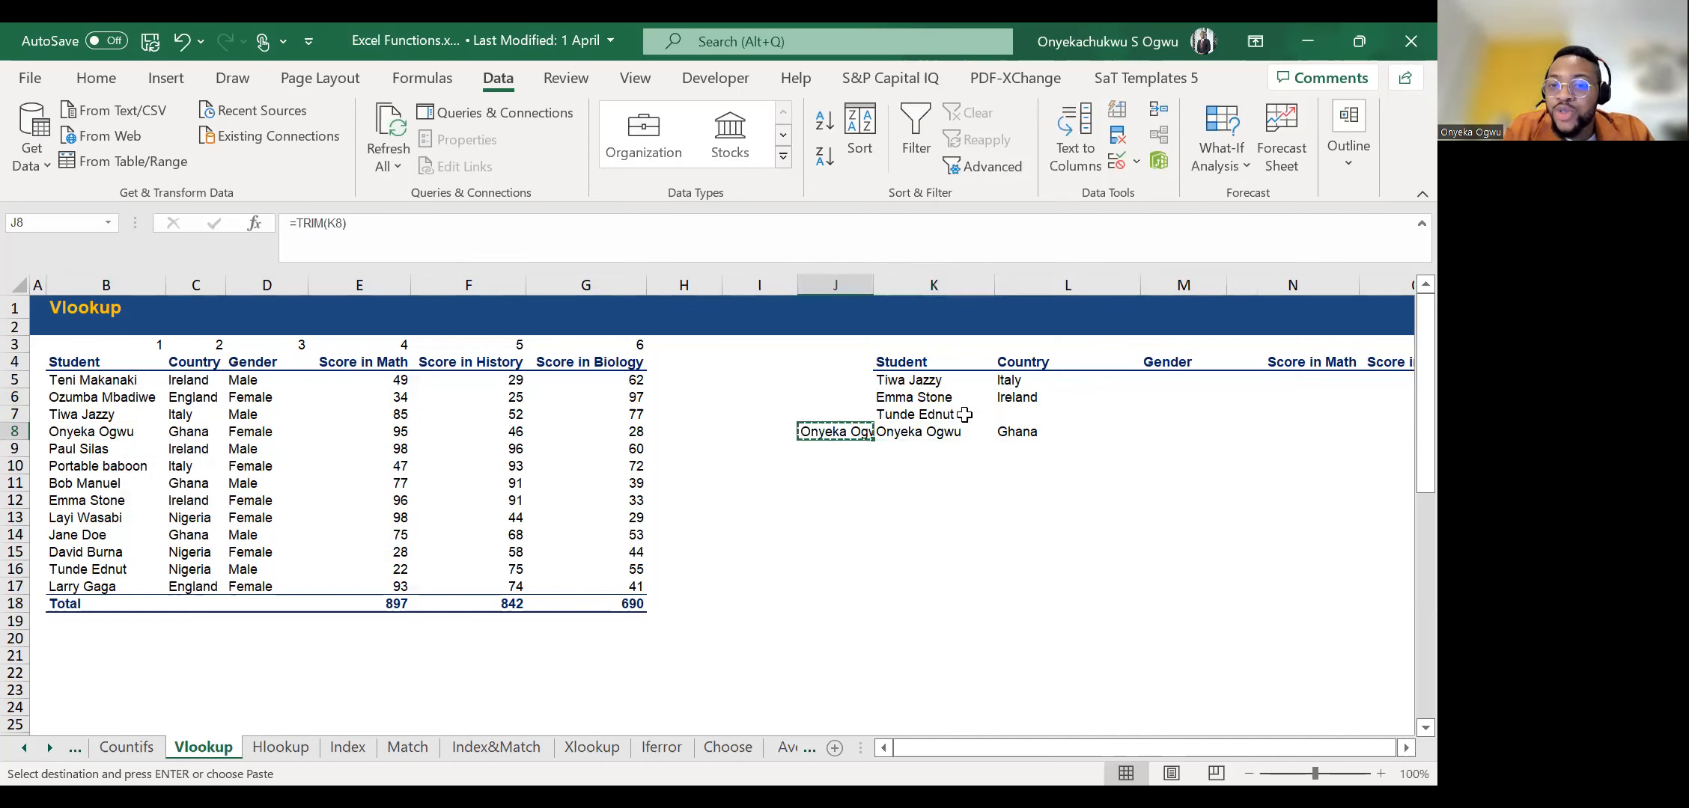
key("Delete")
key("Right")
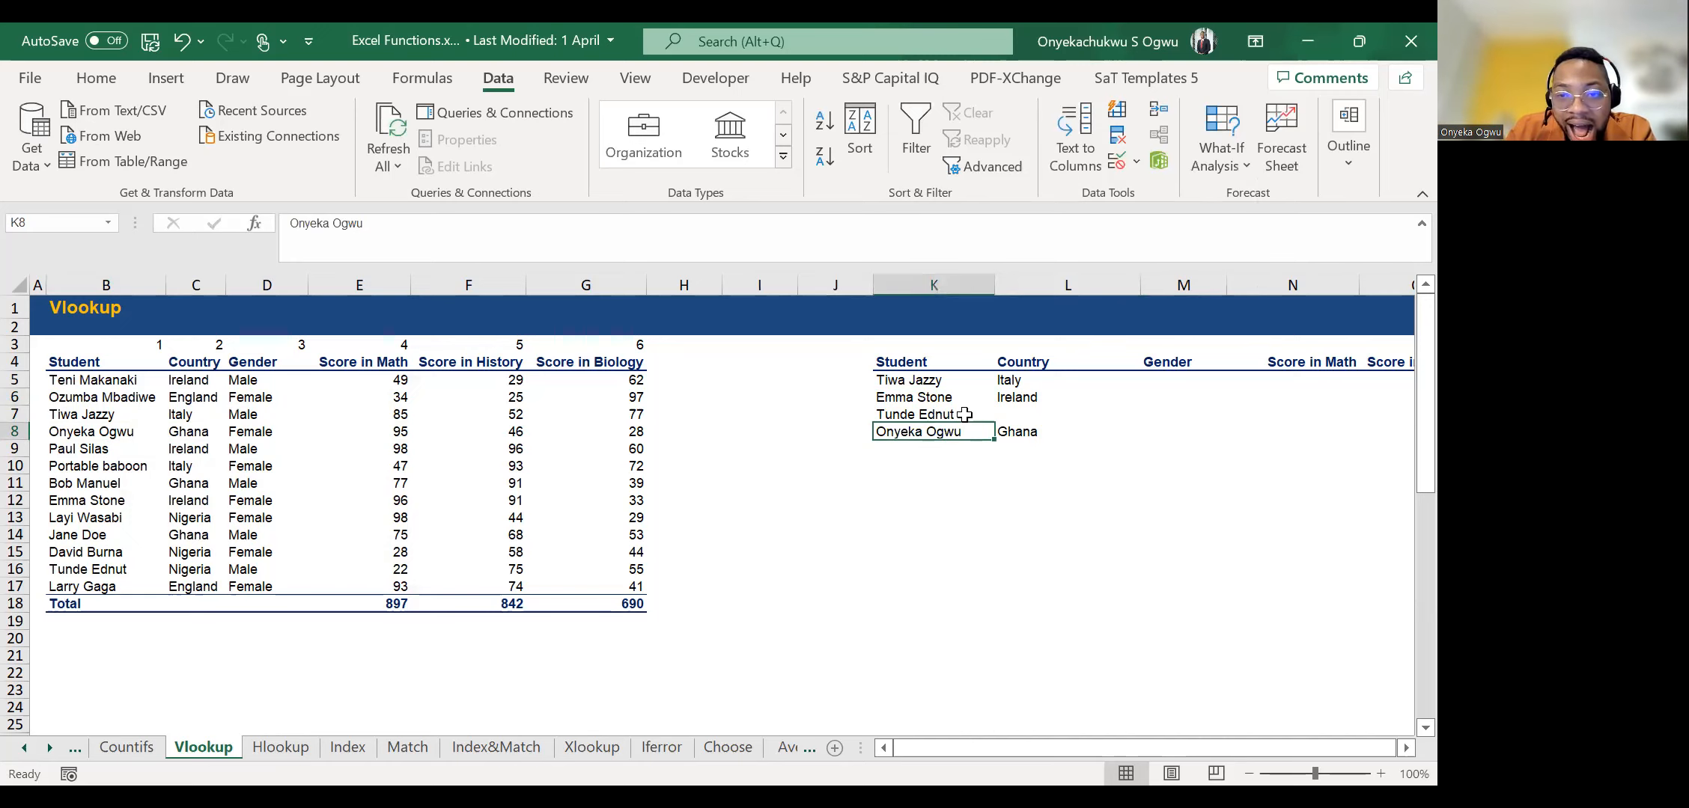
key("Right")
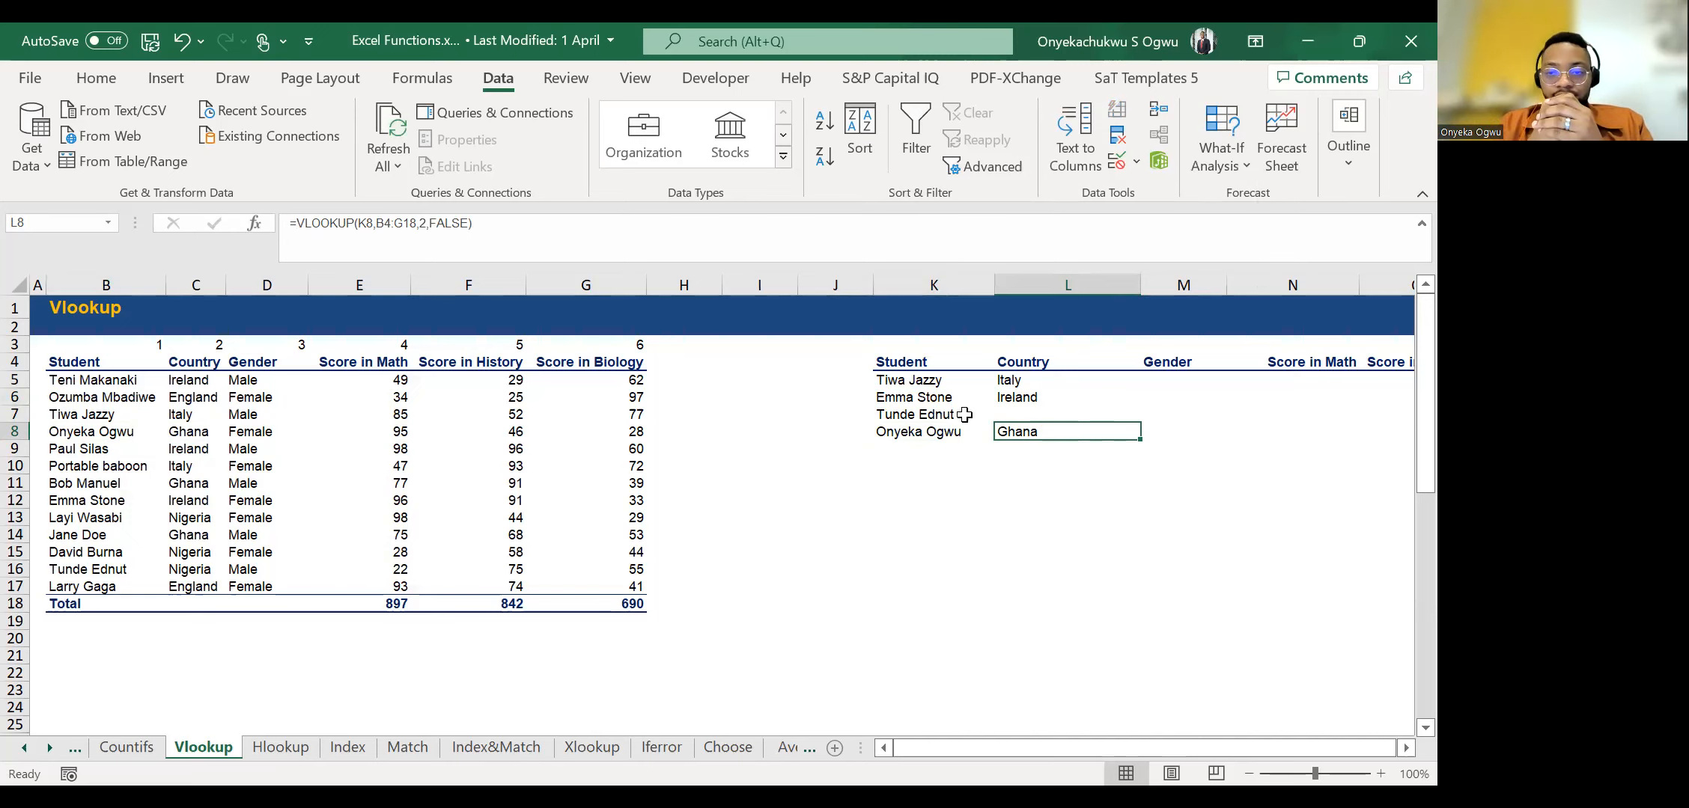
key("Down")
key("Down")
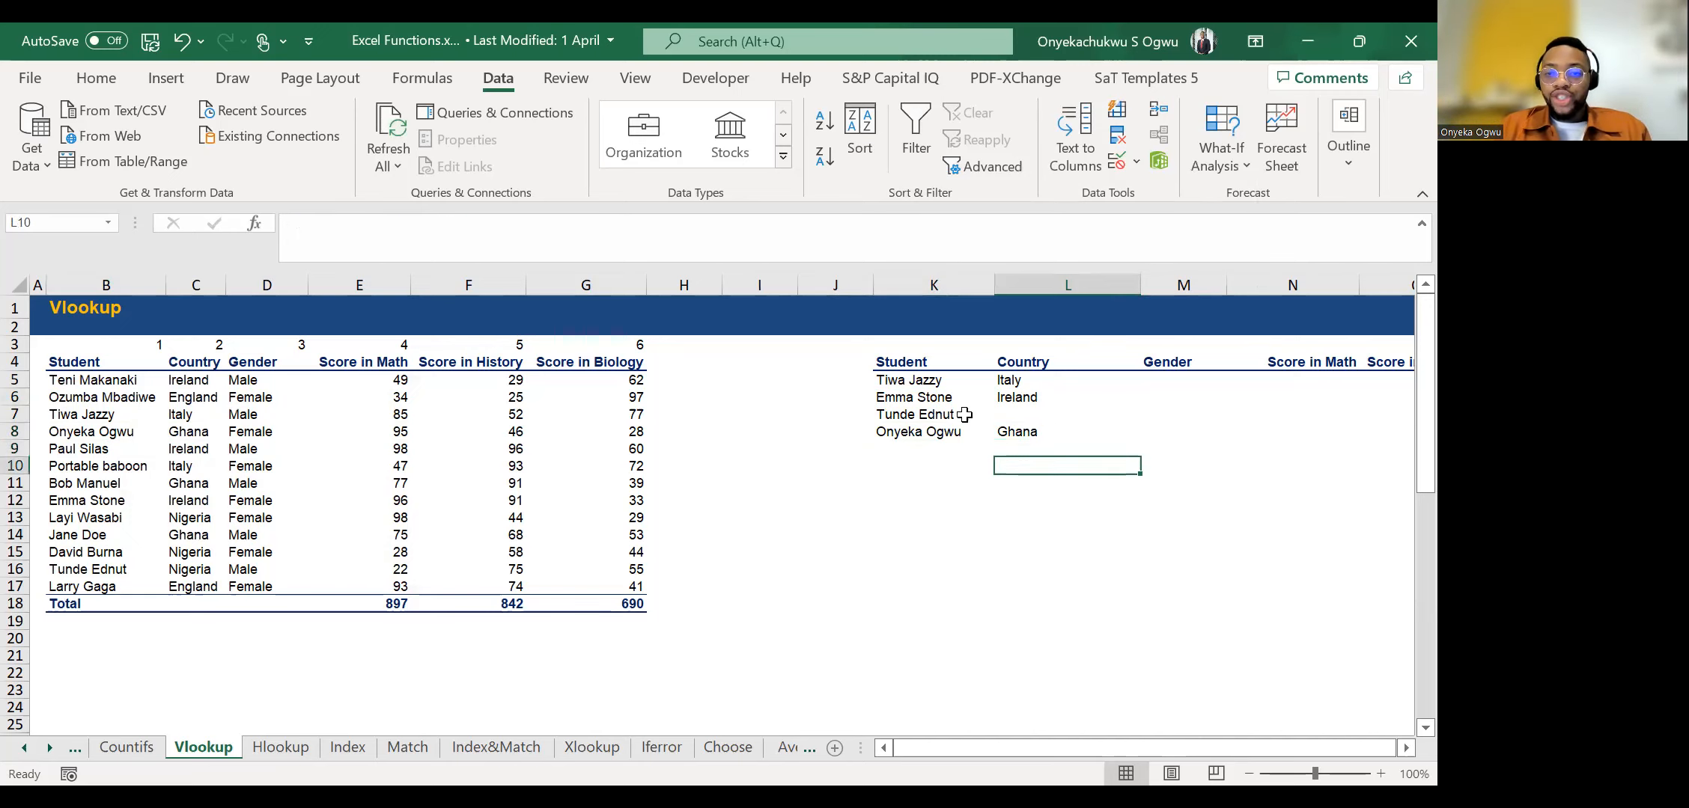
key("Up")
key("Up")
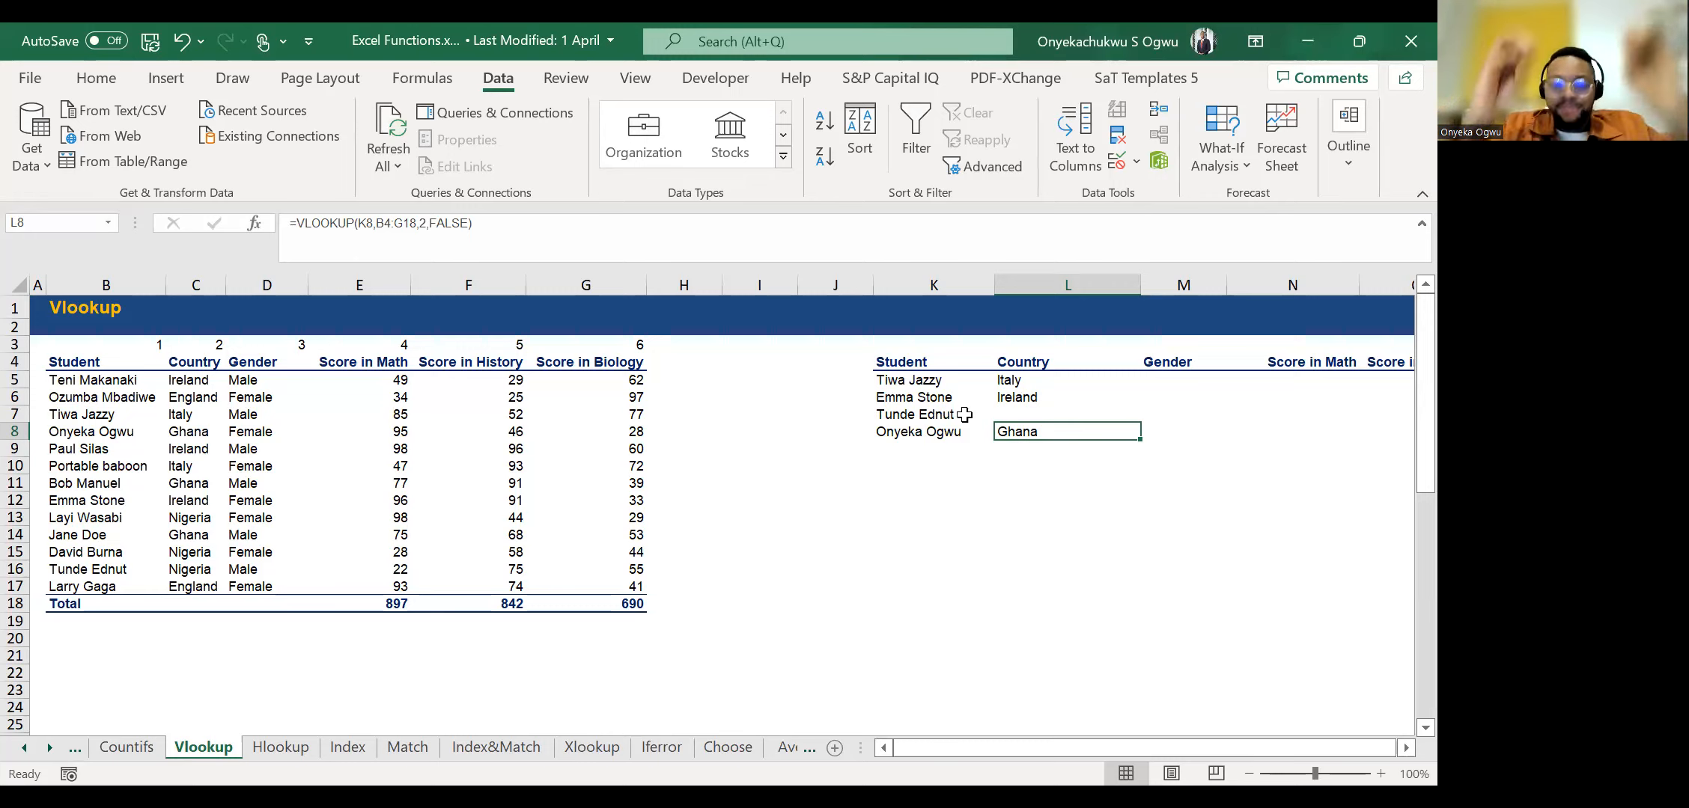
Browse ahead through the workbook's sheets and view the Pivot table example sheet.
left_click(49, 747)
left_click(49, 747)
left_click(48, 749)
left_click(48, 749)
left_click(48, 748)
left_click(48, 748)
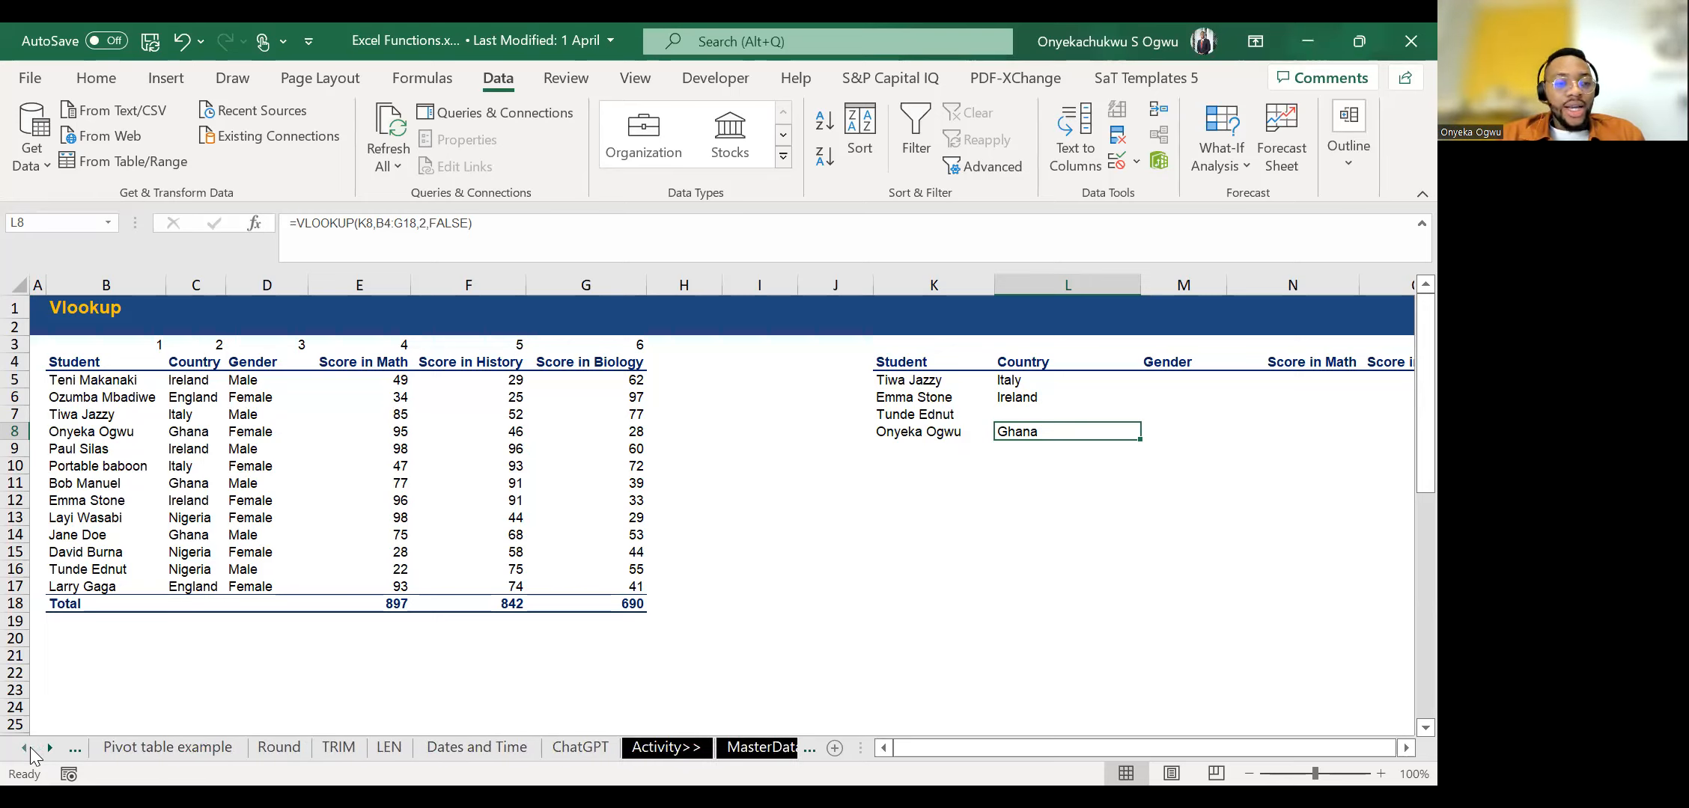
left_click(18, 751)
left_click(18, 750)
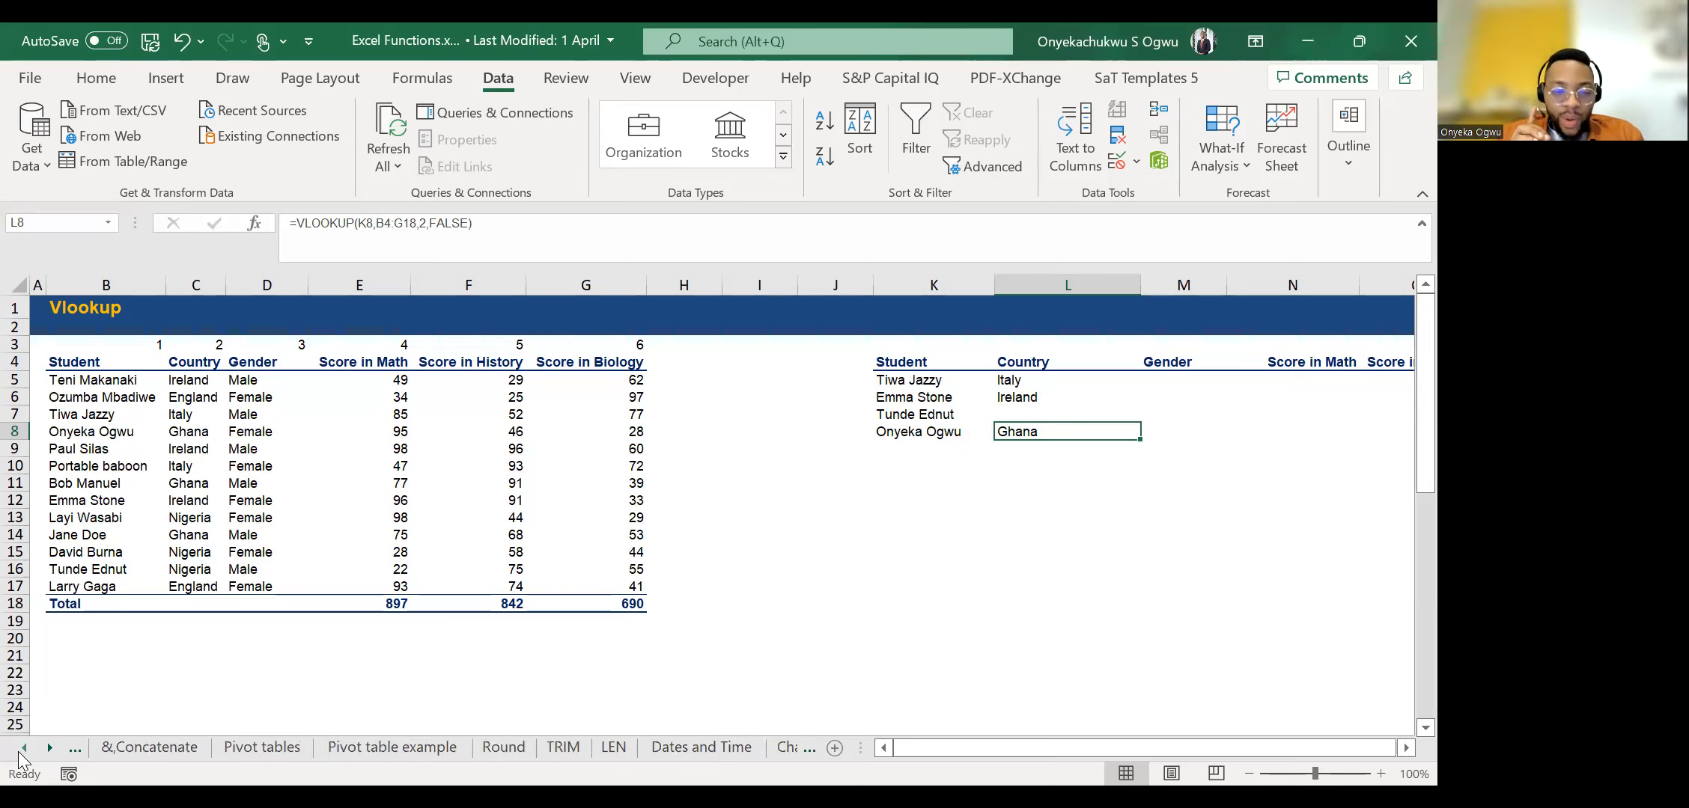
left_click(262, 747)
left_click(393, 746)
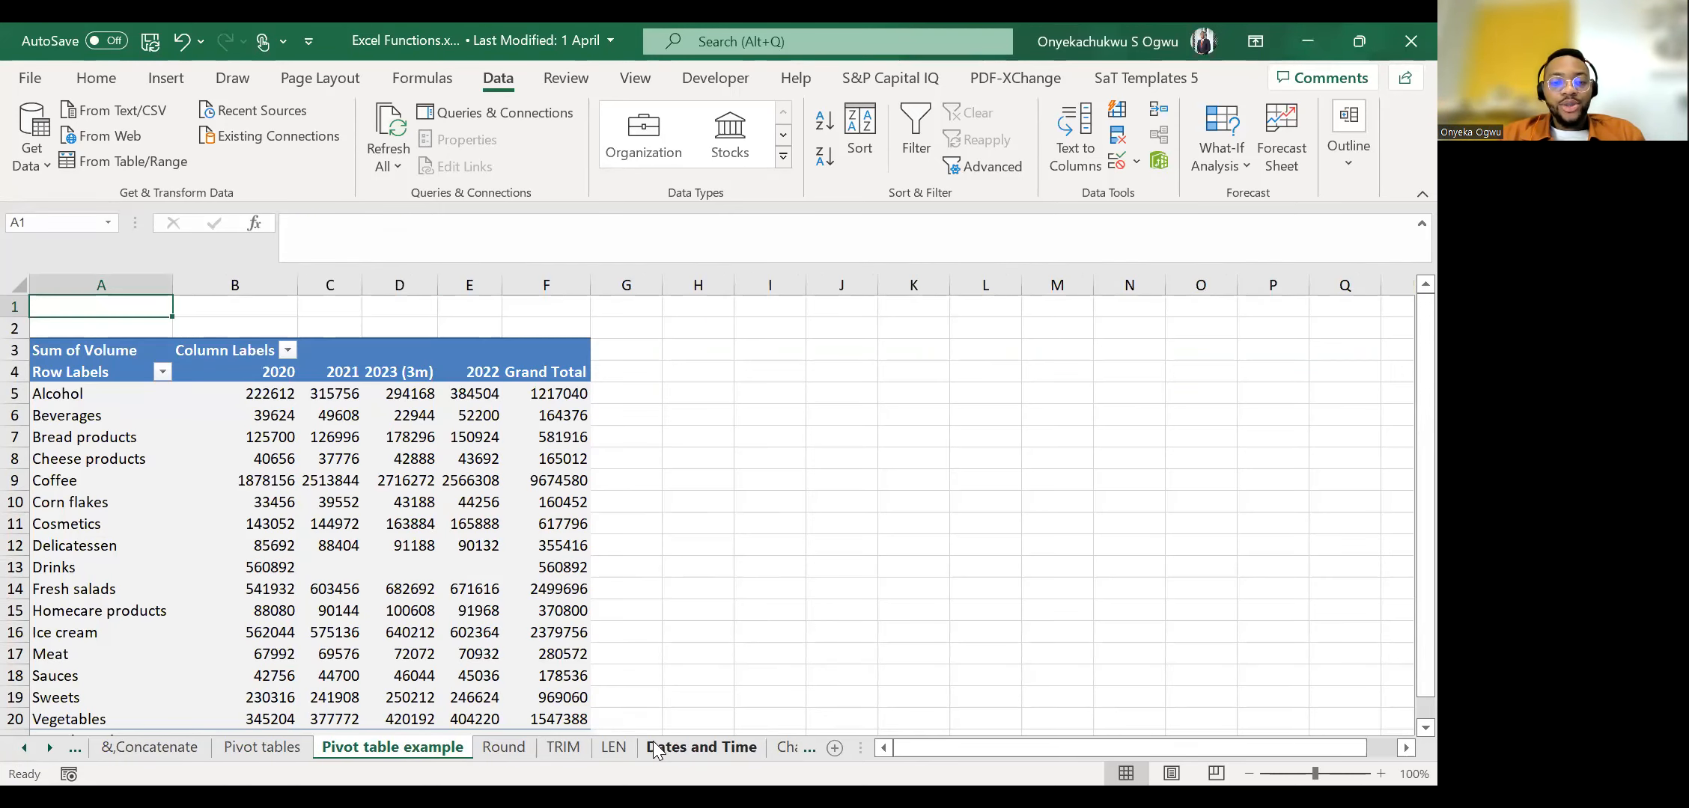
View the LEN sheet and look through the neighbouring sheet names.
left_click(591, 747)
left_click(48, 748)
left_click(49, 752)
left_click(16, 754)
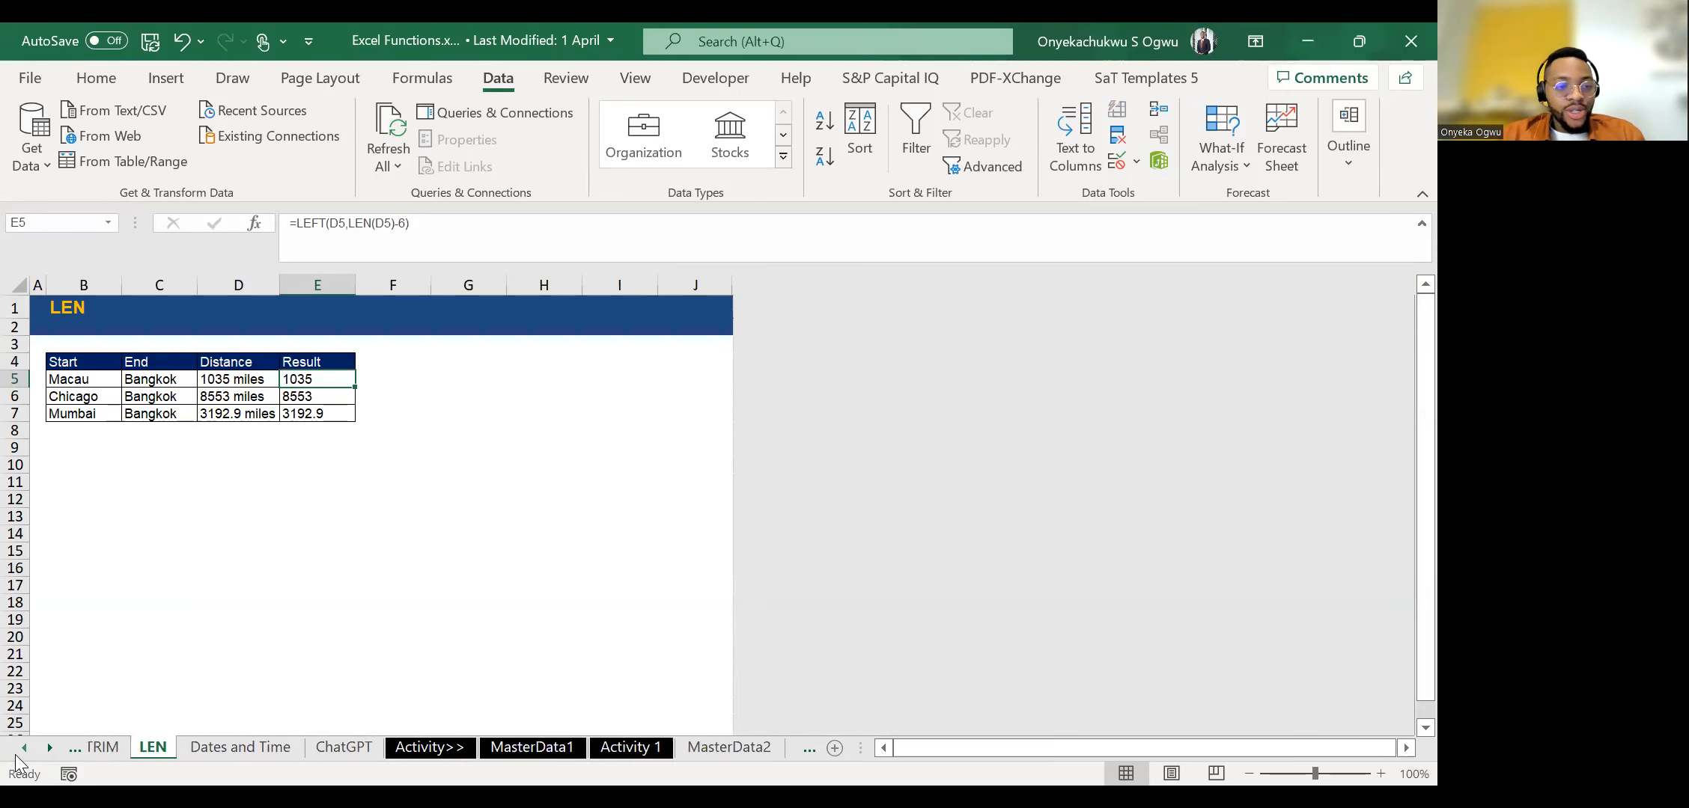
left_click(14, 755)
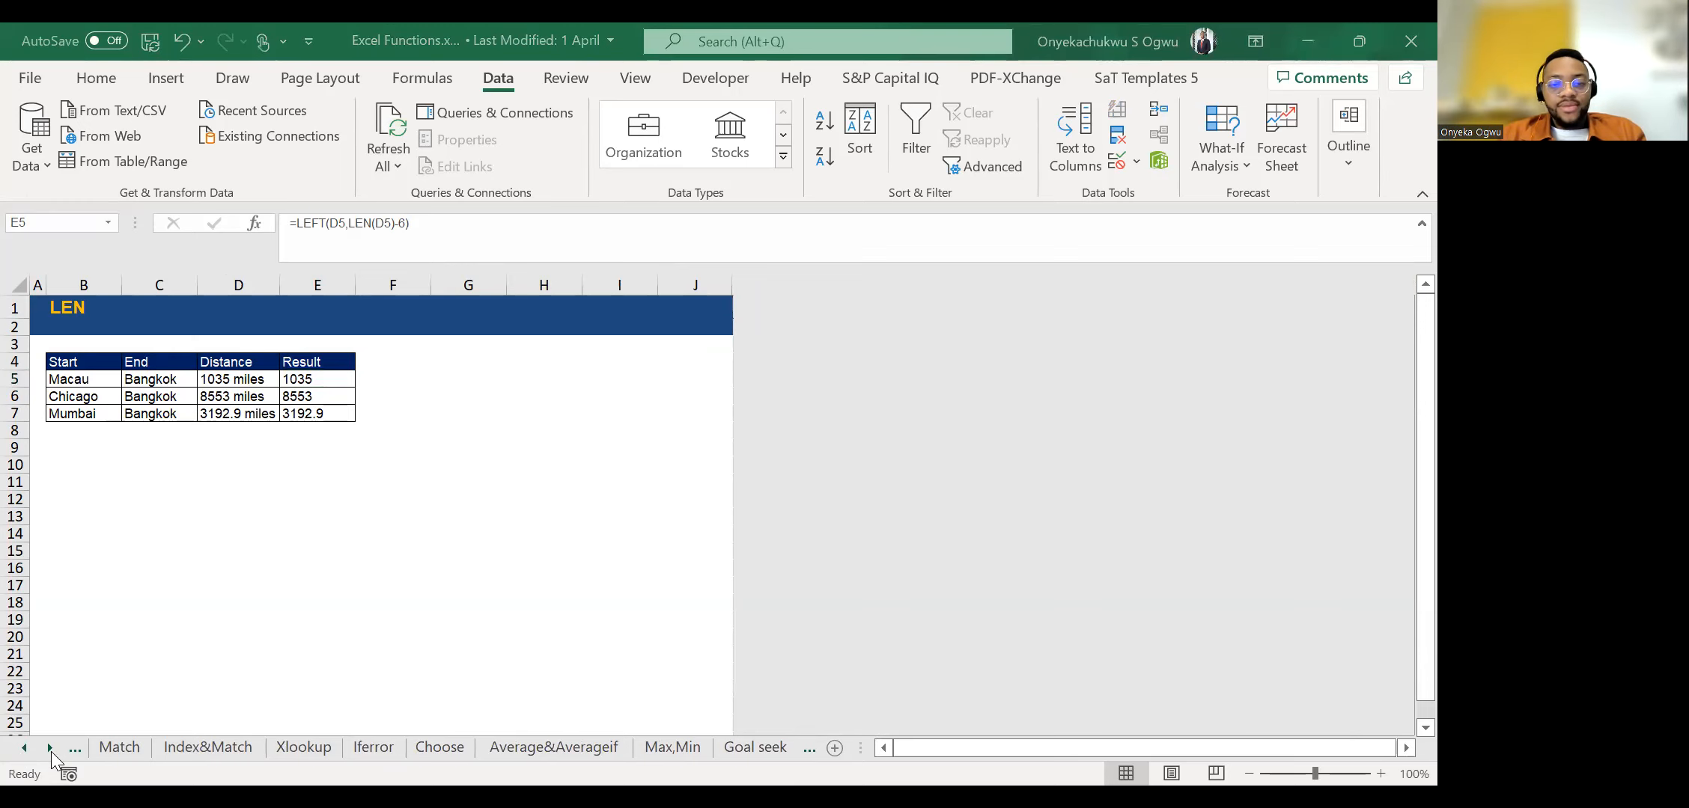
Open the ChatGPT sheet and examine its example tables and prompt boxes.
left_click(505, 721)
left_click_drag(49, 753, 48, 753)
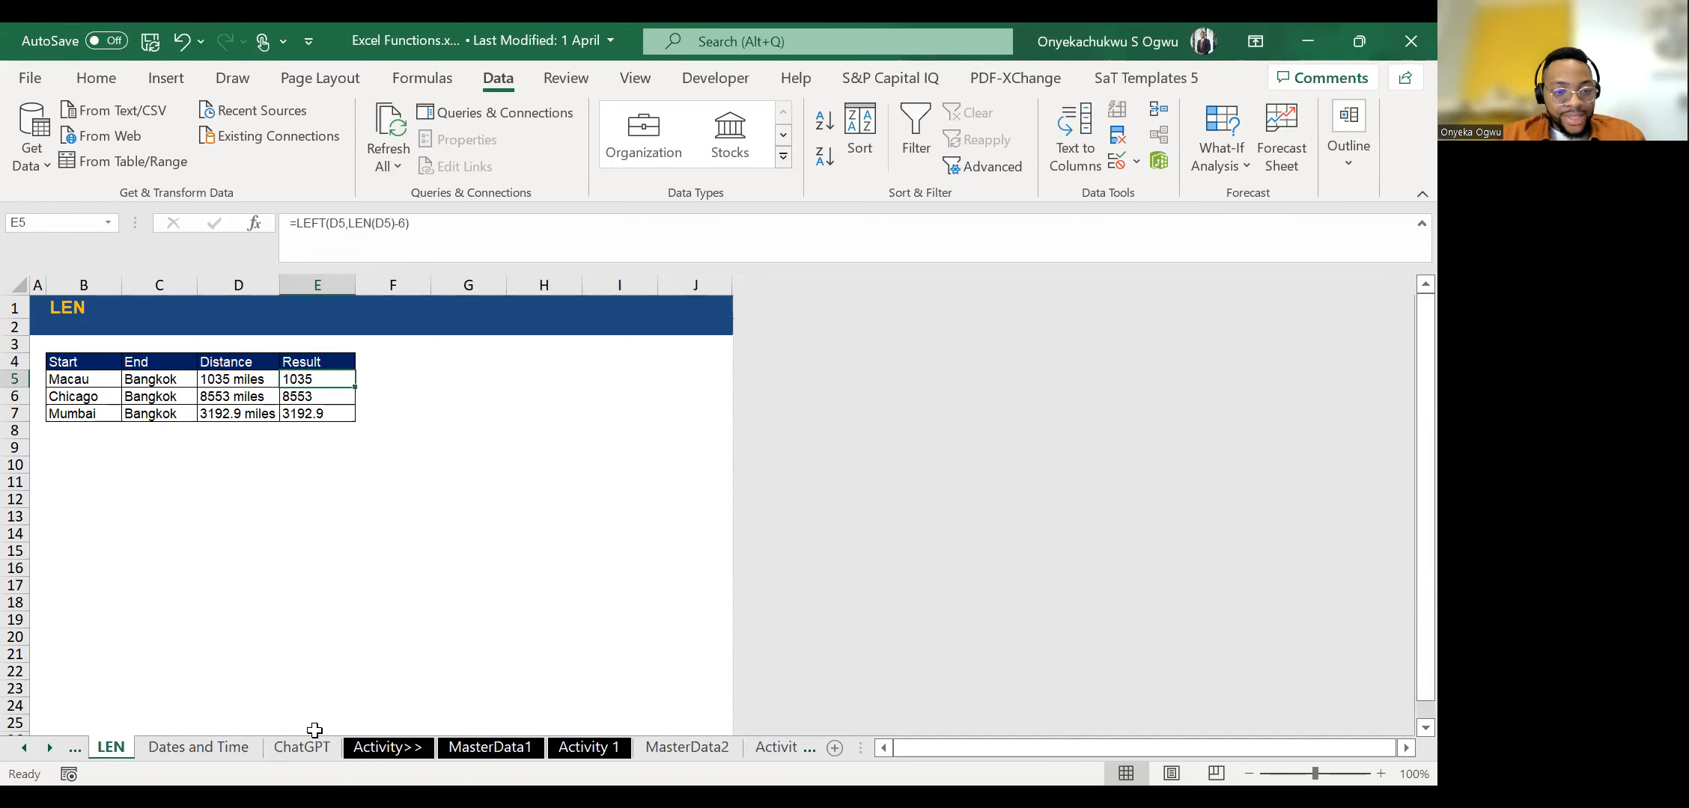
left_click(298, 751)
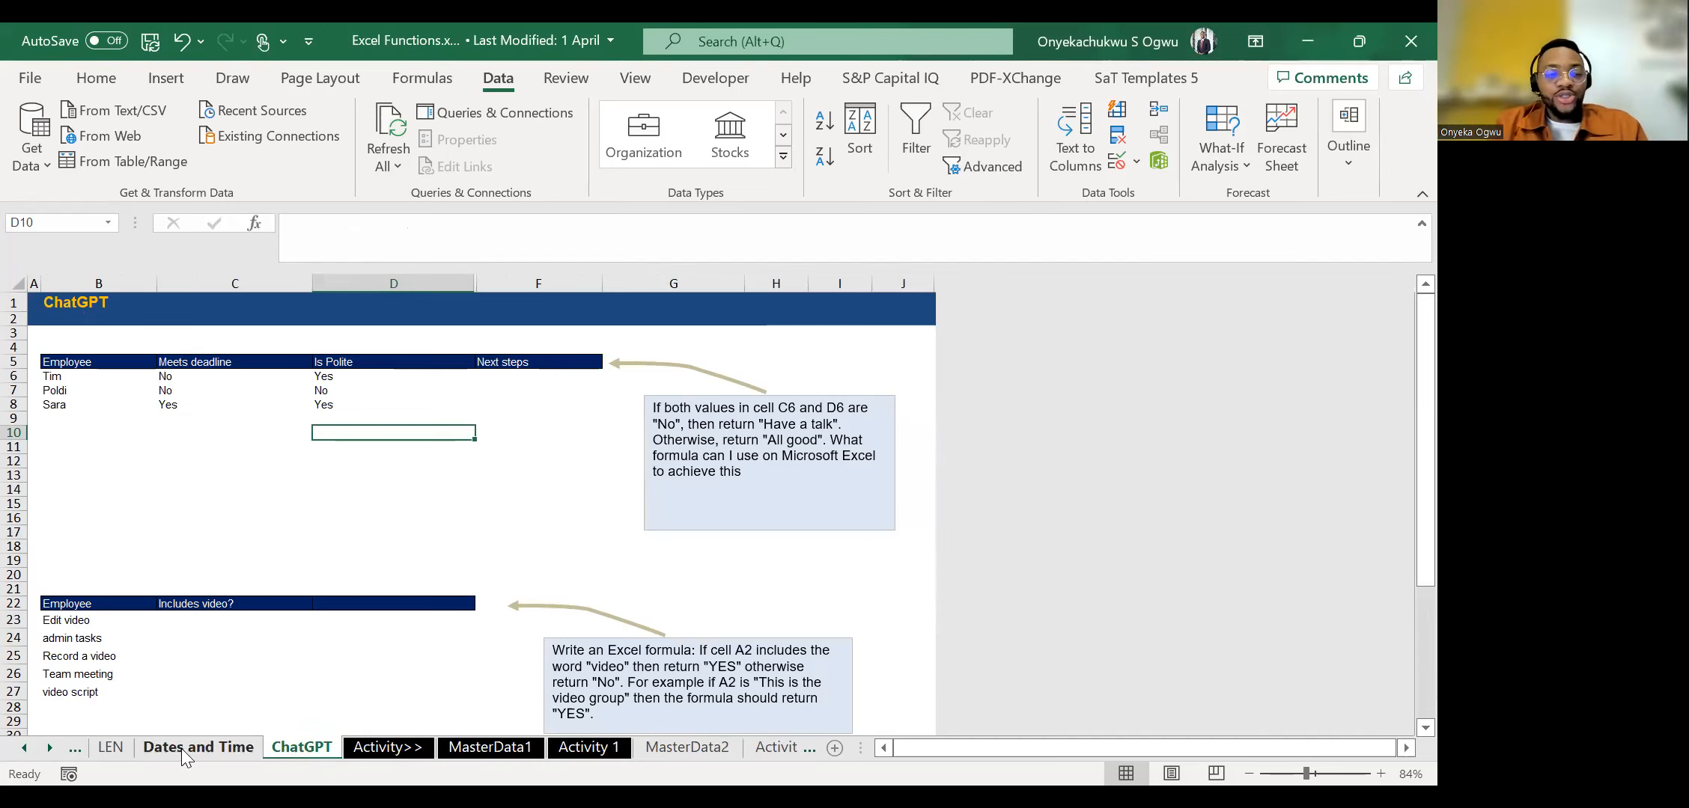
scroll(286, 648, "up", 3, "ctrl")
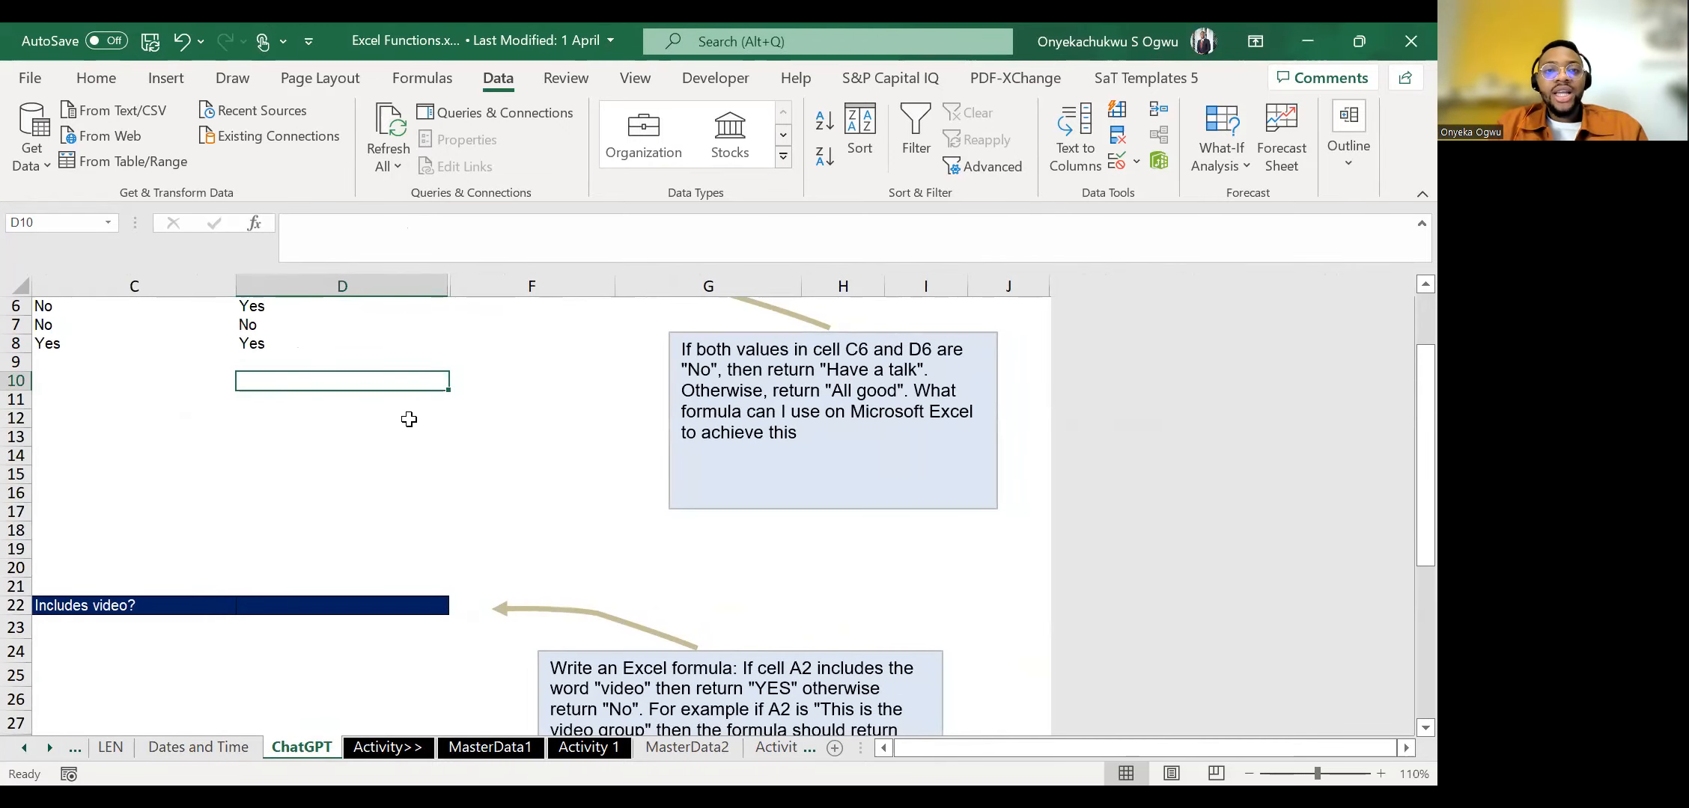
Switch to the browser to view ChatGPT's new chat page, and return to the Excel workbook.
key("alt+Tab")
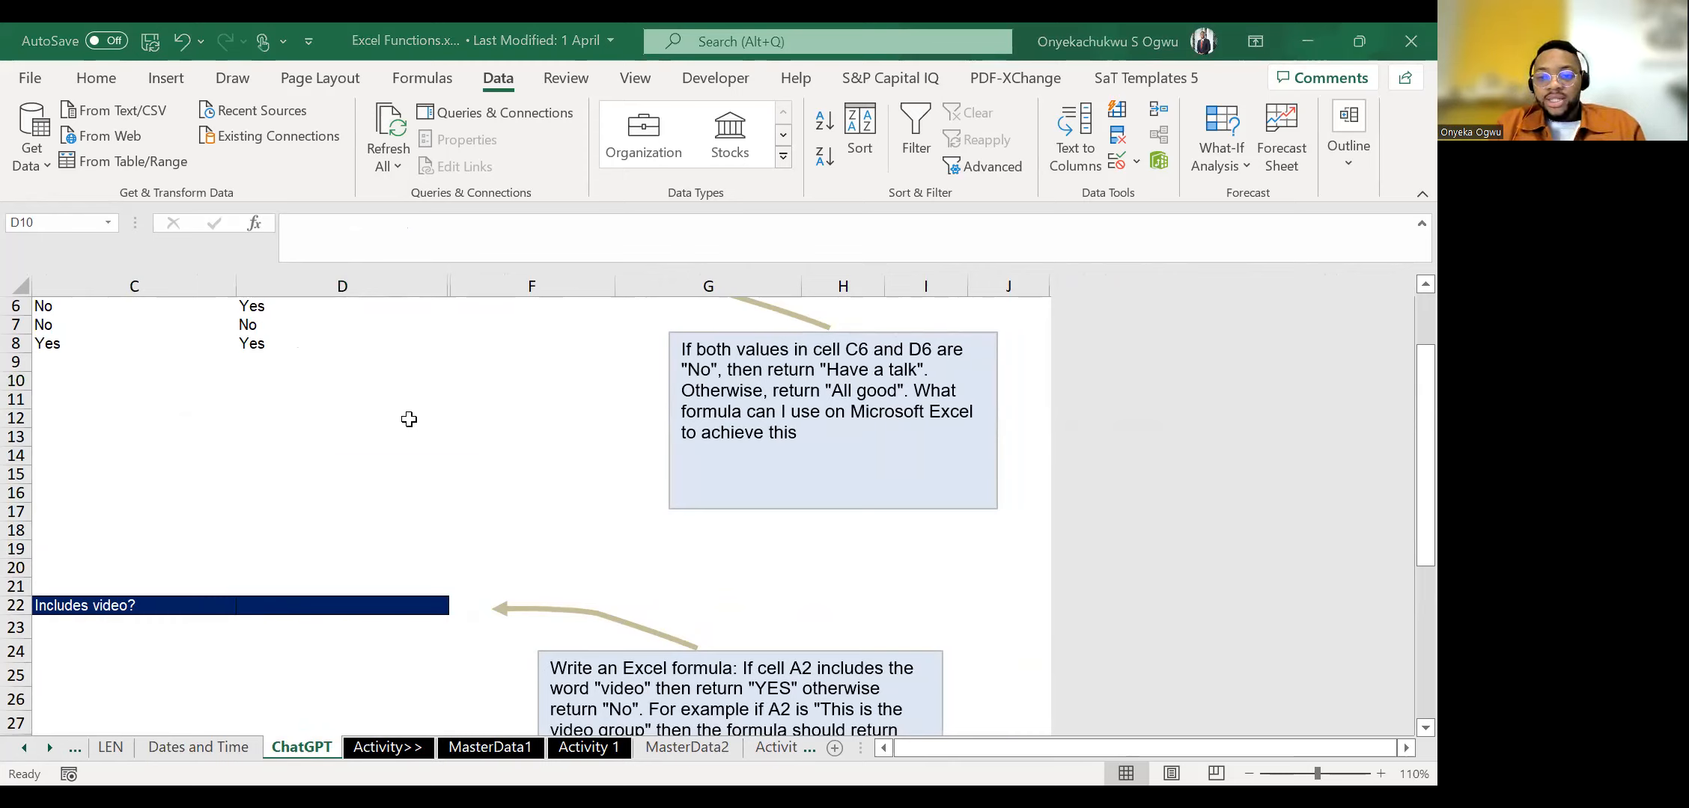
key("alt+Tab")
scroll(409, 419, "down", 2)
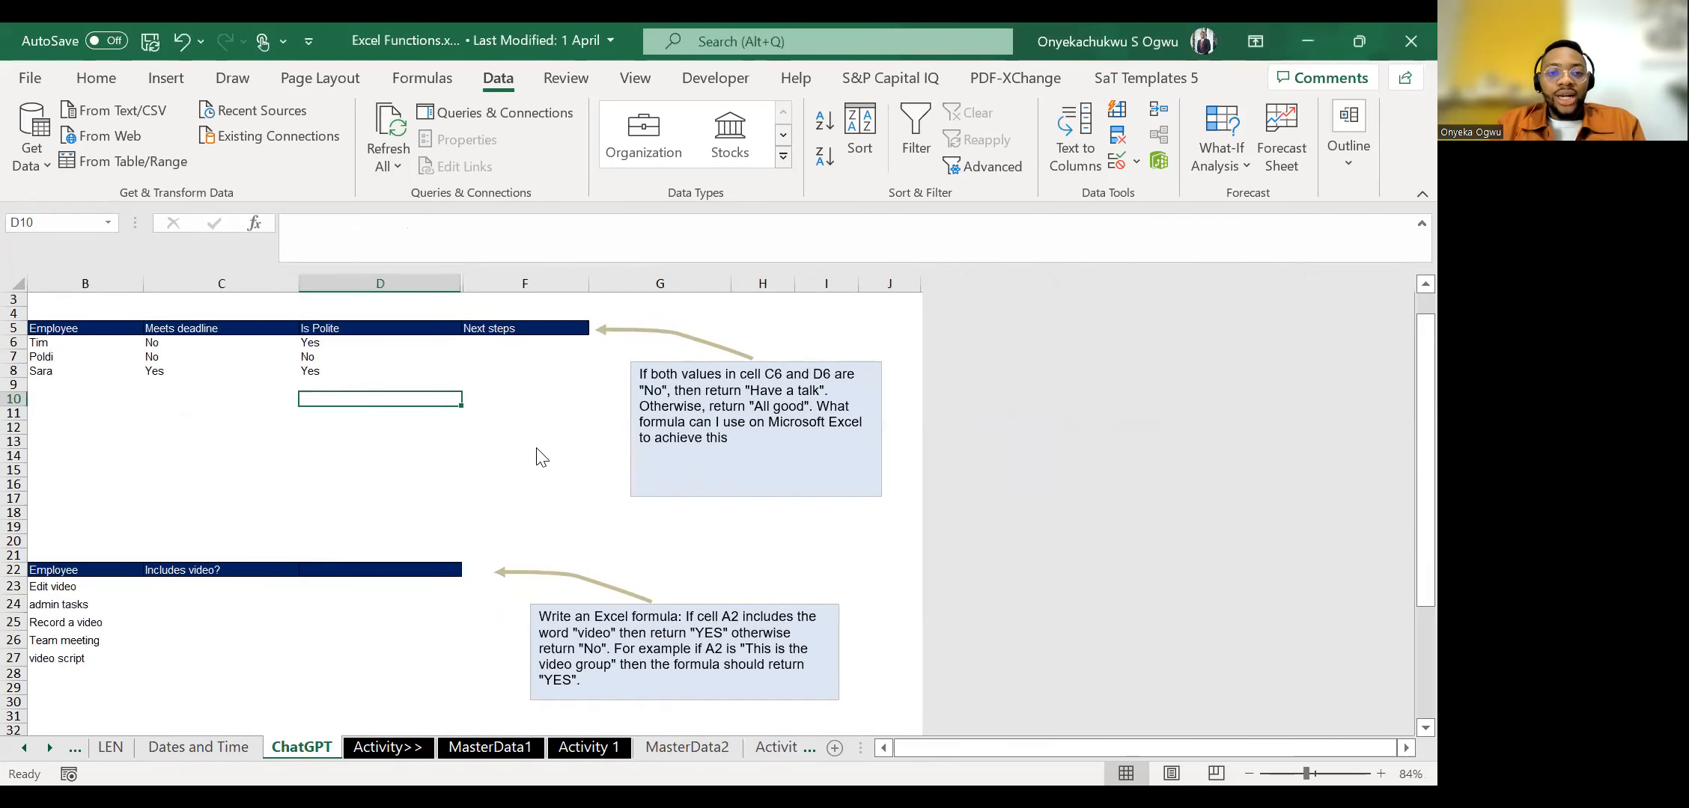
key("alt+Tab")
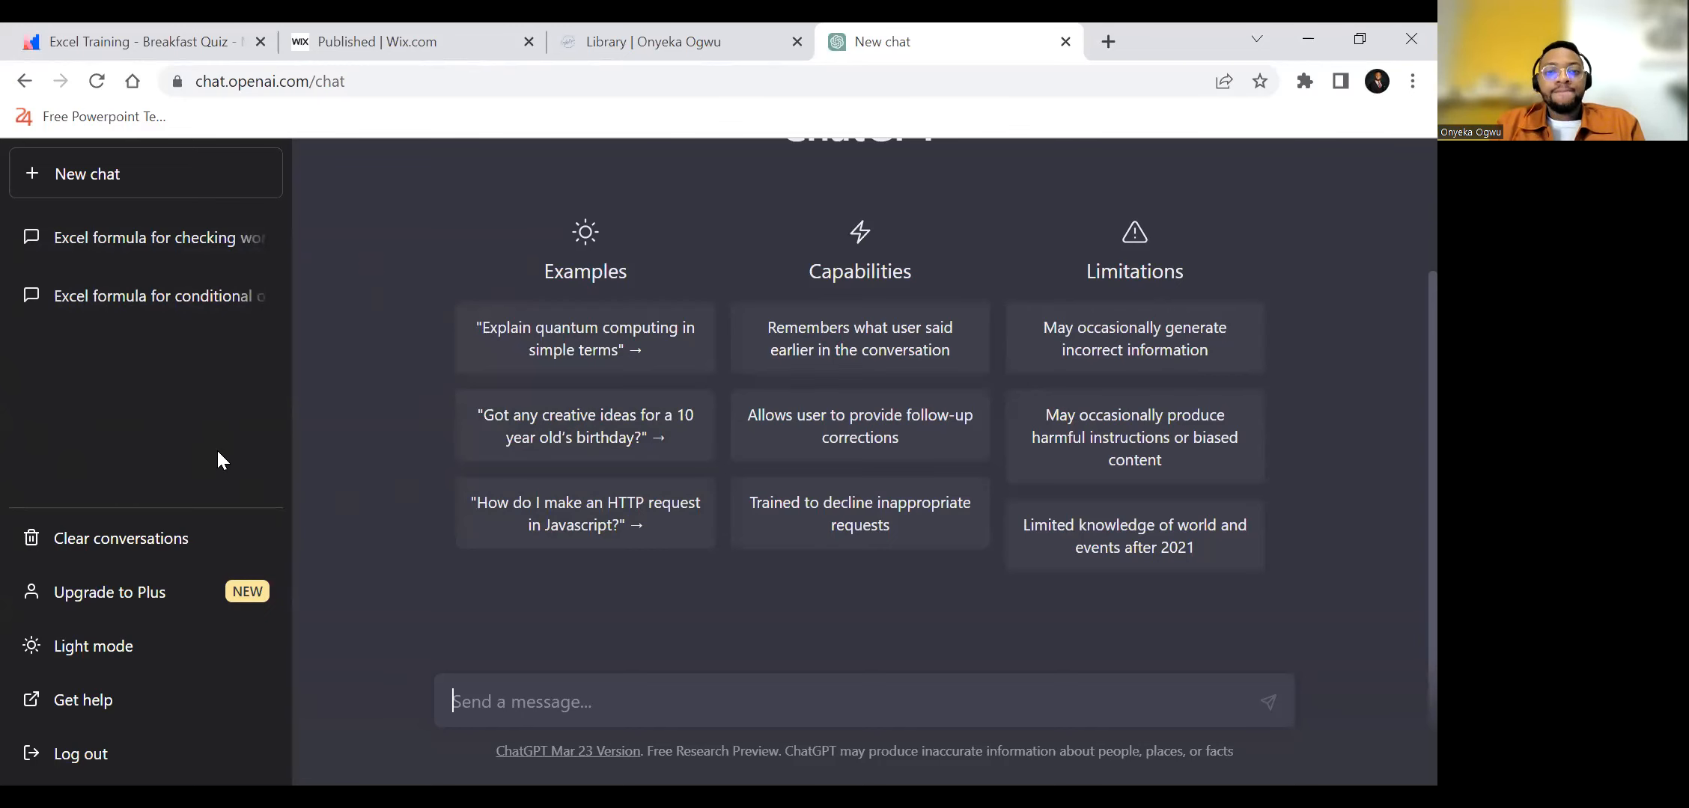
key("alt+Tab")
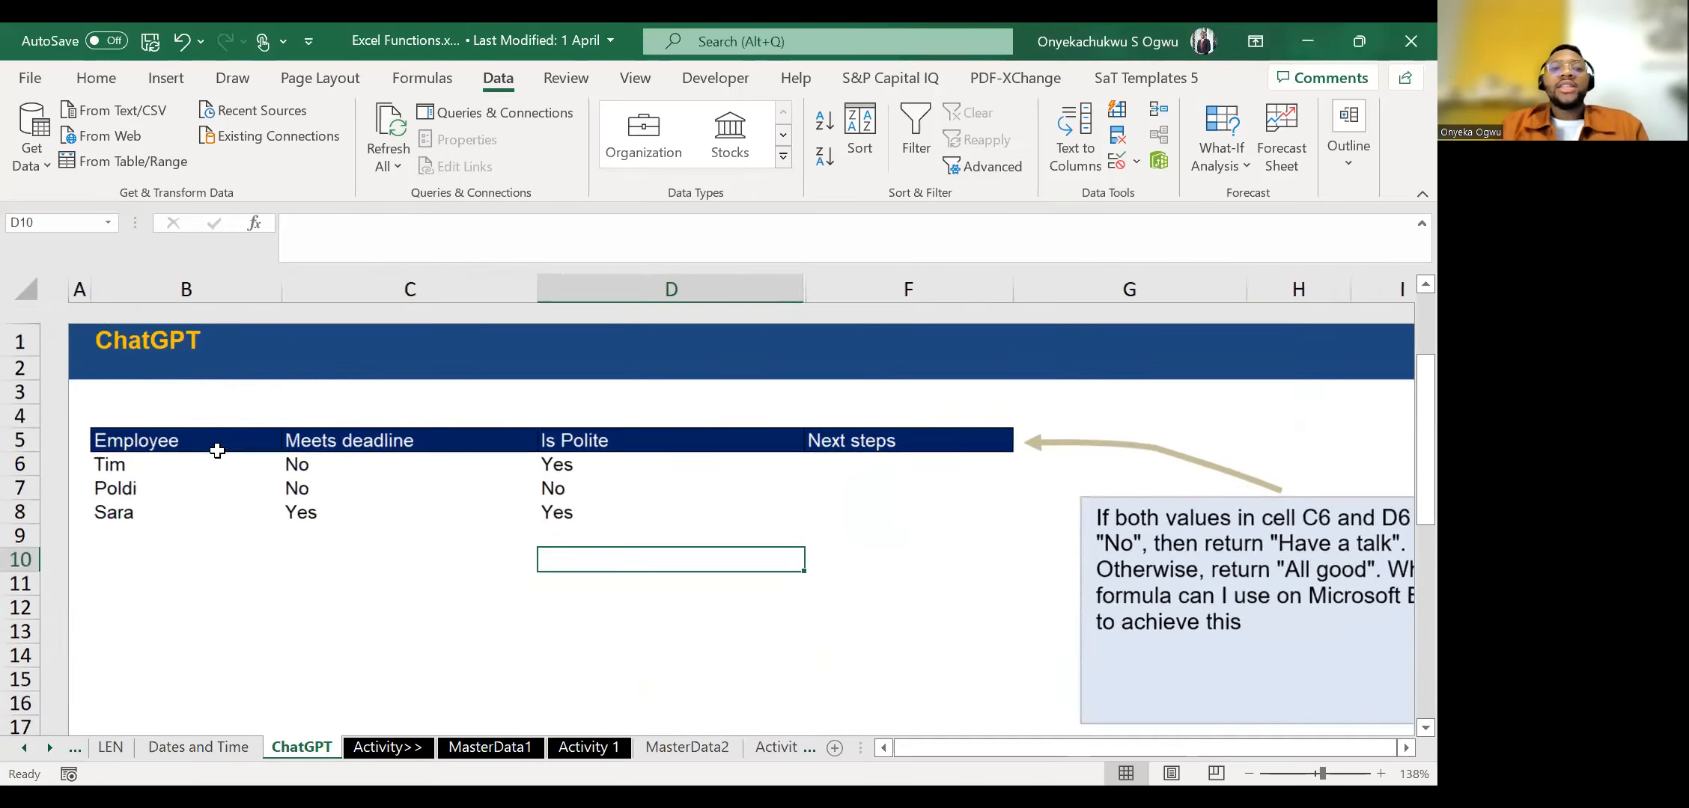
Review the first employee's Meets deadline and Is Polite entries in row 6, across to the Next steps column.
scroll(217, 450, "down", 2)
scroll(217, 450, "right", 1)
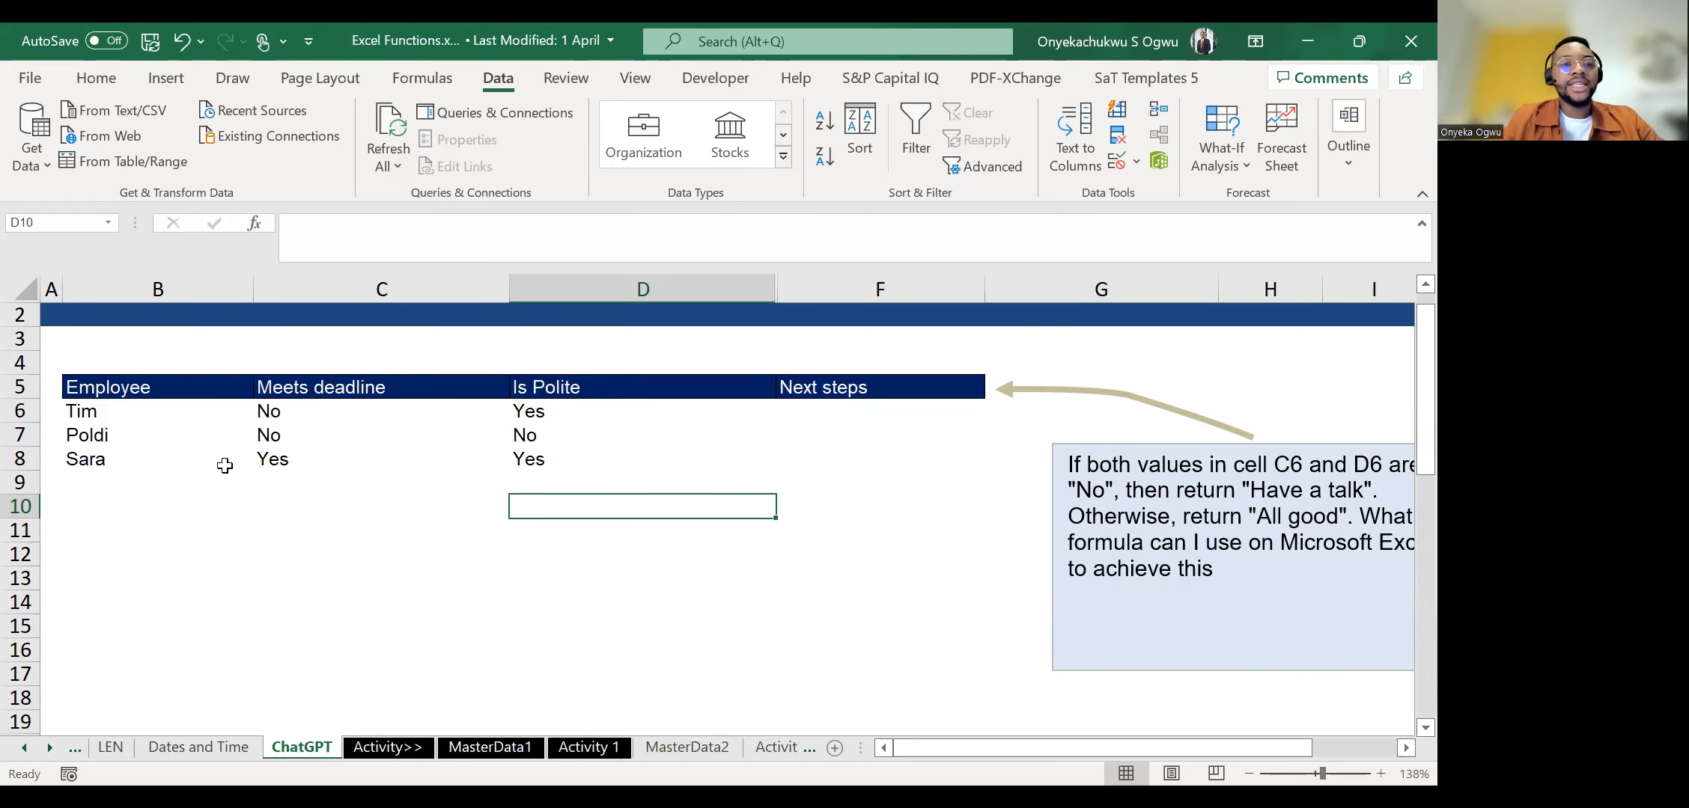
left_click(225, 465)
key("Up")
key("Up")
key("Right")
key("Right")
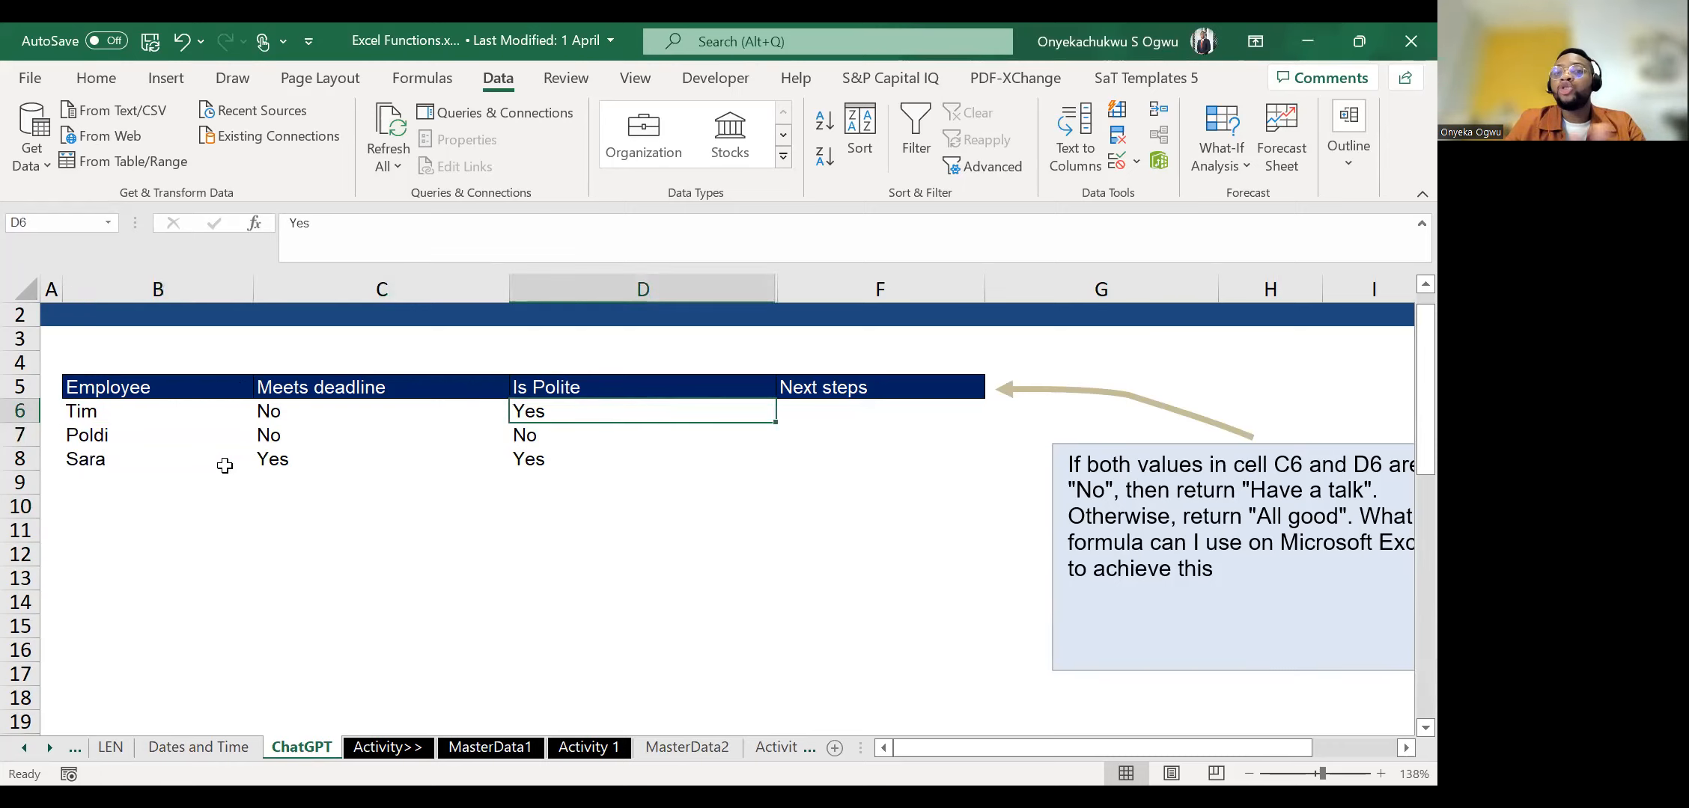
key("Right")
key("Left")
key("Left")
key("Left")
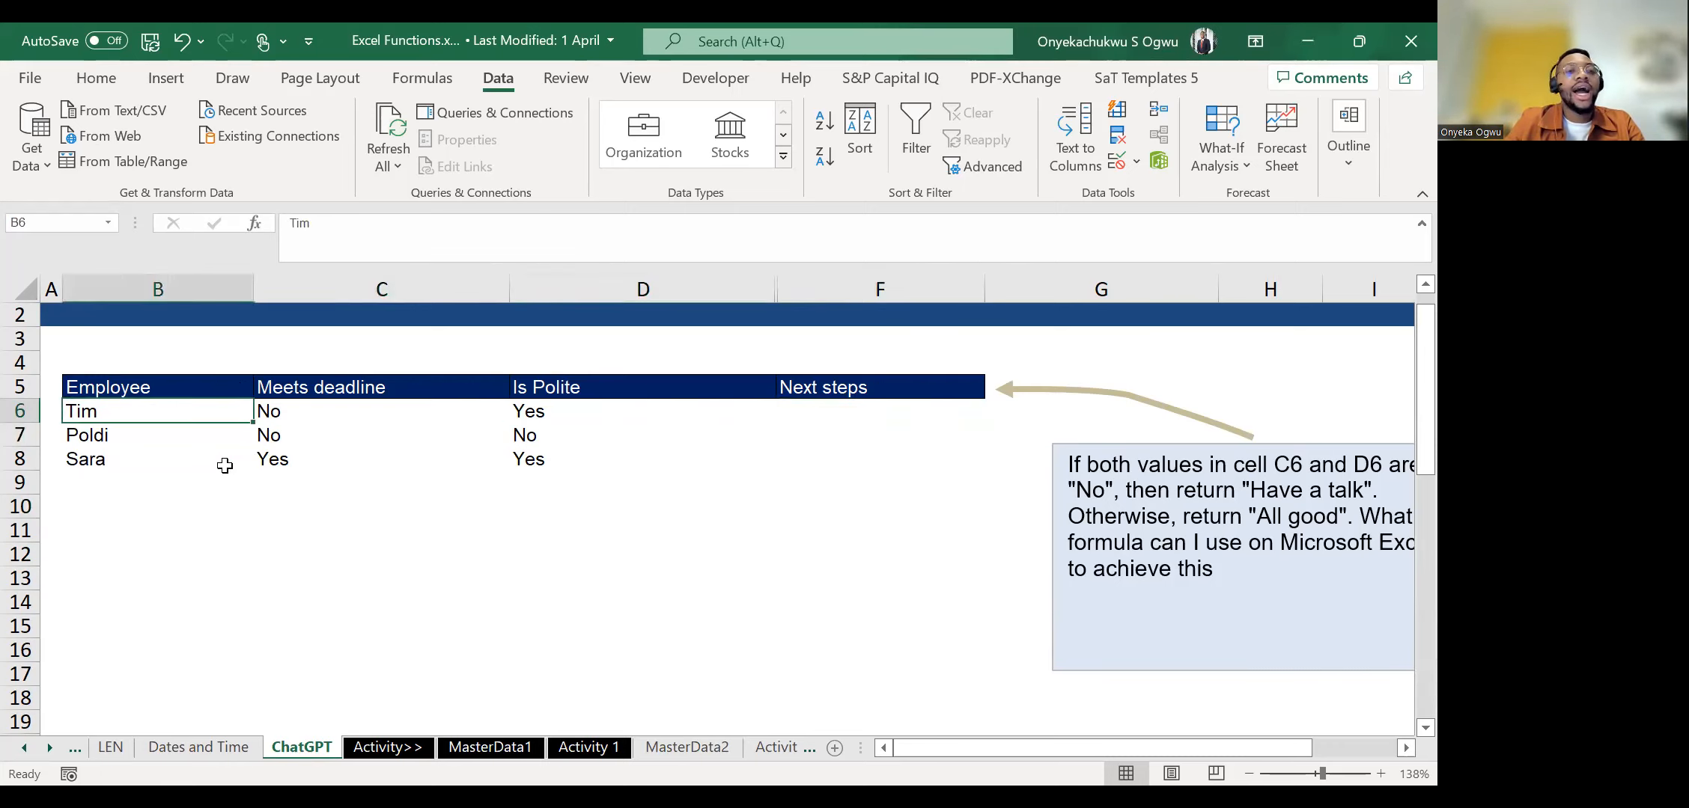
key("Right")
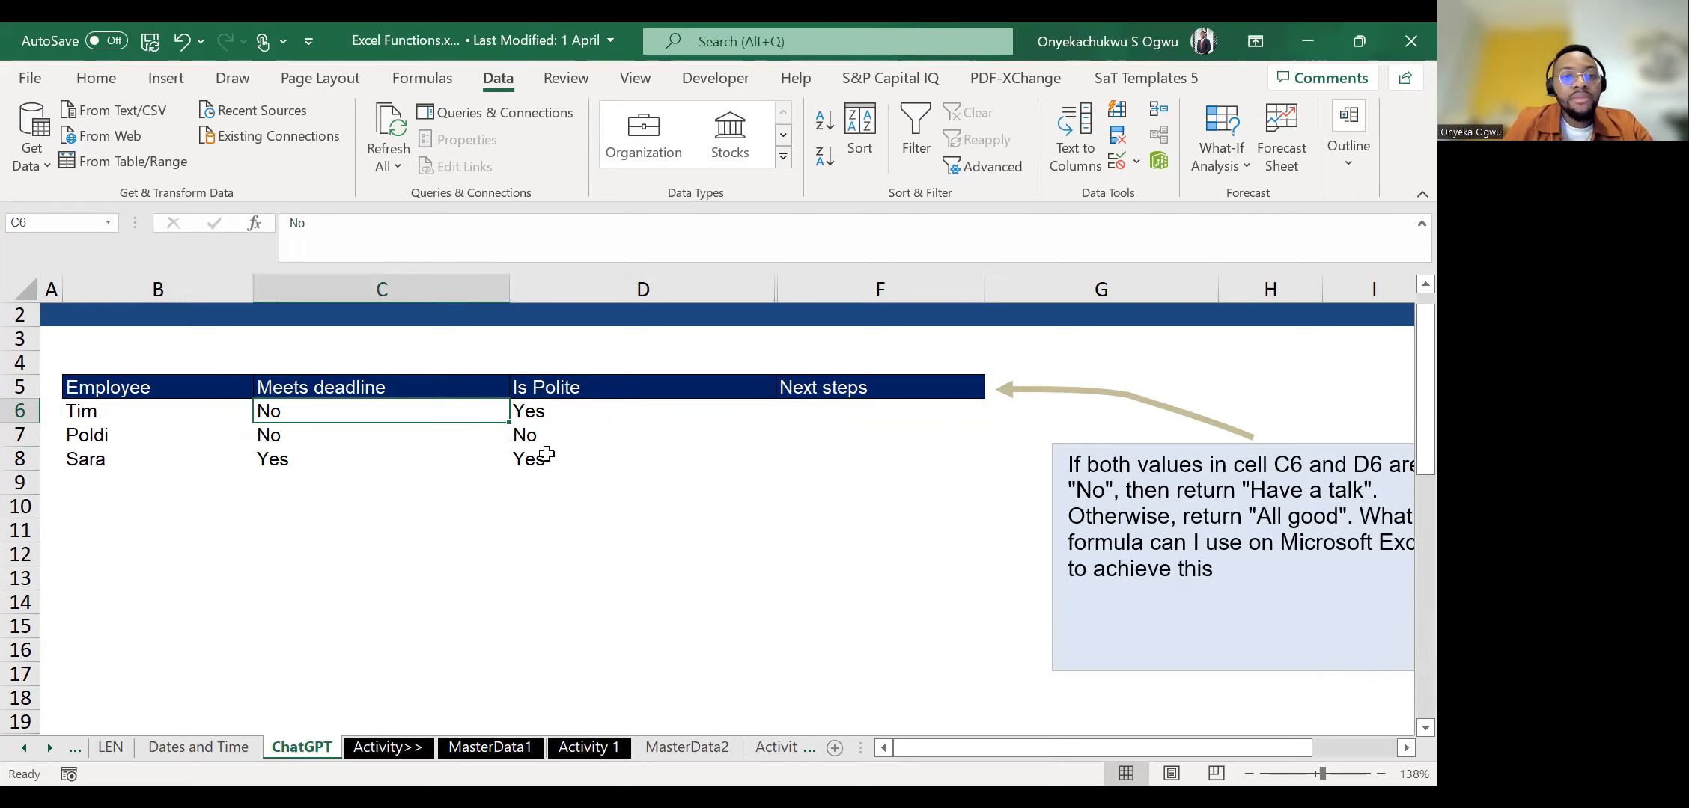
key("Right")
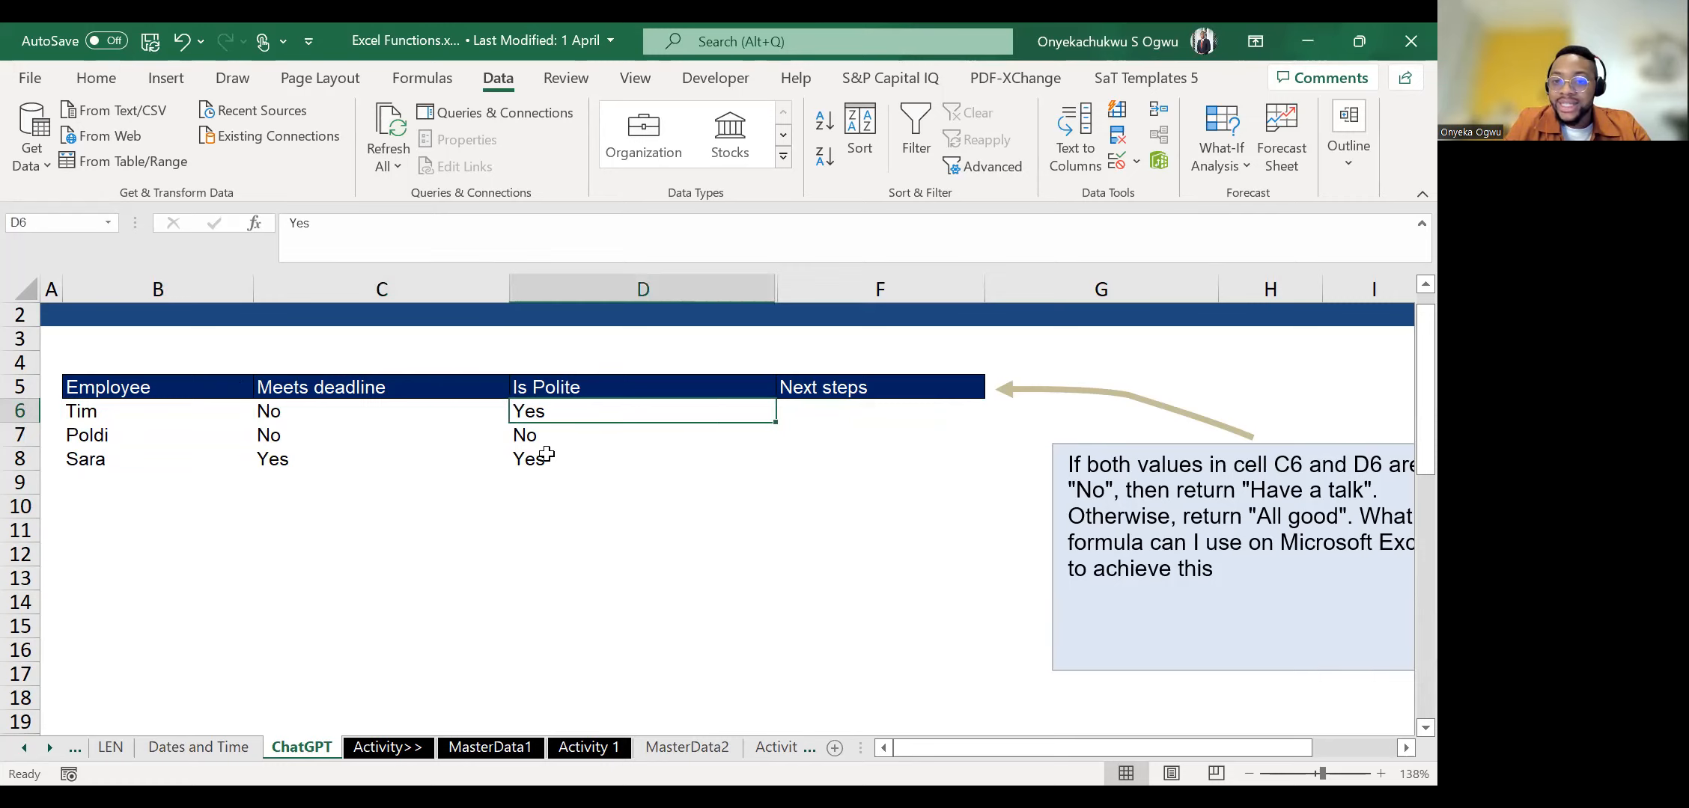
key("Right")
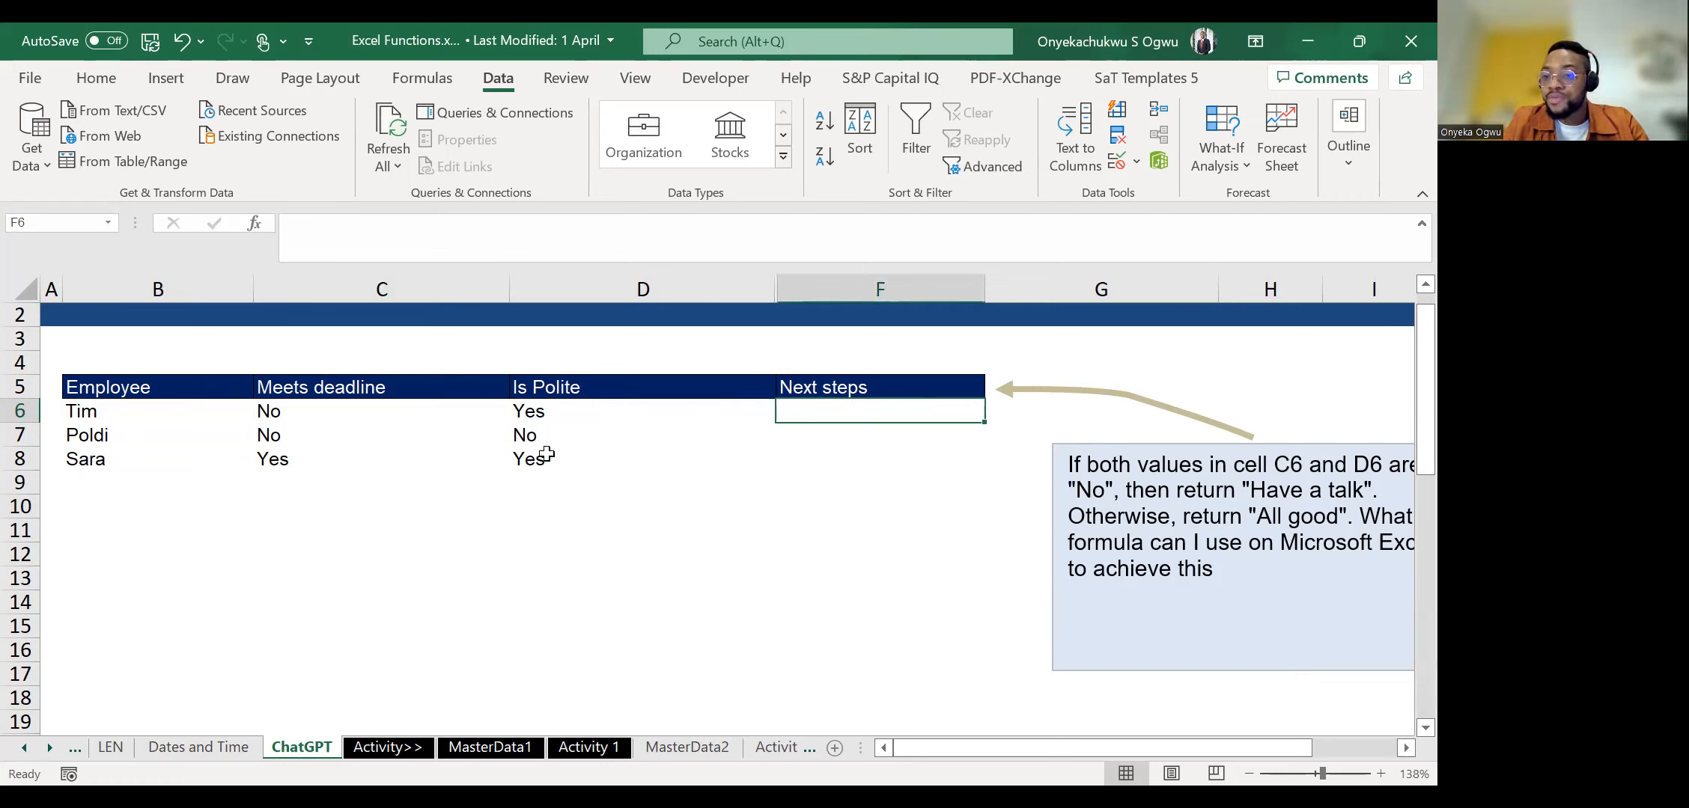
Compare the second employee's Meets deadline and Is Polite entries in row 7, and return to Next steps cell F6.
key("Left")
key("Left")
key("Down")
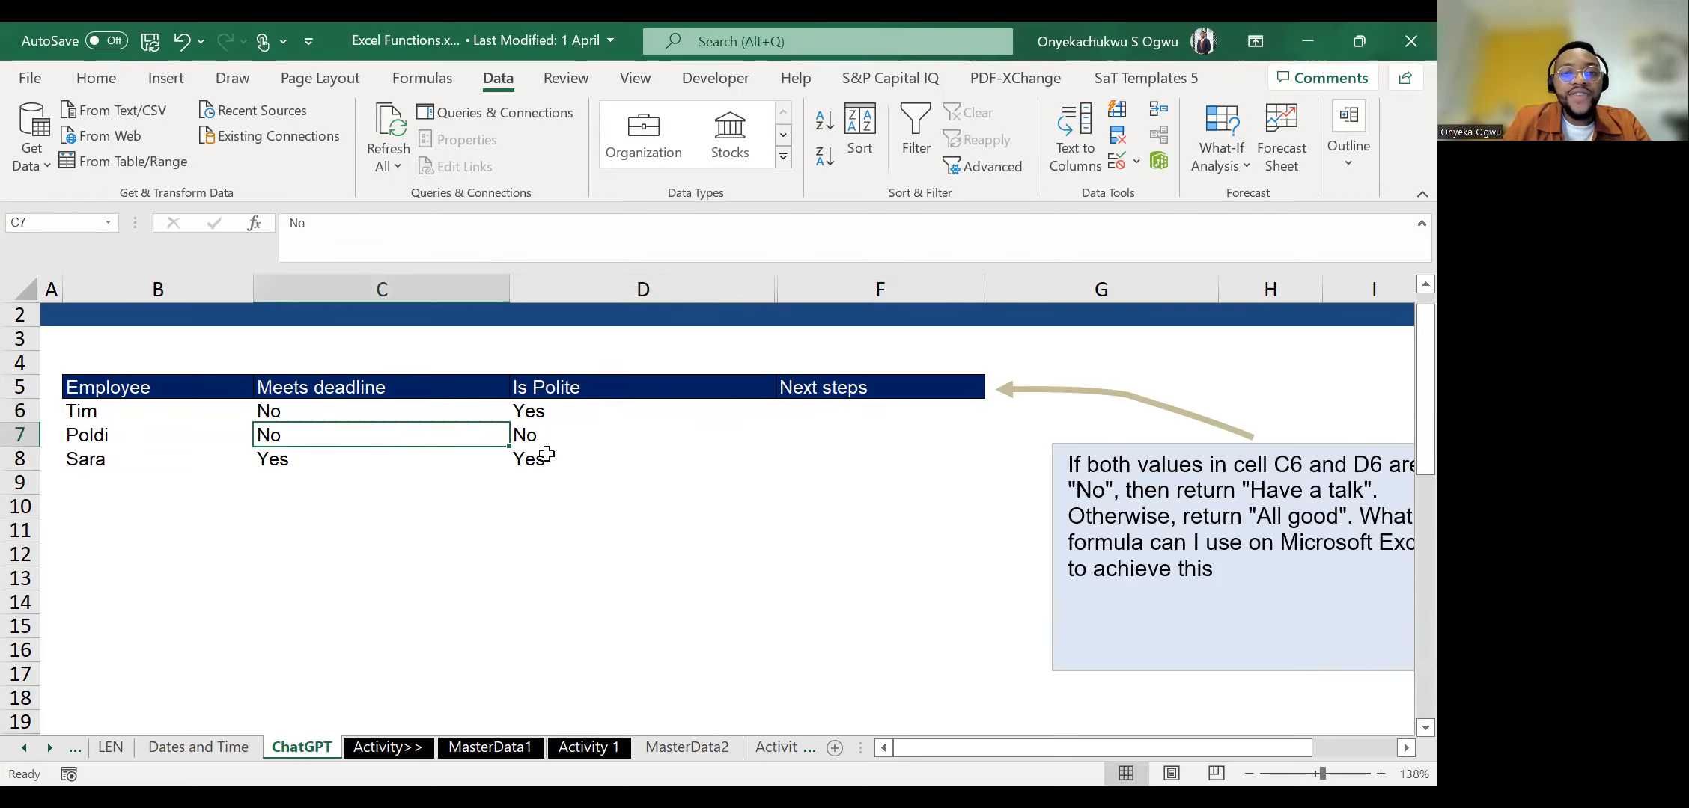
key("Right")
key("Left")
key("Right")
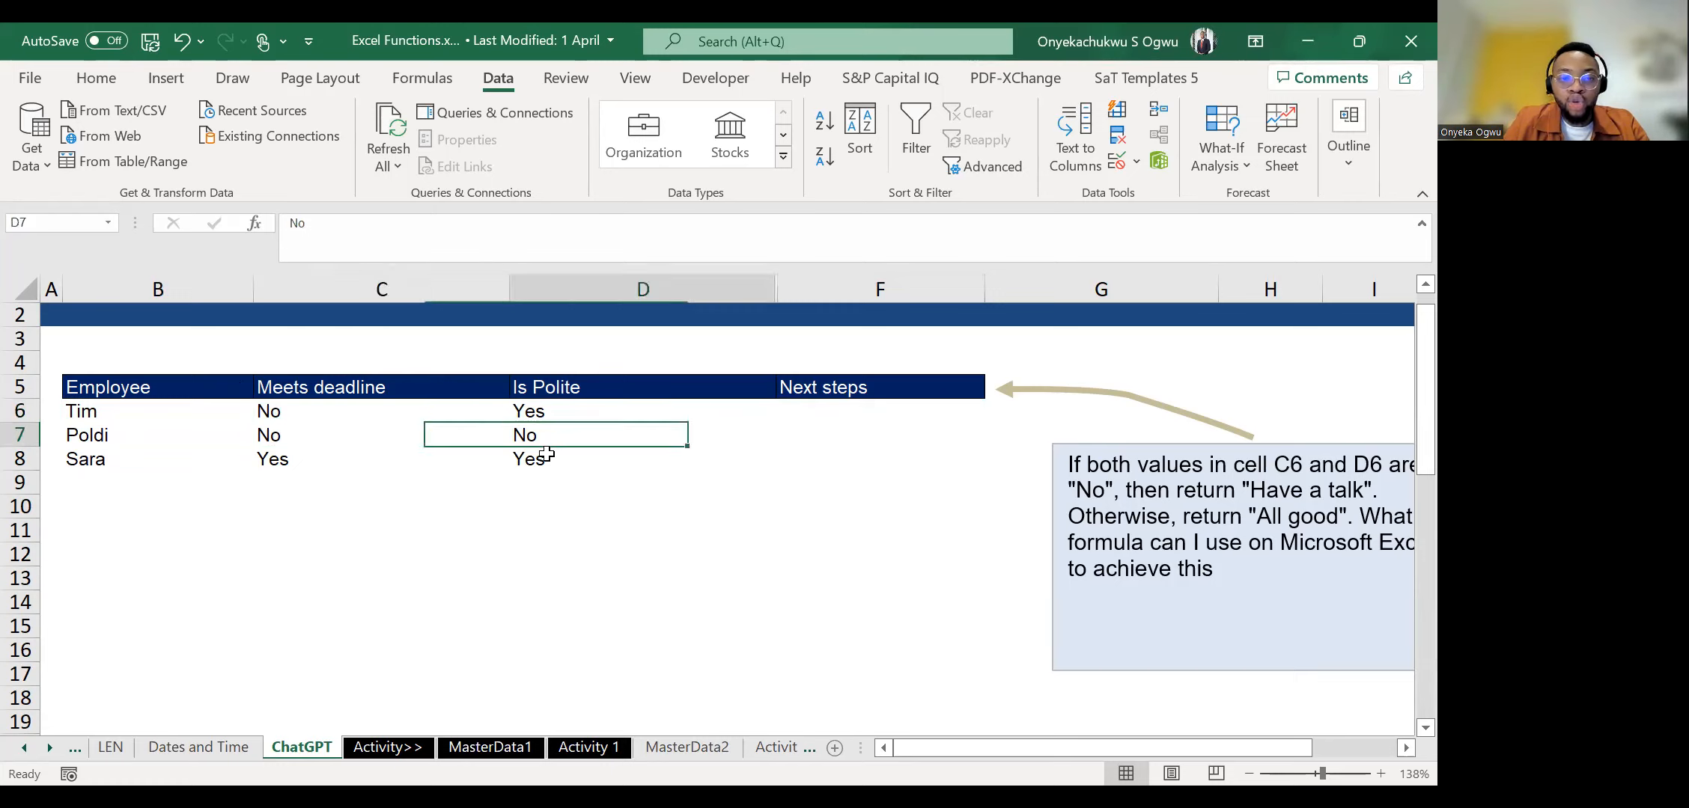
key("Right")
key("Left")
key("Left")
key("Up")
key("Right")
key("Right")
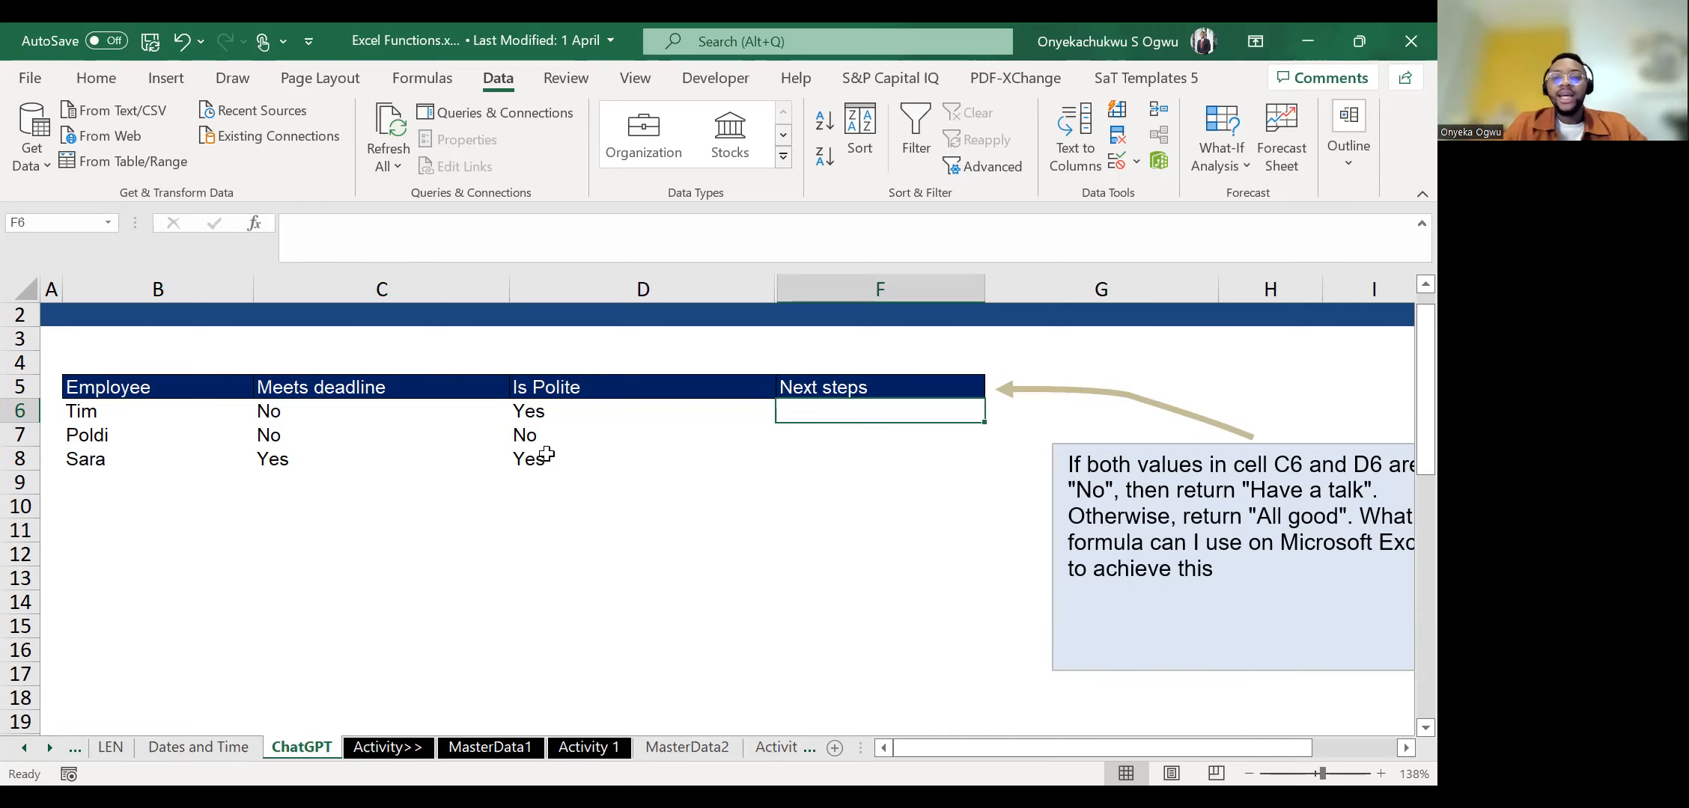
Copy the whole prompt about cells C6 and D6 from its text box and submit it to ChatGPT in the browser.
left_click(701, 530)
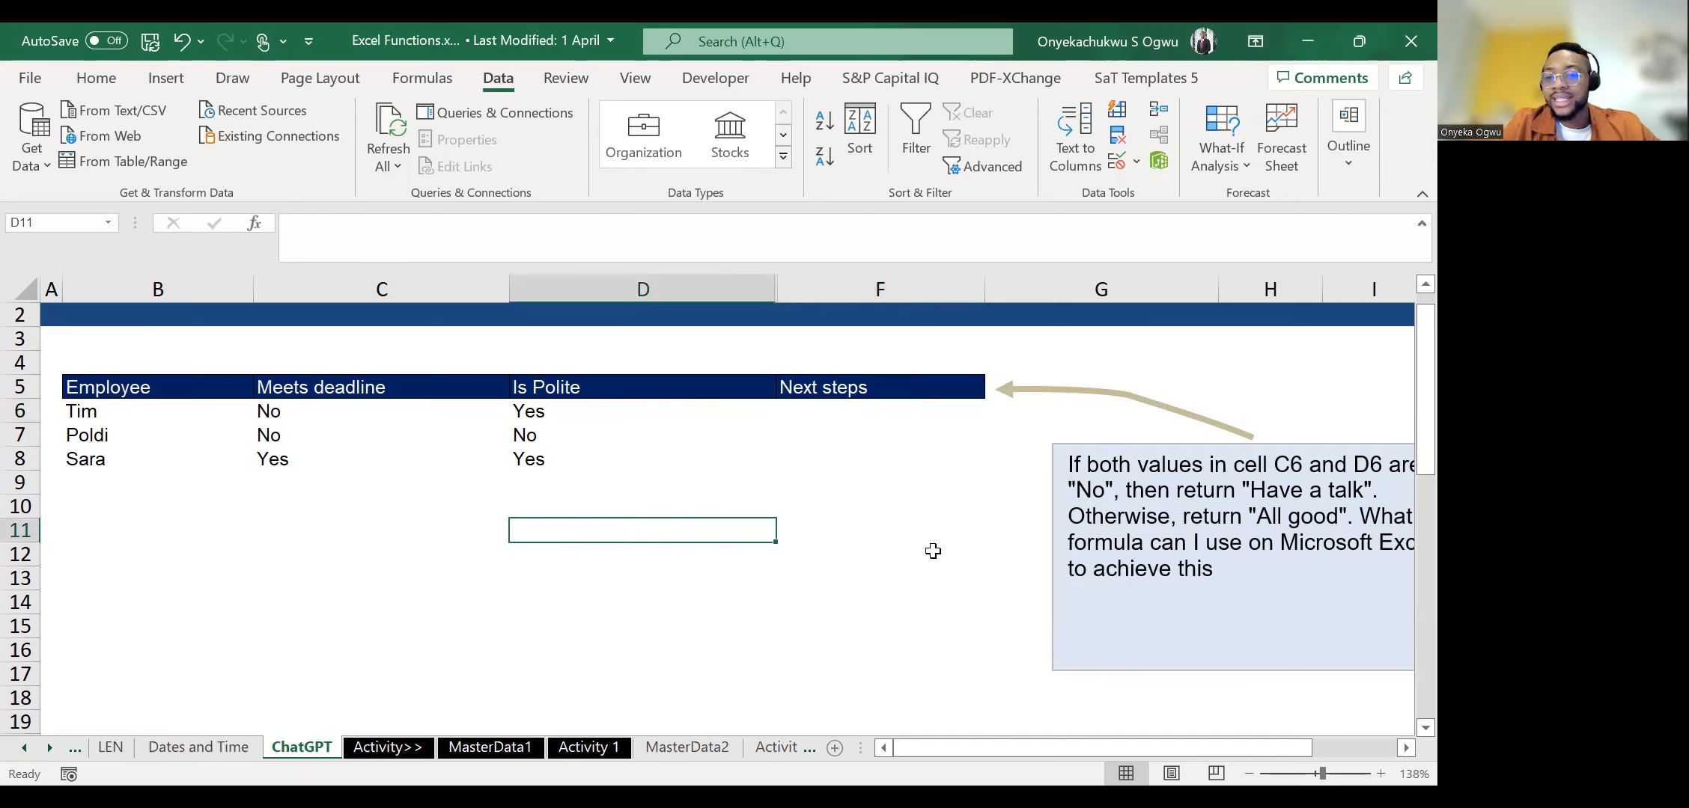
left_click(1081, 509)
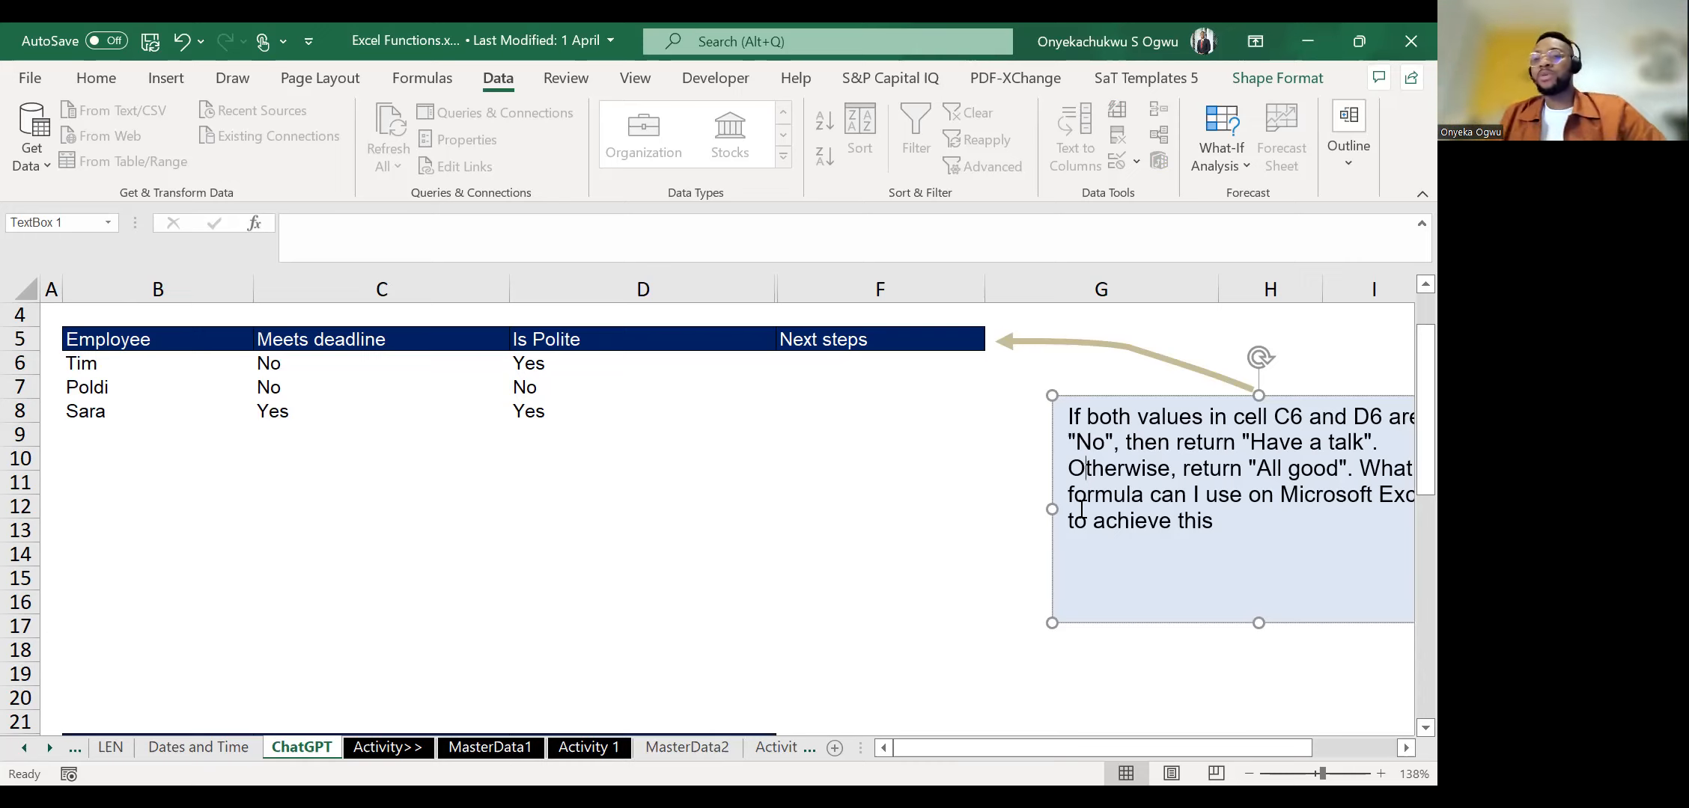
scroll(1402, 504, "right", 3)
scroll(1402, 496, "left", 3)
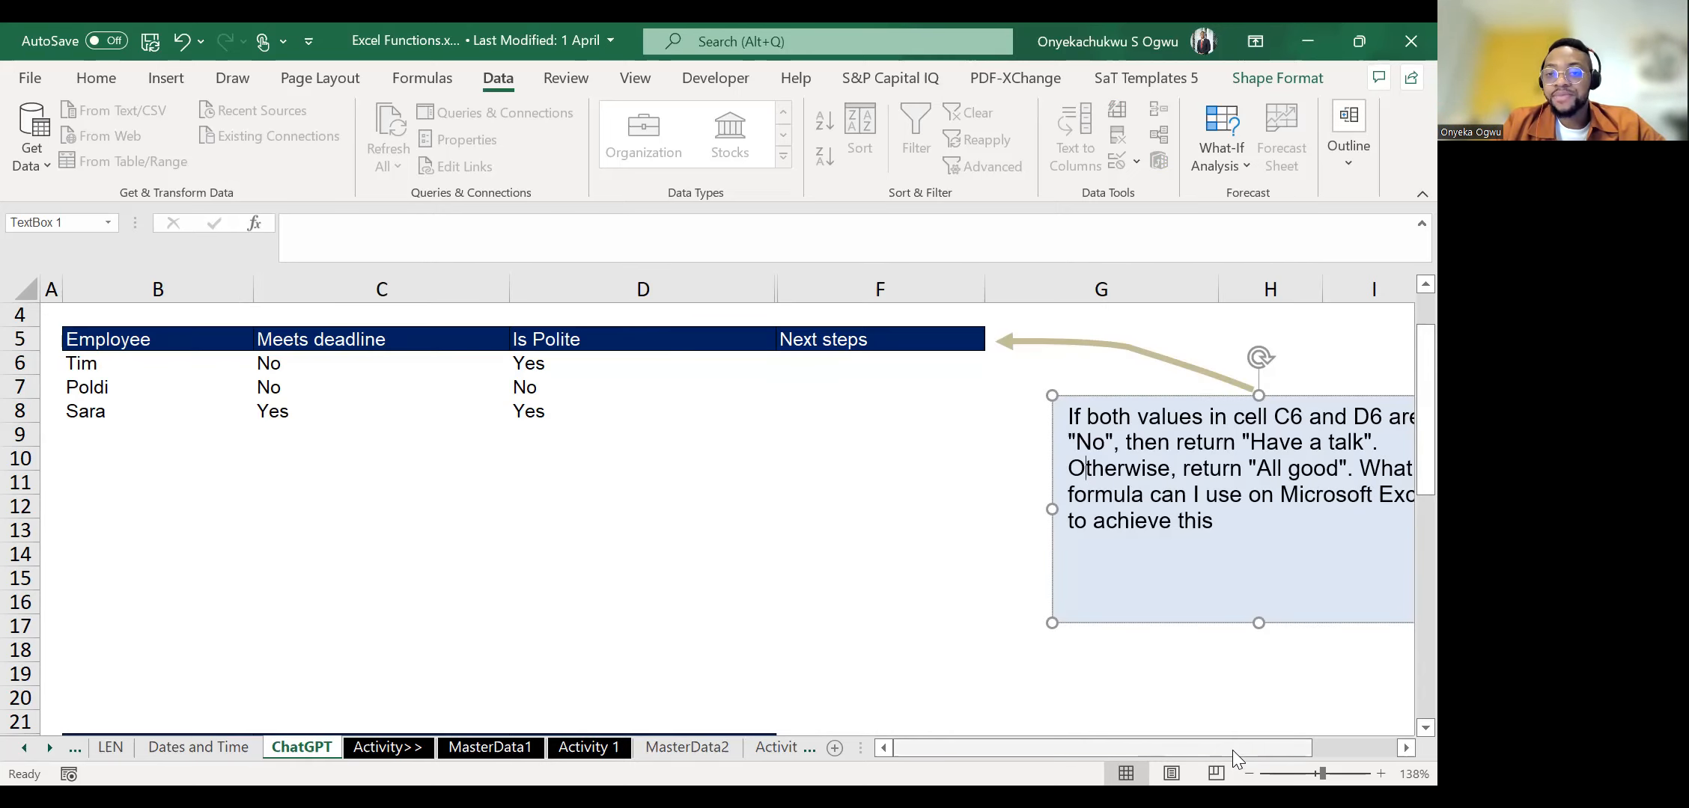
scroll(1248, 744, "right", 3)
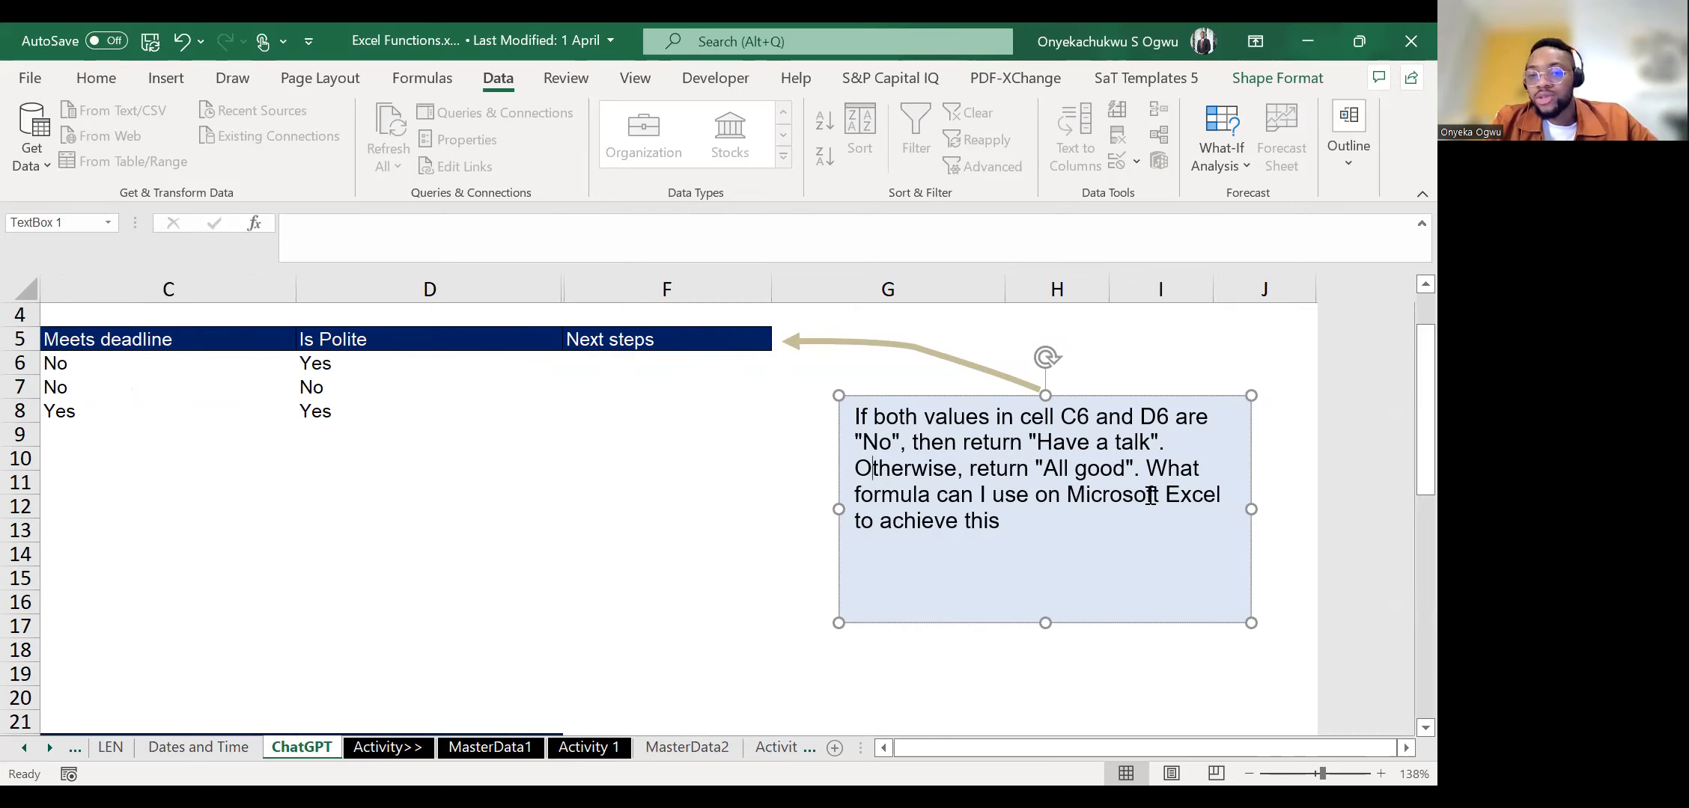
key("ctrl+a")
key("ctrl+c")
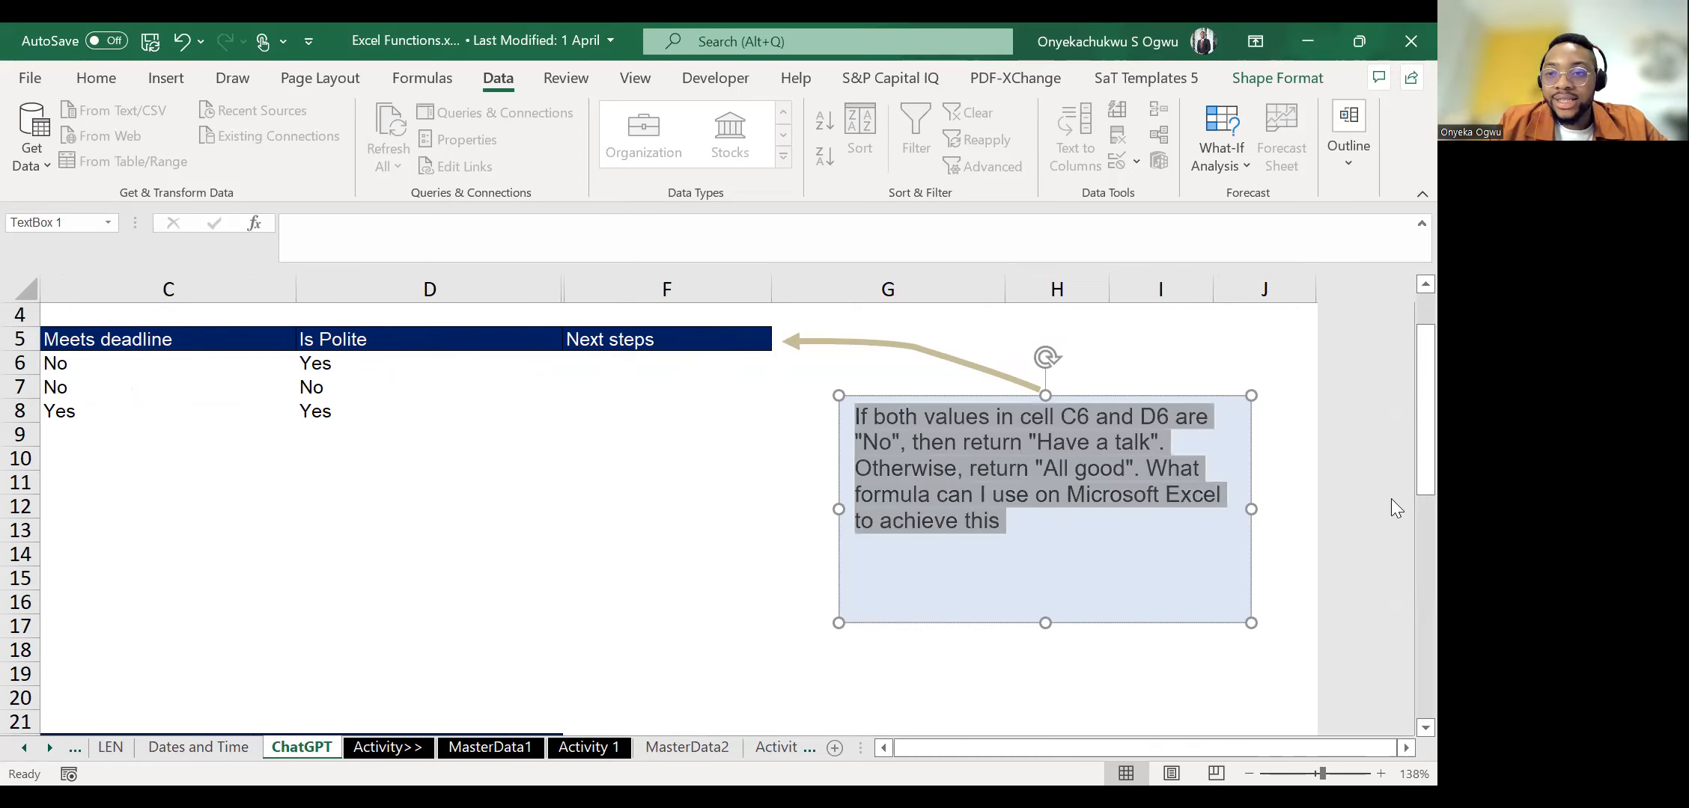
key("alt+Tab")
key("ctrl+v")
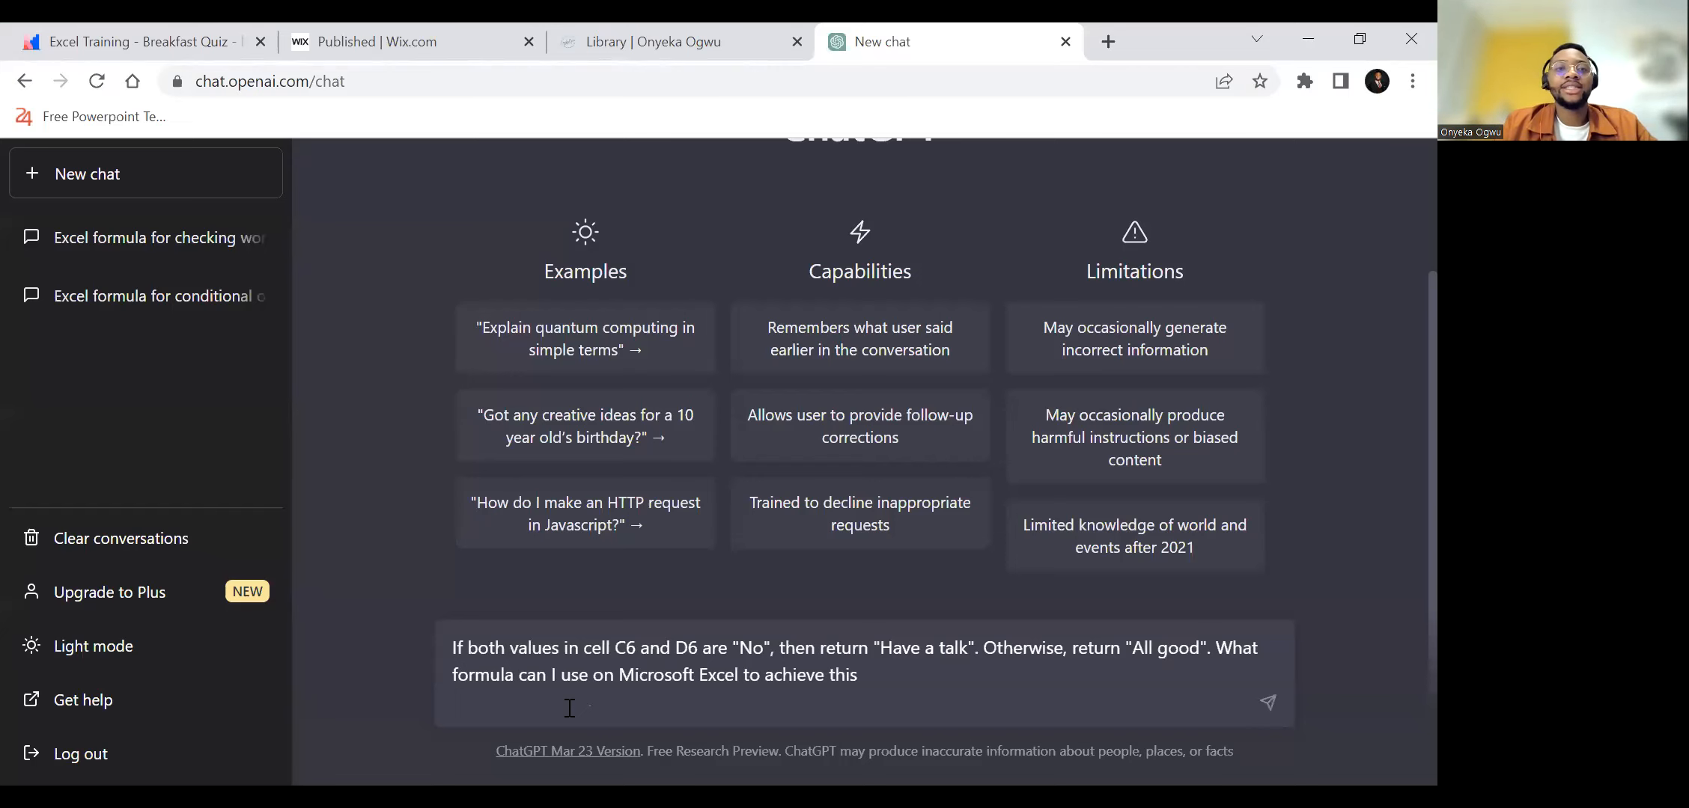
key("Return")
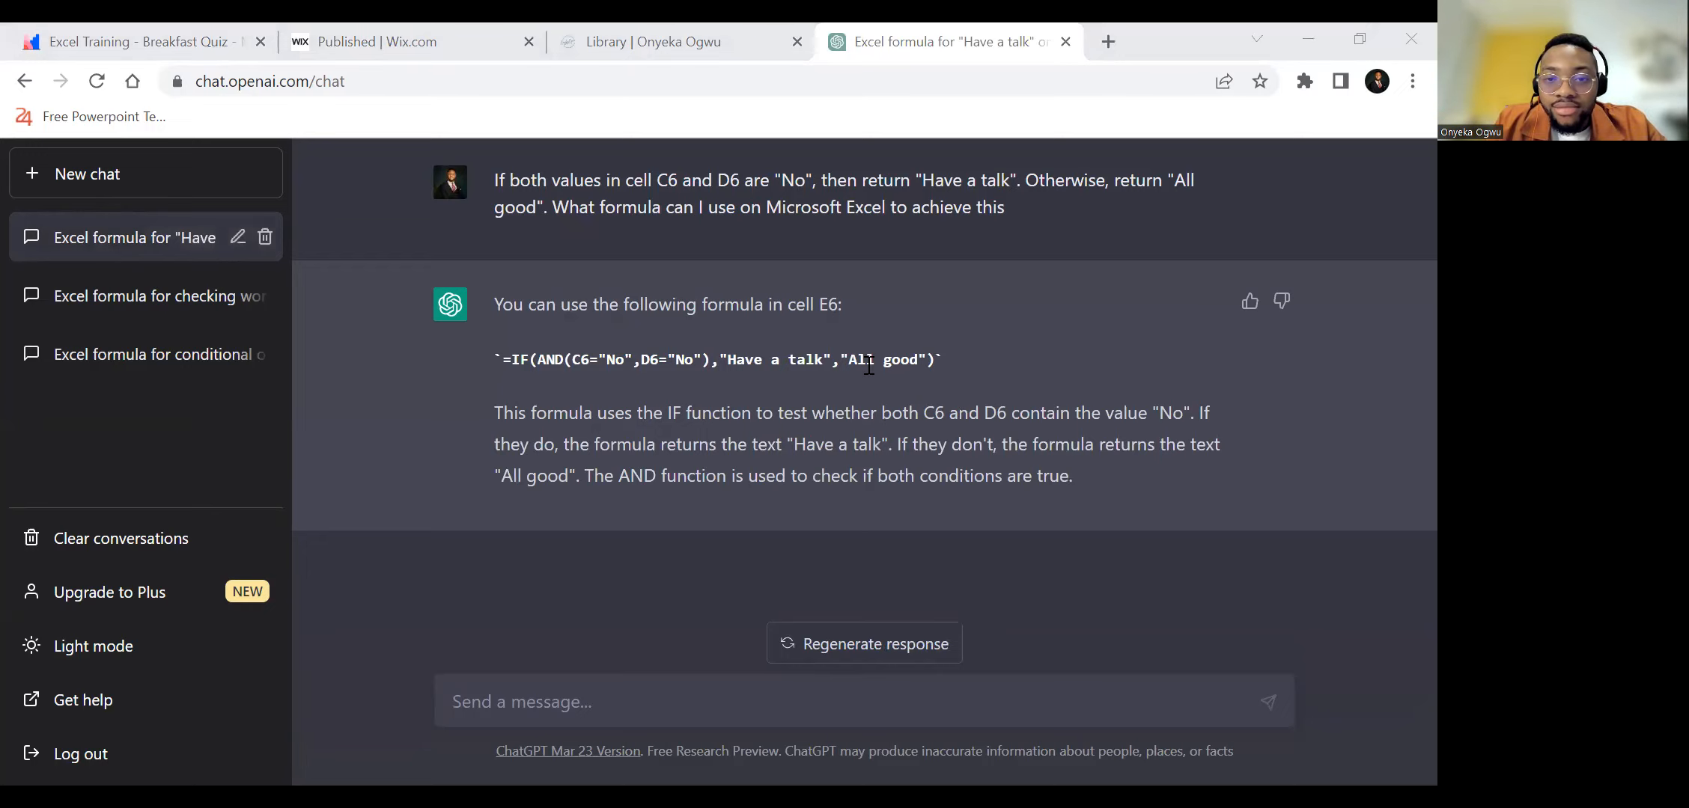
Copy the formula =IF(AND(C6="No",D6="No"),"Have a talk","All good") from ChatGPT's answer into Next steps cell F6 of the Excel workbook.
left_click_drag(935, 361, 501, 364)
key("ctrl+c")
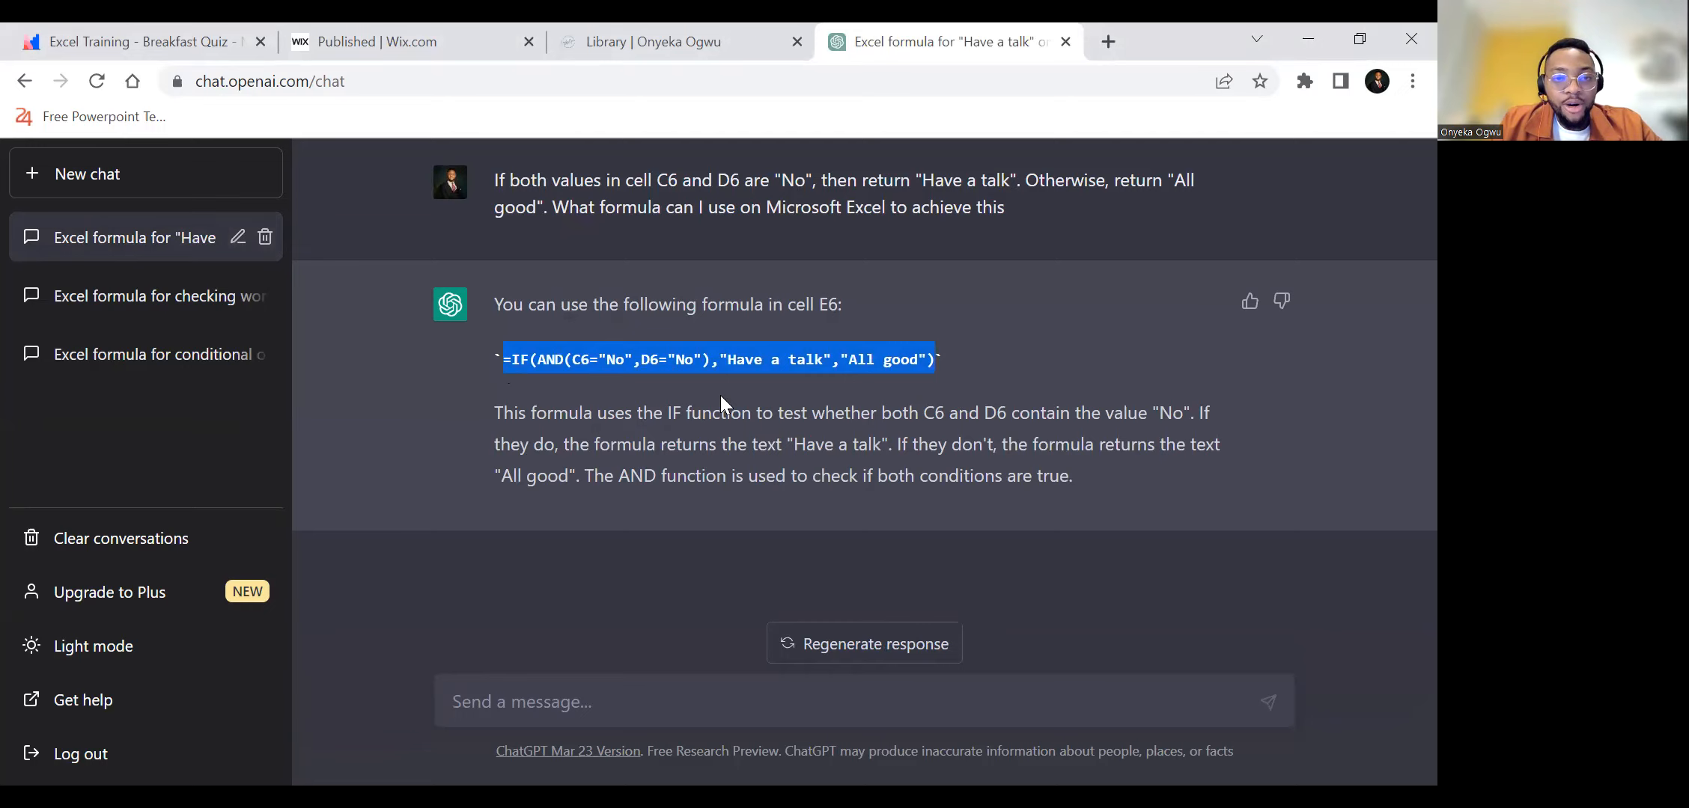
key("alt+Tab")
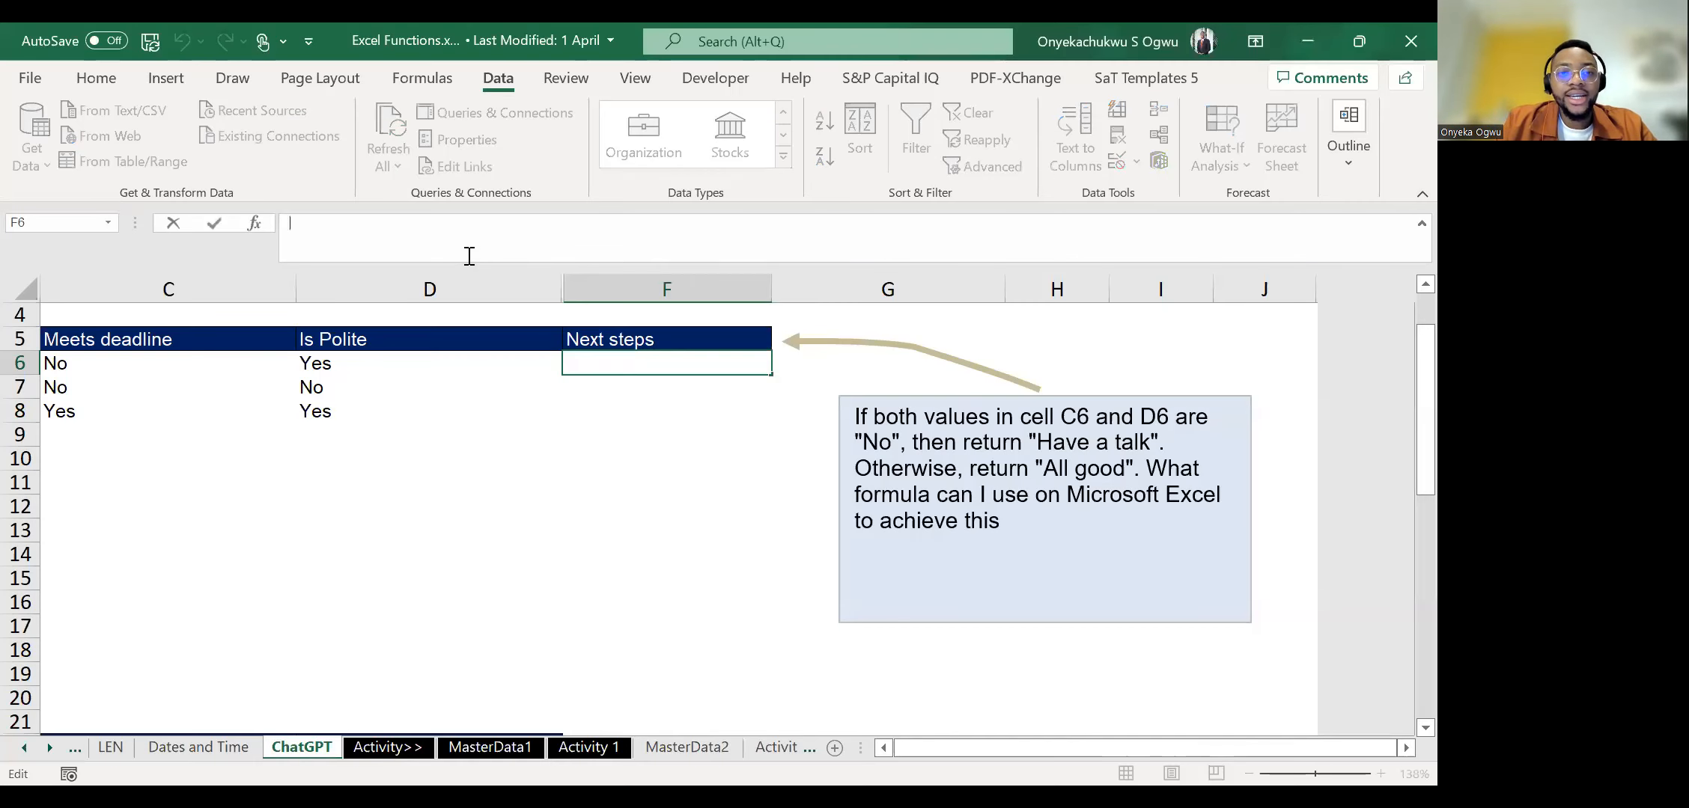
key("ctrl+v")
key("Return")
Fill the Next steps formula down into cells F7 and F8.
key("ctrl+d")
key("Down")
key("ctrl+d")
key("Down")
key("Up")
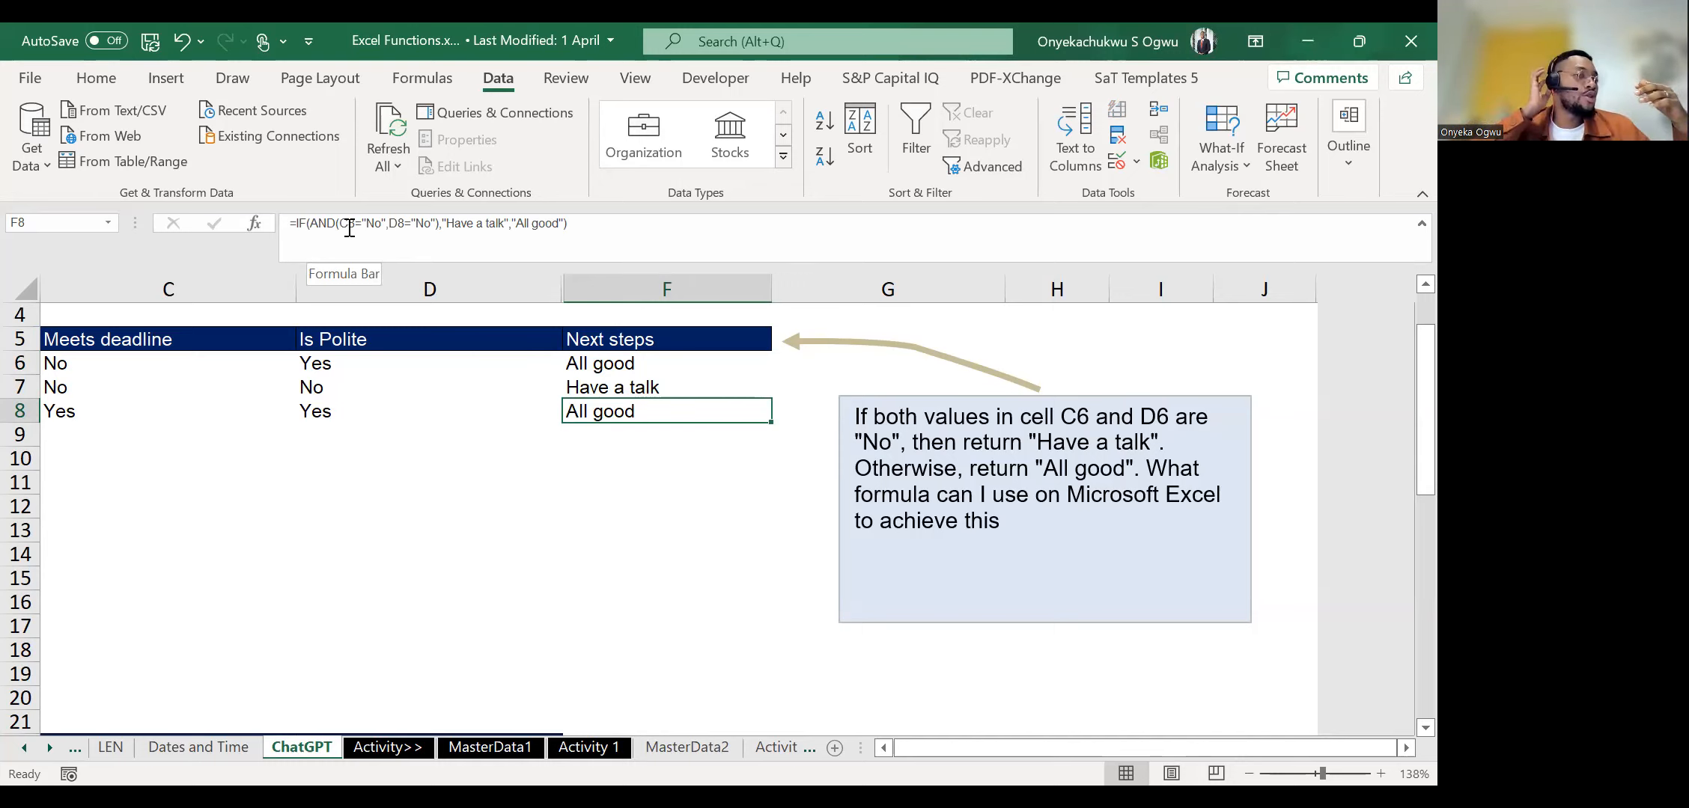
Examine the second example's task list from B23 down and its prompt box about the word "video".
scroll(622, 501, "down", 4)
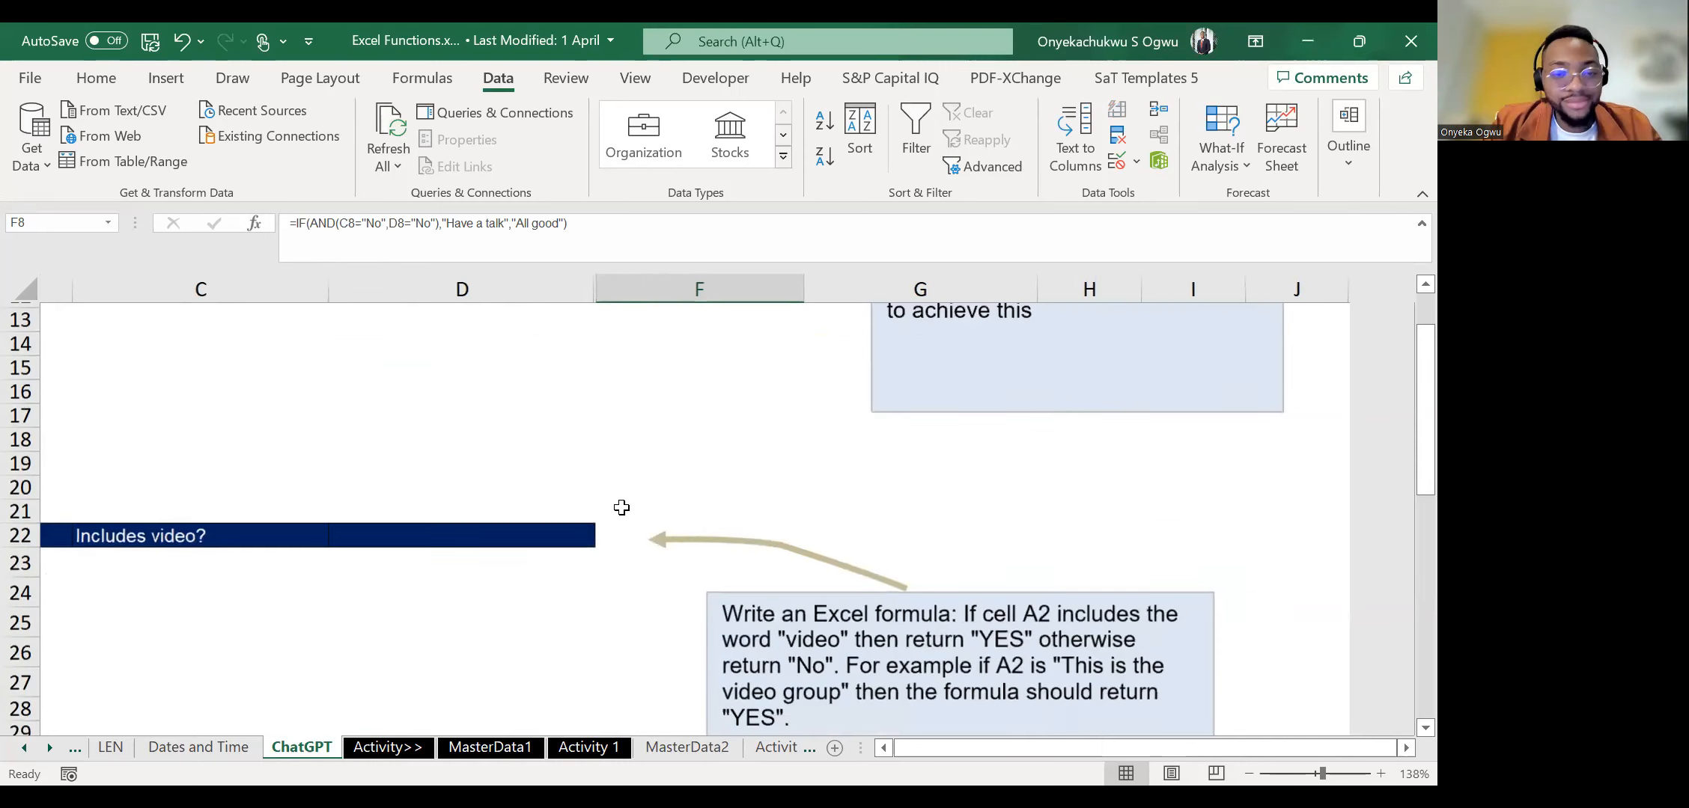
scroll(622, 501, "left", 2)
scroll(621, 508, "down", 1)
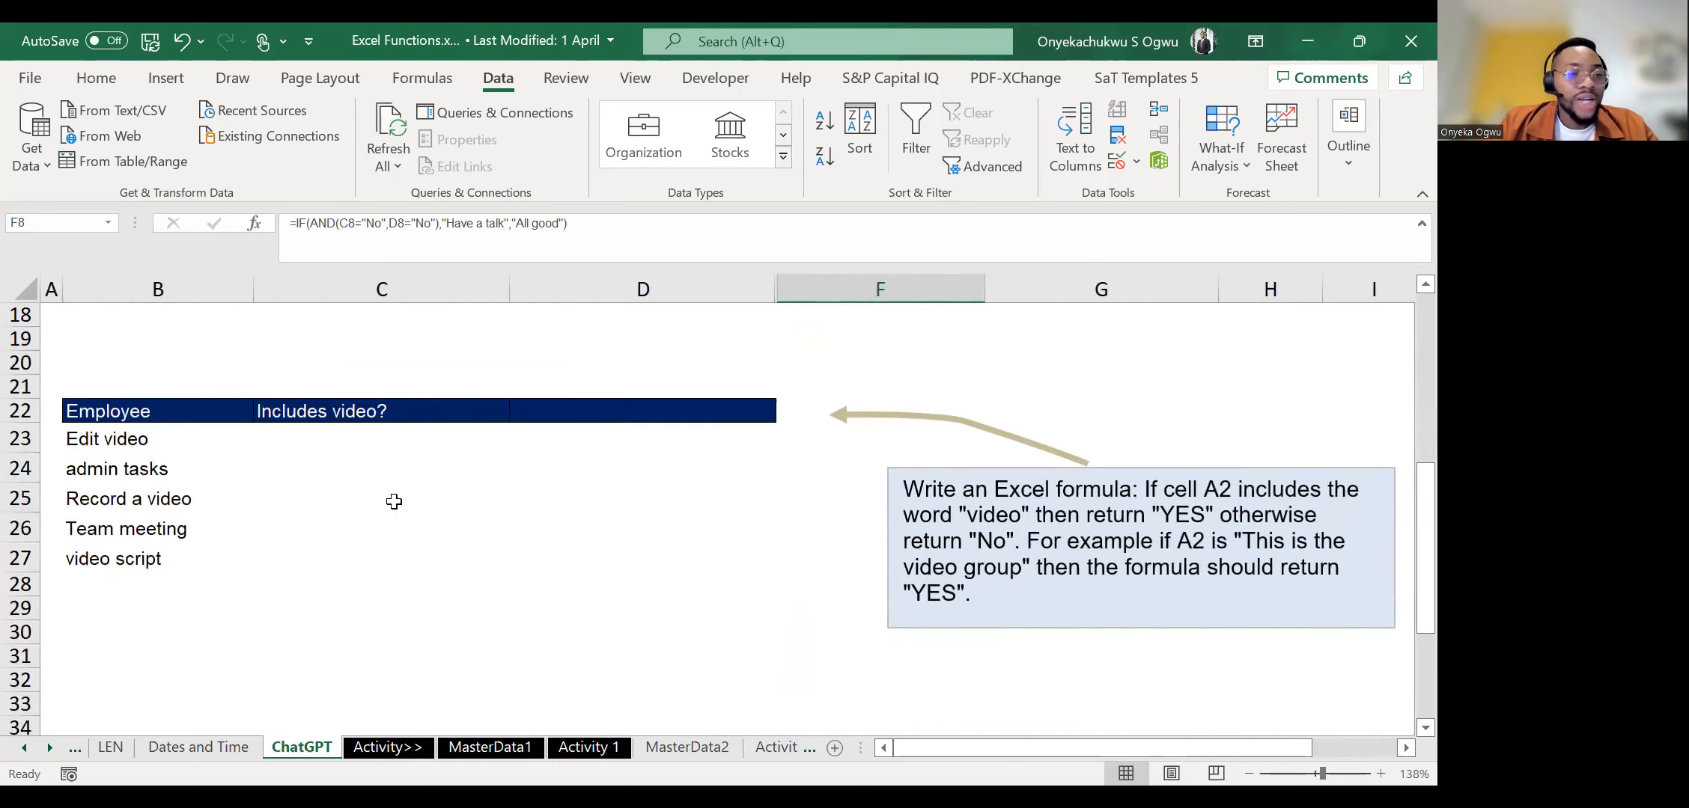
left_click(170, 490)
key("Up")
key("Up")
key("Down")
key("Up")
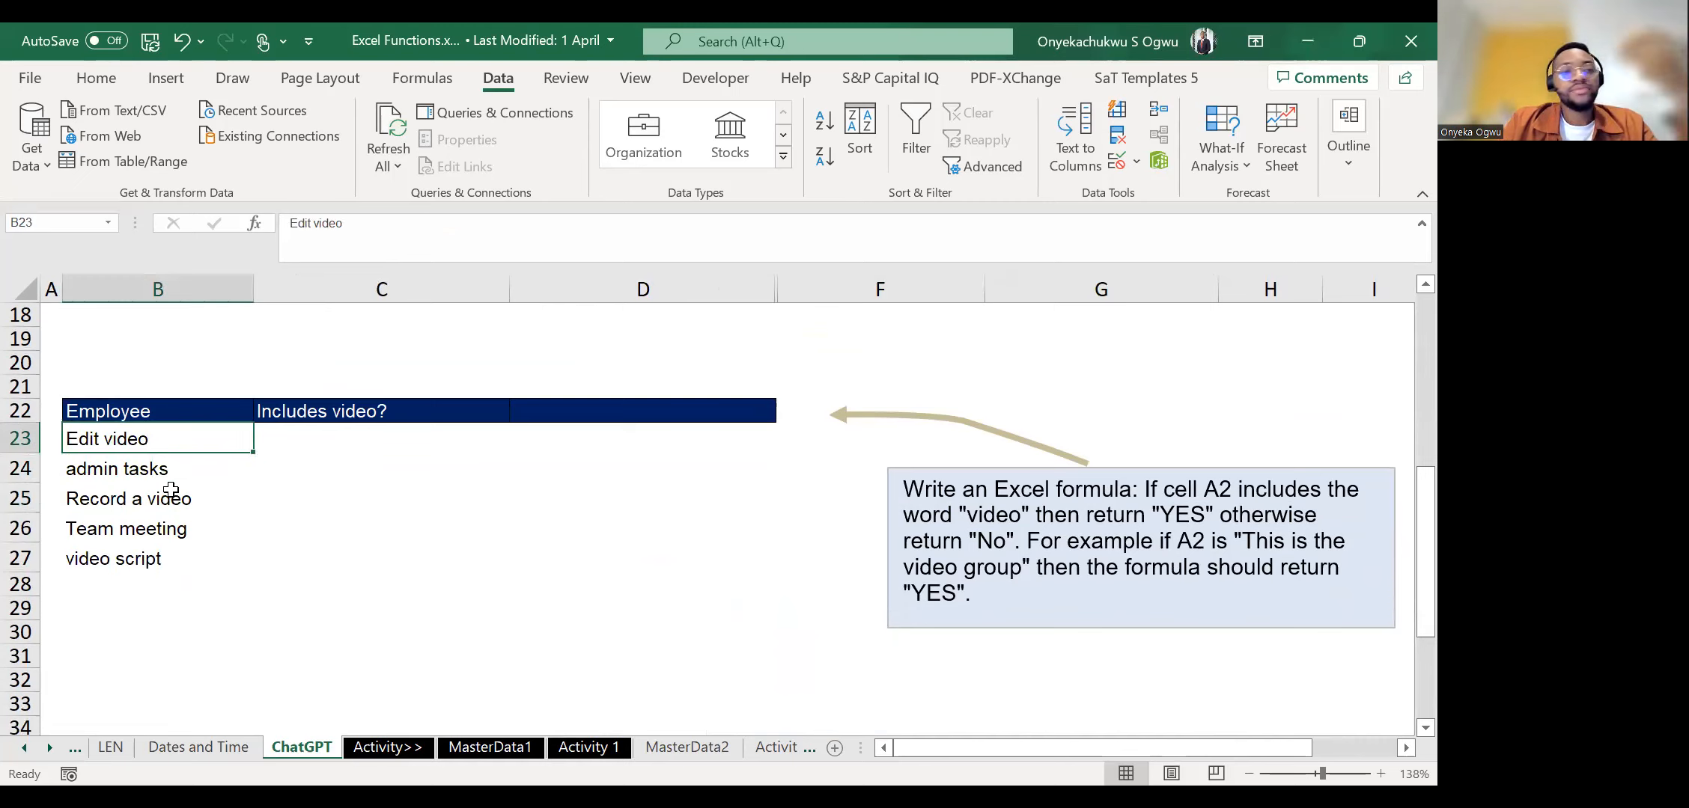
Compare the first task entries in column B with the Includes video? header and its first answer cell C23.
key("Right")
key("Left")
key("Down")
key("Up")
key("Right")
key("Right")
key("Left")
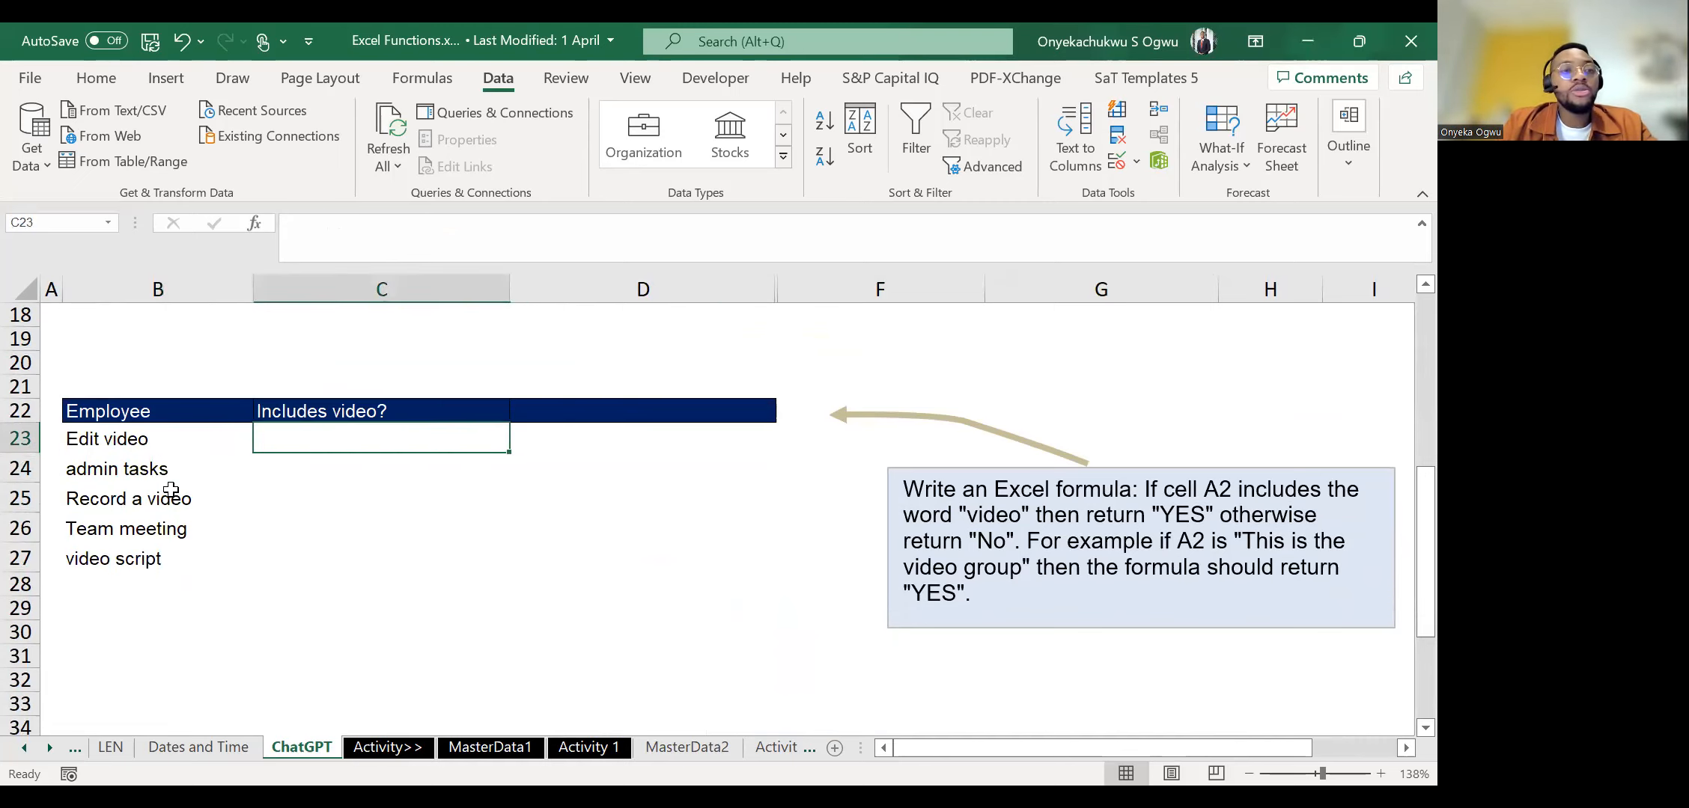
key("Up")
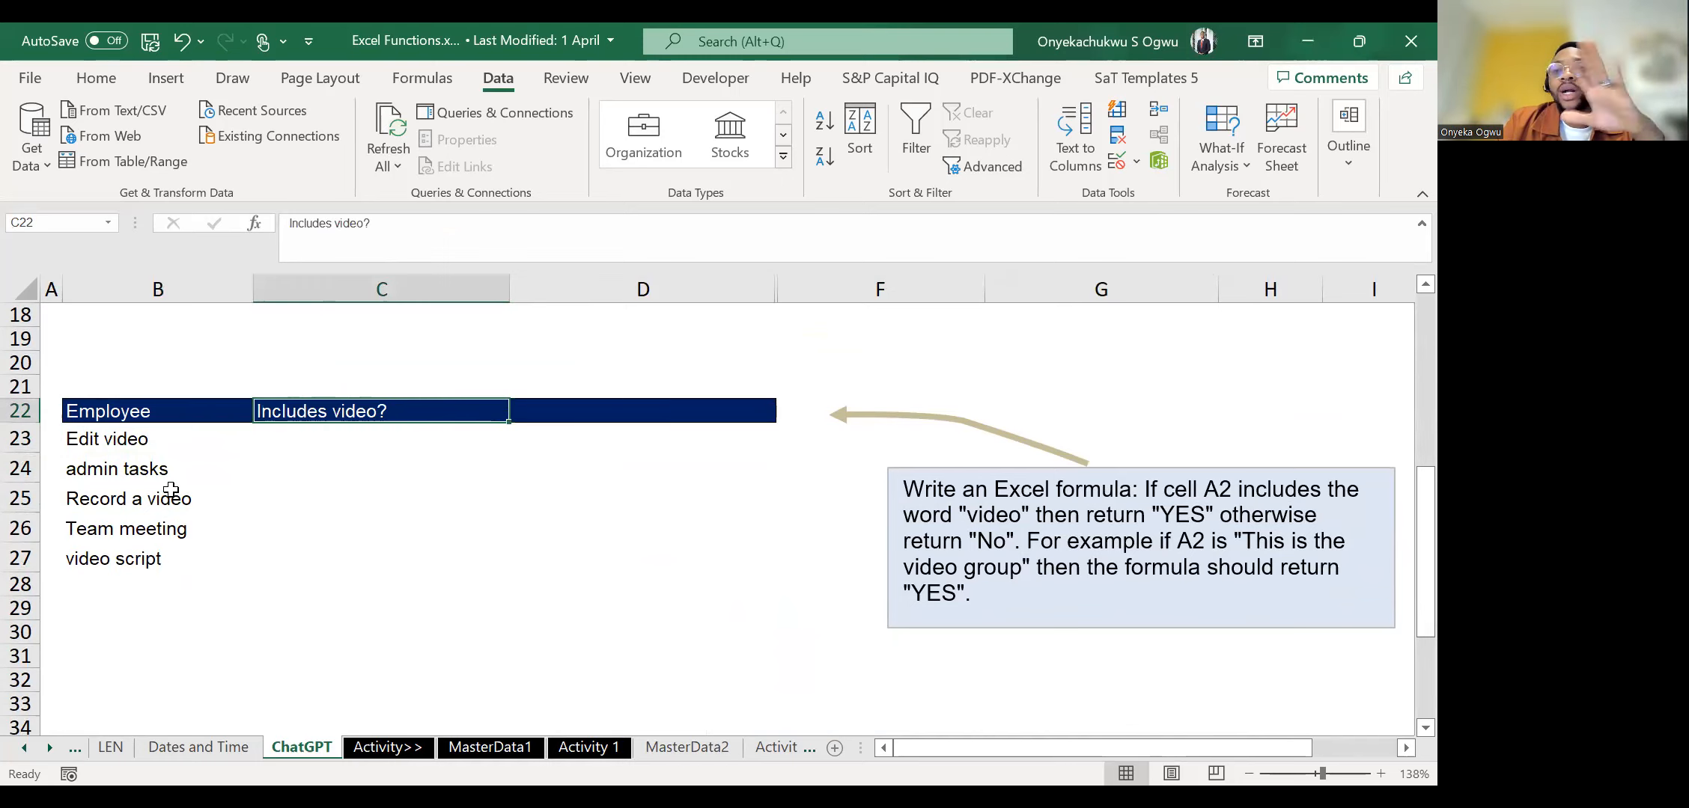
key("Down")
key("Left")
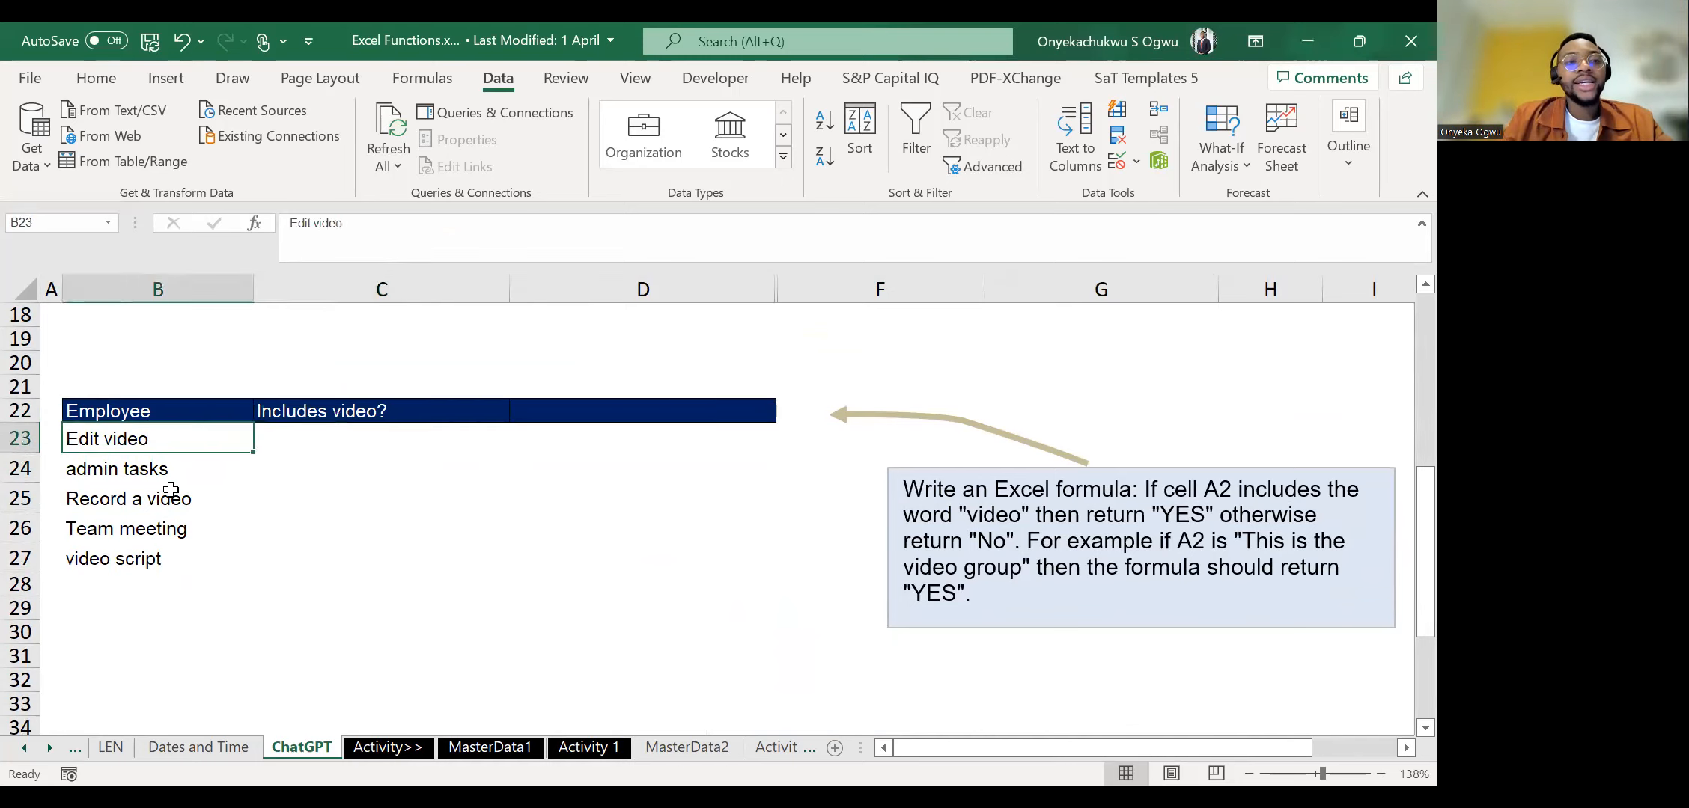
key("Up")
key("Down")
key("Down")
key("Right")
key("Up")
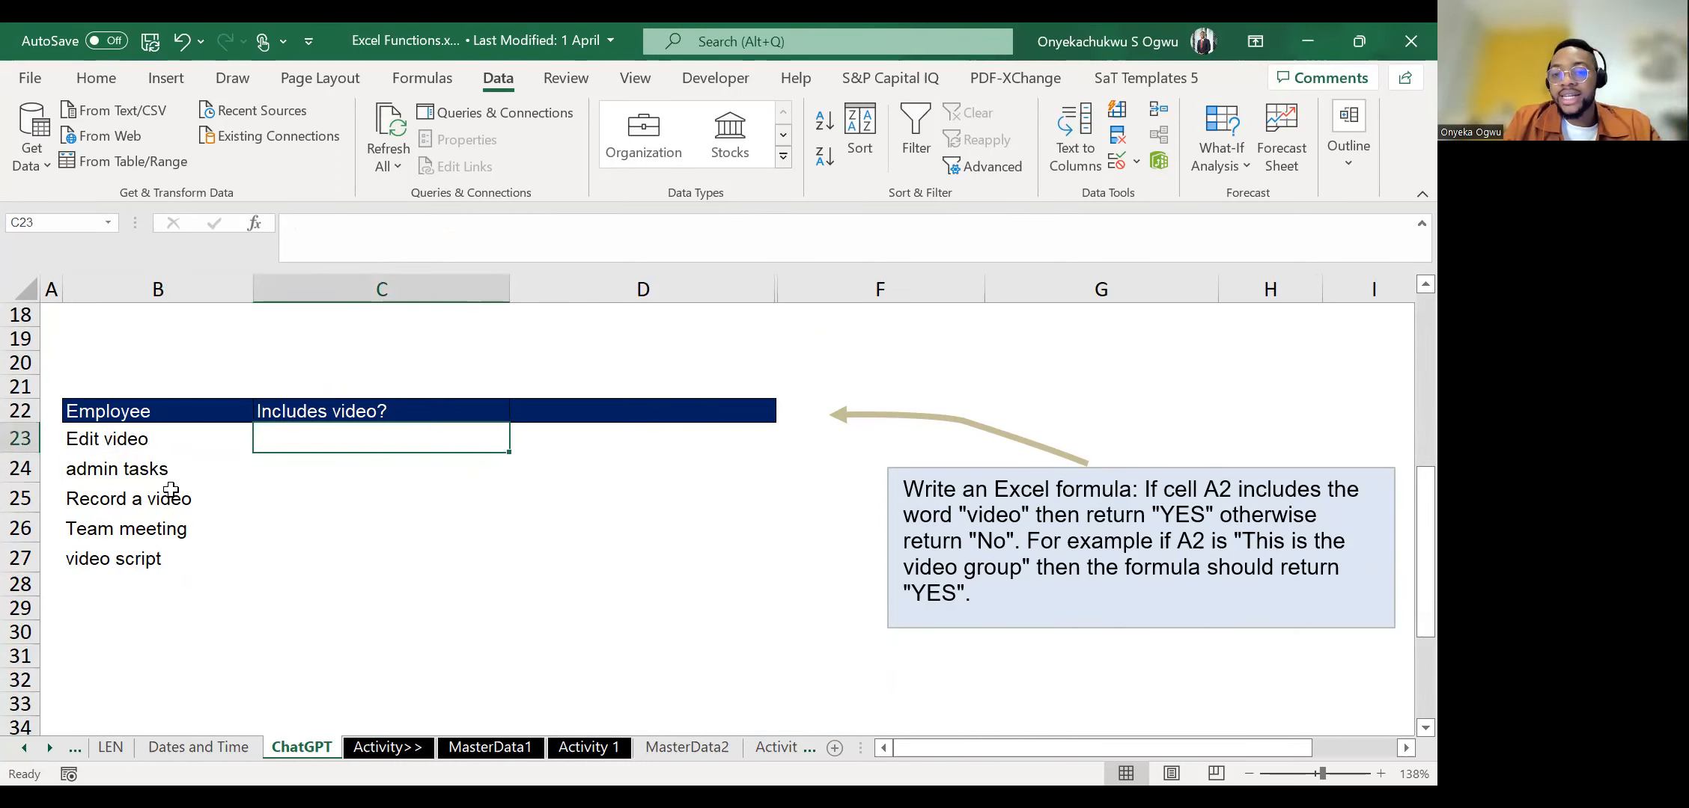
key("Left")
key("Right")
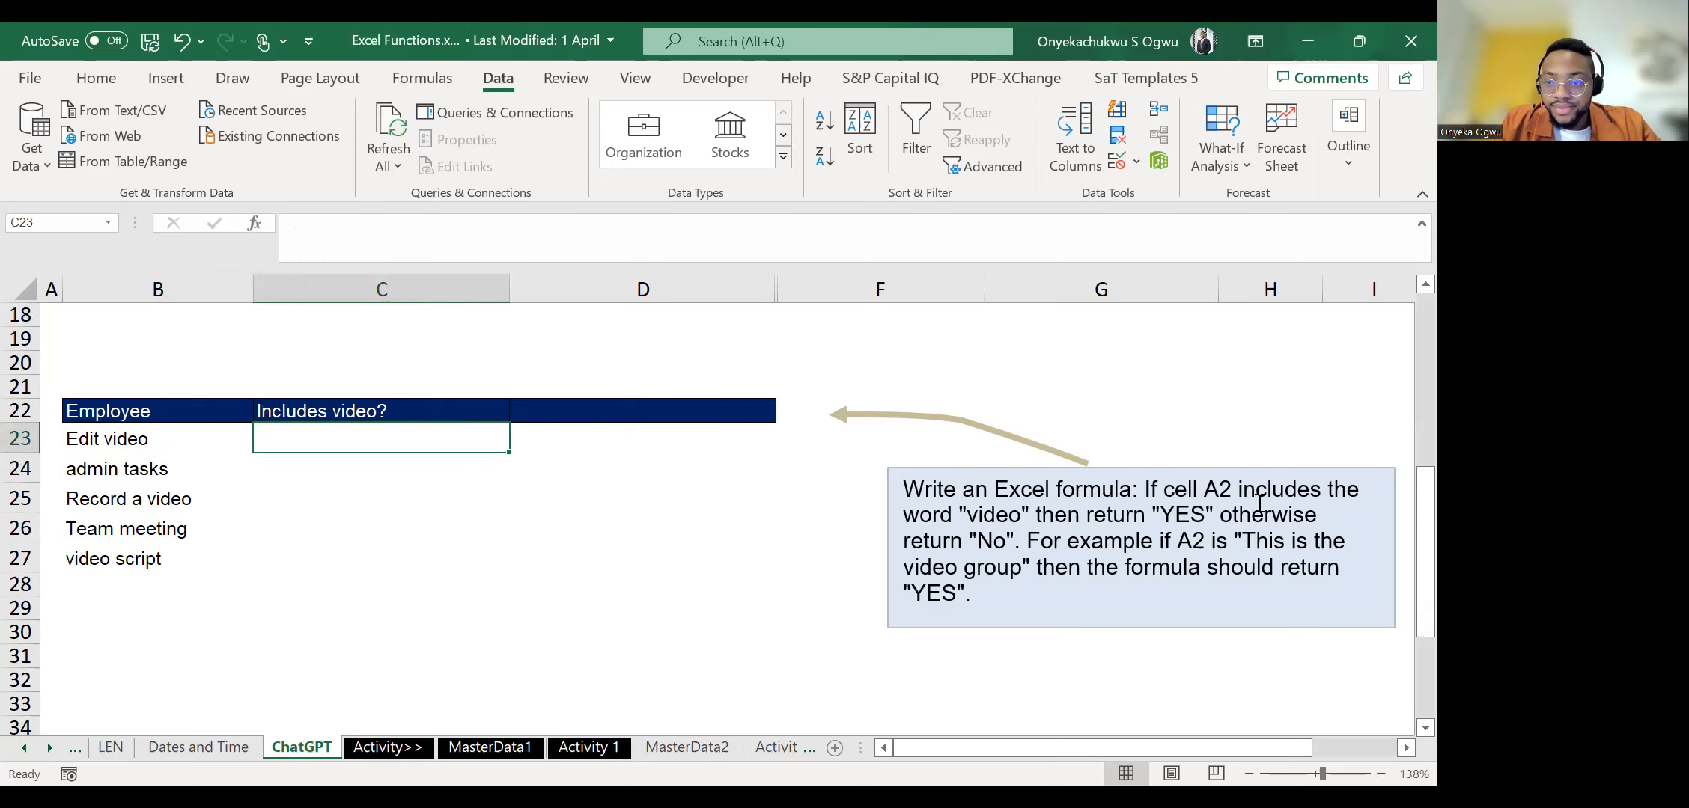
Replace both A2 references in the video prompt's text box with b23 and B23.
left_click(1220, 489)
key("BackSpace")
type("b23")
left_click(1192, 540)
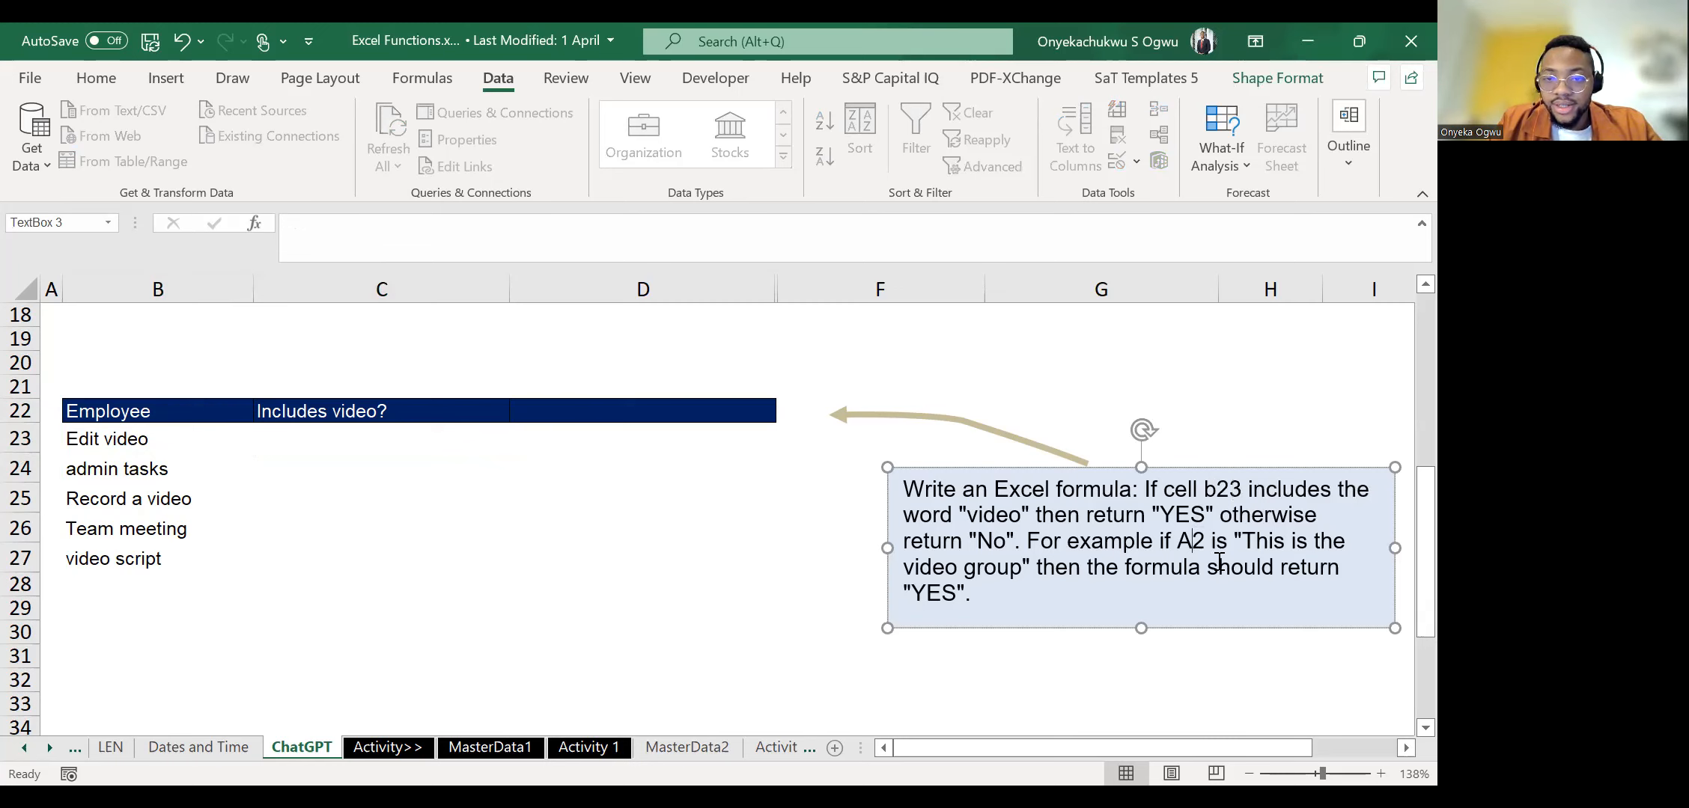
key("BackSpace")
type("B2")
key("Delete")
type("3")
left_click(704, 573)
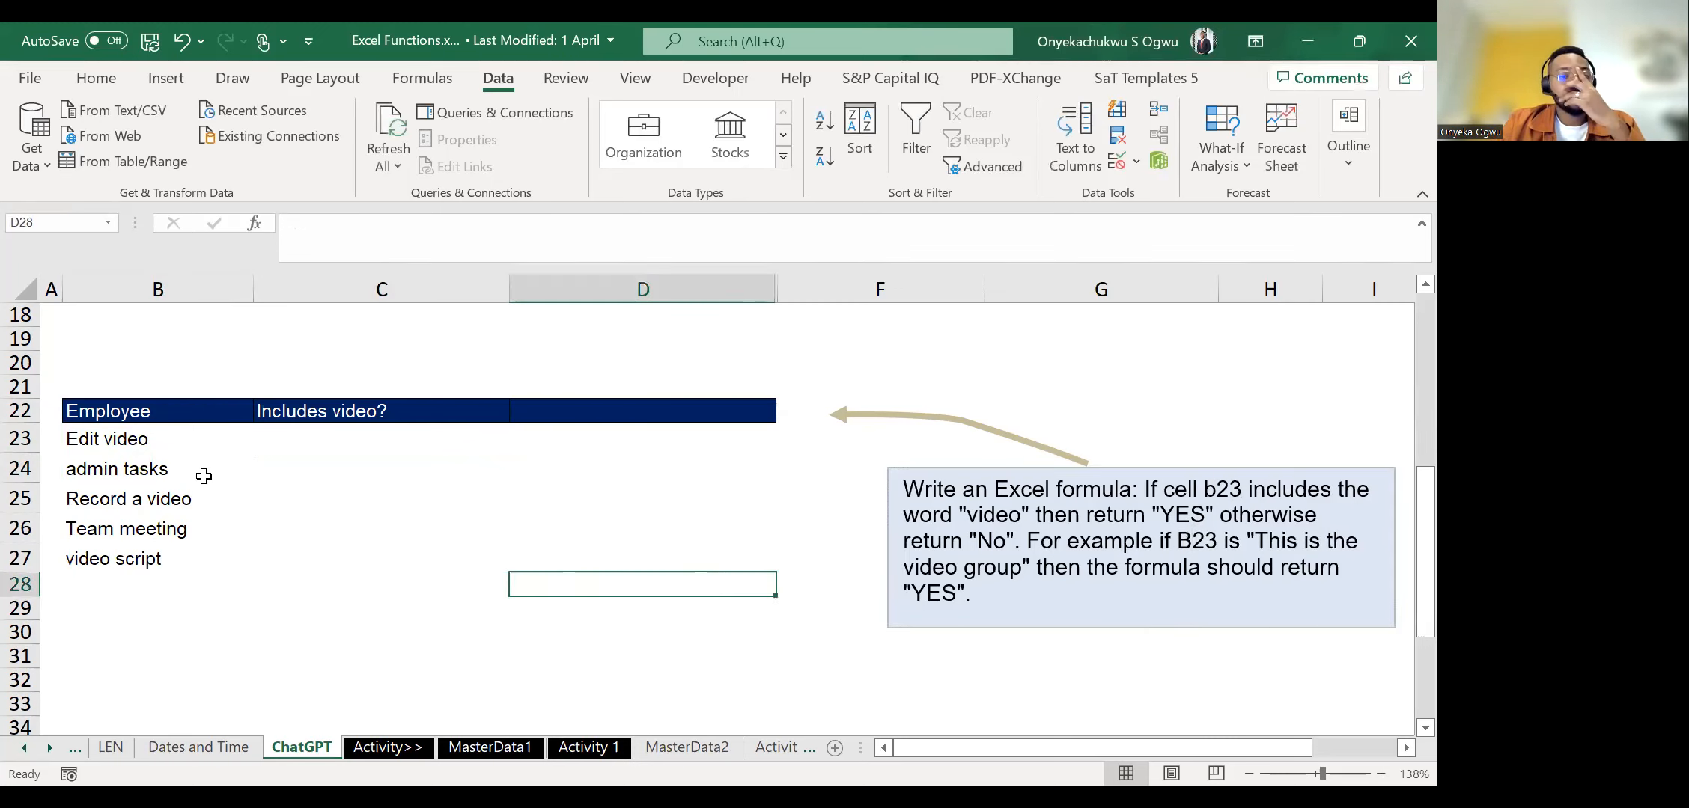
Review the tasks from B23 down once more against answer cell C23.
left_click(128, 448)
key("Down")
key("Down")
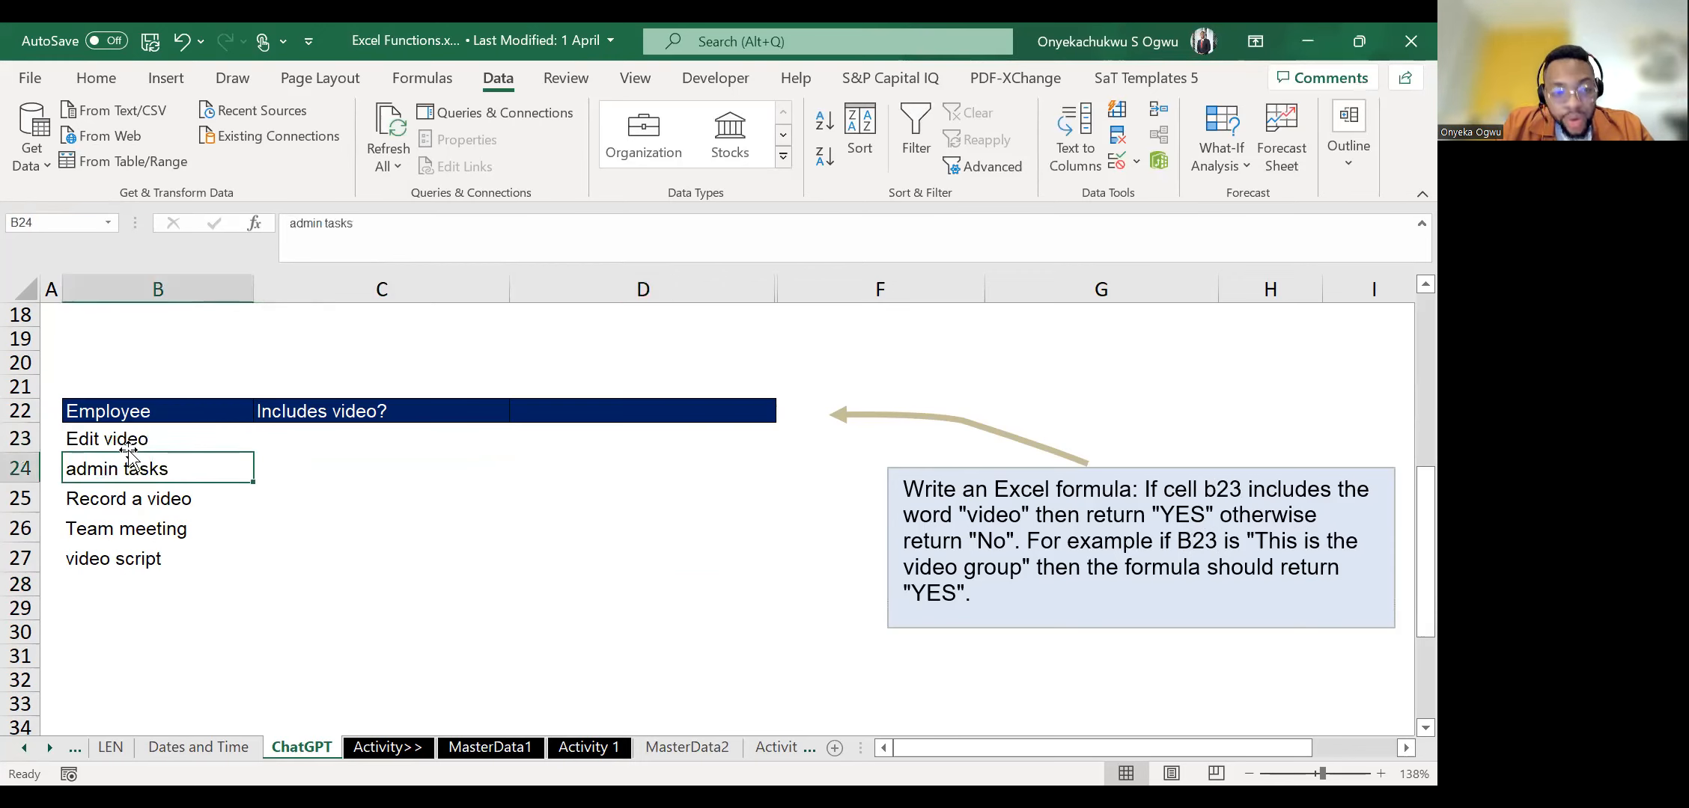
left_click(129, 447)
key("Down")
key("Up")
key("Right")
key("Left")
key("shift+Down")
key("shift+Down")
key("shift+Up")
key("shift+Up")
key("Right")
key("Left")
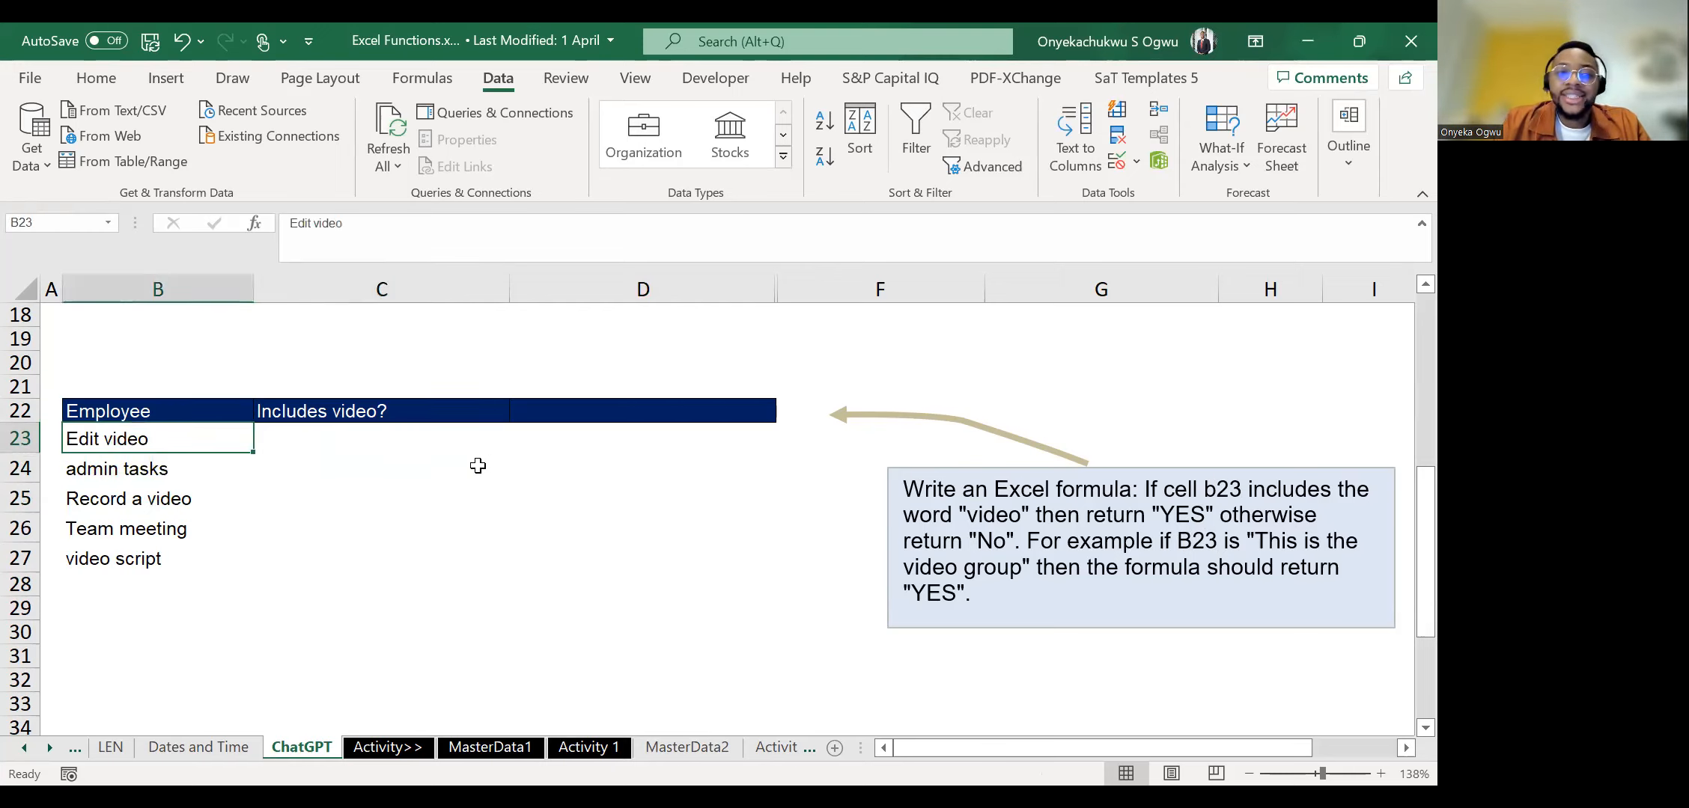
key("Right")
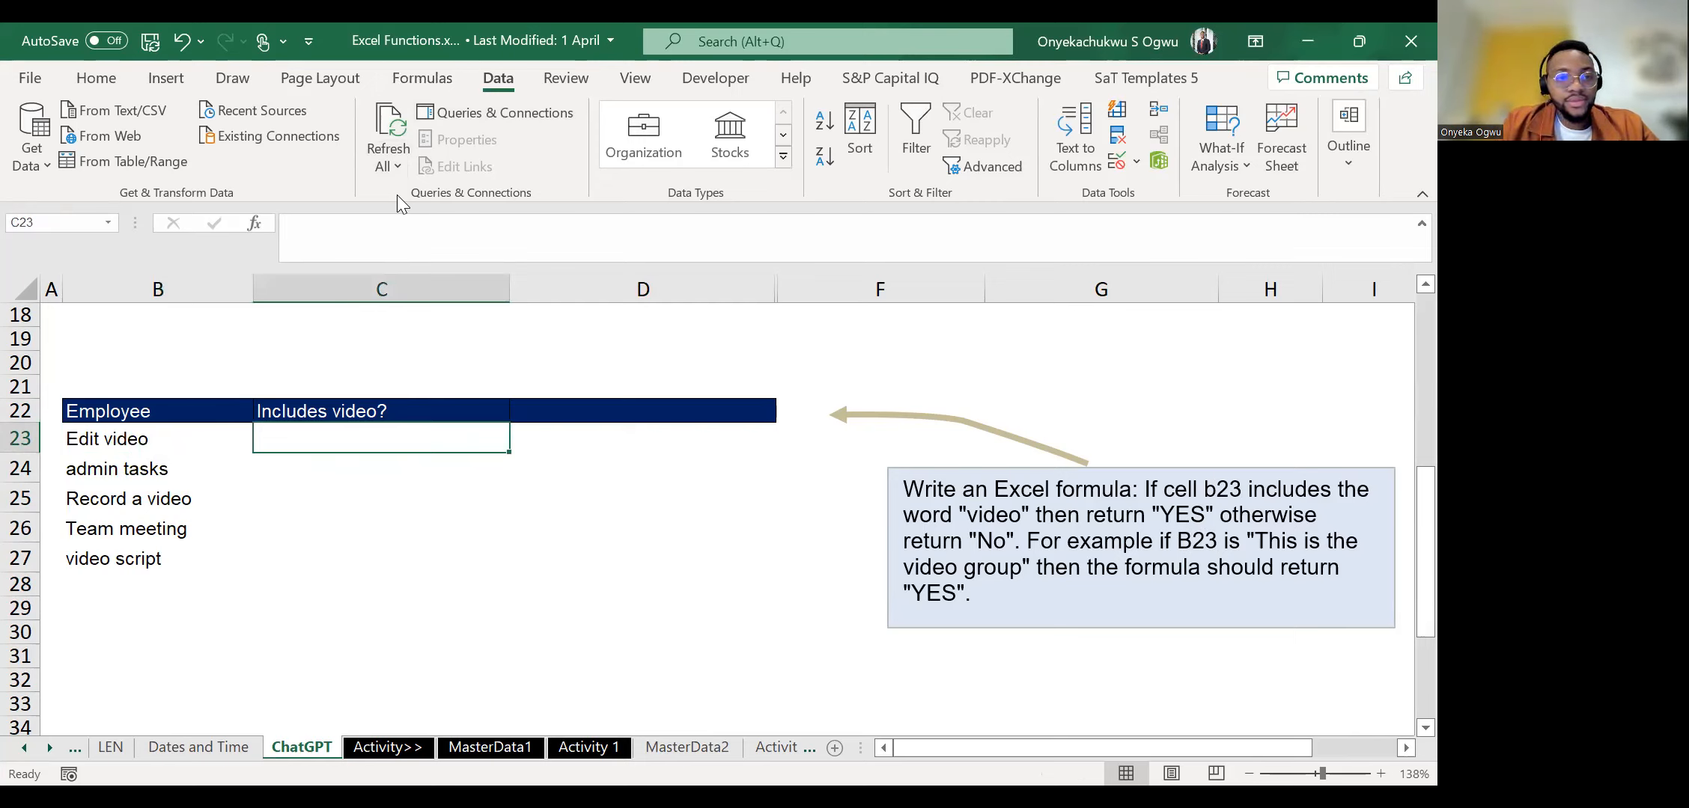
key("alt+Tab")
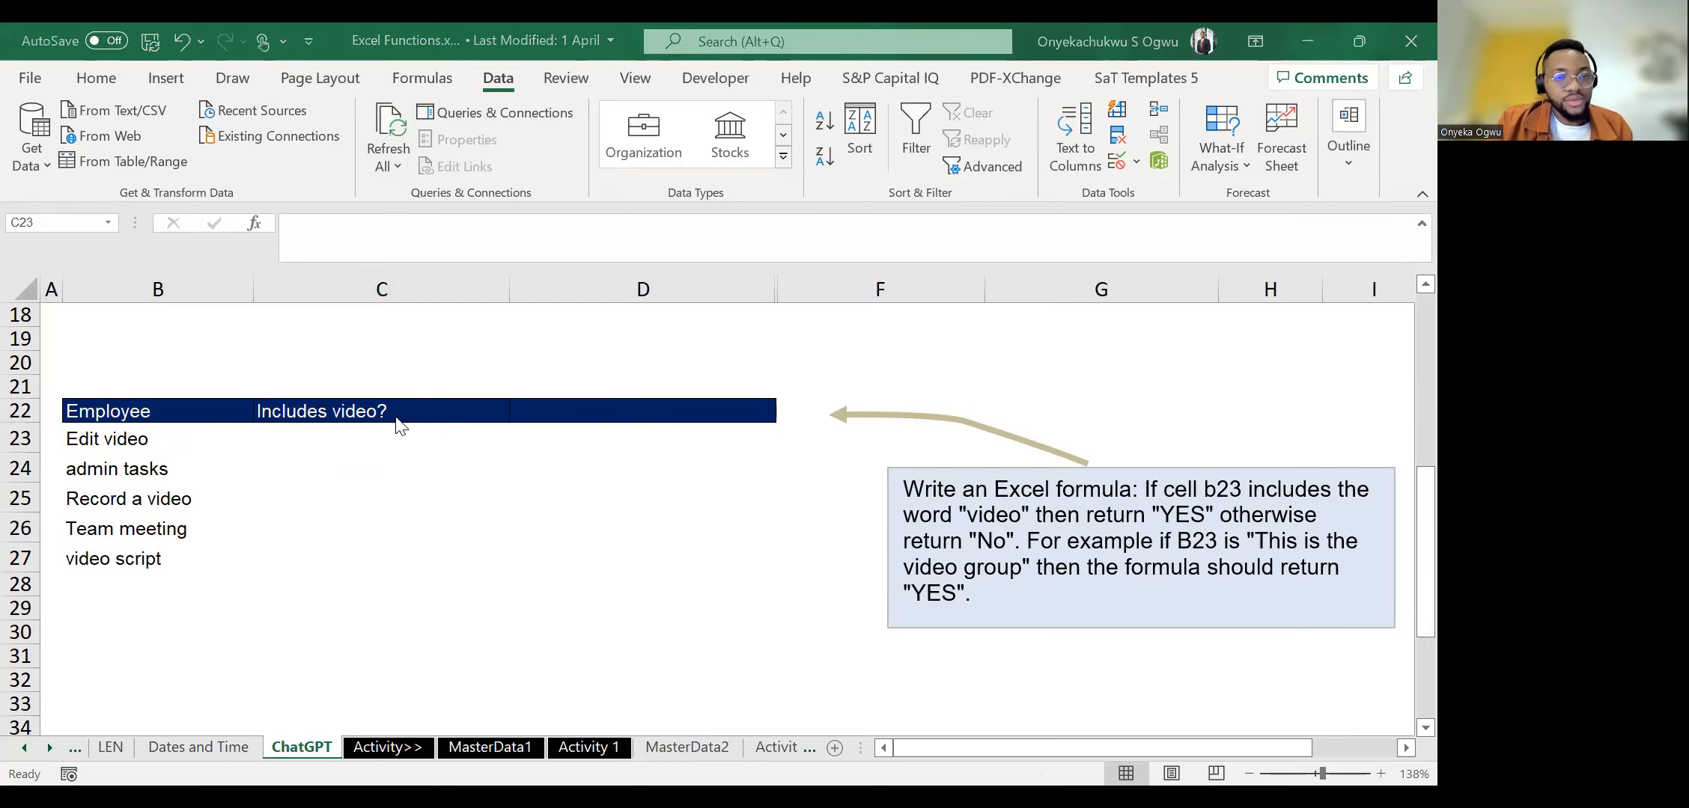
Try the plain formula =IF(B23="VIDEO","YES","NO") in cell C23 and in the cell below it.
left_click(355, 437)
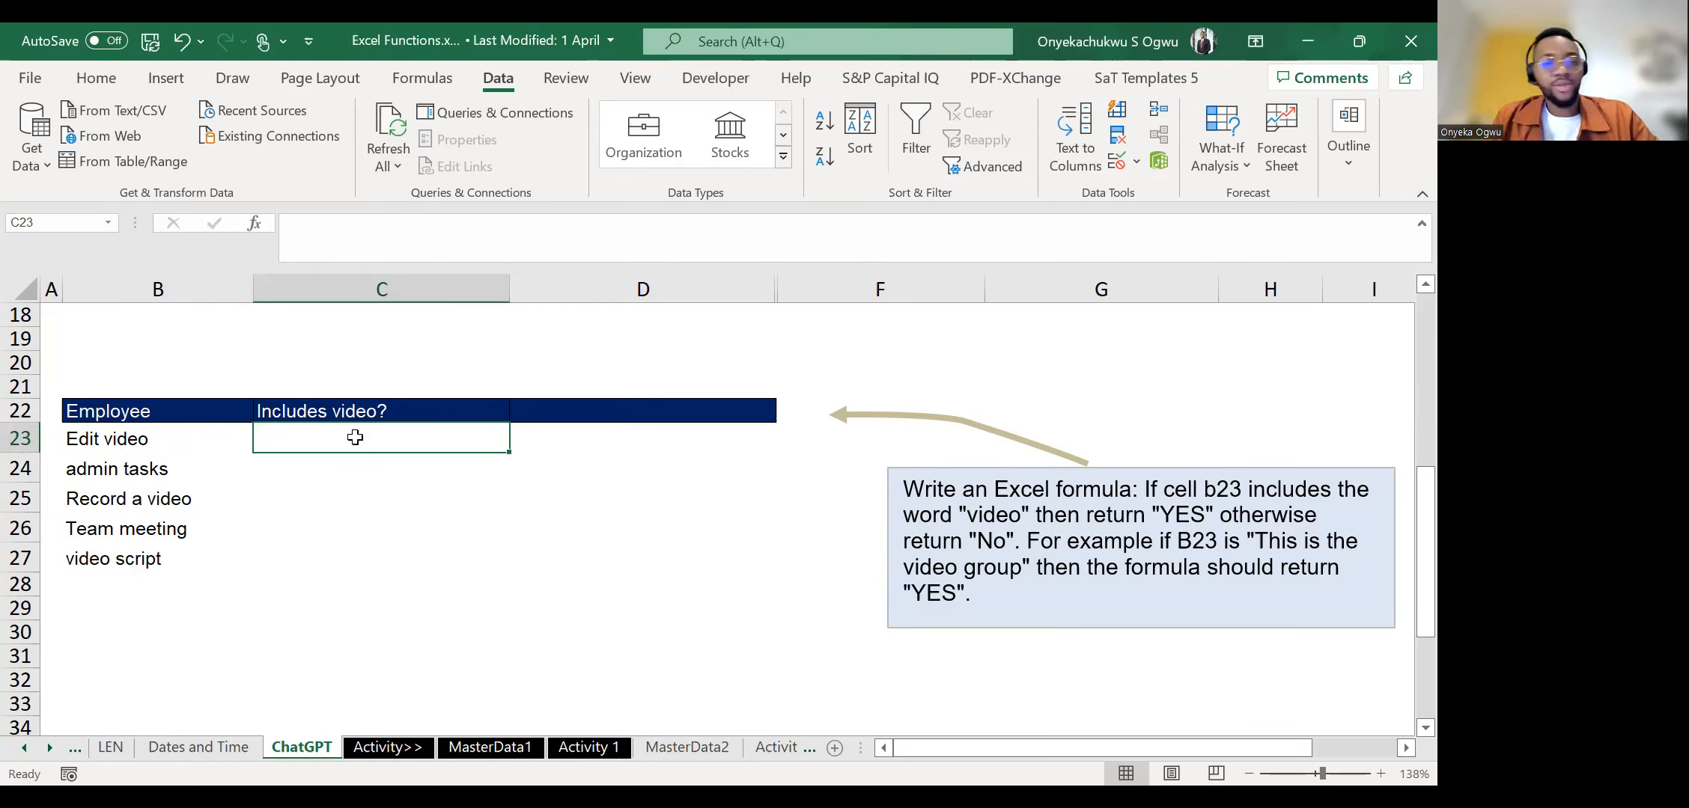
type("=I")
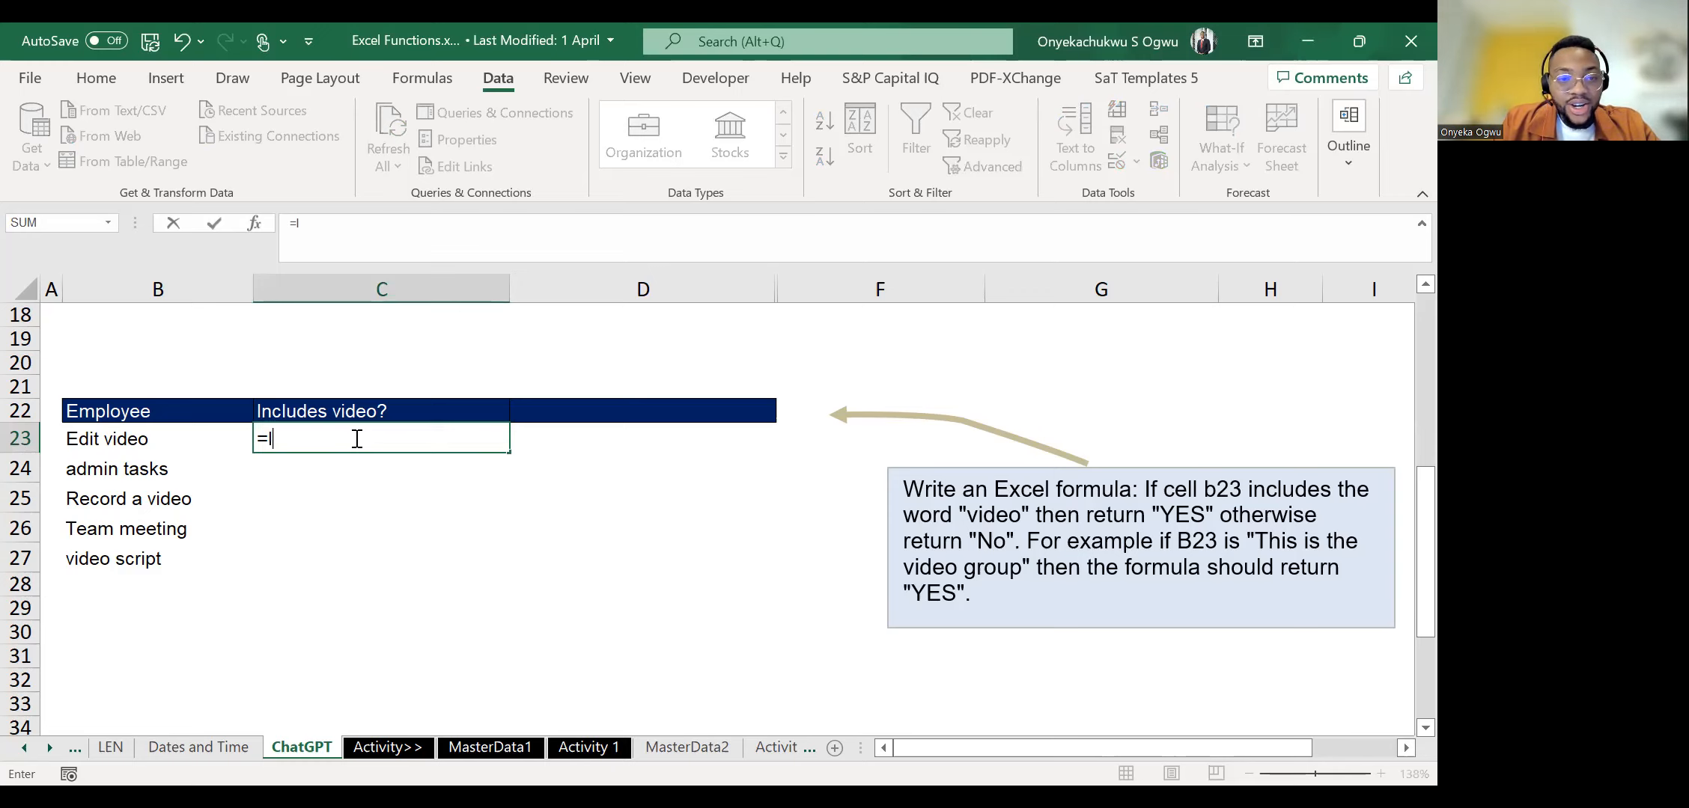
type("F(B23=\"VIDE")
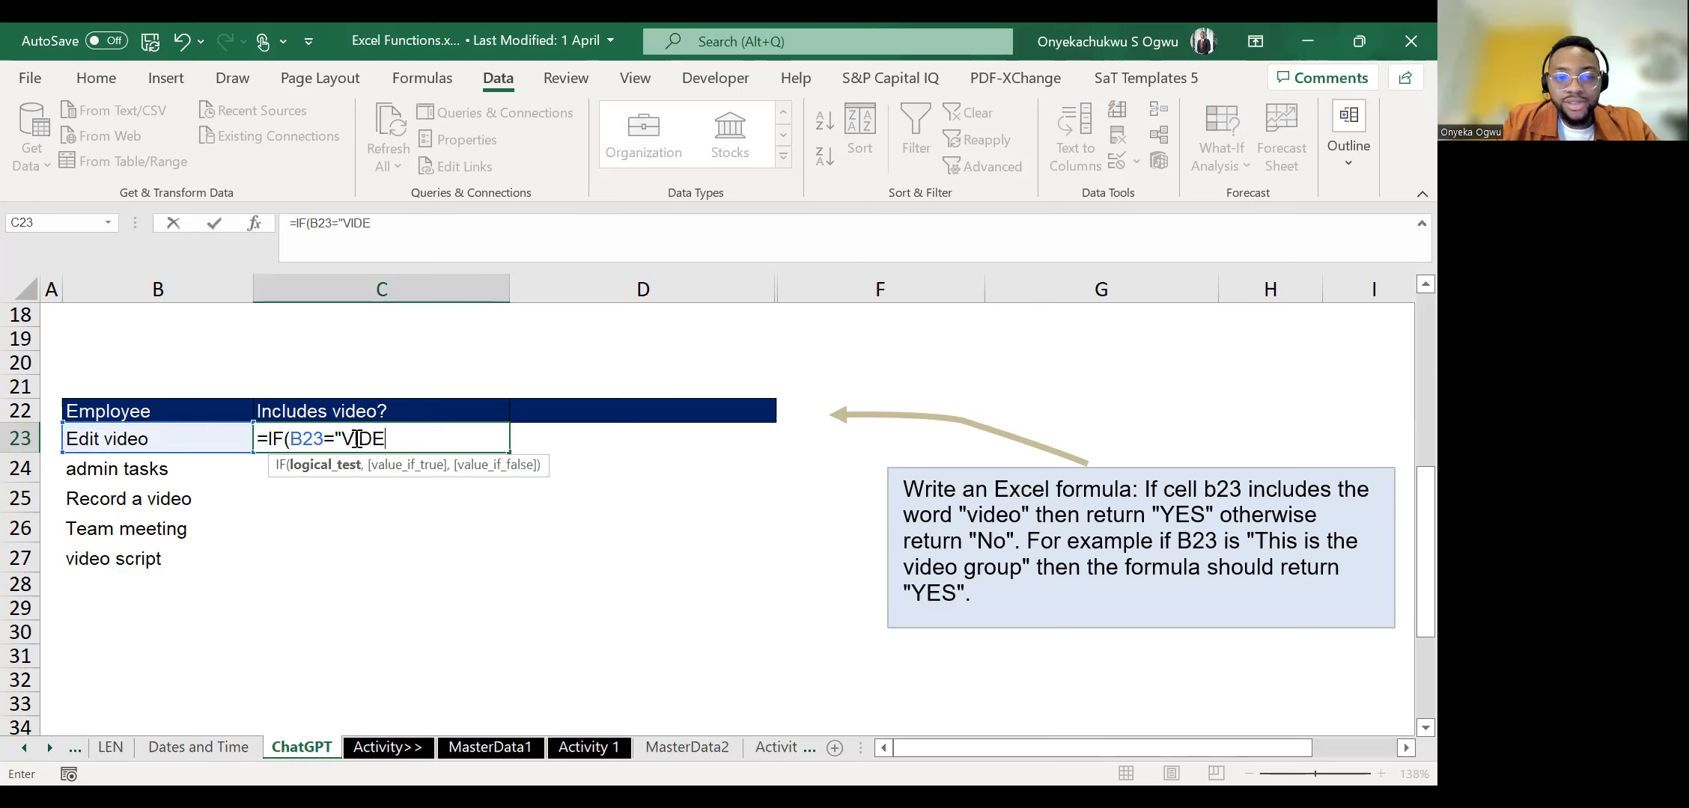
type("O\"")
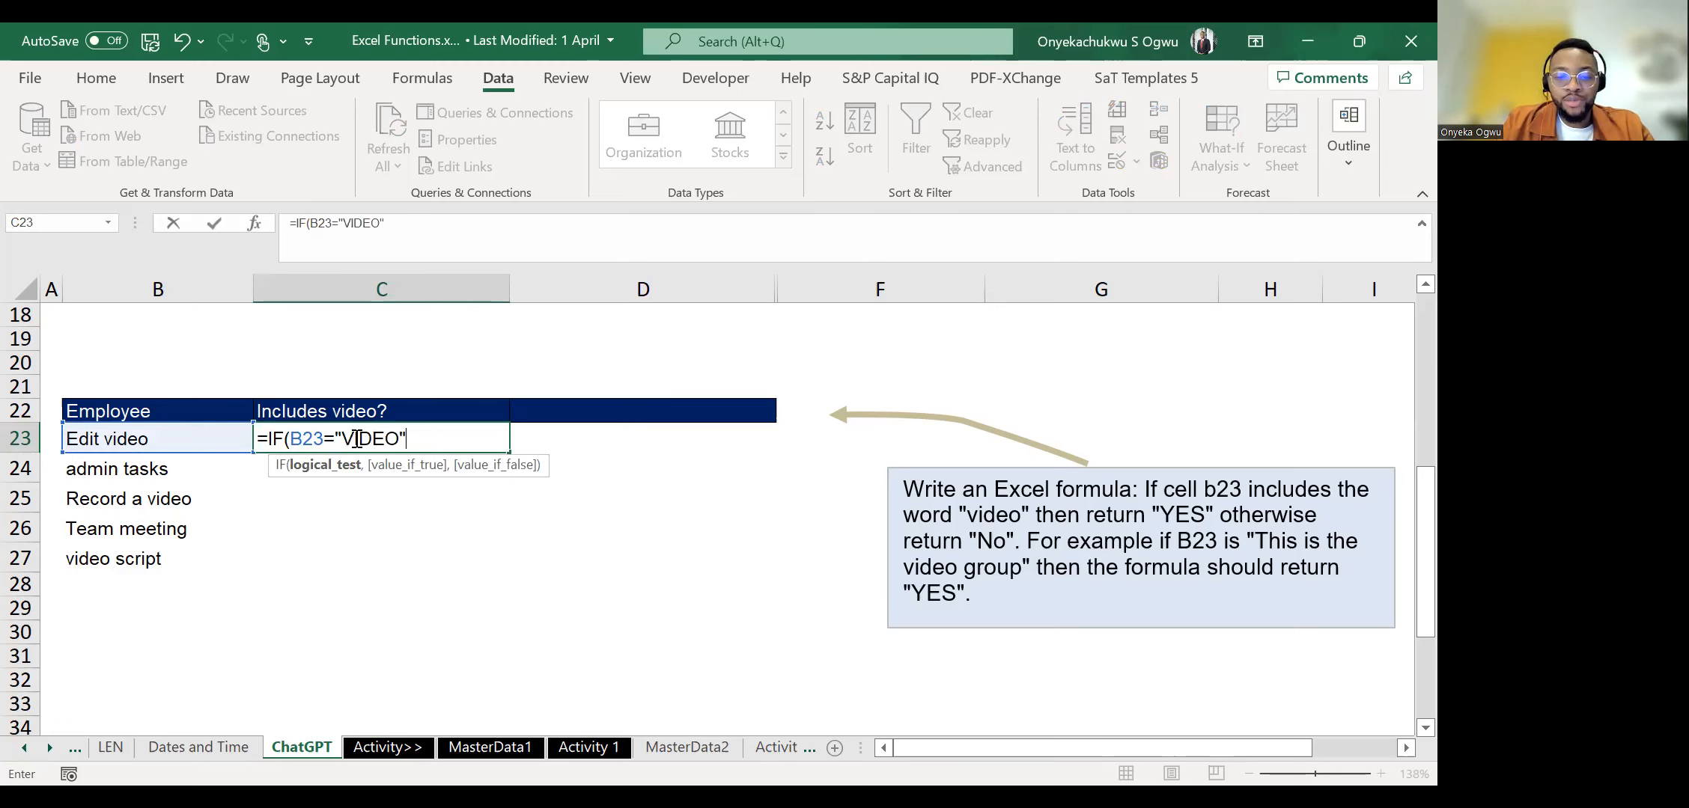
type(",\"YES\",\"NO\"")
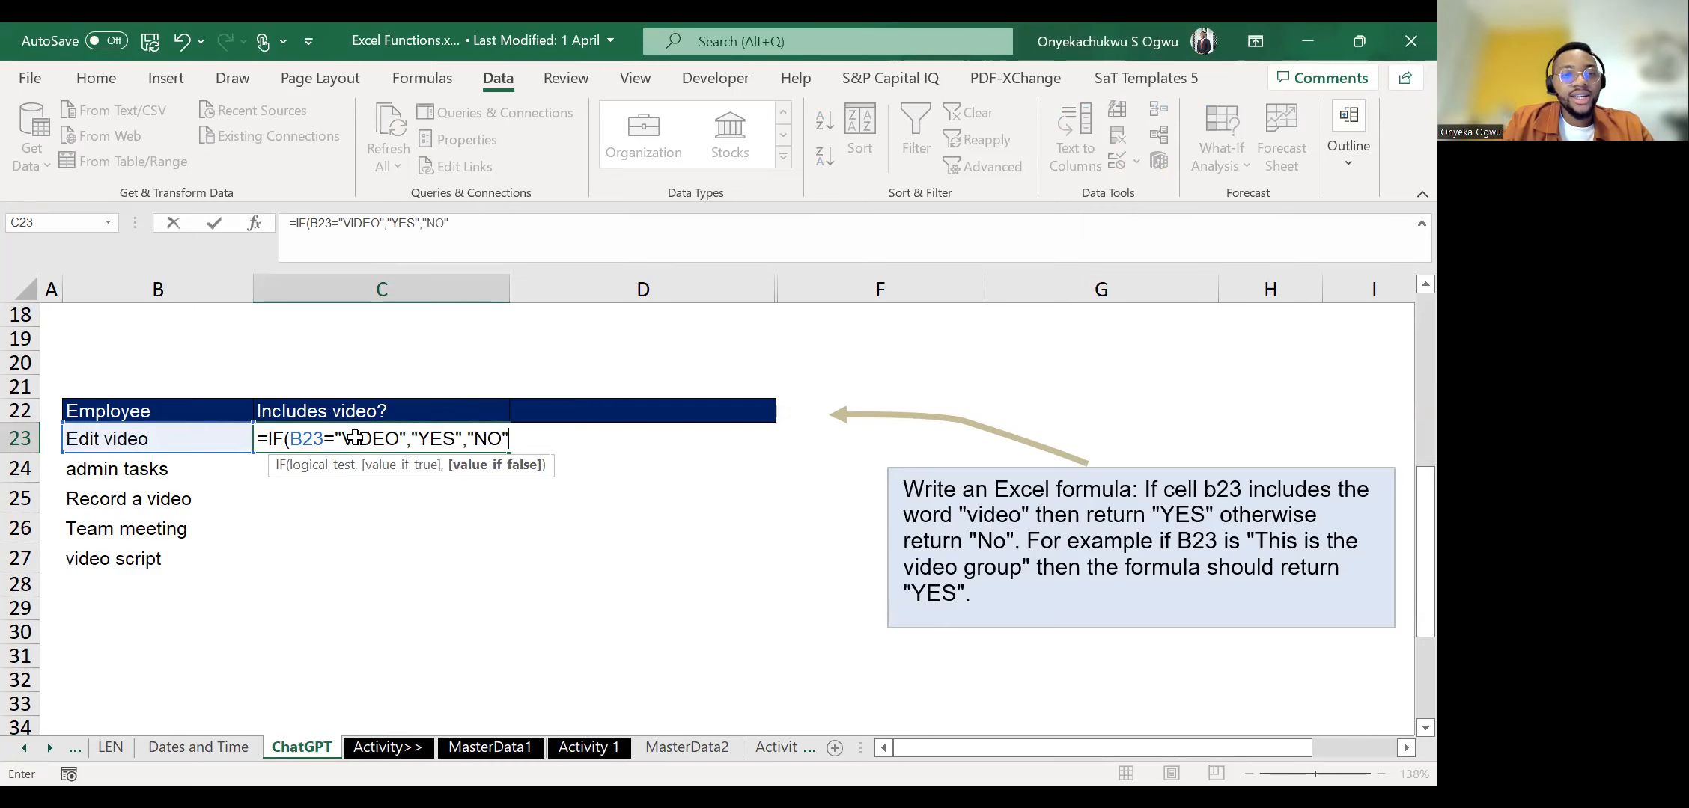
key("Return")
left_click(355, 438)
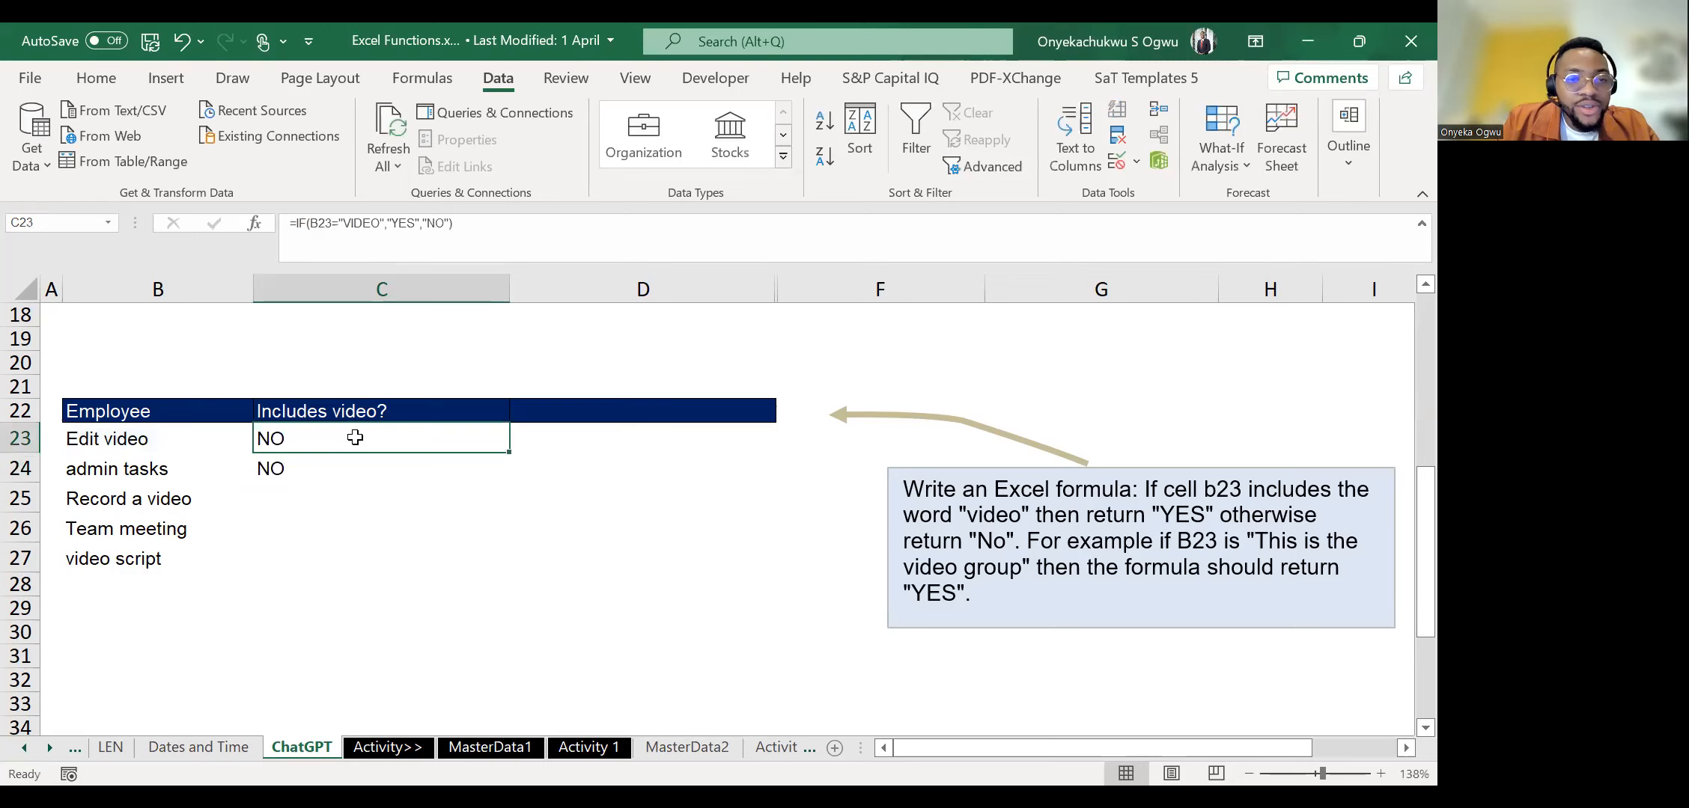
Clear the trial IF formulas from cells C23 and C24.
key("Delete")
key("Down")
key("Delete")
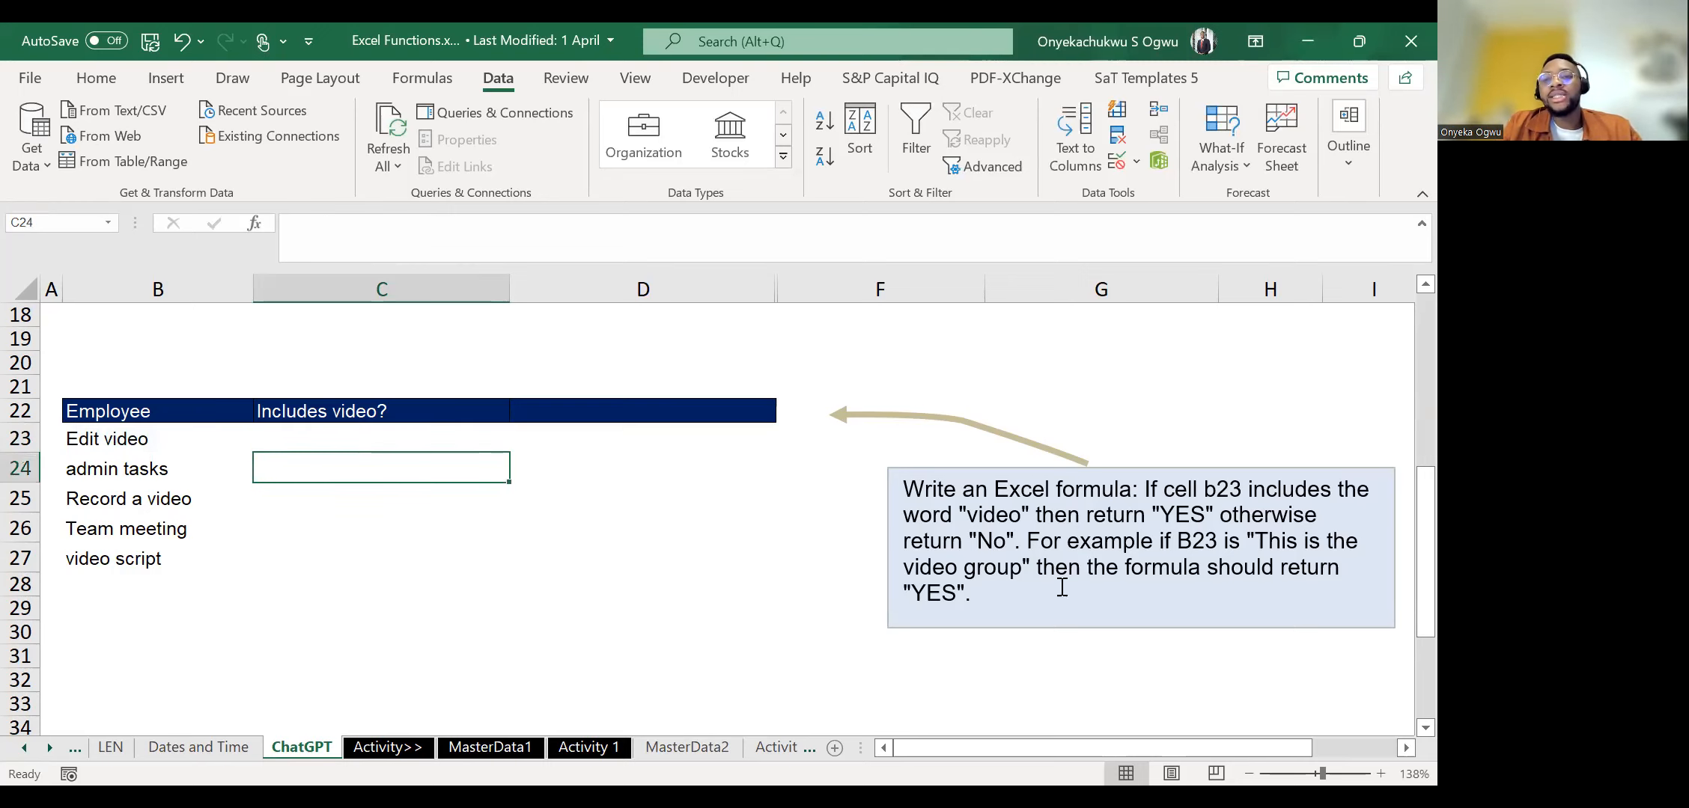
Copy the full video prompt for cell B23 from its text box and submit it to ChatGPT in the browser.
left_click(916, 539)
key("ctrl+a")
key("ctrl+c")
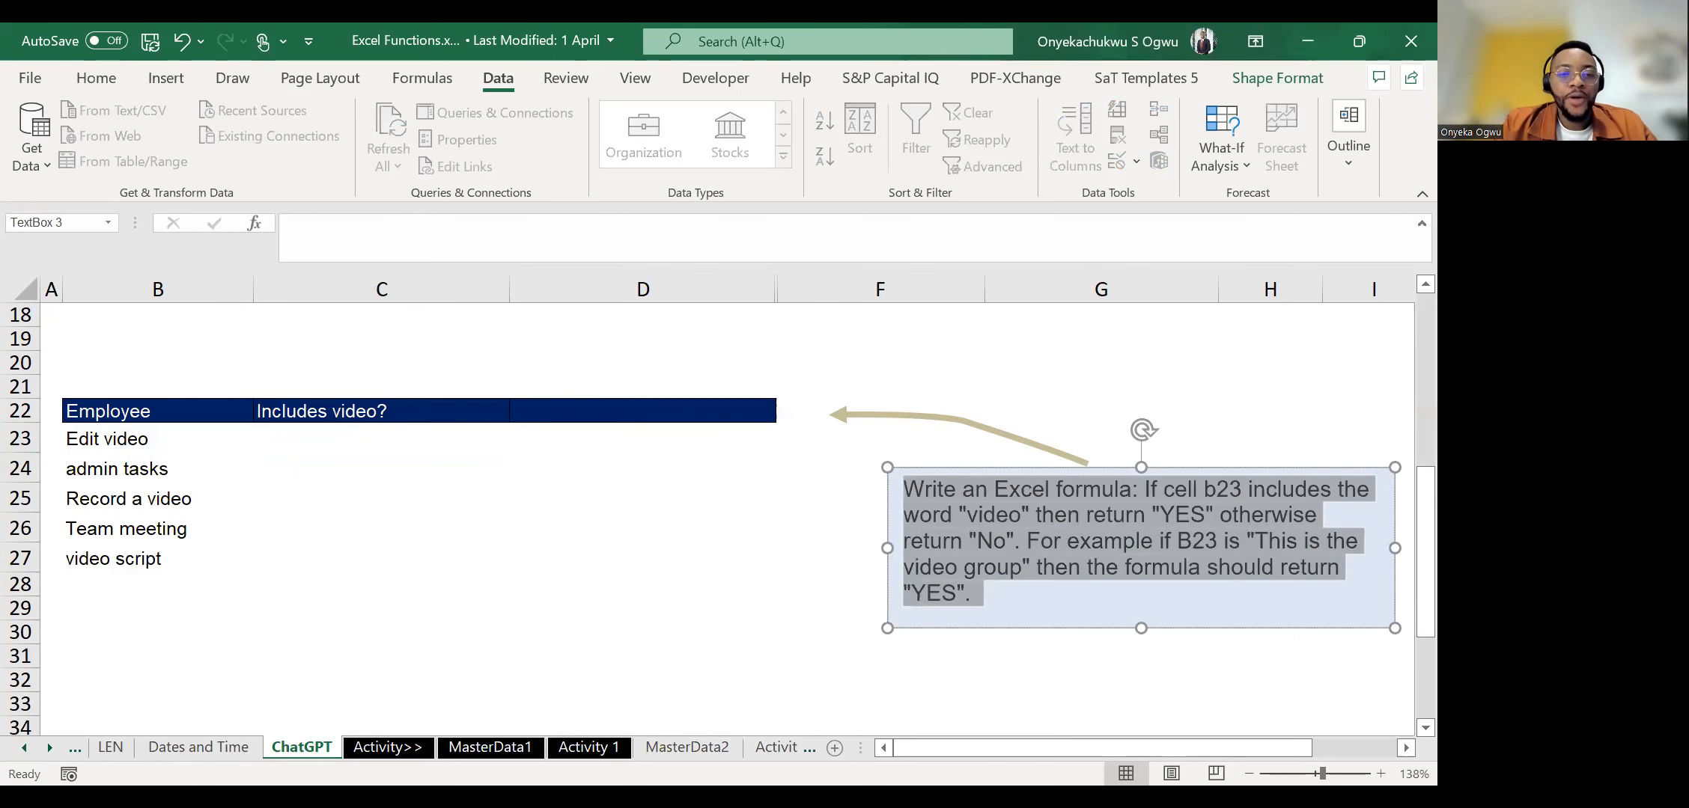
key("alt+Tab")
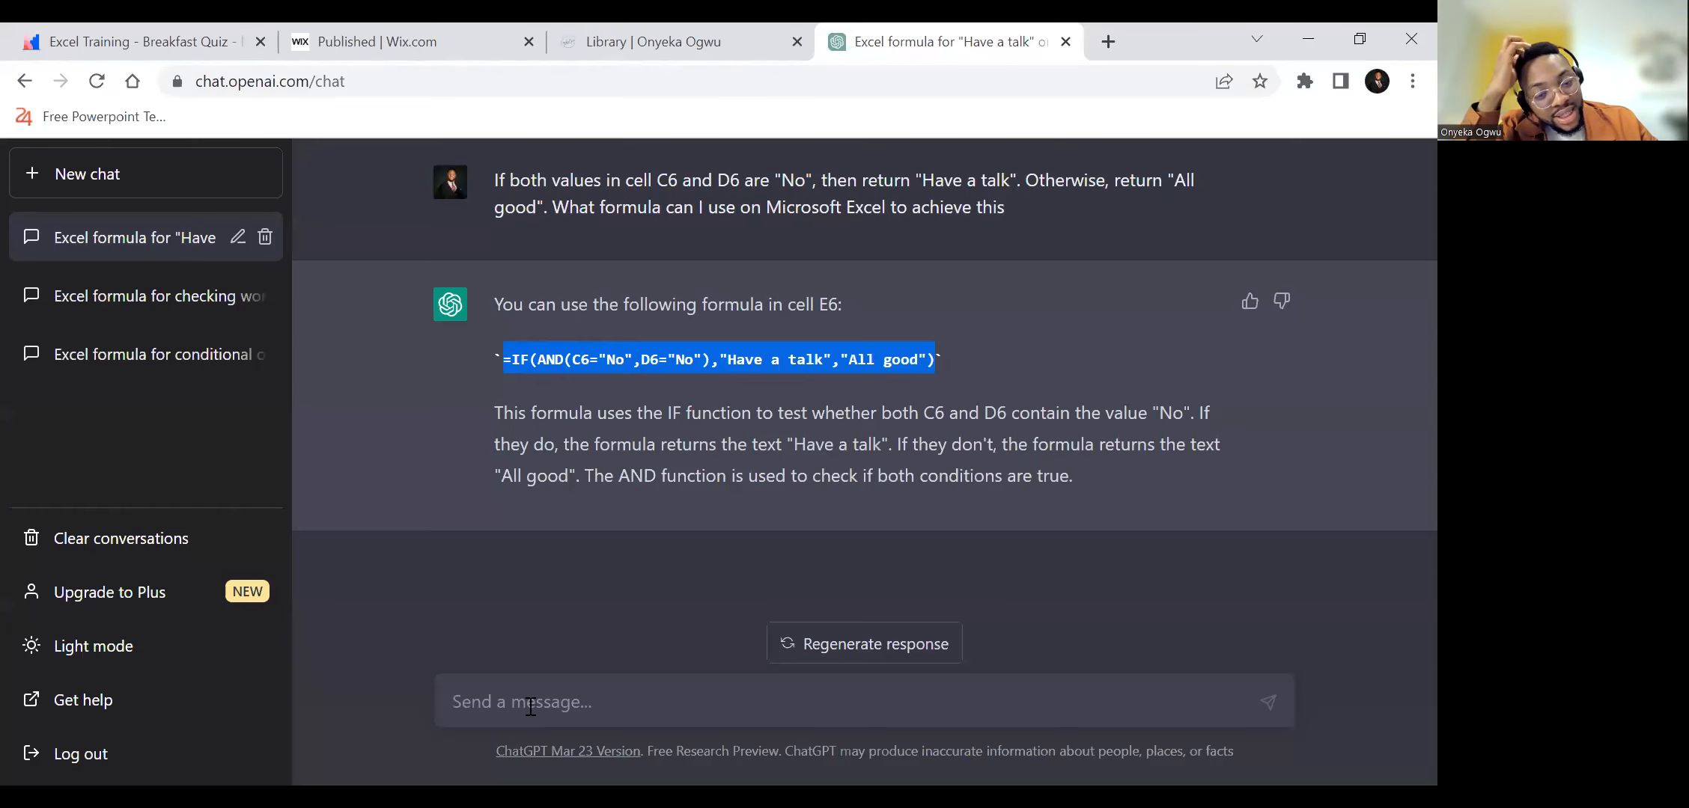
left_click(530, 707)
key("ctrl+v")
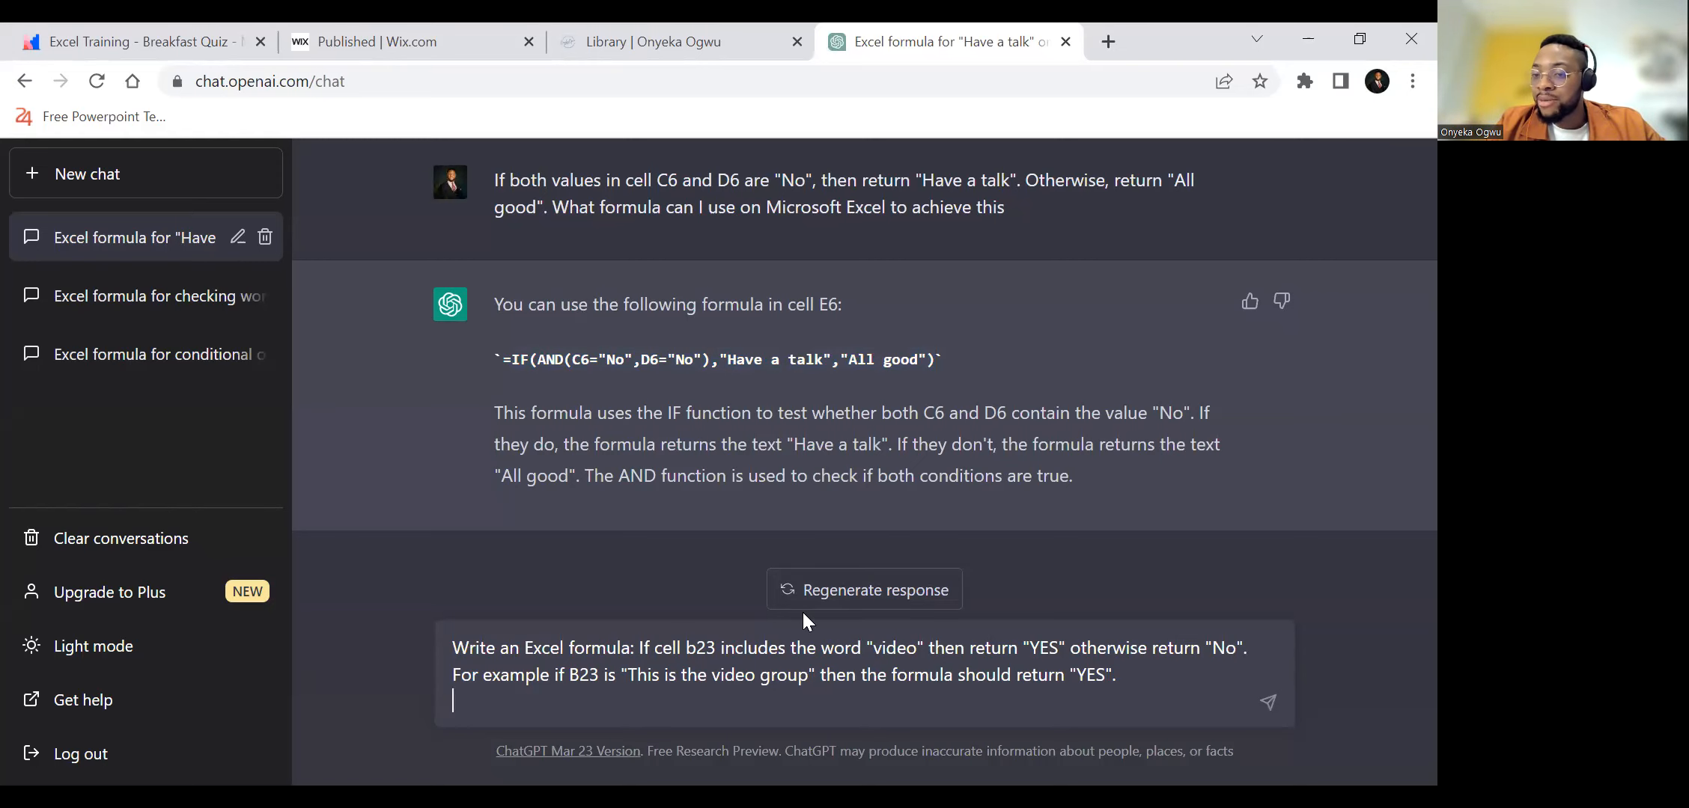
key("Return")
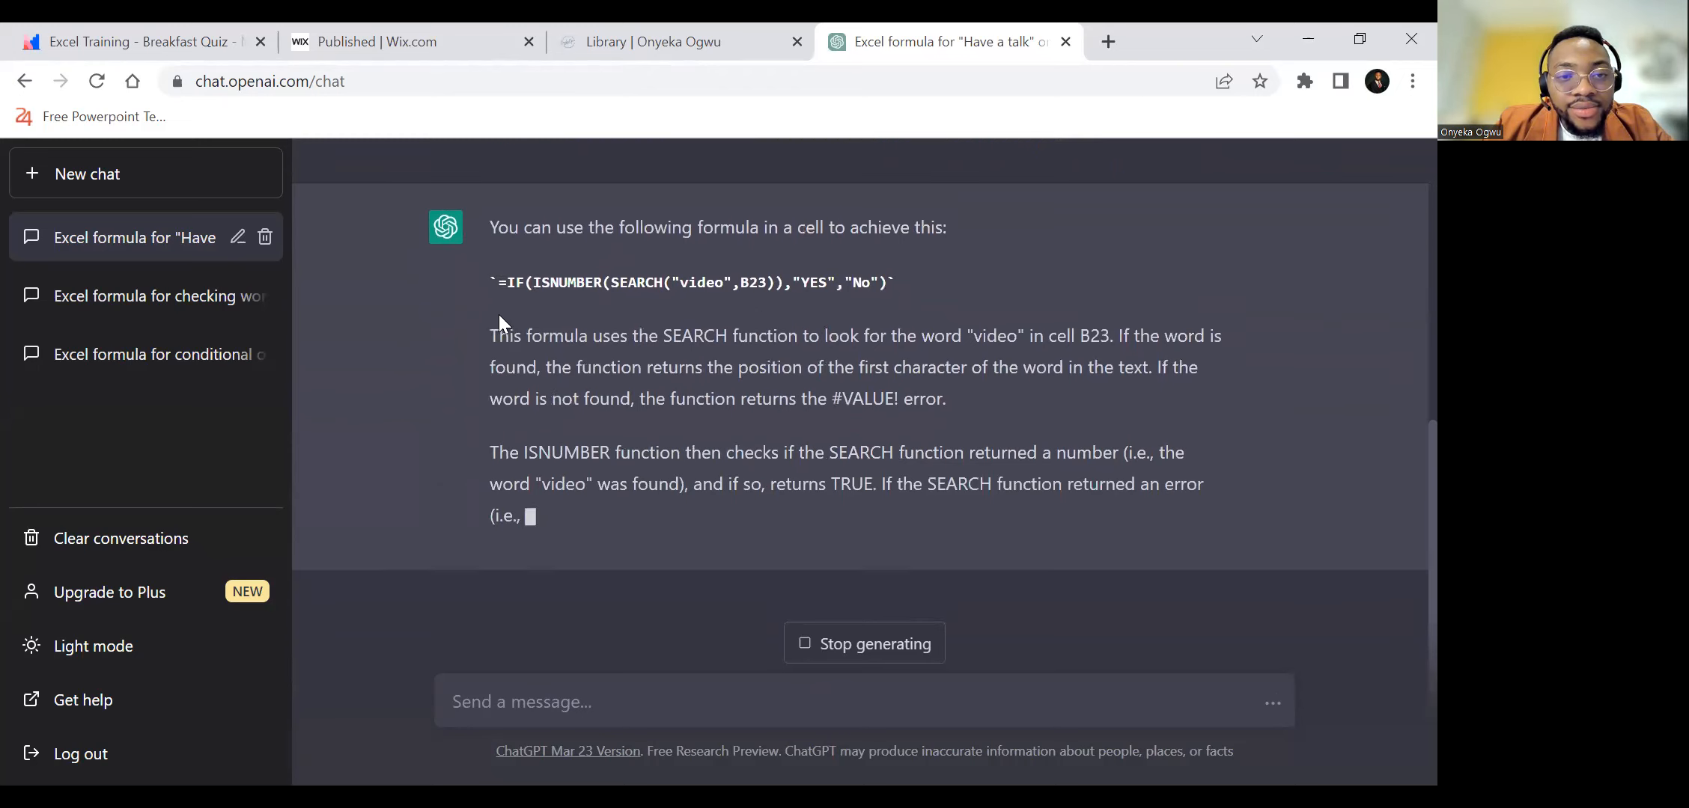
Copy ChatGPT's formula =IF(ISNUMBER(SEARCH("video",B23)),"YES","No") and enter it in cell C23 of the Excel sheet.
left_click_drag(497, 278, 890, 176)
key("ctrl+c")
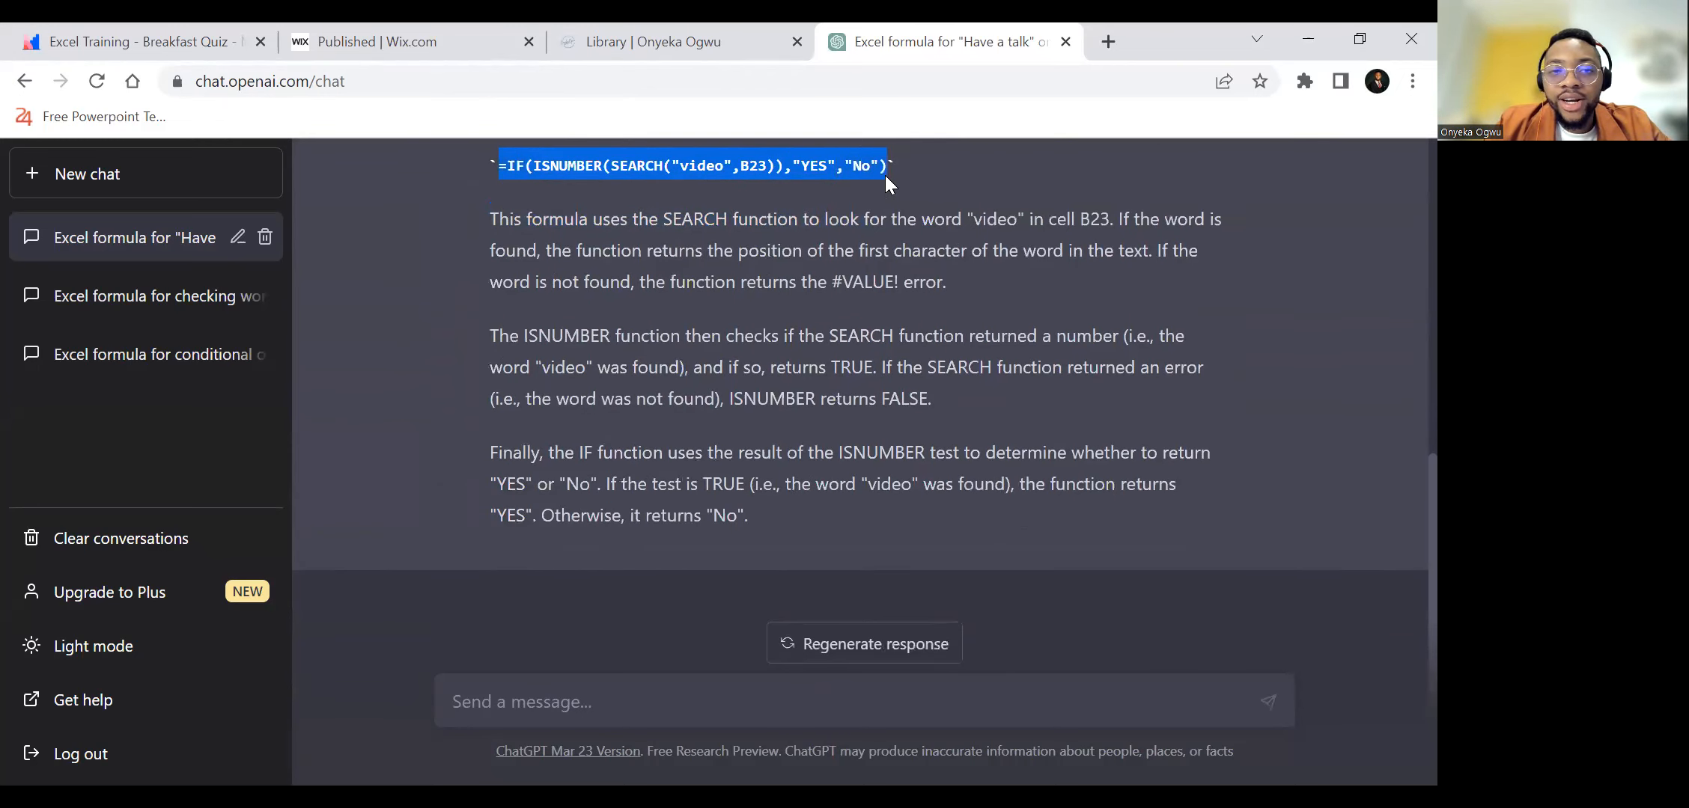
scroll(659, 391, "up", 1)
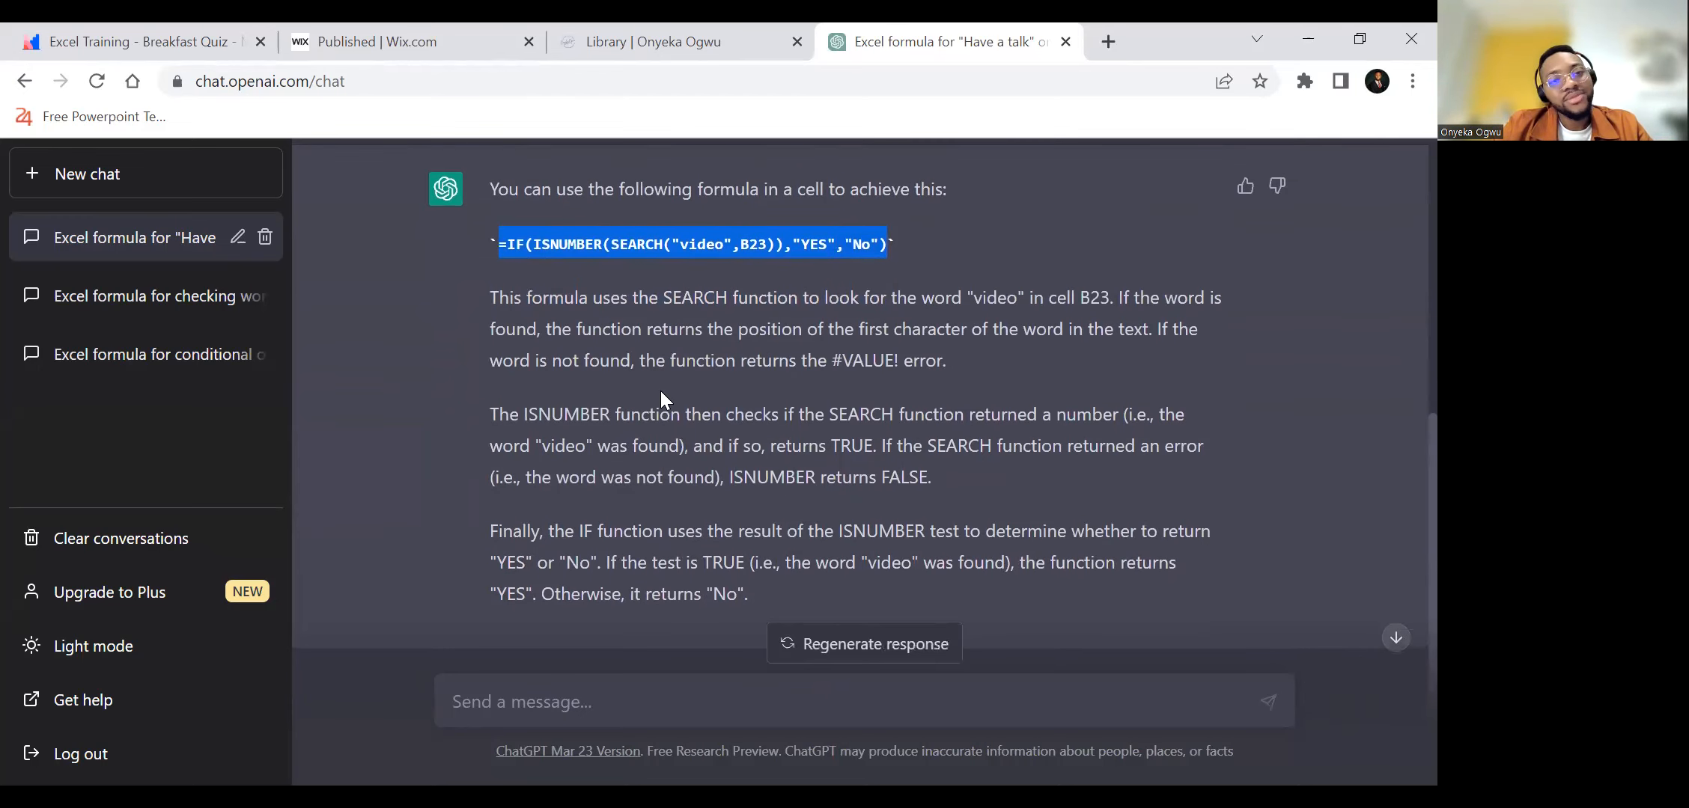
key("alt+Tab")
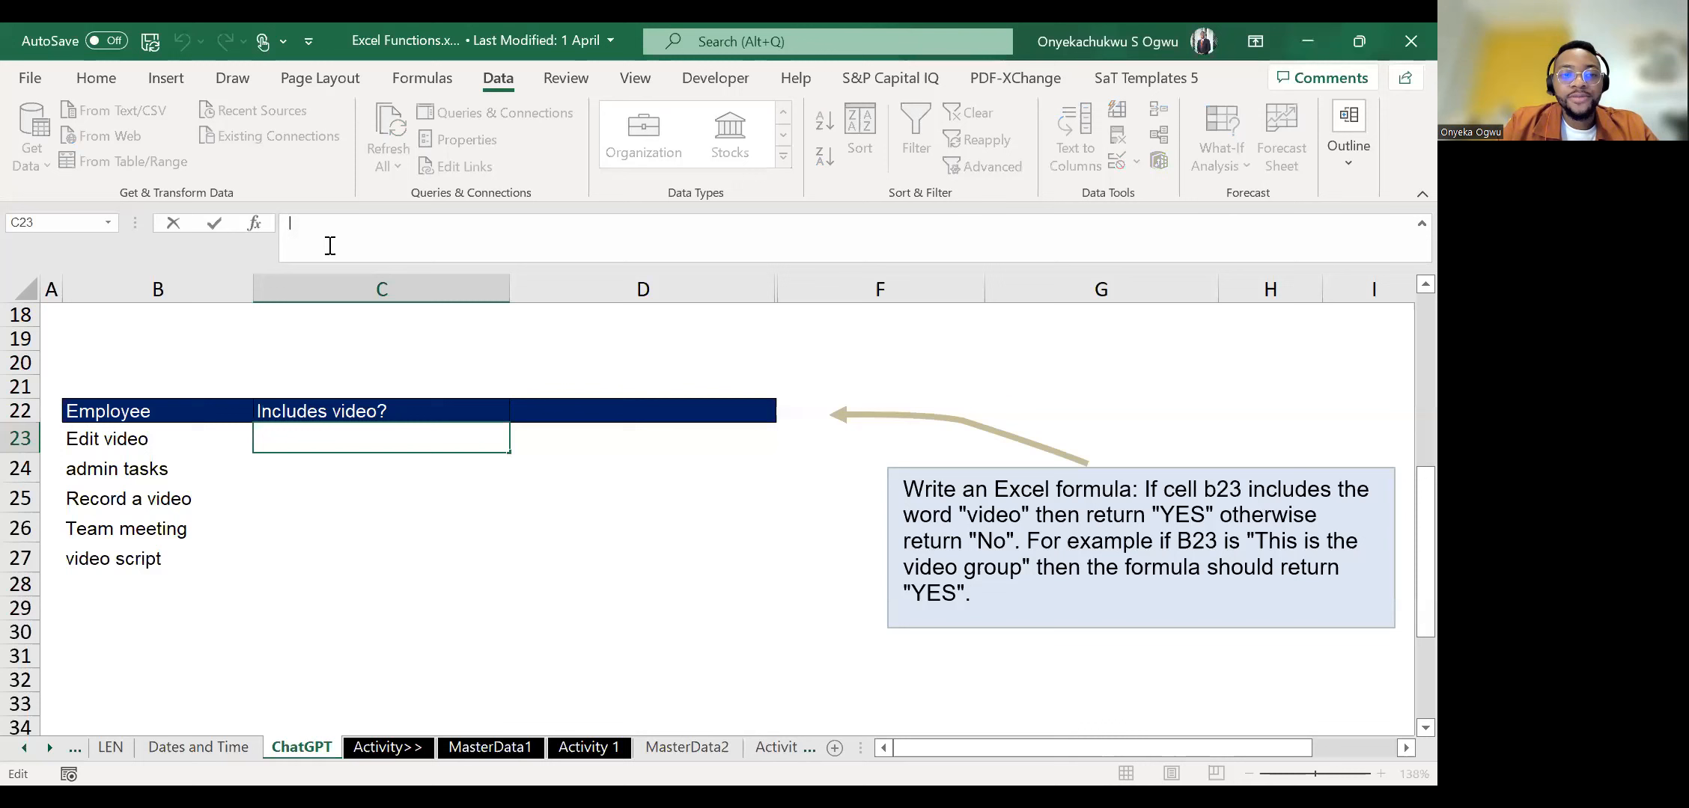
key("ctrl+v")
key("Return")
Fill the video-check formula from C23 down through C27 for the remaining tasks.
key("ctrl+d")
key("Return")
key("ctrl+d")
key("Return")
key("ctrl+d")
key("Return")
key("ctrl+d")
Examine the ISNUMBER and SEARCH parts of the formula in C24 against ChatGPT's answer in the browser, leaving the formula unedited.
key("Up")
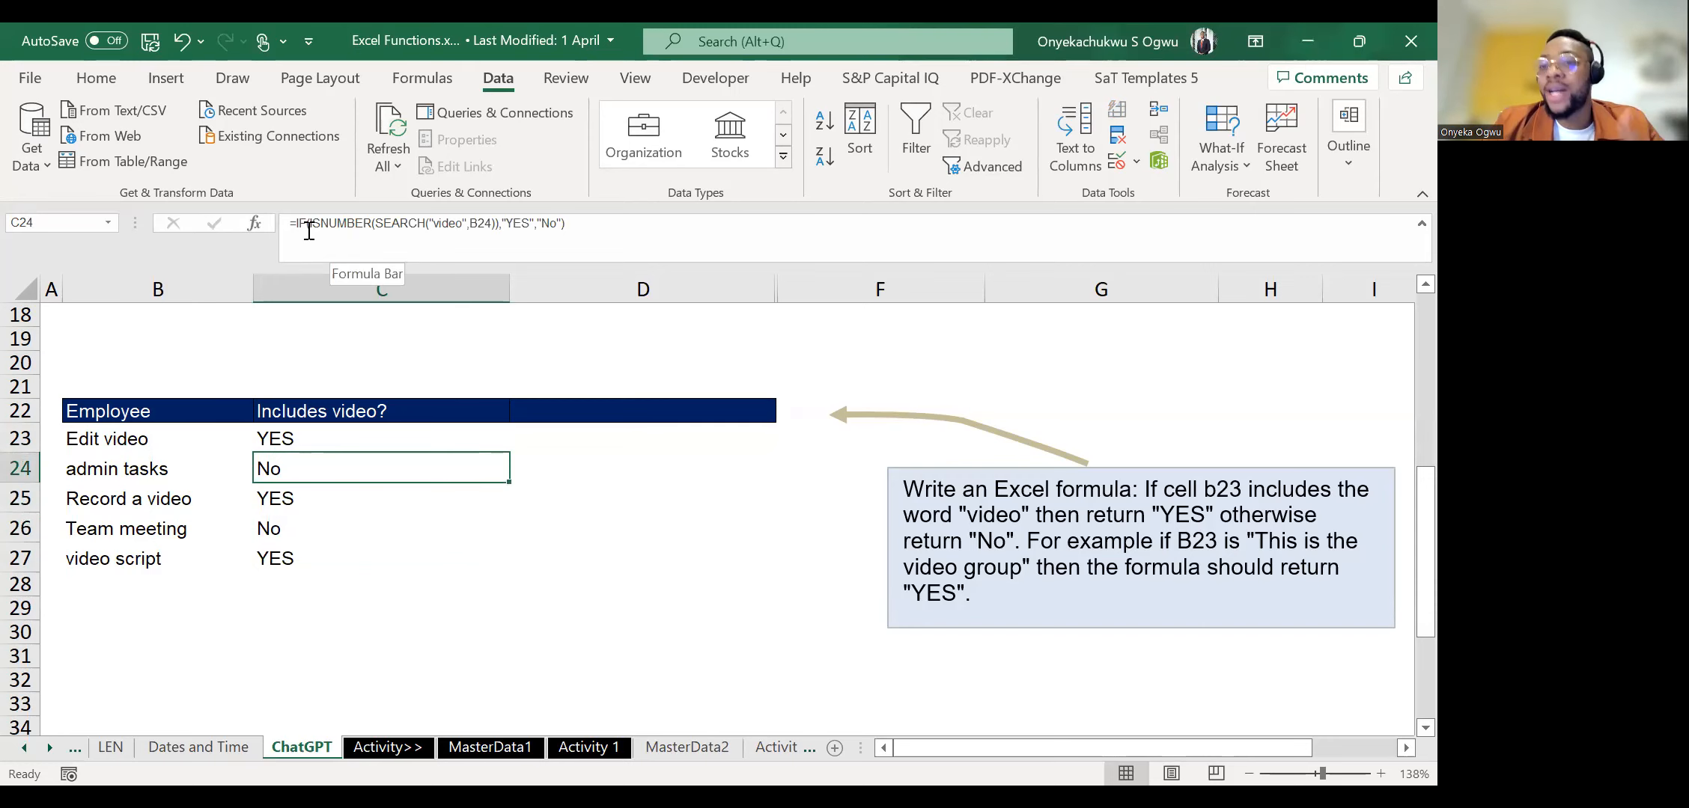
key("F2")
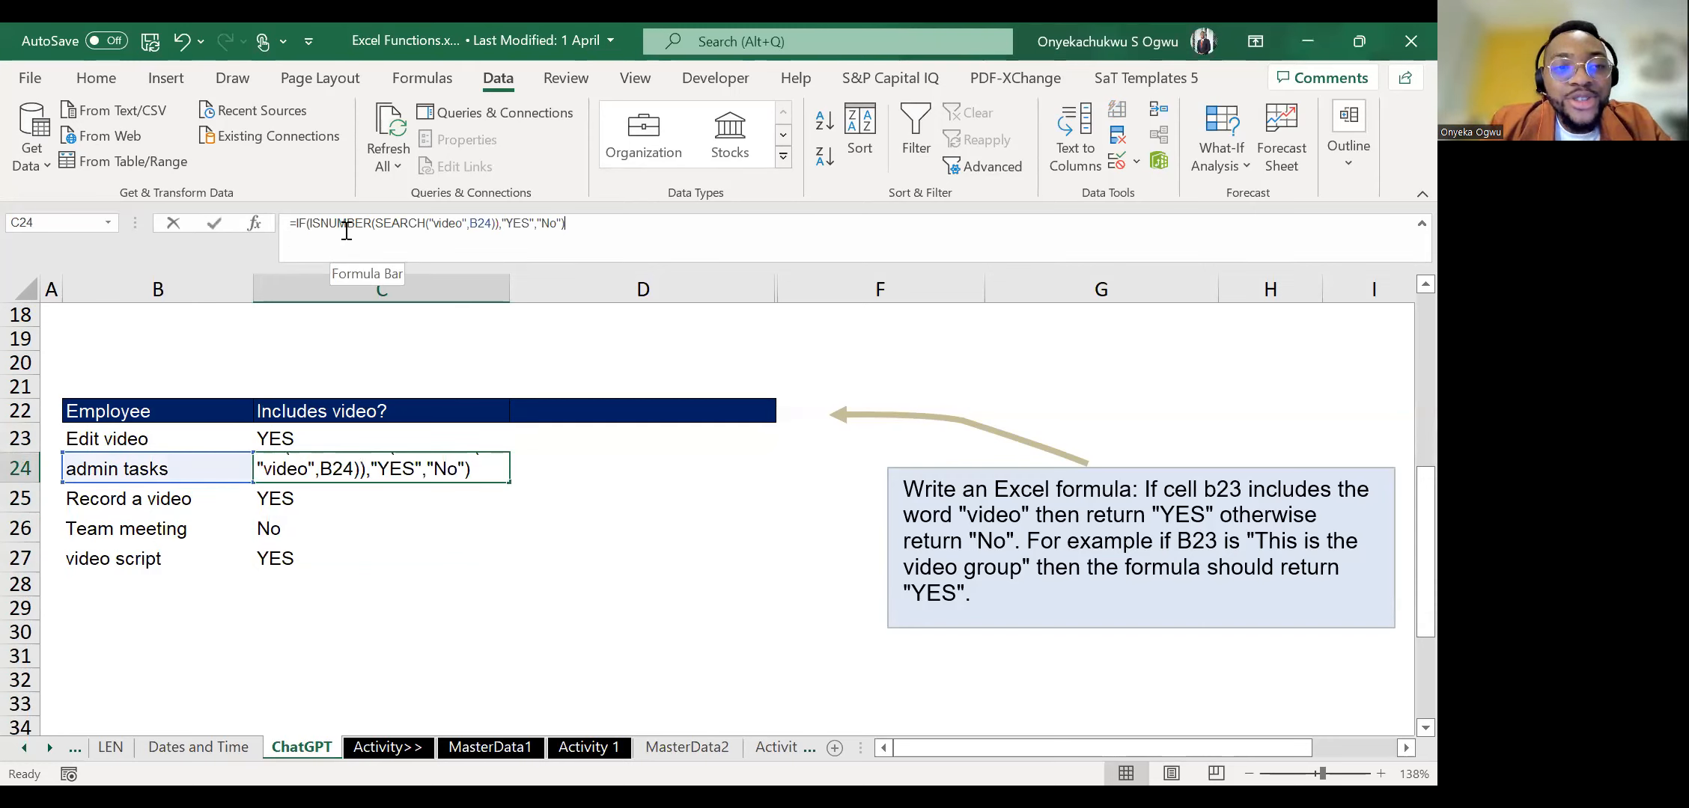
left_click(411, 231)
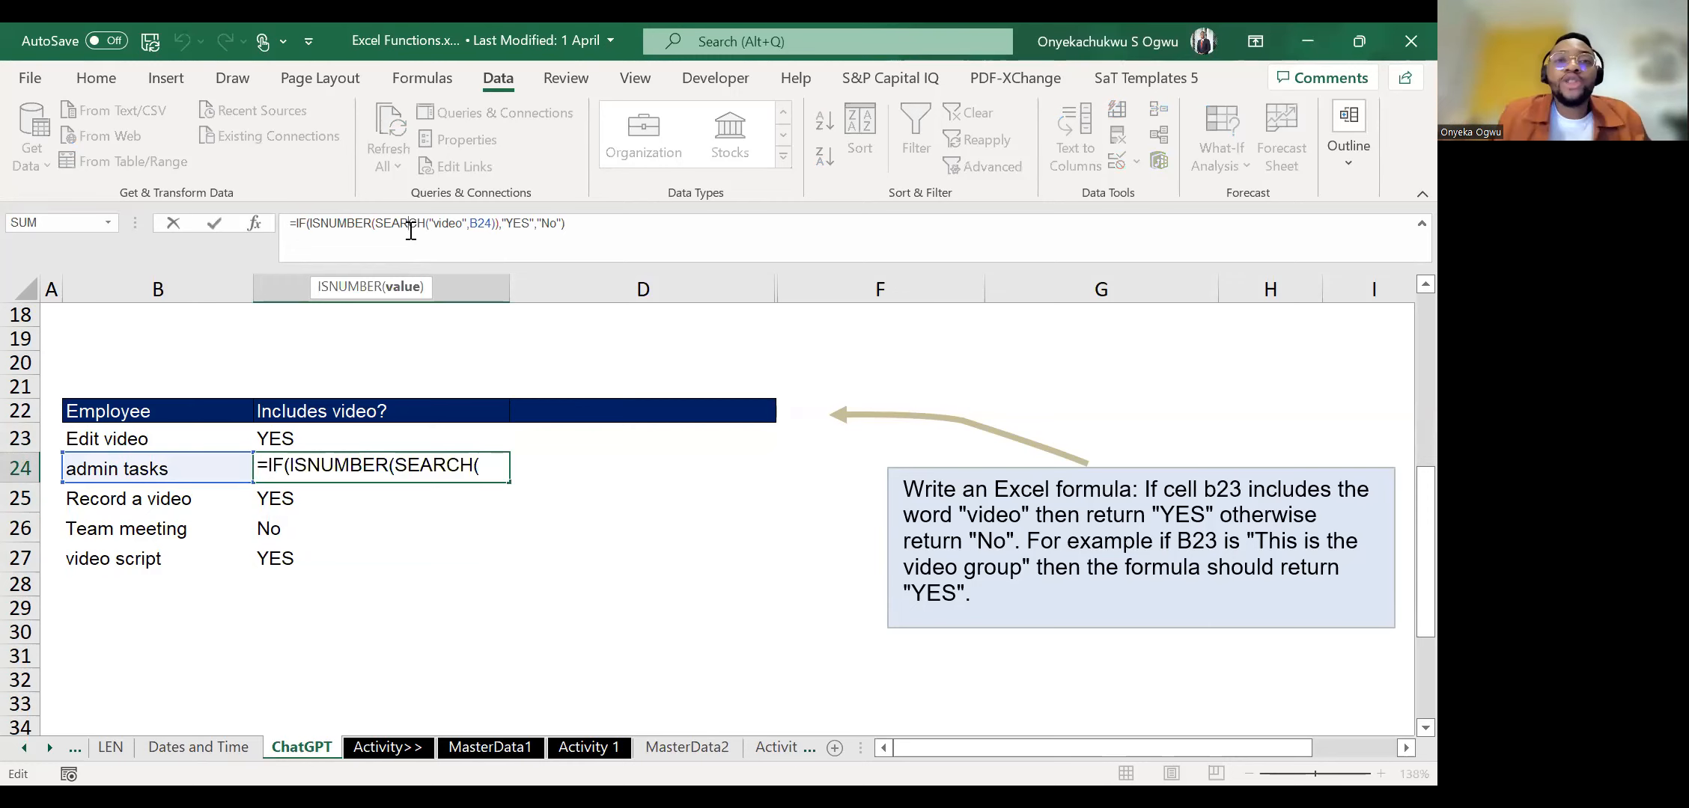
key("Escape")
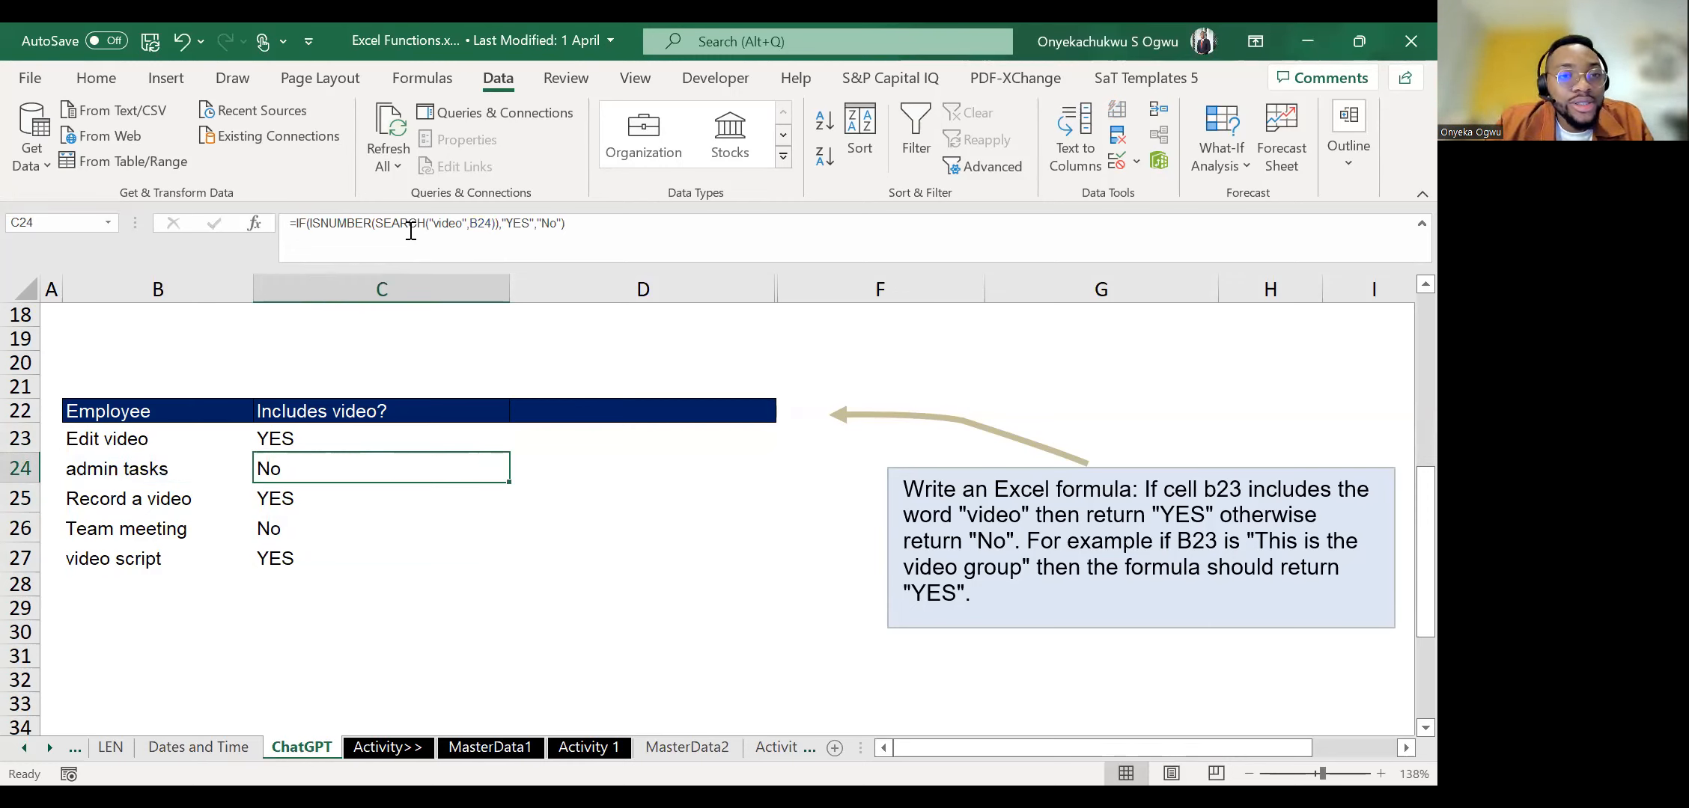
left_click(410, 230)
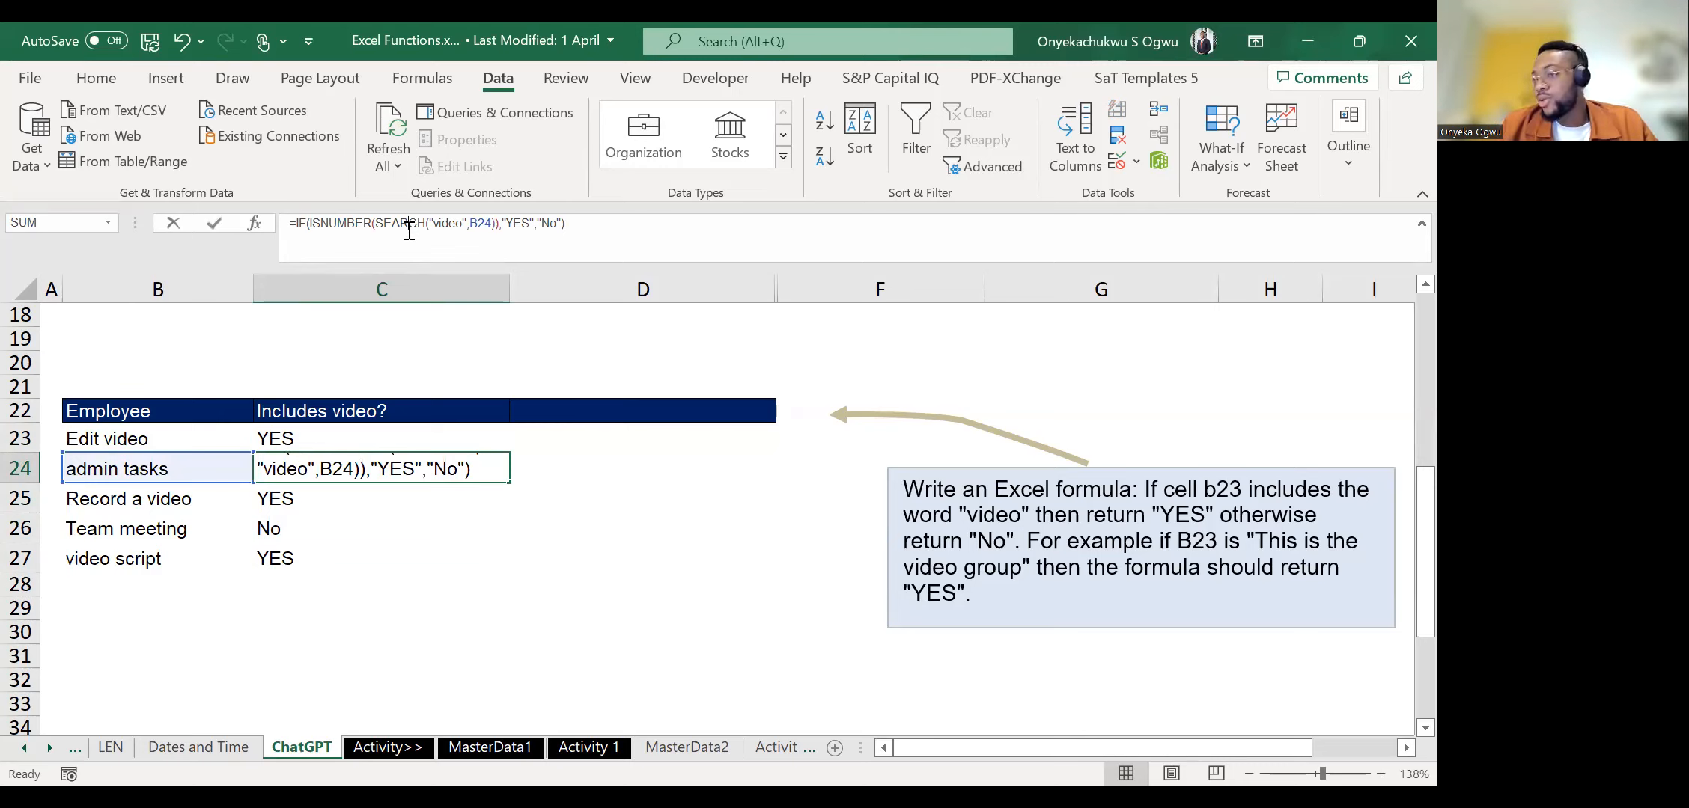
key("Escape")
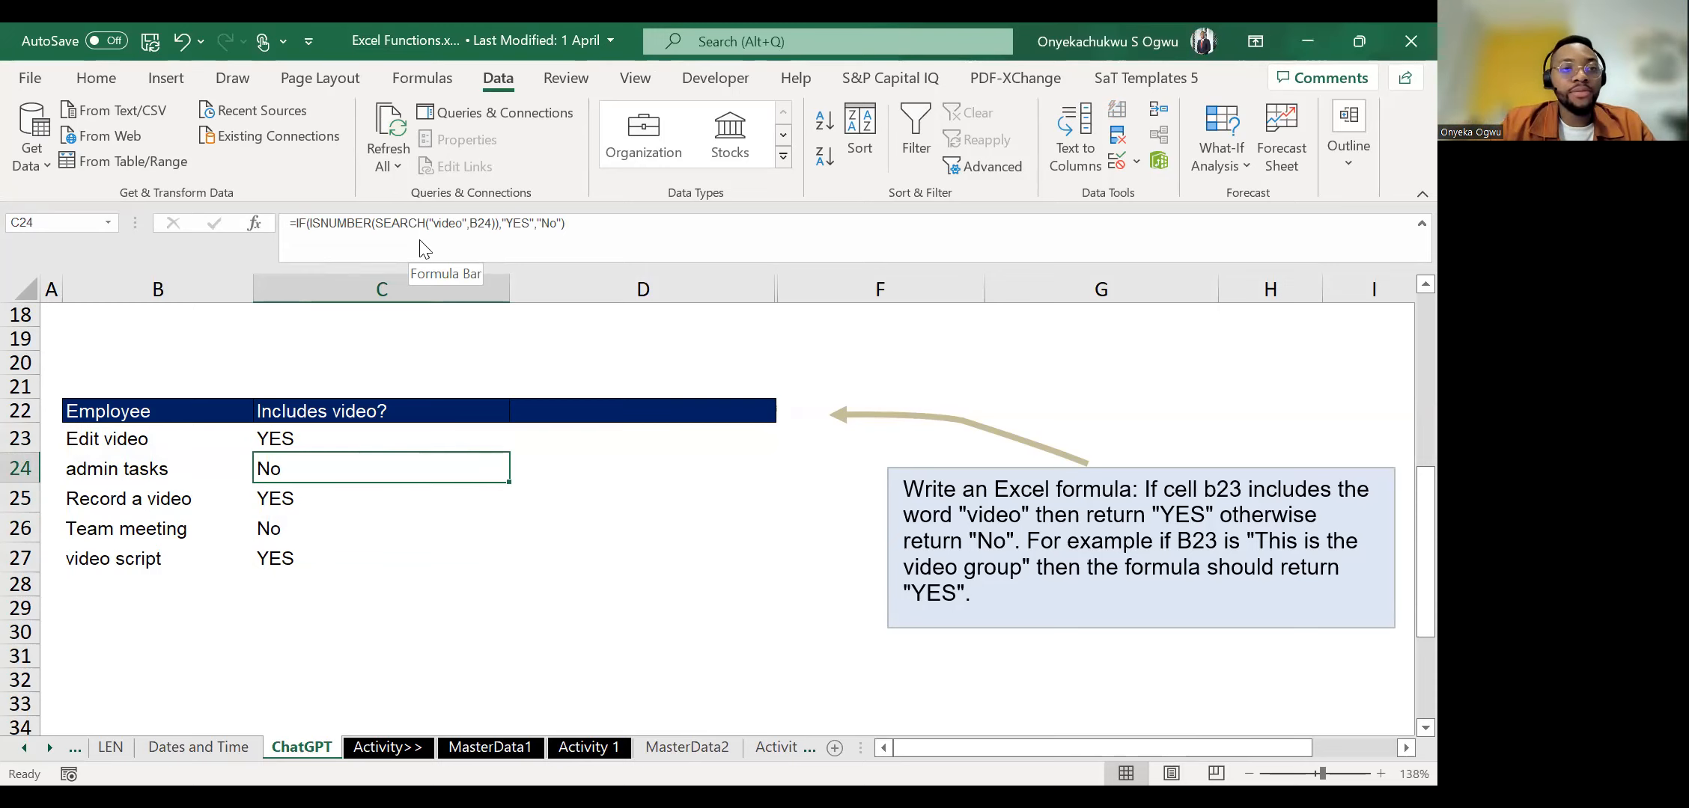
key("alt+Tab")
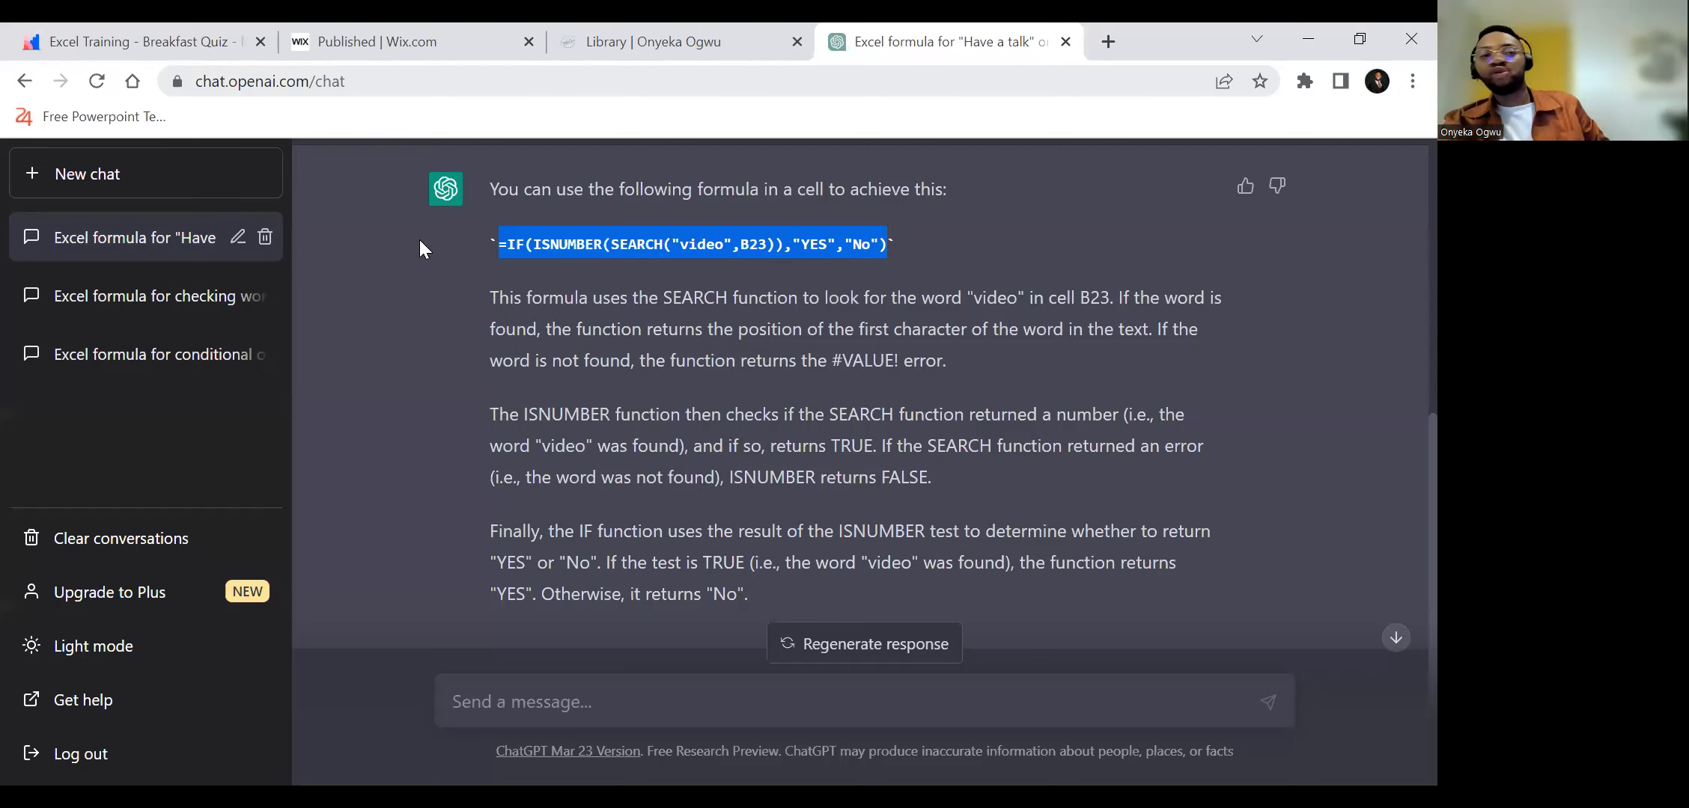
key("alt+Tab")
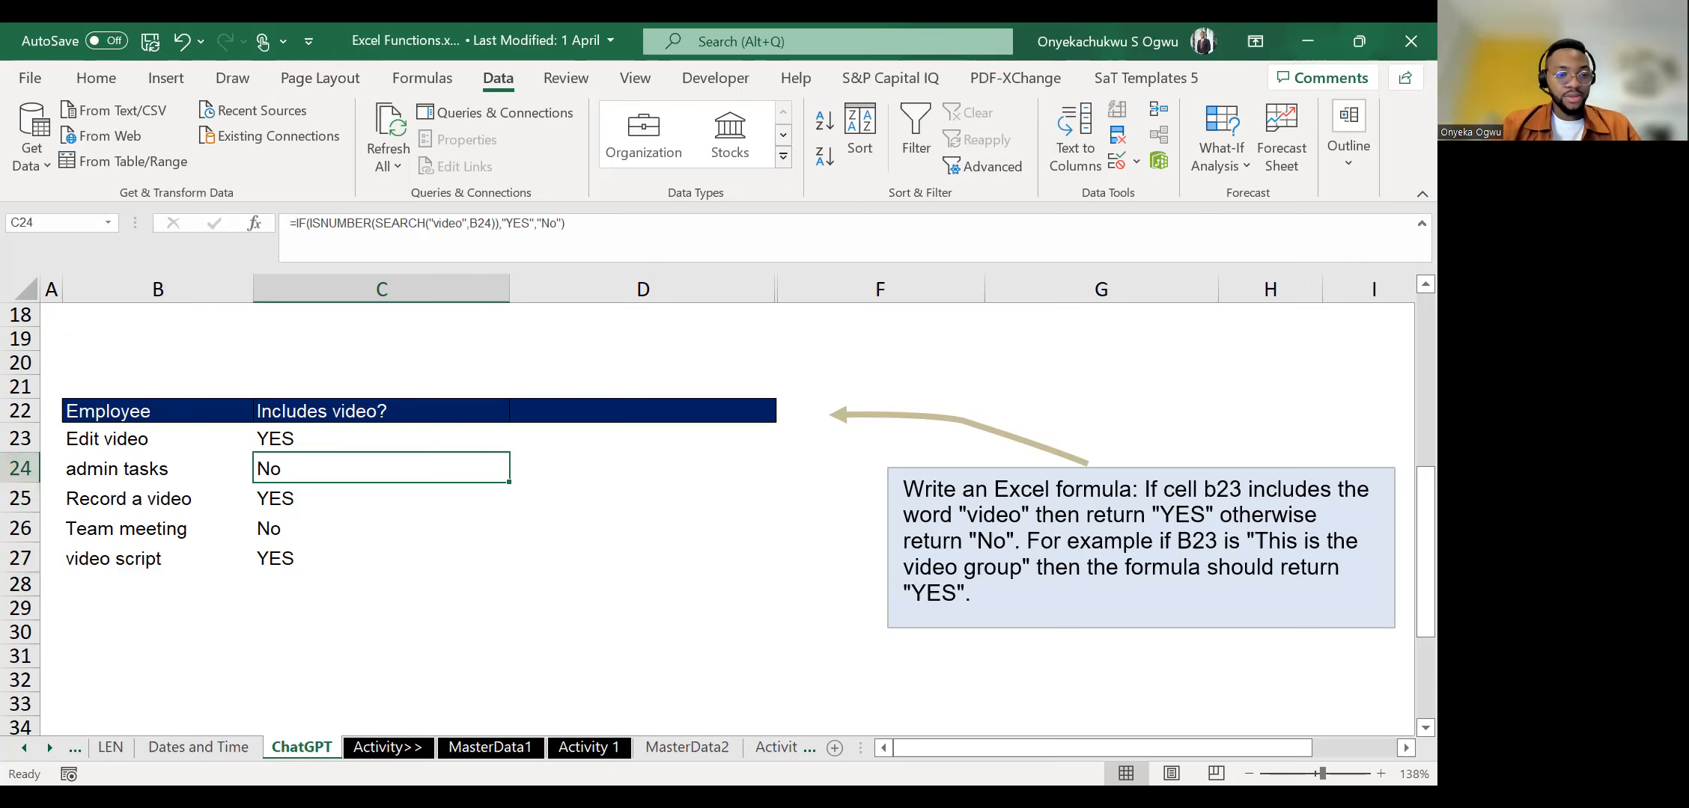
Look back through the names of the workbook's earlier function sheets and forward again to recap the functions covered.
left_click(19, 758)
left_click(19, 759)
left_click(20, 758)
left_click(20, 759)
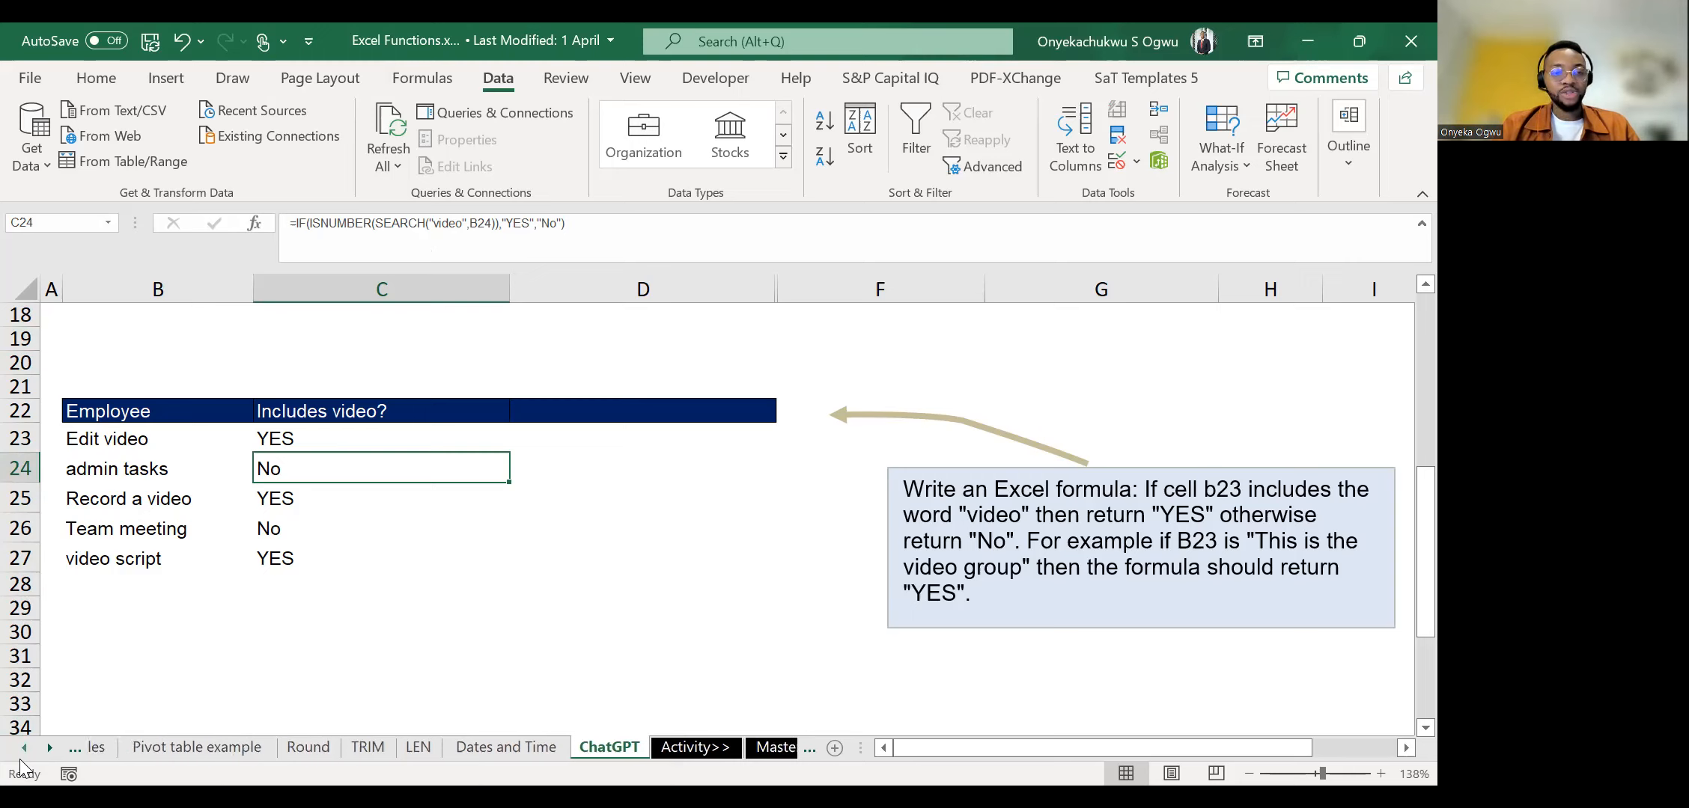
left_click(19, 759)
left_click(19, 758)
left_click(19, 758)
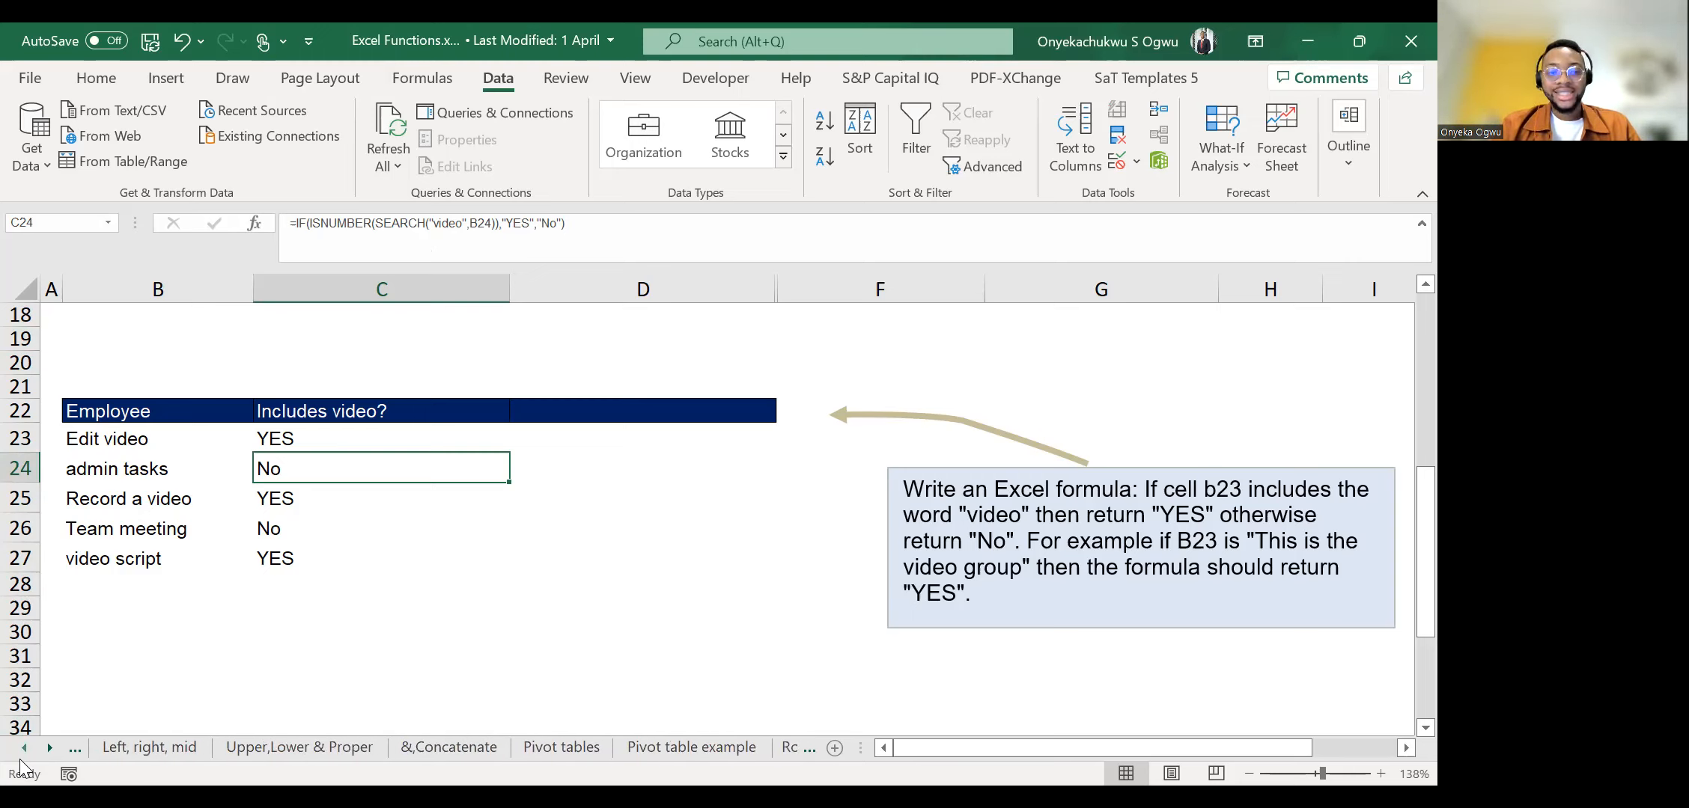
left_click(19, 759)
left_click(20, 758)
left_click(19, 758)
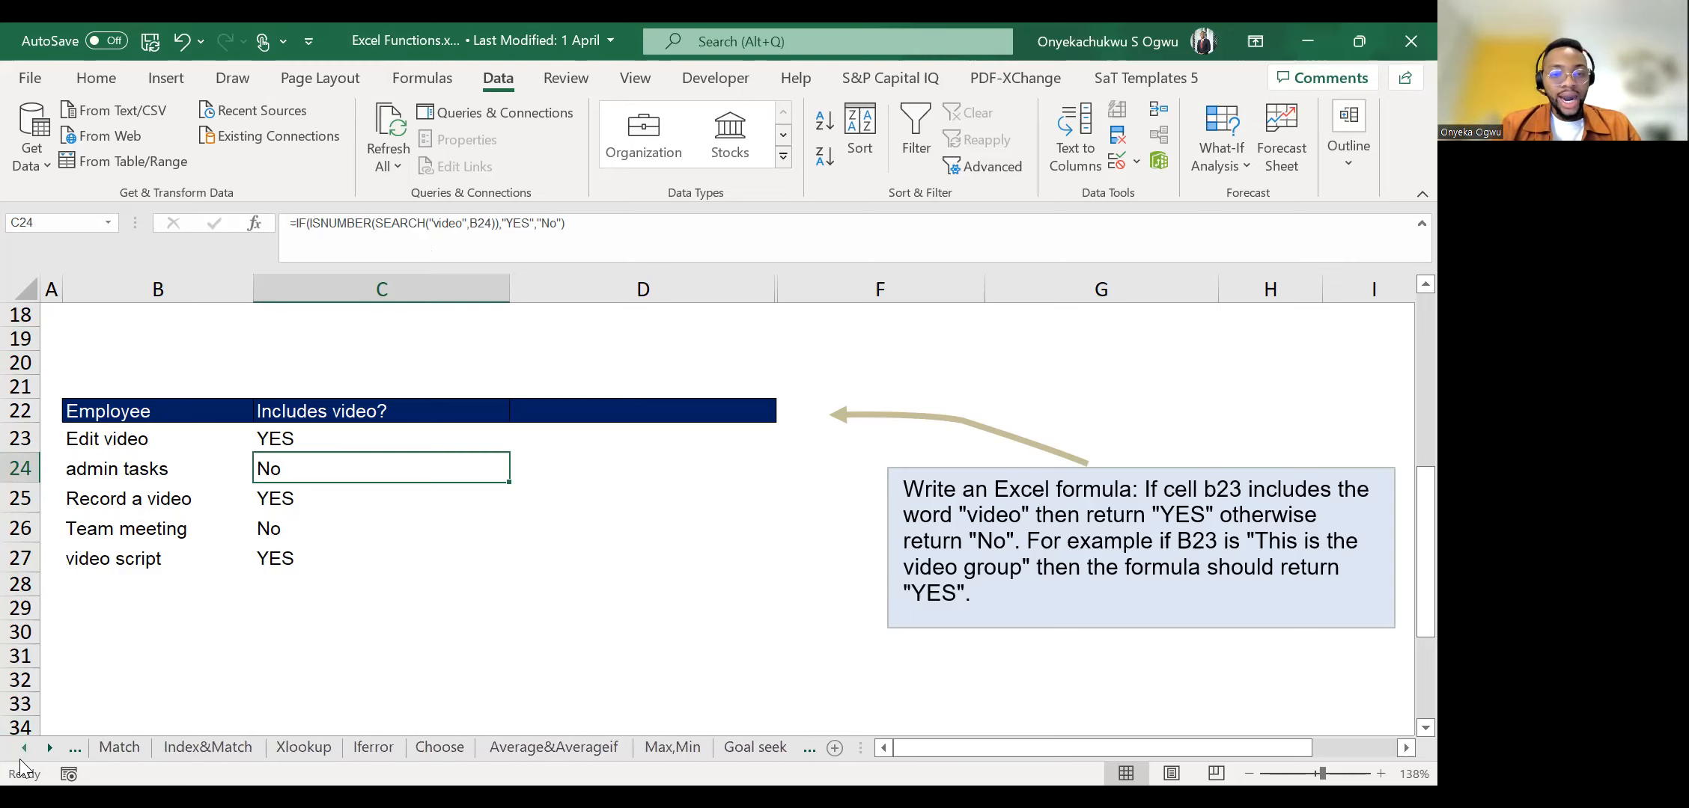
left_click(20, 758)
left_click(19, 759)
left_click(19, 759)
left_click(19, 759)
left_click(20, 759)
left_click(20, 758)
left_click(20, 758)
left_click(19, 758)
left_click(49, 753)
left_click(48, 753)
left_click(49, 753)
left_click(49, 753)
left_click(49, 753)
left_click(49, 753)
left_click(49, 753)
left_click(49, 753)
left_click(49, 753)
left_click(49, 753)
left_click(48, 753)
left_click(48, 753)
left_click(48, 753)
left_click(48, 753)
left_click(49, 753)
left_click(49, 753)
left_click(49, 753)
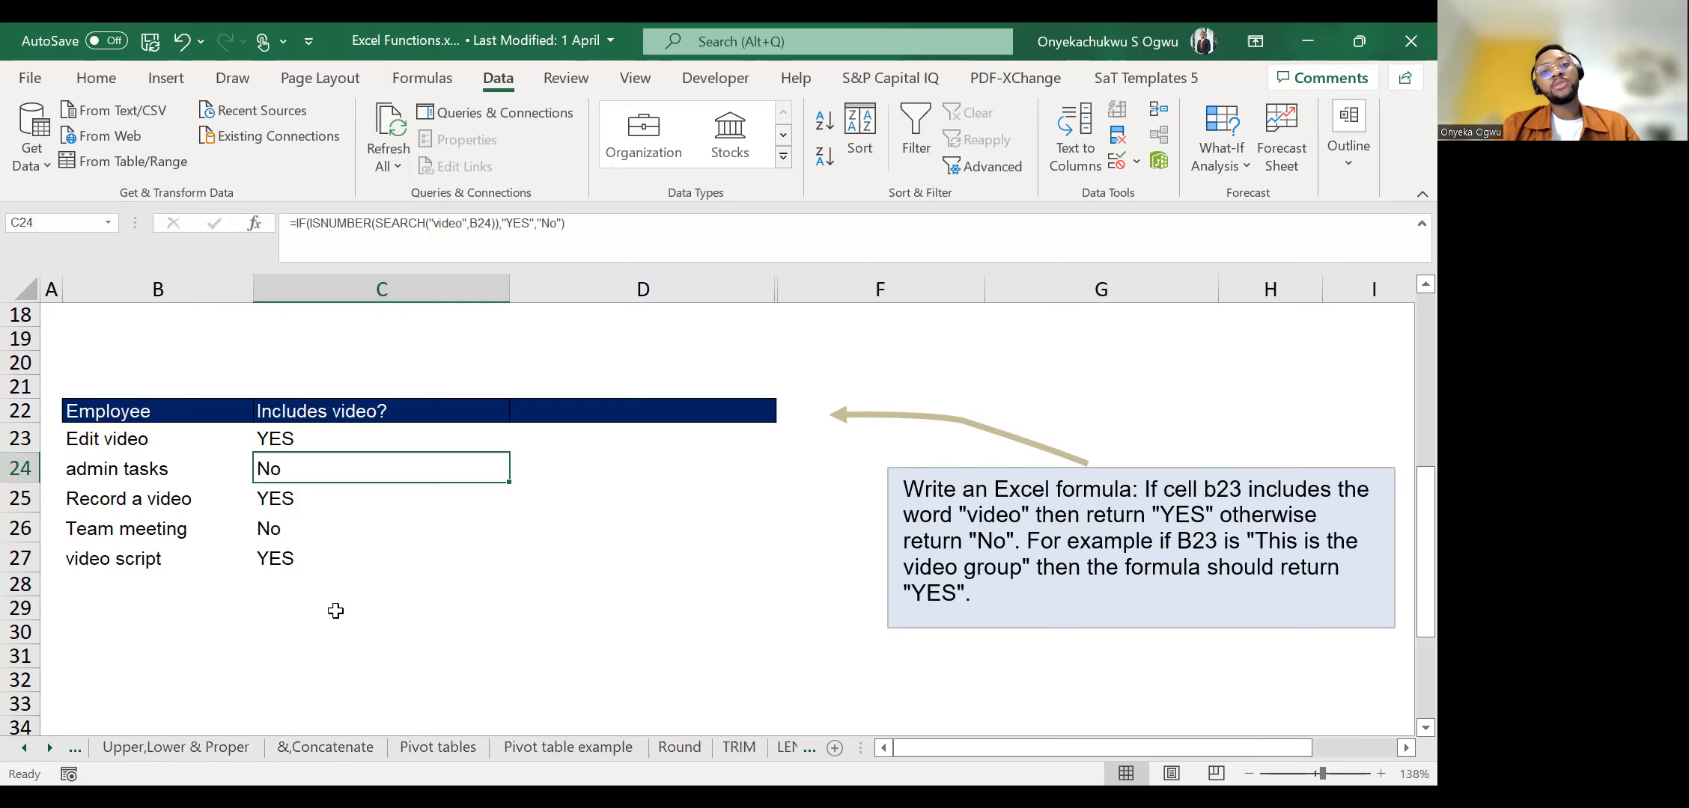
left_click(497, 660)
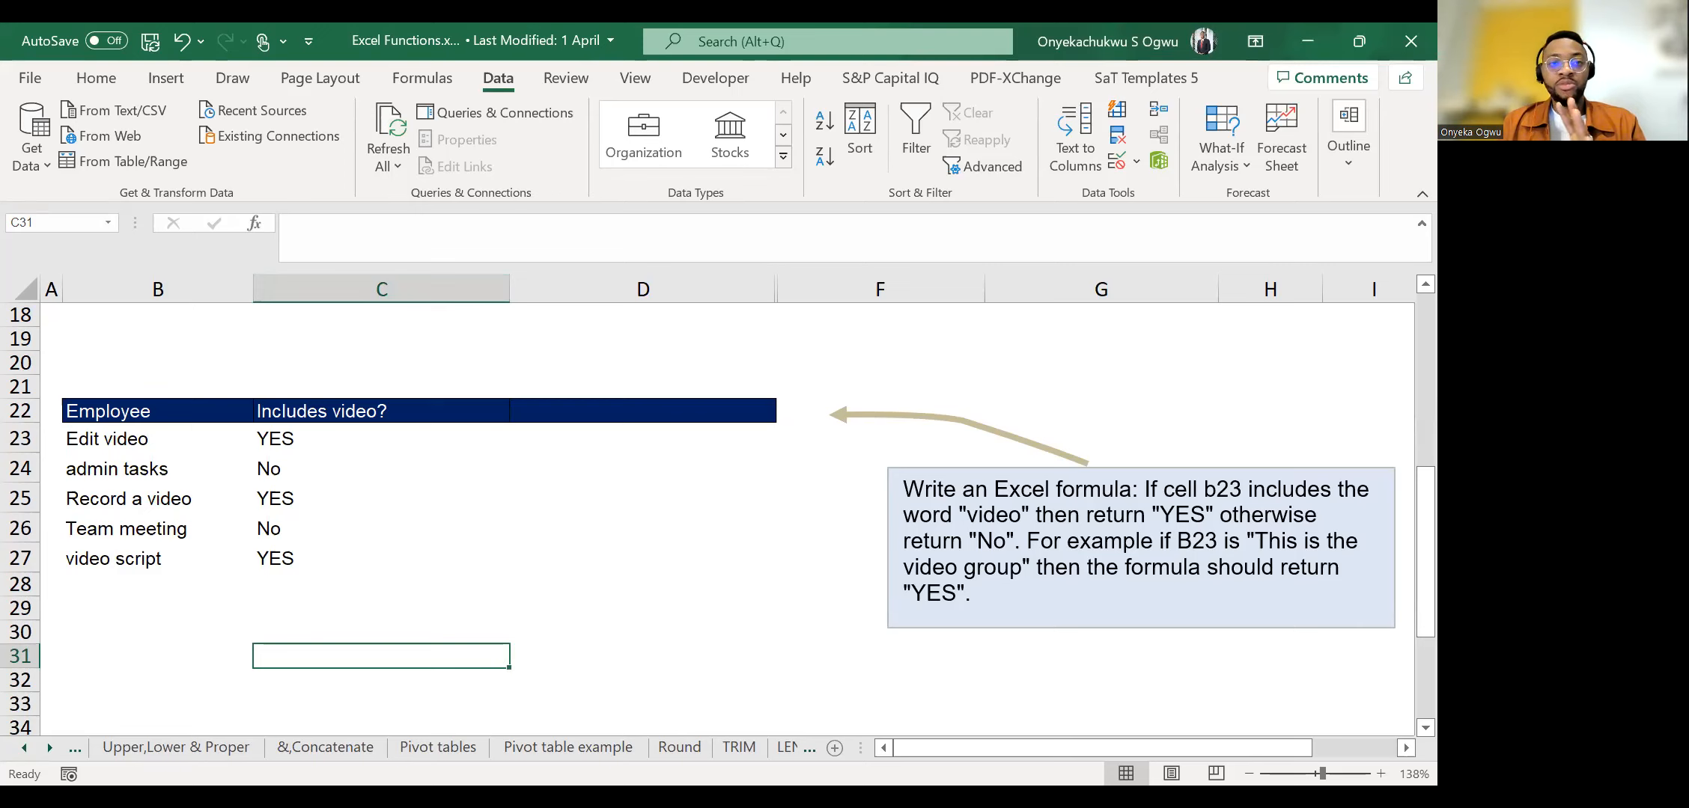
key("alt+Tab")
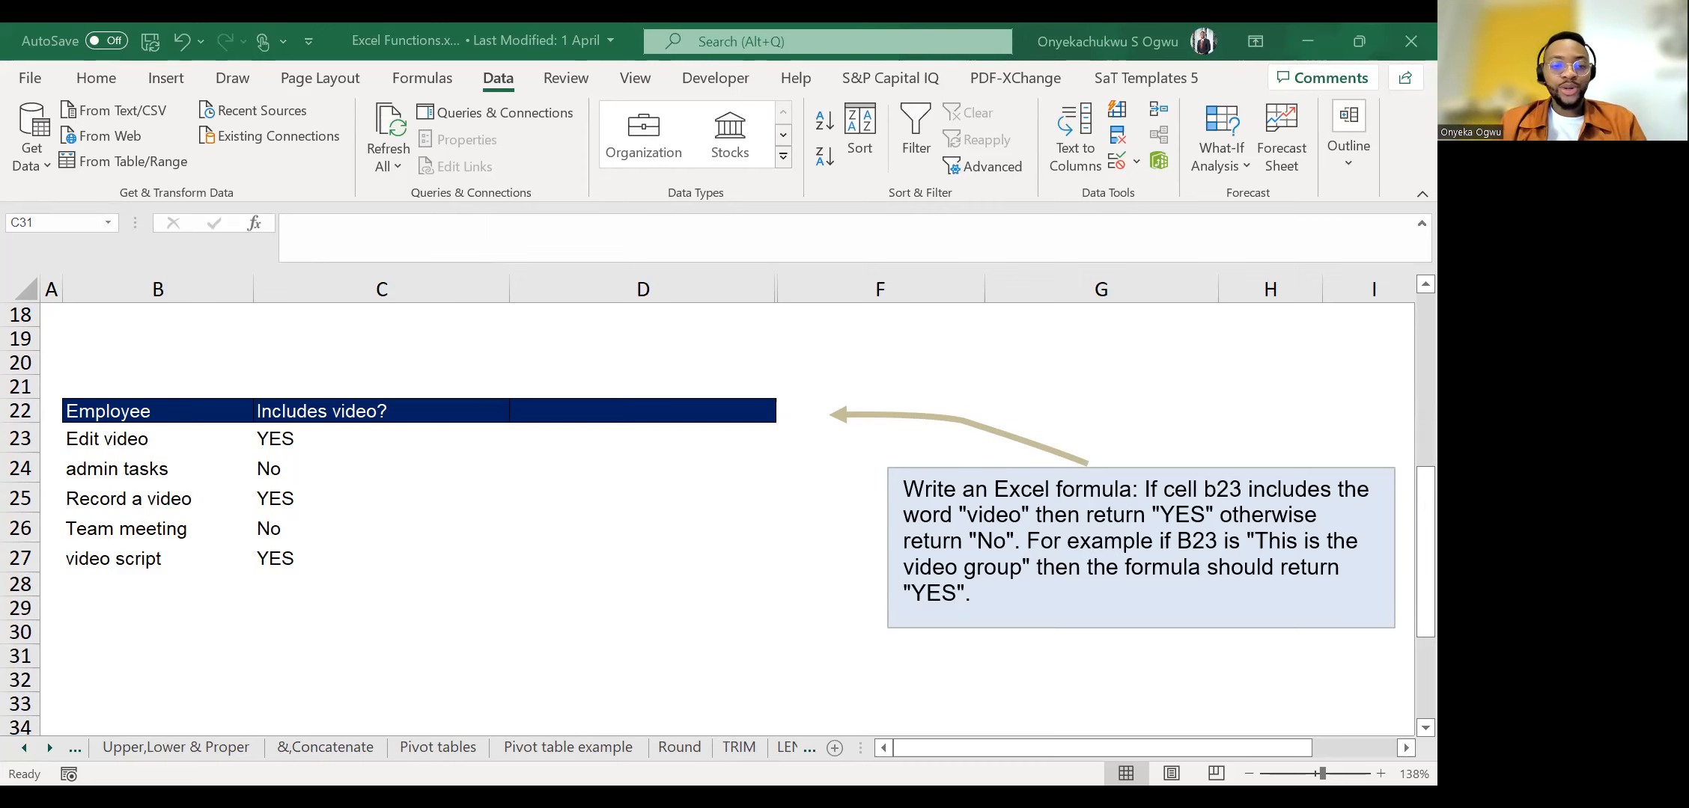
key("alt+Tab")
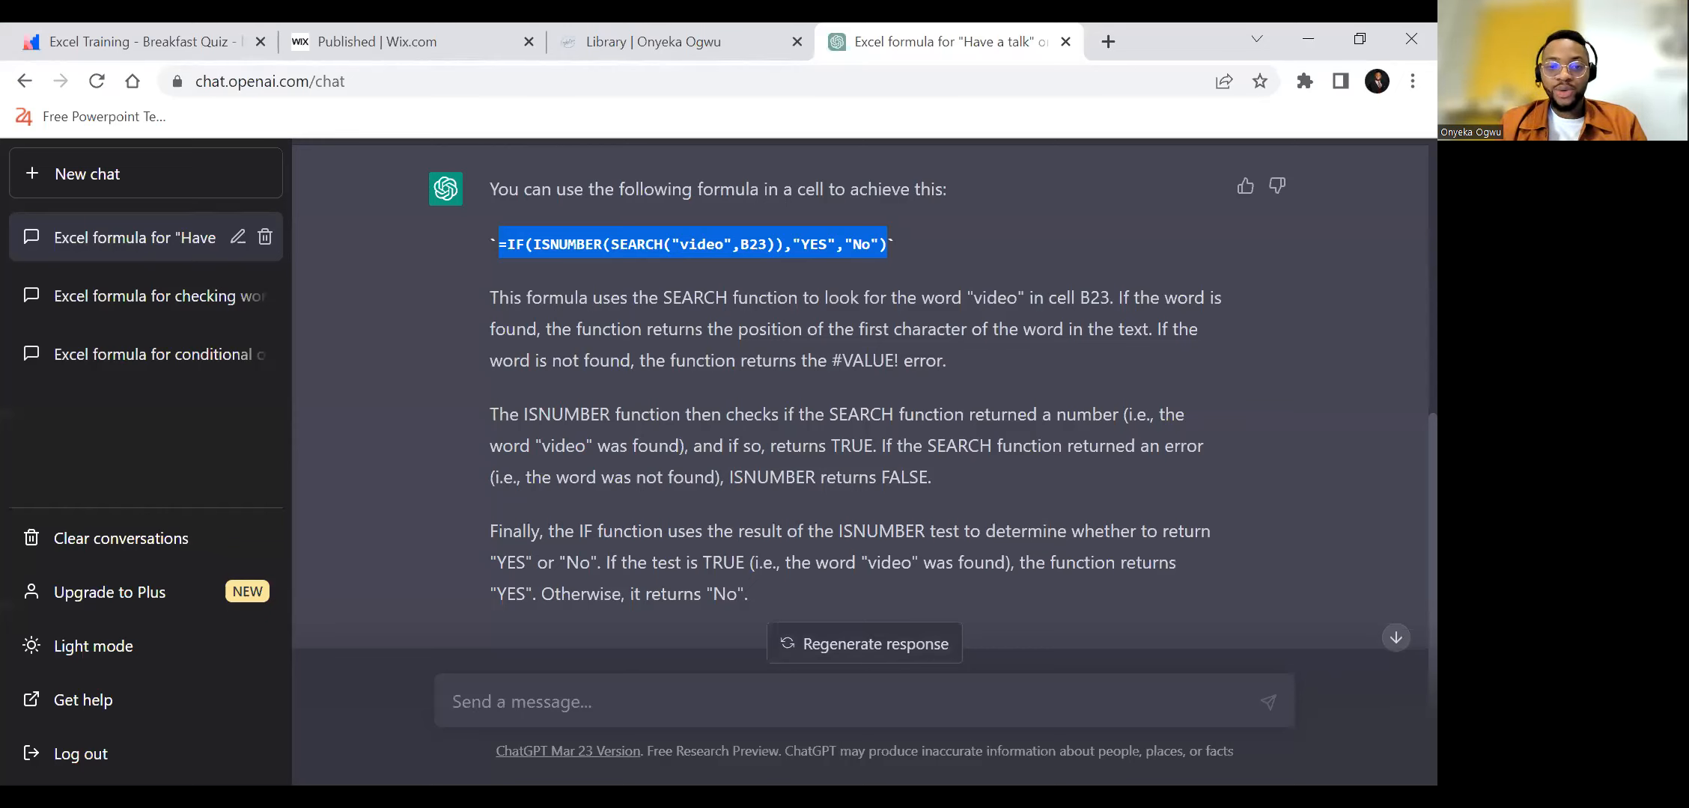
key("alt+Tab")
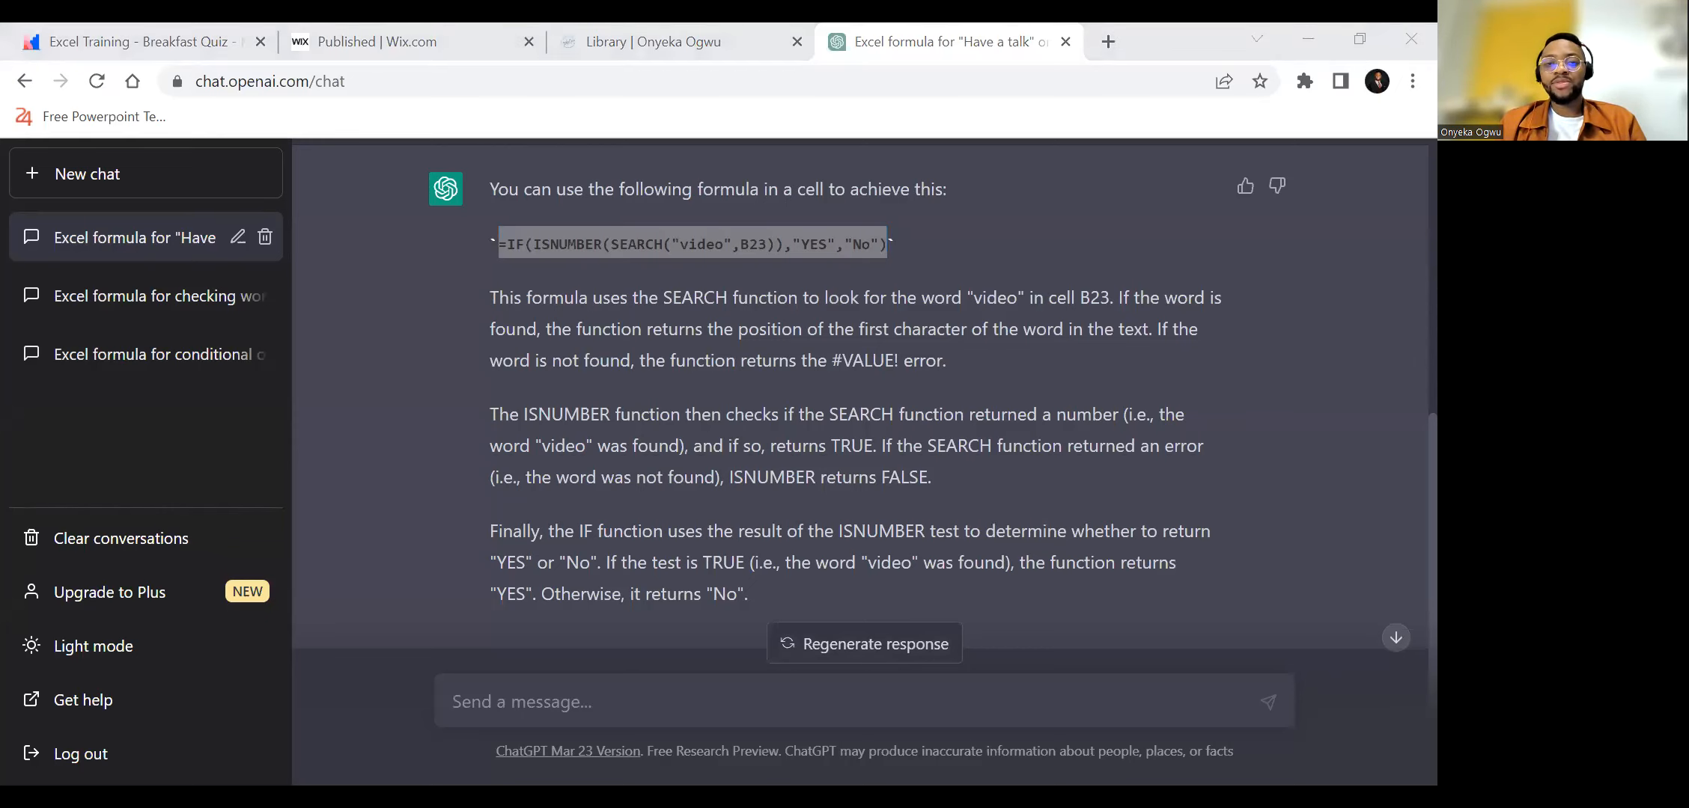
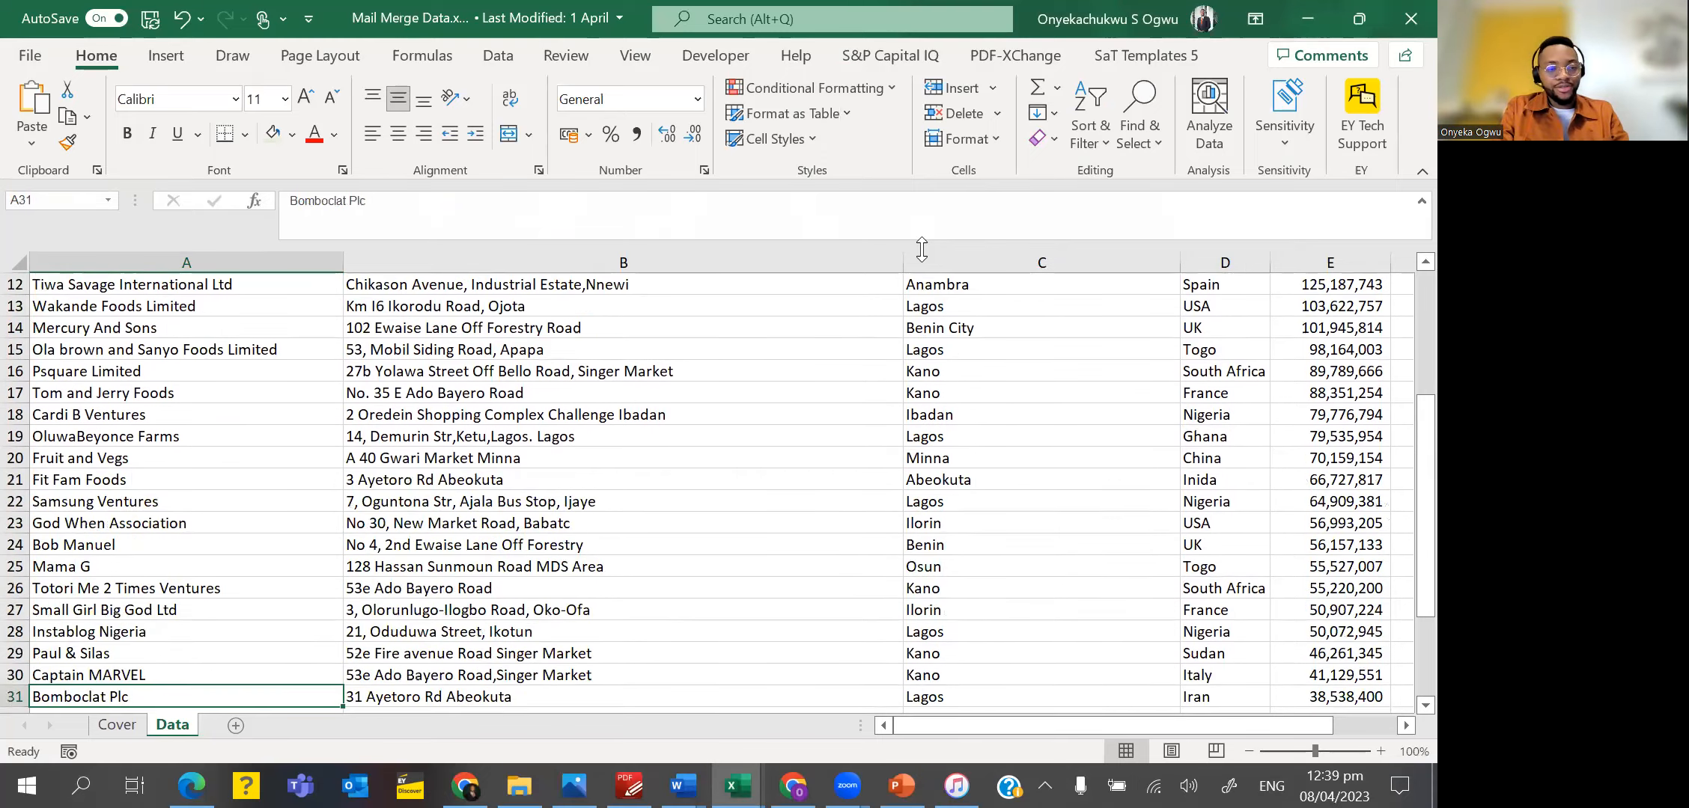
Look over the customer list on the Data sheet, and read through the Circularization Letter in Word.
key("ctrl+Up")
key("Down")
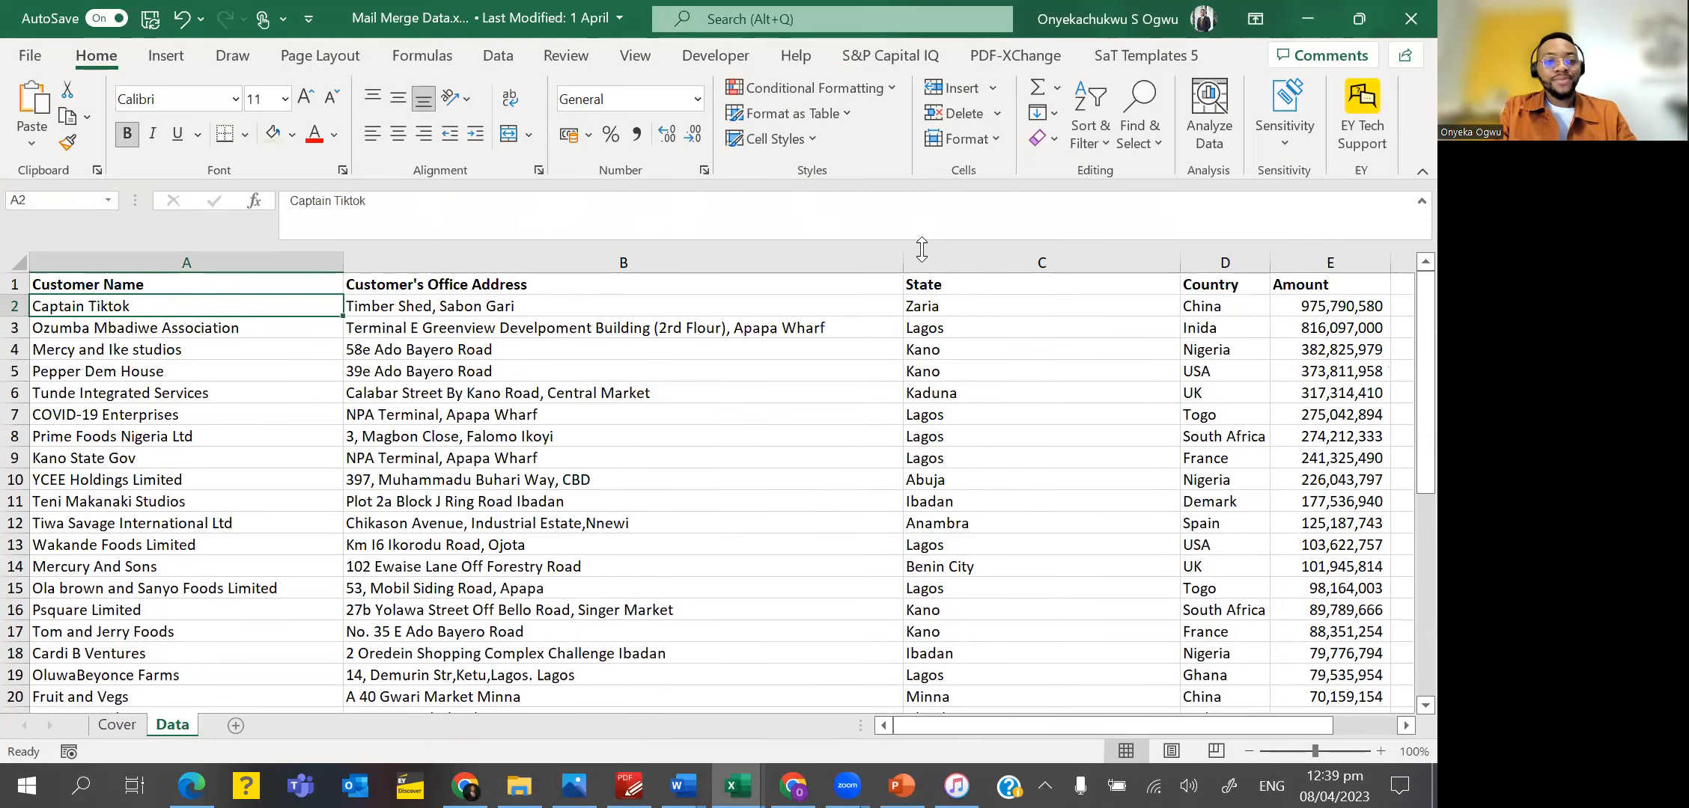
key("ctrl+Down")
key("ctrl+Up")
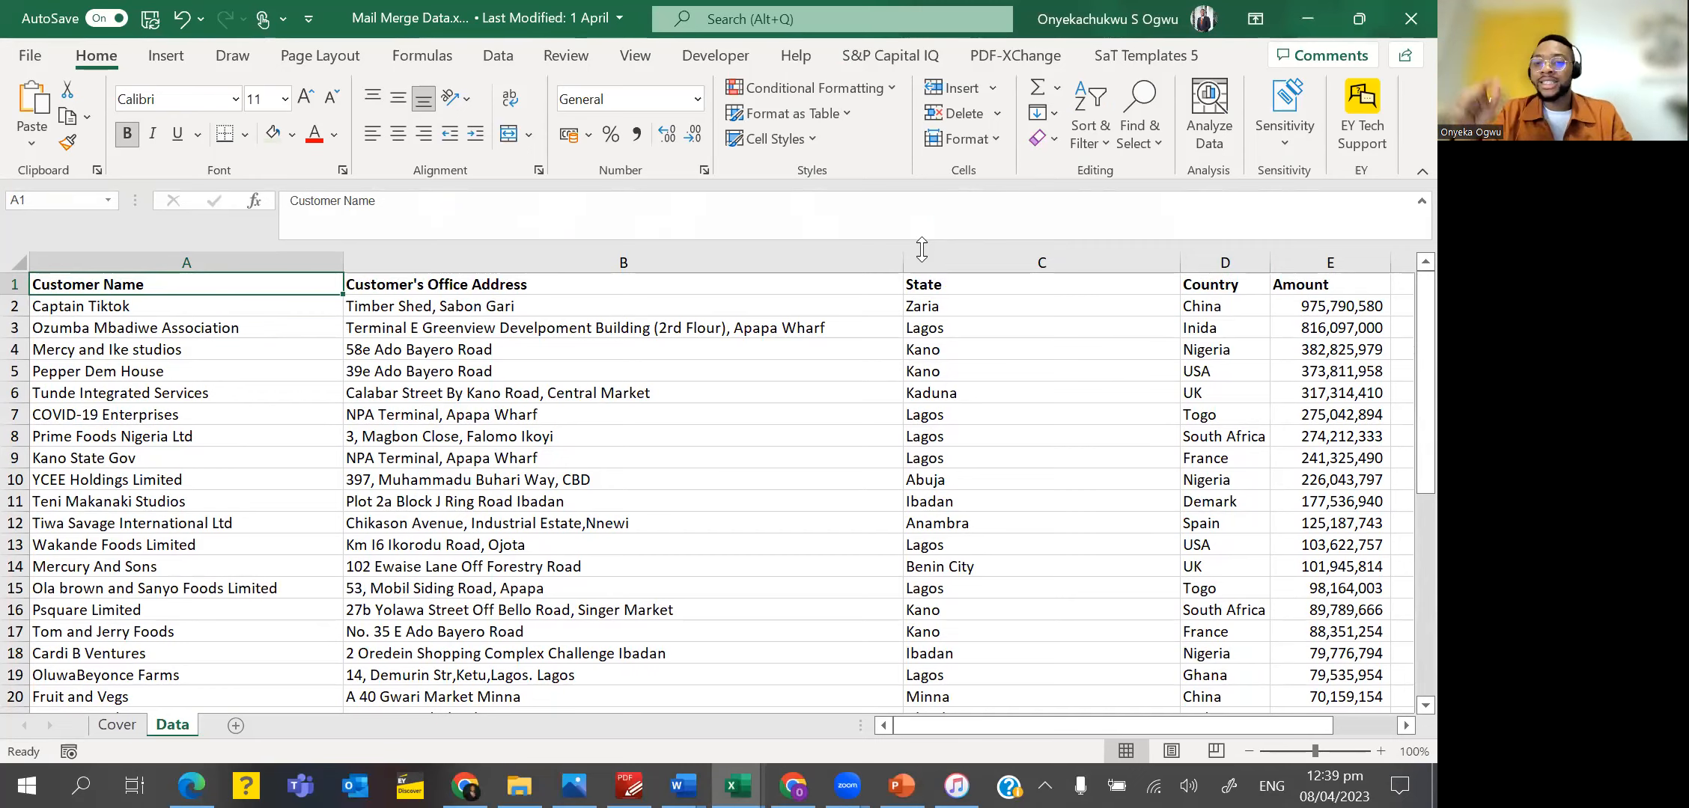
key("alt+Tab")
key("alt+Tab")
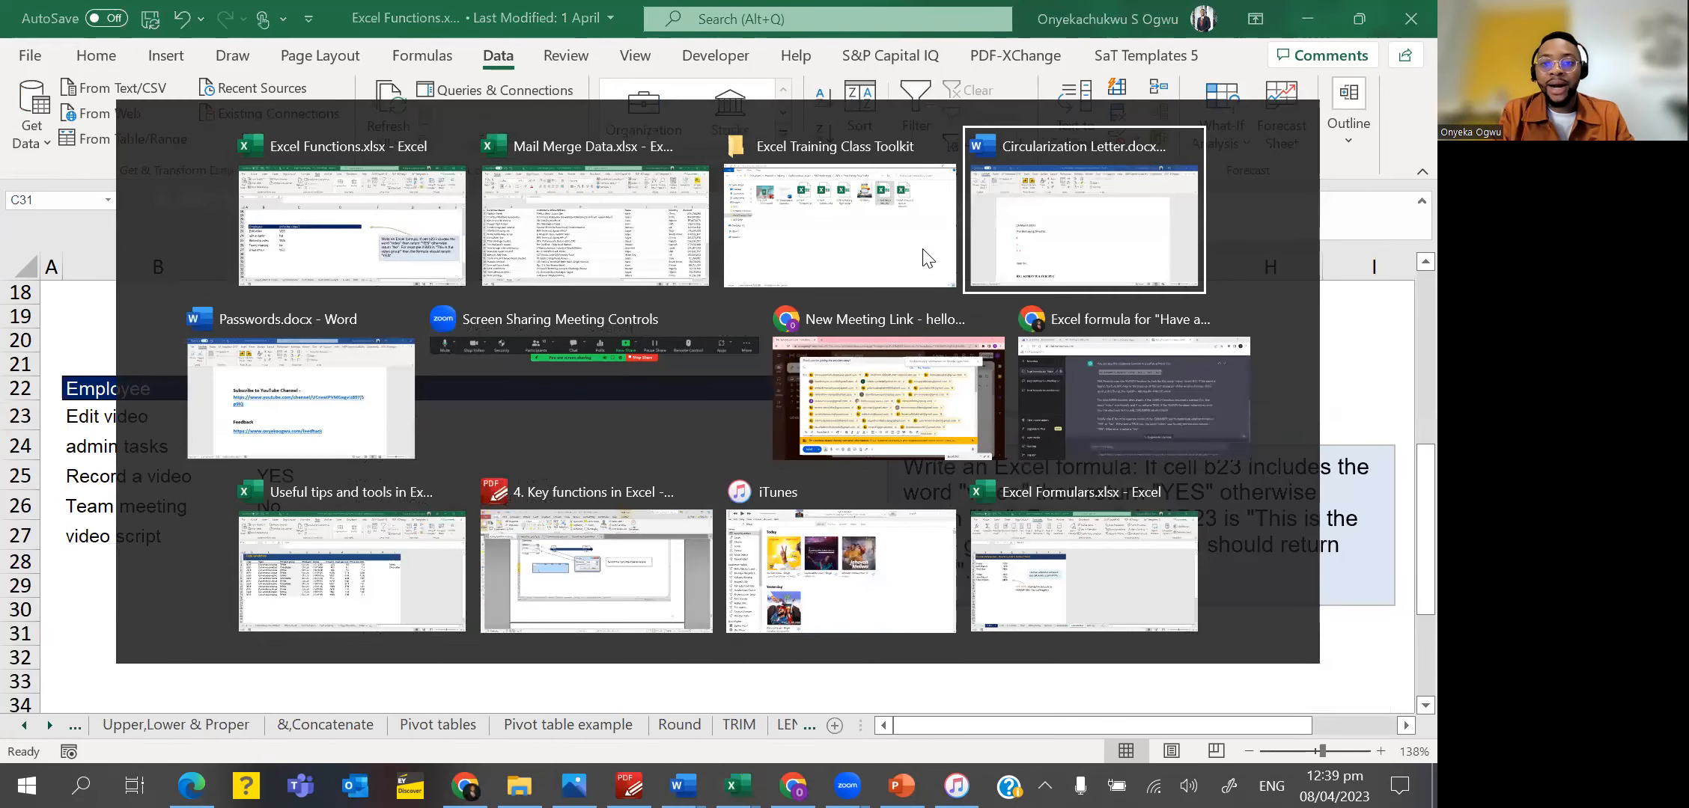
scroll(374, 467, "down", 1)
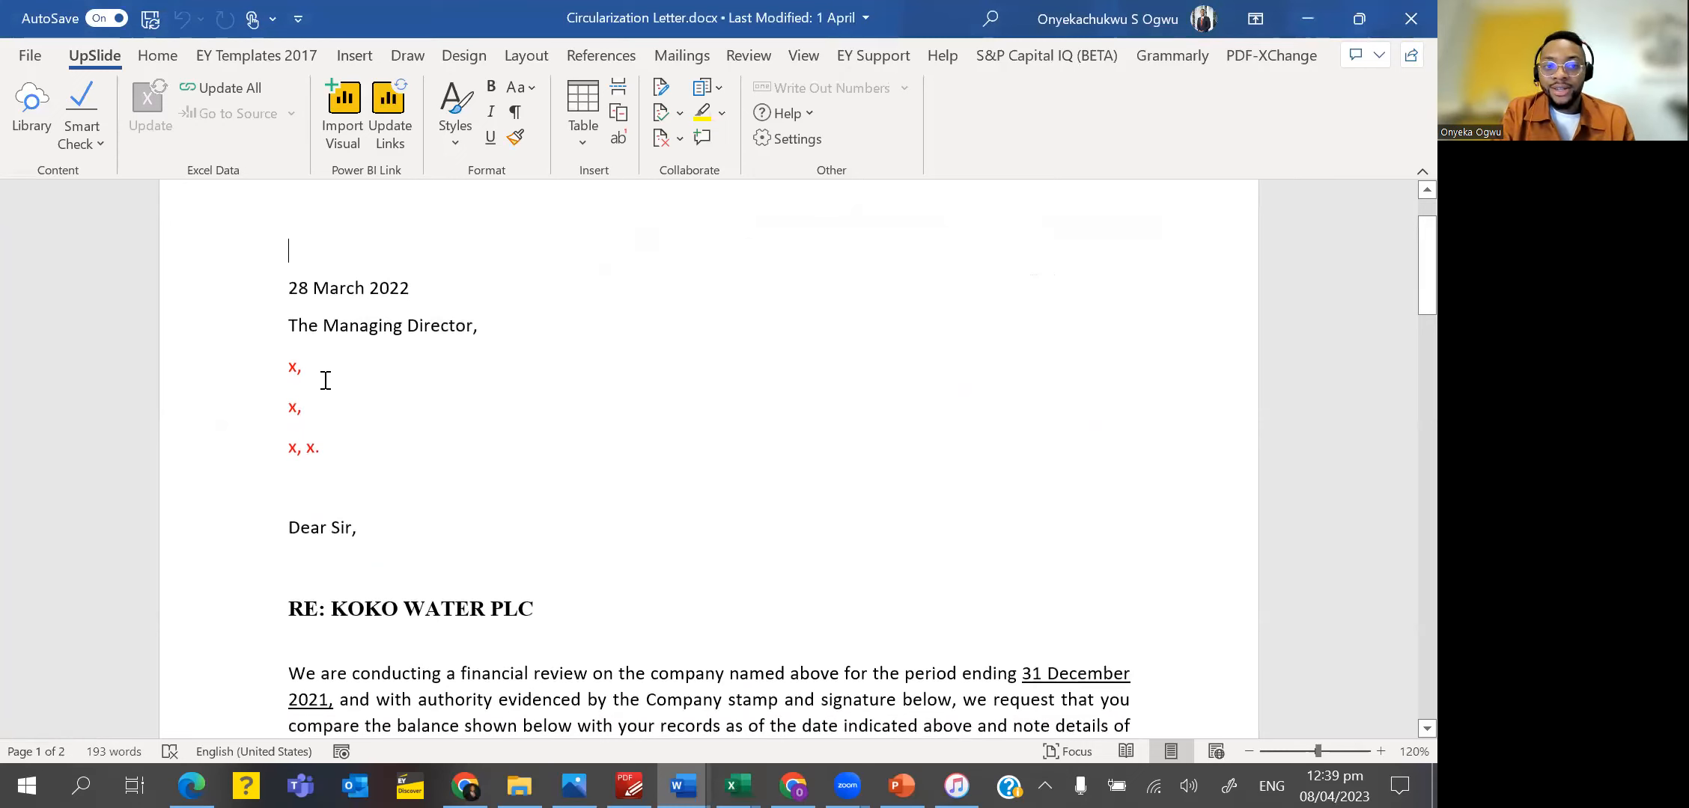
scroll(356, 441, "down", 12)
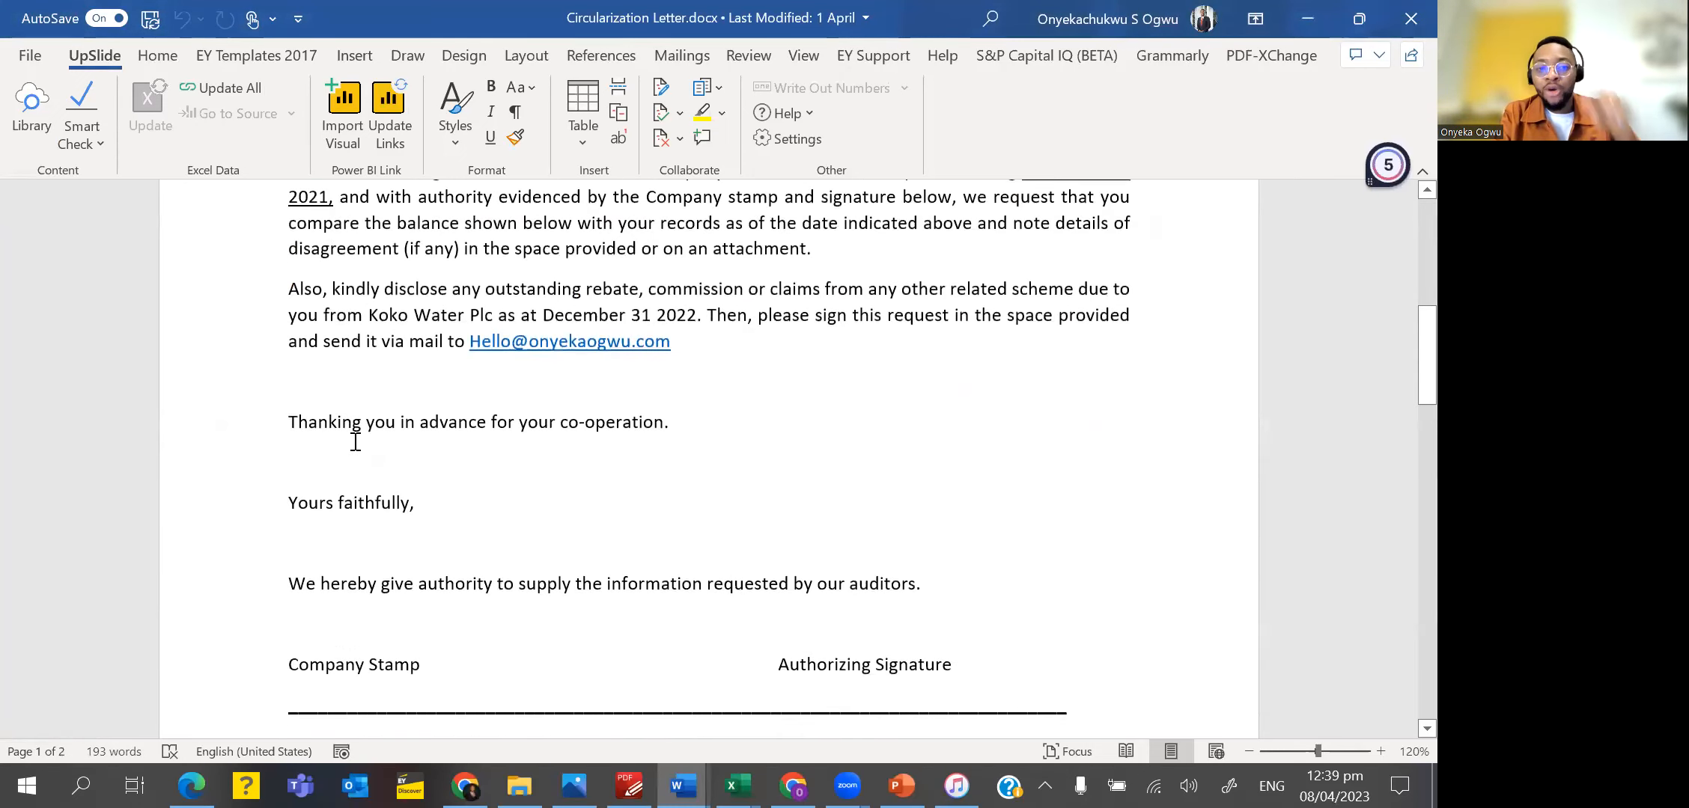
scroll(355, 441, "down", 3)
scroll(356, 442, "up", 15)
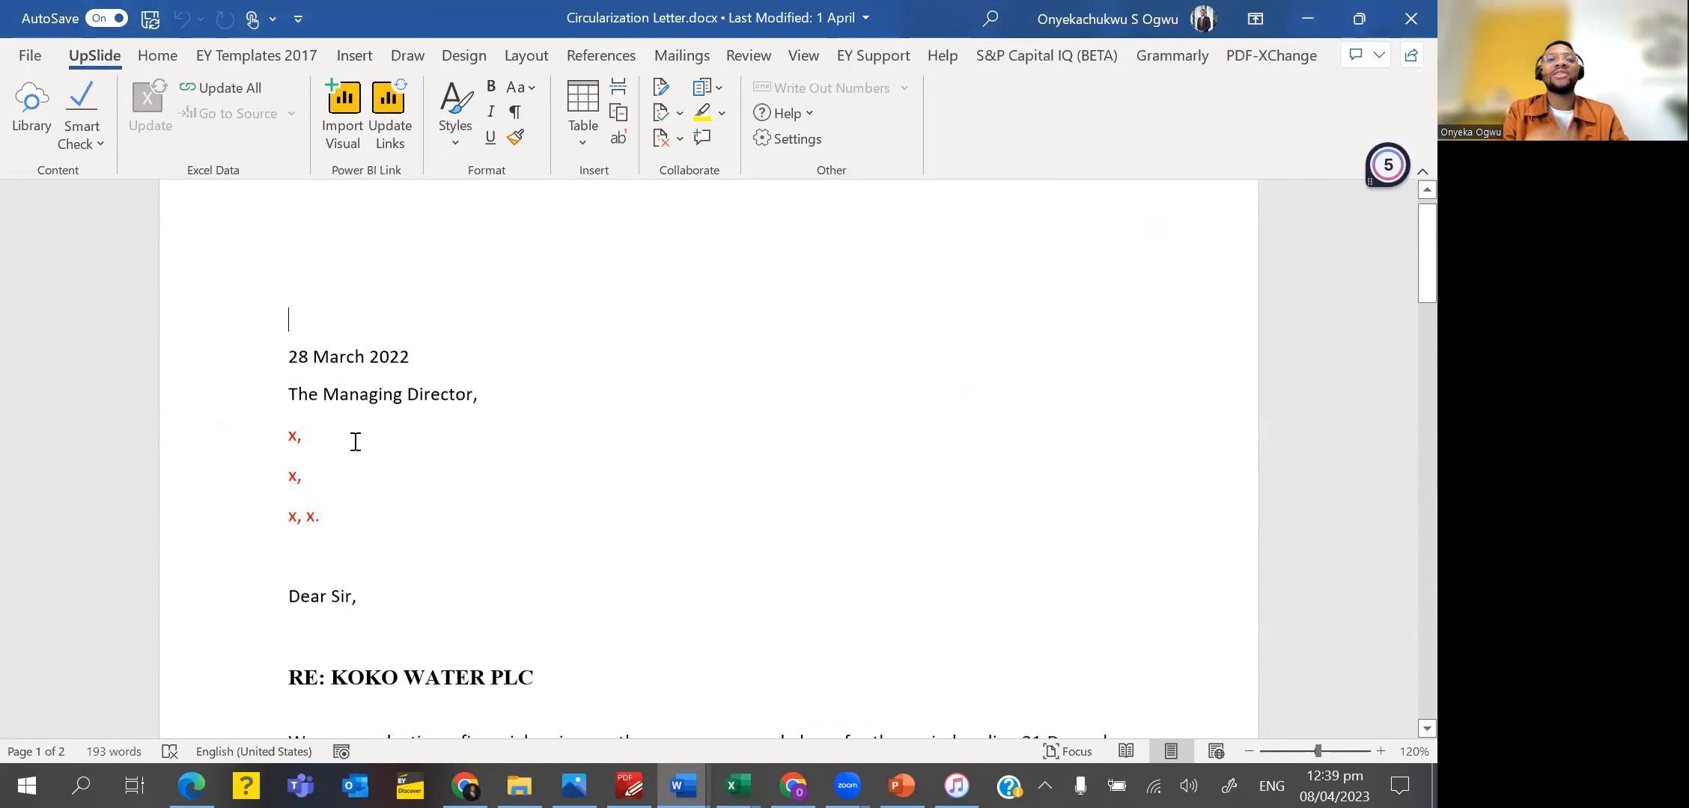
Switch back to the Mail Merge Data workbook in Excel and examine the customer name, address, state, country and amount columns.
key("alt+Tab")
key("alt+Tab")
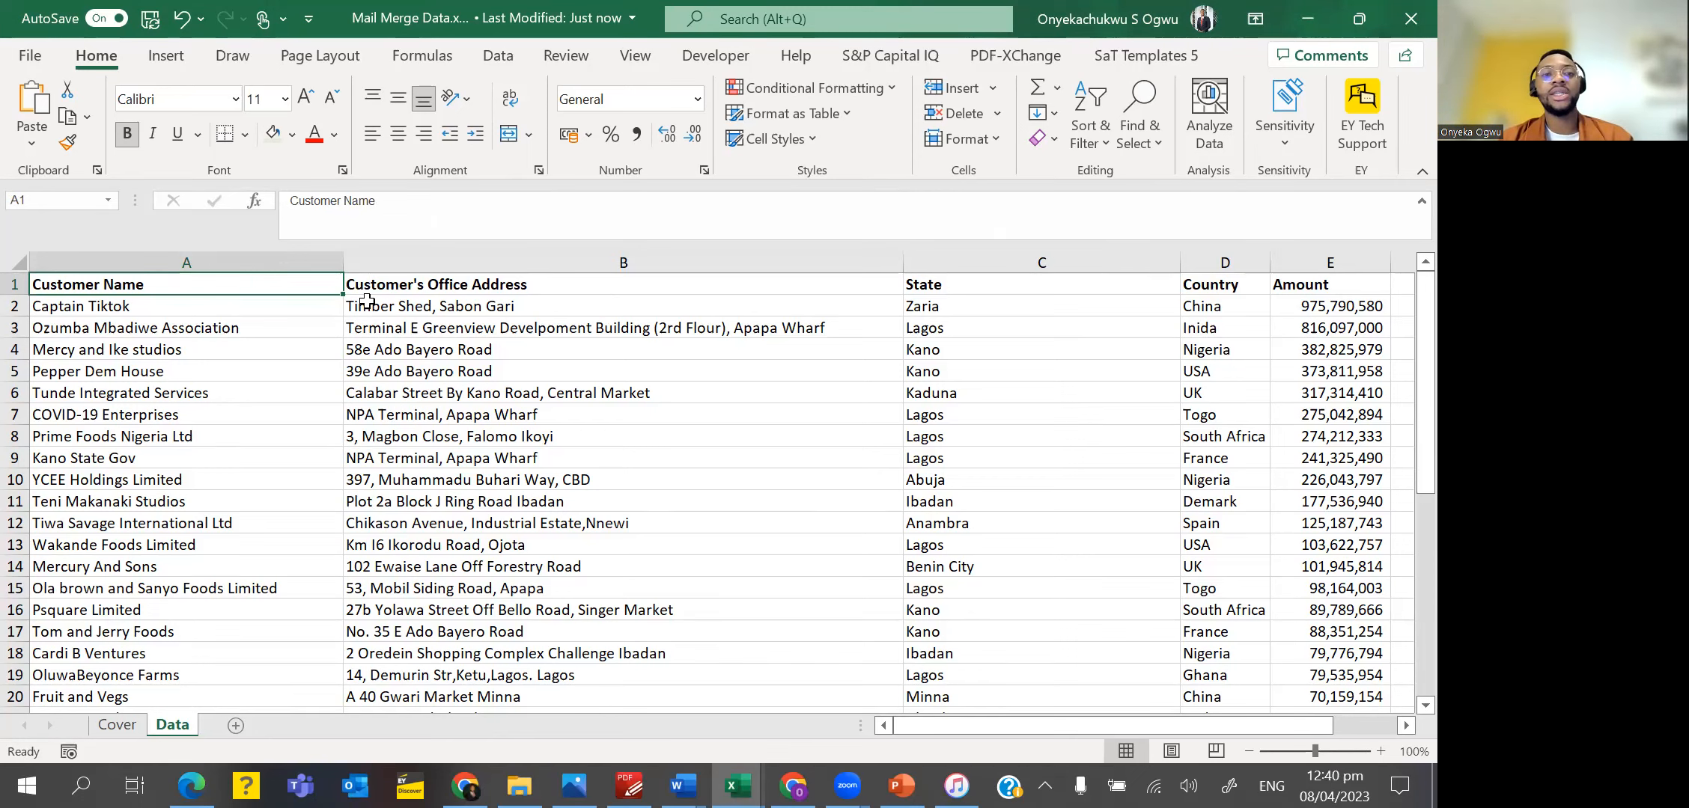
key("Right")
key("Right")
key("Left")
key("Left")
key("Right")
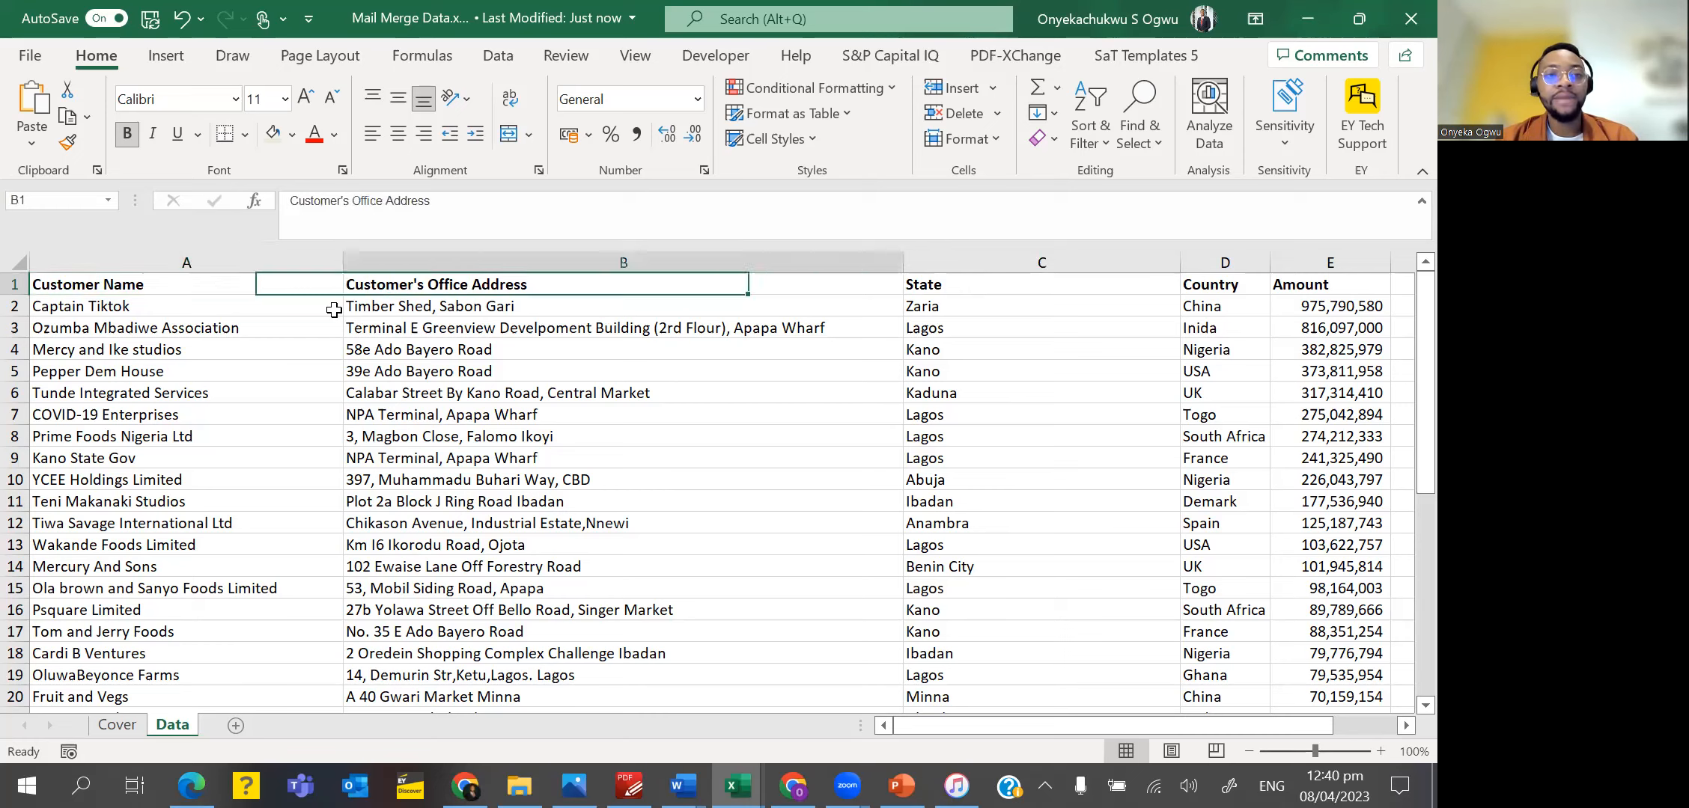
key("Right")
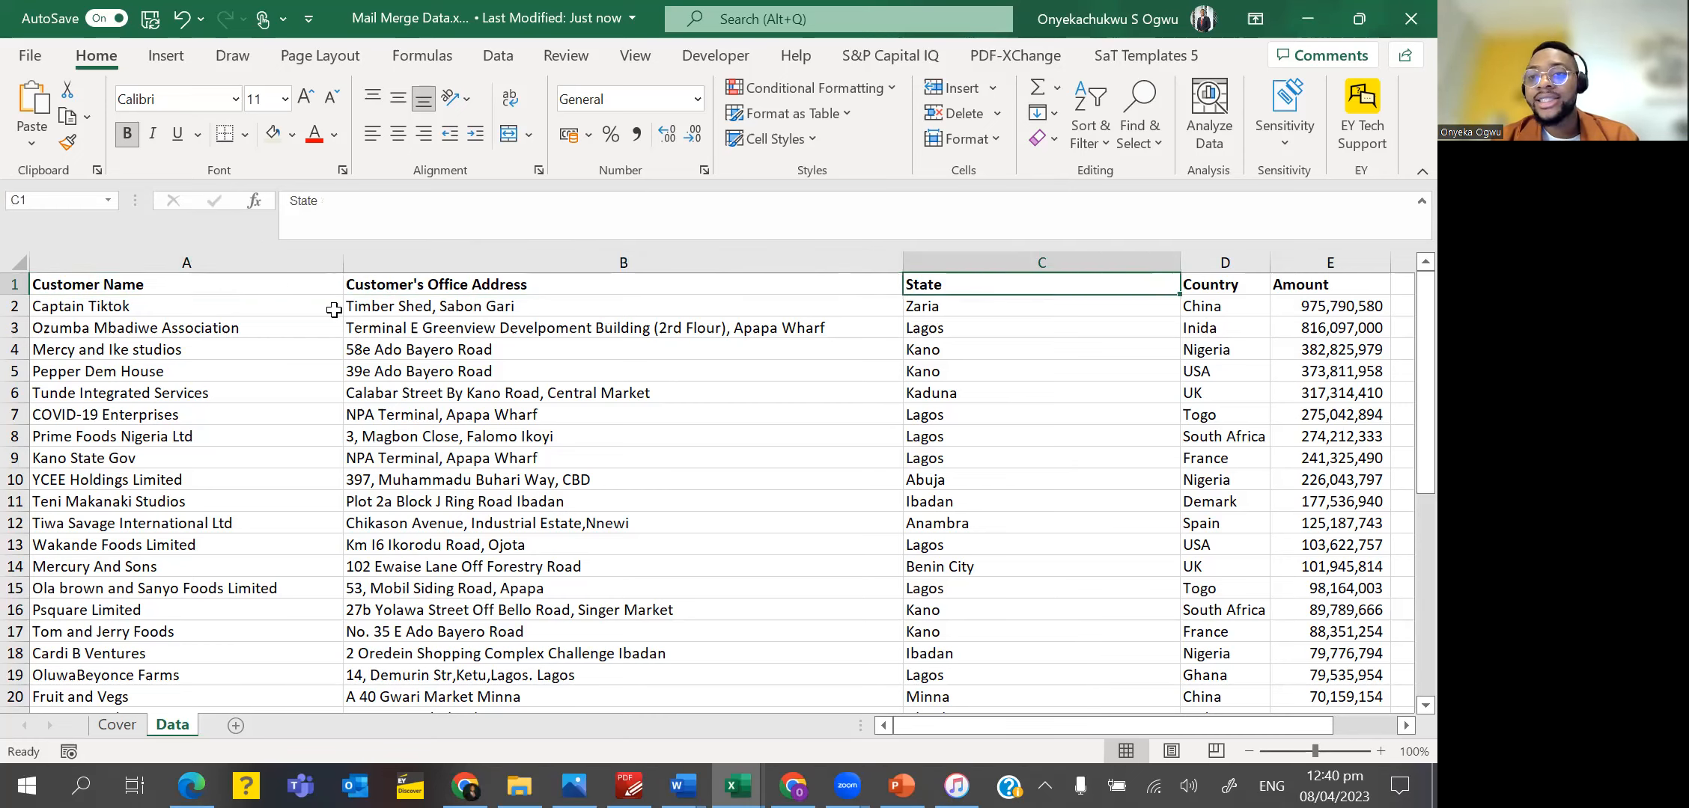
key("Right")
key("Right")
key("Down")
key("Left")
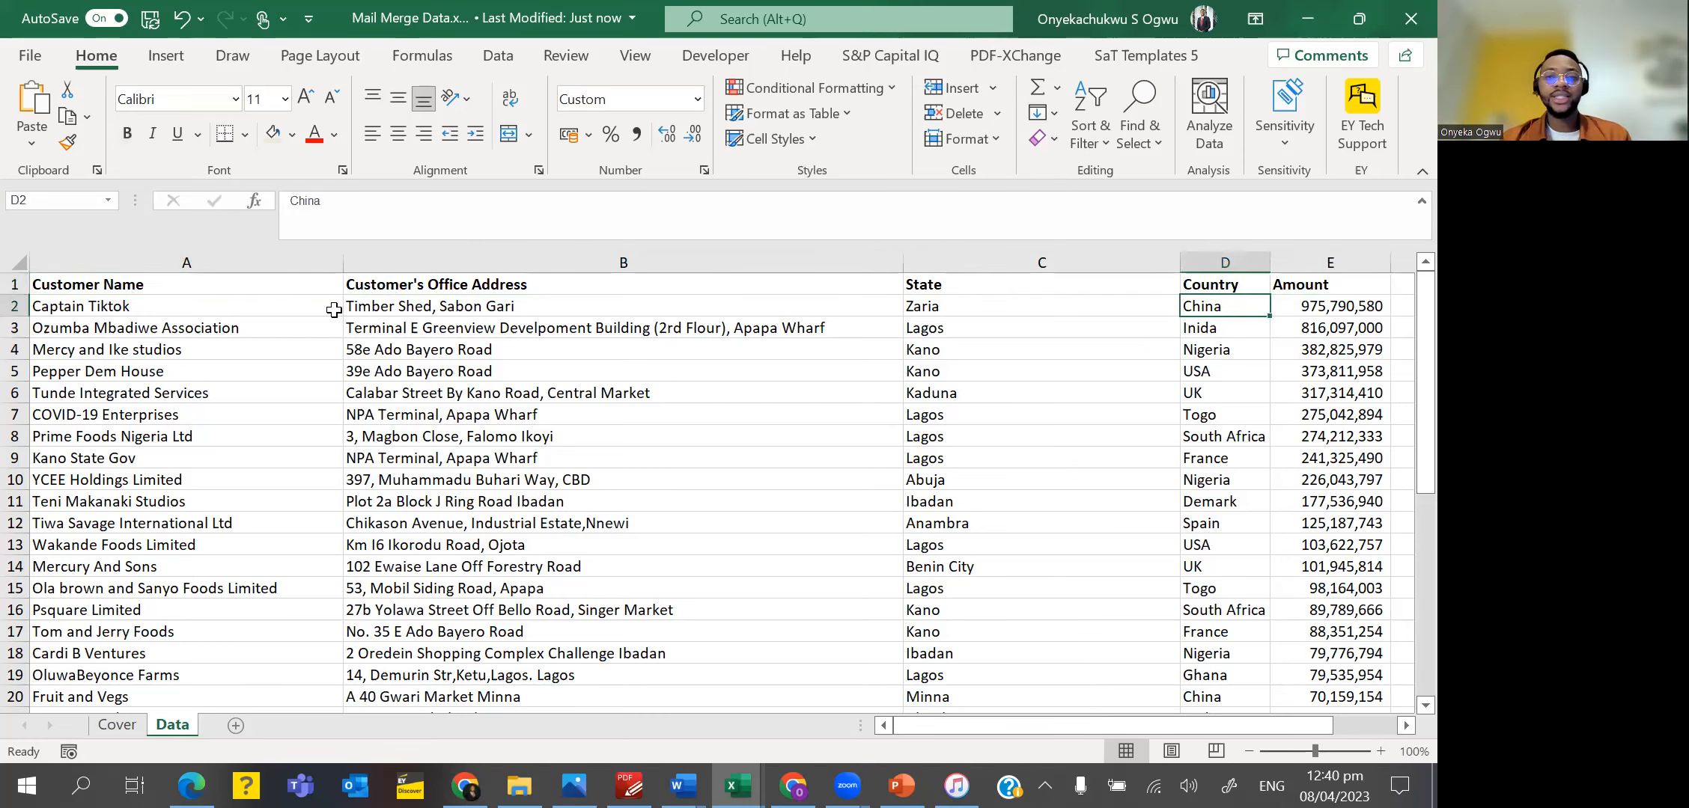
Switch to the Circularization Letter in Word and start the Step-by-Step Mail Merge Wizard.
key("alt+Tab")
key("alt+Tab")
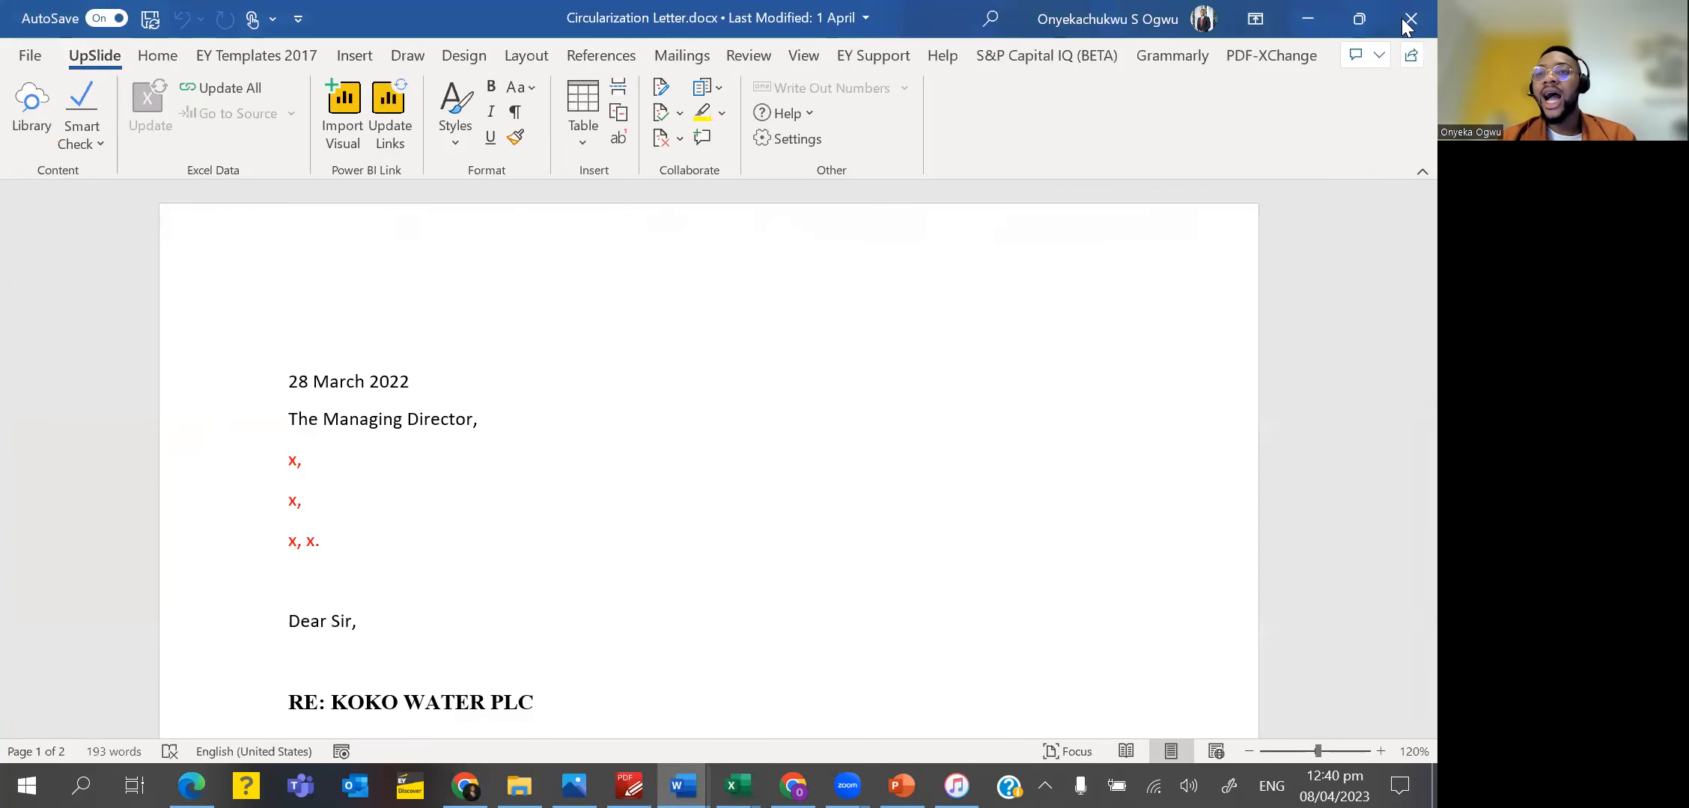
left_click(1358, 17)
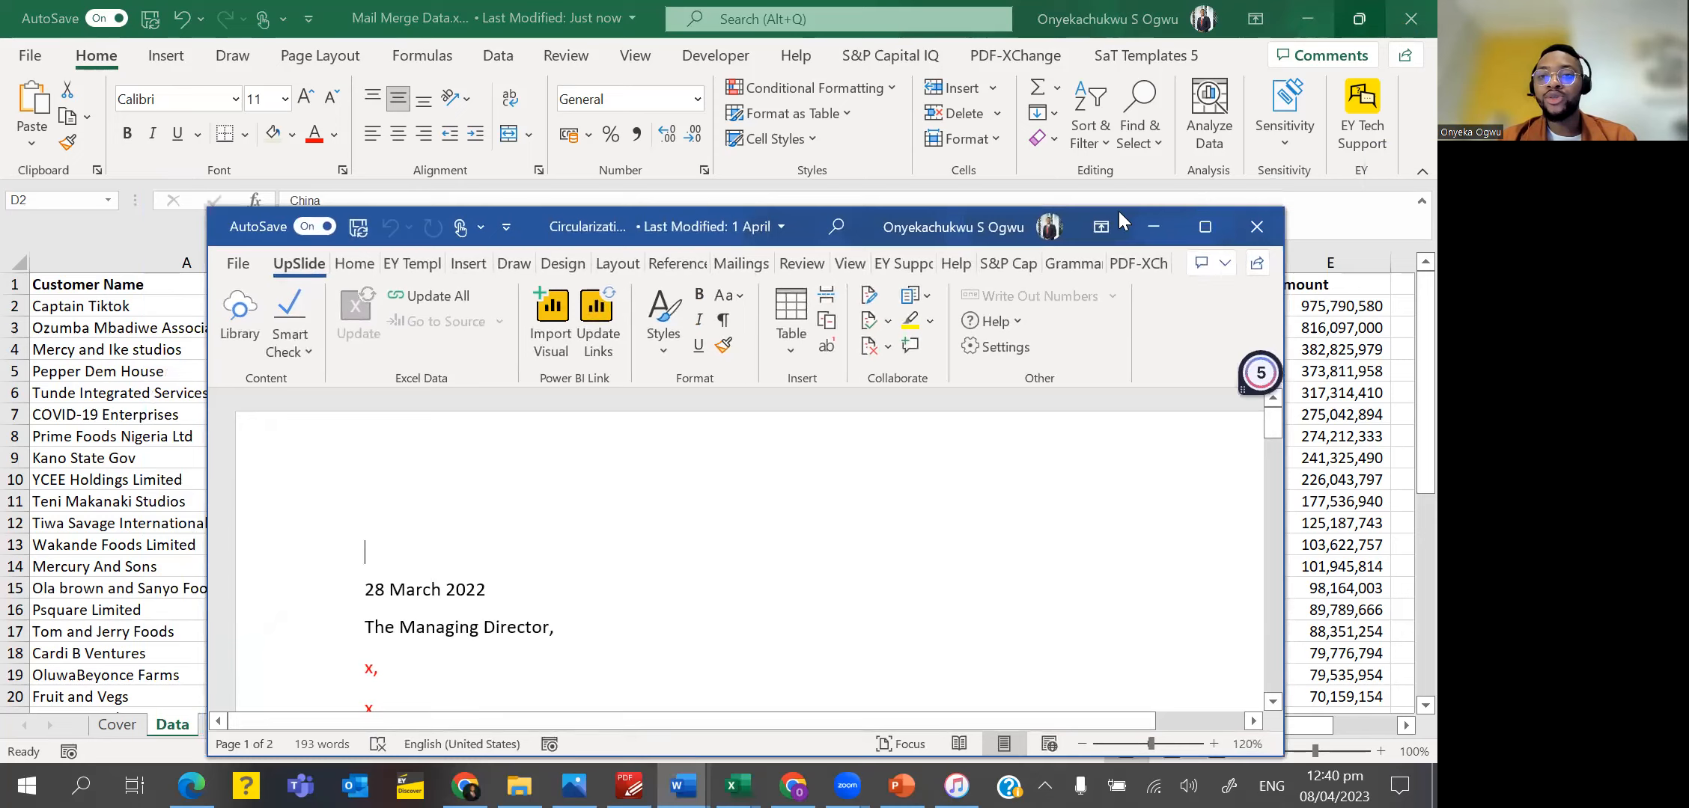
left_click(1196, 221)
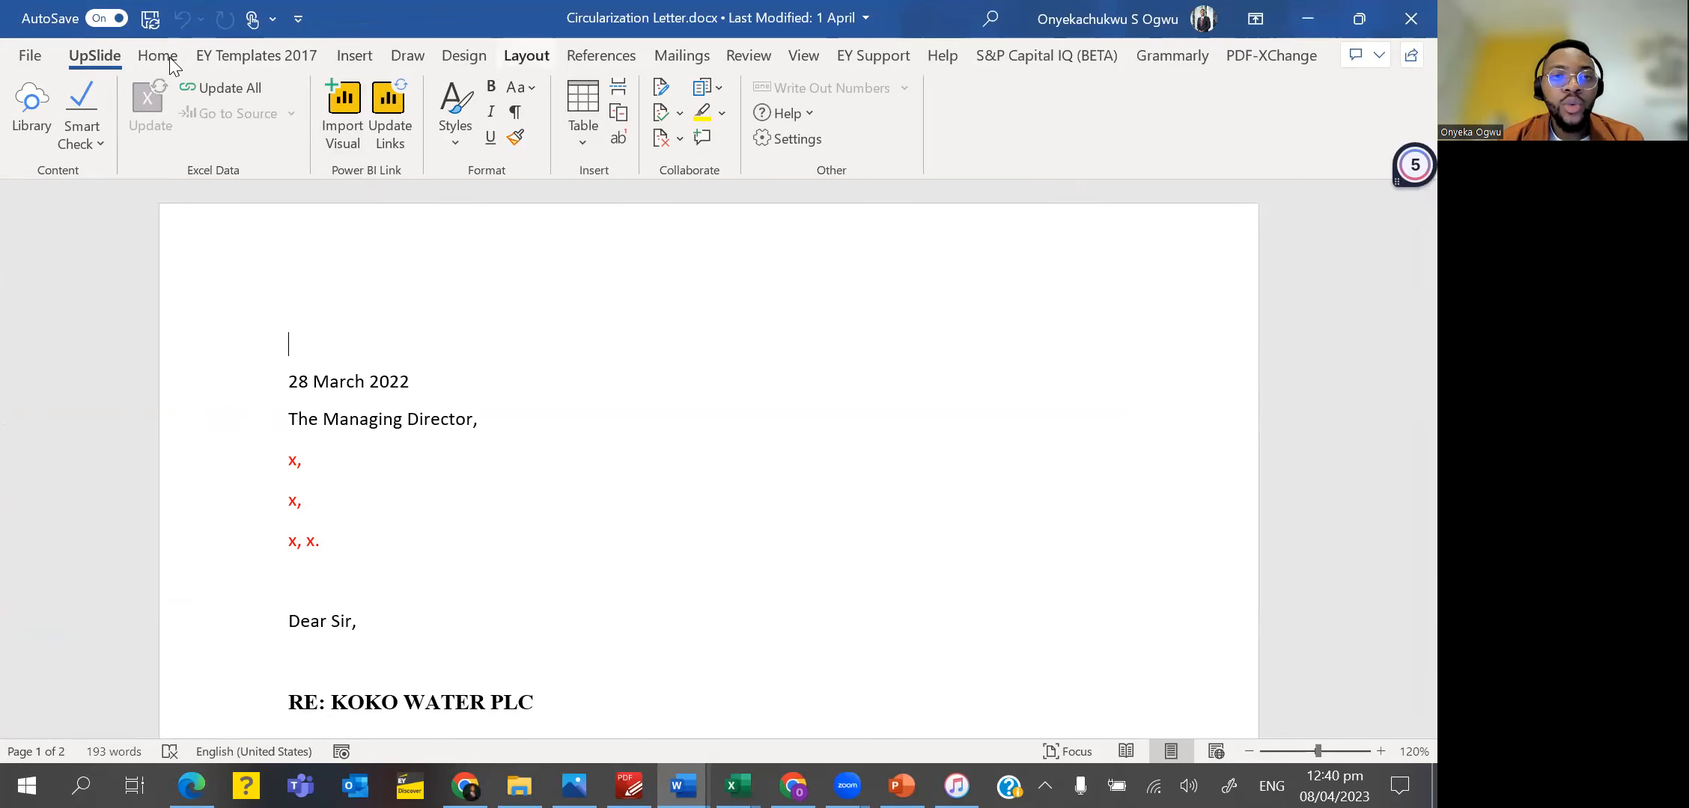
left_click(1358, 18)
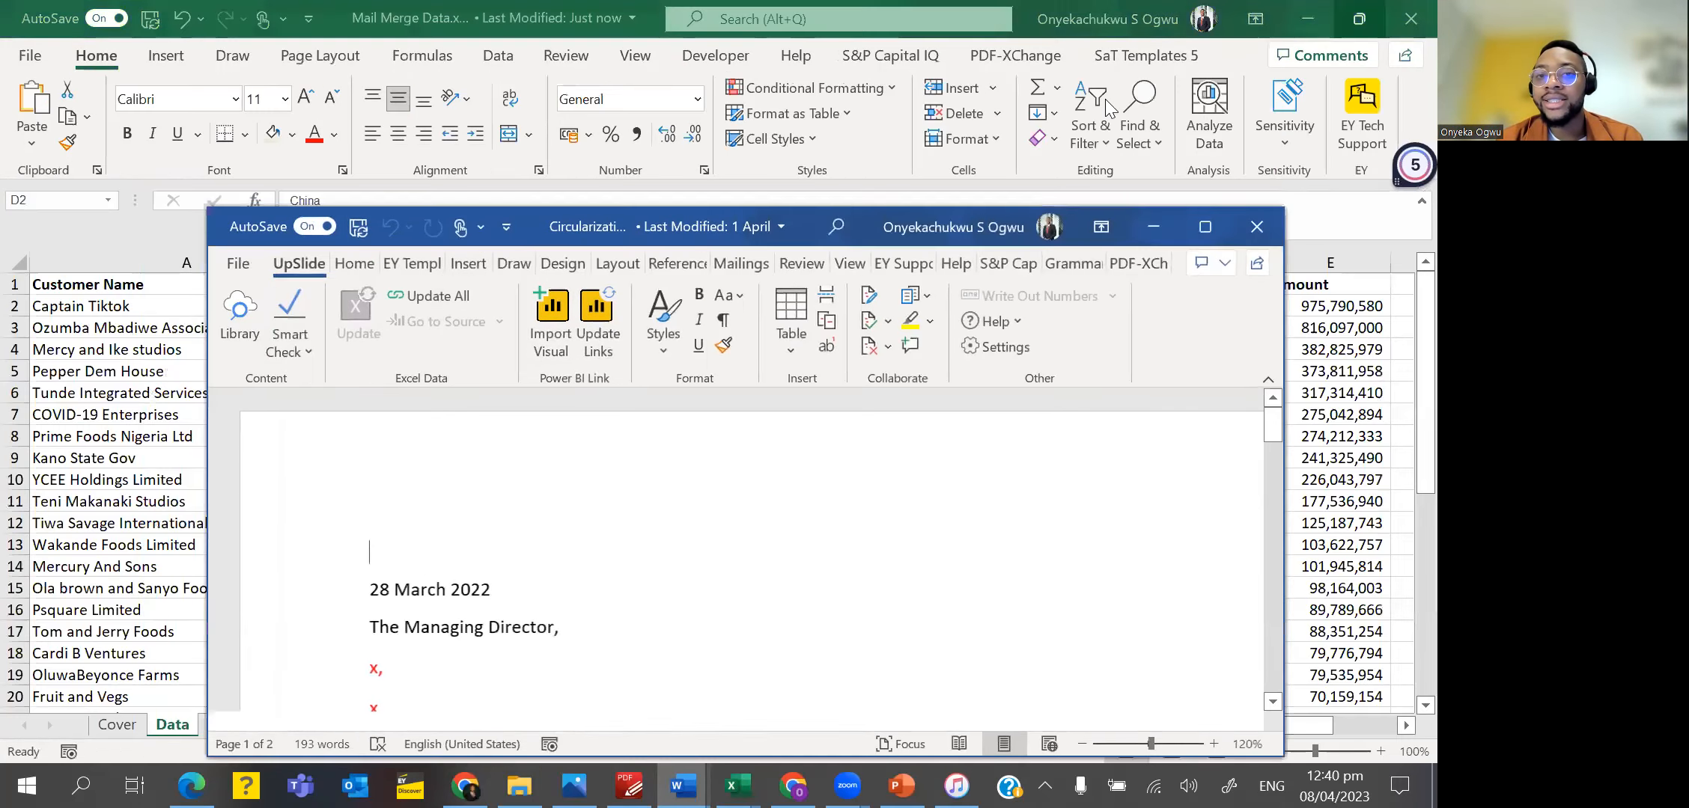
left_click(750, 271)
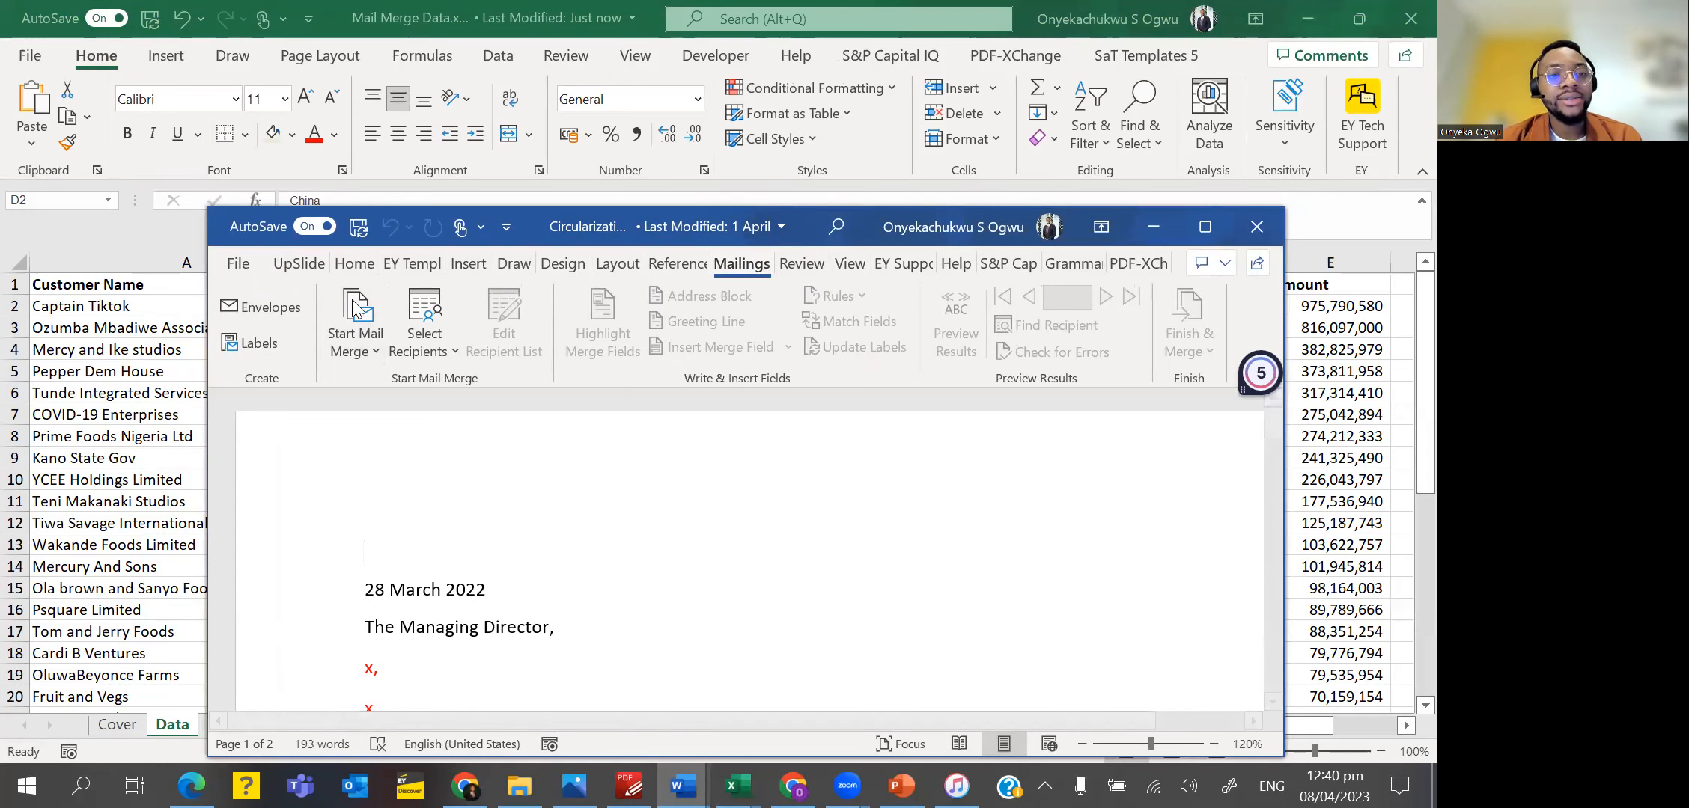
left_click(369, 347)
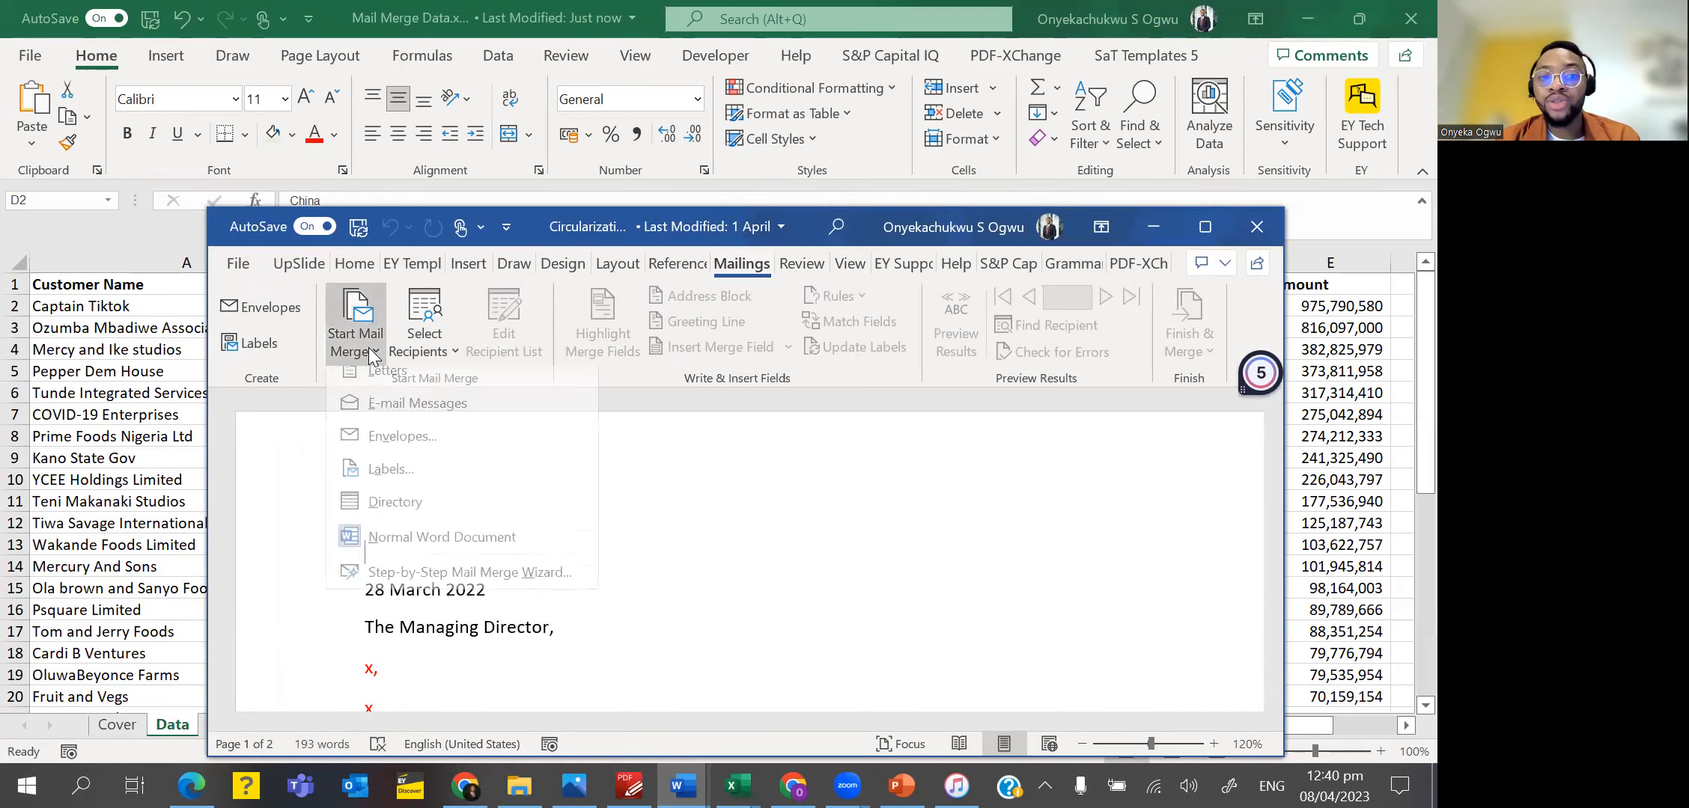
left_click(404, 587)
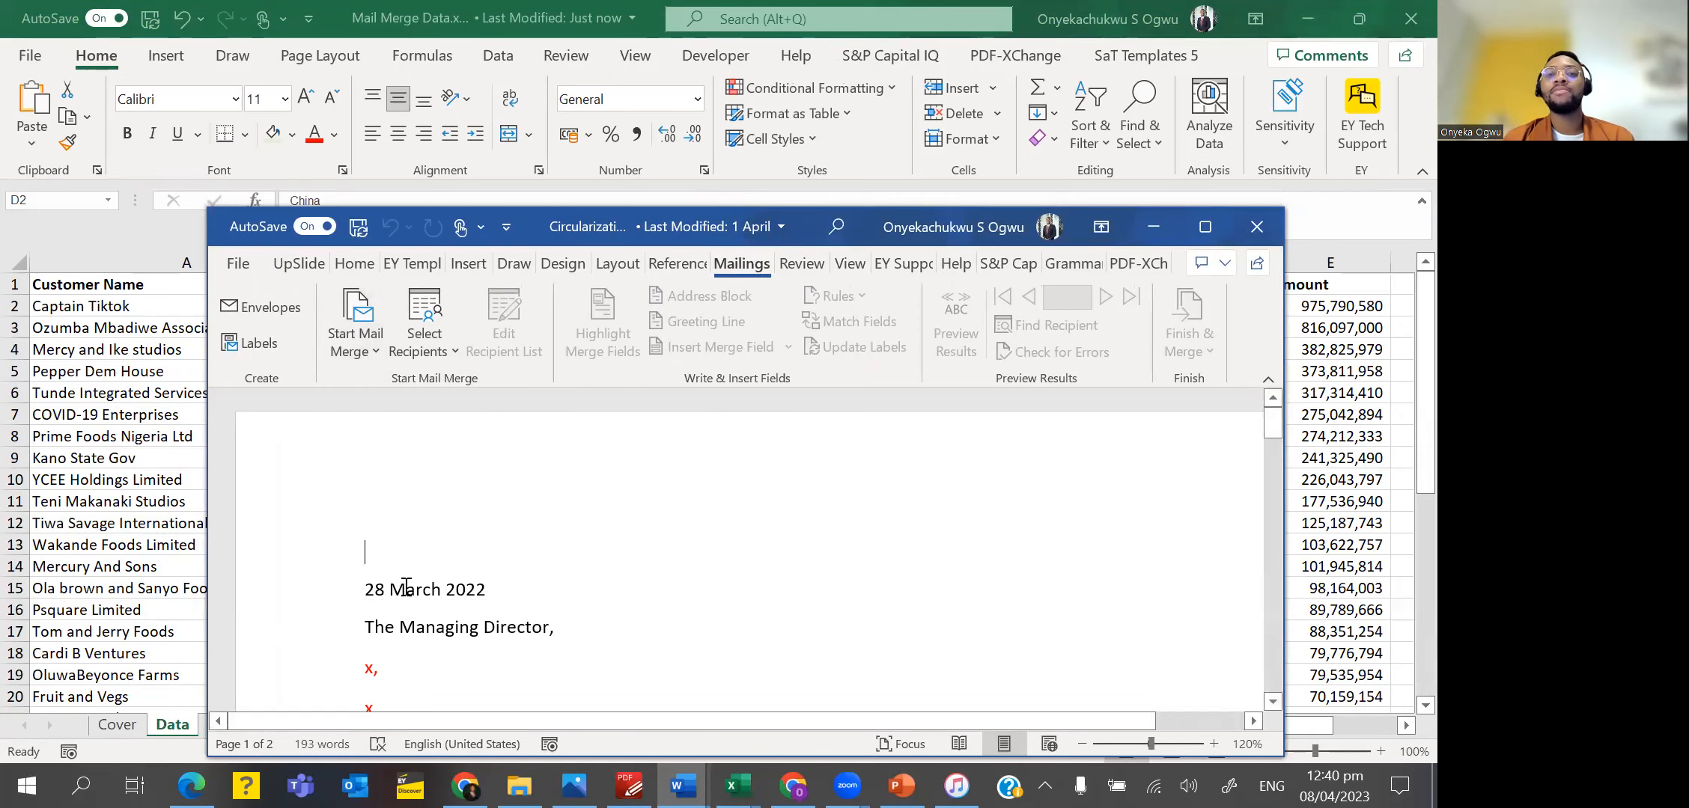
left_click(1198, 237)
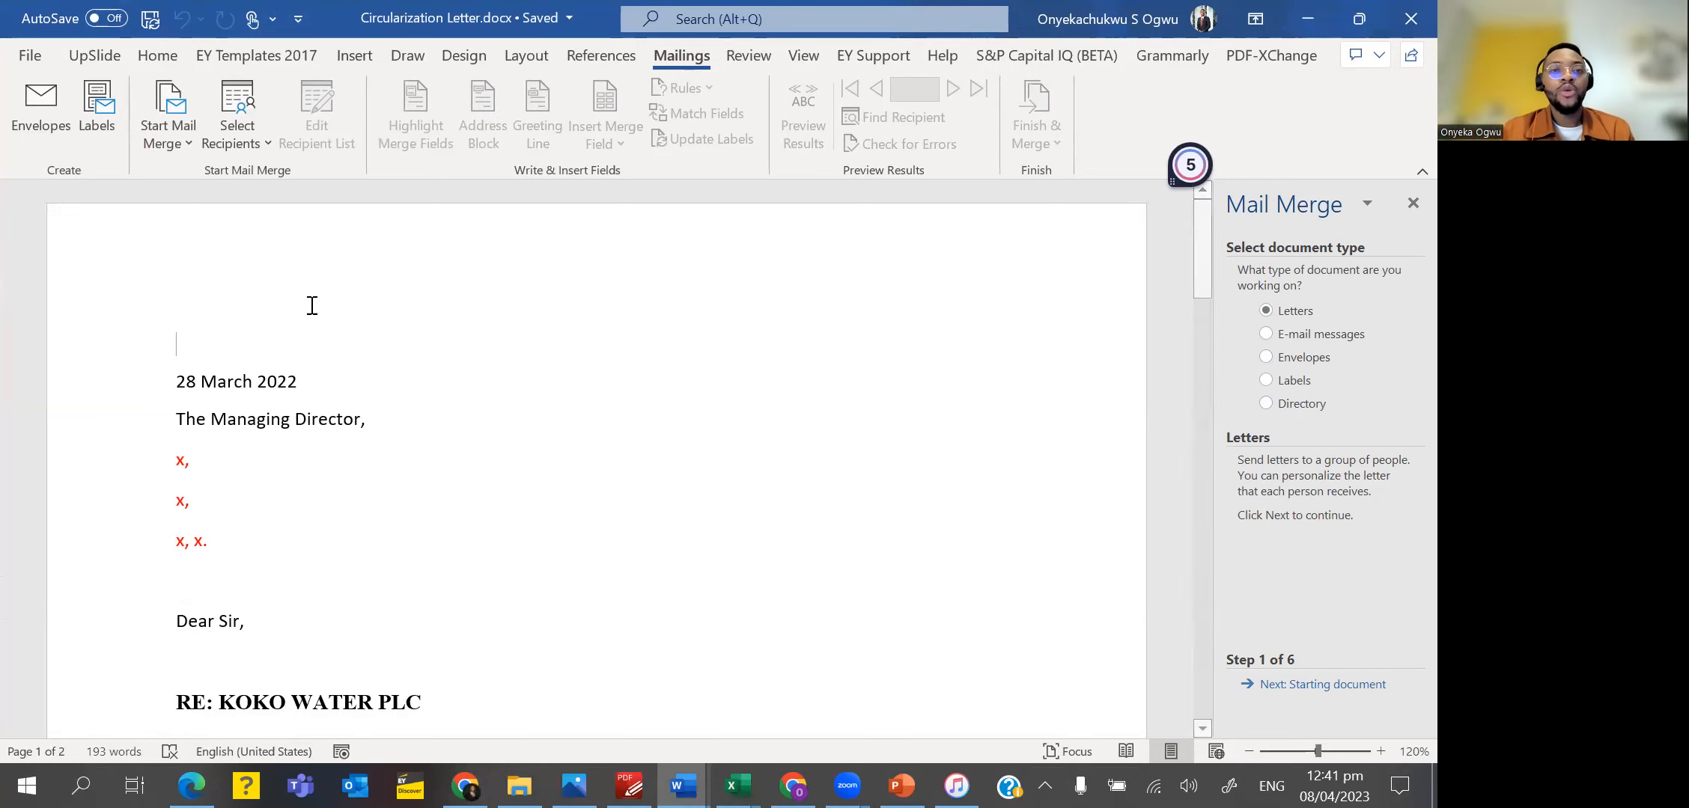
Keep Letters as the document type and the current document as the starting document, and advance the wizard to recipient selection.
left_click(177, 461)
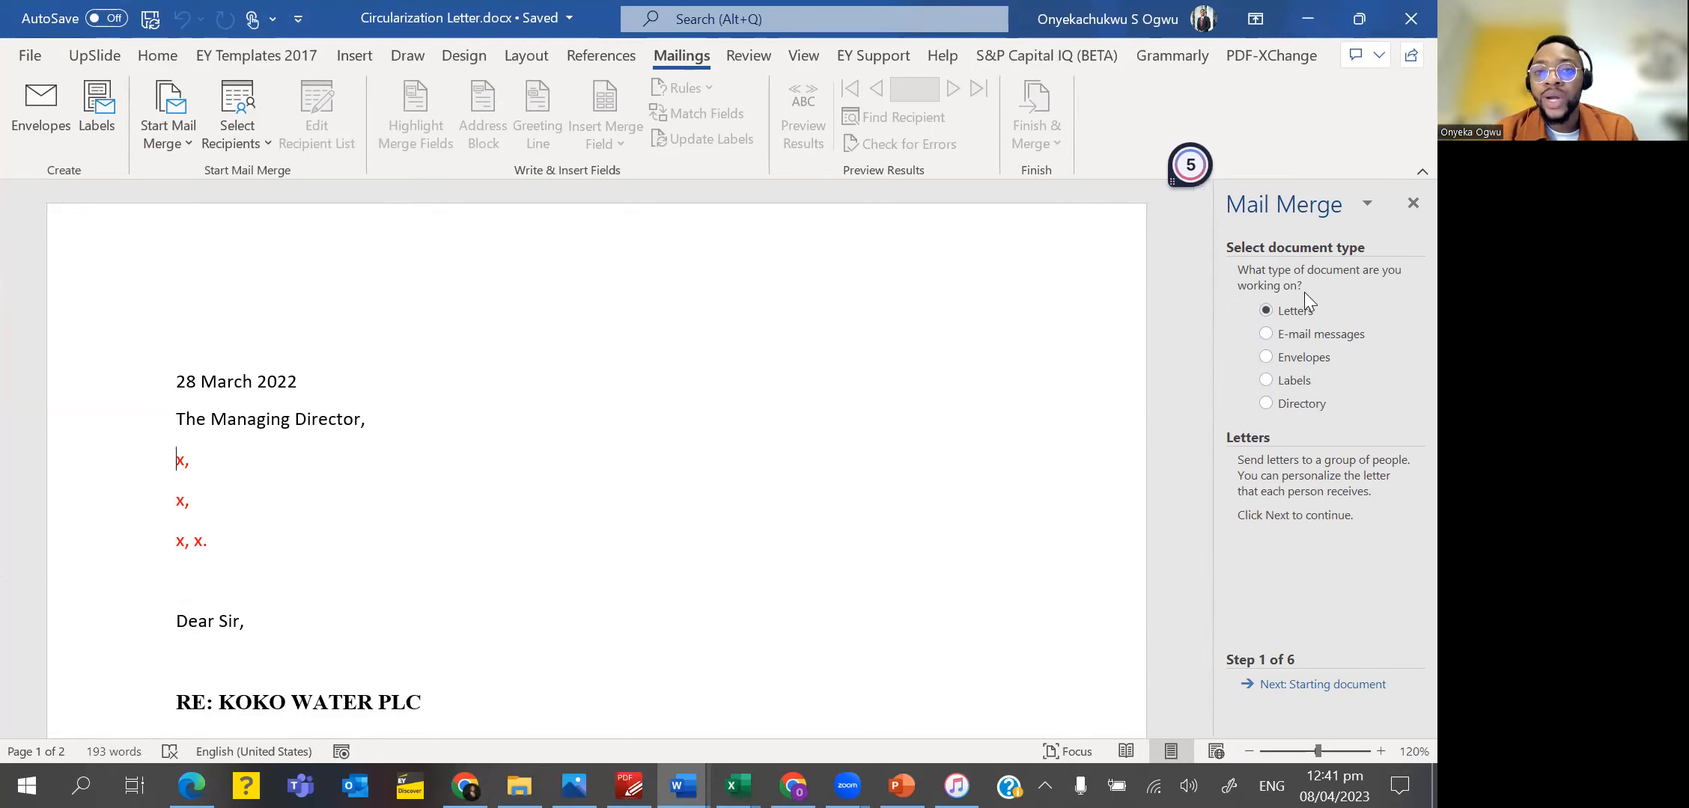
left_click(1319, 686)
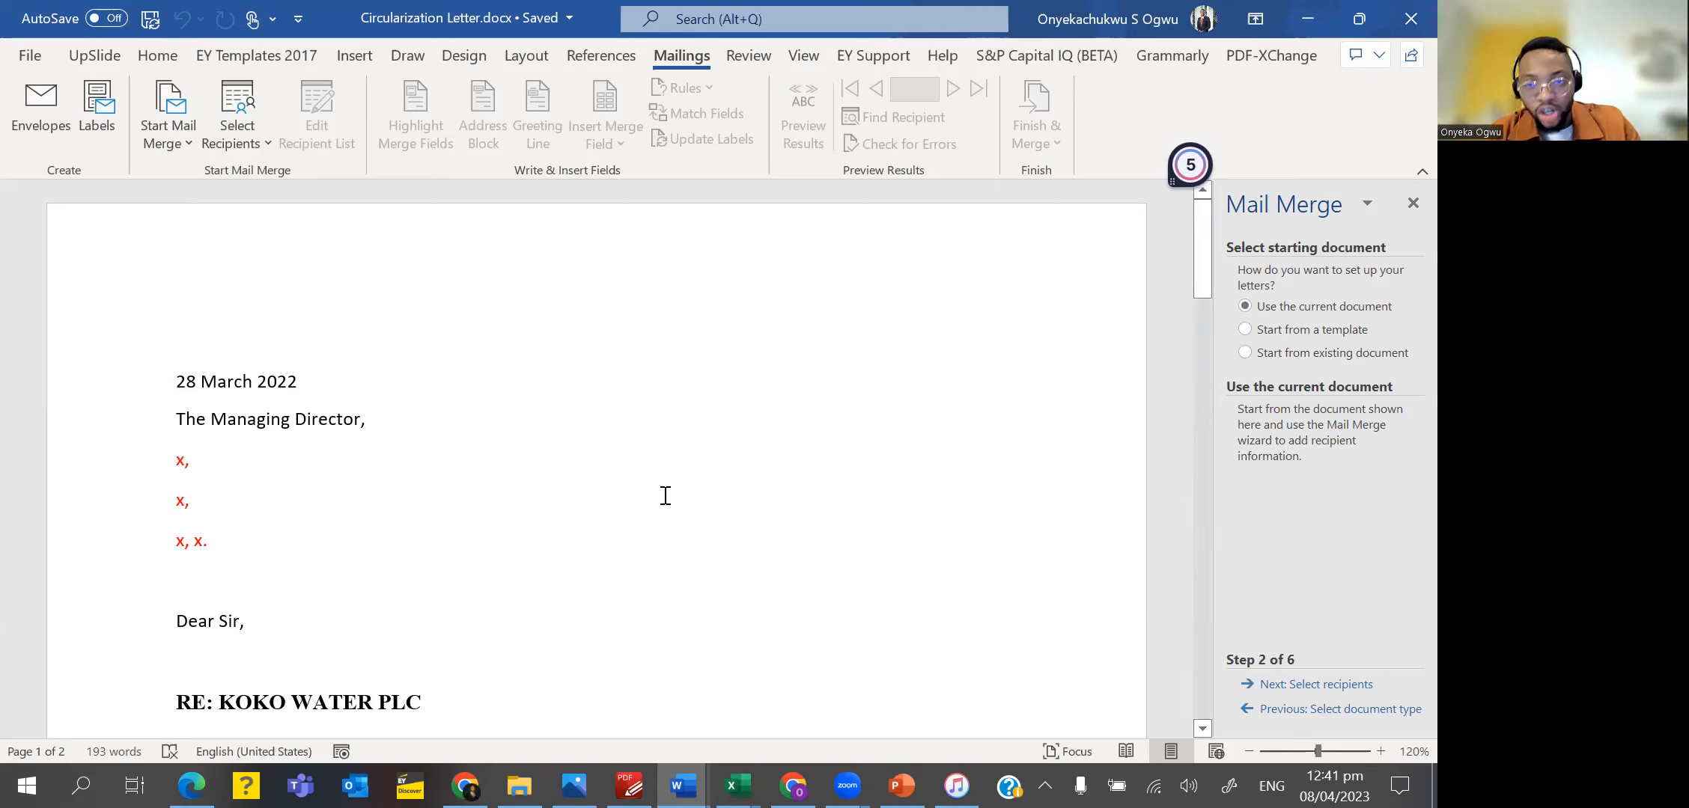
scroll(665, 496, "down", 10)
scroll(664, 496, "up", 6)
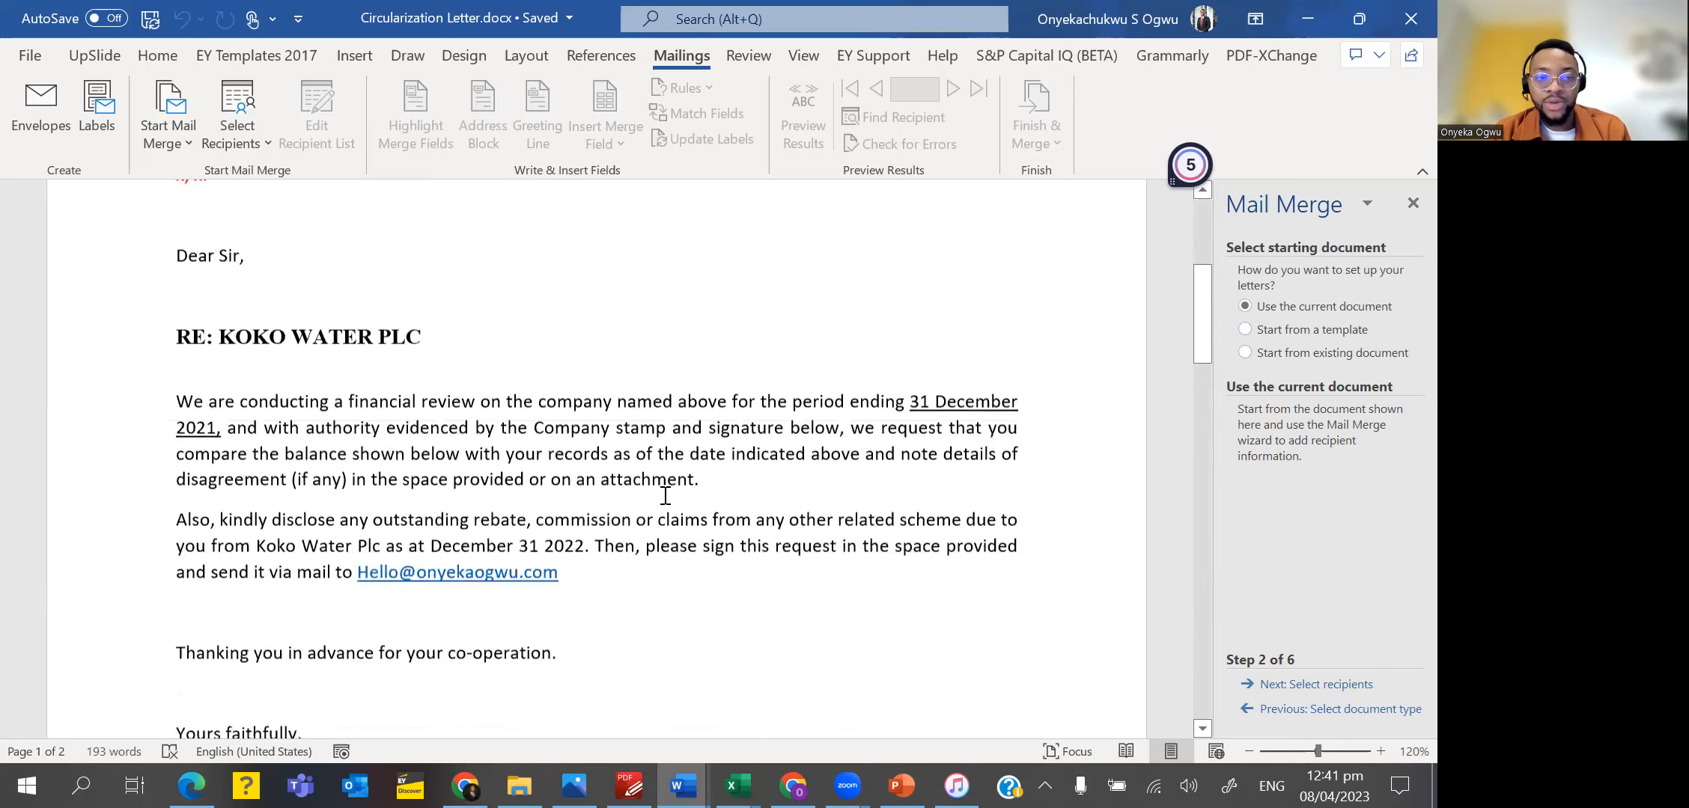
scroll(664, 495, "up", 3)
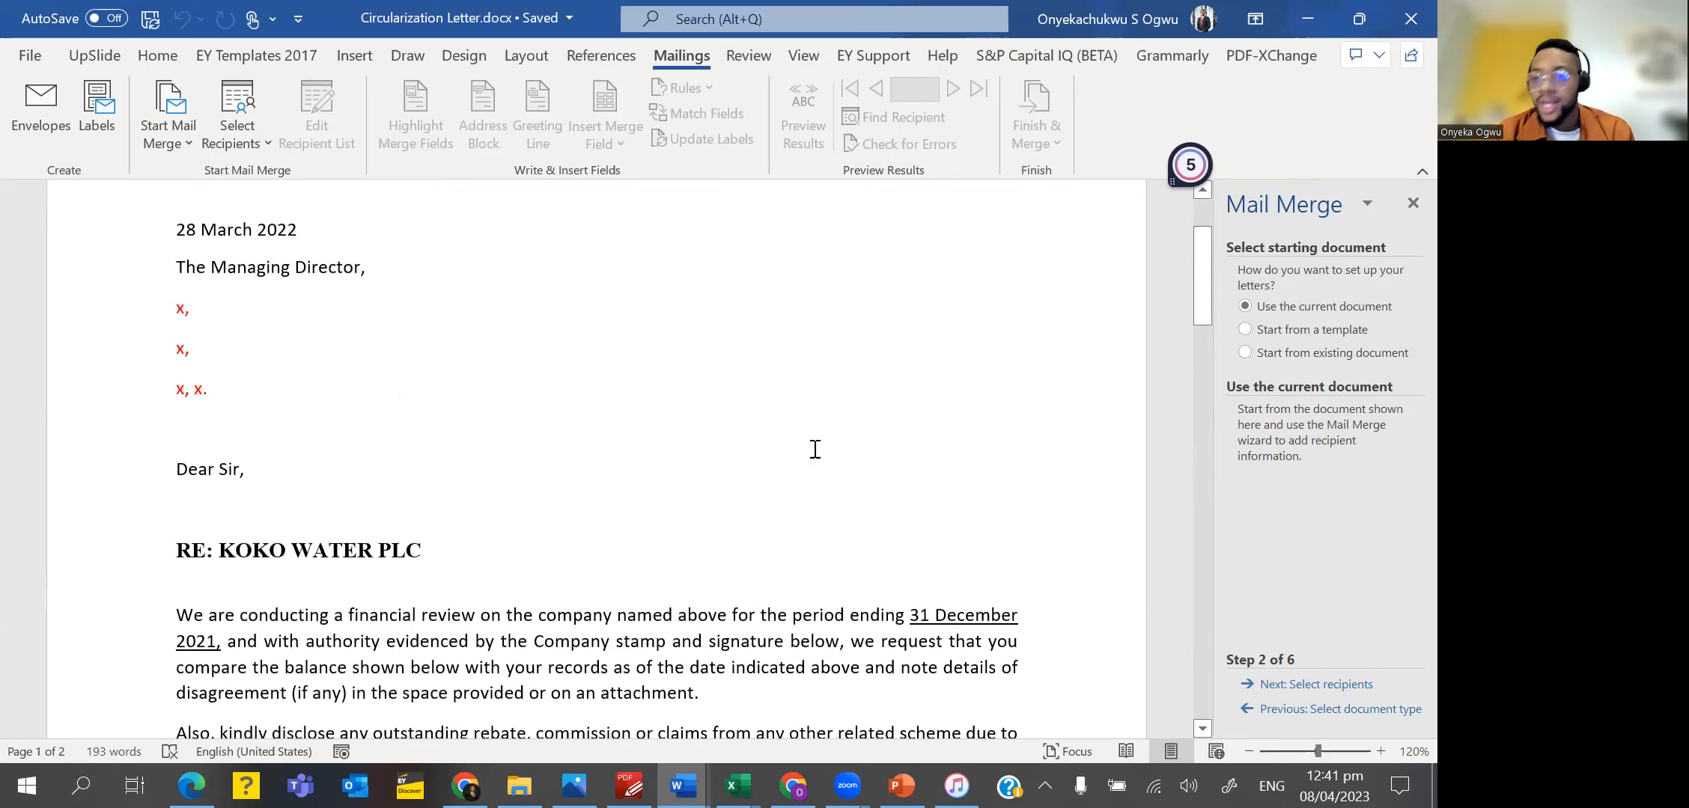
left_click(1313, 684)
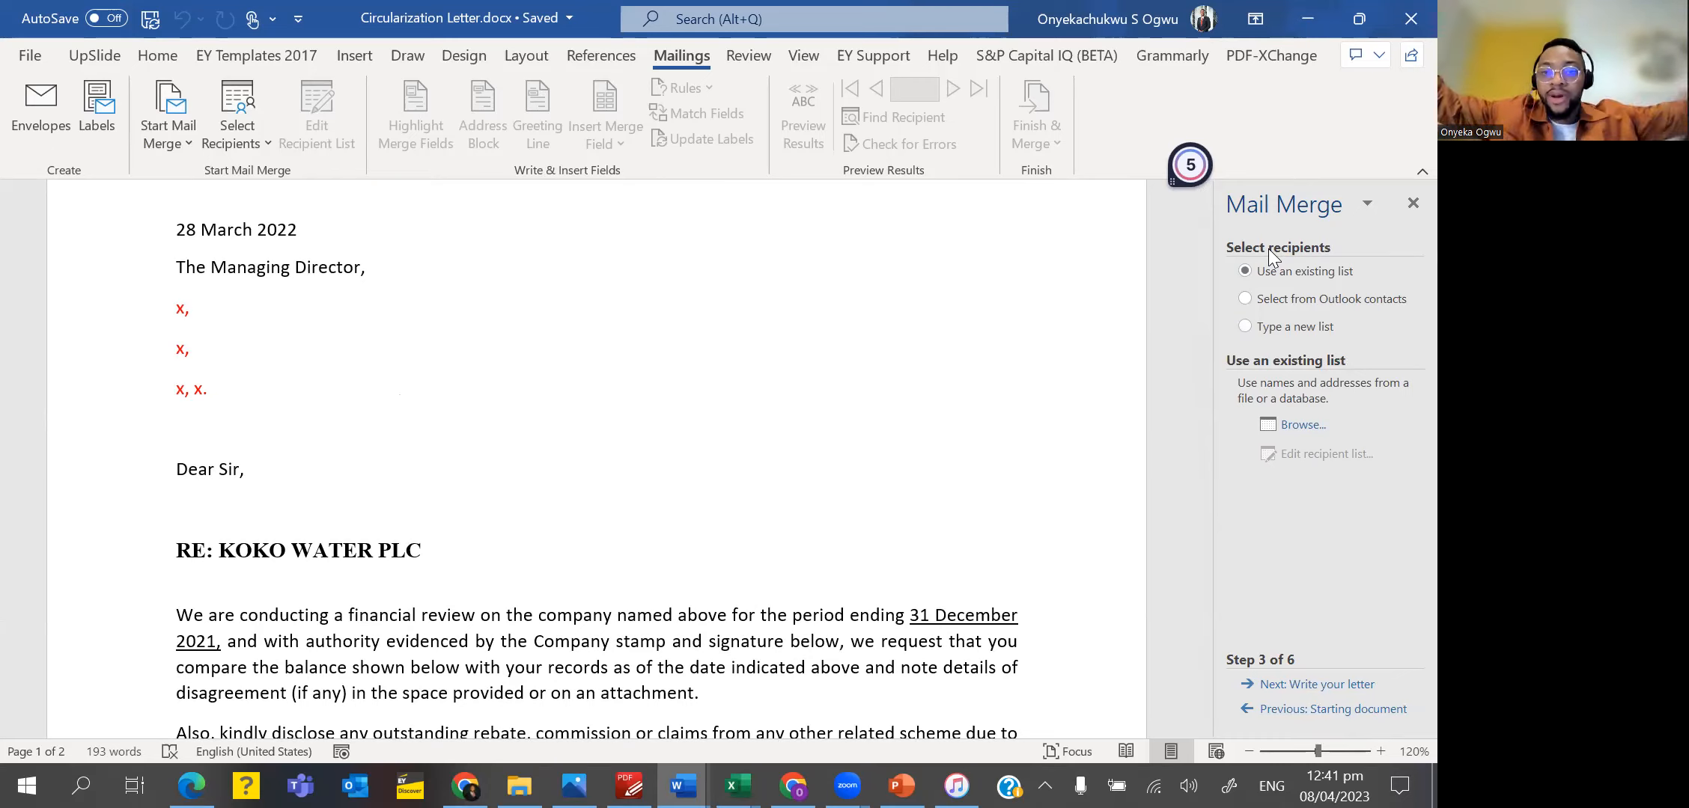
Load the Data$ table of Mail Merge Data.xlsx from the Excel Training Class Toolkit folder as the existing recipient list.
left_click(1292, 434)
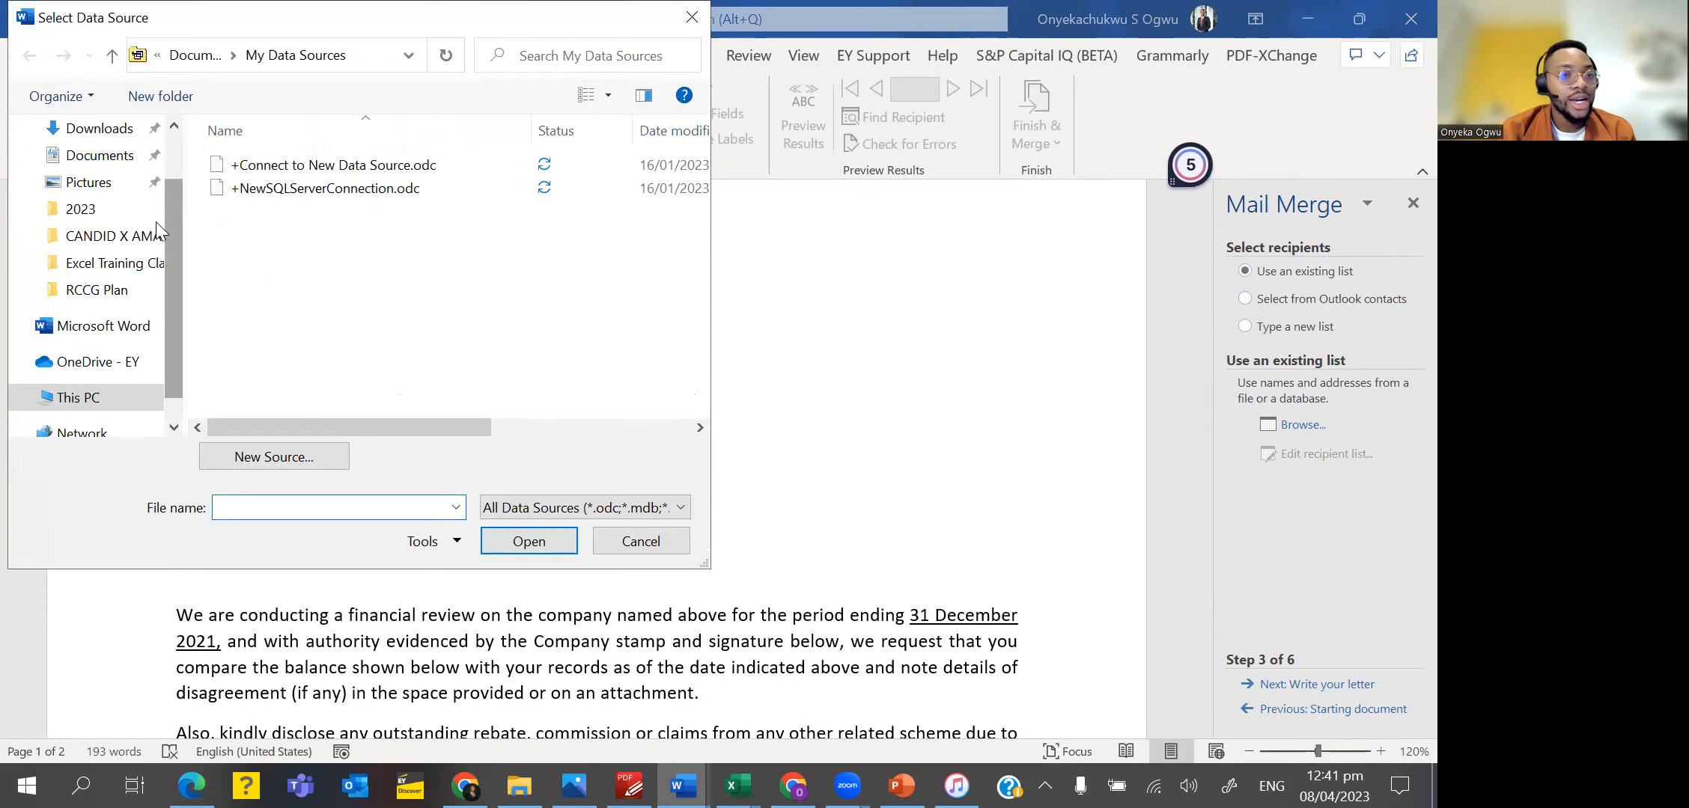
left_click(127, 266)
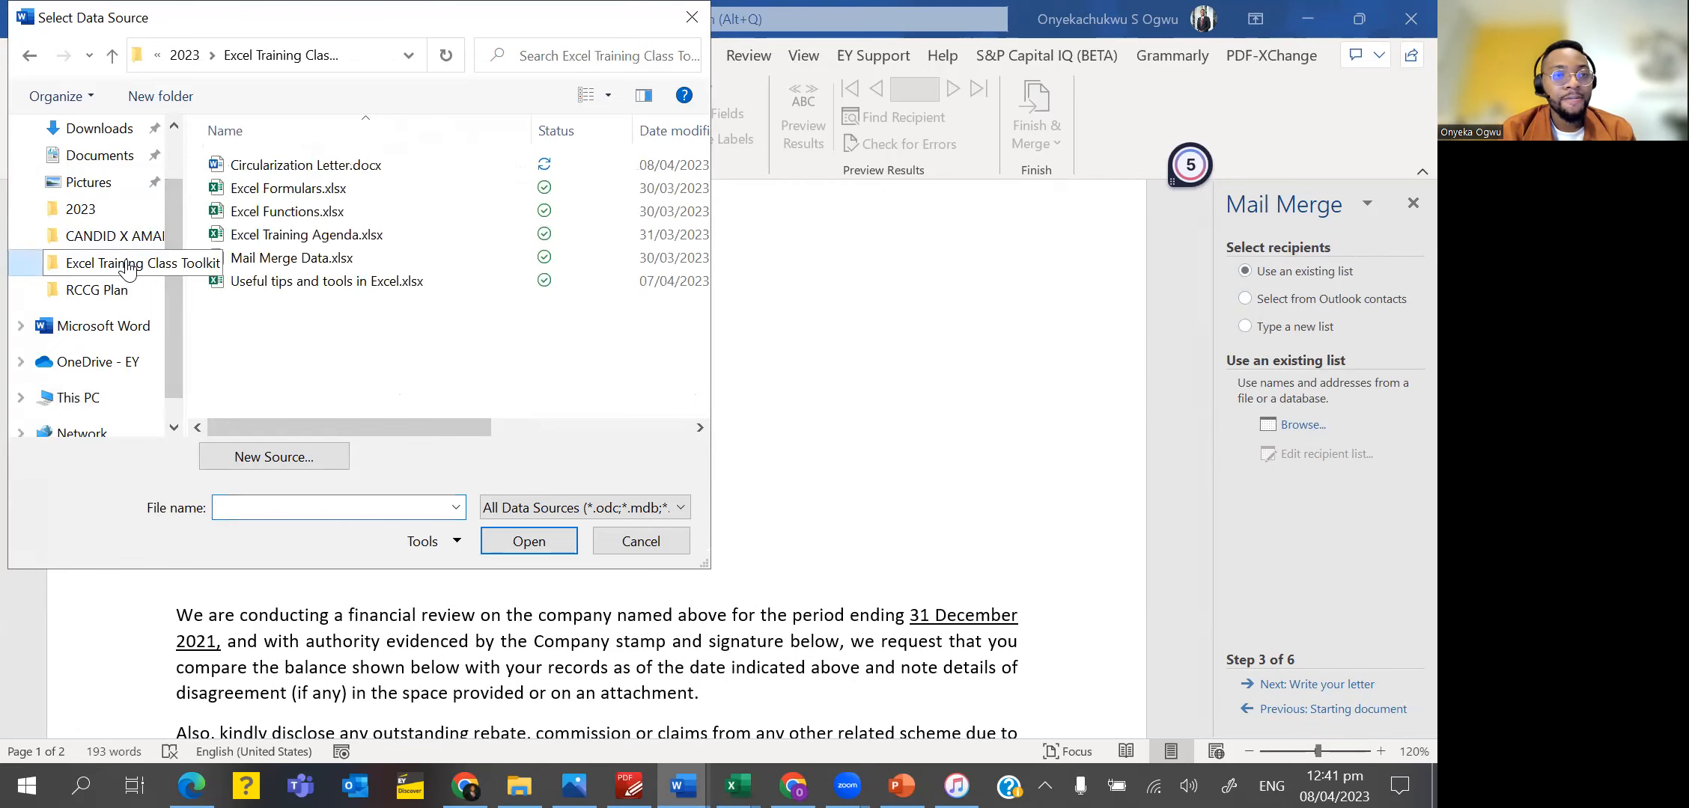
left_click(300, 259)
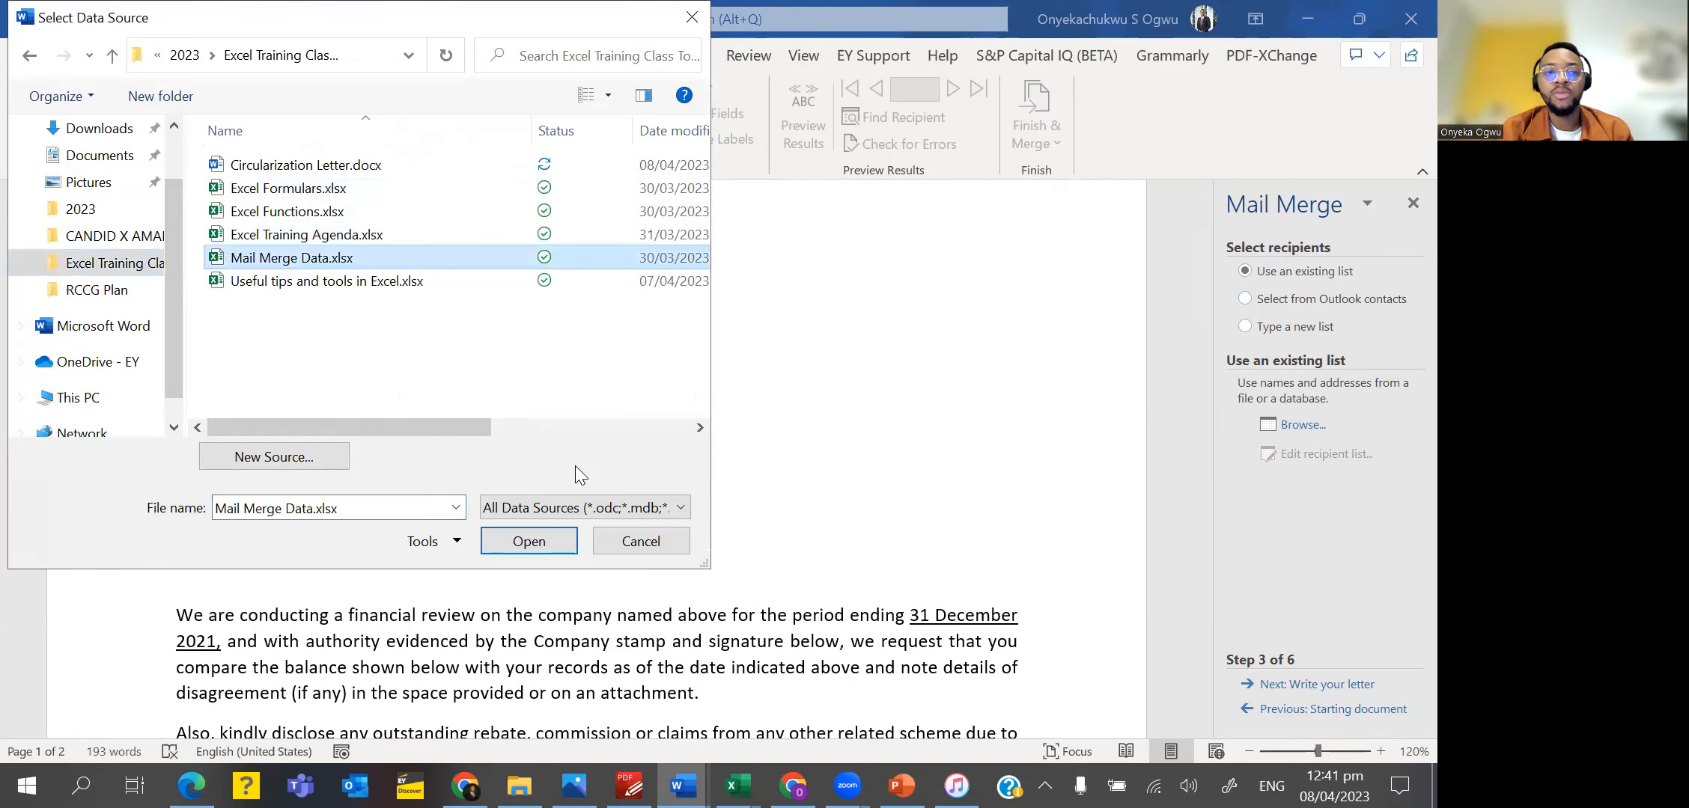
left_click(554, 531)
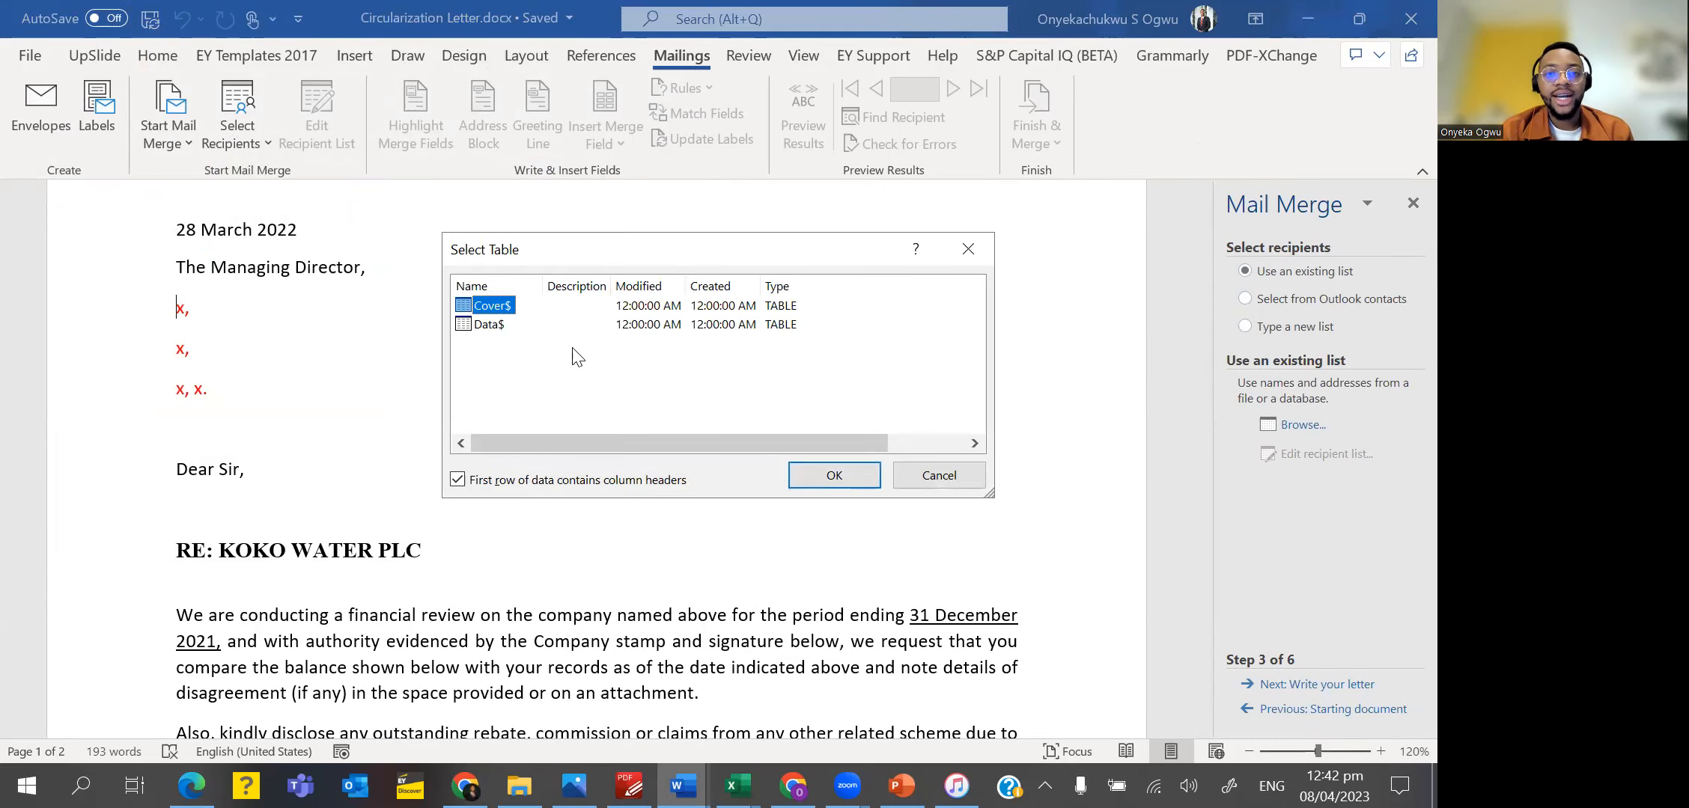
left_click(487, 330)
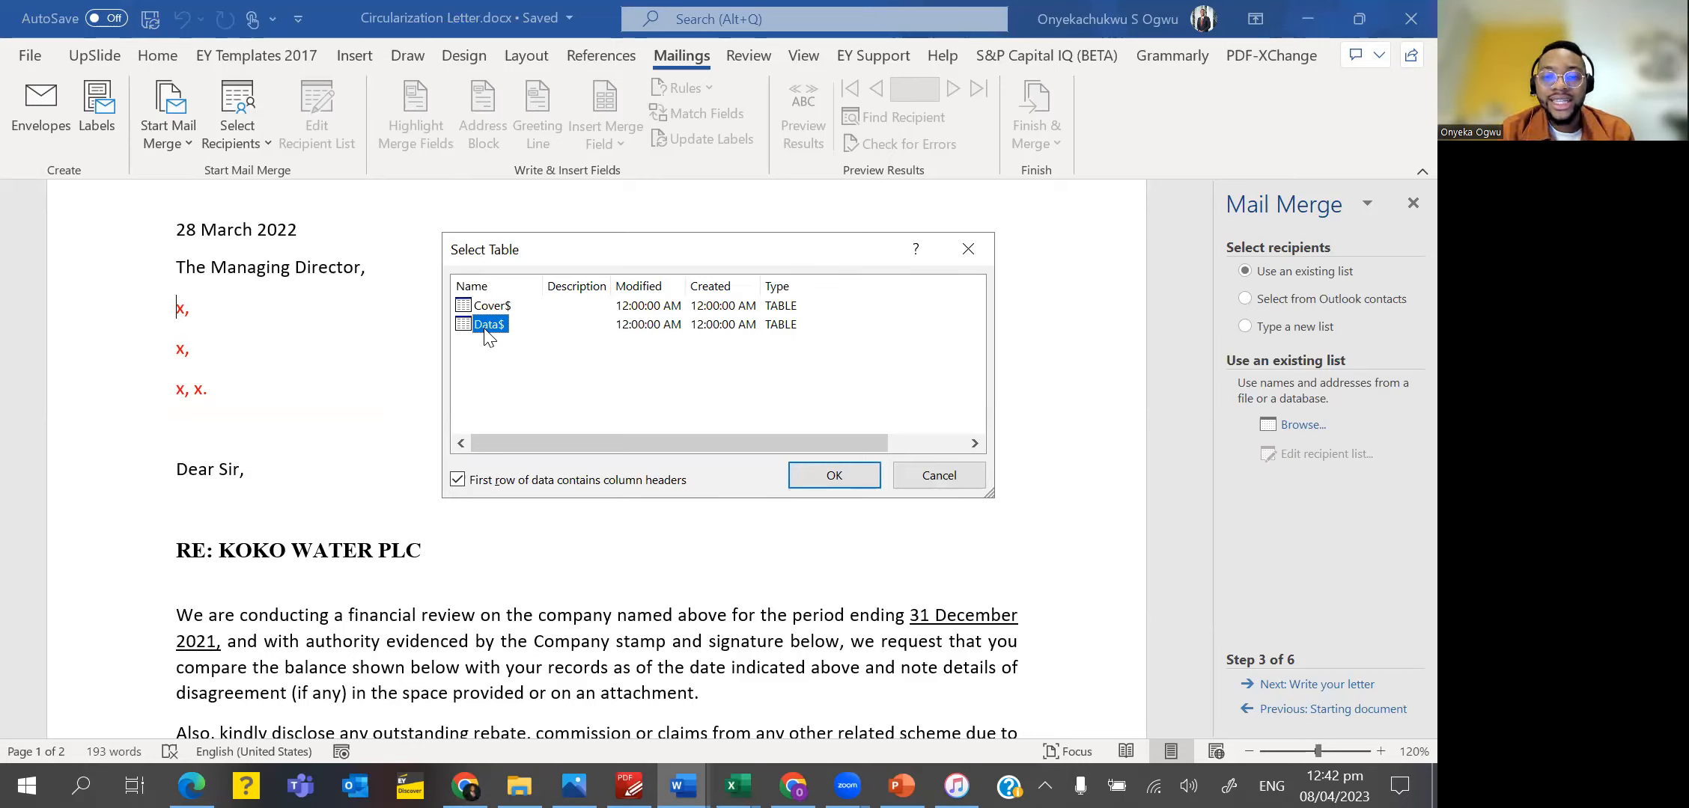
left_click(834, 476)
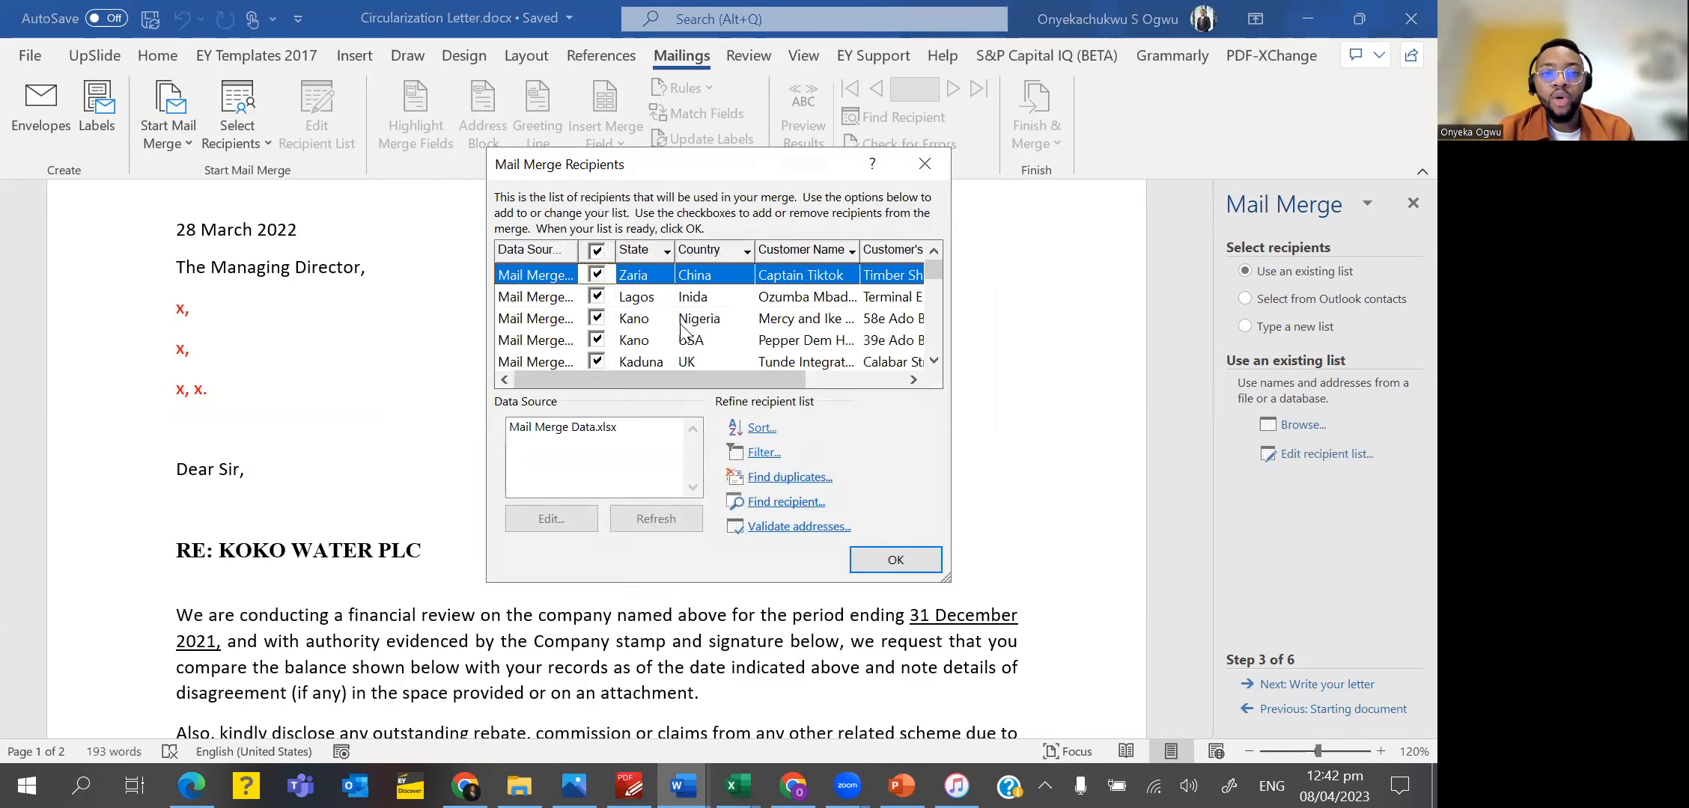
Compare the columns of the merge recipient list with the Data sheet in Excel, and return to the letter in Word.
left_click_drag(682, 383, 537, 397)
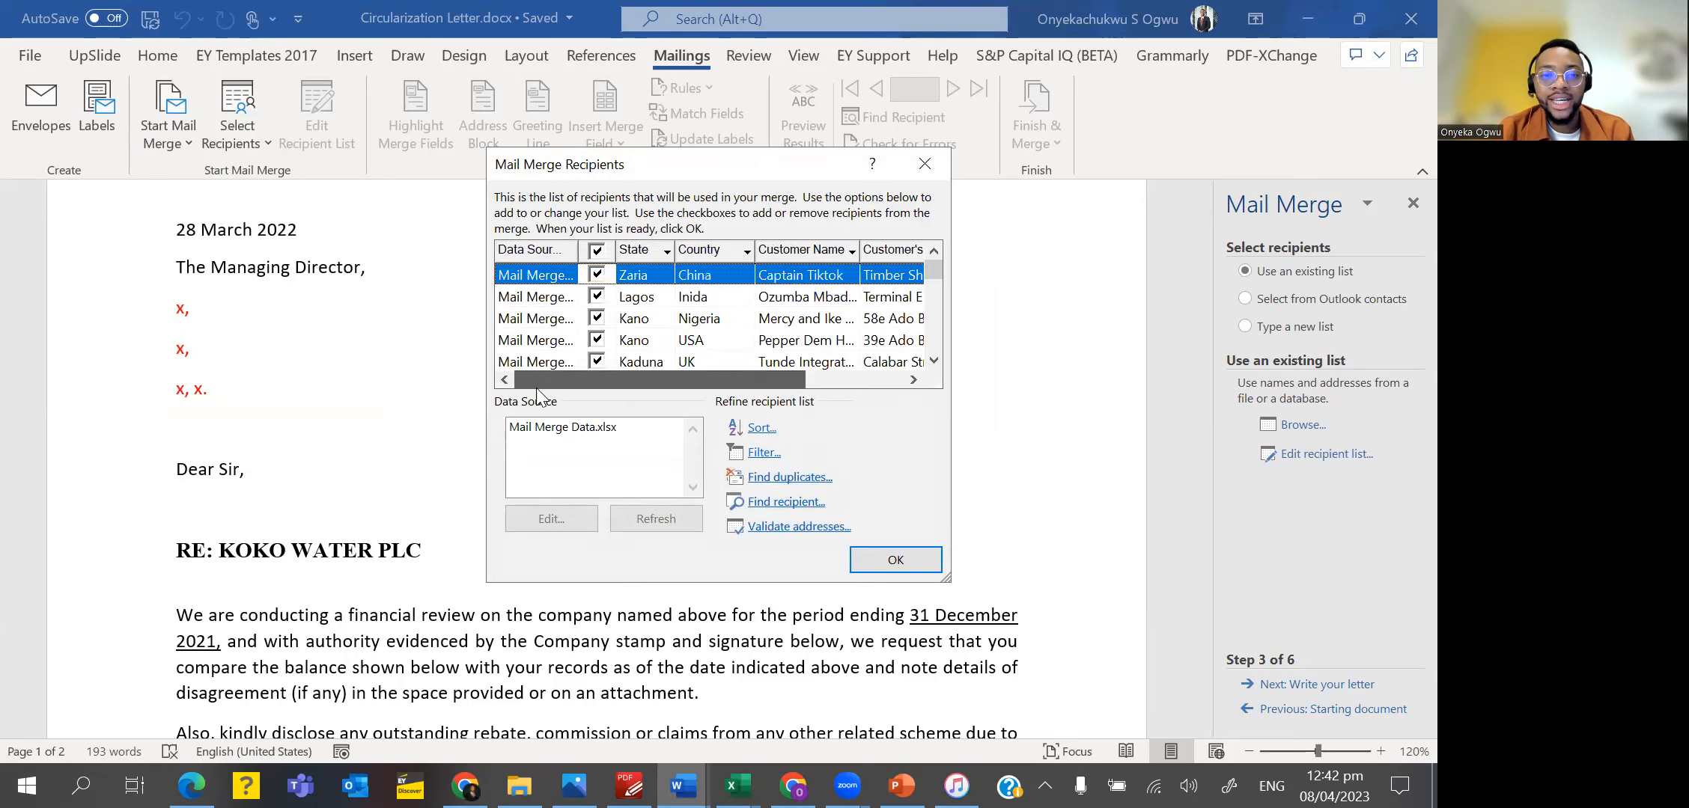
left_click_drag(681, 389, 809, 375)
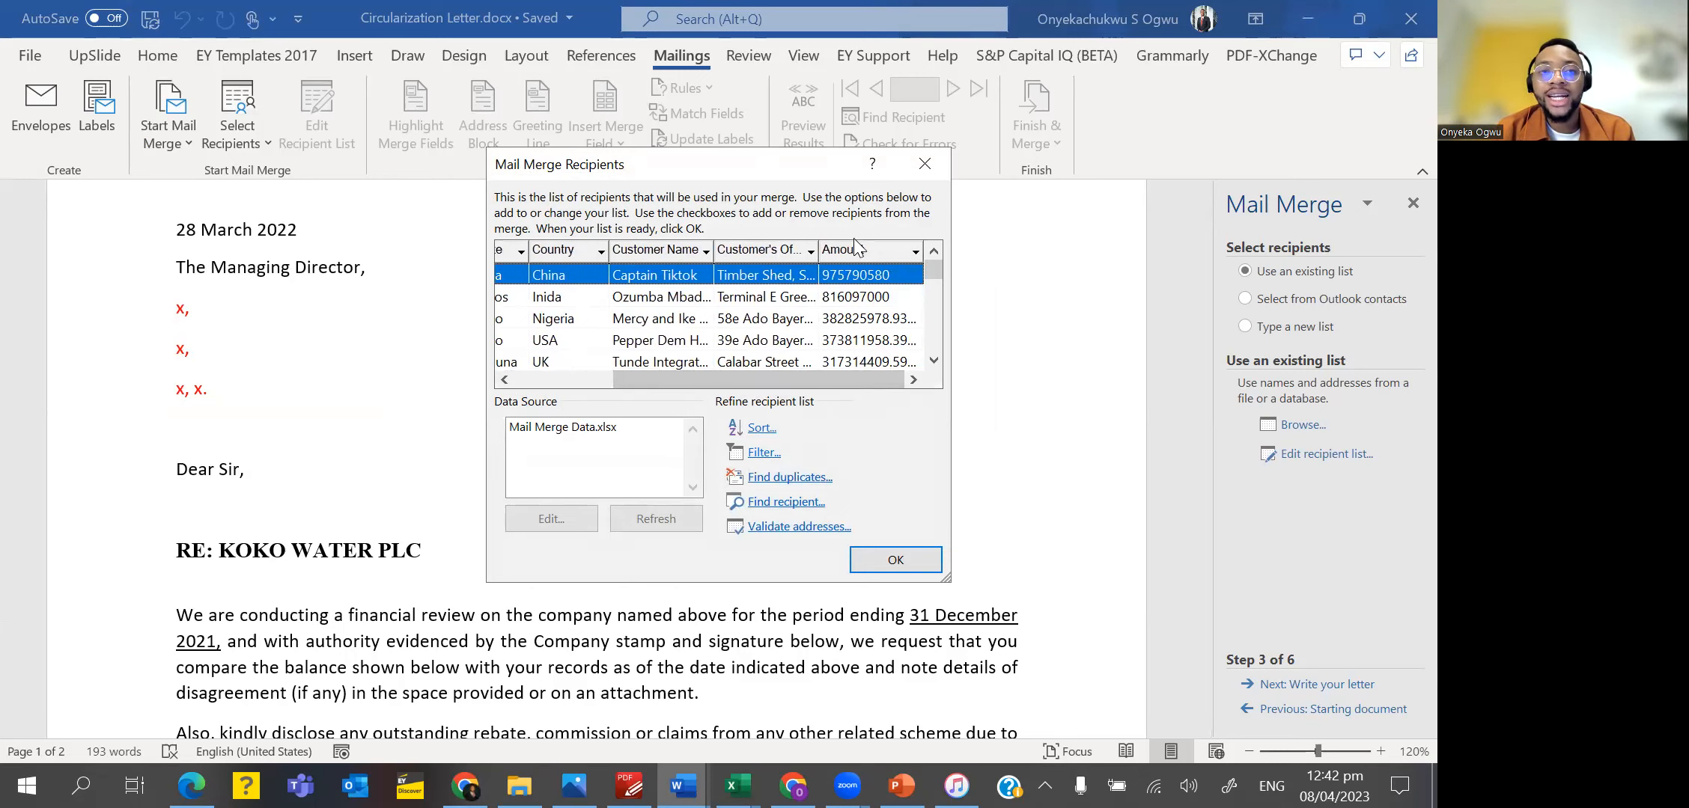
key("alt+Tab")
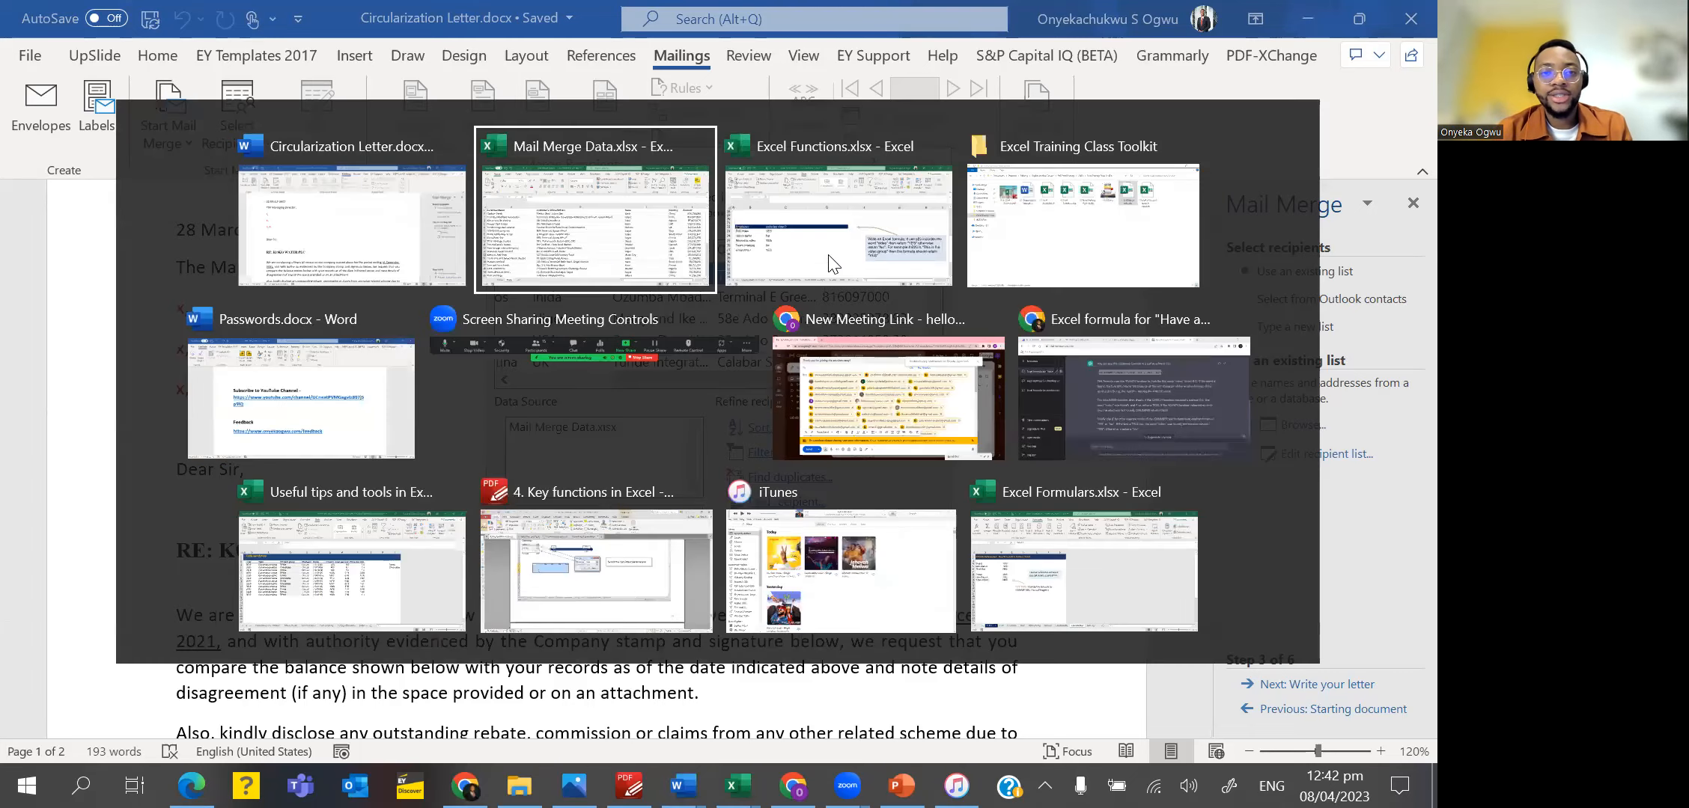
key("Down")
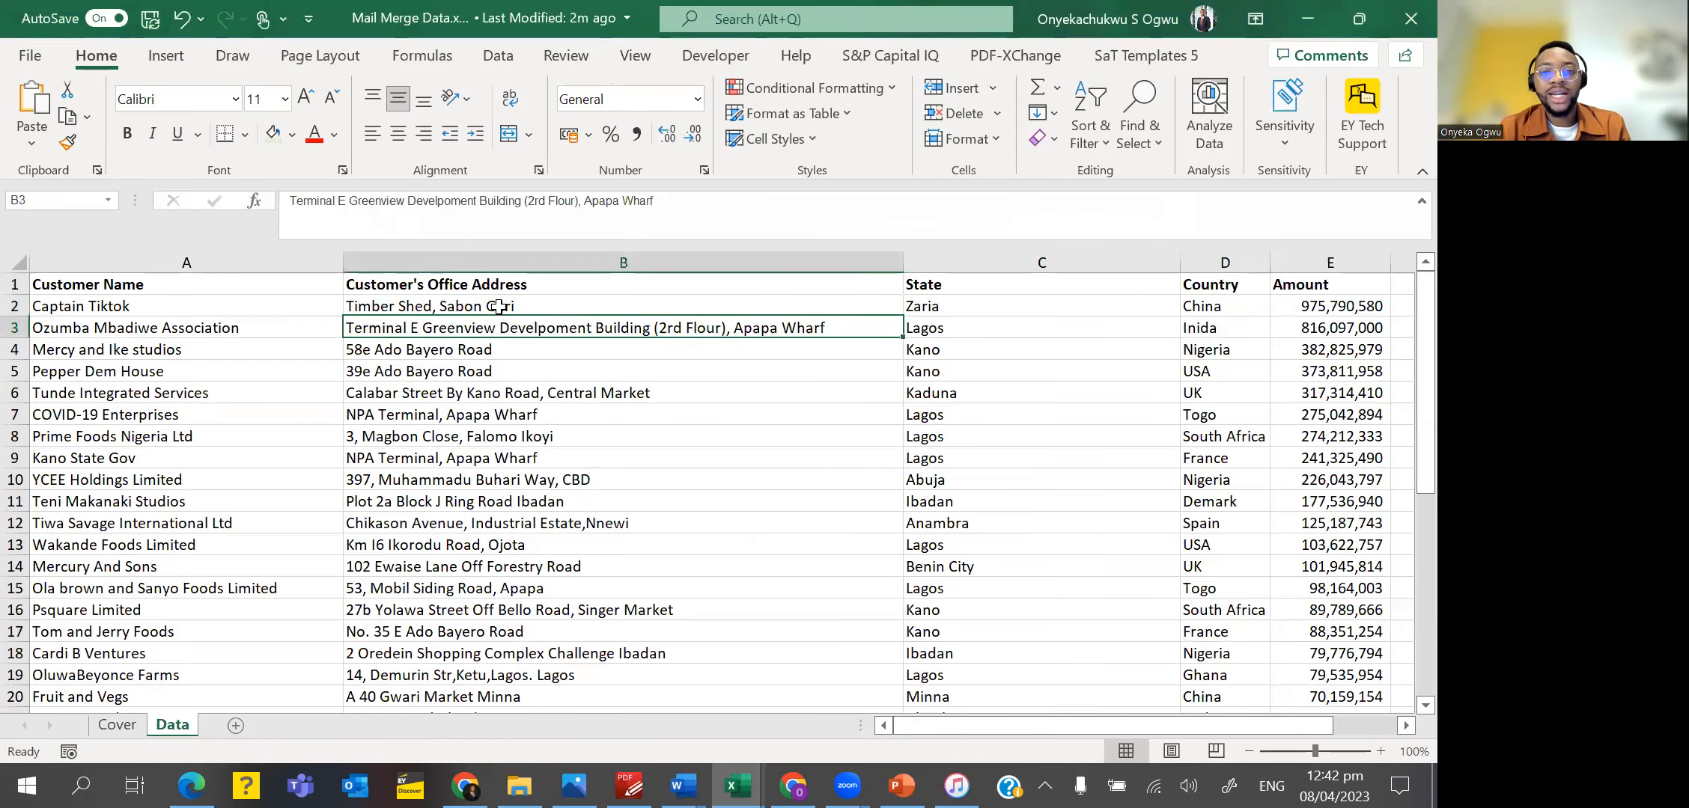
key("ctrl+Down")
key("ctrl+Up")
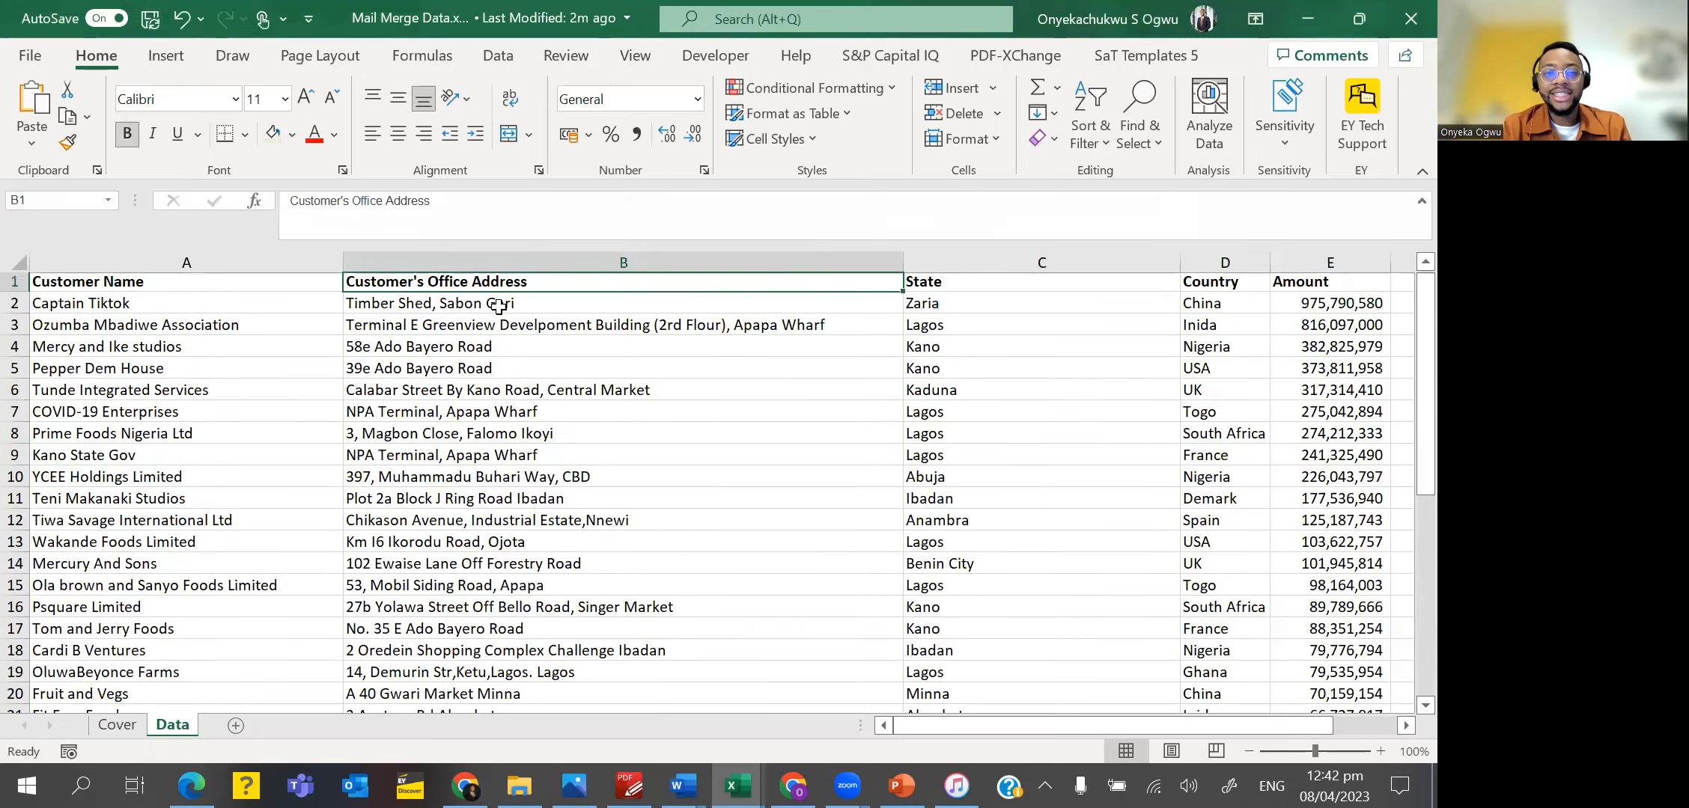
key("ctrl+Left")
key("ctrl+Right")
key("ctrl+Left")
key("Right")
key("Right")
key("Right")
key("alt+Tab")
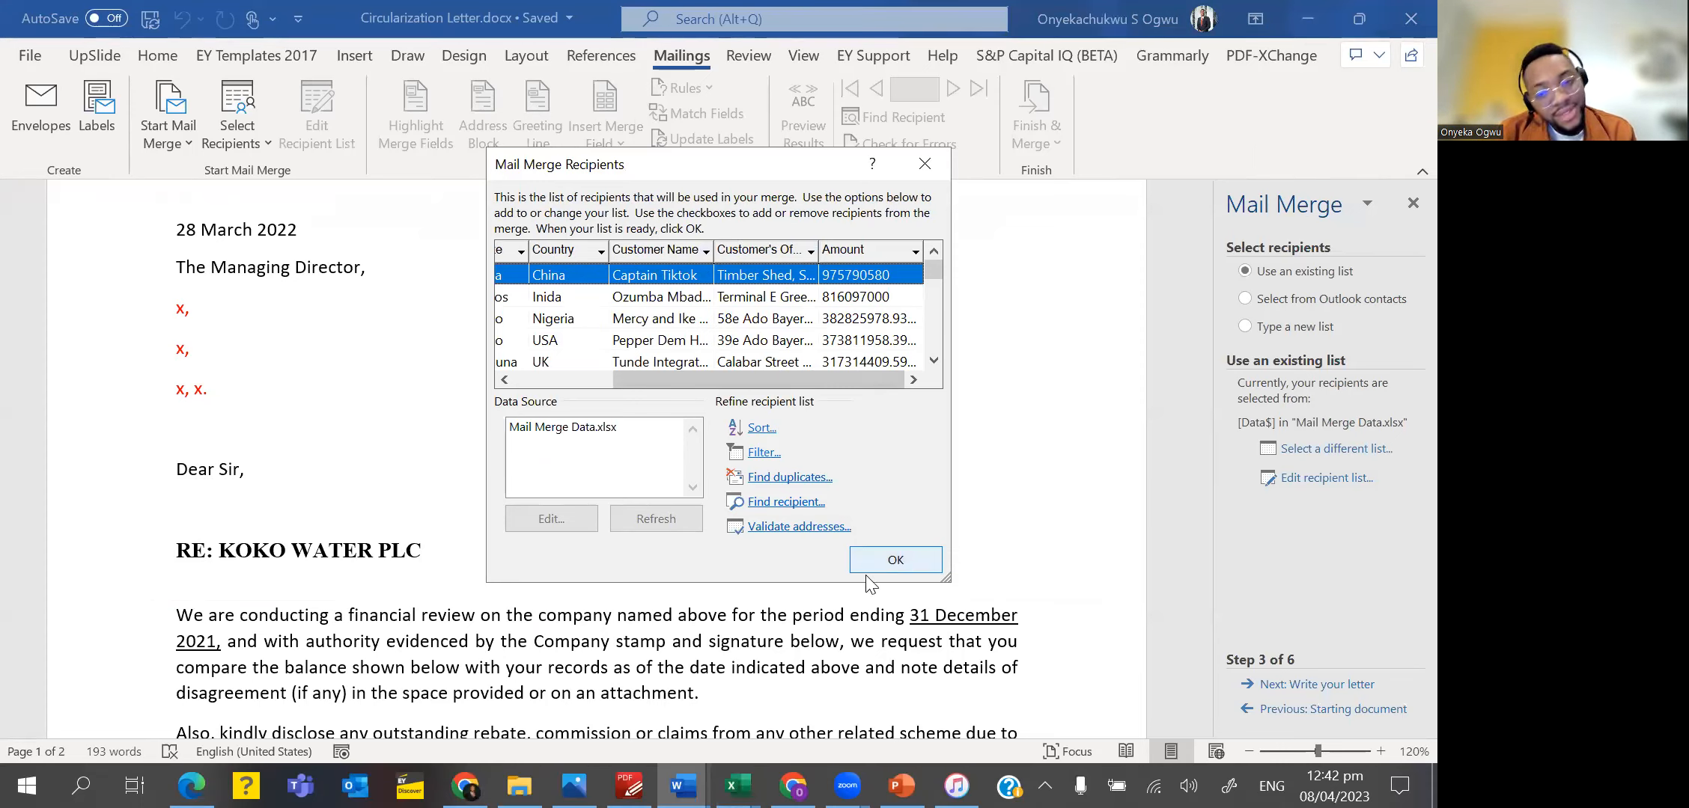
Accept the merge recipient list and advance the wizard to writing the letter.
left_click(903, 564)
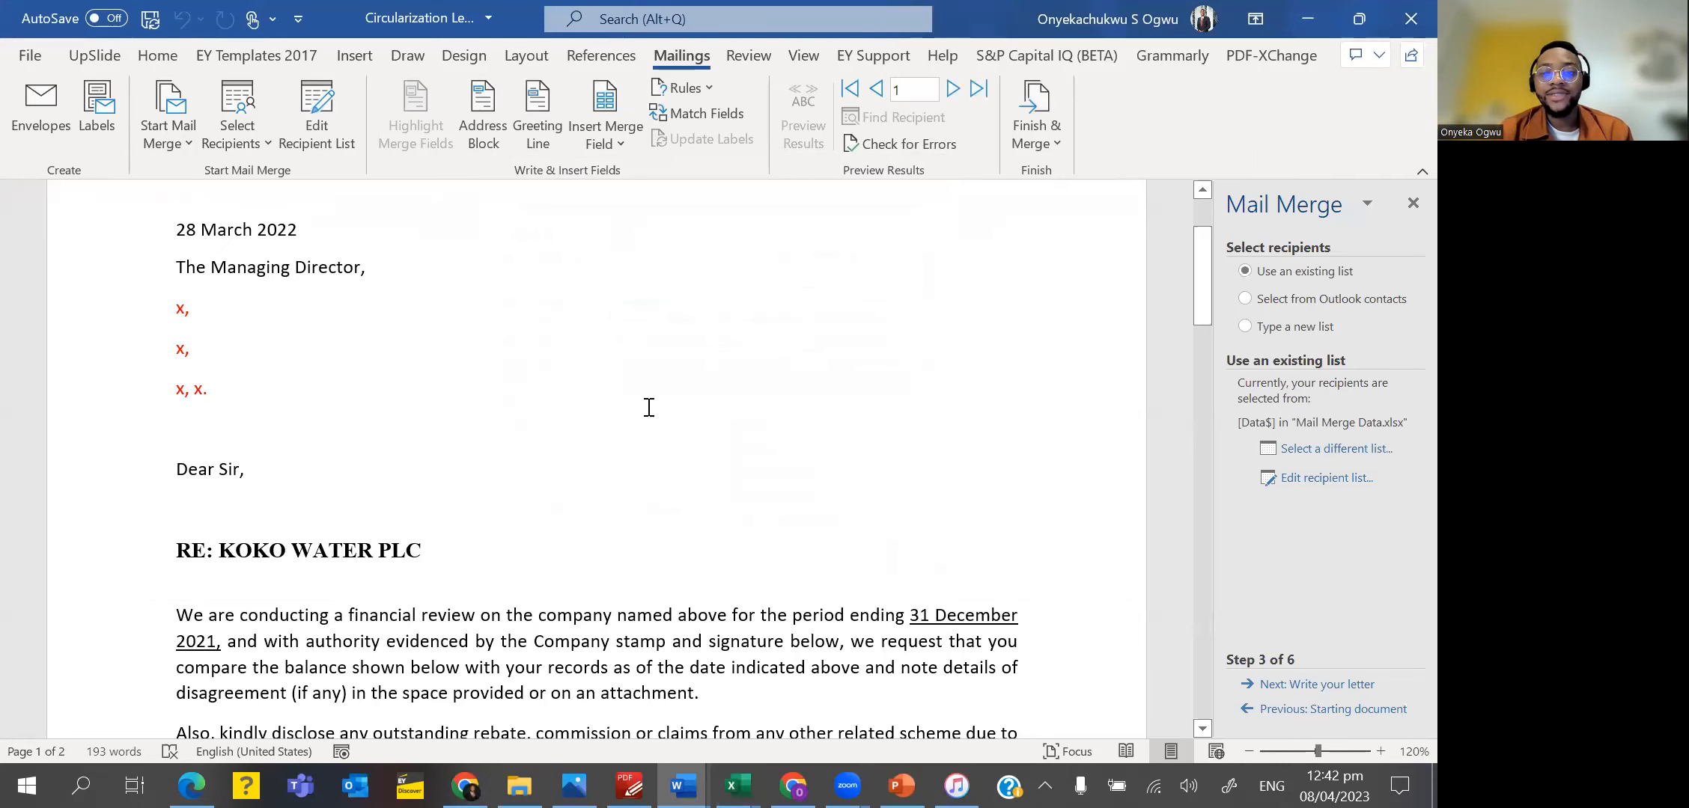
left_click(1288, 684)
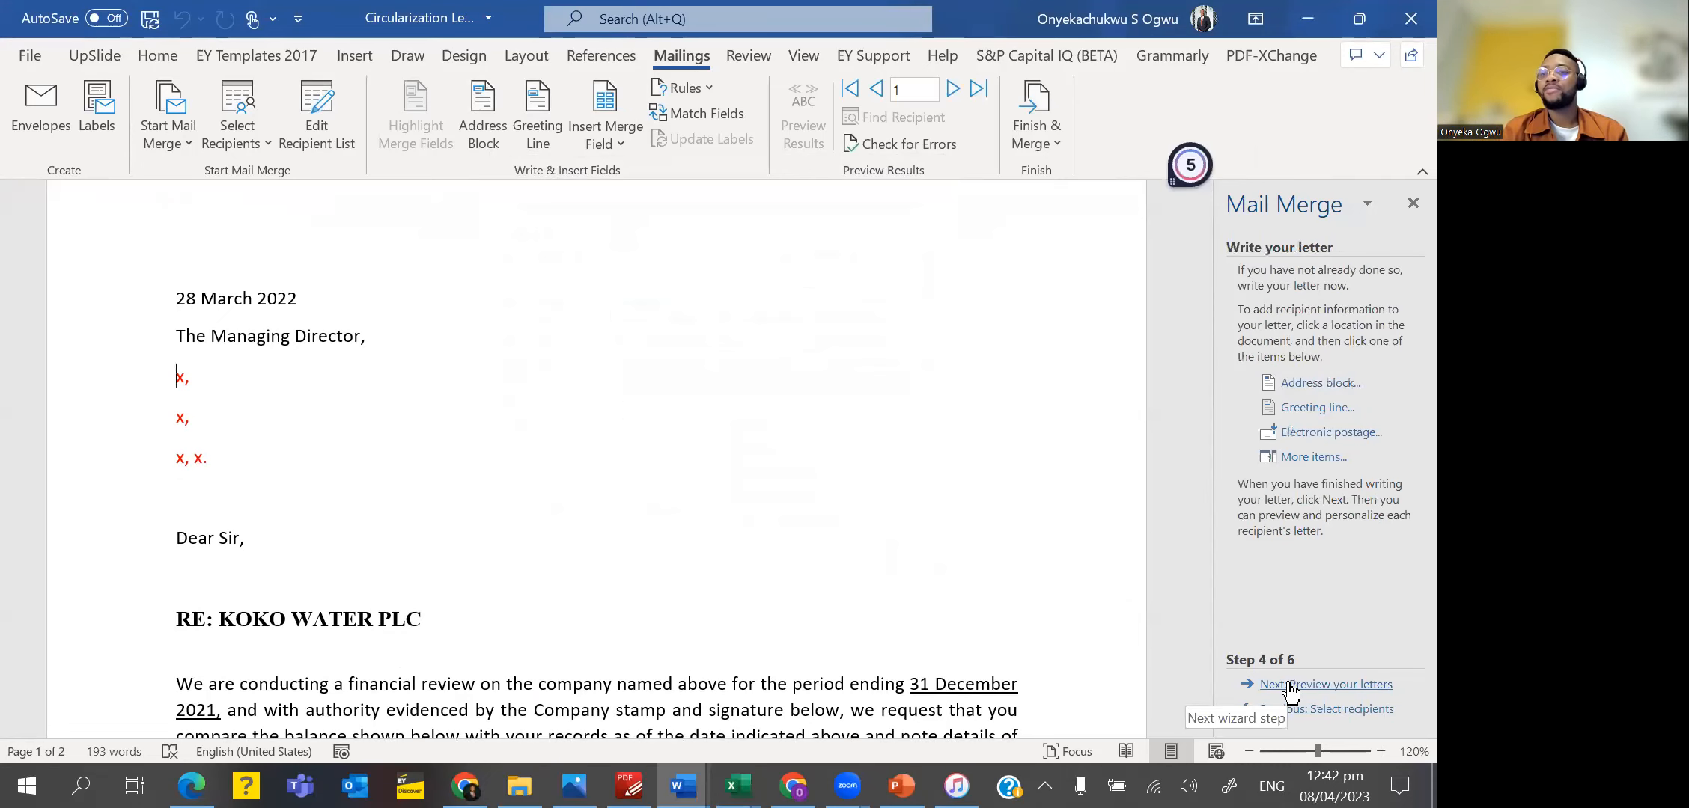
Replace the first two red x placeholders below "The Managing Director" with the Customer_Name and Customers_Office_Address merge fields.
scroll(403, 458, "down", 1)
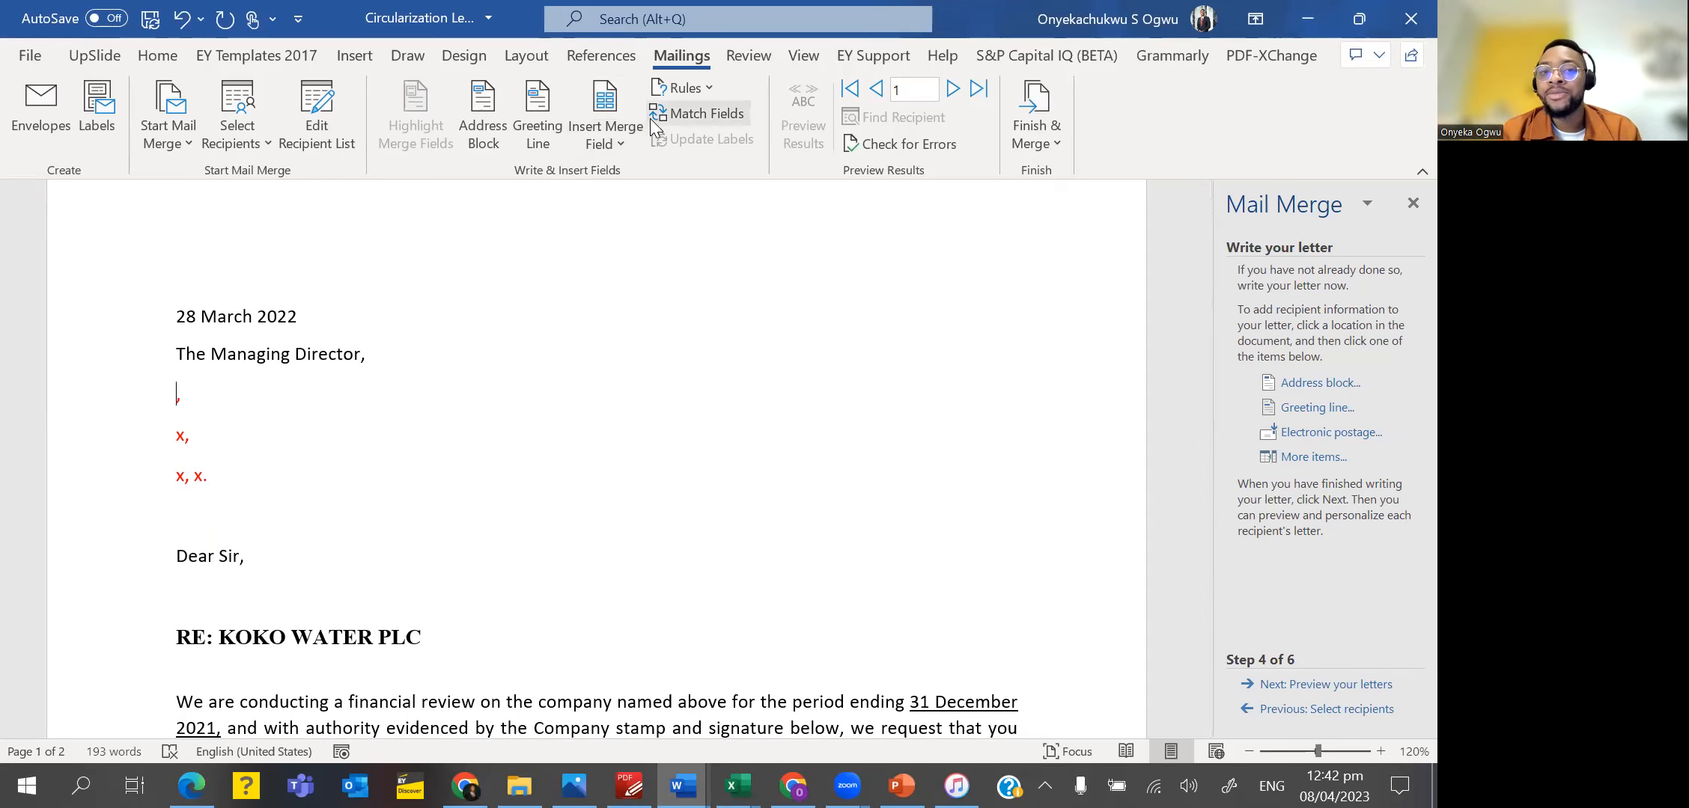
left_click(622, 153)
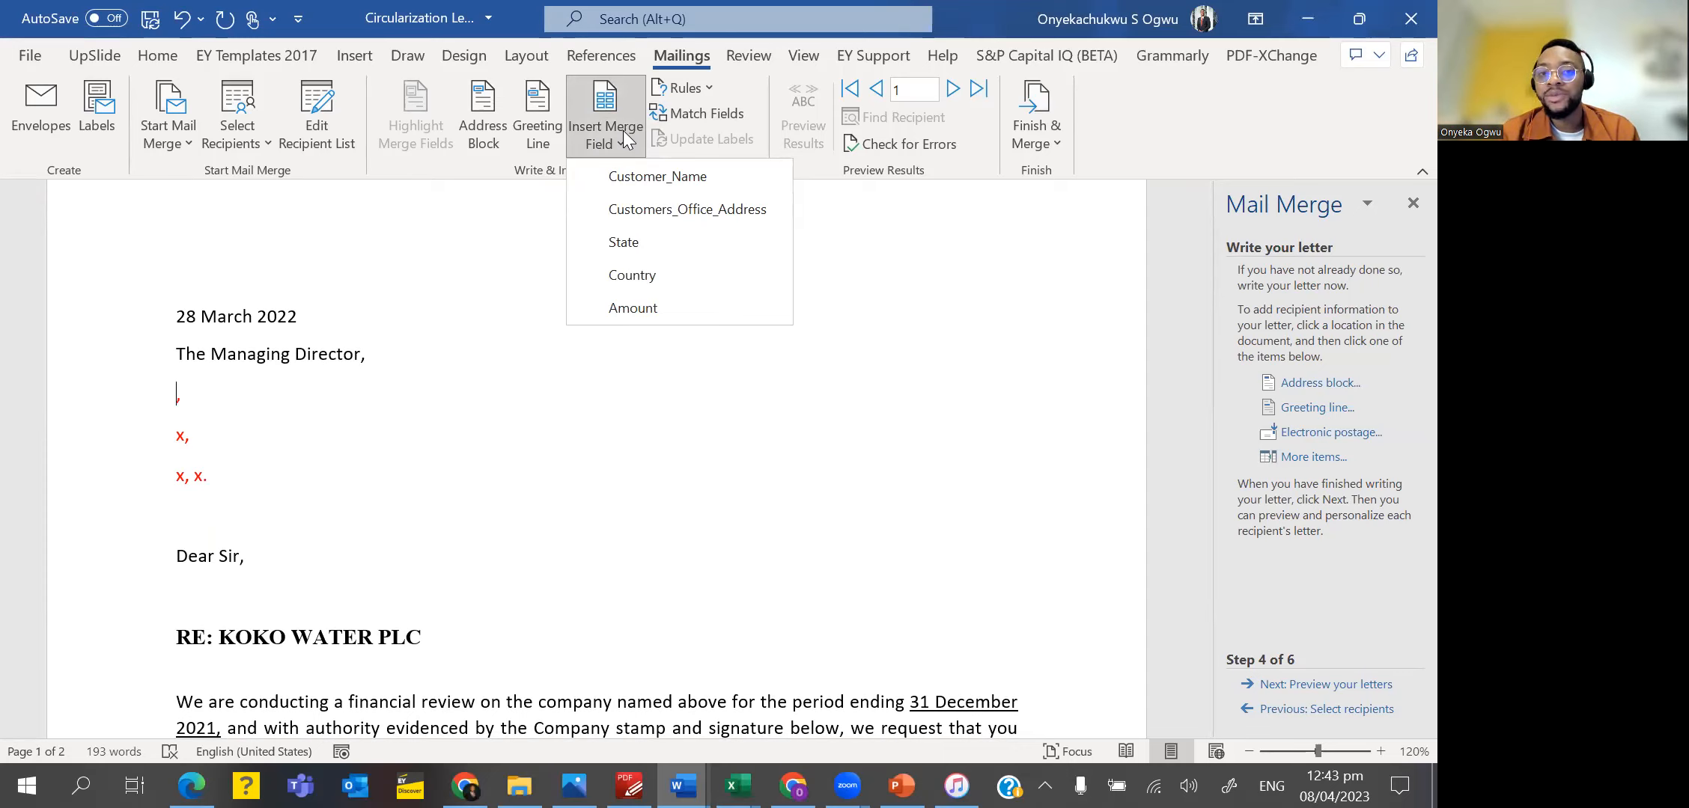
left_click(668, 174)
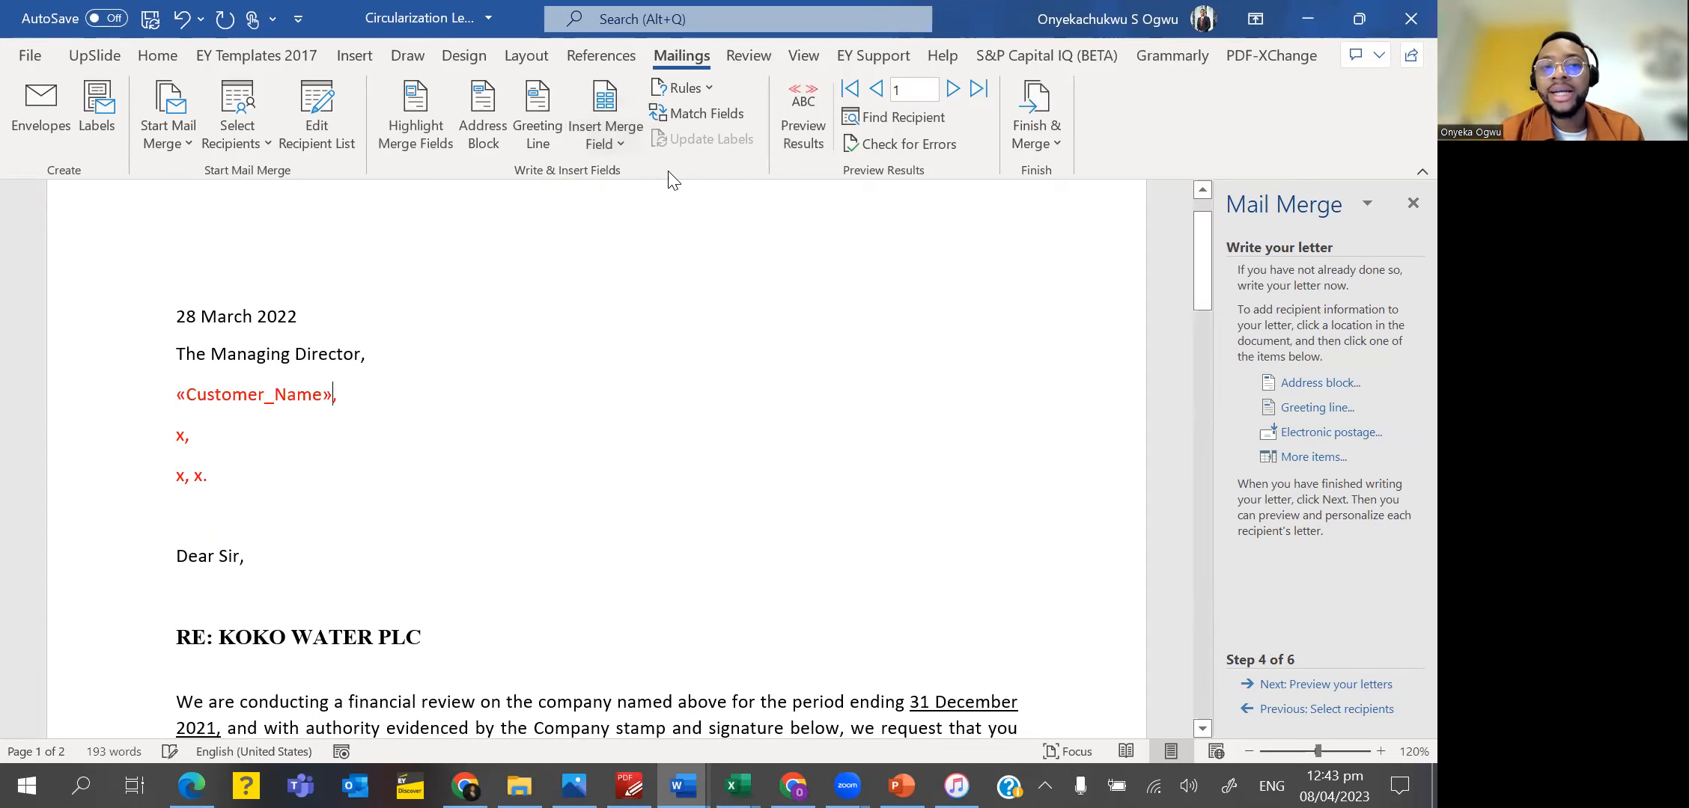
left_click(184, 437)
key("BackSpace")
left_click(598, 138)
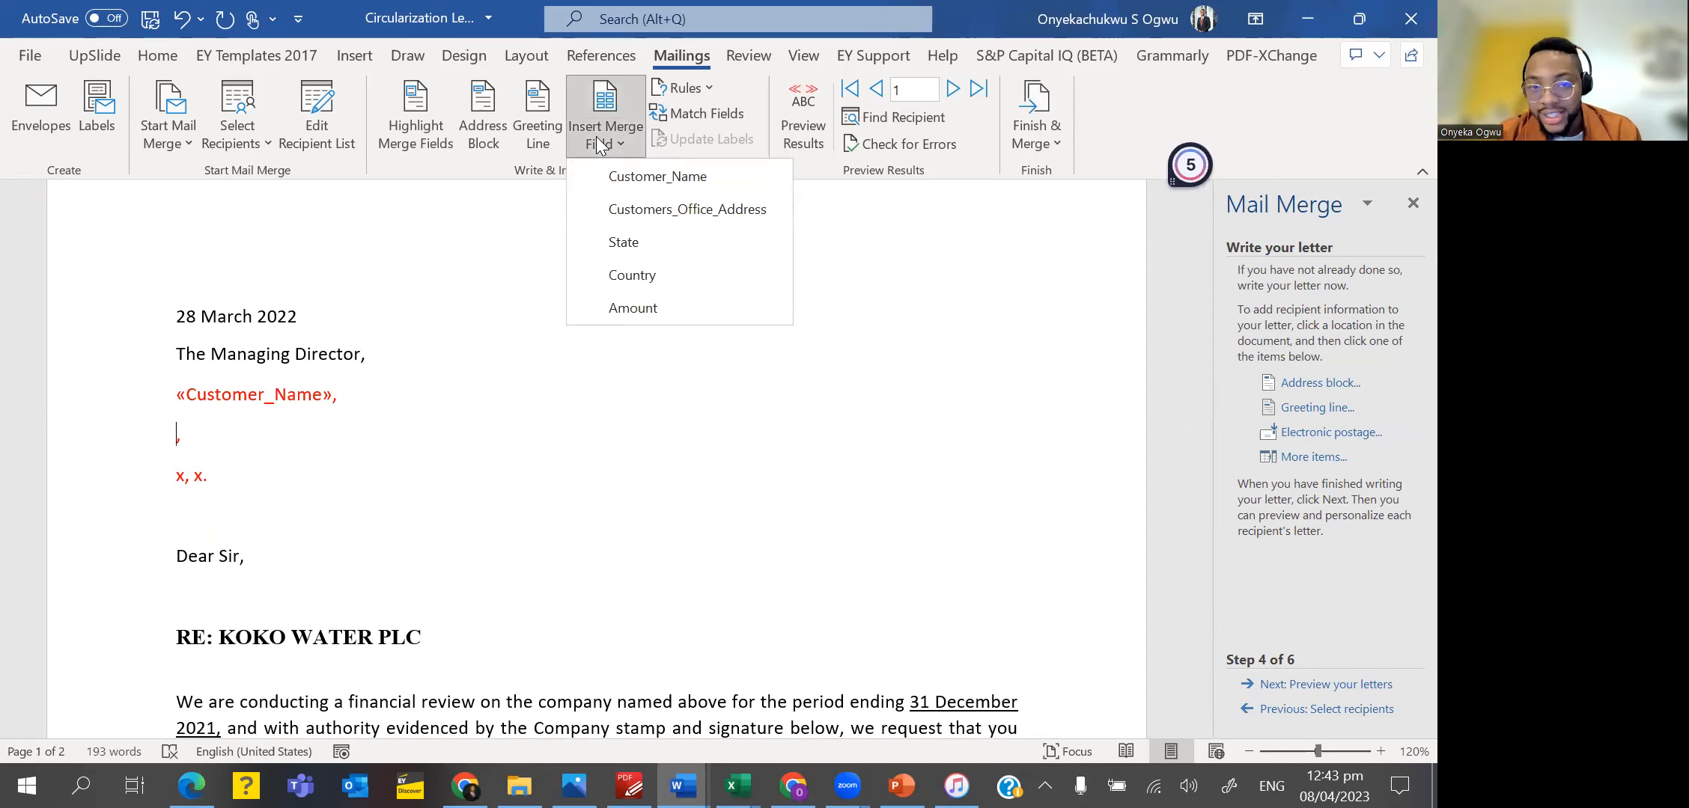
left_click(656, 208)
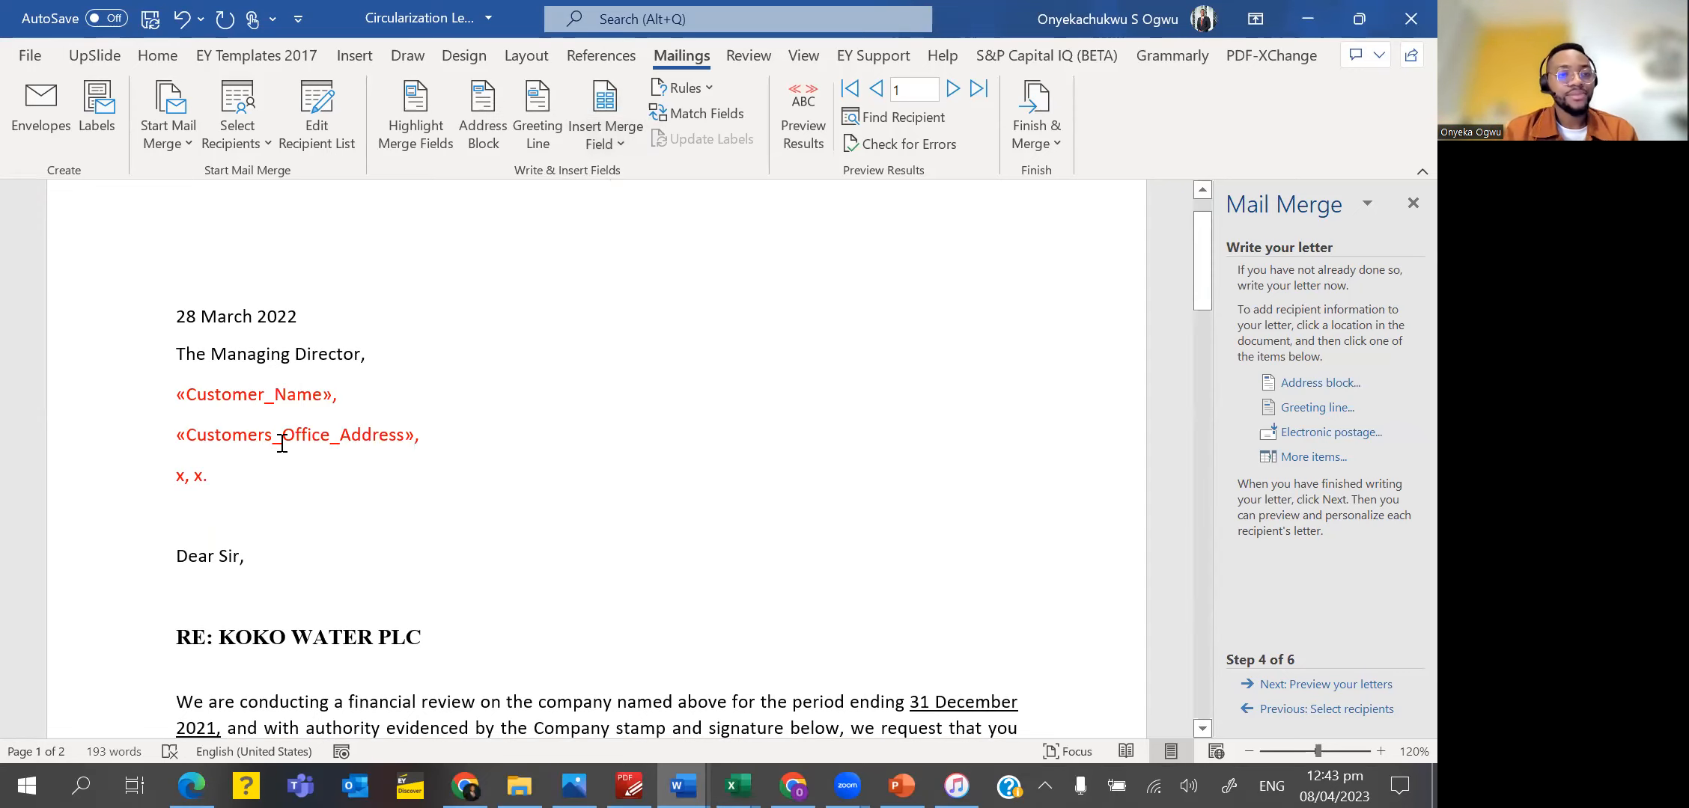
Replace the two x placeholders on the last address line with the State and Country merge fields, keeping the comma and full stop.
left_click(183, 472)
key("BackSpace")
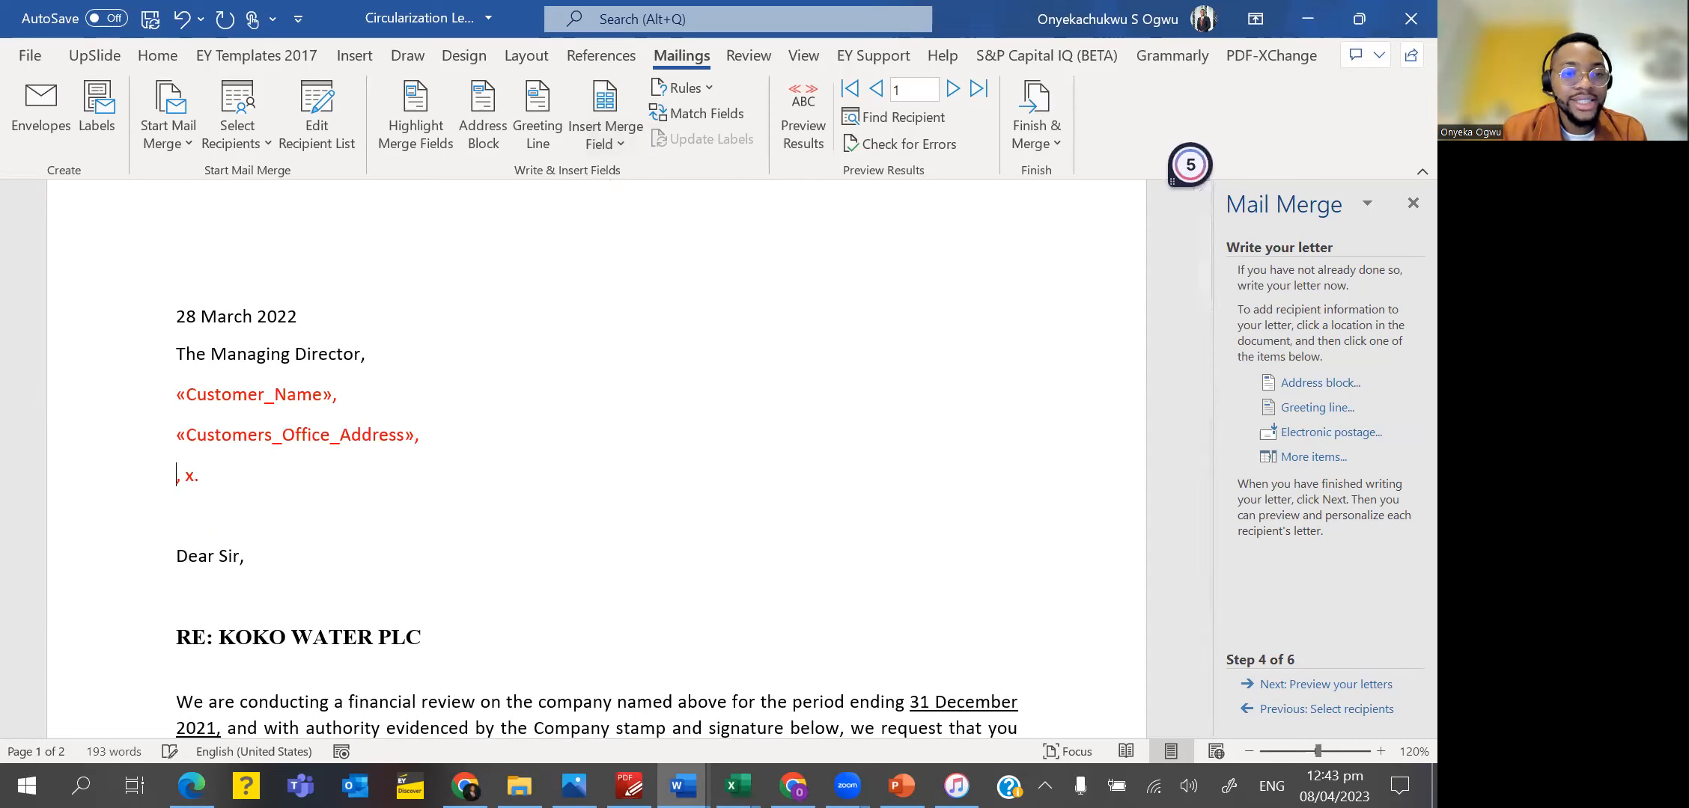
left_click(604, 141)
left_click(628, 241)
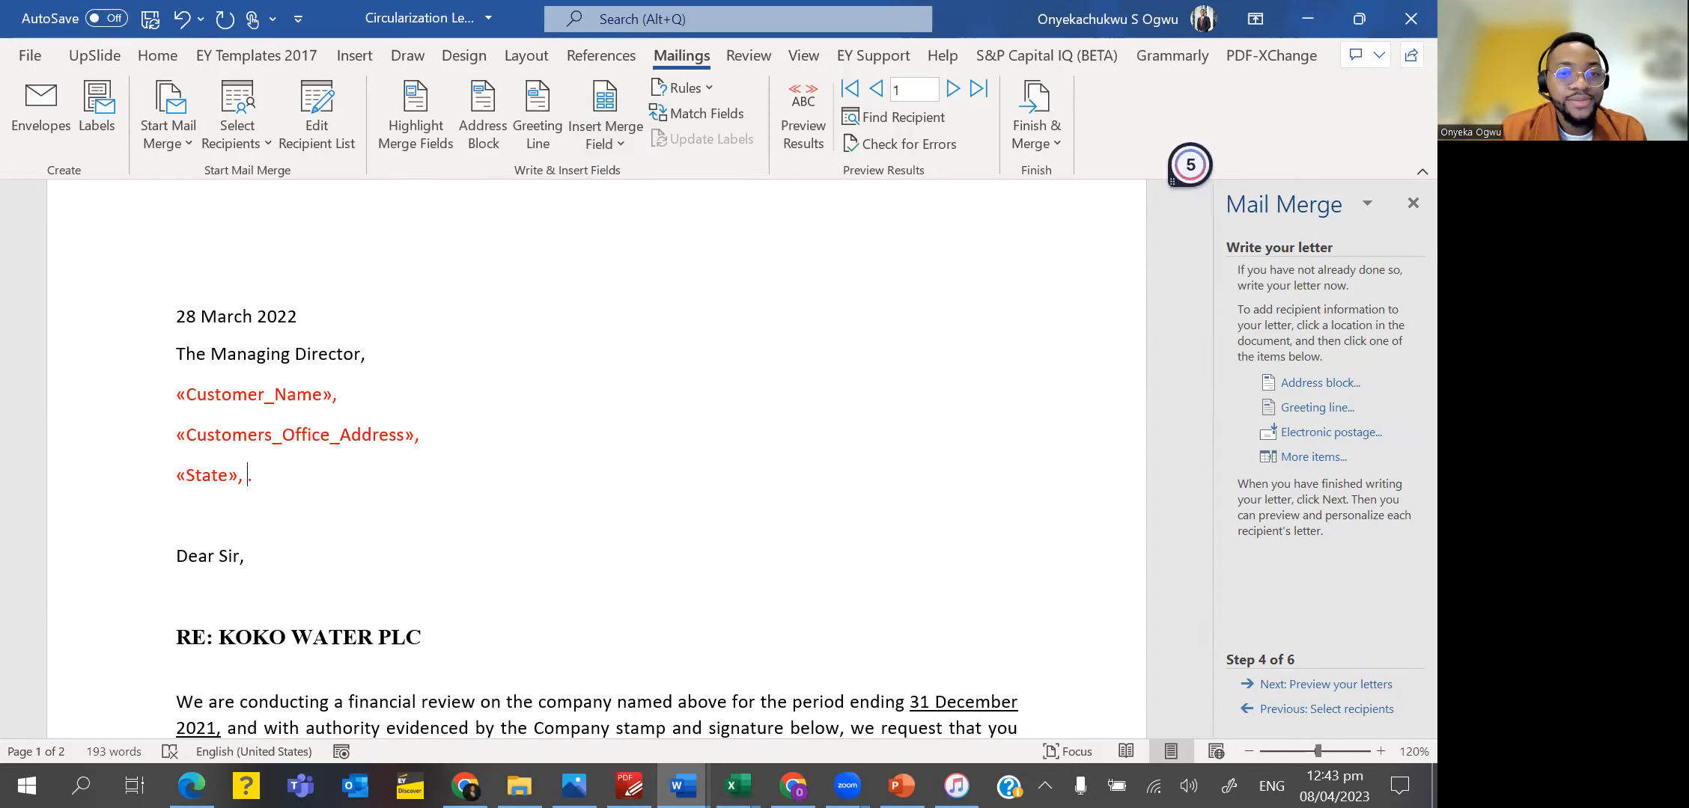
left_click(588, 143)
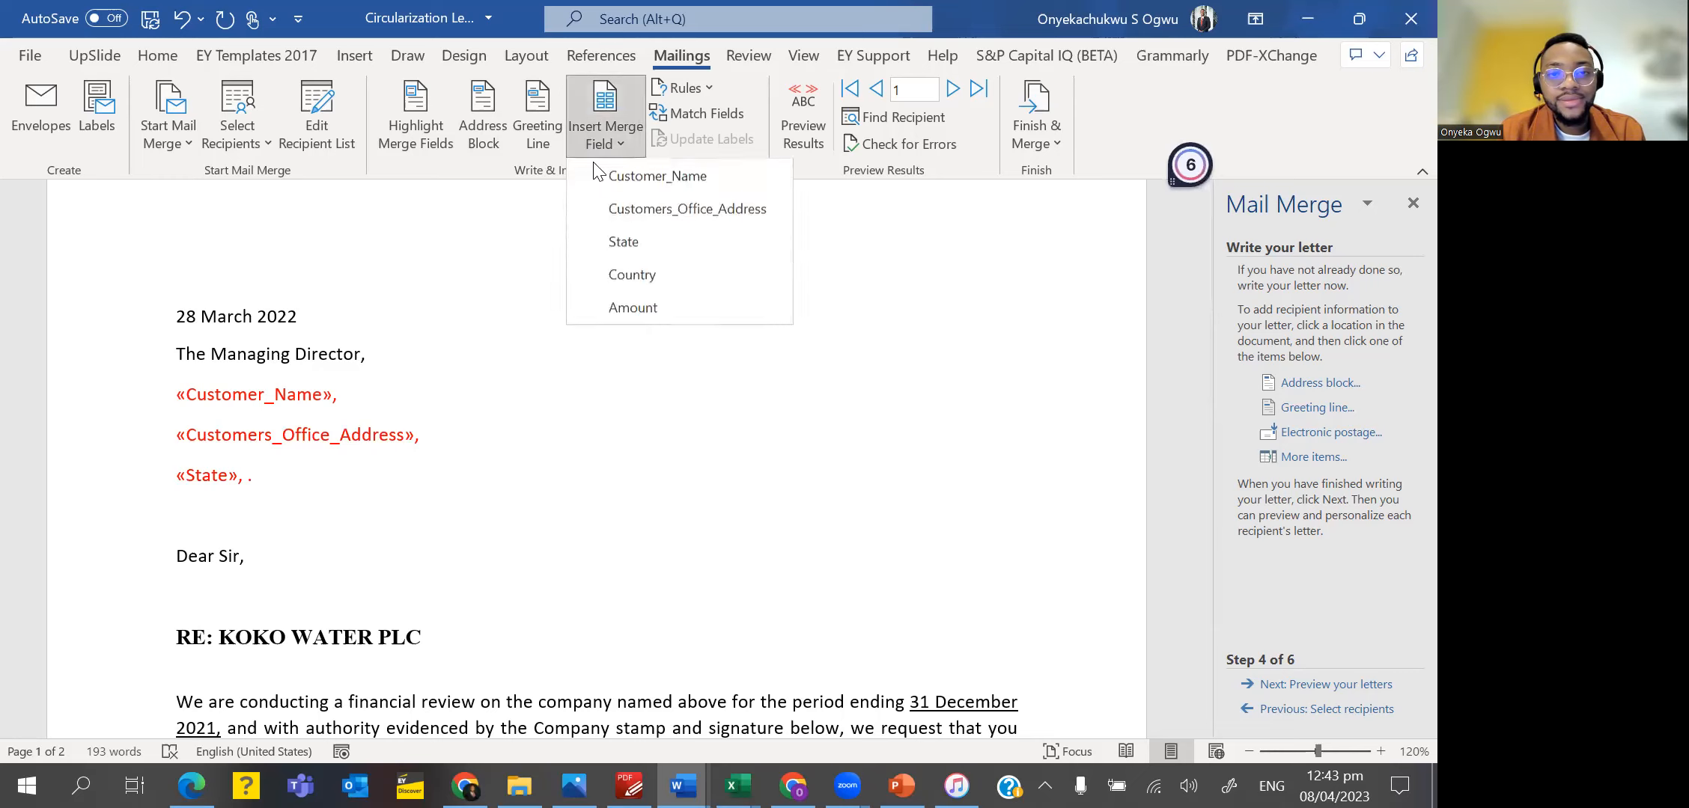
left_click(625, 275)
Replace the x placeholder after "Account balance:" near the end of the letter with the Amount merge field.
scroll(505, 551, "down", 15)
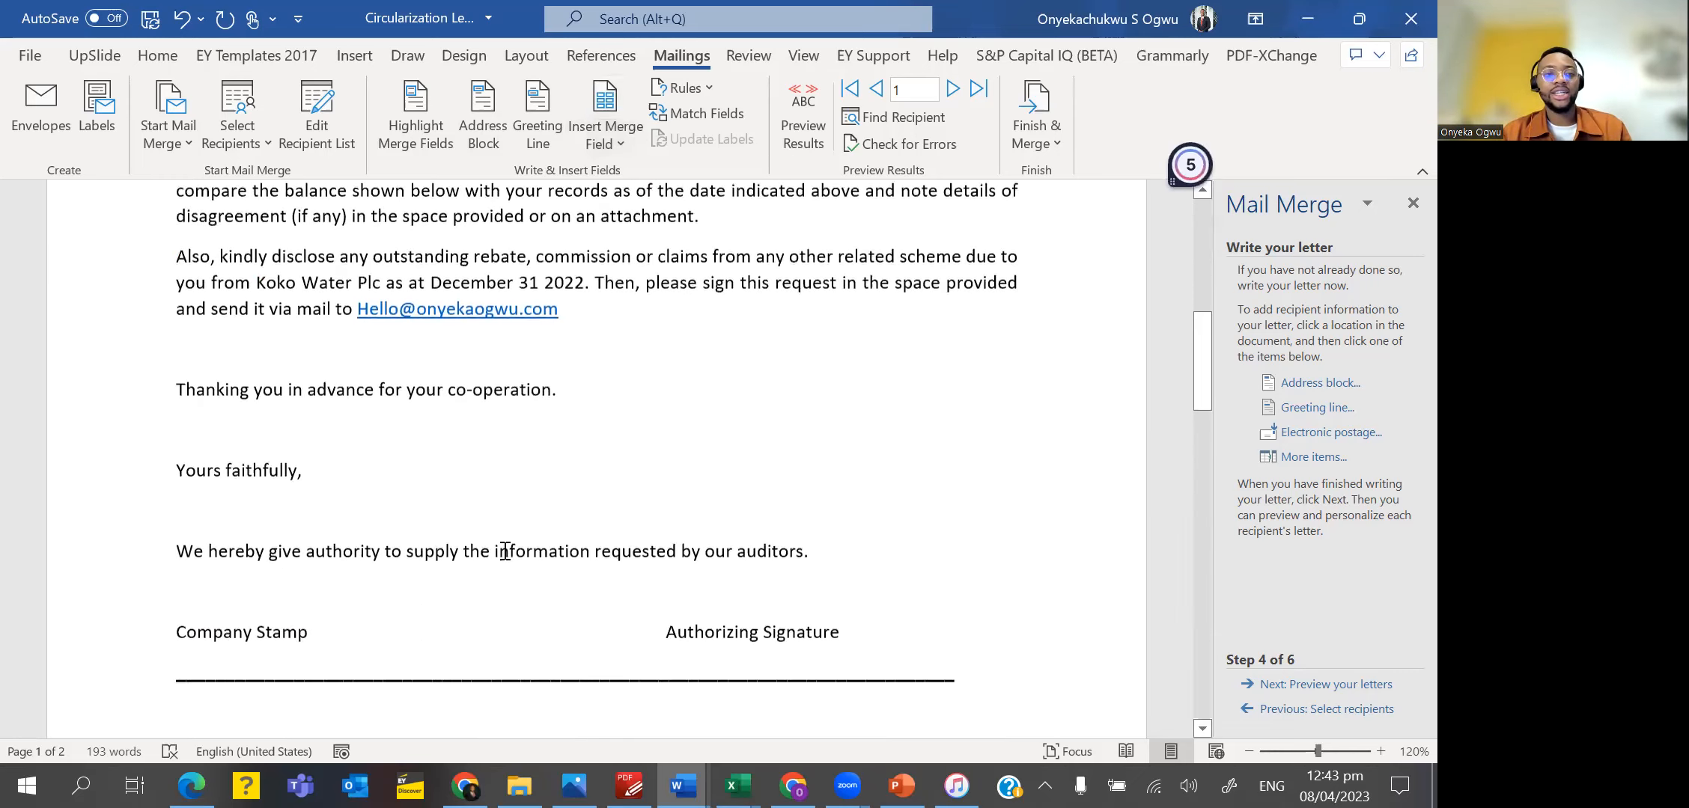
scroll(505, 551, "up", 2)
scroll(505, 551, "up", 1)
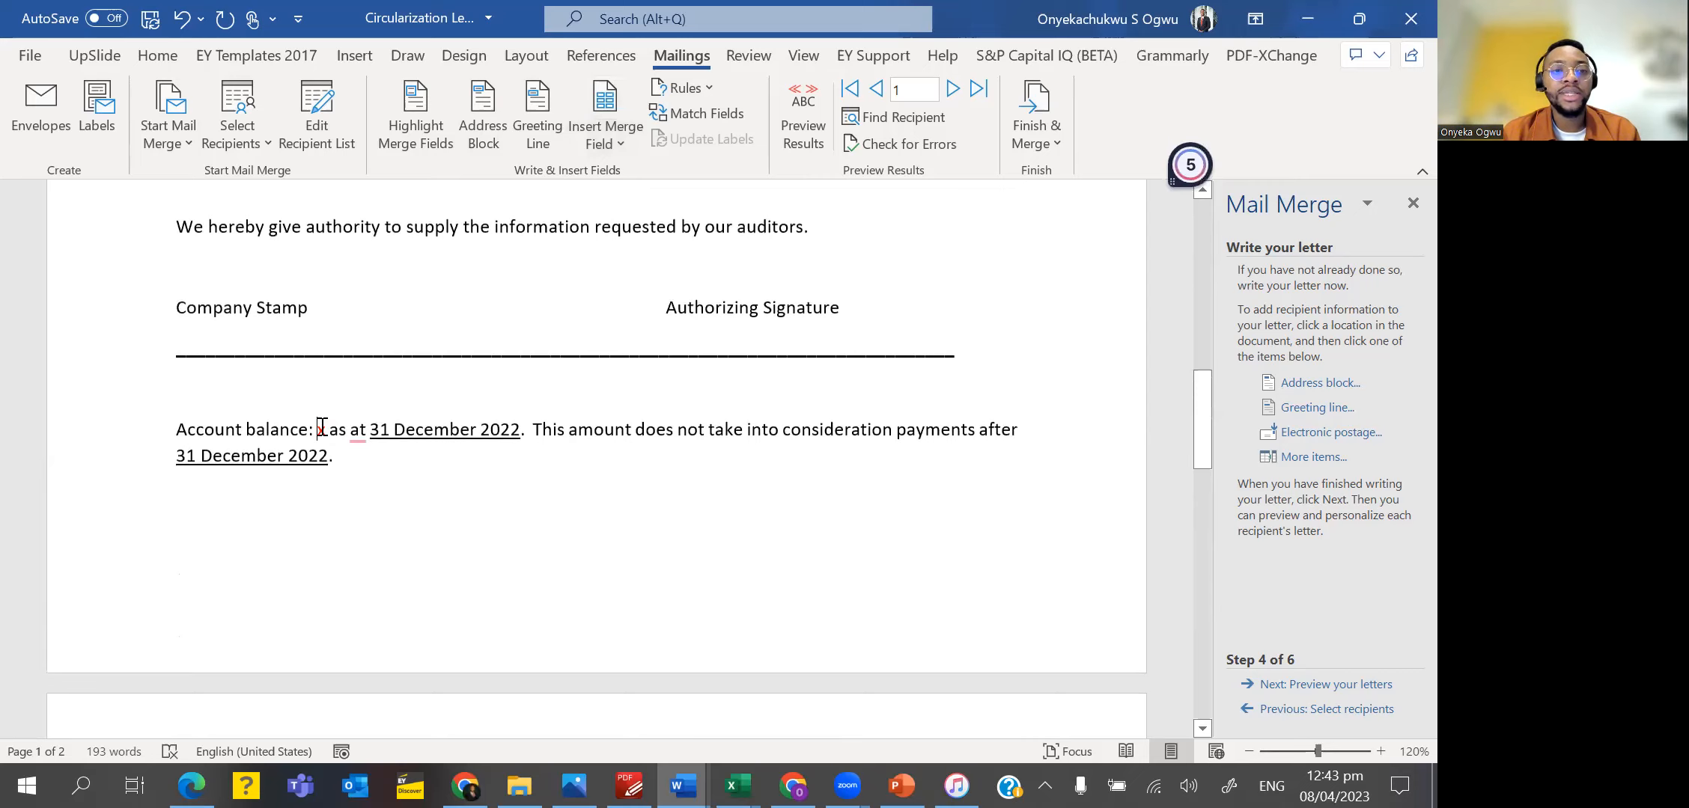
key("BackSpace")
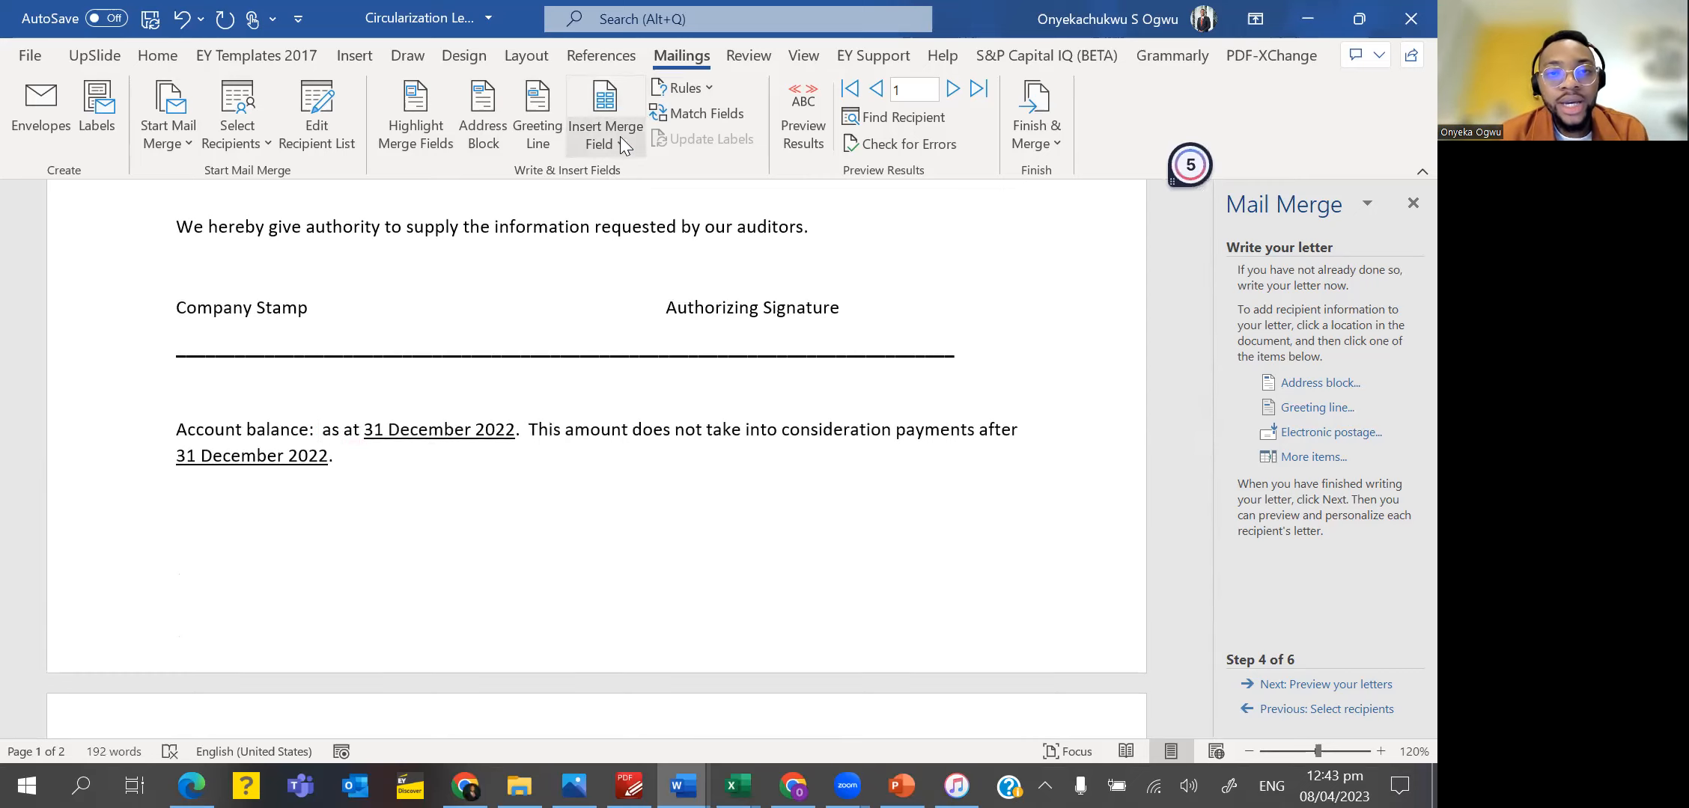
left_click(620, 142)
left_click(642, 311)
Check the inserted merge fields throughout the letter and advance the wizard to the letter preview.
scroll(641, 302, "up", 15)
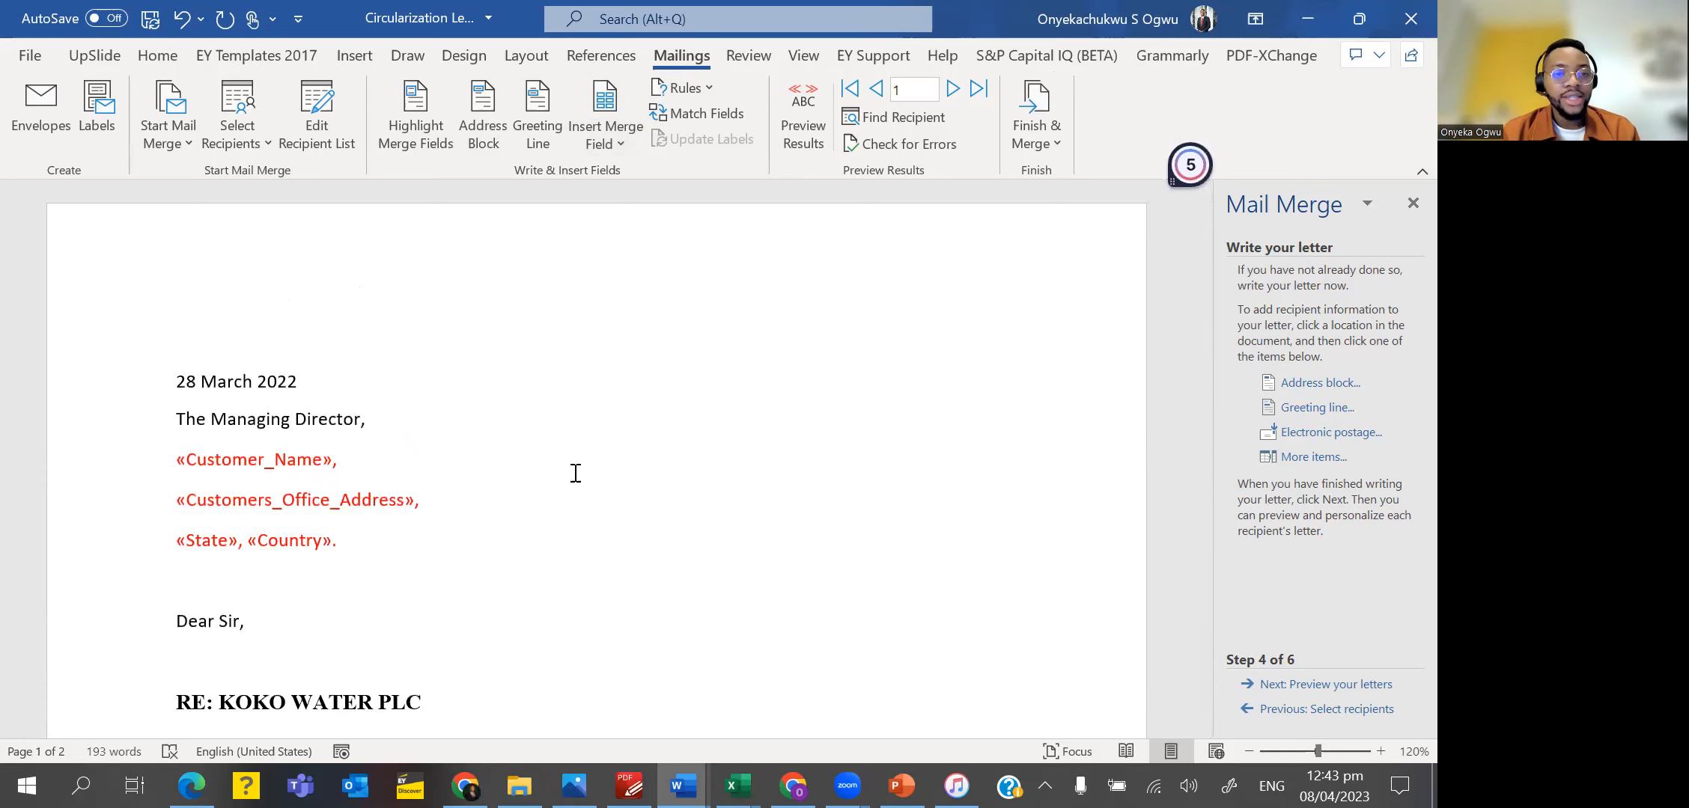
scroll(576, 473, "down", 12)
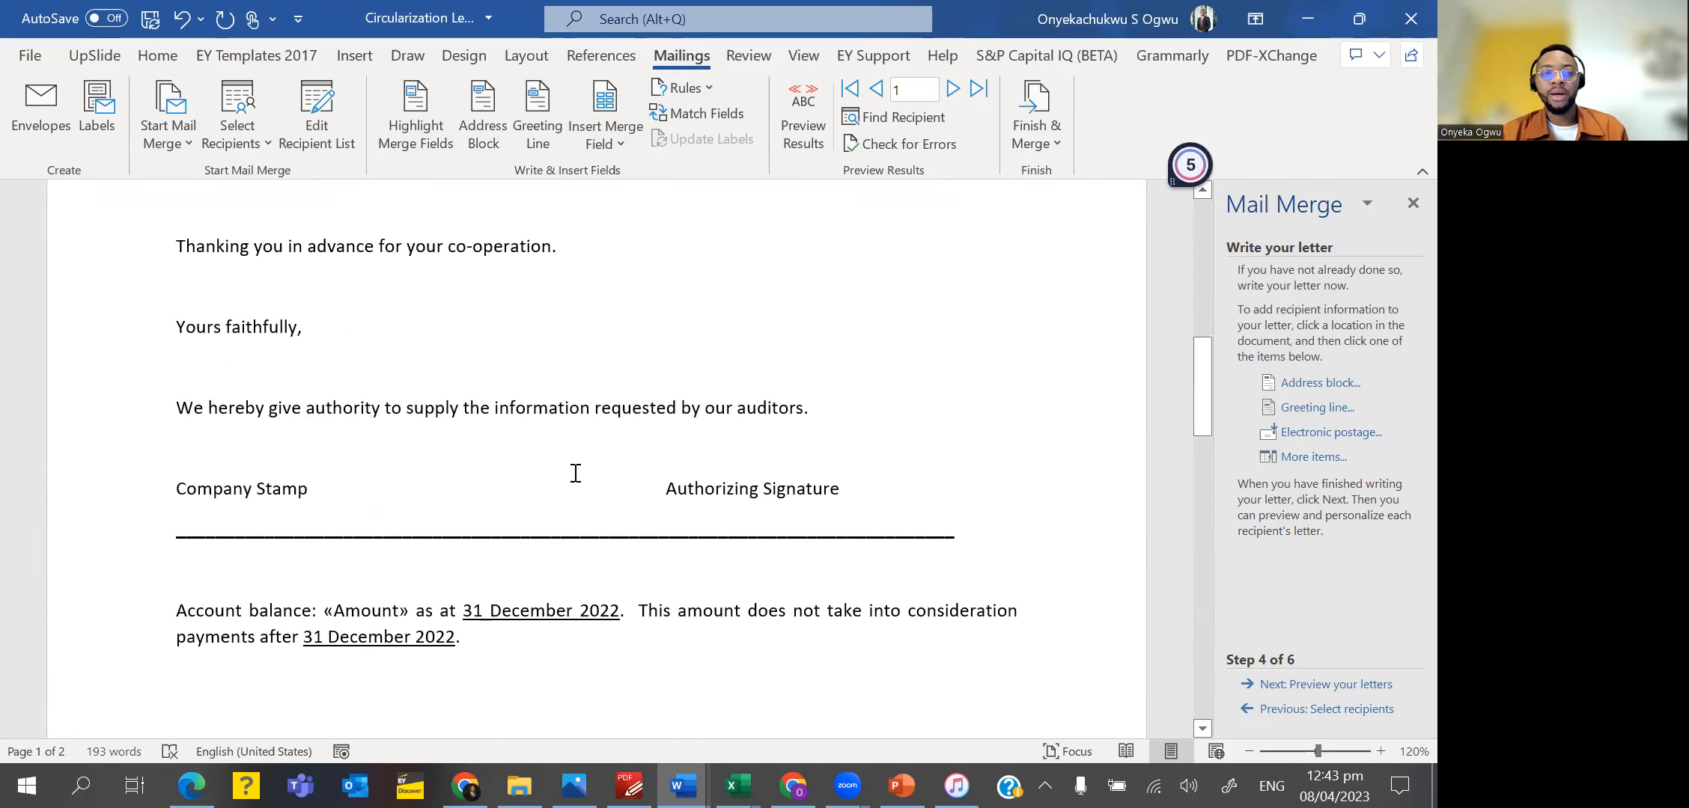
scroll(575, 473, "up", 12)
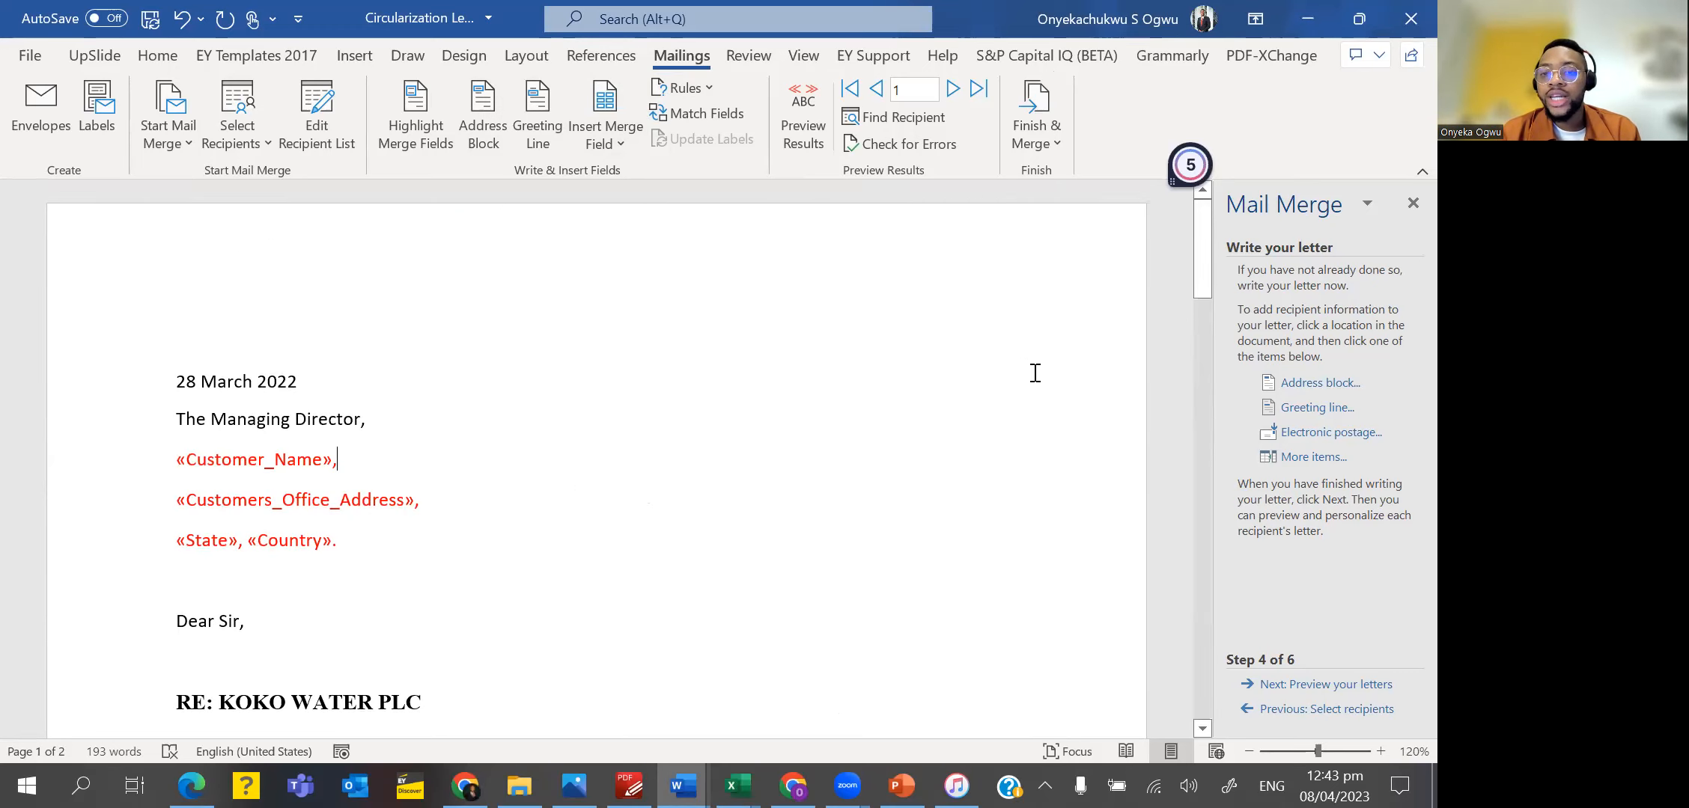
left_click(1359, 686)
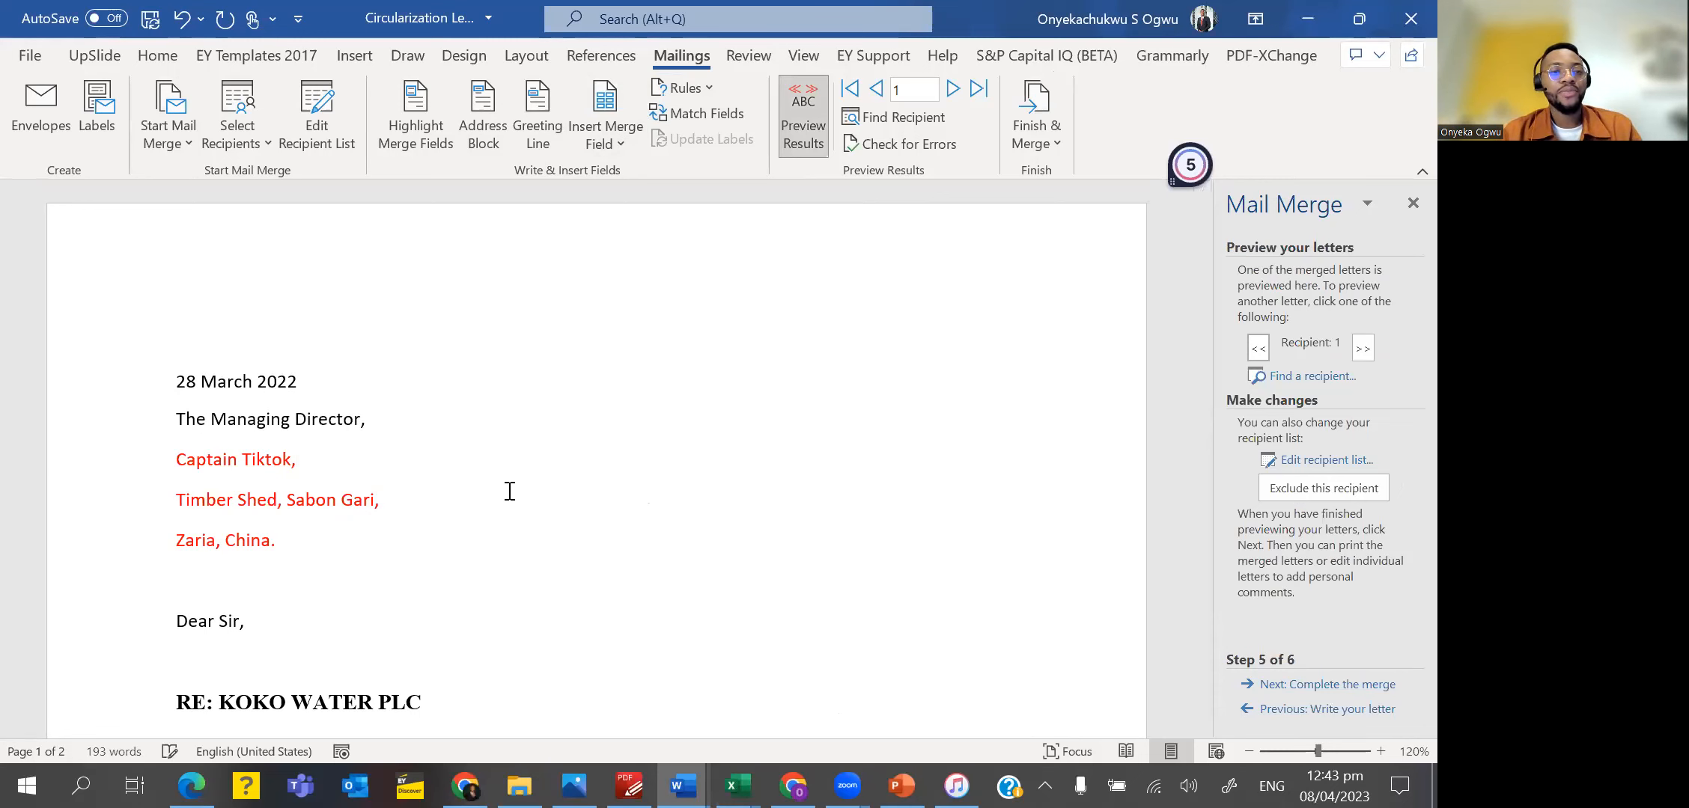
Compare the first recipient's previewed name, address, state, country and account balance with the customer data in Excel.
key("alt+Tab")
left_click(123, 286)
key("alt+Tab")
scroll(258, 458, "down", 1)
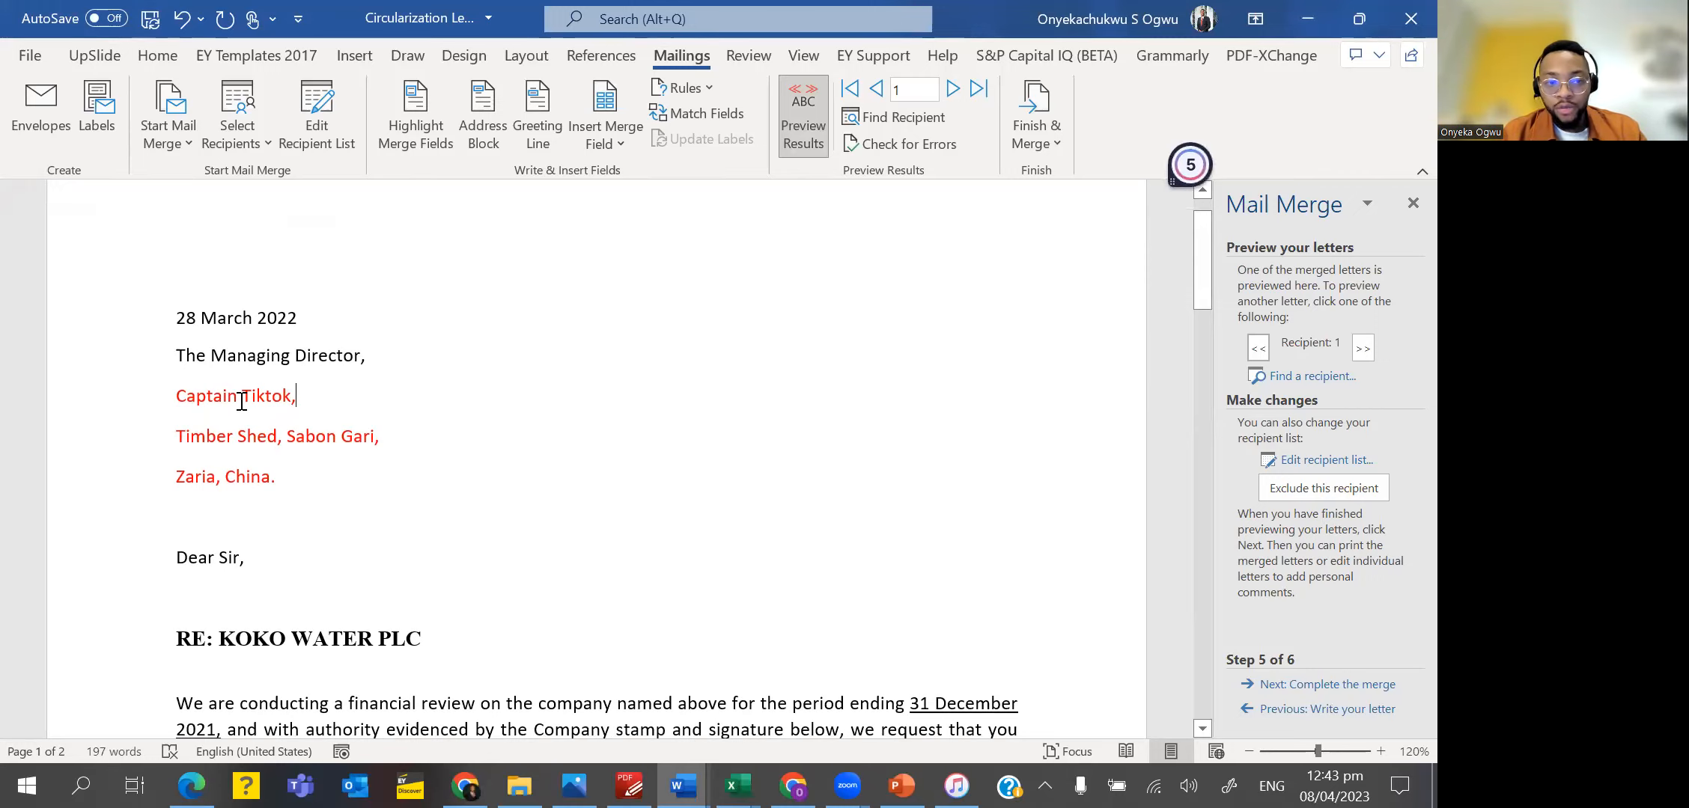
left_click(223, 449)
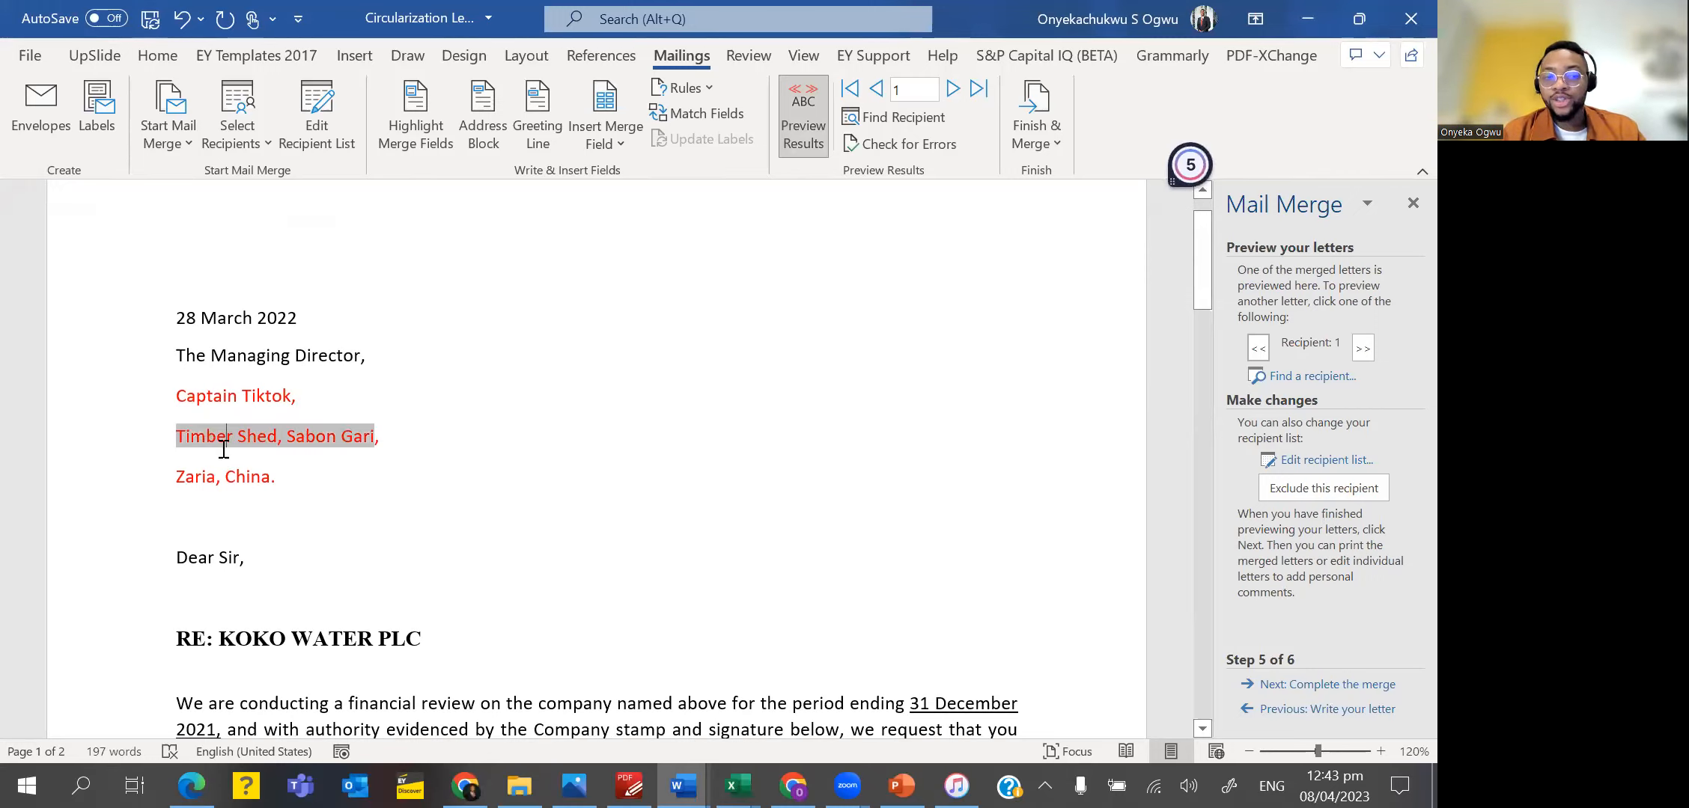
left_click(191, 485)
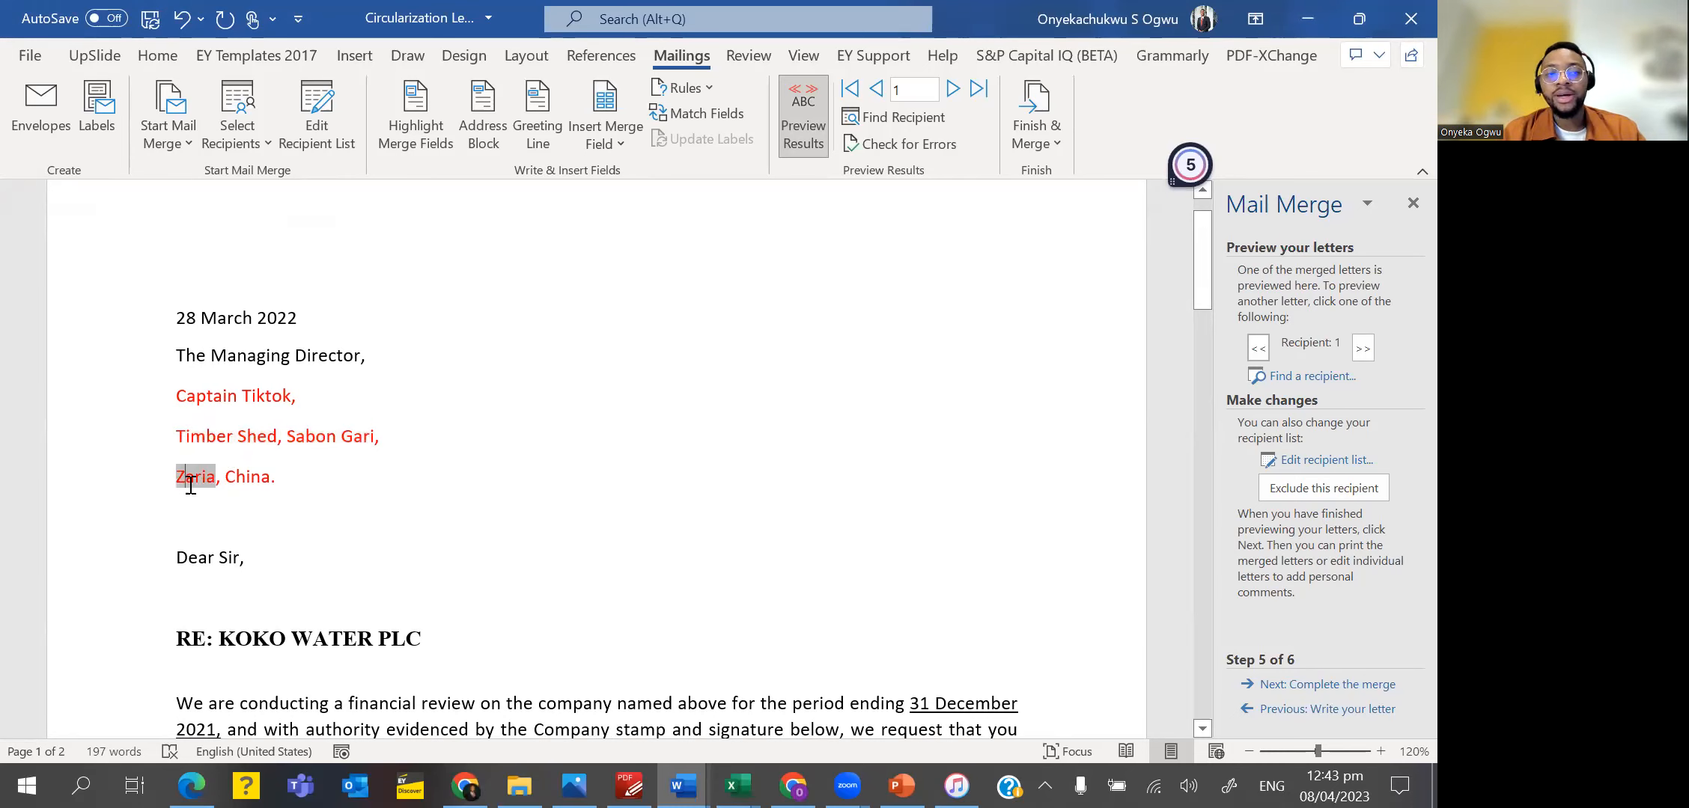
left_click(235, 486)
scroll(235, 487, "down", 12)
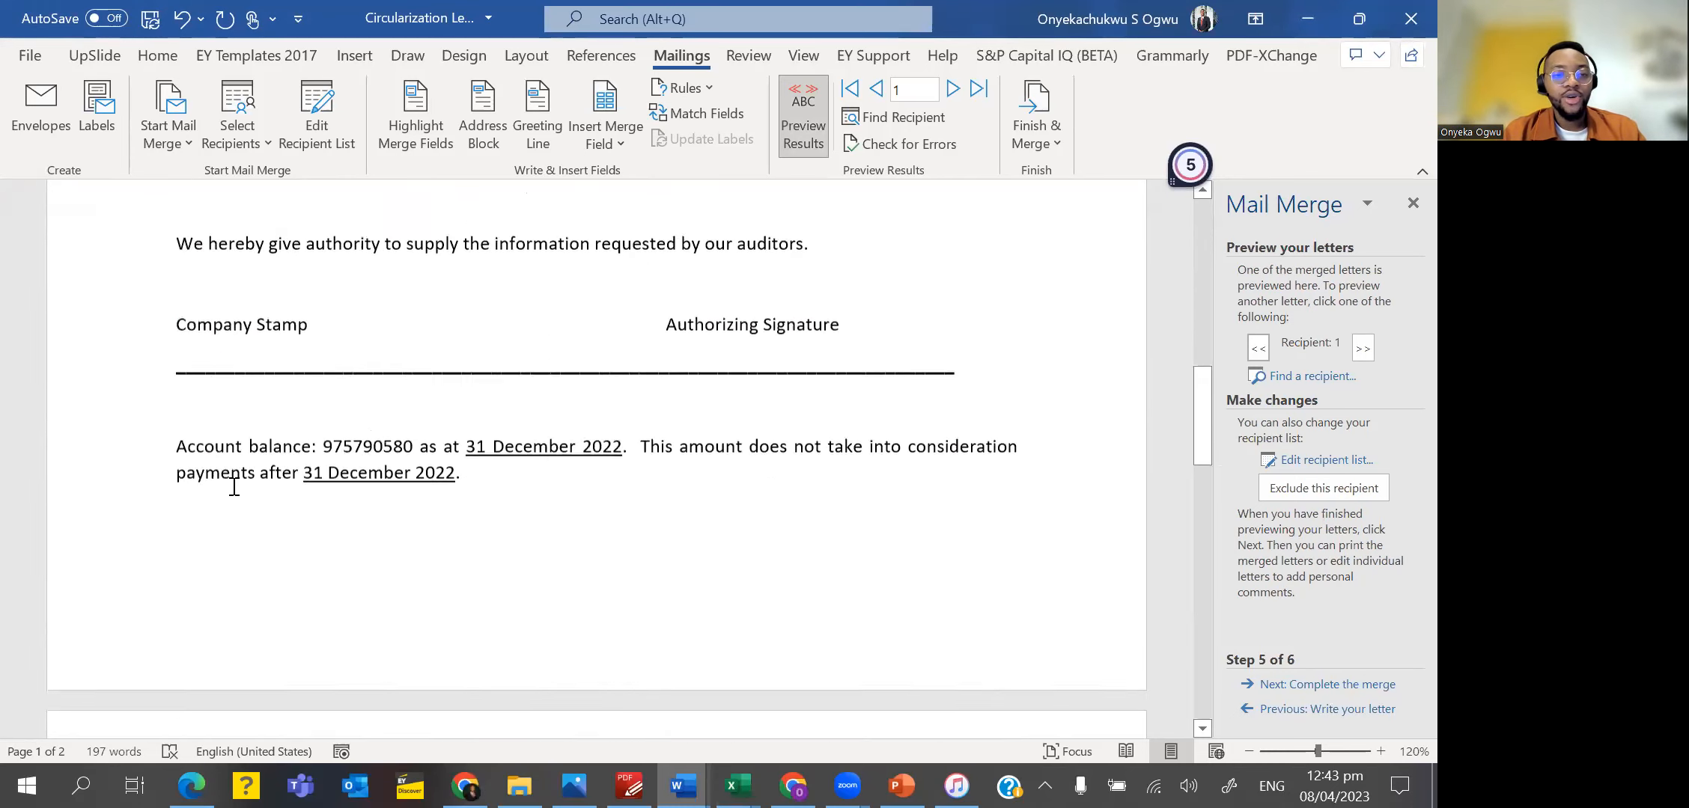
scroll(370, 367, "up", 12)
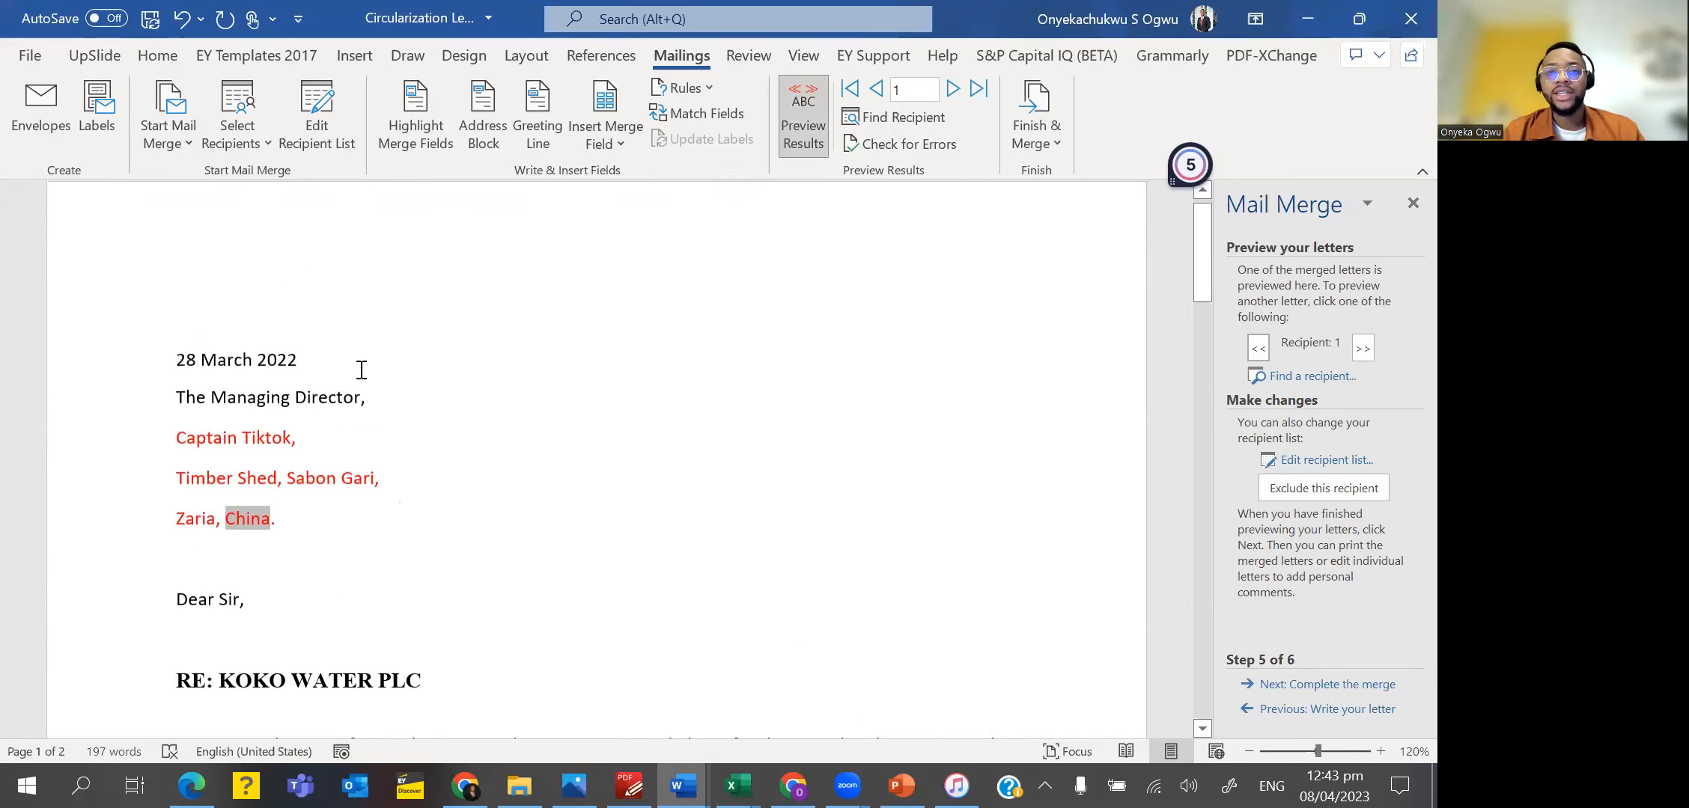
left_click(382, 425)
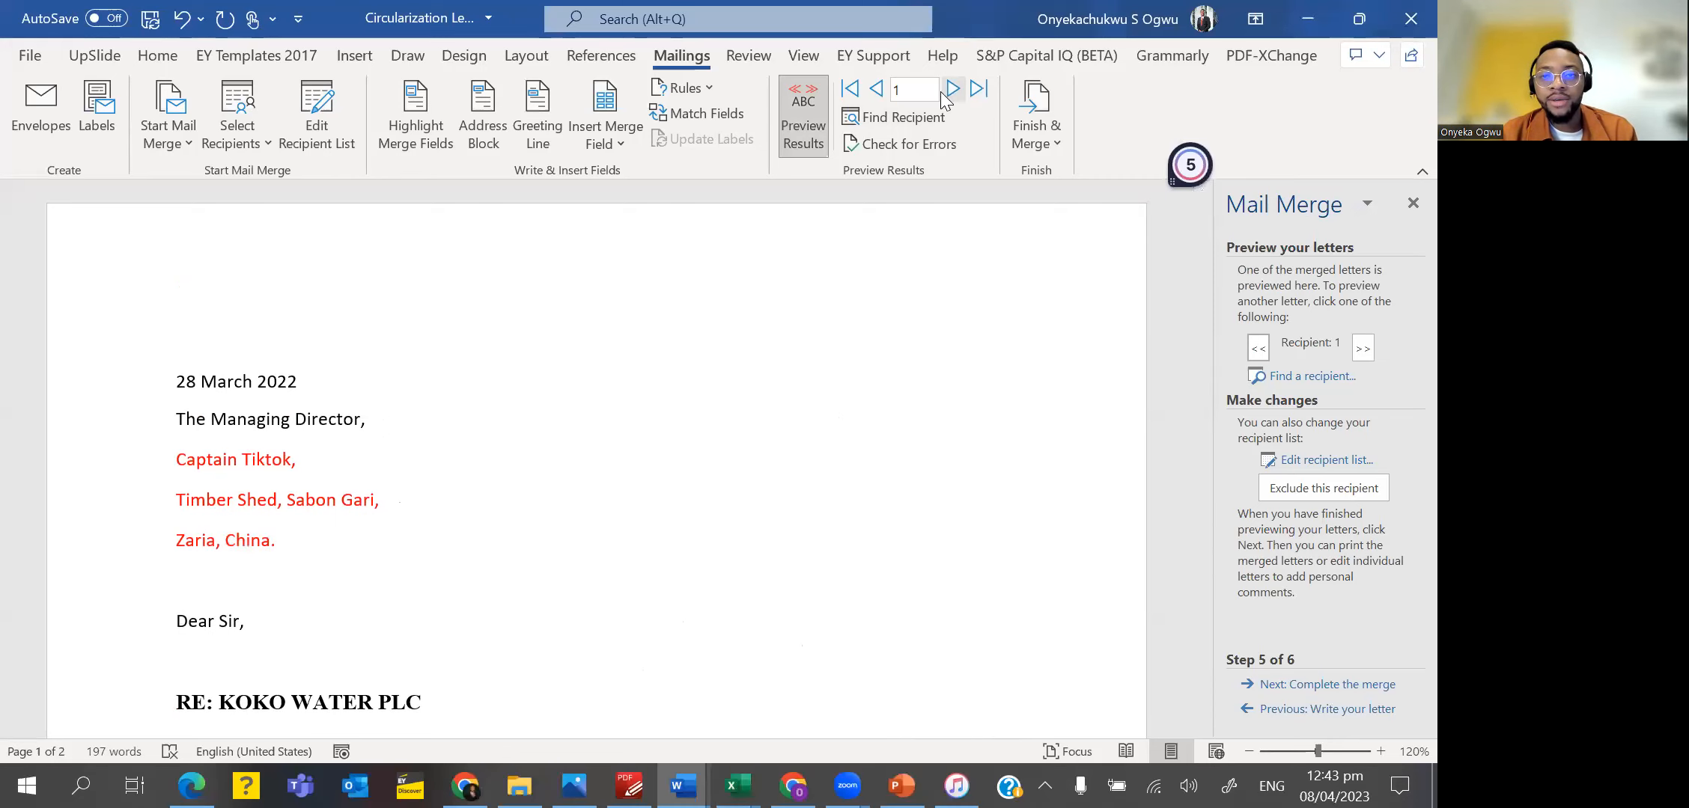
Browse the previewed letters one recipient at a time up to recipient 15.
left_click(952, 90)
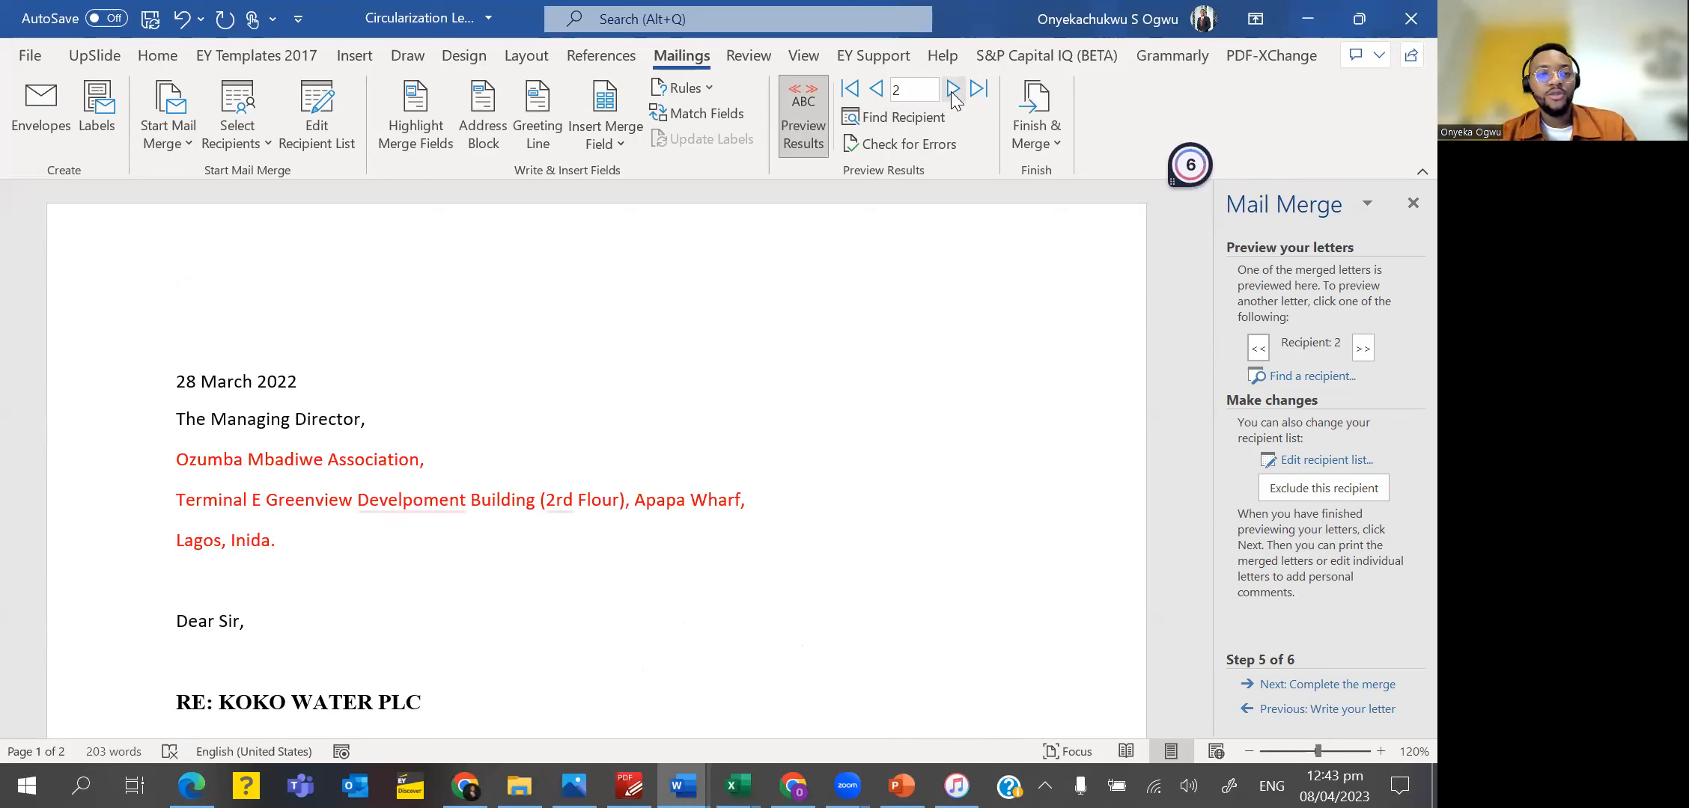
left_click(952, 90)
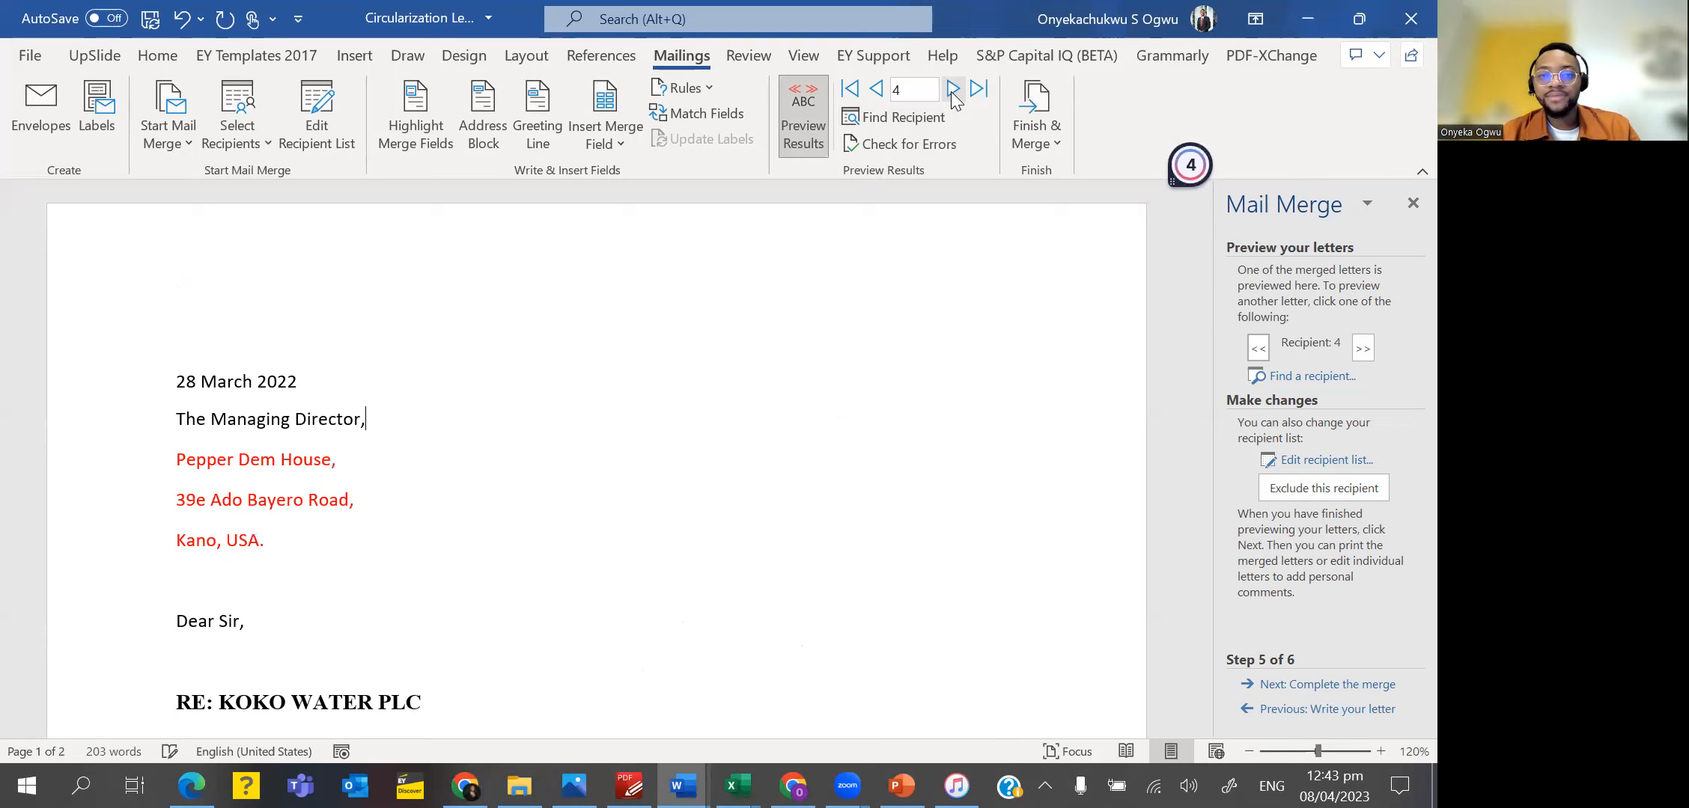
left_click(952, 90)
left_click(952, 90)
left_click(953, 89)
left_click(952, 90)
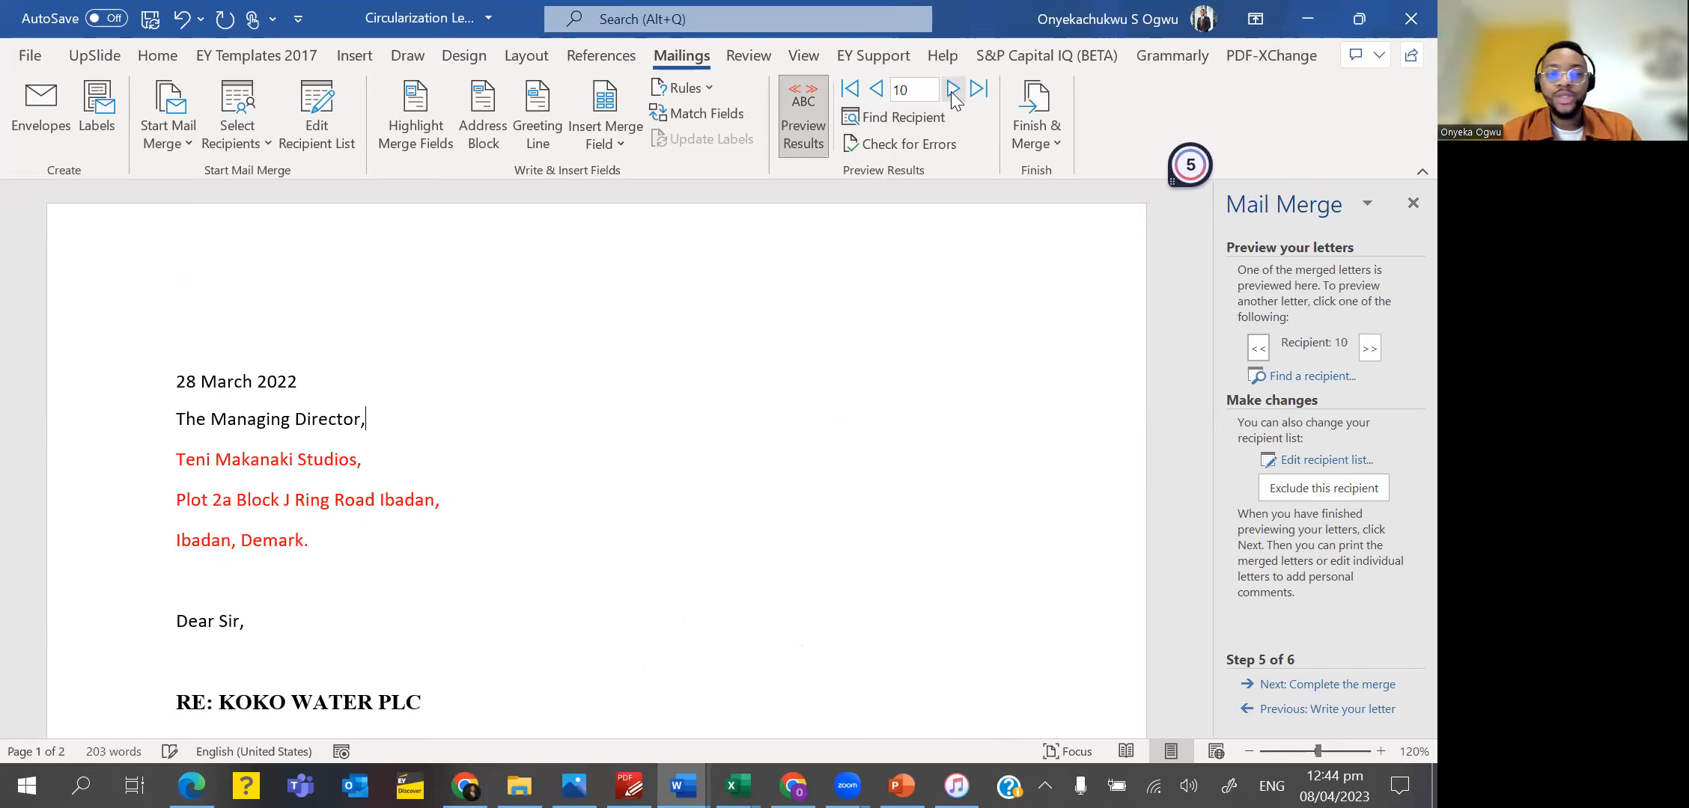
left_click(952, 90)
left_click(953, 90)
left_click(952, 90)
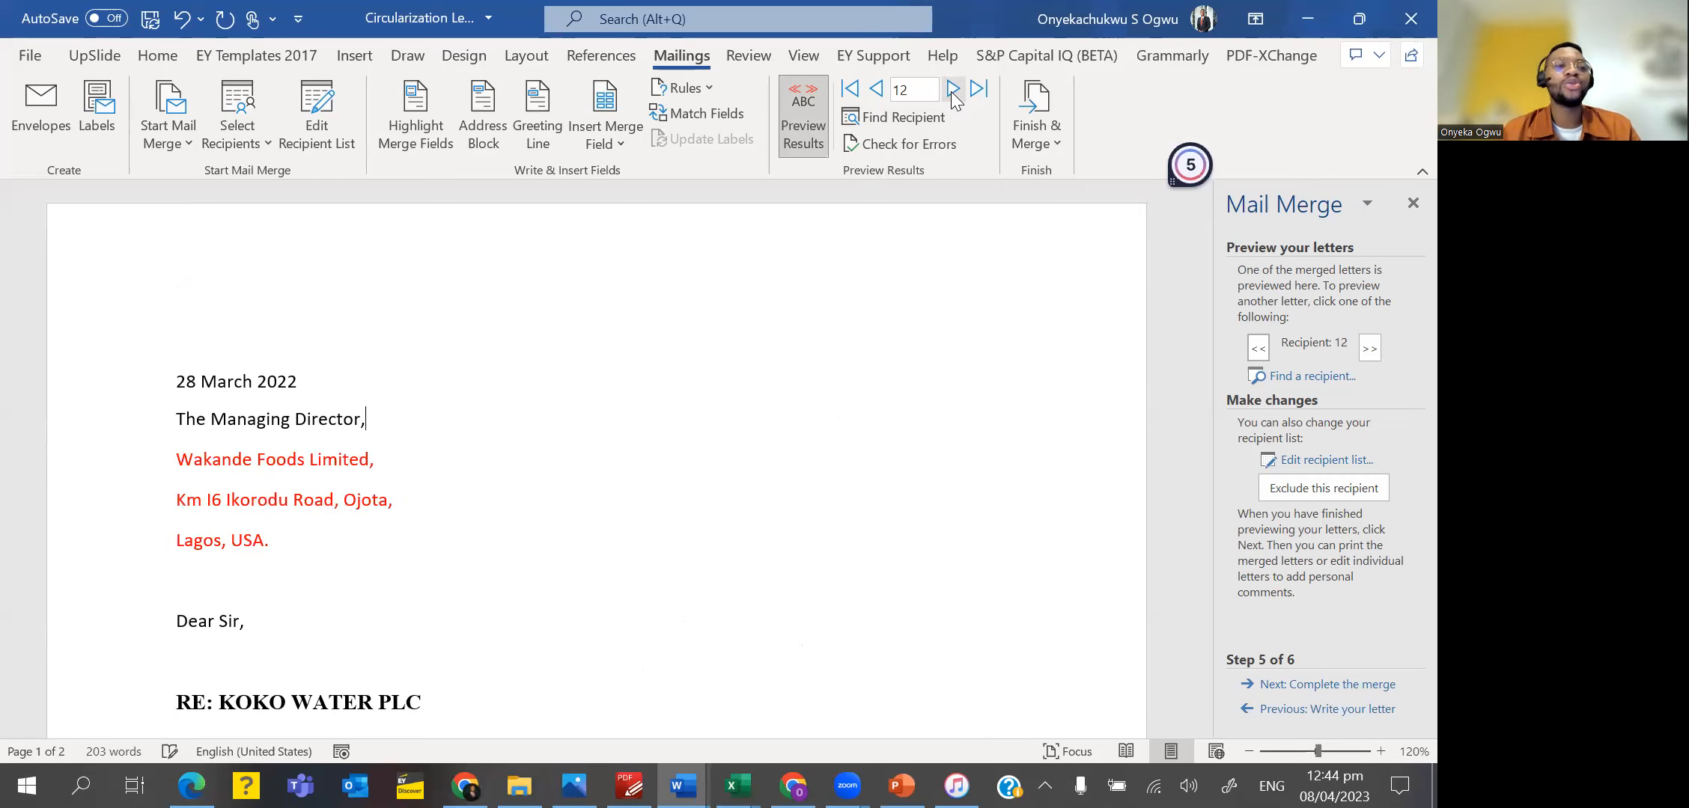
left_click(953, 90)
left_click(952, 90)
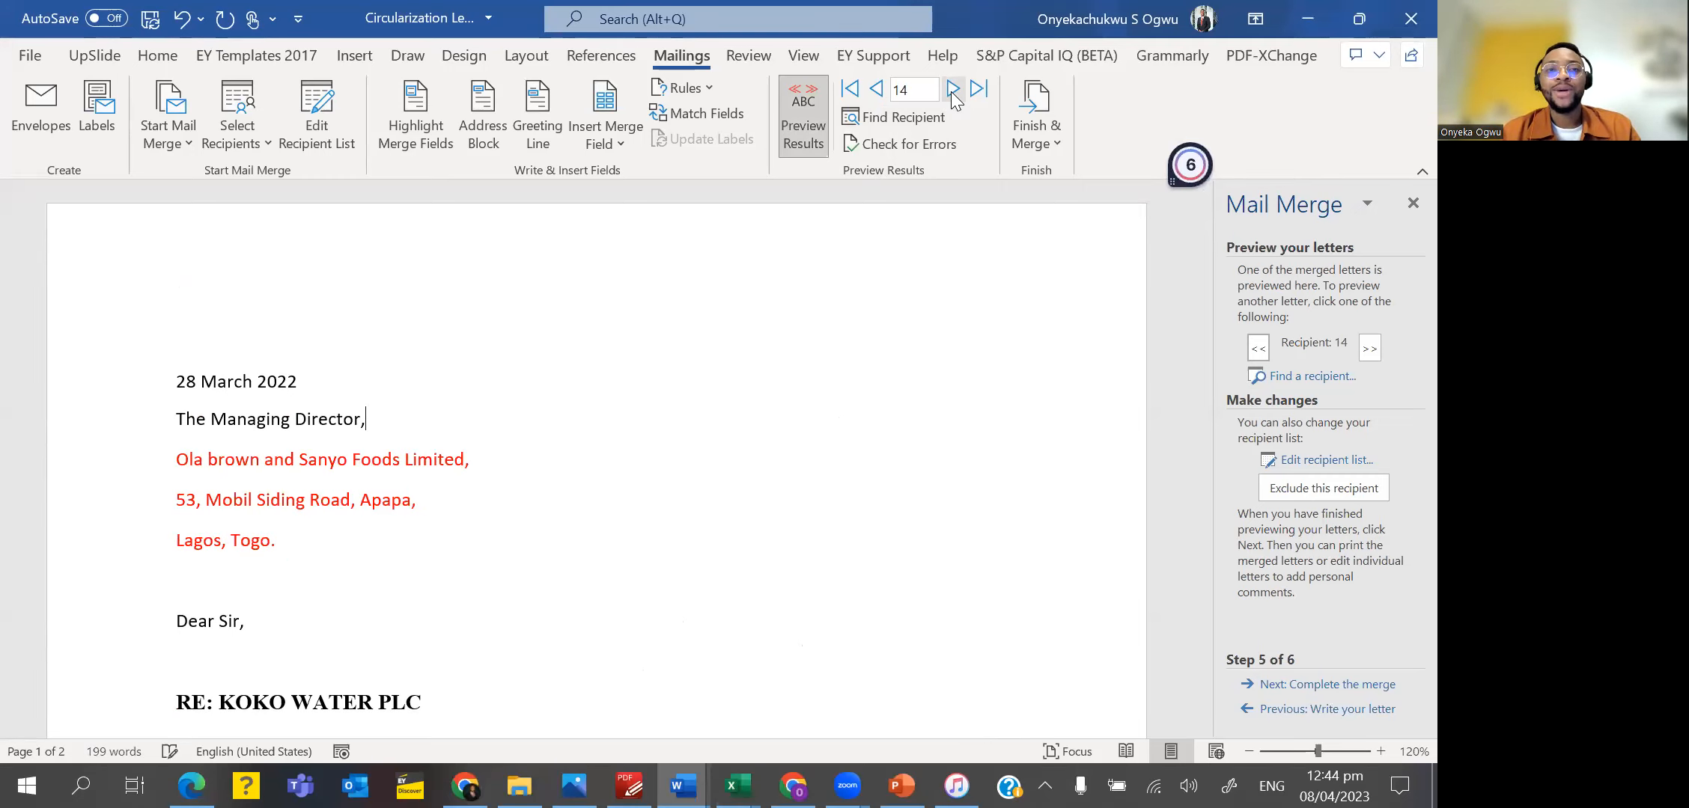
left_click(952, 90)
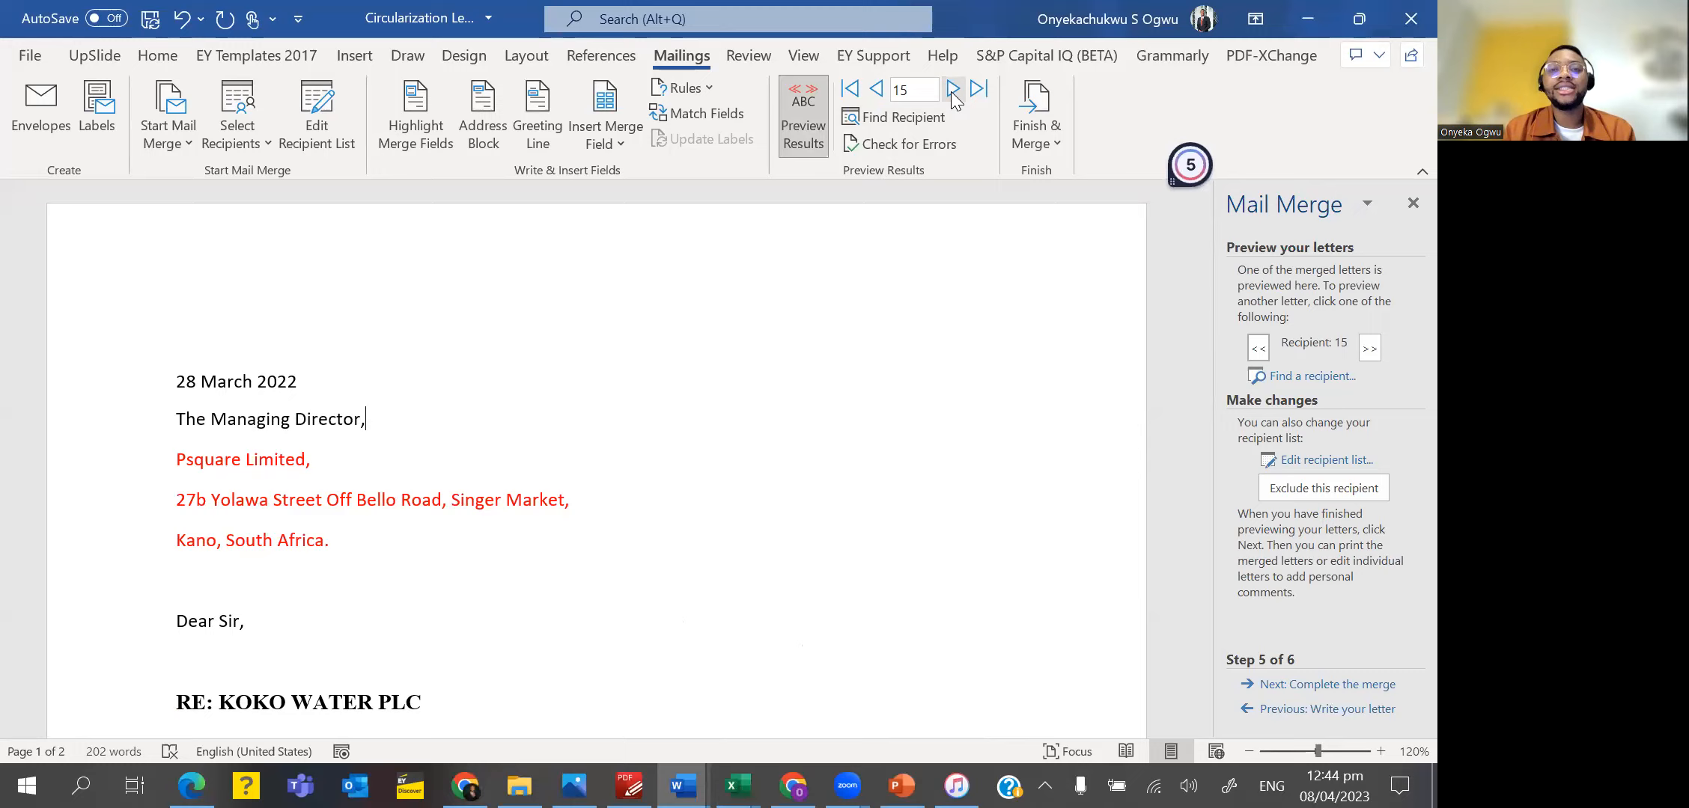